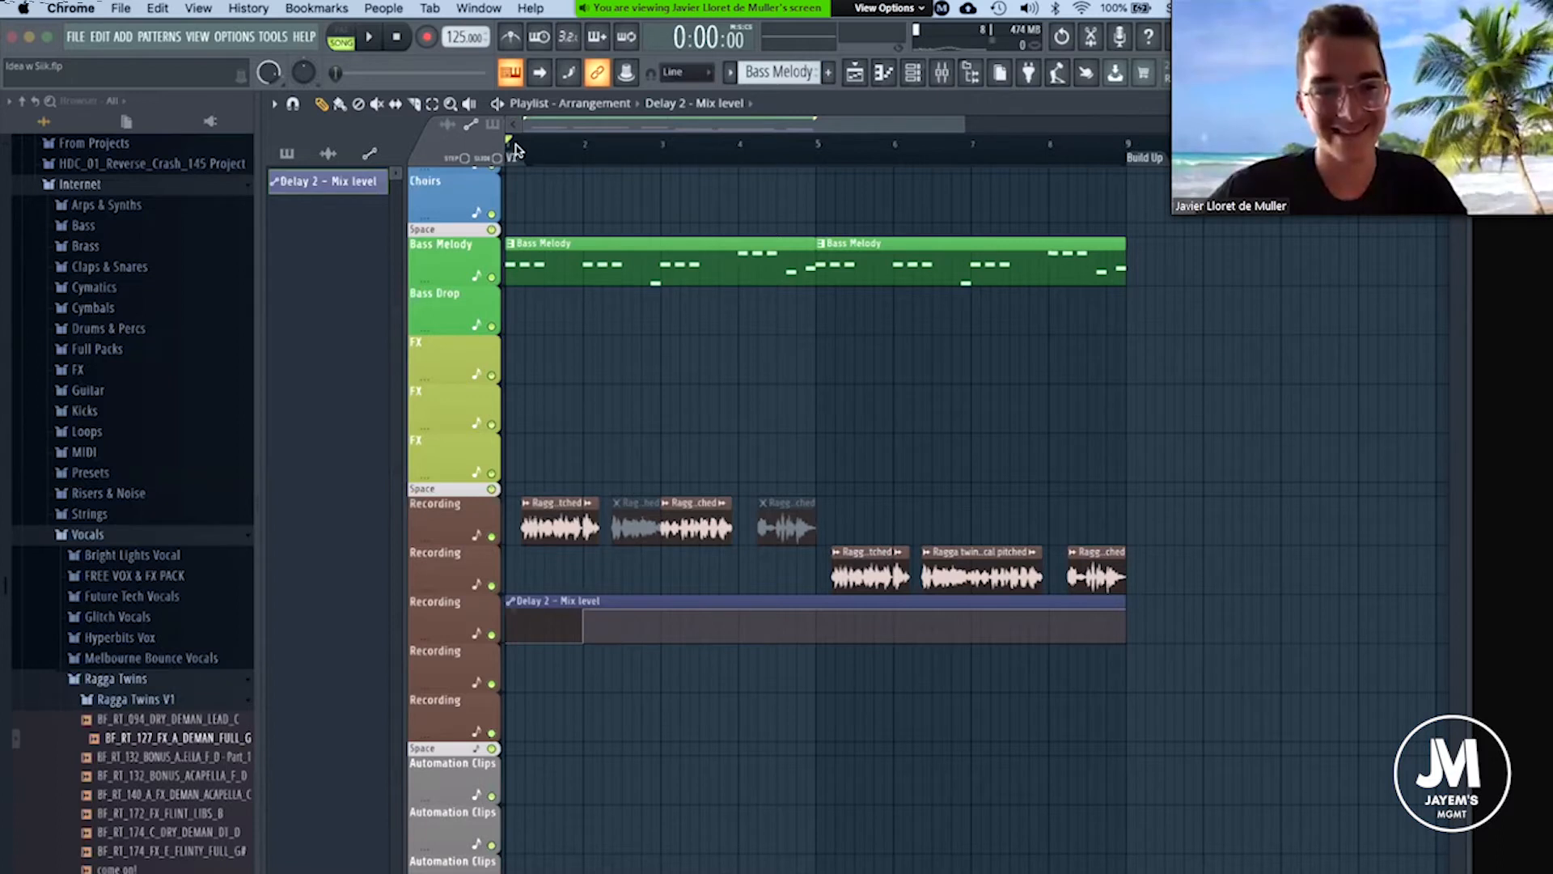
scroll(514, 147, "up", 2)
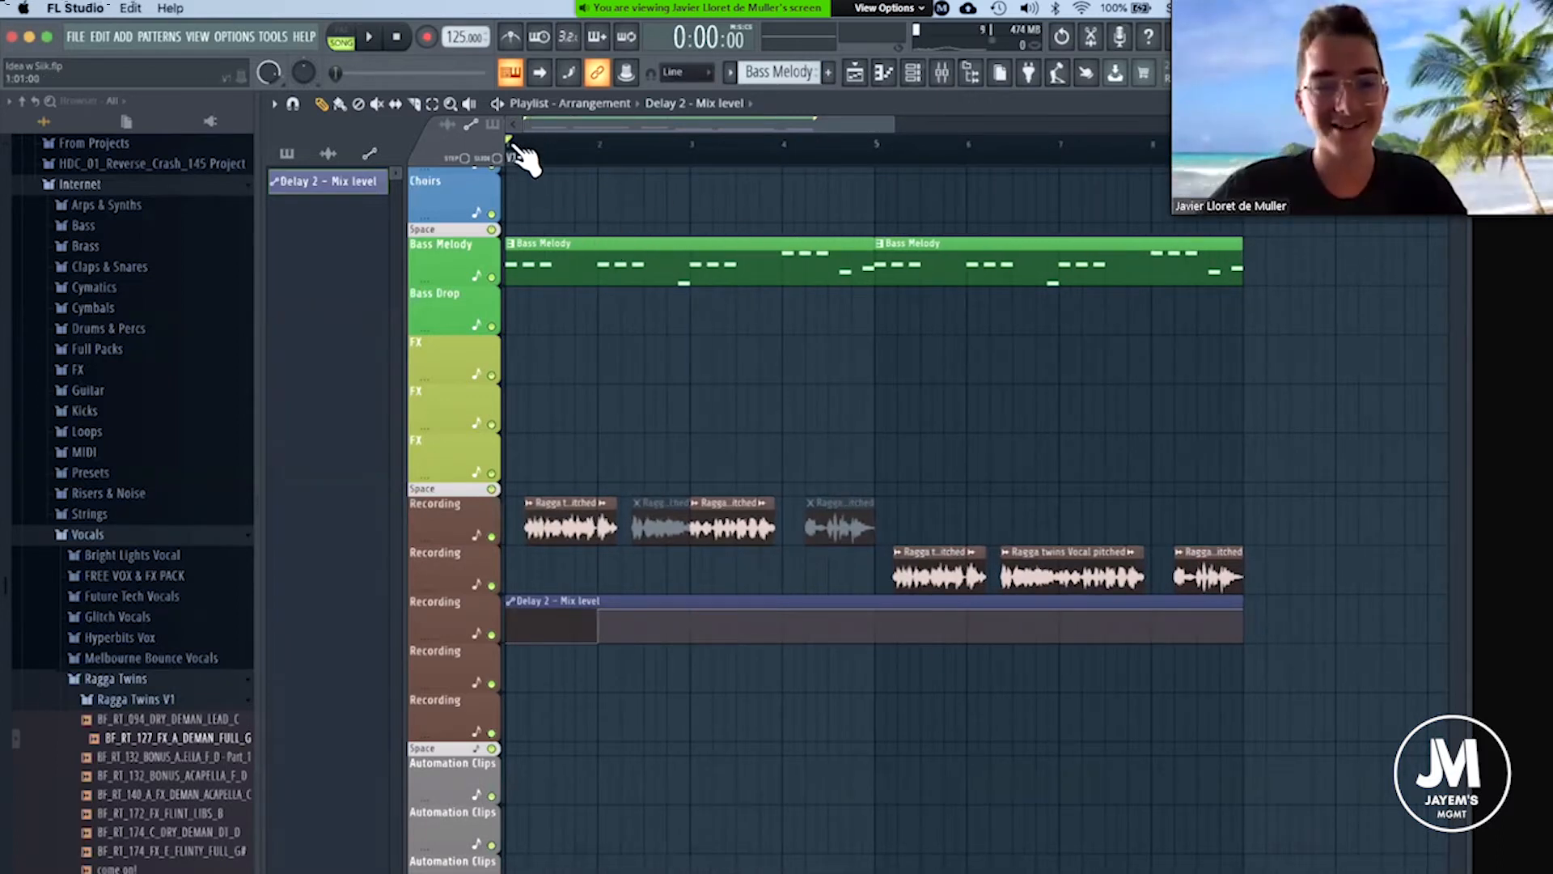
scroll(518, 155, "down", 3)
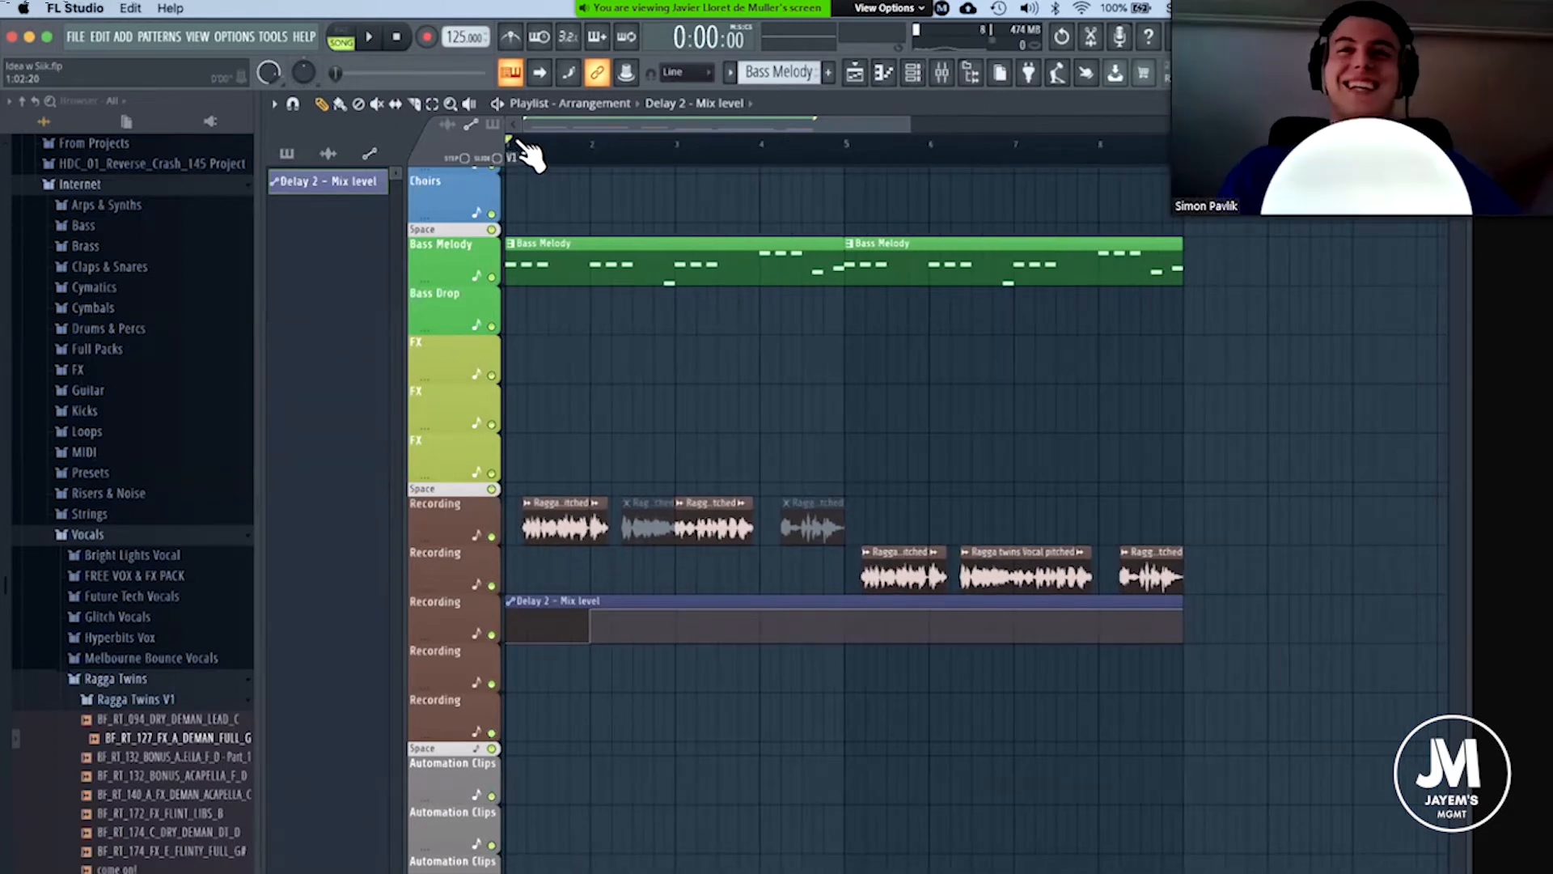
scroll(521, 153, "up", 1)
scroll(522, 154, "down", 3)
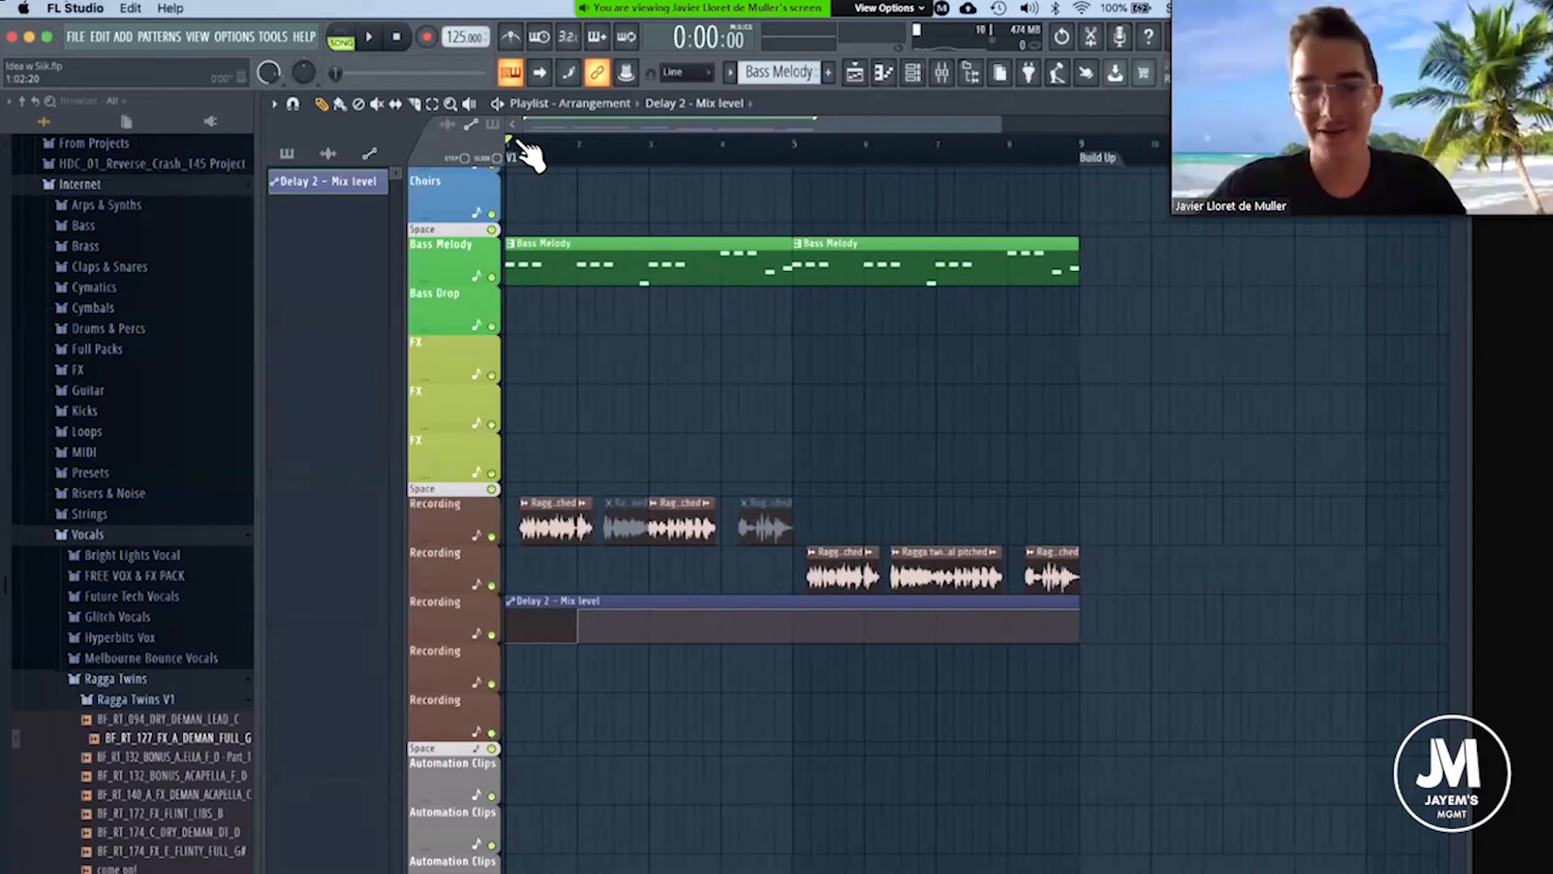
scroll(526, 152, "down", 1)
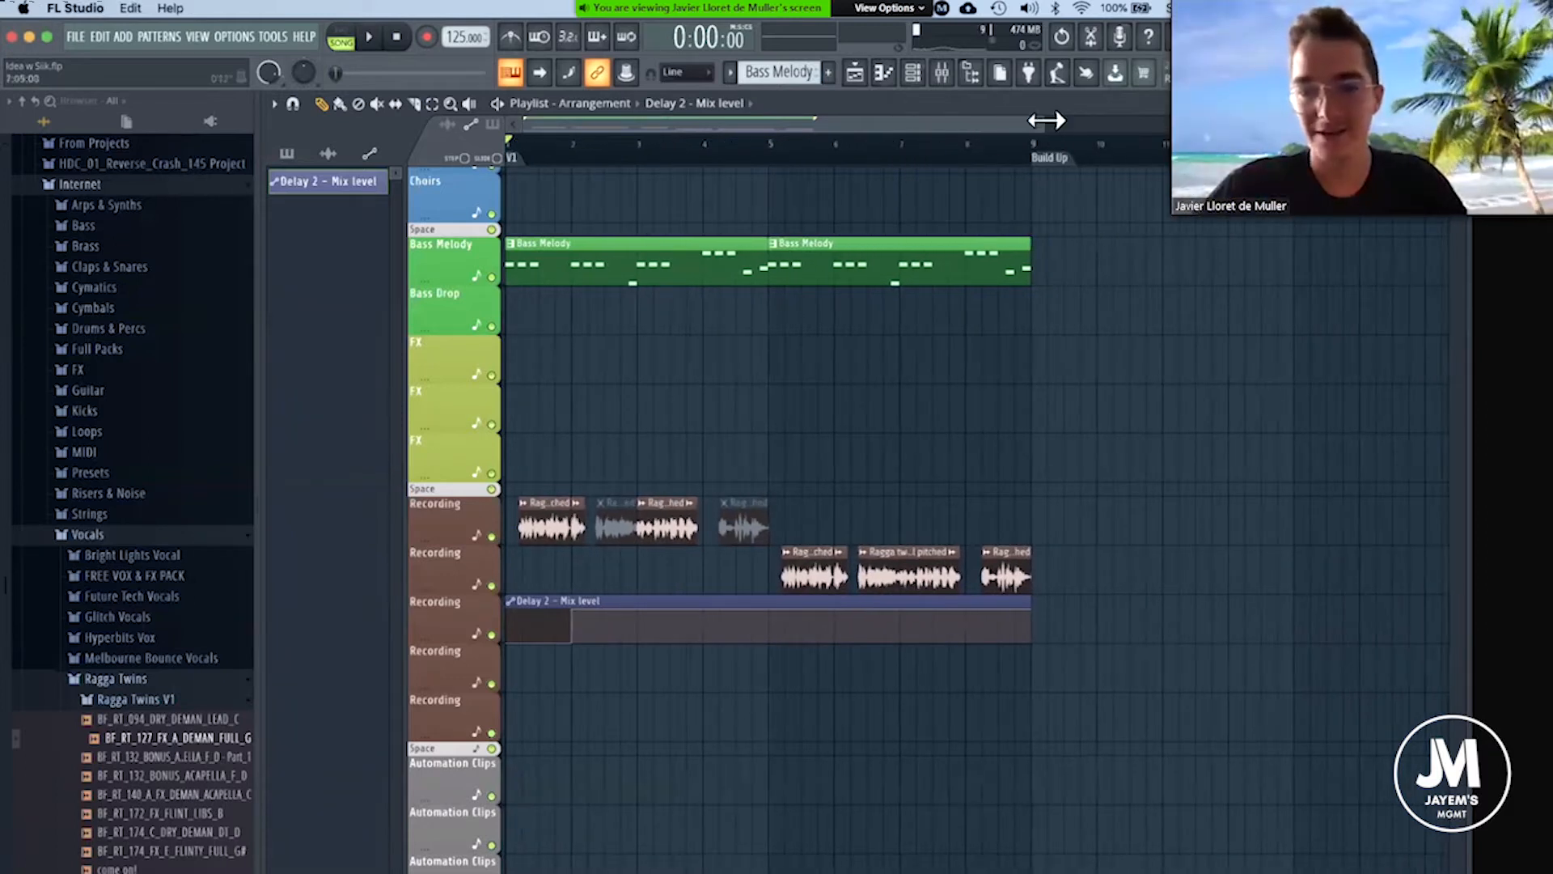
mouse_move(1042, 121)
left_mouse_down()
mouse_move(825, 133)
mouse_move(961, 104)
mouse_move(1036, 123)
left_mouse_up()
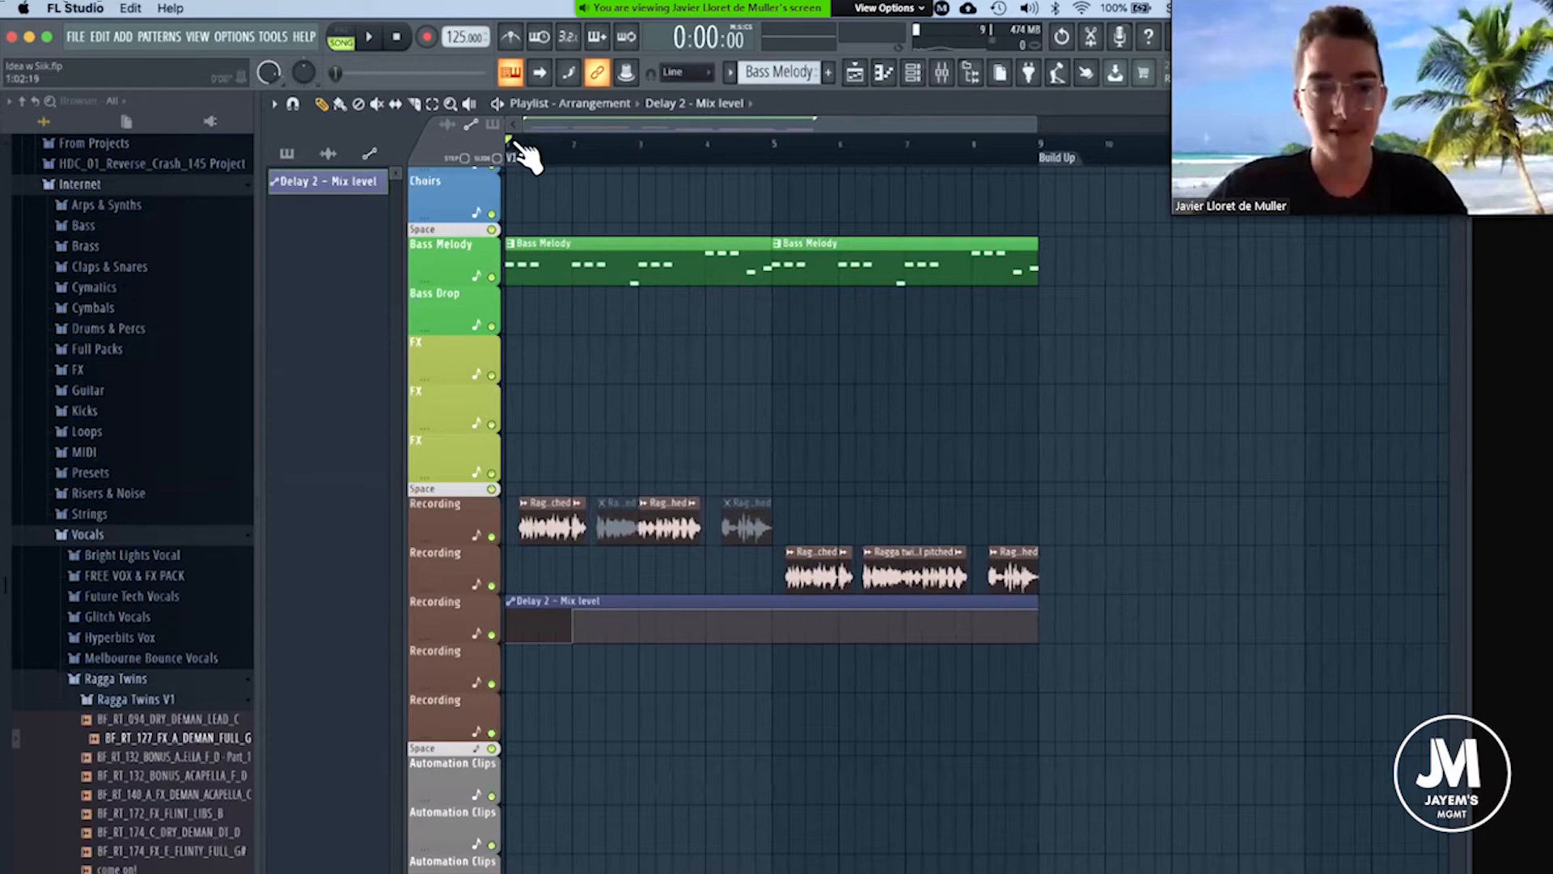
scroll(526, 158, "up", 3)
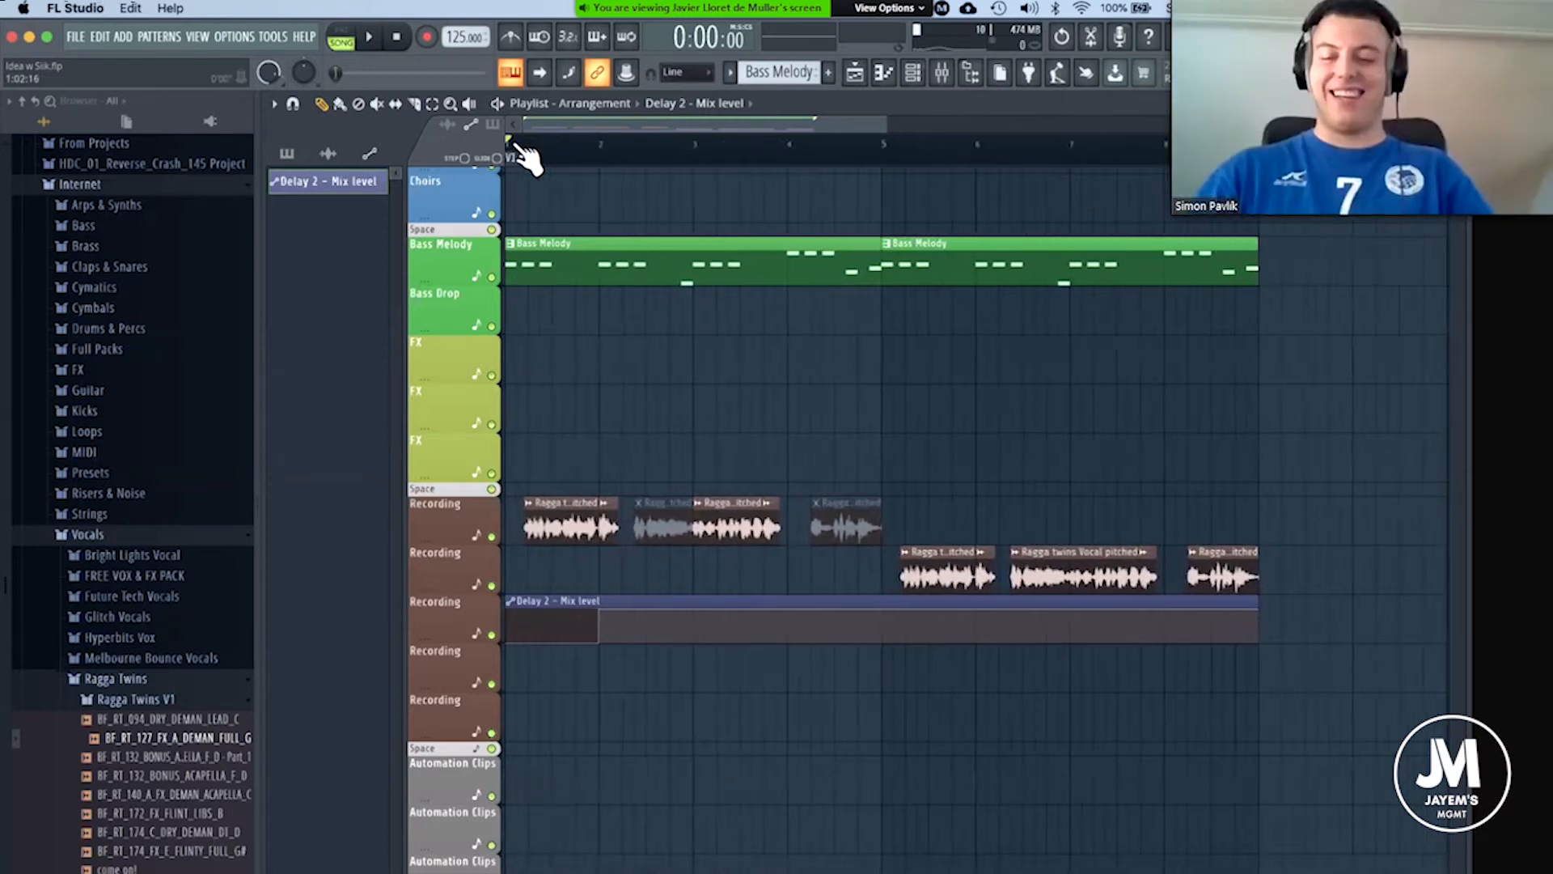
scroll(526, 158, "down", 1)
scroll(526, 158, "down", 4)
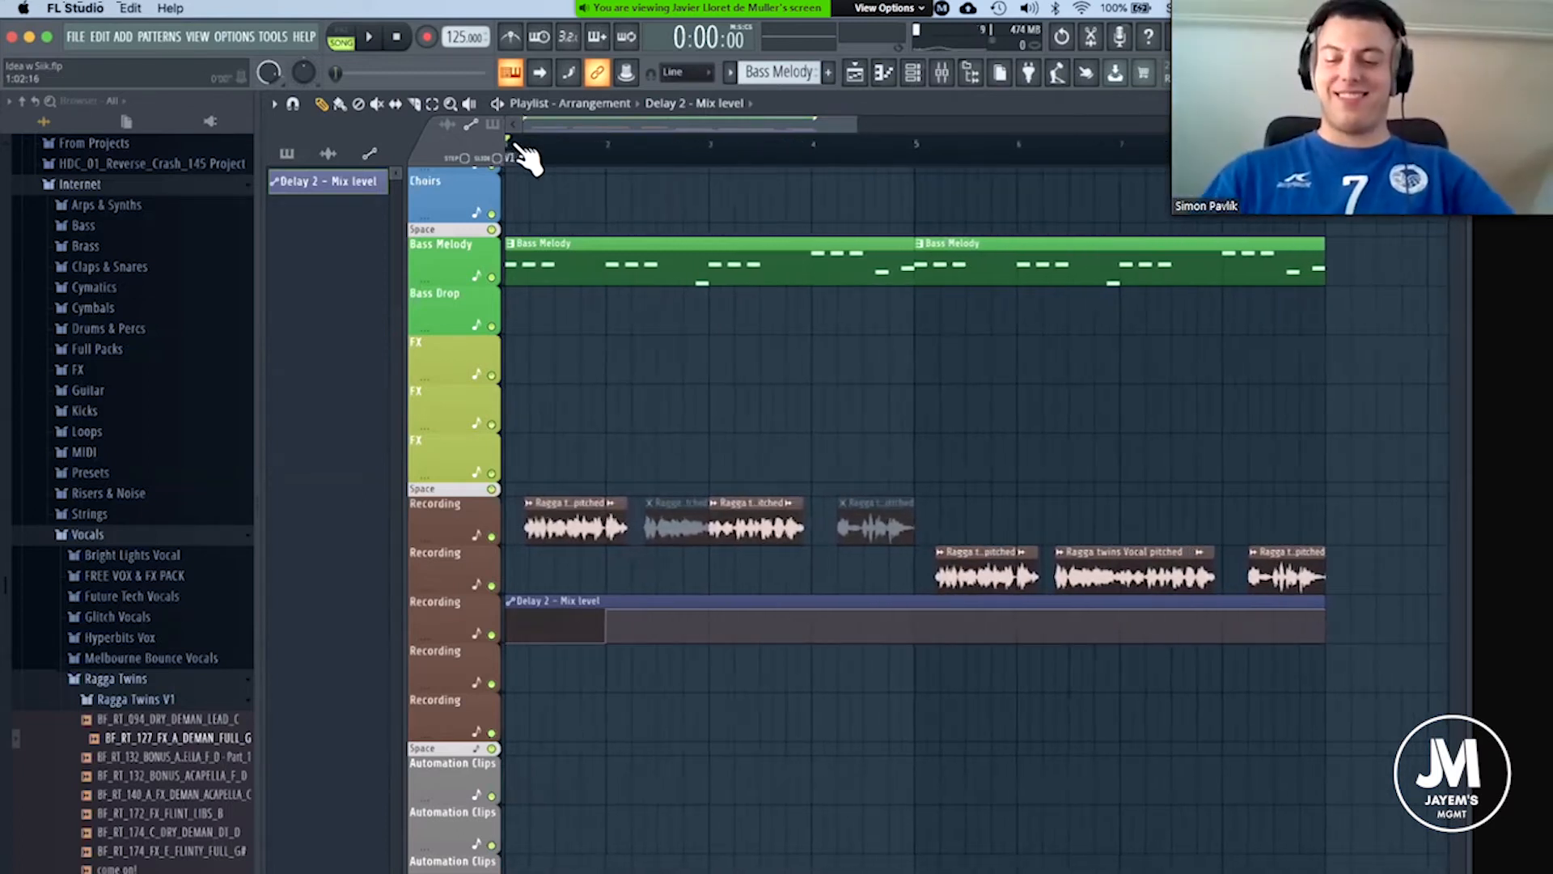
scroll(576, 202, "up", 2)
scroll(576, 202, "down", 5)
scroll(576, 202, "up", 3)
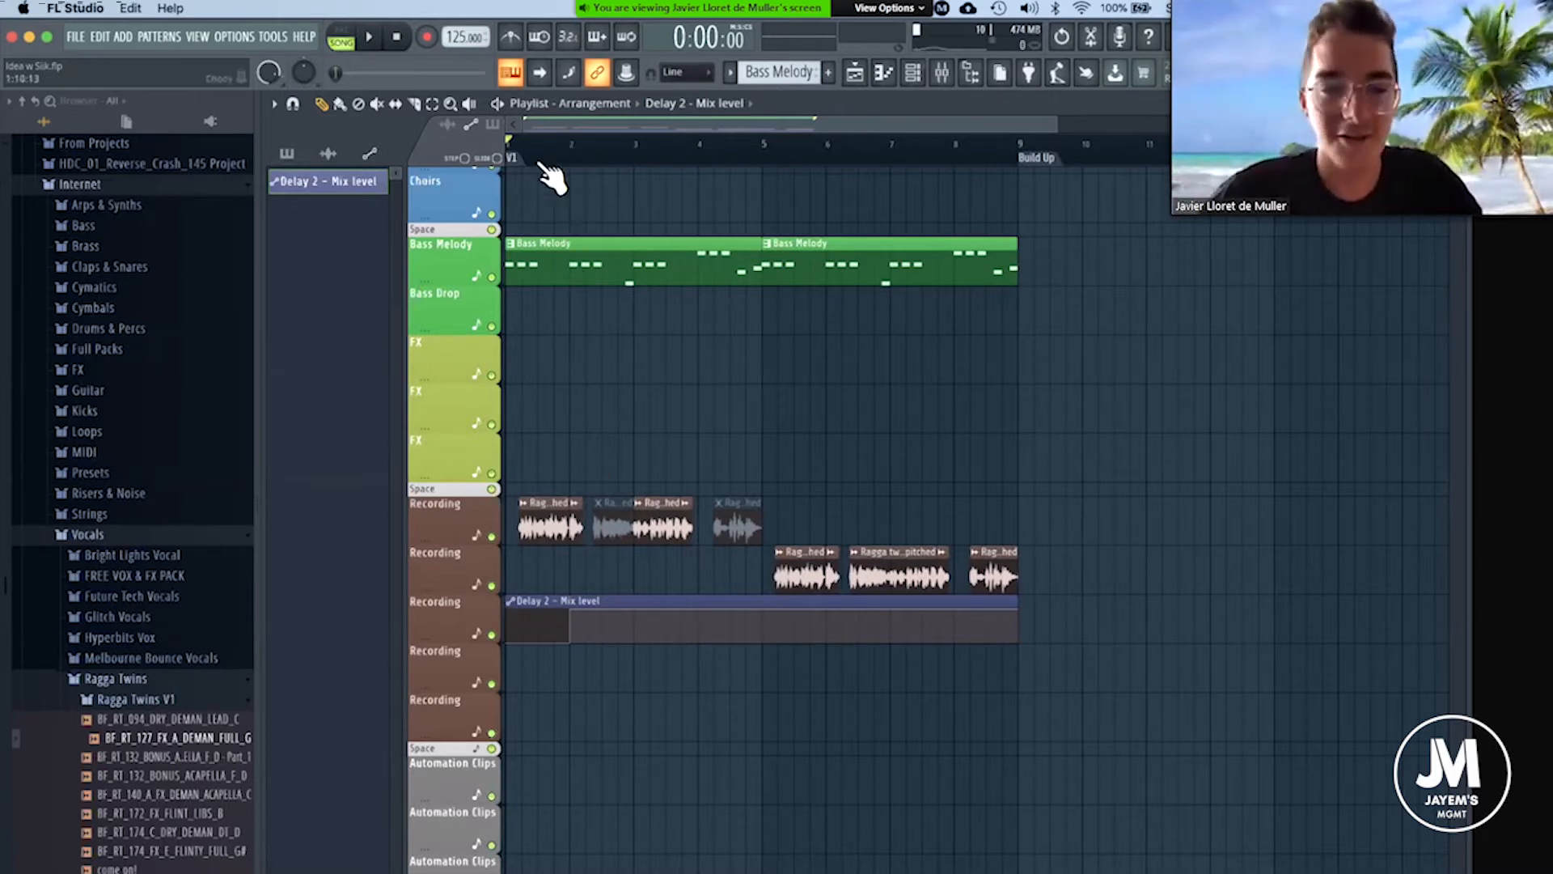
scroll(522, 153, "up", 5)
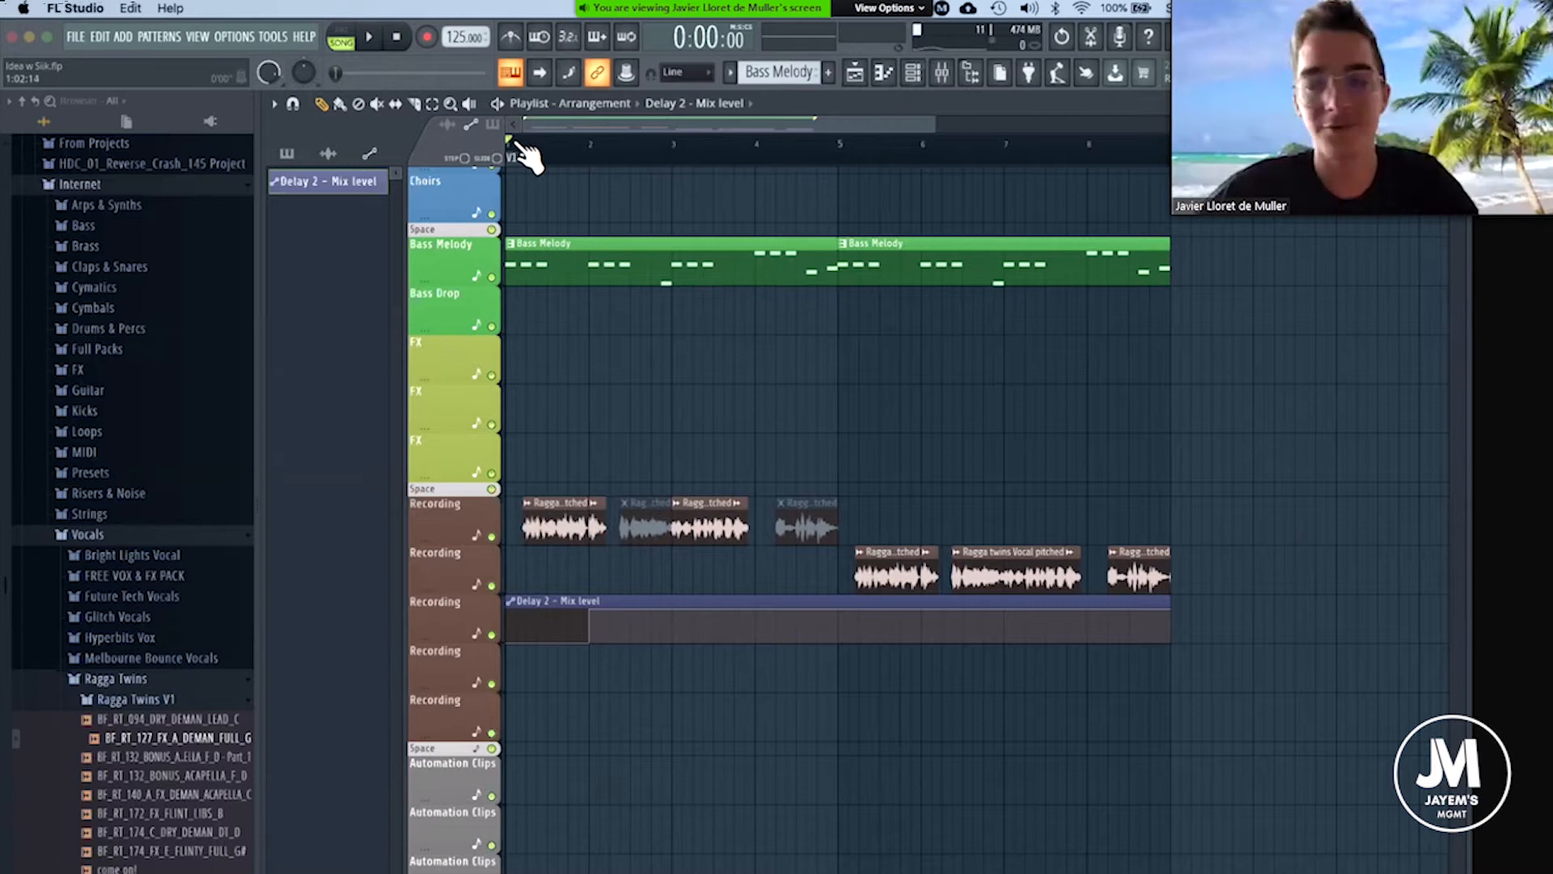
scroll(524, 154, "up", 1)
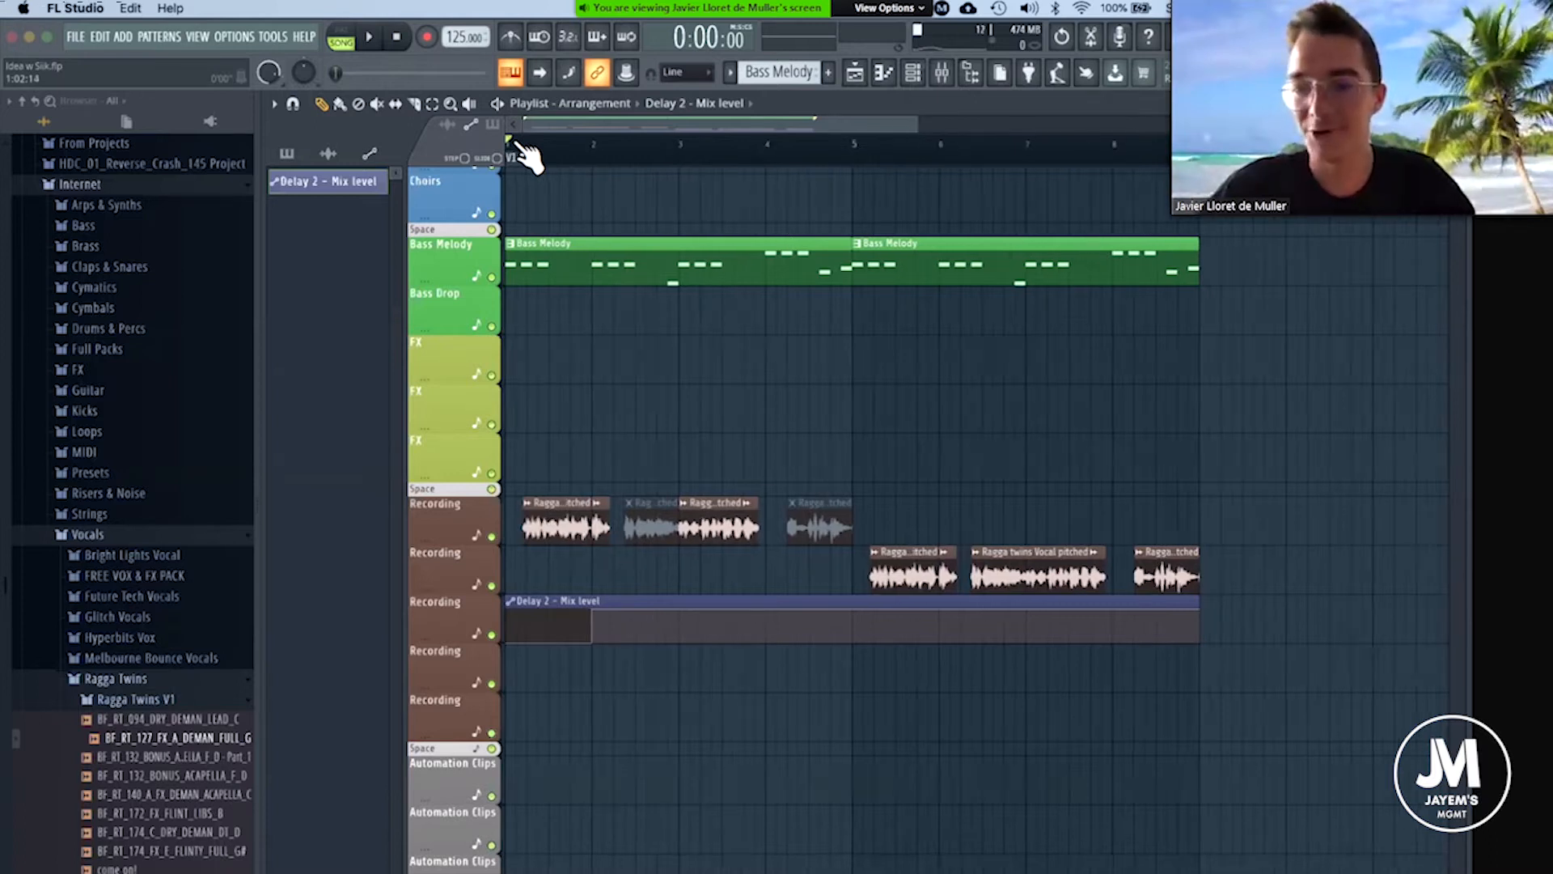
scroll(526, 154, "up", 2)
mouse_move(882, 126)
left_mouse_down()
mouse_move(1038, 120)
mouse_move(881, 138)
mouse_move(1040, 132)
mouse_move(888, 160)
mouse_move(912, 173)
left_mouse_up()
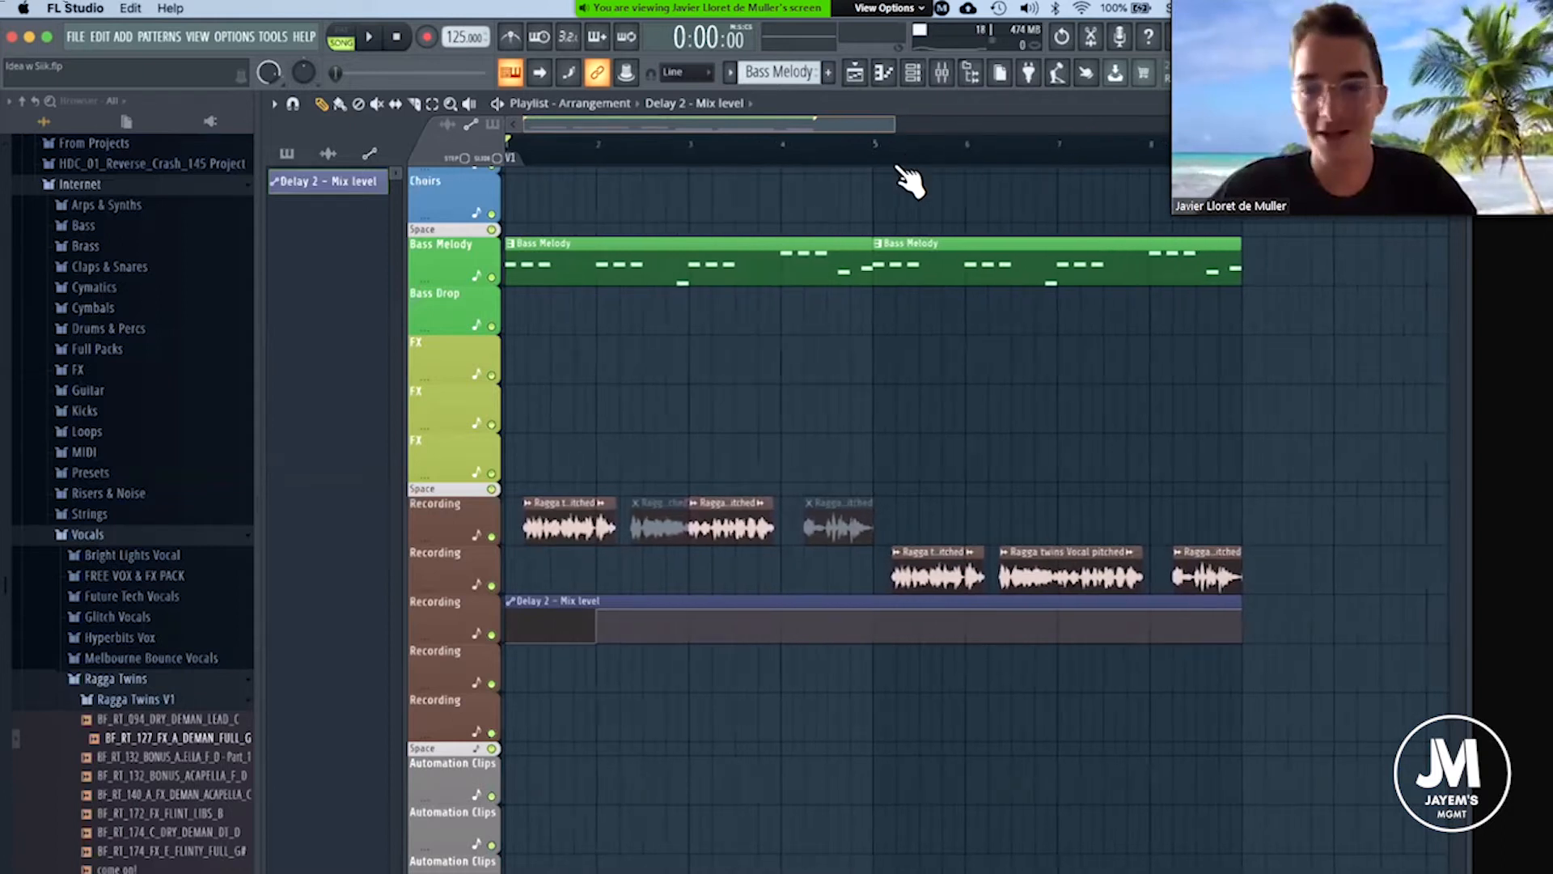
left_click_drag(893, 121, 886, 151)
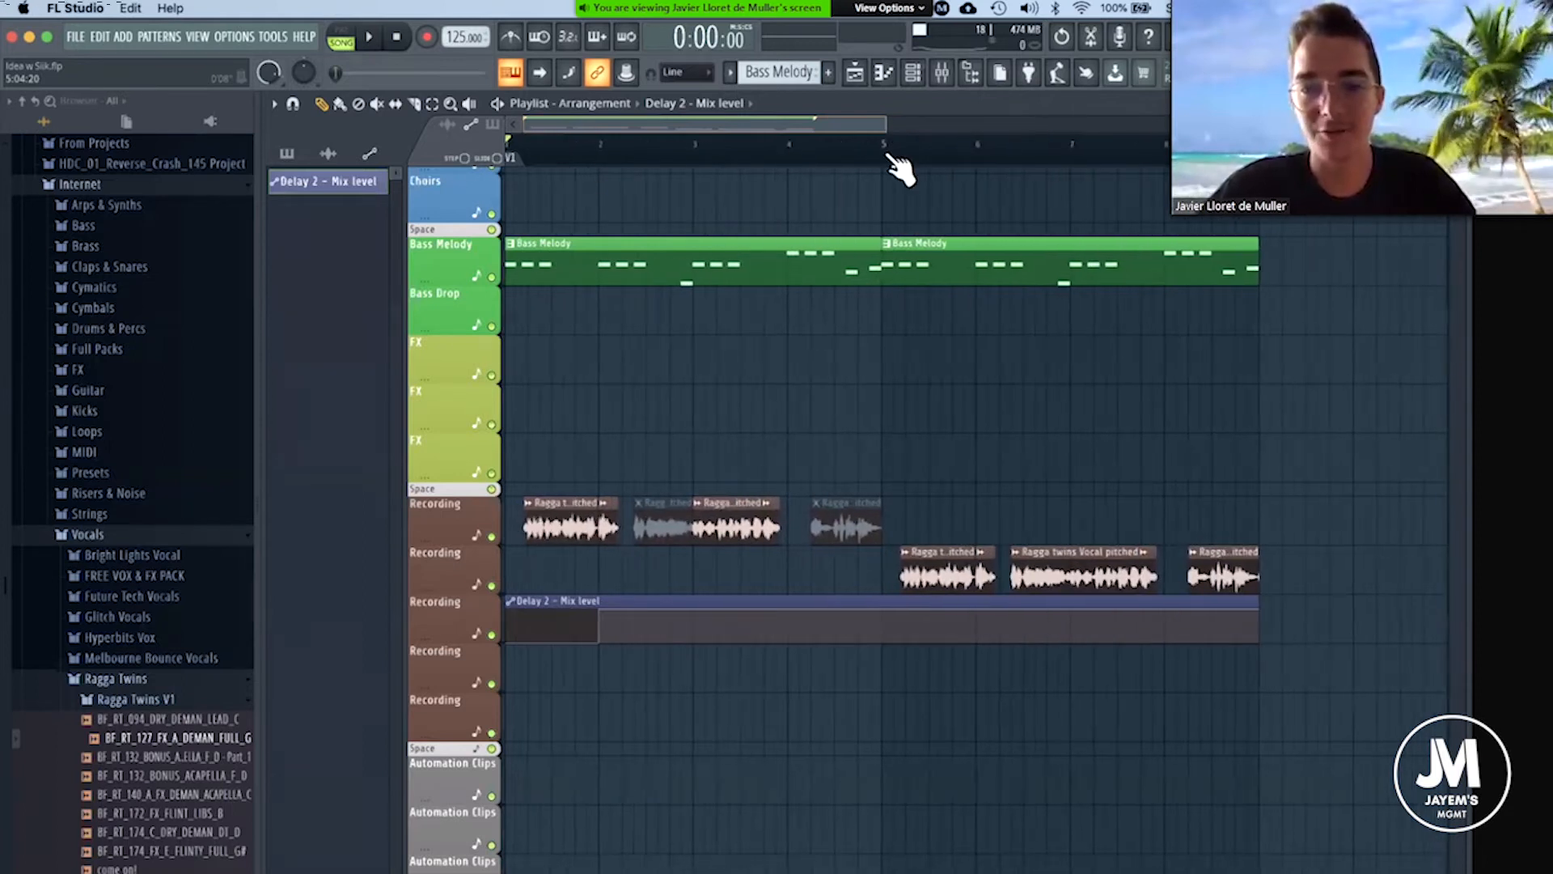
scroll(686, 194, "up", 2)
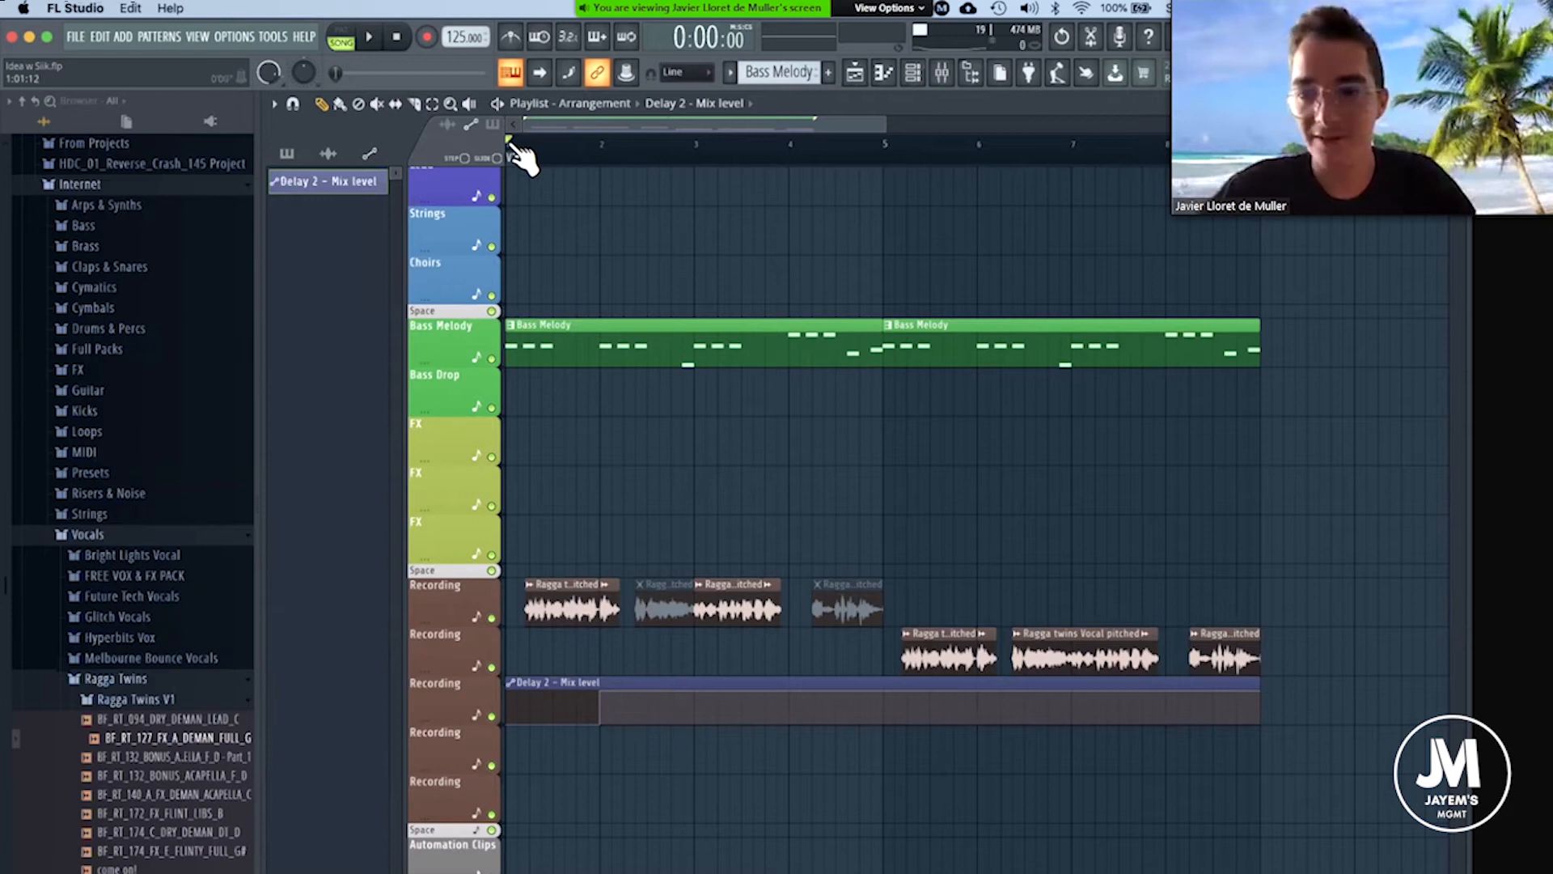
scroll(521, 153, "down", 3)
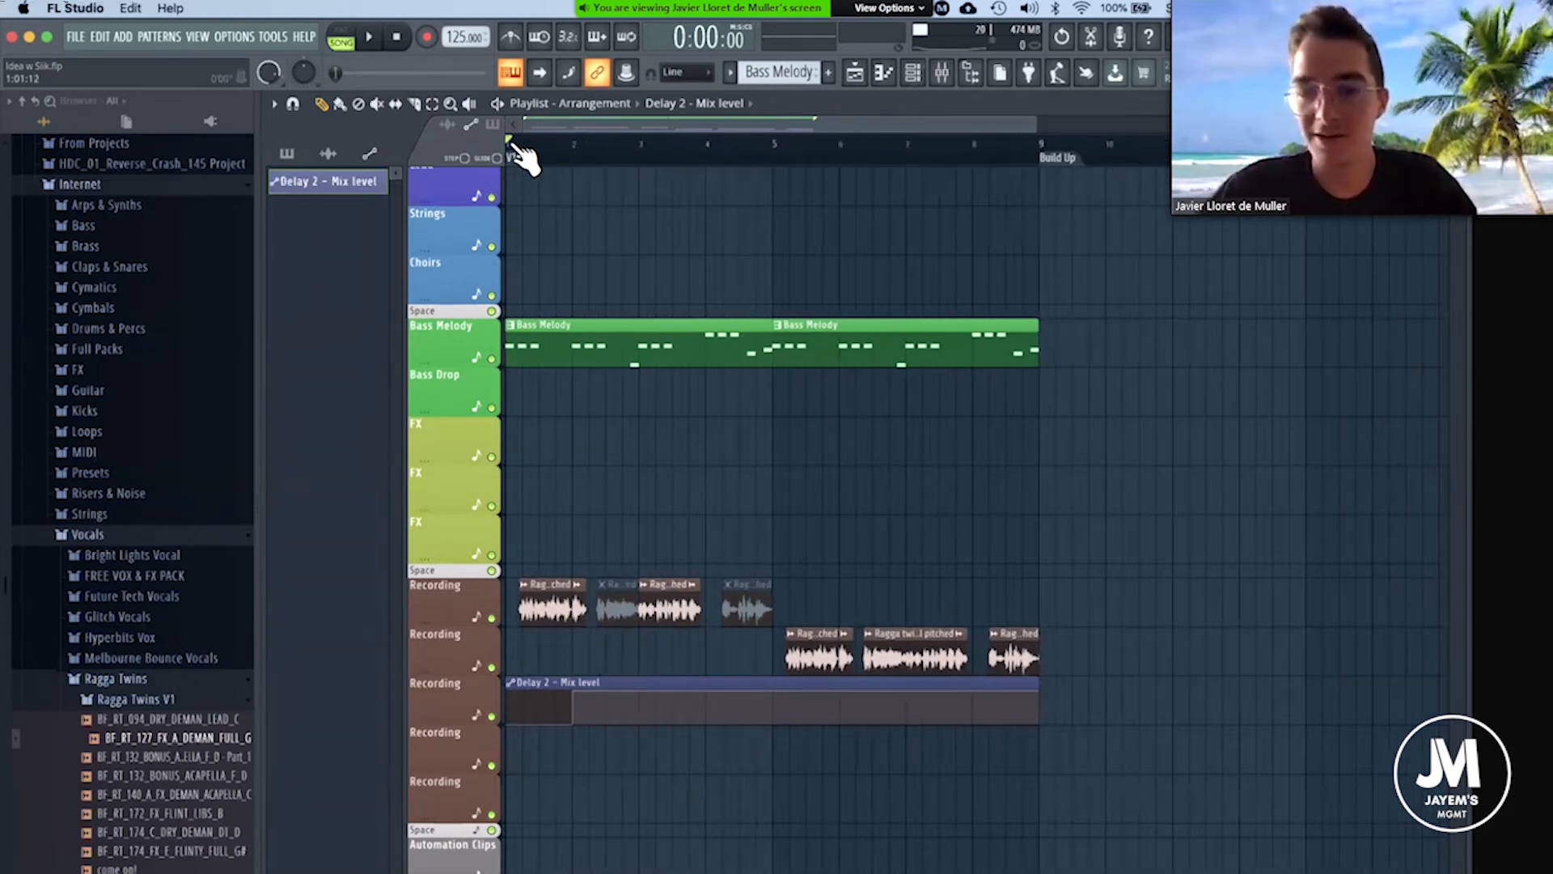
left_click_drag(1037, 123, 1039, 124)
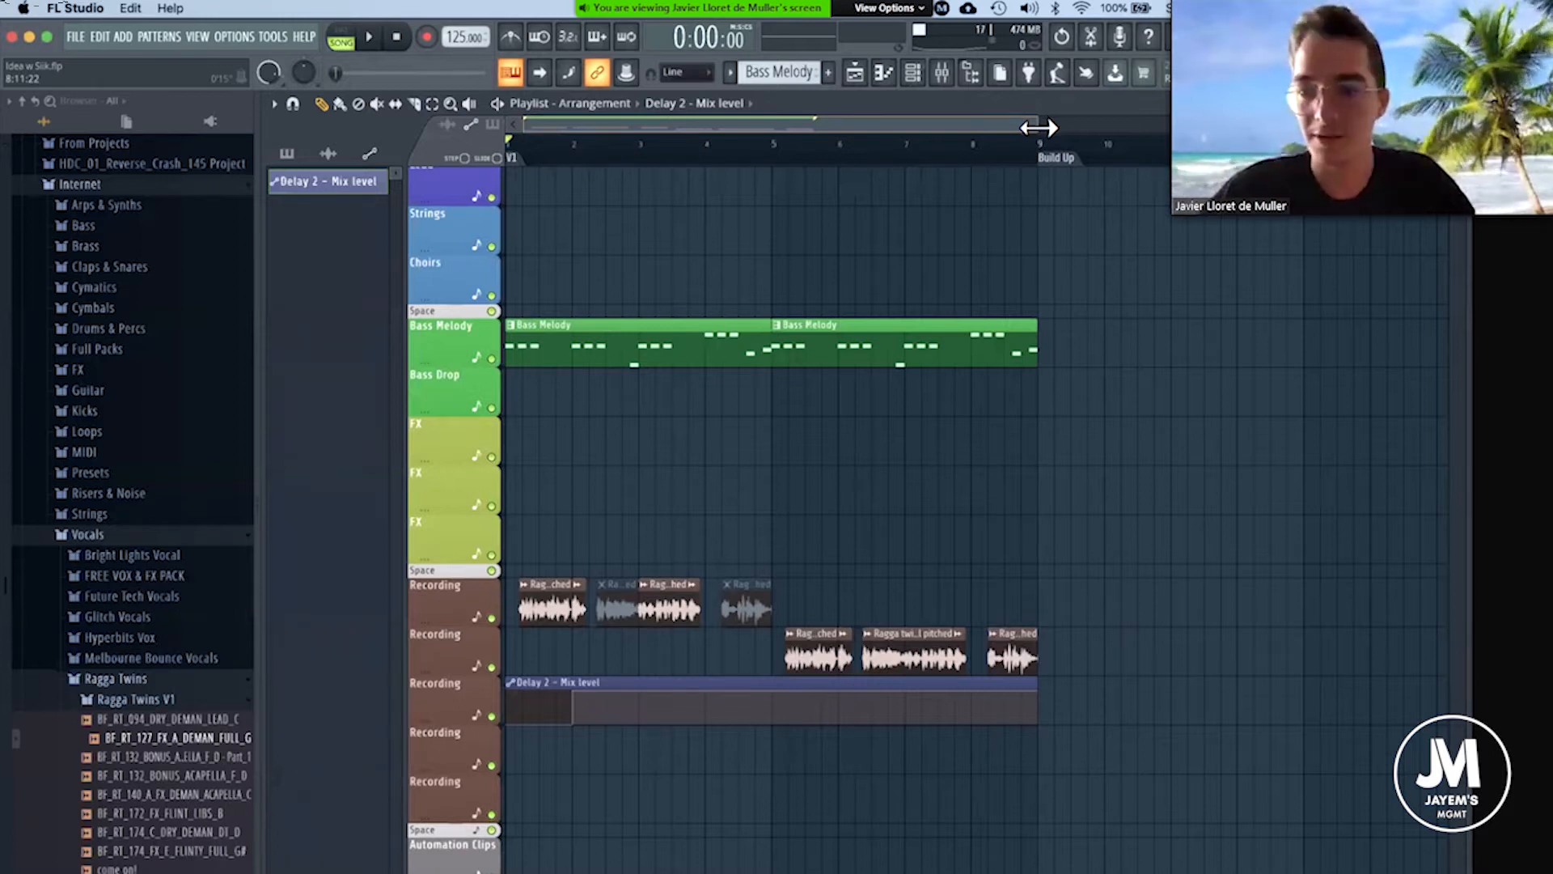
left_click_drag(1039, 129, 885, 149)
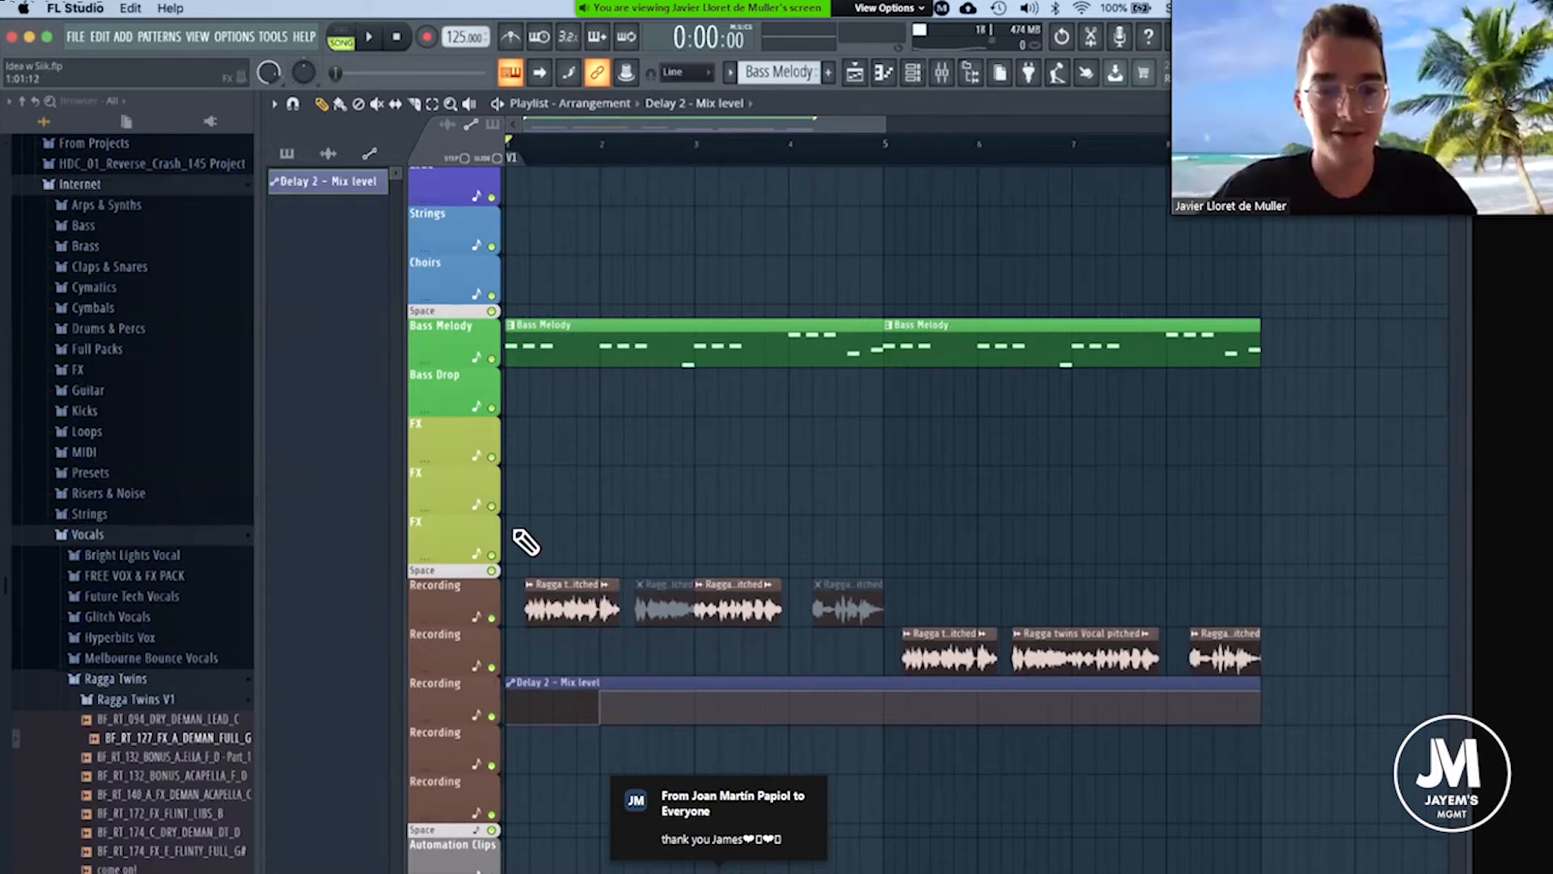
Audition the Bass Melody from the start with both vocal Recording tracks muted, and unmute them after stopping playback.
left_click(492, 618)
key("space")
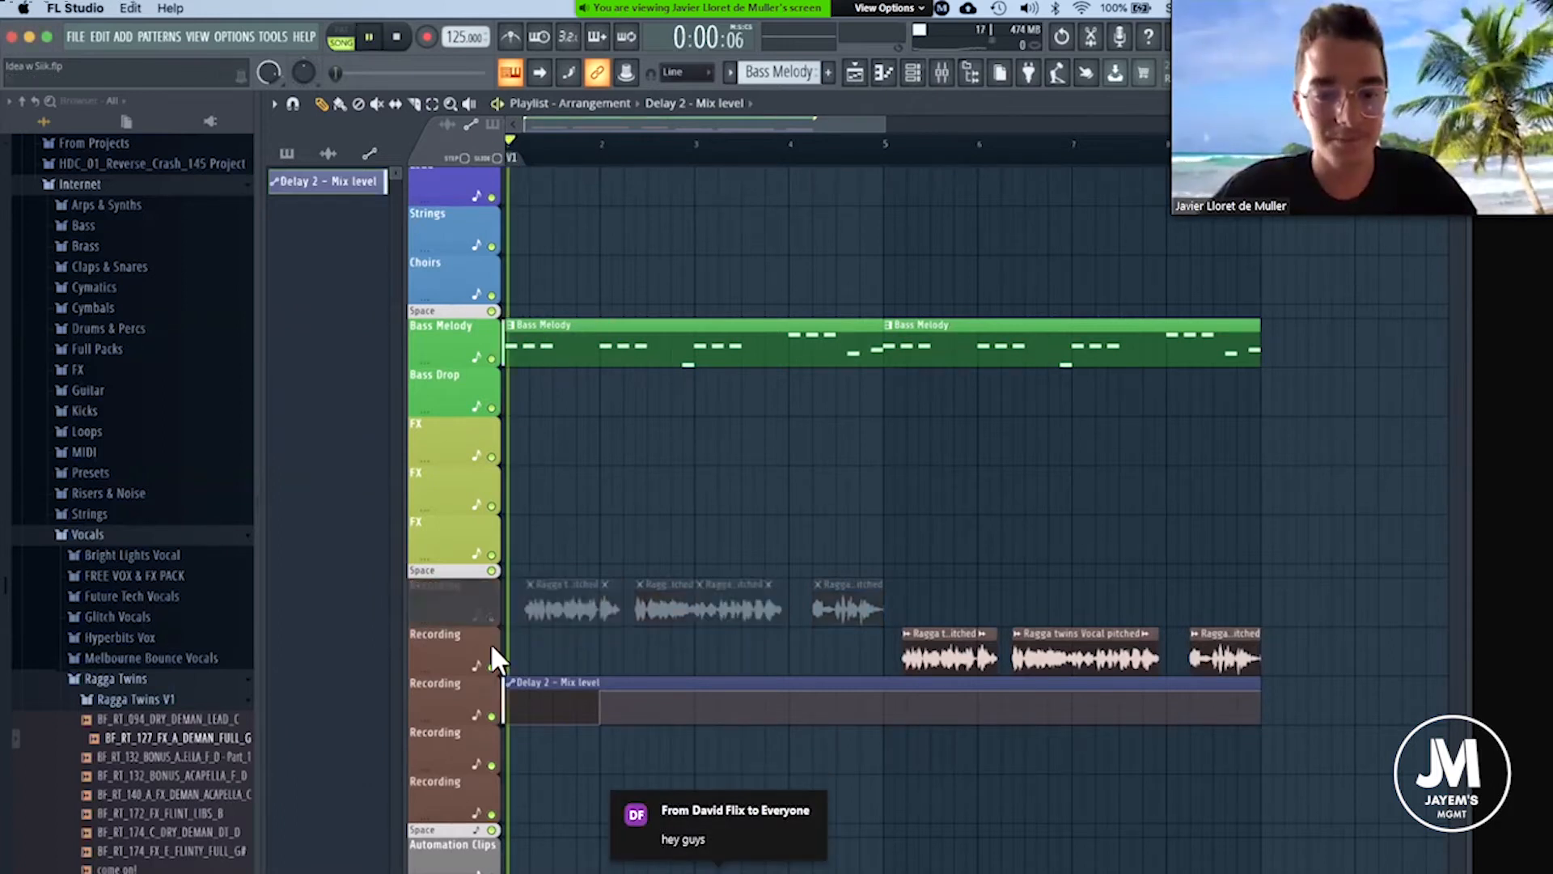
left_click(492, 668)
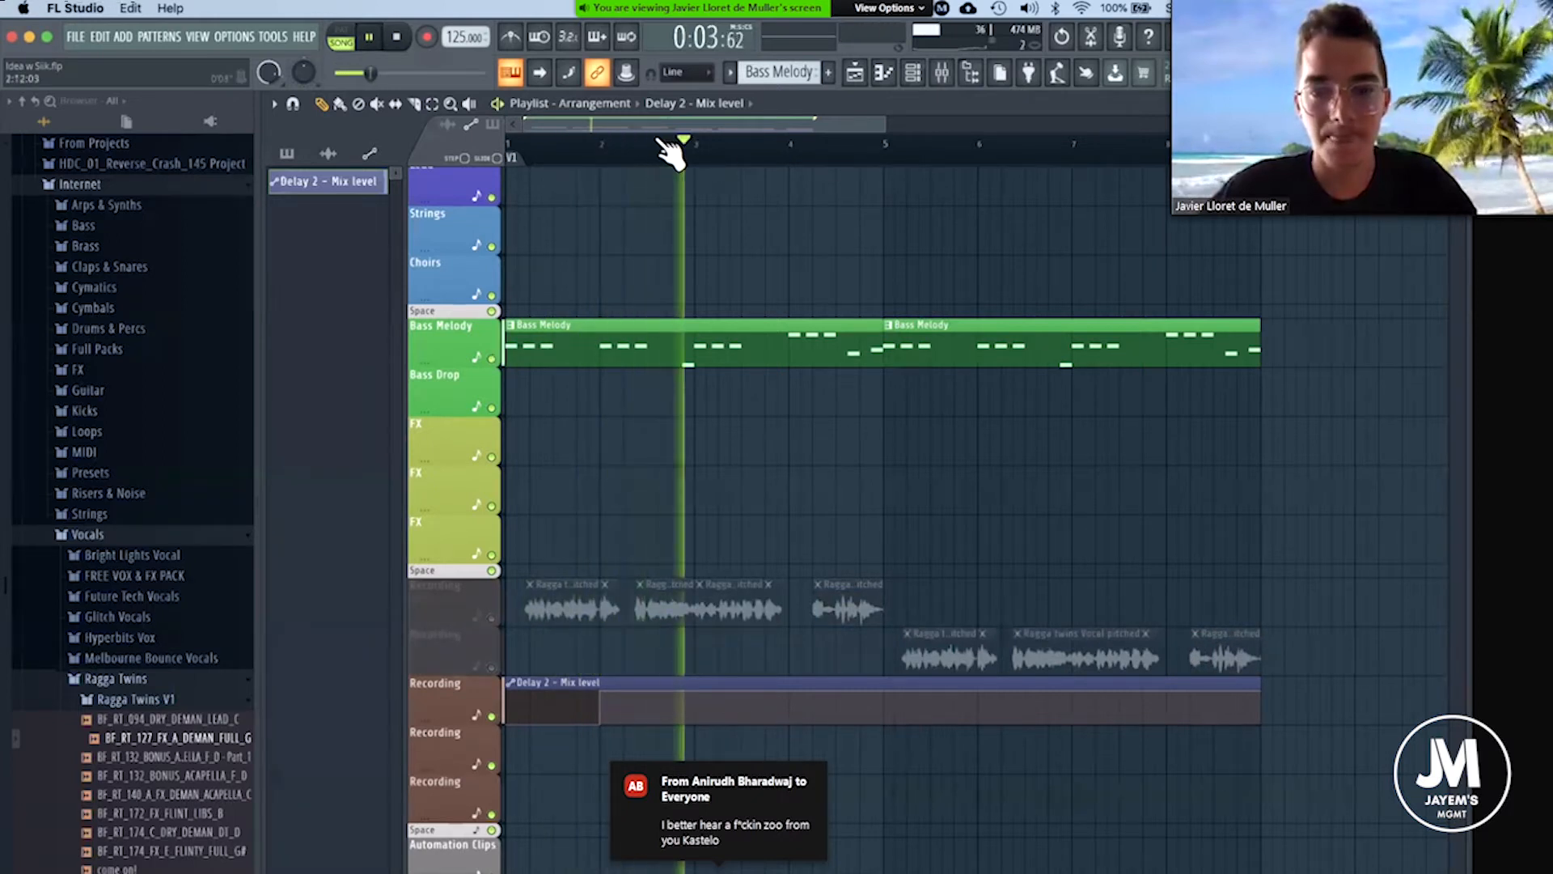
scroll(671, 146, "down", 1)
scroll(677, 142, "down", 3)
scroll(568, 129, "up", 3)
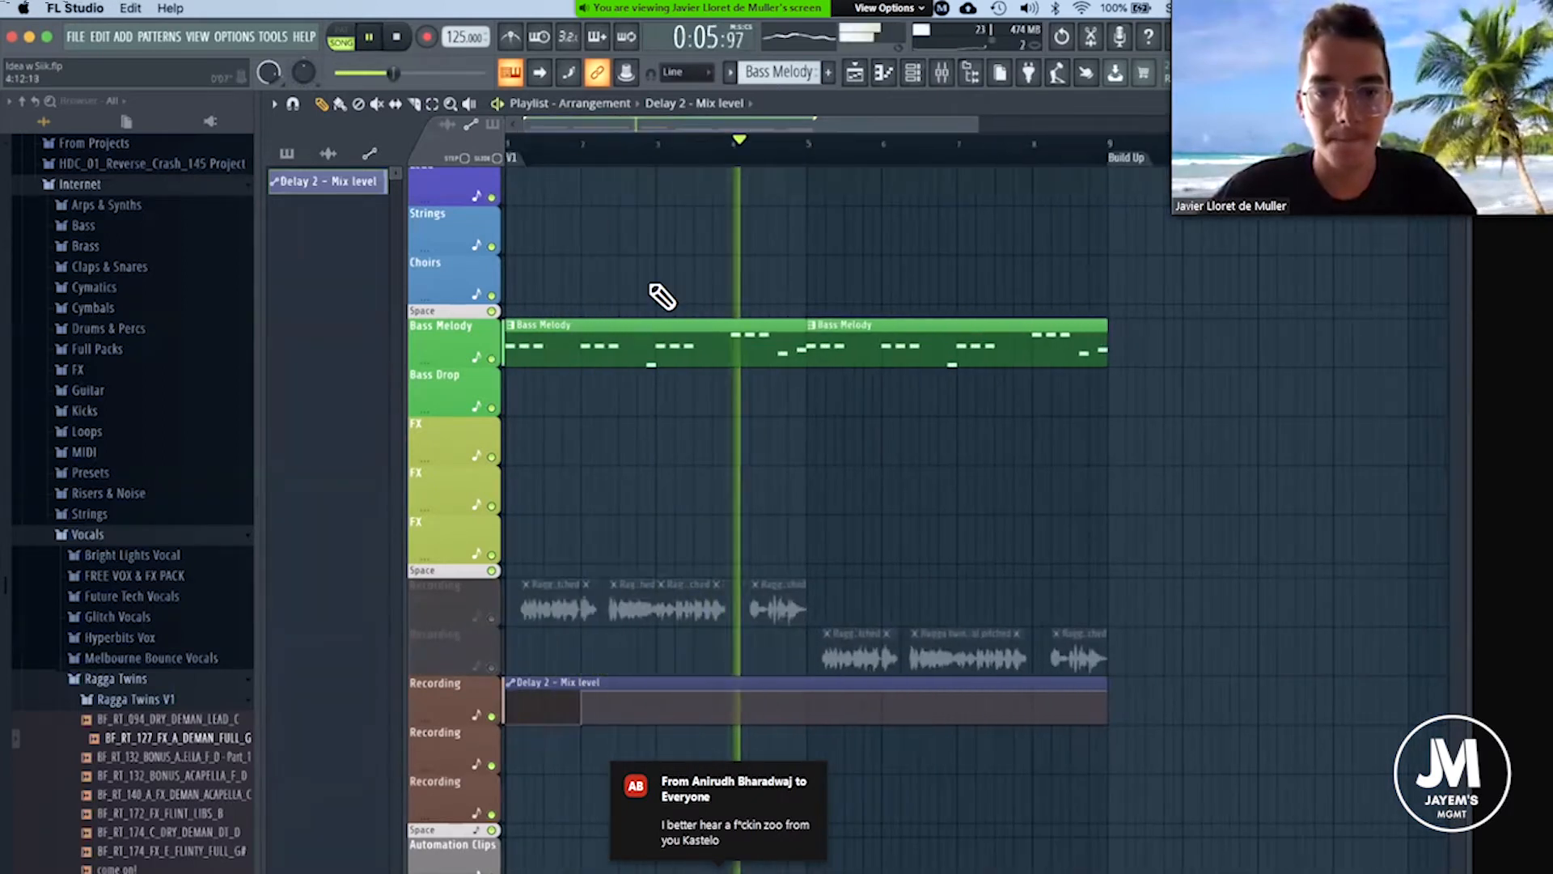
key("space")
left_click(492, 619)
left_click(492, 667)
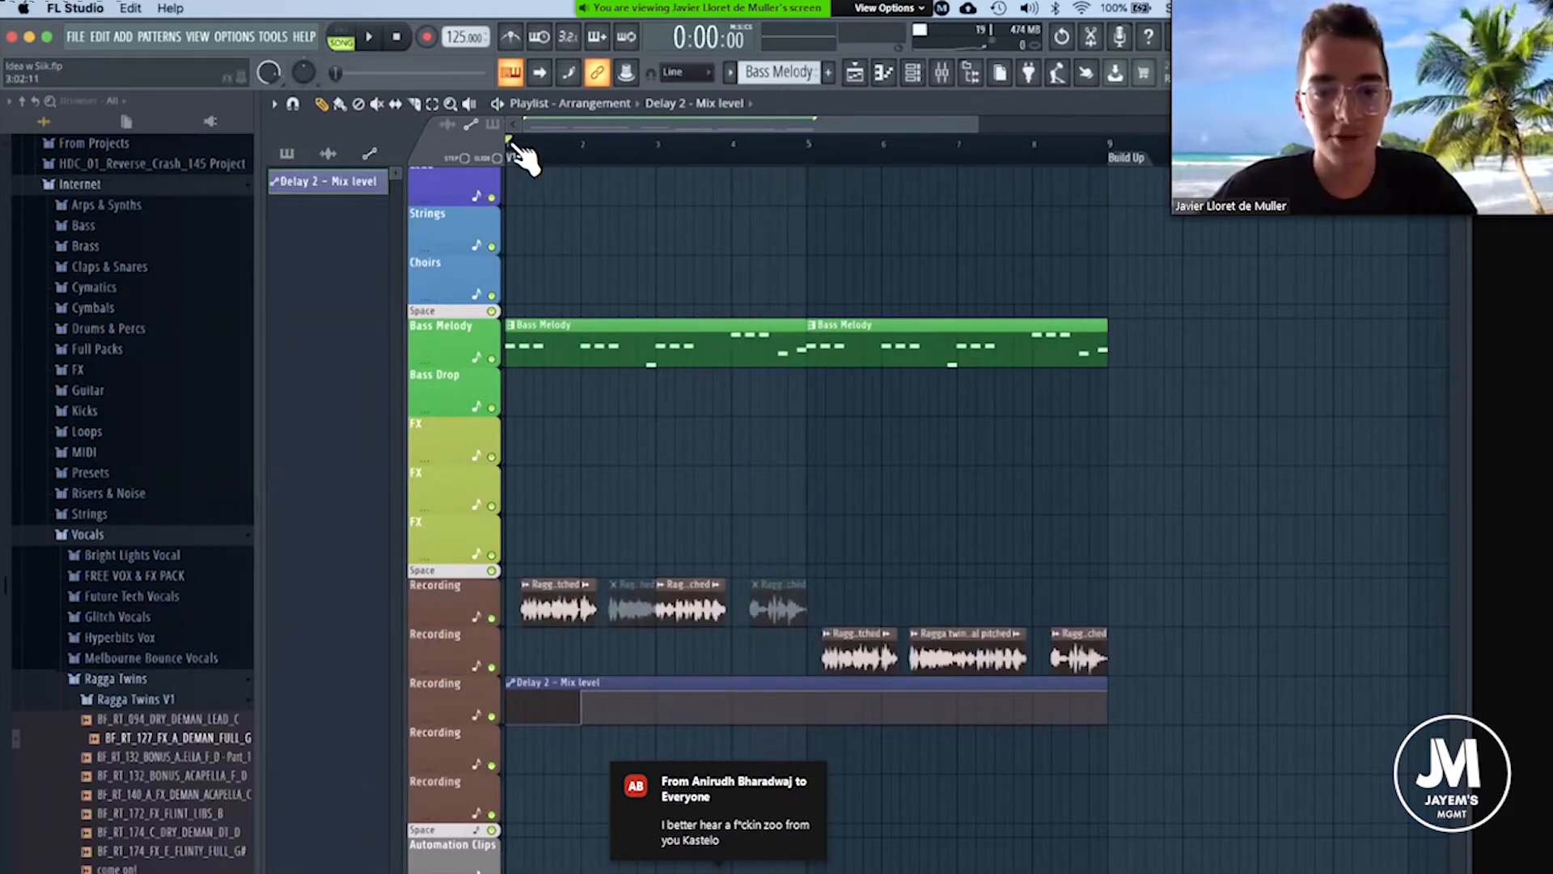
Look through the vocal samples in the Ragga Twins V1 folder of the sample browser.
scroll(511, 141, "up", 1)
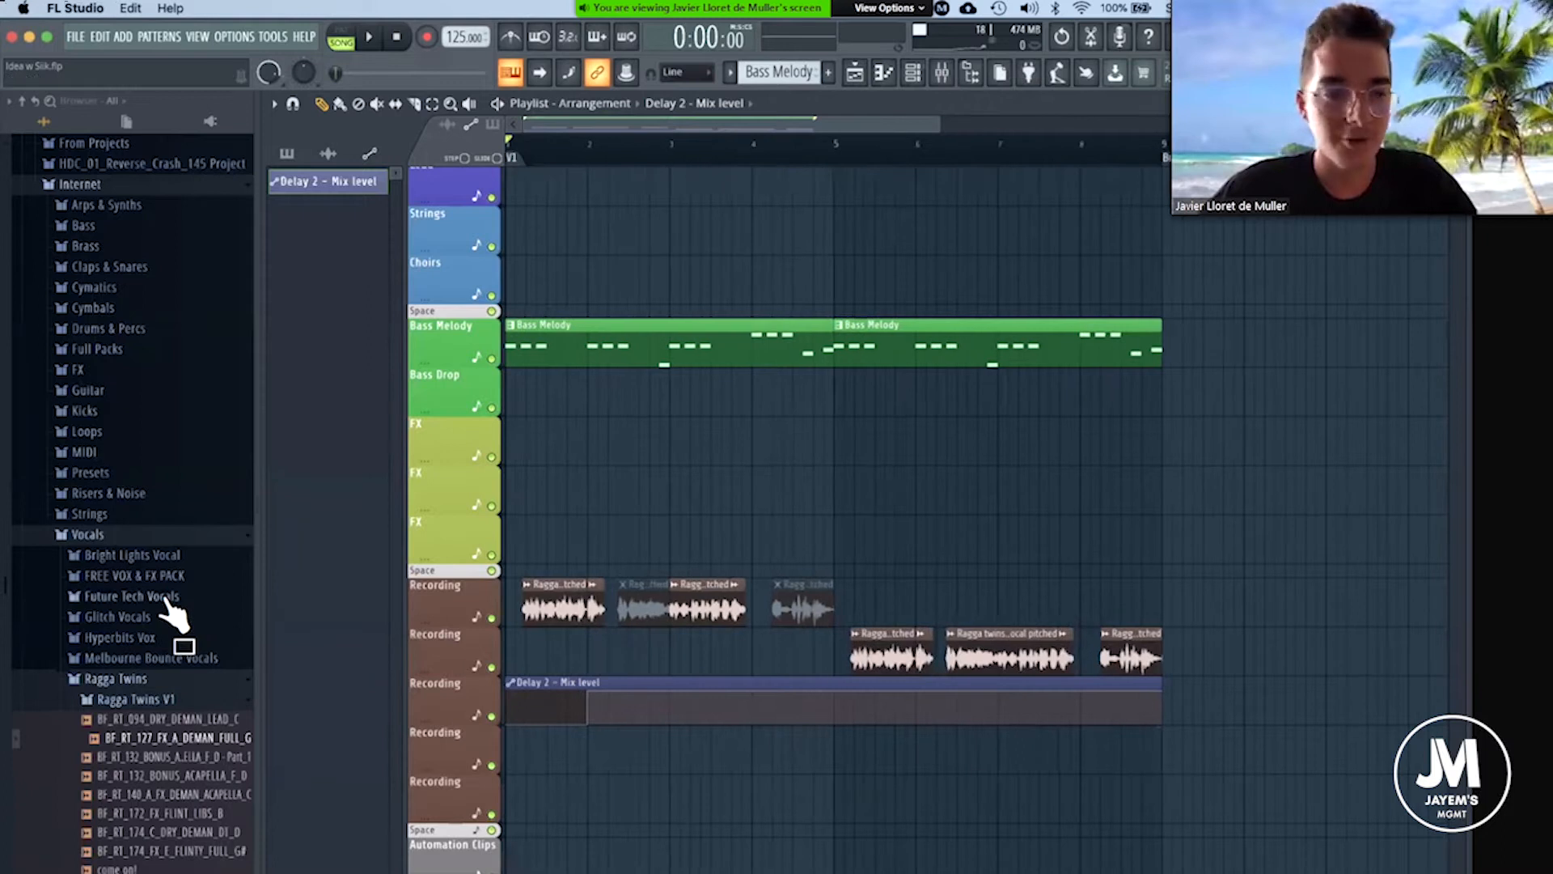
scroll(145, 576, "down", 3)
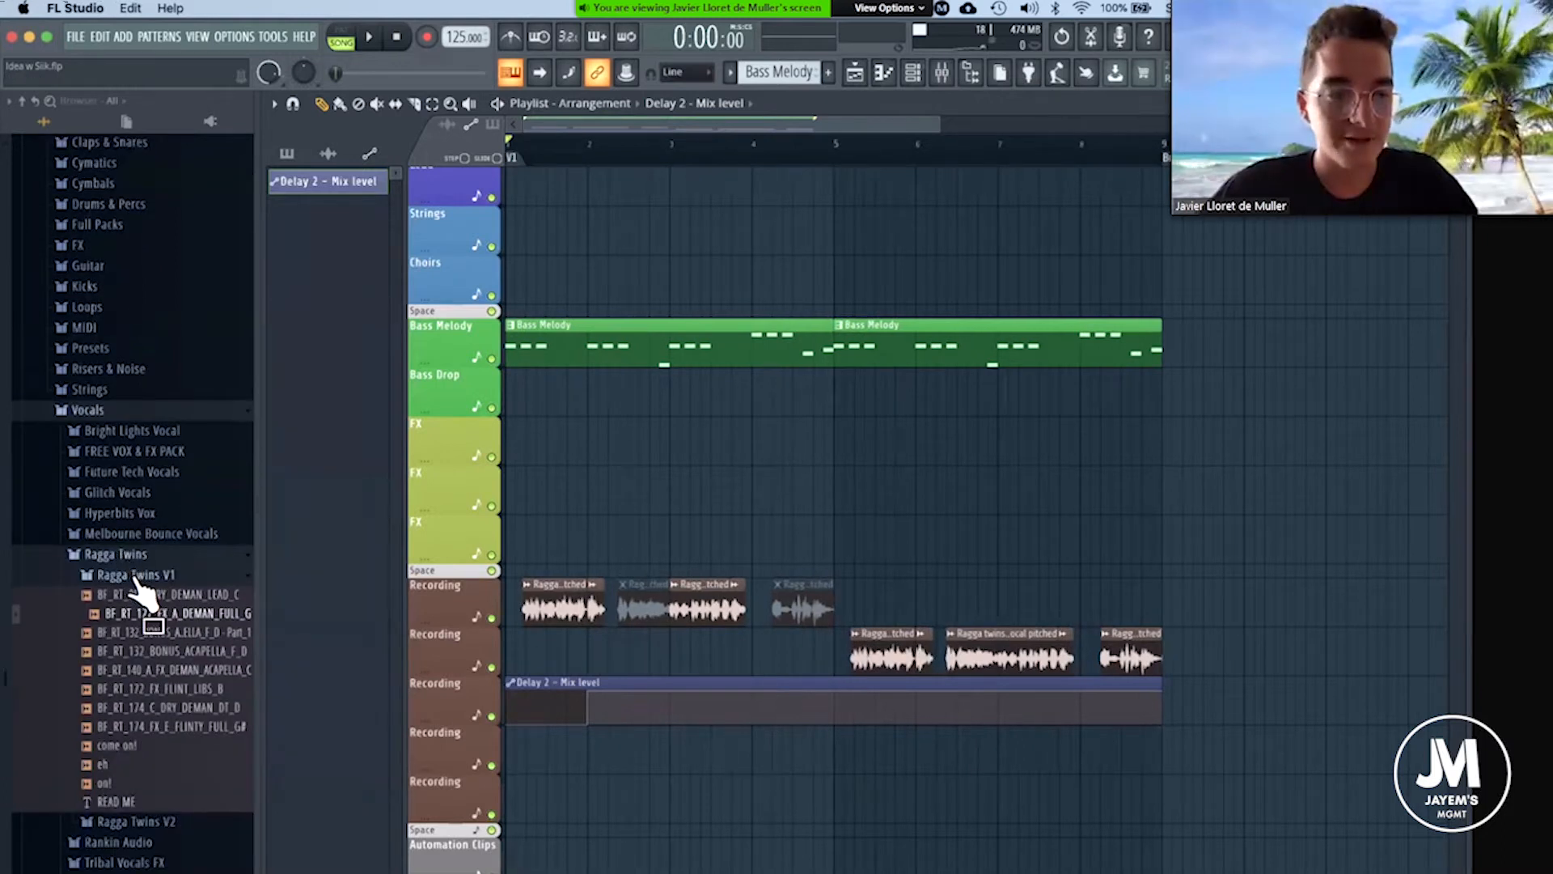
double_click(135, 584)
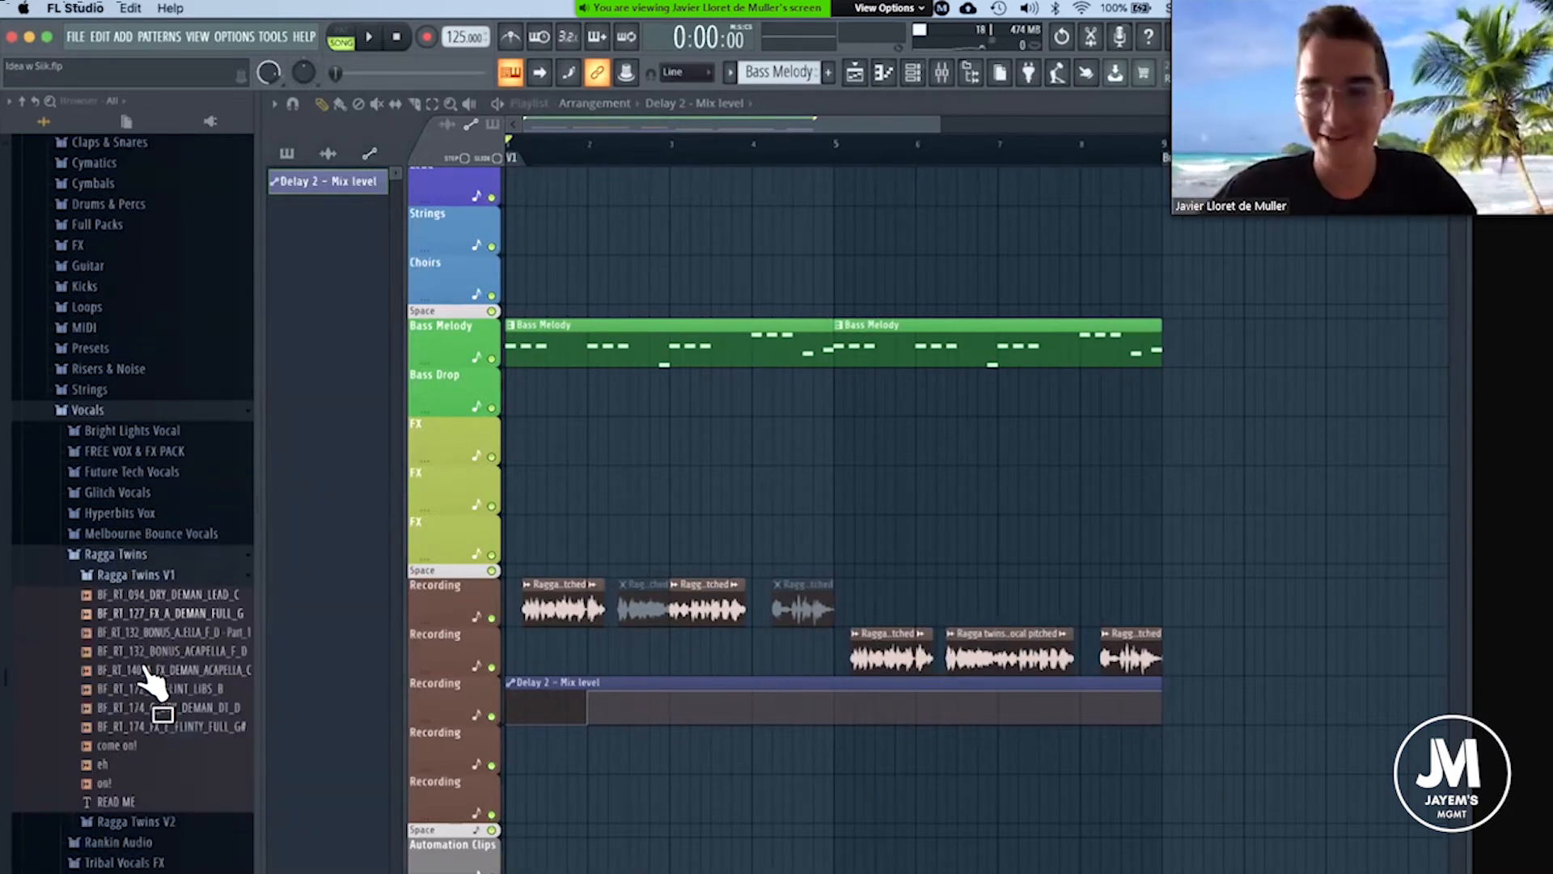
left_click_drag(145, 643, 162, 685)
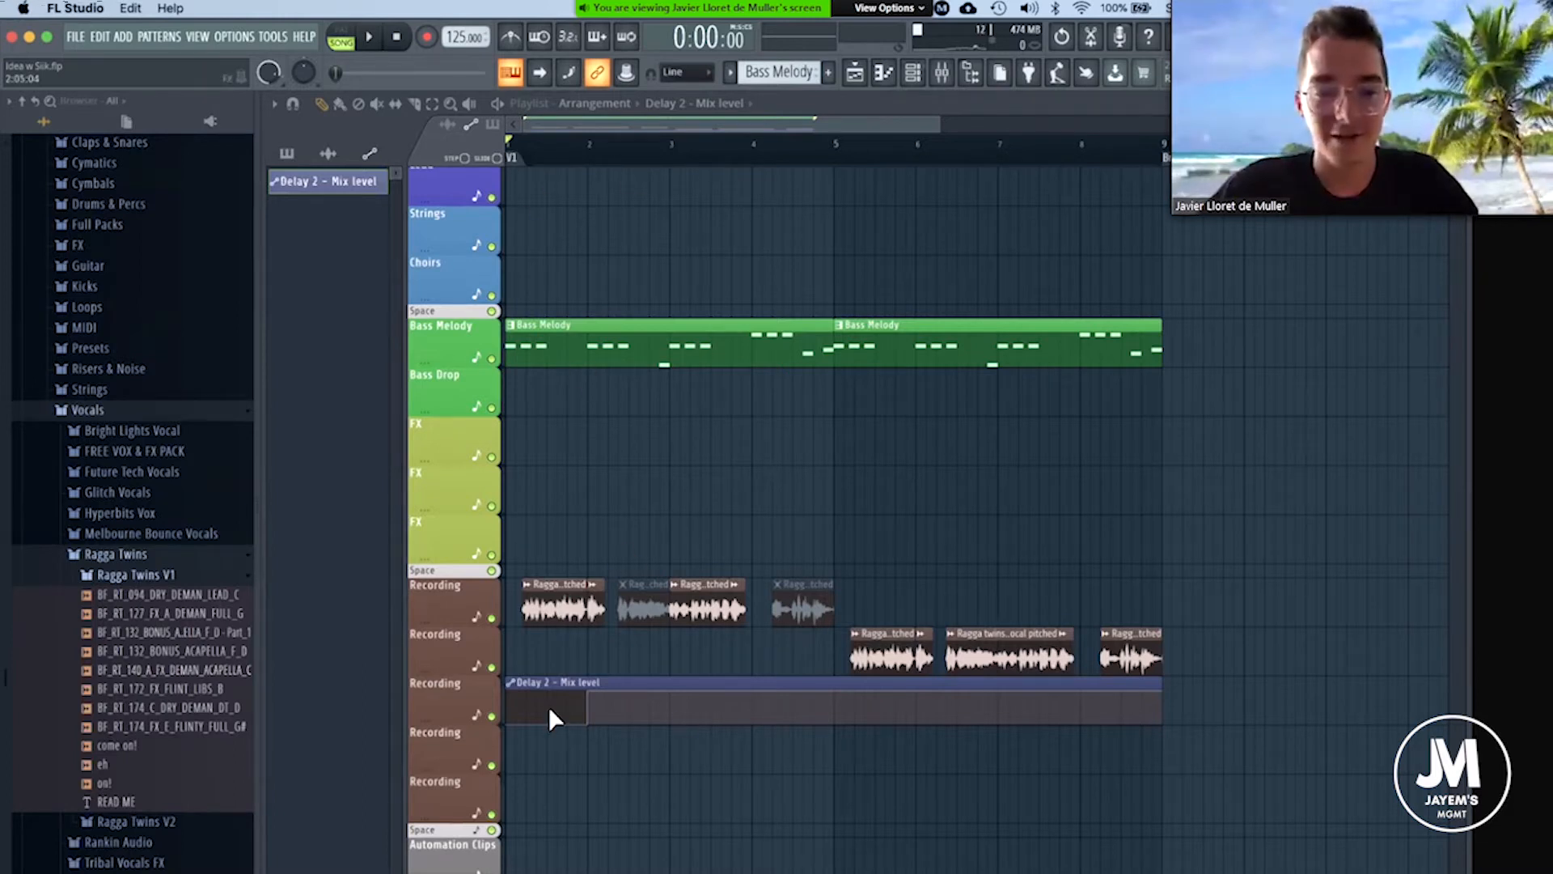
Flatten the Delay 2 - Mix level automation to its minimum across the whole clip while starting song playback.
left_click_drag(597, 697, 596, 728)
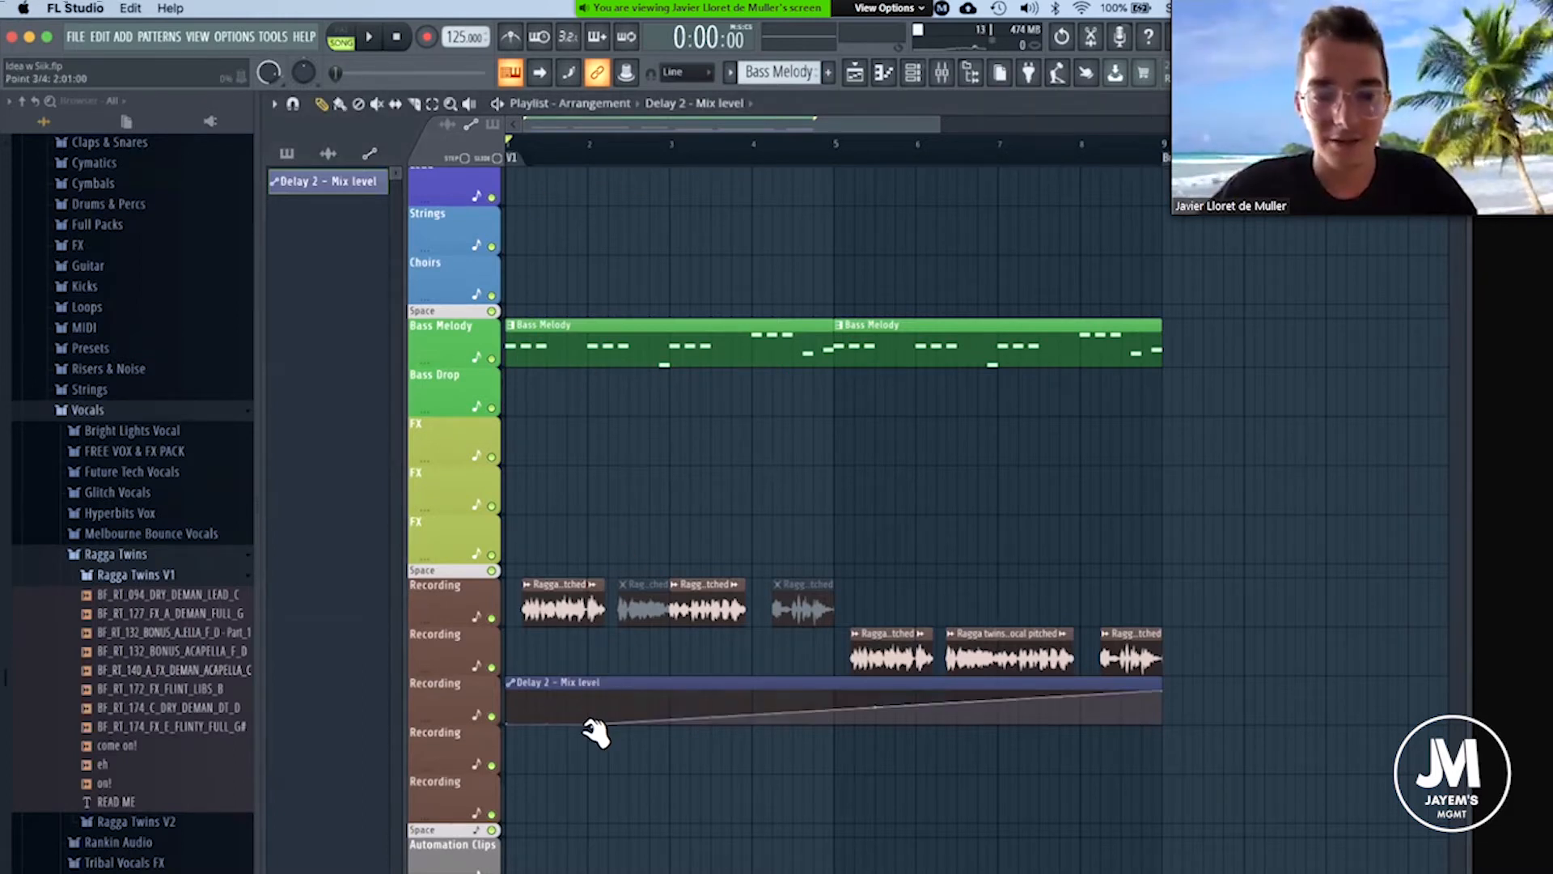
key("space")
left_click_drag(1163, 690, 1163, 732)
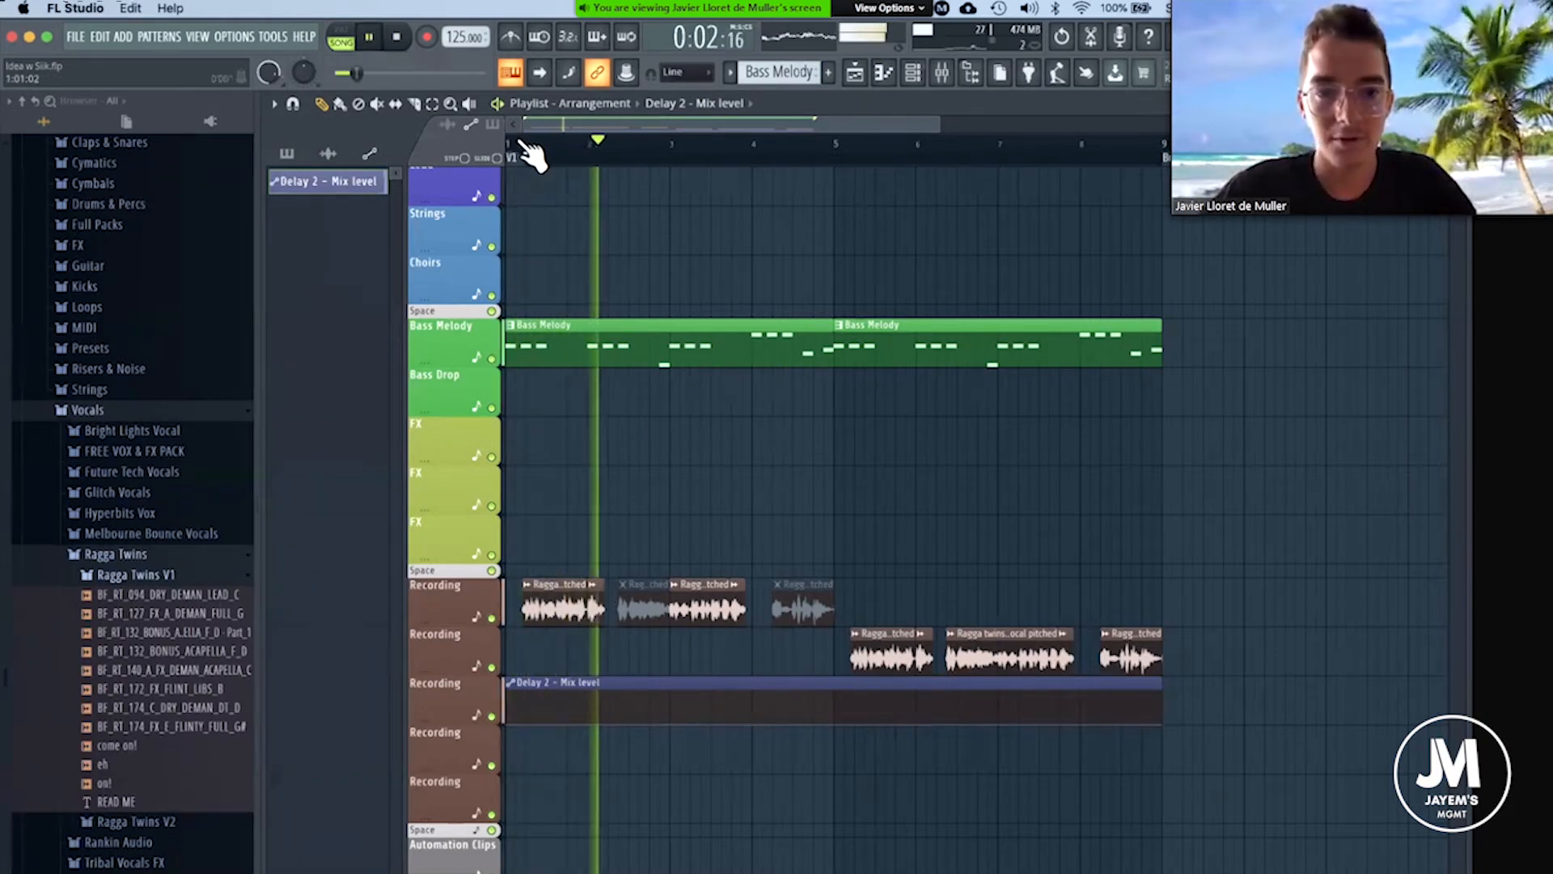
Listen to the vocals over the bass melody through the first eight bars, selecting the Mute tool during playback.
scroll(517, 144, "up", 3)
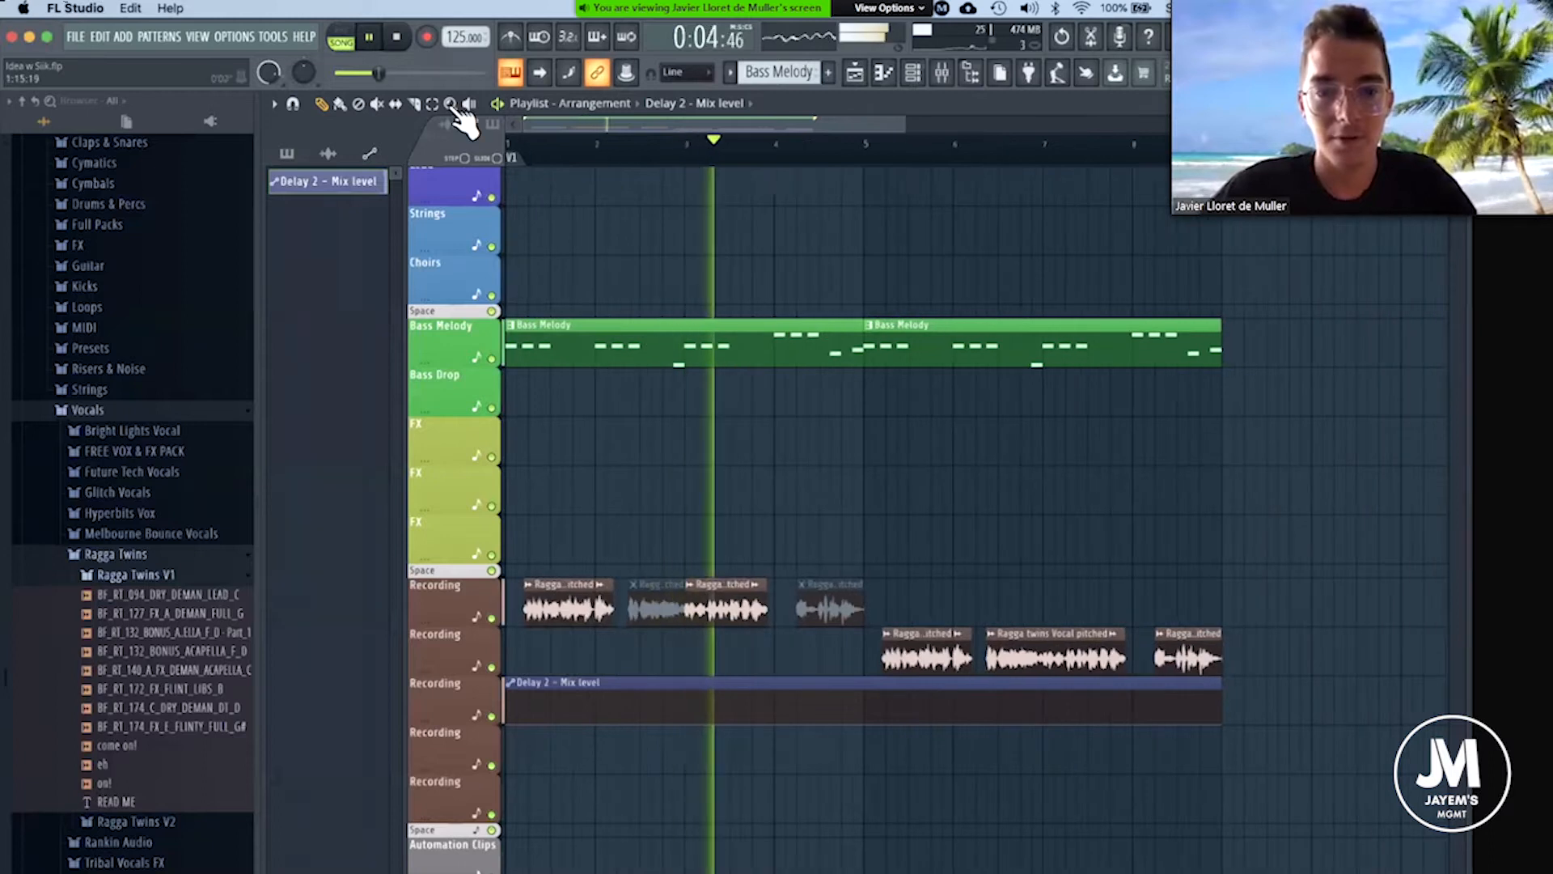
left_click(377, 103)
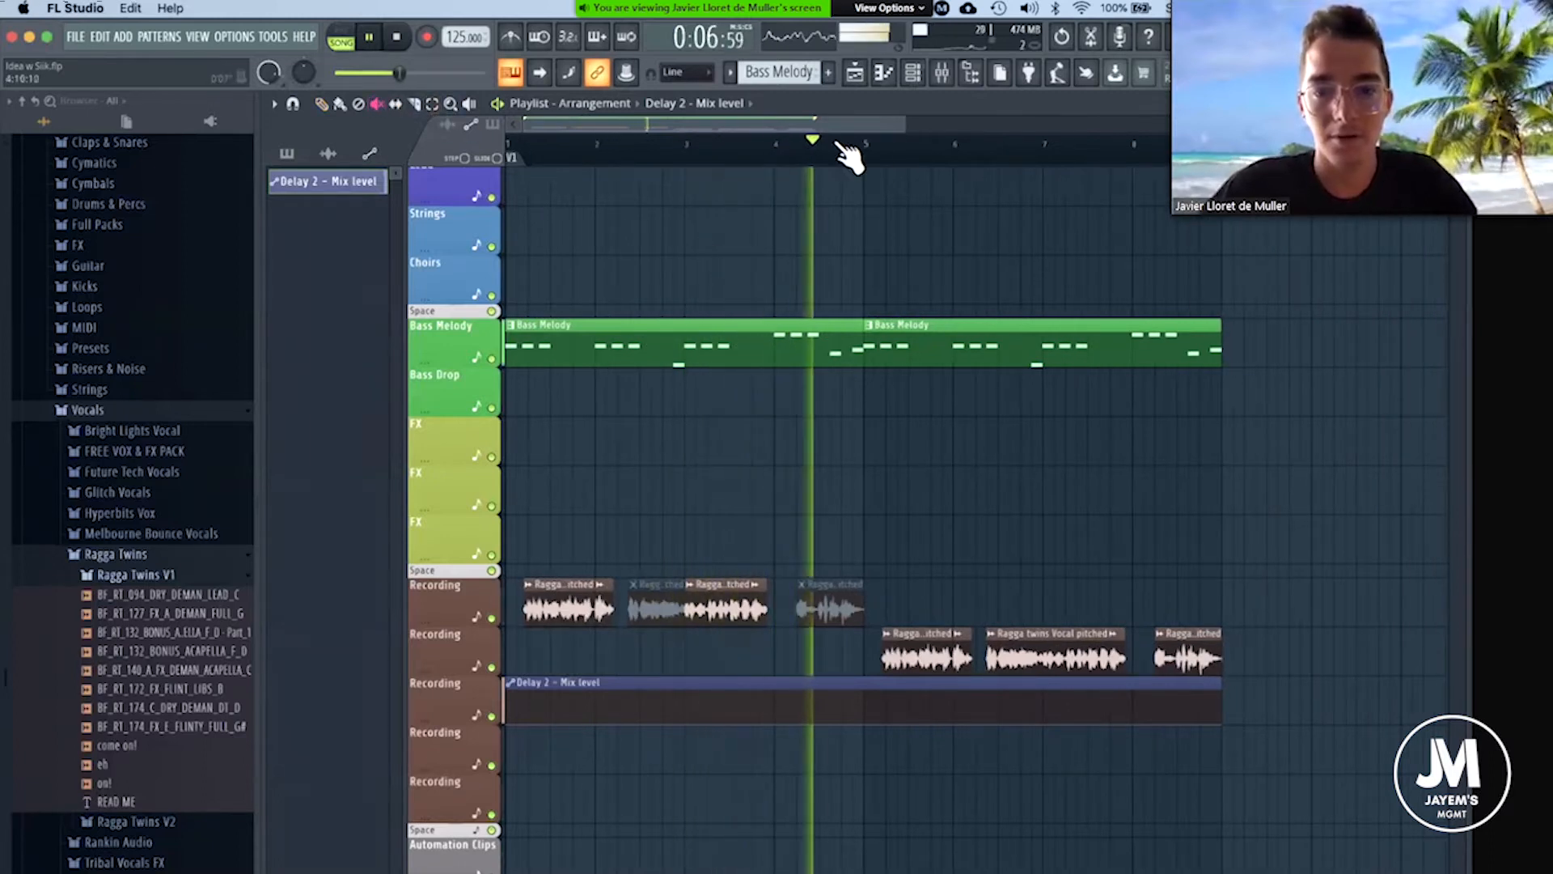
left_click_drag(741, 125, 823, 126)
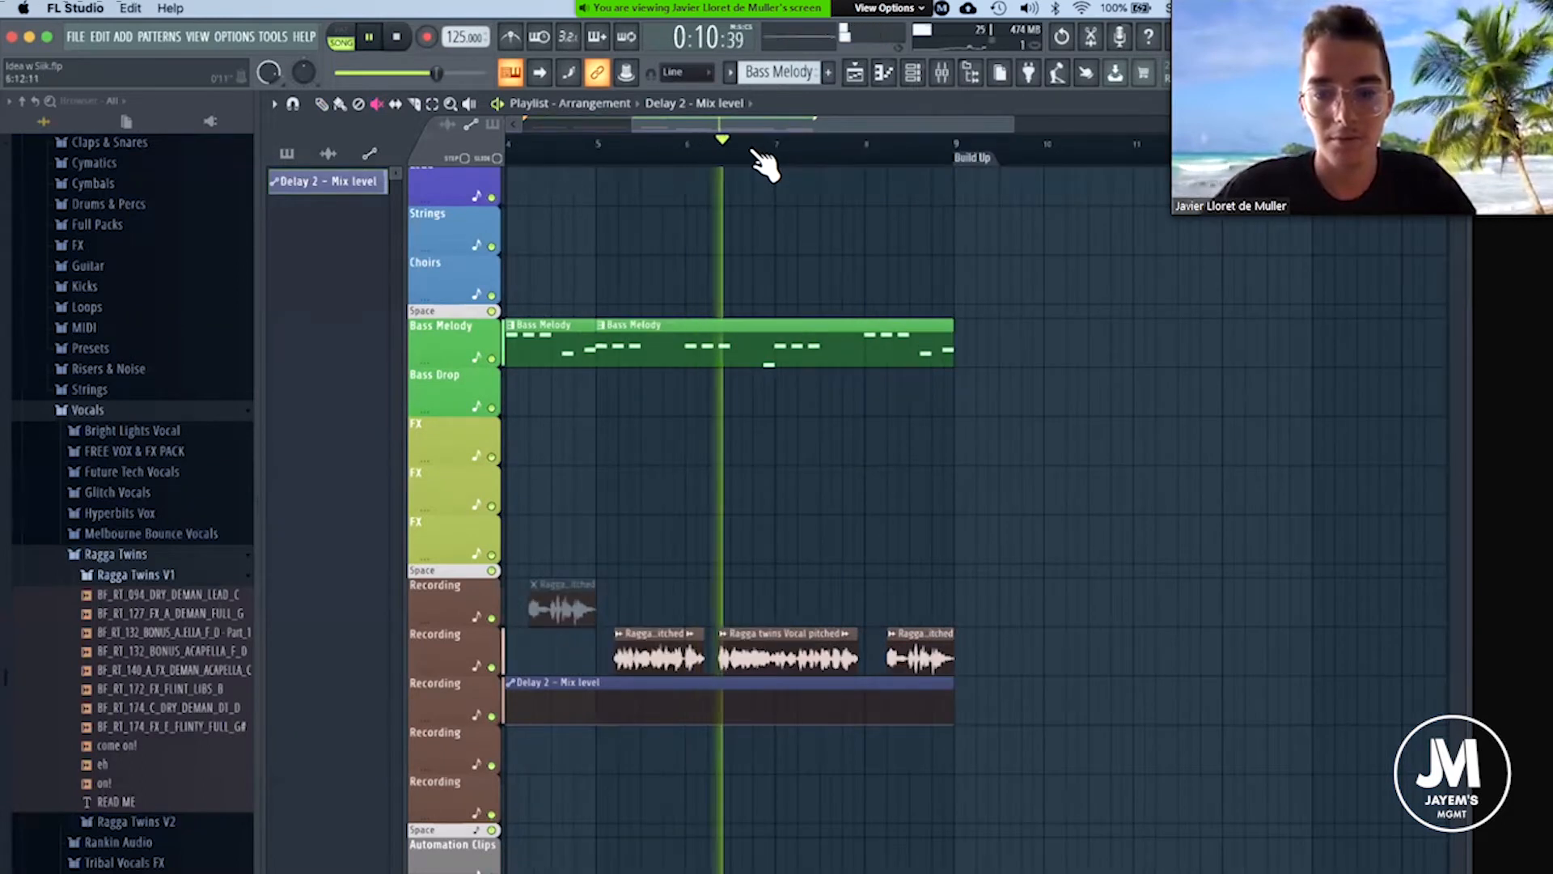
scroll(756, 149, "up", 3)
scroll(754, 150, "down", 4)
scroll(760, 149, "down", 2)
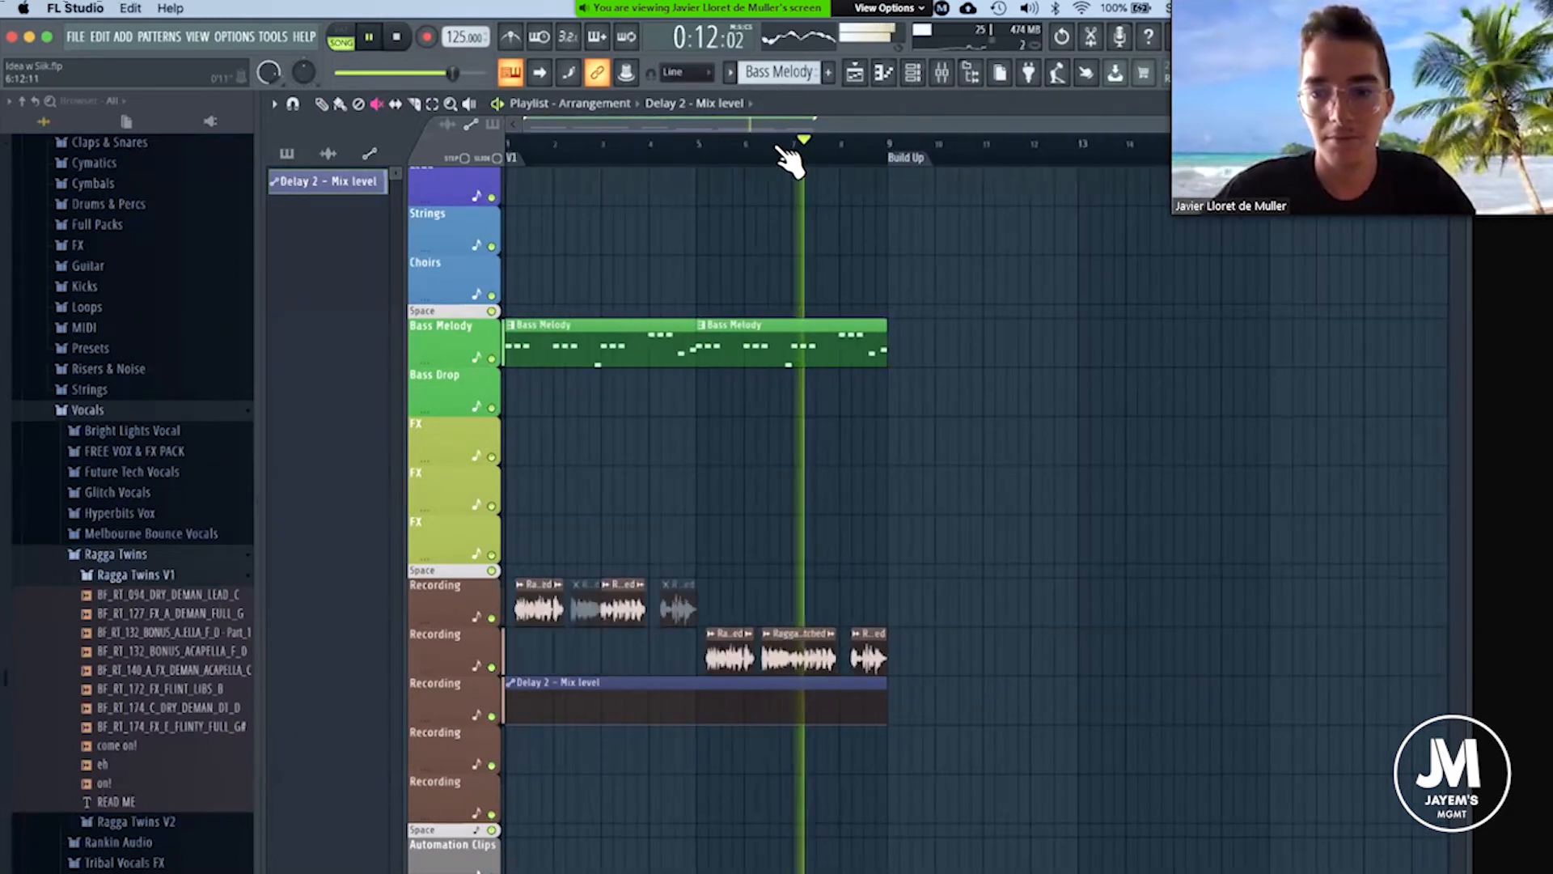
scroll(940, 140, "up", 2)
scroll(940, 142, "up", 2)
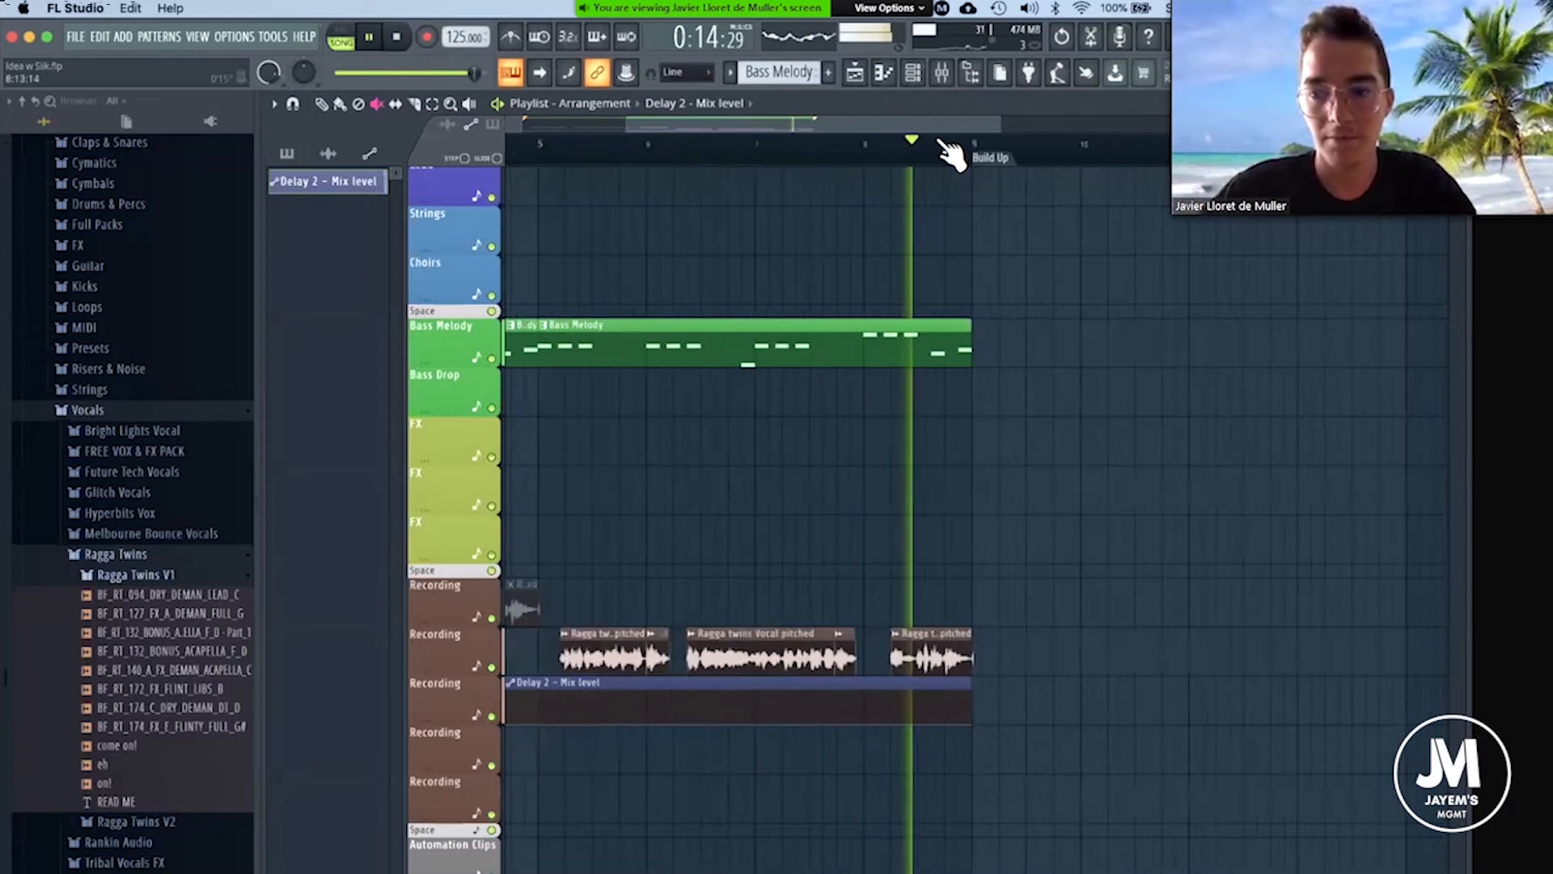
scroll(940, 143, "down", 2)
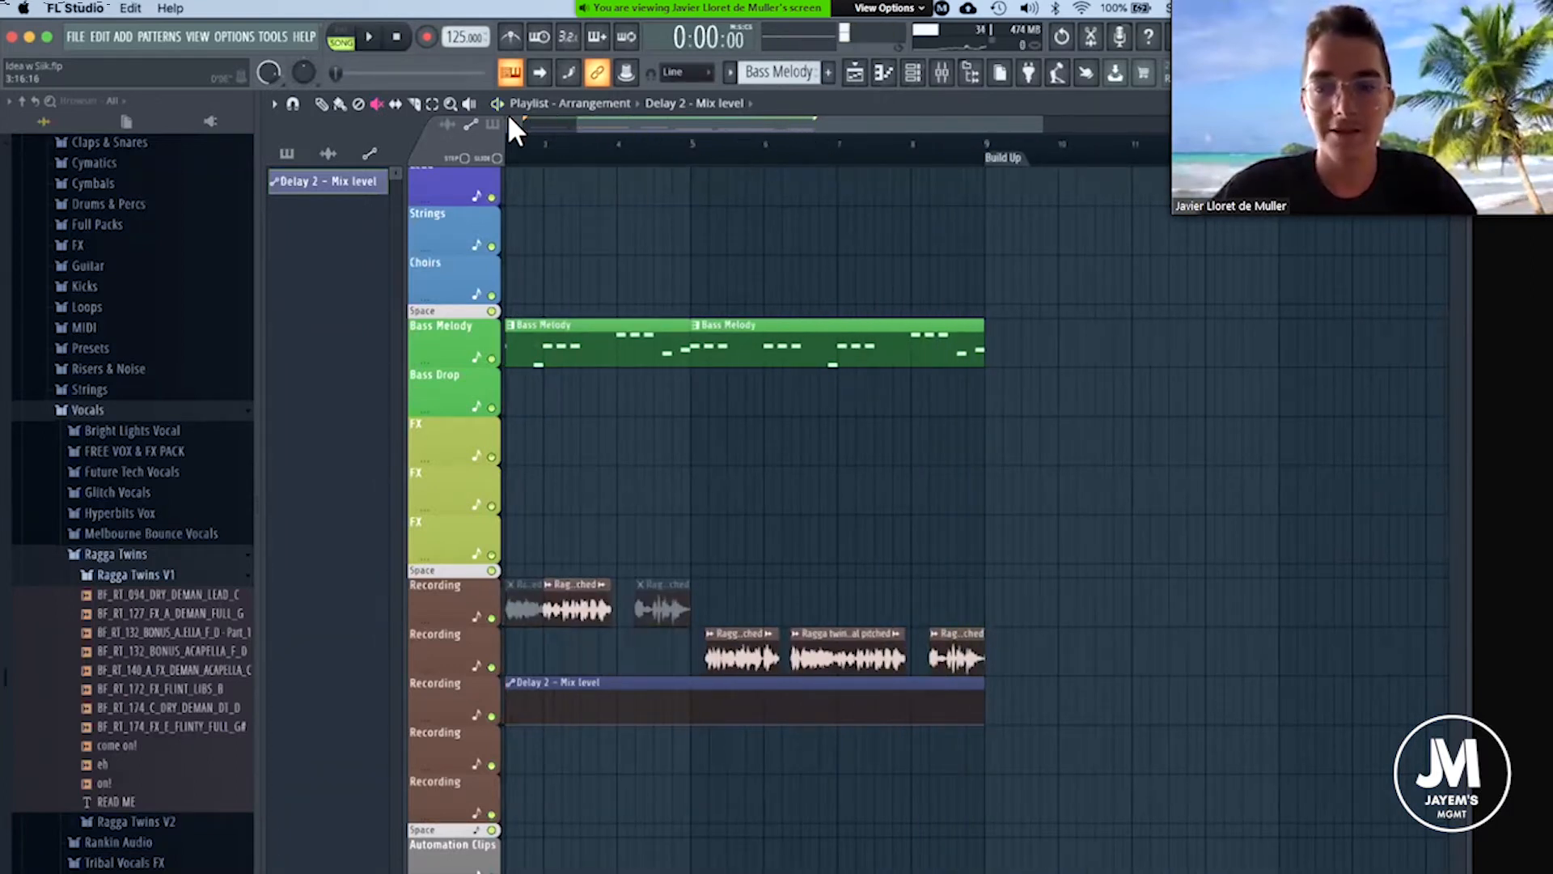
key("space")
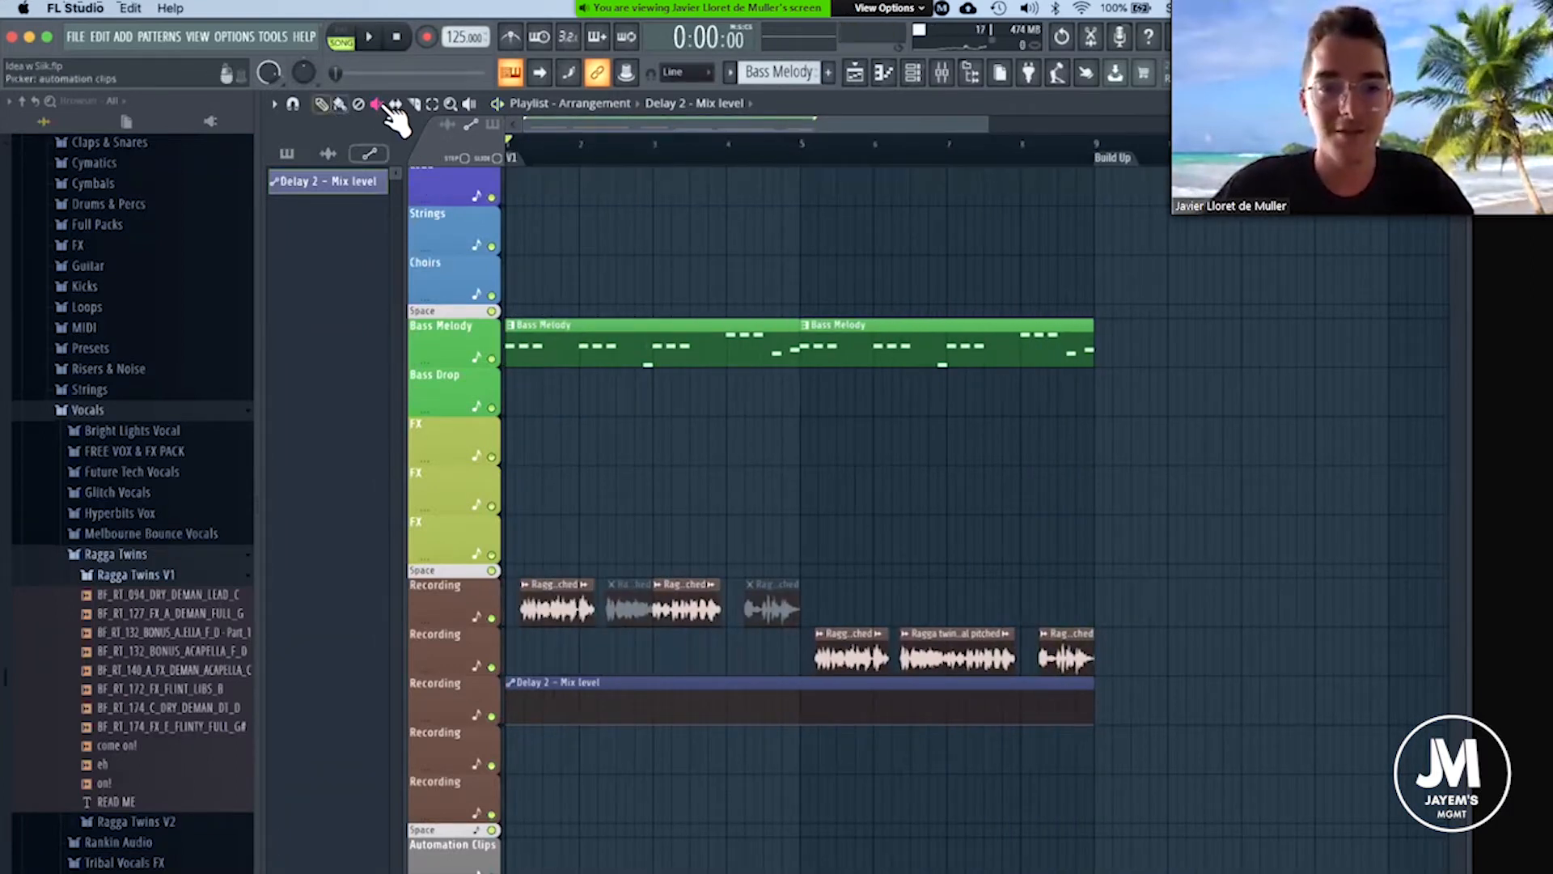
Unmute the two muted vocal clips on the first Recording track and play the arrangement from the start.
left_click(621, 595)
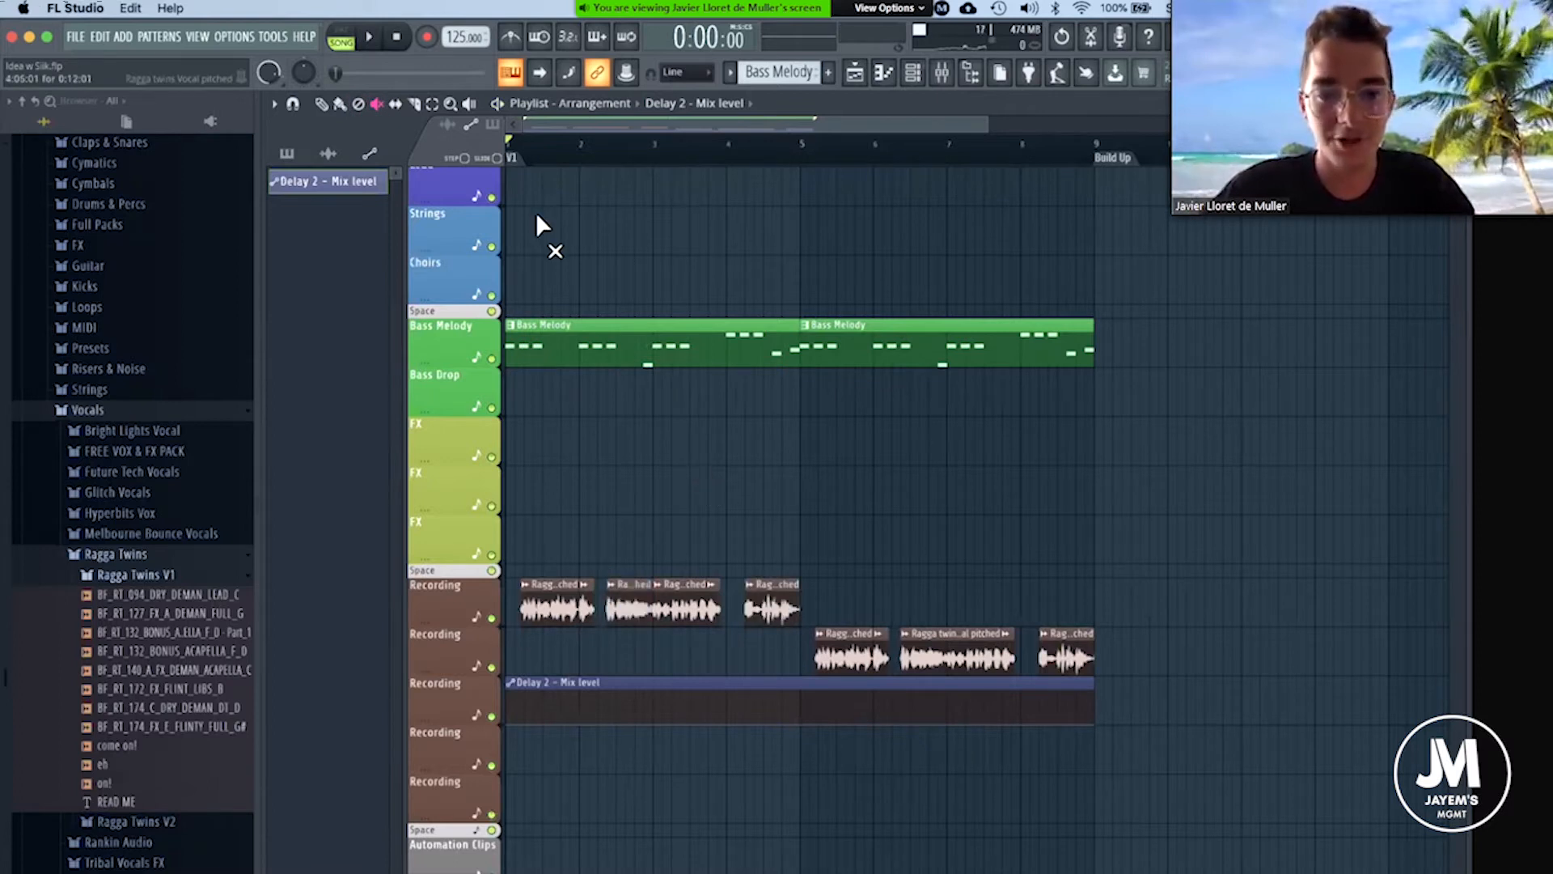
key("space")
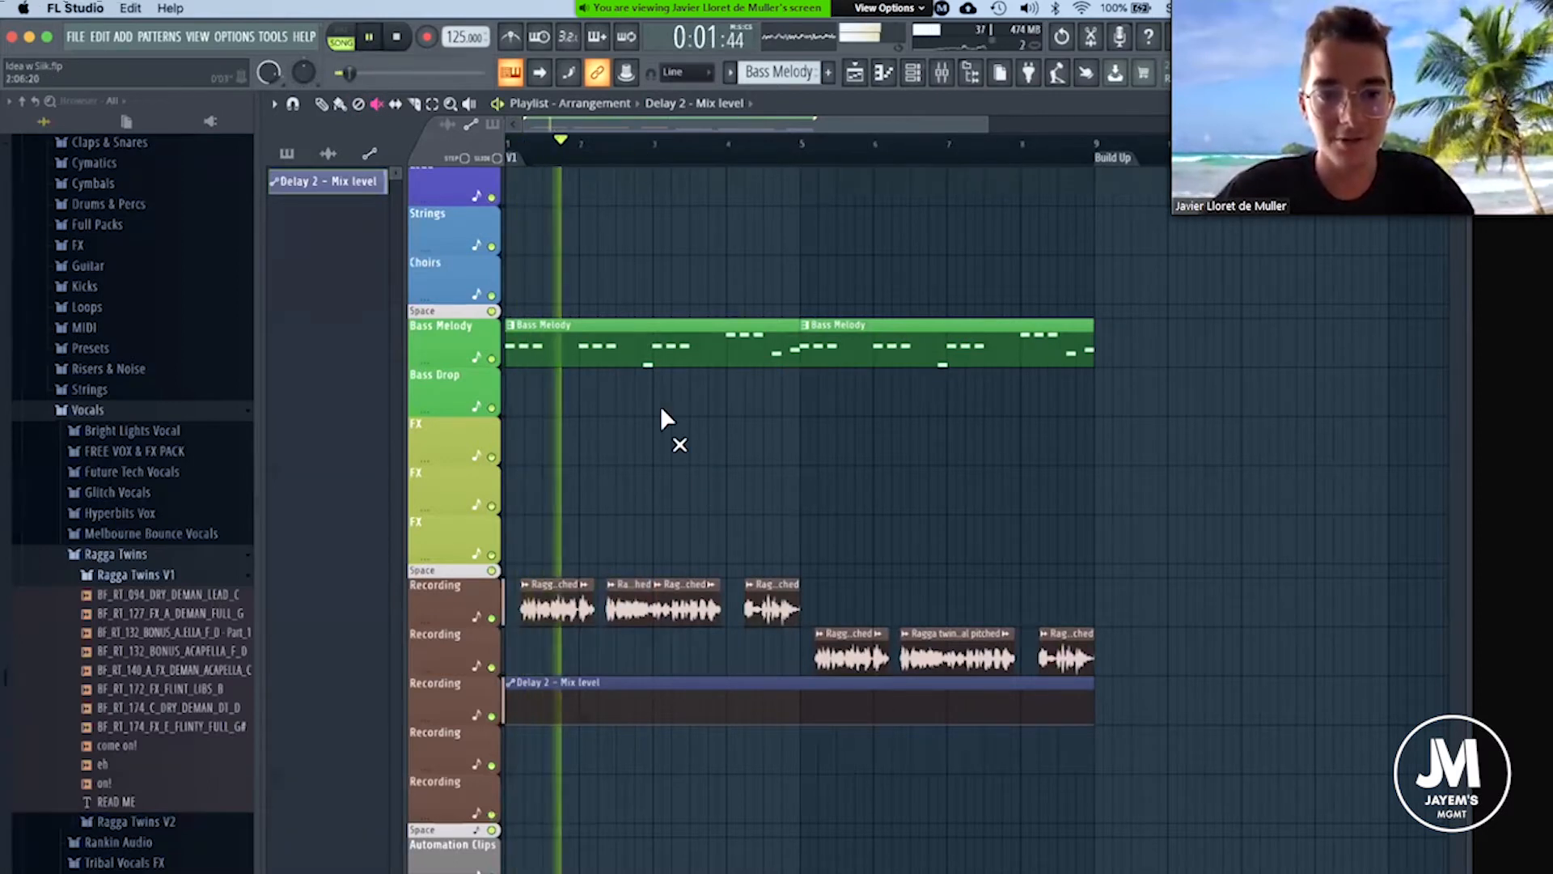
Raise the Delay 2 - Mix level automation at bar 2, hold it until just before bar 3, and drop it to minimum at bar 3.
scroll(639, 501, "up", 1)
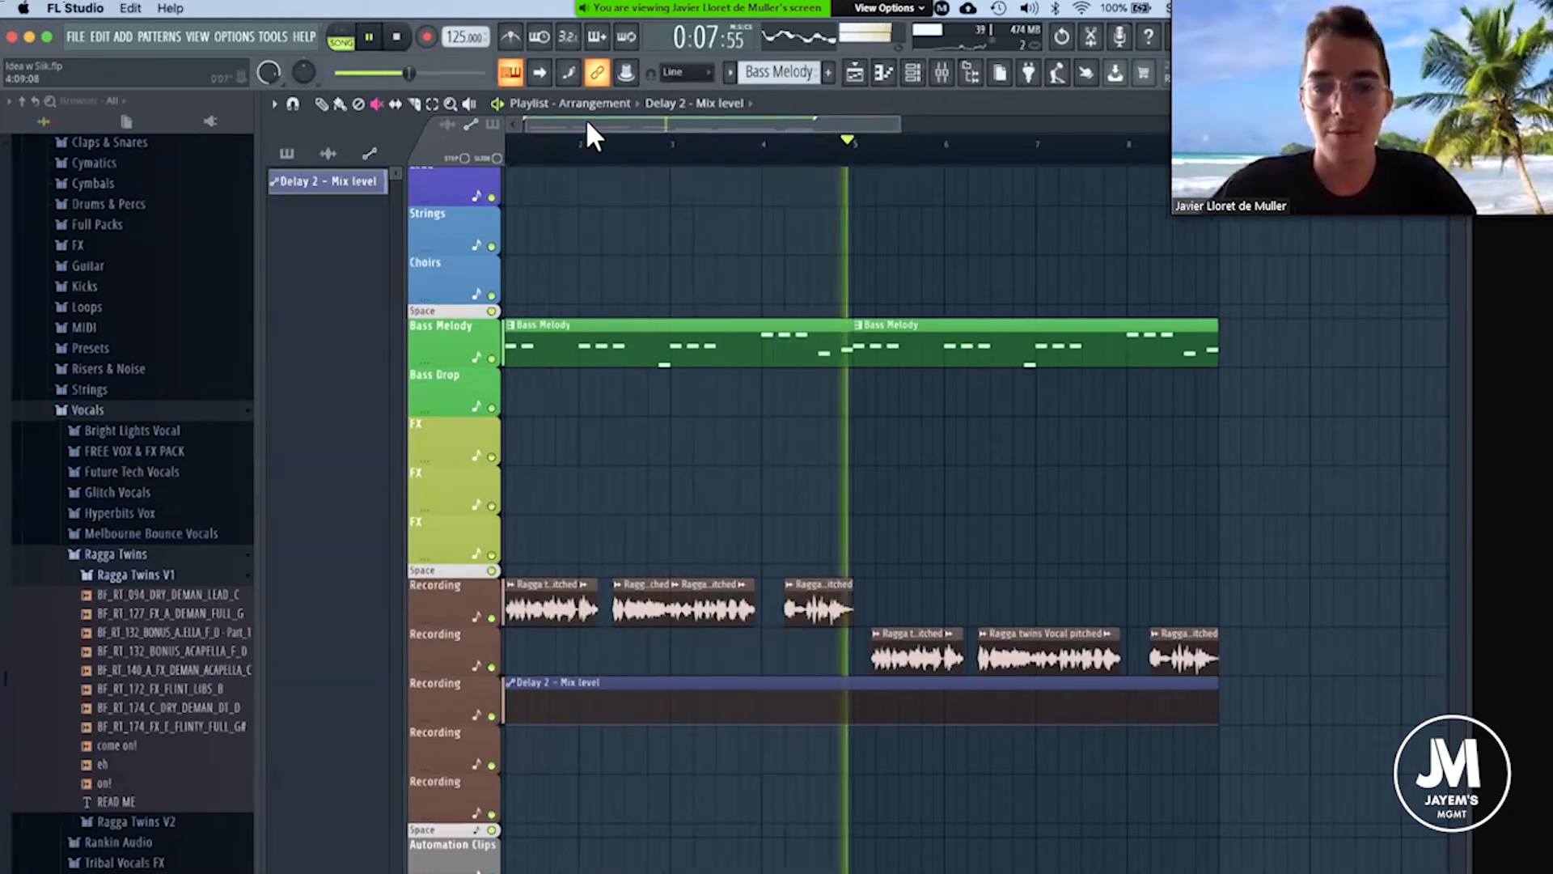
key("space")
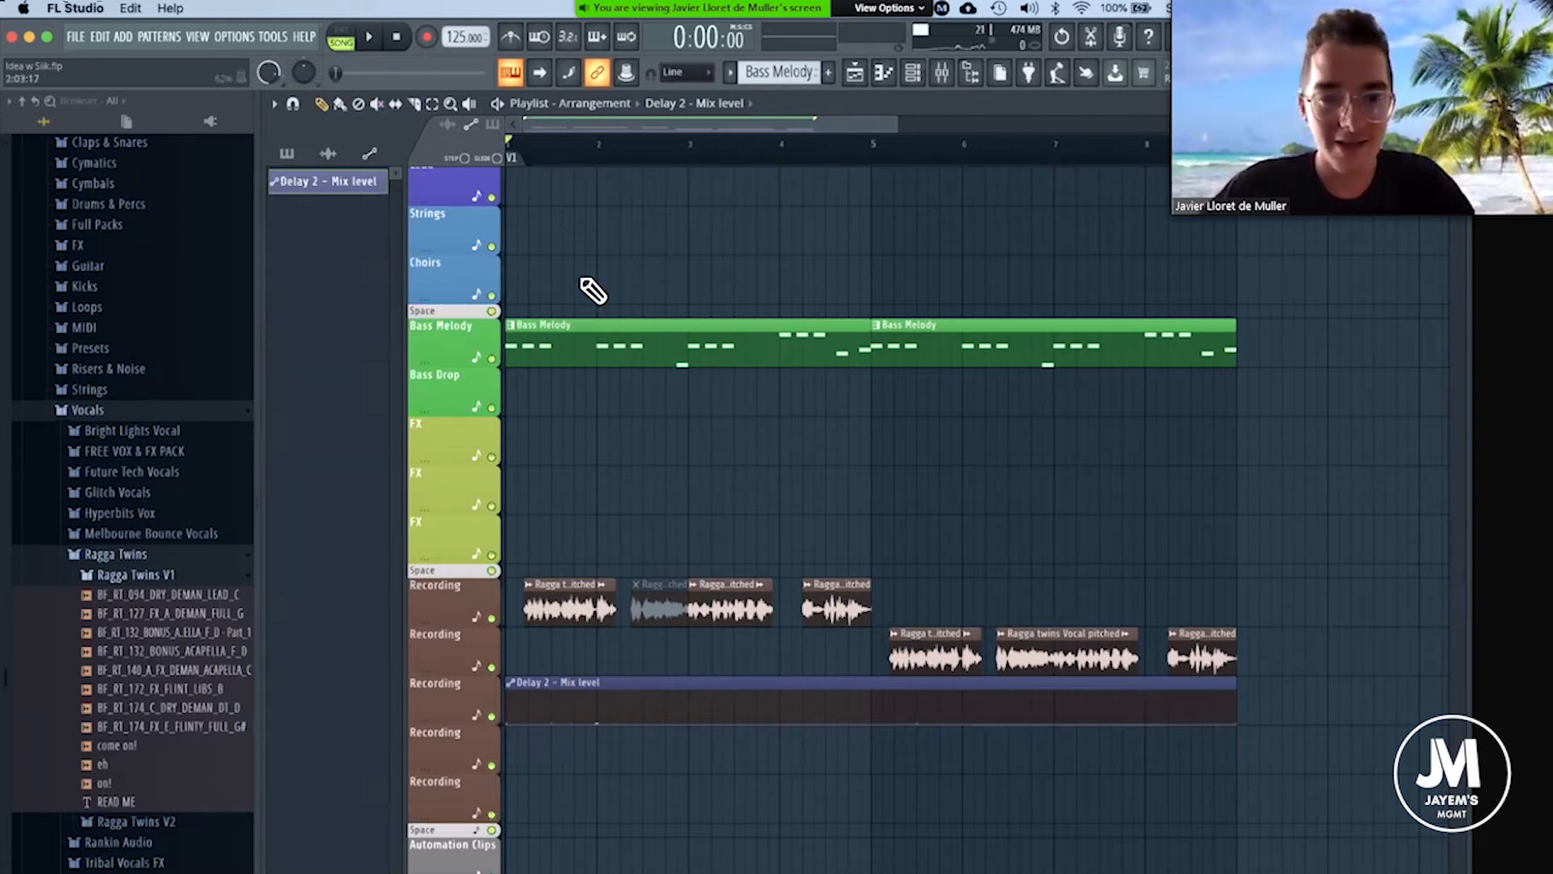
scroll(667, 681, "up", 5)
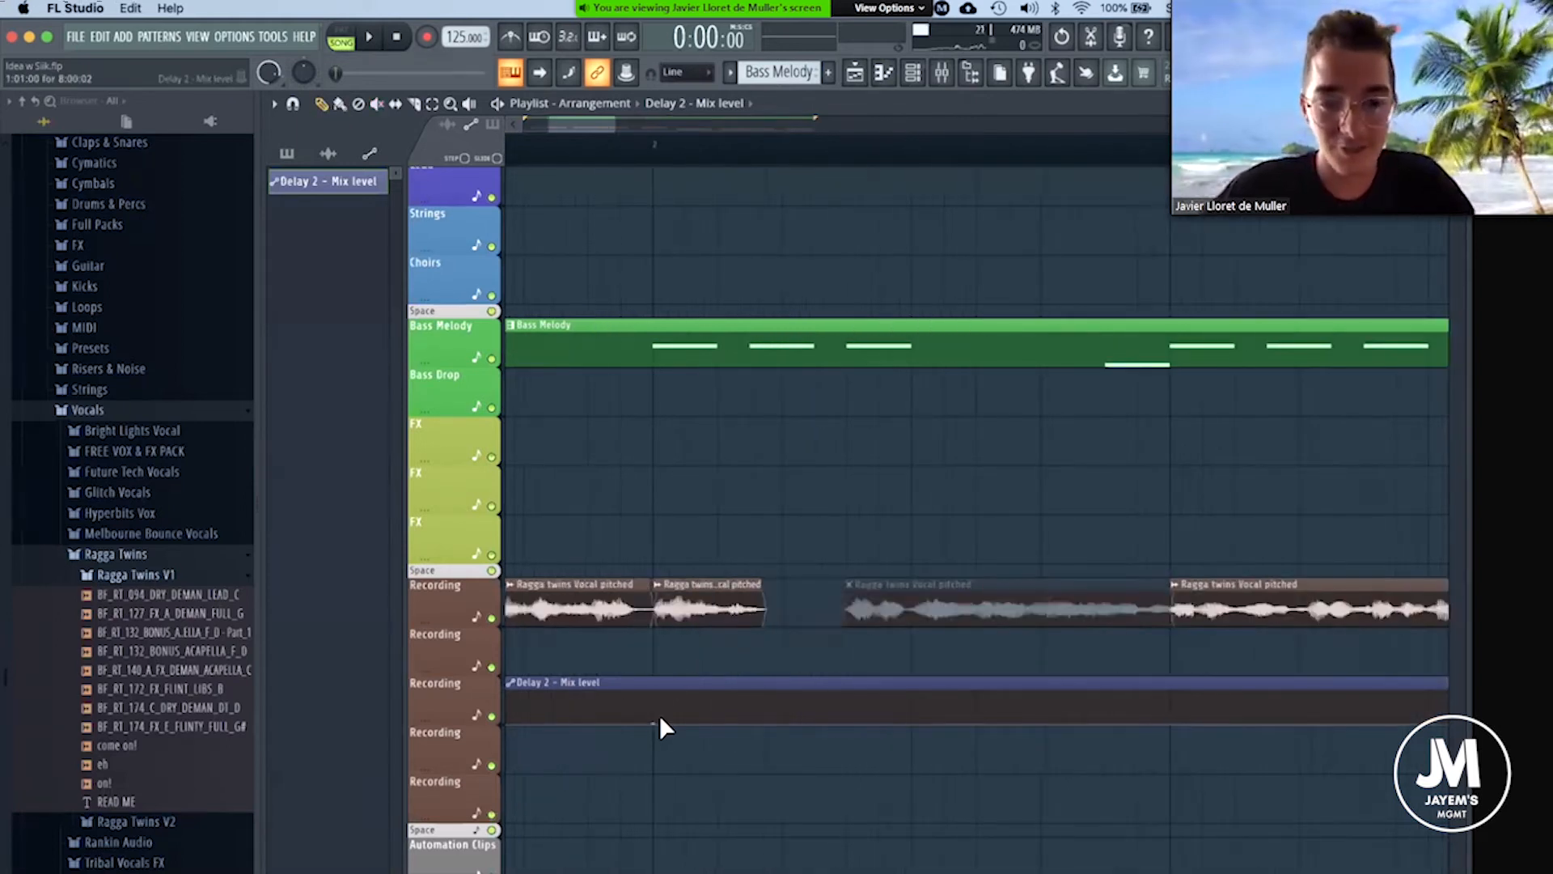
left_click_drag(654, 703, 655, 690)
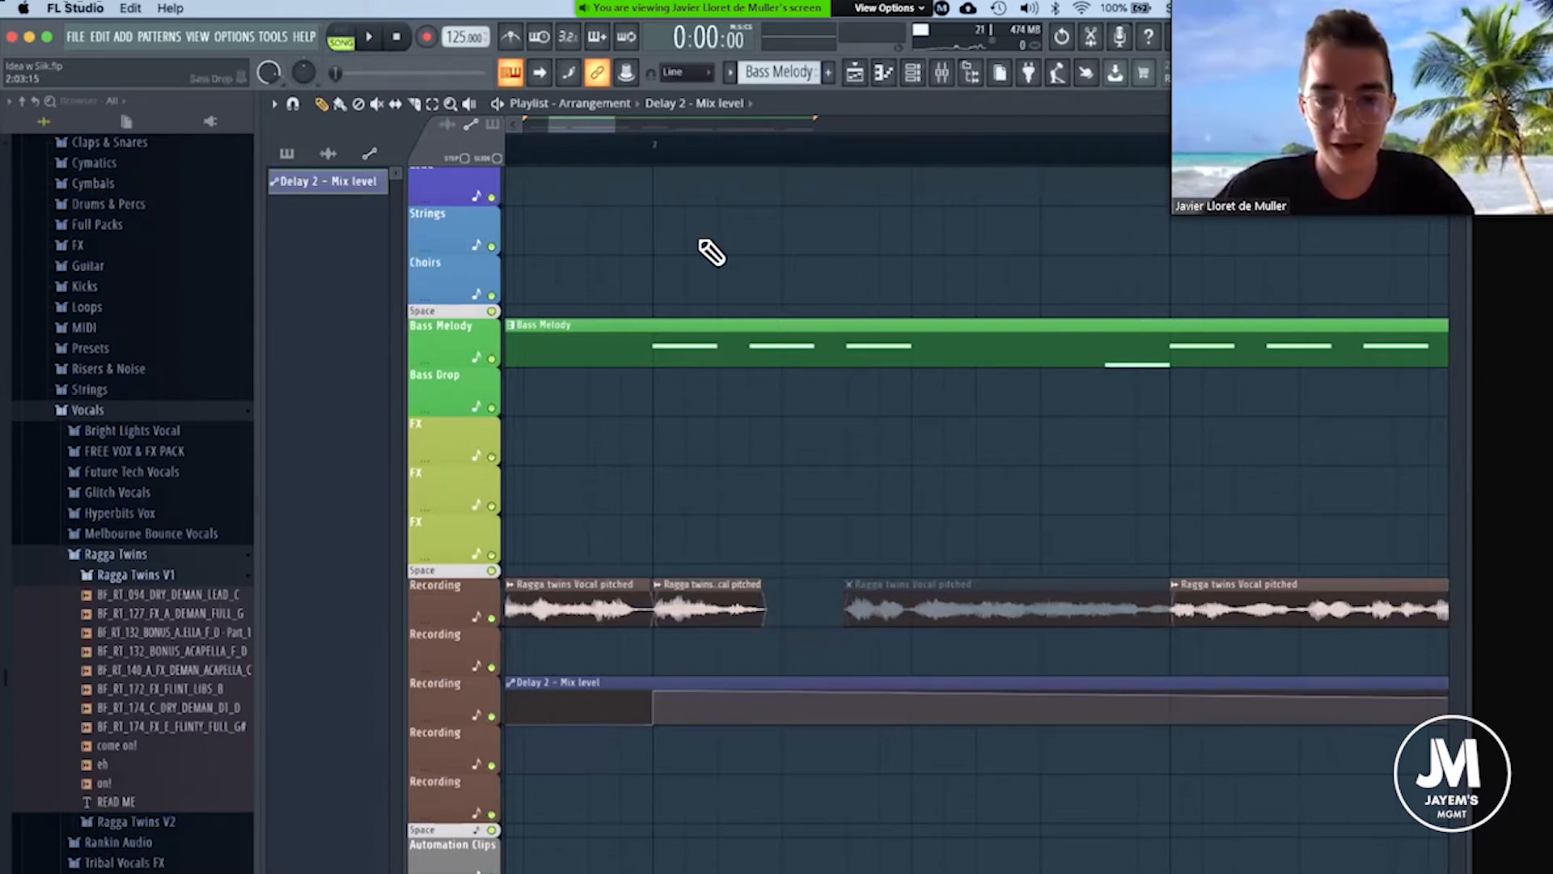
scroll(728, 177, "down", 6)
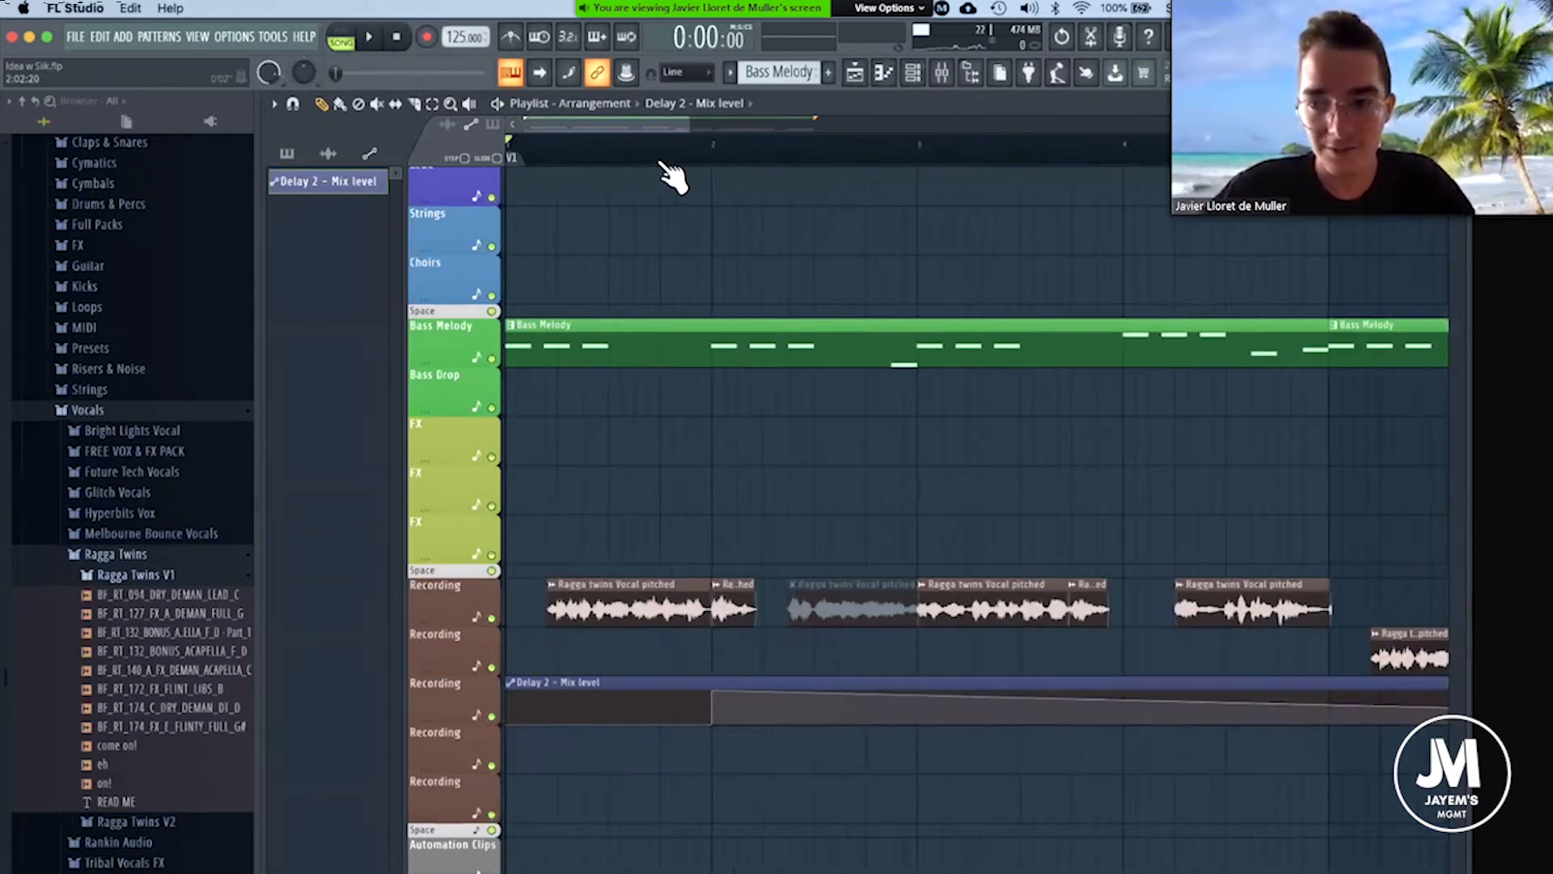
right_click(906, 690)
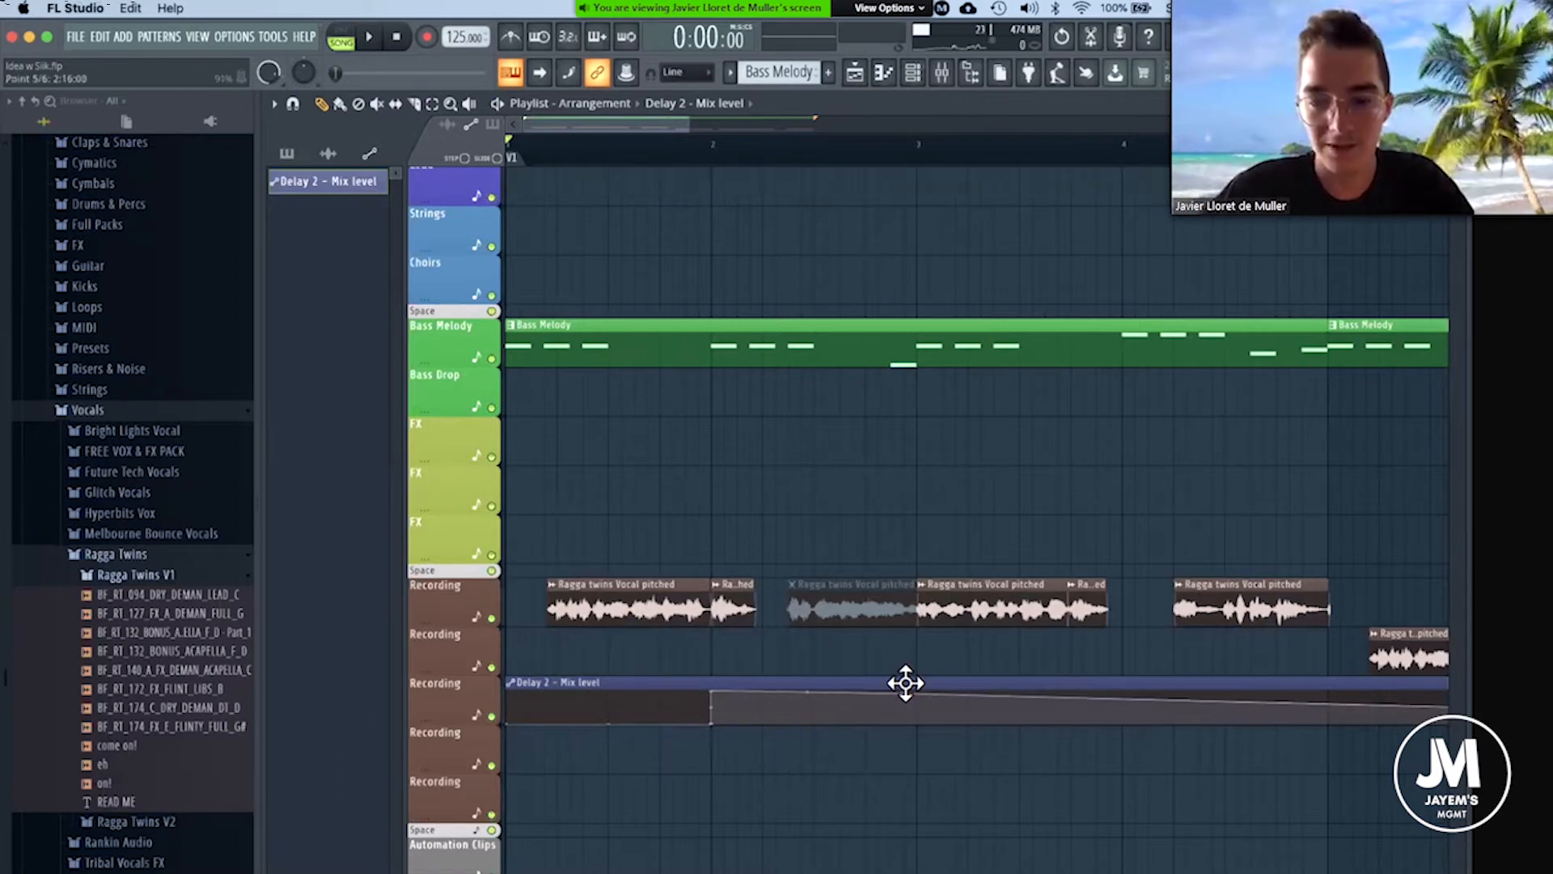
right_click(916, 727)
Play the arrangement past bar 3 to hear the delay raise on the first vocal phrase.
key("space")
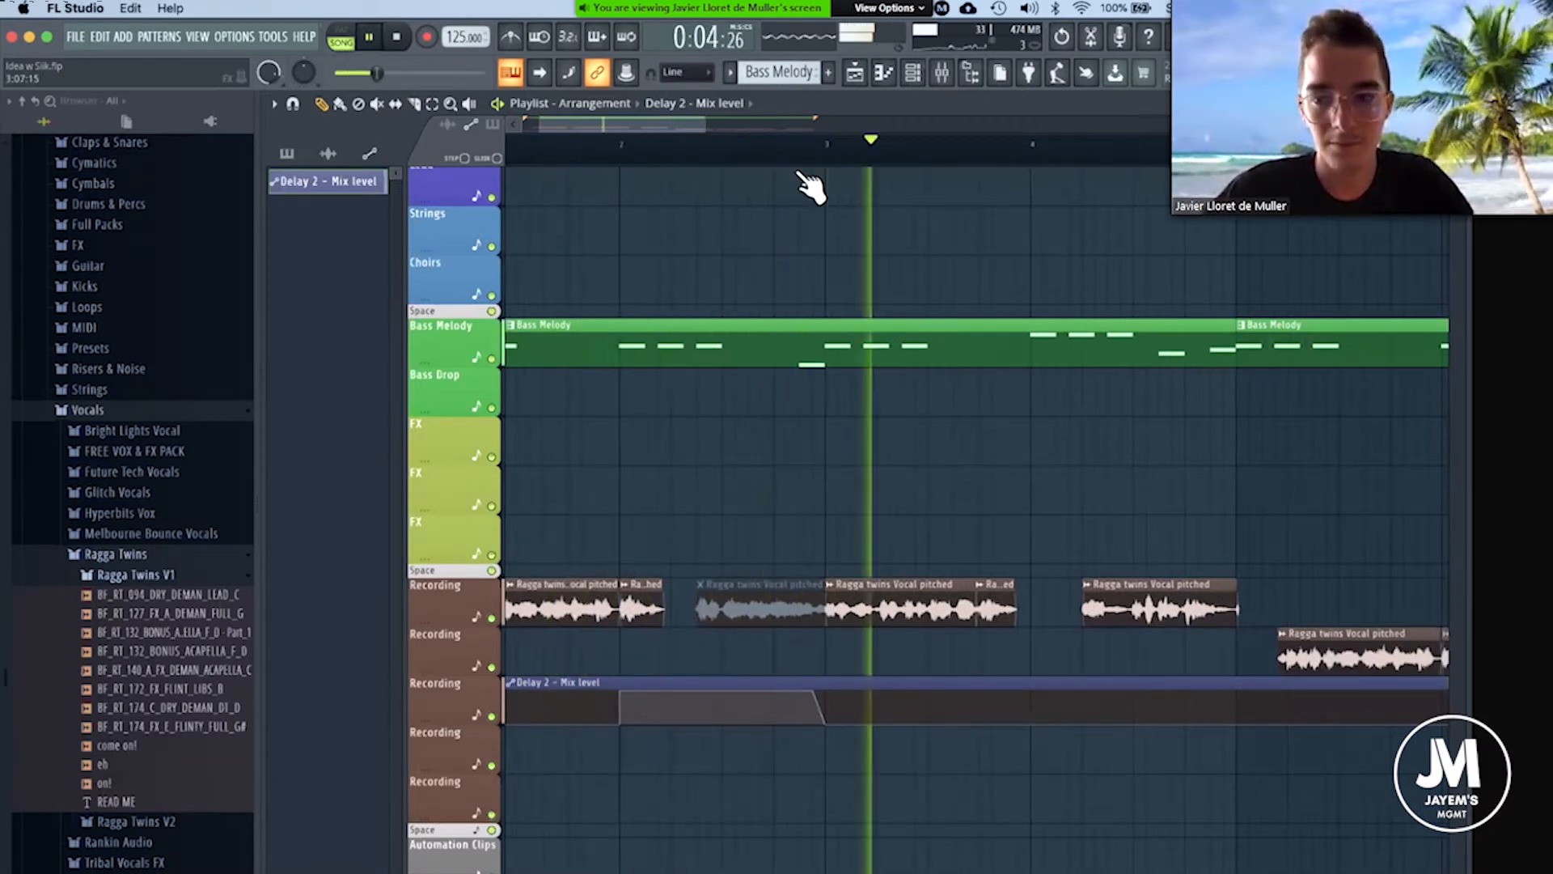
key("space")
scroll(962, 619, "down", 4, "ctrl")
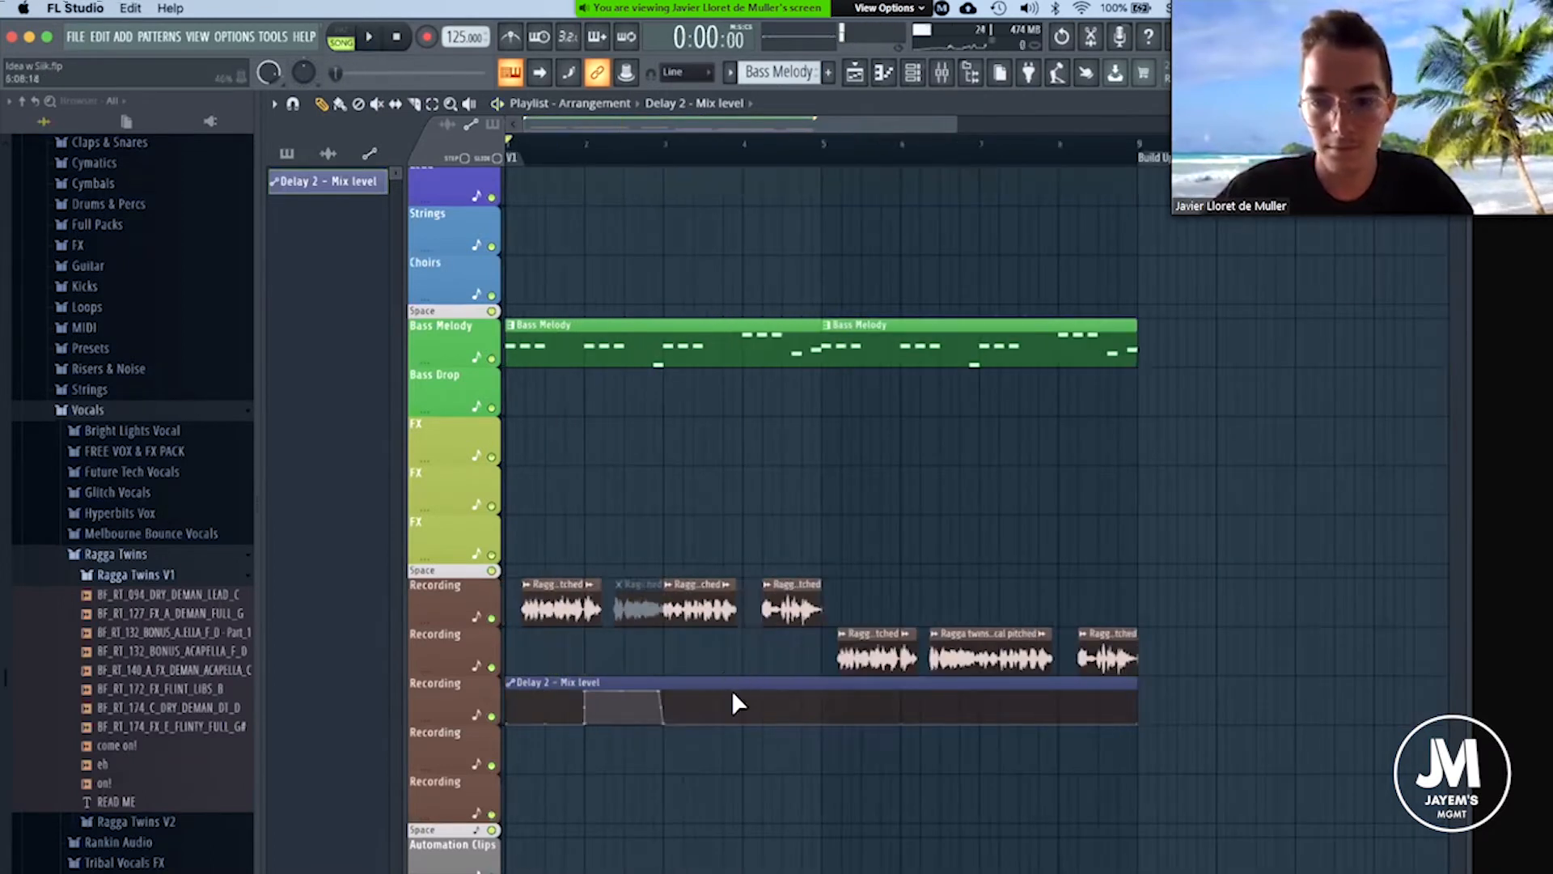
Raise the Delay 2 - Mix level automation before bar 4, where the vocal's short end chop starts, and curve it down to minimum at the next vocal clip.
left_click(716, 157)
scroll(818, 666, "up", 4, "ctrl")
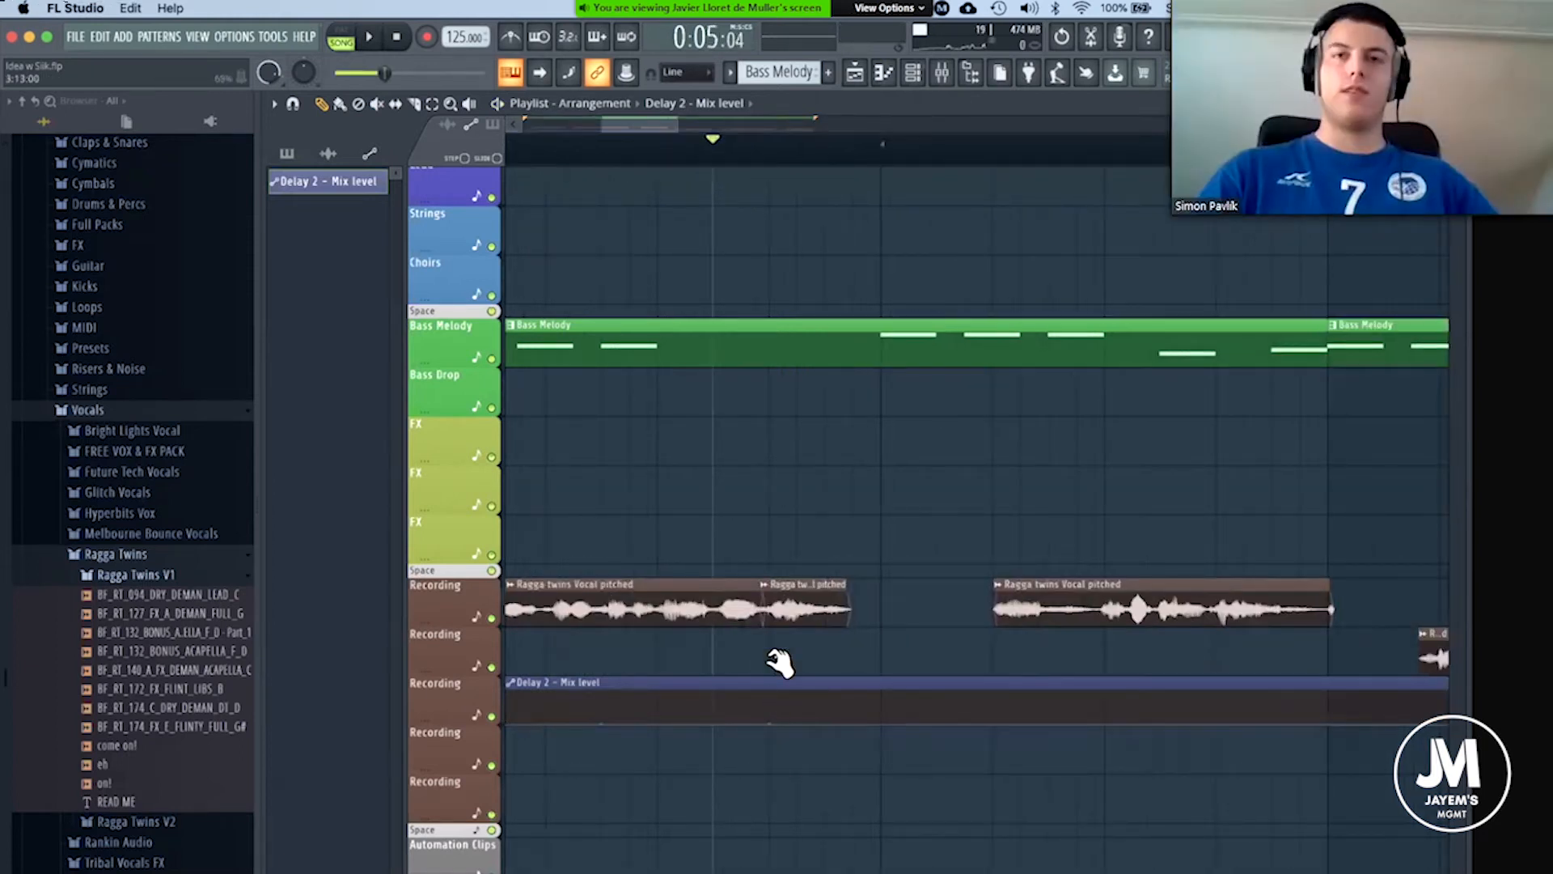
left_click_drag(771, 659, 773, 667)
left_click_drag(995, 716, 1007, 756)
left_click_drag(873, 704, 882, 578)
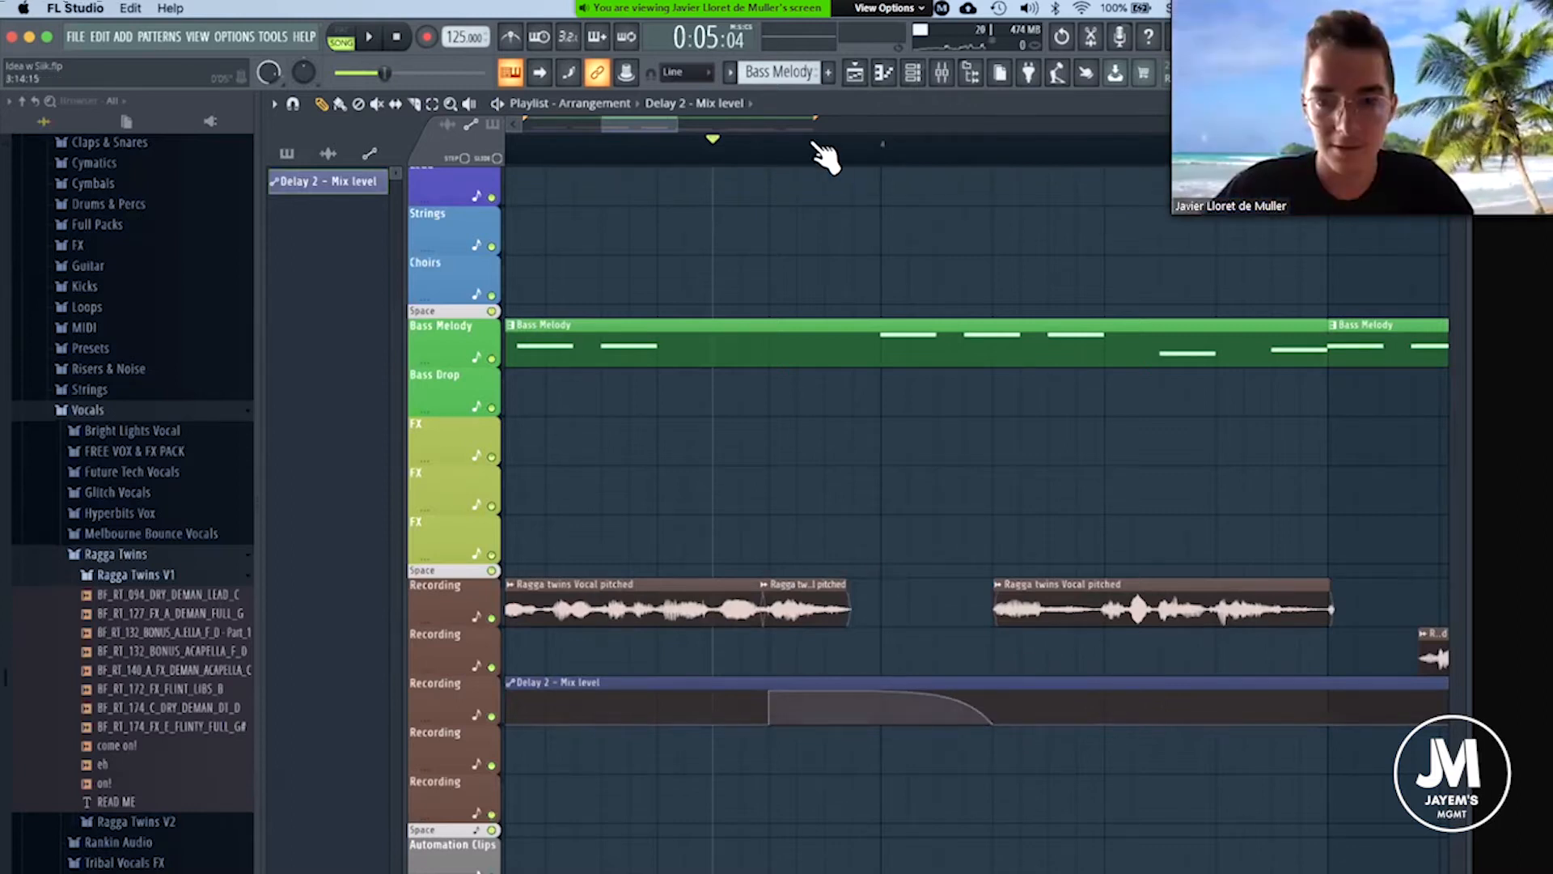
Play the arrangement from the start past bar 5 to check both delay raises against the vocals.
scroll(825, 157, "down", 3)
left_click(513, 151)
key("space")
scroll(528, 155, "up", 3)
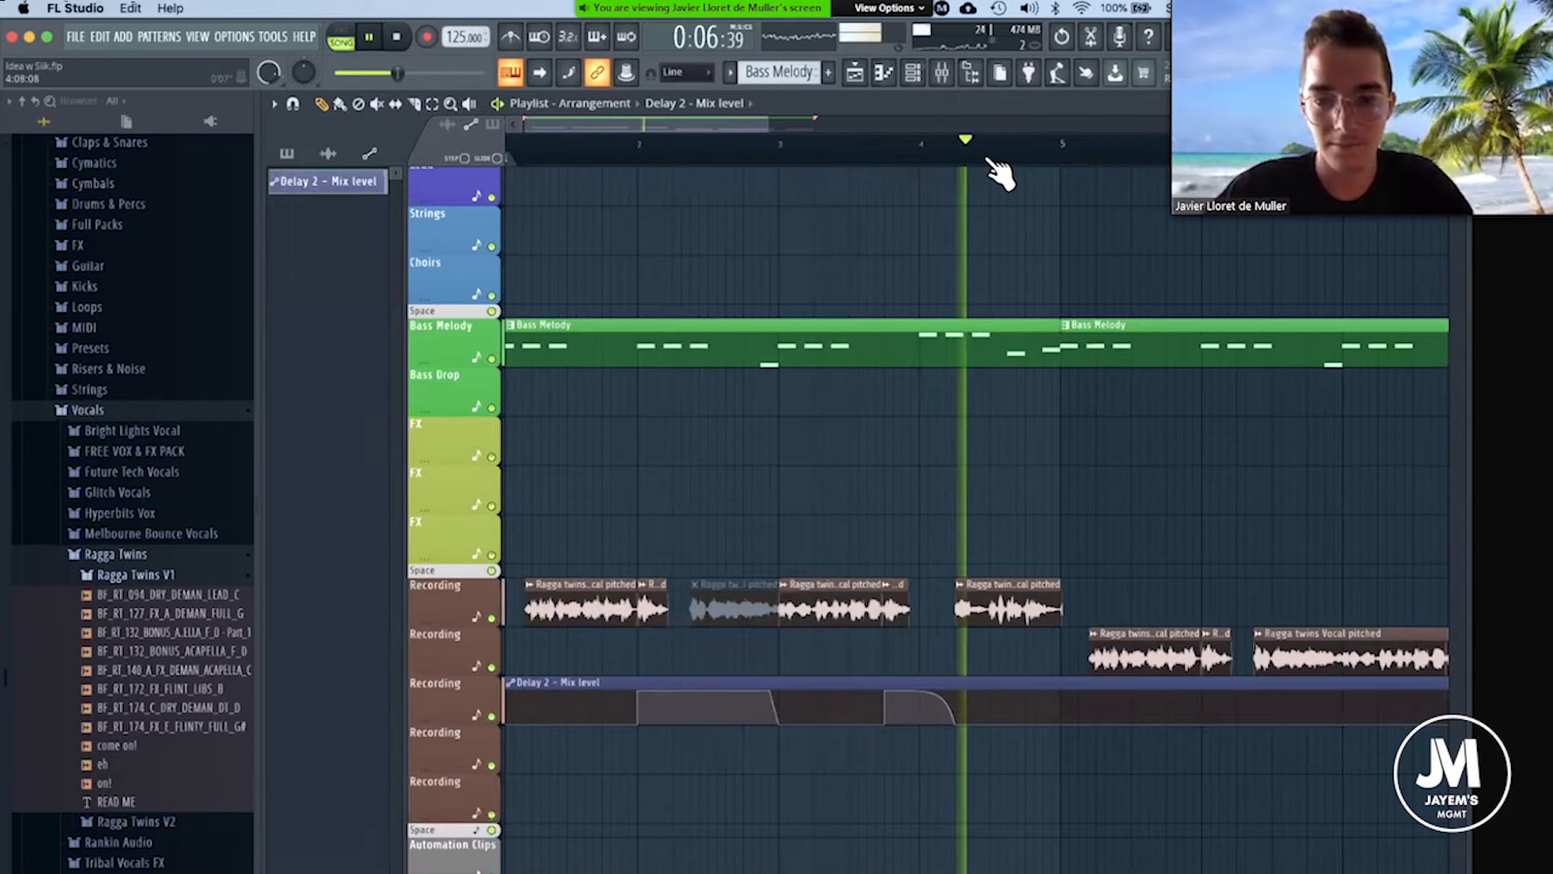
scroll(1007, 161, "down", 2)
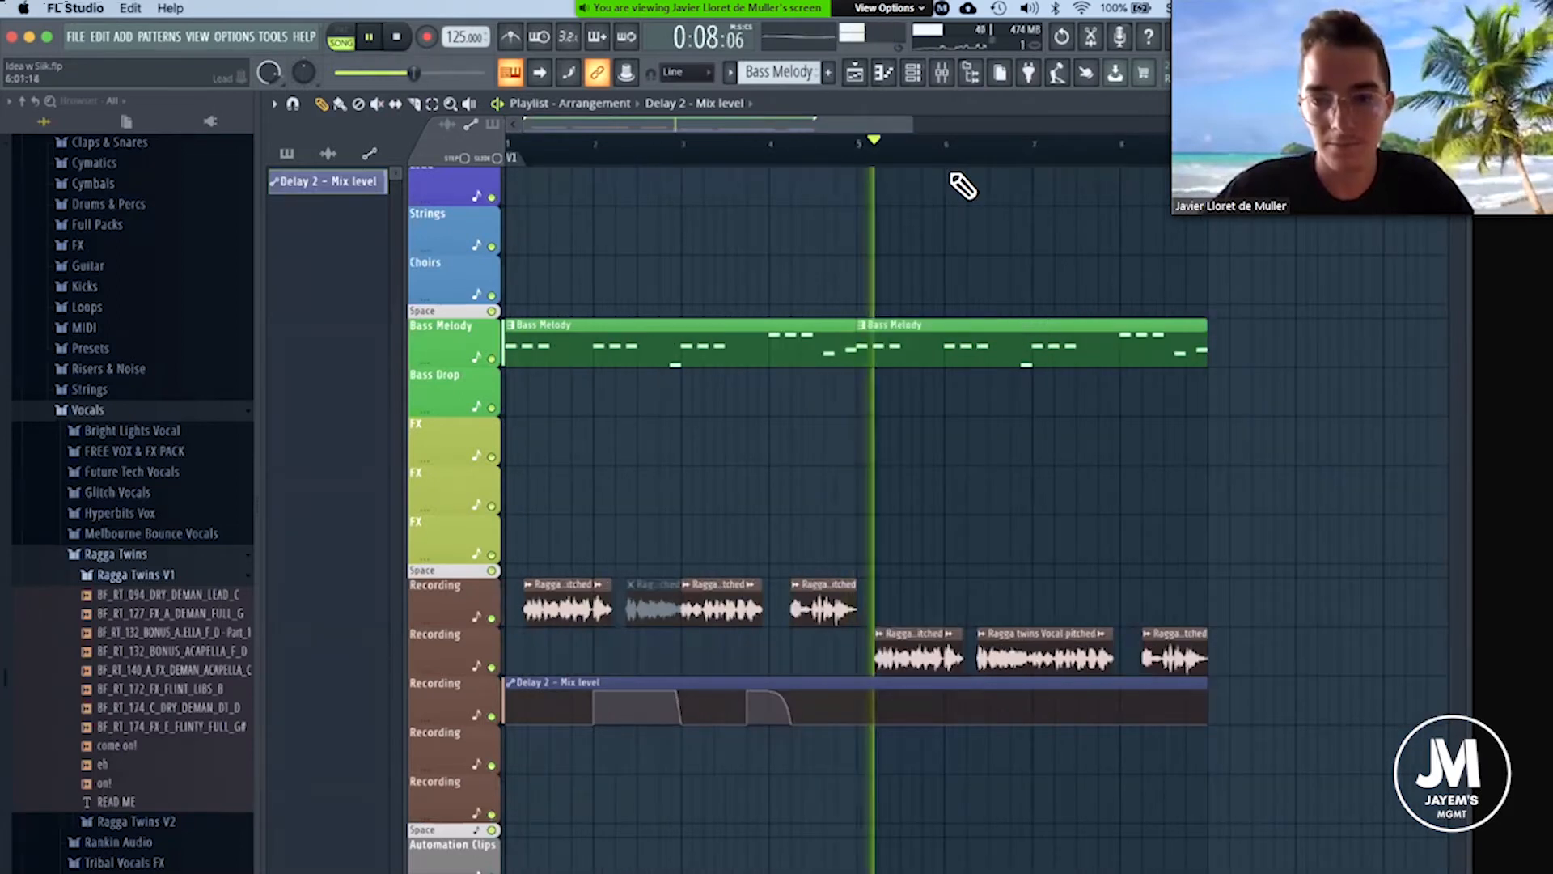
scroll(873, 525, "up", 8)
key("space")
Trim the end of the last vocal clip on the first Recording track to slightly before bar 5.
scroll(871, 217, "down", 4)
left_click(859, 157)
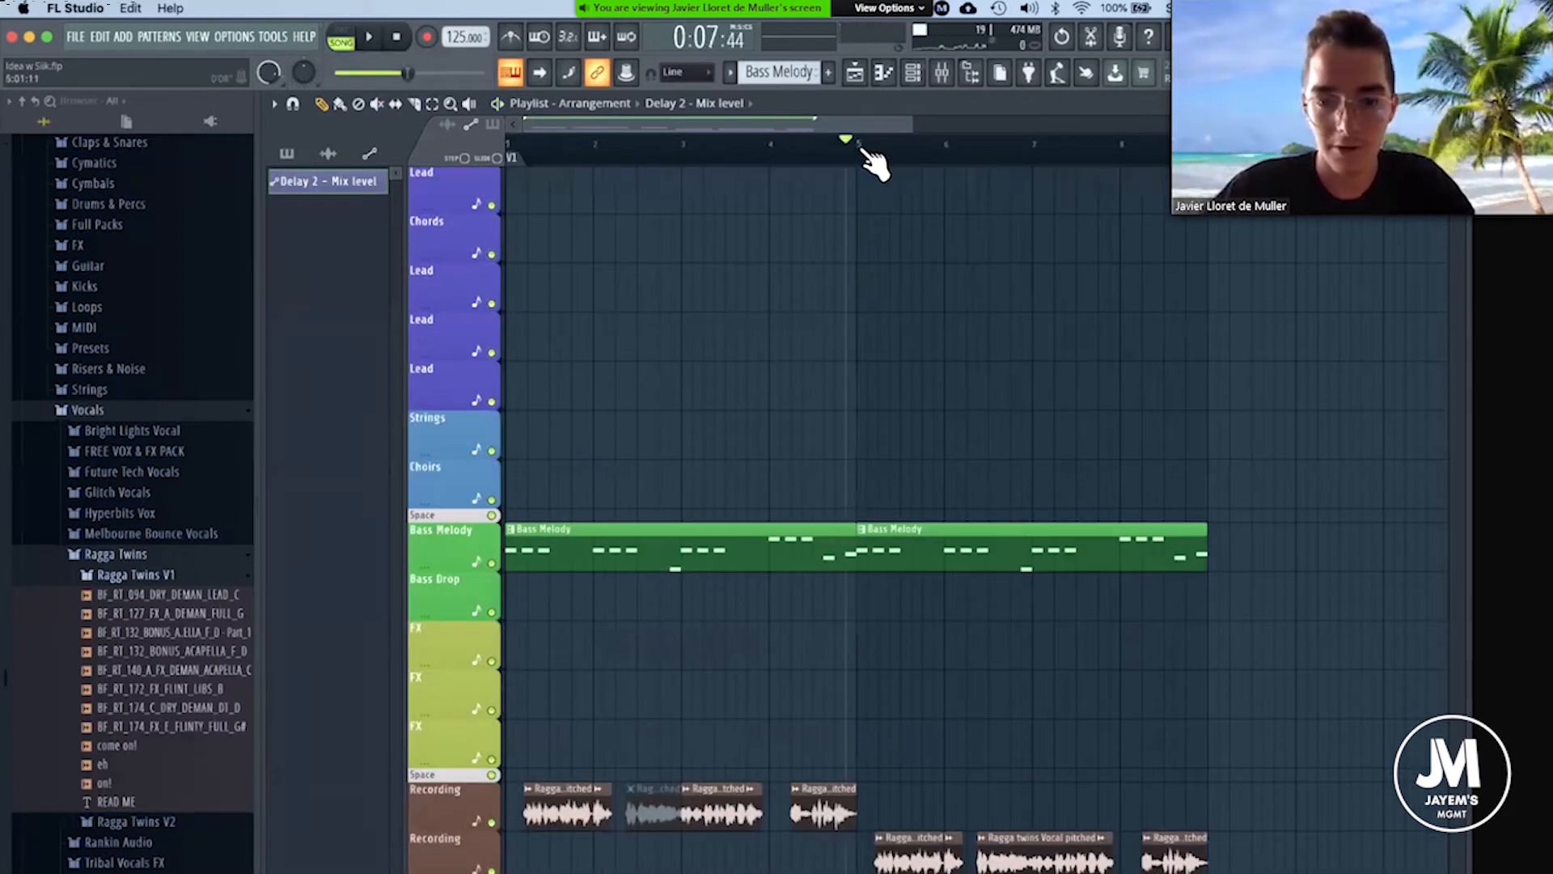
scroll(874, 156, "up", 3)
scroll(818, 555, "down", 3)
left_click_drag(816, 543, 806, 543)
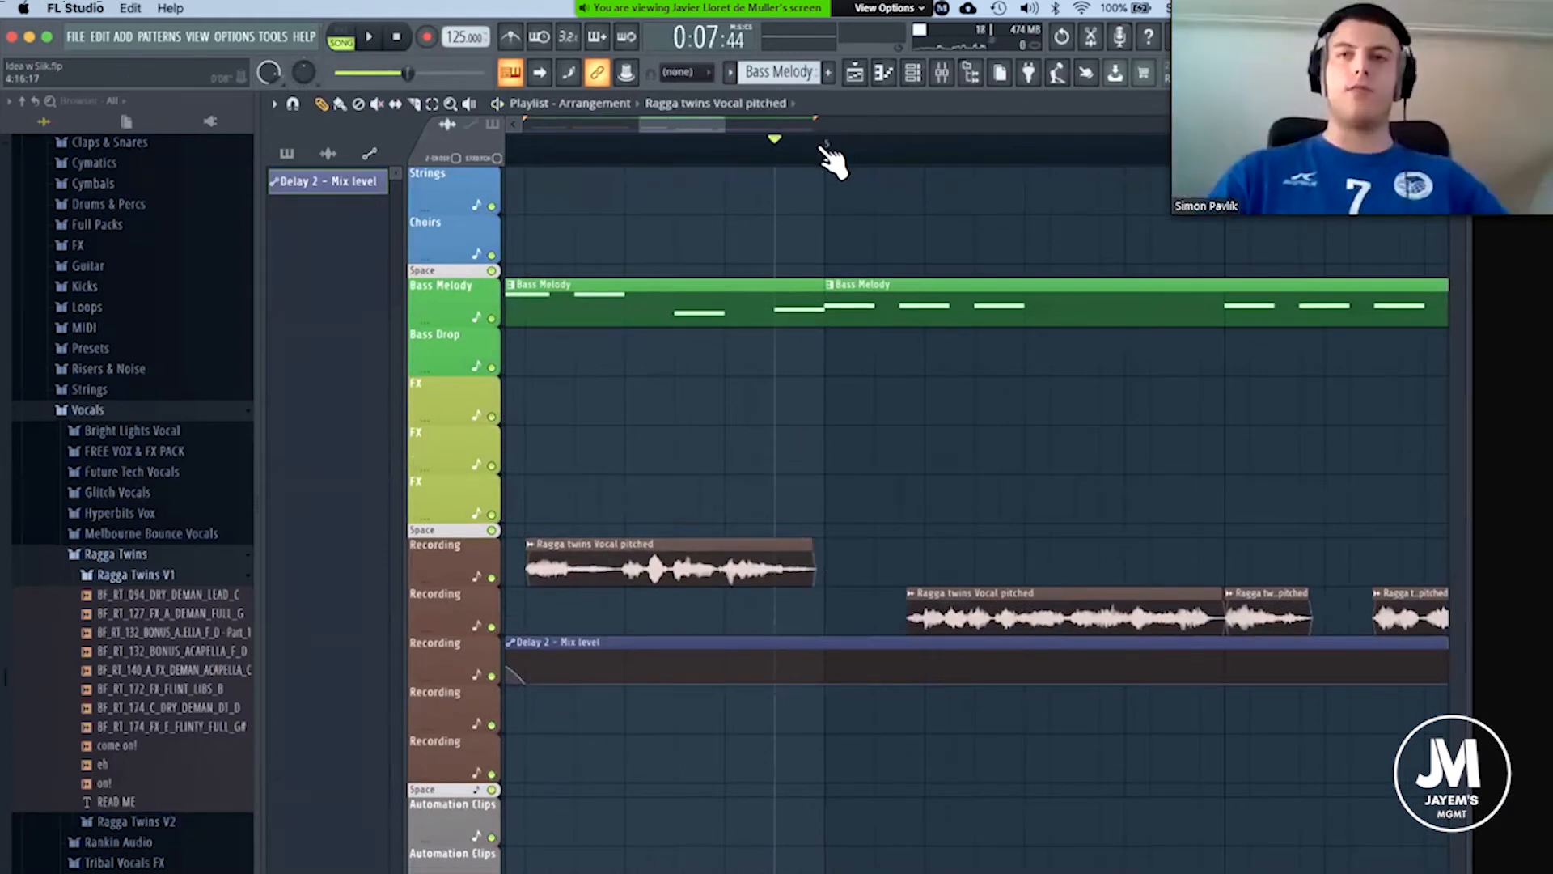
scroll(831, 157, "down", 1)
scroll(834, 152, "down", 5)
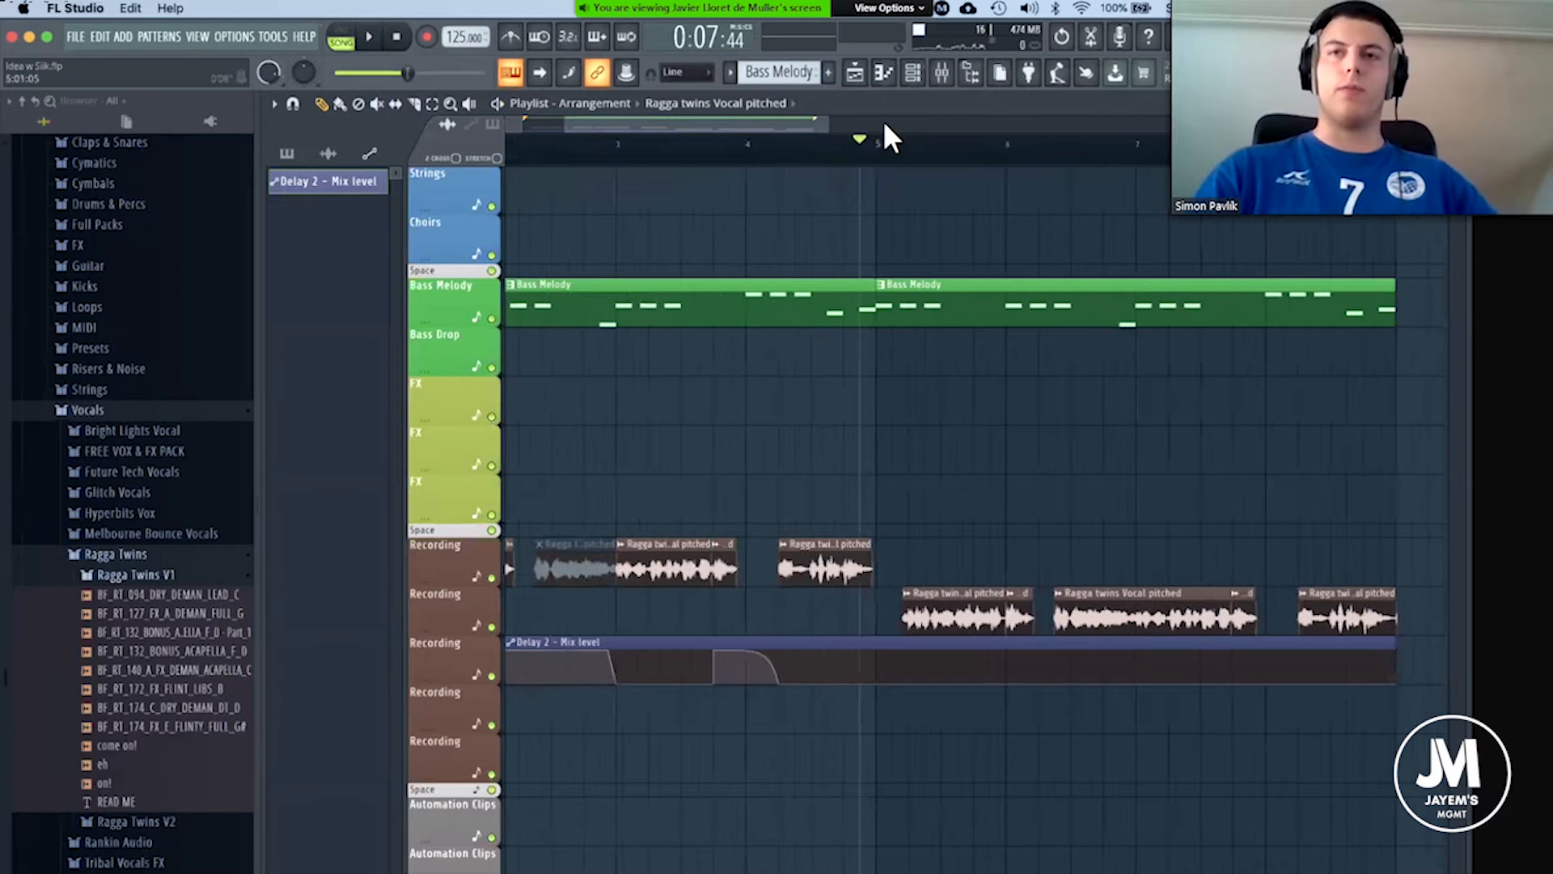
Reorder the effects on the ragga twins mixer track, placing Fruity delay 2 in slot 4 and Fruity Reeverb 2 in slot 8.
left_click(941, 74)
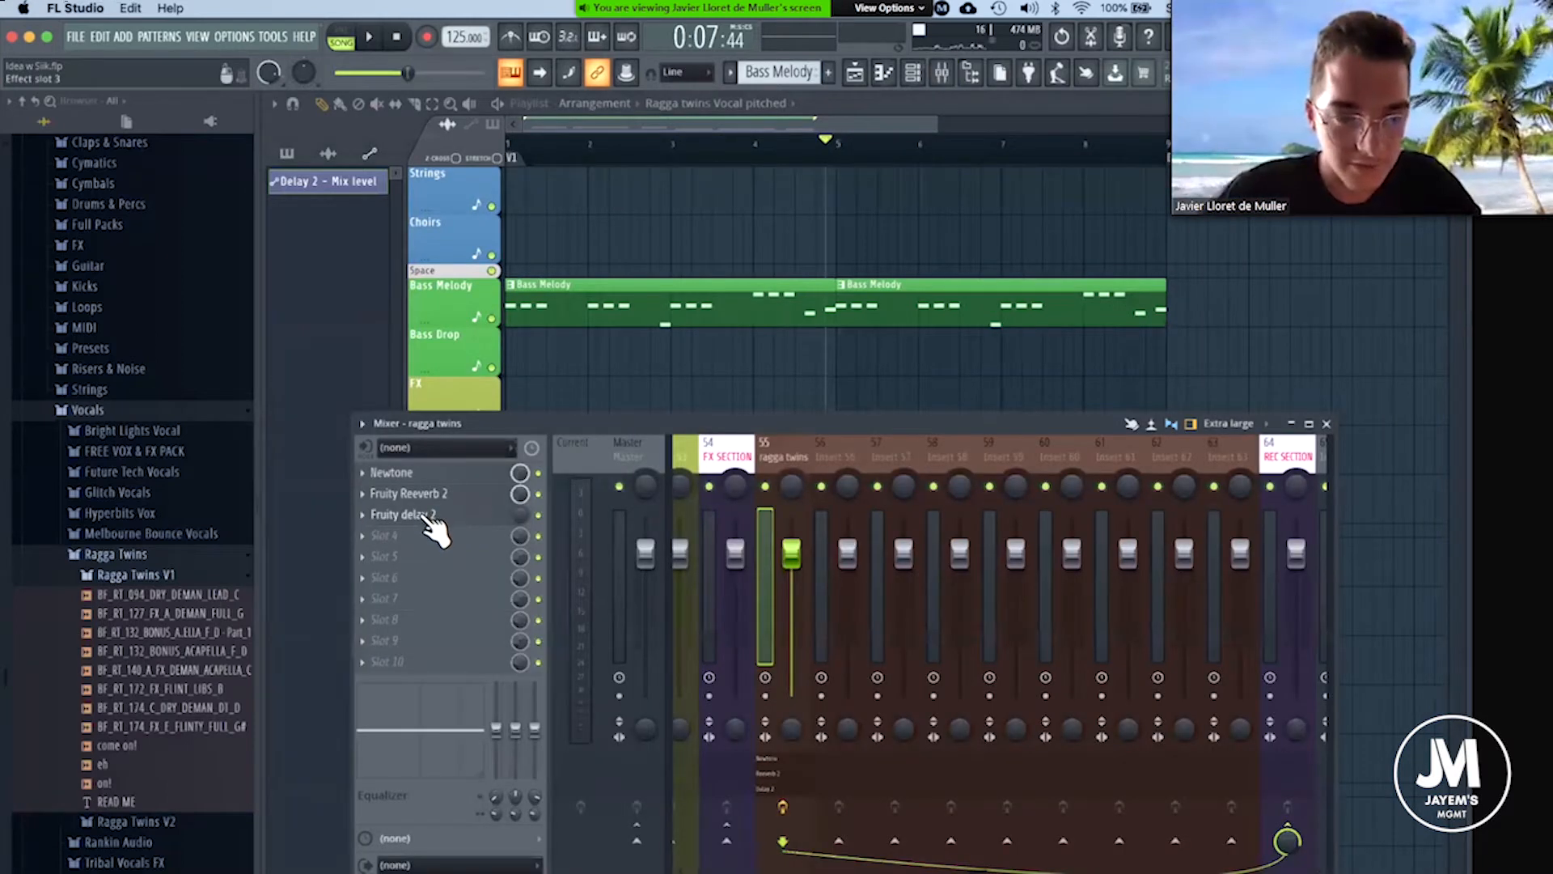
left_click_drag(423, 474, 424, 516)
left_click_drag(426, 621, 426, 621)
left_click_drag(426, 496, 426, 534)
Play the arrangement from the start to hear the vocals with the delay placed before the reverb.
key("space")
key("space")
left_click(510, 146)
key("space")
scroll(578, 151, "up", 1)
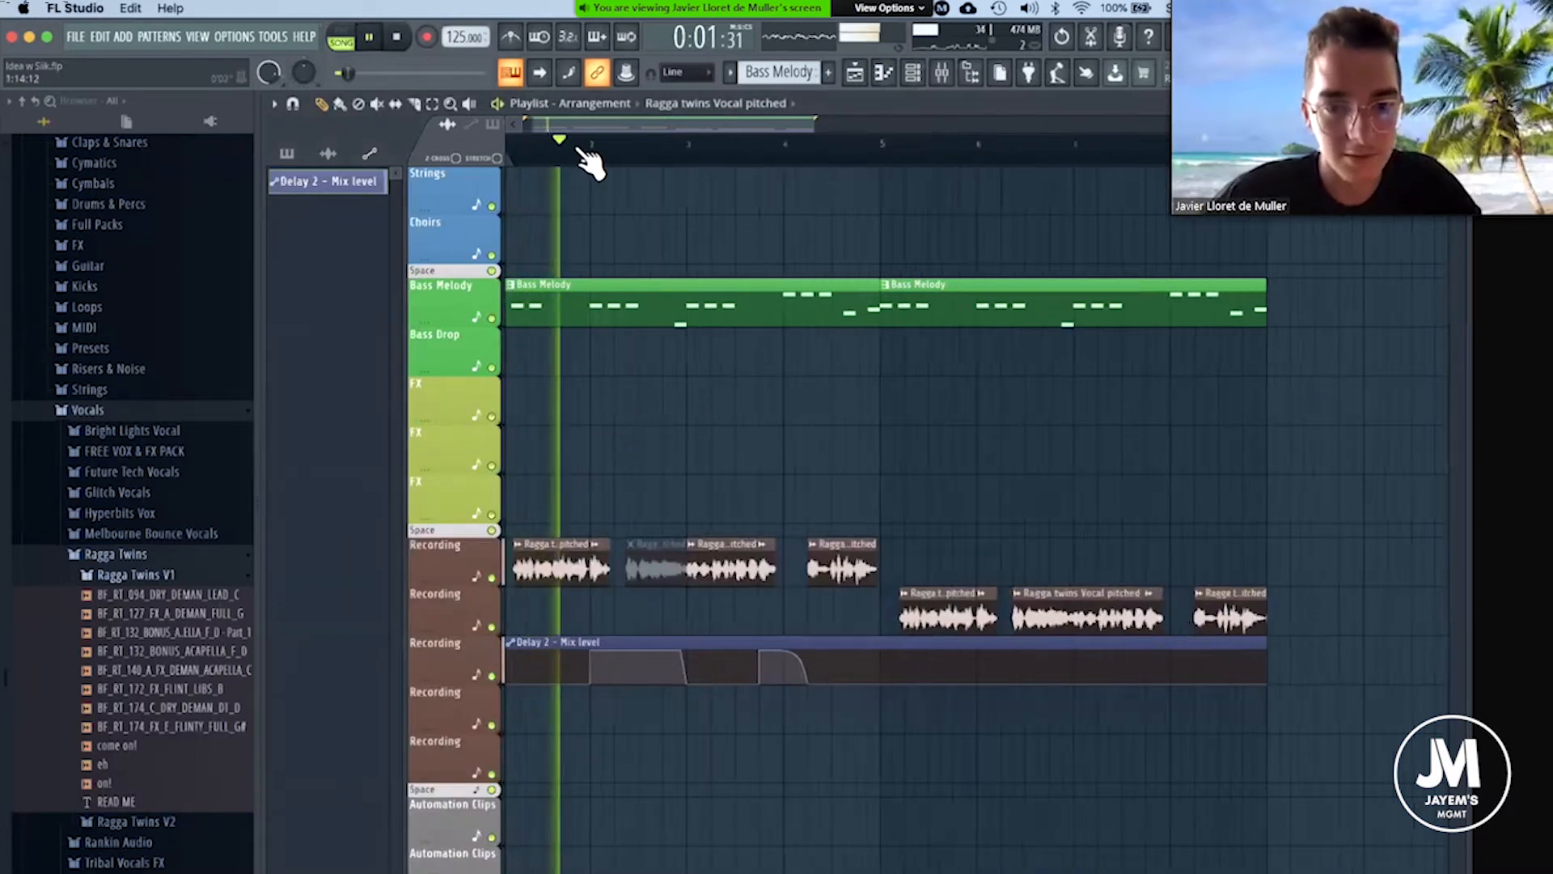
scroll(589, 160, "up", 1)
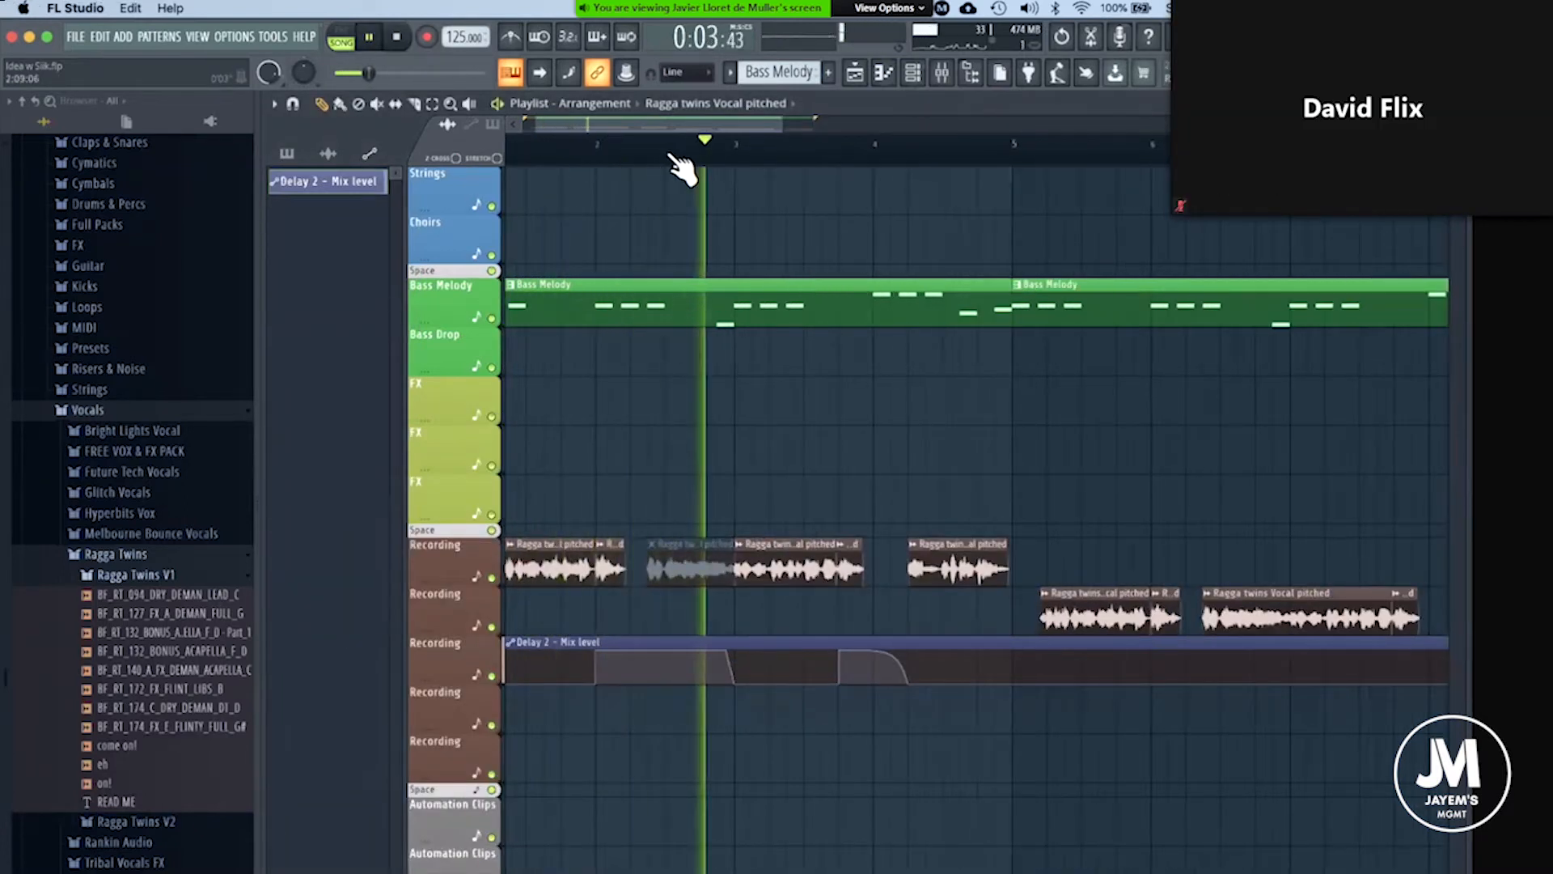
key("space")
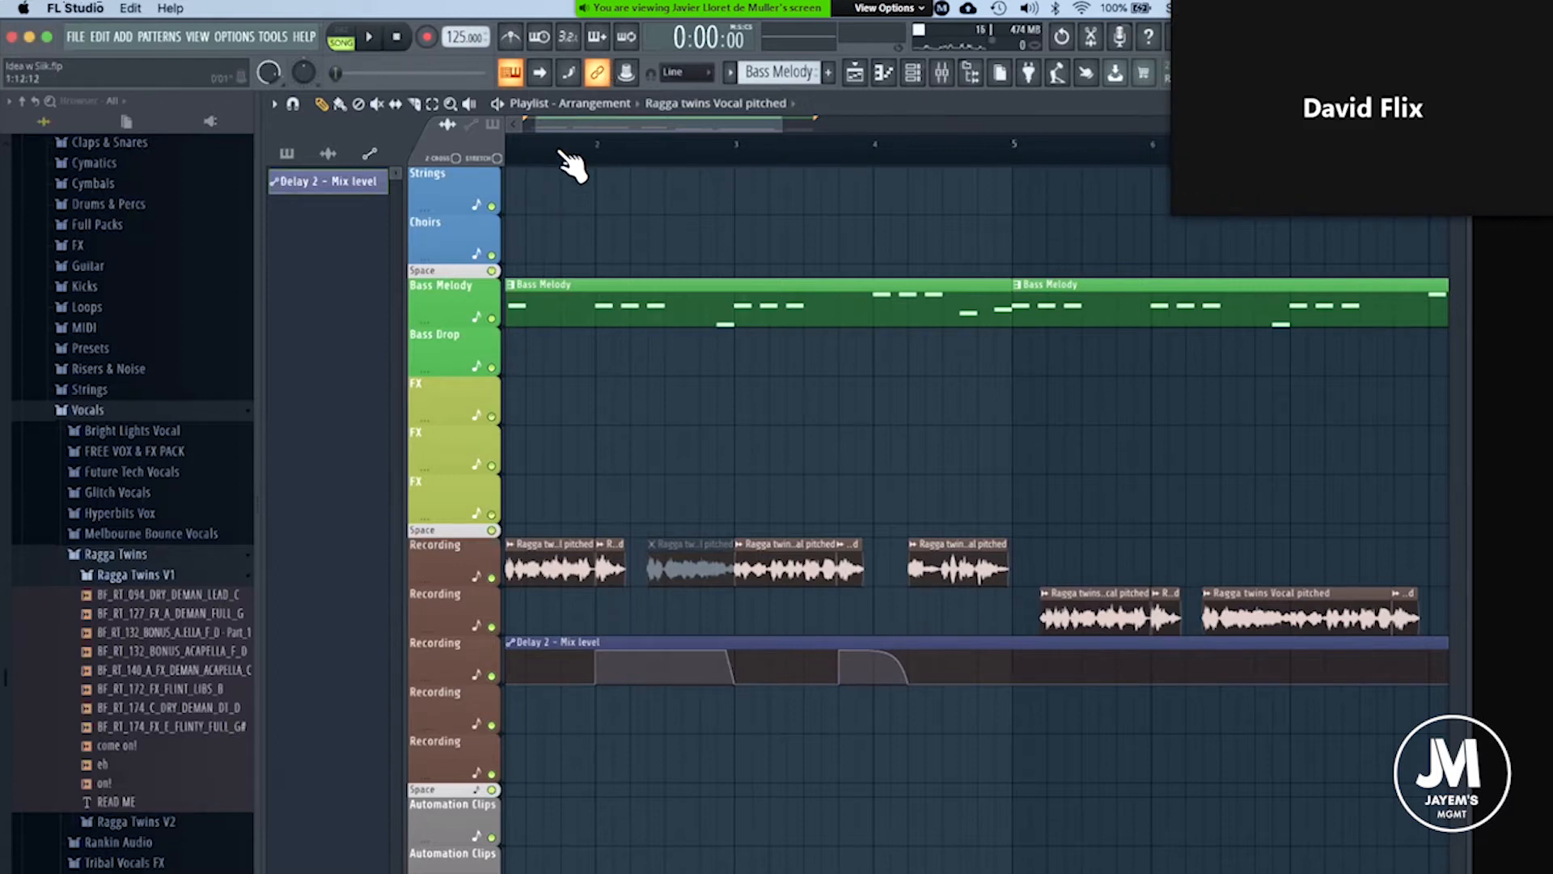
scroll(575, 124, "down", 3)
left_click_drag(576, 124, 501, 131)
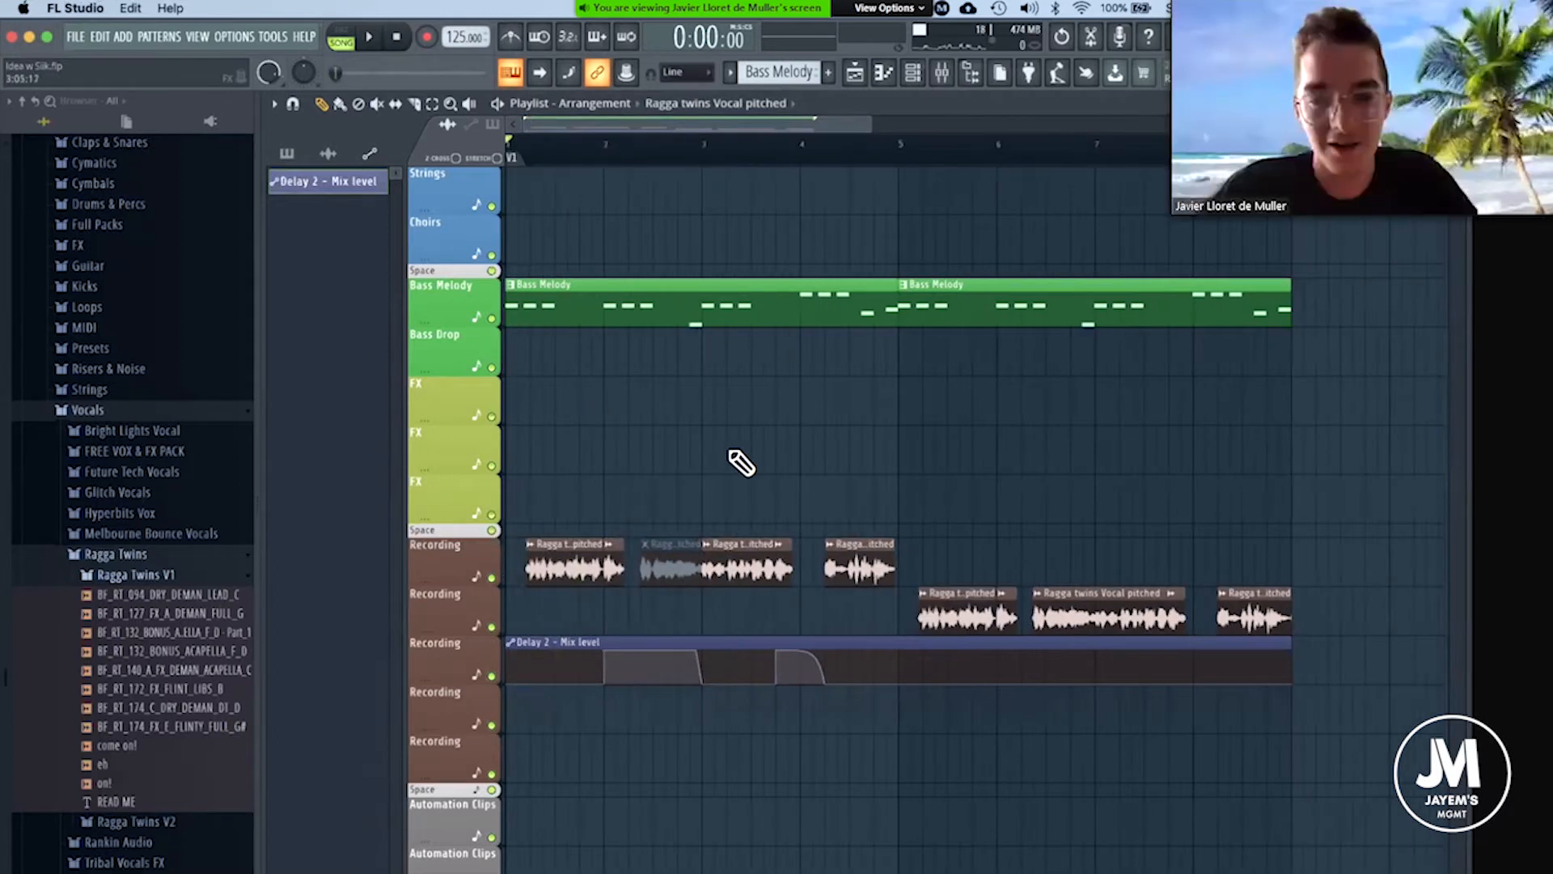
scroll(741, 463, "right", 3)
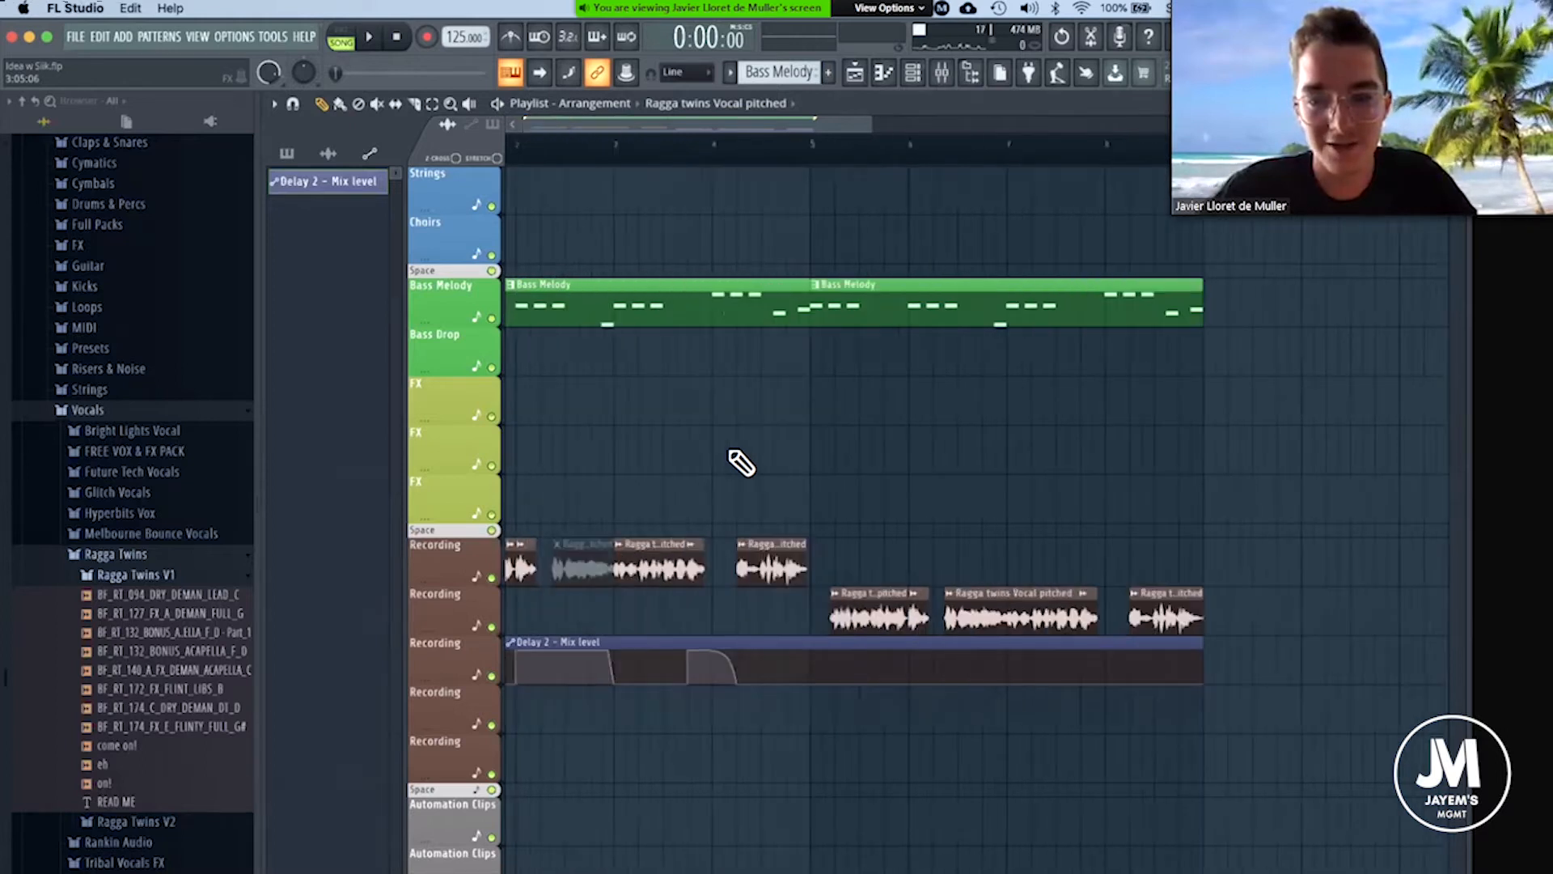
scroll(741, 463, "left", 3)
scroll(752, 493, "up", 1)
scroll(758, 518, "up", 1)
scroll(758, 518, "down", 4)
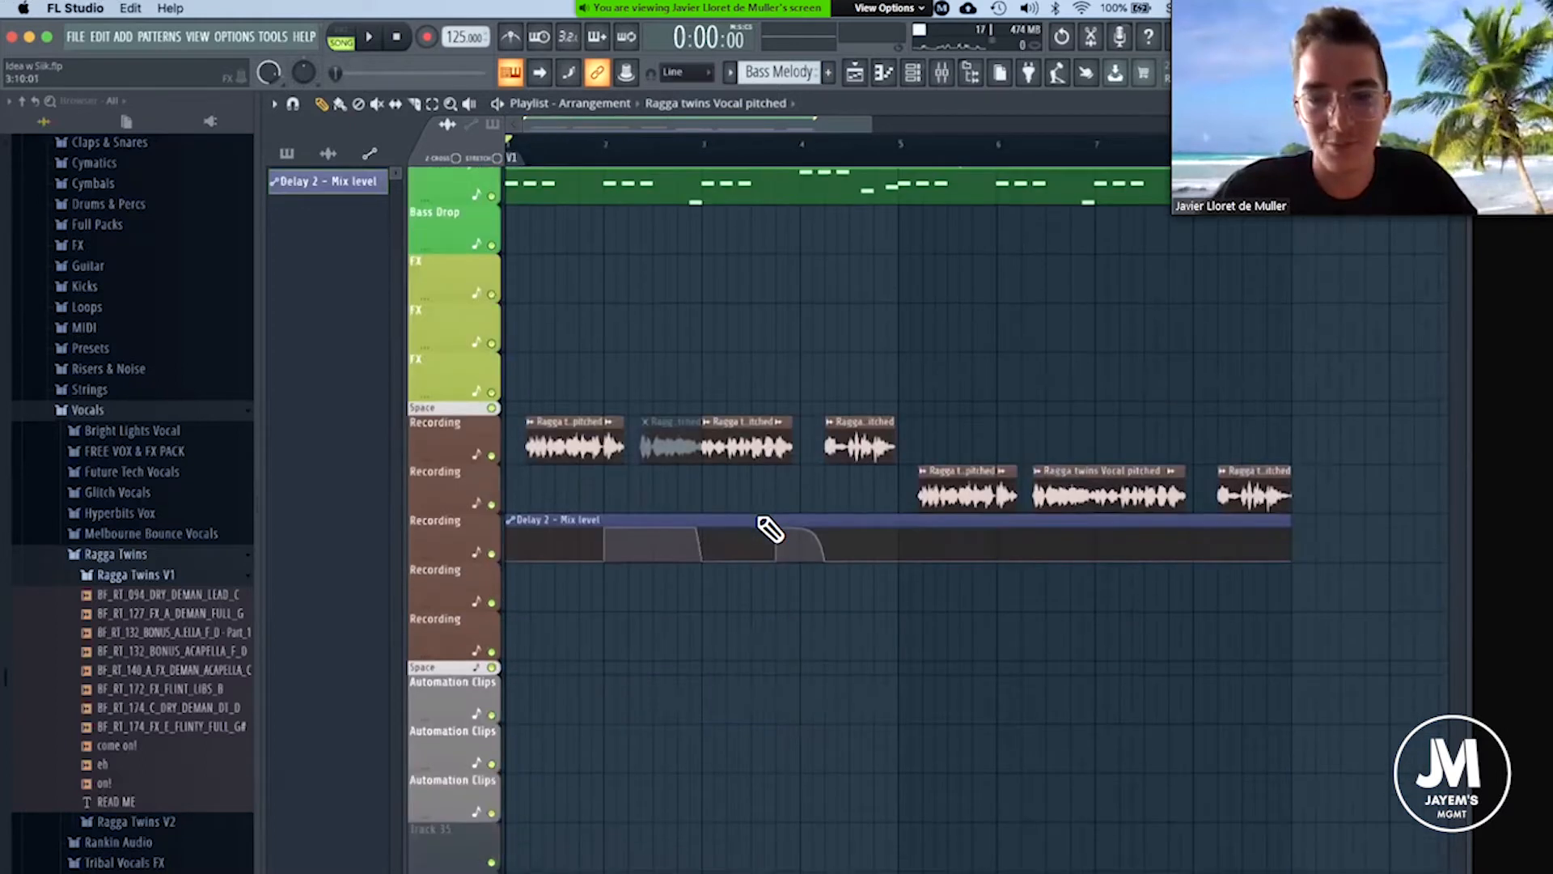
scroll(758, 518, "up", 3)
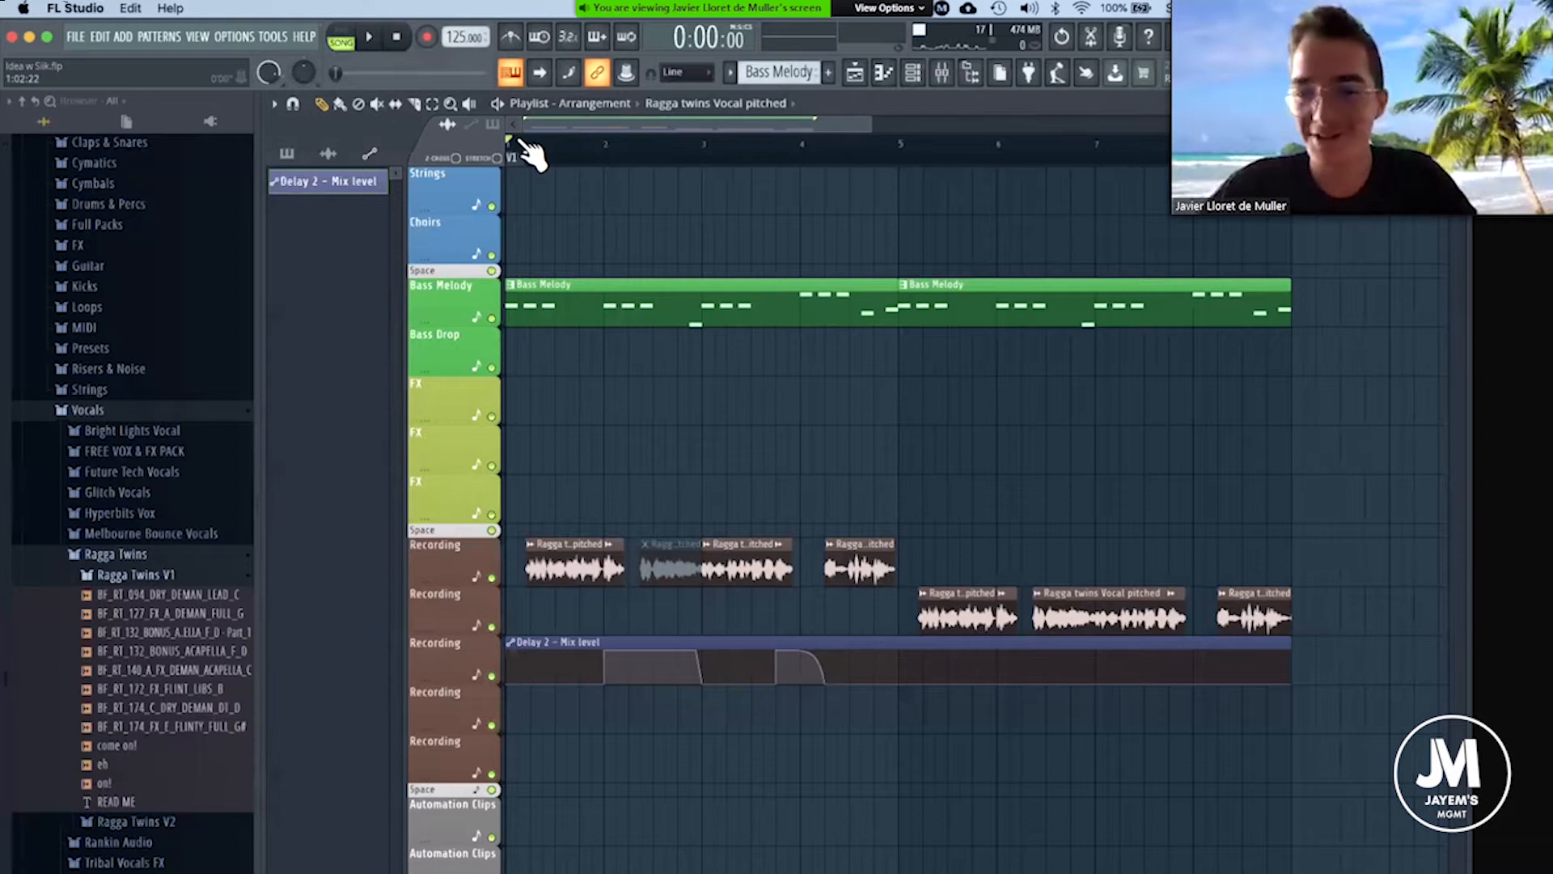
scroll(530, 153, "down", 4)
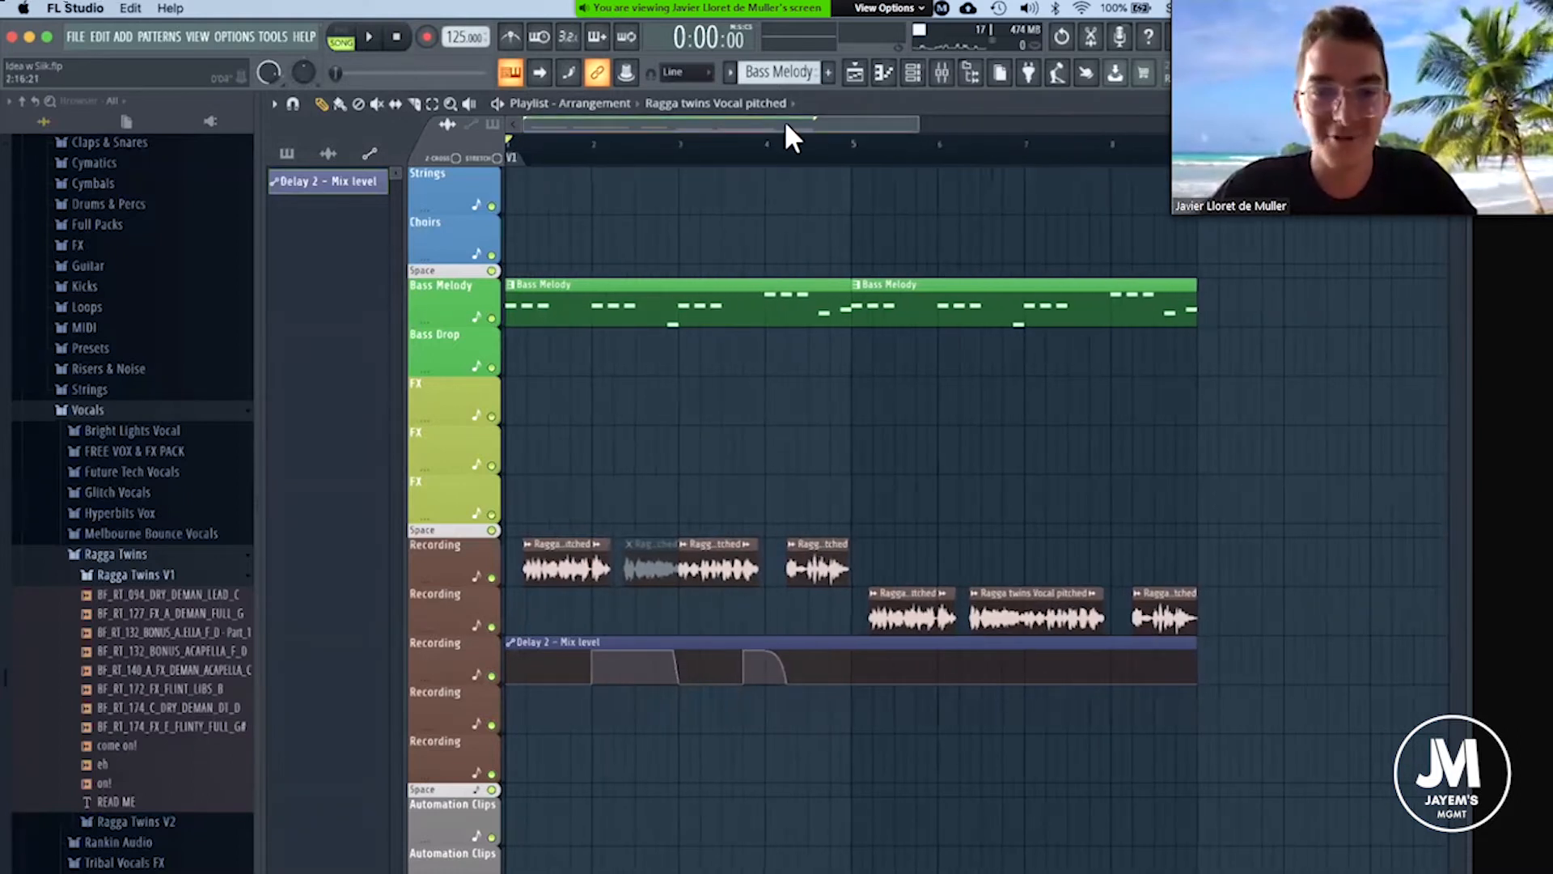
scroll(522, 158, "up", 2)
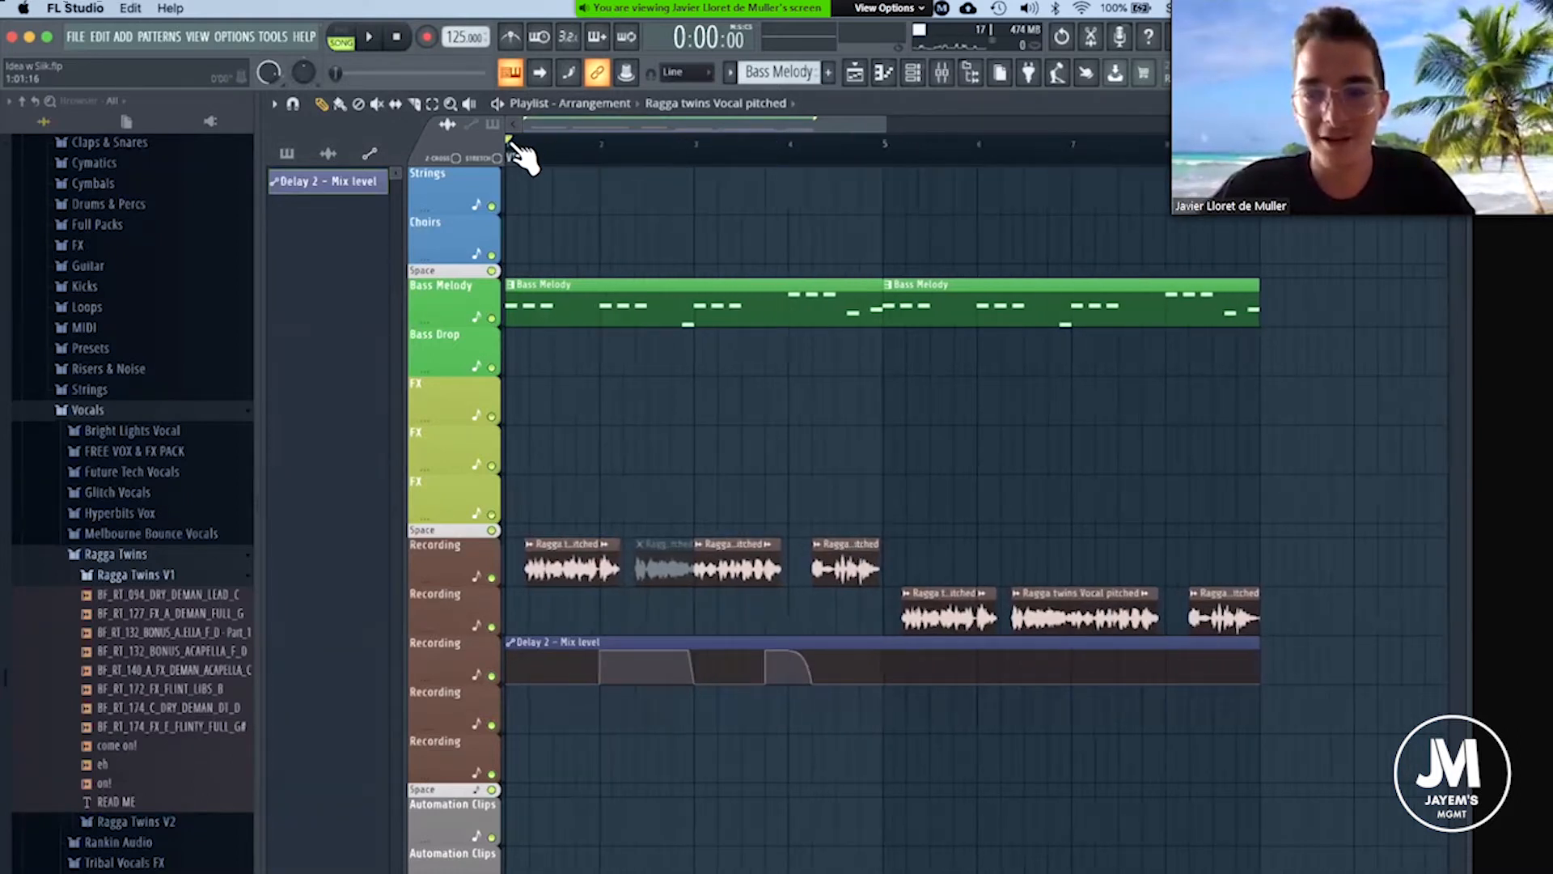
scroll(954, 149, "down", 1)
left_click_drag(898, 120, 1038, 124)
left_click_drag(801, 168, 877, 180)
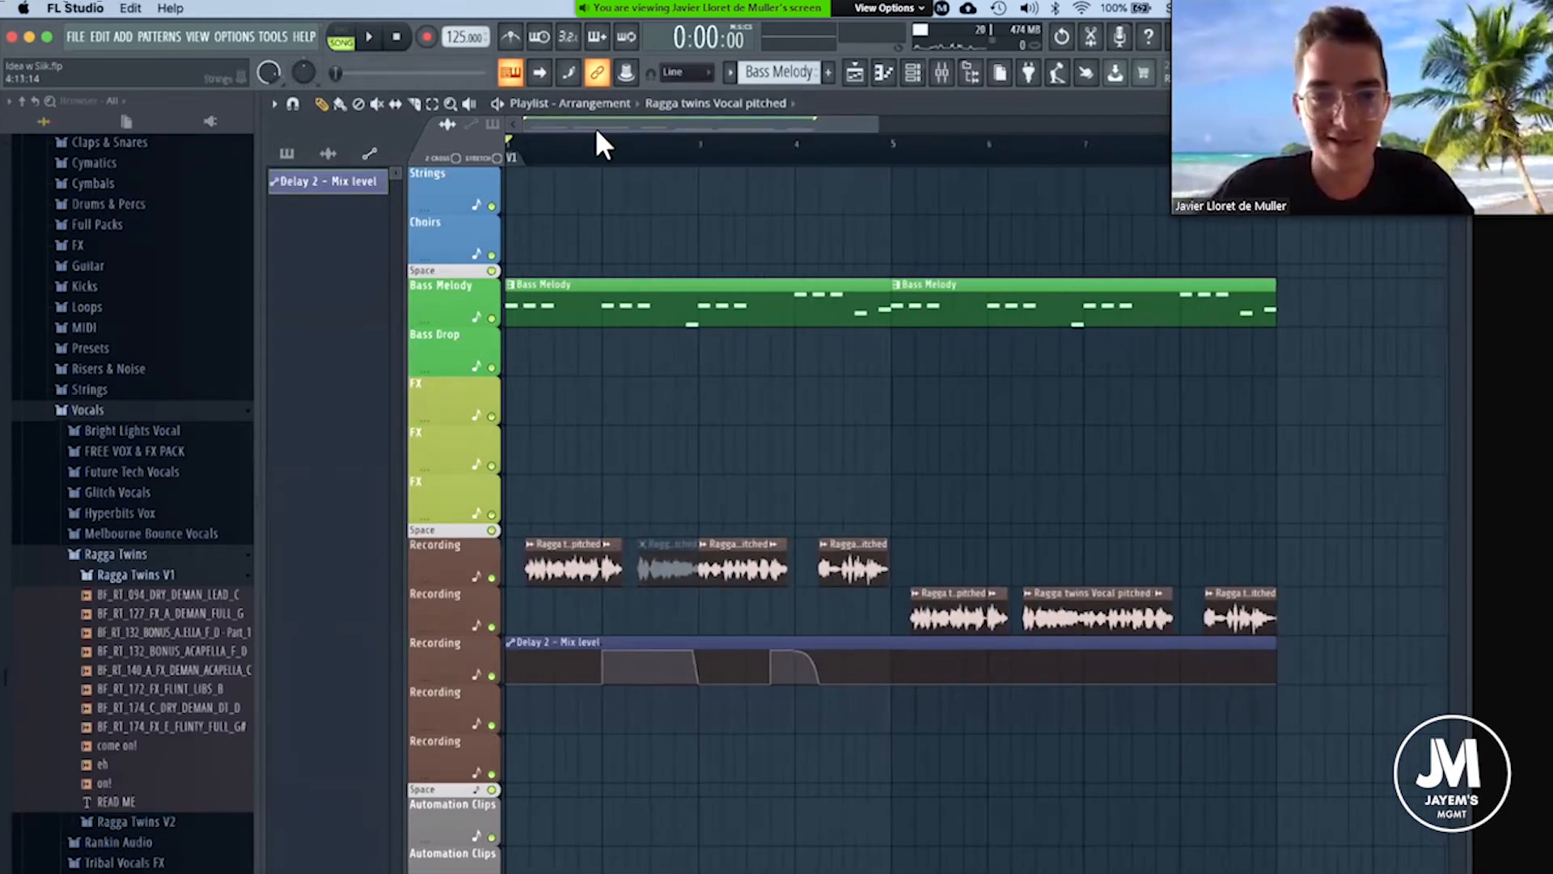
Lower the input volume of Fruity delay 2 on the ragga twins mixer track to 49% while the arrangement plays.
key("space")
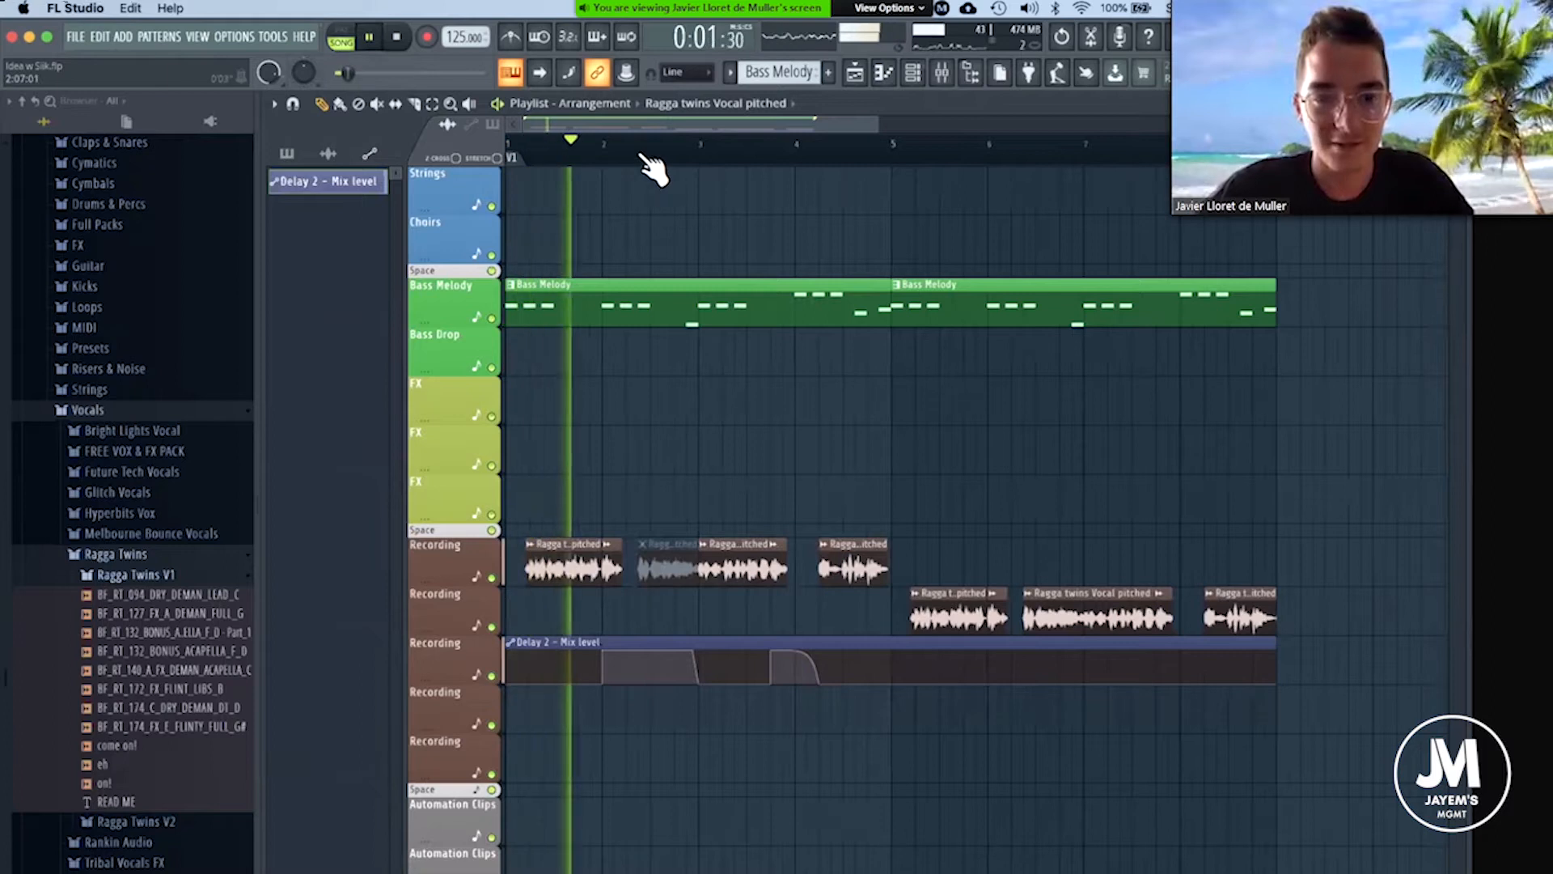
scroll(647, 162, "up", 2)
scroll(654, 167, "down", 2)
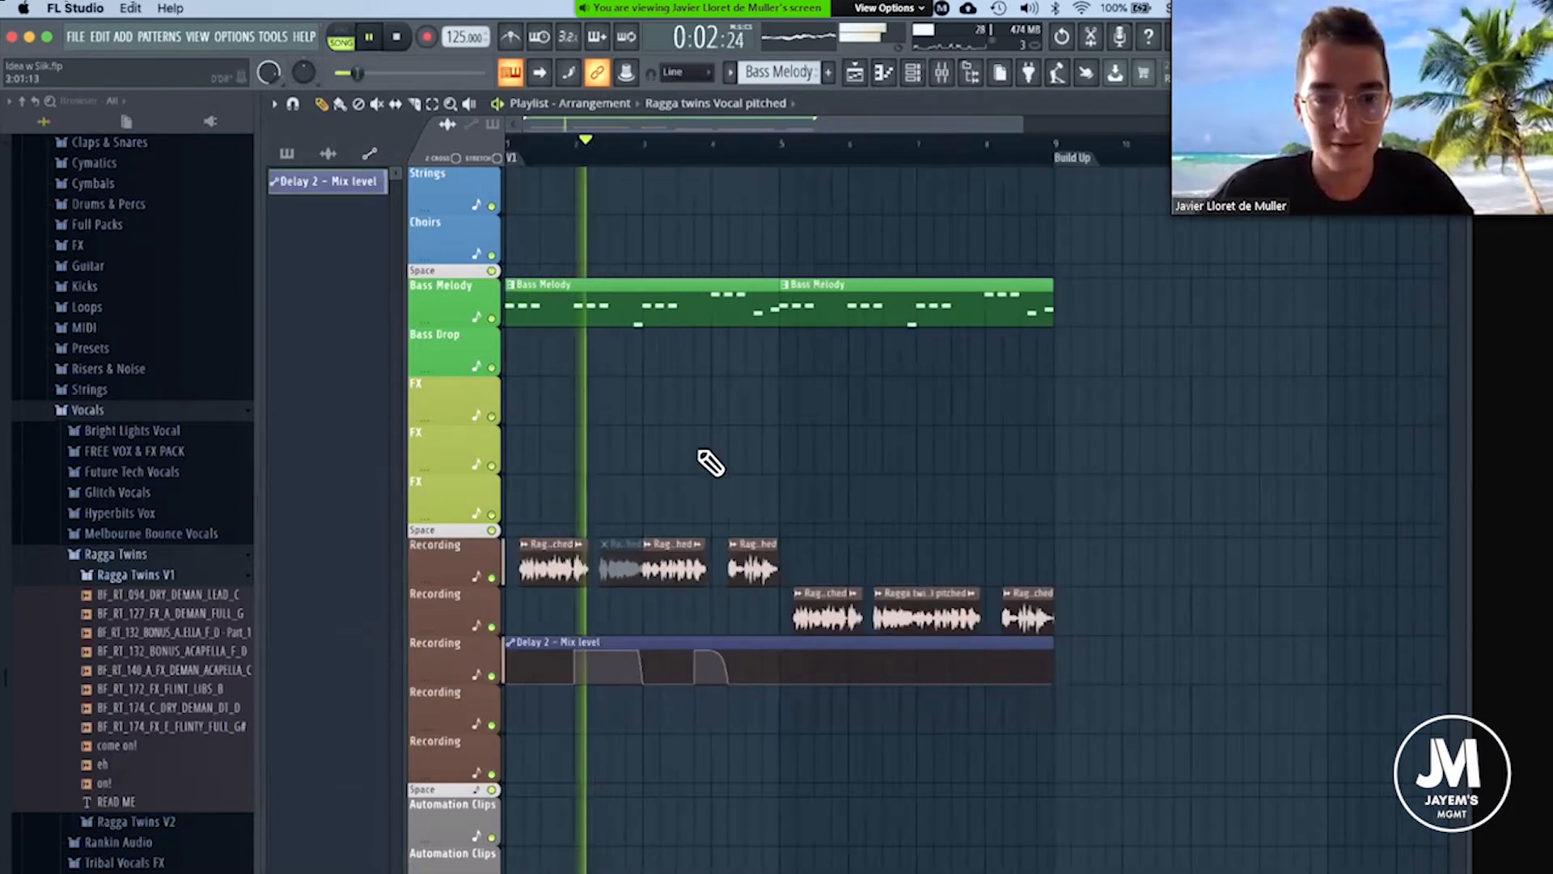
left_click(942, 72)
left_click(437, 536)
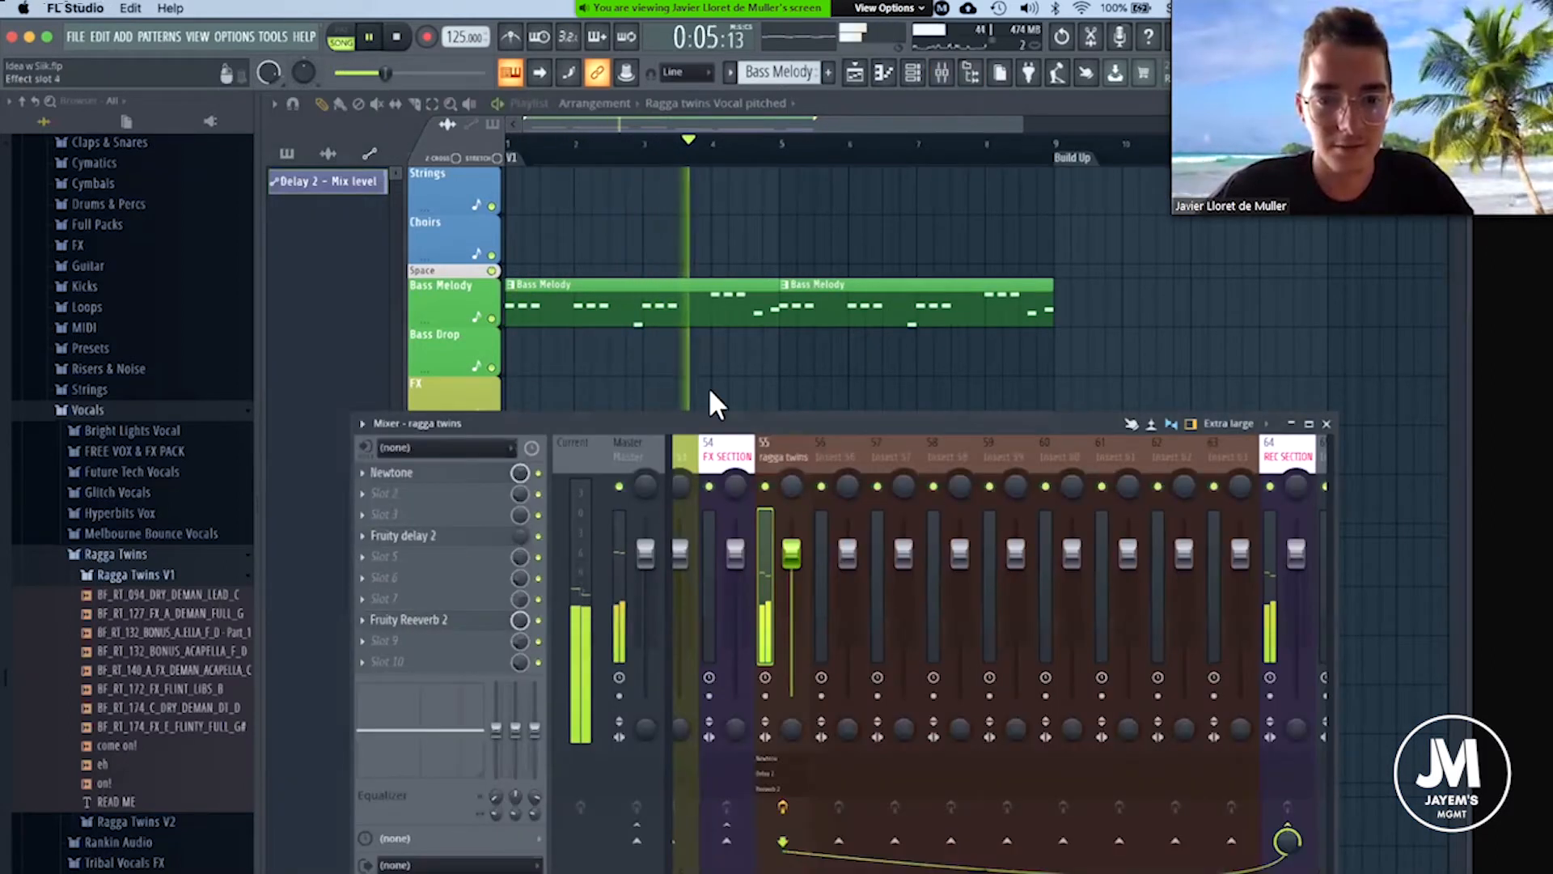
left_click_drag(597, 356, 597, 364)
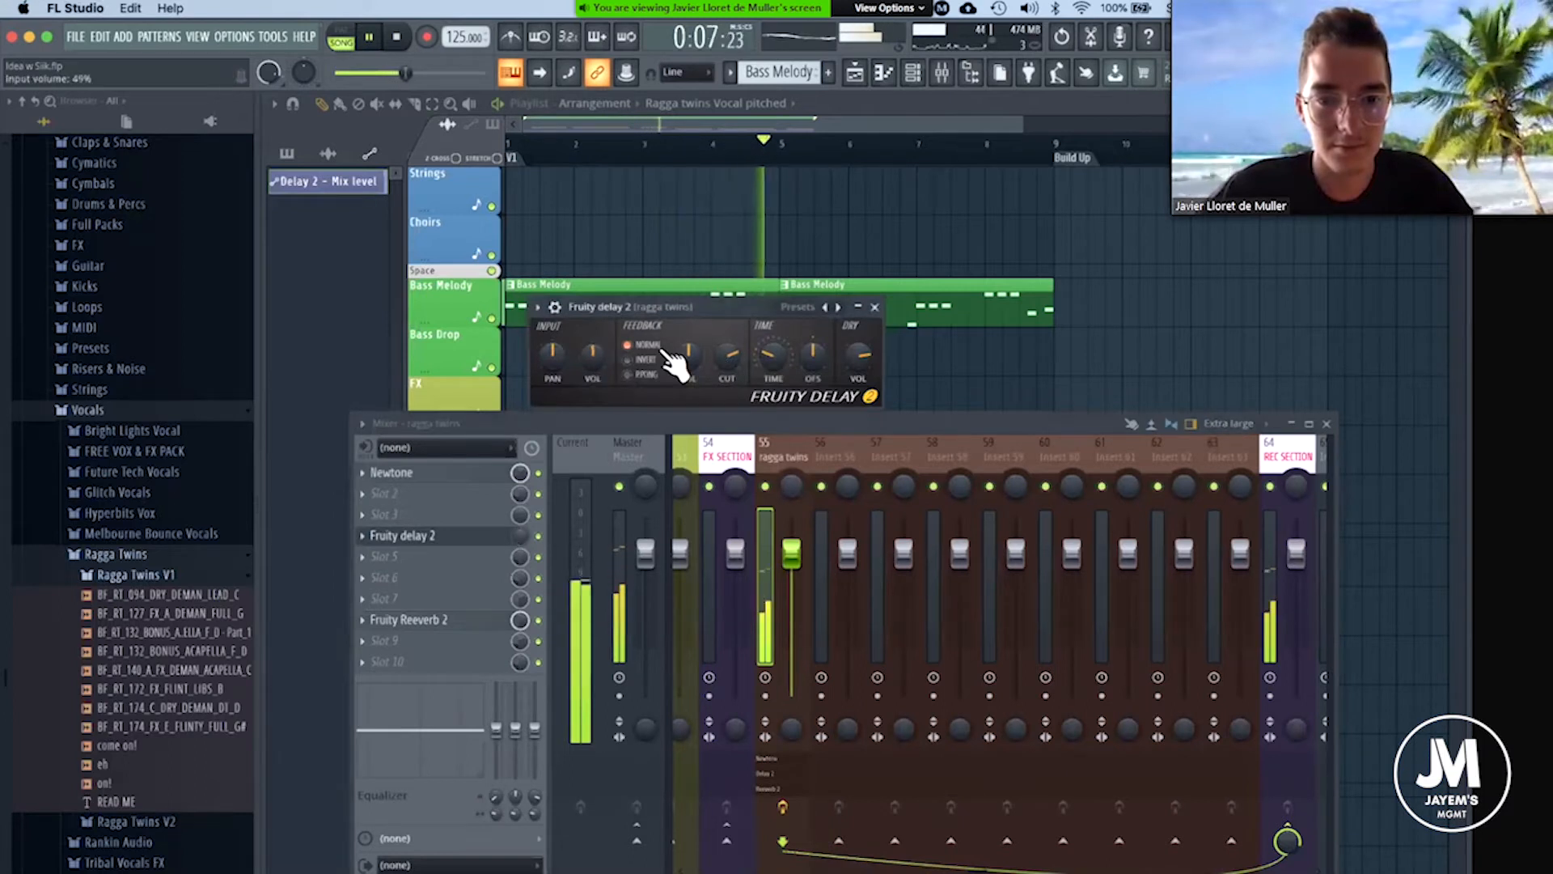
key("space")
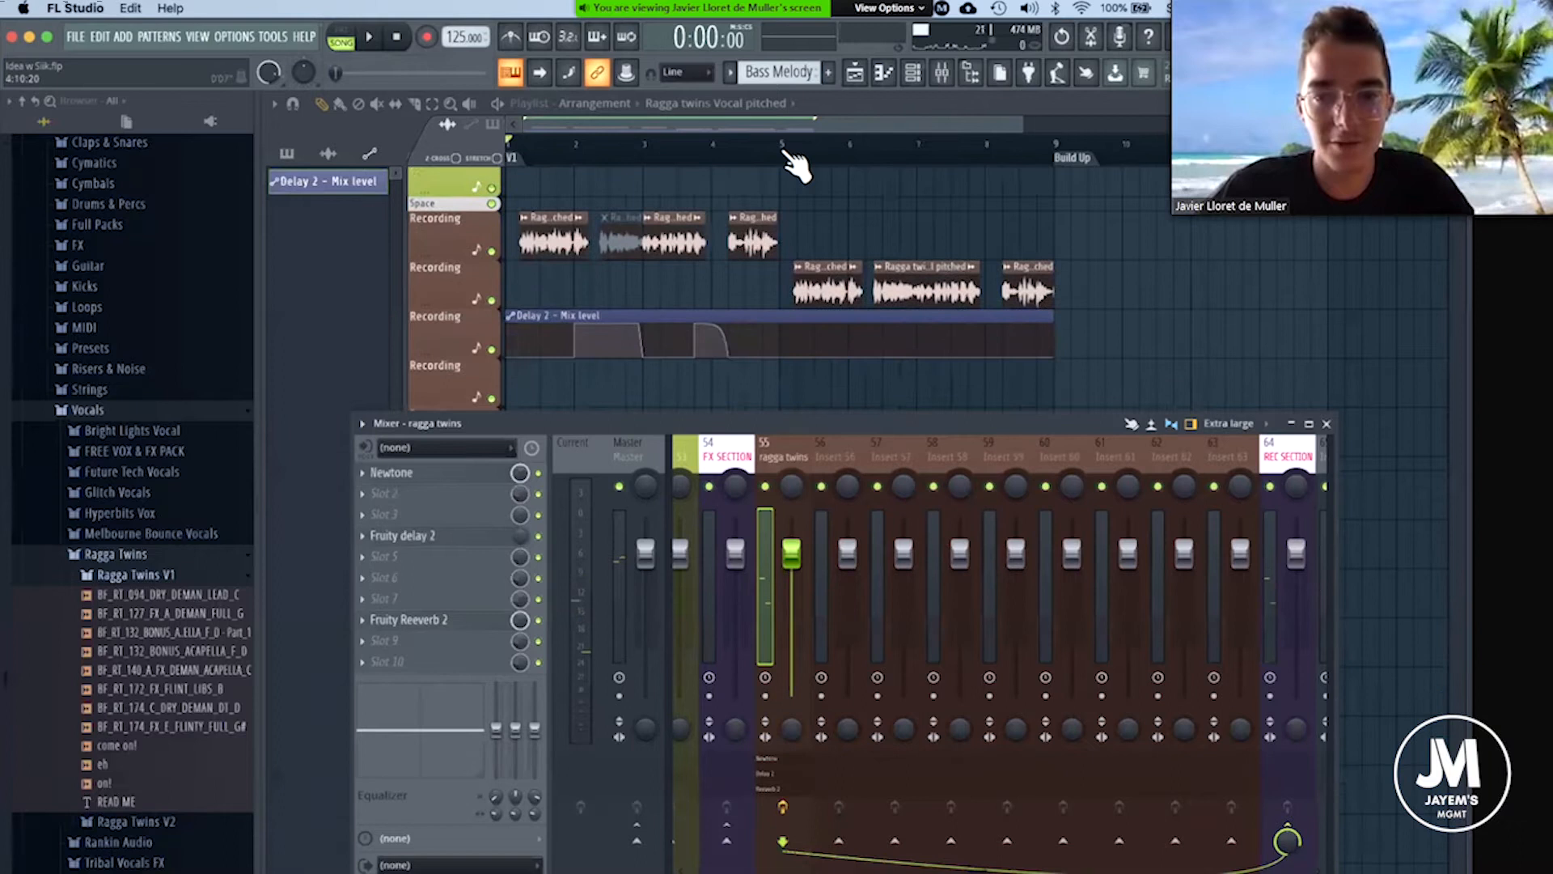
Raise the Delay 2 - Mix level automation abruptly near the end of the last vocal before bar 5, and audition it from there.
left_click(777, 146)
key("F9")
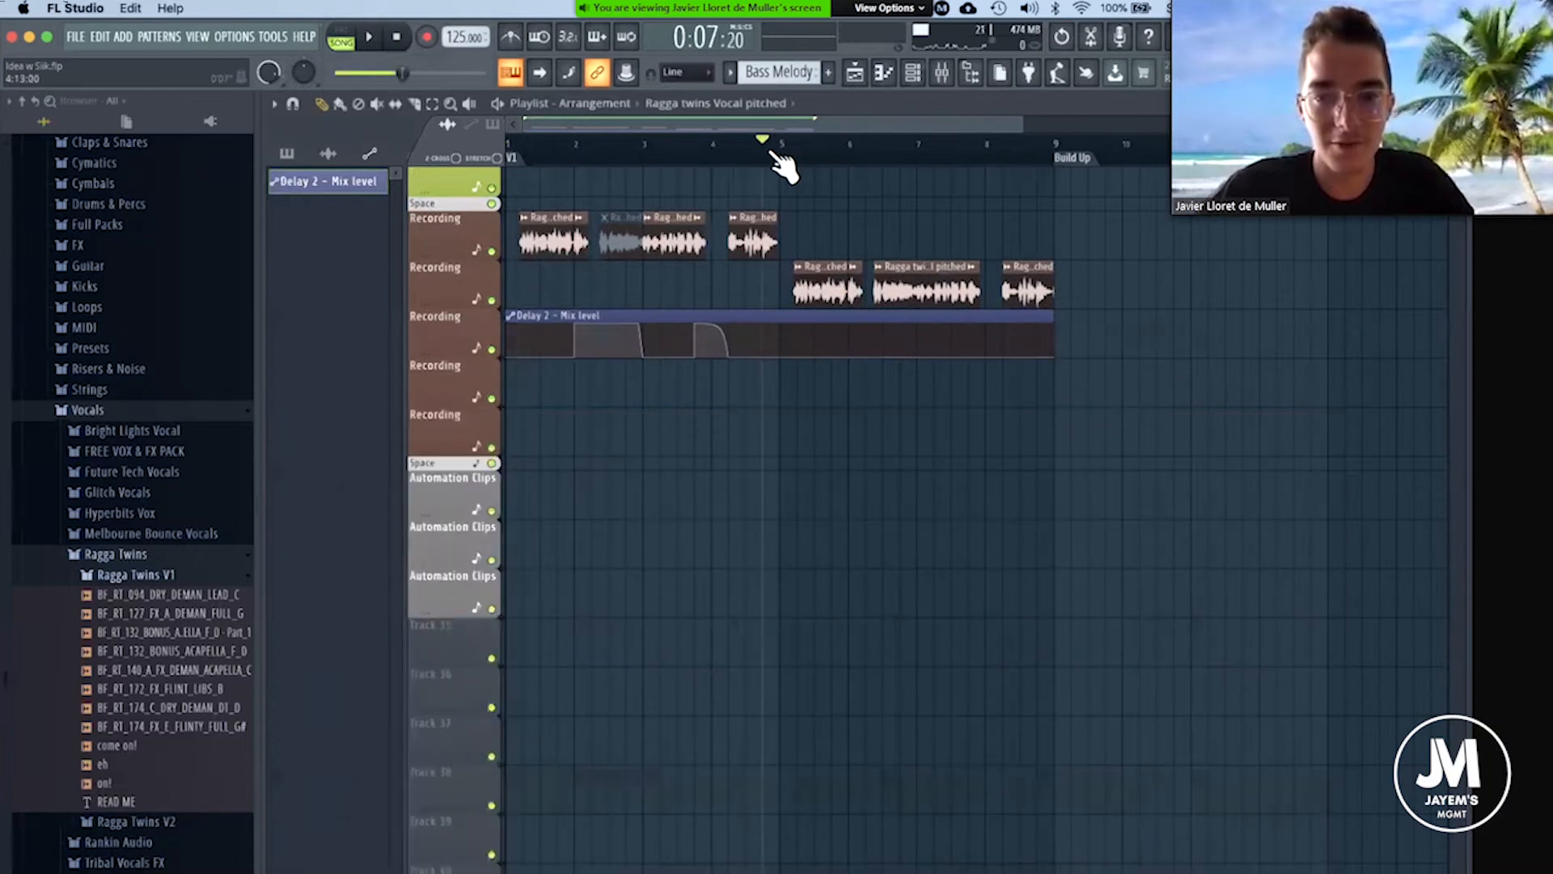
scroll(727, 360, "up", 1)
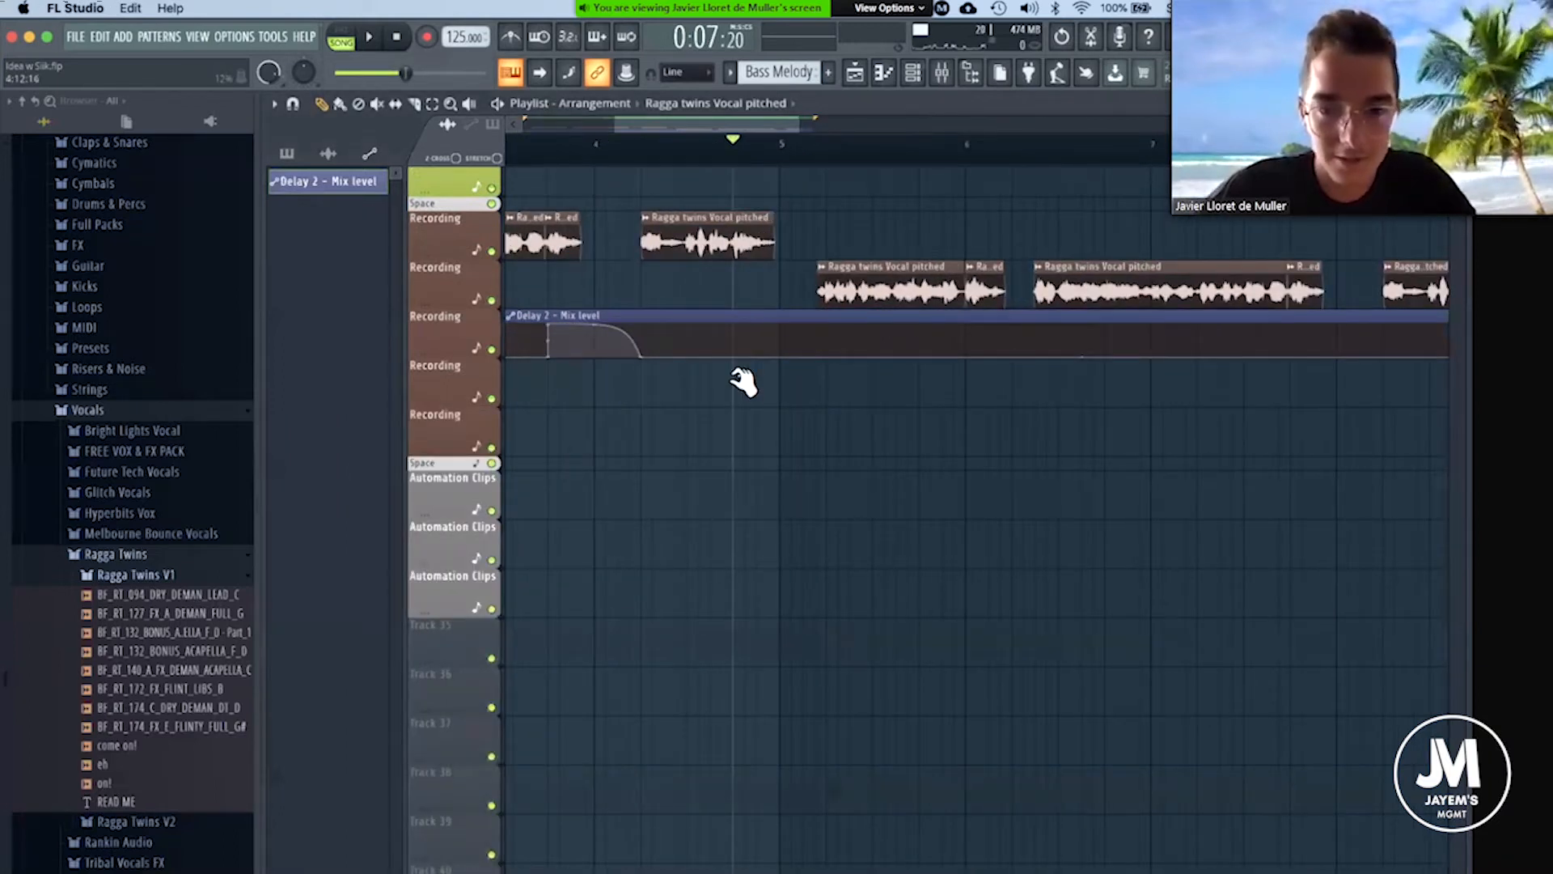
right_click(733, 338)
left_click_drag(734, 330, 751, 146)
key("space")
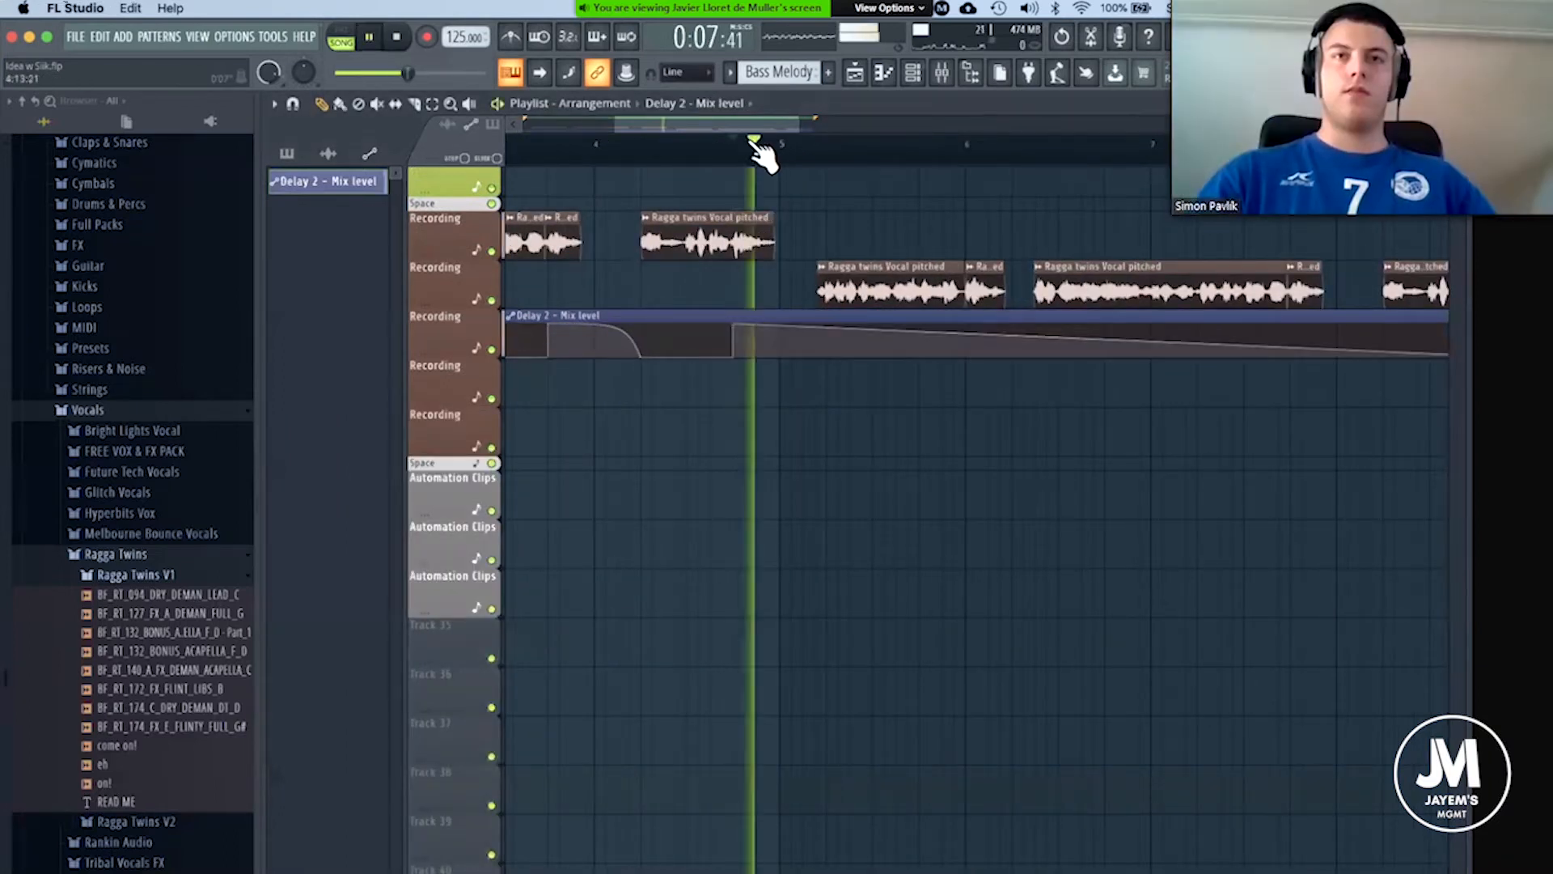
key("space")
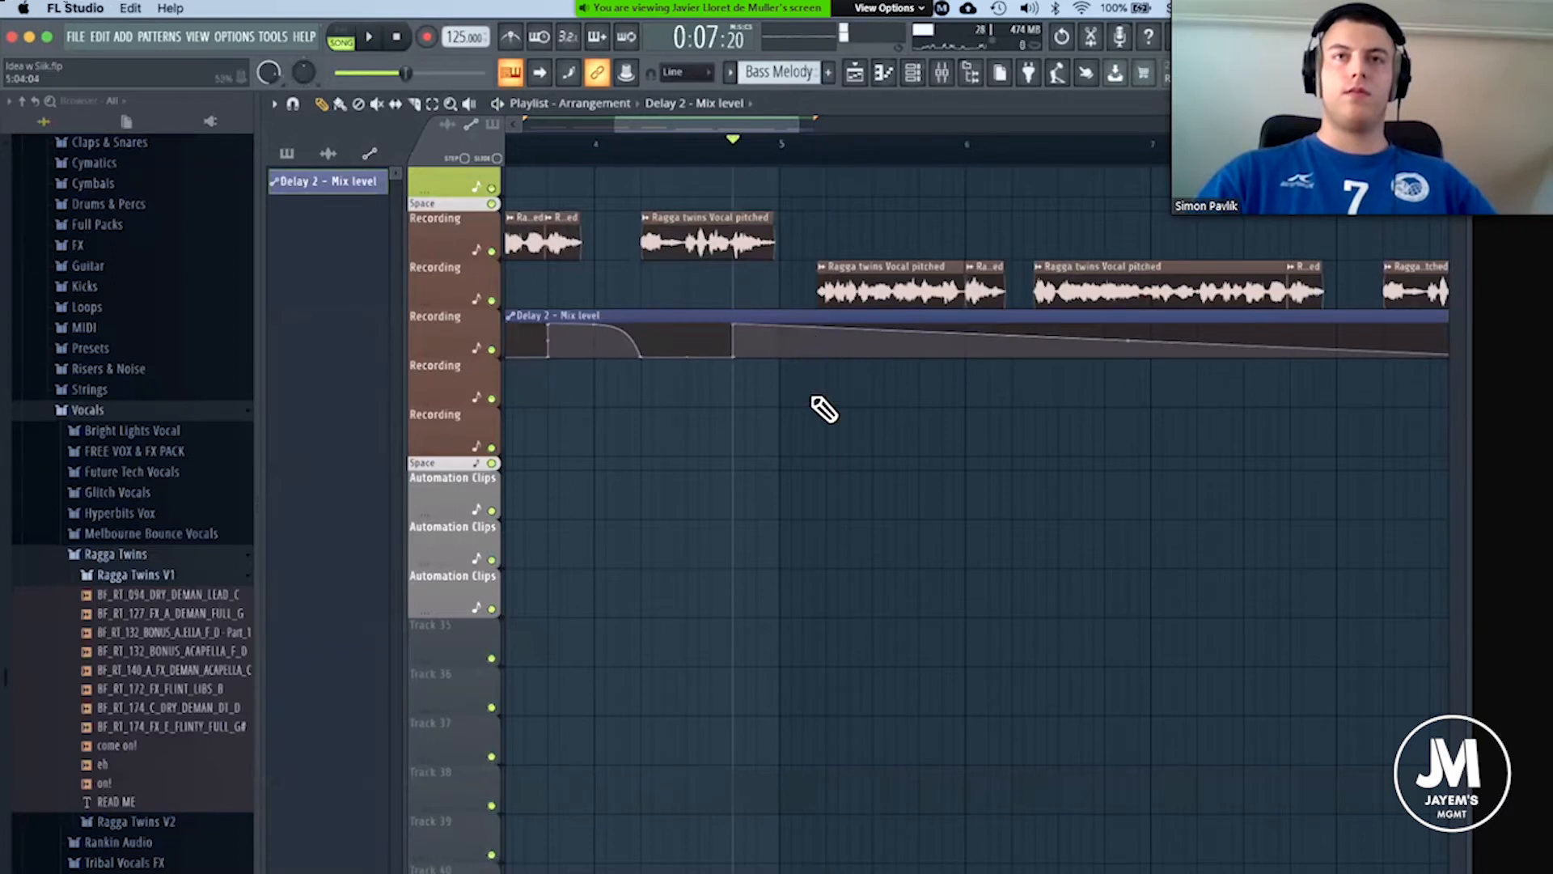
Drop the Delay 2 - Mix level automation to zero at the start of the first vocal after bar 5, and audition it.
right_click(815, 356)
key("space")
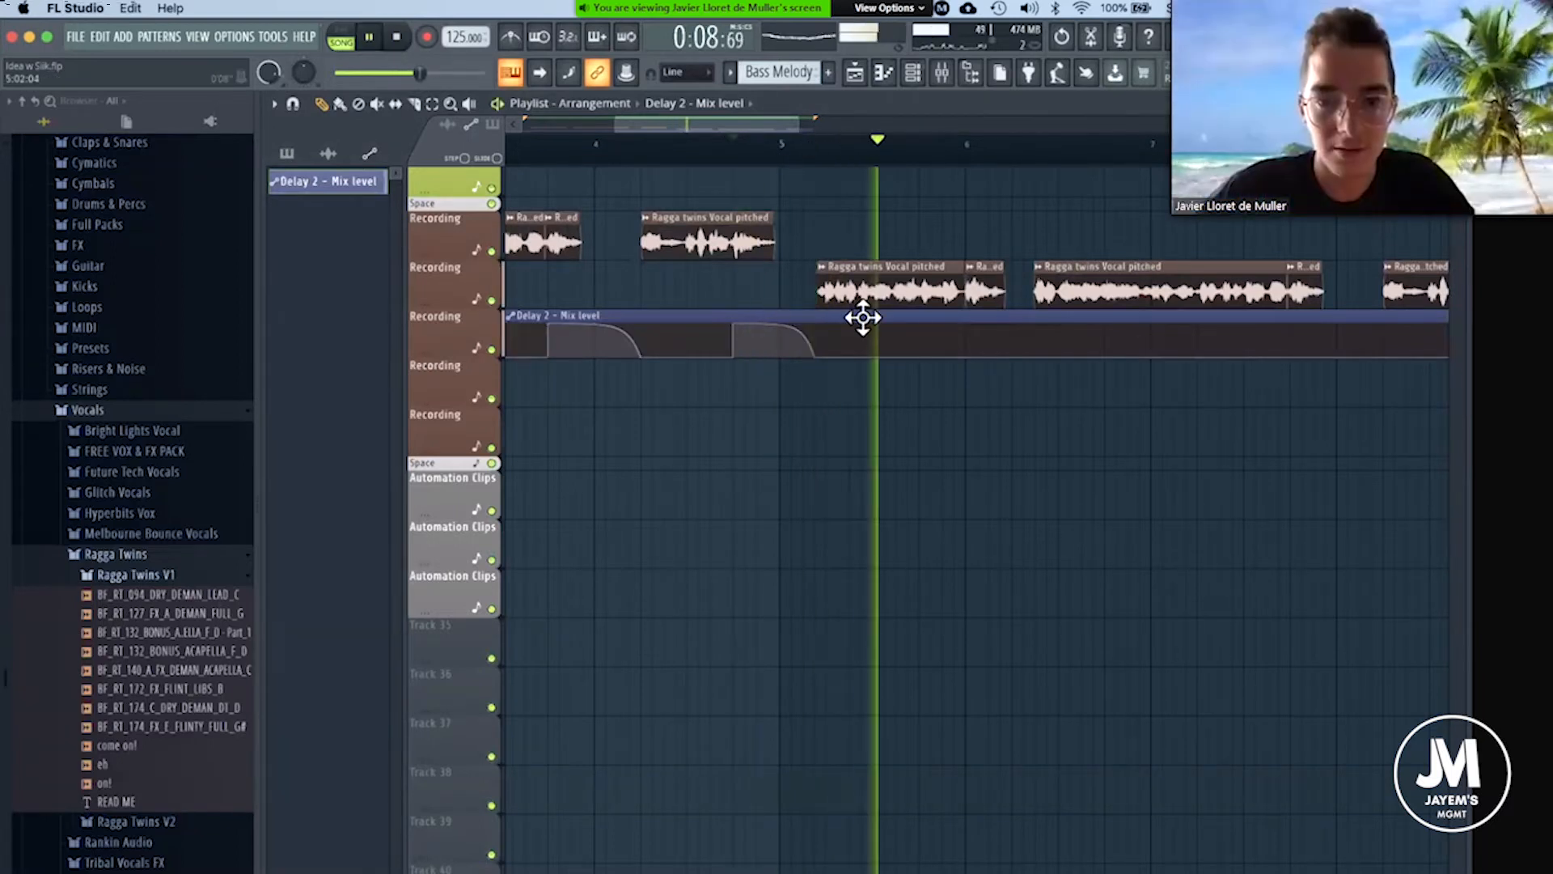
key("space")
Move the three pitched vocal groups after bar 5 up onto the same Recording track as the earlier vocals.
scroll(982, 158, "down", 3)
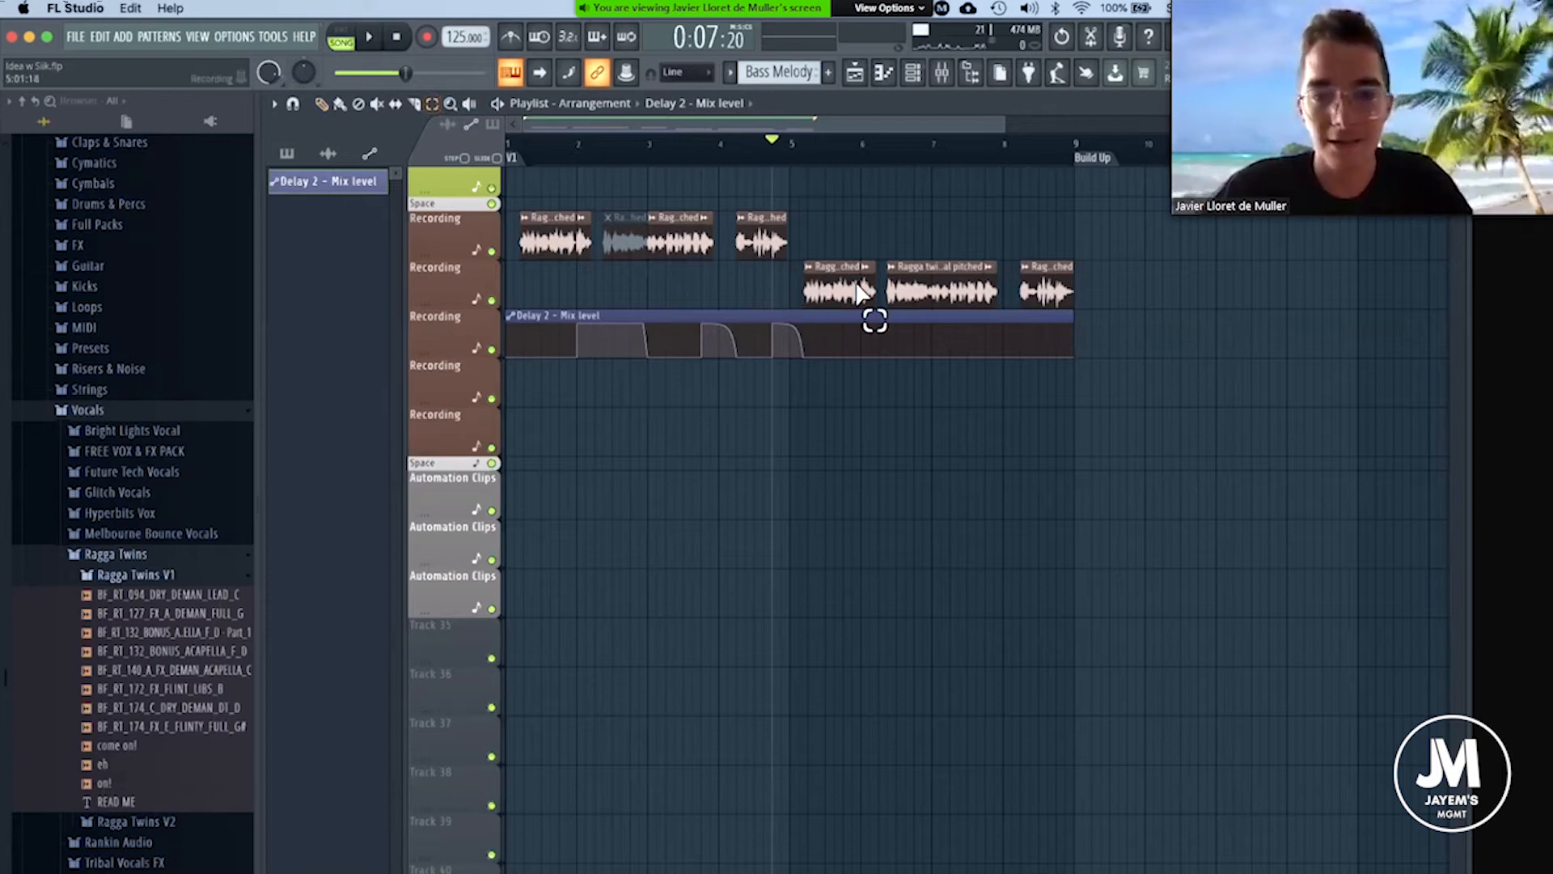
left_click_drag(870, 317, 992, 280)
left_click_drag(797, 282, 1079, 280)
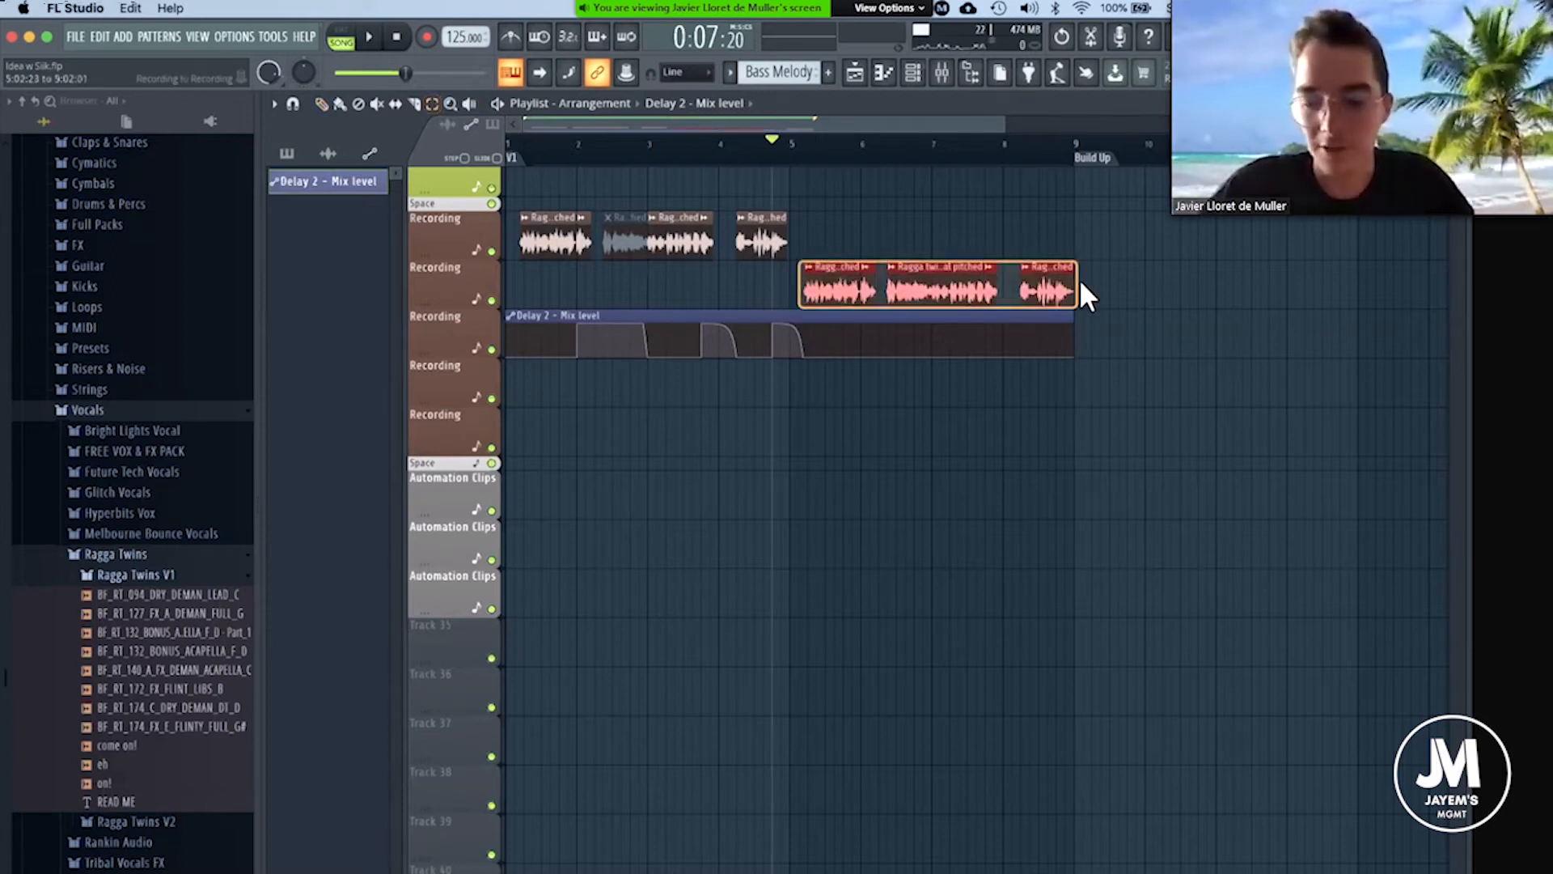
key("shift+Up")
key("super+d")
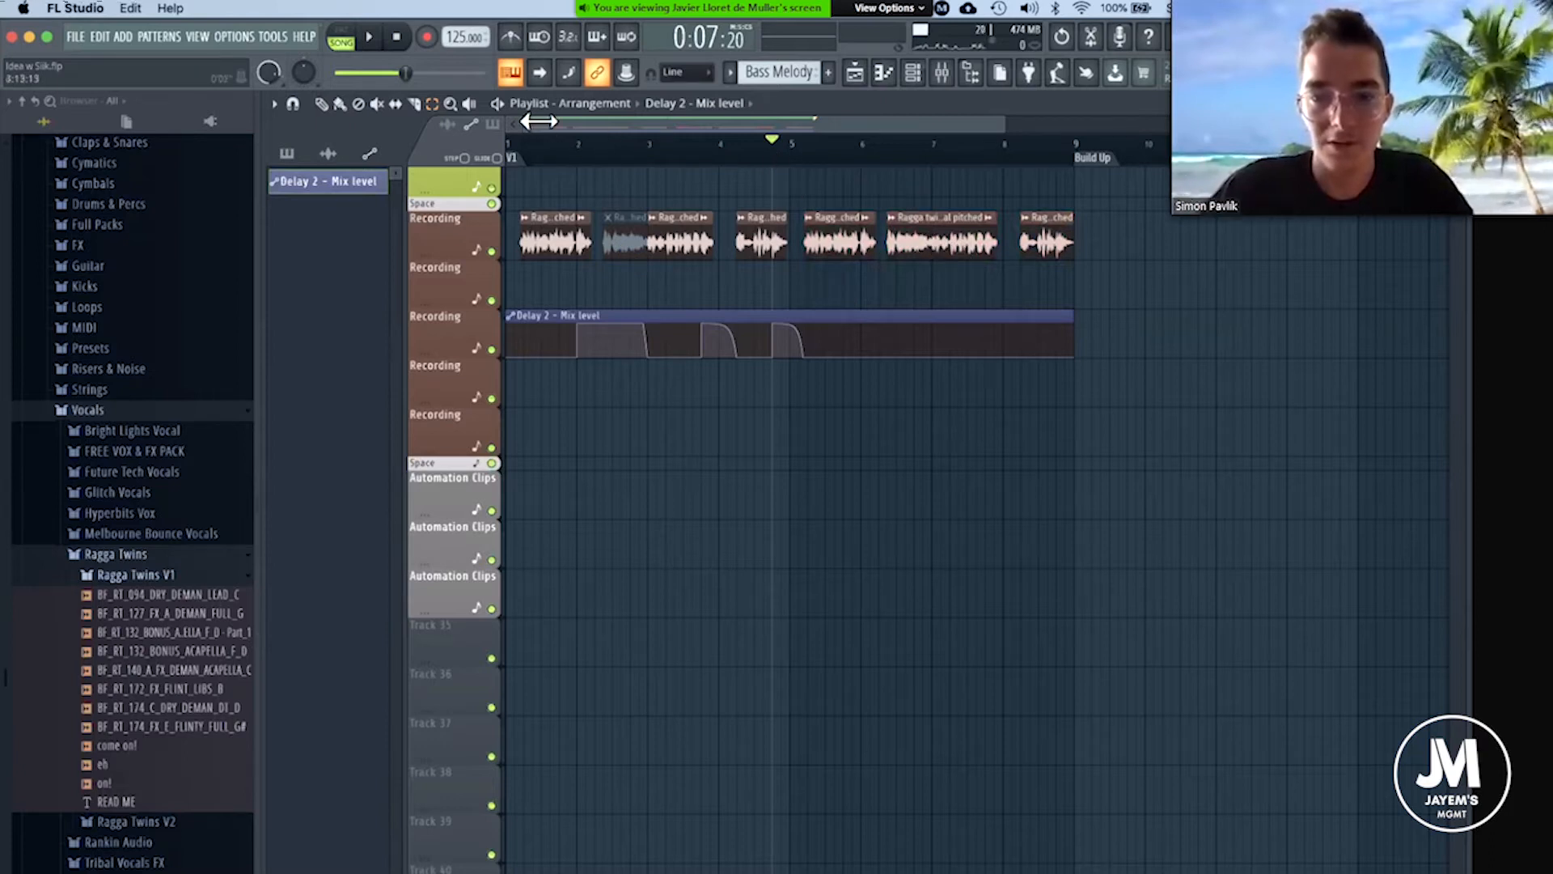
left_click(396, 37)
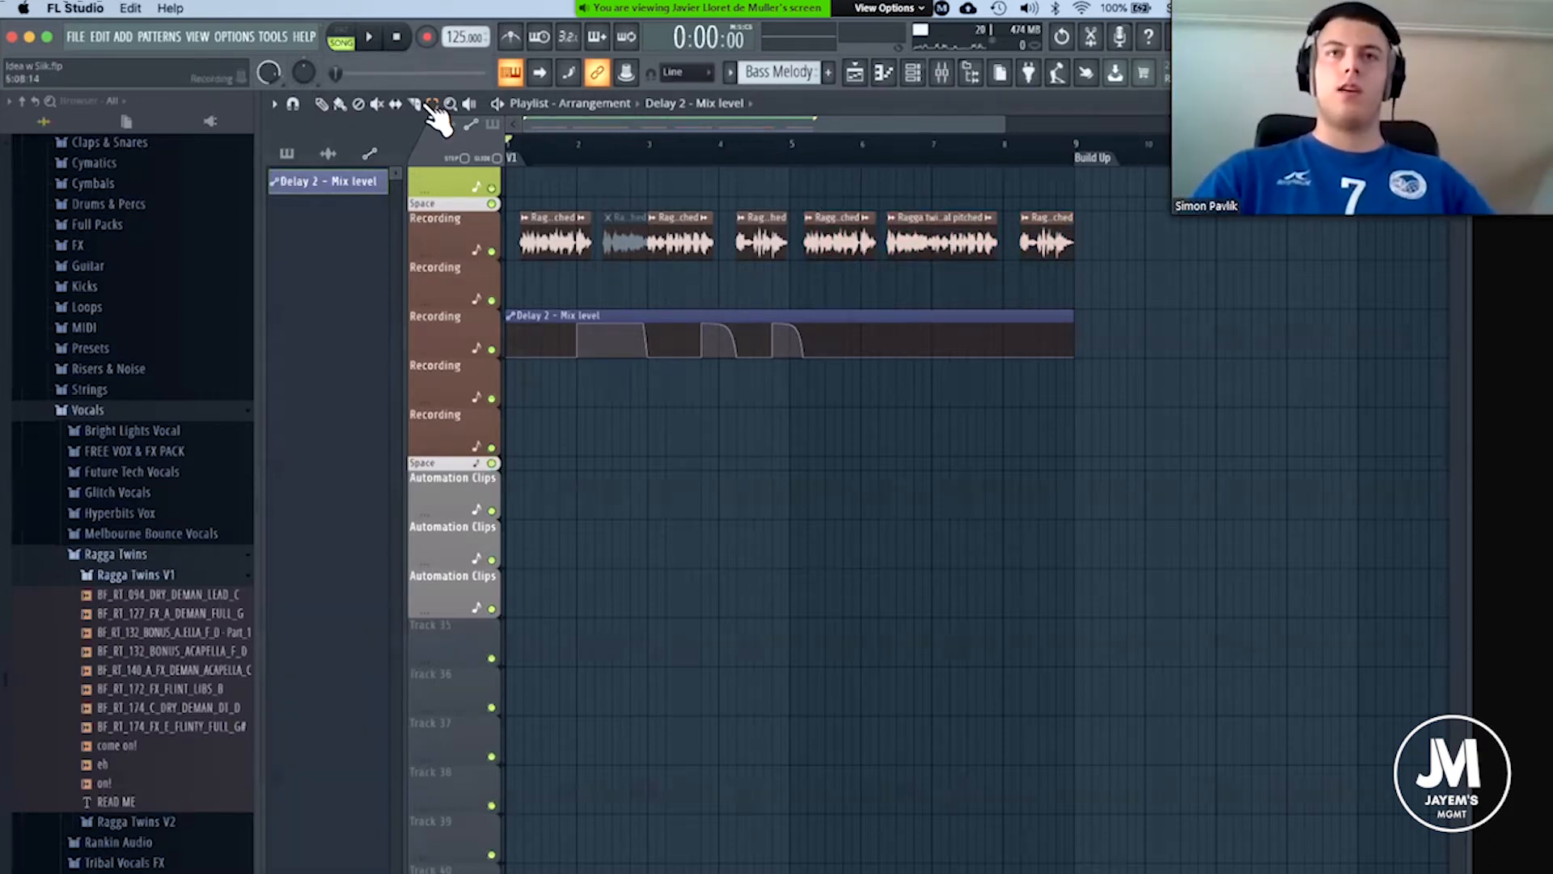
Raise the Delay 2 - Mix level automation abruptly at bar 6, where the vocal phrase ending starts, and audition it from there.
scroll(881, 243, "up", 5)
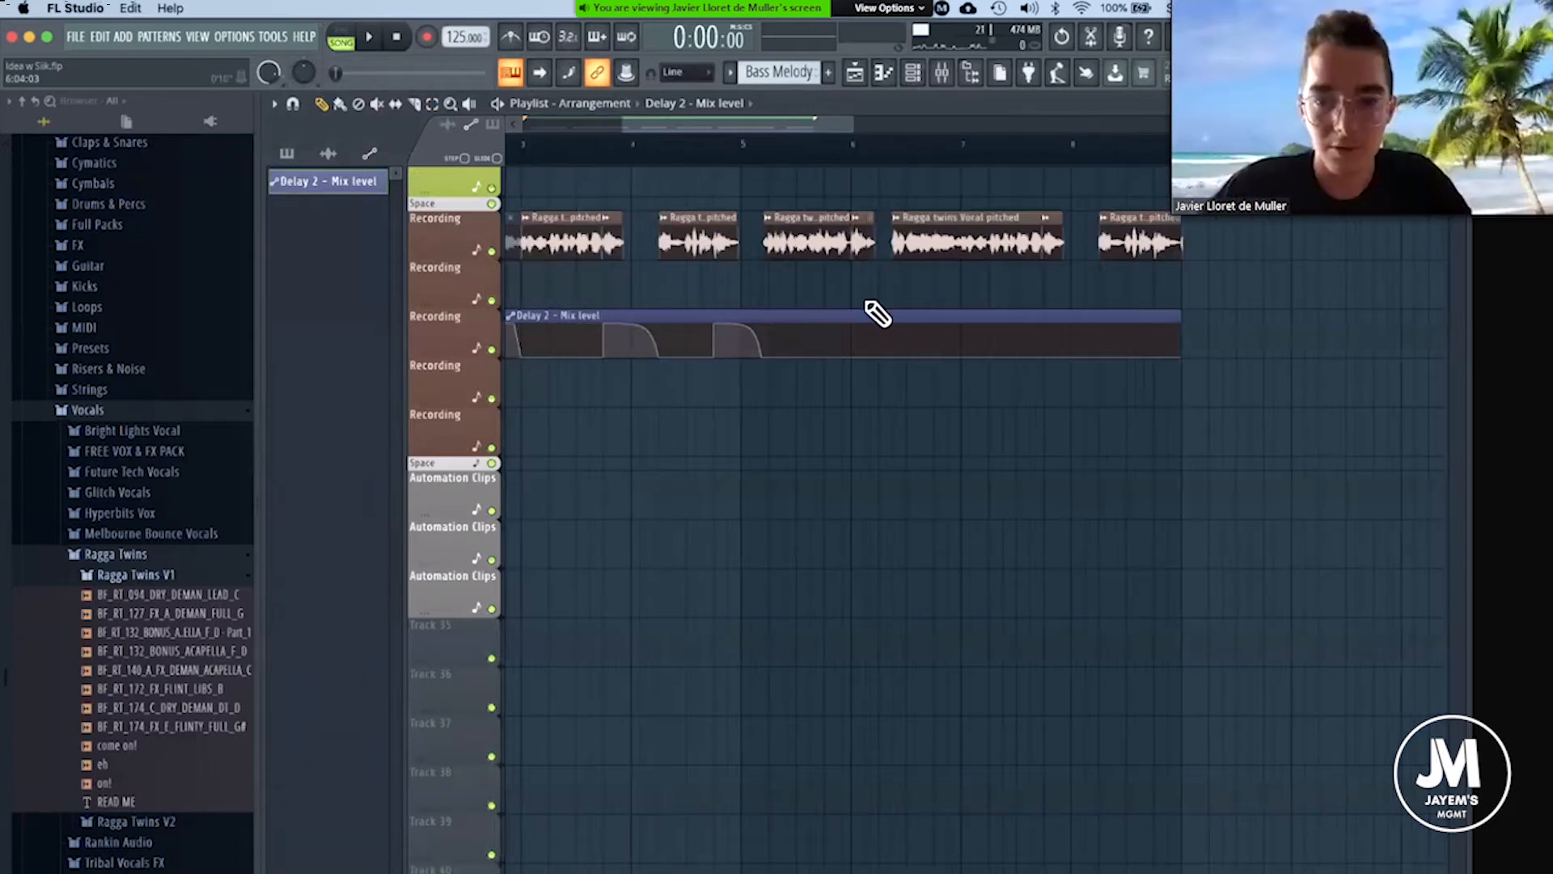
scroll(842, 308, "up", 4)
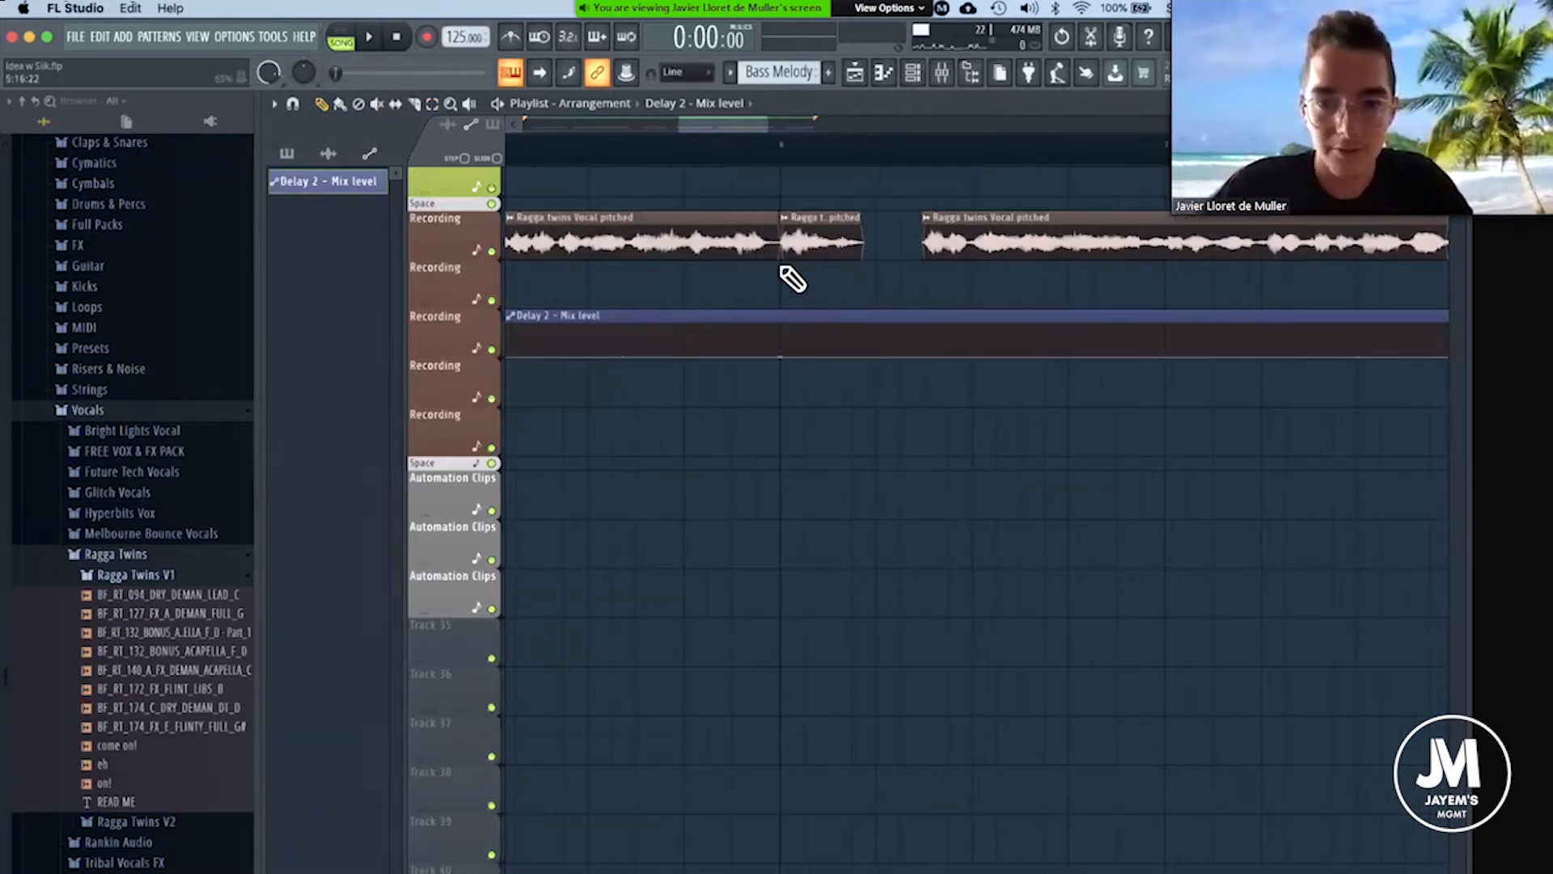
key("super+z")
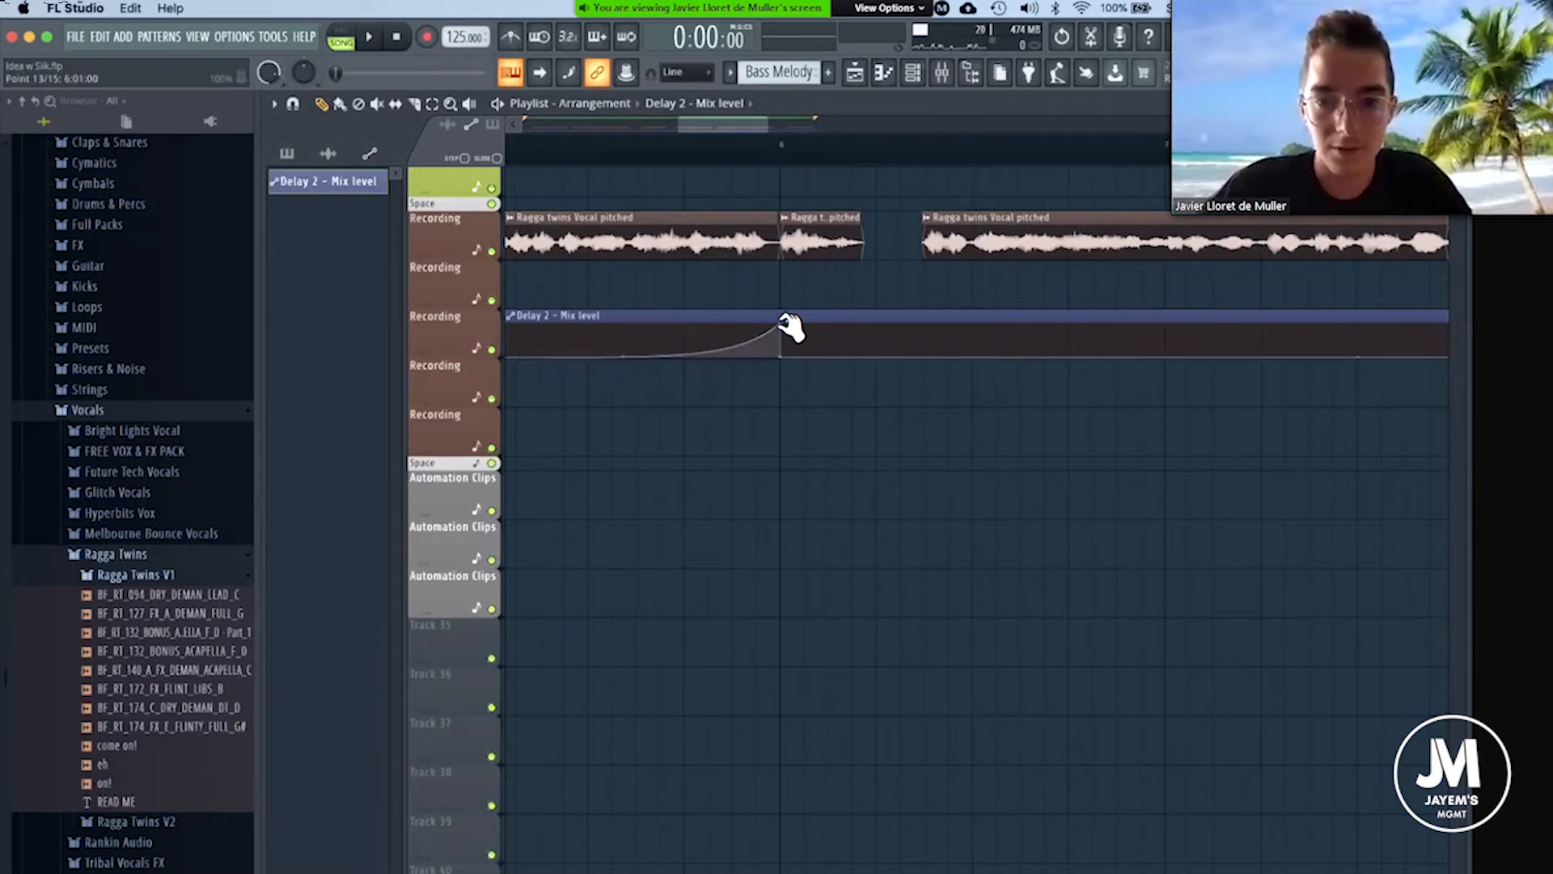
left_click_drag(783, 356, 784, 281)
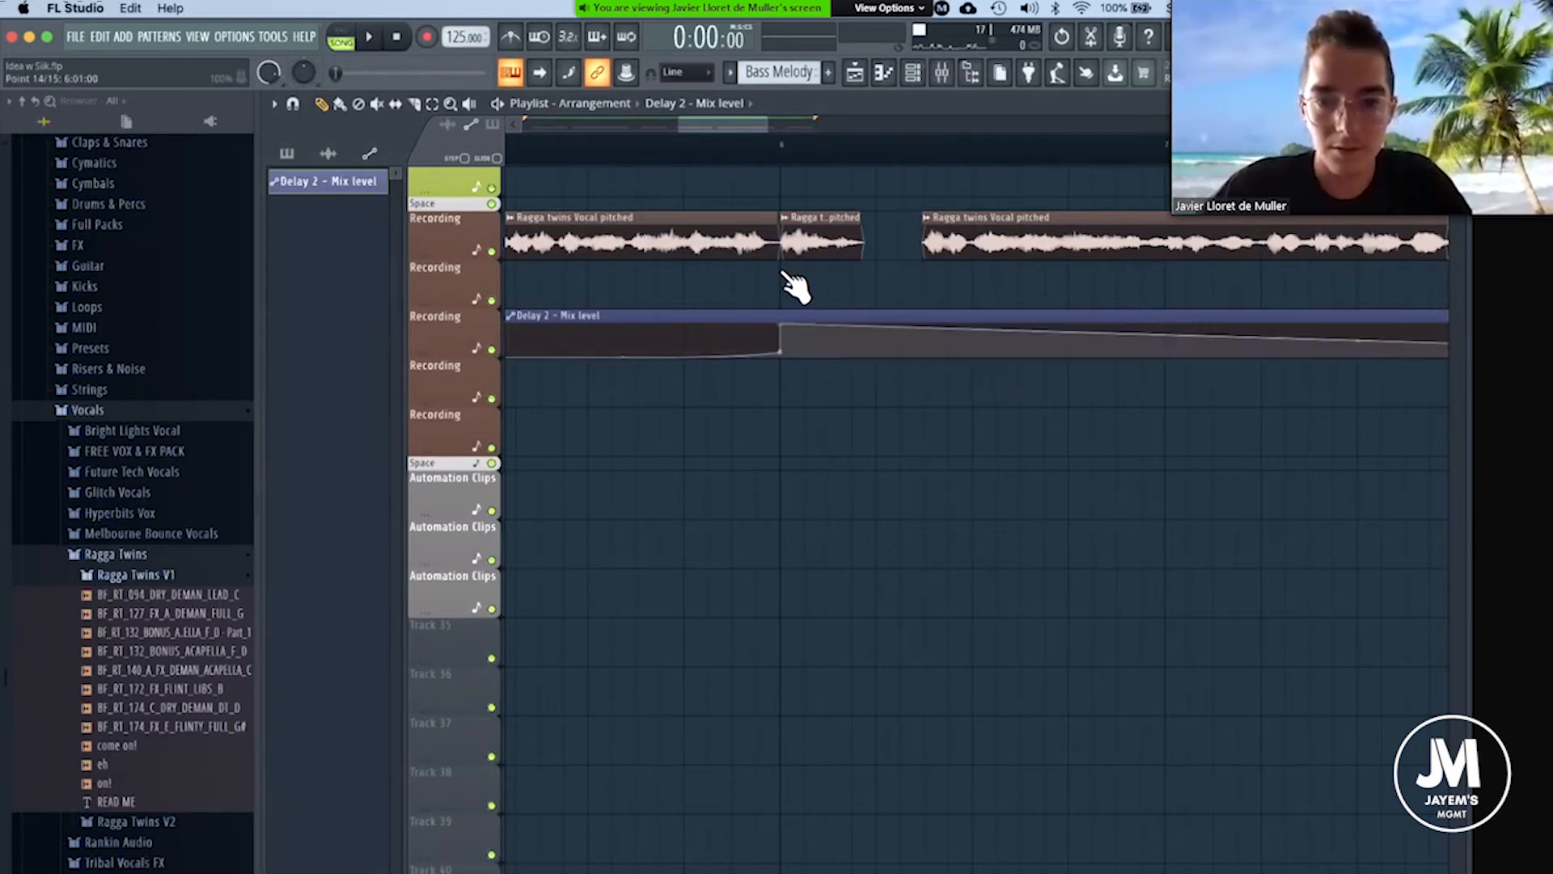
left_click(782, 163)
key("space")
Drop the delay mix automation to zero at the start of the next vocal after bar 6, and audition the result.
key("space")
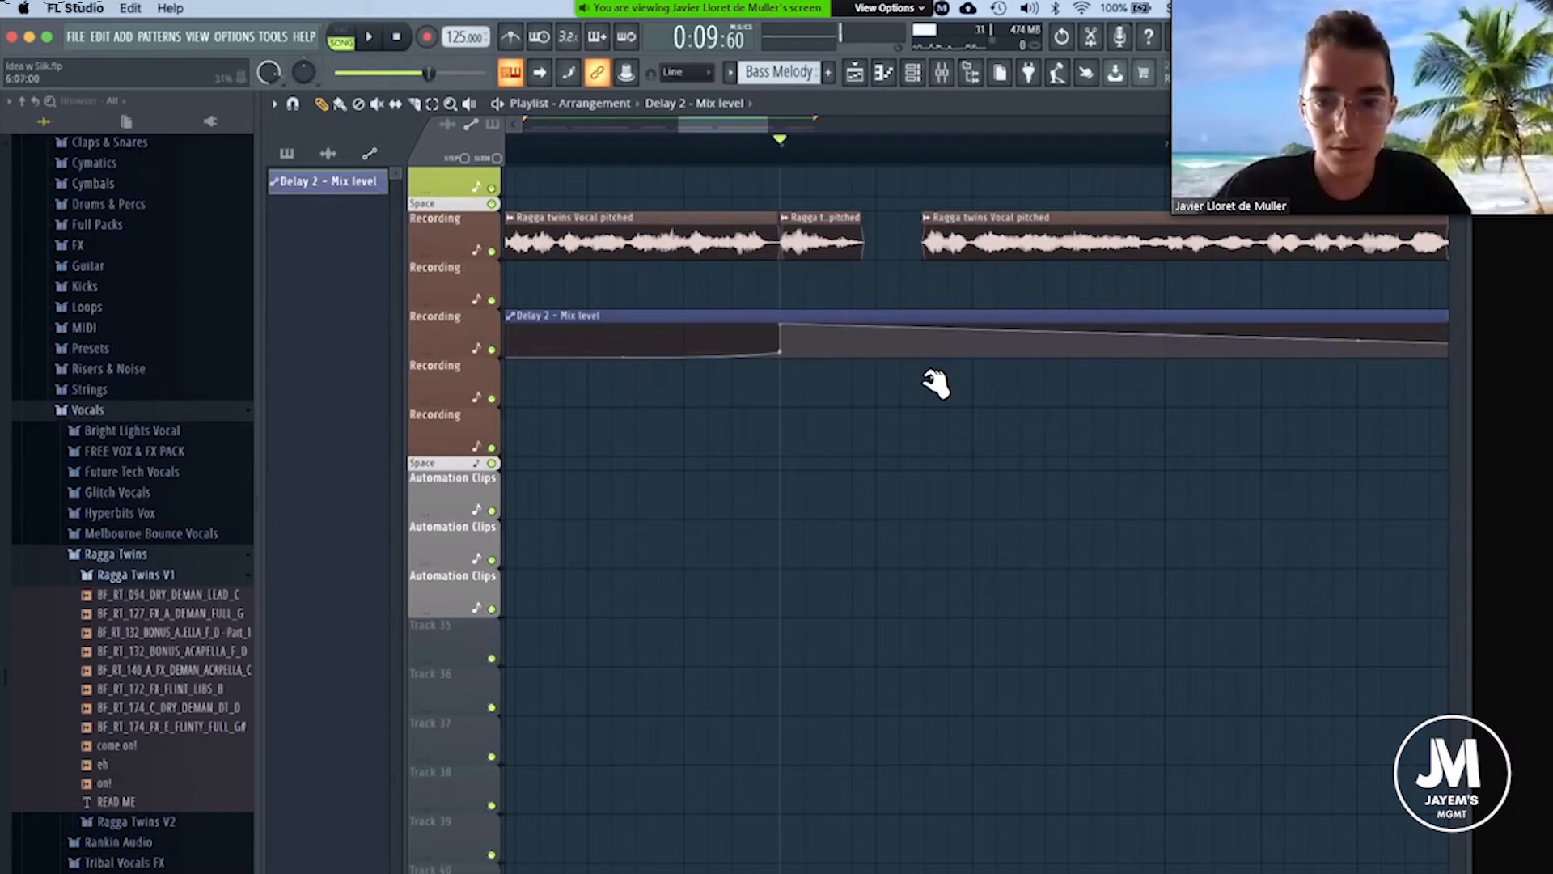
left_click(924, 356)
key("space")
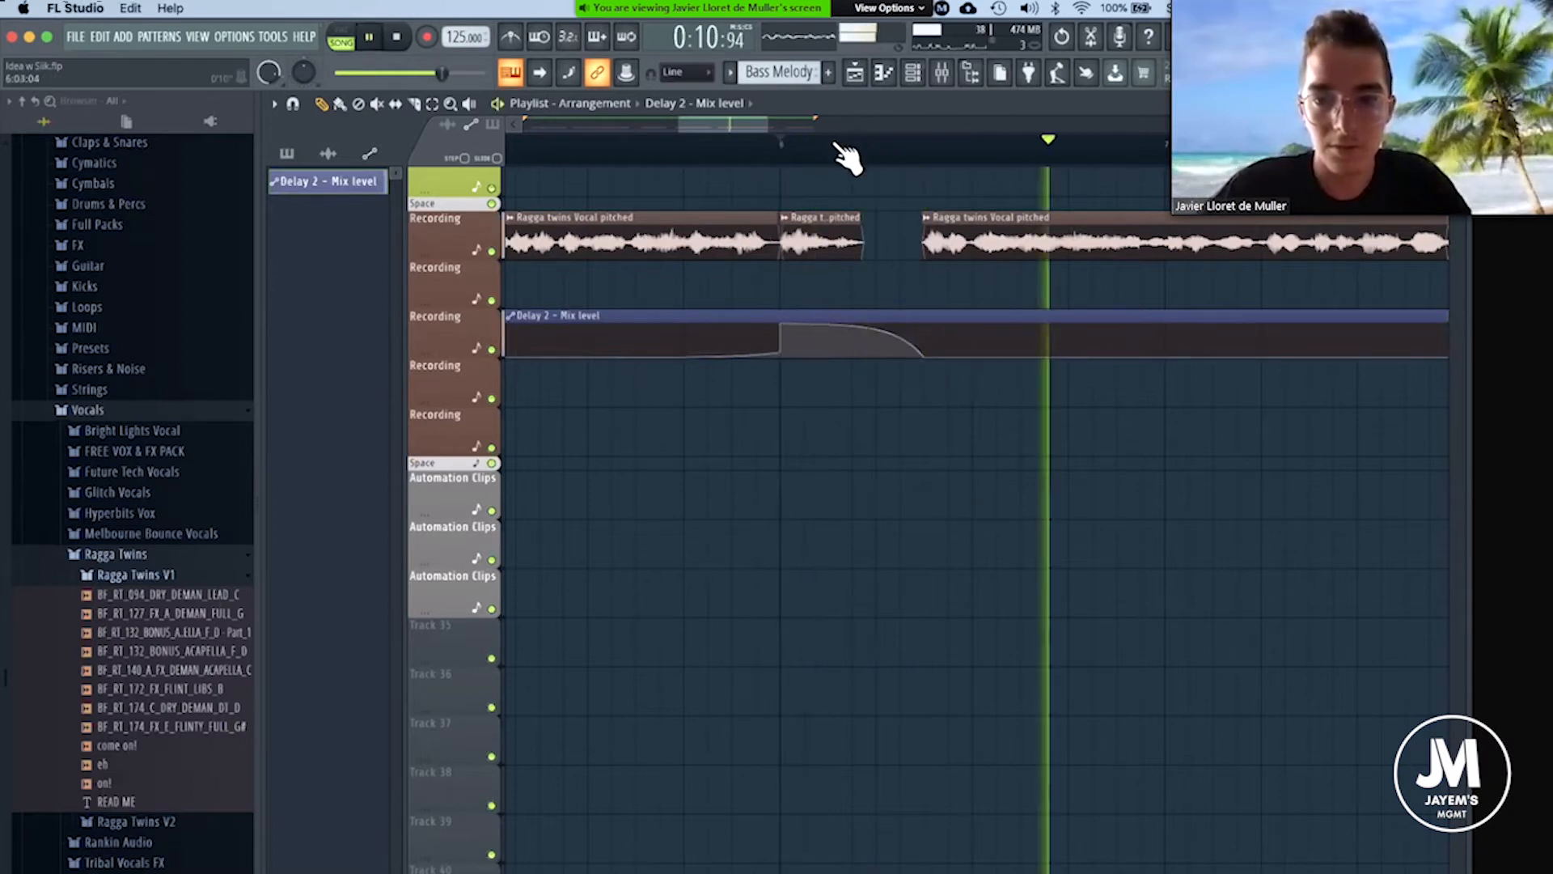
scroll(878, 150, "down", 5)
scroll(988, 227, "up", 2)
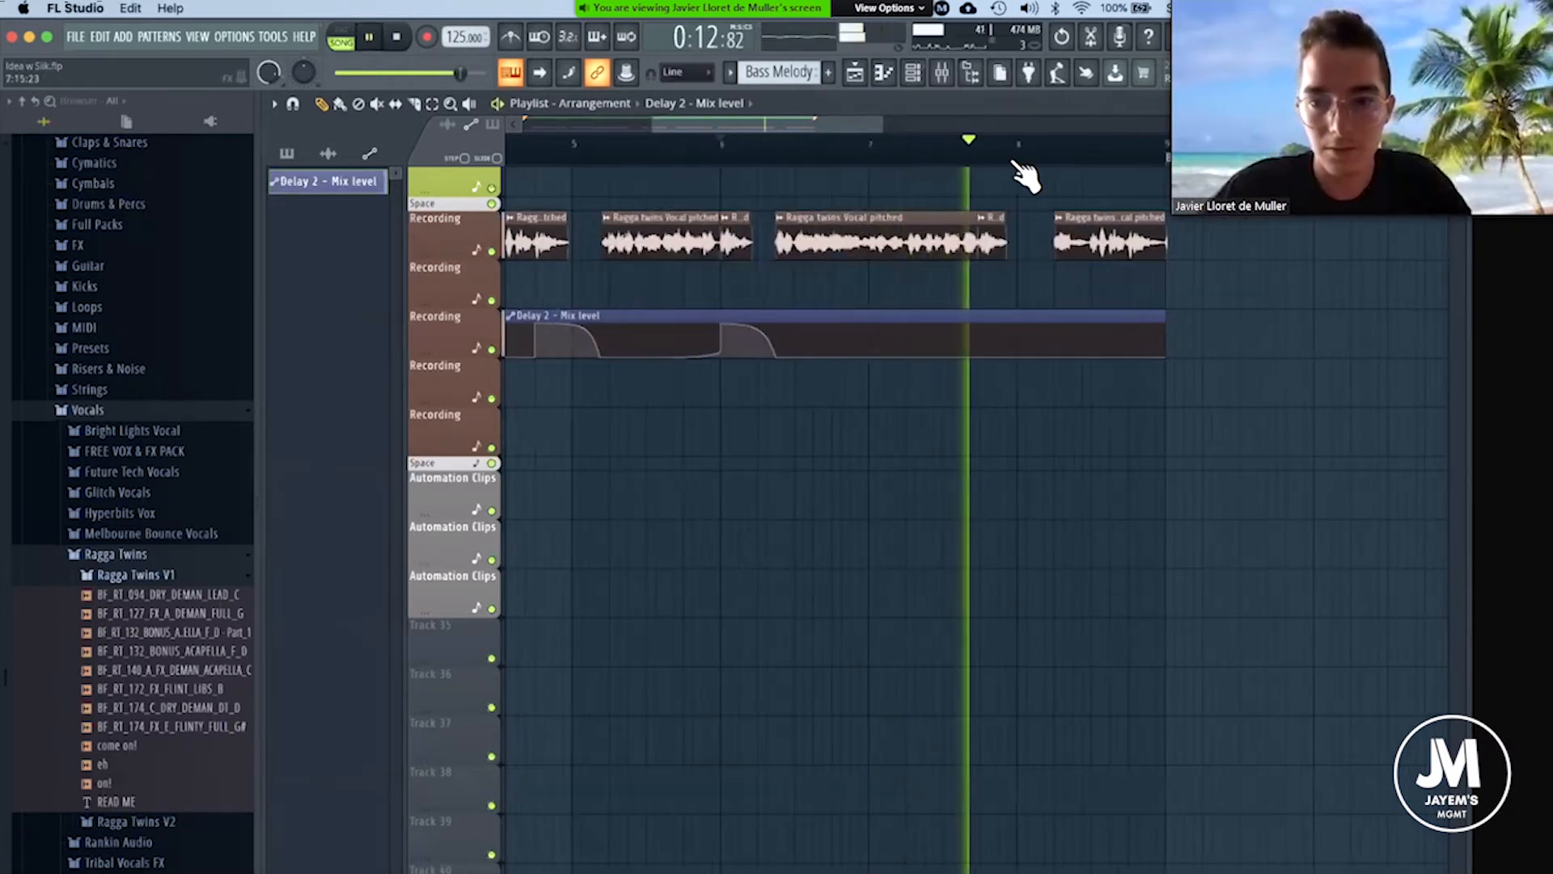
scroll(1026, 167, "up", 3)
key("space")
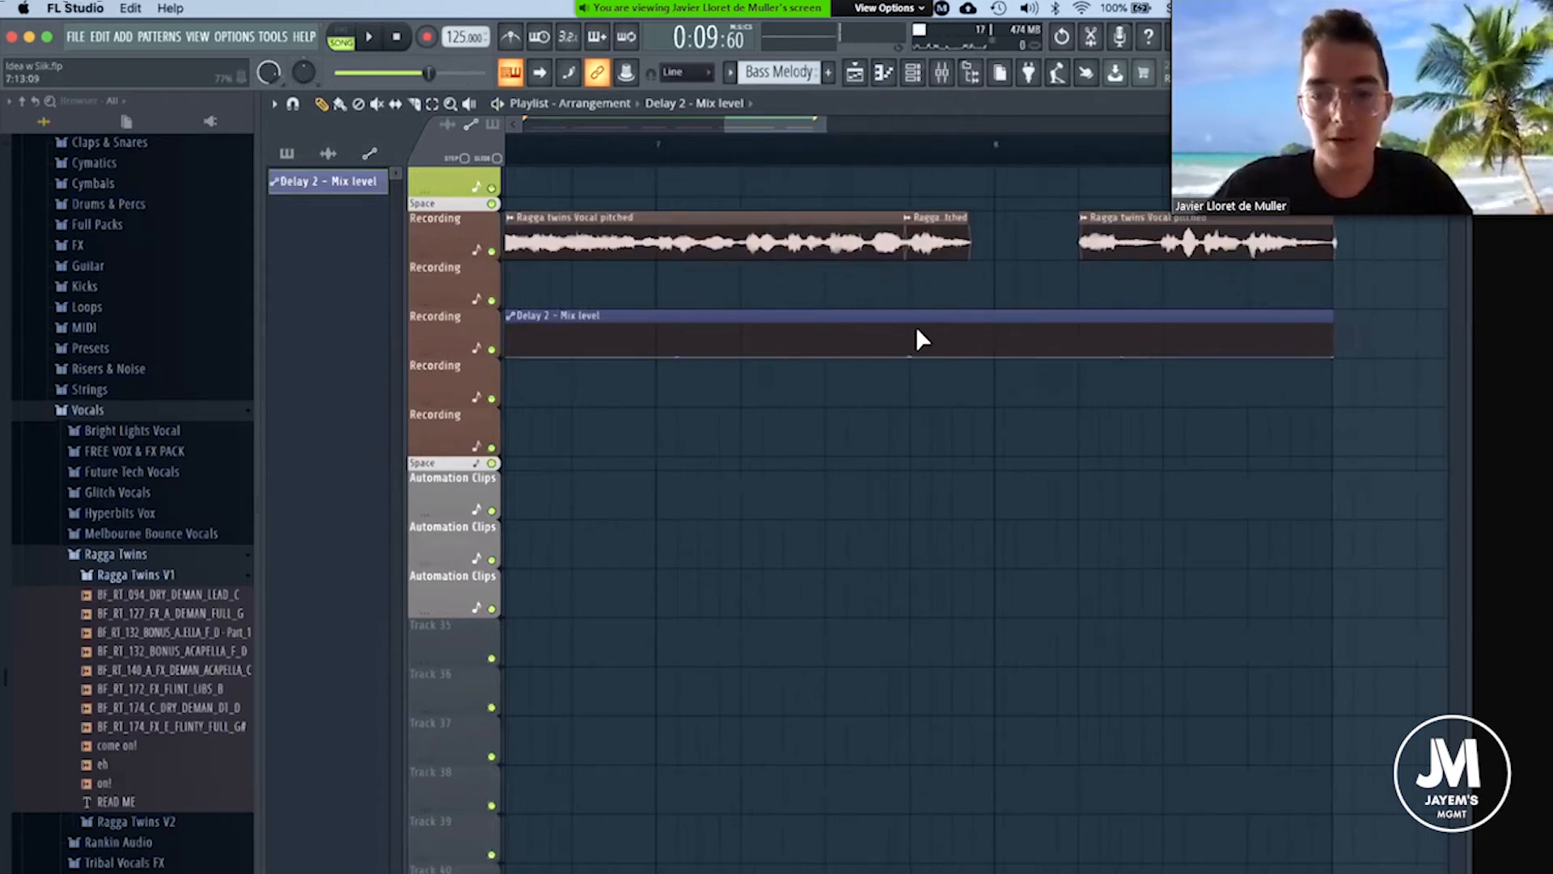
Raise the delay mix automation at the vocal ending before bar 8 and curve it down to zero at the last vocal's start.
left_click(914, 325)
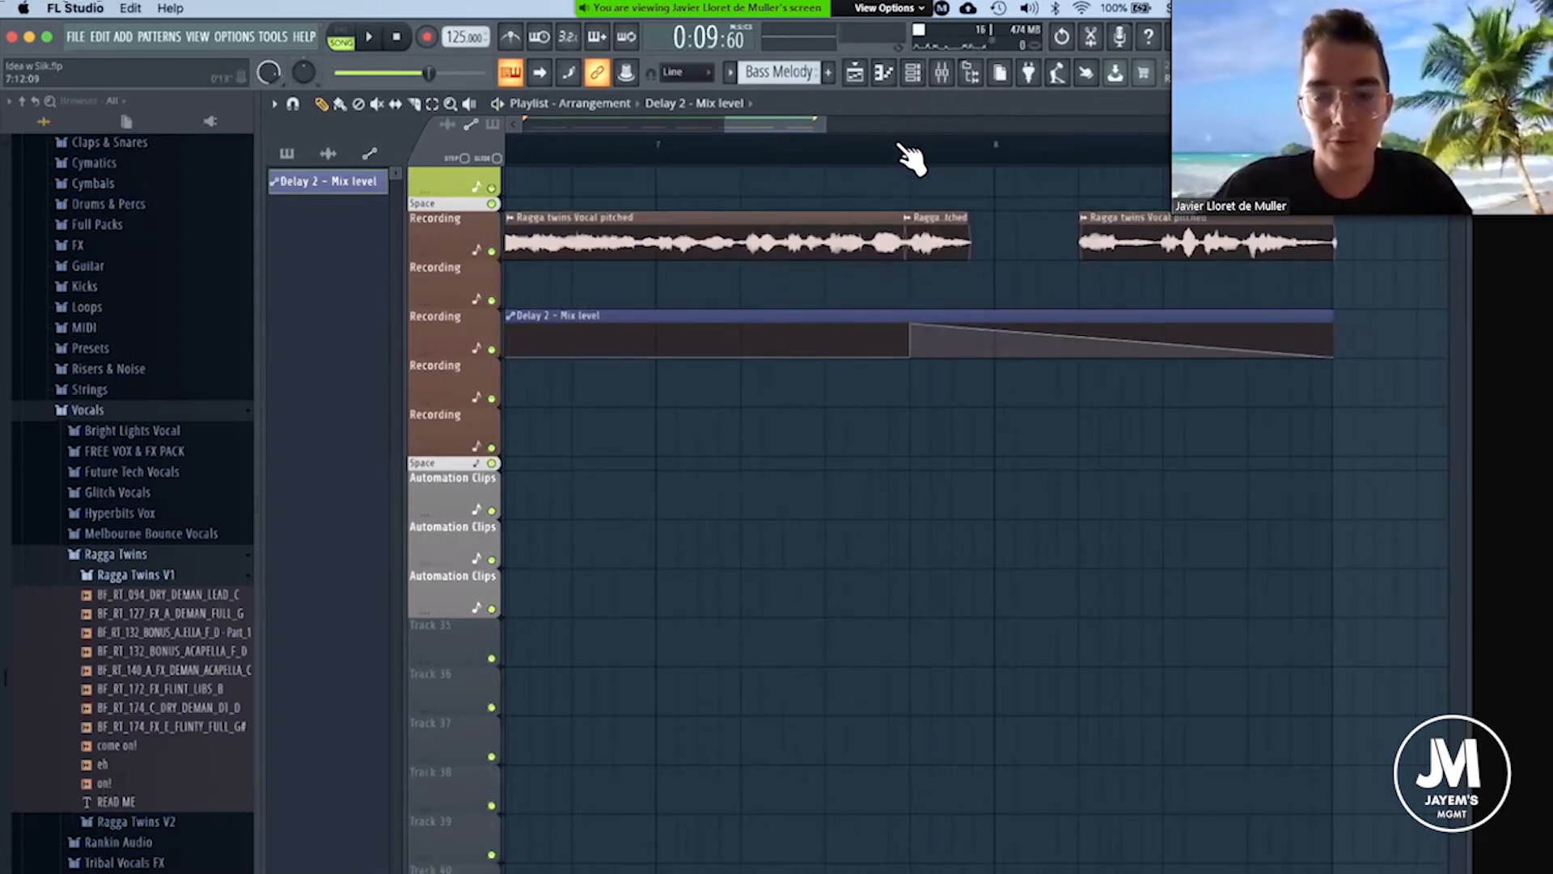
scroll(912, 157, "down", 3)
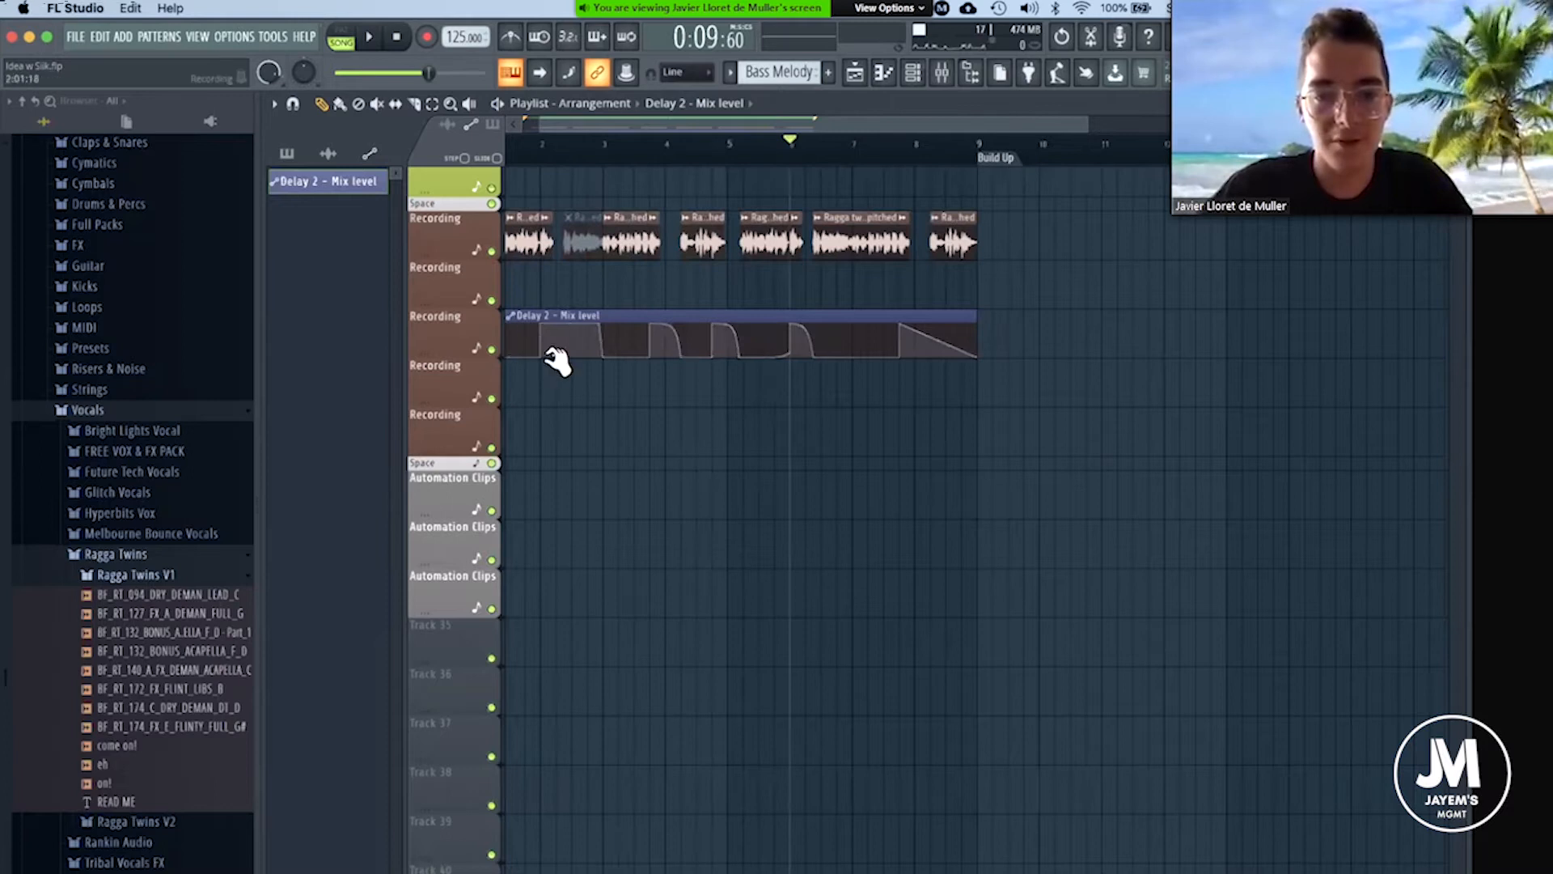
scroll(579, 349, "left", 1)
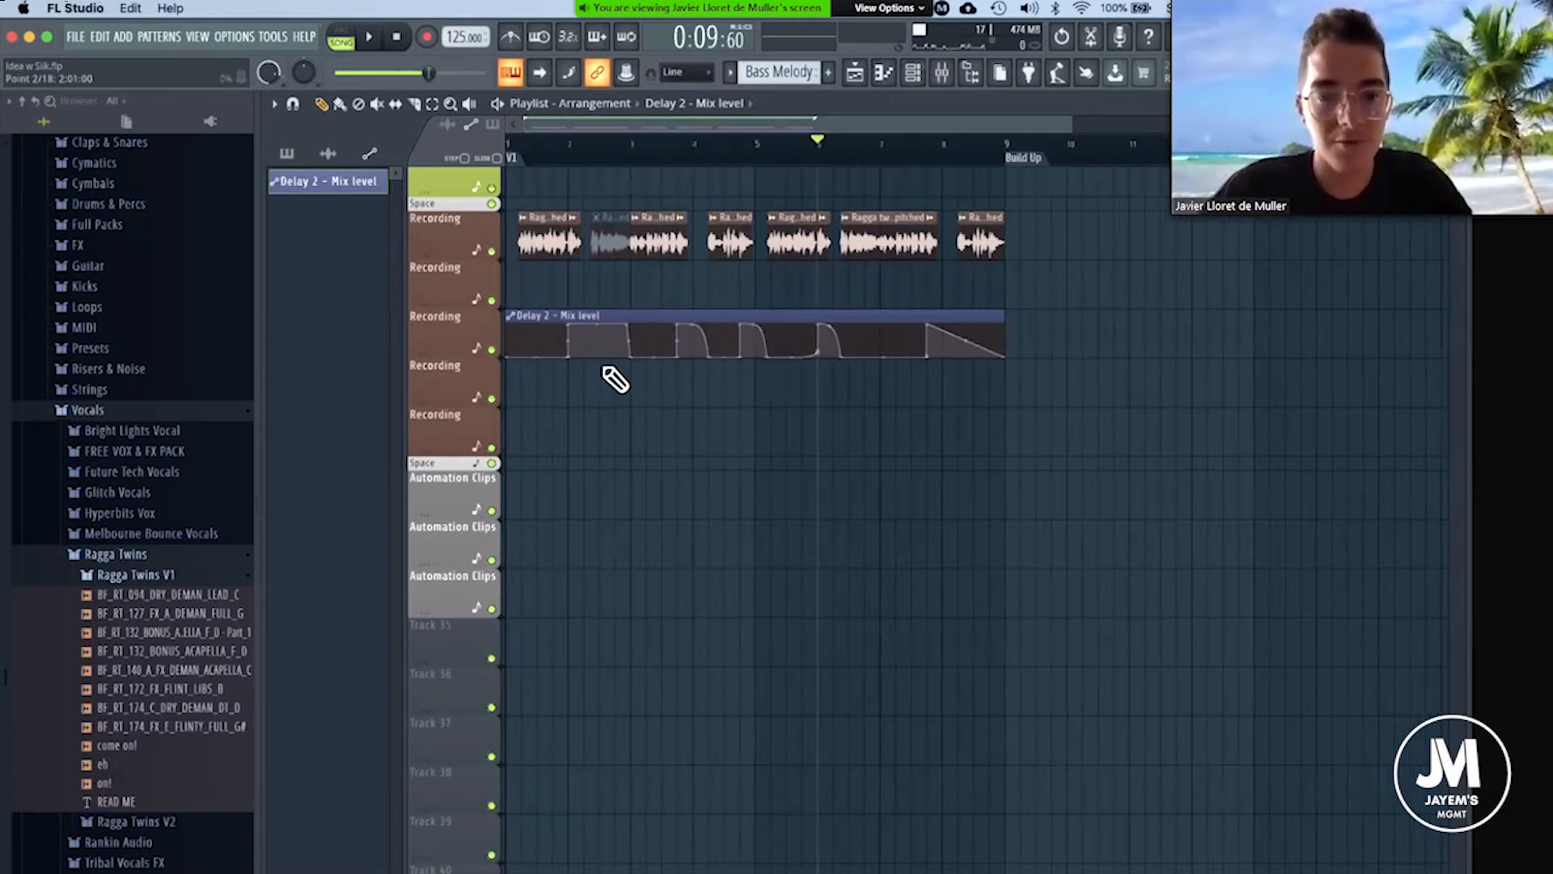
scroll(960, 150, "up", 4)
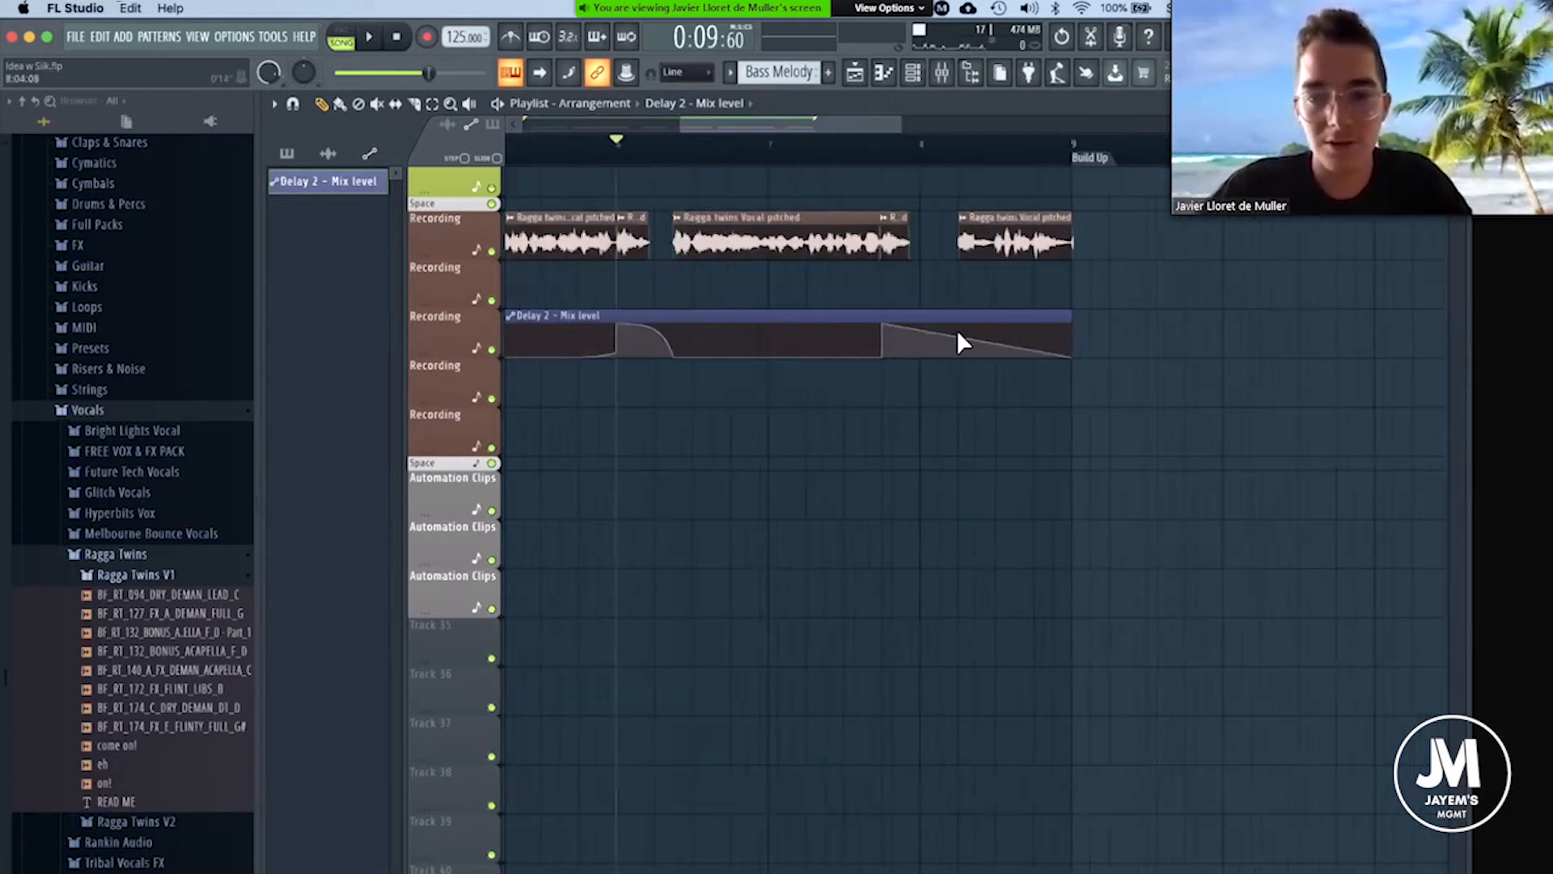
right_click(936, 353)
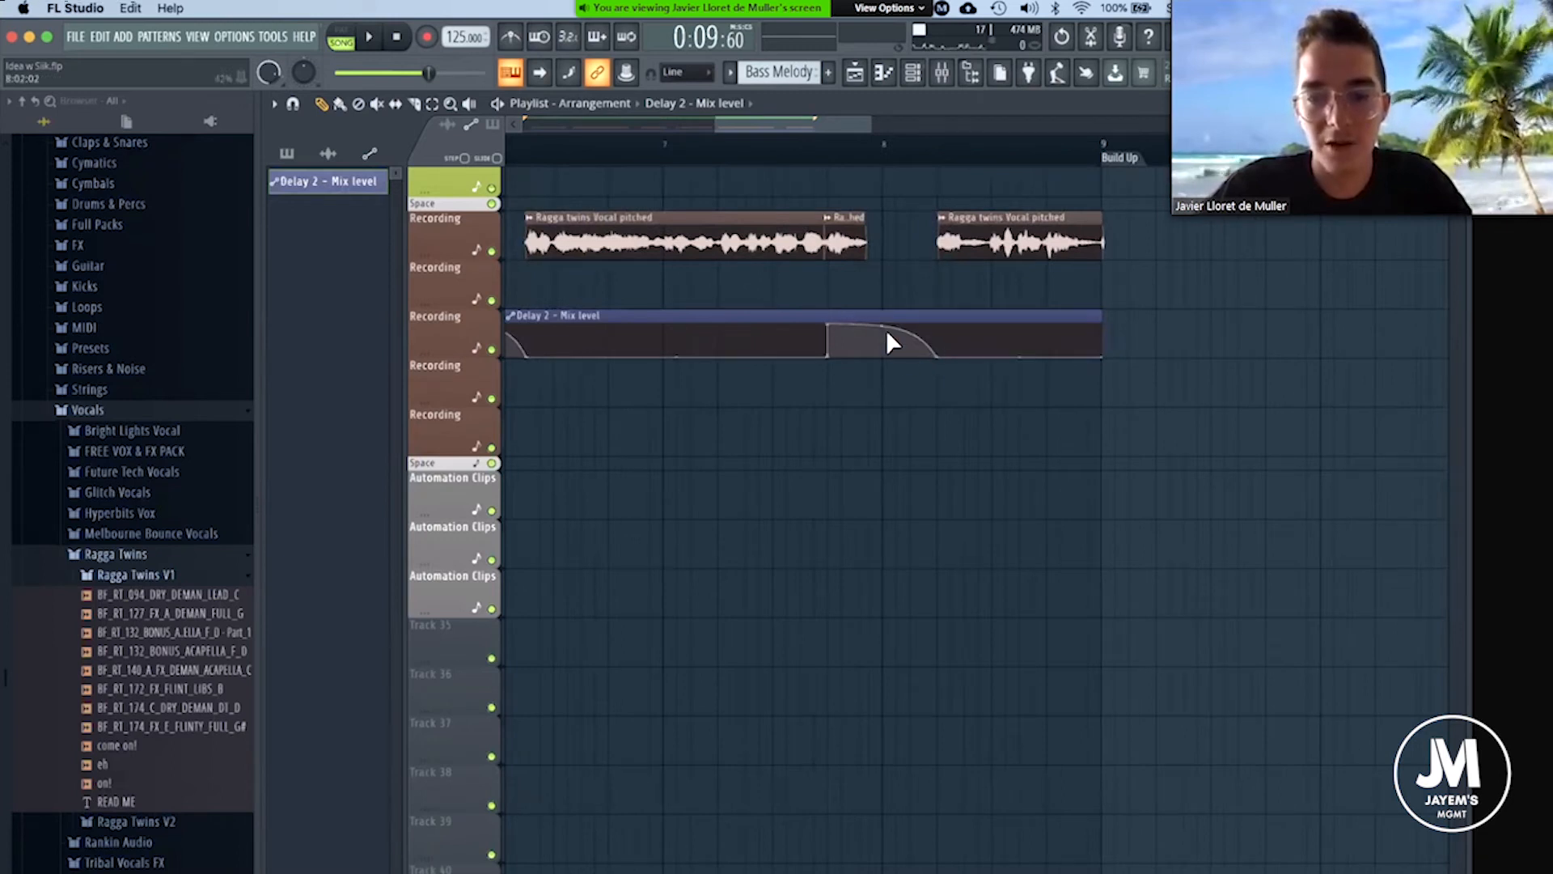
left_click_drag(882, 323, 889, 222)
left_click(826, 145)
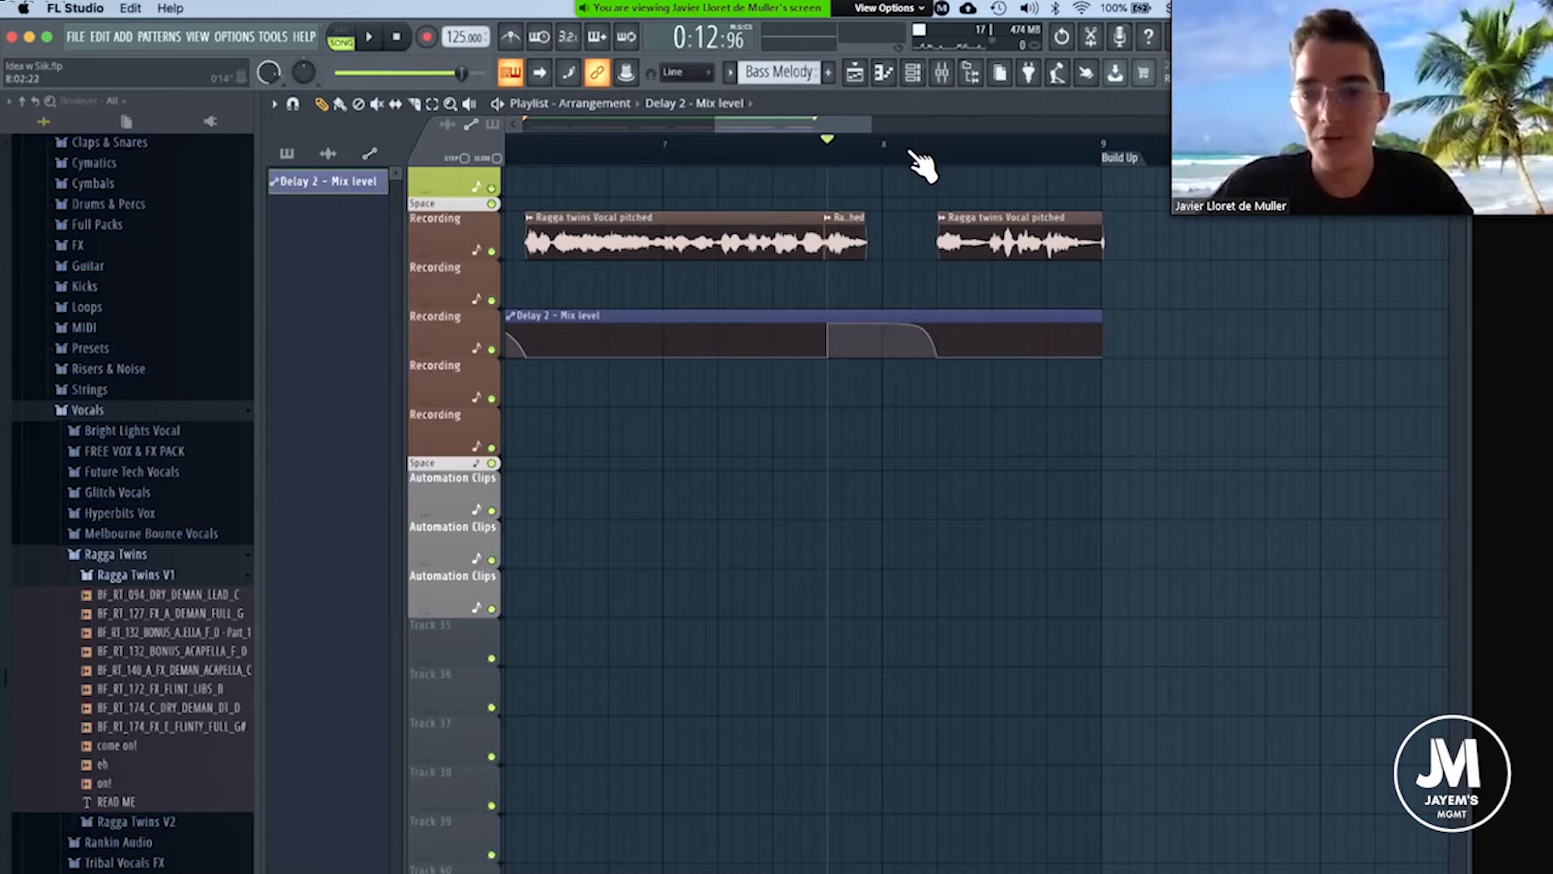
Play the arrangement from the start to hear the delay automation across all the vocal phrases.
scroll(890, 154, "down", 4)
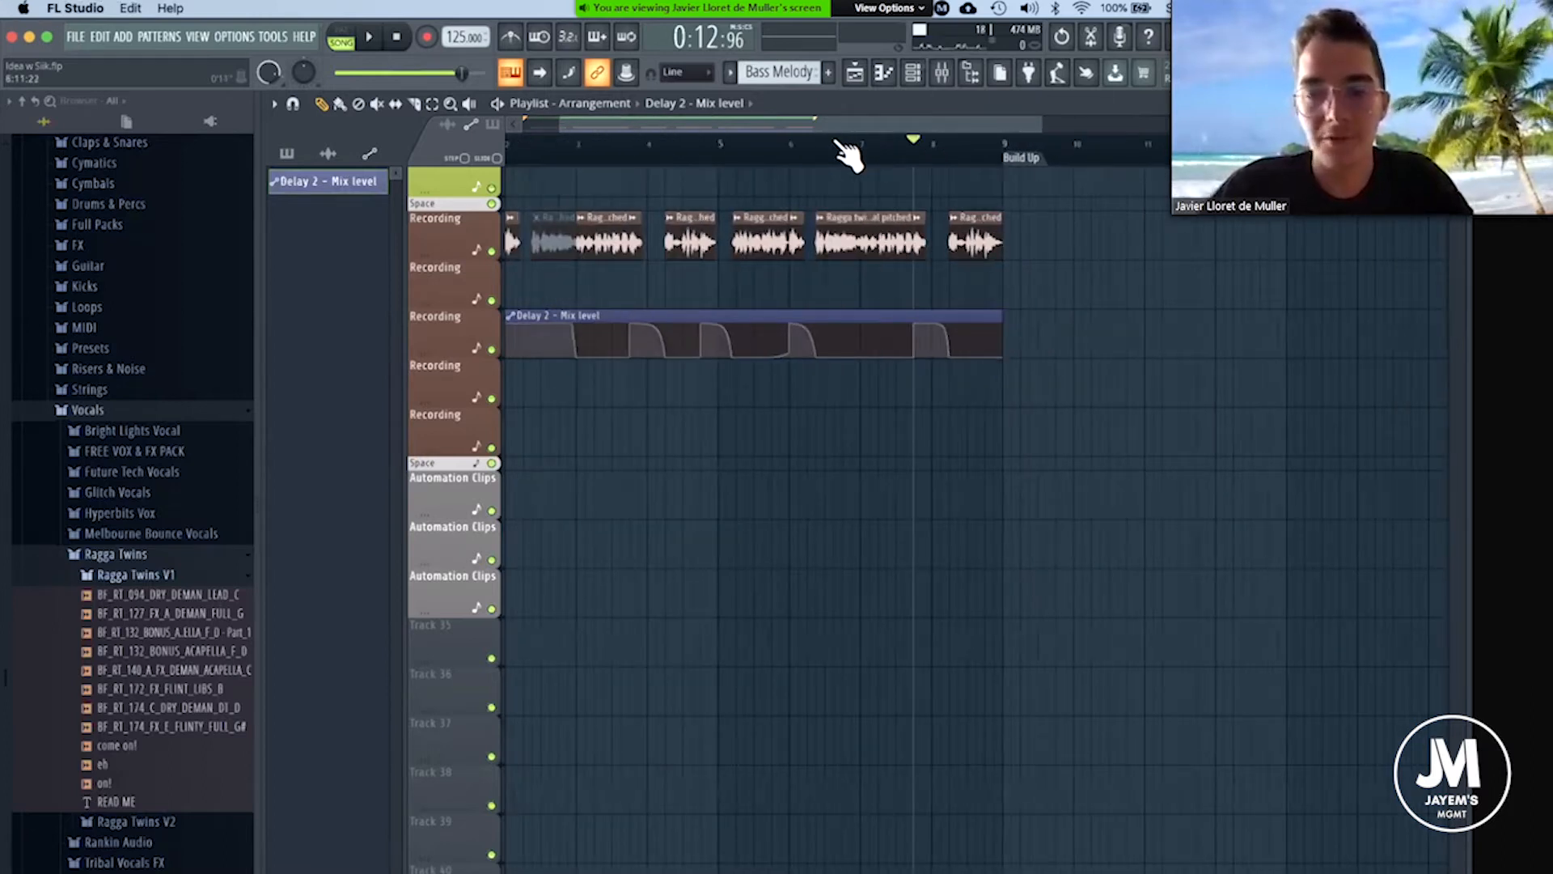
scroll(643, 164, "down", 2)
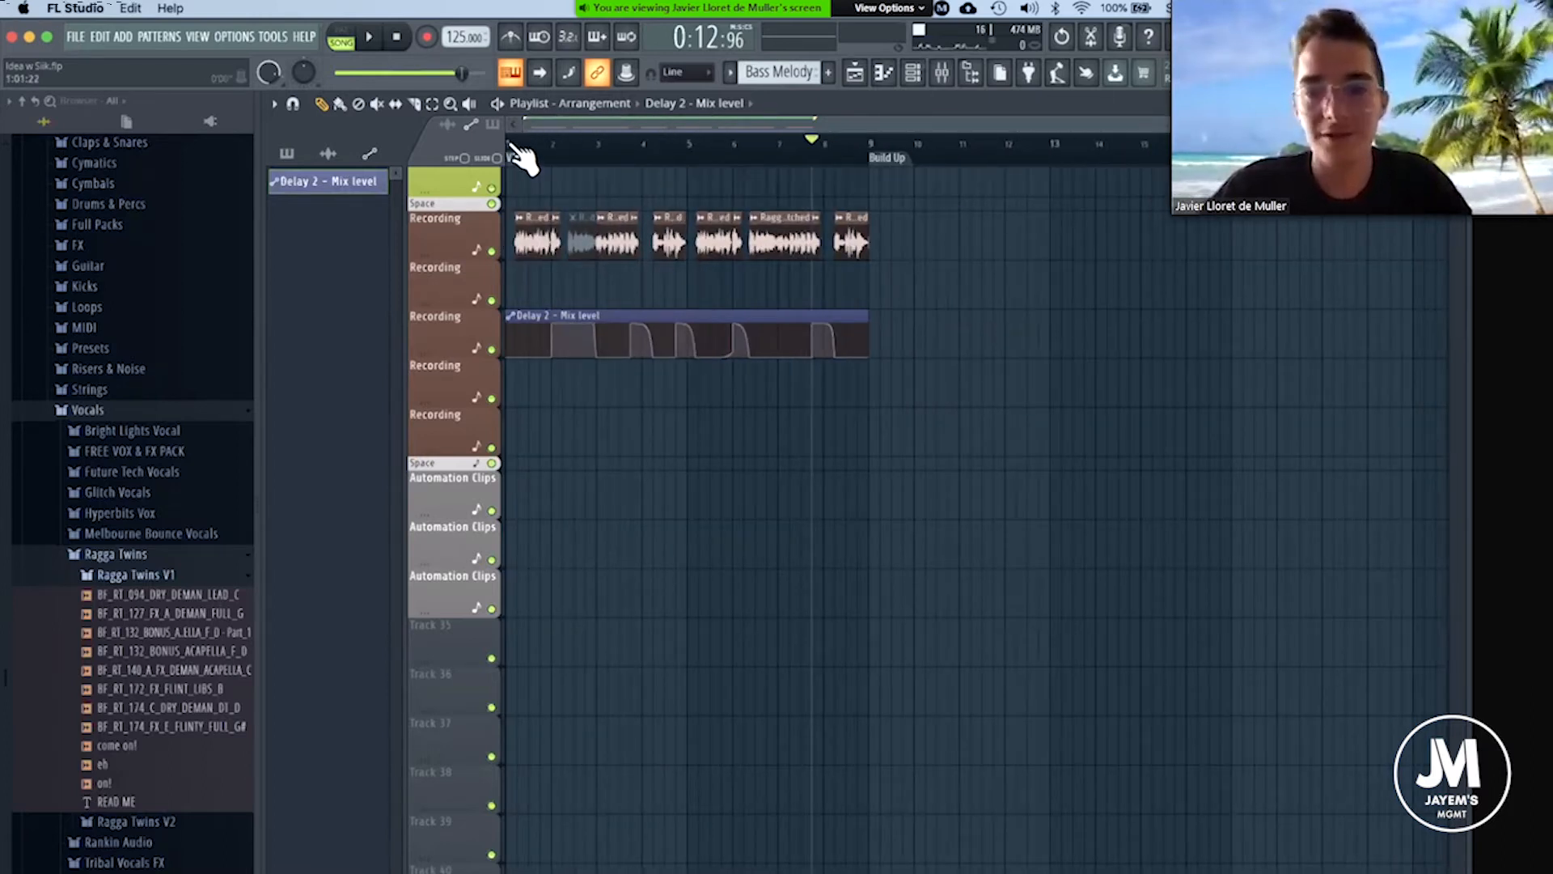
scroll(522, 158, "up", 1)
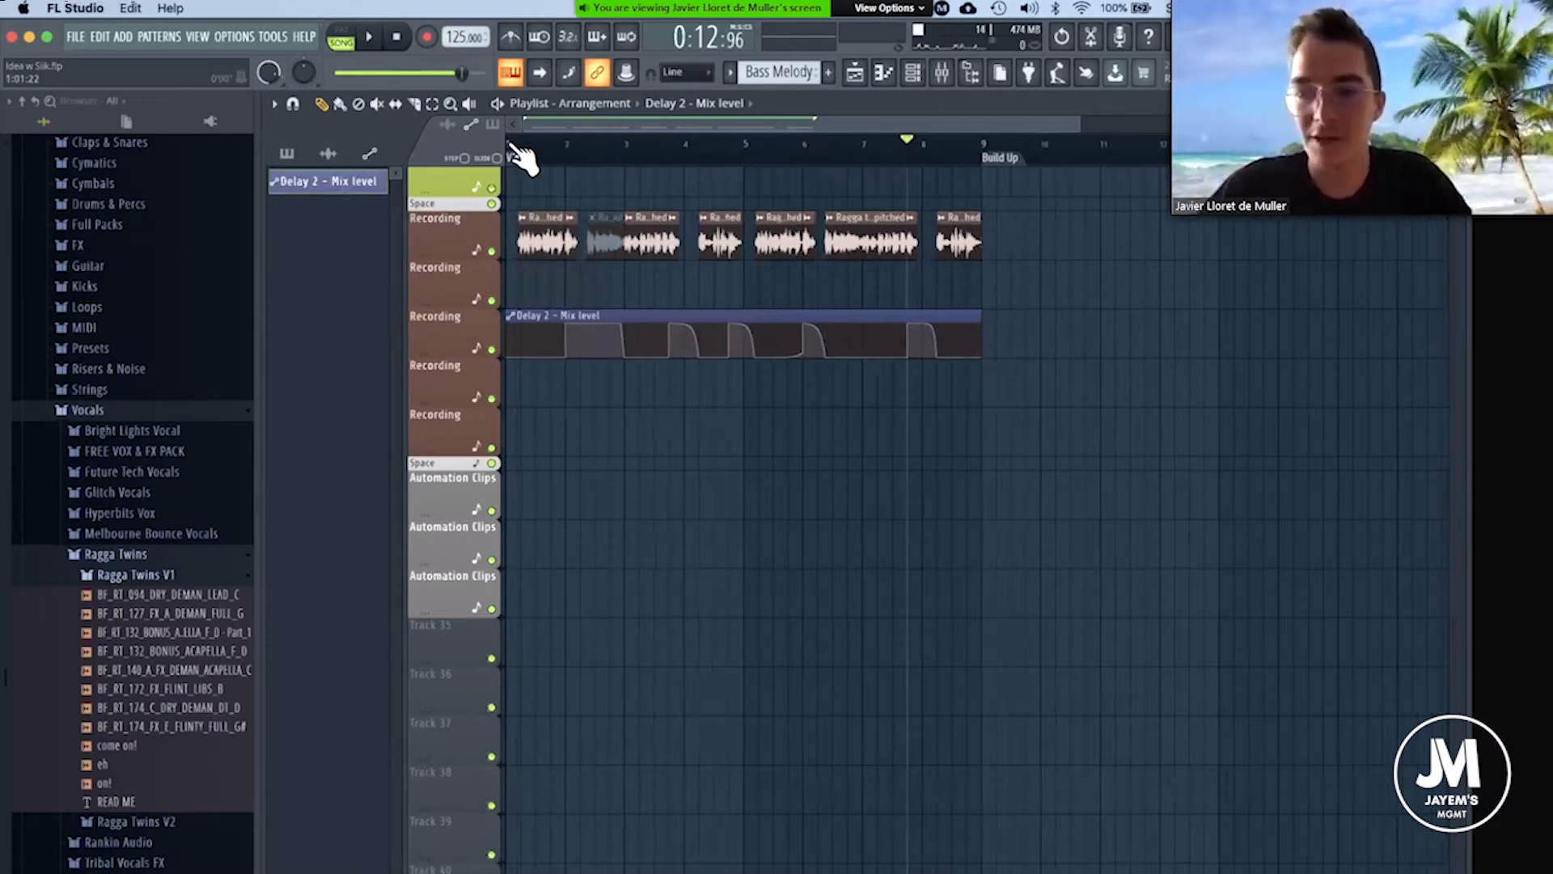
scroll(522, 158, "up", 4)
scroll(522, 158, "up", 1)
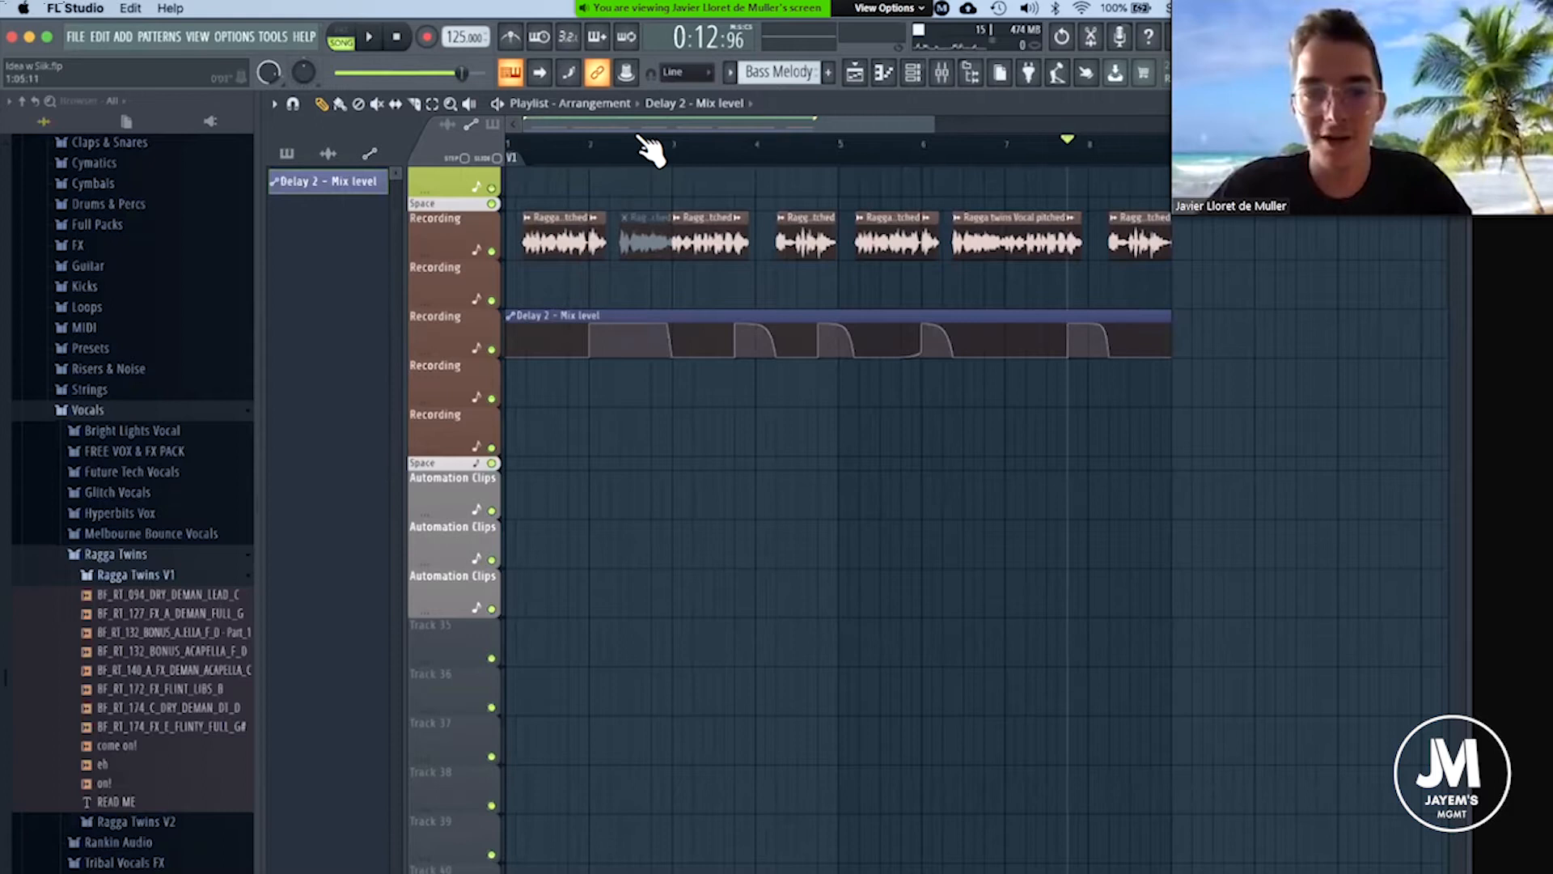
mouse_move(526, 145)
left_mouse_down()
mouse_move(593, 156)
mouse_move(512, 154)
left_mouse_up()
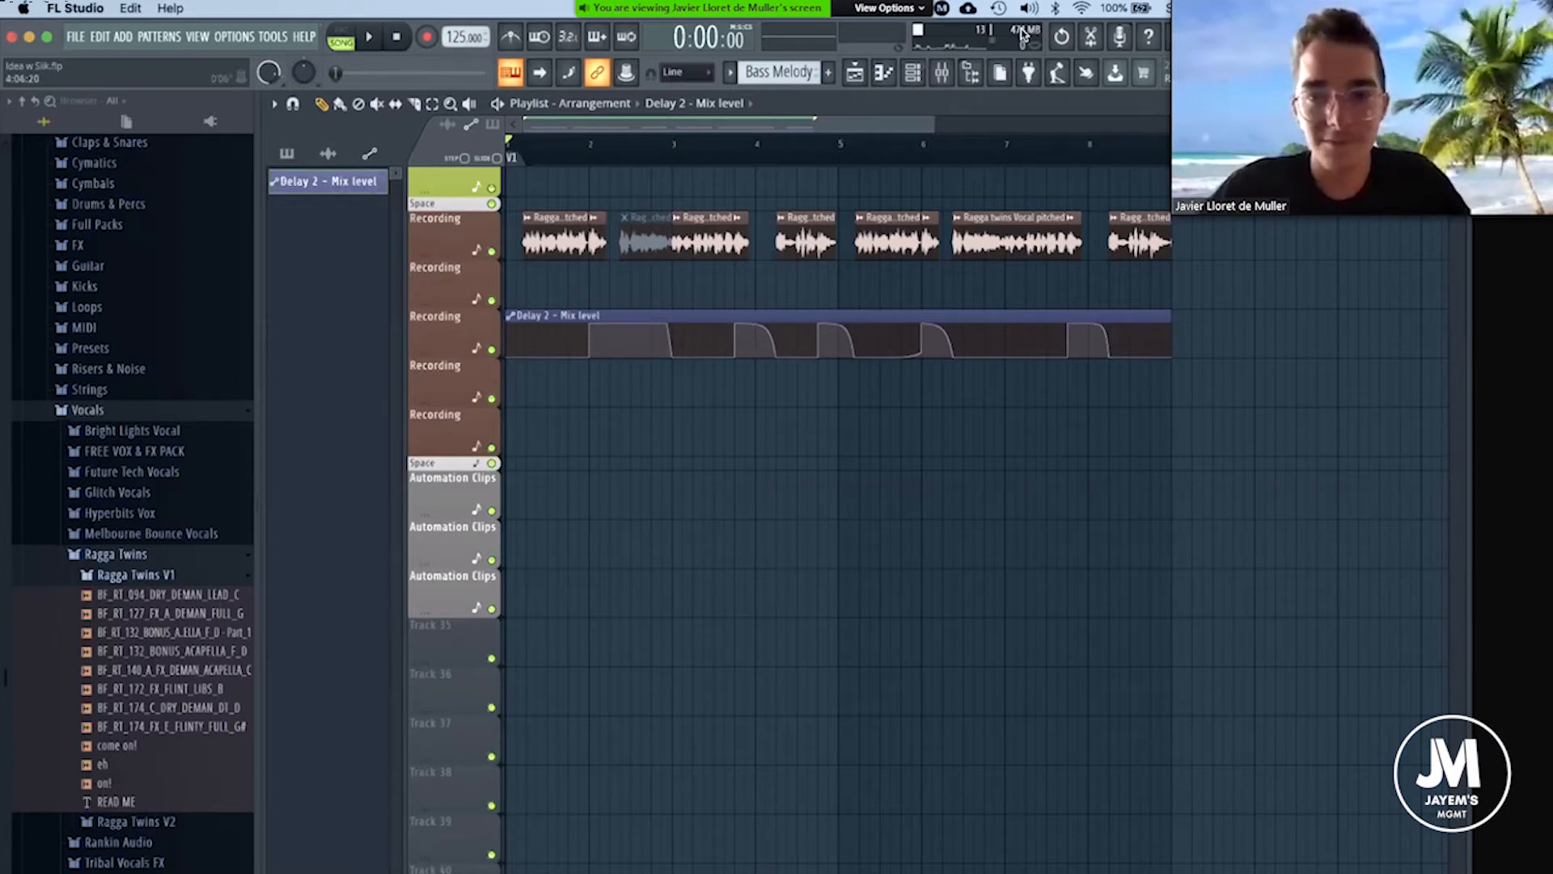
key("space")
key("space")
Lower the automation point just before the bar 6 jump to zero so the Delay 2 - Mix level stays flat until then.
scroll(540, 145, "up", 2)
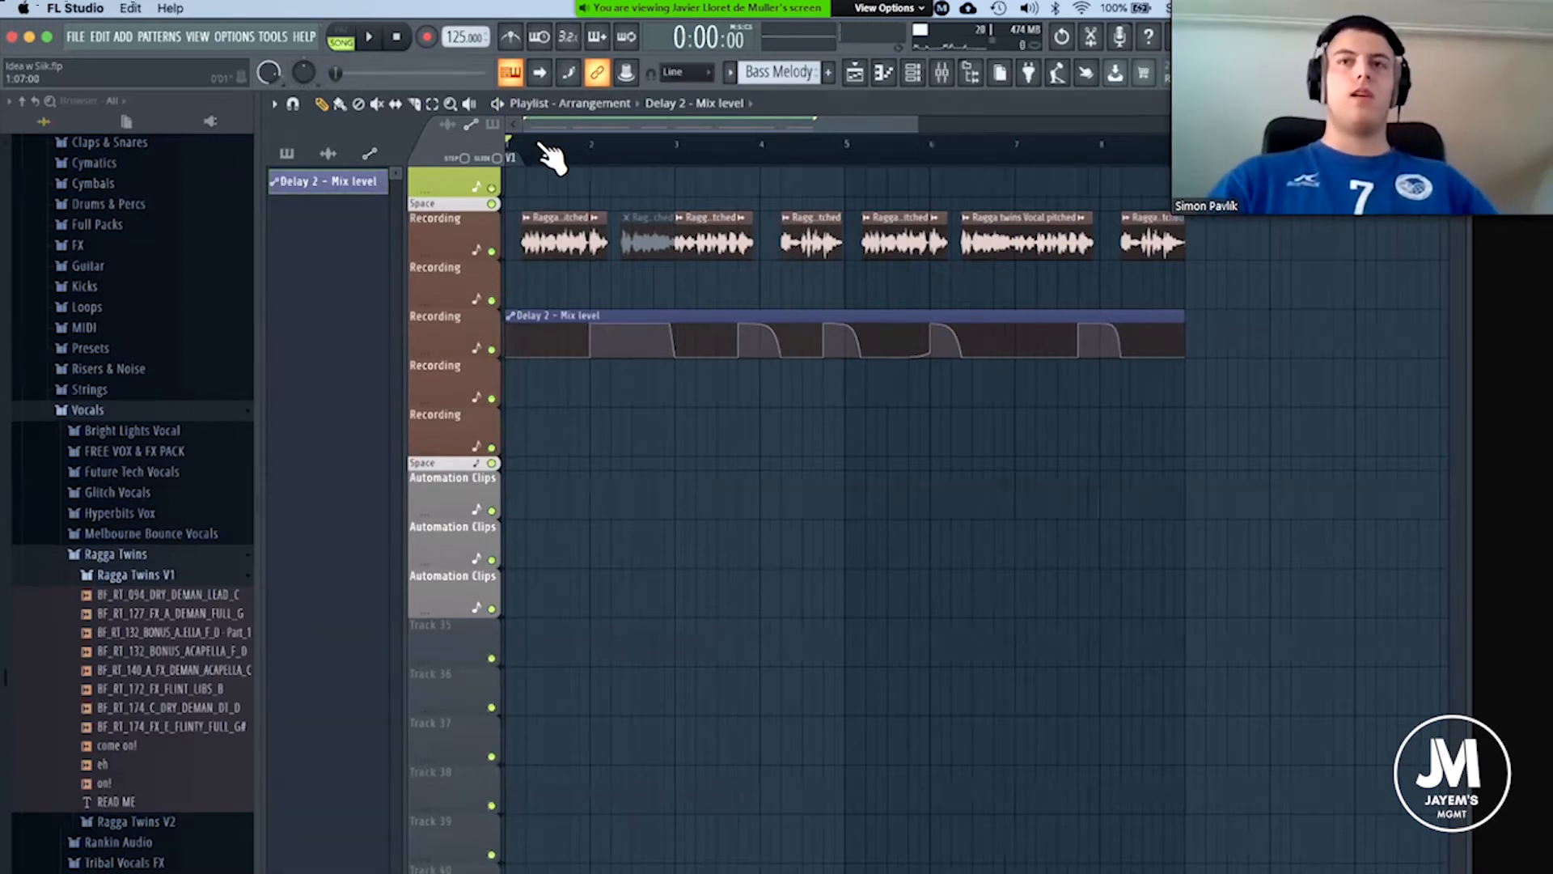
left_click_drag(602, 125, 596, 126)
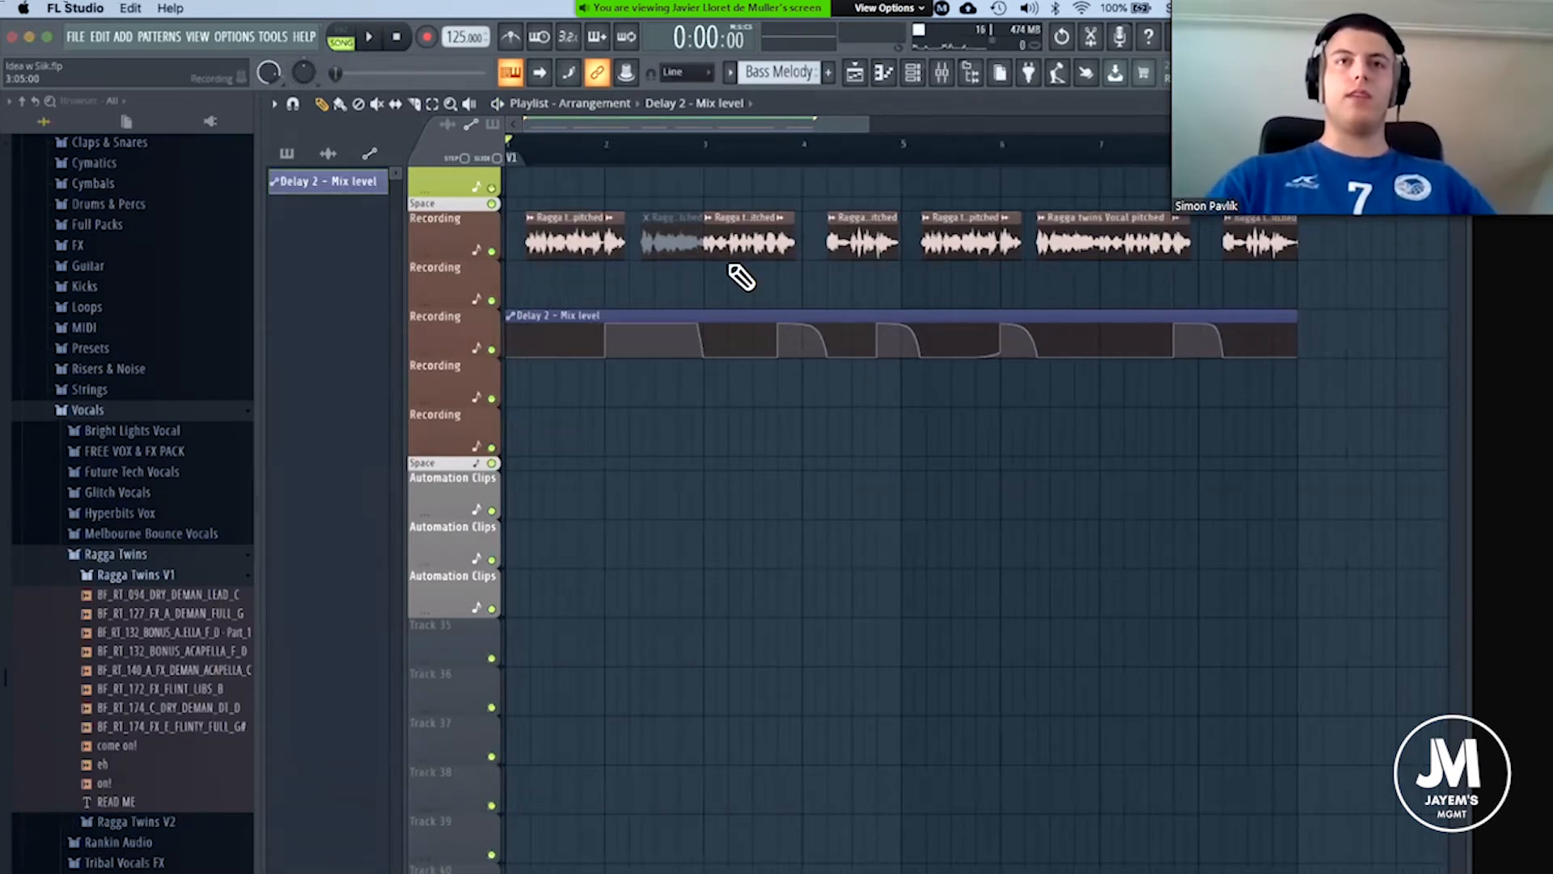
scroll(817, 242, "up", 3)
scroll(830, 329, "up", 2)
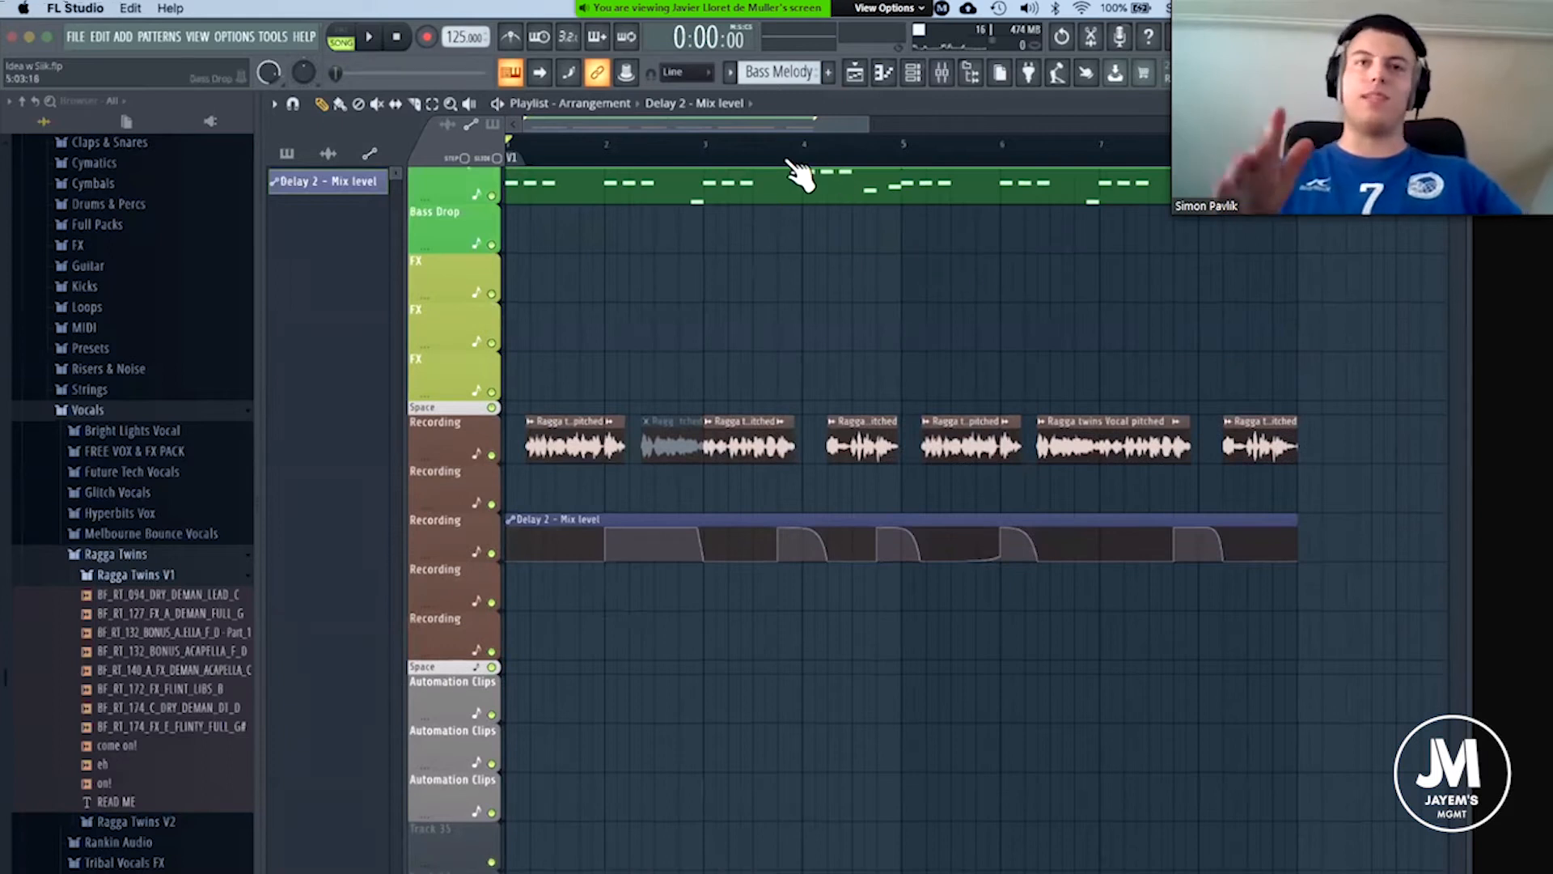
left_click_drag(1003, 558, 1003, 569)
scroll(728, 140, "down", 2)
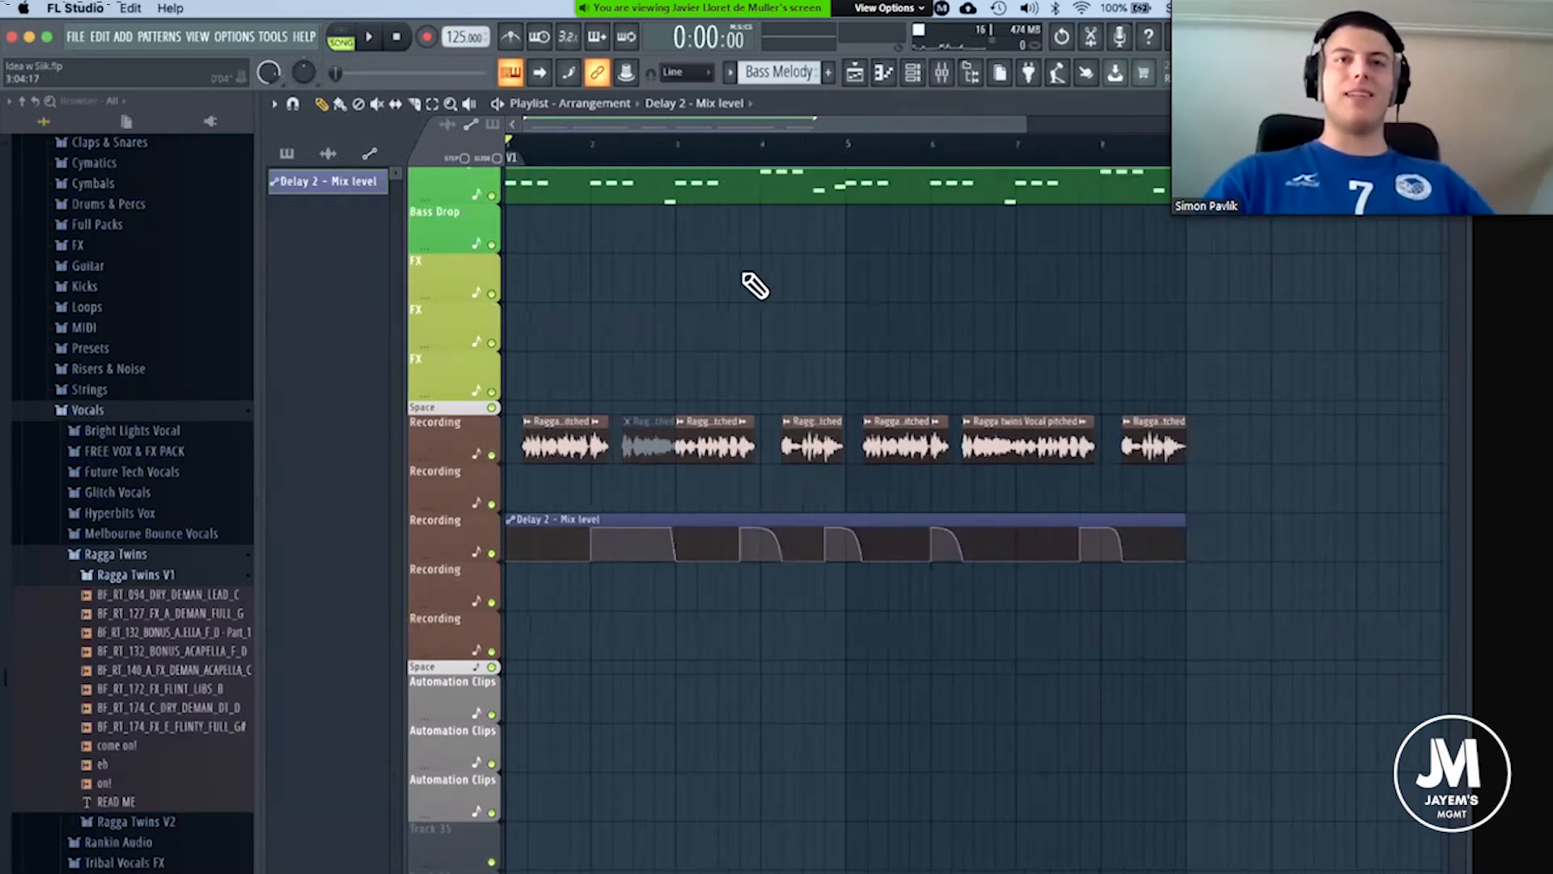
Show the Unsorted channels in the channel rack and mute the FL Keys channel.
scroll(752, 285, "up", 3)
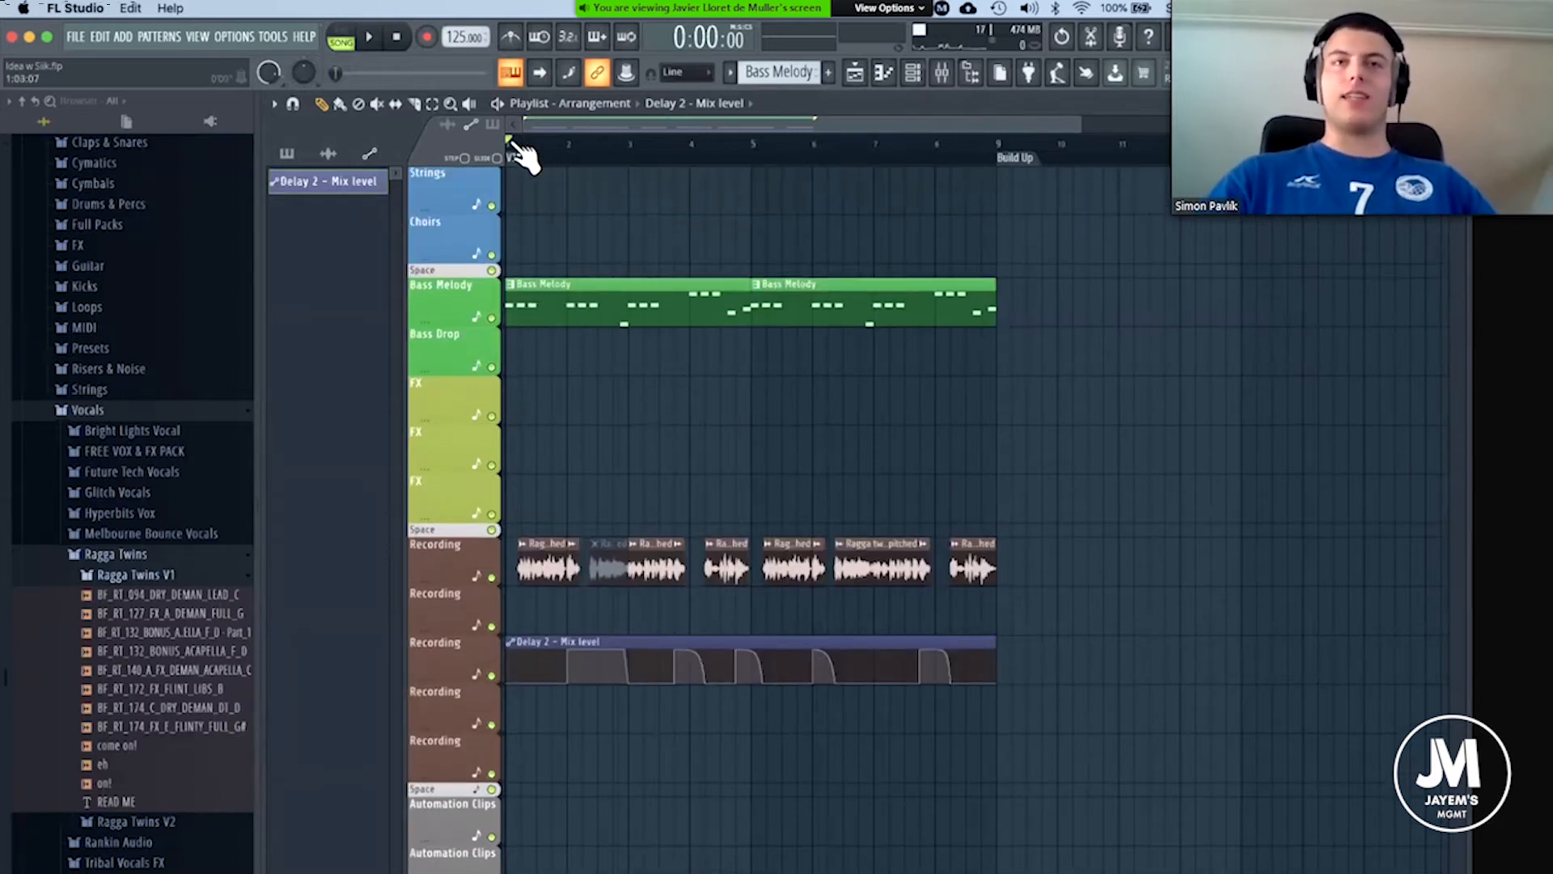
scroll(521, 154, "up", 4)
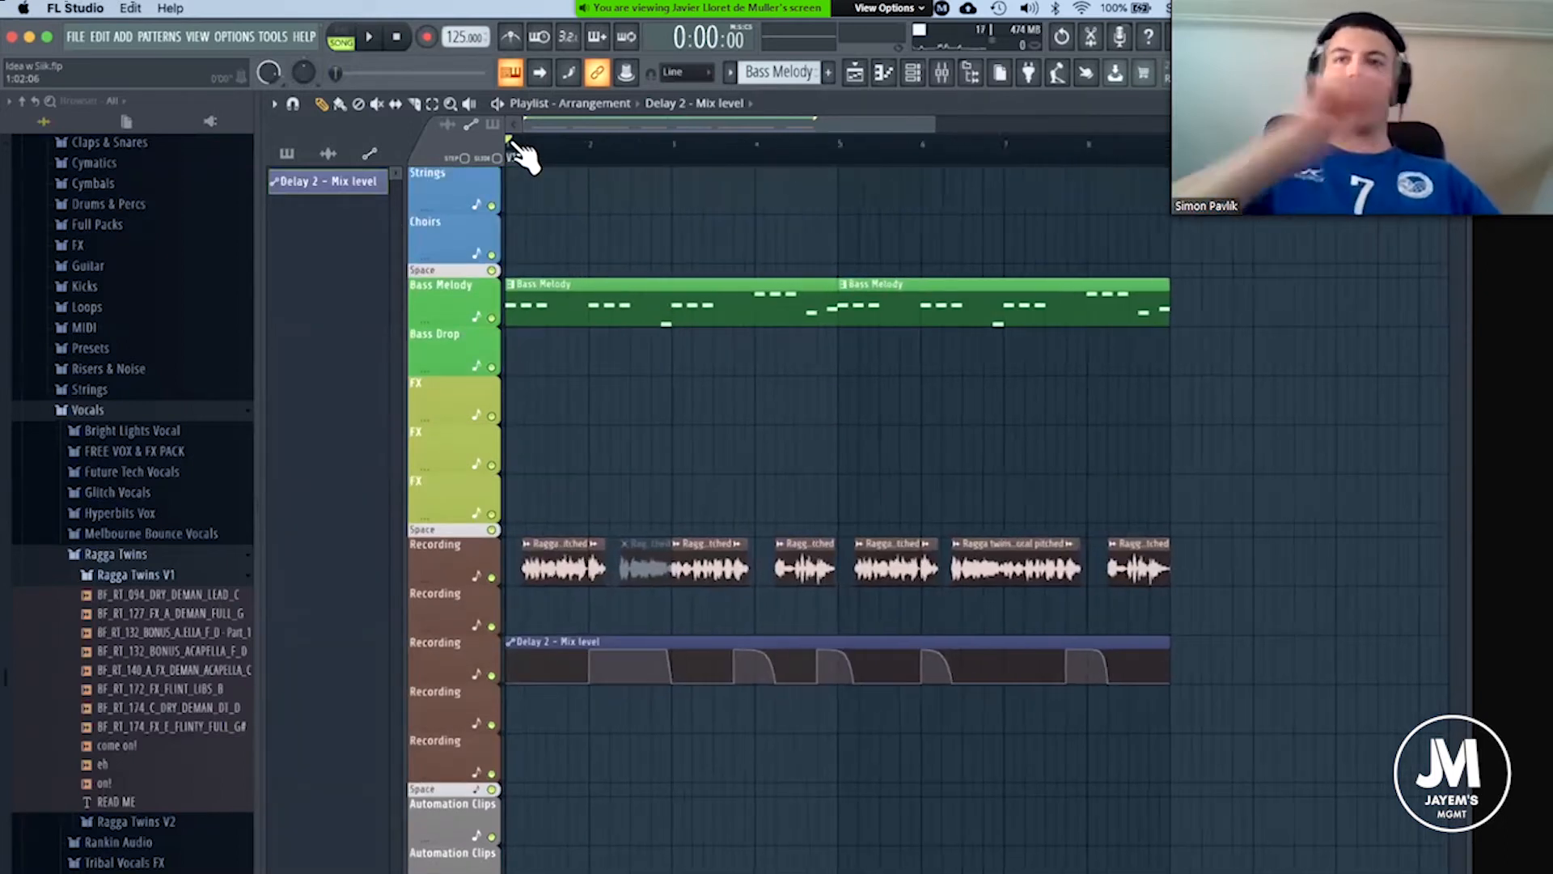
scroll(884, 153, "up", 3)
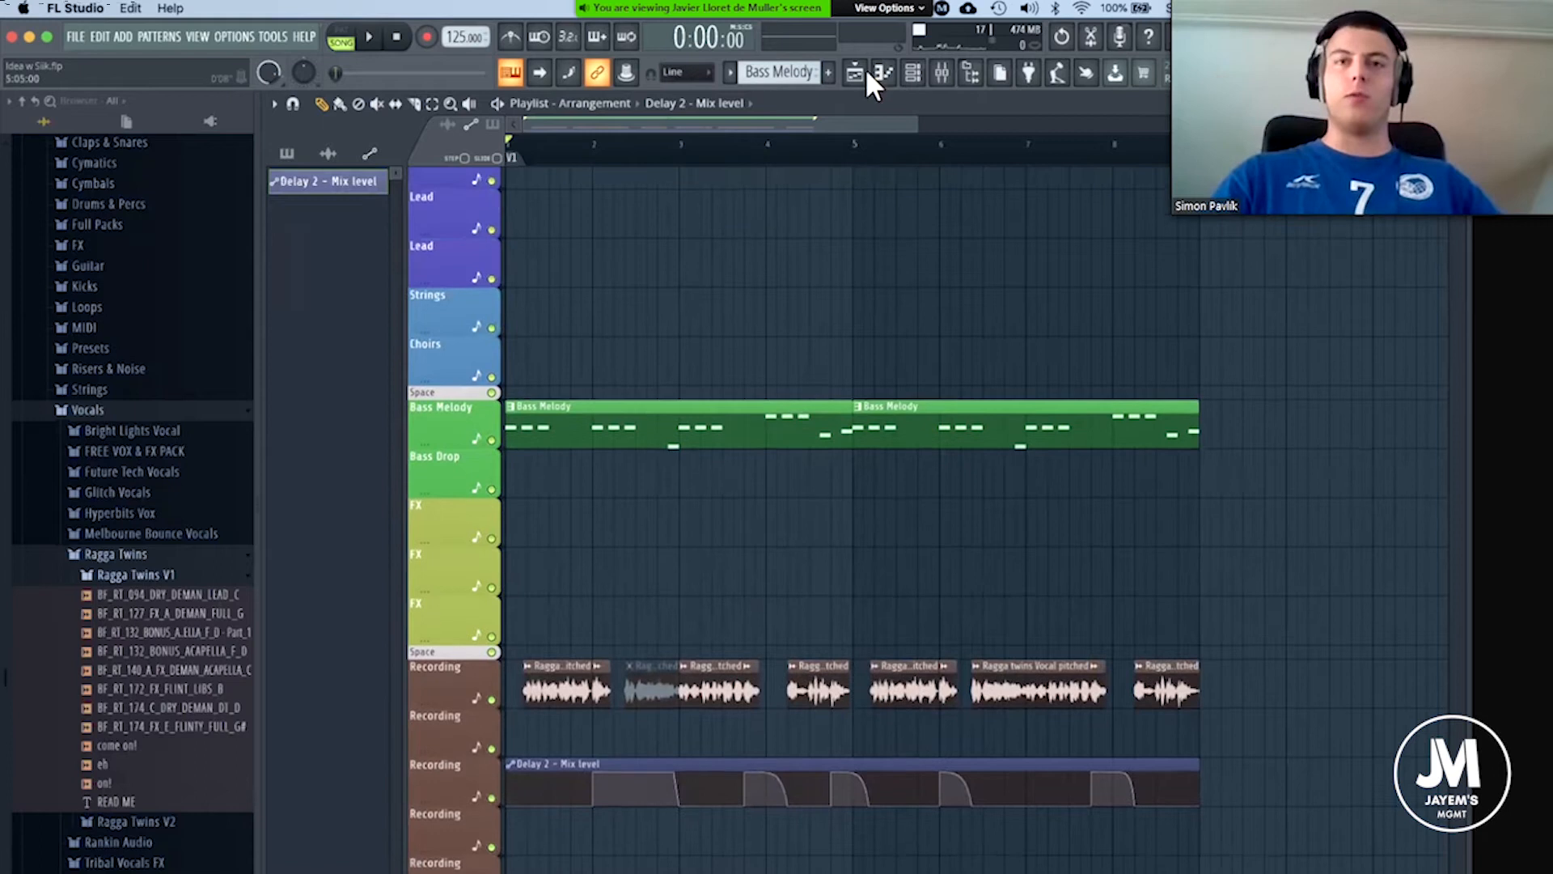
left_click(915, 74)
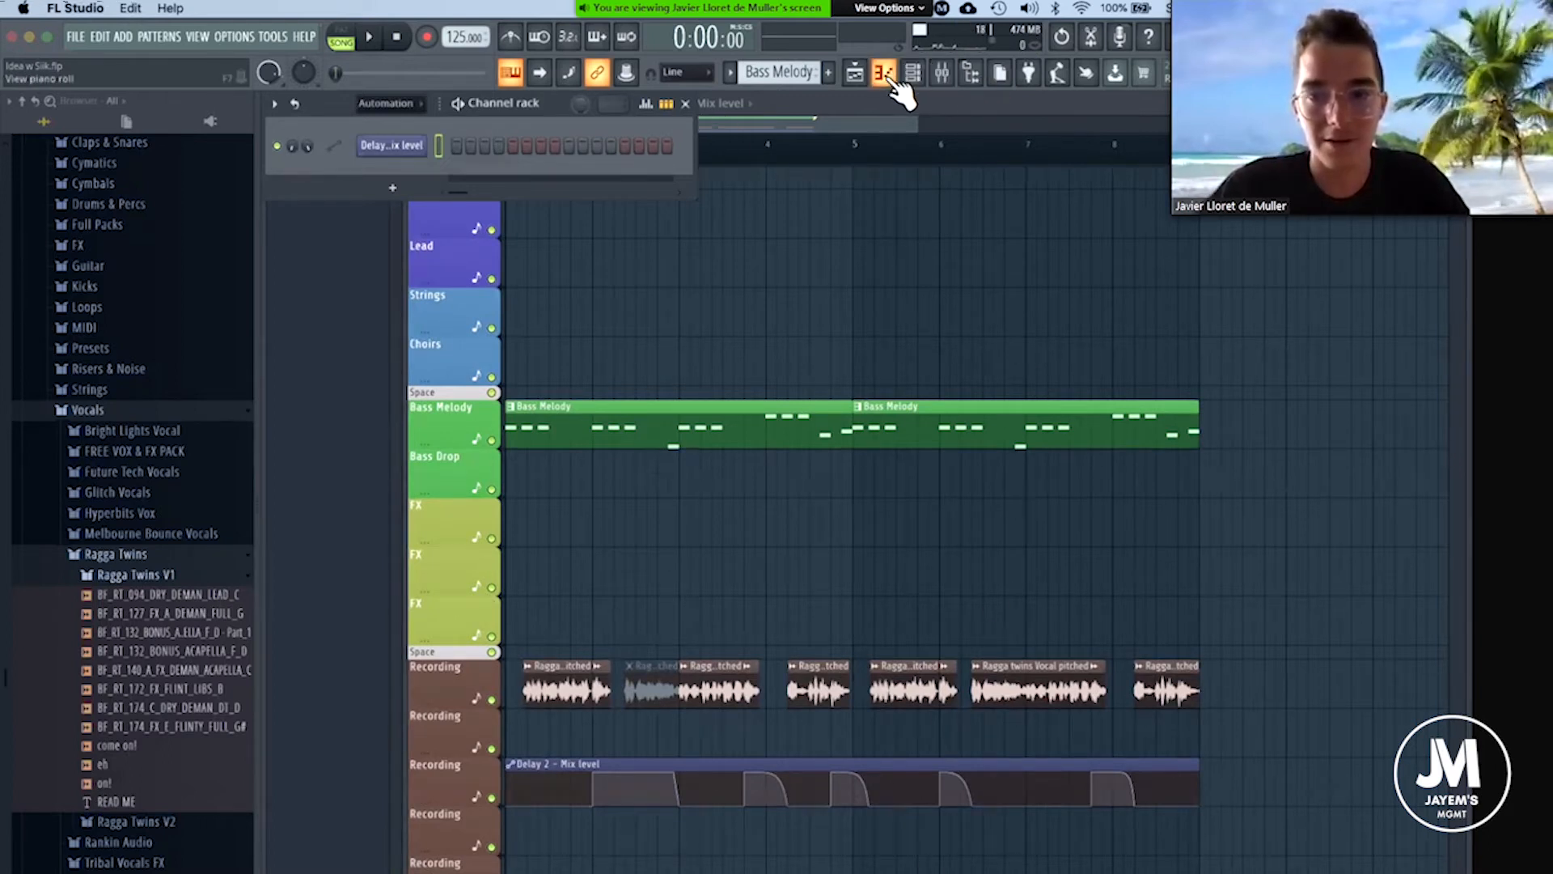
left_click(923, 80)
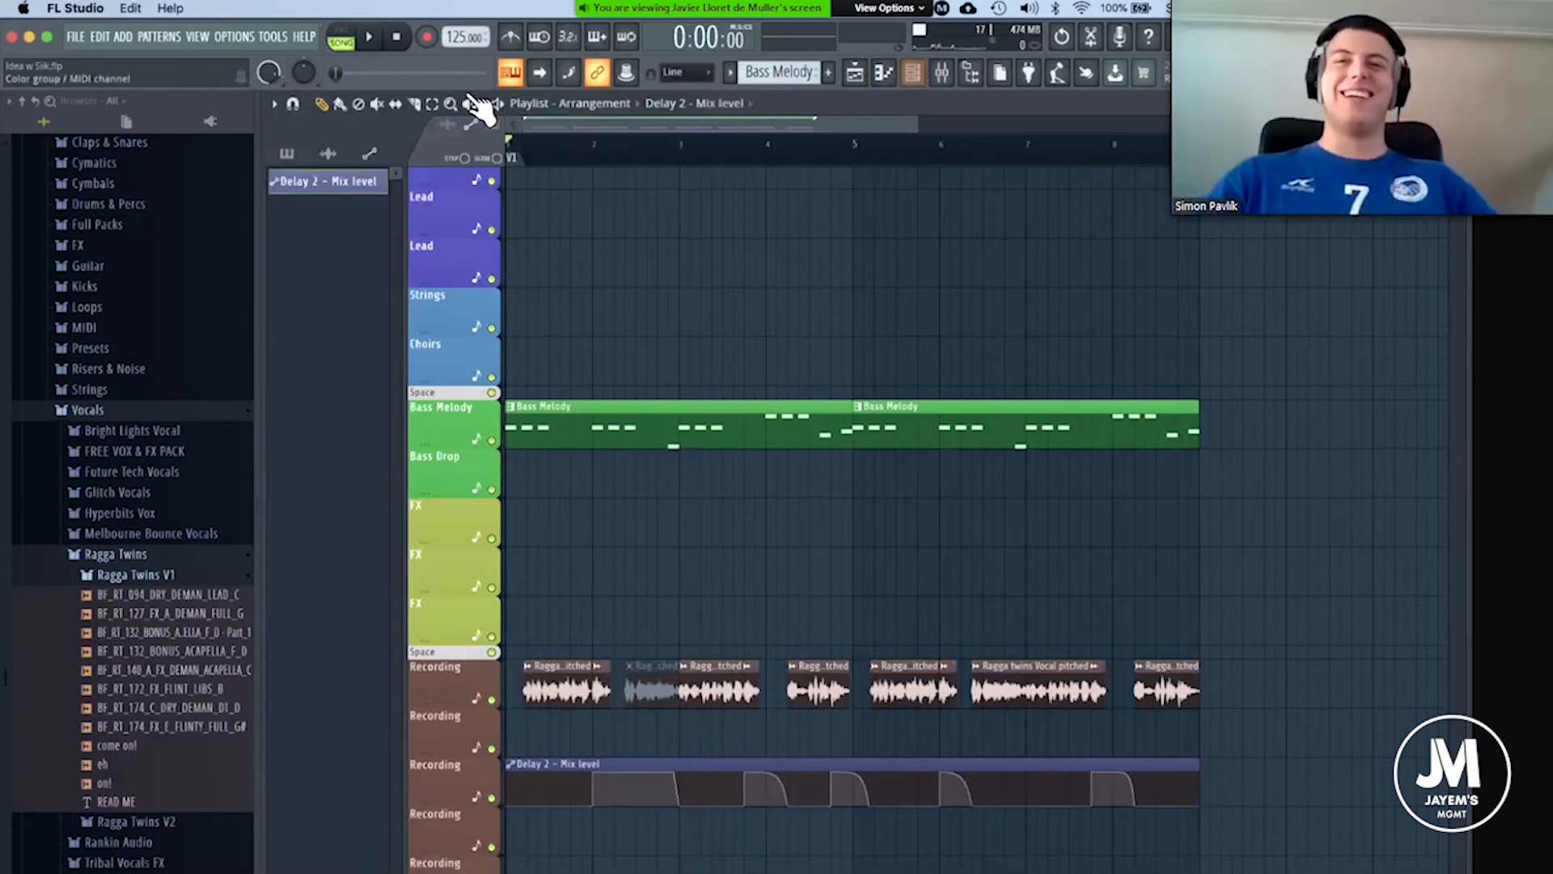
left_click(401, 102)
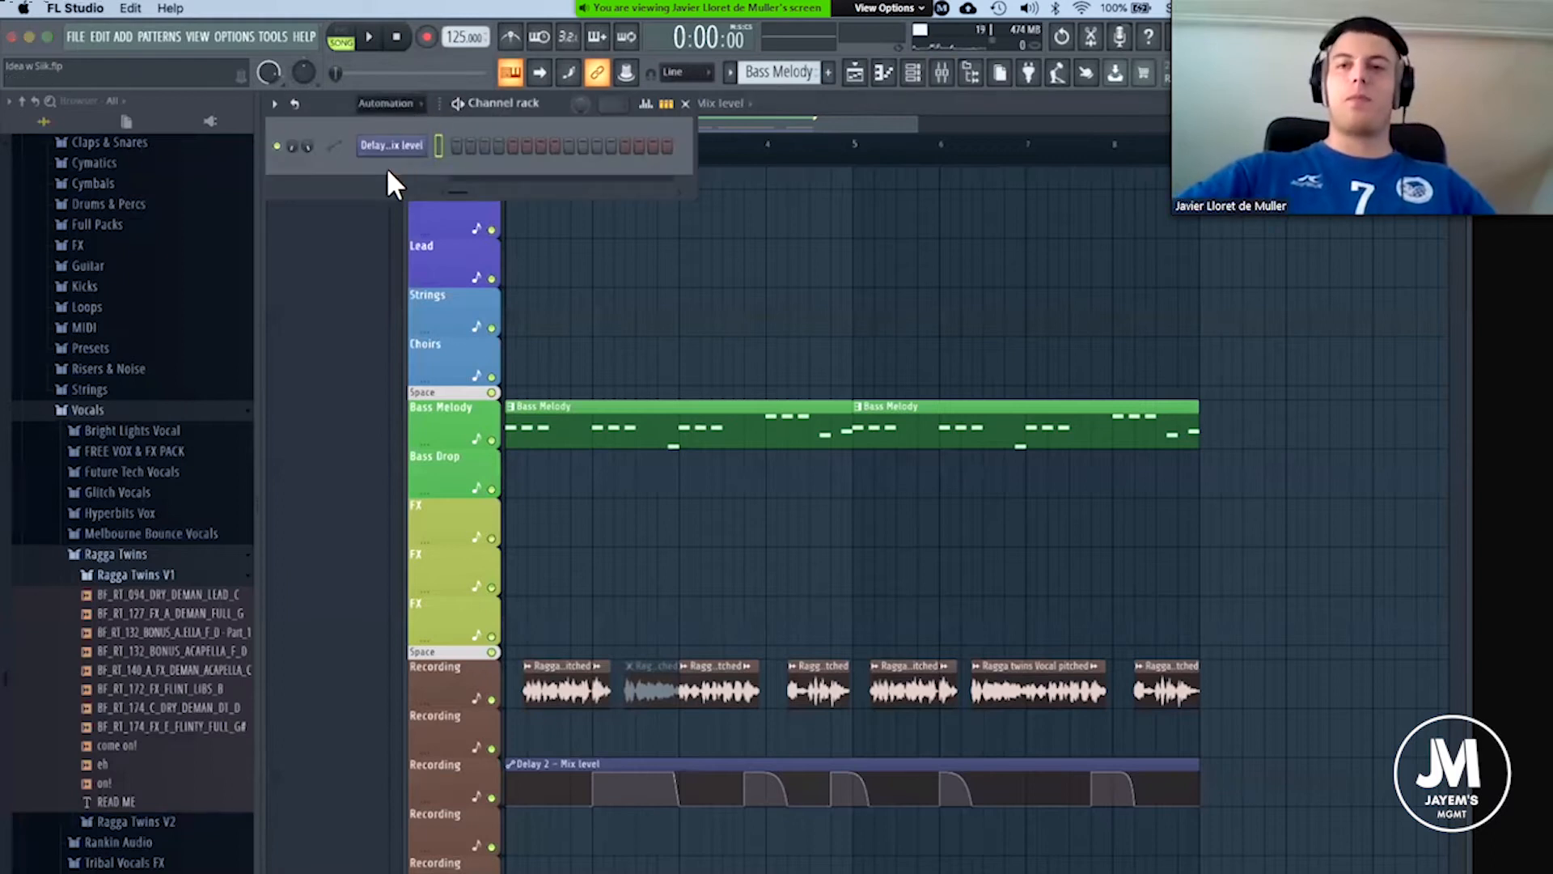
left_click(381, 169)
left_click(277, 277)
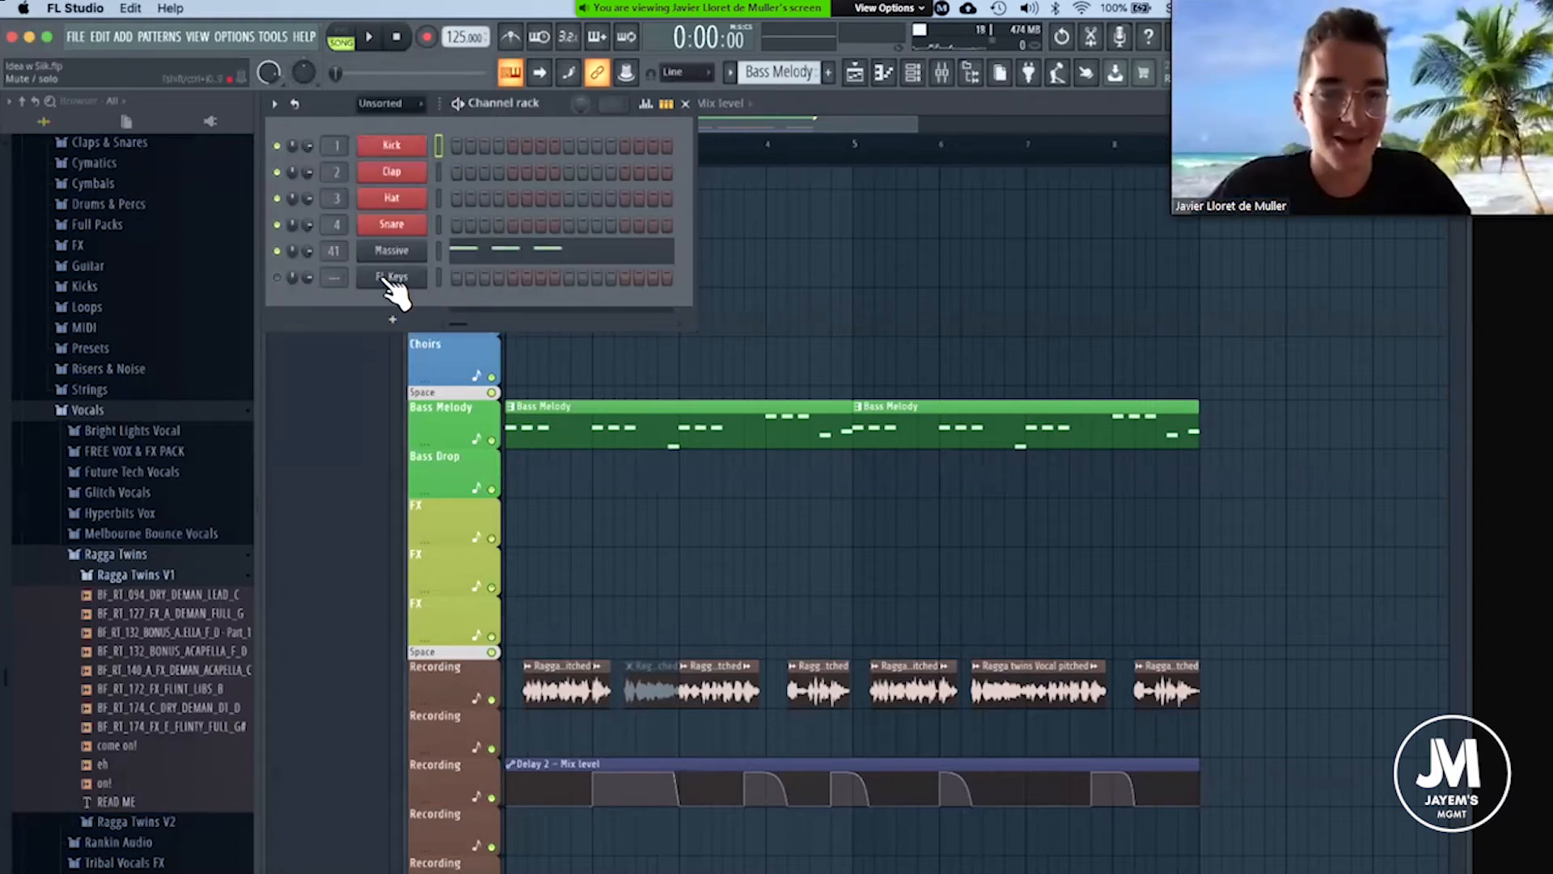
Delete the FL Keys channel from the channel rack.
right_click(415, 276)
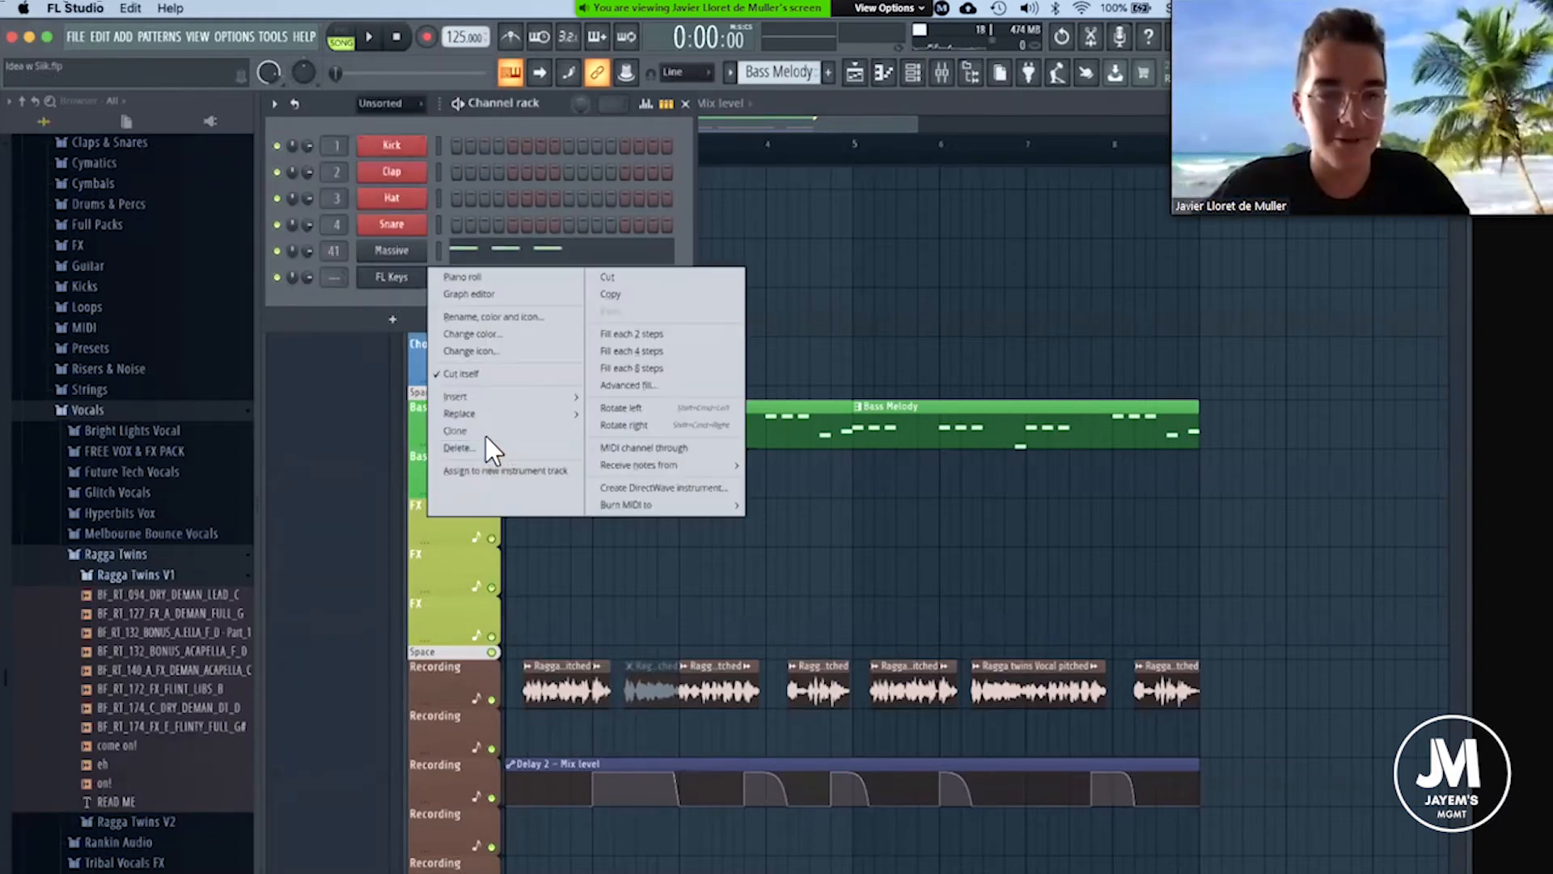
left_click(489, 444)
key("Return")
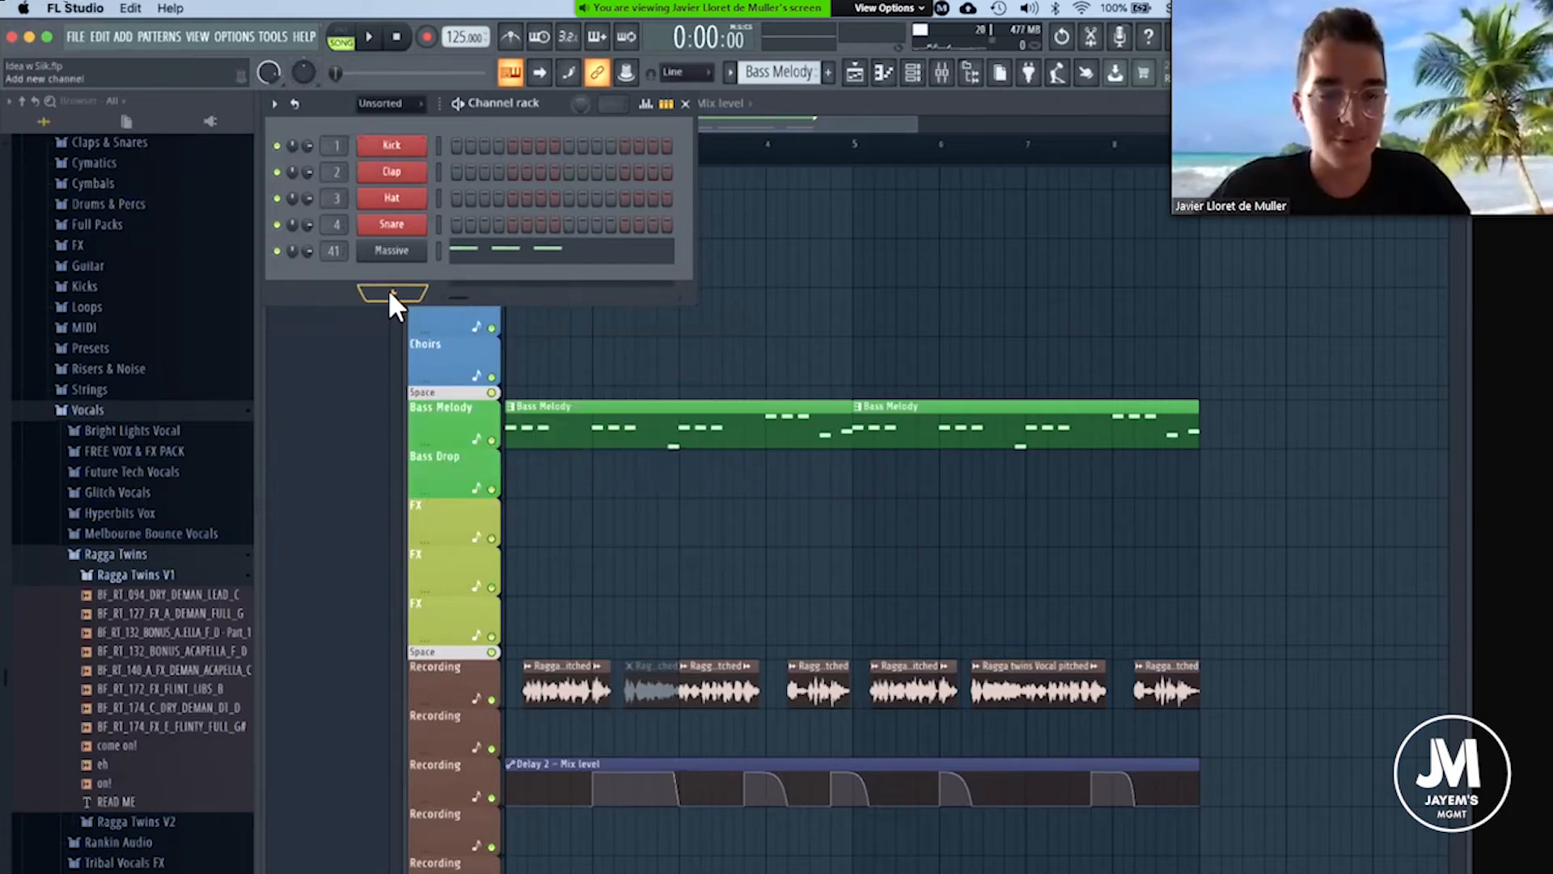
Add a LABS instrument channel and load its Strings: Ensemble preset.
left_click(391, 292)
left_click(414, 579)
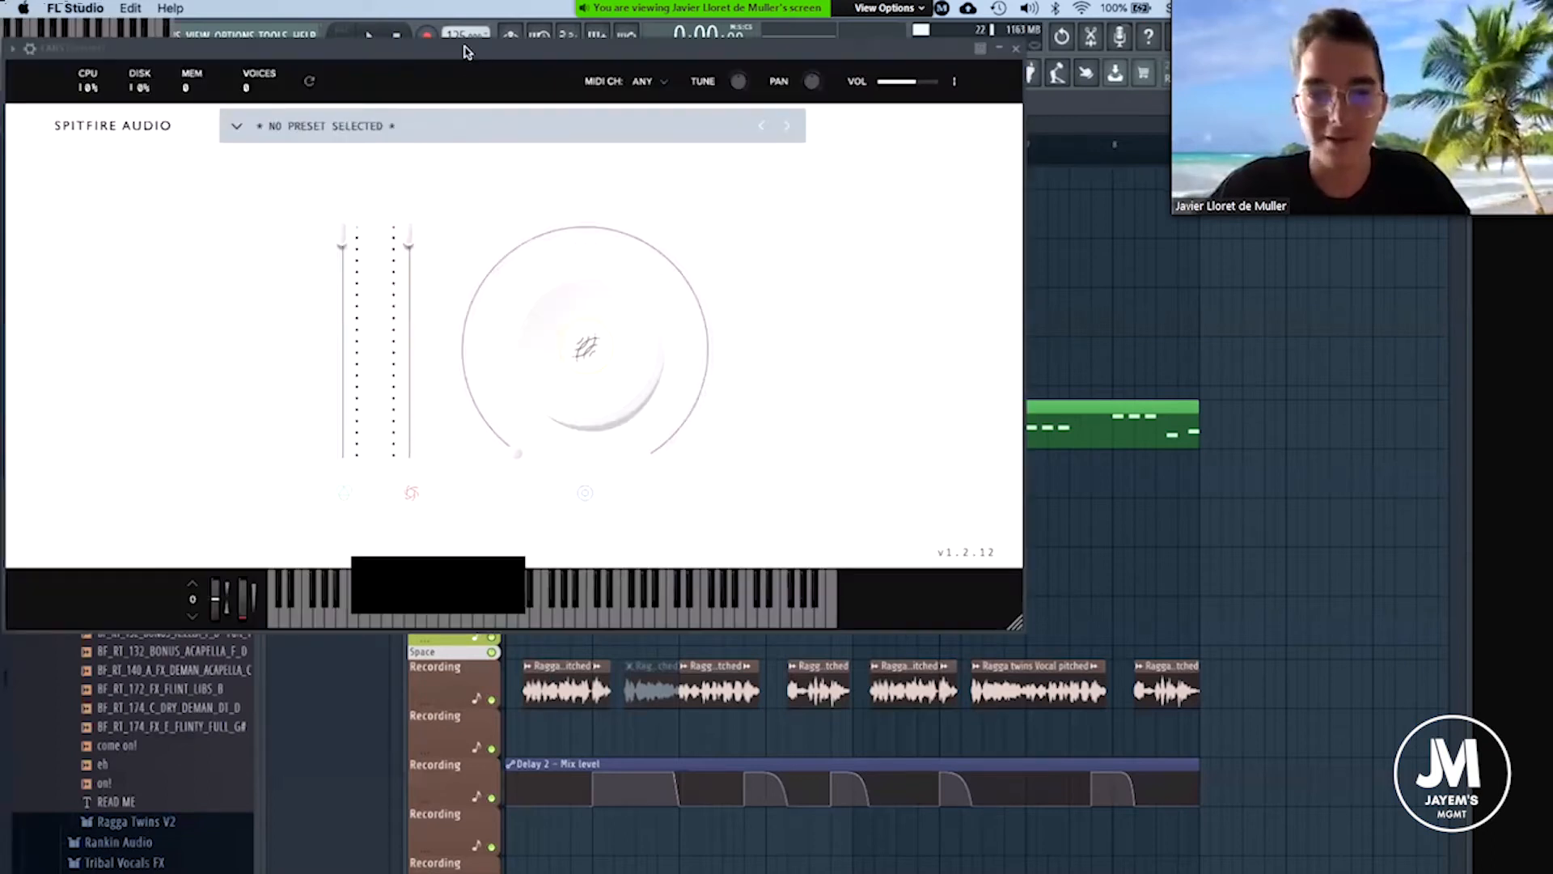
left_click_drag(466, 50, 697, 135)
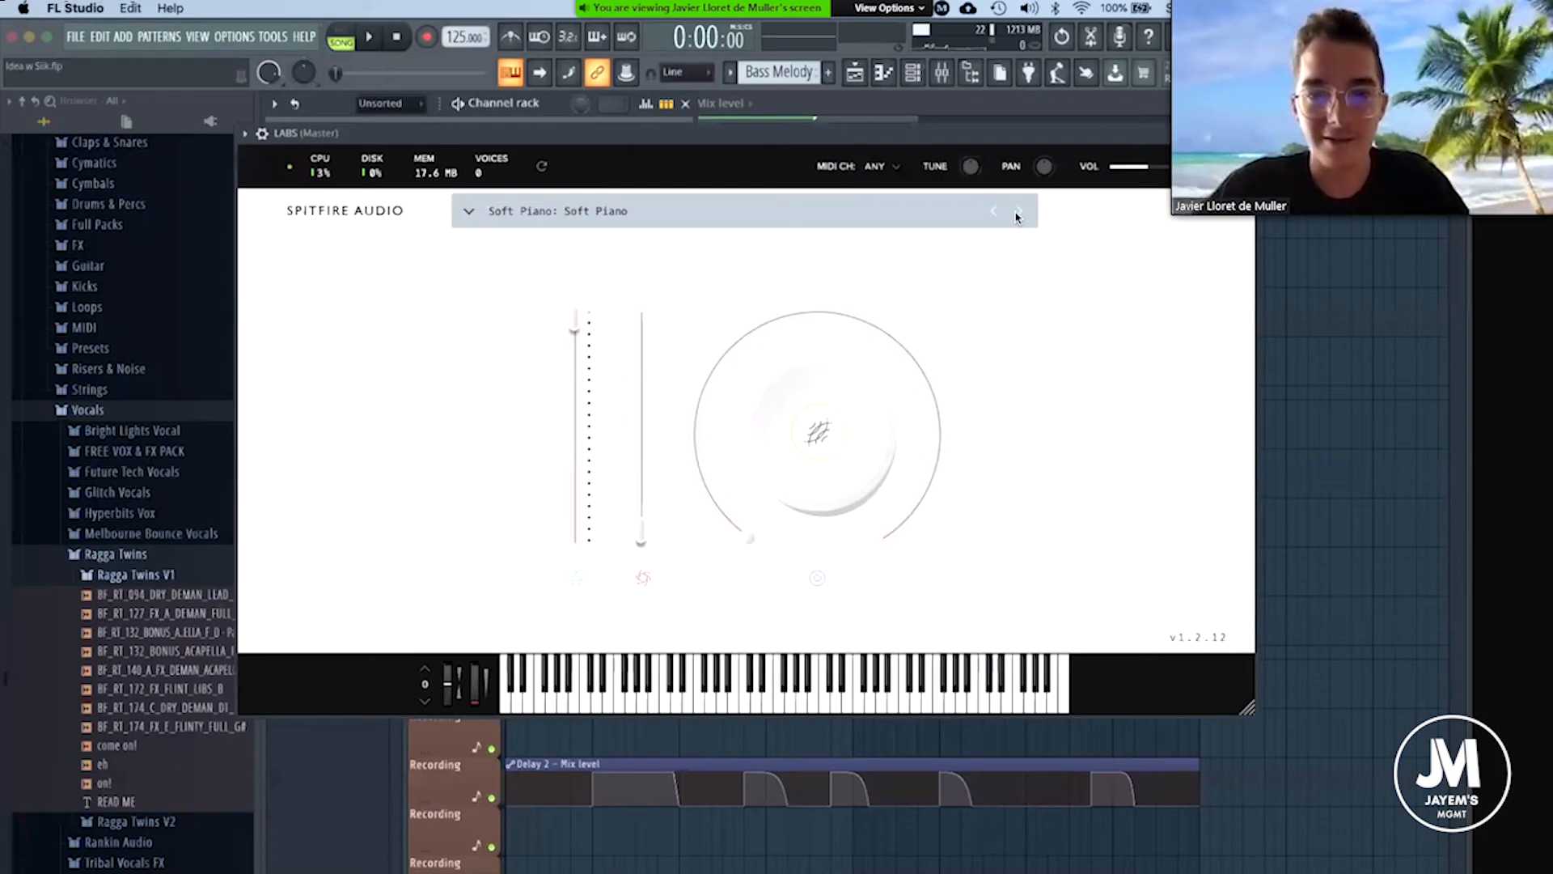
left_click(1019, 213)
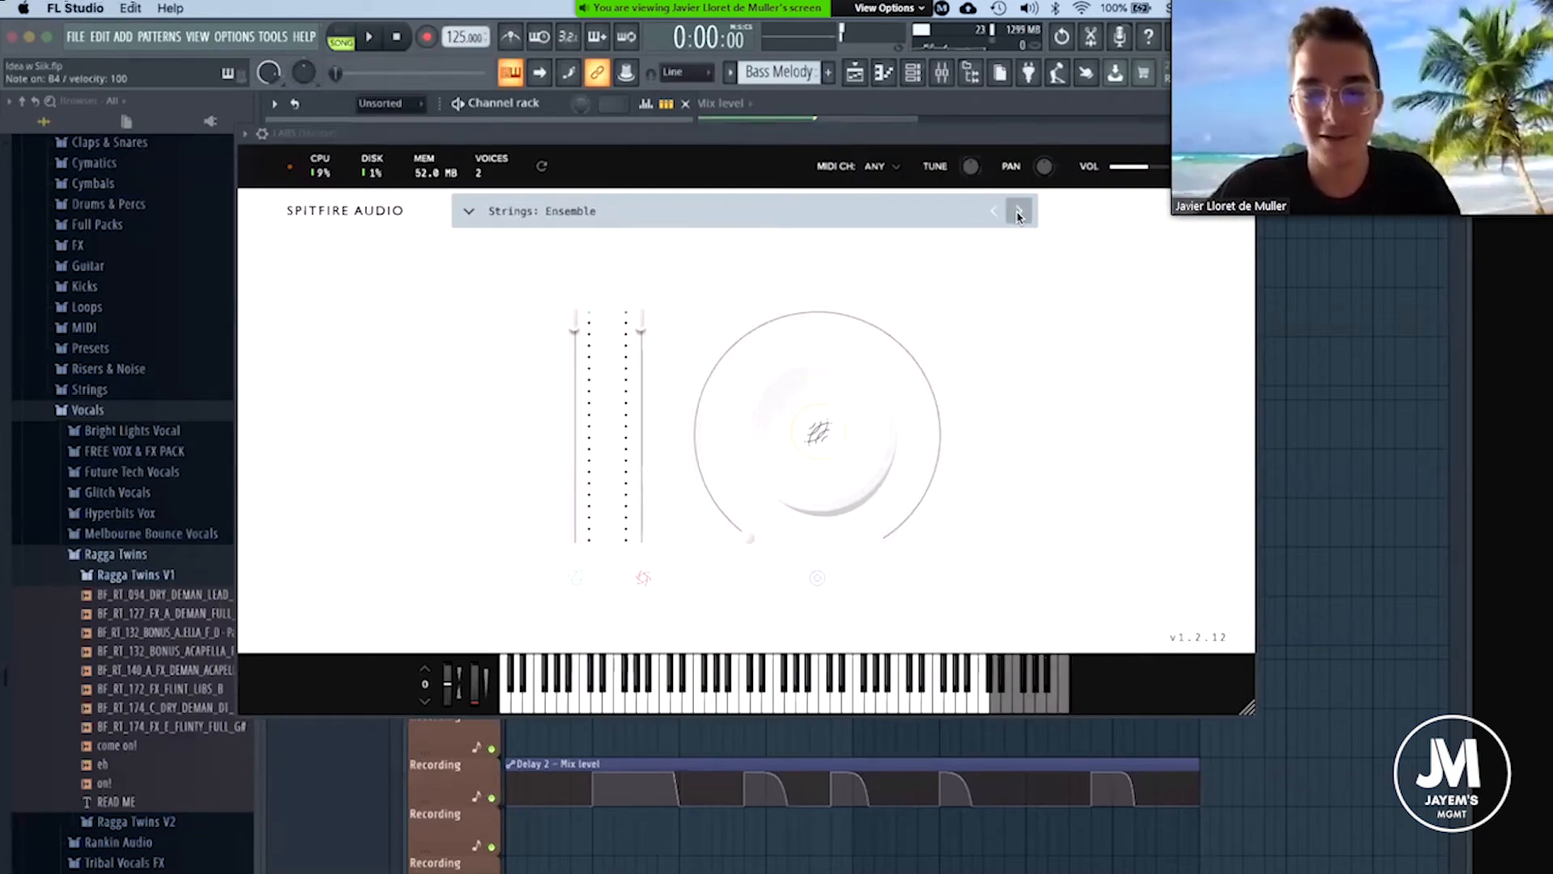
left_click(1244, 133)
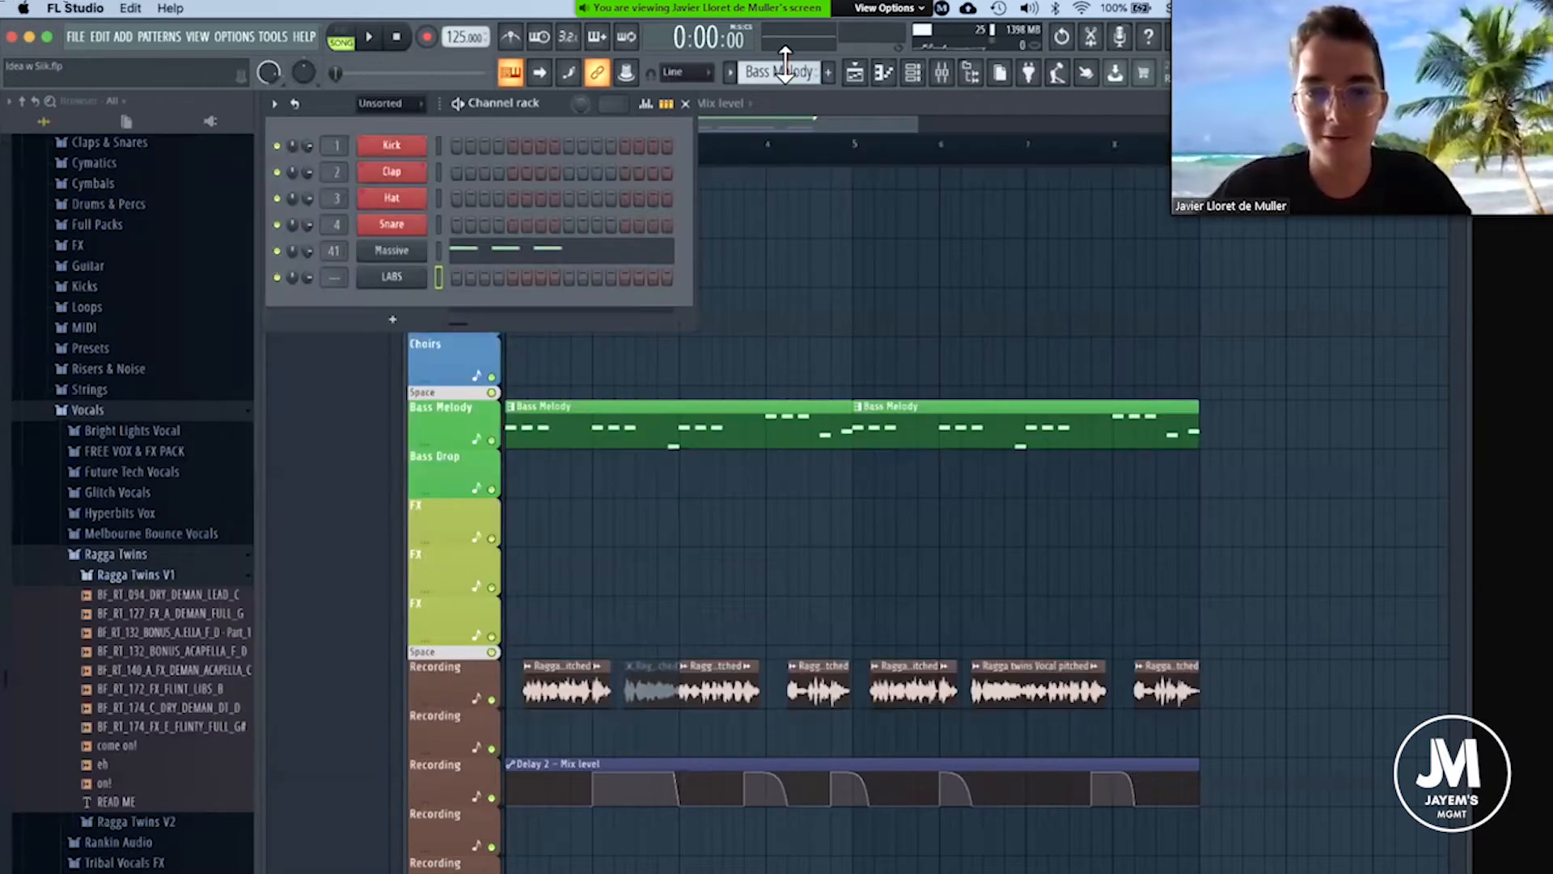
Examine the bass melody's notes in the Massive channel's piano roll to find its root note.
right_click(384, 248)
left_click(453, 250)
left_click_drag(998, 464, 909, 324)
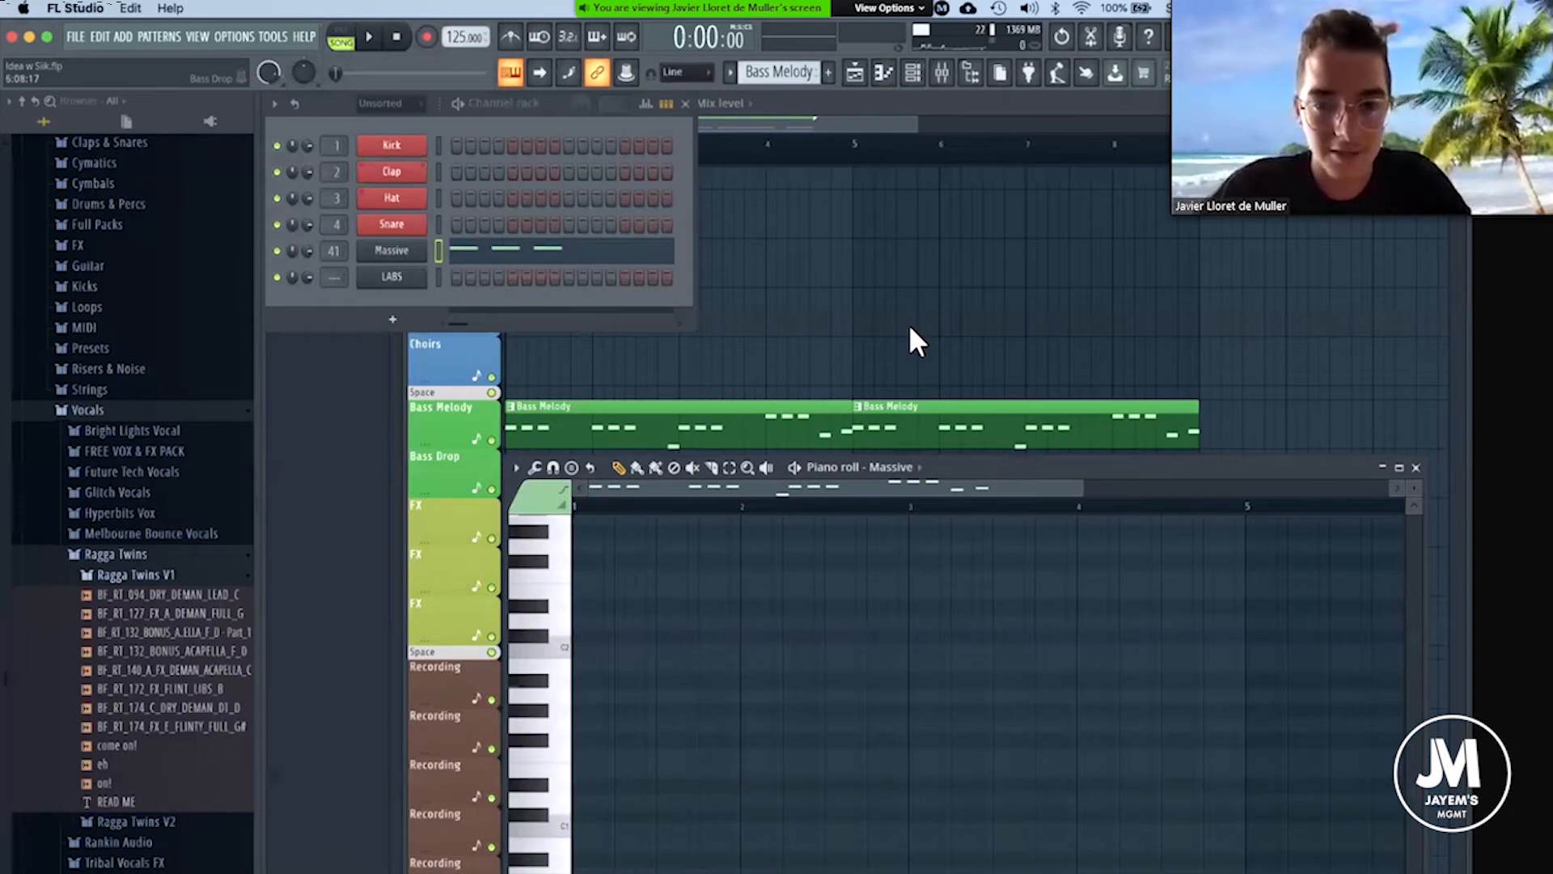
scroll(868, 477, "up", 7)
left_click(483, 536)
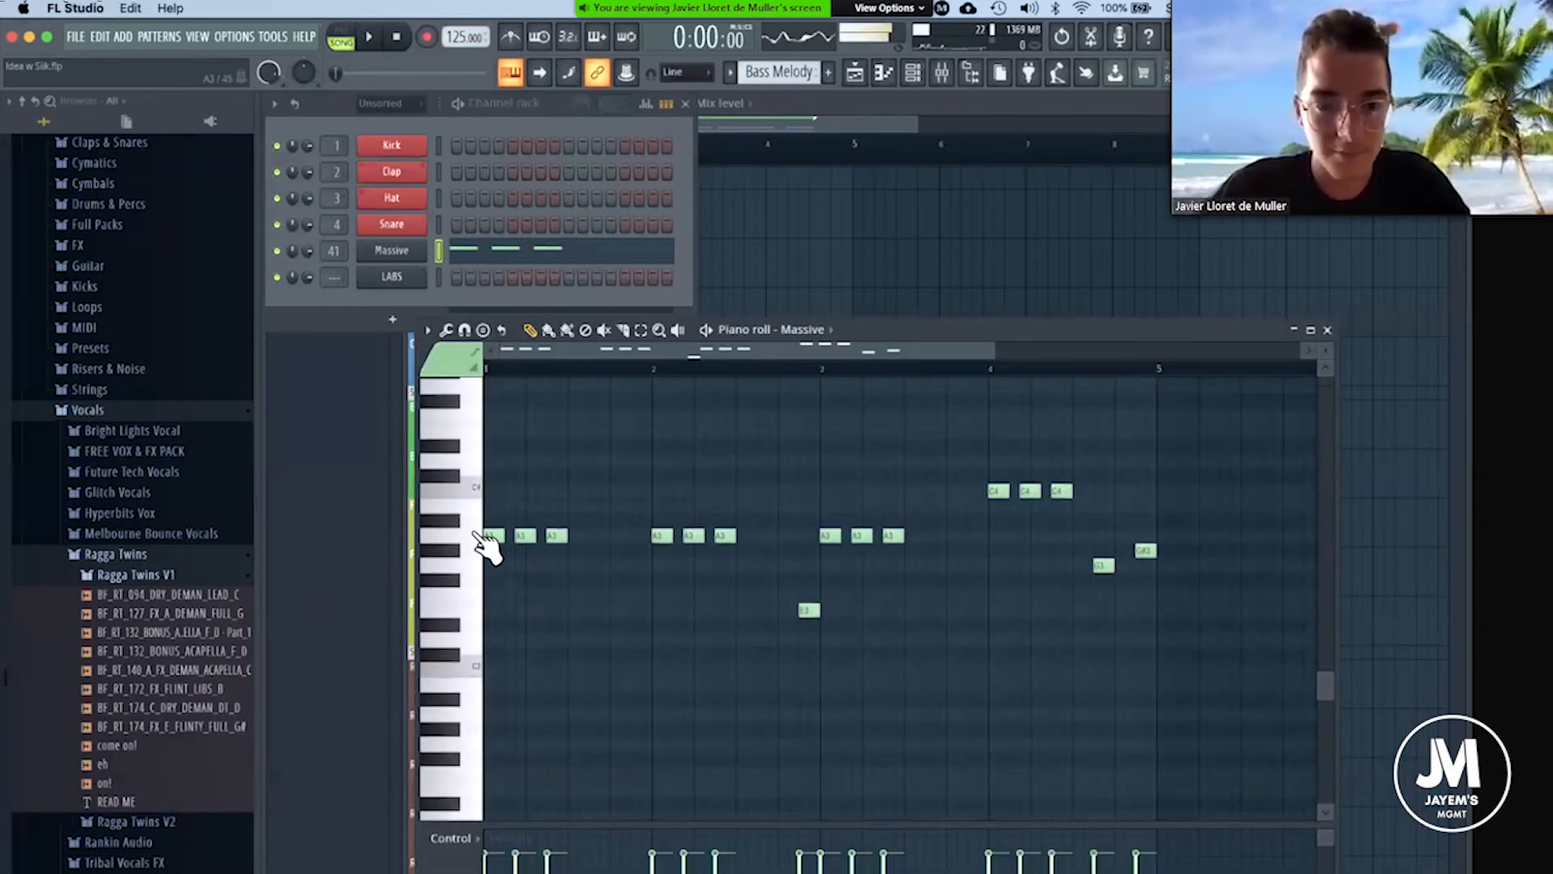
left_click_drag(1052, 337, 784, 328)
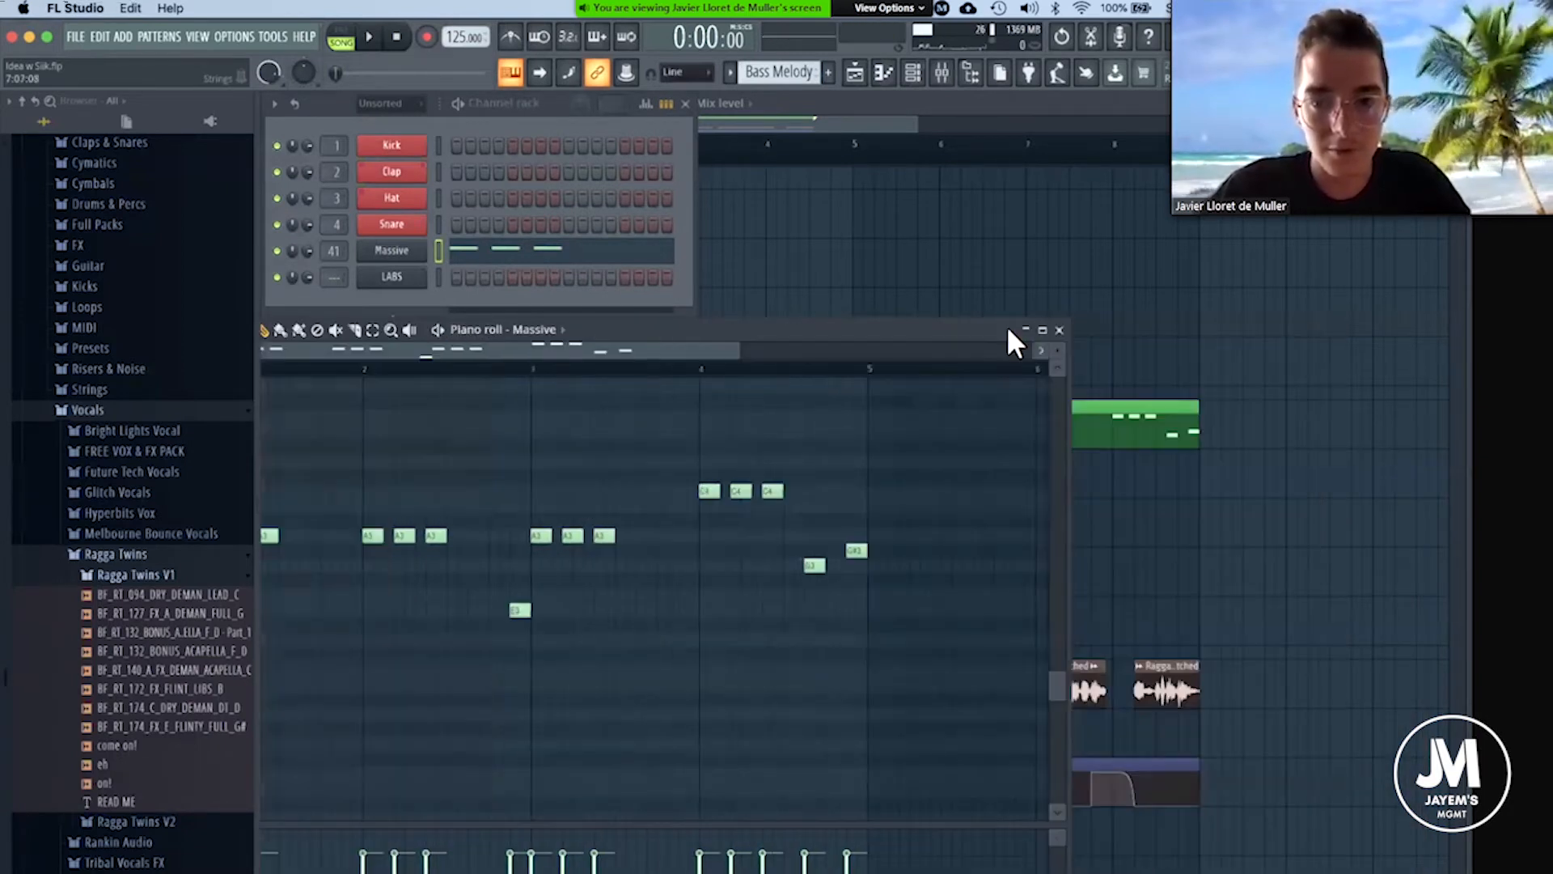
left_click(1059, 330)
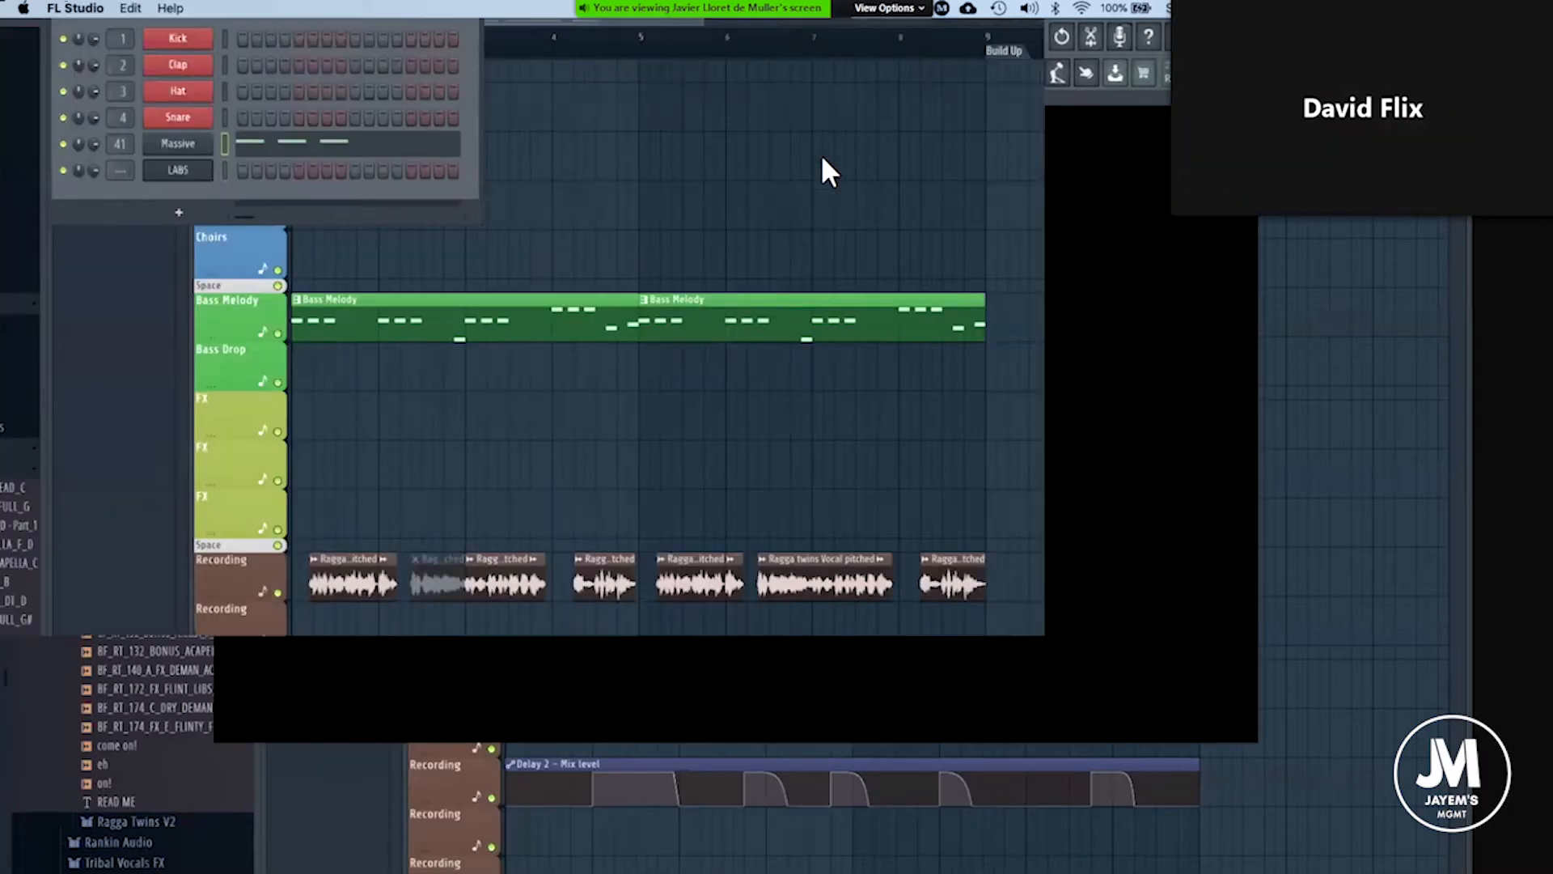
Bring up the LABS channel's piano roll and create a new pattern named Strings.
left_click(404, 278)
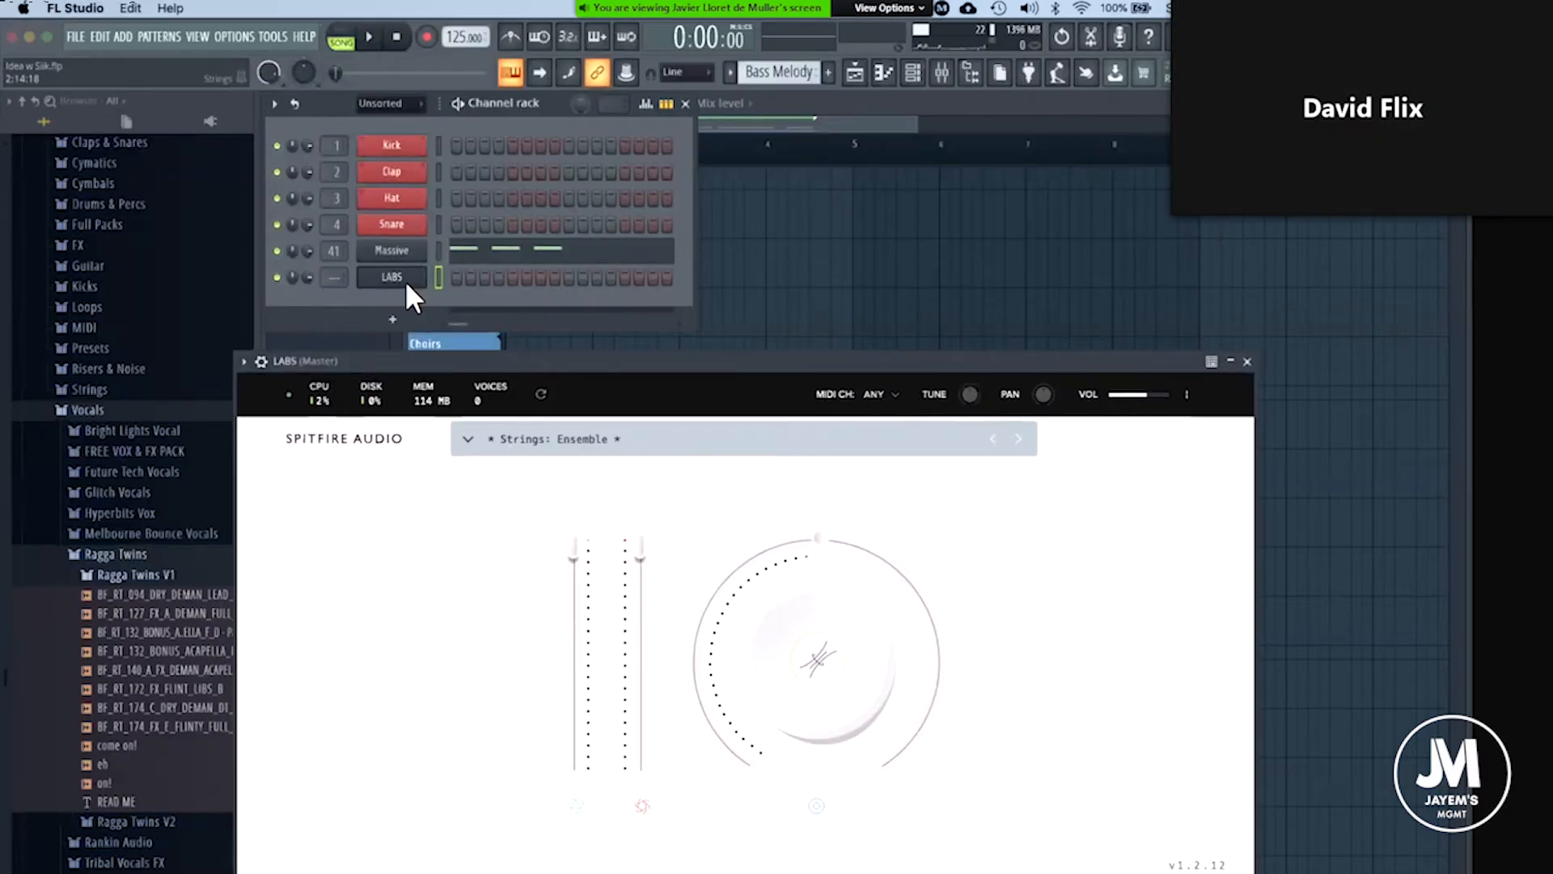
right_click(407, 283)
left_click(477, 254)
left_click_drag(1038, 354, 1069, 299)
left_click(1081, 340)
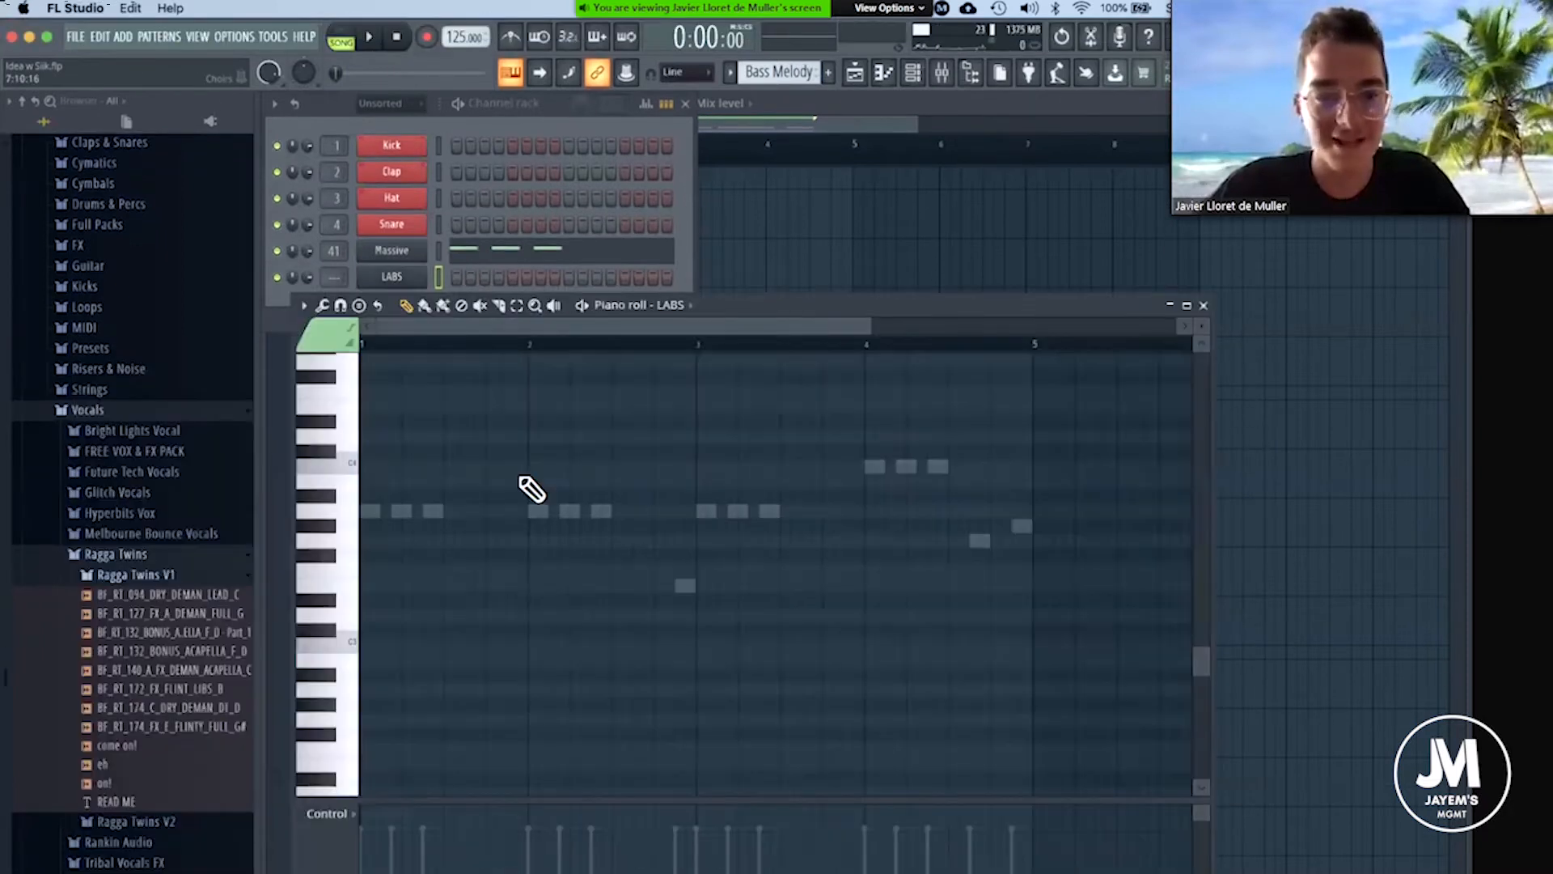
scroll(524, 479, "up", 4)
left_click(828, 74)
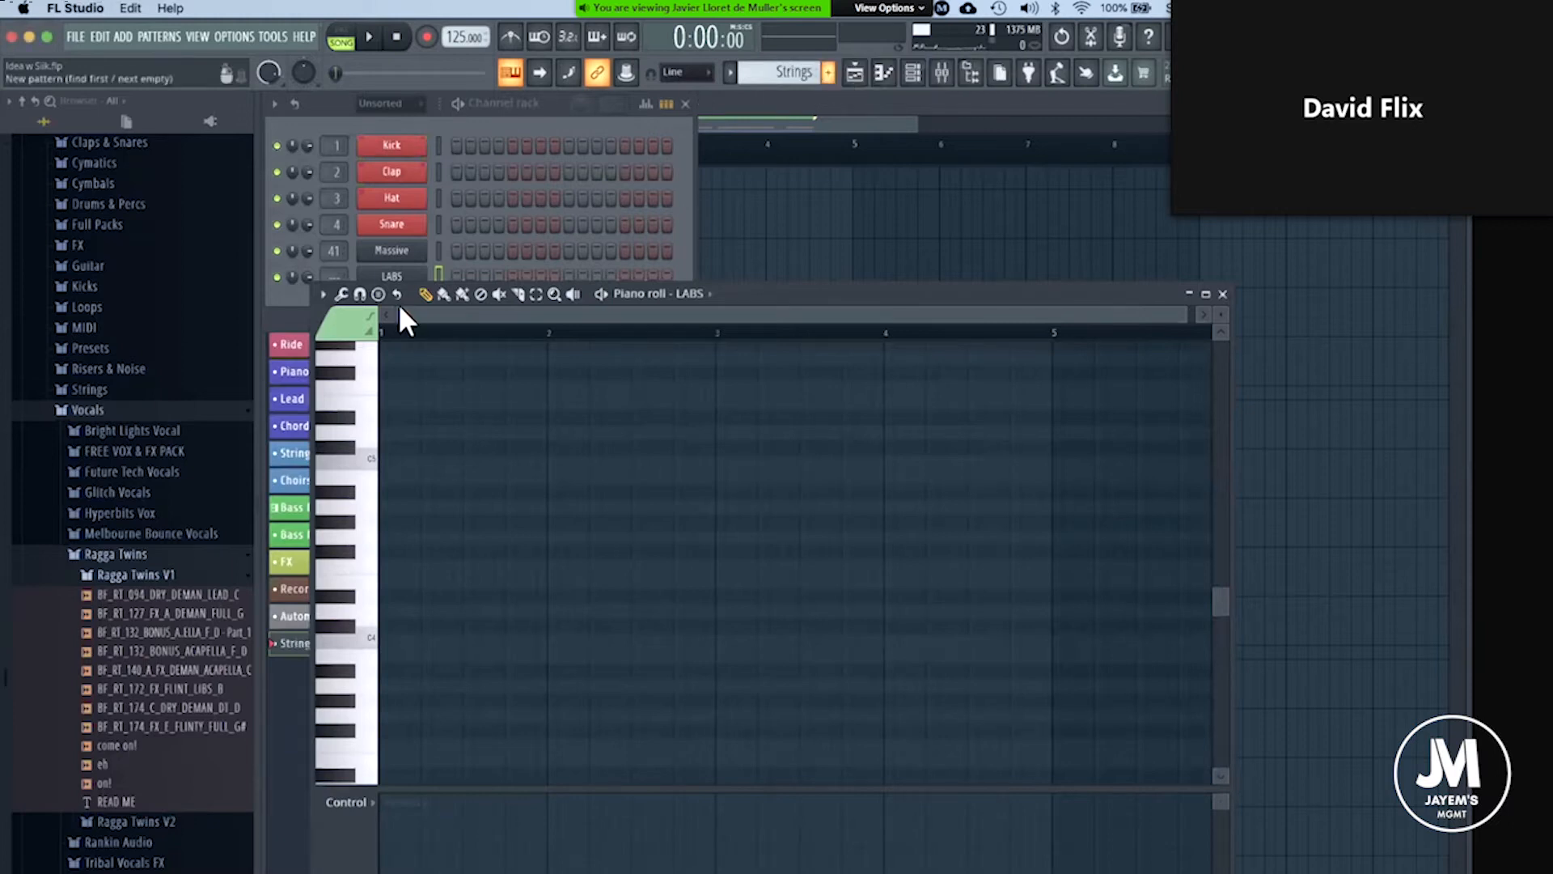
Draw a sustained A note about three bars long from bar 1 in the LABS piano roll.
left_click(590, 132)
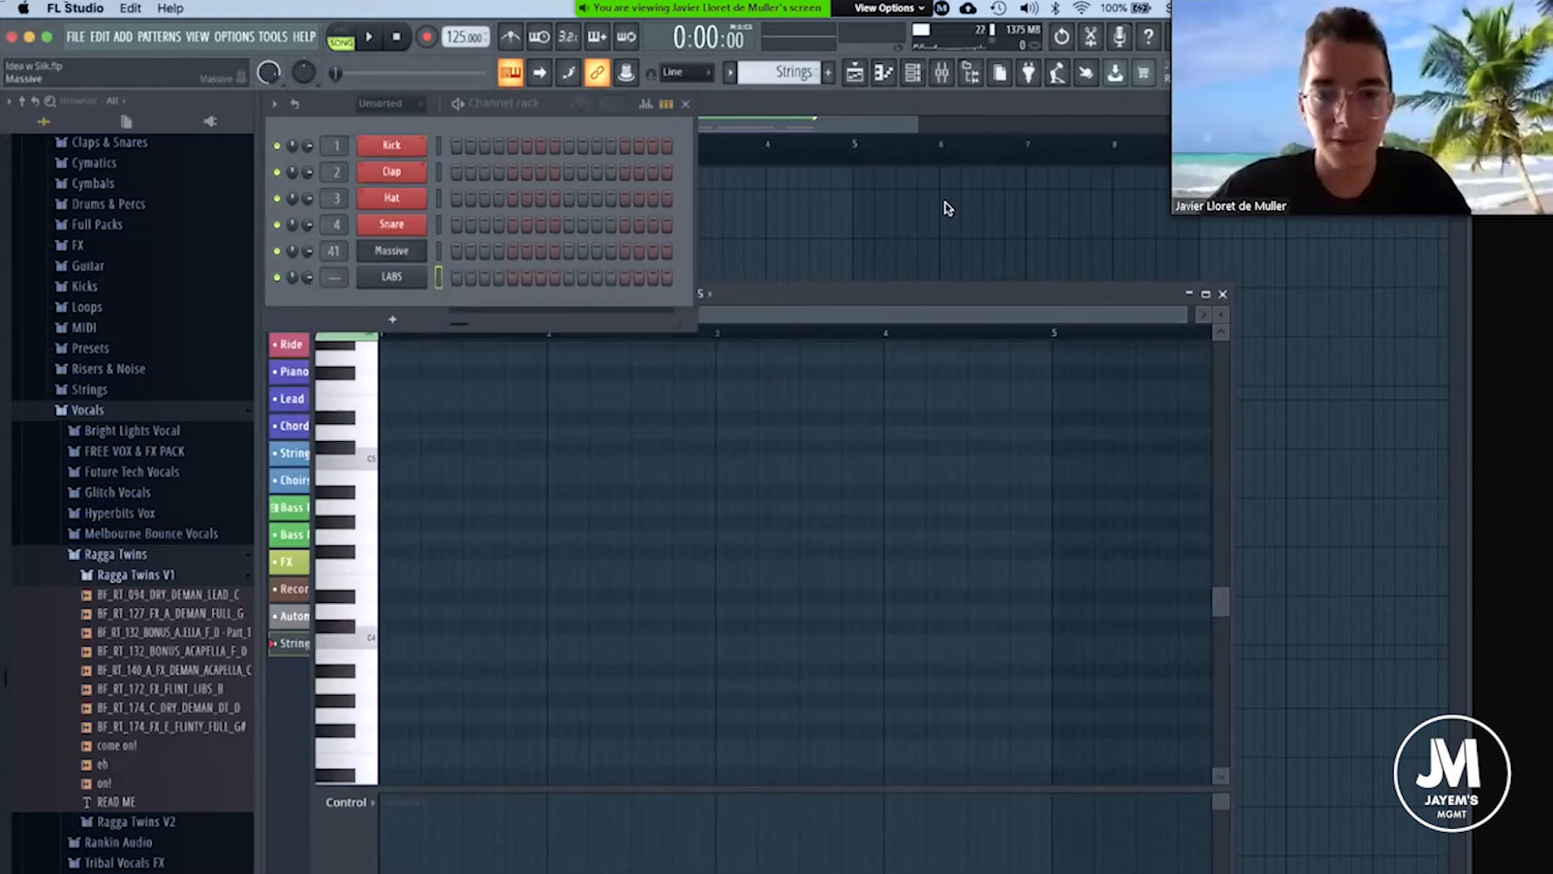
left_click_drag(945, 202, 770, 195)
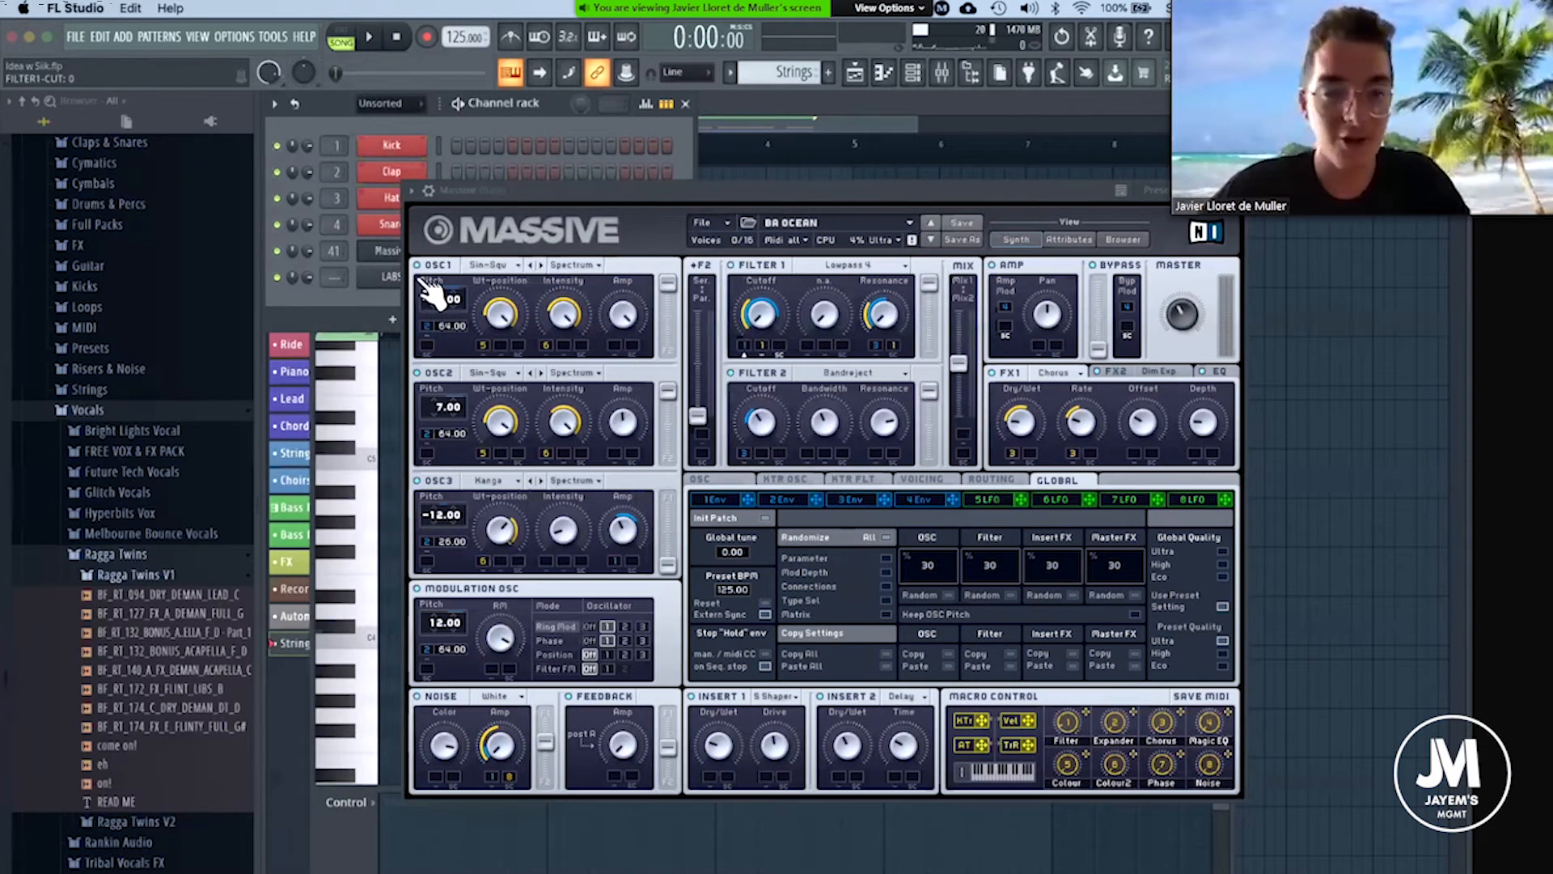
left_click(396, 279)
left_click(392, 278)
left_click_drag(870, 294, 910, 184)
left_click_drag(425, 396, 429, 241)
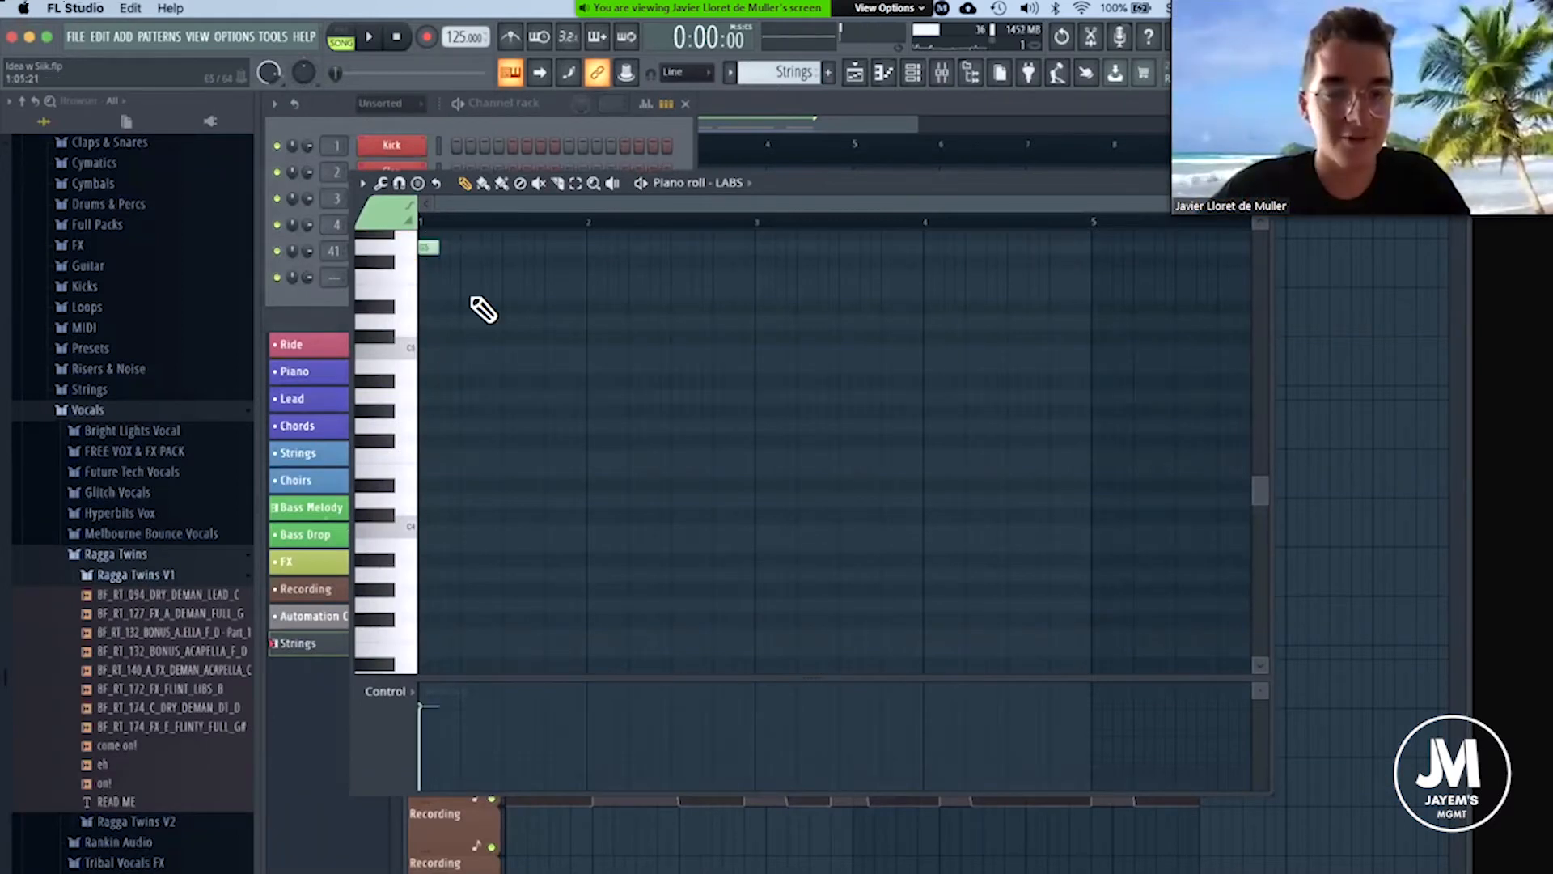
scroll(483, 309, "up", 5)
left_click(427, 468)
left_click_drag(430, 465, 944, 257)
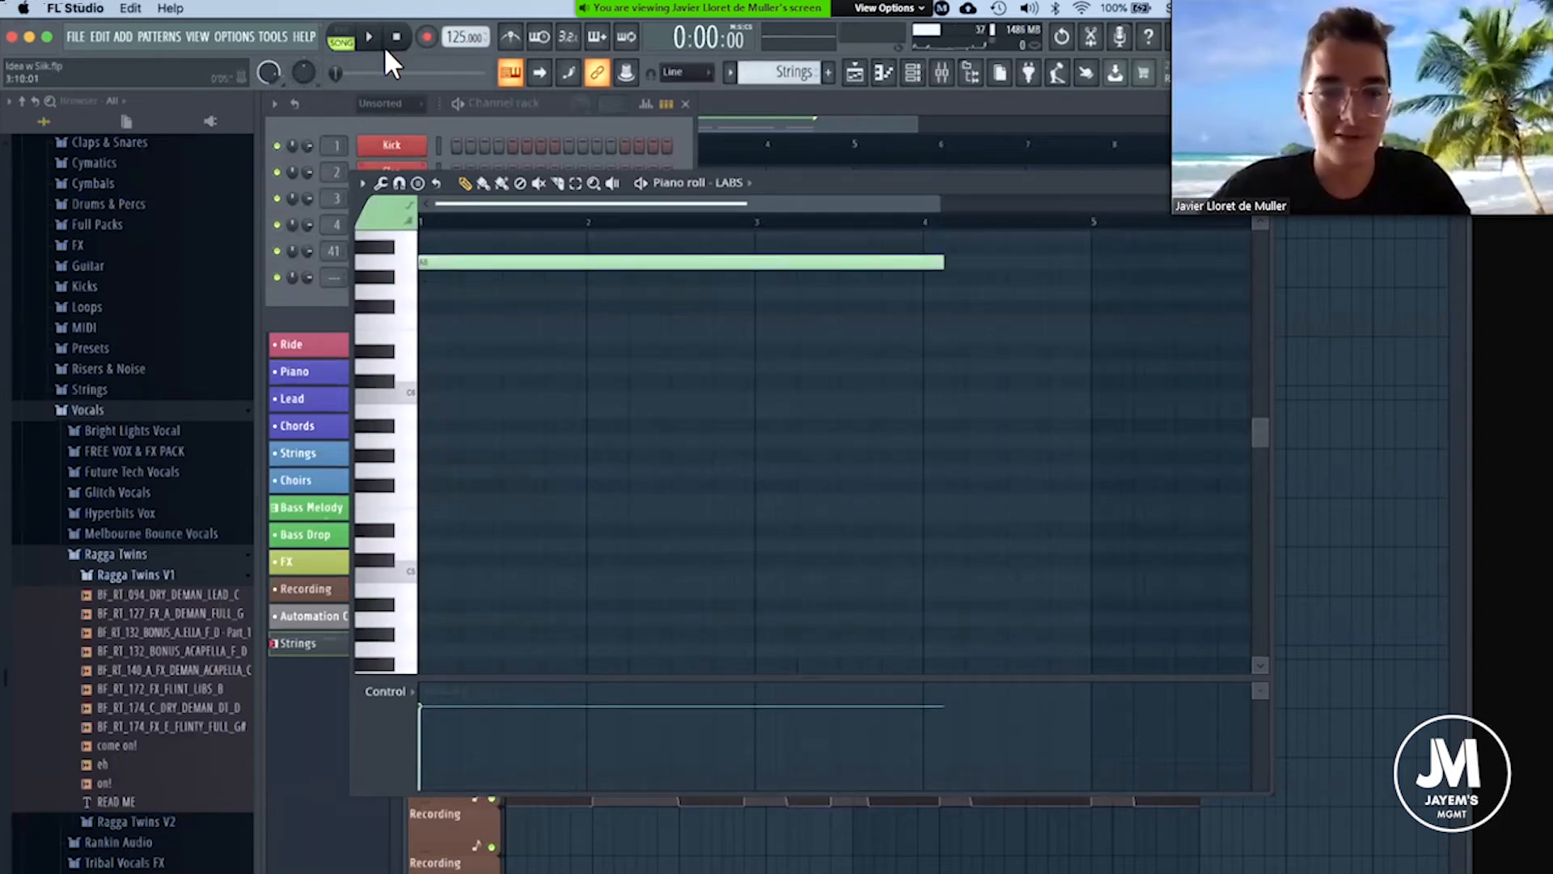
Move the sustained string note to A7 and lengthen it across all eight bars.
scroll(852, 227, "down", 3)
left_click_drag(814, 183, 829, 358)
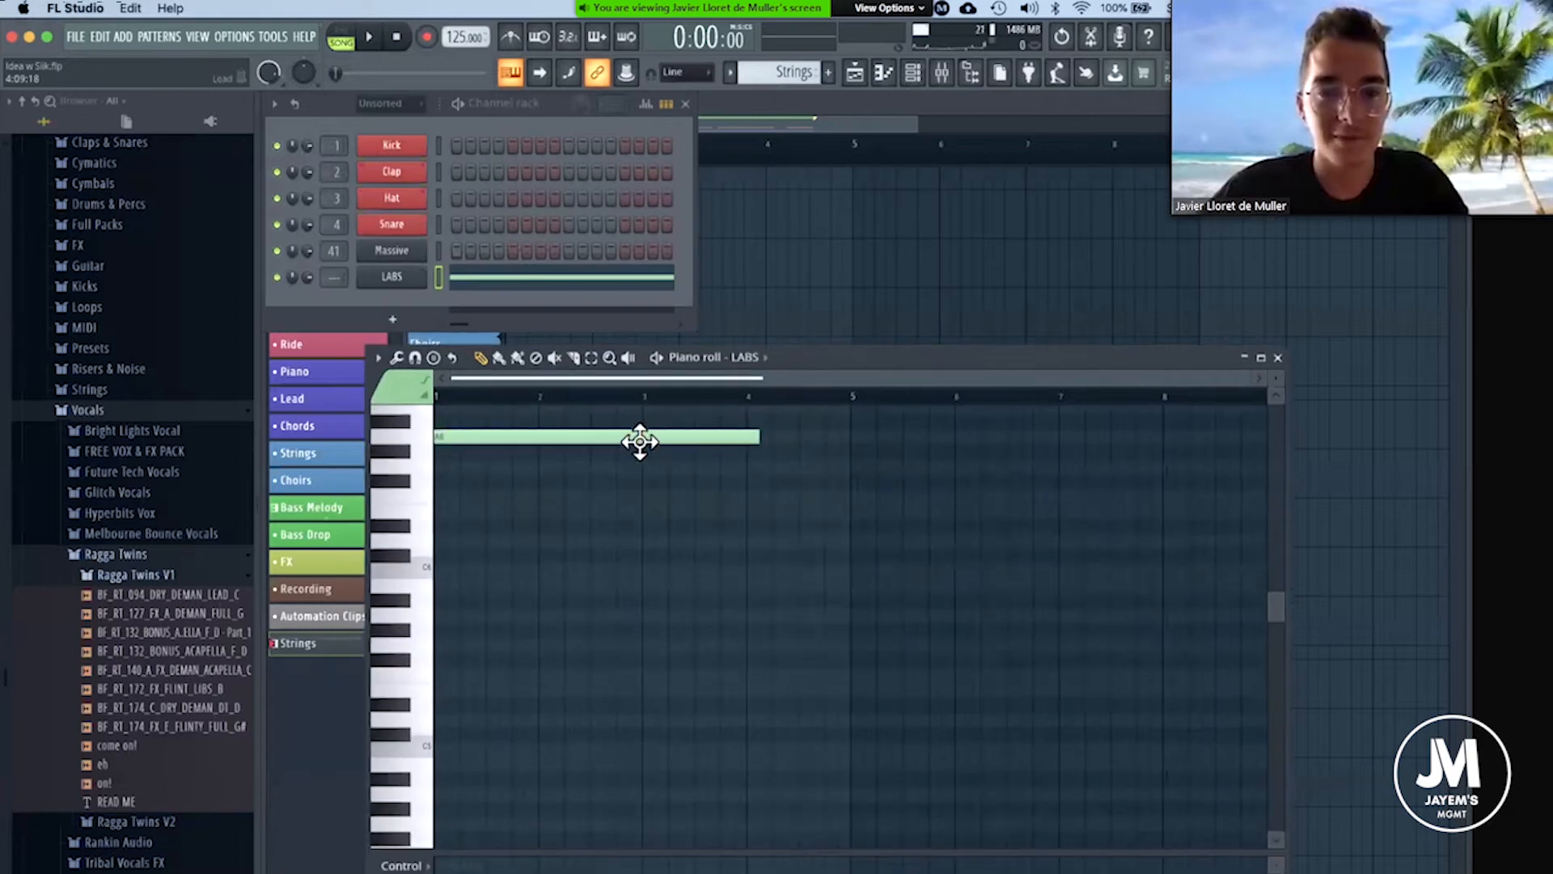
left_click_drag(604, 440, 586, 596)
left_click_drag(586, 531, 584, 414)
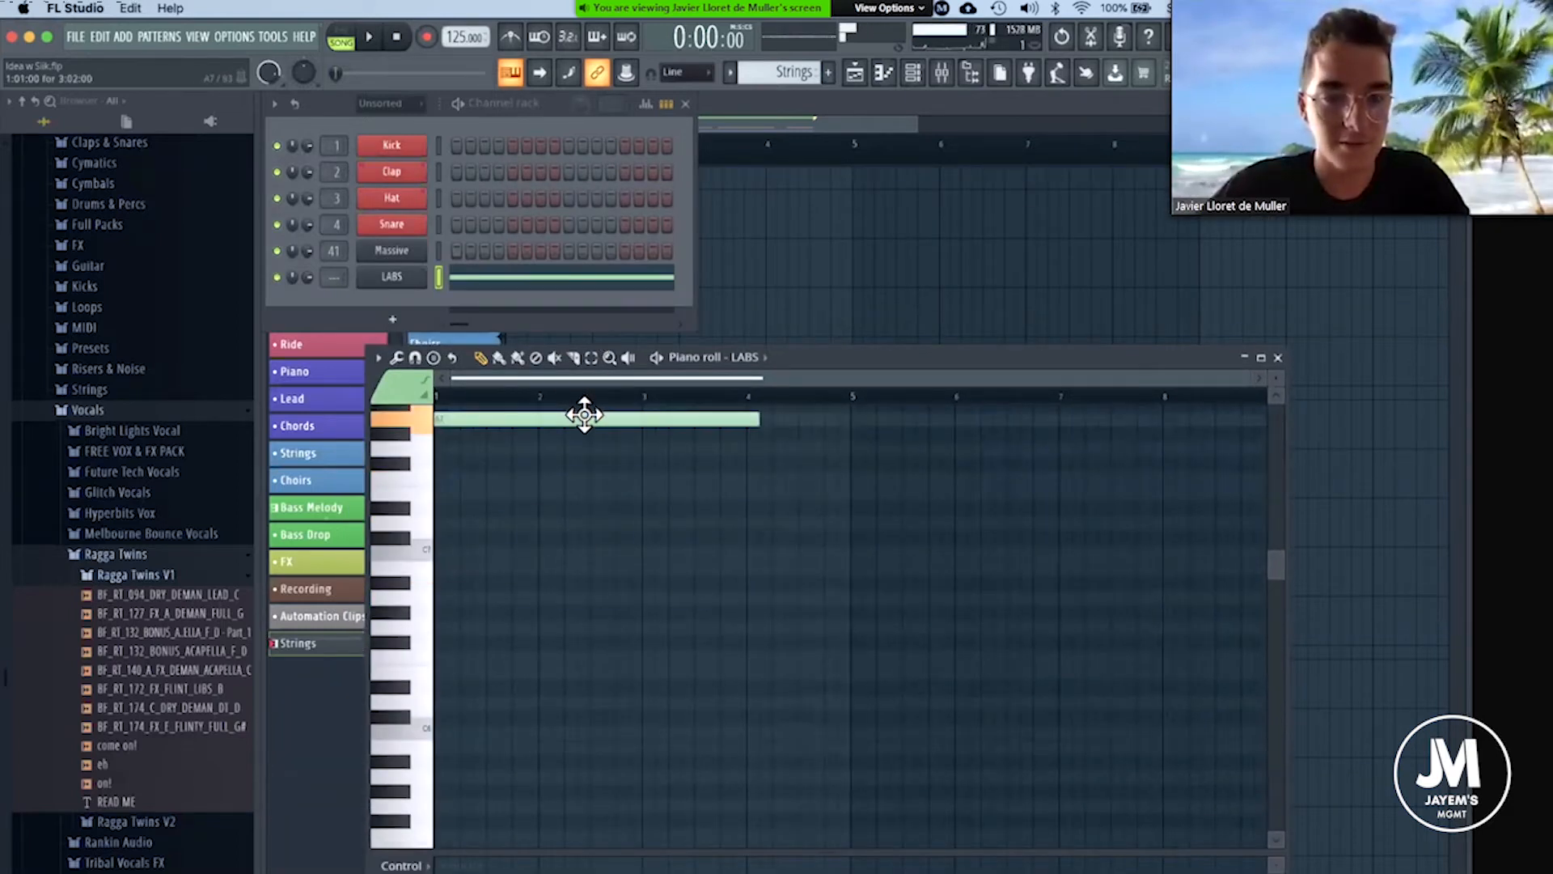
left_click(480, 424)
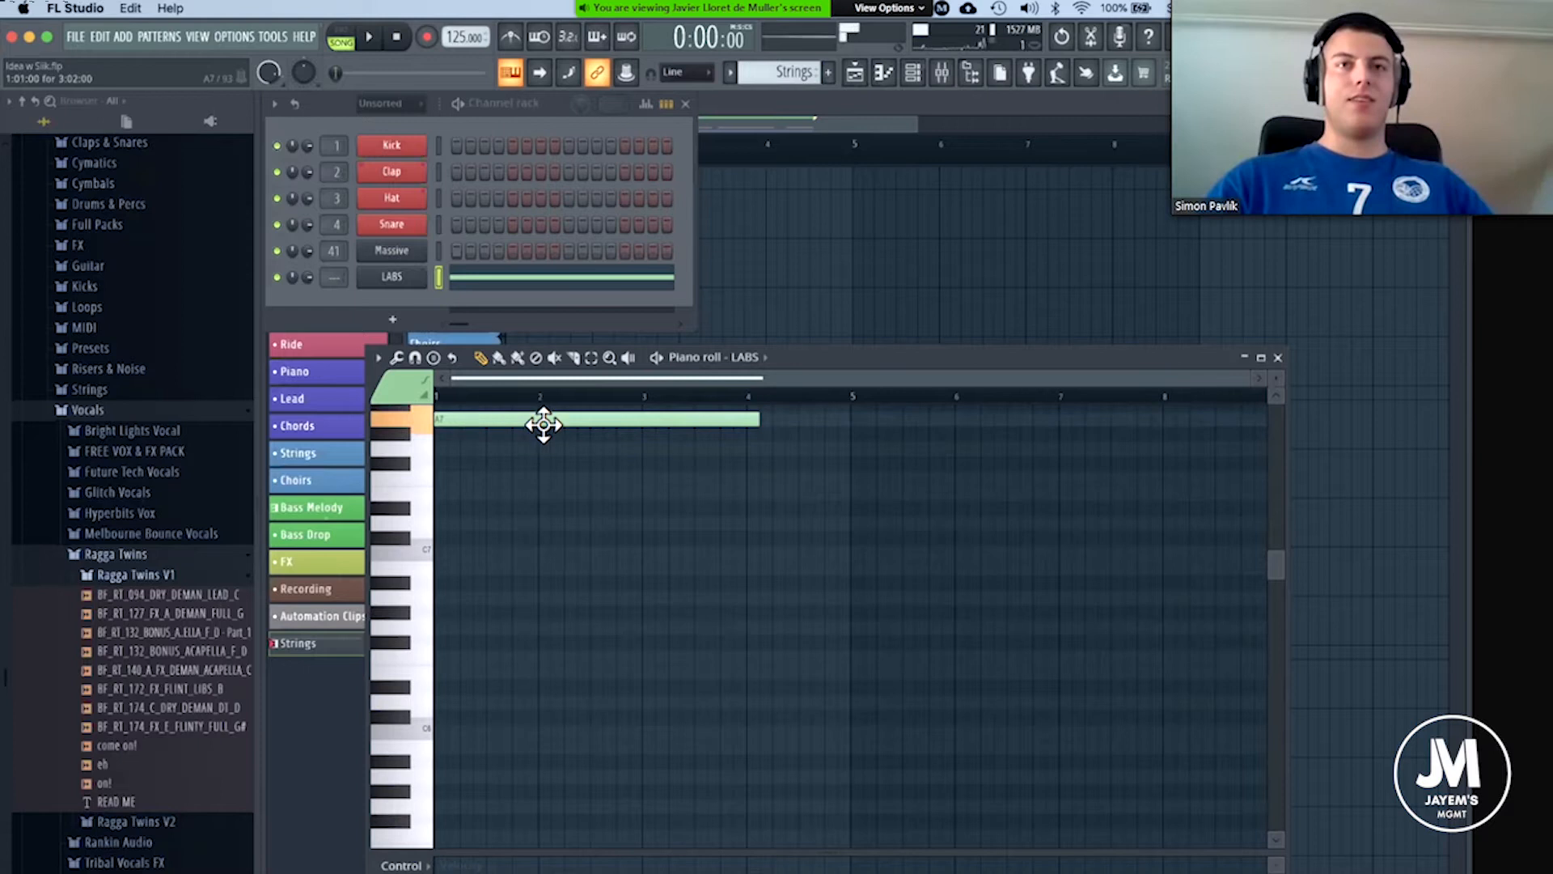
left_click_drag(758, 418, 1138, 424)
left_click_drag(1041, 377, 343, 359)
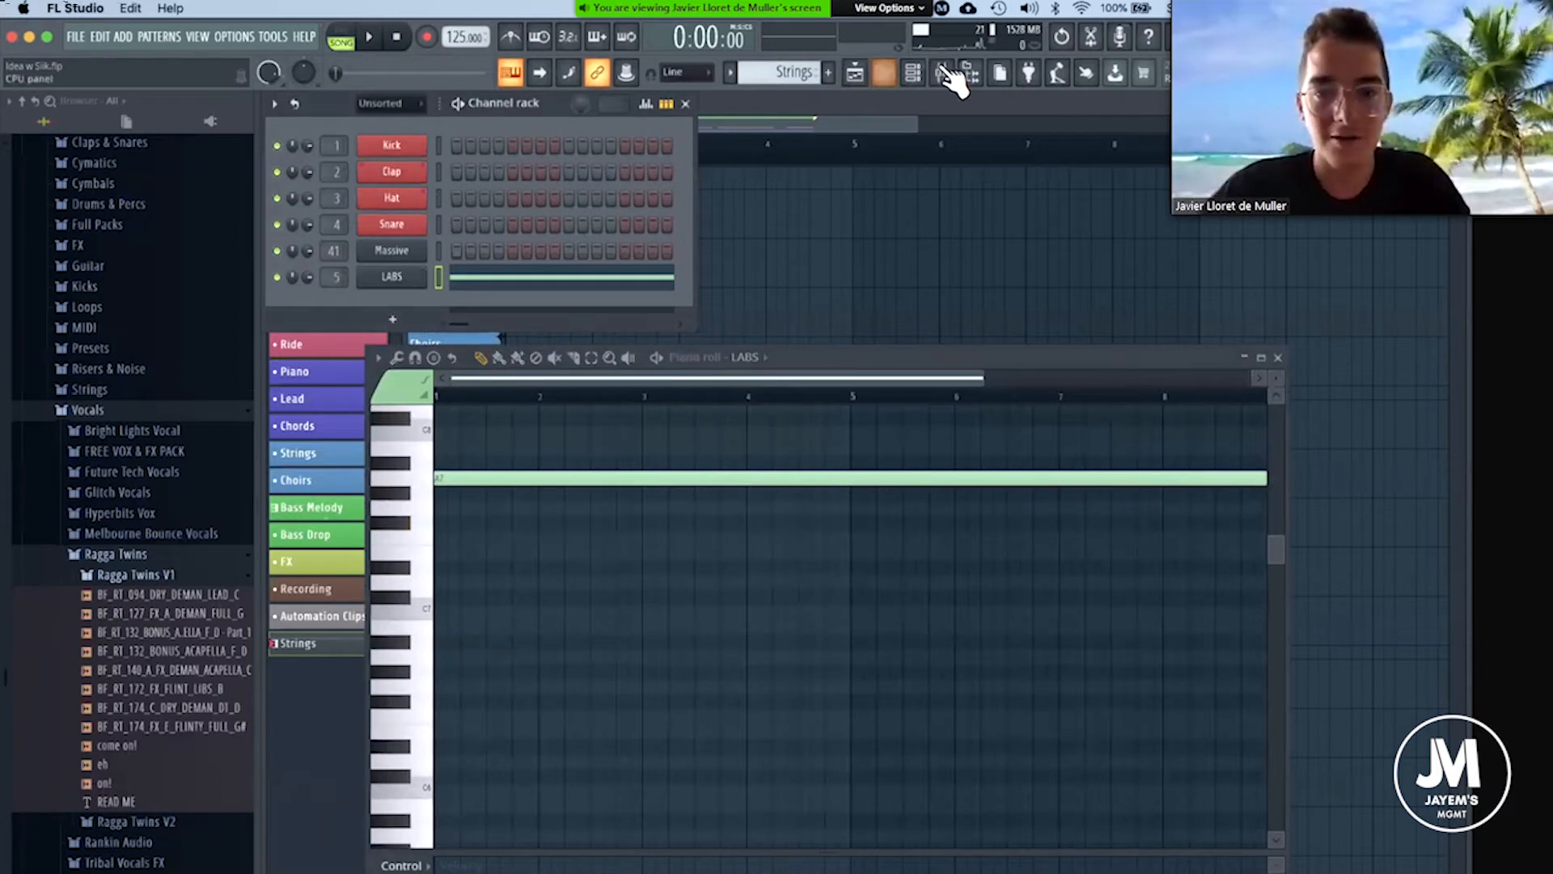
Route the LABS channel to mixer track 26 and name that track Sust String.
double_click(337, 276)
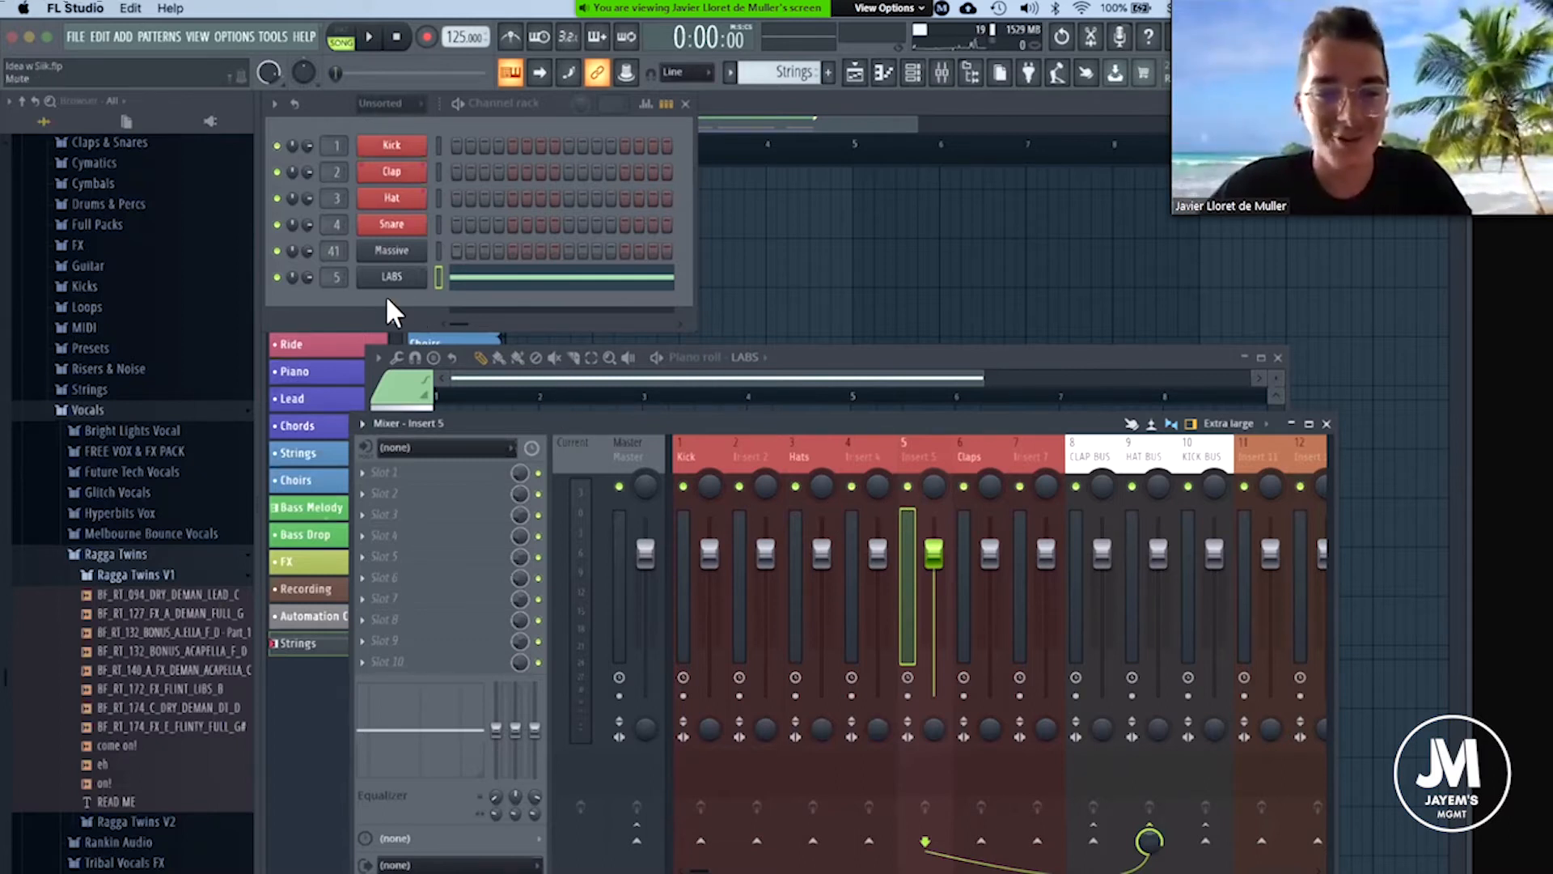
left_click_drag(334, 278, 334, 209)
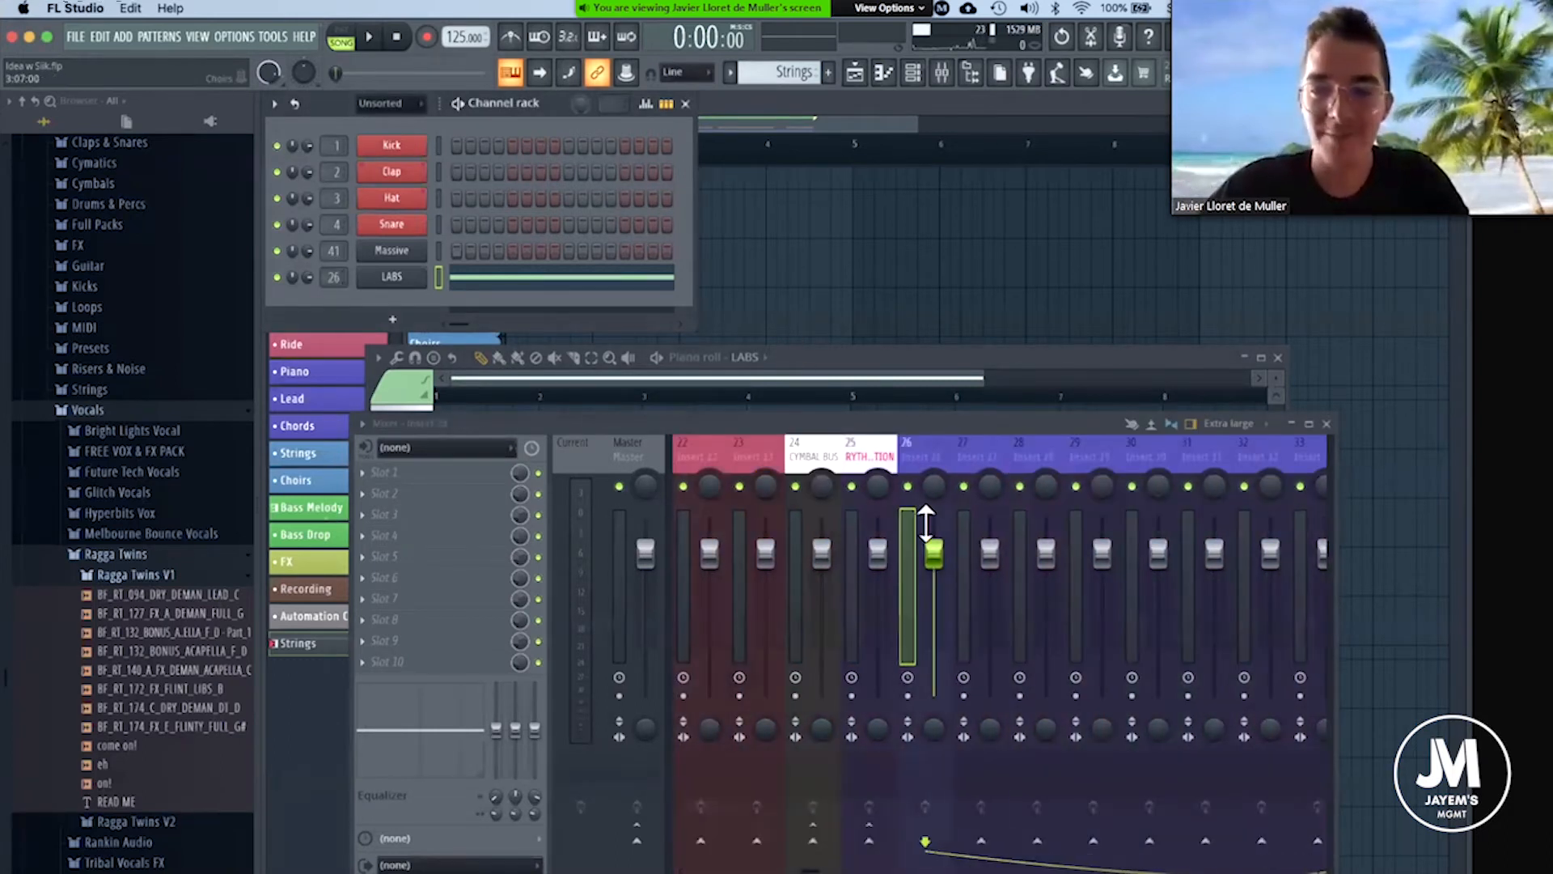
right_click(924, 443)
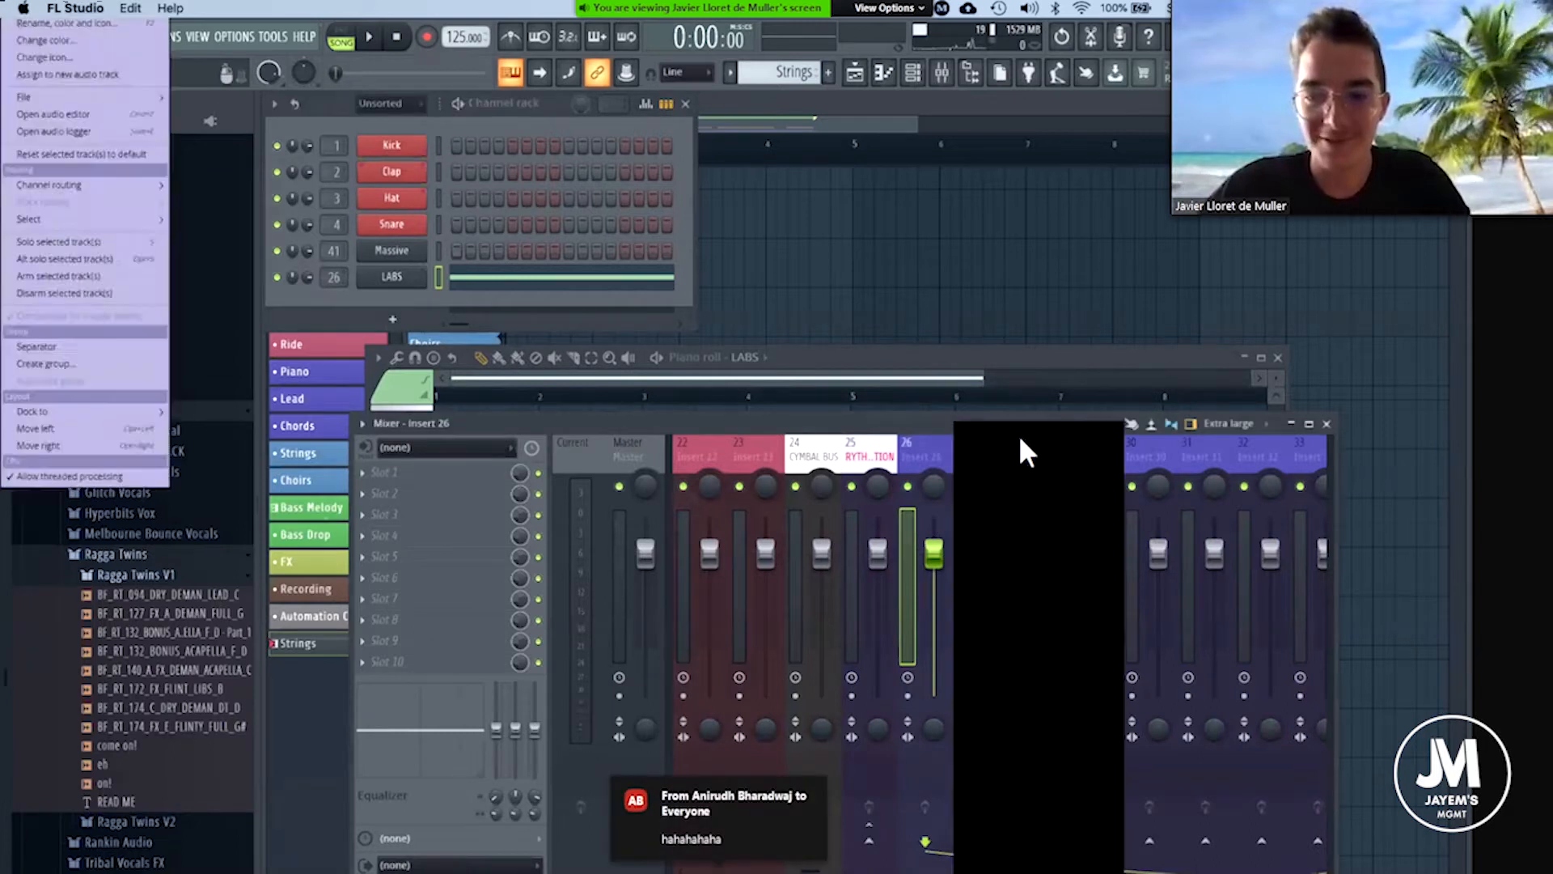
left_click(1018, 435)
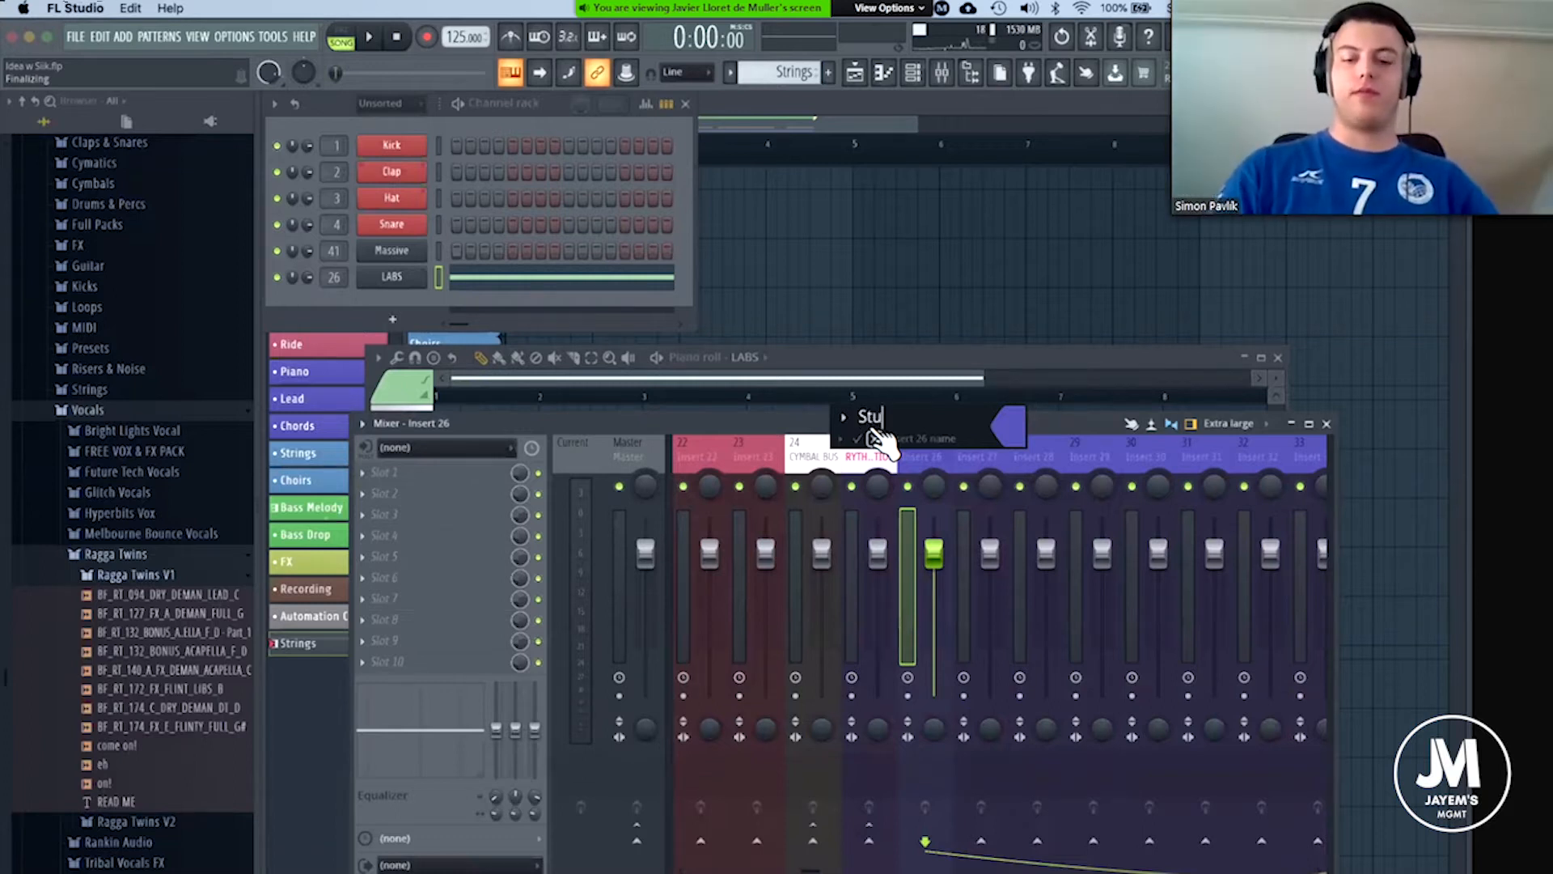
type("t String")
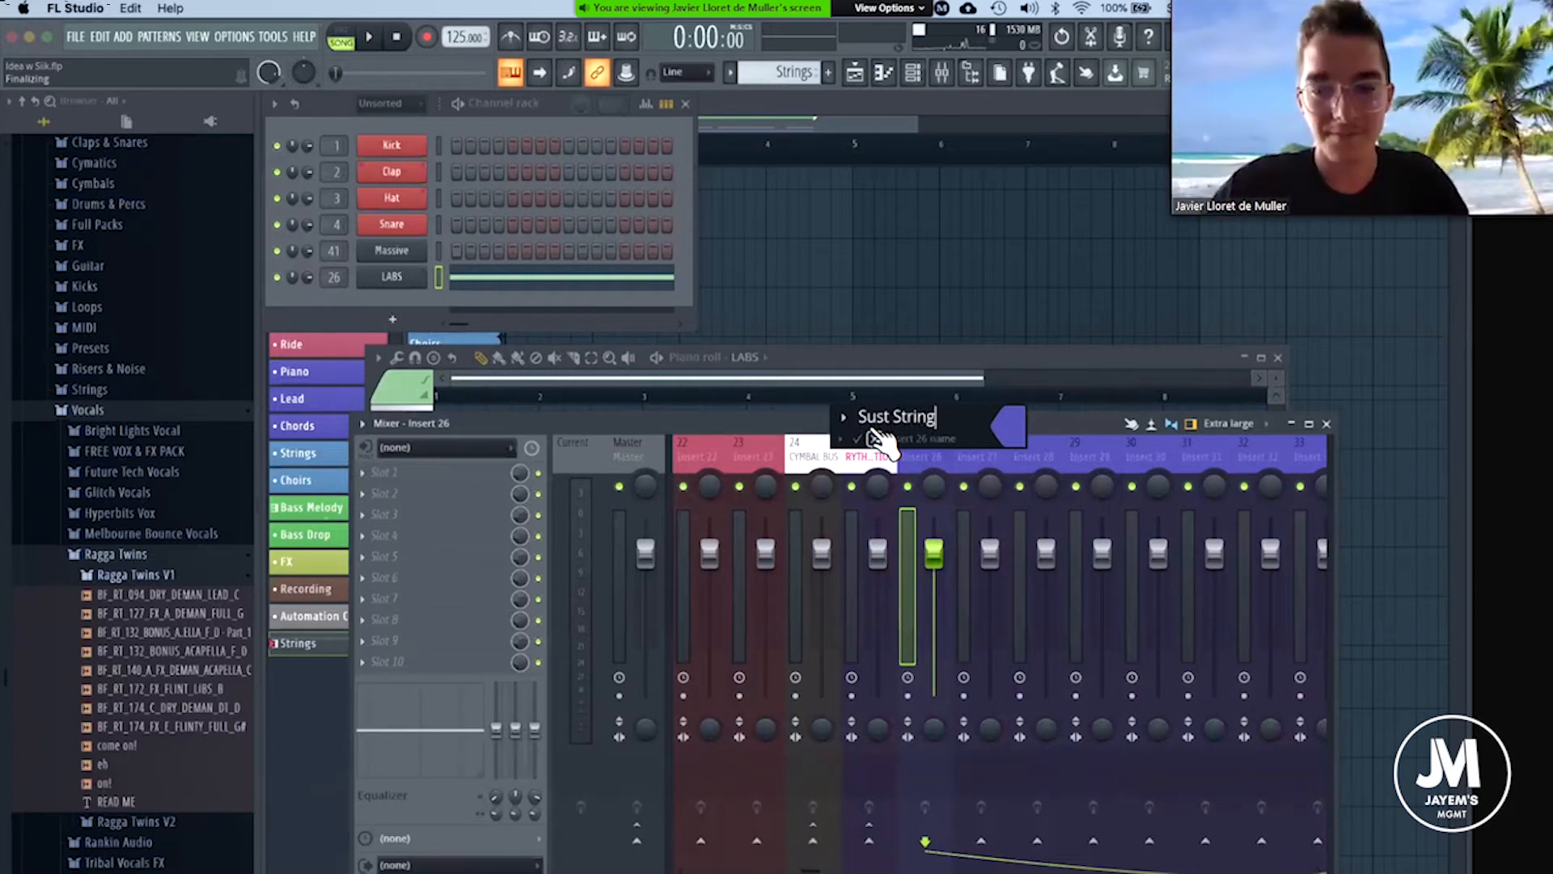
key("Return")
Solo the Sust String mixer track and load Kickstart in its first effect slot.
right_click(909, 487)
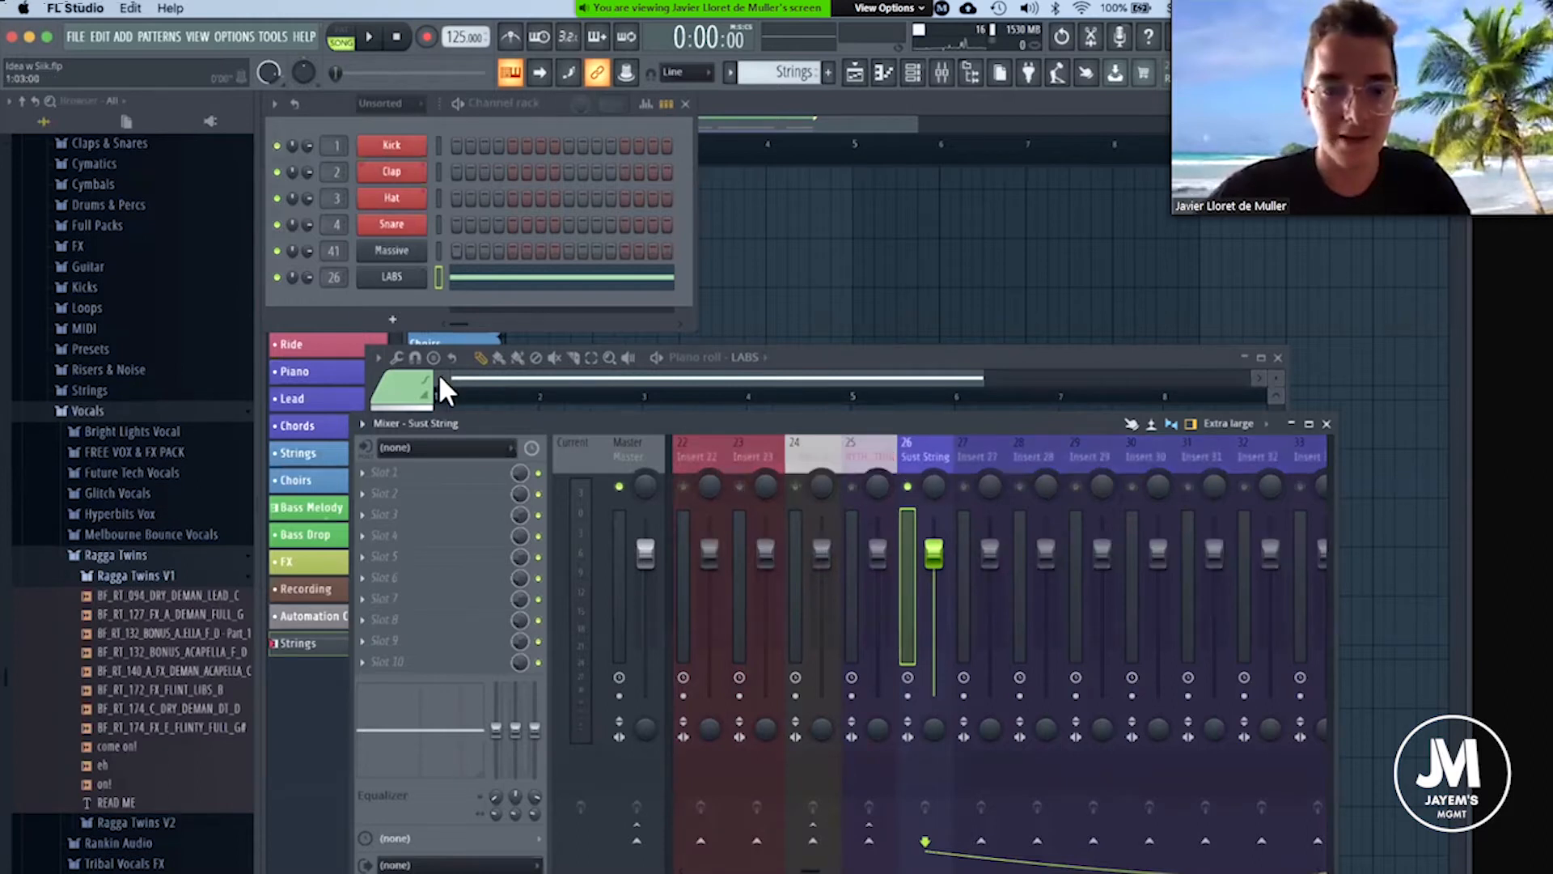
left_click(371, 466)
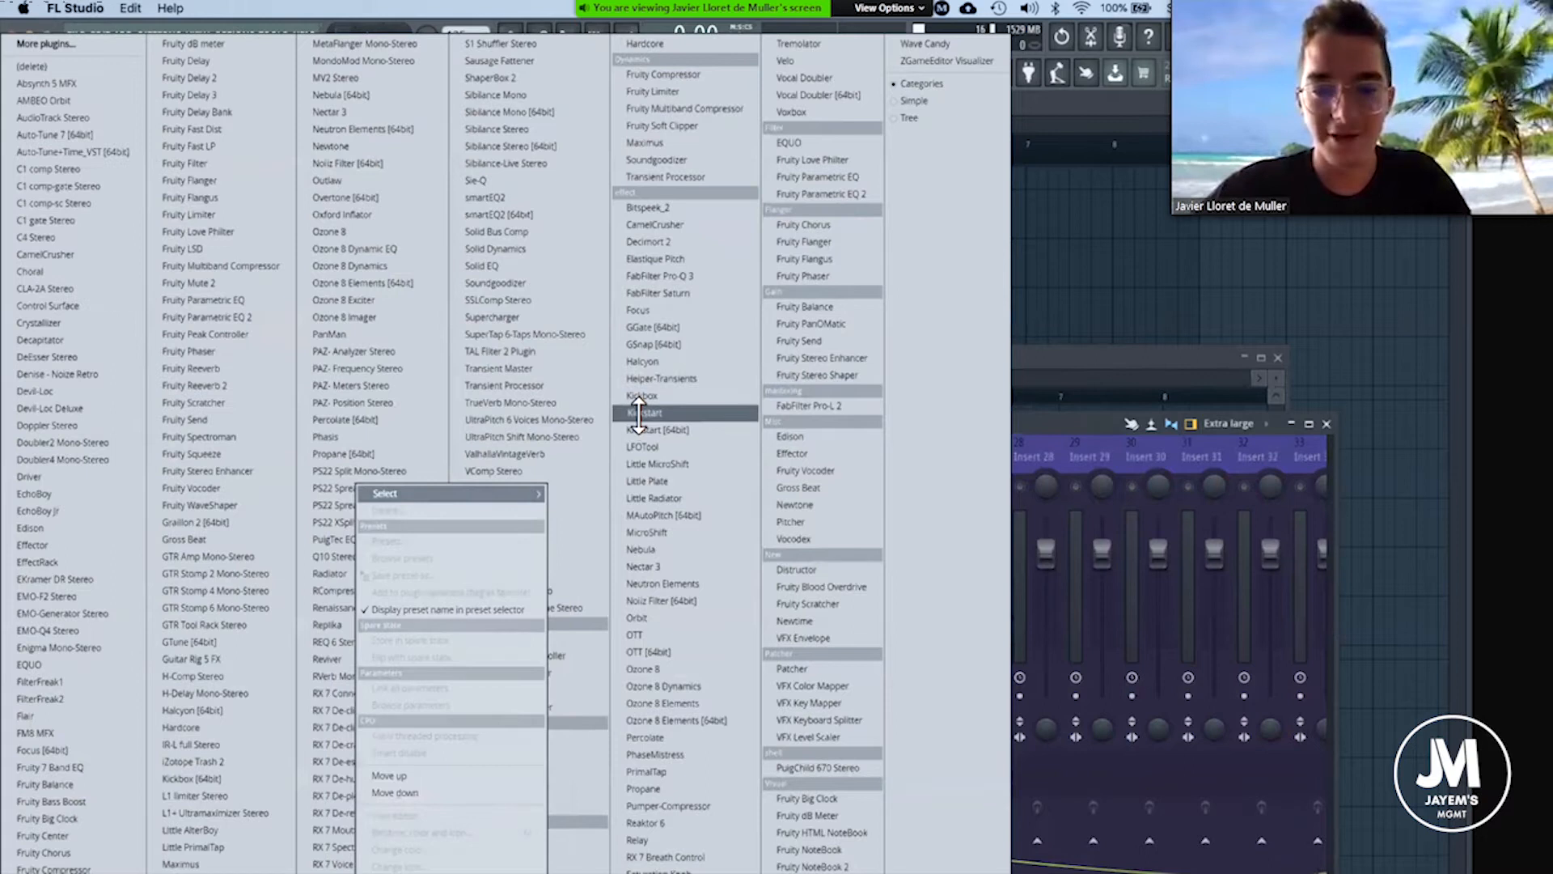
left_click(246, 314)
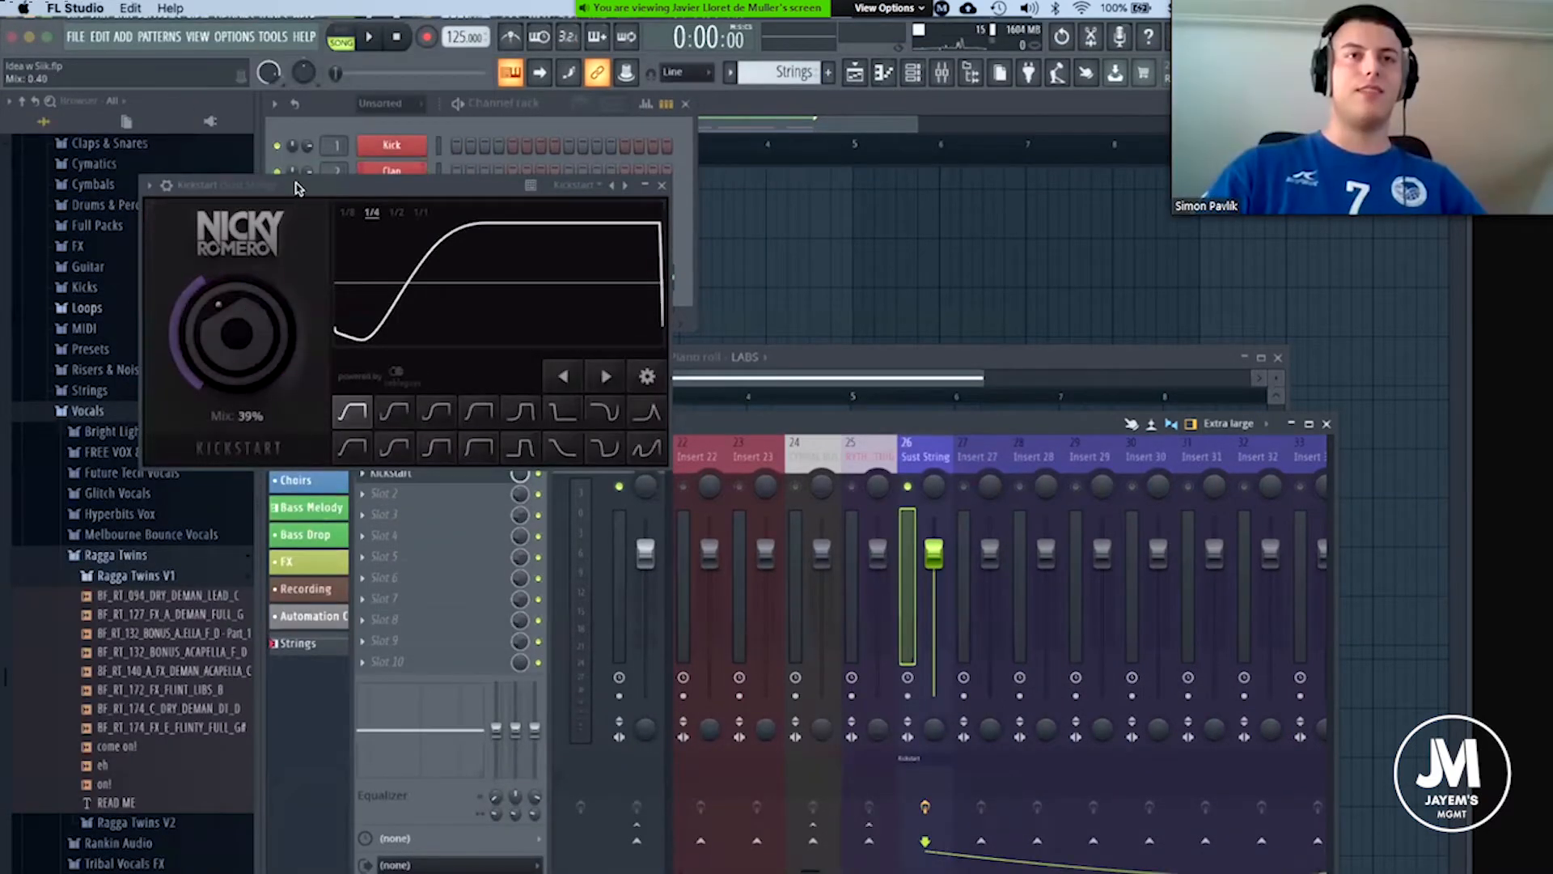
left_click_drag(295, 188, 510, 372)
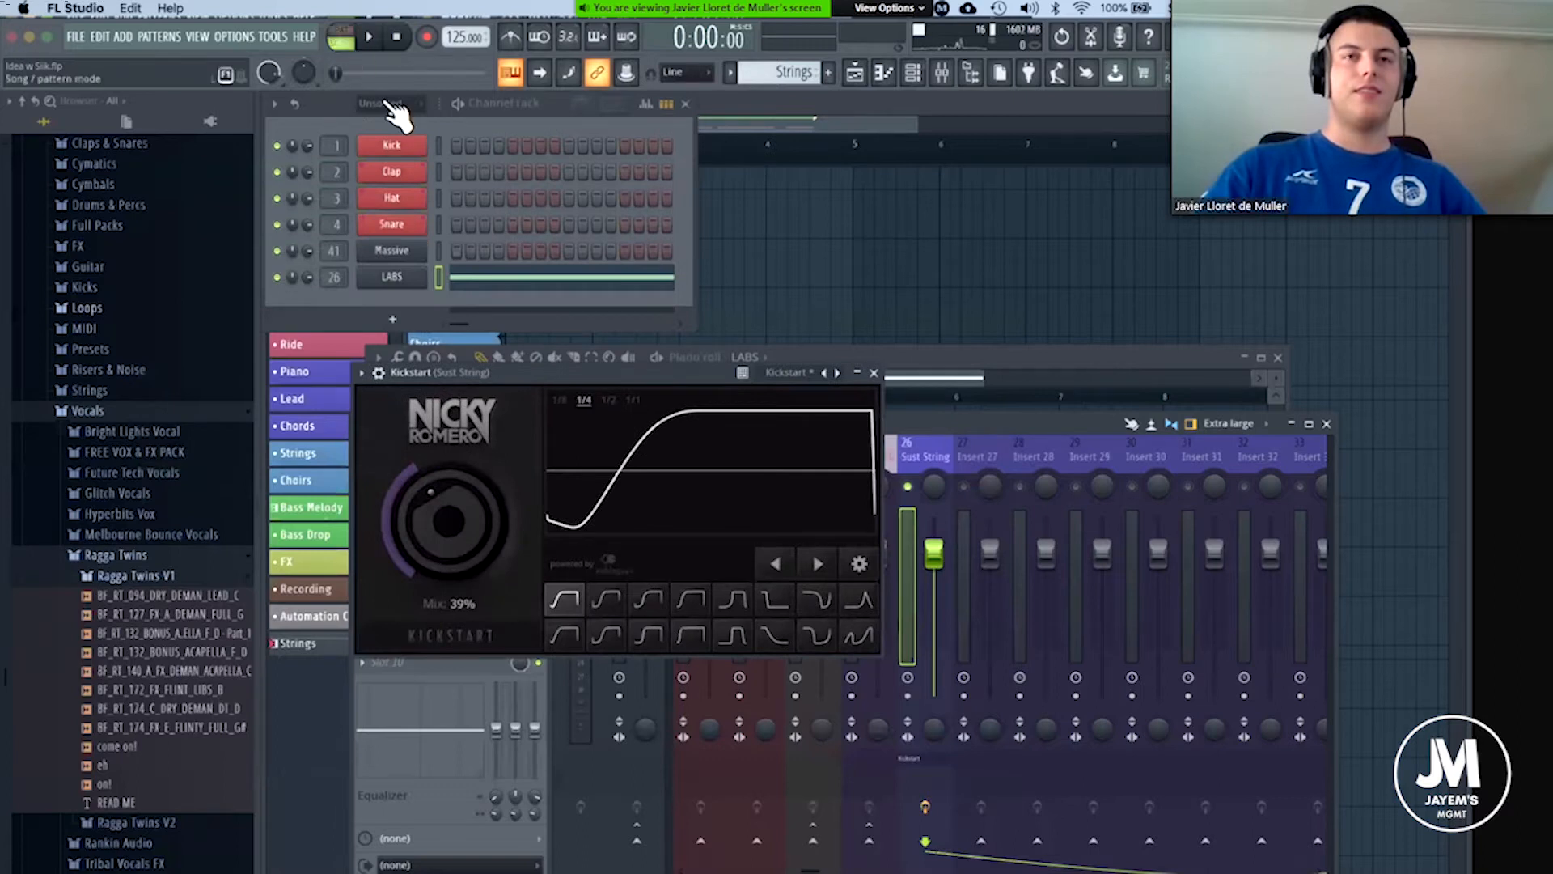
Play the Strings pattern in pattern mode while setting Kickstart's mix to 57%.
key("space")
left_click_drag(468, 508, 456, 490)
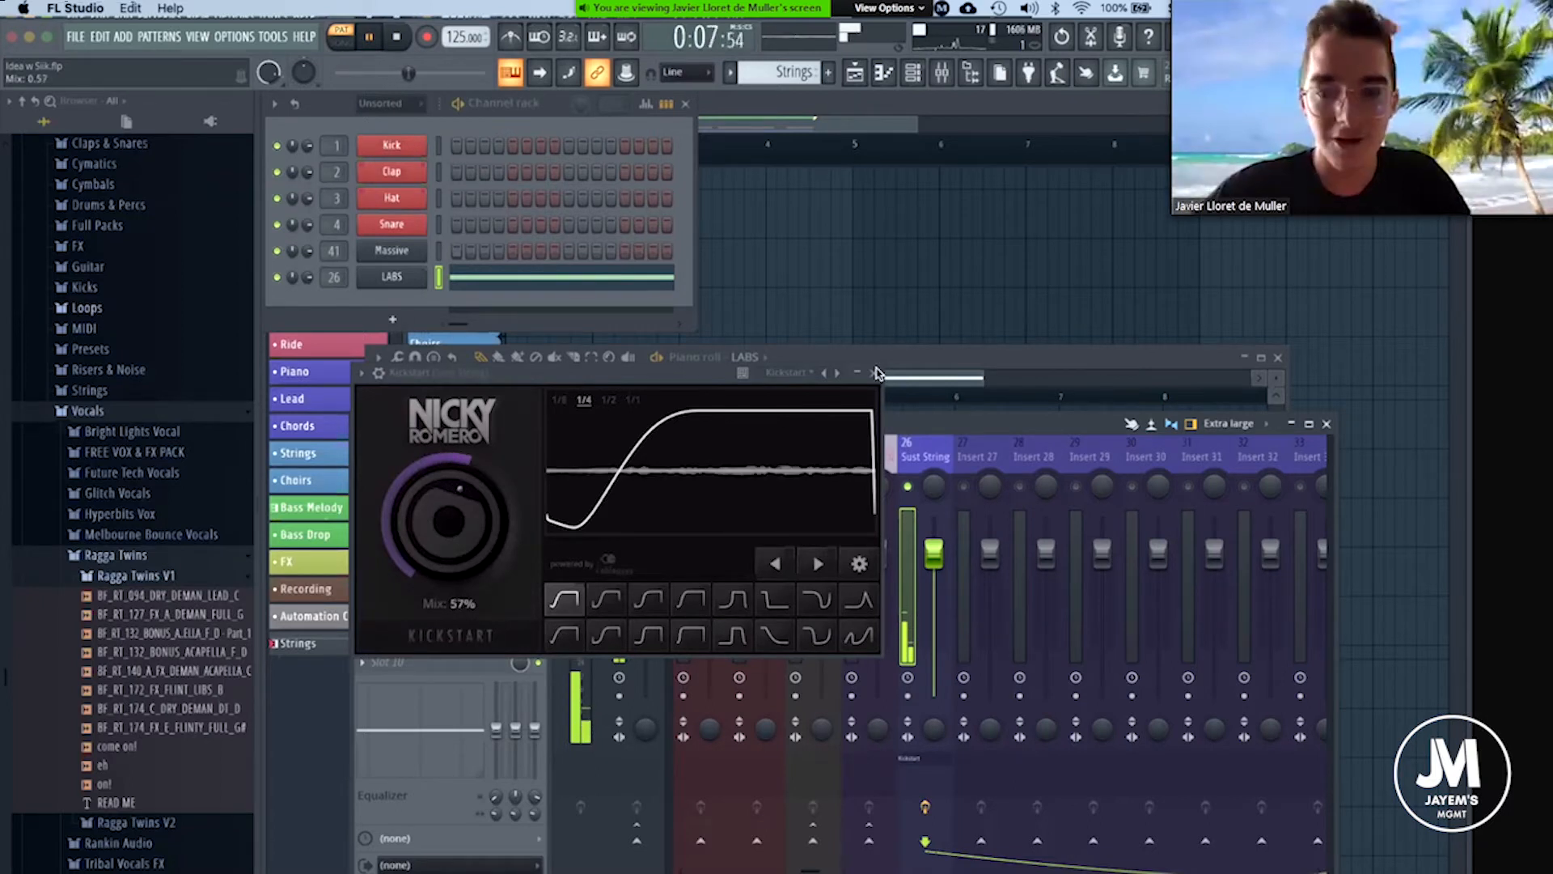
key("space")
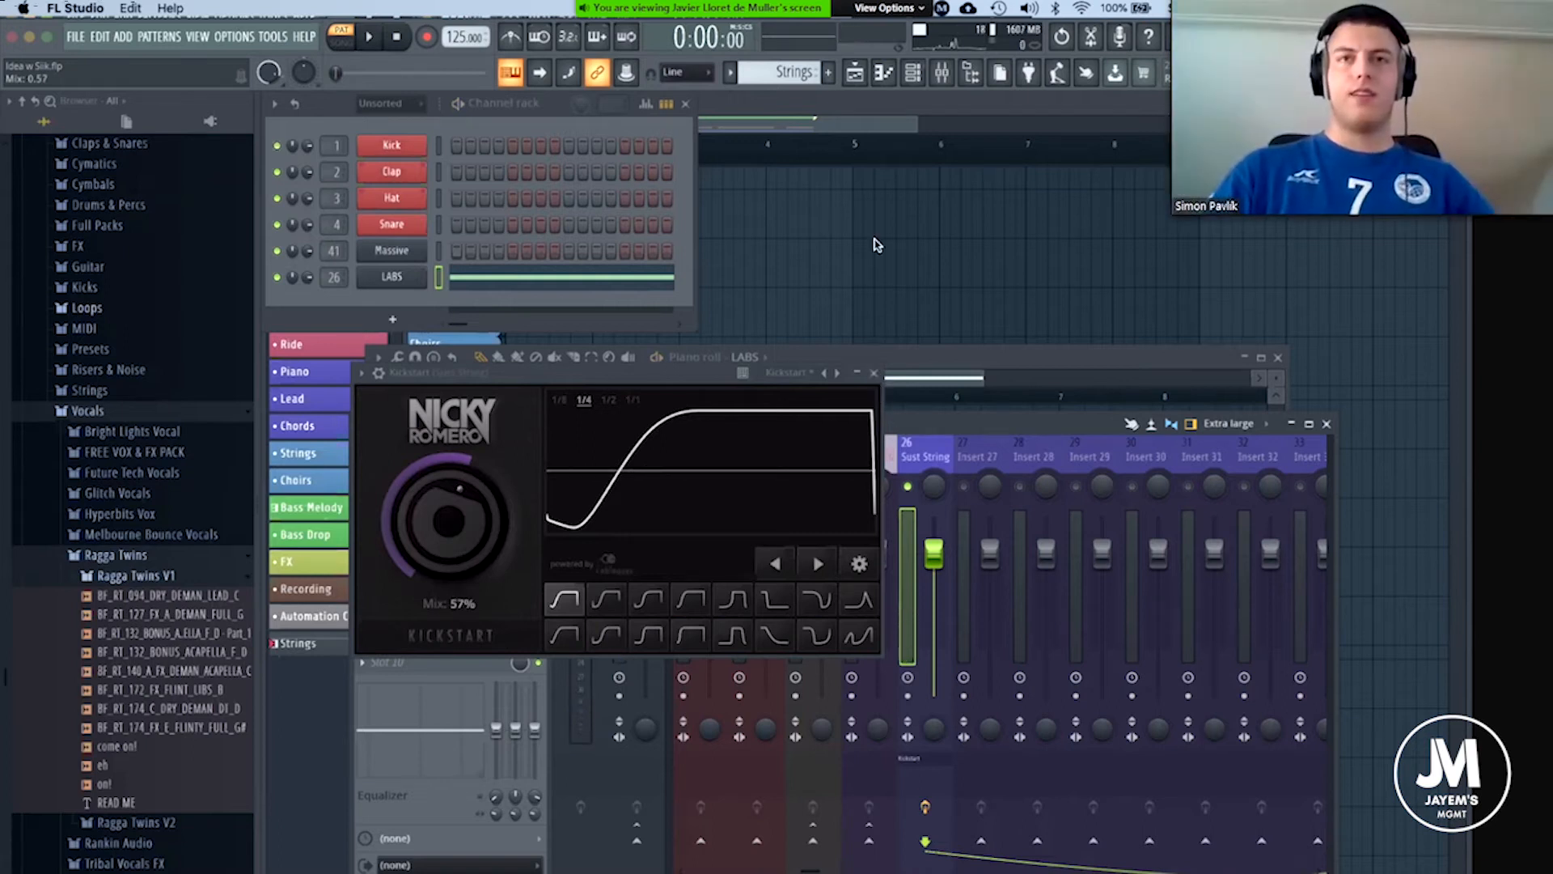
left_click(873, 372)
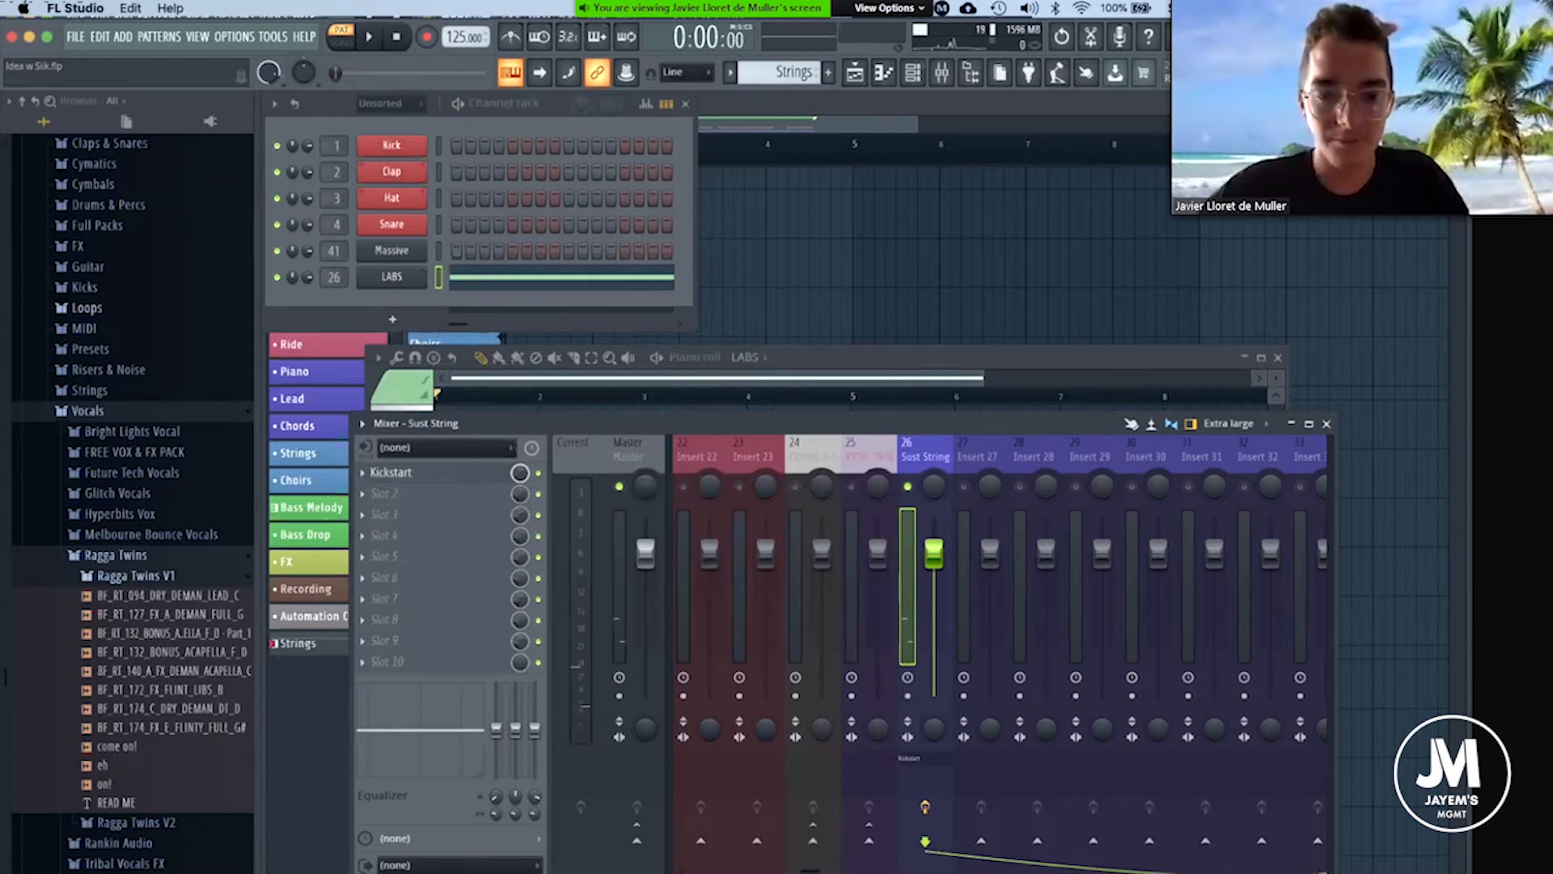
mouse_move(709, 872)
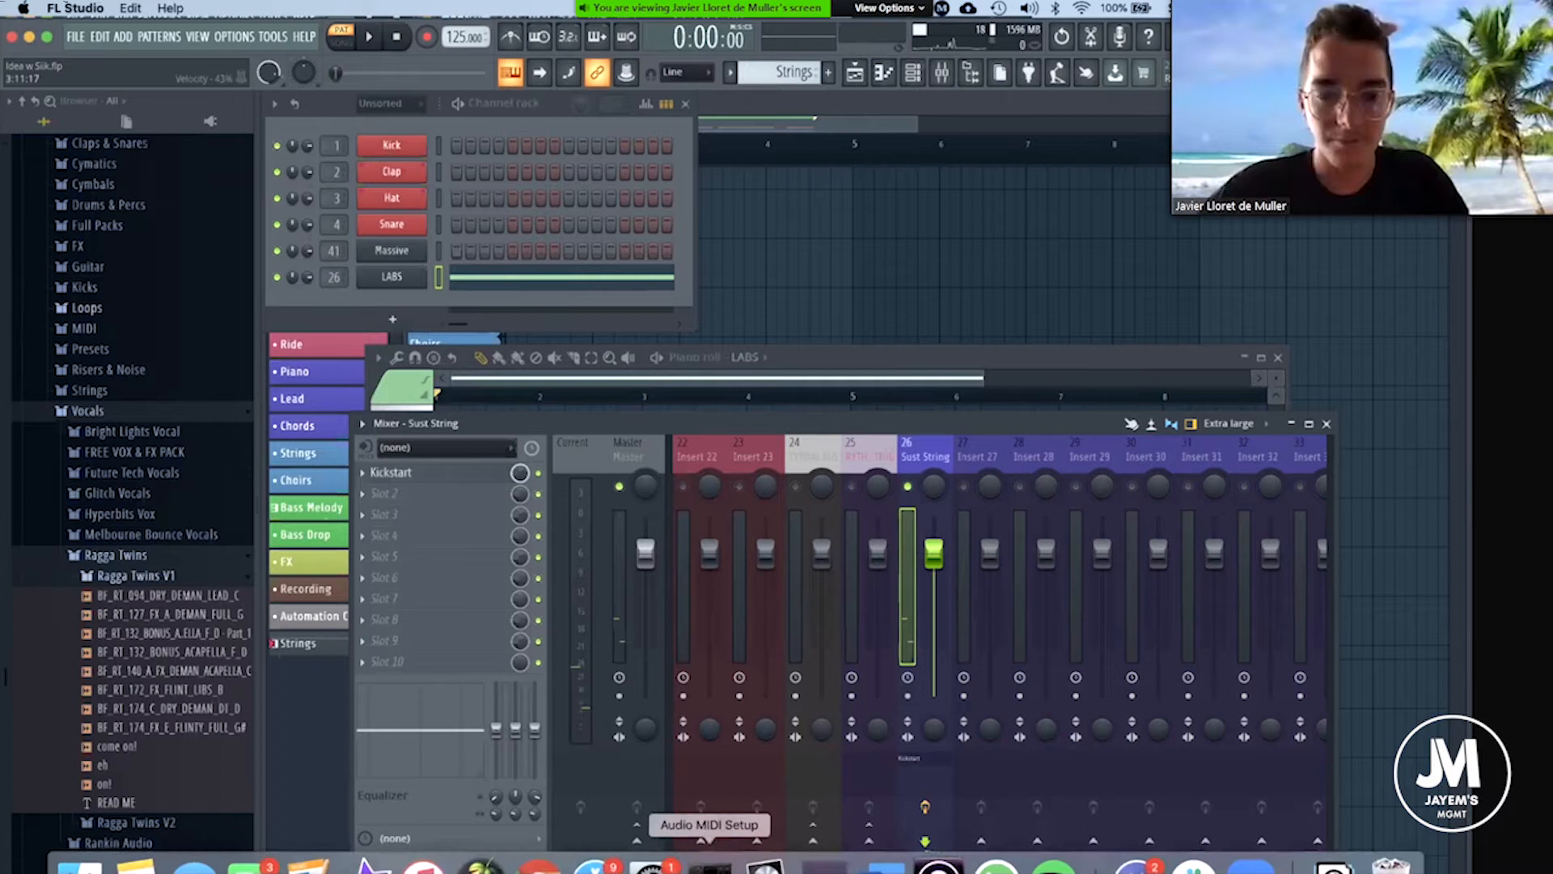
right_click(555, 846)
left_click(556, 820)
mouse_move(766, 871)
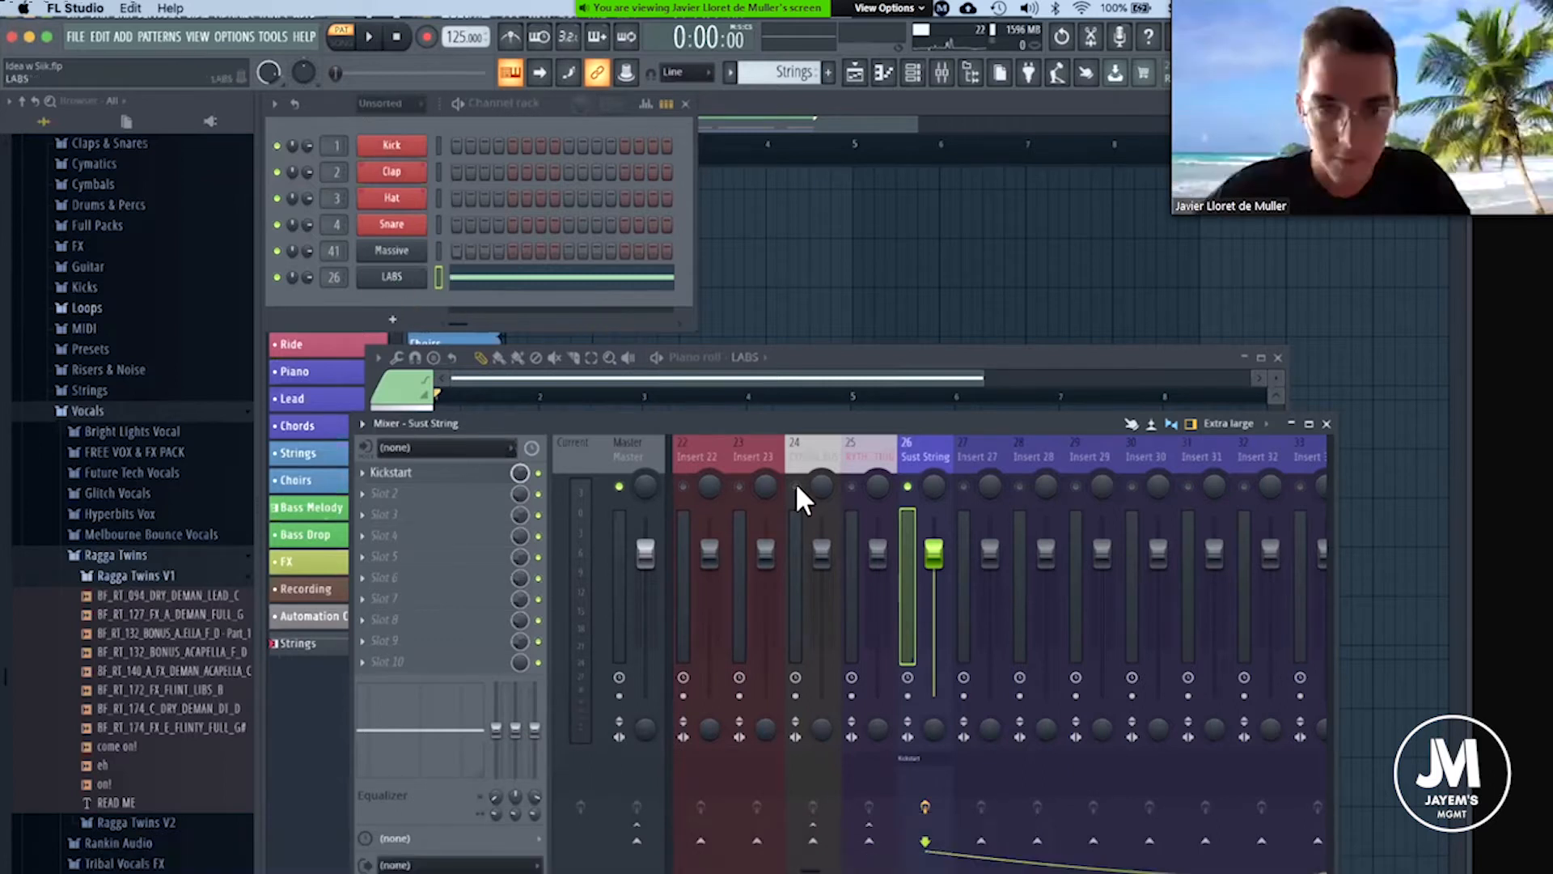
Pan the LABS strings instrument to R26 while the Strings pattern plays, and close the instrument window.
left_click(378, 278)
left_click(378, 278)
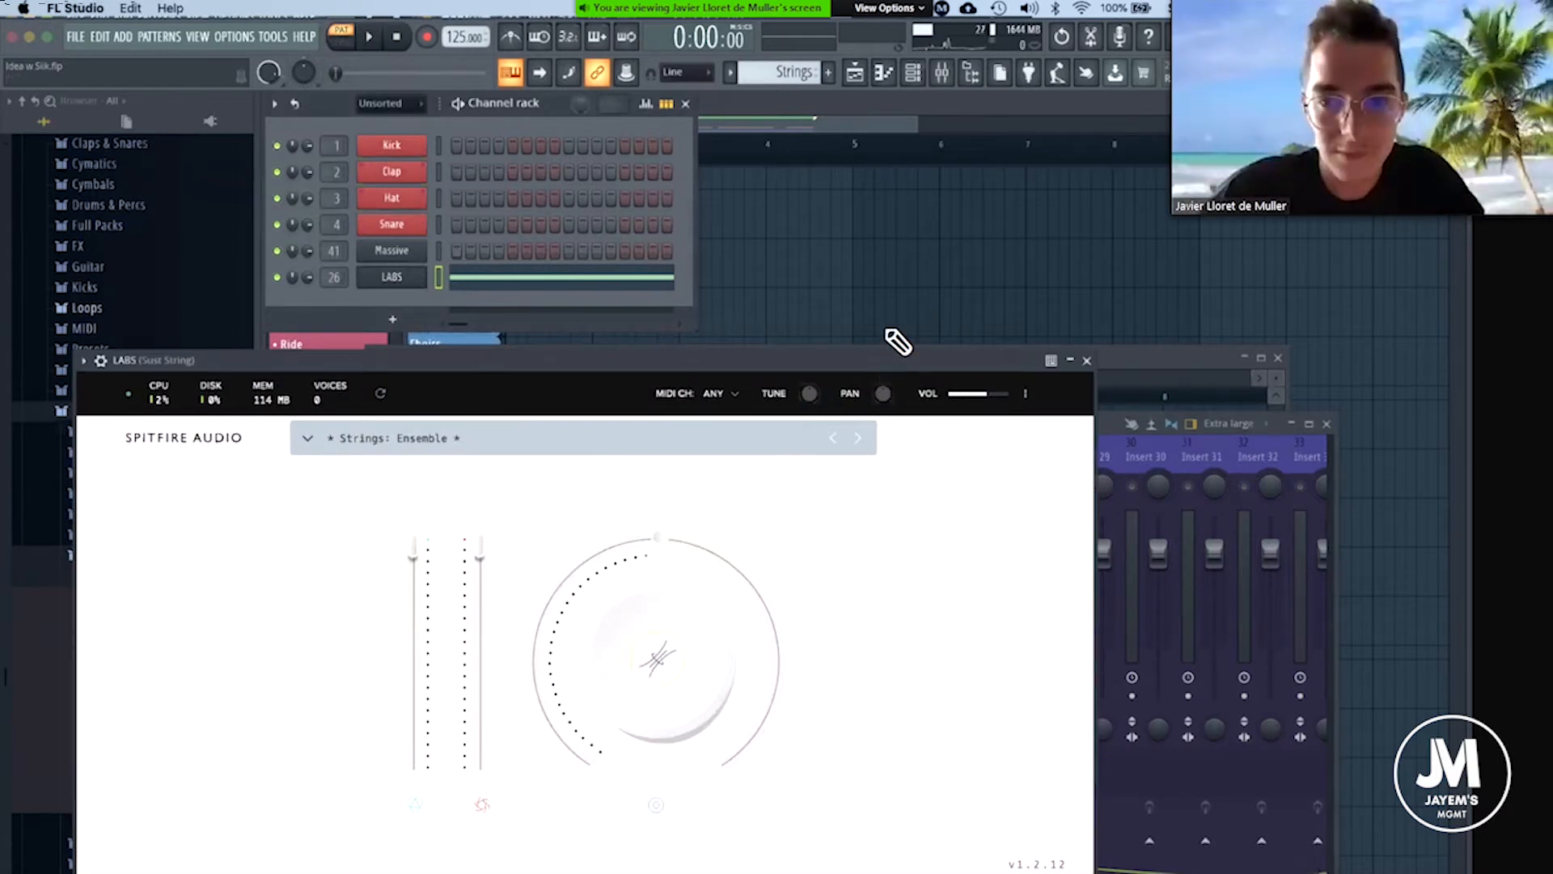
key("space")
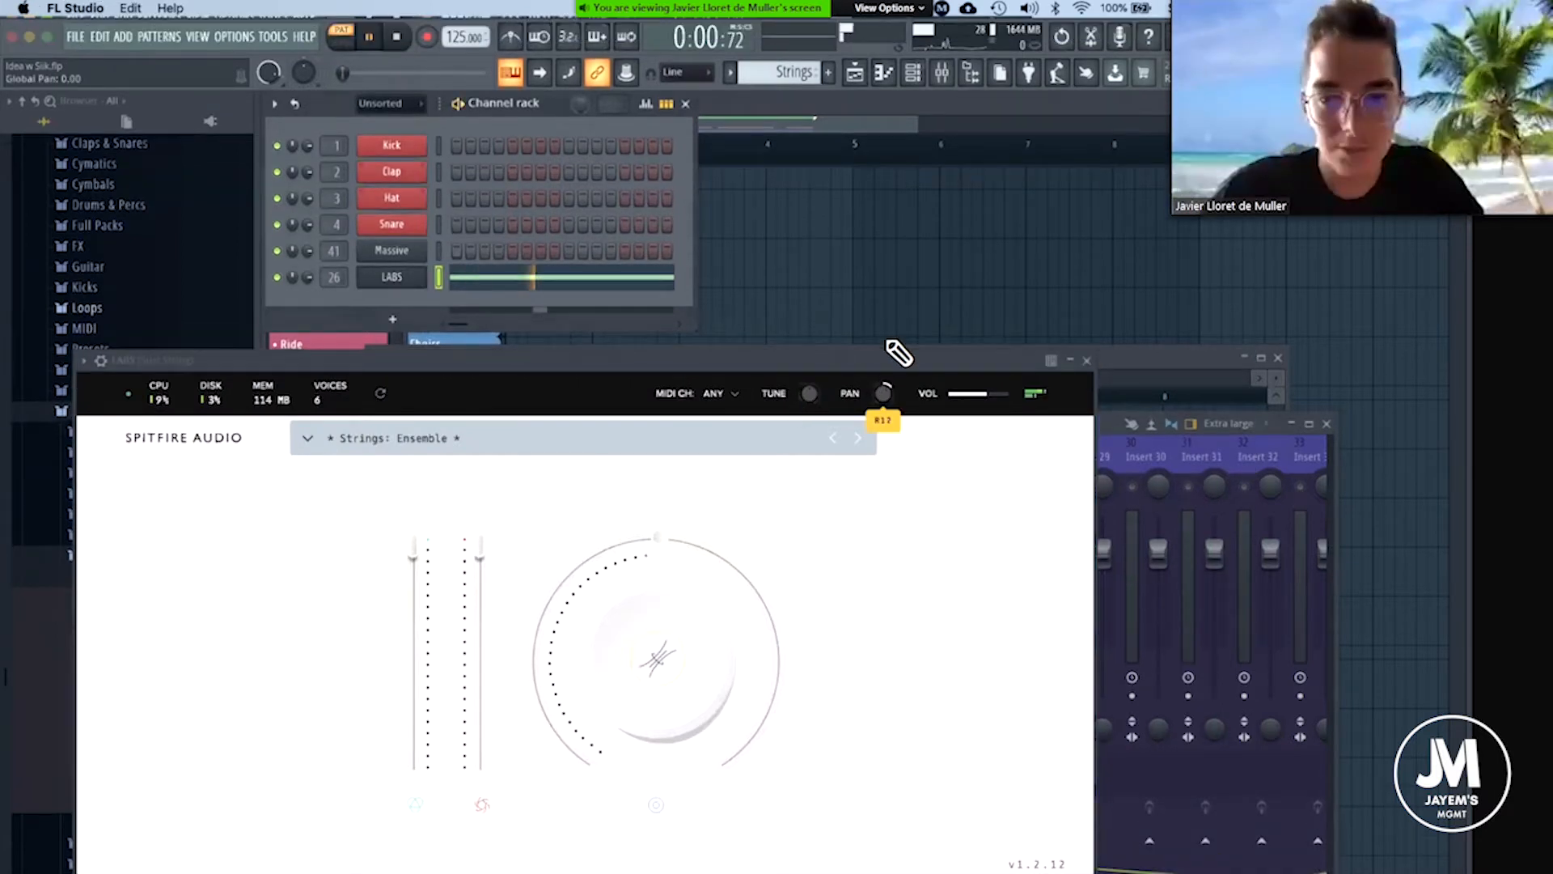
left_click_drag(885, 390, 940, 380)
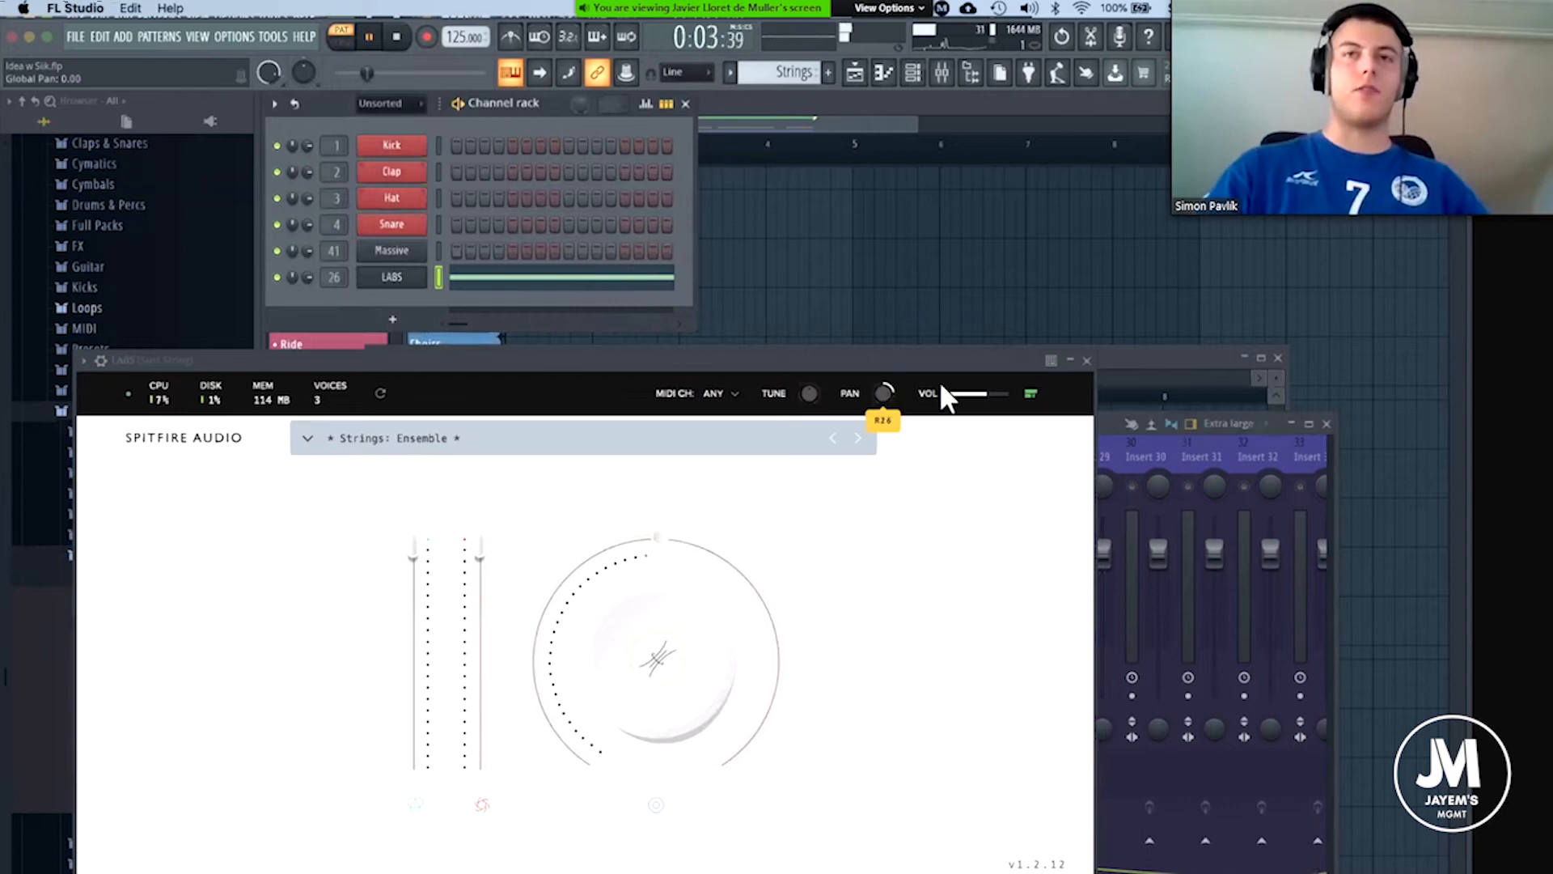
key("space")
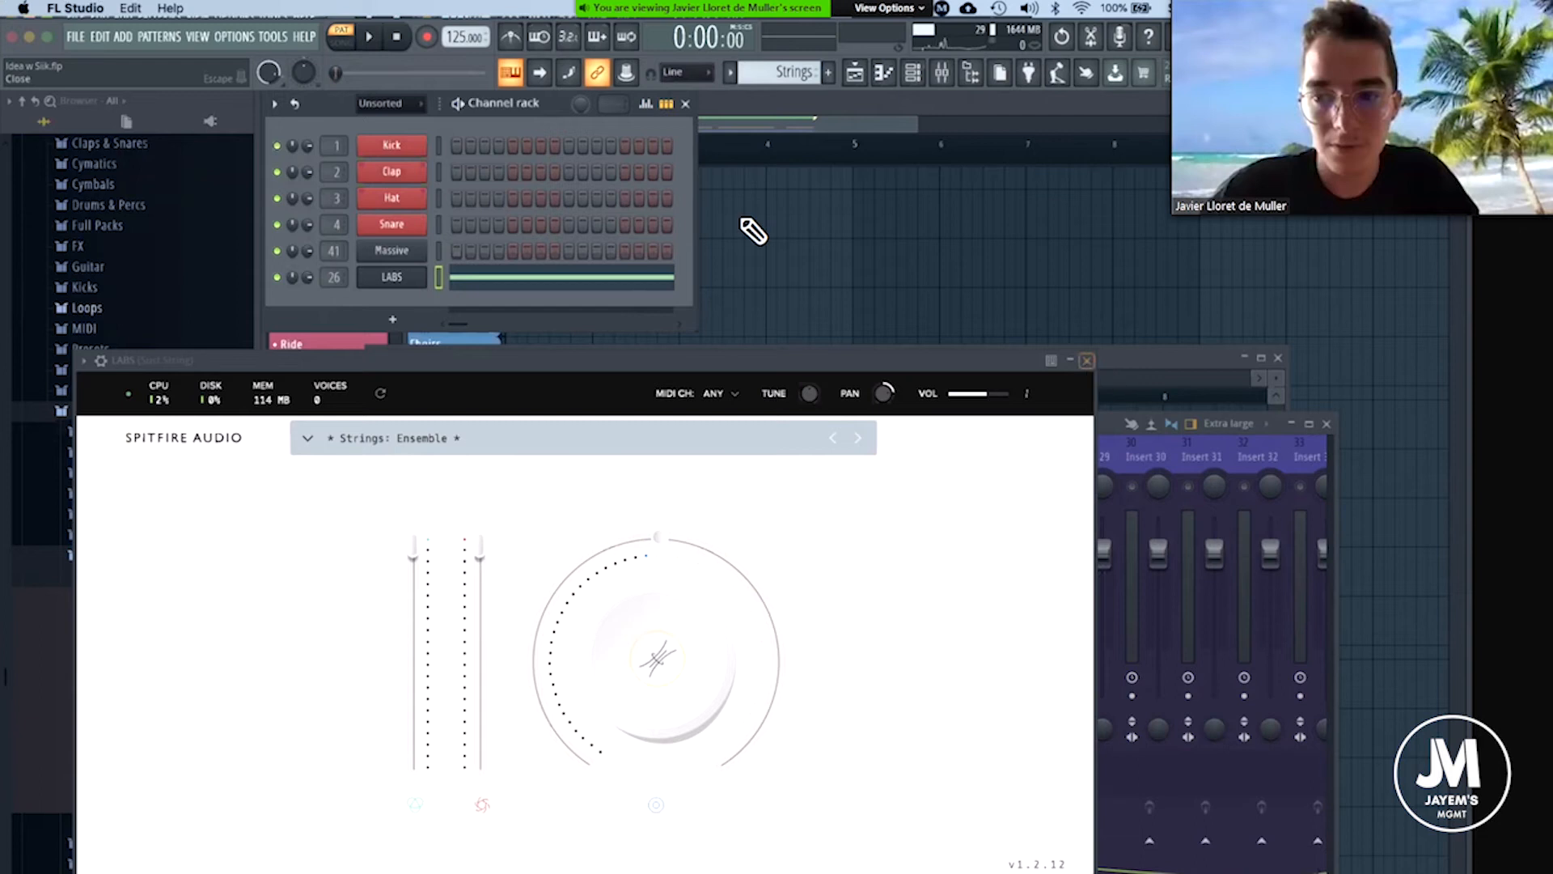
key("Escape")
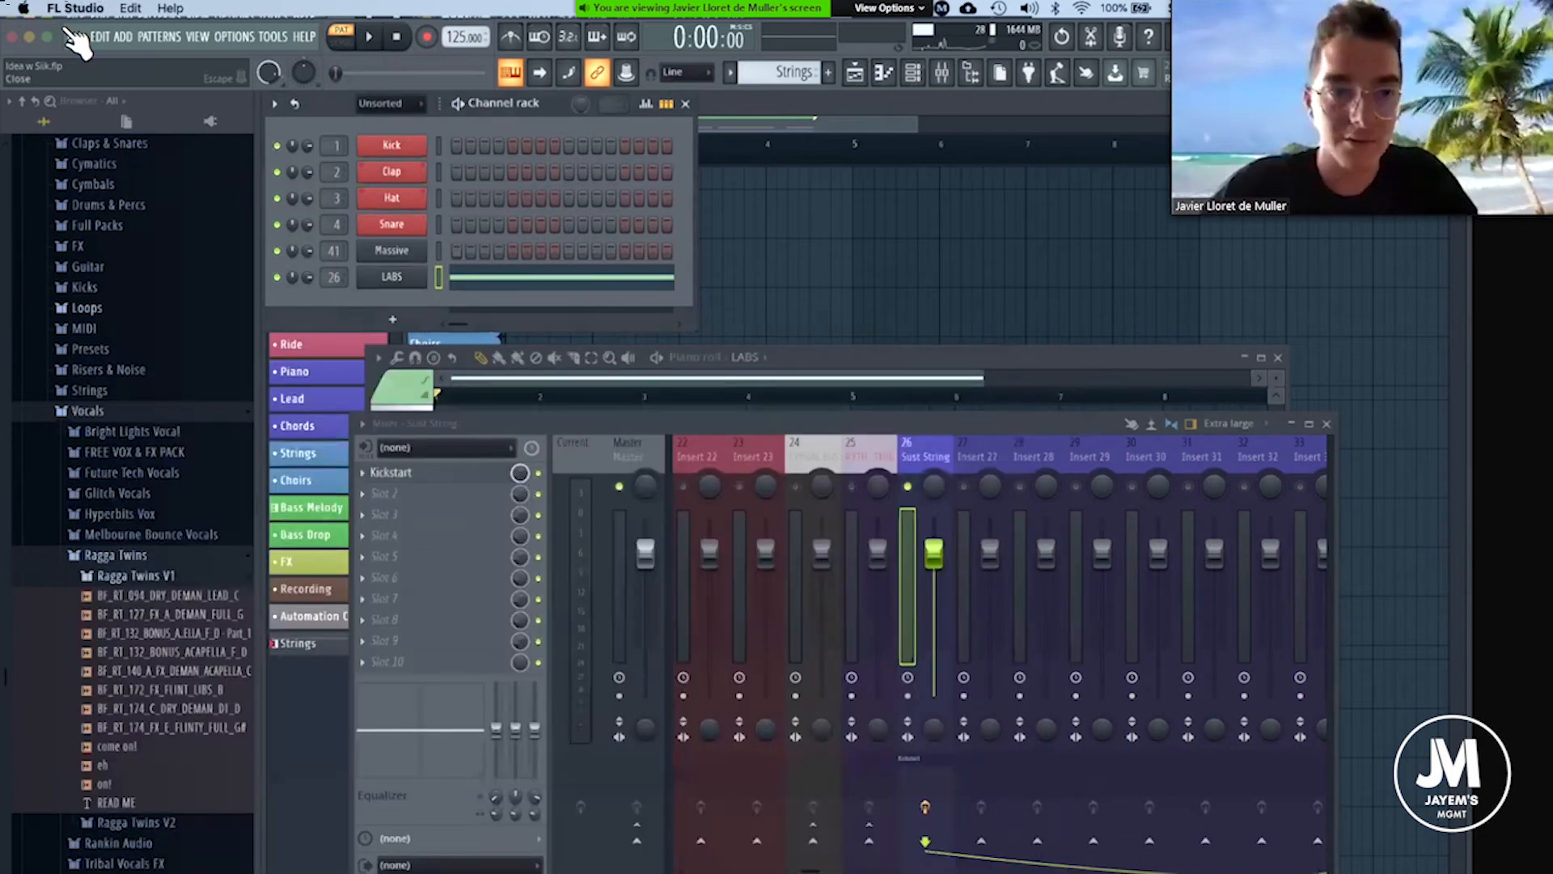
Save the project, maximize the main window and play the soloed Strings pattern with the mixer in view.
key("super+s")
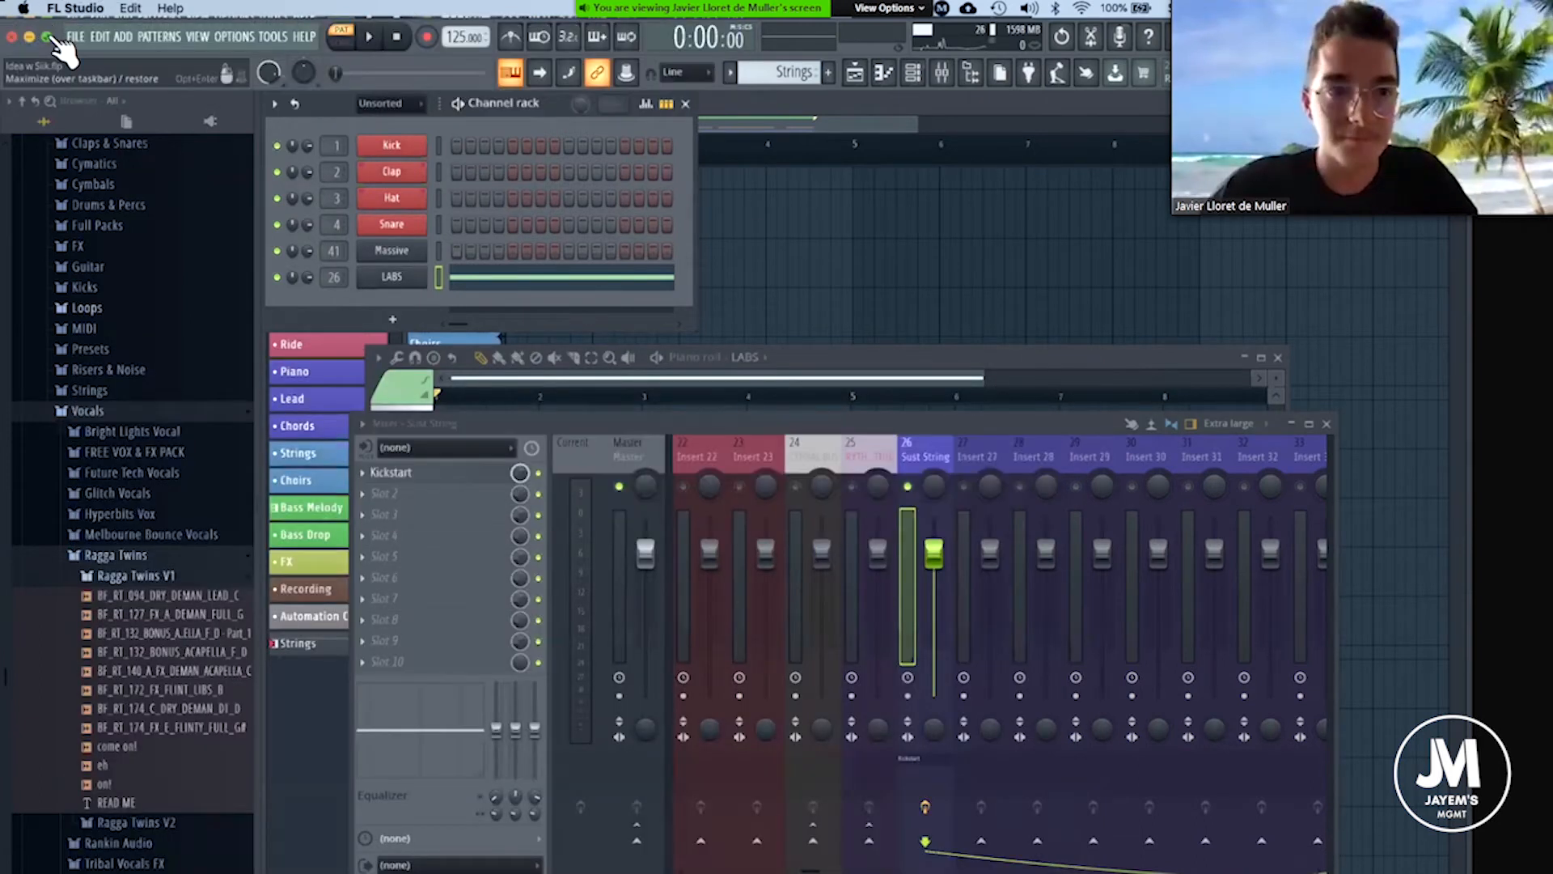
left_click(49, 37)
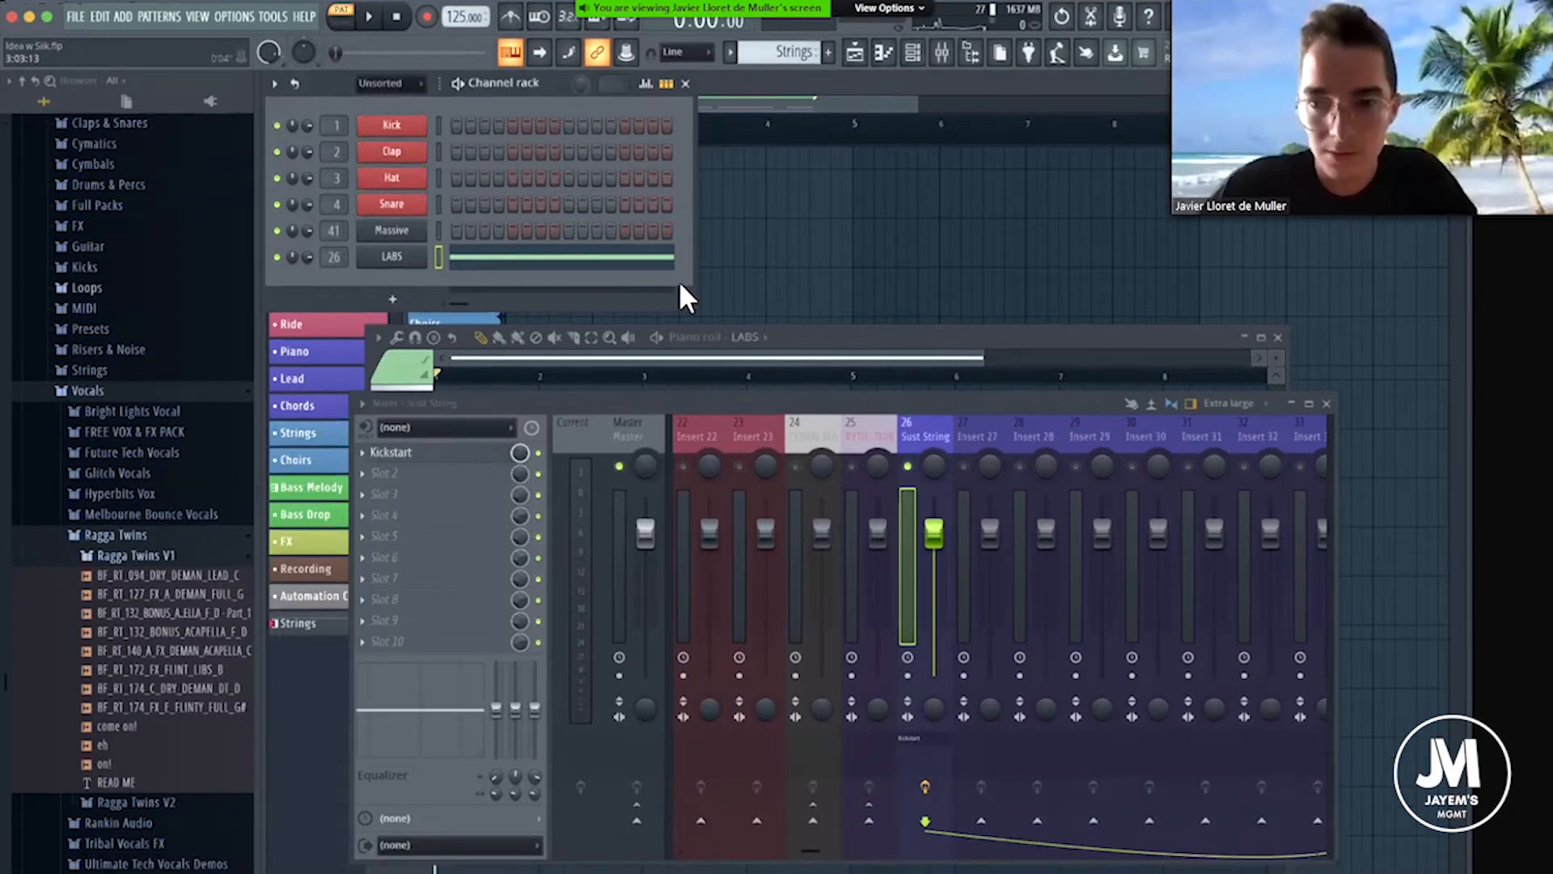
key("F9")
left_click_drag(965, 407, 791, 312)
key("space")
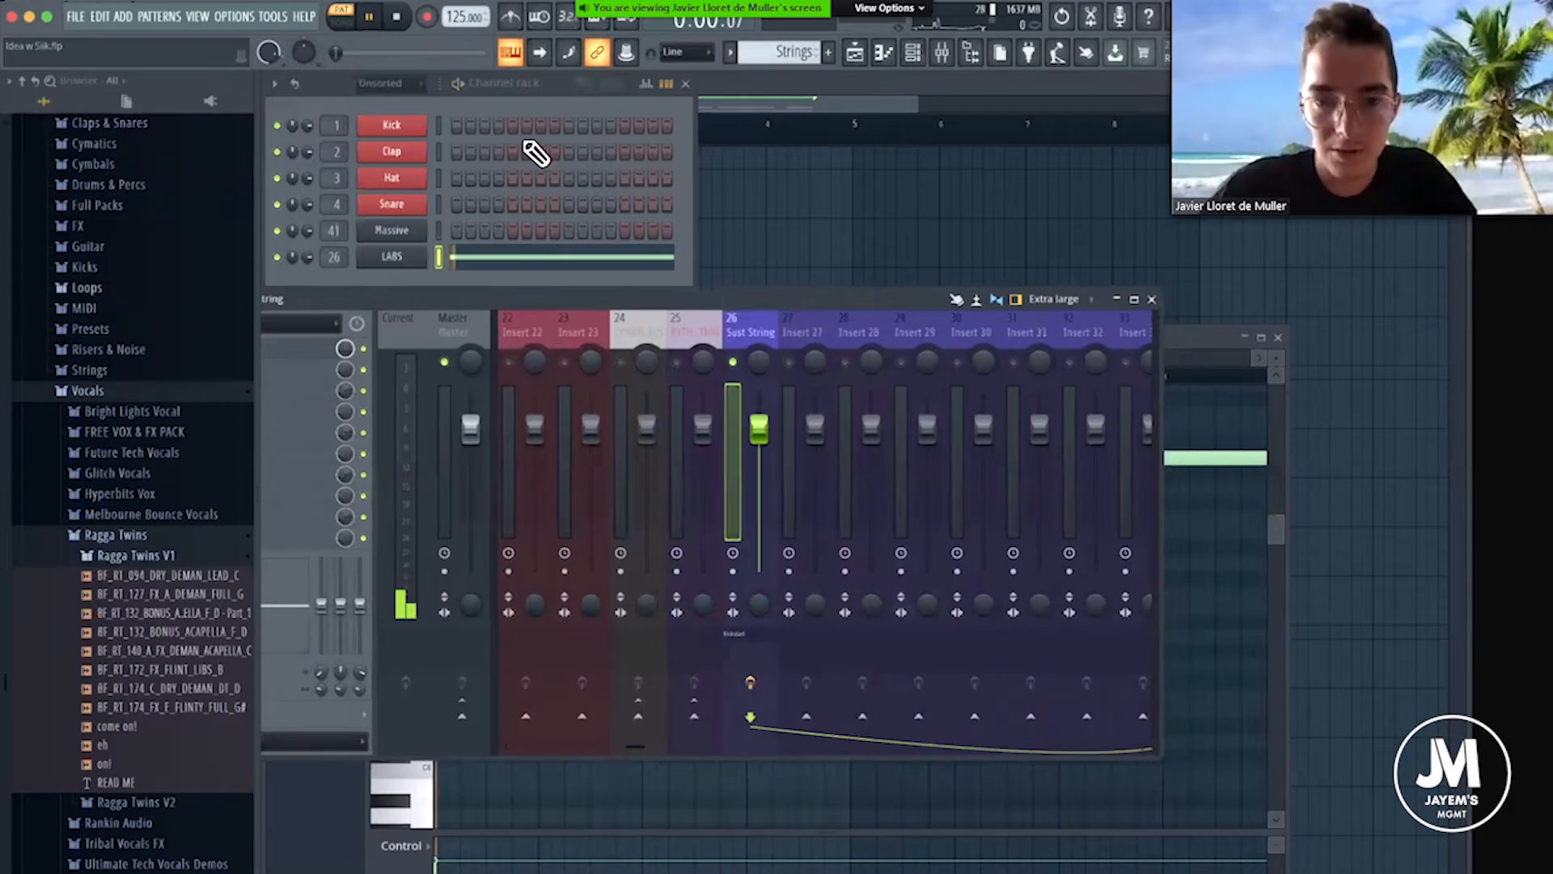
left_click_drag(599, 300, 664, 313)
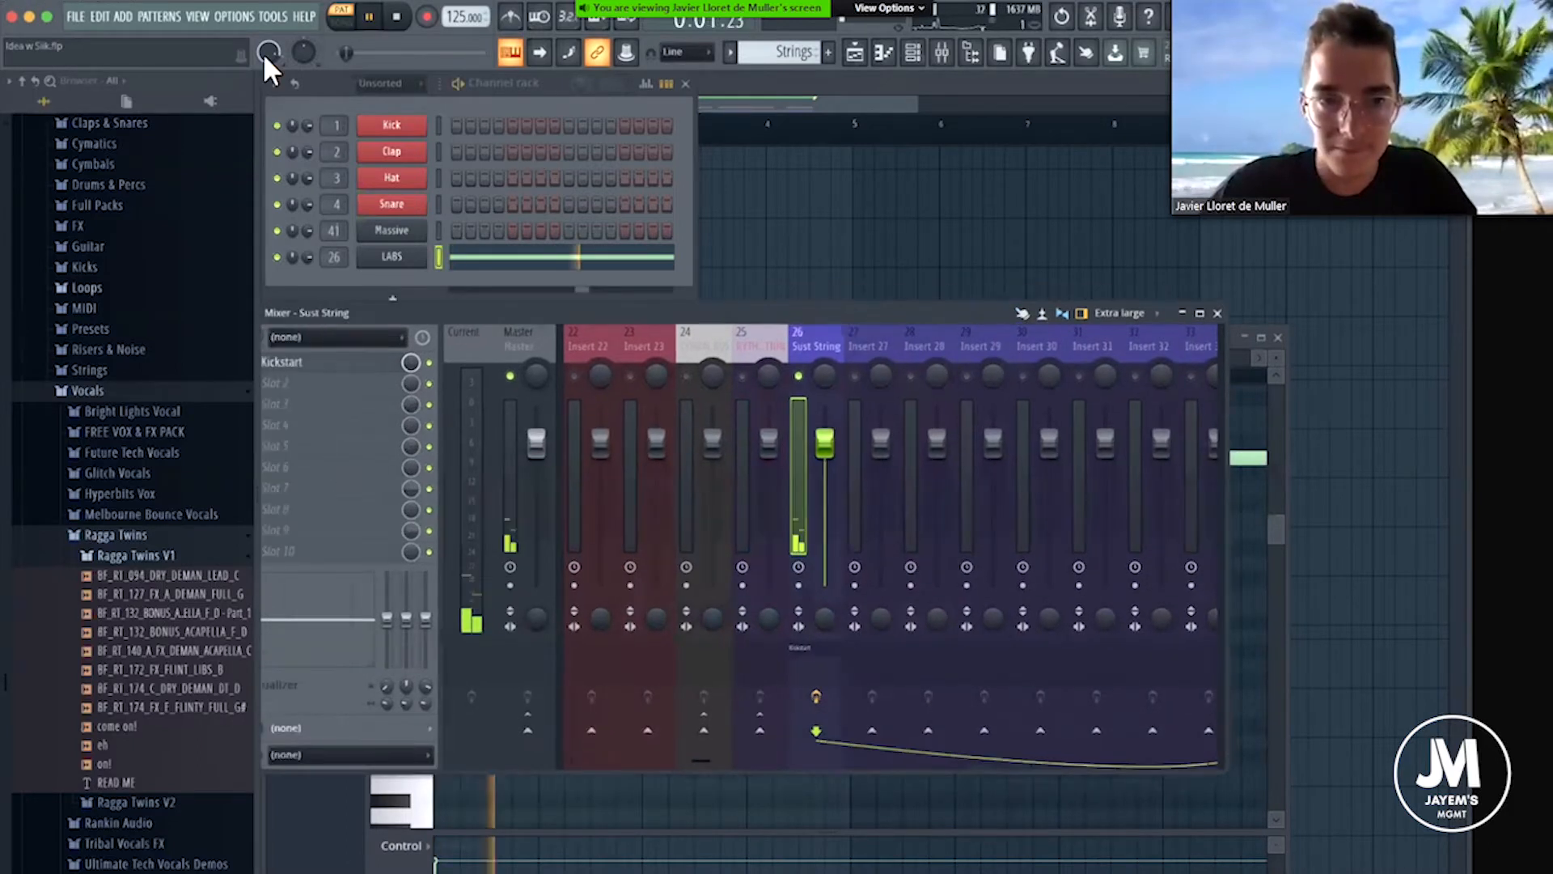
key("space")
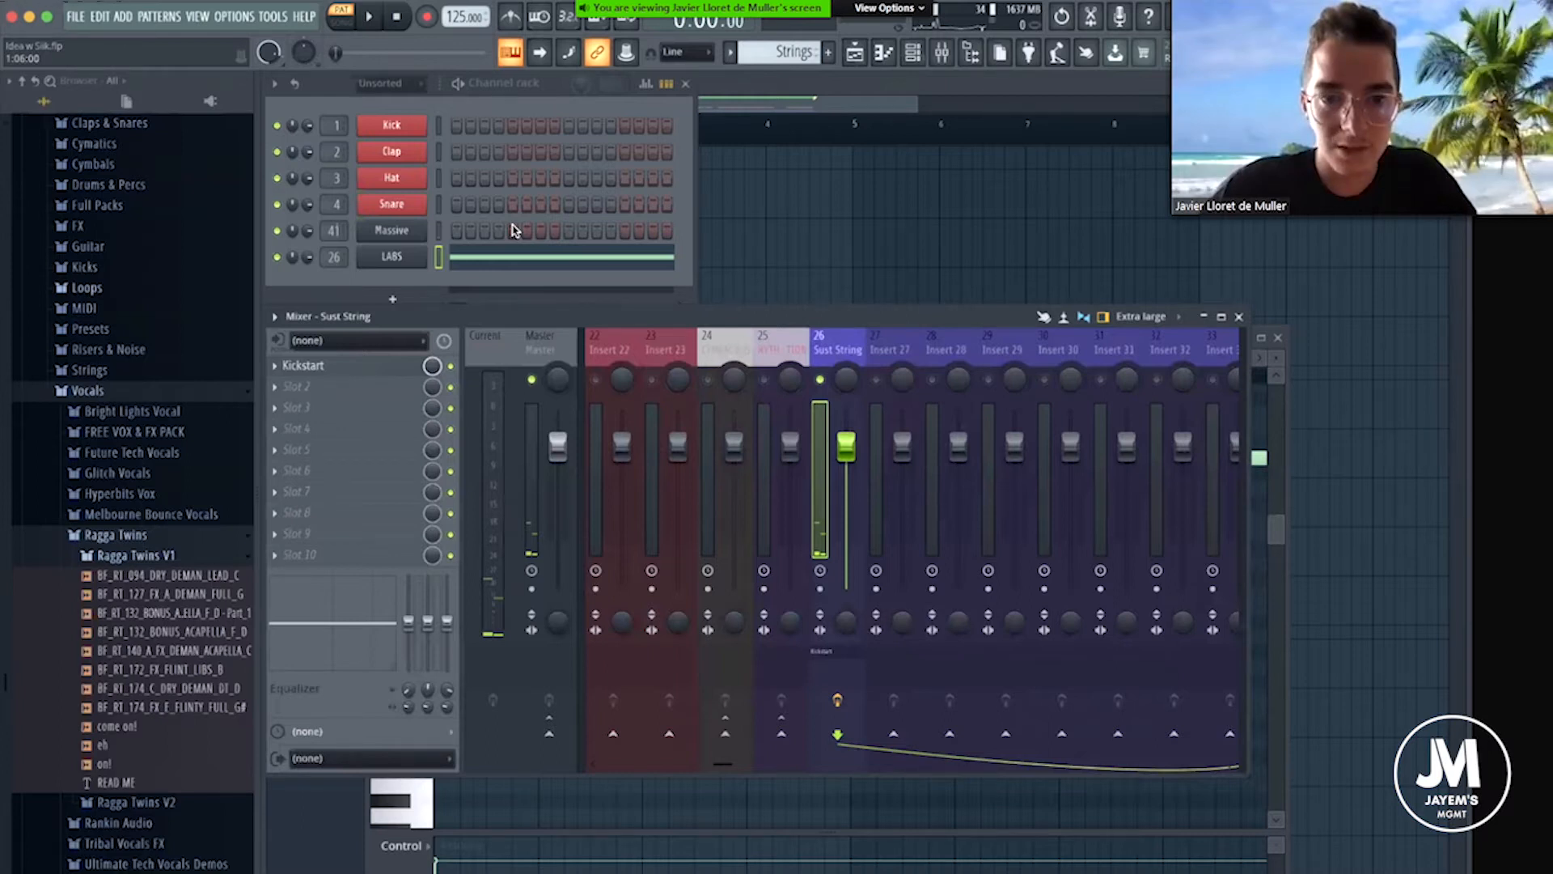
Check the audio device, sample rate and buffer length in the audio settings.
key("alt+o")
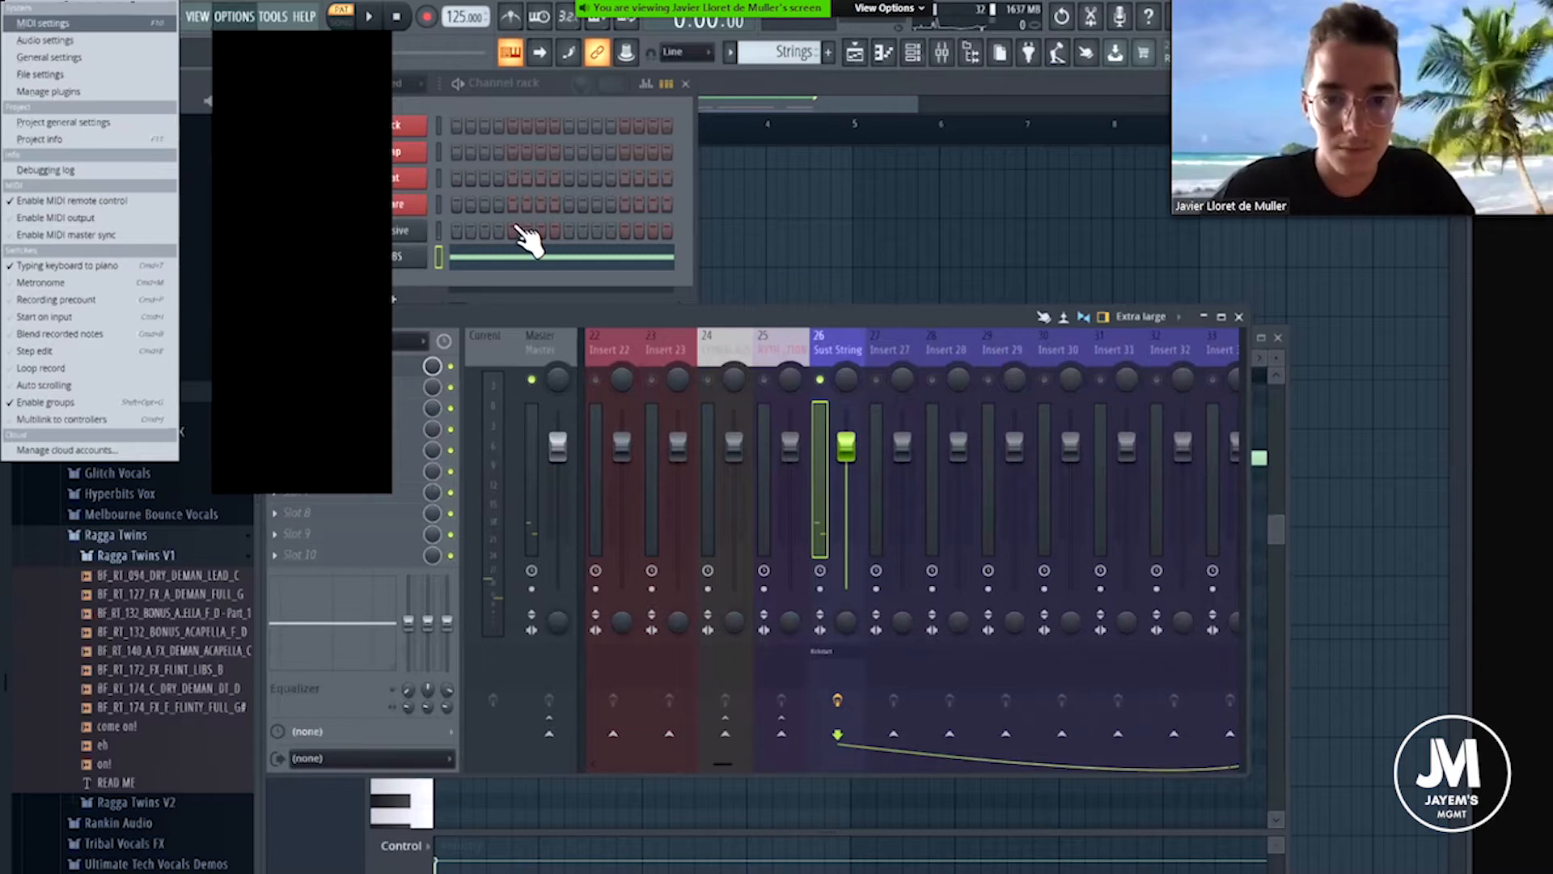
left_click(44, 41)
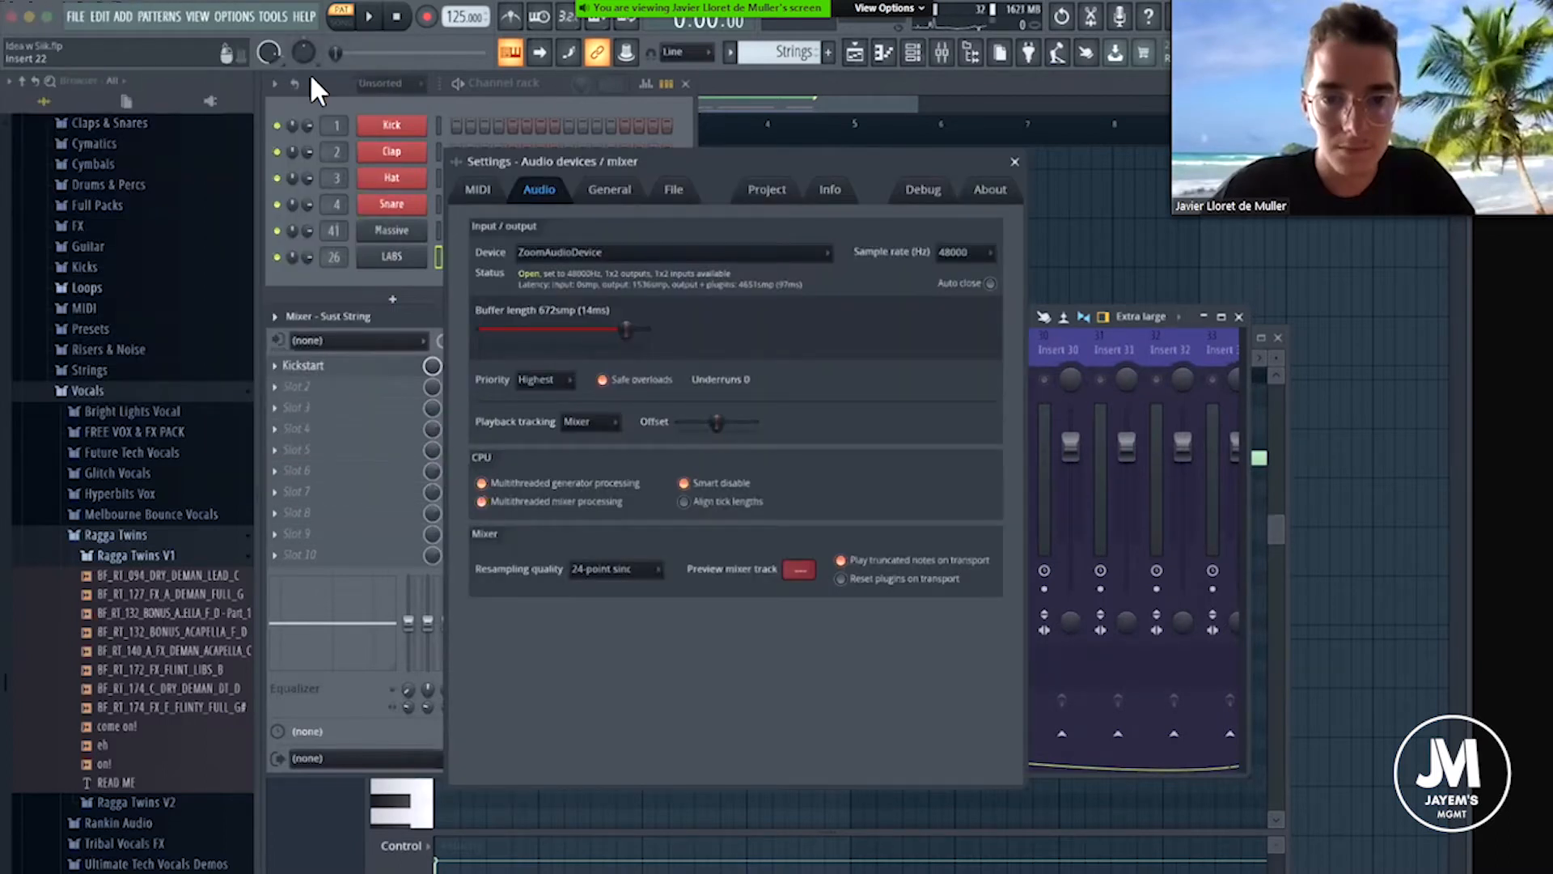
key("Escape")
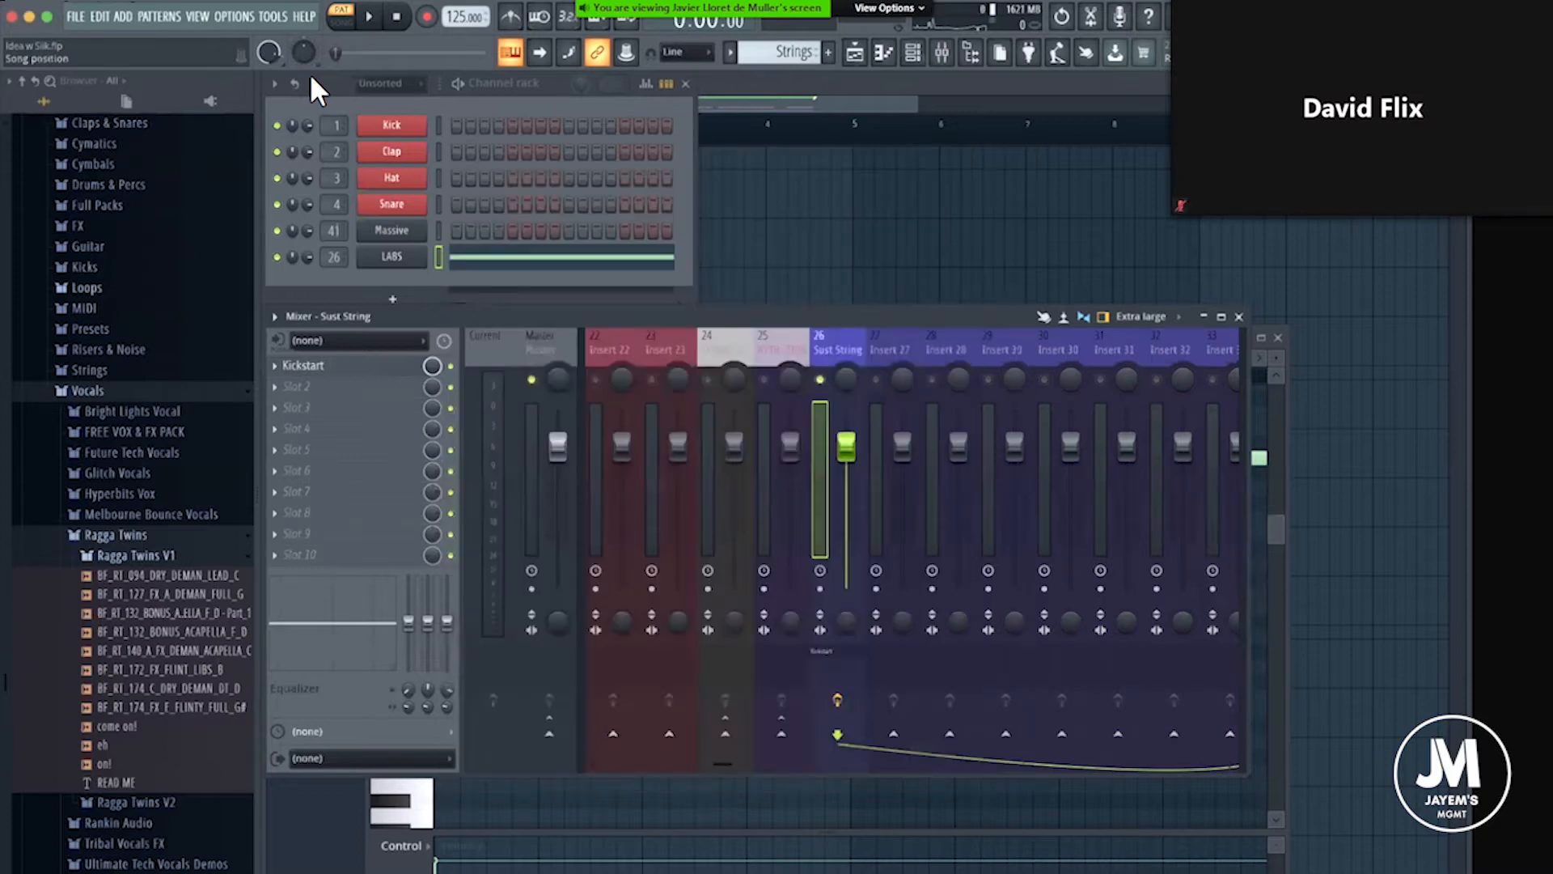
Unsolo the Sust String mixer track and play the Strings pattern again.
left_click(273, 17)
mouse_move(309, 75)
left_click(512, 203)
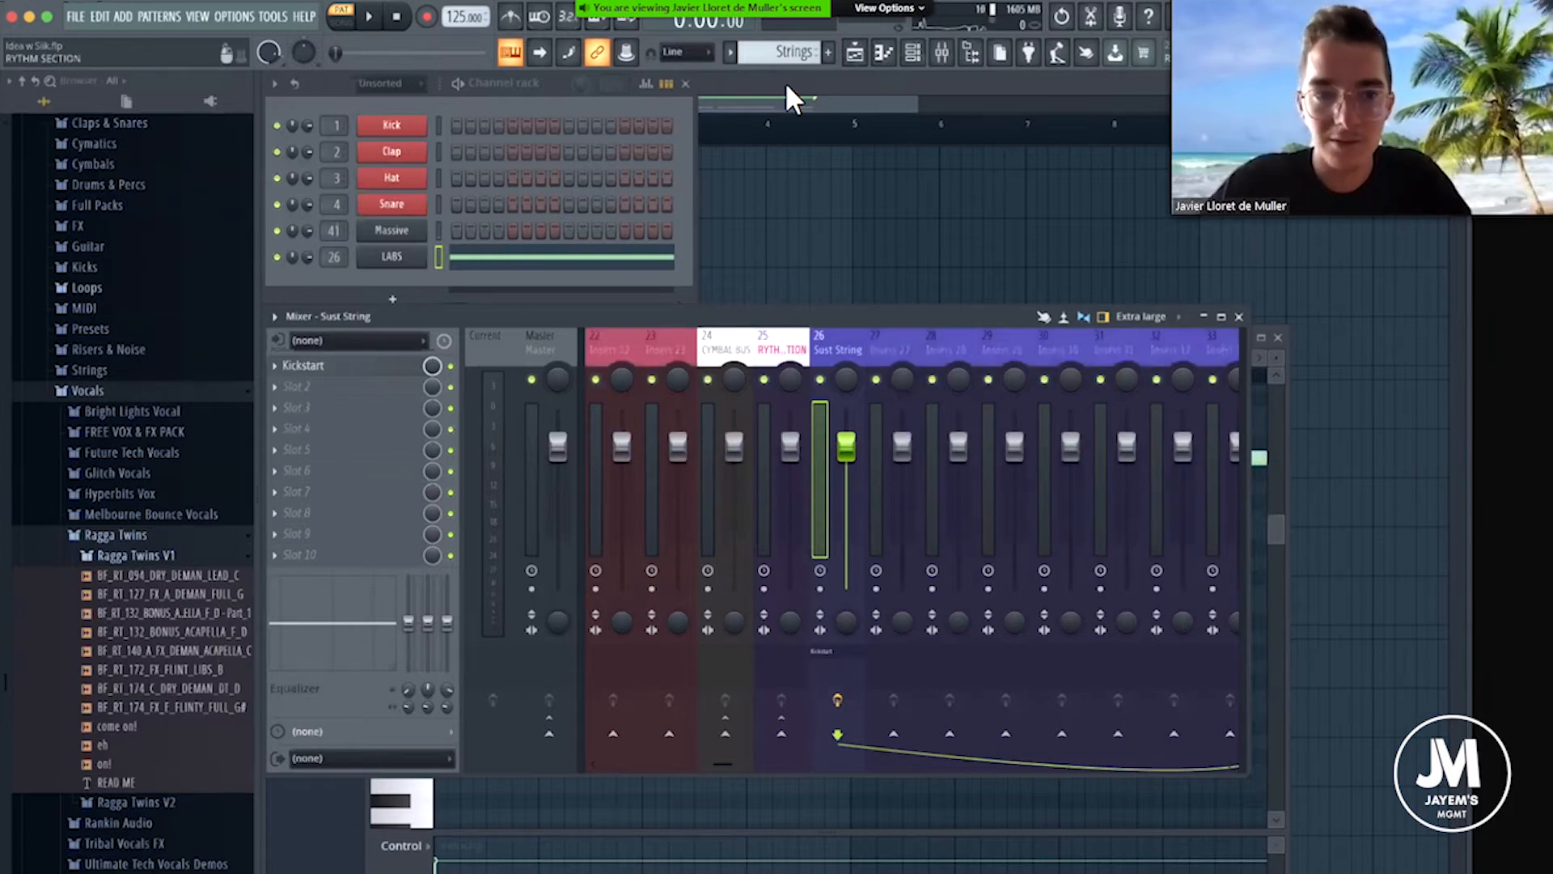
left_click_drag(786, 318, 786, 85)
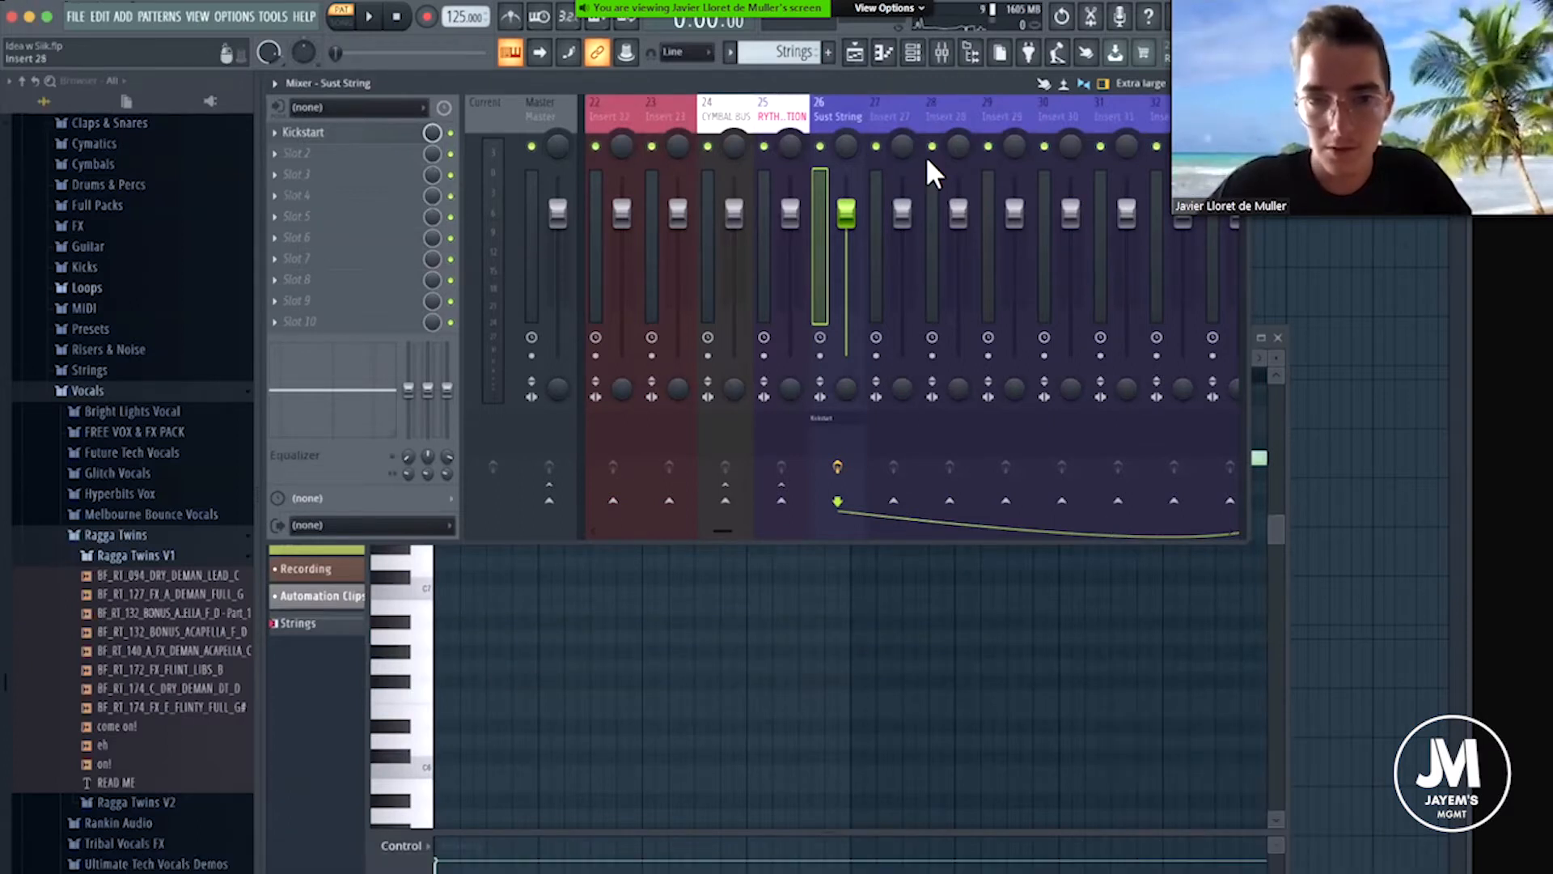
left_click_drag(1003, 84, 1003, 164)
key("space")
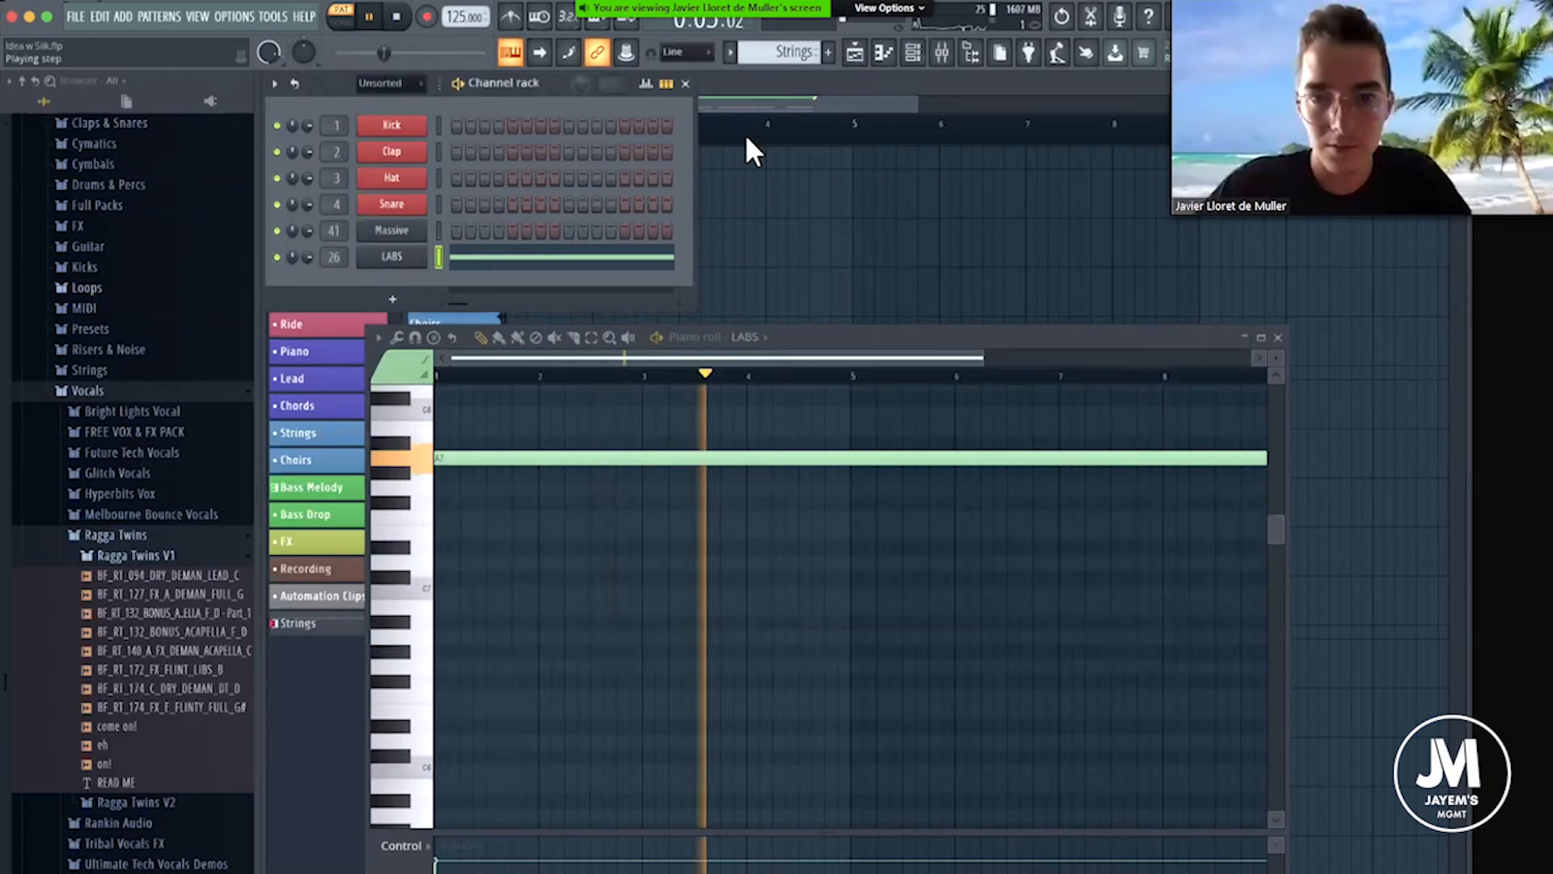
key("space")
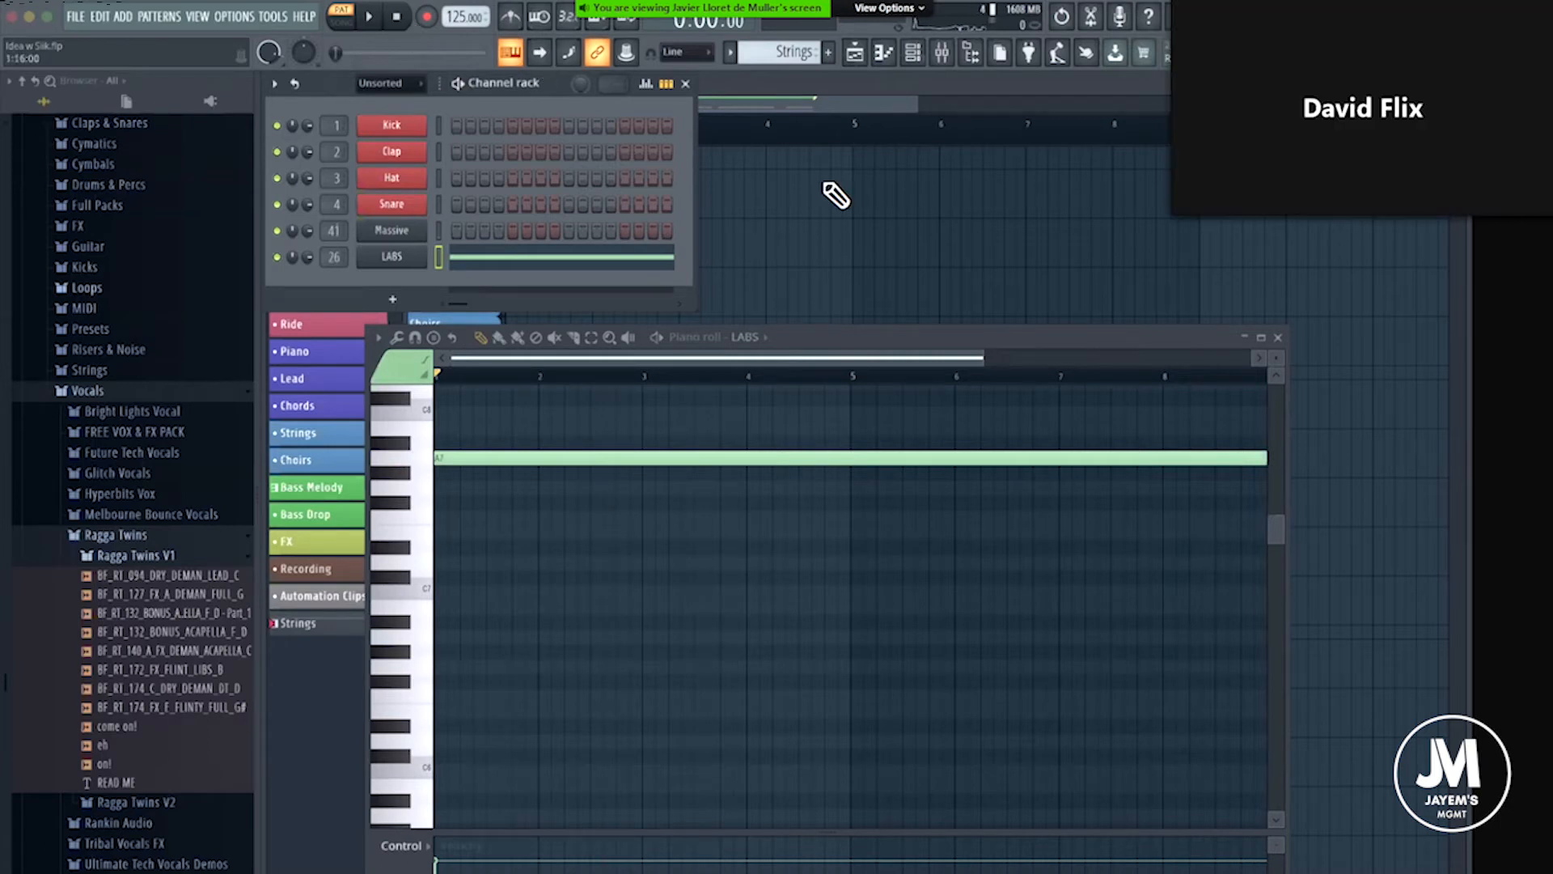
Play the Strings pattern briefly beside the mixer, and close the mixer and the LABS piano roll to uncover the playlist.
left_click(944, 51)
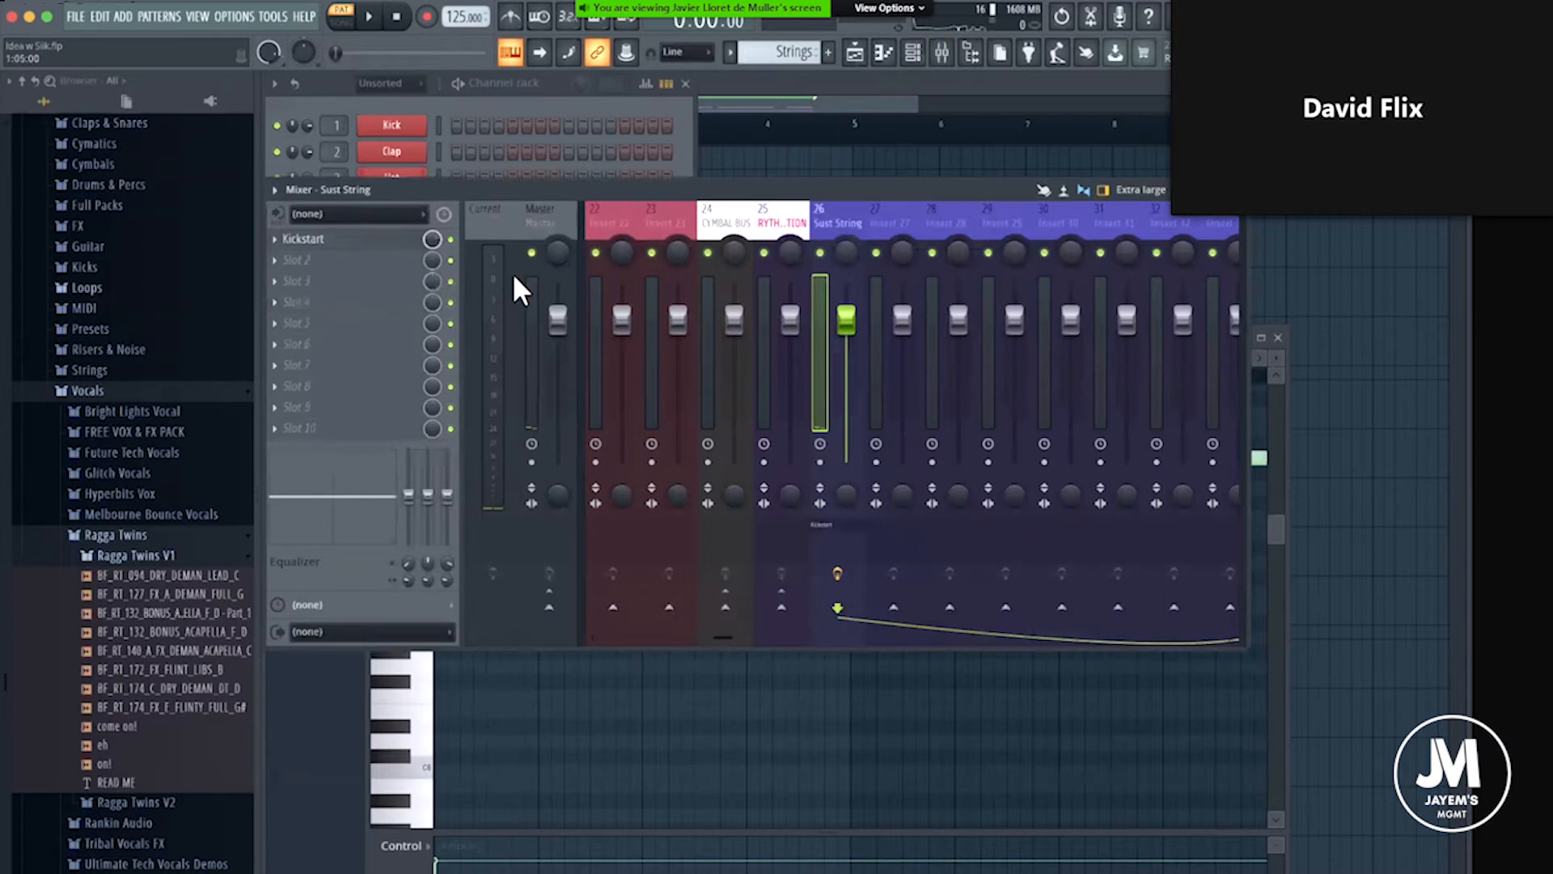
left_click_drag(510, 183, 510, 366)
left_click(308, 257)
key("space")
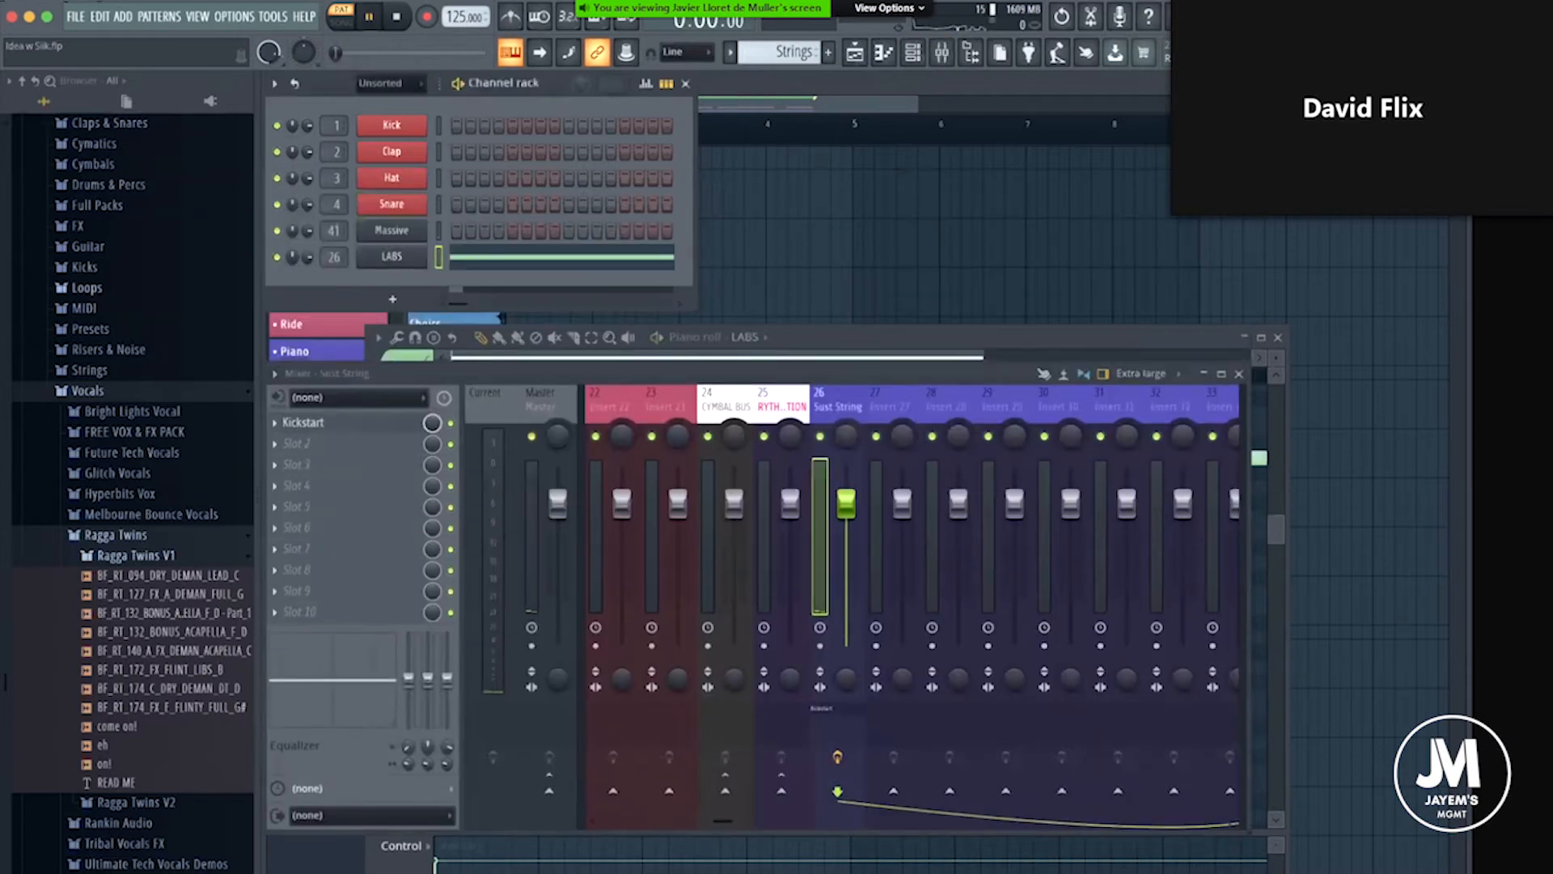
key("space")
left_click_drag(1230, 334, 1070, 304)
key("F9")
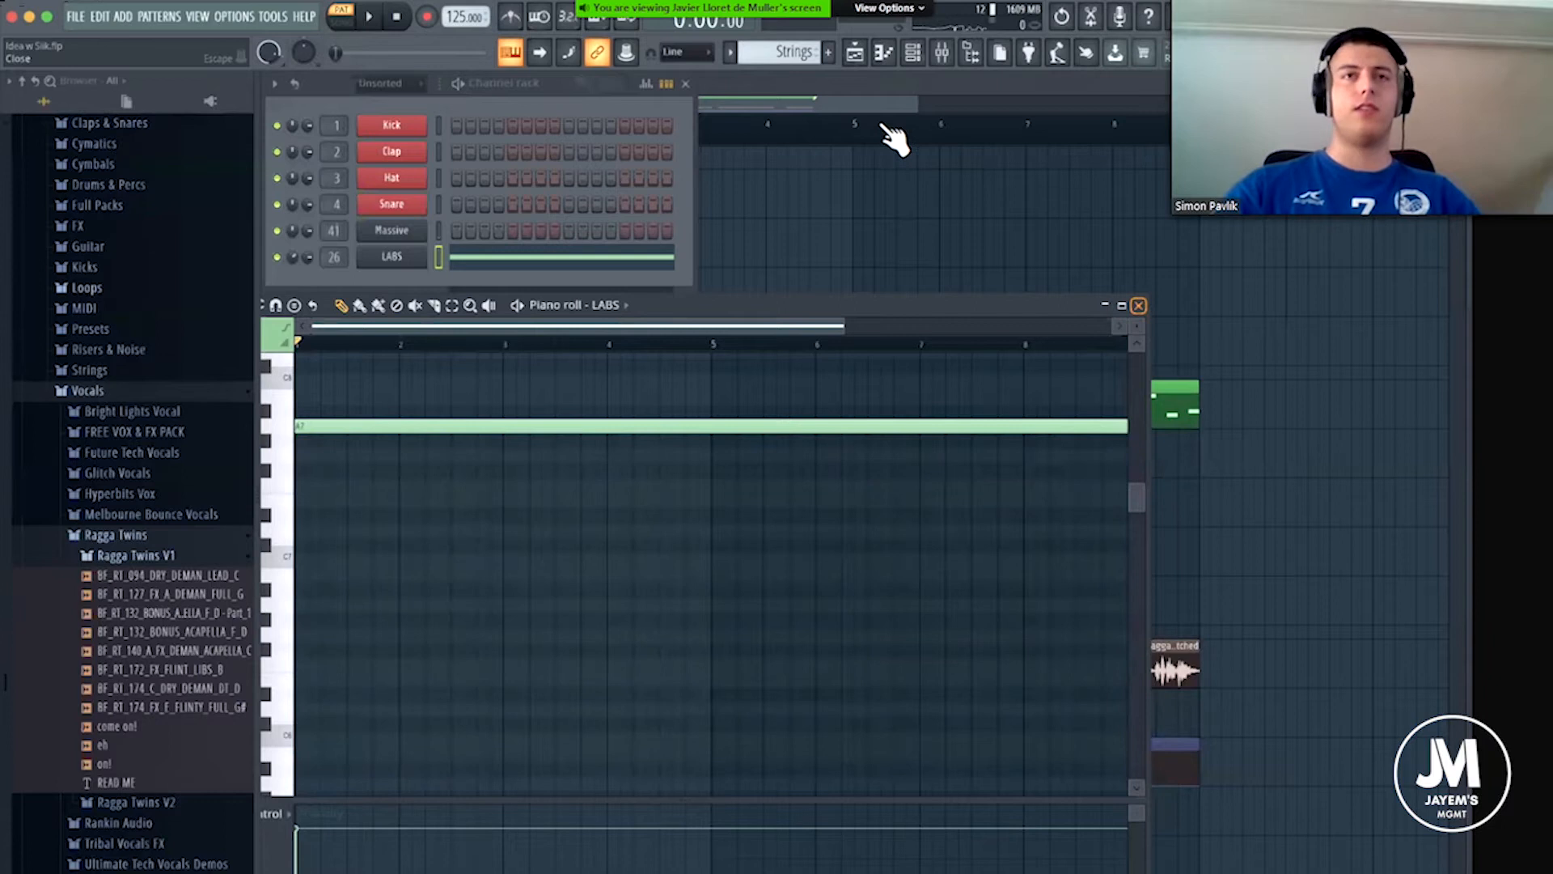
left_click(1139, 305)
Place four short pitched vocal clips on the Recording track, one per bar from bar 9 to bar 12, during song playback.
scroll(877, 161, "down", 3)
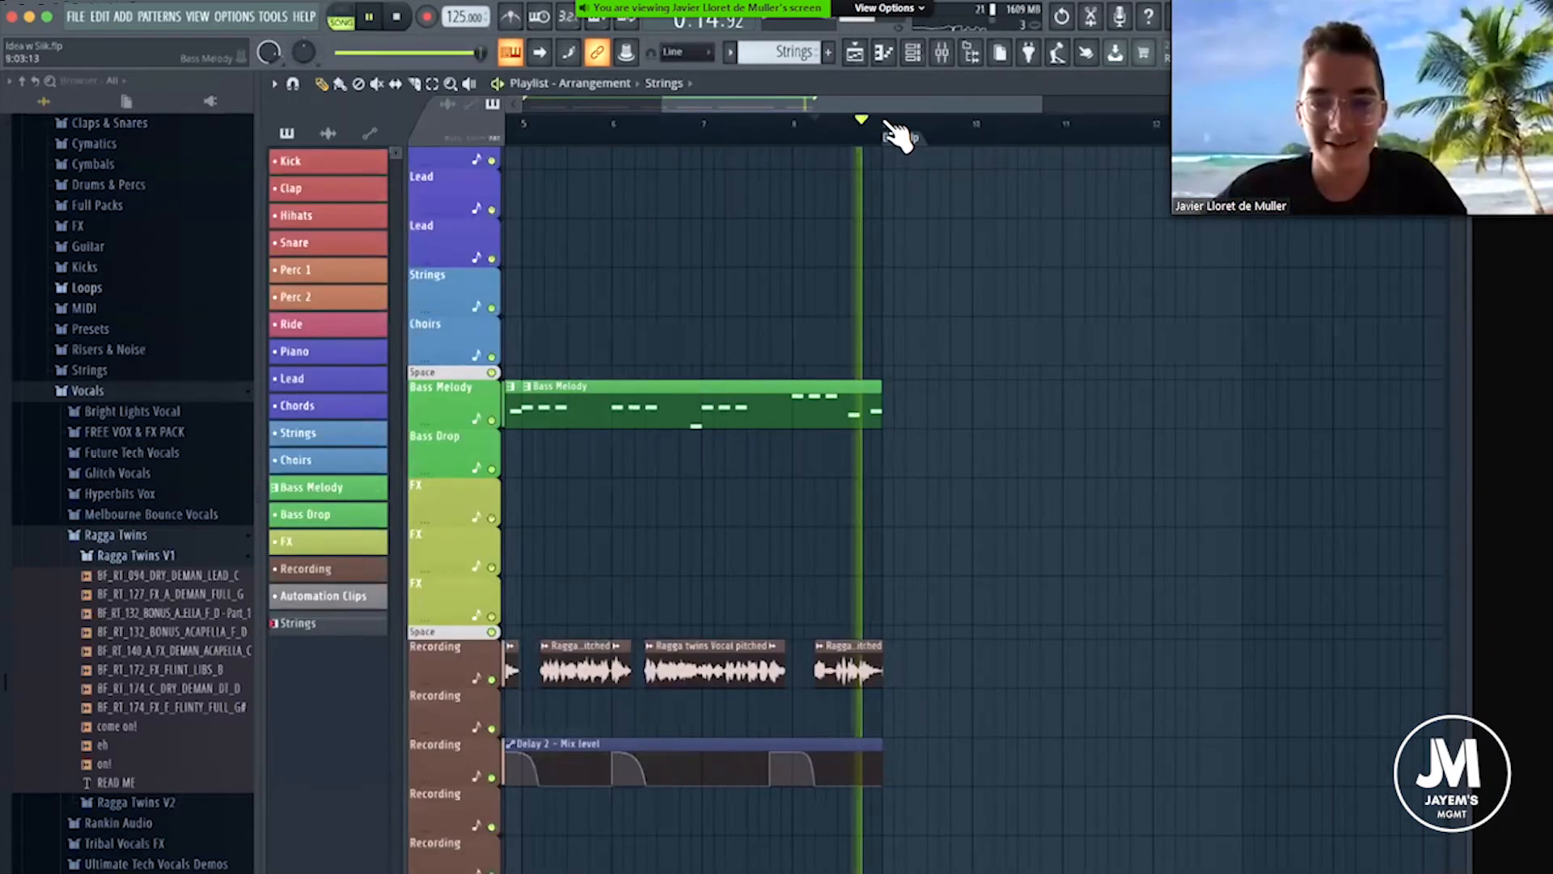
key("space")
left_click(905, 664)
key("space")
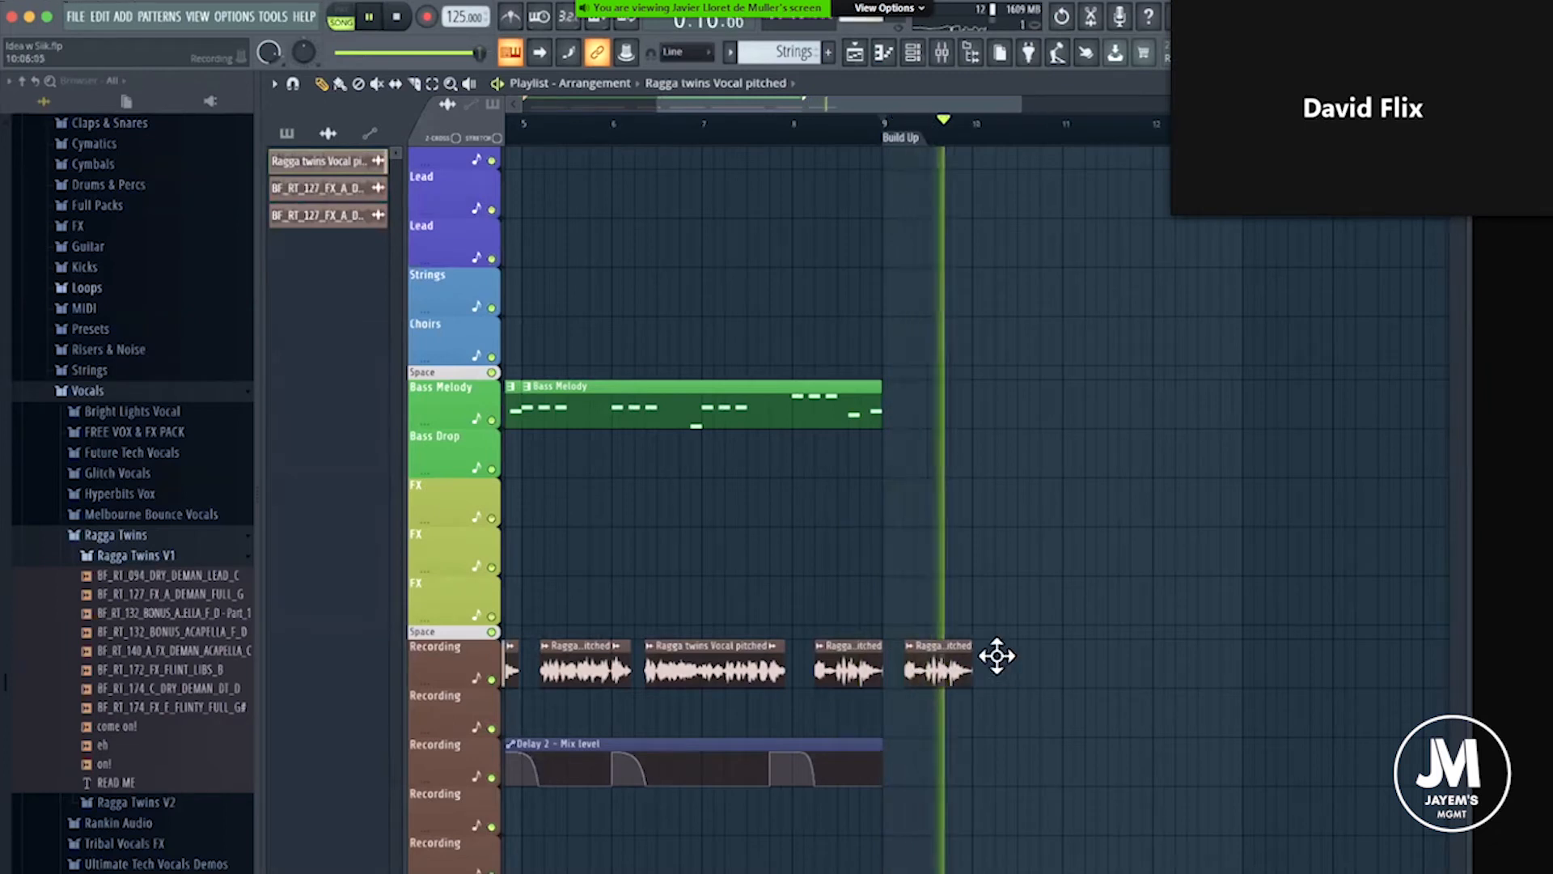
left_click(996, 655)
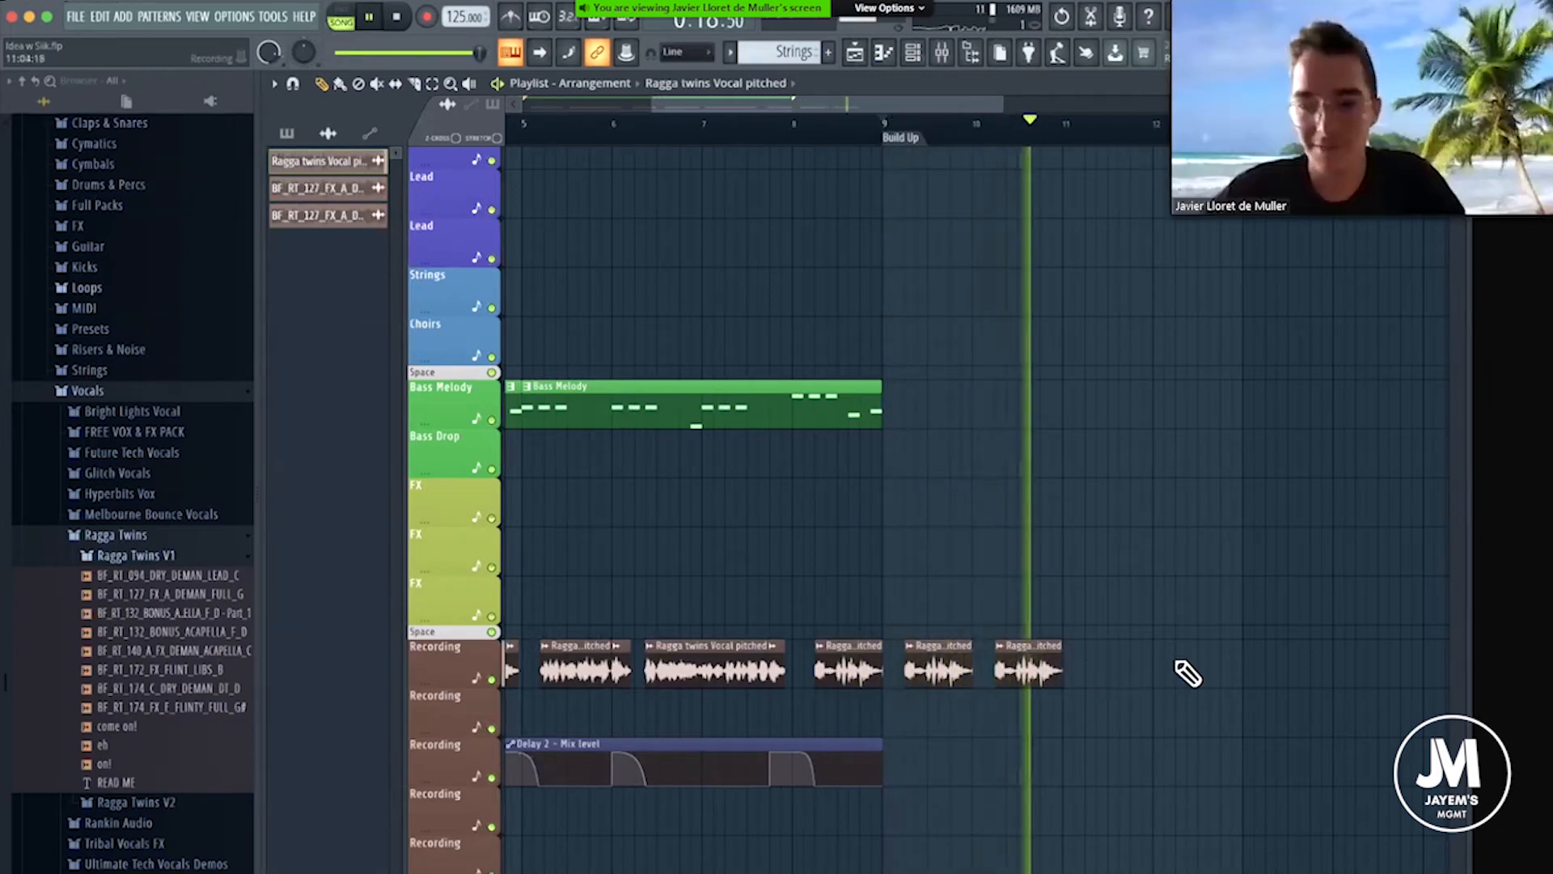
left_click(1089, 663)
left_click(1177, 665)
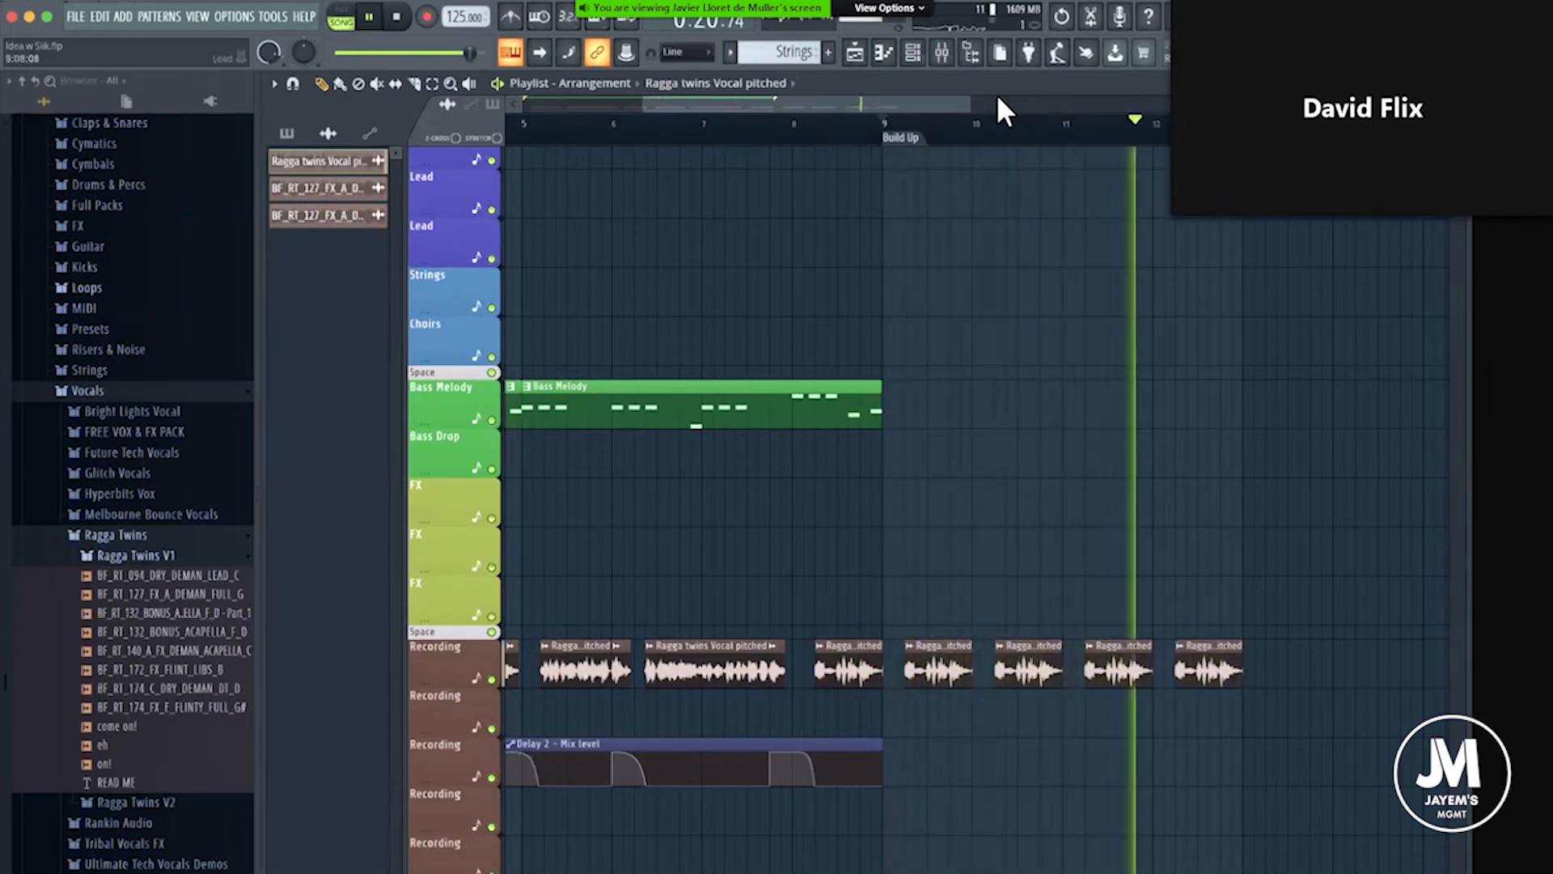
Add three more pitched vocal clips at half-bar intervals from bar 13 on the Recording track.
scroll(1043, 147, "down", 2)
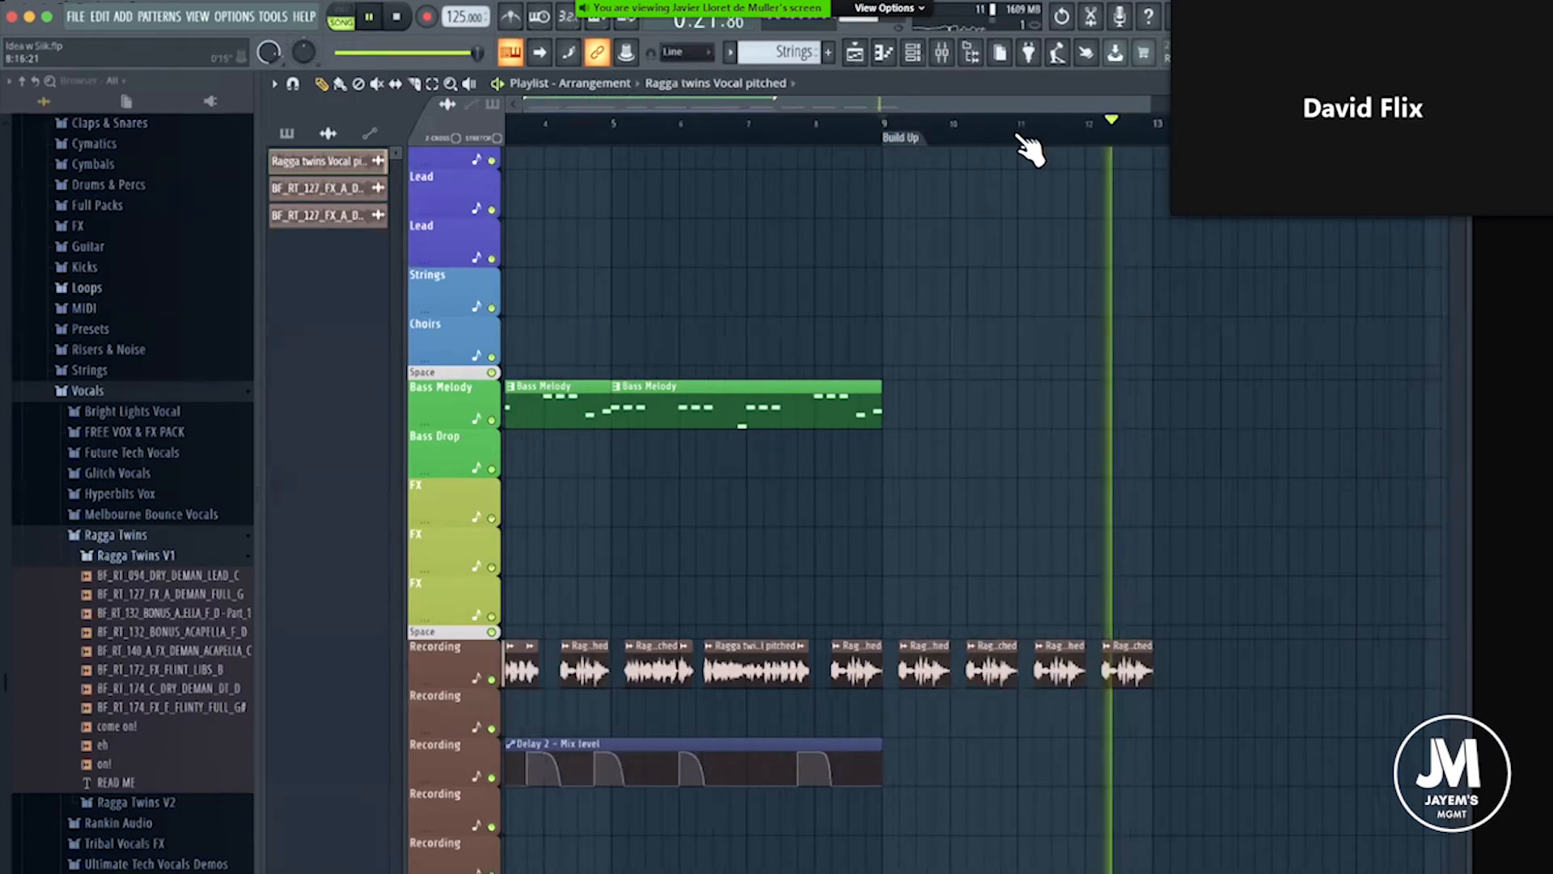
key("space")
scroll(1033, 666, "up", 3)
left_click_drag(1063, 661, 1042, 648)
left_click(1017, 126)
key("space")
key("space")
left_click(1108, 666)
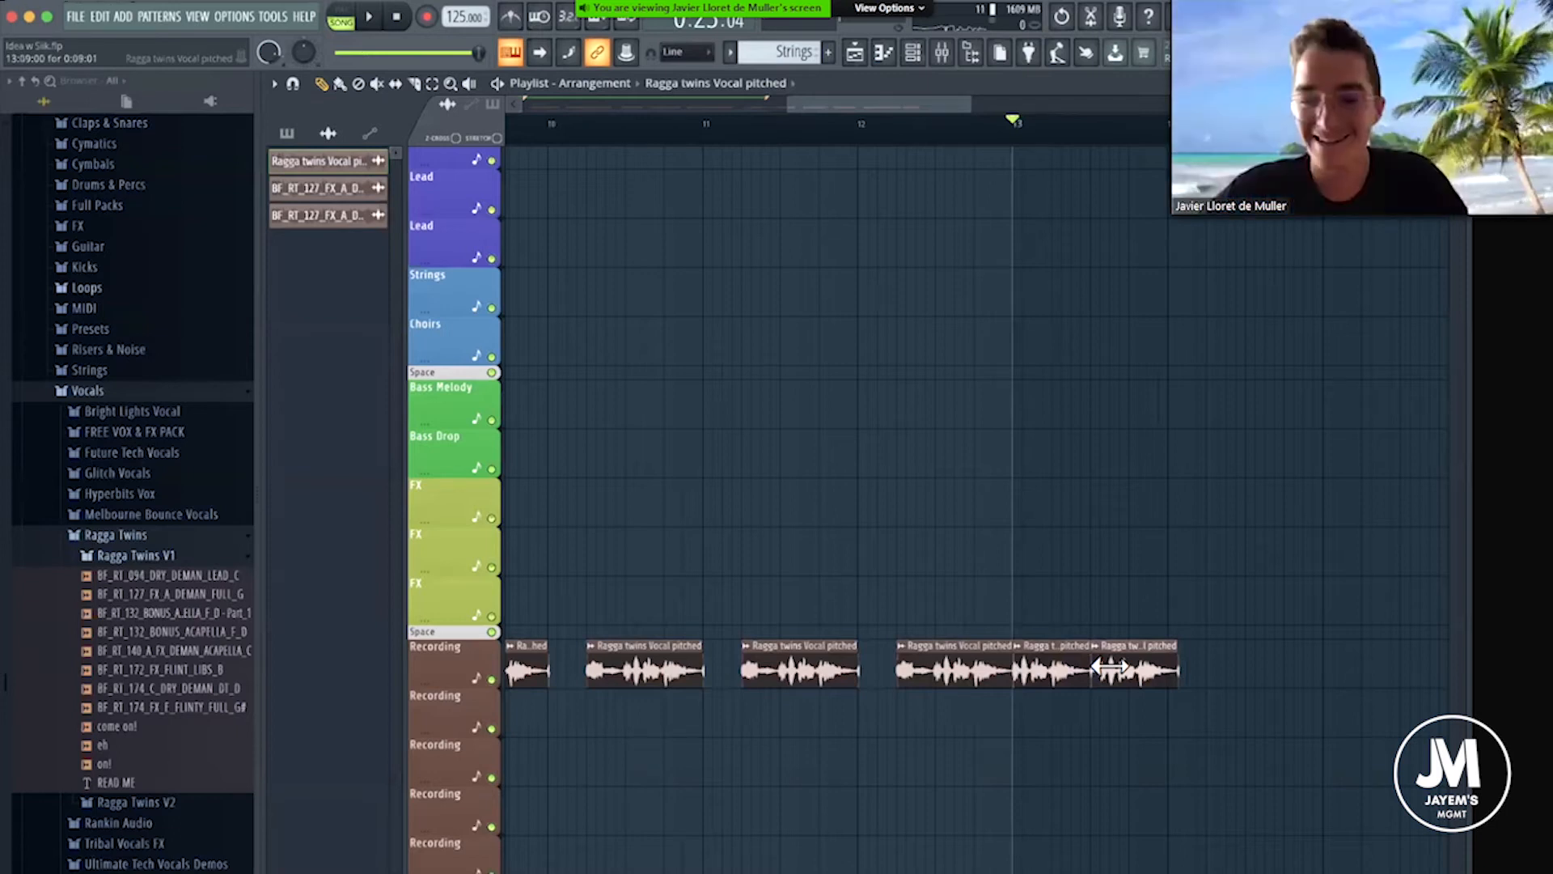
left_click_drag(1110, 666, 1114, 659)
Audition individual pitched vocal clips in the first four bars of the Recording track to choose a chop.
key("space")
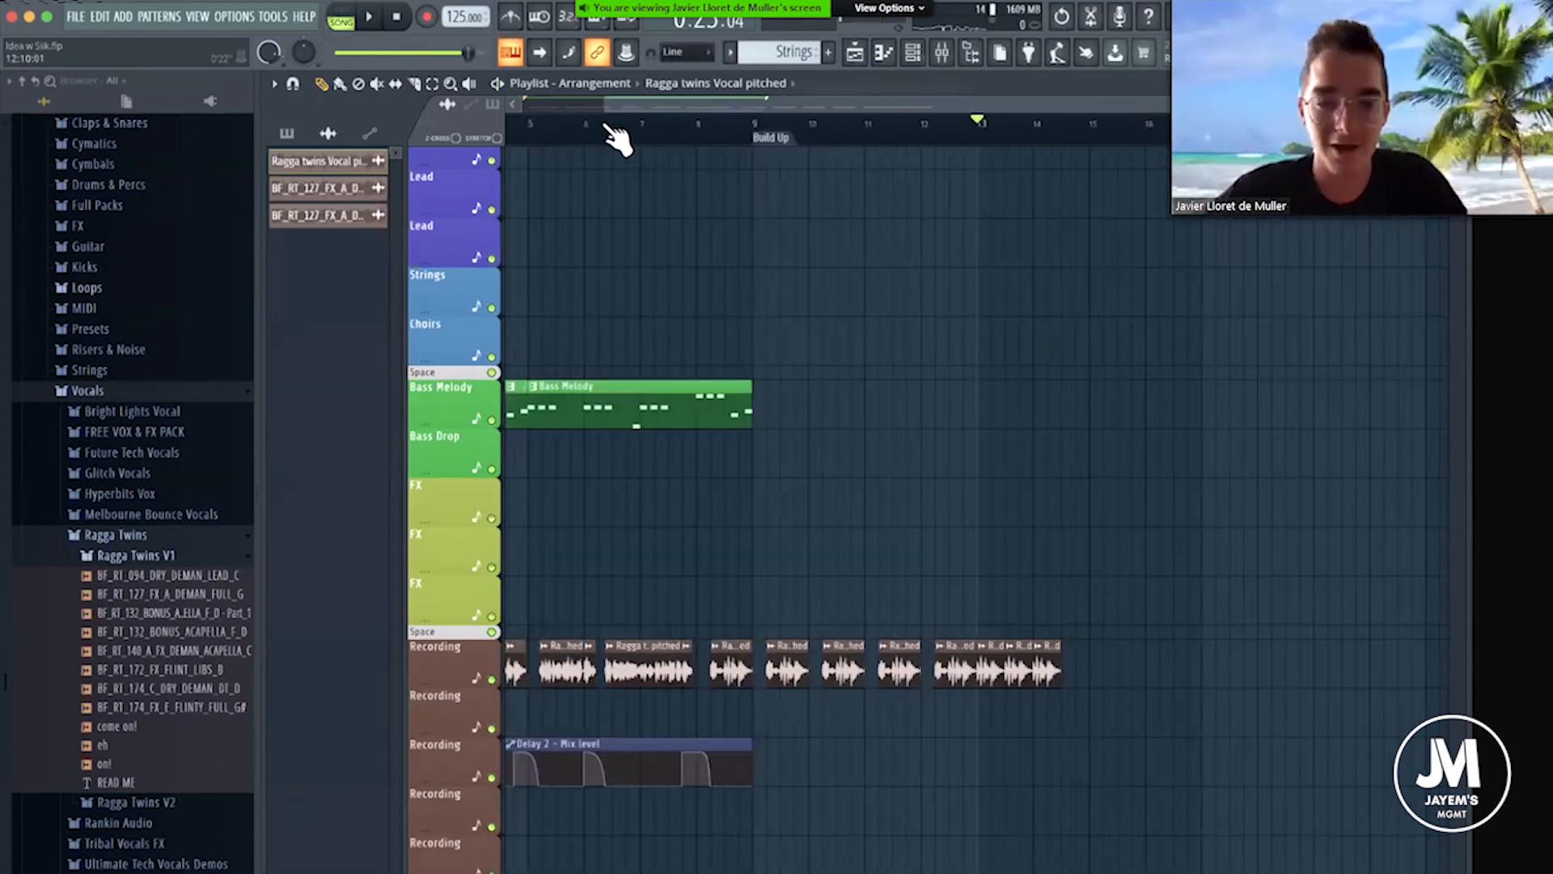
scroll(505, 85, "up", 5)
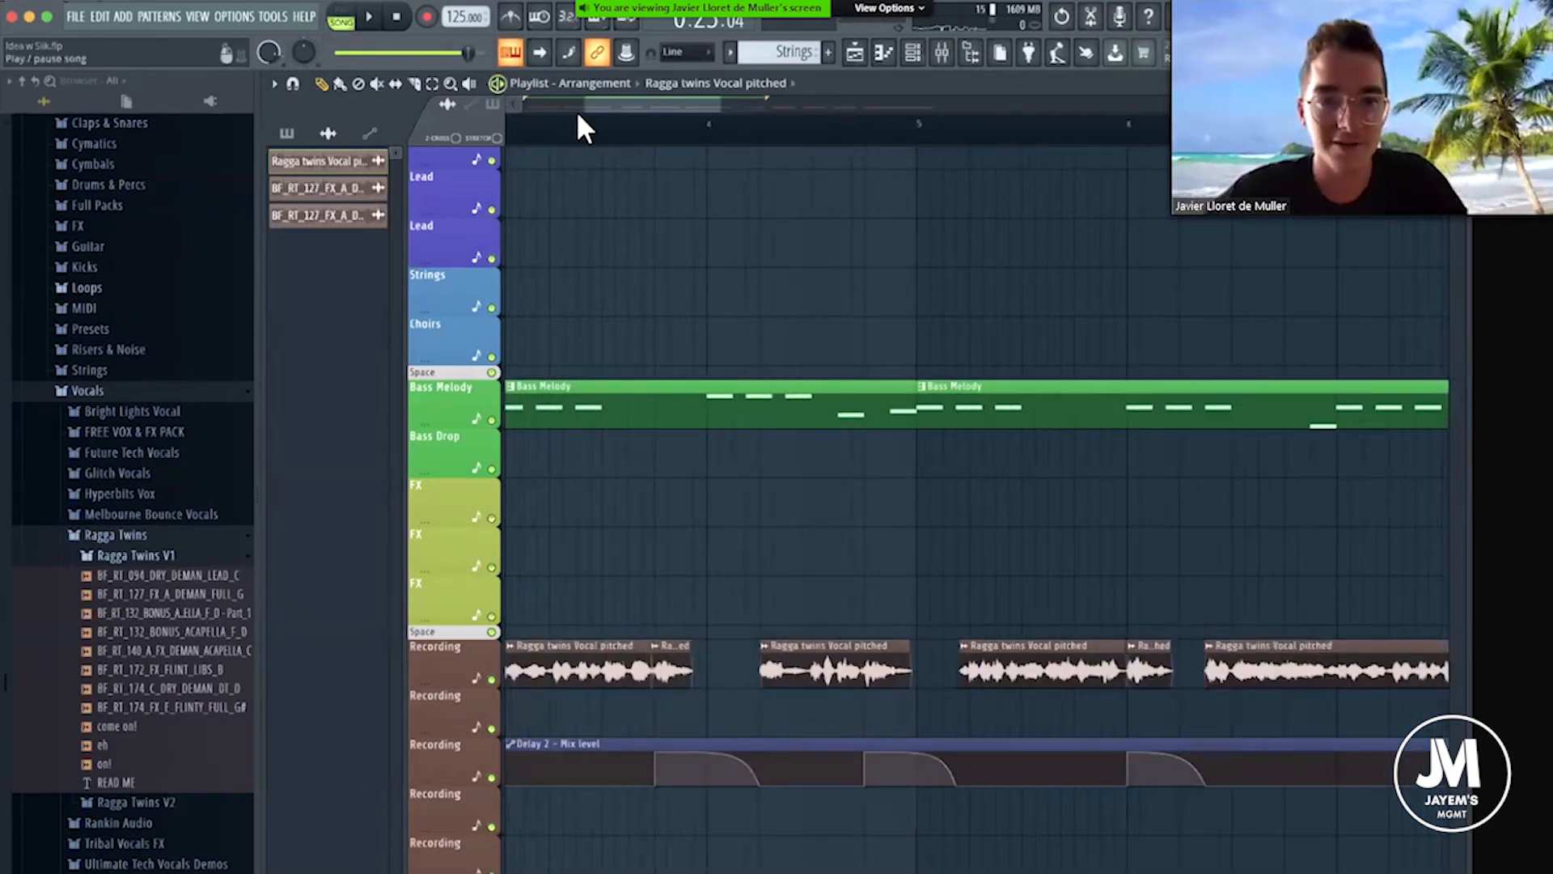
scroll(600, 95, "down", 1)
left_click_drag(600, 95, 549, 97)
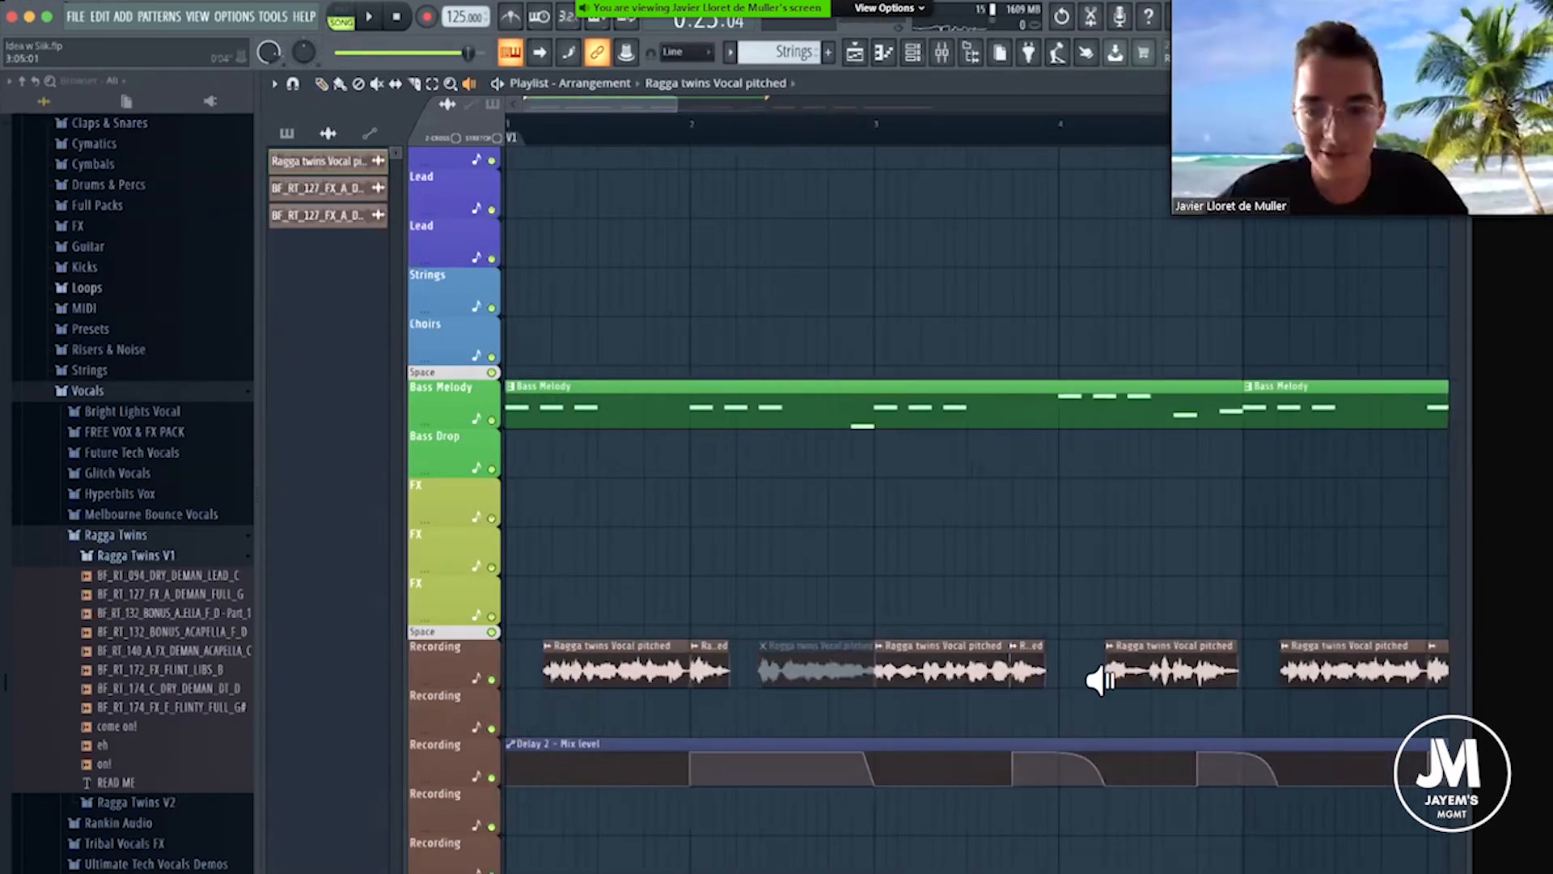
left_click(1108, 660)
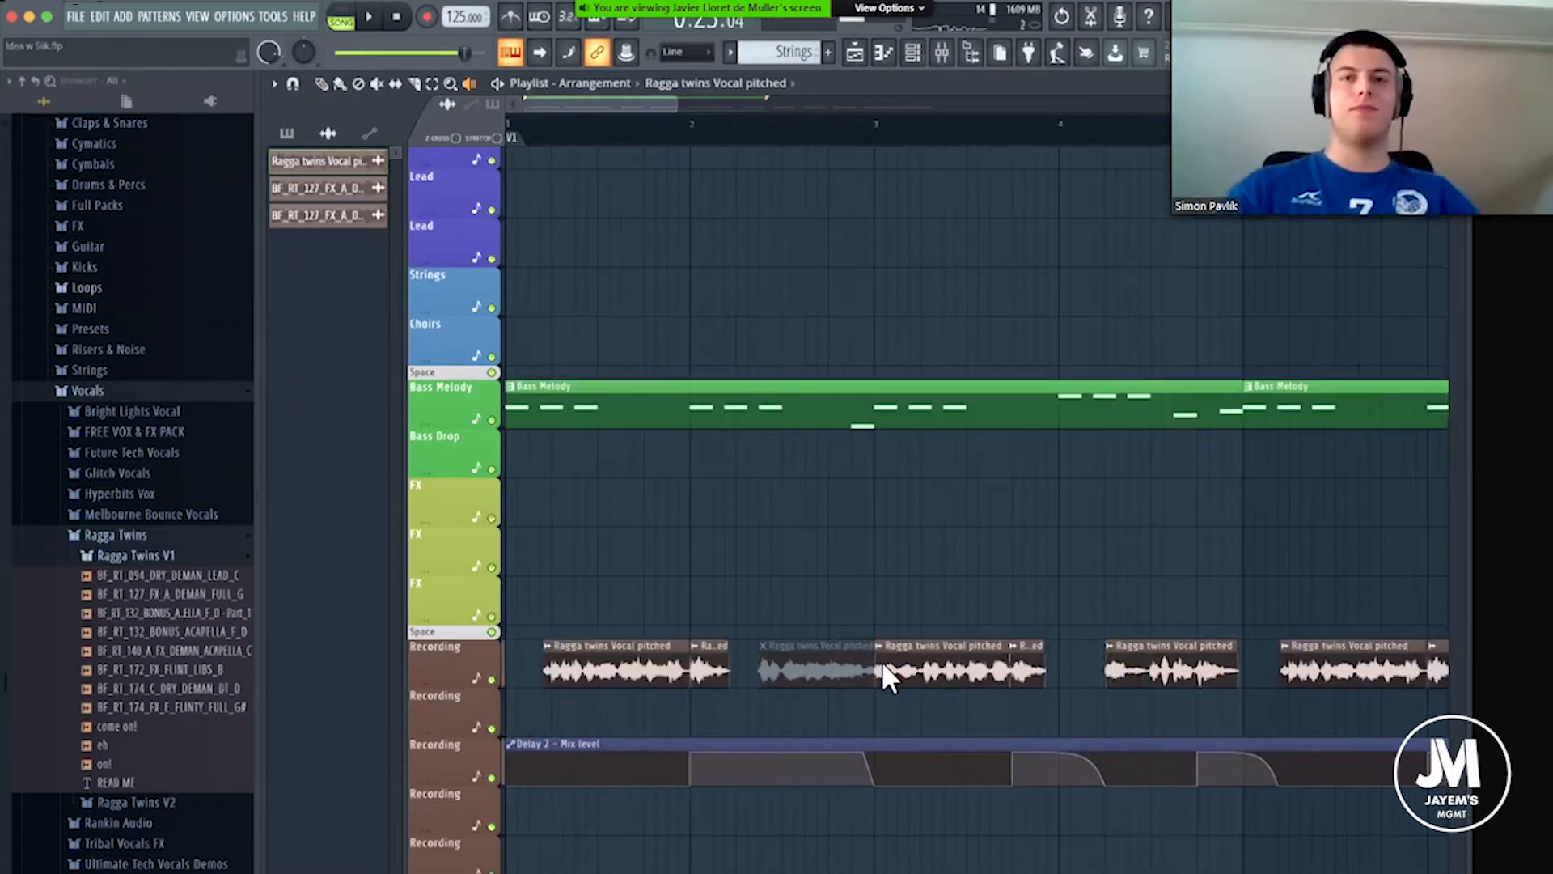
left_click(707, 661)
left_click(620, 657)
left_click(916, 669)
left_click(925, 670)
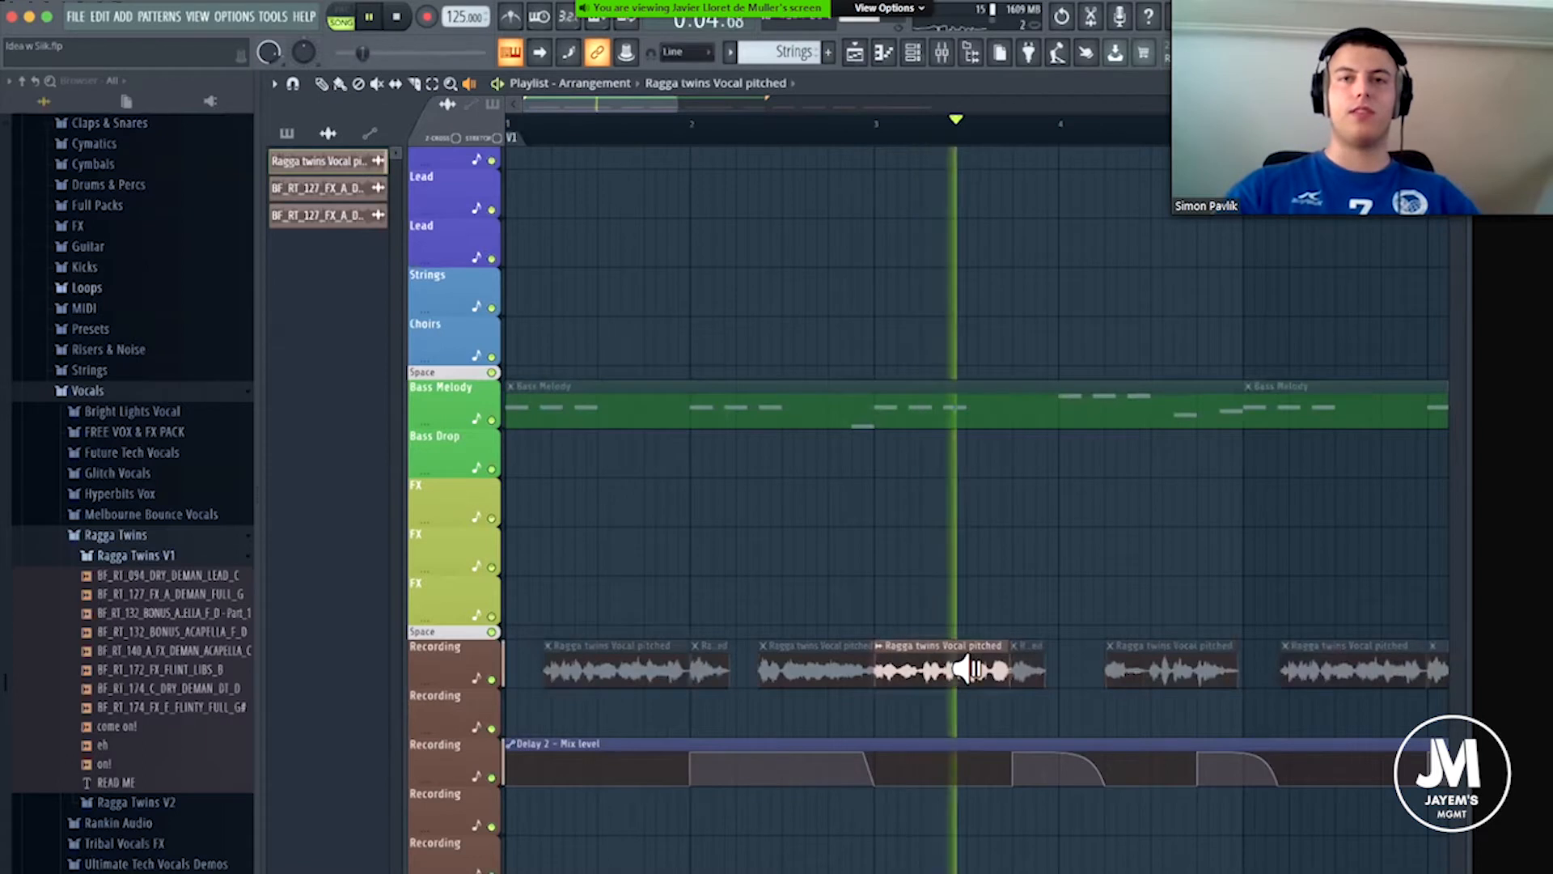
left_click(967, 669)
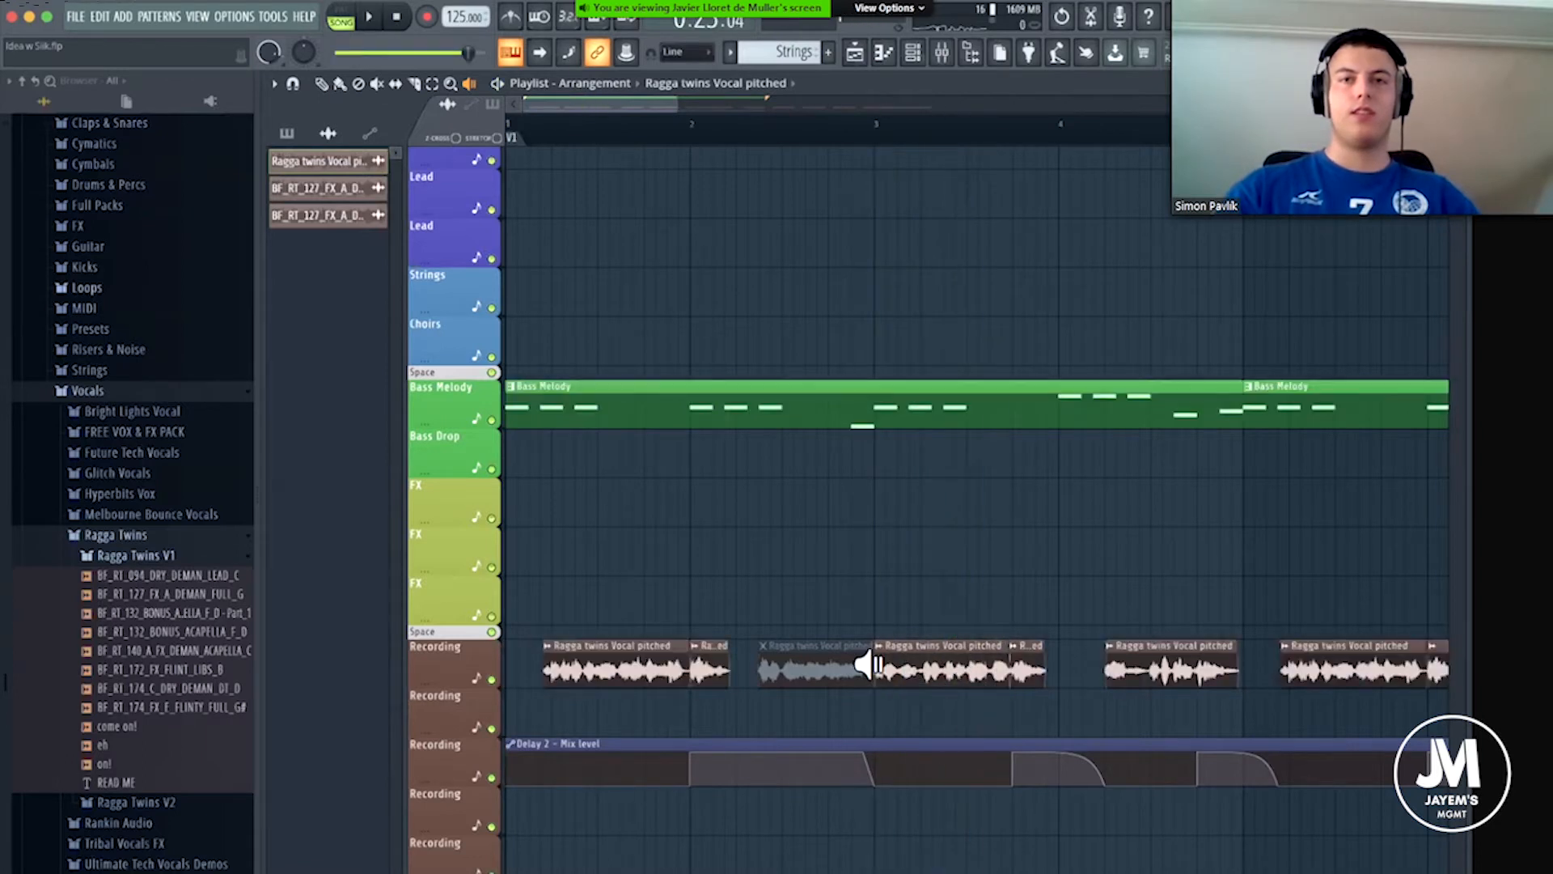
left_click(762, 664)
left_click(767, 667)
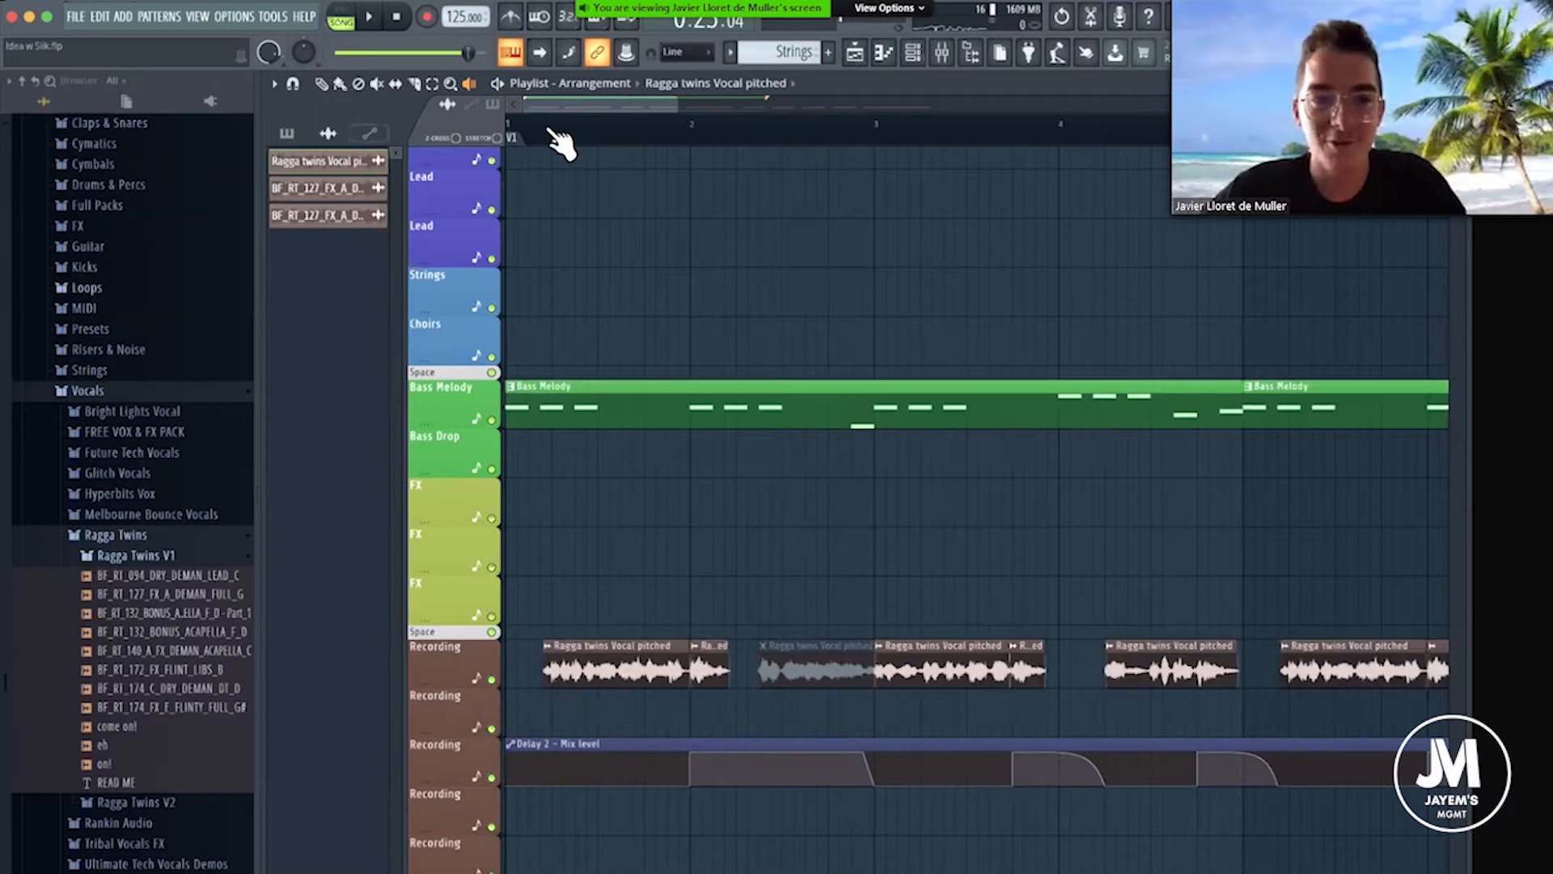
Place a pitched vocal clip between bars 16 and 17 on the Recording track and move the playback position to bar 16.
scroll(664, 648, "down", 4)
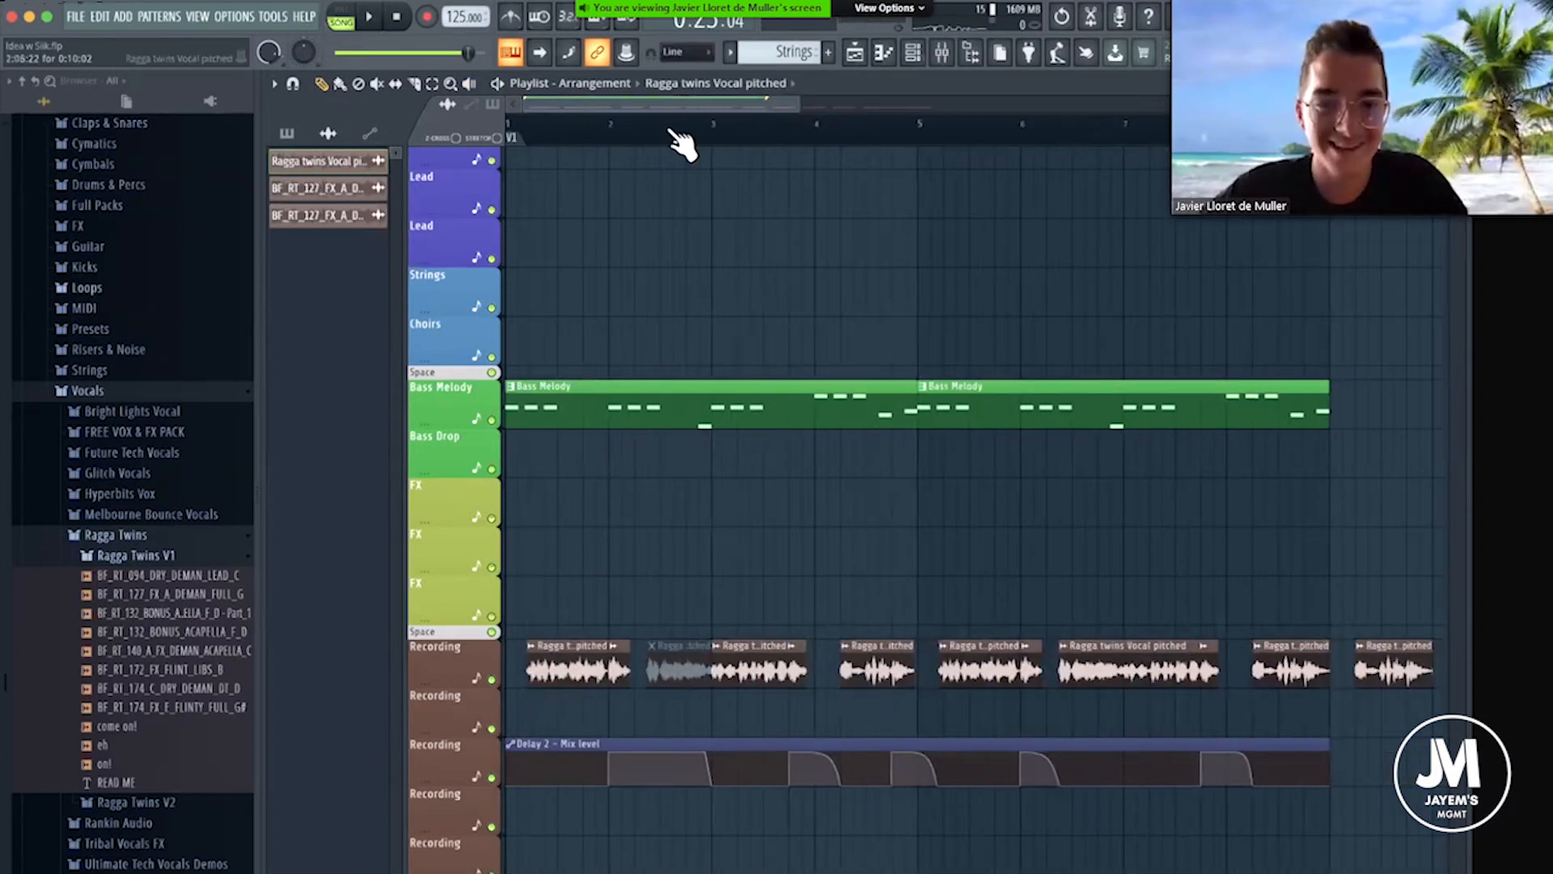
scroll(987, 673, "down", 4)
left_click(995, 667)
left_click_drag(990, 135, 980, 134)
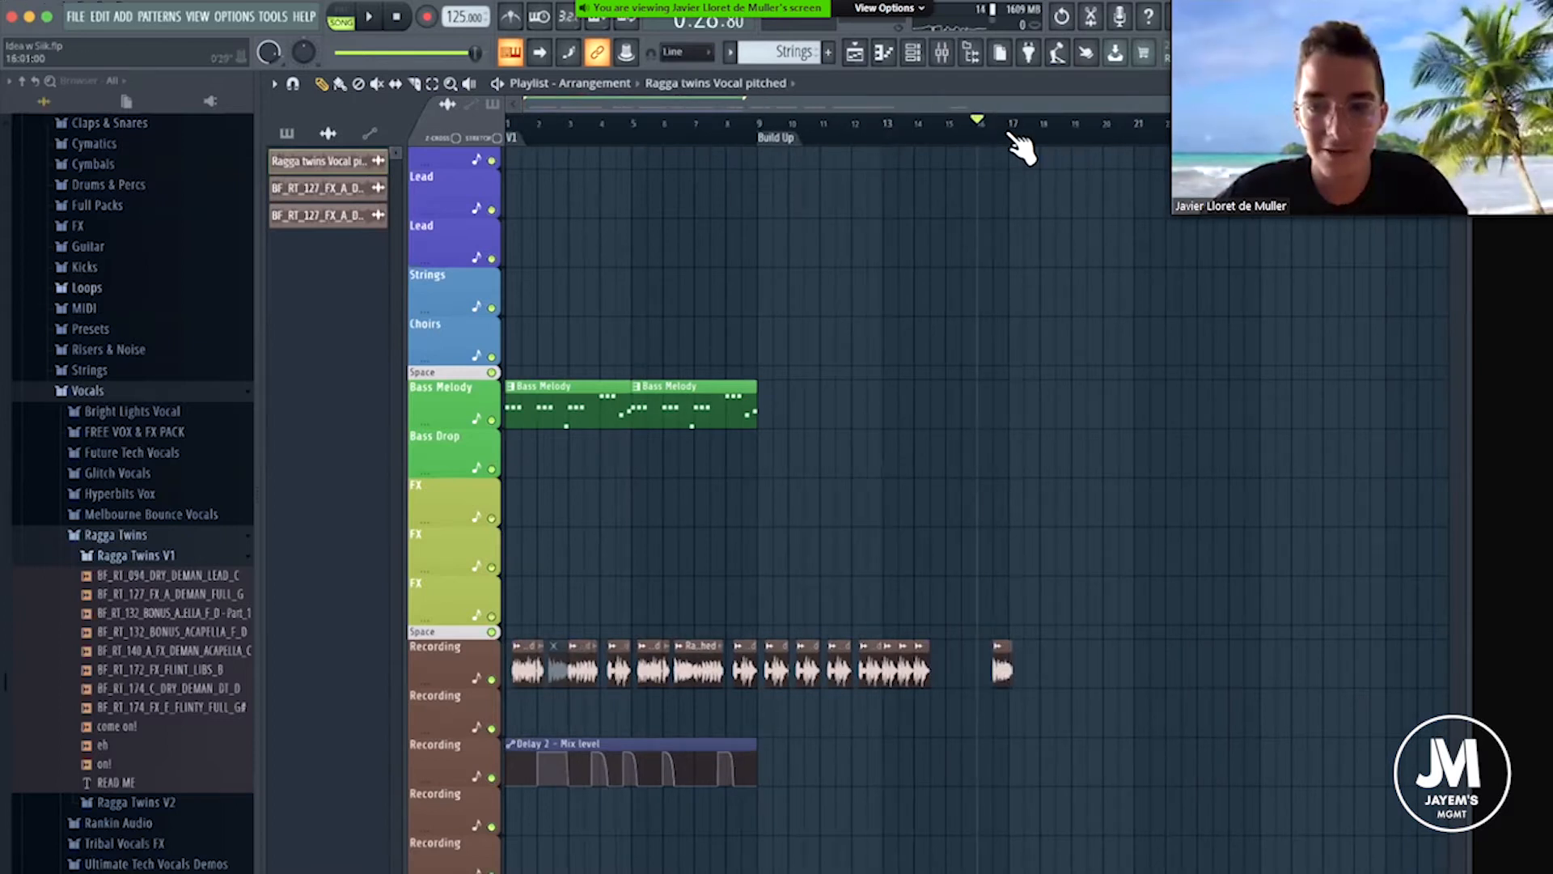
Move the pitched vocal clip between bars 16 and 17 on the Recording track earlier so it ends at bar 17, and play it.
scroll(957, 666, "up", 5)
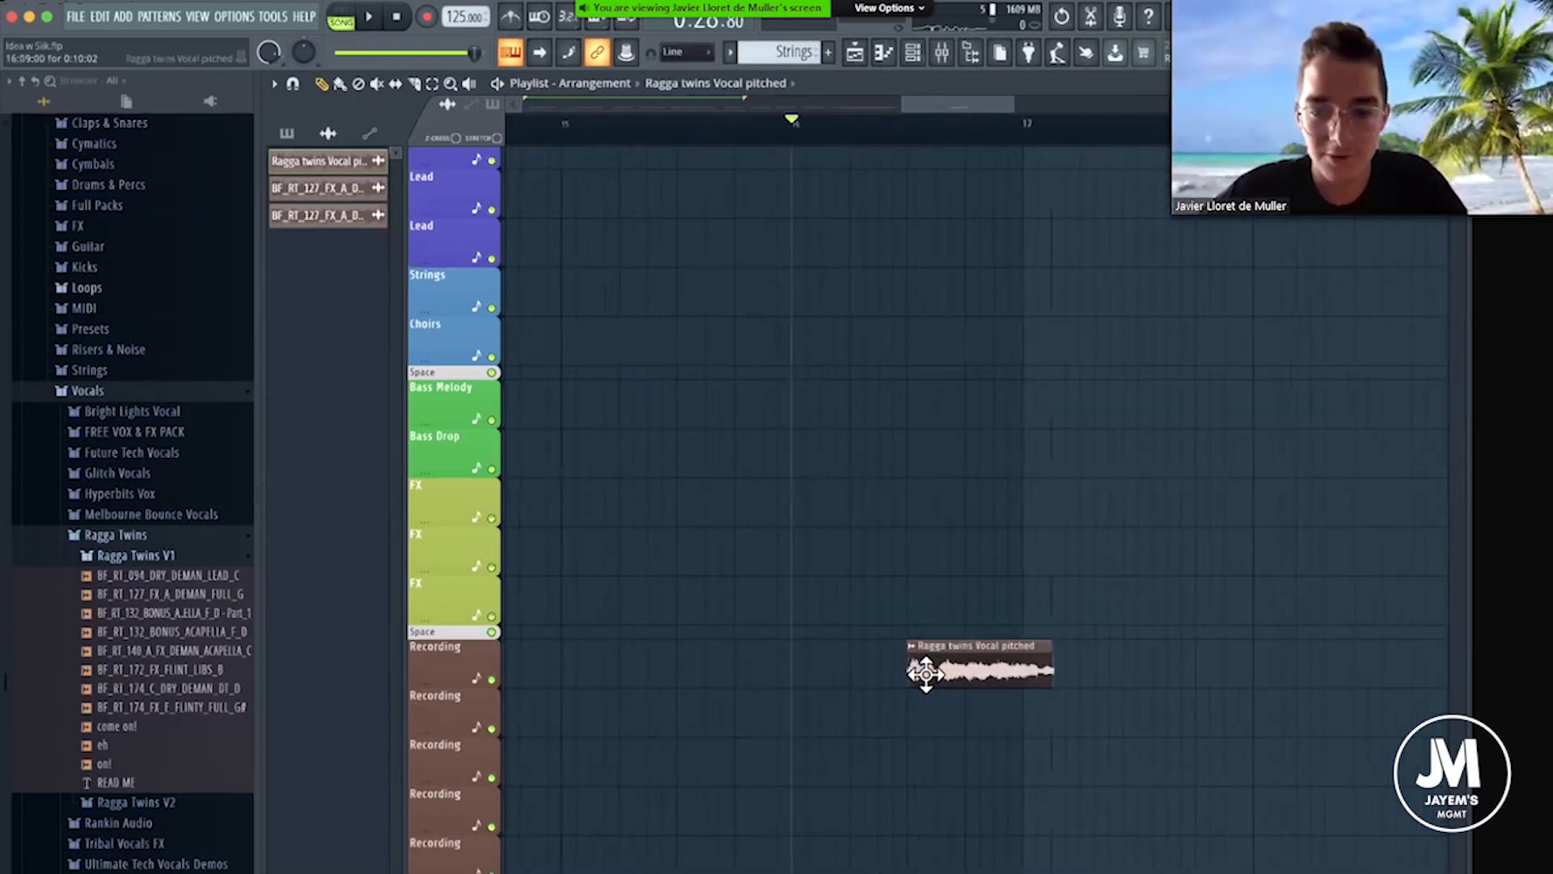
left_click_drag(922, 674, 897, 673)
key("space")
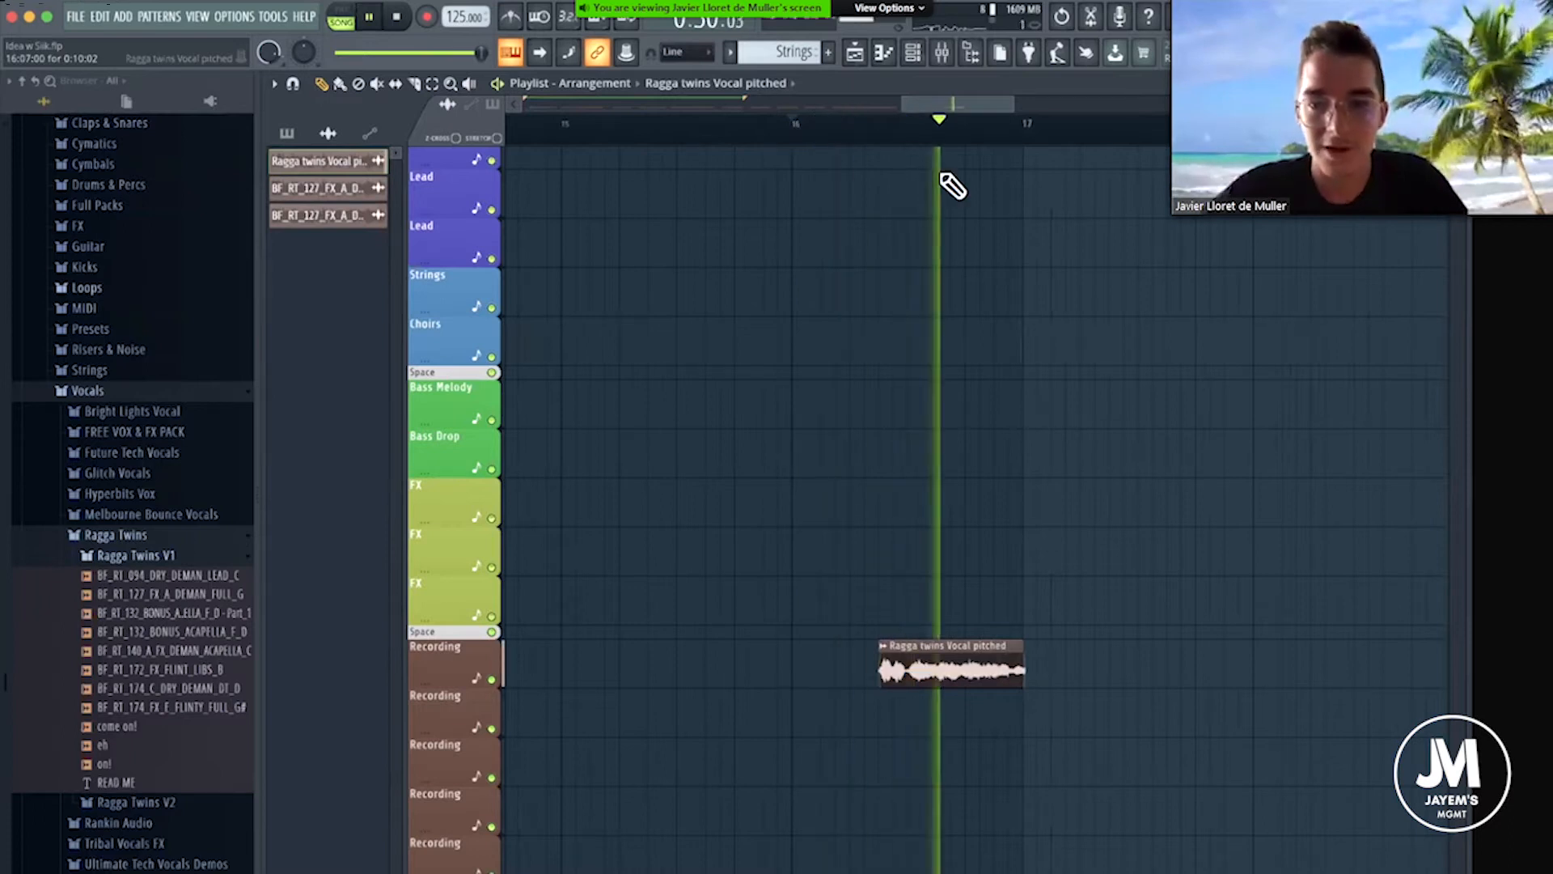
key("space")
With snapping off, nudge the pitched vocal clip before bar 17 slightly earlier and play it back.
scroll(961, 655, "up", 5)
mouse_move(938, 655)
left_mouse_down()
mouse_move(894, 650)
mouse_move(925, 652)
left_mouse_up()
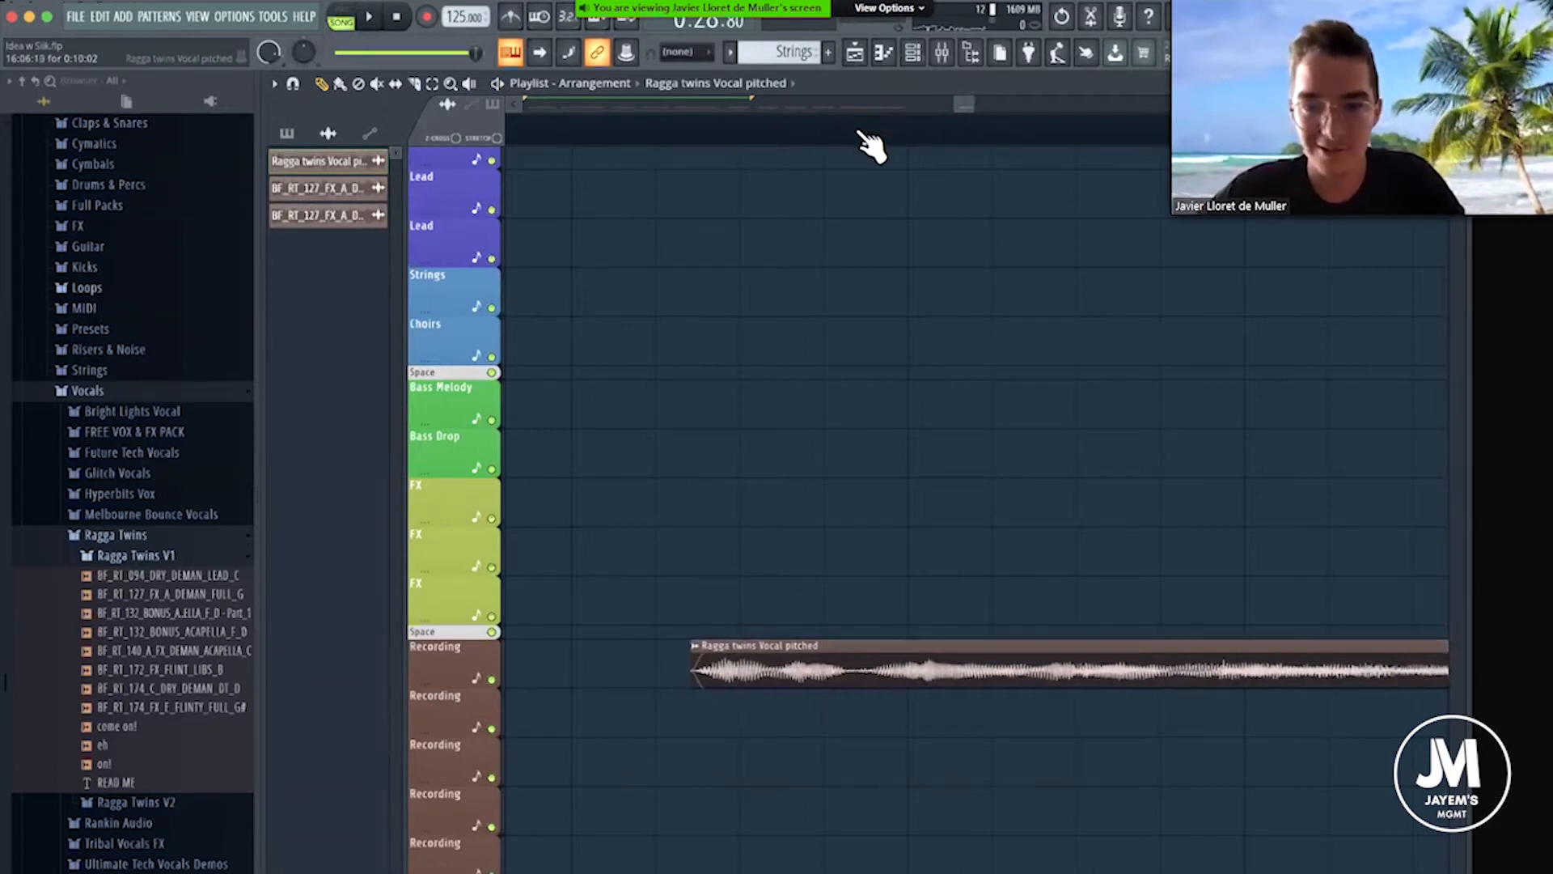
scroll(860, 135, "down", 8)
key("space")
scroll(944, 639, "up", 3)
scroll(948, 648, "up", 5)
key("space")
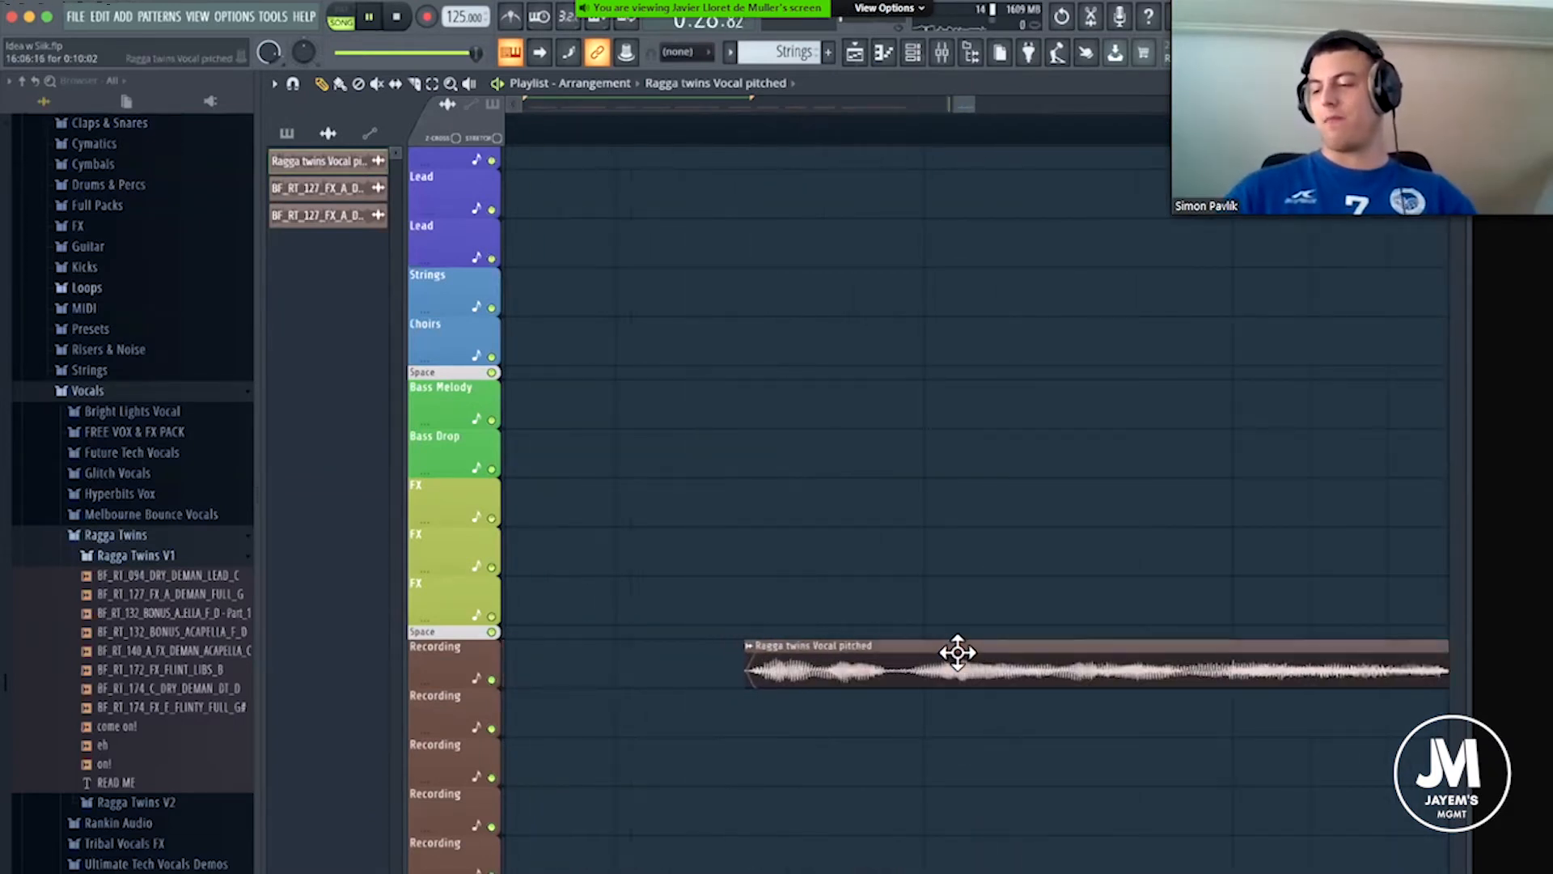
scroll(821, 150, "down", 6)
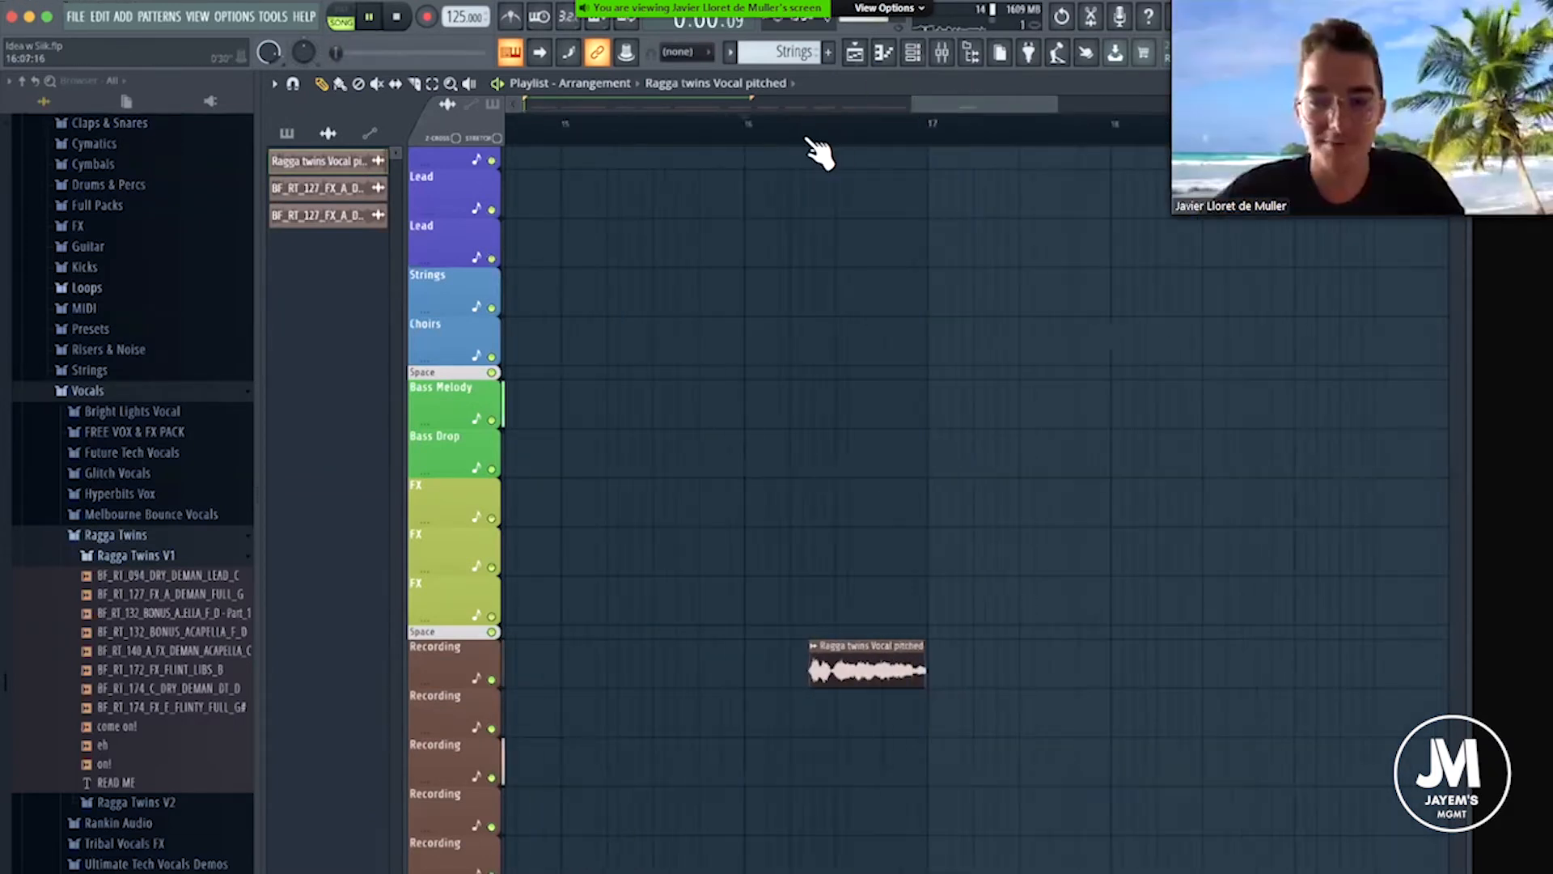
scroll(530, 127, "down", 6)
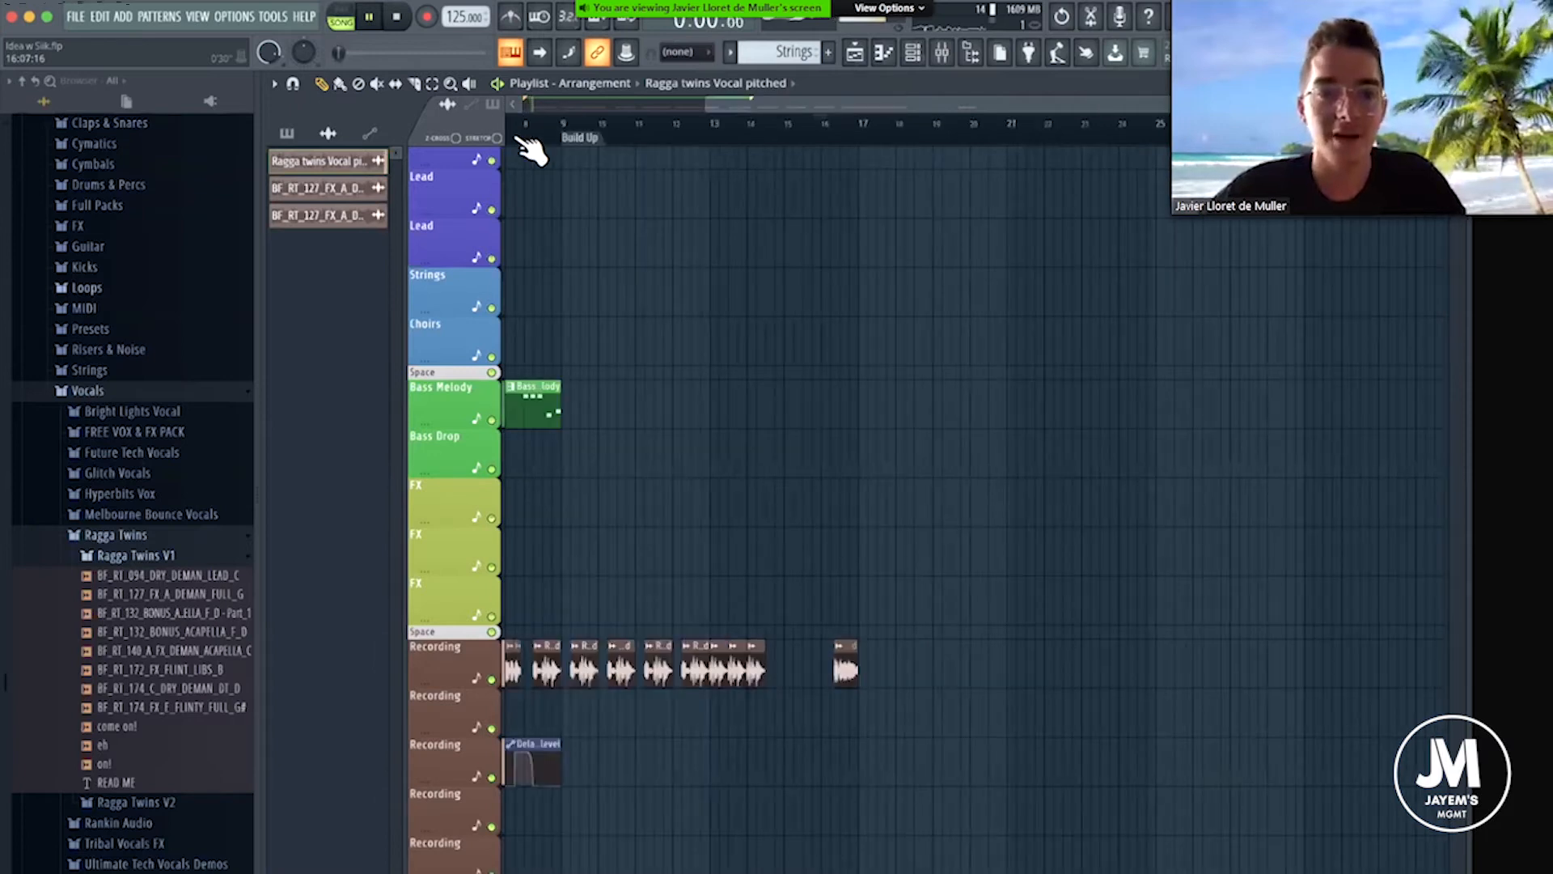
Stop playback and return the playback position to the start of the song.
key("space")
left_click(521, 126)
scroll(659, 277, "up", 4)
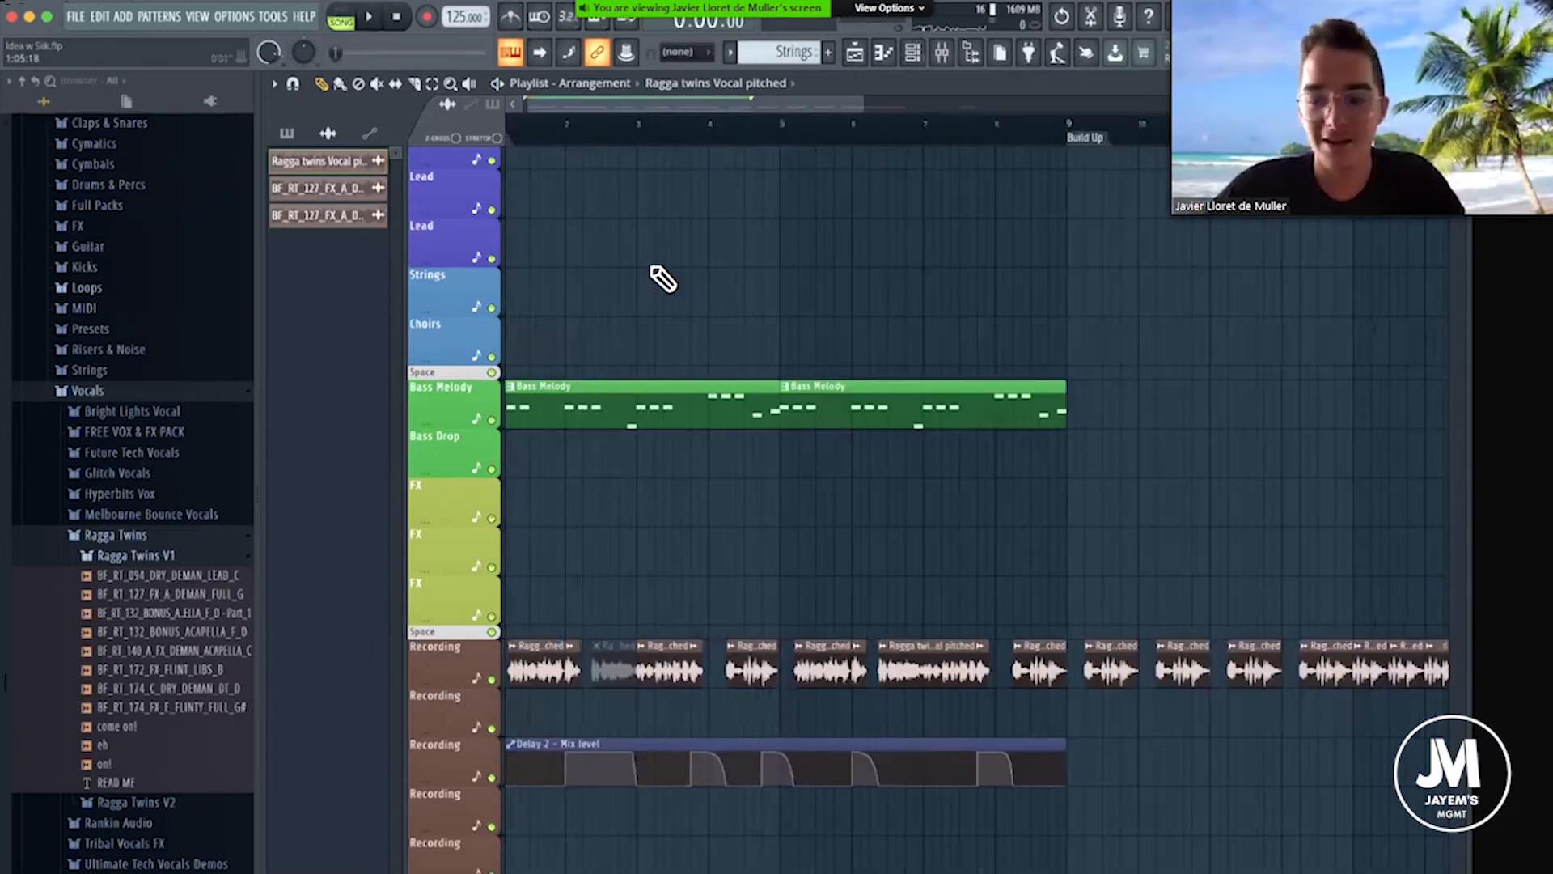
scroll(775, 445, "up", 2)
scroll(775, 445, "up", 5)
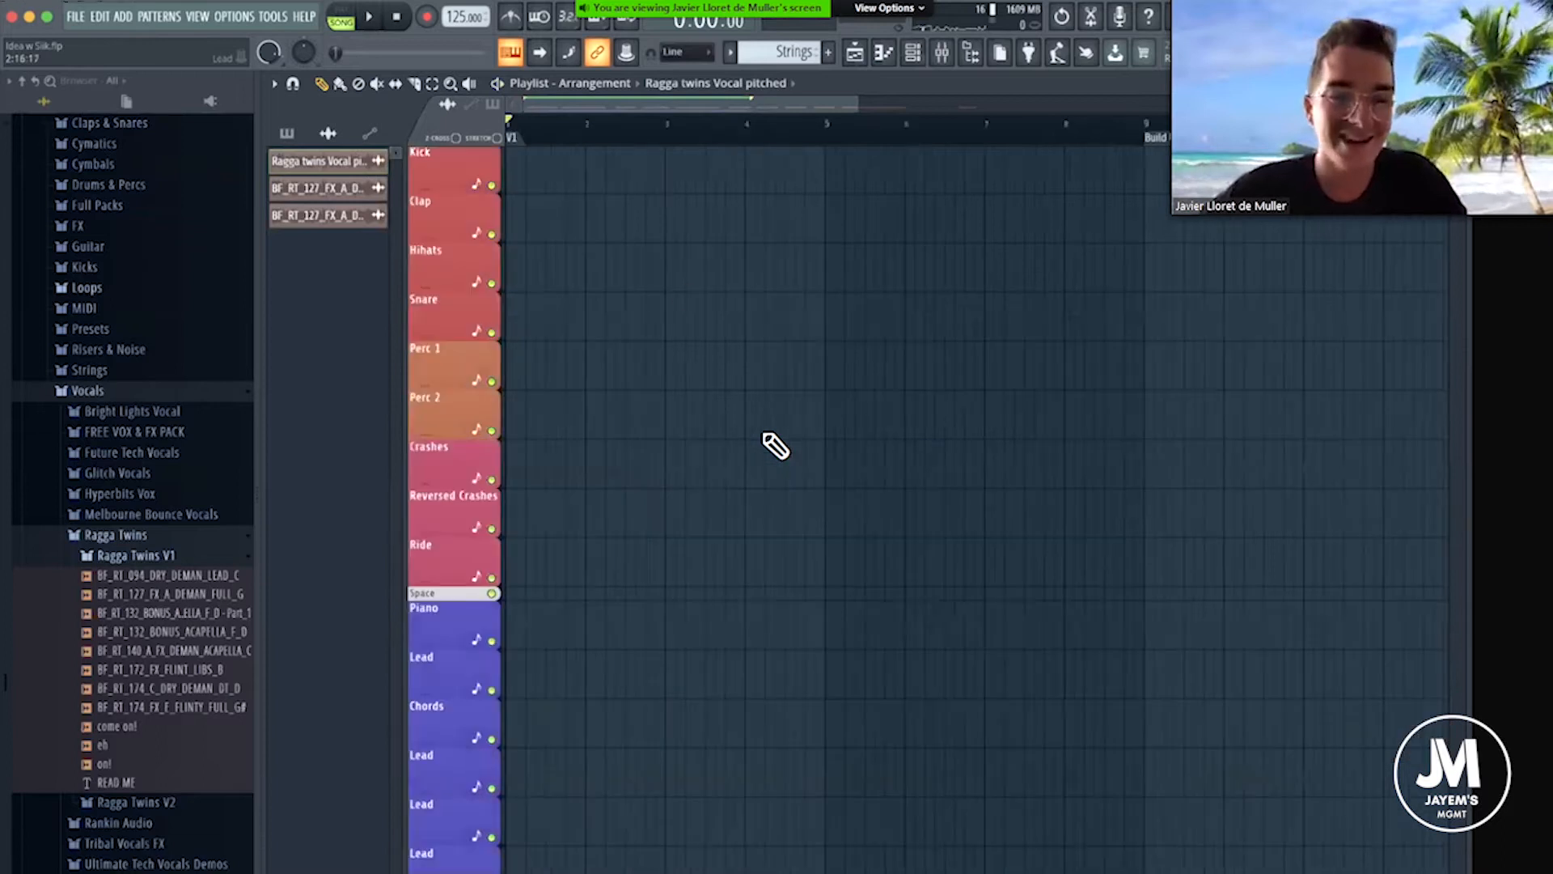
scroll(664, 491, "down", 5)
scroll(879, 88, "down", 3)
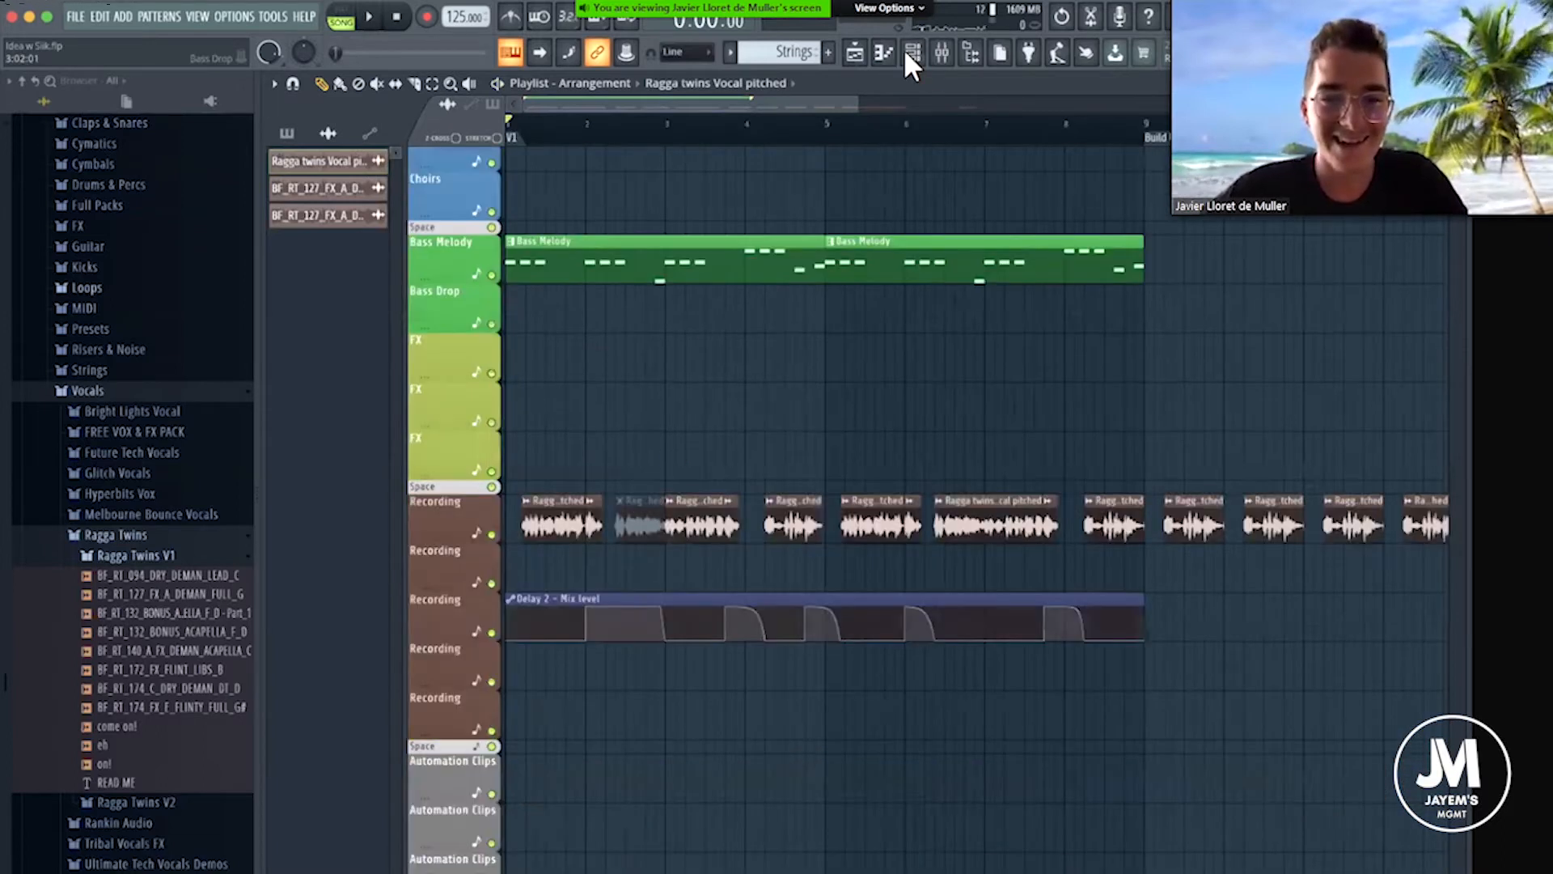
scroll(904, 53, "up", 4)
Switch to pattern mode and show the Unsorted channel group in the channel rack.
left_click(911, 53)
left_click(913, 54)
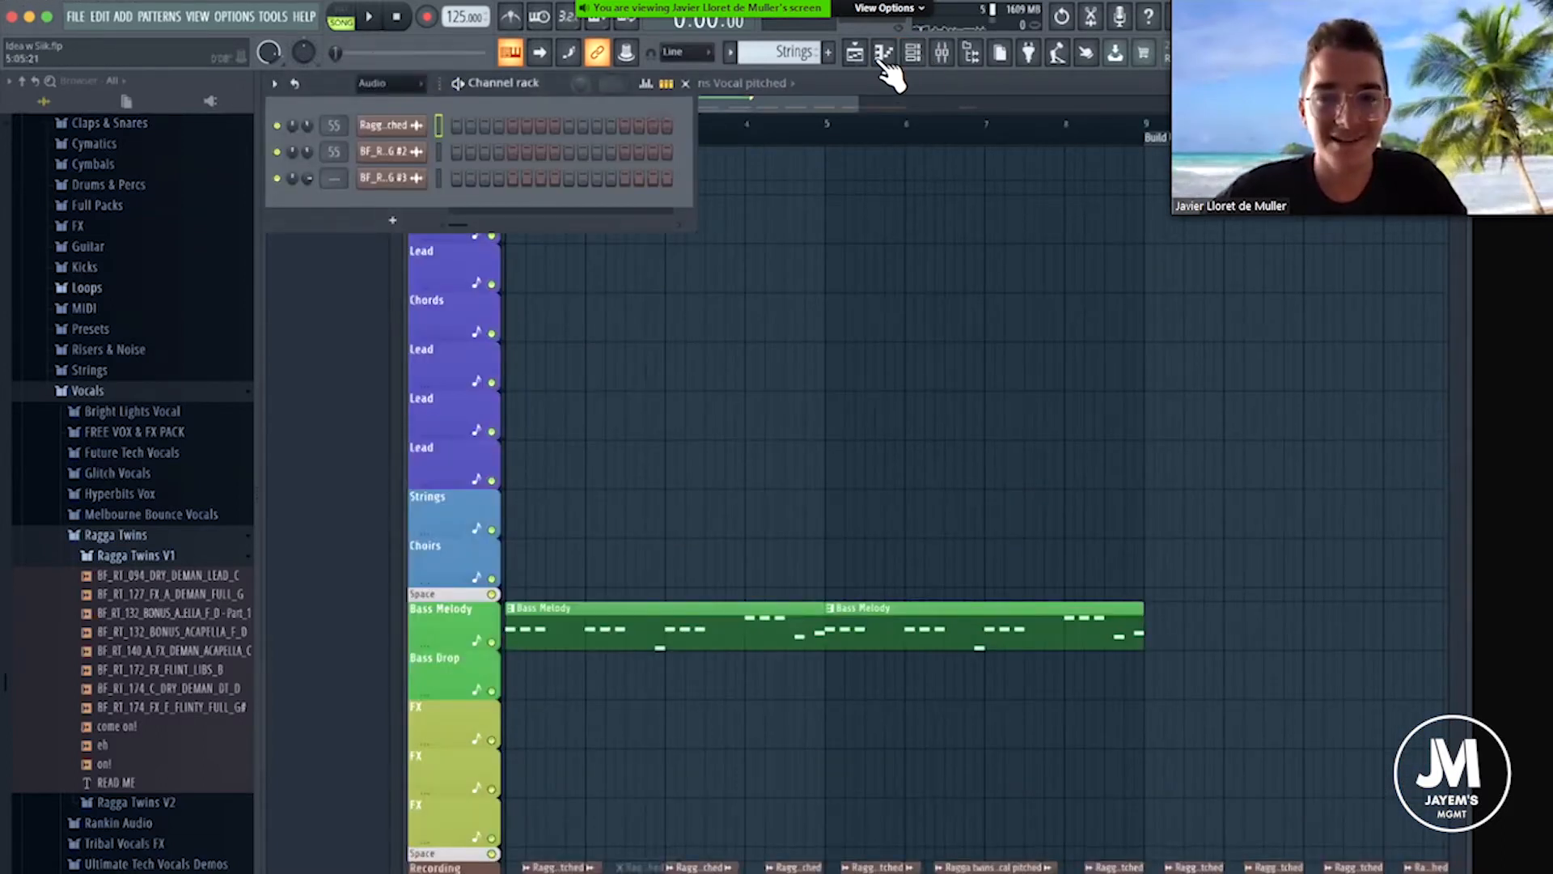
left_click(345, 18)
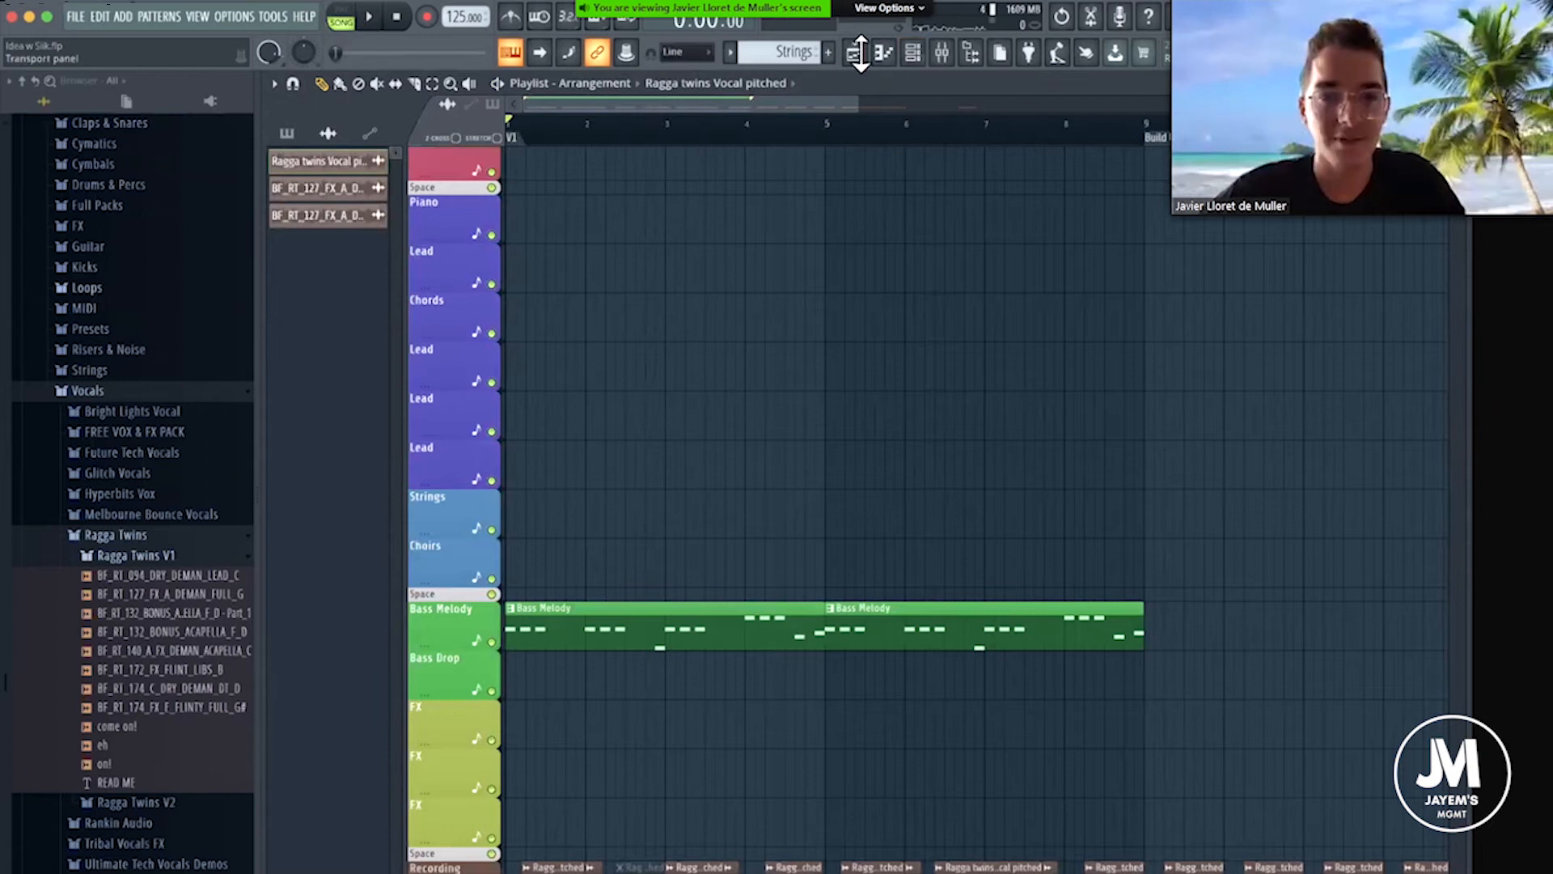
left_click(913, 54)
left_click(388, 83)
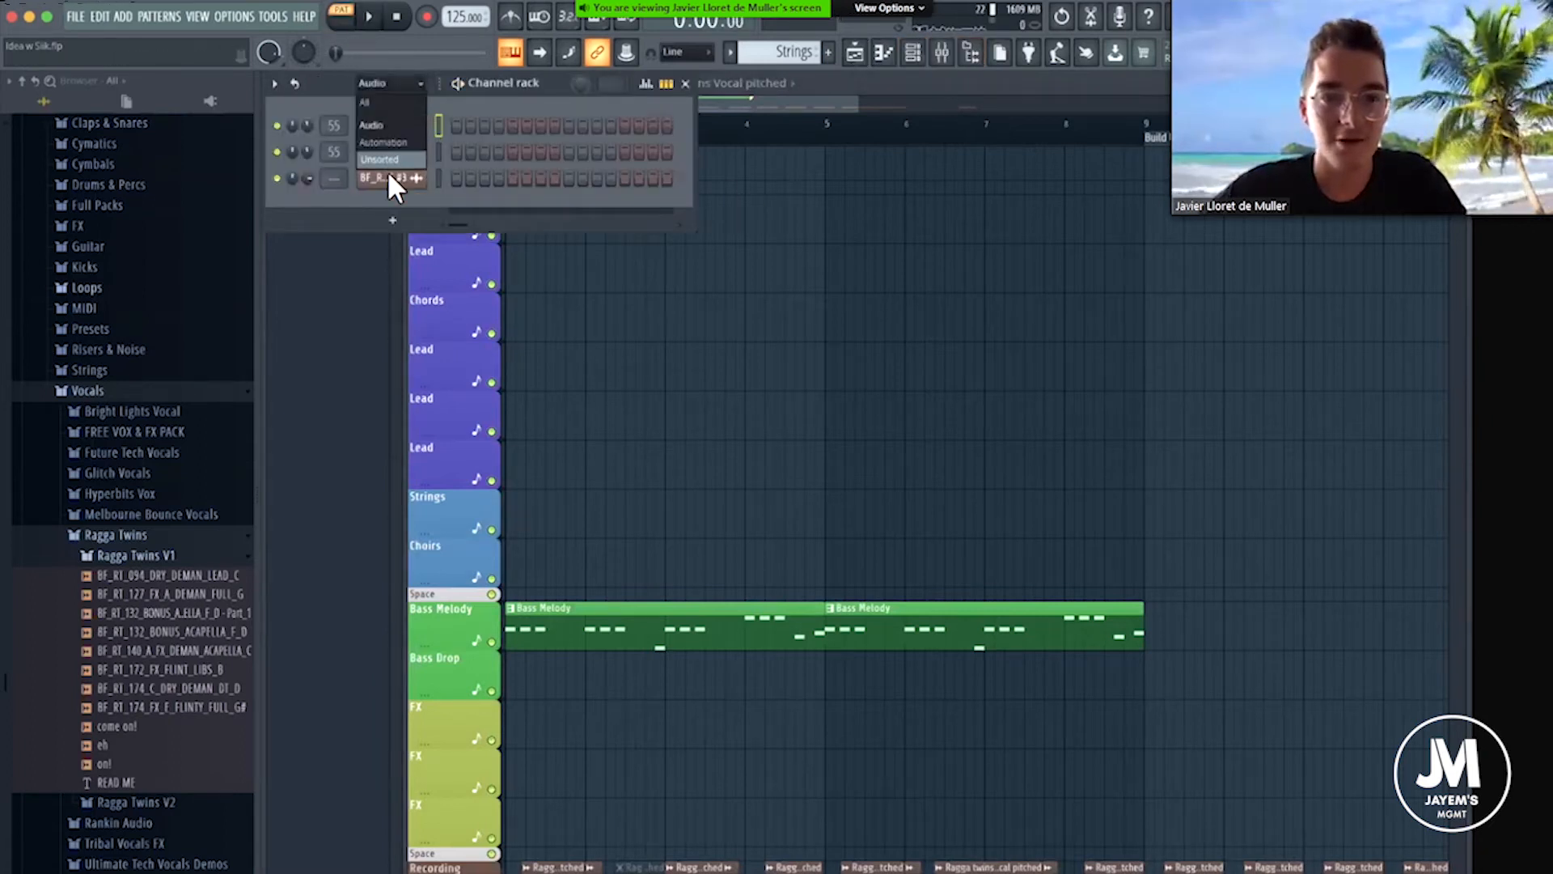
left_click(387, 162)
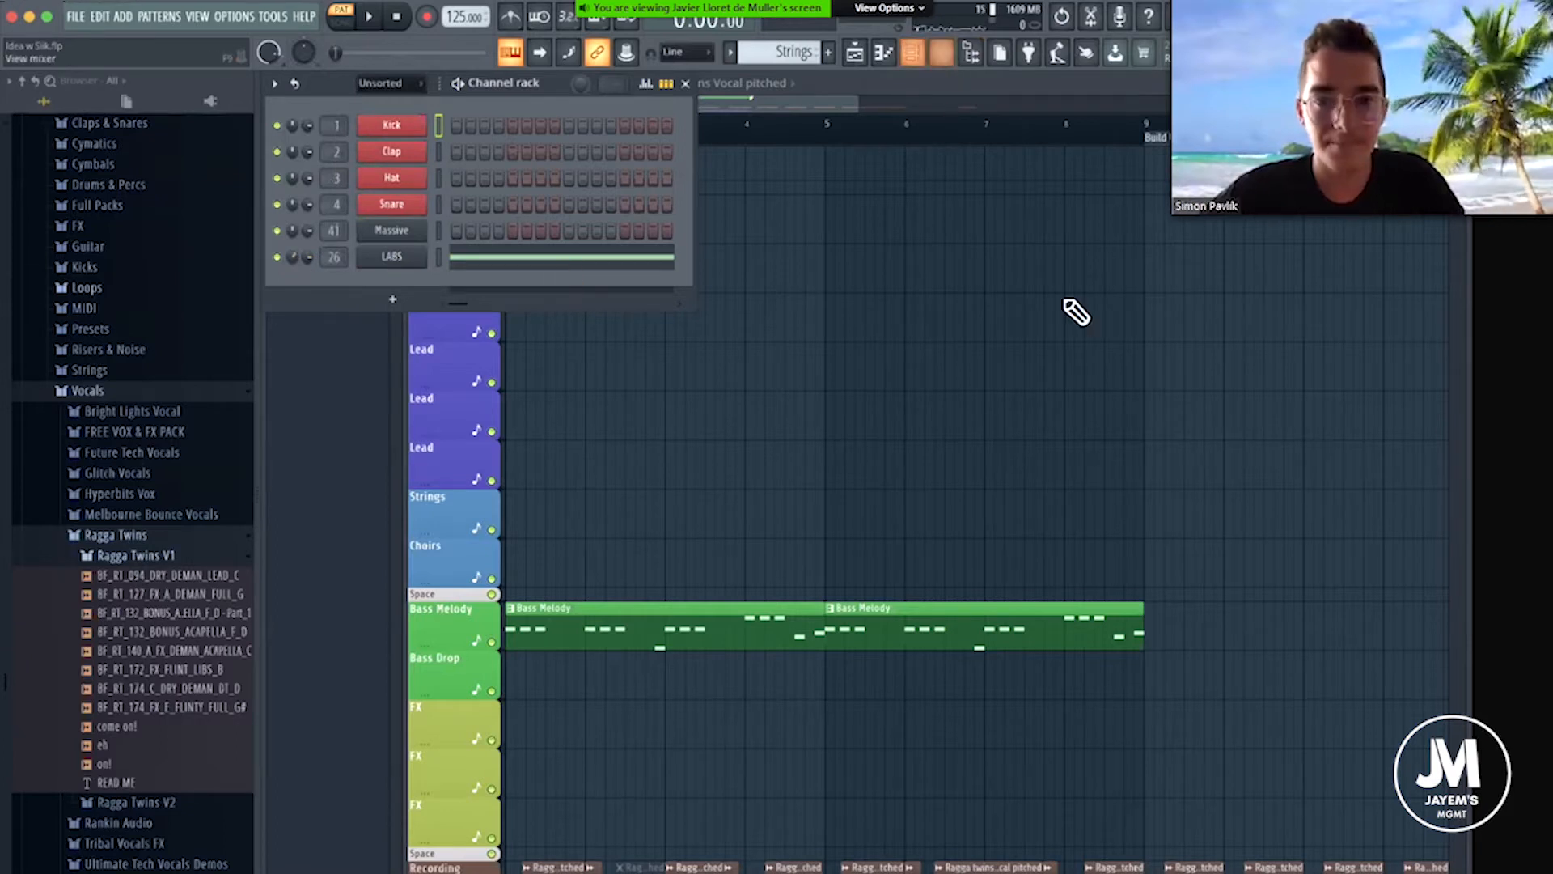
Lower the volume of the Sust String mixer track.
key("F9")
left_click_drag(846, 455, 847, 484)
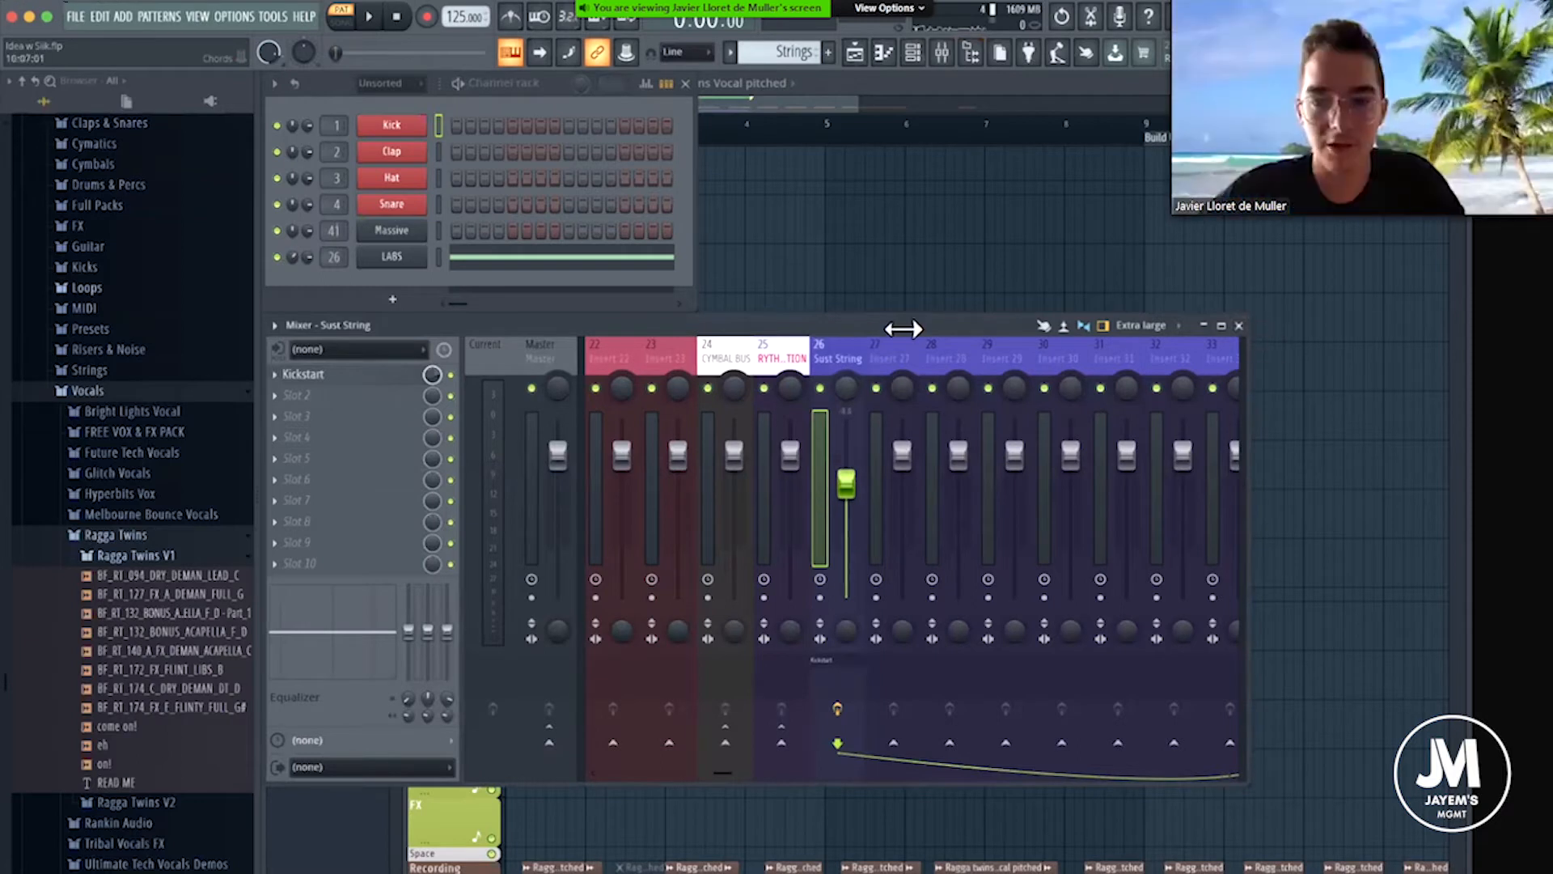
left_click(860, 305)
key("super+z")
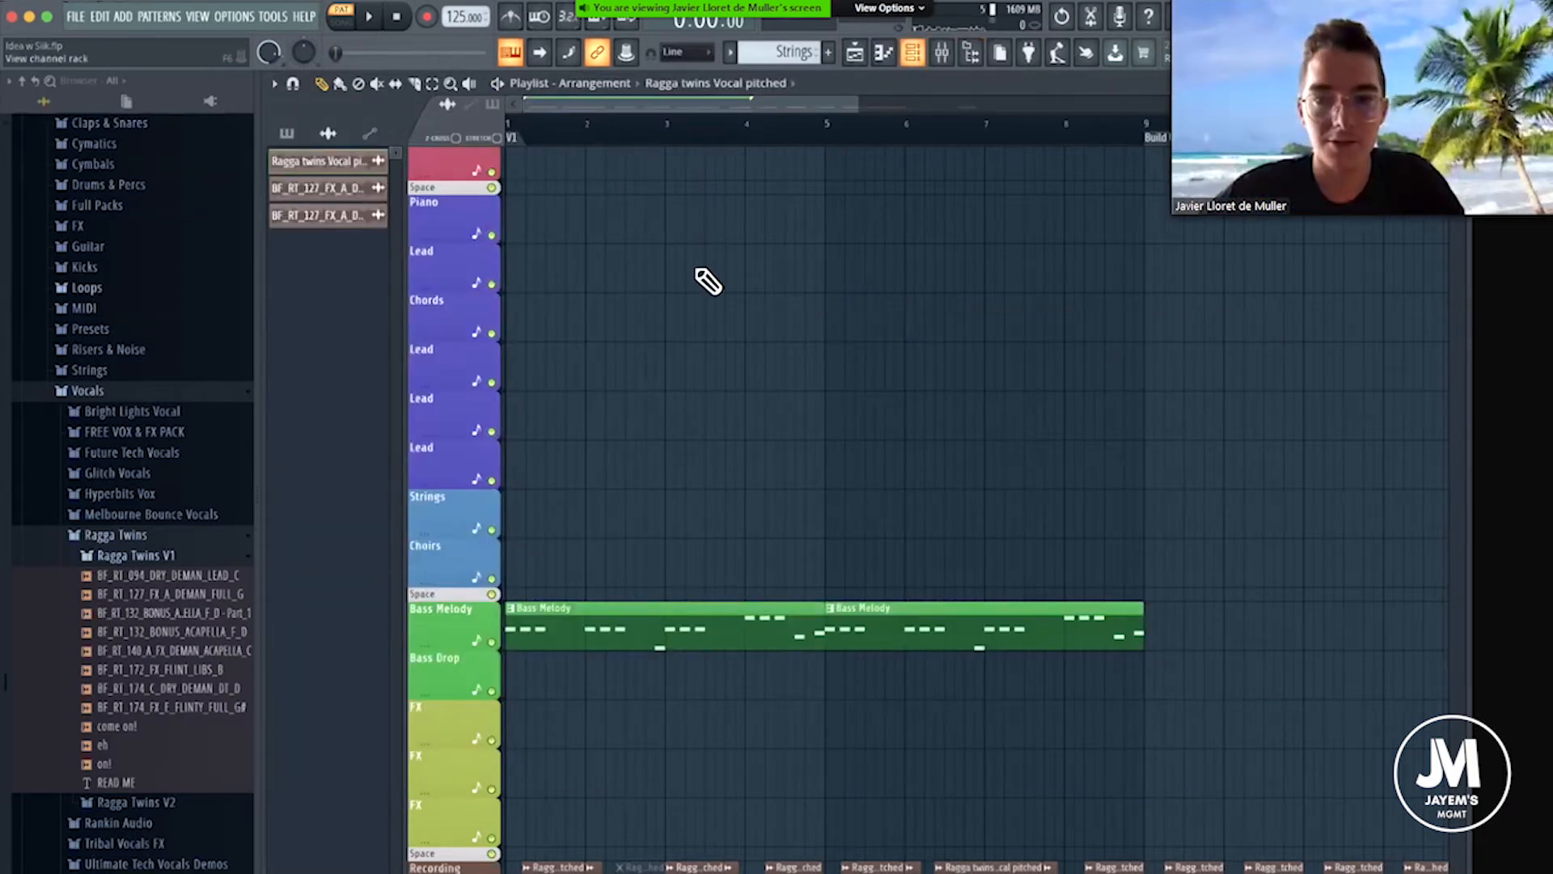
Place the Strings pattern on the Strings track from bar 1 to bar 9 in song mode.
left_click(696, 502)
left_click_drag(657, 483, 542, 521)
left_click(490, 118)
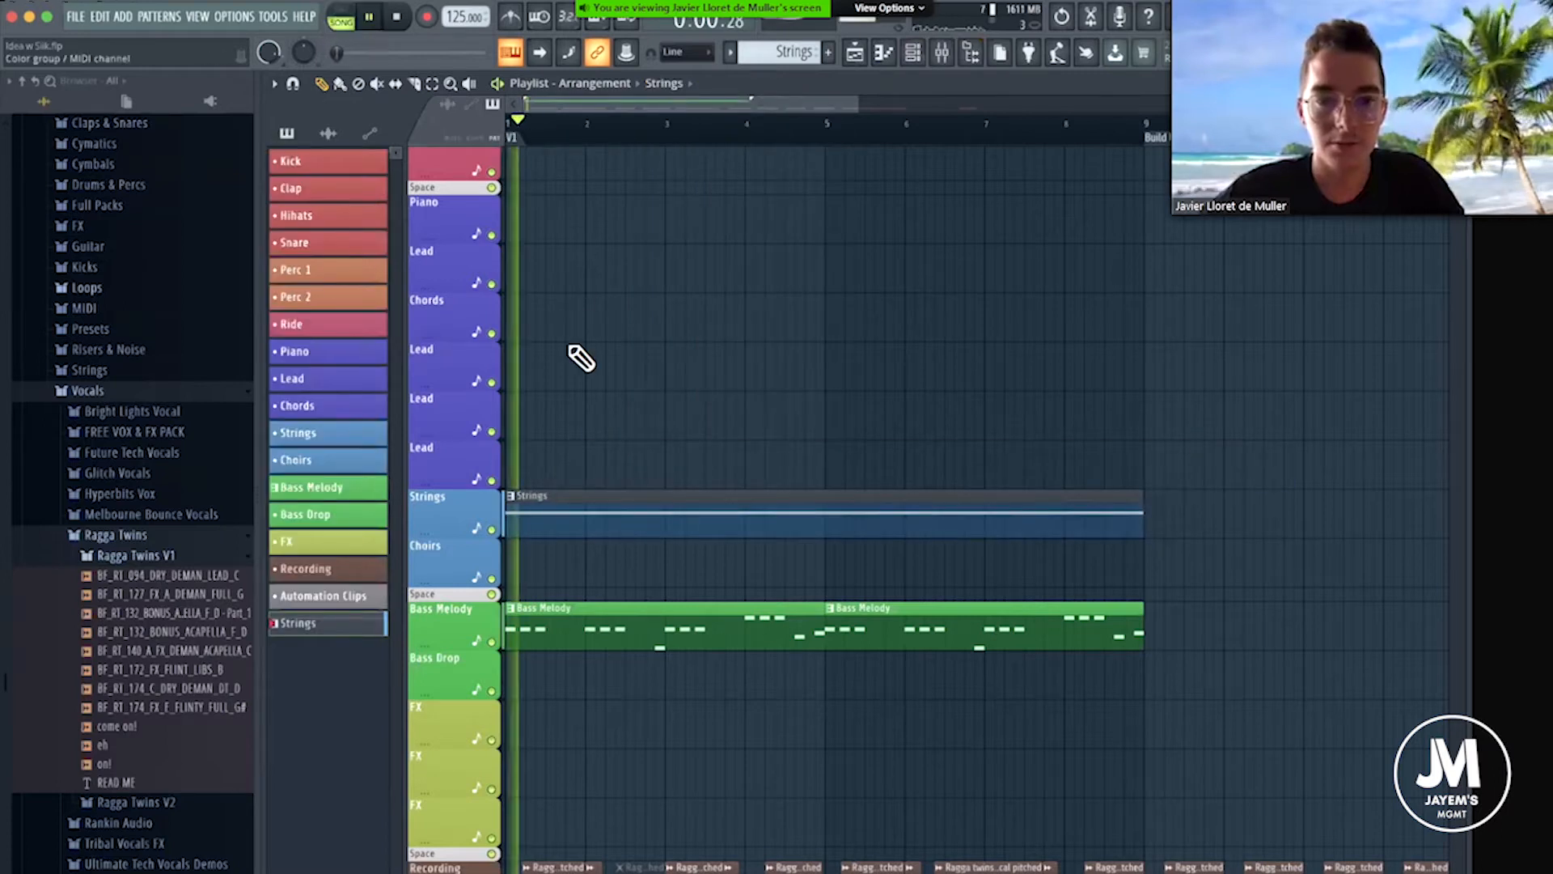
Raise the Kickstart mix on the Sust String mixer track to 89% during song playback, and stop playback.
left_click(942, 53)
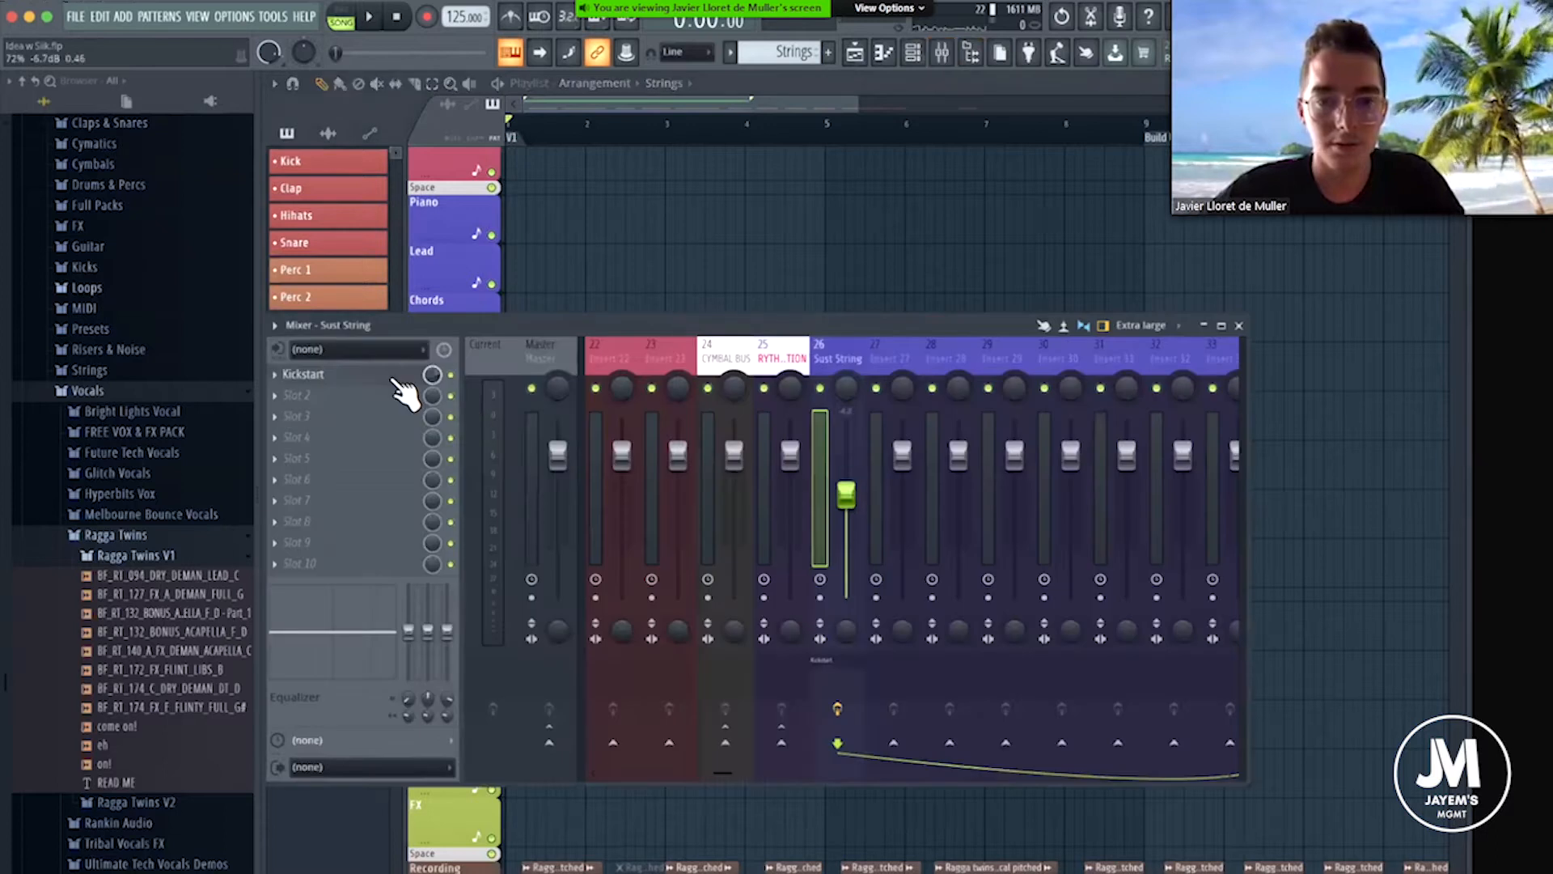
left_click(647, 609)
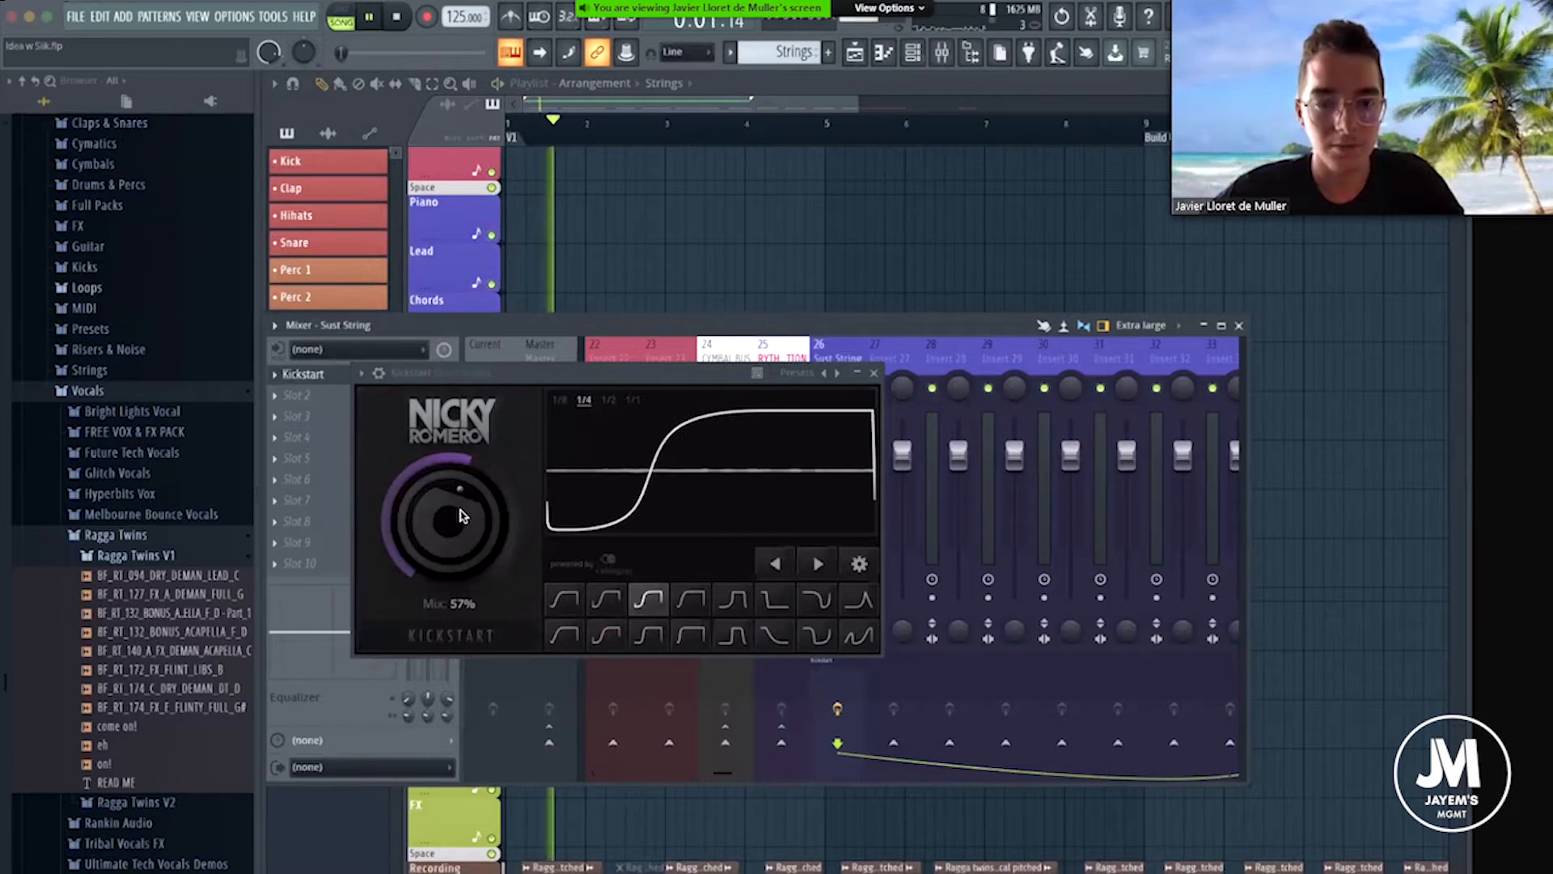
left_click_drag(460, 508, 459, 477)
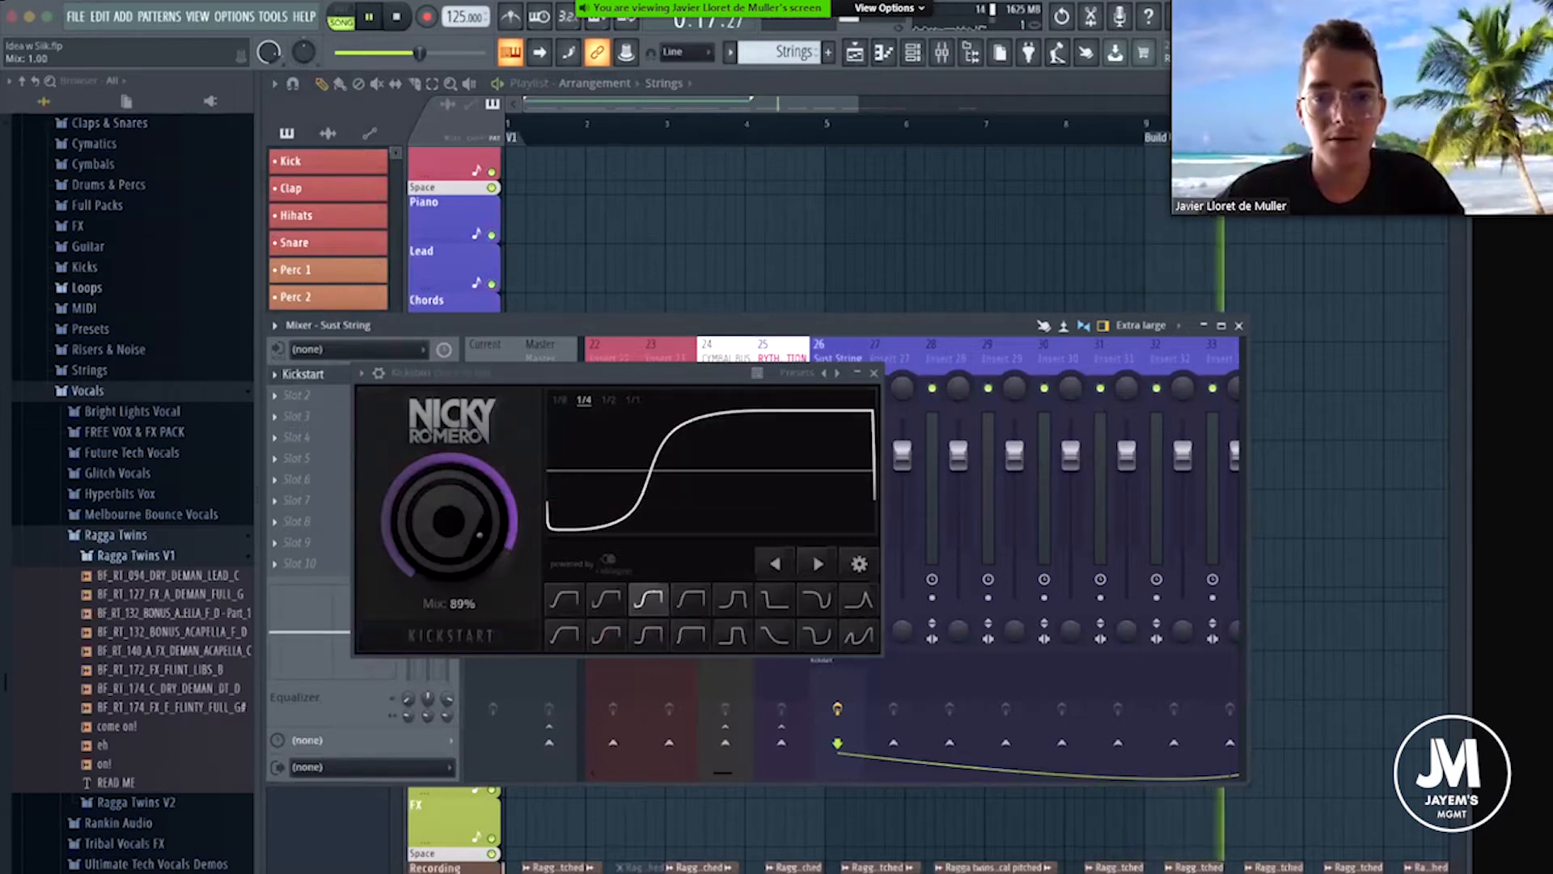
left_click(397, 17)
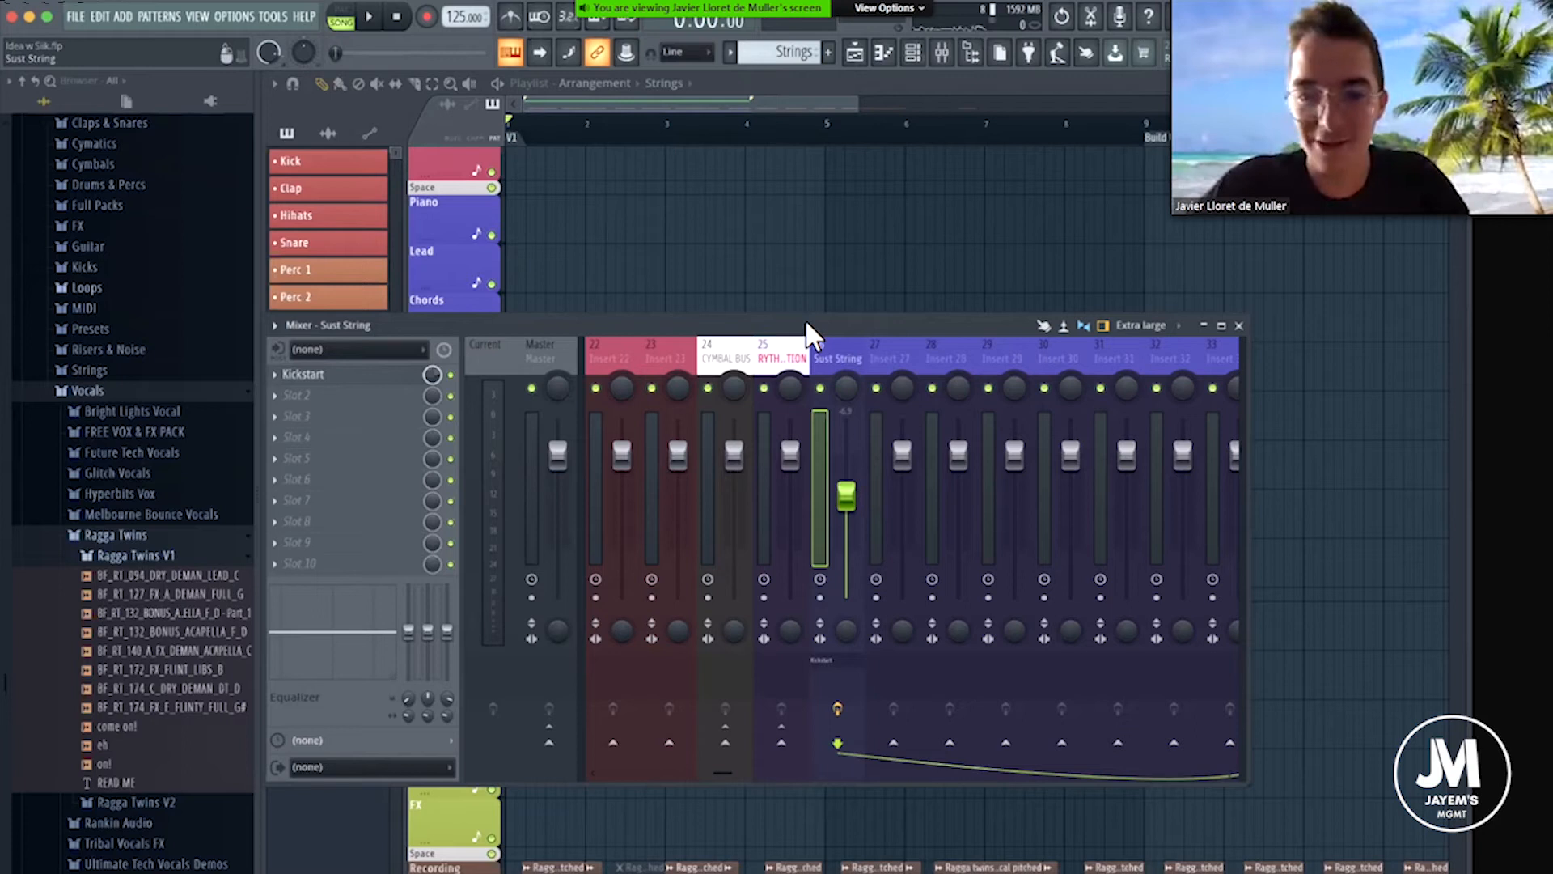
left_click_drag(805, 320, 702, 248)
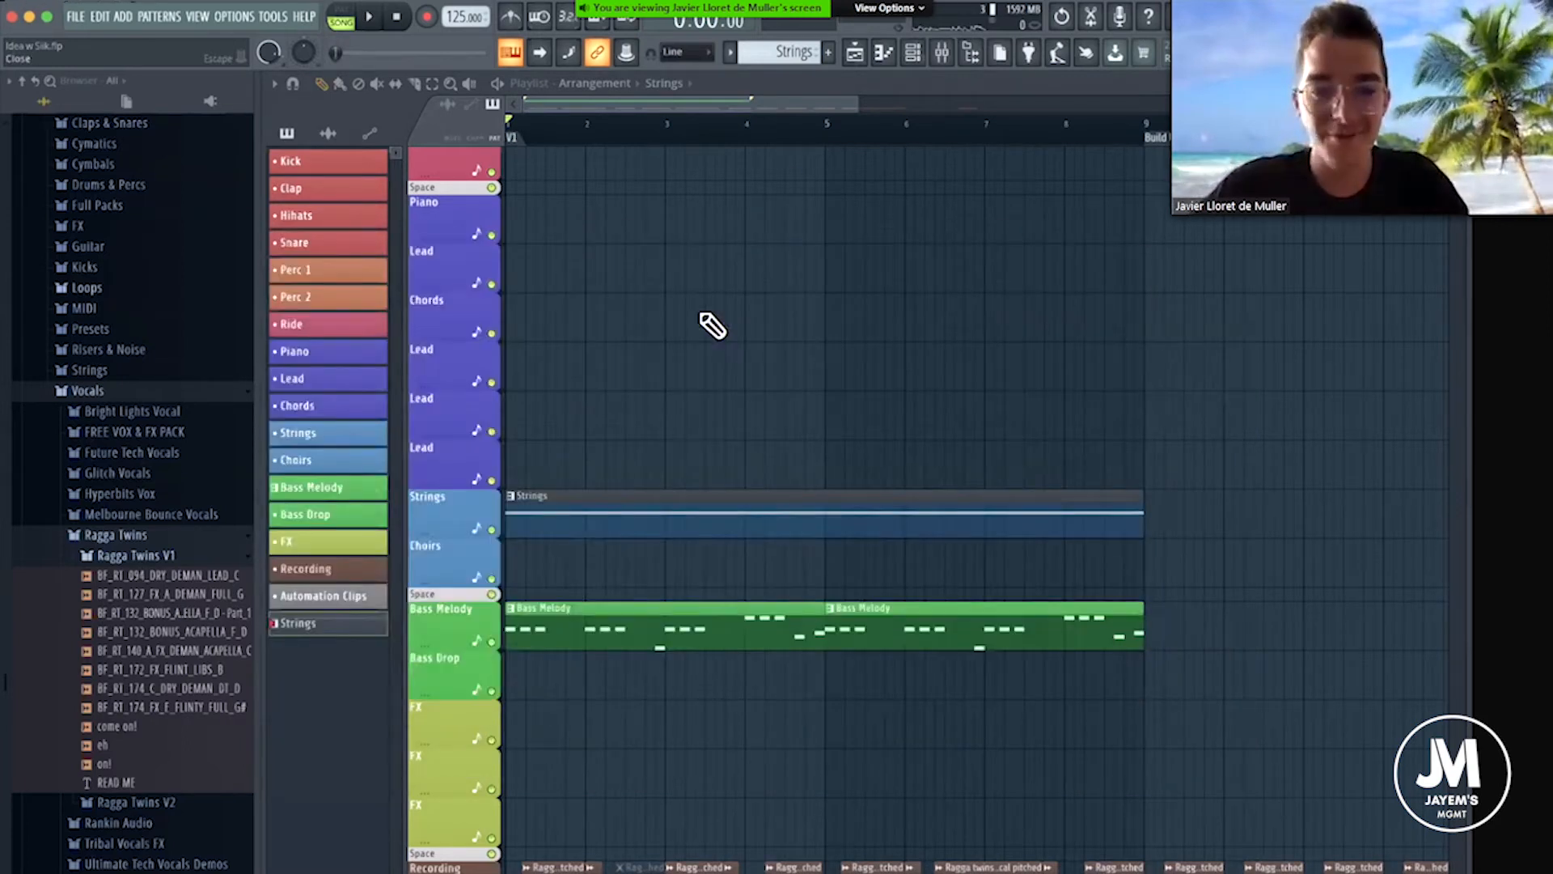
scroll(702, 315, "down", 3)
scroll(594, 271, "up", 3)
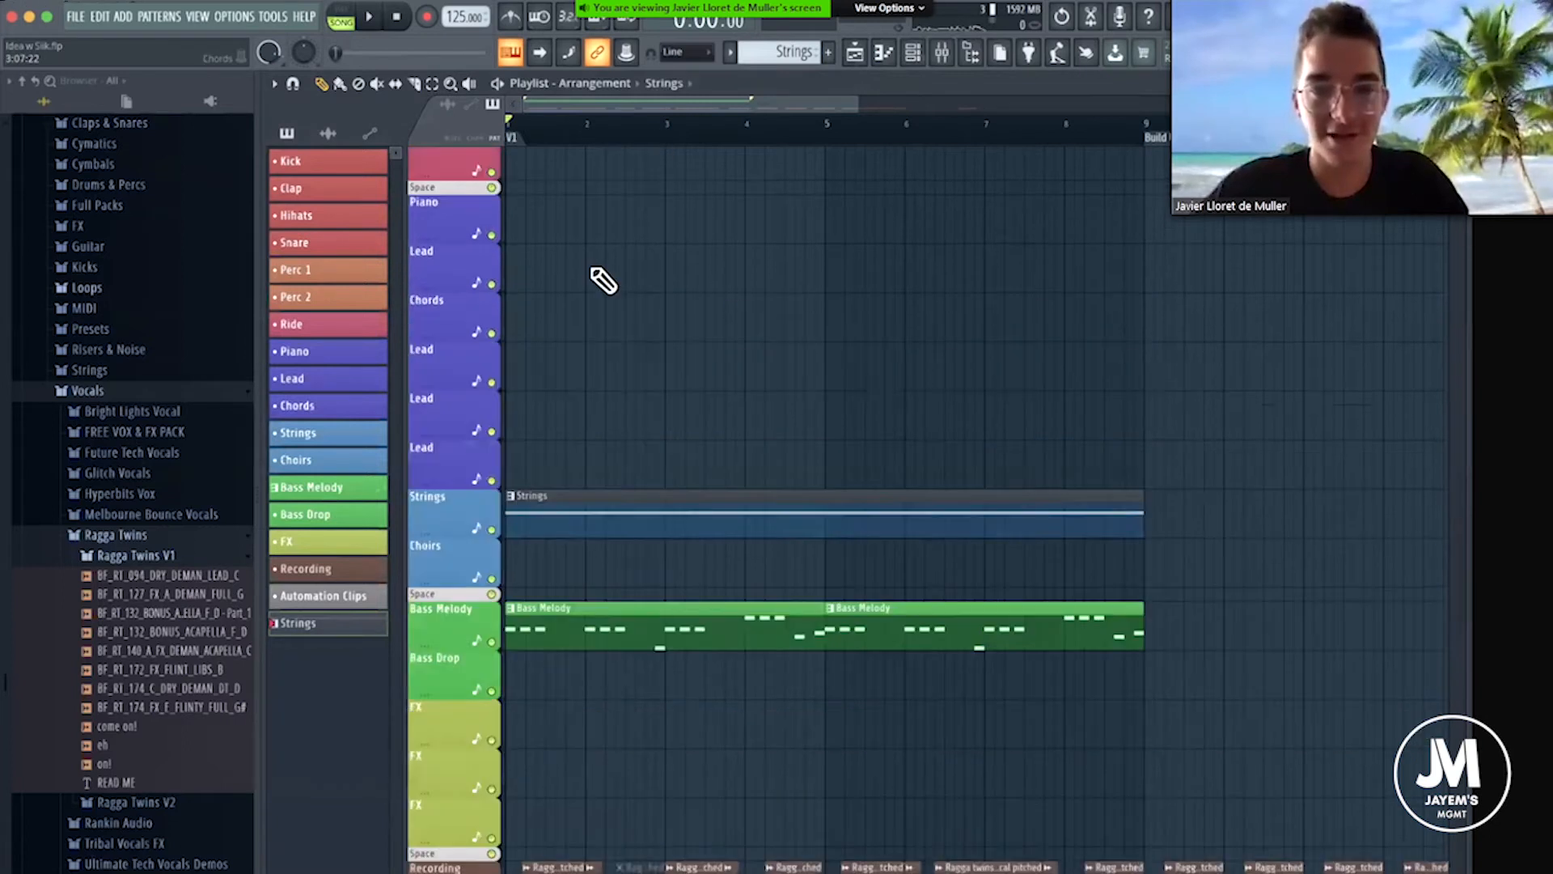
scroll(589, 208, "down", 5)
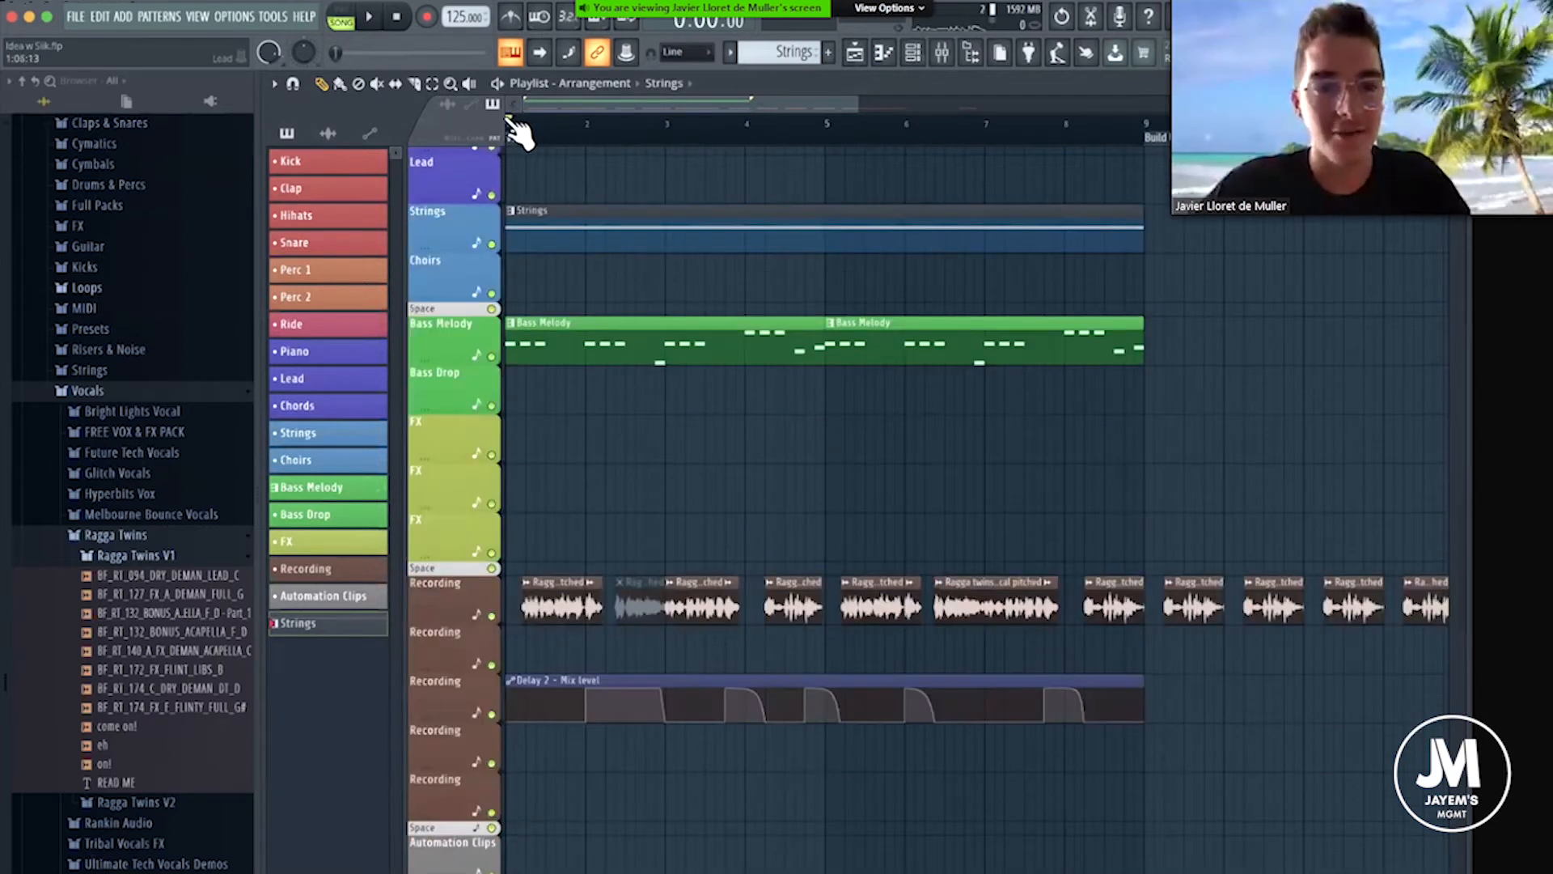
Lower the Sust String level to -7.6 dB, add MondoMod Mono-Stereo after Kickstart in its effect chain and audition it briefly.
left_click(943, 53)
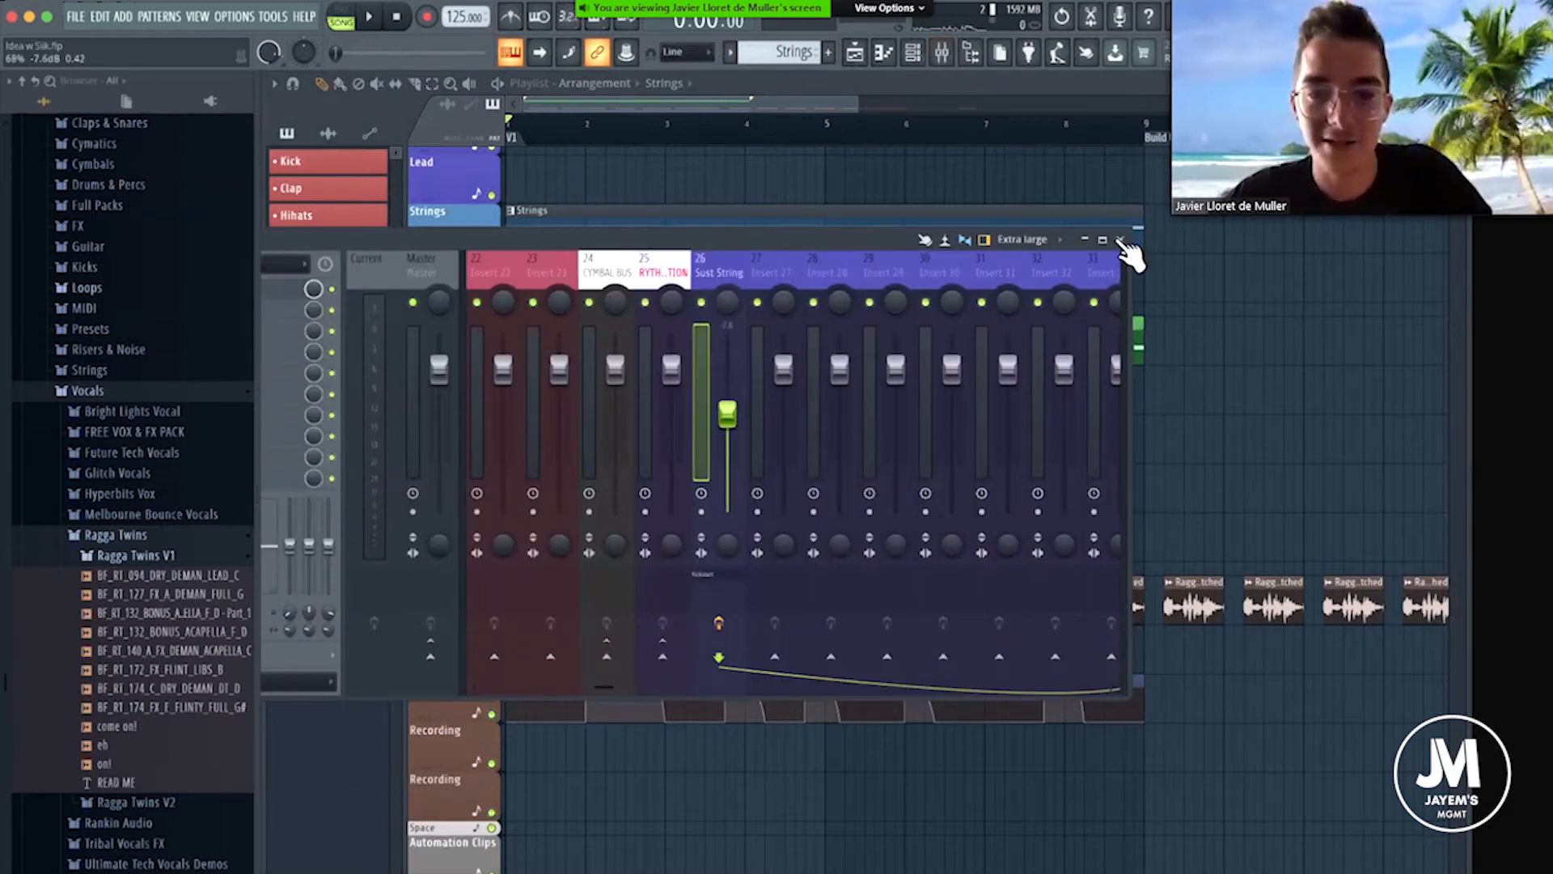
left_click(1085, 239)
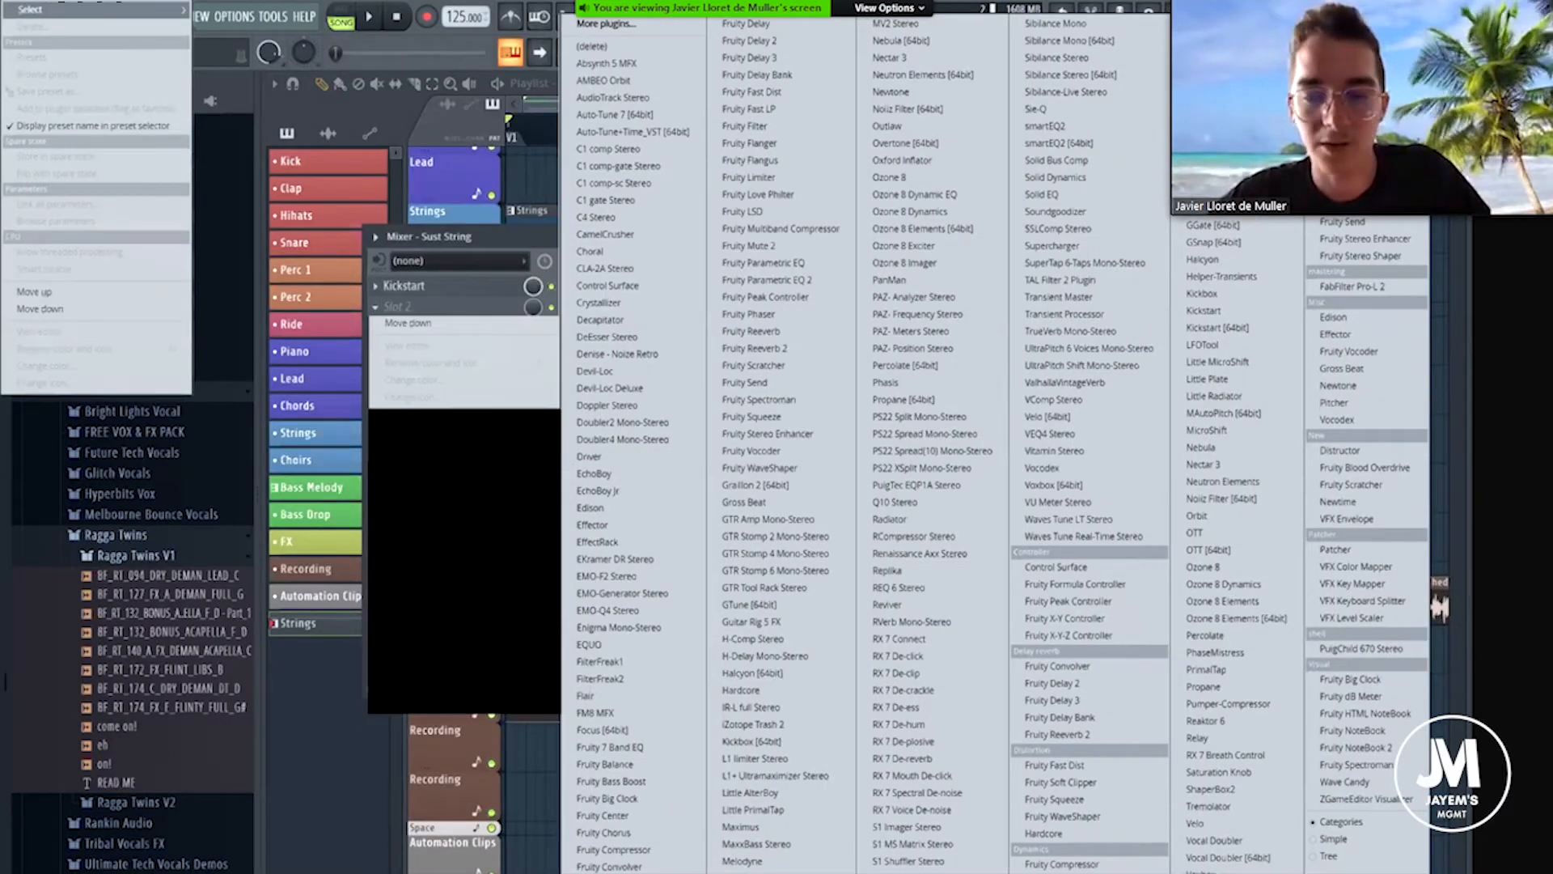
left_click(756, 872)
left_click_drag(350, 212, 691, 277)
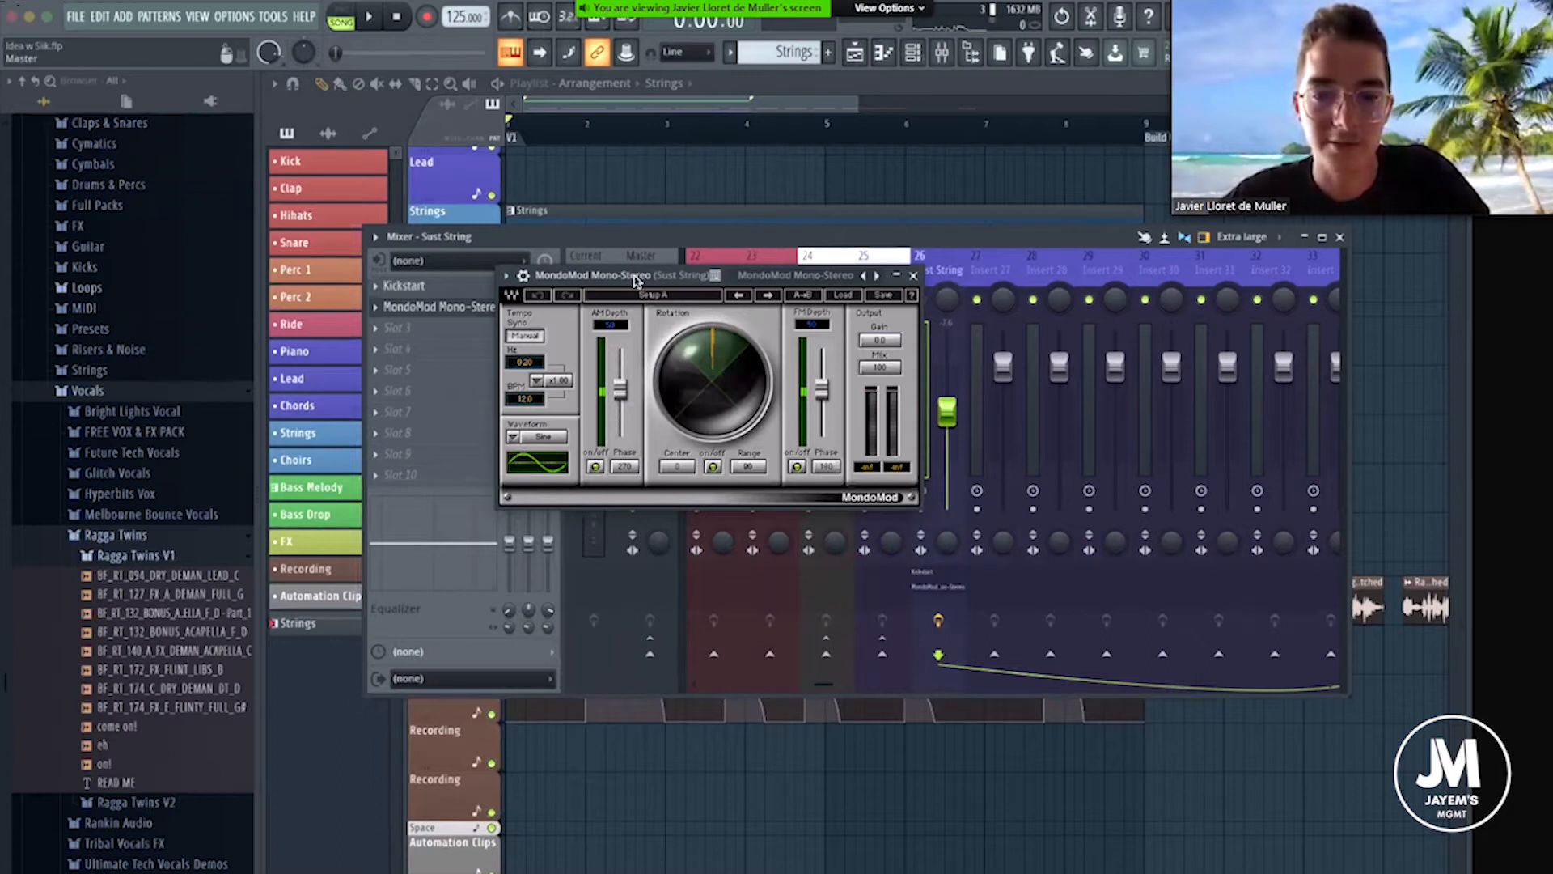
left_click_drag(635, 279, 642, 316)
key("space")
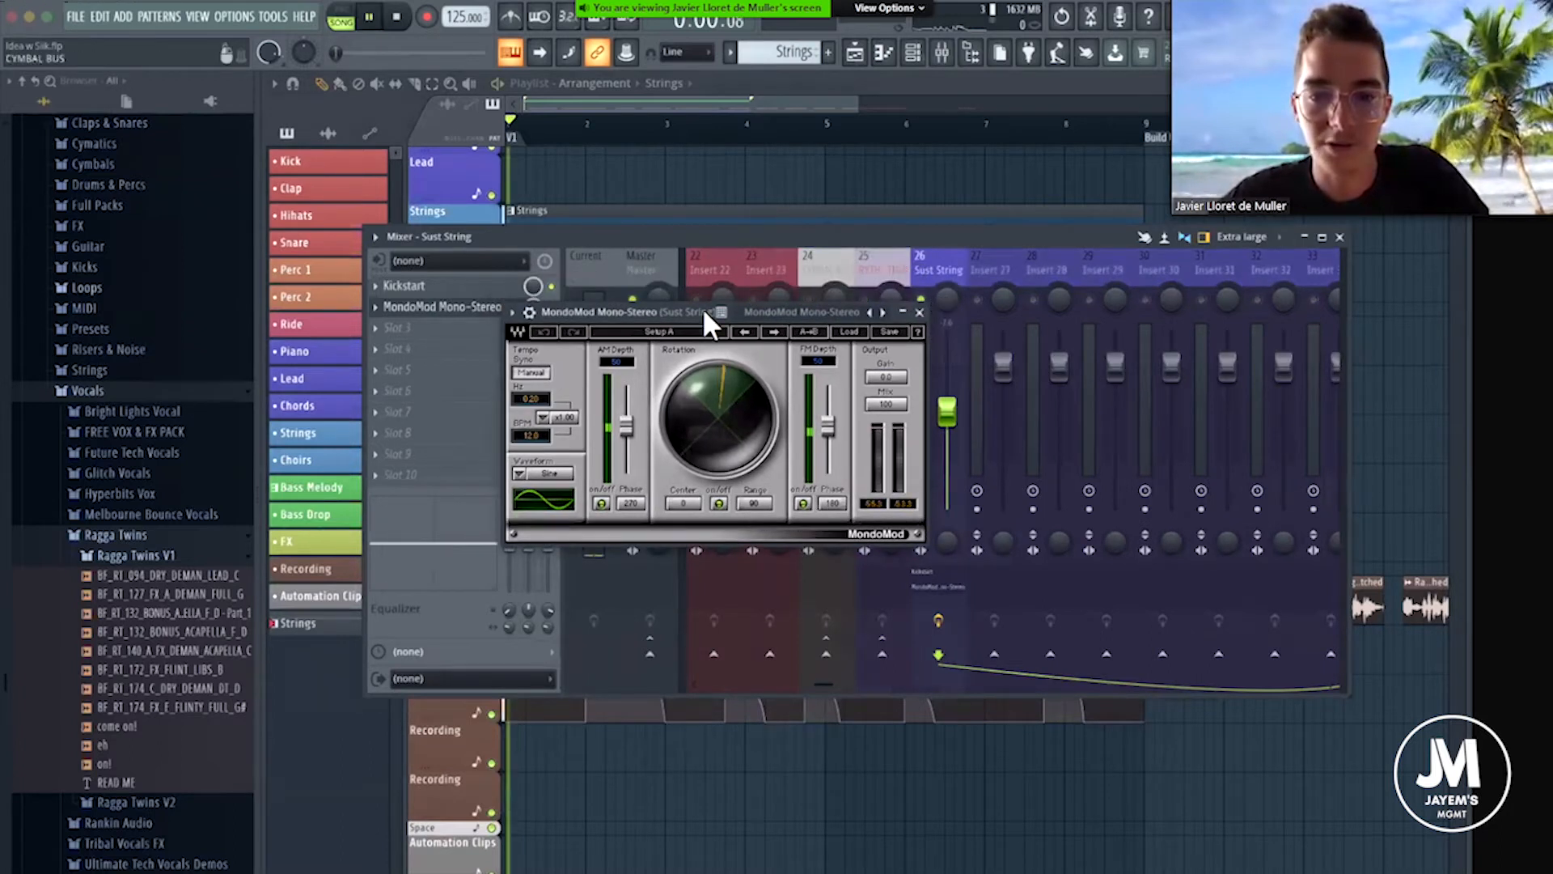
key("space")
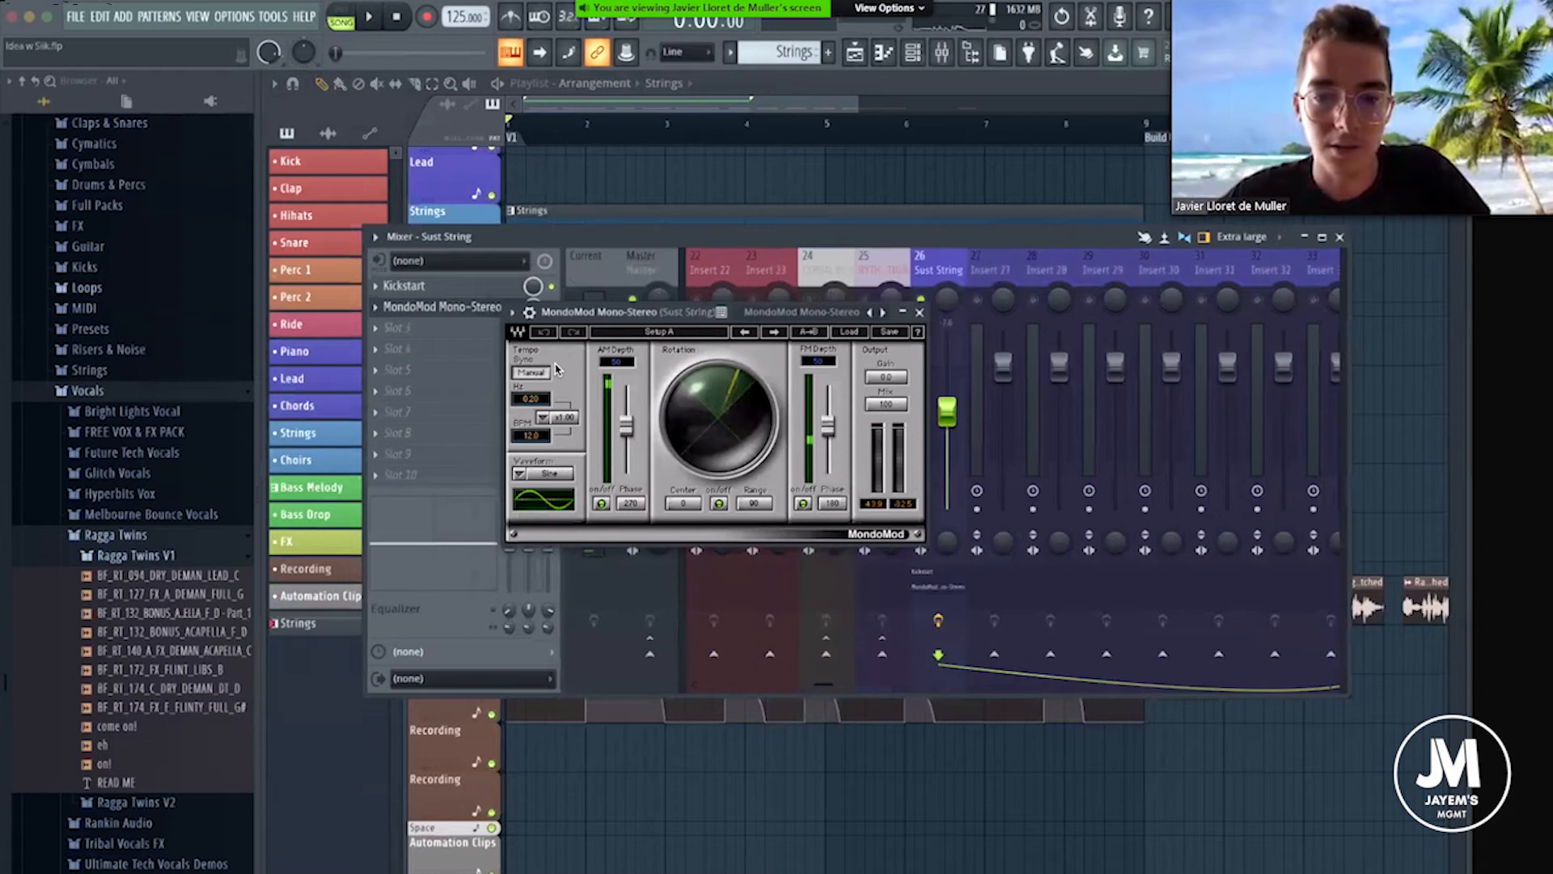
Set the MondoMod modulation rate to 62 BPM.
left_click_drag(526, 437, 526, 434)
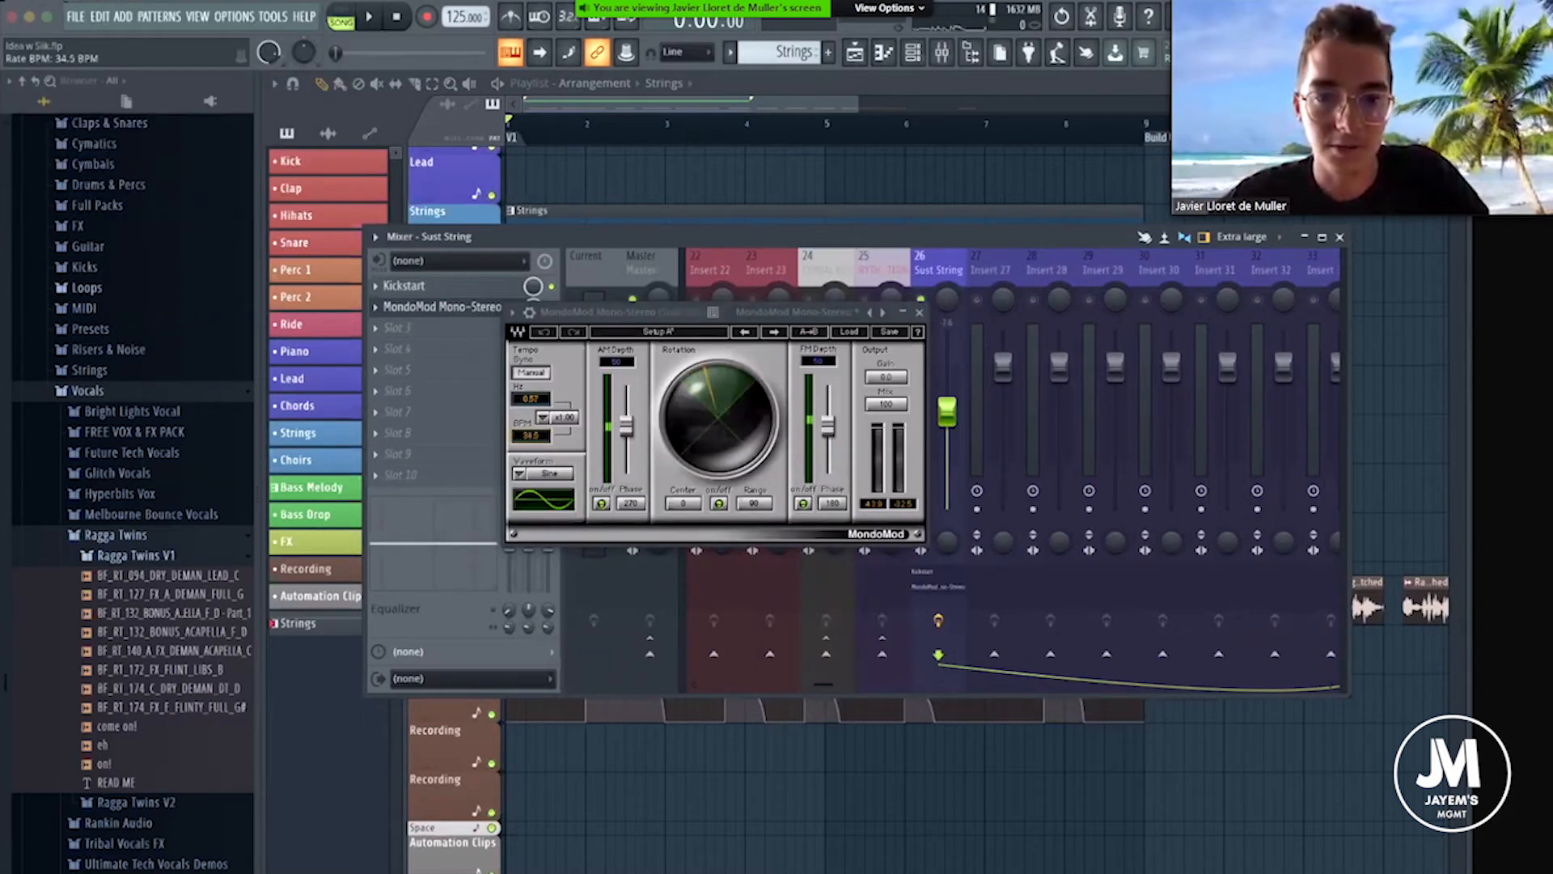
left_click_drag(537, 350, 536, 340)
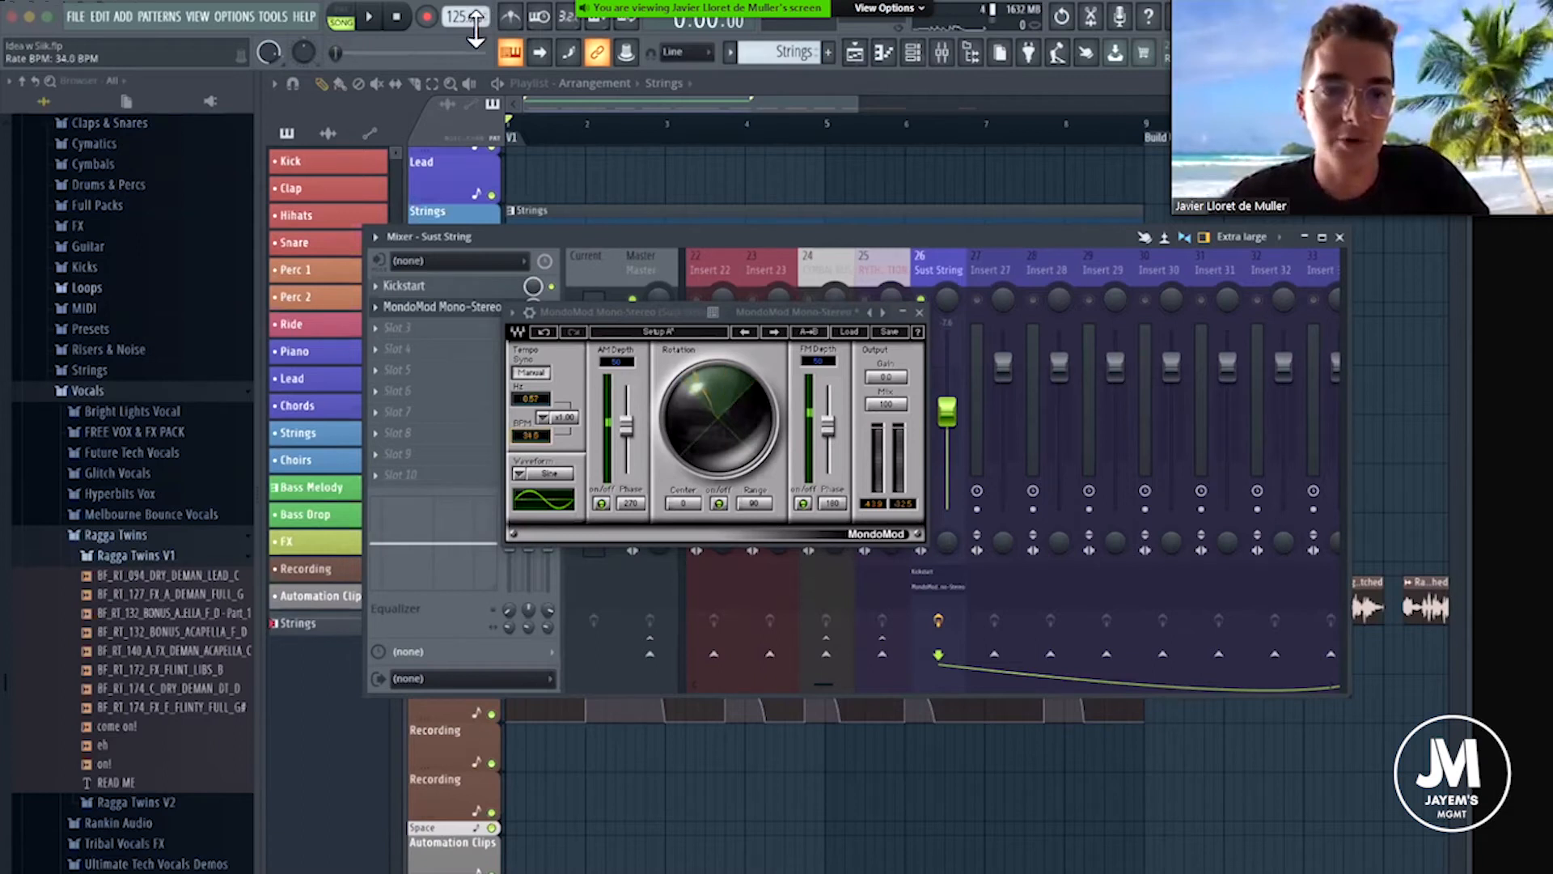
left_click(526, 436)
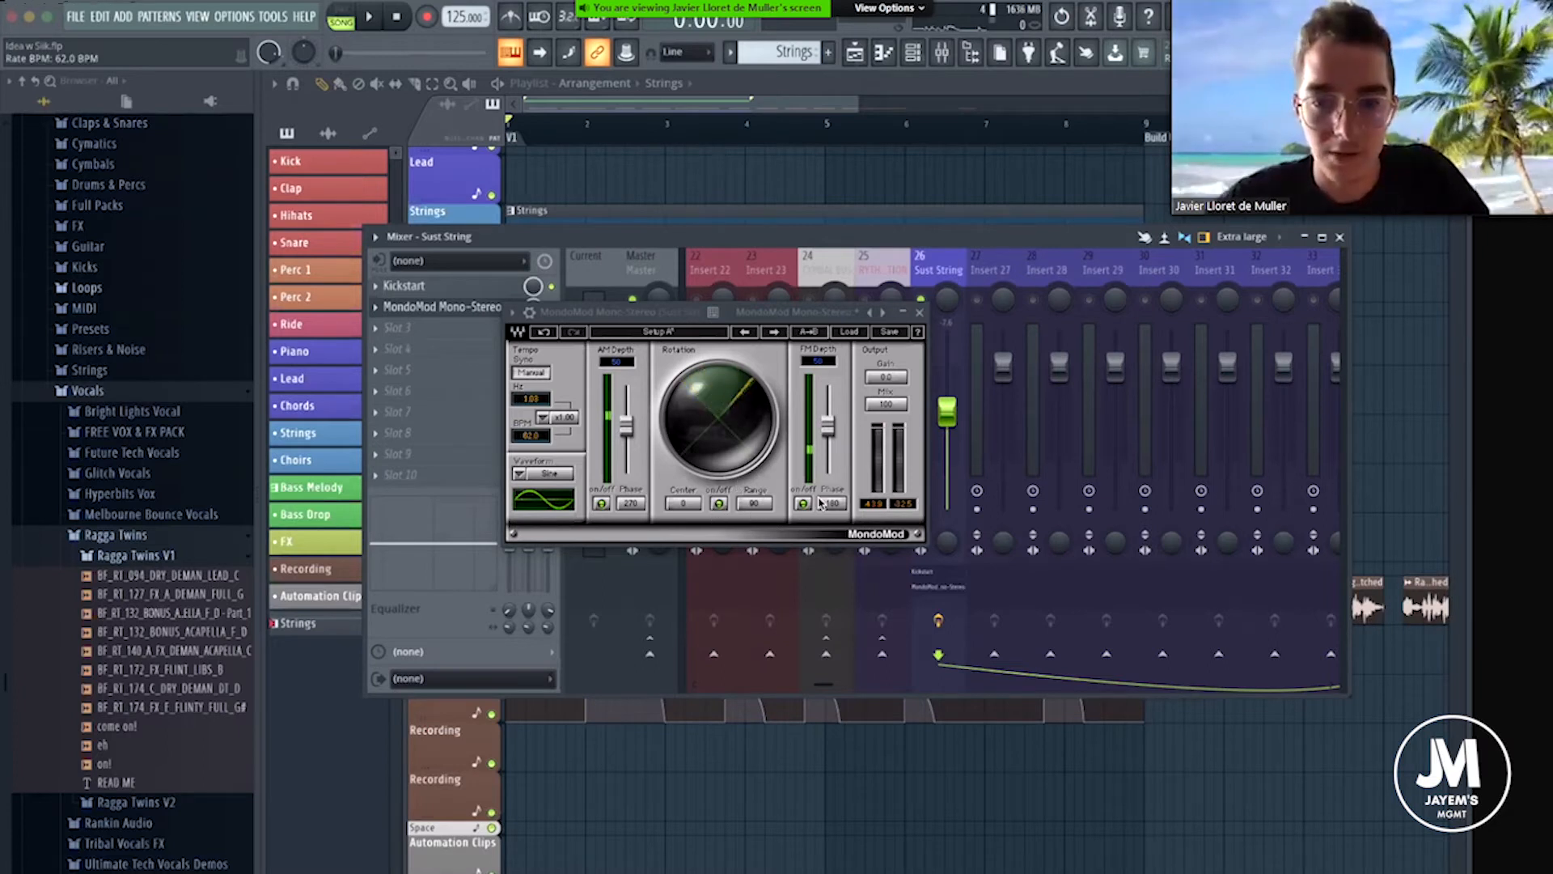
Reduce MondoMod's AM and FM depth to 0, narrow its pan range to 67 degrees and audition the strings.
left_click_drag(626, 425, 623, 466)
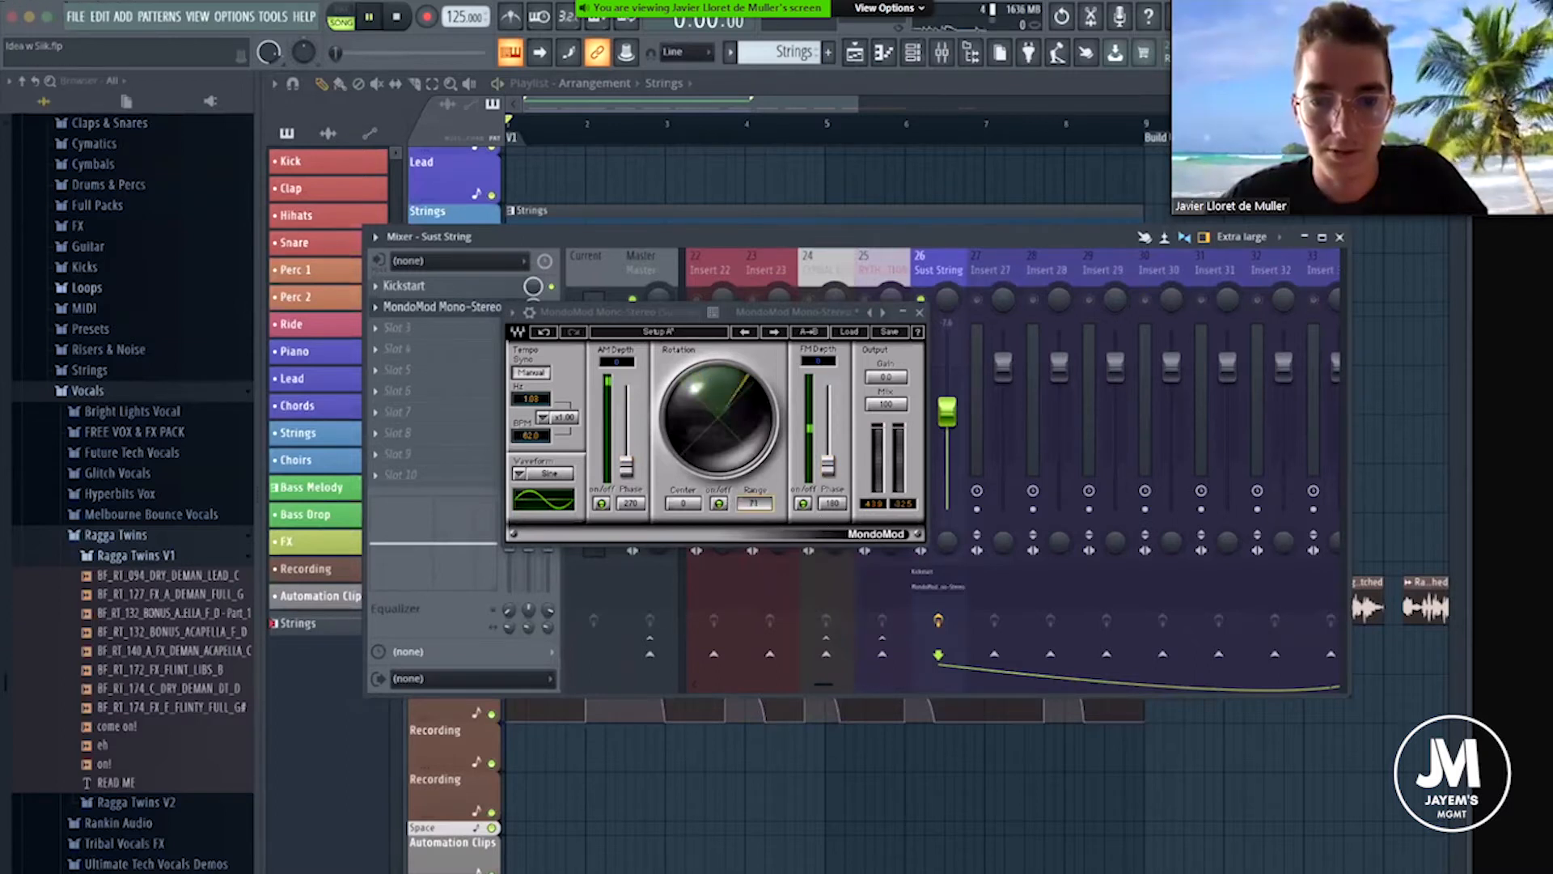
mouse_move(754, 503)
left_mouse_down()
mouse_move(754, 523)
mouse_move(754, 506)
left_mouse_up()
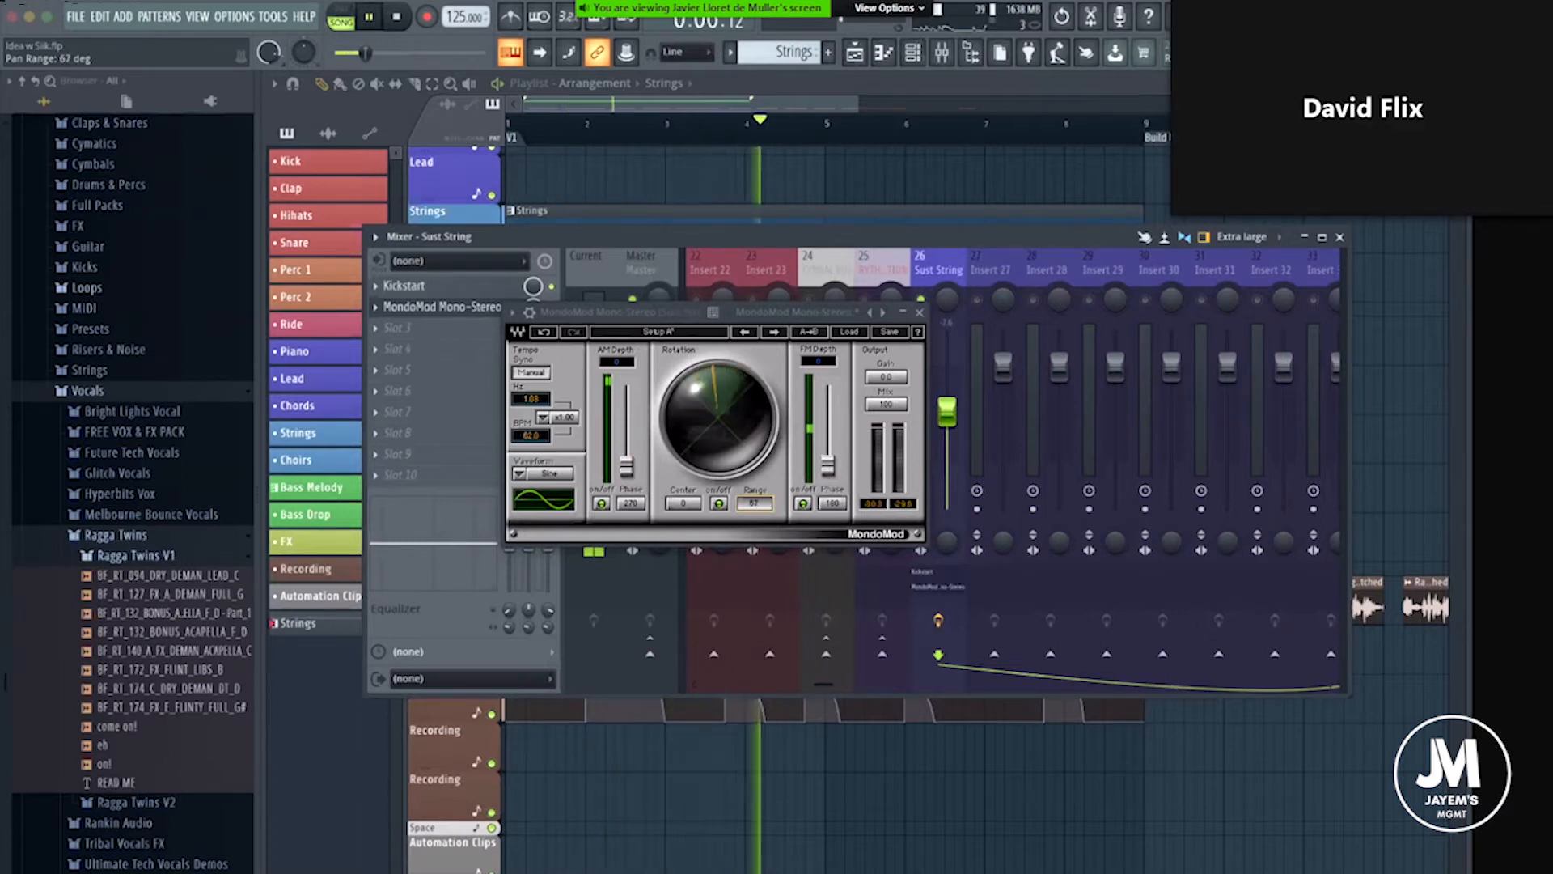
left_click(922, 314)
left_click(396, 16)
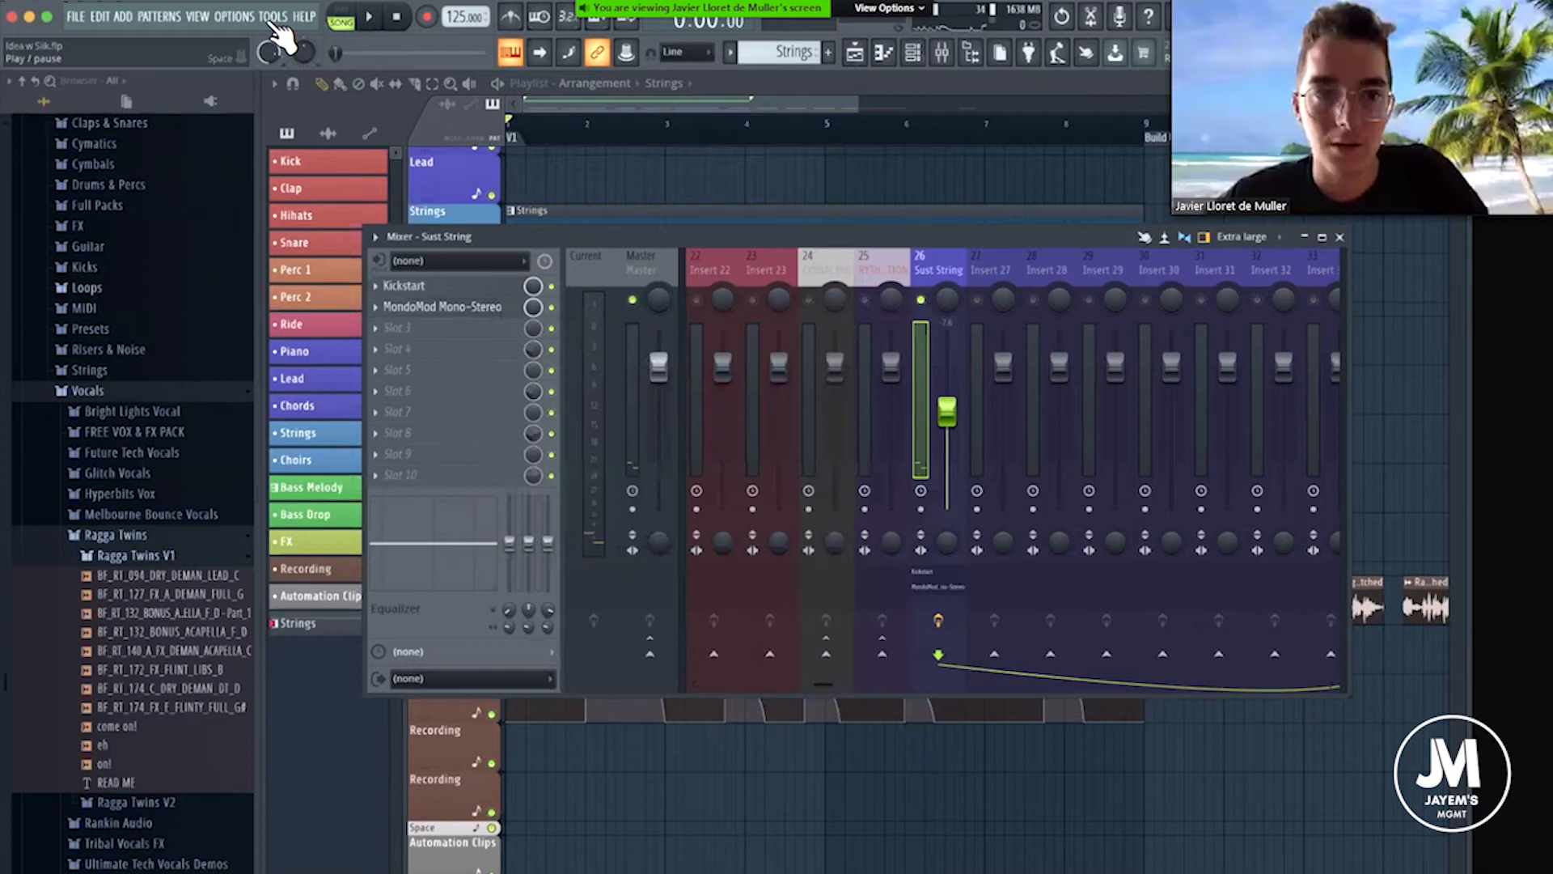
left_click(234, 15)
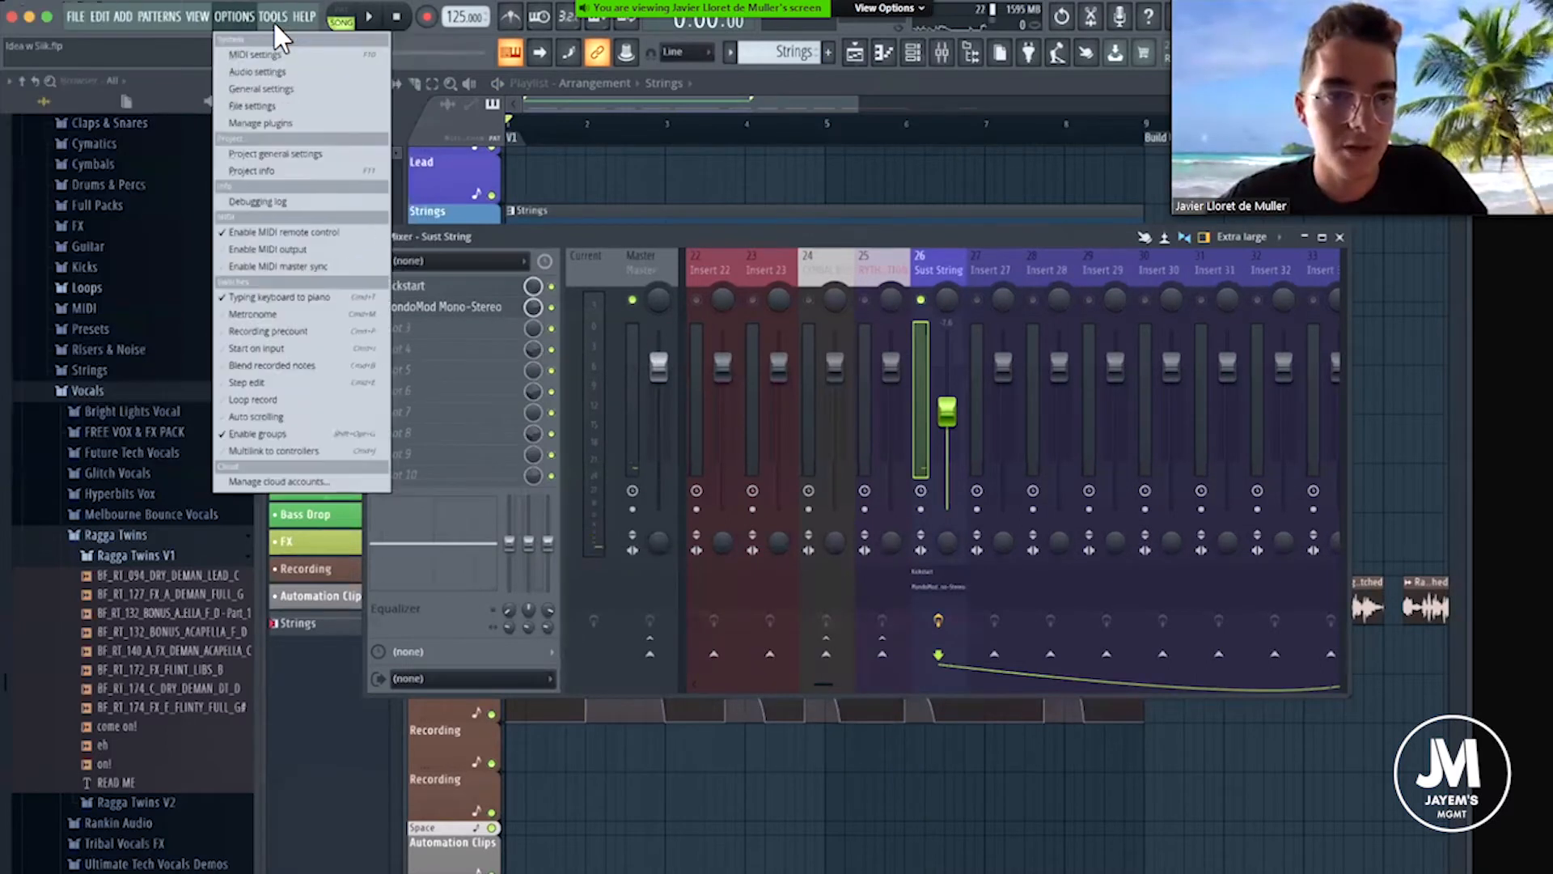
mouse_move(273, 21)
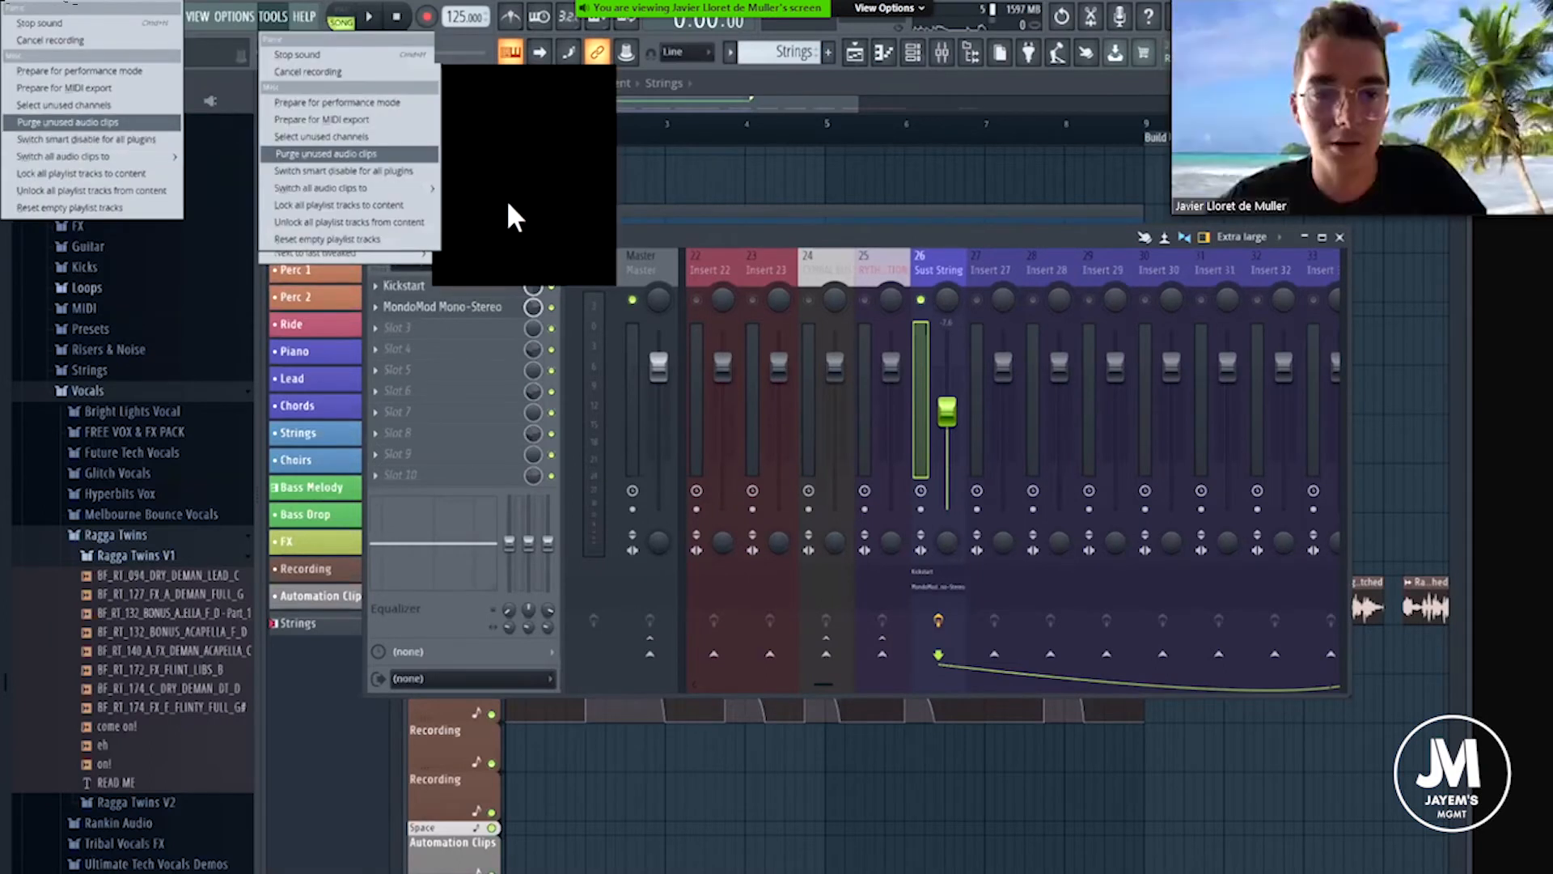
left_click(710, 237)
Move the mixer clear of the playlist and audition the soloed Sust String track from the start of the song.
left_click_drag(679, 274, 650, 279)
left_click_drag(637, 90, 661, 148)
key("space")
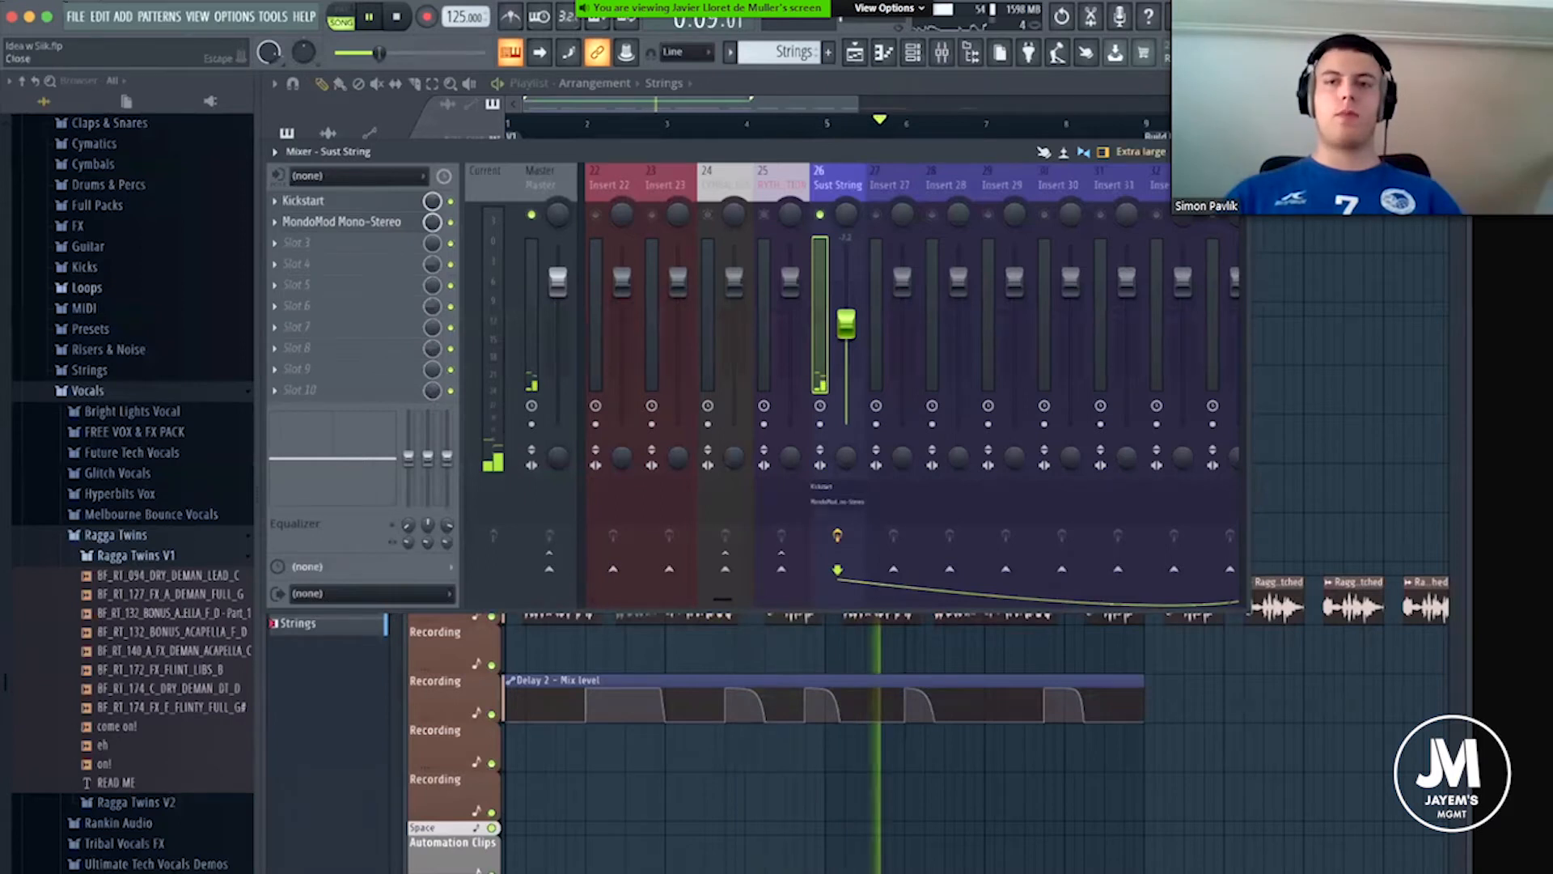
left_click(1235, 151)
key("space")
Unsolo the Sust String mixer track so all tracks are active, and close the mixer.
left_click(912, 52)
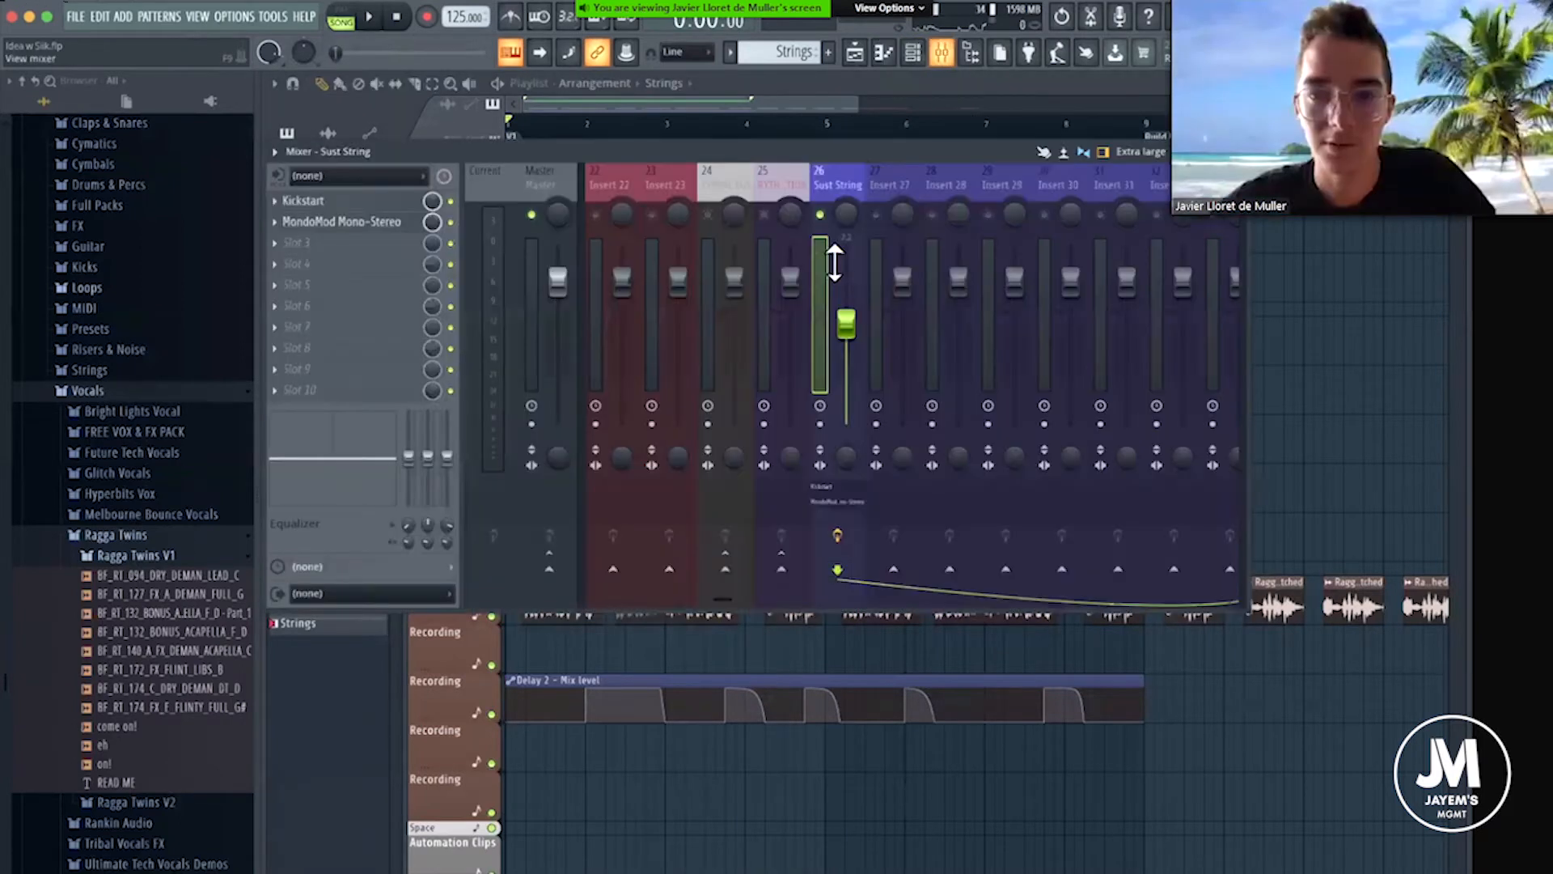
right_click(821, 216)
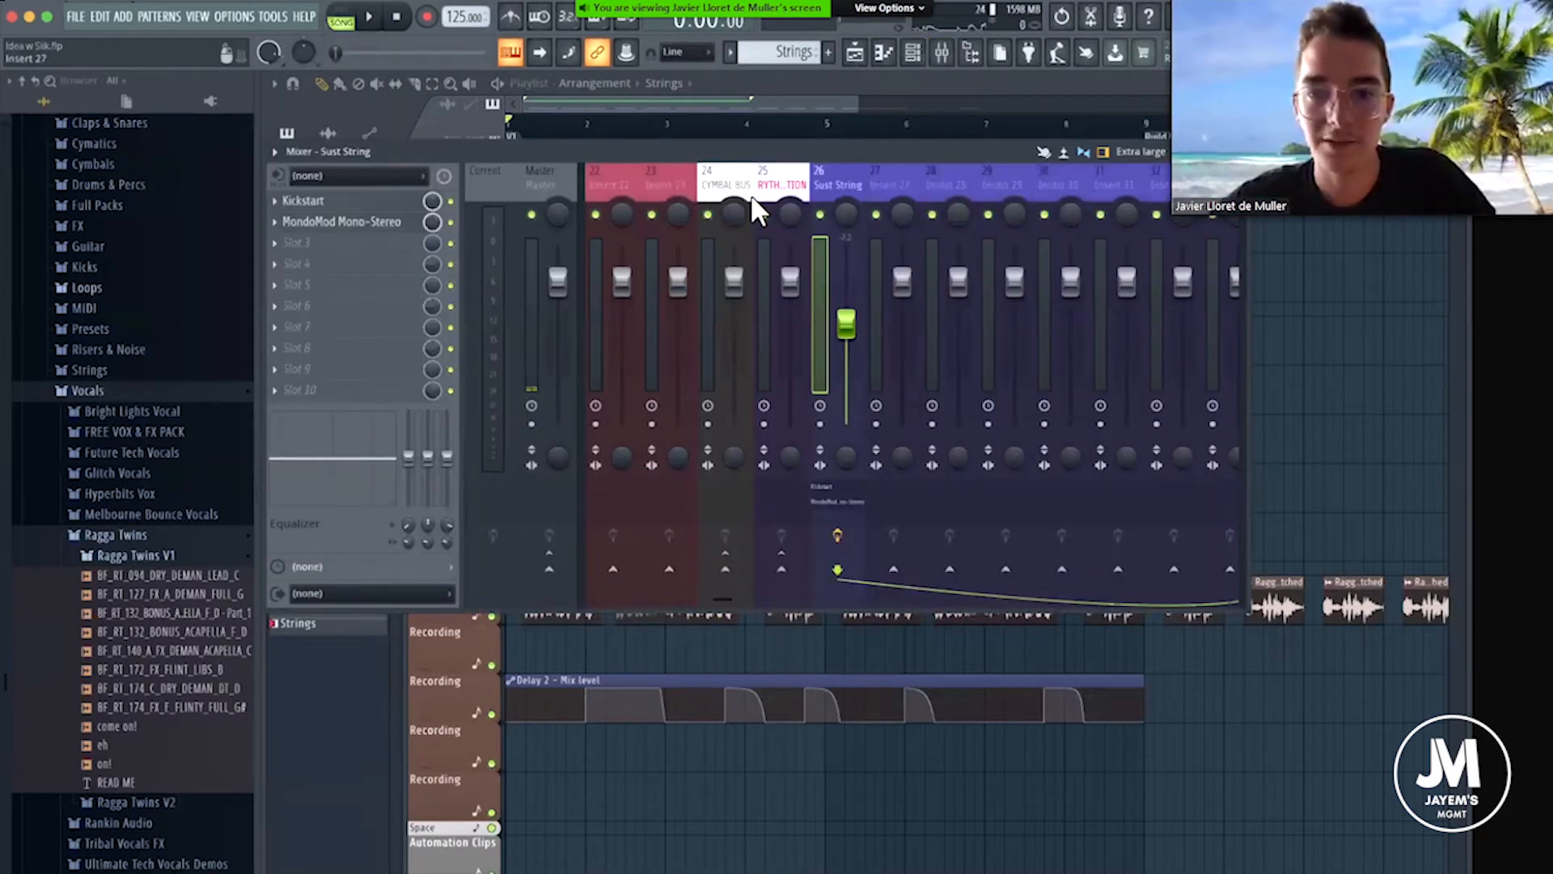
left_click_drag(1203, 152, 1100, 198)
key("space")
left_click(1132, 198)
key("space")
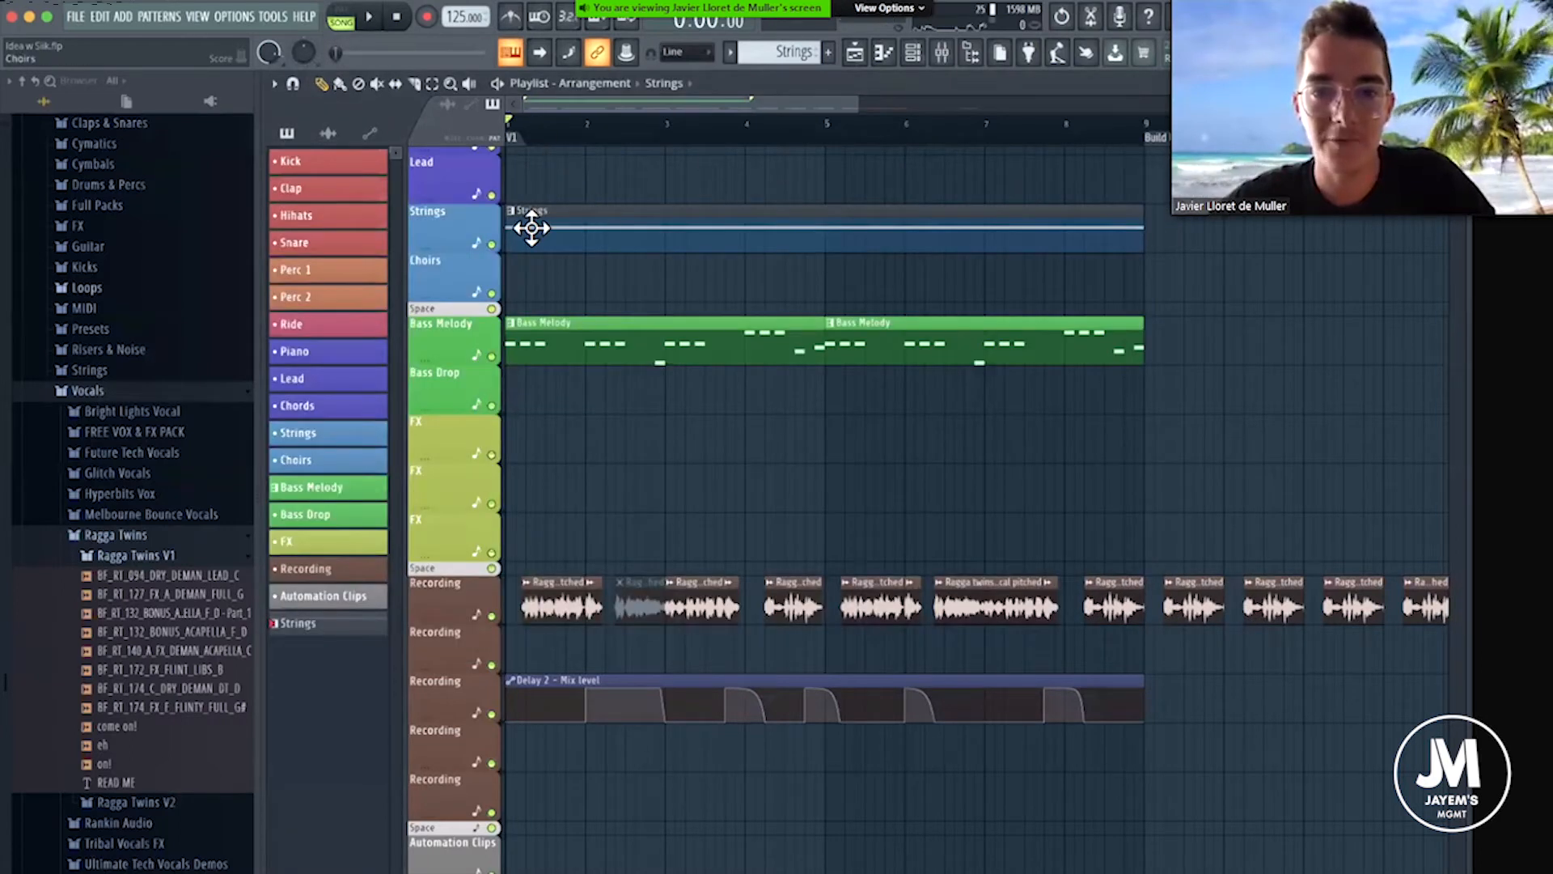
Add Fruity Balance after MondoMod on the Sust String mixer track and create an automation clip for its volume.
left_click(921, 57)
left_click(942, 52)
left_click(355, 297)
mouse_move(359, 310)
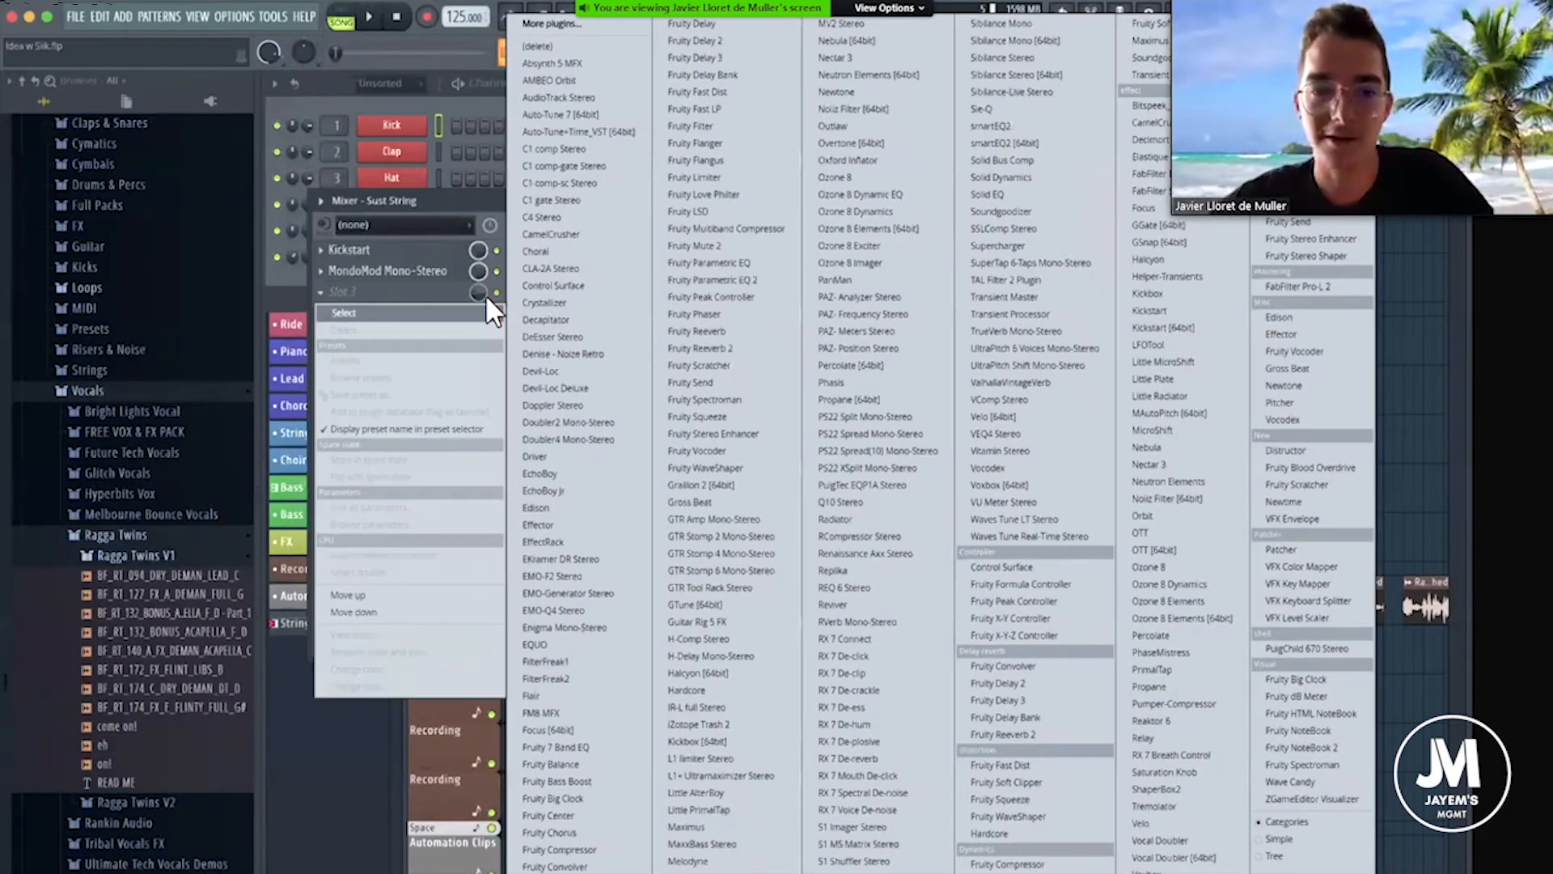
left_click(551, 764)
right_click(422, 207)
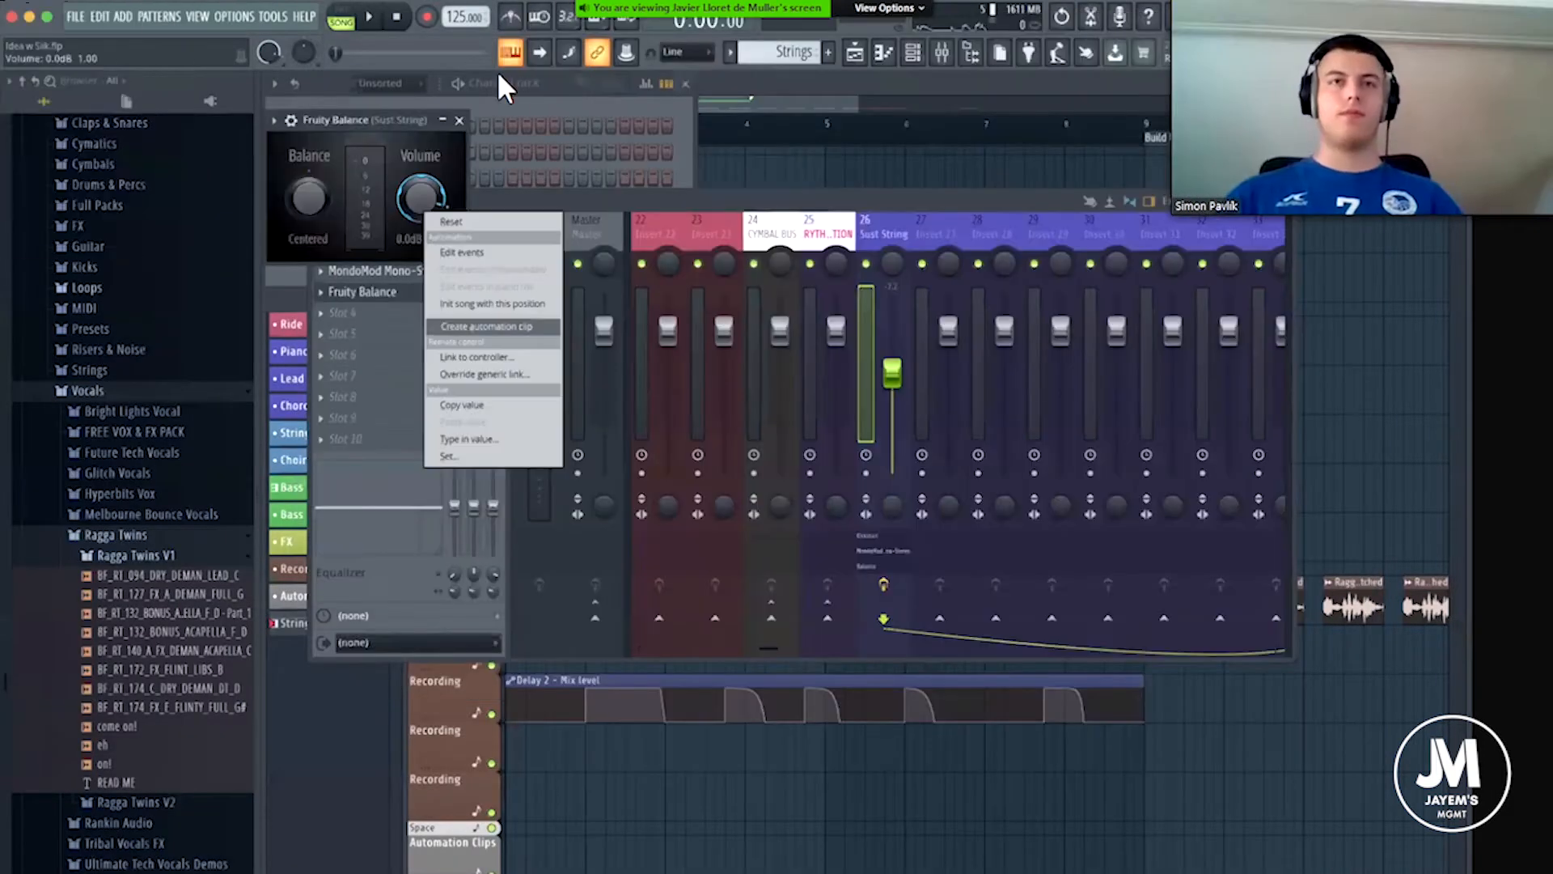
left_click(487, 325)
Insert a new playlist track directly below Strings and place the Balance - Sust String - Volume automation clip on it.
left_click(458, 120)
left_click_drag(841, 196, 711, 196)
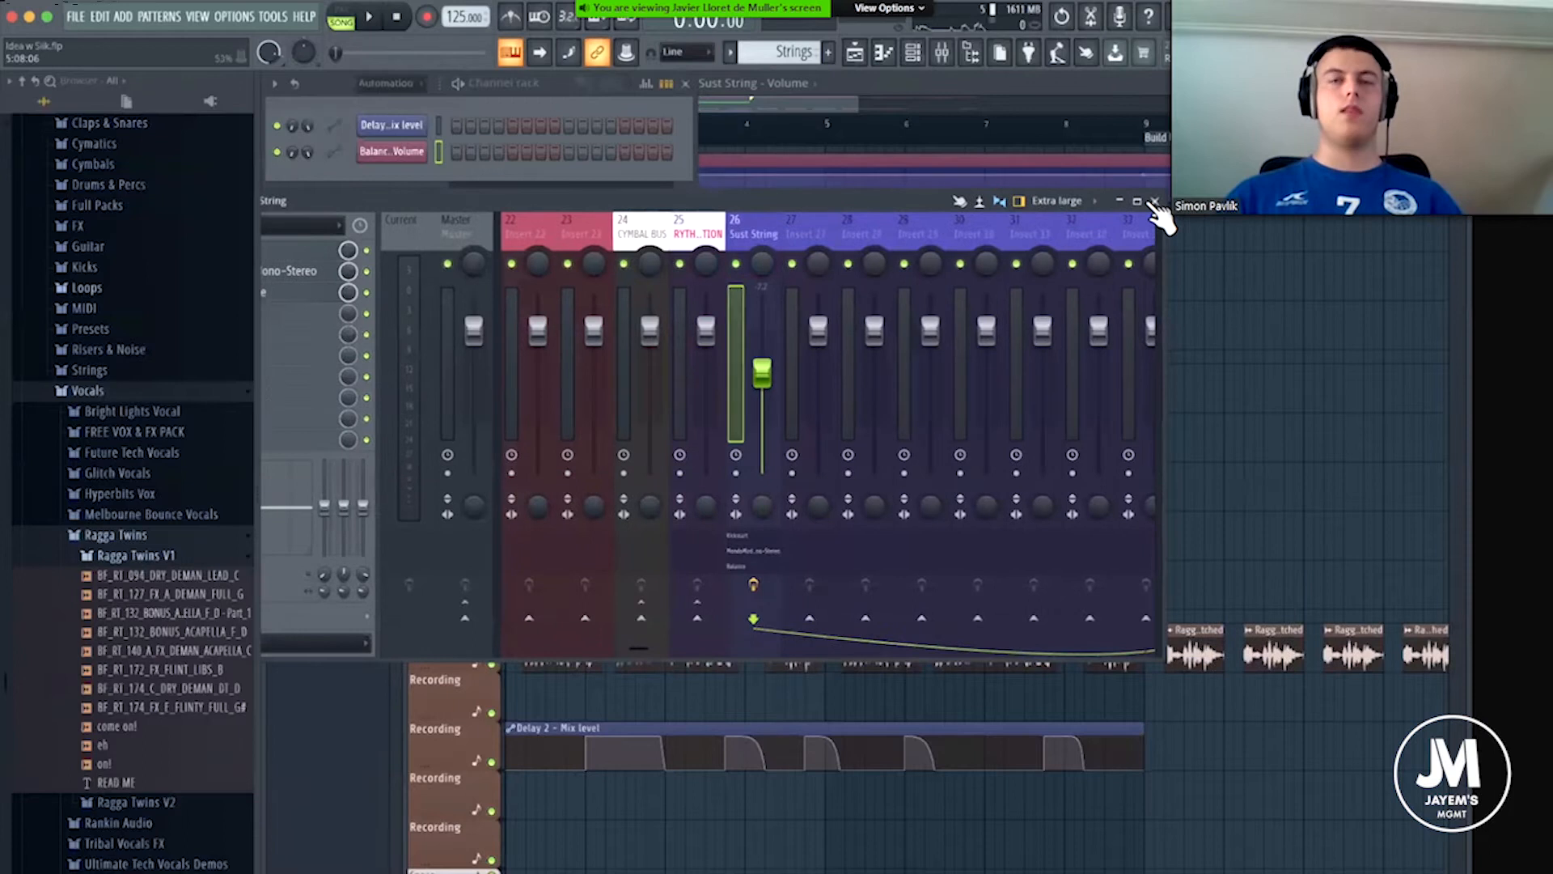
left_click(1154, 201)
left_click(686, 84)
left_click_drag(641, 156, 604, 322)
right_click(459, 313)
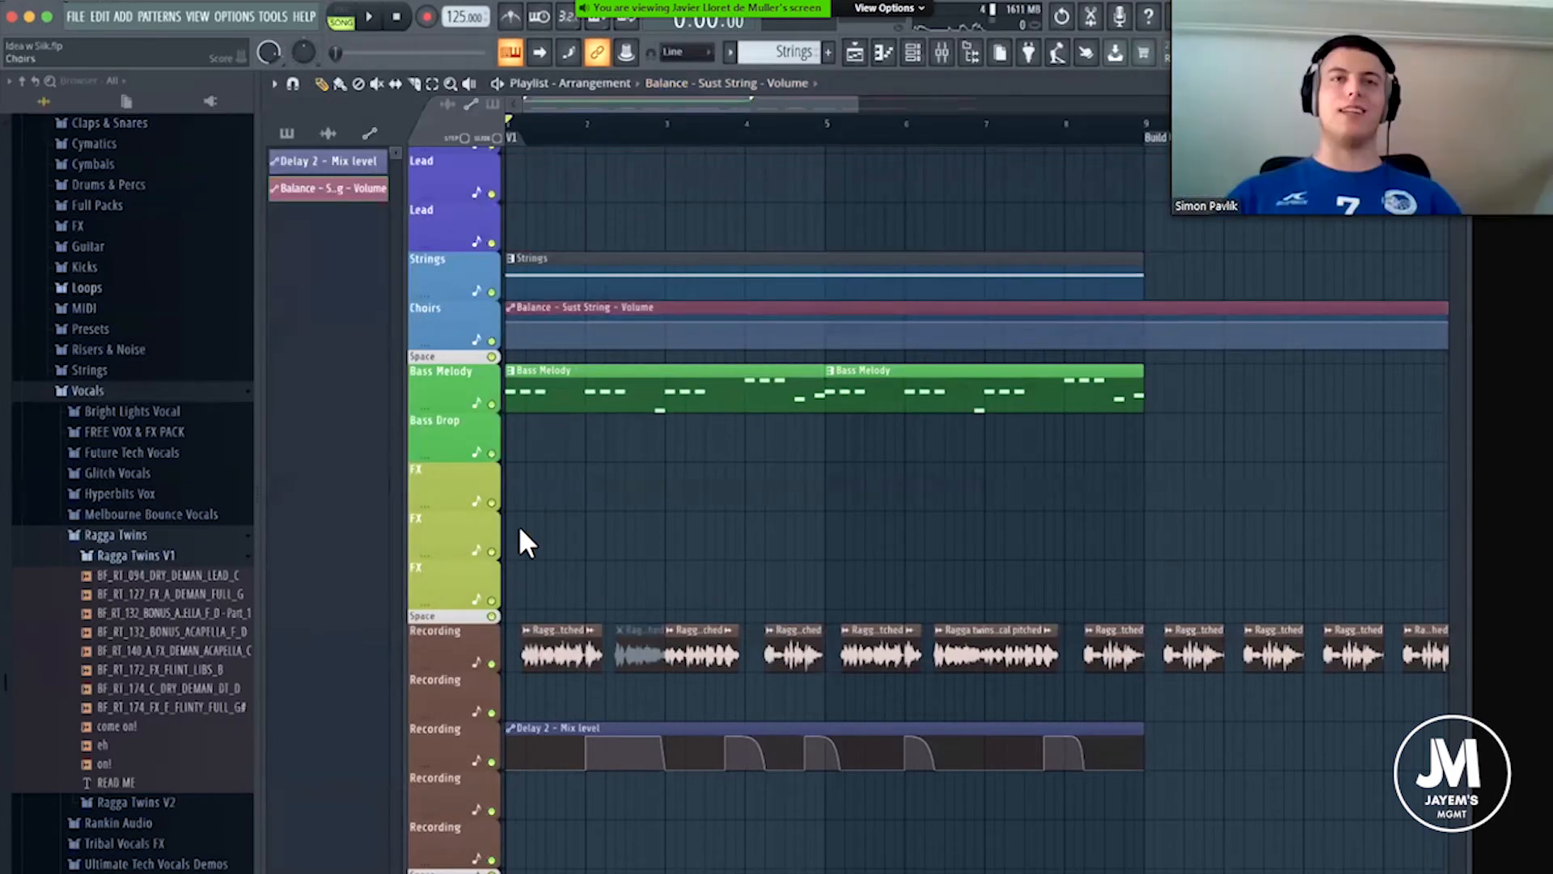
left_click(510, 632)
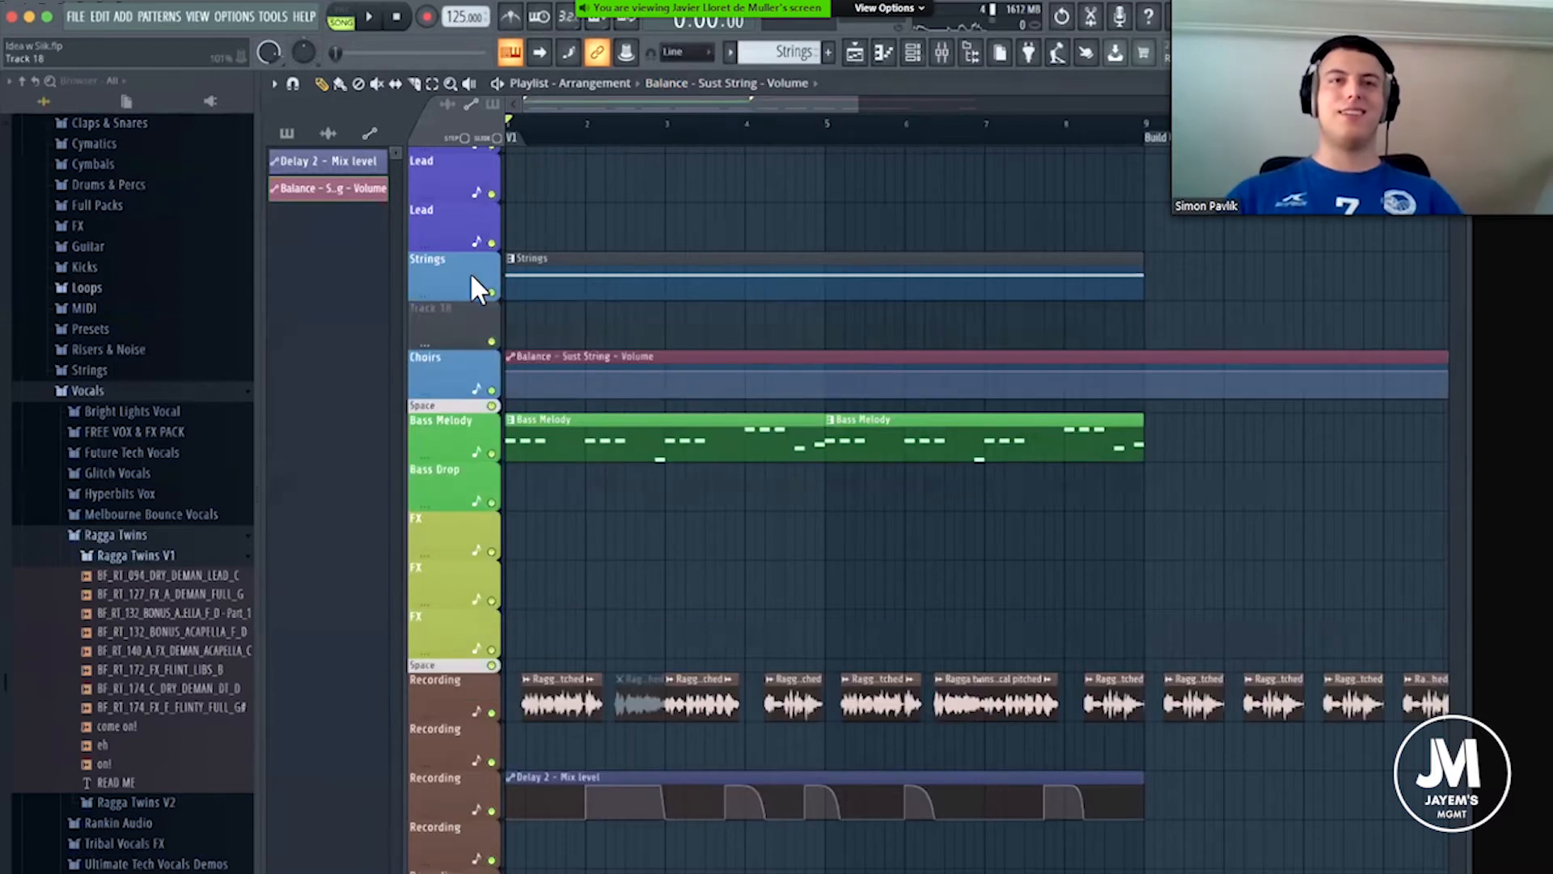
left_click_drag(535, 299, 512, 317)
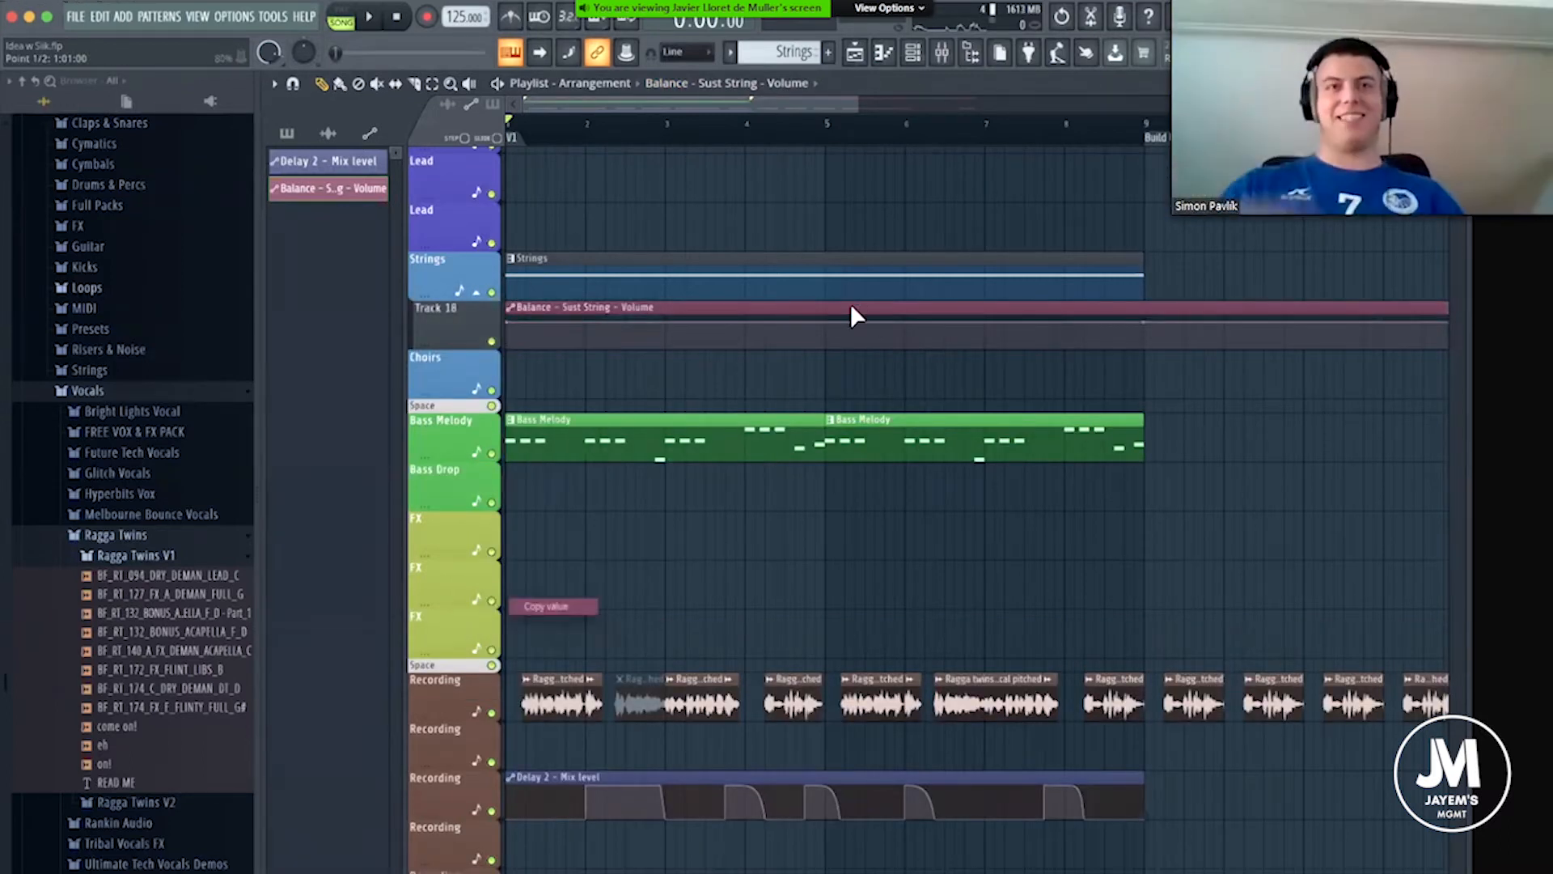
Shape a straight string volume fade-in from near zero at the song start to a new automation point at bar 5, and audition it.
right_click(826, 323)
left_click(869, 623)
mouse_move(508, 324)
left_mouse_down()
mouse_move(515, 358)
mouse_move(505, 349)
left_mouse_up()
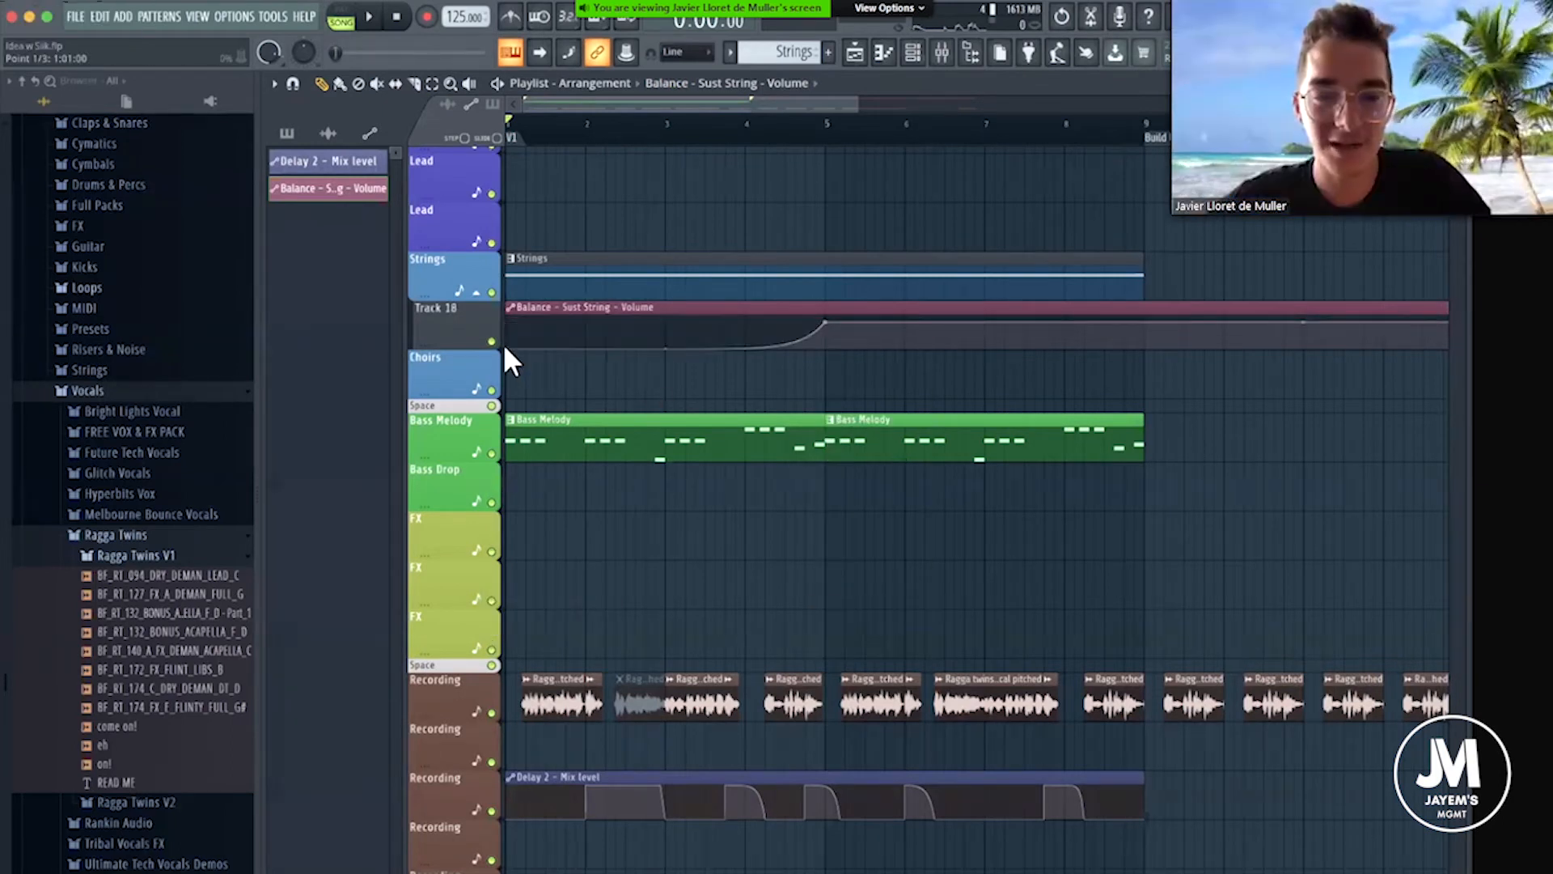
left_click_drag(665, 348, 665, 337)
key("space")
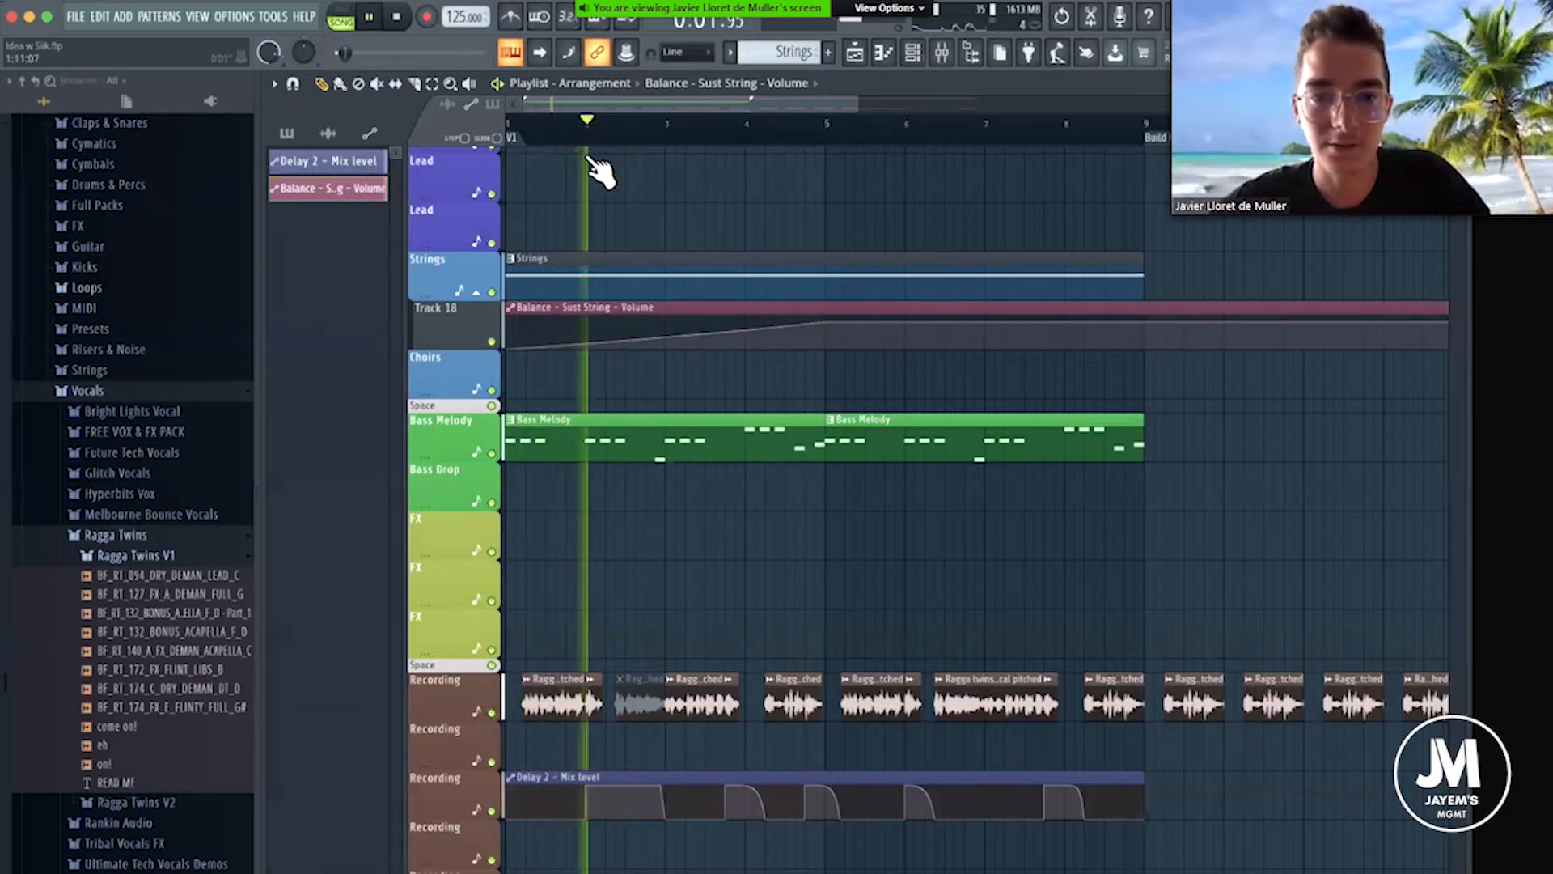
key("space")
Bend the string volume fade-in curve upward so the level rises sooner, and play it back.
left_click_drag(664, 338, 665, 328)
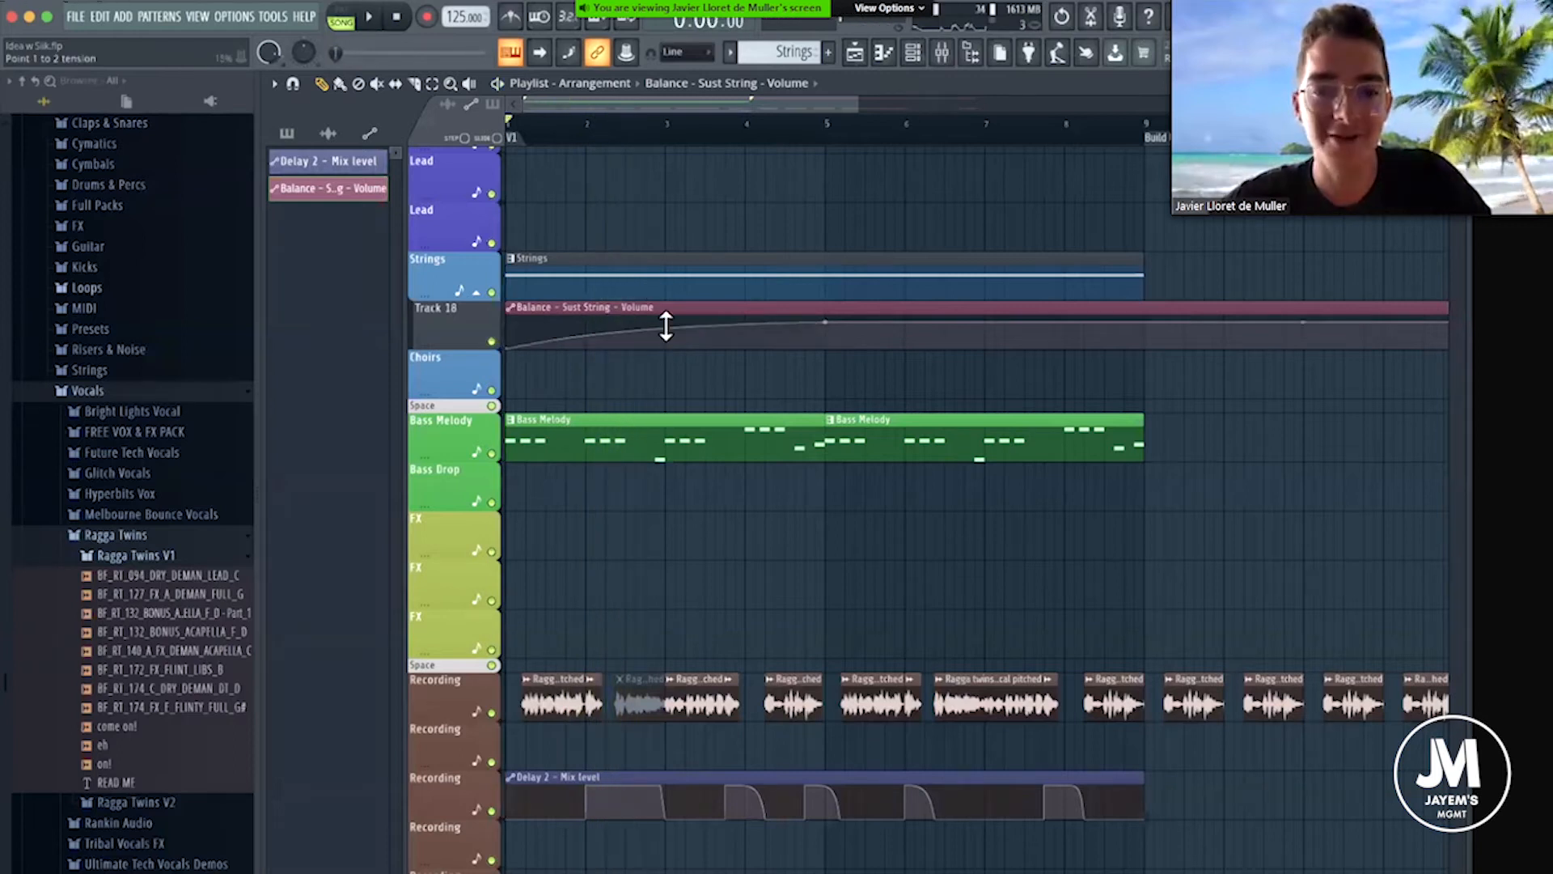
key("space")
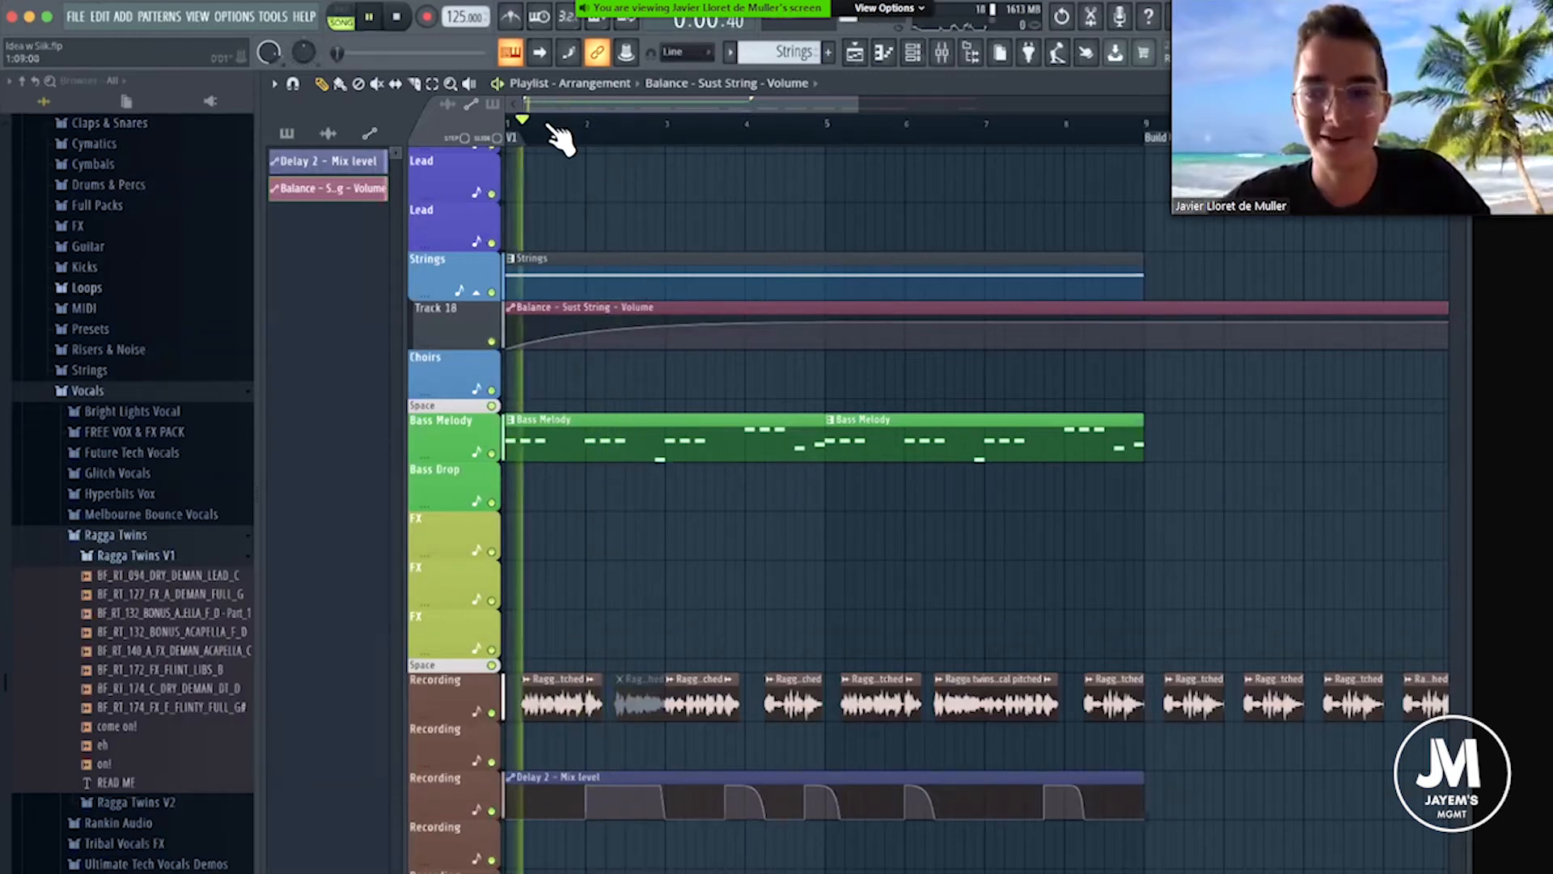
scroll(669, 291, "up", 1)
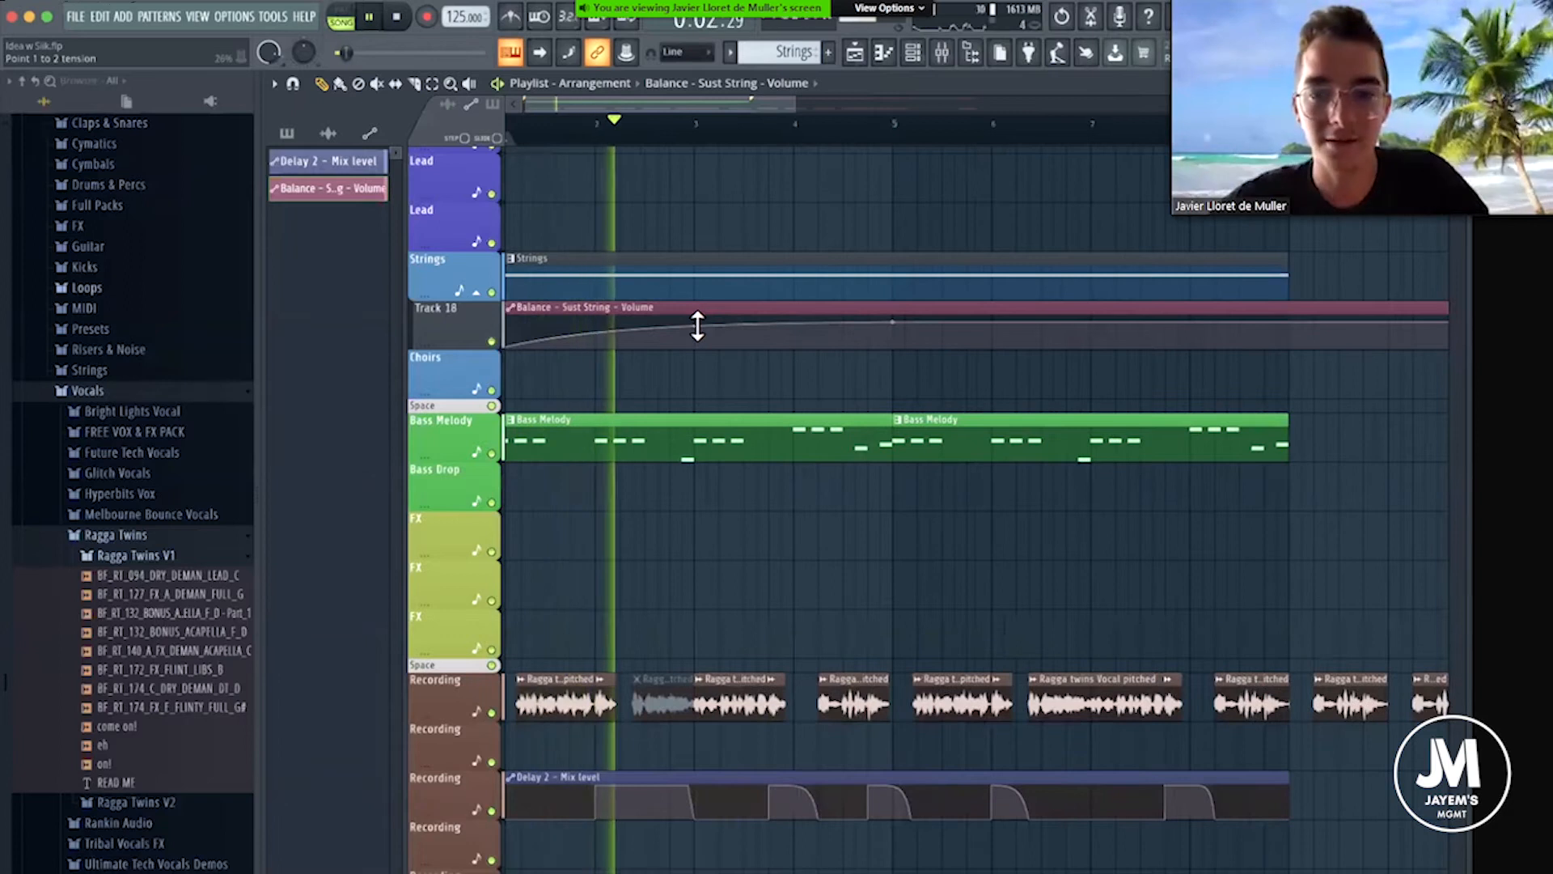
key("space")
Reduce the Kickstart mix on the Sust String mixer track to 33% and close the plugin.
left_click(945, 55)
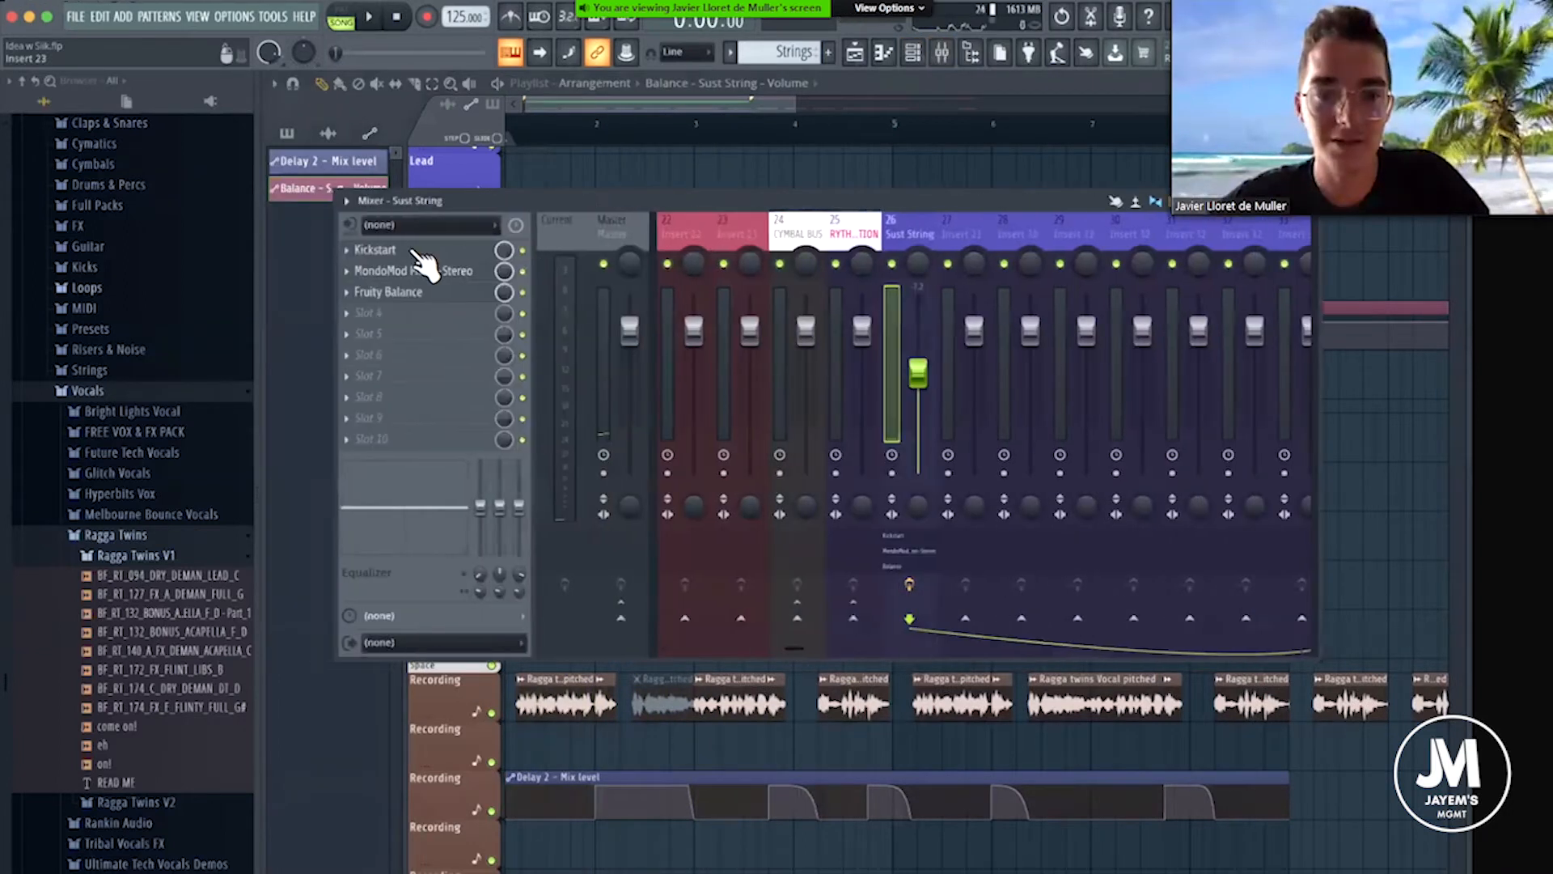
left_click(375, 249)
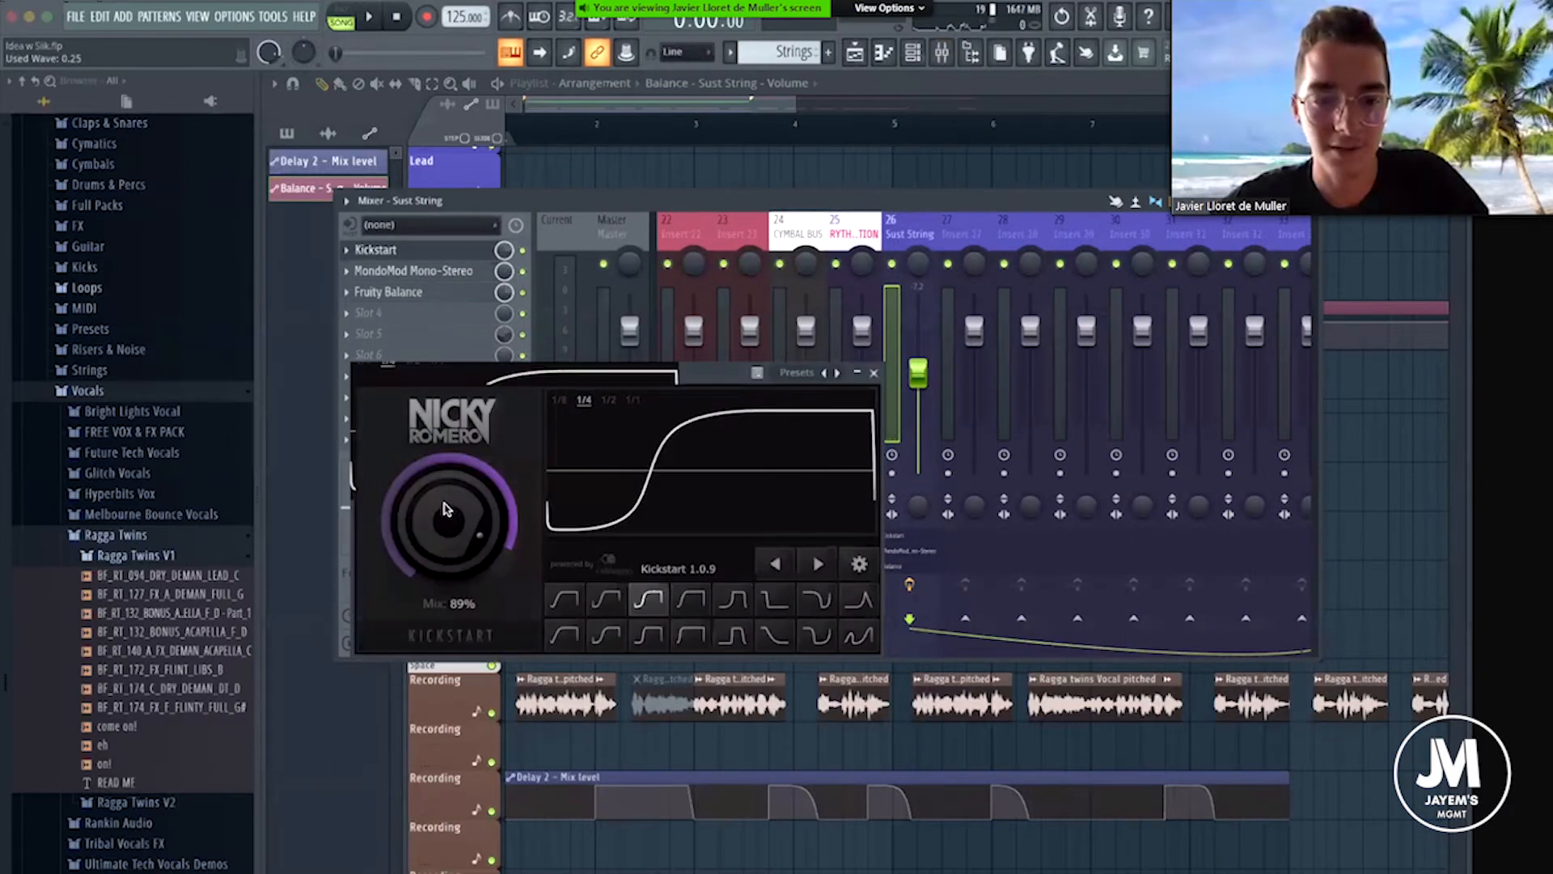
left_click_drag(453, 506, 456, 518)
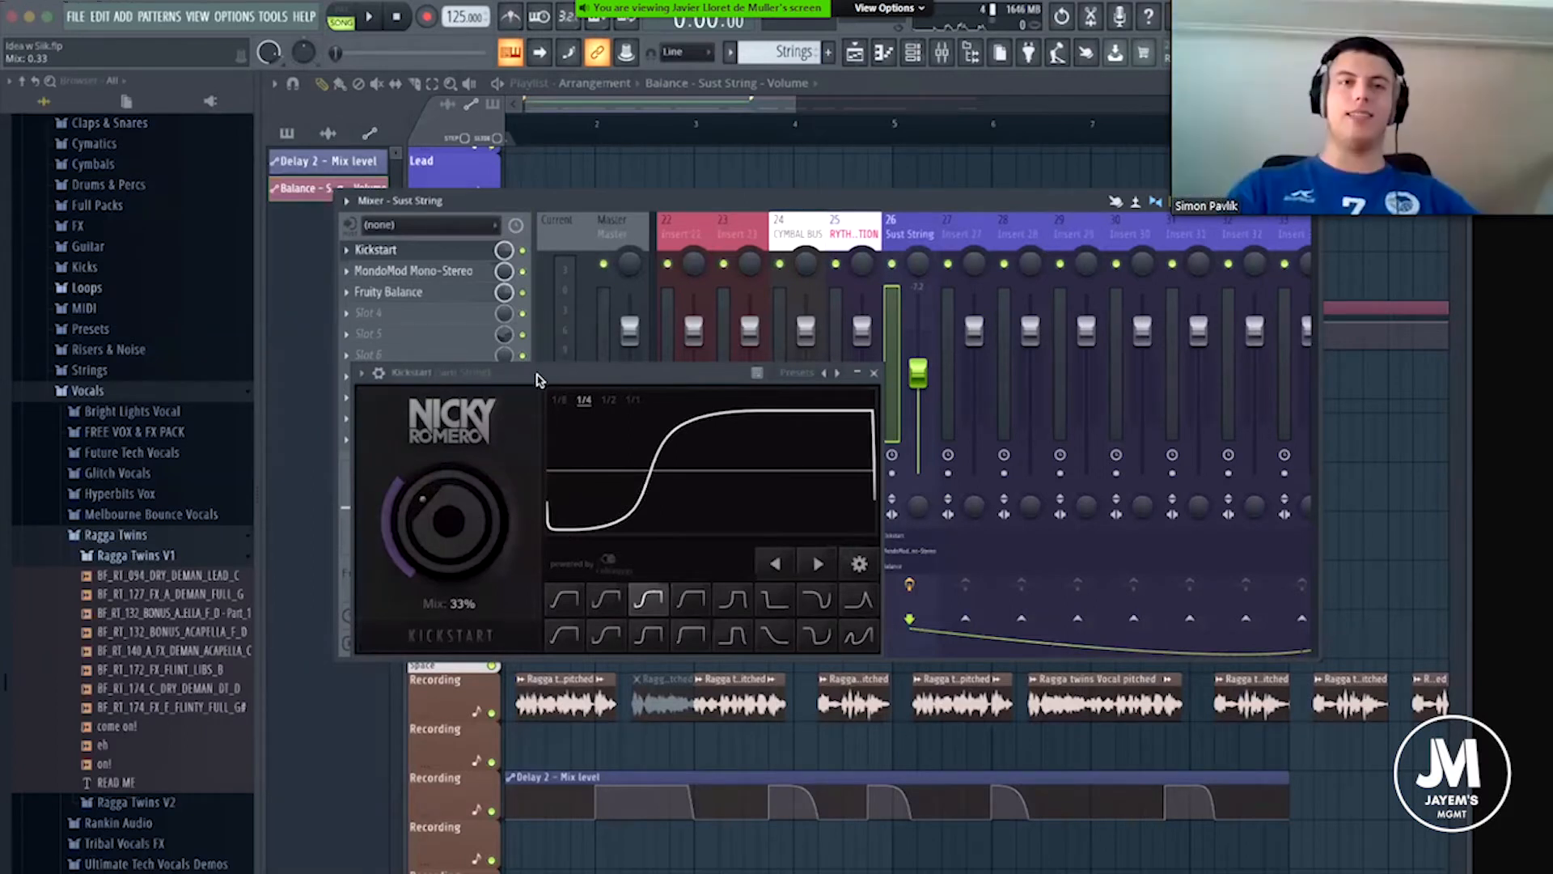
left_click_drag(516, 378, 556, 347)
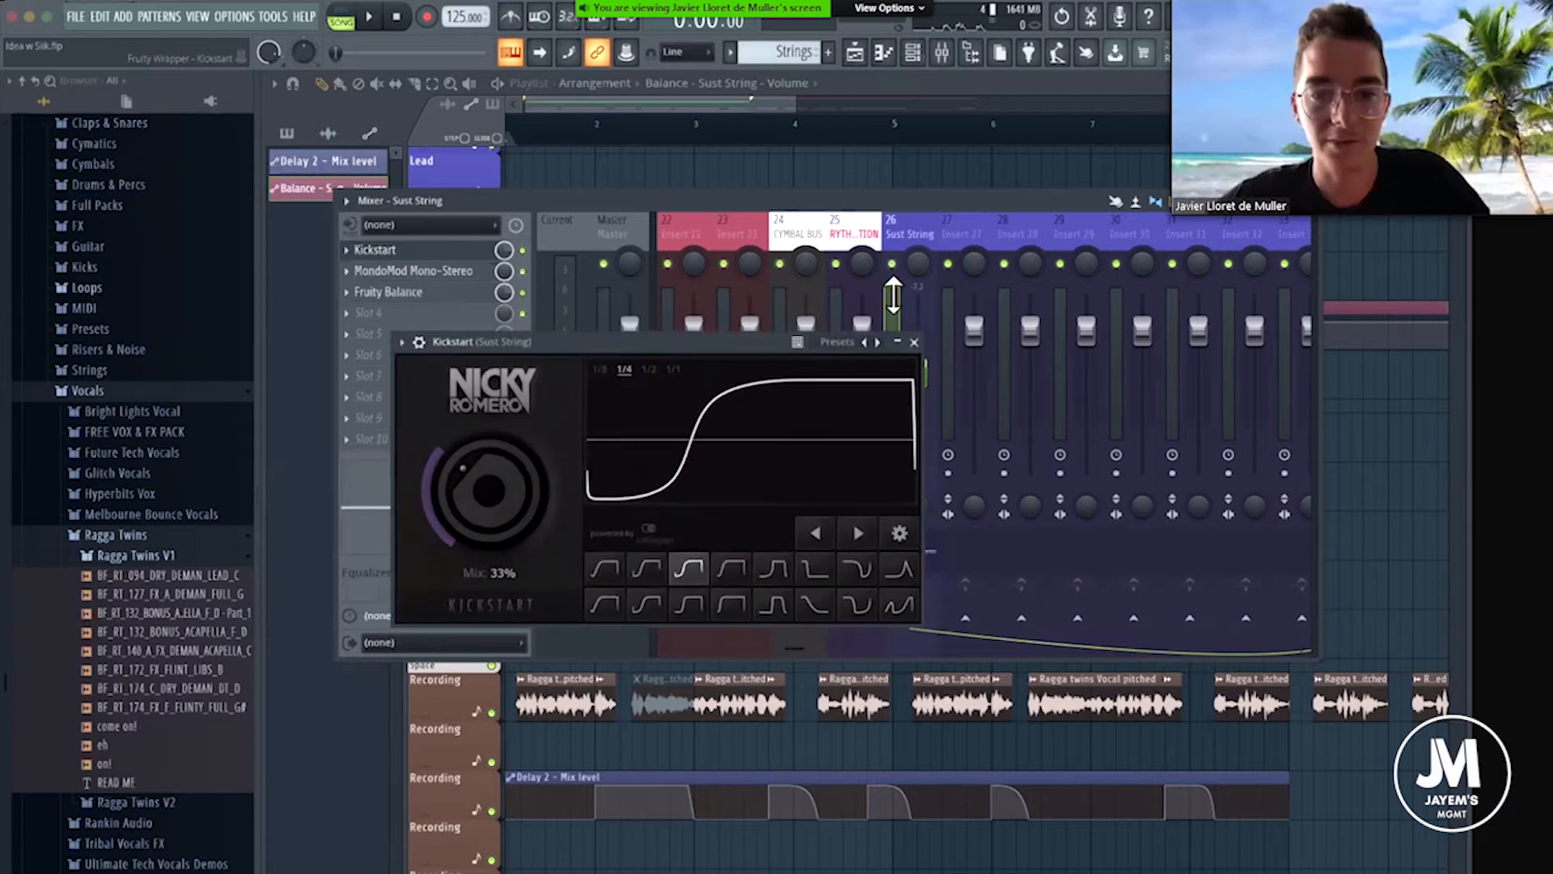
left_click(915, 341)
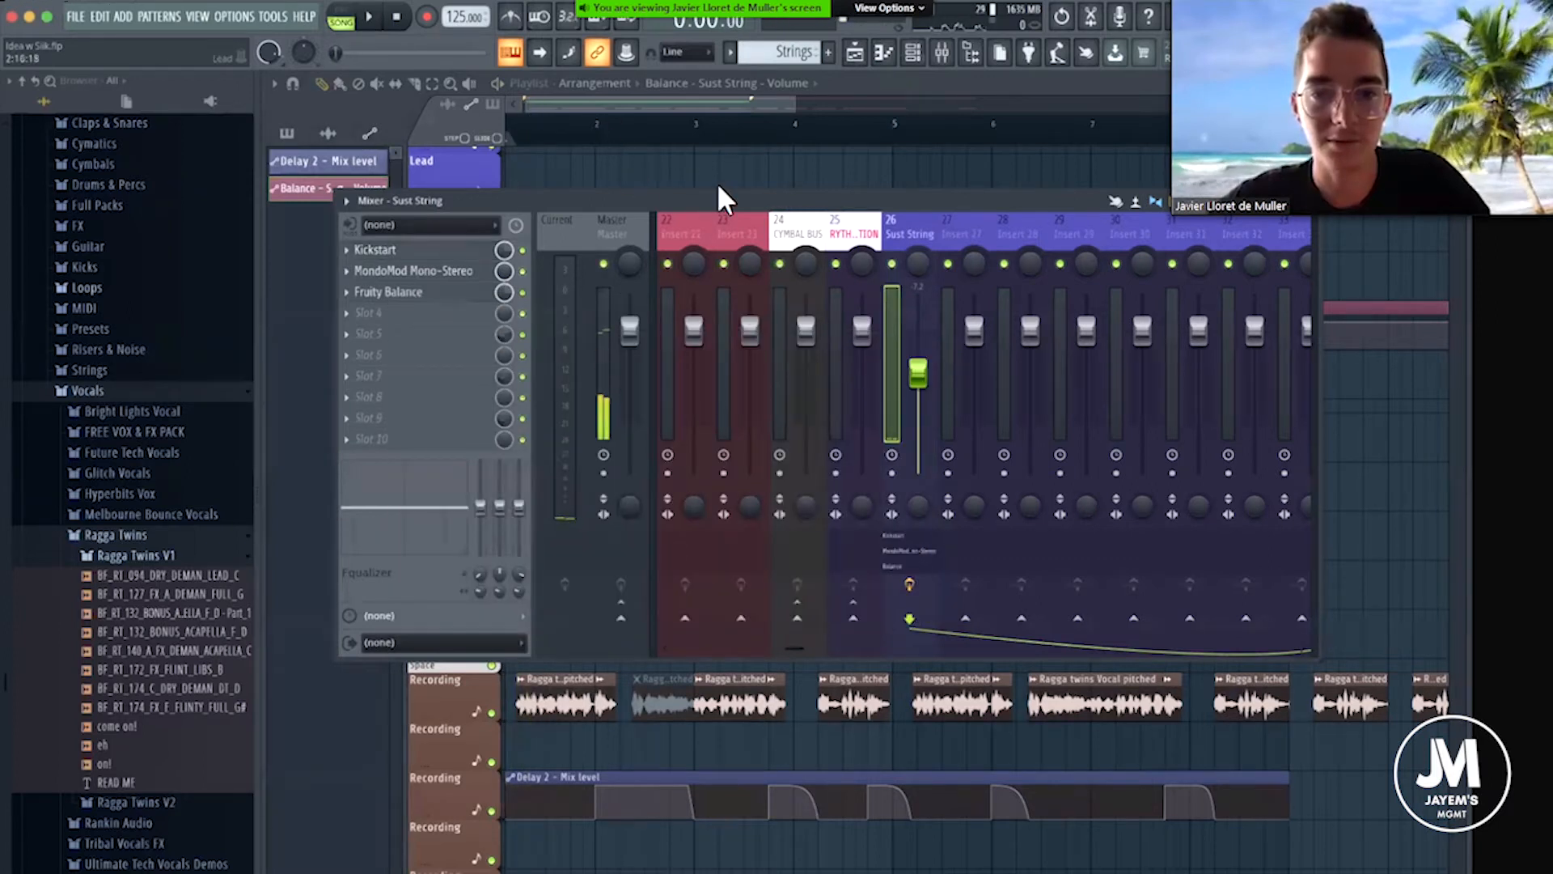
Play the arrangement with the reduced ducking, close the mixer while listening, and stop playback.
key("space")
left_click_drag(890, 204, 716, 202)
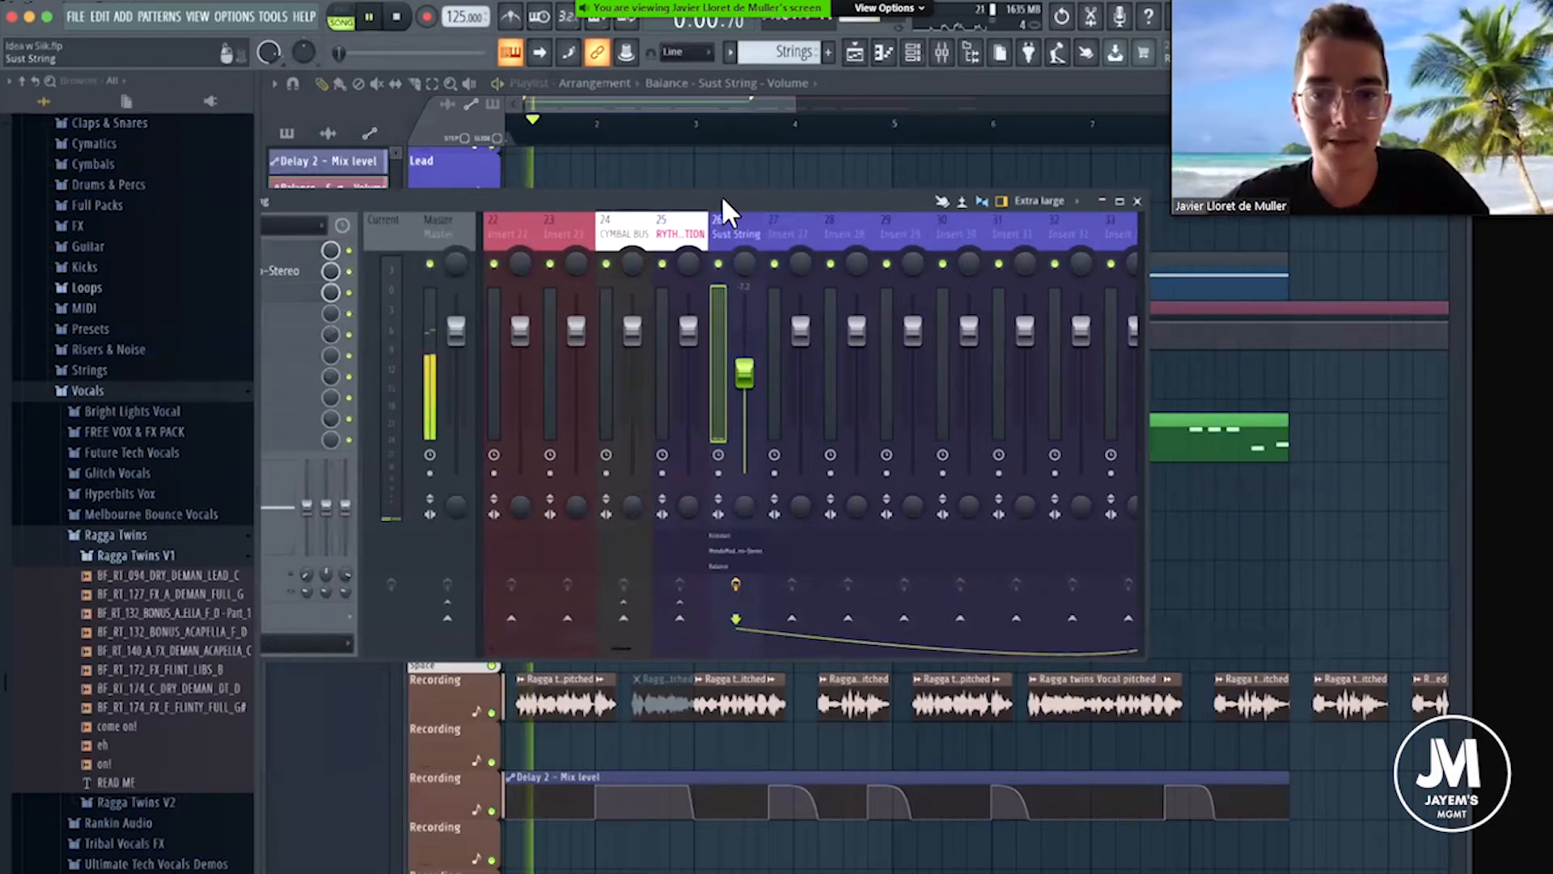
left_click(1136, 202)
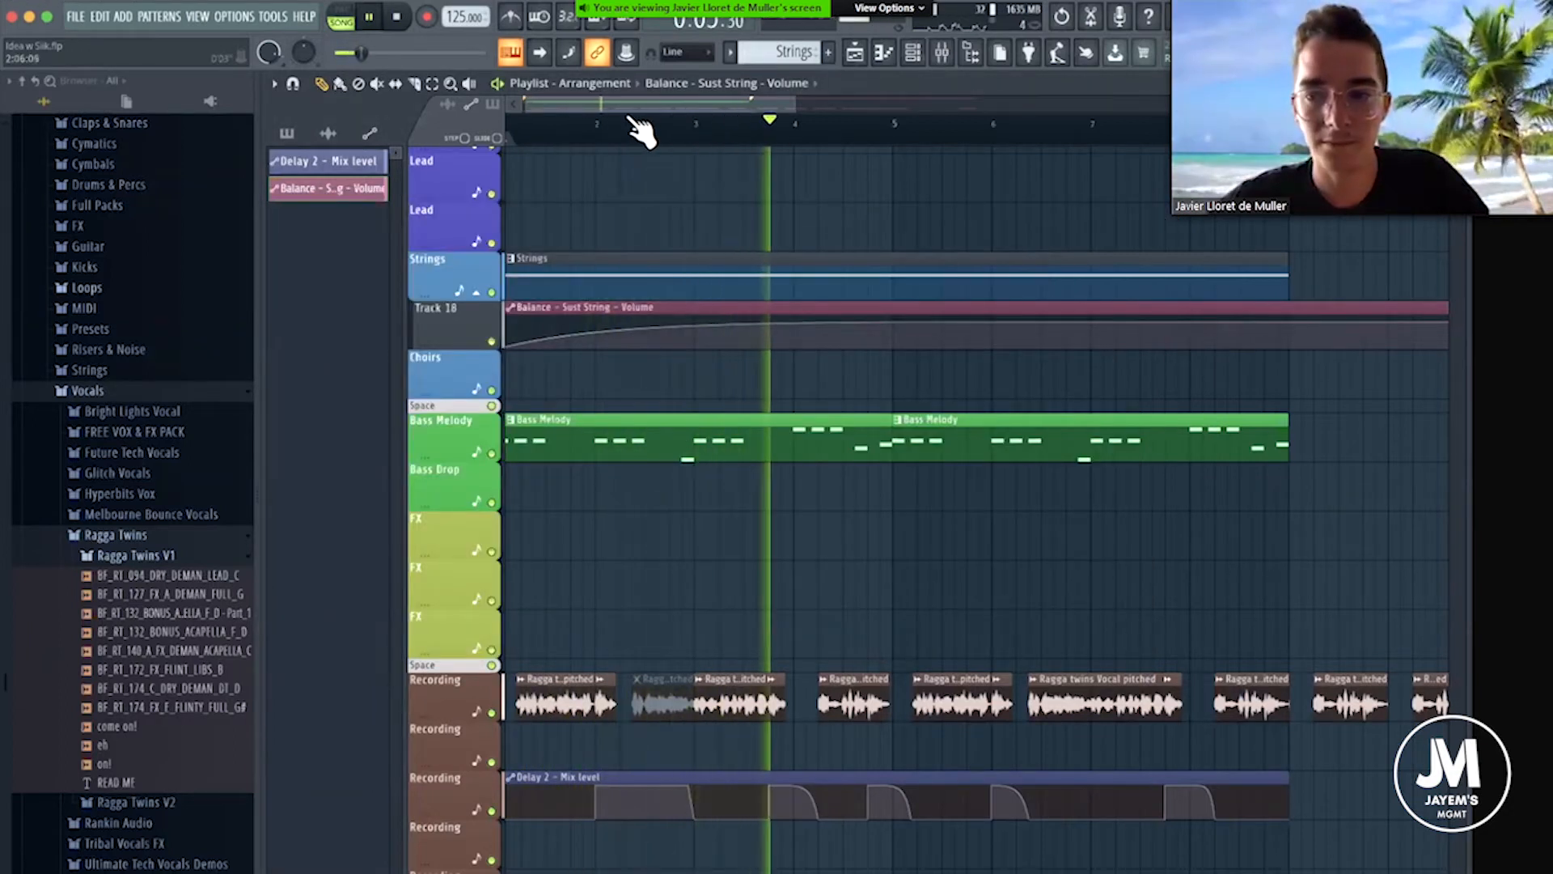
scroll(639, 136, "down", 3)
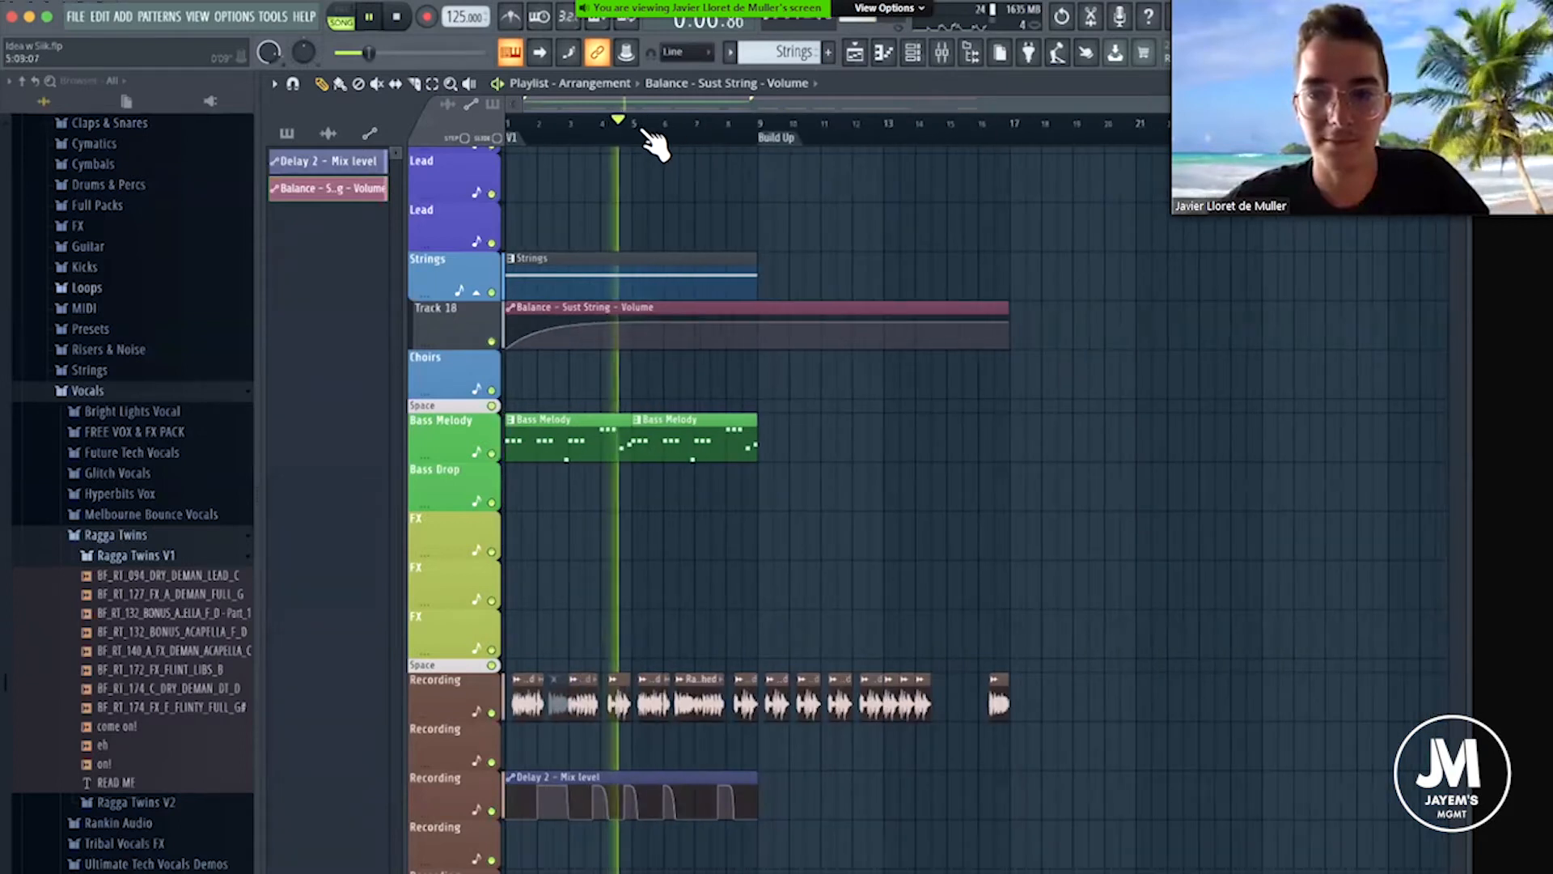
scroll(642, 145, "up", 3)
key("space")
Browse to the ALL TIMES sample folder and add its Clap Build Up sample to the playlist as an audio clip.
left_click(162, 537)
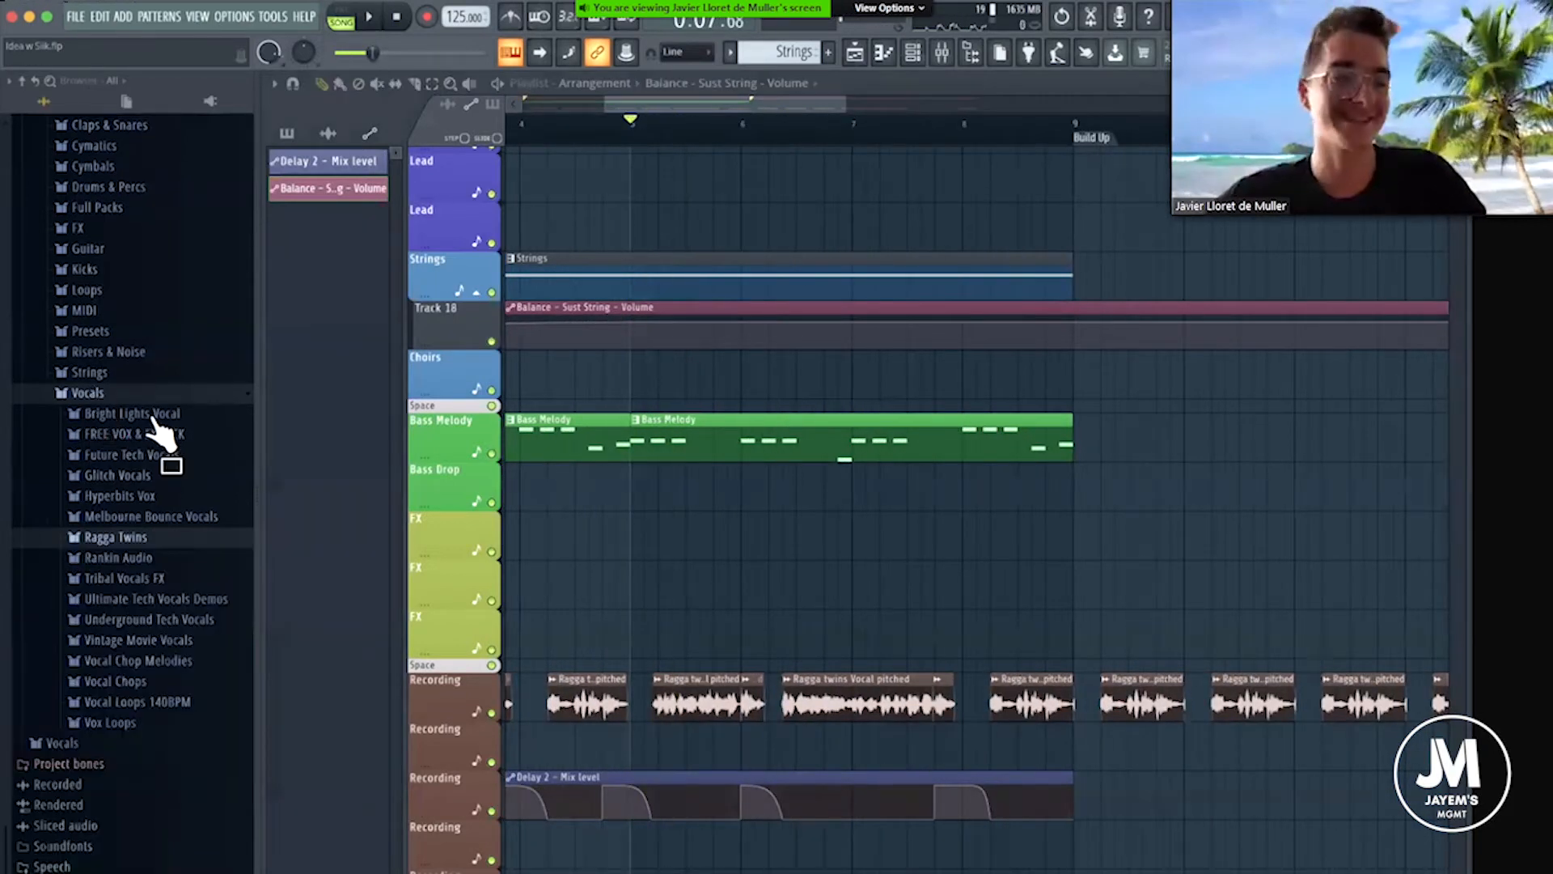
scroll(155, 424, "up", 6)
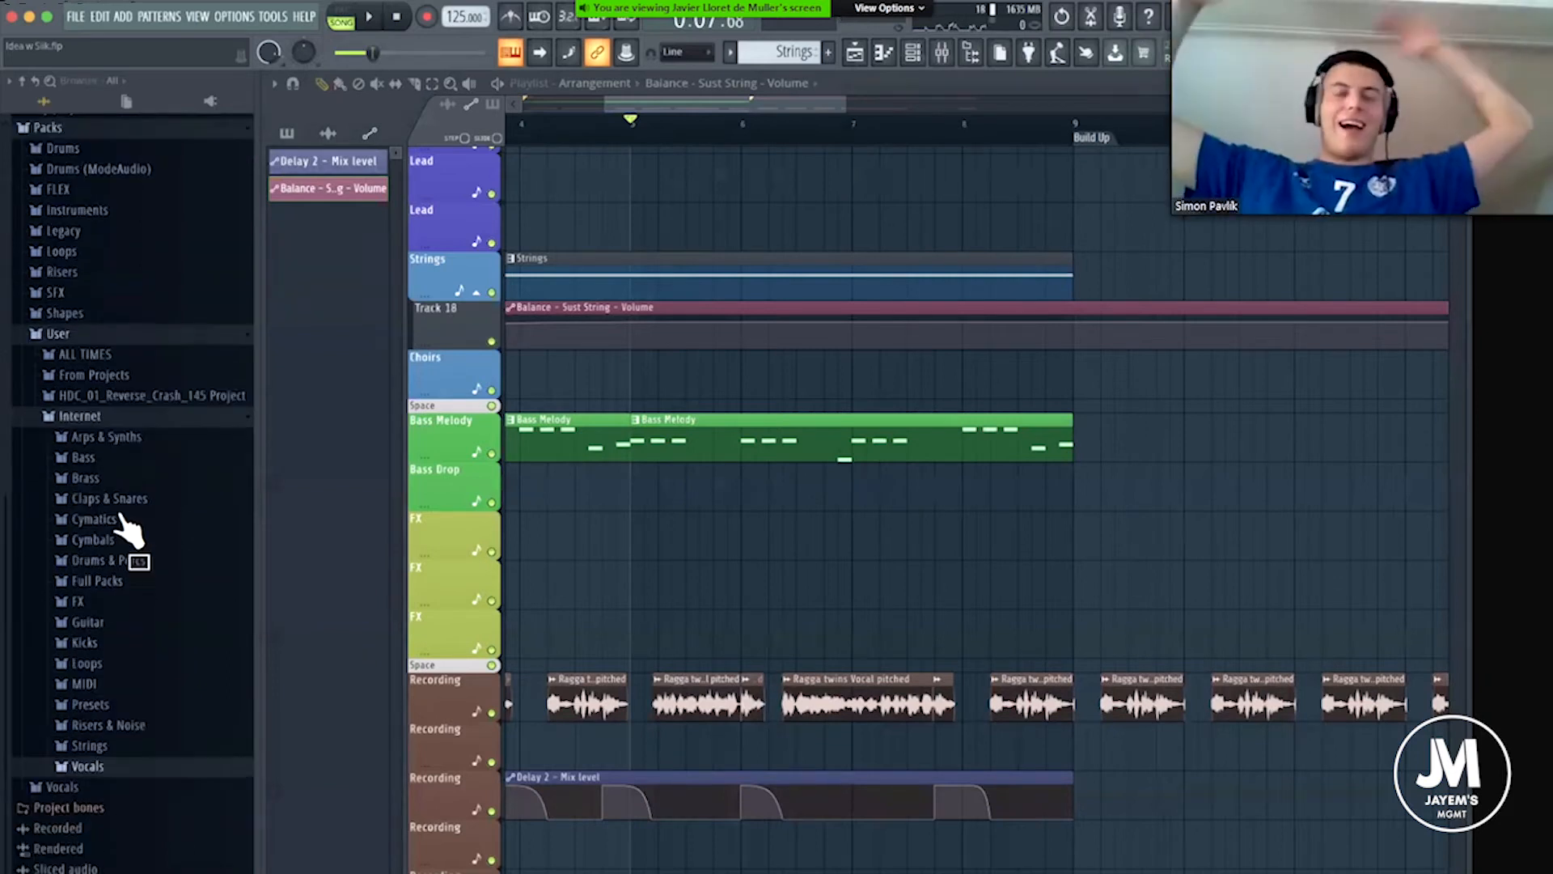
scroll(126, 530, "down", 1)
scroll(126, 502, "up", 6)
scroll(130, 526, "down", 2)
left_click(129, 521)
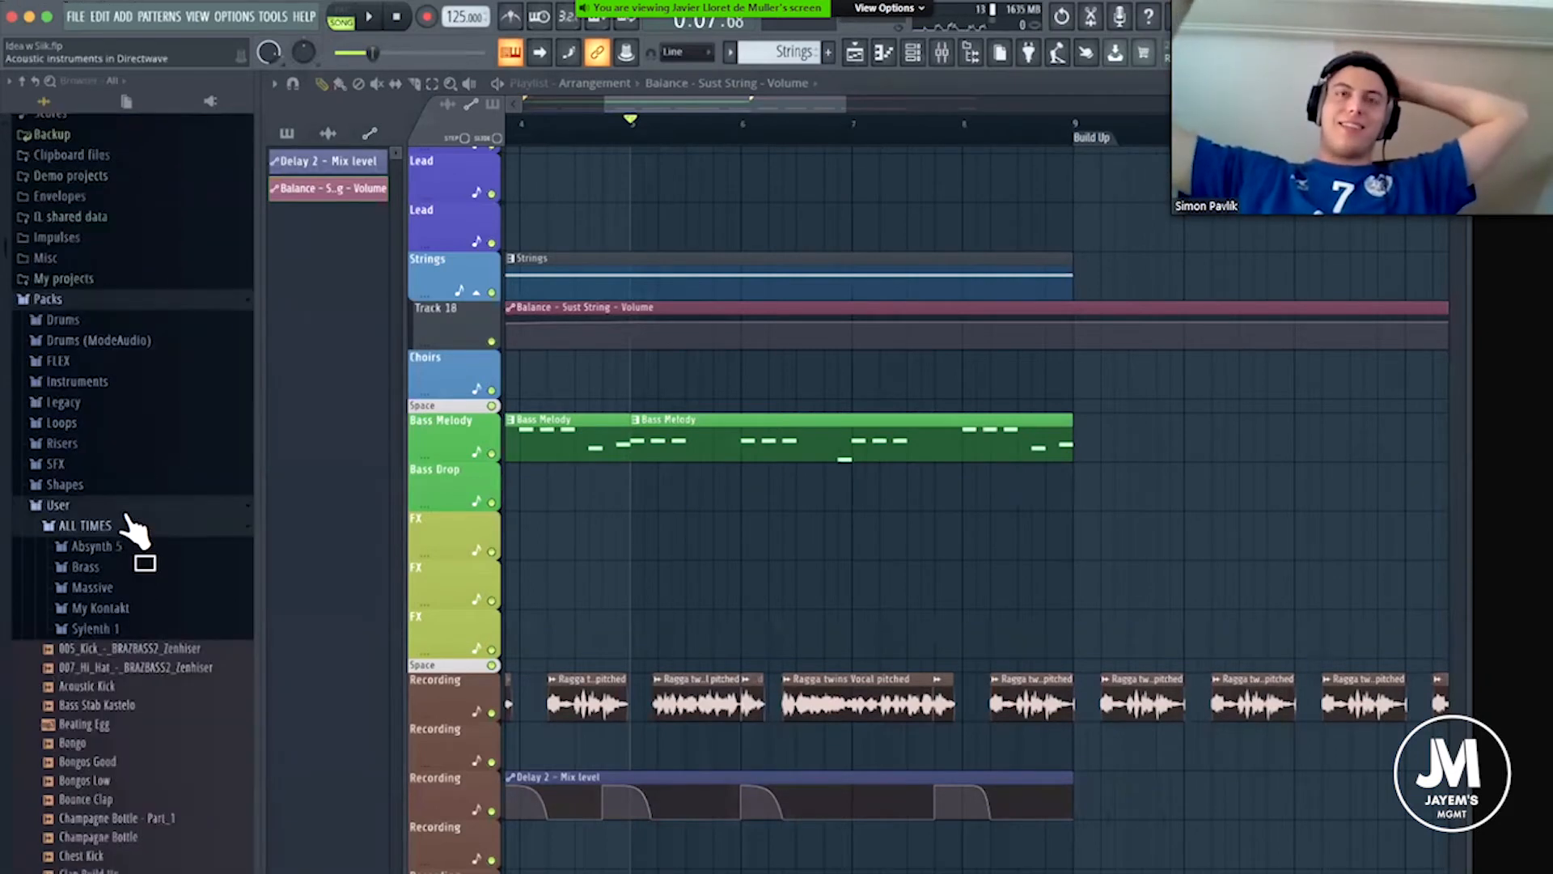
scroll(129, 534, "down", 6)
scroll(121, 429, "down", 2)
left_click_drag(121, 421, 453, 336)
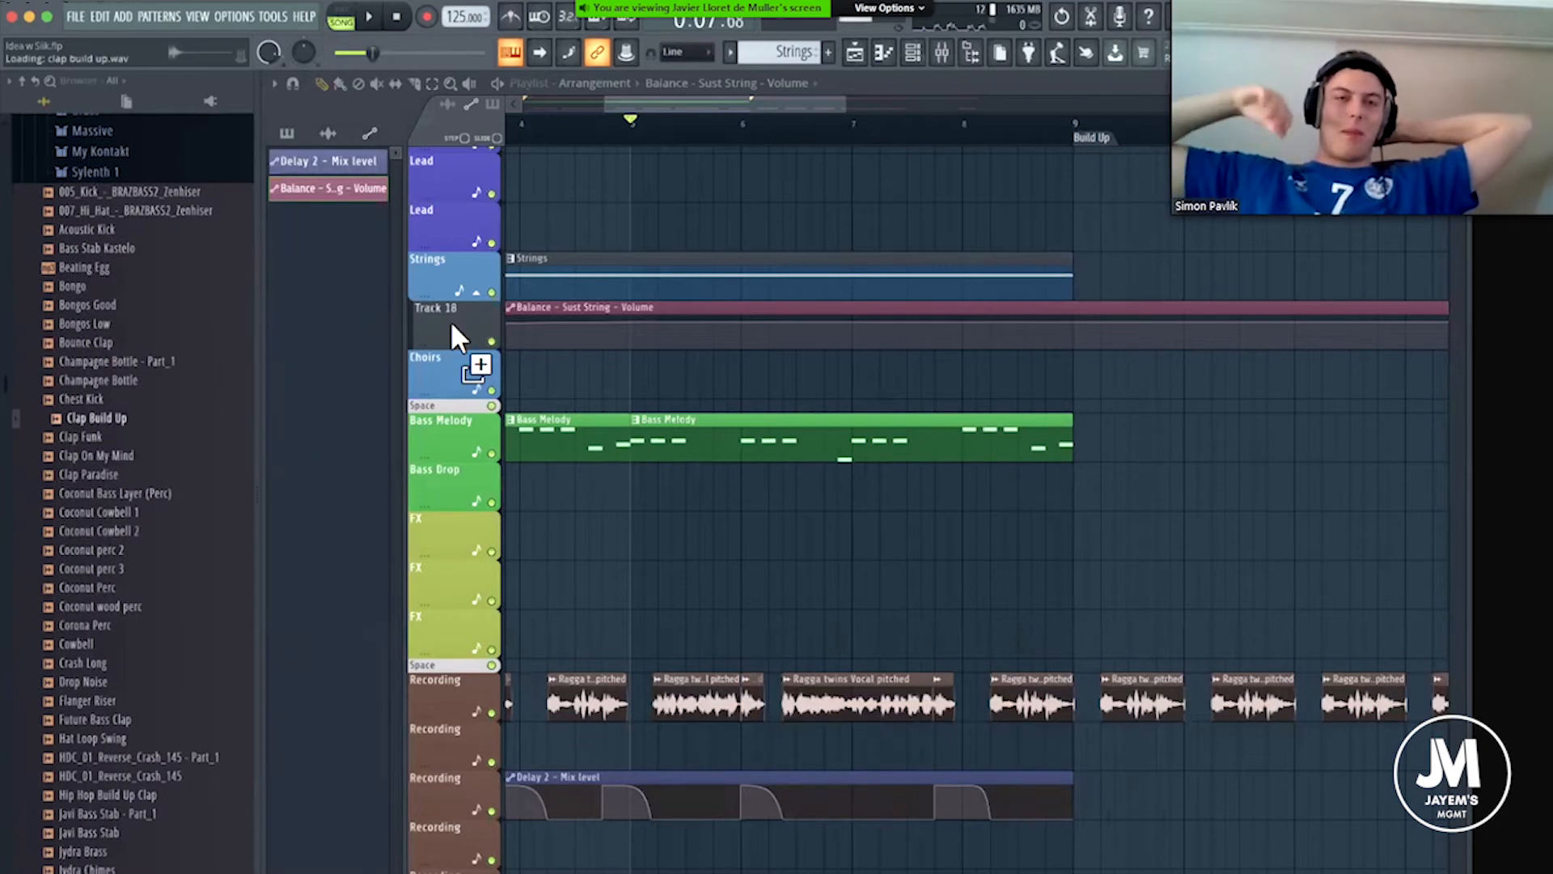
left_click_drag(683, 252, 716, 233)
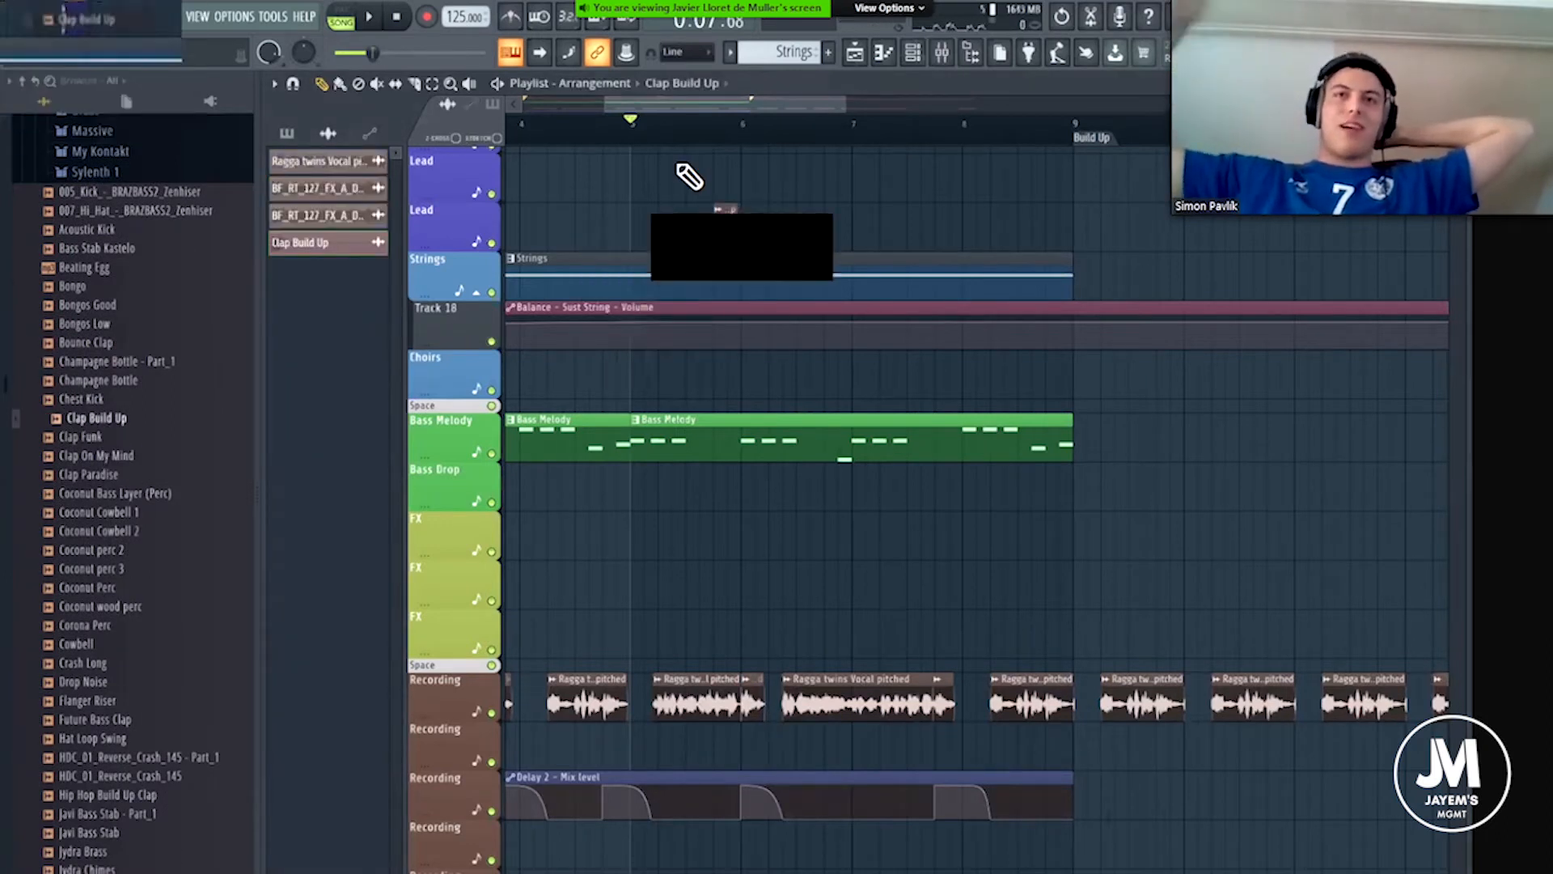
Move the Clap Build Up clip up to the Clap playlist track, just after bar 5.
scroll(689, 175, "up", 5)
left_click_drag(725, 723, 702, 330)
left_click_drag(681, 103, 518, 100)
scroll(1008, 139, "up", 2)
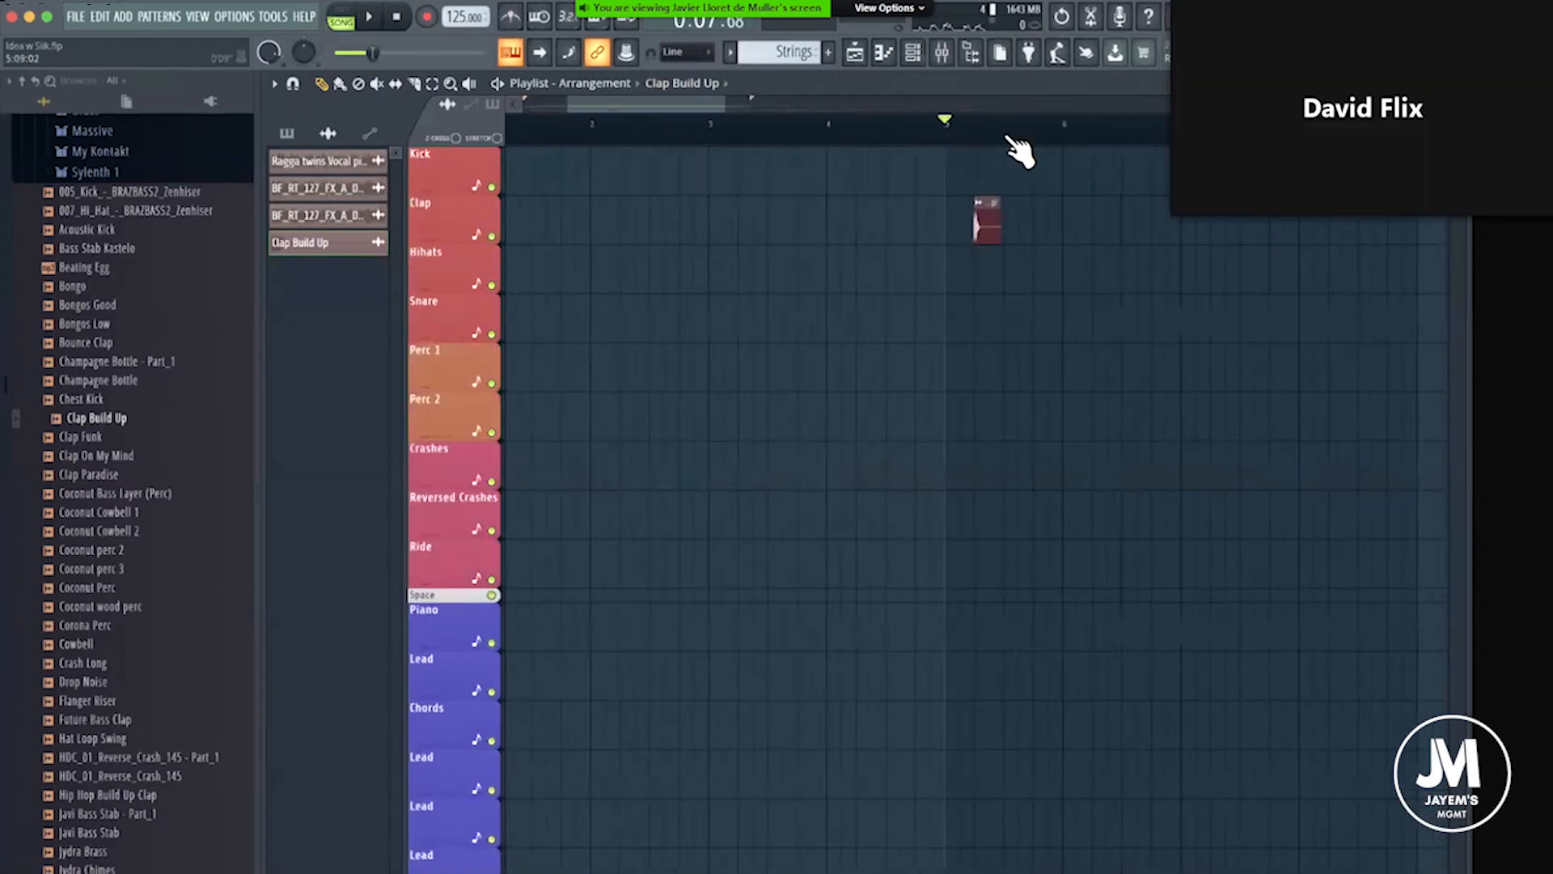
scroll(955, 138, "up", 5)
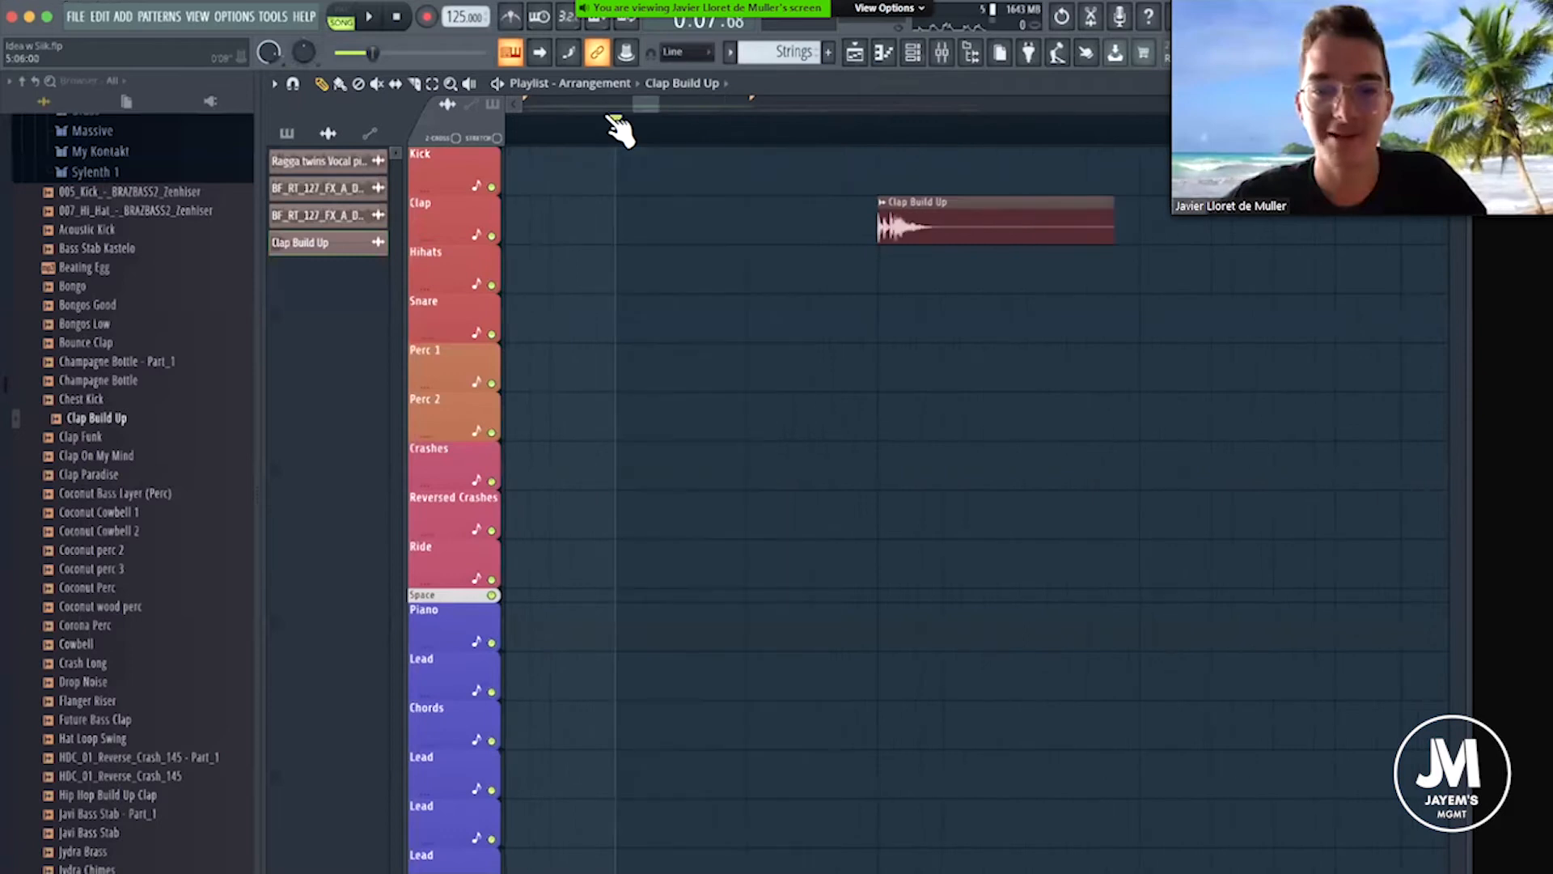
left_click(469, 83)
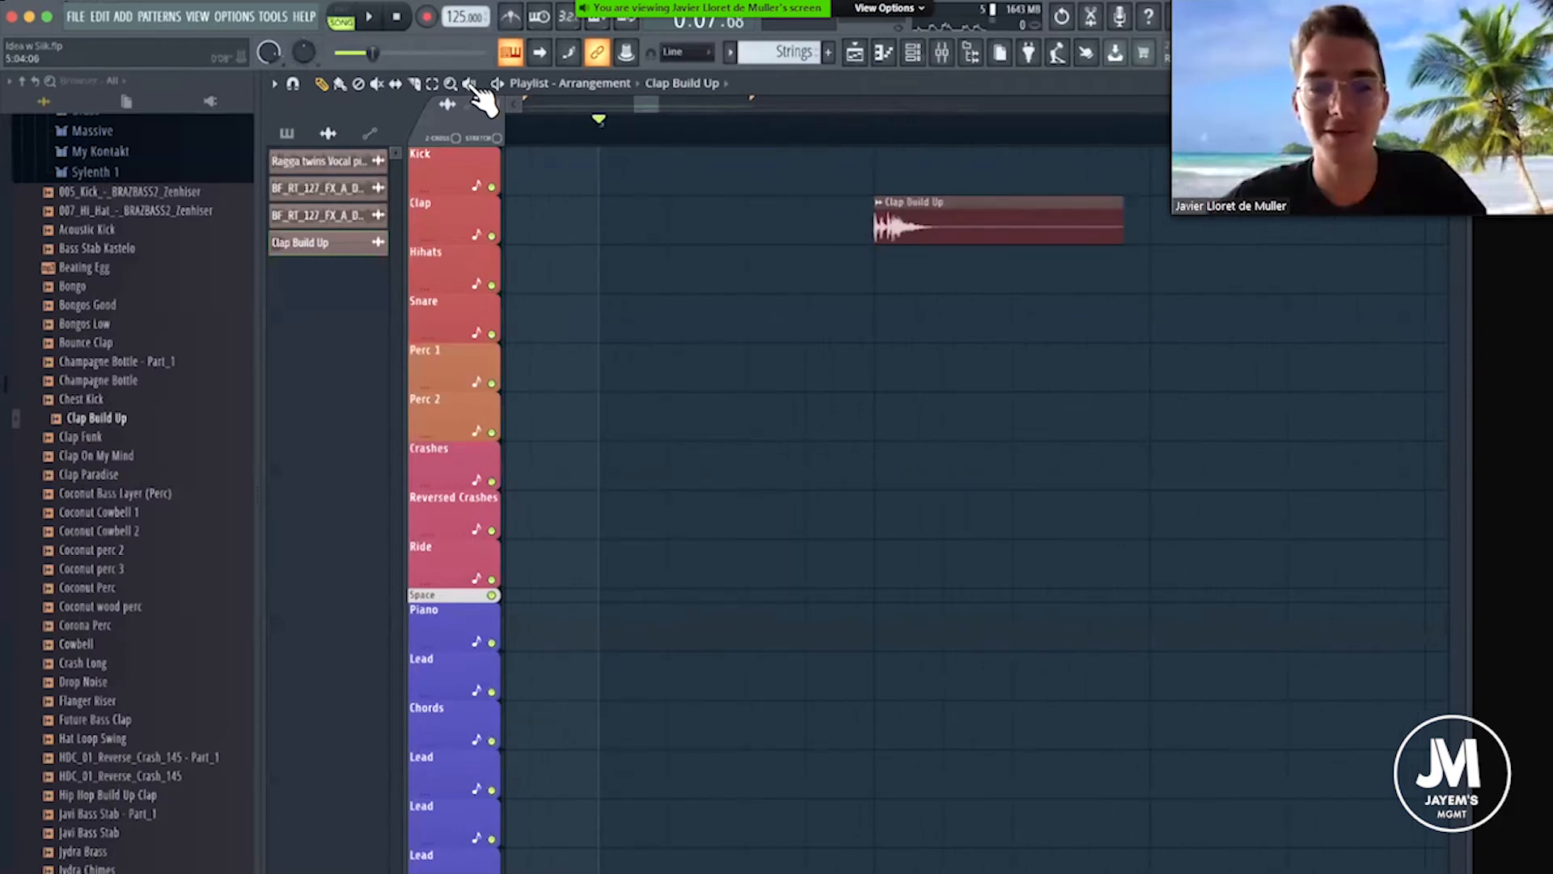
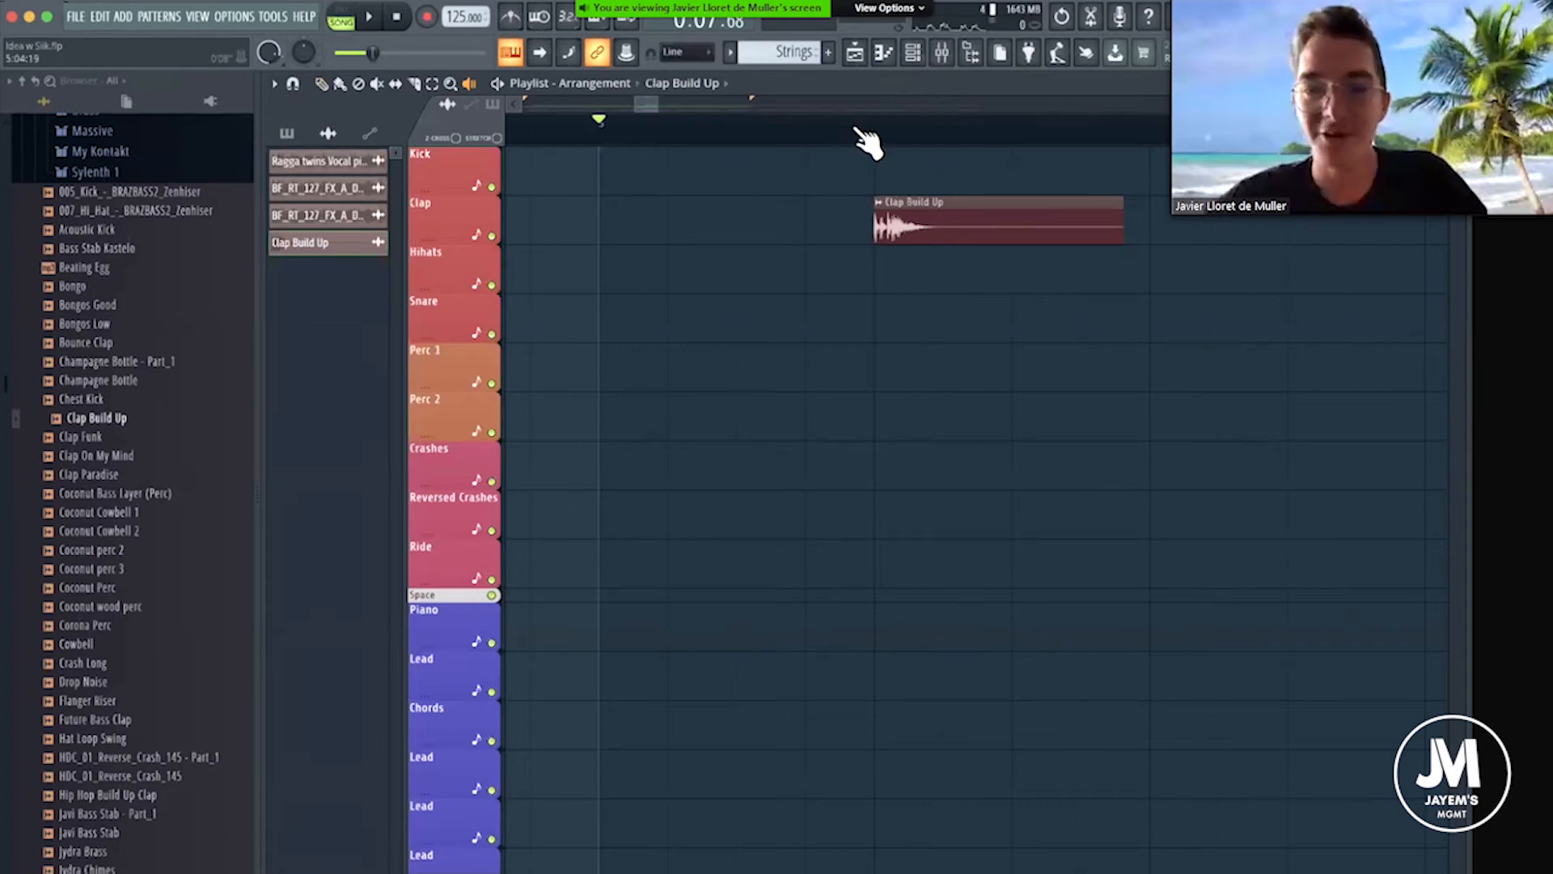
Try placing two Clap Build Up clips on the Clap playlist track at the bar 9 Build Up marker.
scroll(874, 139, "down", 8)
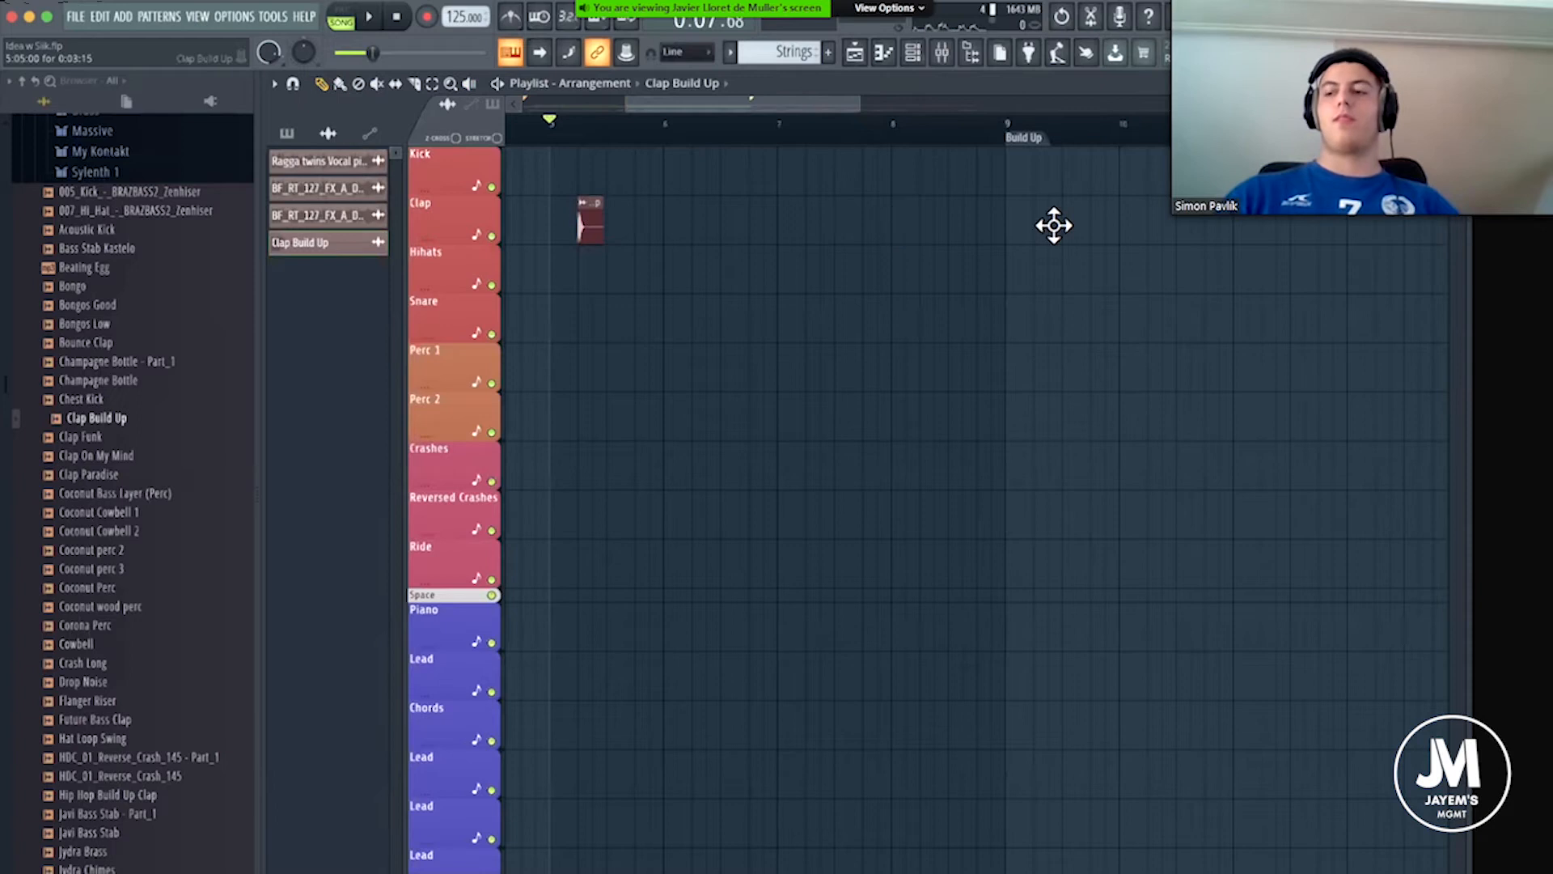
left_click_drag(1017, 225, 1013, 227)
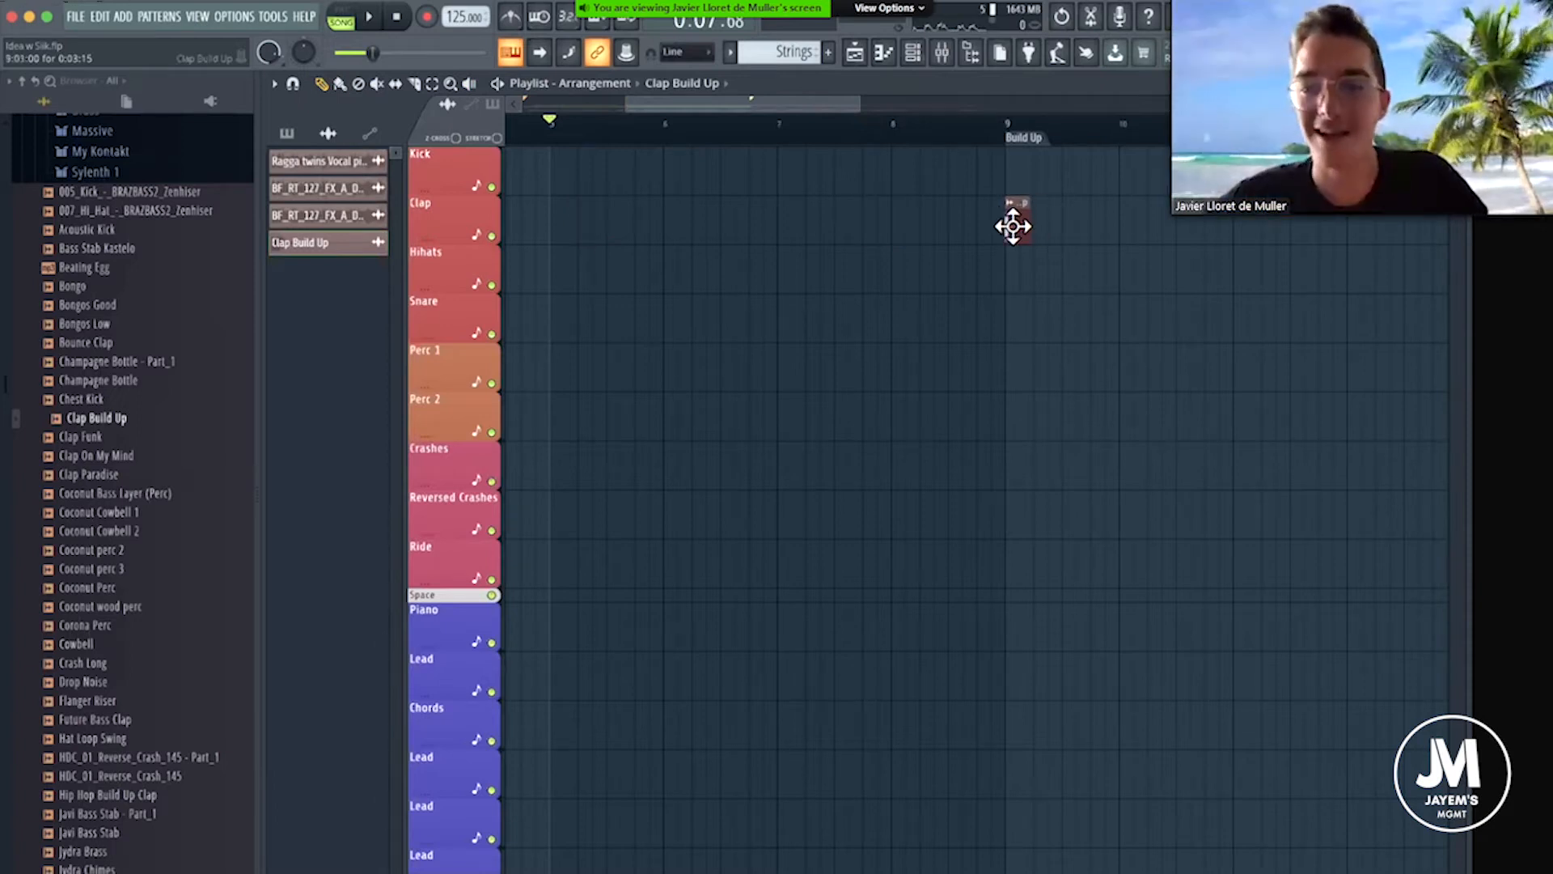
scroll(1038, 131, "up", 5)
left_click_drag(1040, 229, 989, 239)
left_click(921, 131)
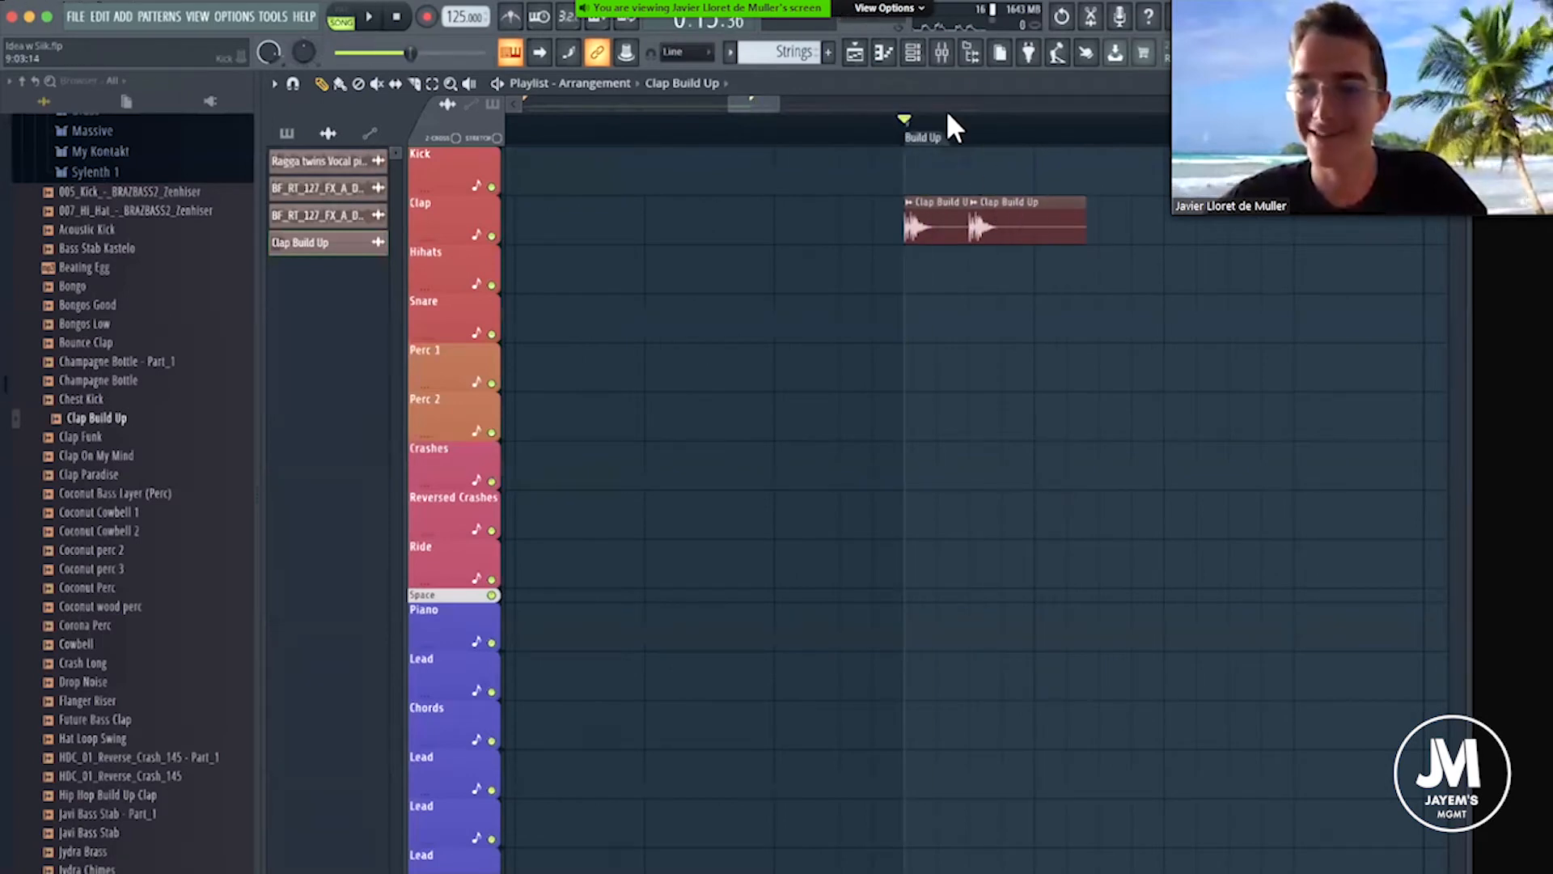
Place a second Clap Build Up clip on the Clap playlist track halfway through bar 5.
scroll(962, 134, "down", 5)
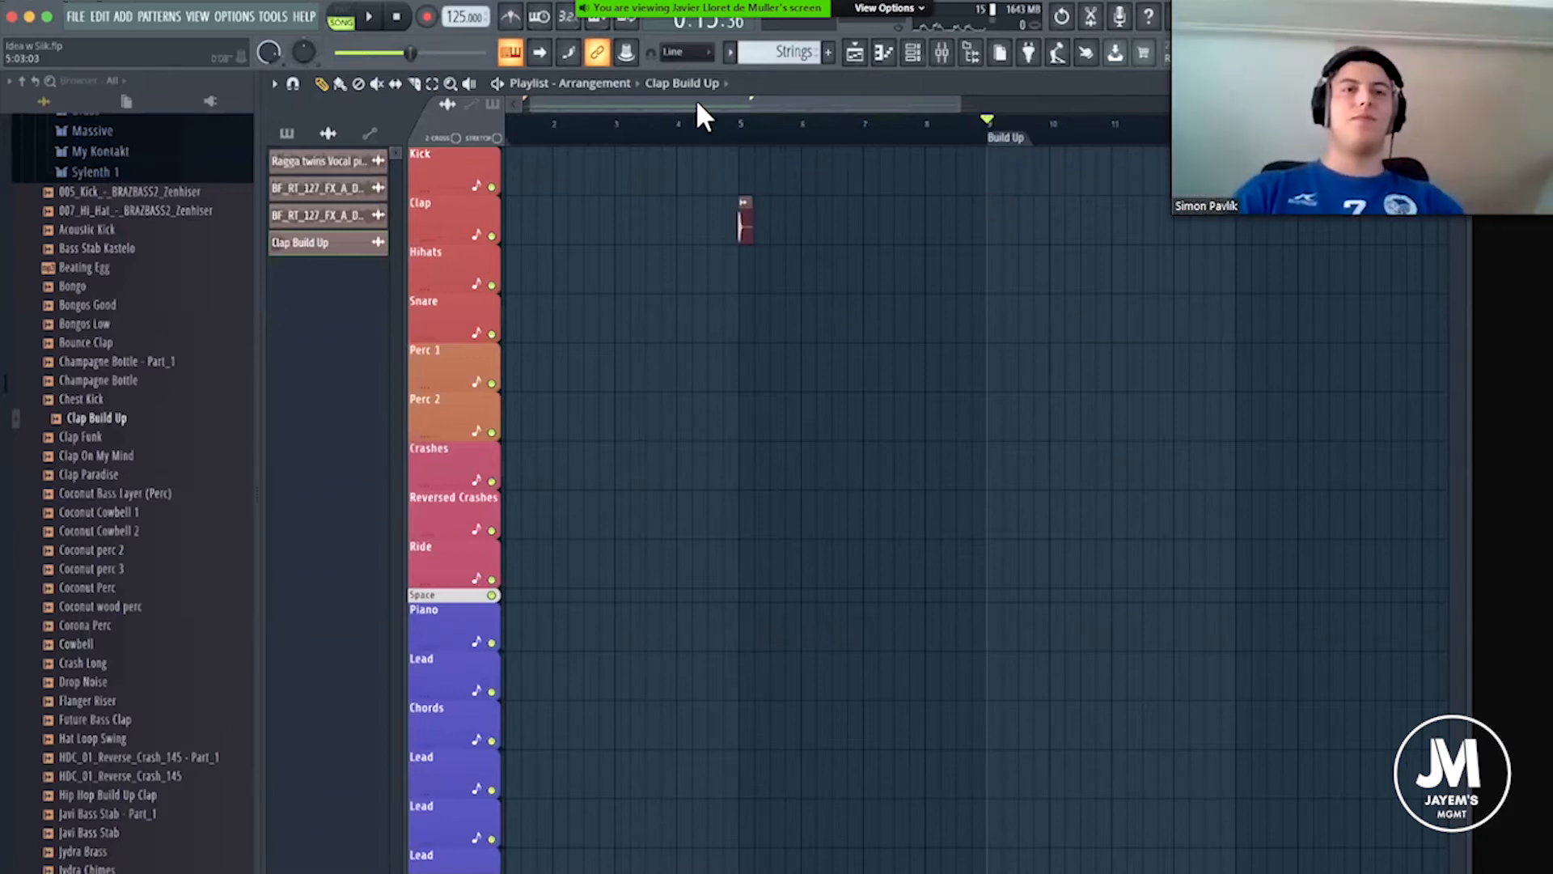
left_click(511, 130)
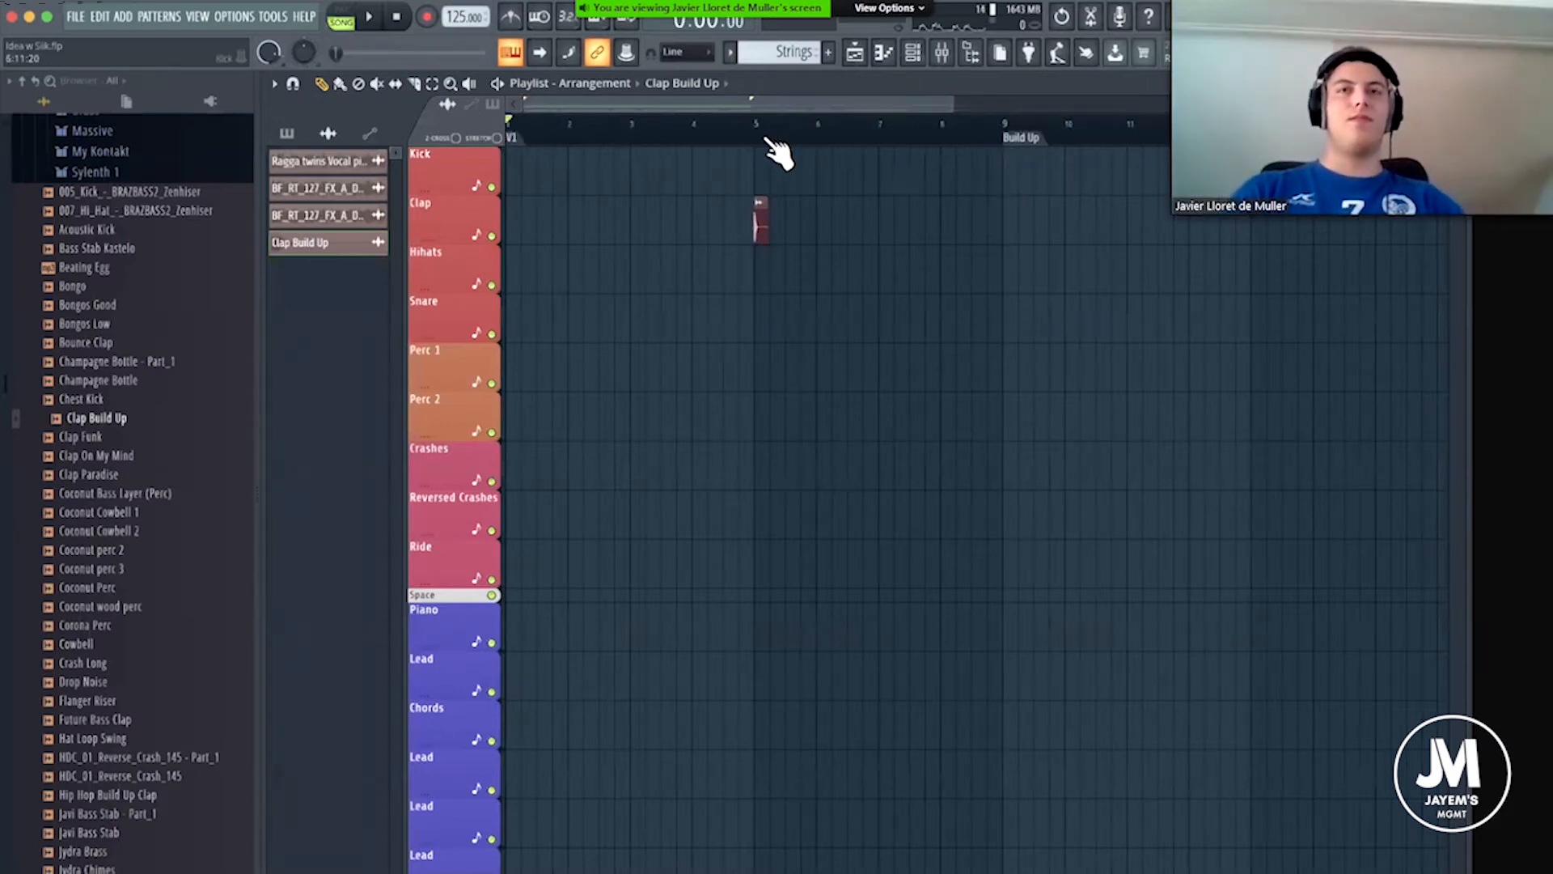
scroll(778, 151, "up", 5)
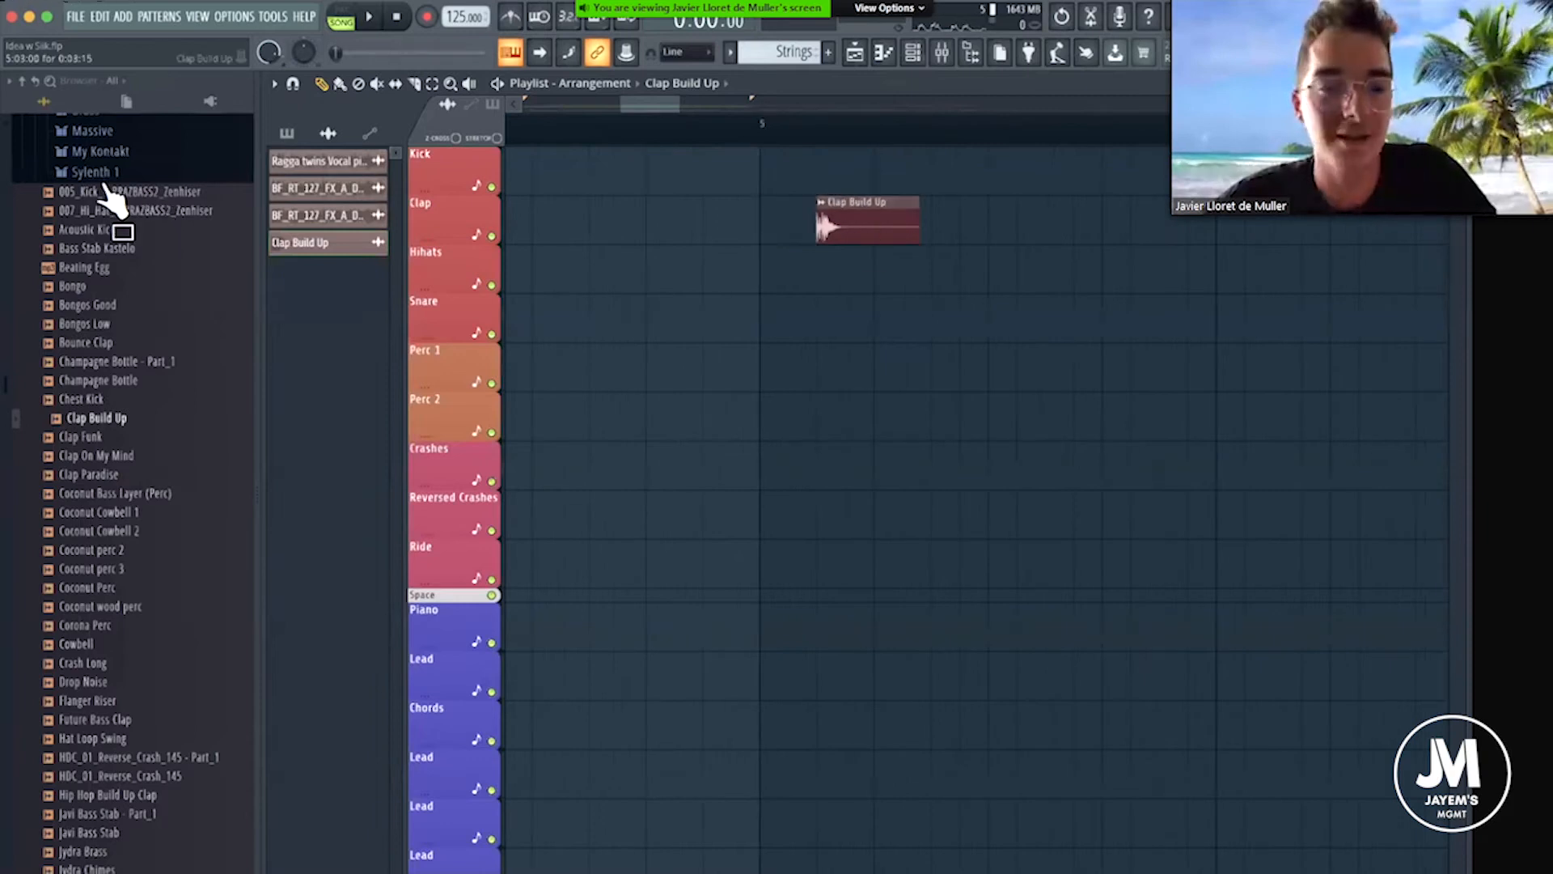
scroll(122, 174, "up", 3)
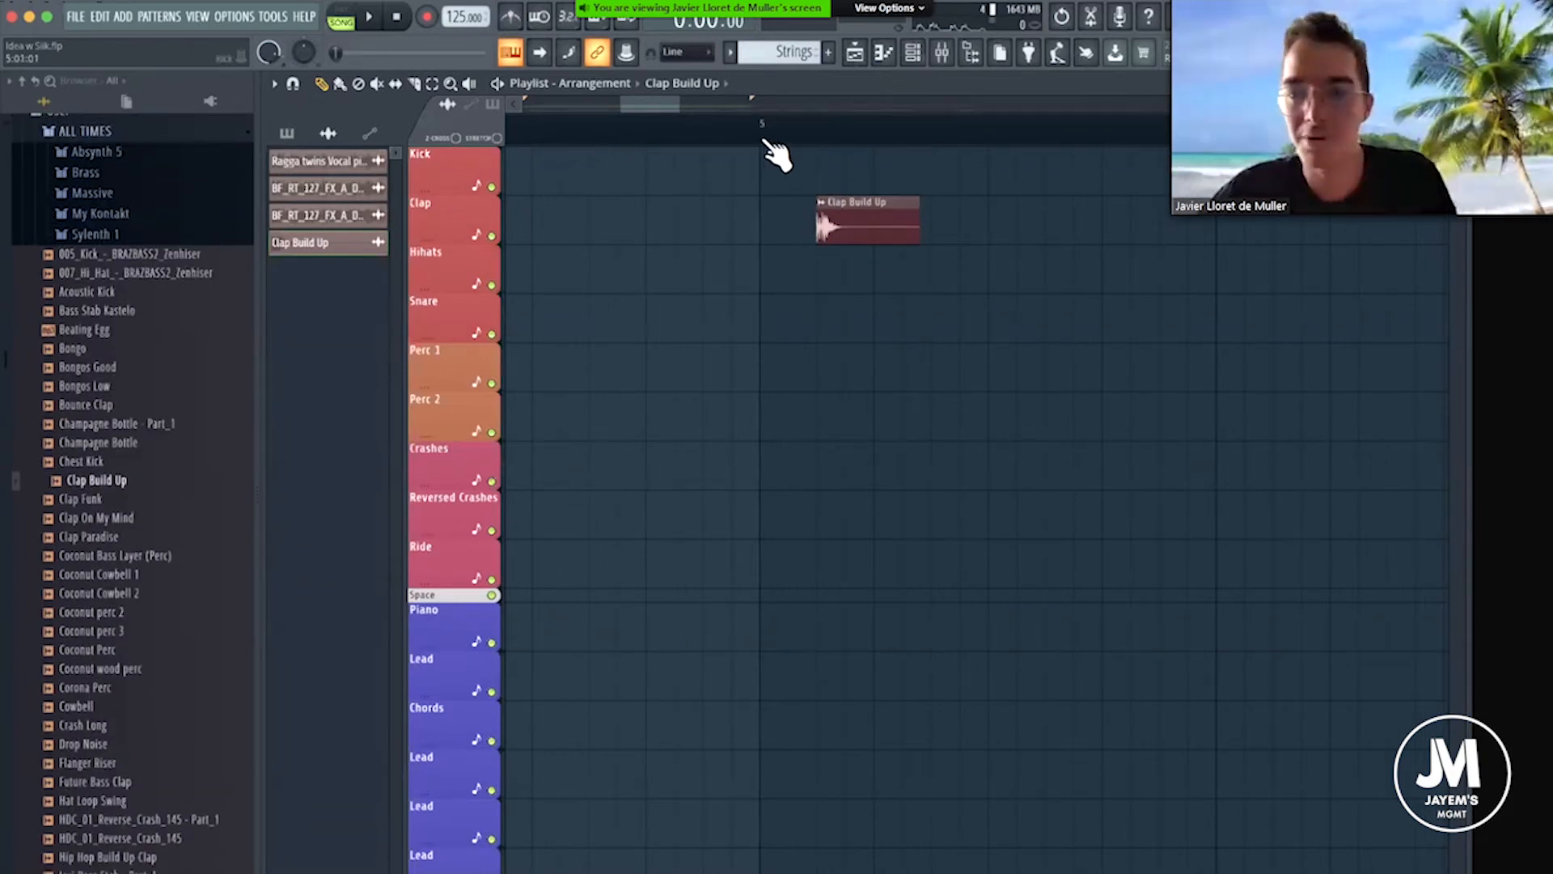
scroll(836, 389, "down", 1)
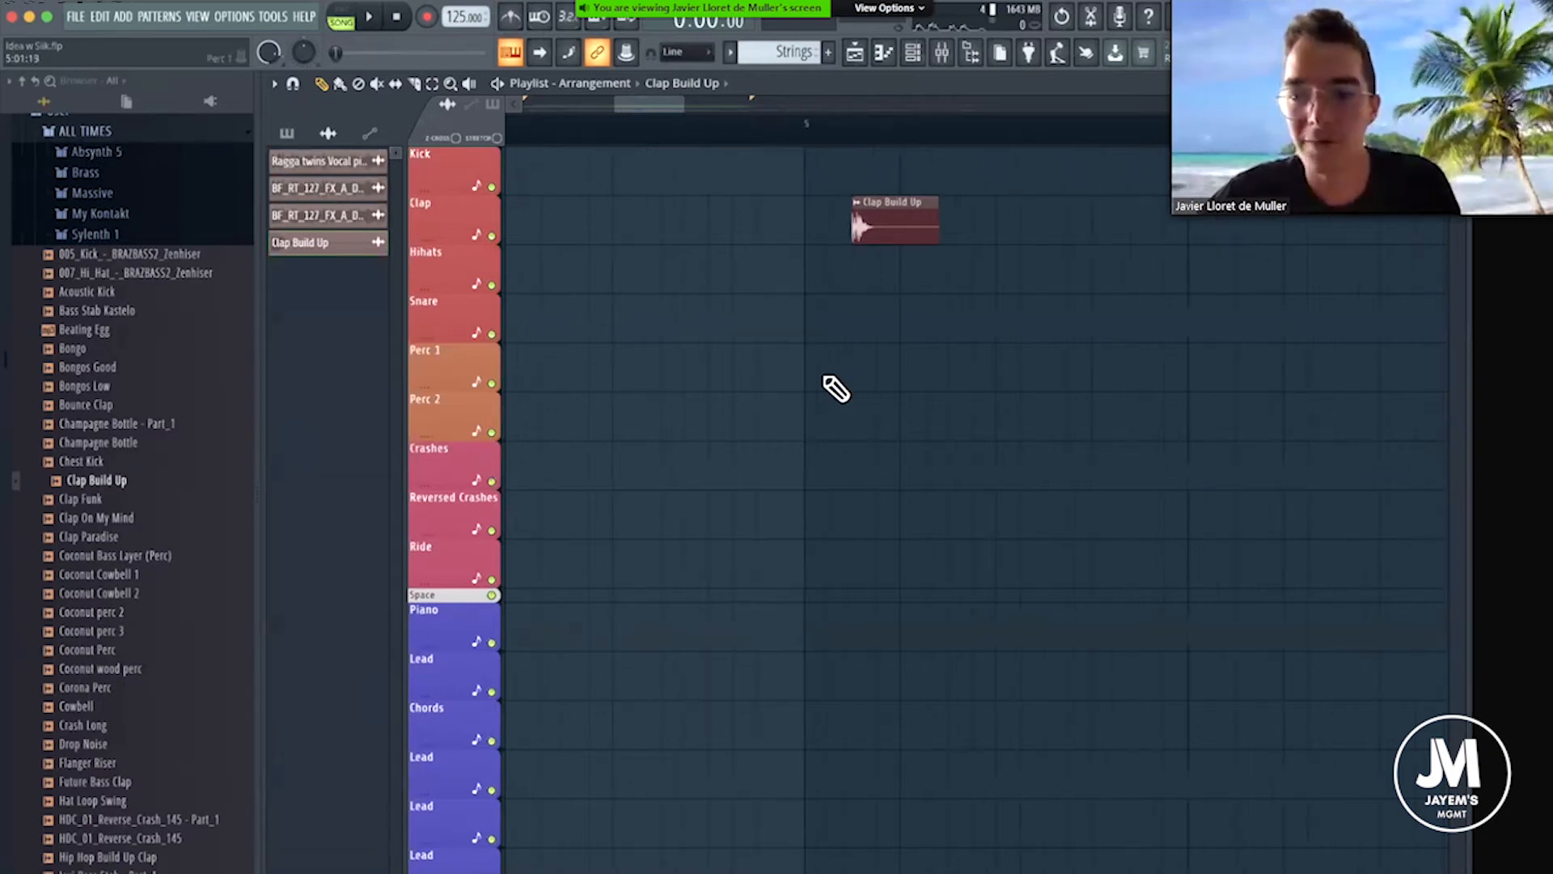
scroll(836, 389, "down", 2)
scroll(836, 390, "right", 2)
scroll(886, 211, "up", 2)
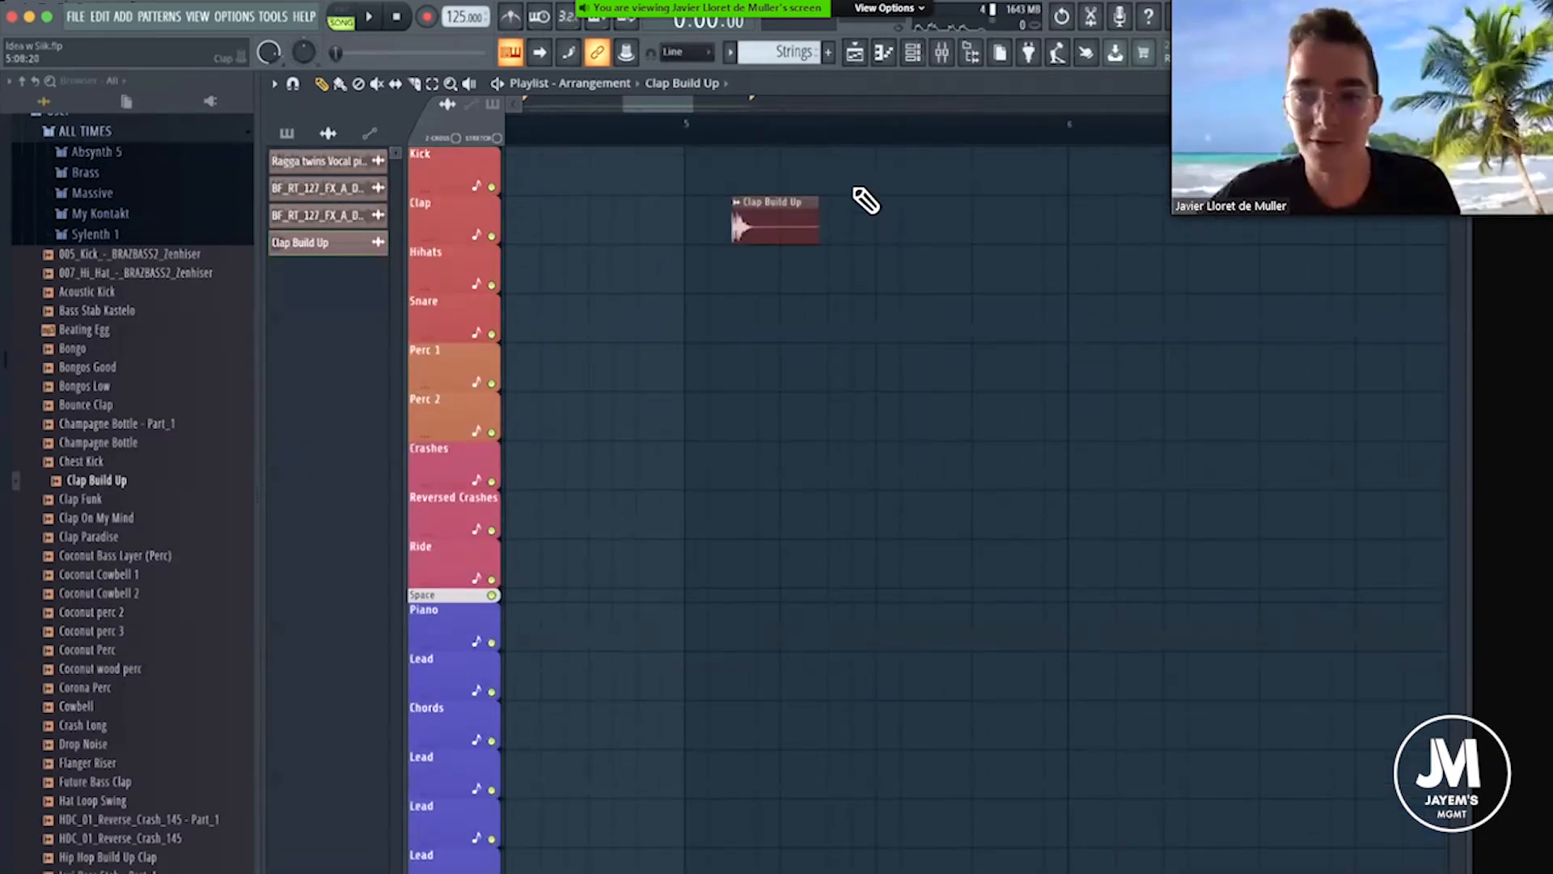
left_click(882, 218)
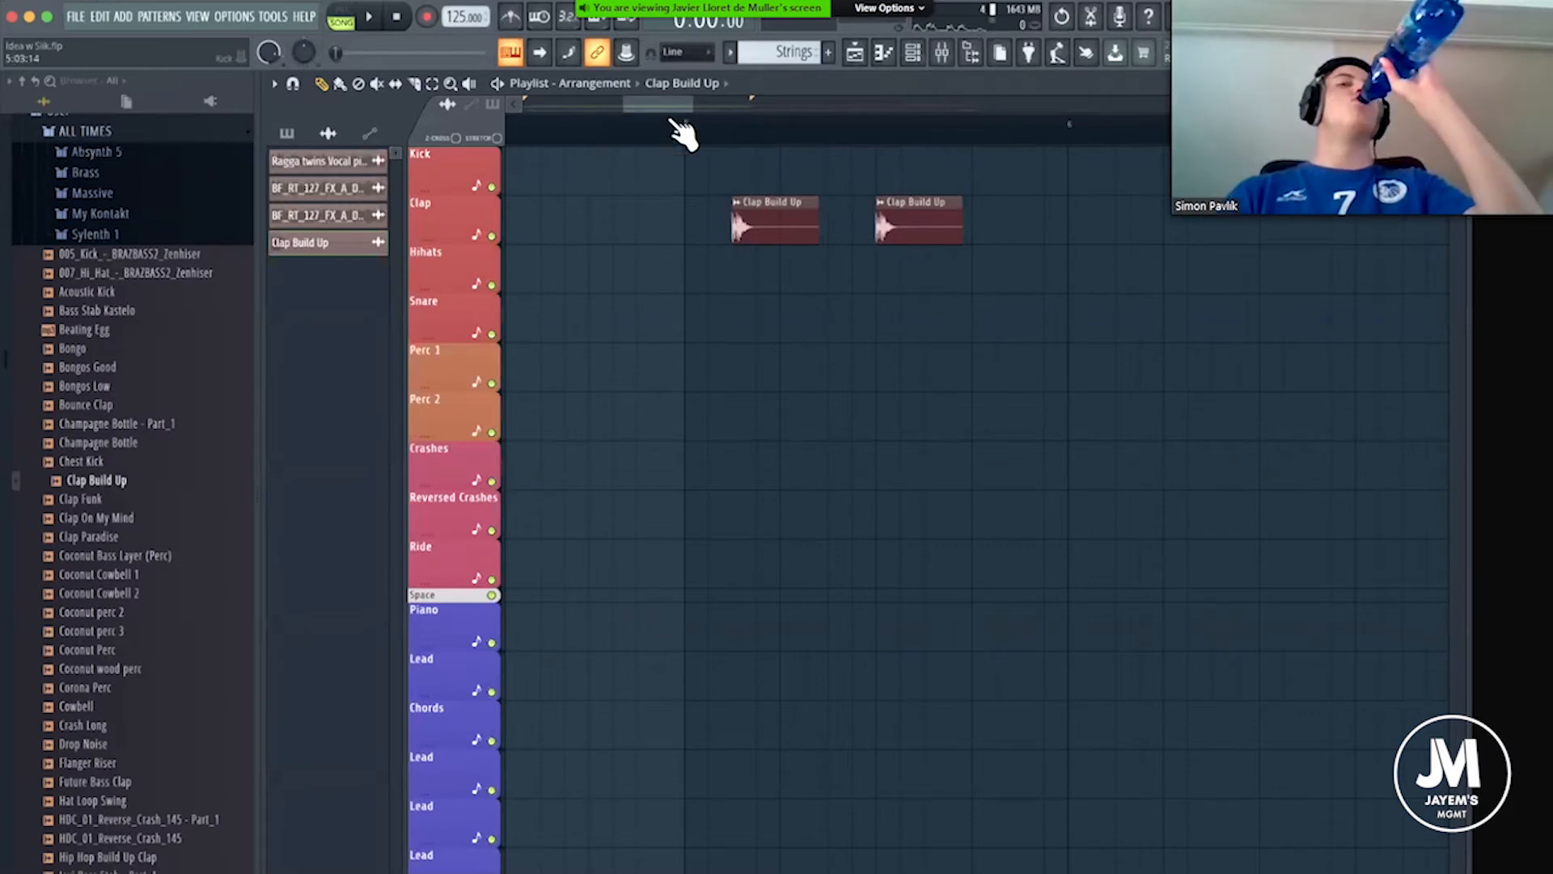
Look through the Drums pack folders, then expand the Drums folder inside the Legacy pack.
scroll(110, 299, "up", 8)
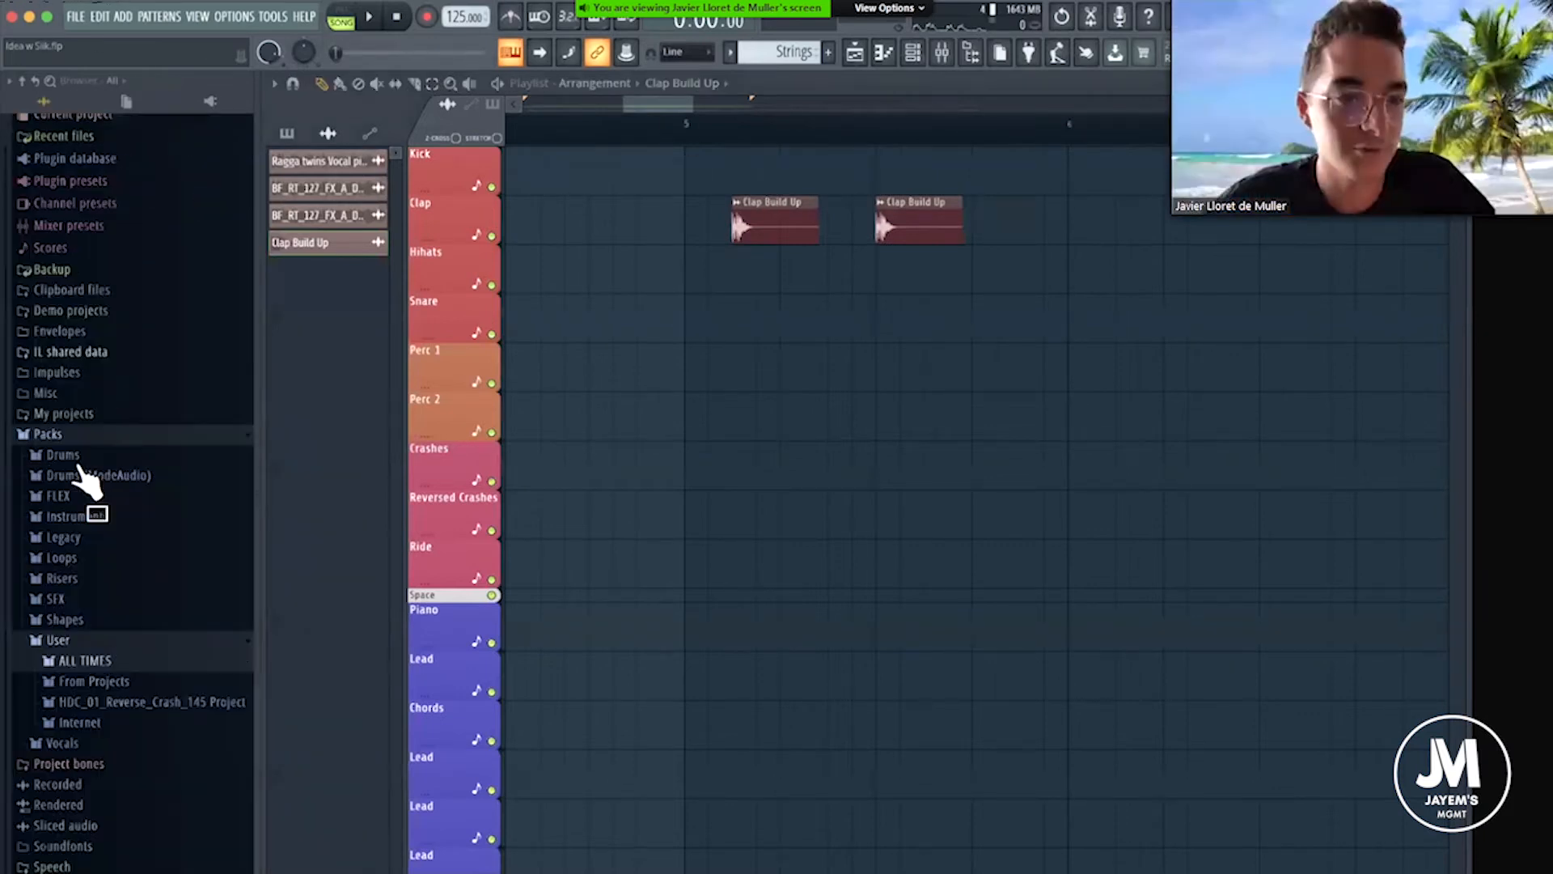
left_click(61, 464)
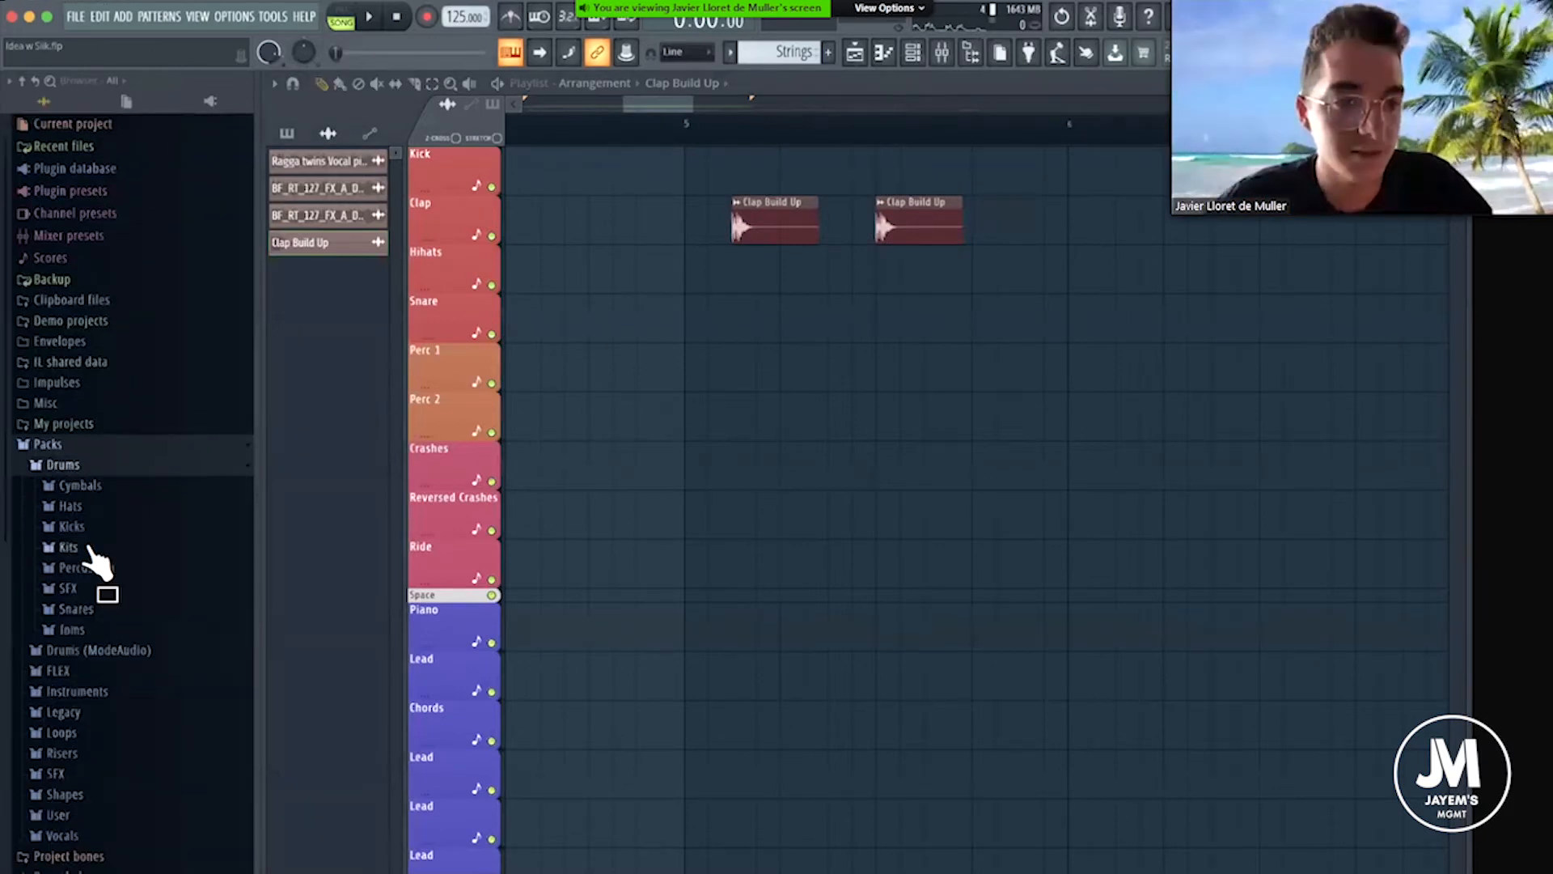
scroll(85, 398, "down", 2)
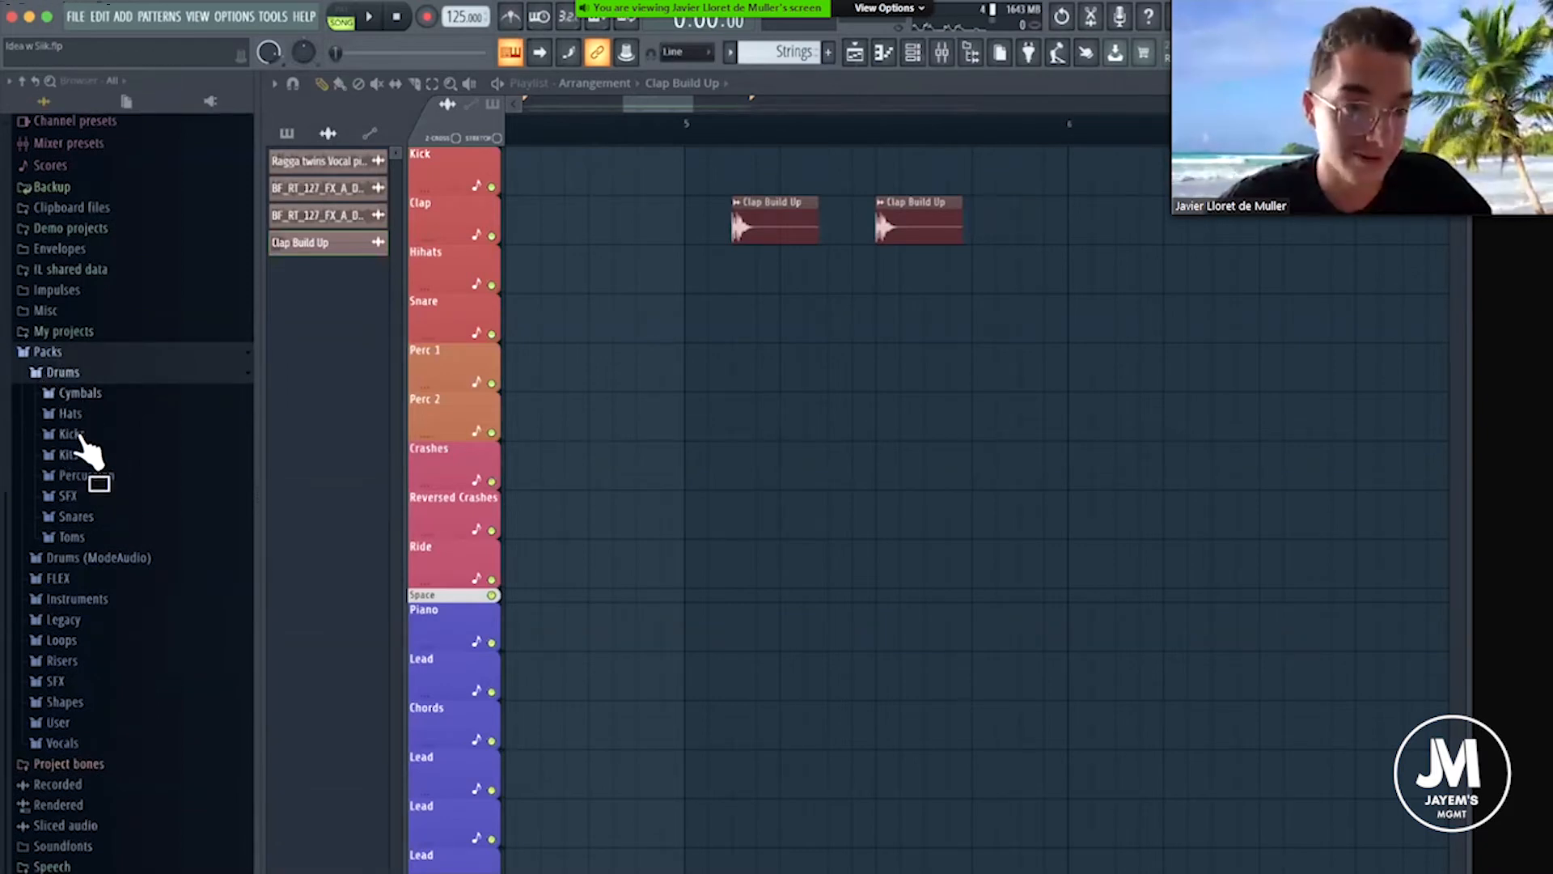
left_click(94, 621)
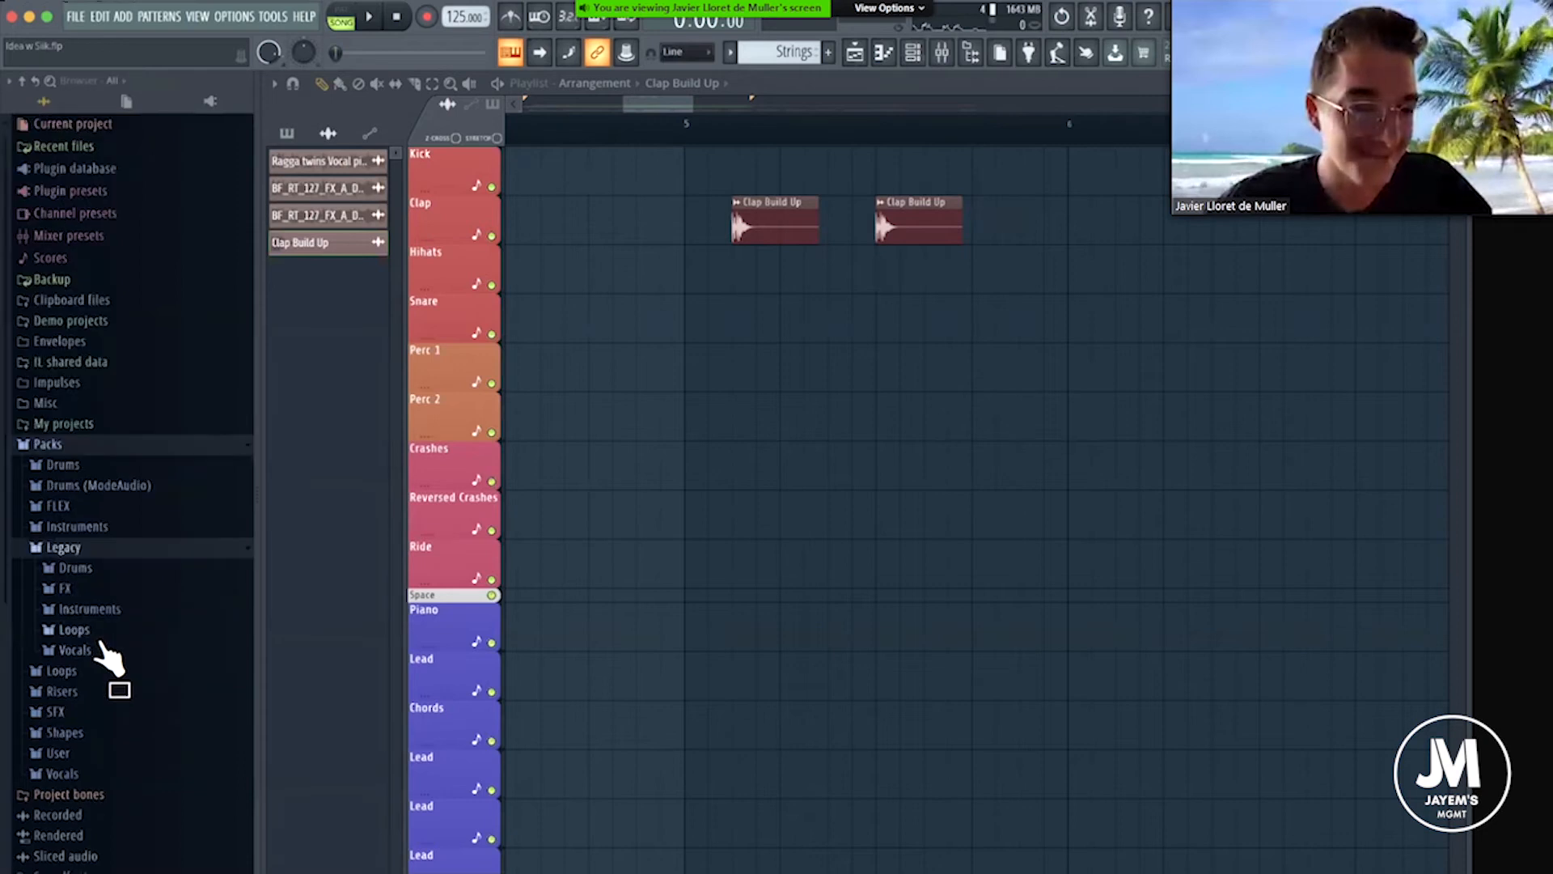
scroll(107, 558, "down", 1)
scroll(113, 611, "down", 4)
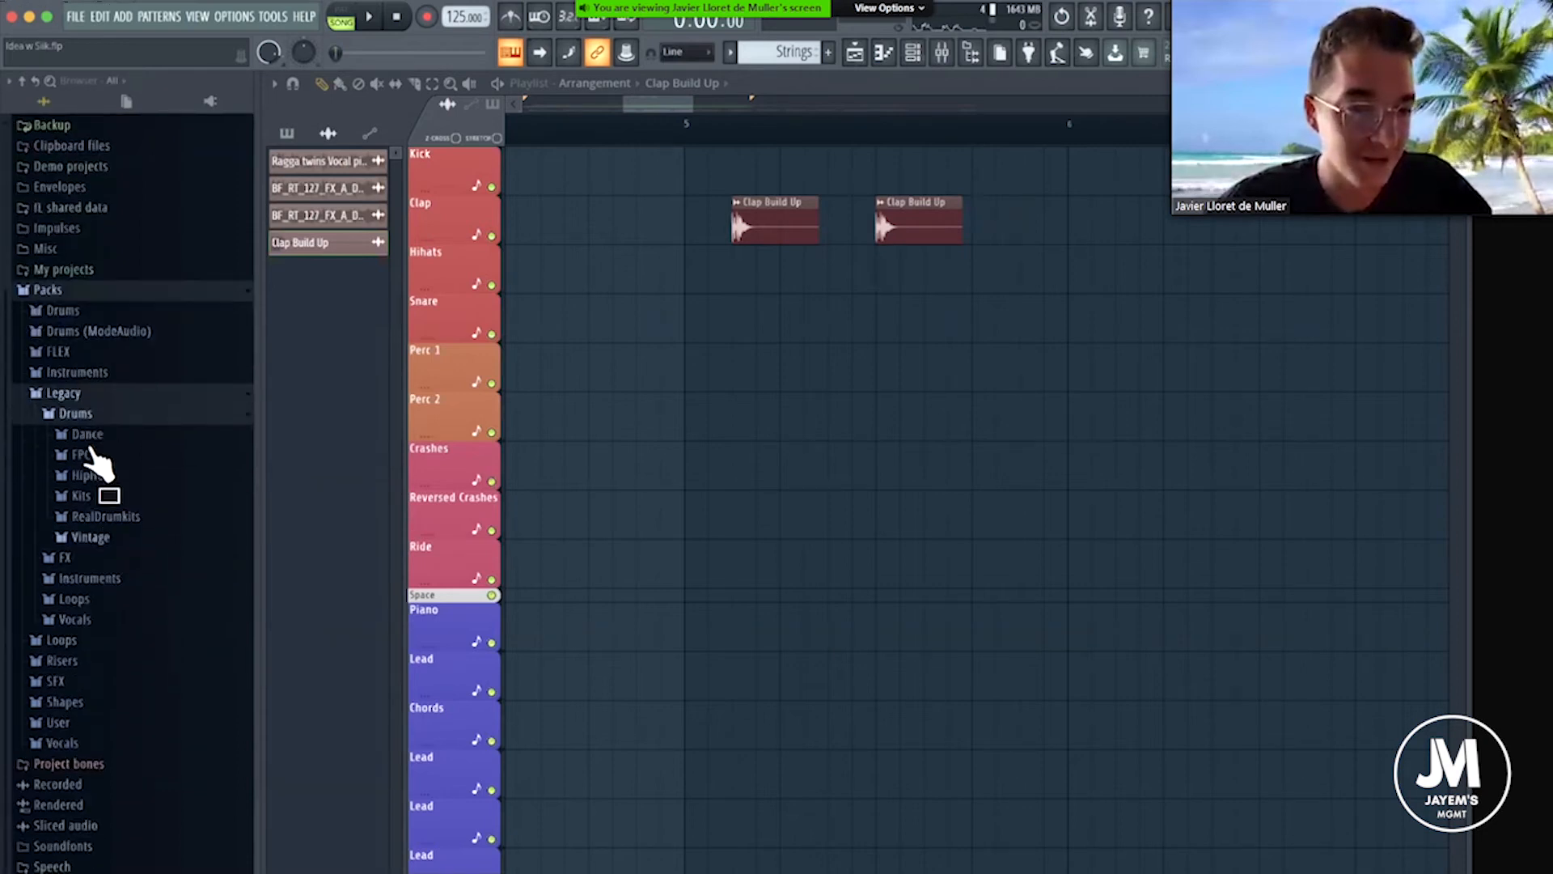
Audition the Basic 808 samples in the Legacy Dance drums folder and check the HipHop folder's contents.
left_click(89, 437)
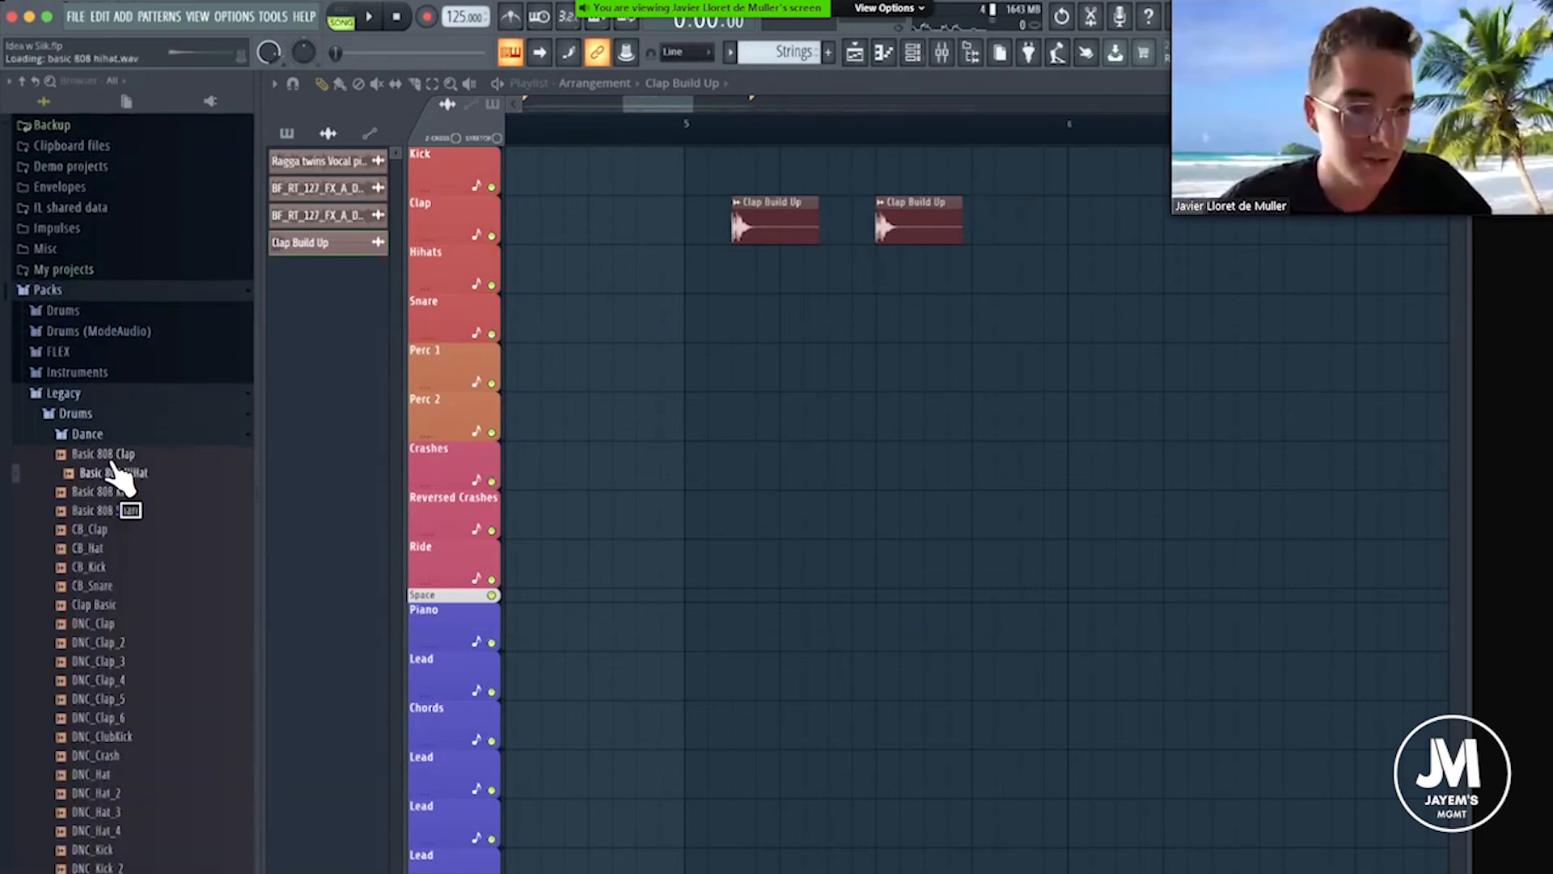
left_click(113, 492)
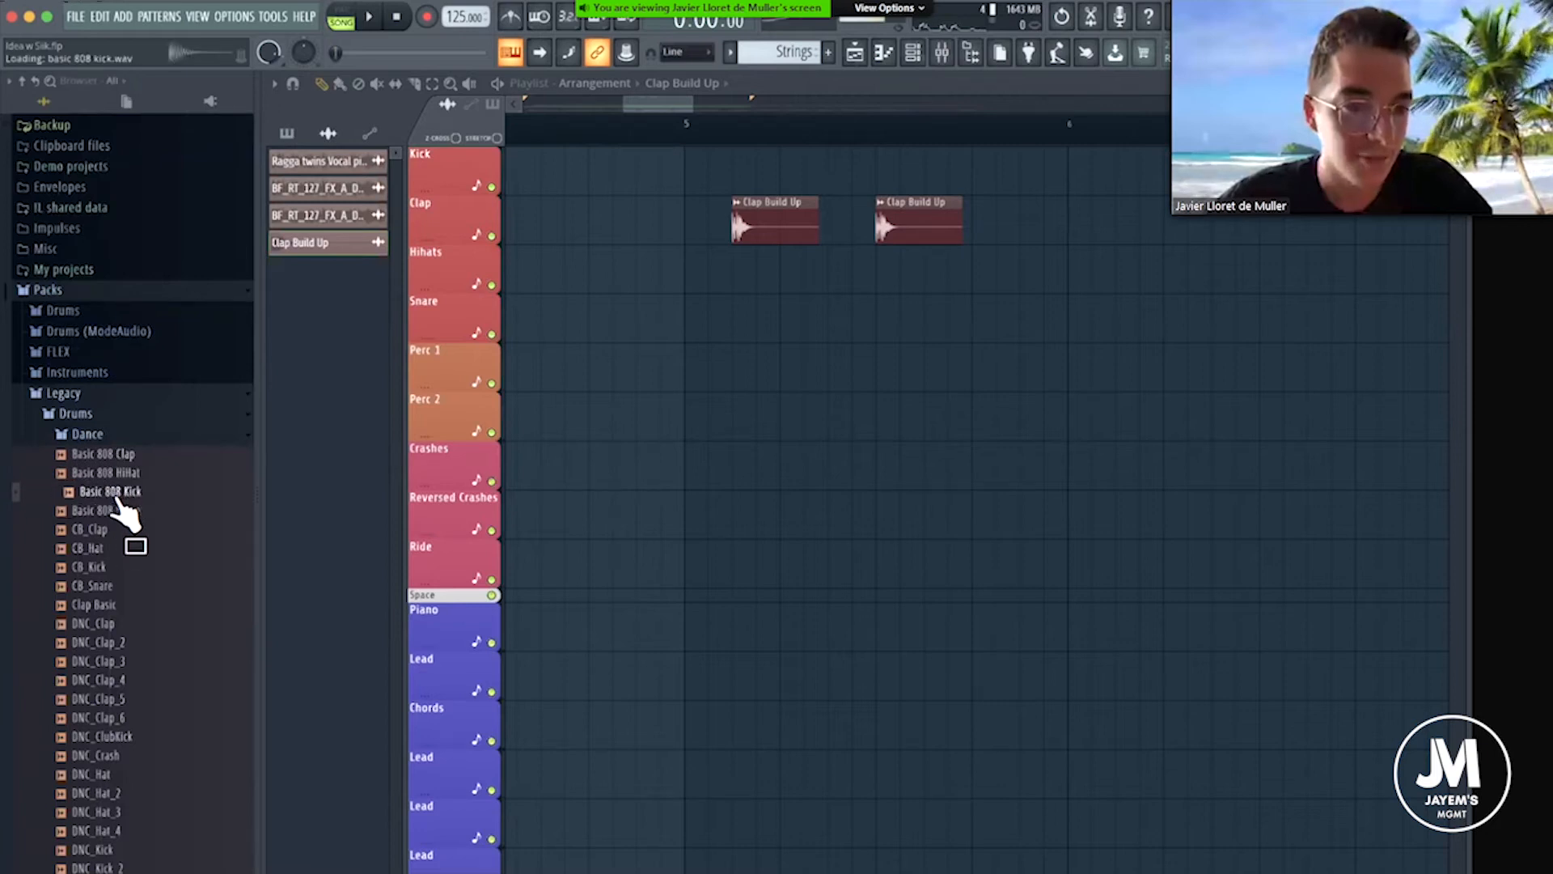
scroll(121, 571, "down", 3)
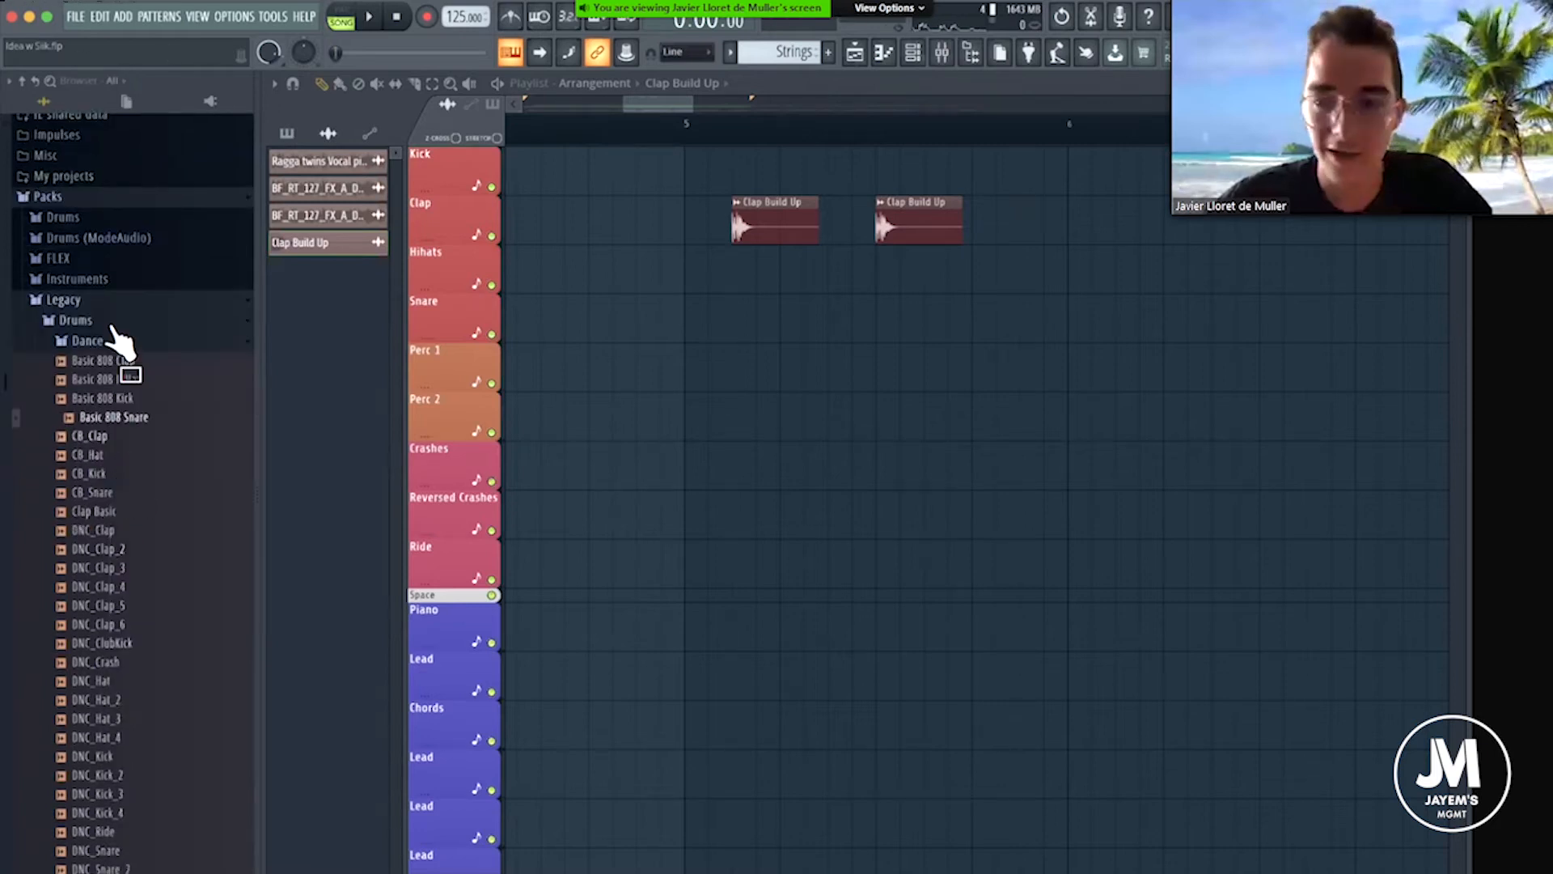
left_click(87, 345)
left_click(105, 477)
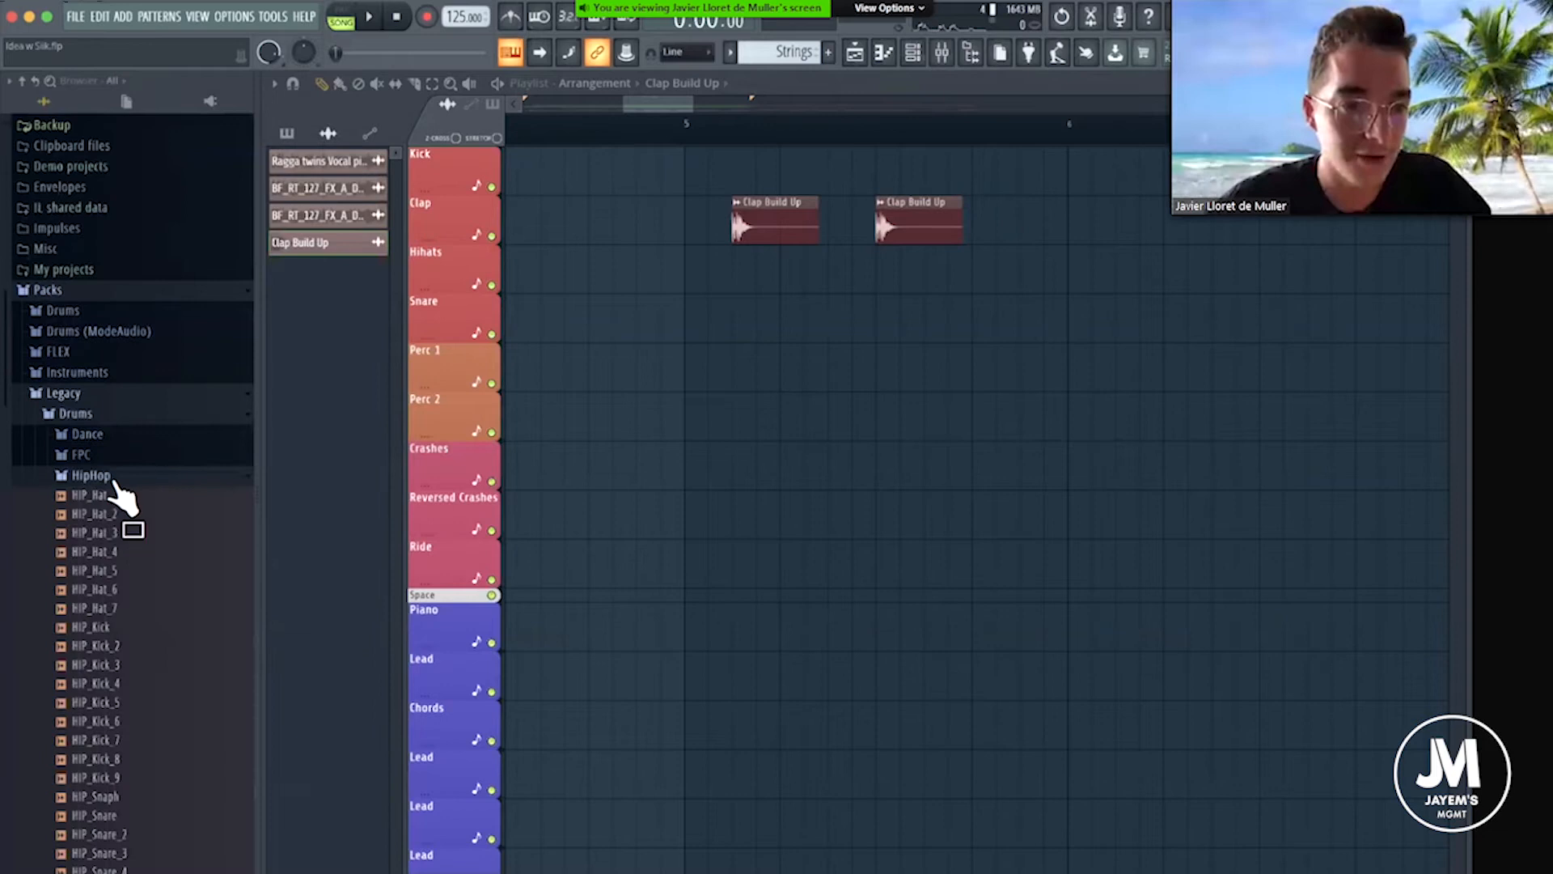
left_click(106, 477)
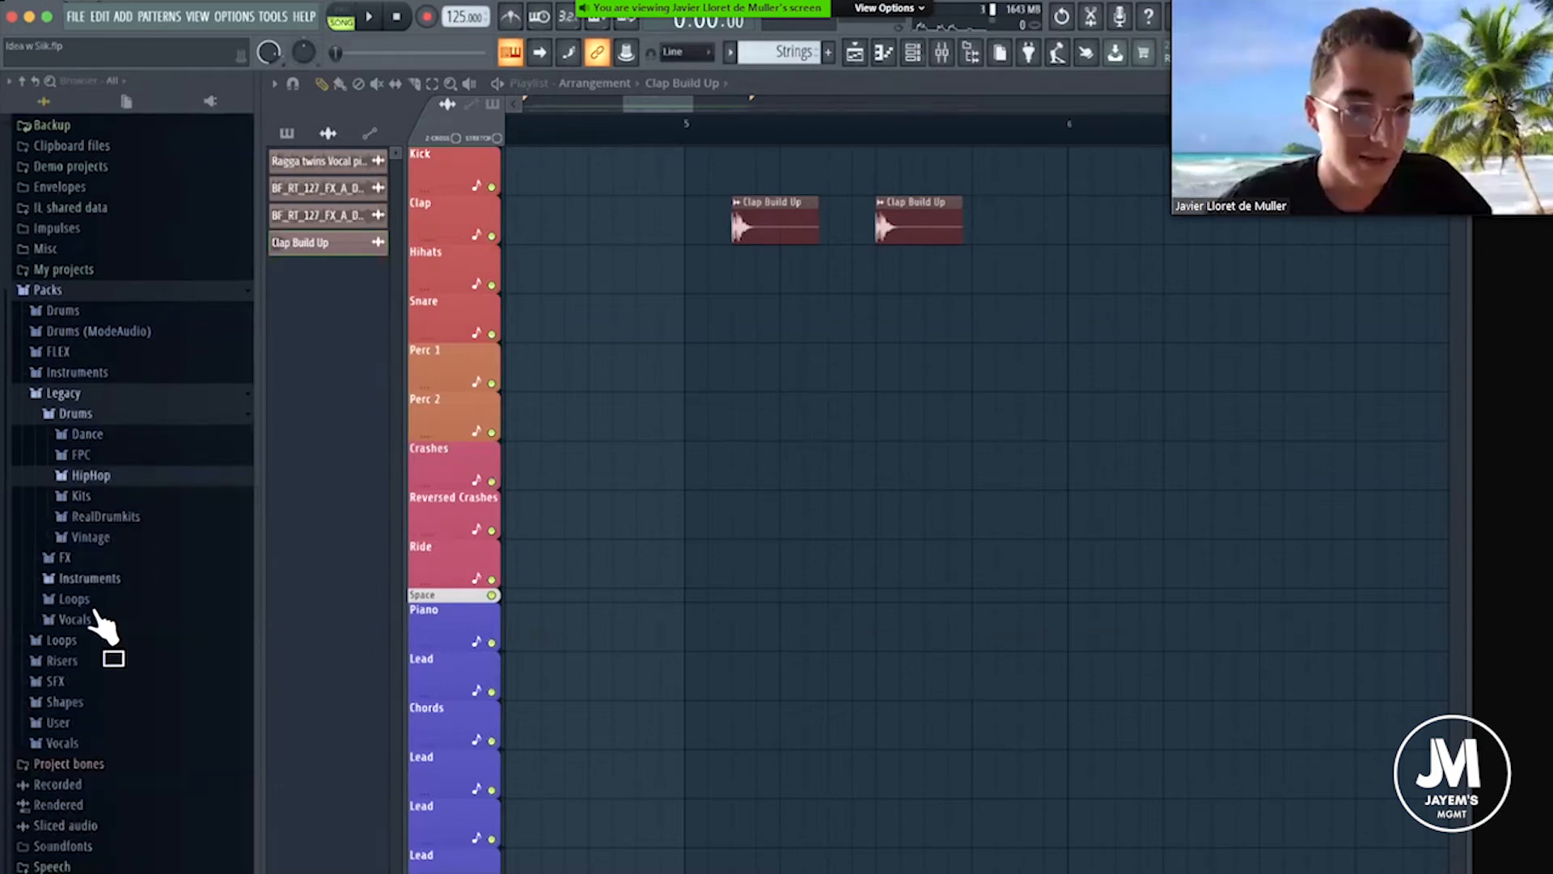
Audition hi-hats such as 909 OH and AMX CH 2 in the Drums pack's Hats folder, then return to the User packs.
left_click(58, 312)
left_click(95, 506)
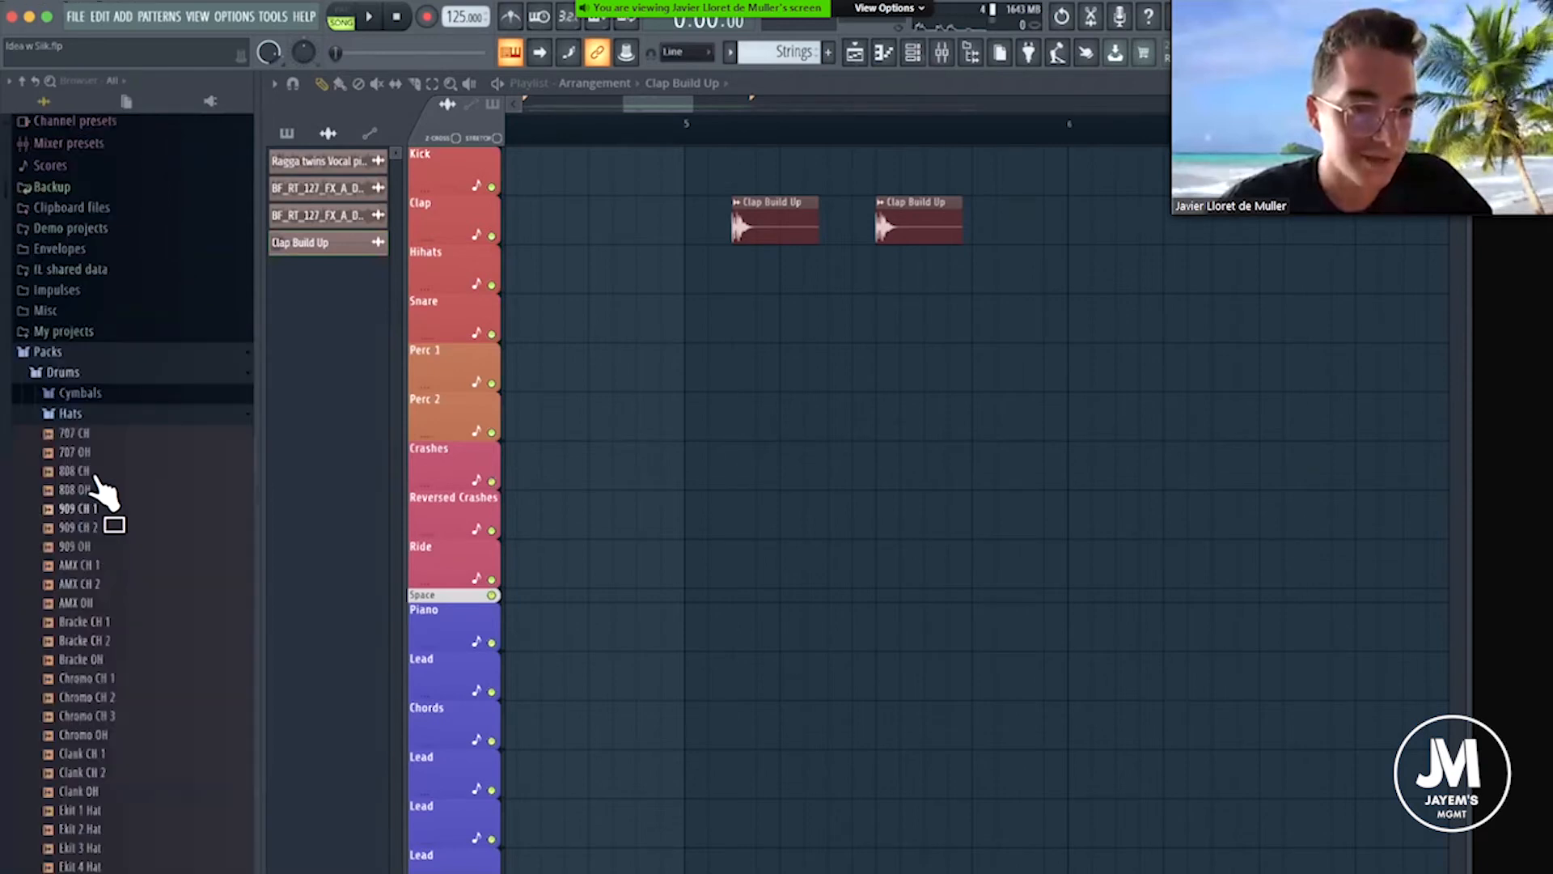
left_click(89, 490)
left_click(95, 547)
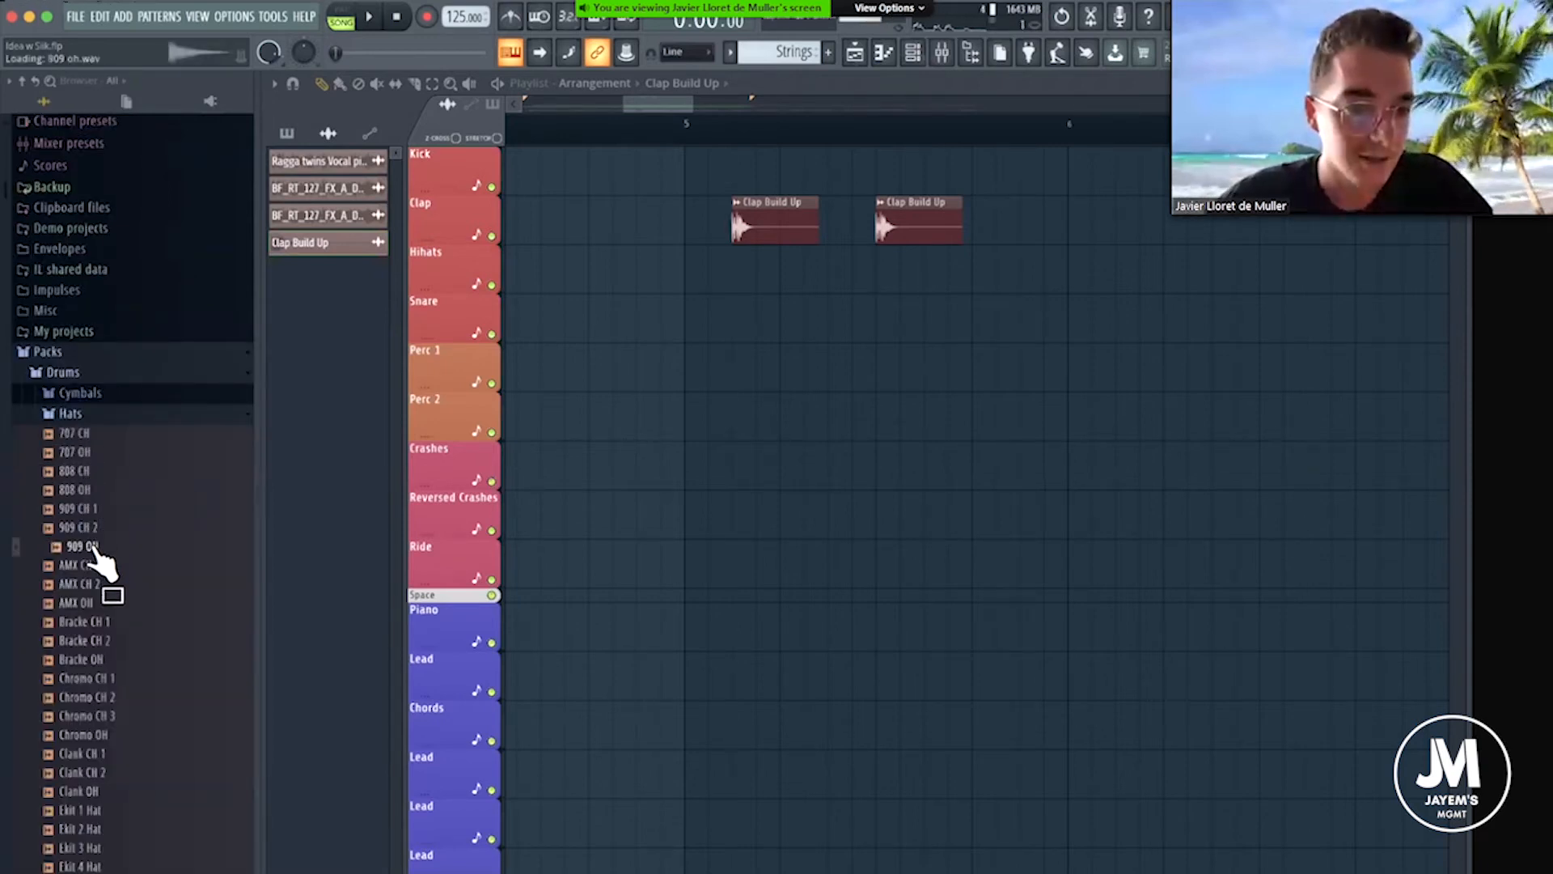
scroll(103, 623, "down", 2)
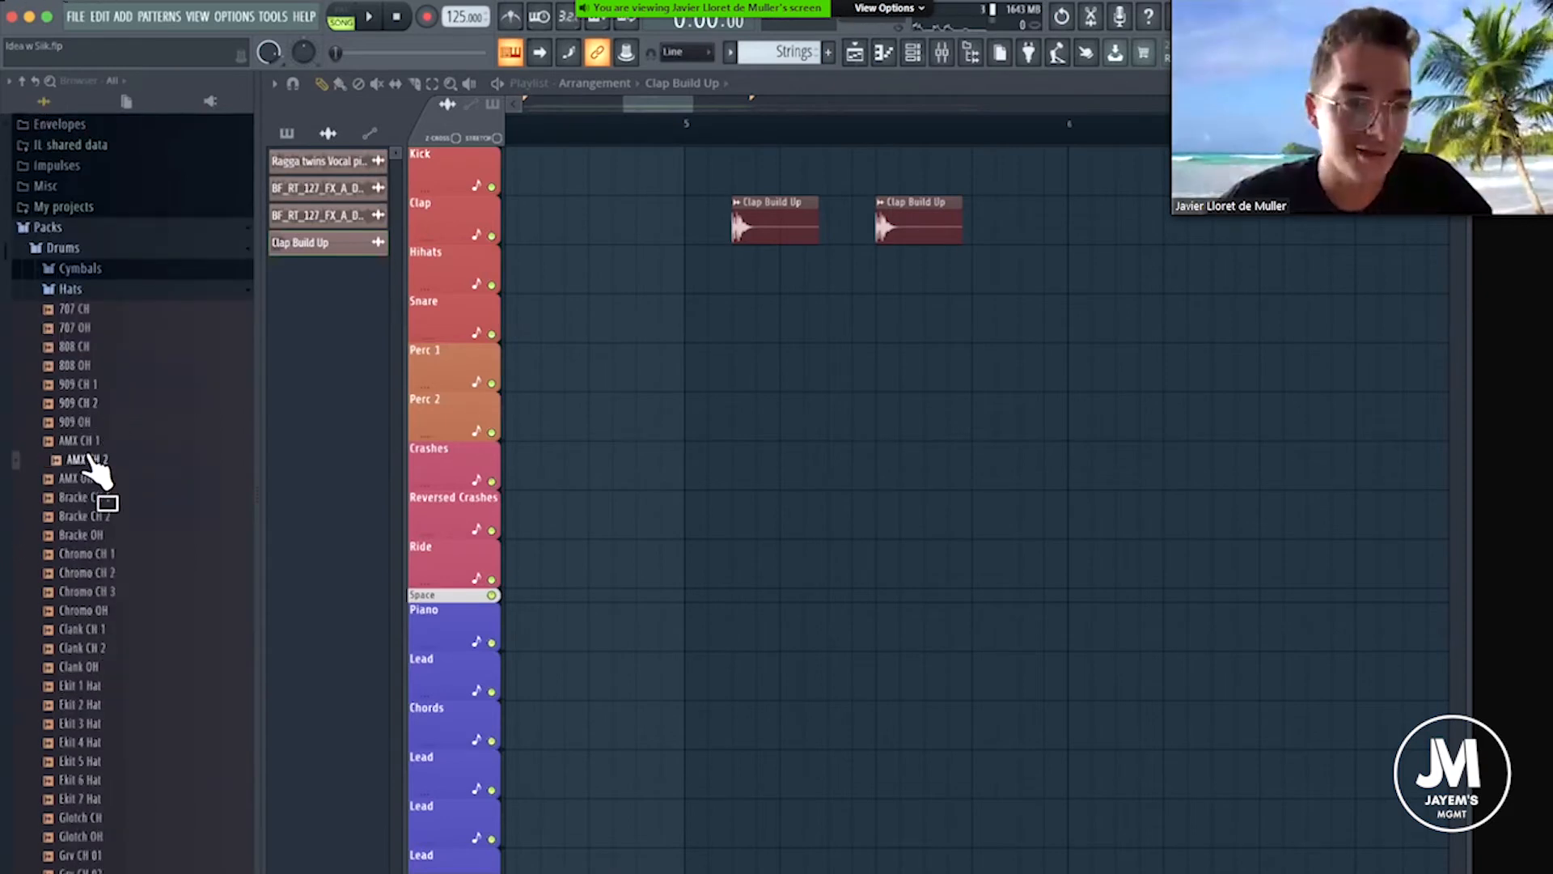
left_click(81, 289)
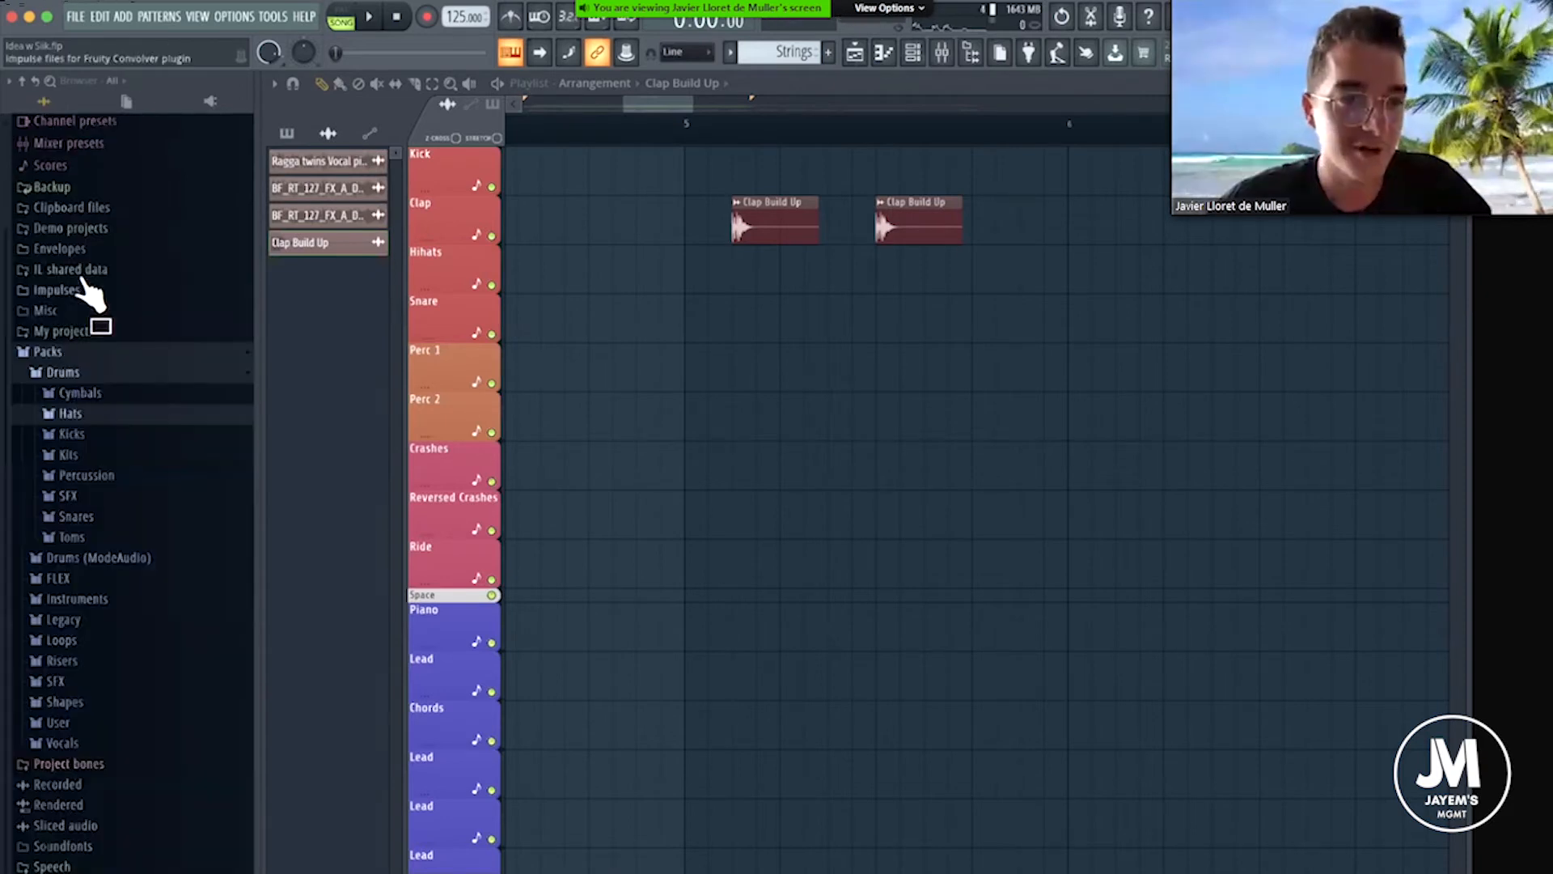
left_click(69, 373)
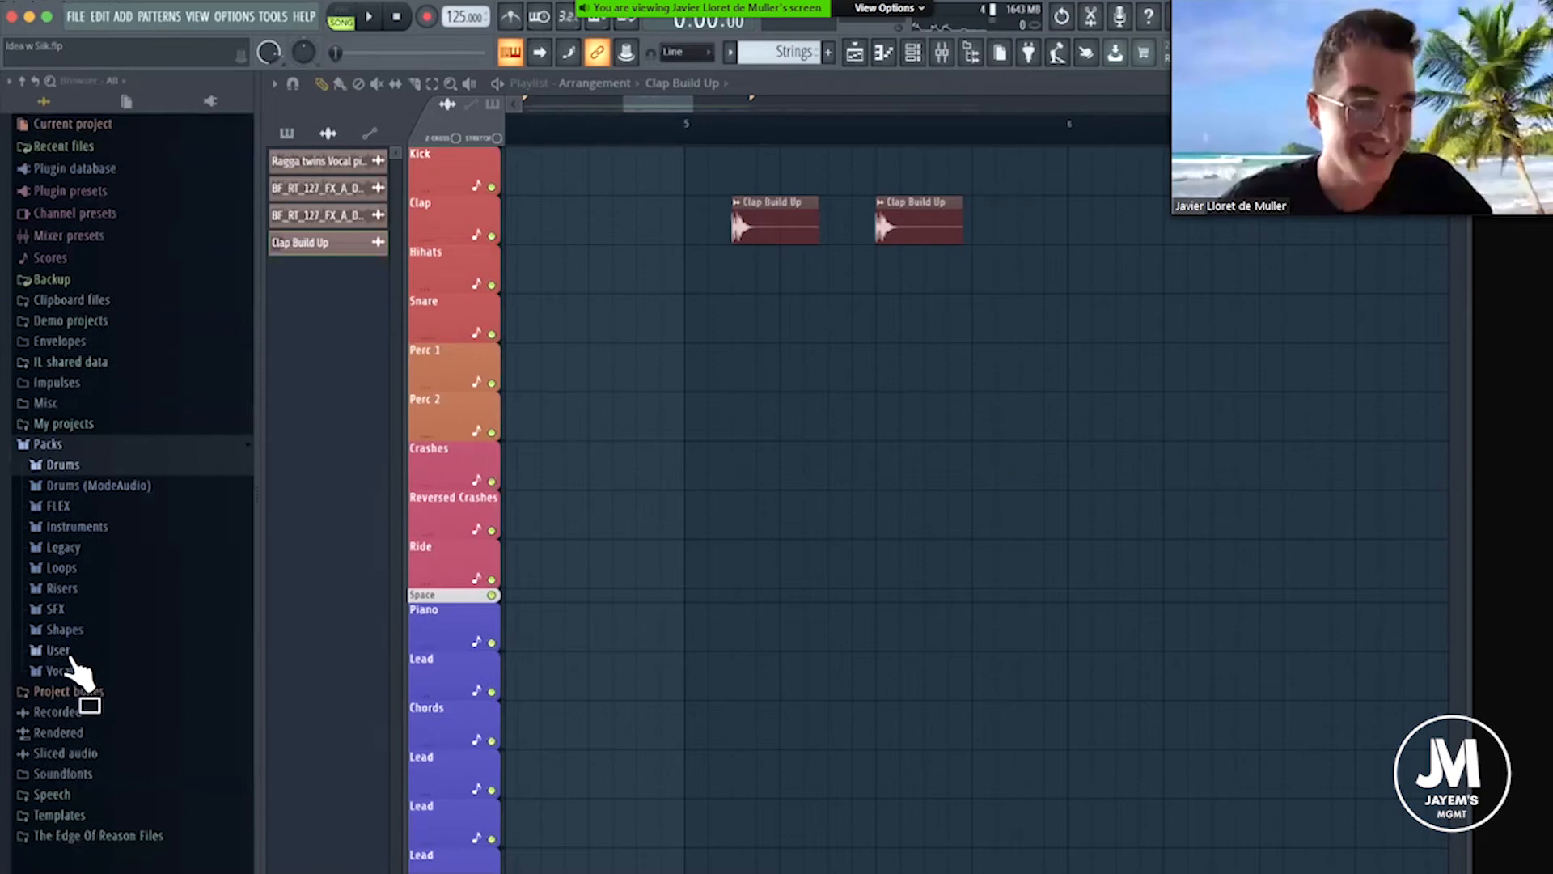
left_click(61, 650)
Route the Clap Build Up sample to mixer track 6, Claps, and close its channel settings.
left_click_drag(682, 107, 684, 133)
scroll(760, 219, "down", 4)
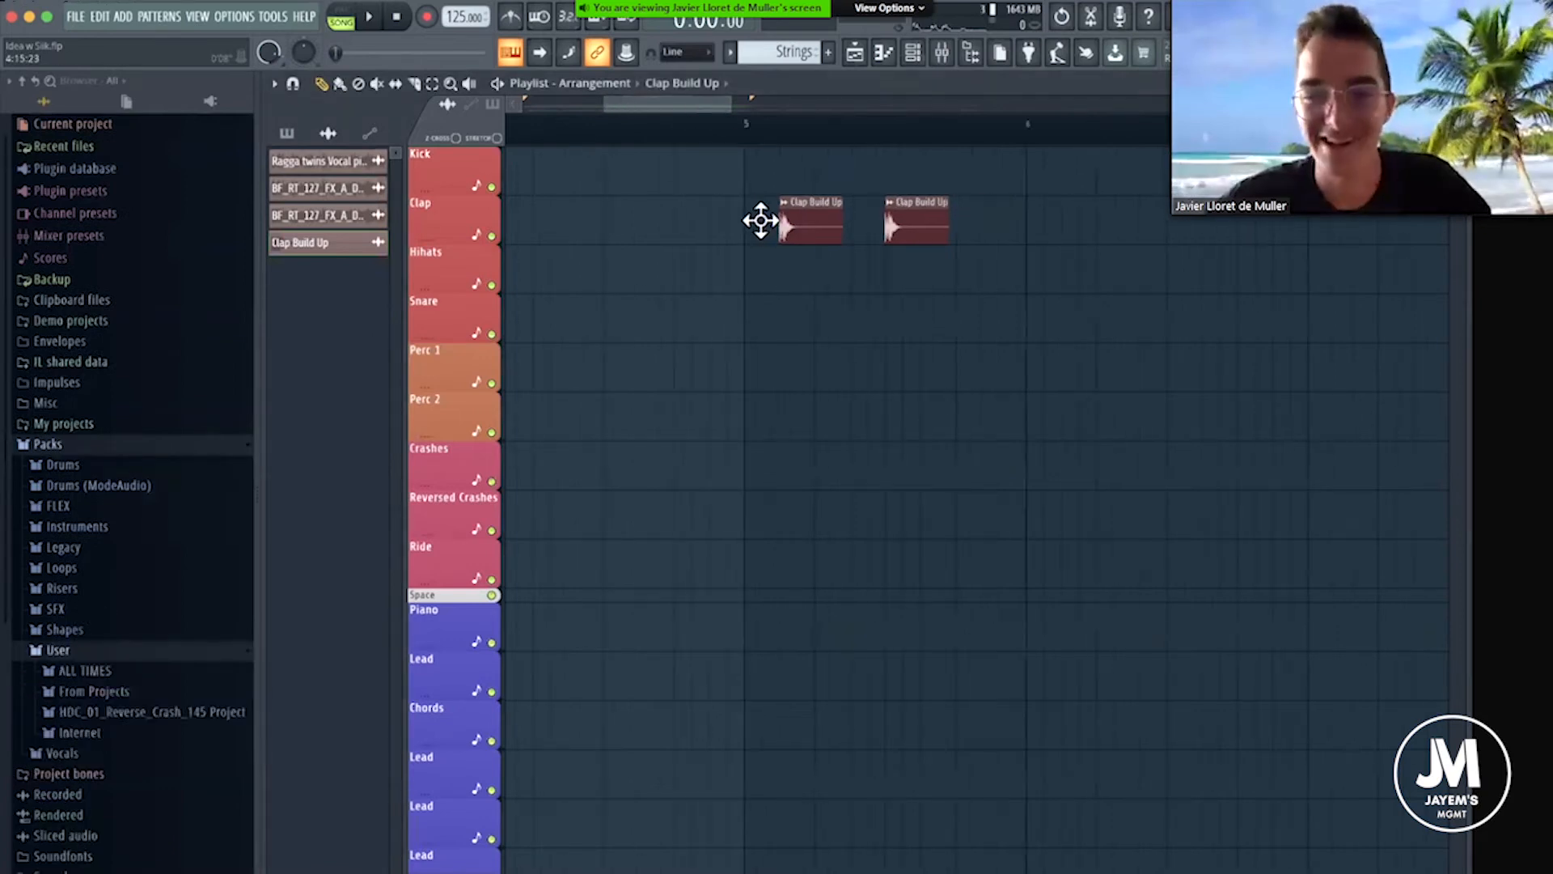
double_click(760, 220)
left_click_drag(789, 202, 1111, 188)
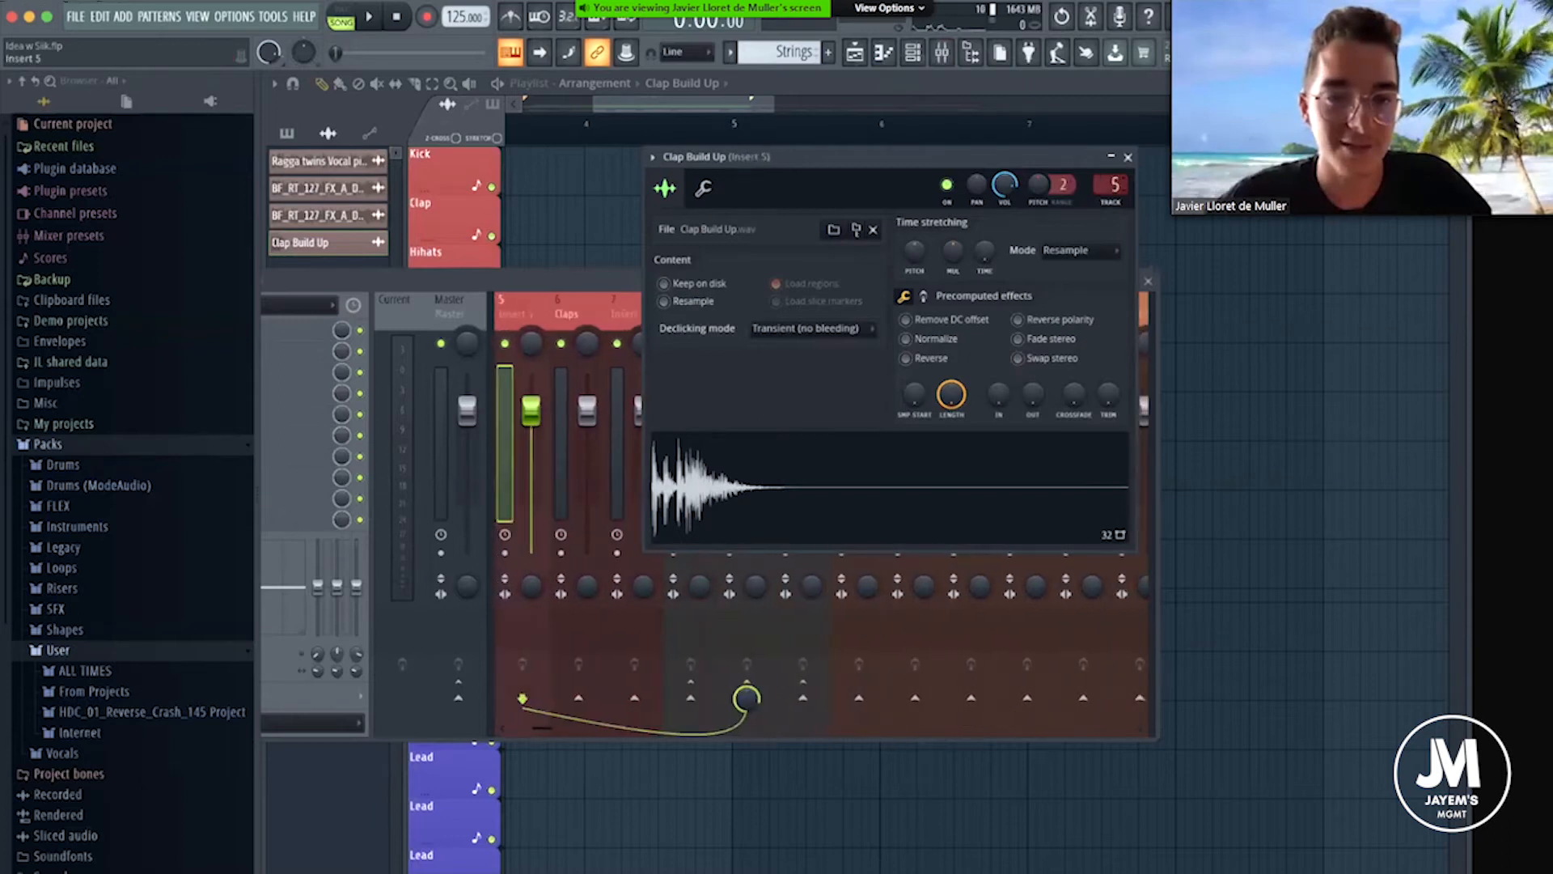
left_click(1127, 157)
left_click_drag(892, 270, 1124, 260)
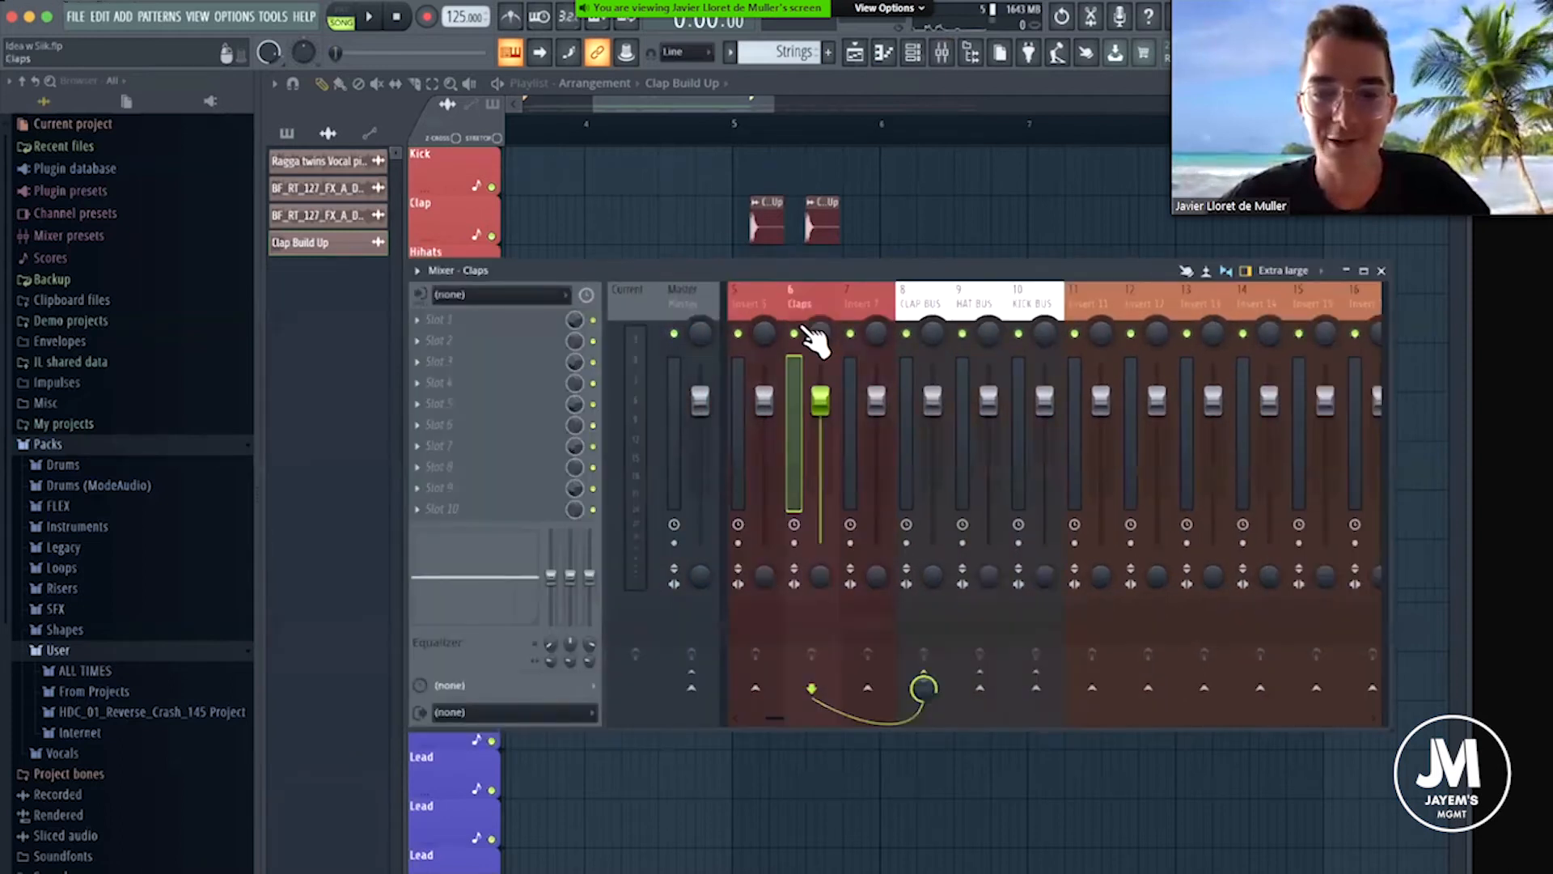
Cue playback at bar 5 and load FabFilter Pro-Q 3 into the first effect slot of the Claps mixer track.
left_click(735, 123)
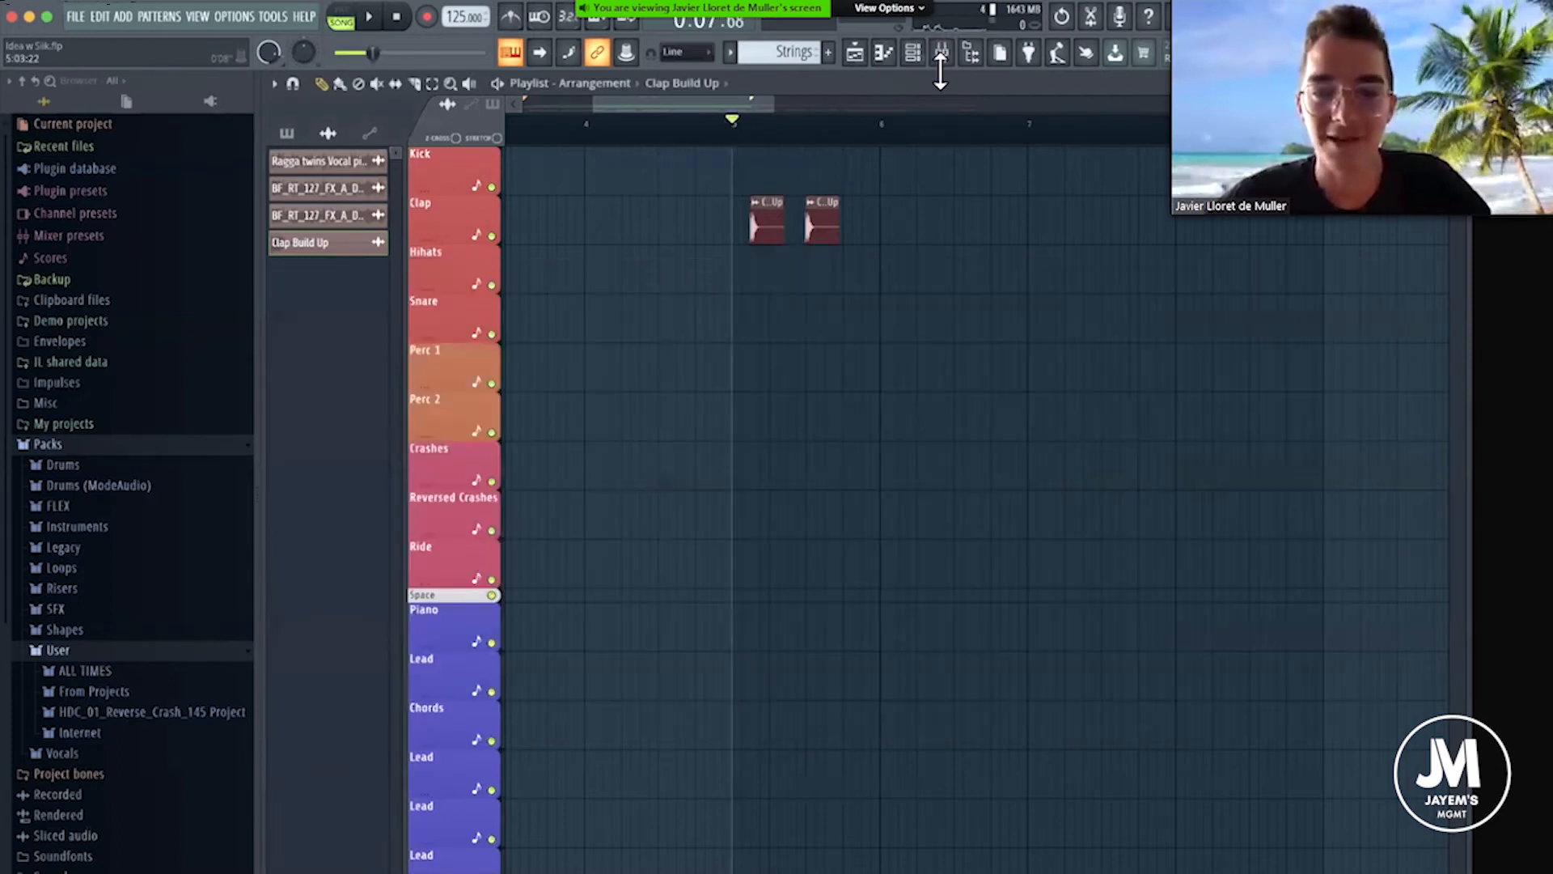
key("F9")
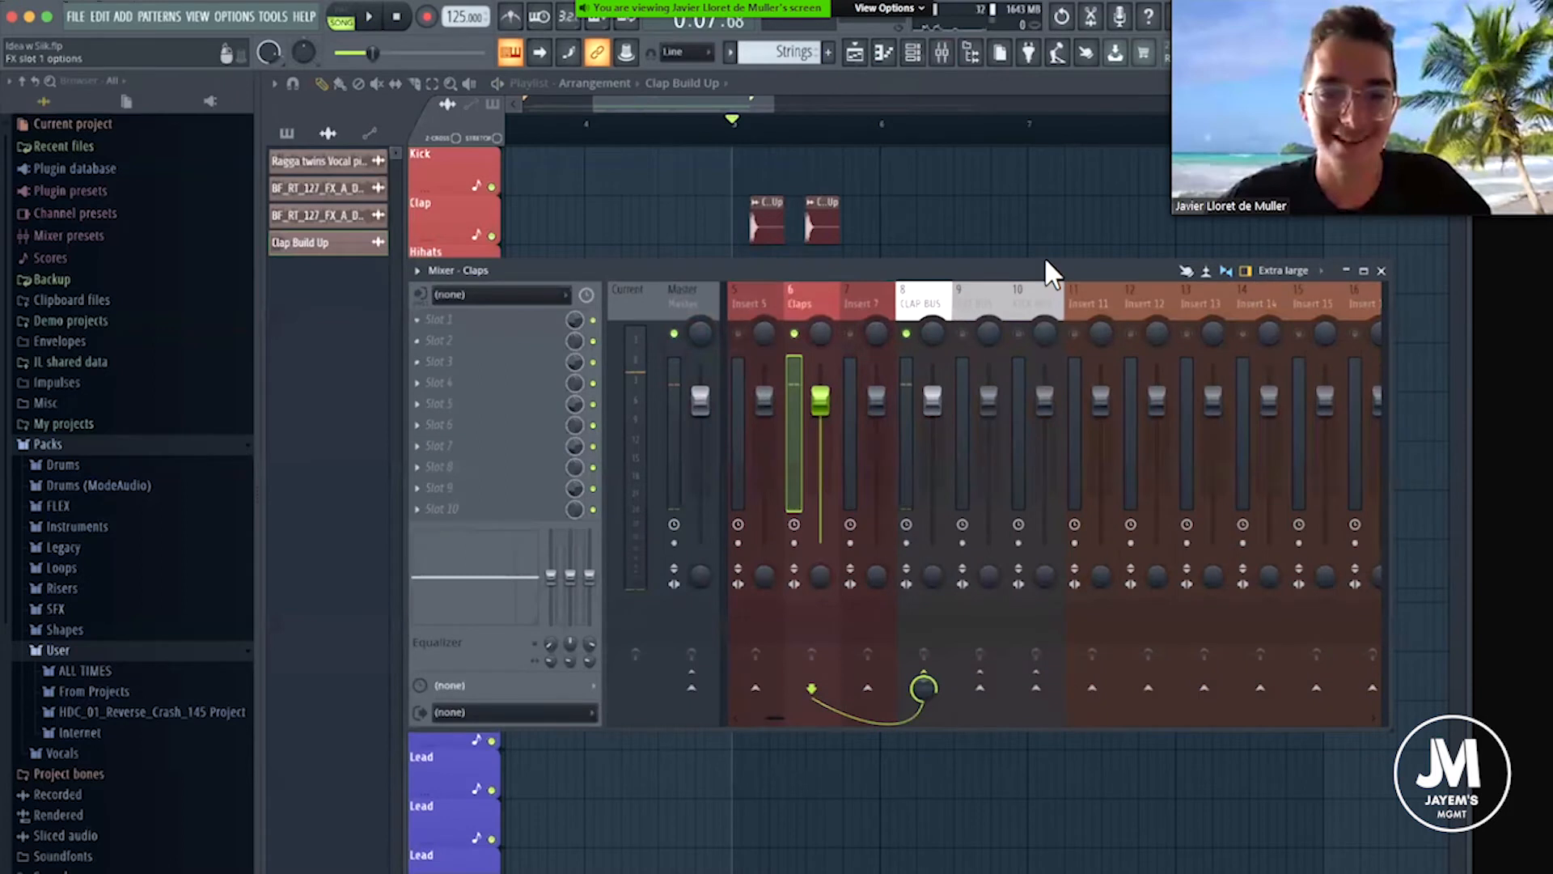
left_click(417, 320)
mouse_move(441, 340)
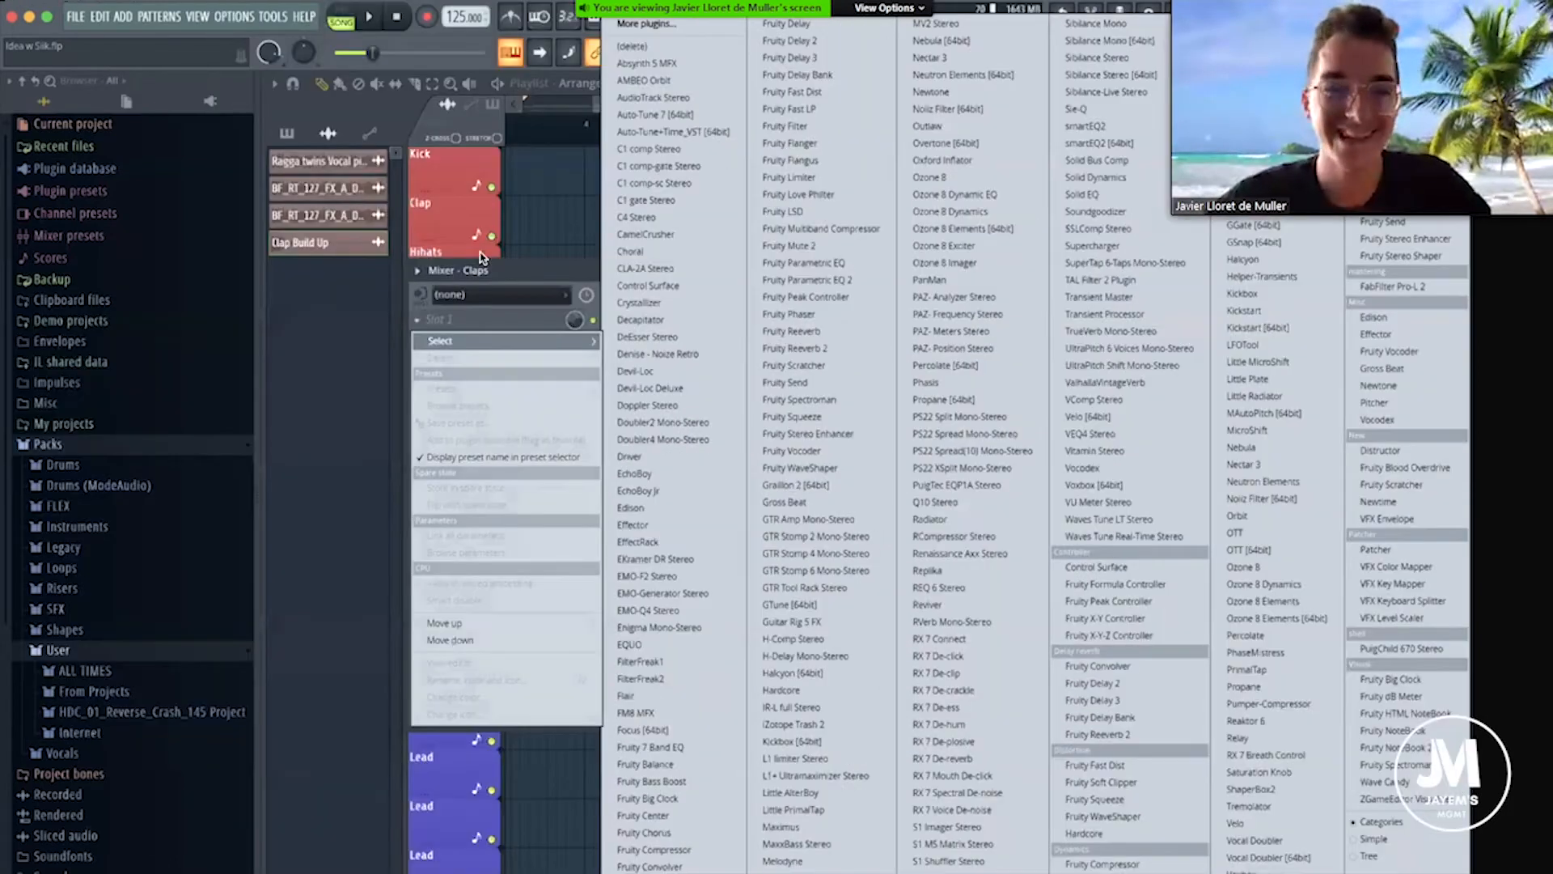
left_click(648, 305)
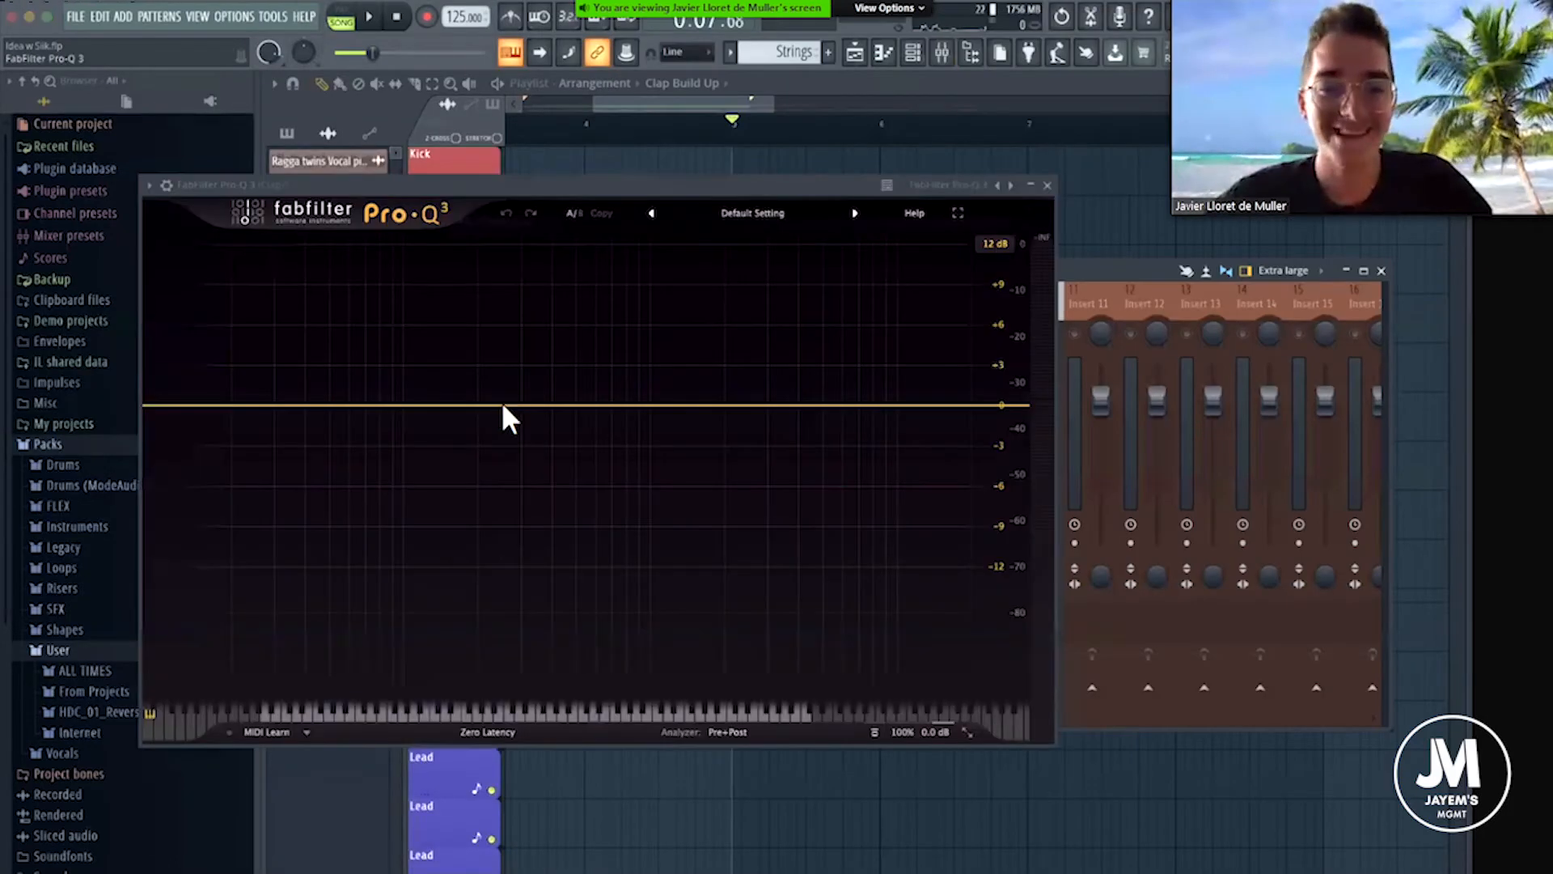
Add a 12 dB/oct low-cut band in the Claps EQ, raise its cutoff while auditioning, and lower the Claps mixer fader.
key("space")
left_click(502, 404)
left_click(492, 389)
key("space")
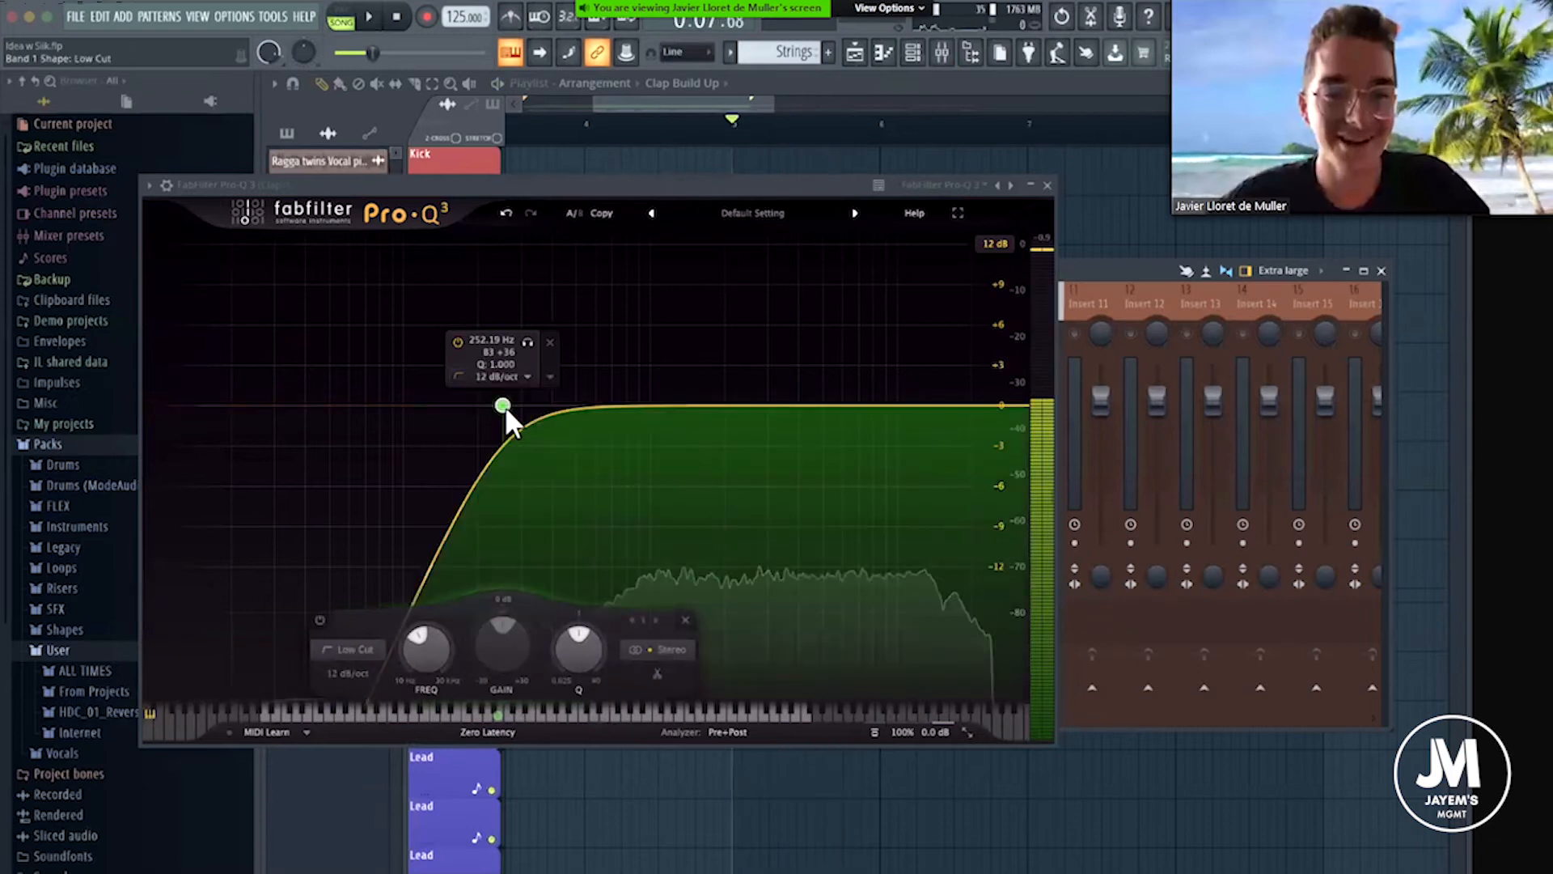
left_click_drag(534, 413, 595, 404)
key("space")
key("space")
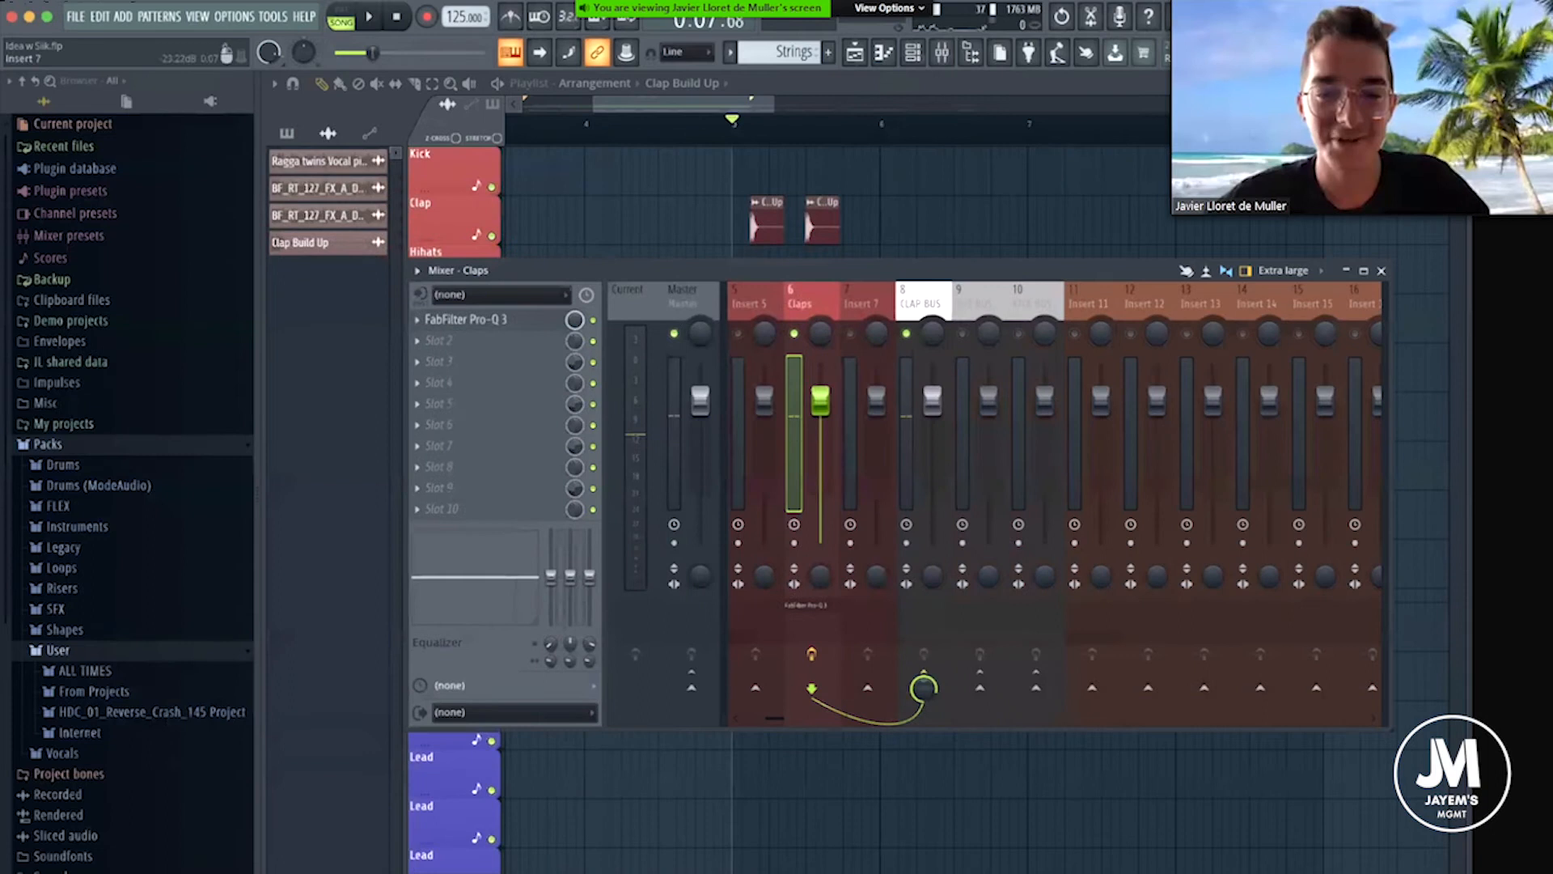
Return the playhead to the start of the arrangement, close the mixer, and play from the beginning.
scroll(807, 357, "down", 5)
scroll(684, 126, "down", 5)
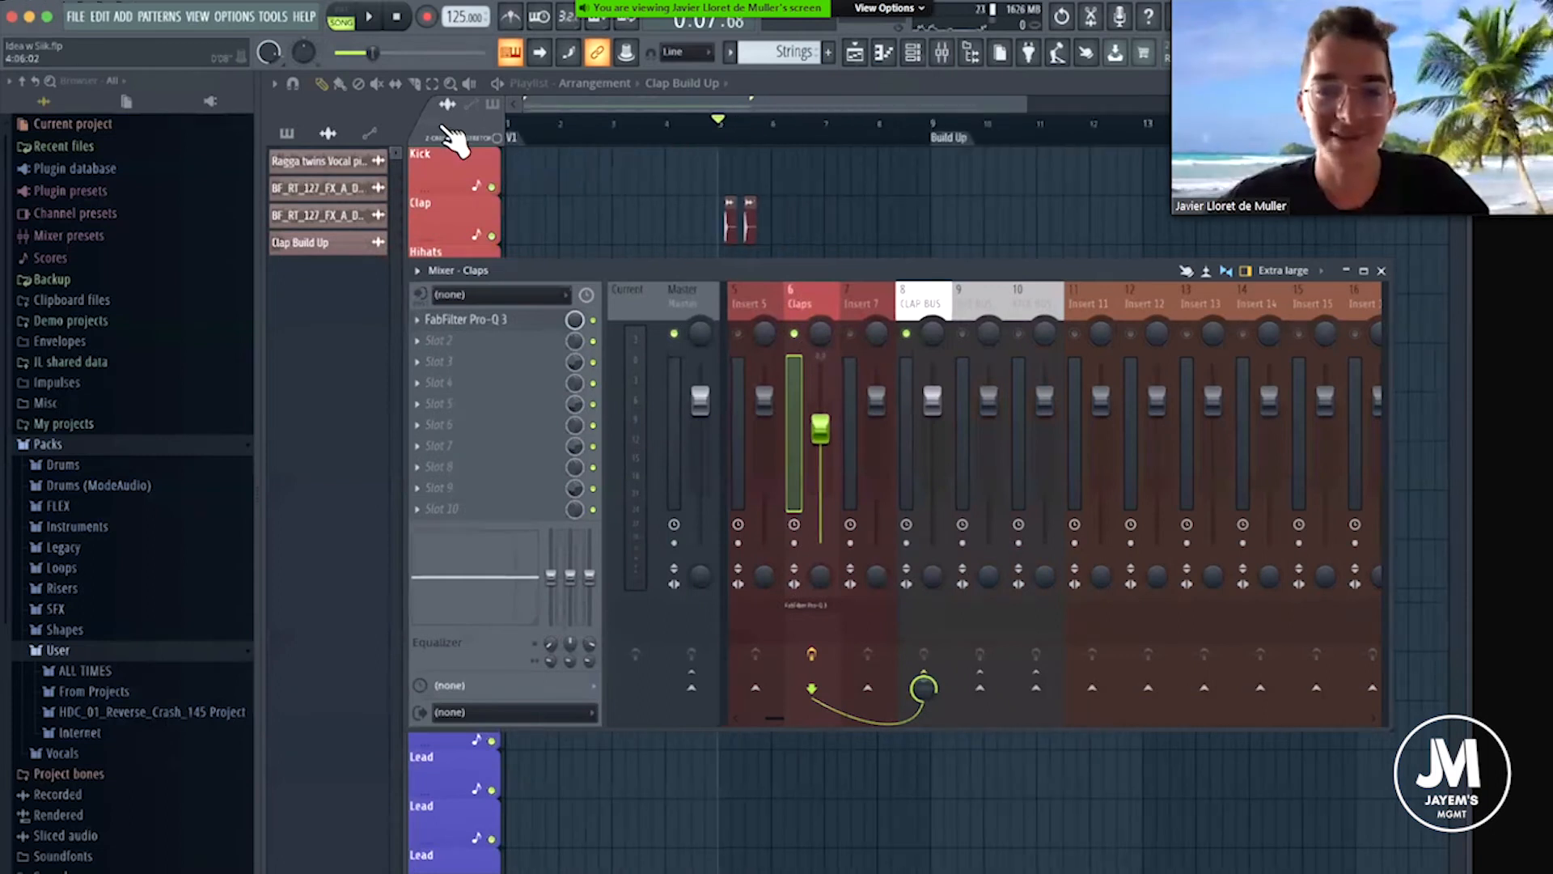
left_click(511, 125)
key("space")
key("space")
left_click(942, 52)
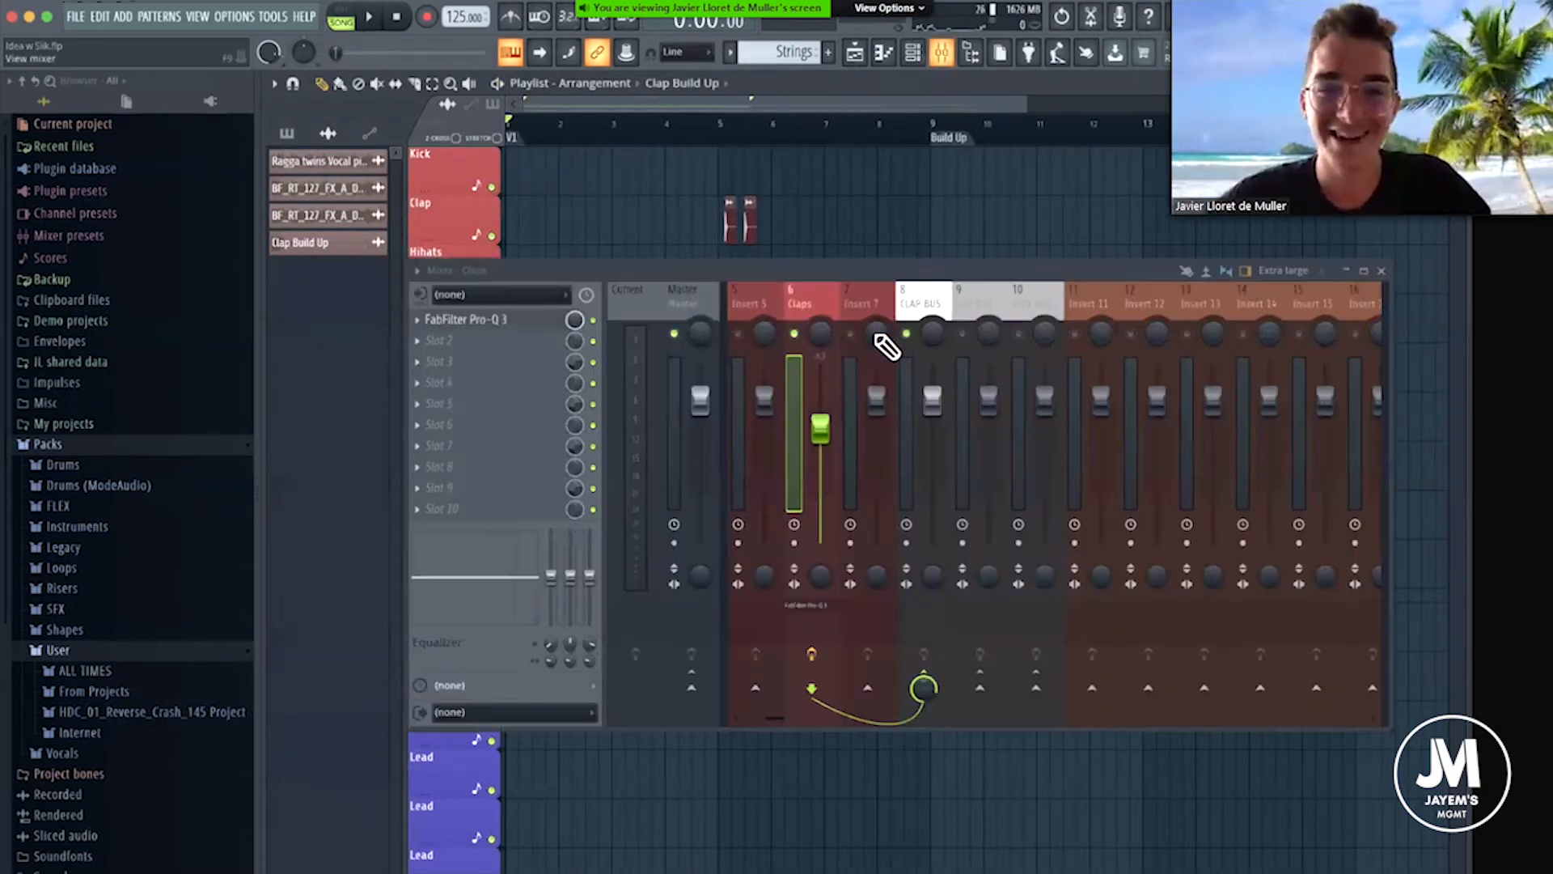
left_click_drag(693, 265, 550, 263)
left_click(1240, 269)
key("space")
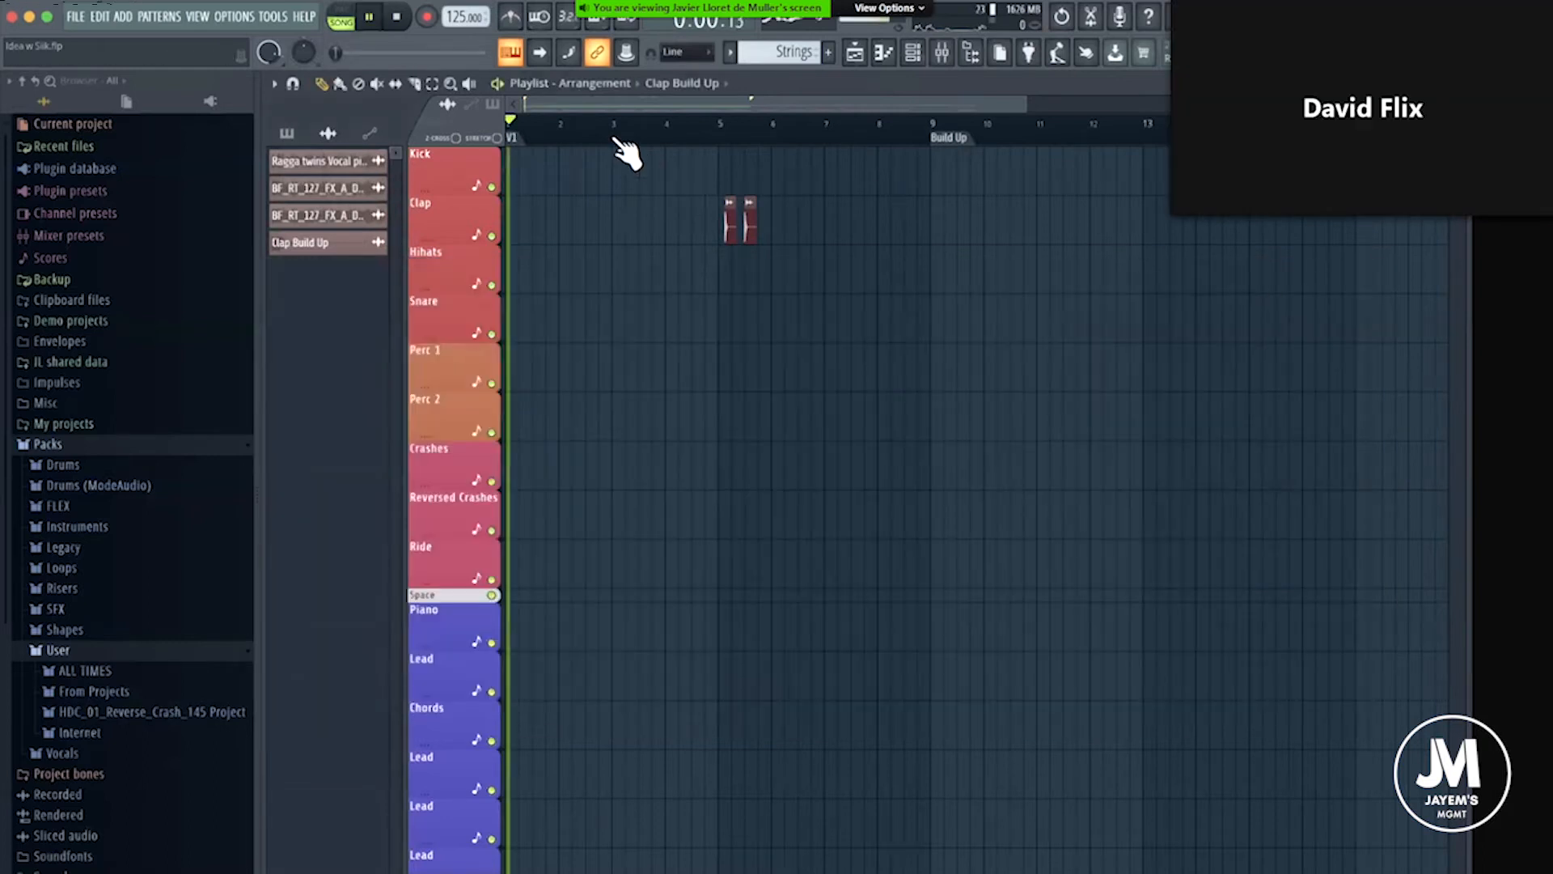
Play up to the claps in bar 5 and look at the Clap Build Up sample's channel settings.
scroll(829, 138, "up", 2)
scroll(829, 138, "up", 2)
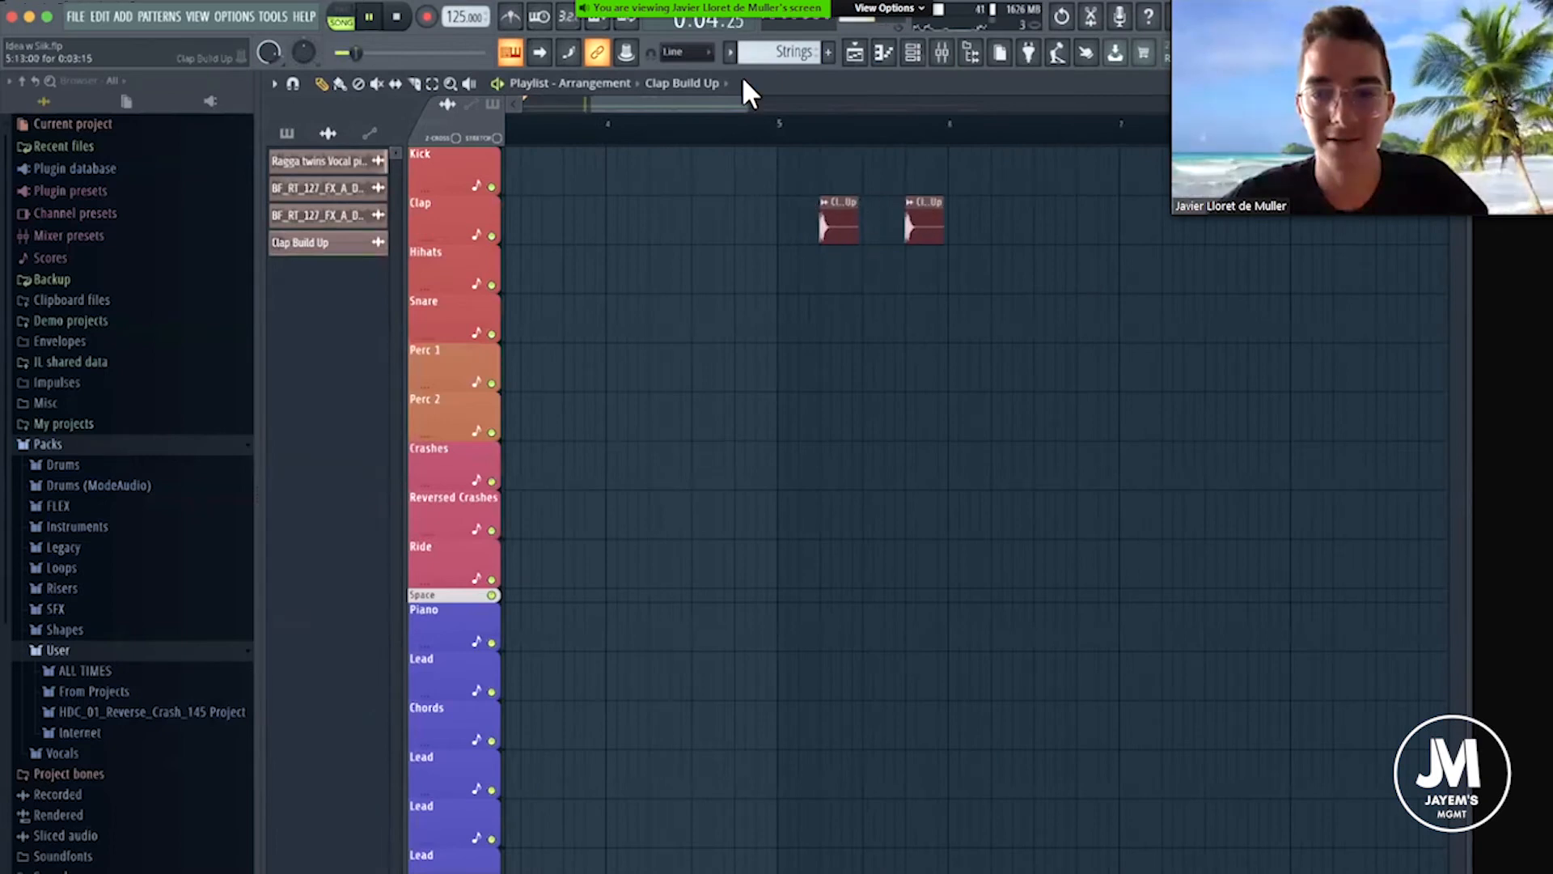
scroll(867, 235, "down", 3)
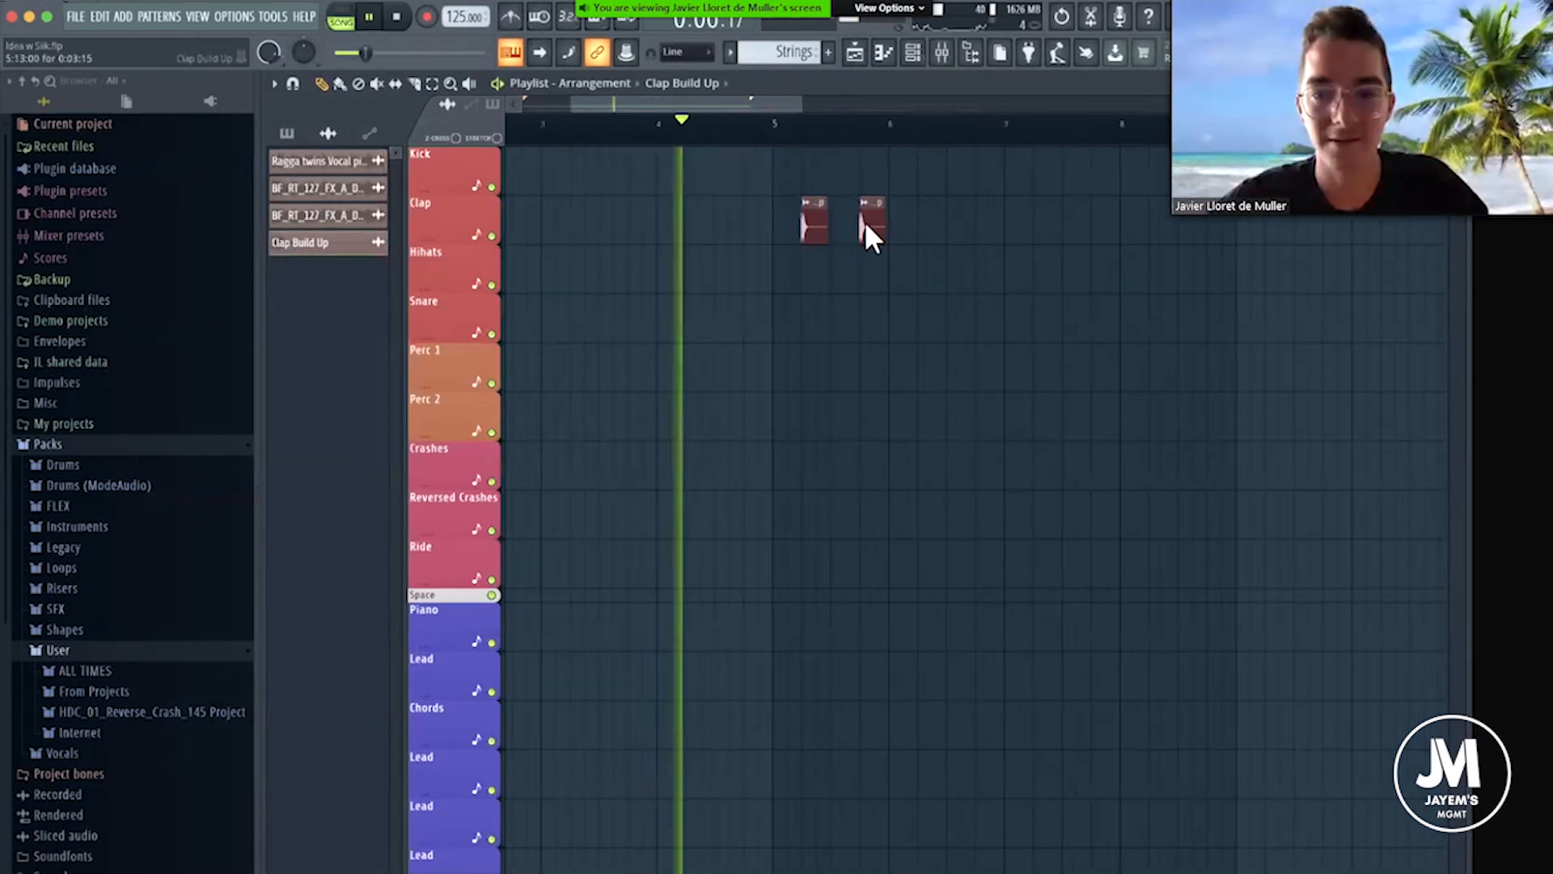
double_click(863, 232)
left_click_drag(973, 155, 973, 327)
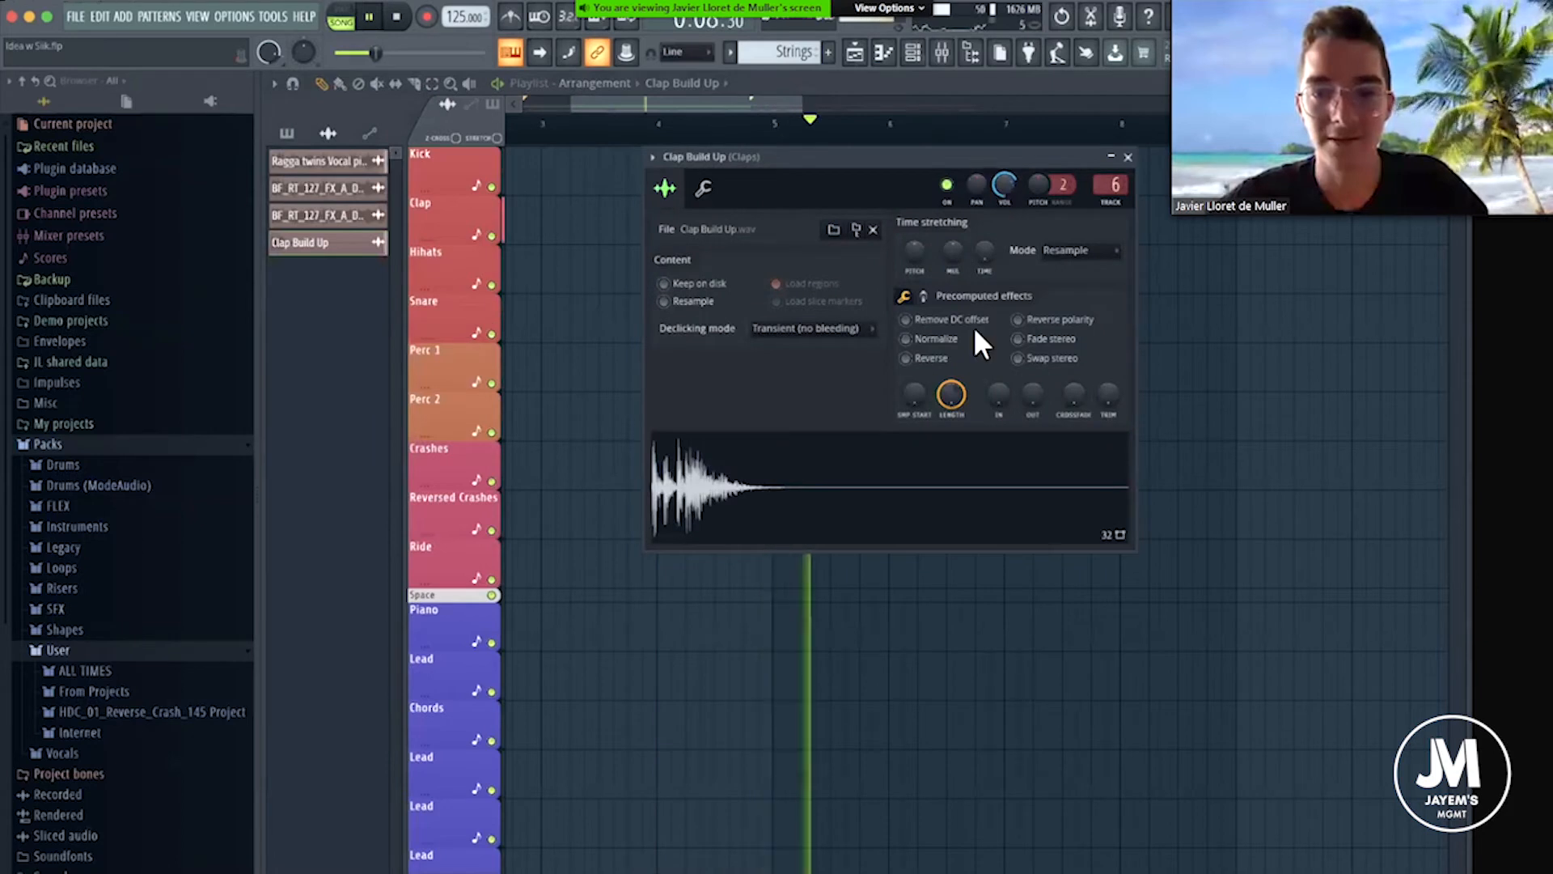
key("space")
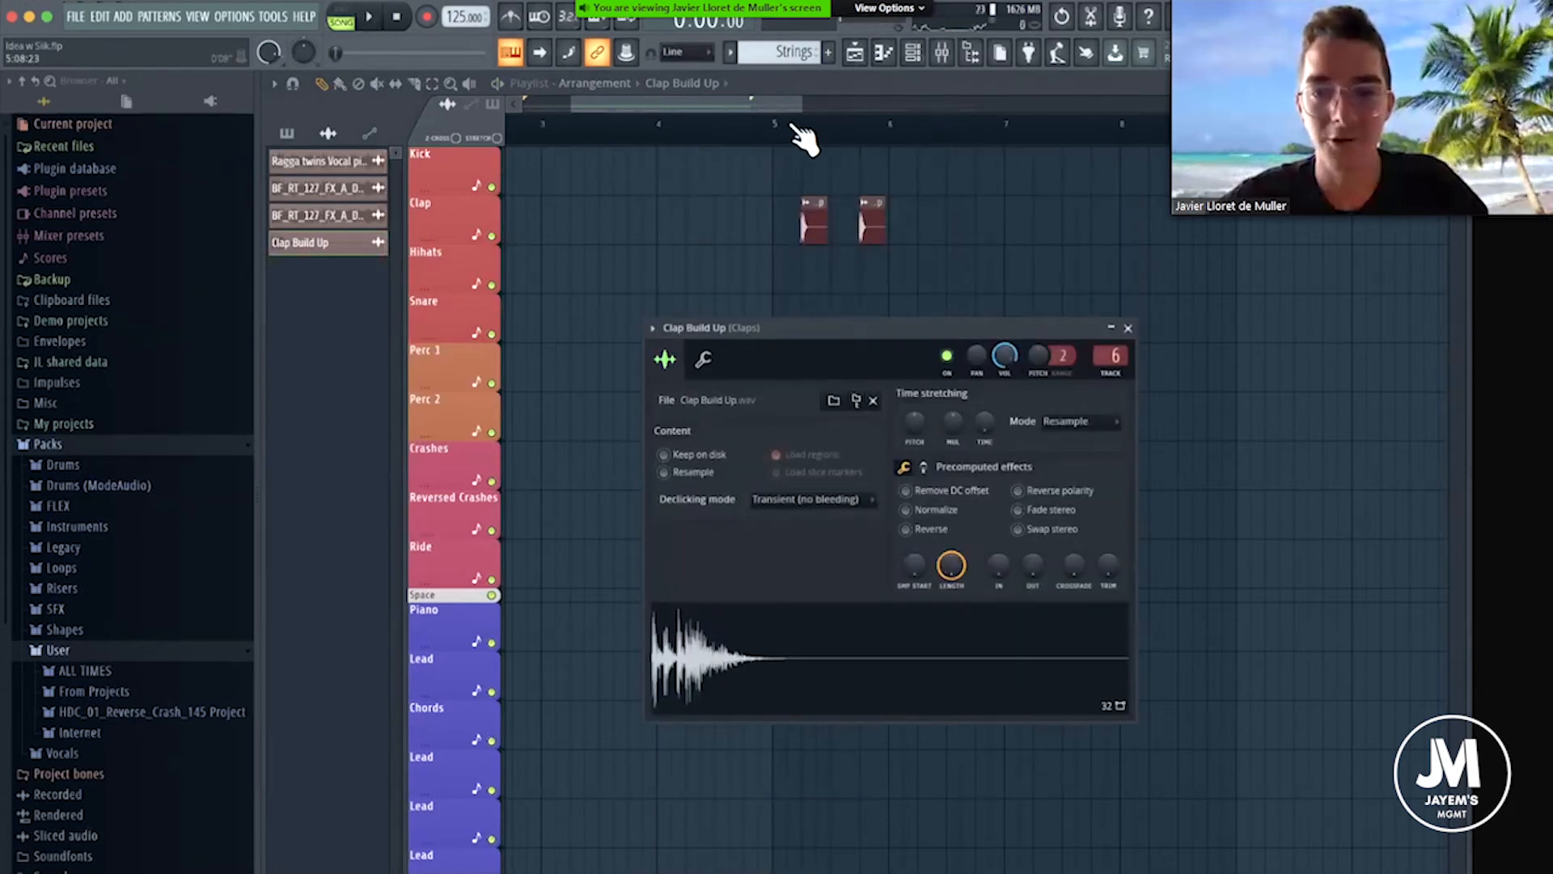
Audition the claps from bar 5 with the mixer open and raise the Claps track fader slightly.
key("space")
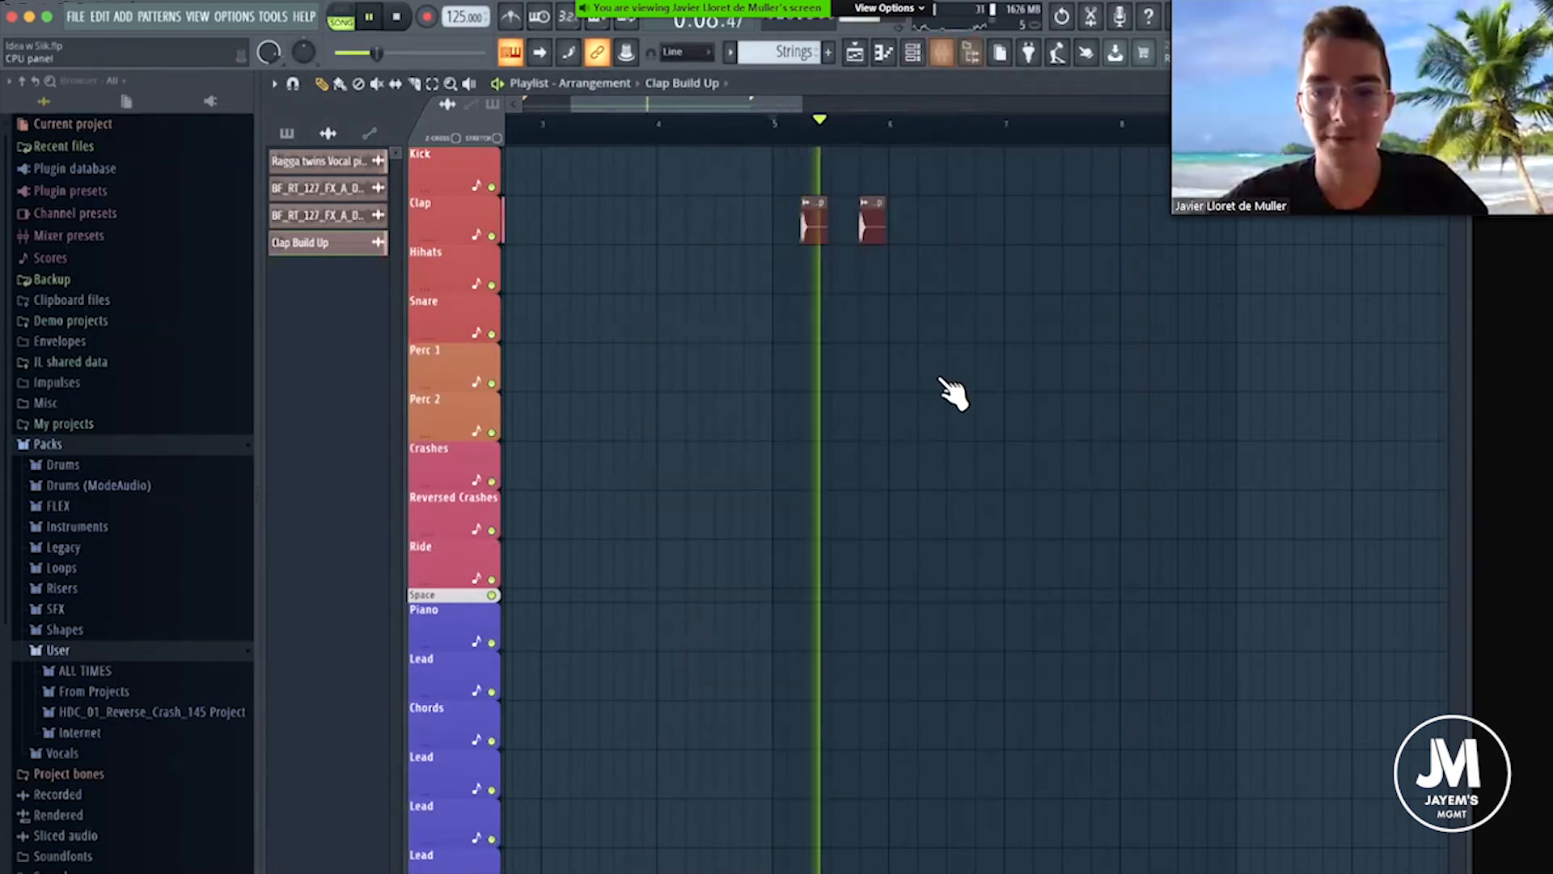
key("space")
key("F9")
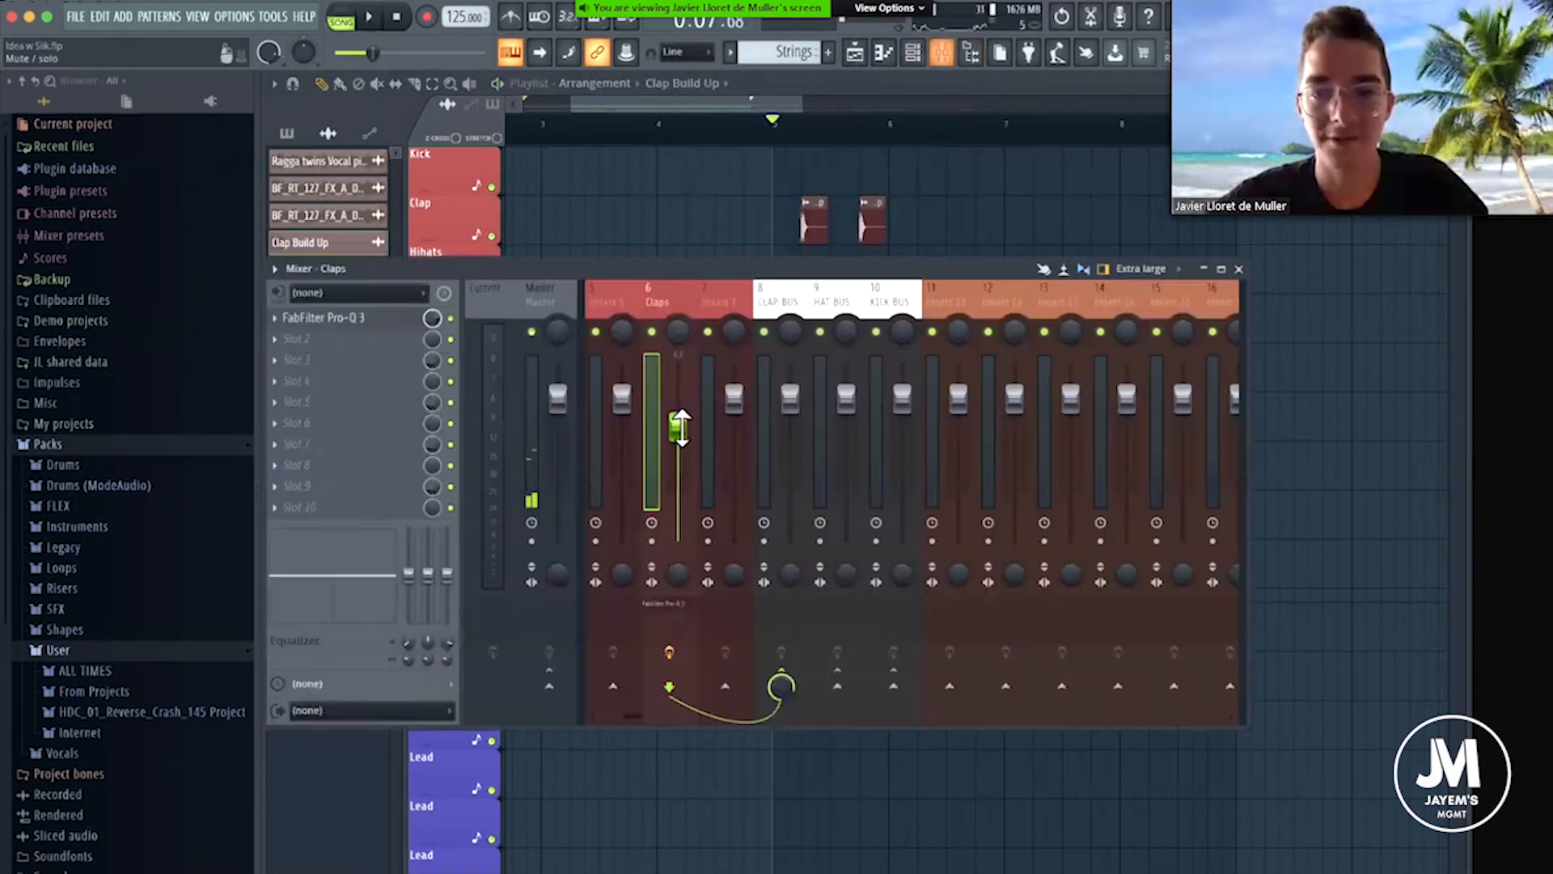
Place two more Clap Build Up clips on beats 2 and 4 of bar 6 in the Clap track and stop playback.
key("space")
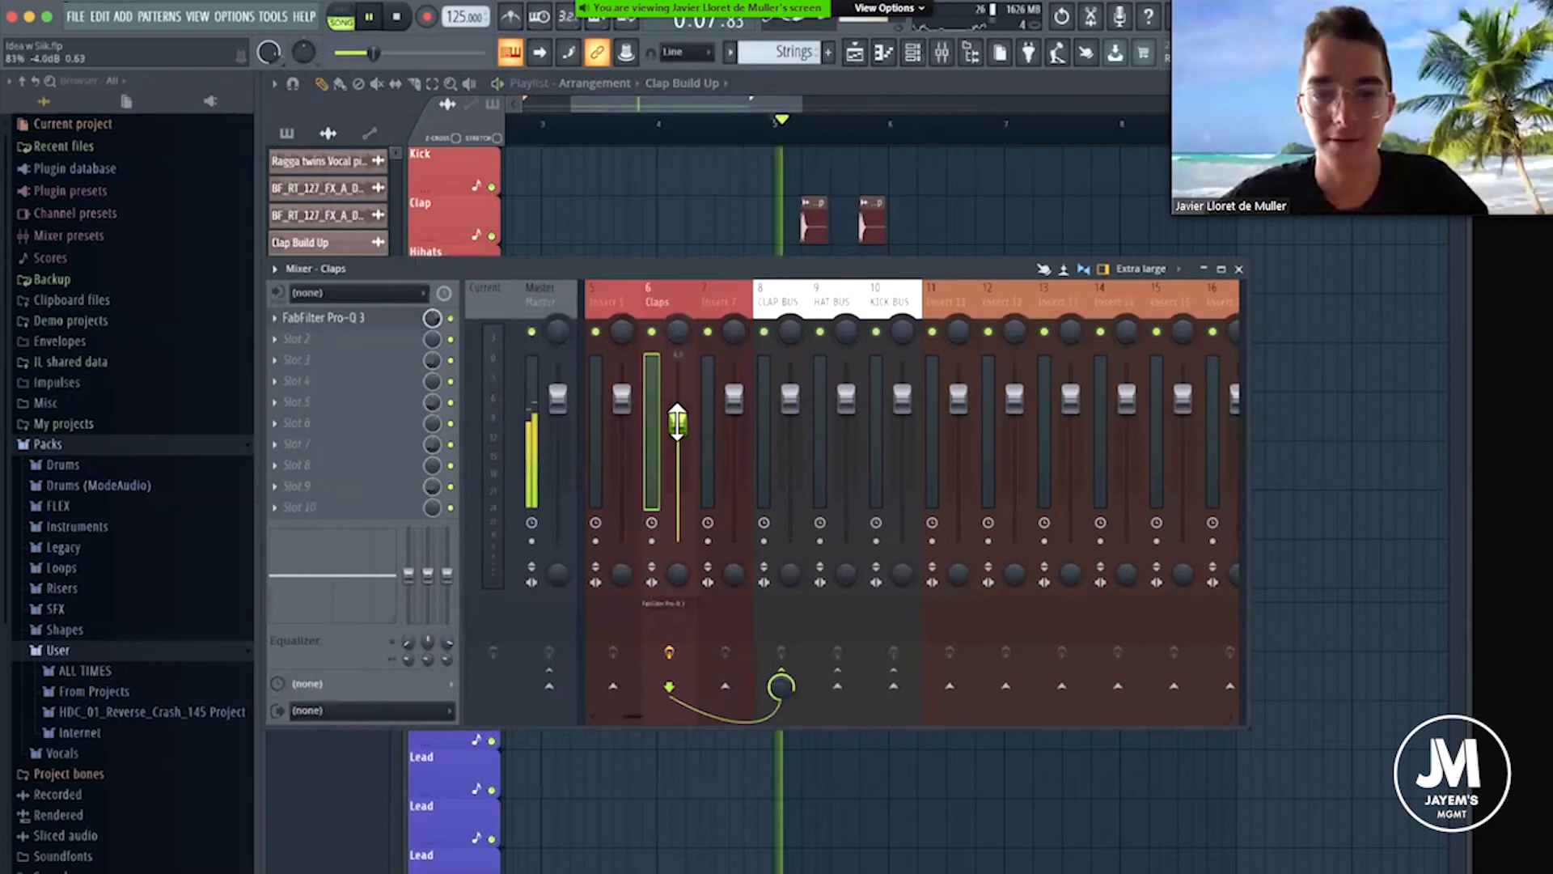
left_click(930, 220)
left_click(988, 220)
key("space")
left_click(942, 52)
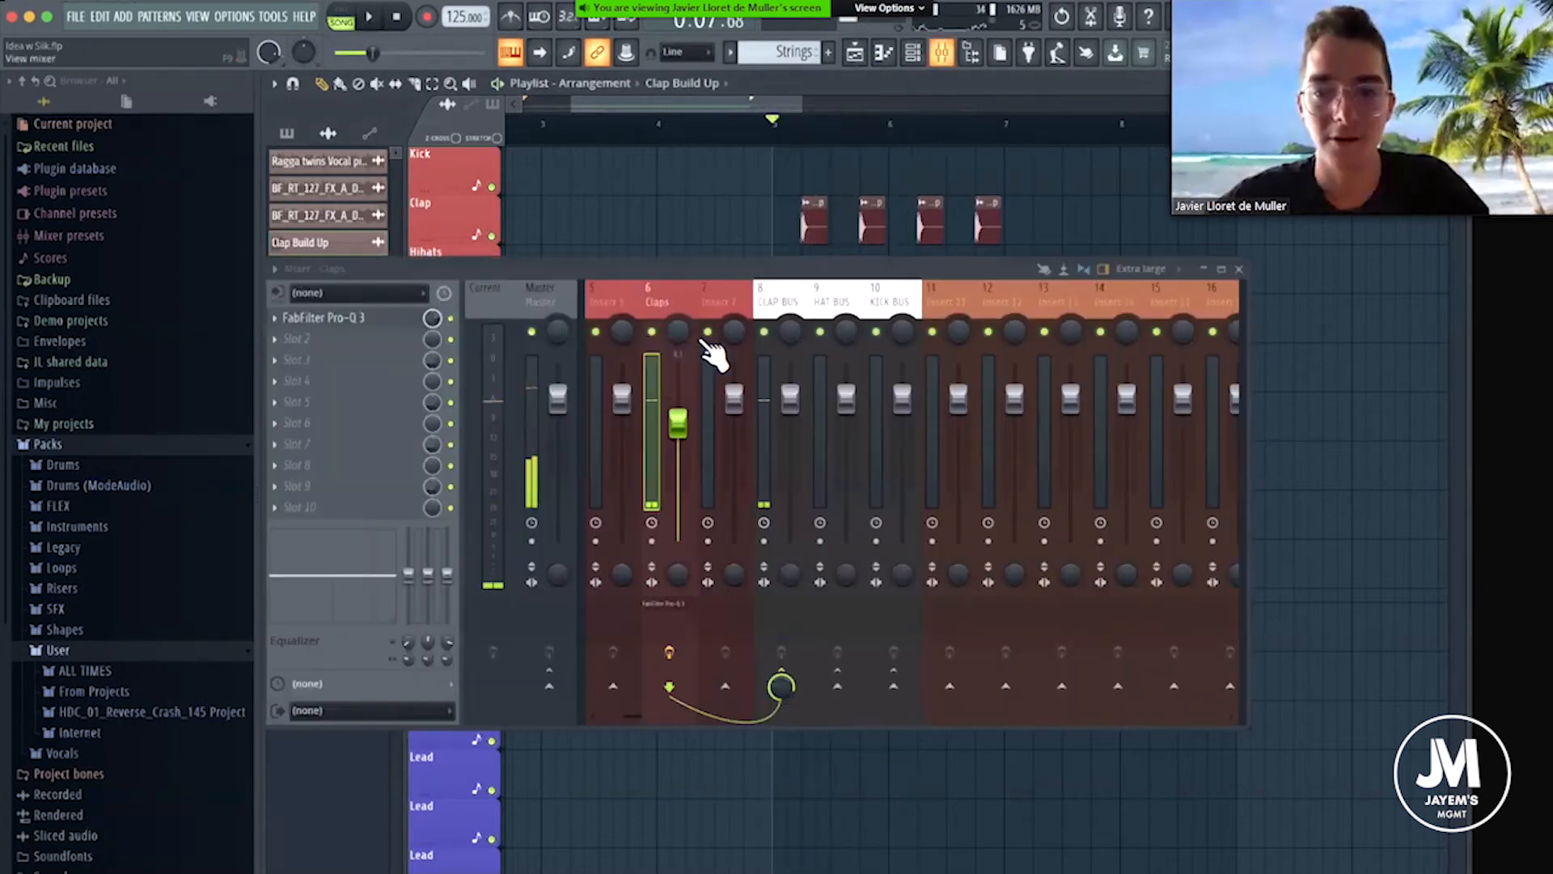
Solo the Claps mixer track and load ValhallaVintageVerb into its second effect slot.
right_click(651, 333)
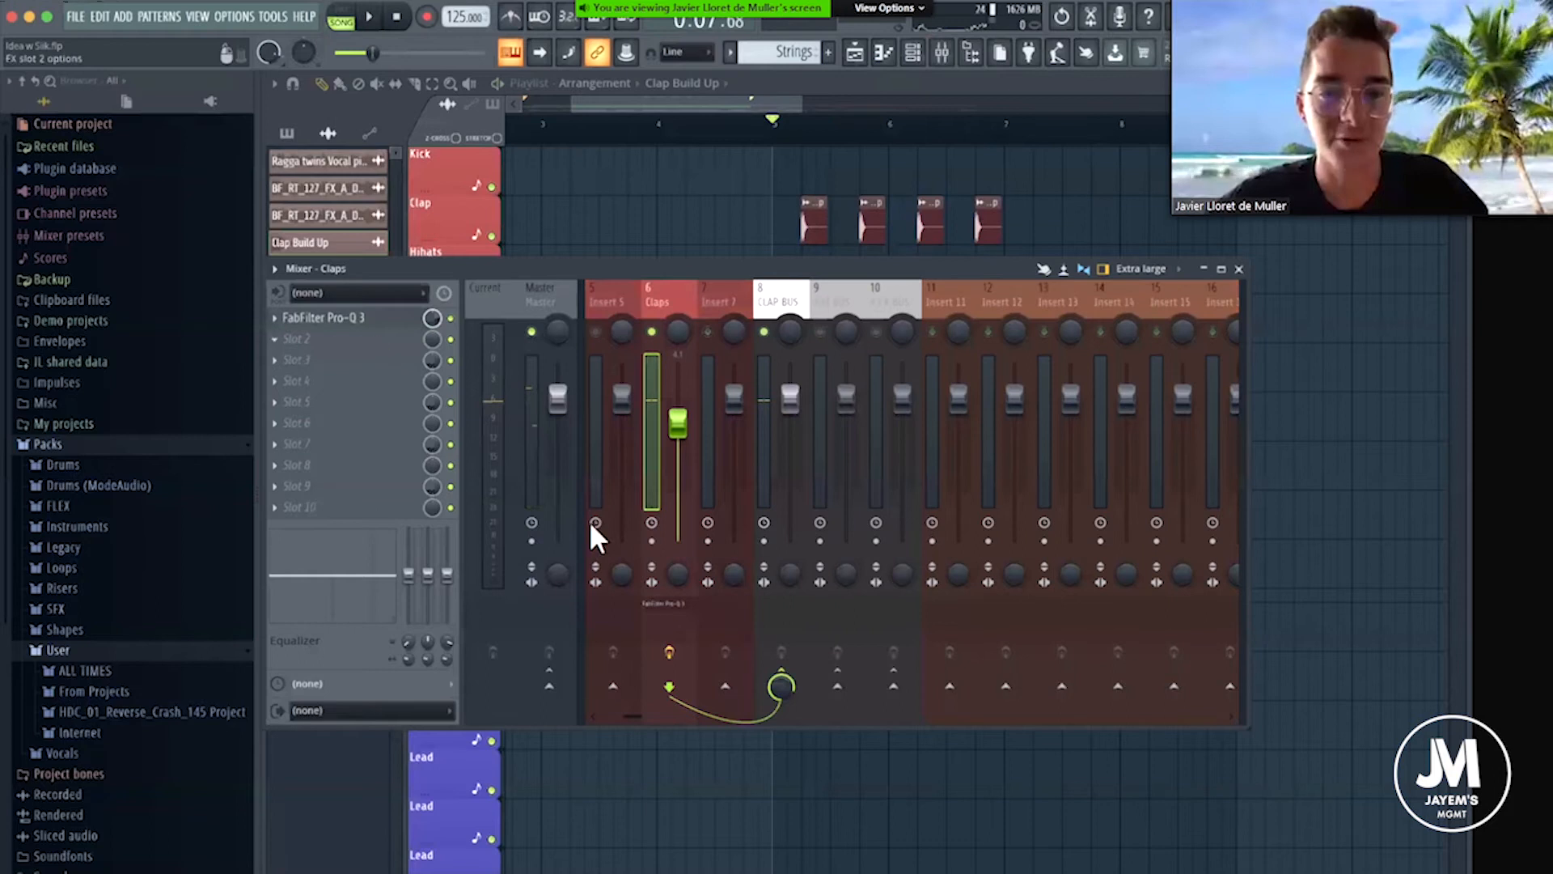
left_click(296, 339)
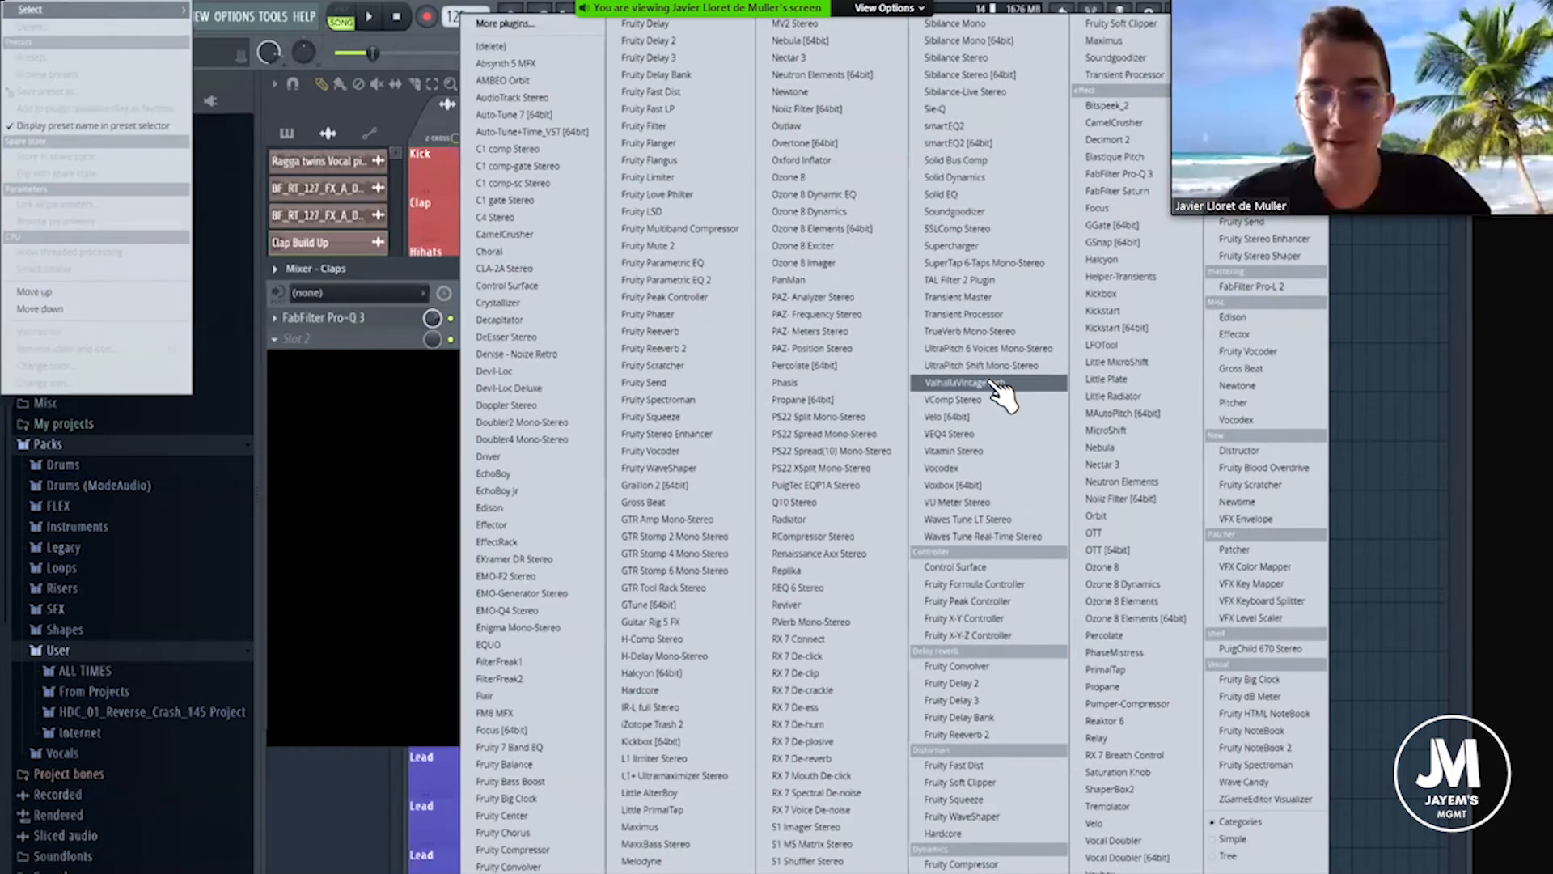
left_click(996, 383)
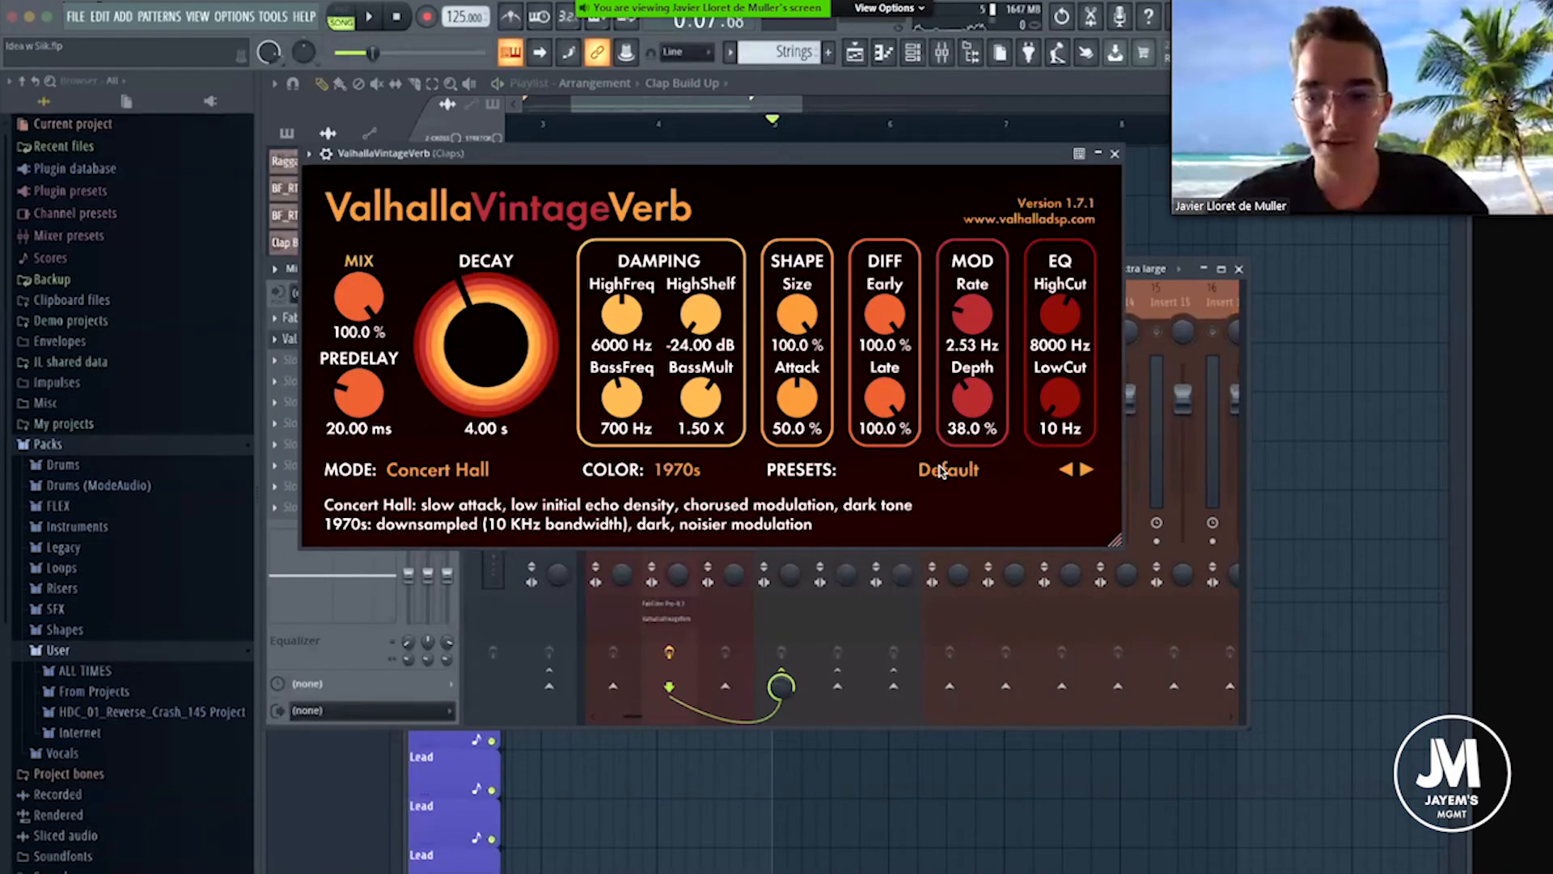
Load the Drum Plate preset from the Plates category in ValhallaVintageVerb.
left_click(941, 472)
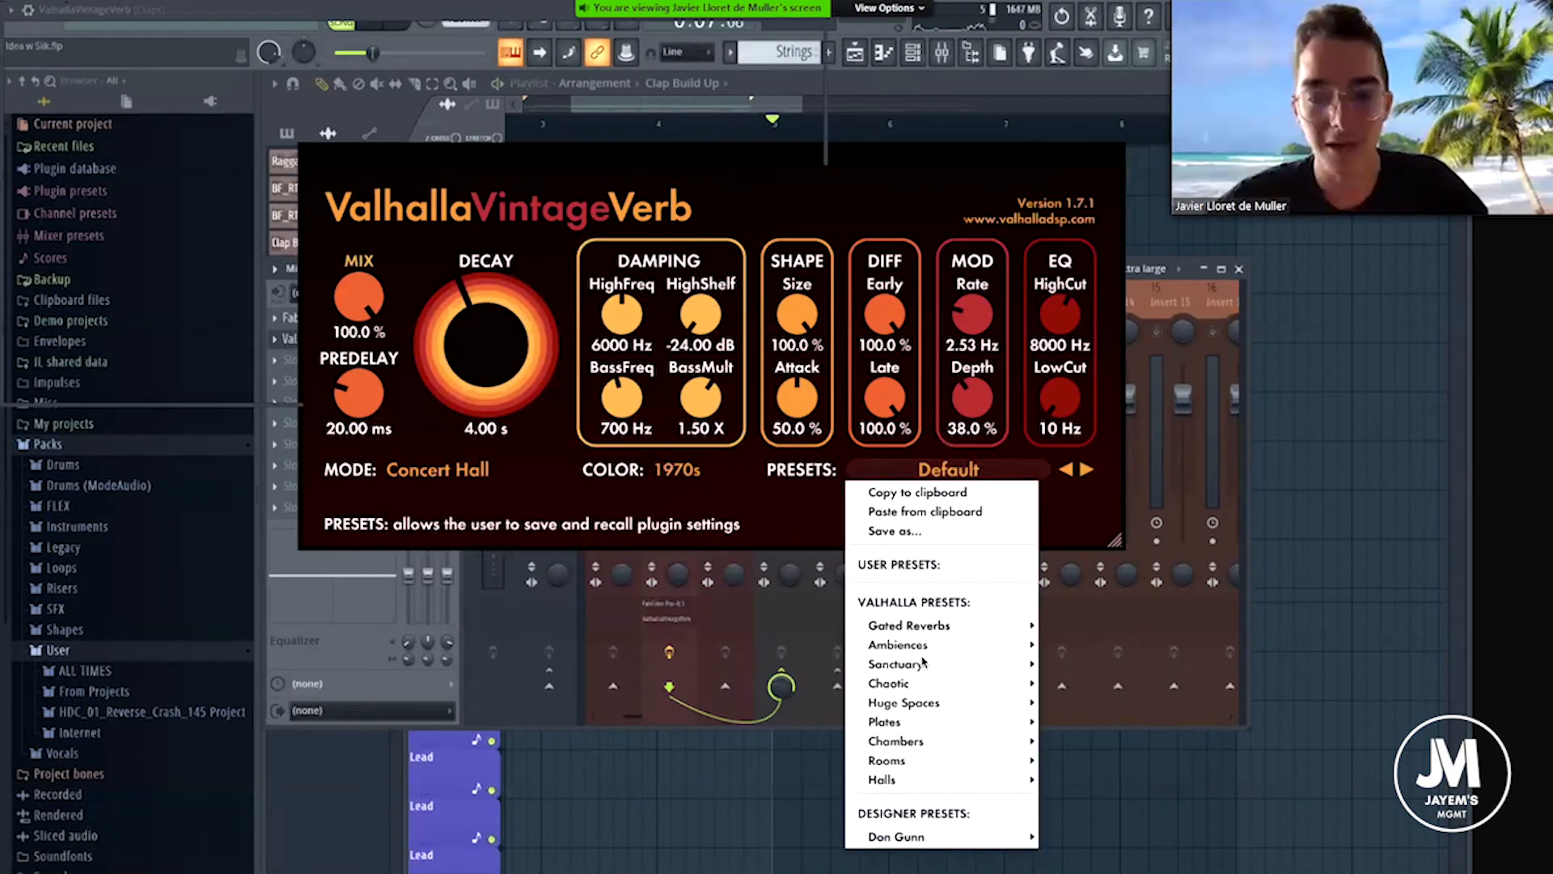
mouse_move(890, 767)
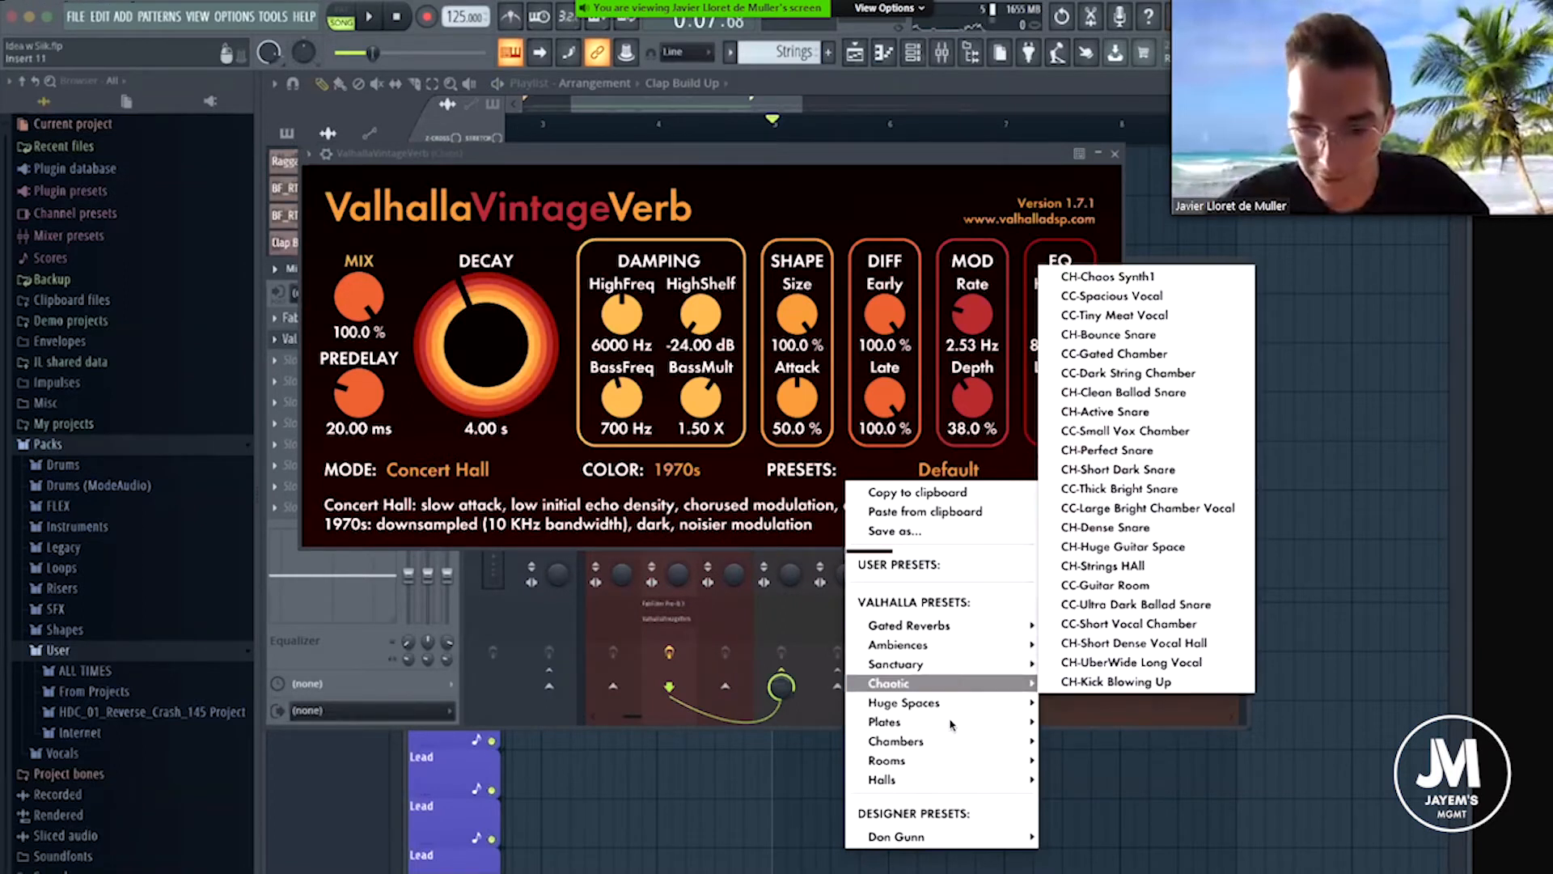
mouse_move(951, 723)
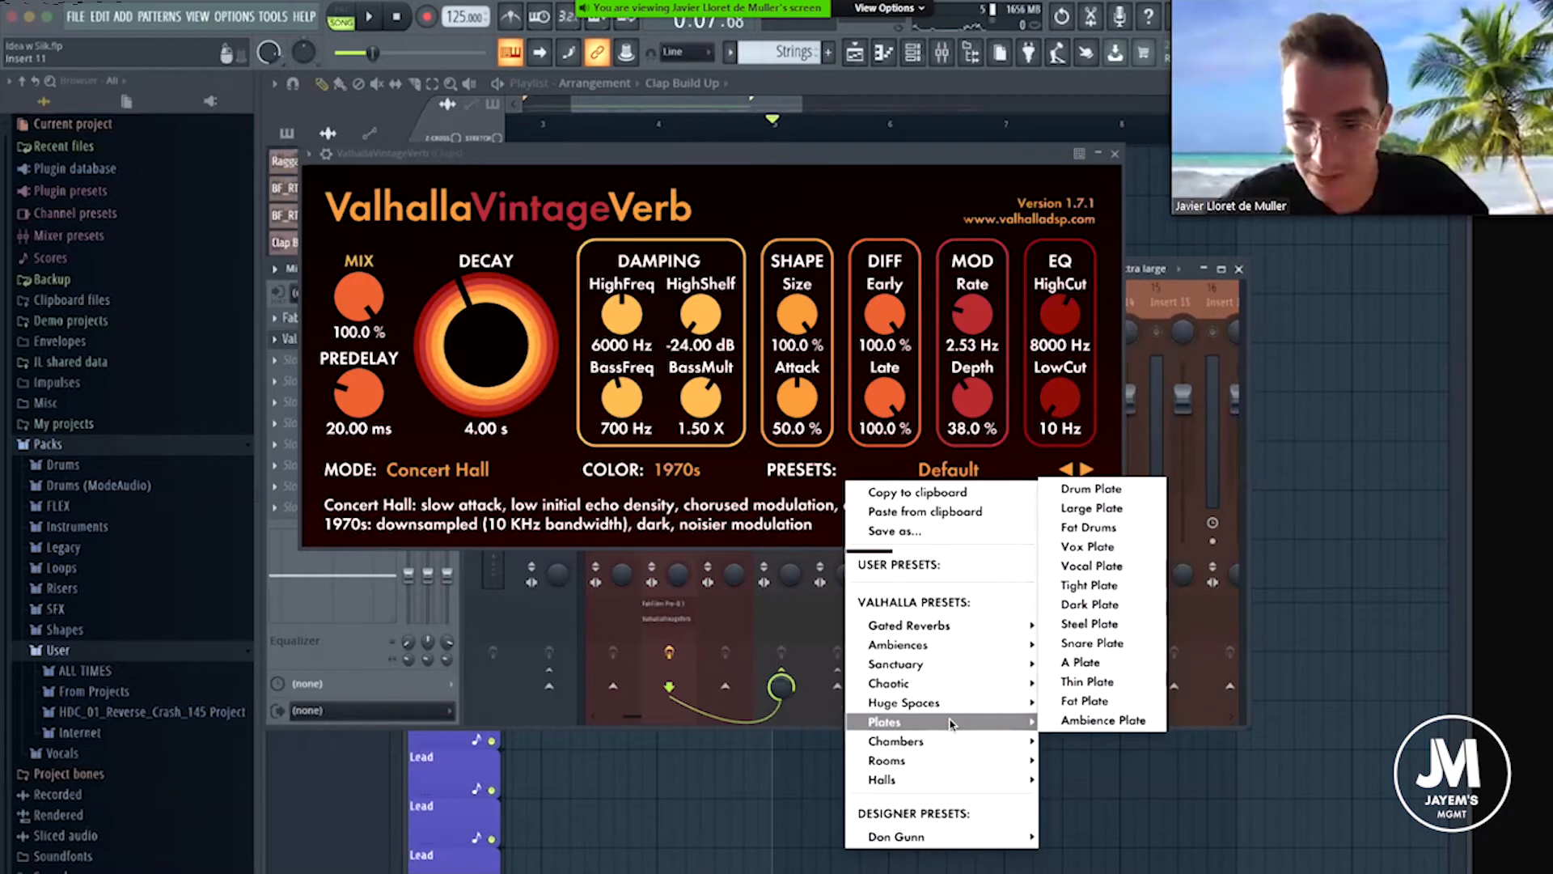
left_click(1090, 488)
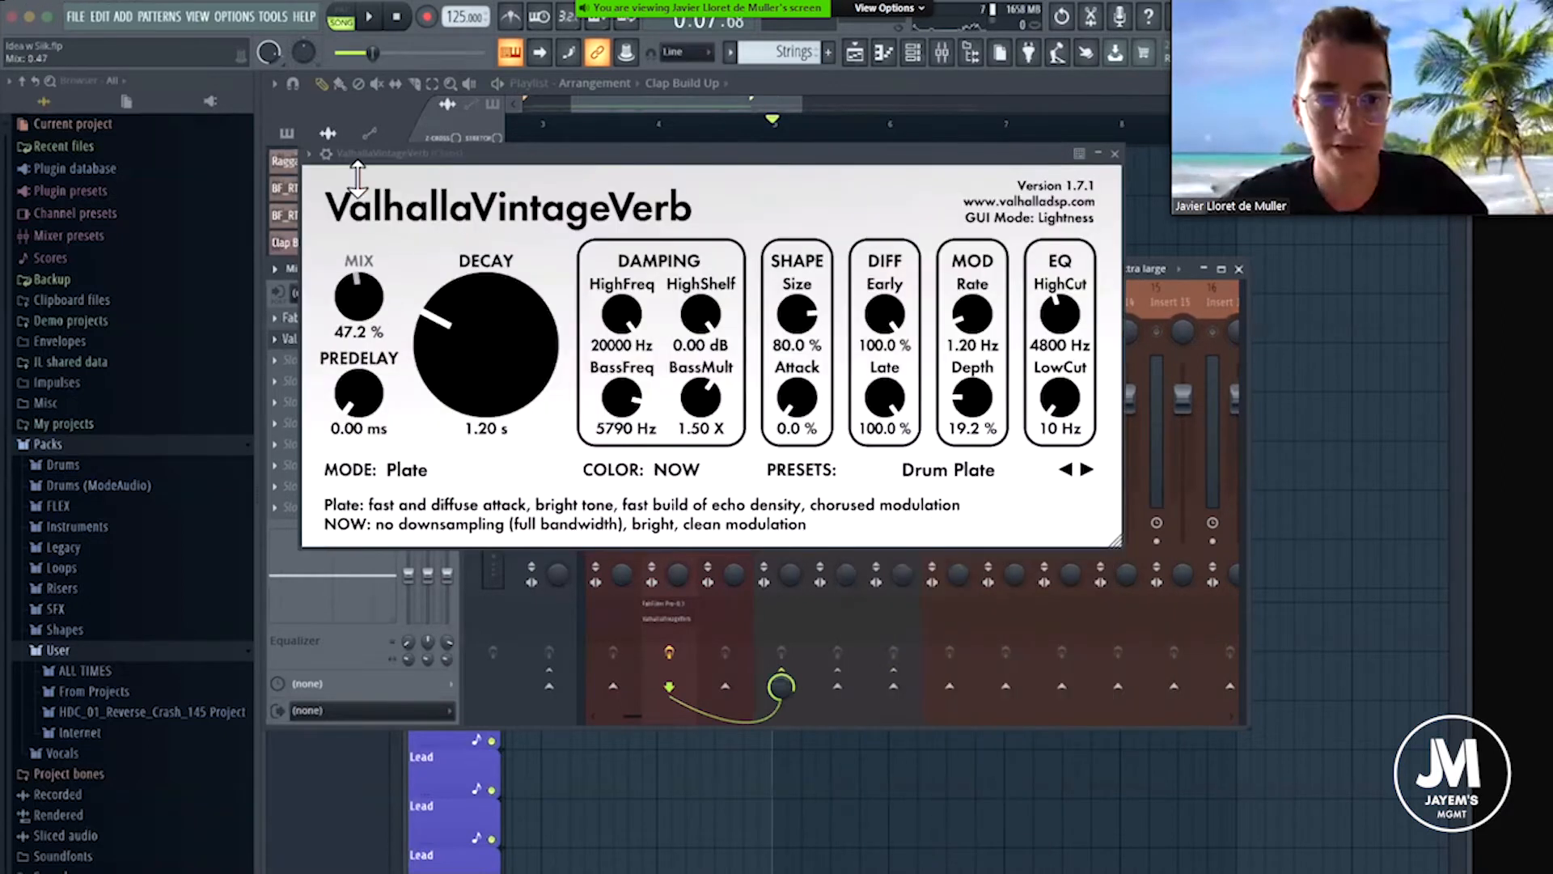
Lower the reverb mix to 27.2 % and set the decay to 0.57 s while auditioning the claps.
left_click_drag(363, 293, 386, 463)
key("space")
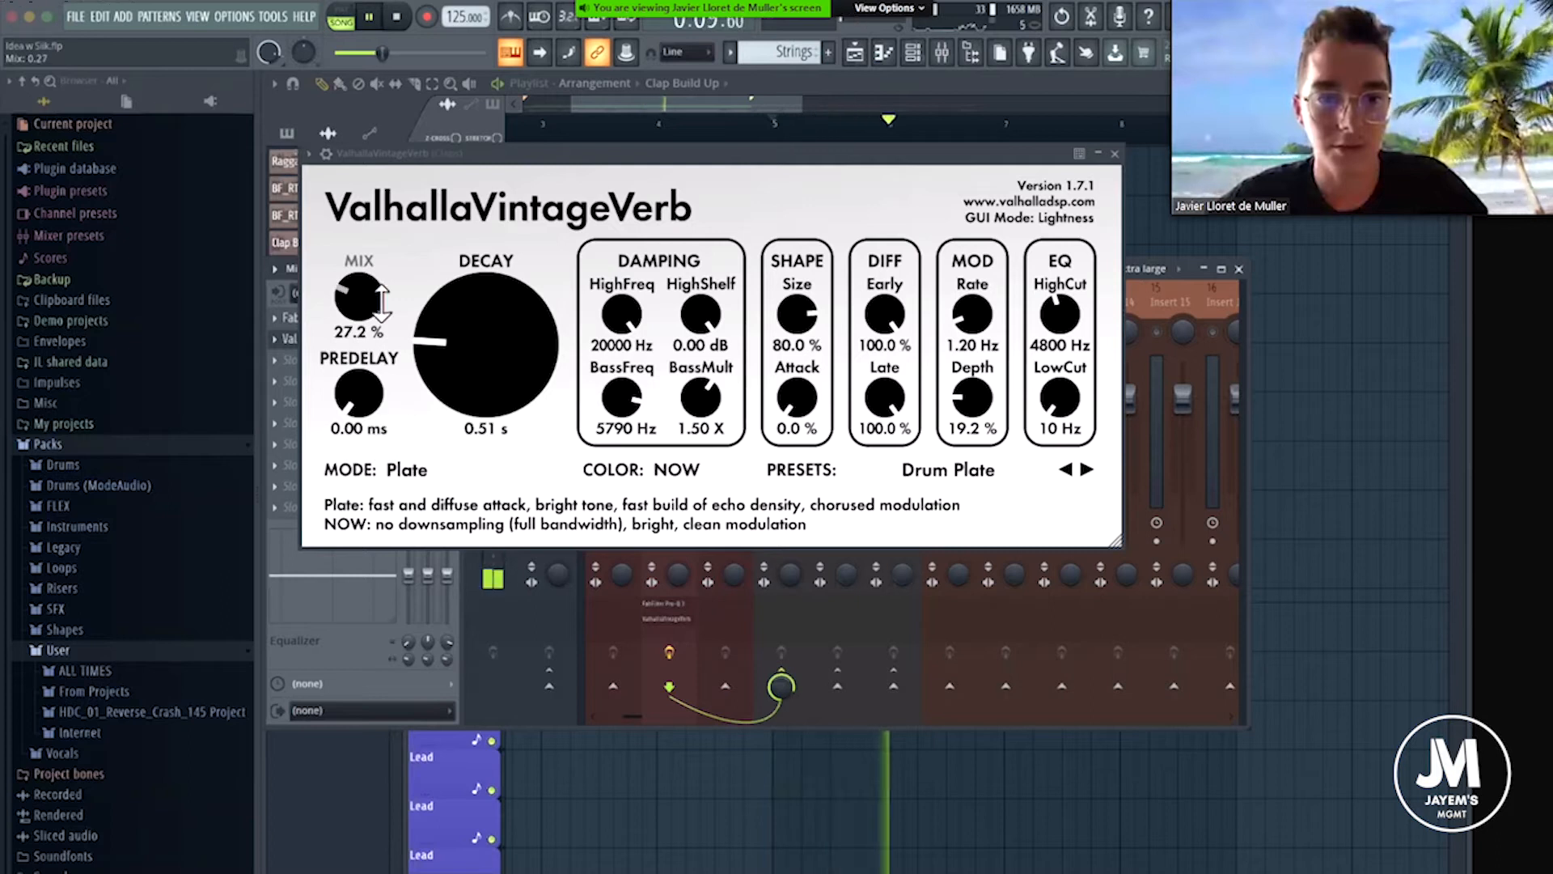
left_click_drag(456, 348, 458, 339)
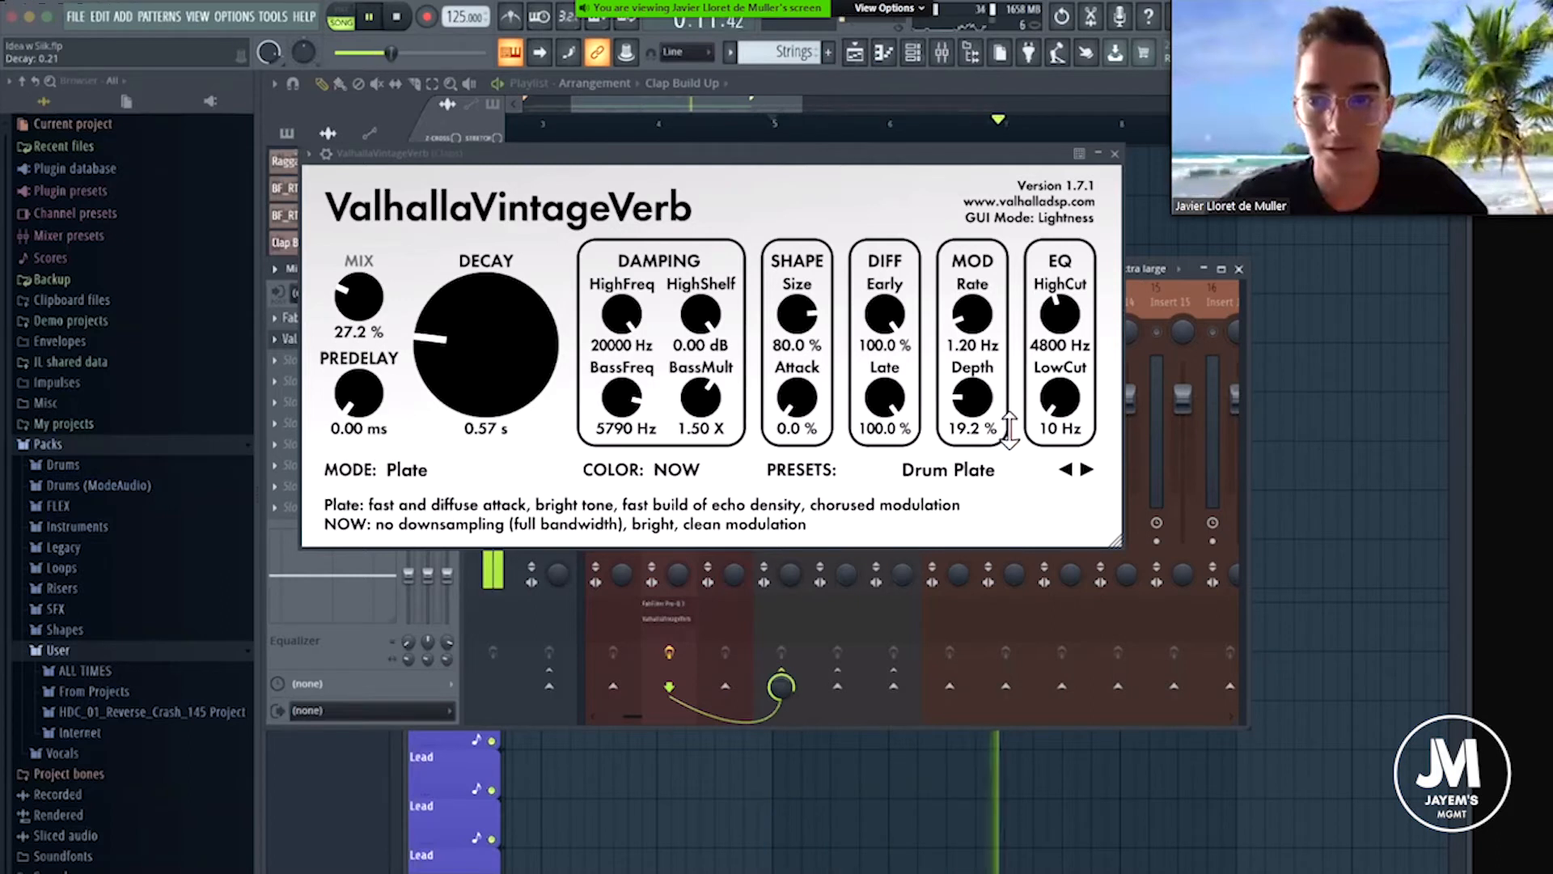
Set the reverb's EQ low cut to 740 Hz and its mix to 25.2 %, then close the plugin and stop playback.
left_click_drag(1056, 404, 1062, 301)
key("space")
key("space")
left_click_drag(1060, 396, 1060, 400)
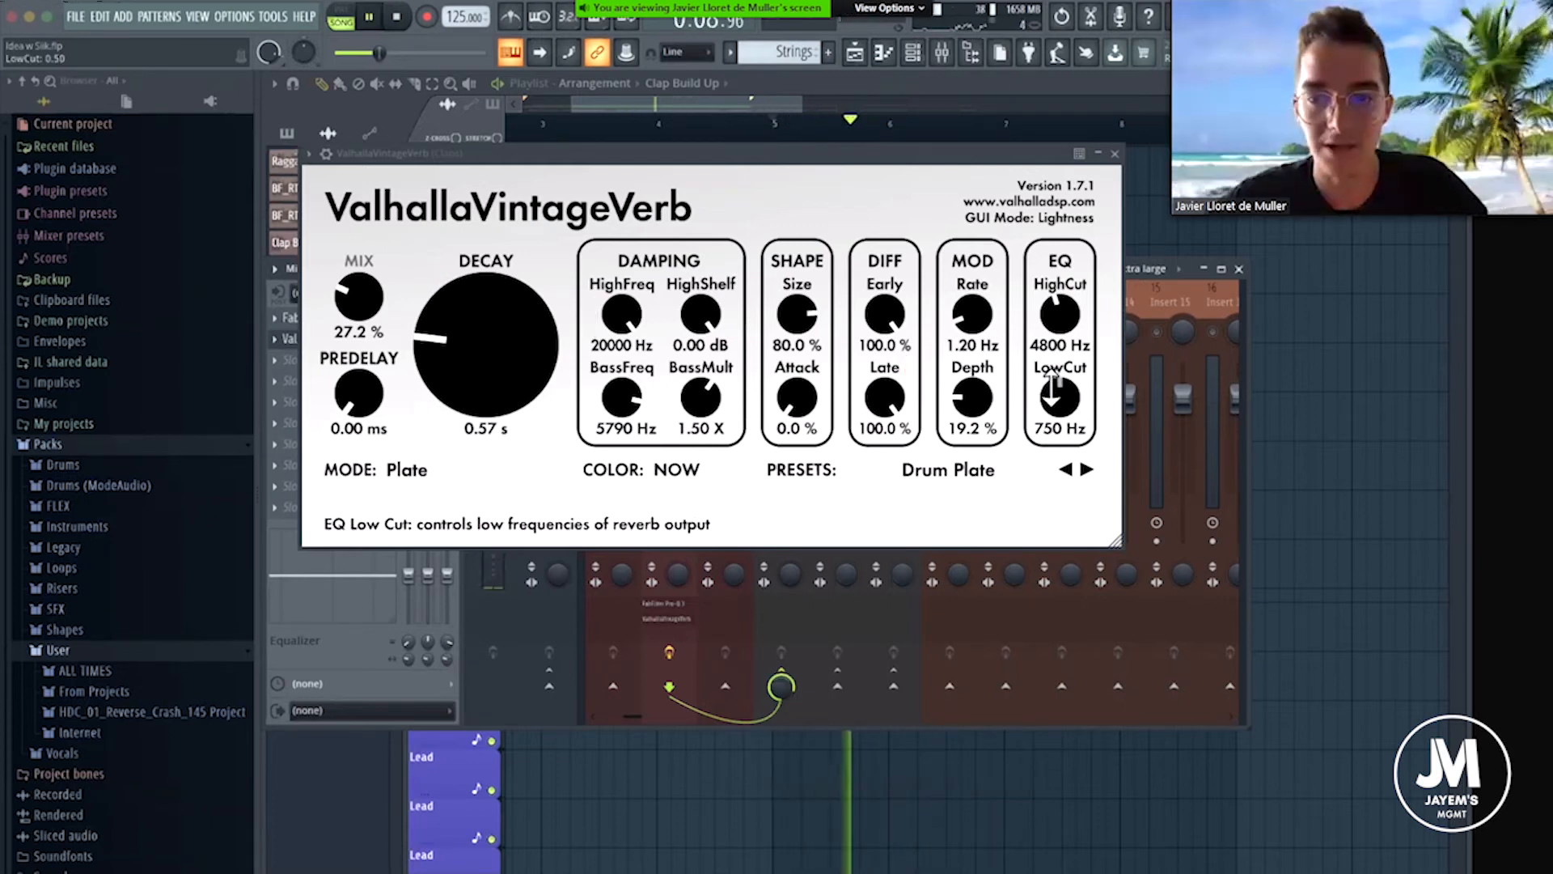
left_click_drag(412, 297, 412, 306)
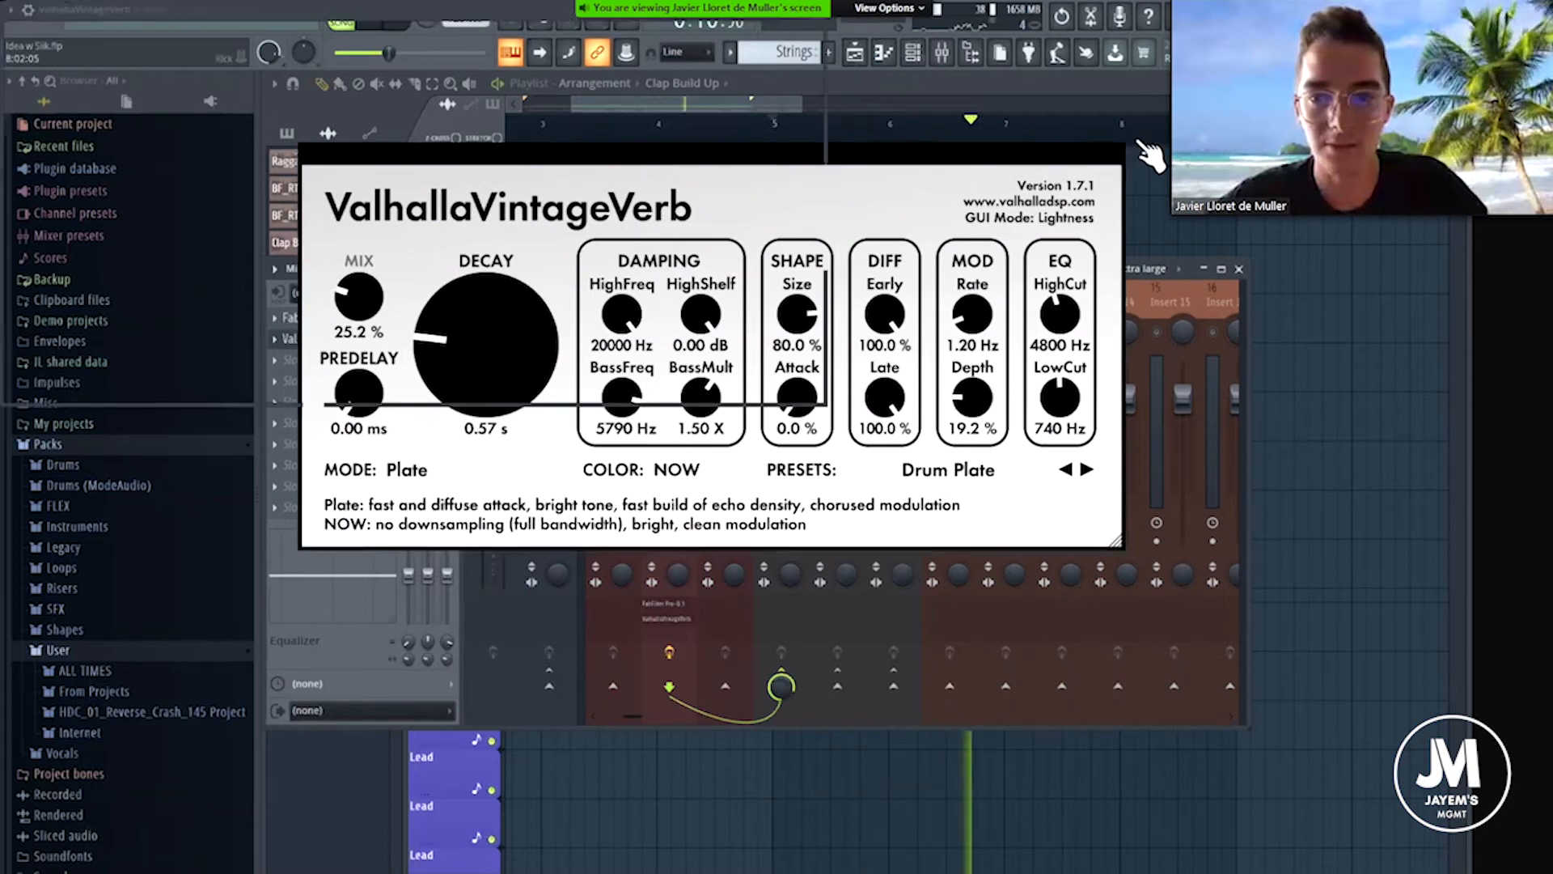
left_click(1117, 154)
key("space")
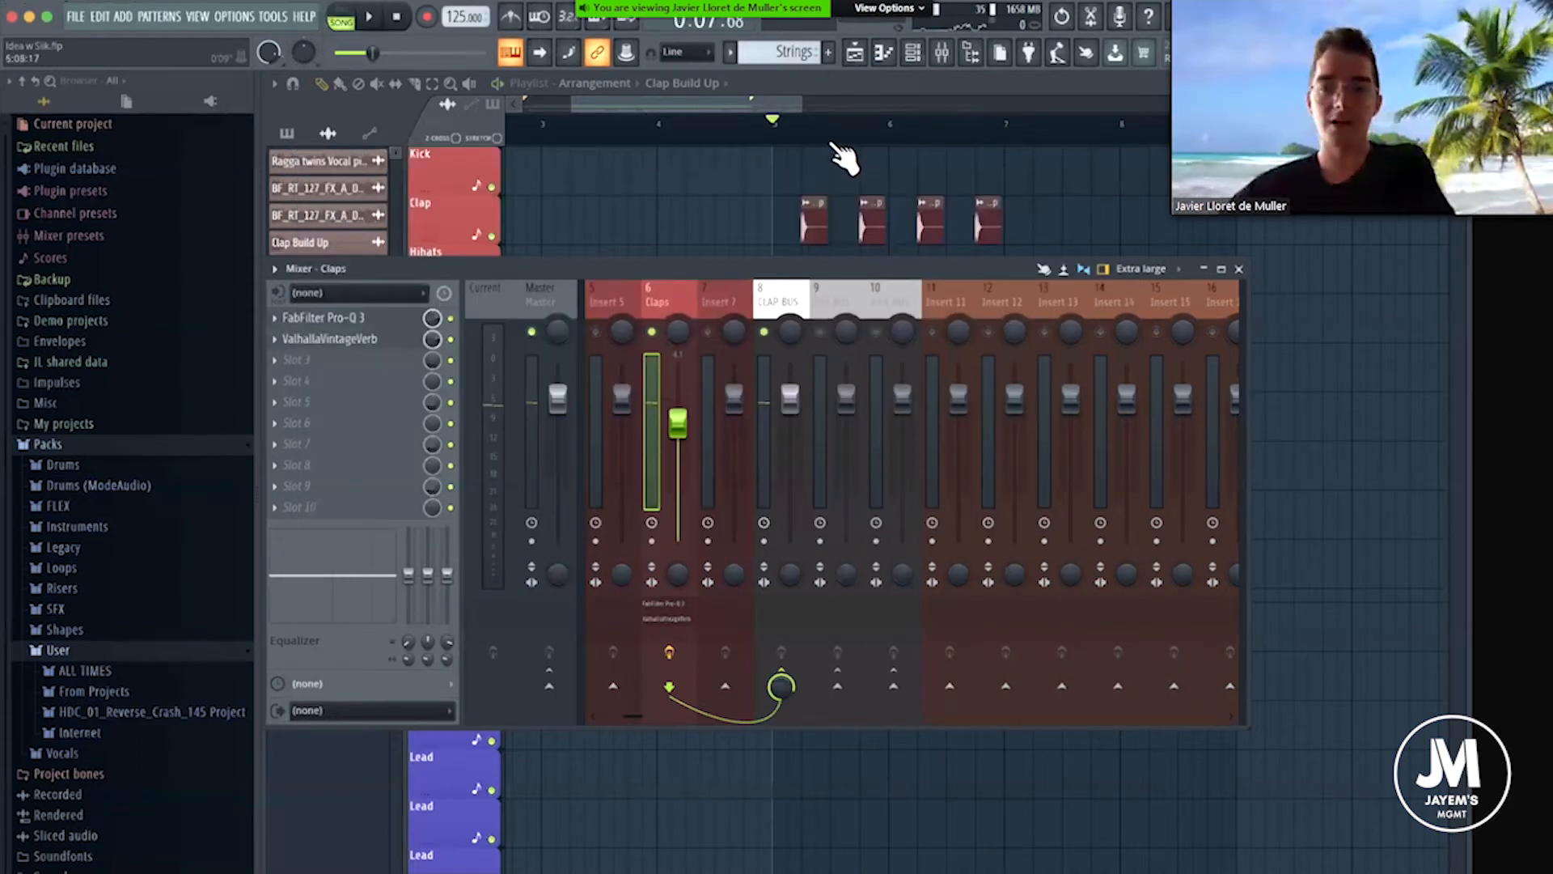
Close the mixer and continue the Clap Build Up clips on beats 2 and 4 through bars 7 and 8.
scroll(1041, 208, "down", 3)
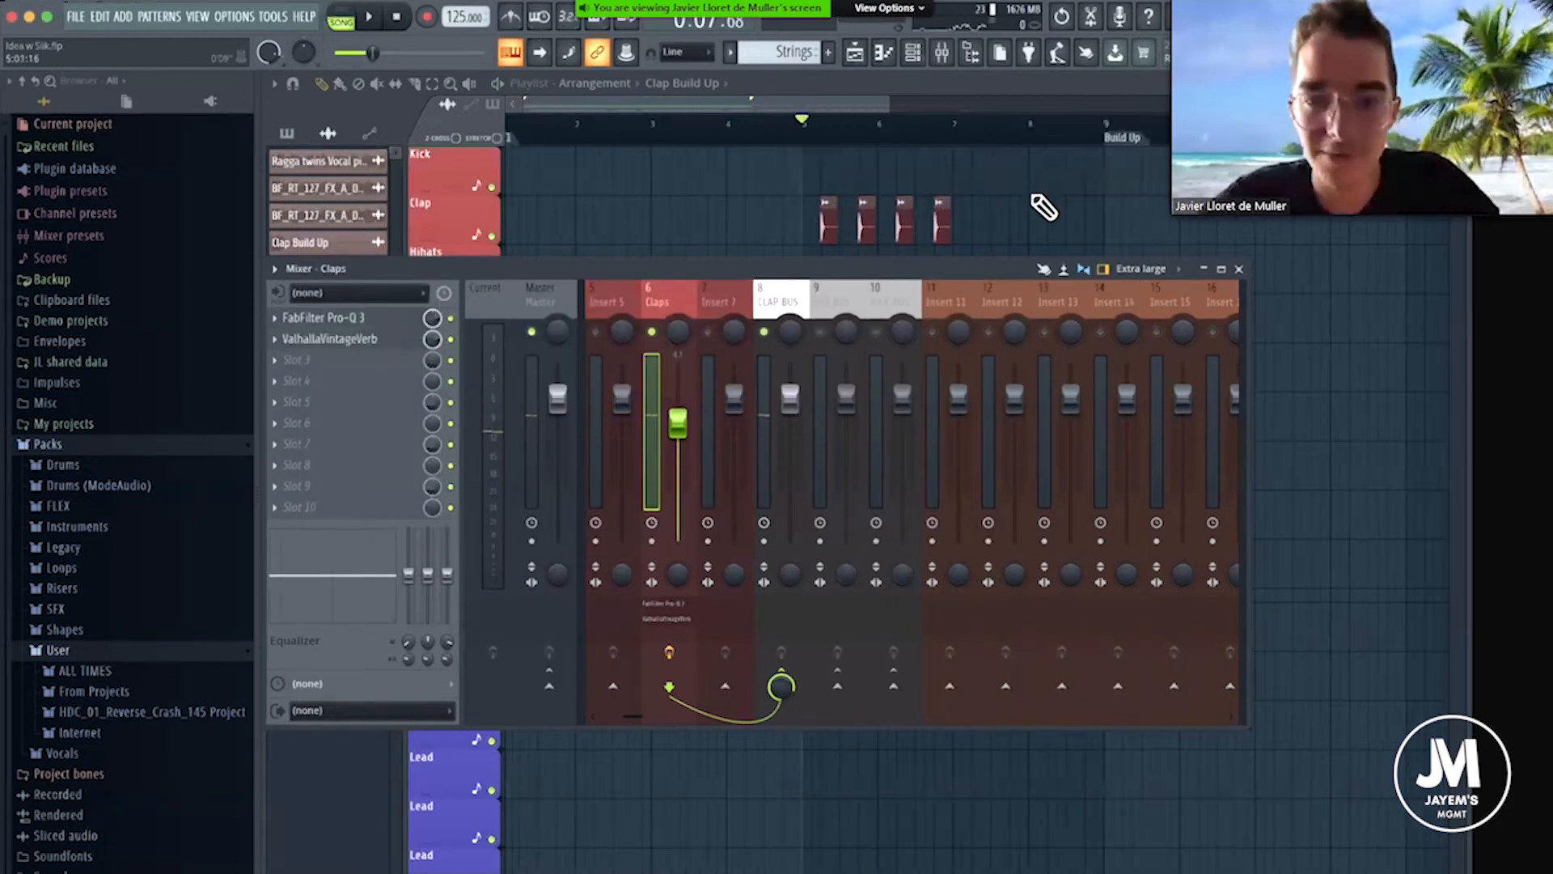
scroll(1026, 208, "down", 2)
scroll(923, 214, "up", 2)
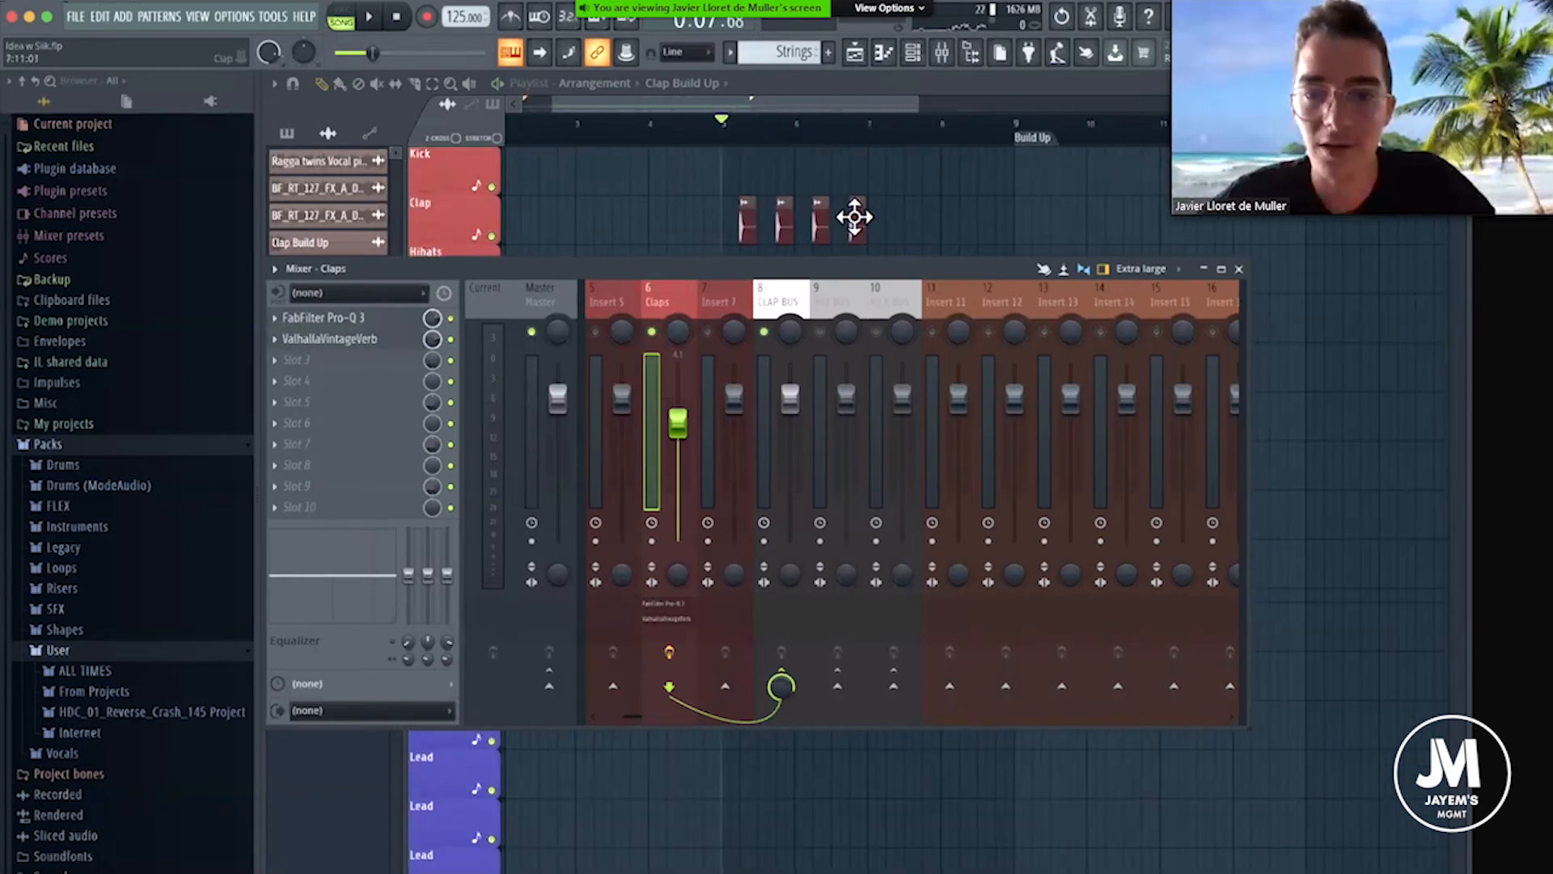
key("F9")
scroll(898, 241, "up", 2)
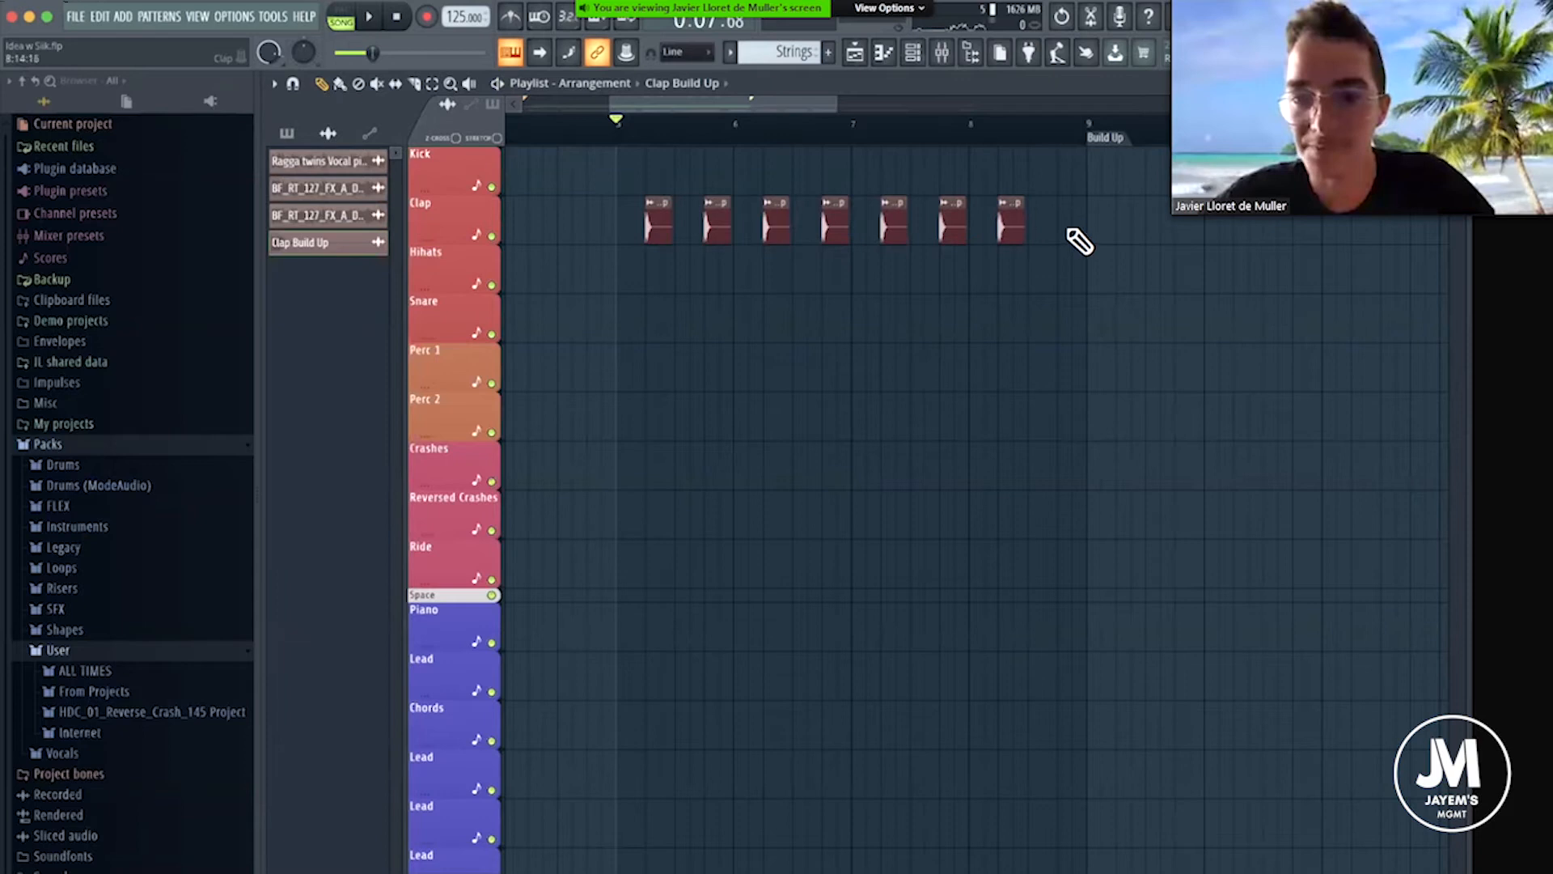
left_click_drag(995, 129, 563, 158)
scroll(632, 99, "up", 1)
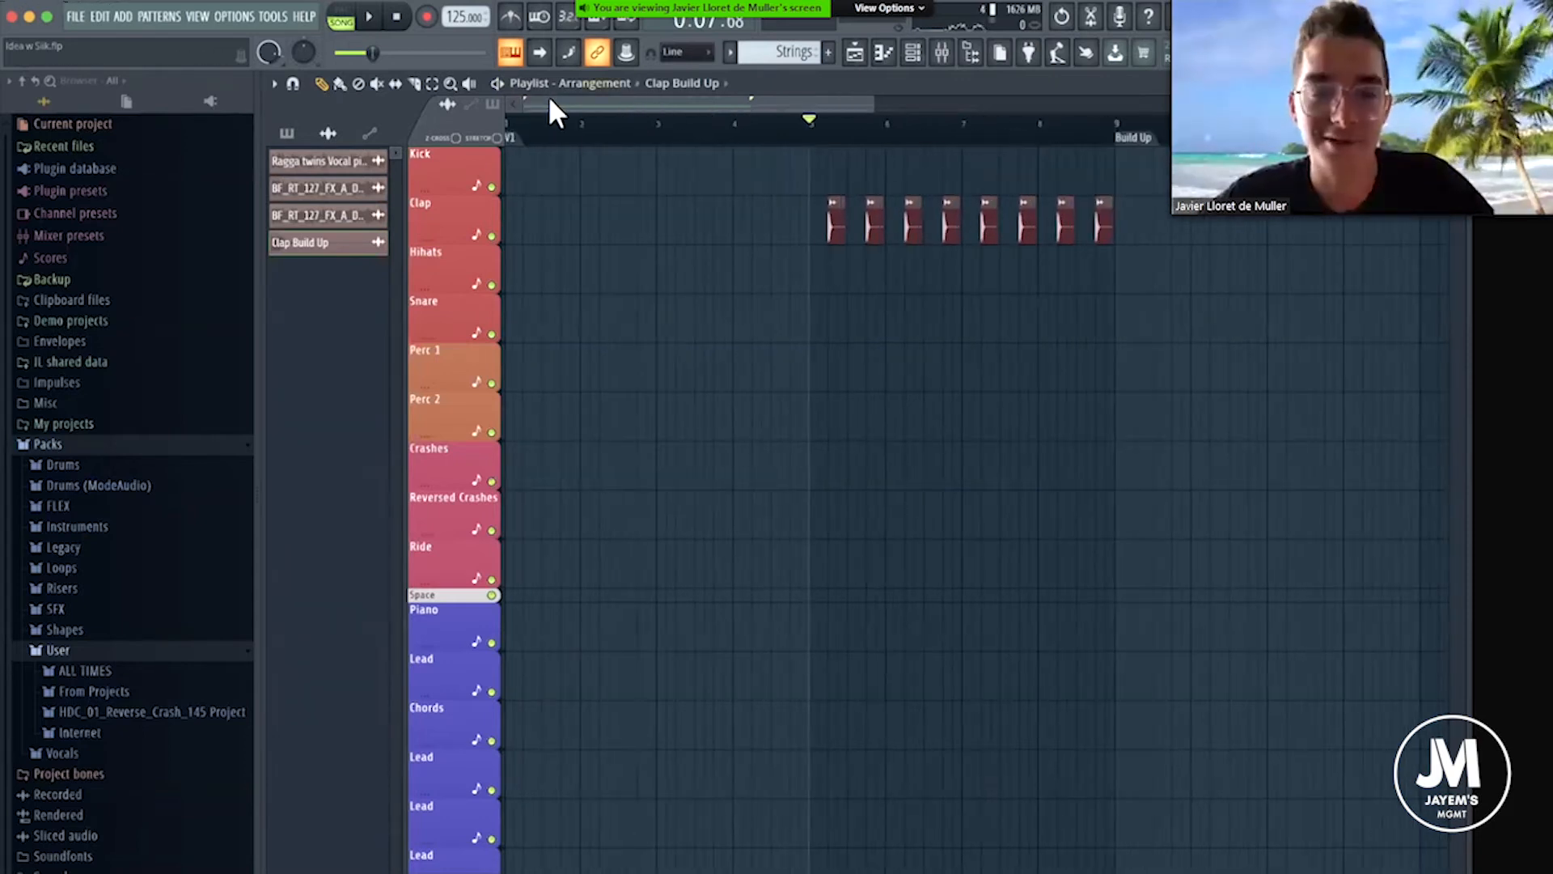
Return the playhead to the start and look over the clap, strings, bass and vocal tracks in the arrangement.
left_click(544, 129)
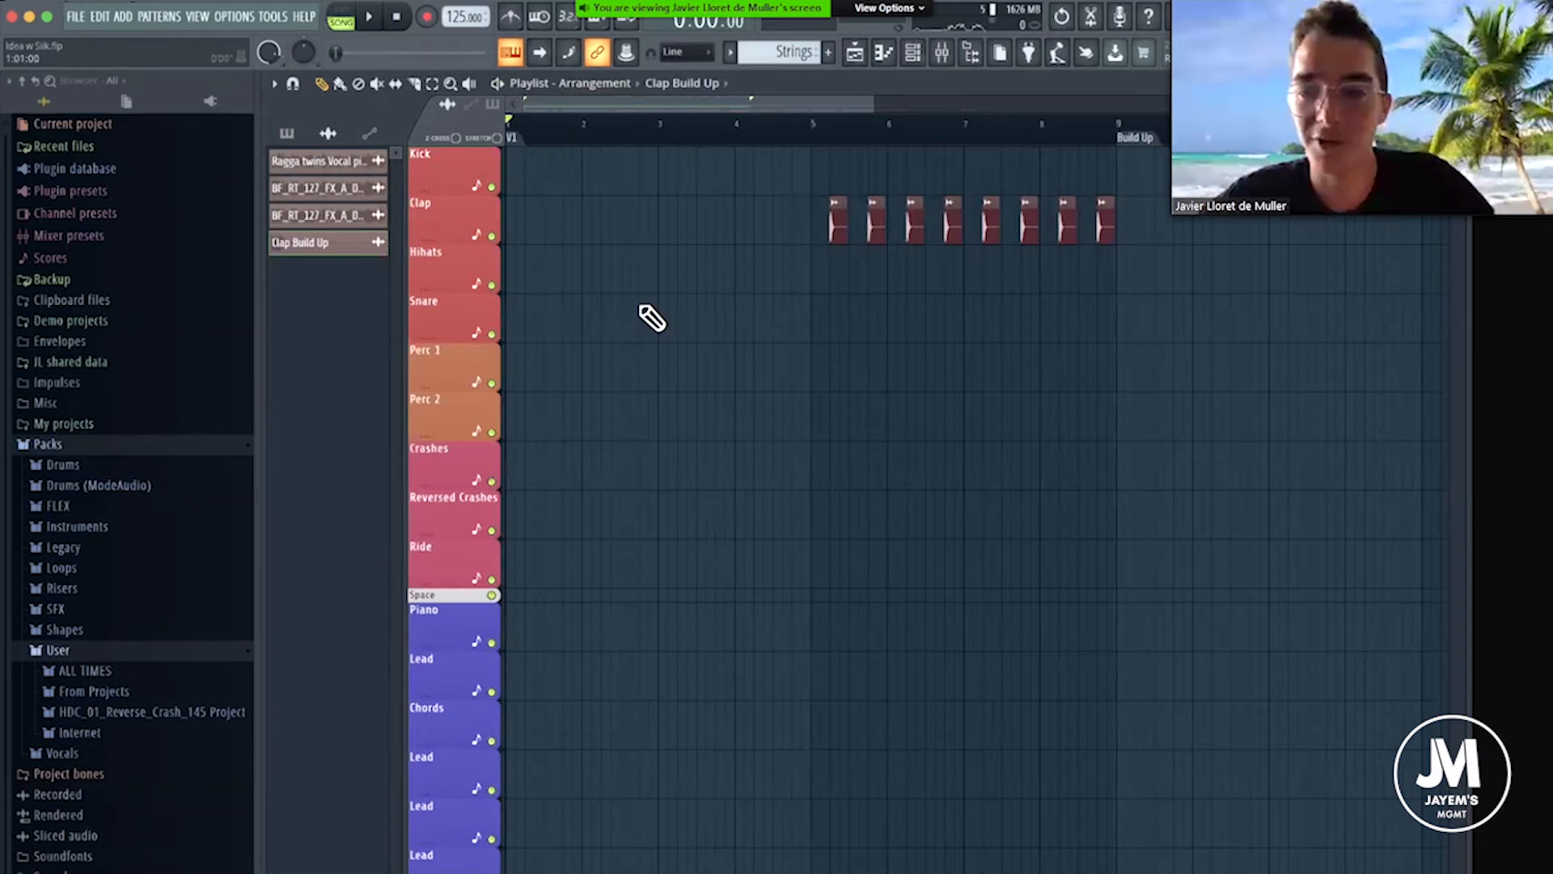
scroll(761, 509, "down", 6)
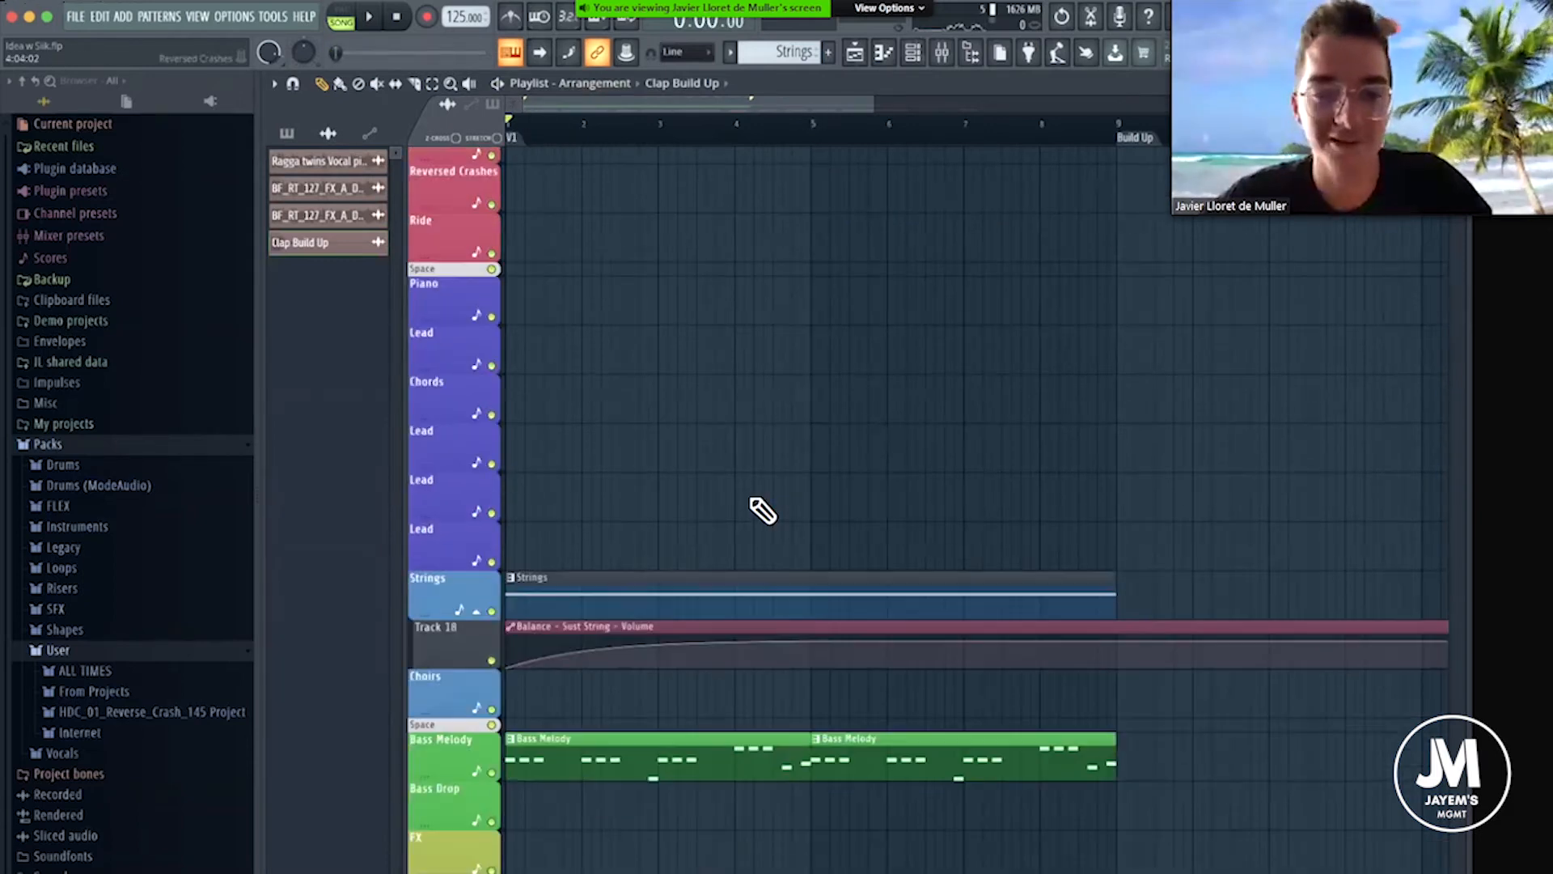
scroll(672, 336, "down", 4)
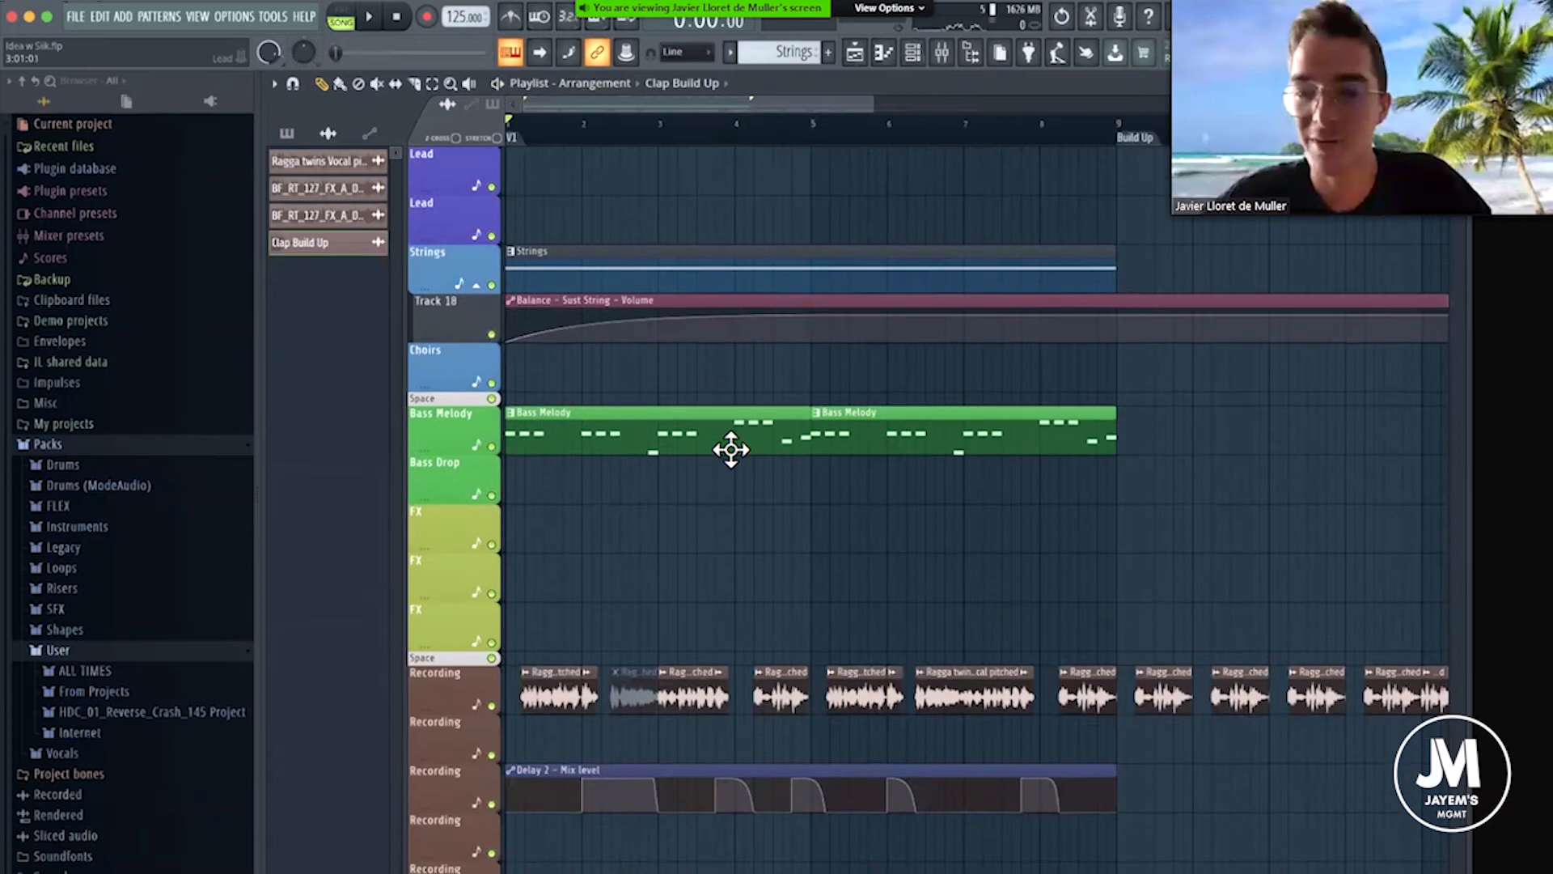
scroll(732, 448, "up", 10)
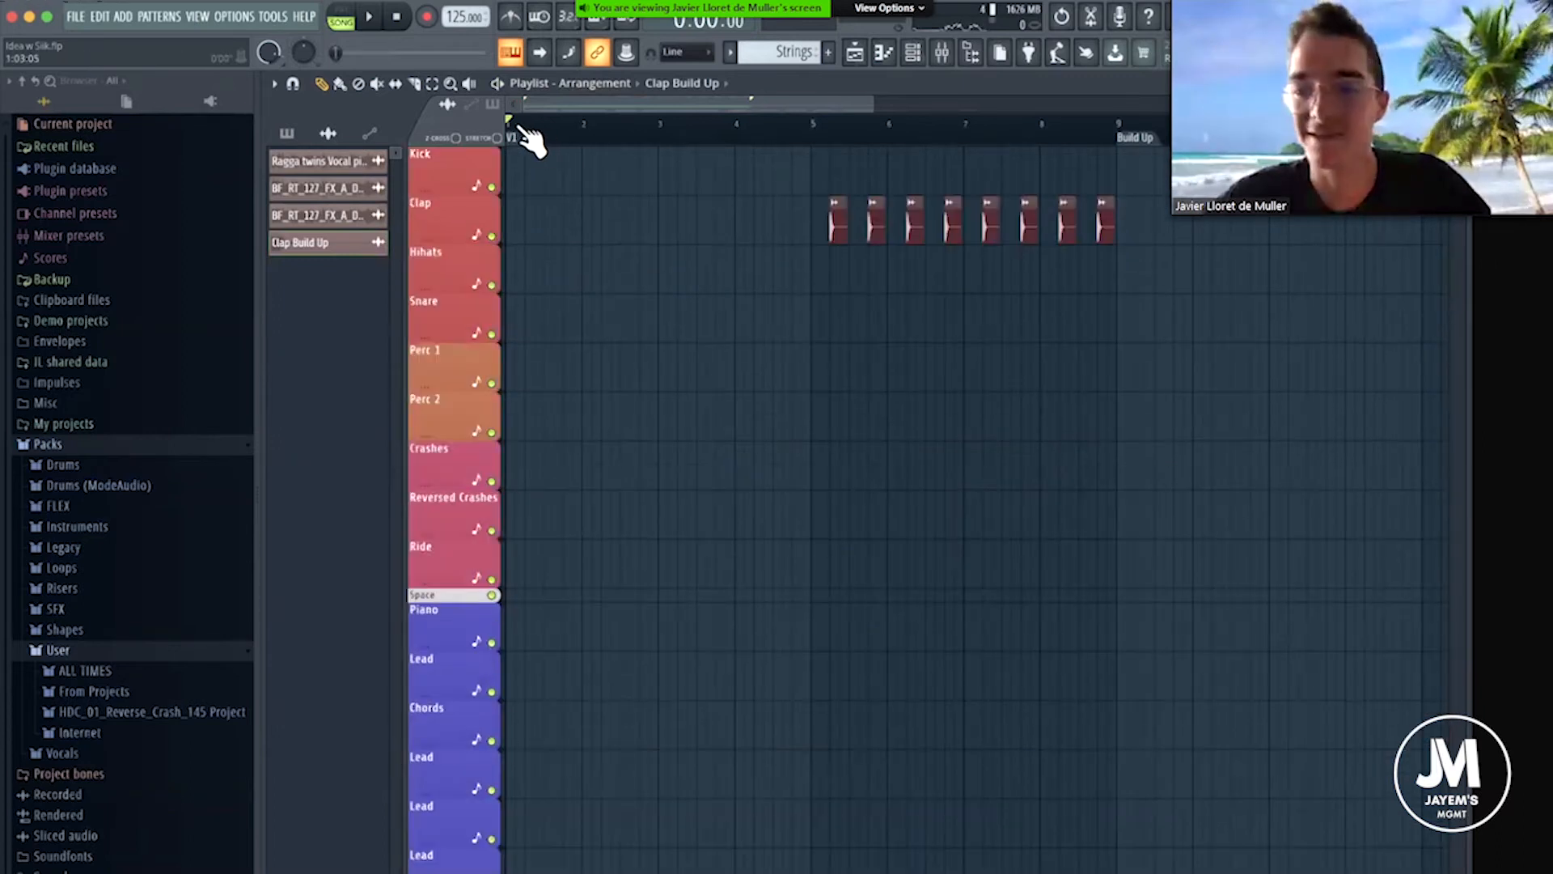
scroll(531, 139, "up", 3)
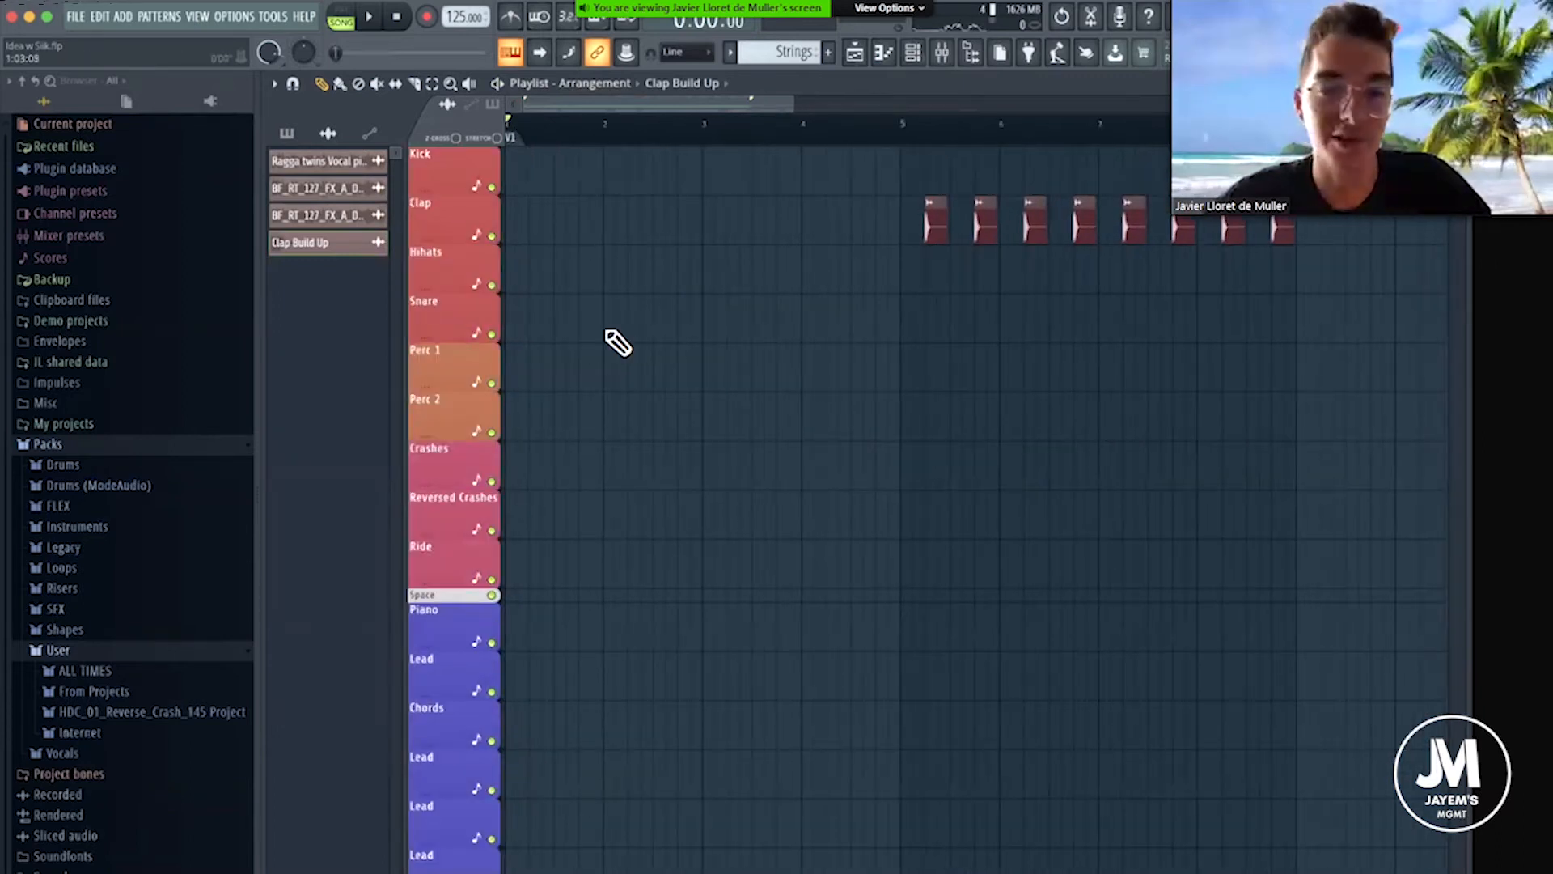
scroll(618, 343, "down", 10)
Play the arrangement from the start, reposition and close the mixer, and review the tracks while listening.
left_click(942, 52)
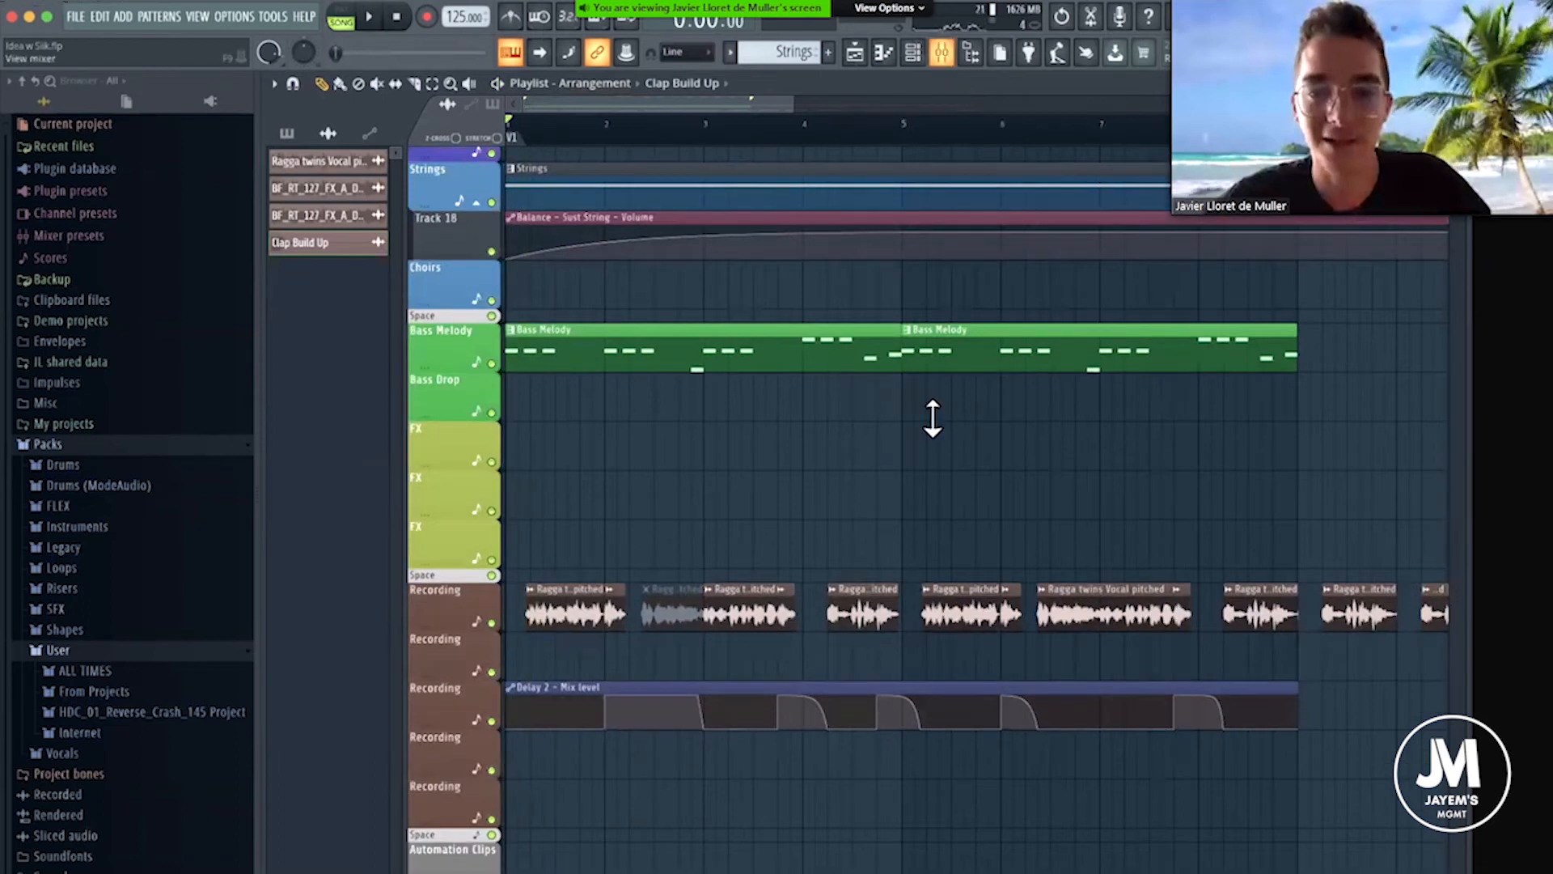
key("space")
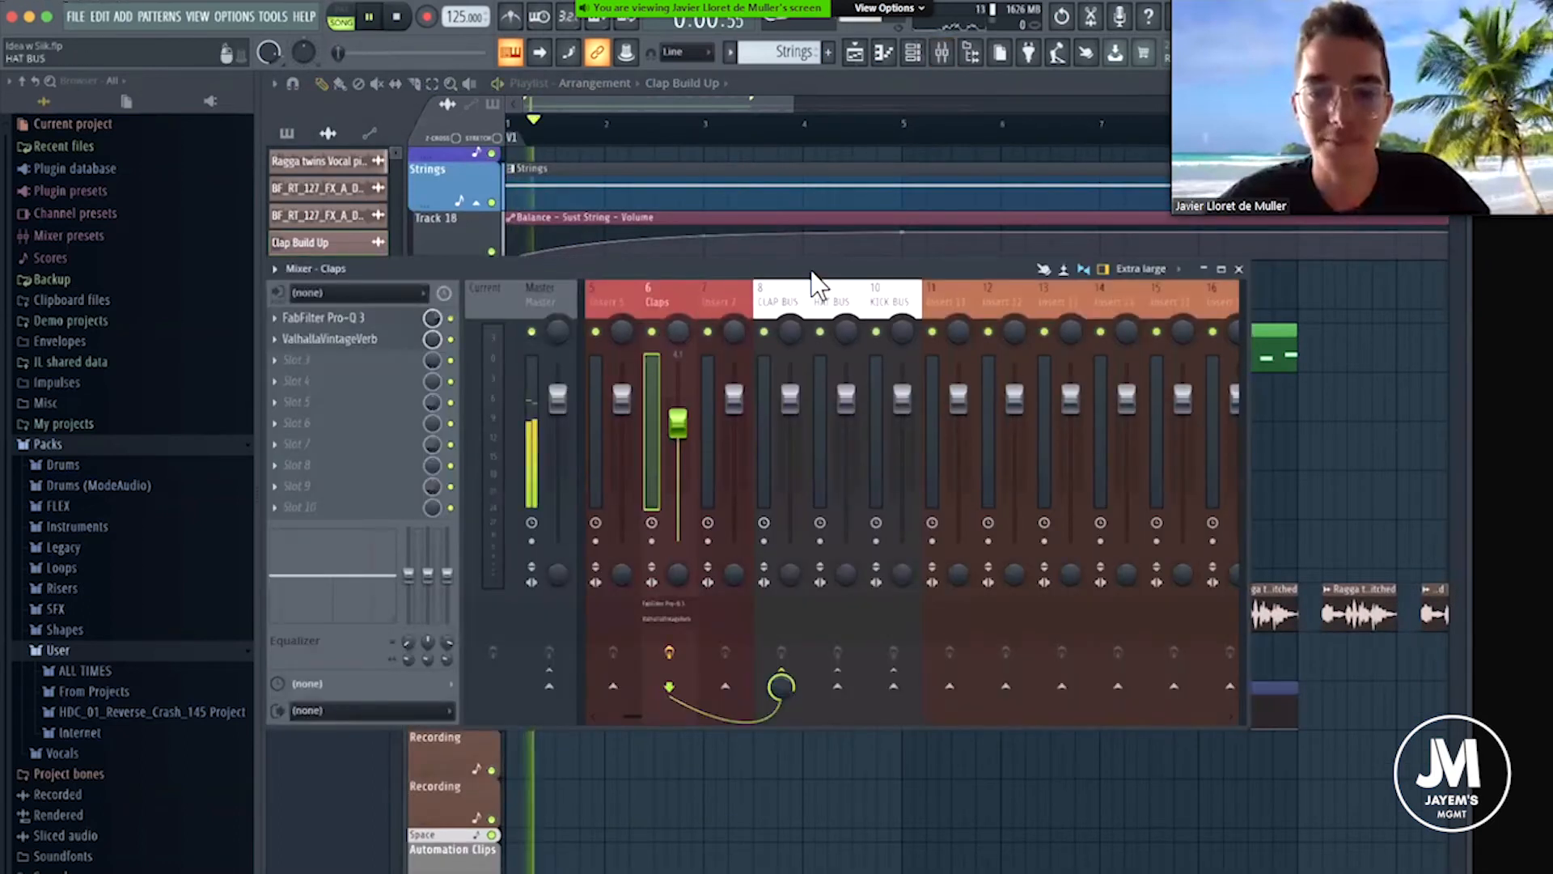
left_click_drag(821, 268, 692, 261)
left_click(1110, 262)
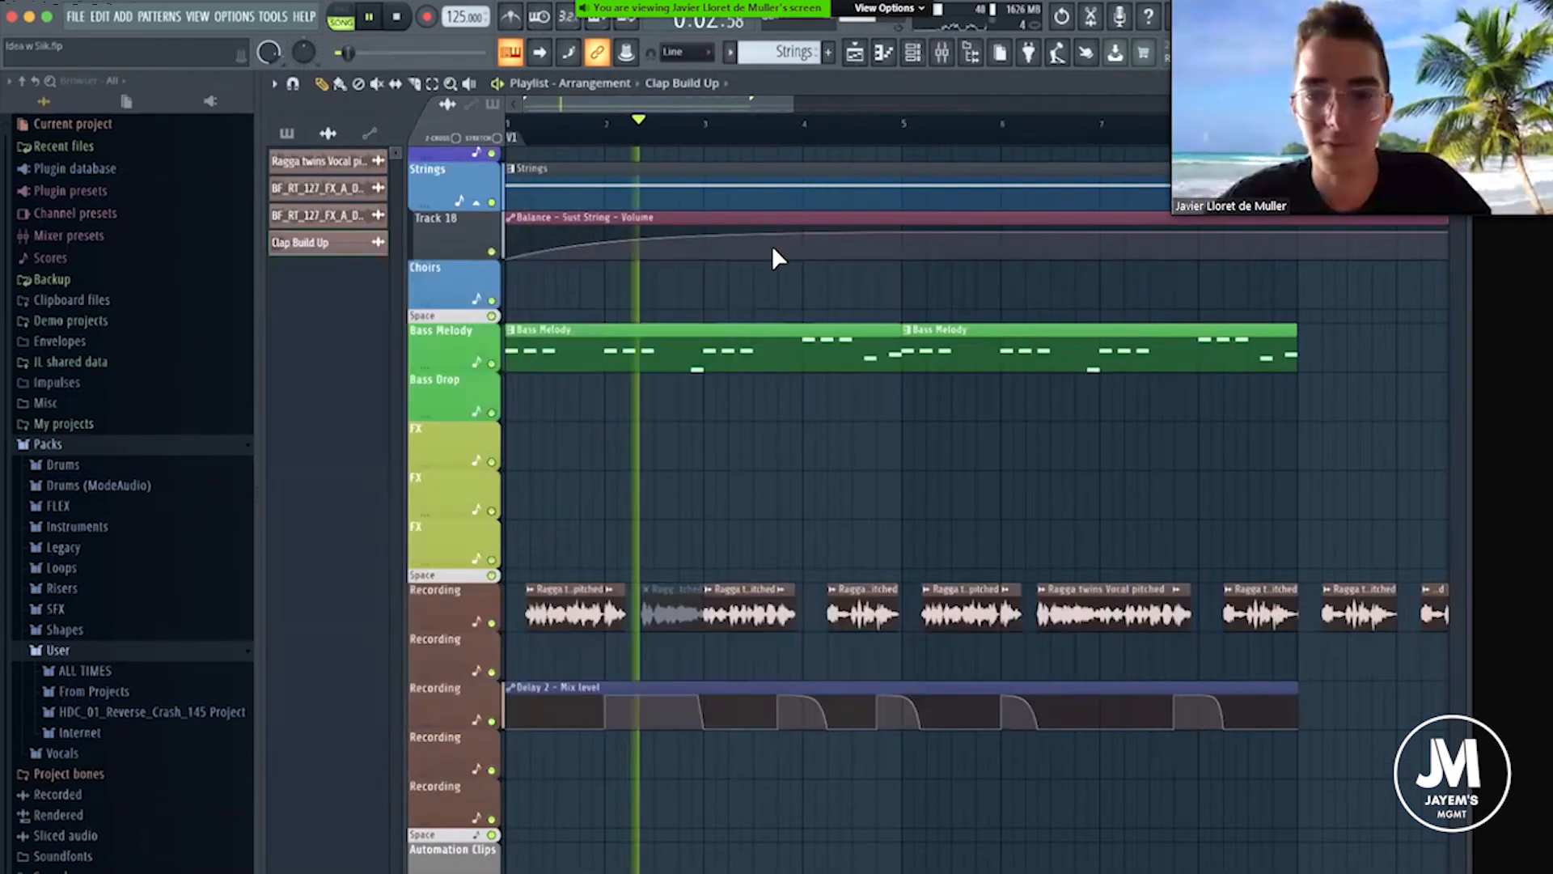
scroll(773, 247, "up", 2)
scroll(774, 259, "up", 9)
scroll(783, 305, "down", 10)
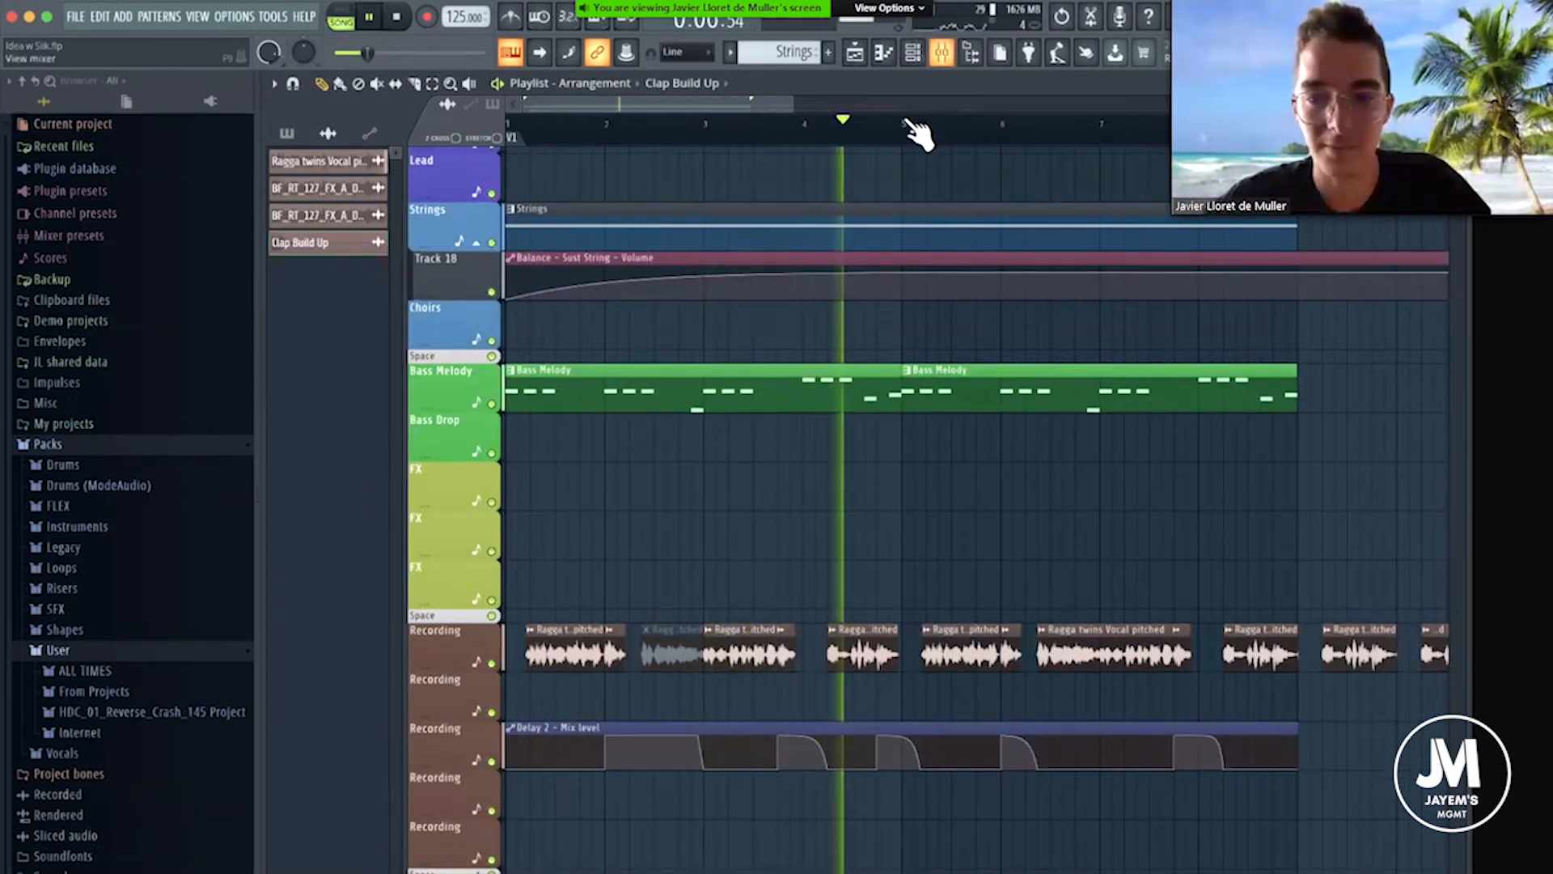
Reopen the mixer during playback and lower the Claps track fader to -5.6 dB.
scroll(860, 250, "down", 3)
scroll(850, 236, "up", 10)
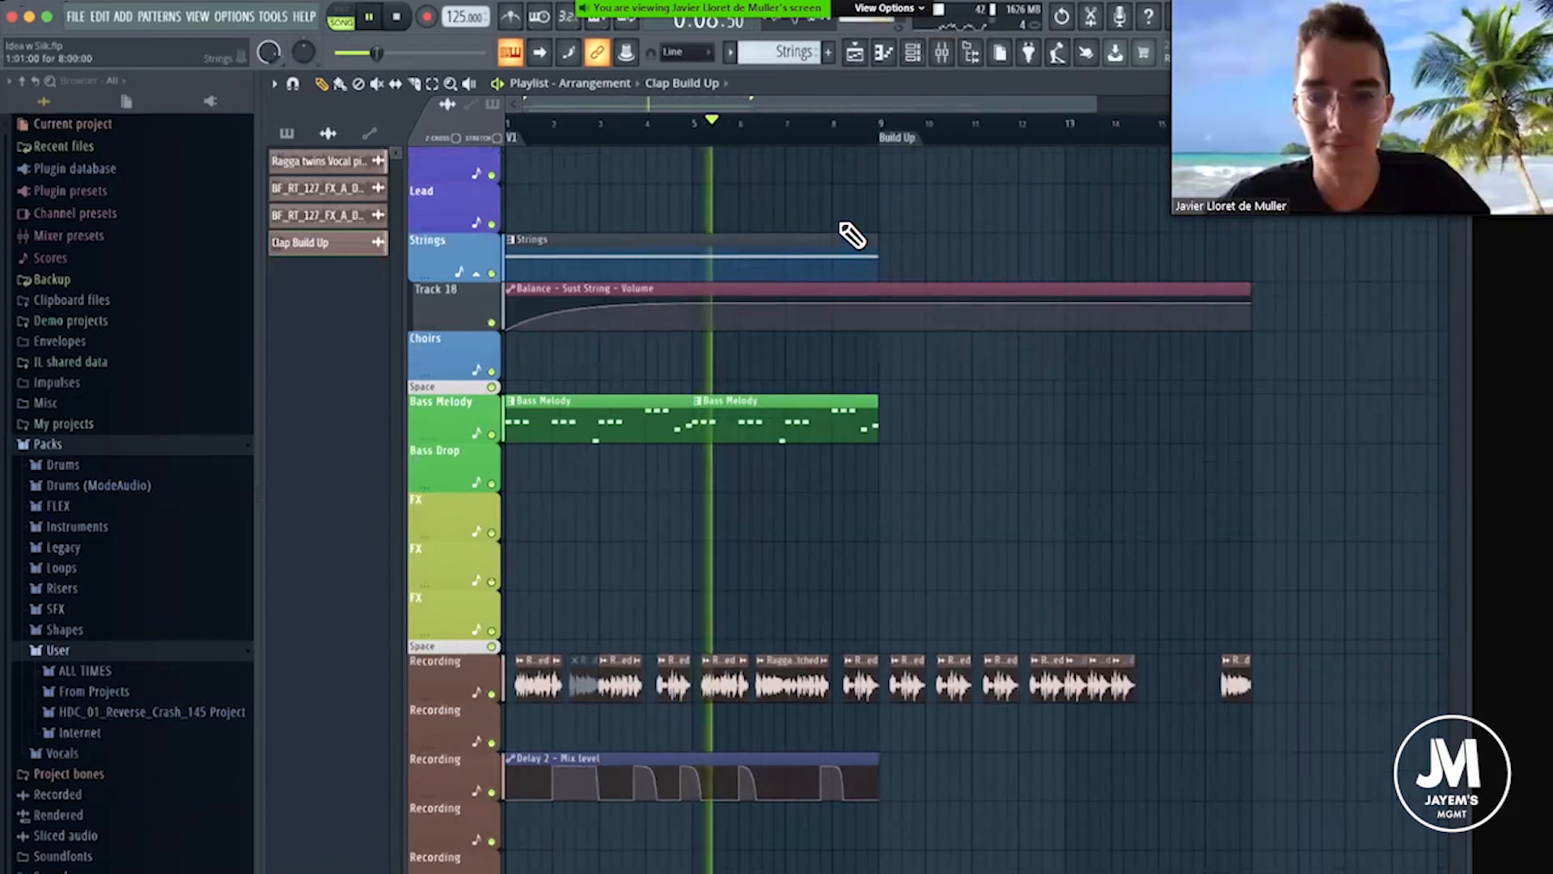
left_click(953, 58)
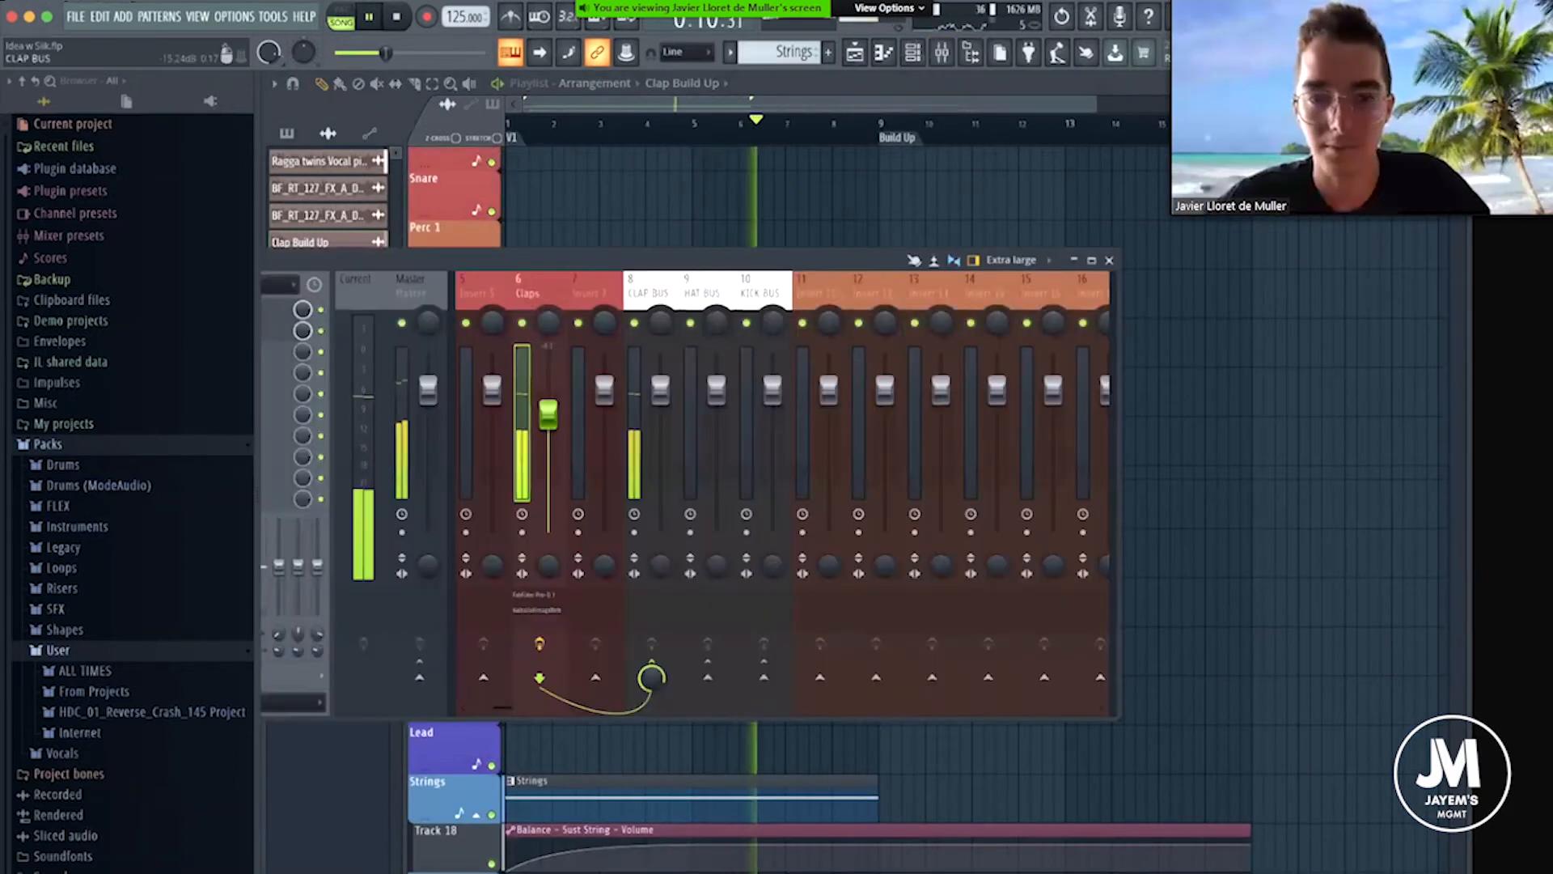
left_click_drag(549, 415, 549, 420)
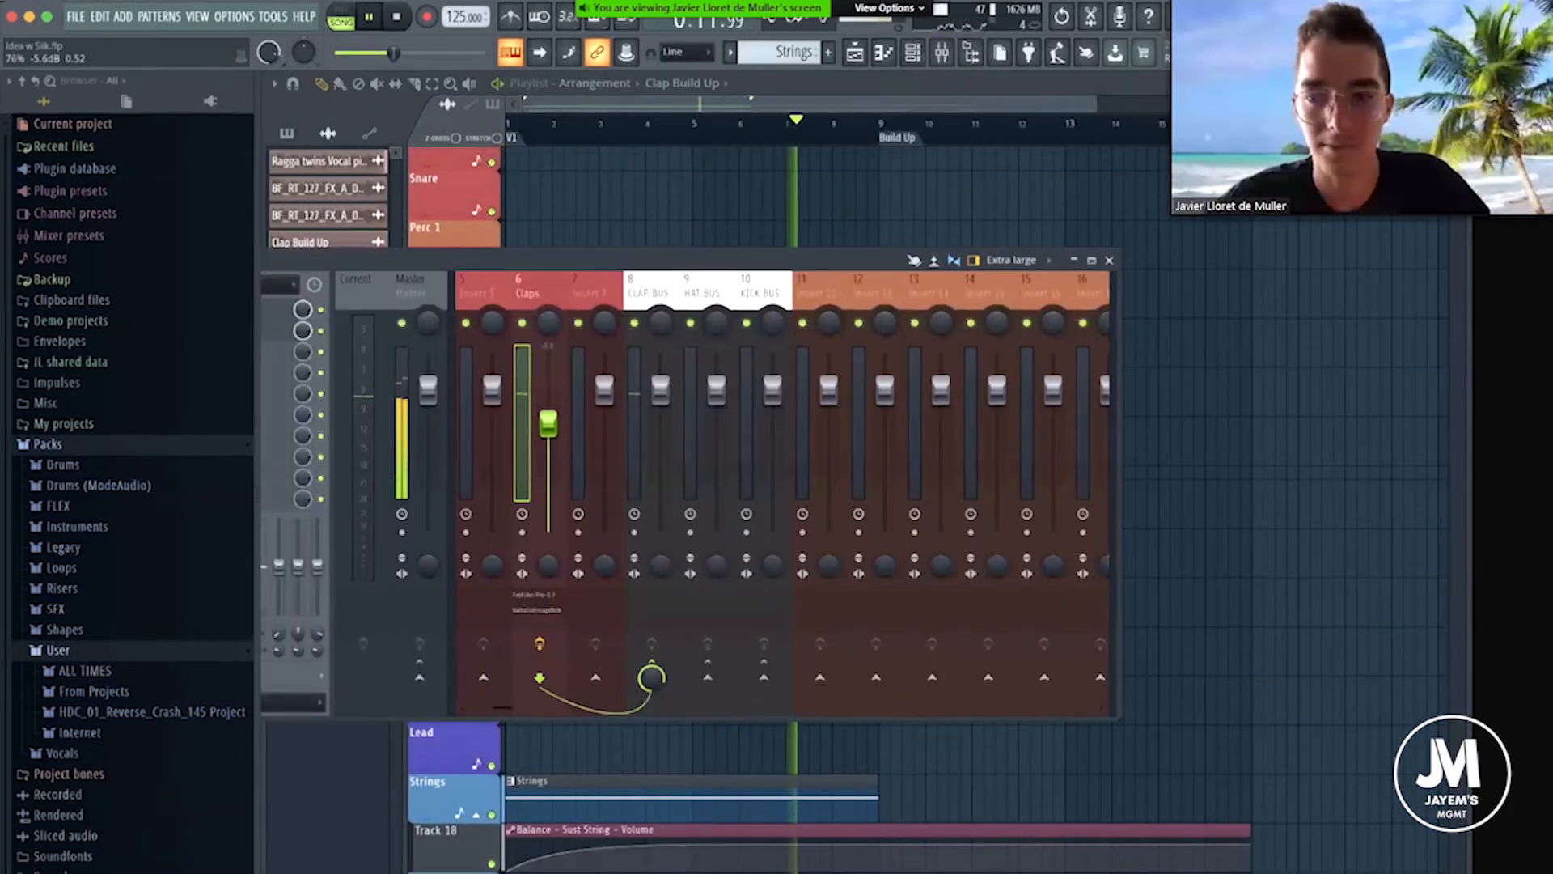
Close the mixer, stop playback and view the Clap Build Up clips leading into the Build Up marker at bar 9.
left_click(1109, 261)
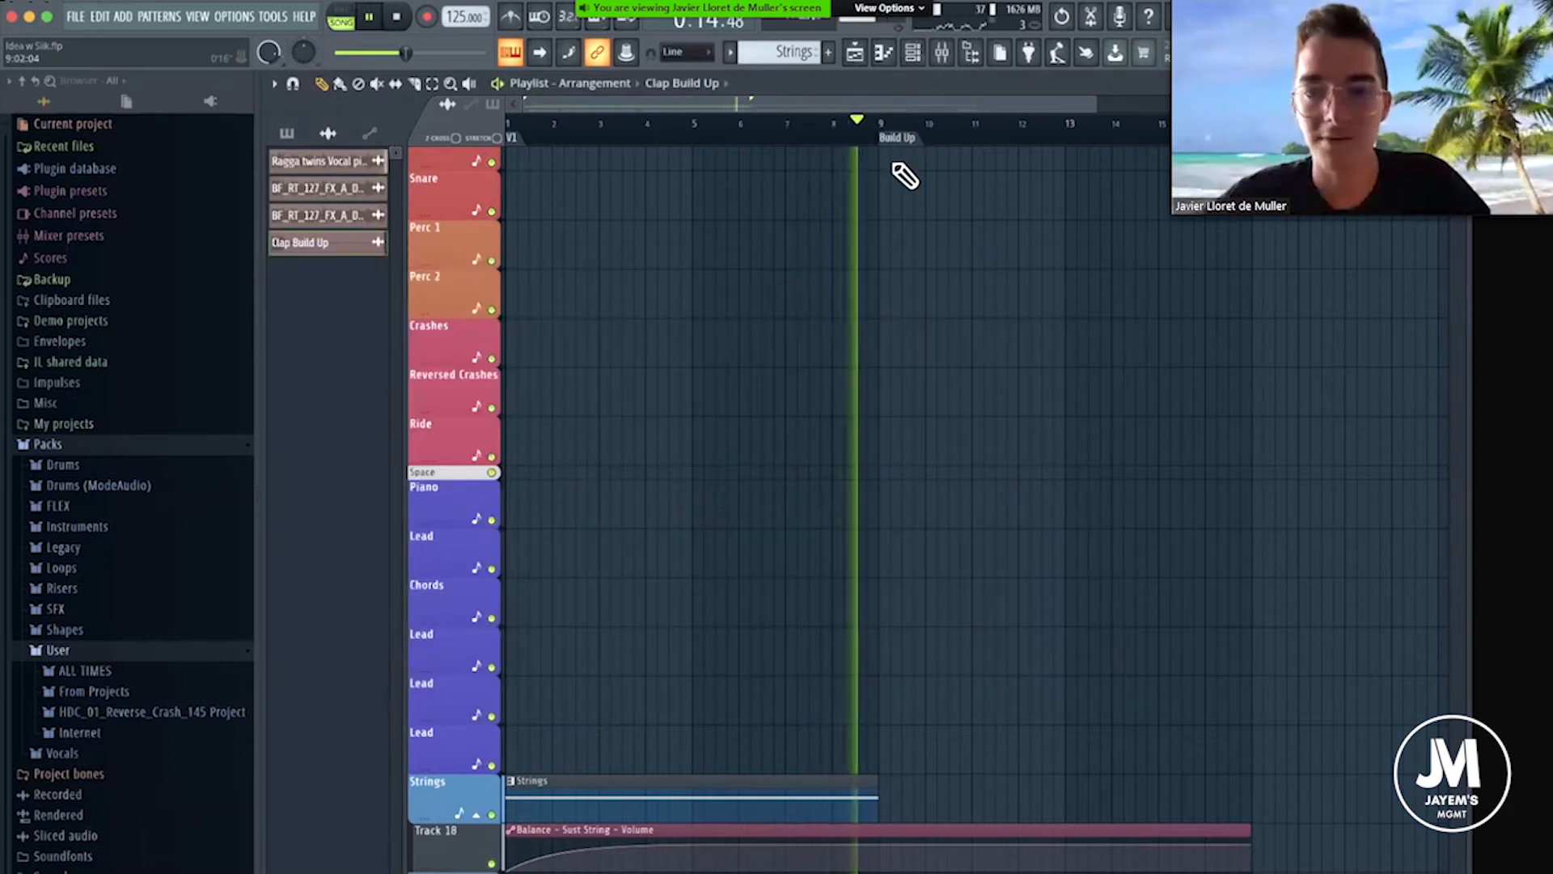
left_click(886, 127)
key("space")
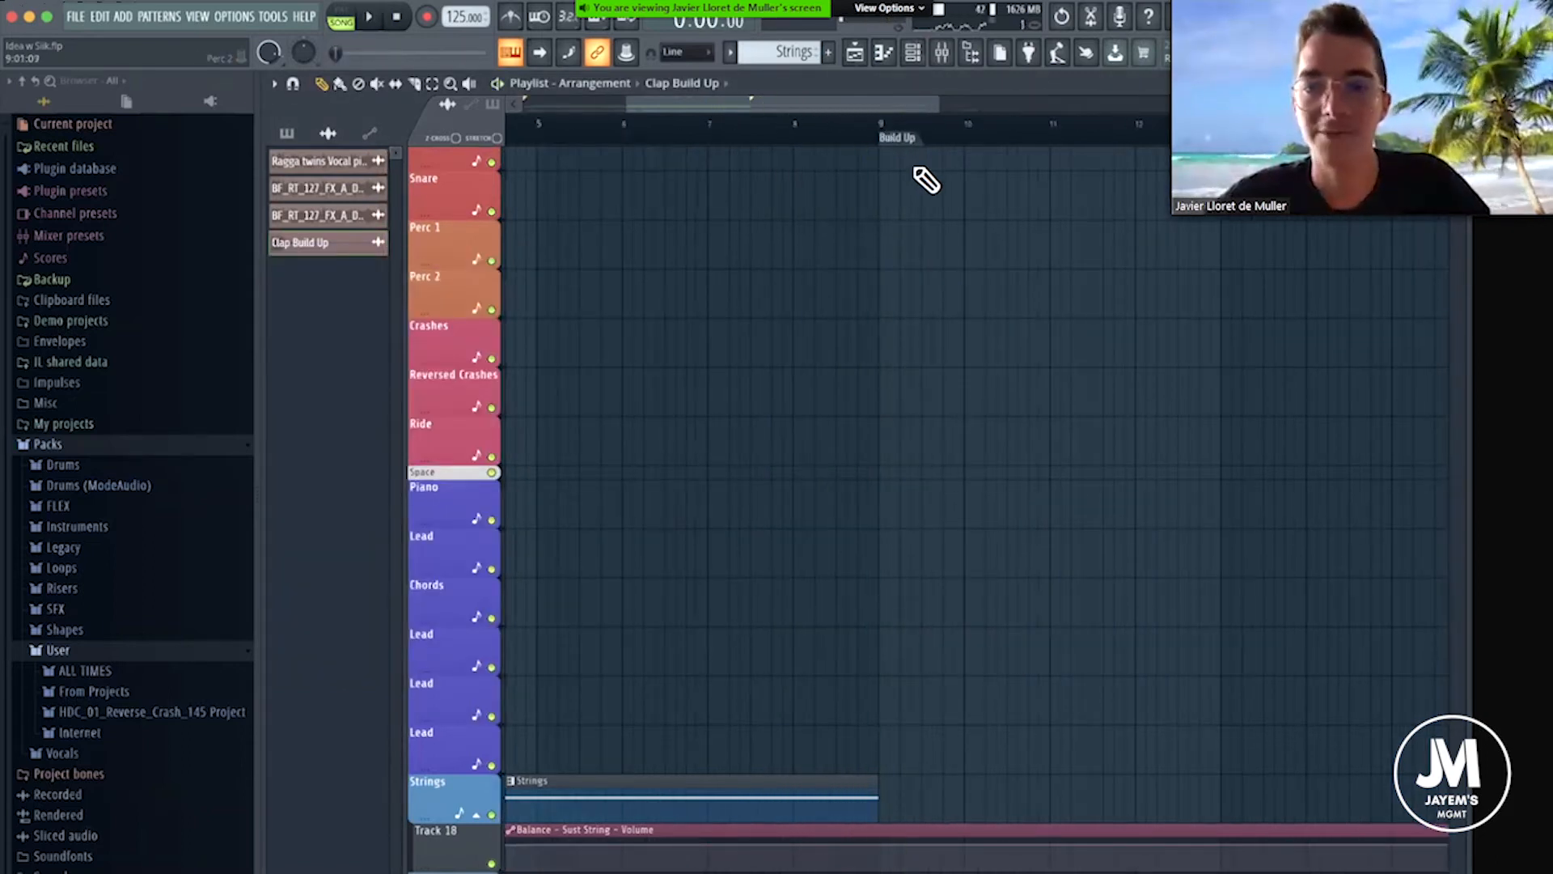
scroll(890, 165, "up", 6)
mouse_move(859, 135)
left_mouse_down()
mouse_move(879, 136)
mouse_move(858, 131)
left_mouse_up()
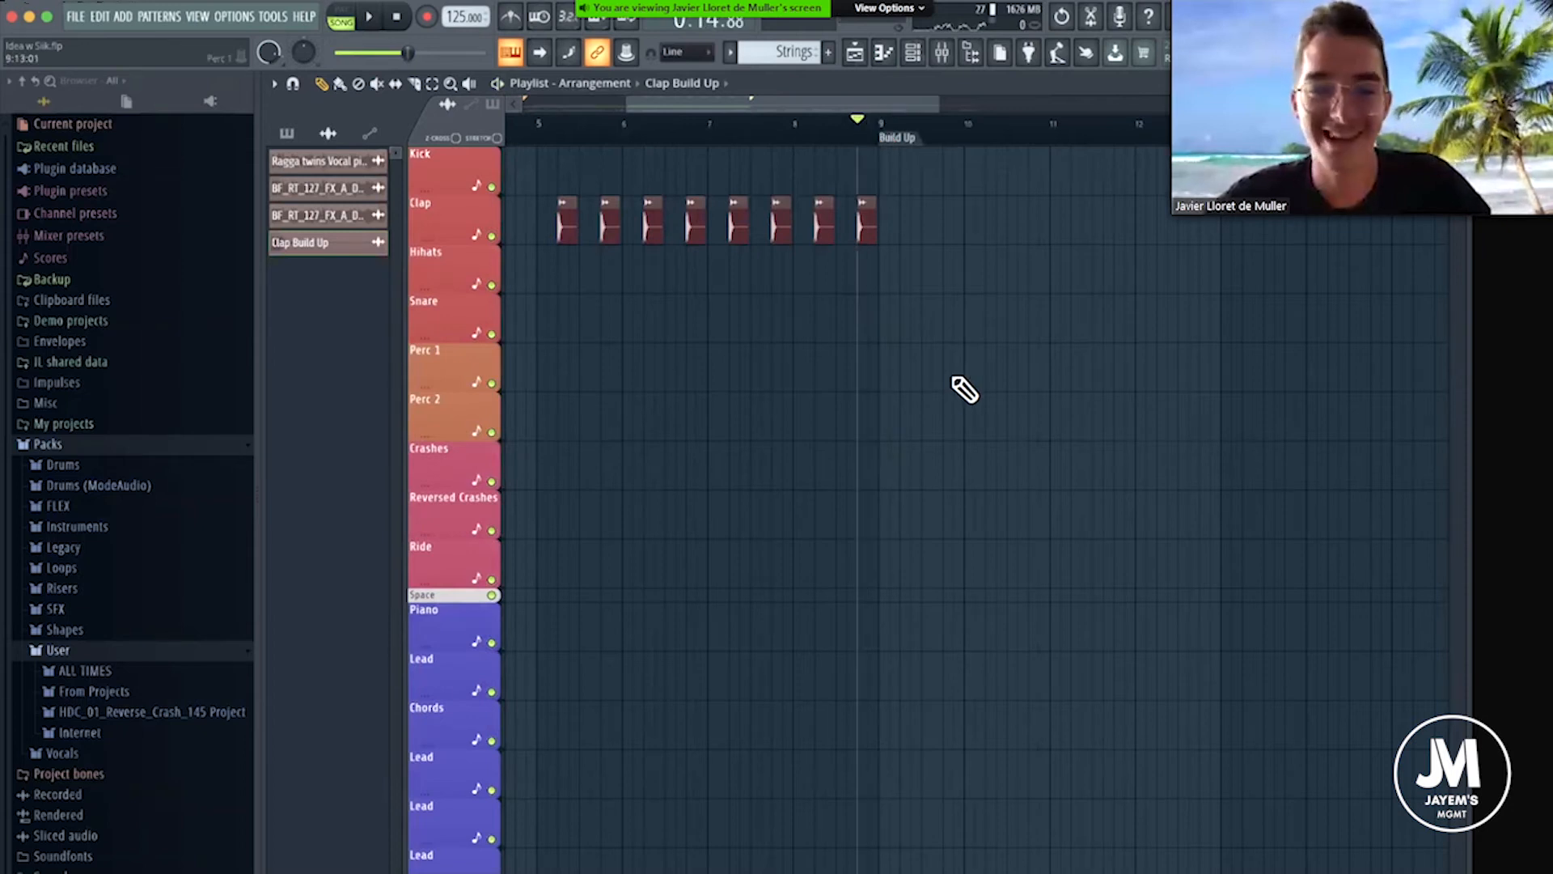
Add the HDC_01_Reverse_Crash_145 sample to the Reversed Crashes track with its peak just before the Build Up marker.
left_click(106, 733)
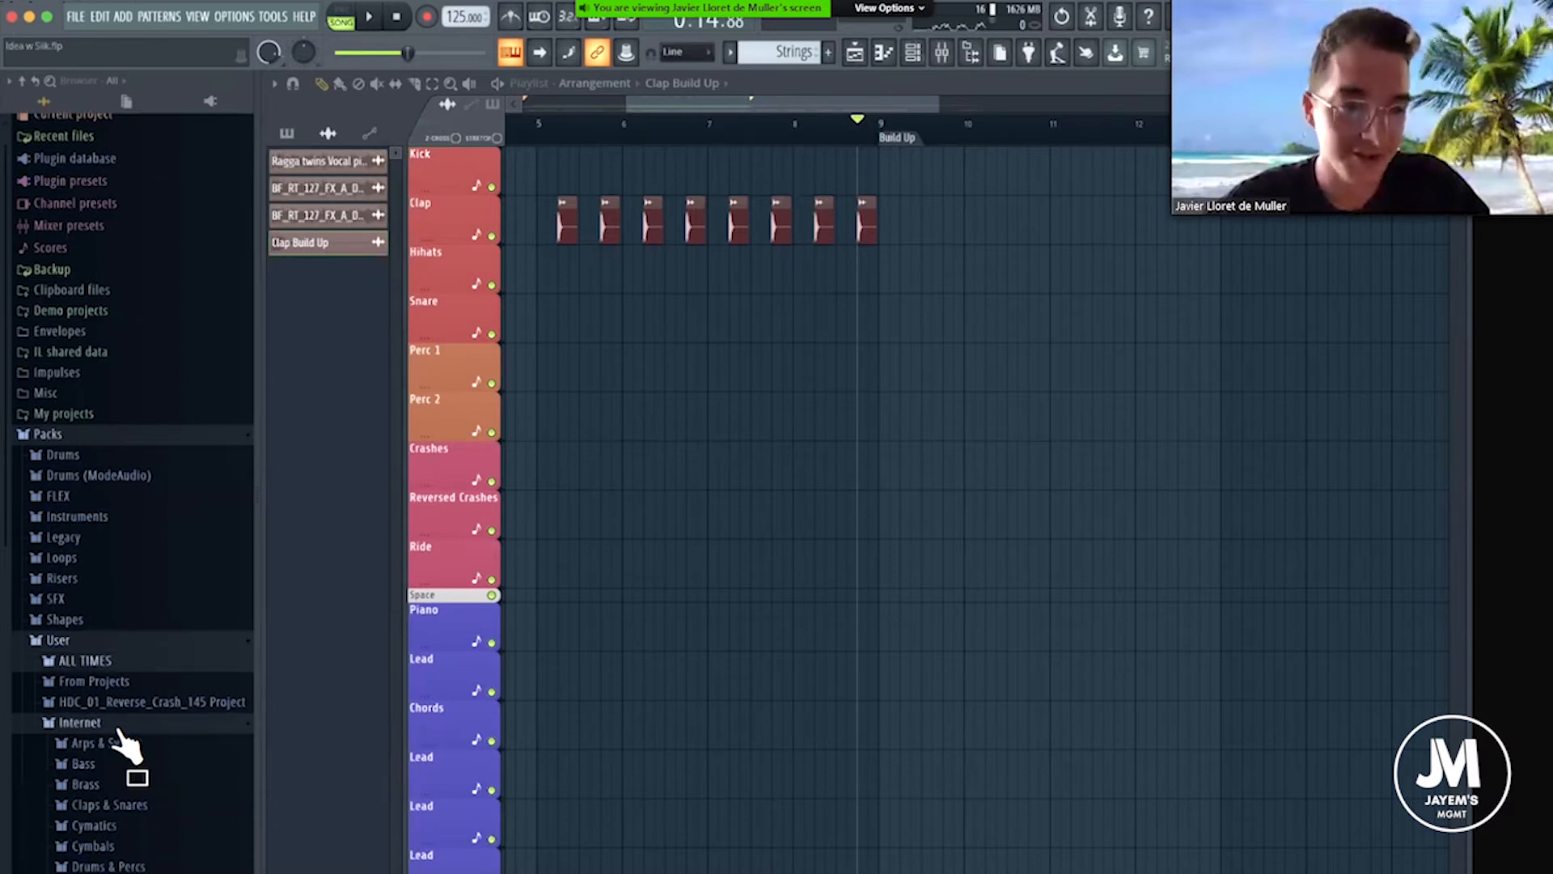
scroll(125, 743, "down", 15)
left_click_drag(121, 584, 871, 495)
double_click(873, 512)
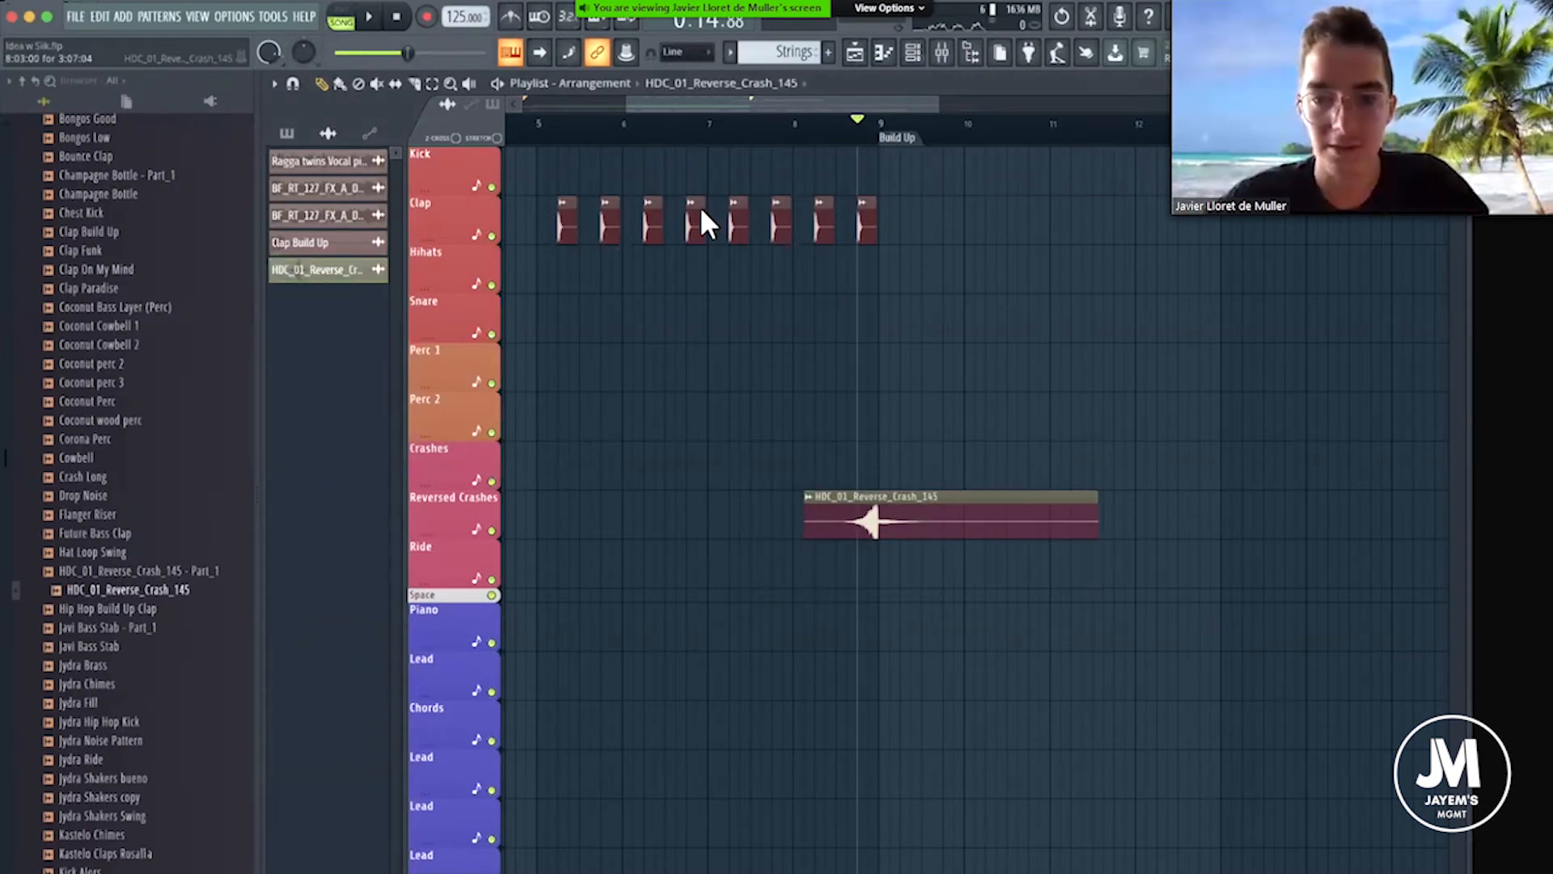
Play the passage before bar 9 briefly, and with snapping off align the reverse crash's peak with the Build Up marker.
left_click_drag(698, 211, 699, 257)
left_click(843, 122)
key("space")
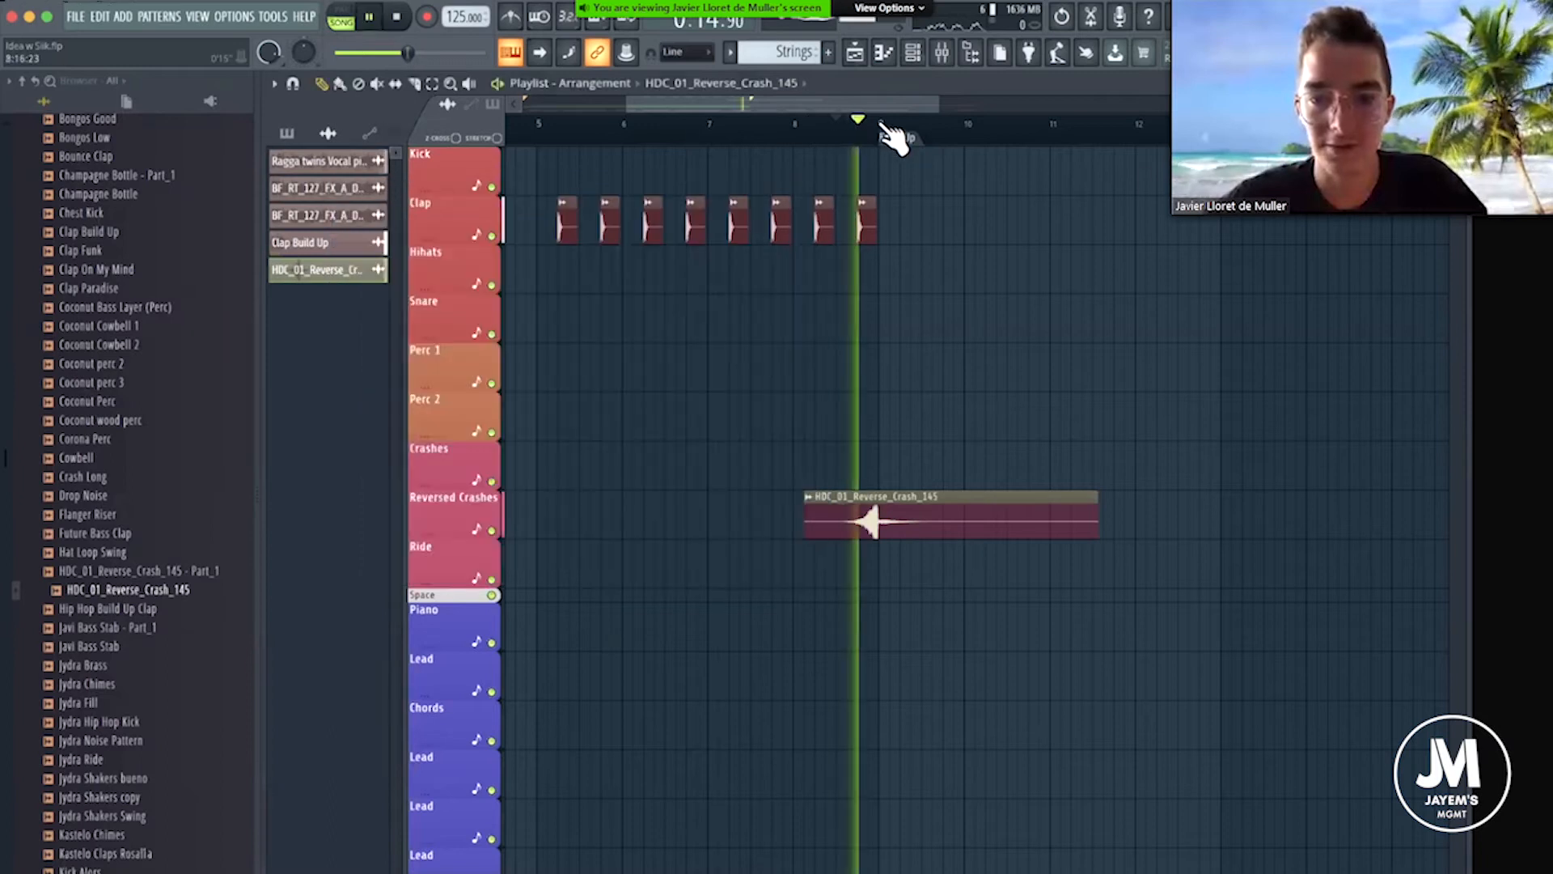
key("space")
scroll(902, 136, "up", 2)
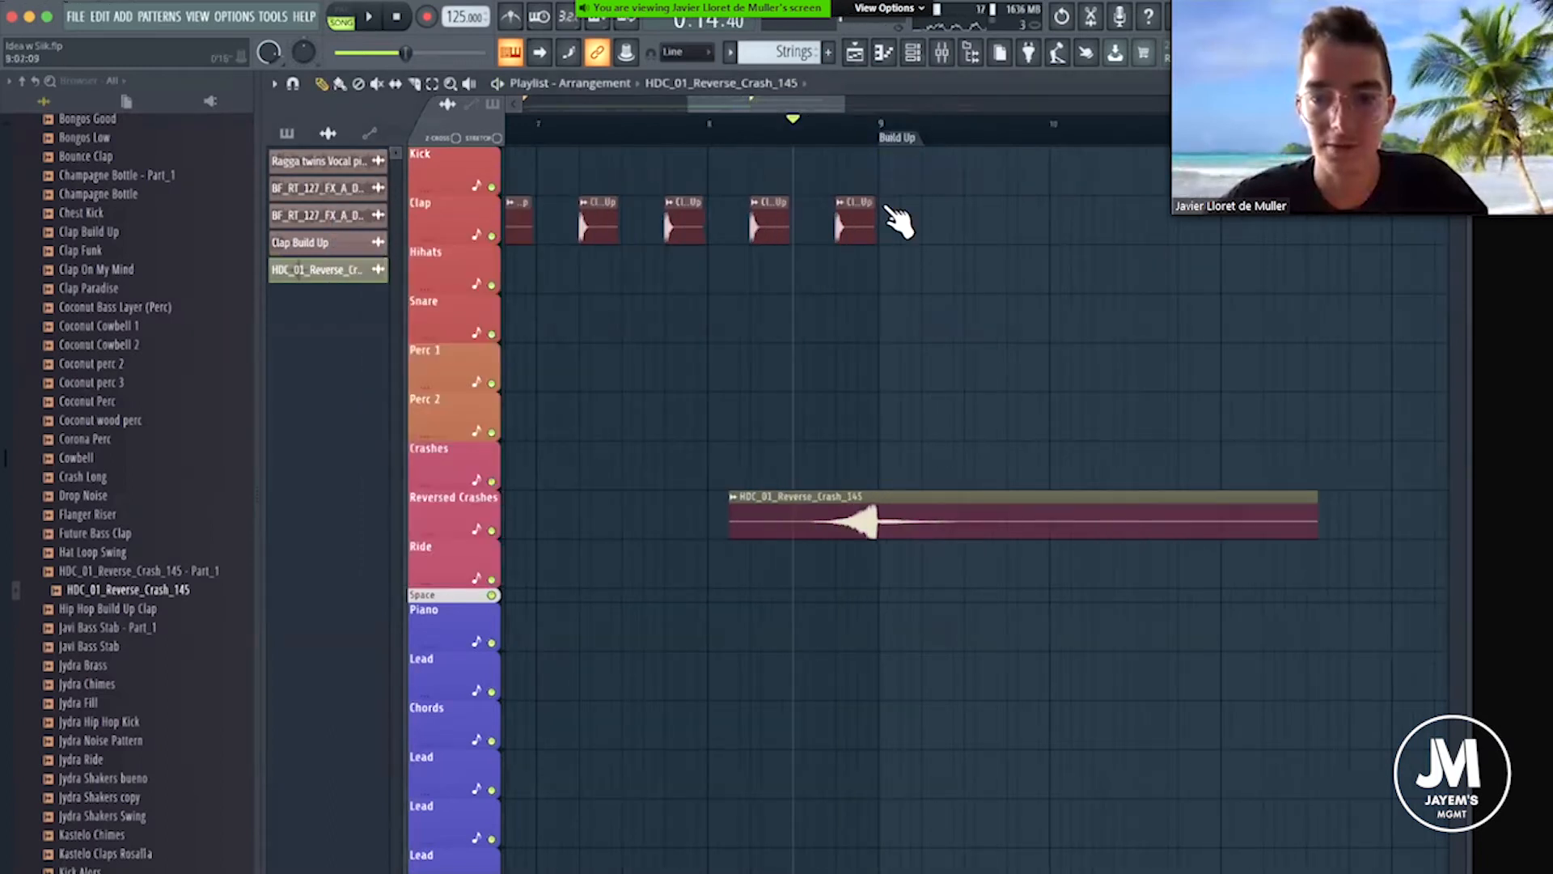
scroll(898, 220, "up", 4)
left_click_drag(825, 520, 825, 518)
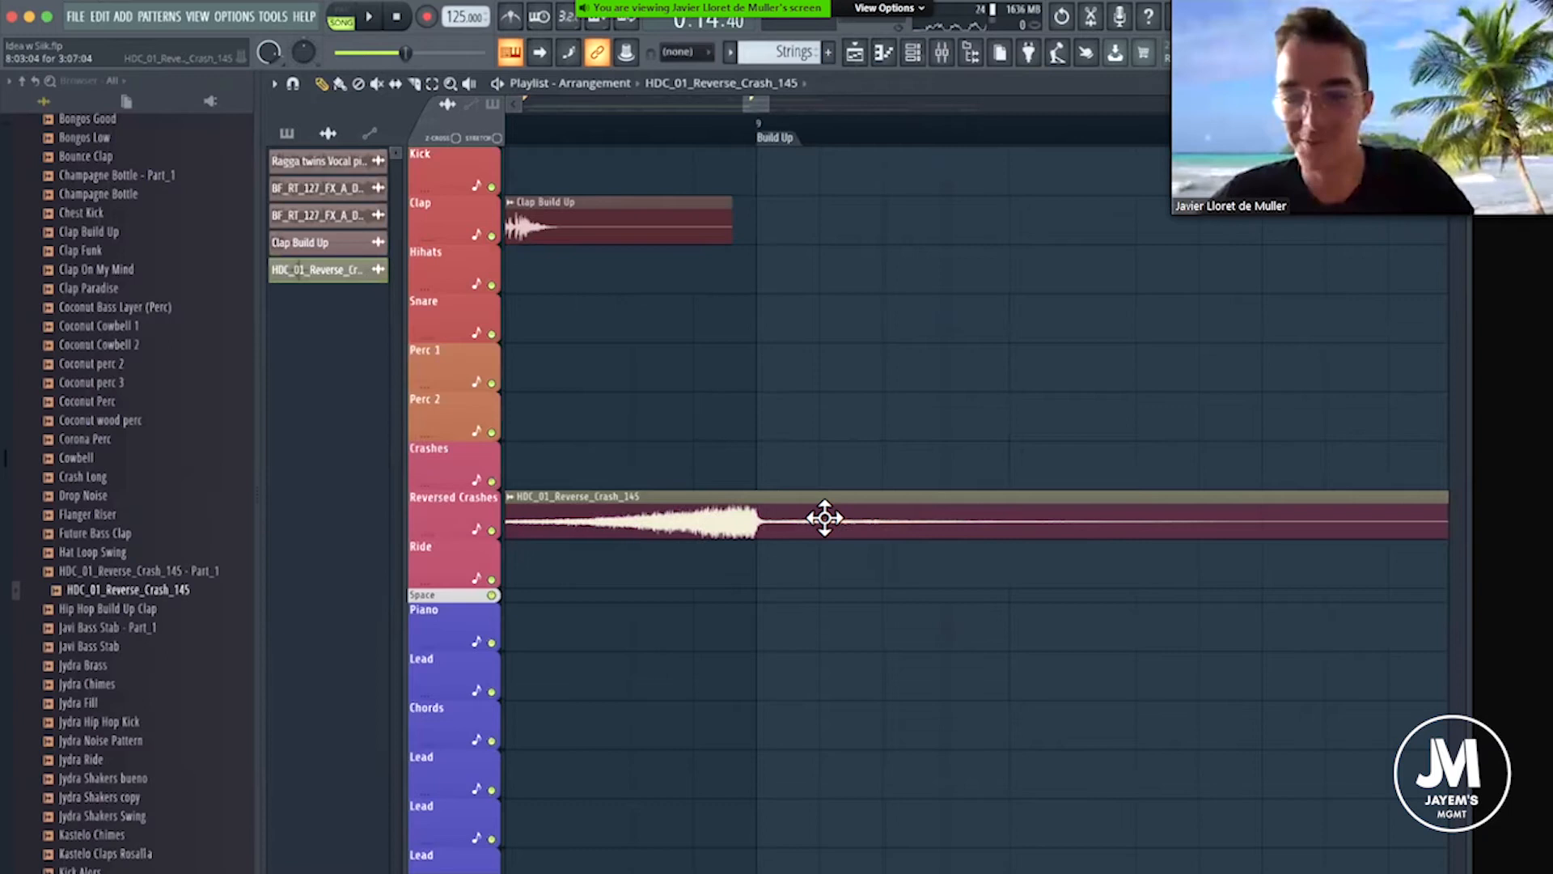
left_click_drag(777, 472, 768, 471)
double_click(714, 521)
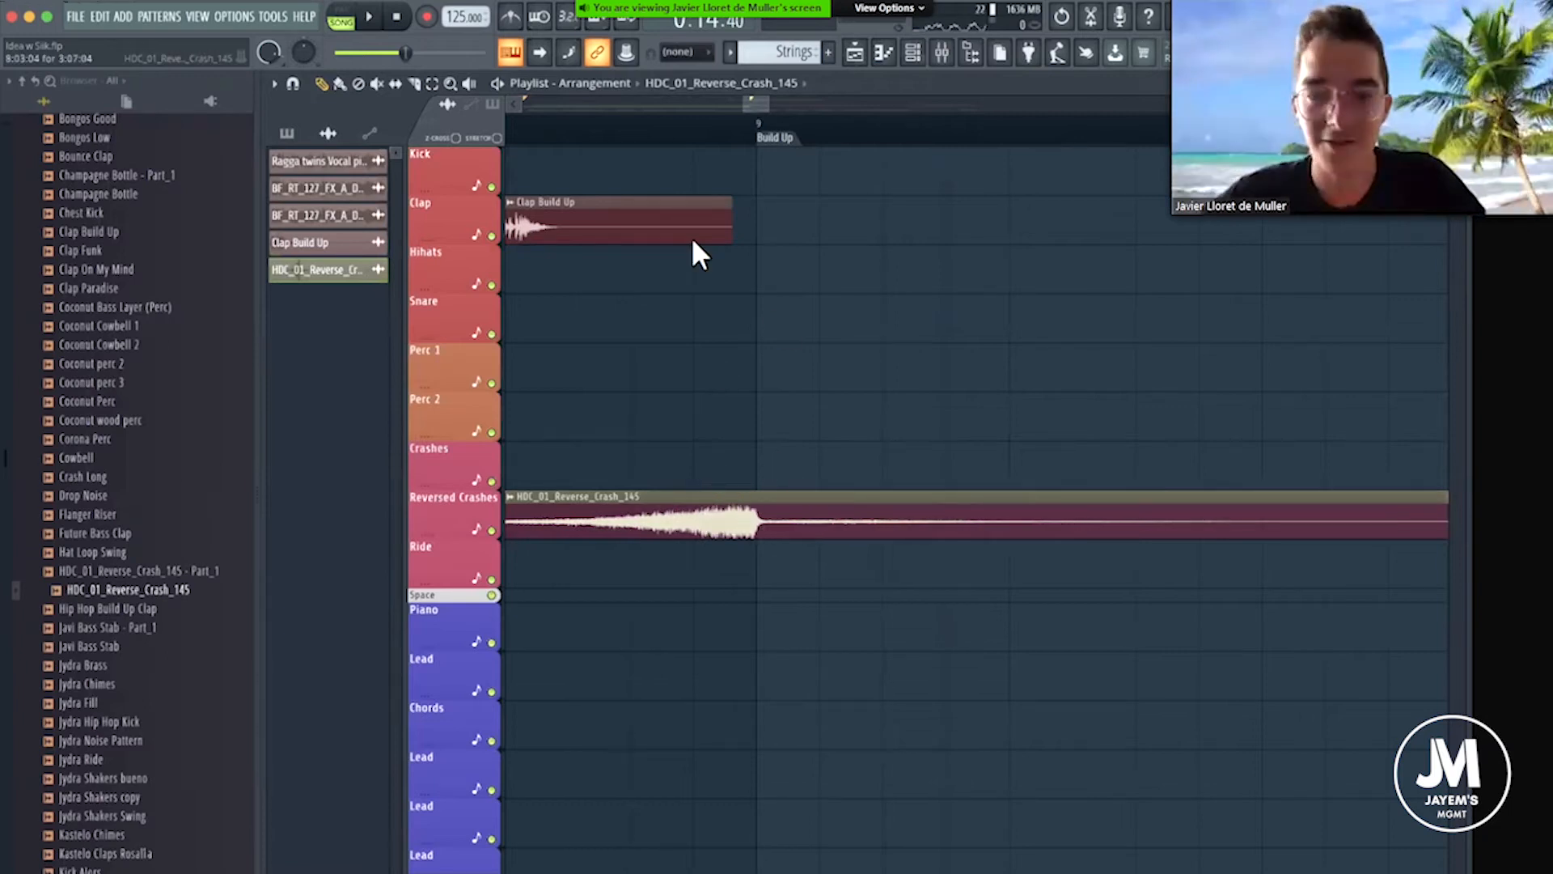
left_click(818, 189)
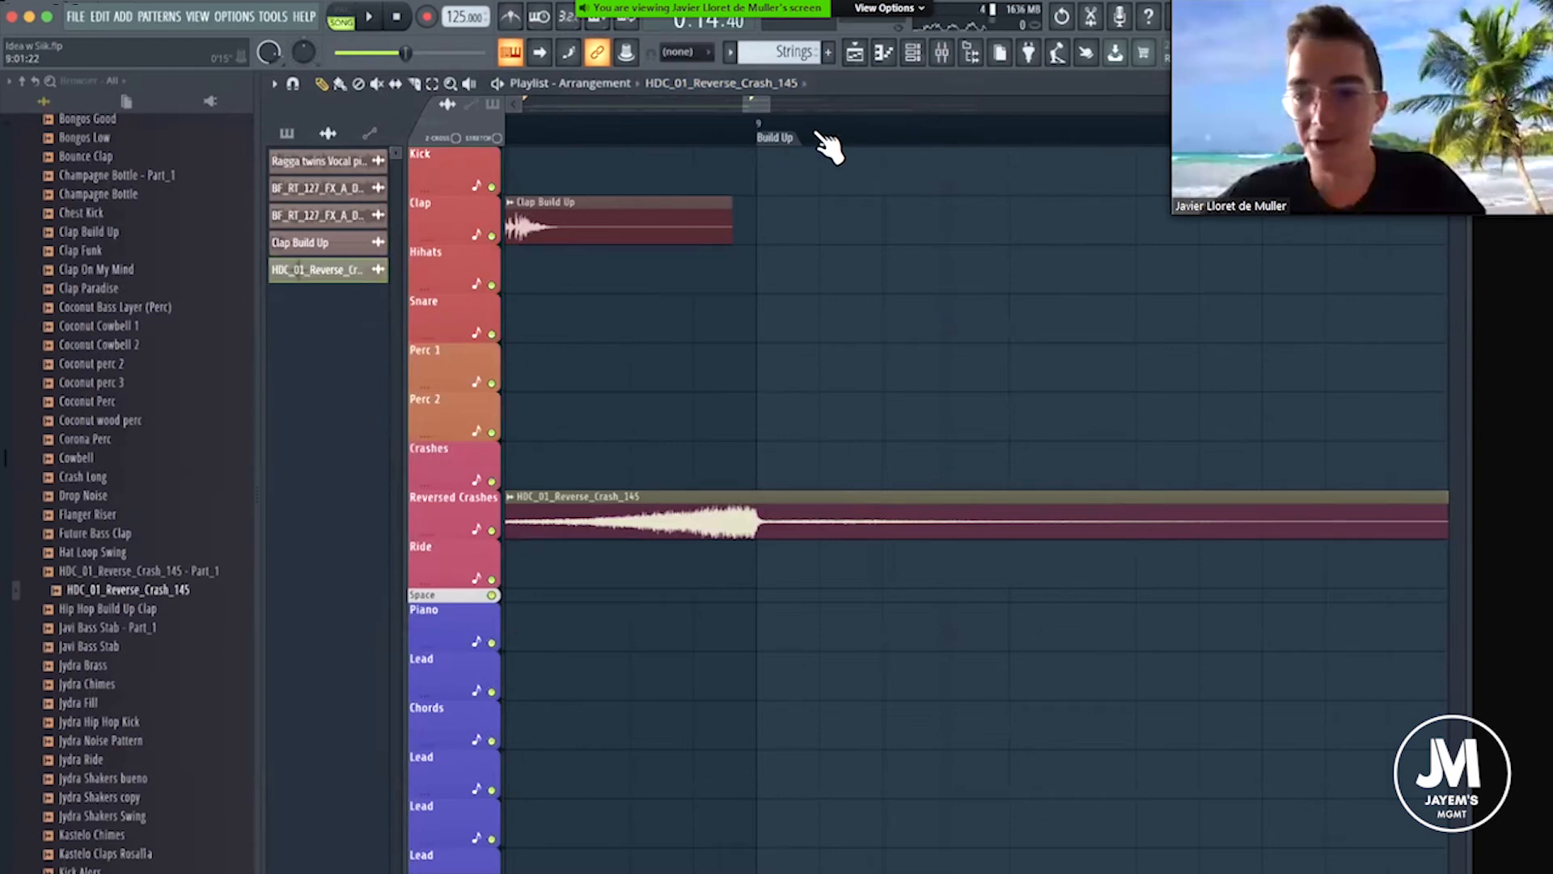
Look through the ALL TIMES samples for a transition effect, and switch to the Internet sample folder.
scroll(817, 136, "down", 5)
scroll(194, 599, "down", 7)
scroll(141, 453, "down", 10)
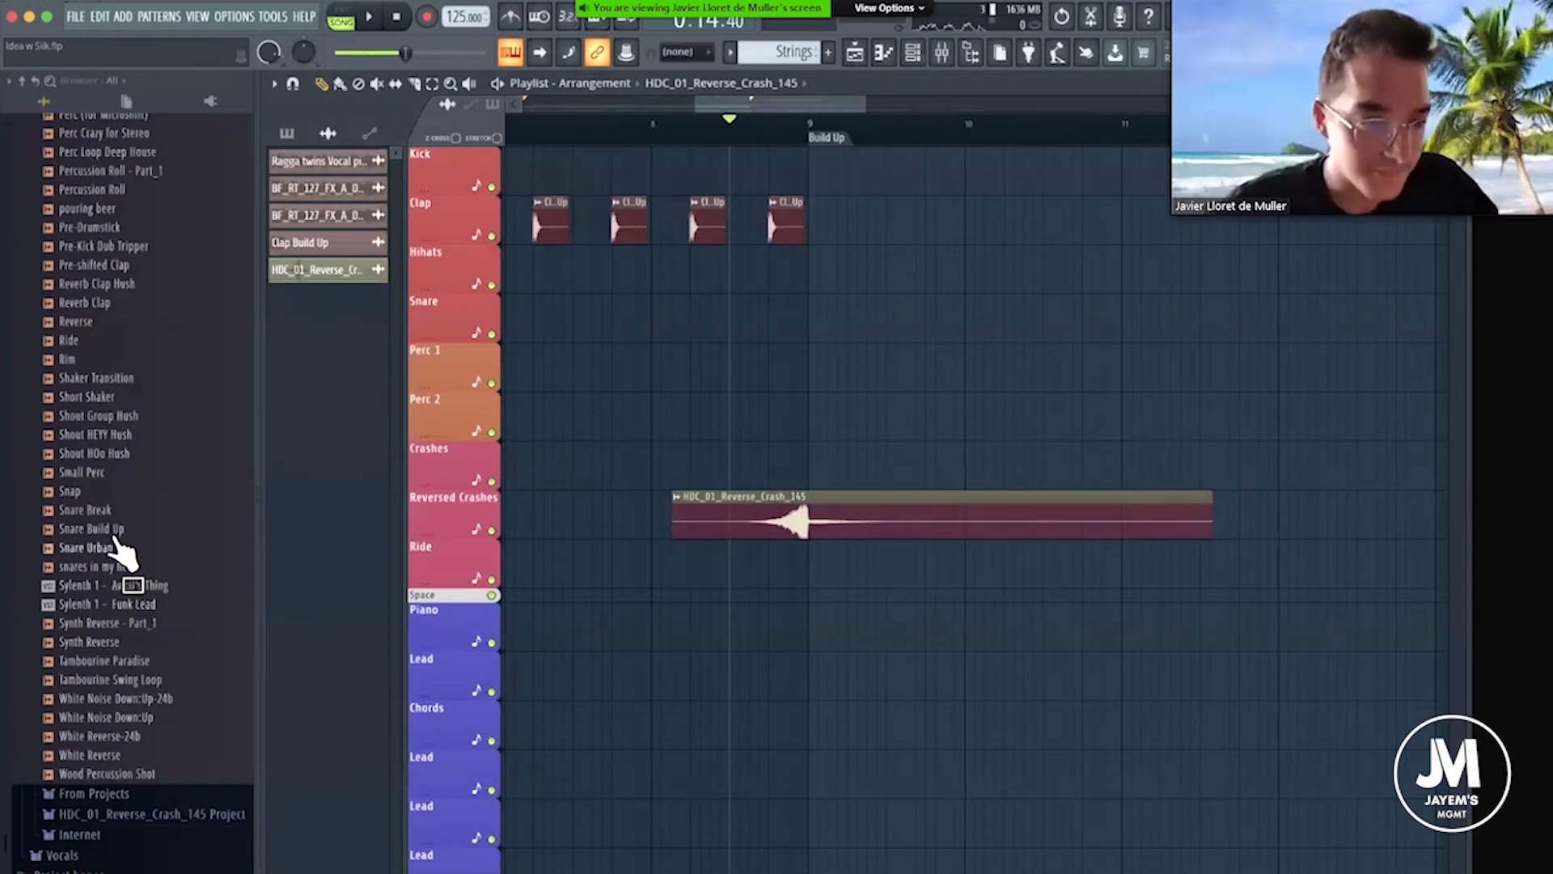
scroll(121, 550, "up", 15)
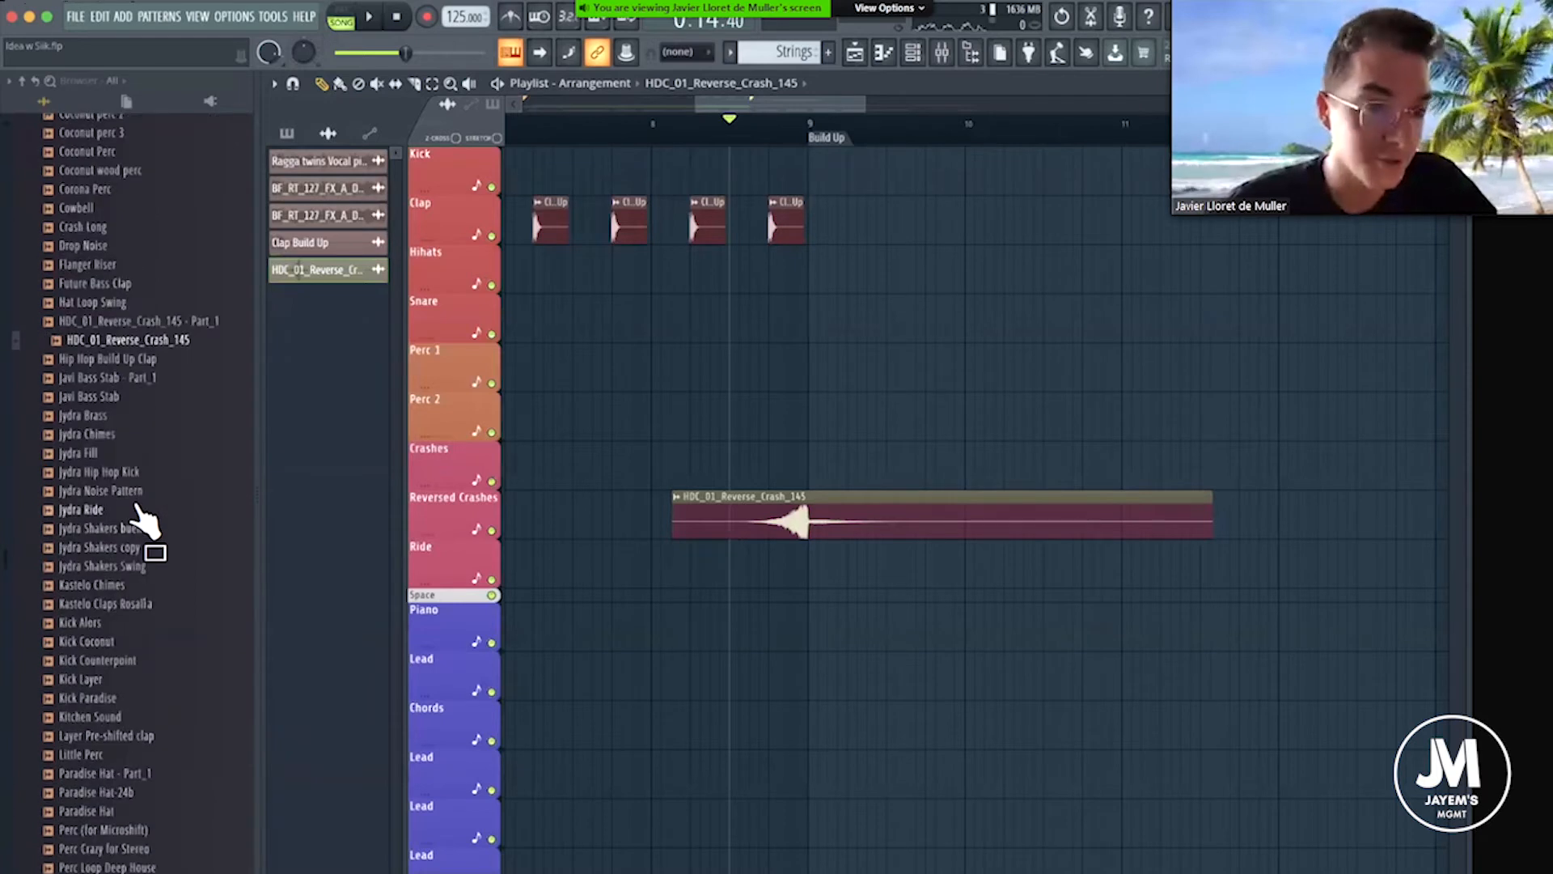
scroll(134, 436, "up", 7)
left_click(82, 224)
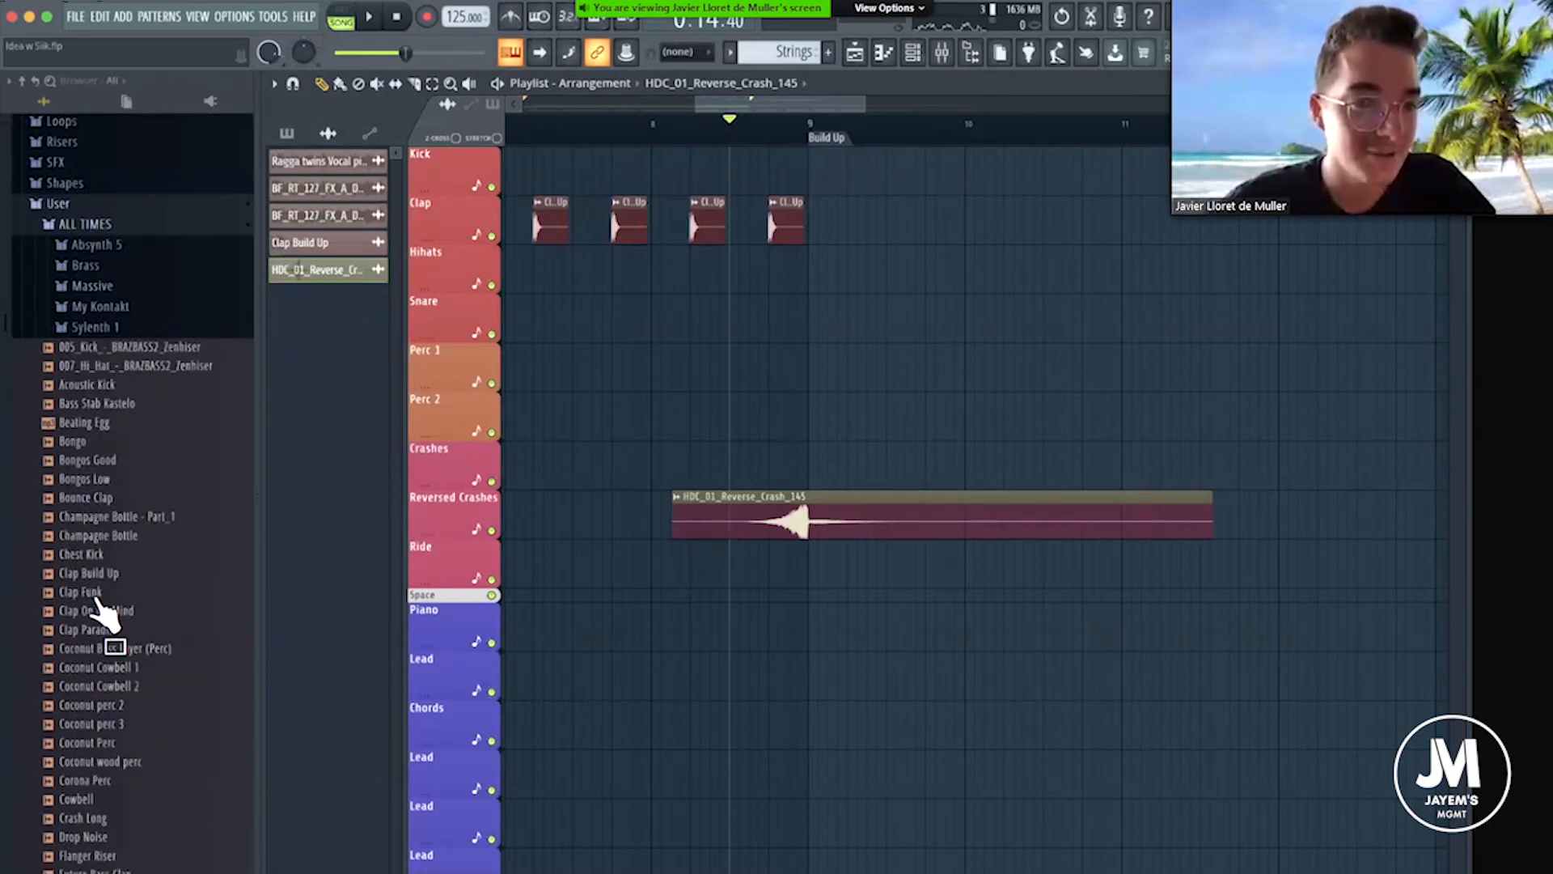
left_click(85, 723)
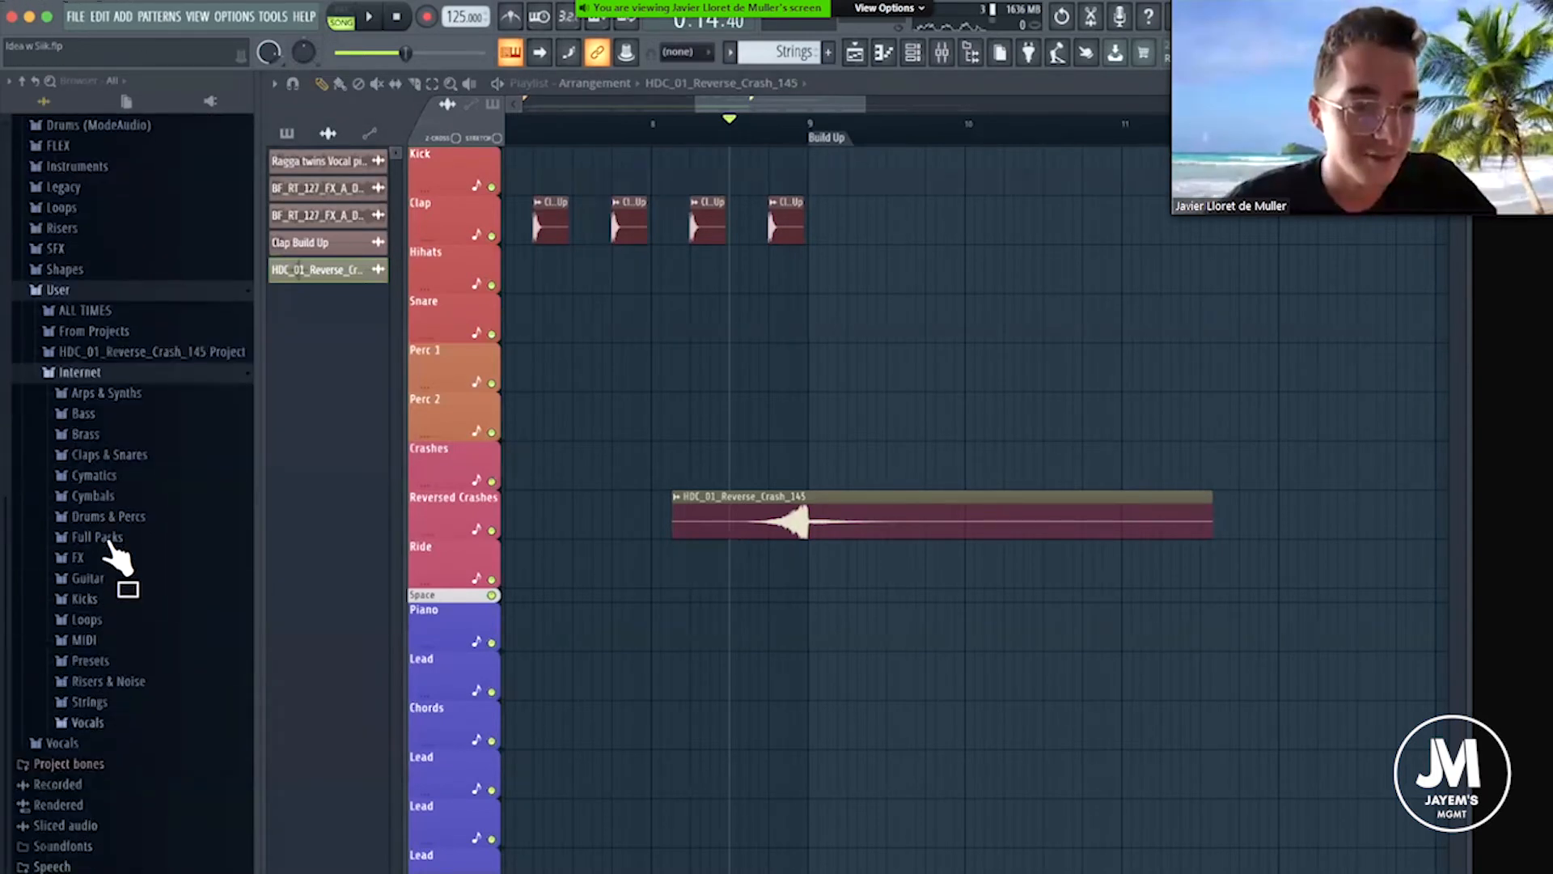
Browse Full Packs to the KSHMR_Sub_Drops folder in Sounds Of KSHMR Vol.3 and audition KSHMR_Sub_Drop_01_A.
left_click(113, 537)
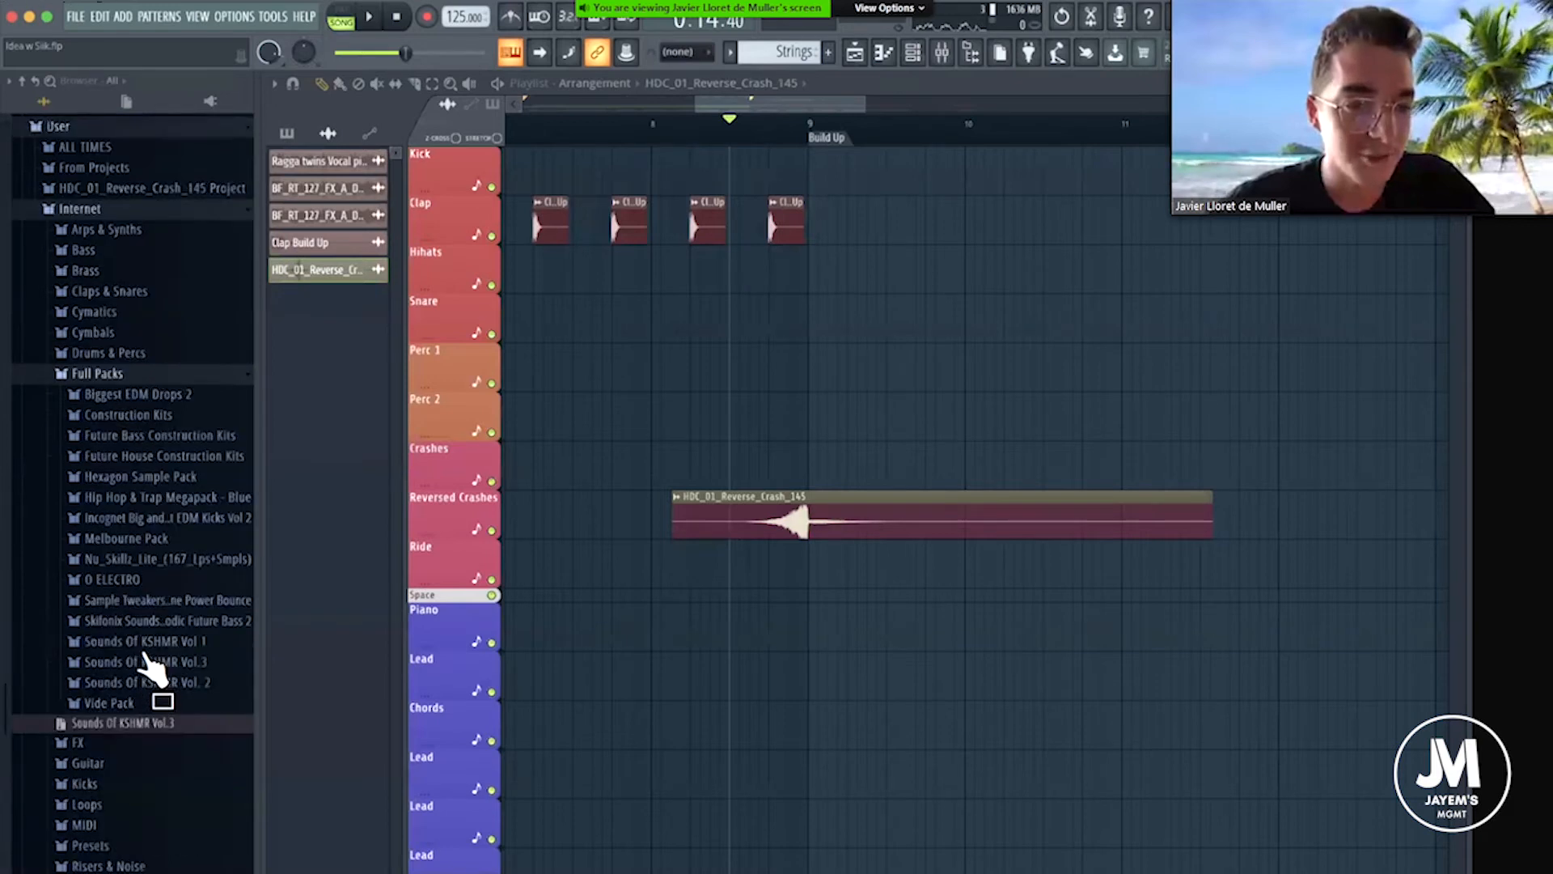
left_click(134, 639)
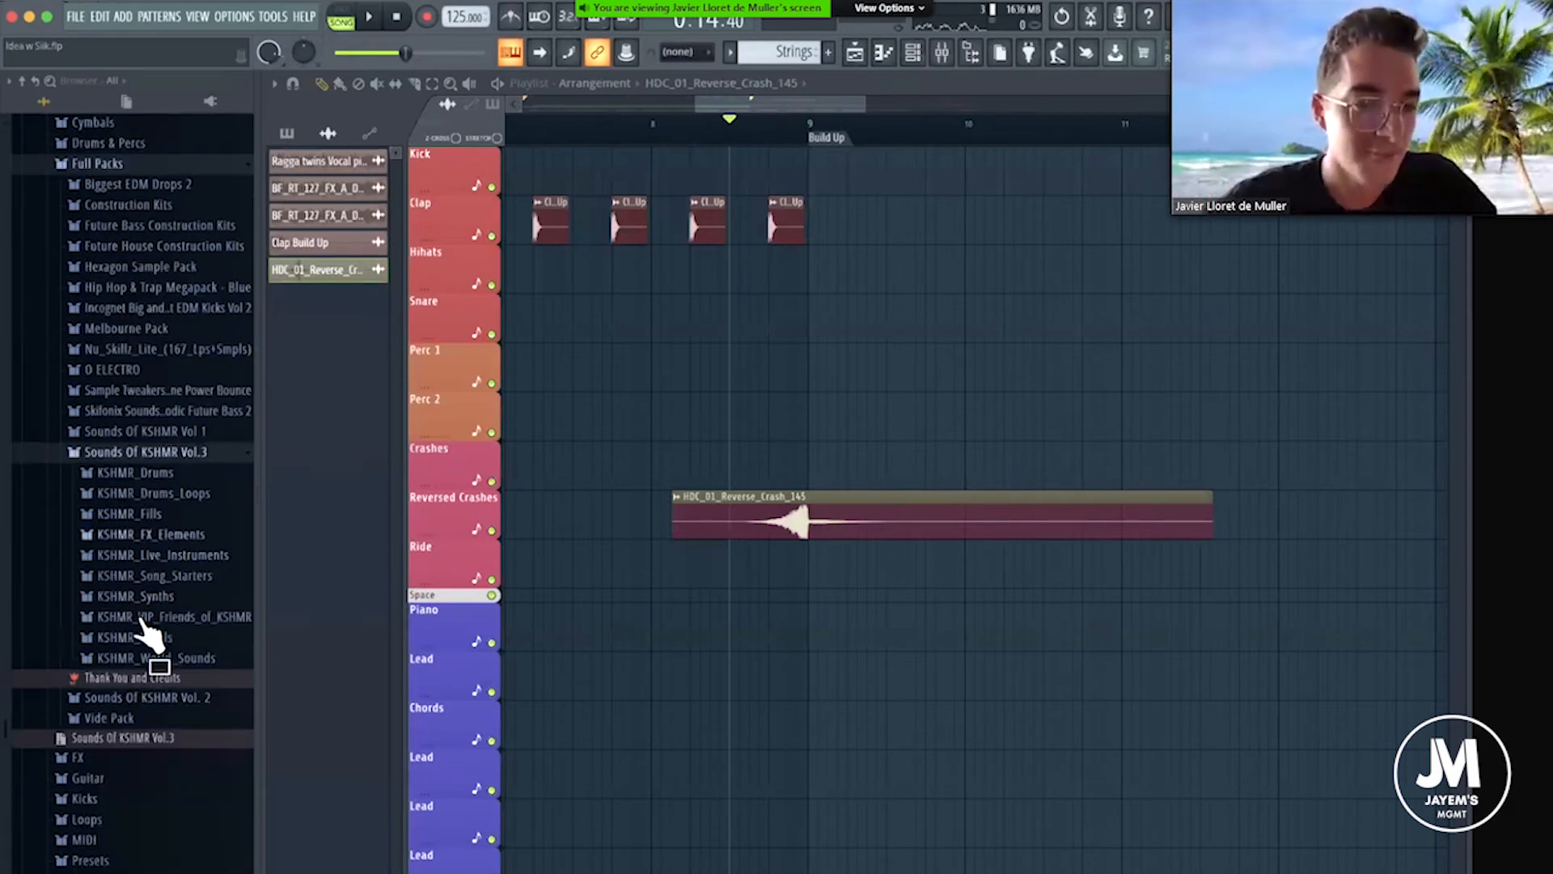
left_click(150, 720)
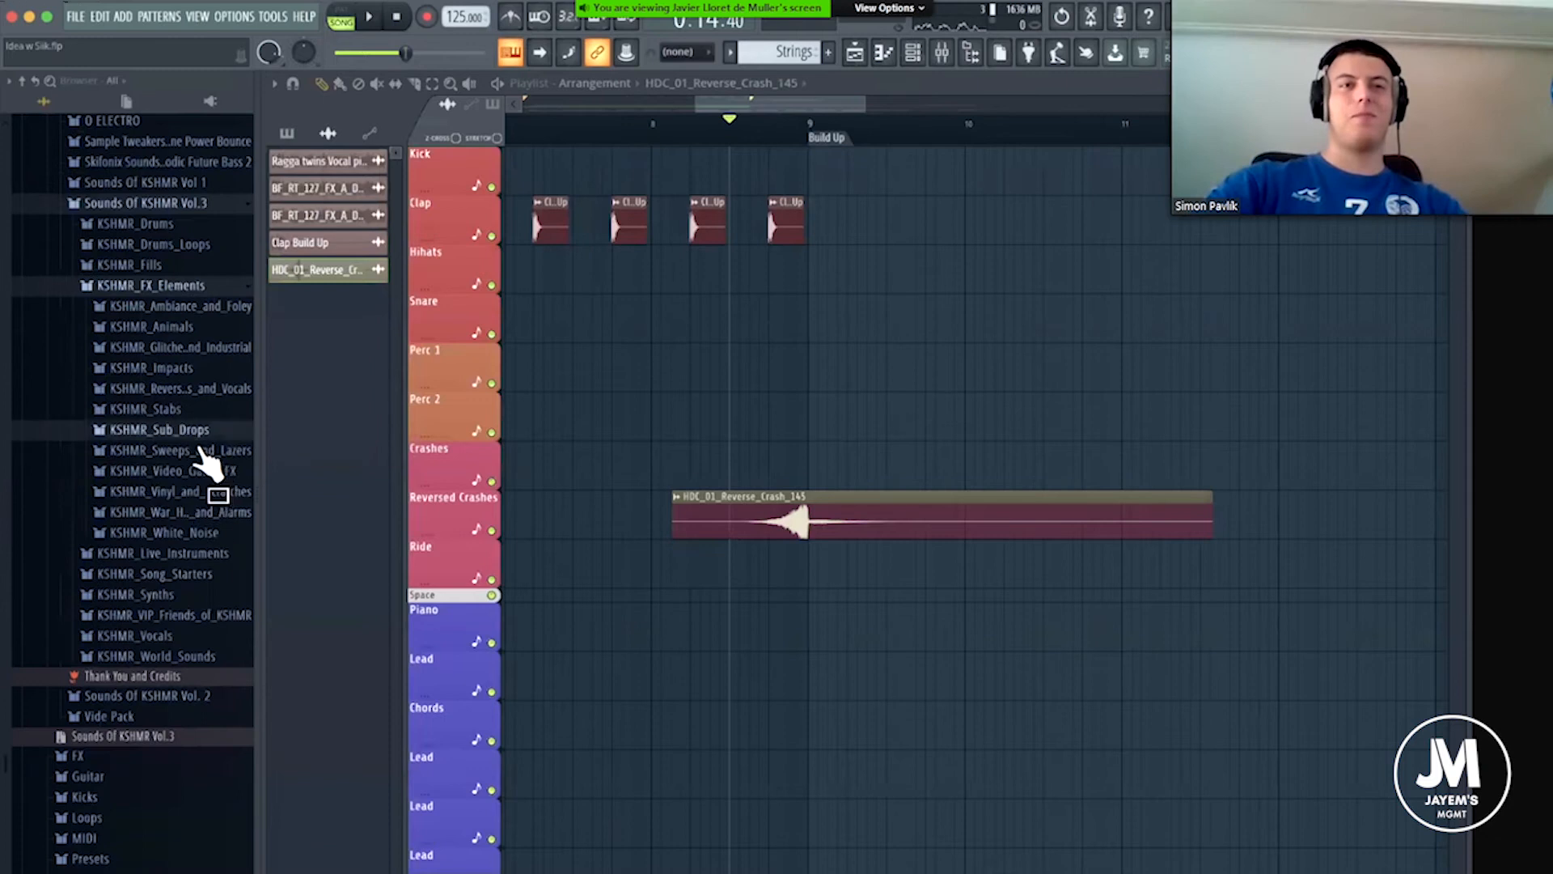
left_click(185, 433)
left_click(174, 453)
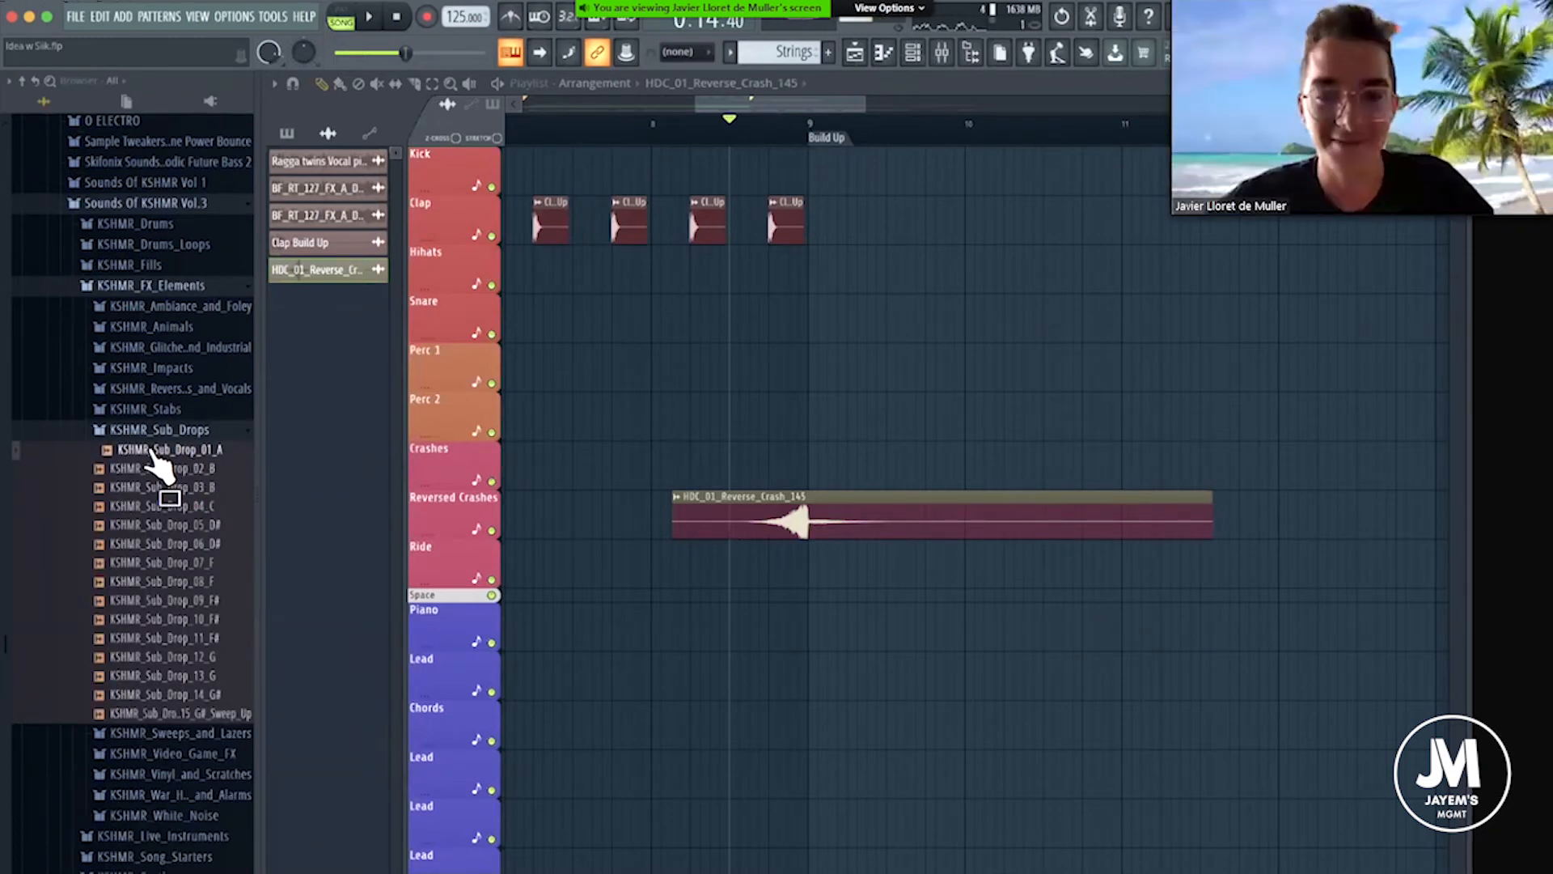
Place KSHMR_Sub_Drop_01_A on the Perc 2 track starting at bar 9, and close its sampler settings after viewing them.
left_click_drag(796, 421, 811, 420)
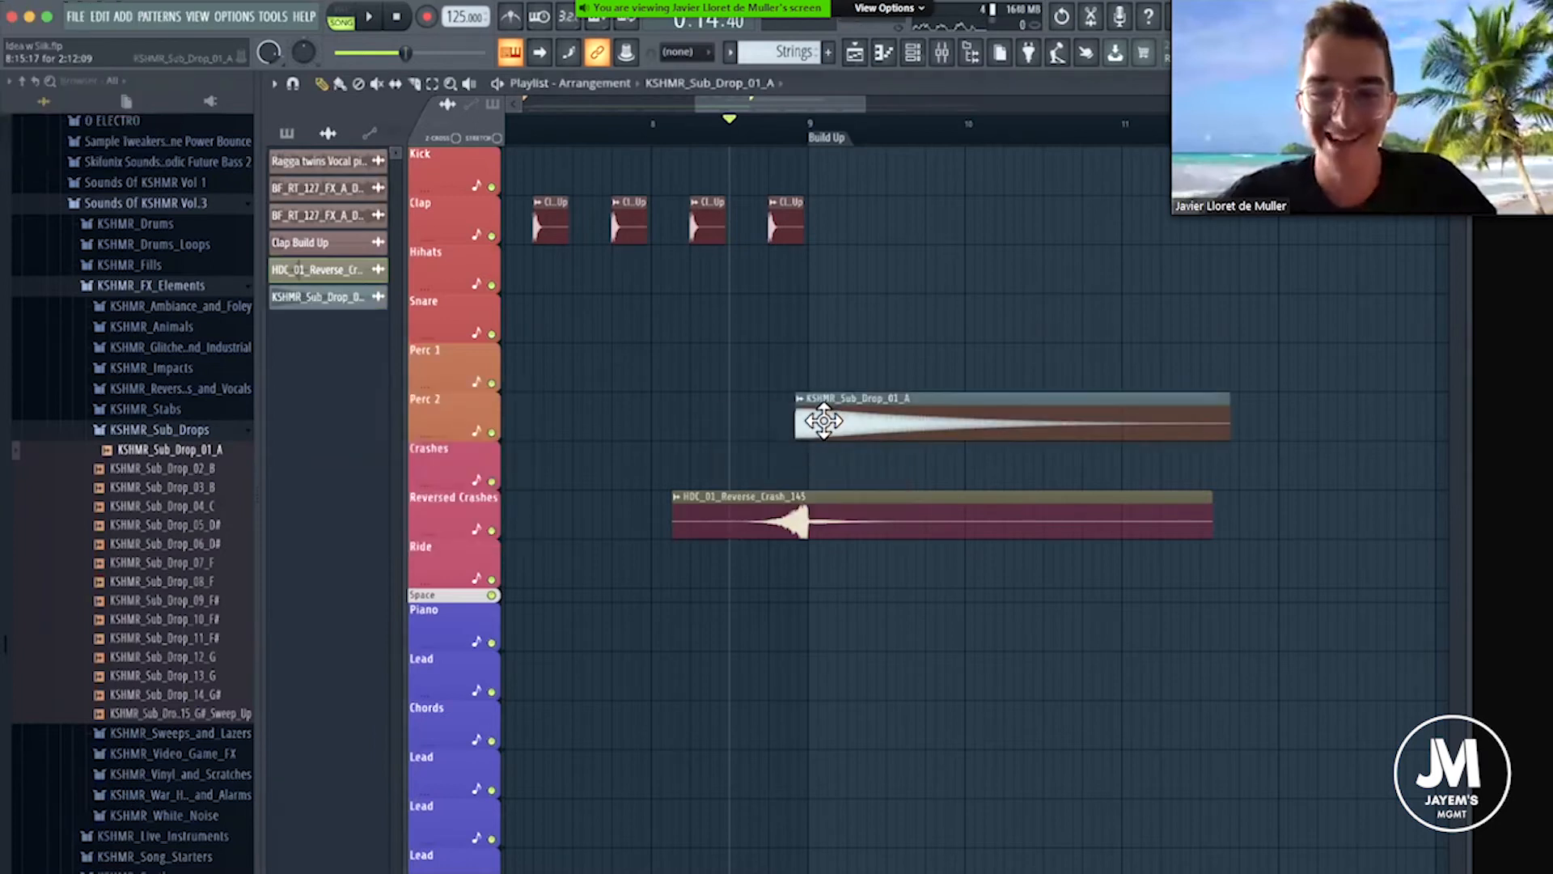
key("super+z")
scroll(809, 139, "down", 1)
scroll(817, 142, "up", 1)
scroll(817, 383, "up", 2)
left_click(824, 377)
double_click(824, 377)
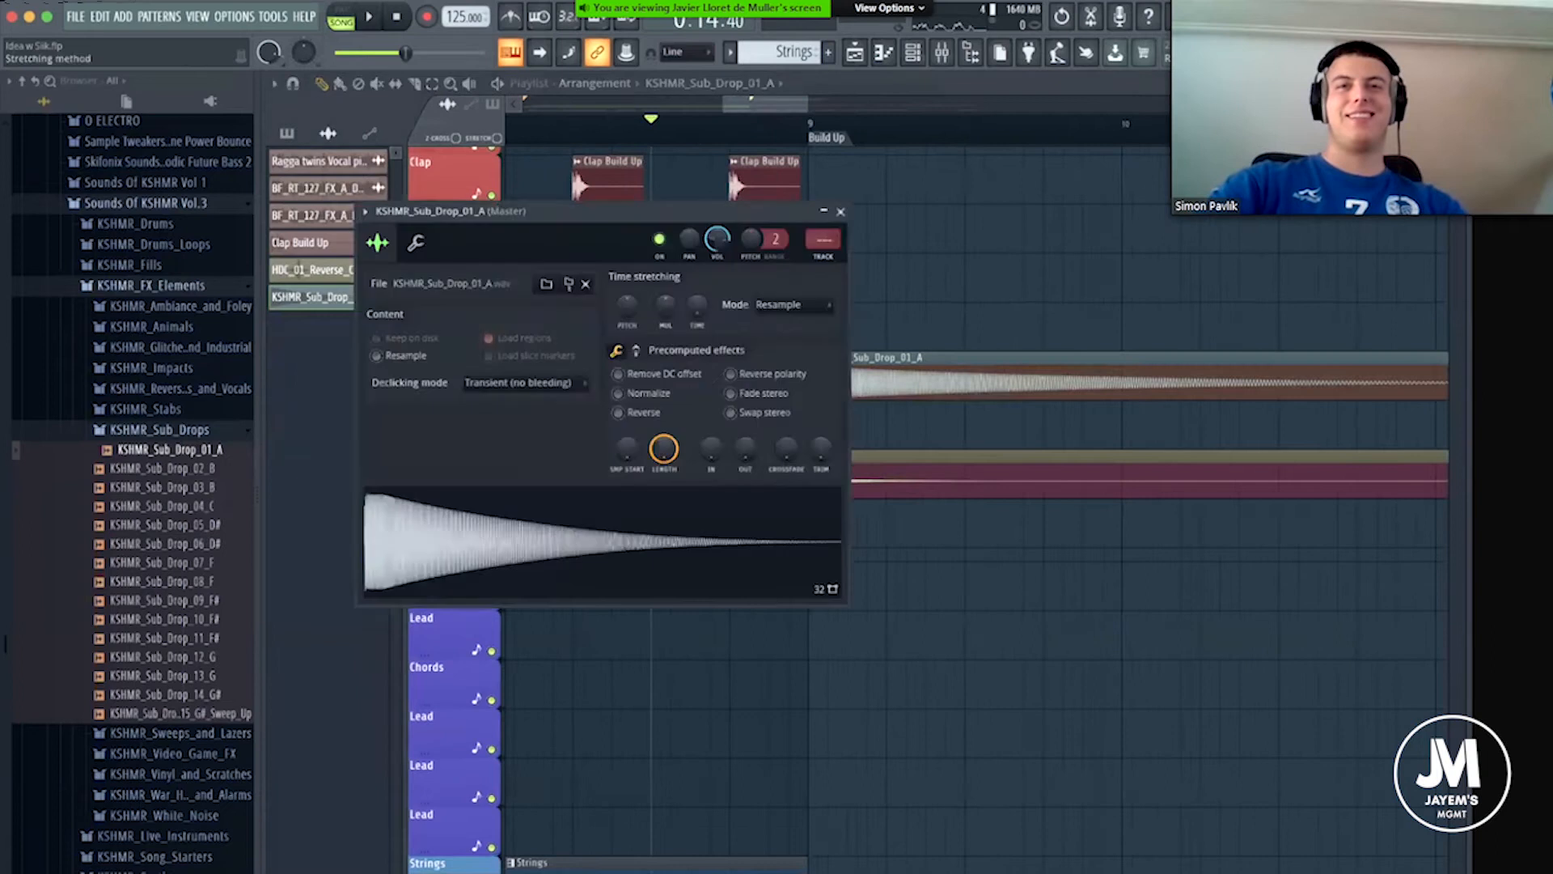
left_click(840, 212)
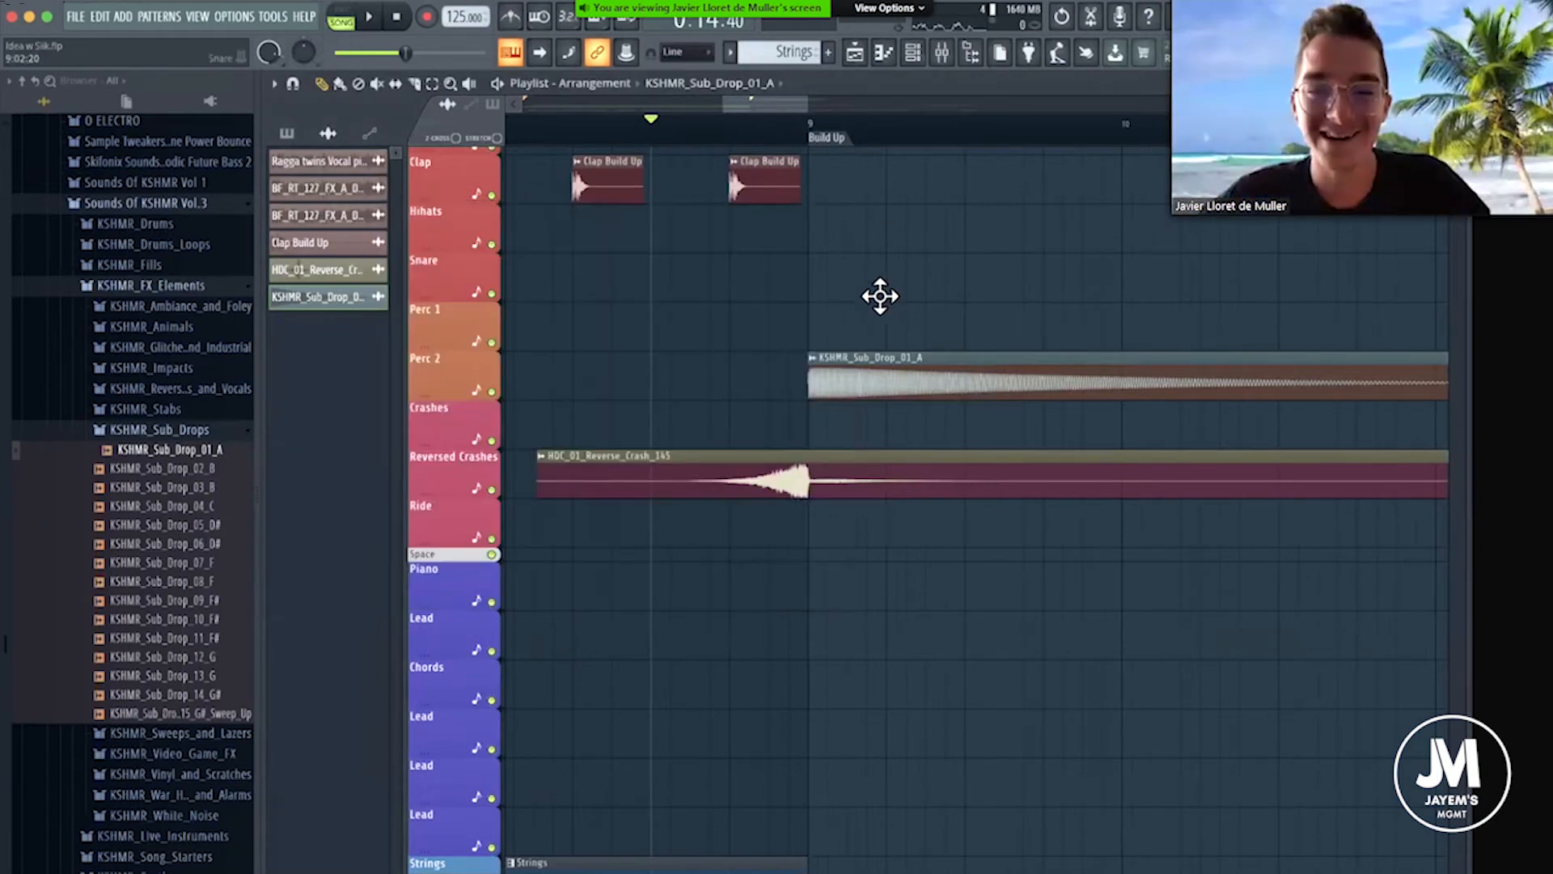
Move the KSHMR_Sub_Drop_01_A clip from Perc 2 down to the first FX track, keeping its start at bar 9.
scroll(865, 300, "down", 2)
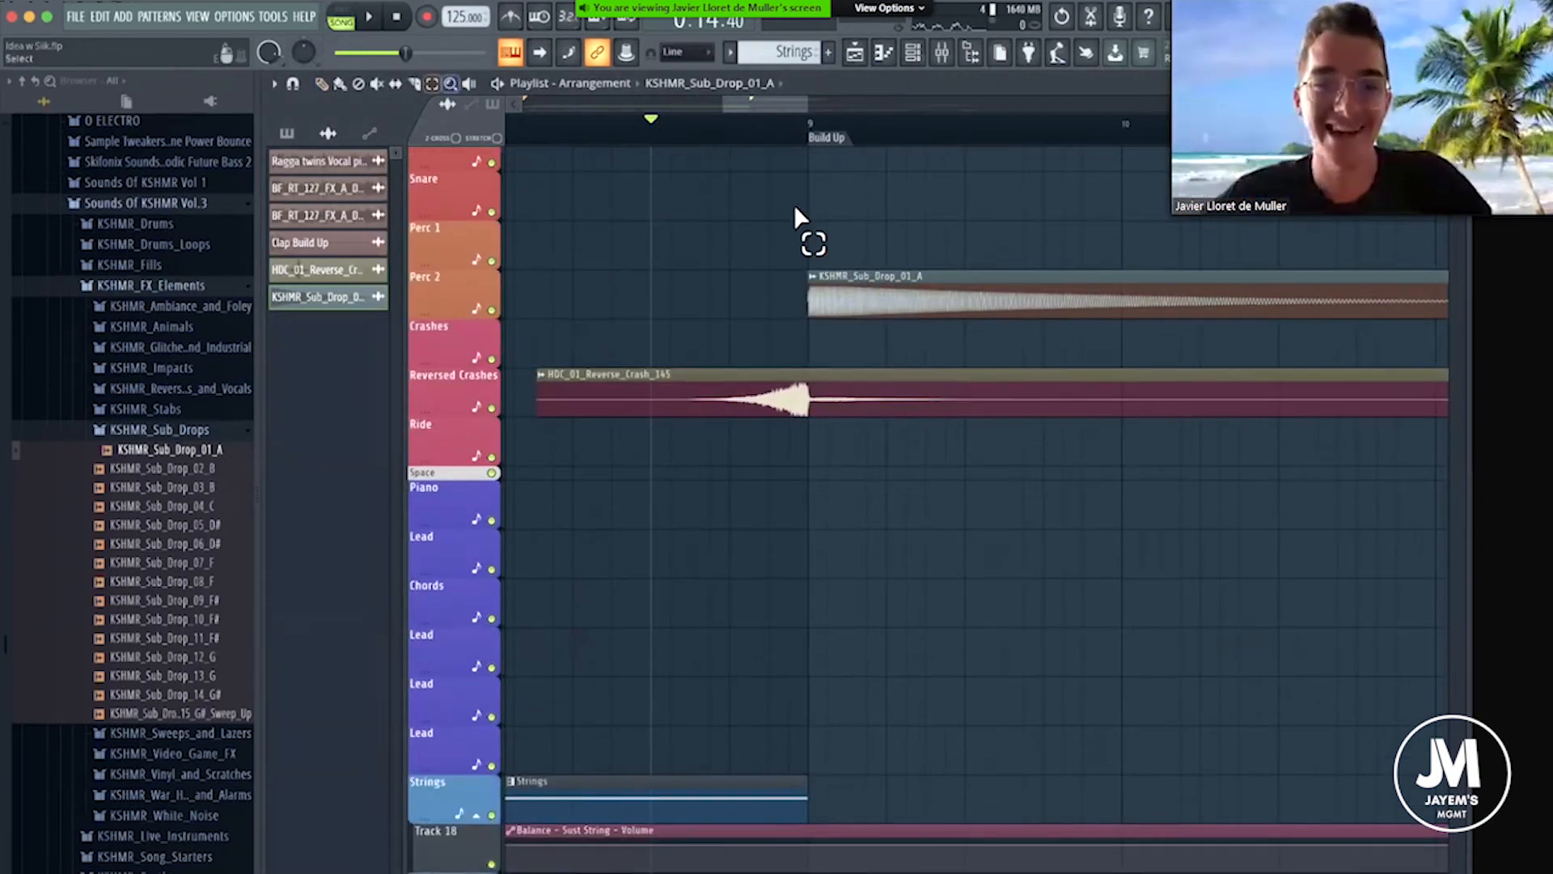
left_click_drag(795, 172, 928, 316)
key("shift+Down")
key("shift+Down")
key("shift+Down")
key("shift+Down")
key("shift+Down")
key("shift+Down")
key("shift+Down")
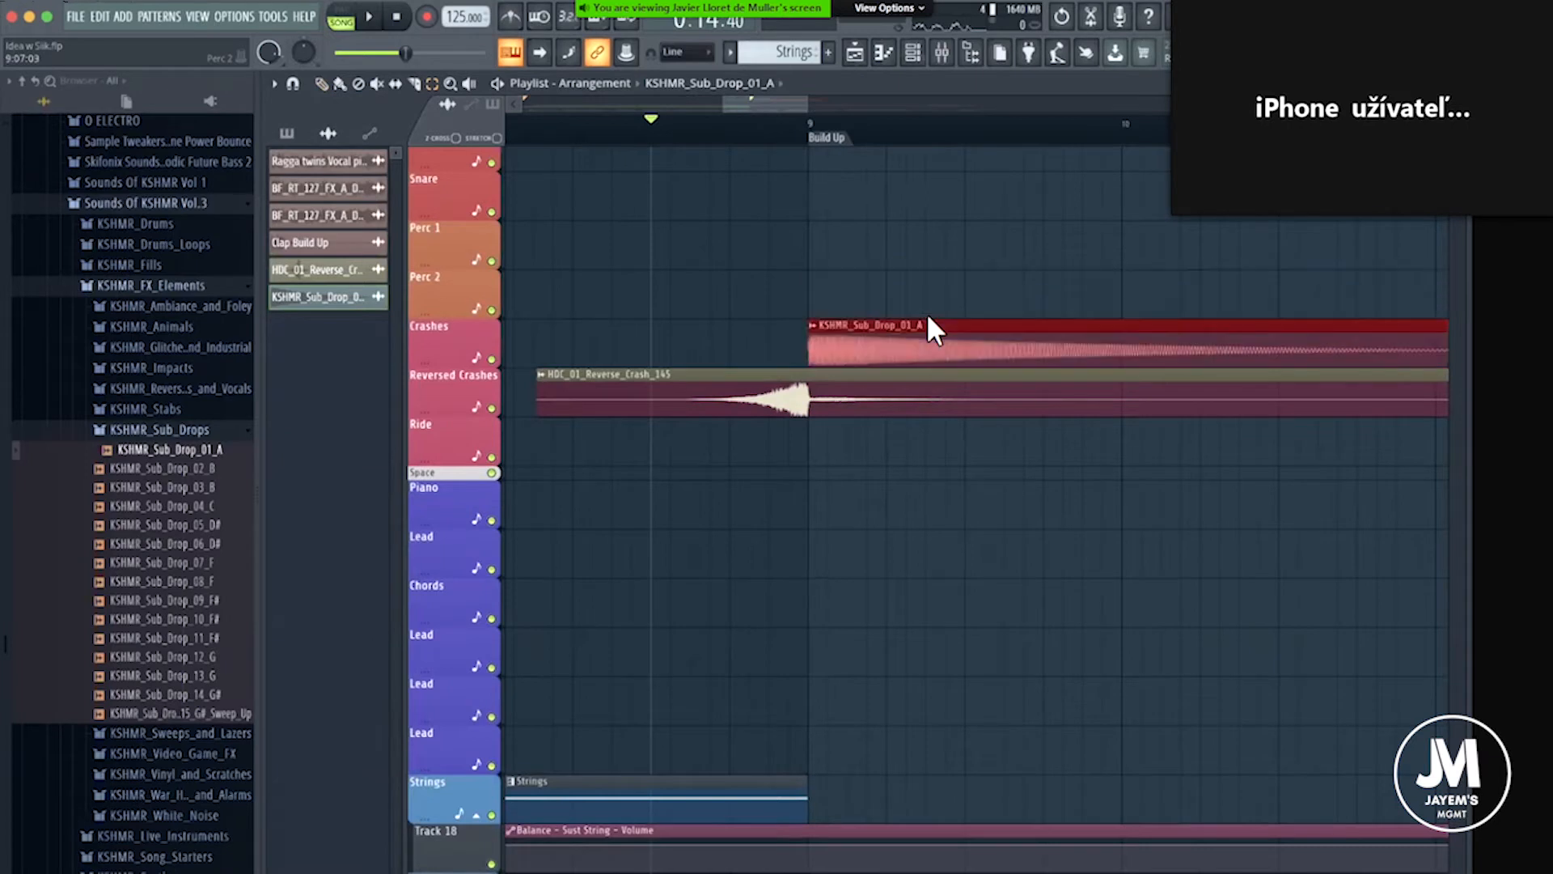
key("shift+Down")
key("shift+Down")
key("shift+Down")
key("shift+Down")
key("shift+Down")
key("shift+Down")
scroll(928, 316, "down", 12)
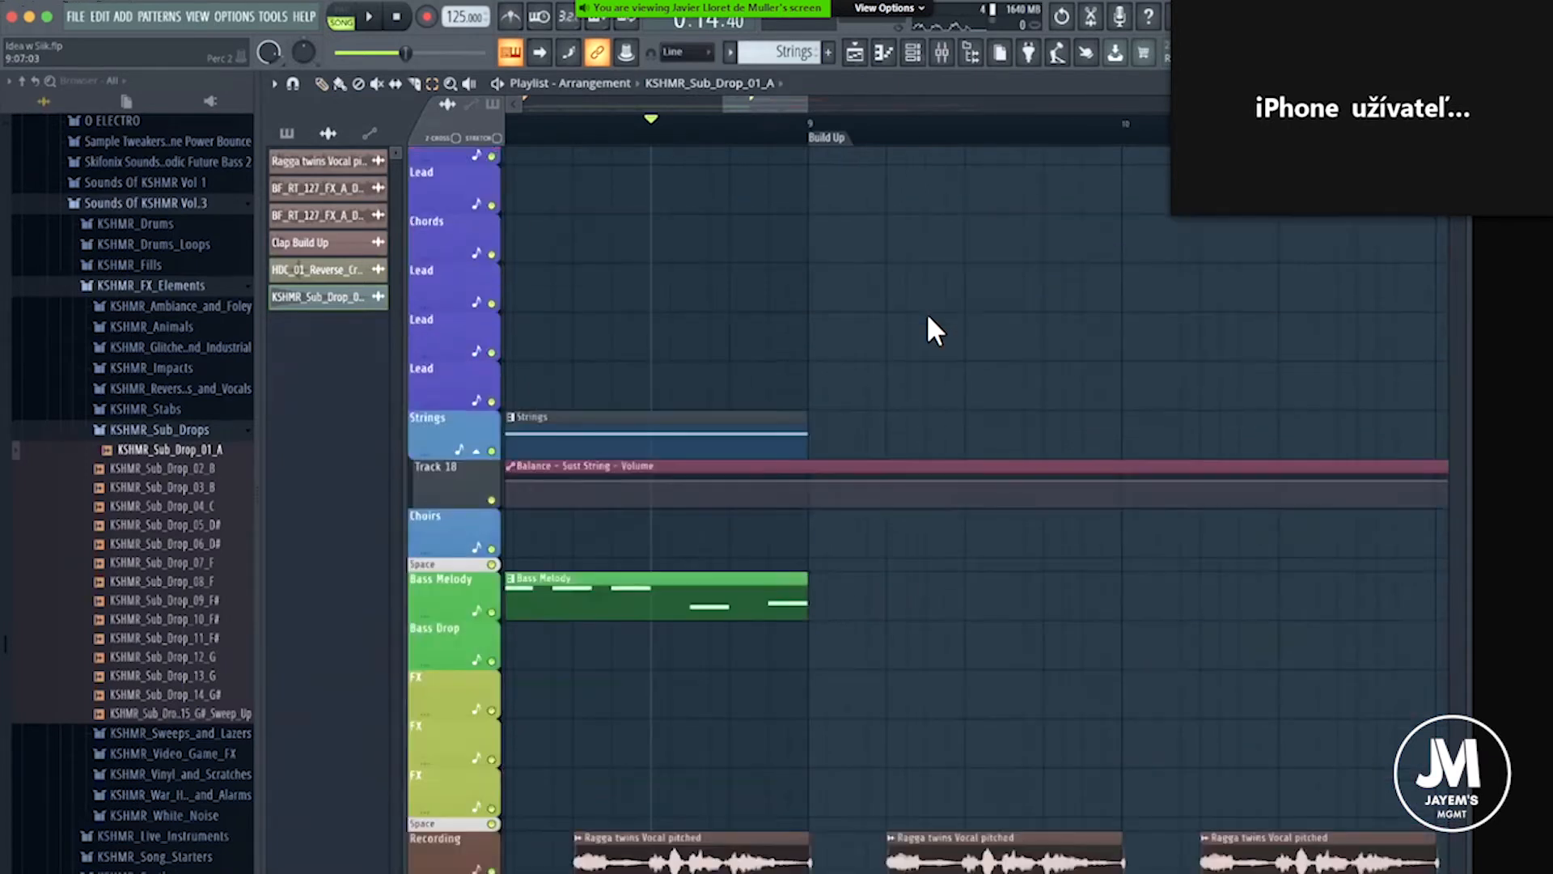
scroll(927, 330, "down", 15)
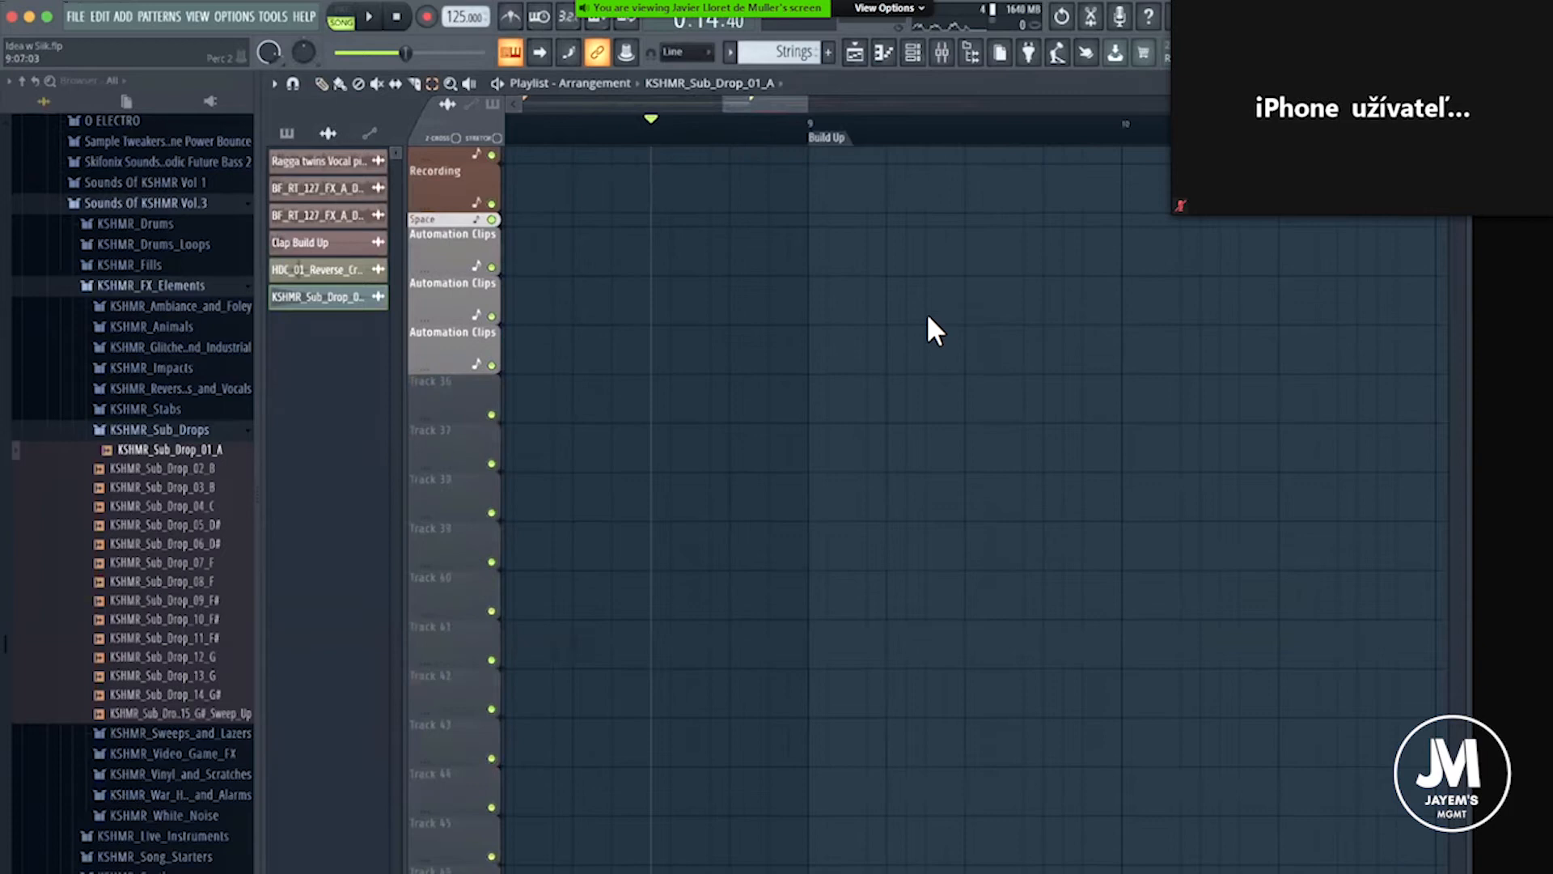
key("shift+Up")
key("shift+Up")
key("shift+Up")
key("shift+Up")
key("shift+Up")
key("shift+Up")
key("shift+Up")
key("shift+Up")
key("shift+Up")
key("shift+Up")
key("shift+Up")
key("shift+Up")
key("shift+Up")
key("shift+Up")
key("shift+Up")
key("shift+Up")
key("shift+Up")
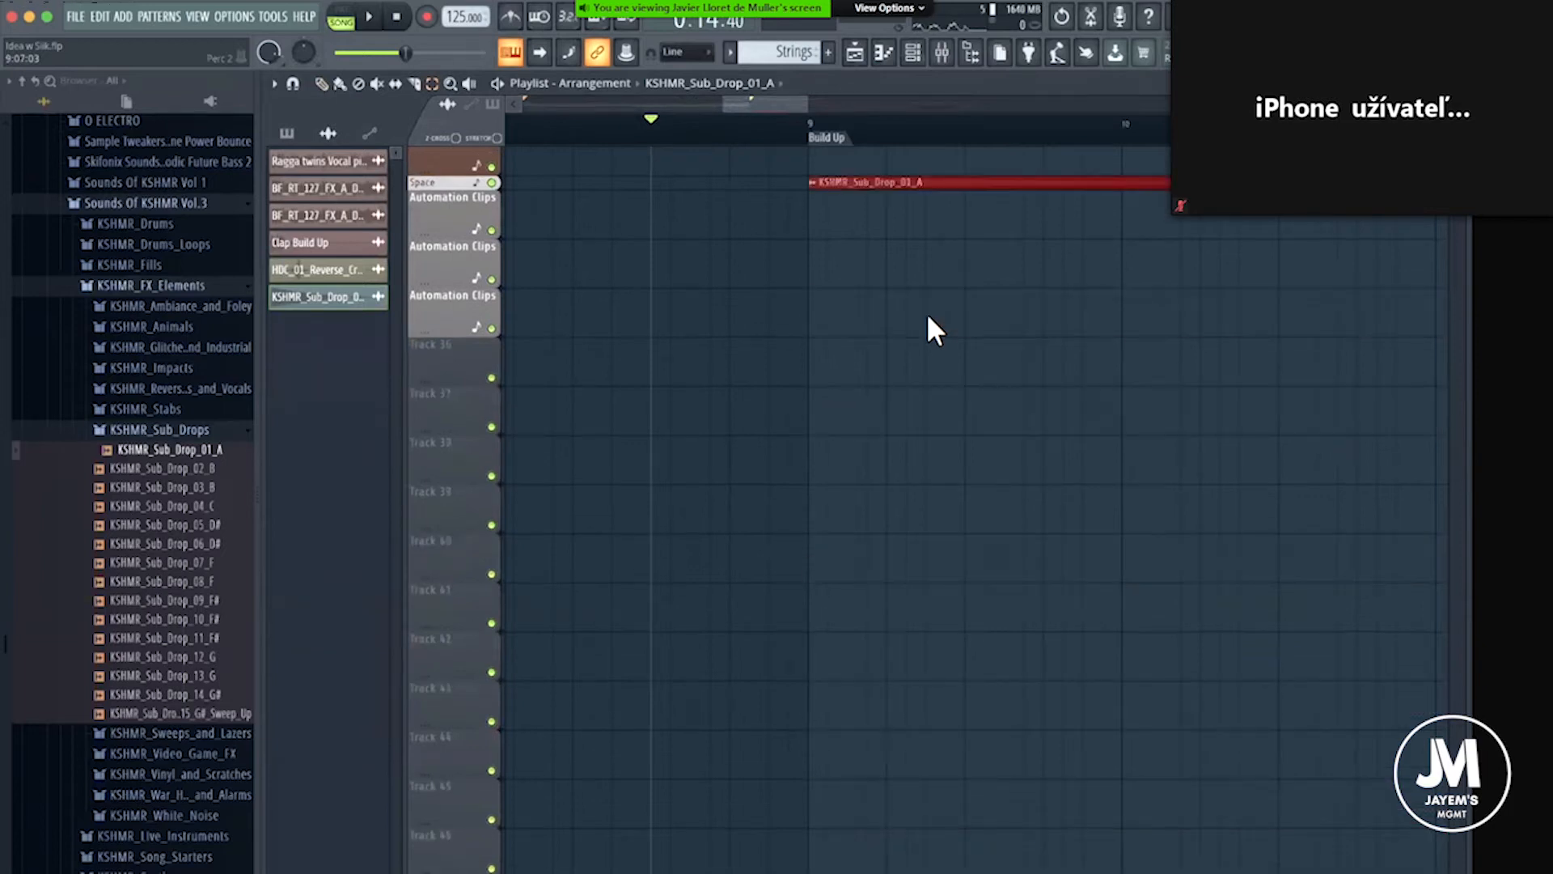
scroll(927, 329, "up", 4)
scroll(928, 317, "up", 5)
key("shift+Up")
key("shift+Up")
key("shift+Up")
key("shift+Up")
key("shift+Down")
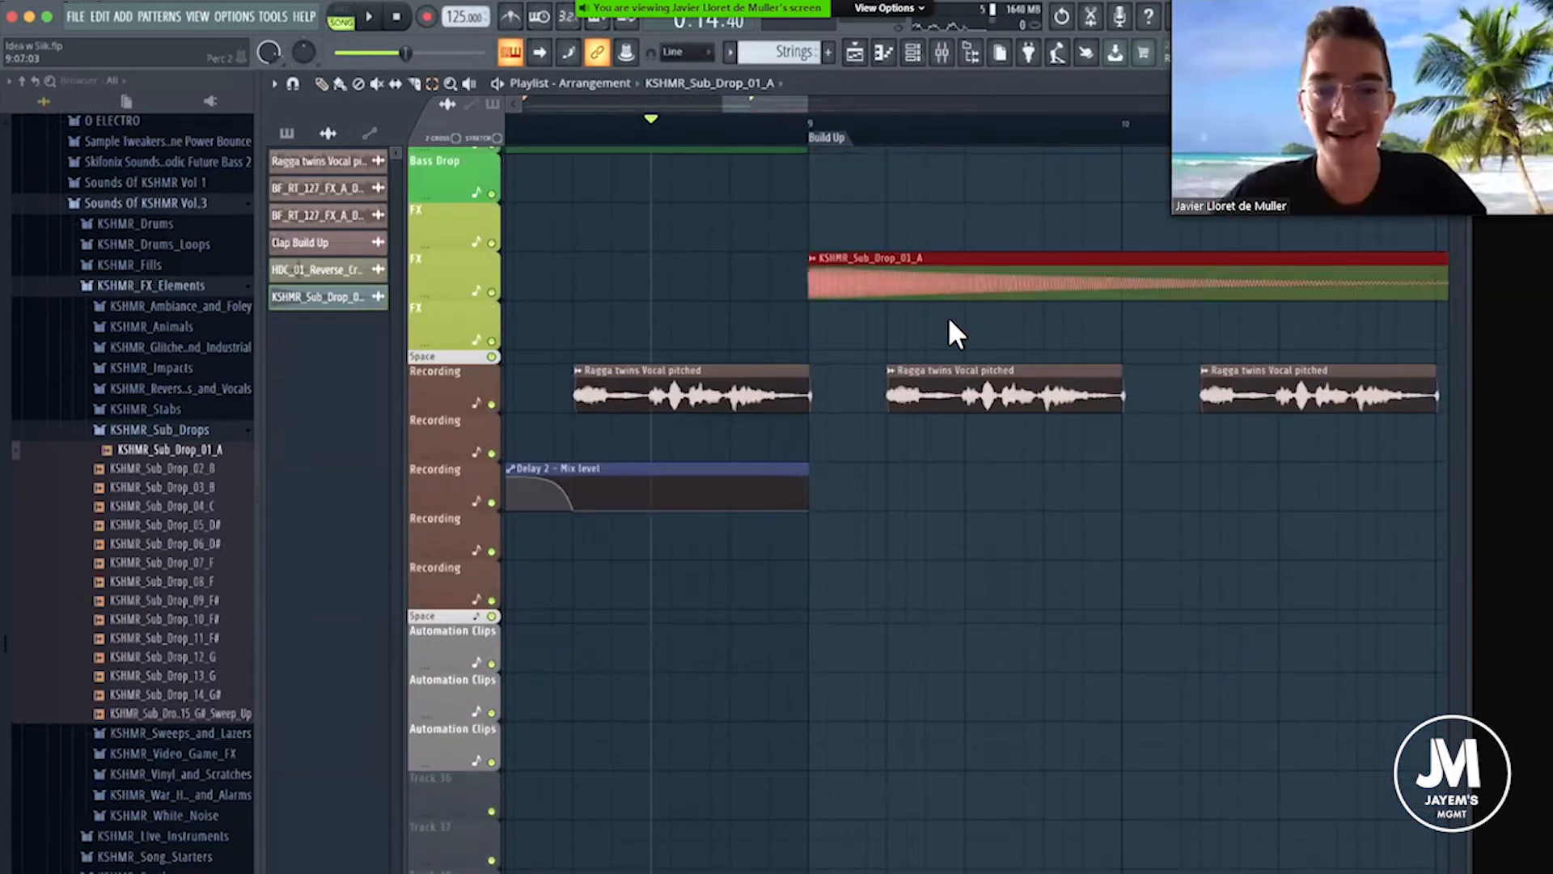
key("shift+Up")
left_click(968, 324)
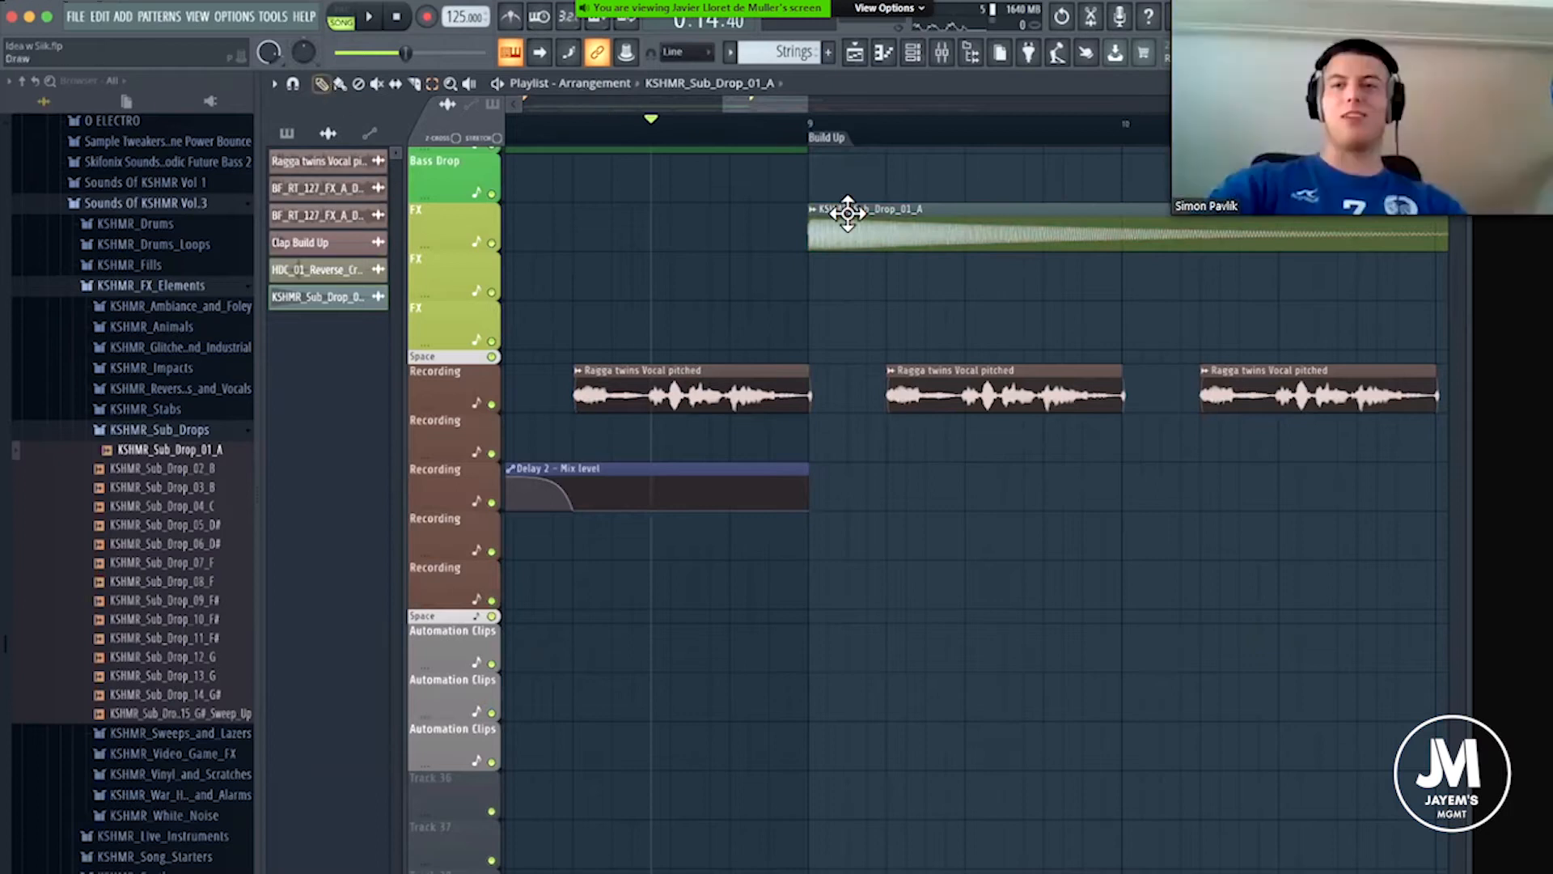
Open the sub drop's sampler settings alongside the mixer and route its channel to mixer track 46.
double_click(880, 228)
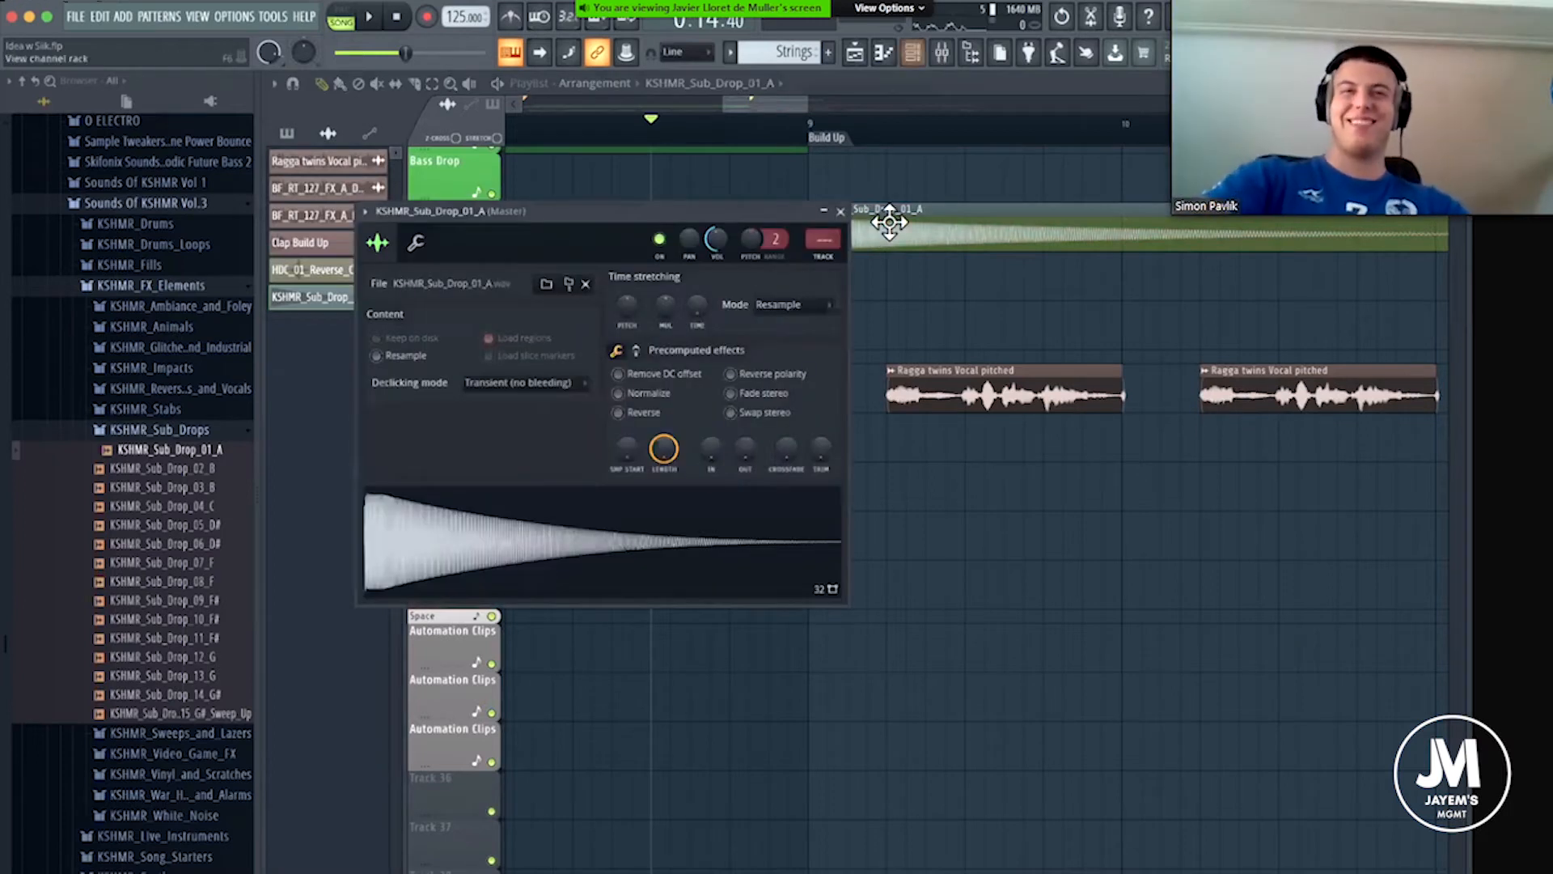
key("F9")
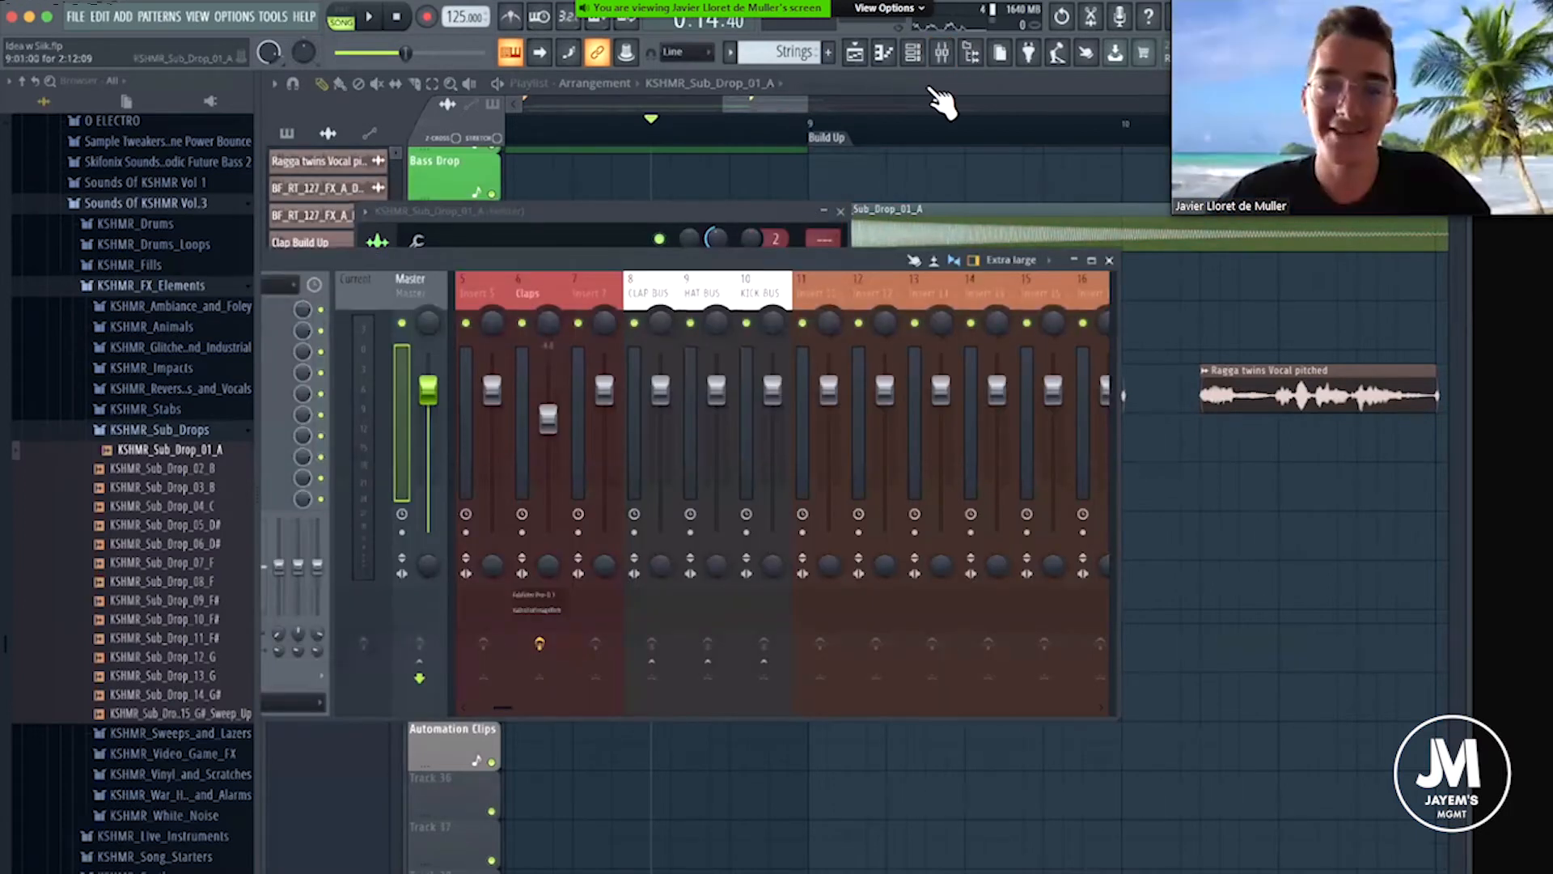
key("F9")
key("super+l")
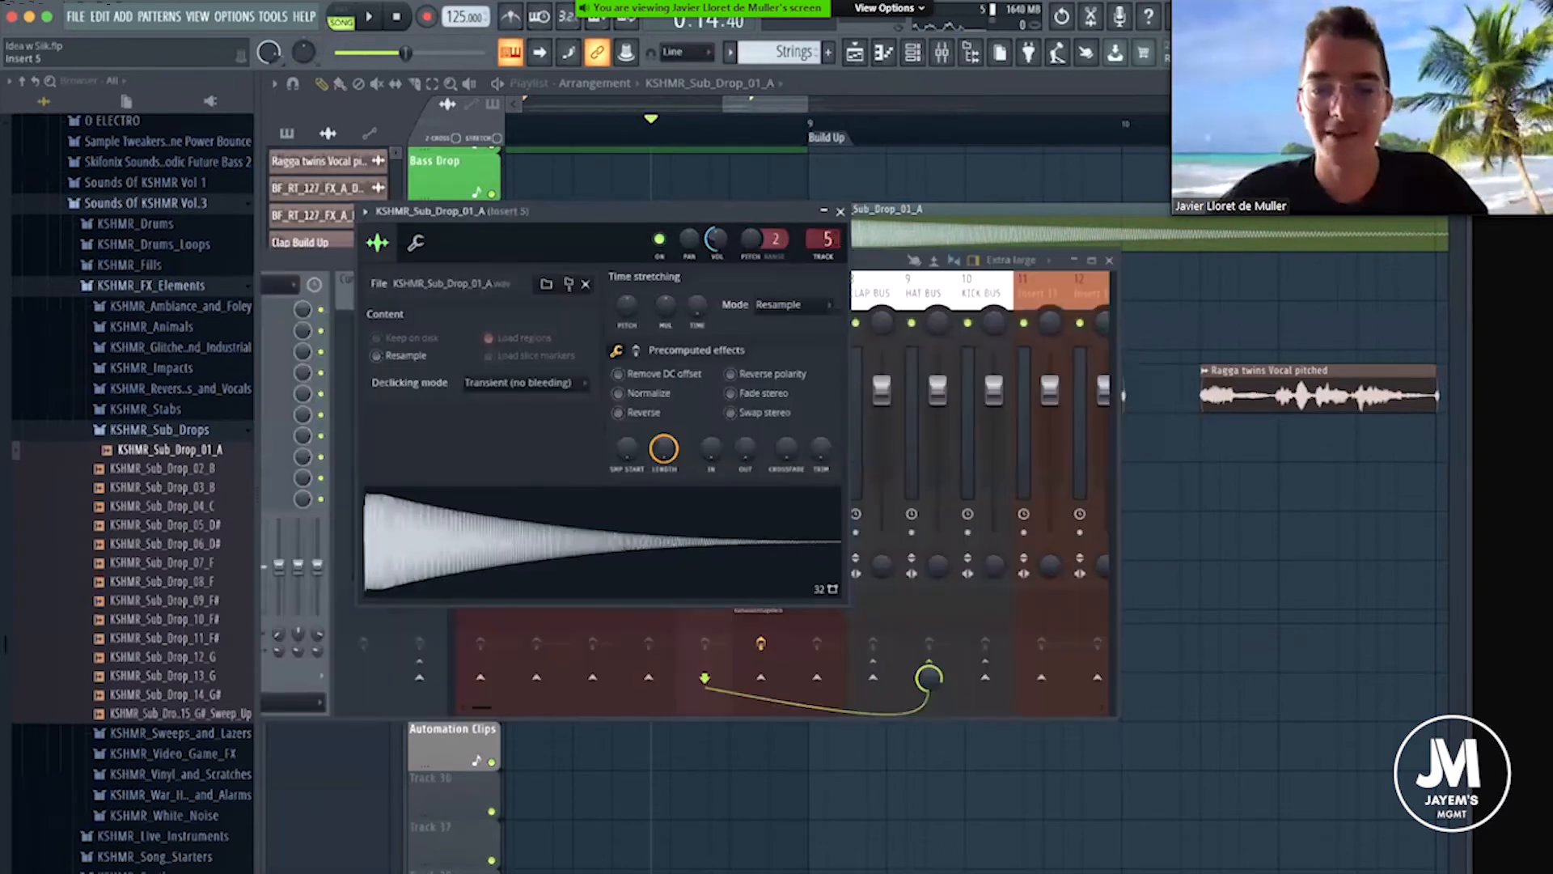
mouse_move(823, 240)
left_mouse_down()
mouse_move(823, 191)
mouse_move(827, 239)
left_mouse_up()
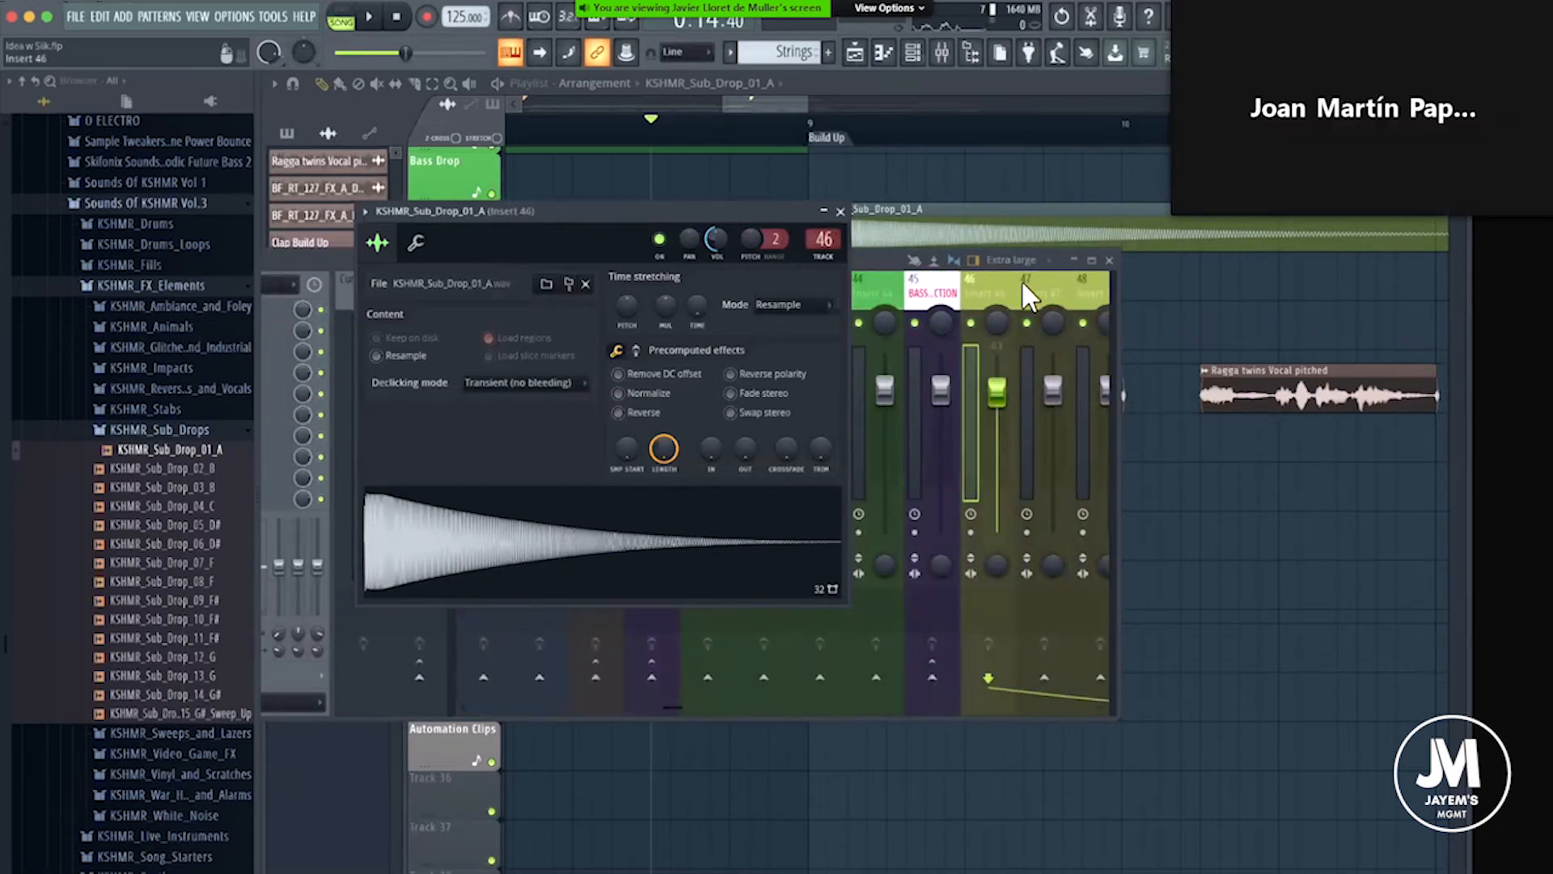
Name mixer insert 46 for the sub drop, set the playhead at the Build Up marker and close the mixer.
right_click(1022, 282)
left_click(1036, 289)
type("Sjb")
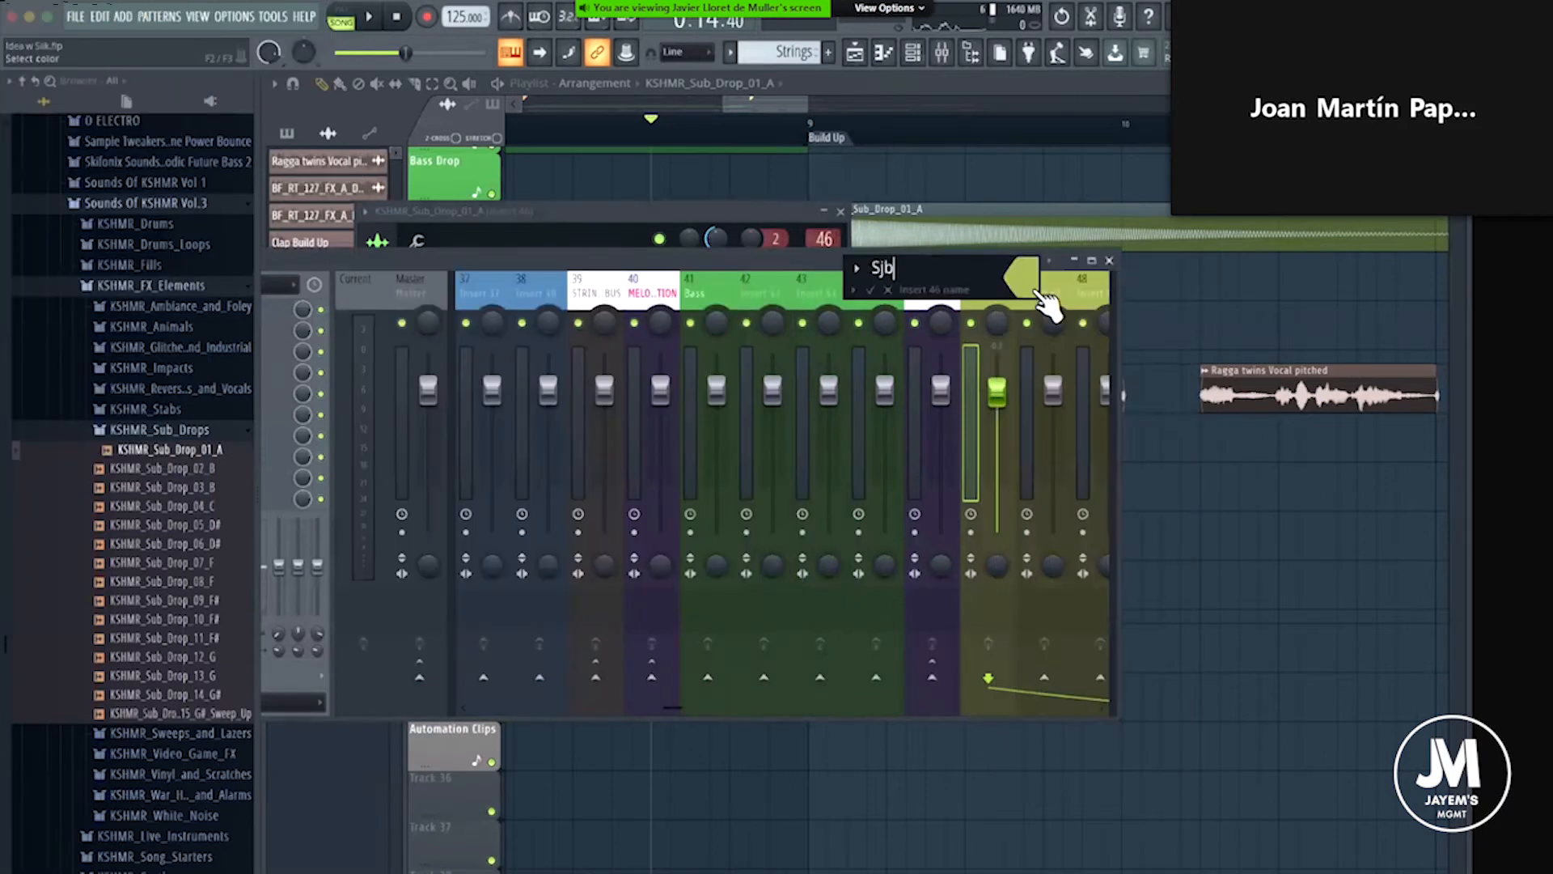
type("D")
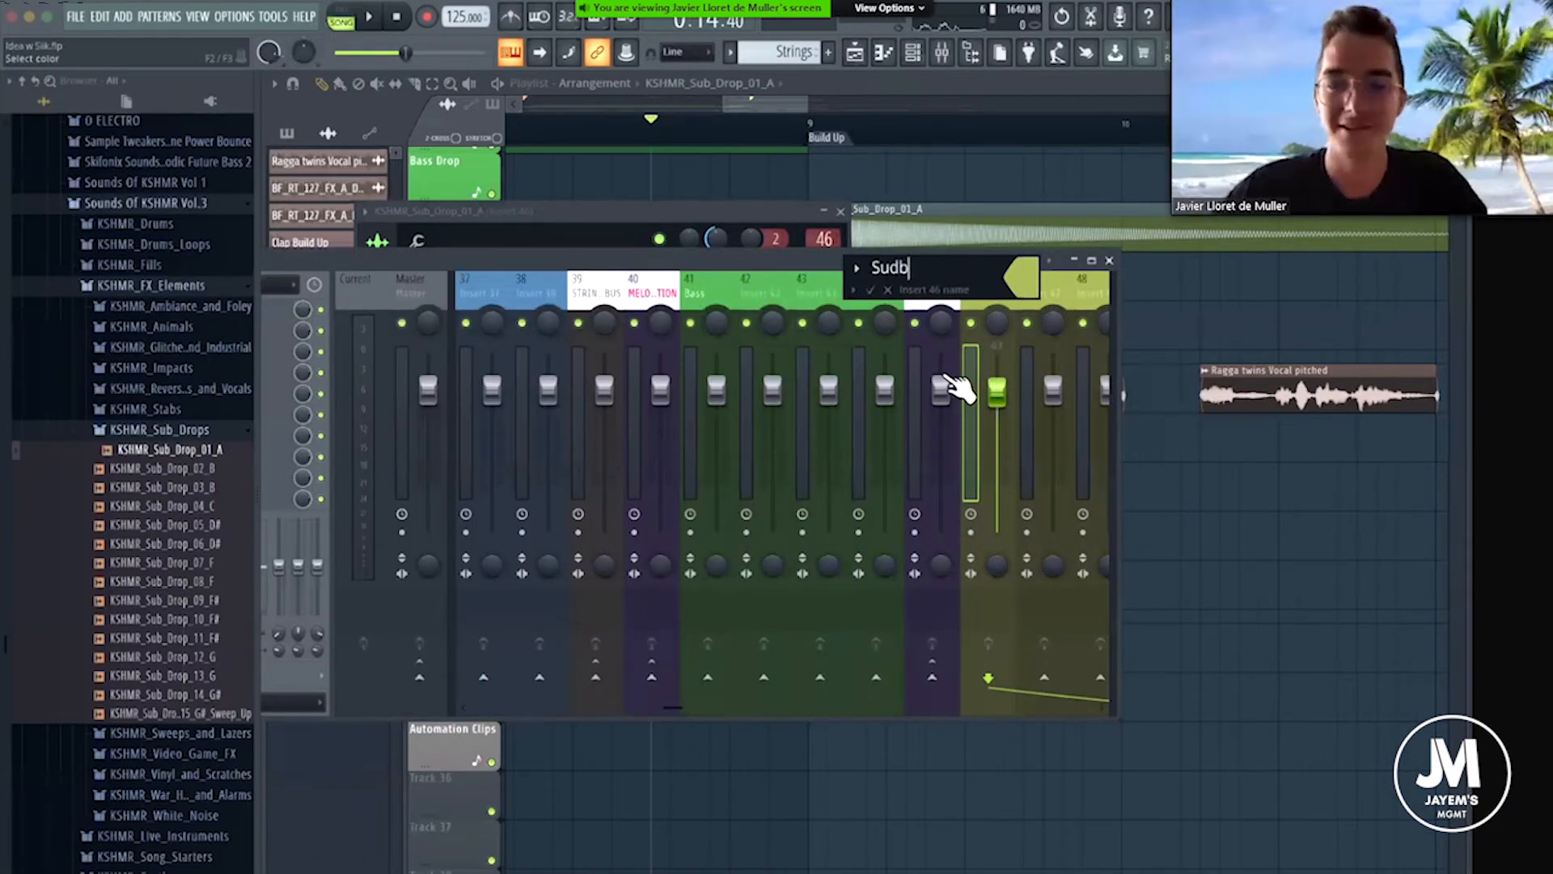
type("rop")
key("Return")
left_click(831, 140)
left_click(950, 53)
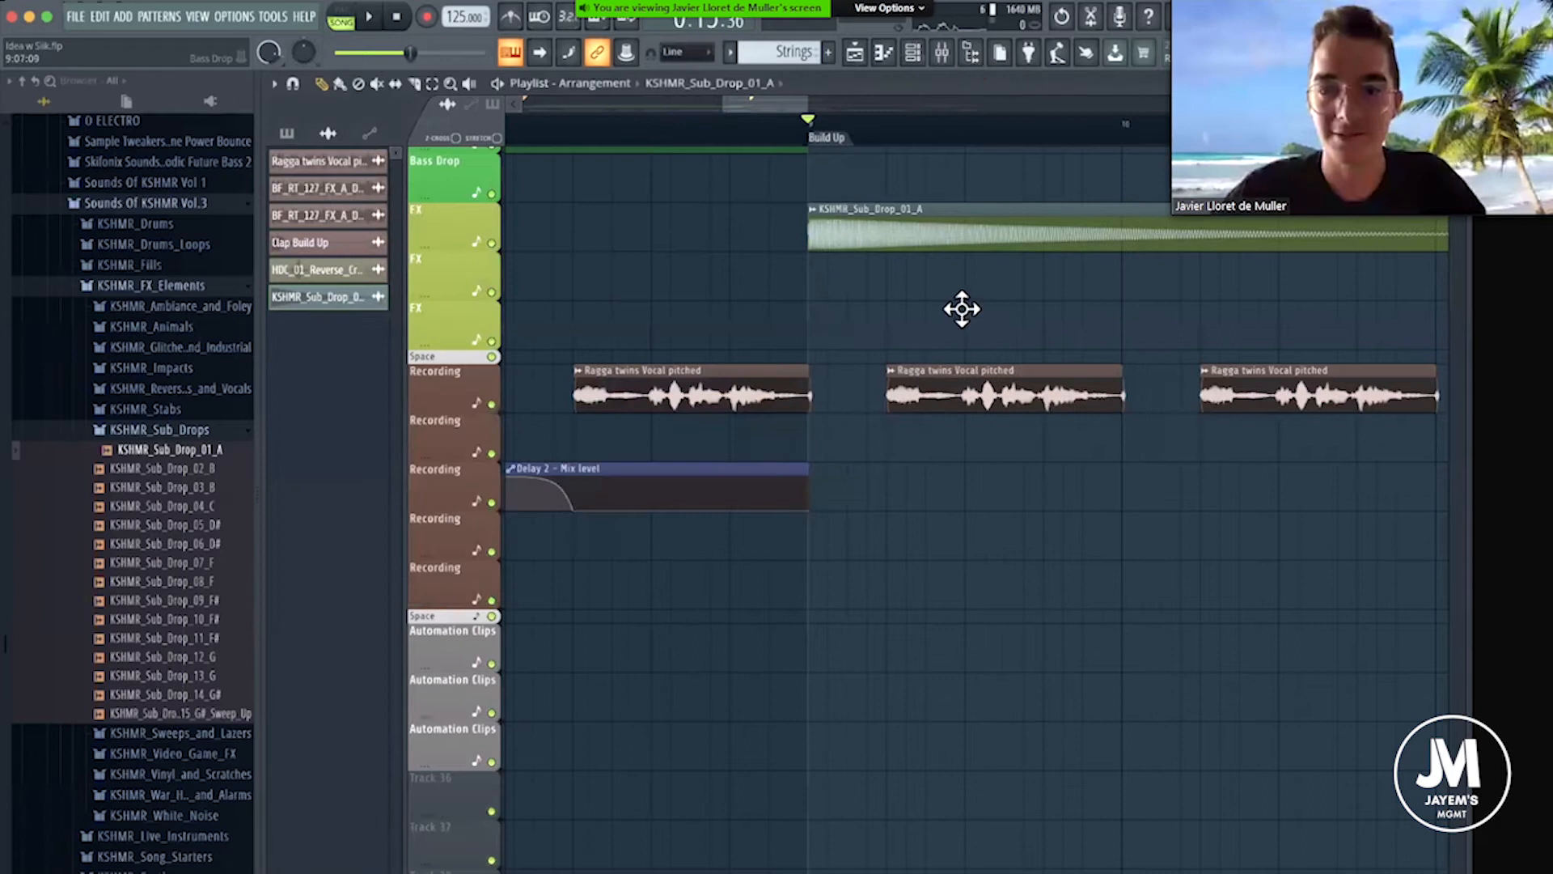
Play from the Build Up marker, lower the sub drop's mixer fader to about -3.3 dB, and stop playback.
key("space")
left_click_drag(995, 388, 996, 416)
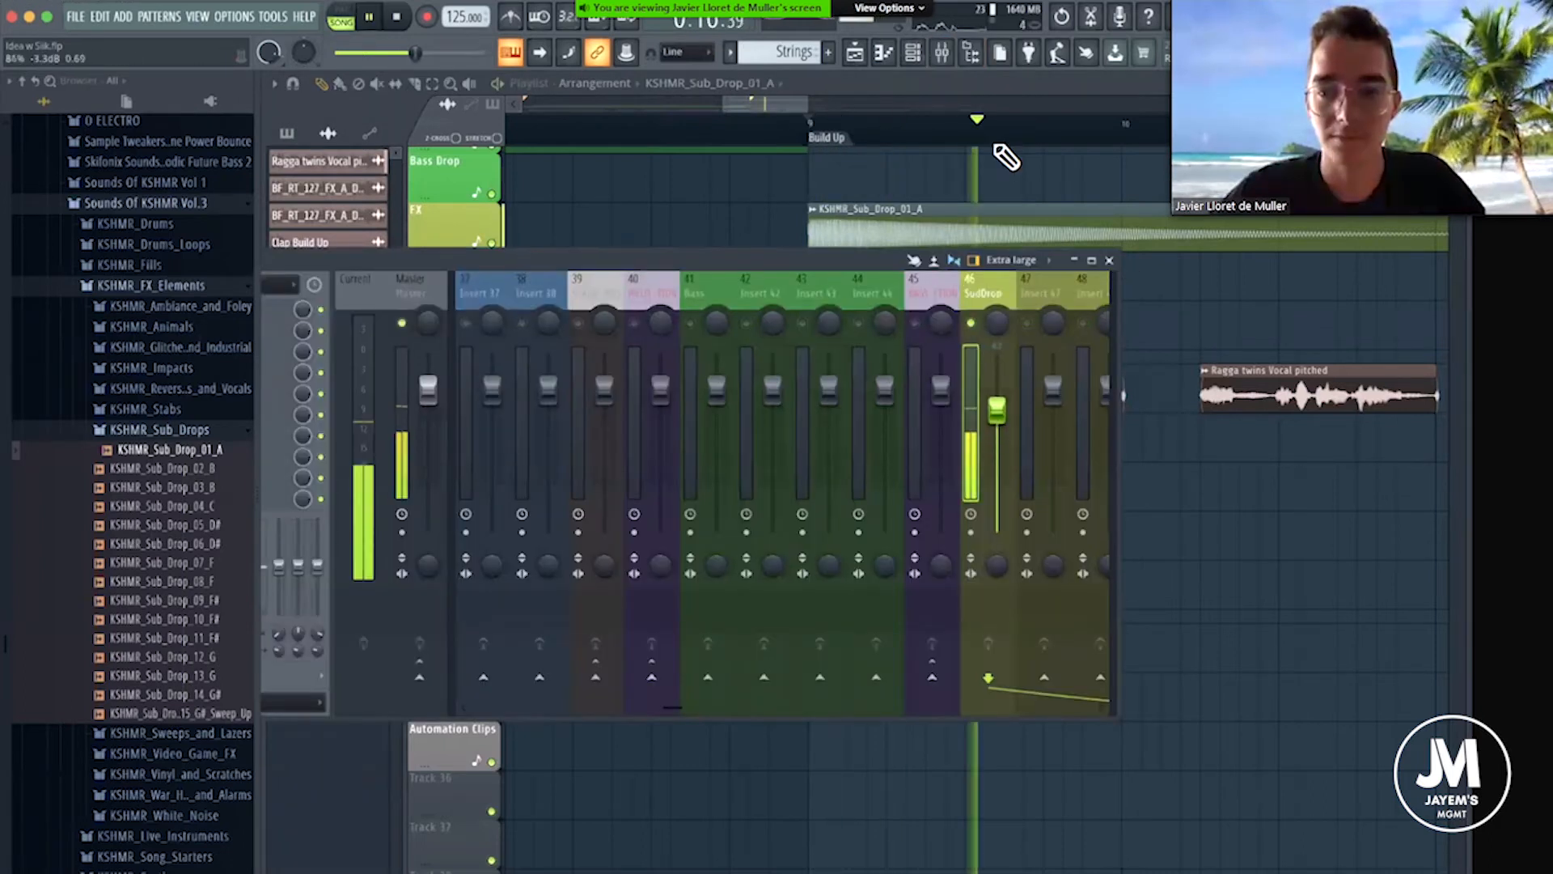
left_click(970, 134)
scroll(970, 134, "down", 1)
scroll(833, 123, "down", 3)
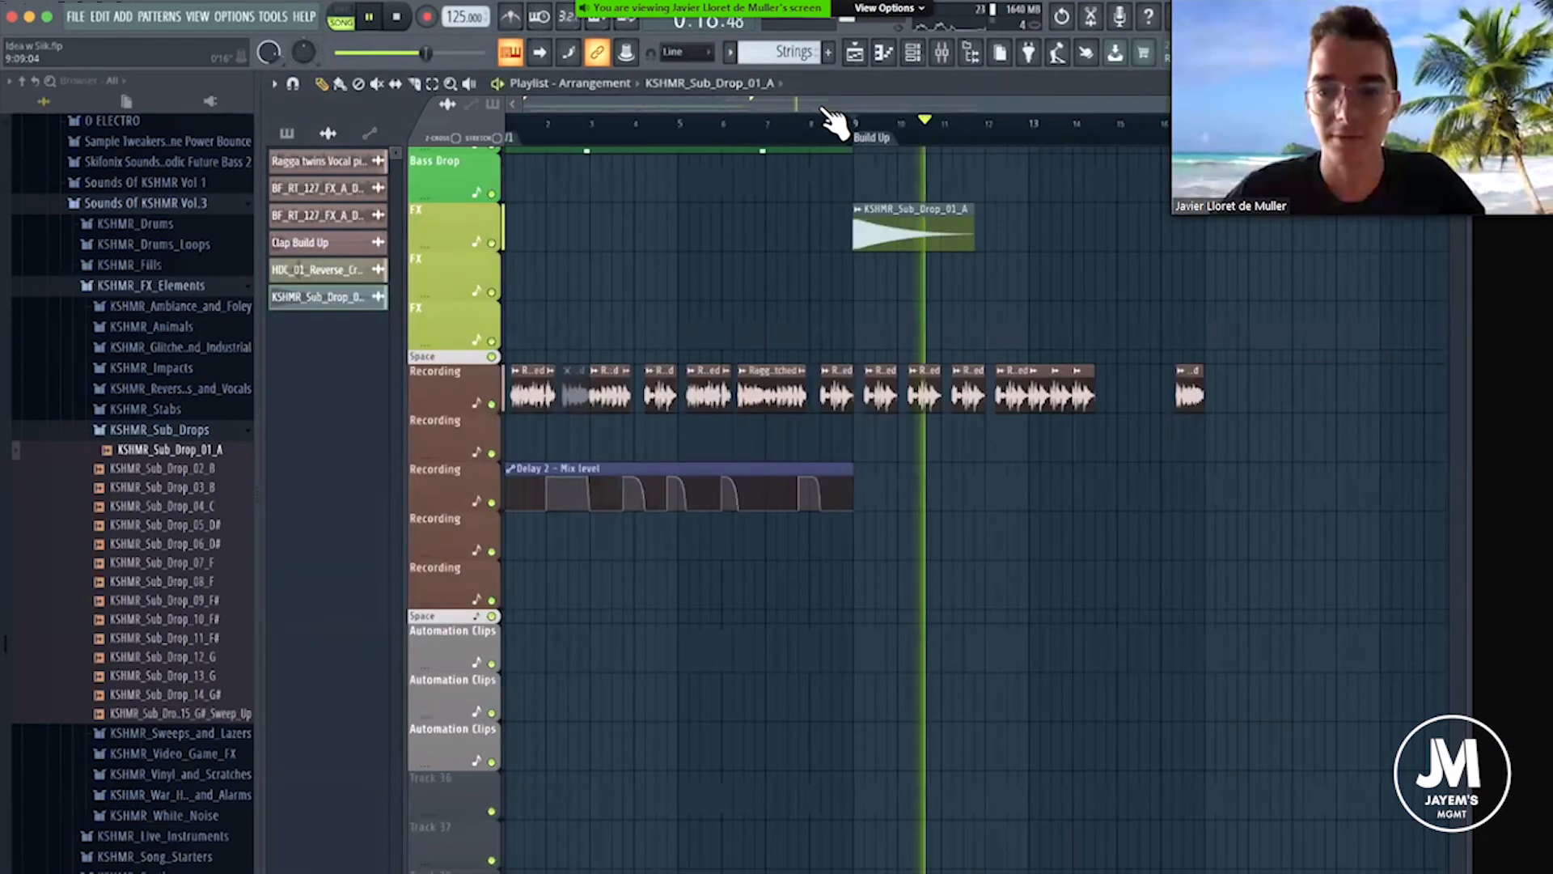
key("space")
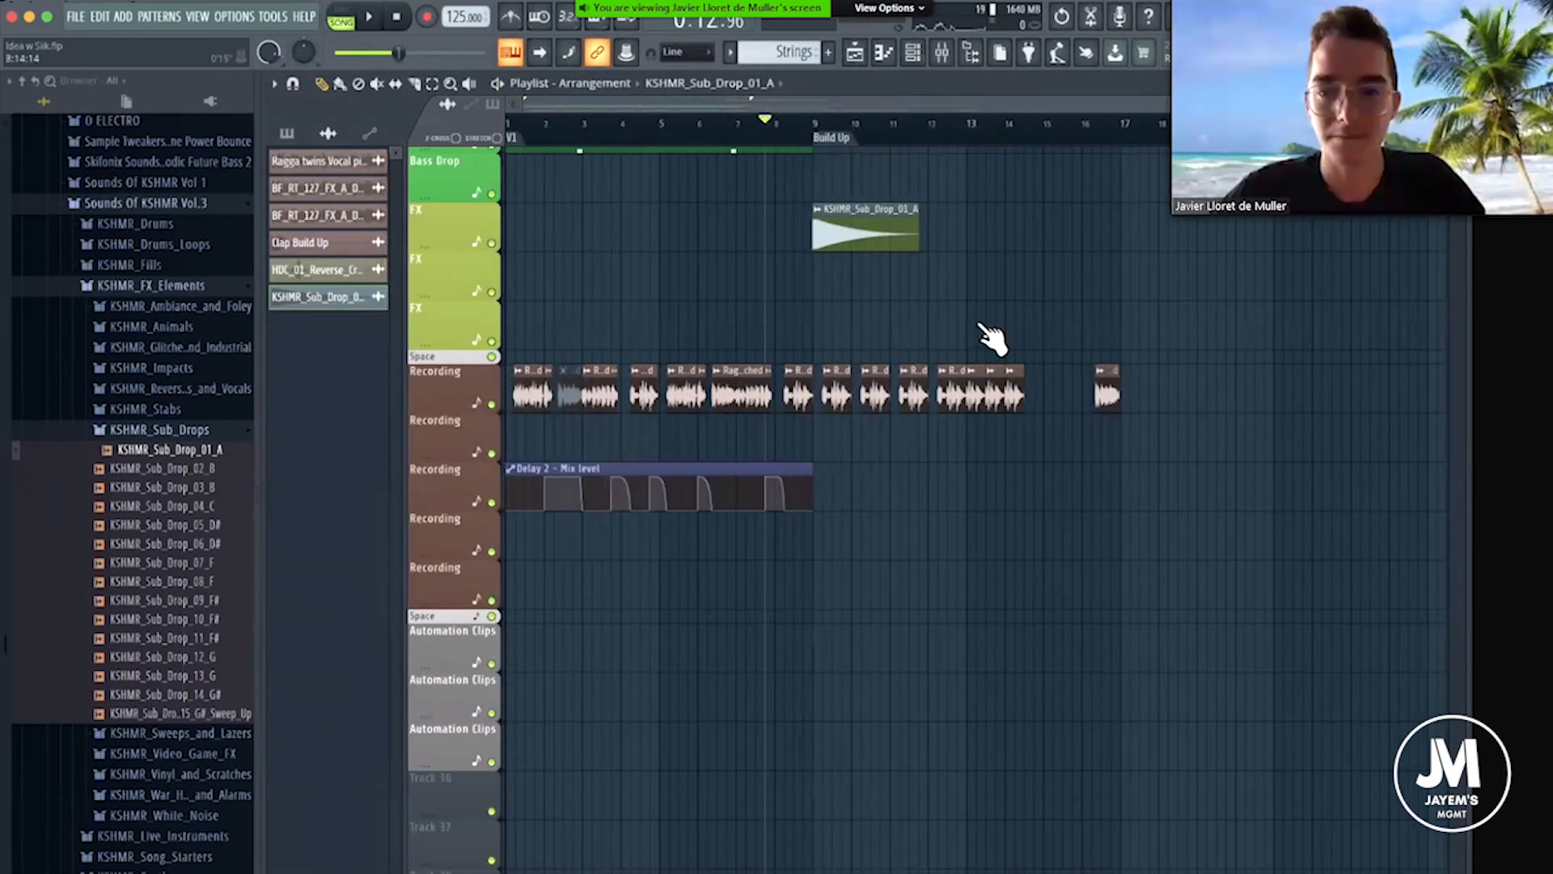
key("F9")
key("F9")
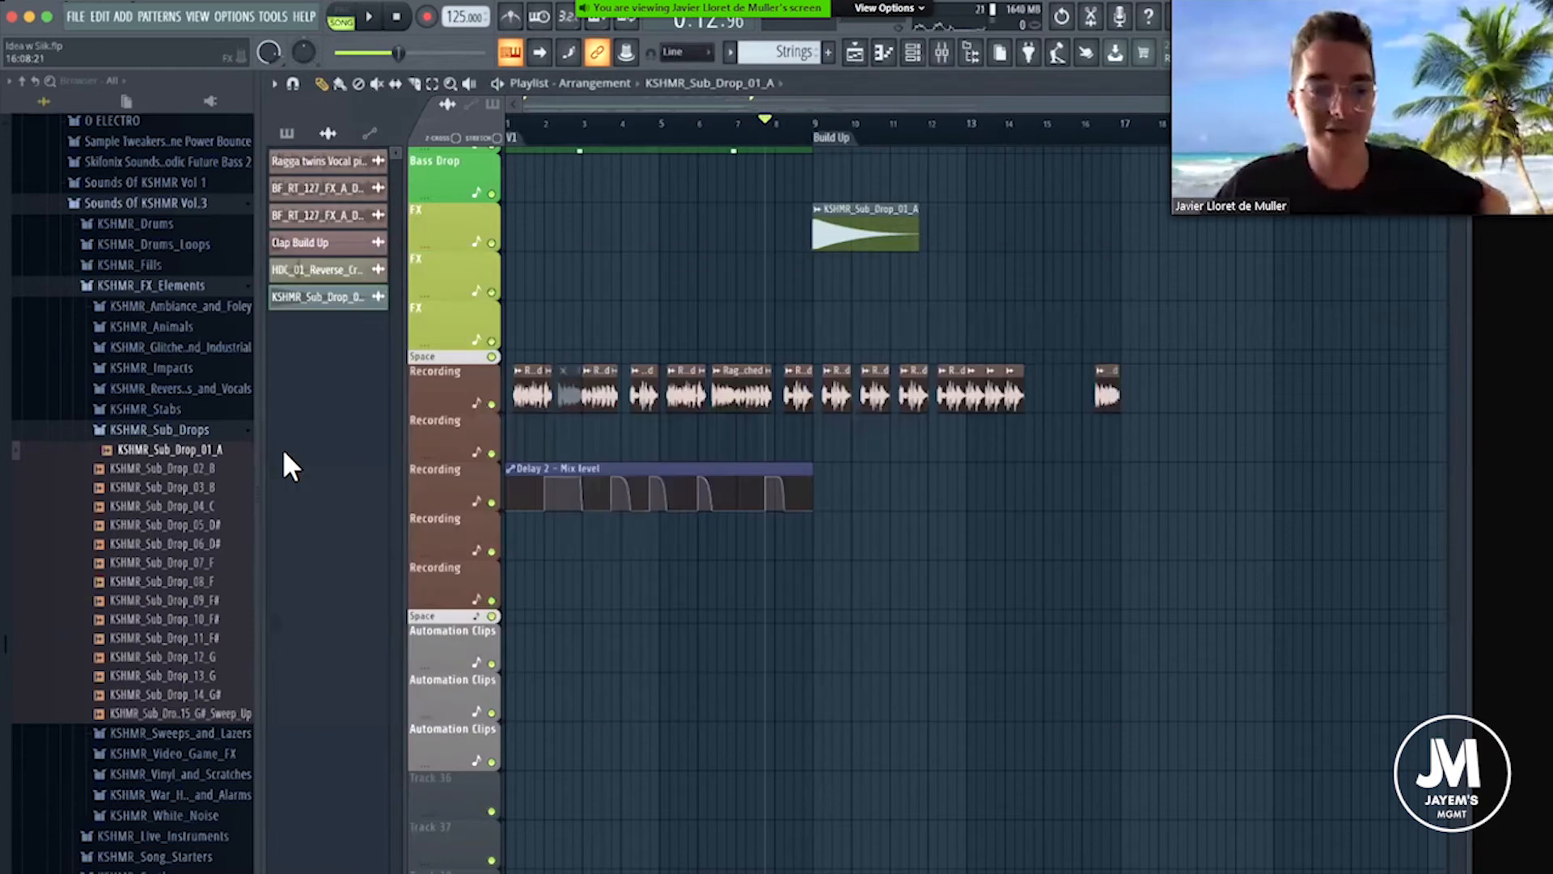
Collapse the sub drops folder and open KSHMR_Exhausts inside KSHMR_White_Noise, auditioning KSHMR_Exhaust_01.
left_click(193, 423)
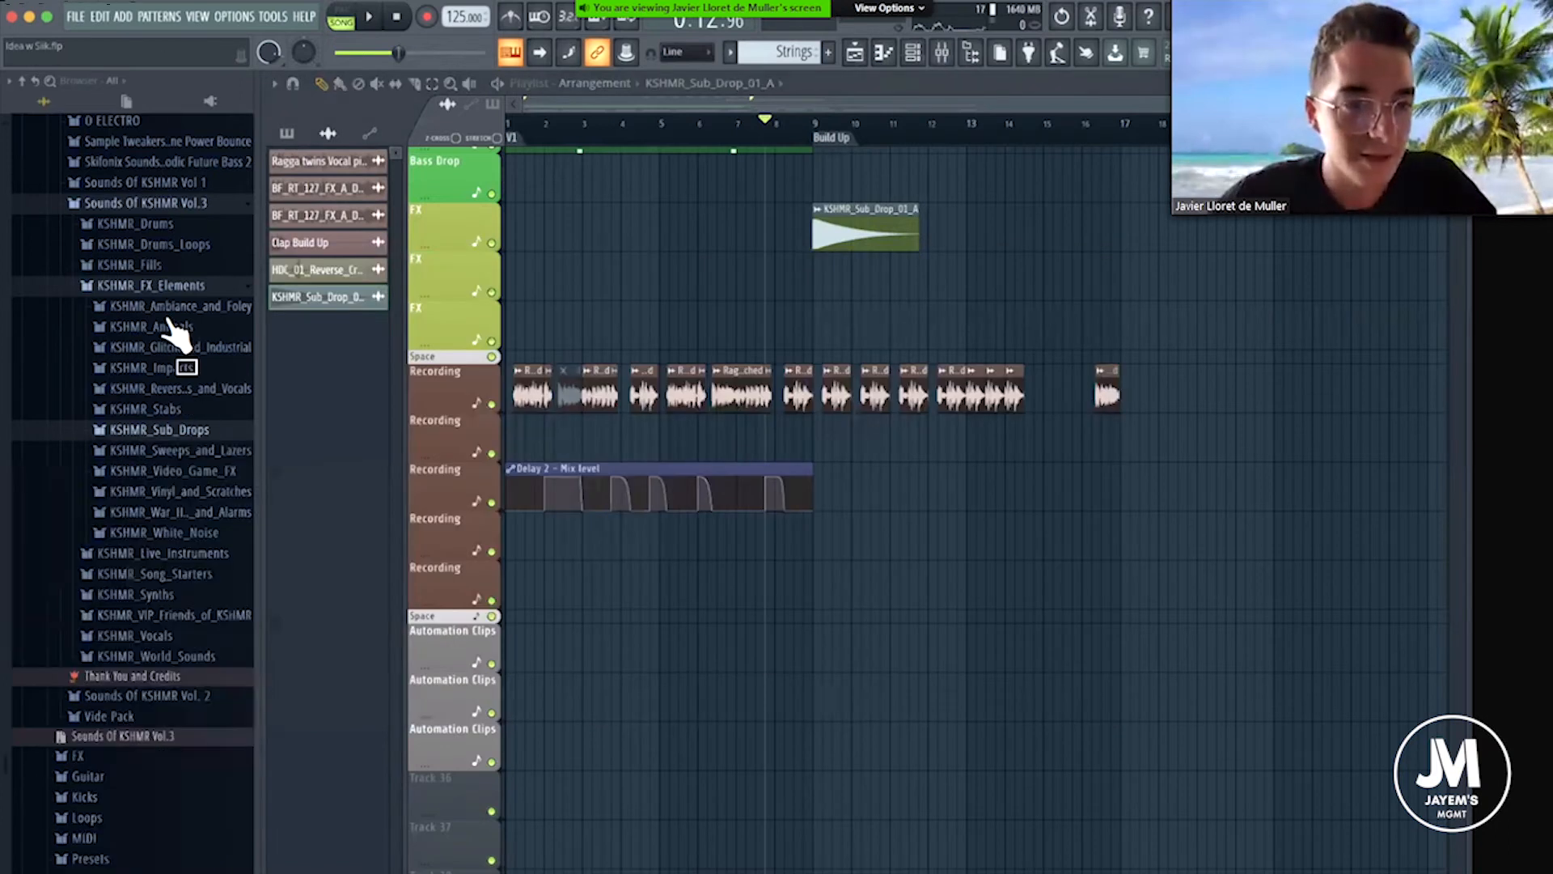
left_click(206, 533)
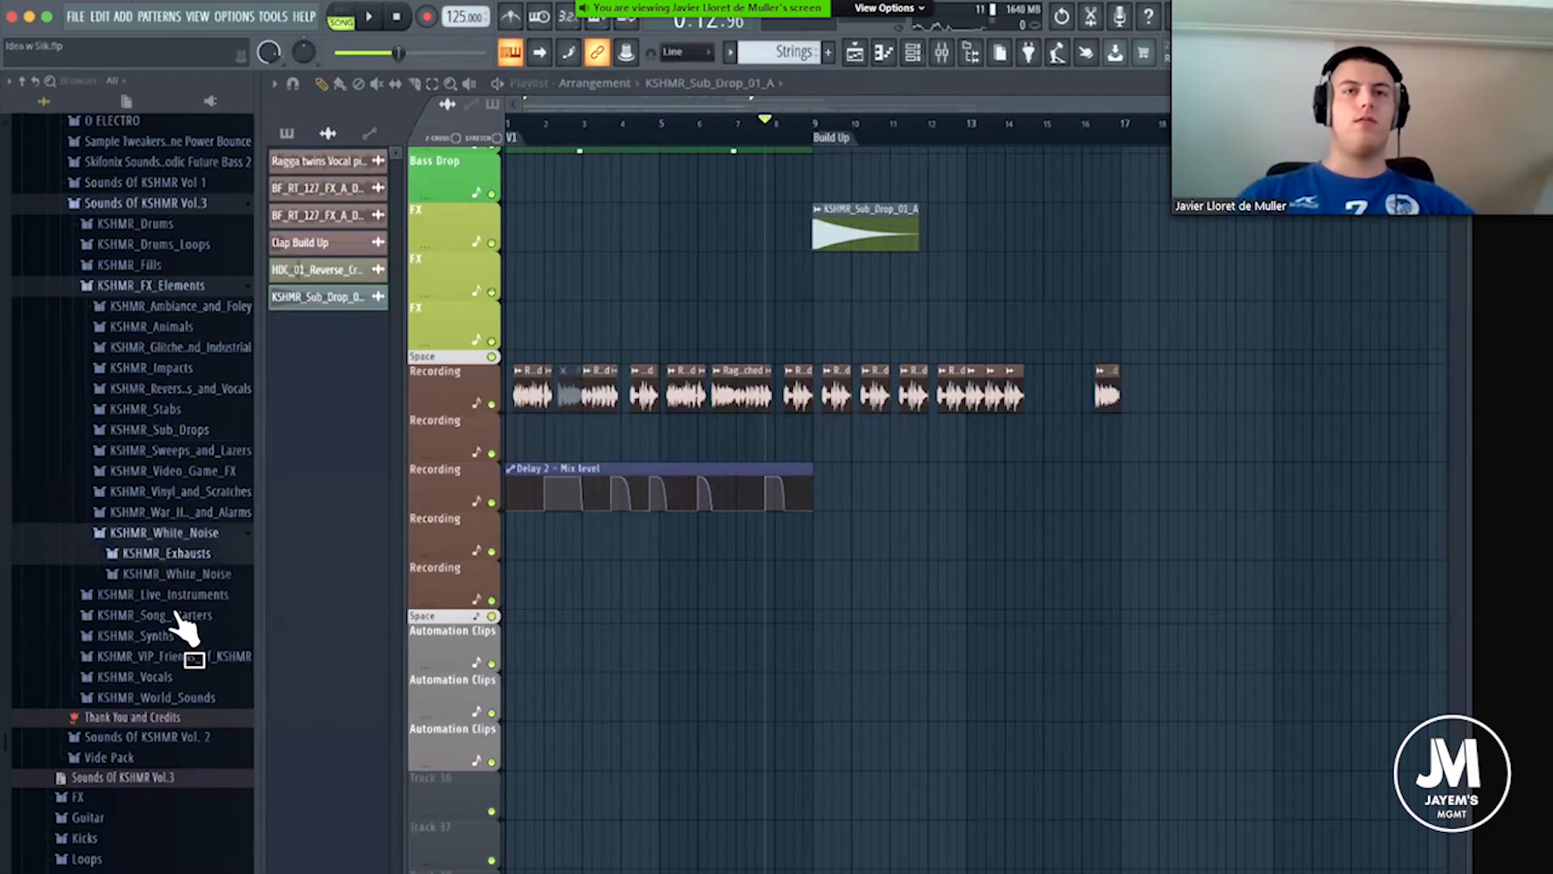
left_click(176, 612)
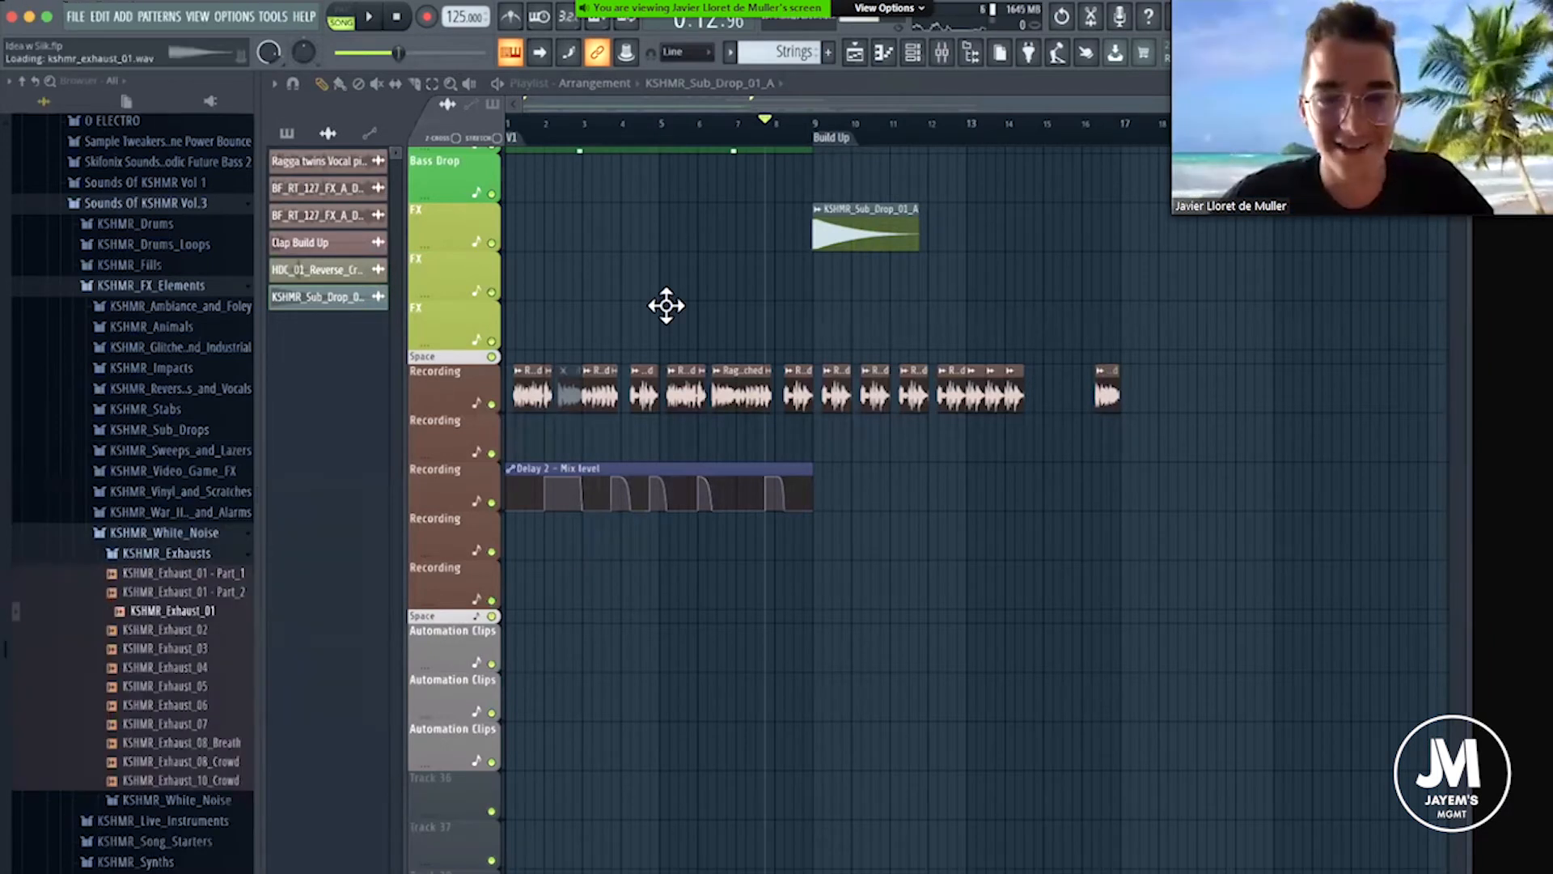
Audition the samples KSHMR_Exhaust_02 to KSHMR_Exhaust_04, ending on KSHMR_Exhaust_04.
scroll(667, 306, "up", 7)
key("Down")
key("Down")
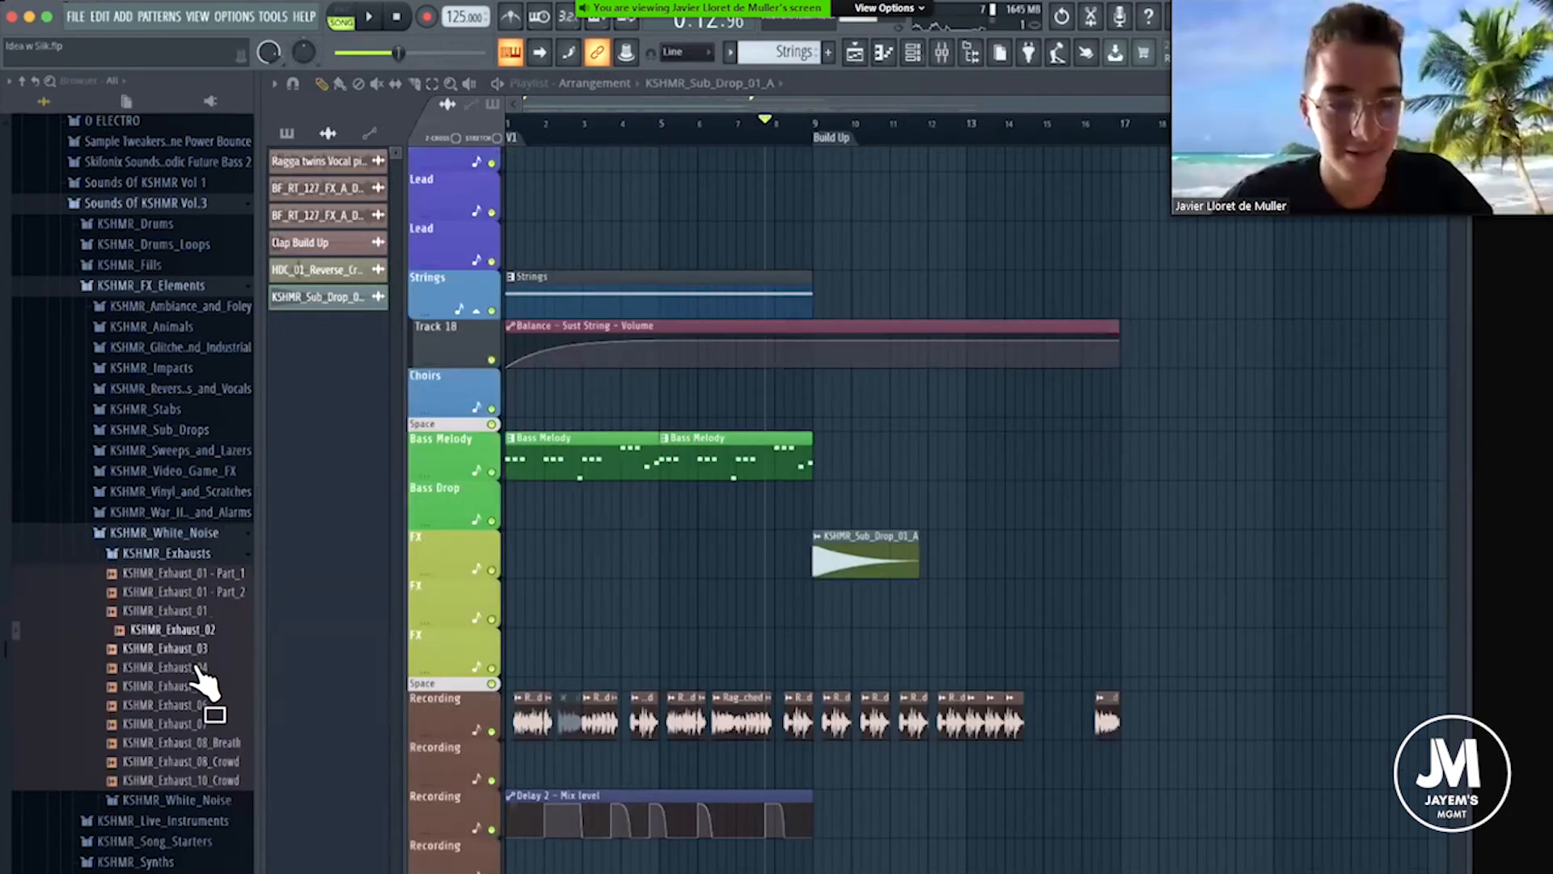
left_click(198, 667)
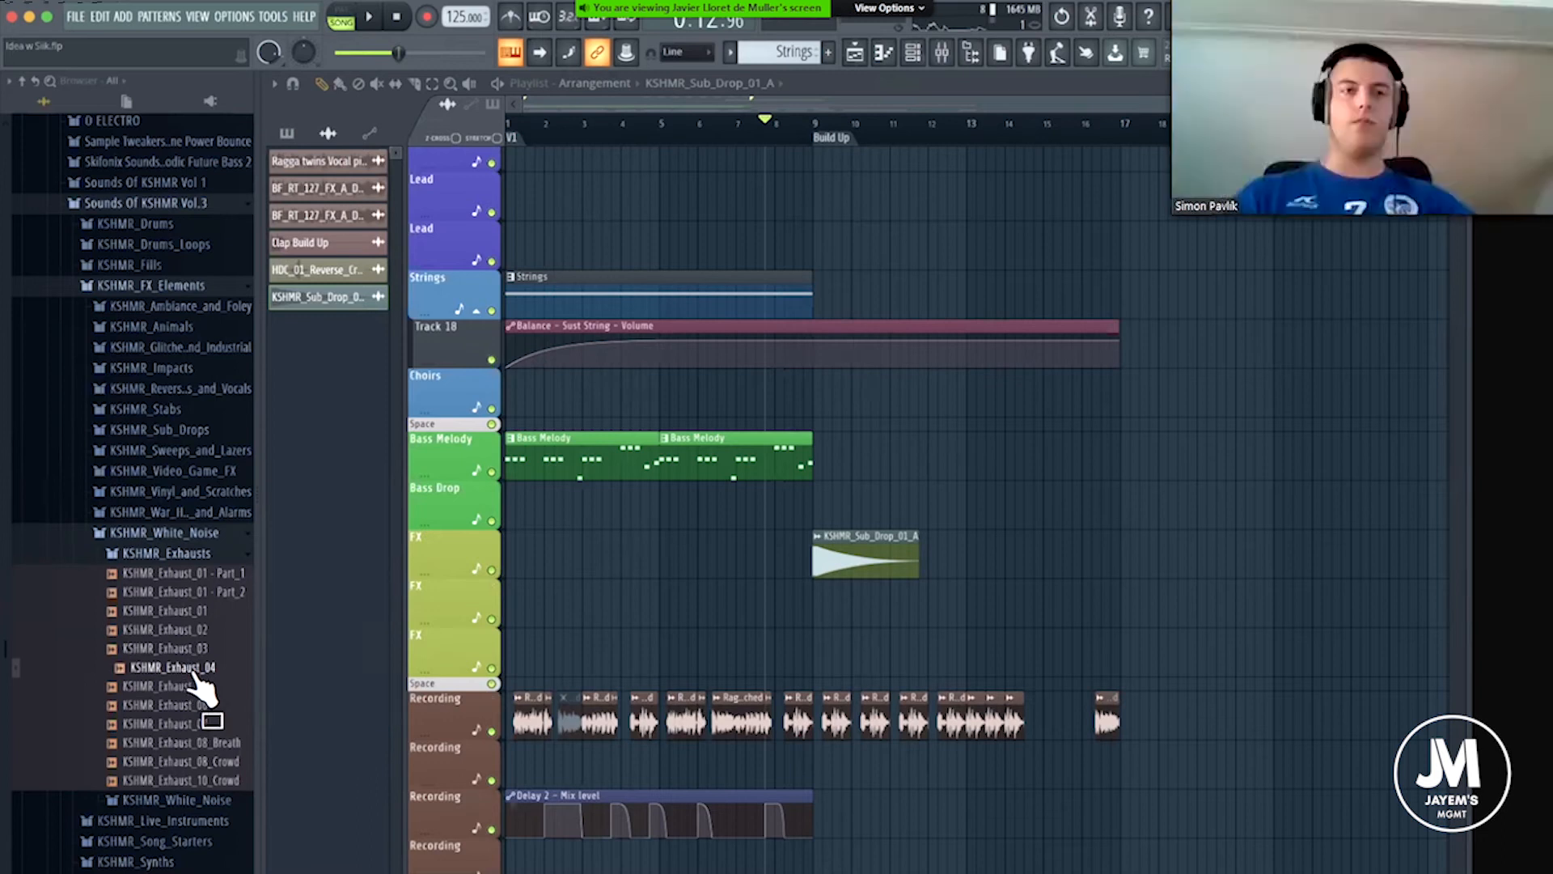
left_click(192, 681)
key("Up")
key("Up")
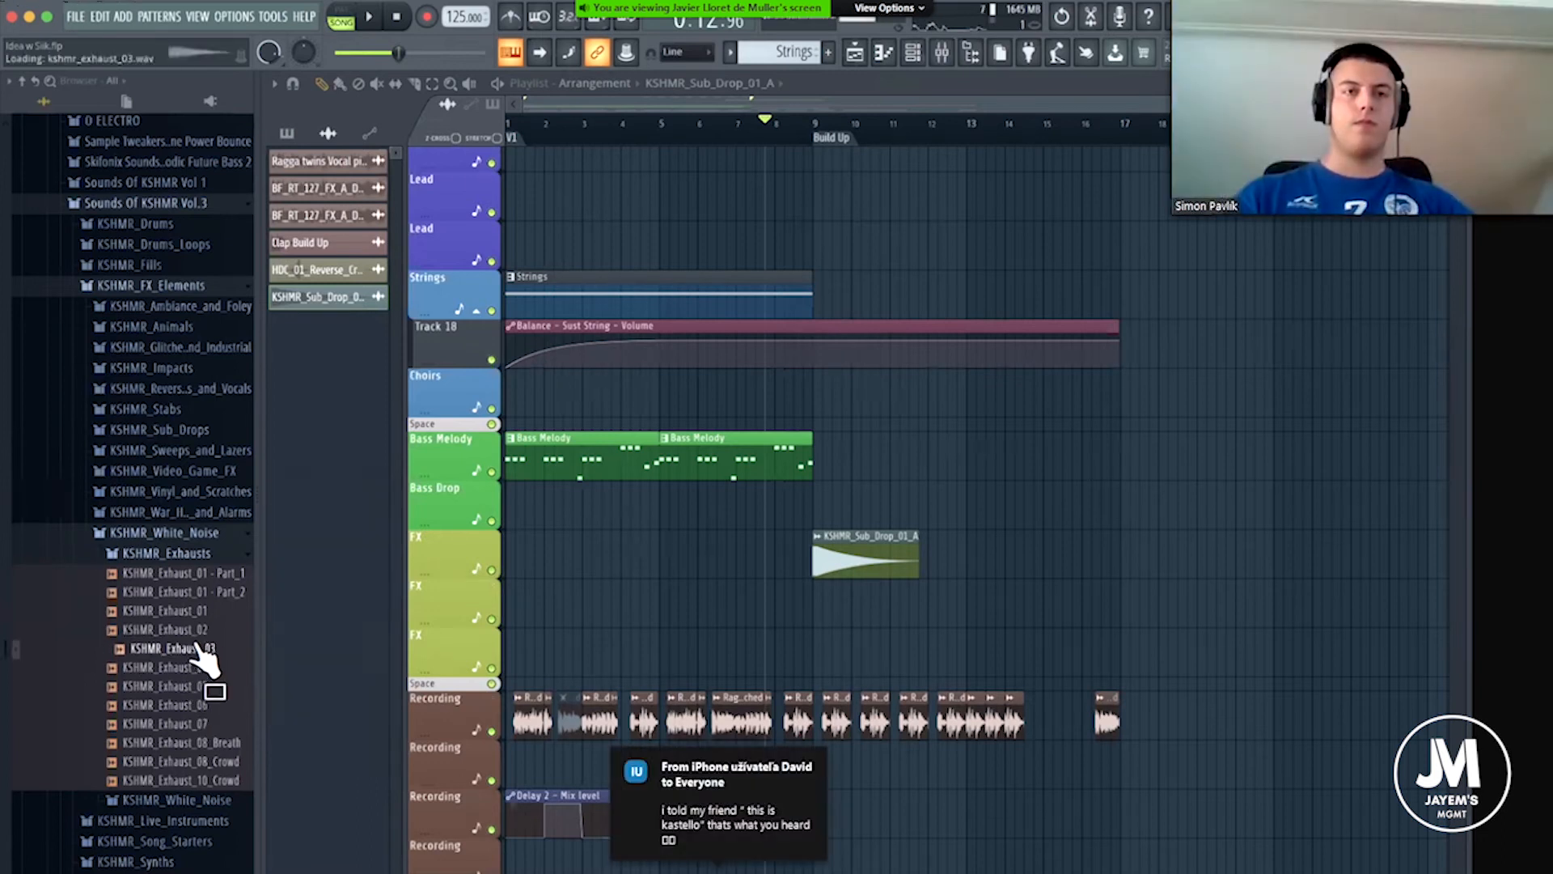
left_click(192, 670)
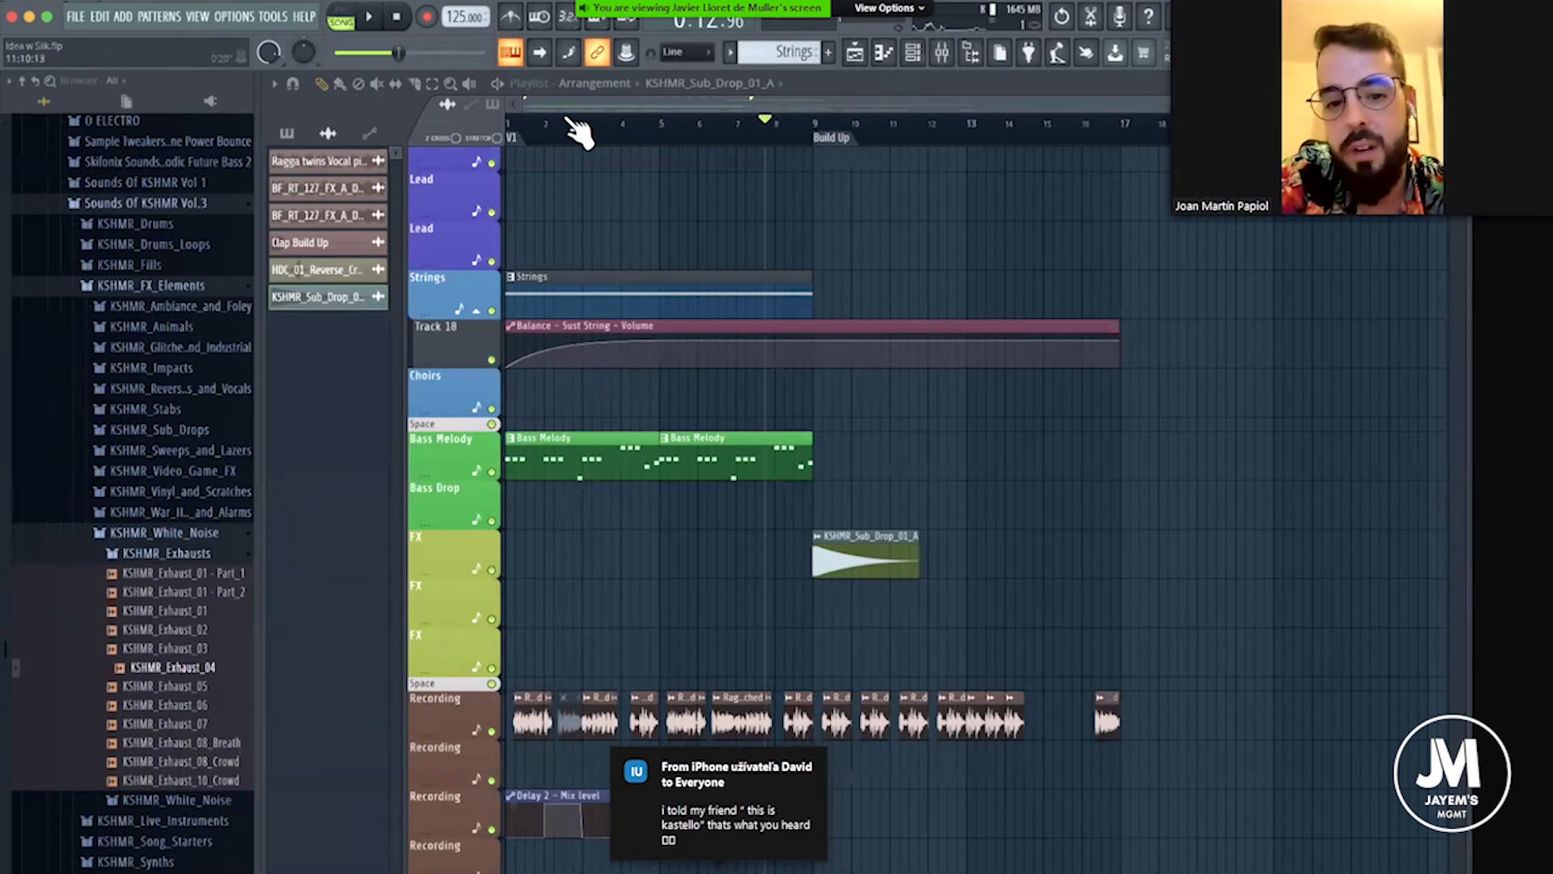
Move the playhead to the start of the arrangement and set it at the Build Up marker.
scroll(520, 131, "down", 1)
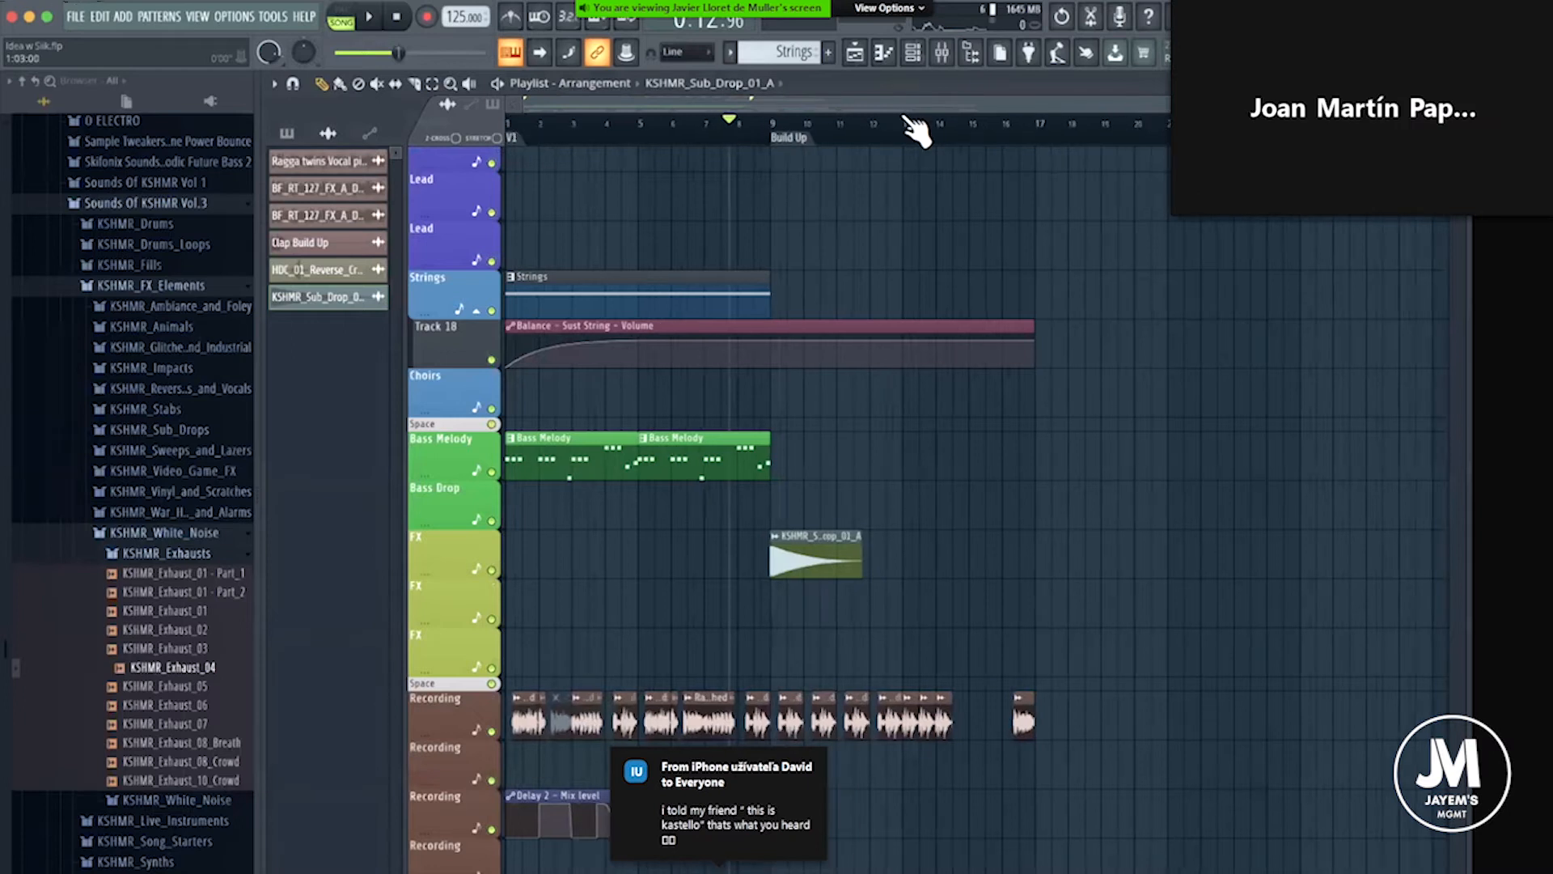
scroll(858, 136, "up", 2)
left_click(508, 121)
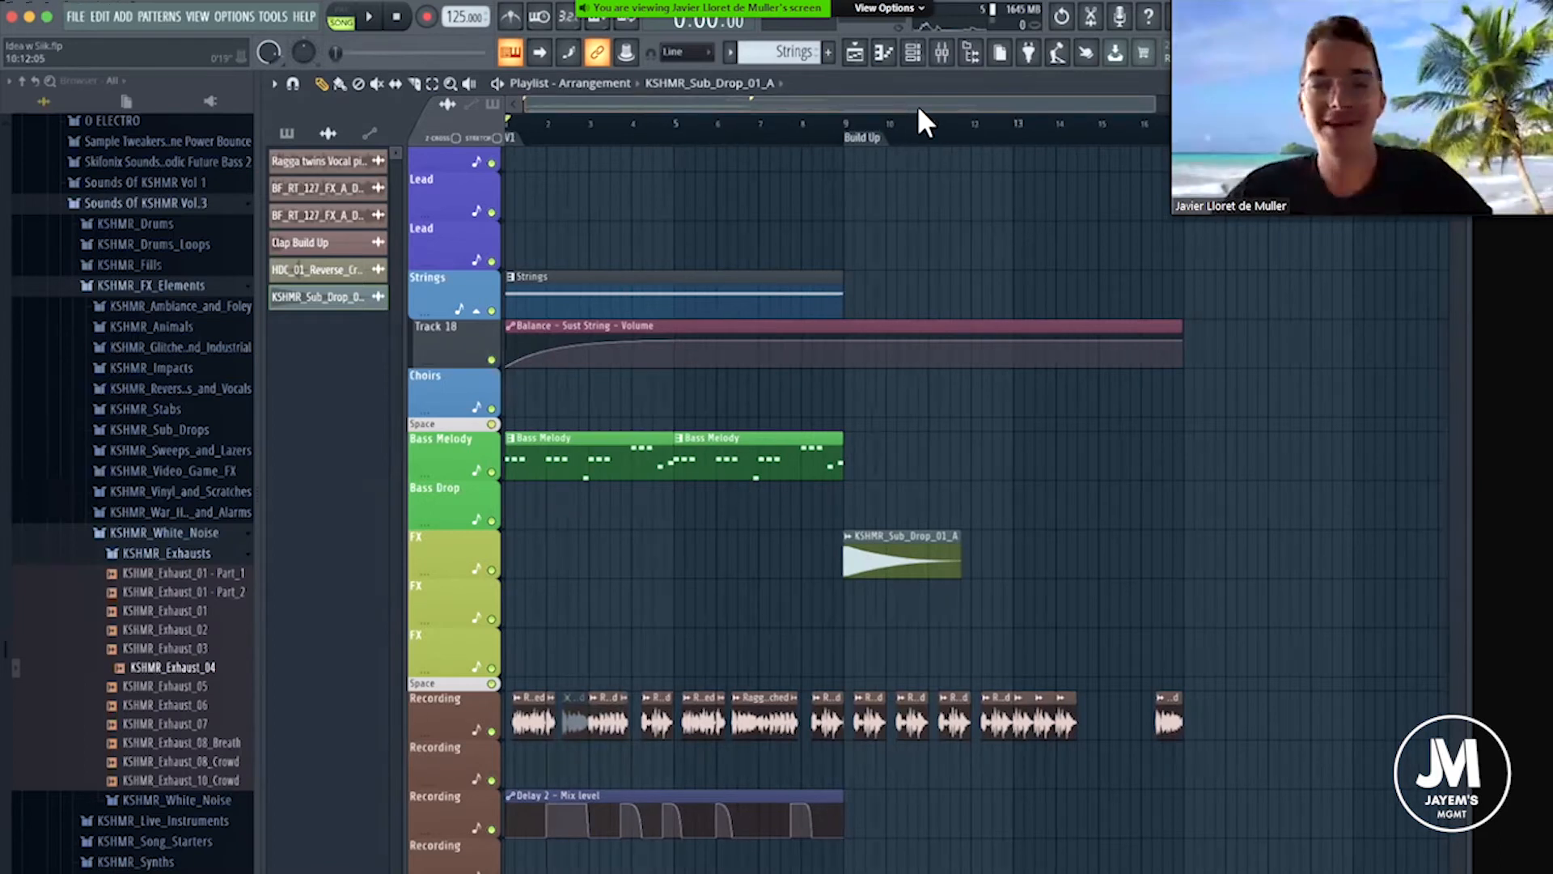
left_click(850, 136)
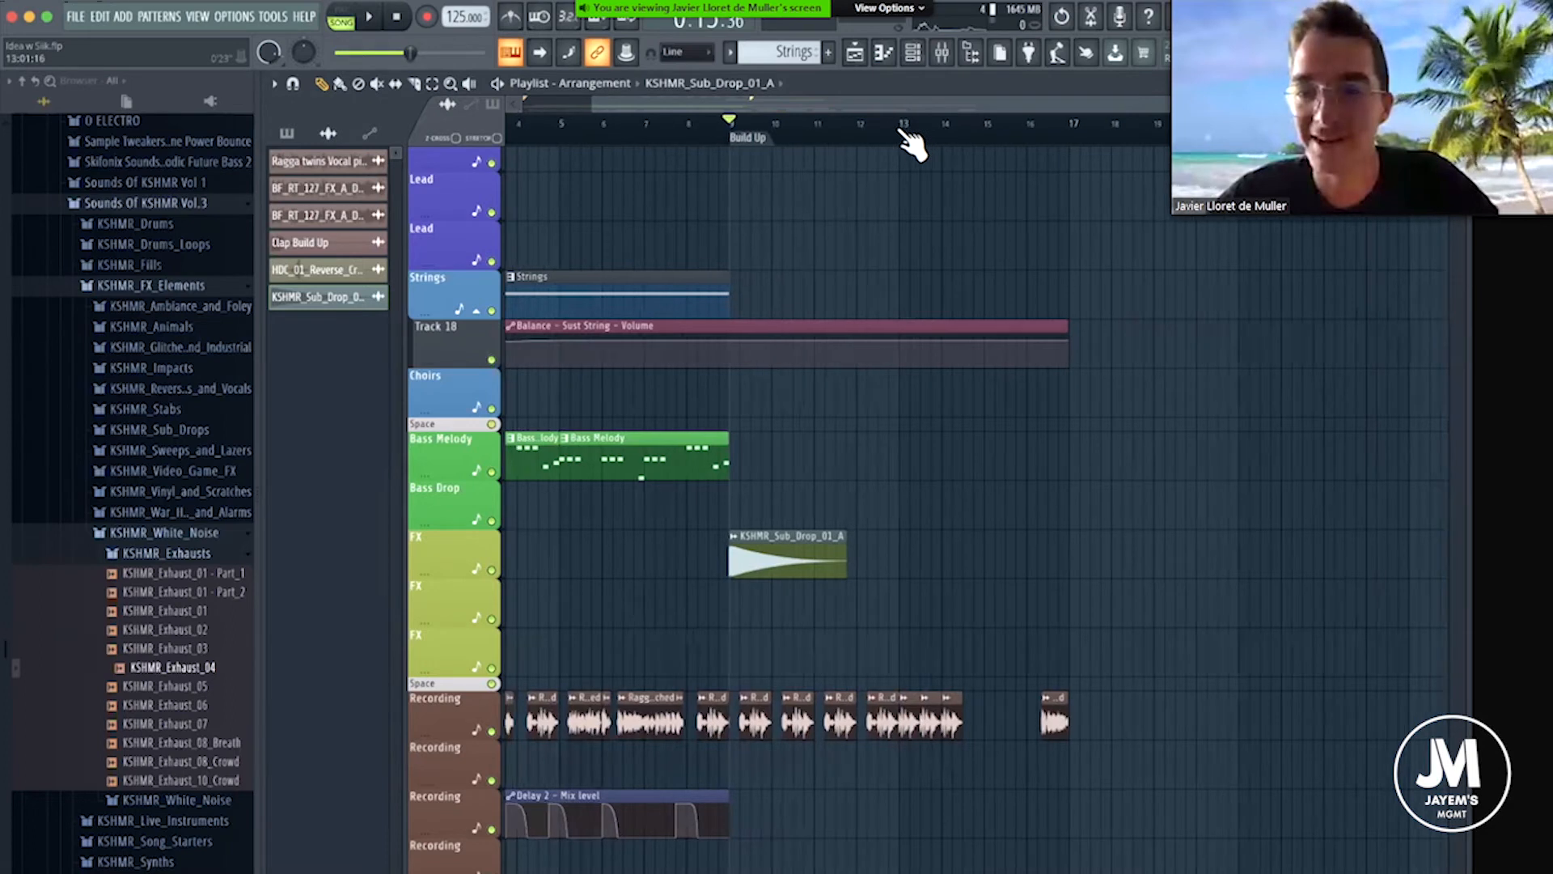
scroll(910, 141, "up", 2)
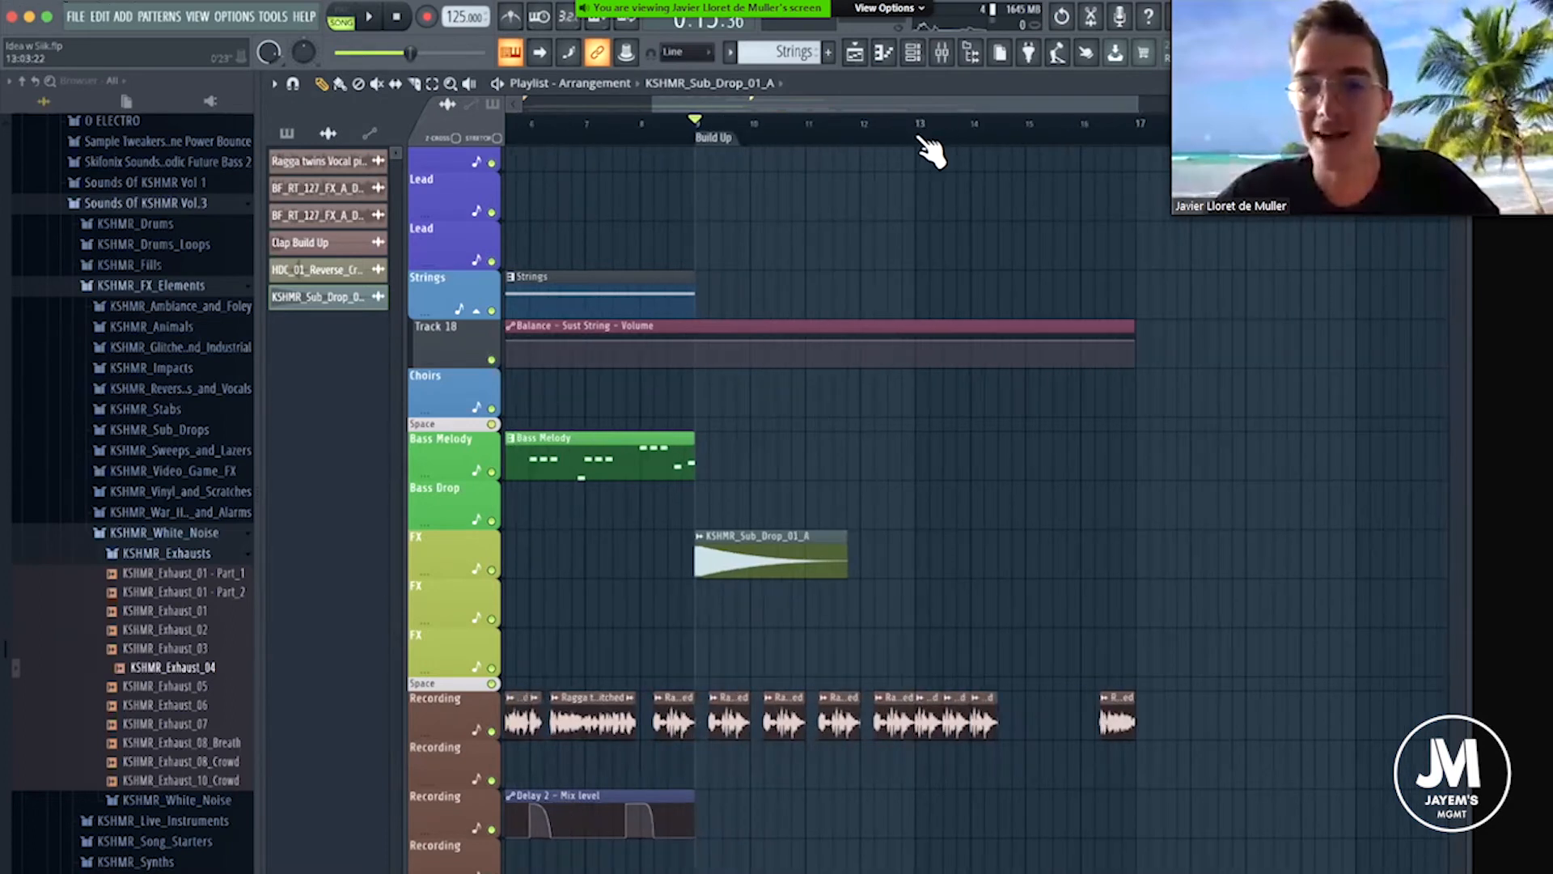
scroll(923, 146, "up", 2)
scroll(958, 156, "up", 1)
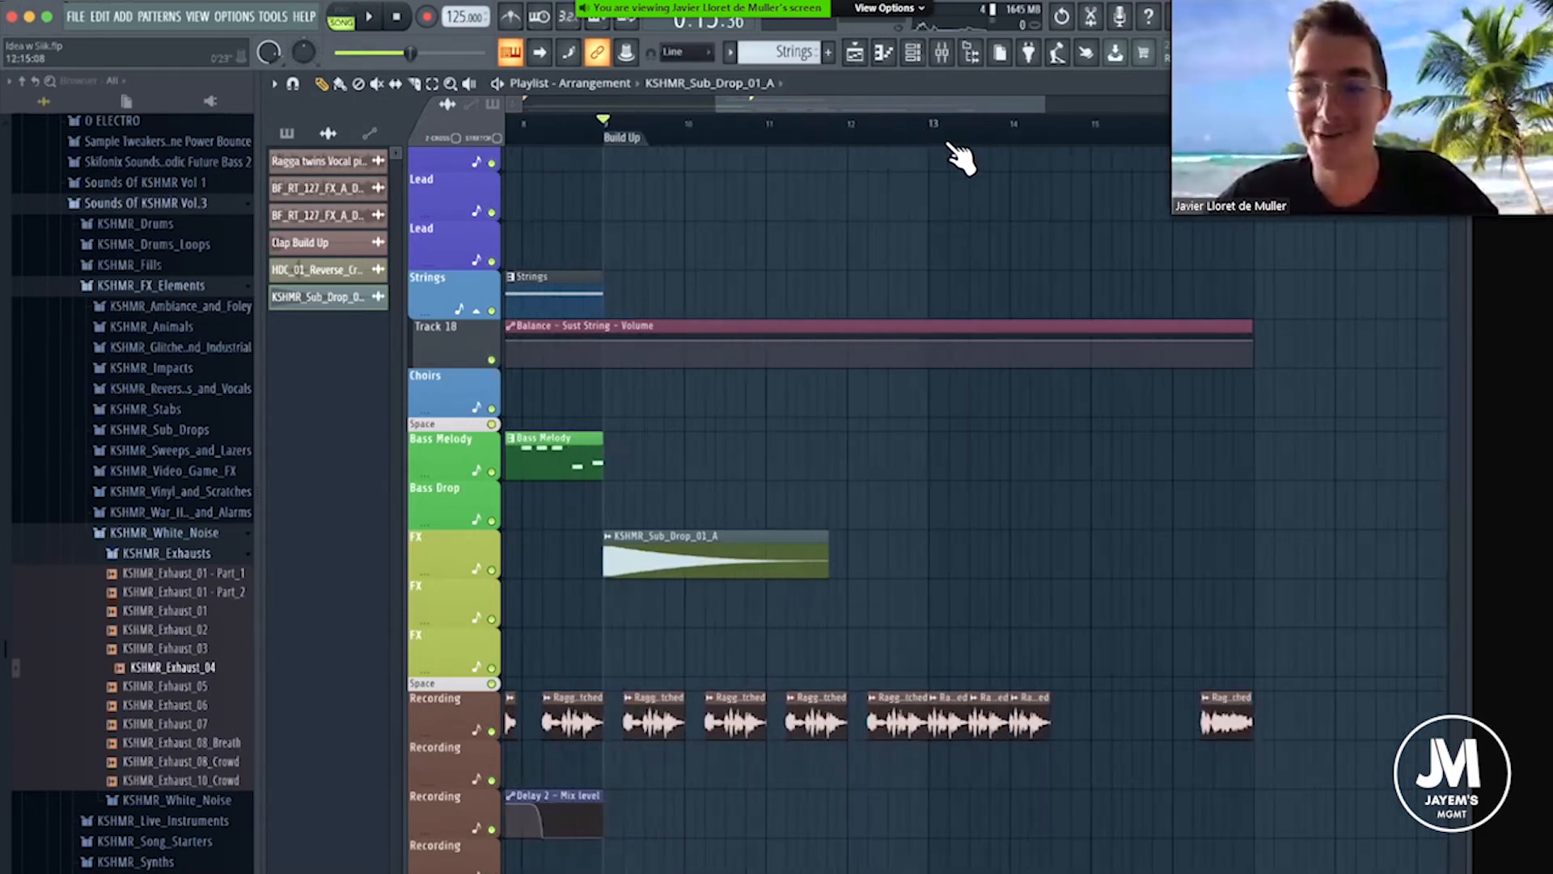
scroll(945, 147, "down", 2)
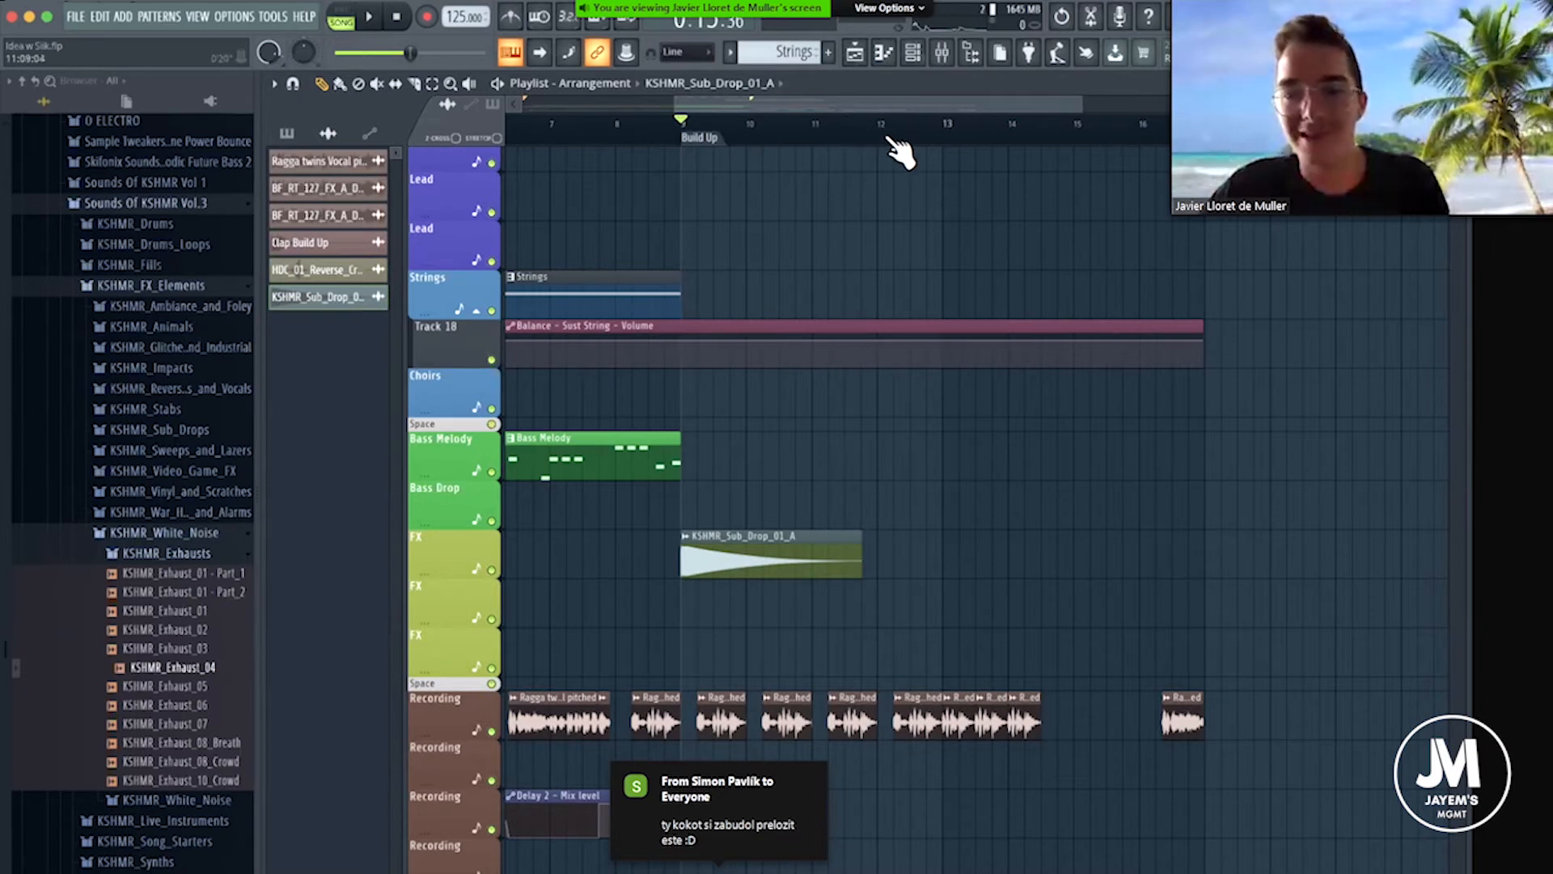
left_click_drag(874, 103, 877, 103)
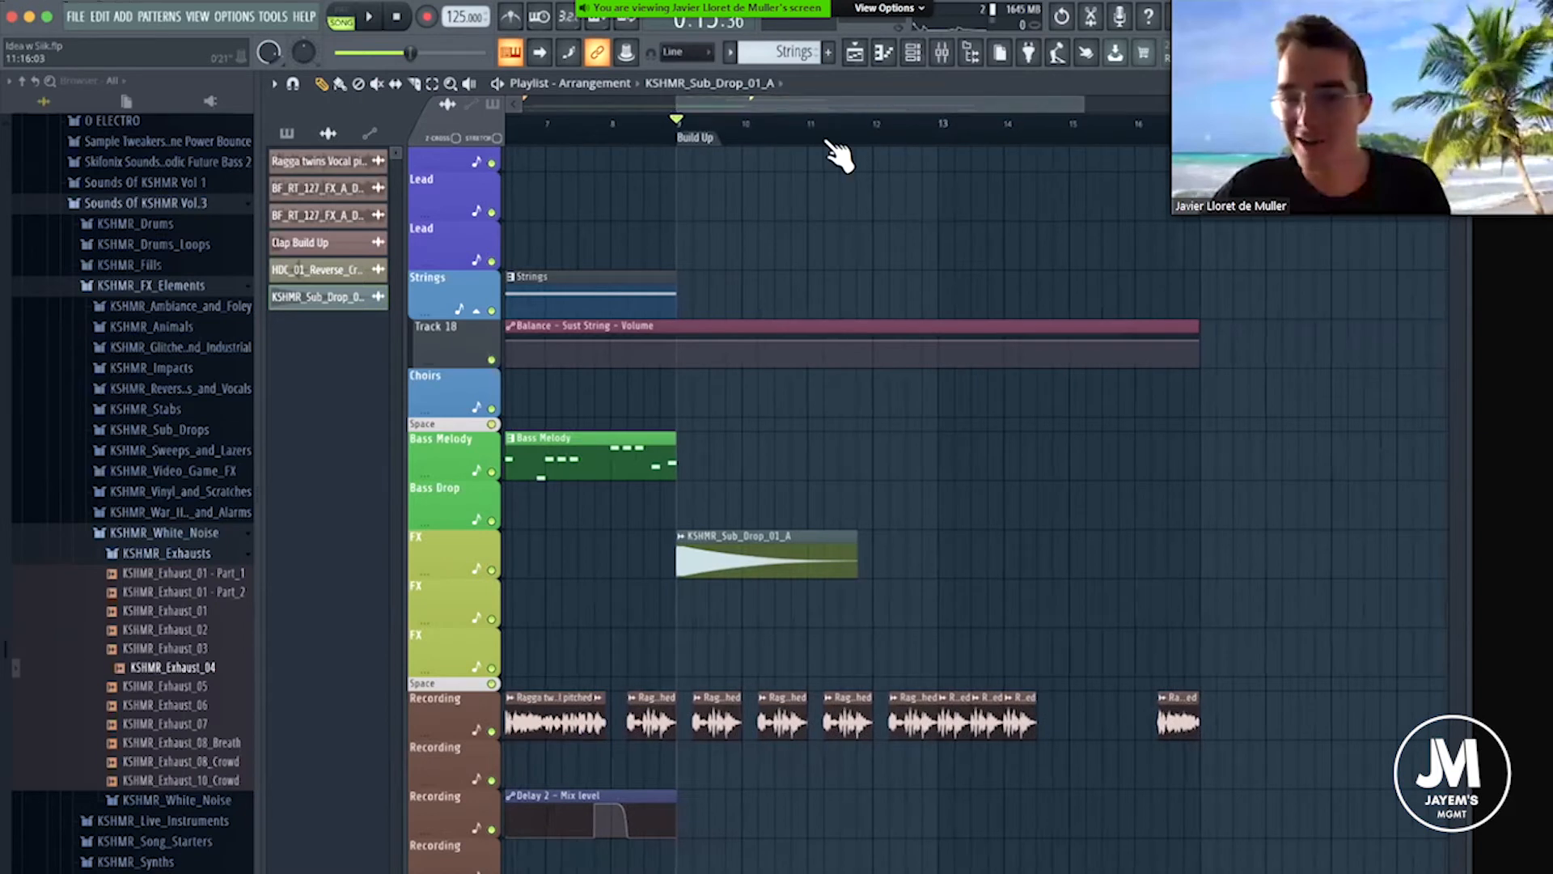
Check the sub drop's sampler settings, close them, and position the mixer below the FX tracks.
double_click(740, 547)
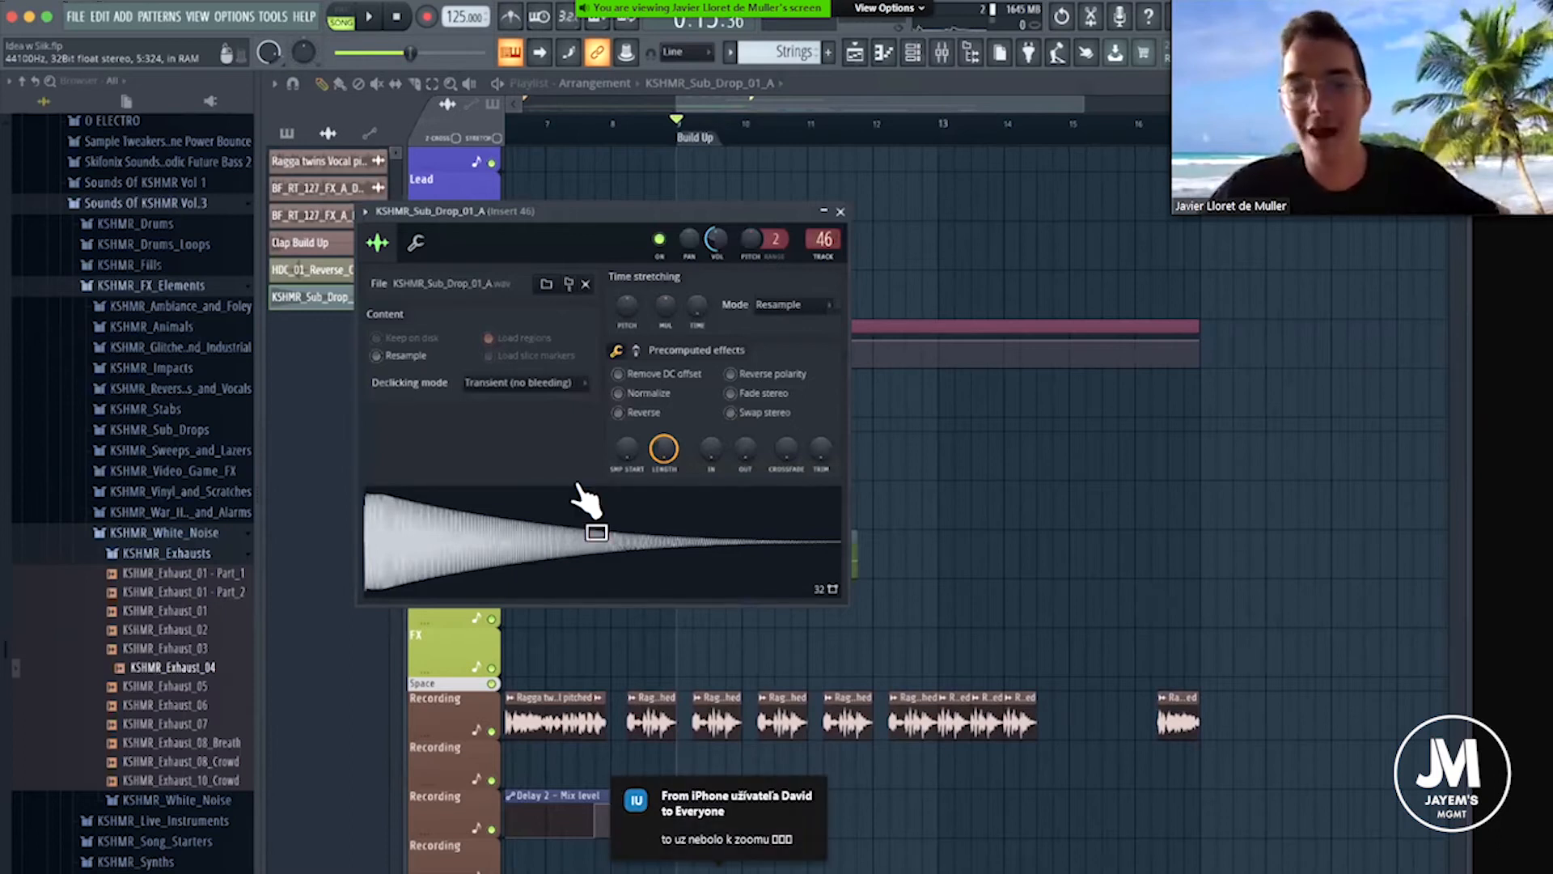
left_click(841, 213)
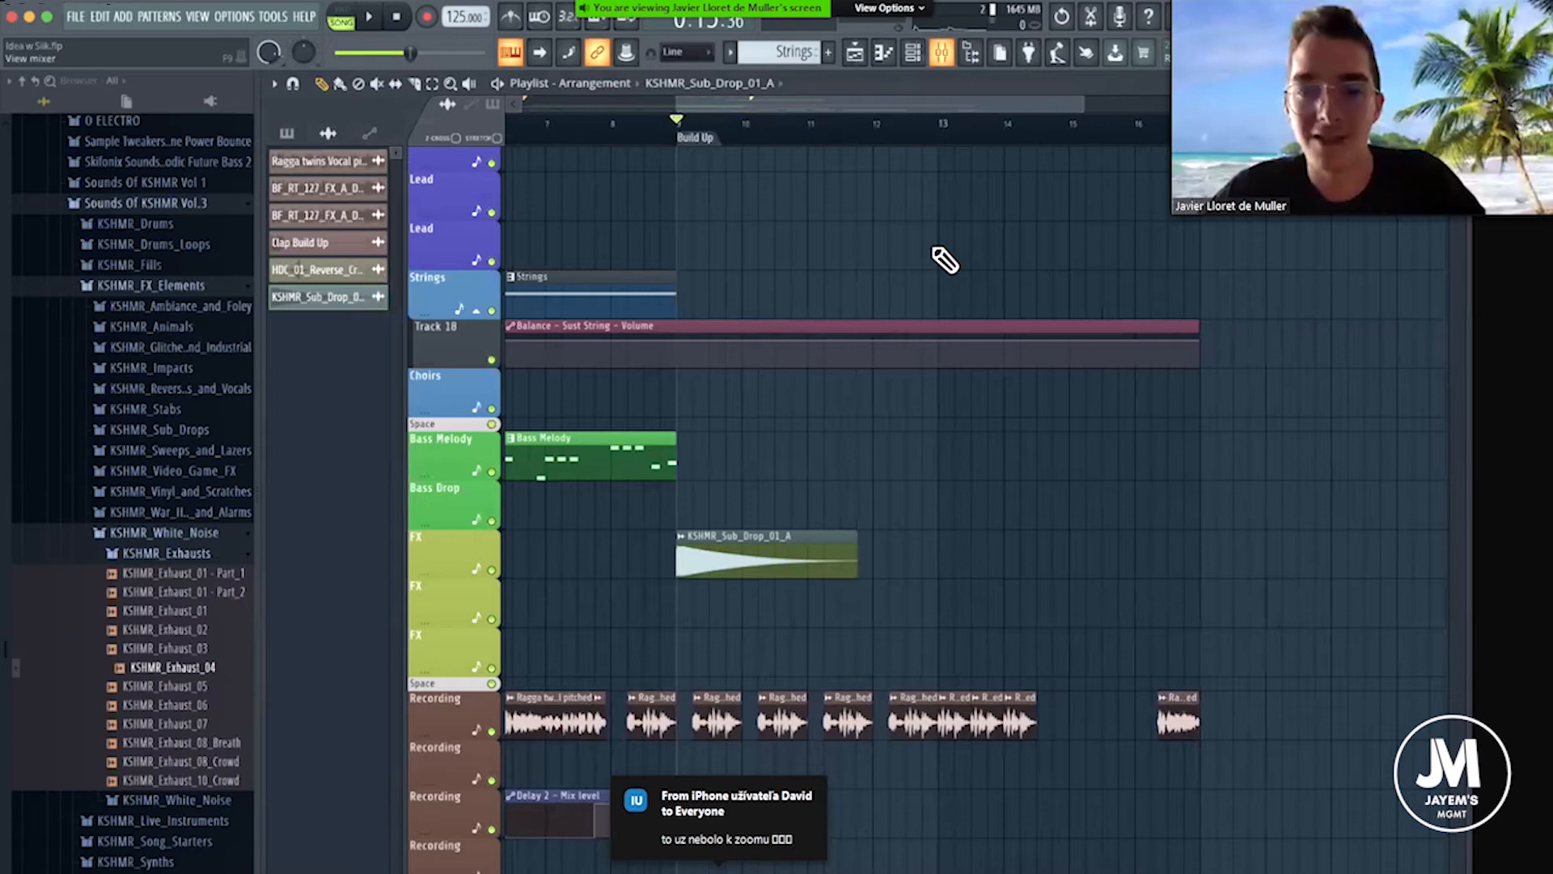
key("F9")
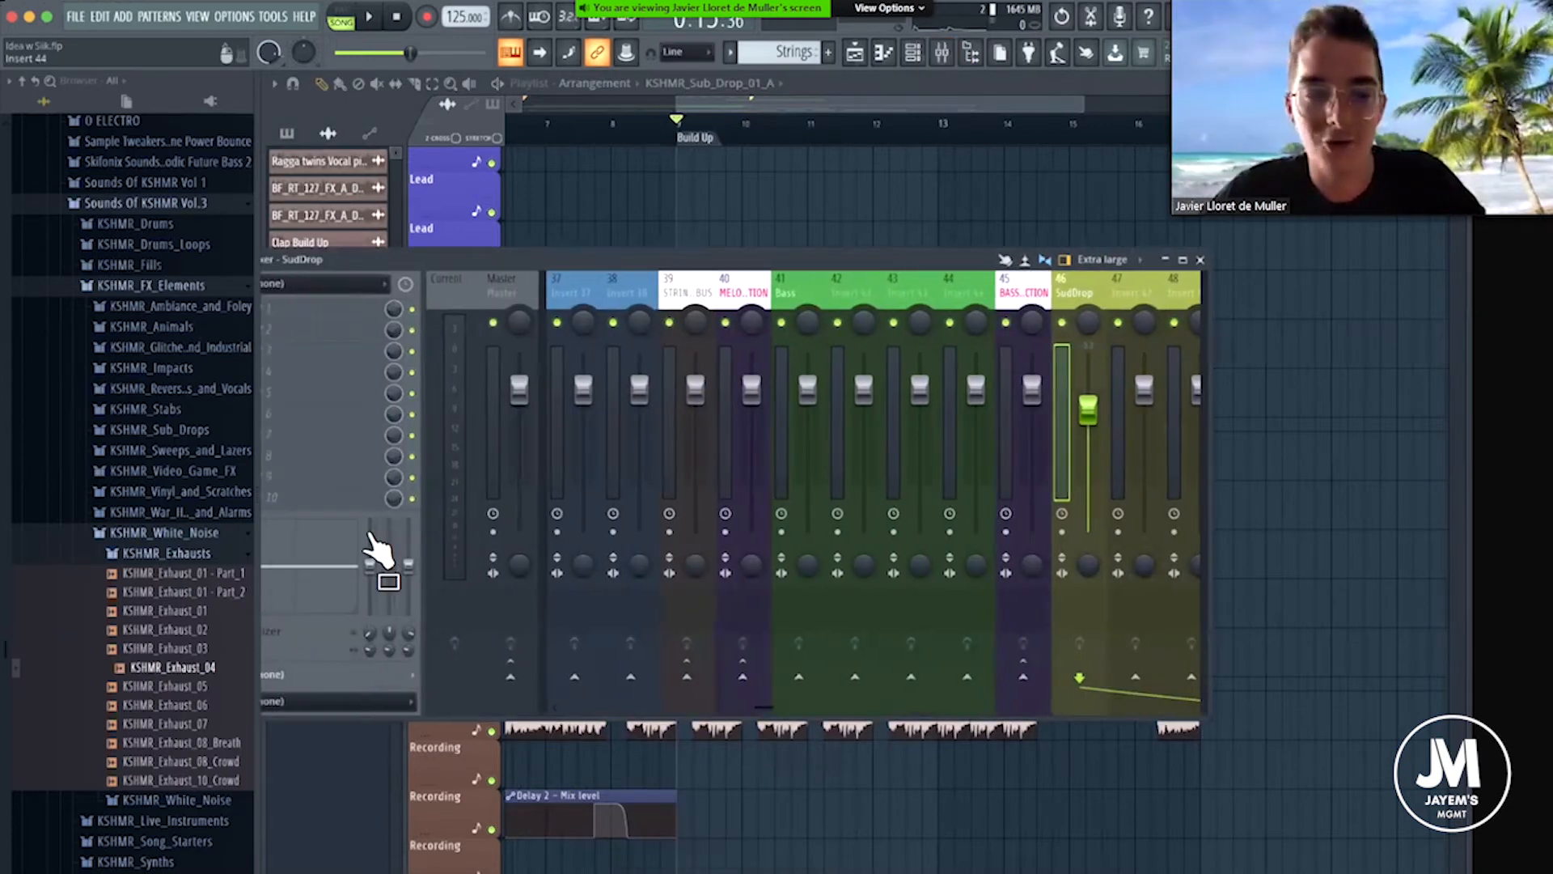
left_click_drag(715, 250, 818, 487)
Examine the sub drop clip and the vocal chops in the build-up, and check the sub drop's sampler settings again.
scroll(788, 251, "down", 4)
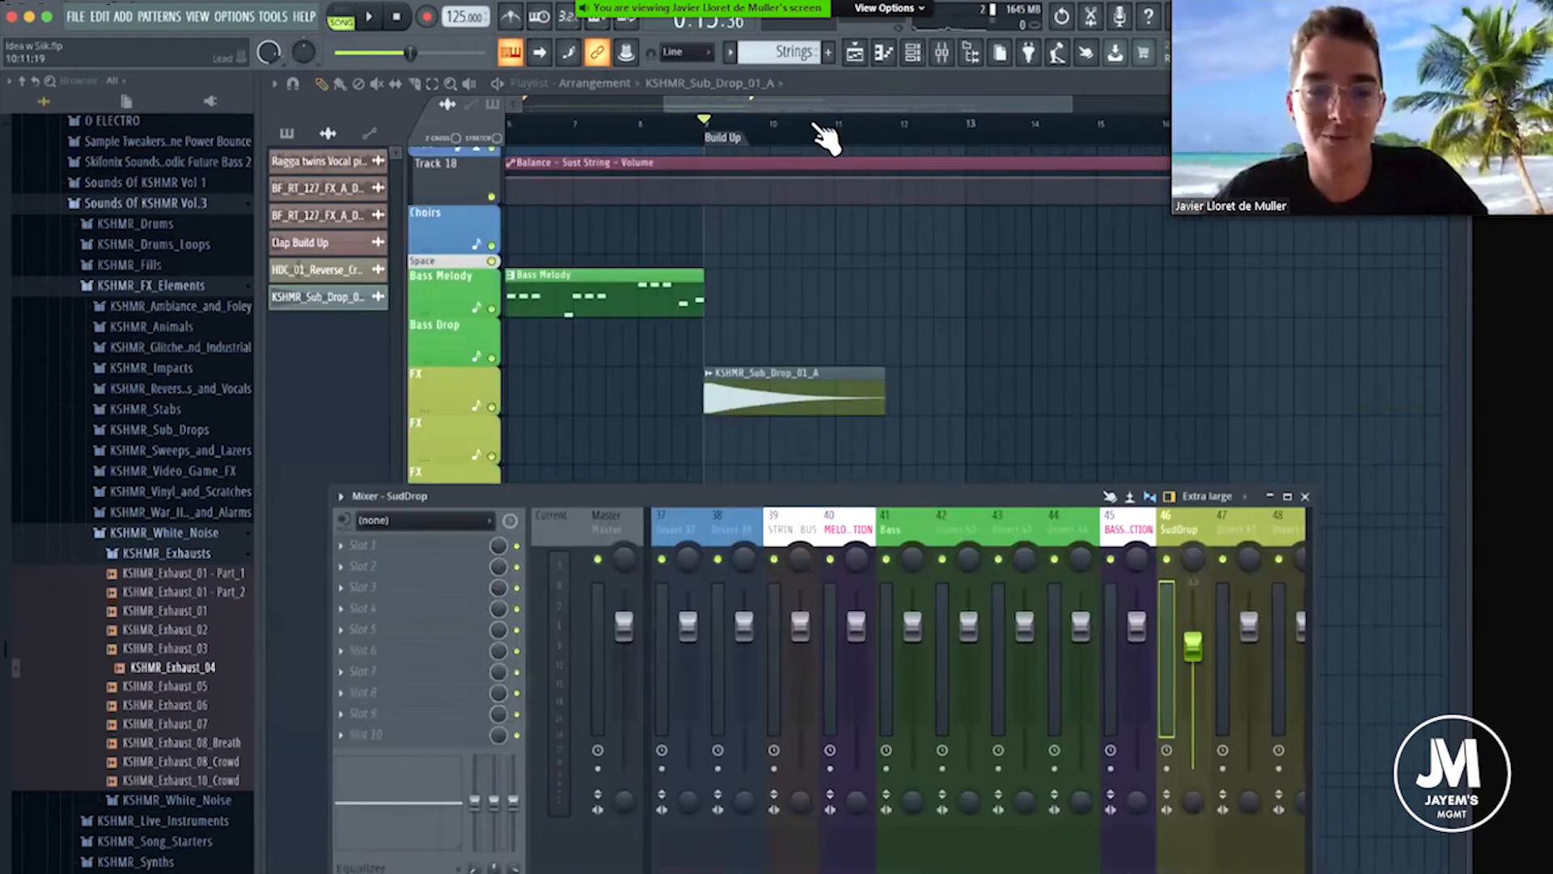
scroll(814, 120, "up", 3)
scroll(818, 113, "up", 2)
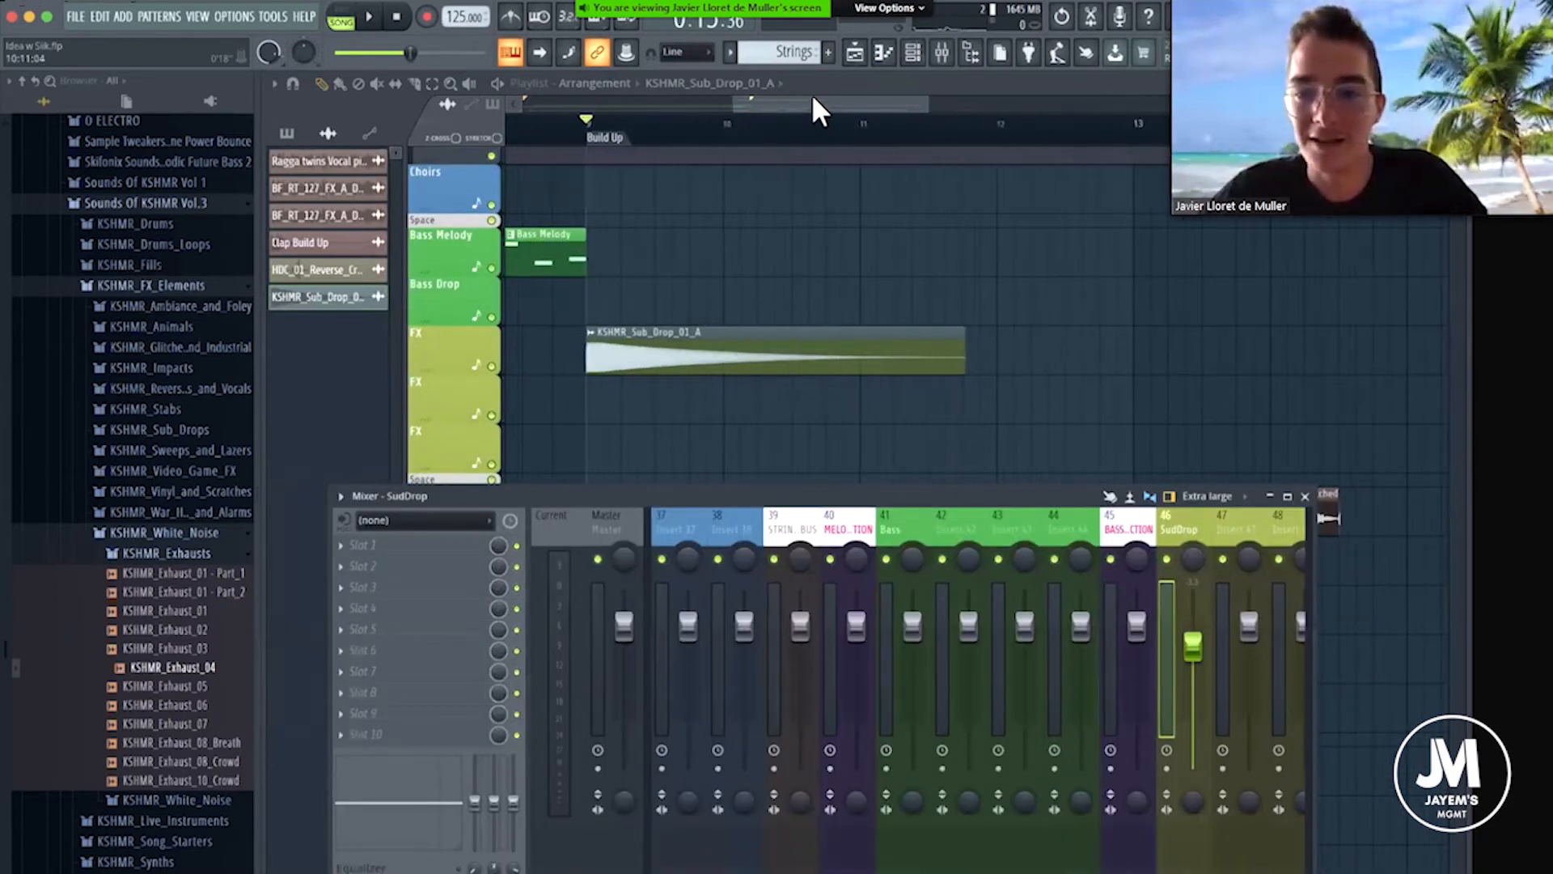
left_click_drag(832, 98, 847, 99)
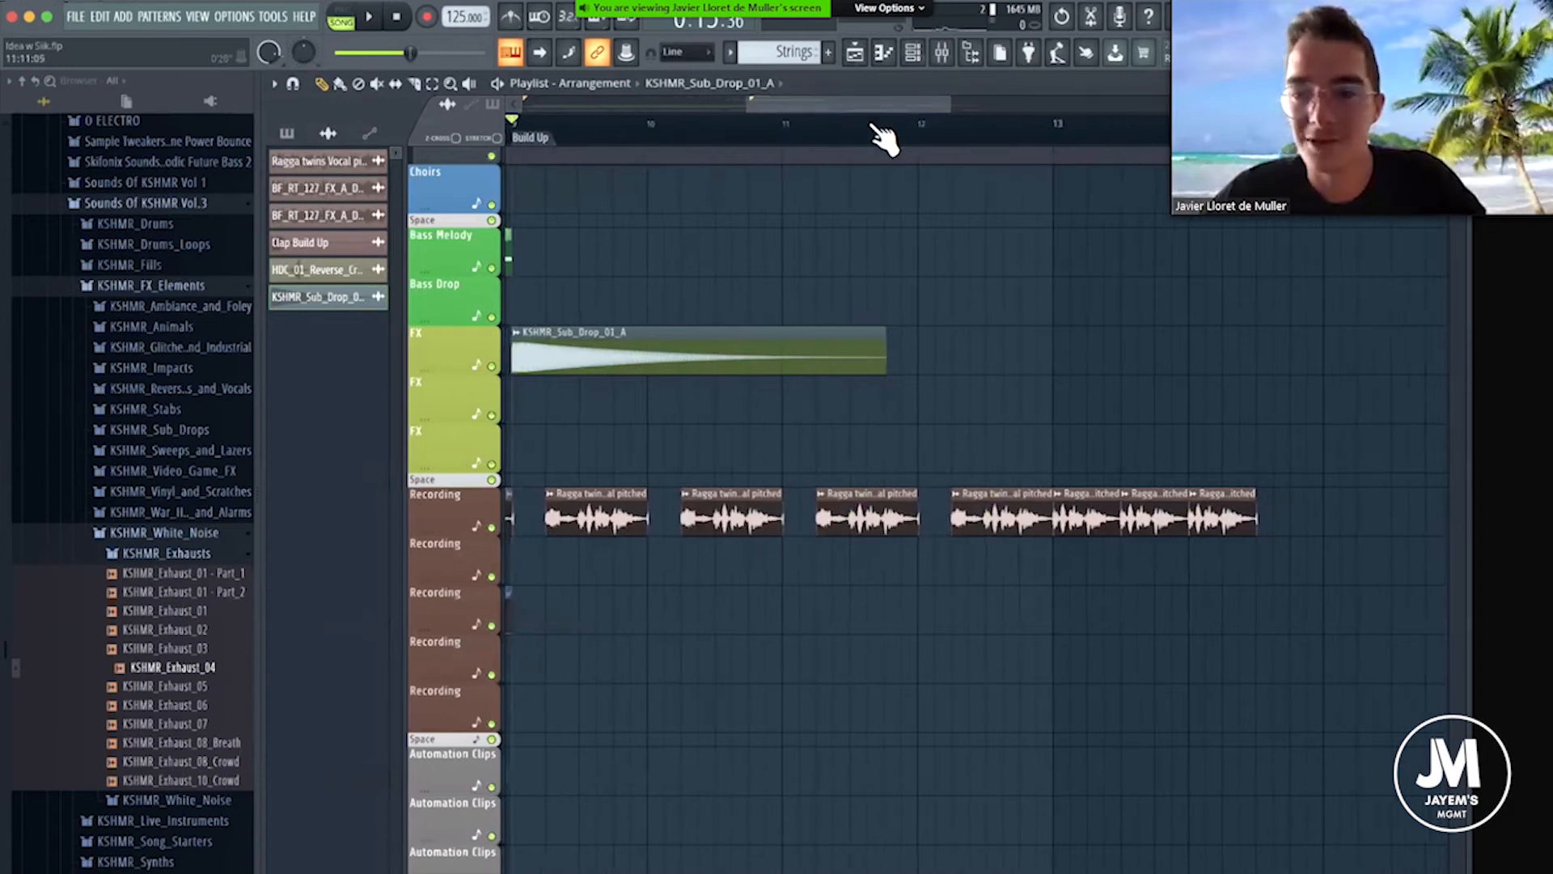
scroll(882, 138, "down", 2)
scroll(884, 139, "down", 1)
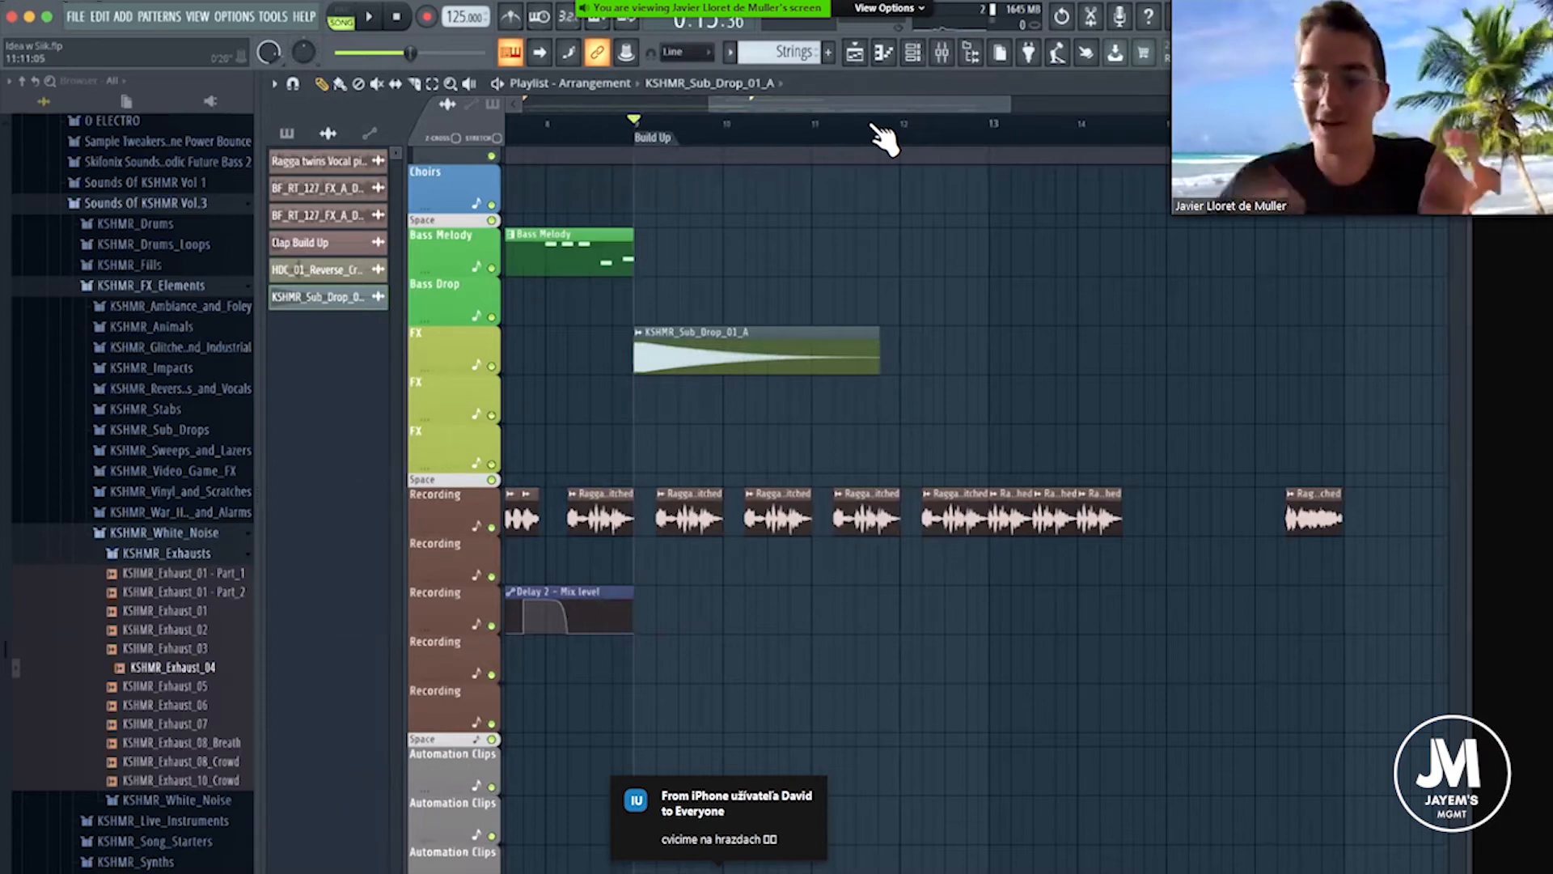
scroll(887, 139, "up", 4)
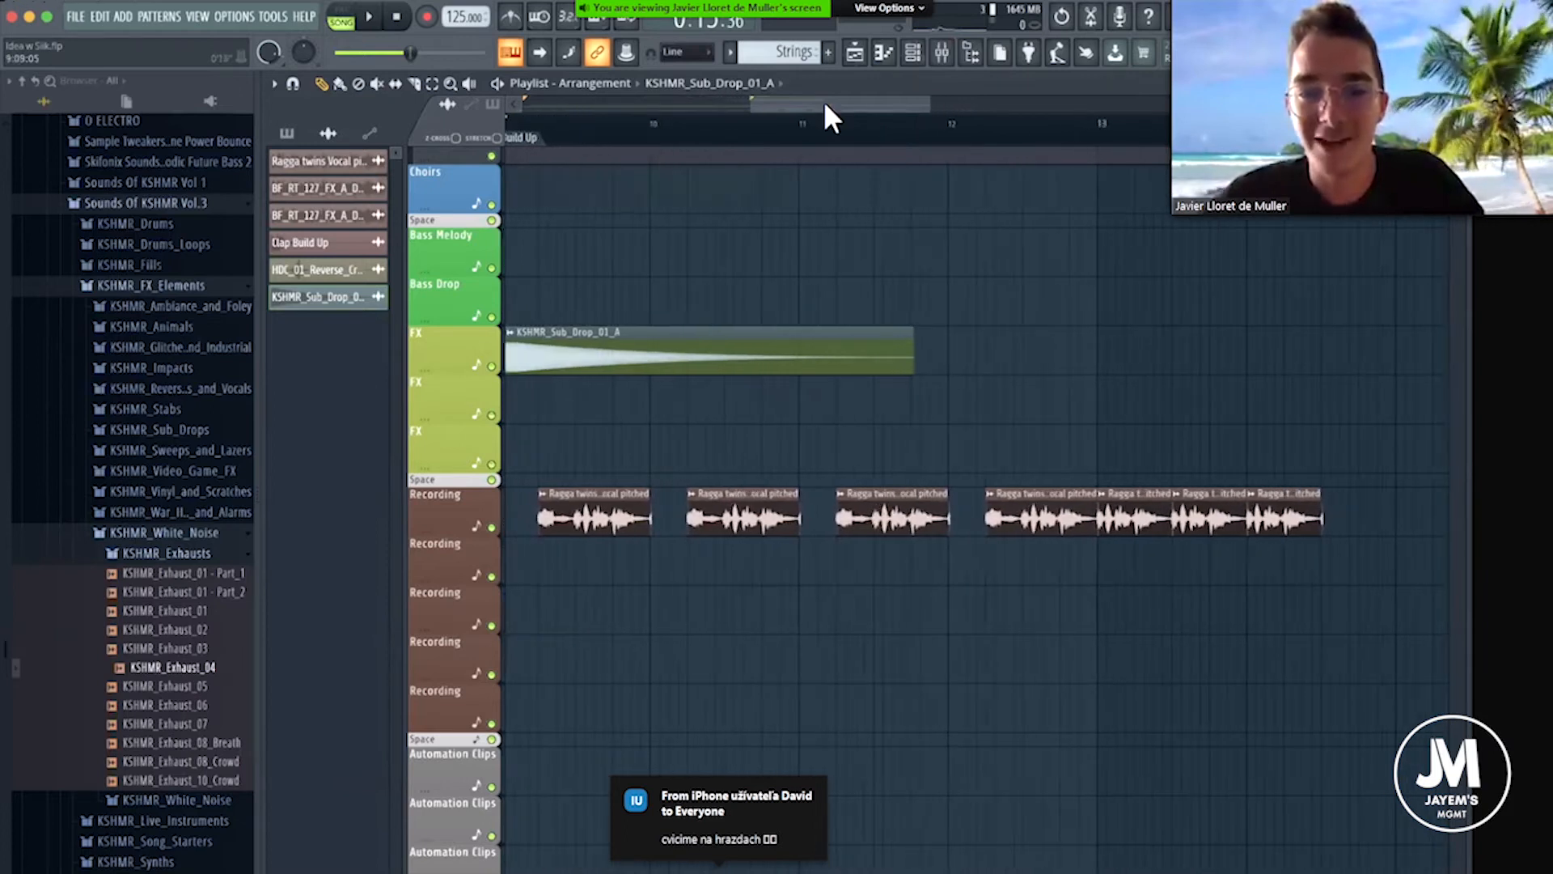
left_click_drag(842, 104, 841, 103)
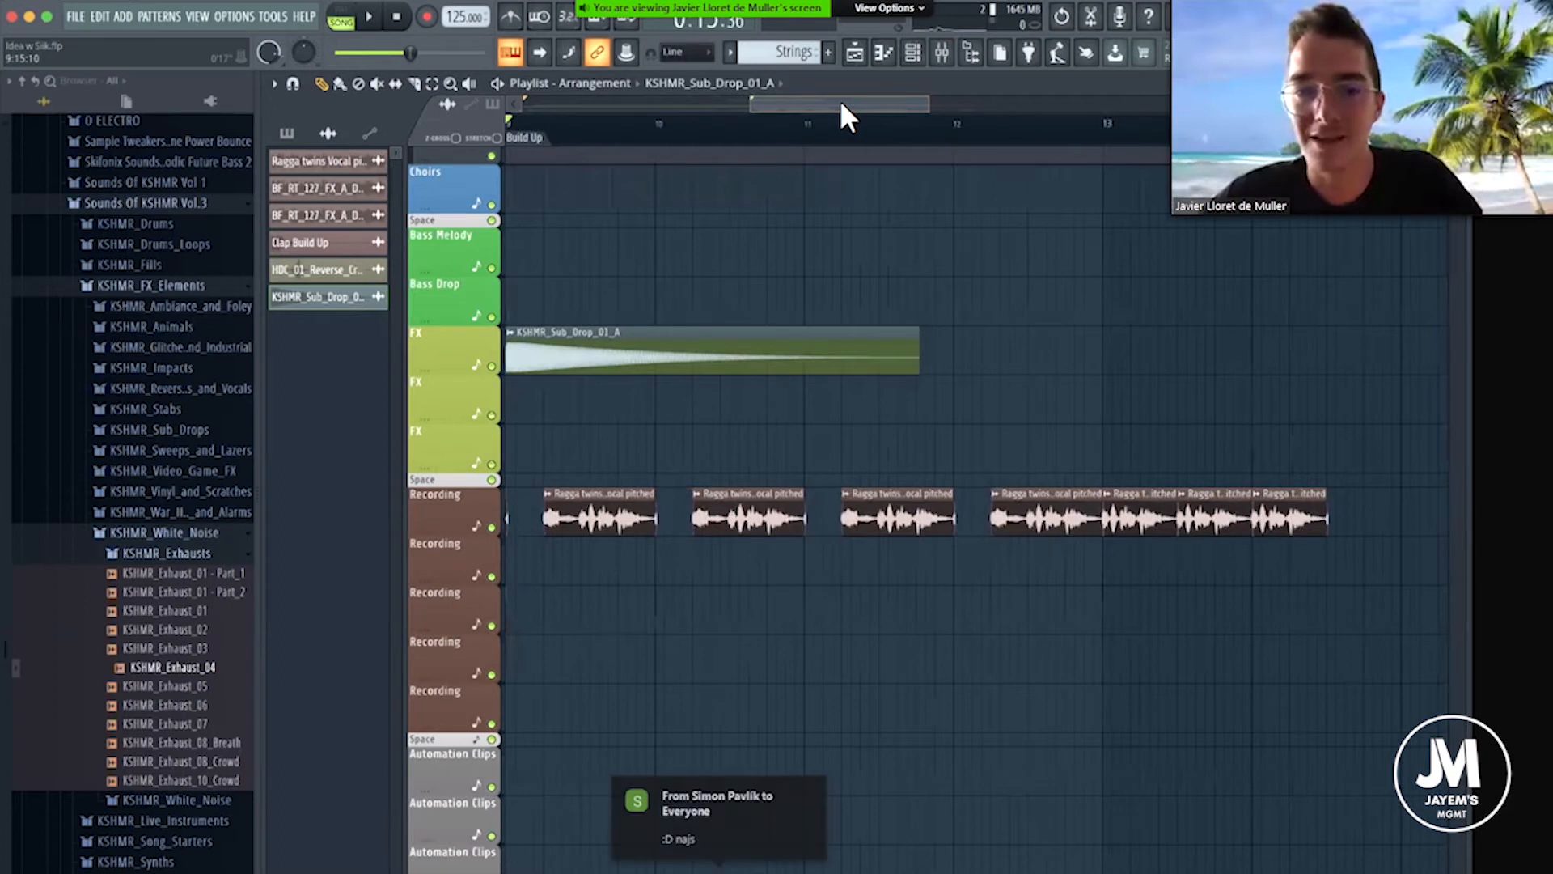
double_click(570, 352)
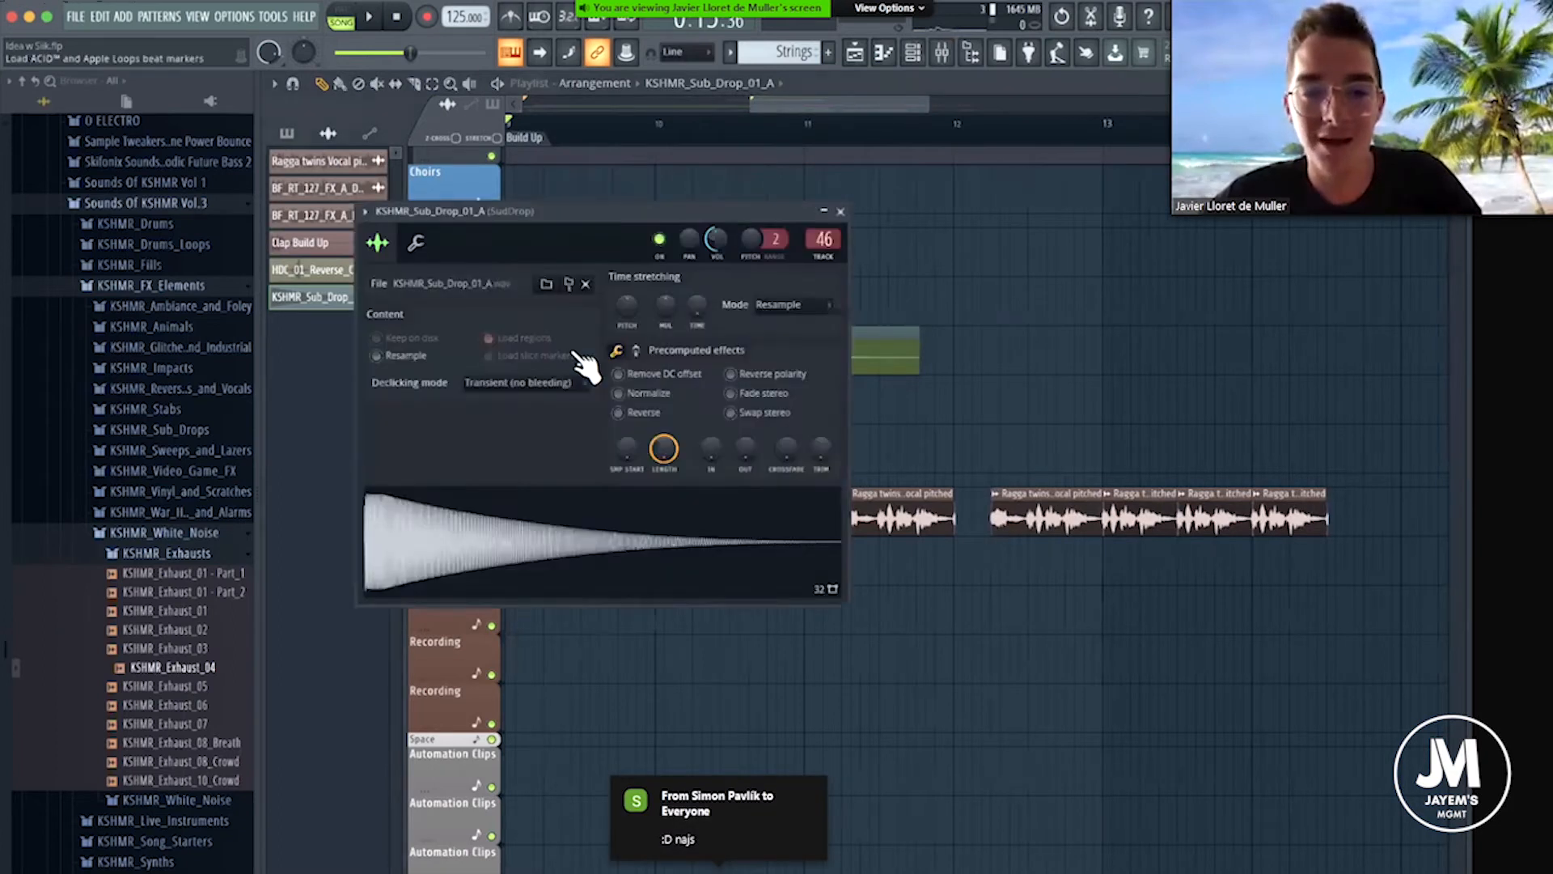
left_click(842, 211)
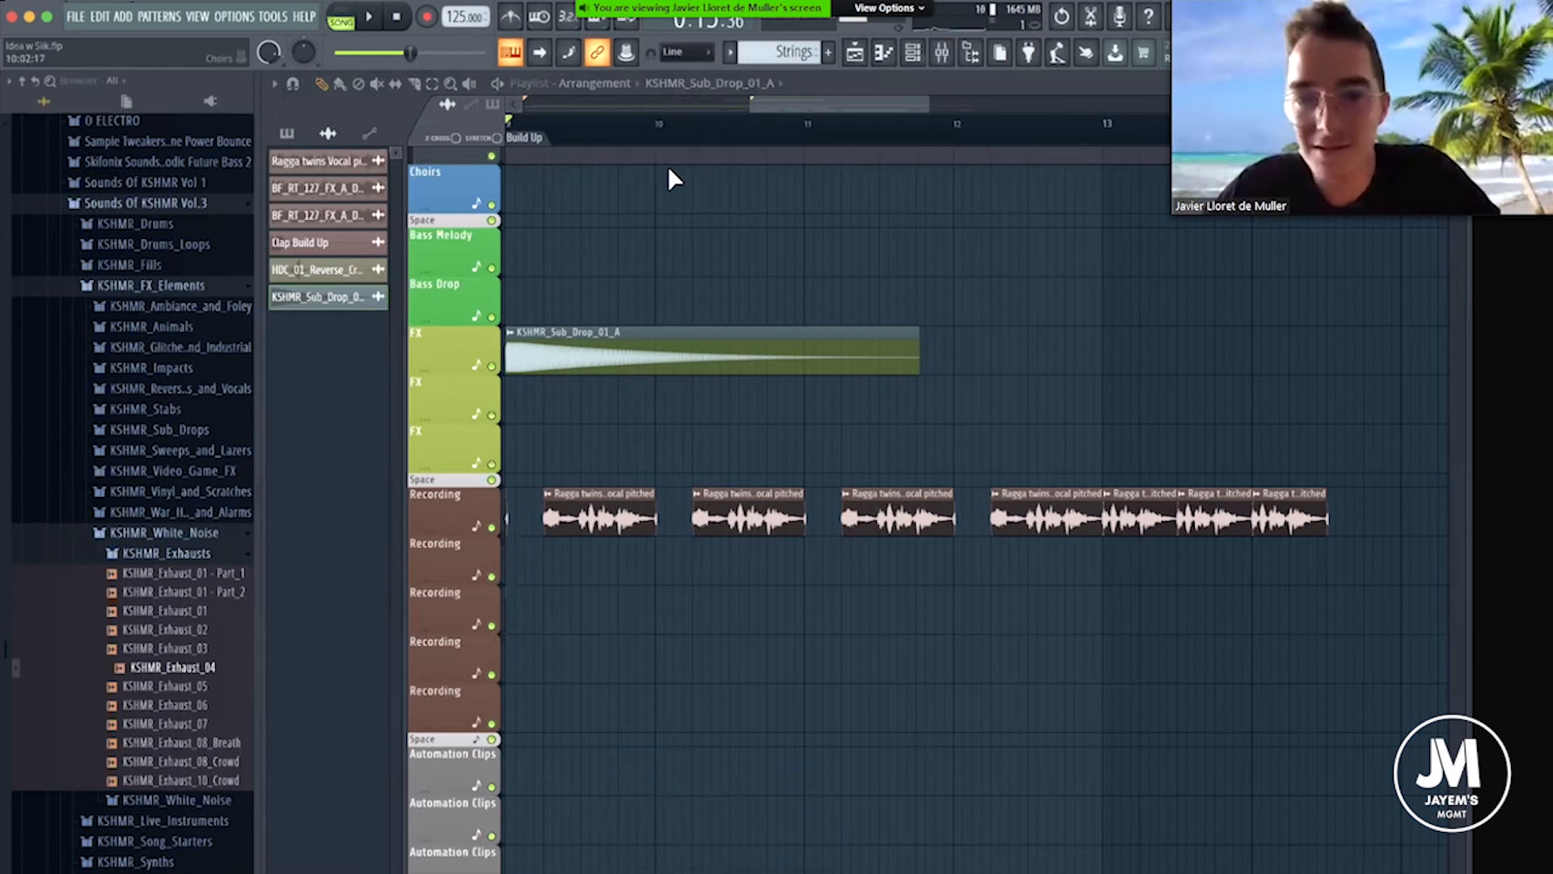
Place KSHMR_Exhaust_04 on the second FX track starting at bar 9 and route its channel to mixer track 47.
scroll(680, 142, "down", 3)
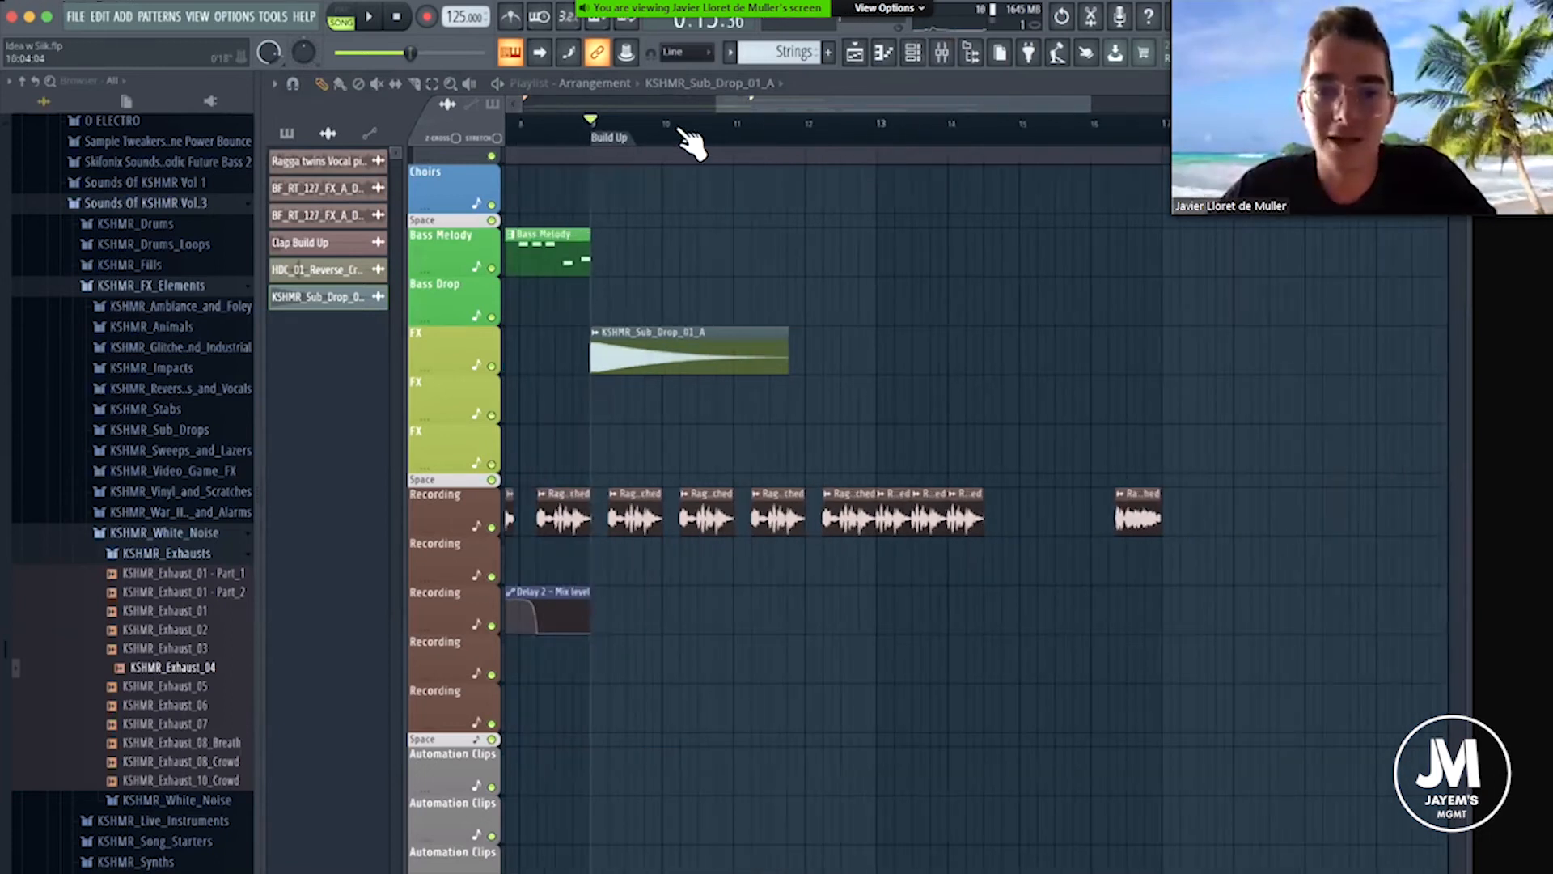
left_click_drag(219, 670, 634, 404)
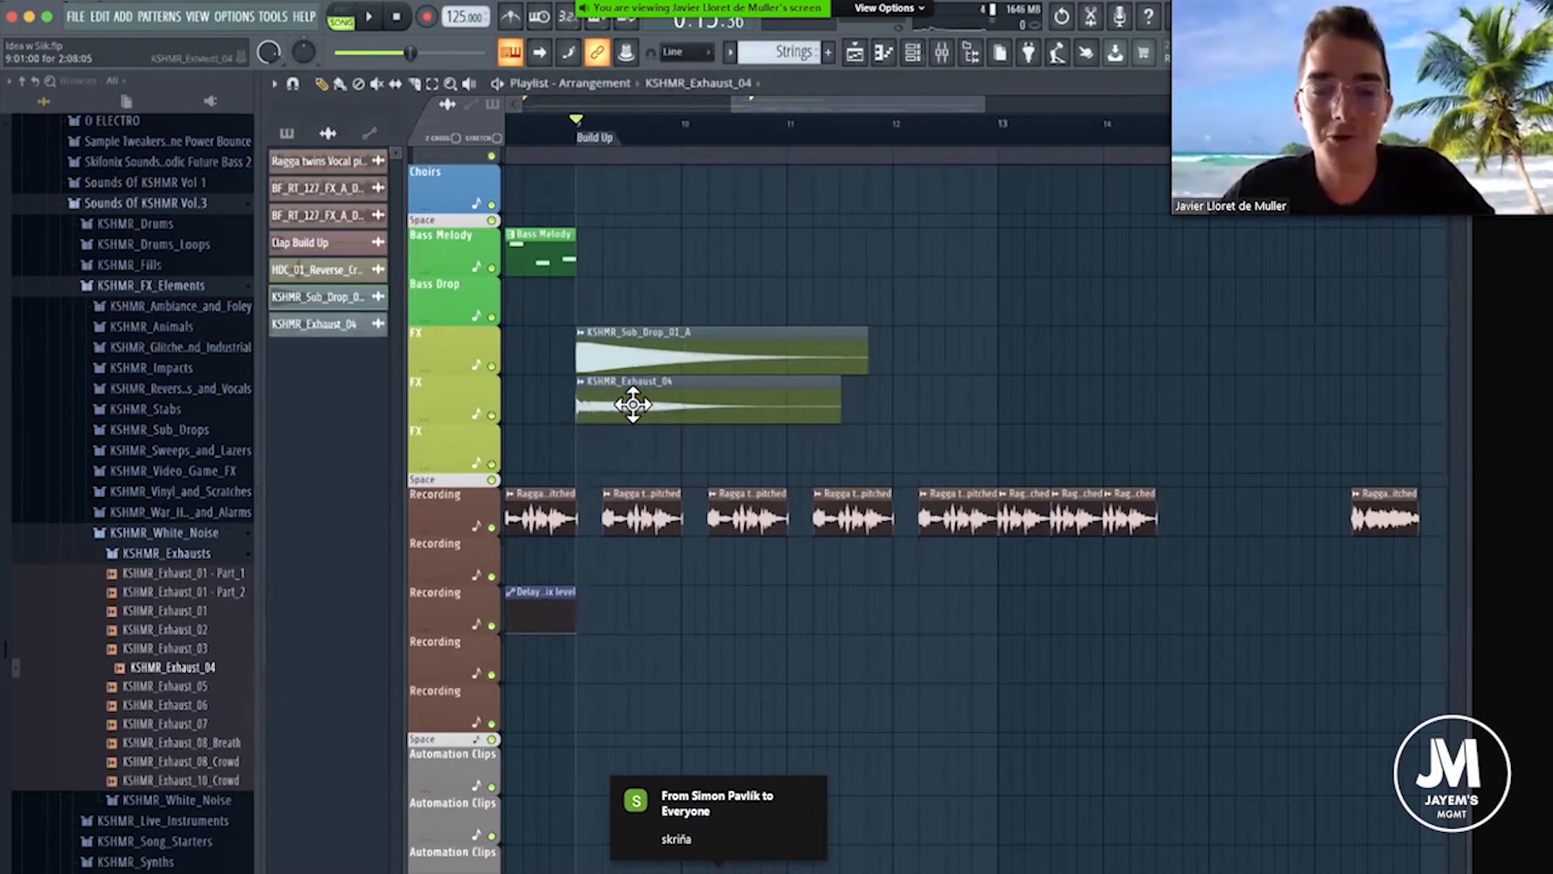
double_click(634, 404)
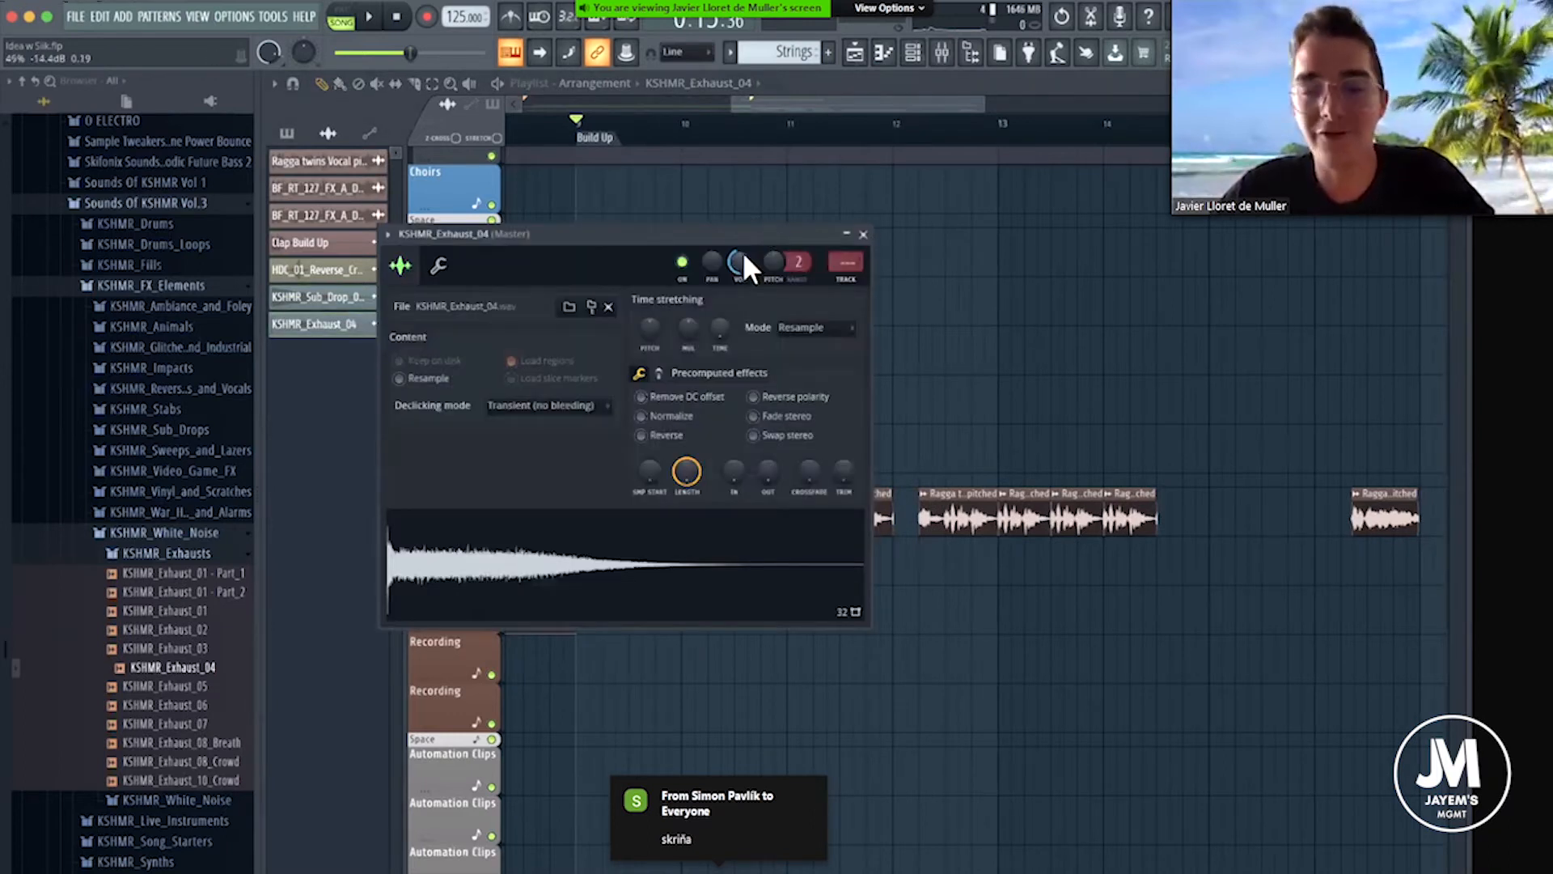
left_click(942, 52)
left_click_drag(858, 267, 857, 124)
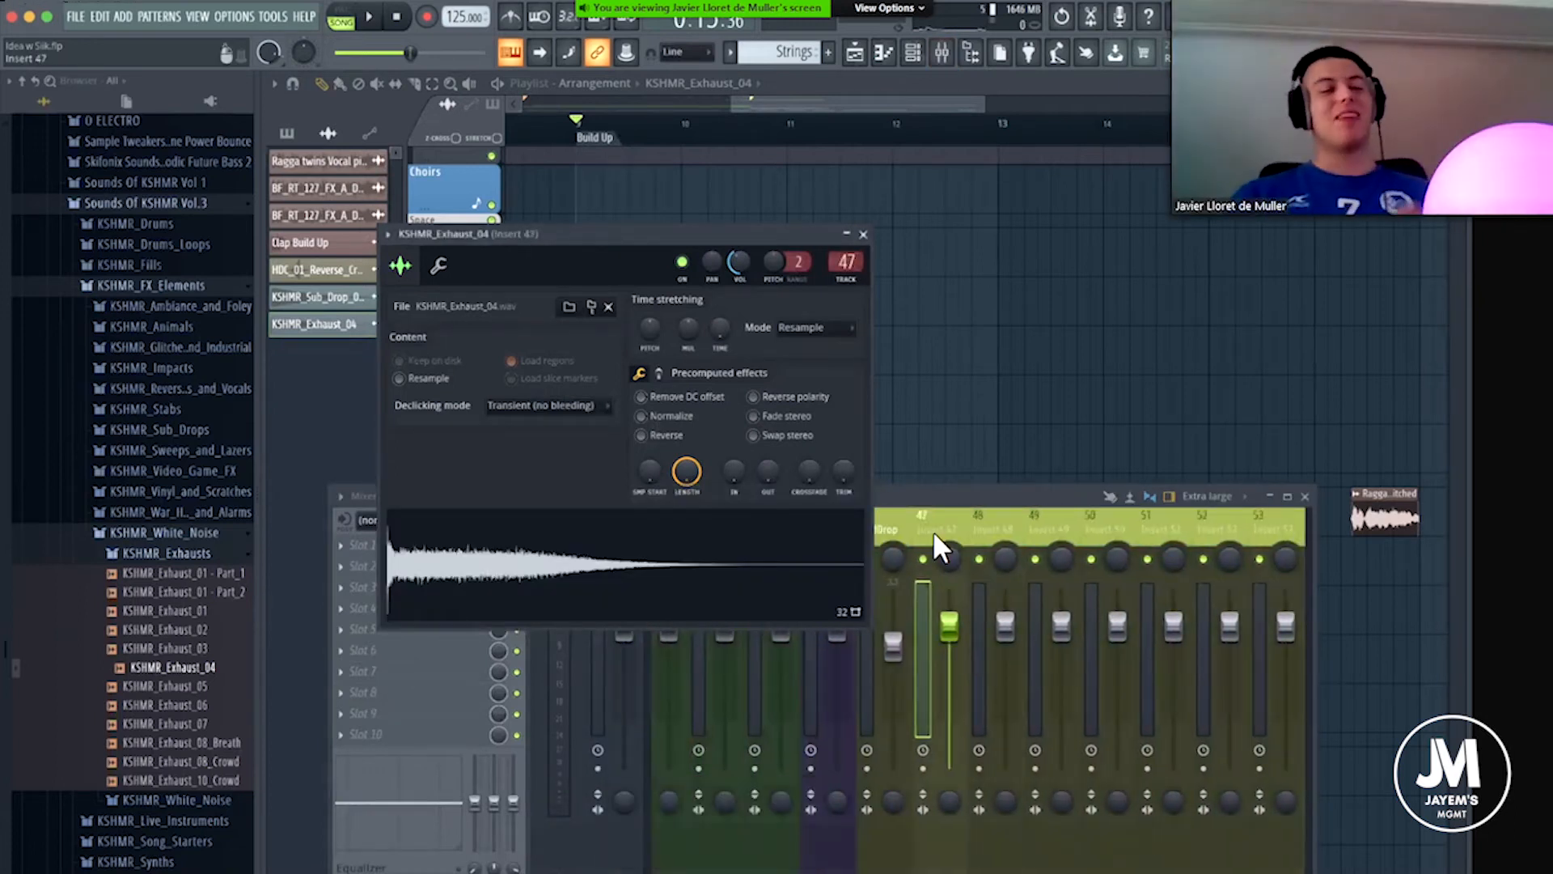
Rename mixer track 47 to "Exhaust".
left_click(934, 531)
right_click(1006, 439)
left_click(1008, 442)
type("E")
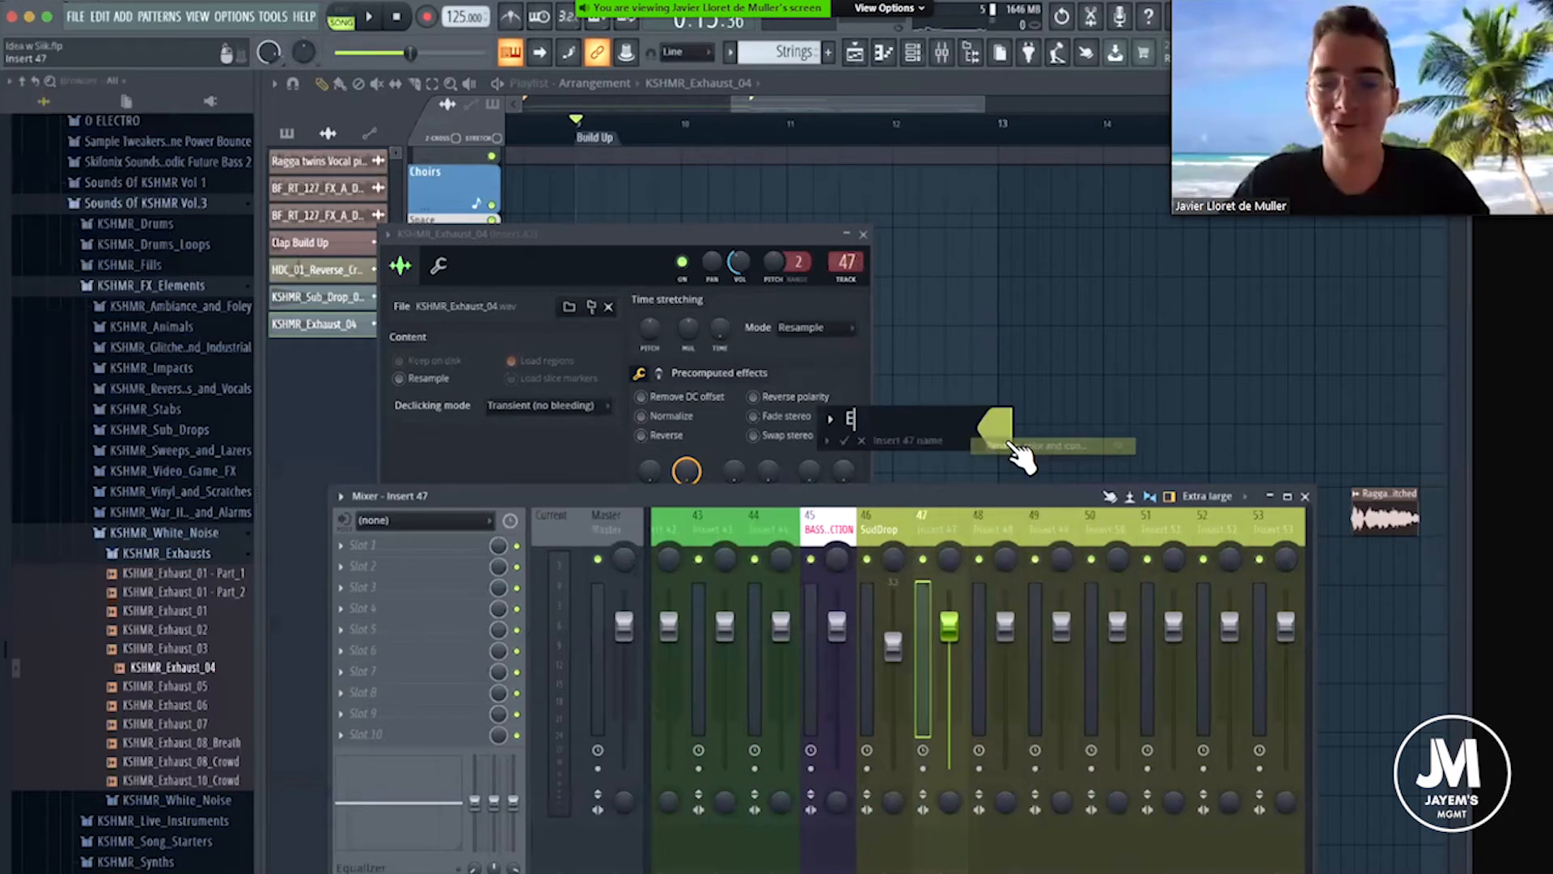
type("xa")
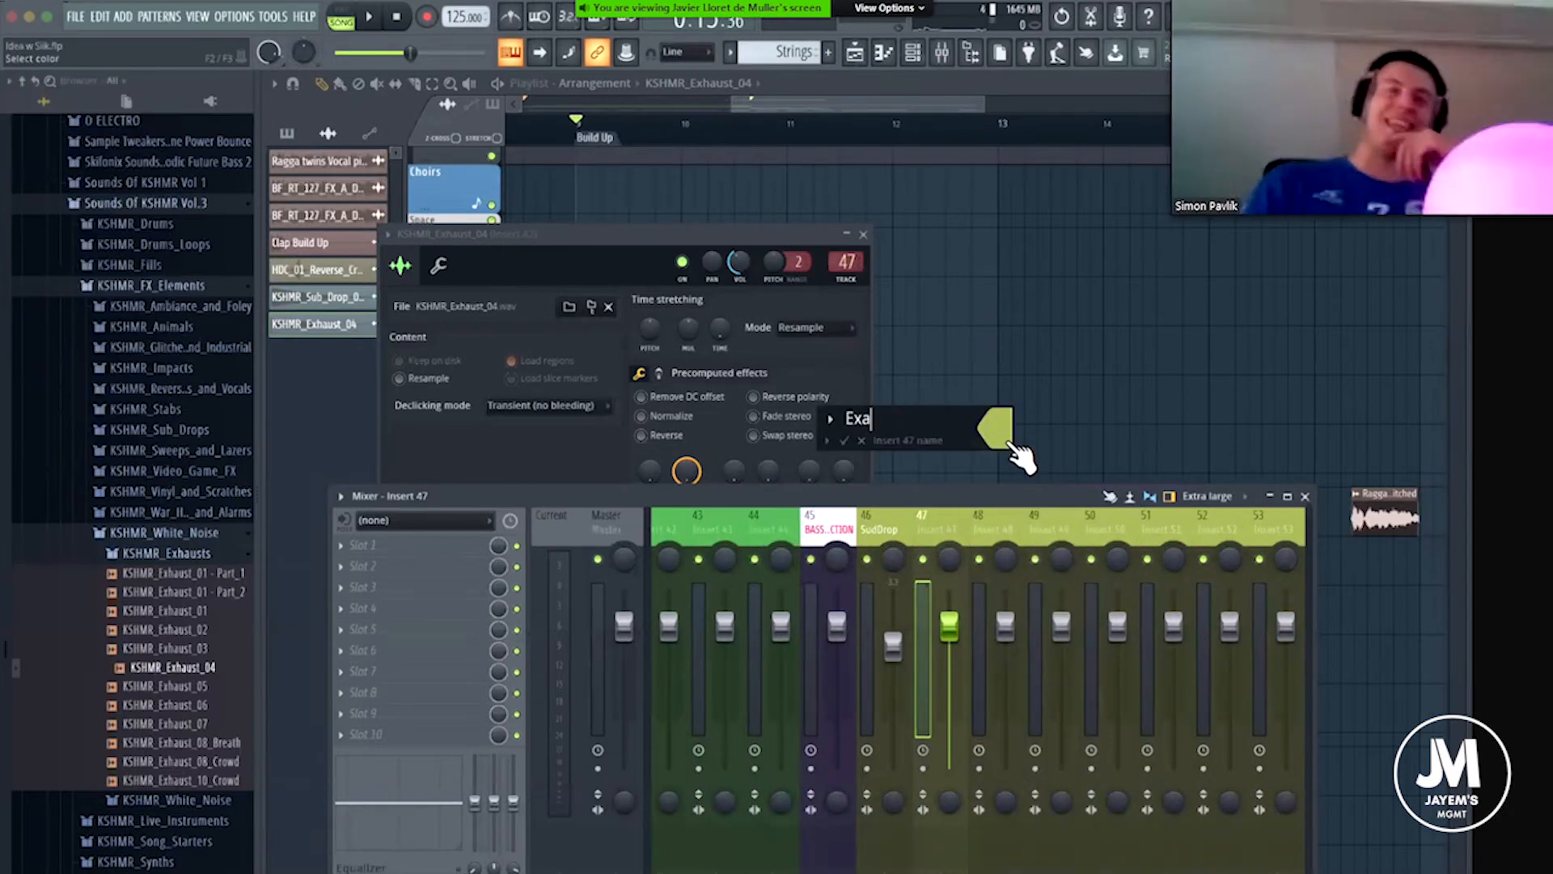
type("hst")
key("Return")
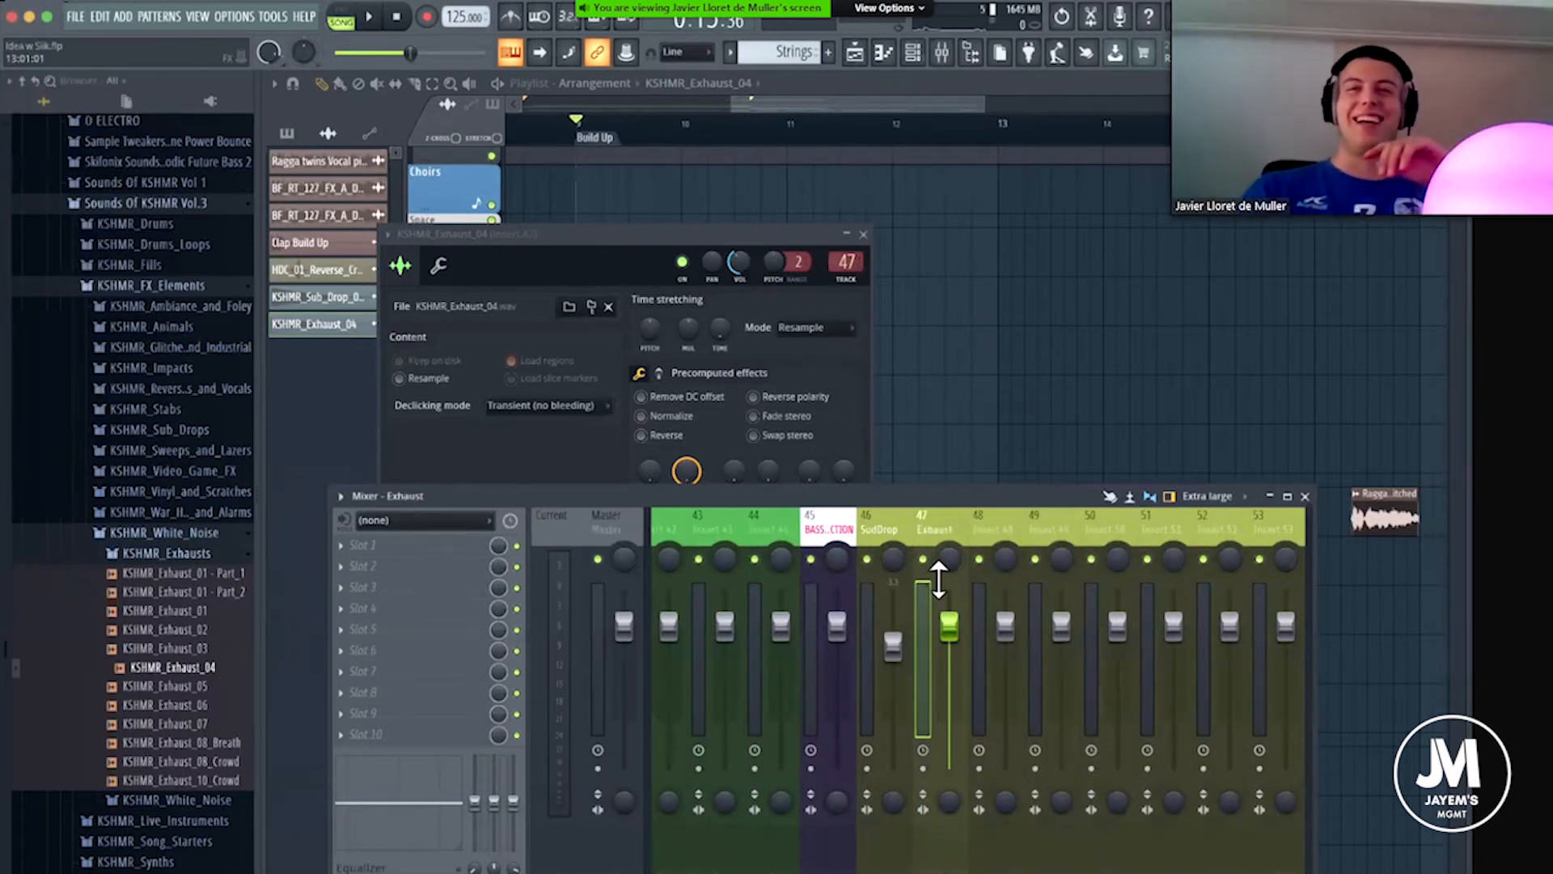
Lower the Exhaust mixer track's volume well below the sub drop's level and close the KSHMR_Exhaust_04 sampler settings.
left_click_drag(949, 625, 951, 697)
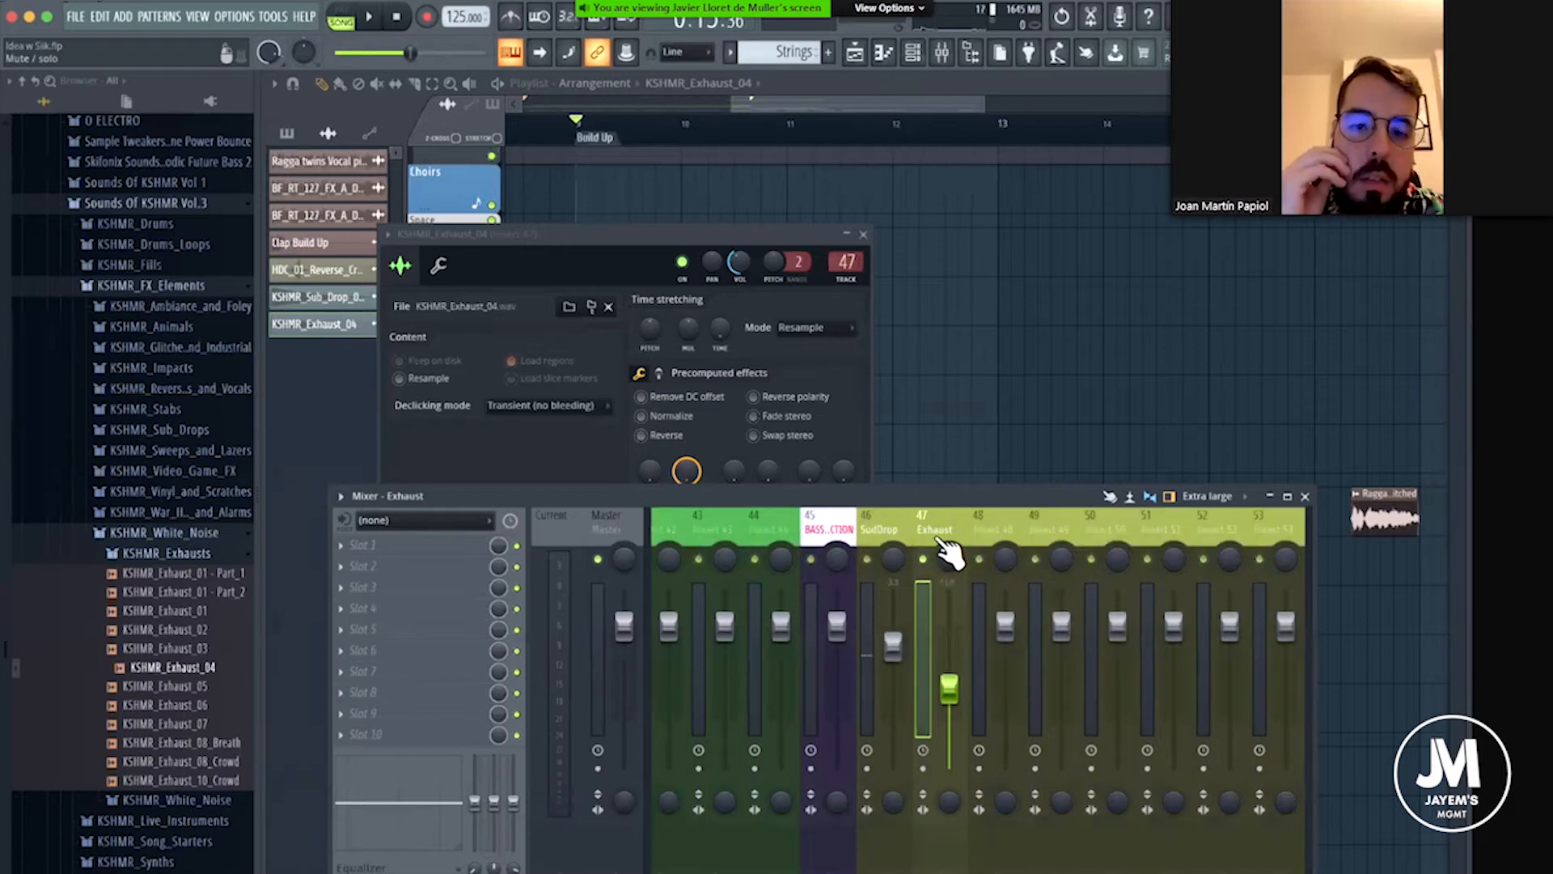
left_click(863, 234)
scroll(849, 328, "down", 3)
scroll(849, 328, "left", 2)
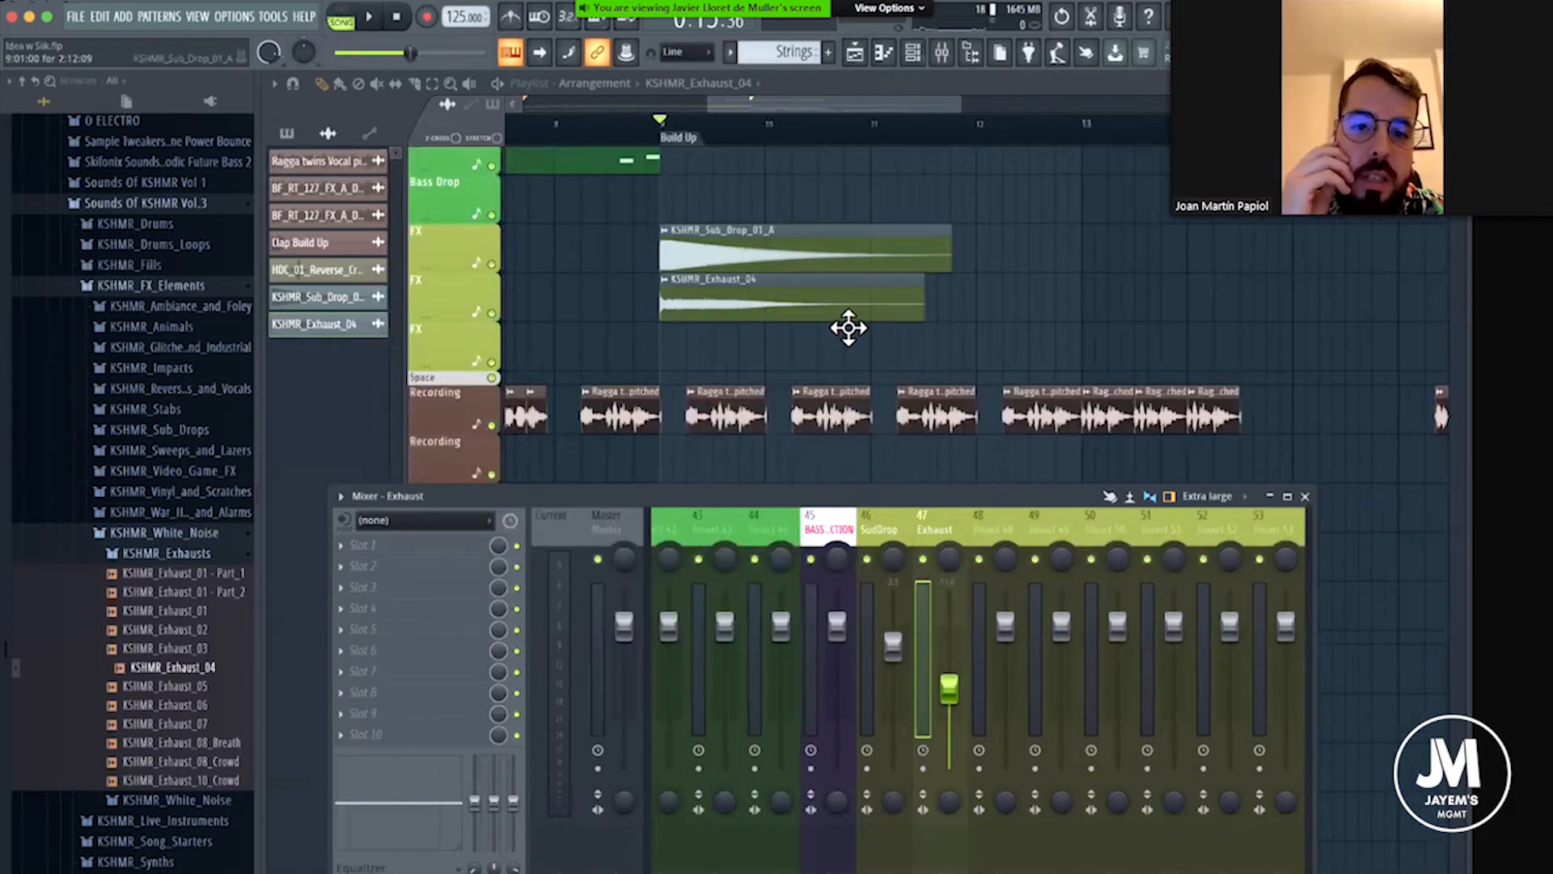
left_click_drag(945, 690, 945, 695)
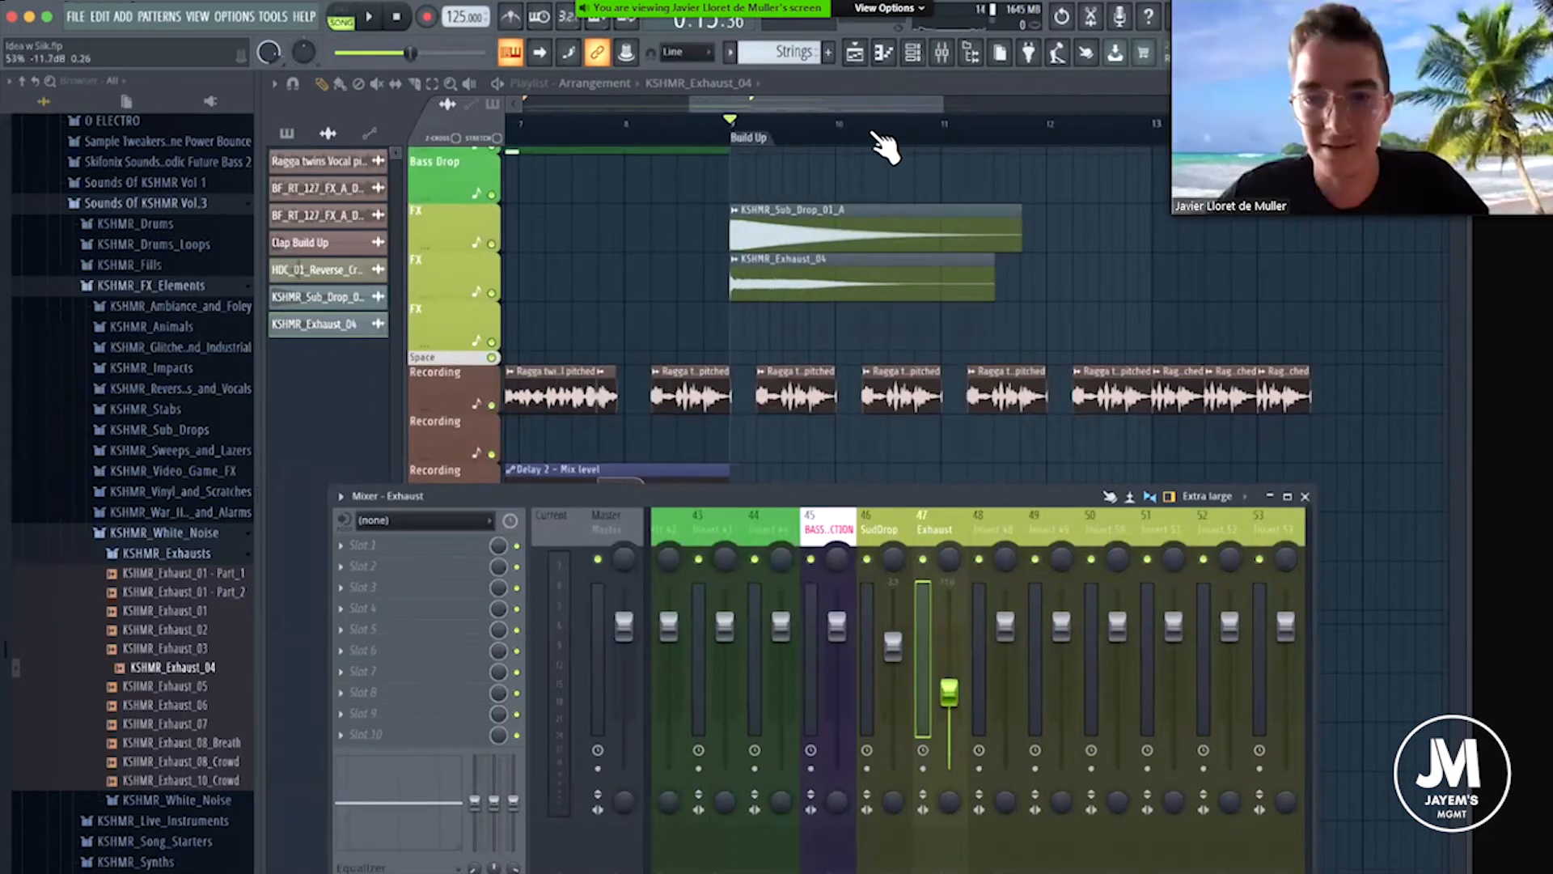
Hide the mixer and return the playhead to the start of the arrangement.
scroll(884, 139, "down", 4)
scroll(919, 242, "up", 2)
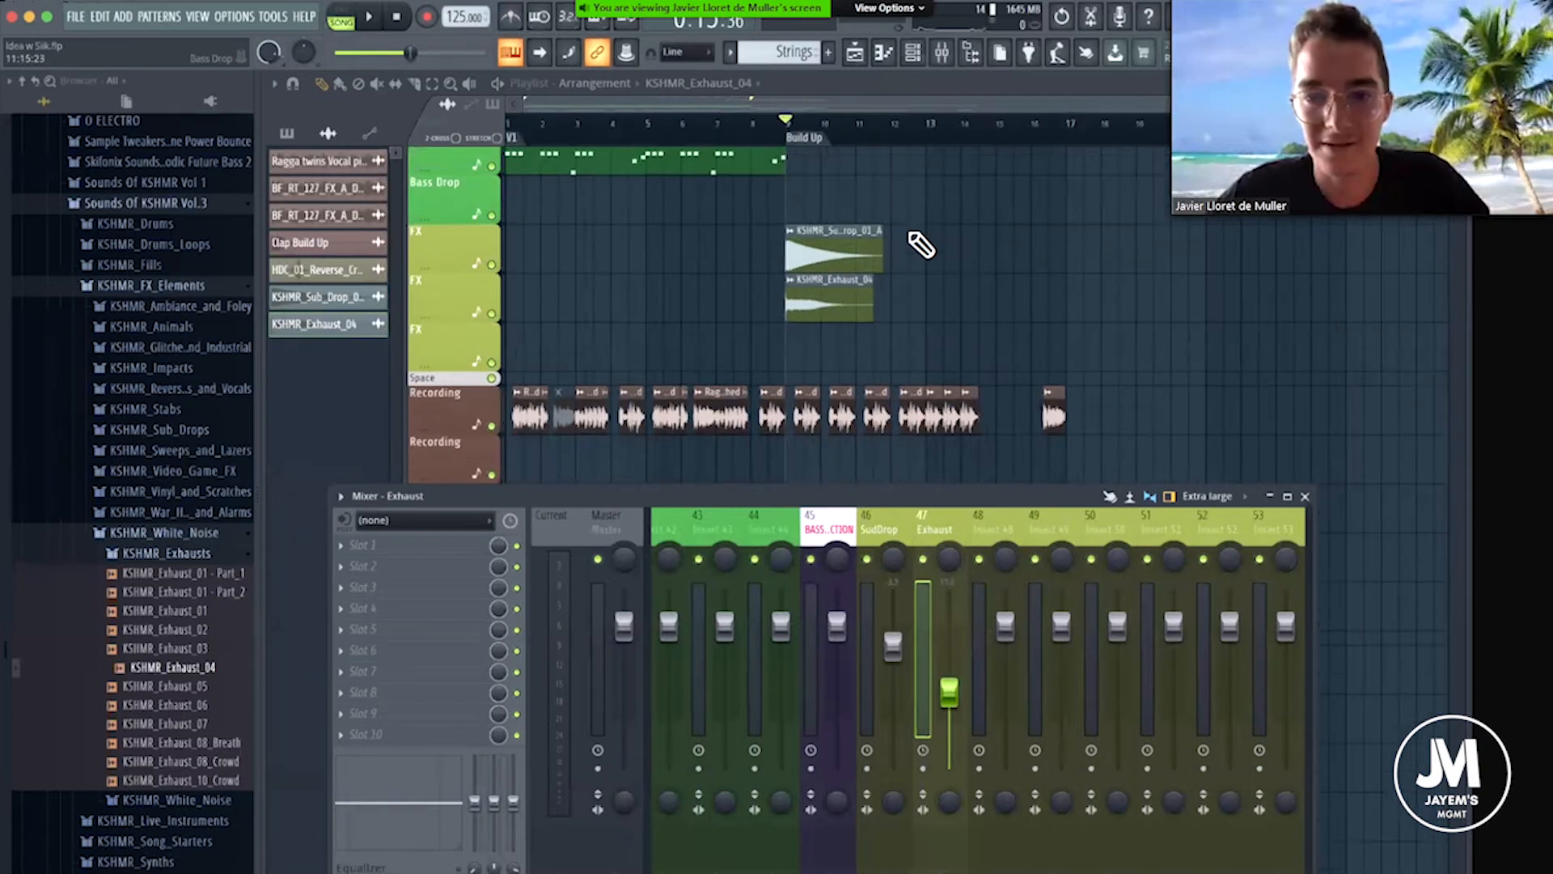
scroll(921, 244, "up", 1)
key("F9")
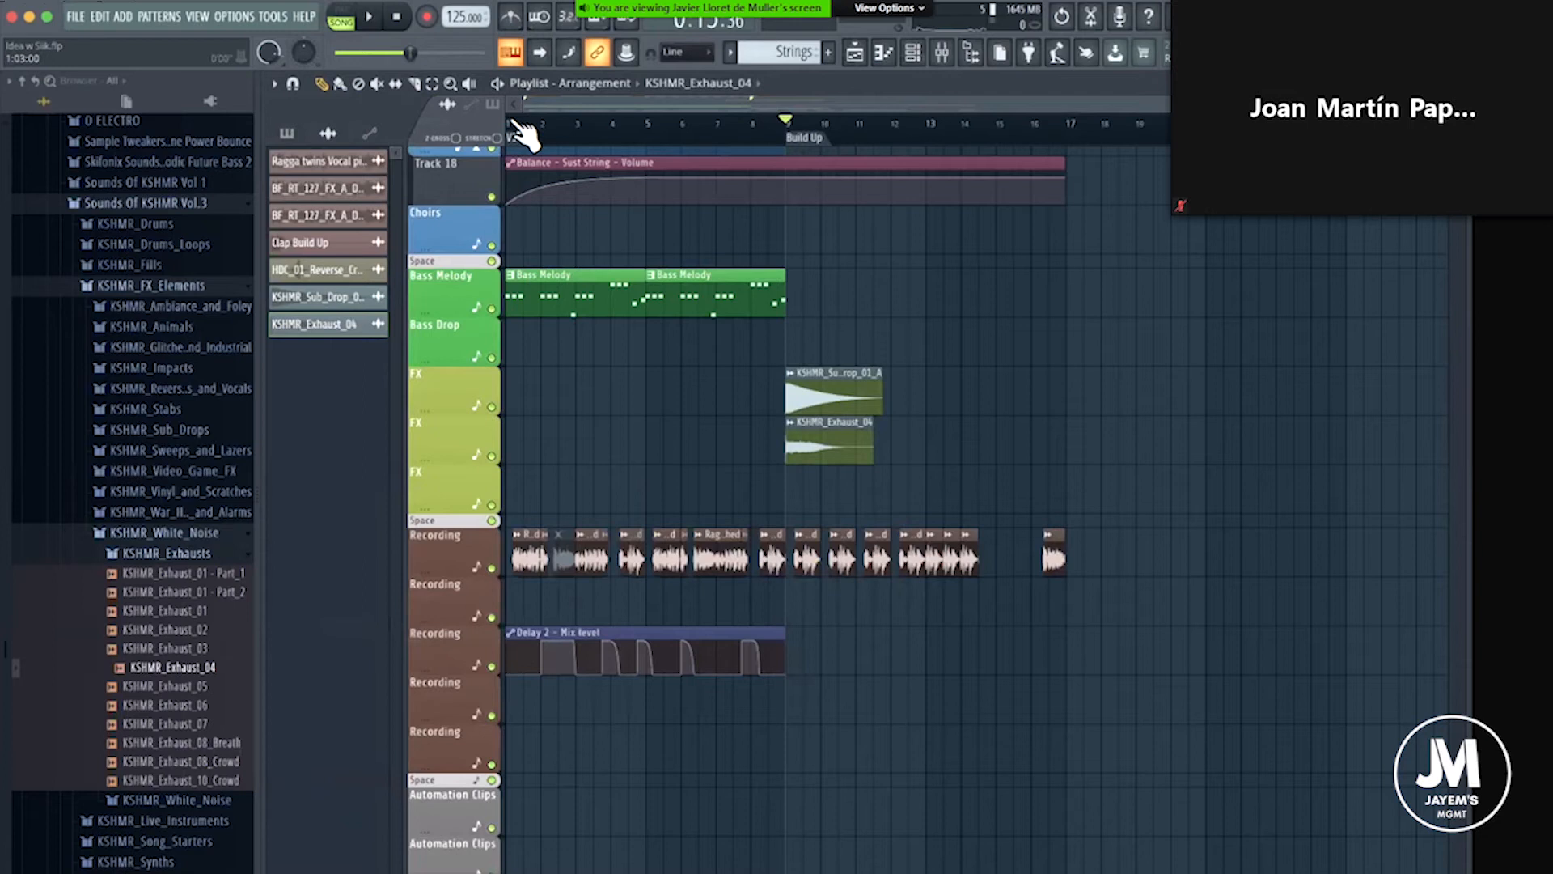
scroll(521, 133, "up", 2)
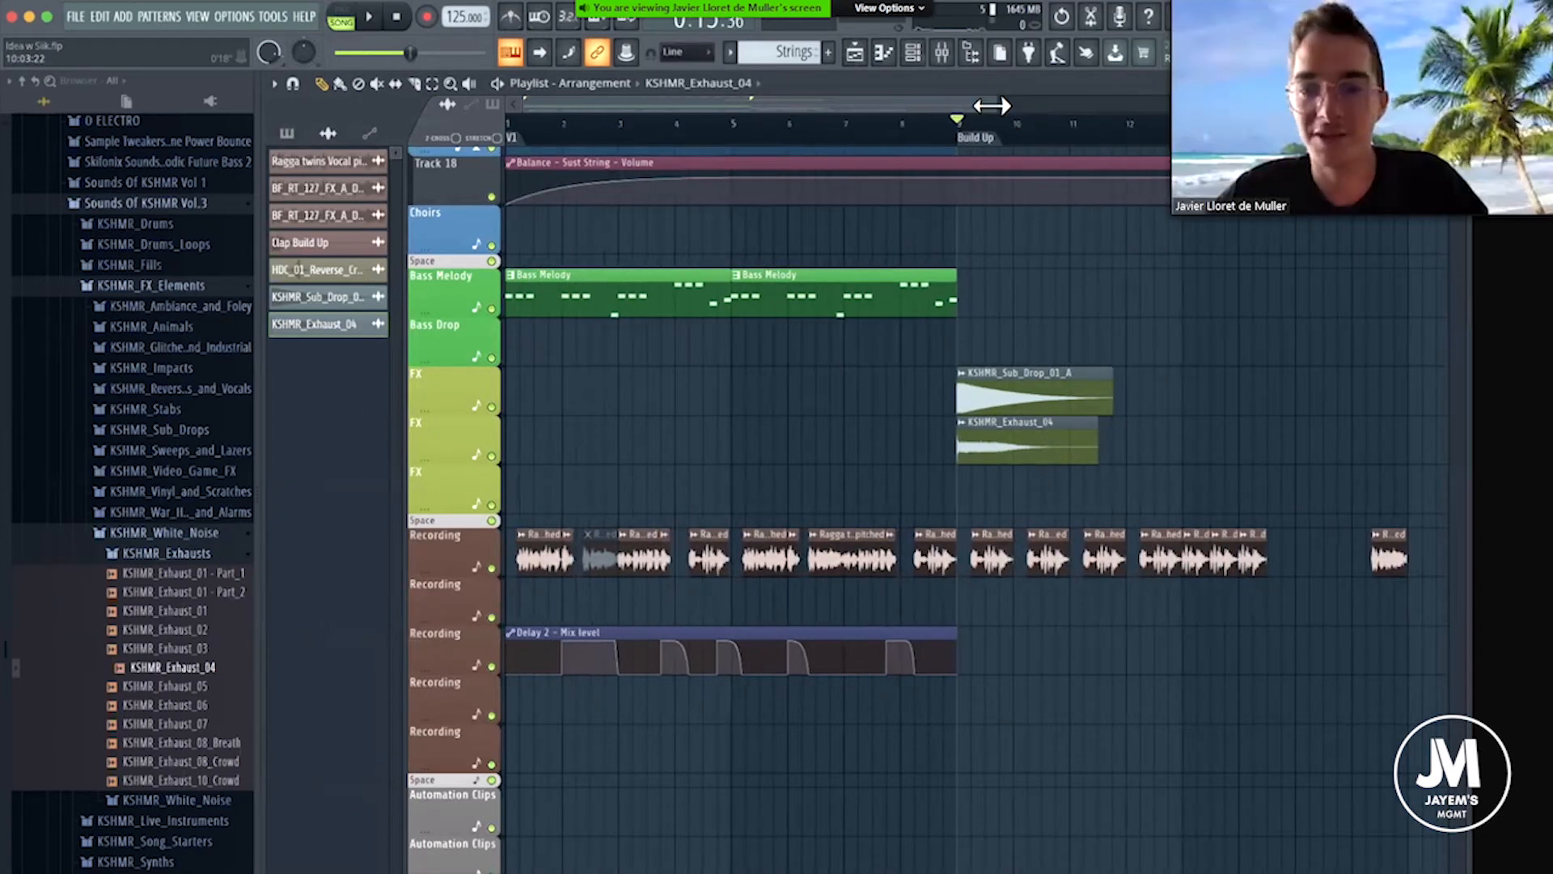
left_click_drag(994, 105, 977, 108)
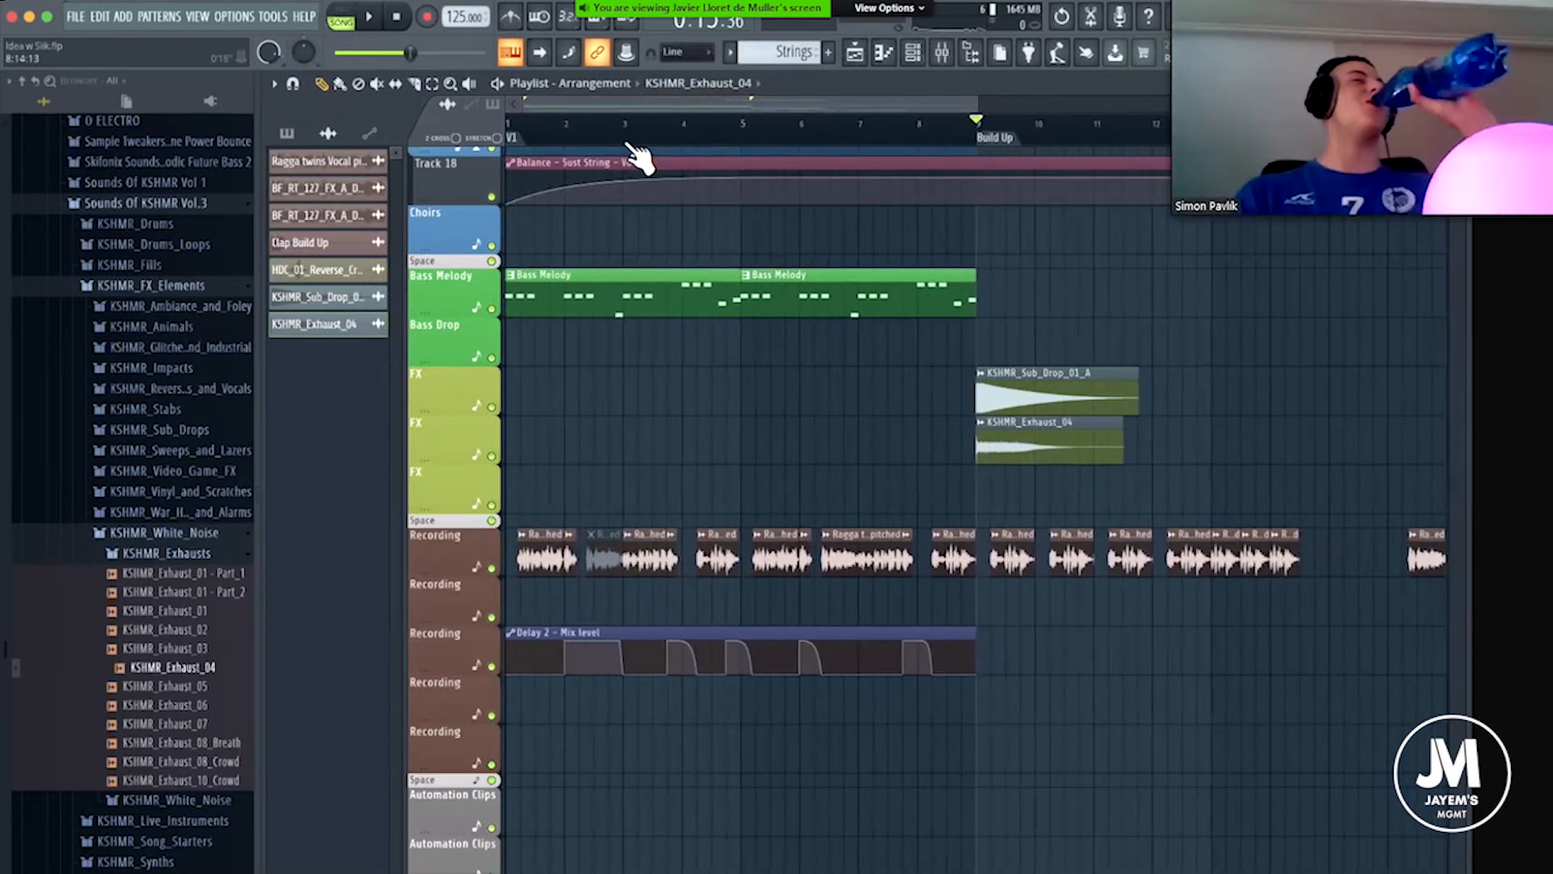
left_click(512, 127)
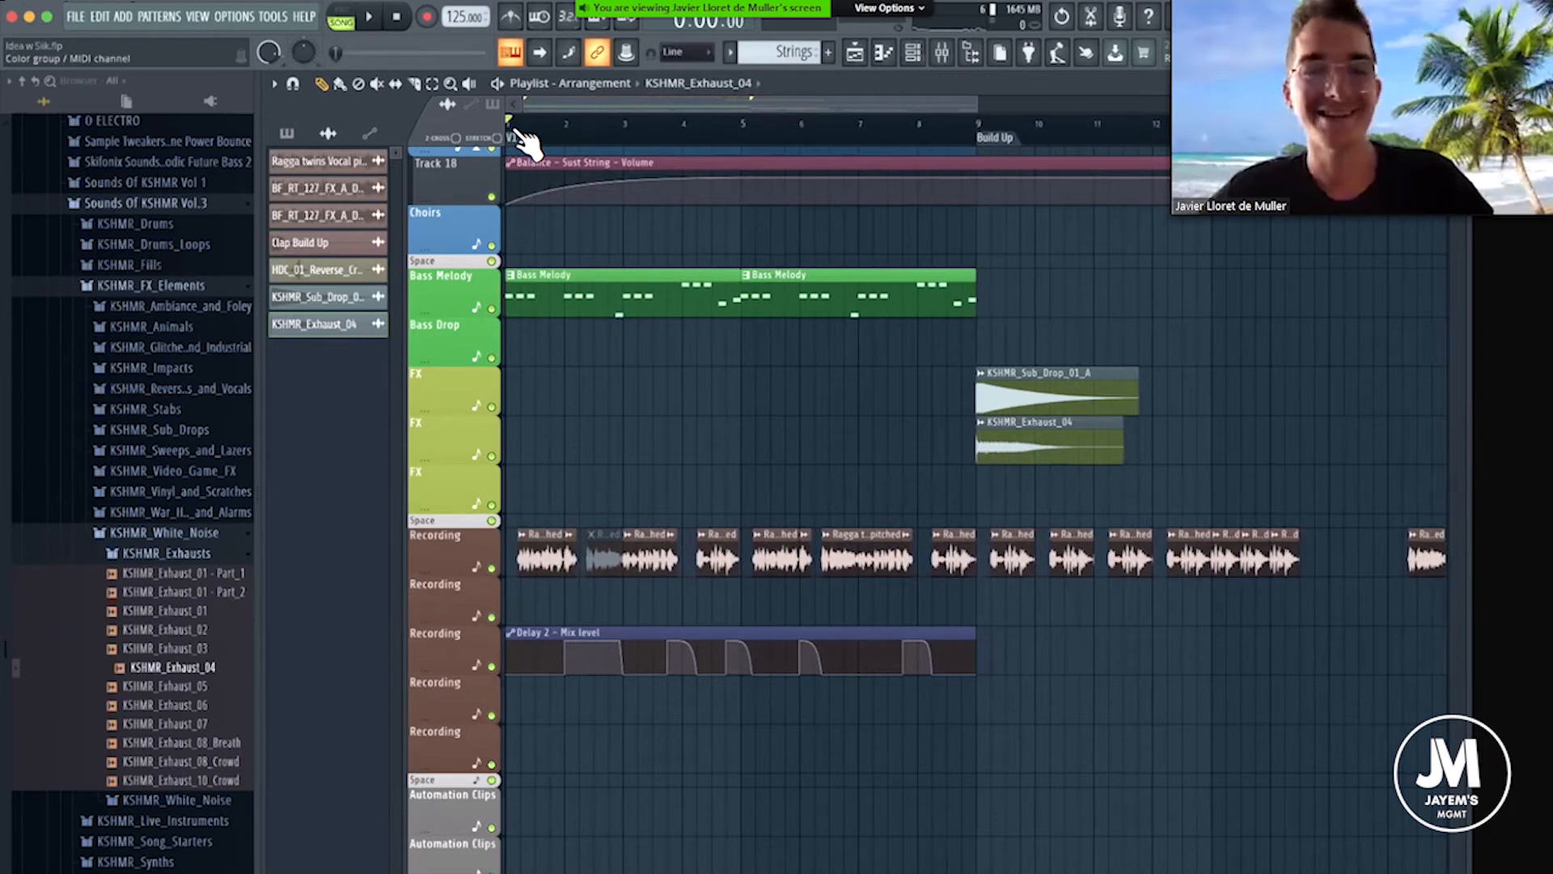
Look over the arrangement's tracks and play it from the start, following the strings, bass, vocal chops and claps.
scroll(519, 133, "down", 1)
scroll(539, 225, "down", 4)
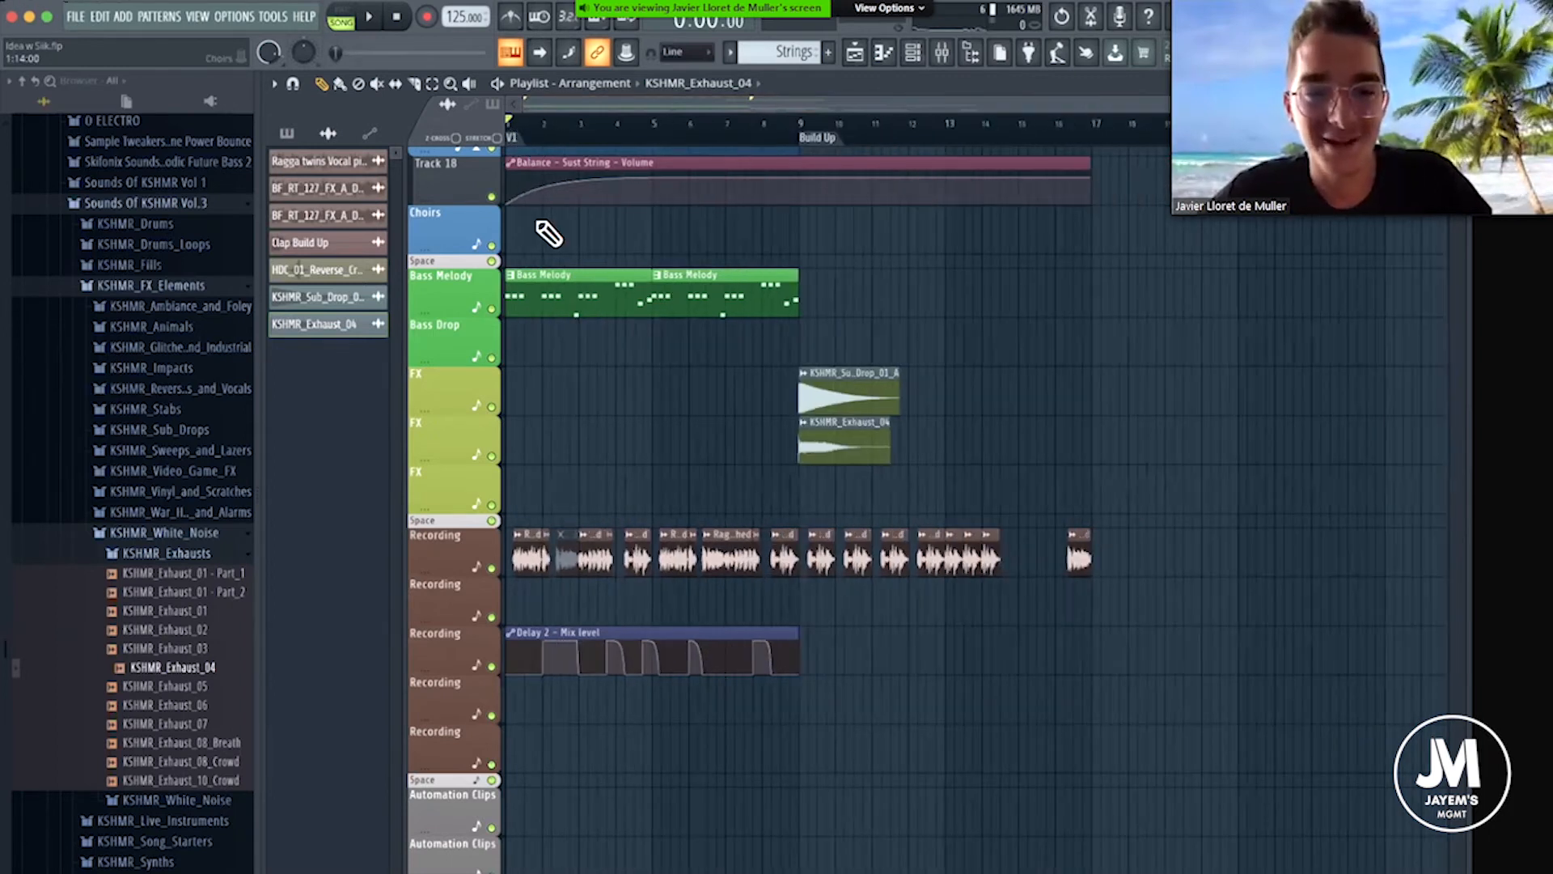
scroll(630, 347, "up", 5)
scroll(725, 360, "down", 5)
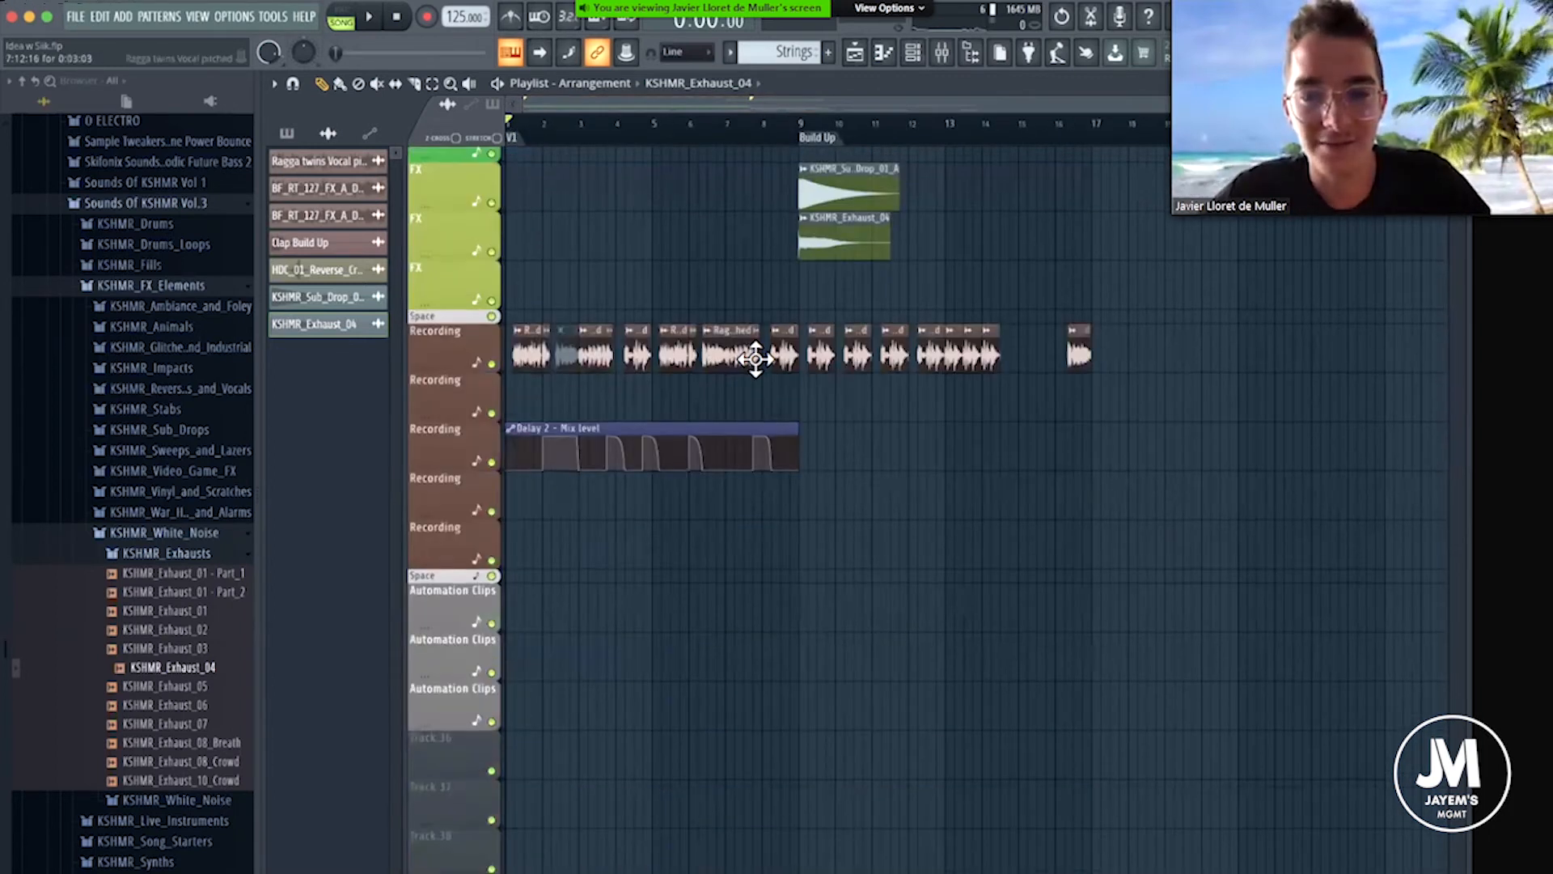
scroll(756, 358, "up", 8)
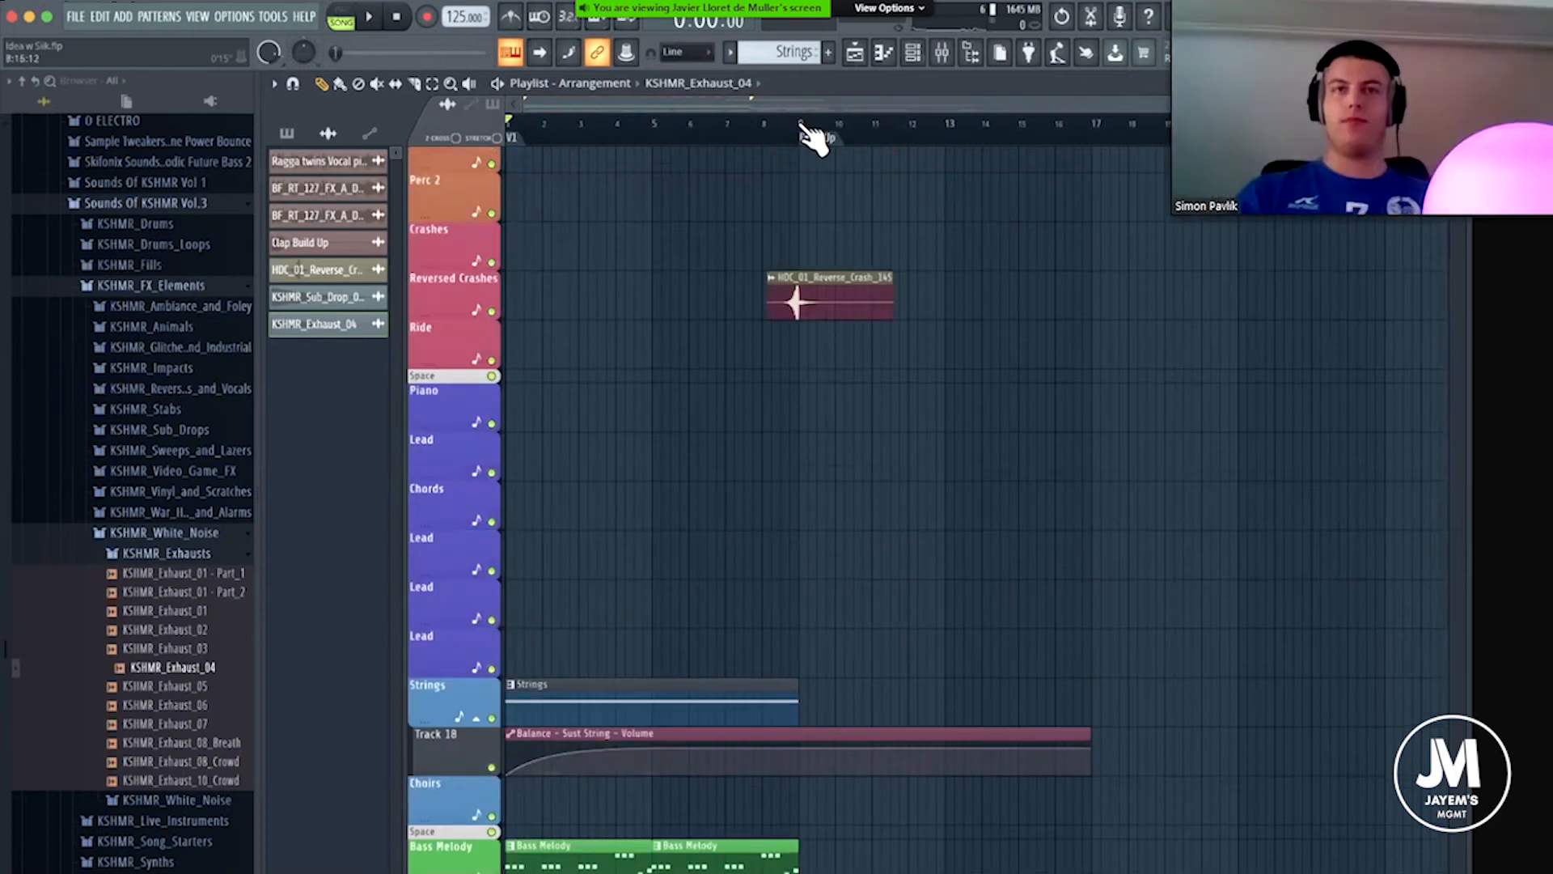
scroll(805, 137, "up", 8)
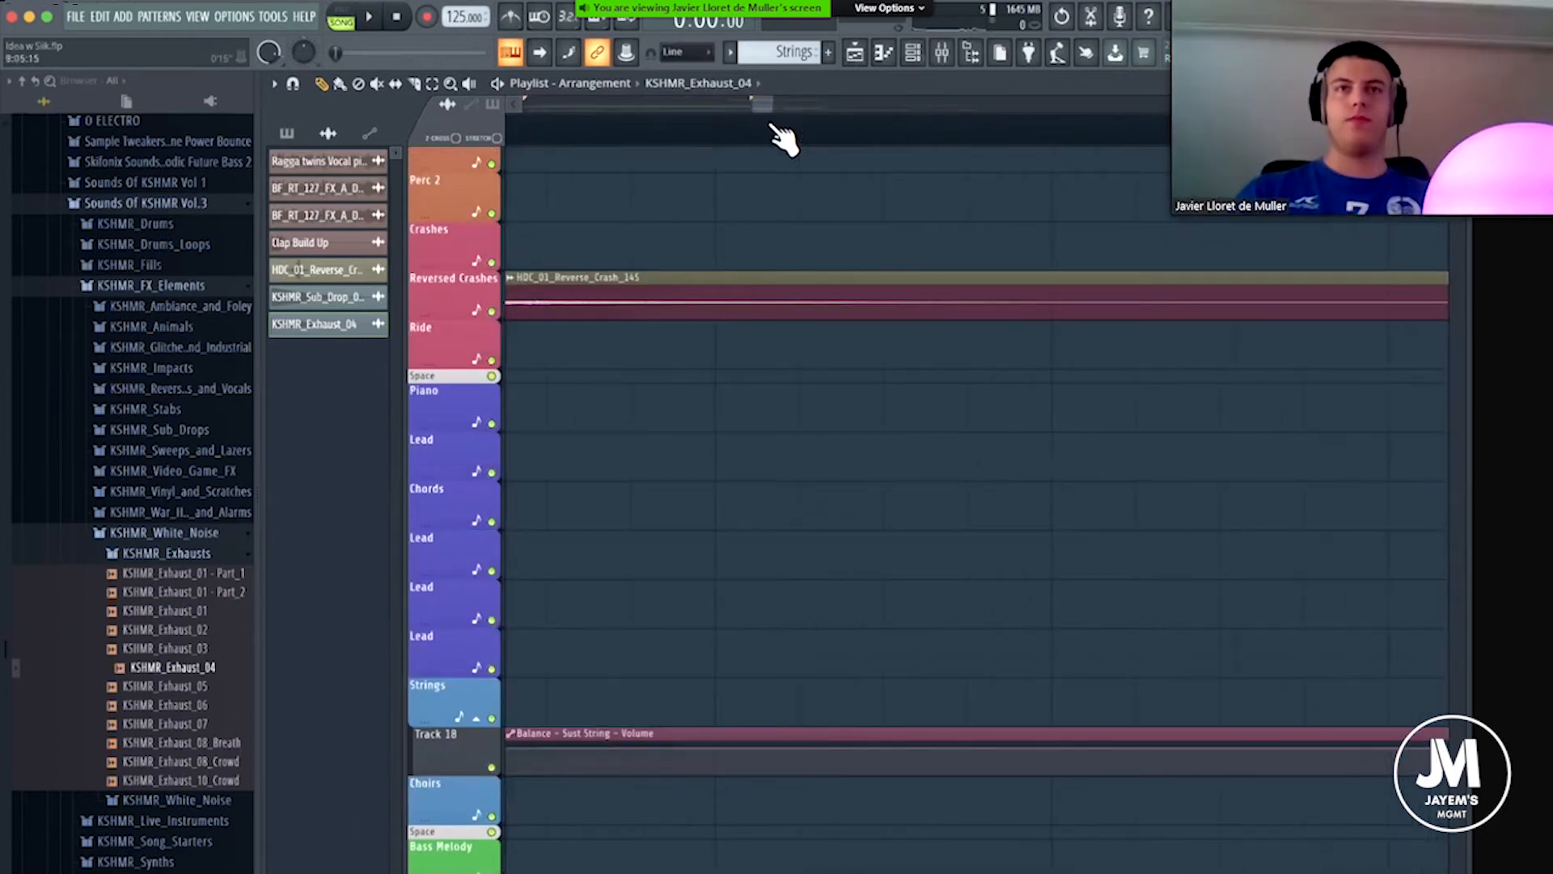
scroll(783, 139, "down", 8)
key("space")
scroll(634, 420, "up", 4)
scroll(654, 376, "down", 5)
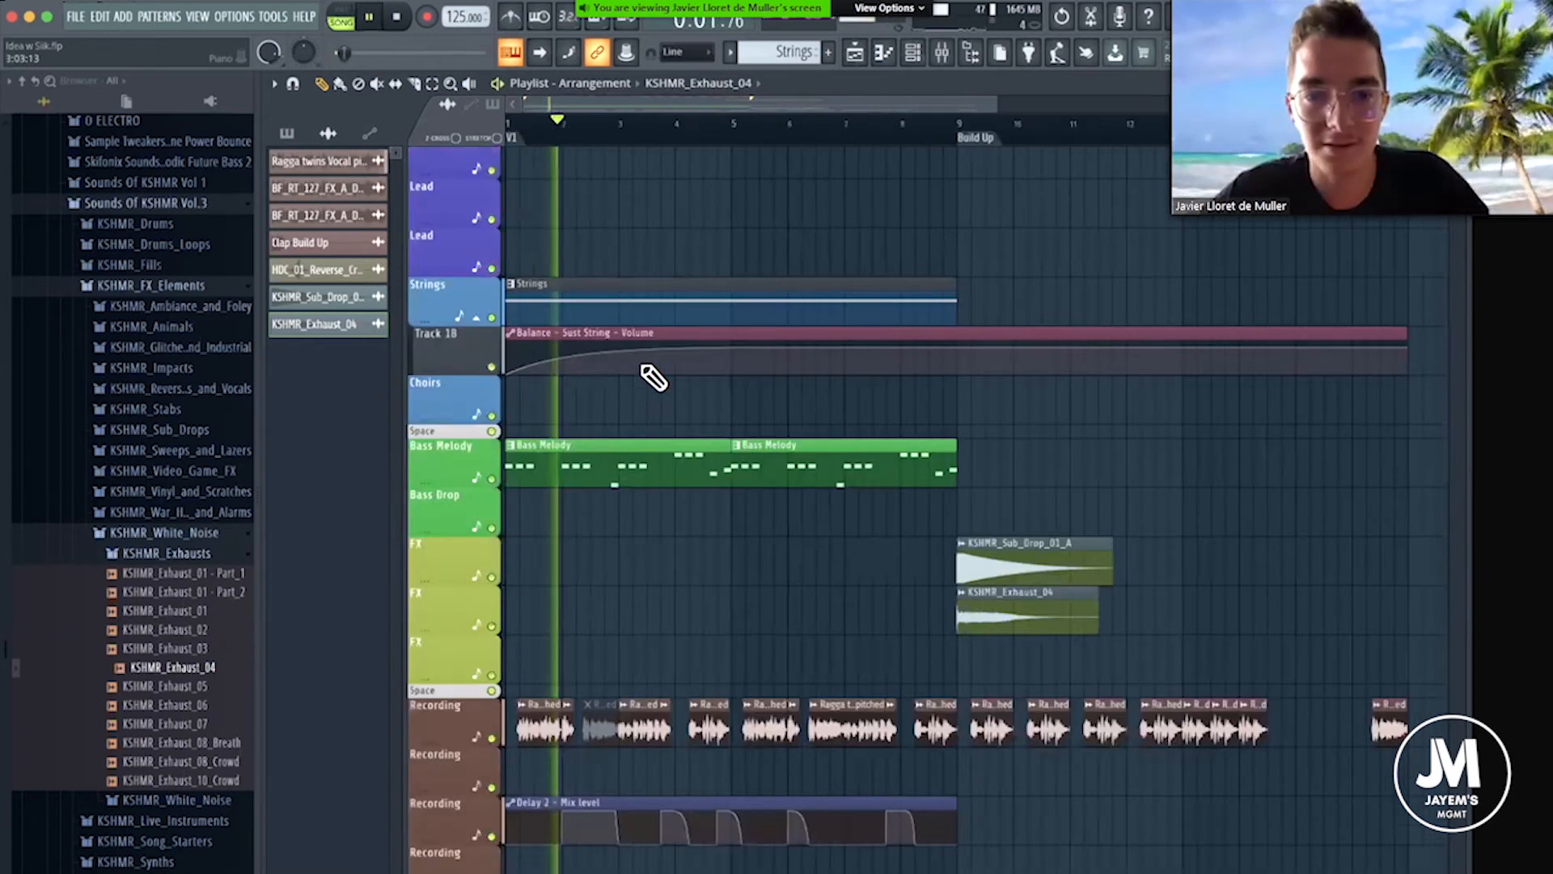
scroll(631, 279, "down", 2)
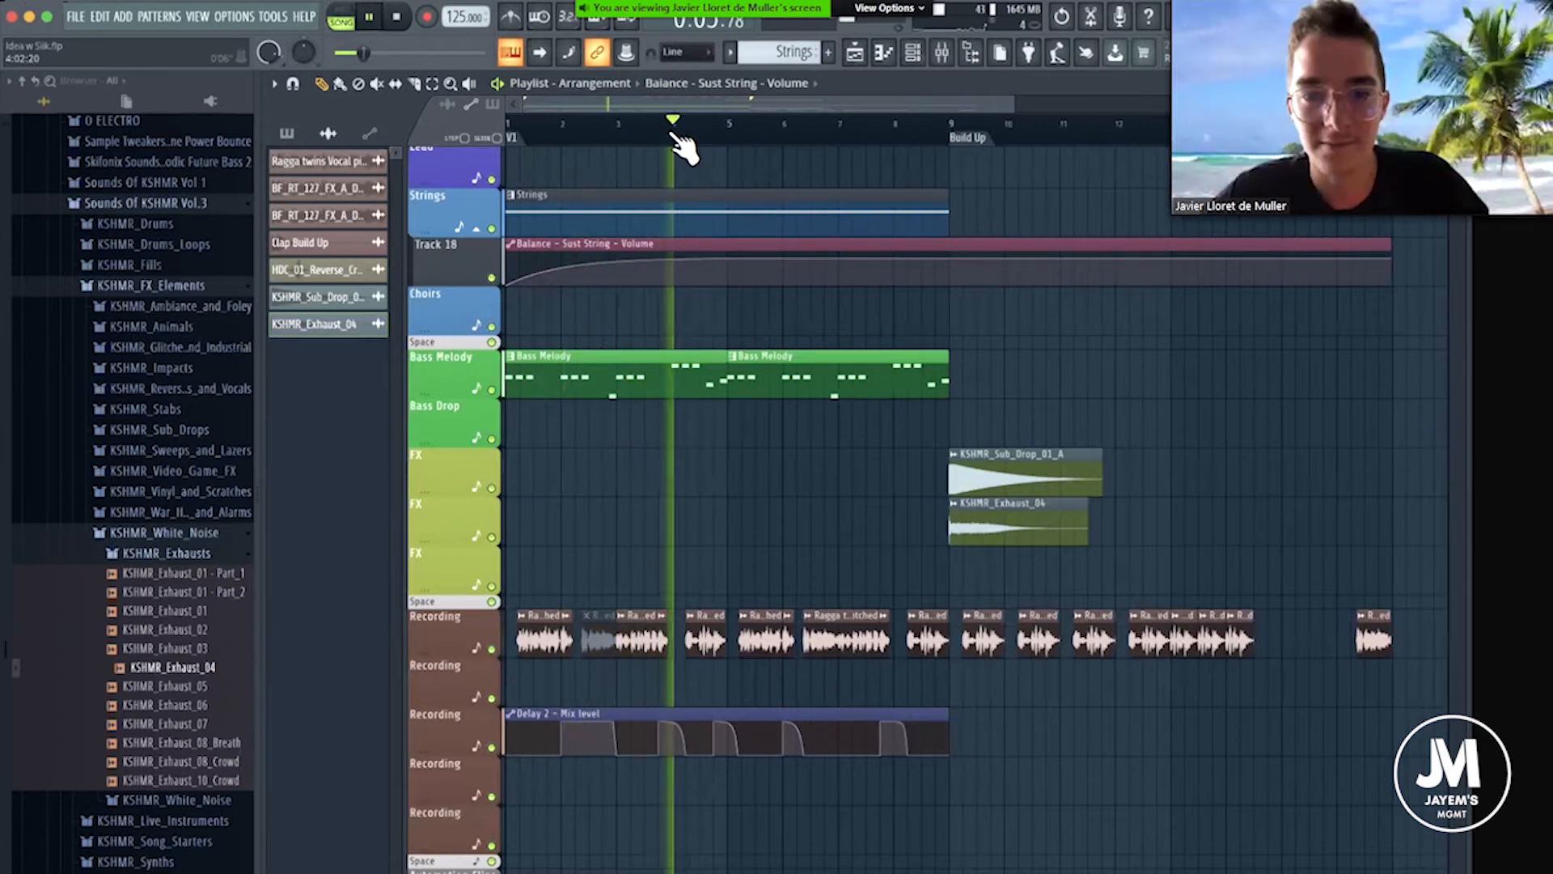
scroll(683, 148, "down", 2)
scroll(728, 191, "up", 2)
scroll(765, 158, "up", 3)
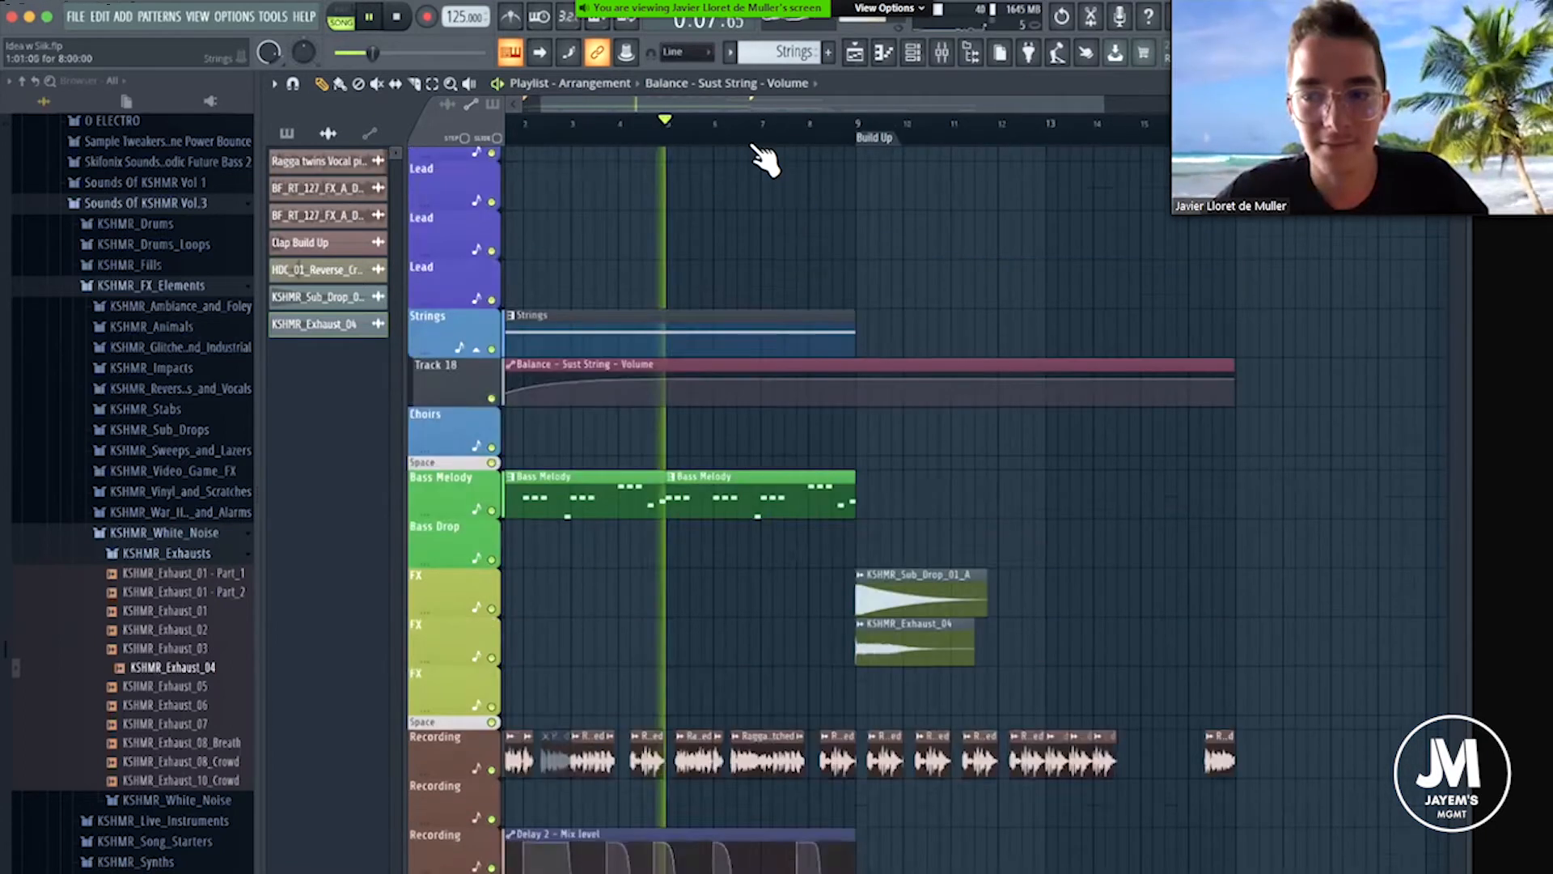
scroll(739, 257, "up", 10)
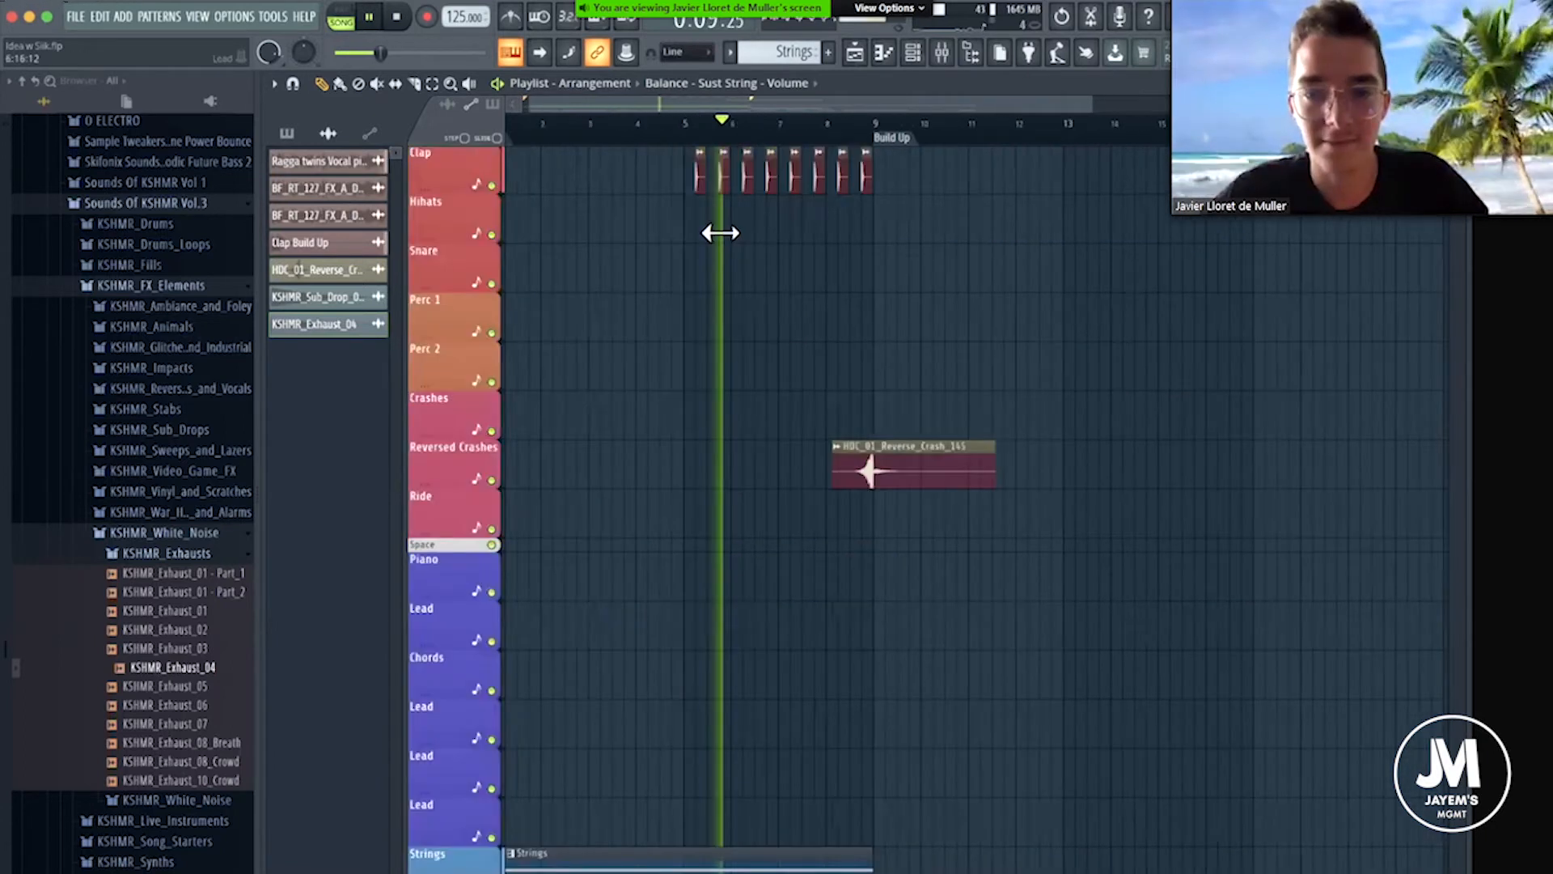
Check the Clap Build Up sampler settings, close them, listen through the transition into the Build Up, and stop playback.
double_click(726, 221)
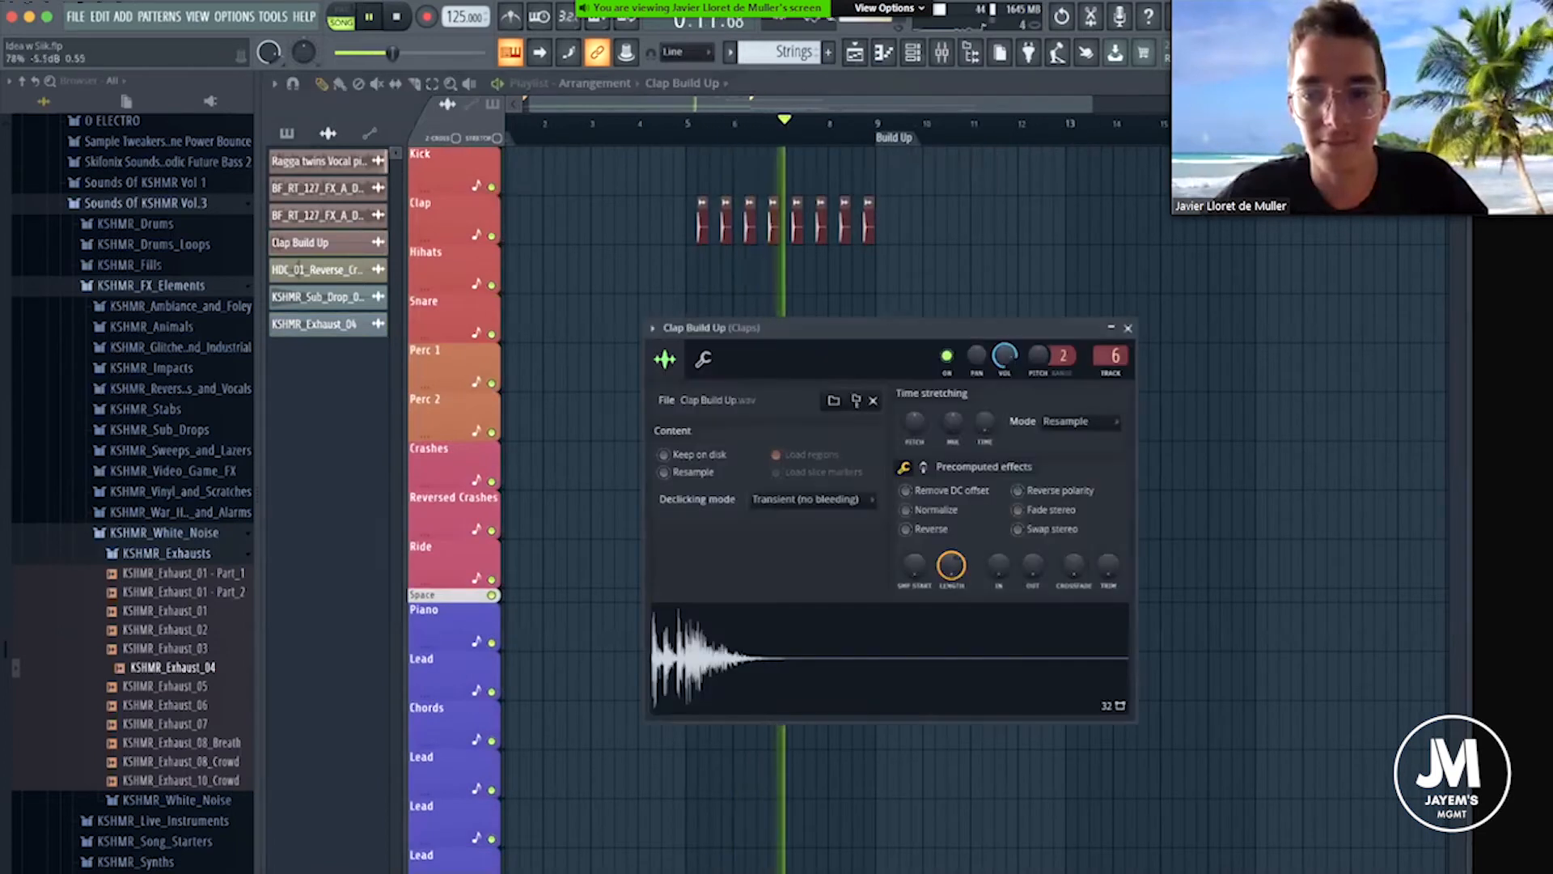
left_click(1128, 328)
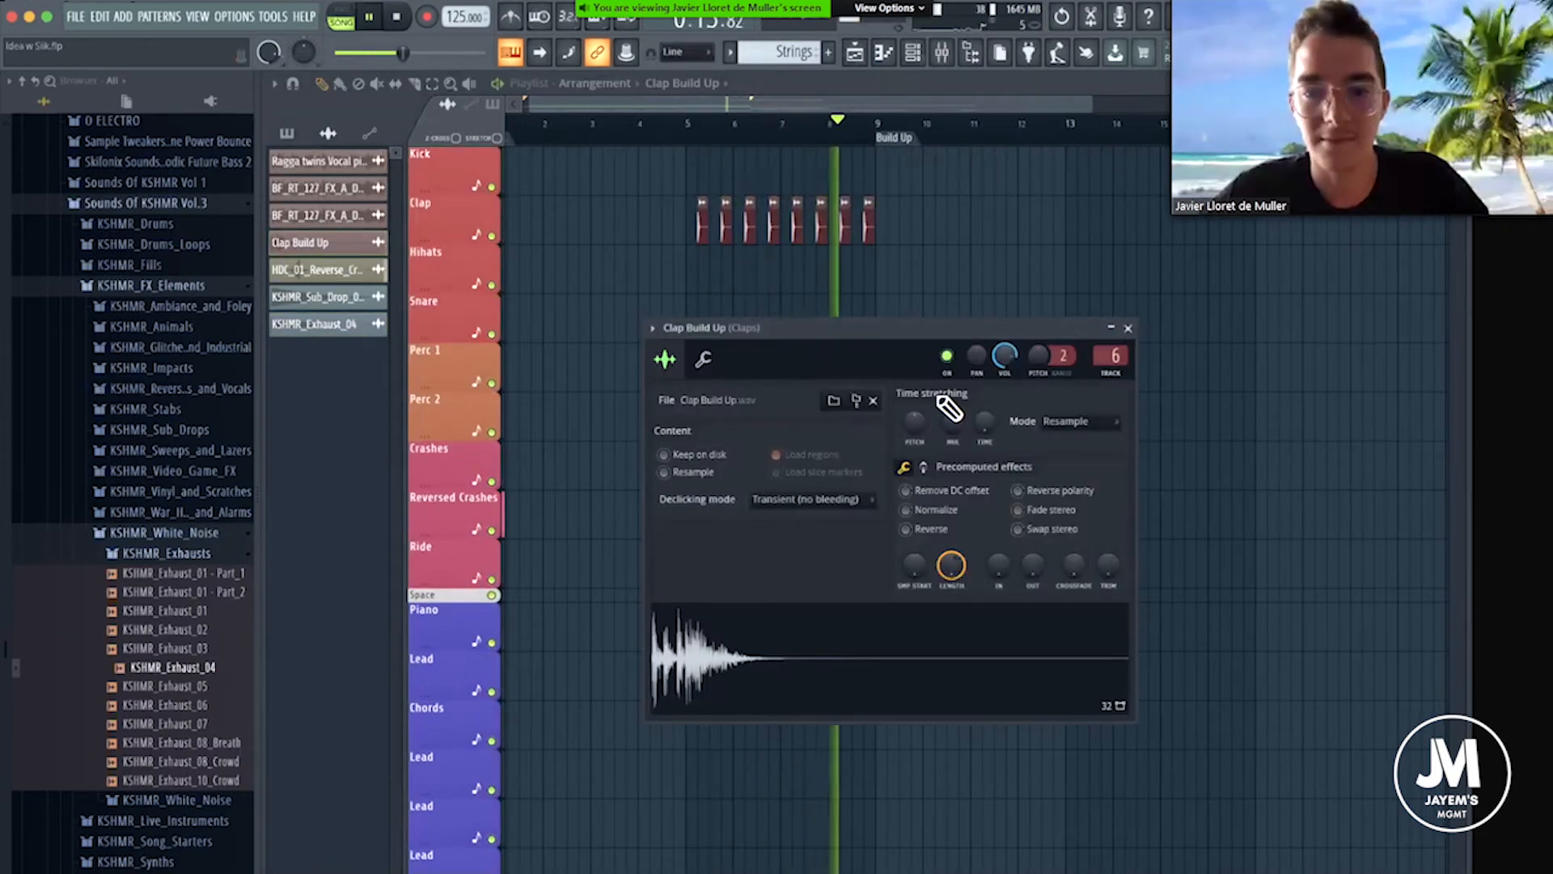
scroll(949, 408, "down", 15)
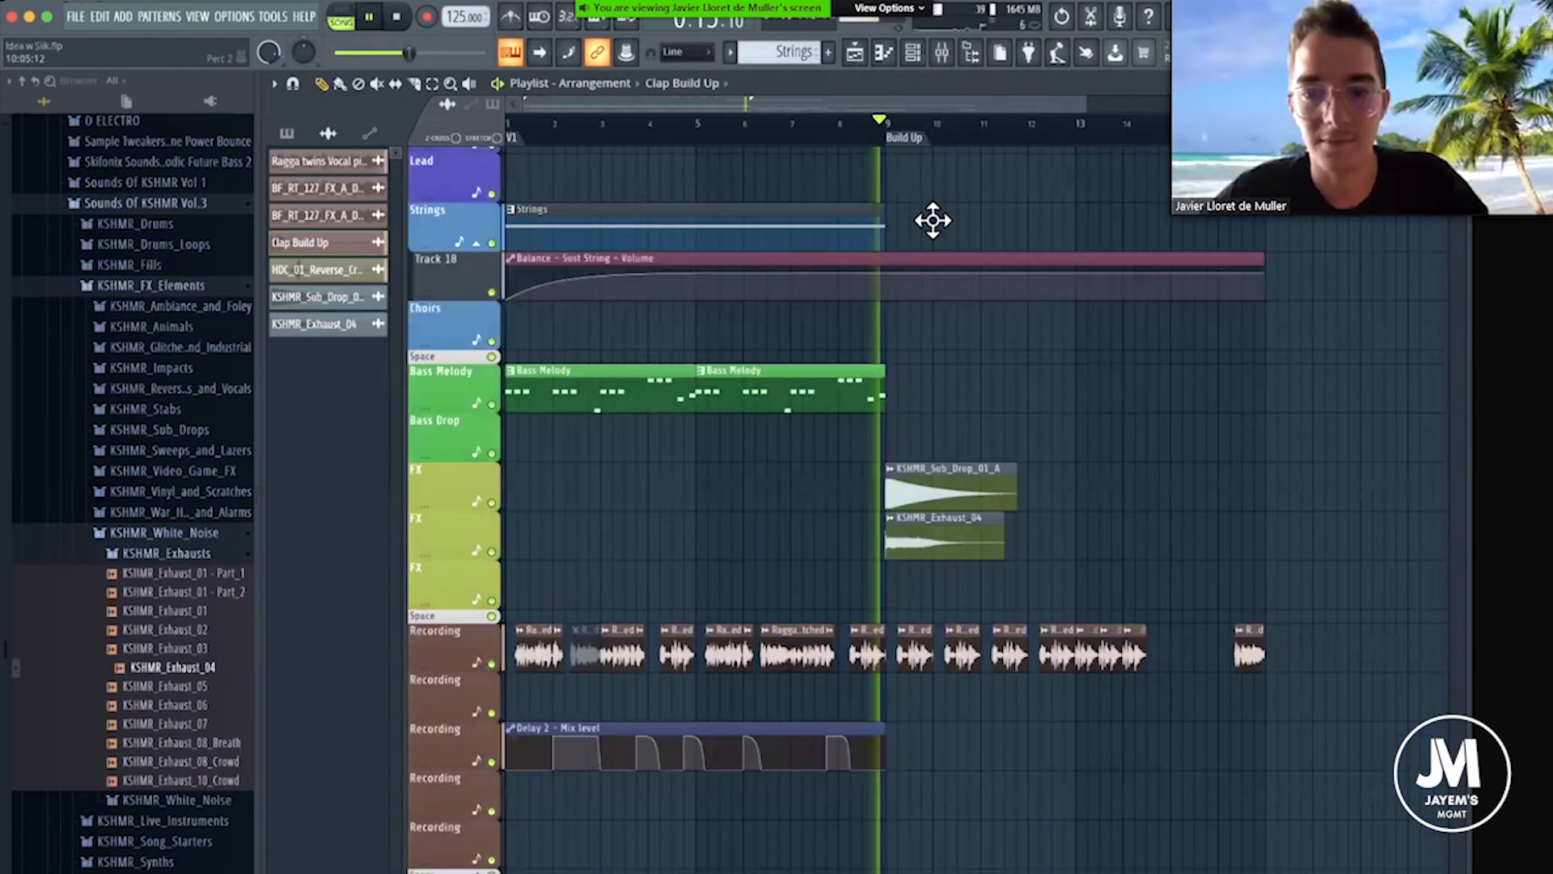
scroll(933, 220, "up", 6)
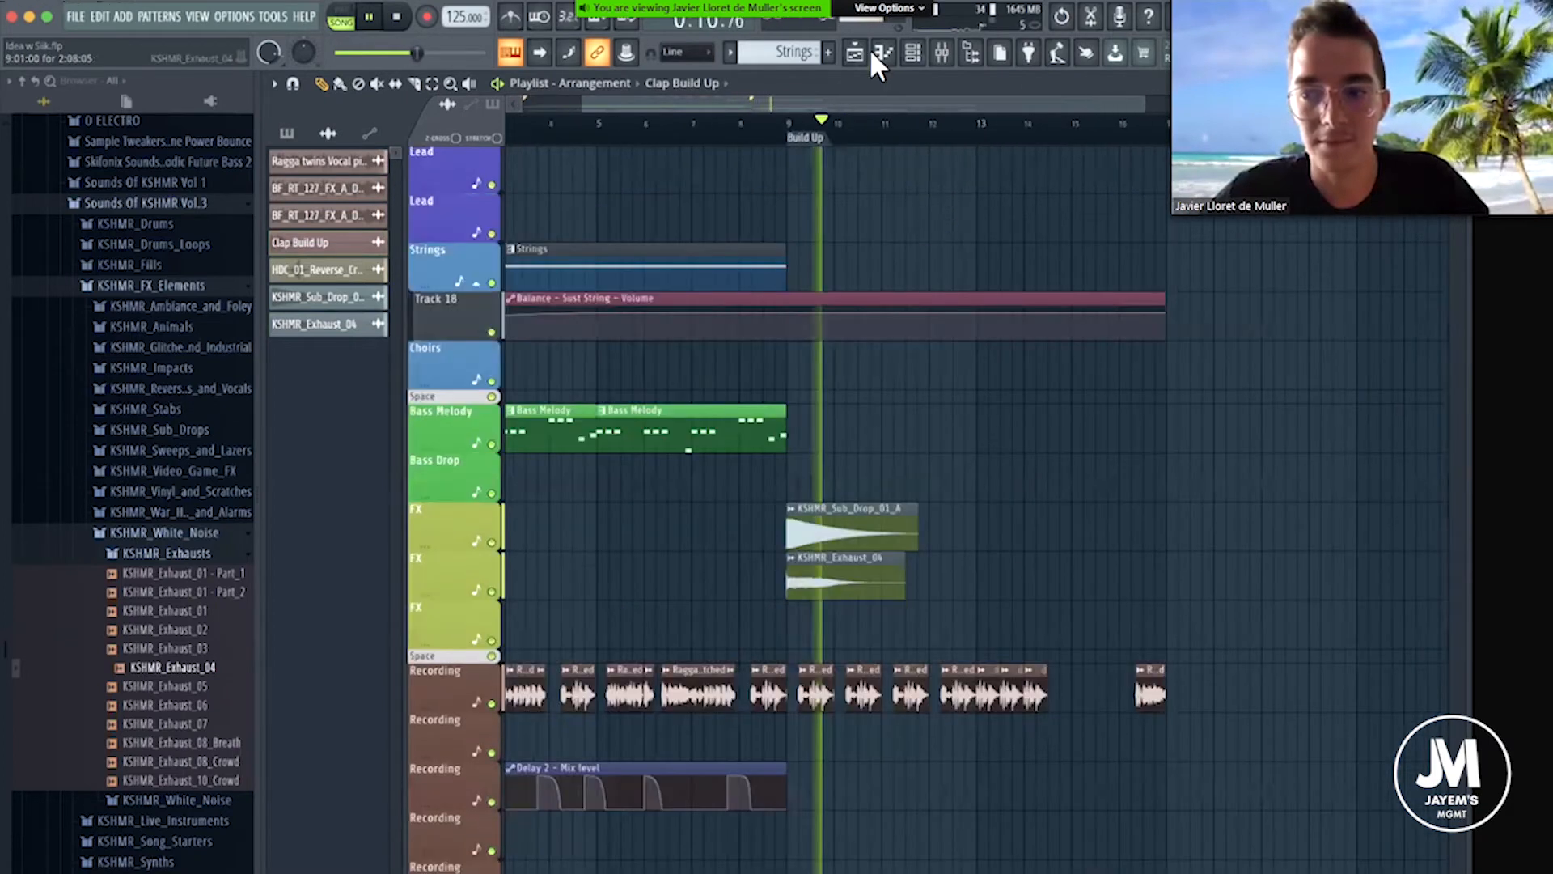
scroll(763, 142, "up", 12)
key("space")
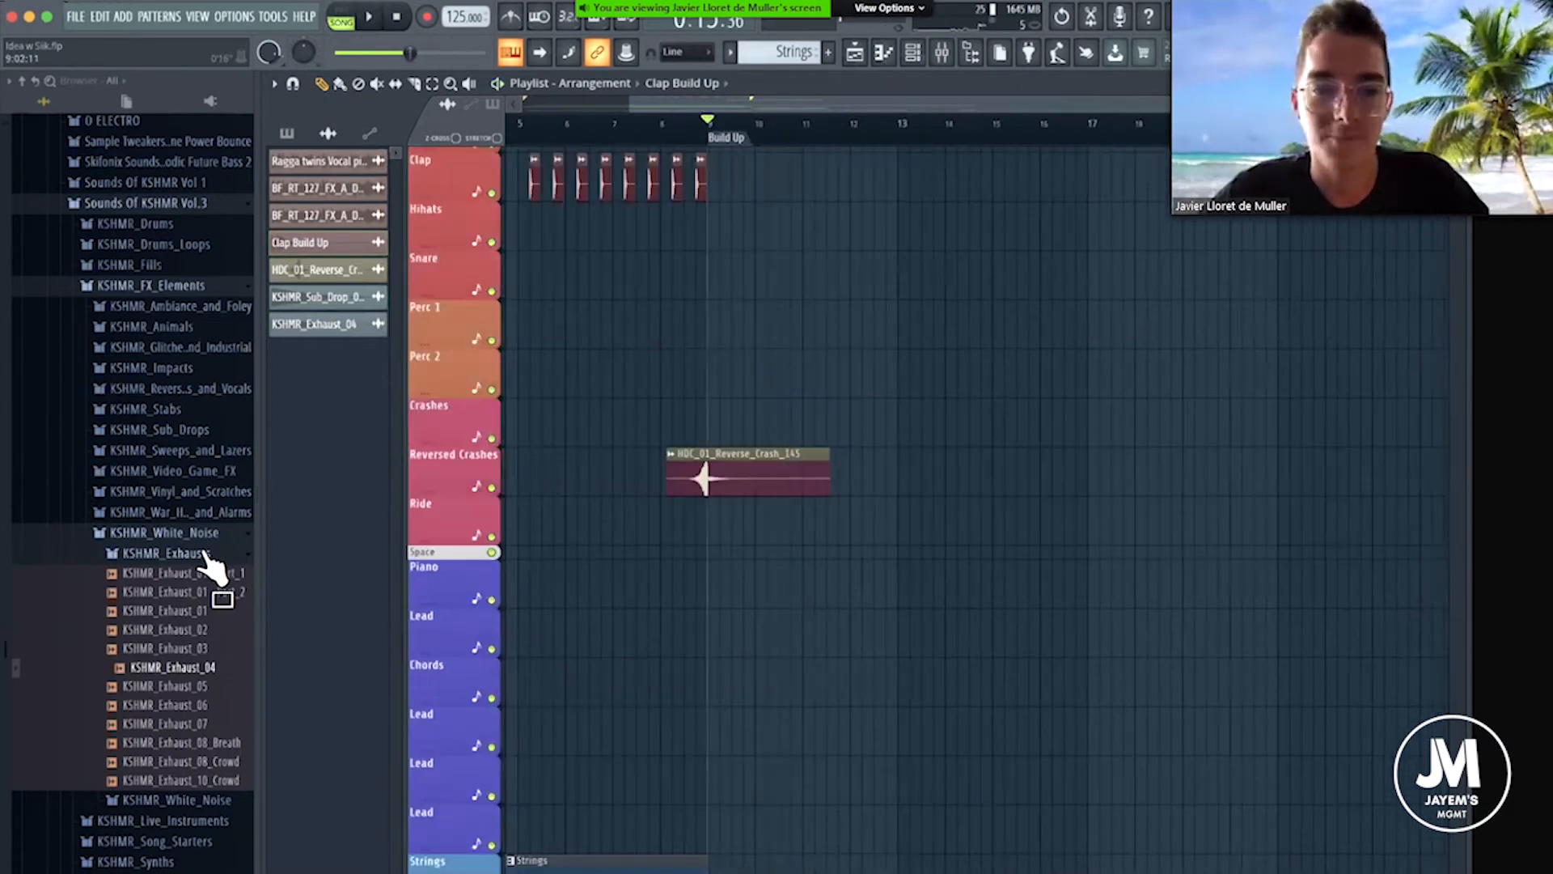
Collapse the KSHMR_Exhausts, KSHMR_White_Noise and KSHMR_FX_Elements sample folders.
left_click(157, 553)
left_click(162, 533)
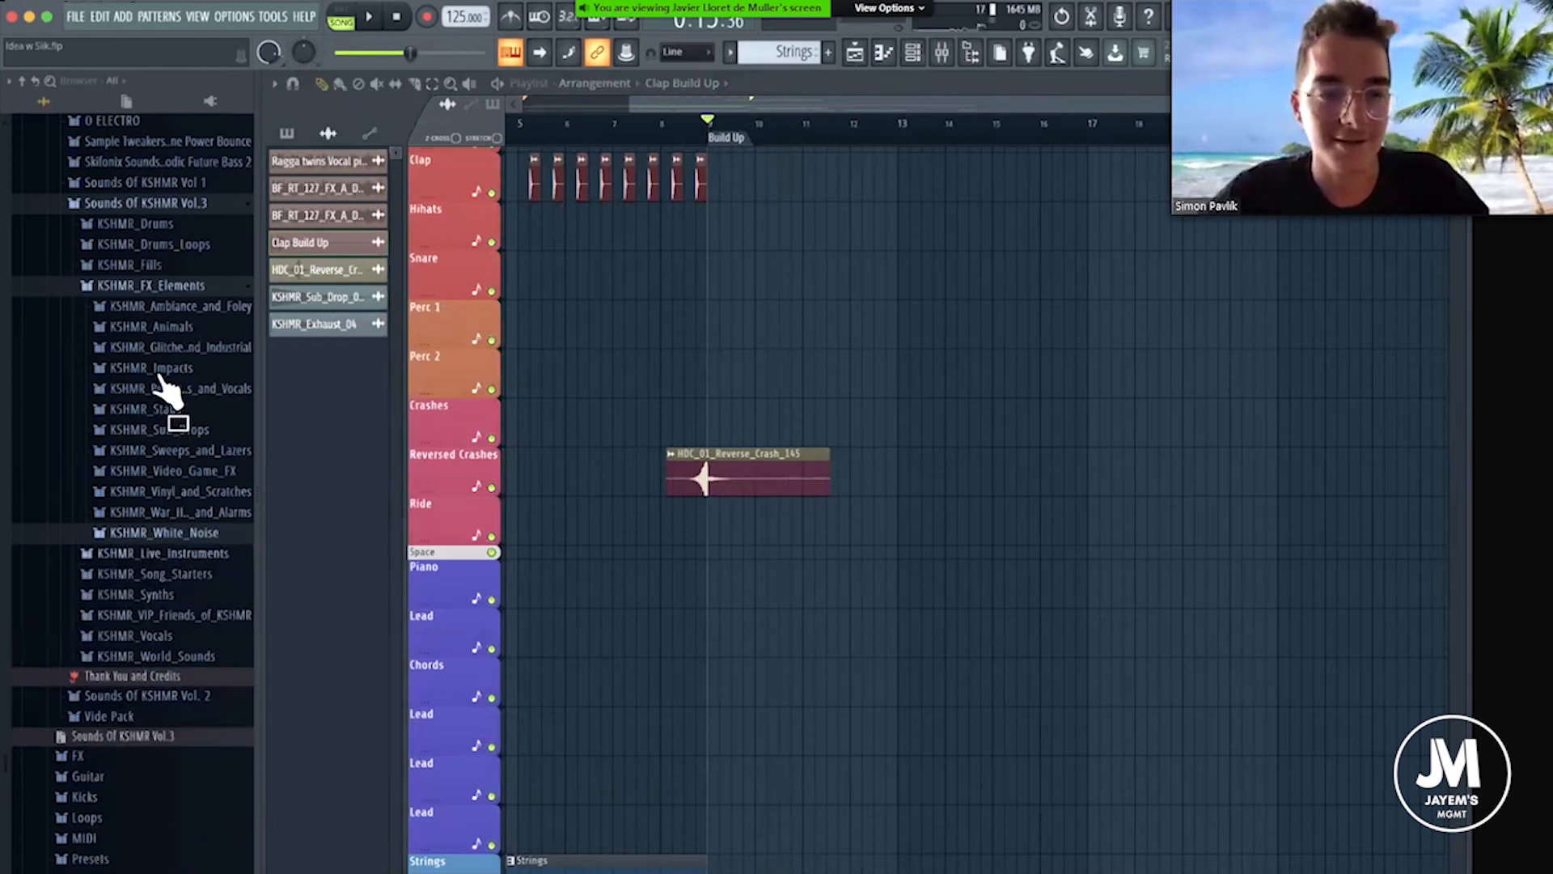
left_click(154, 285)
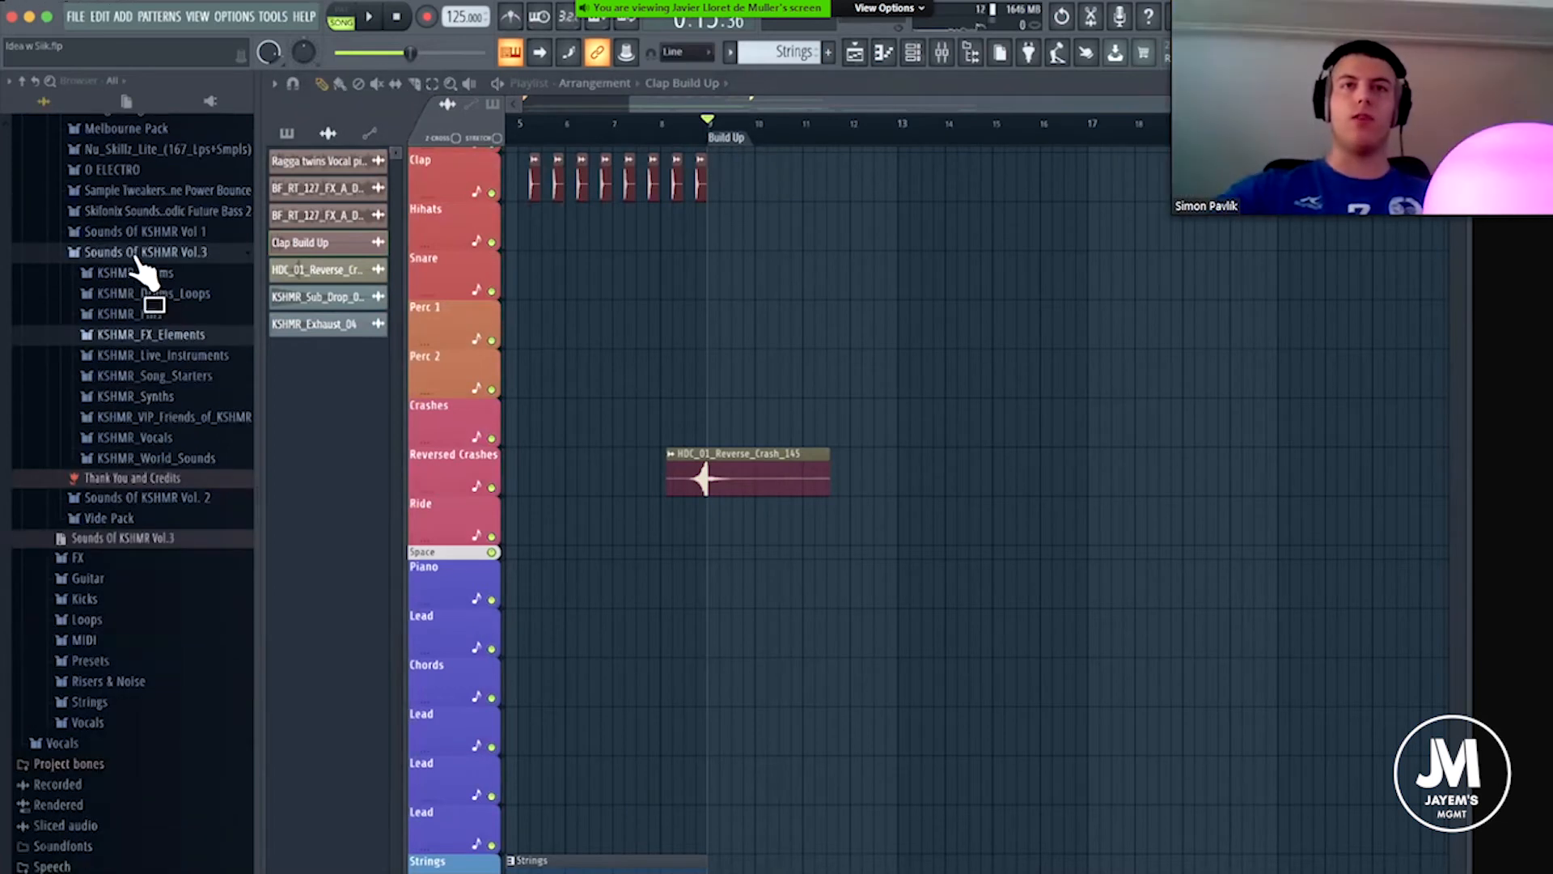
Examine the clap pattern before the Build Up, moving the playhead between bar 5 and the third clap and leaving it at bar 5.
scroll(716, 130, "down", 3)
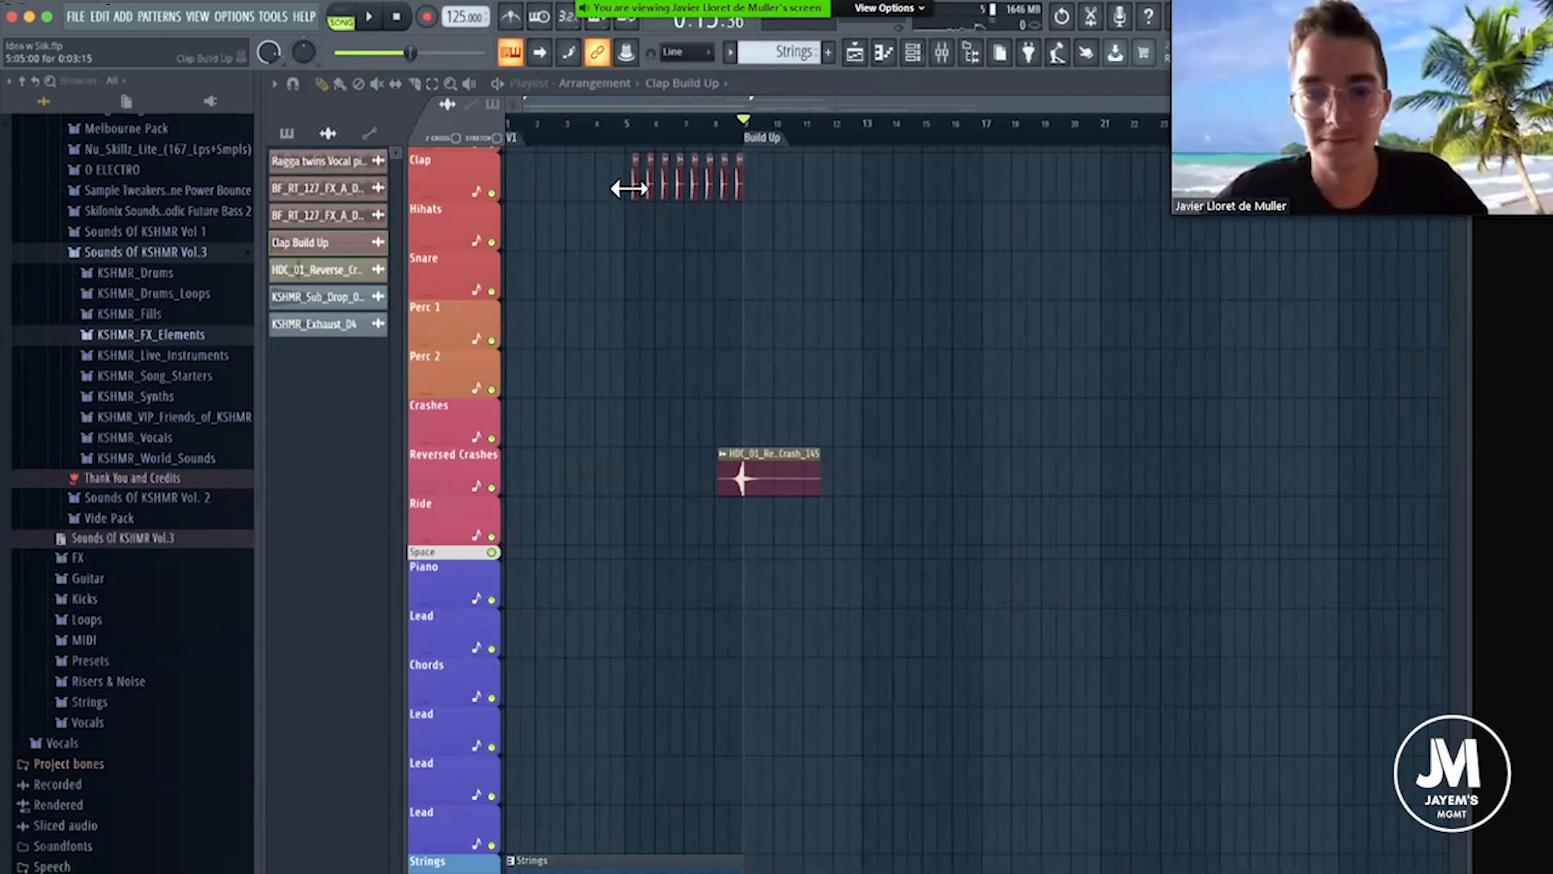
left_click(635, 128)
scroll(641, 130, "up", 3)
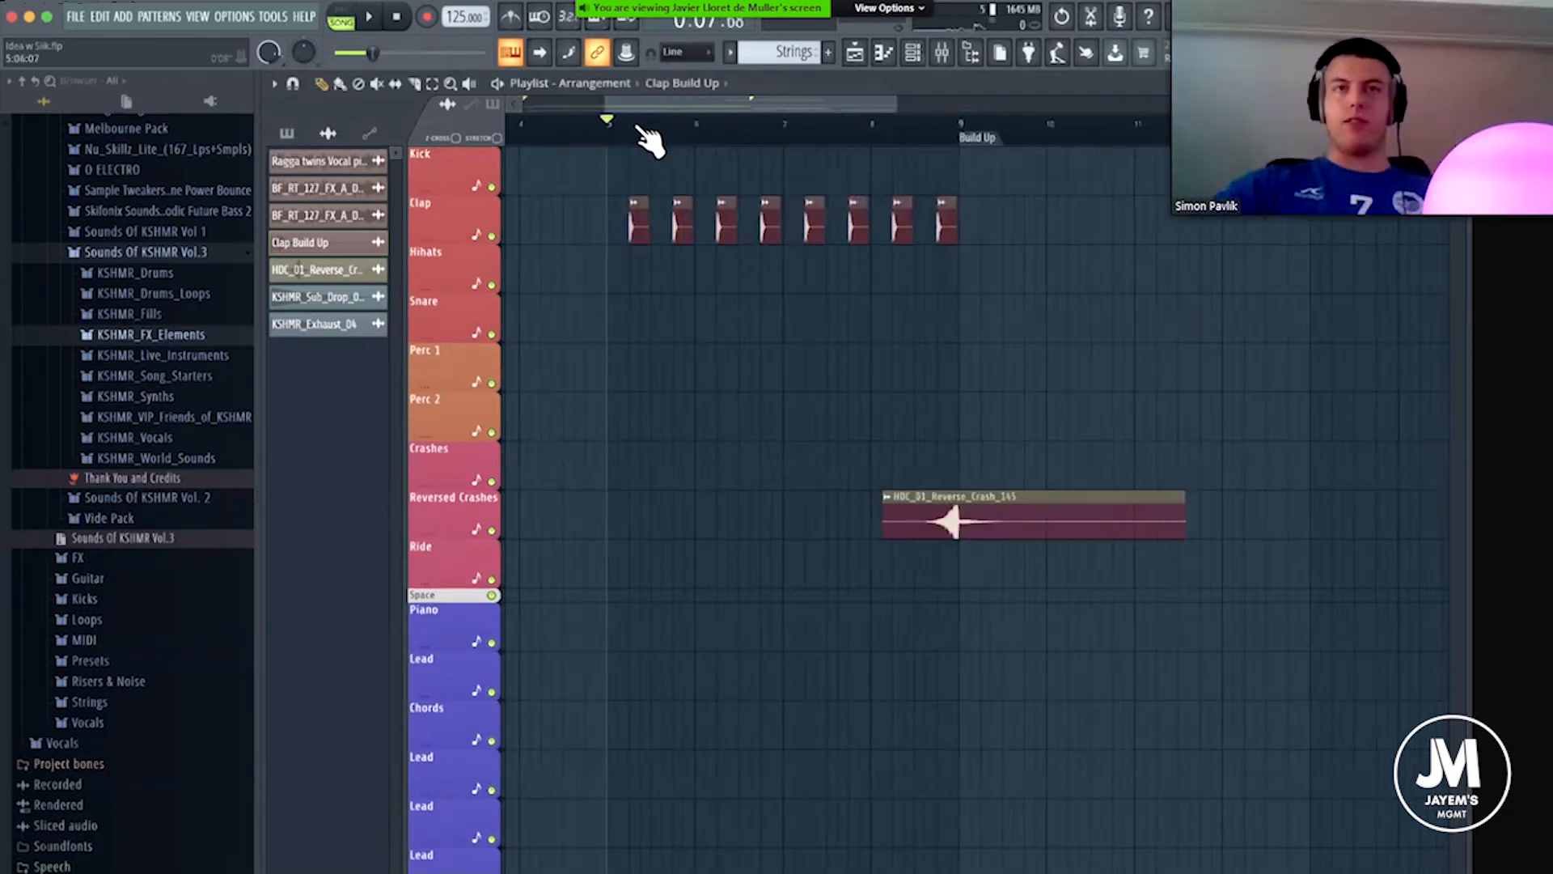
scroll(651, 141, "up", 2)
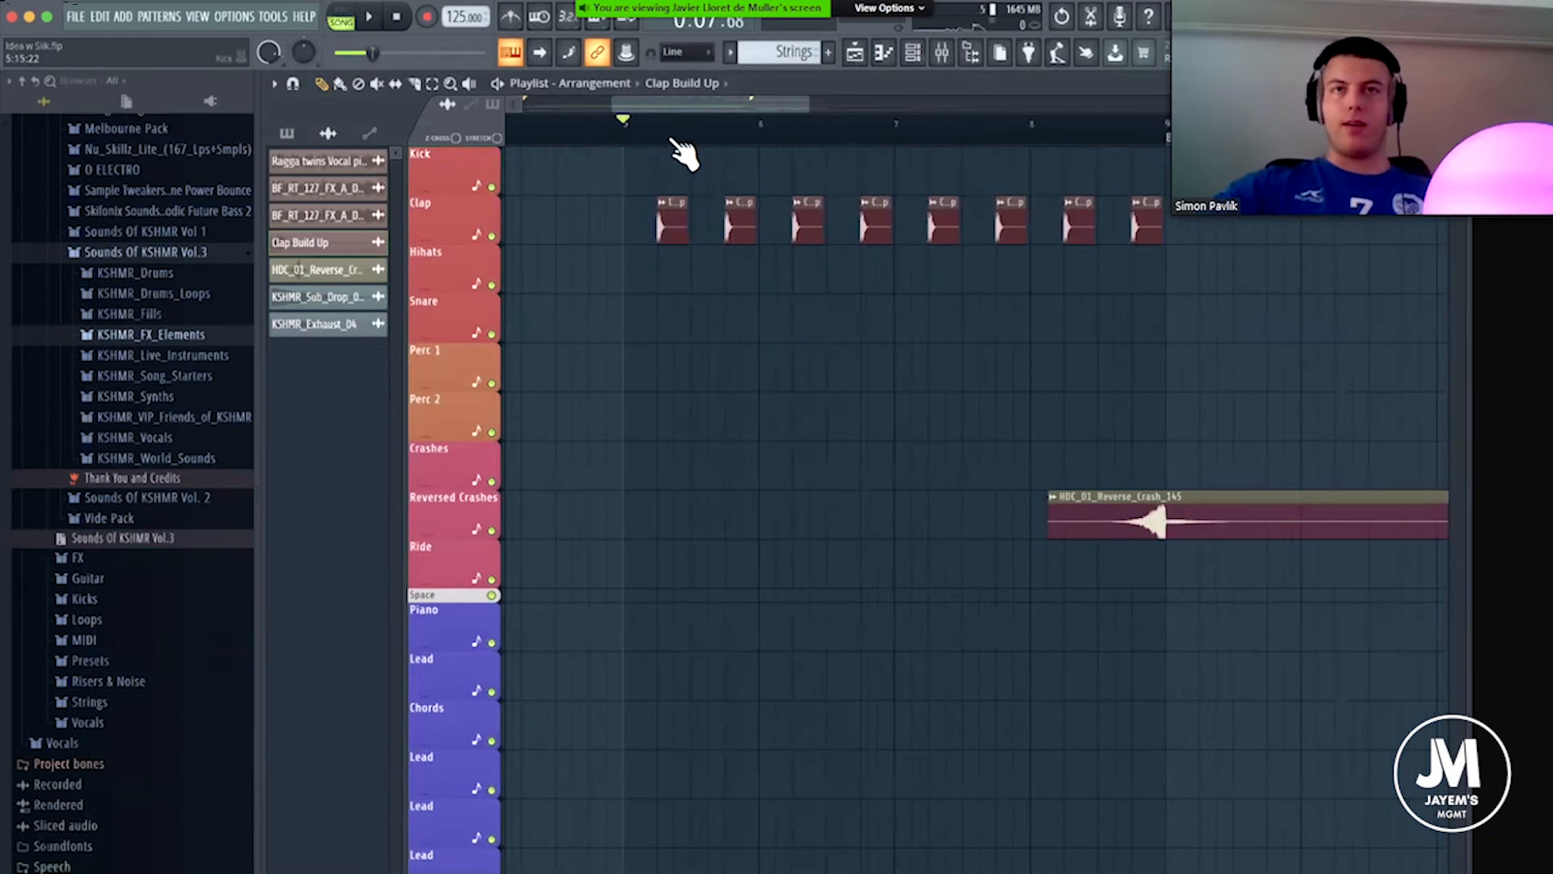
scroll(656, 142, "down", 1)
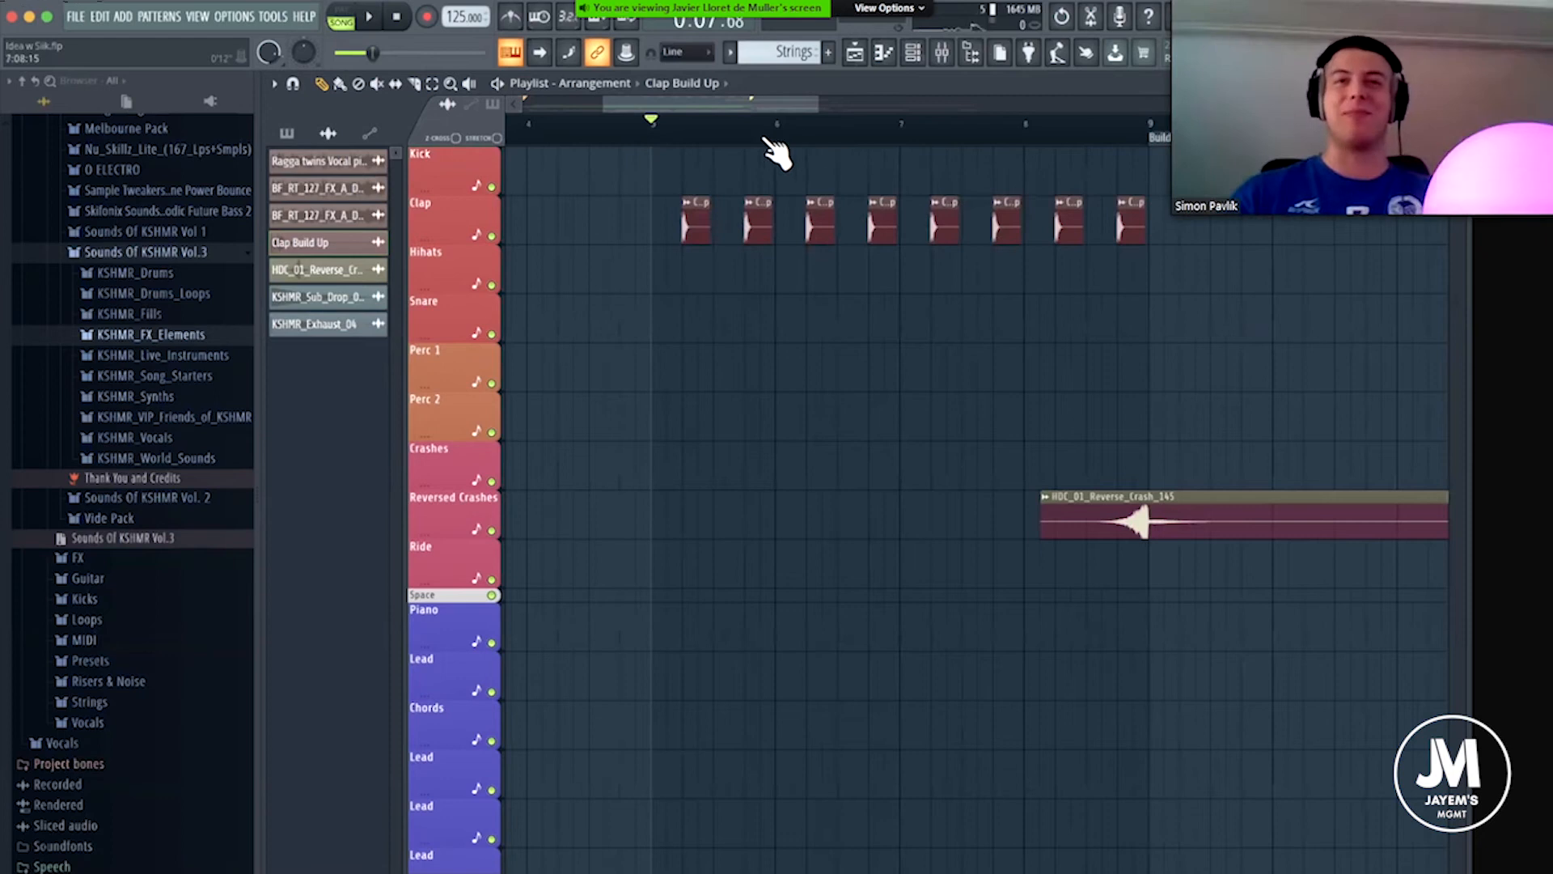
left_click(805, 129)
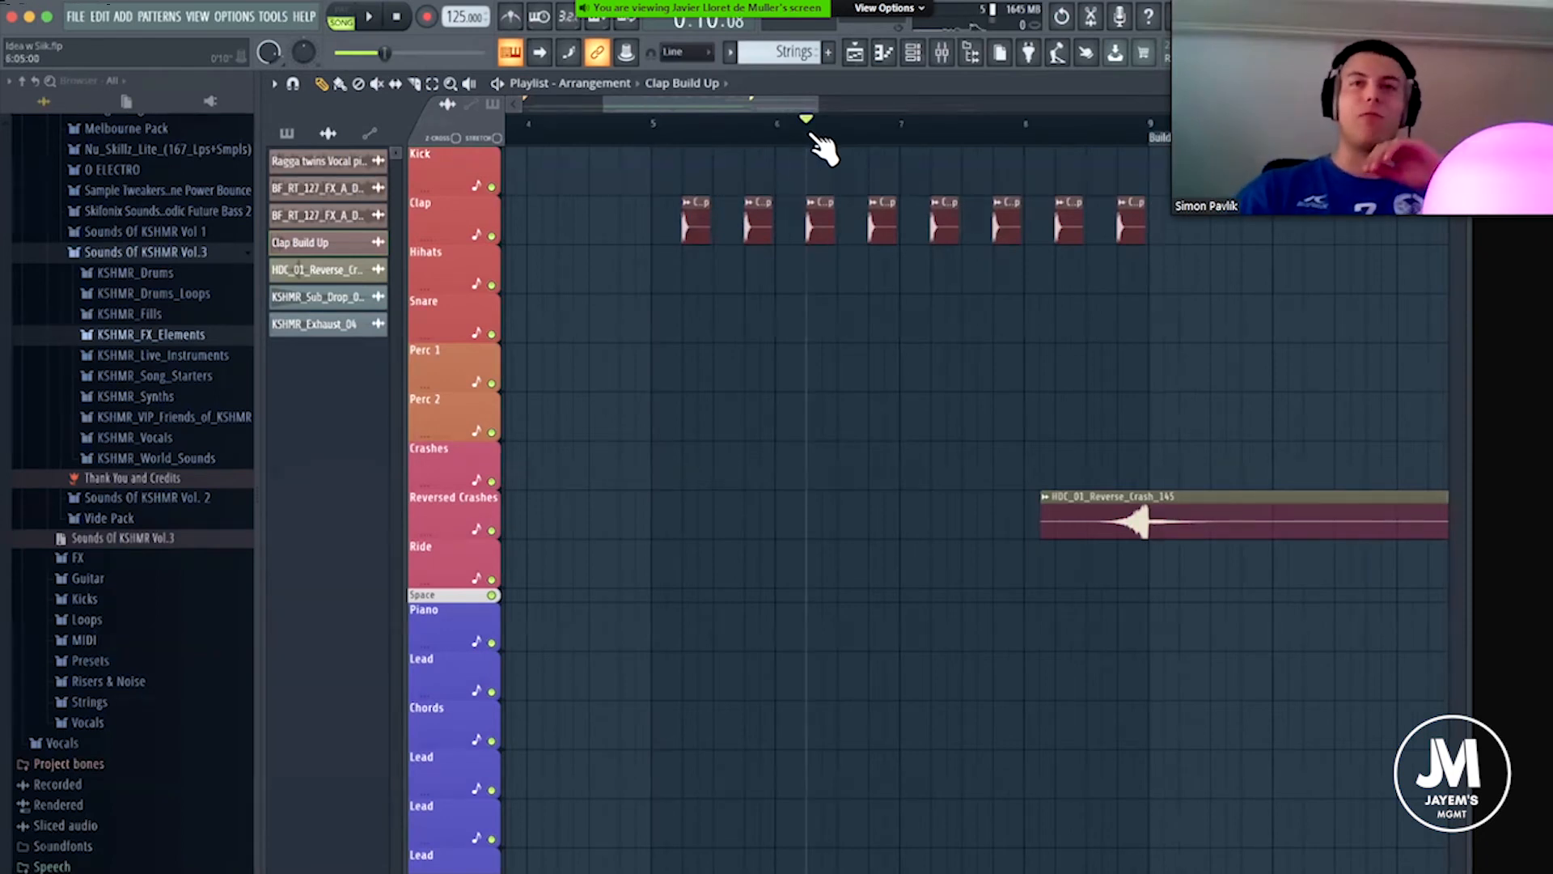
left_click(868, 126)
left_click(807, 134)
scroll(846, 133, "down", 2)
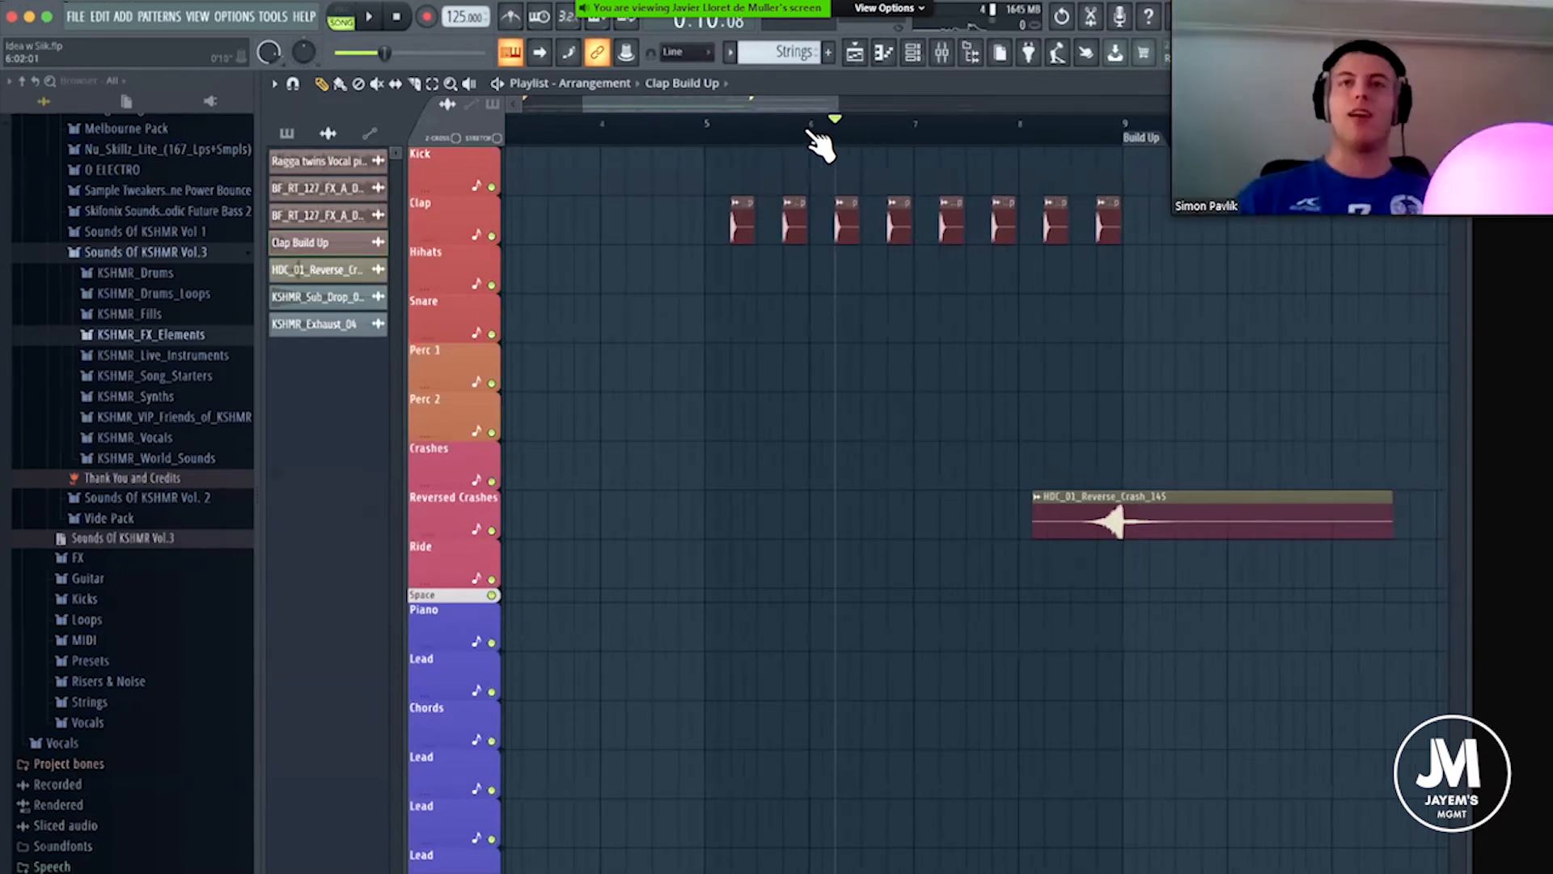
scroll(813, 139, "down", 2)
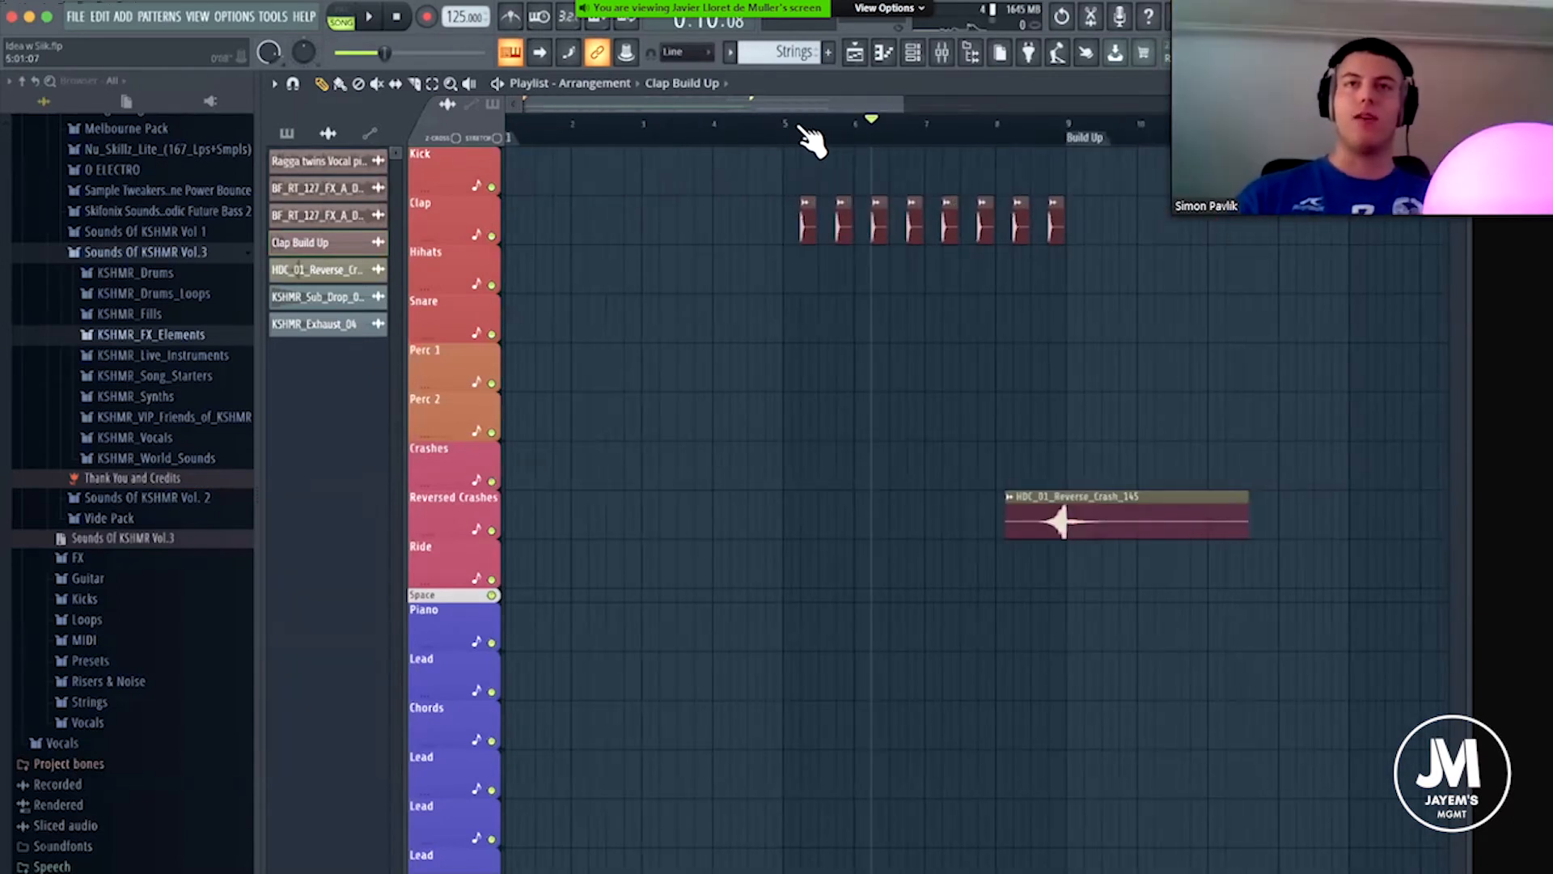
left_click(813, 137)
scroll(828, 142, "up", 2)
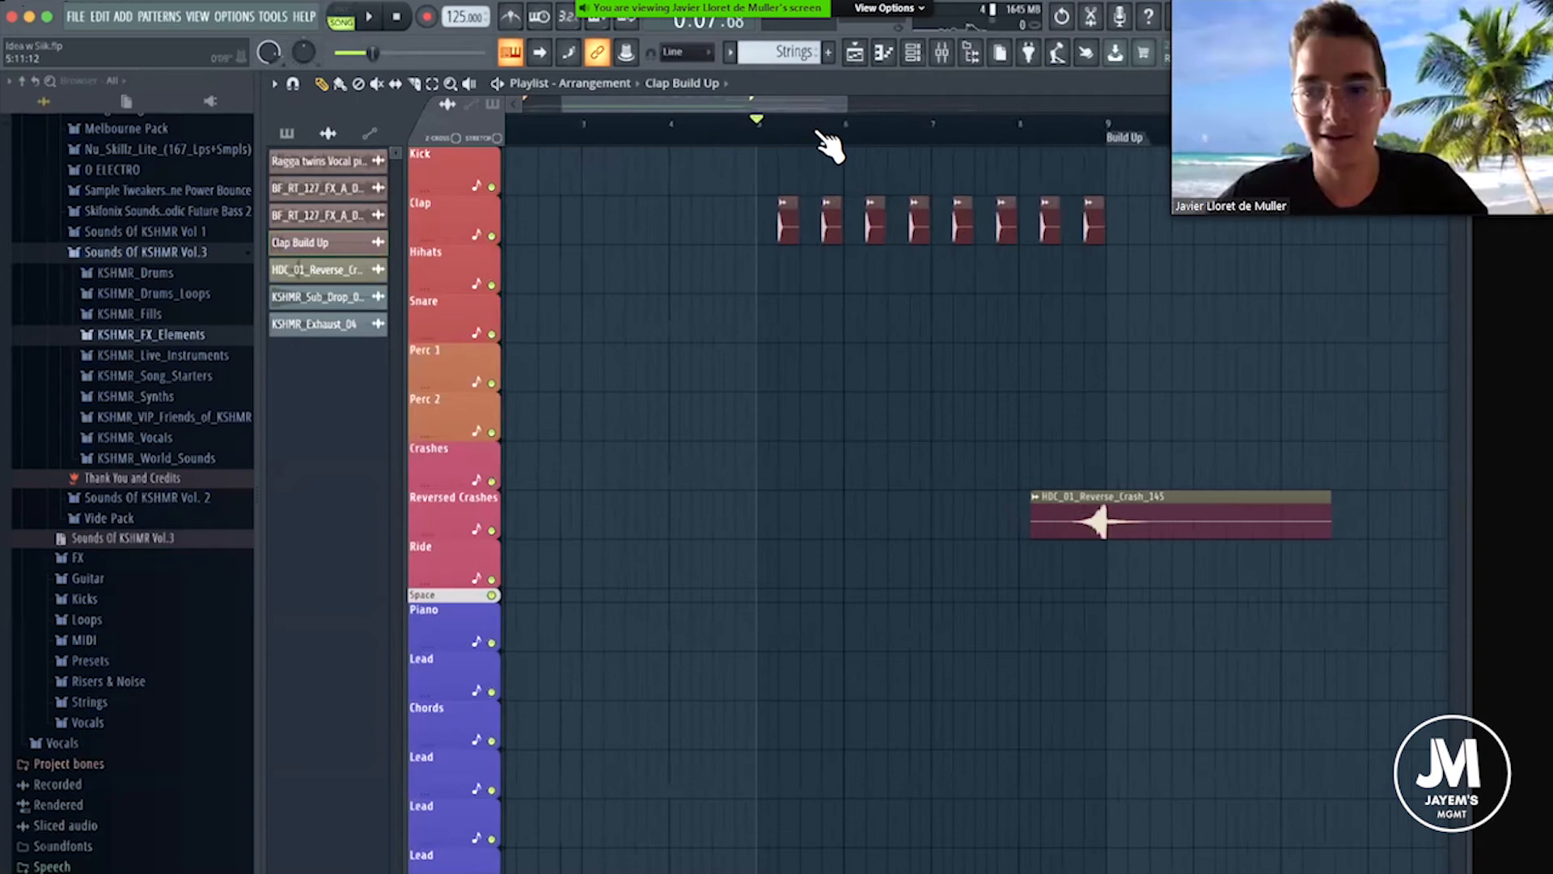
scroll(827, 146, "up", 3)
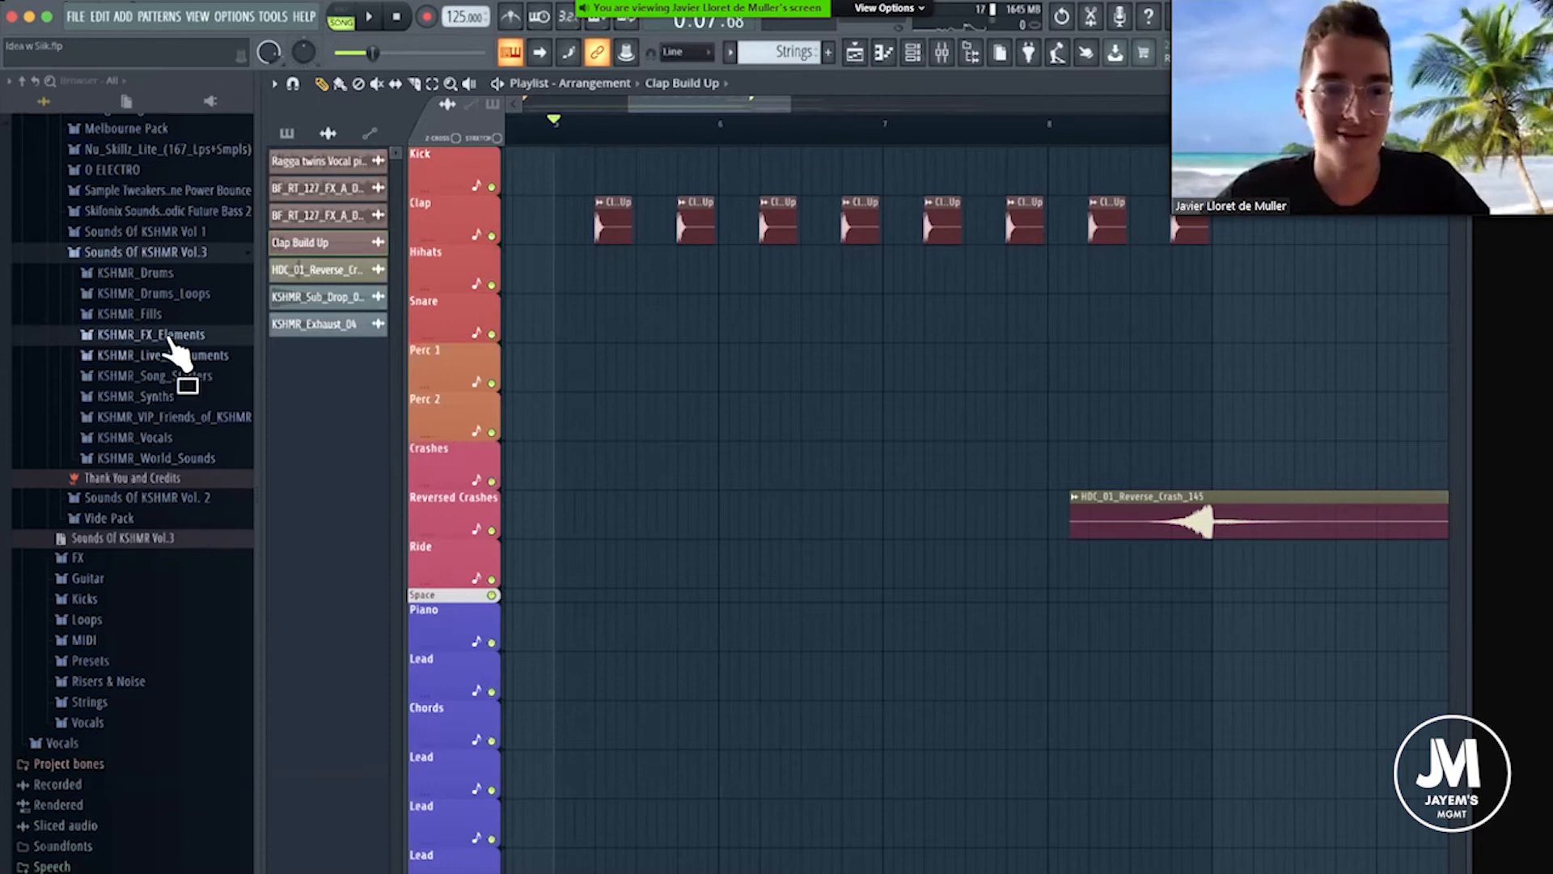
Collapse the Sounds Of KSHMR Vol.3 folder and place the Perc Loop Deep House sample from ALL TIMES on Perc 1 at bar 5.
scroll(165, 348, "up", 3)
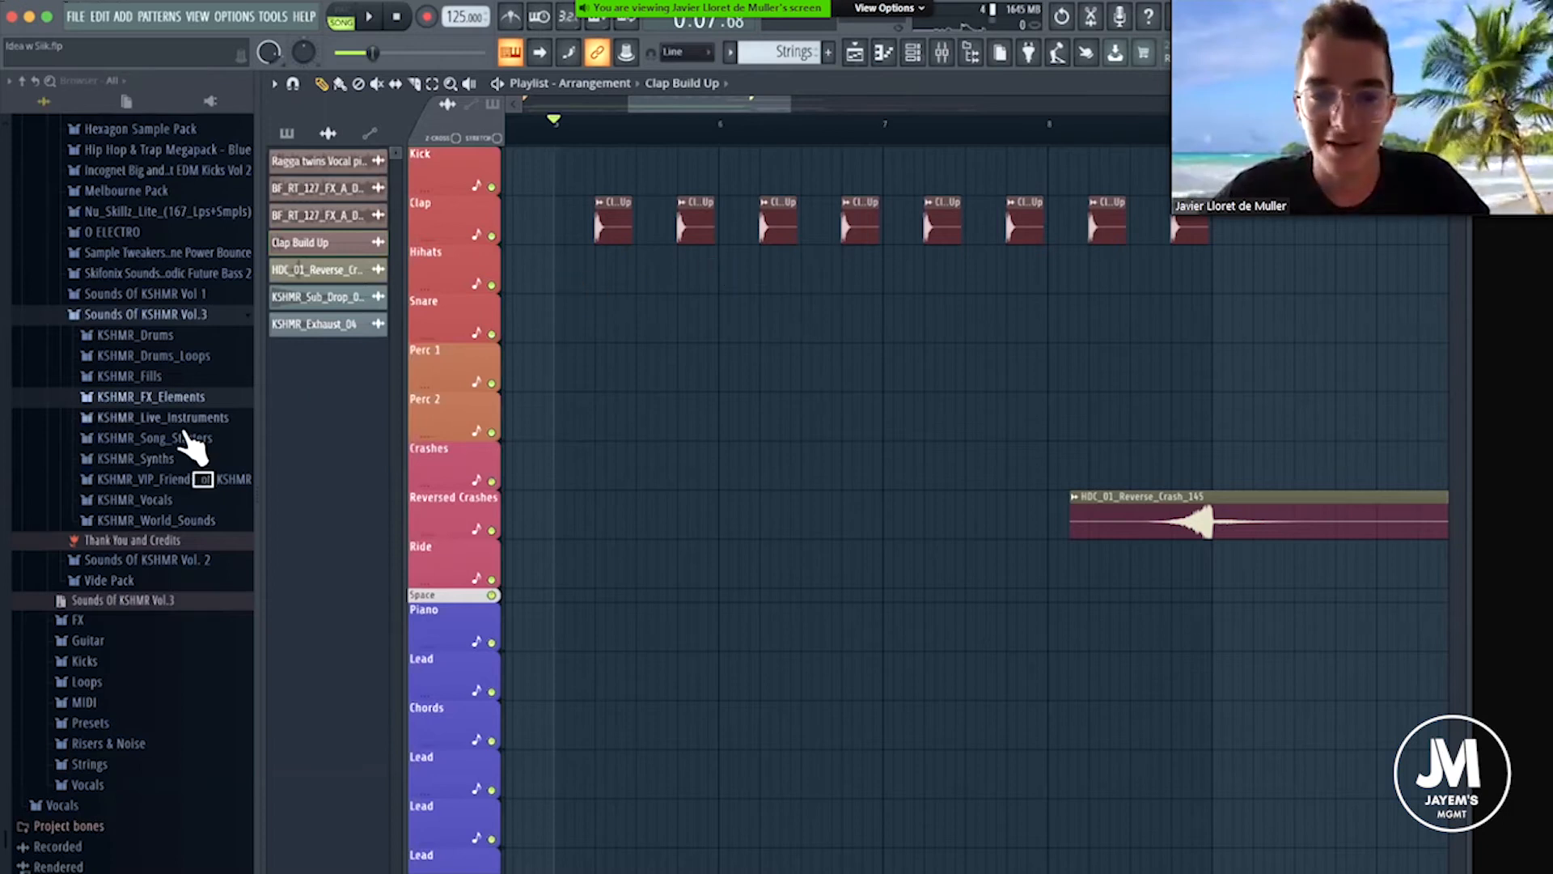
left_click(152, 317)
scroll(158, 331, "up", 3)
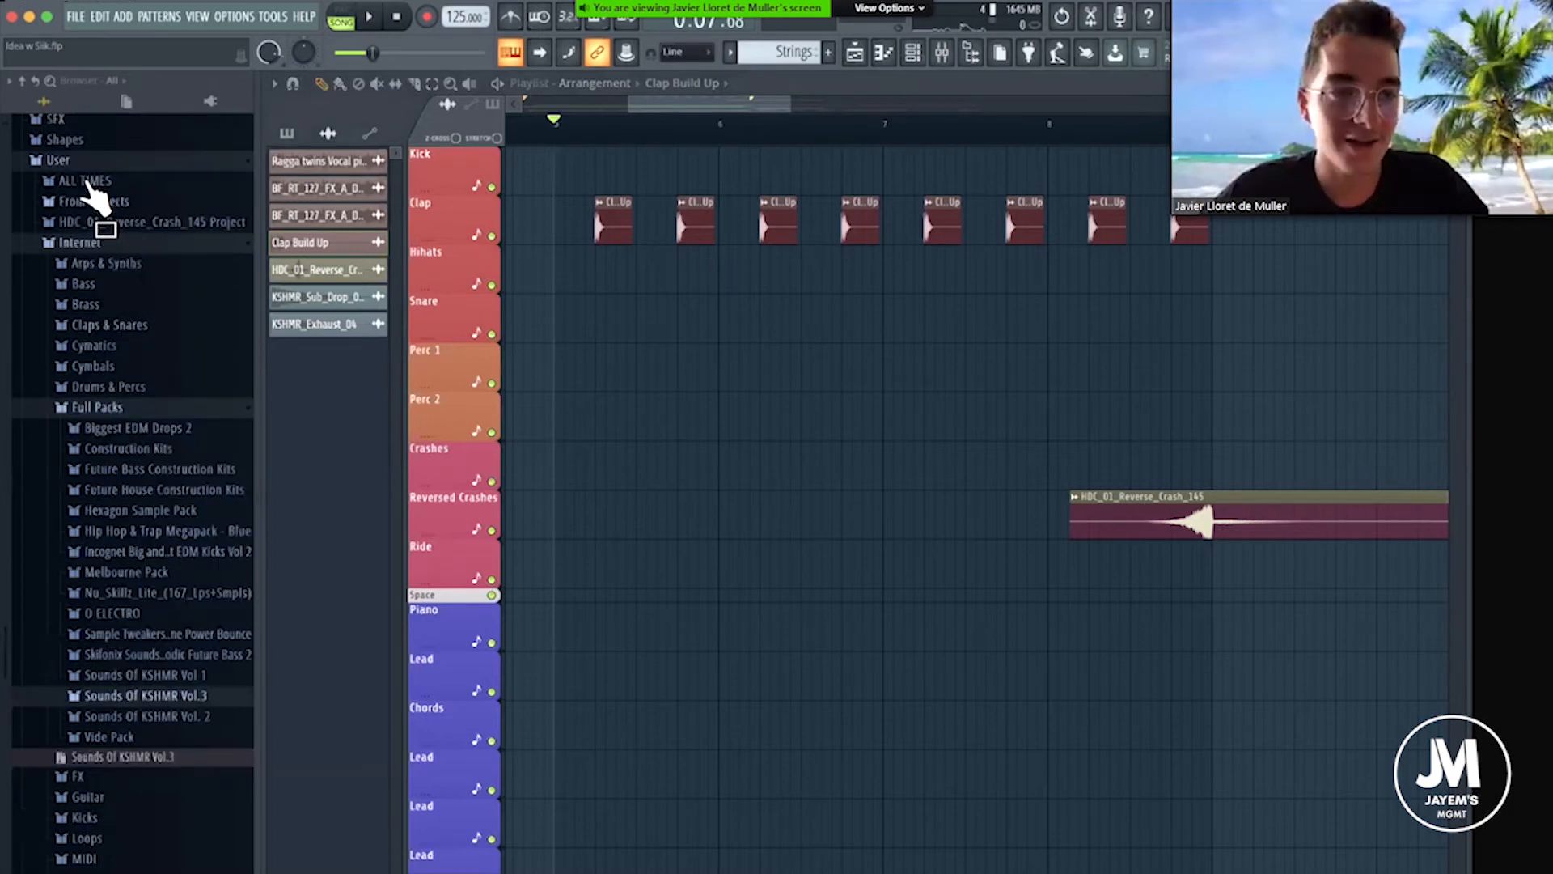
left_click(87, 186)
scroll(118, 621, "down", 4)
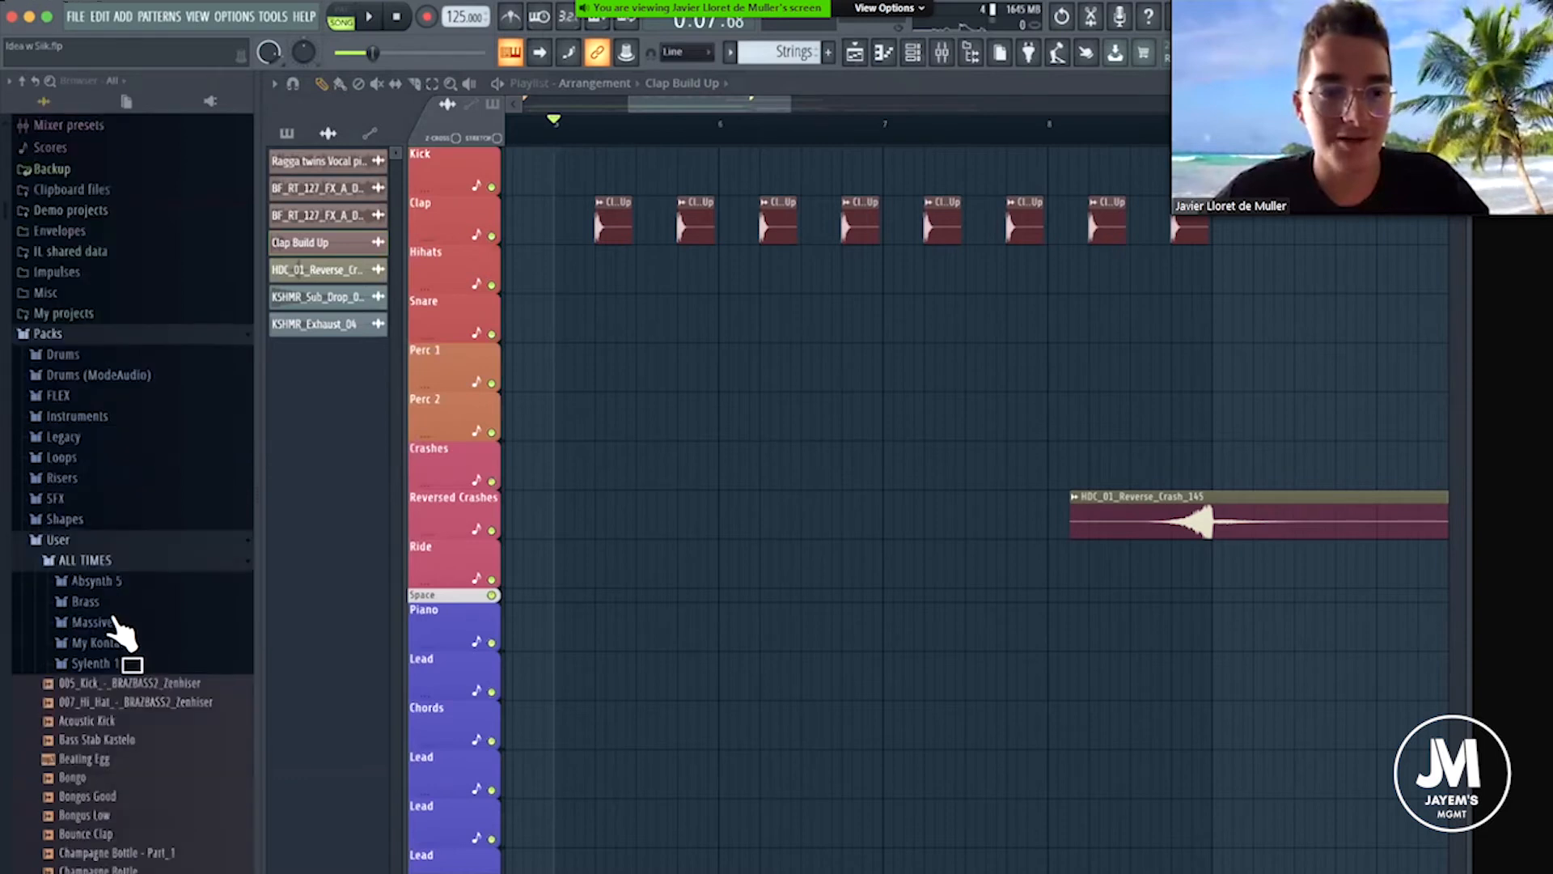
scroll(125, 625, "down", 12)
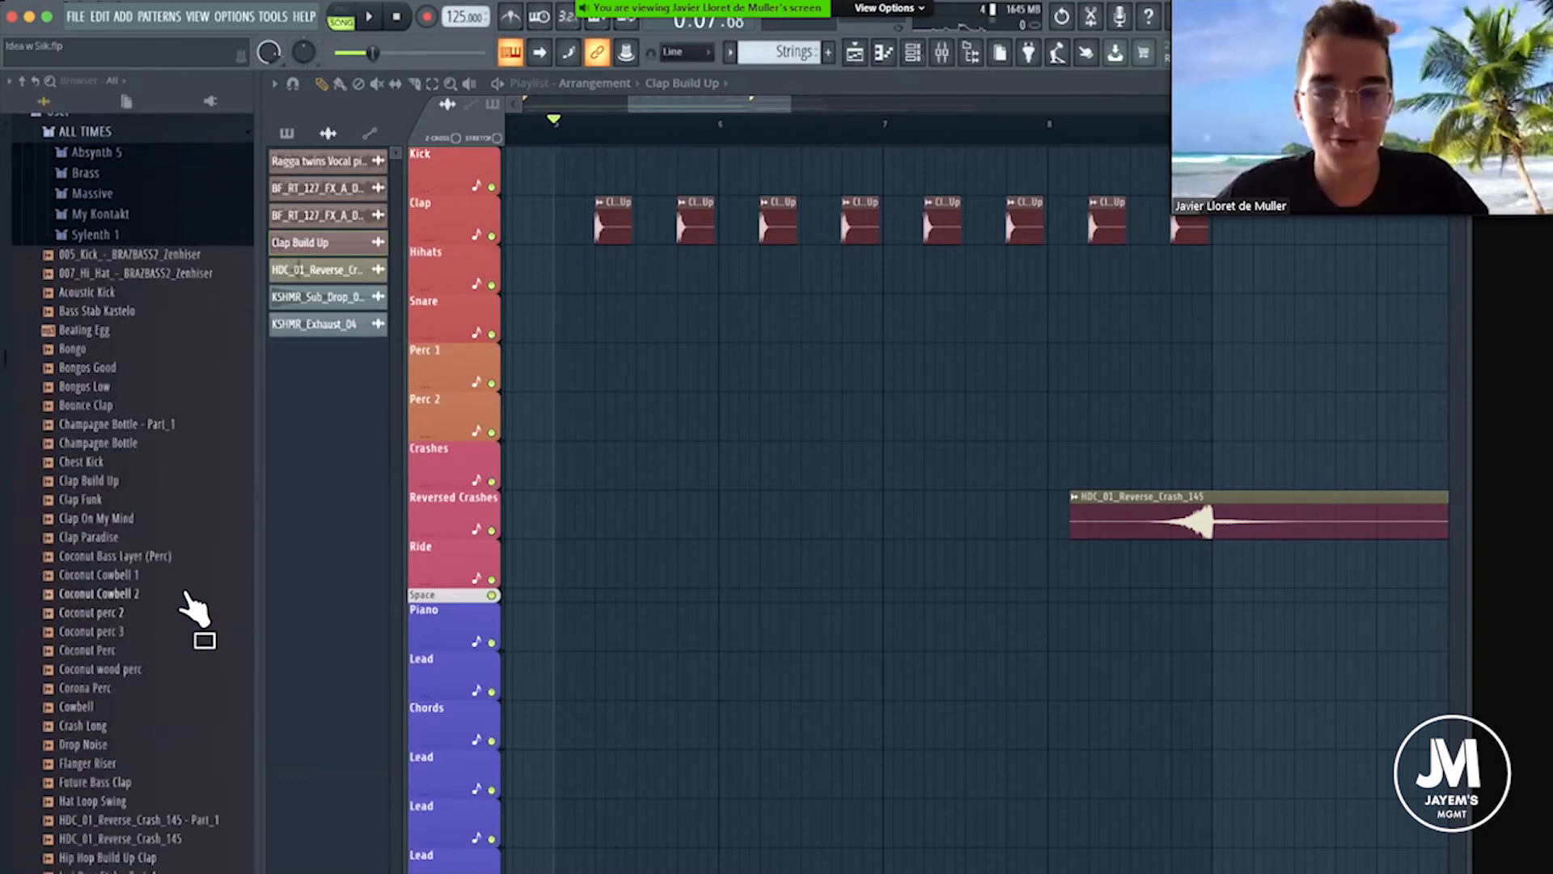
scroll(198, 704, "down", 14)
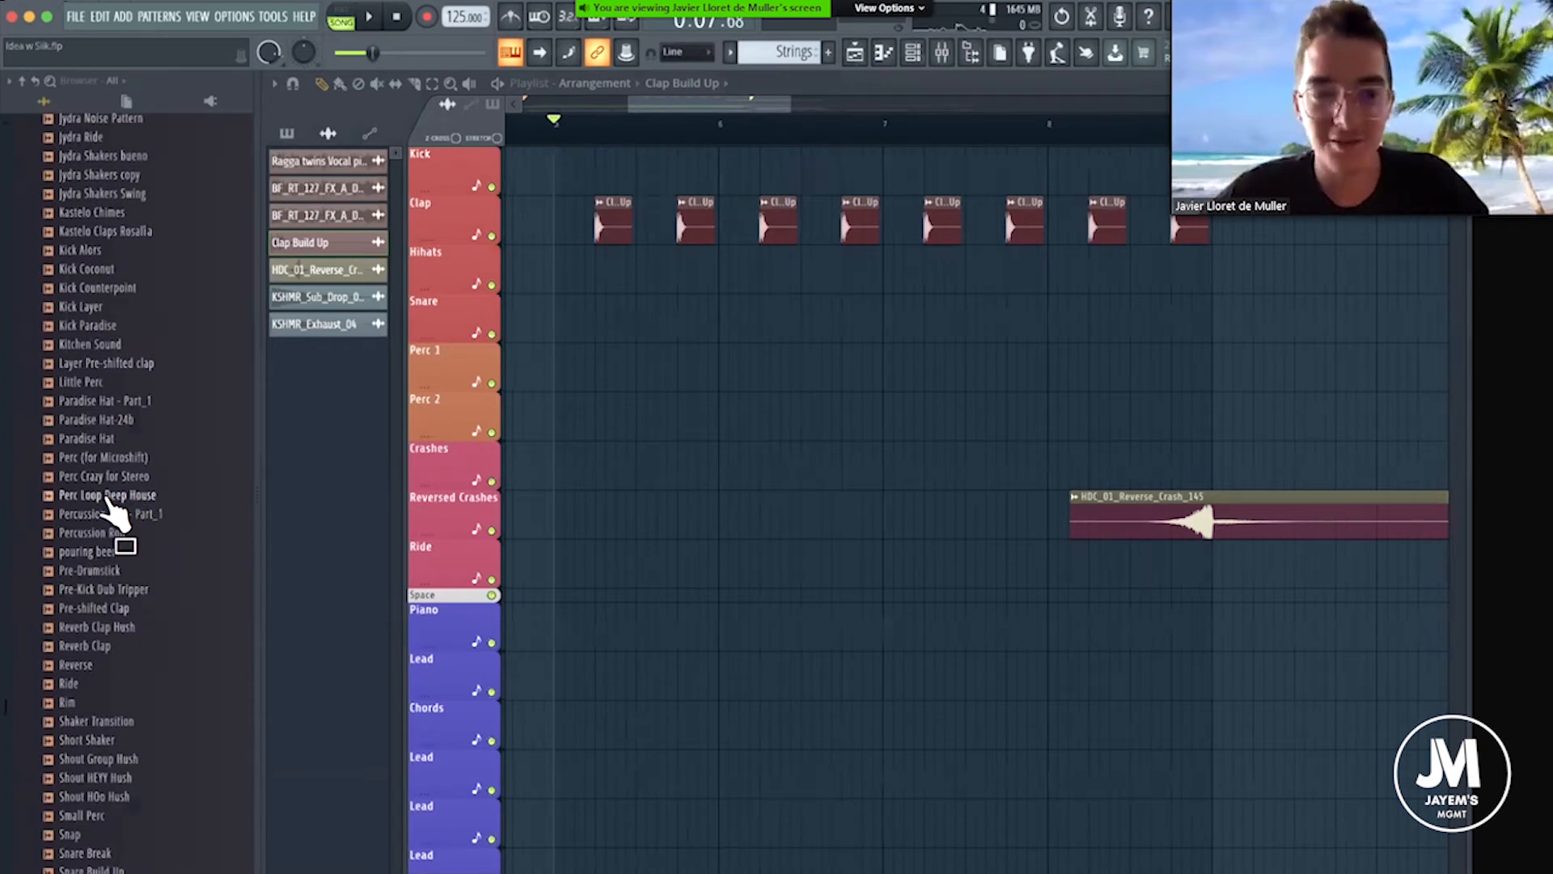
left_click_drag(108, 497, 580, 350)
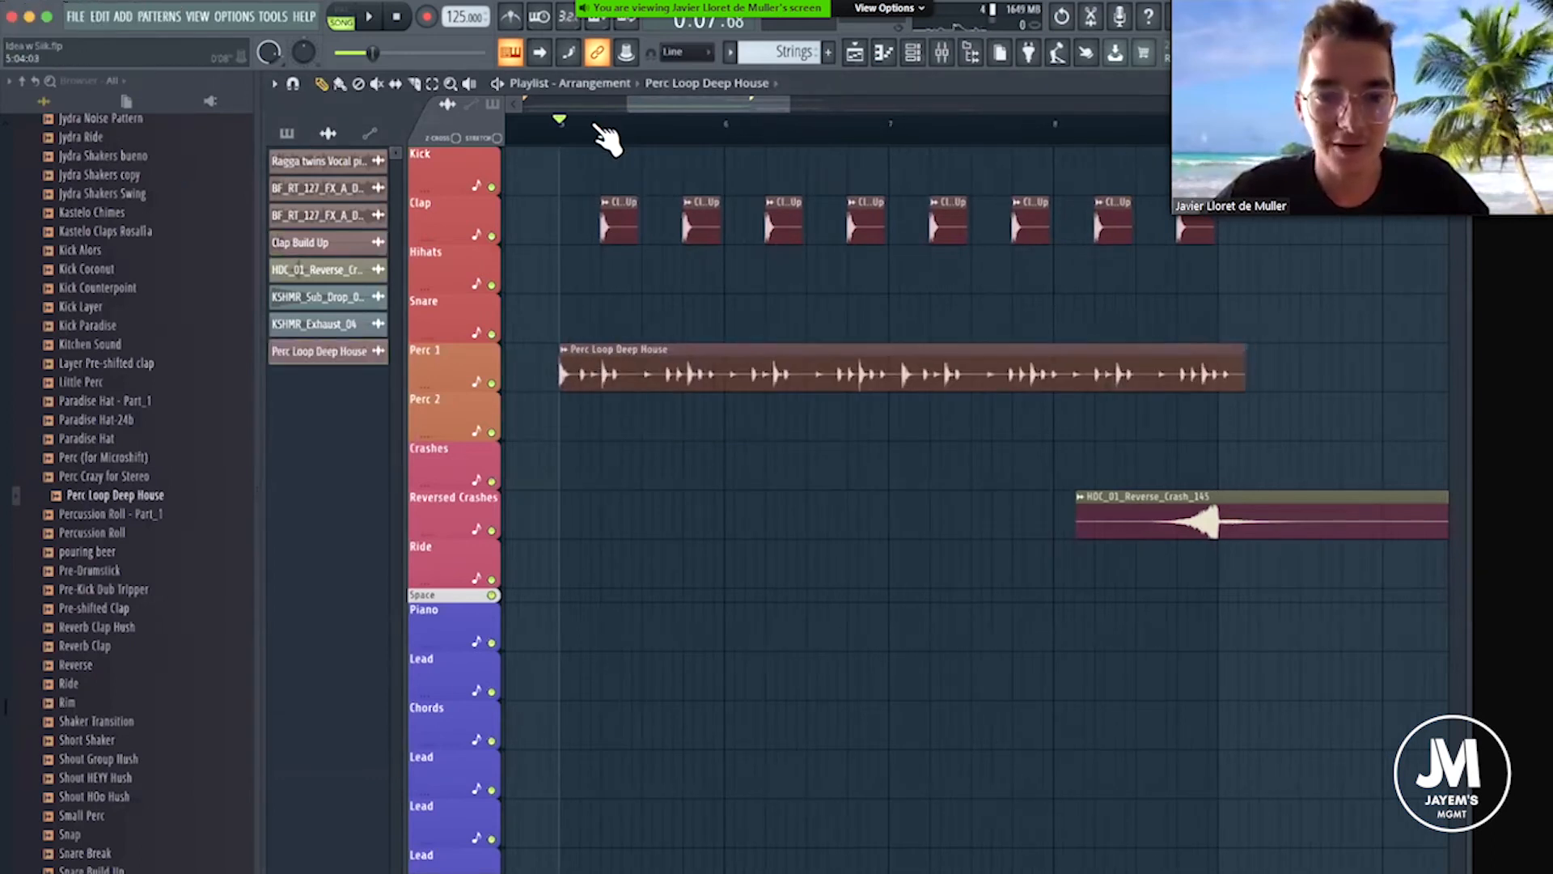
Fit the Perc Loop Deep House clip to the project tempo, choosing the 75 to 150 BPM detection range.
scroll(597, 126, "down", 2)
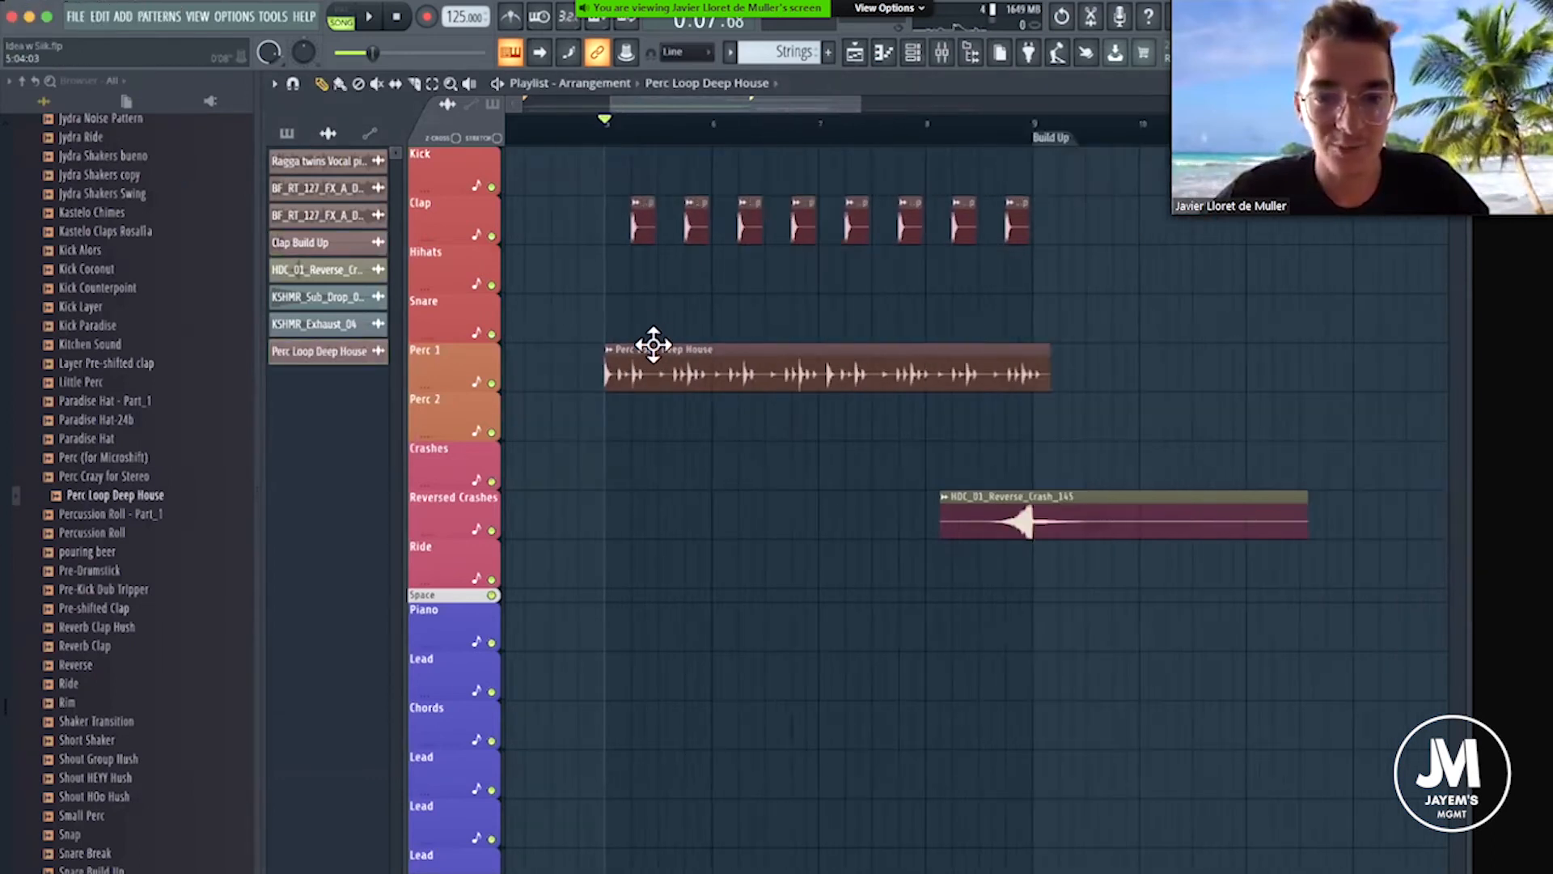
left_click(610, 350)
left_click(755, 444)
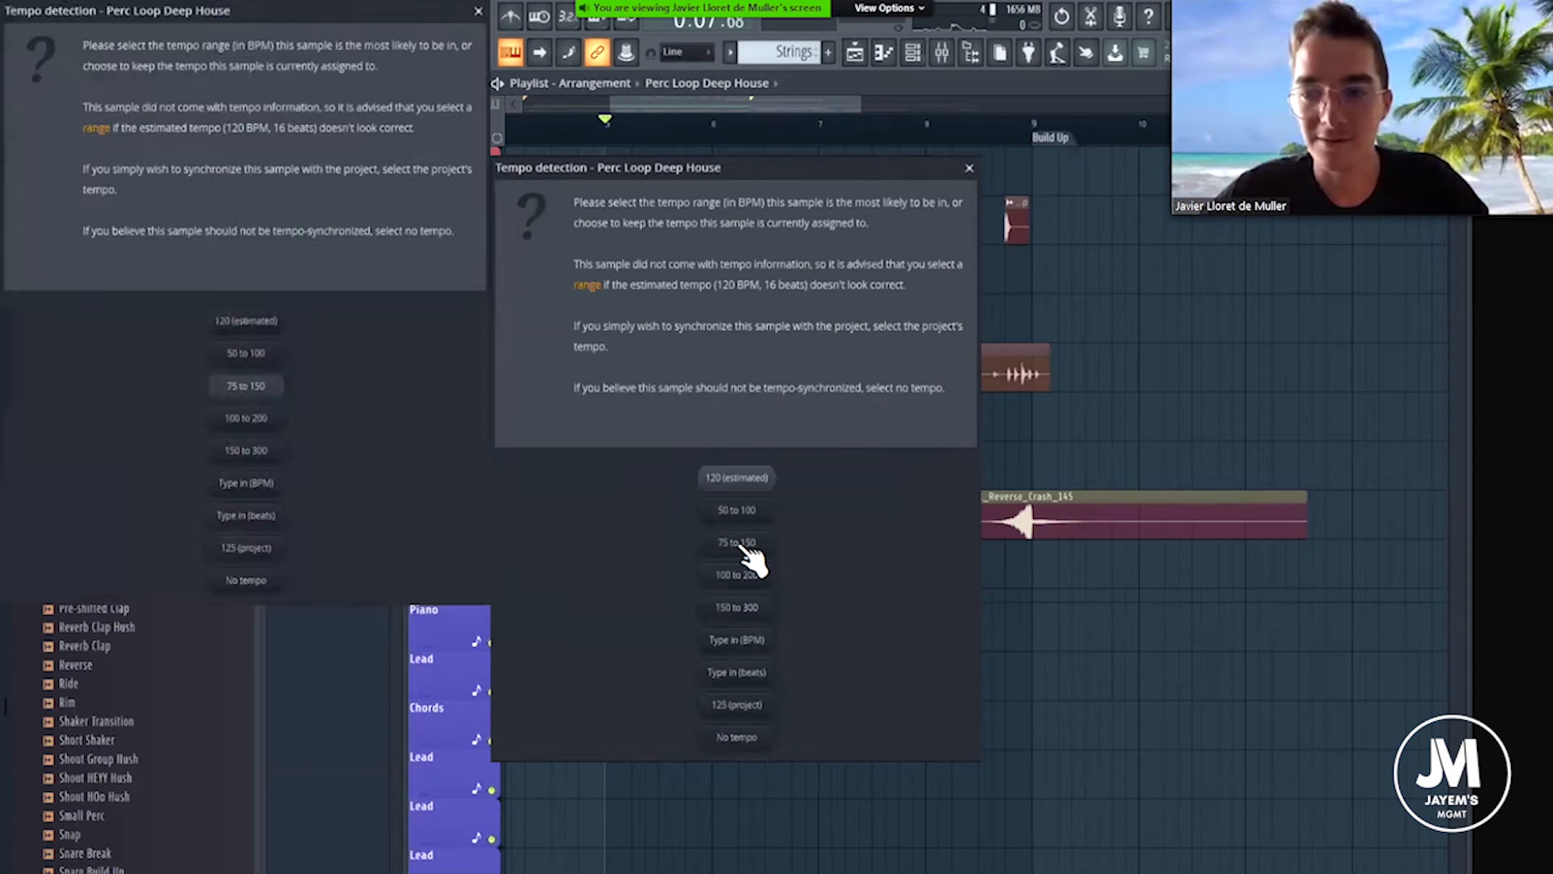
left_click(738, 543)
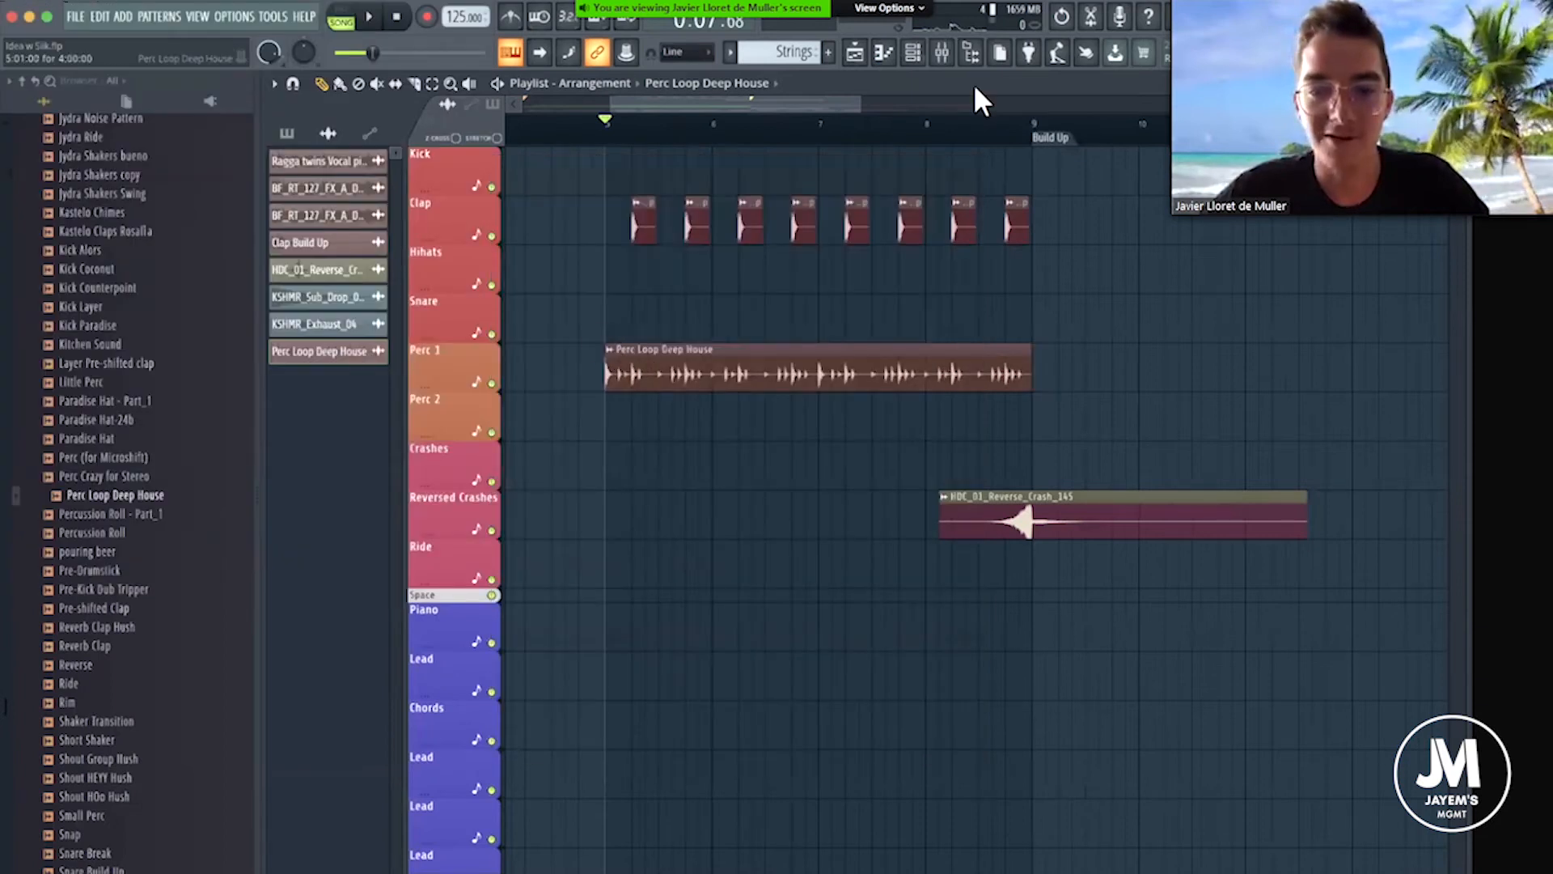
Route the Perc Loop Deep House sample to mixer track 11 and name that track Perc Loop.
left_click(944, 55)
left_click_drag(868, 285, 869, 251)
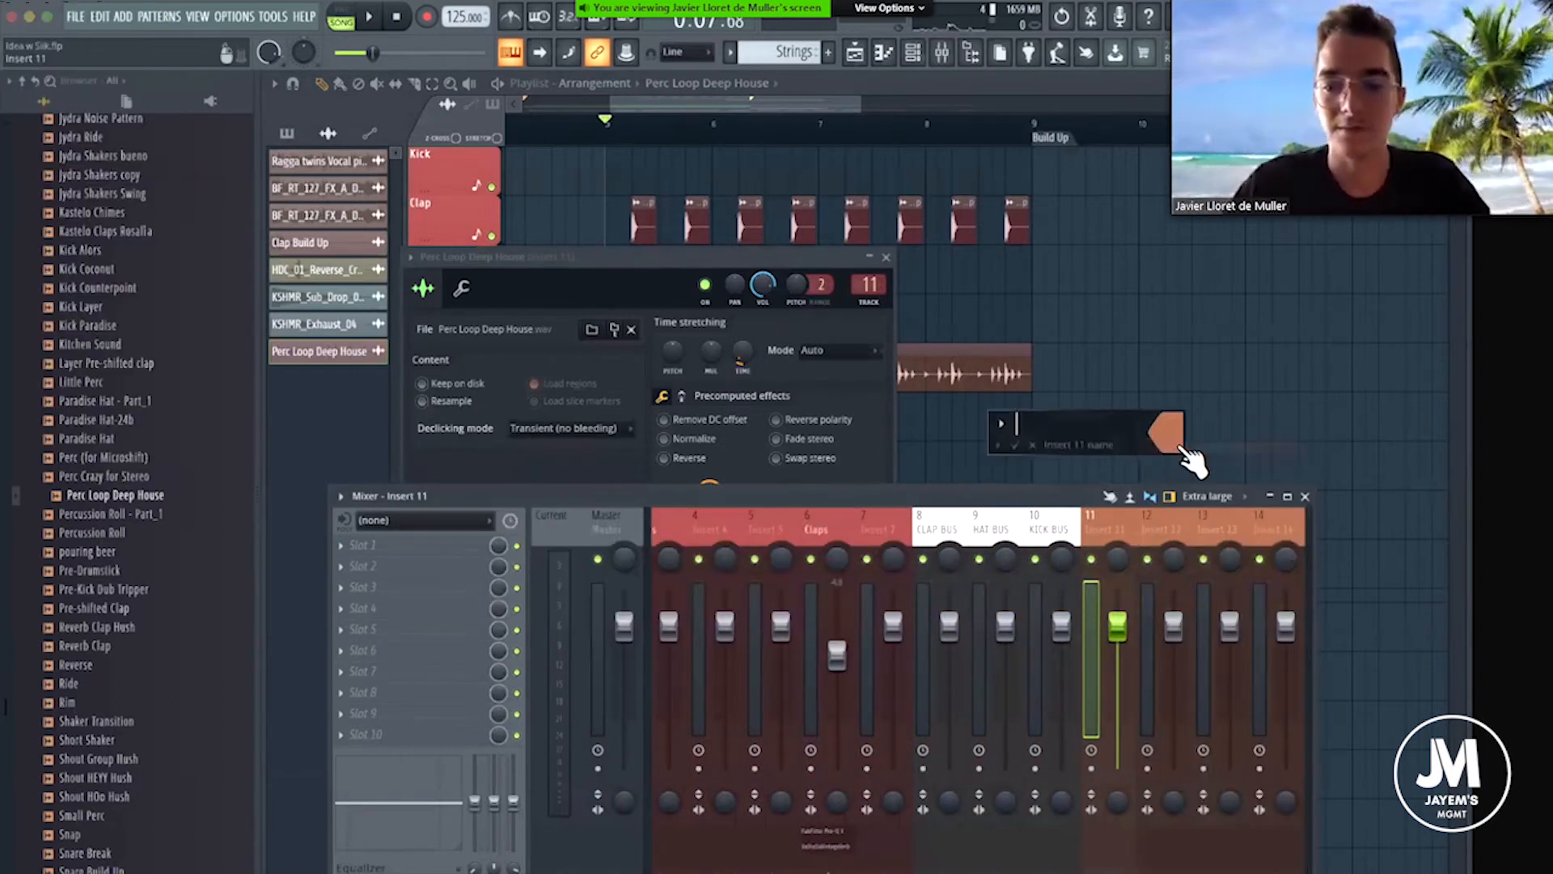
type("Perc Loop")
key("Return")
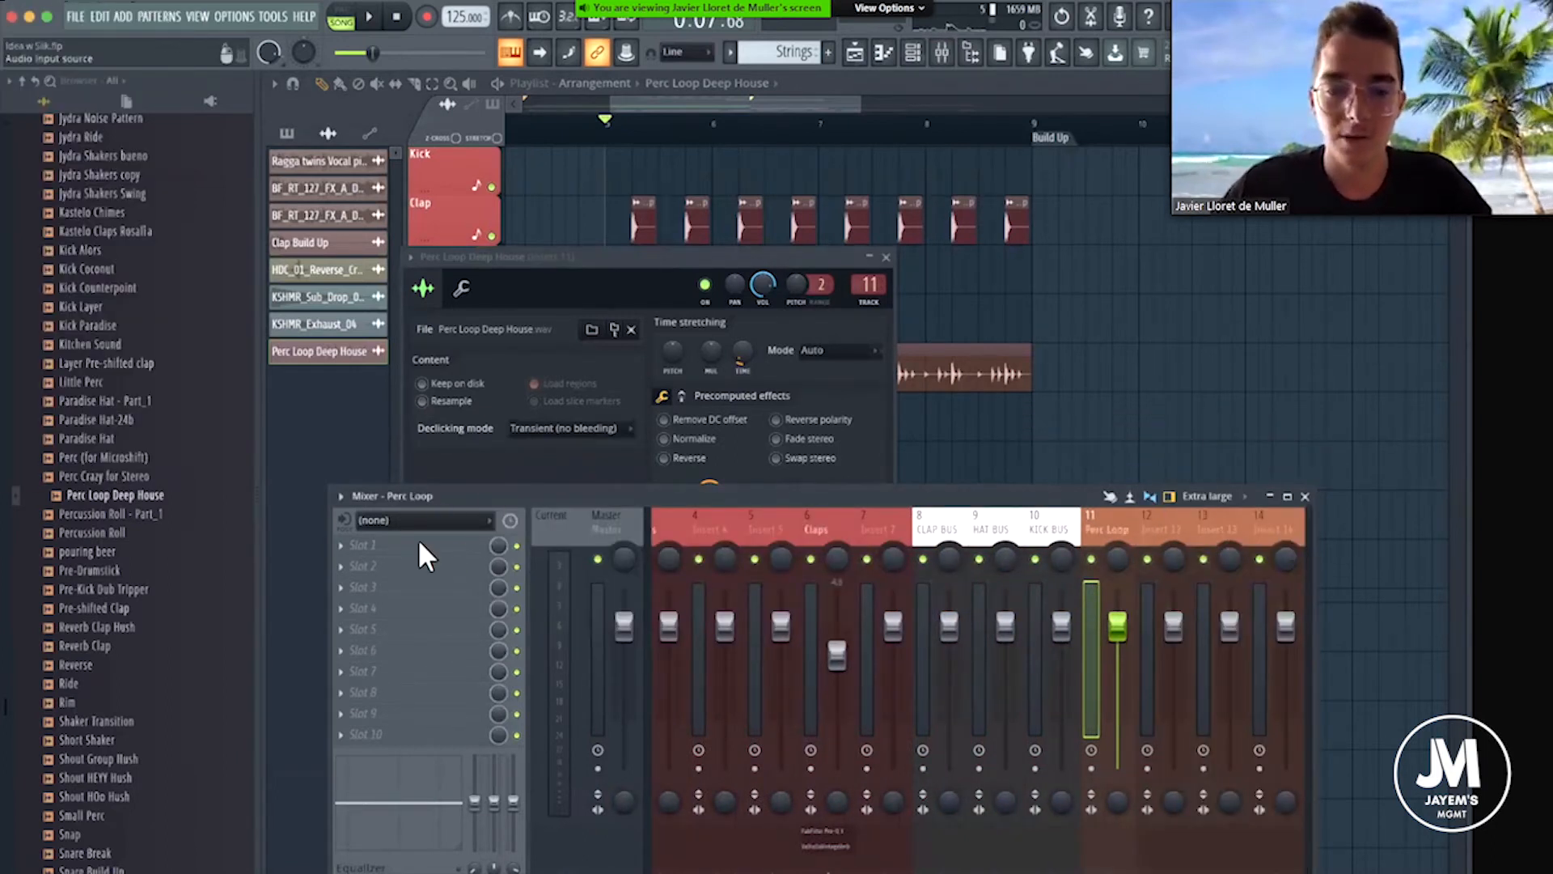
Add FabFilter Pro-Q 3 to Perc Loop with a 12 dB/oct low cut, audition it, and lower the track's level.
left_click(341, 545)
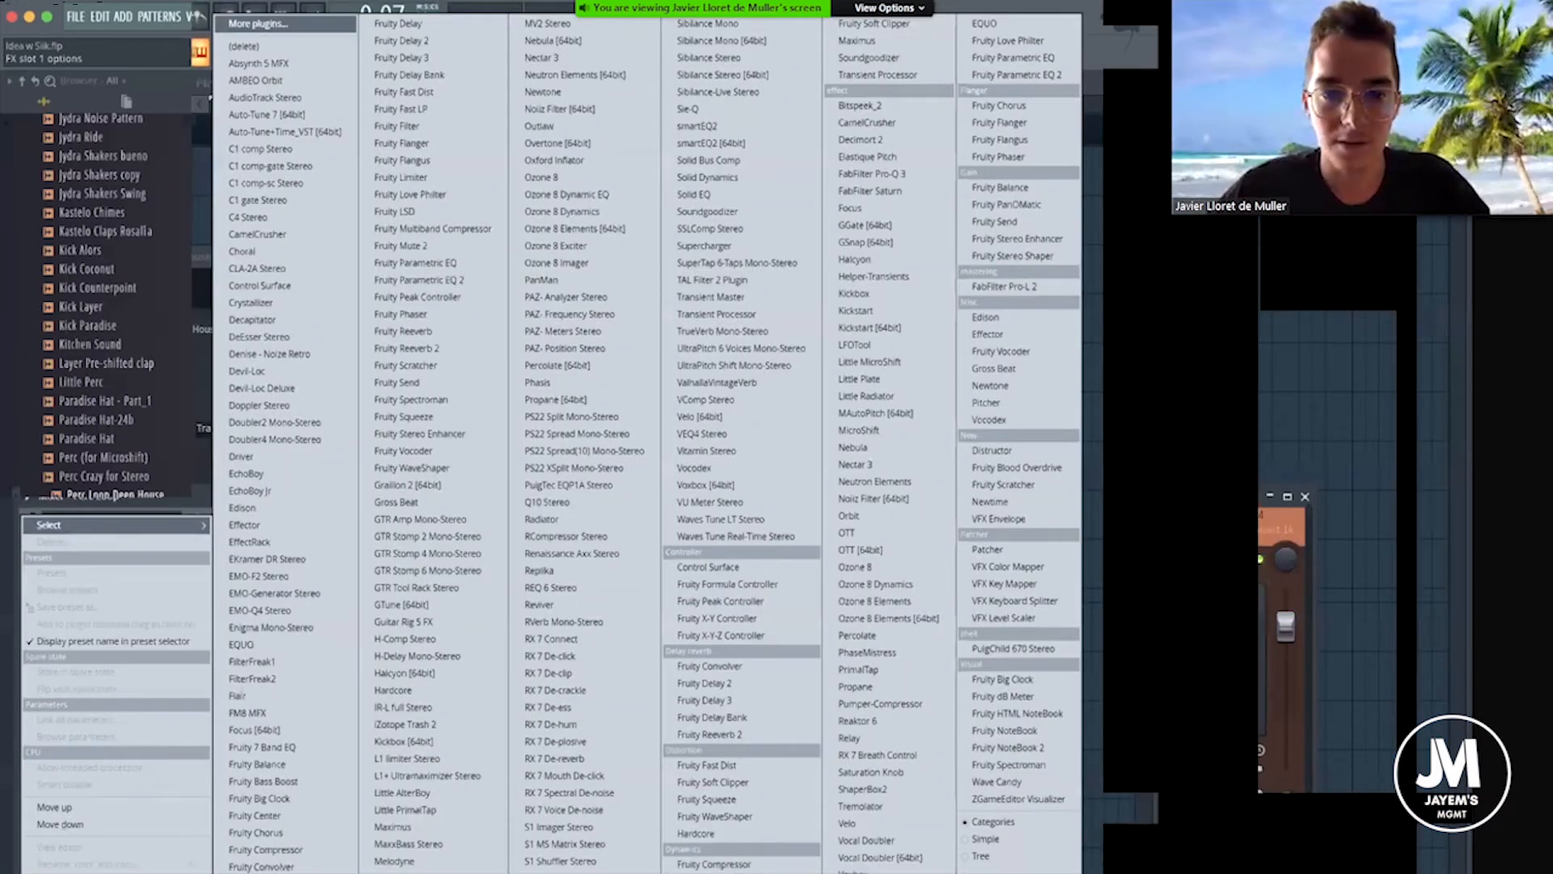
left_click(868, 173)
left_click(476, 267)
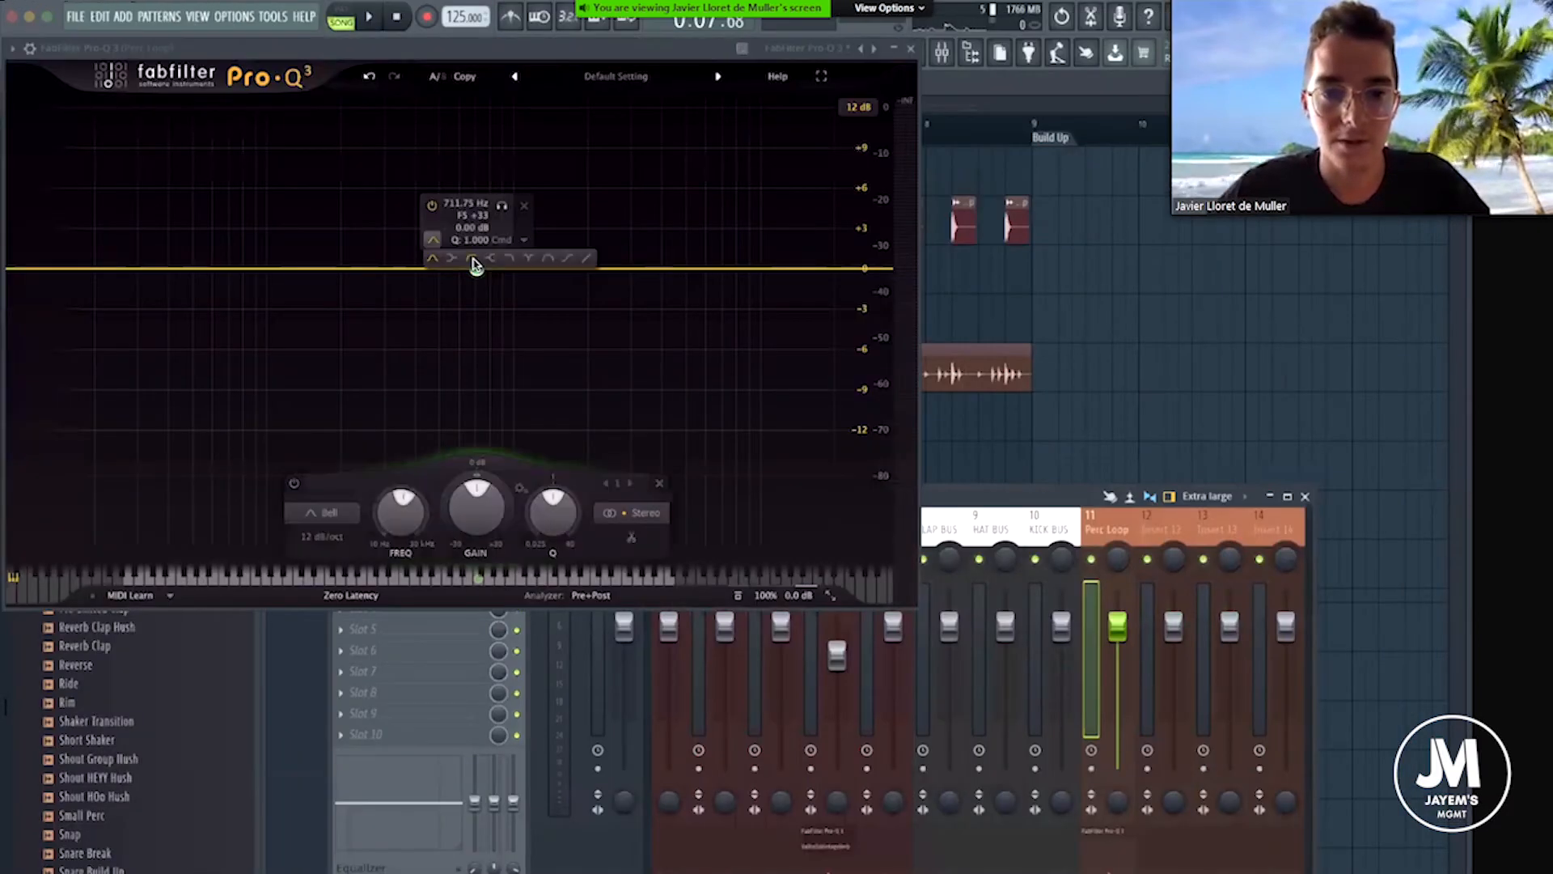
left_click(471, 258)
left_click_drag(478, 270, 315, 277)
key("space")
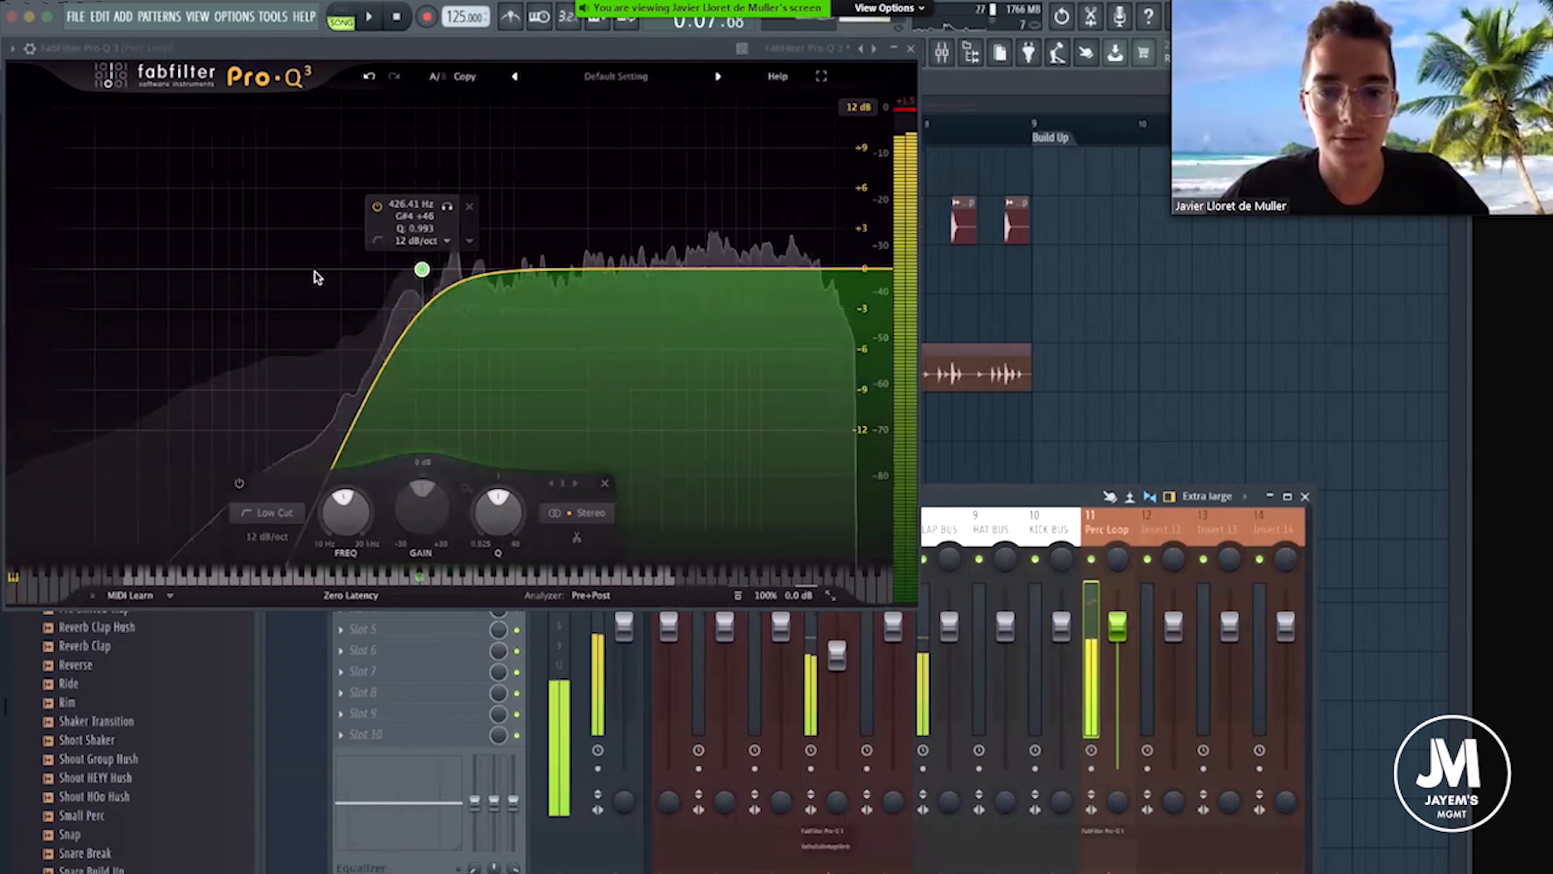
key("space")
left_click_drag(1118, 626, 1118, 691)
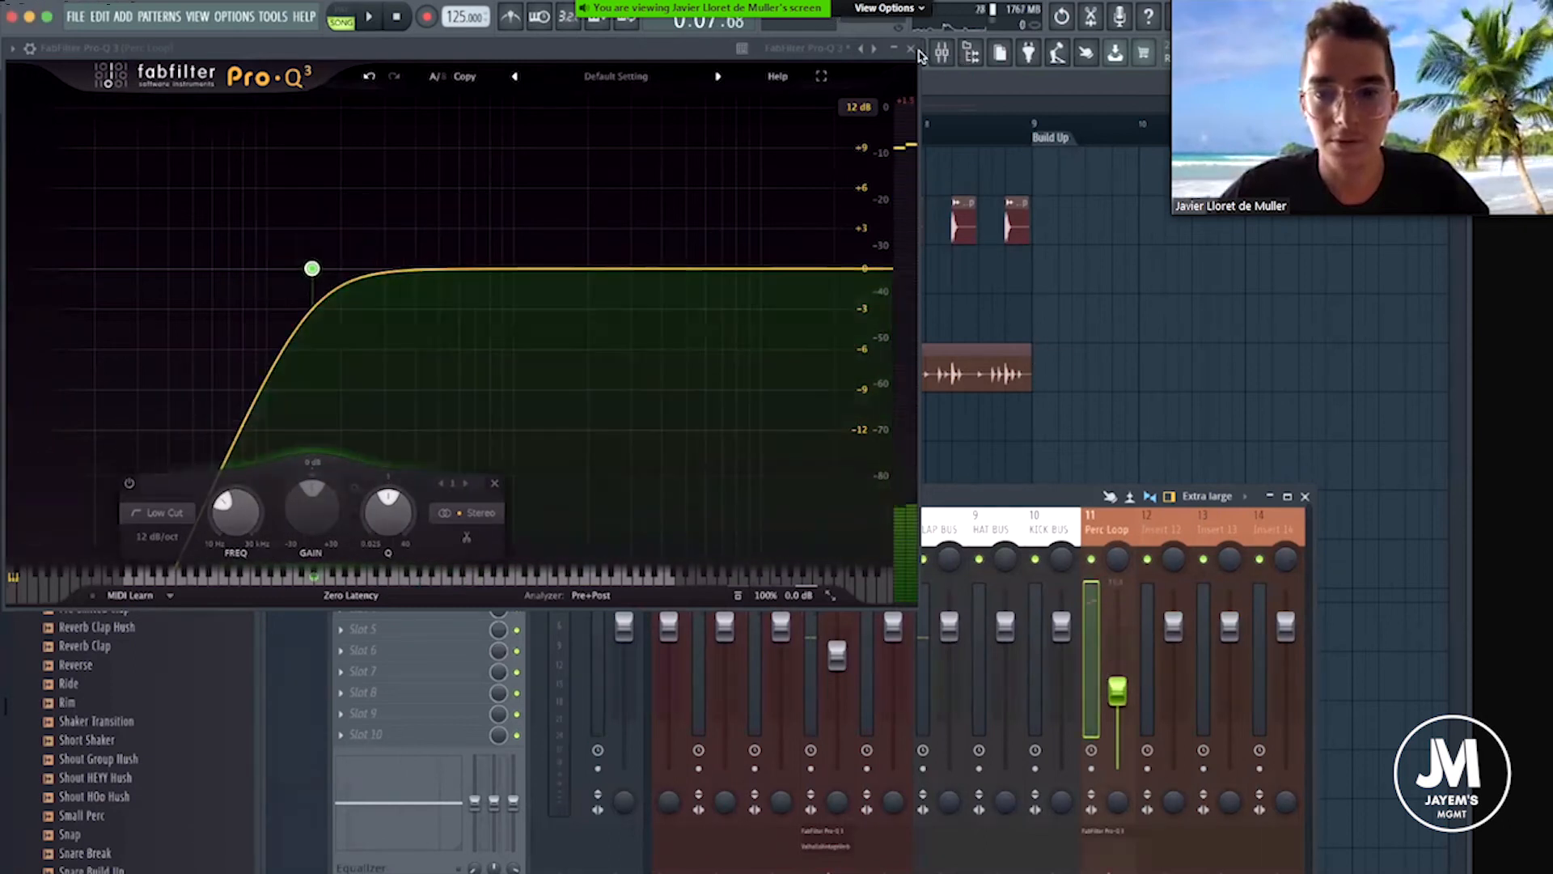
Reopen the Perc Loop equalizer, inspect its low cut band, and close it again.
left_click(911, 49)
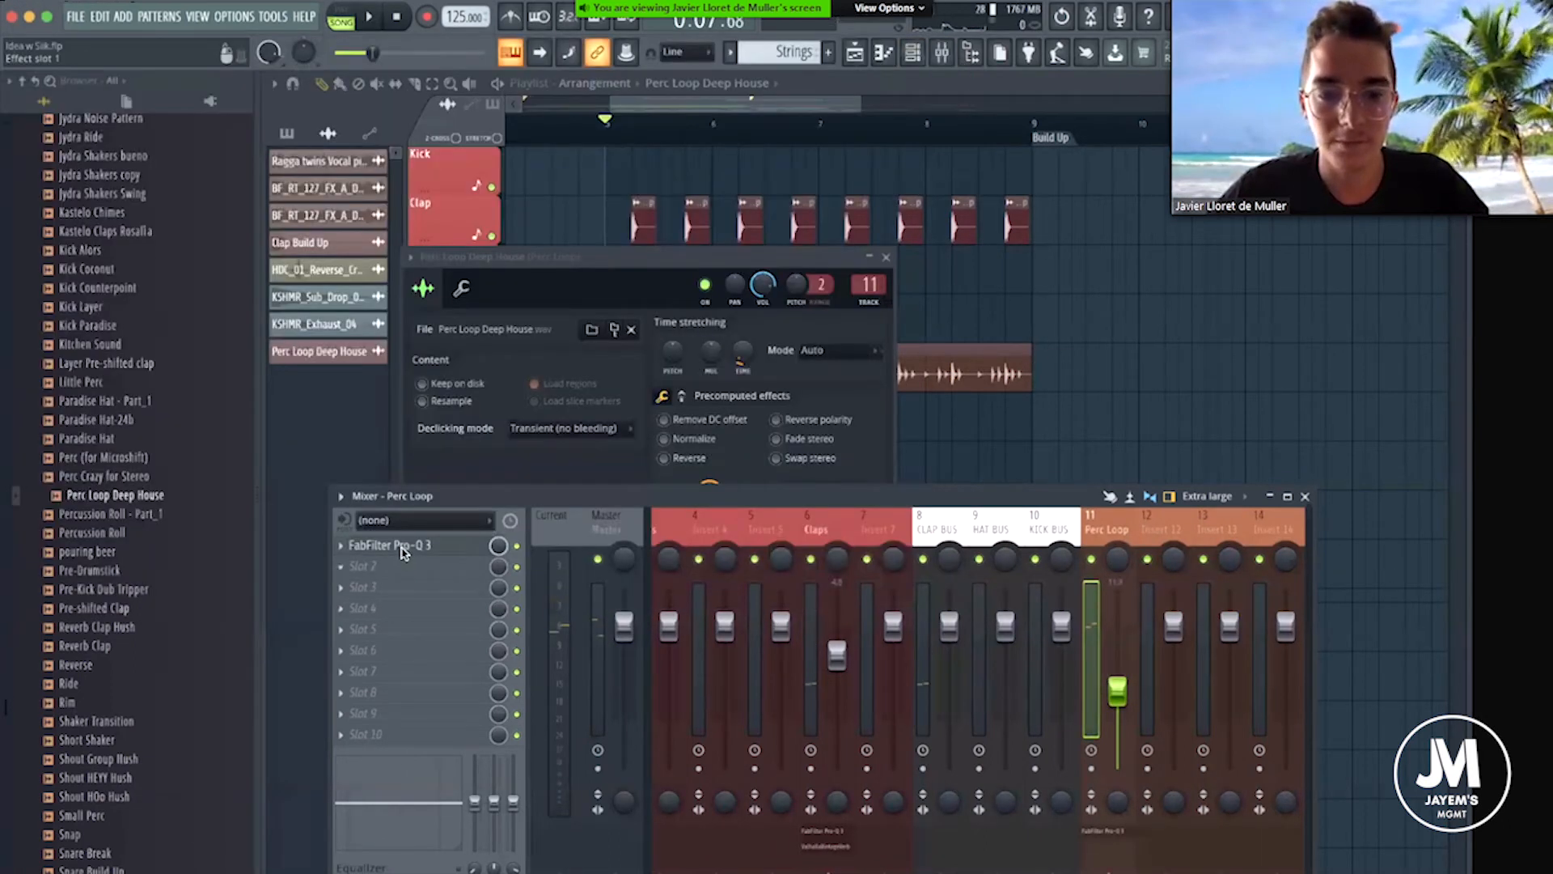
left_click(402, 546)
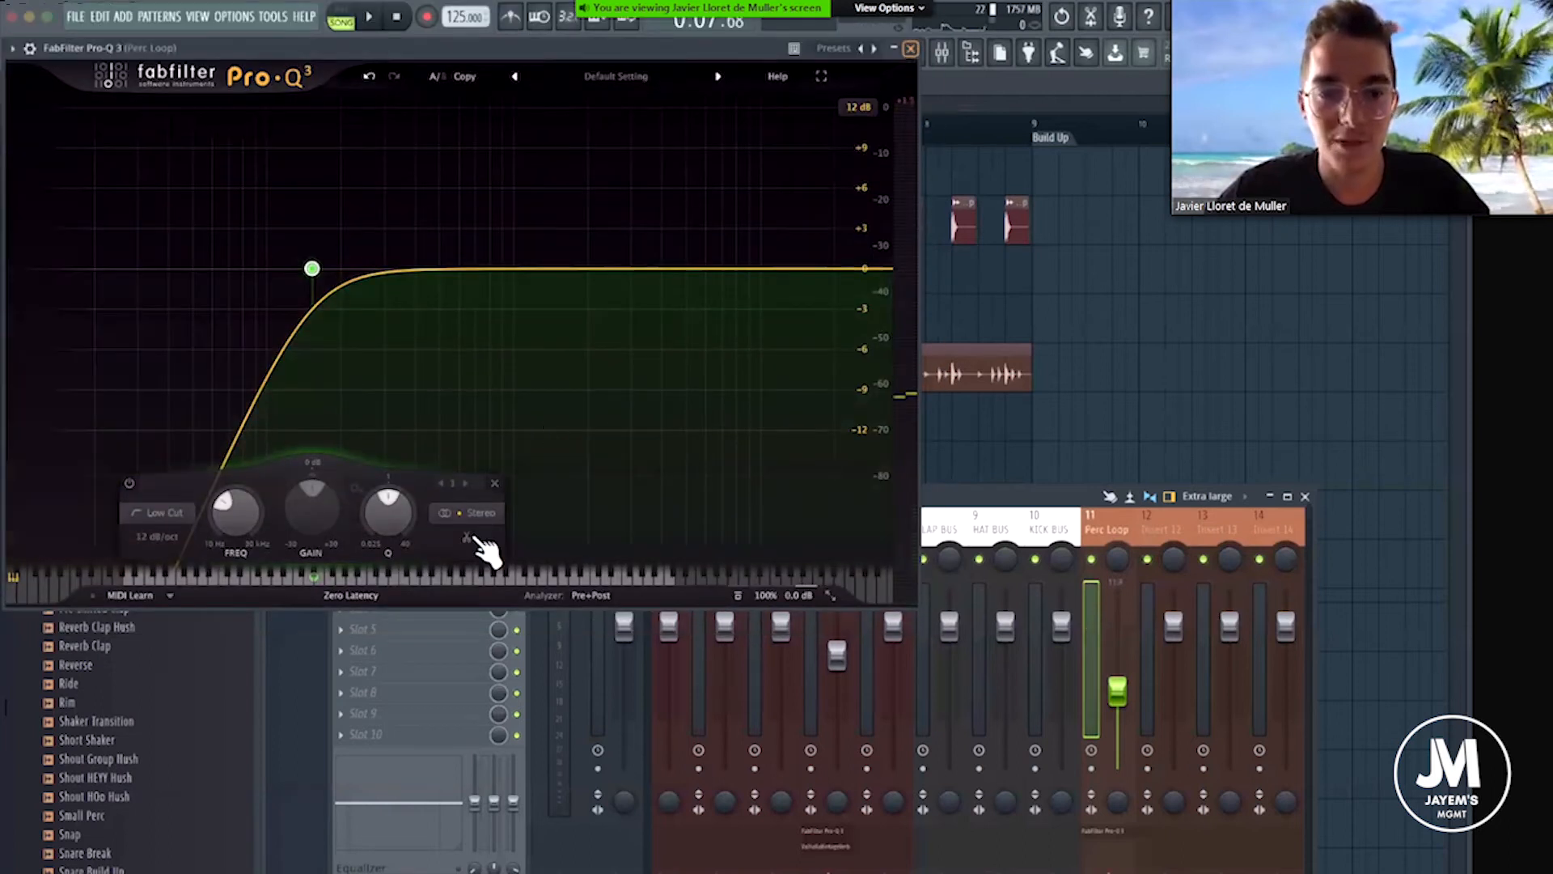
left_click(910, 48)
left_click(402, 546)
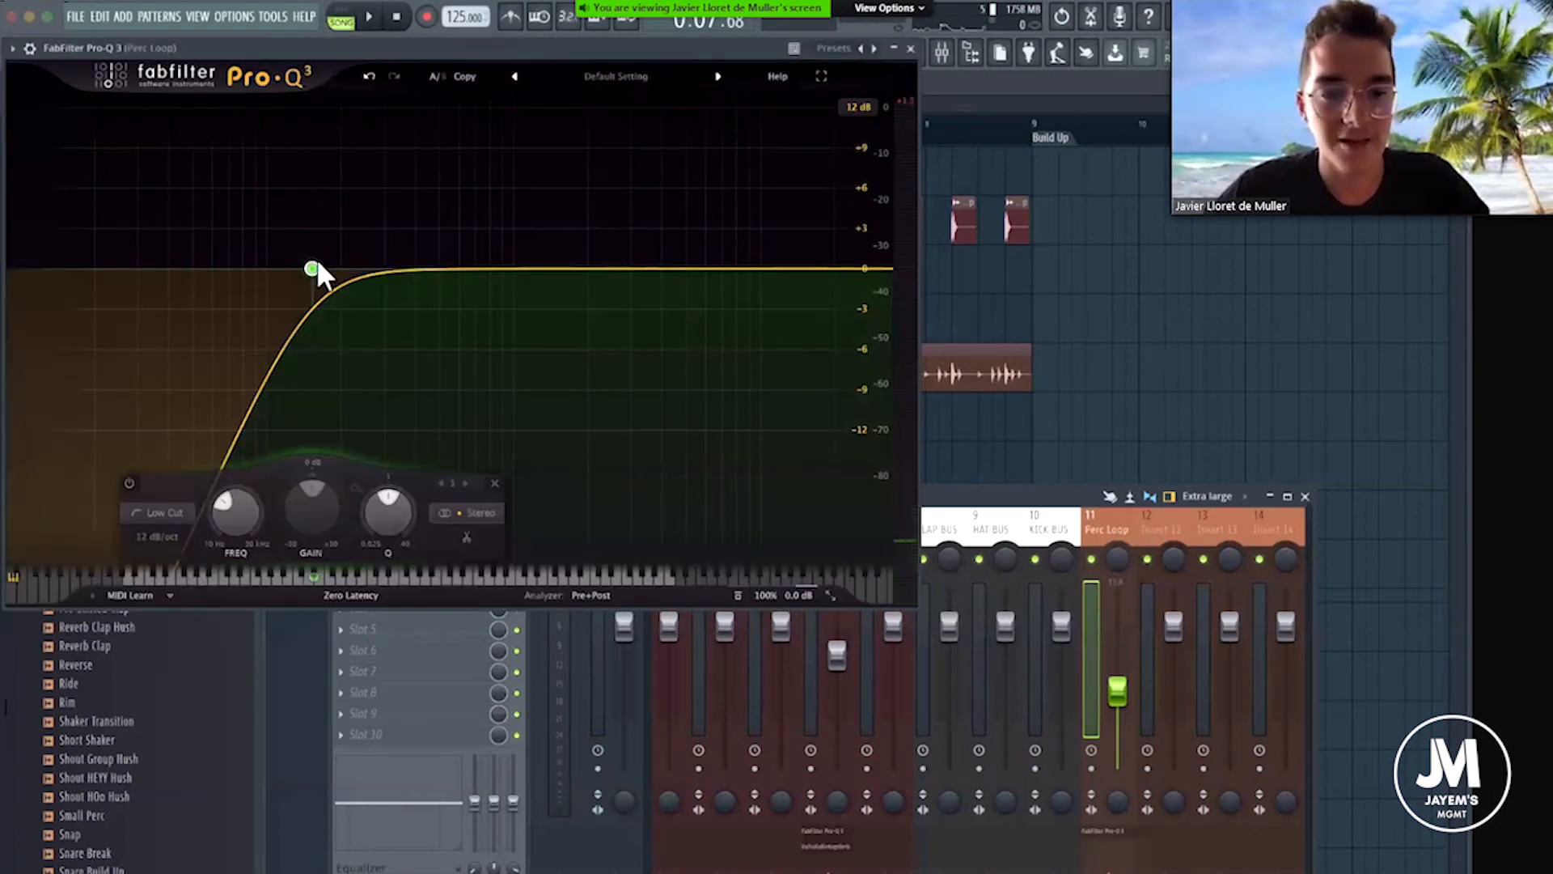
left_click(312, 268, "alt+shift")
left_click(312, 268, "alt+shift")
left_click_drag(326, 266, 342, 267)
key("Escape")
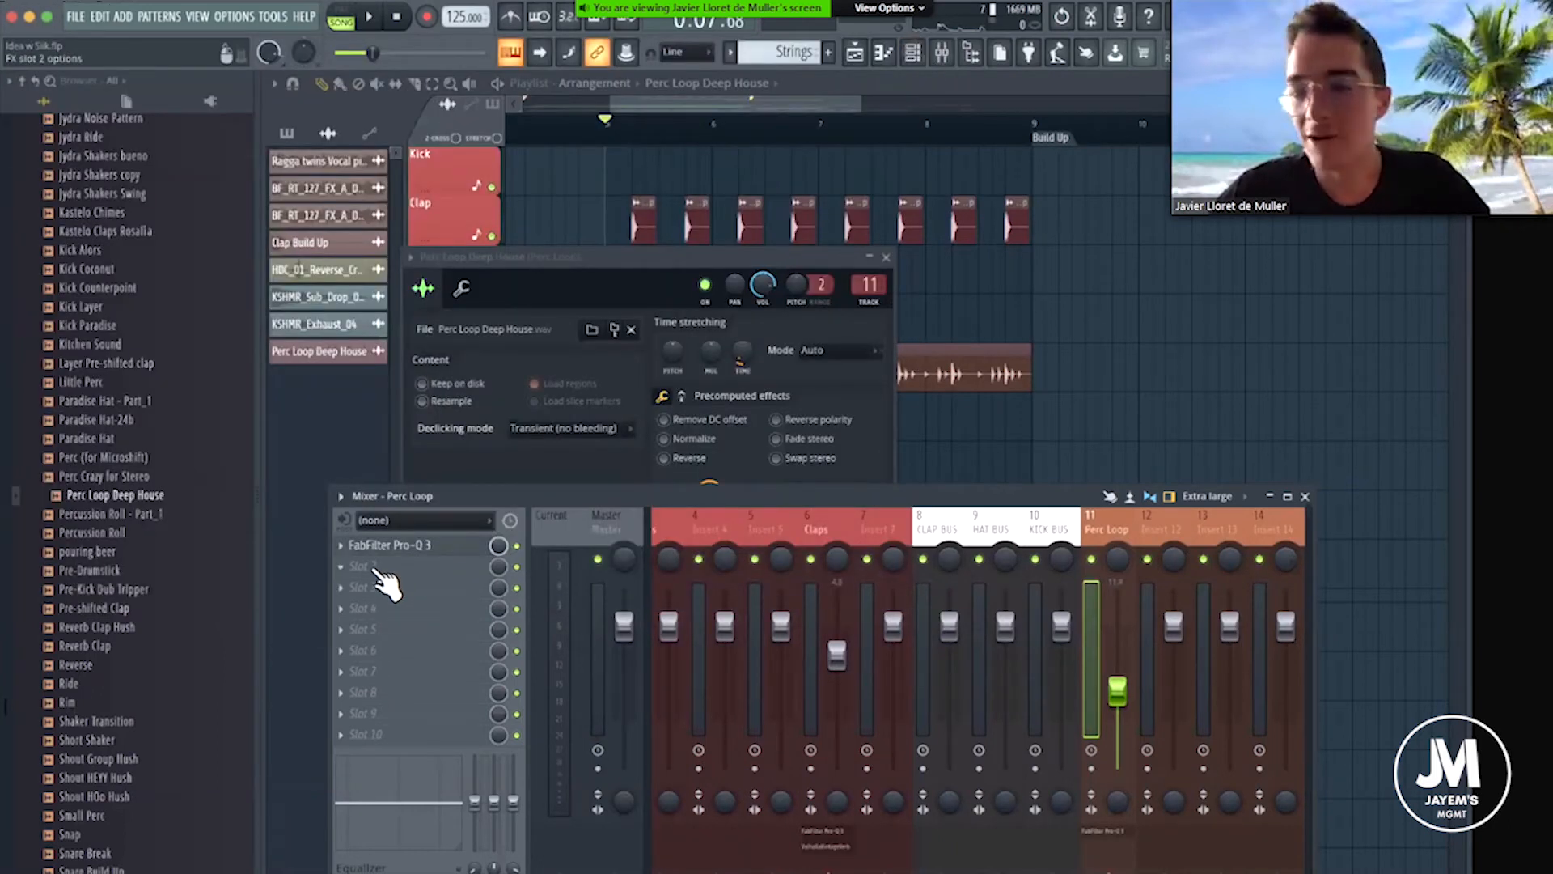
Add Fruity Reeverb 2 in the second effect slot of Perc Loop and set its low cut to 1445 Hz.
left_click(370, 565)
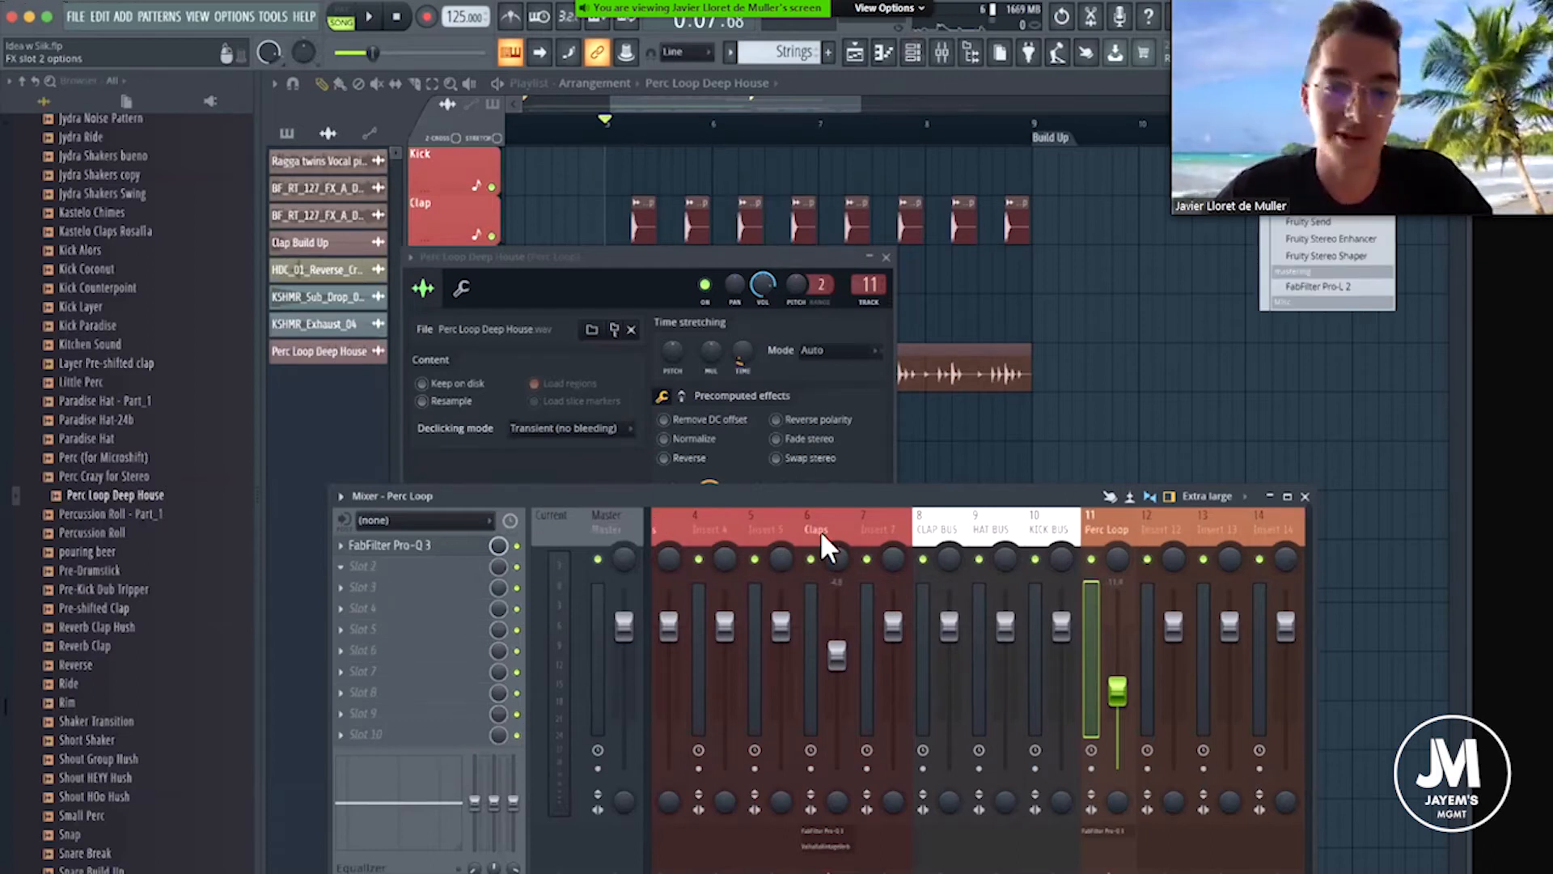
left_click(1044, 736)
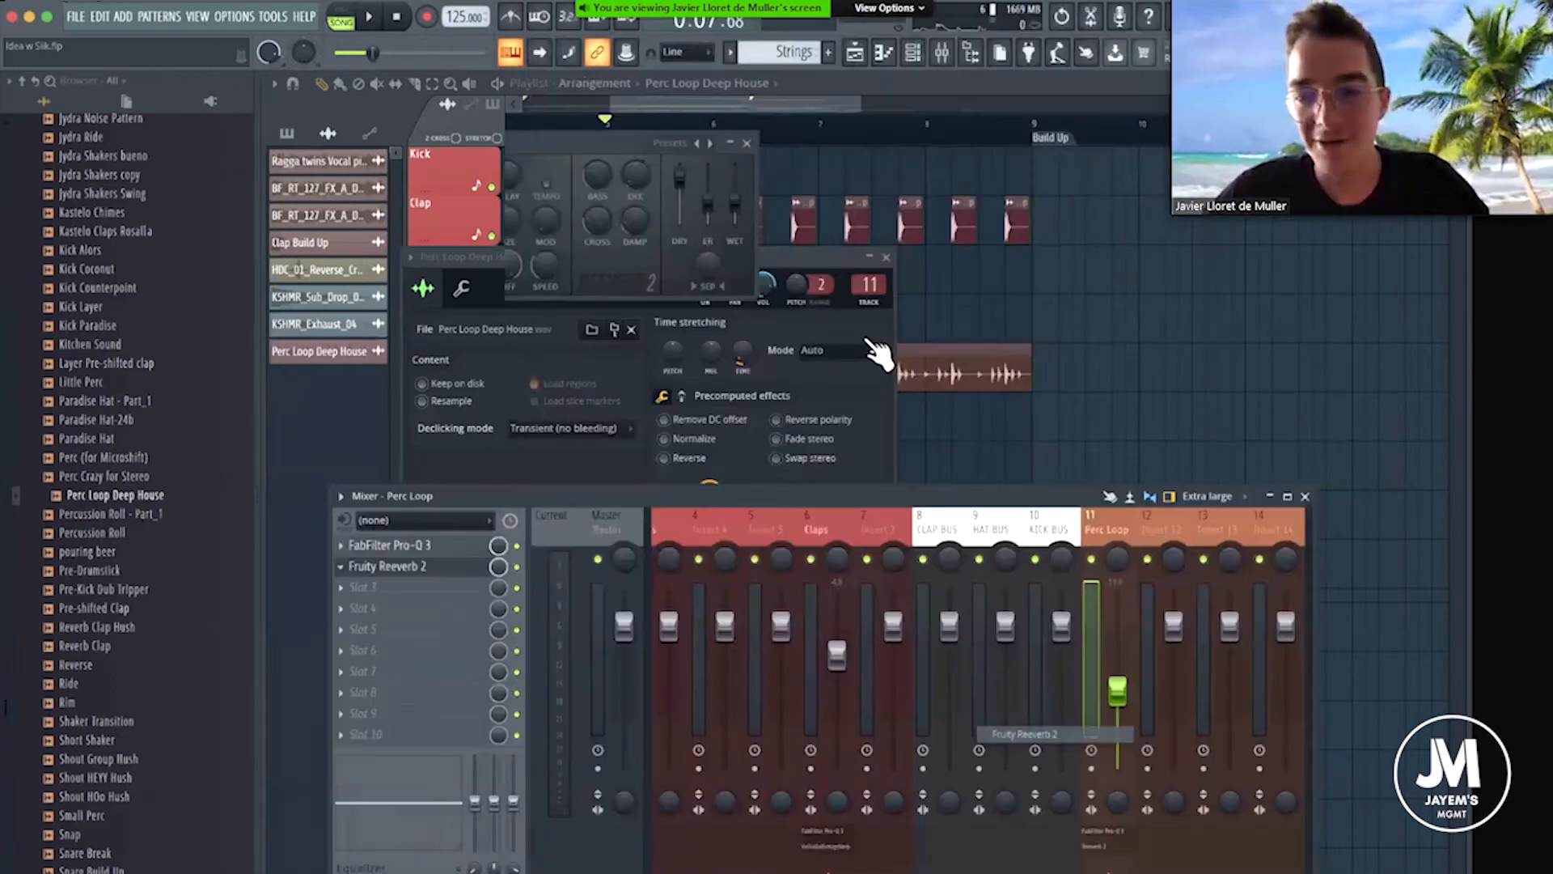
left_click_drag(457, 263, 457, 223)
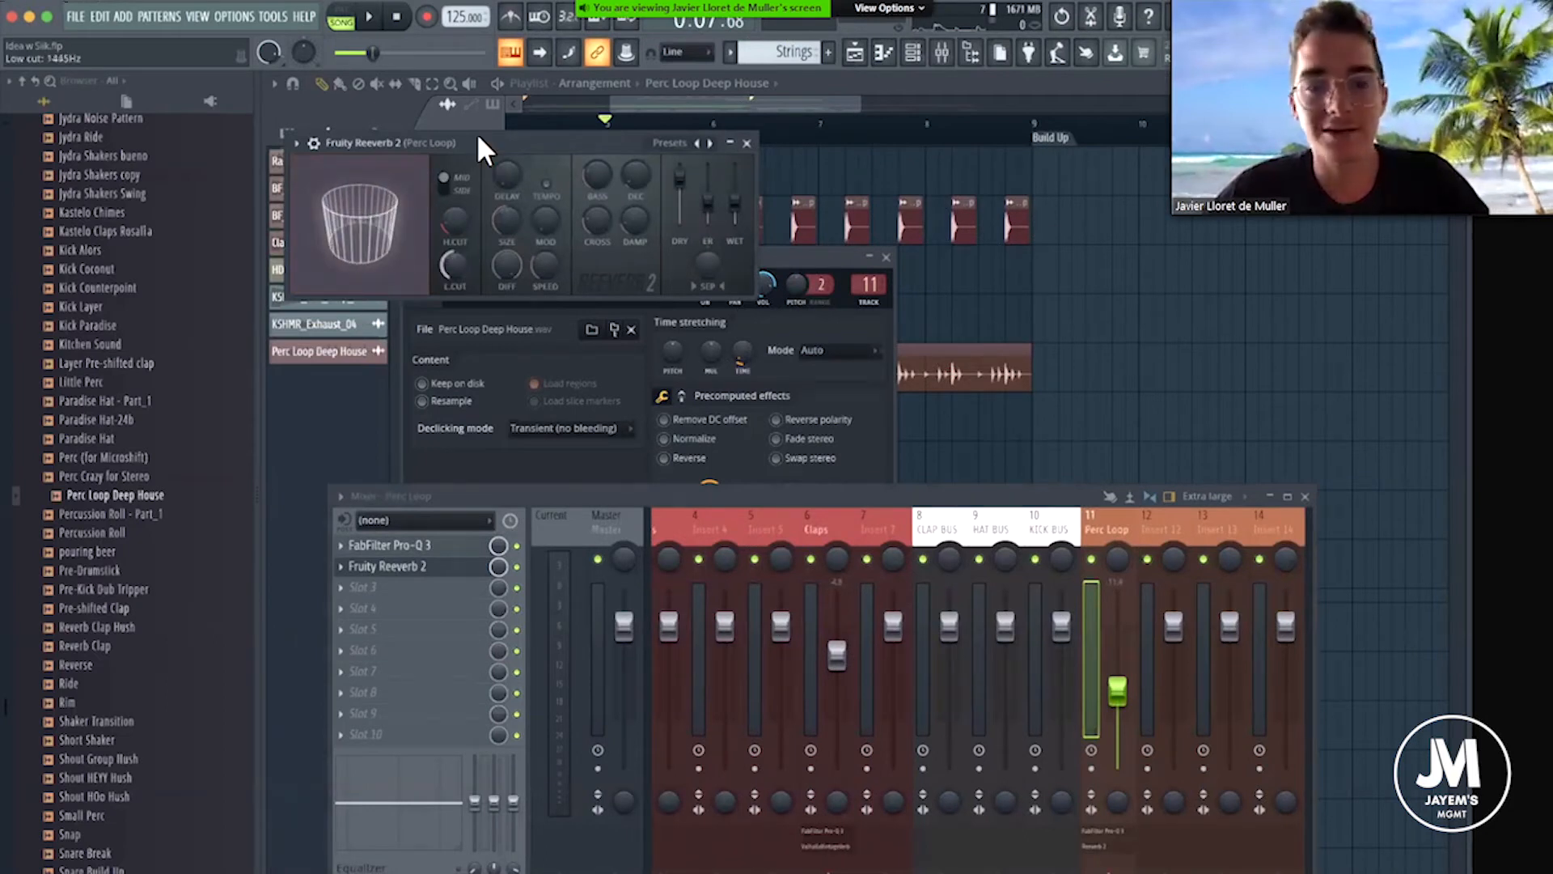
left_click_drag(475, 139, 581, 201)
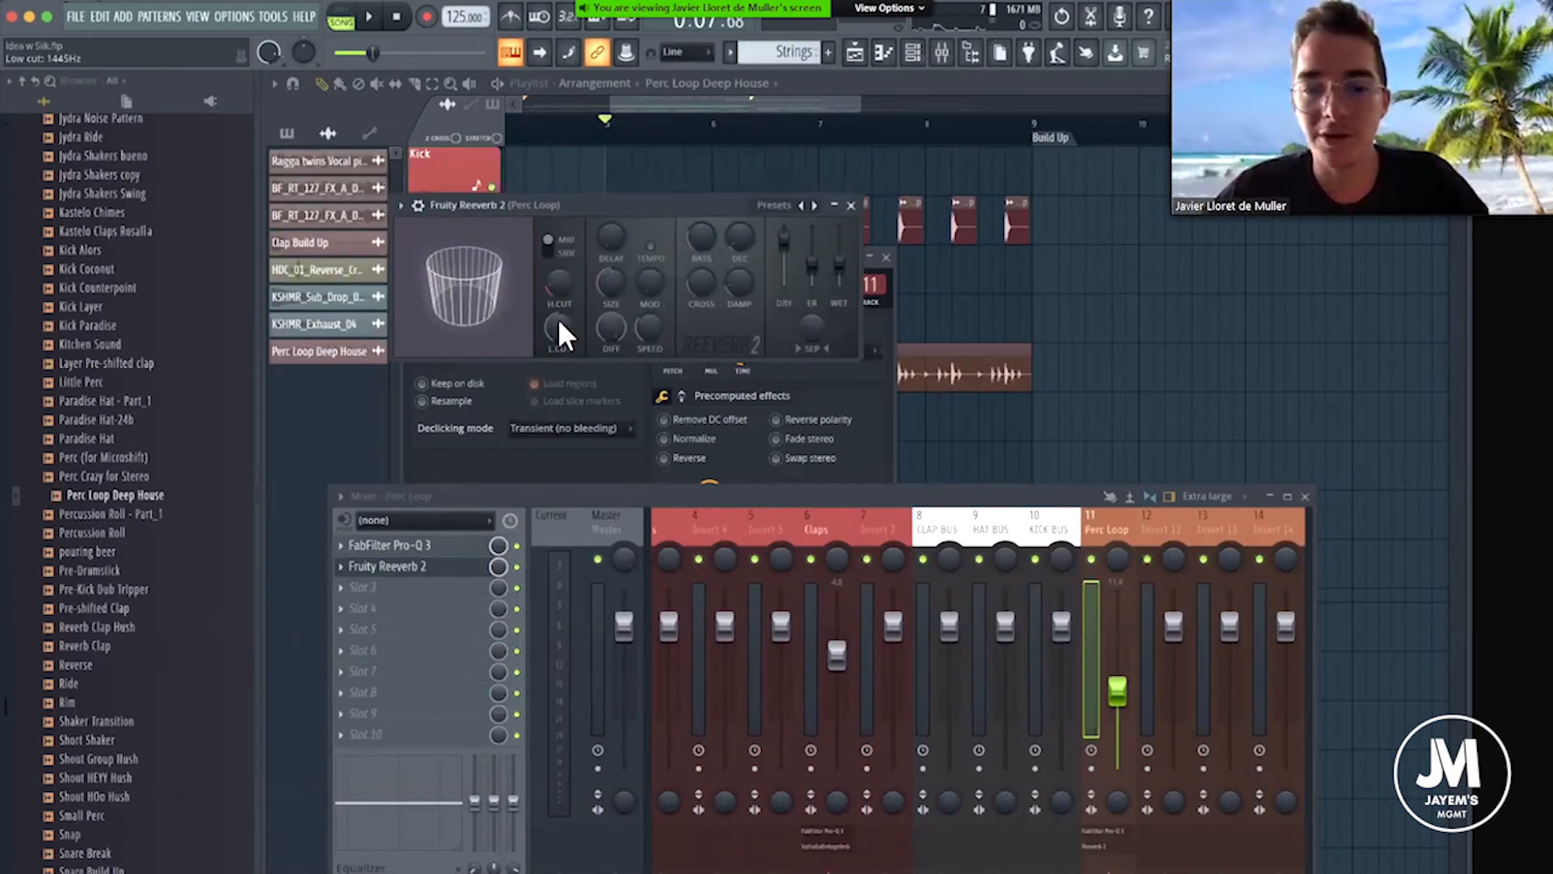
Solo the Perc Loop track to hear its reverb, close the reverb and sampler windows, and stop playback.
right_click(1092, 560)
key("space")
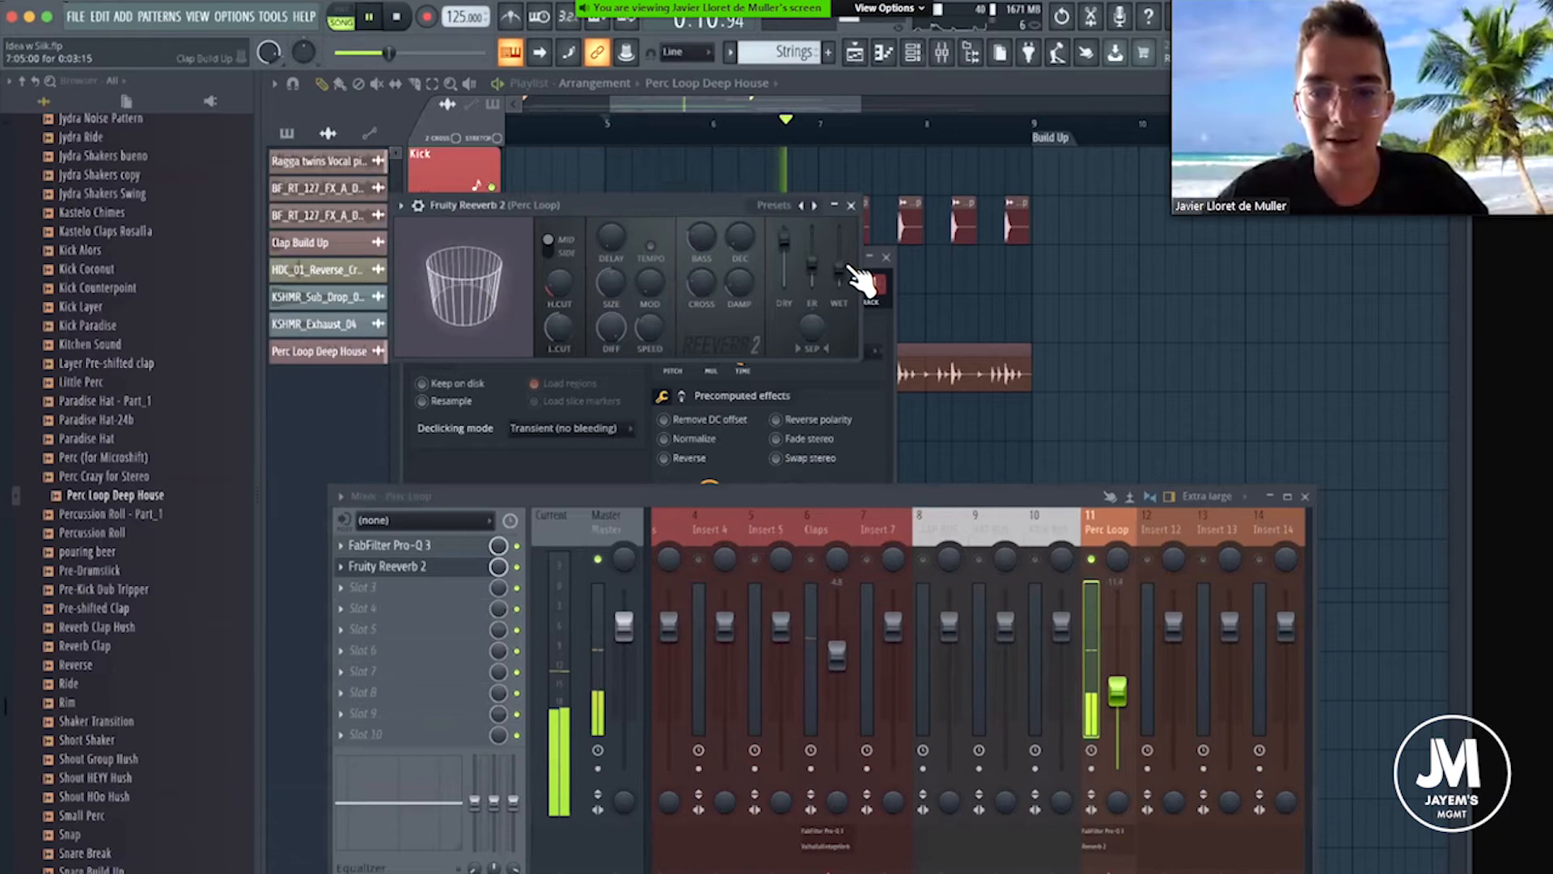
left_click(851, 205)
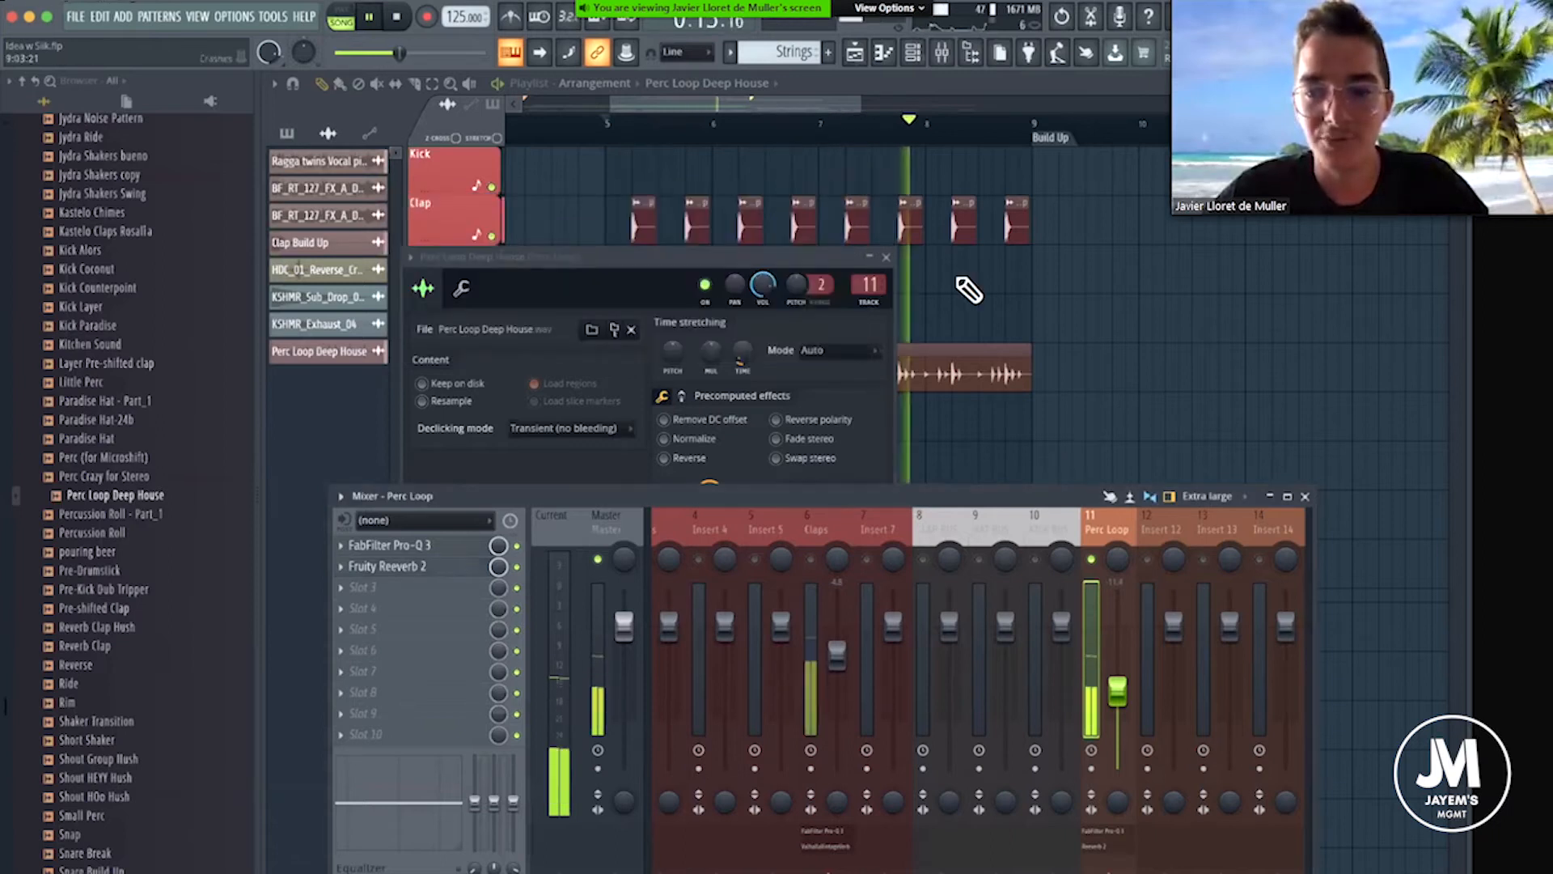
left_click(886, 257)
key("space")
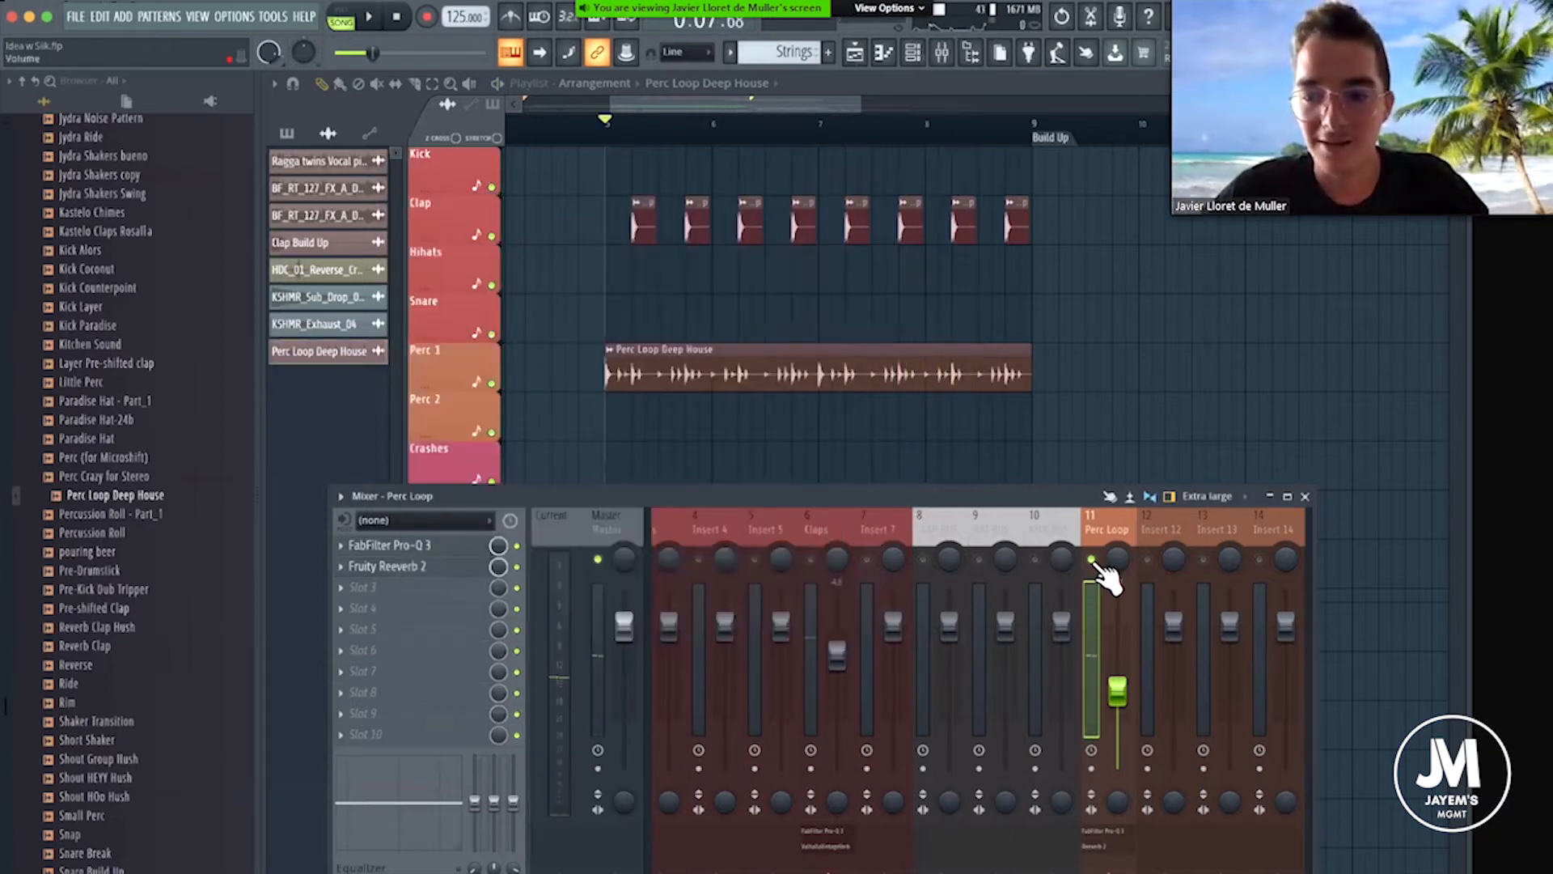
Unsolo the Perc Loop track with its level lowered further, and play the arrangement from bar 1.
right_click(1091, 559)
left_click_drag(1122, 694, 1119, 720)
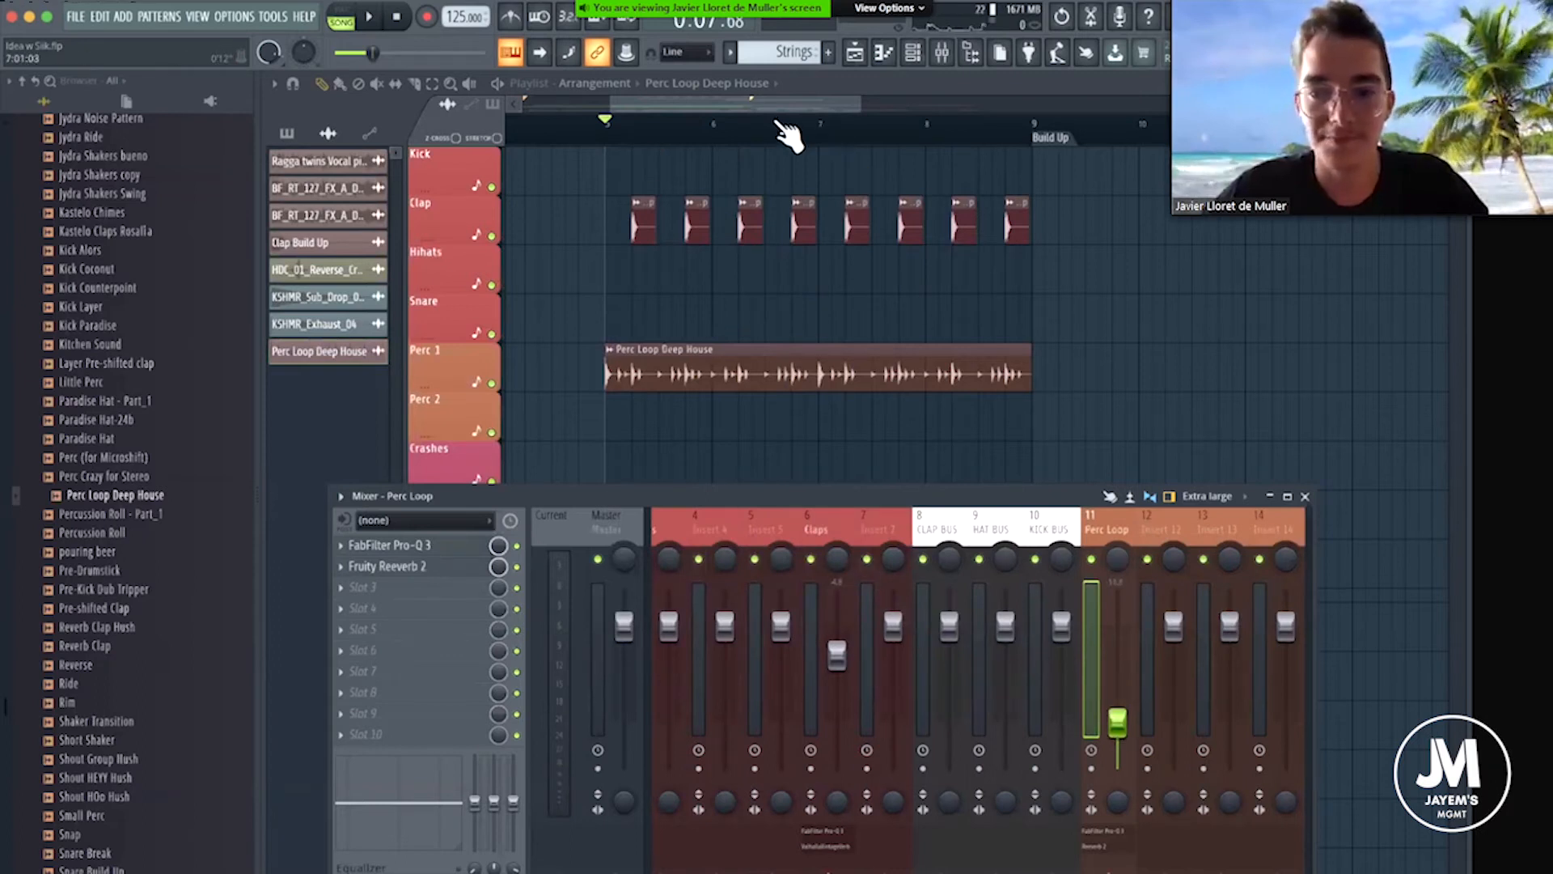
scroll(776, 123, "down", 5)
left_click(537, 127)
key("space")
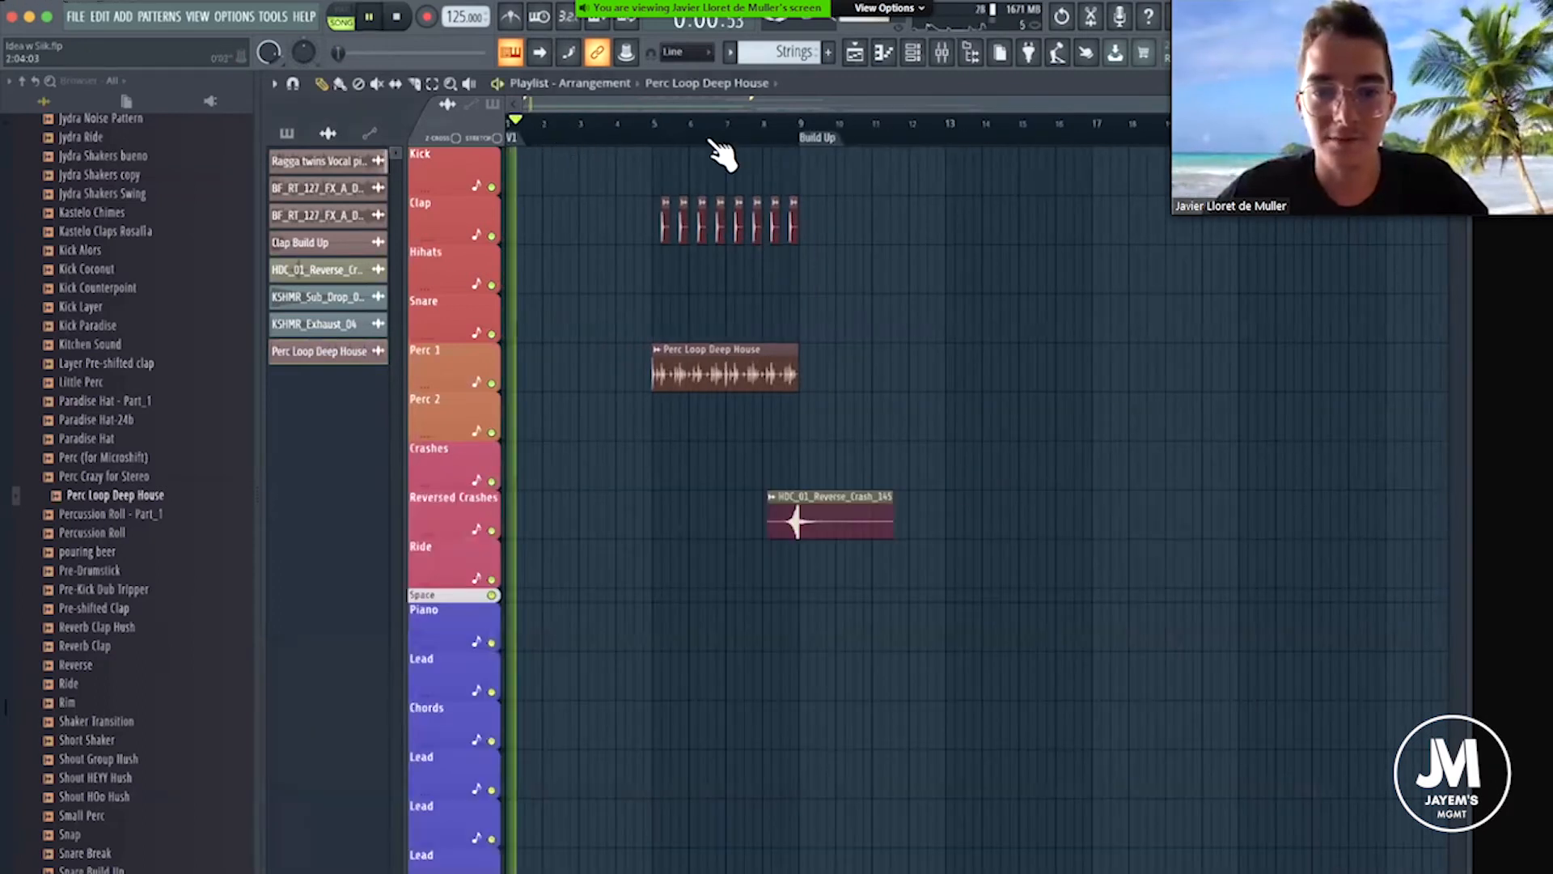
Raise the Perc Loop track's level slightly in the mixer while the arrangement plays.
scroll(736, 128, "up", 3)
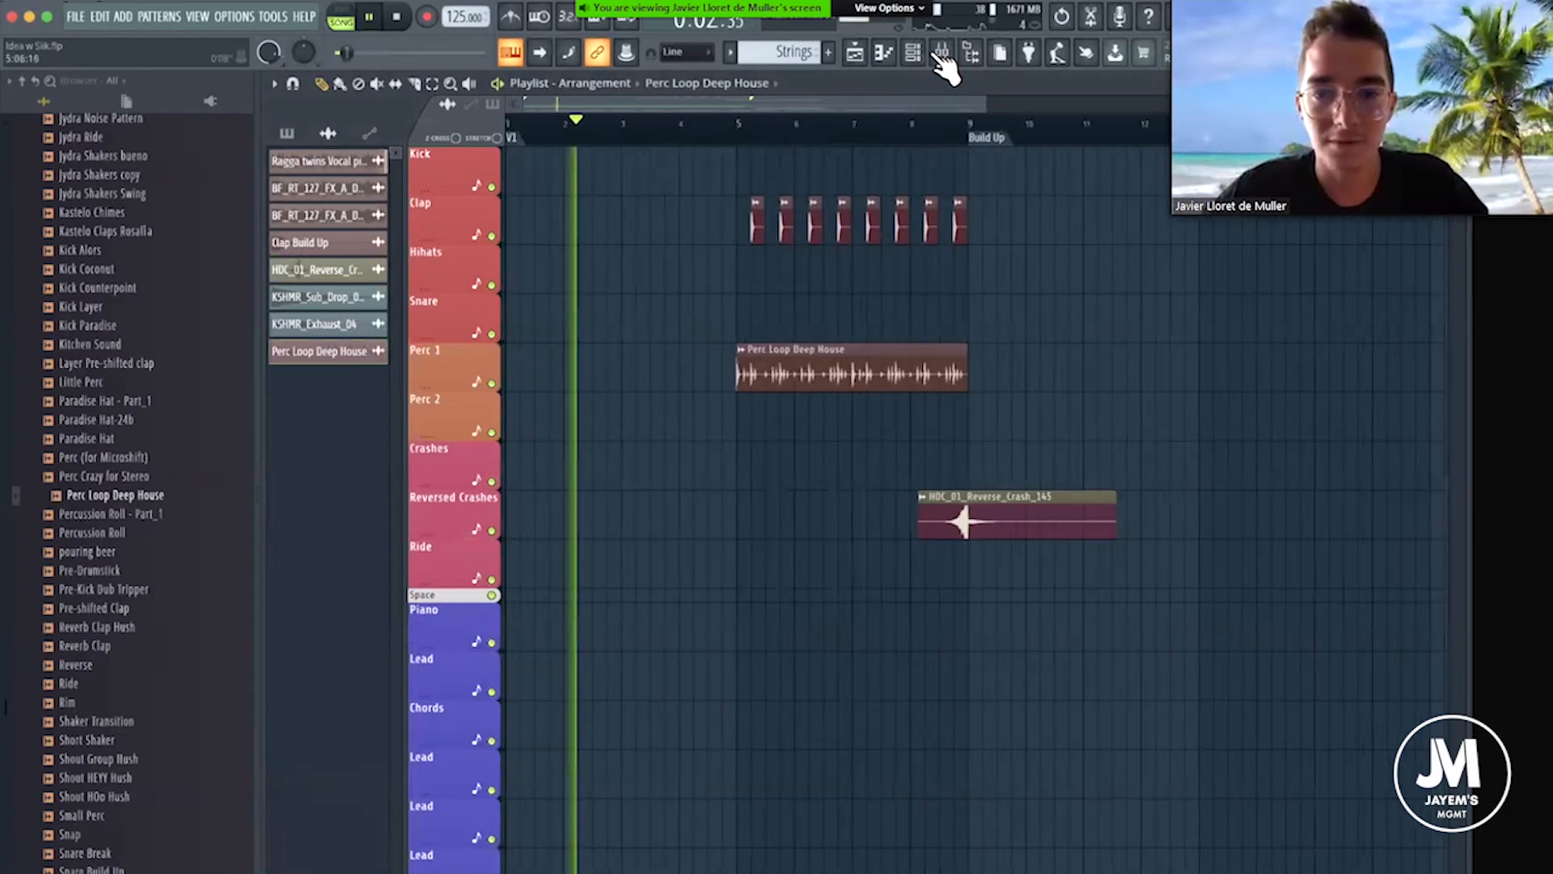
left_click(945, 54)
left_click(911, 86)
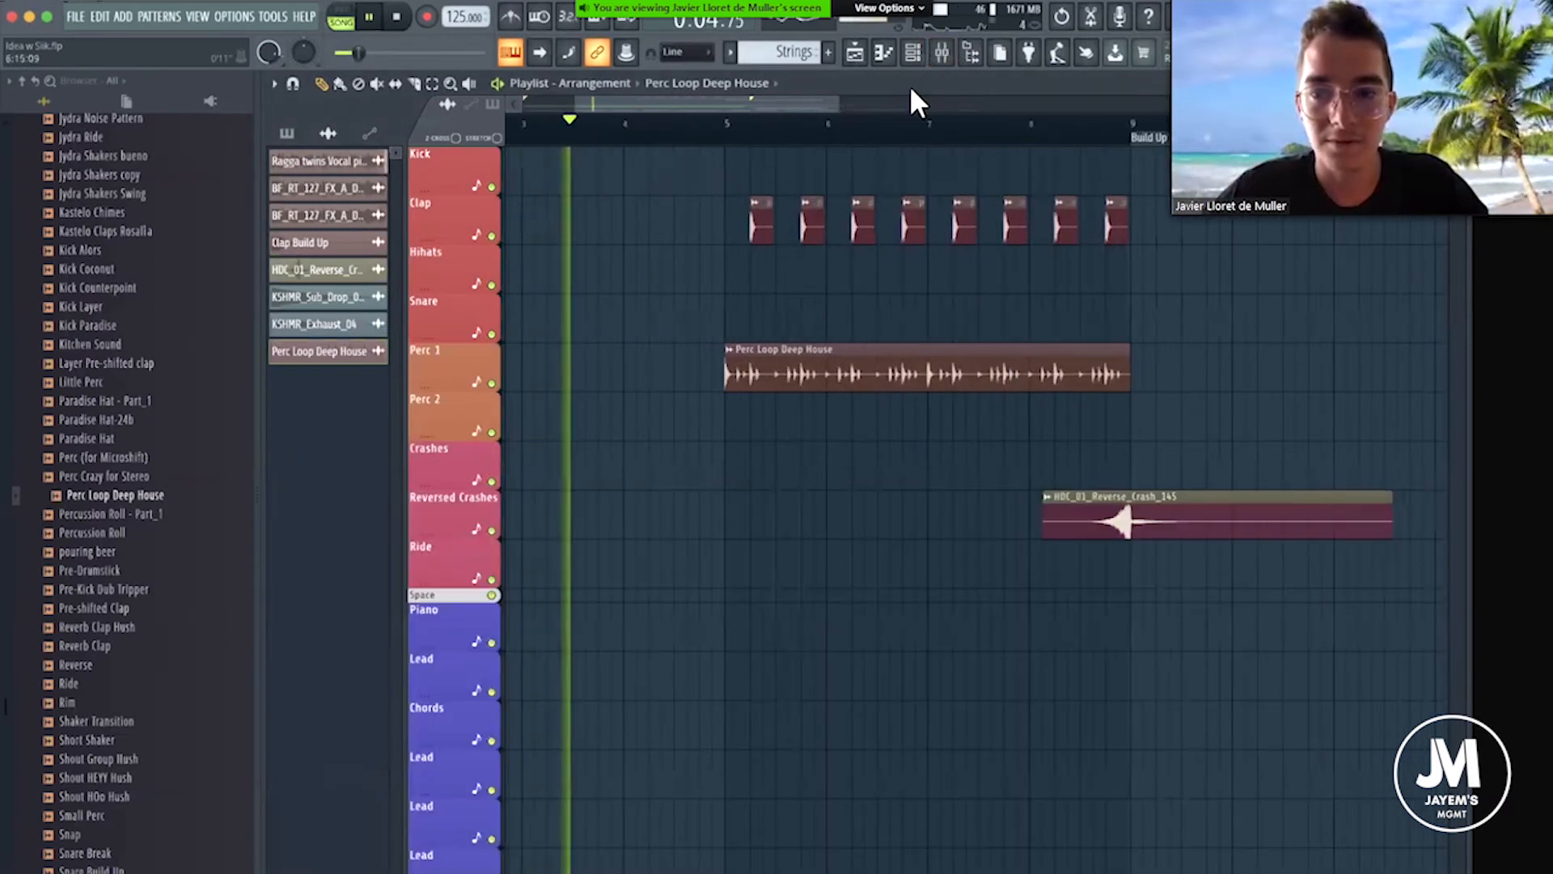
left_click(942, 54)
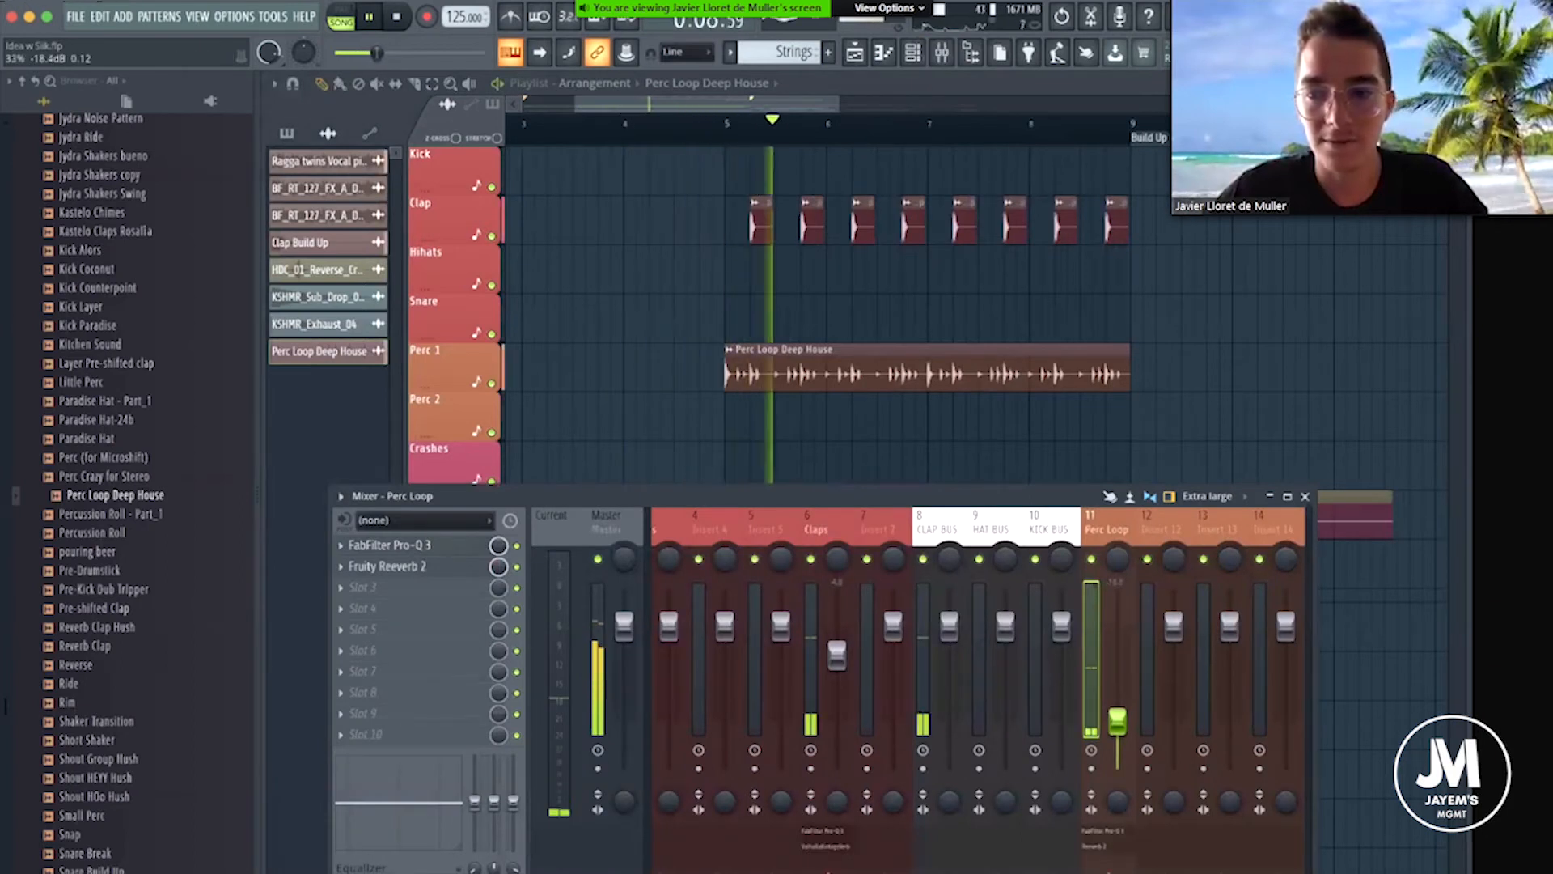
left_click_drag(1117, 720, 1126, 710)
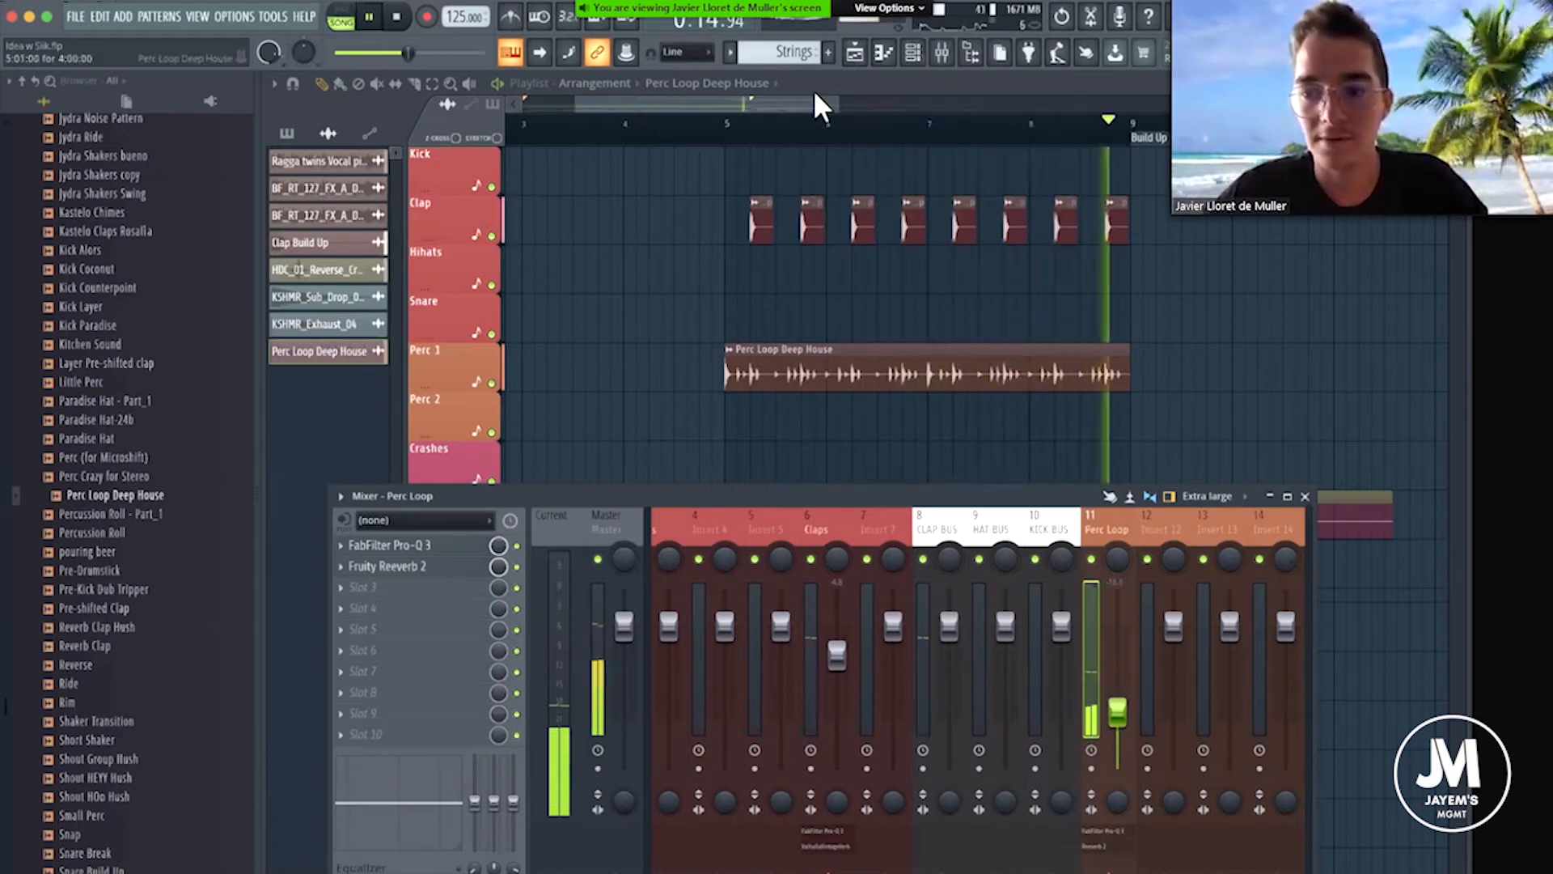
Listen through the transition into the Build Up, stop playback, and close the mixer.
scroll(817, 142, "down", 3)
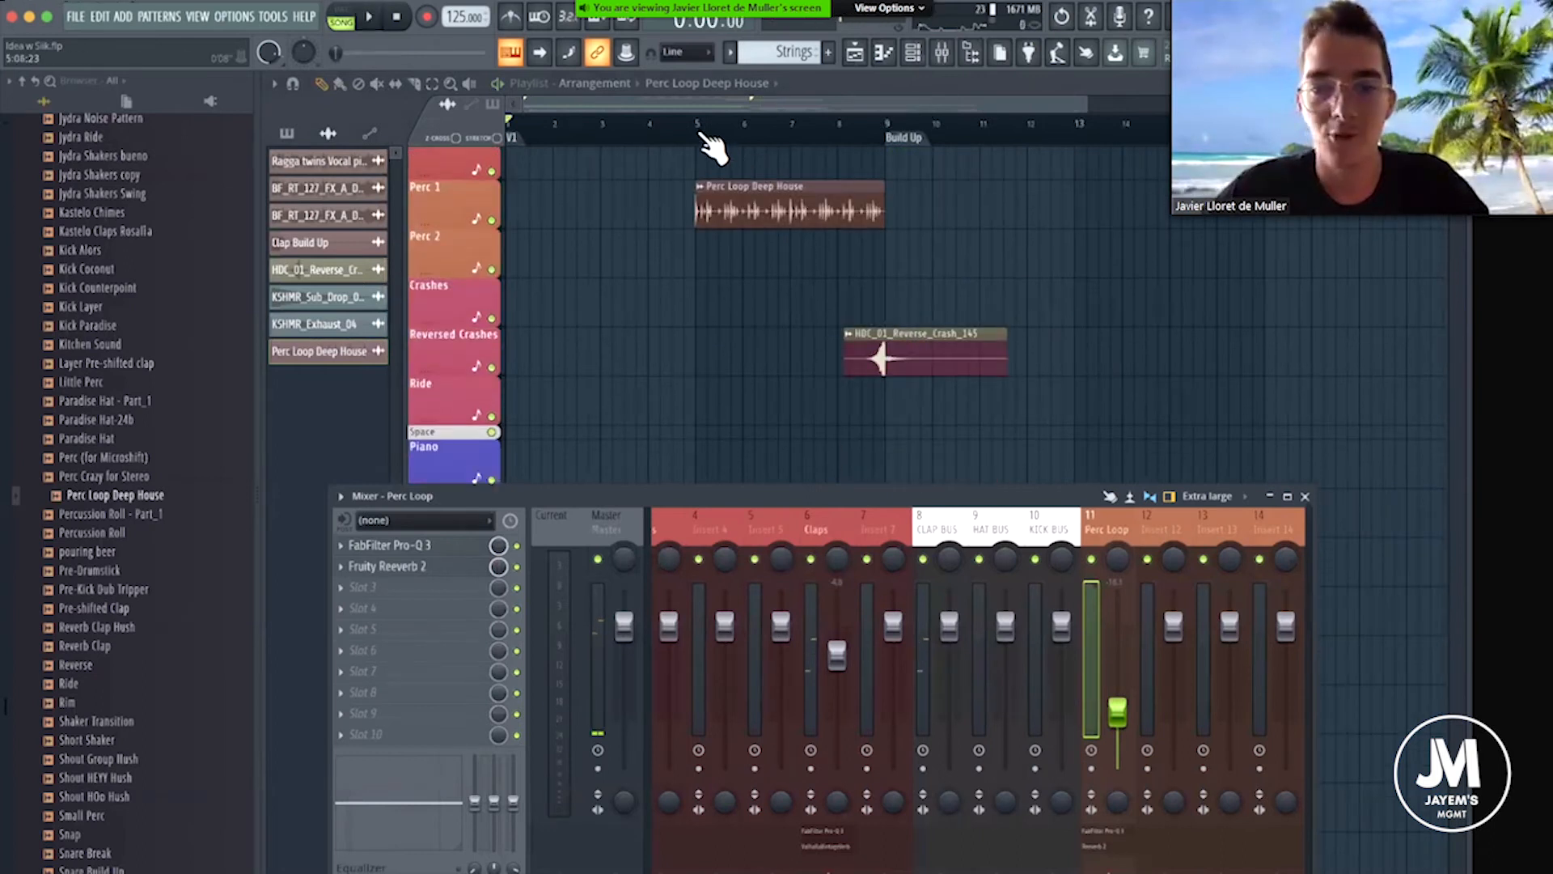
key("F9")
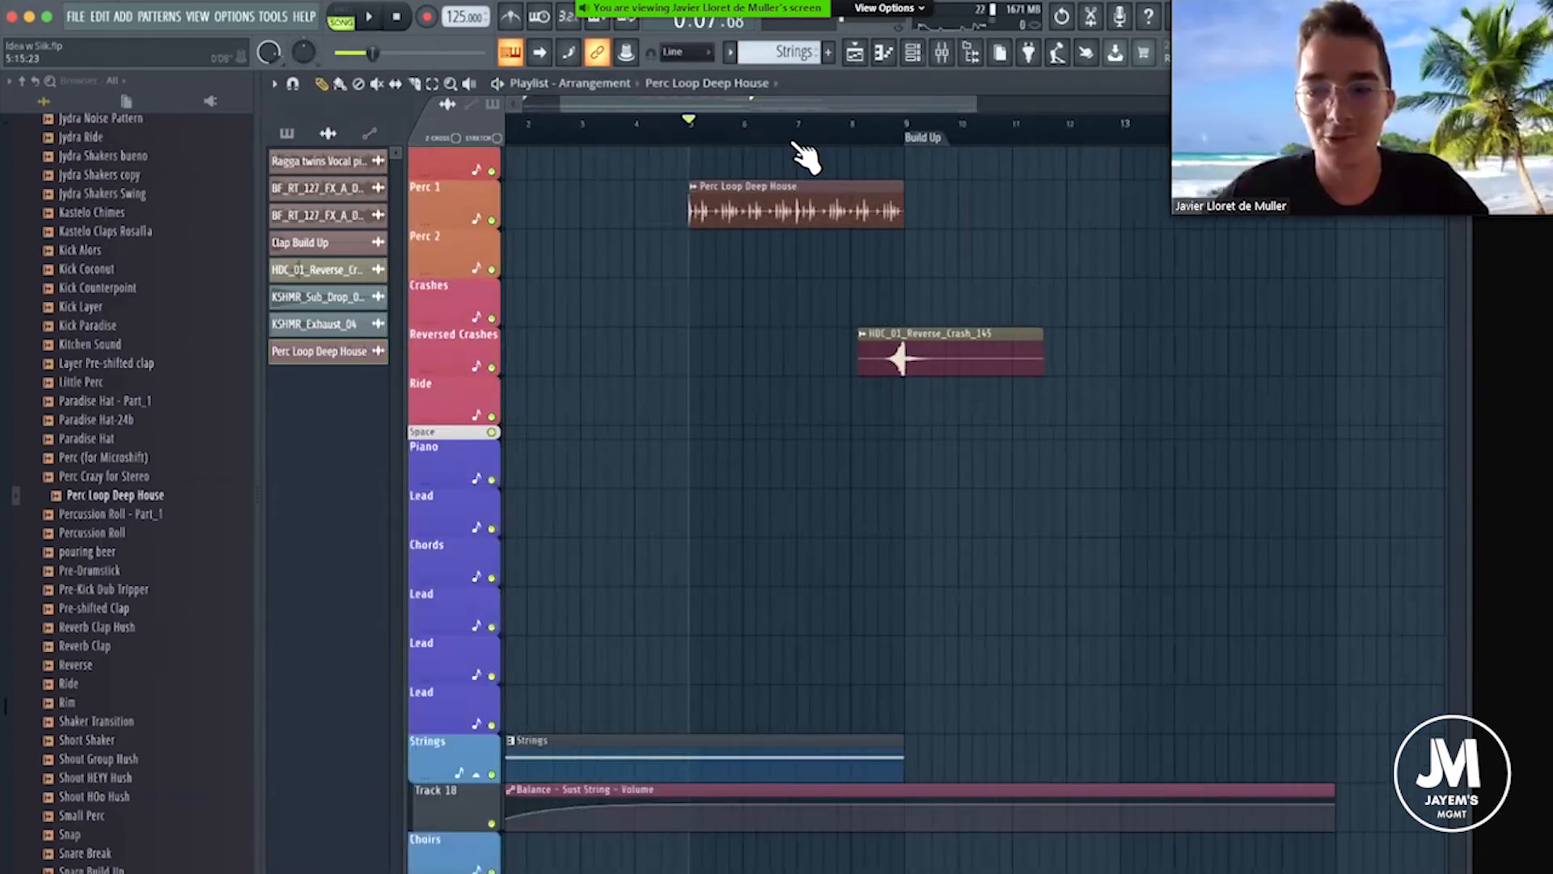
scroll(809, 198, "up", 3)
scroll(1004, 257, "up", 2)
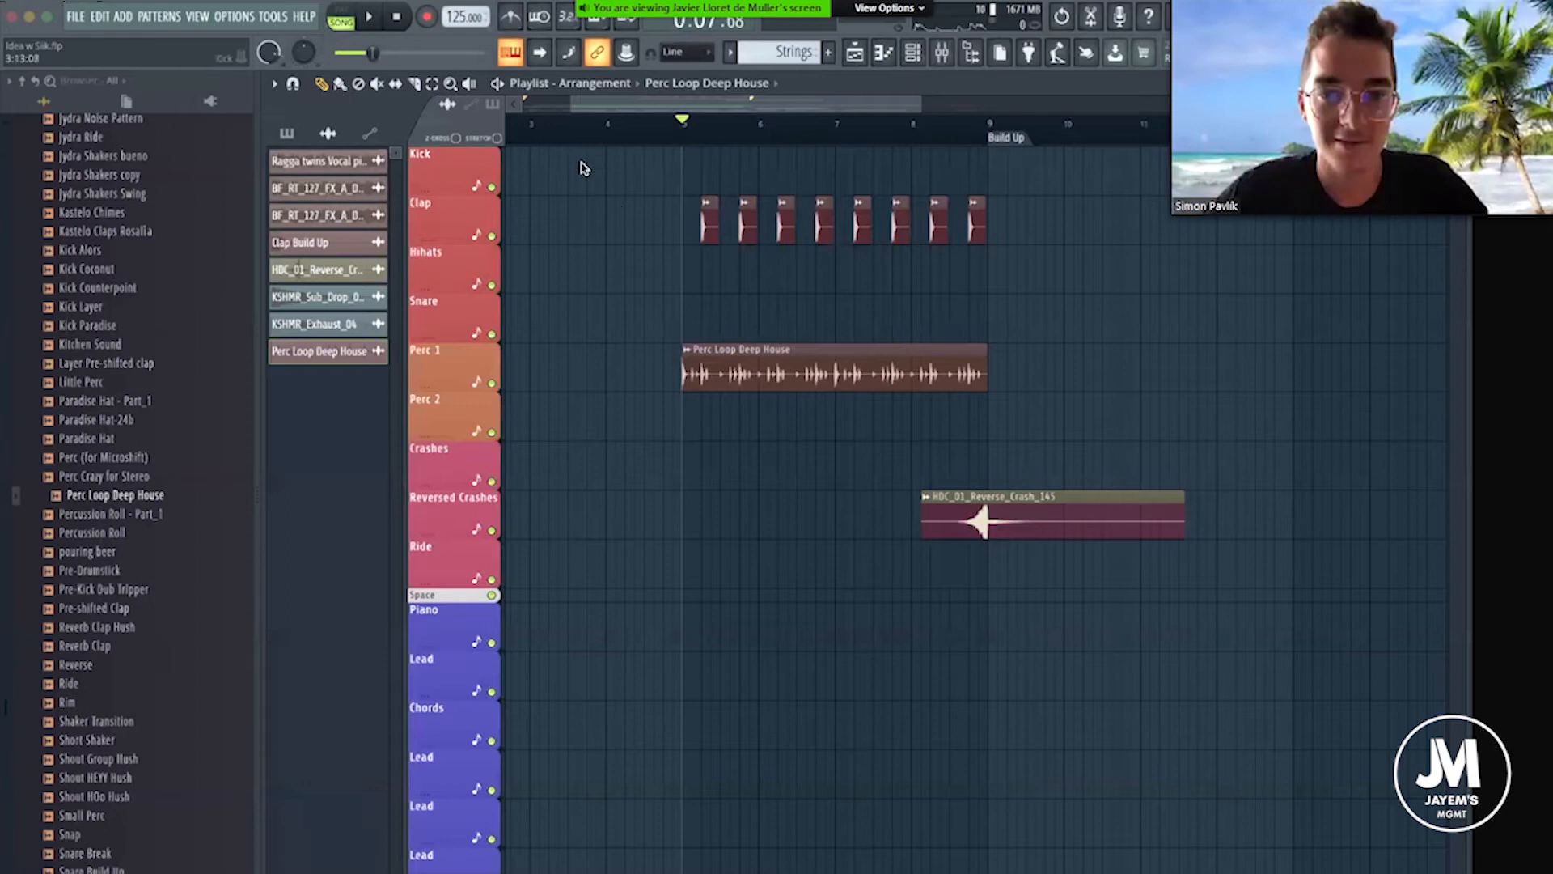
Reopen the mixer, play the arrangement from bar 5, raise the Perc Loop track's level slightly, and close the mixer.
scroll(715, 218, "down", 2)
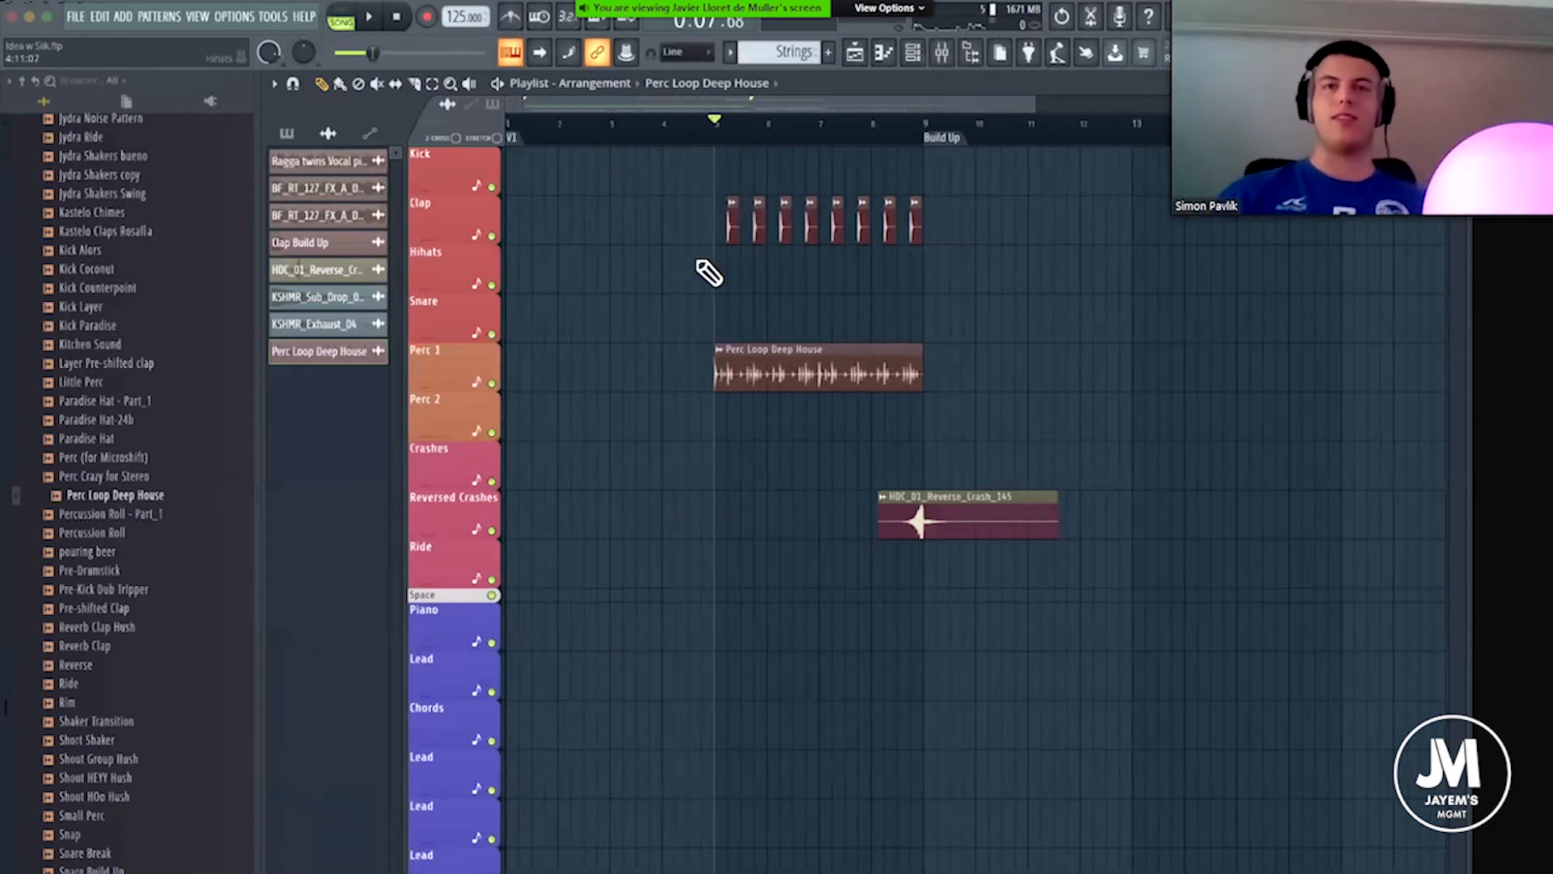
scroll(732, 138, "up", 2)
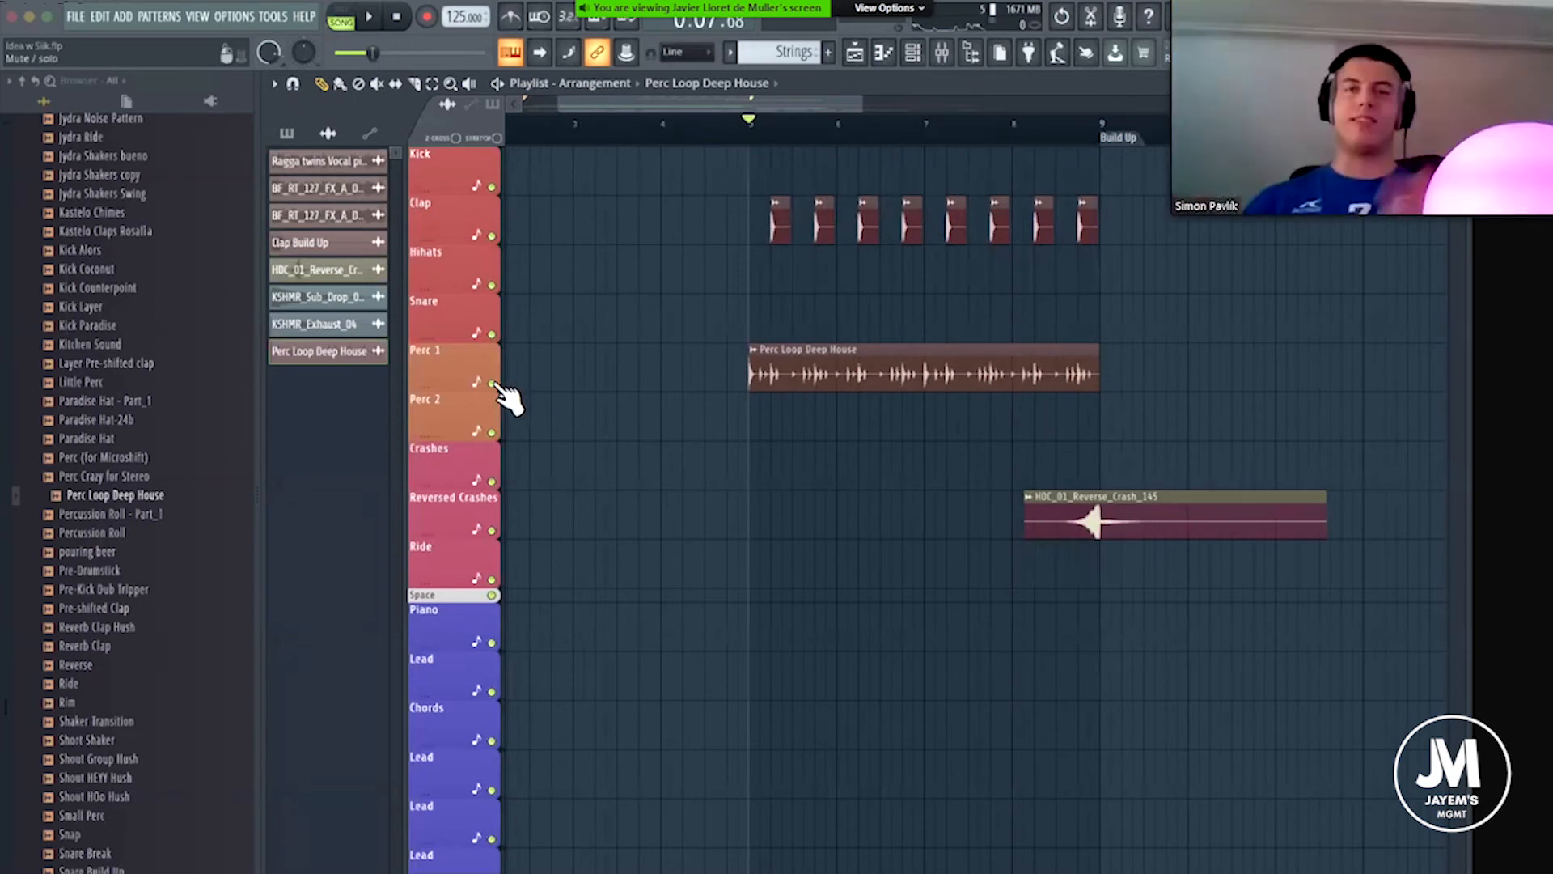
left_click(941, 52)
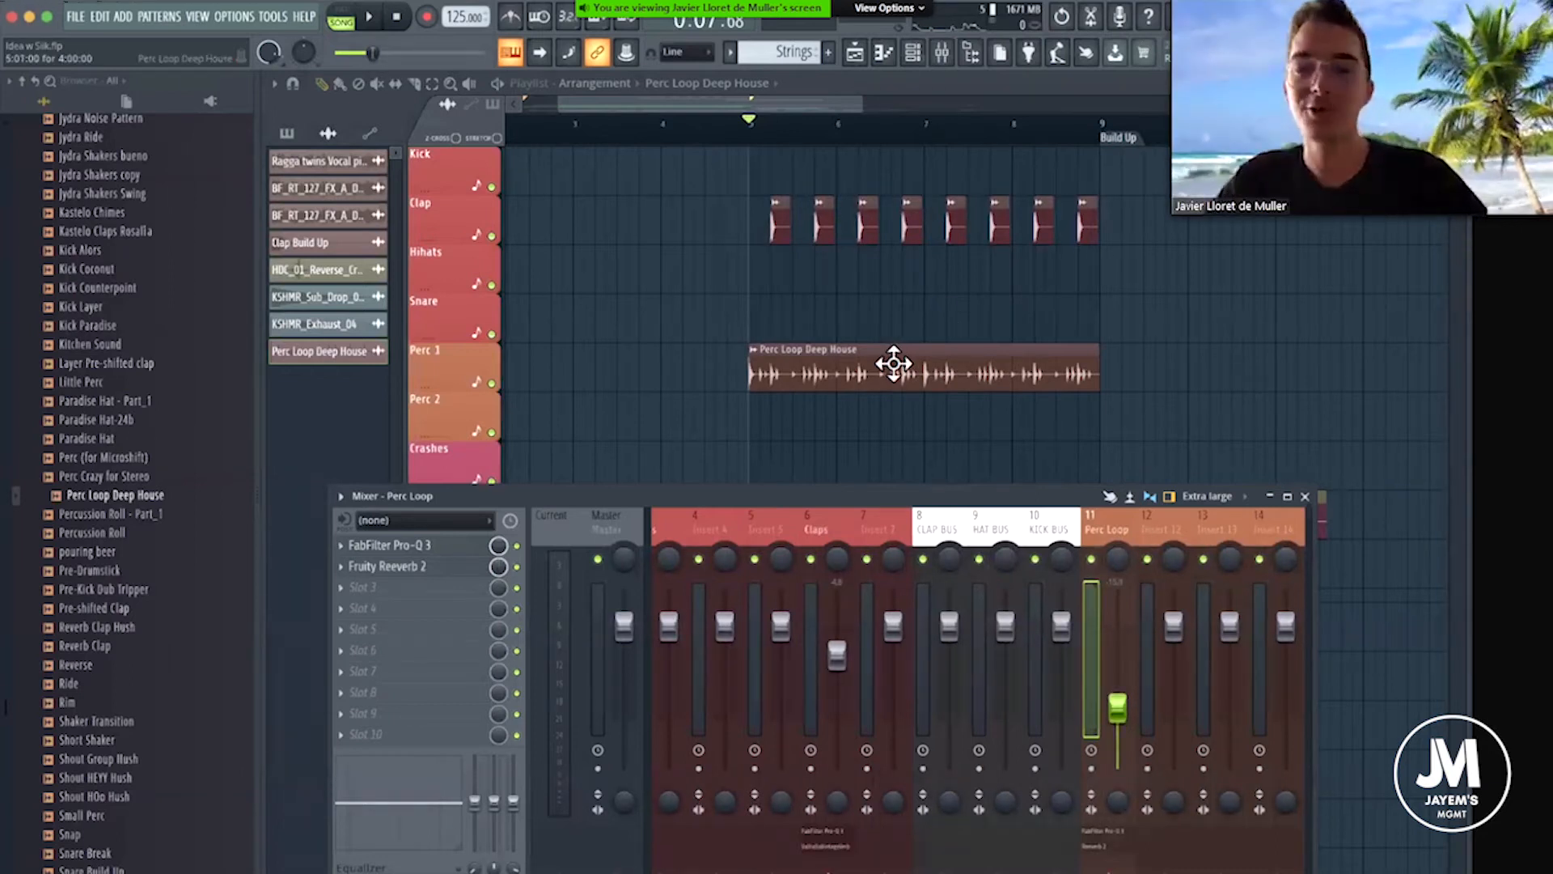
scroll(894, 364, "down", 2)
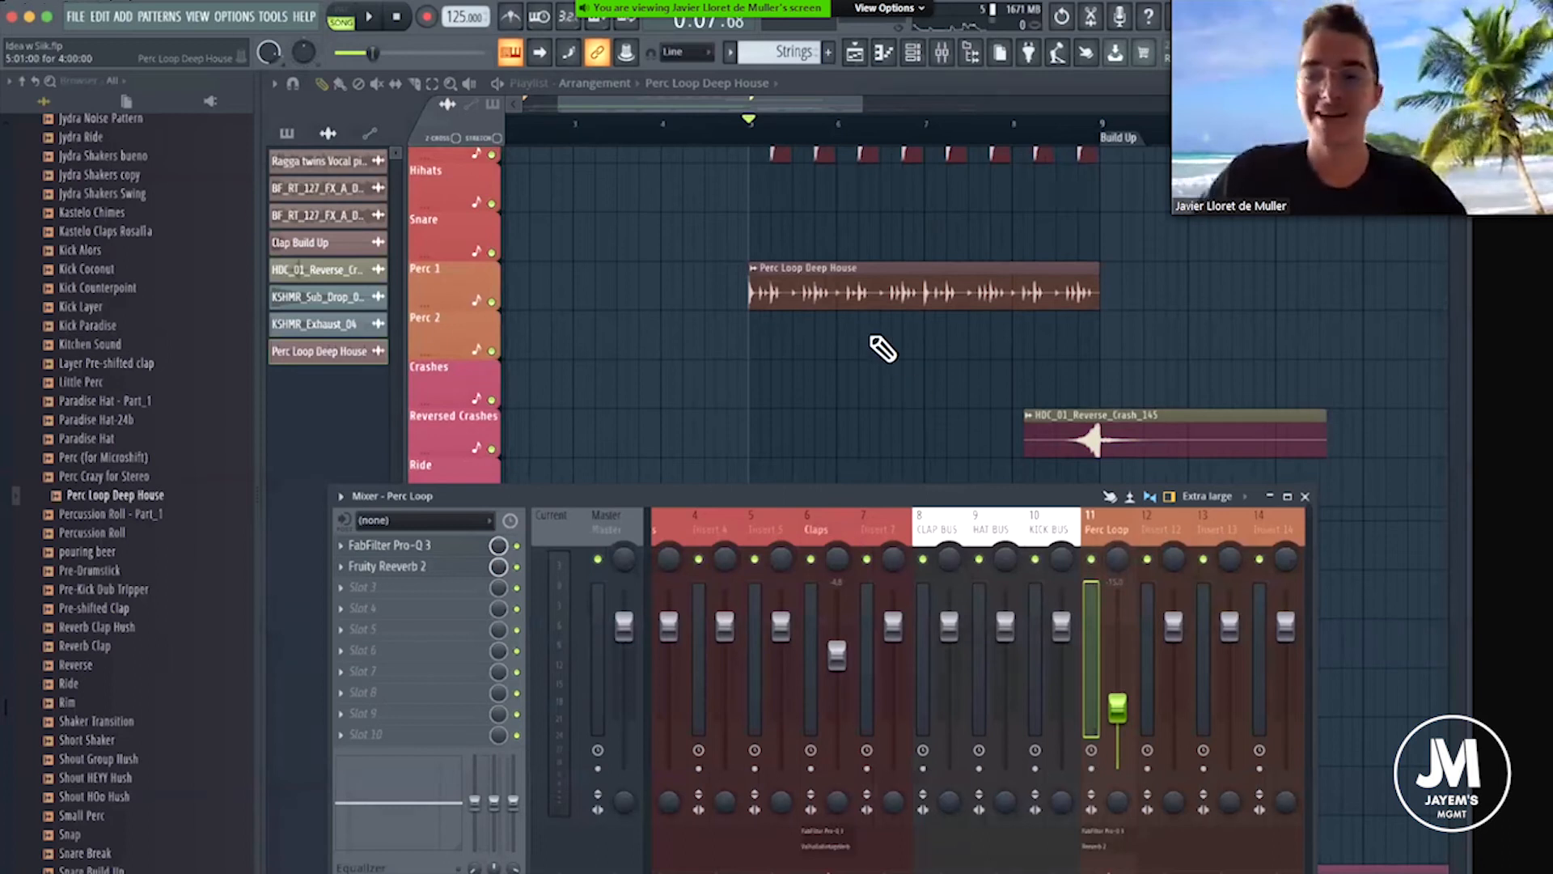
scroll(883, 347, "up", 2)
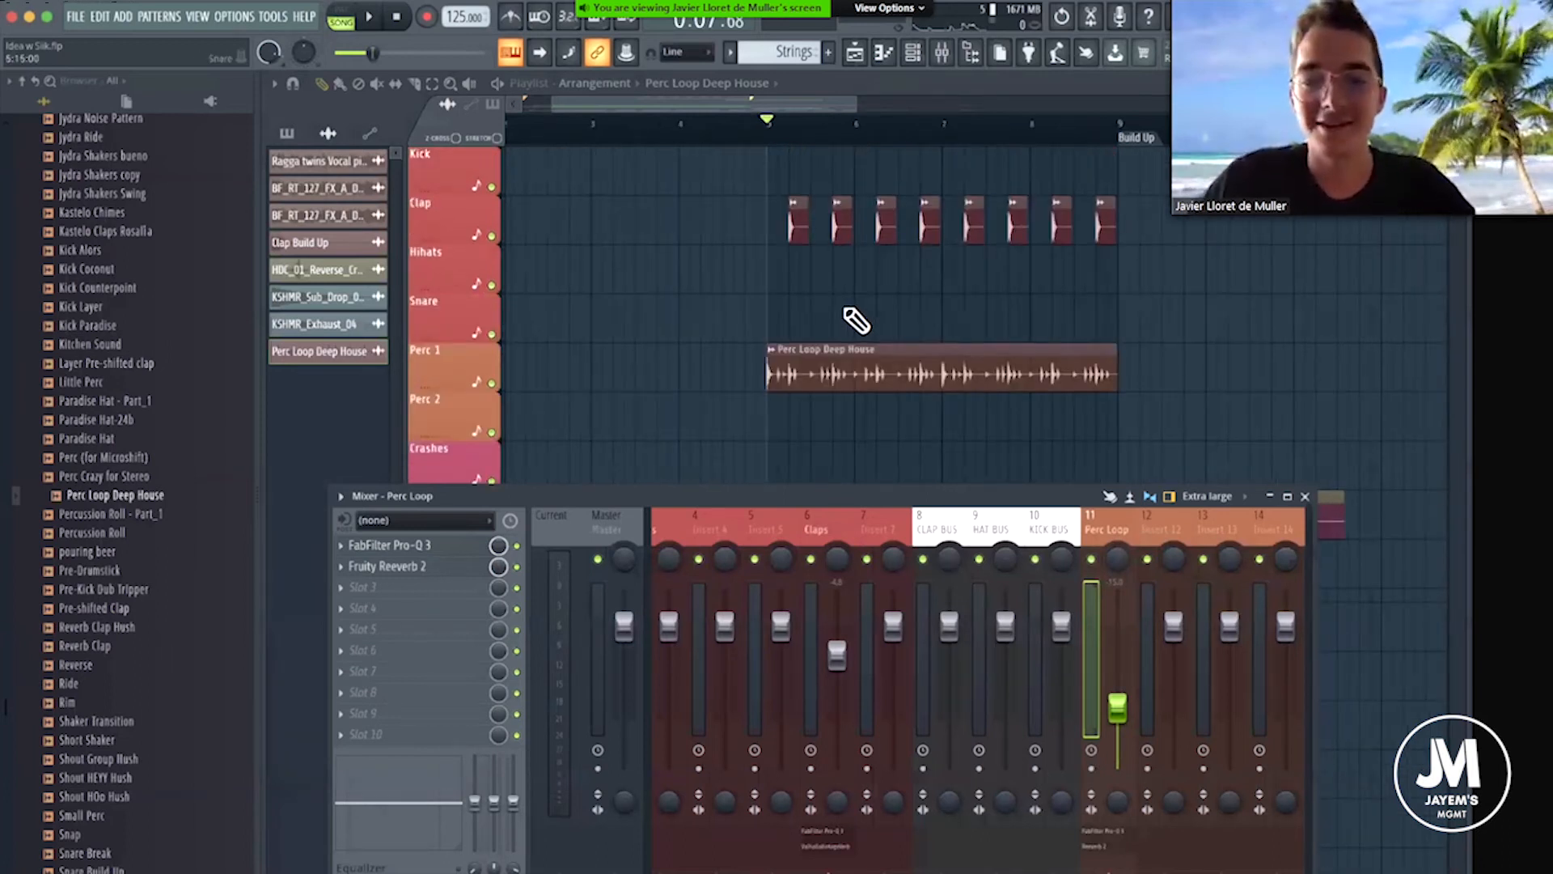
scroll(856, 322, "down", 2)
scroll(882, 178, "up", 1)
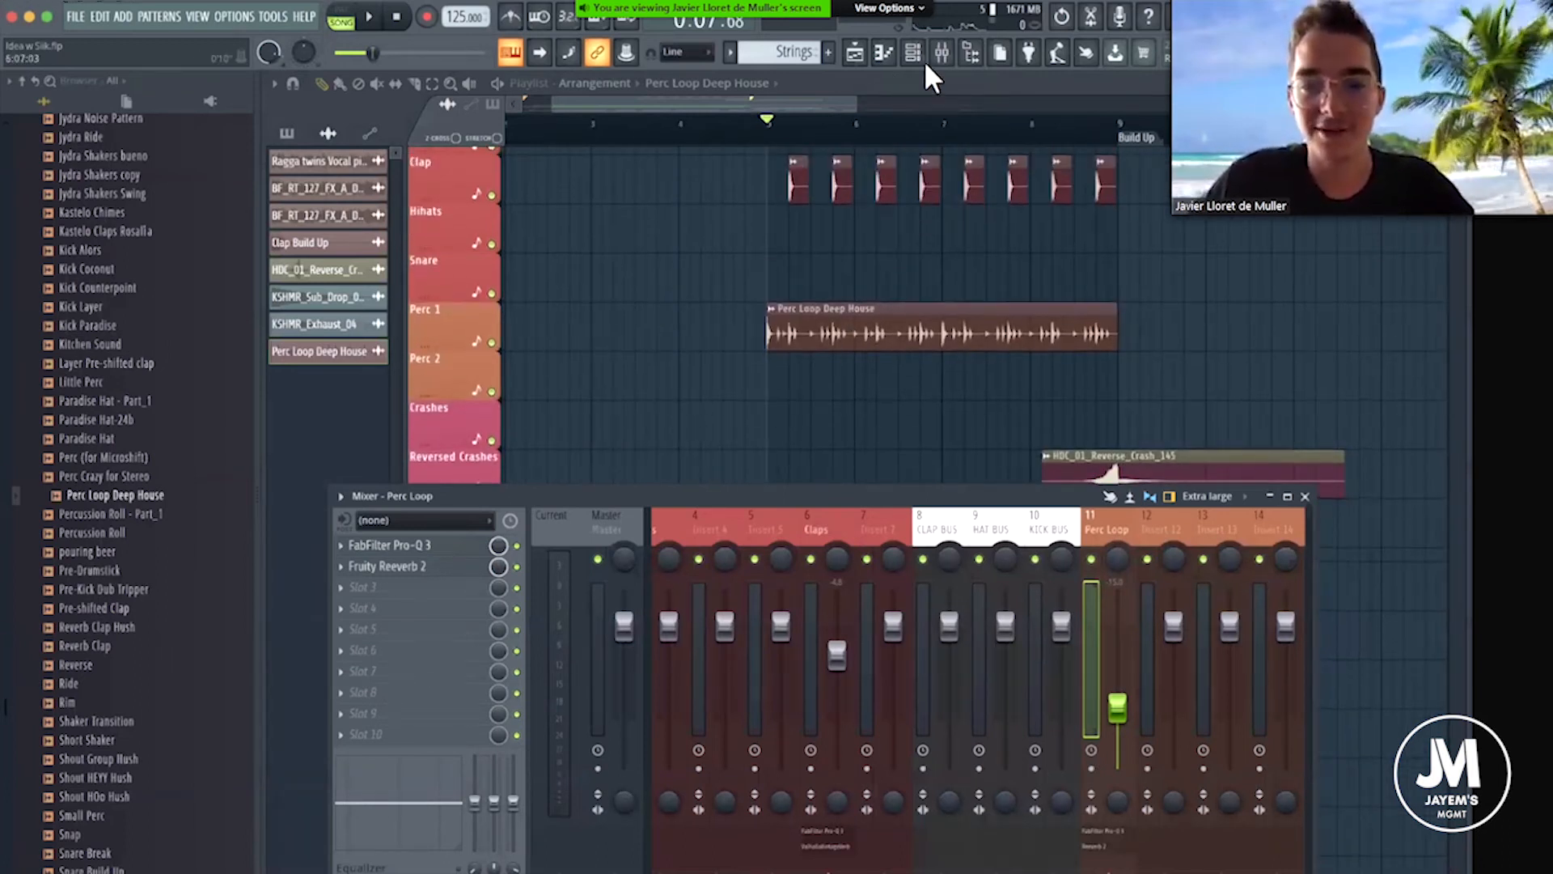
key("space")
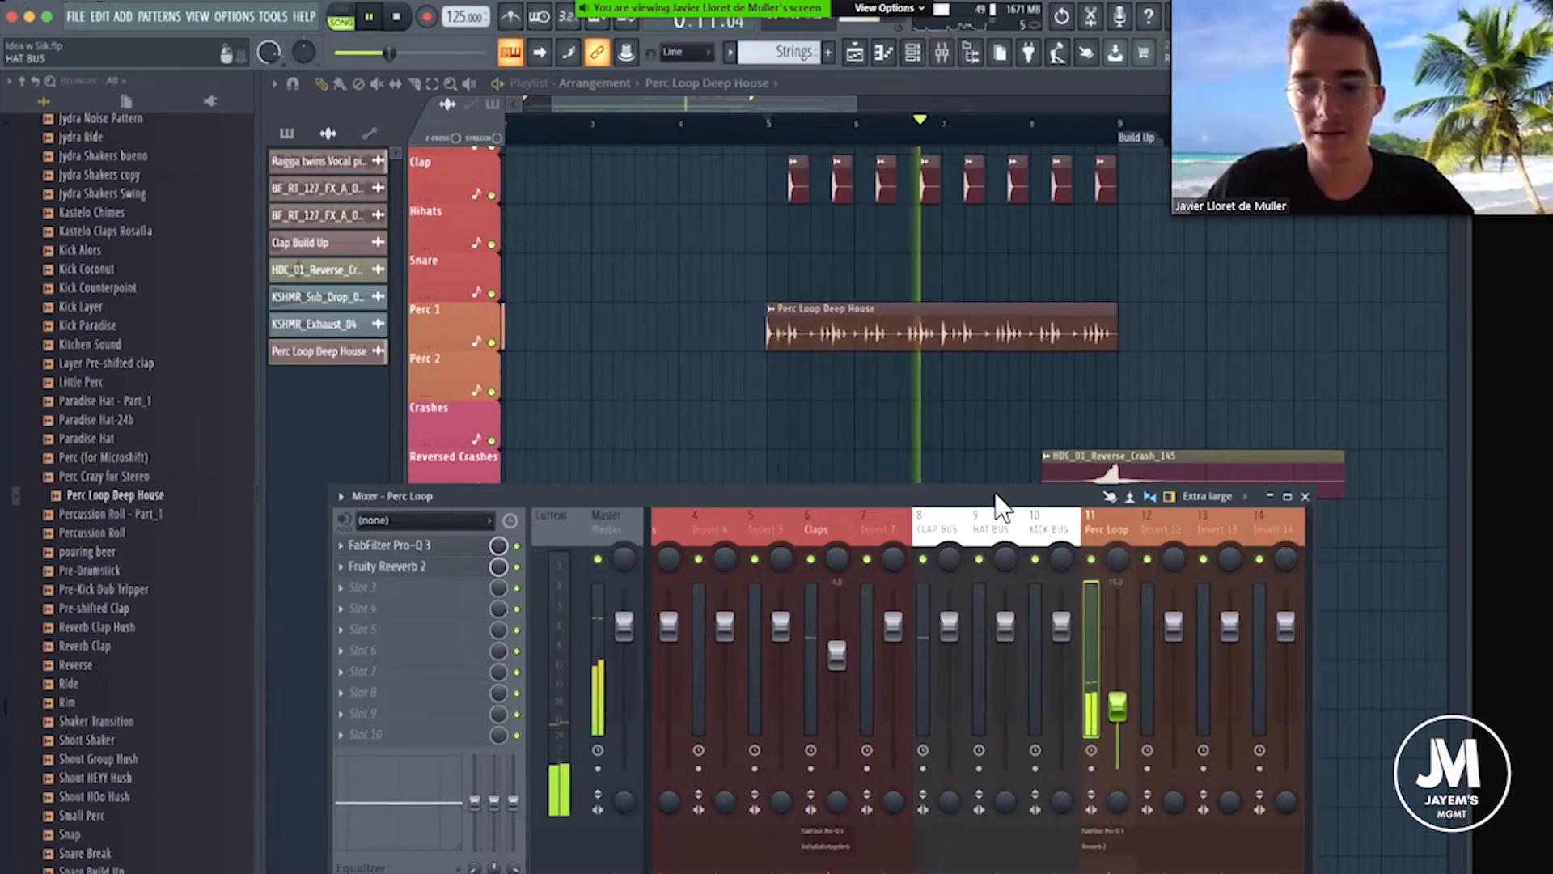
left_click_drag(1051, 695, 1051, 691)
left_click(1239, 483)
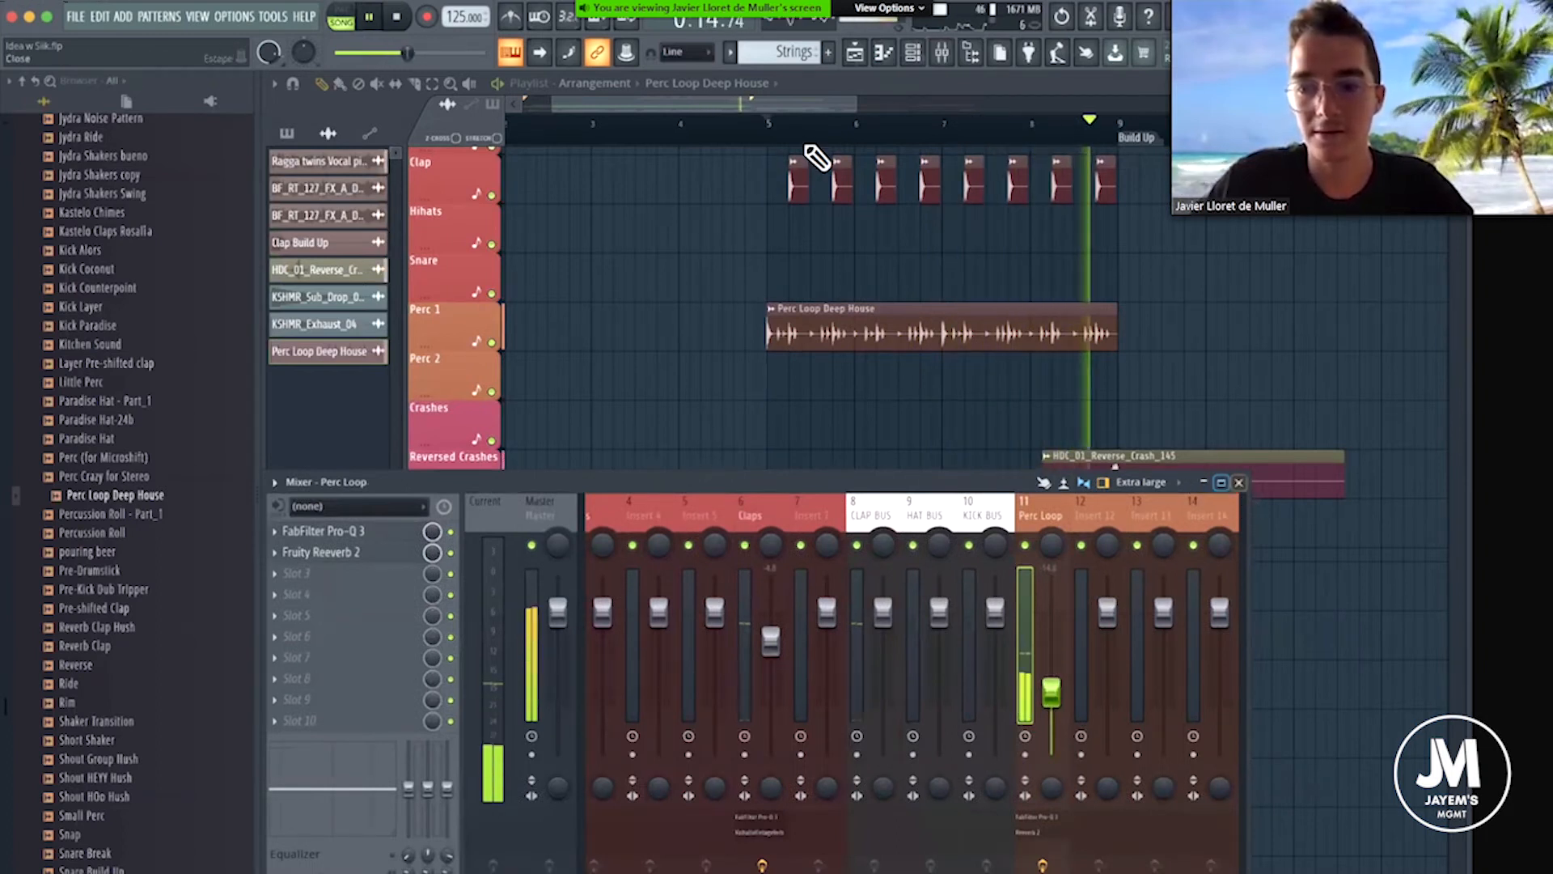
Listen through the transition into the Build Up, stop playback, and place the playhead at the Build Up marker.
scroll(874, 115, "right", 5)
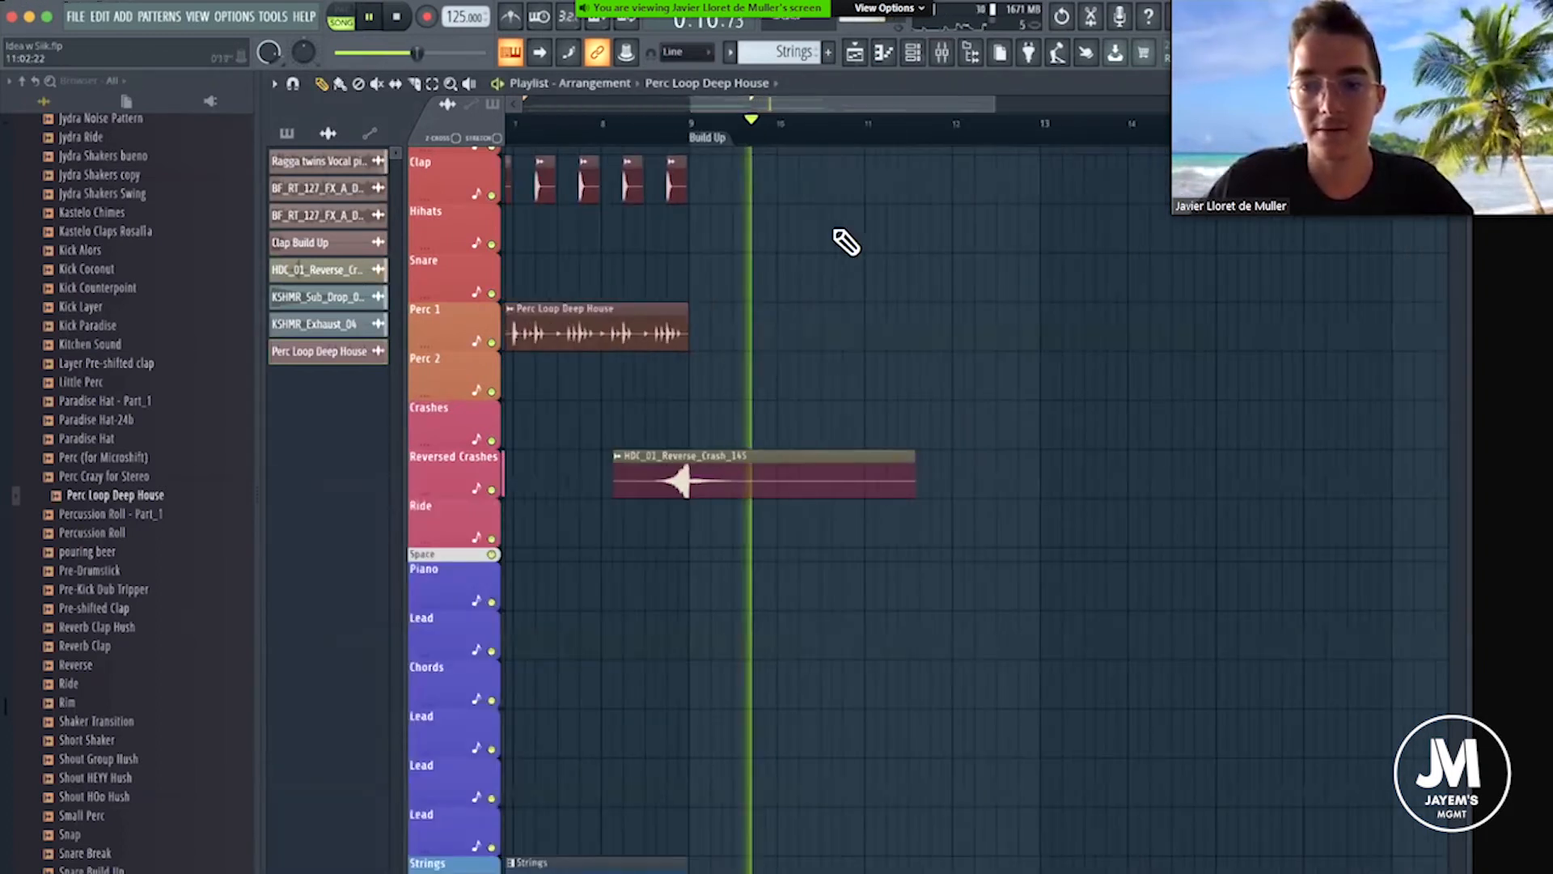
scroll(817, 202, "up", 1)
key("space")
left_click(724, 140)
scroll(928, 288, "down", 1)
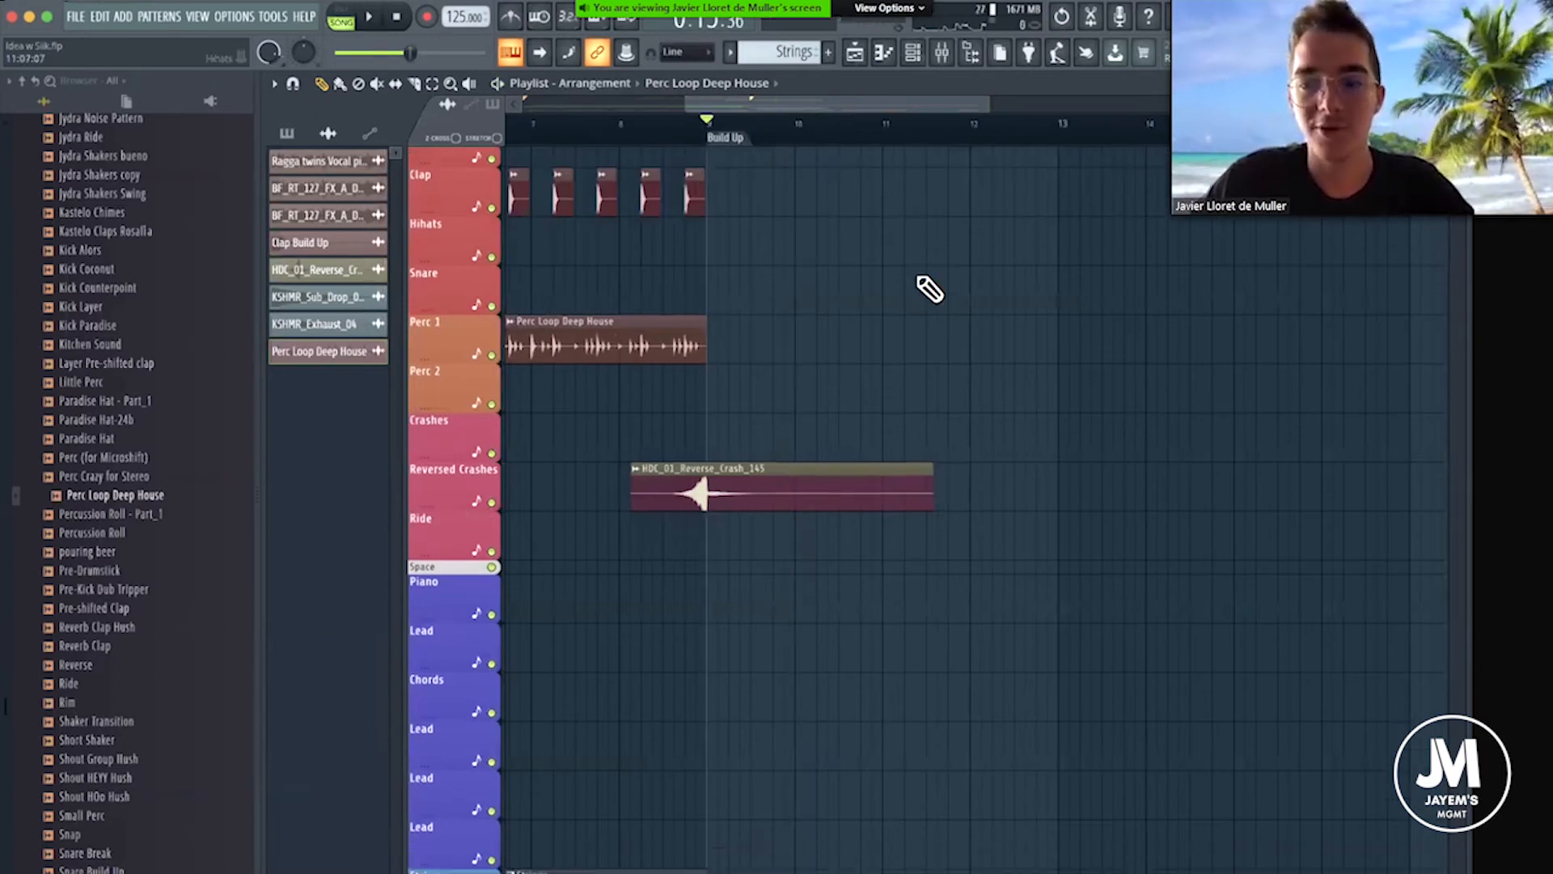
scroll(929, 288, "down", 8)
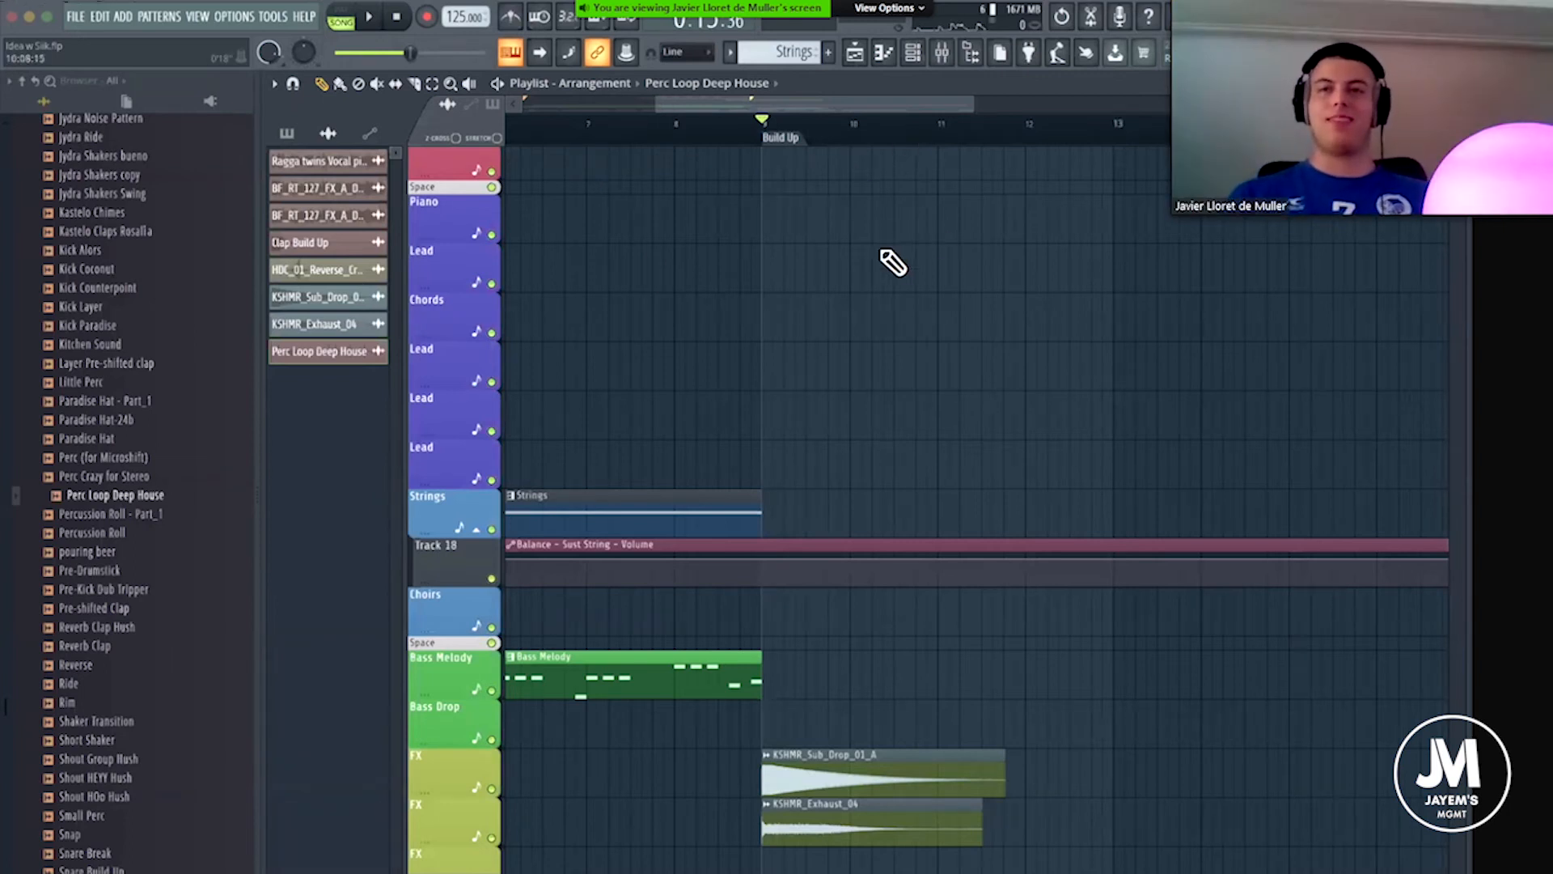
scroll(888, 259, "down", 3)
scroll(889, 259, "up", 8)
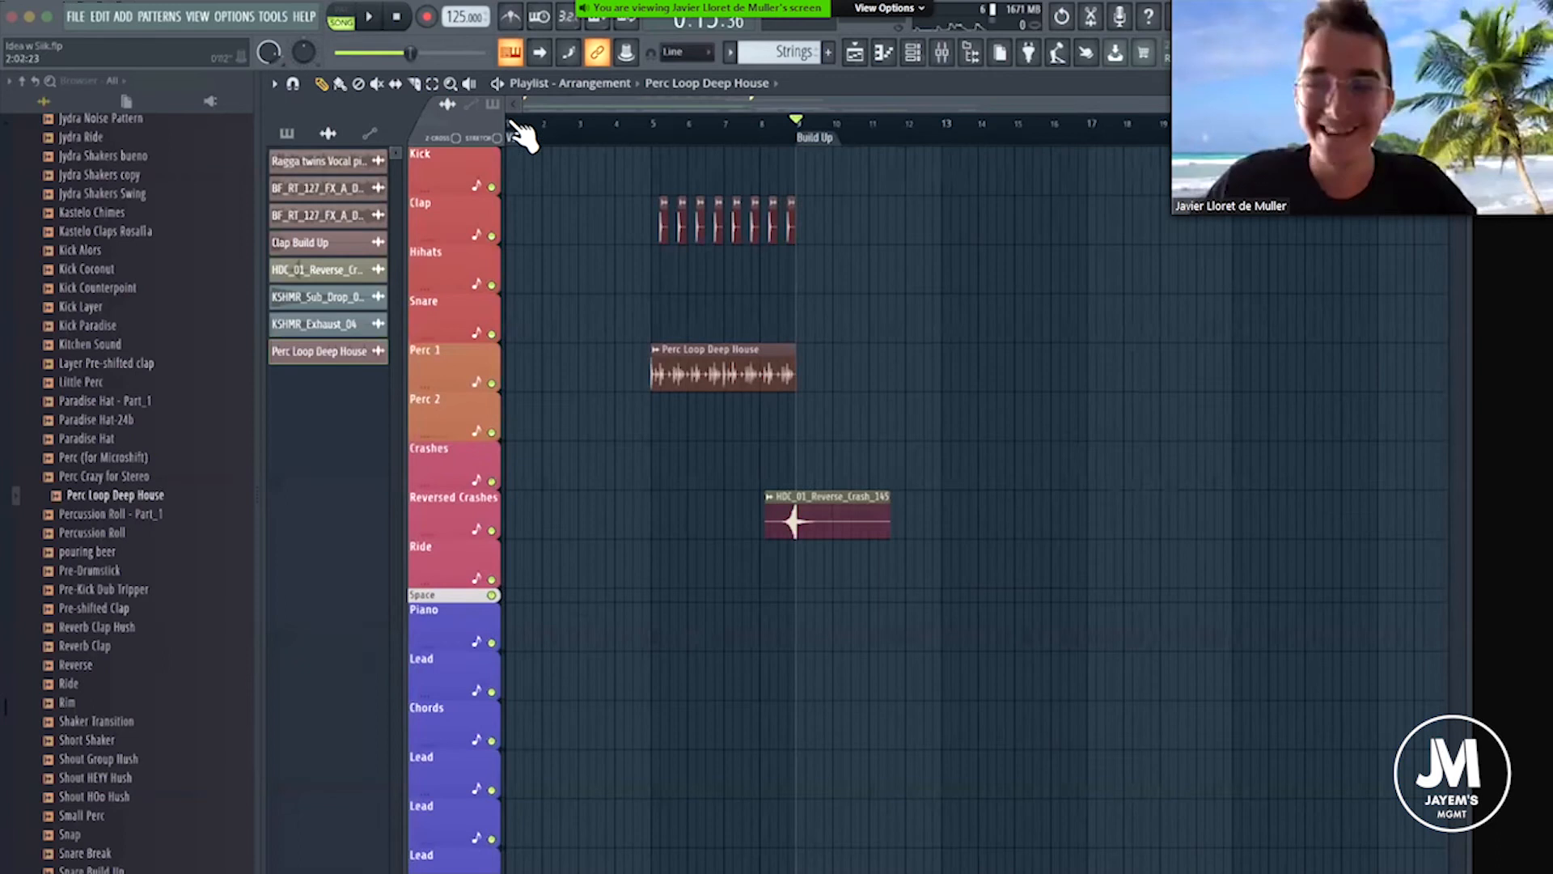
scroll(522, 133, "up", 2)
Collapse the ALL TIMES sample folder and expand the Internet folder to look over its sample categories.
scroll(114, 278, "up", 6)
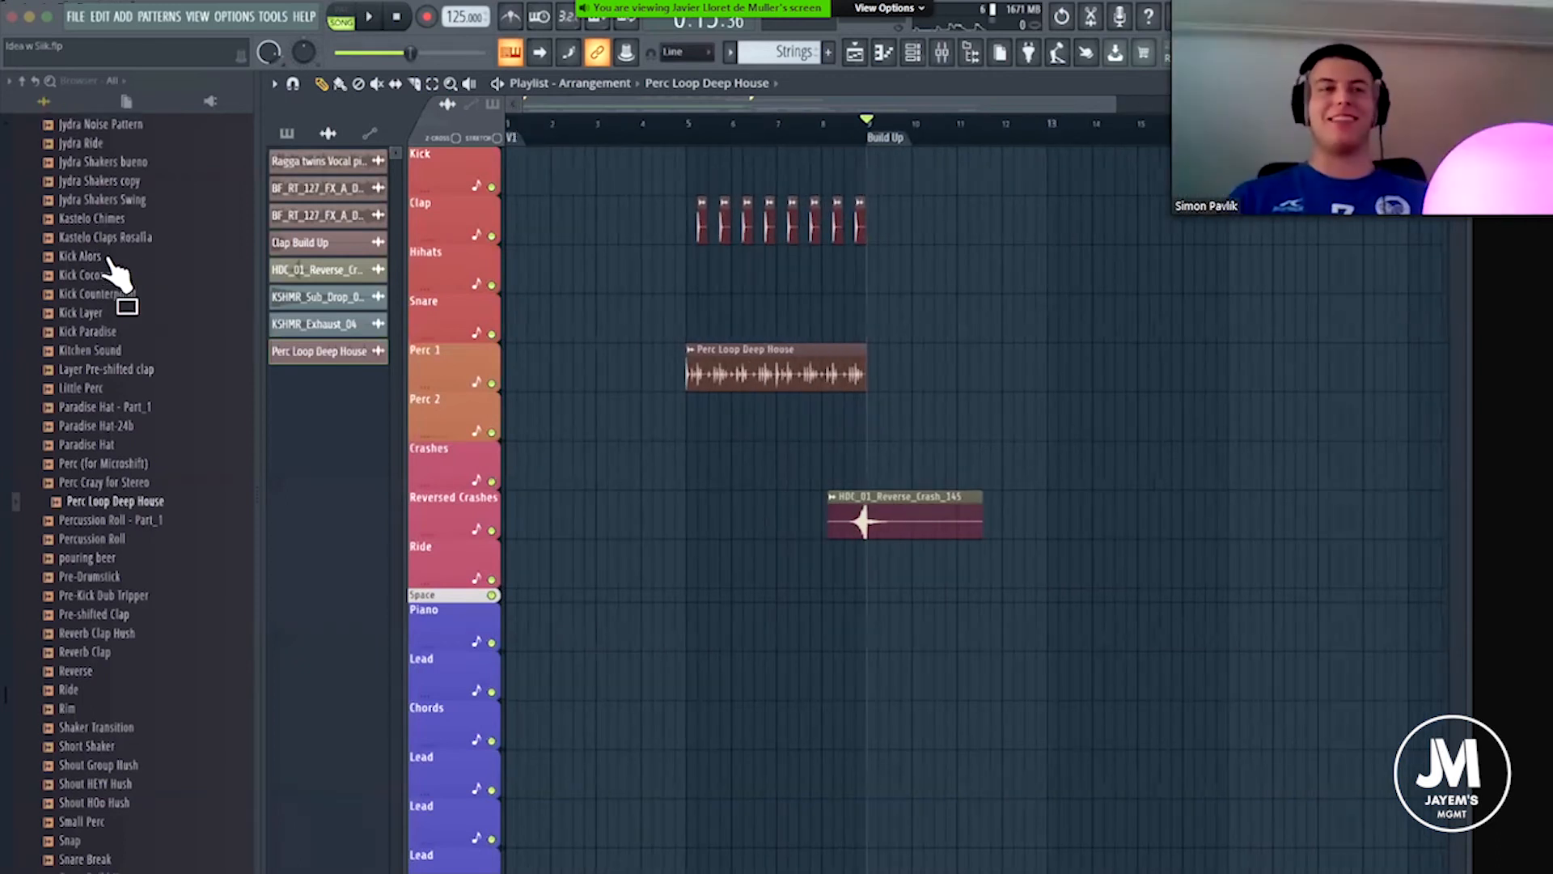
scroll(108, 263, "up", 8)
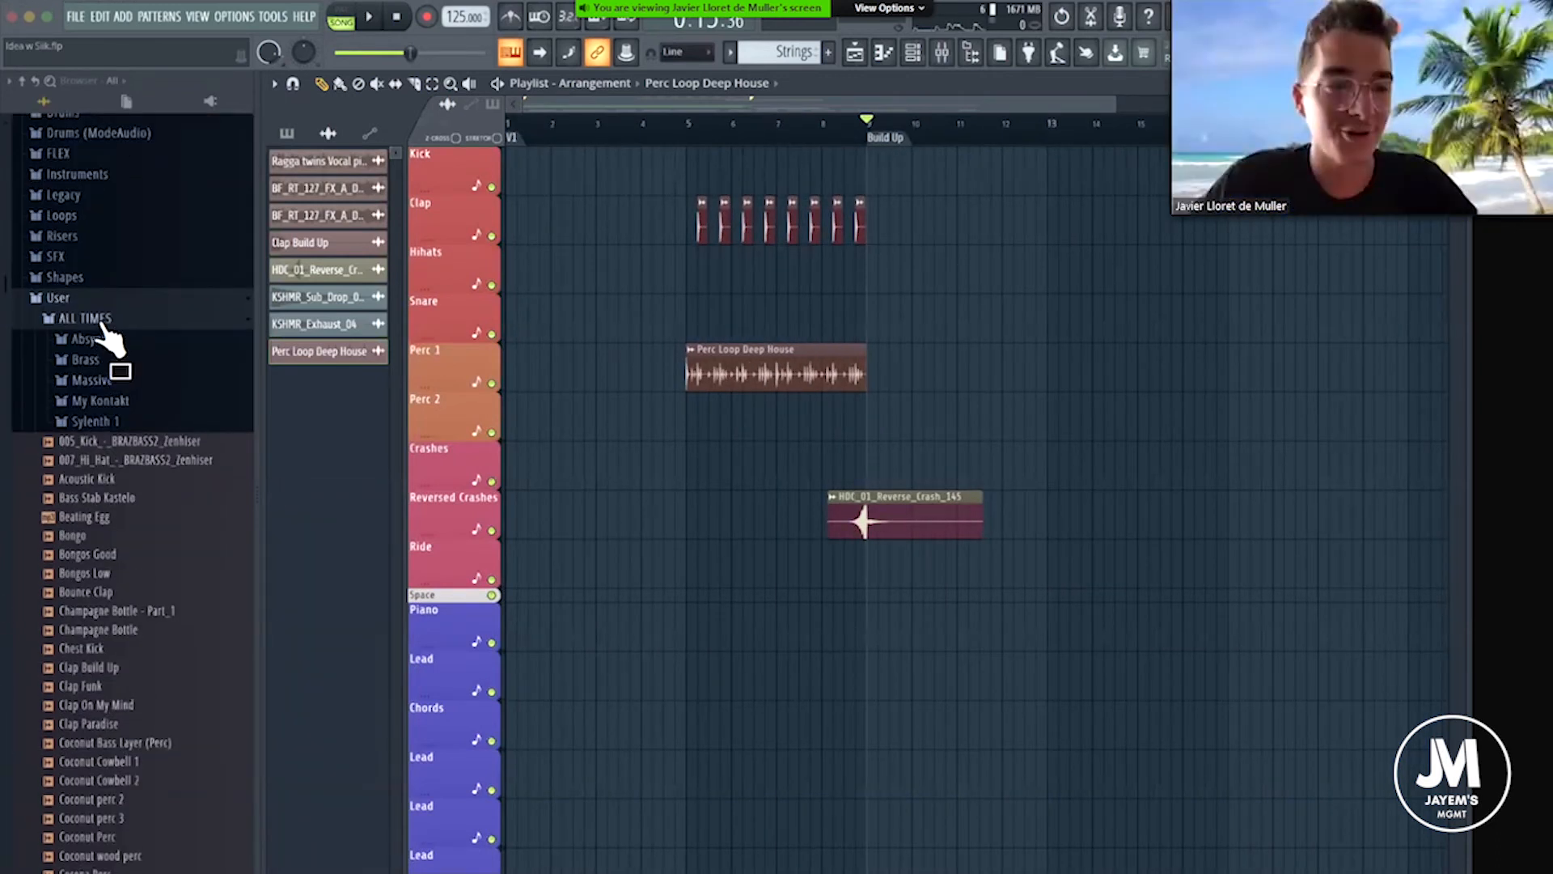
left_click(101, 322)
left_click(97, 723)
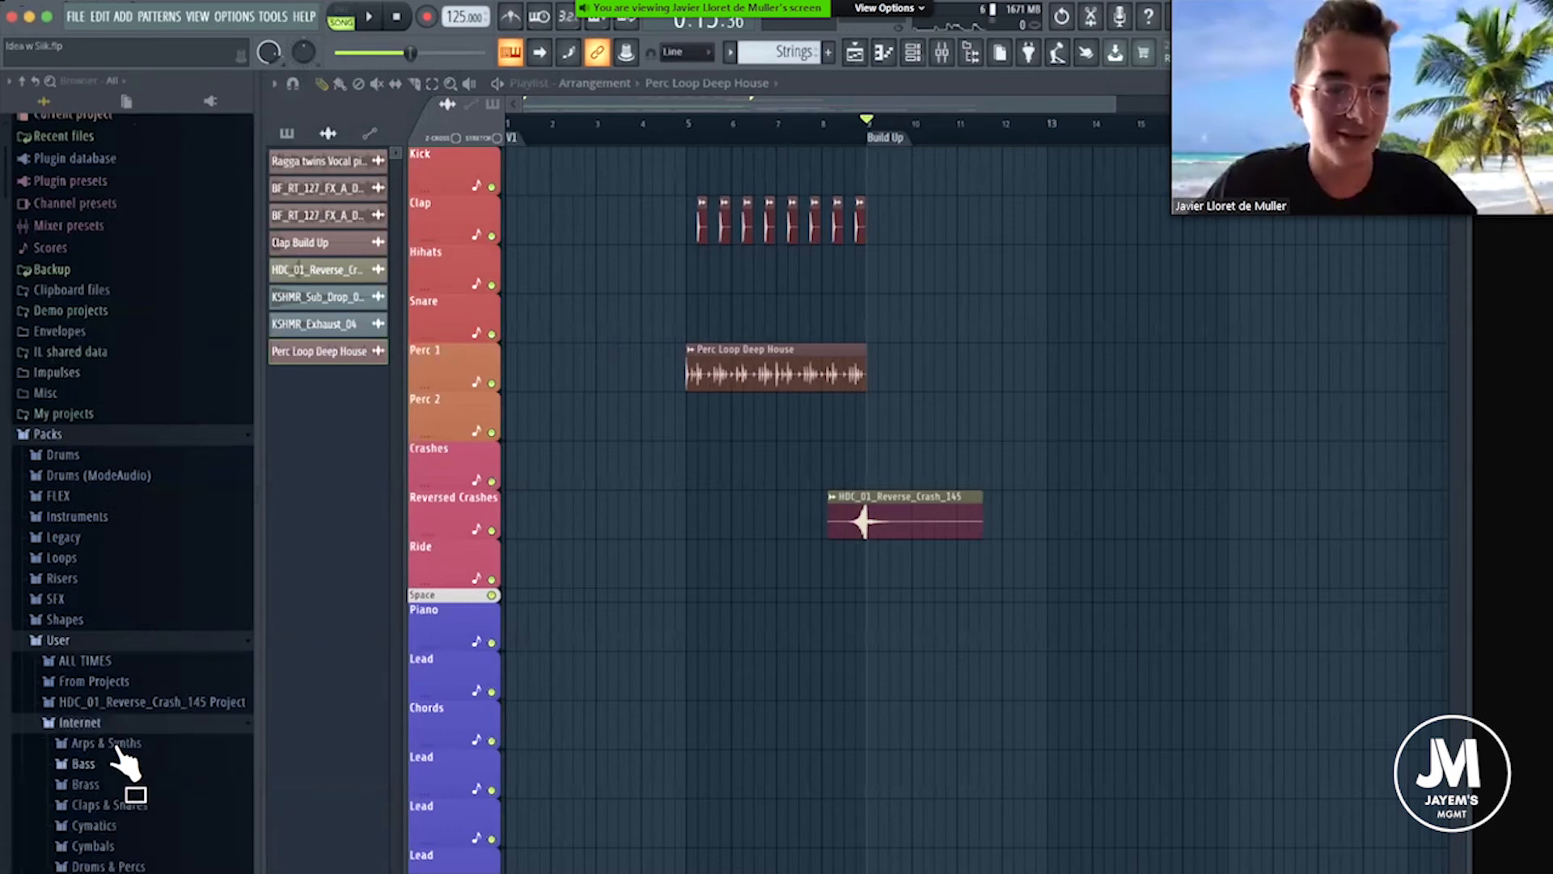
scroll(122, 760, "down", 3)
scroll(101, 732, "down", 1)
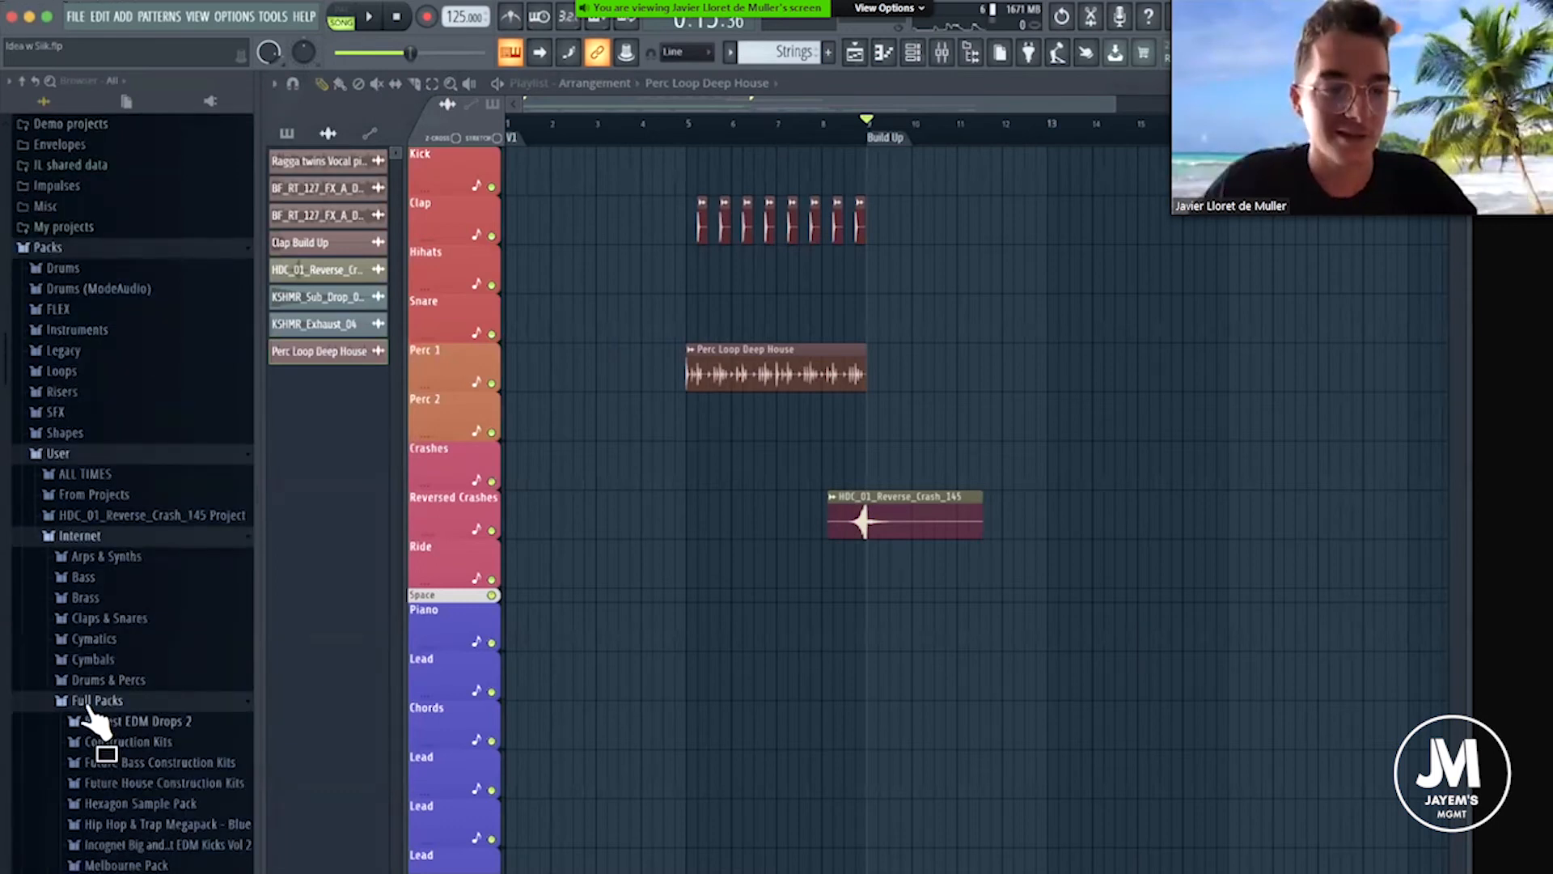
left_click(114, 555)
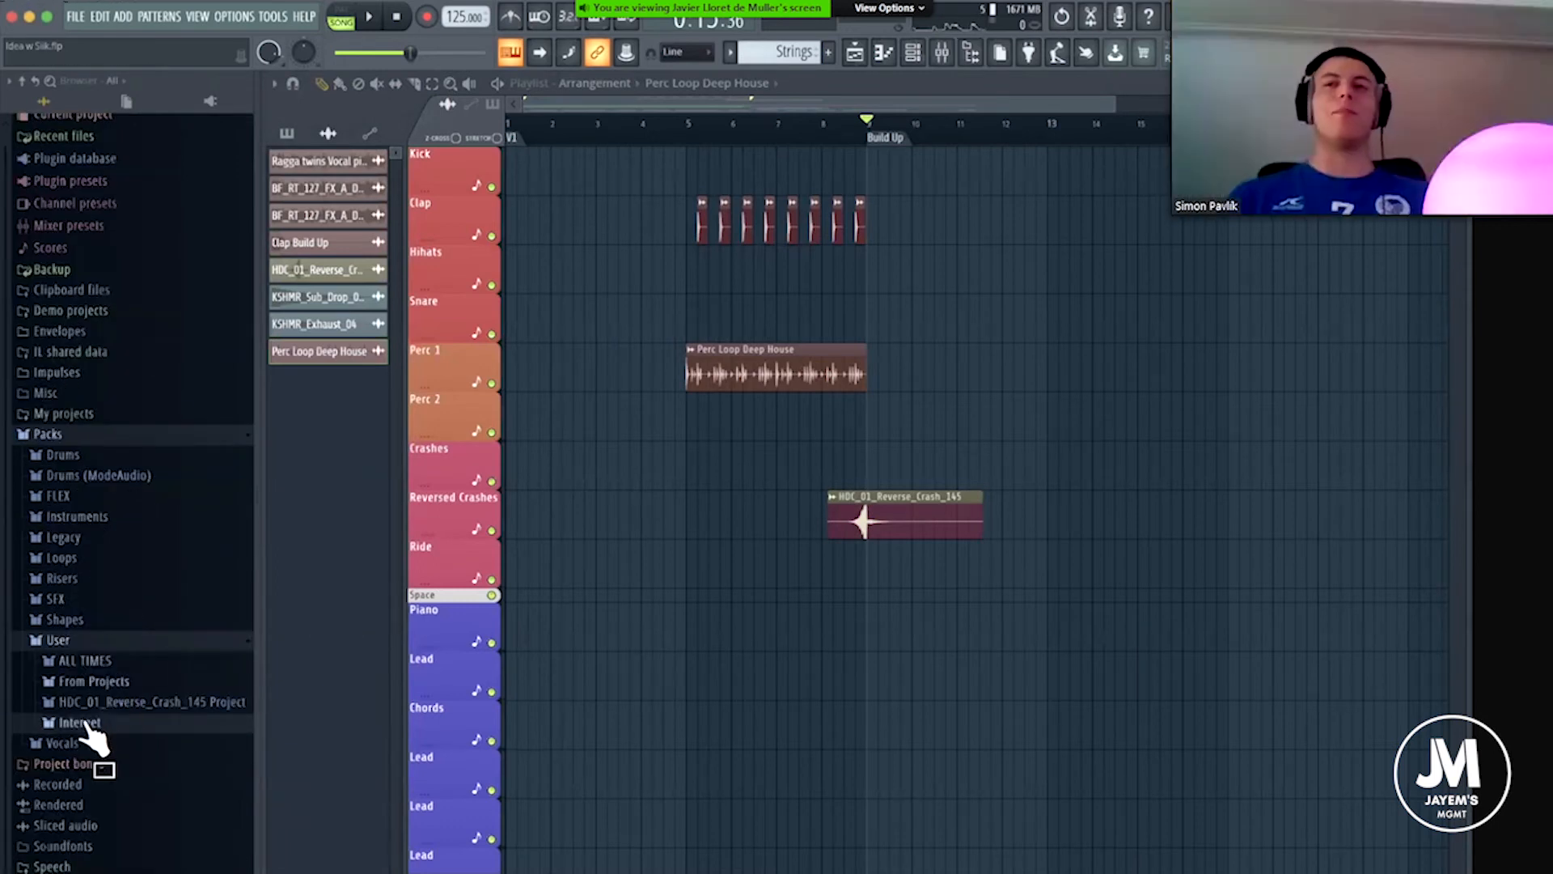
left_click(207, 717)
scroll(209, 712, "down", 5)
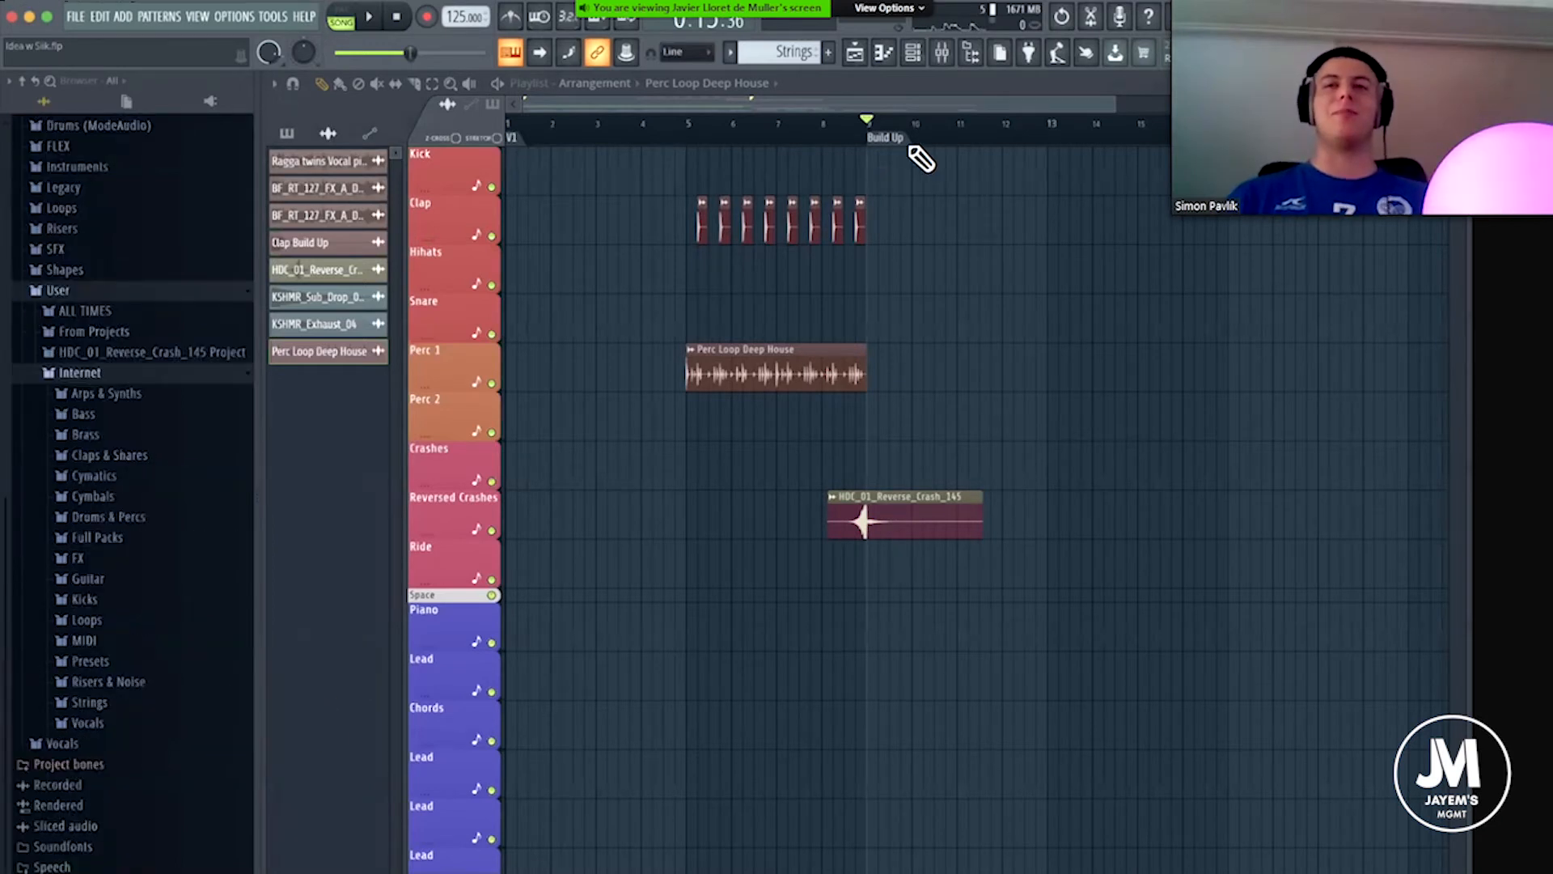
Return the playhead to the start of the arrangement.
mouse_move(881, 129)
left_mouse_down()
mouse_move(520, 128)
mouse_move(509, 114)
left_mouse_up()
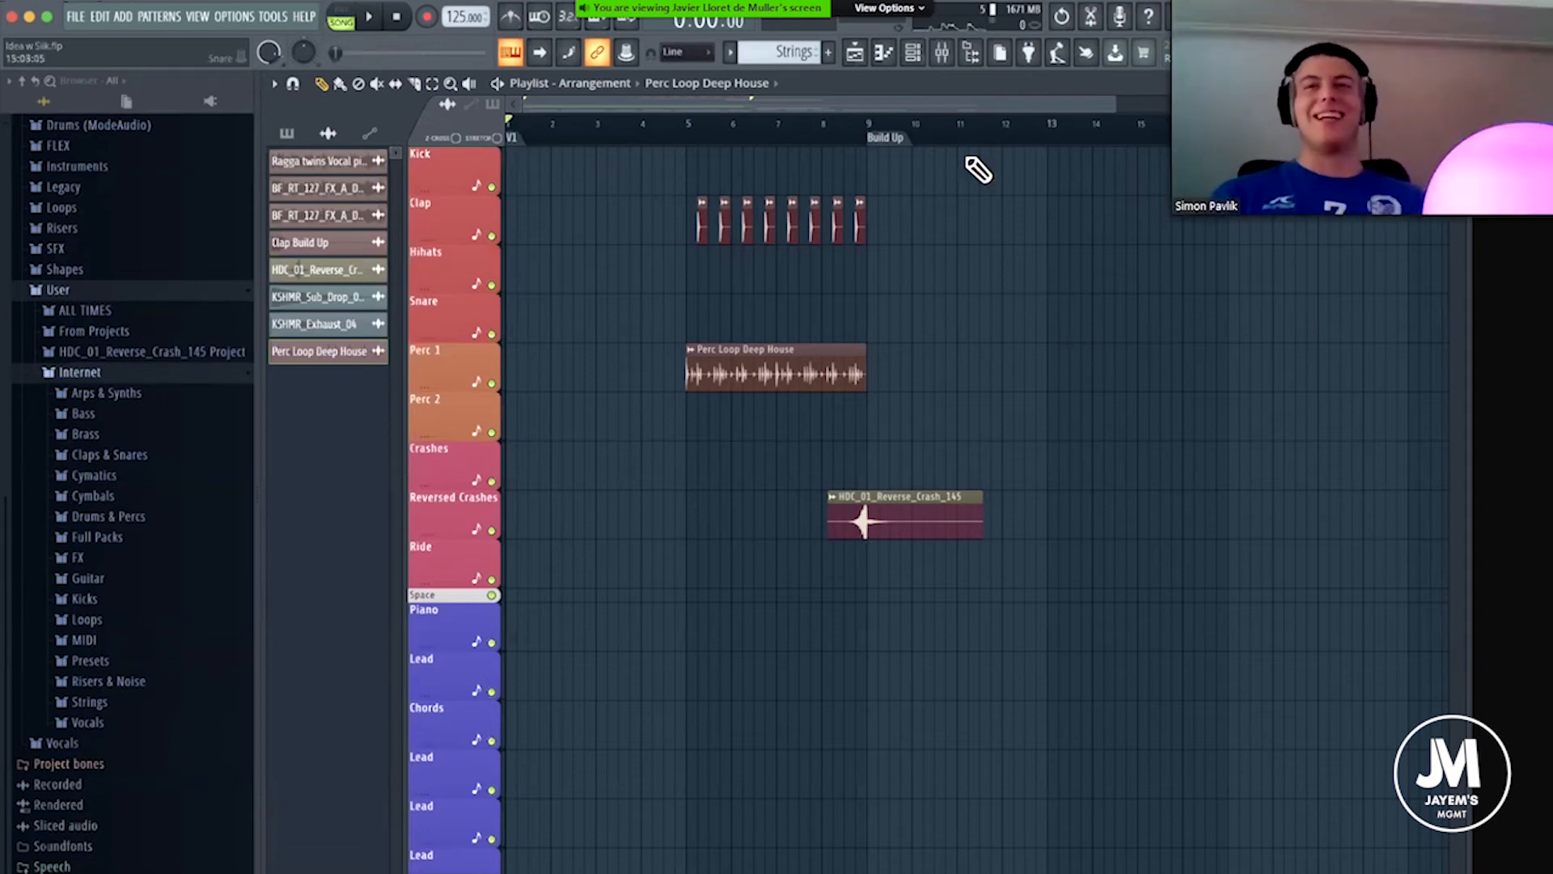
left_click_drag(773, 101, 833, 114)
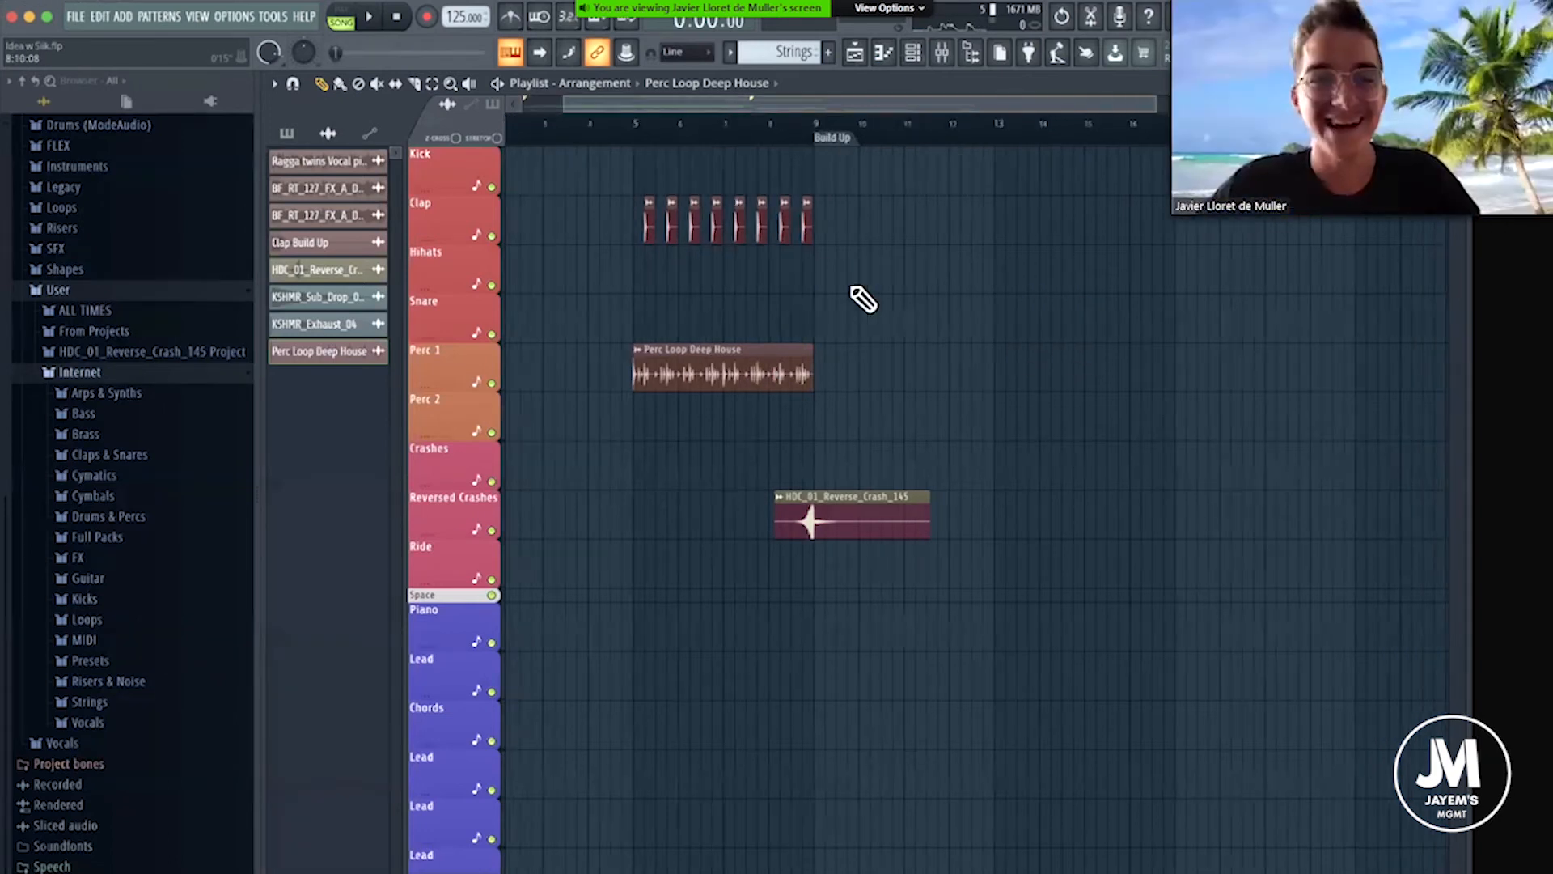
Open the ALL TIMES sample folder and look through its kicks, hats, percussion and other samples.
left_click(97, 312)
scroll(154, 760, "down", 10)
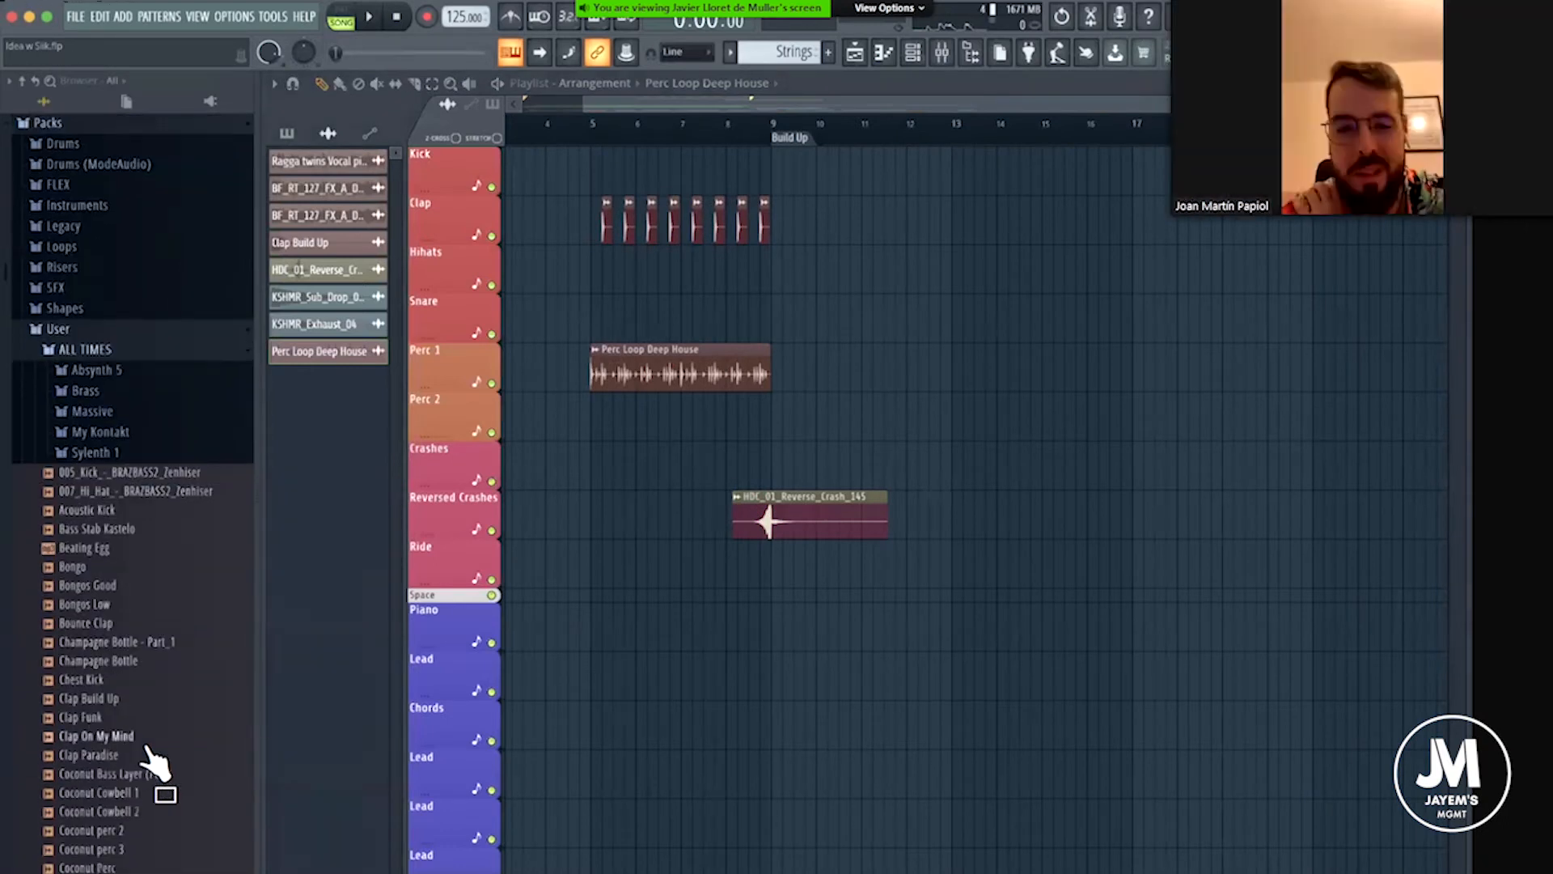
scroll(117, 486, "down", 13)
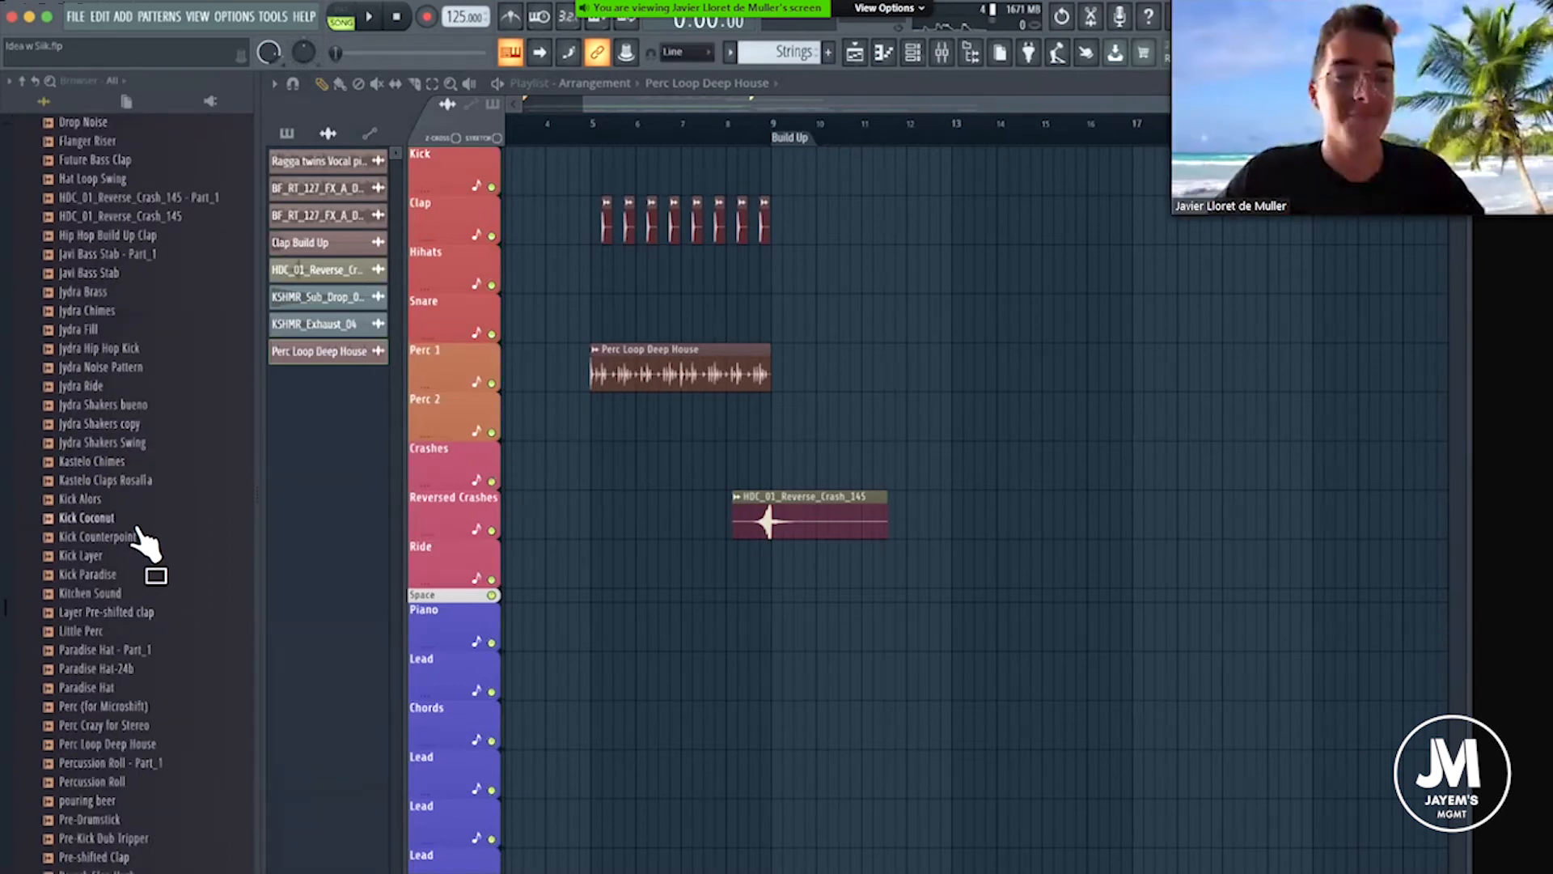
scroll(125, 489, "down", 4)
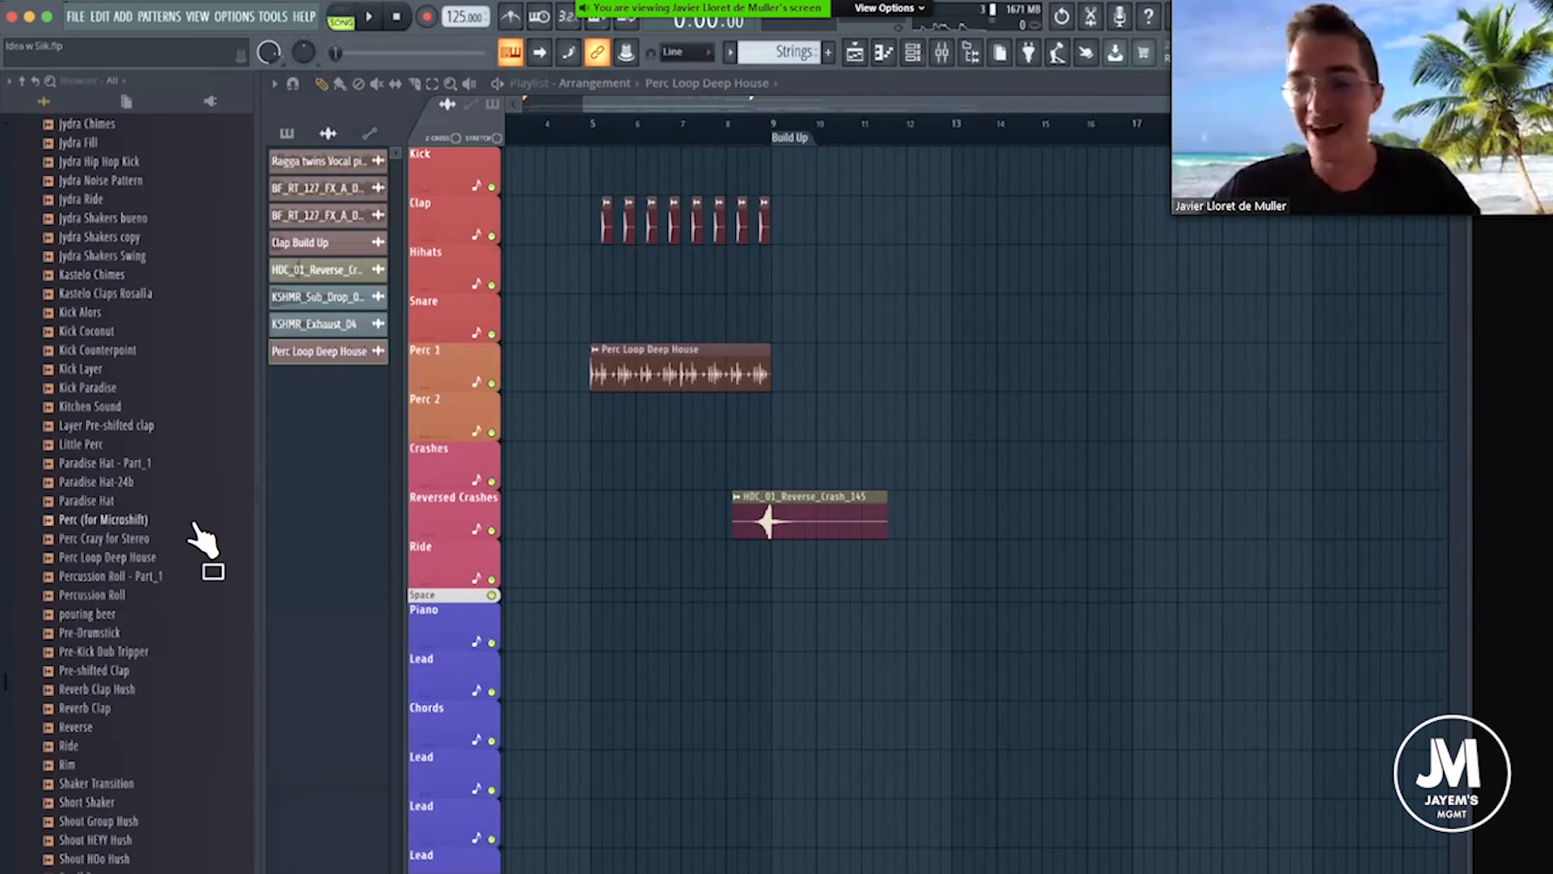
scroll(195, 524, "down", 4)
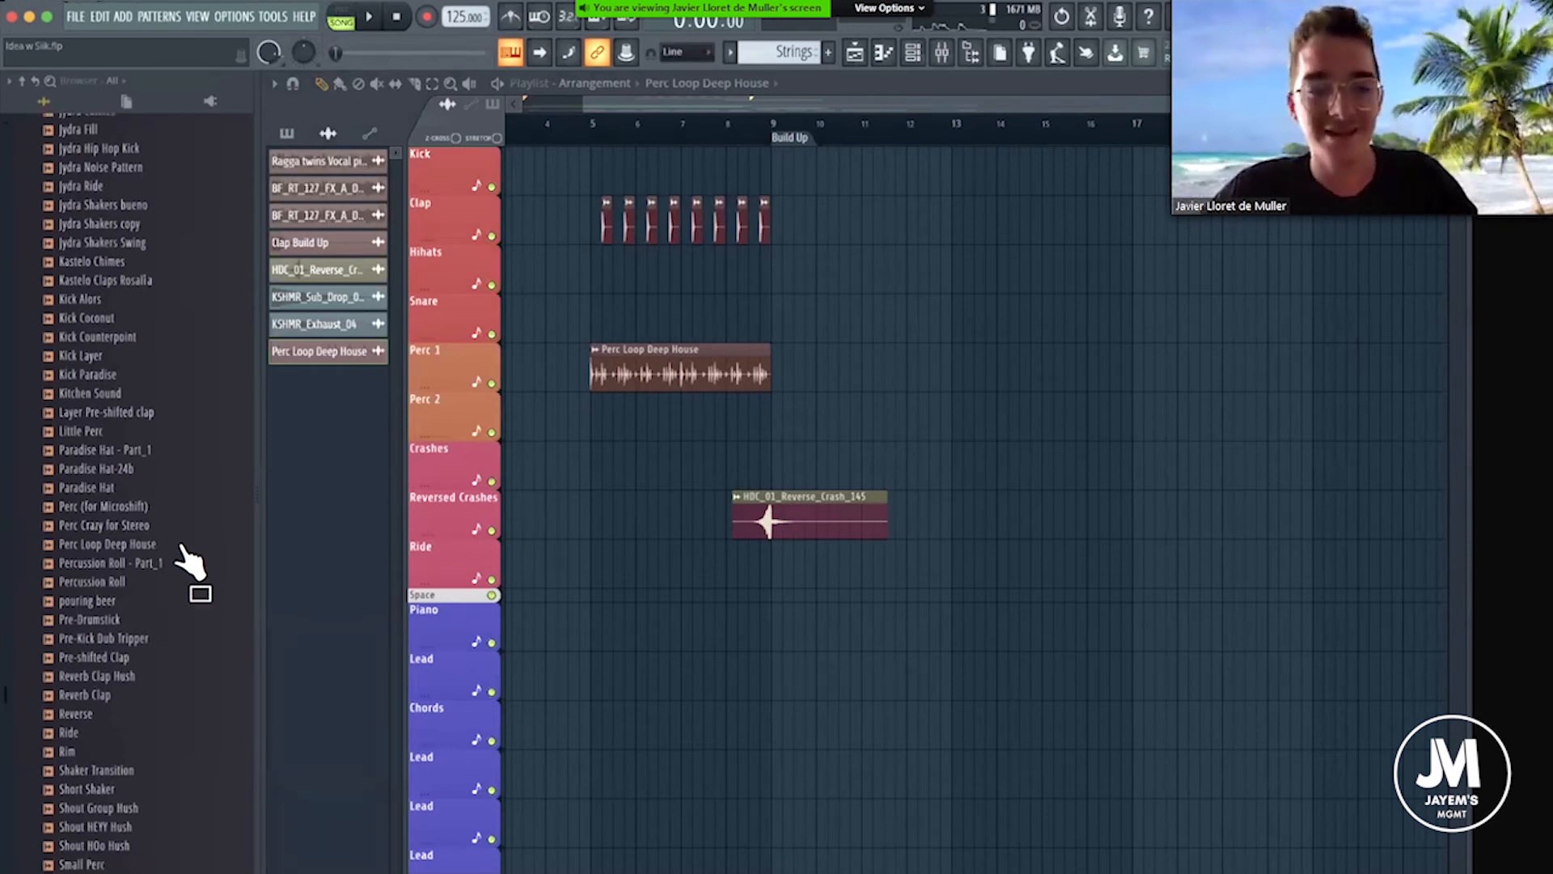
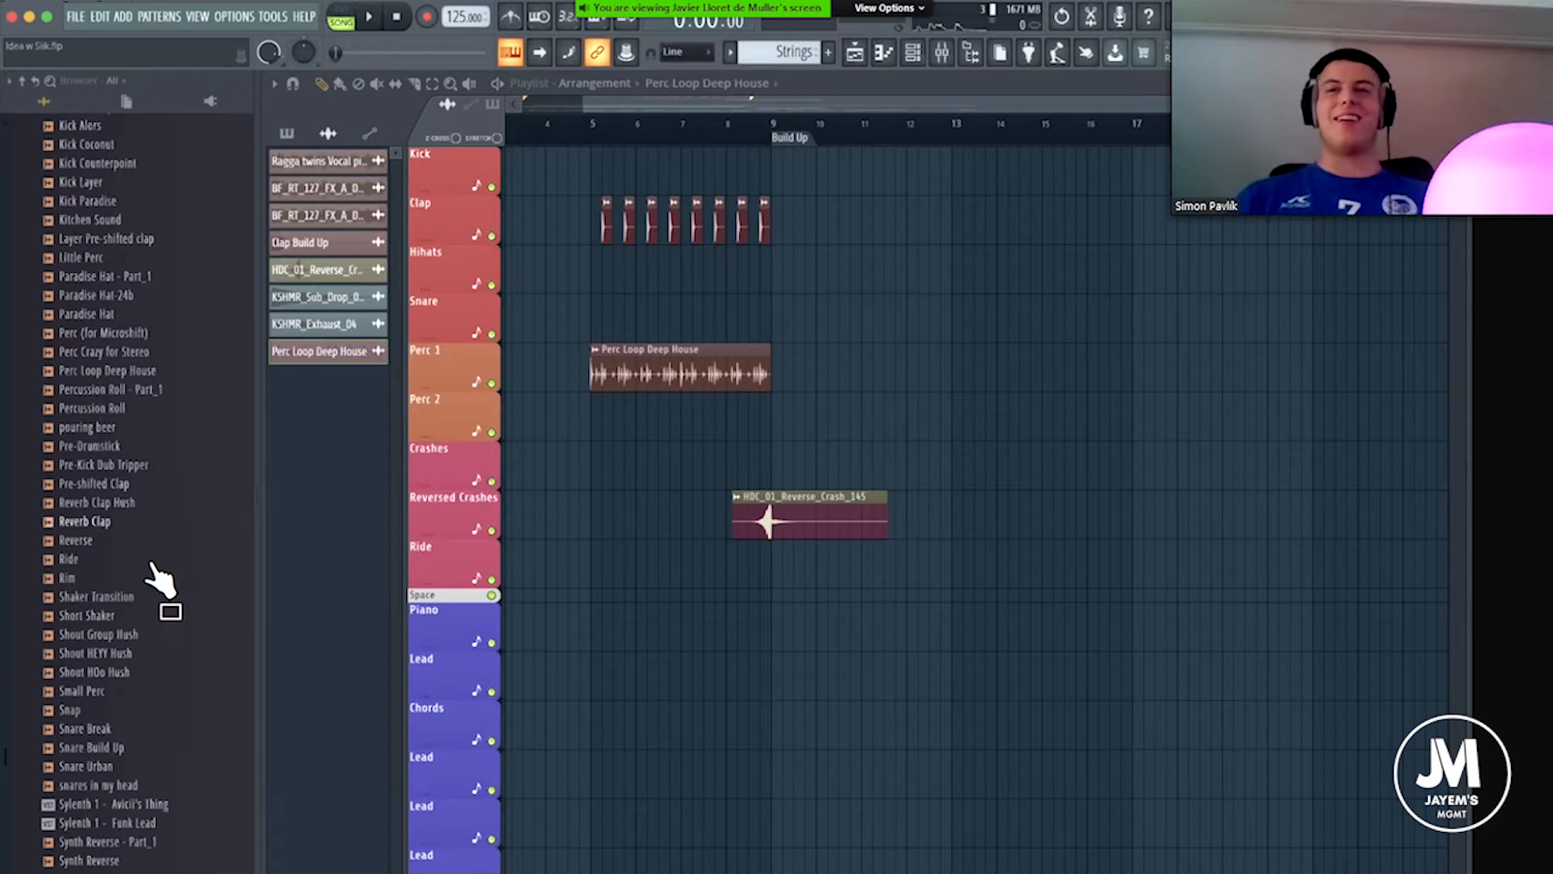
Preview the Snare Build Up sample, place it on the Snare track at the Build Up marker, and check its sample settings.
scroll(182, 485, "down", 6)
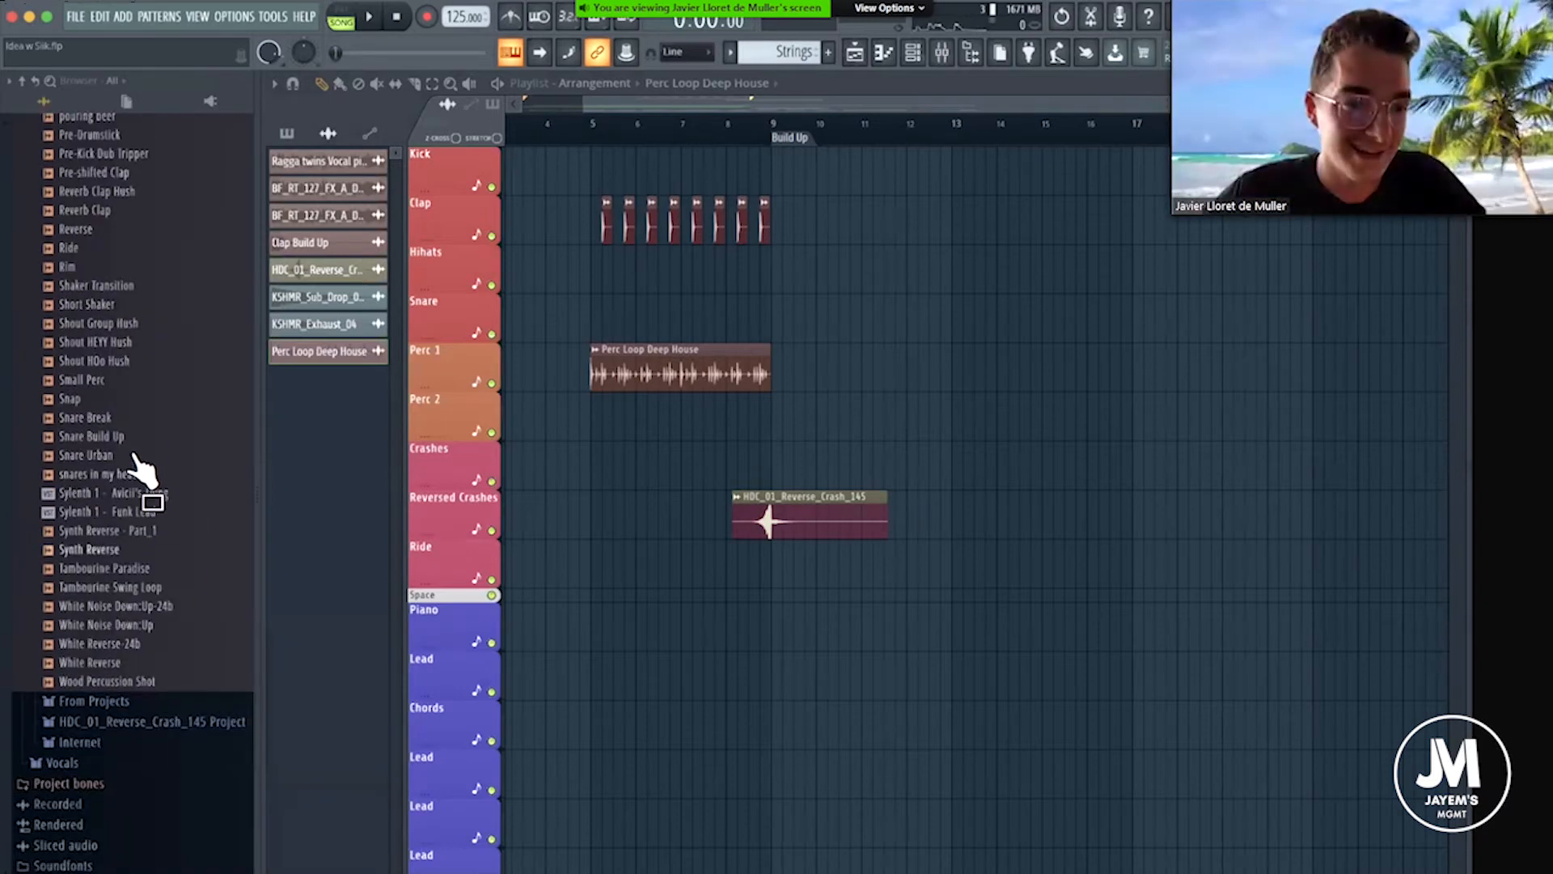
left_click(106, 443)
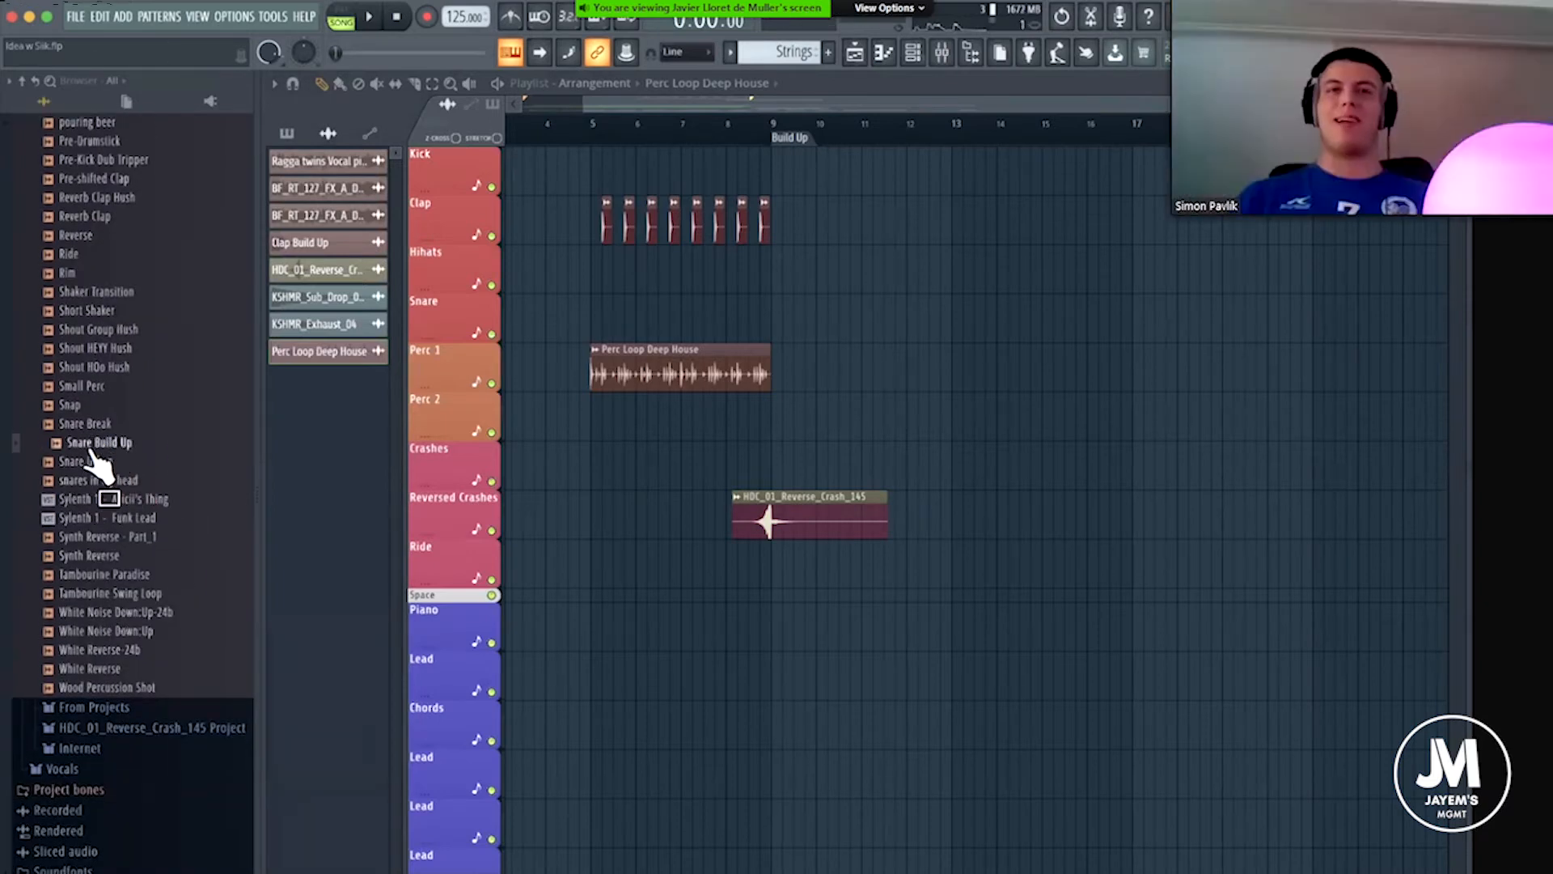
left_click_drag(93, 461, 842, 409)
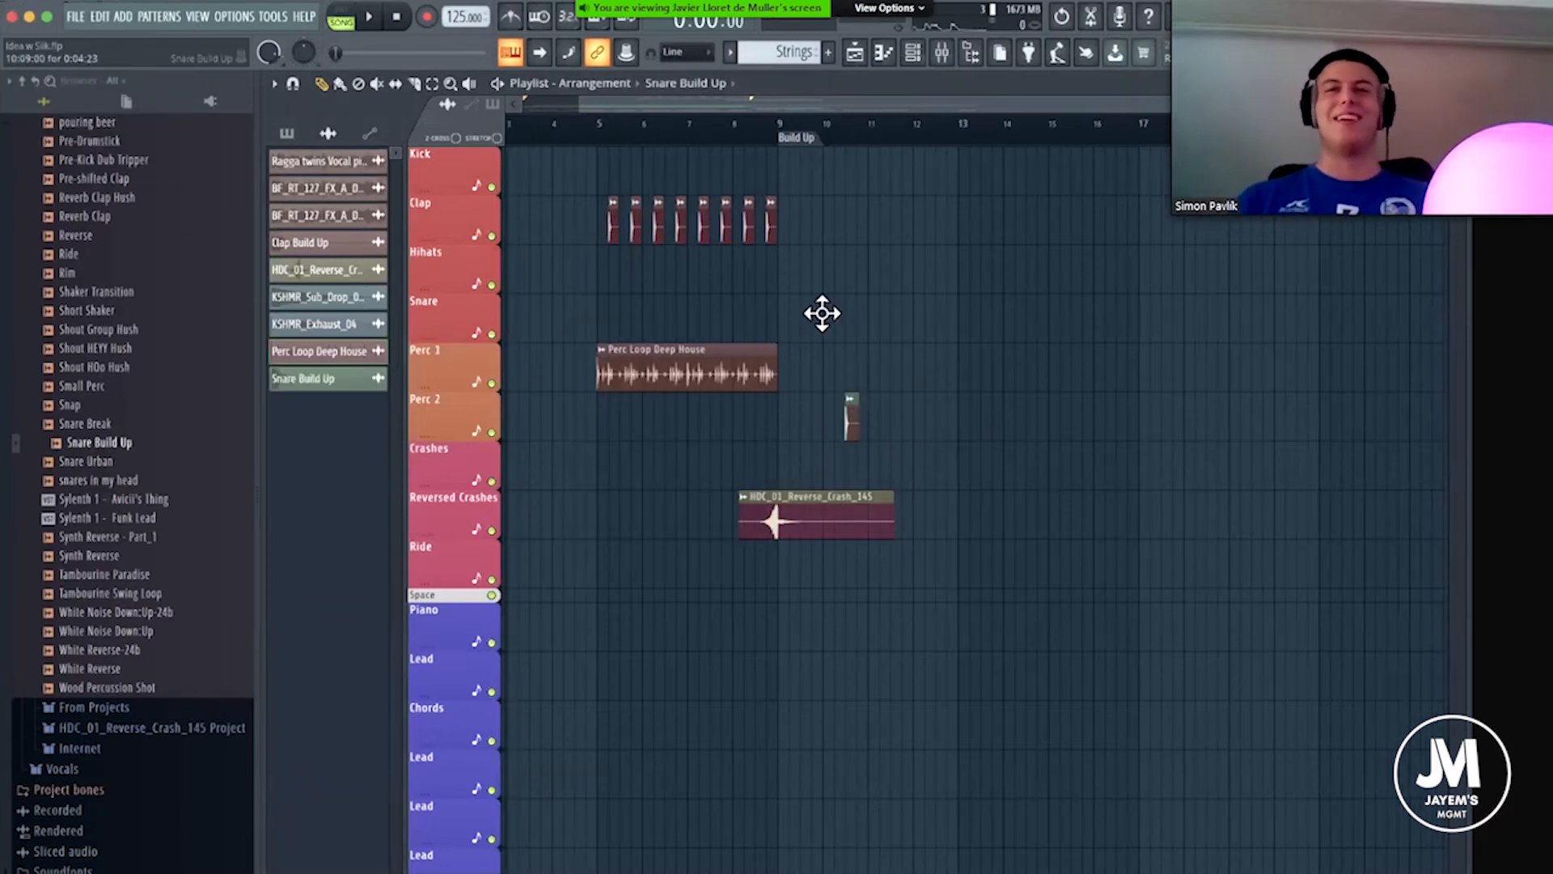
left_click_drag(822, 313, 783, 267)
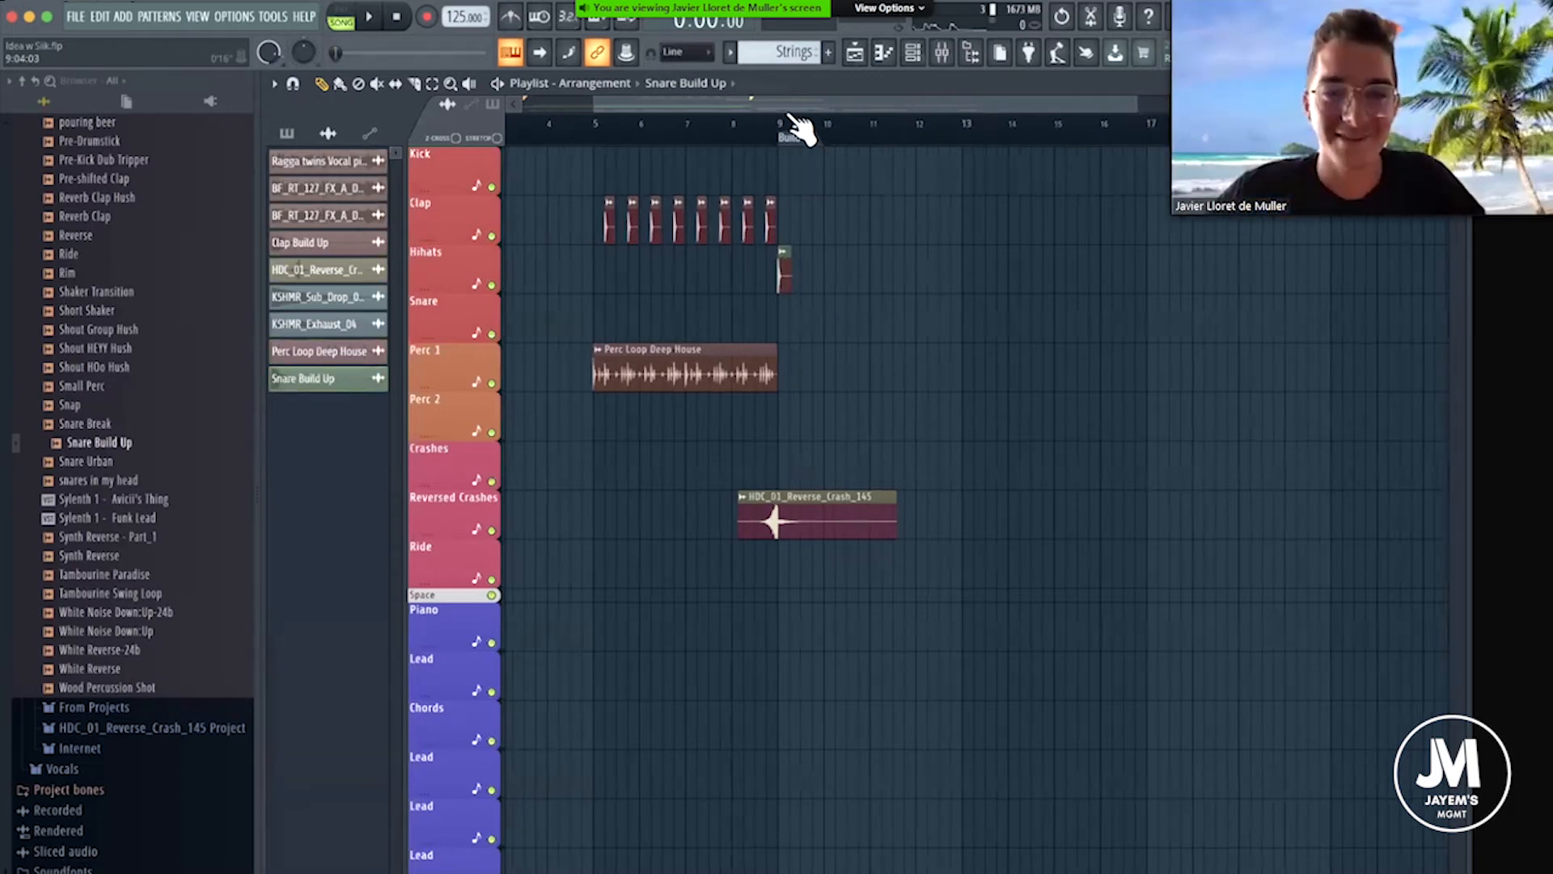
scroll(797, 125, "up", 3)
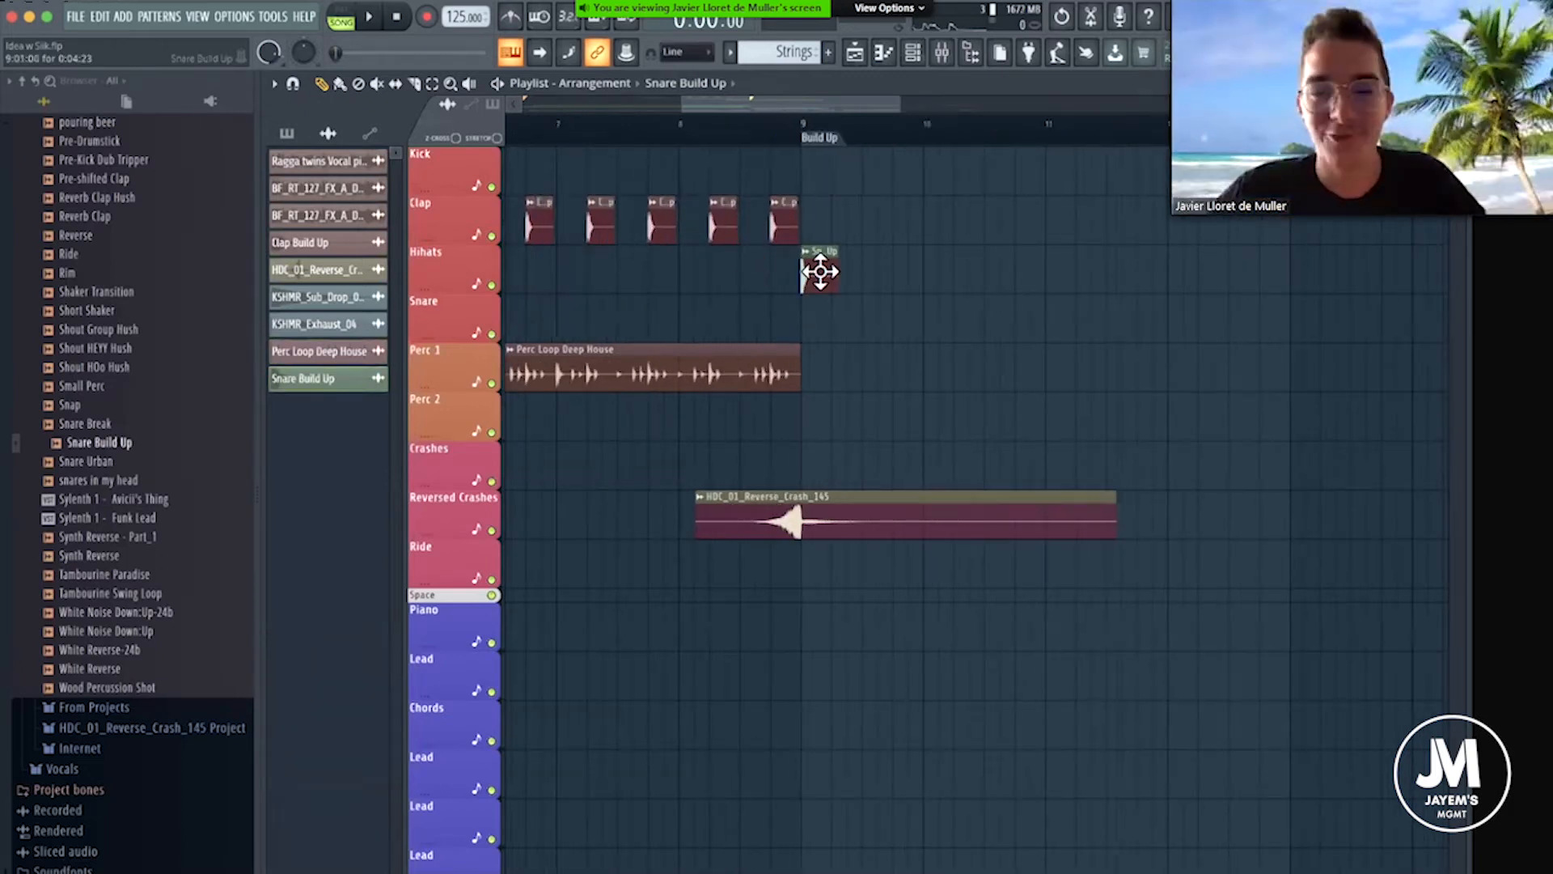
left_click_drag(821, 320, 822, 326)
double_click(822, 327)
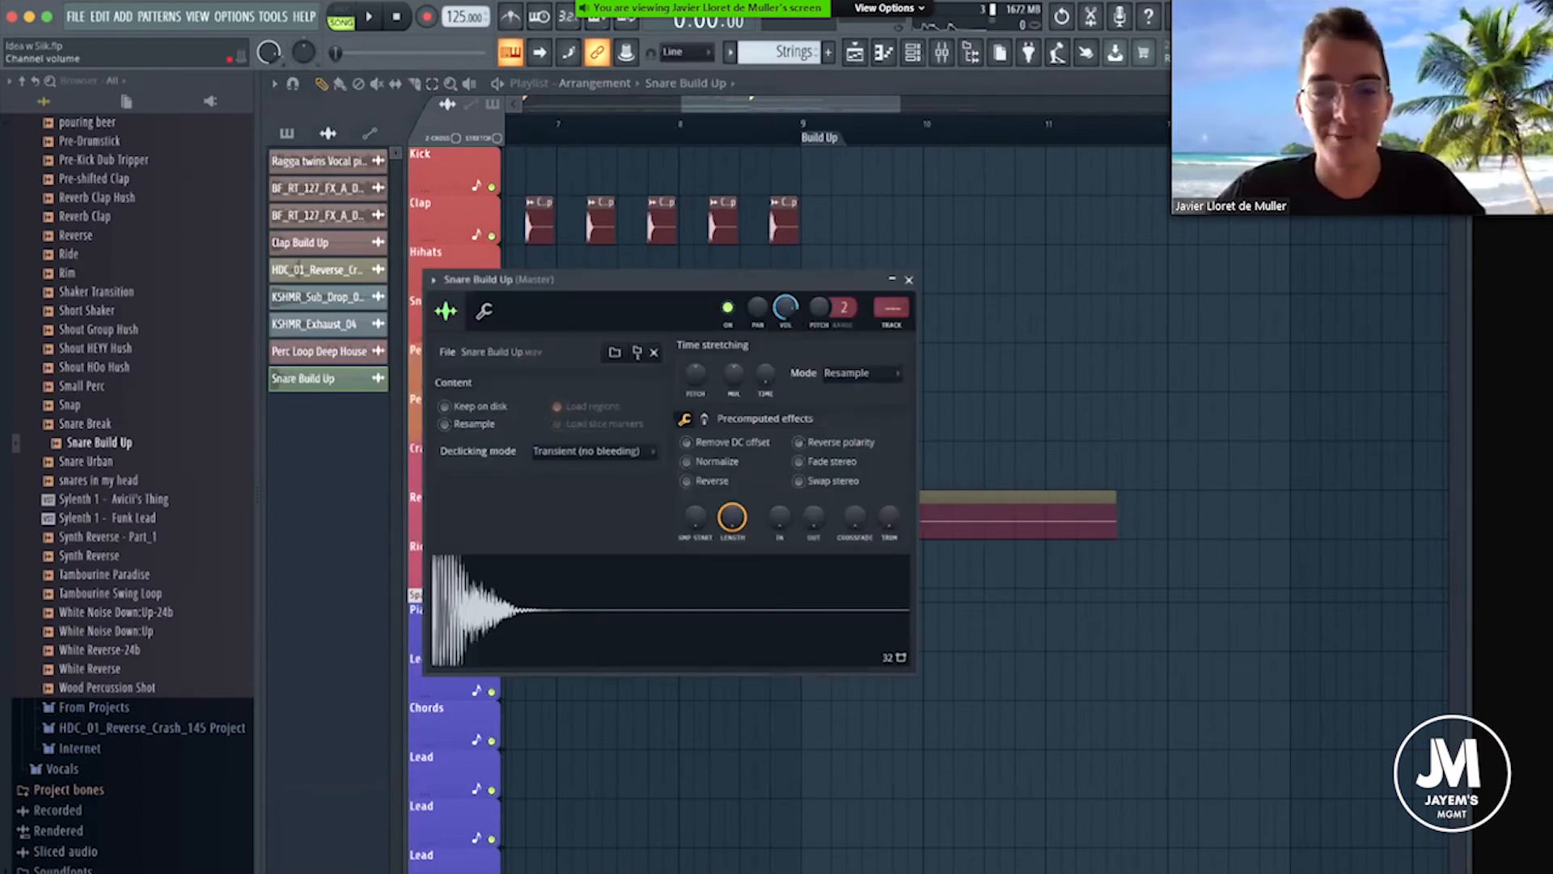
left_click(909, 280)
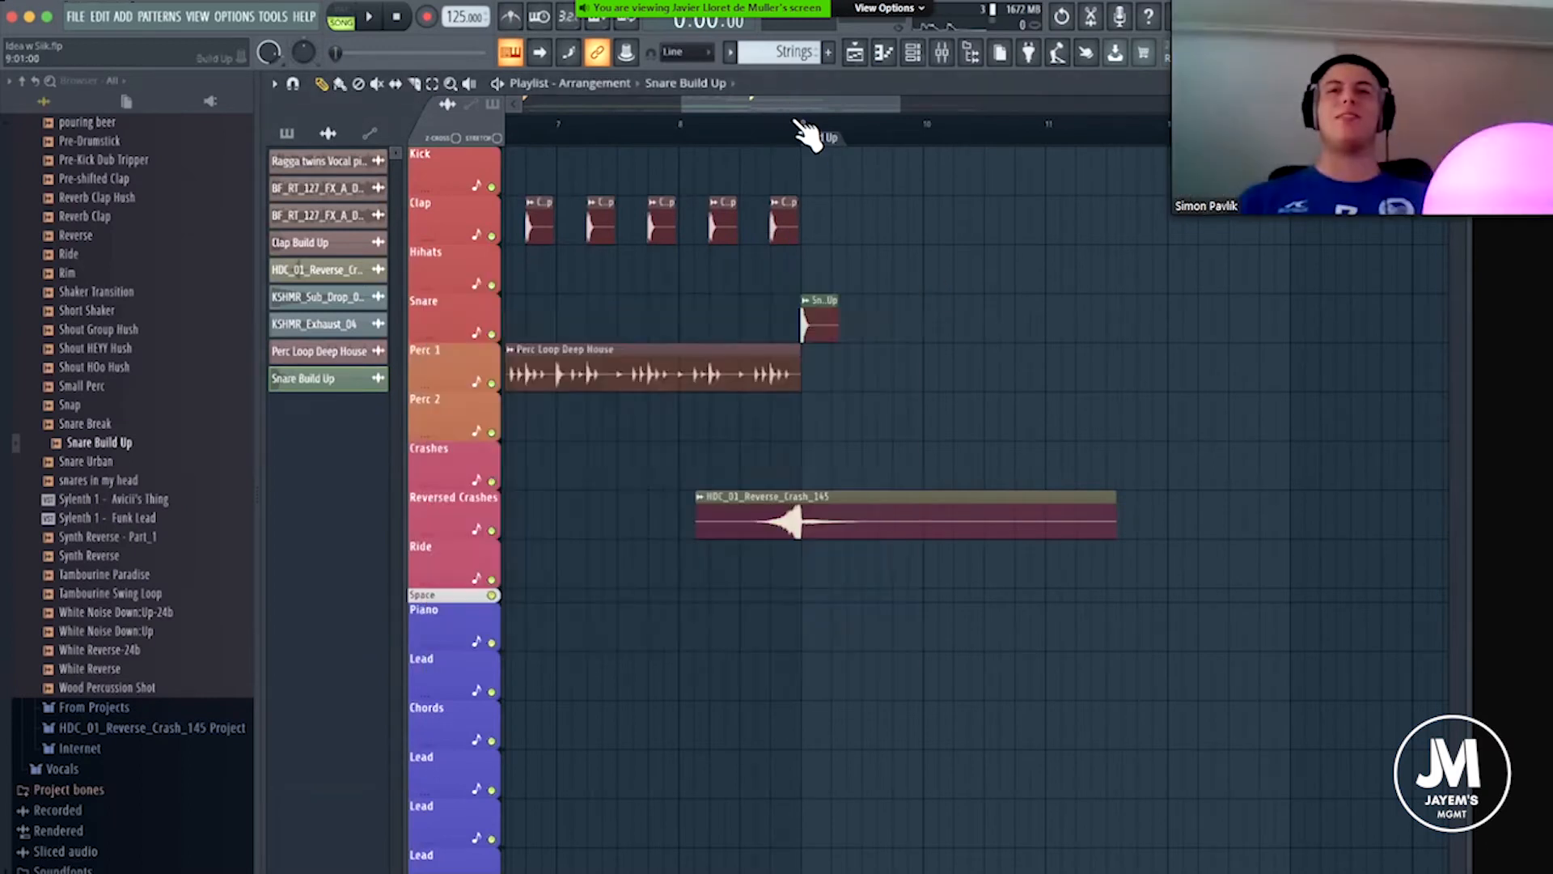
Place the playhead at the Build Up marker and trim the end of the Snare Build Up clip.
left_click(805, 125)
scroll(884, 138, "up", 3)
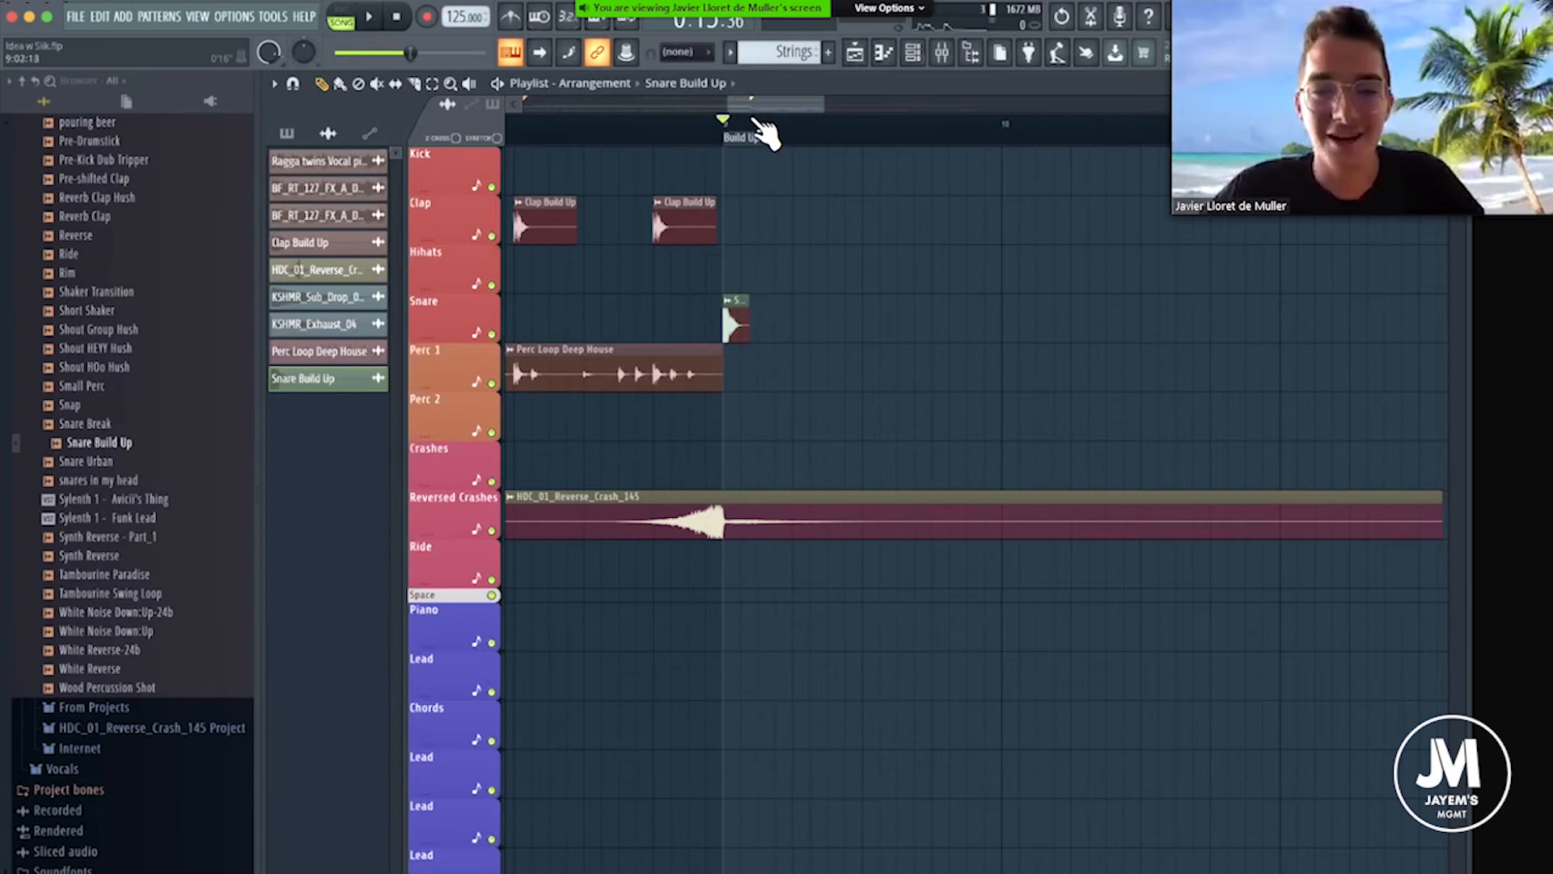
scroll(752, 126, "up", 2)
scroll(738, 139, "down", 4)
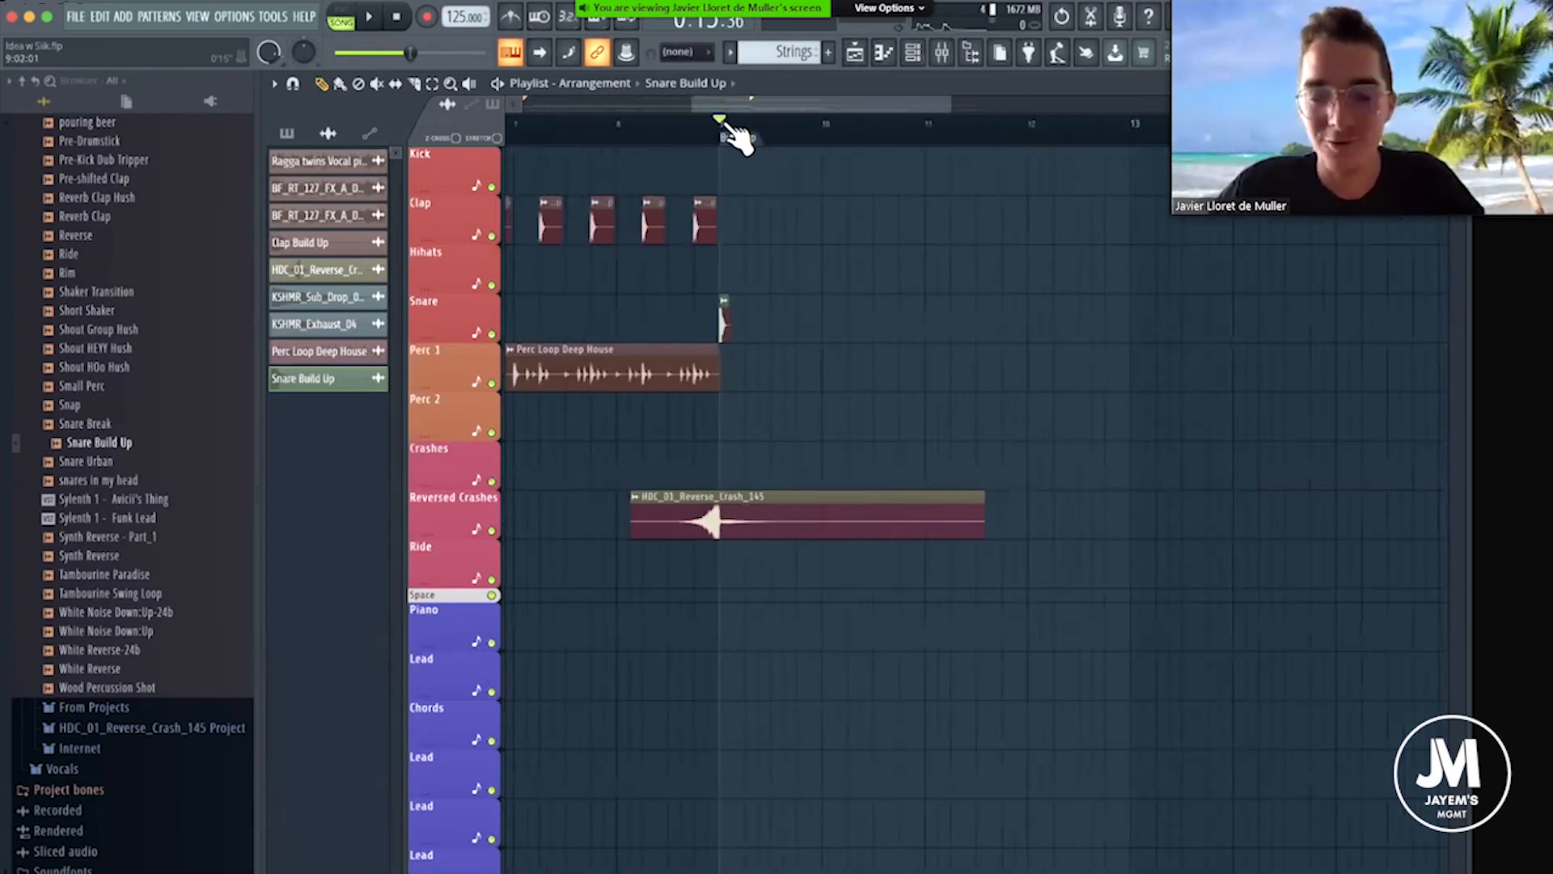
scroll(740, 131, "down", 2)
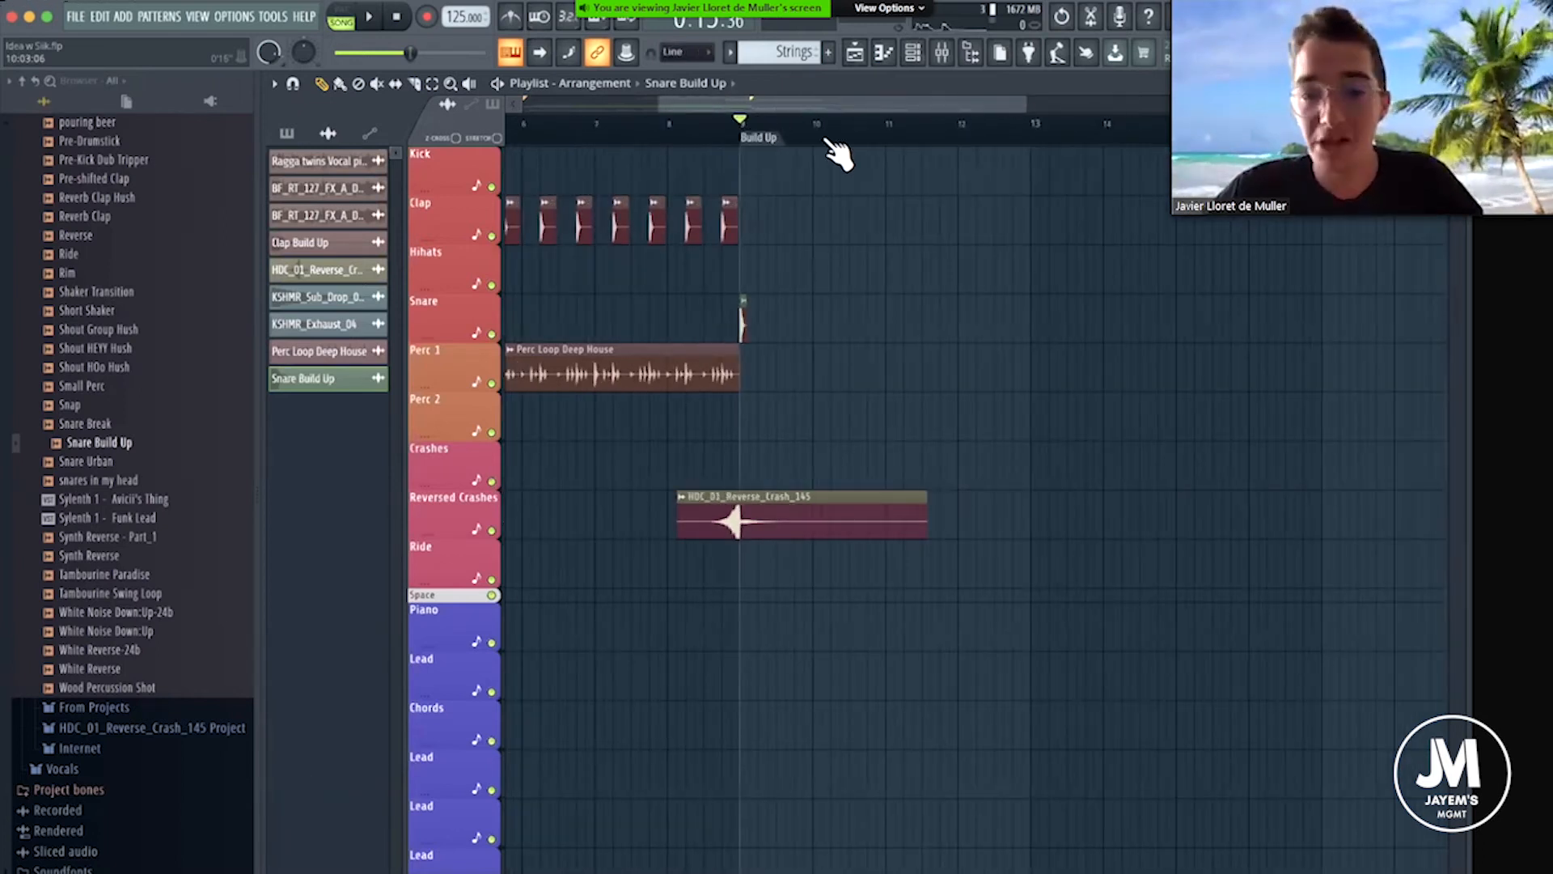
scroll(881, 132, "down", 2)
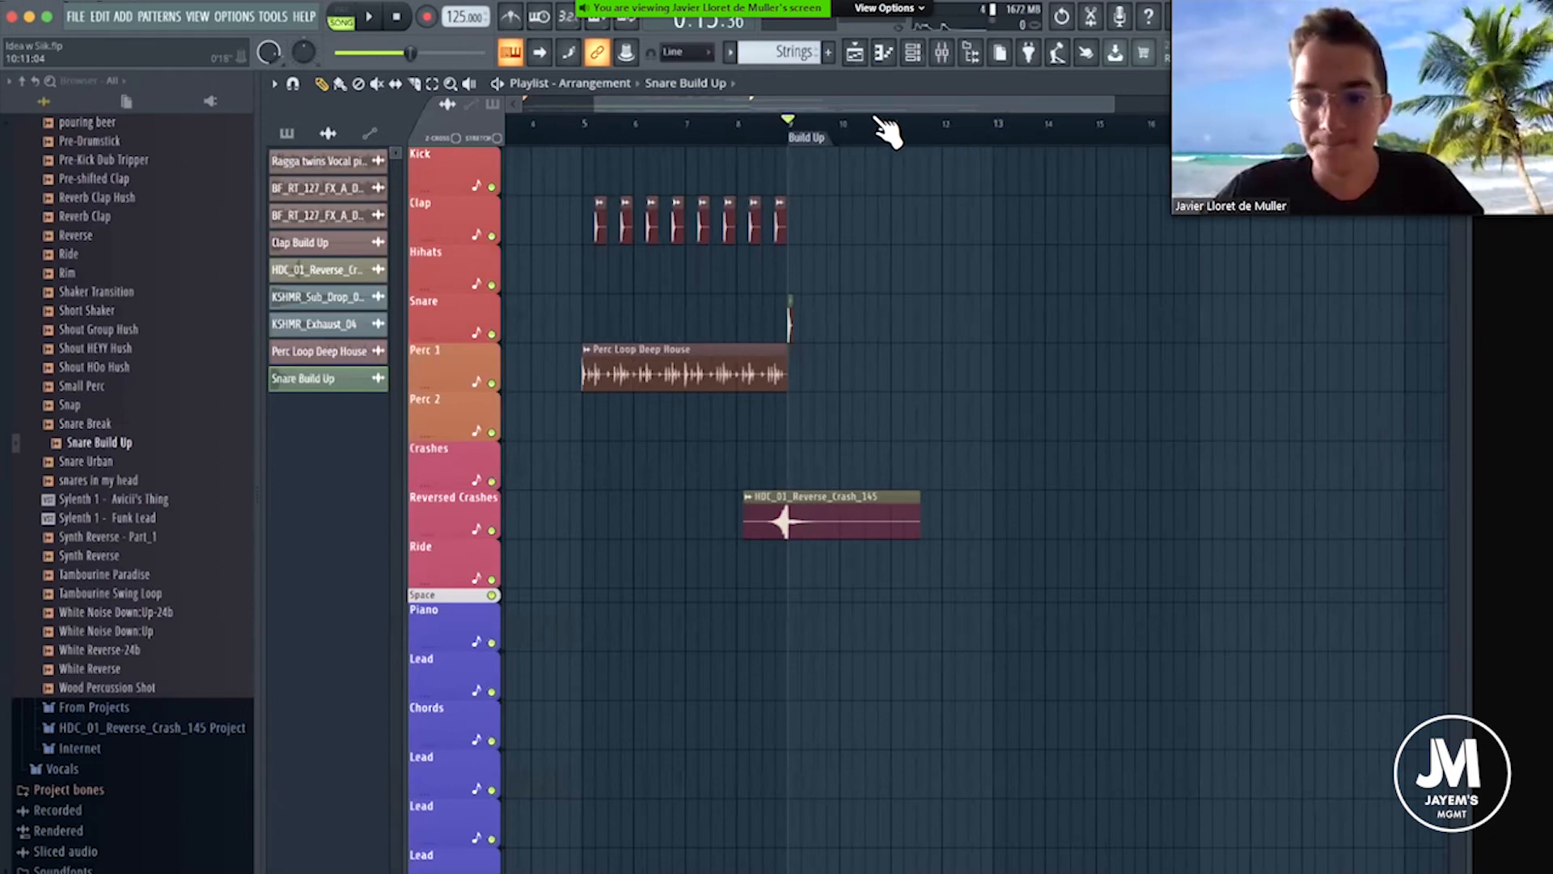
scroll(817, 137, "down", 2)
scroll(812, 133, "up", 5)
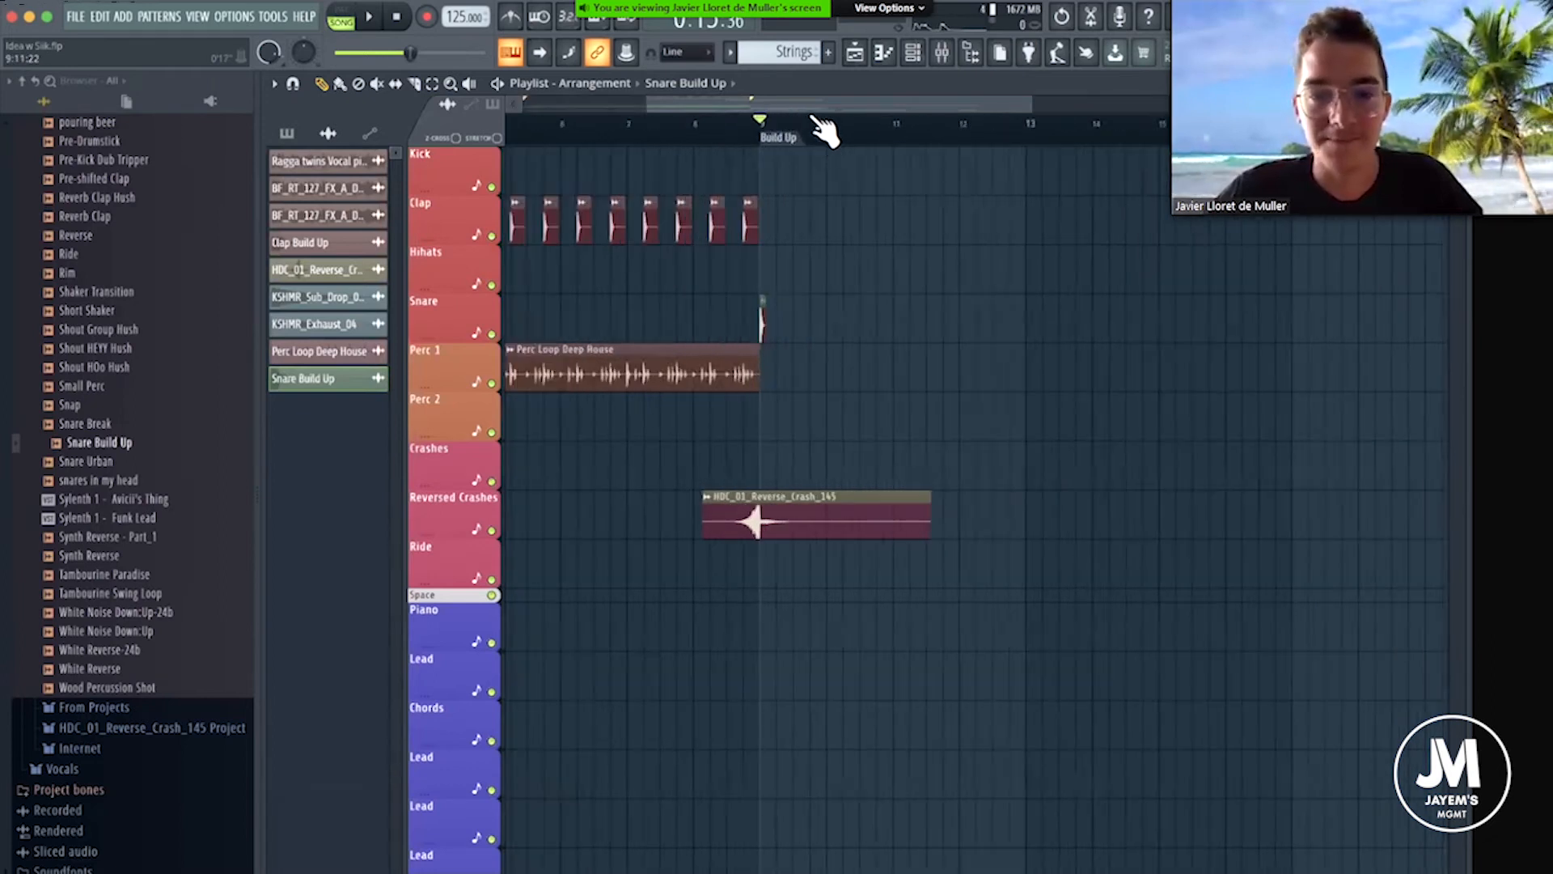
scroll(728, 133, "up", 4)
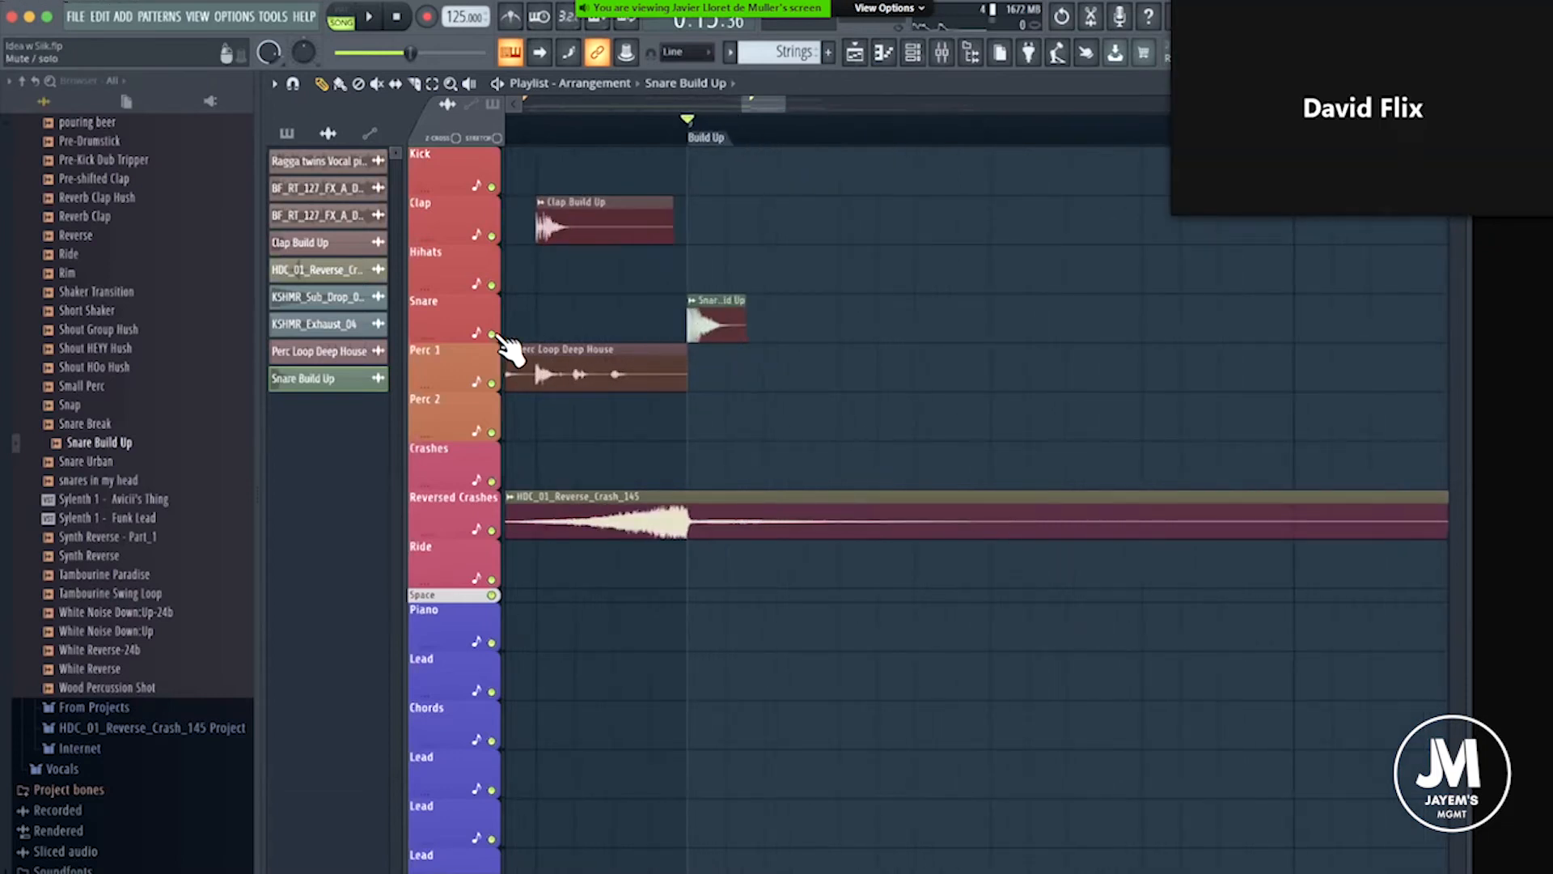
scroll(918, 133, "down", 4)
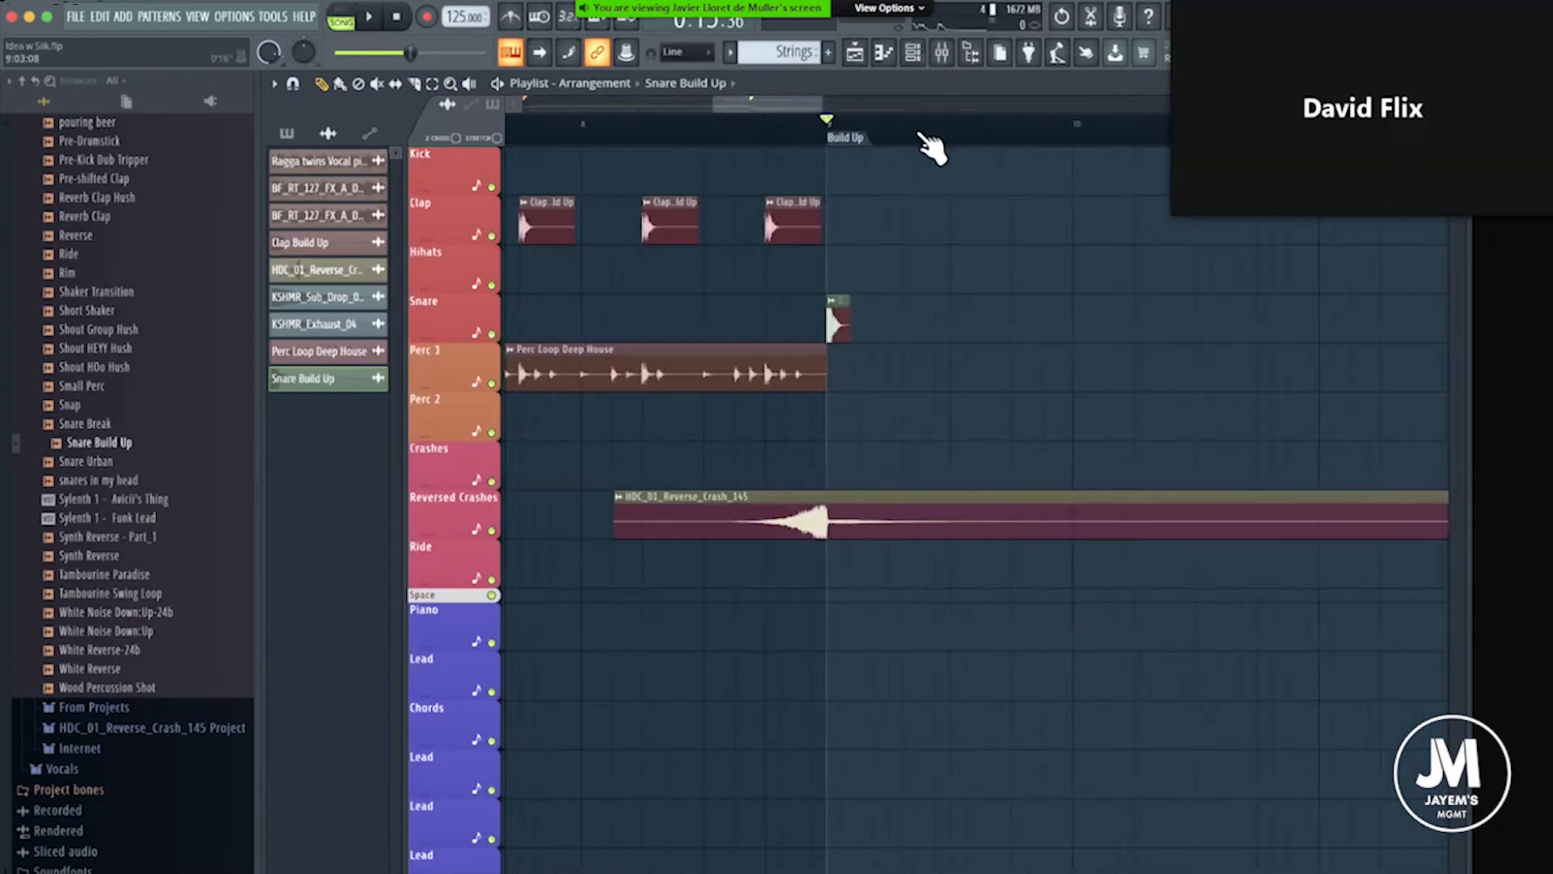
Open the Snare Build Up sample settings and assign the sample to mixer track 2.
scroll(918, 133, "up", 4)
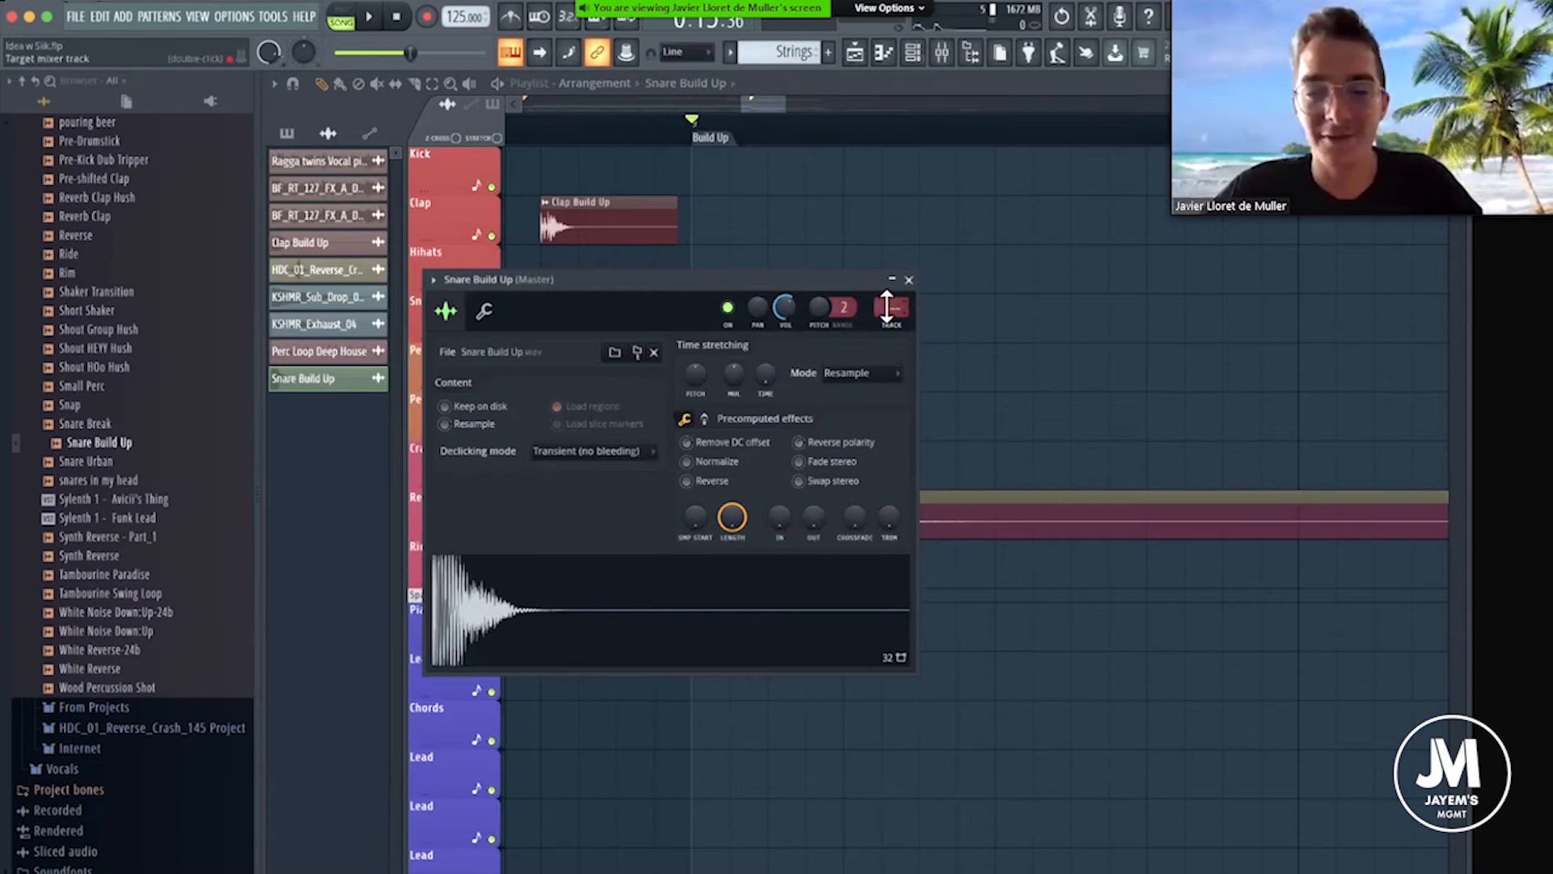
left_click(947, 61)
left_click_drag(892, 308, 811, 96)
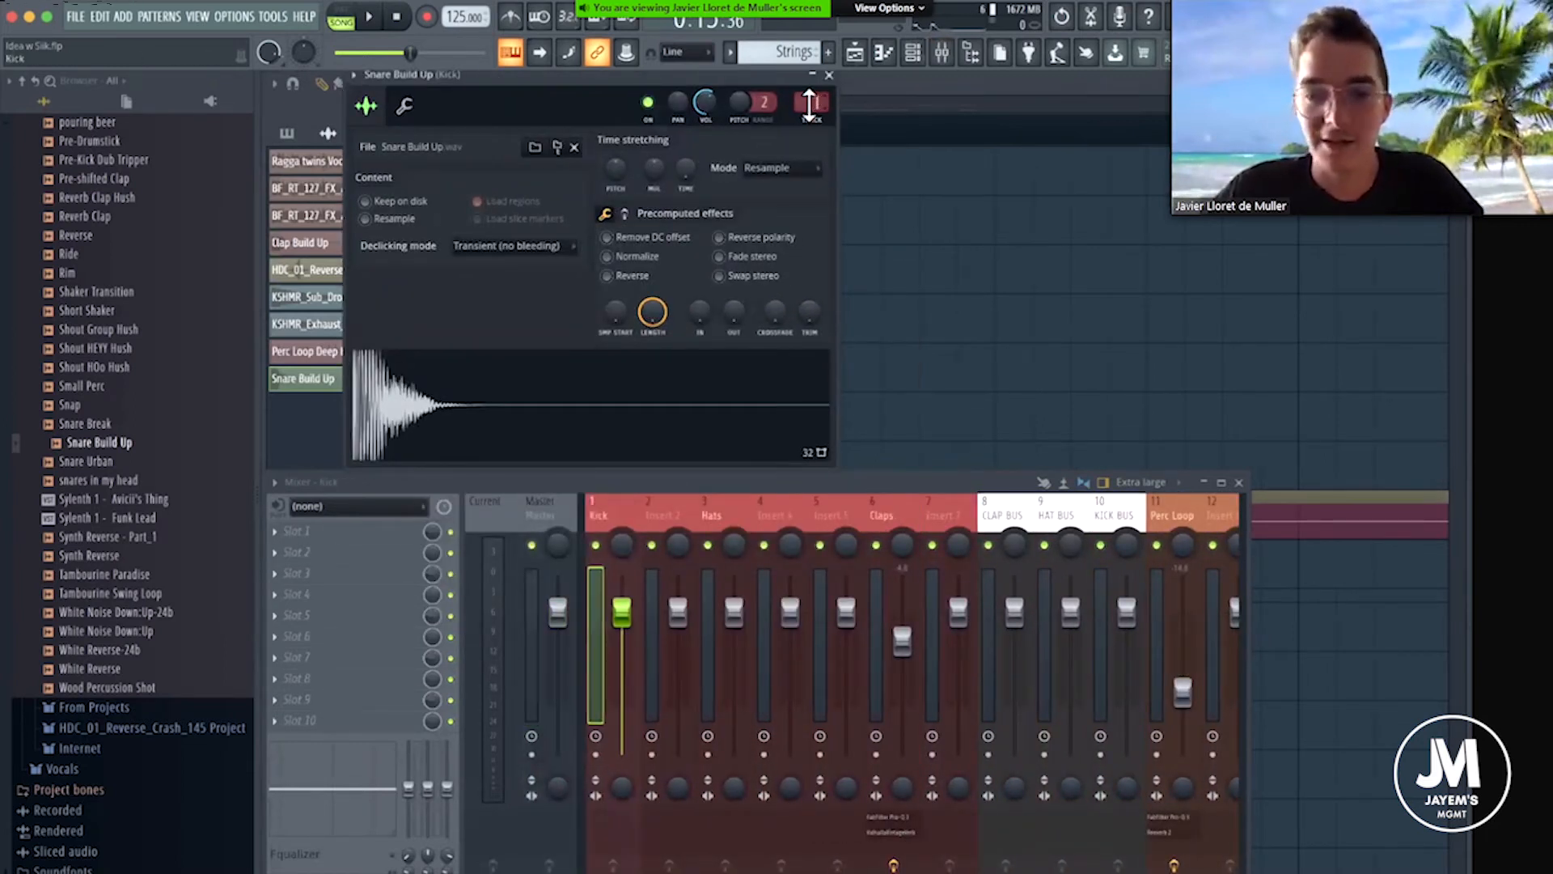
left_click_drag(811, 102, 811, 99)
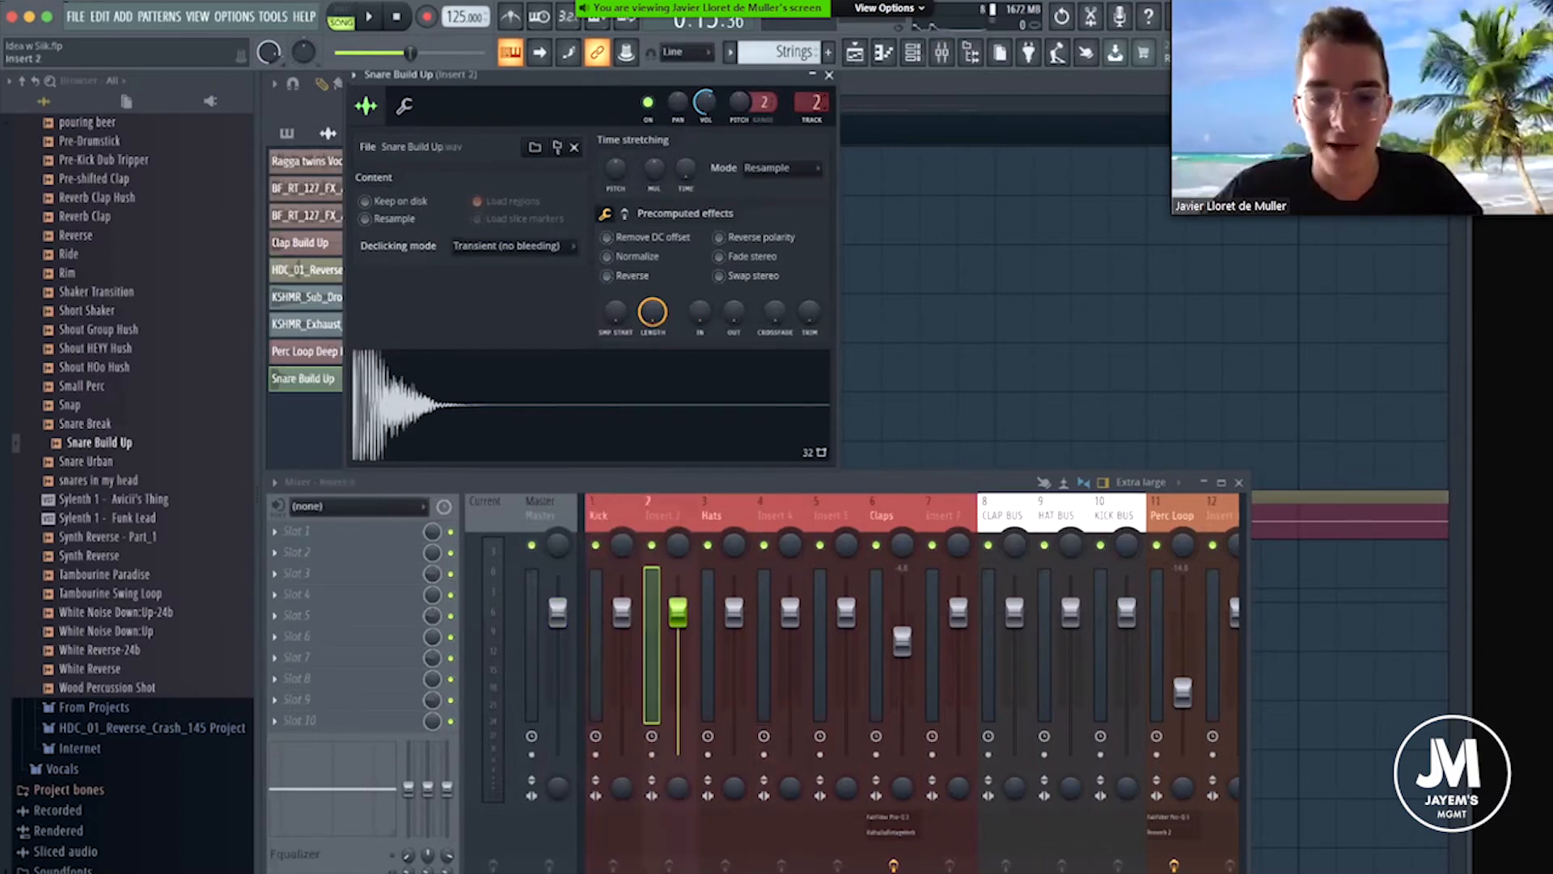
Rename mixer track 2 as Snare.
right_click(667, 502)
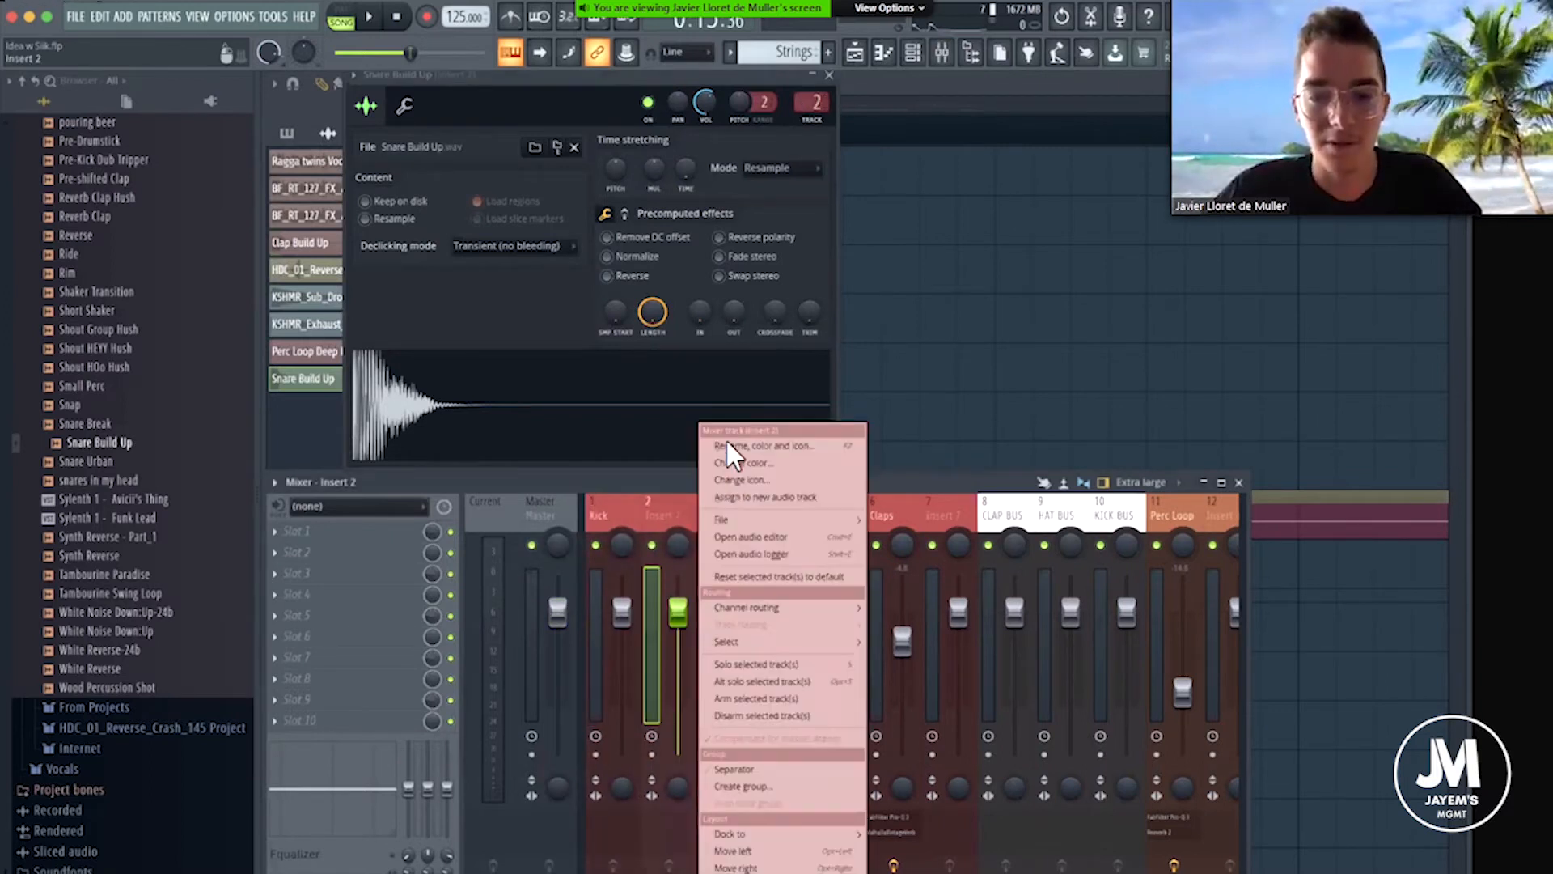
left_click(725, 438)
type("Snare")
key("Return")
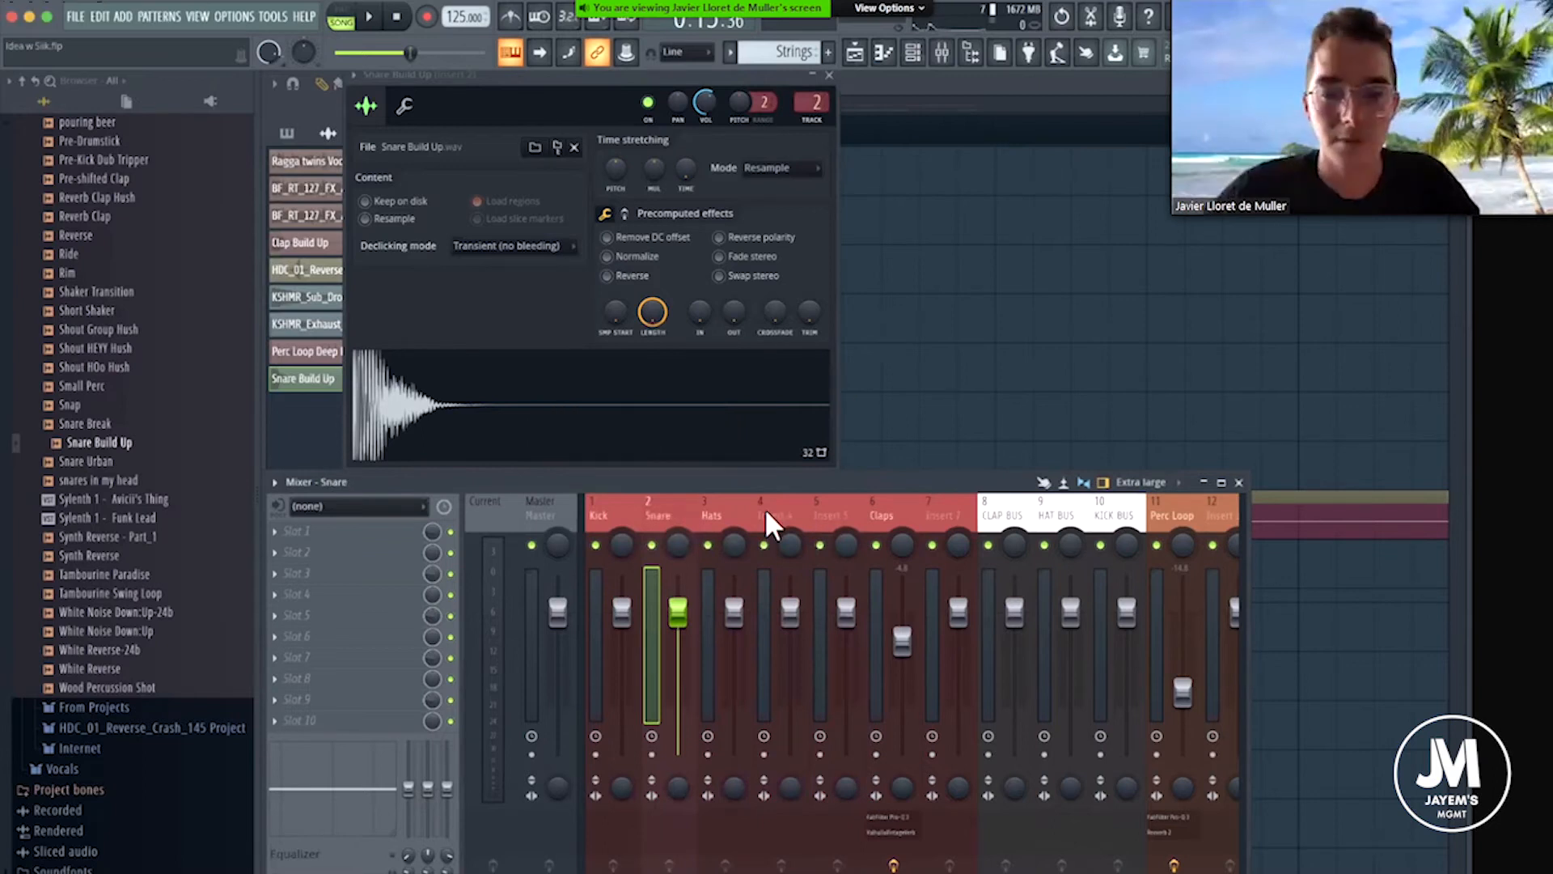
Route the Snare mixer track only to the rhythm bus on mixer track 25, and close the sample settings.
left_click_drag(760, 485, 761, 283)
scroll(833, 302, "down", 5)
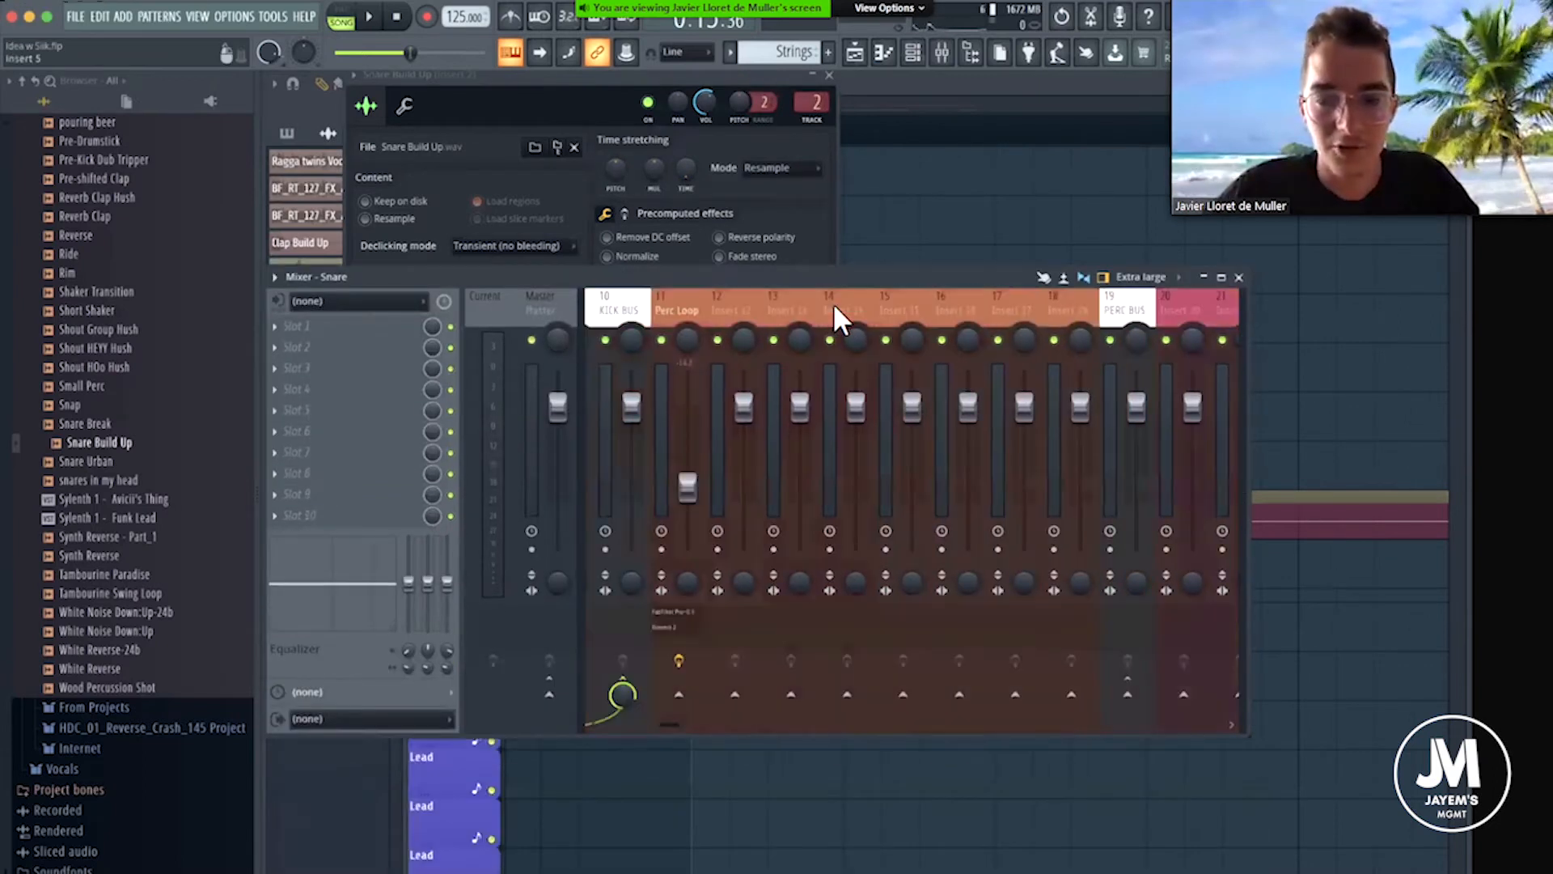
scroll(833, 302, "down", 2)
right_click(796, 697)
left_click(837, 721)
scroll(753, 303, "up", 1)
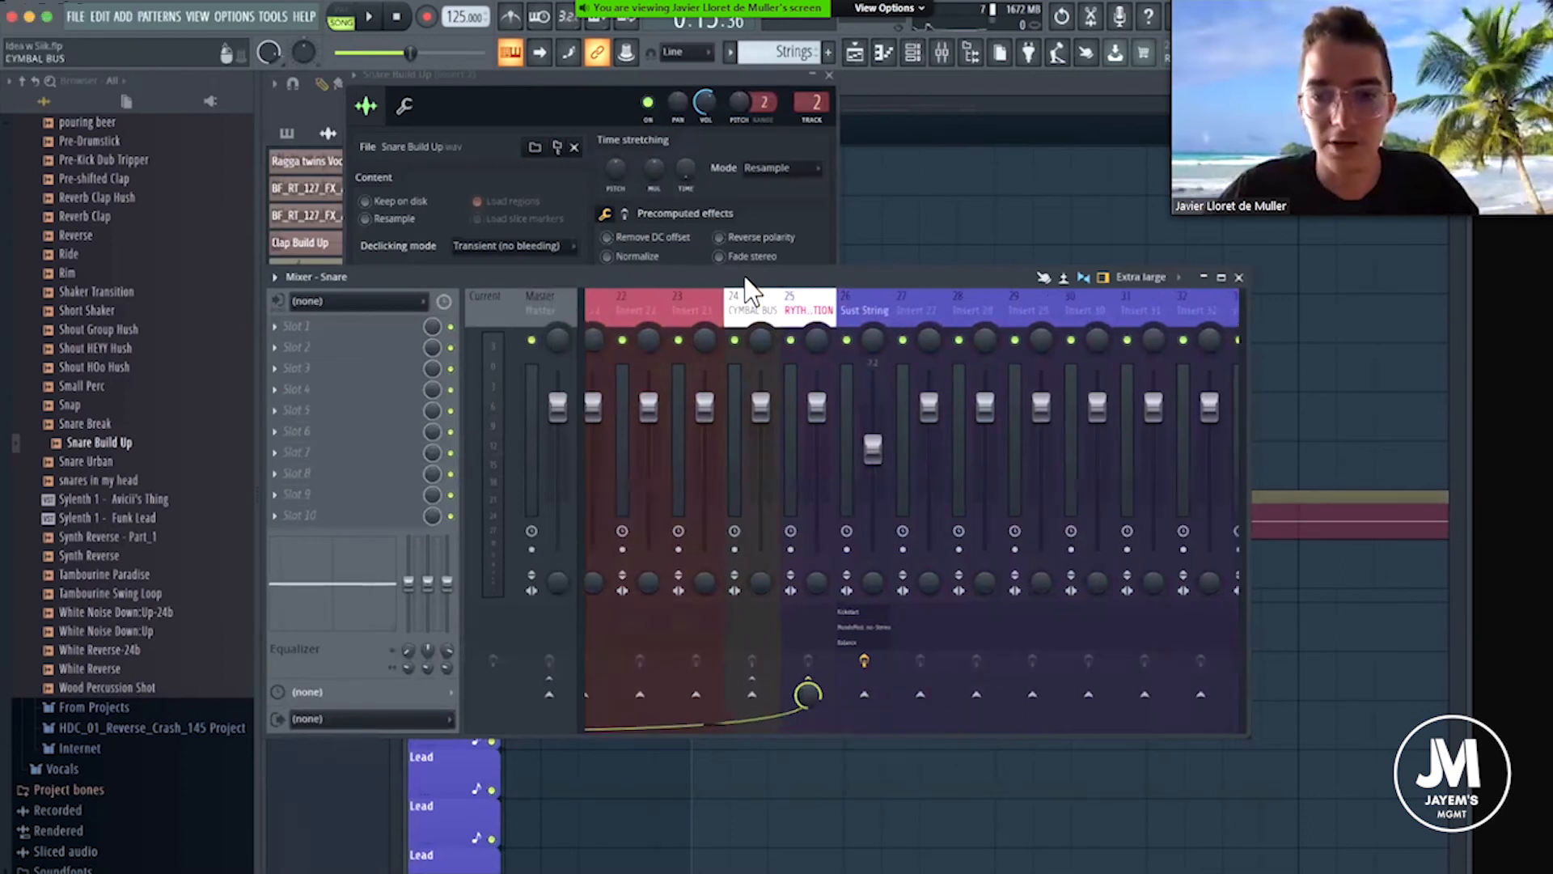
scroll(751, 291, "up", 7)
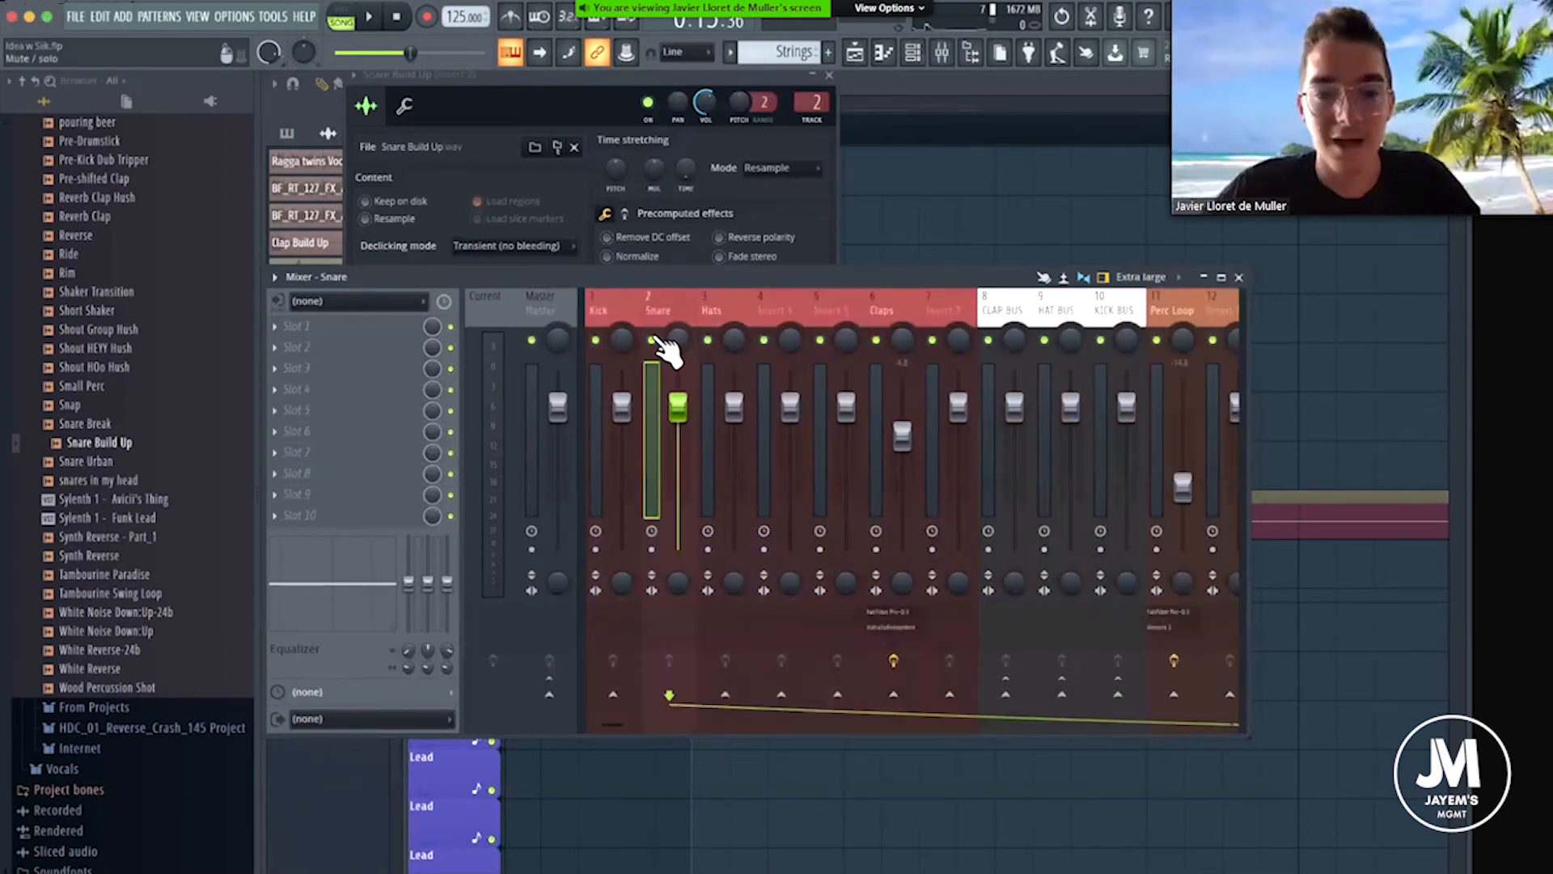
left_click(828, 77)
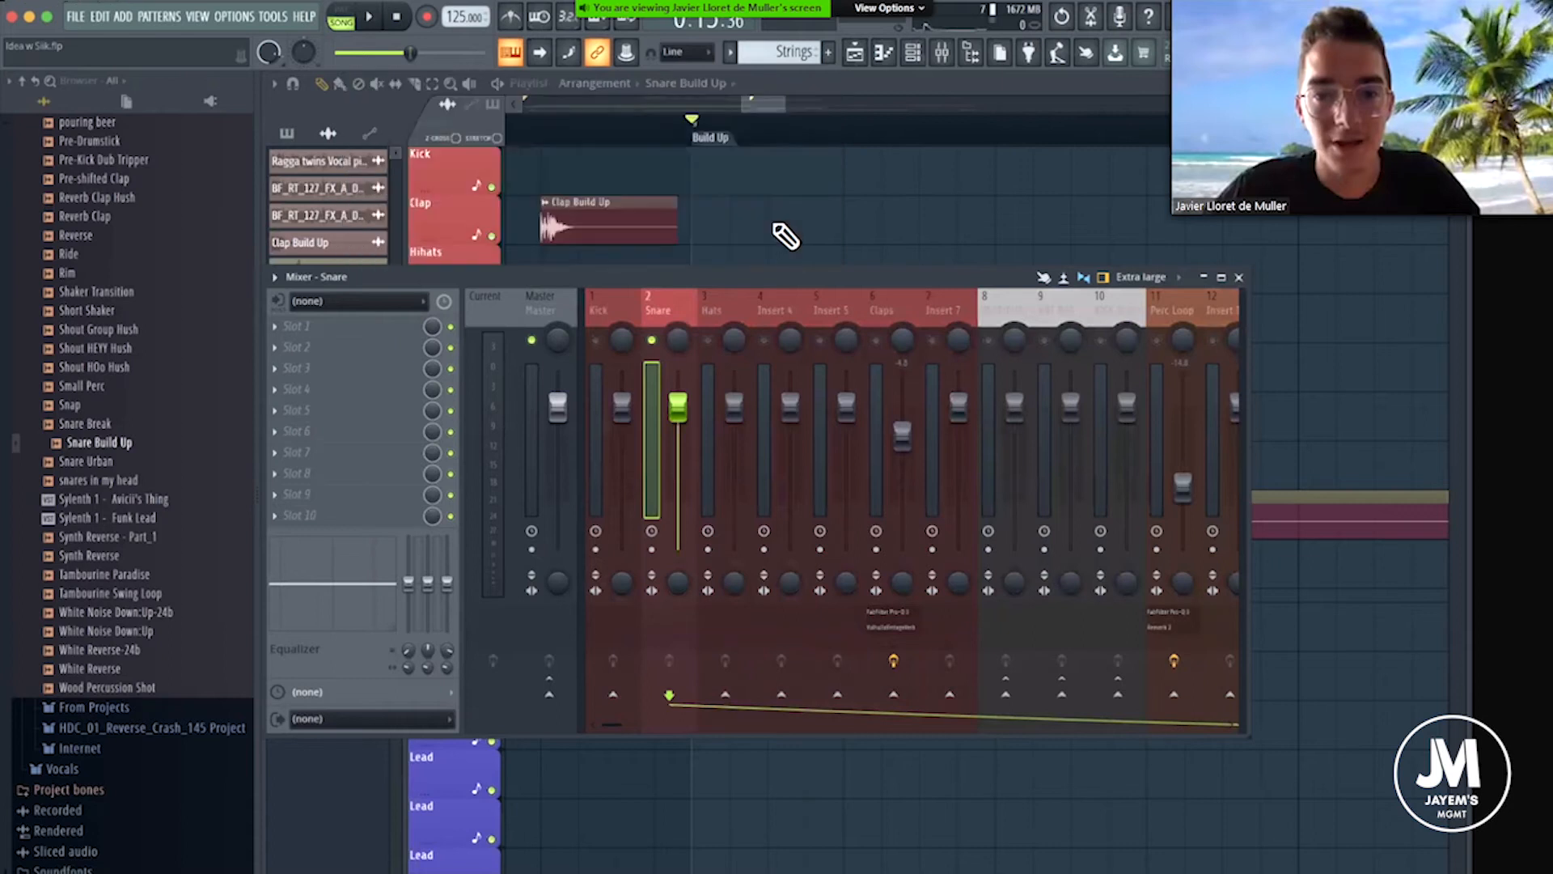
Load Fruity Parametric EQ 2 on the Snare mixer track and choose its 20Hz + 18kHz cut preset.
scroll(774, 225, "down", 3)
scroll(774, 225, "left", 1)
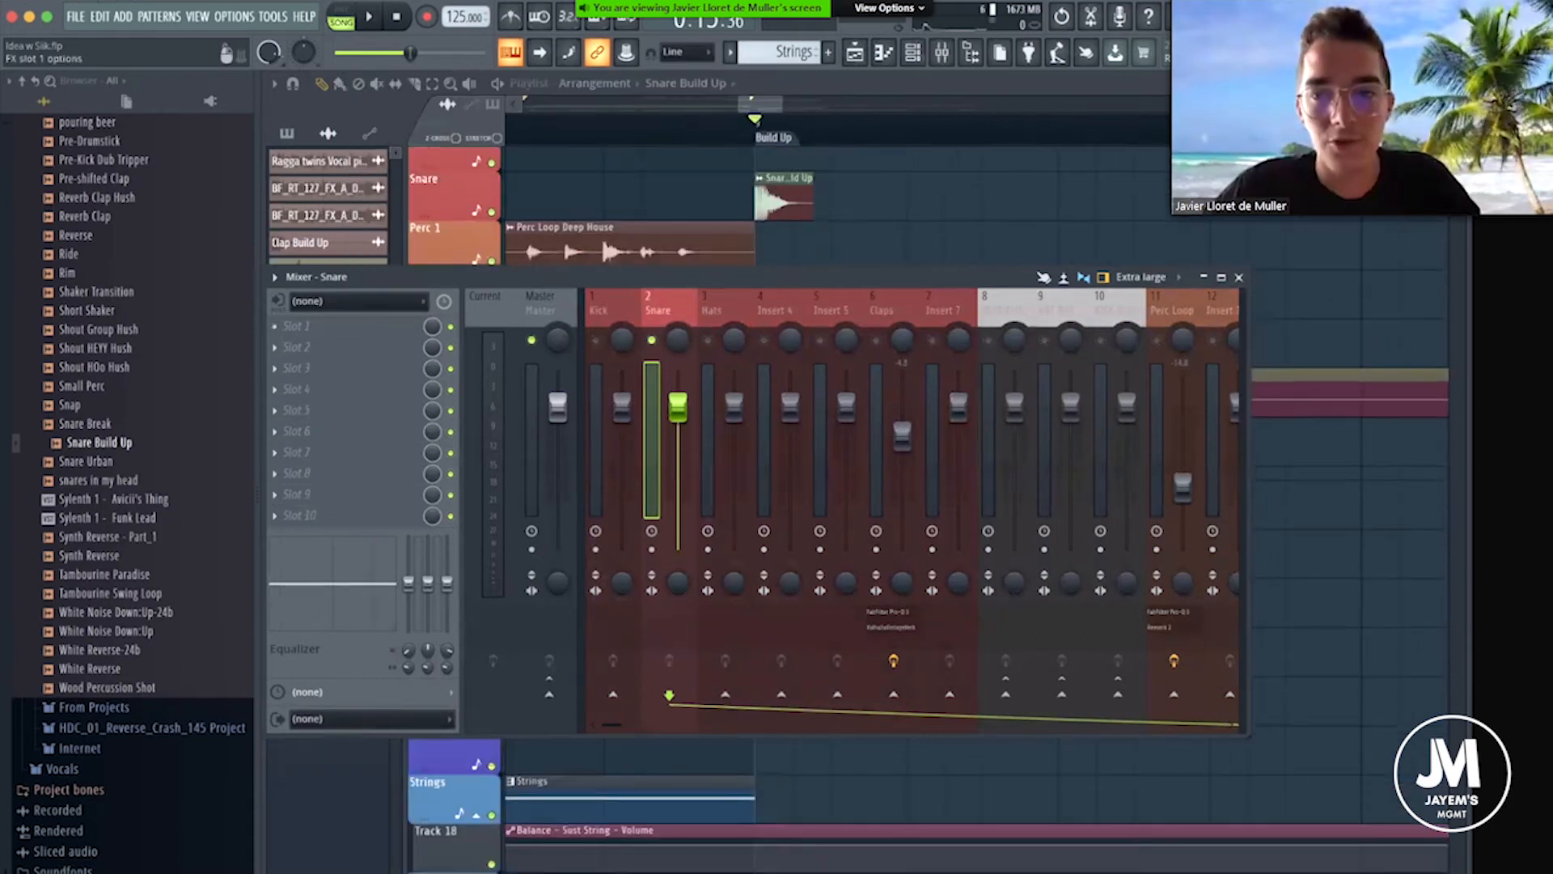
left_click(297, 325)
left_click(1003, 75)
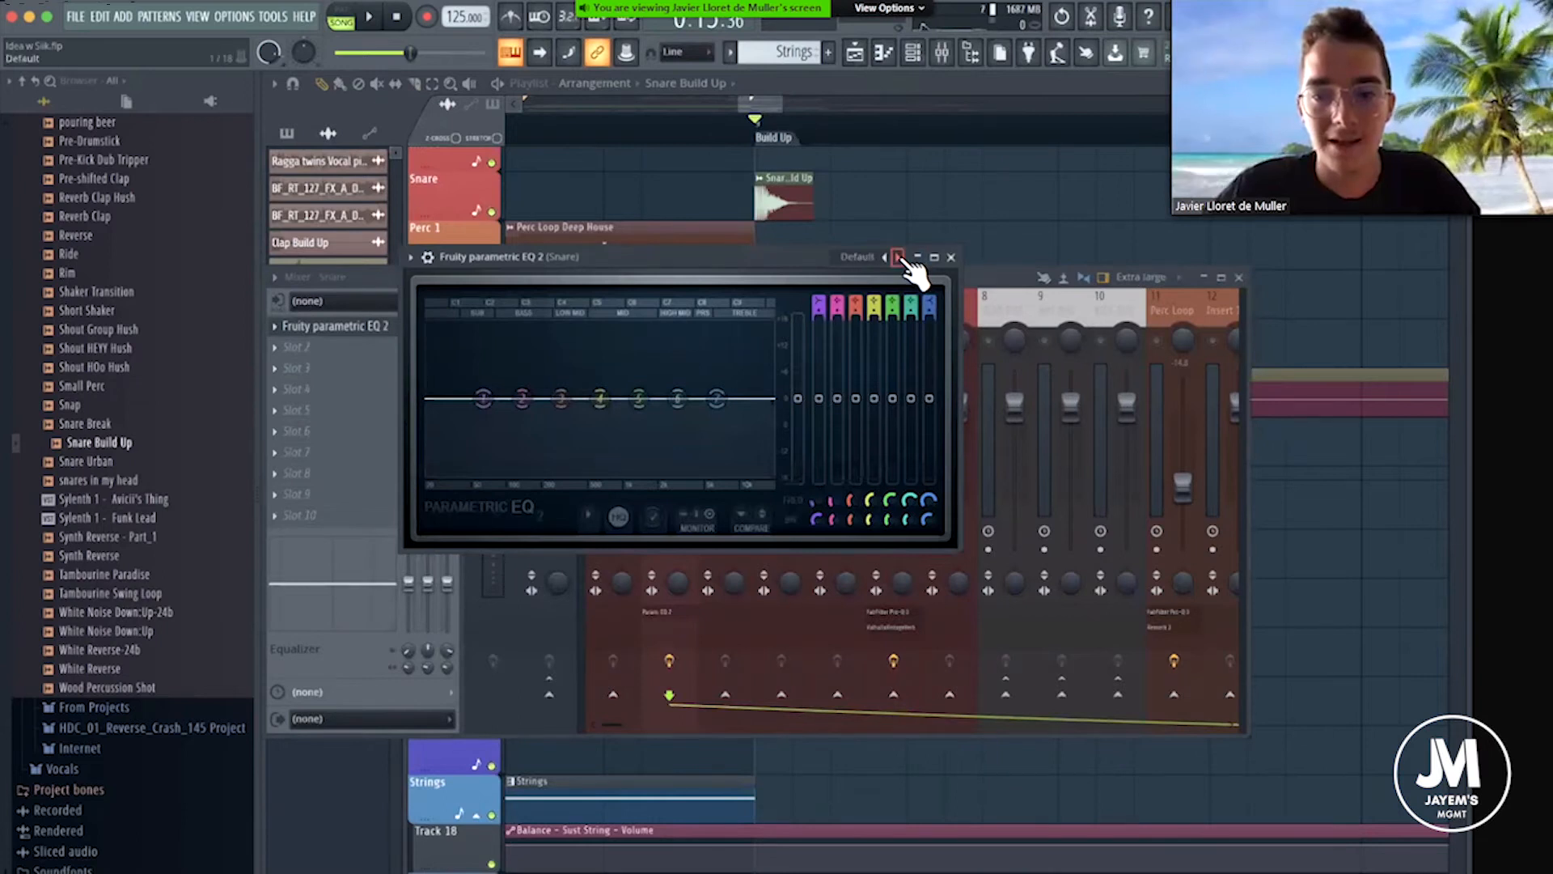
left_click(898, 257)
left_click(898, 257)
left_click(898, 257)
left_click(898, 257)
left_click(898, 257)
Lower the EQ's low-pass band to about 602 Hz while repeatedly playing the snare, and close the EQ.
left_click_drag(771, 399, 614, 399)
key("space")
key("space")
key("space")
key("space")
key("space")
key("space")
key("space")
key("space")
key("space")
key("space")
key("space")
key("space")
key("space")
key("space")
key("space")
key("space")
key("space")
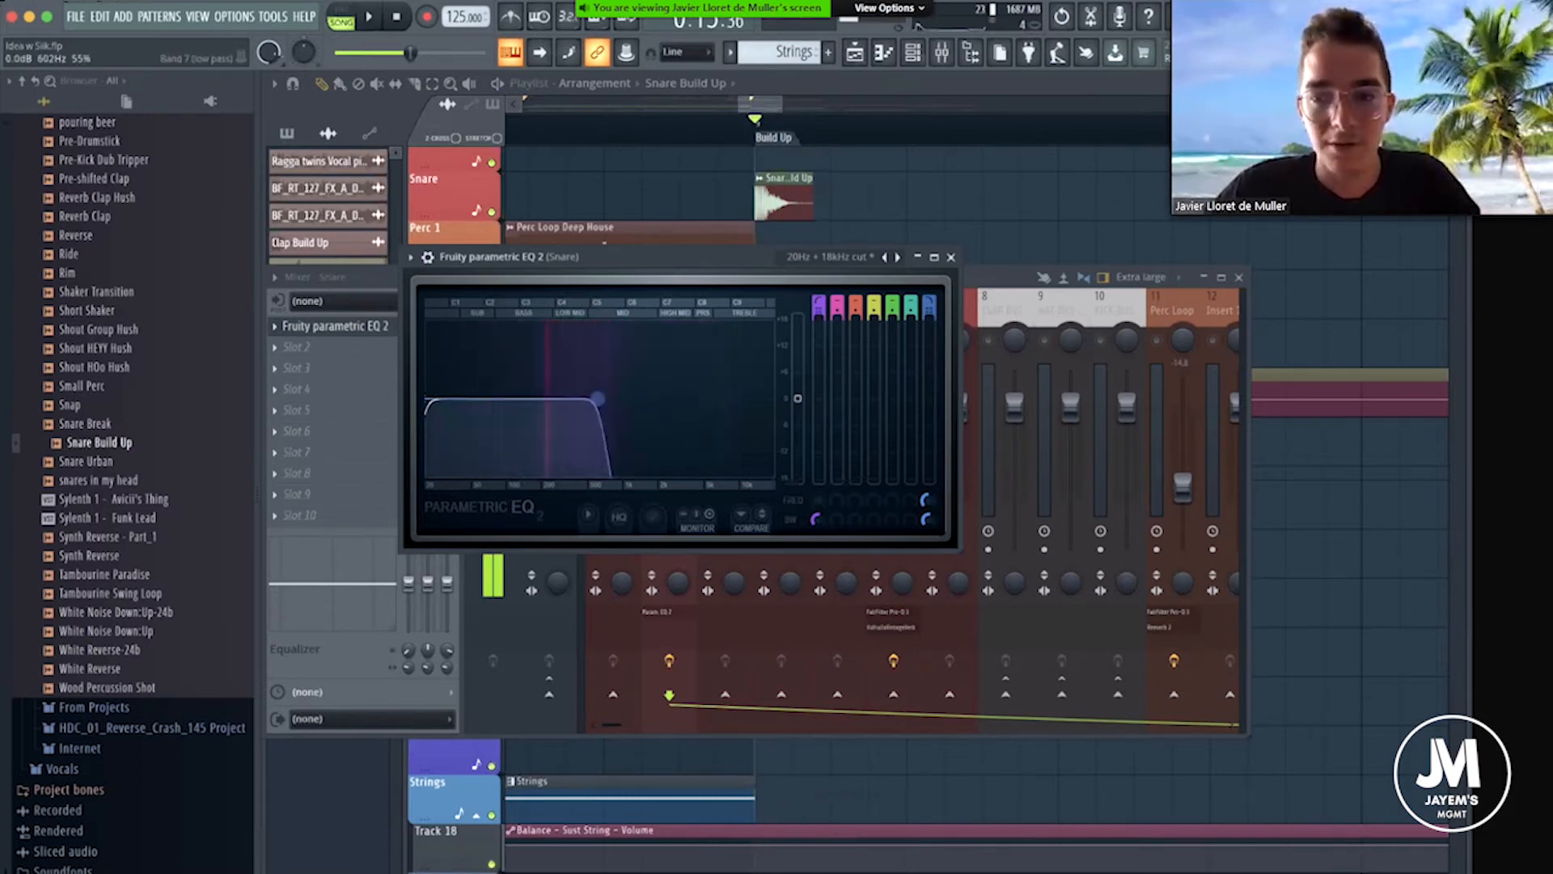
key("space")
left_click(951, 257)
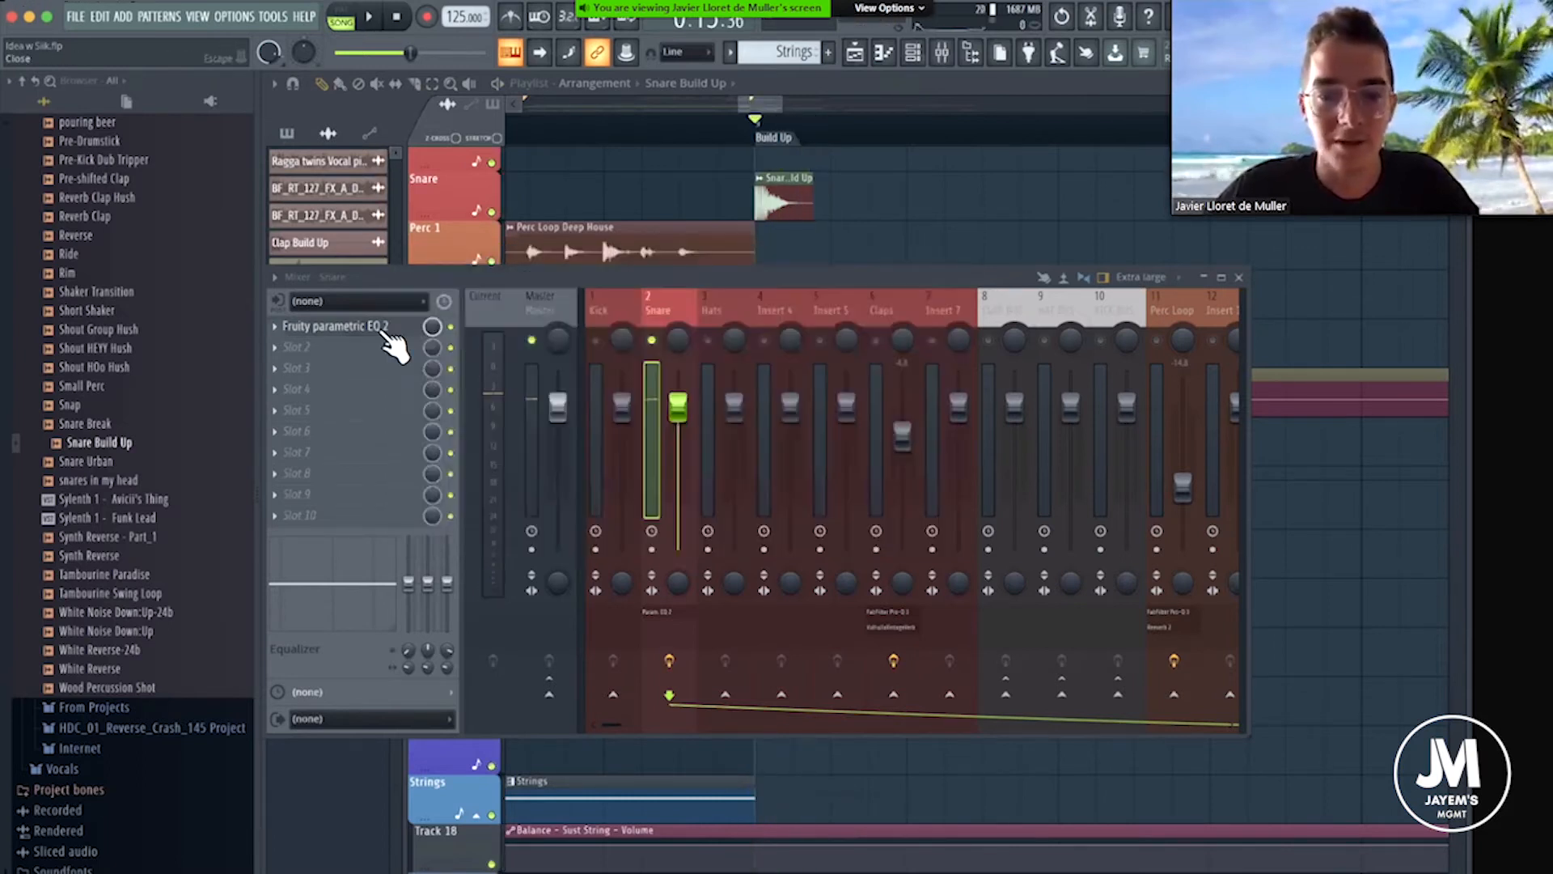
Move Fruity Parametric EQ 2 down to slot 4 and load FabFilter Pro-Q 3 in slot 1 of the Snare track.
left_click(279, 327)
mouse_move(113, 346)
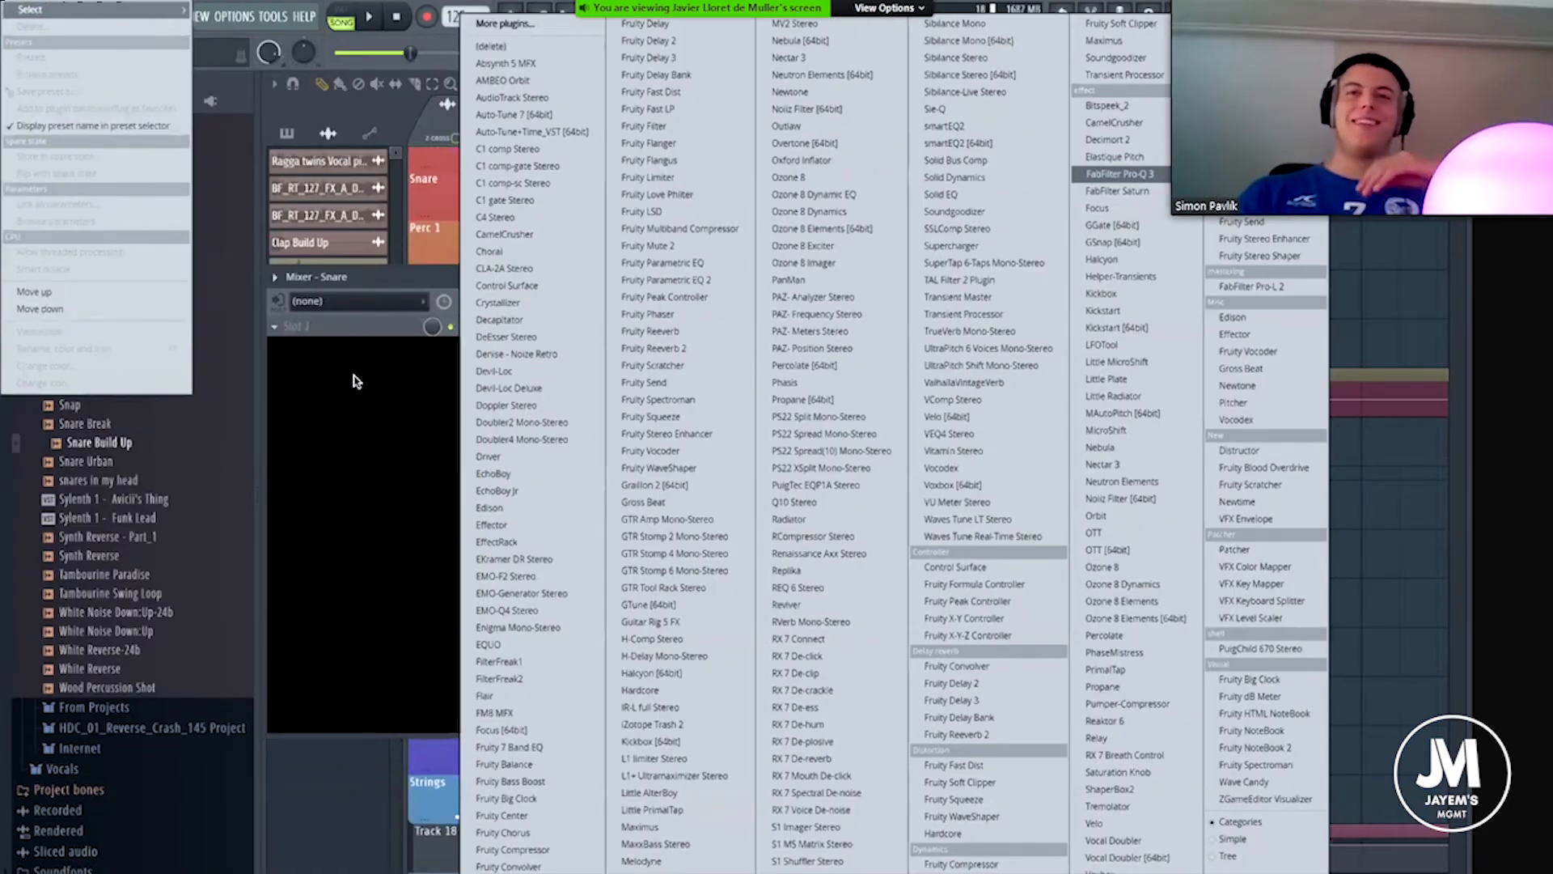
left_click(1119, 174)
Add a 30 dB/oct low cut at about 147 Hz in Pro-Q 3, listen to the snare, and close the plugin.
left_click(411, 426)
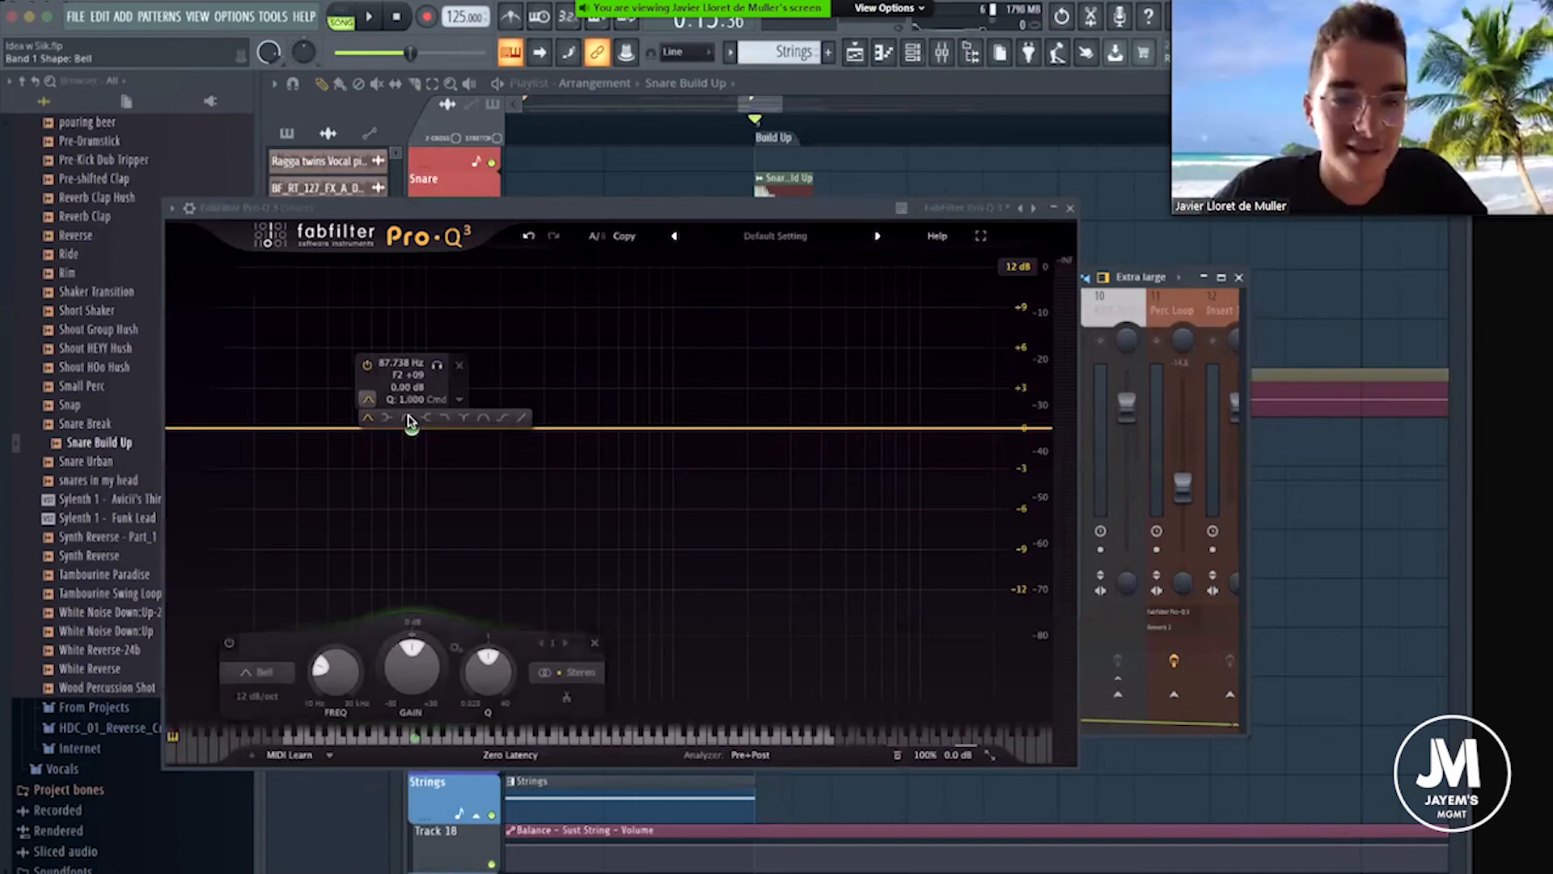
left_click(408, 419)
mouse_move(447, 435)
left_mouse_down()
mouse_move(482, 434)
mouse_move(467, 436)
left_mouse_up()
key("space")
scroll(482, 437, "up", 1)
key("space")
key("space")
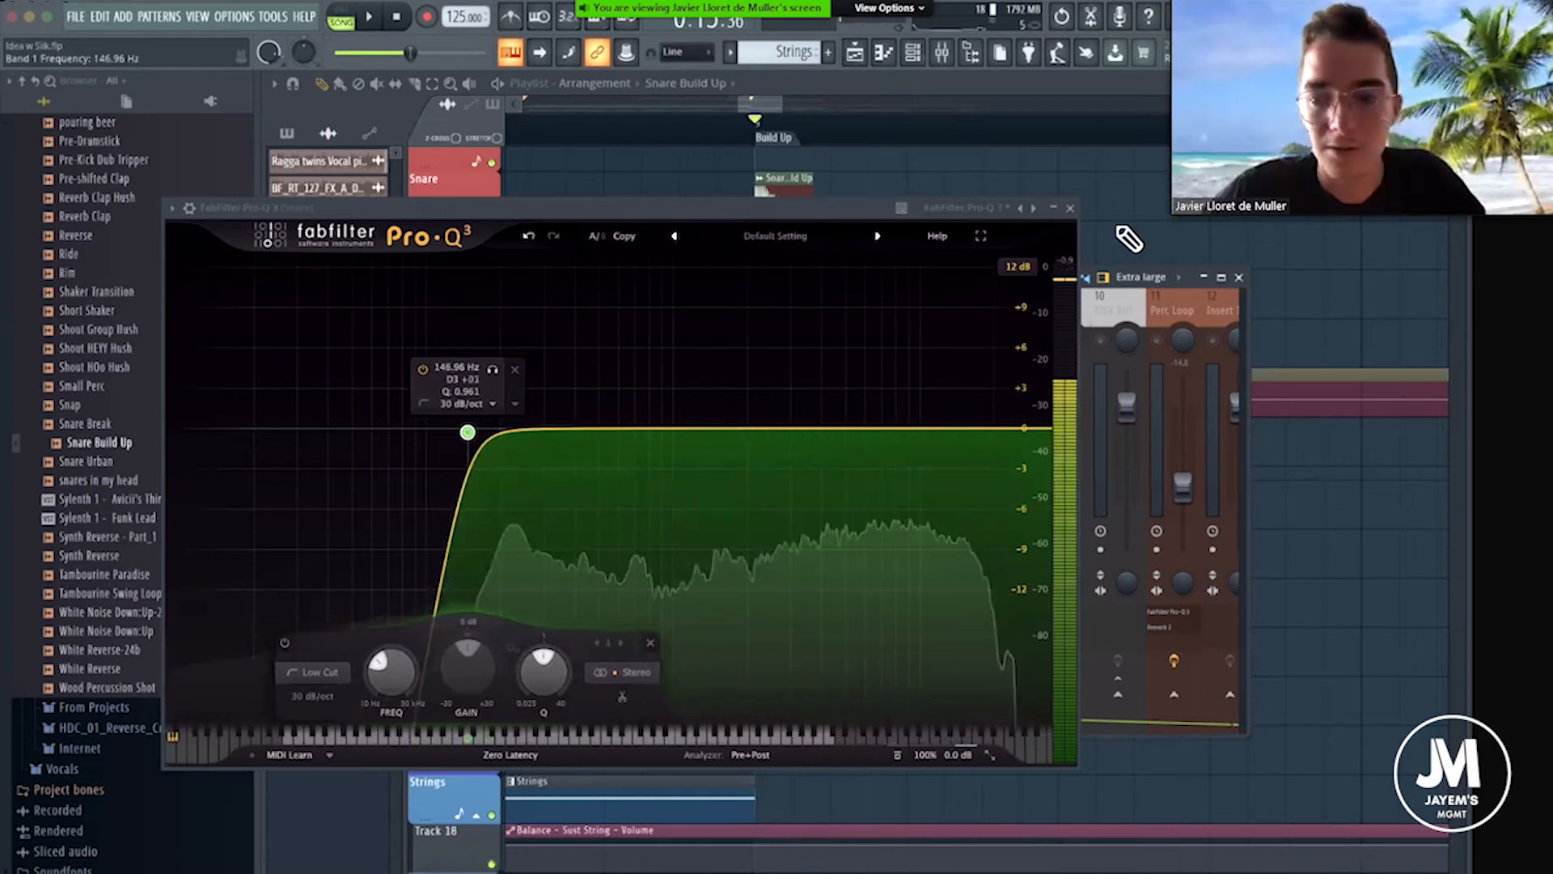
left_click(1070, 208)
Close the mixer and cut the tail off the Snare Build Up clip with the Slice tool.
scroll(385, 348, "down", 2)
scroll(787, 126, "down", 2)
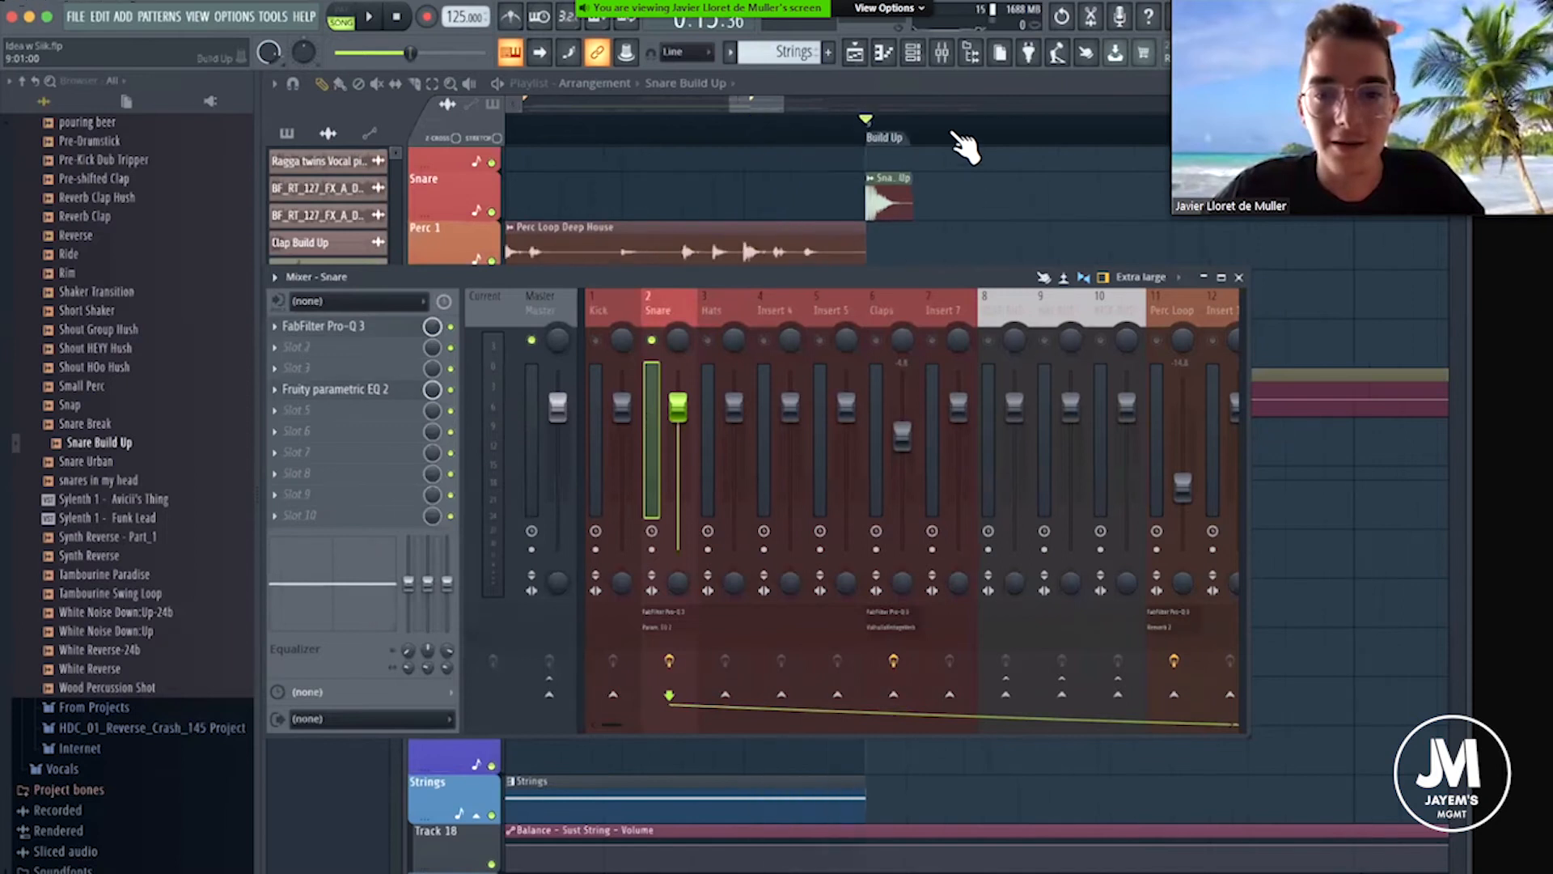
scroll(938, 134, "up", 4)
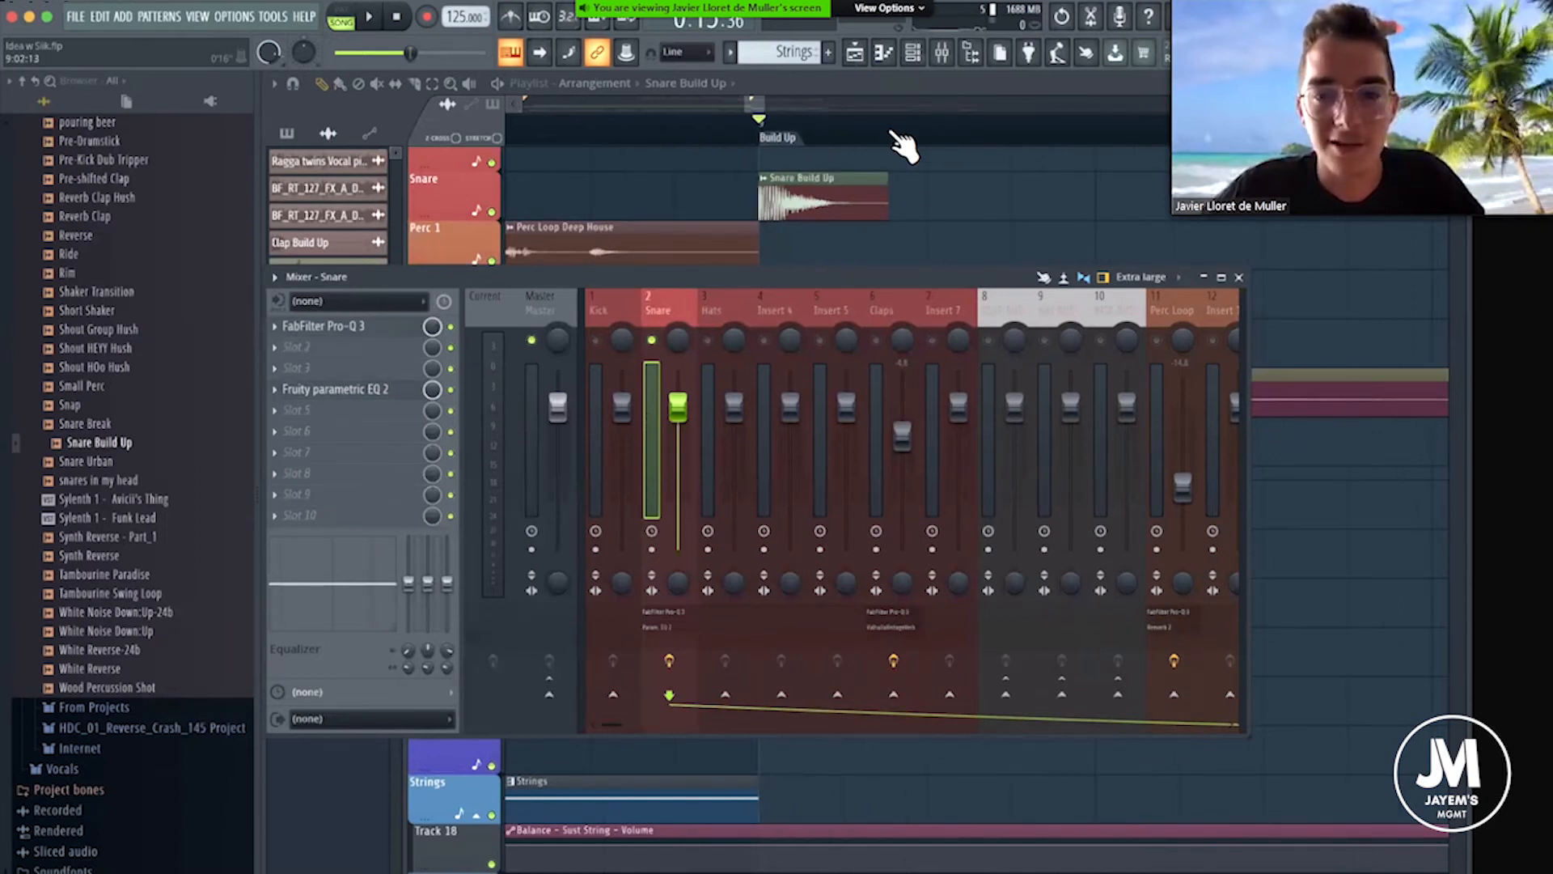
scroll(902, 145, "down", 1)
key("F9")
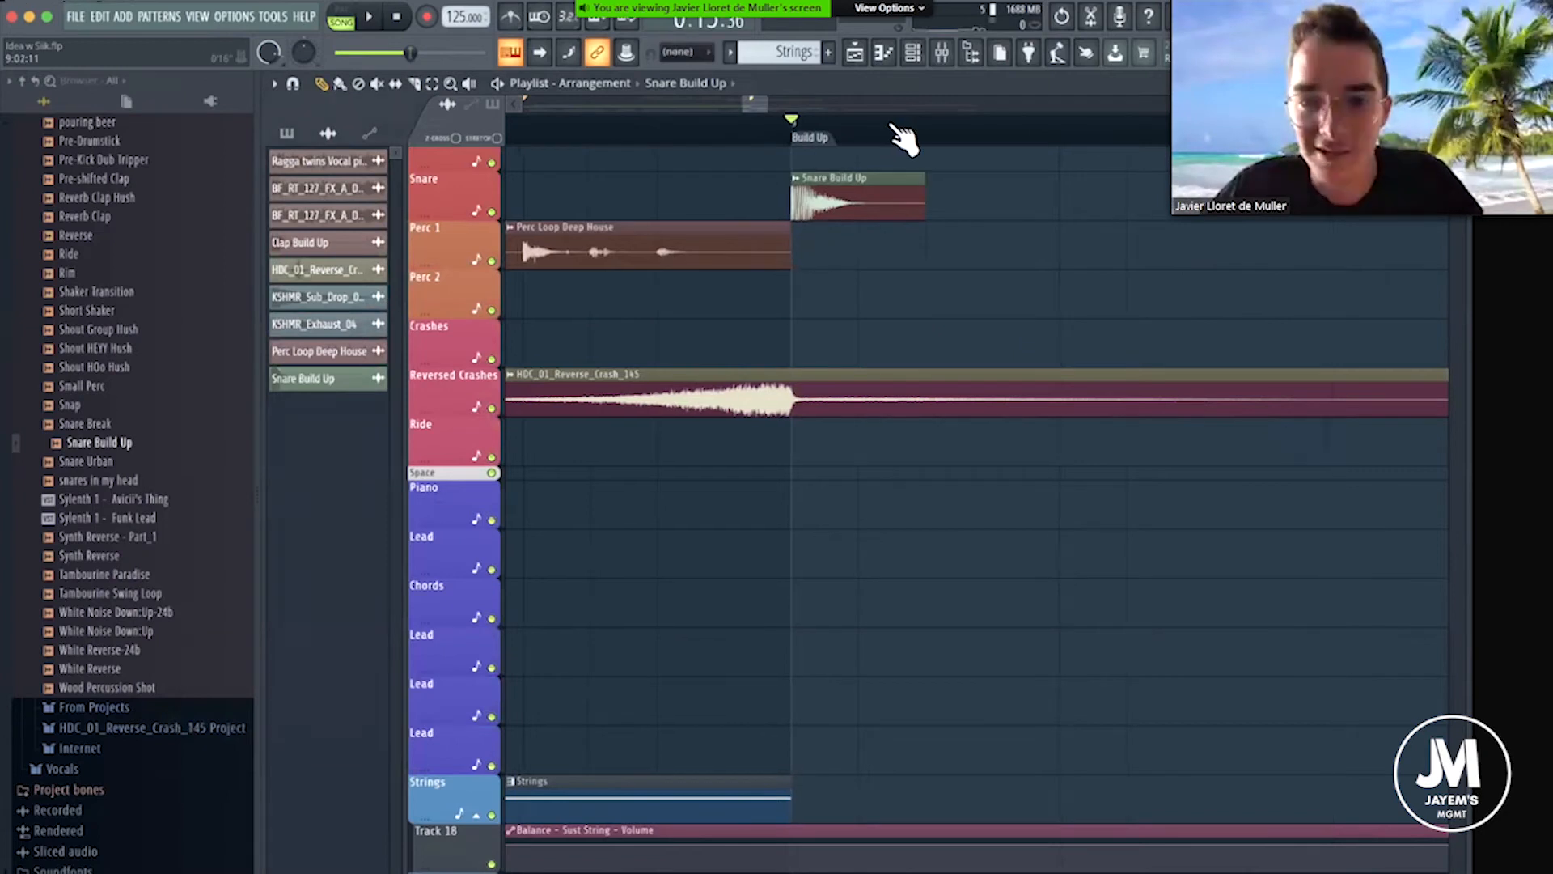
scroll(901, 138, "down", 3)
scroll(815, 109, "up", 3)
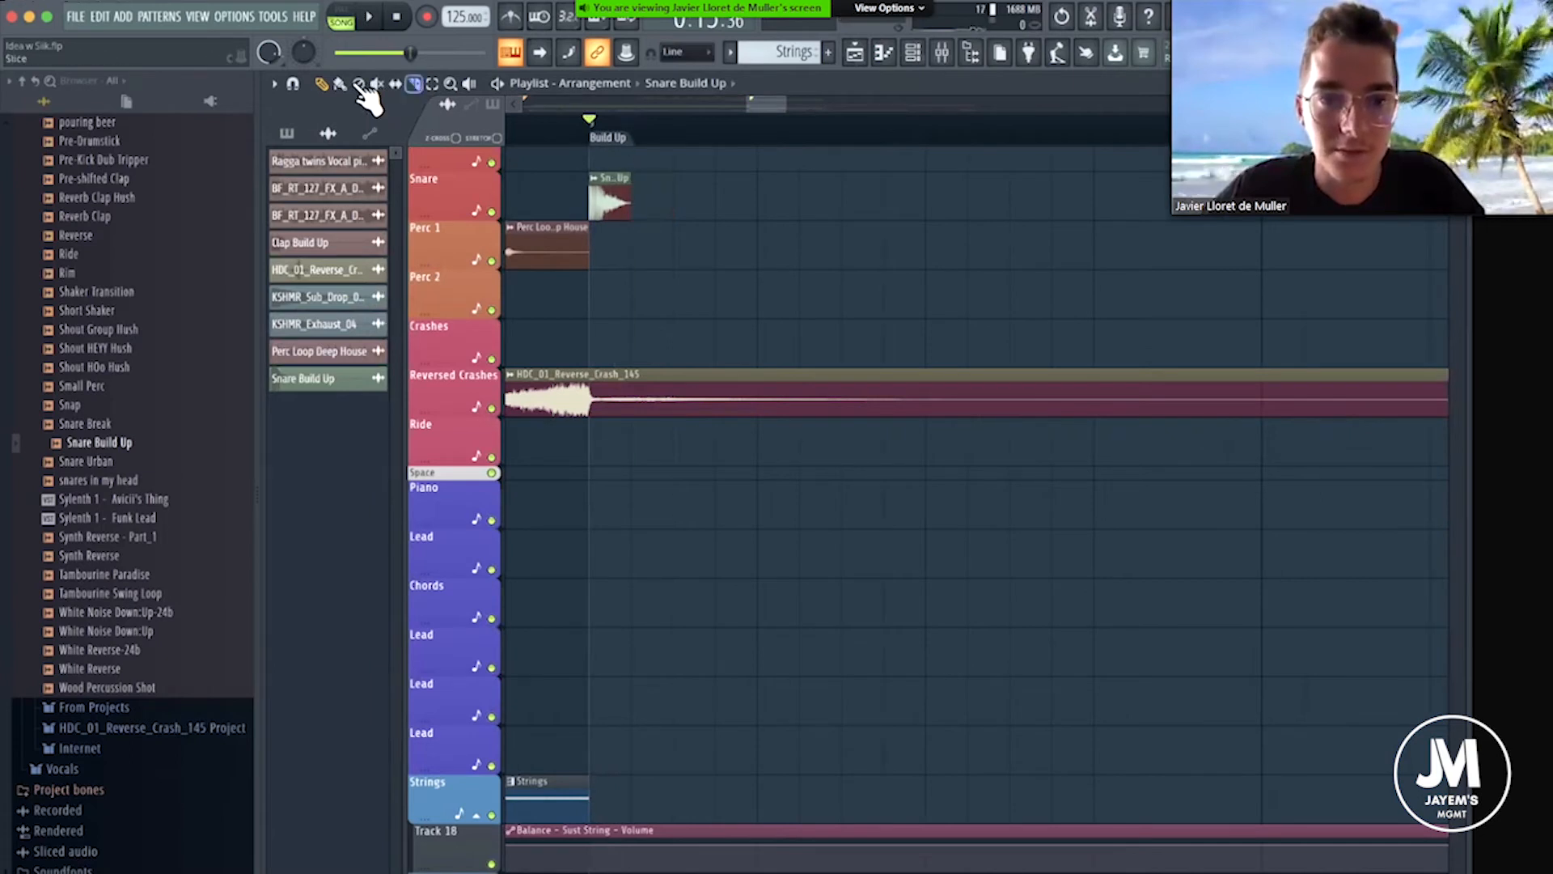
scroll(693, 138, "down", 3)
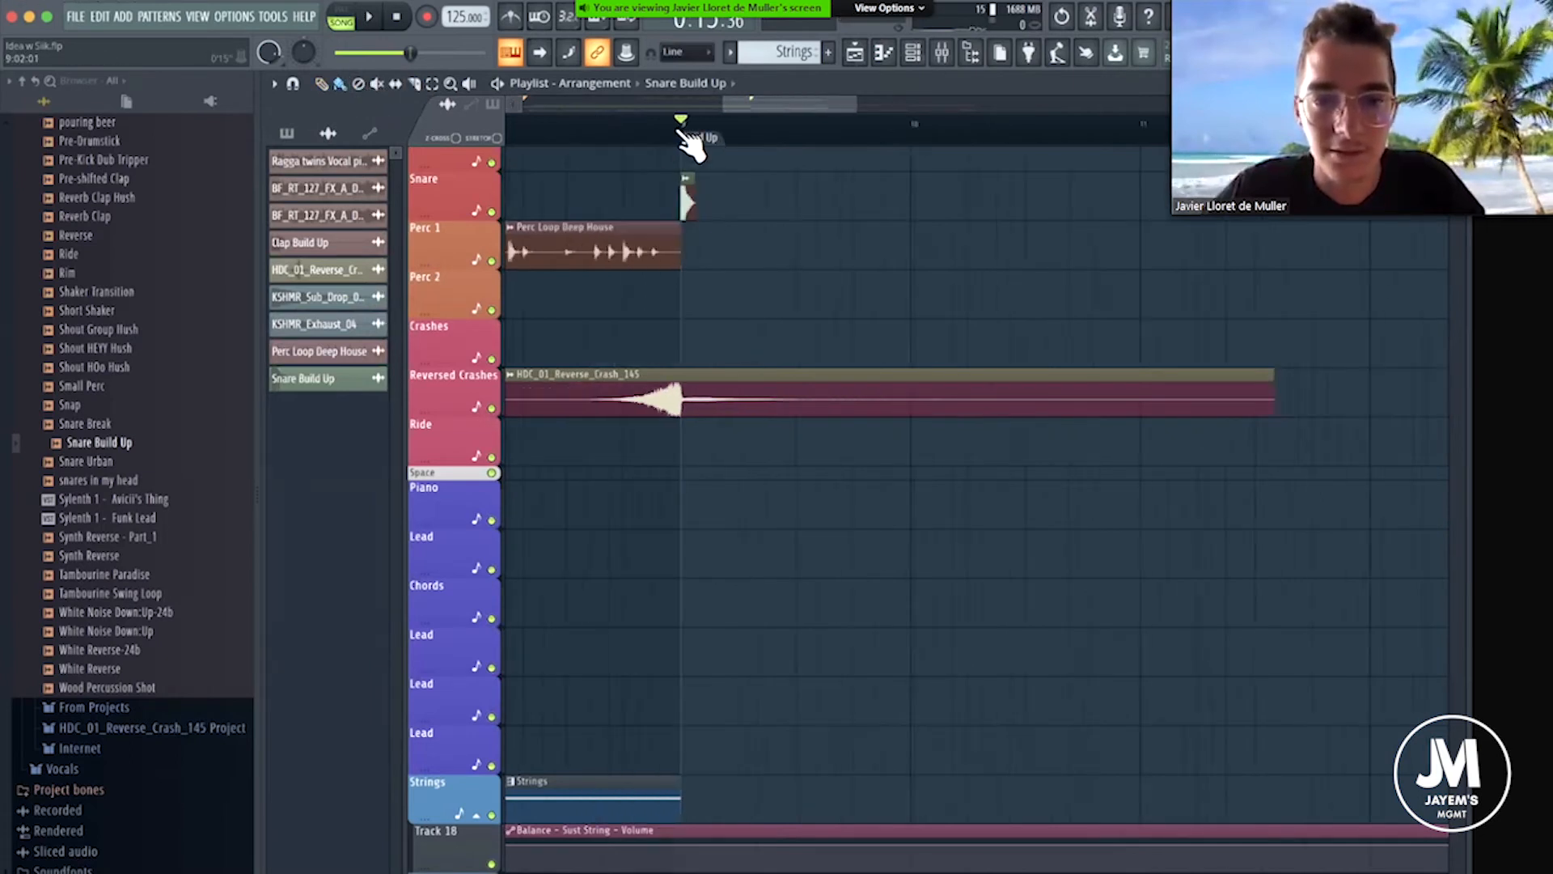
Paint repeated Snare Build Up clips along the Snare track from the Build Up marker to about the middle of bar 12.
left_click(341, 85)
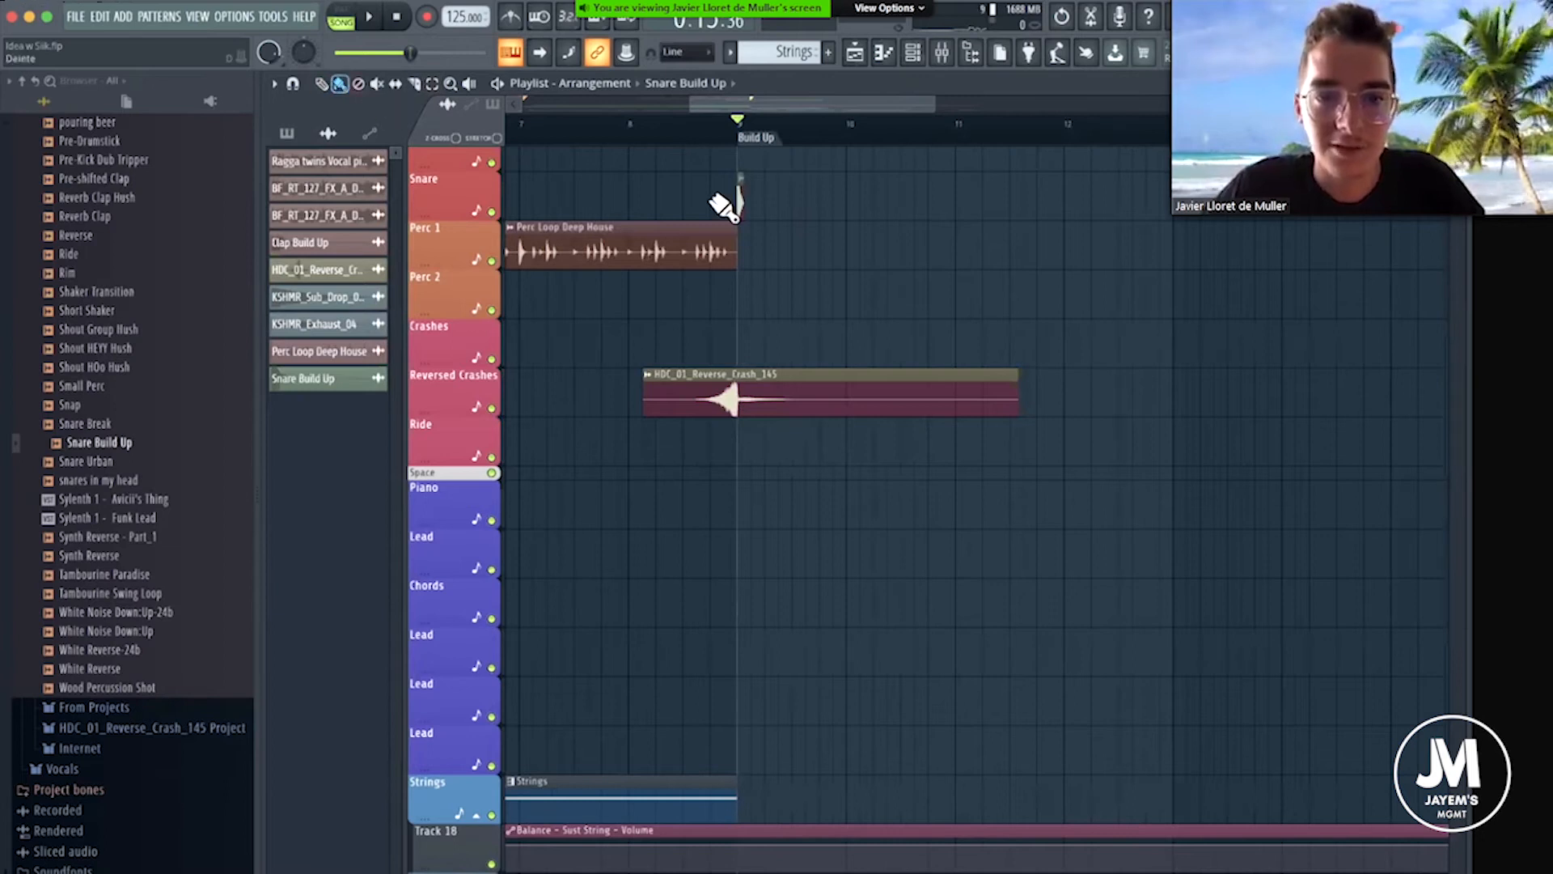
scroll(805, 134, "up", 3)
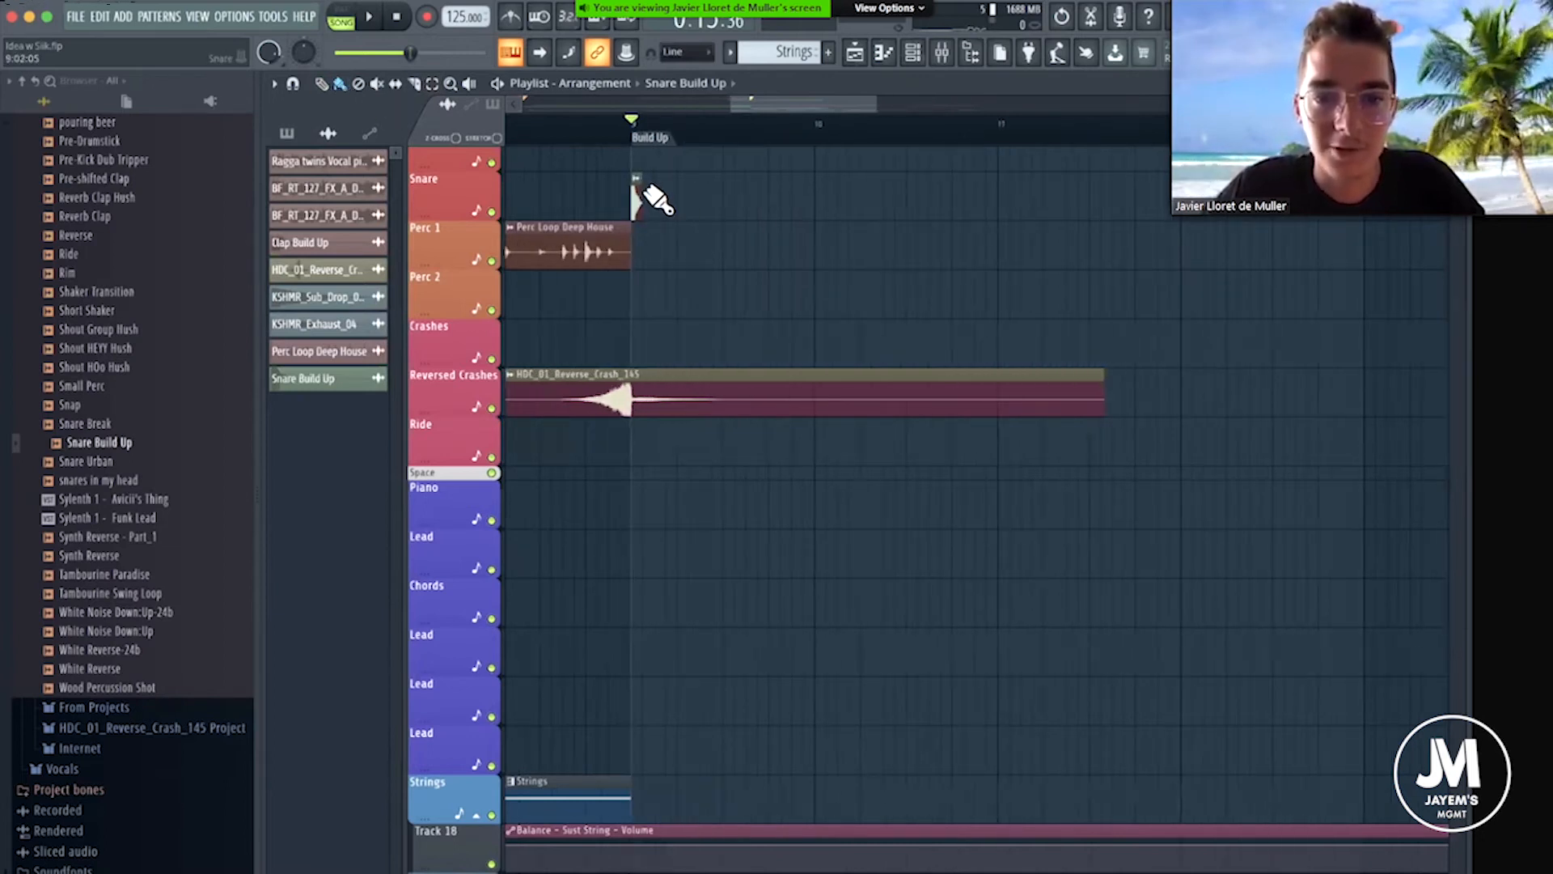
left_click_drag(760, 196, 1181, 197)
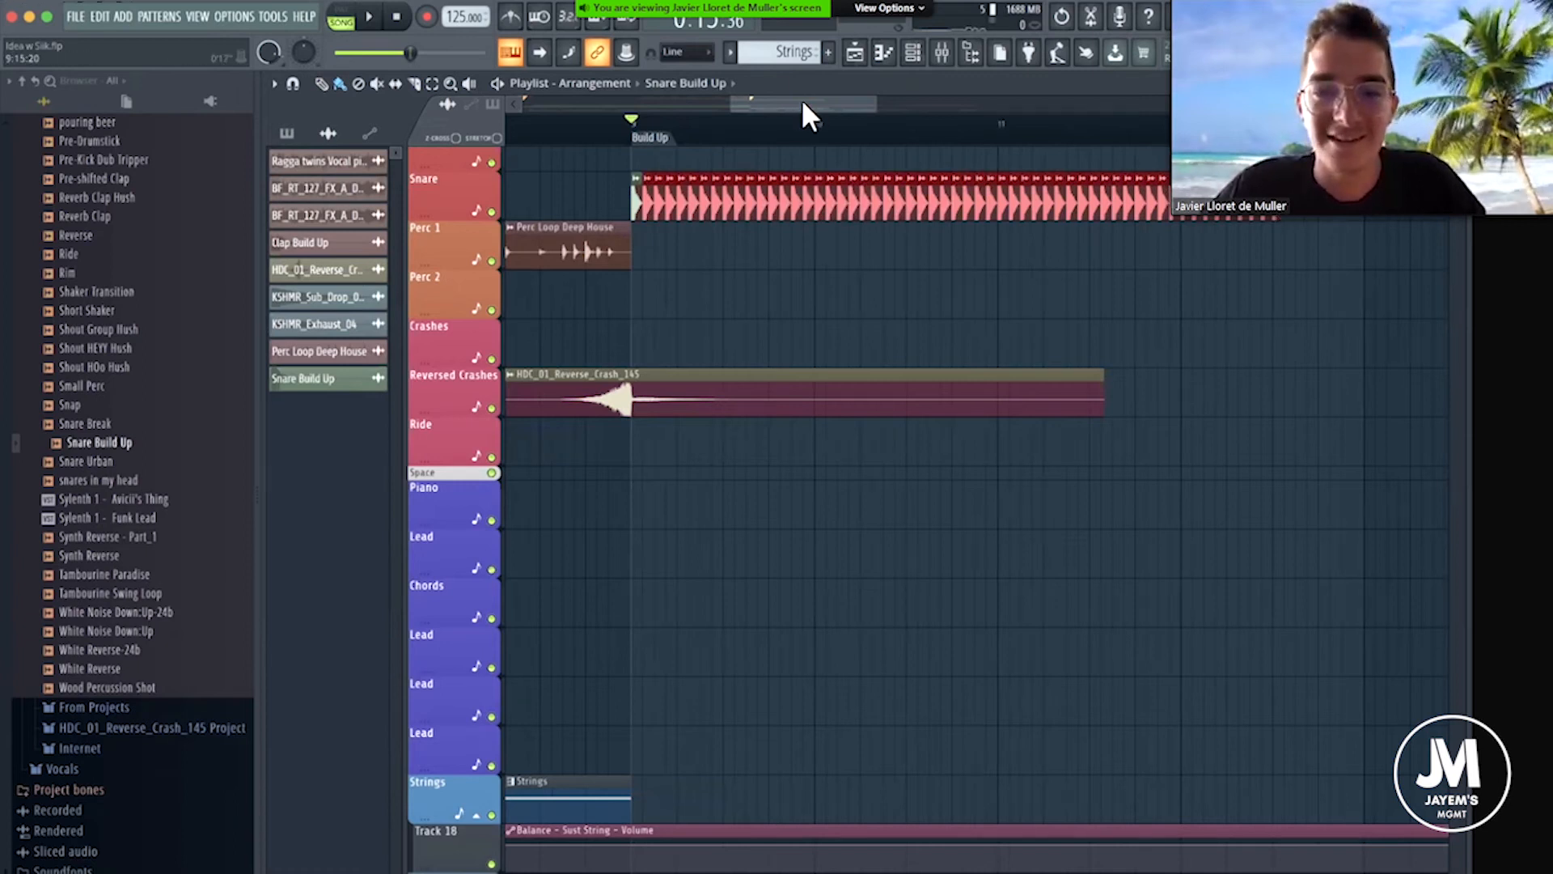
Insert an empty track between the Snare and Perc 1 tracks.
scroll(801, 100, "right", 1)
left_click(322, 84)
right_click(471, 247)
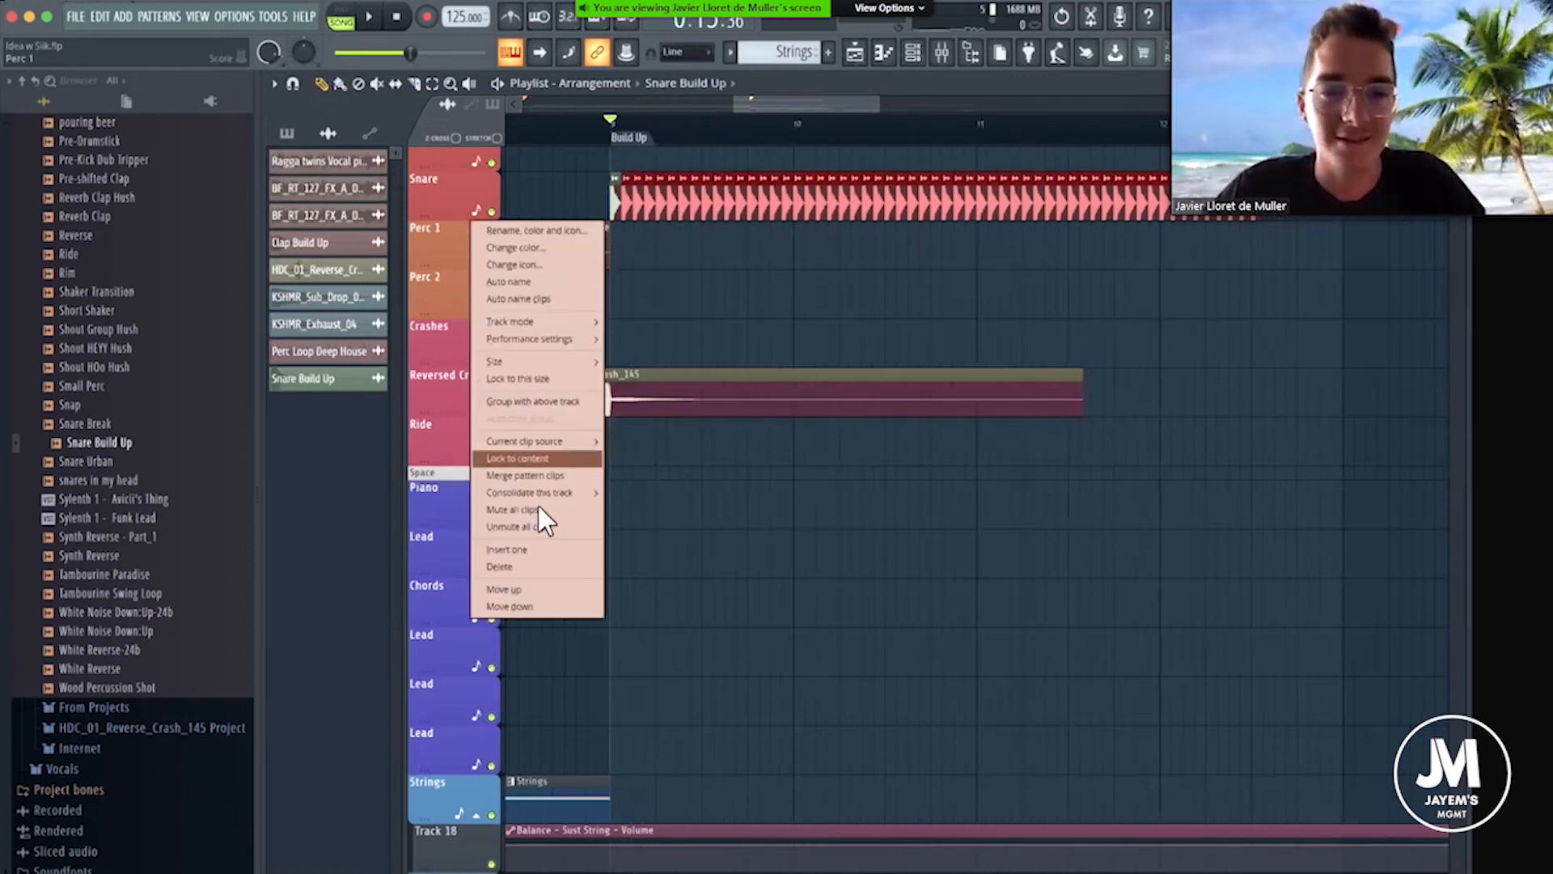
left_click(531, 546)
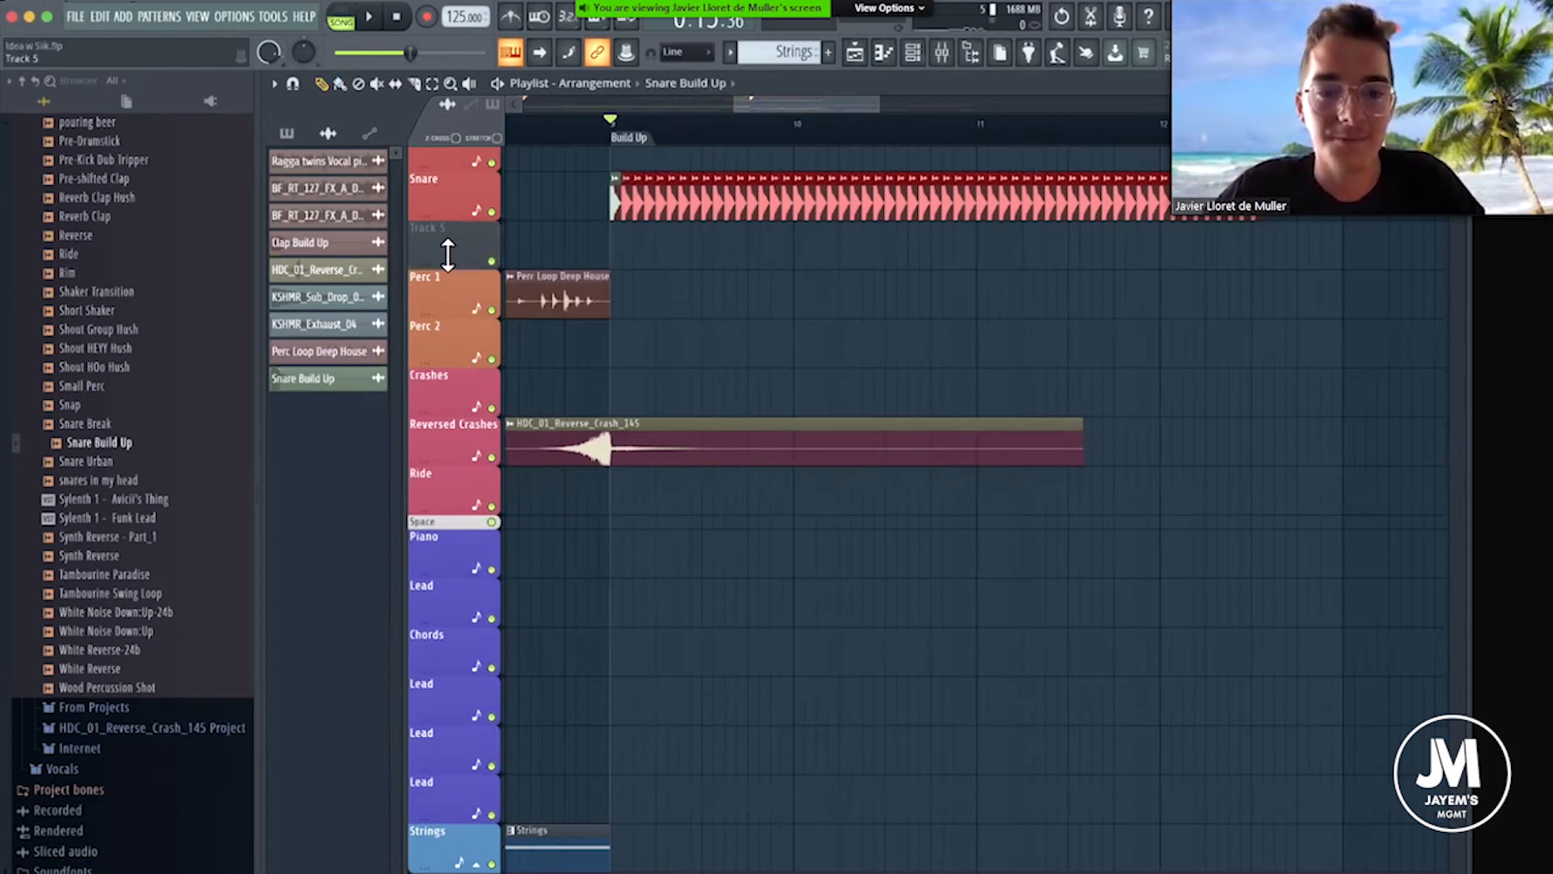
Create an automation clip for the band 7 frequency of the Snare track's Fruity Parametric EQ 2, and close the EQ and mixer.
left_click(946, 53)
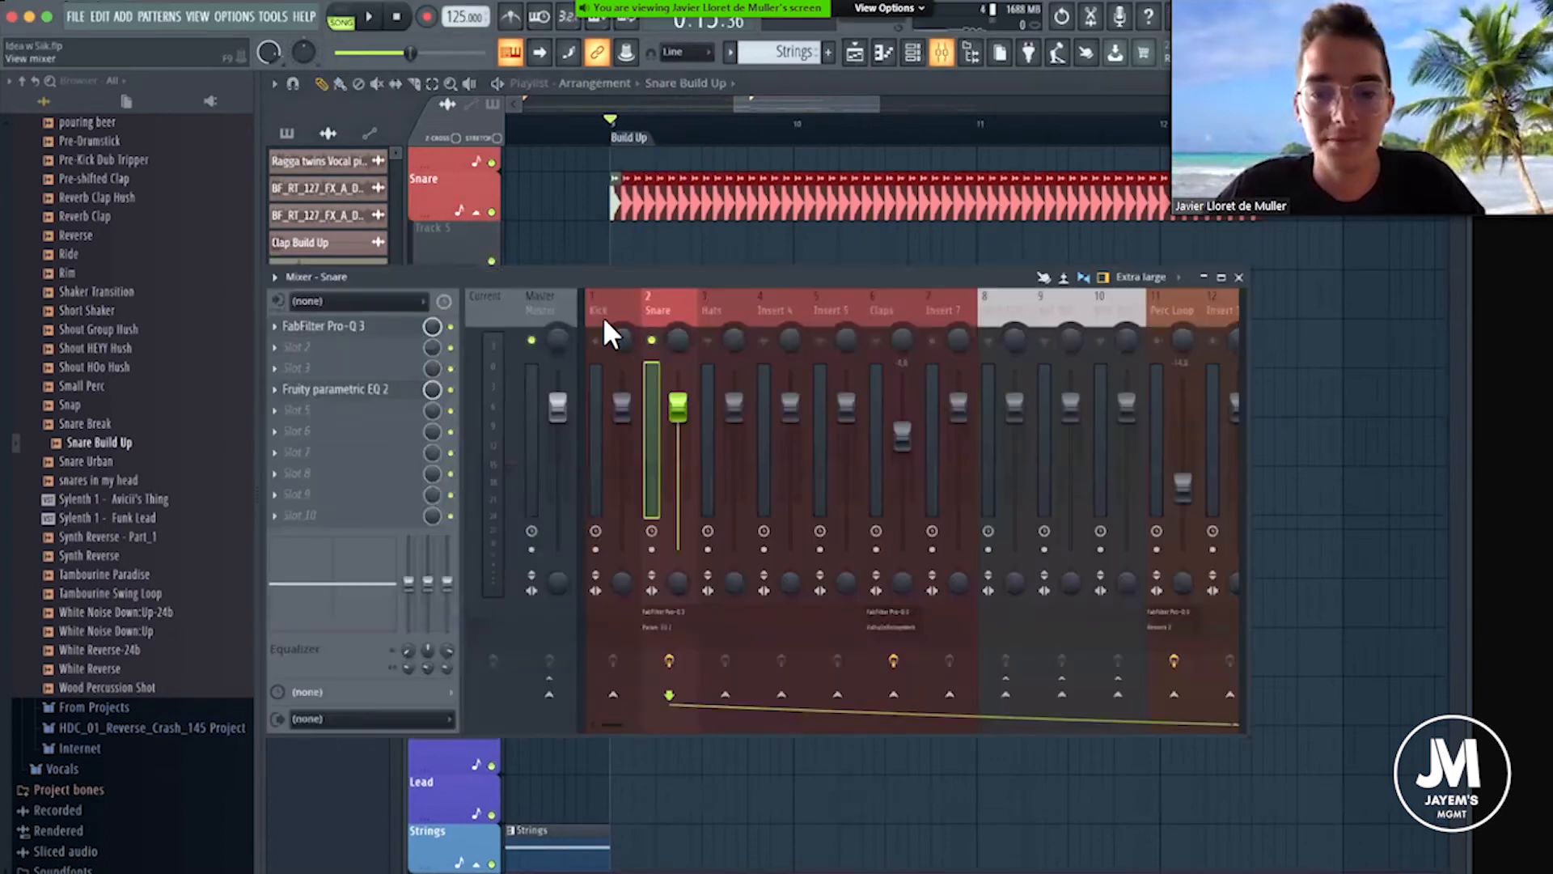
left_click(356, 390)
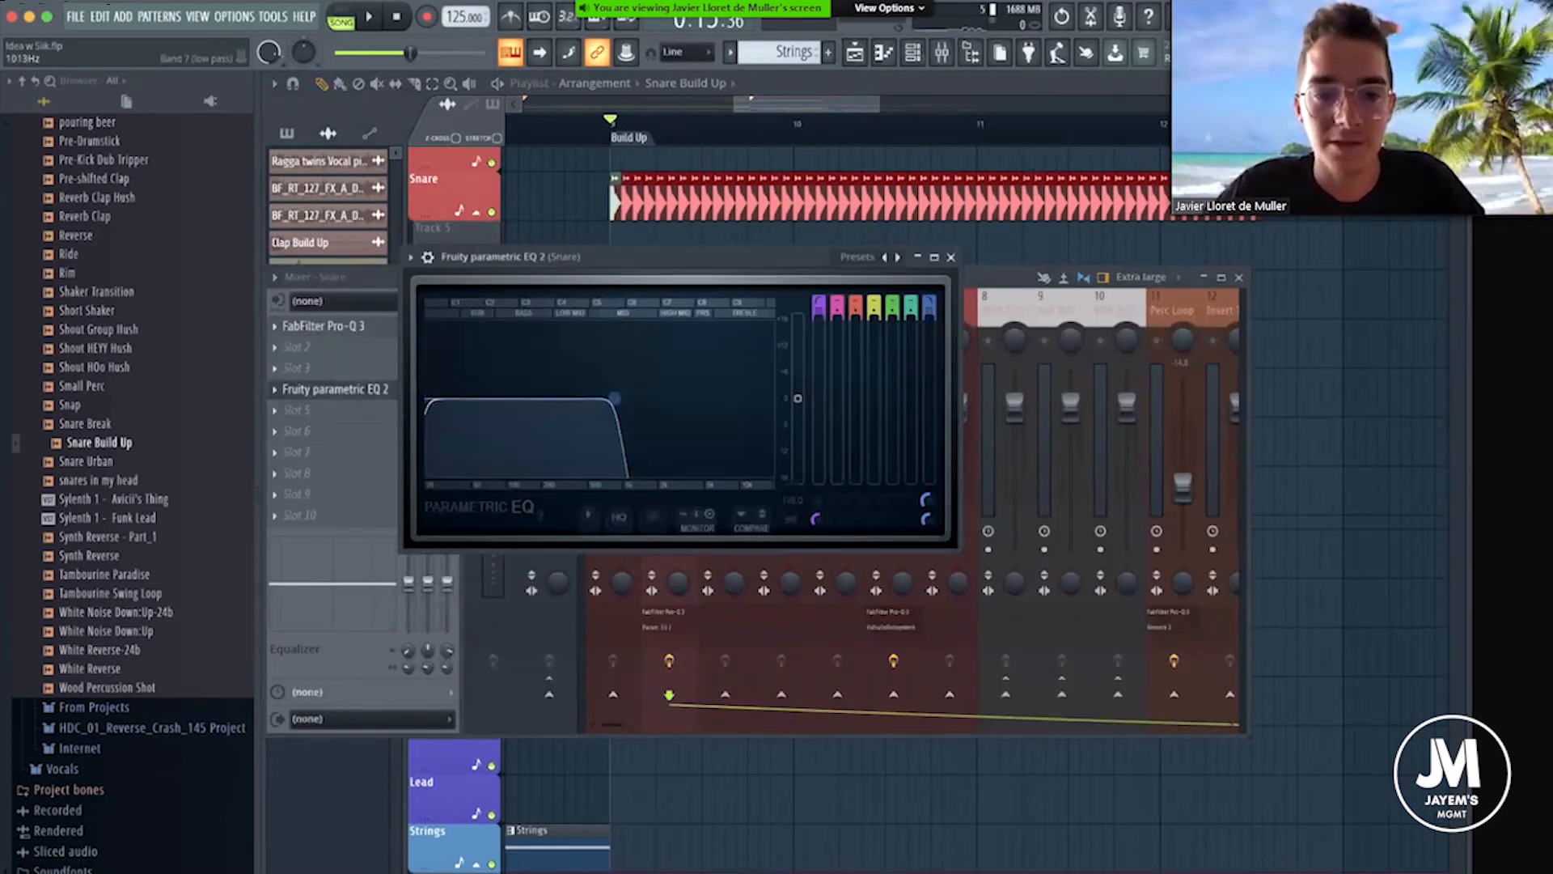
right_click(927, 506)
left_click(1003, 618)
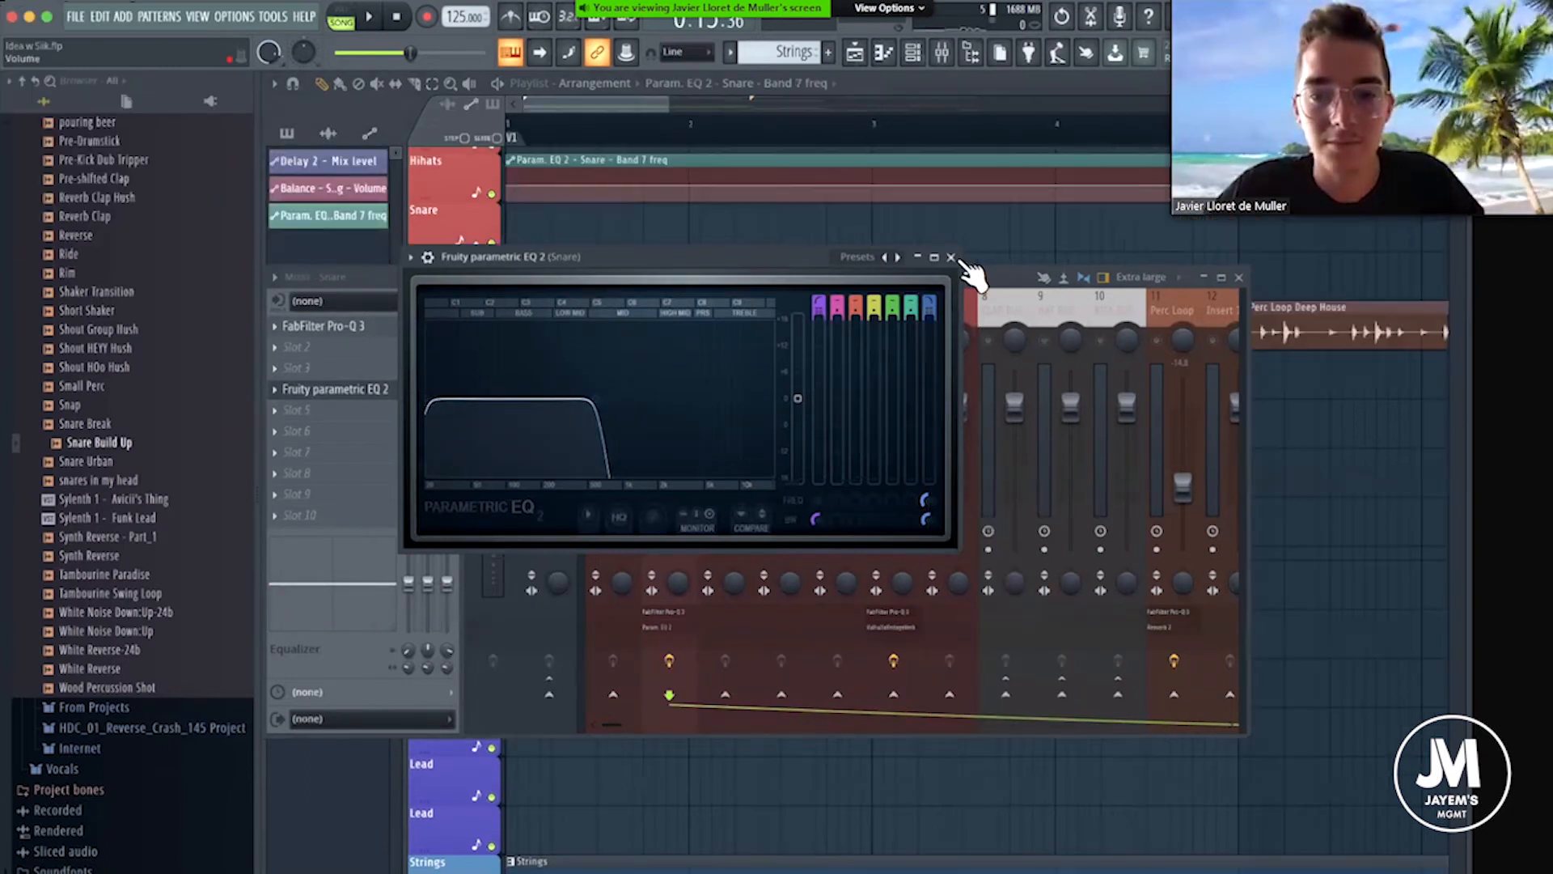
left_click(946, 255)
scroll(858, 147, "down", 5)
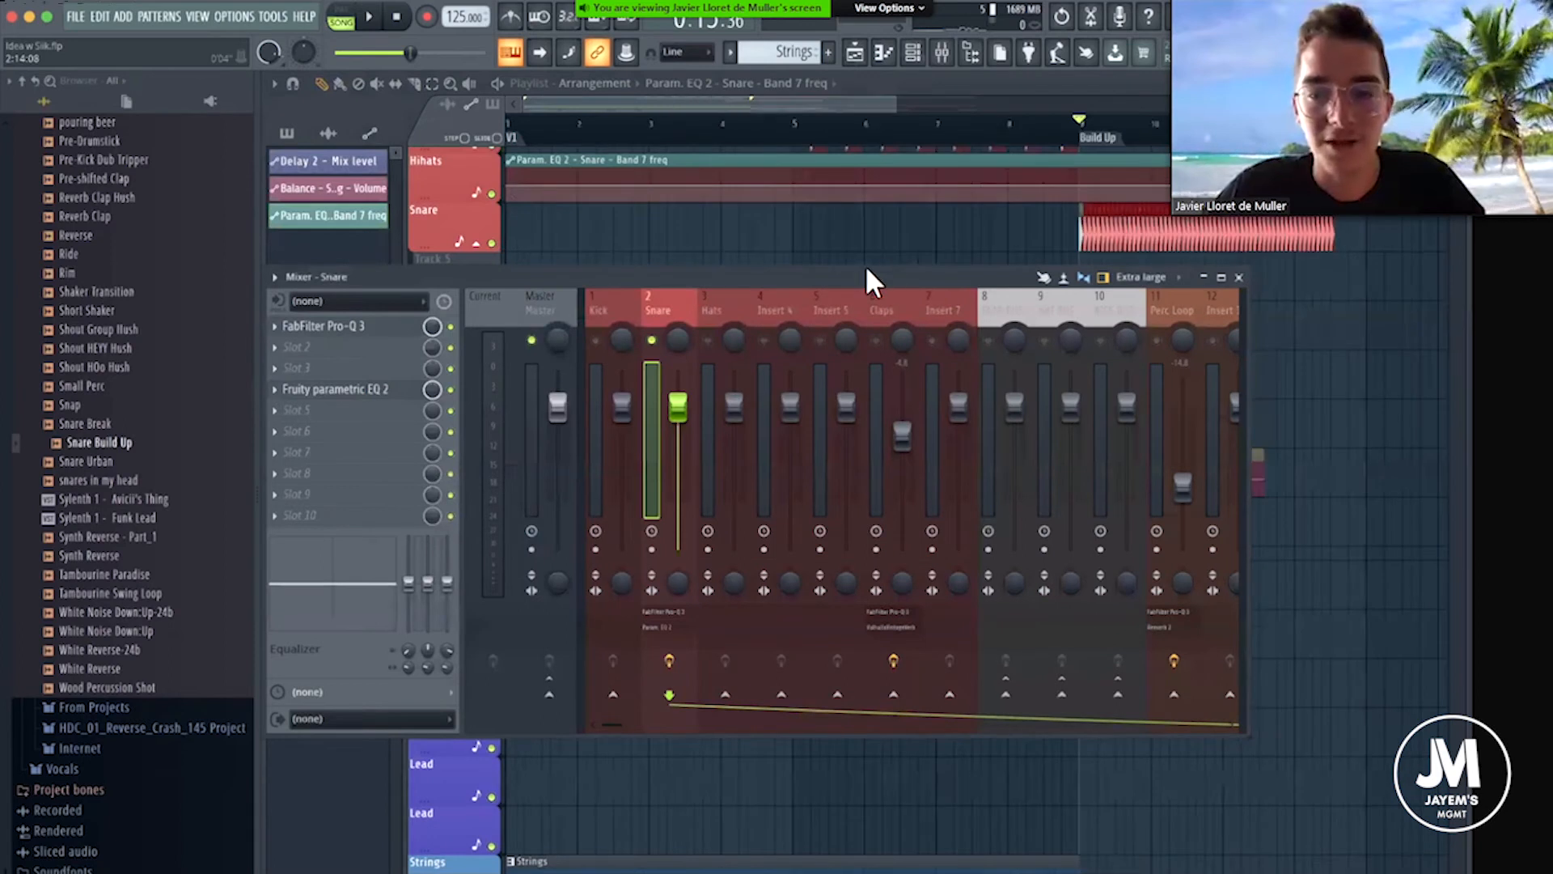
left_click_drag(867, 275, 815, 275)
mouse_move(823, 868)
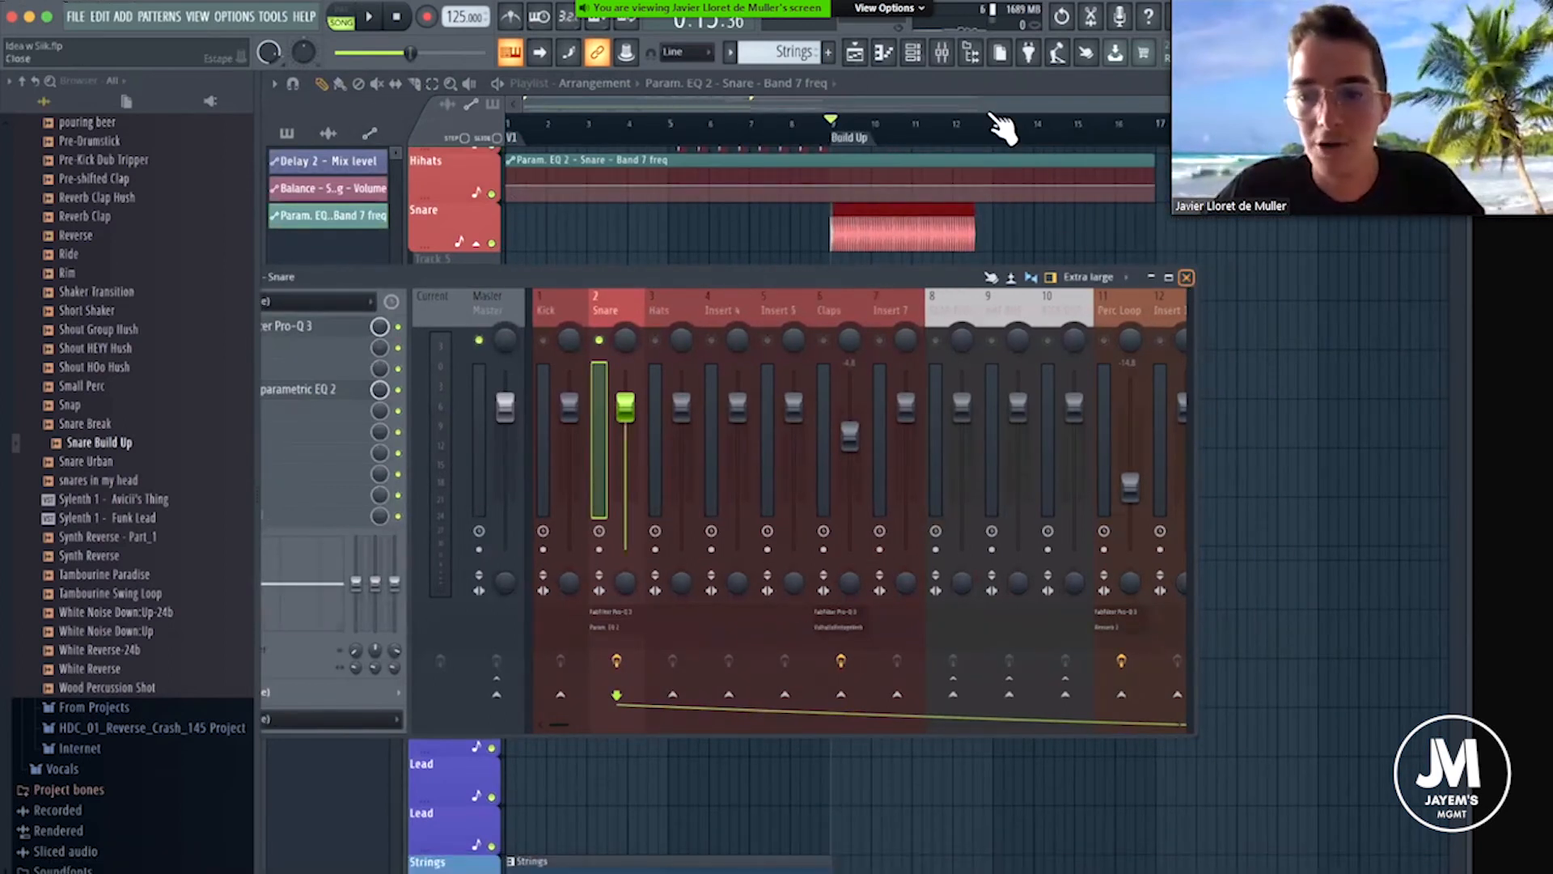
key("F9")
Extend the painted Snare Build Up clips along the Snare track to just past the start of bar 15.
scroll(996, 138, "up", 4)
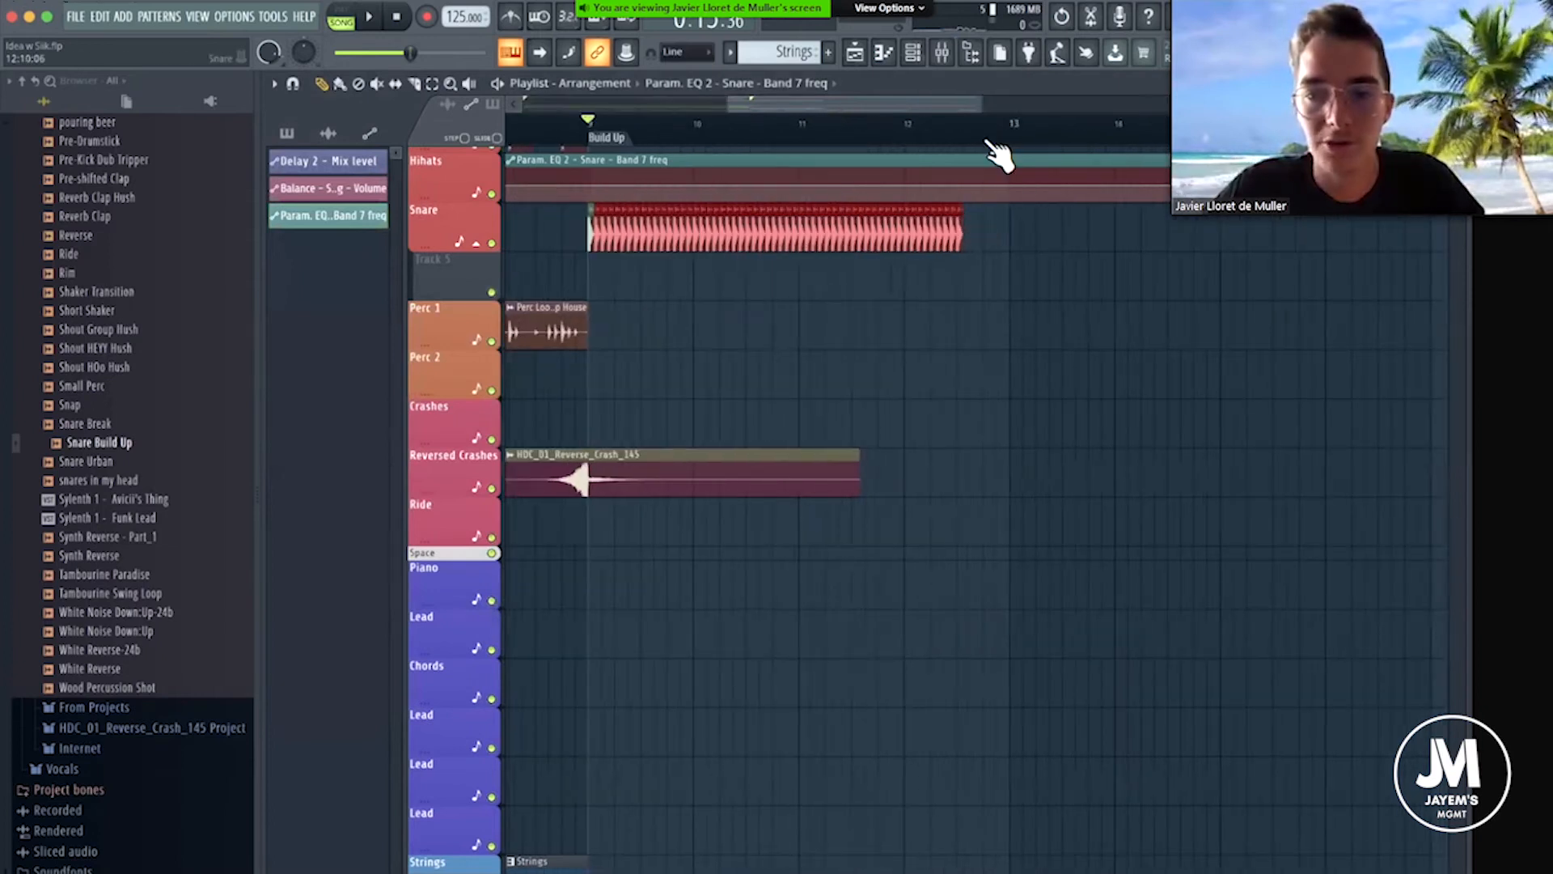
left_click(340, 84)
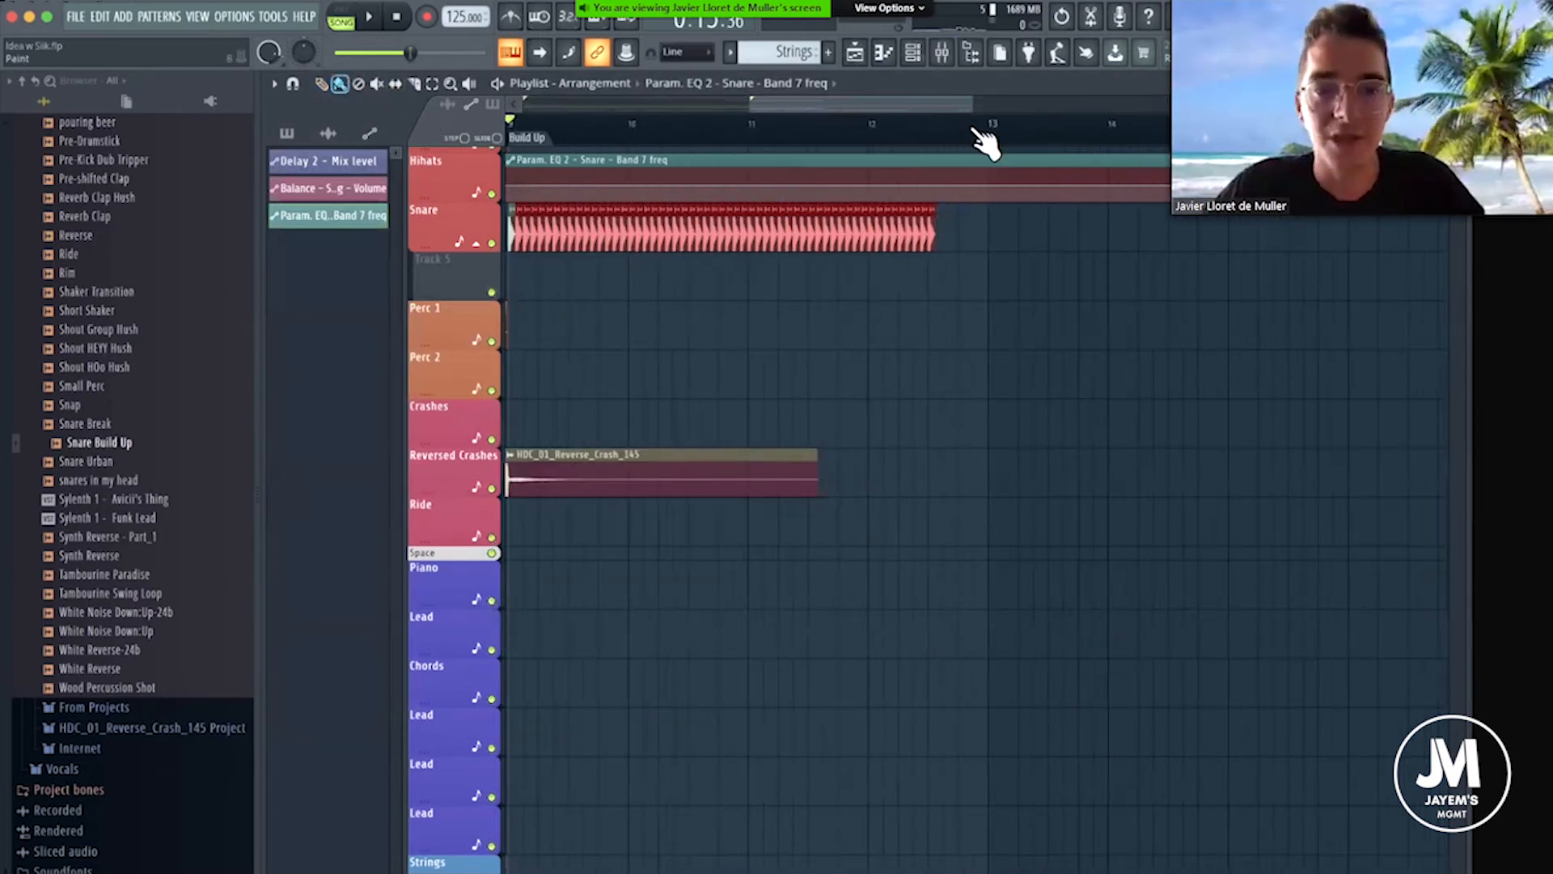
scroll(957, 142, "up", 4)
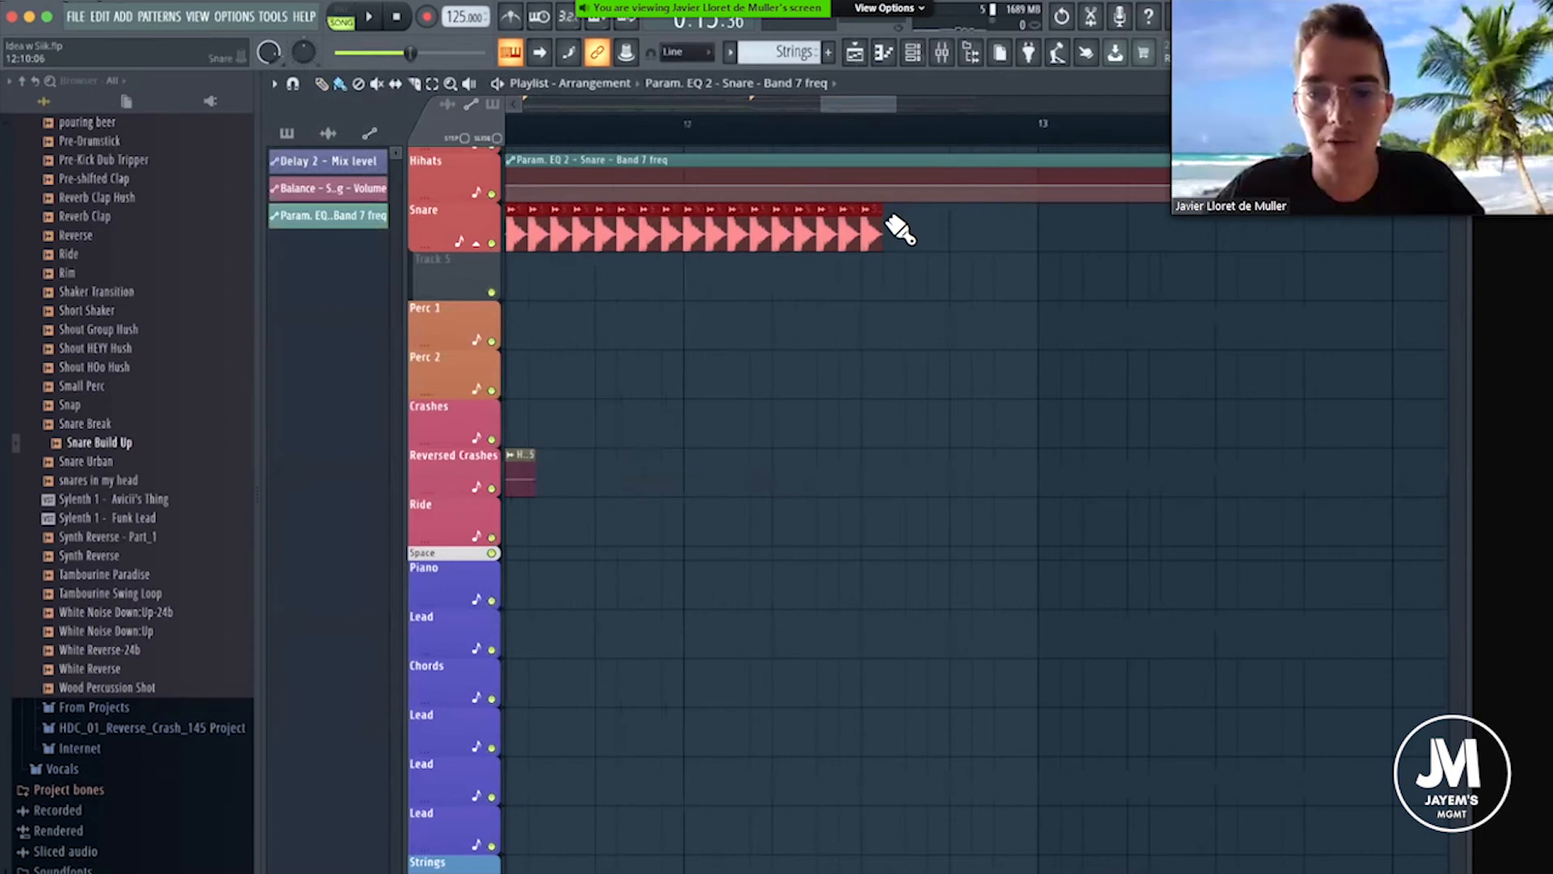
left_click(898, 228)
right_click(961, 212)
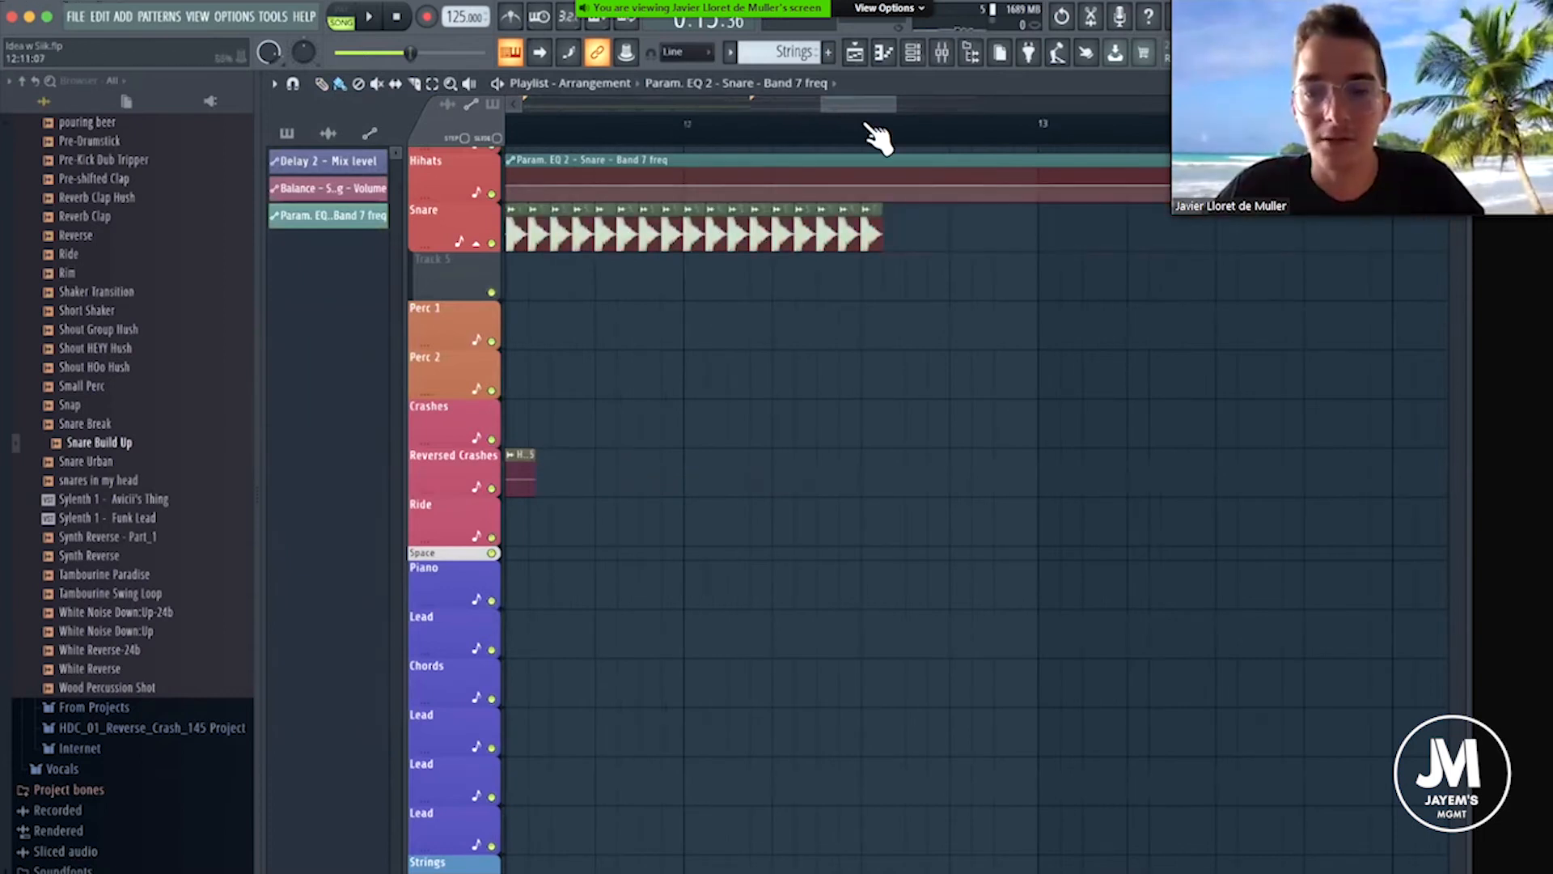
scroll(864, 118, "down", 2)
scroll(890, 100, "down", 2)
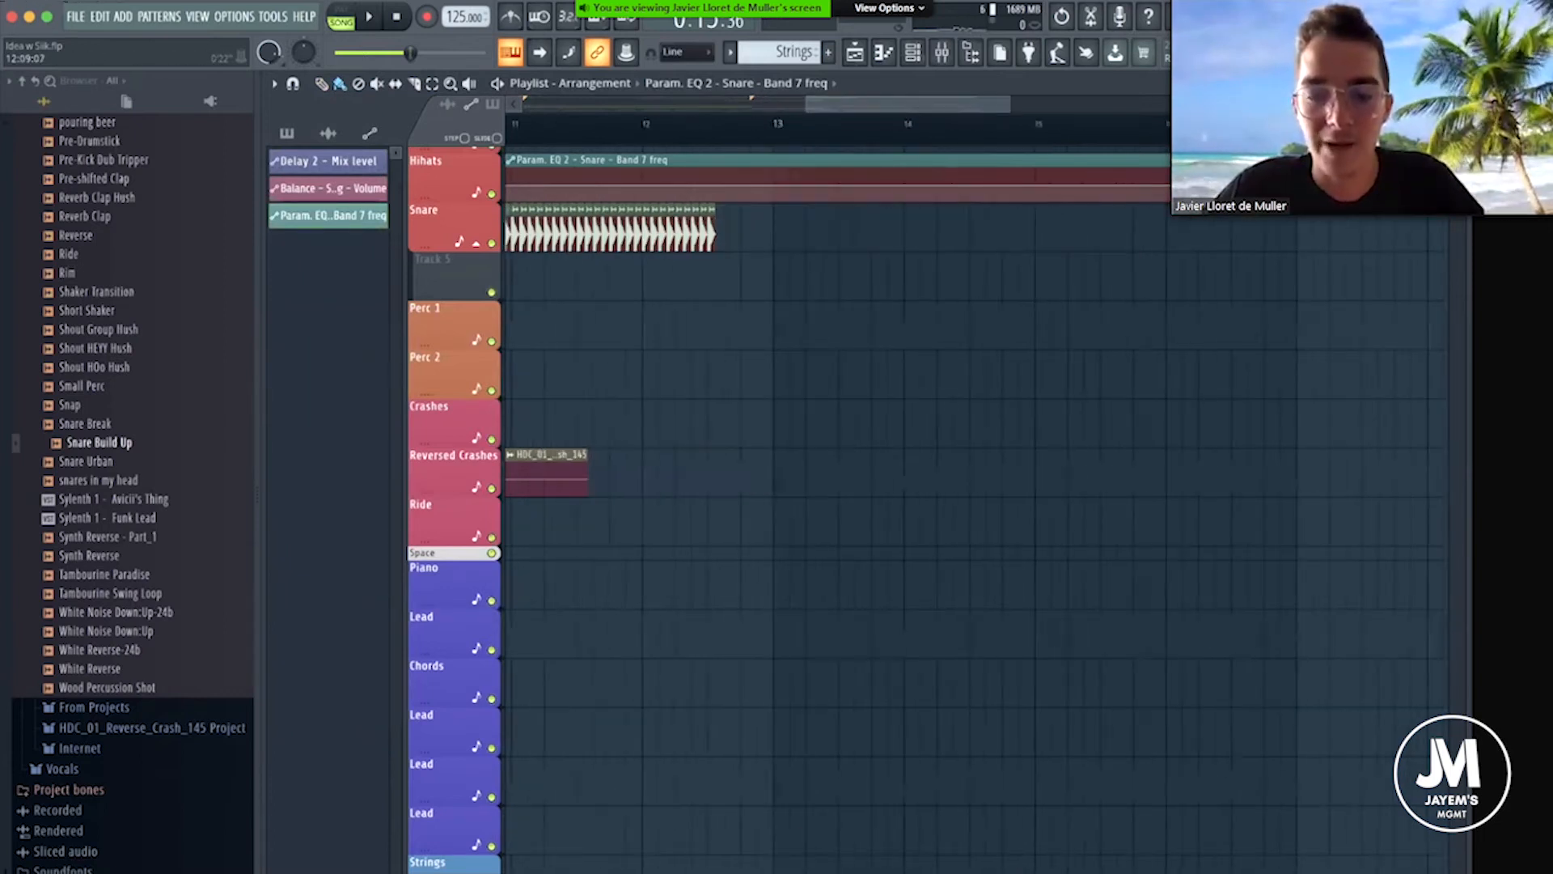
scroll(728, 225, "up", 2)
left_click(720, 223)
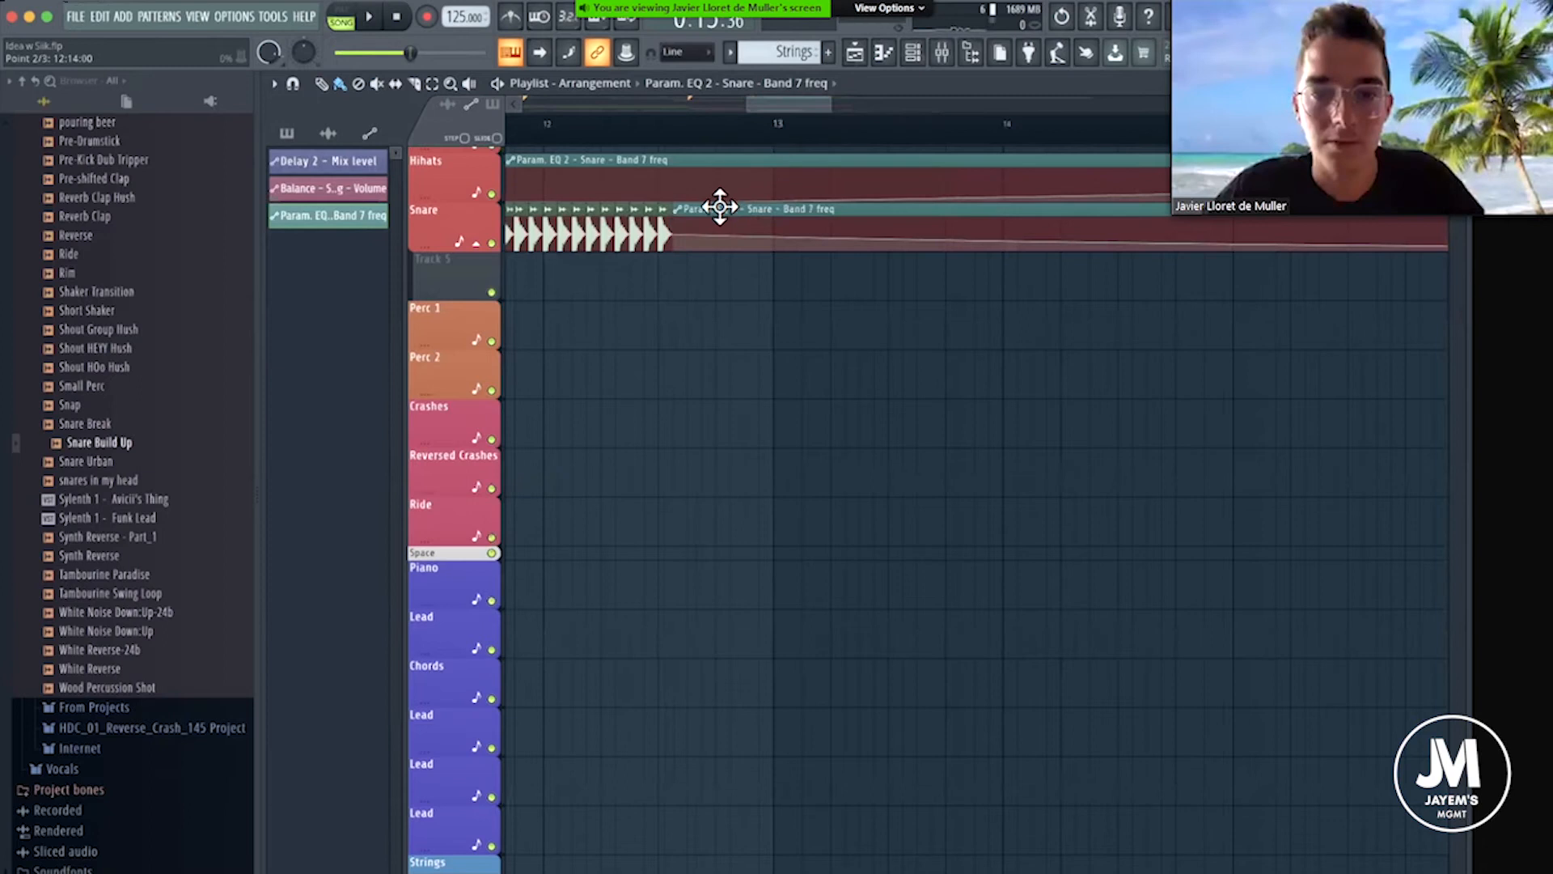
right_click(716, 210)
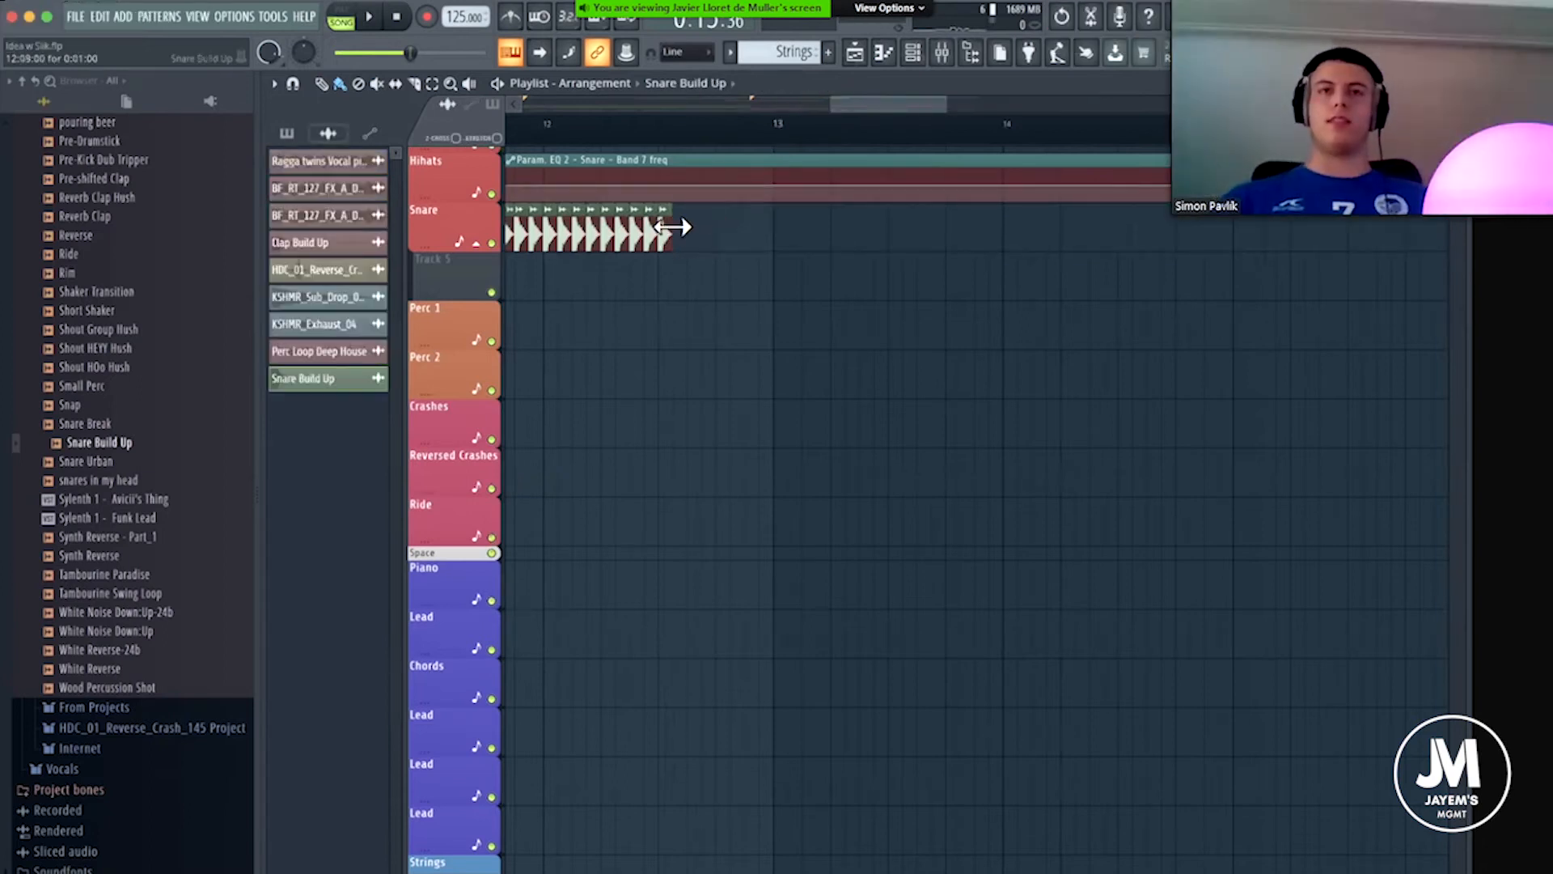
left_click_drag(692, 236, 1270, 236)
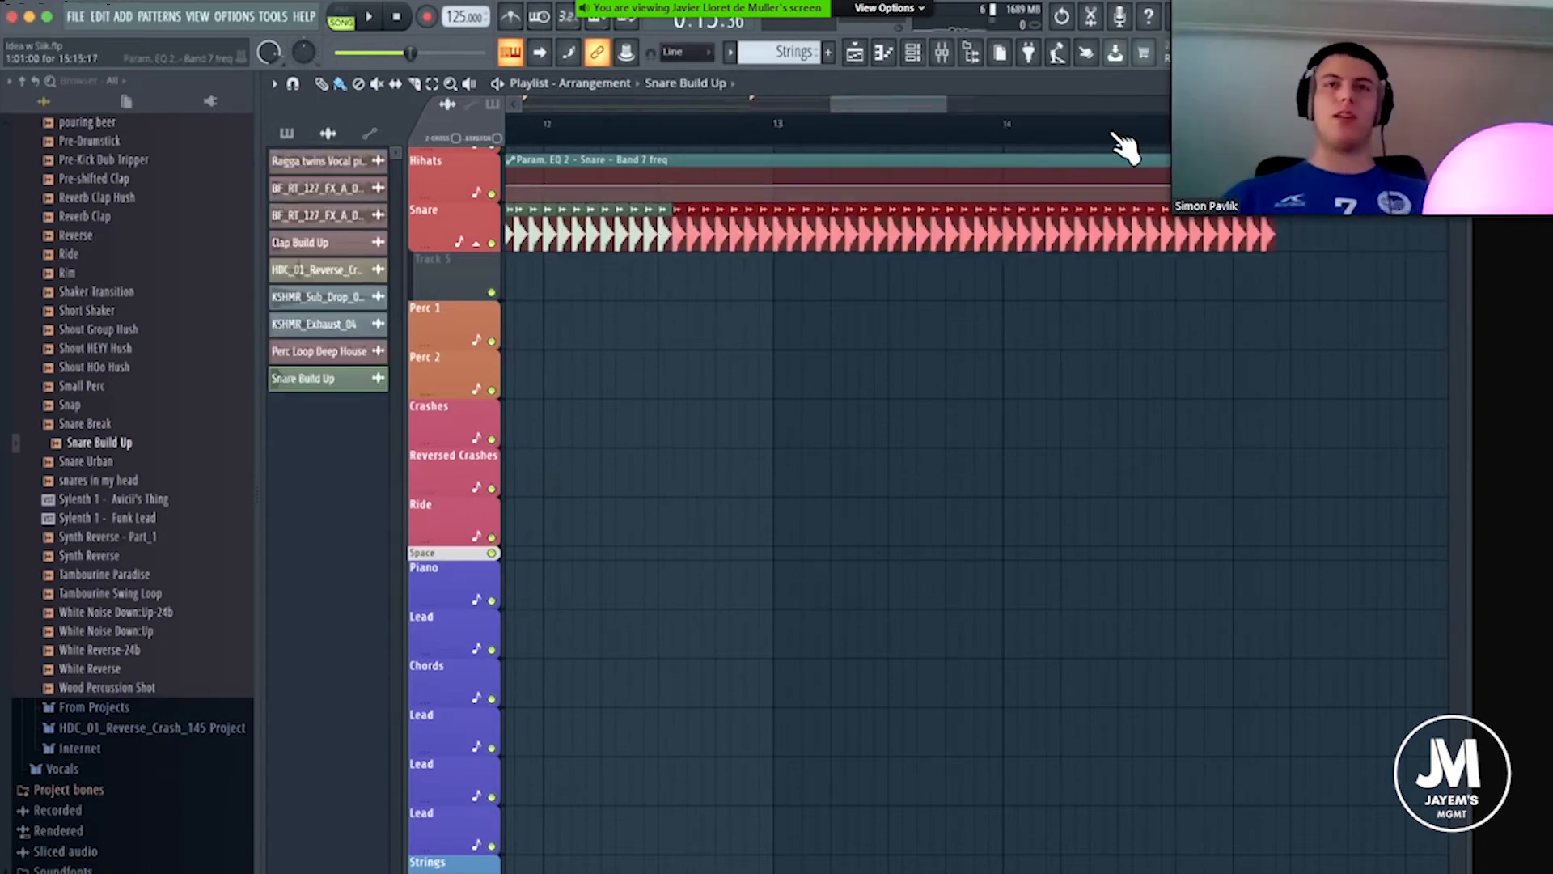
scroll(1117, 139, "down", 5)
right_click(1082, 279)
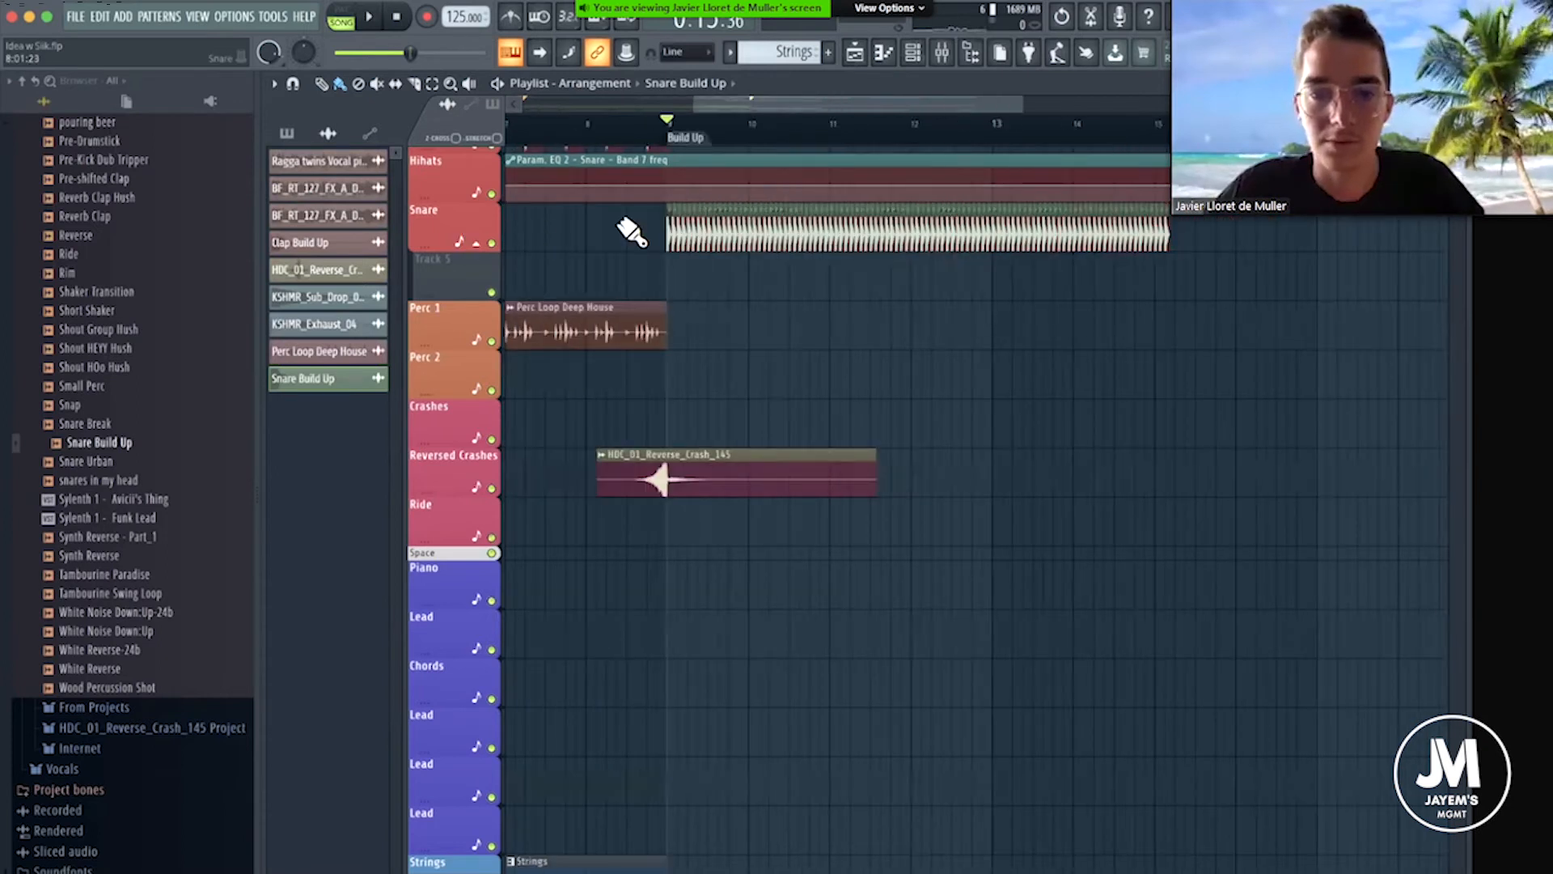
Move the EQ frequency automation to Track 5, shape it to rise from the Build Up marker to bar 15, and listen.
left_click_drag(675, 158, 672, 294)
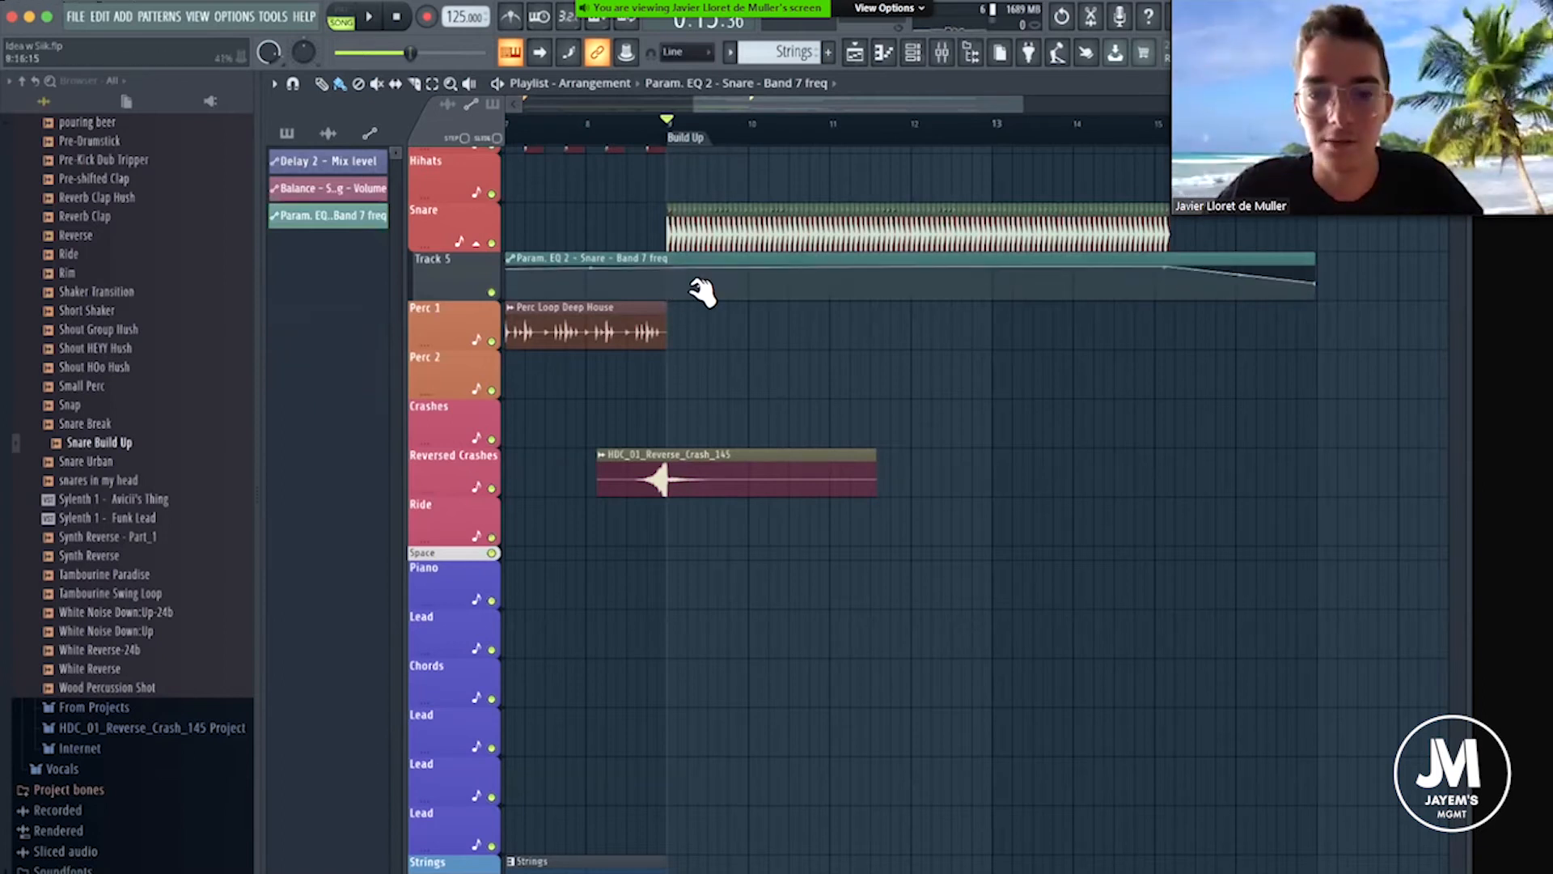
key("space")
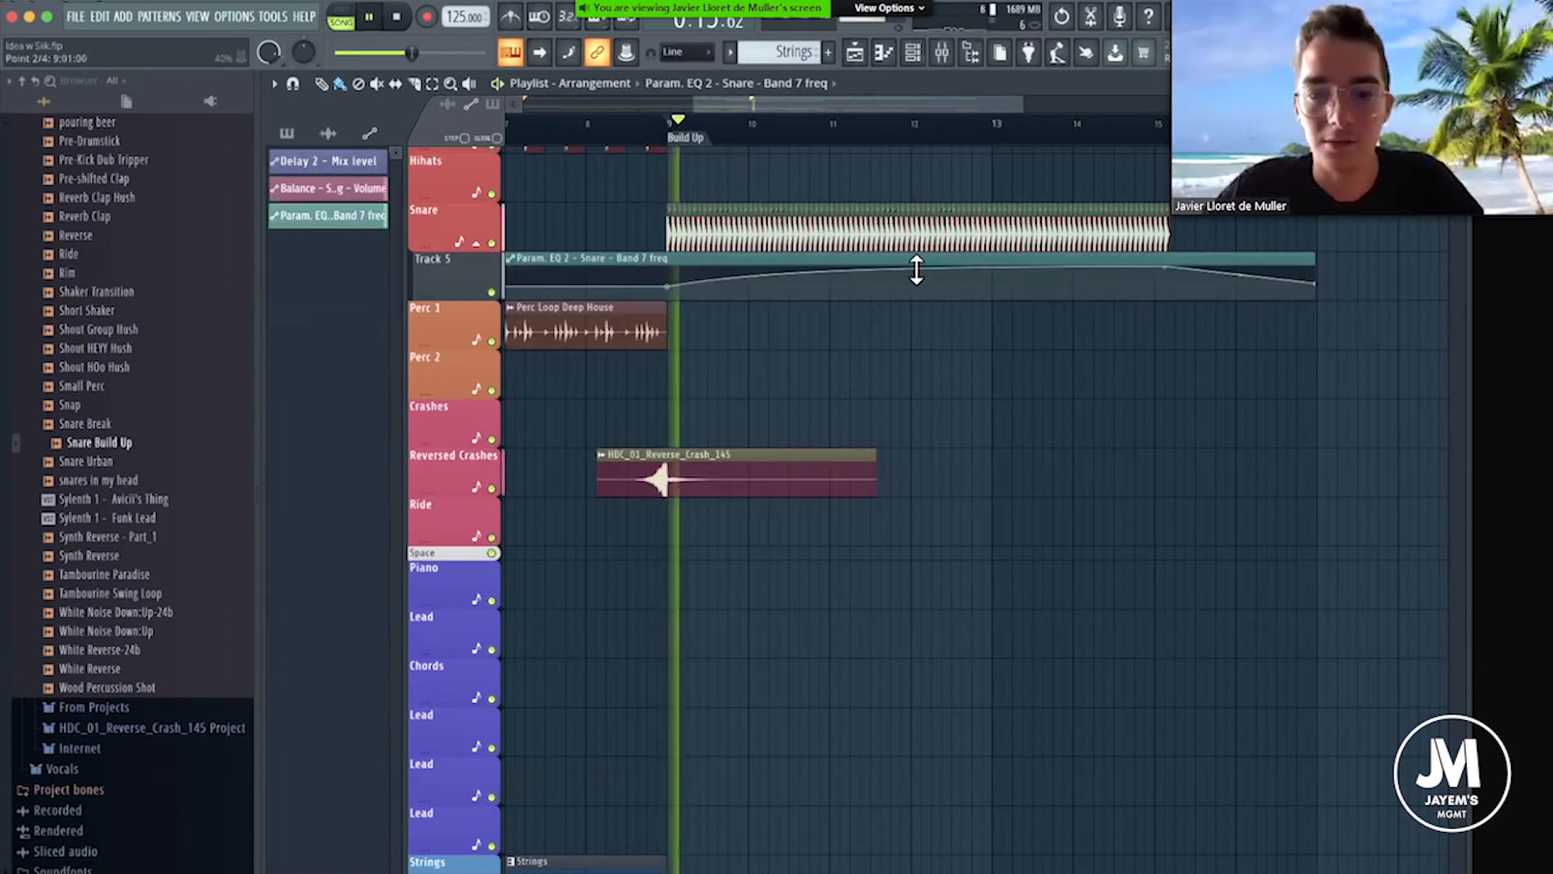
key("space")
left_click_drag(917, 269, 916, 284)
key("space")
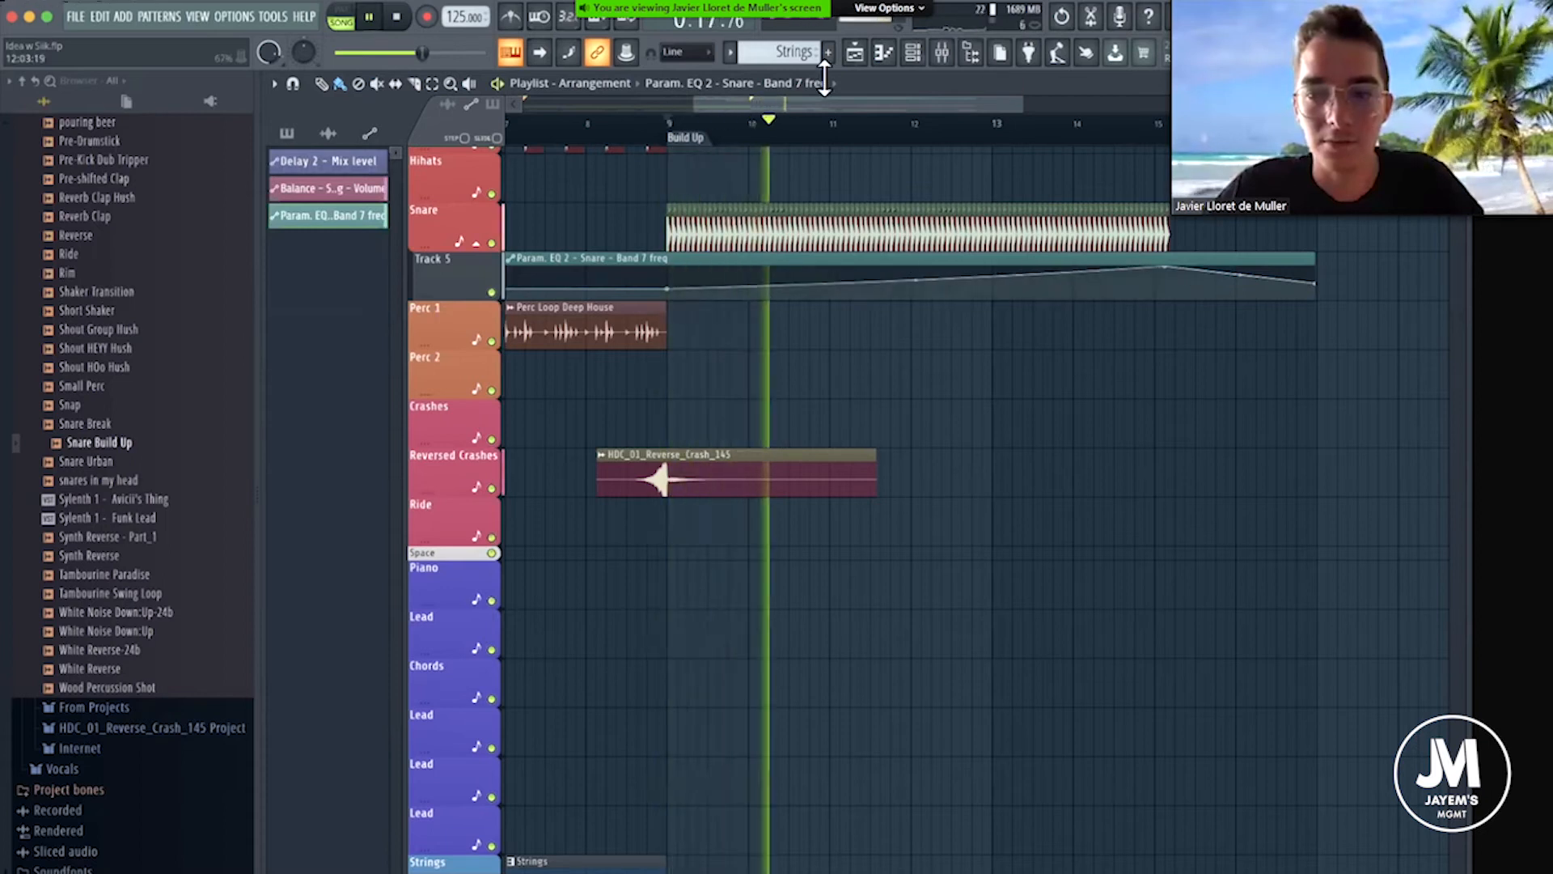
key("space")
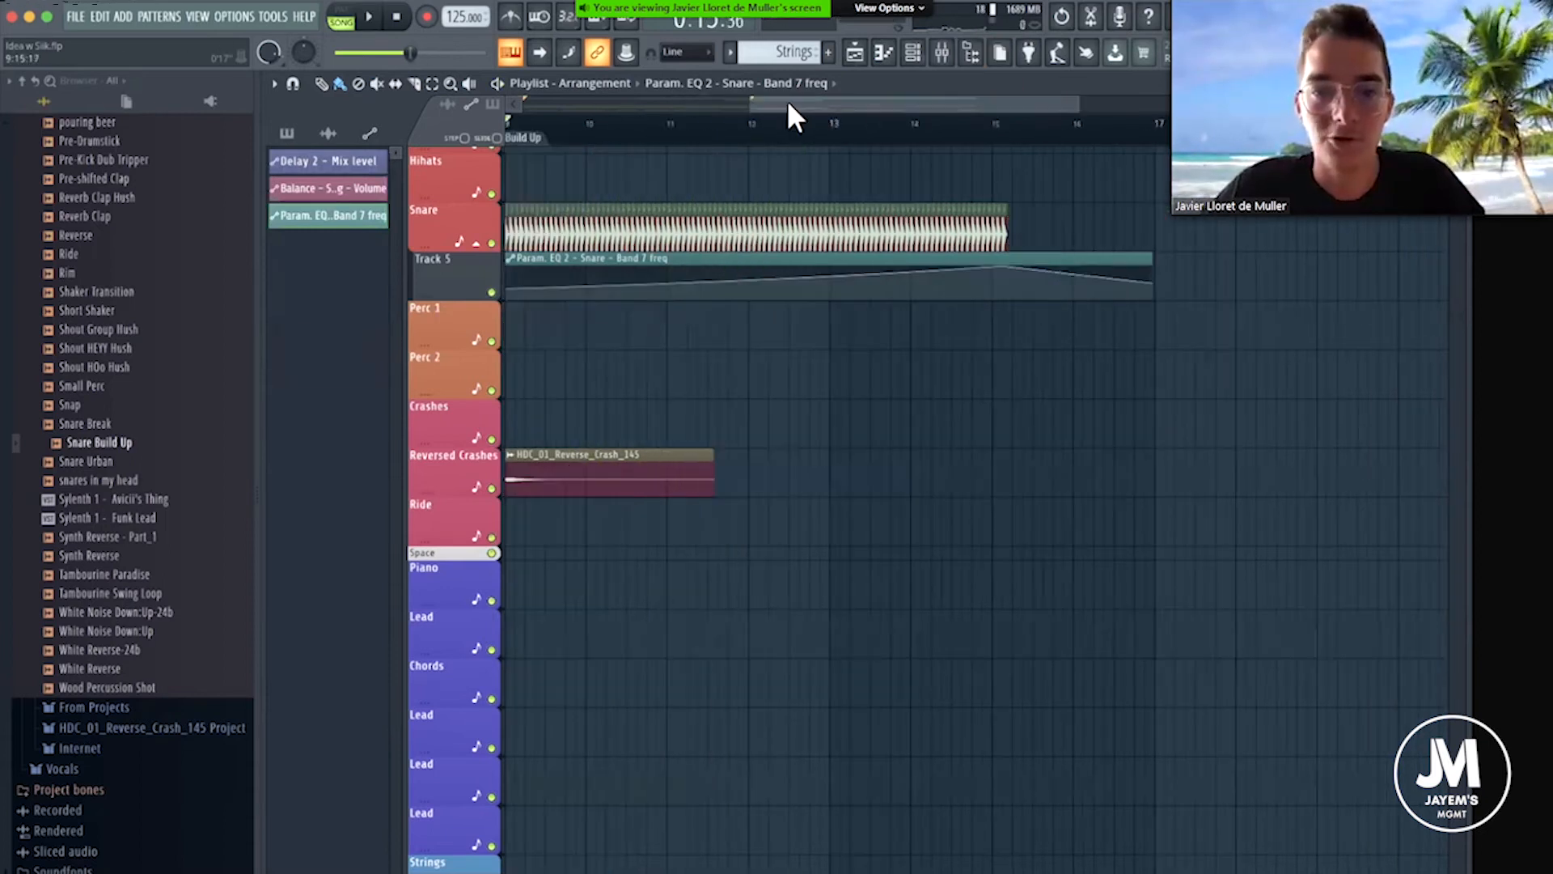
Insert another empty track between Track 5 and Perc 1.
scroll(716, 142, "left", 2)
right_click(458, 331)
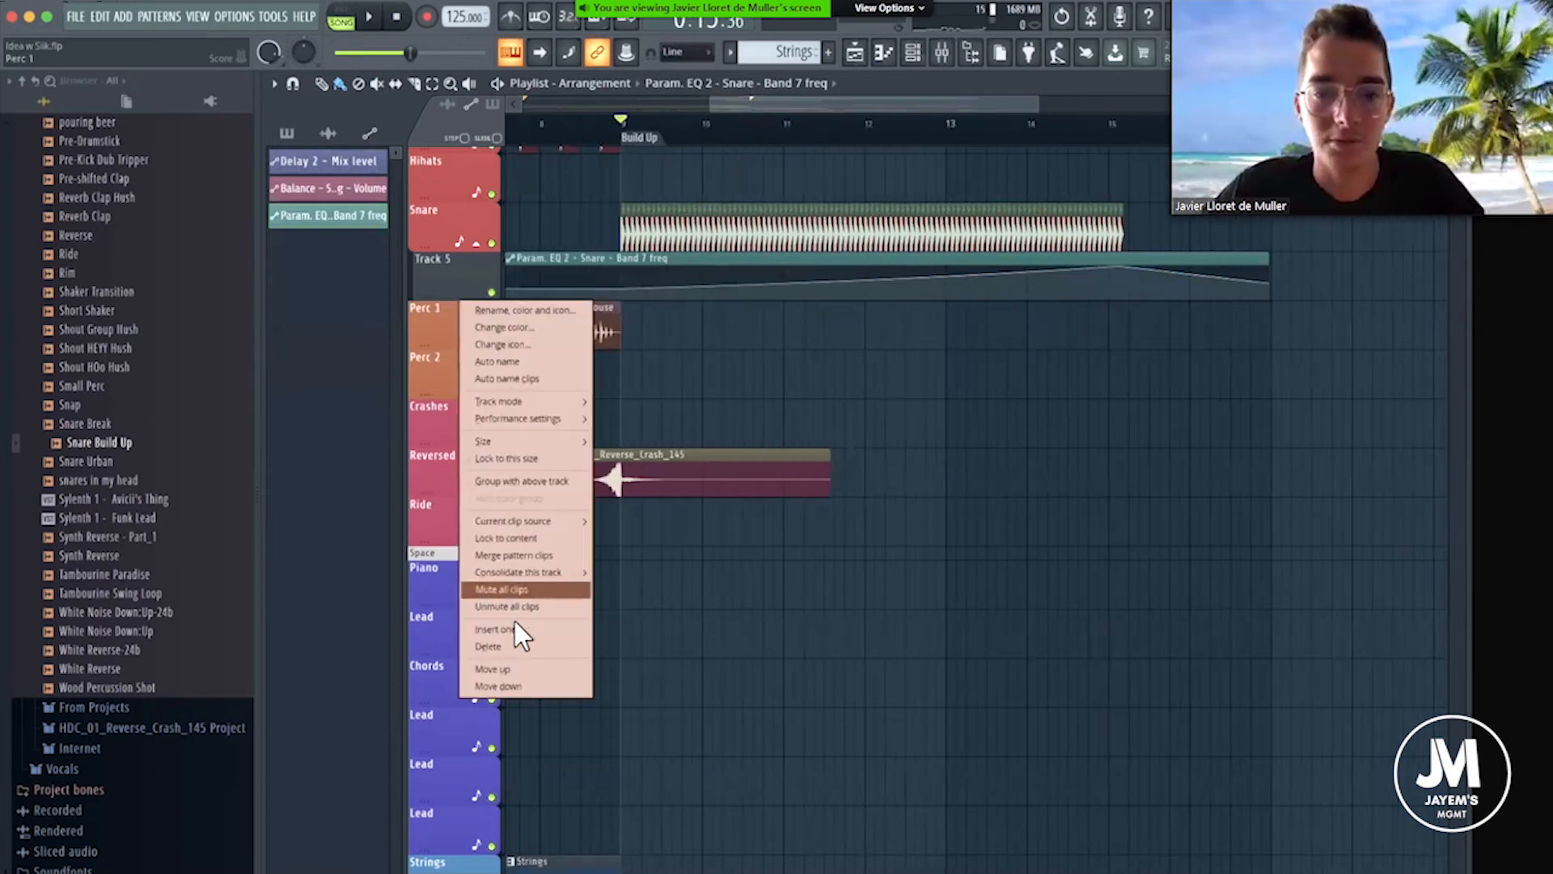
left_click(511, 626)
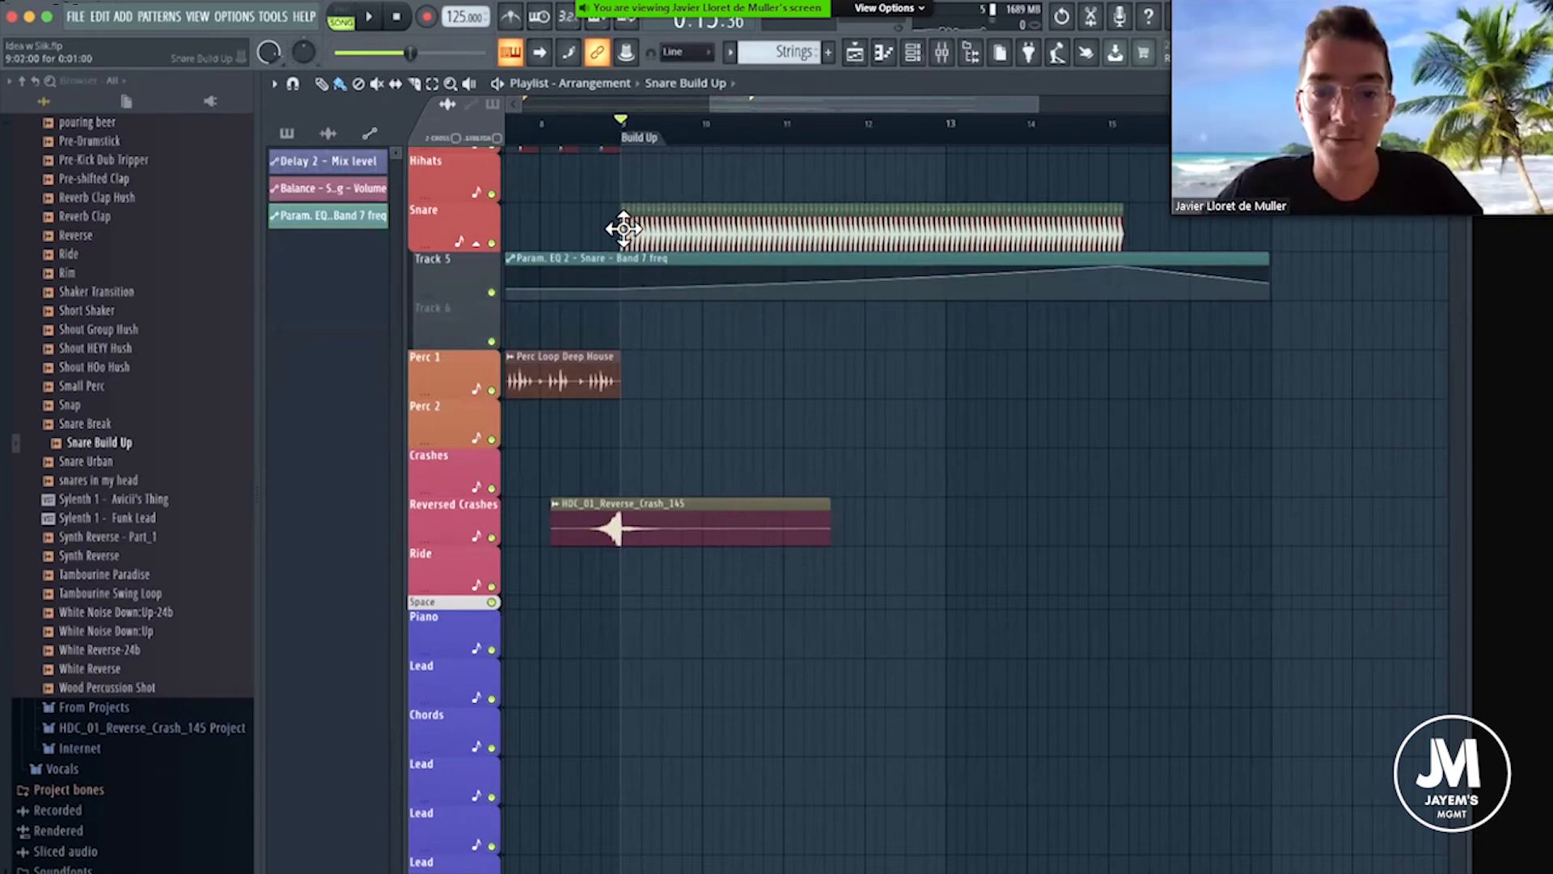
Create an automation clip for the Snare Build Up channel's pitch and move it onto Track 6.
double_click(687, 243)
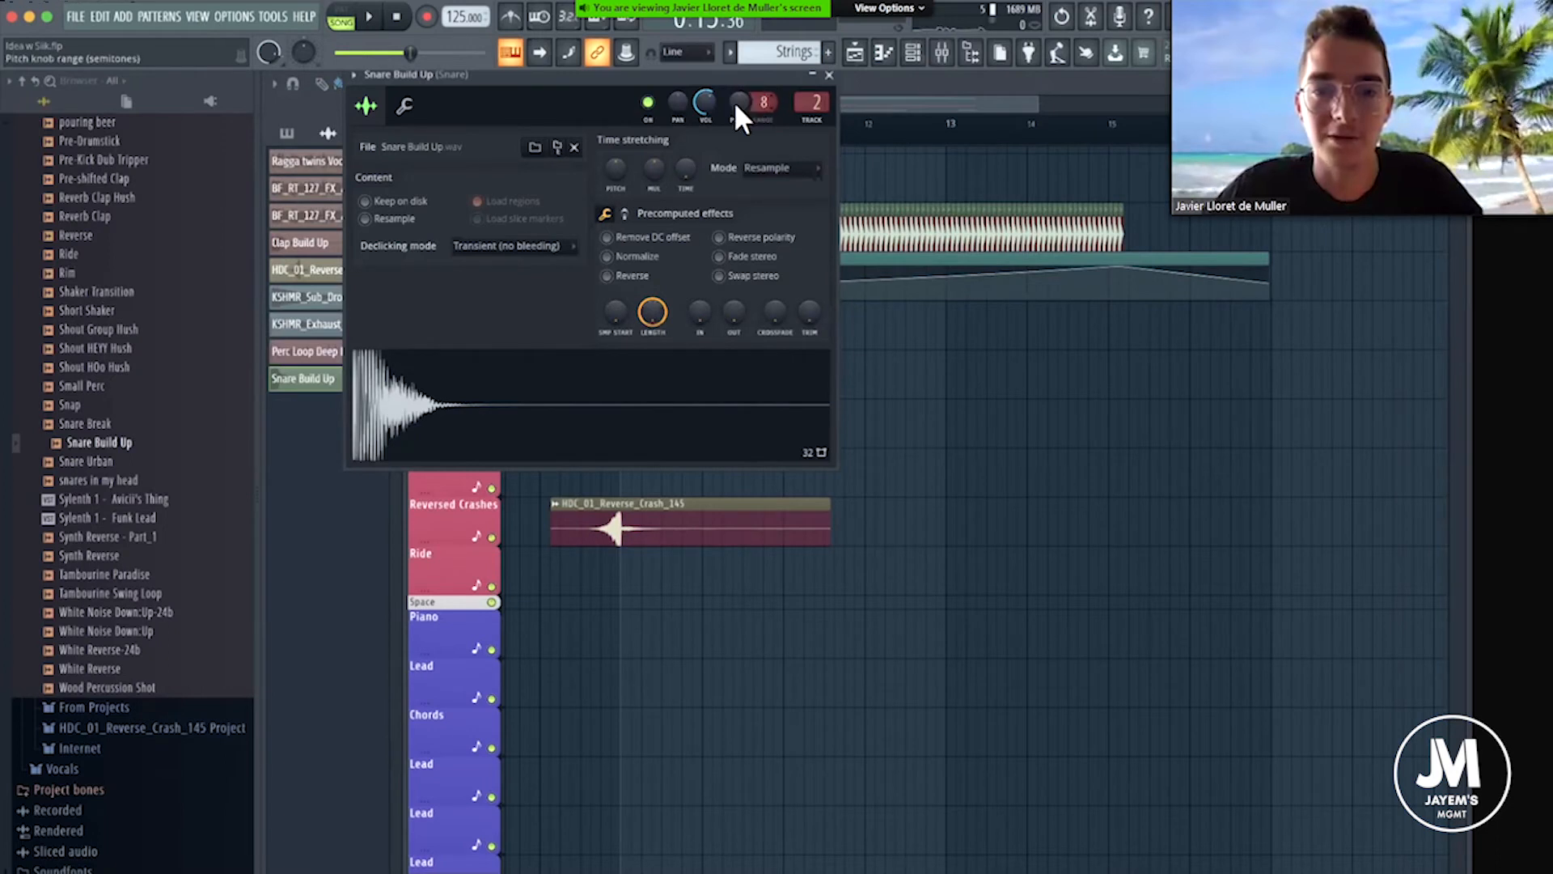
right_click(739, 103)
left_click(793, 226)
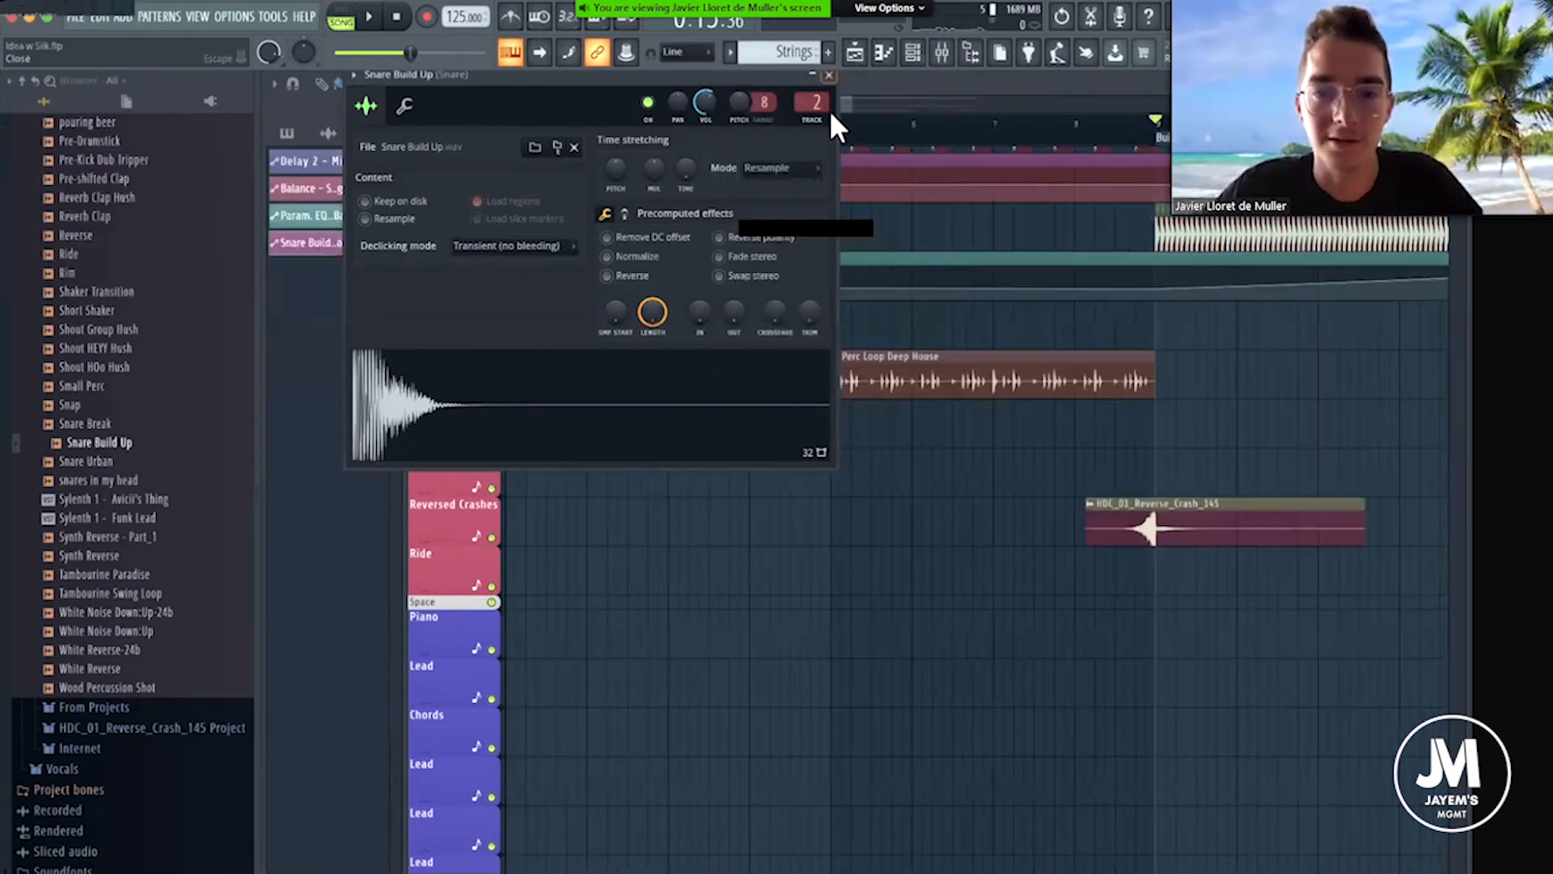
left_click(829, 75)
scroll(848, 168, "down", 5)
left_click_drag(848, 169, 841, 324)
Copy the pitch automation's starting value, add a point at the Build Up marker, and paste the 50% value into it.
right_click(506, 333)
left_click(568, 614)
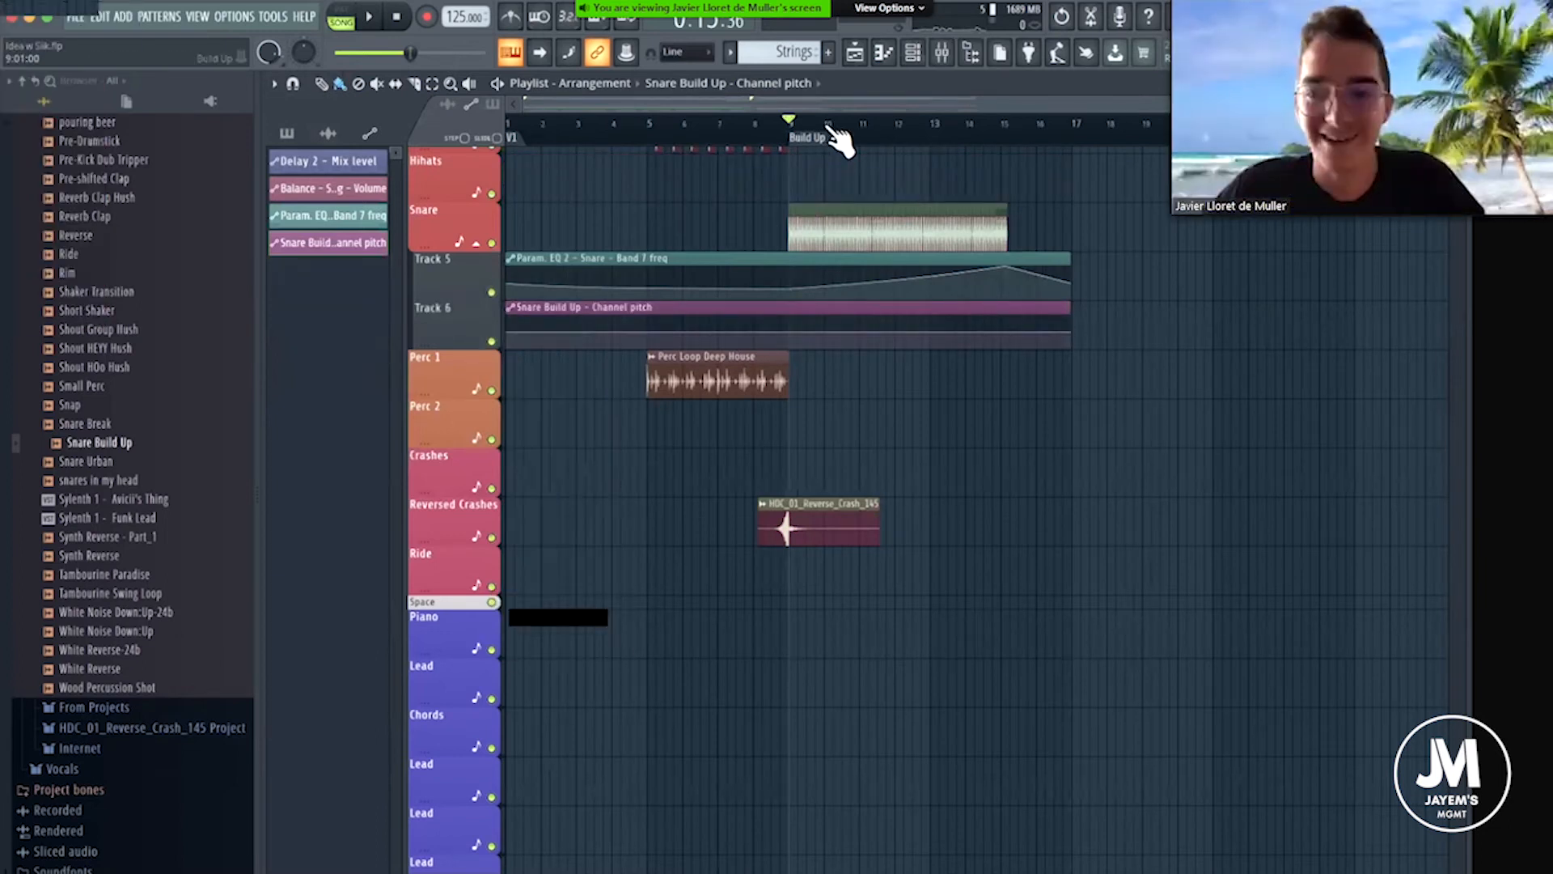
scroll(841, 142, "up", 4)
right_click(690, 340)
right_click(691, 341)
left_click(750, 641)
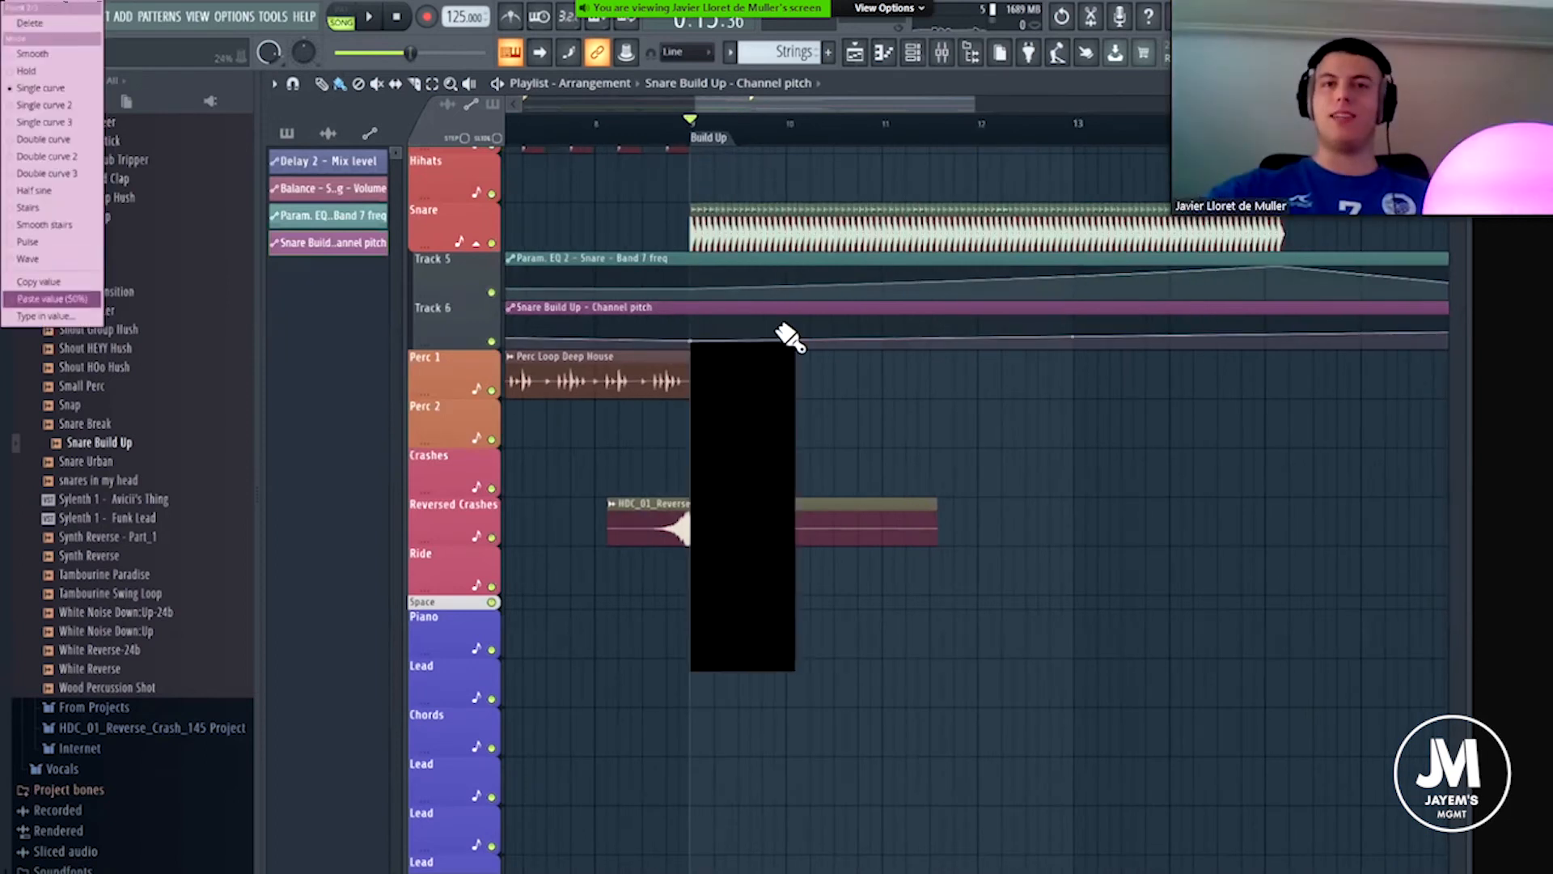
Lower the pitch automation point at the Build Up marker to the bottom of the clip and play the section.
scroll(719, 337, "down", 2)
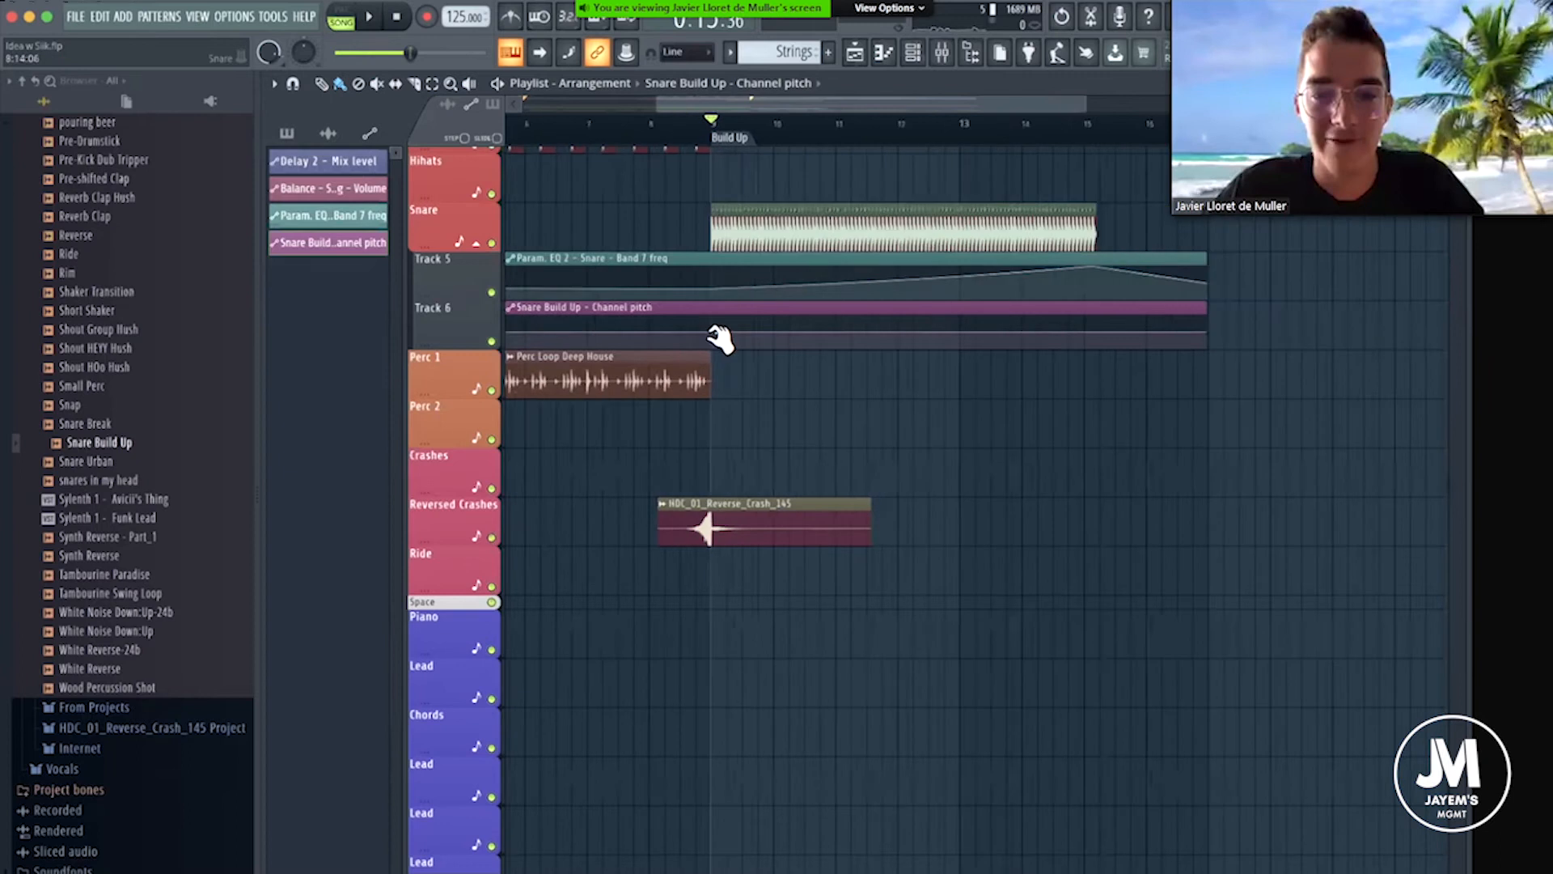
left_click_drag(712, 333, 713, 349)
key("space")
key("space")
scroll(694, 298, "up", 2)
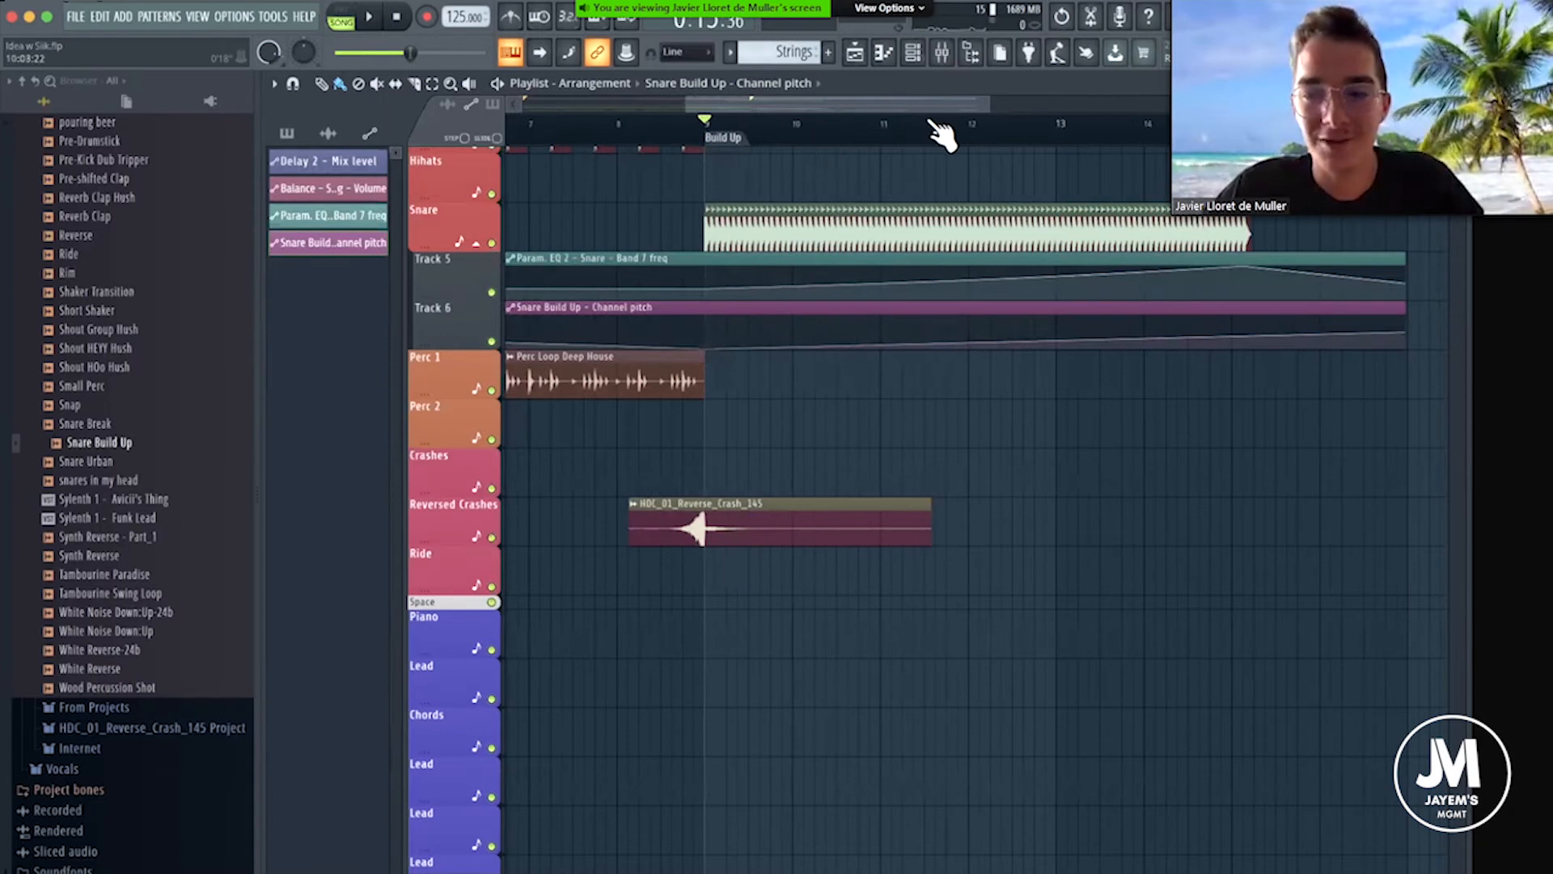
Add a pitch automation point near the start of bar 15 and paste the 50% value into it.
scroll(930, 121, "down", 2)
scroll(1116, 244, "up", 2)
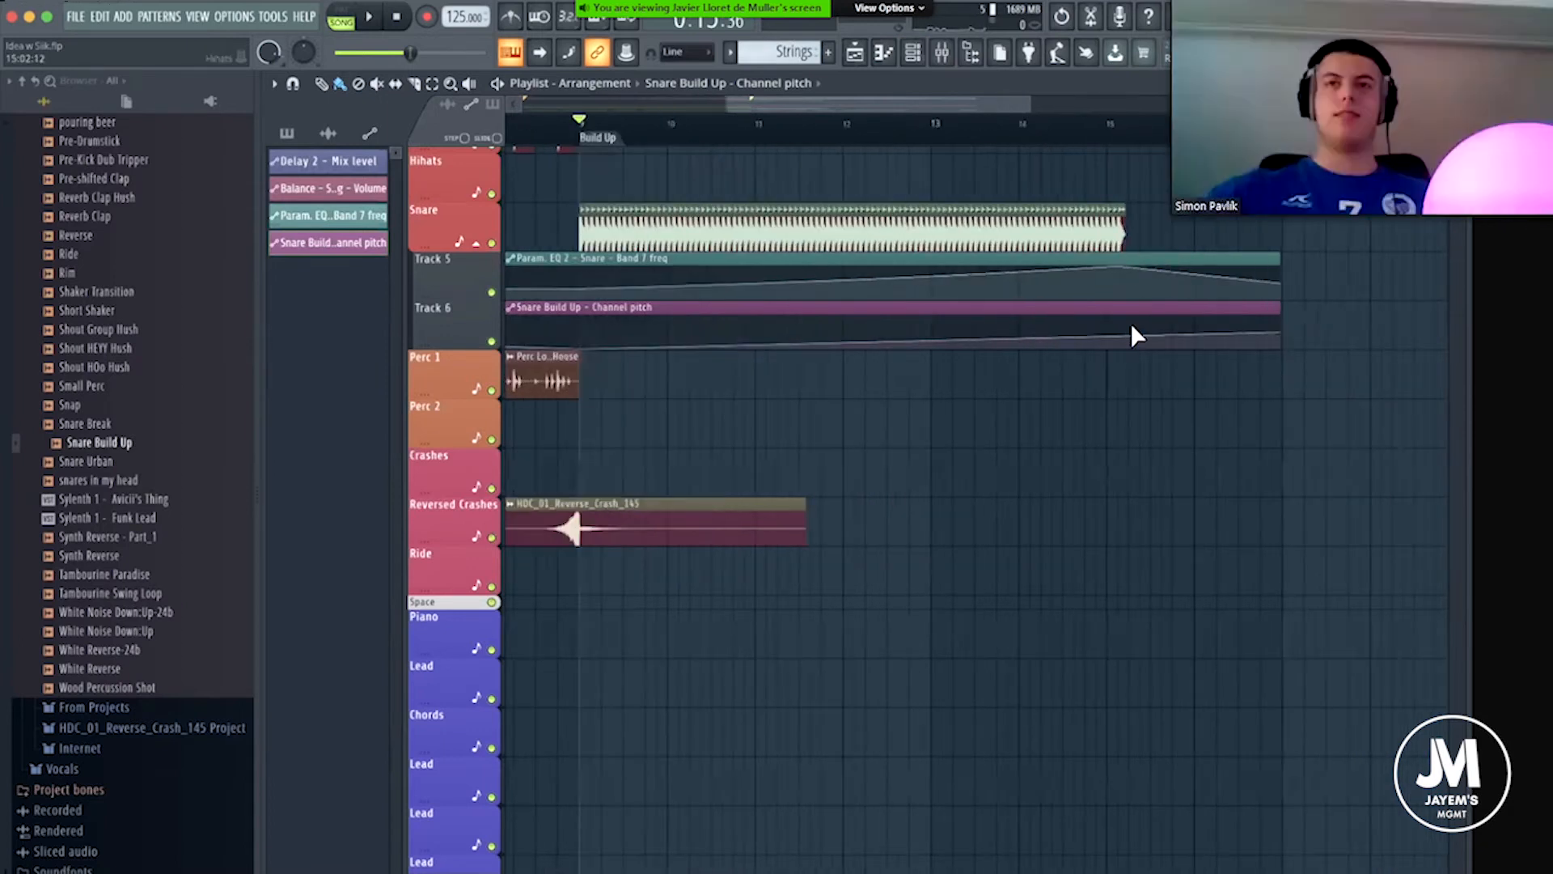
right_click(1127, 331)
left_click_drag(1127, 331, 1115, 332)
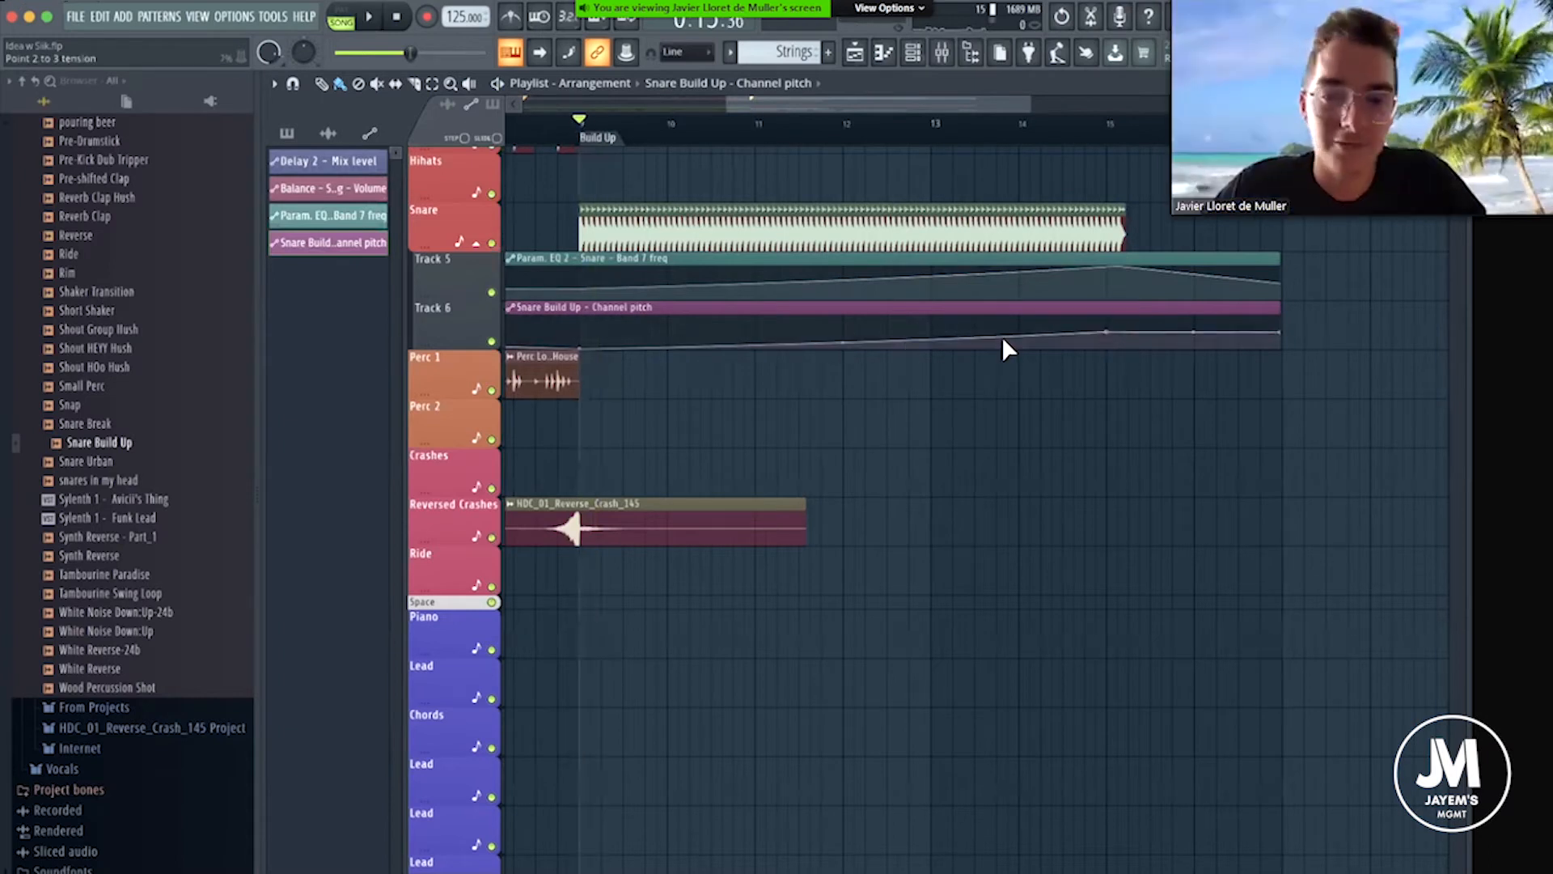
right_click(1106, 333)
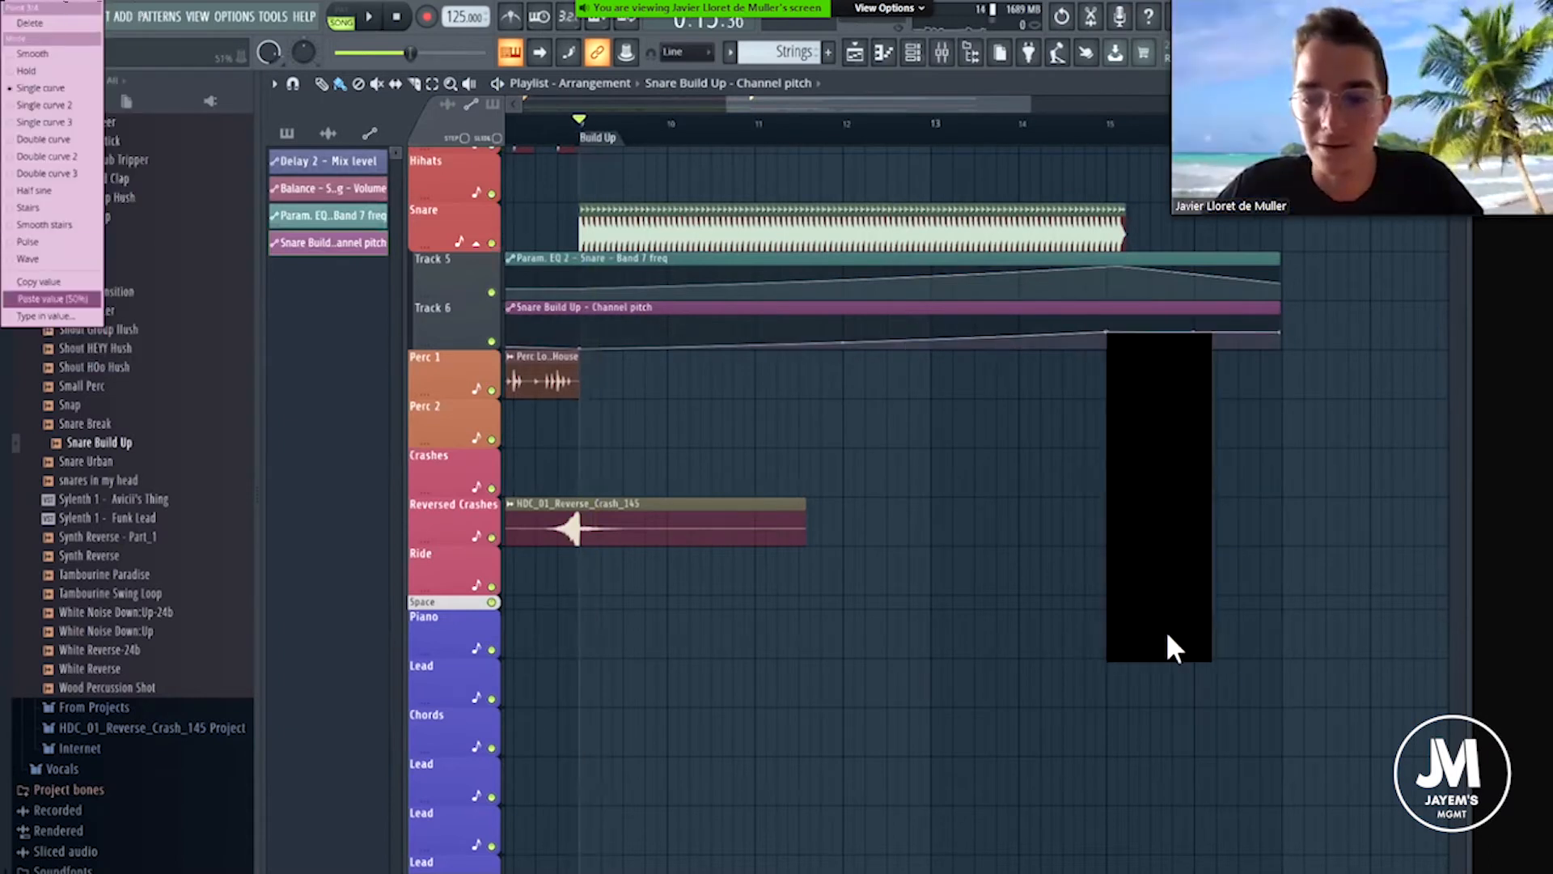
left_click(1167, 635)
Raise the pitch automation point at bar 15 to the top of the clip during playback.
key("space")
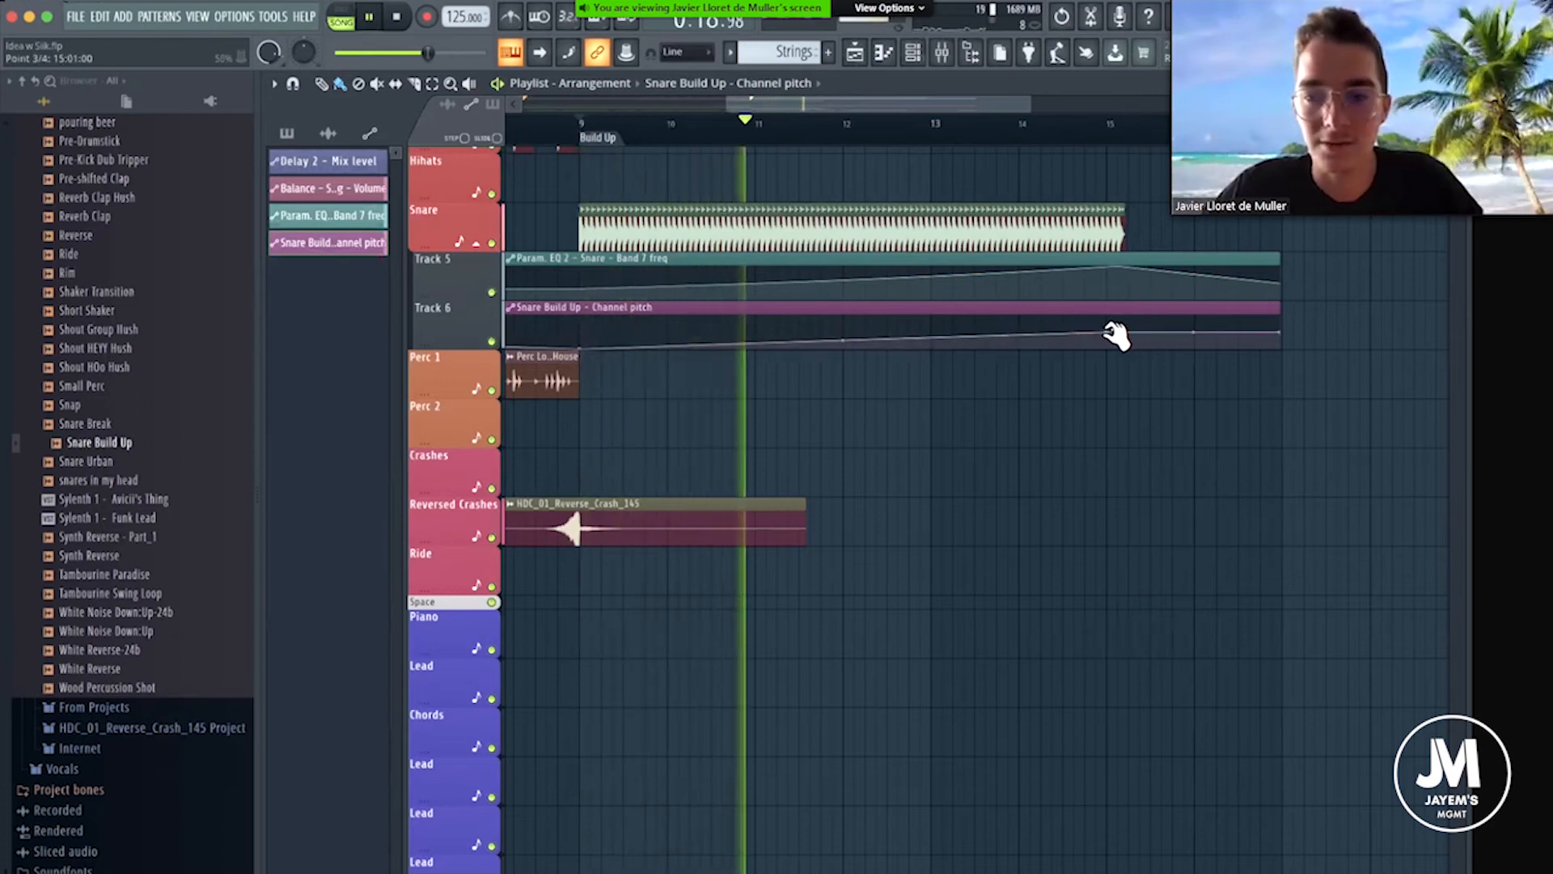
left_click_drag(1115, 334, 1119, 316)
key("space")
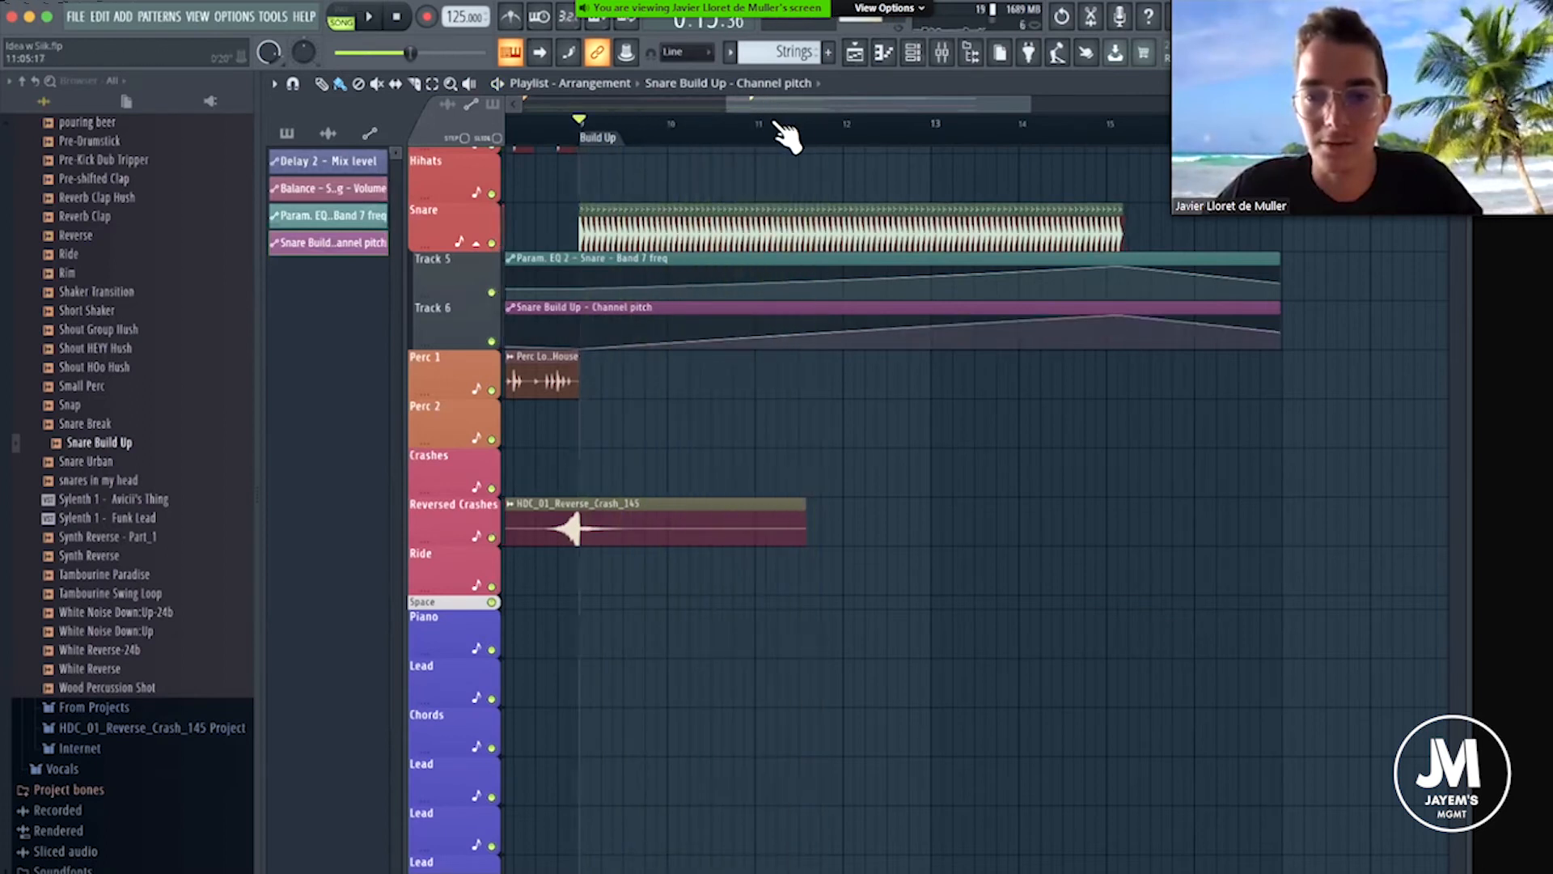
Play the Build Up section to audition the snare roll with its filter and pitch automation.
key("space")
left_click_drag(879, 102, 897, 102)
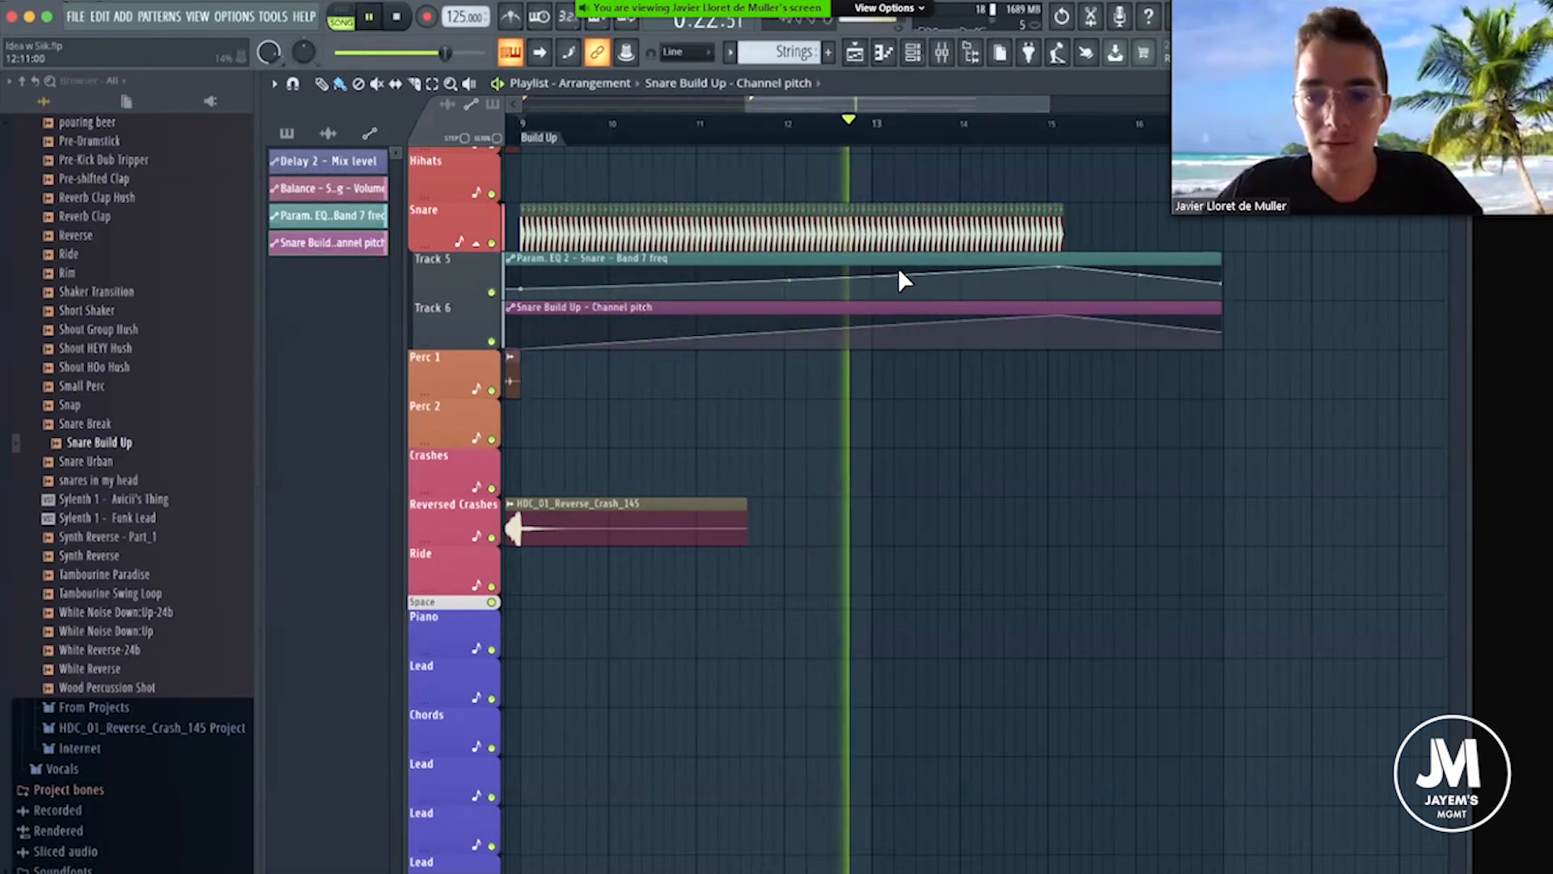
key("space")
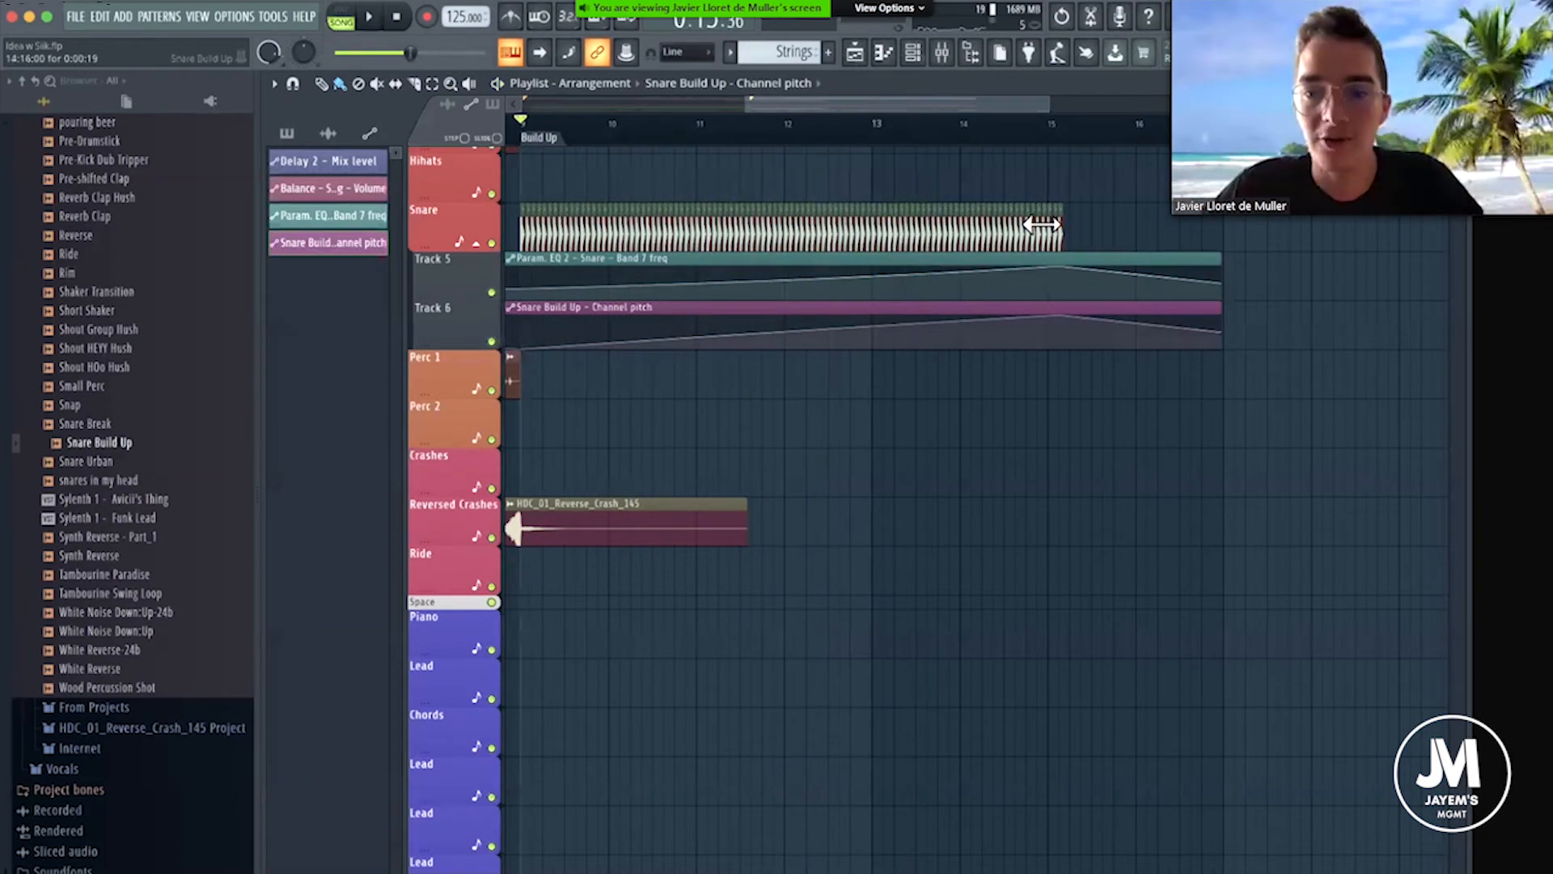
Try the Resample time-stretching mode on the Snare Build Up sample and audition the roll.
double_click(980, 243)
left_click(779, 169)
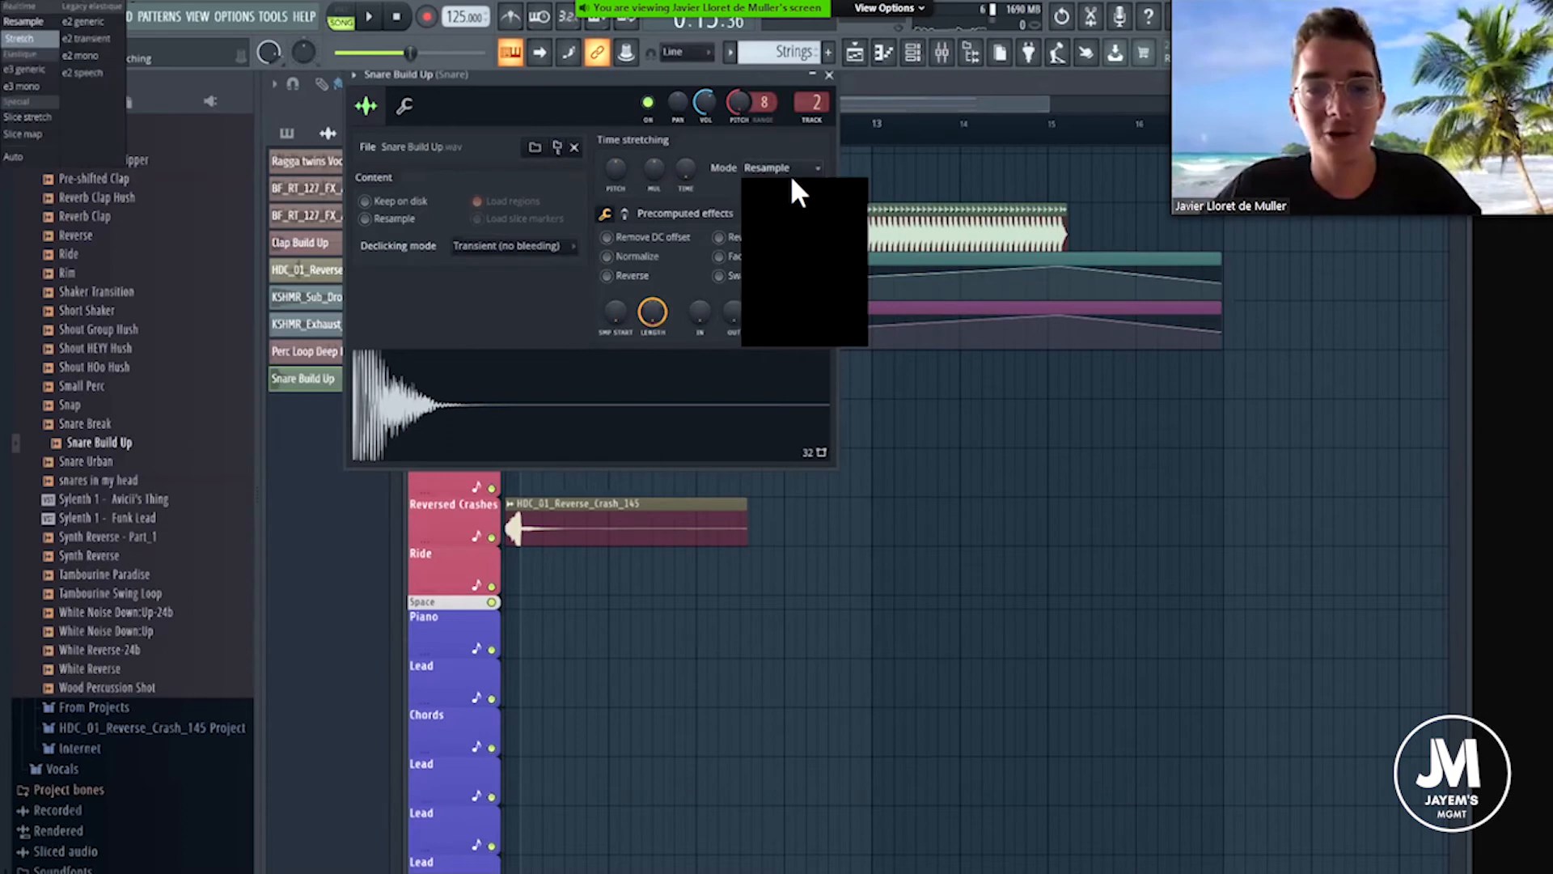
scroll(931, 133, "up", 4)
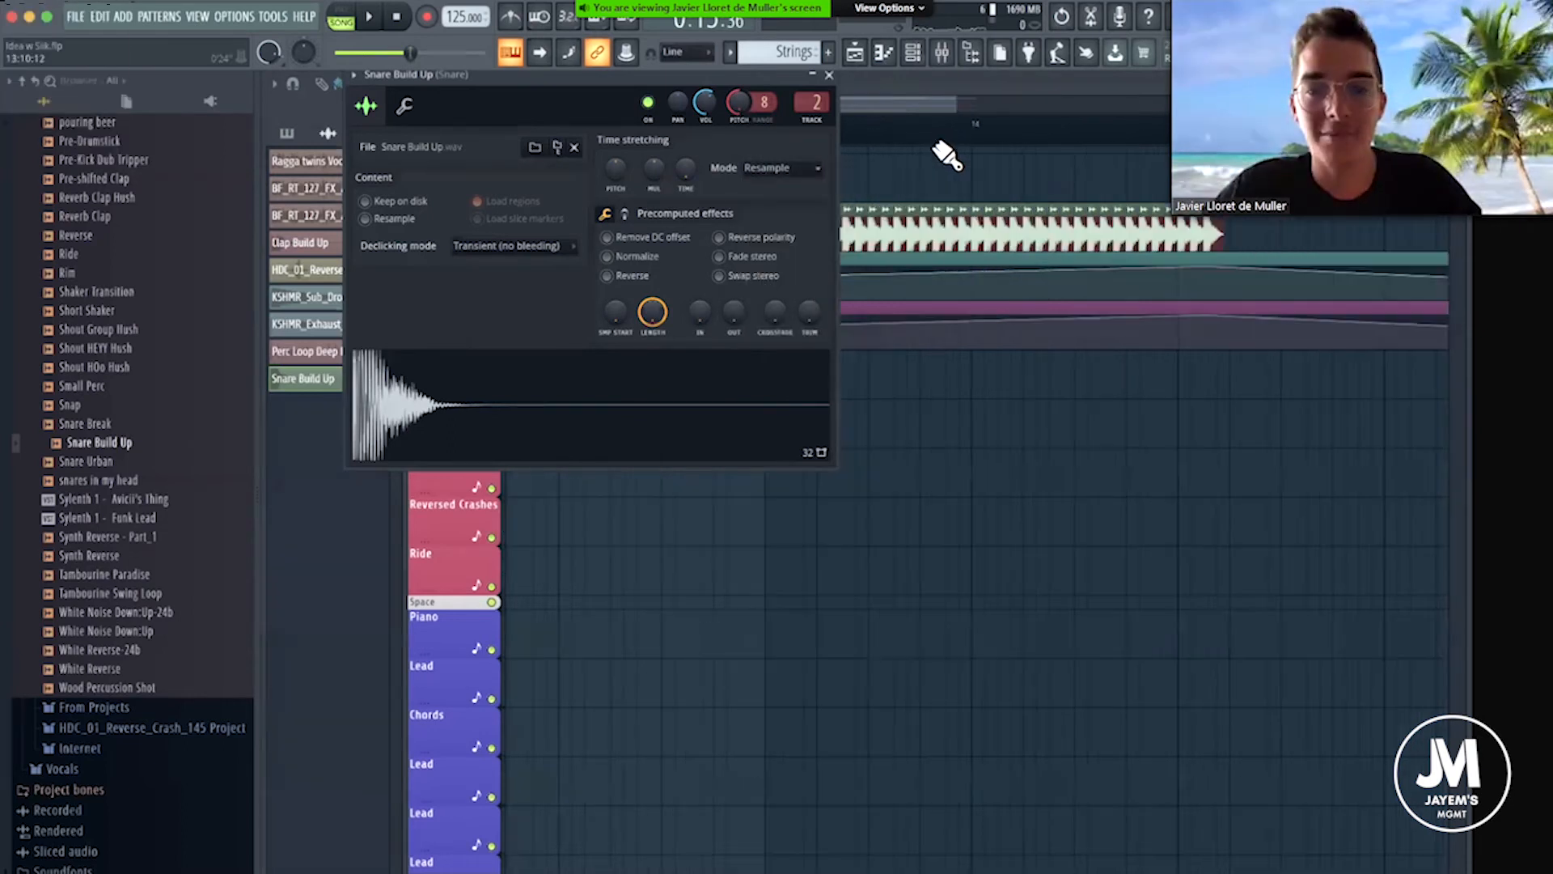
key("space")
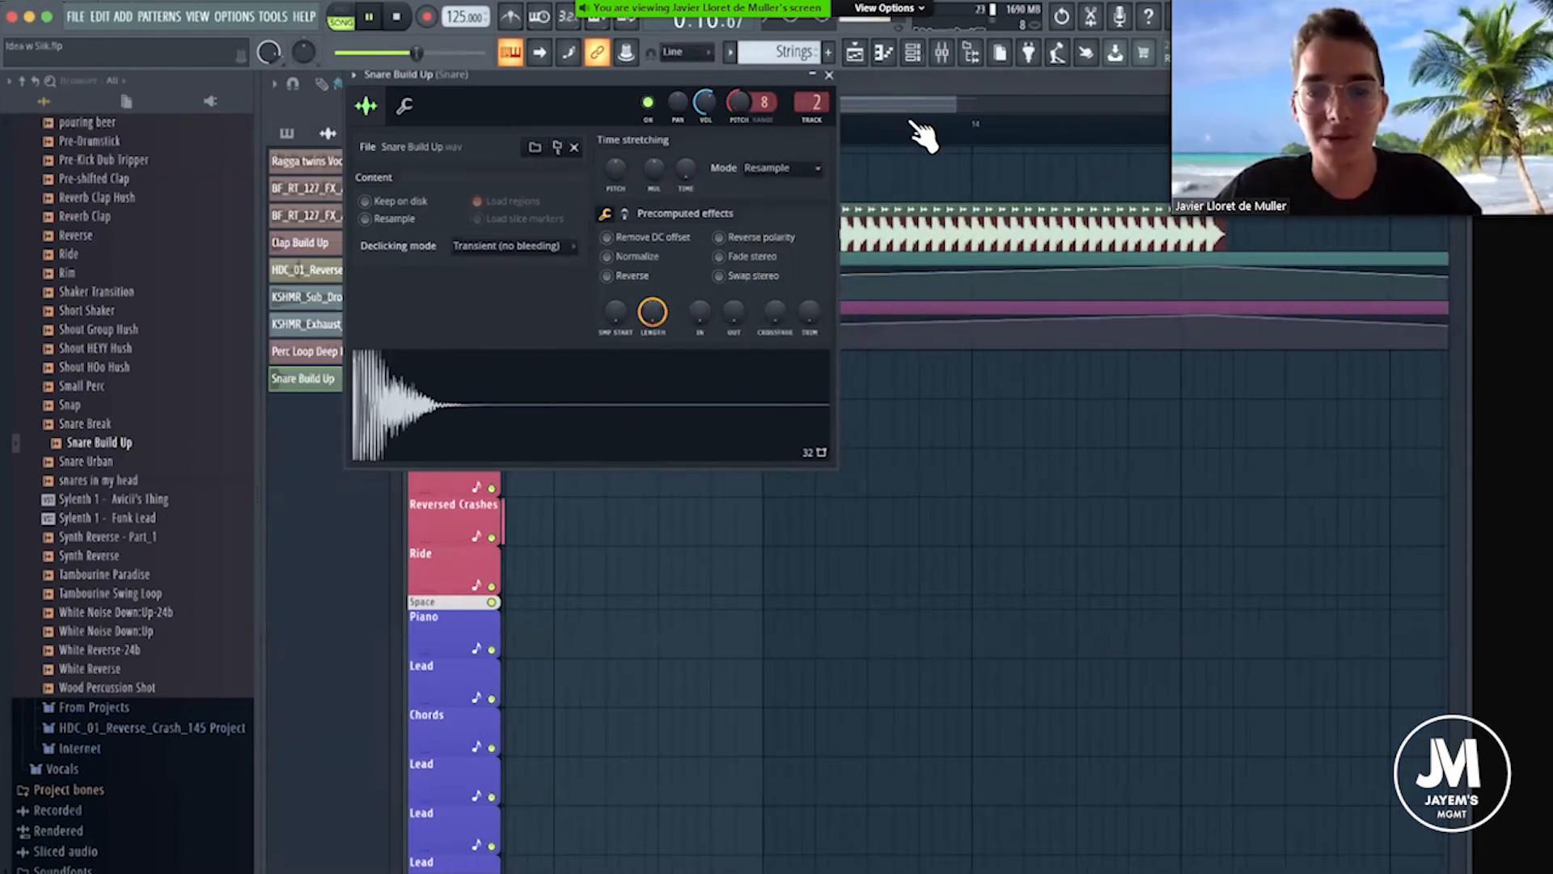
scroll(961, 197, "up", 3)
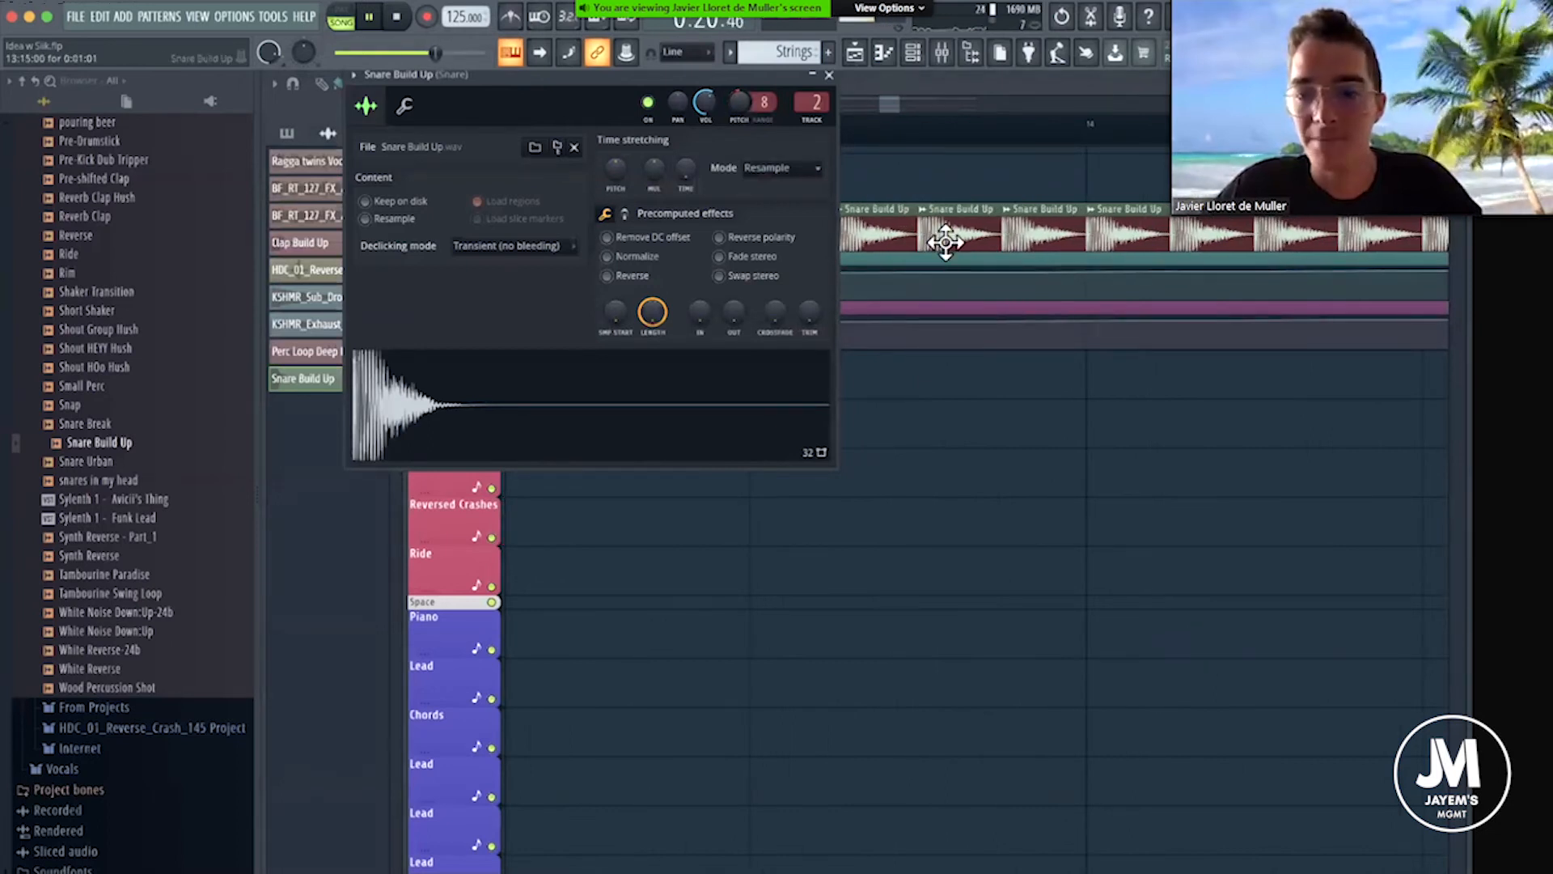
key("space")
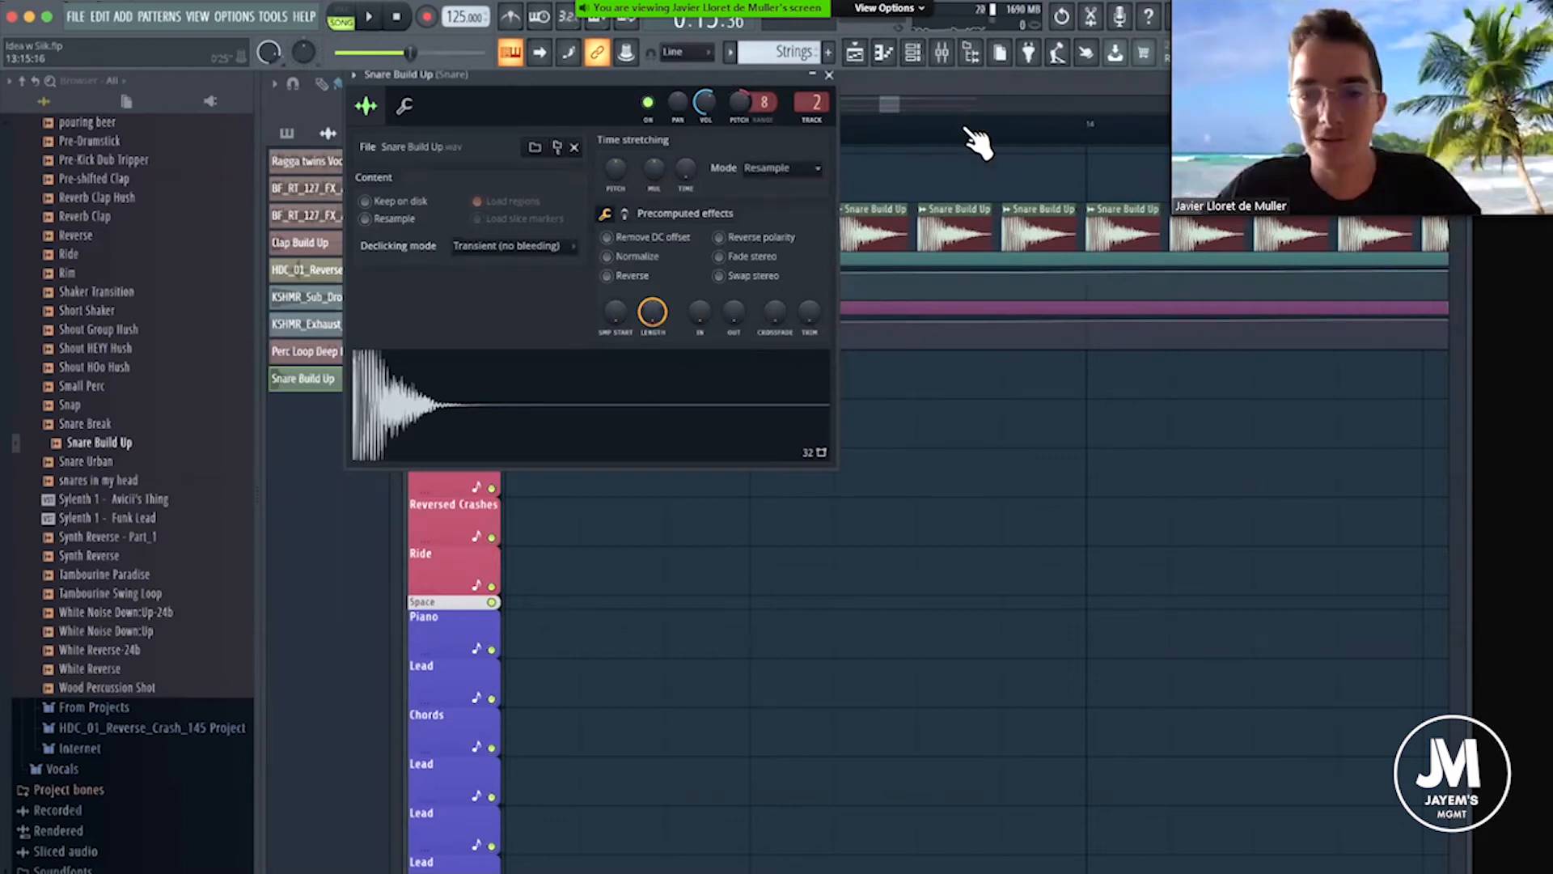
Set the Snare Build Up sample's time-stretching mode to Stretch and close its channel settings.
scroll(967, 130, "down", 4)
left_click(801, 166)
left_click(765, 209)
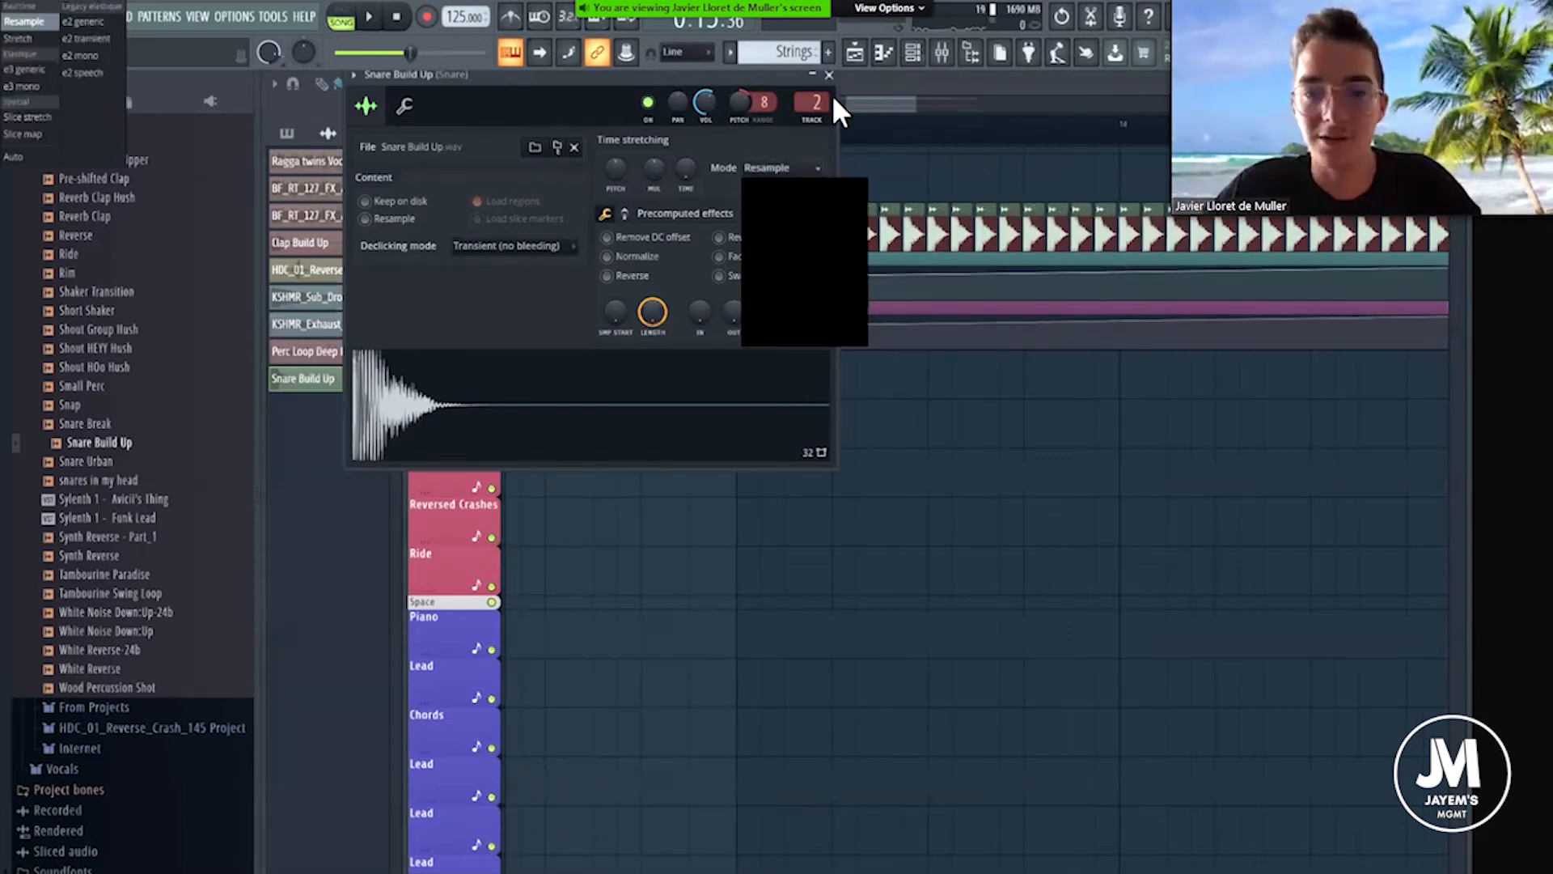
left_click(829, 75)
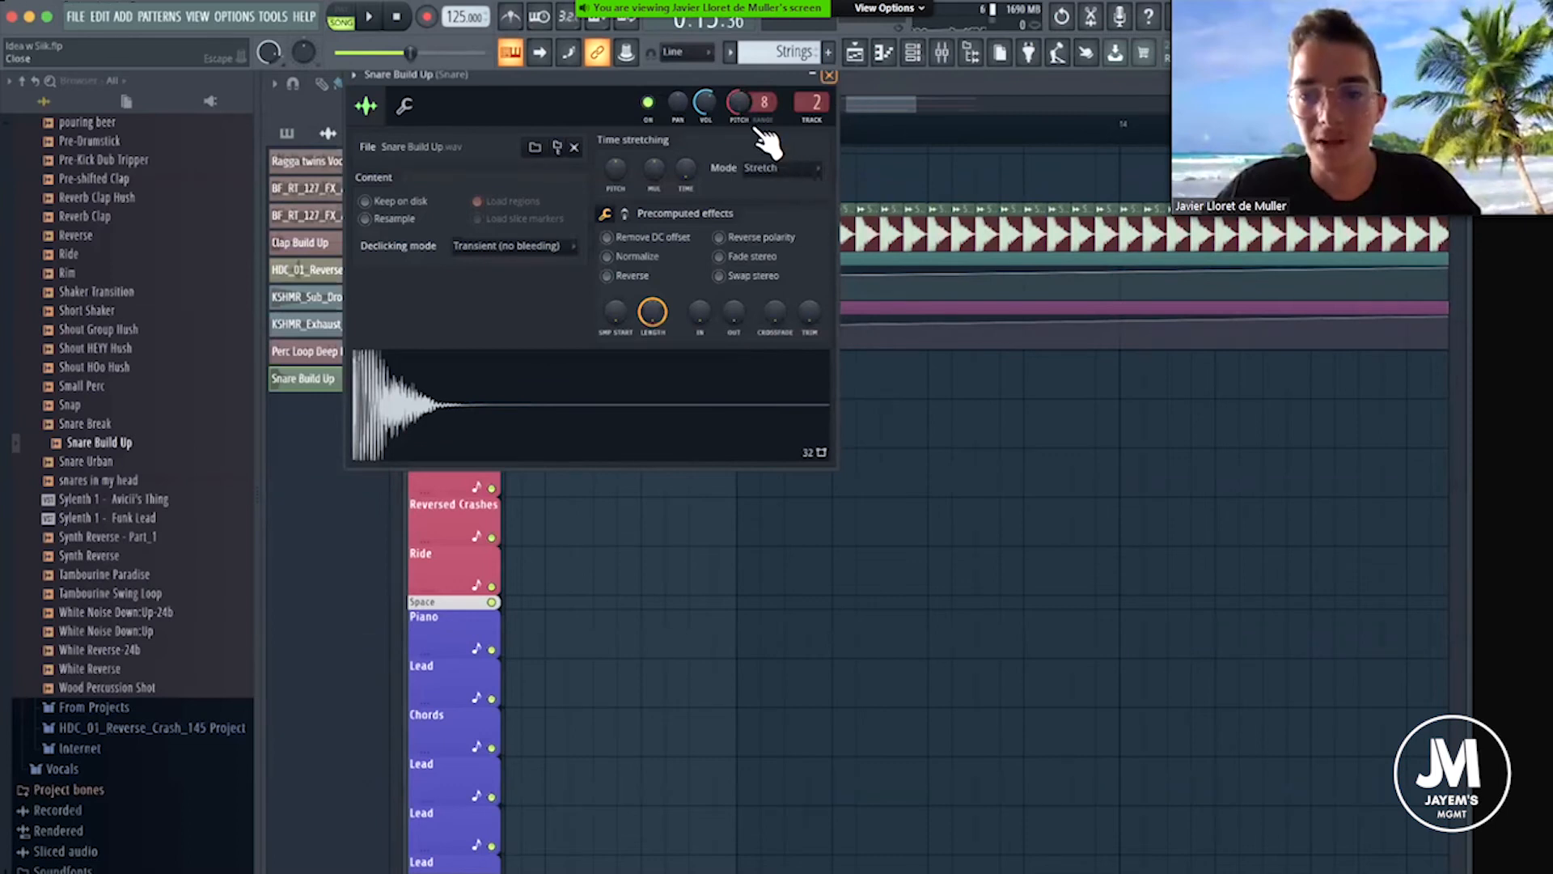
Play the snare roll from the Build Up marker through about bar 14 to hear the Stretch mode.
scroll(765, 141, "up", 3)
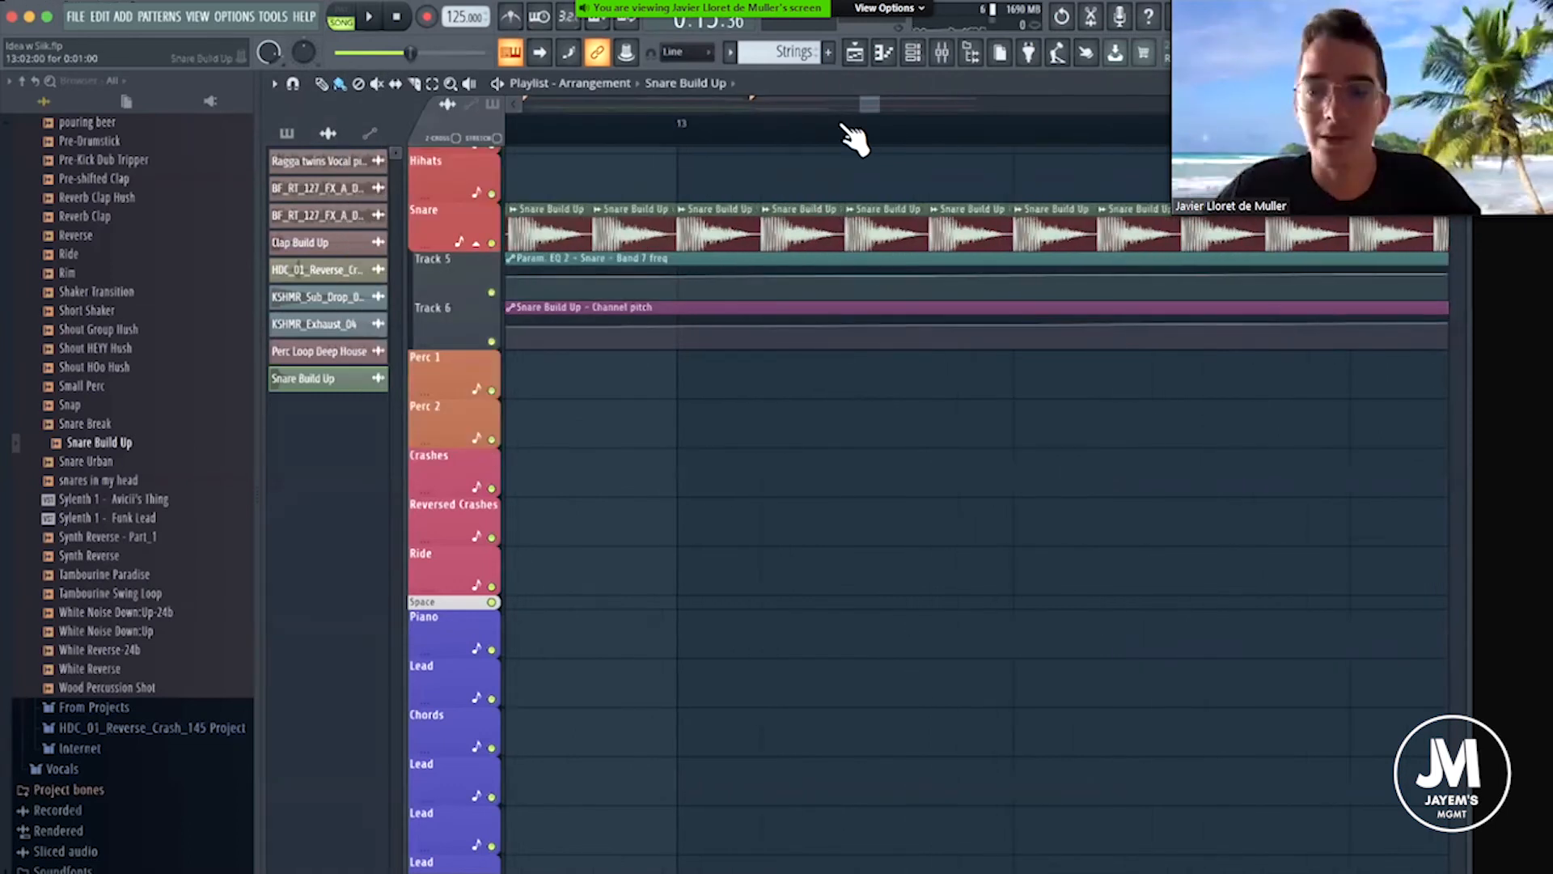
scroll(809, 137, "down", 3)
key("space")
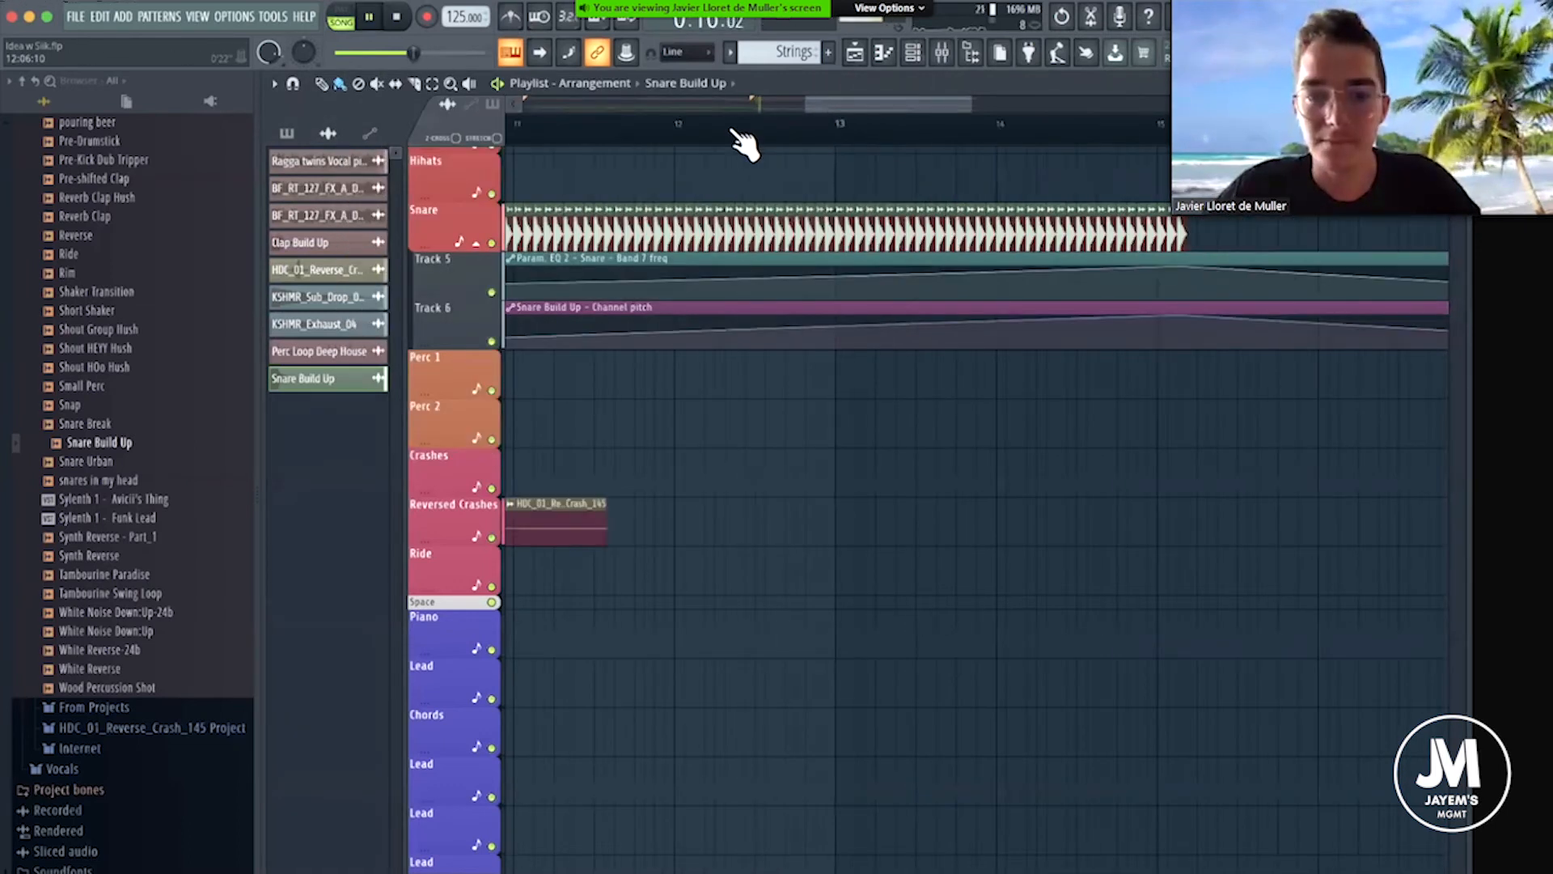
scroll(930, 140, "down", 3)
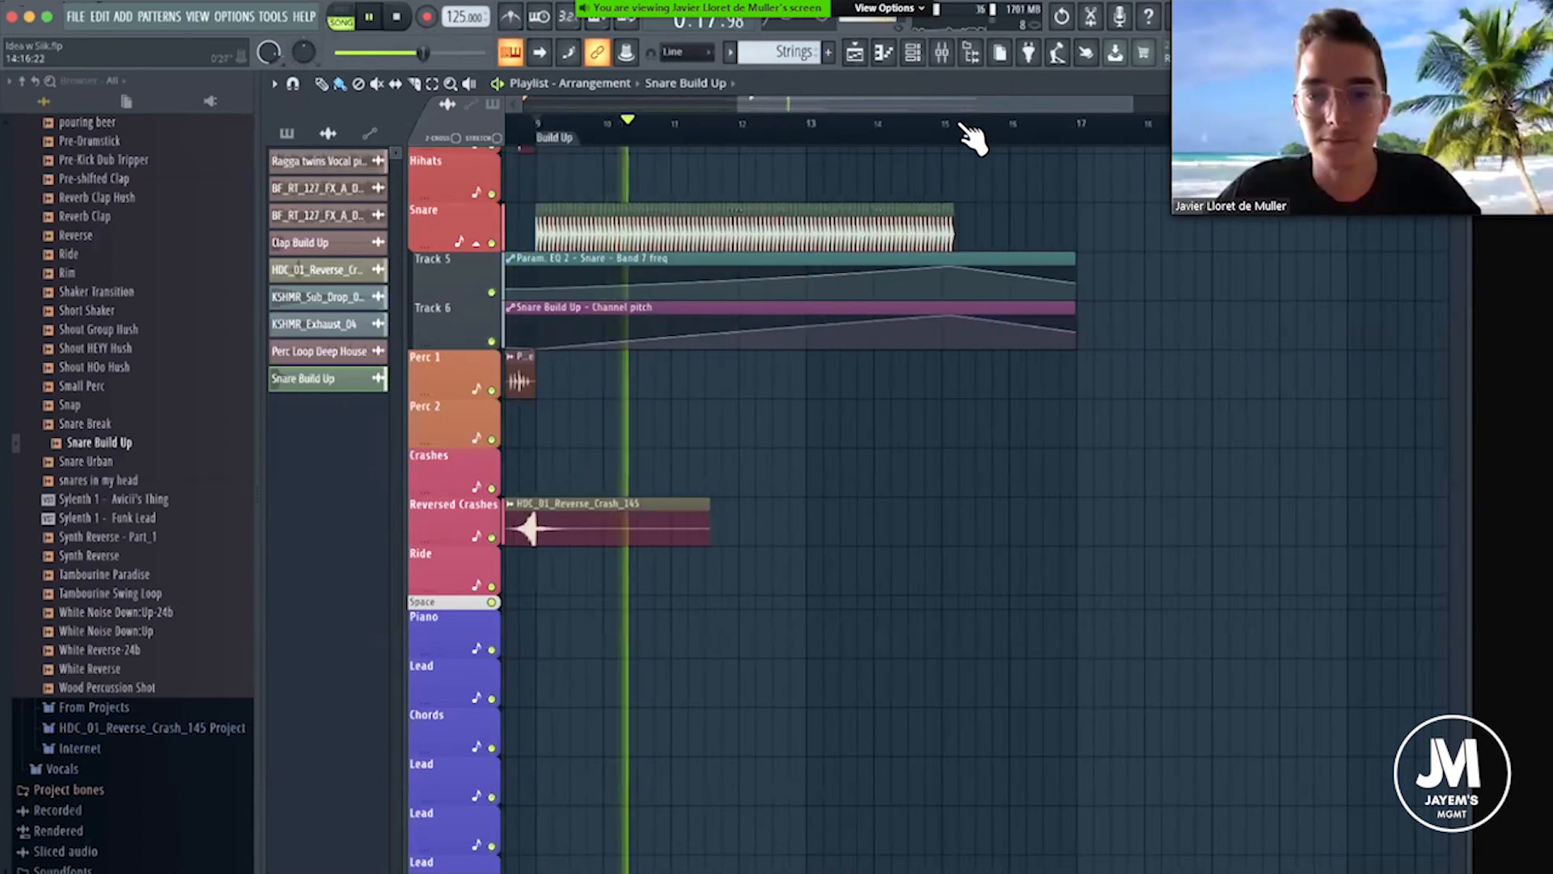
scroll(951, 150, "up", 2)
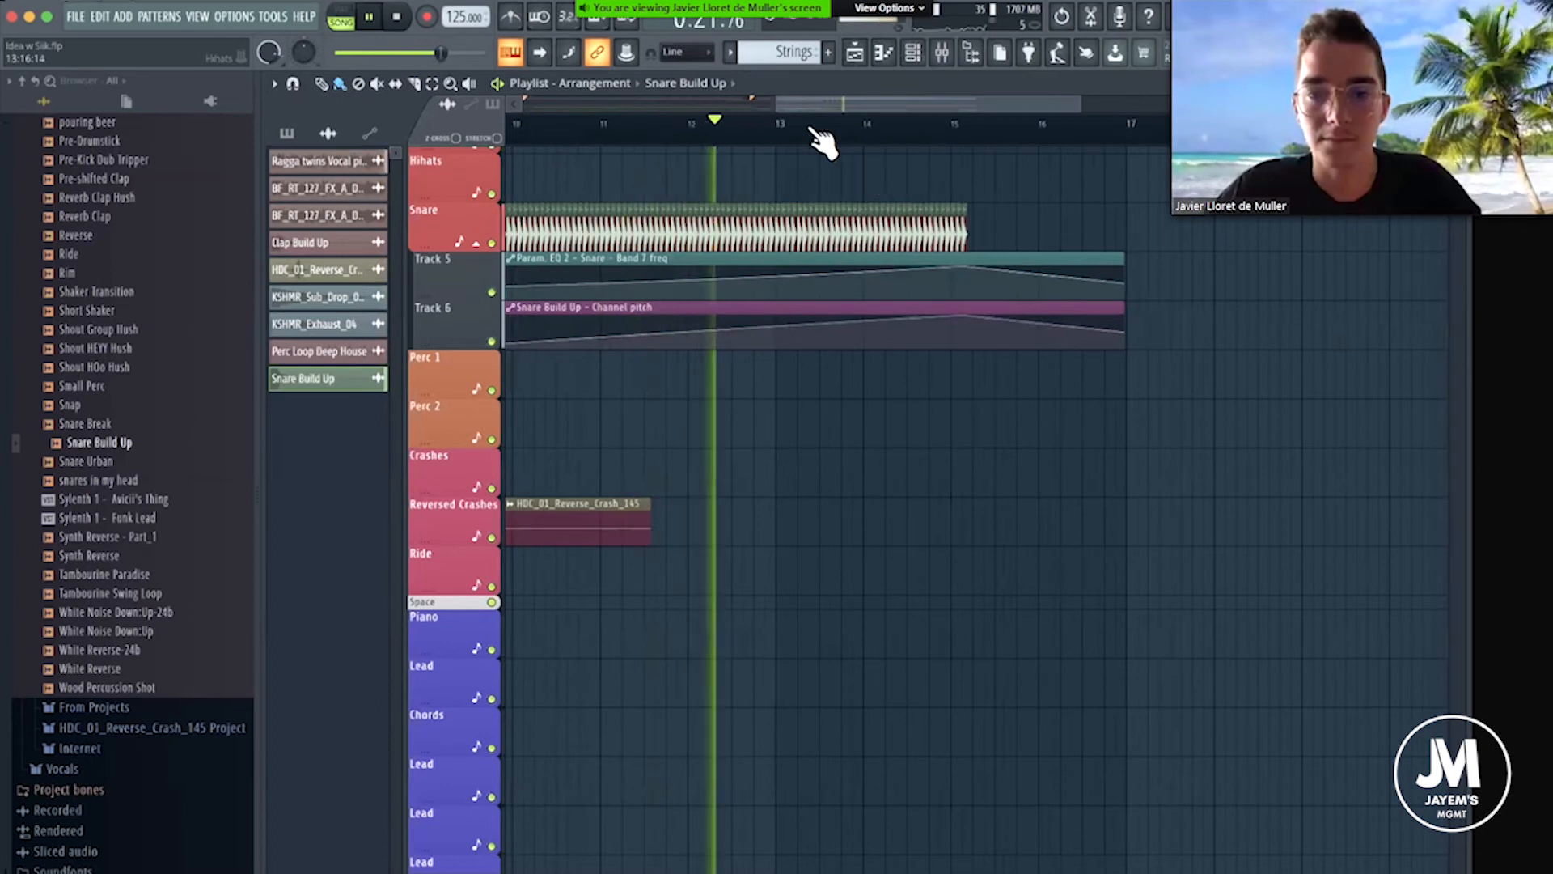
scroll(975, 141, "down", 2)
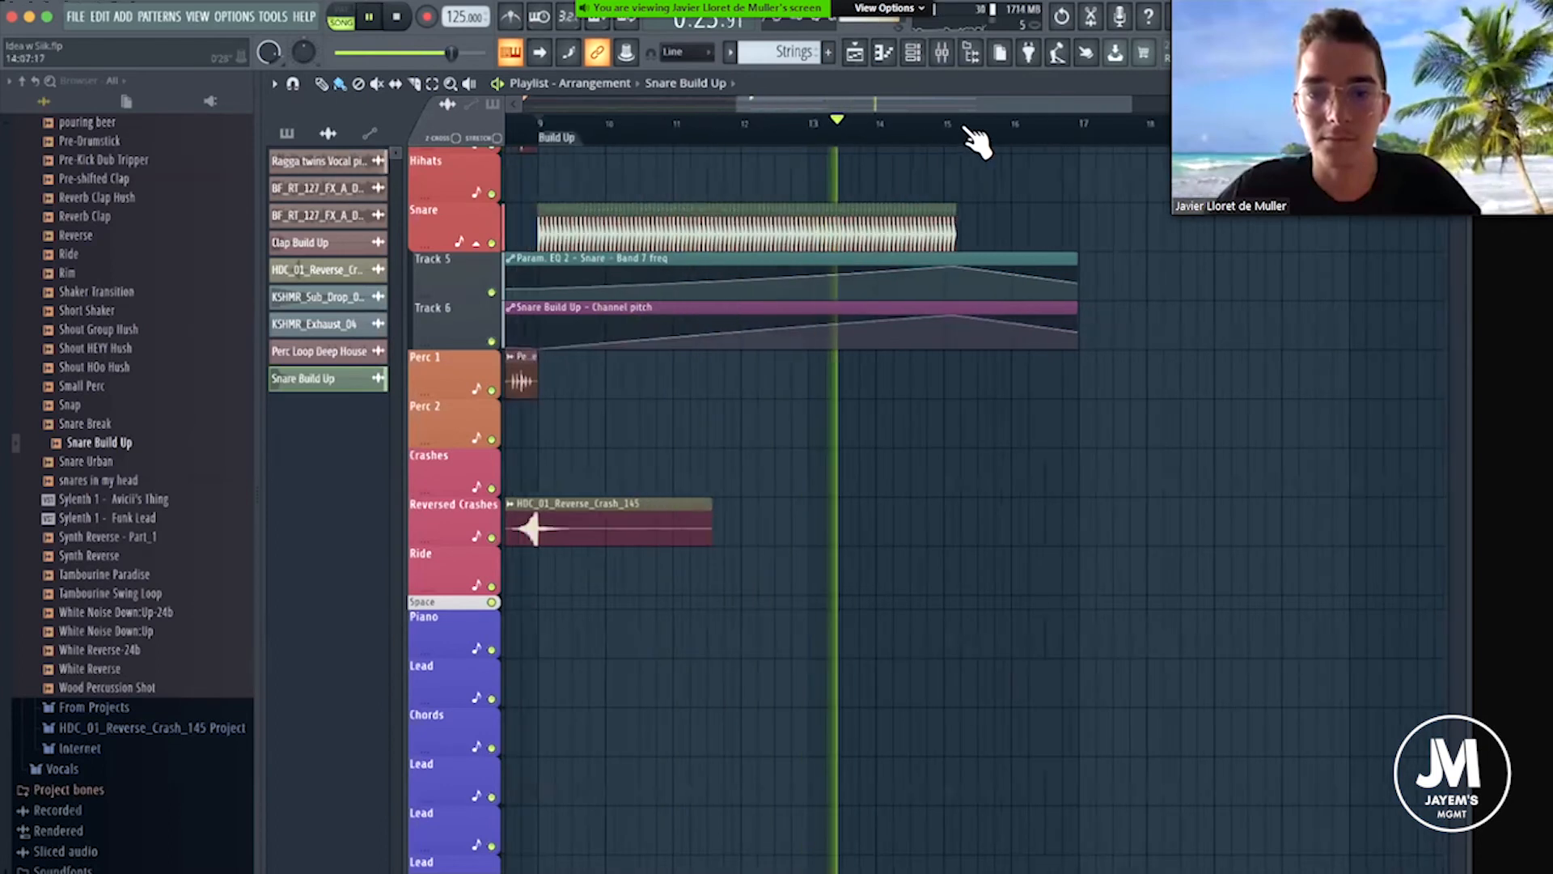
scroll(914, 314, "up", 5)
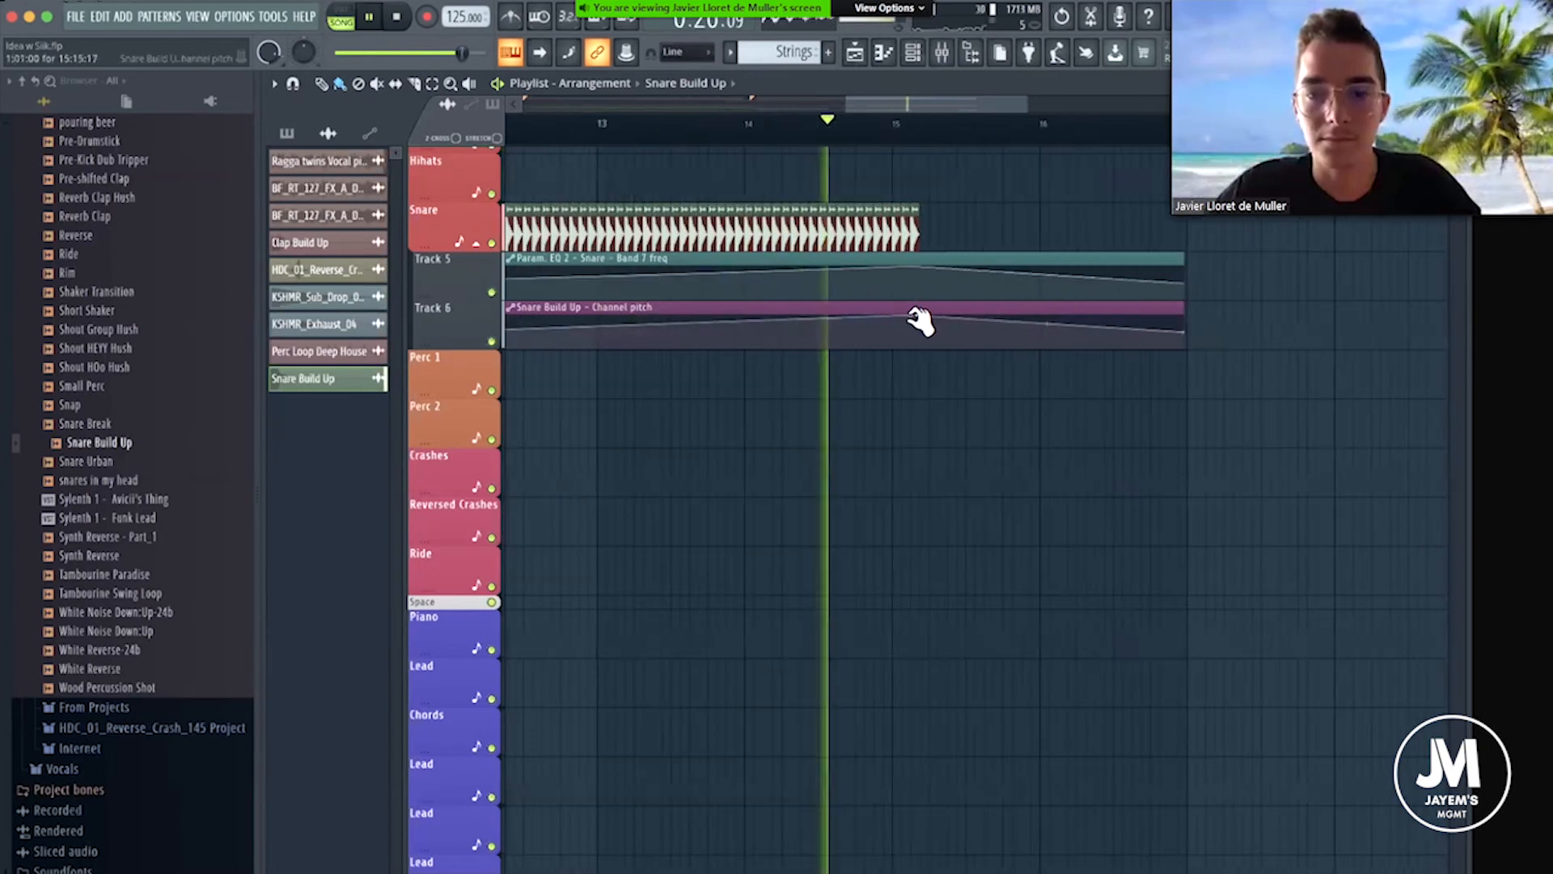
key("space")
Extend the Snare Build Up channel pitch automation clip past bar 17 and move its peak point to bar 17.
left_click(1185, 314)
left_click_drag(1188, 320, 1200, 315)
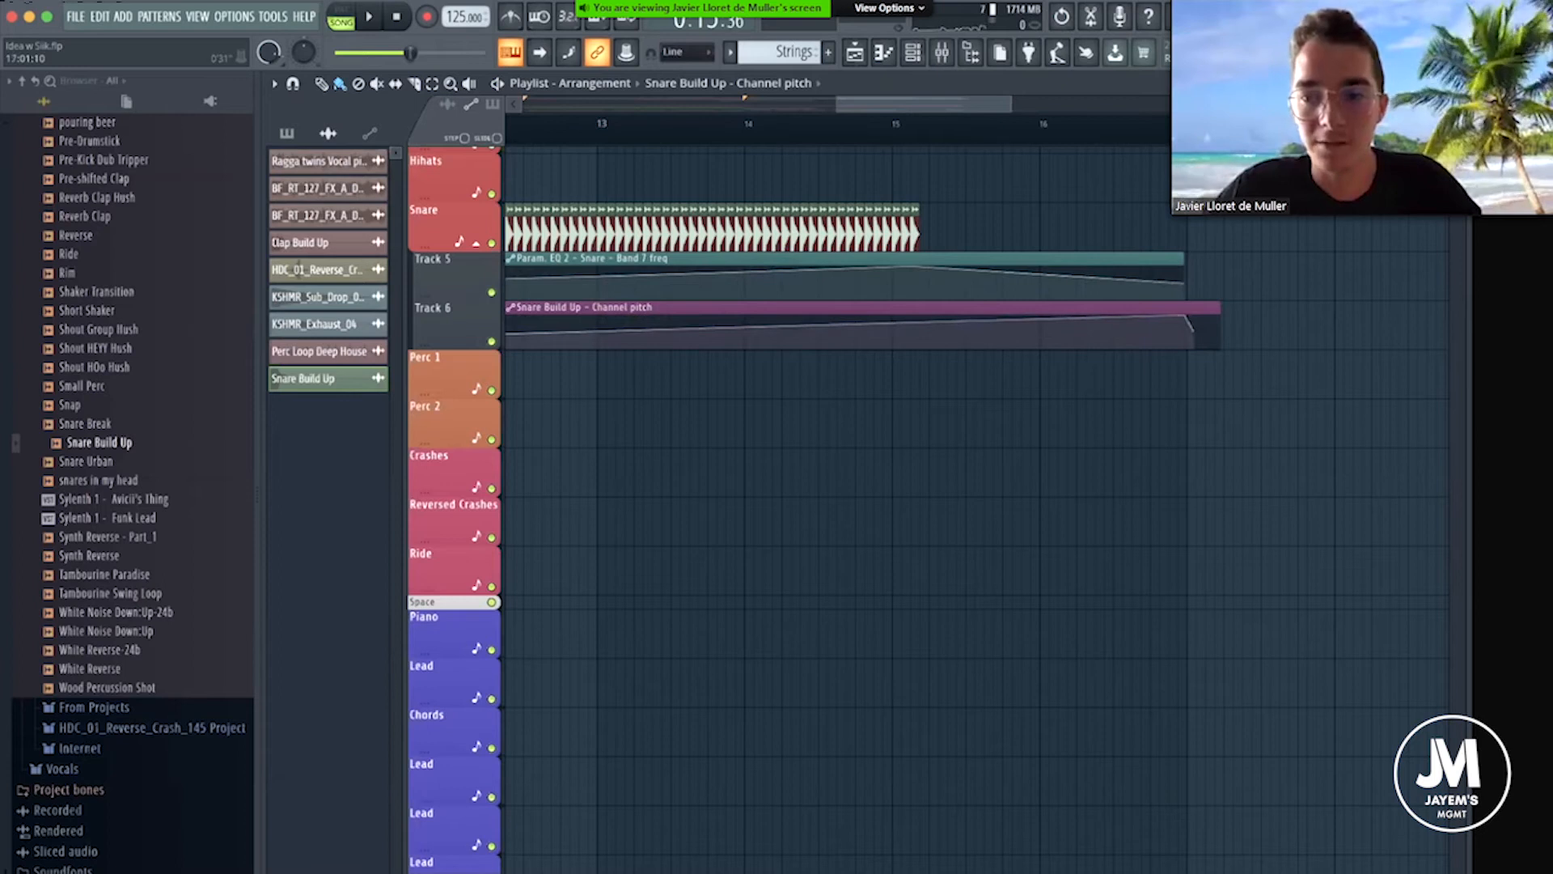
scroll(901, 330, "up", 3)
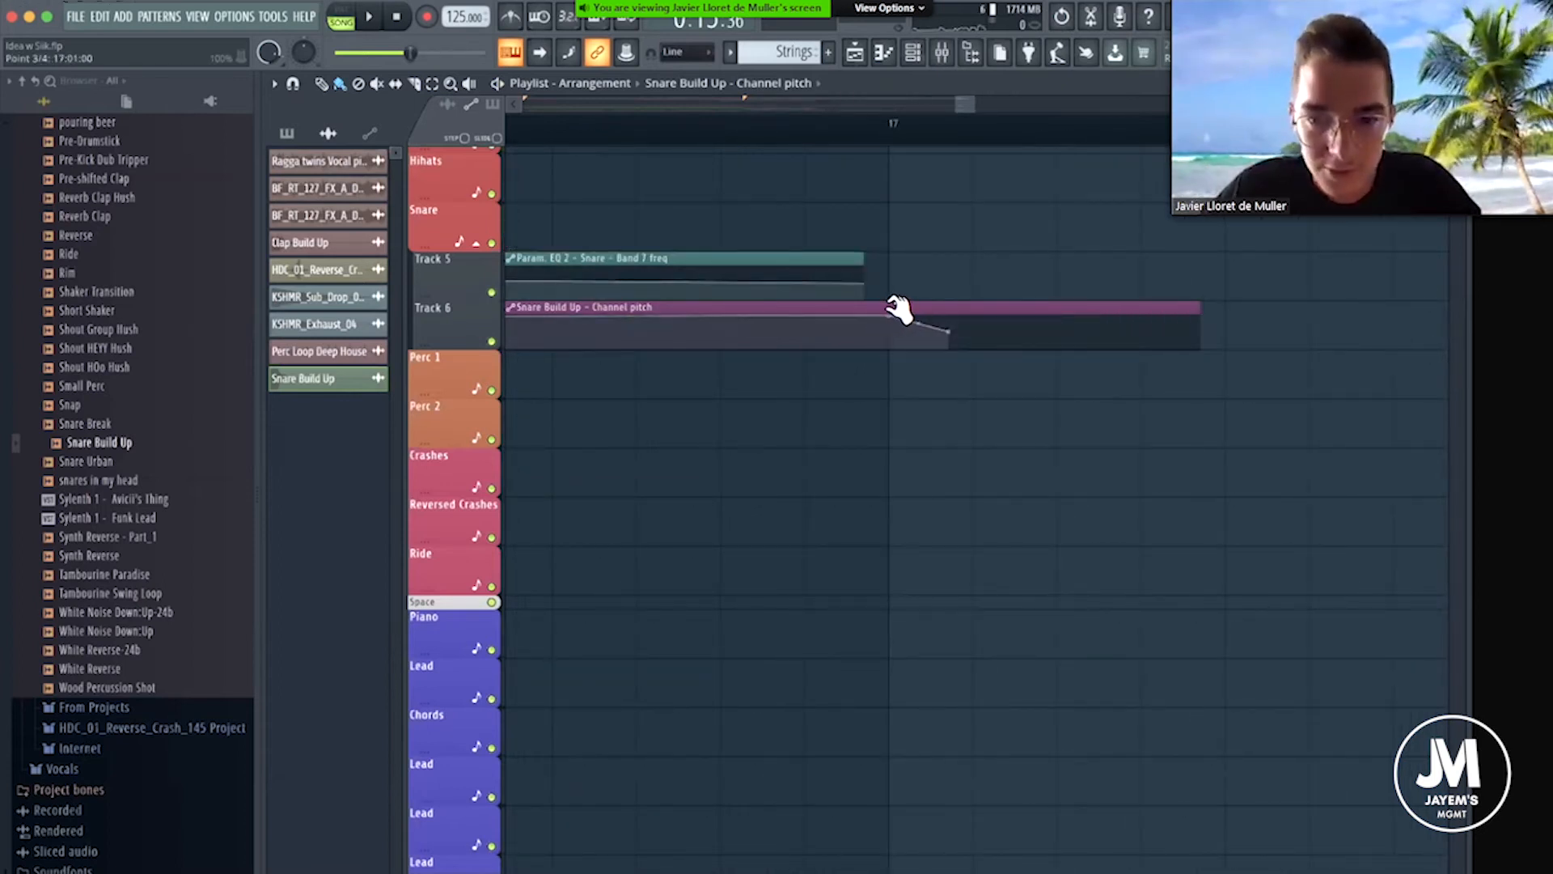
Extend the Param. EQ 2 Band 7 freq automation clip past bar 17 and move its peak point to bar 17.
scroll(895, 132, "down", 4)
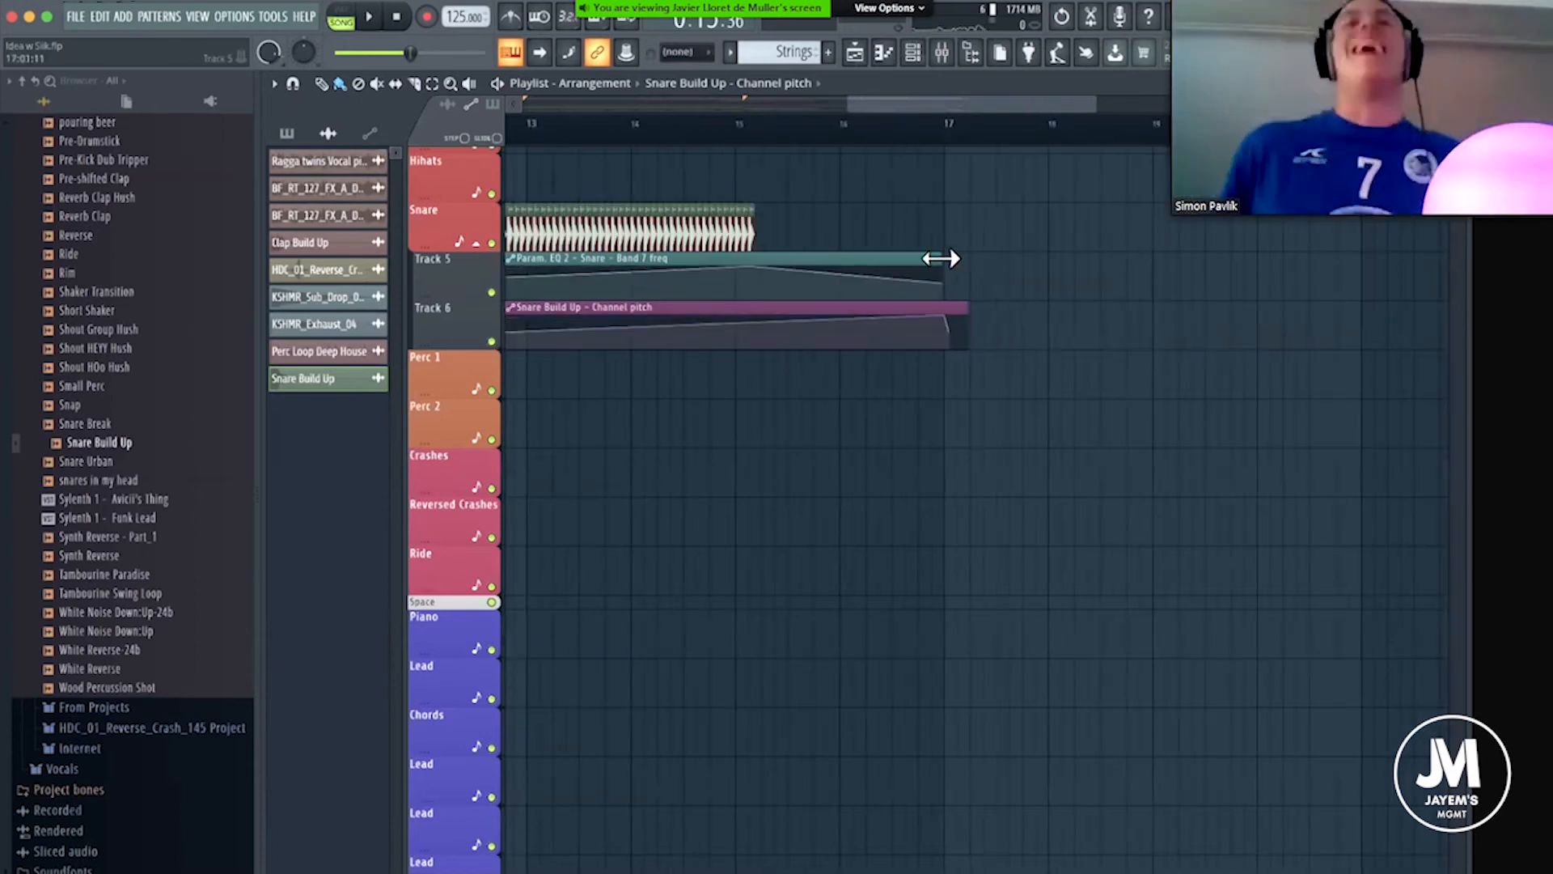
left_click_drag(936, 257, 1123, 257)
left_click_drag(878, 241, 959, 233)
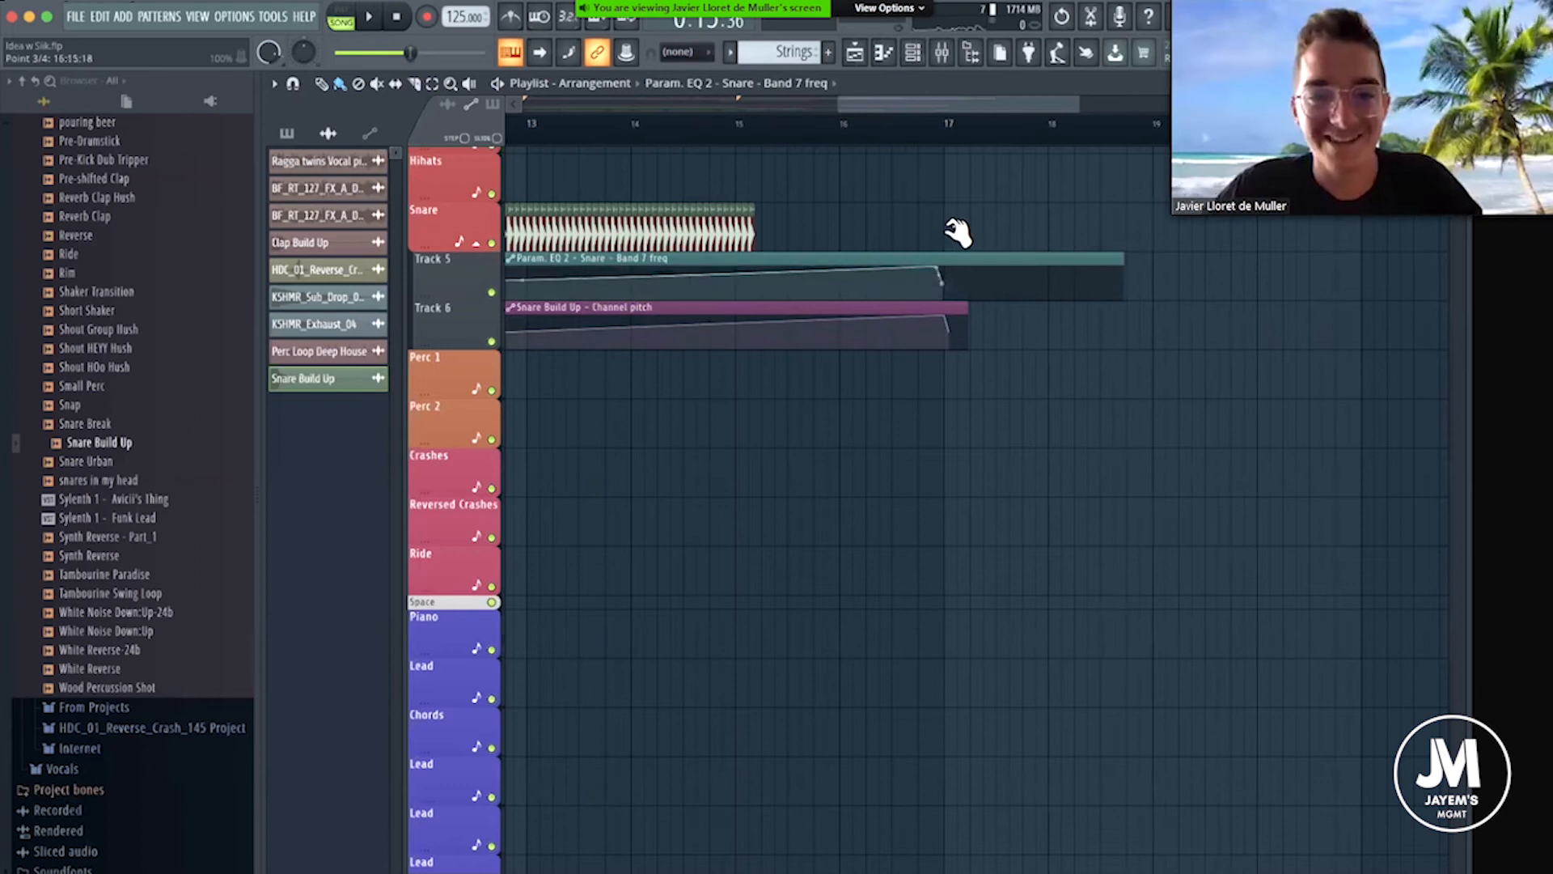
scroll(955, 133, "up", 4)
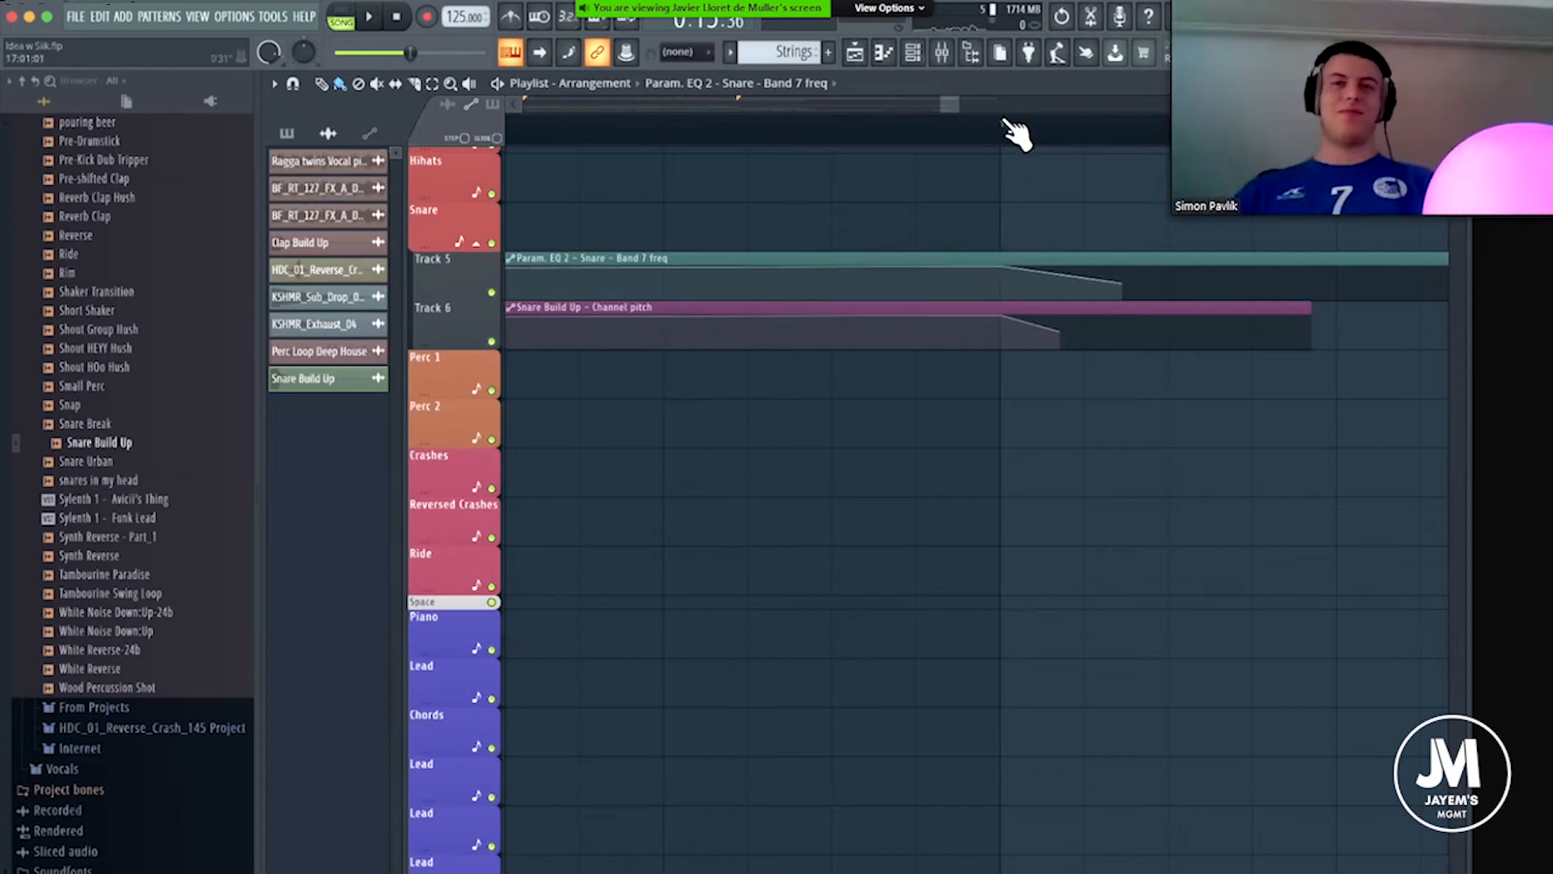
Recolor the Snare Build Up channel with the red preset color to match the Snare track.
scroll(1009, 125, "down", 2)
scroll(1007, 126, "down", 5)
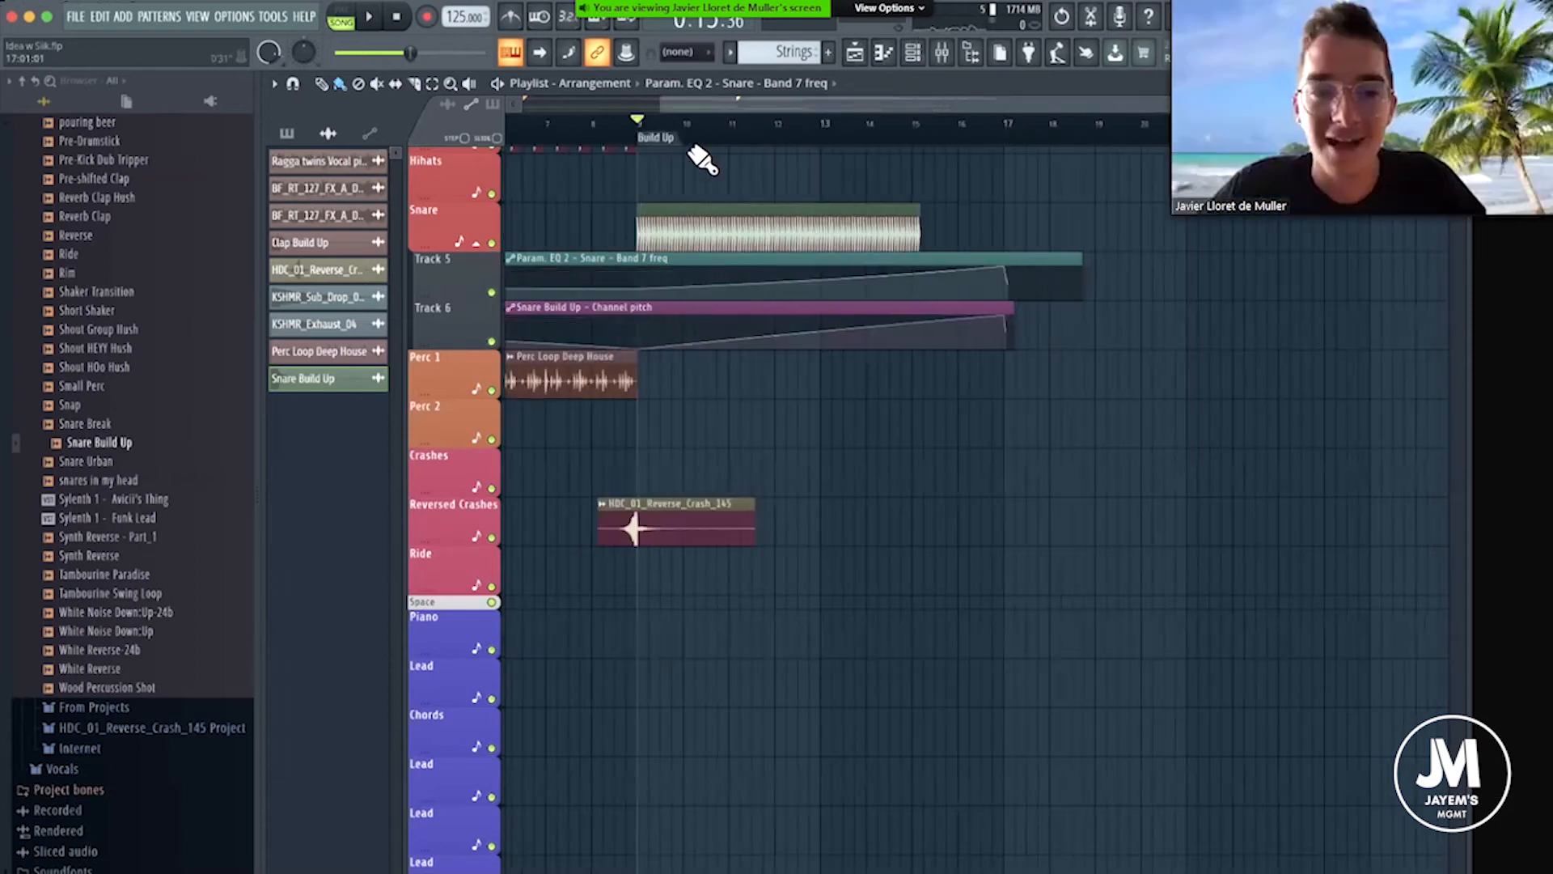
scroll(637, 231, "up", 4)
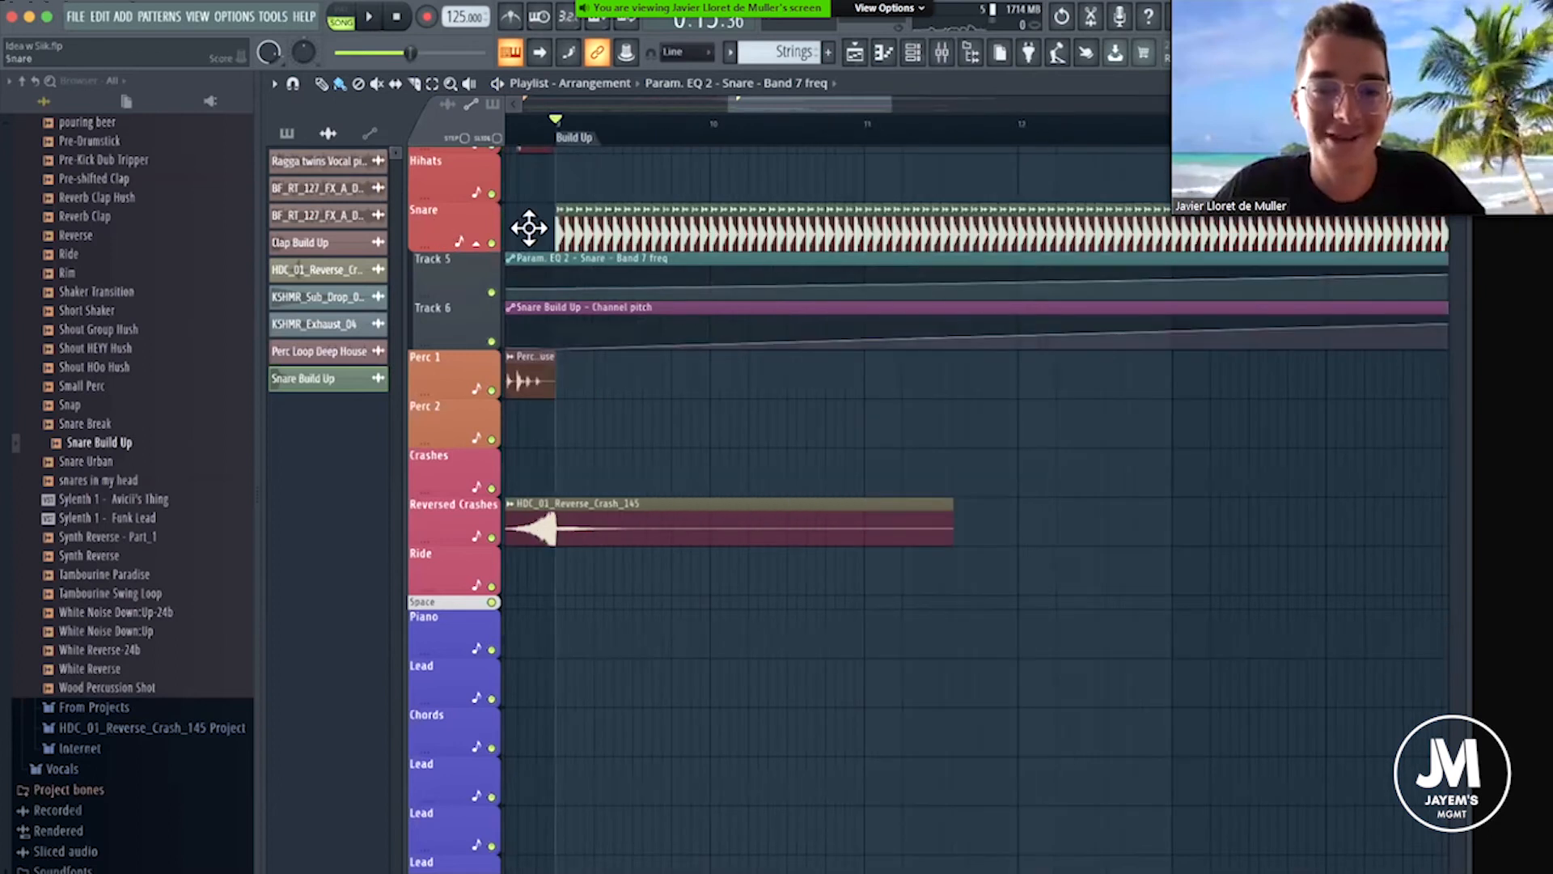
scroll(563, 228, "up", 4)
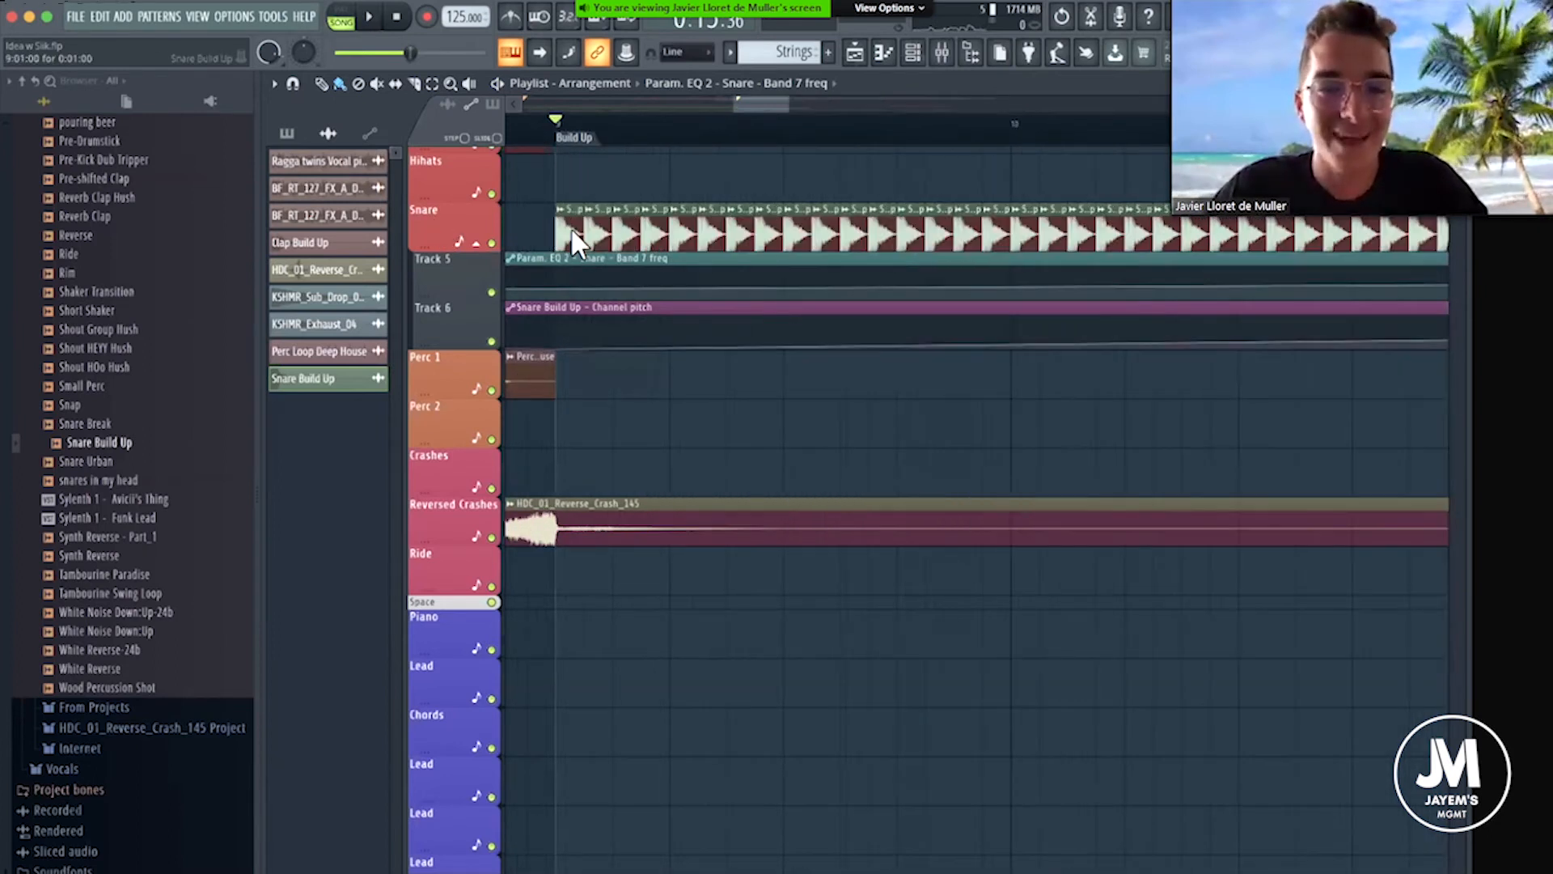
double_click(566, 229)
left_click(828, 76)
left_click(912, 53)
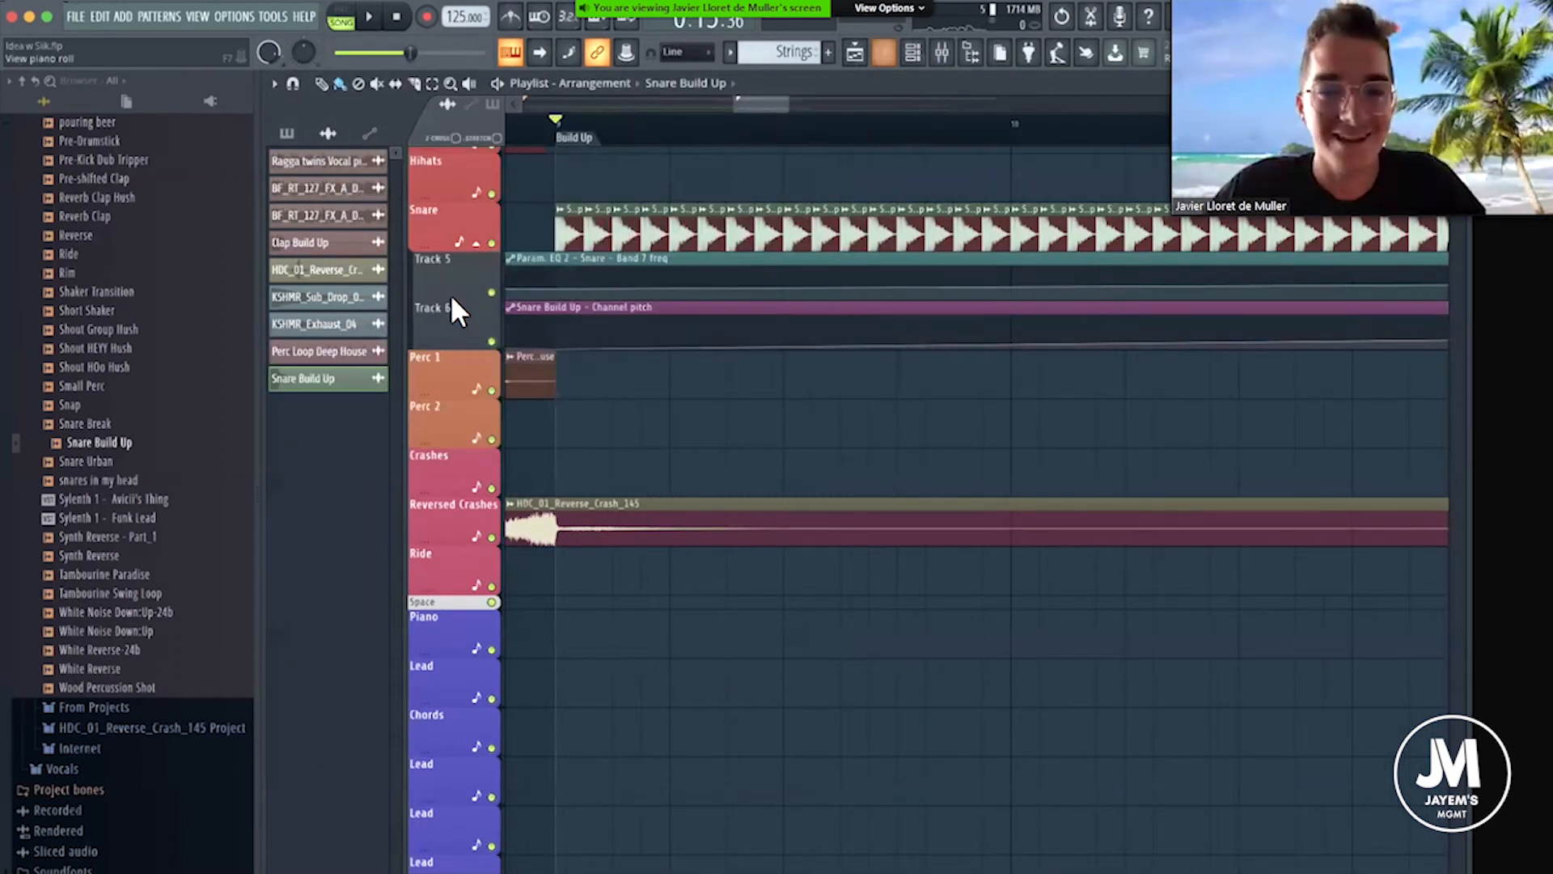
right_click(404, 332)
left_click(494, 392)
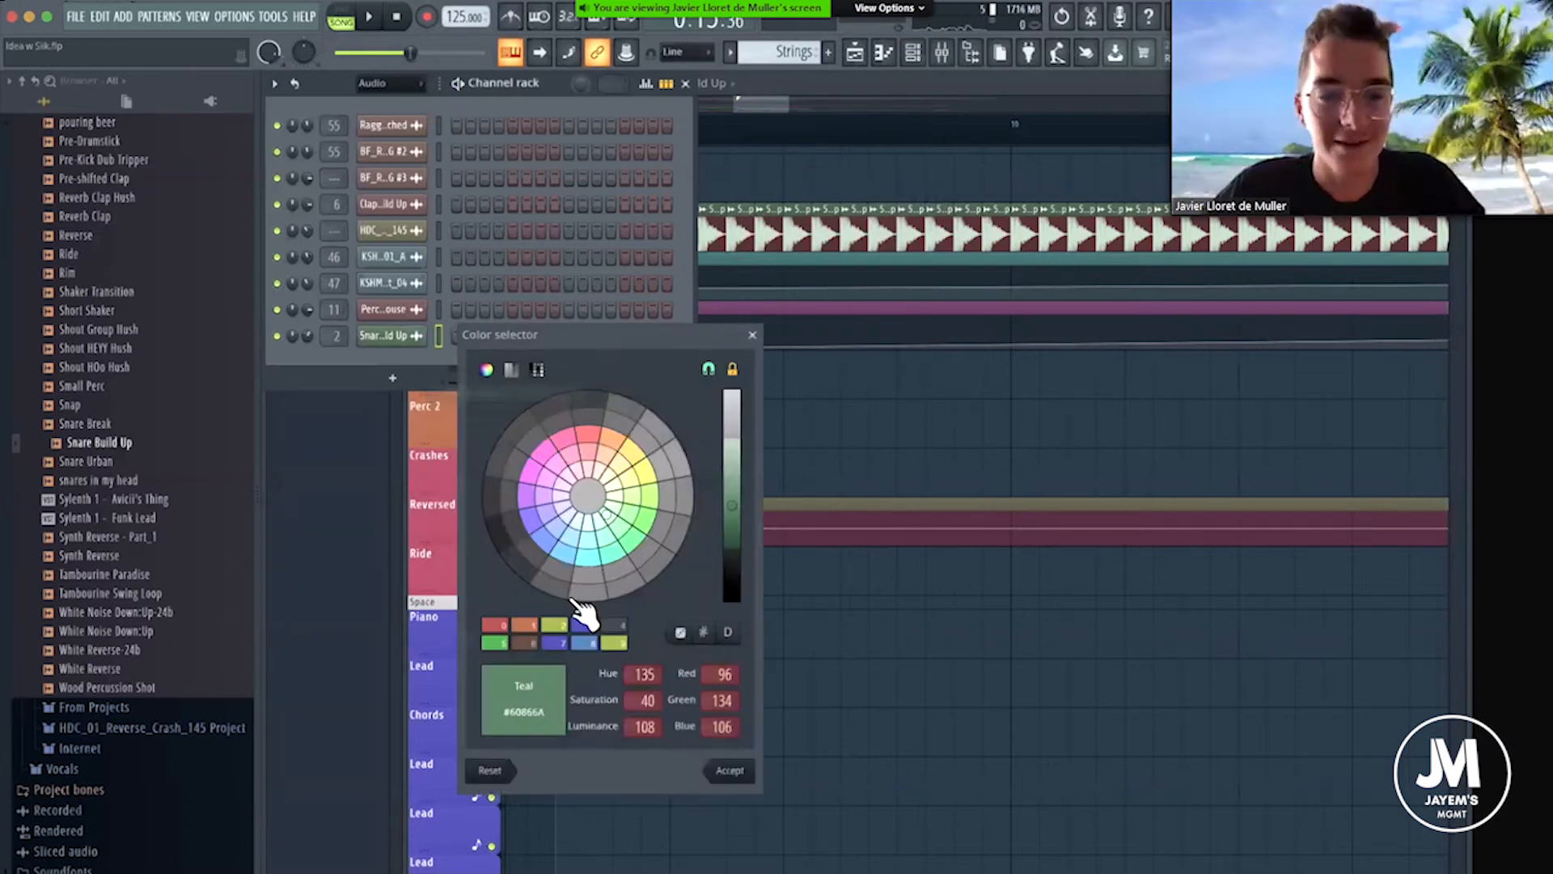
double_click(495, 626)
key("Escape")
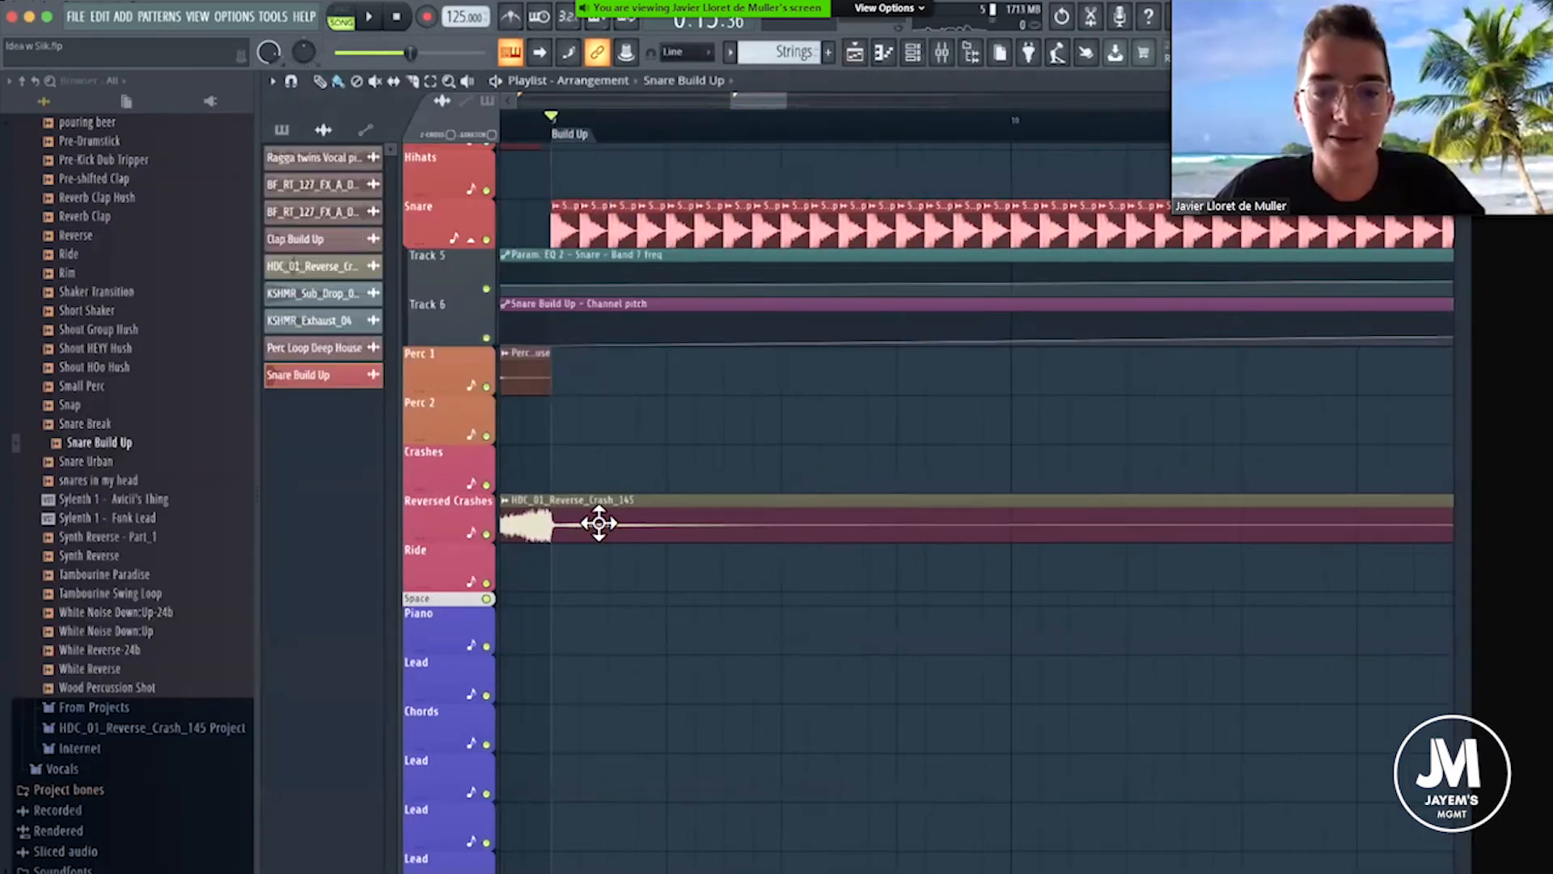
double_click(681, 84)
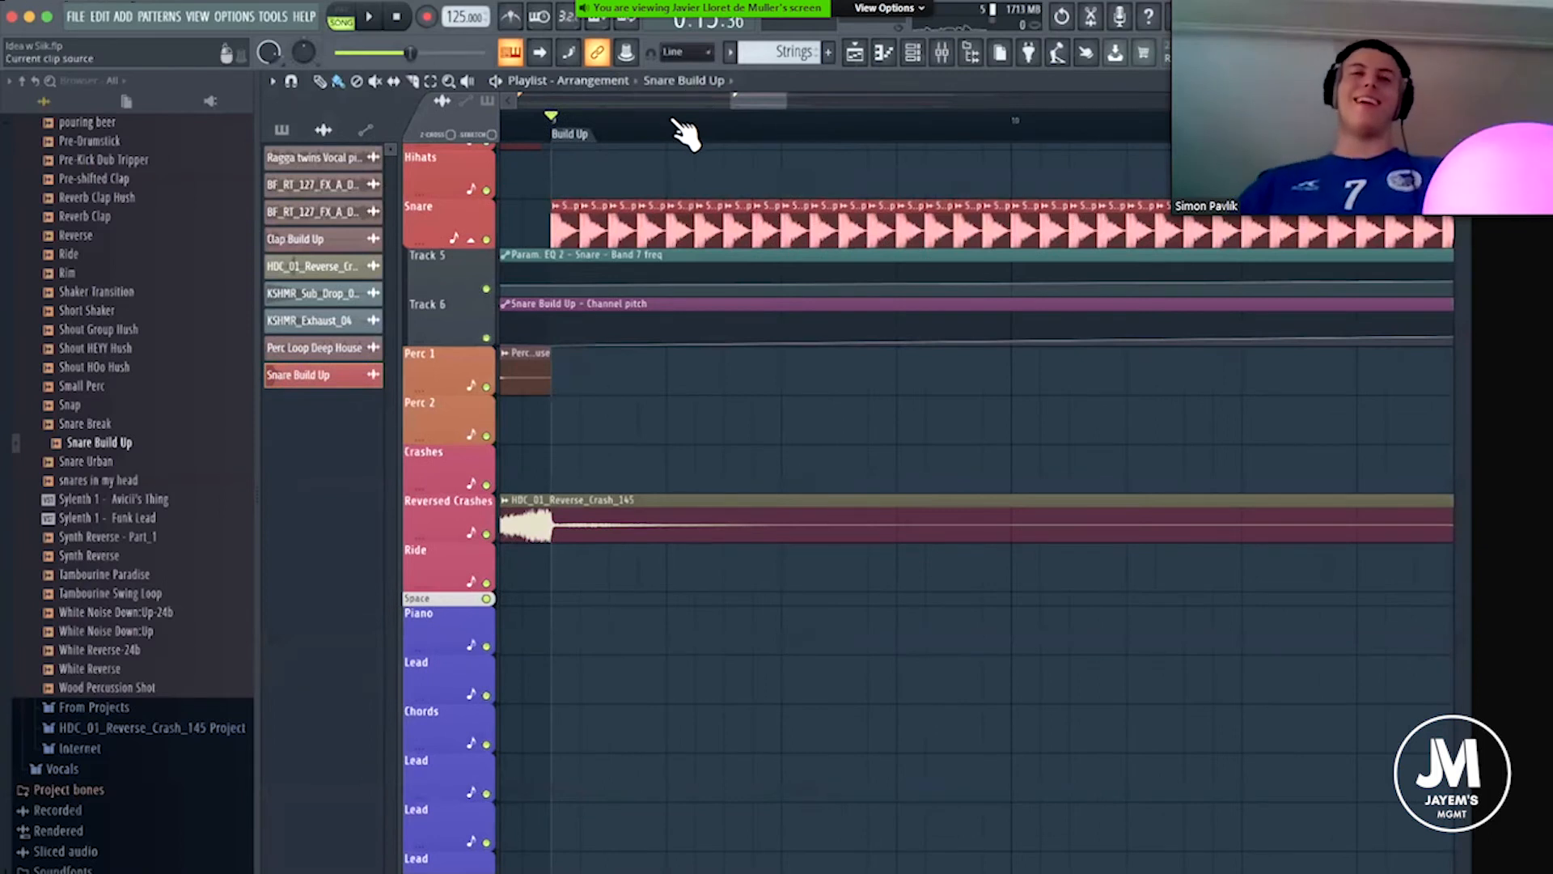
Play the start of the build-up from the Build Up marker, then stop playback.
scroll(684, 133, "down", 6)
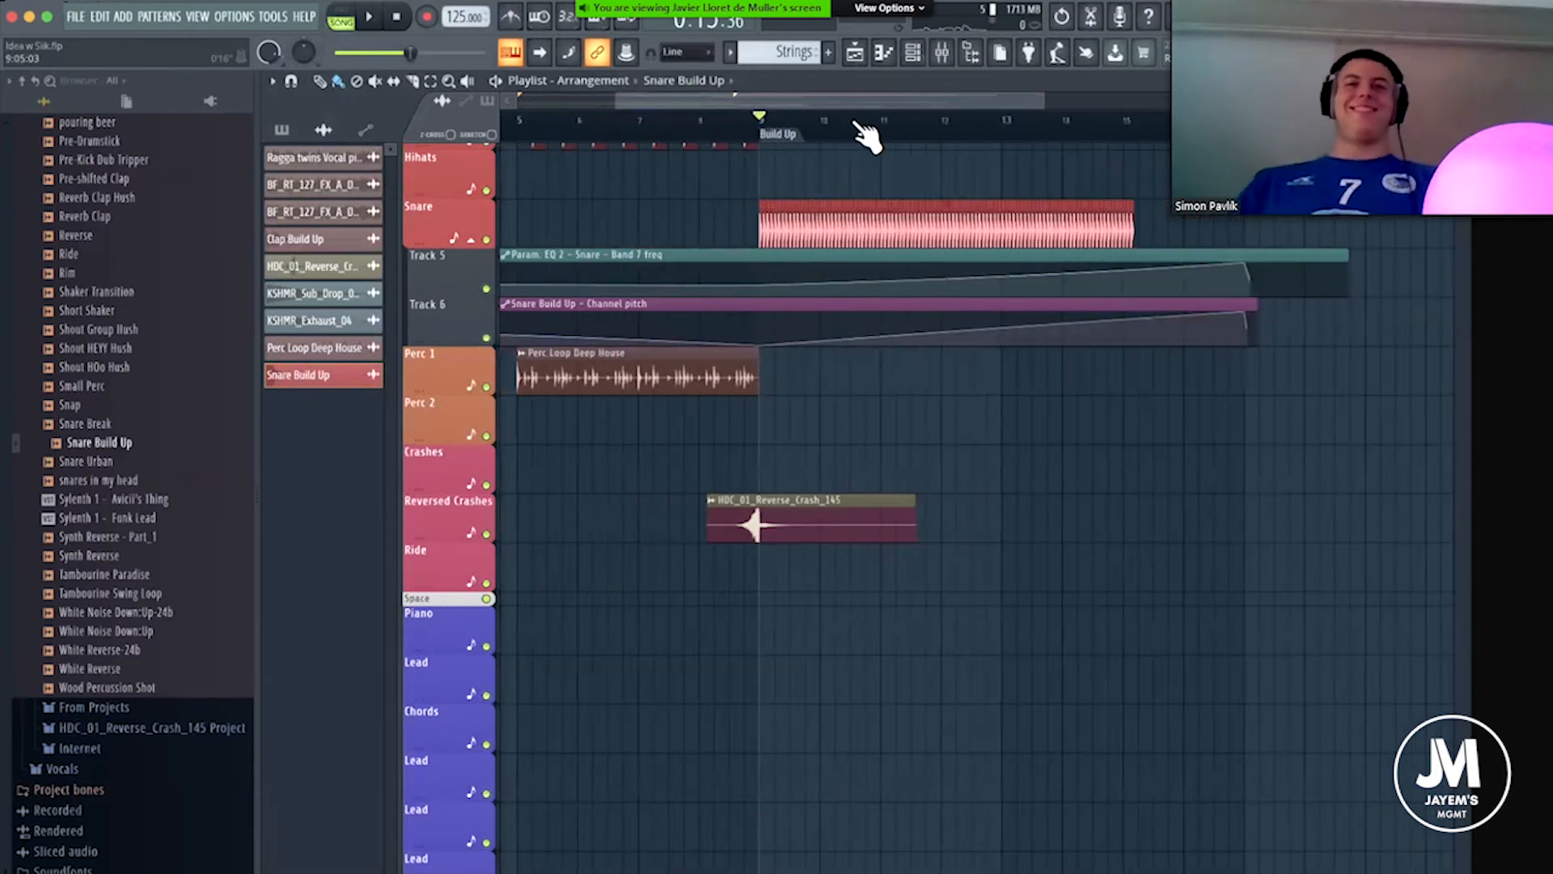
scroll(865, 132, "up", 2)
key("space")
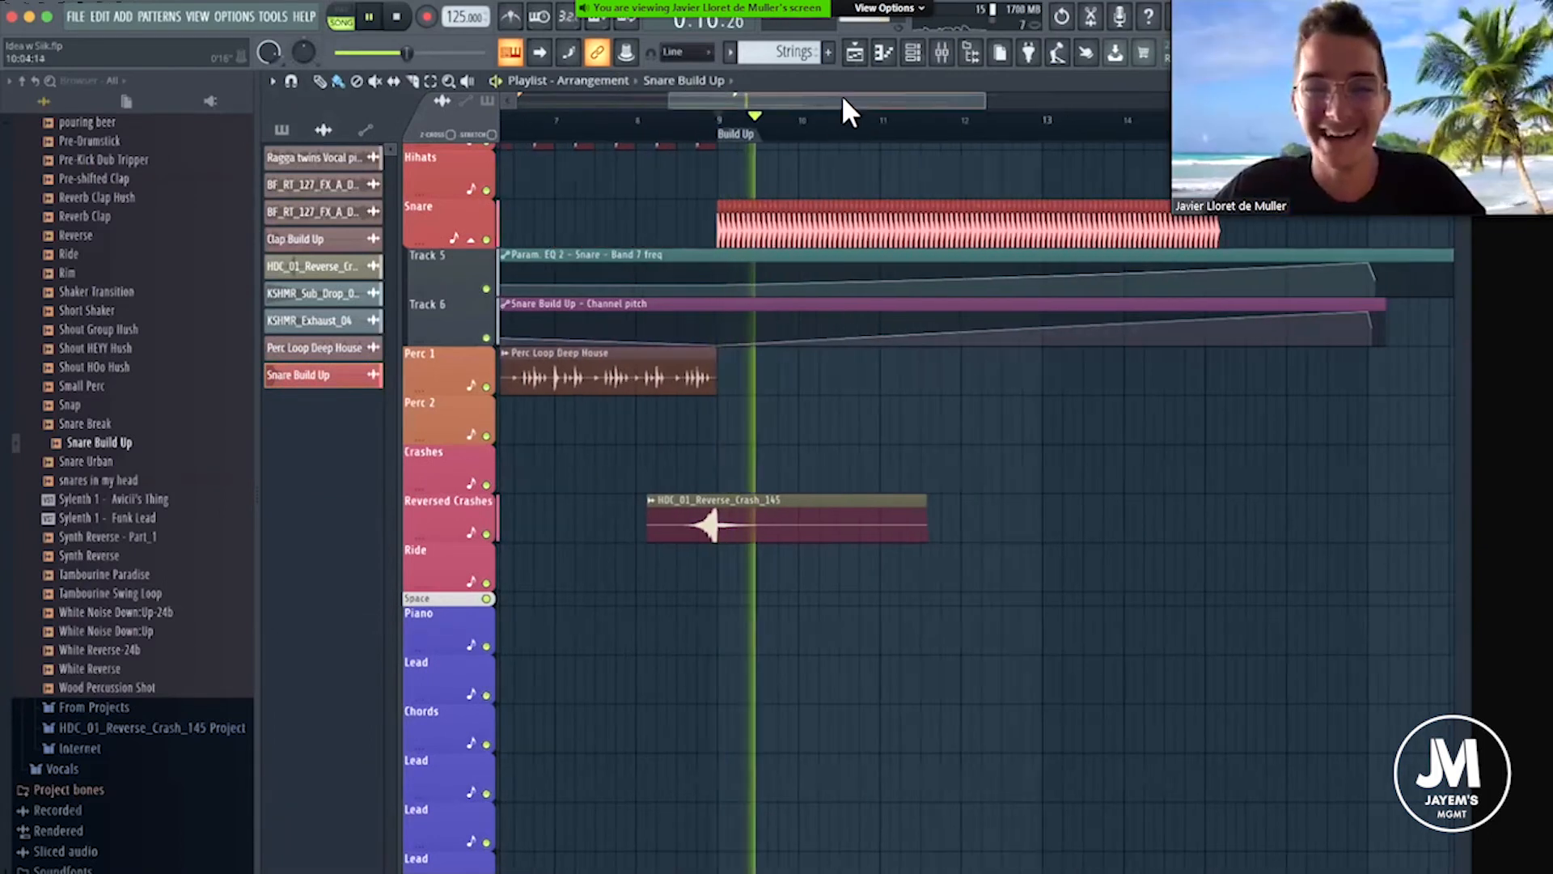
left_click_drag(843, 97, 885, 99)
key("space")
Continue the Snare Build Up hits on the Snare track up to bar 17.
scroll(1147, 135, "down", 2)
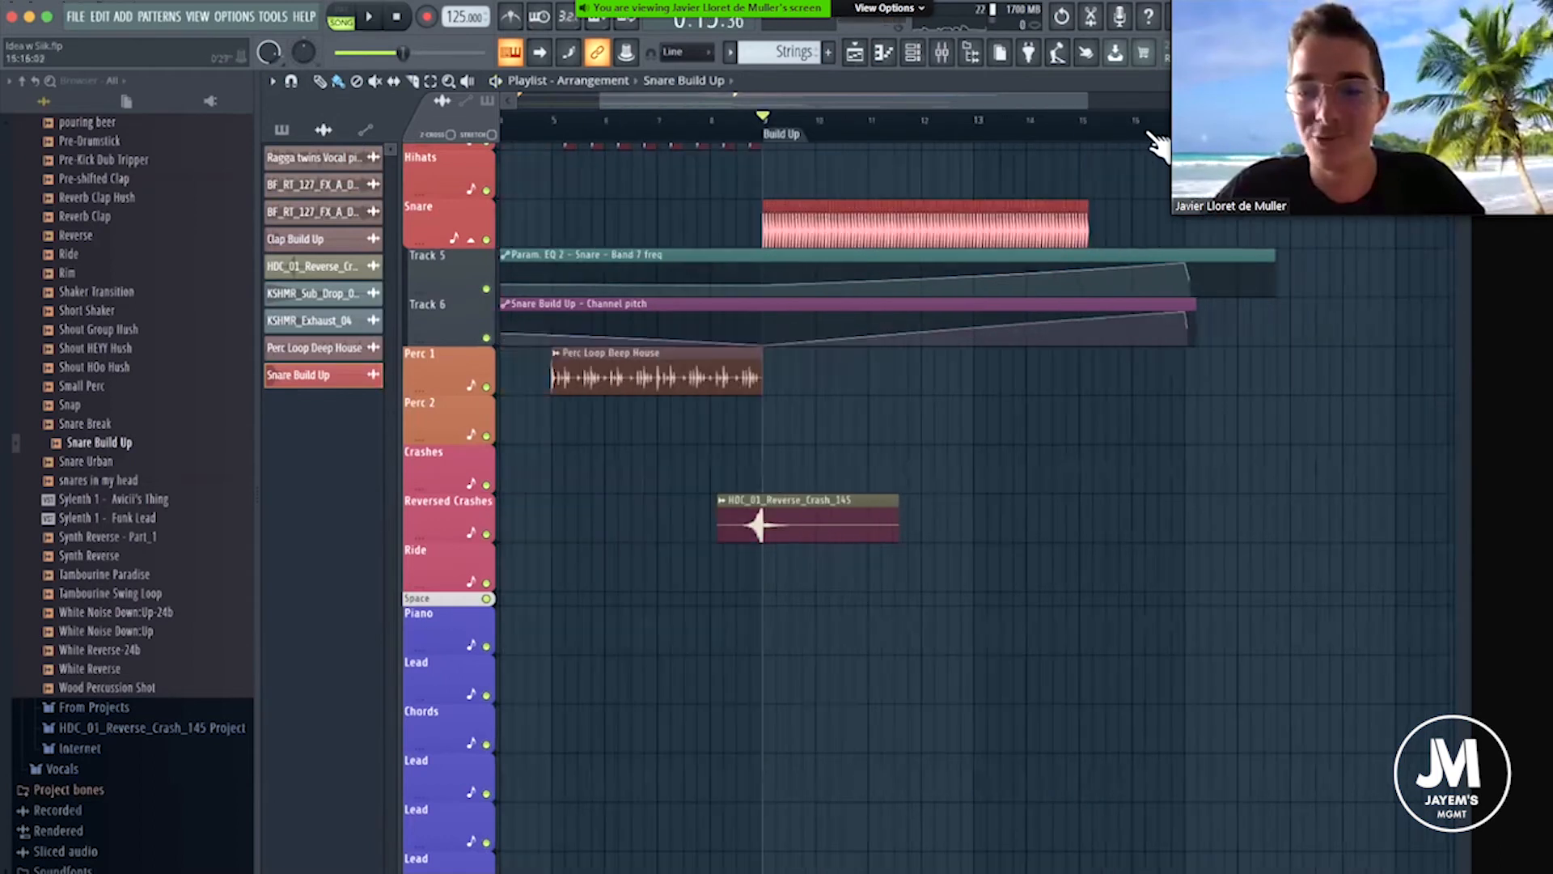
scroll(1159, 144, "up", 4)
mouse_move(722, 228)
left_mouse_down()
mouse_move(978, 222)
mouse_move(1133, 239)
left_mouse_up()
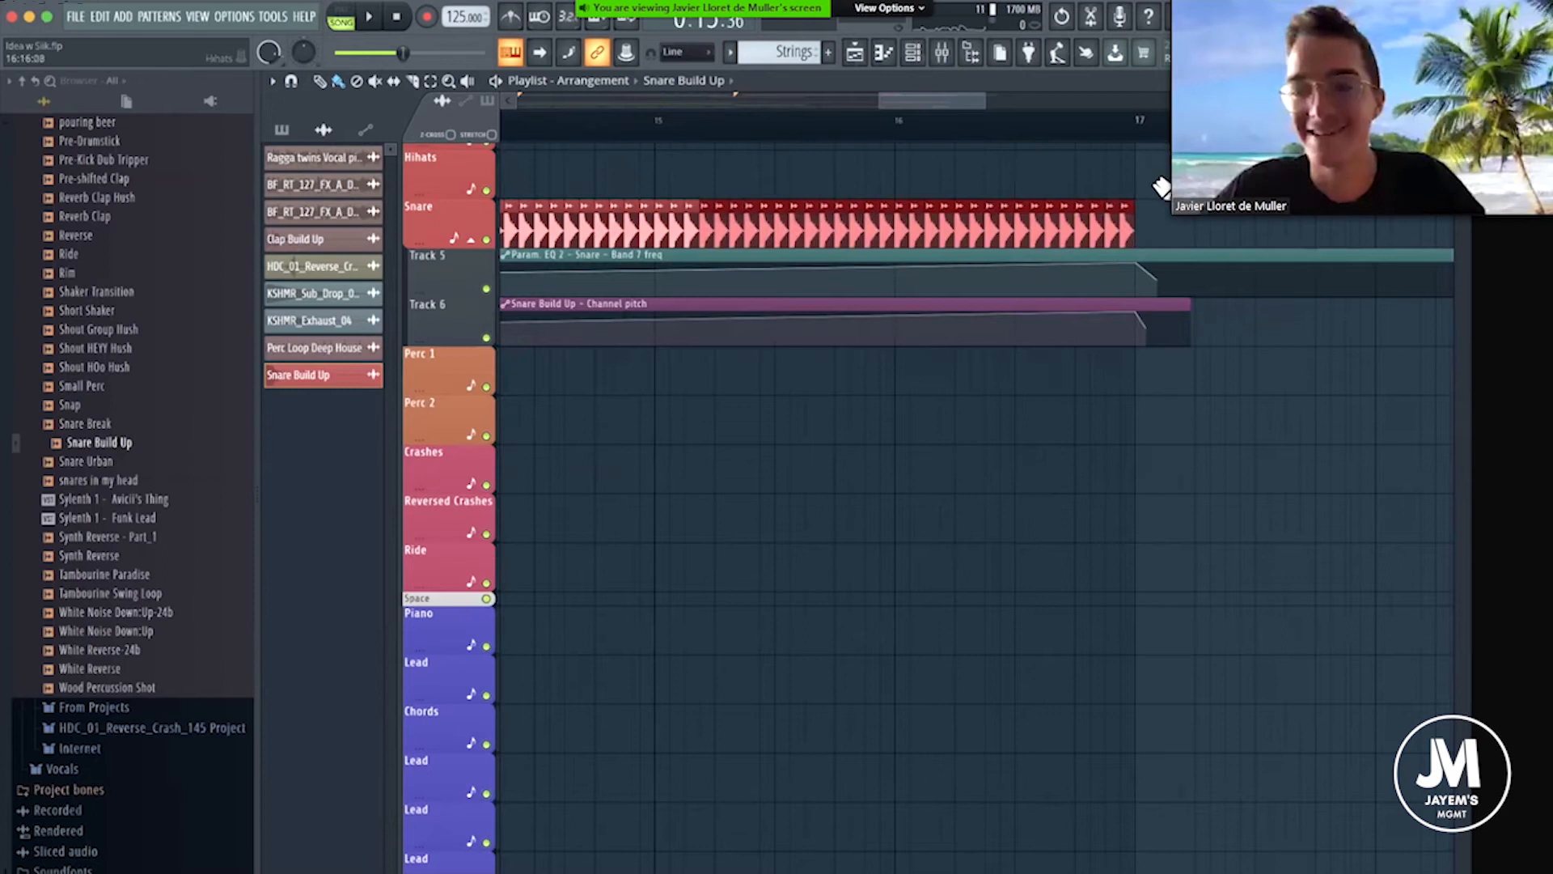
scroll(1068, 140, "down", 5)
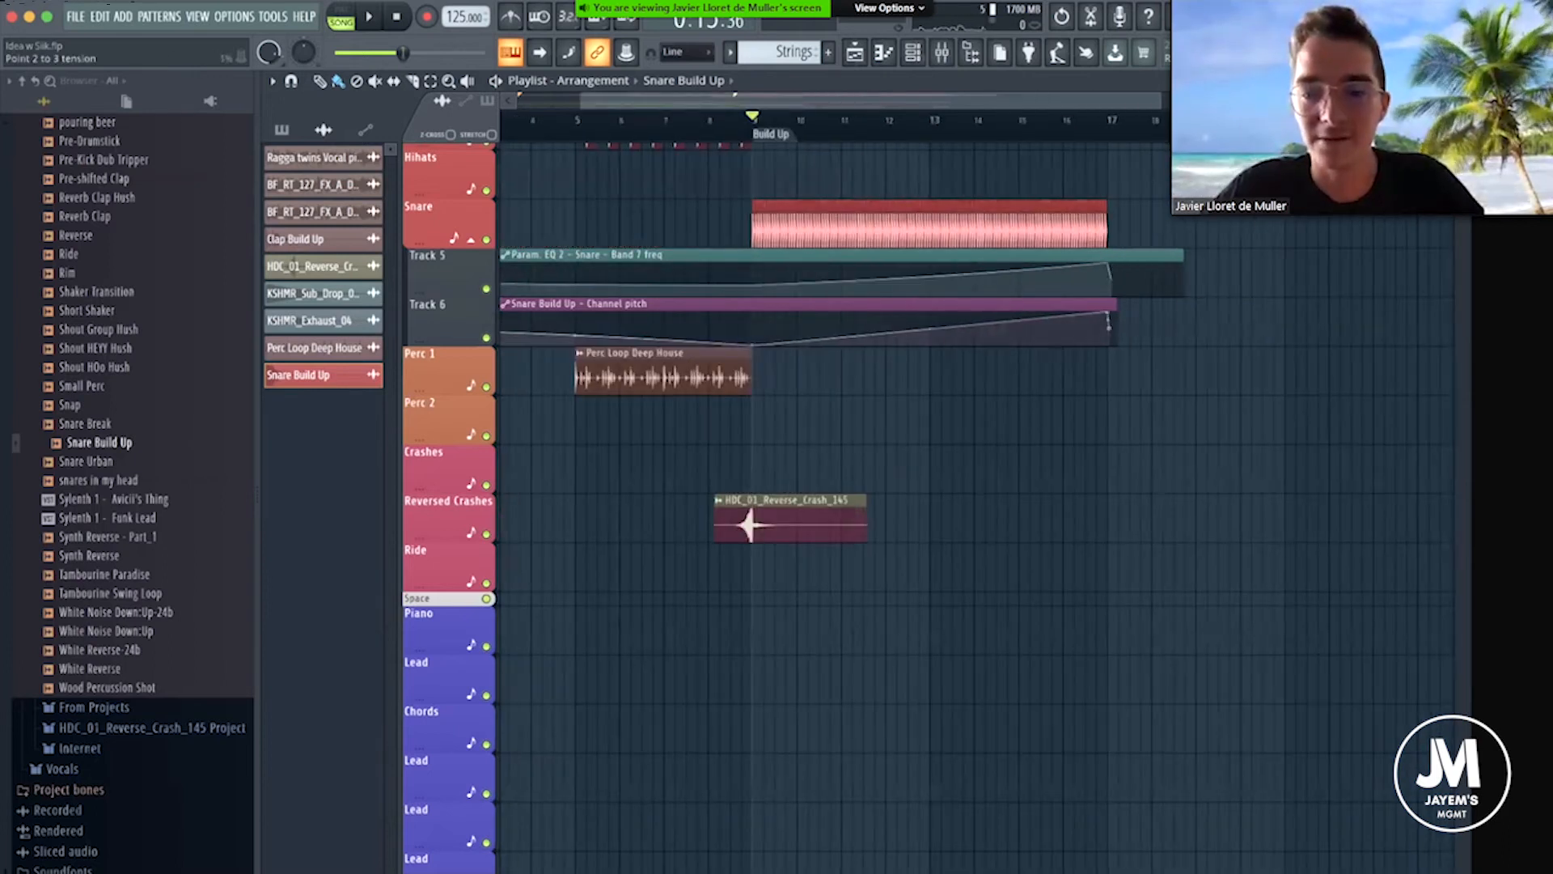
Start playback, delete the snare hits between bars 16 and 17, and turn on the metronome.
left_click(976, 308)
key("space")
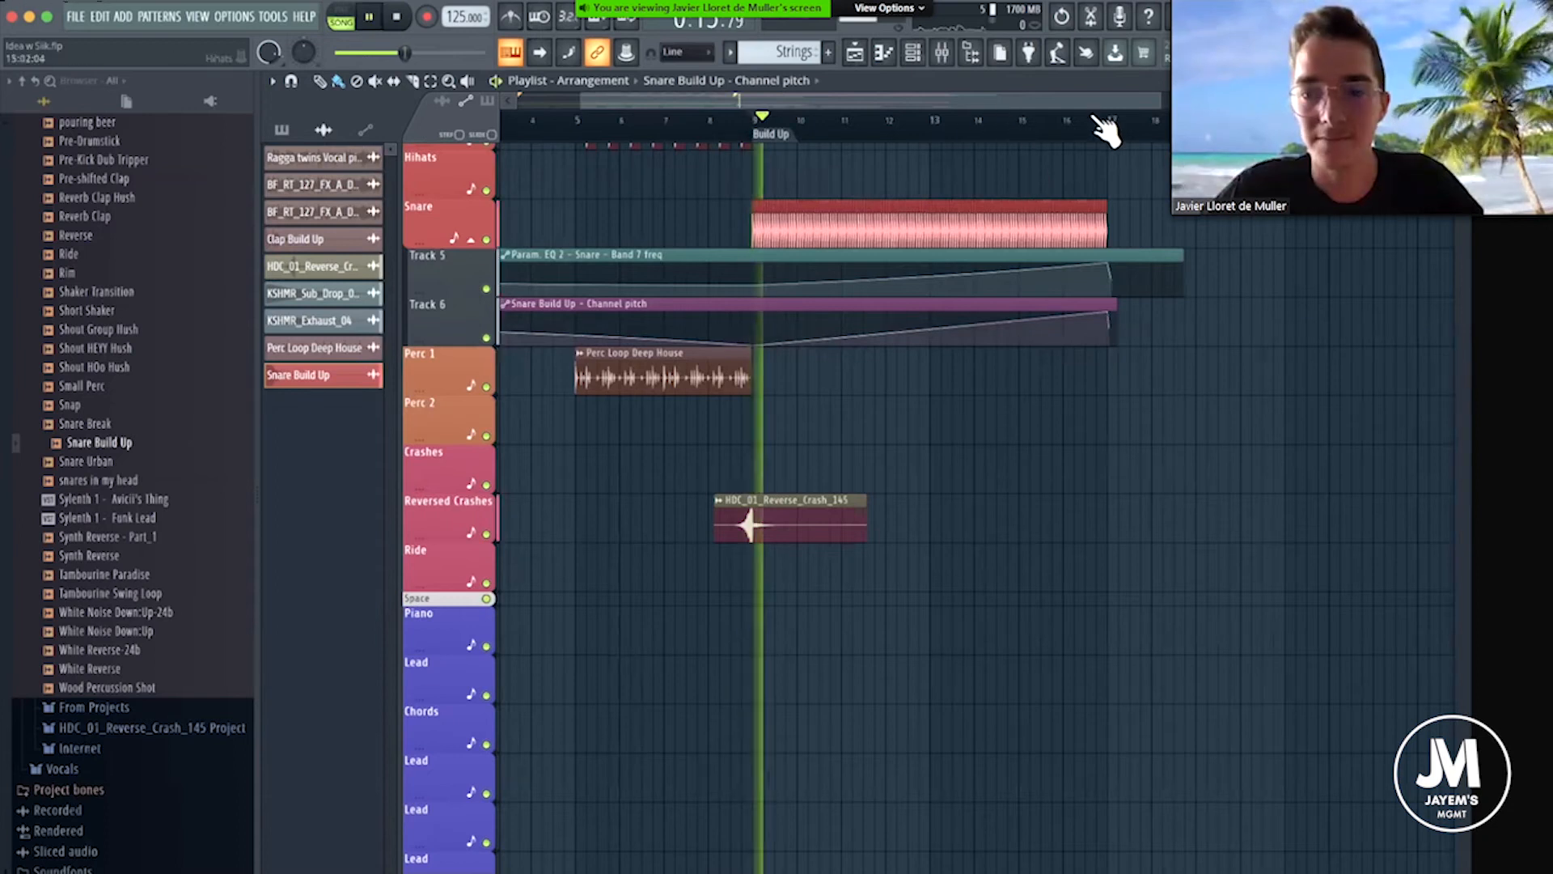
scroll(1121, 210, "up", 3)
left_click_drag(1099, 234, 991, 220)
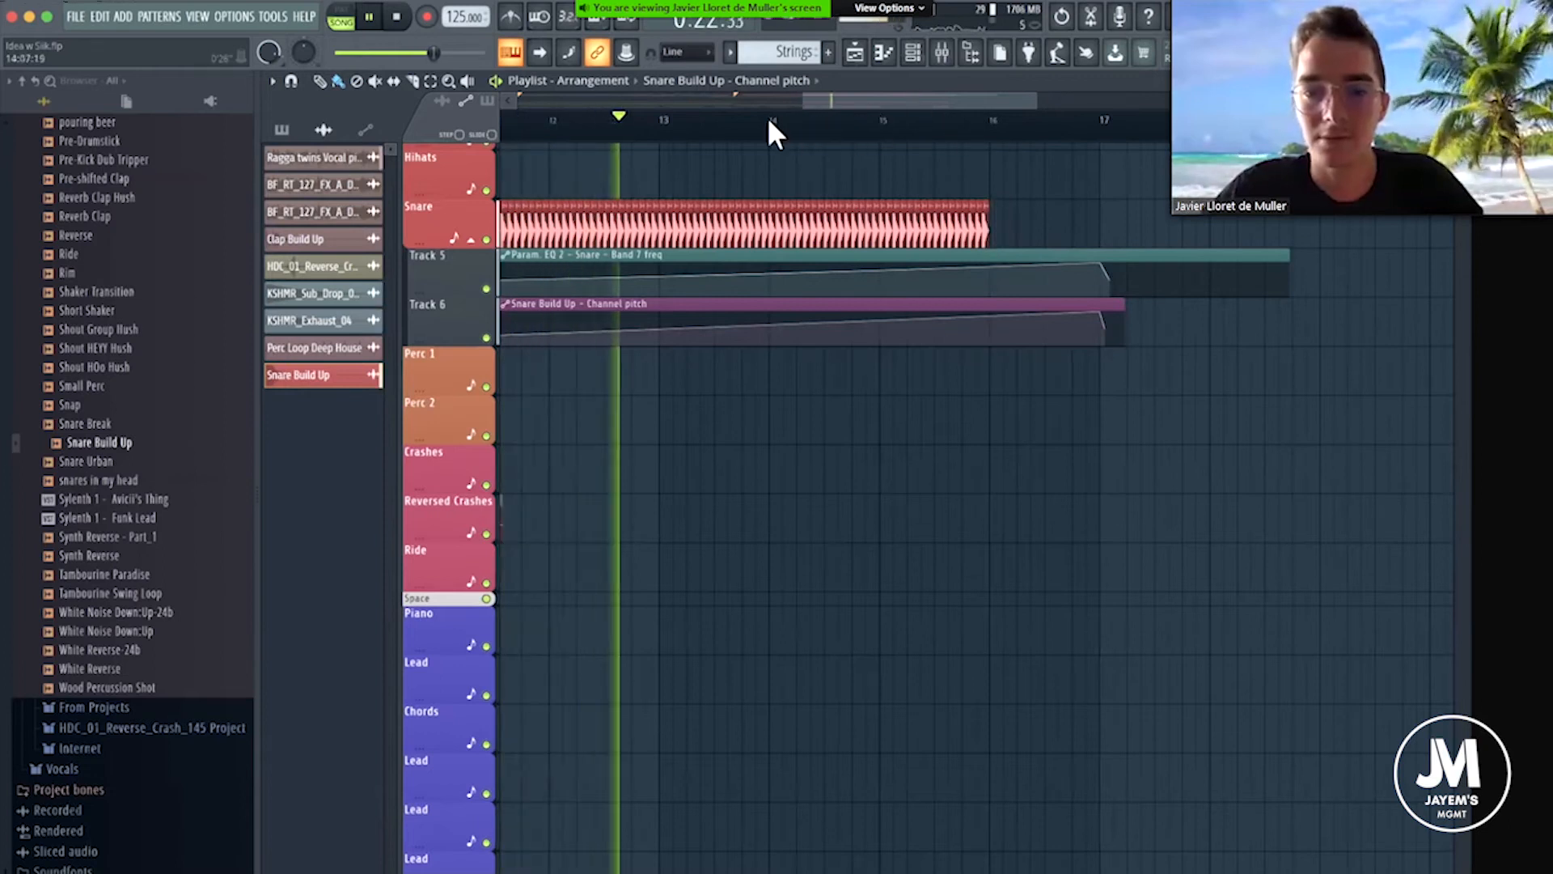
left_click(513, 16)
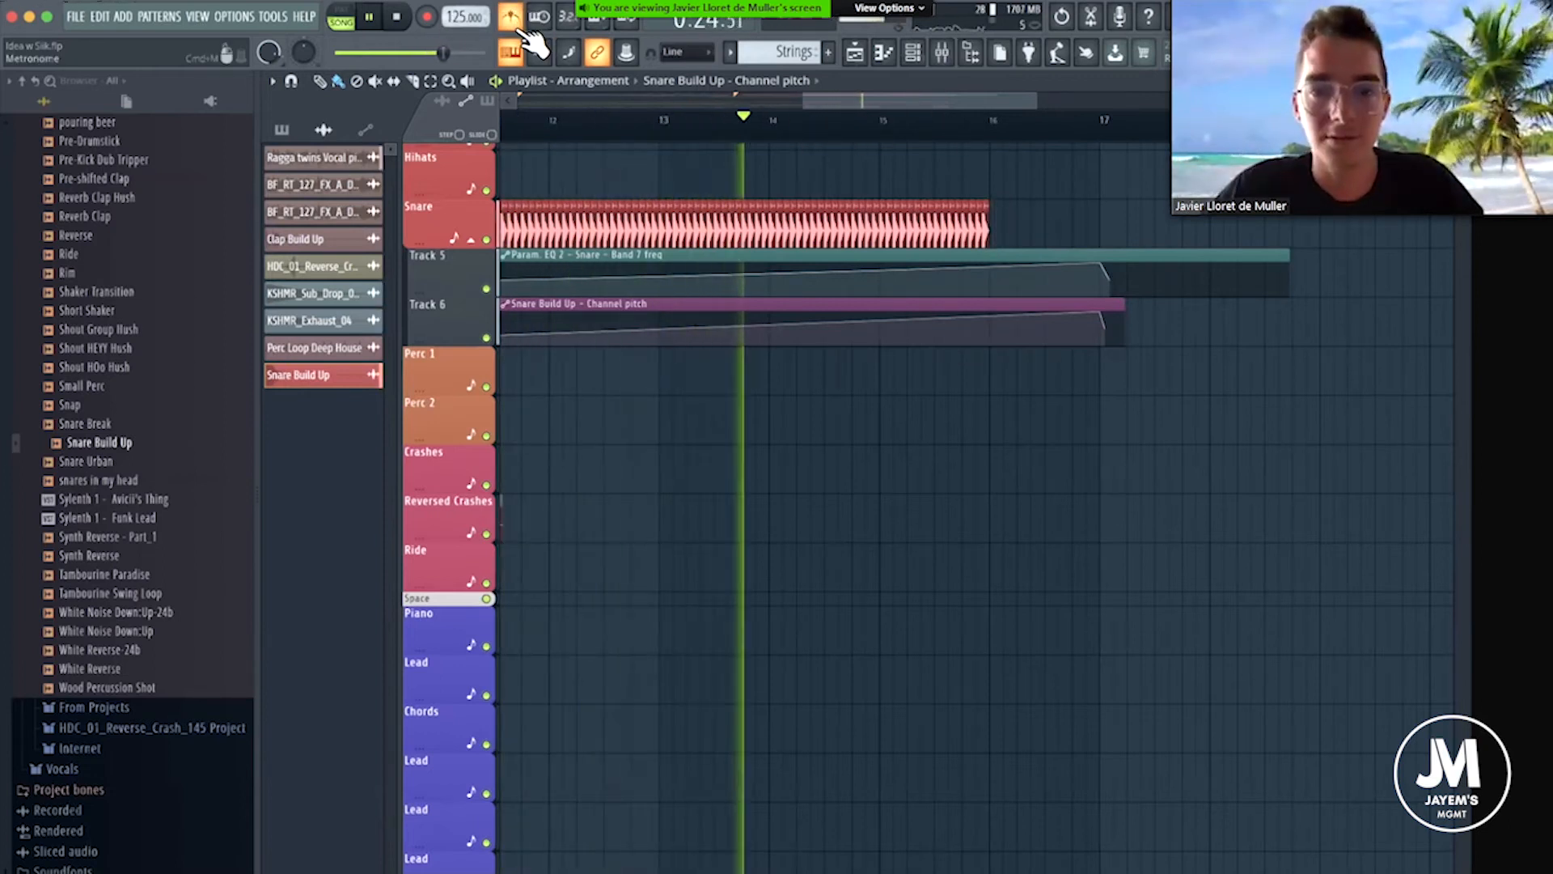
Unsolo the Snare track in the mixer, play the build-up with all tracks audible, and close the mixer.
left_click_drag(936, 100, 960, 102)
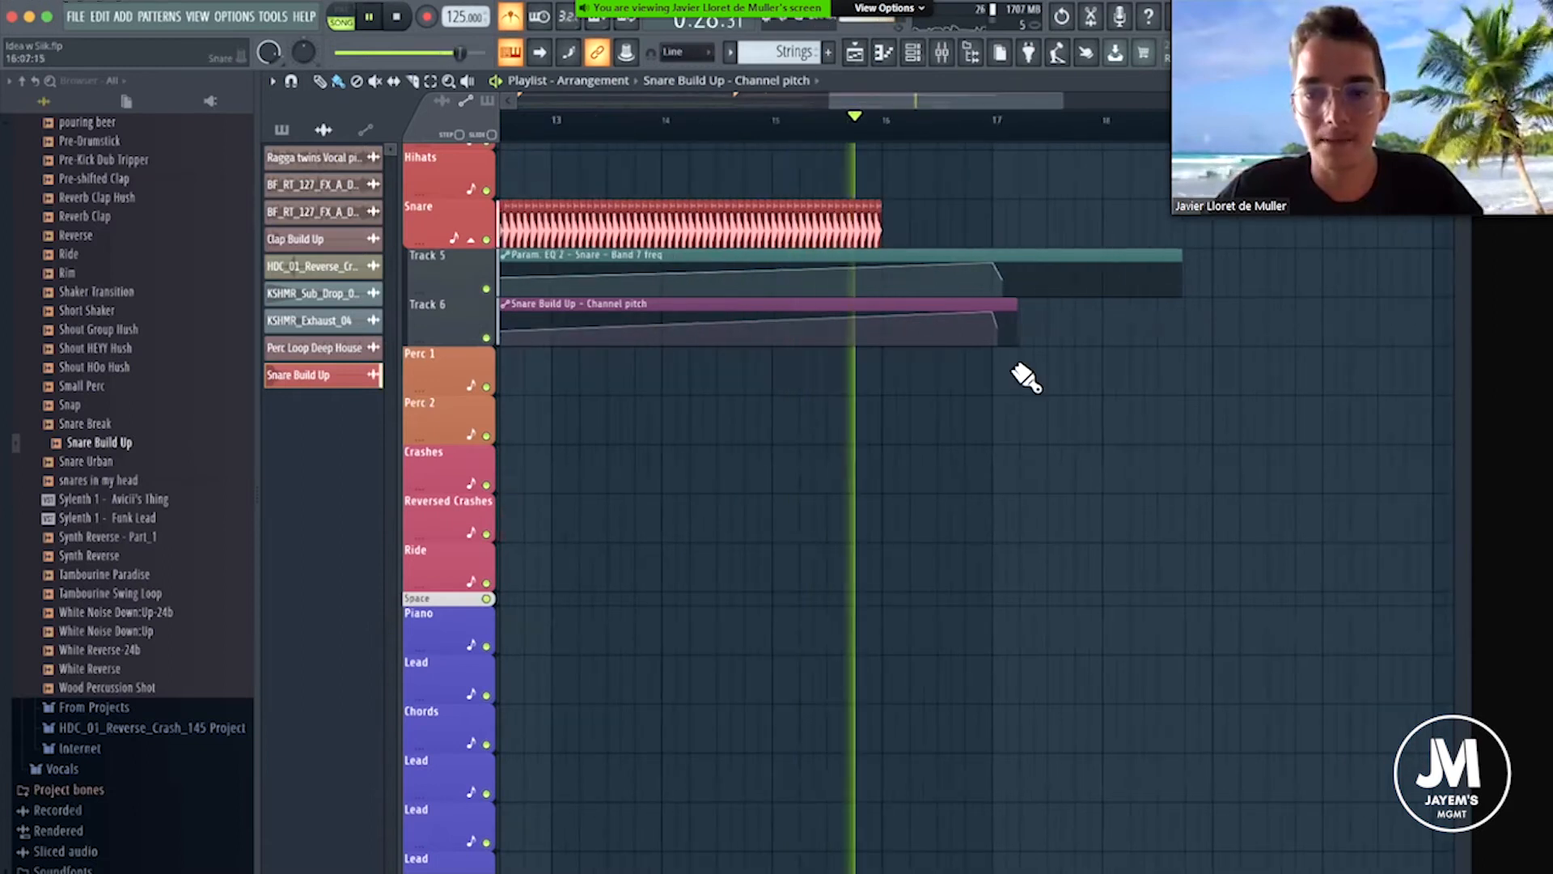
scroll(1019, 423, "down", 4)
scroll(1019, 423, "down", 4)
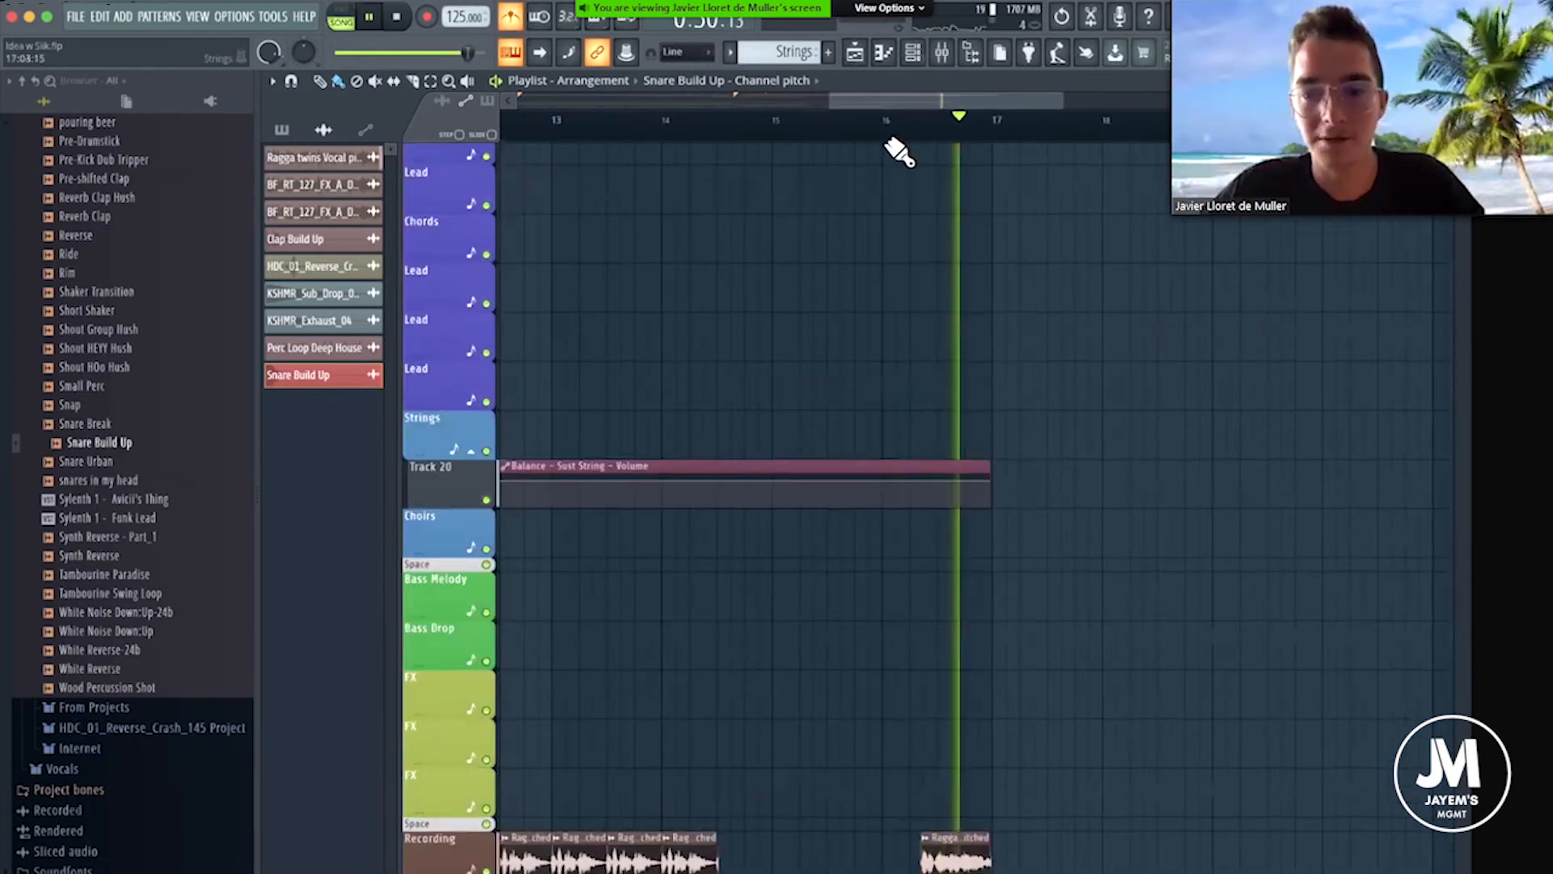
left_click(942, 51)
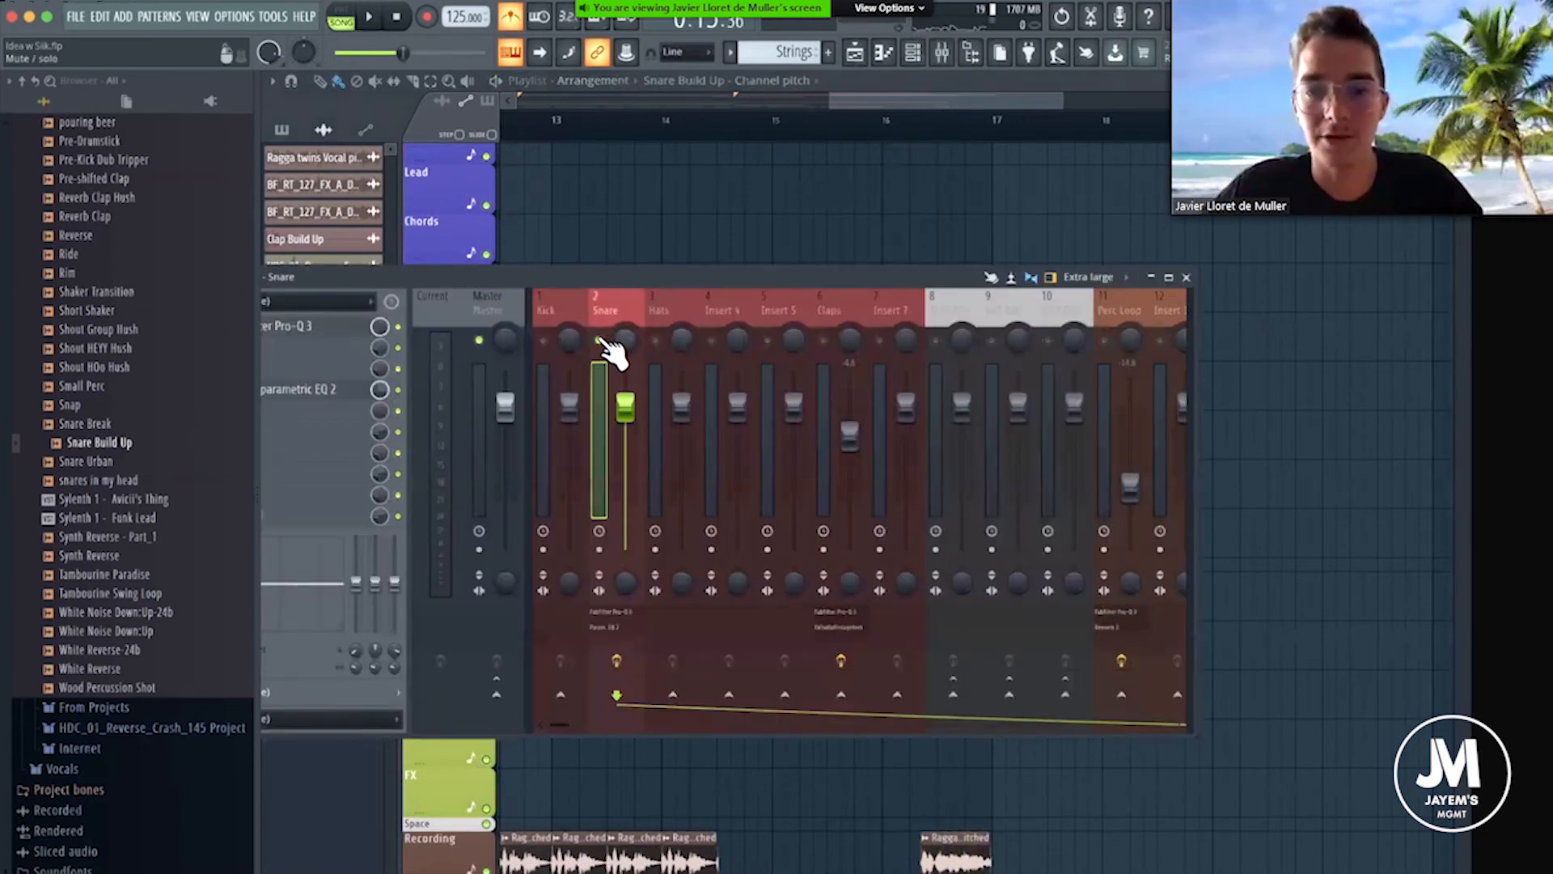
key("space")
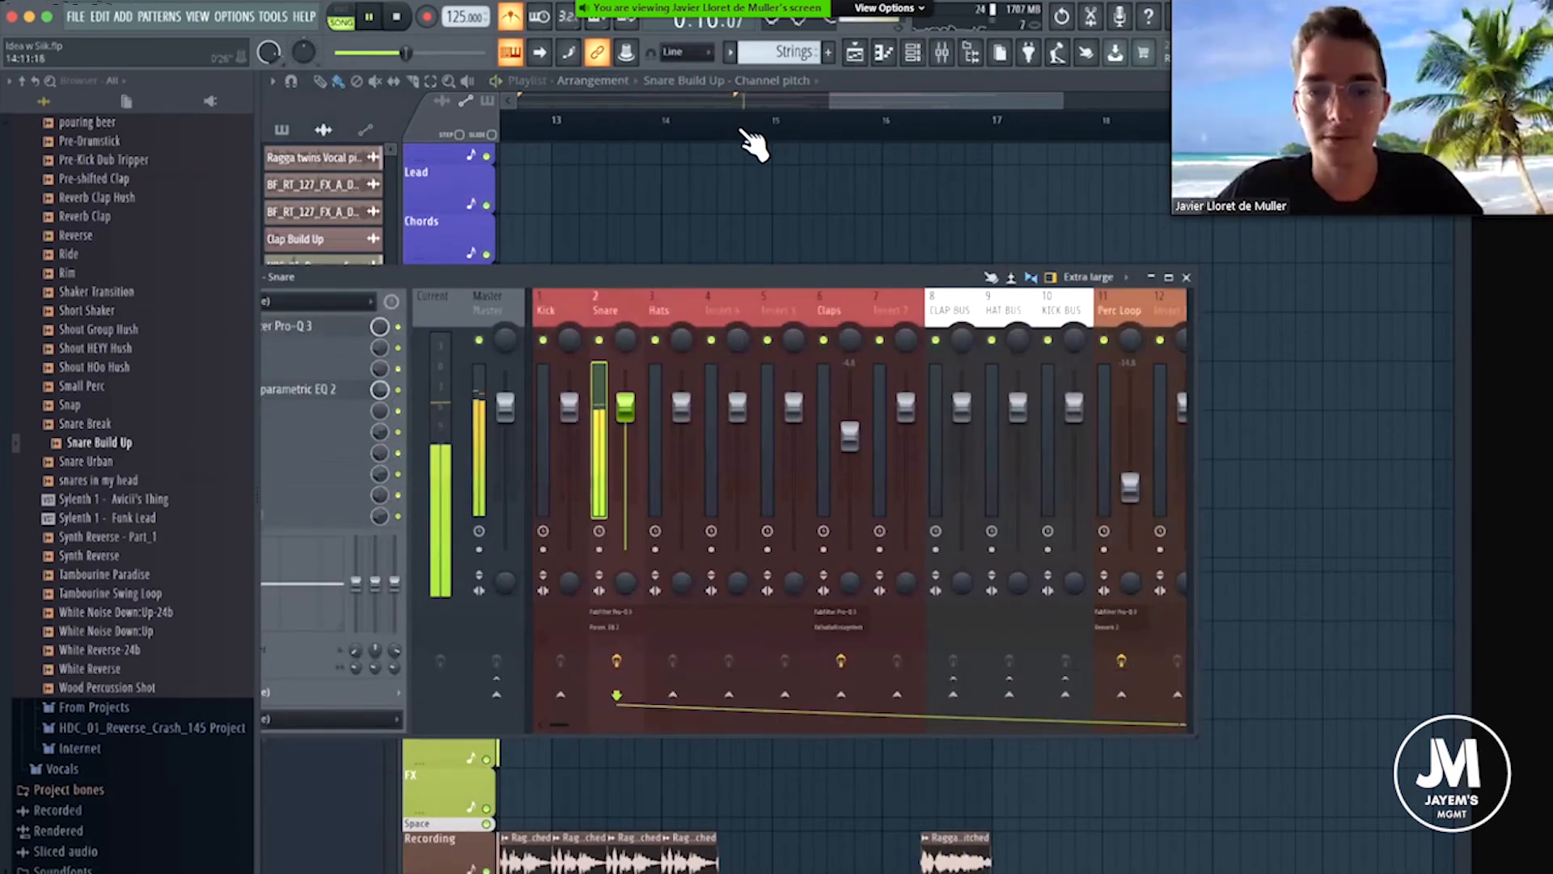
scroll(752, 144, "down", 3)
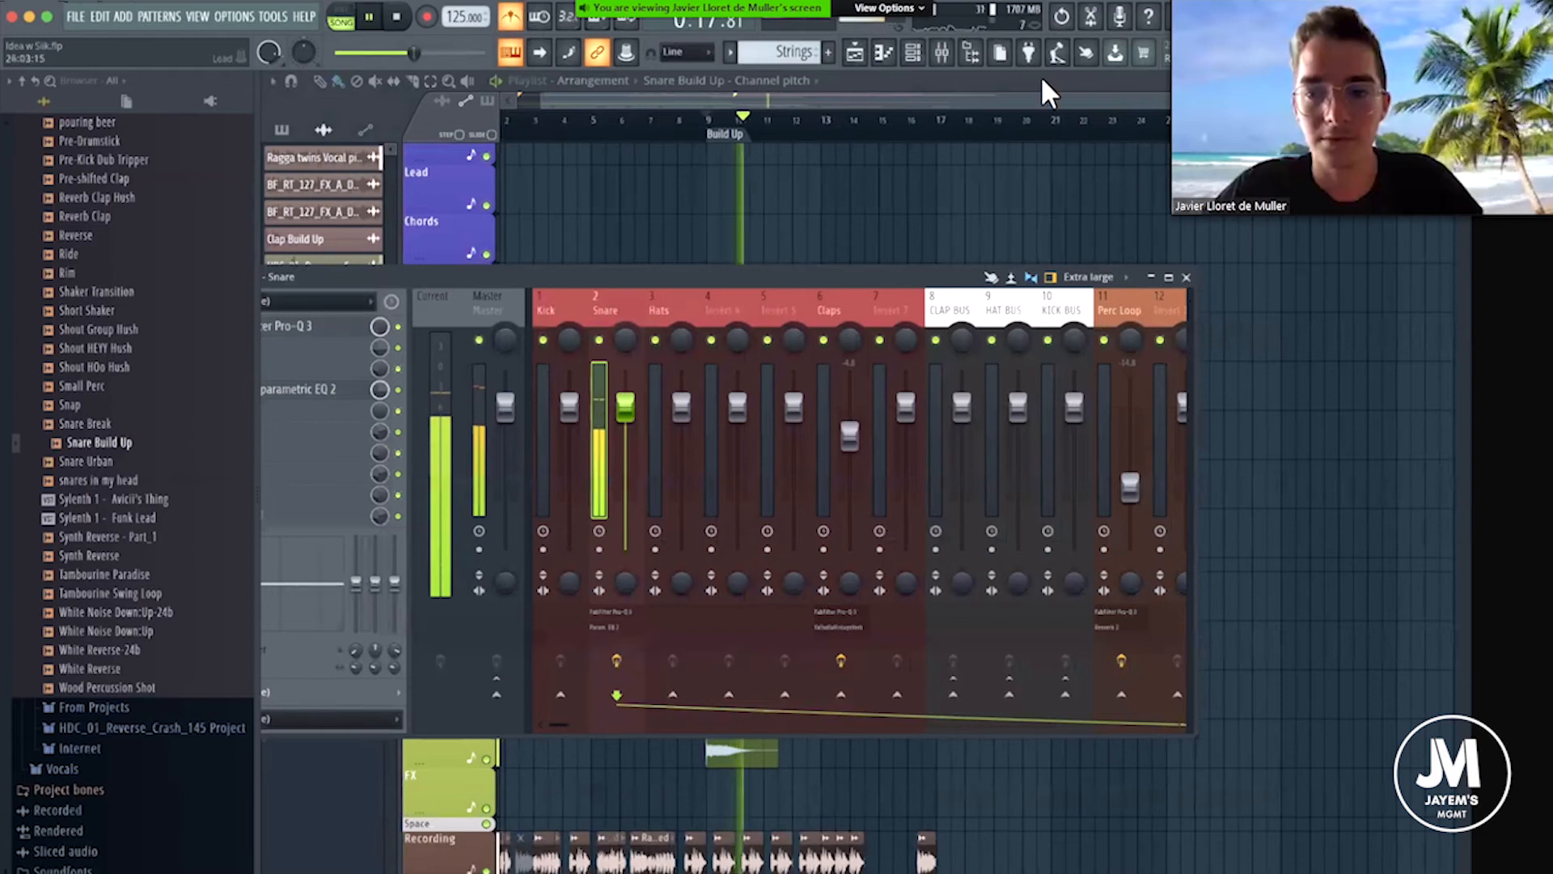
left_click(944, 55)
key("F9")
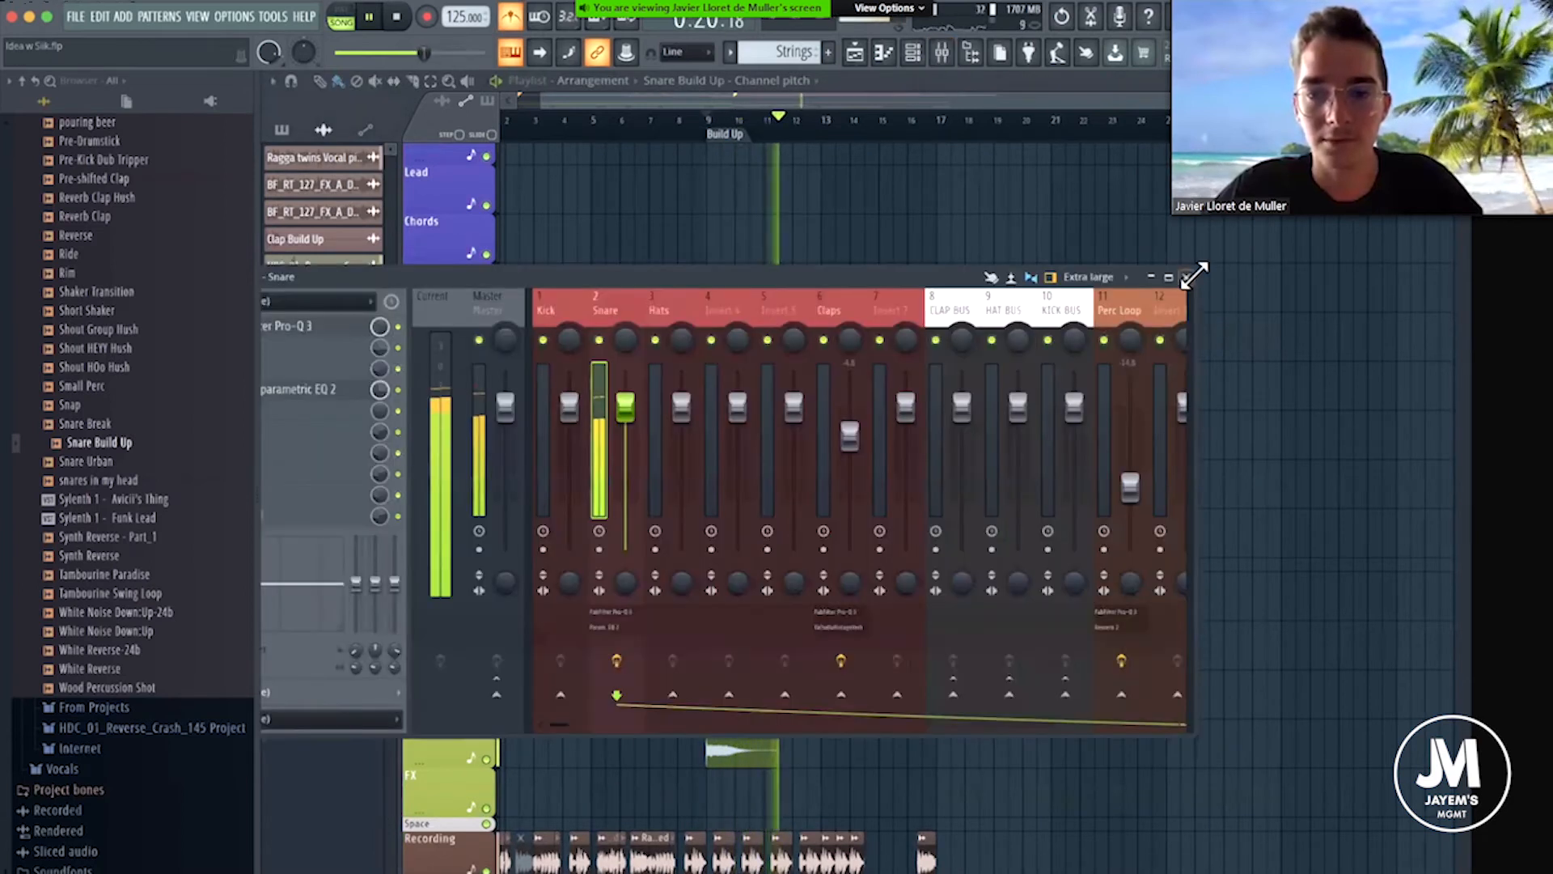
key("F9")
Review the strings, bass, FX and vocal tracks while the build-up plays, and stop playback.
scroll(960, 441, "up", 6)
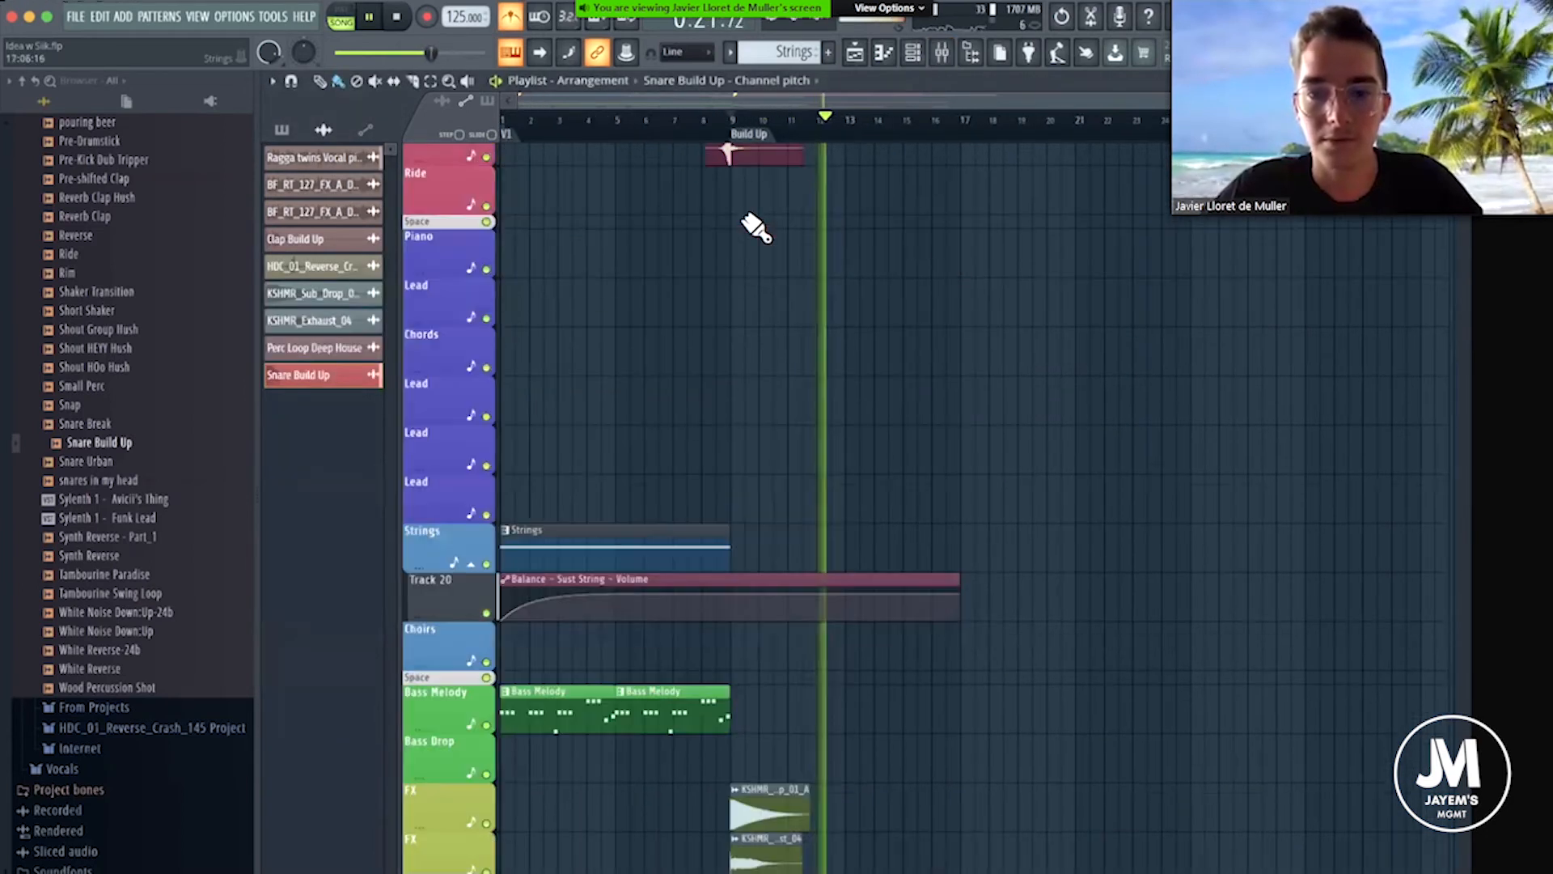
scroll(919, 207, "down", 8)
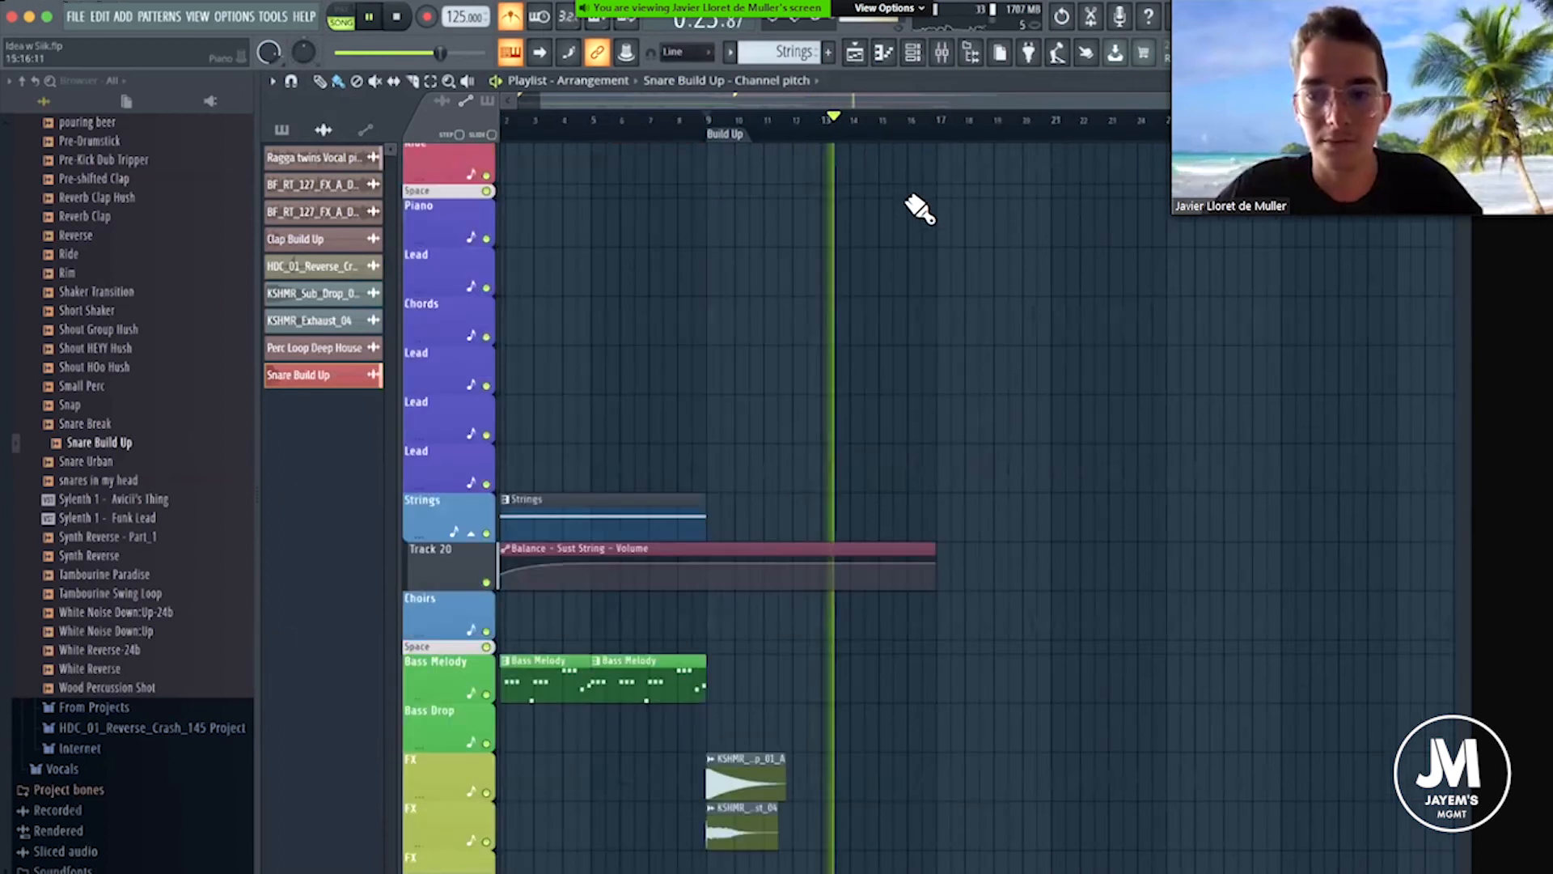
scroll(920, 209, "down", 3)
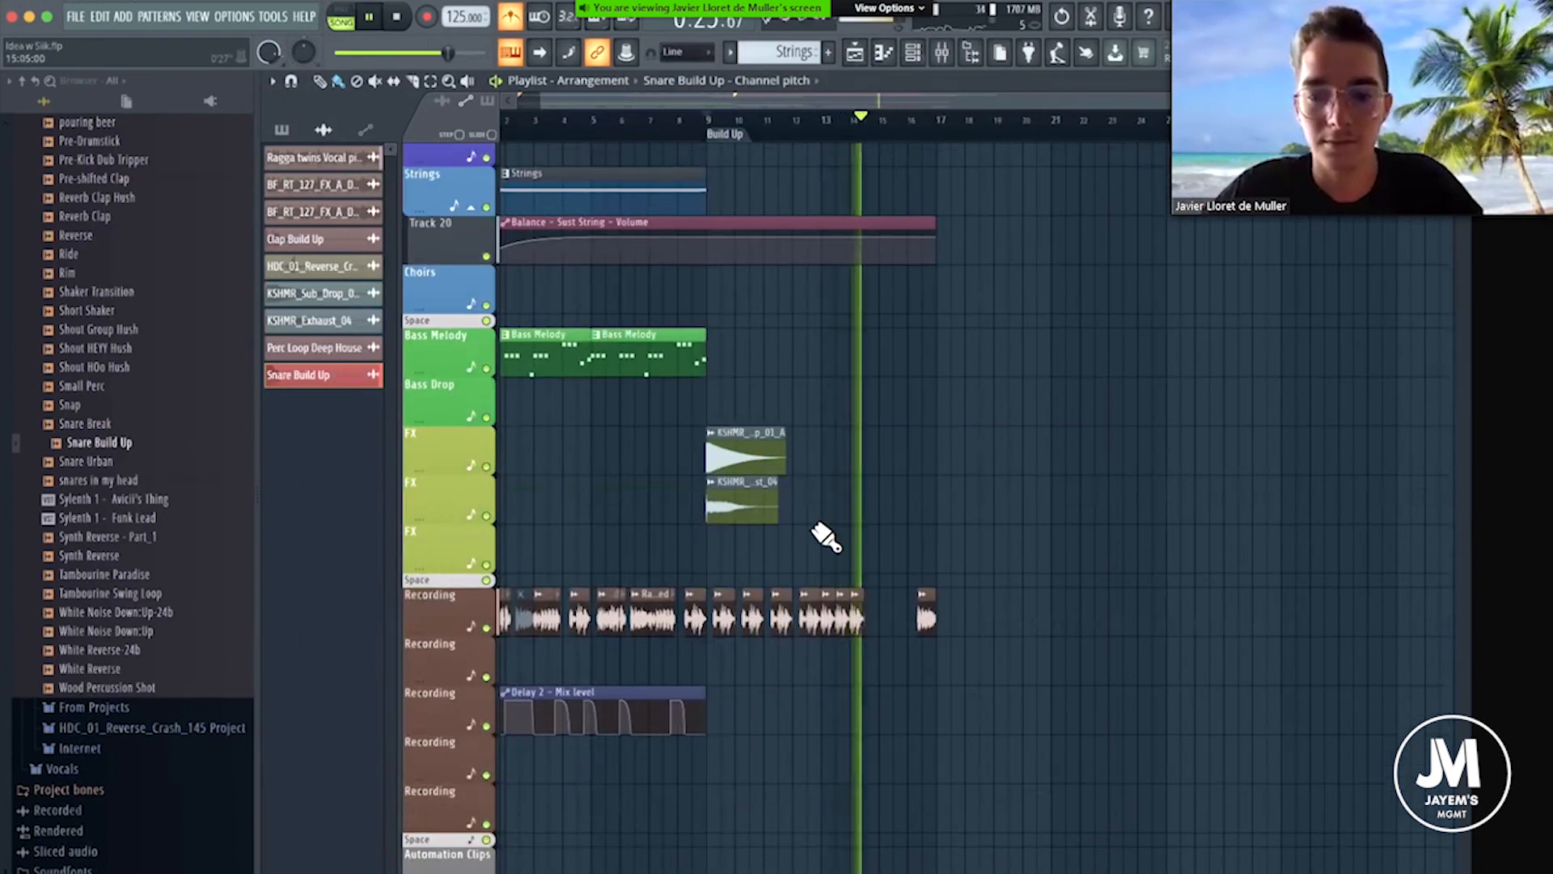
scroll(801, 613, "up", 3)
scroll(849, 621, "up", 2)
key("space")
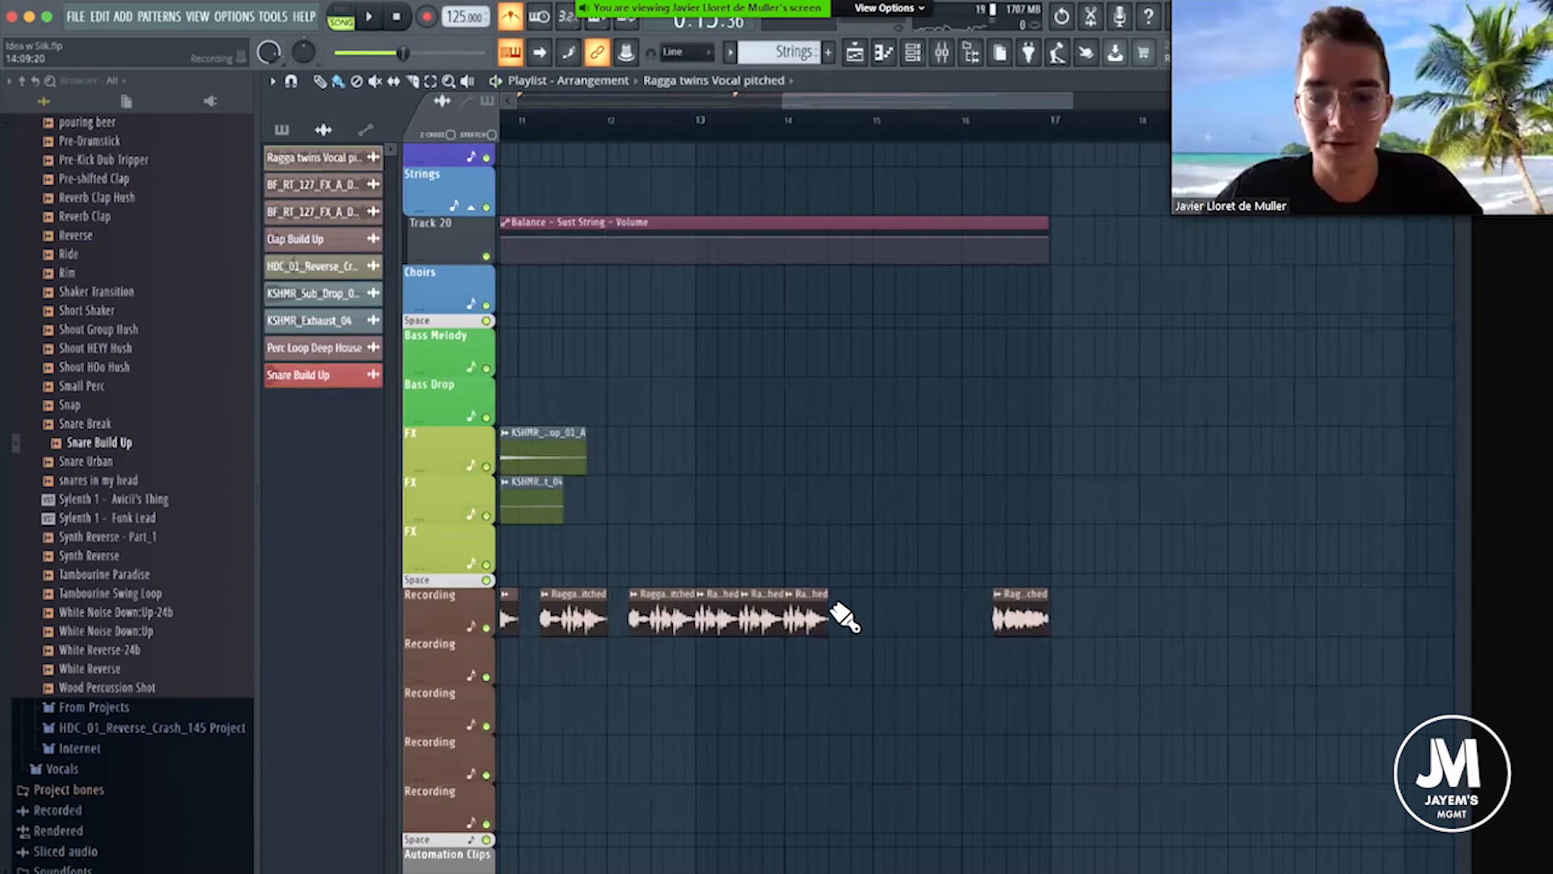
Add two more Ragga twins Vocal pitched chops on the Recording track, halfway through bar 14 and at bar 15.
left_click_drag(894, 555, 905, 548)
key("ctrl+z")
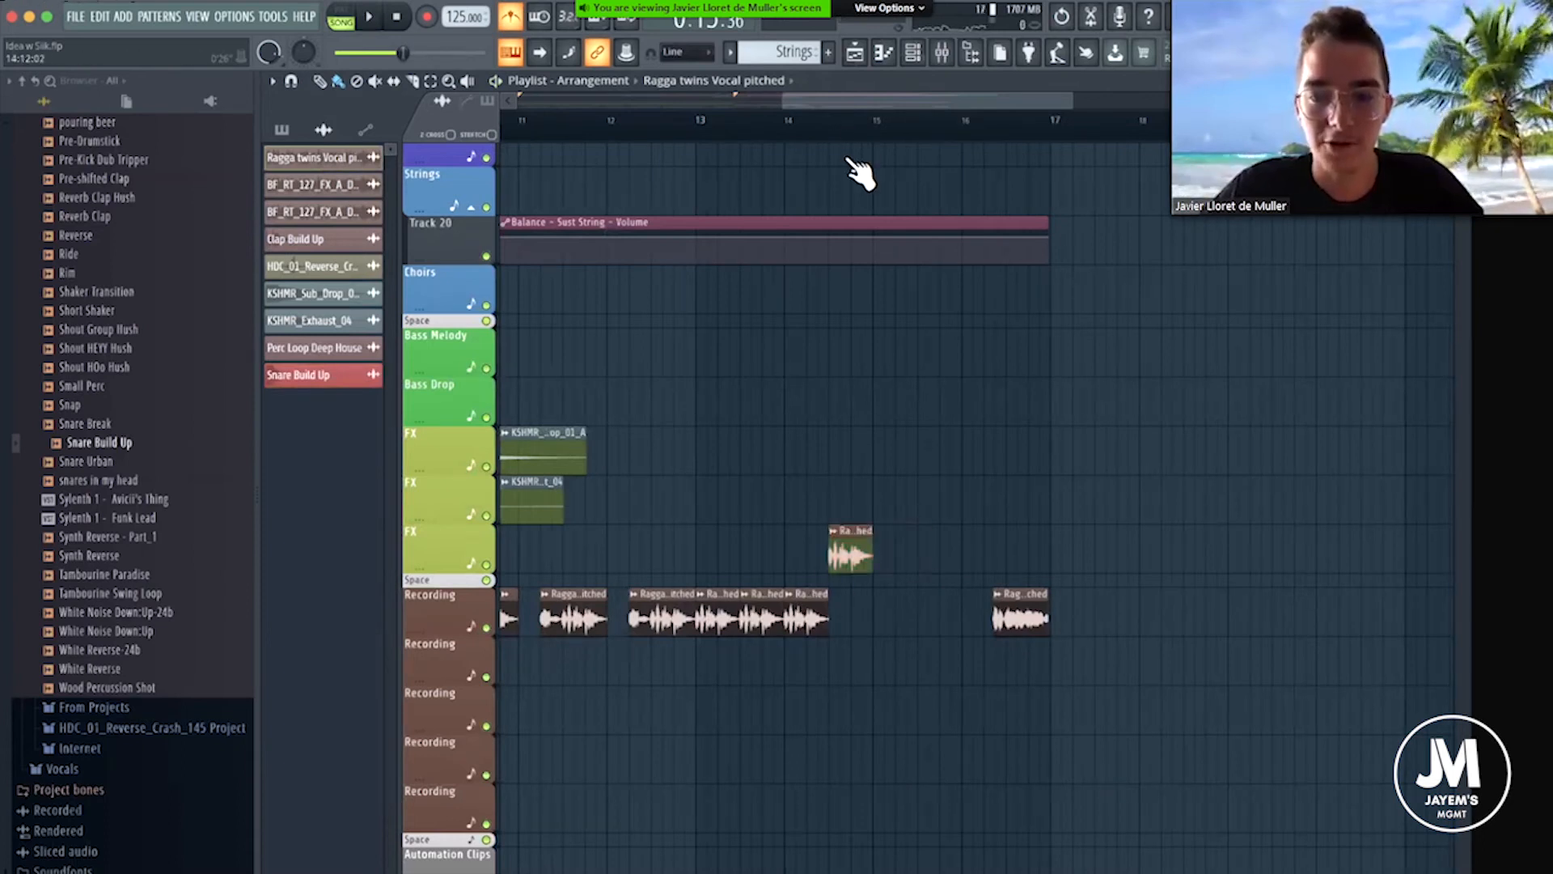
scroll(860, 173, "up", 3)
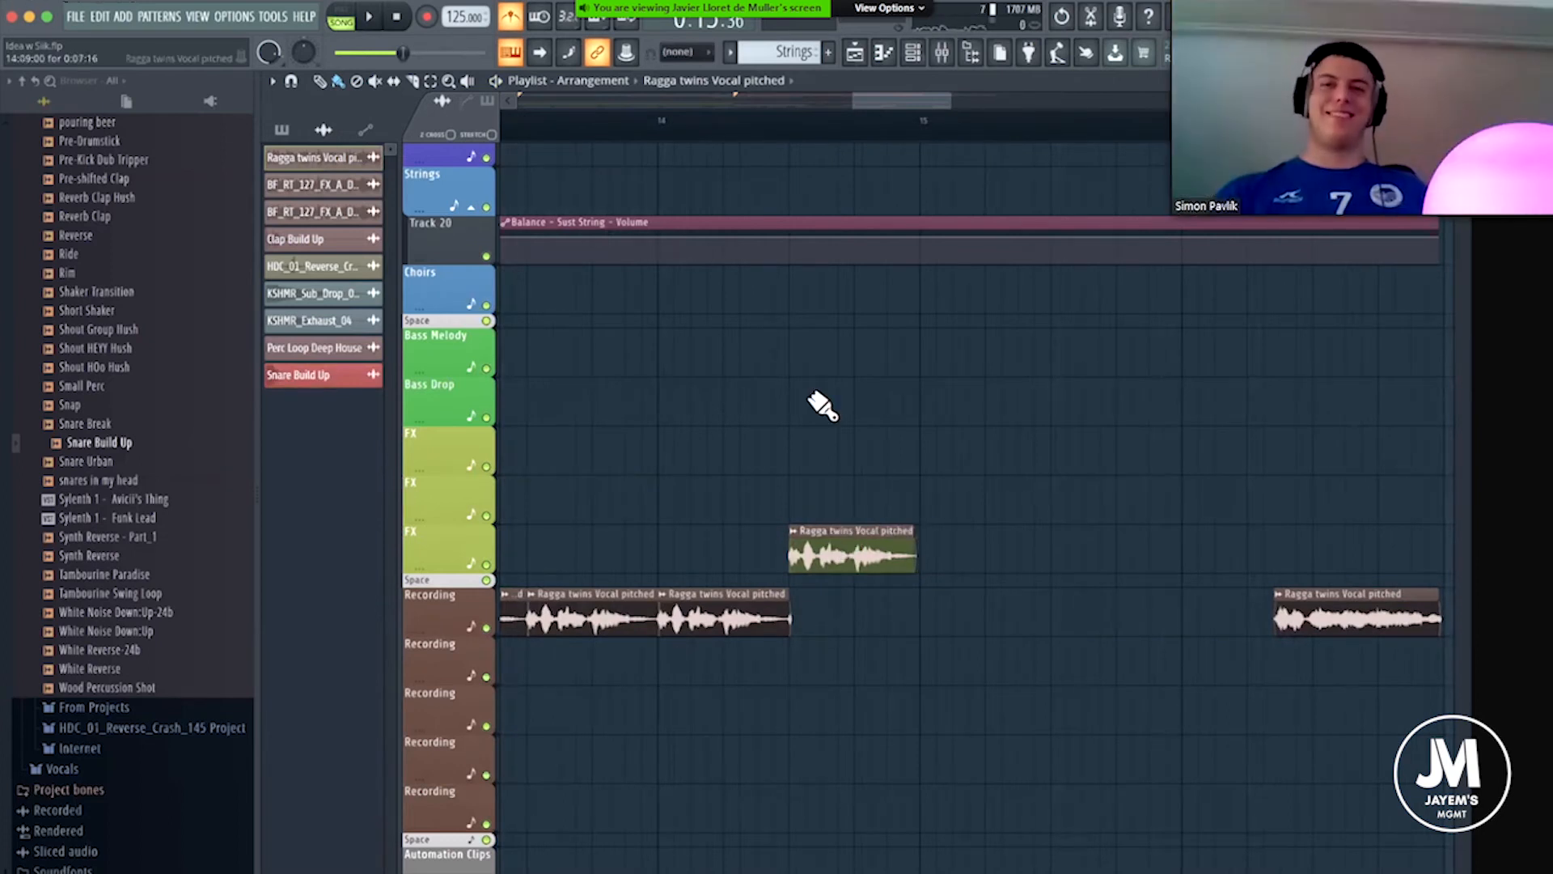
left_click_drag(849, 552, 836, 617)
left_click(922, 613)
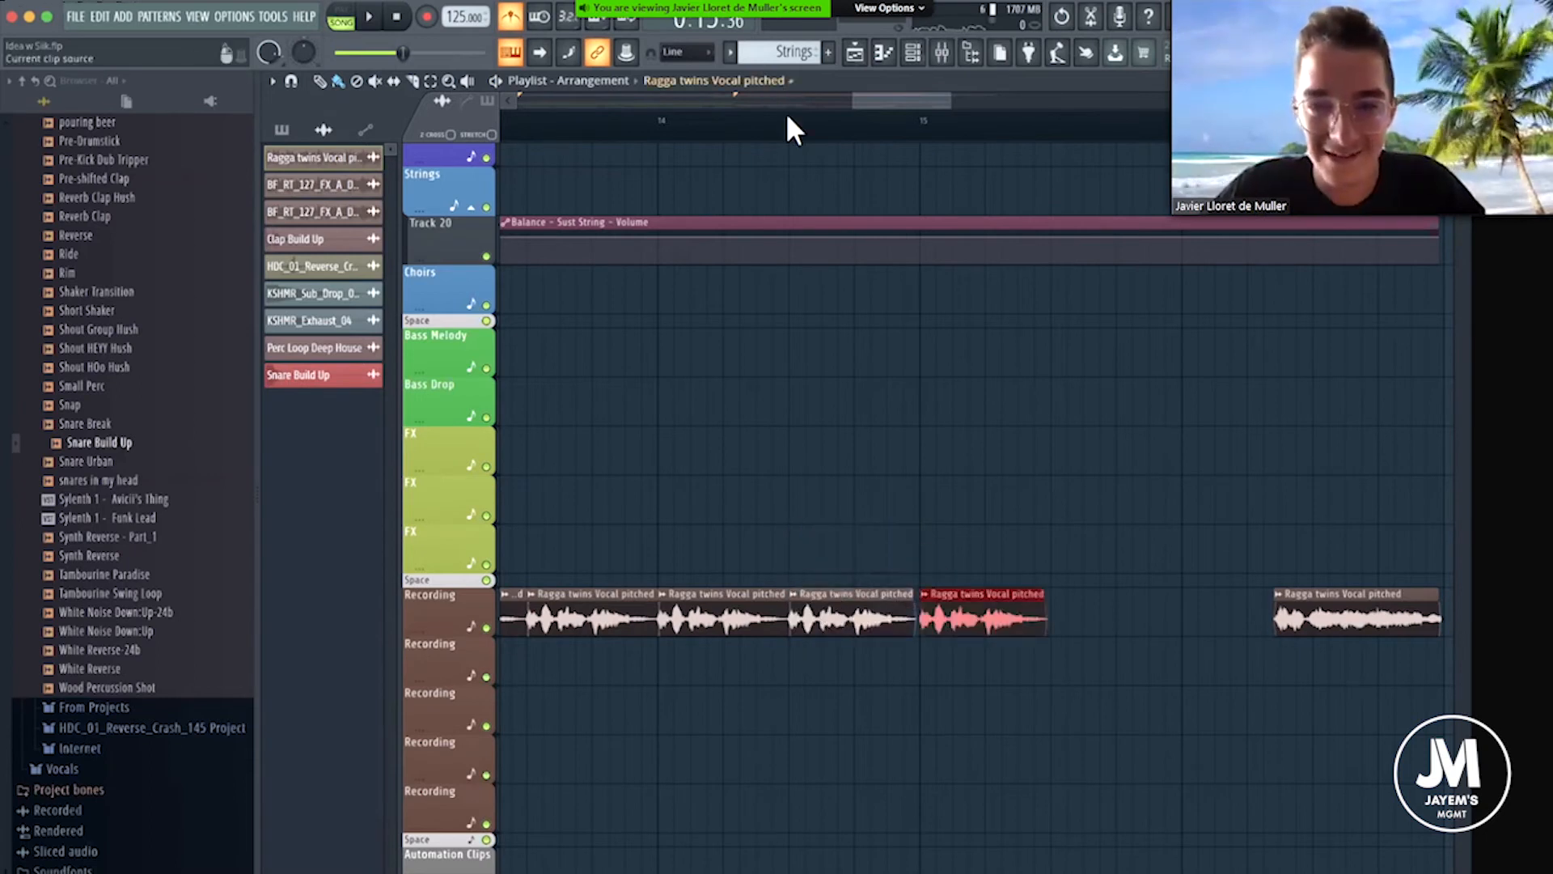
Solo the vocal Recording track, listen to the chops from bar 12, and unsolo it.
key("space")
key("space")
scroll(854, 134, "down", 2)
left_click(612, 122)
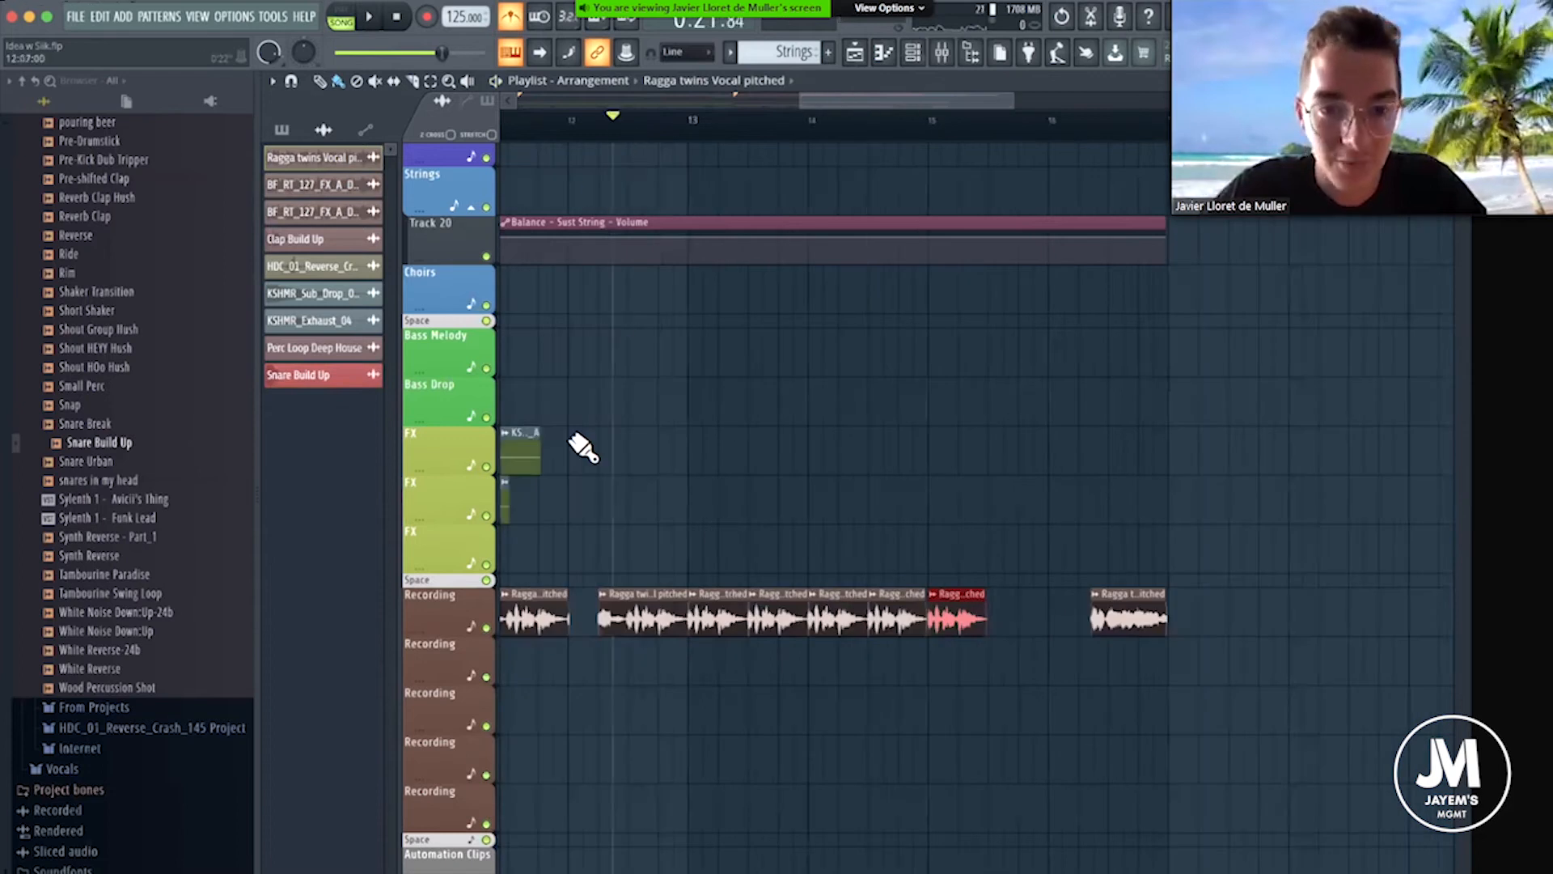
right_click(486, 628)
key("space")
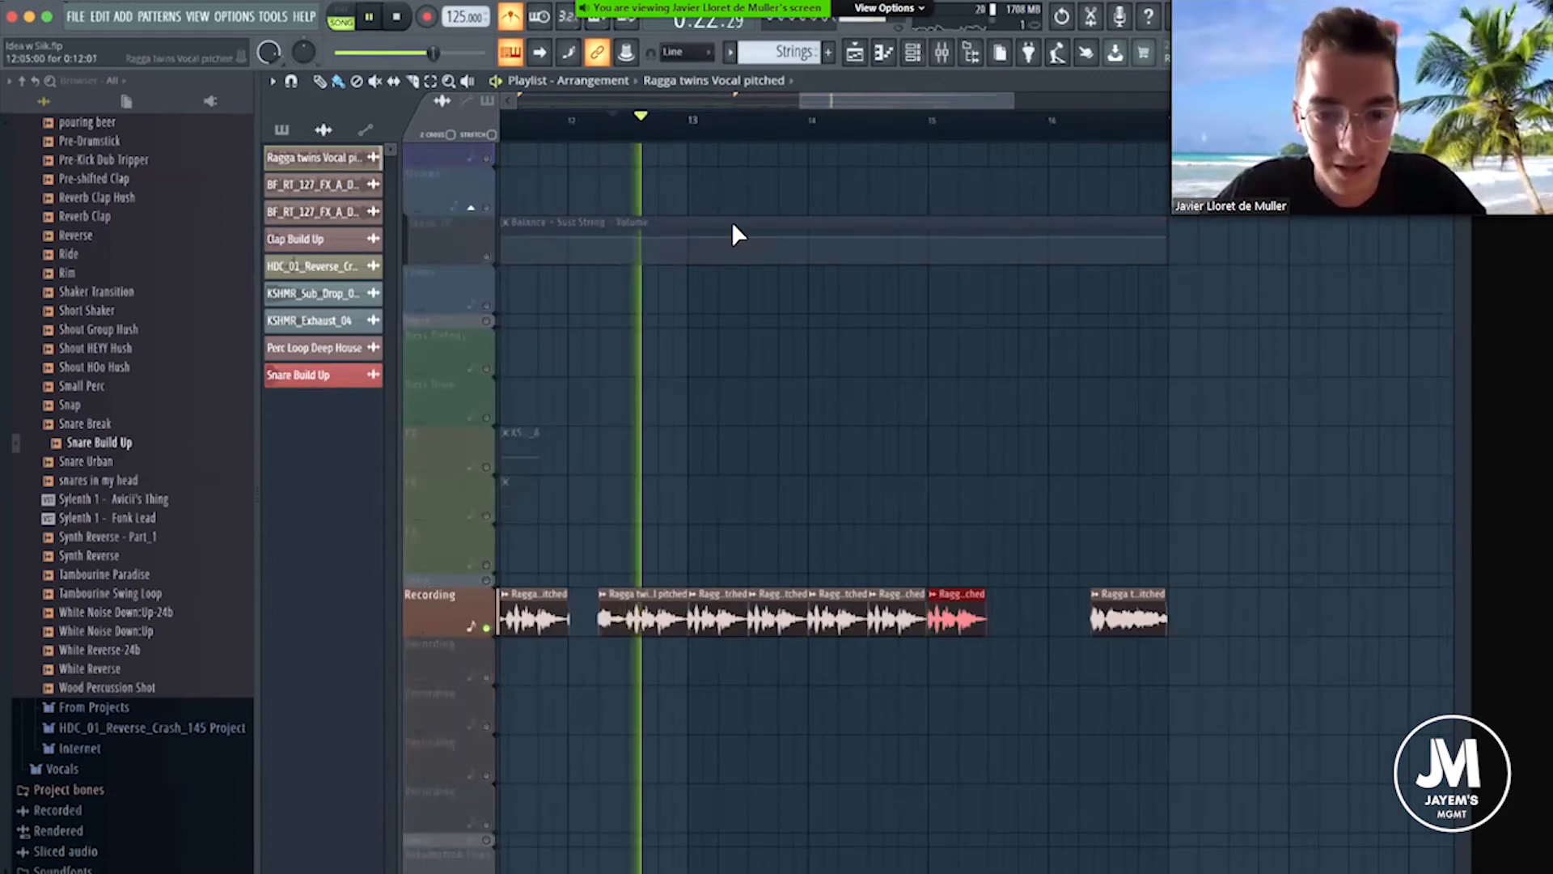
key("space")
scroll(708, 148, "up", 3)
scroll(697, 136, "down", 3)
right_click(487, 629)
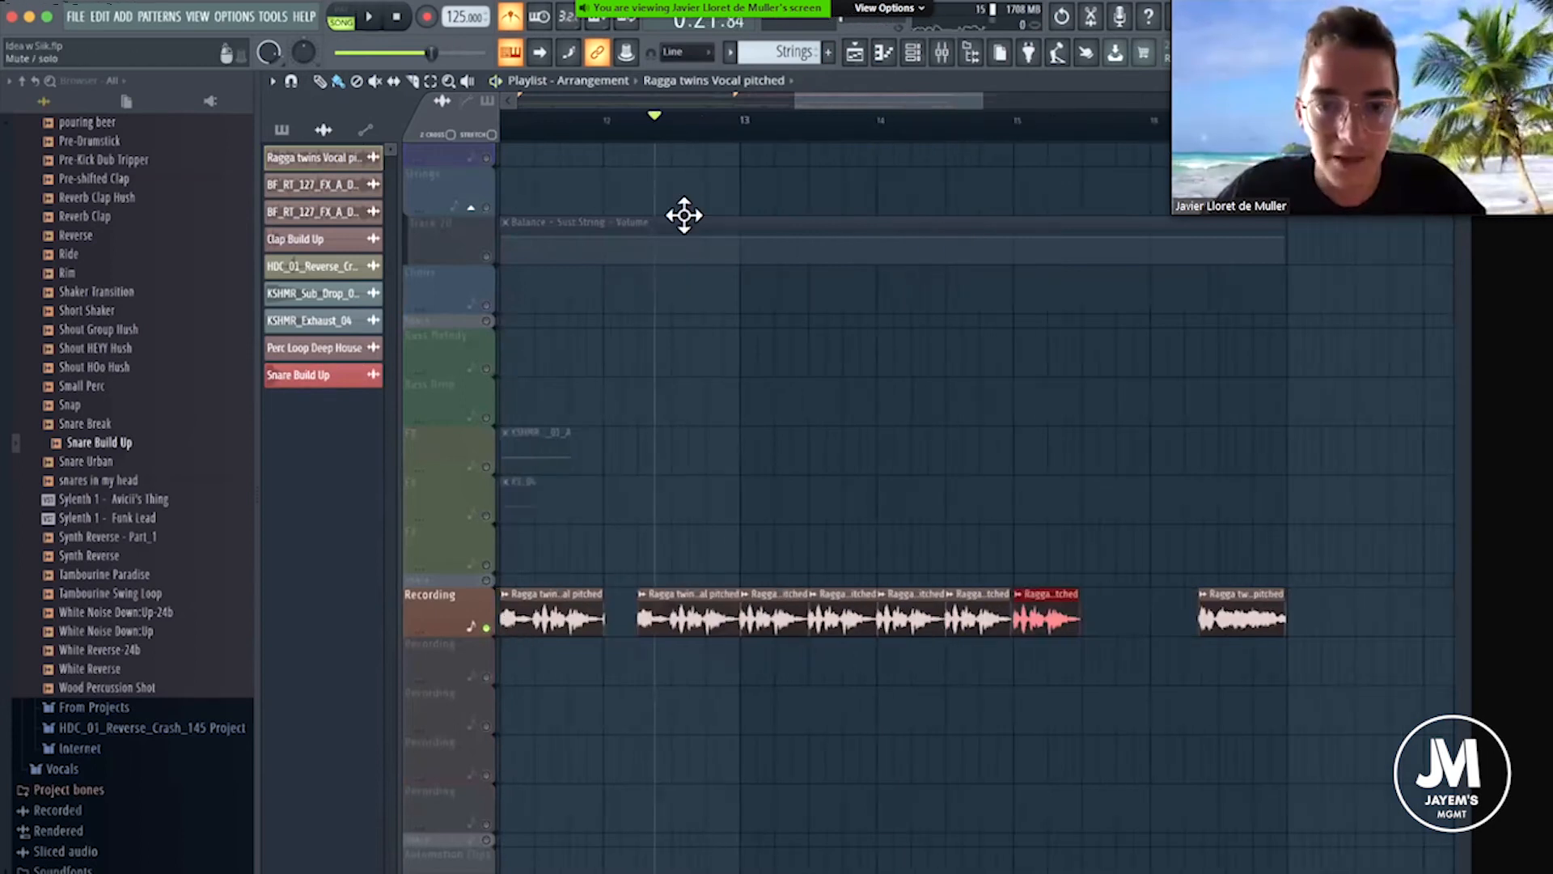
Extend the Delay 2 - Mix level automation clip to about bar 19 and play the section back.
scroll(712, 131, "down", 4)
left_click_drag(939, 655, 961, 664)
key("space")
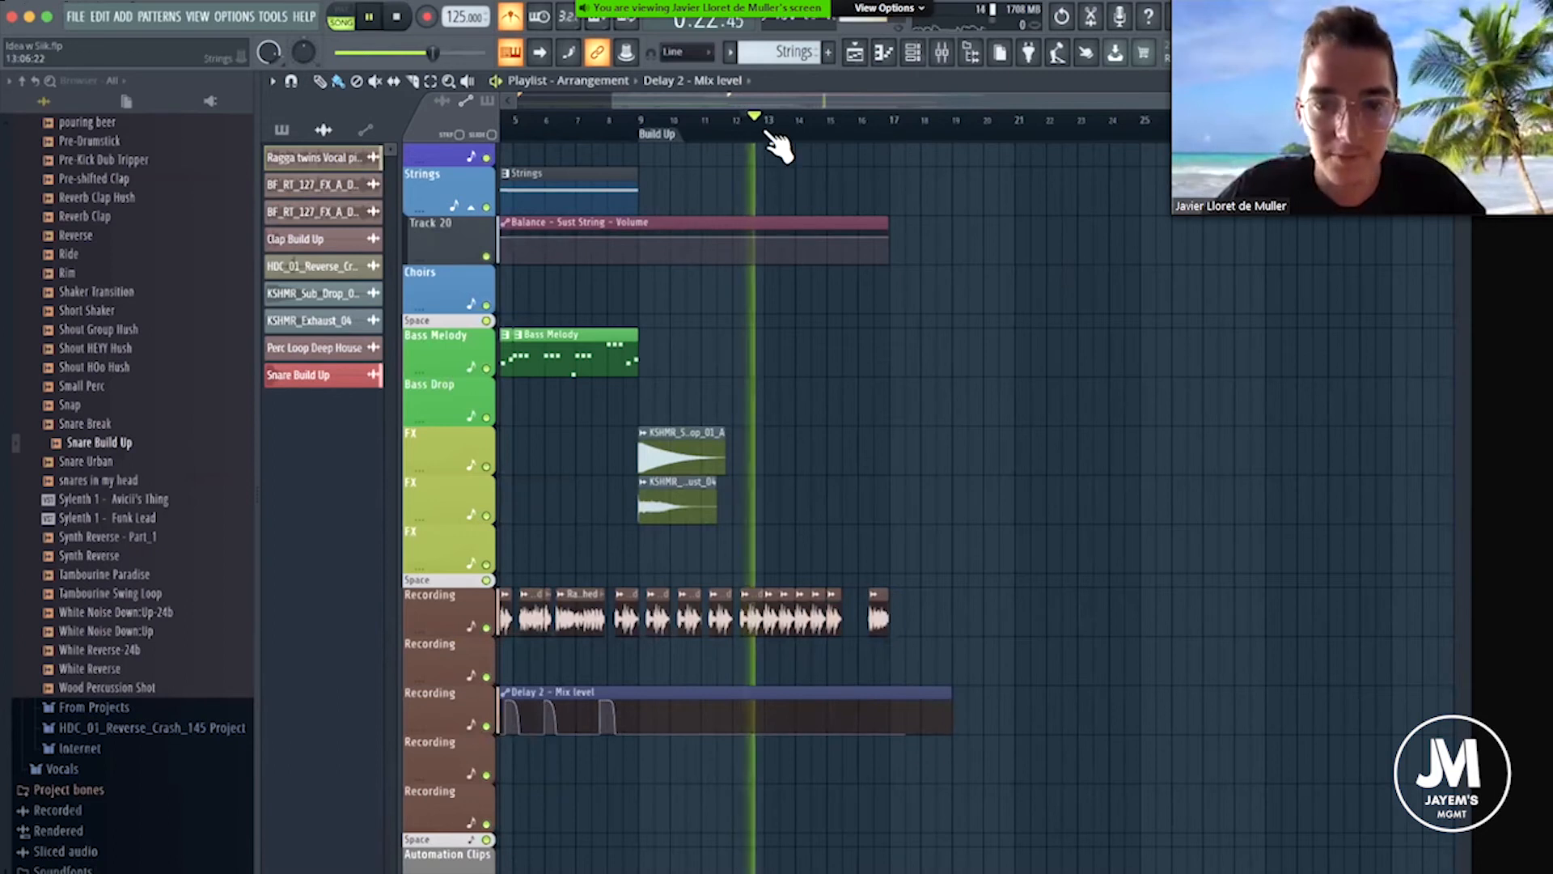
scroll(776, 145, "up", 5)
key("space")
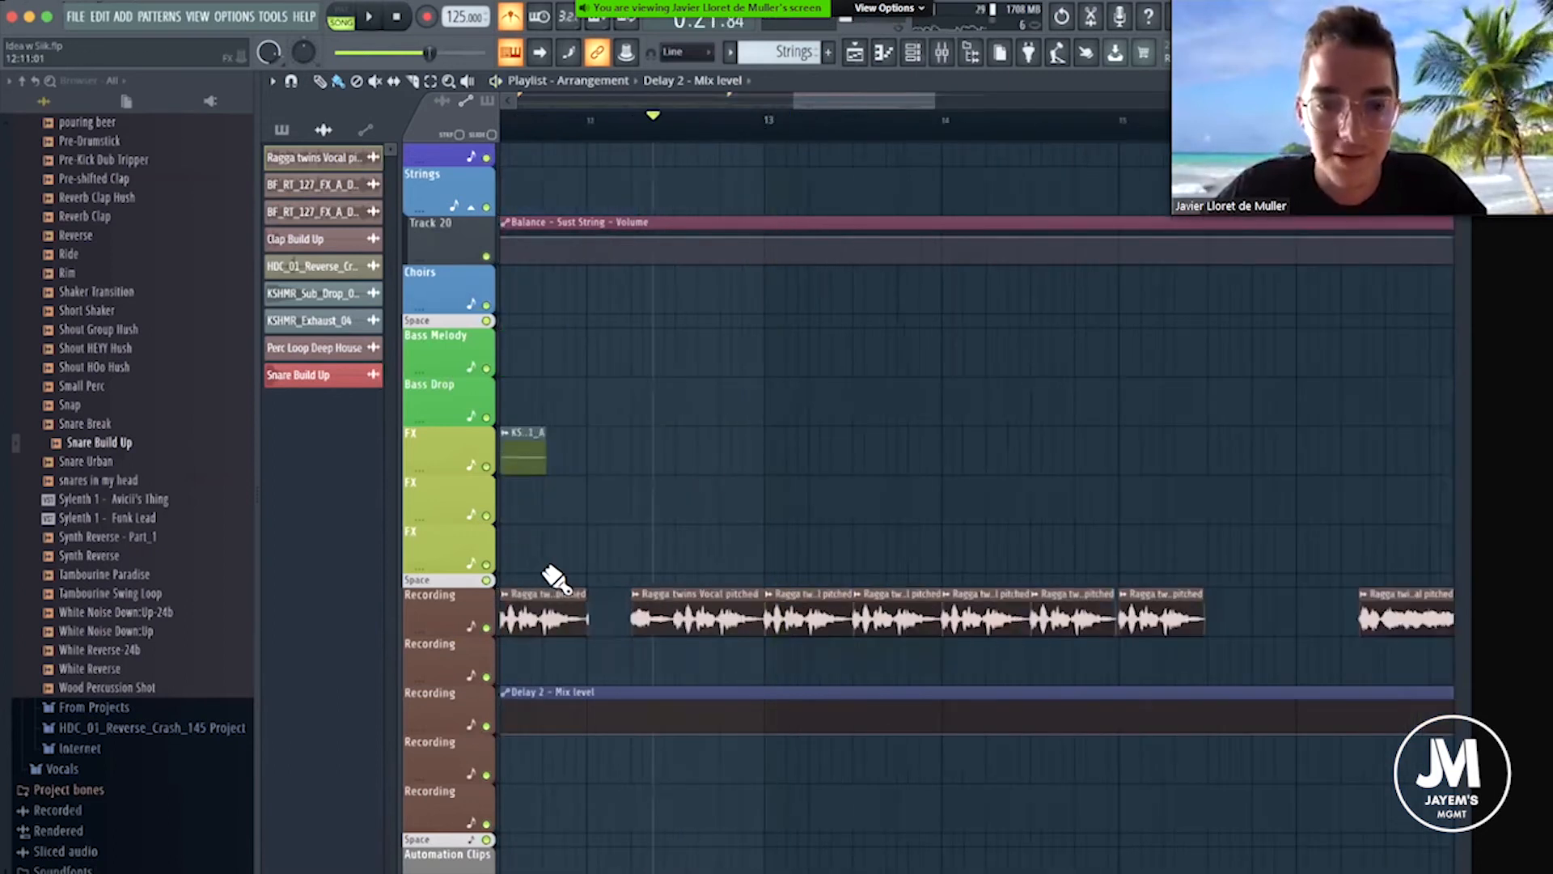
Solo the vocal track with its delay automation track, and shorten the end of the chop just before bar 13.
right_click(488, 628)
left_click(487, 726)
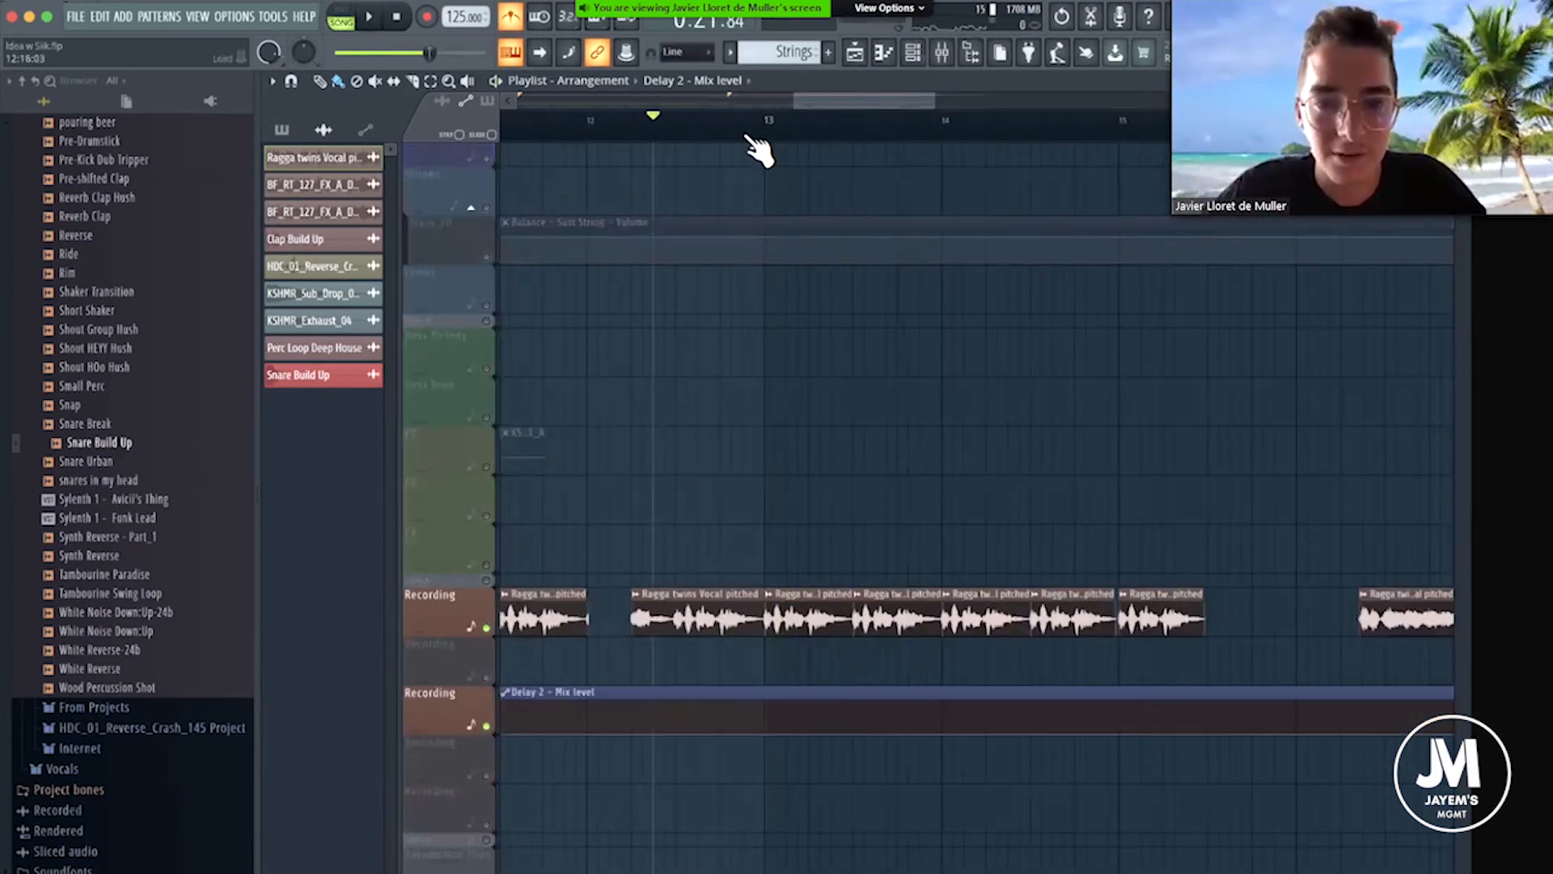
scroll(757, 146, "up", 3)
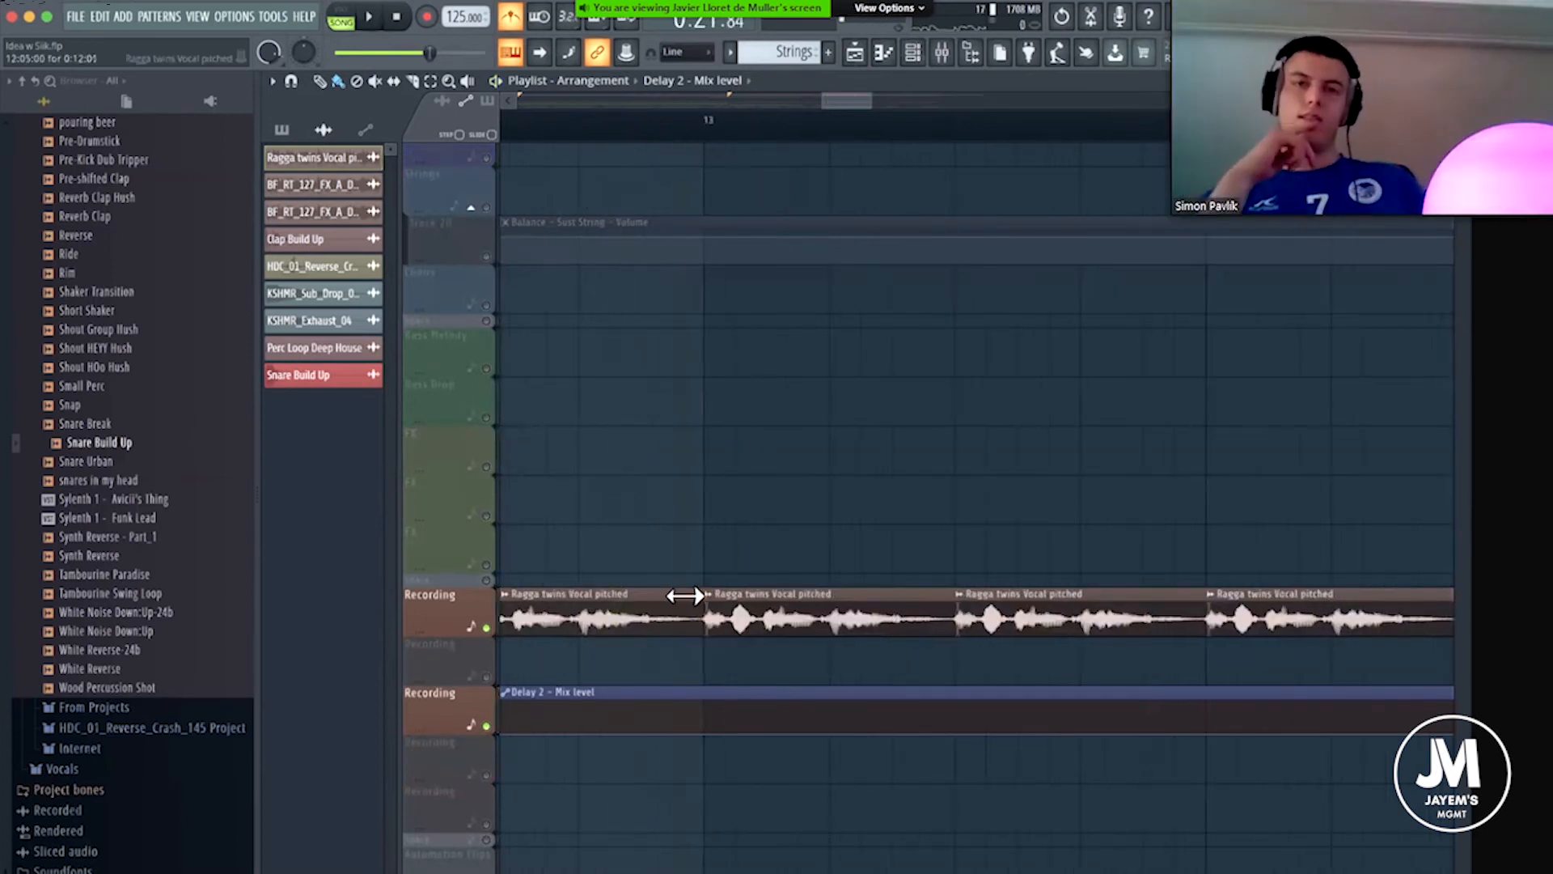
left_click_drag(685, 597, 684, 597)
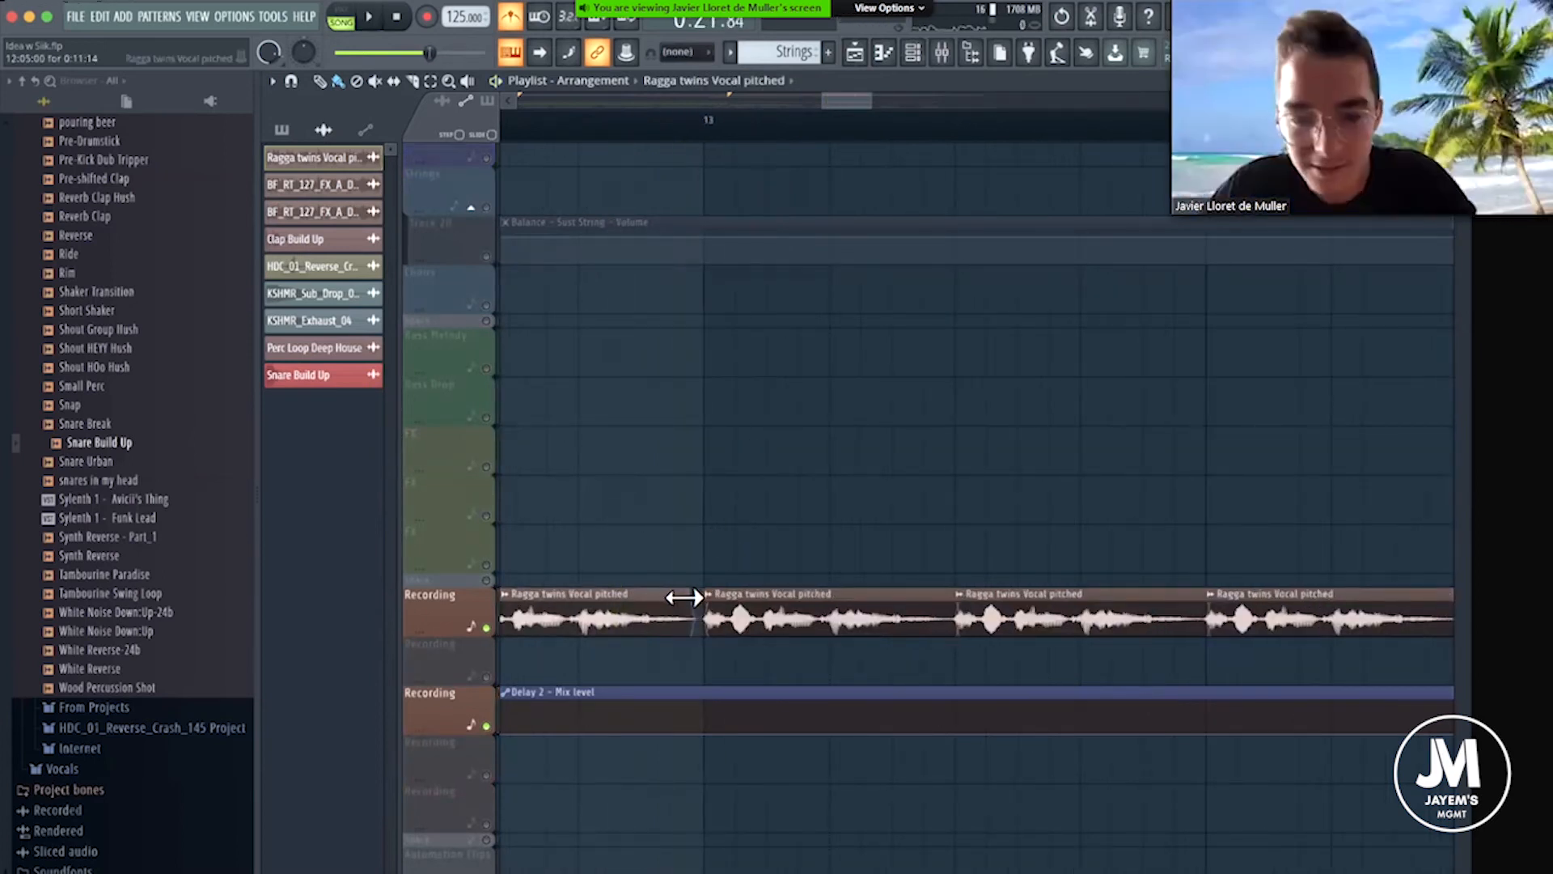
key("space")
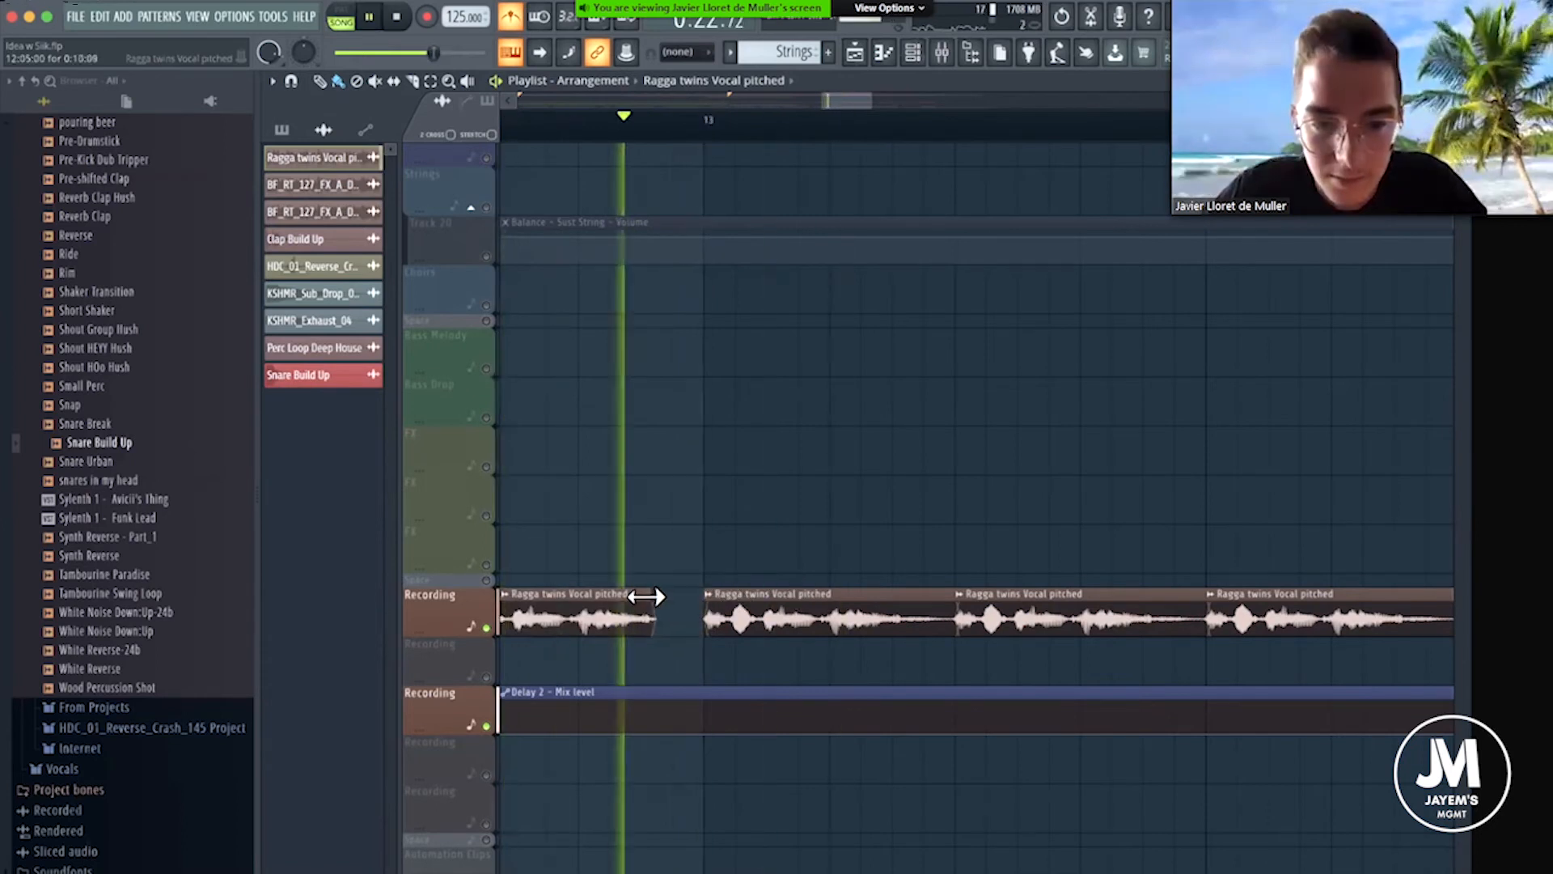
key("space")
Shorten the ends of the repeated vocal chops from bar 13 through bar 15 to leave matching gaps, checking them with playback.
left_click_drag(949, 593, 903, 593)
left_click_drag(1200, 590, 1141, 590)
key("space")
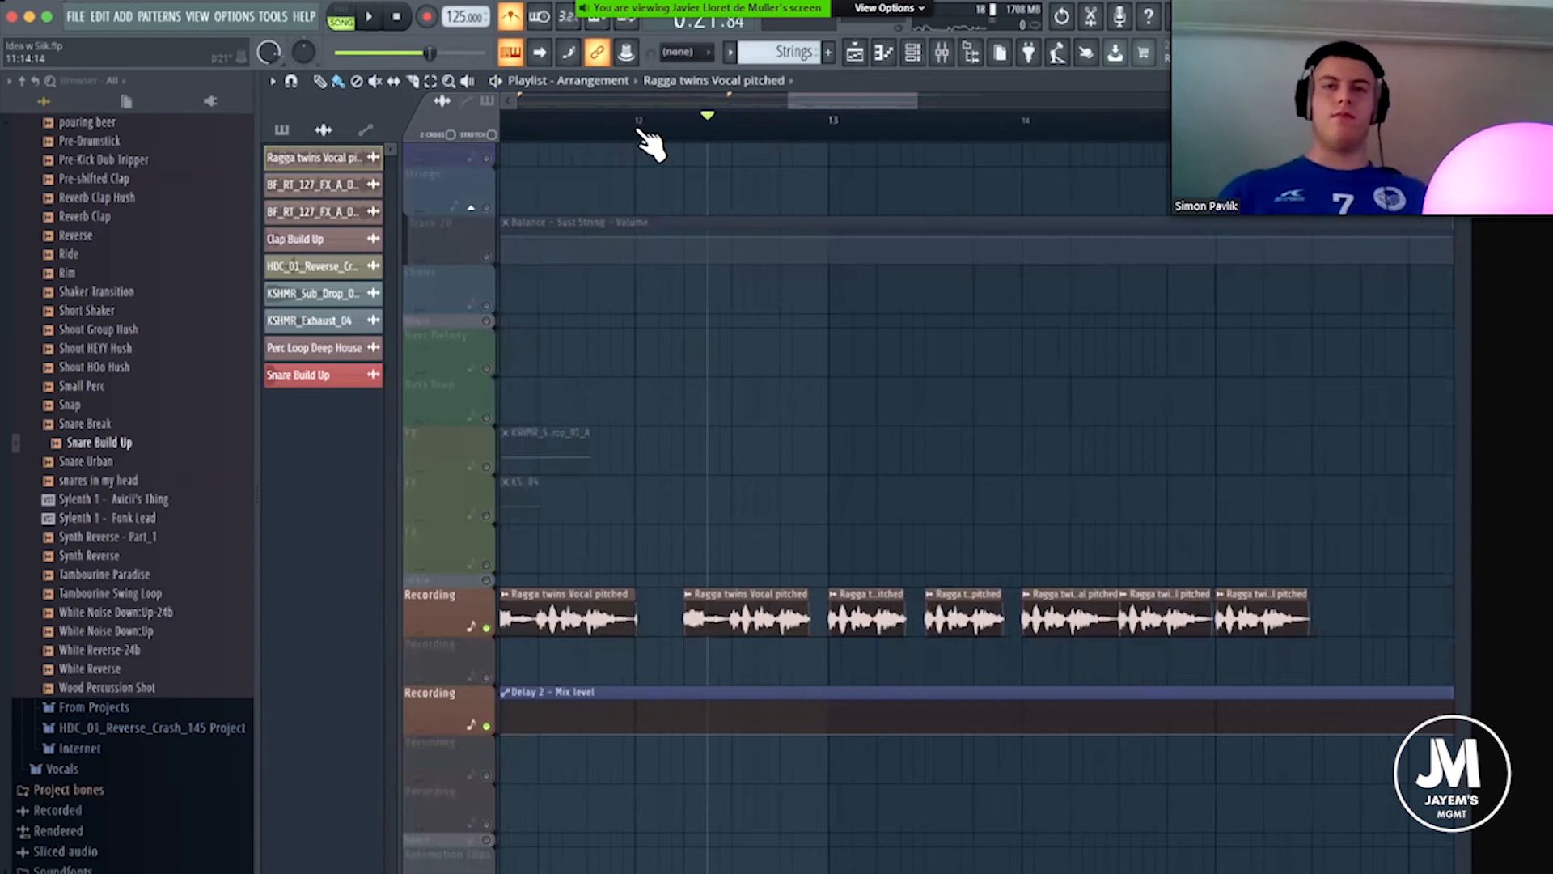
left_click(637, 130)
key("space")
key("space")
key("space")
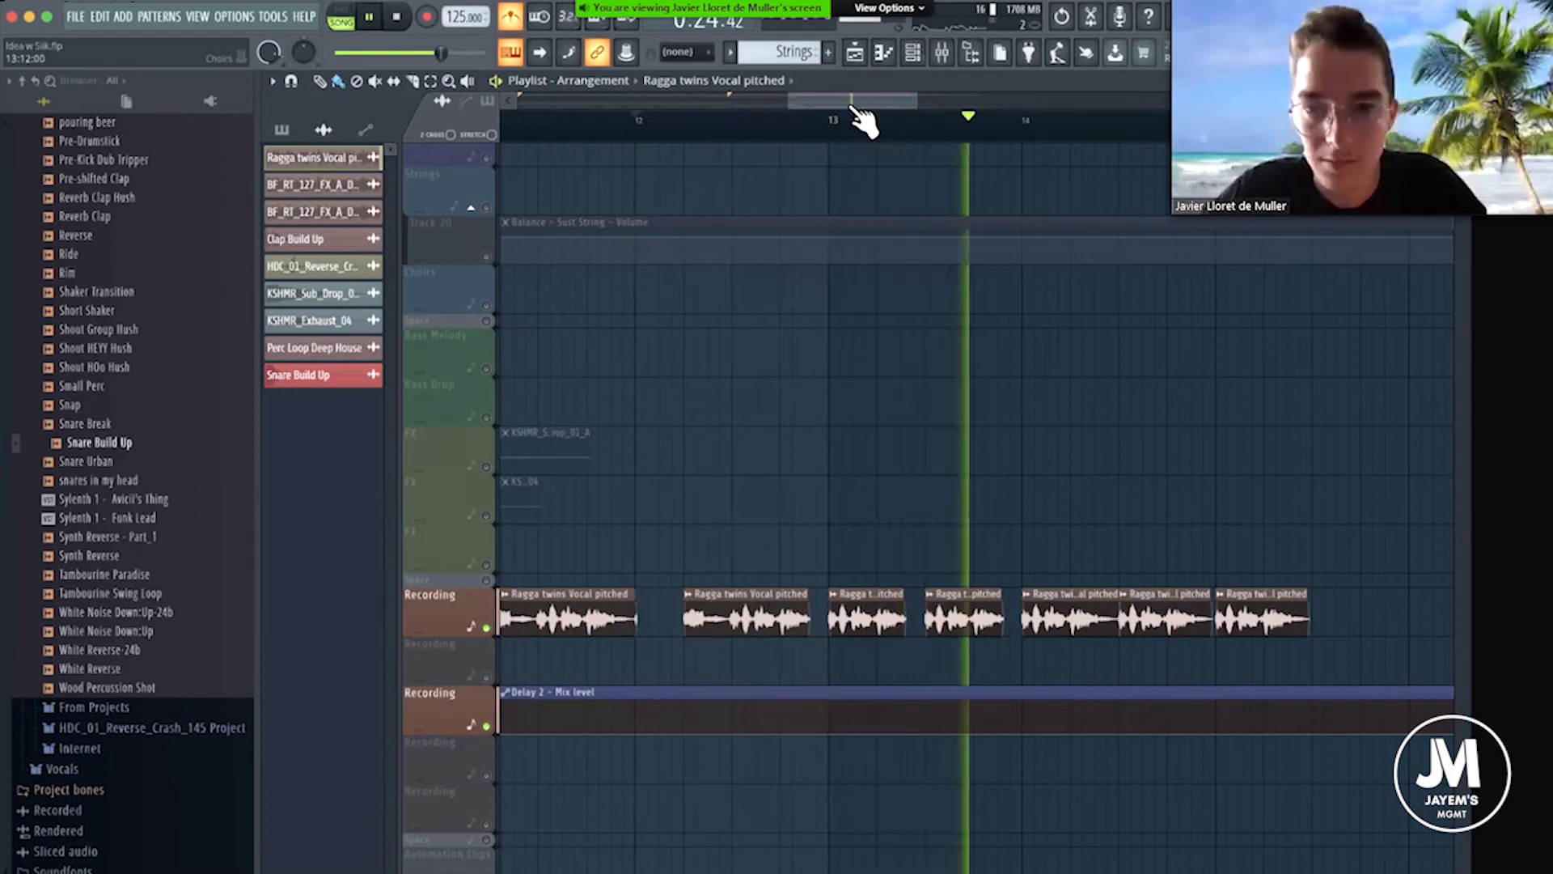
key("space")
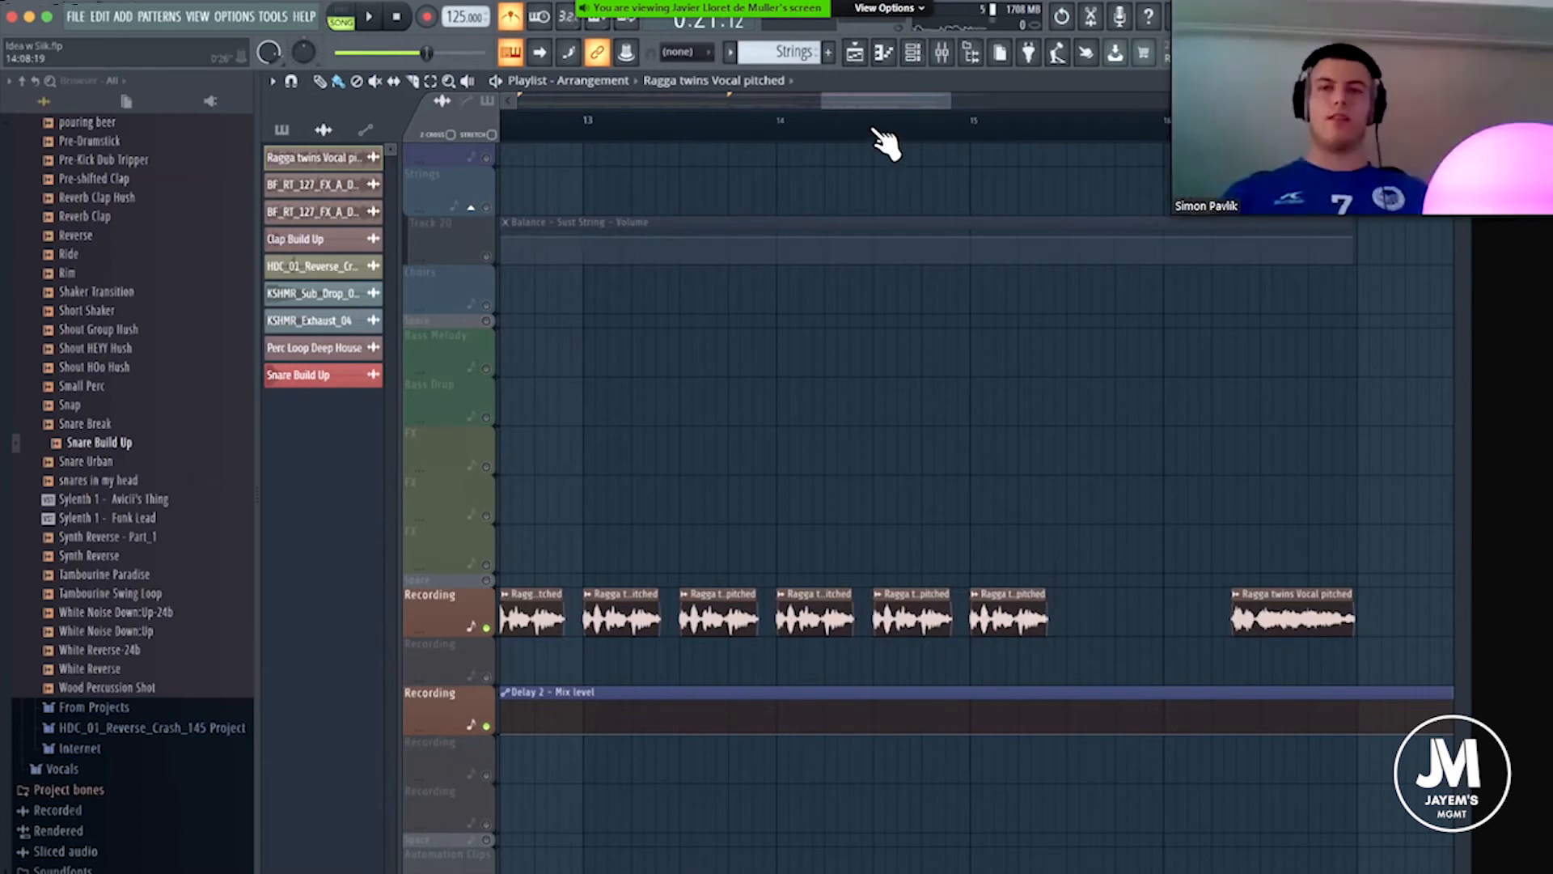
Duplicate the shortened vocal chops to add one in the second half of bar 15, removing the extra copy at bar 16.
scroll(885, 144, "down", 2)
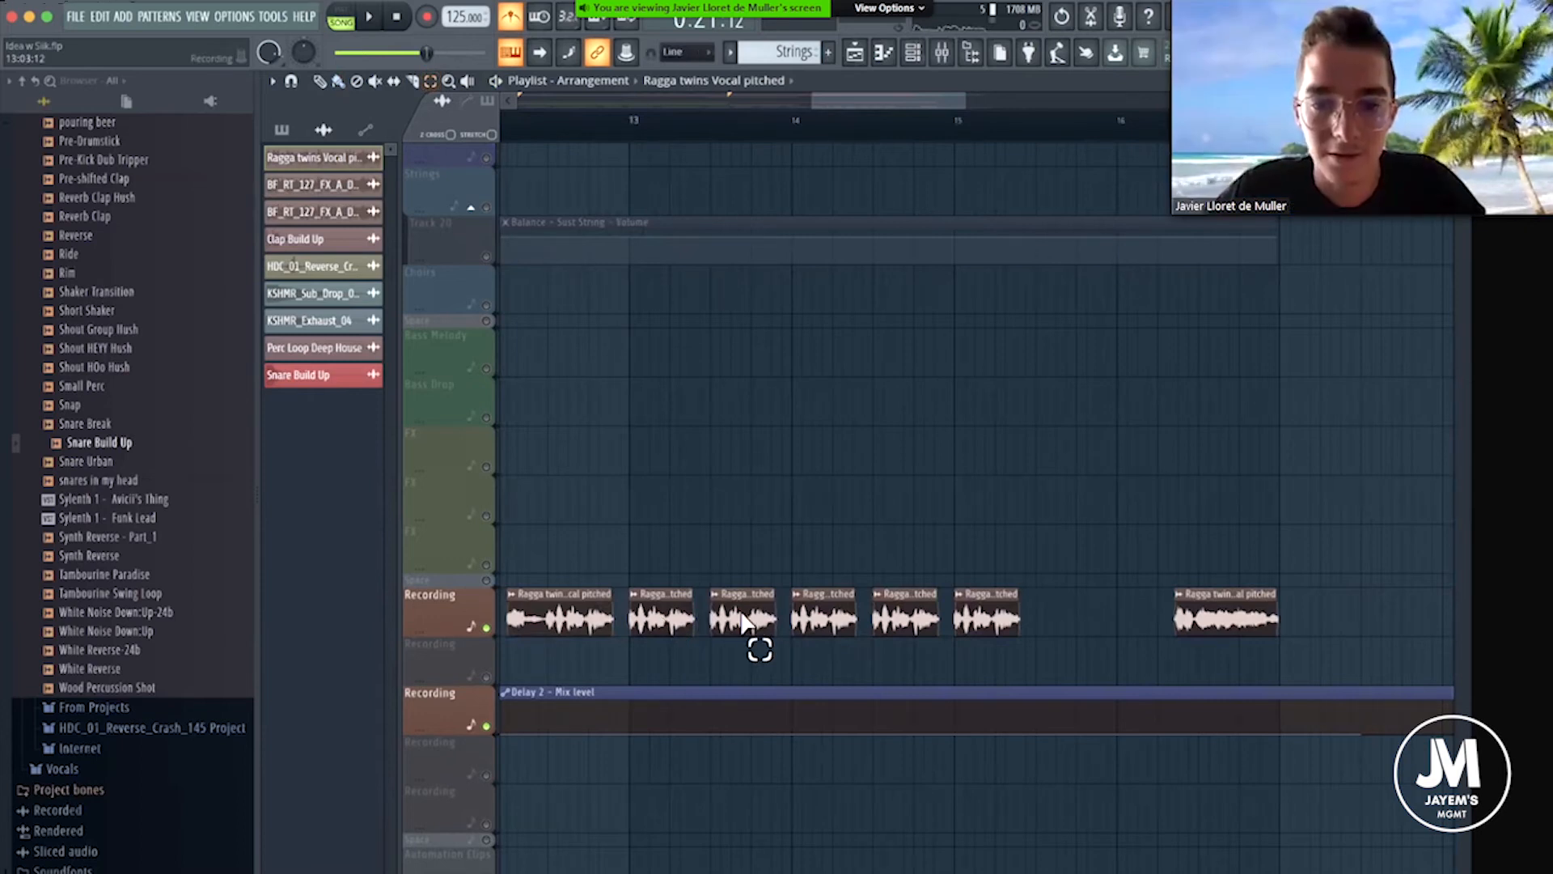
left_click_drag(743, 623, 655, 631)
scroll(899, 103, "right", 5)
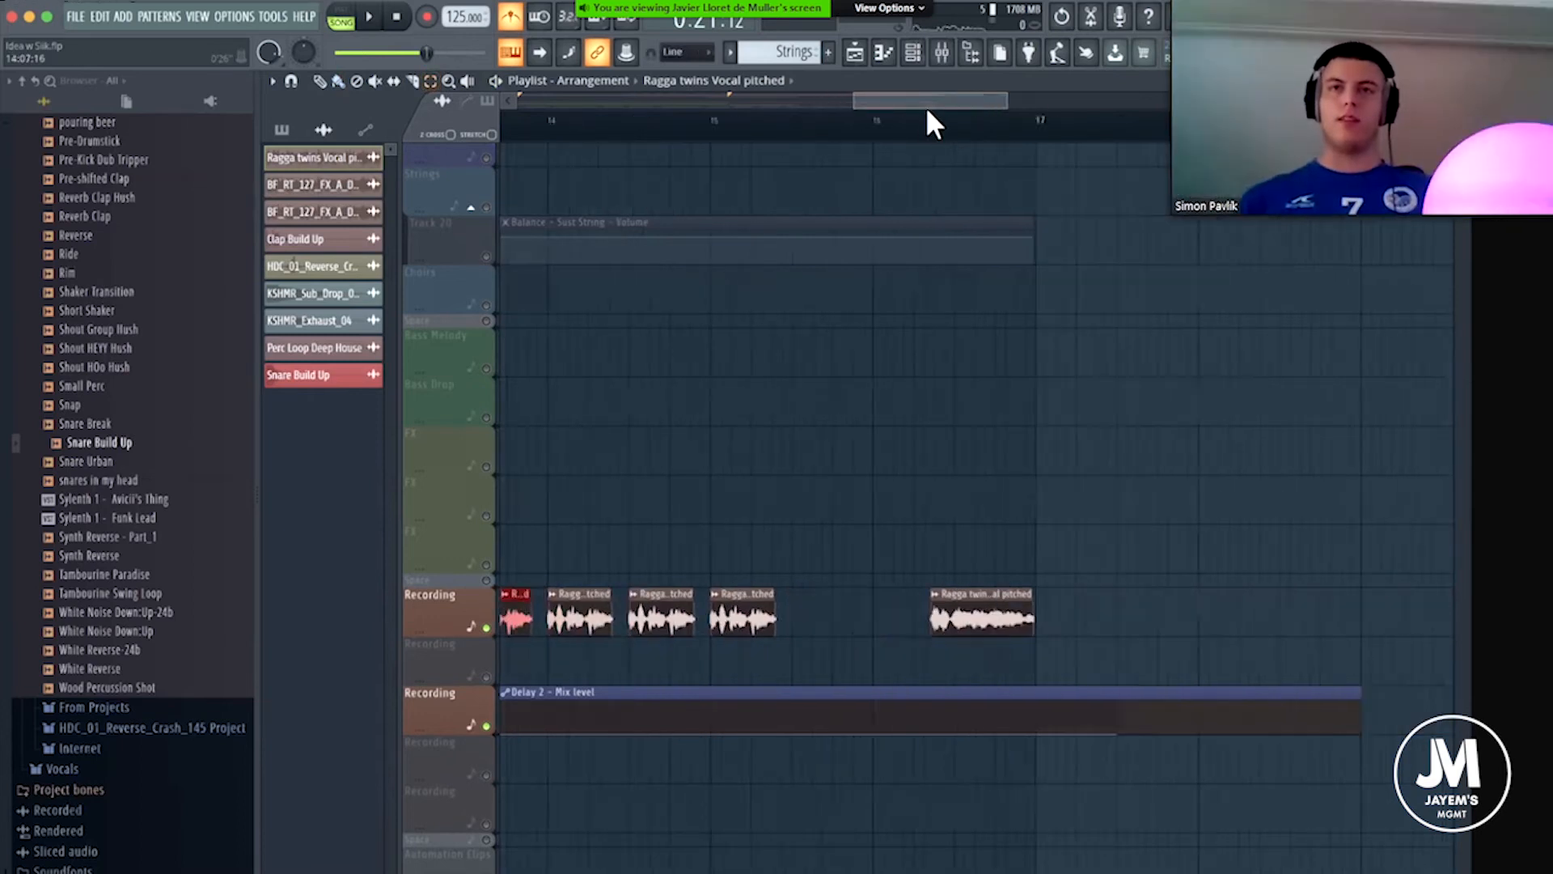
scroll(862, 115, "left", 5)
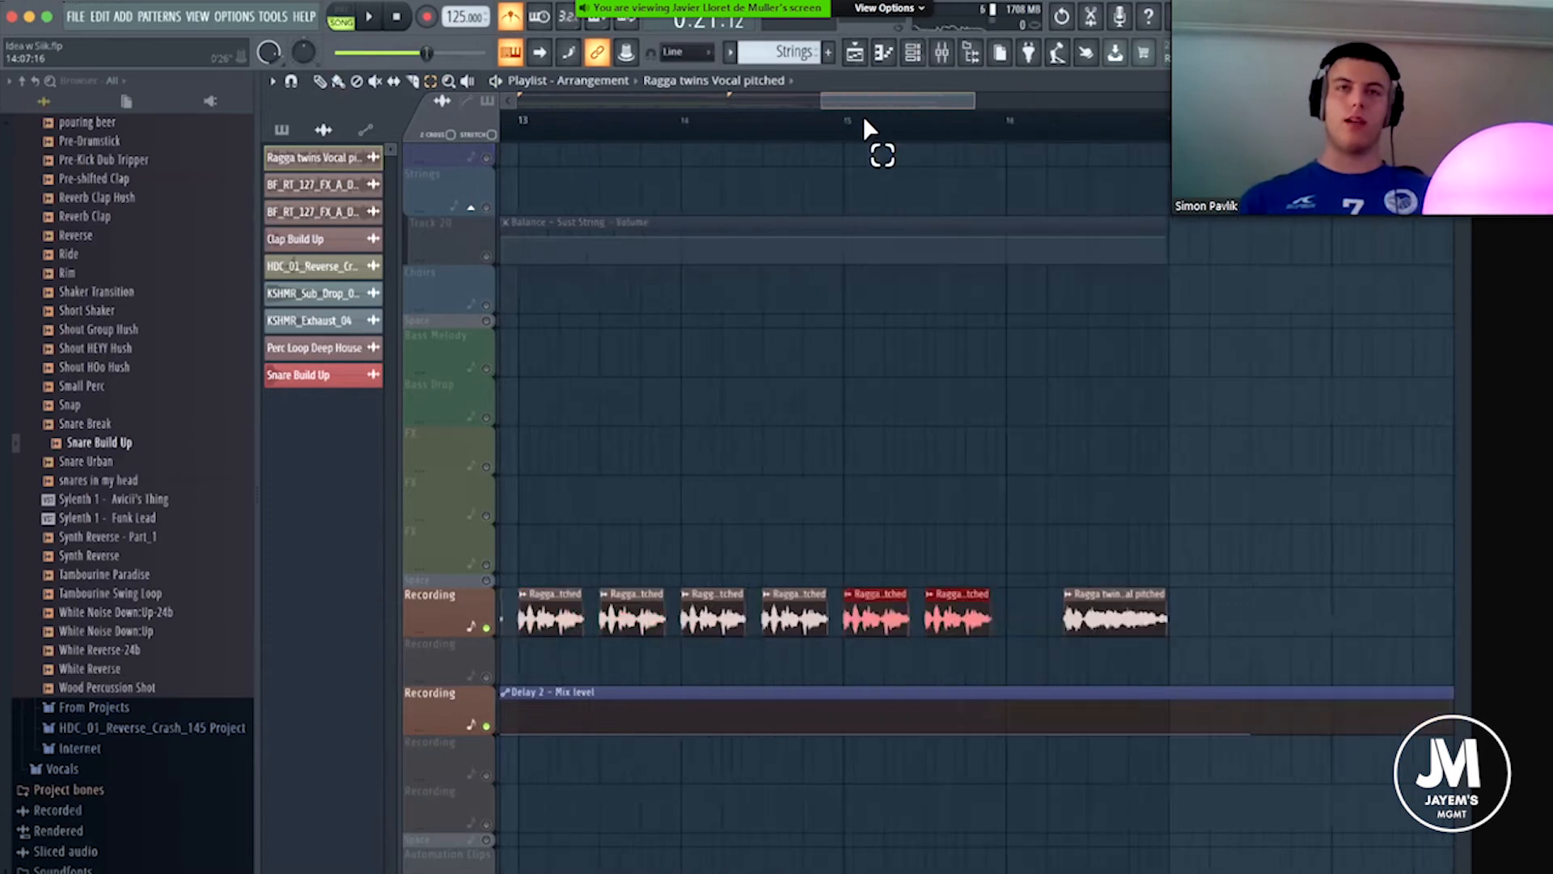
key("shift+Right")
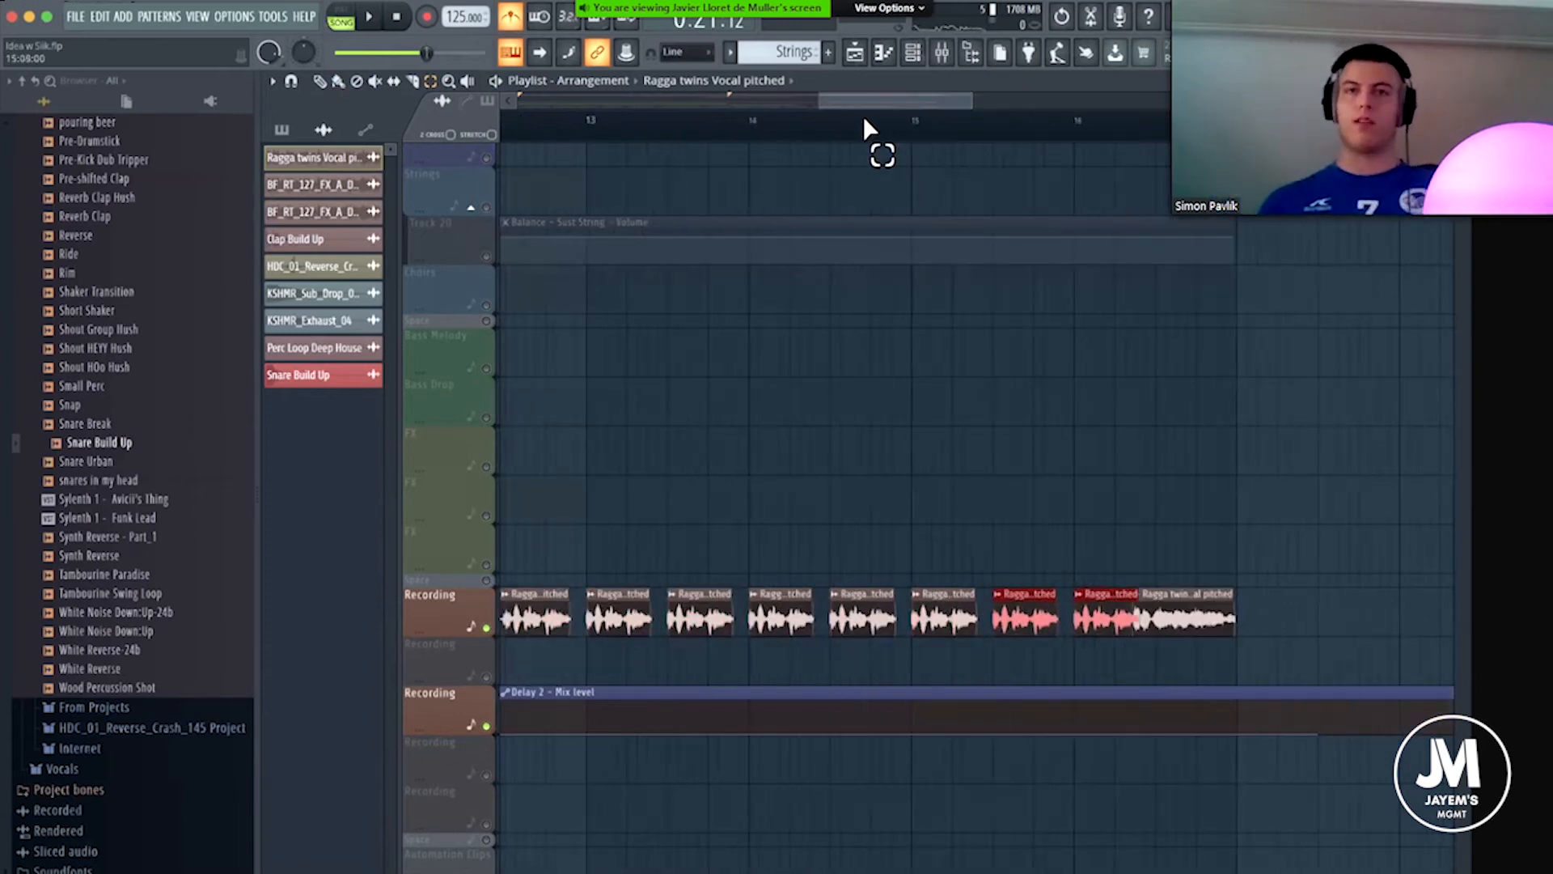
left_click(319, 79)
scroll(902, 123, "down", 3)
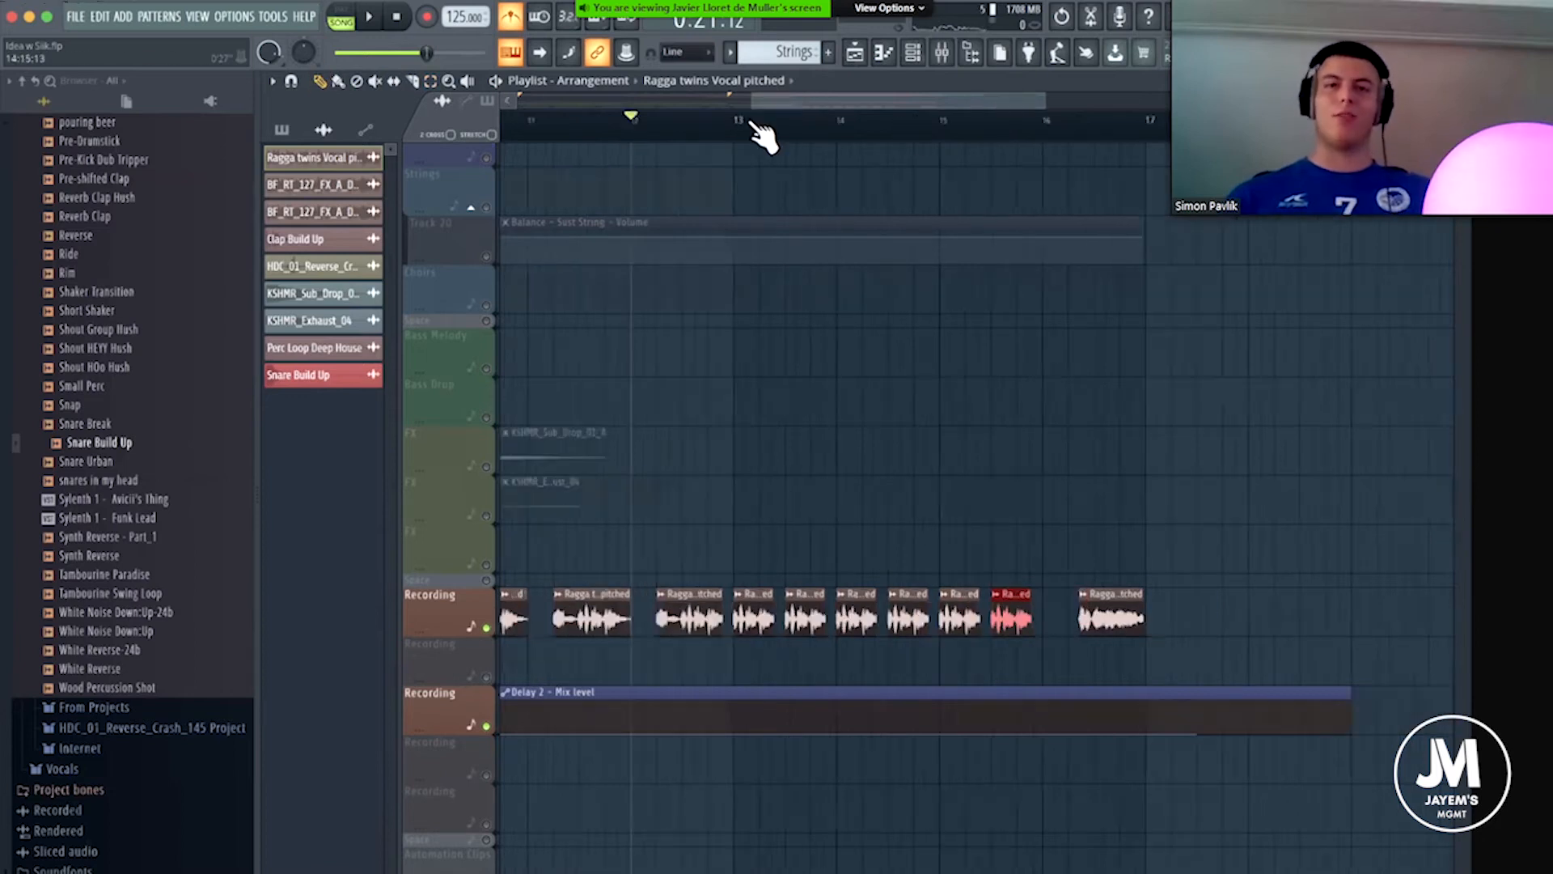
Listen to the soloed vocal chops from bar 13 onward, and stop playback.
left_click(767, 122)
scroll(849, 137, "up", 2)
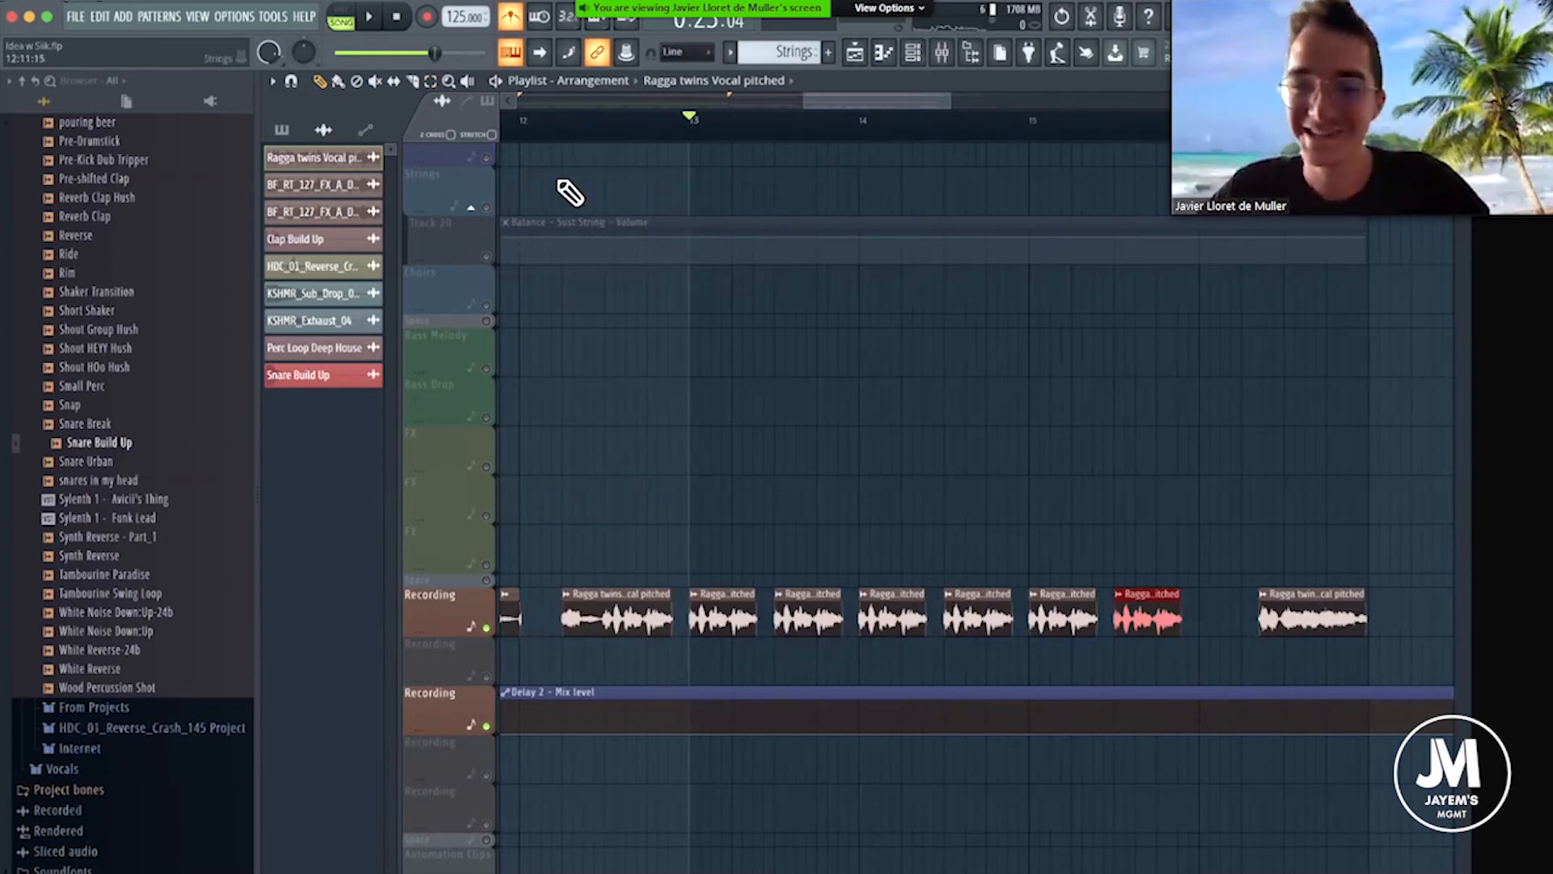
key("space")
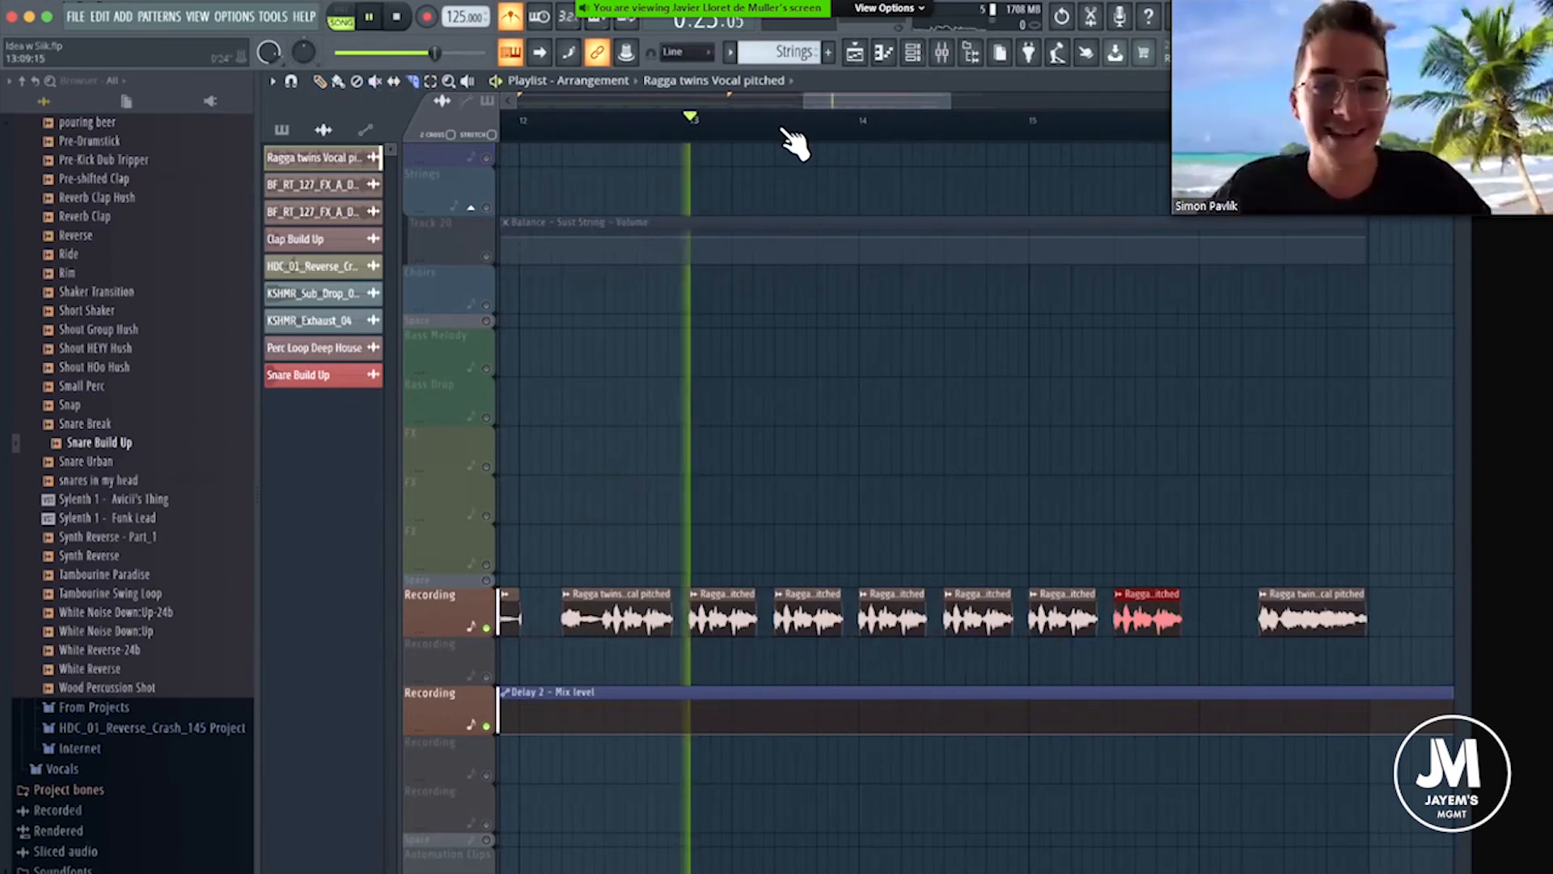
scroll(795, 139, "up", 2)
key("space")
scroll(809, 142, "down", 3)
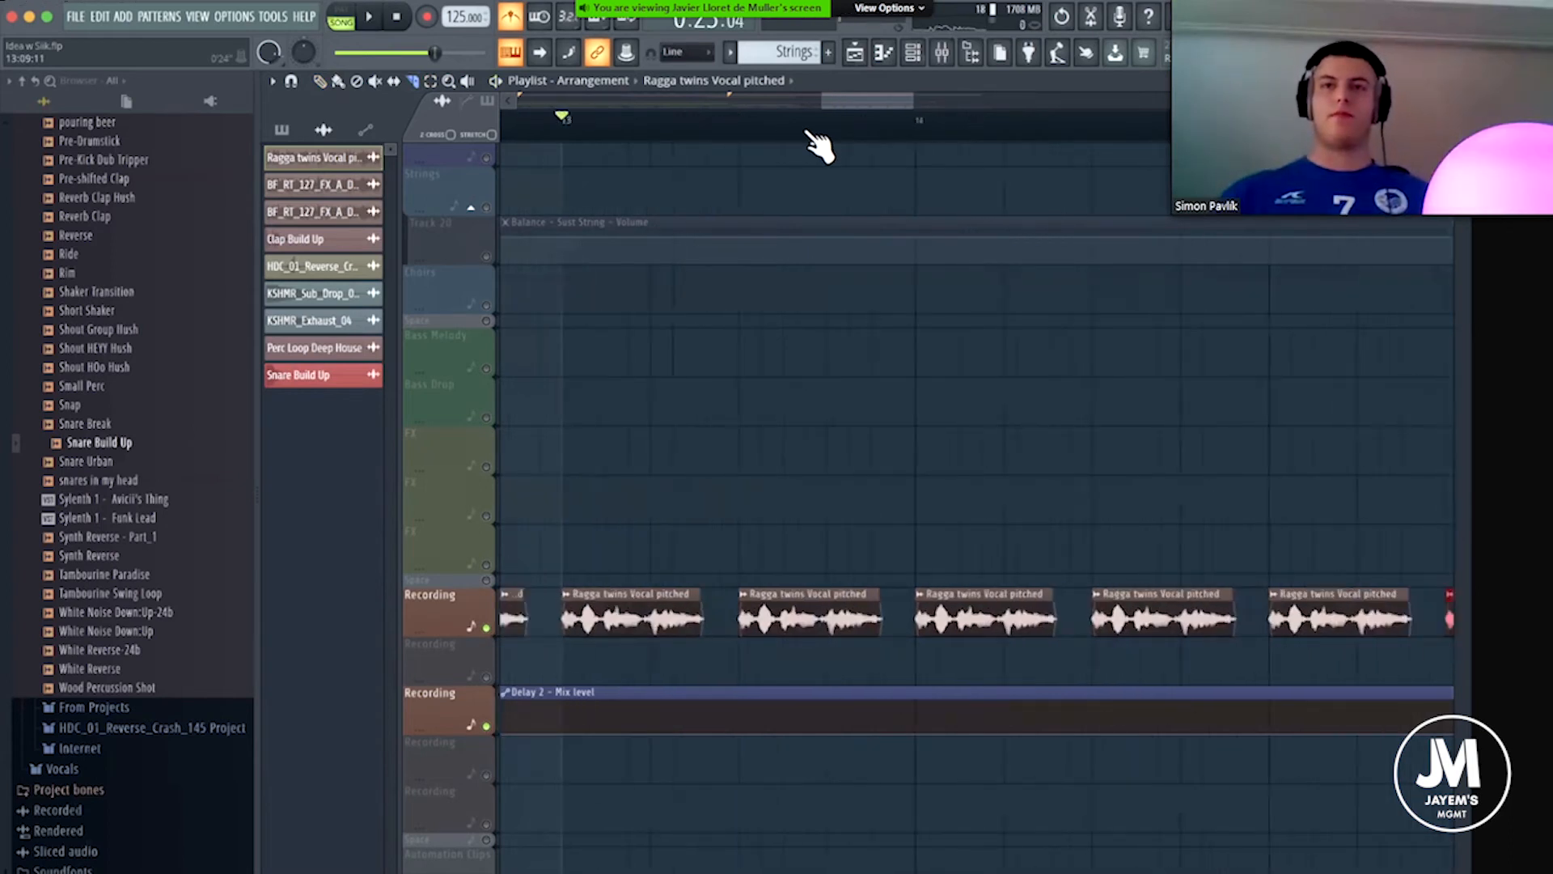
key("space")
scroll(978, 486, "up", 3)
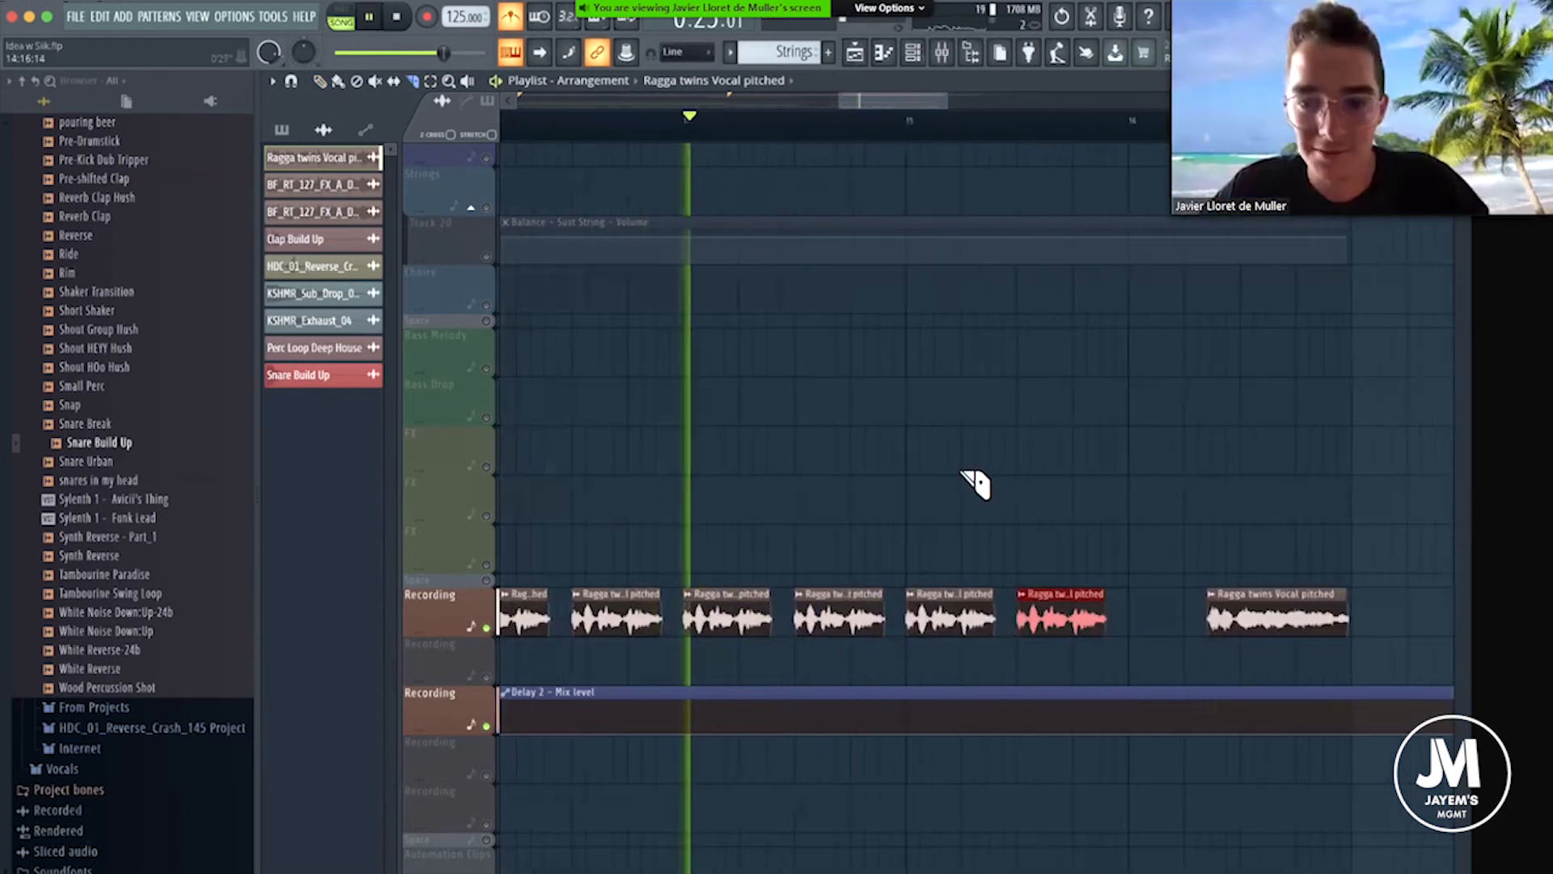
key("space")
Cut the vocal chop at bar 15 down to its first syllable and play it back from there.
left_click(320, 82)
right_click(935, 613)
left_click_drag(935, 613, 914, 611)
left_click(922, 121)
key("space")
key("space")
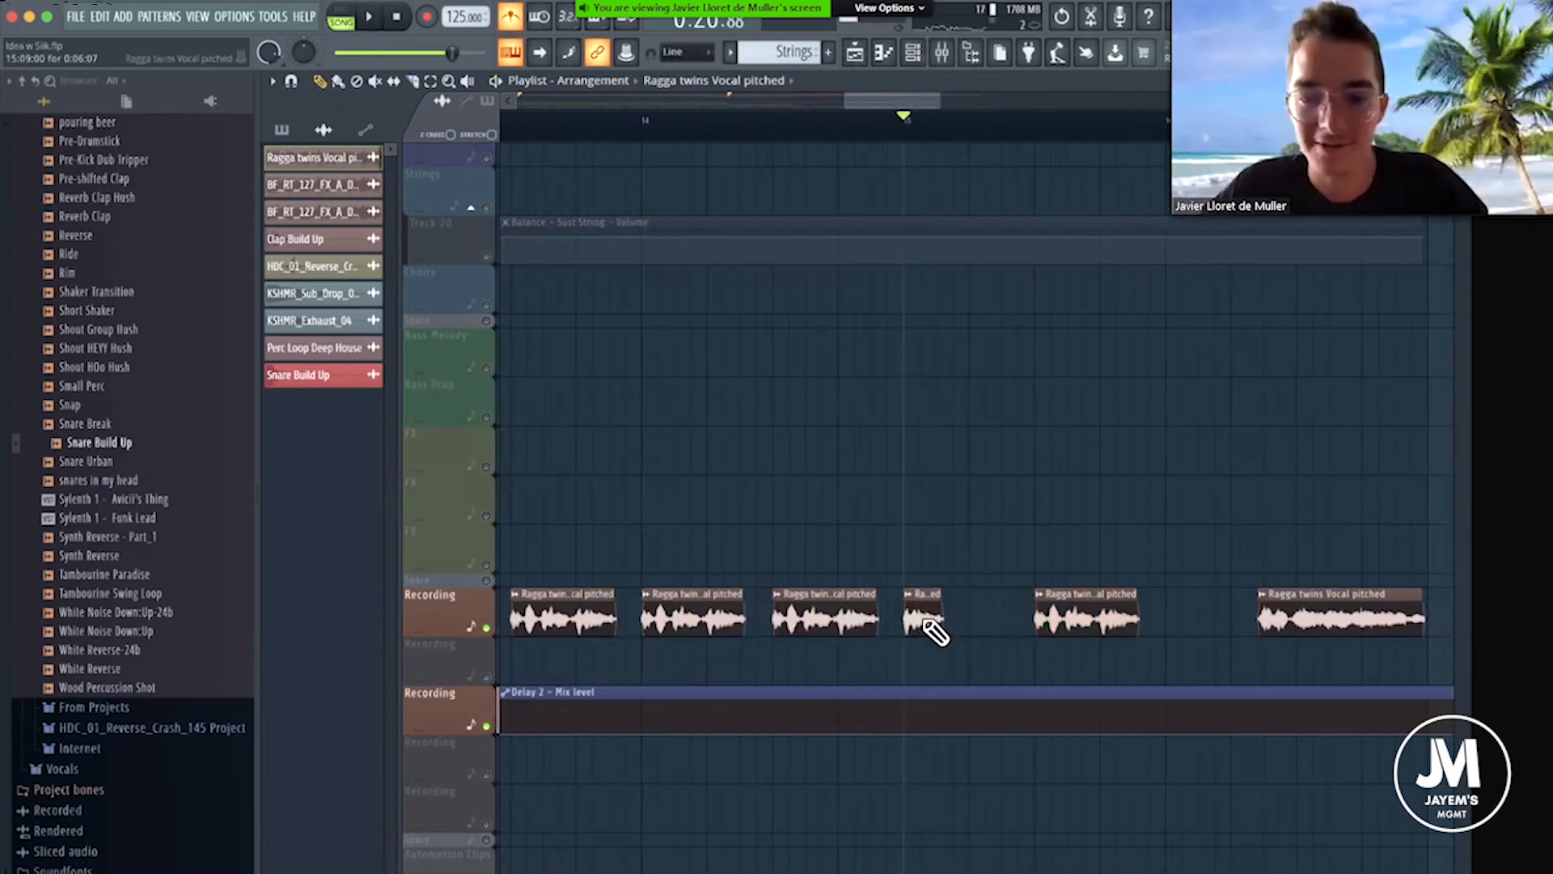
Fill bar 15 with evenly spaced copies of the one-syllable vocal chop, replacing the longer chop mid-bar and adding one at bar 16.
left_click(969, 620)
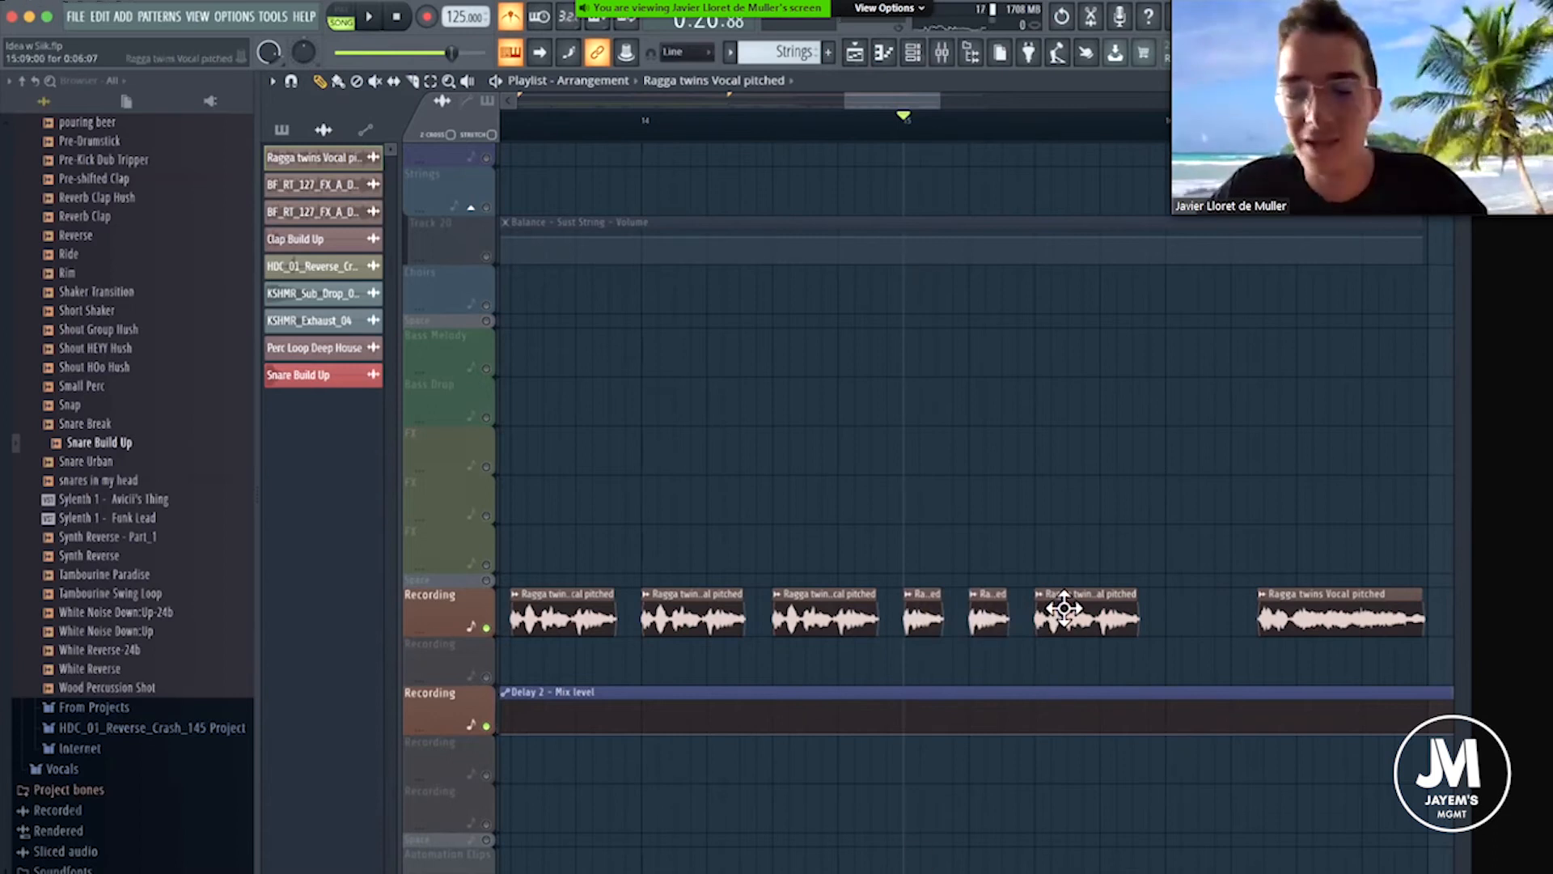
right_click(1037, 612)
left_click(987, 607)
left_click(1035, 609)
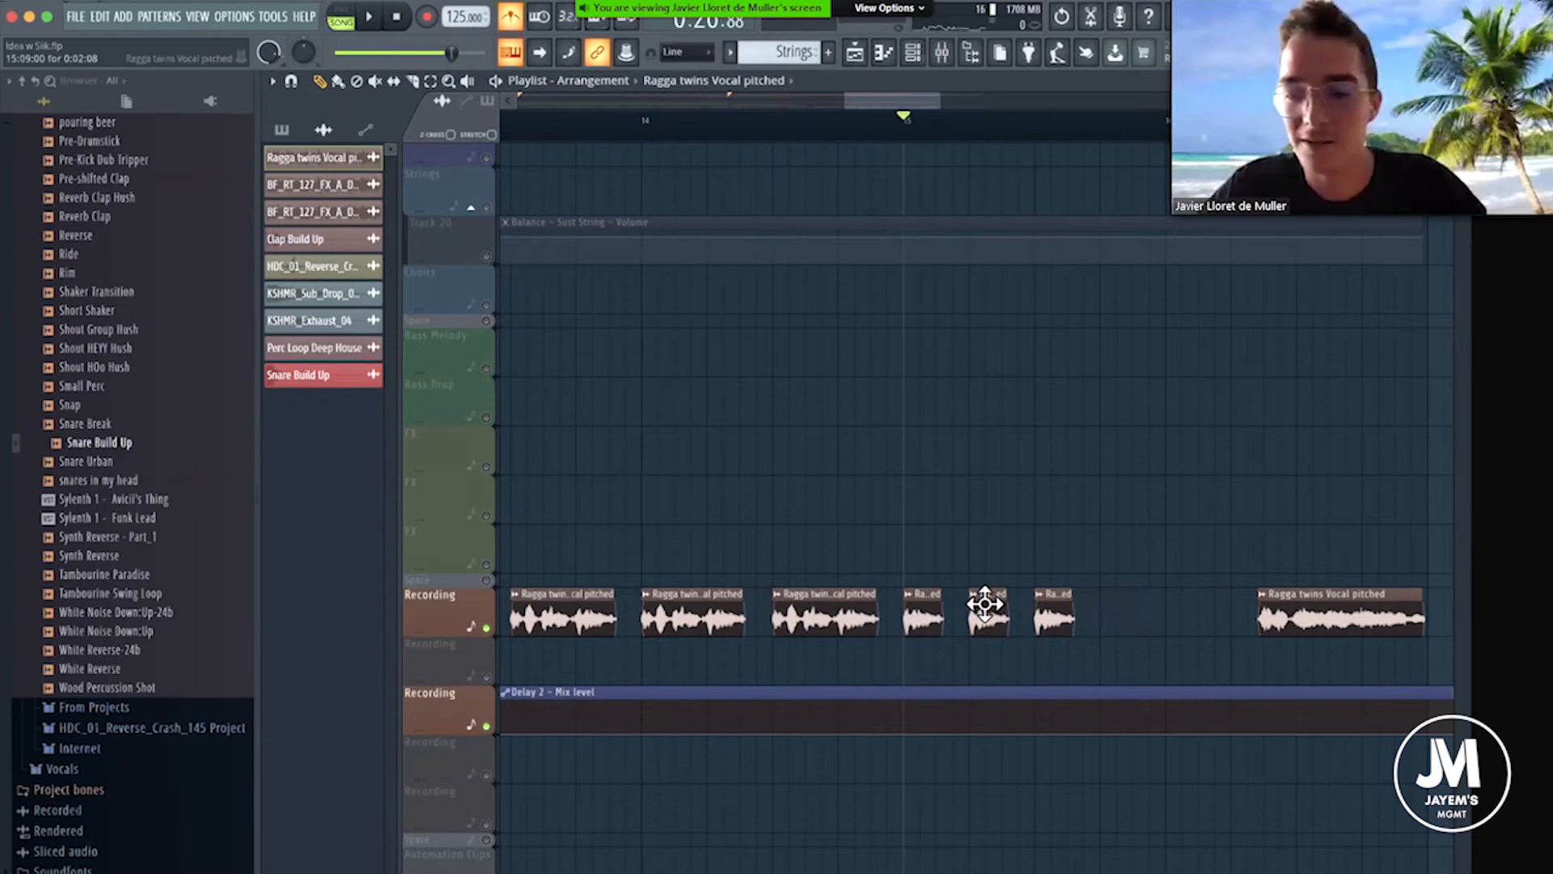
left_click(1101, 612)
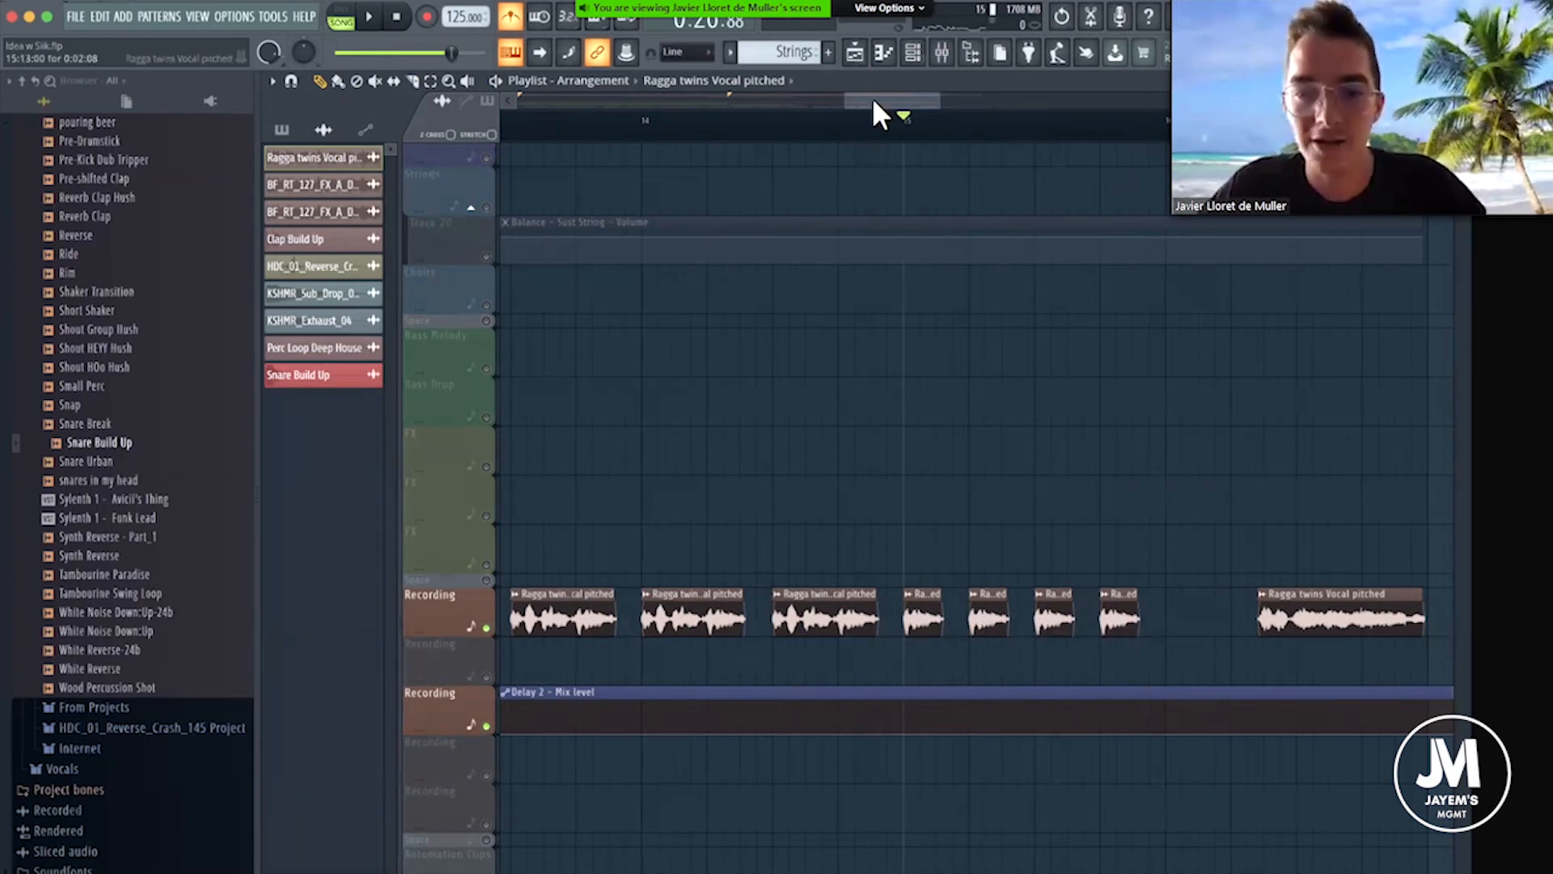
scroll(900, 114, "right", 3)
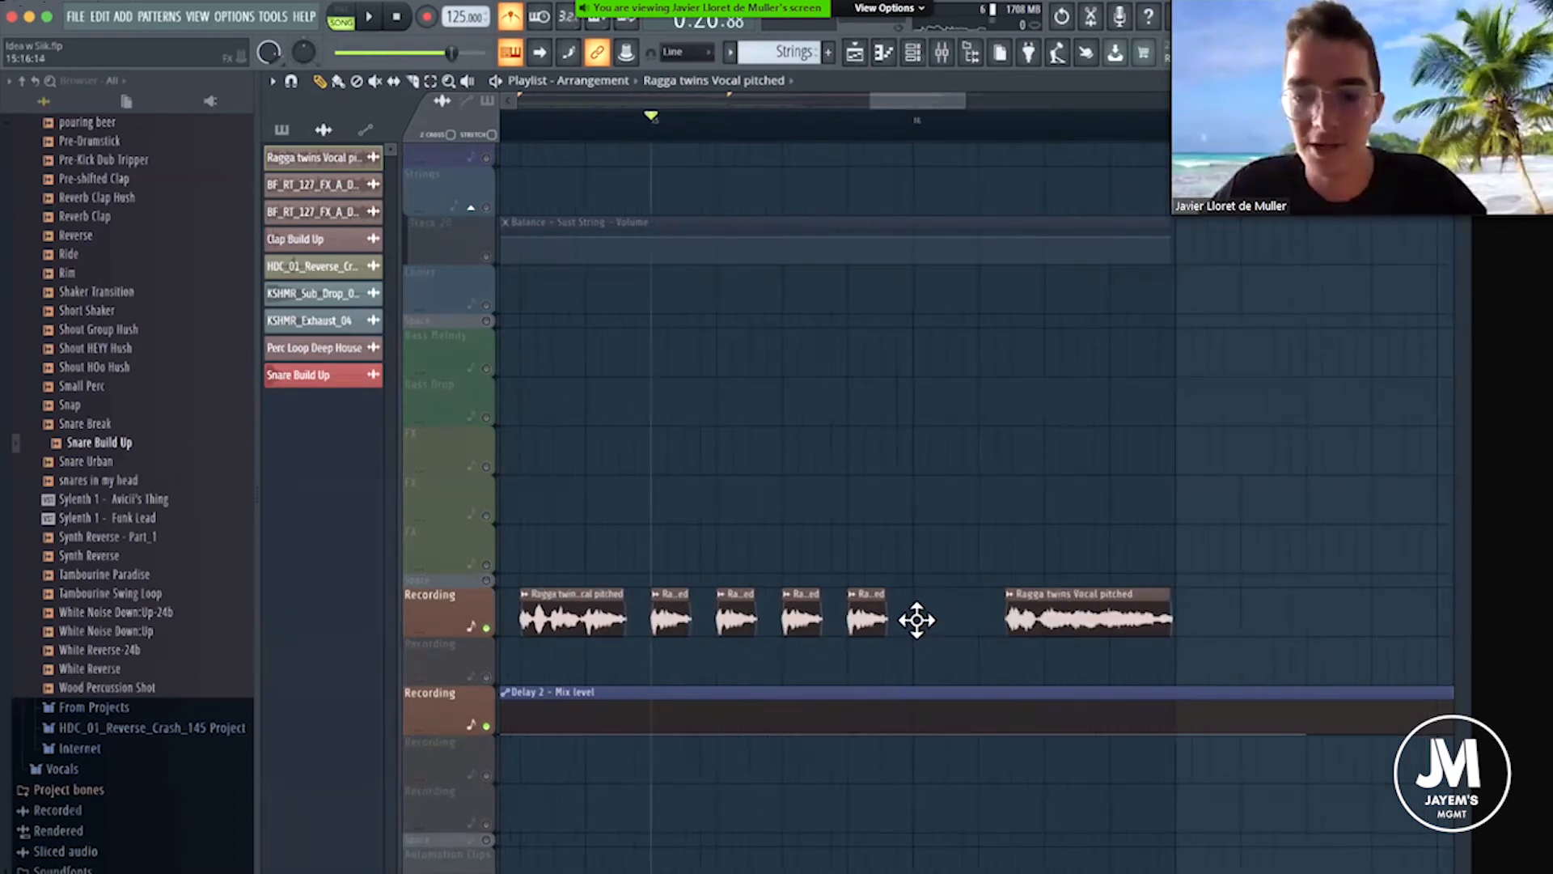
left_click(915, 618)
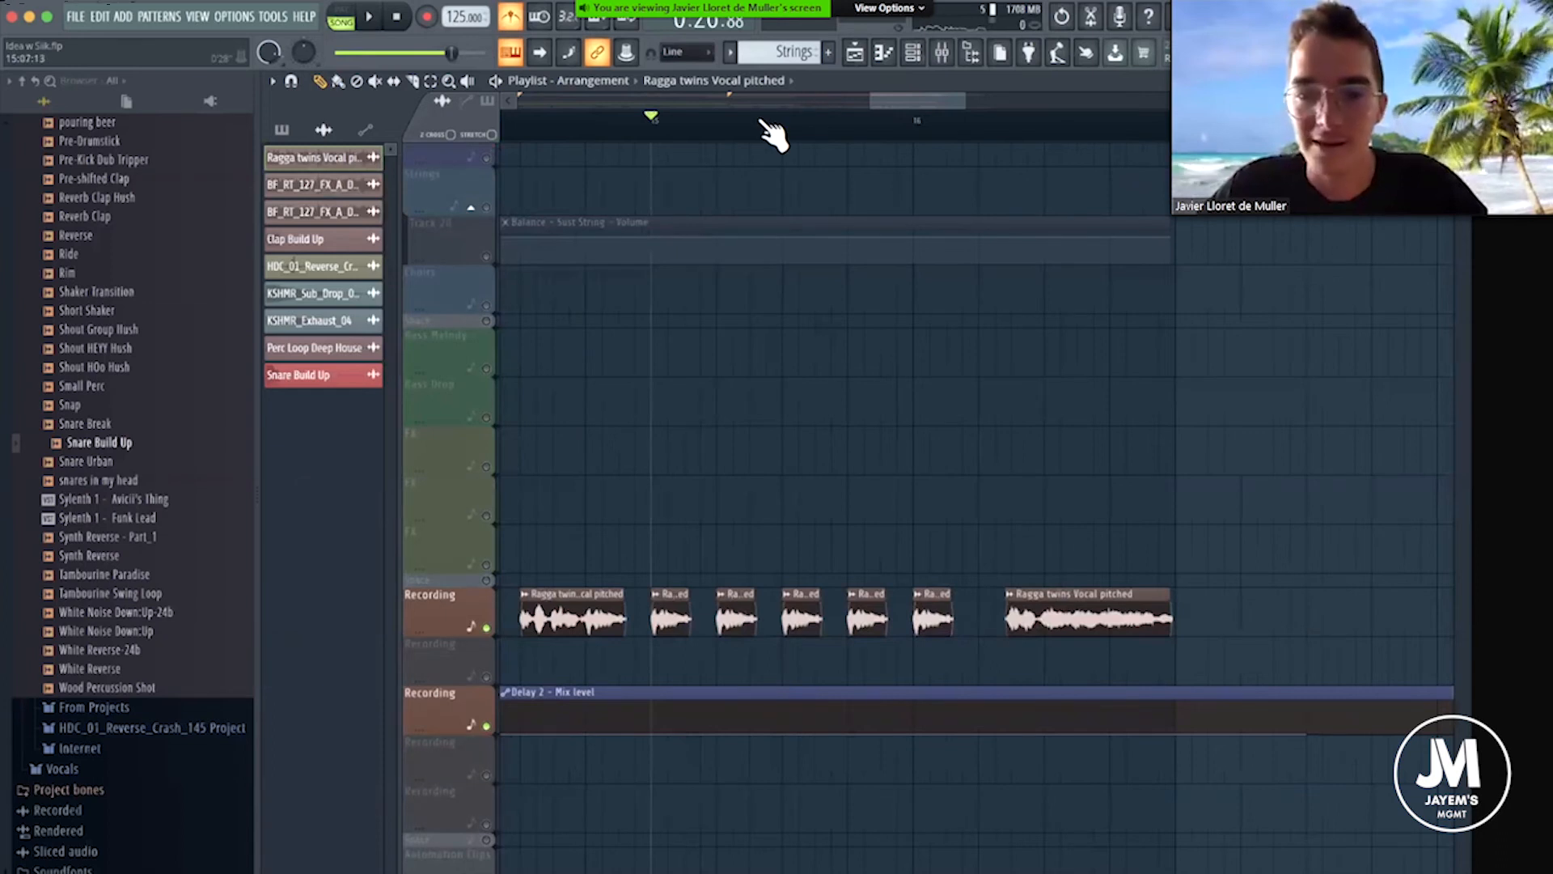
Play back the vocal chops from the Build Up marker, and stop playback.
scroll(758, 121, "down", 8)
left_click(690, 131)
key("space")
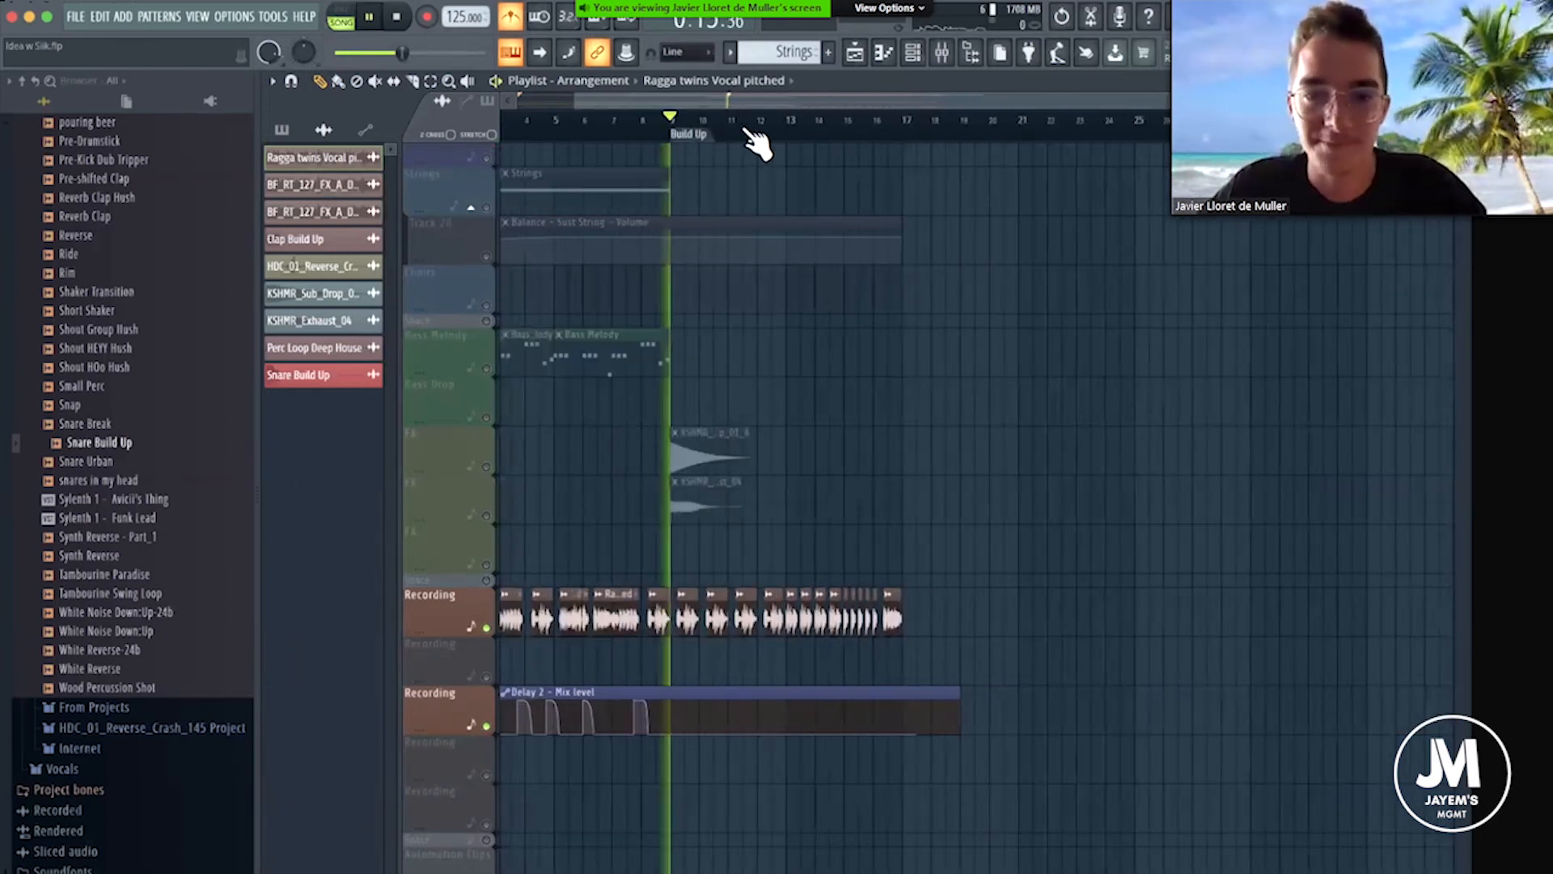
scroll(703, 157, "up", 4)
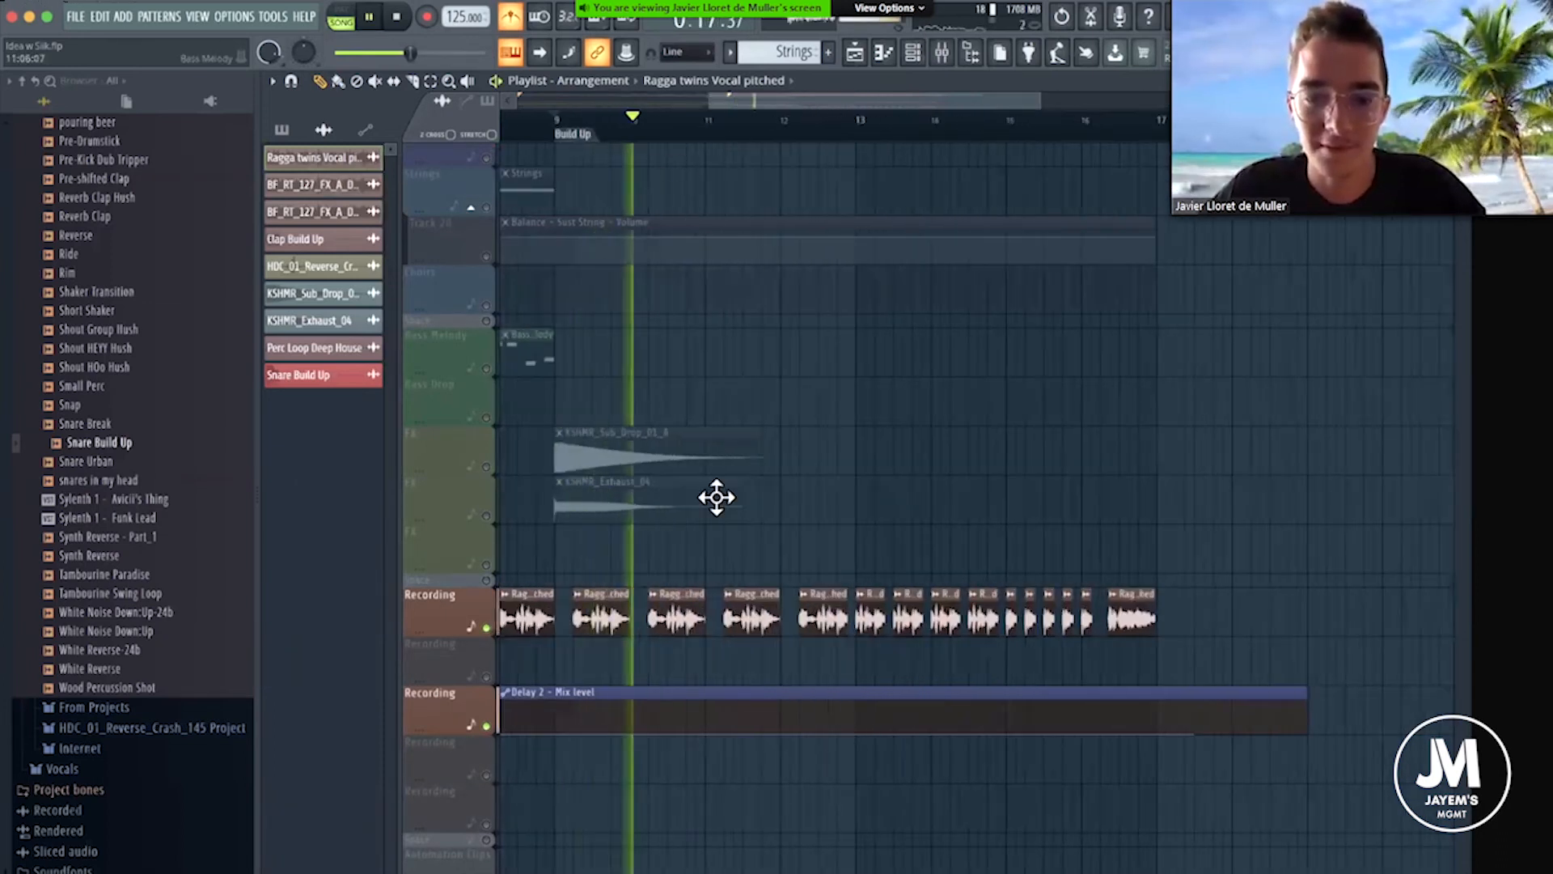
key("space")
Trim the ends of the vocal chops in bars 9 and 10 slightly before the bar lines.
scroll(628, 187, "up", 5)
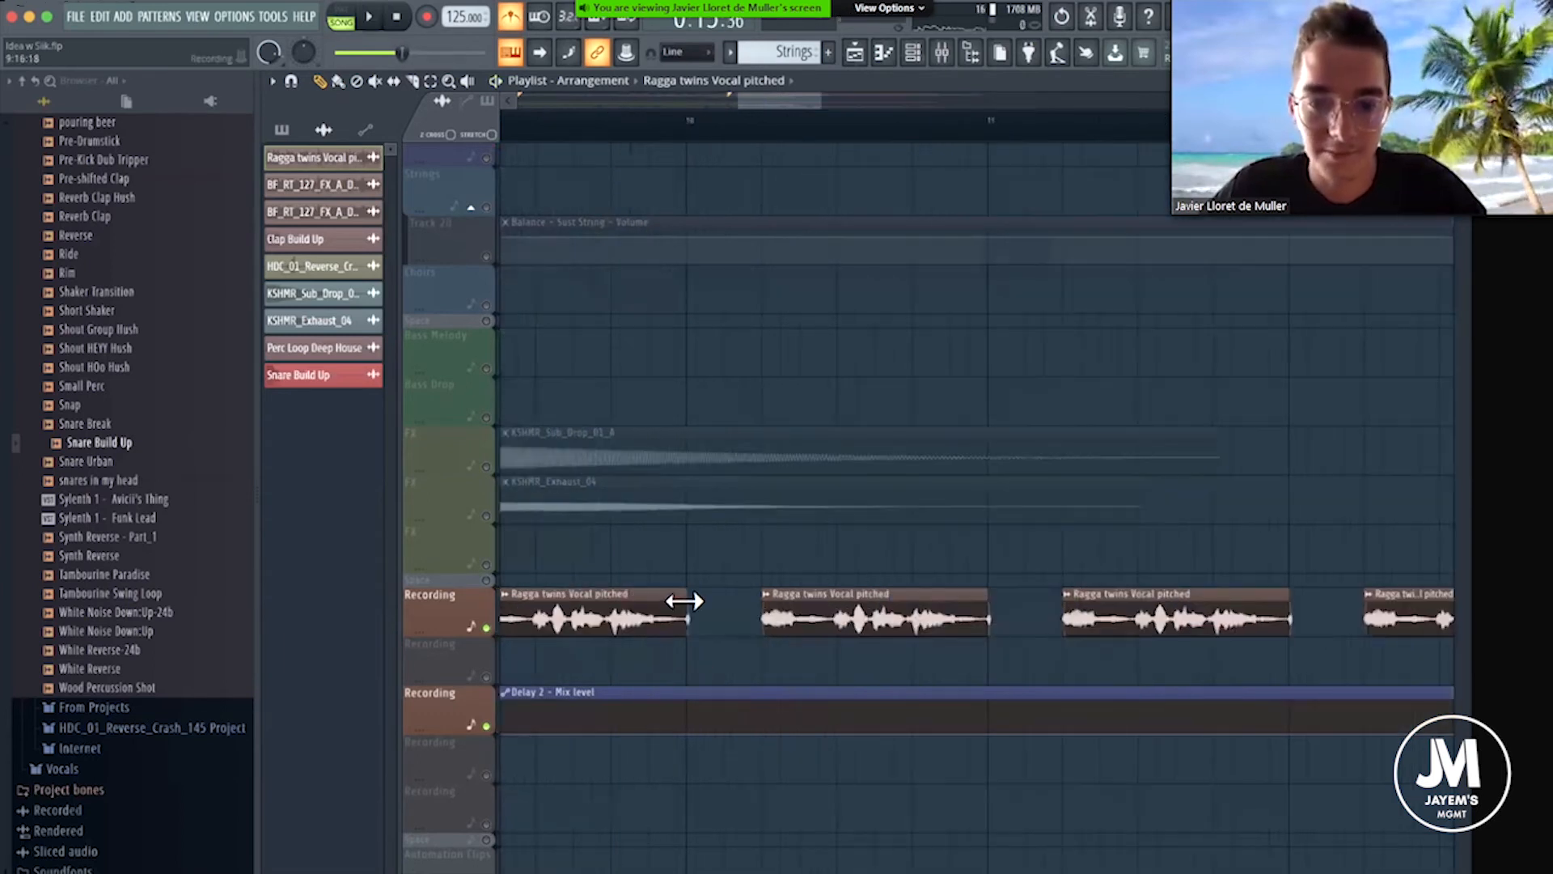
left_click_drag(684, 601, 671, 602)
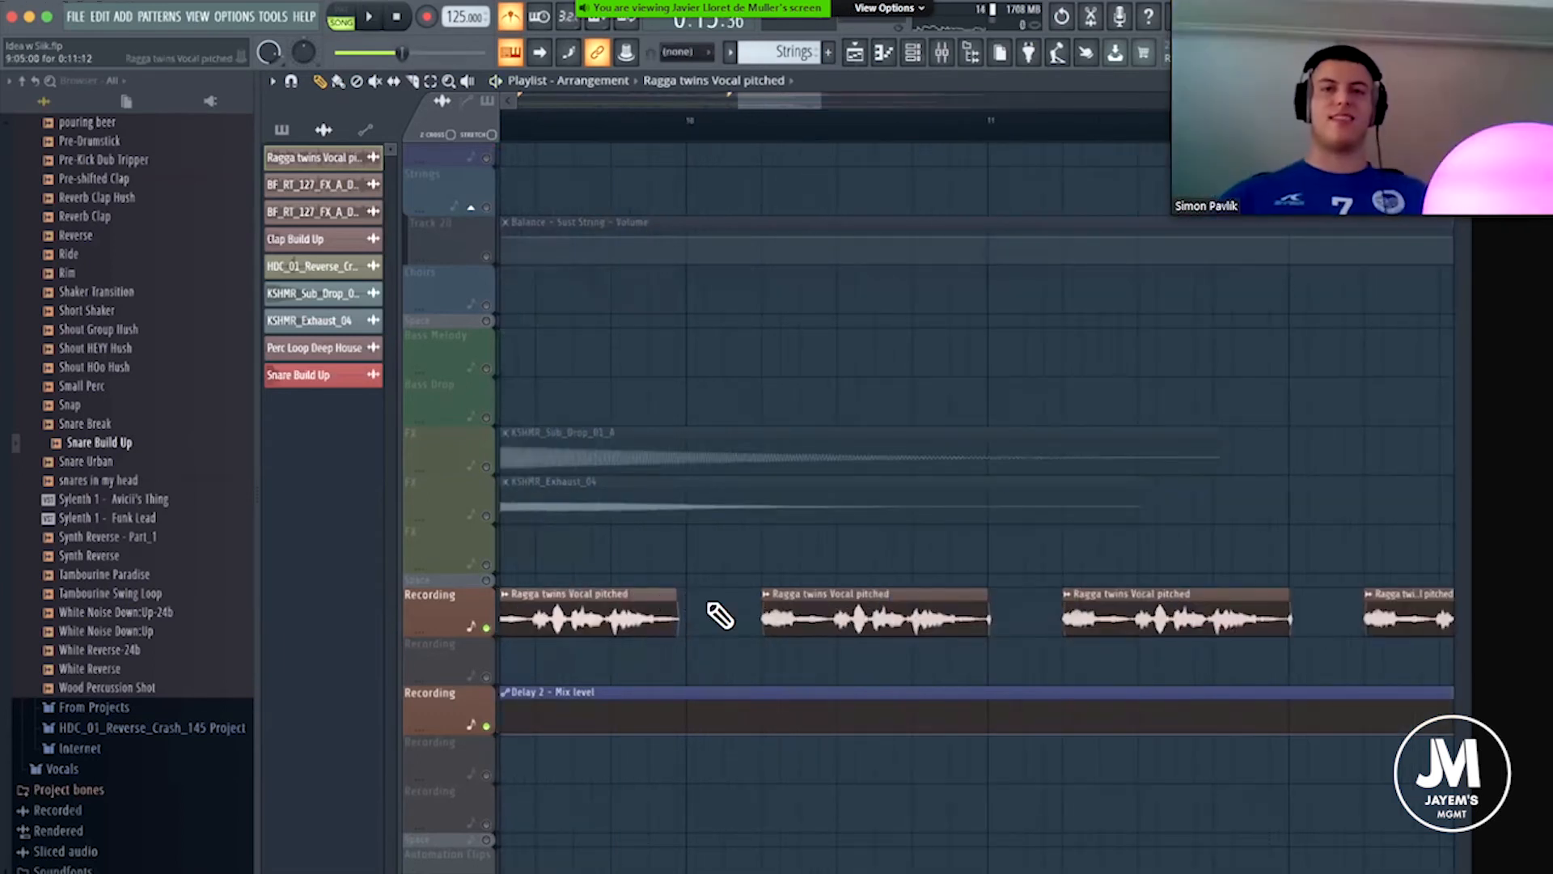
left_click_drag(973, 589, 963, 591)
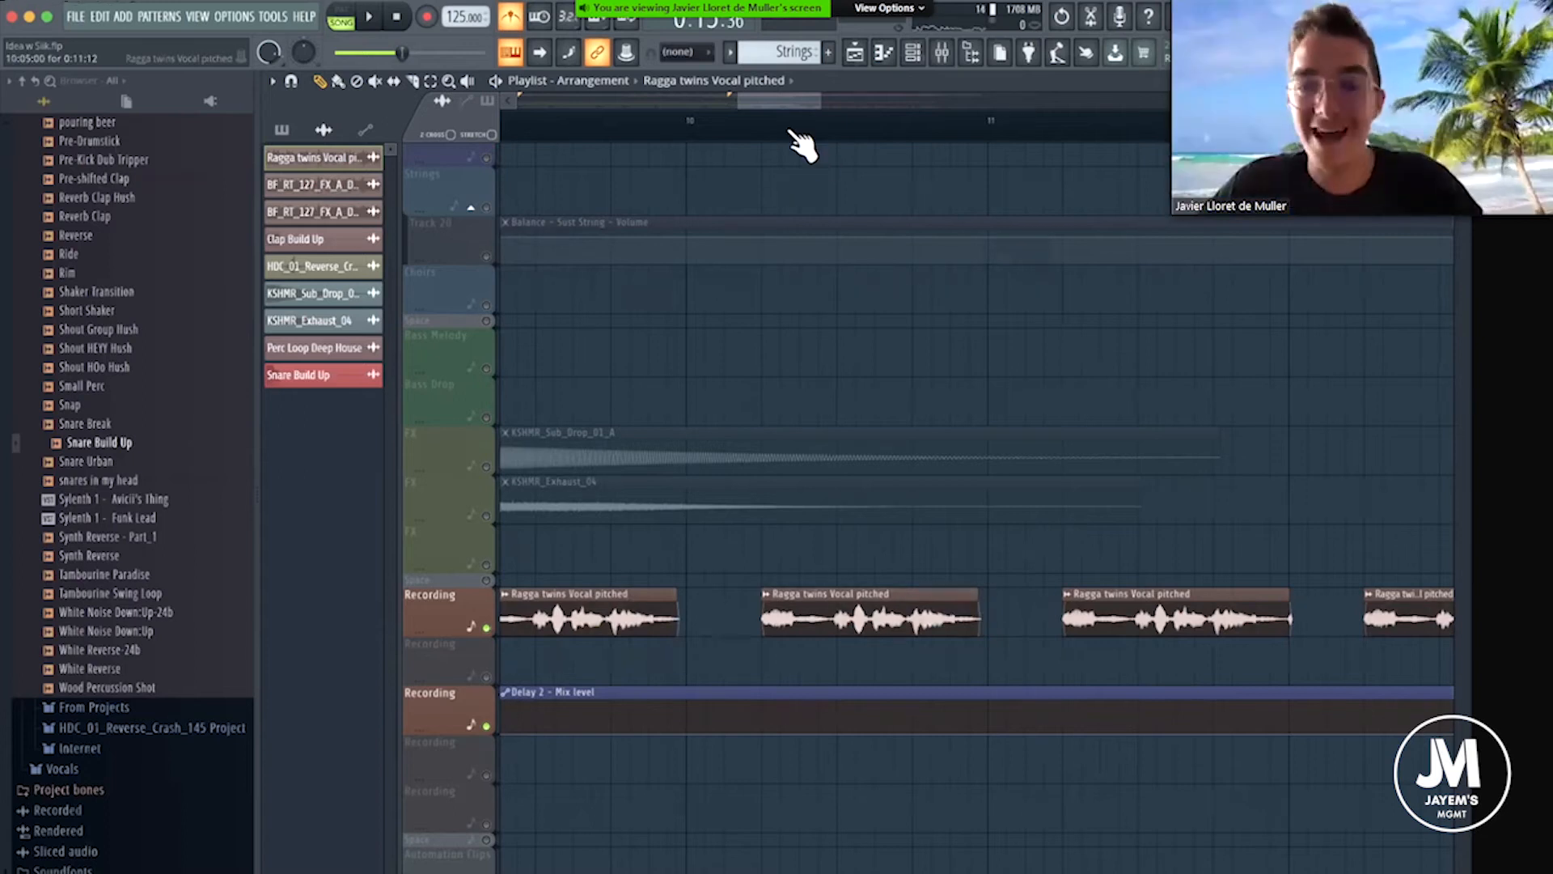
Extend the start of the first Build Up vocal chop in bar 9 slightly earlier.
scroll(675, 139, "down", 3)
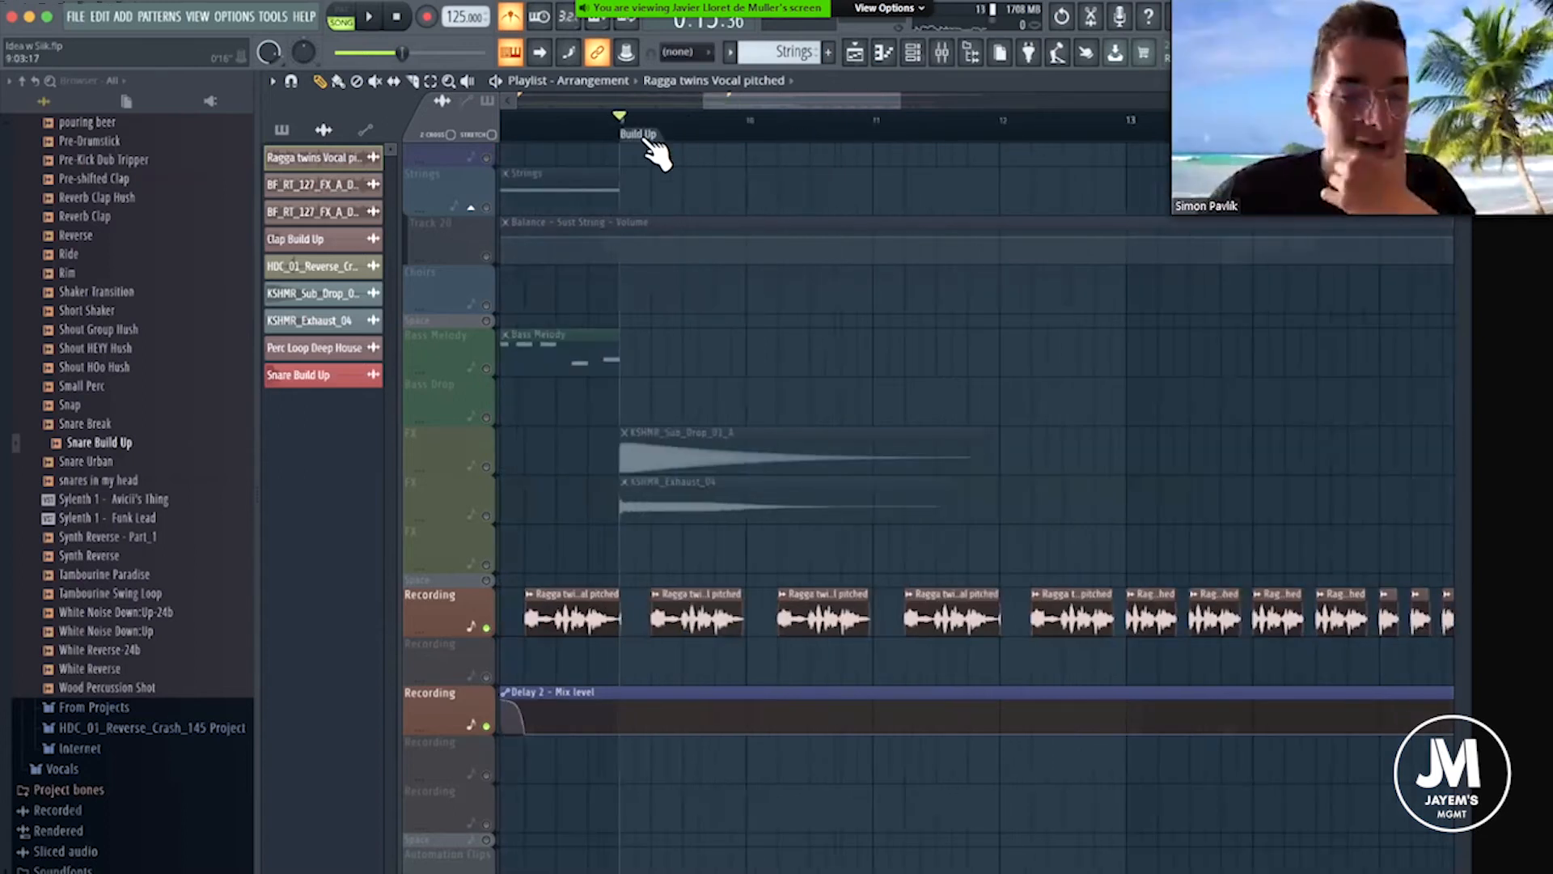
scroll(651, 142, "up", 3)
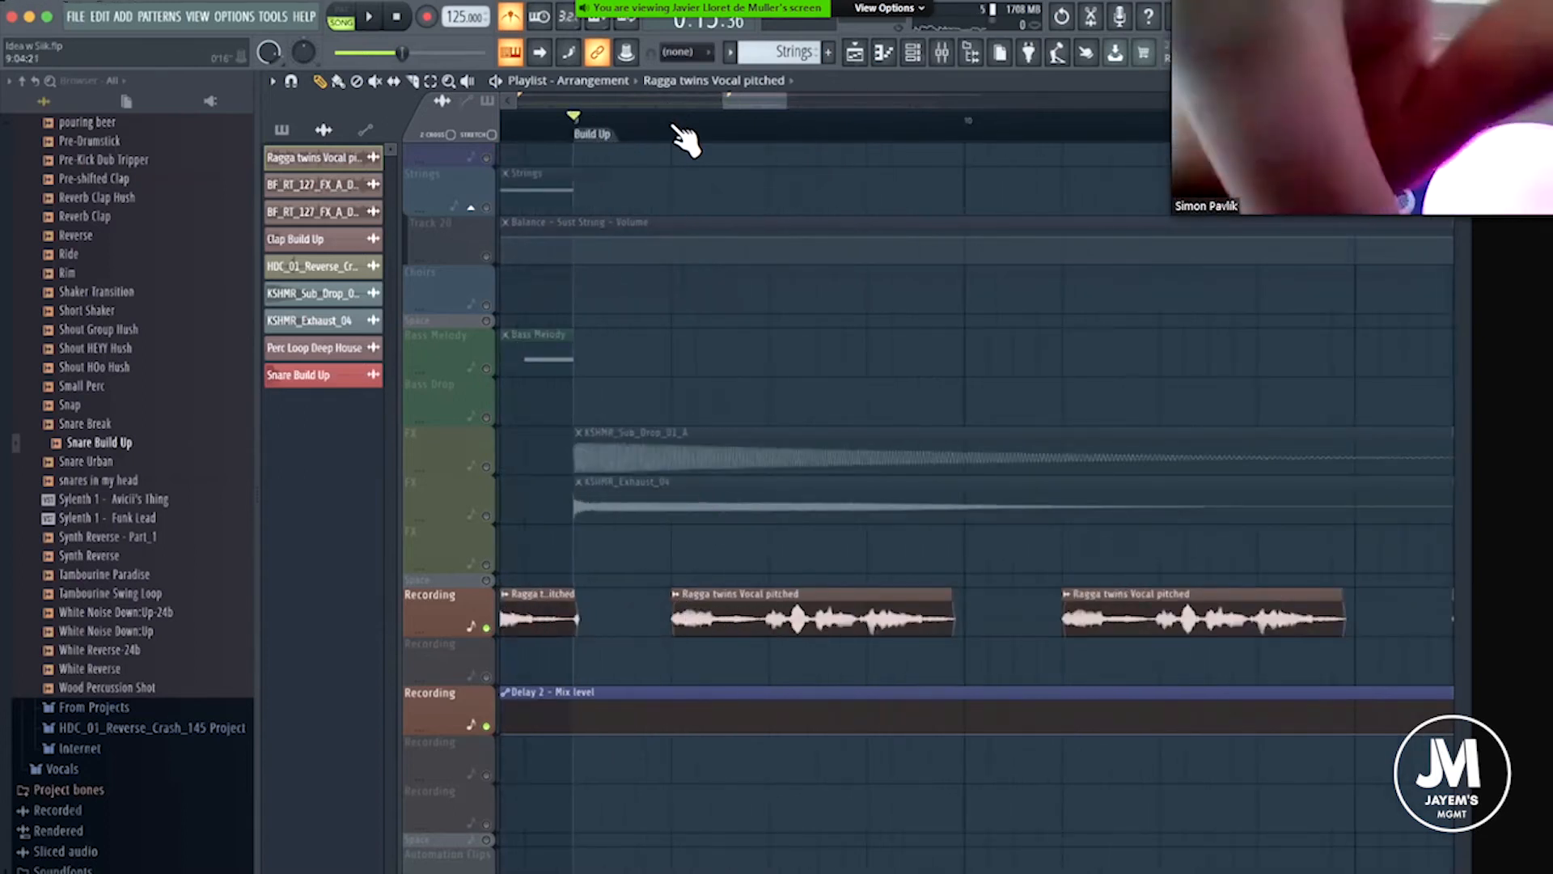
scroll(682, 145, "up", 4)
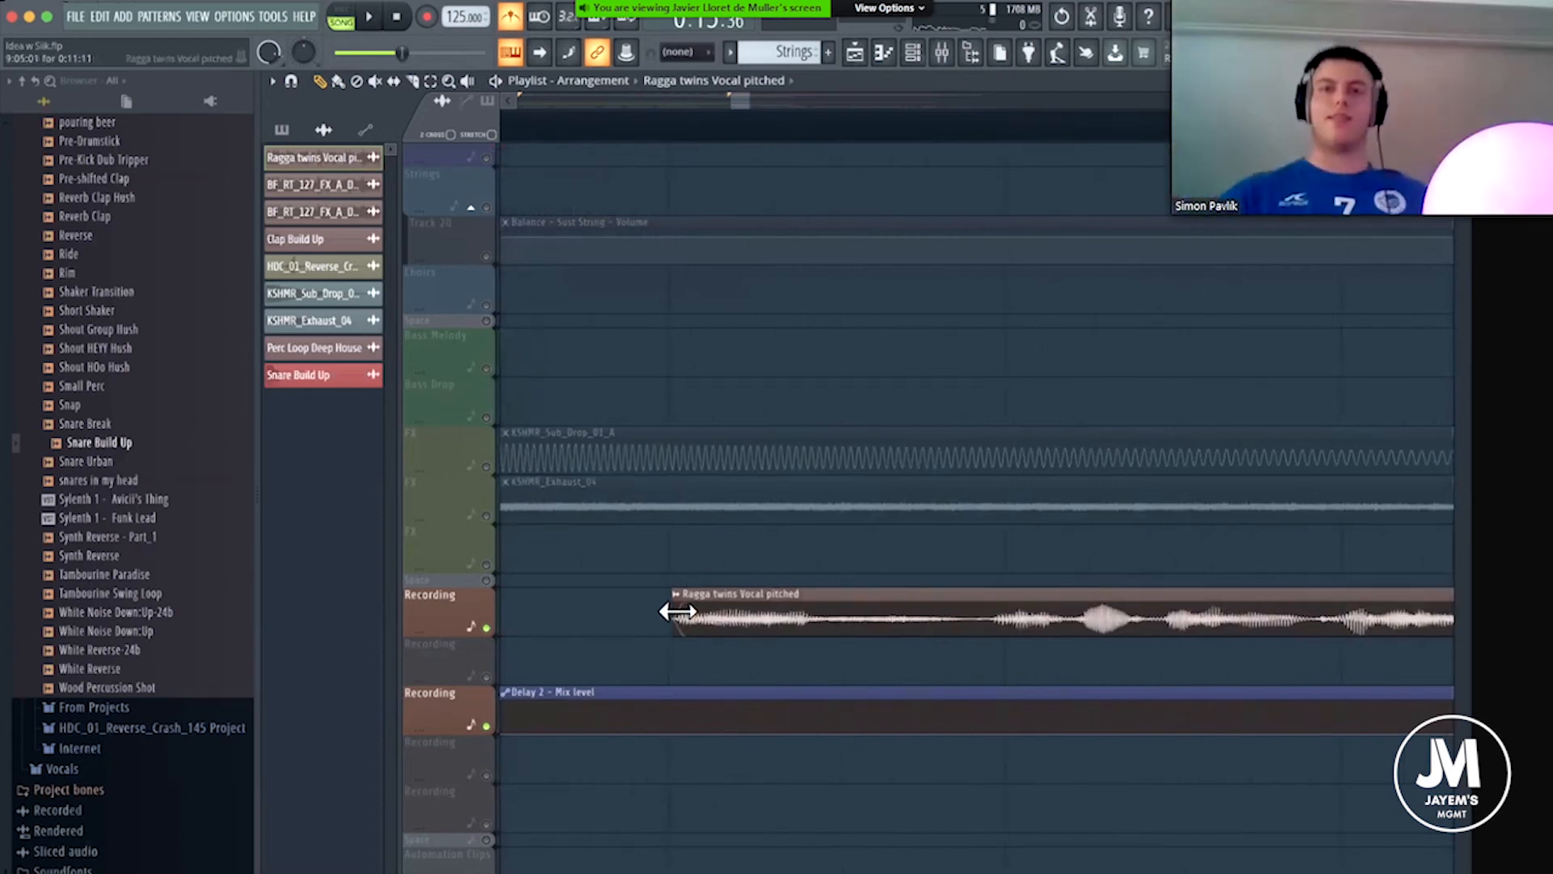
left_click_drag(688, 607, 671, 610)
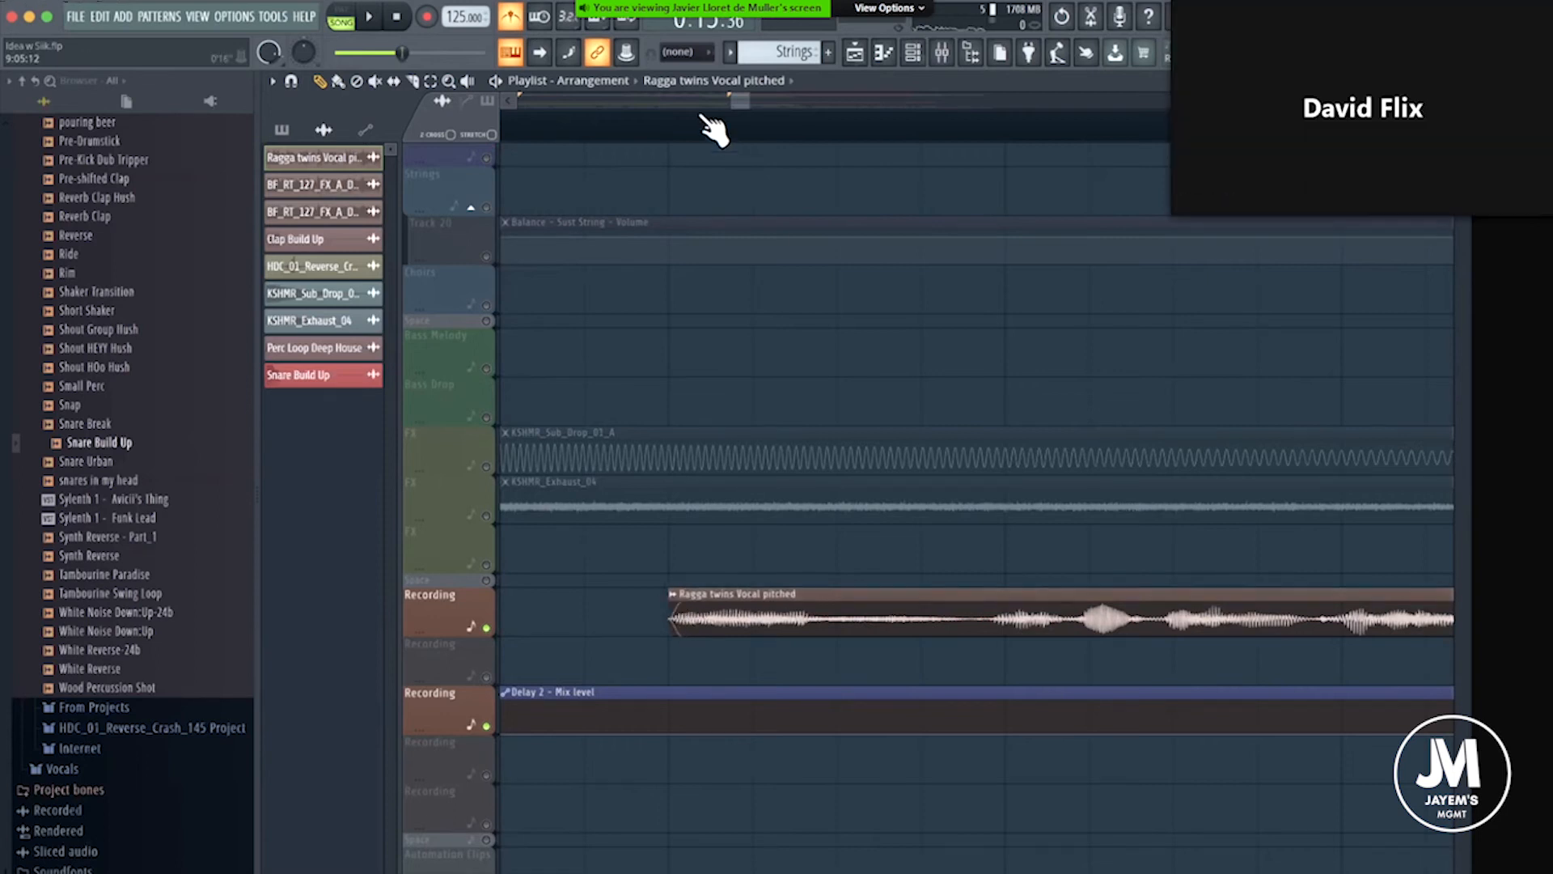
Audition the adjusted vocal chop in bar 9 on its own.
scroll(708, 136, "down", 3)
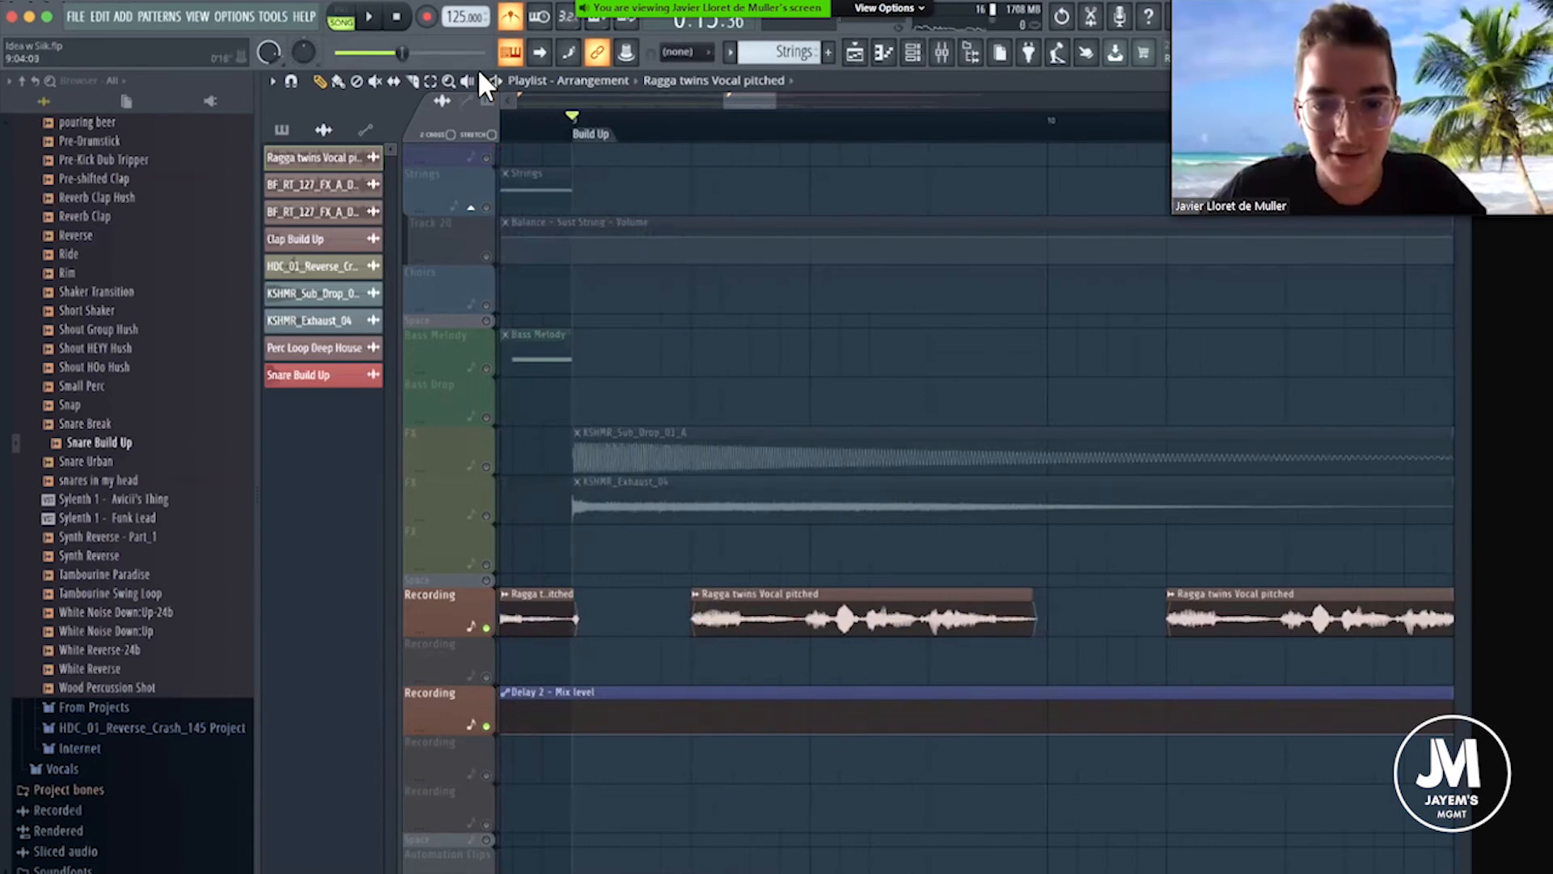
key("t")
left_click(706, 617)
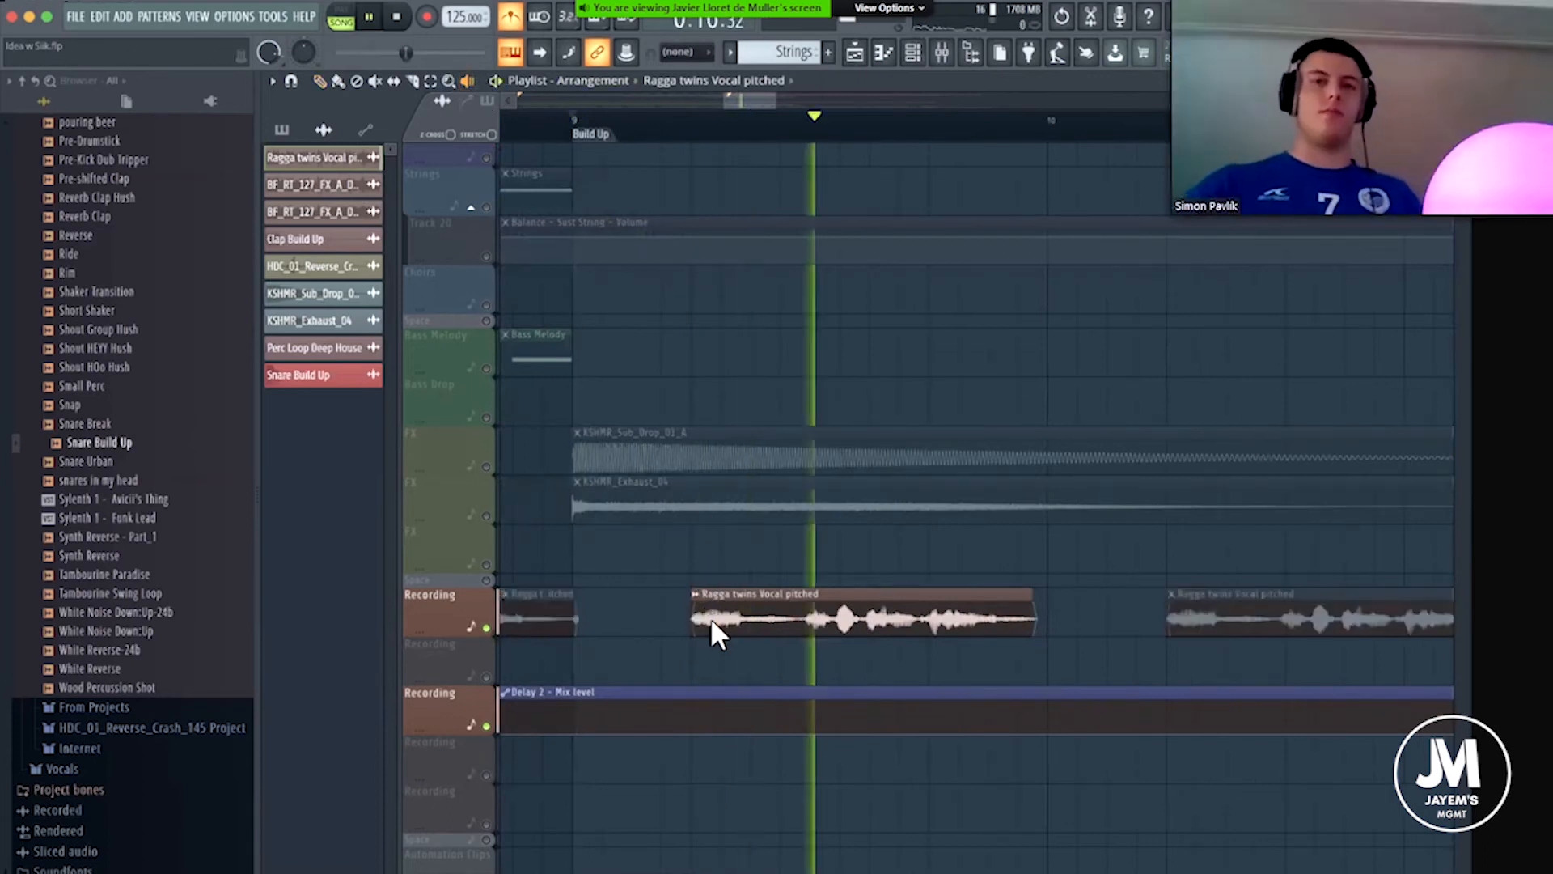
left_click(708, 617)
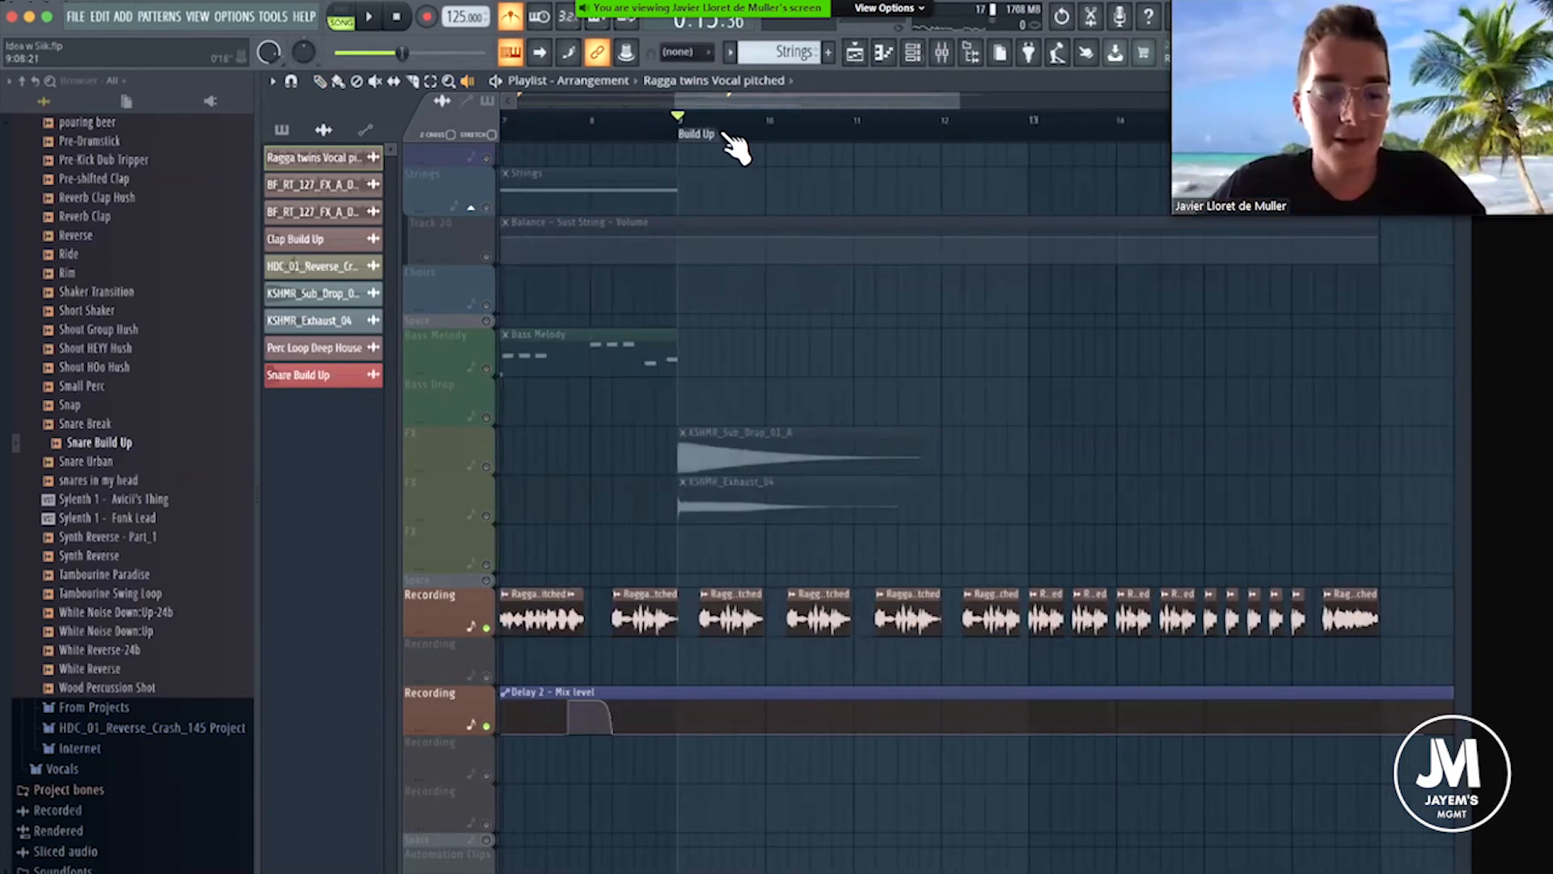
Show the mixer, select the ragga twins insert on track 55, and reposition the mixer to expose its effect slots.
left_click(943, 53)
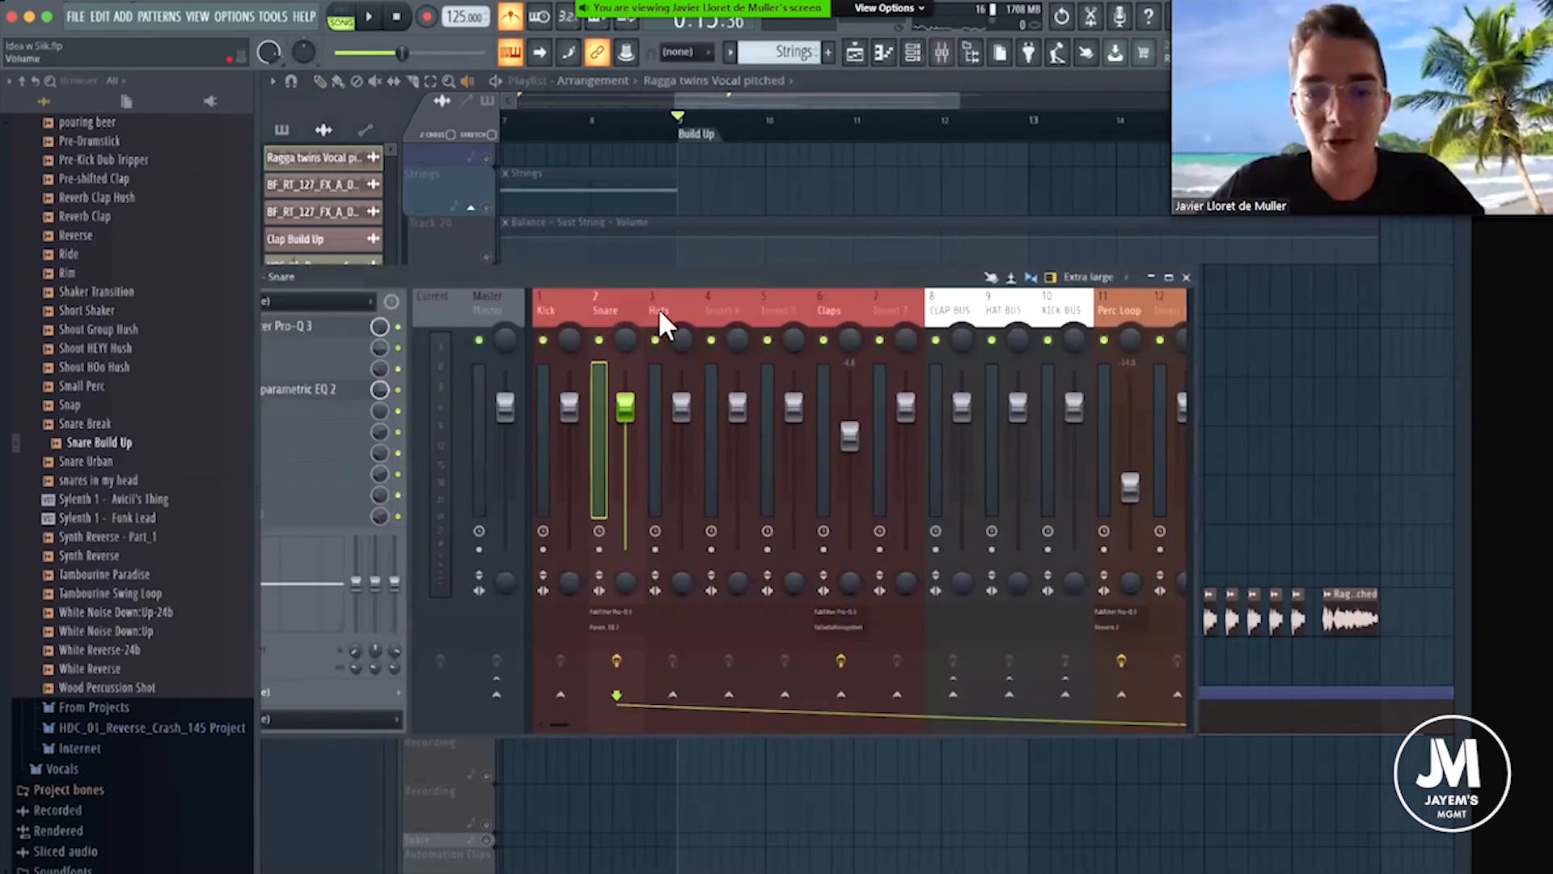
scroll(712, 303, "down", 2)
scroll(743, 306, "down", 10)
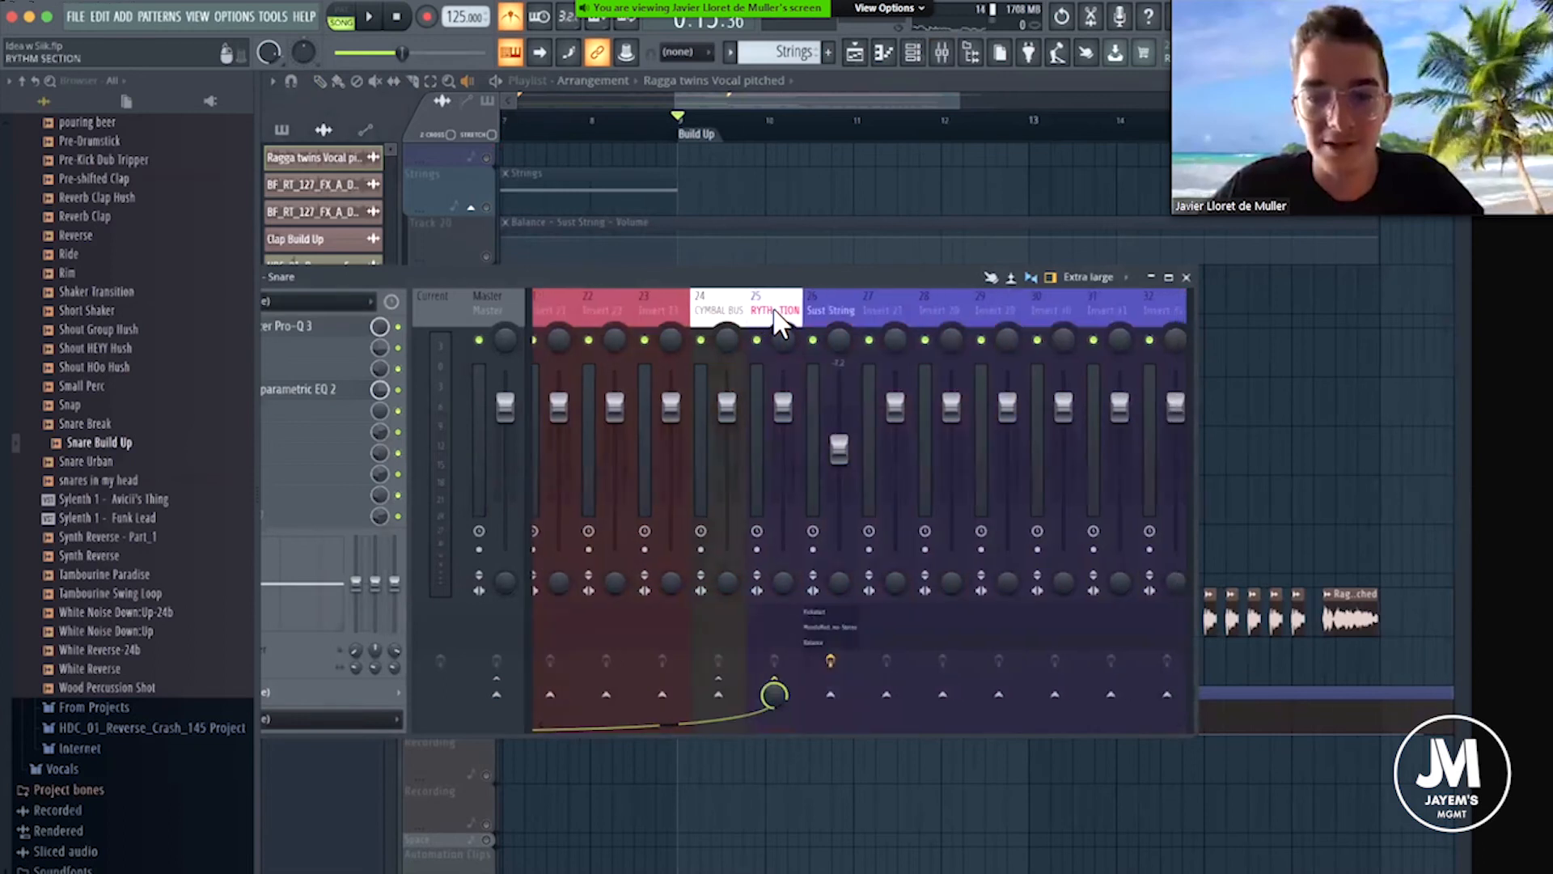
left_click(705, 304)
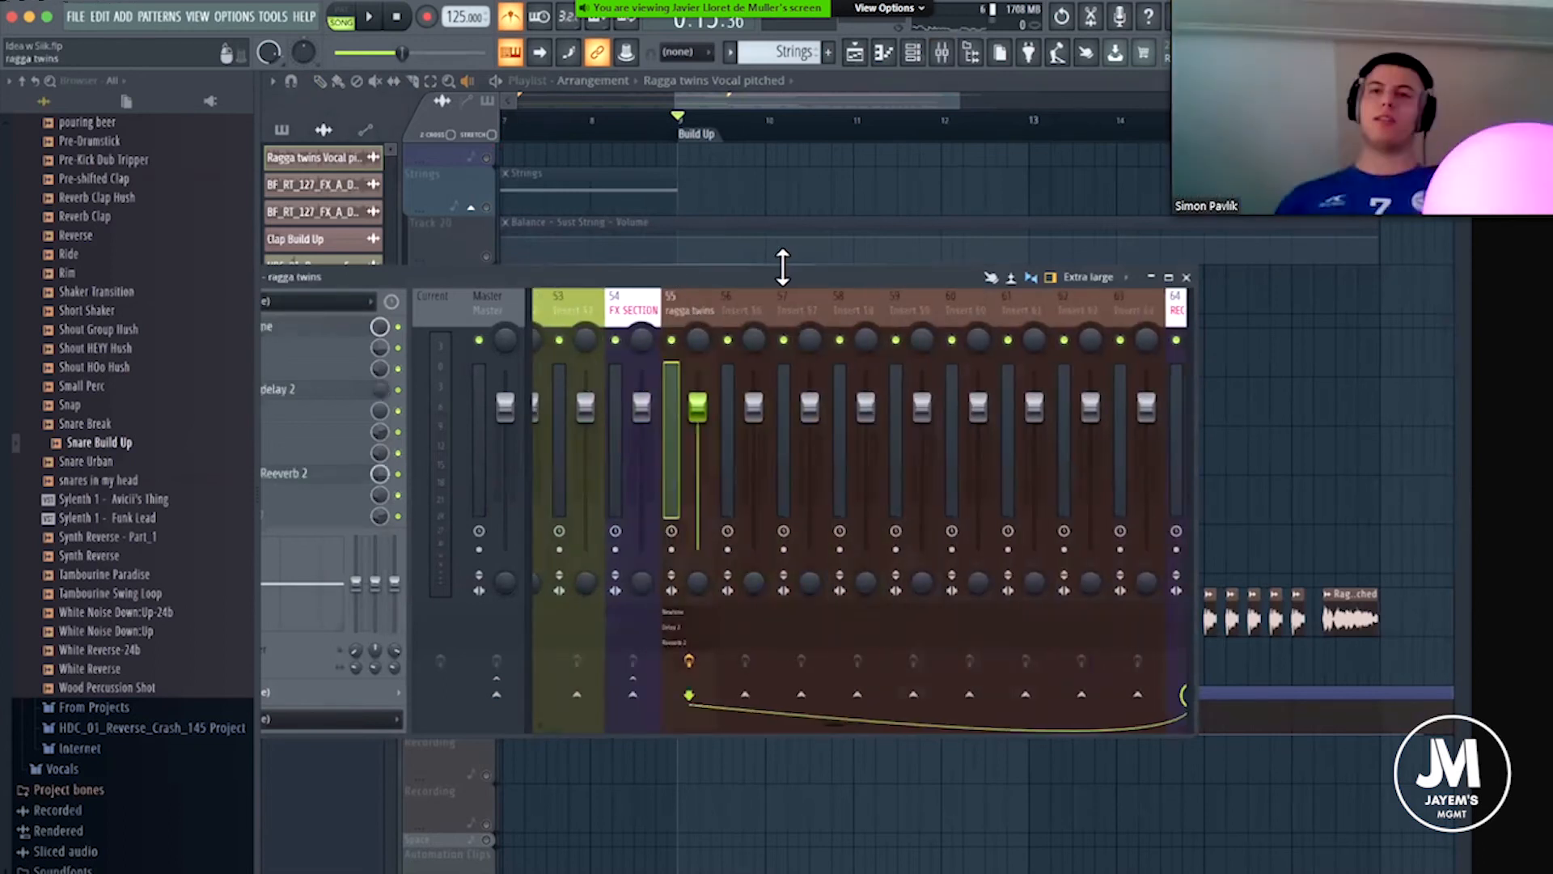
left_click_drag(777, 276, 957, 224)
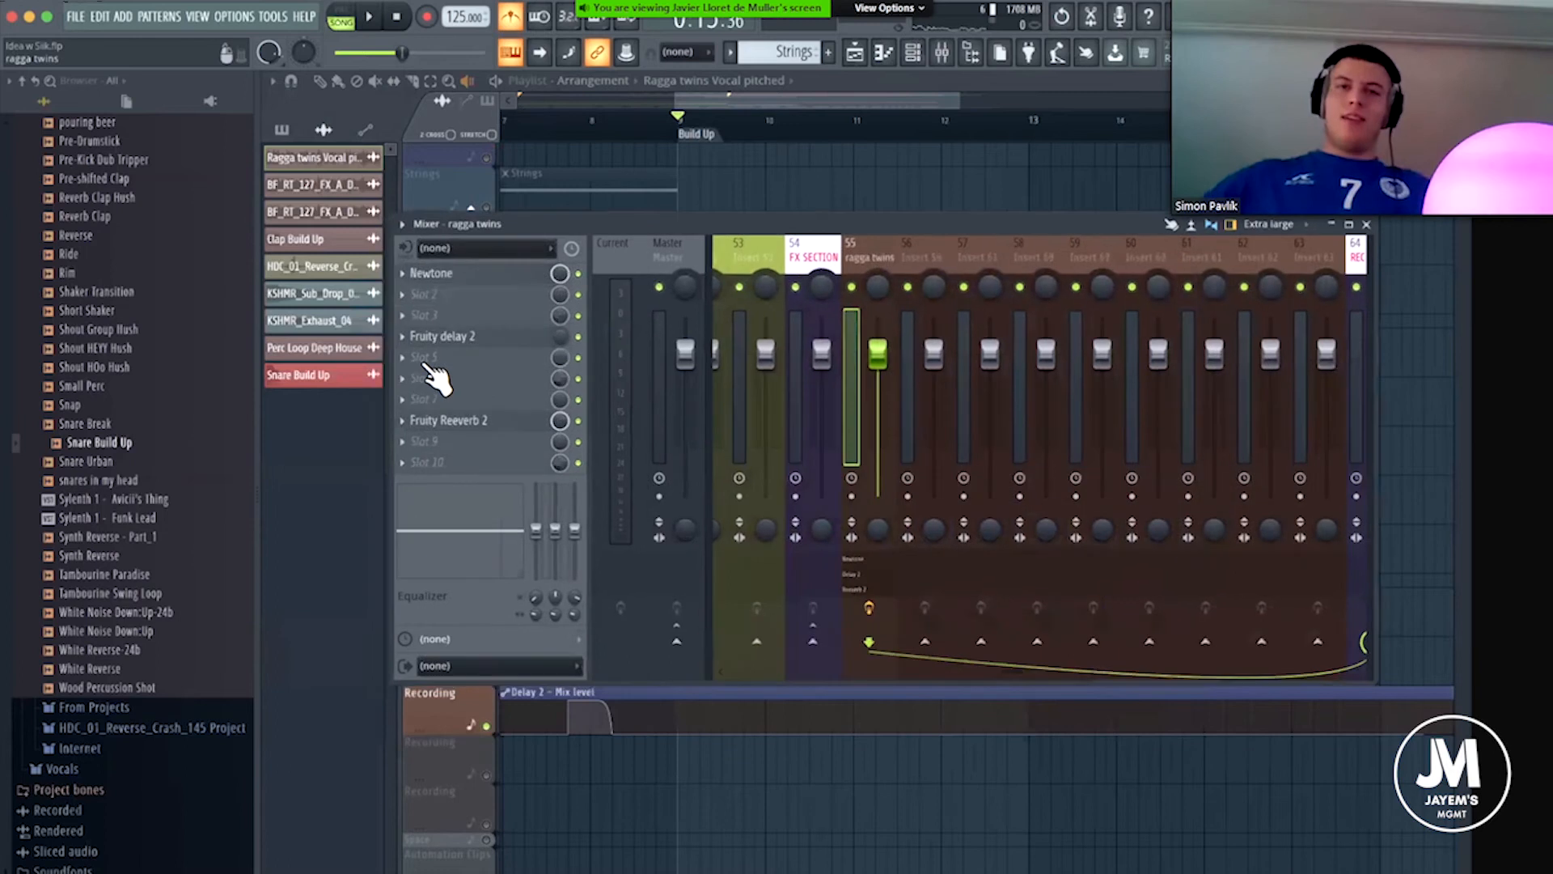
Load Sibilance Stereo into slot 6 of the ragga twins insert and move its window clear of the playlist.
left_click(426, 376)
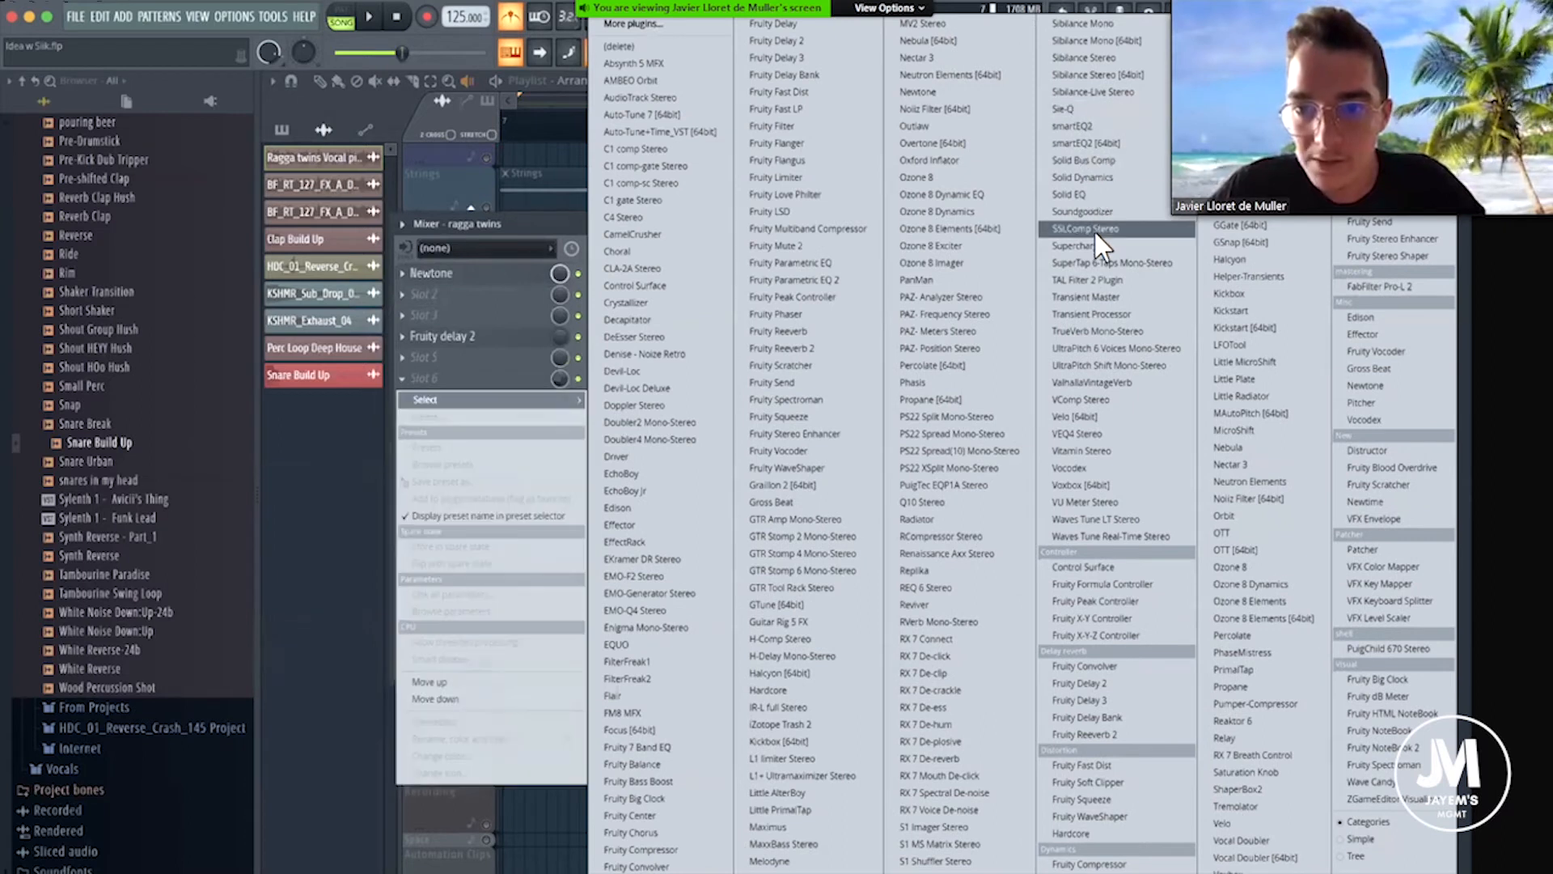
left_click(1082, 58)
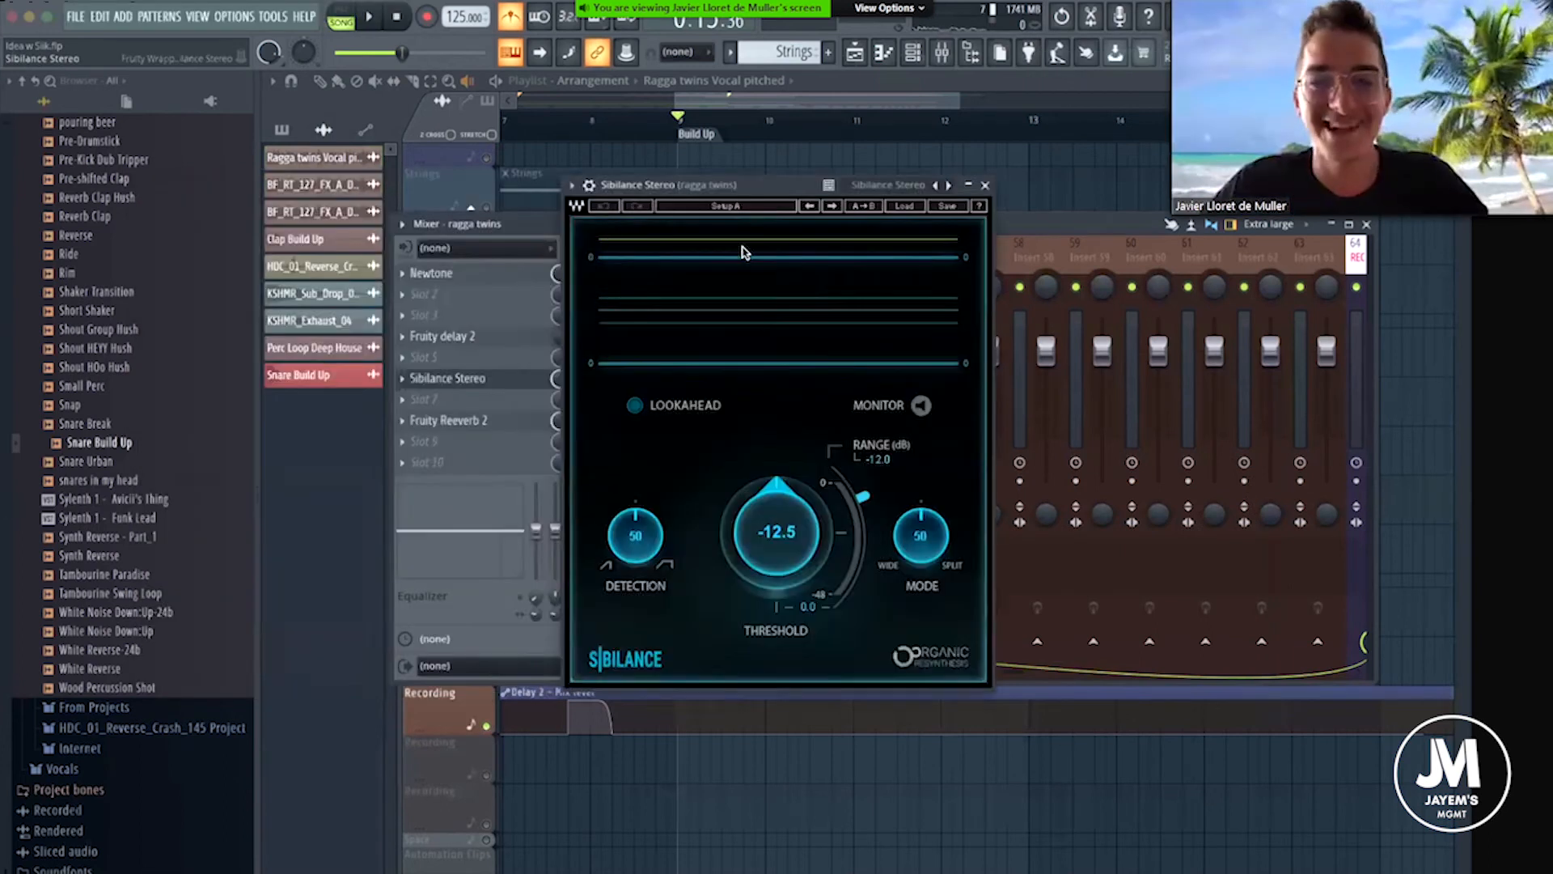
left_click_drag(771, 192, 723, 225)
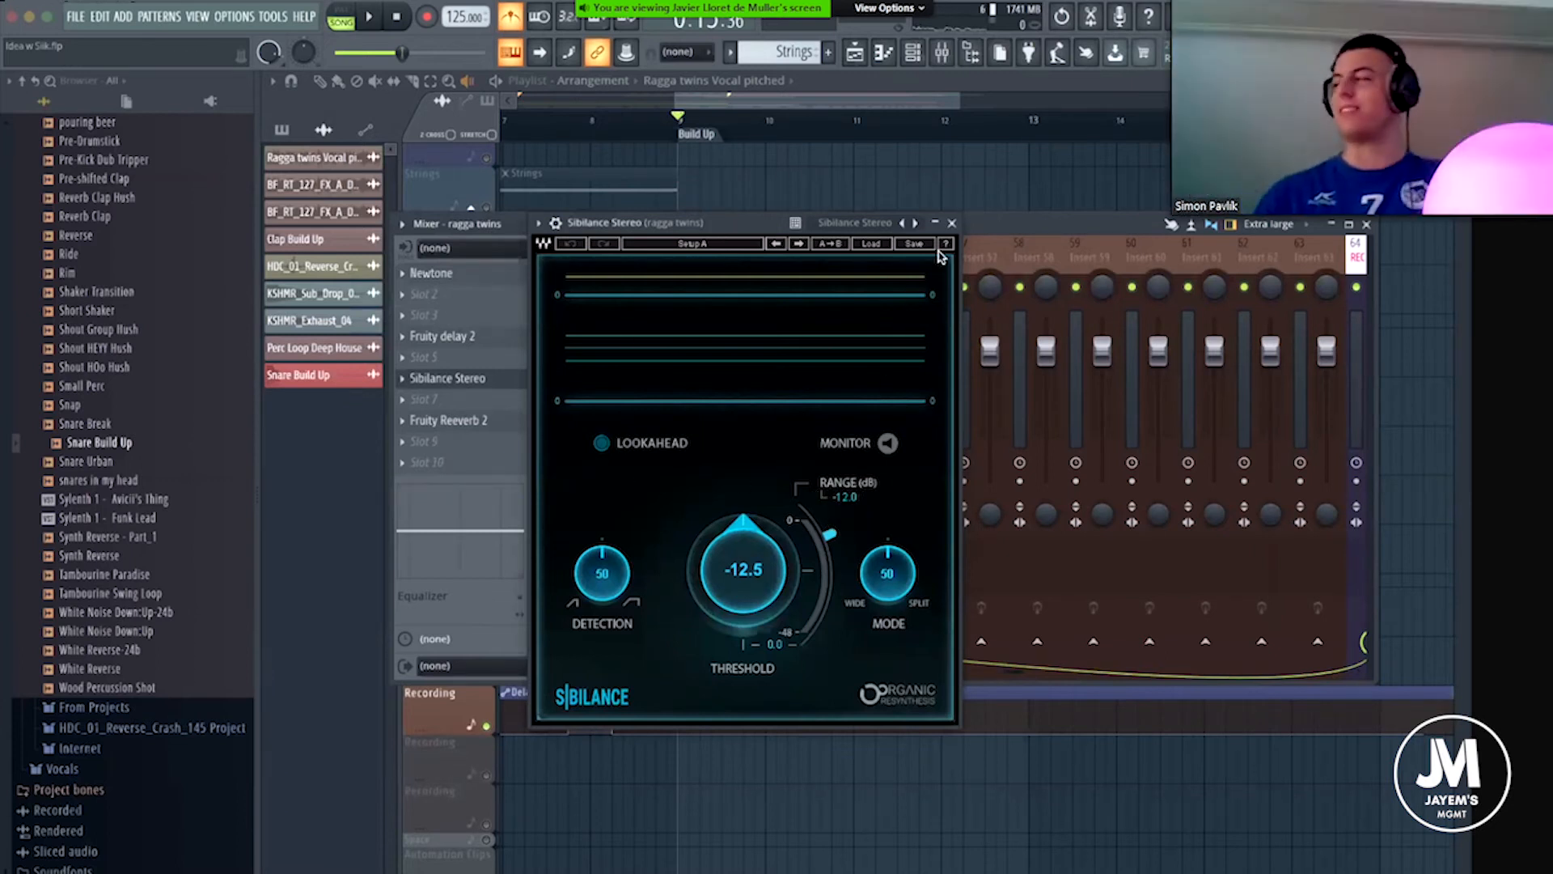
left_click_drag(750, 231, 778, 478)
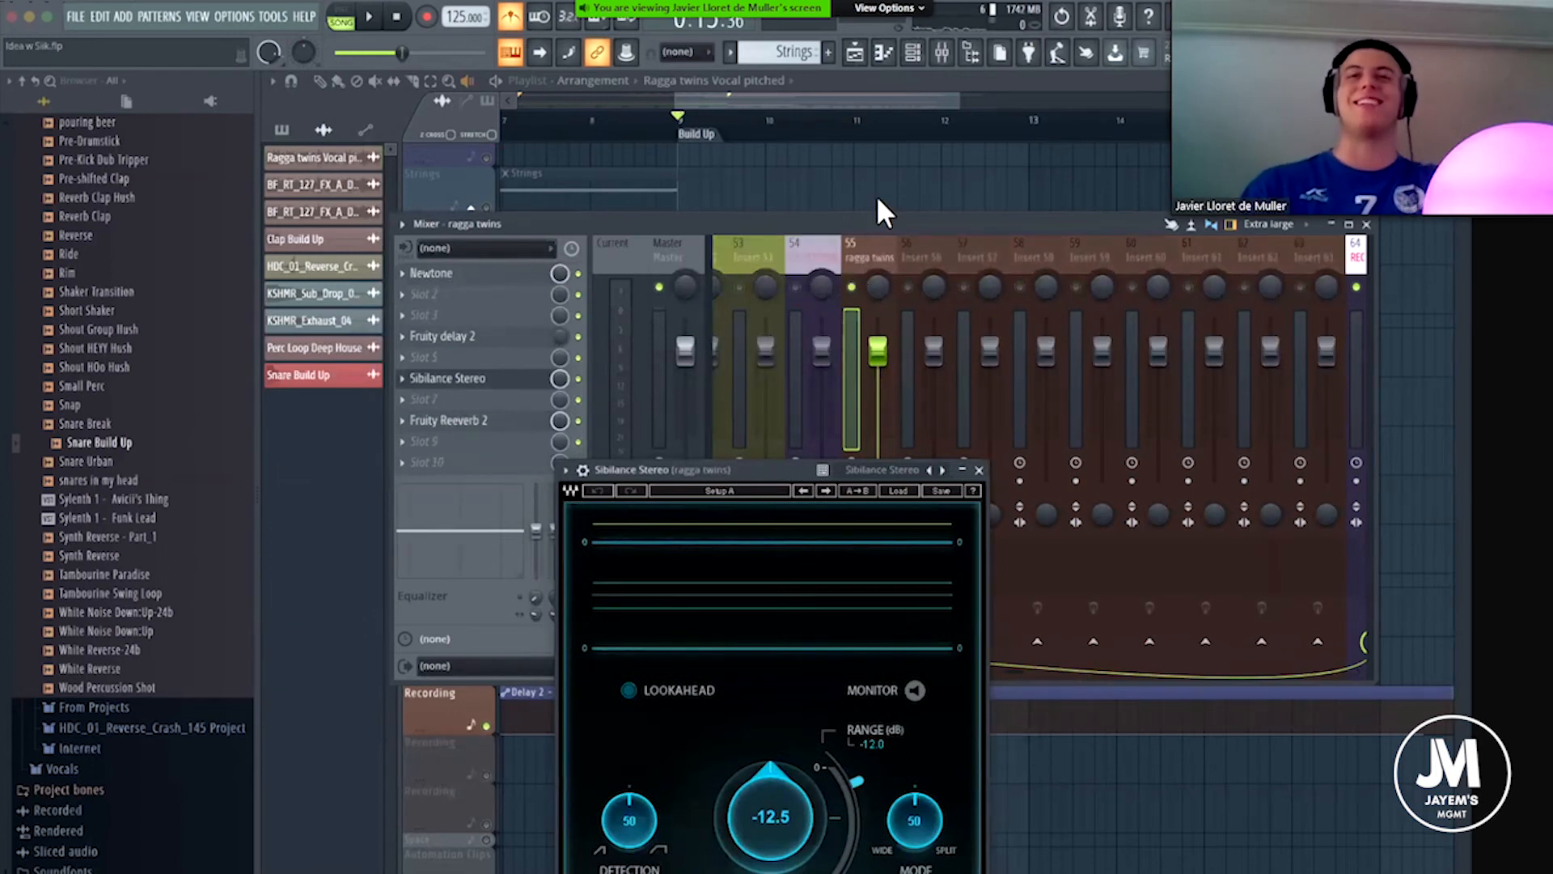
Set the Sibilance threshold to about -37.7 while repeatedly playing the vocal chops from the Build Up marker.
scroll(797, 126, "up", 3)
scroll(797, 126, "down", 2)
left_click_drag(816, 96, 833, 98)
key("space")
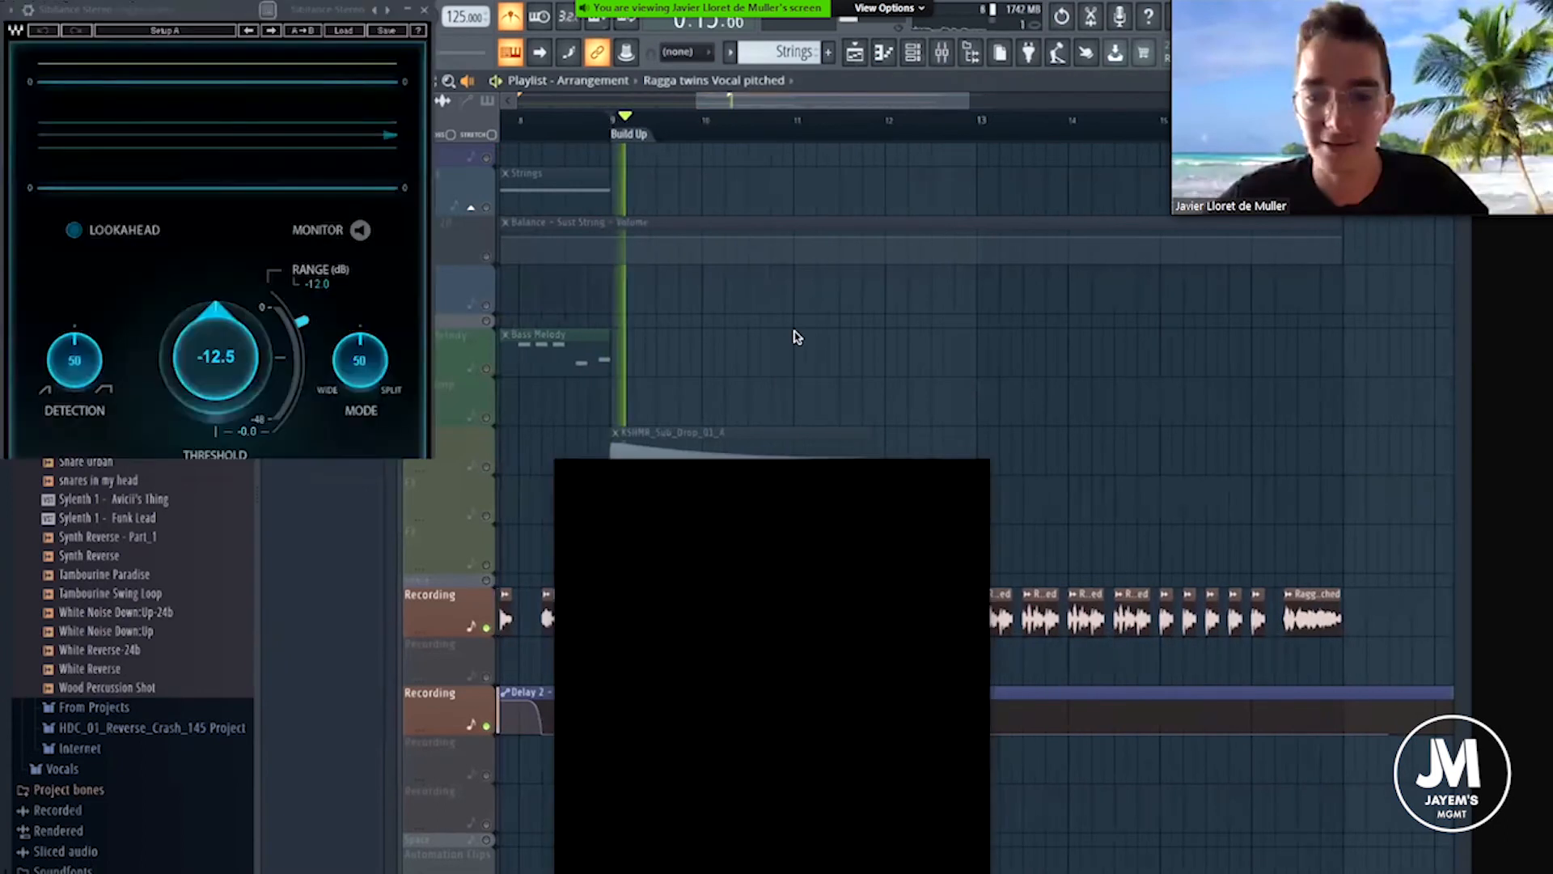
key("space")
left_click_drag(791, 645, 792, 765)
key("space")
key("space")
key("space")
key("space")
Set the Sibilance detection to 100 and check it with playback.
key("space")
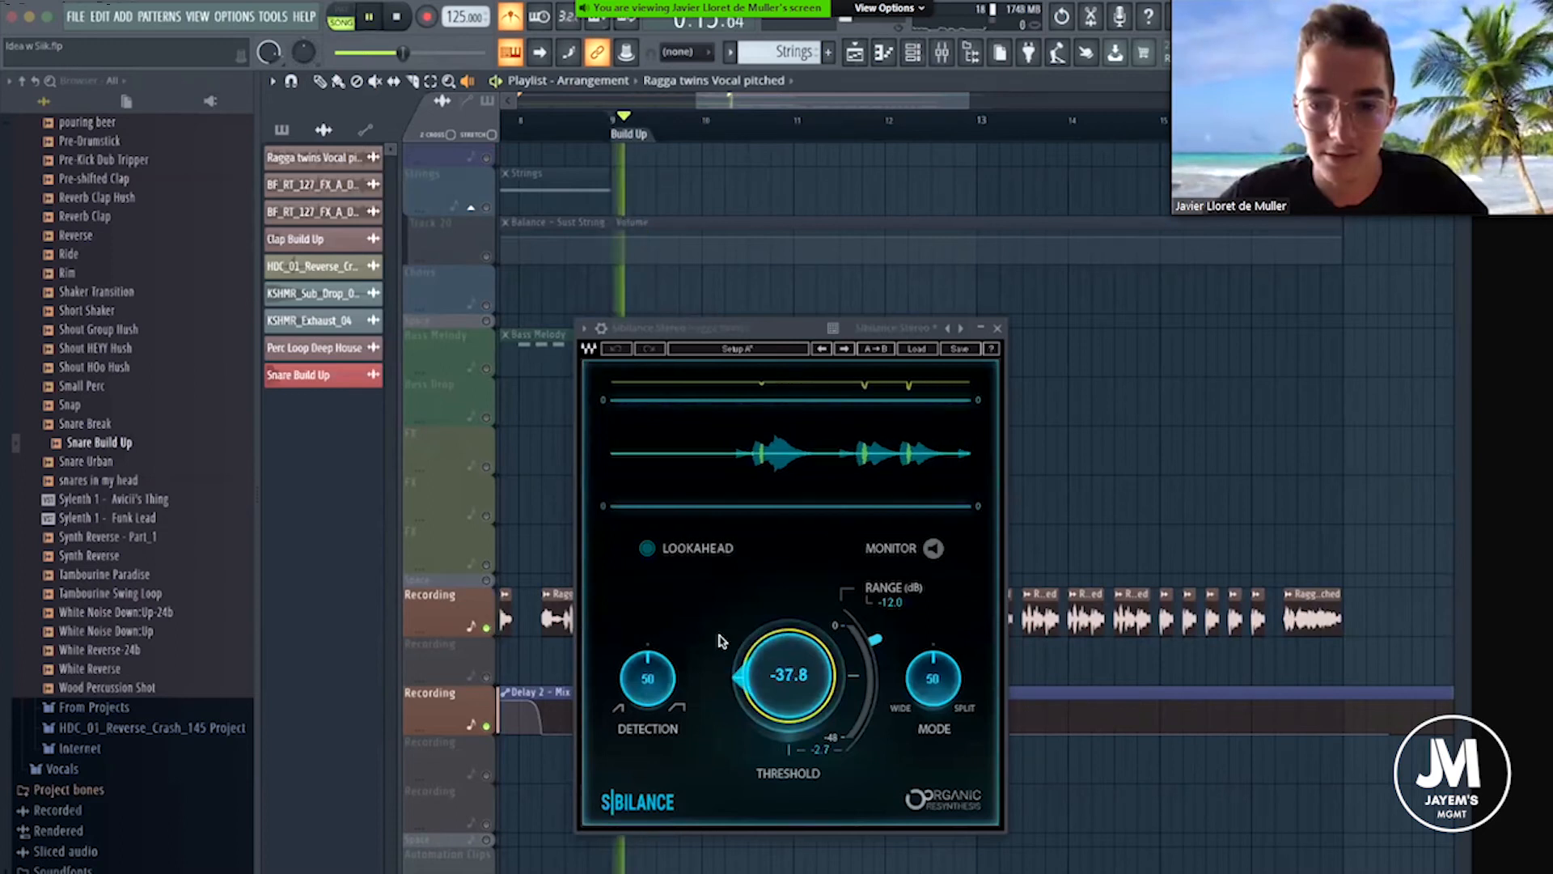
left_click_drag(648, 678, 647, 639)
key("space")
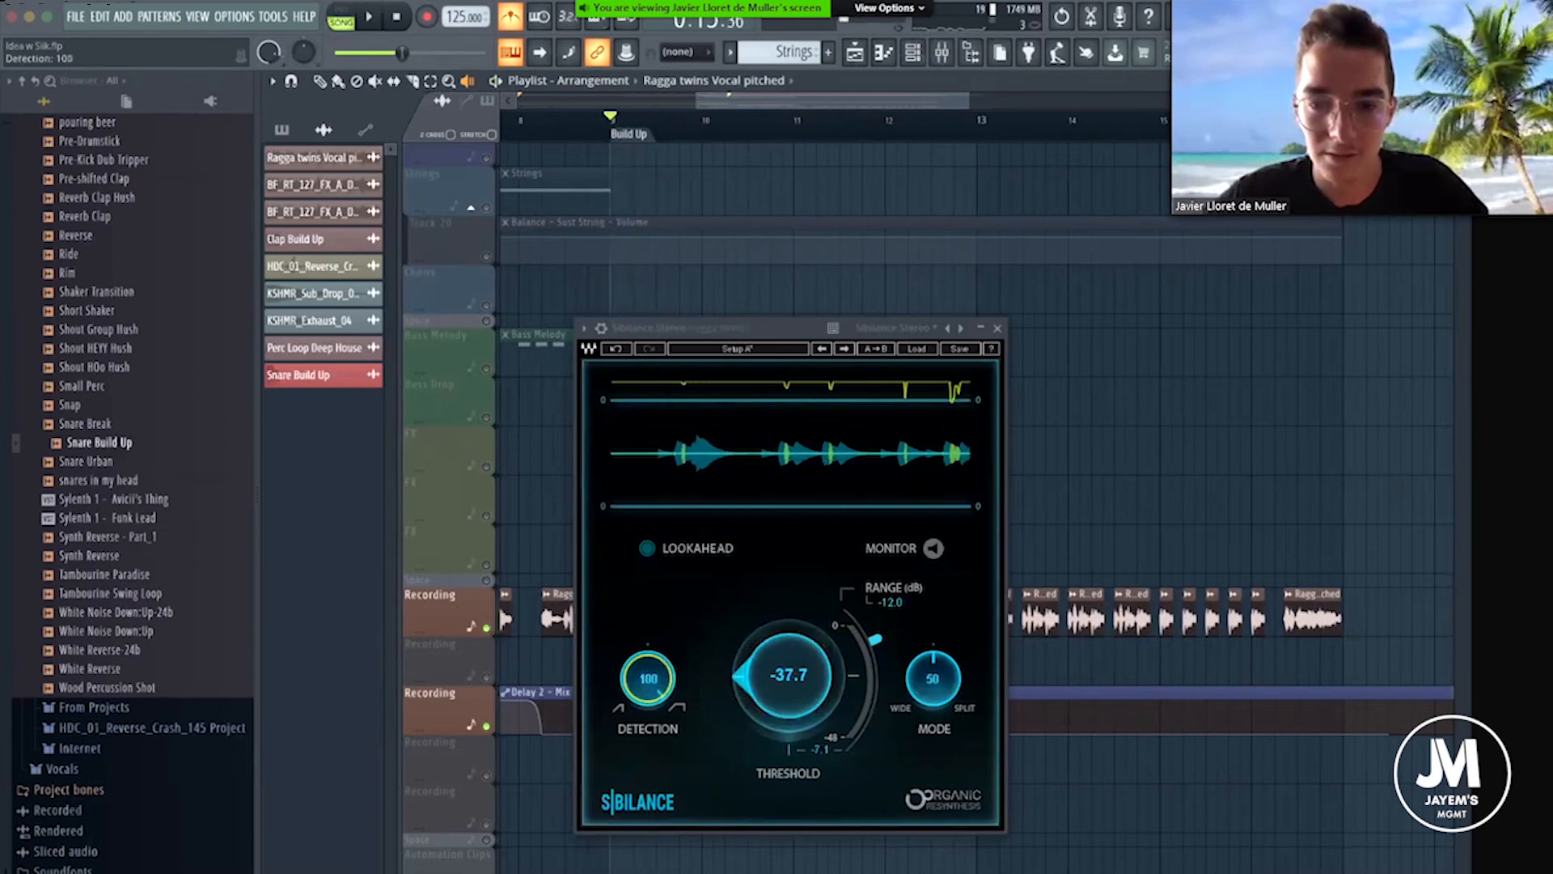
key("space")
Move Sibilance Stereo ahead of Fruity delay 2 in the ragga twins effect chain and remove Newtone.
key("F9")
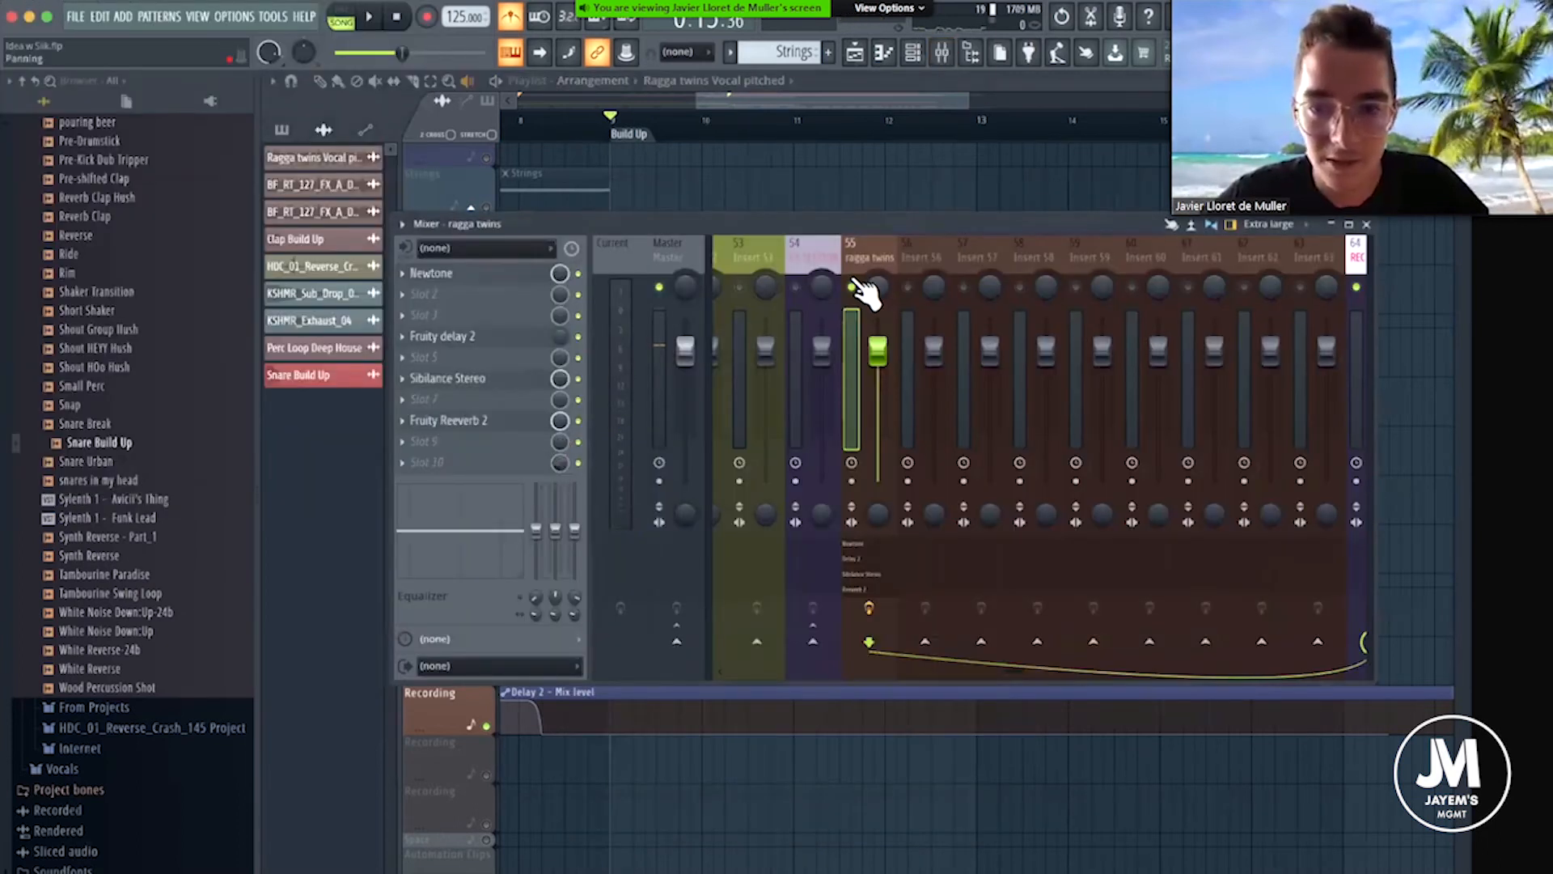
right_click(852, 286)
left_click_drag(481, 378, 412, 283)
left_click(402, 271)
left_click(434, 309)
key("Return")
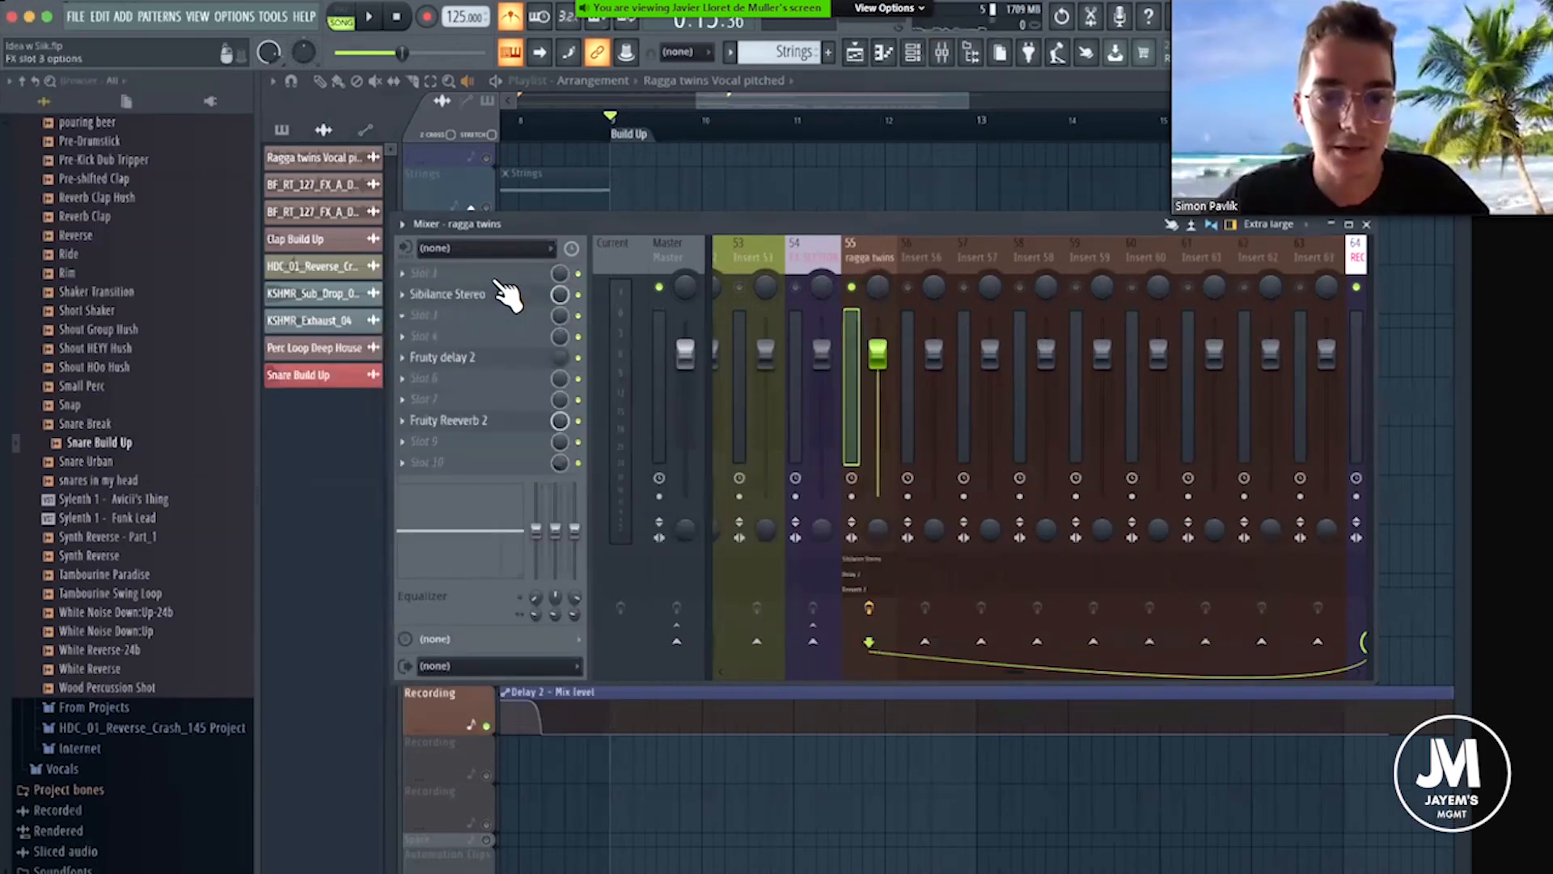
Reopen Sibilance Stereo and set its range to -48.0 dB while playing the vocal chops.
left_click(497, 294)
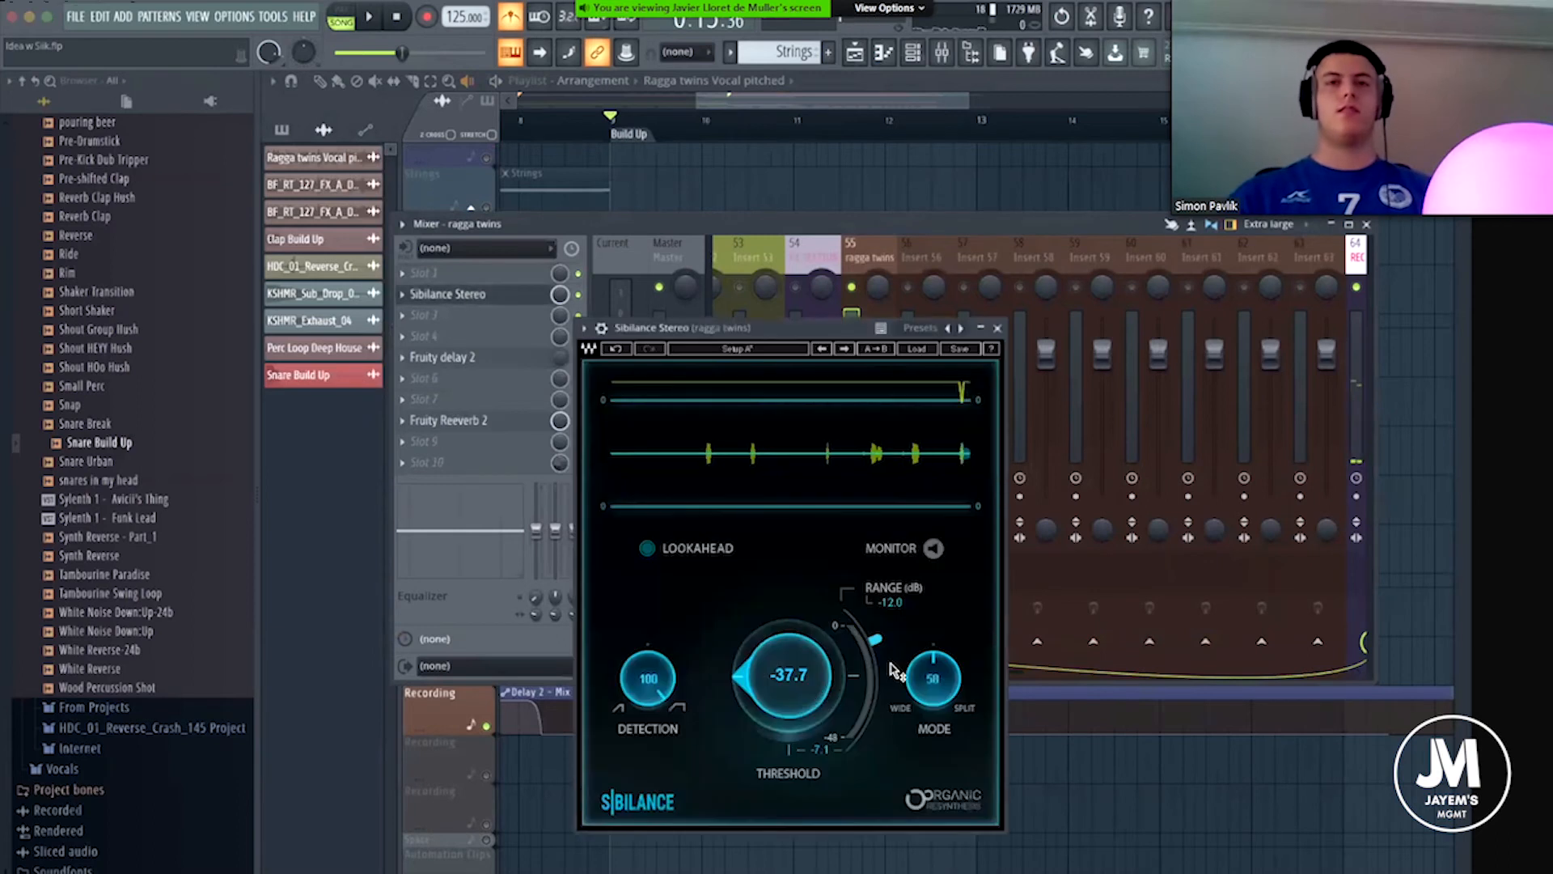
key("space")
left_click_drag(875, 640, 853, 752)
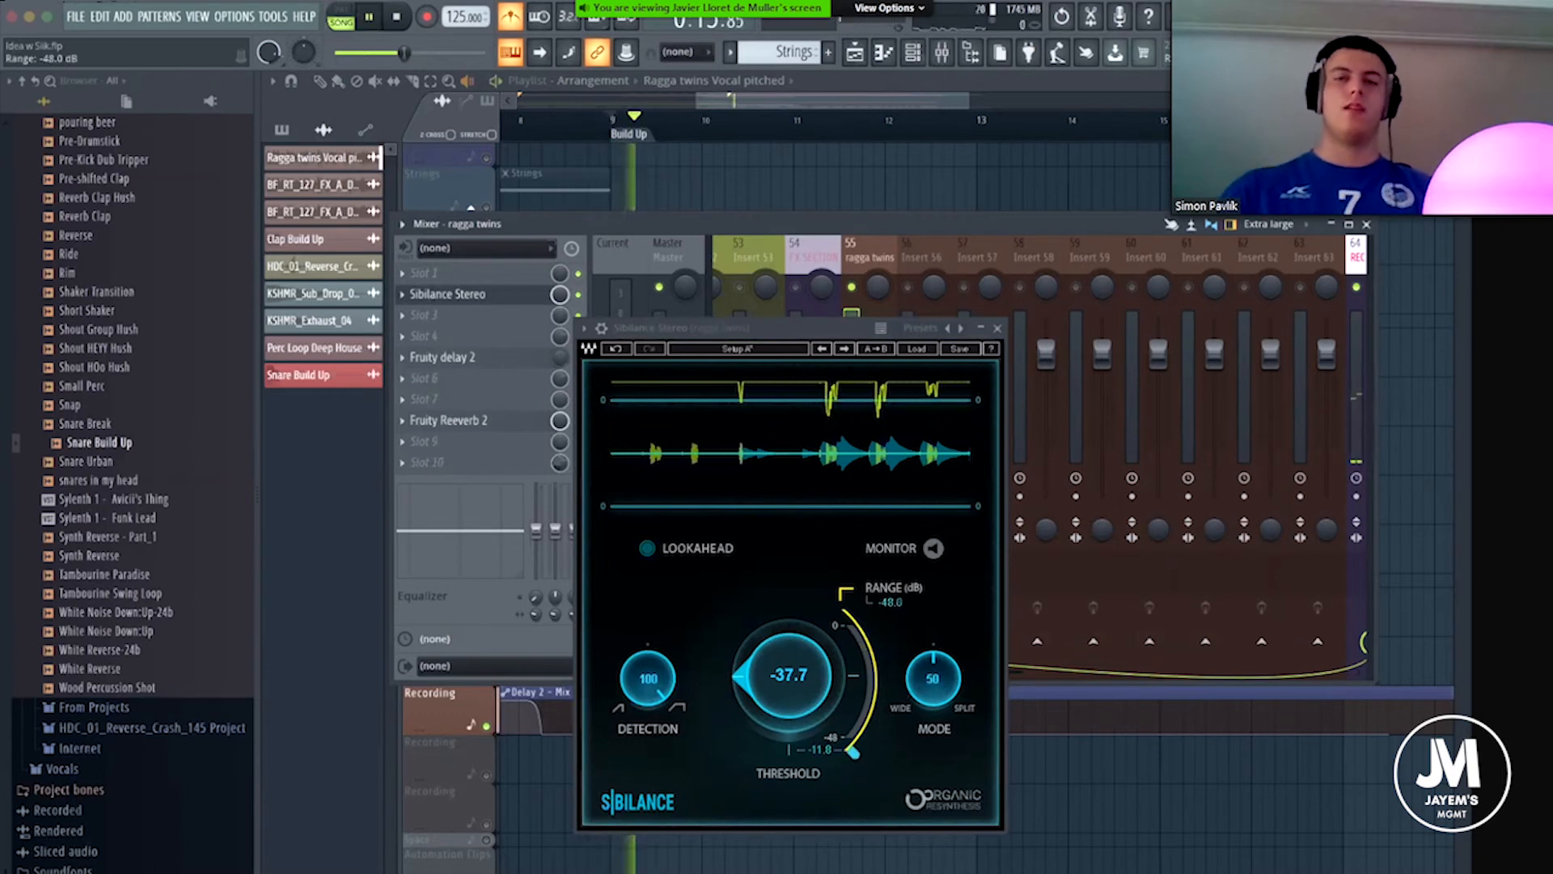
key("space")
Try the Sibilance mode at 100 with playback, set it to 70, and close the plugin window.
key("space")
left_click_drag(933, 678, 933, 597)
key("space")
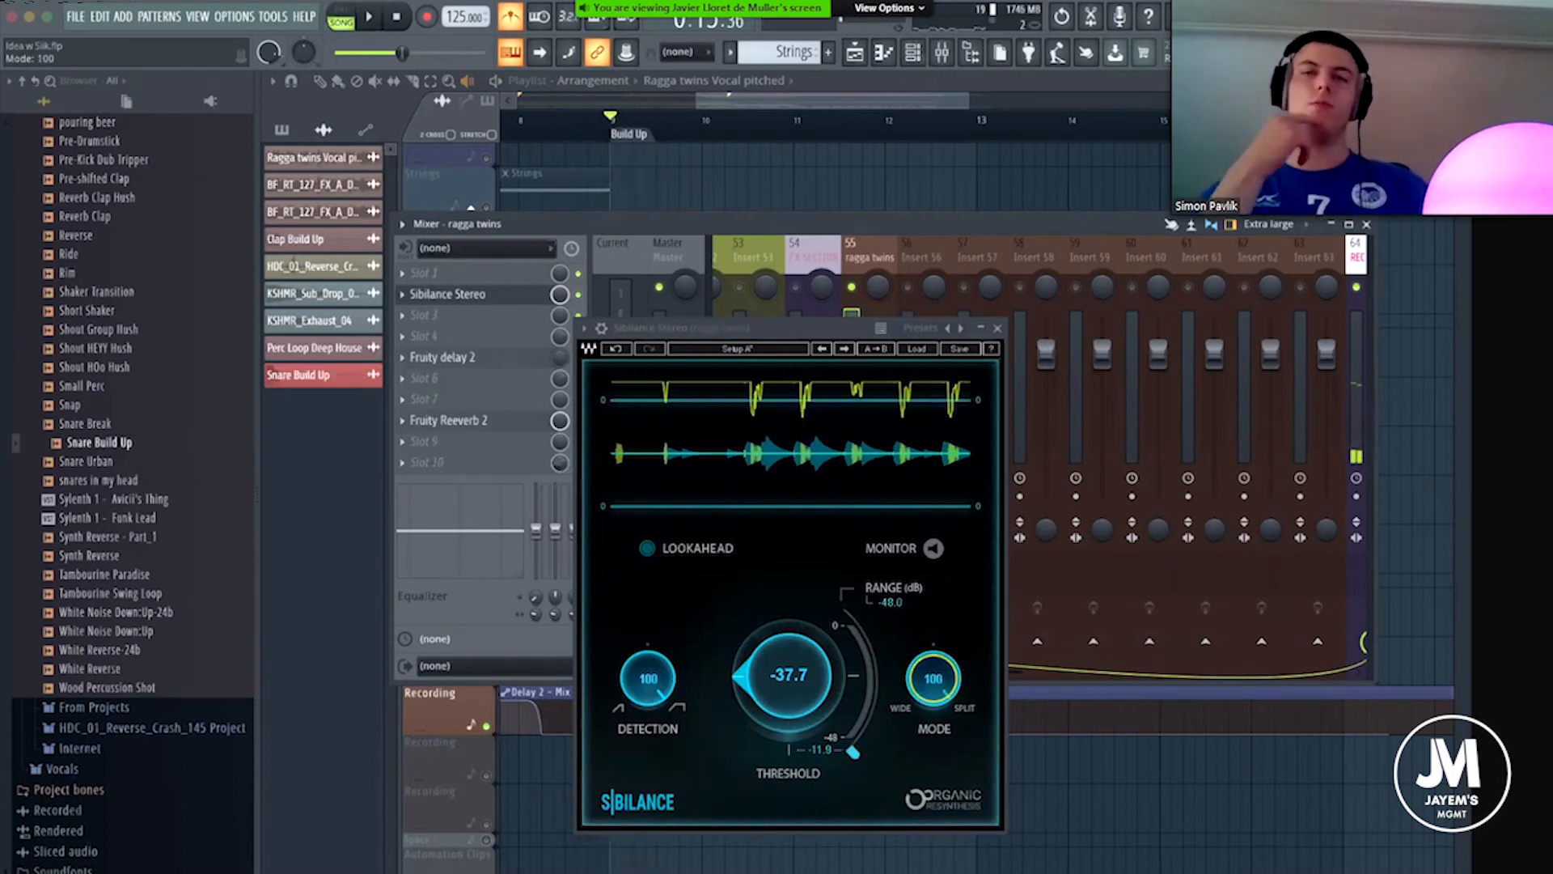
key("space")
key("space")
left_click_drag(933, 678, 934, 707)
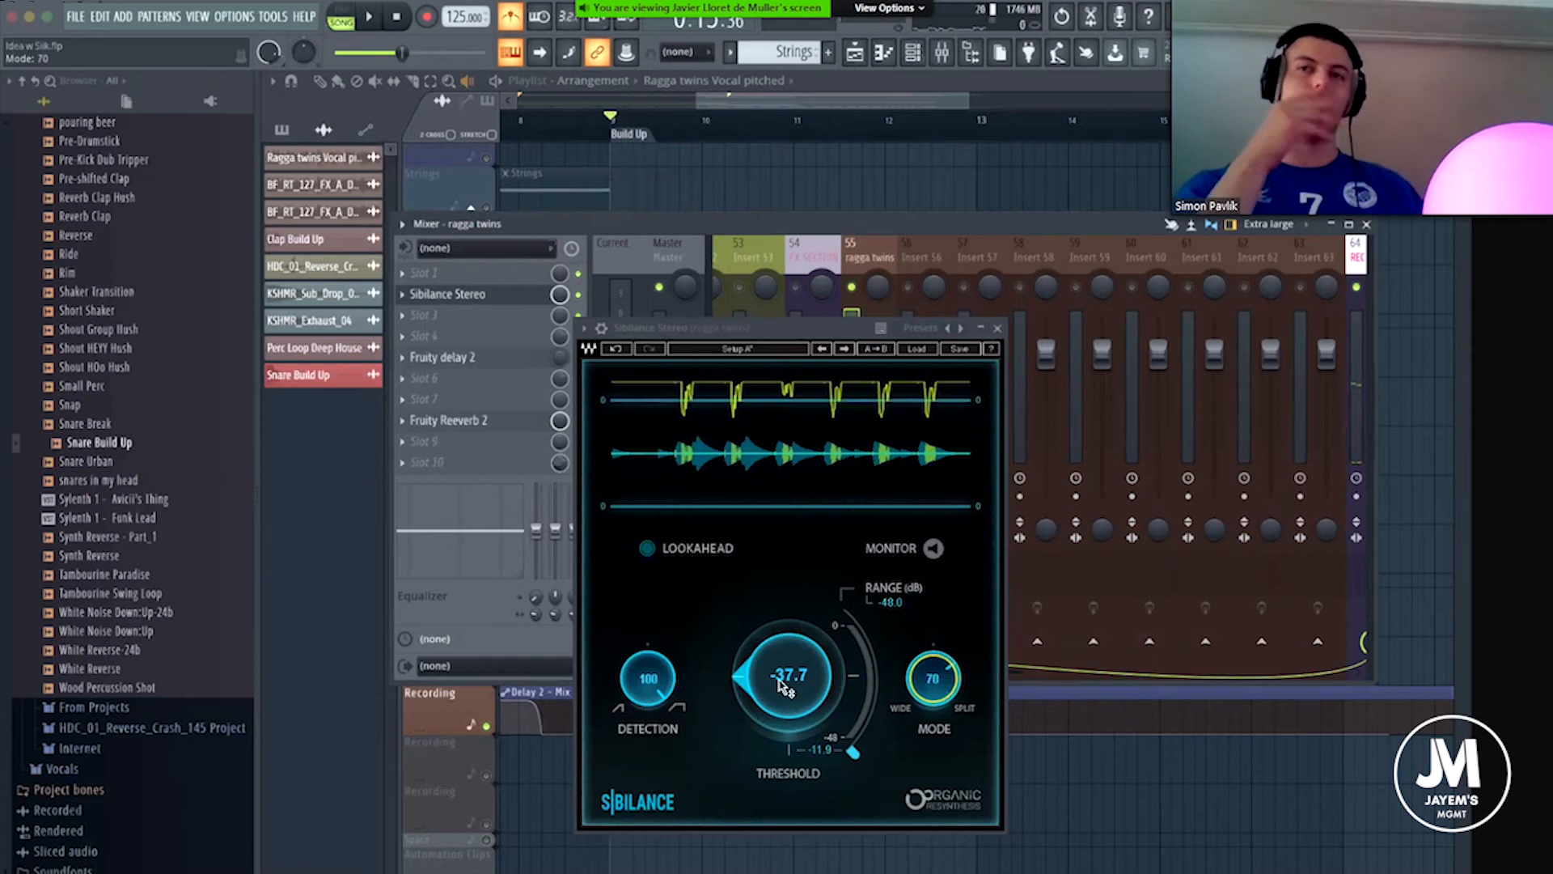
left_click_drag(741, 686, 975, 370)
left_click(1000, 330)
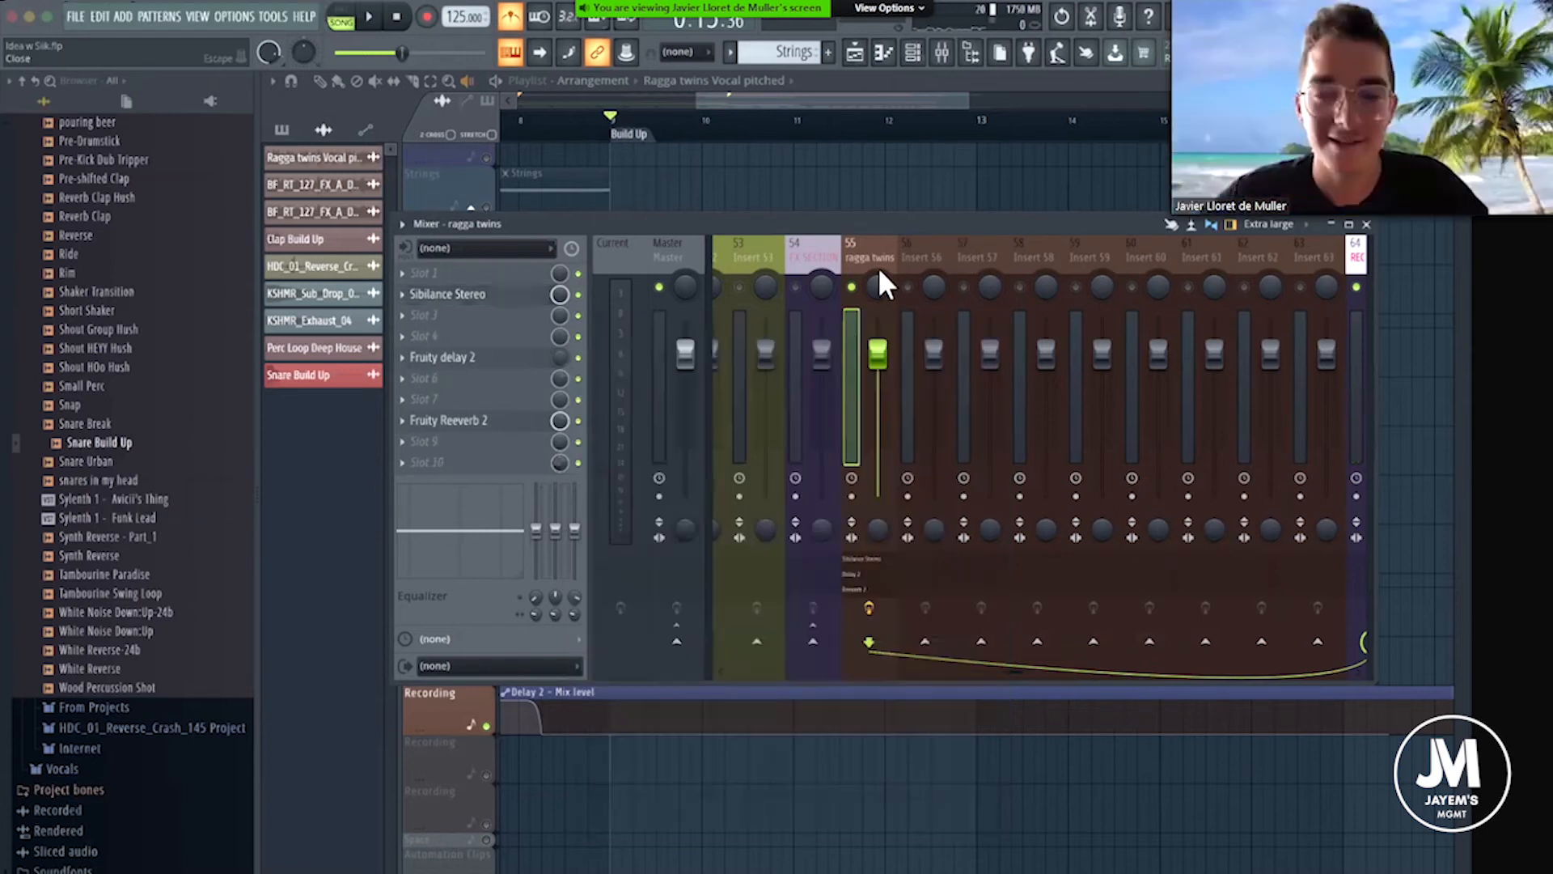
Unsolo the ragga twins mixer channel, close the mixer, and briefly play the vocal chops from the Build Up.
right_click(851, 286)
left_click_drag(887, 225, 687, 224)
key("space")
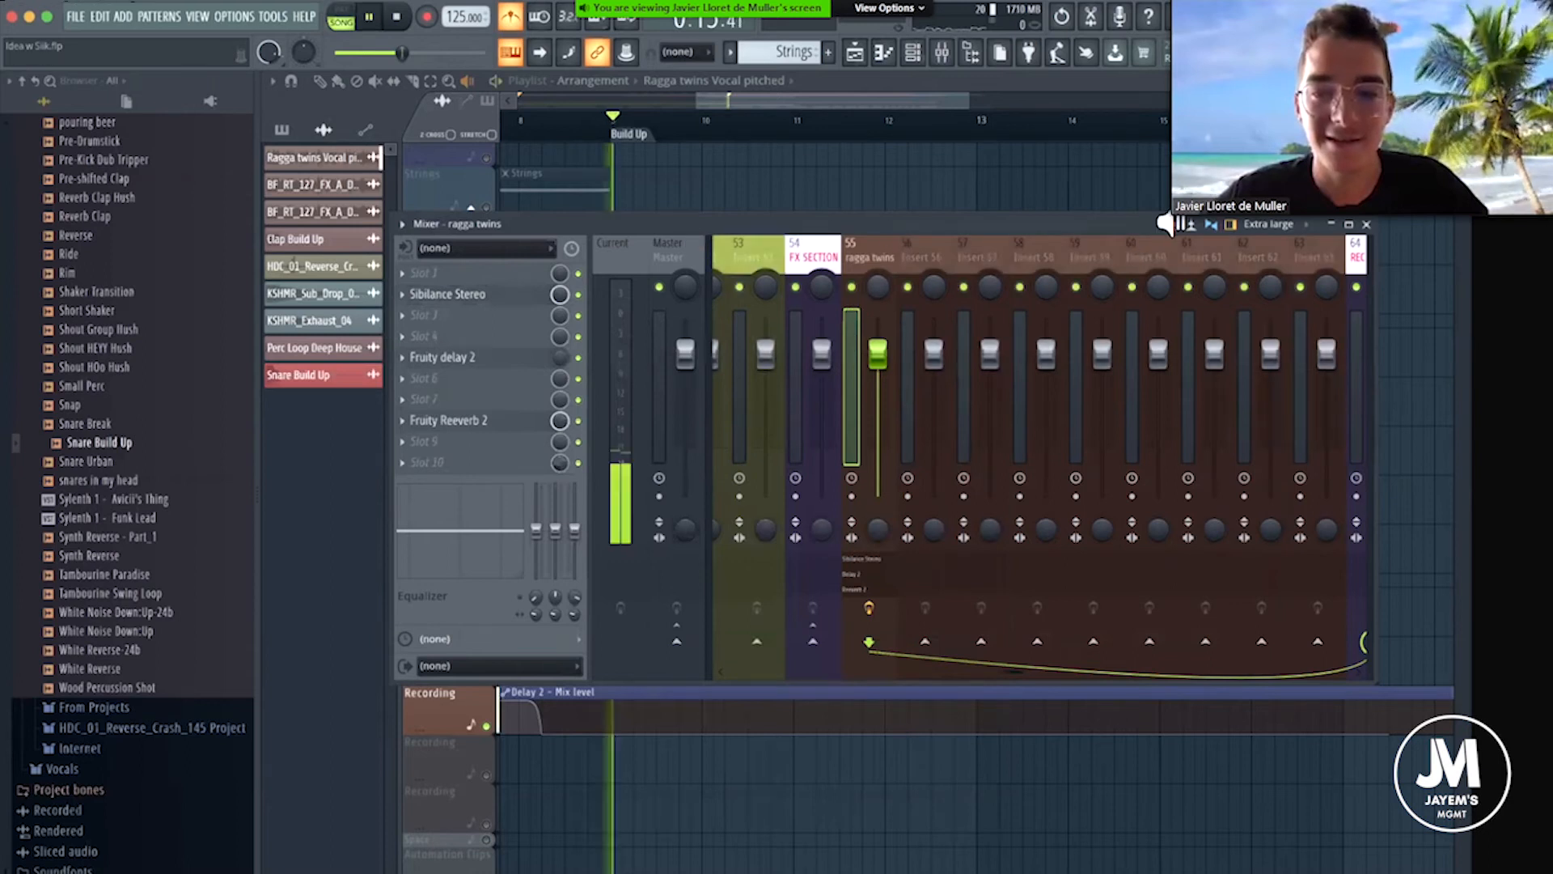
left_click(643, 124)
key("space")
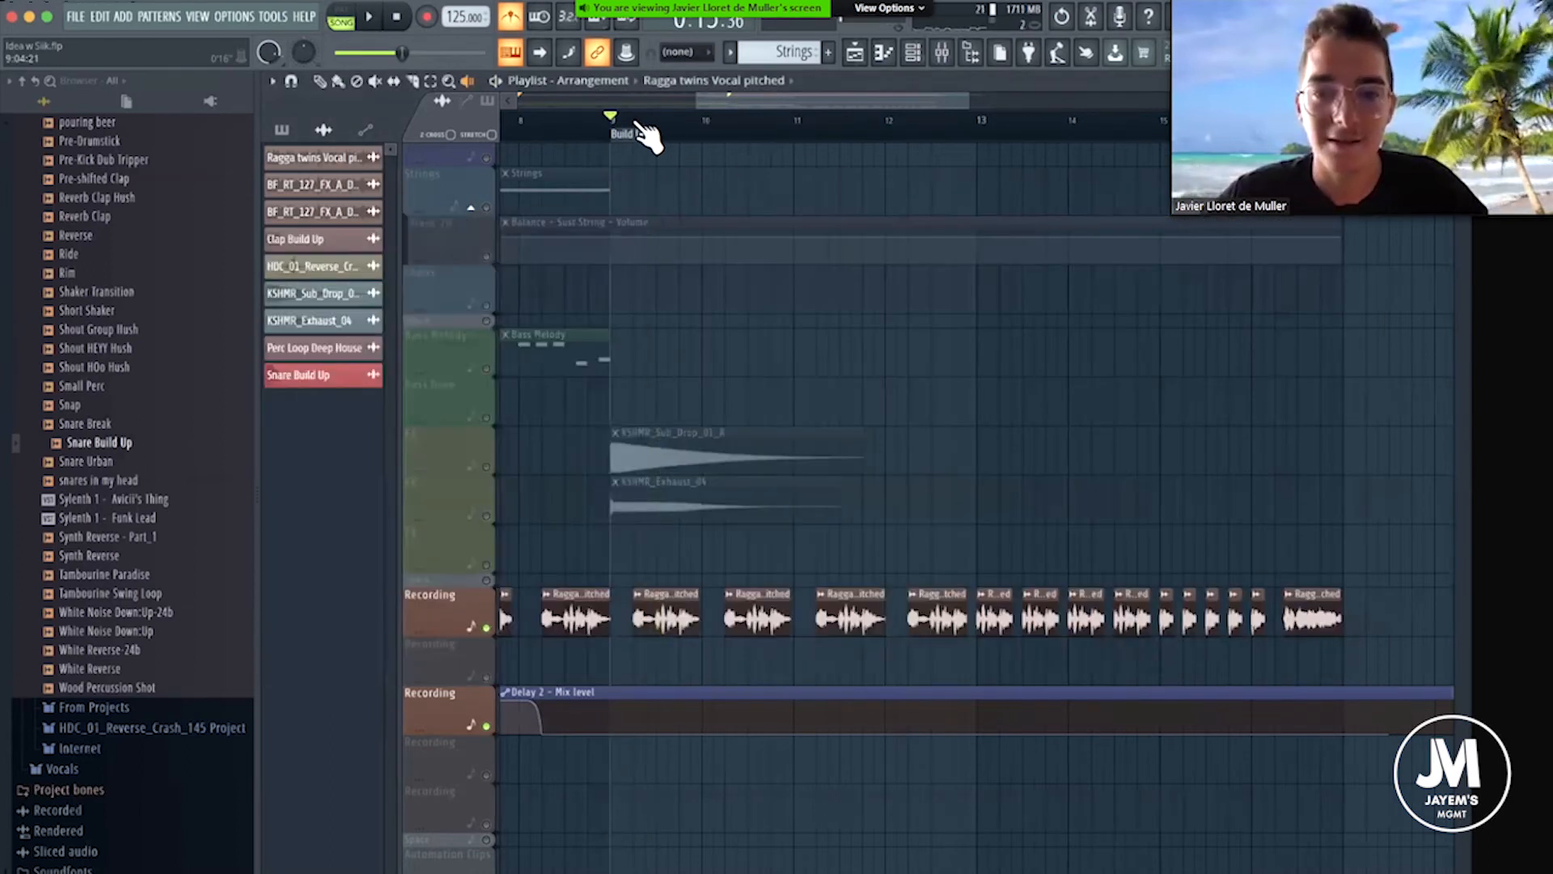
Take the vocal Recording track out of solo so that every playlist track is active.
scroll(637, 124, "down", 2)
right_click(487, 628)
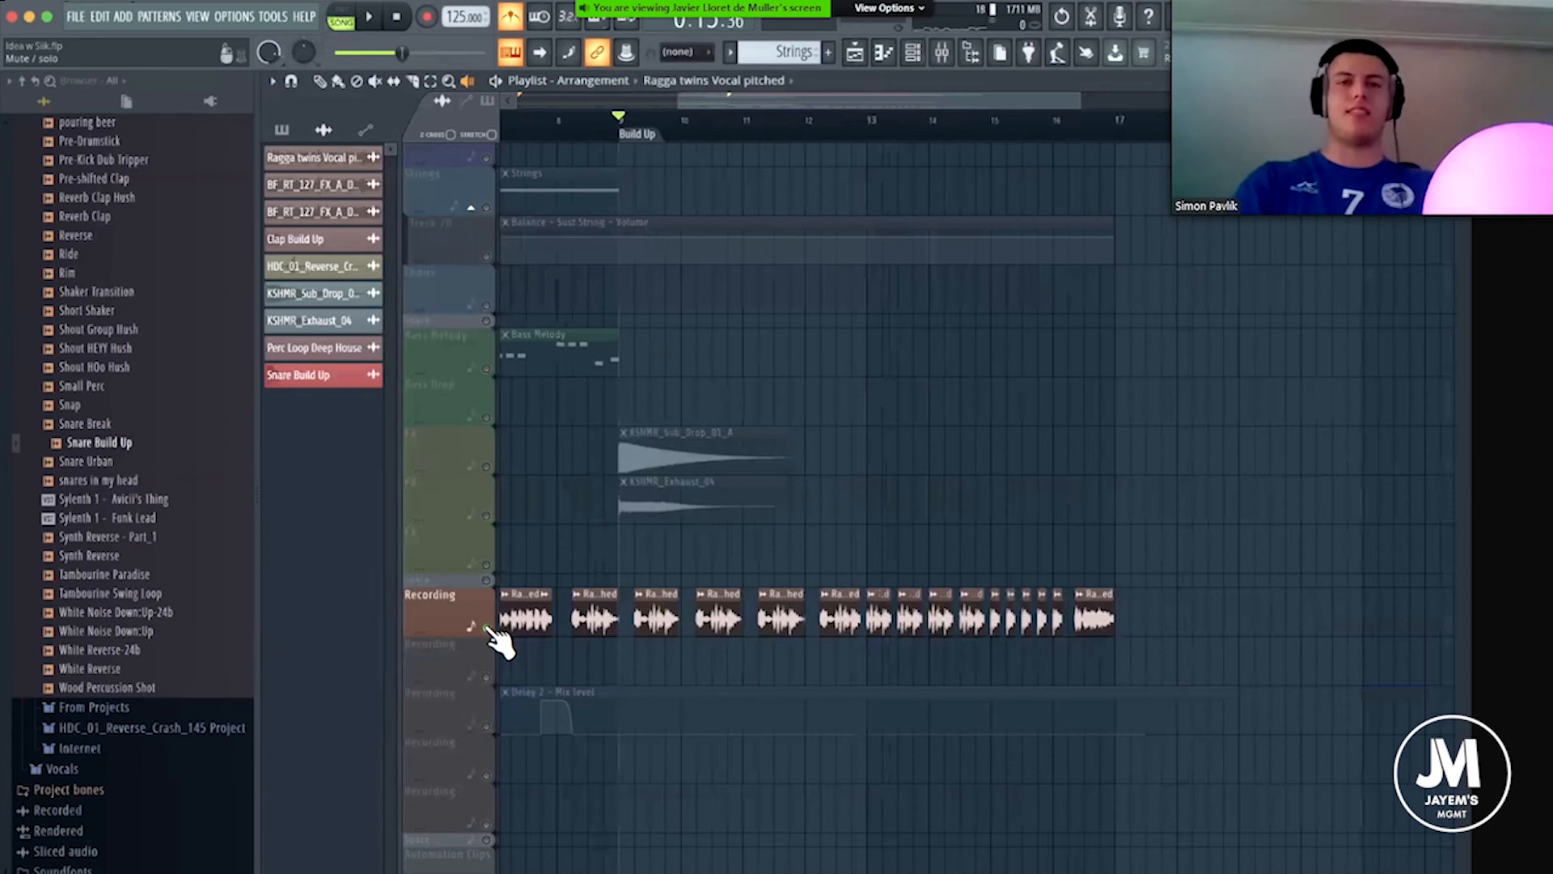
right_click(487, 628)
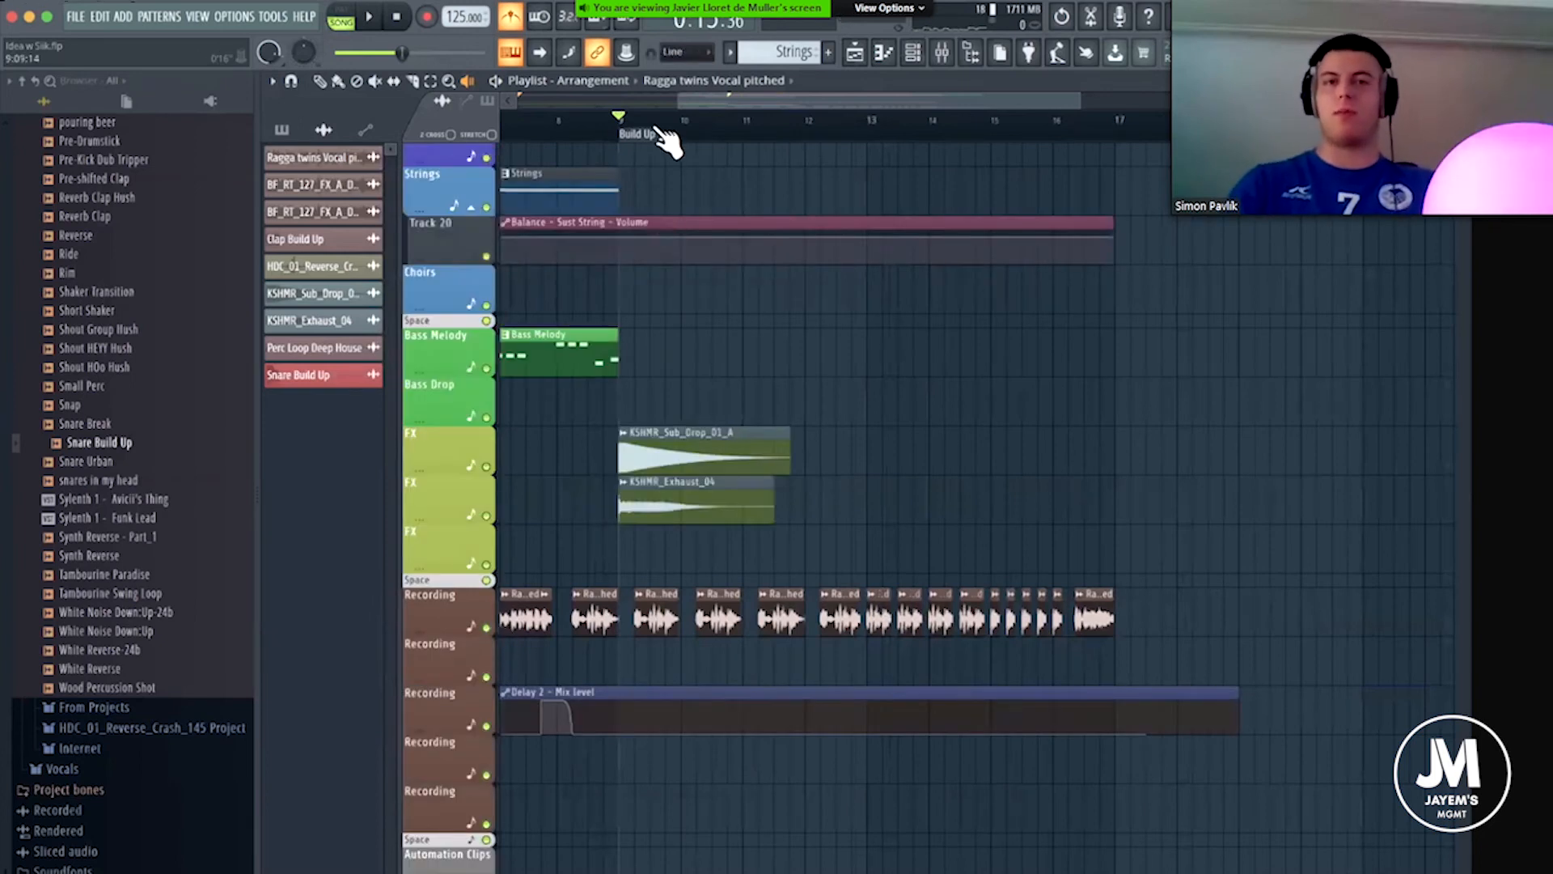
Trim about one beat off the start of the first two Ragga twins vocal chops in the Build Up, checking with playback.
scroll(663, 129, "down", 3)
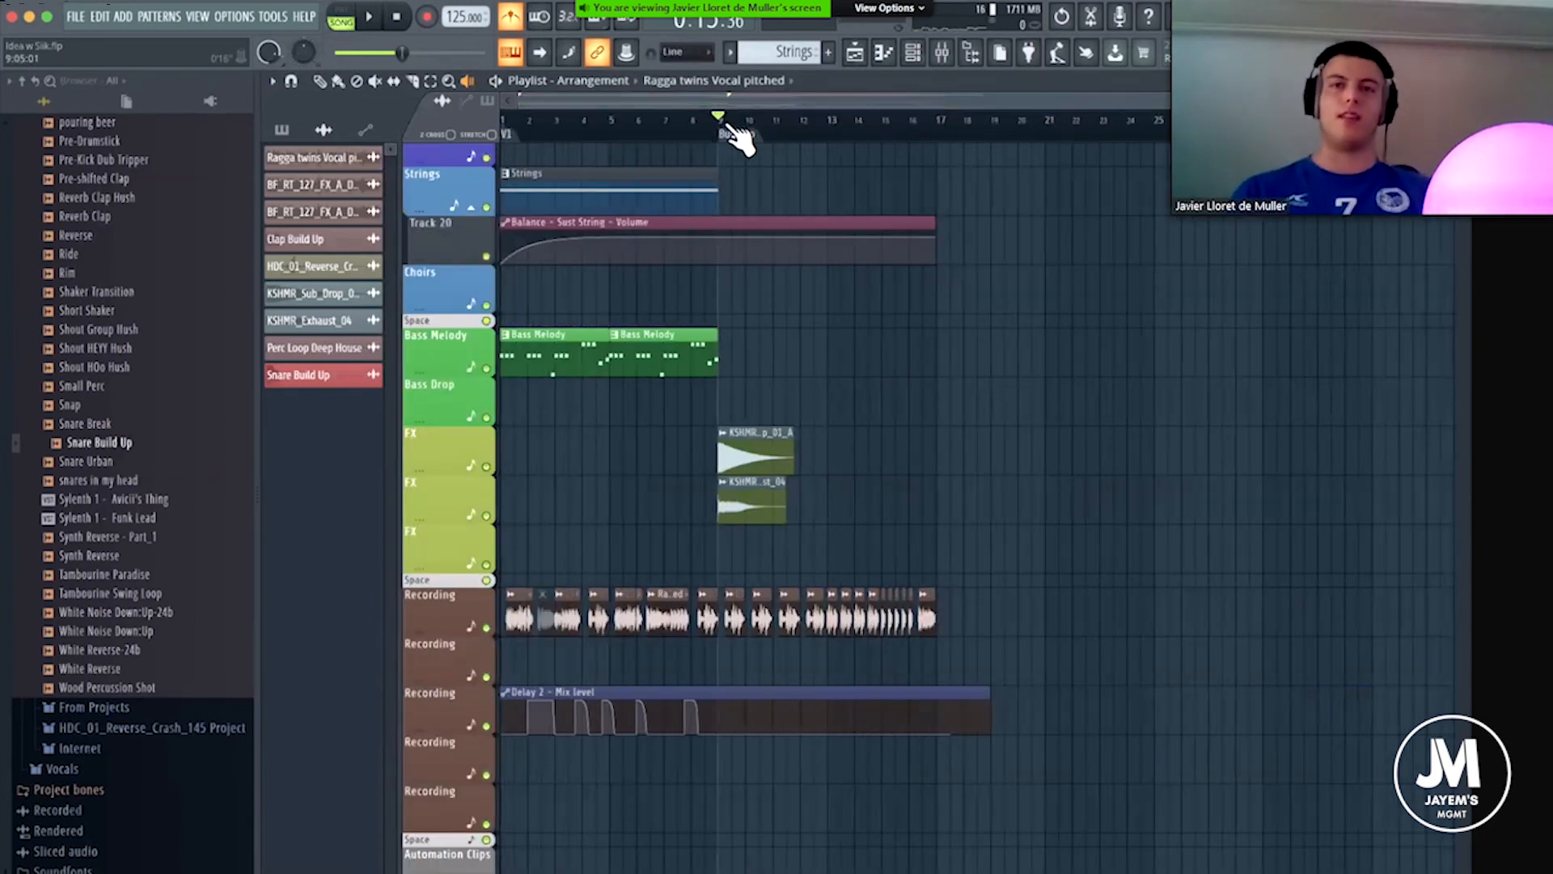
scroll(739, 128, "up", 6)
scroll(769, 380, "left", 5)
scroll(773, 378, "up", 1)
left_click(319, 80)
left_click_drag(1029, 657, 1187, 657)
key("space")
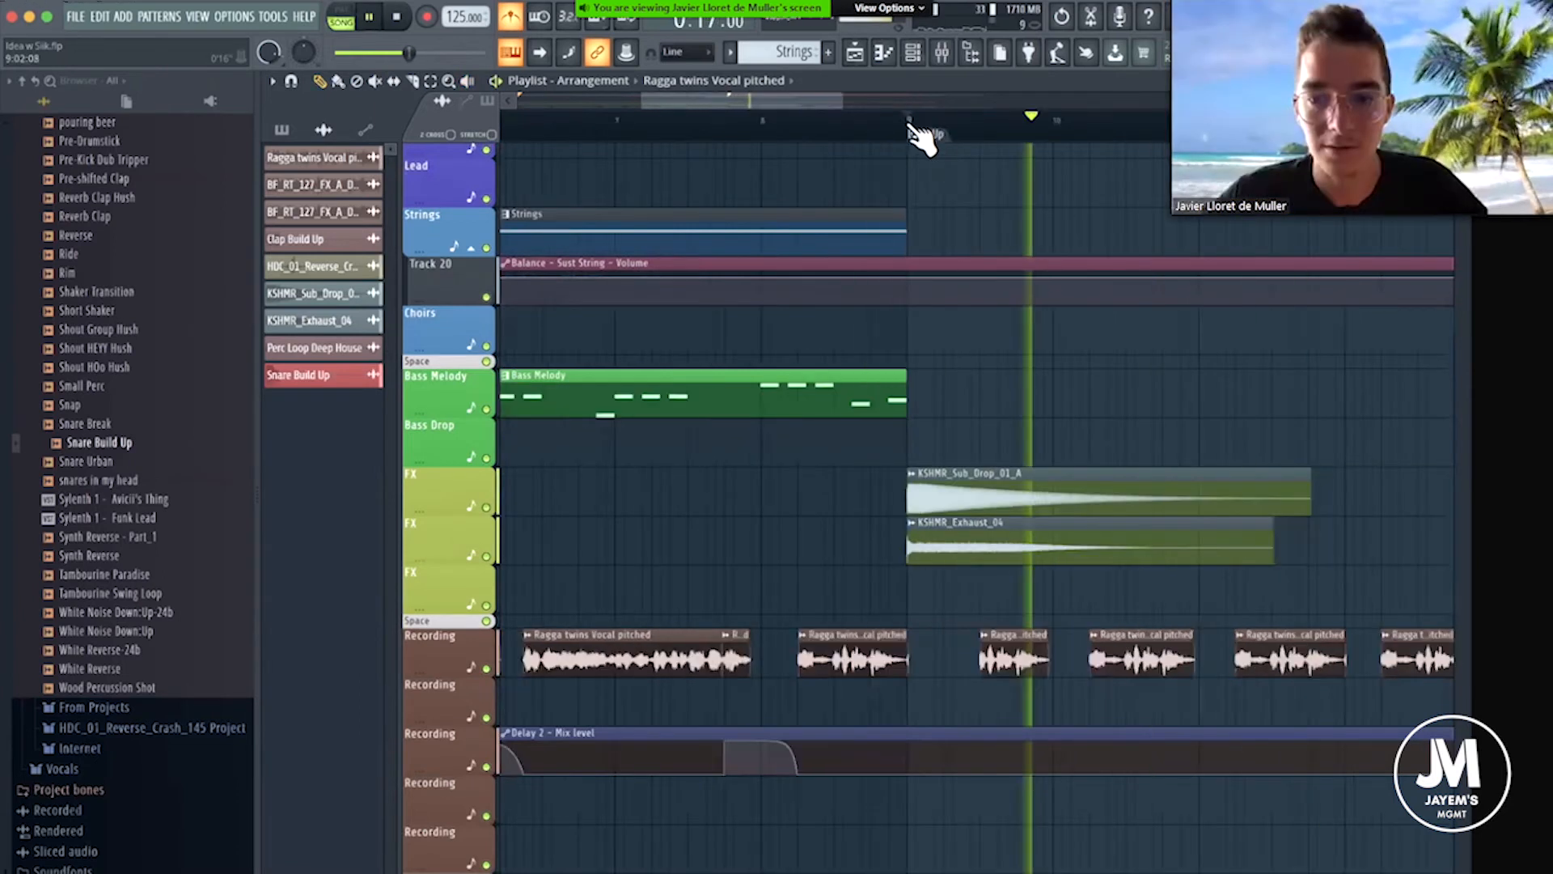
scroll(963, 133, "down", 4)
key("space")
scroll(842, 659, "up", 5)
left_click_drag(867, 659, 872, 660)
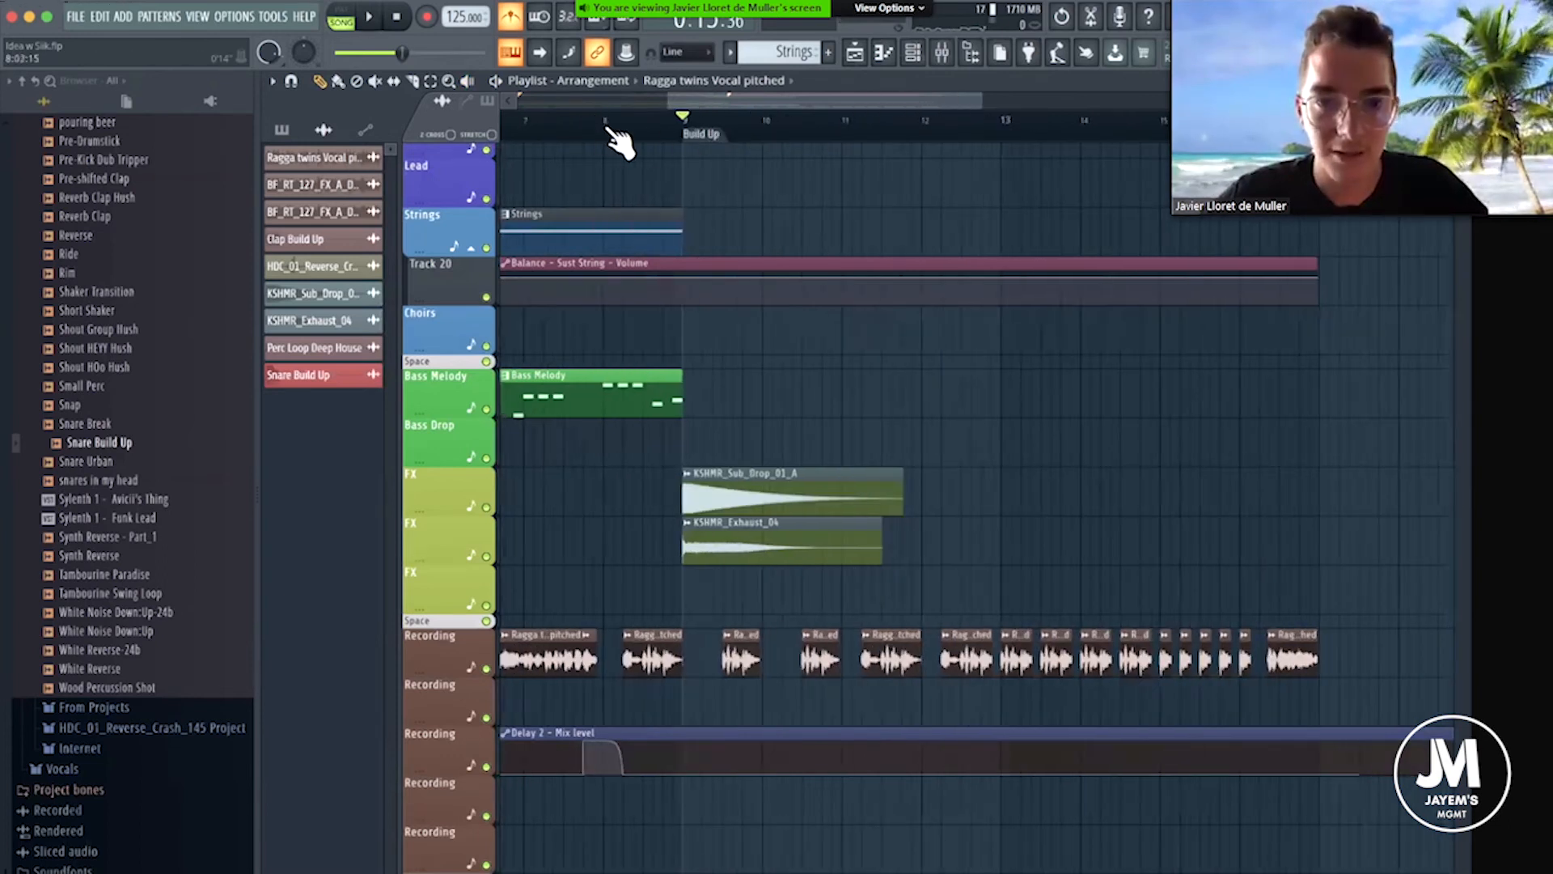
left_click(612, 123)
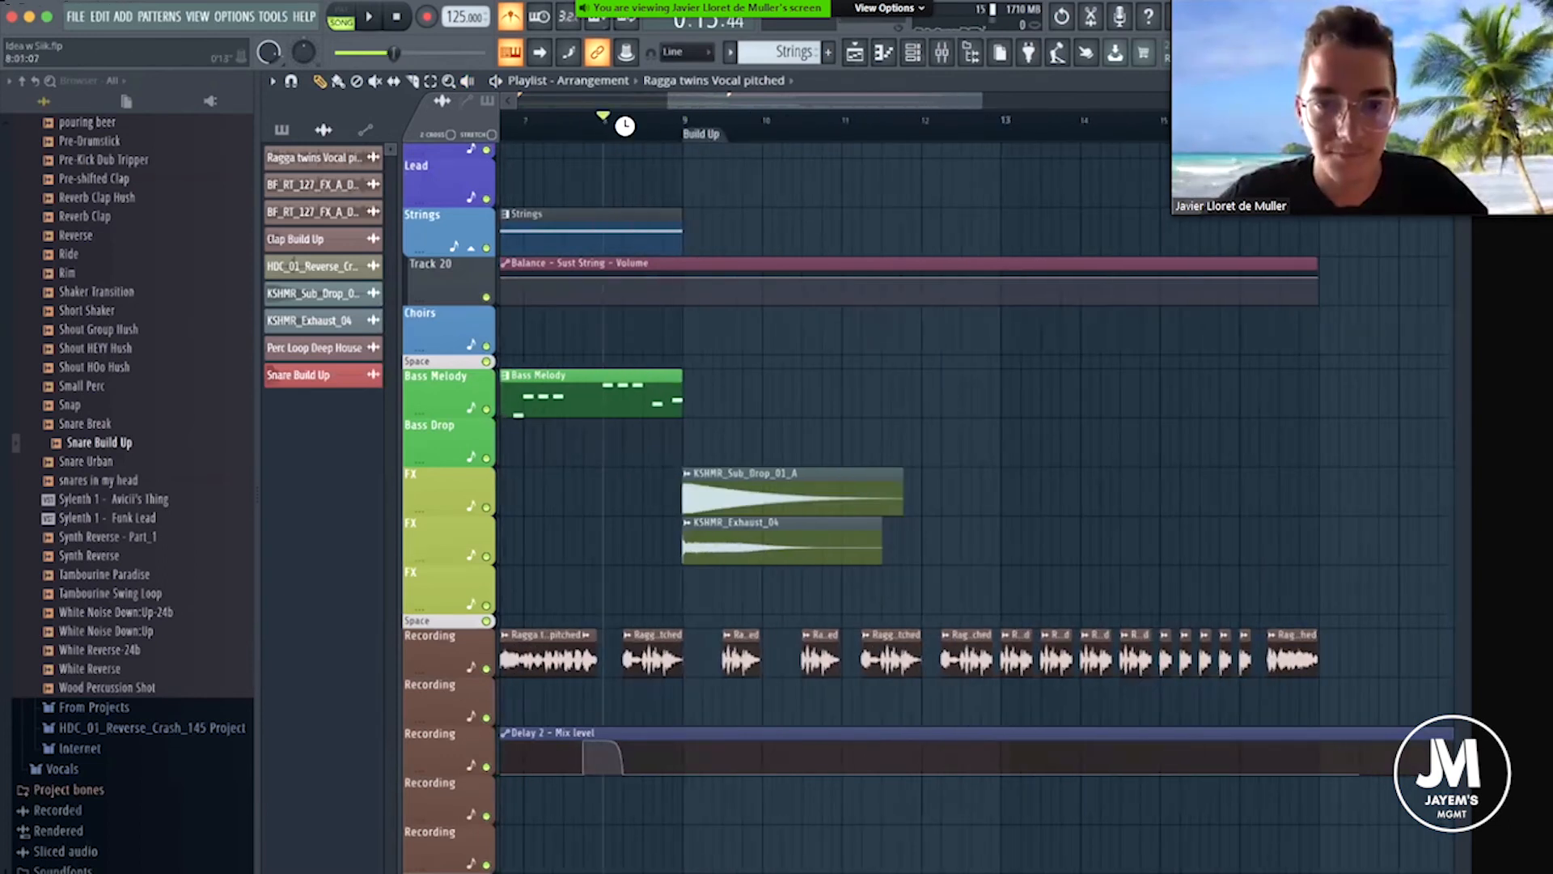
scroll(639, 142, "up", 3)
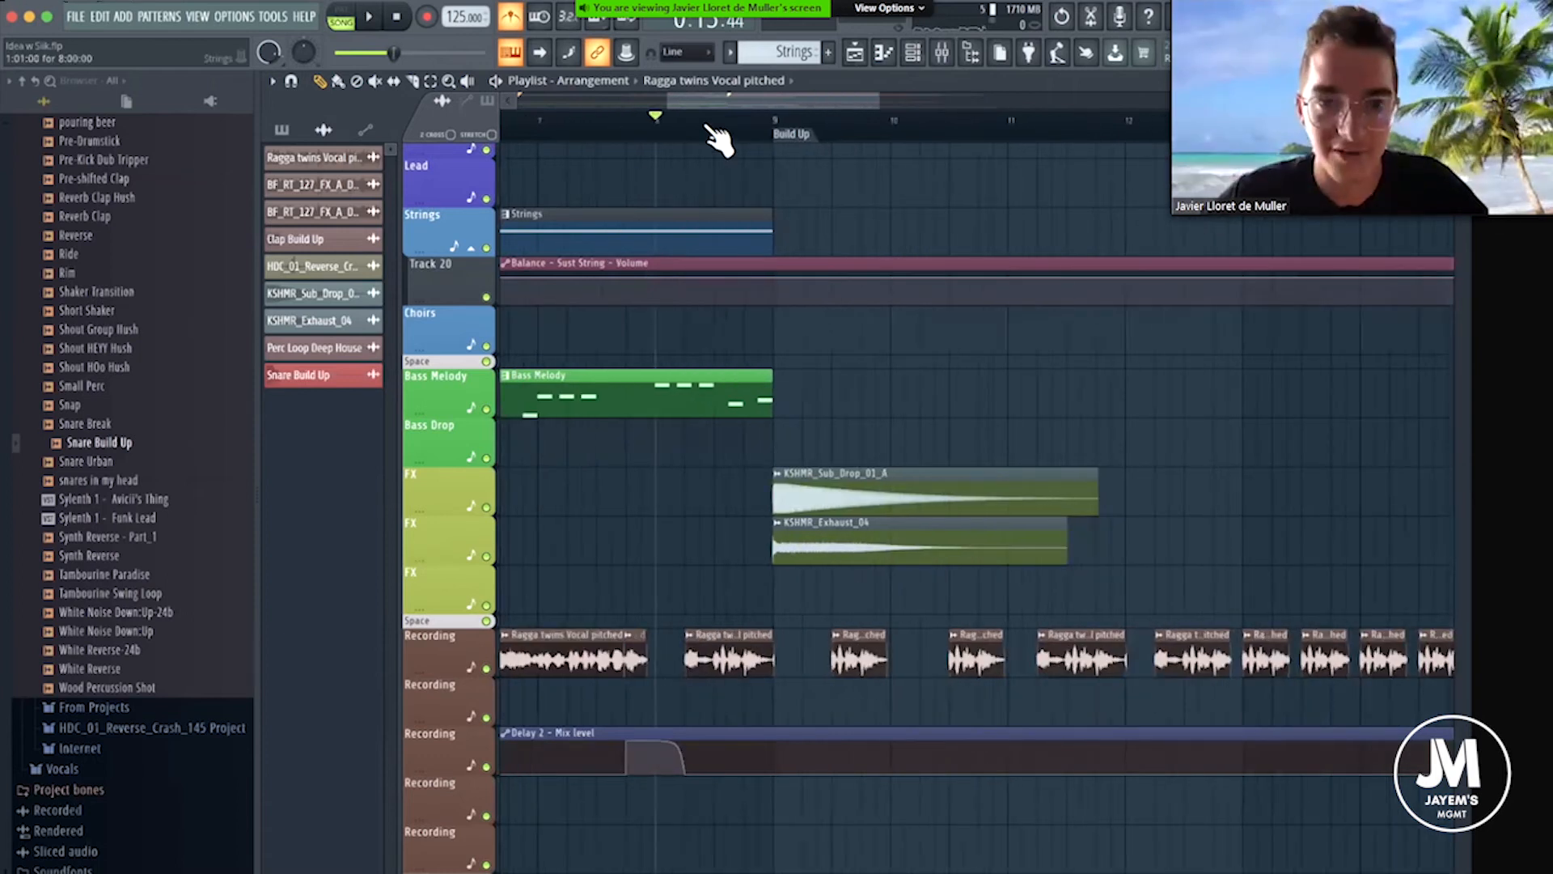
scroll(738, 131, "up", 2)
left_click_drag(754, 105, 673, 104)
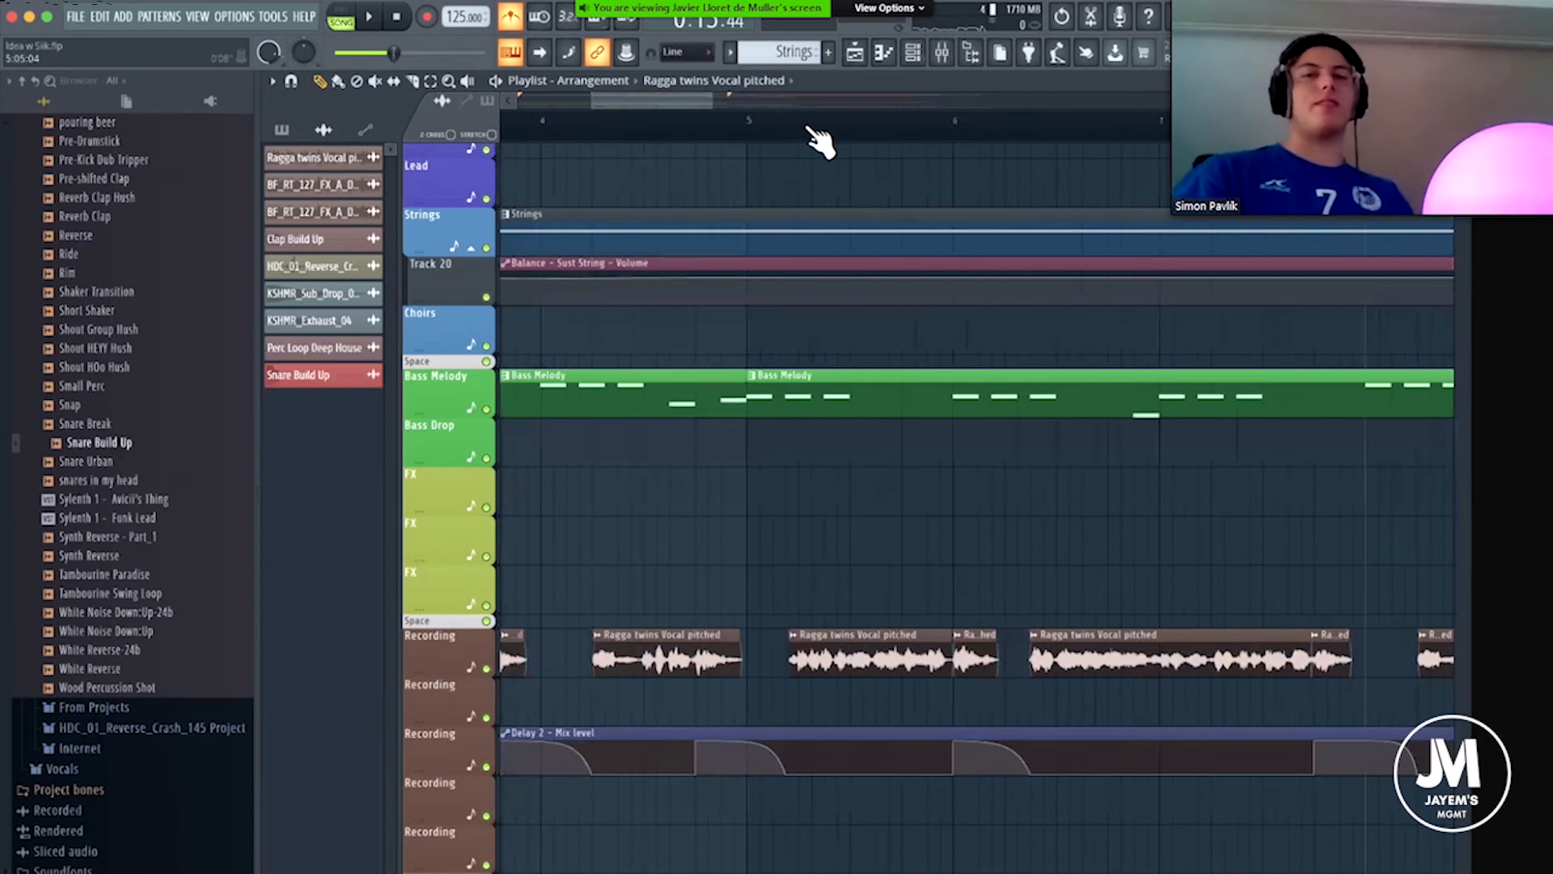
scroll(818, 139, "down", 3)
left_click(559, 121)
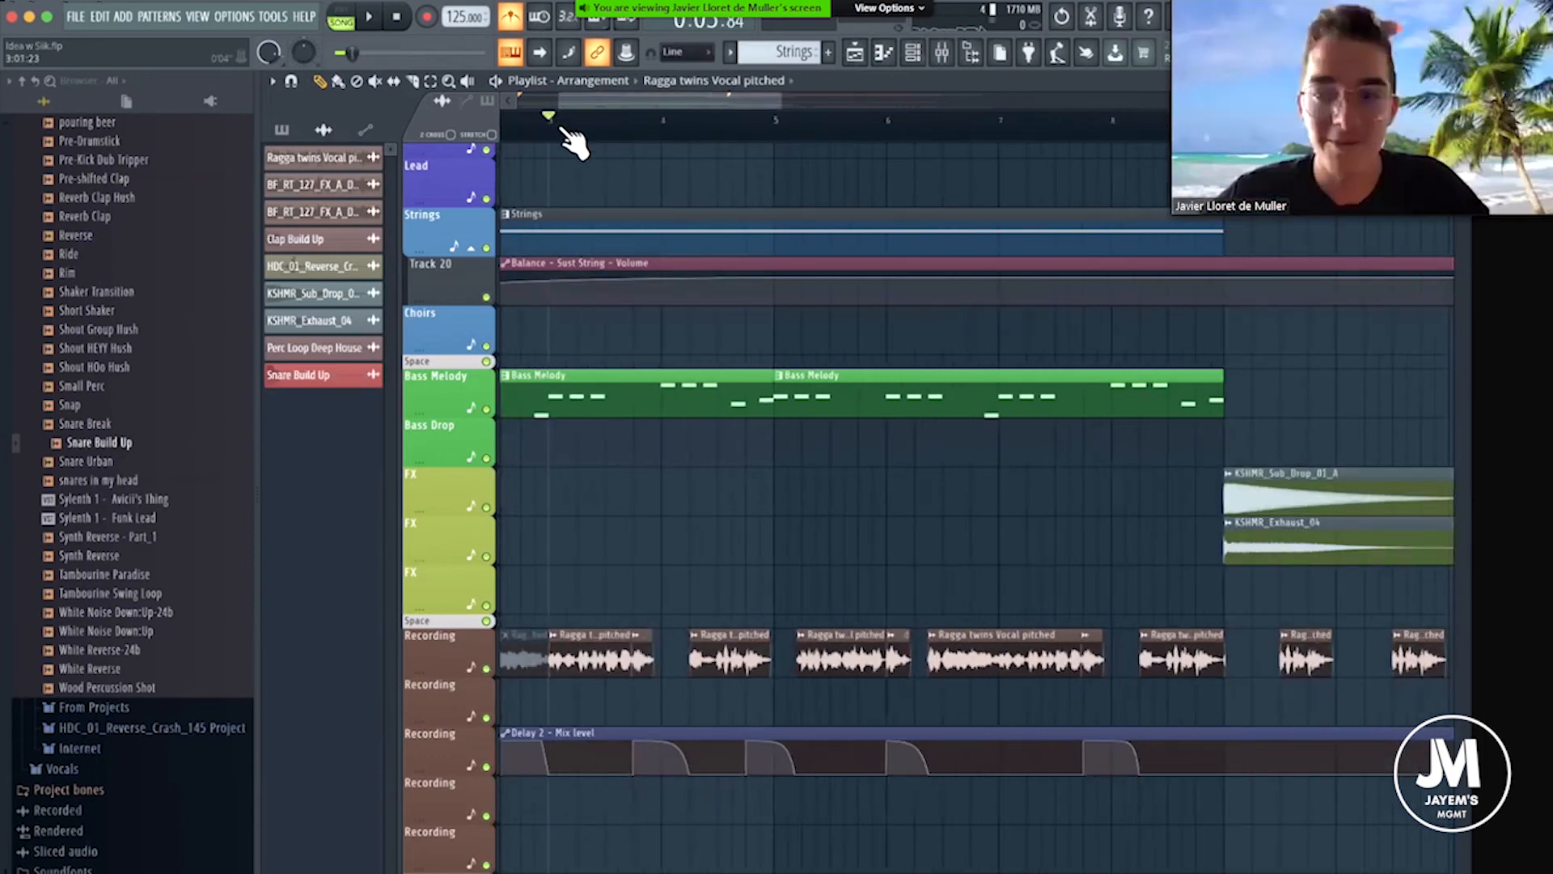
scroll(521, 573, "up", 3)
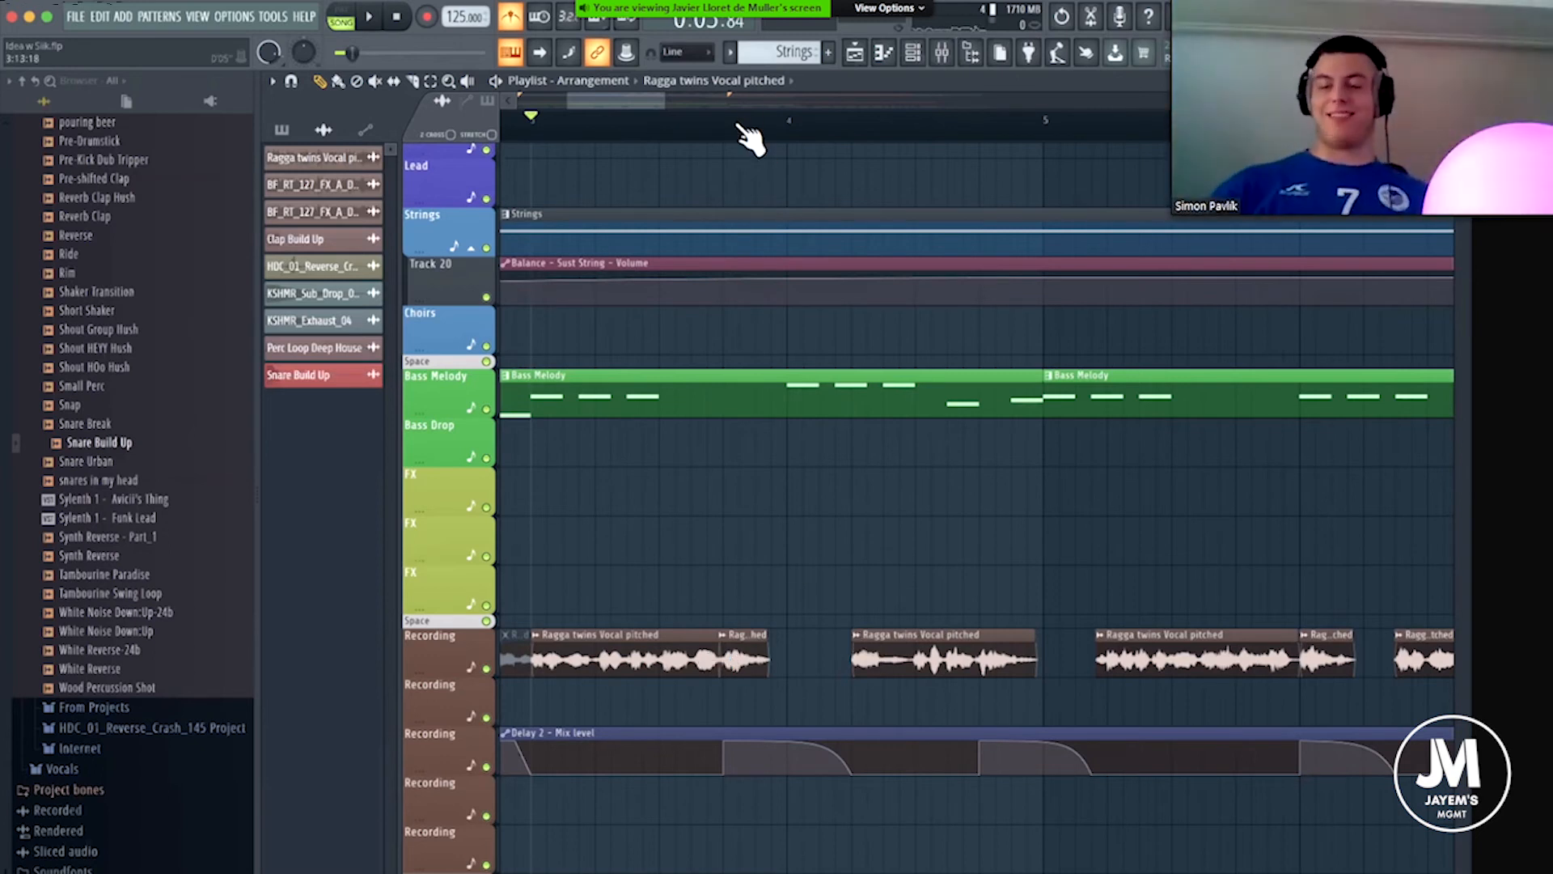
scroll(665, 104, "down", 3)
left_click_drag(634, 95, 586, 96)
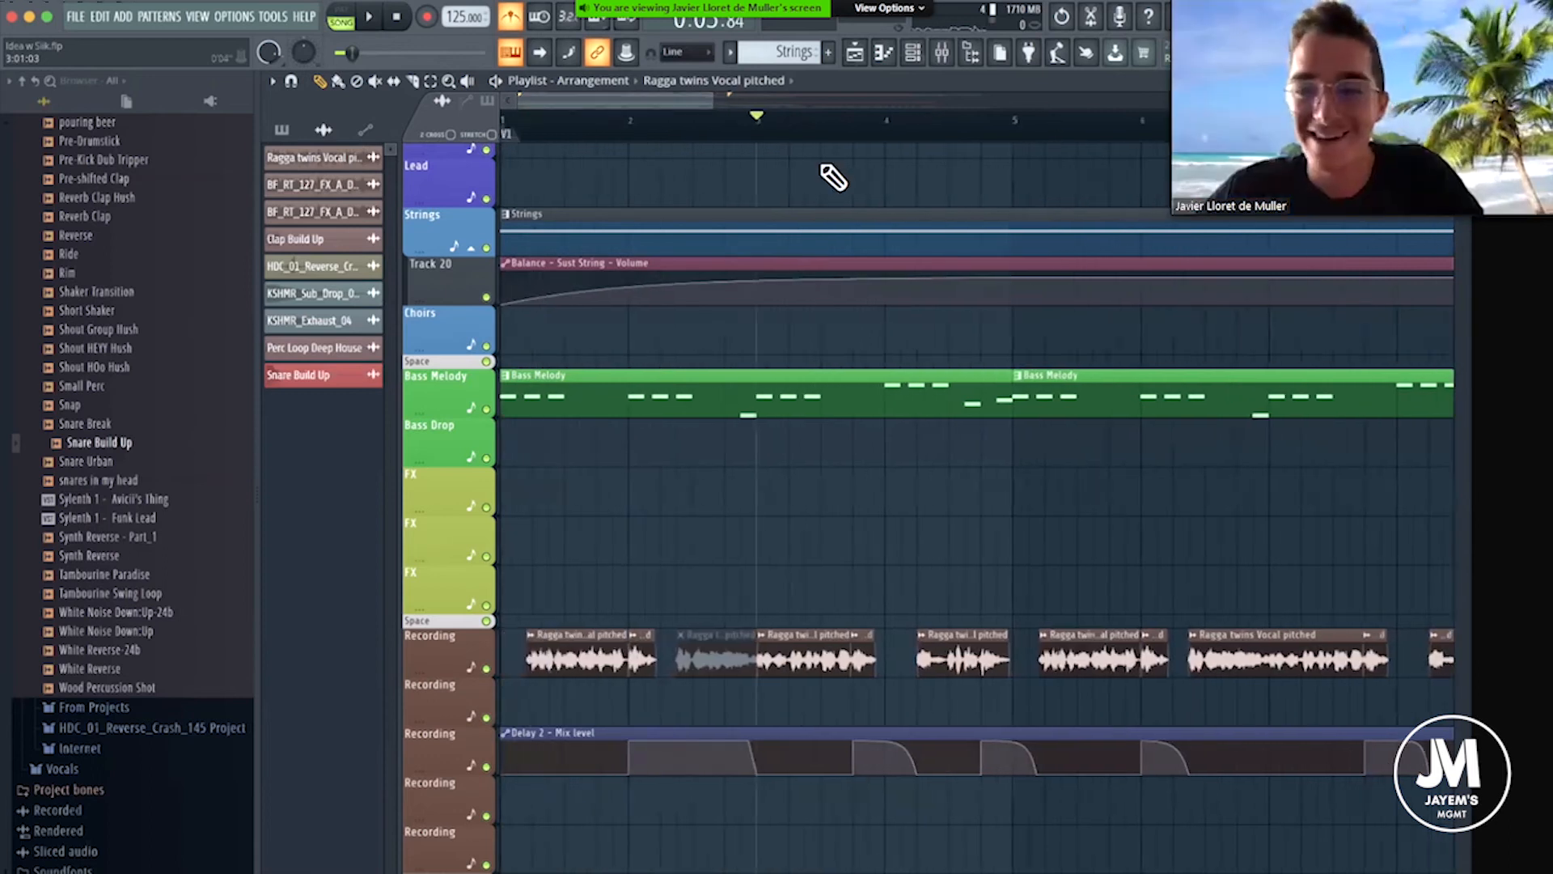
scroll(841, 129, "up", 1)
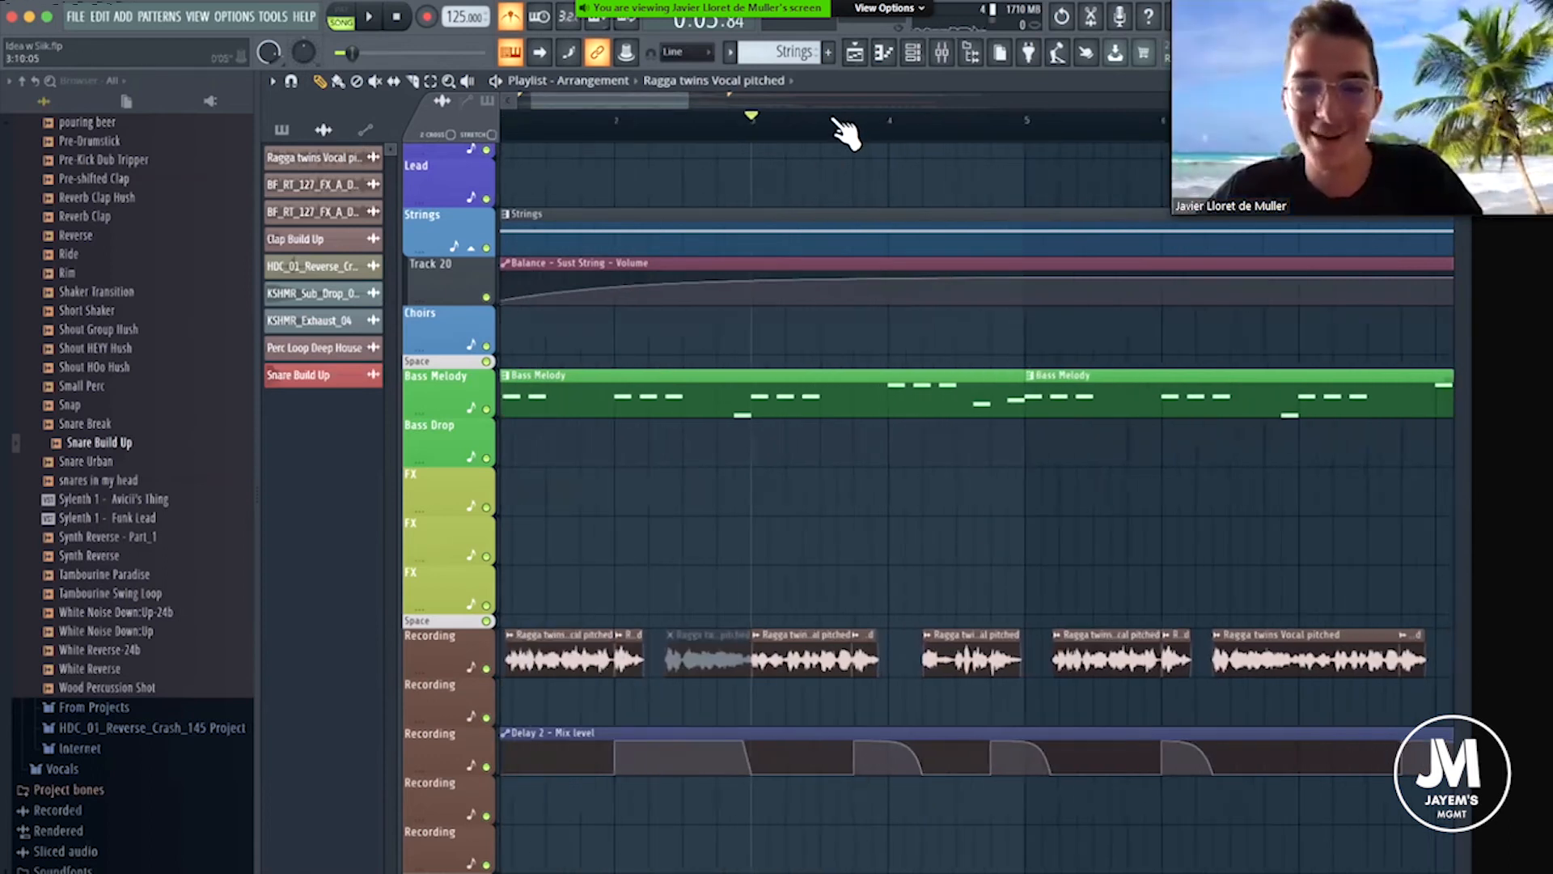
scroll(841, 130, "up", 2)
scroll(792, 141, "down", 3)
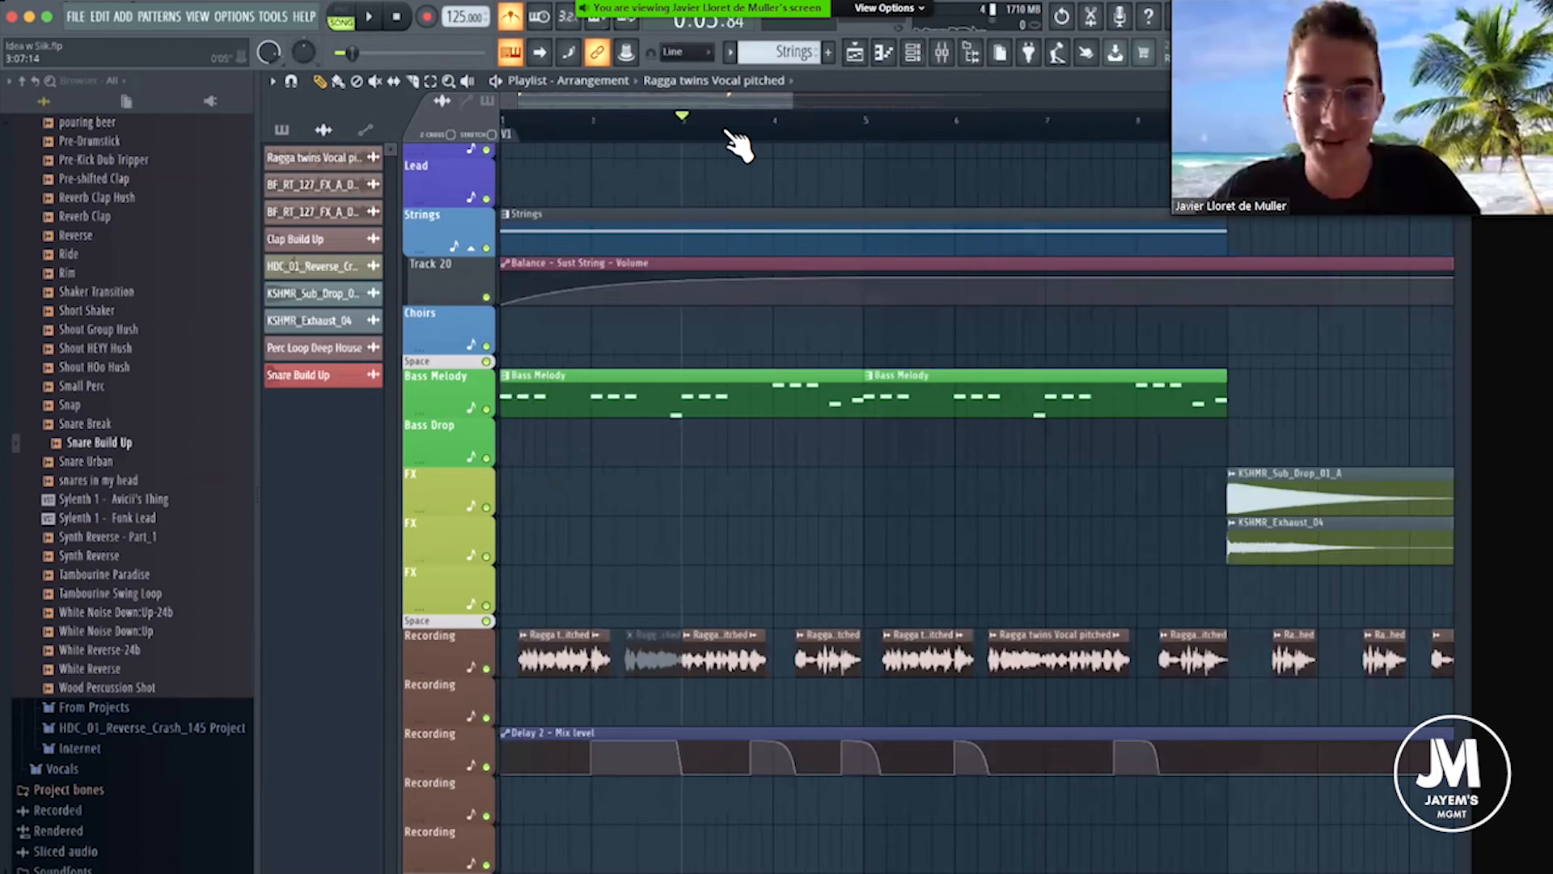
scroll(997, 147, "down", 4)
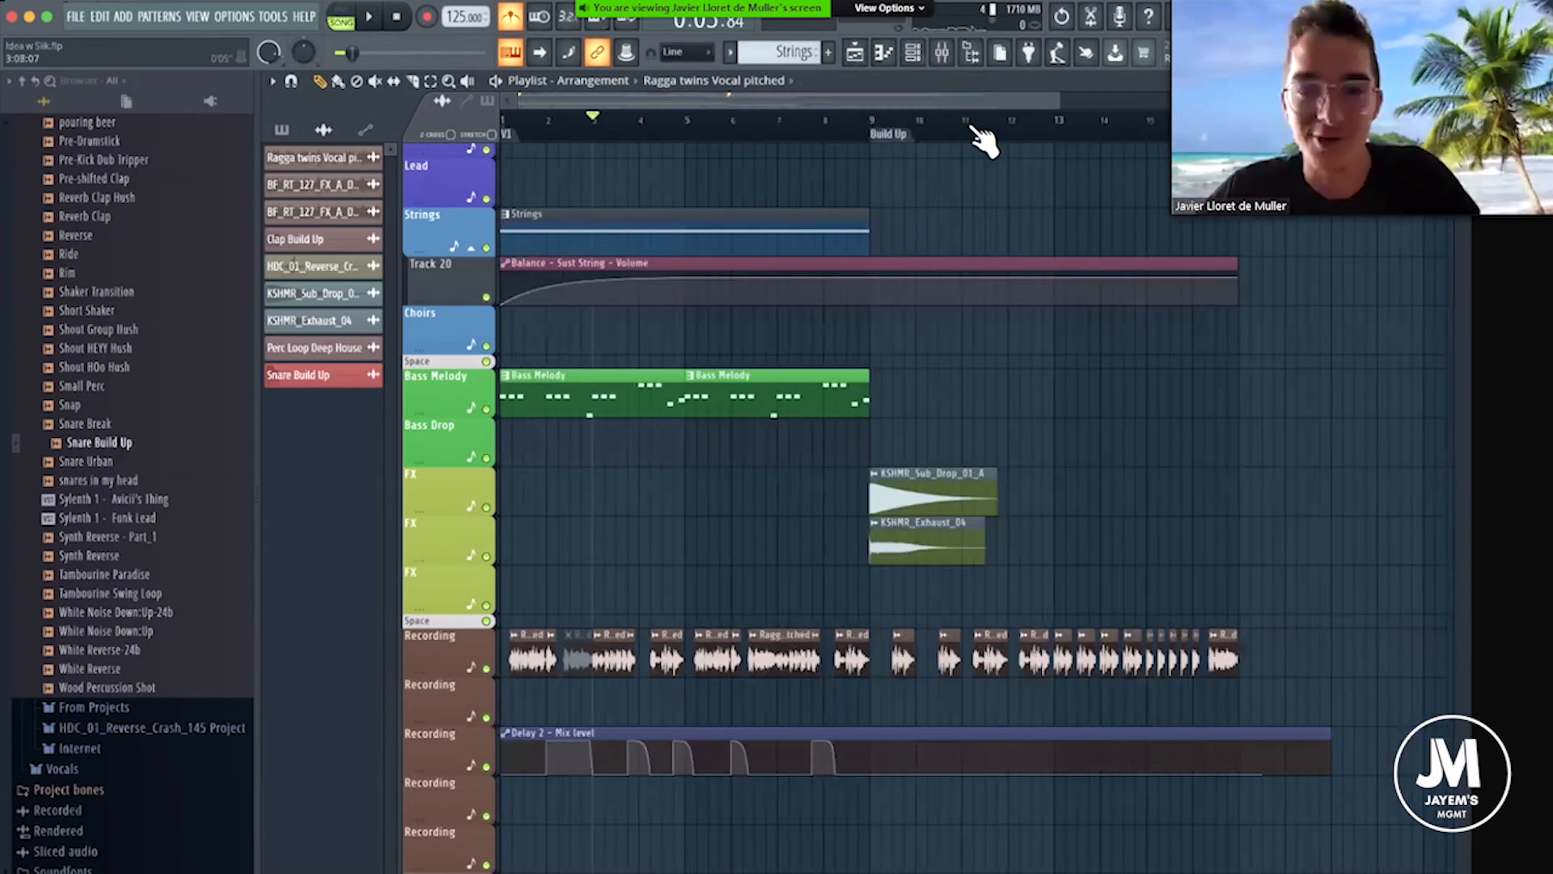
scroll(832, 139, "up", 5)
scroll(651, 125, "up", 1)
left_click(678, 132)
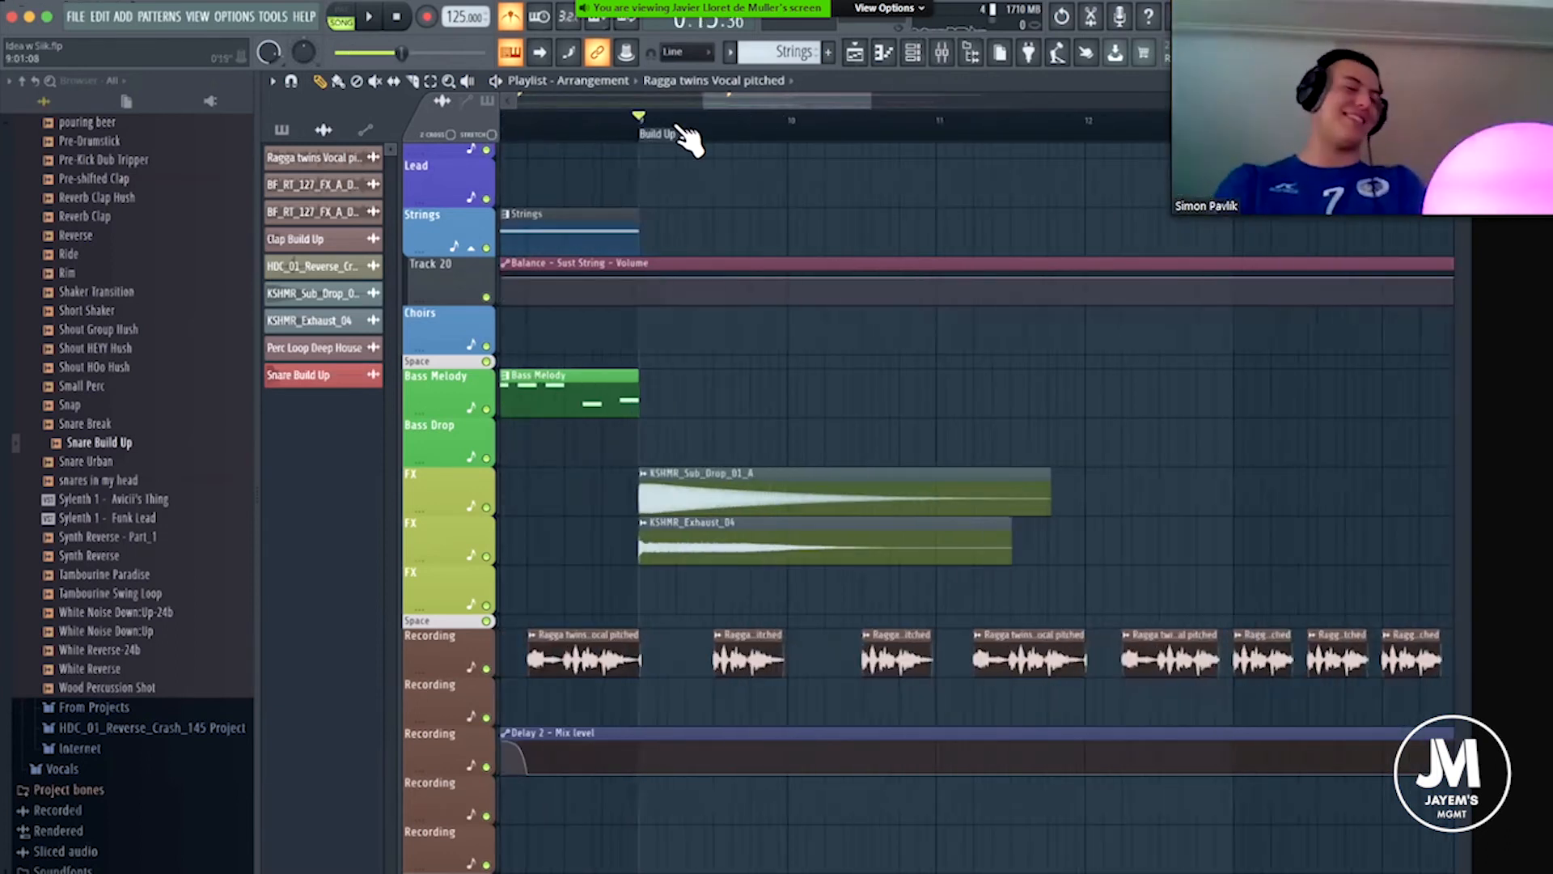
scroll(809, 123, "up", 2)
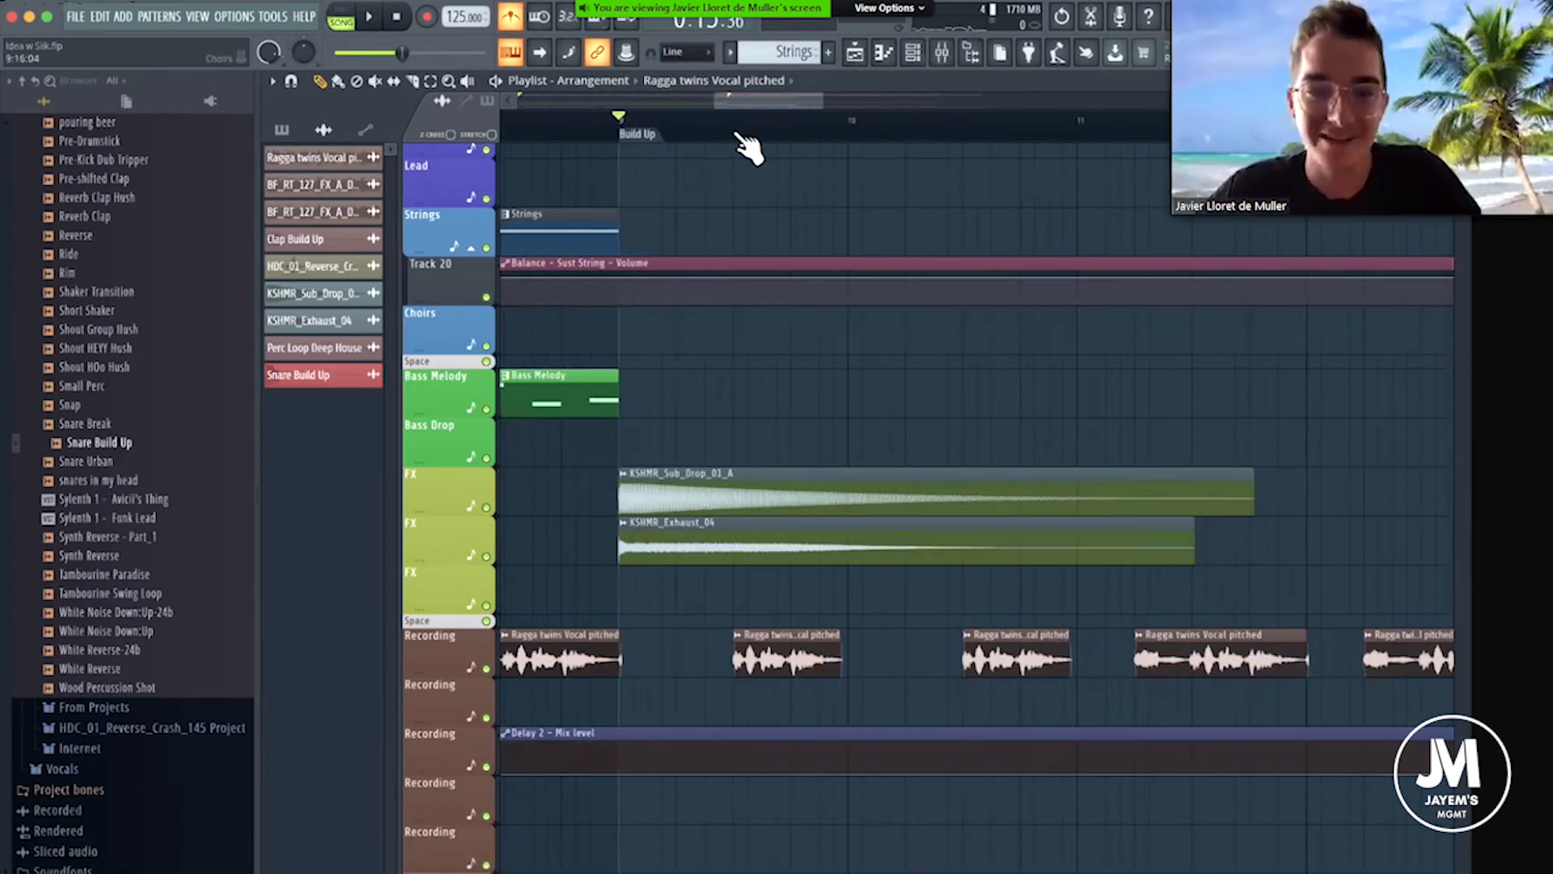
scroll(743, 139, "down", 4)
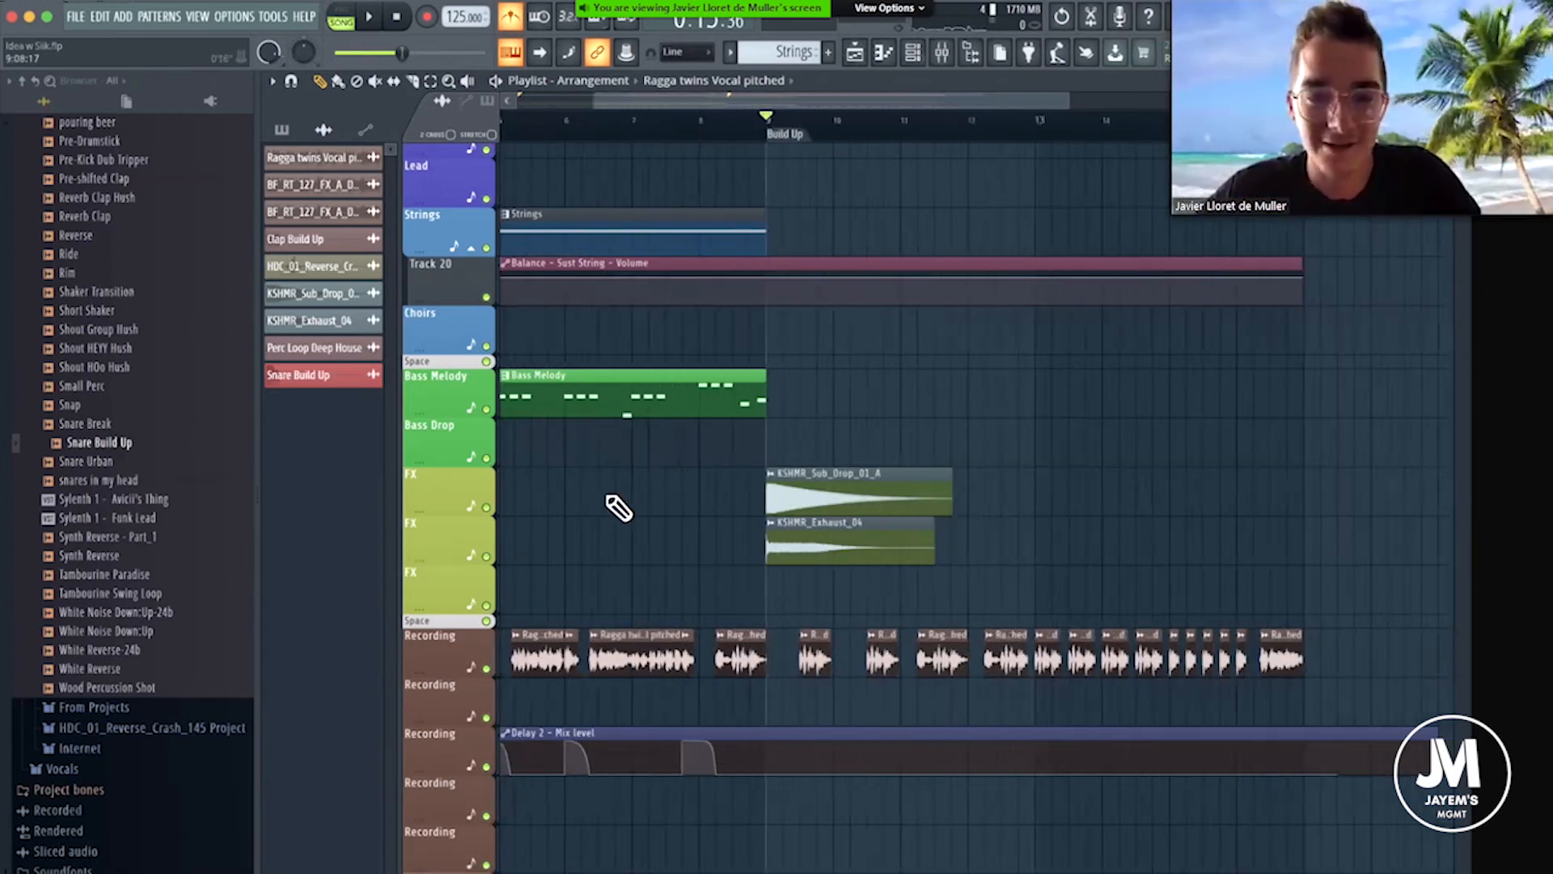
Play the full arrangement from bar 1 towards the Build Up, following the vocal chops and their delay automation.
left_click(576, 120)
scroll(582, 126, "up", 5)
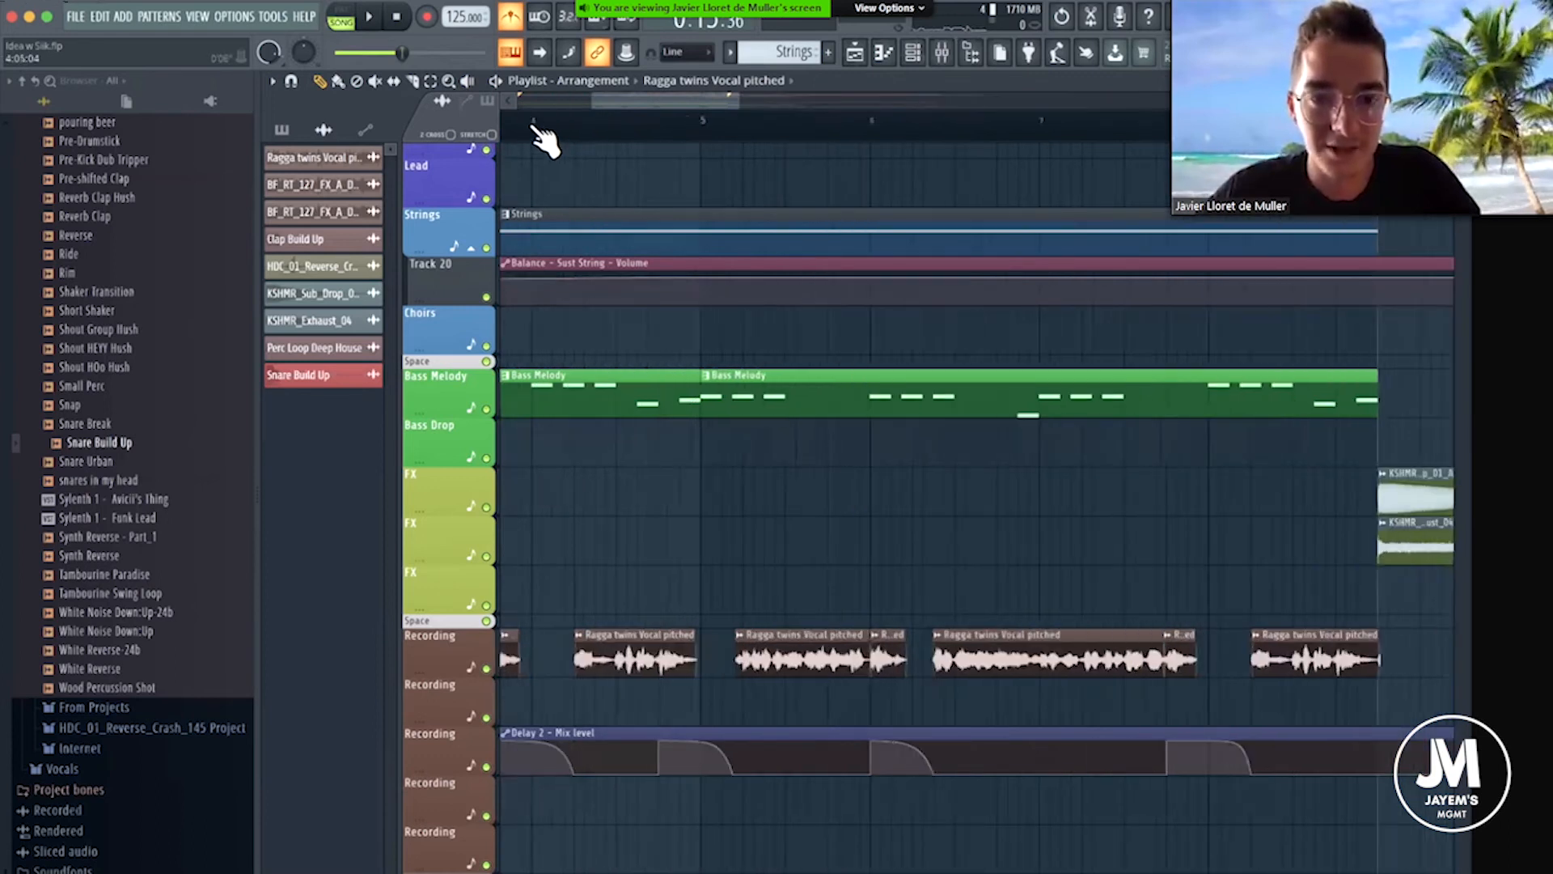
left_click_drag(501, 110, 451, 120)
left_click(505, 122)
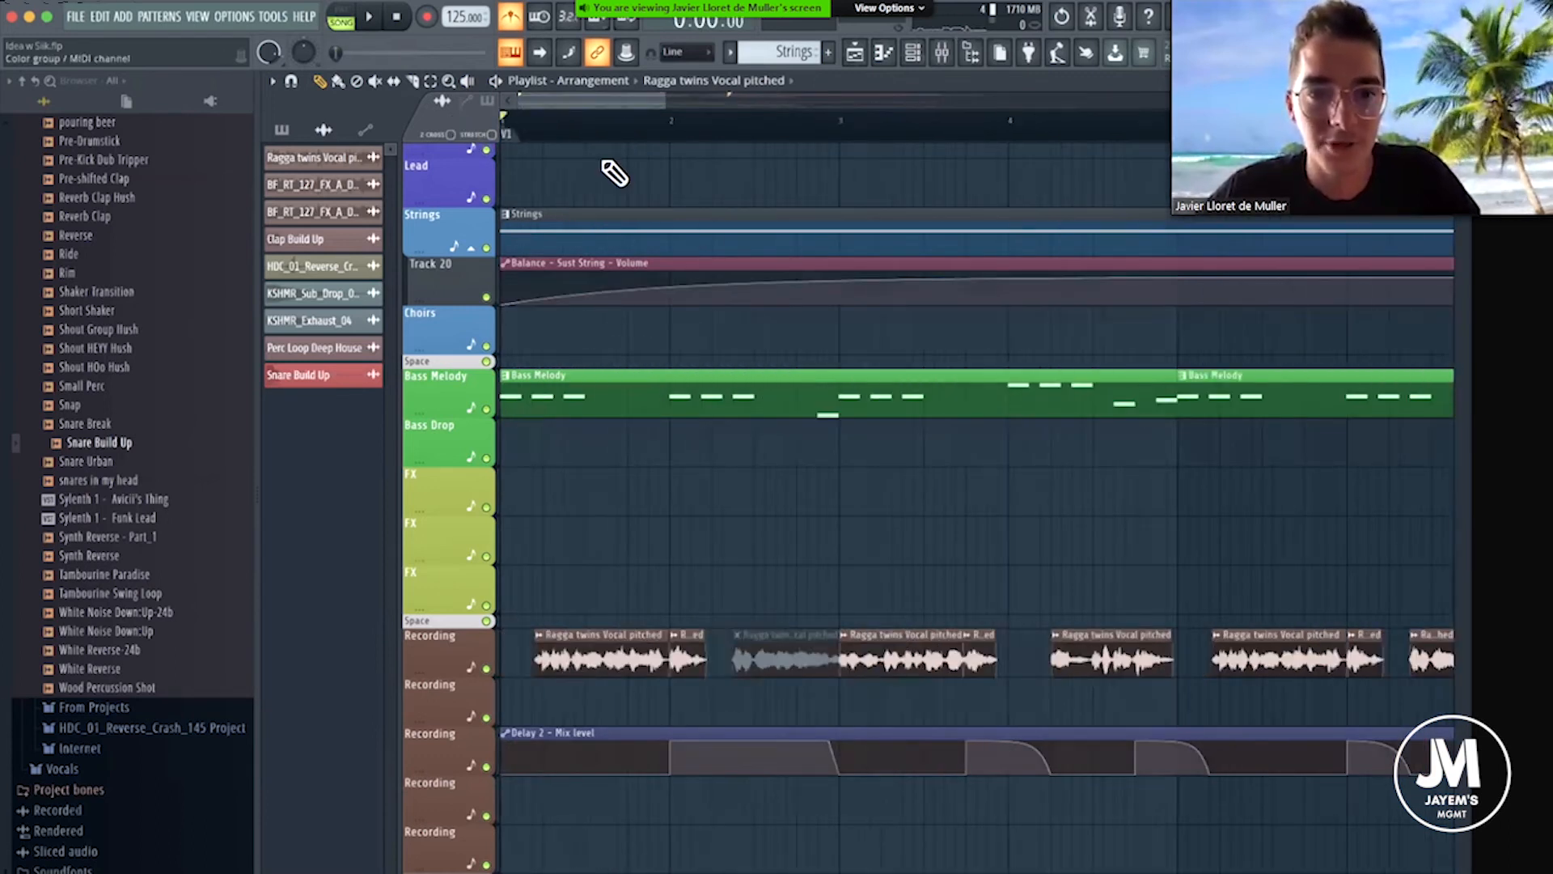
key("space")
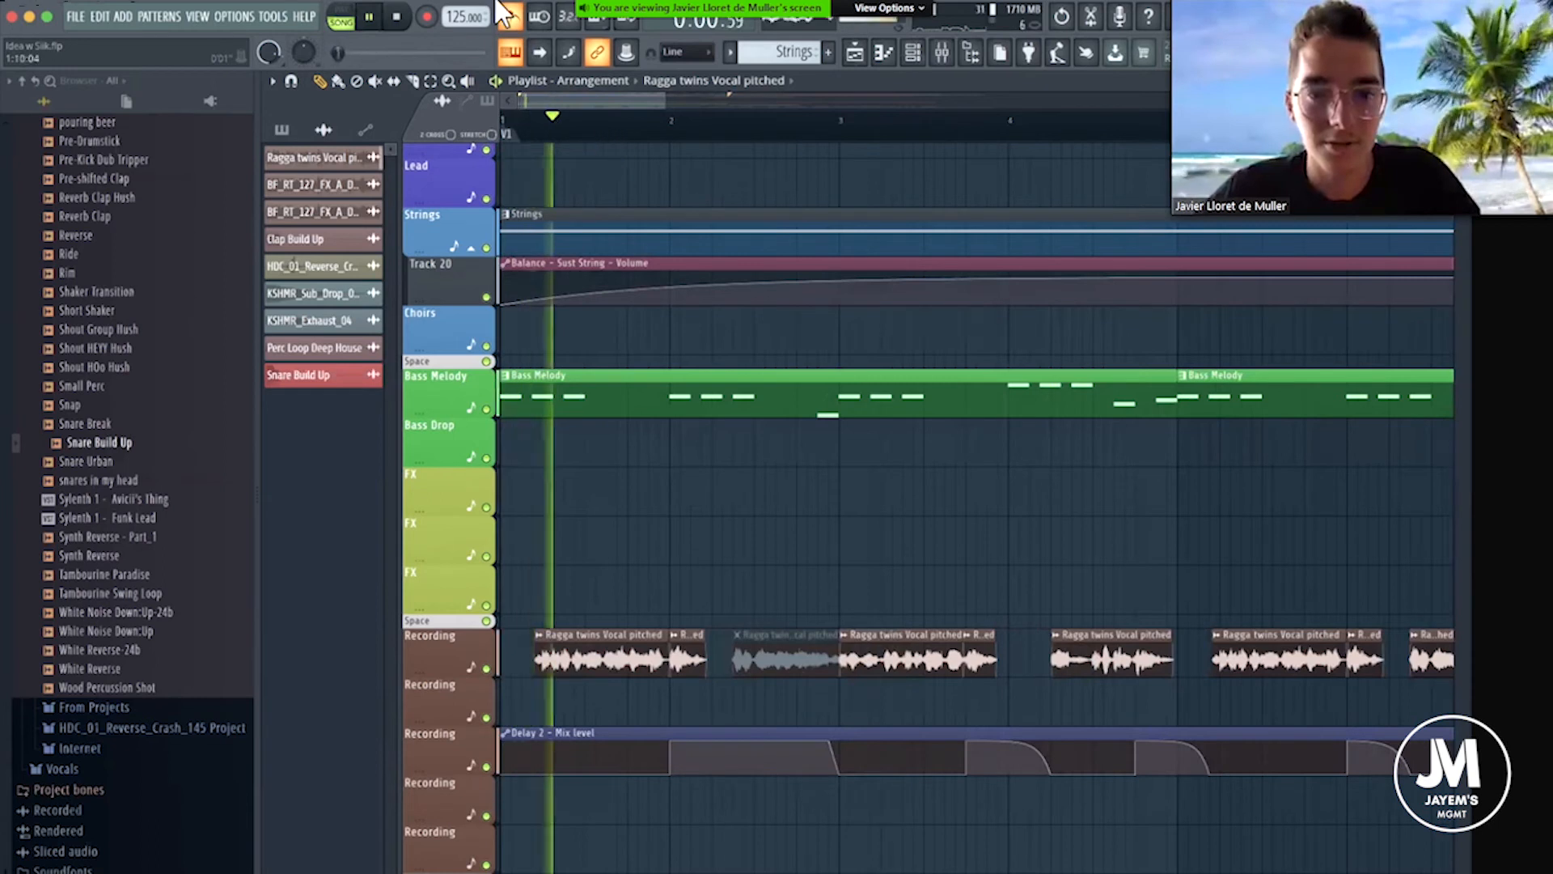
scroll(610, 139, "down", 2)
scroll(728, 335, "down", 5)
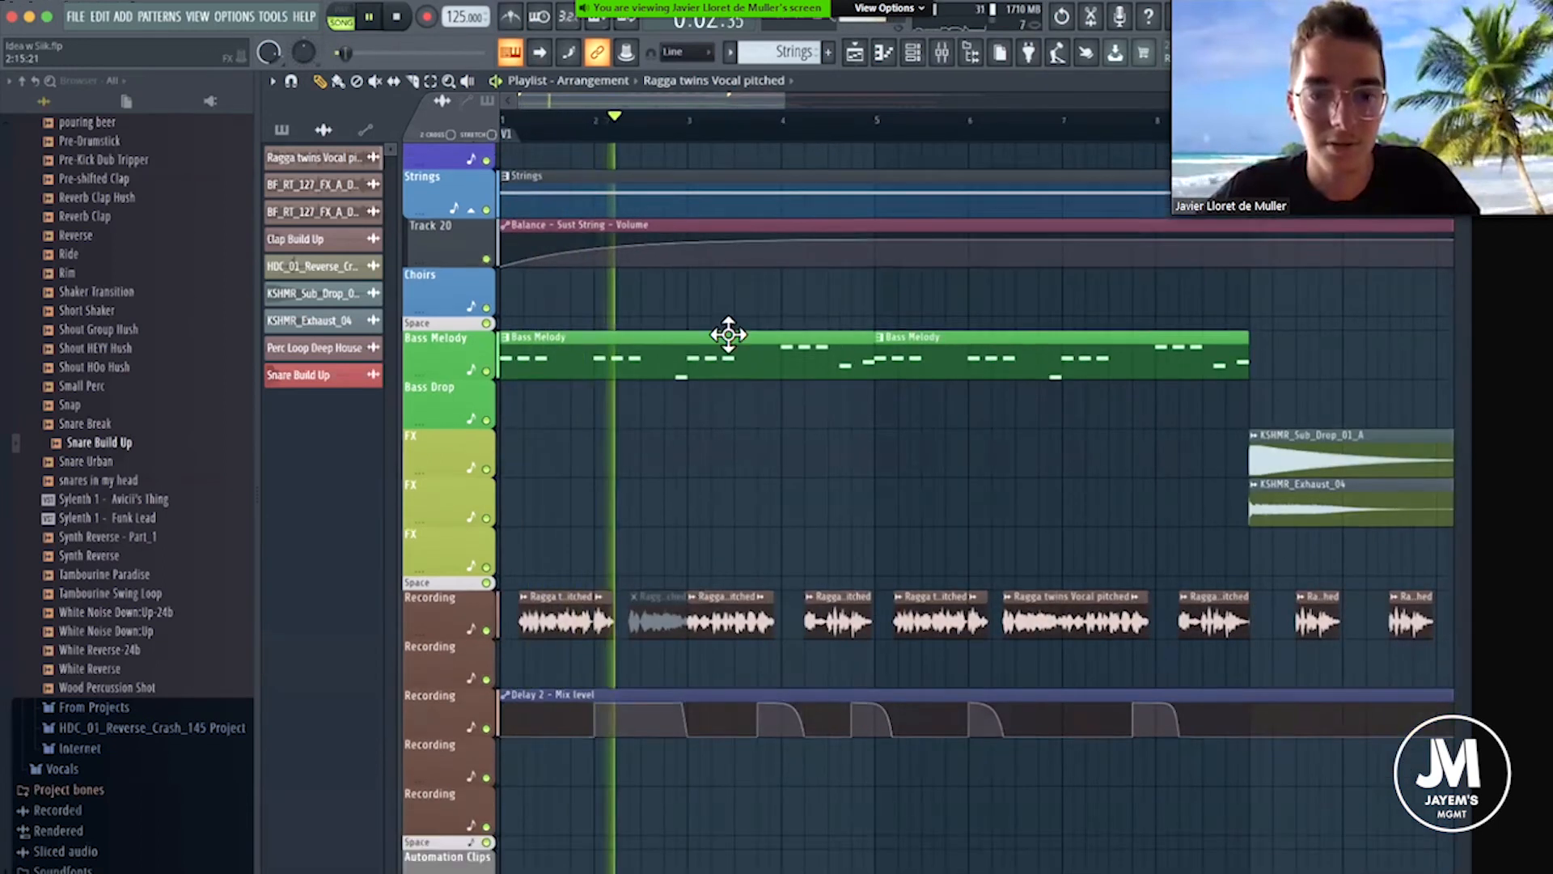
left_click_drag(648, 98, 689, 100)
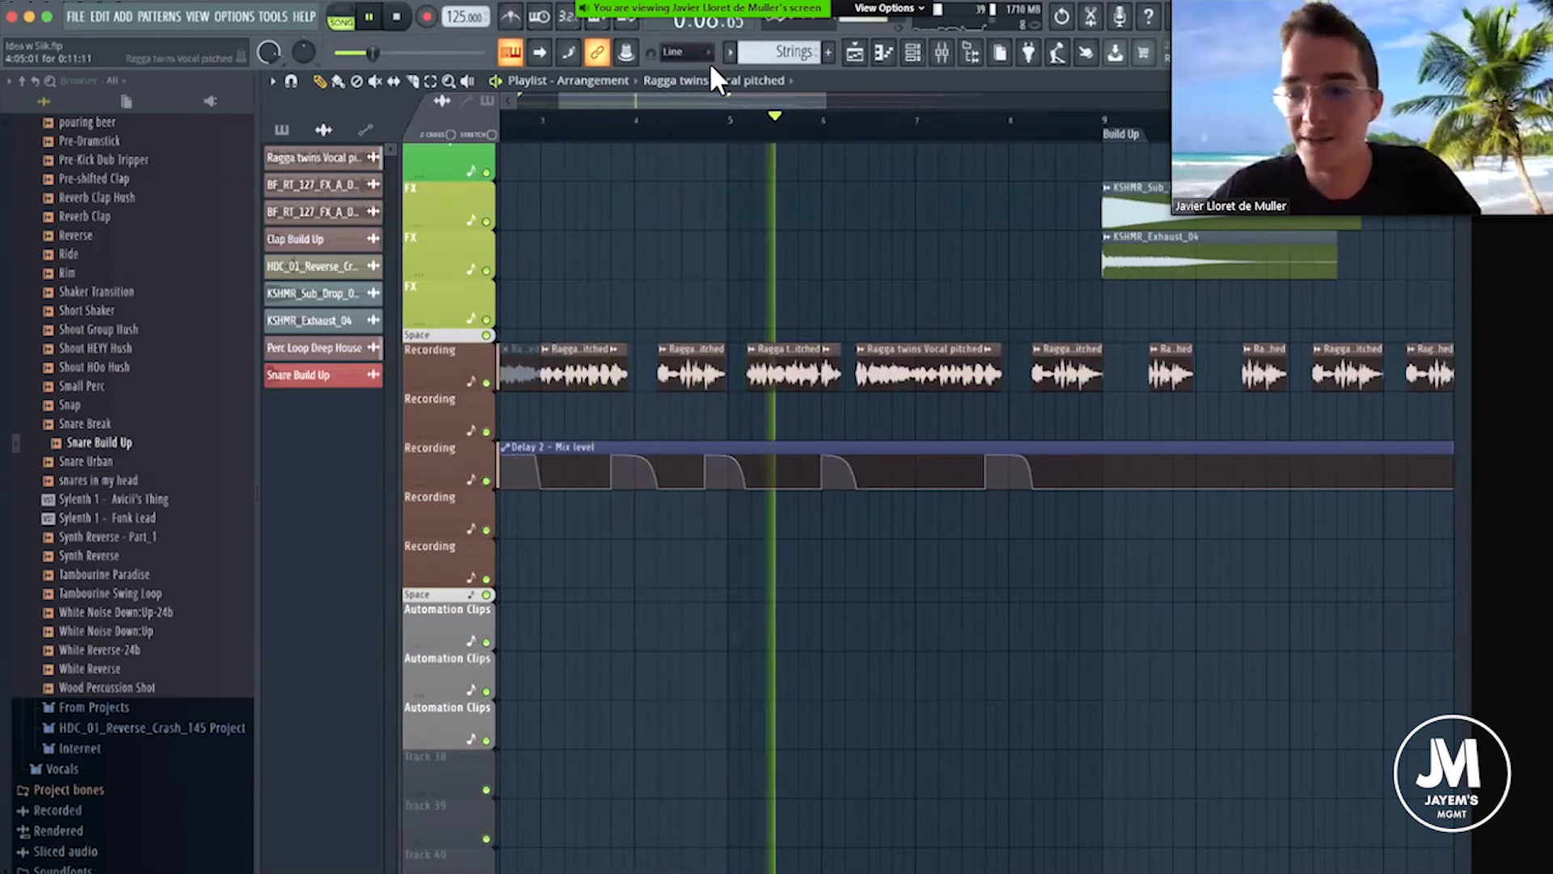
left_click_drag(707, 105, 791, 195)
scroll(854, 180, "up", 2)
scroll(853, 179, "up", 3)
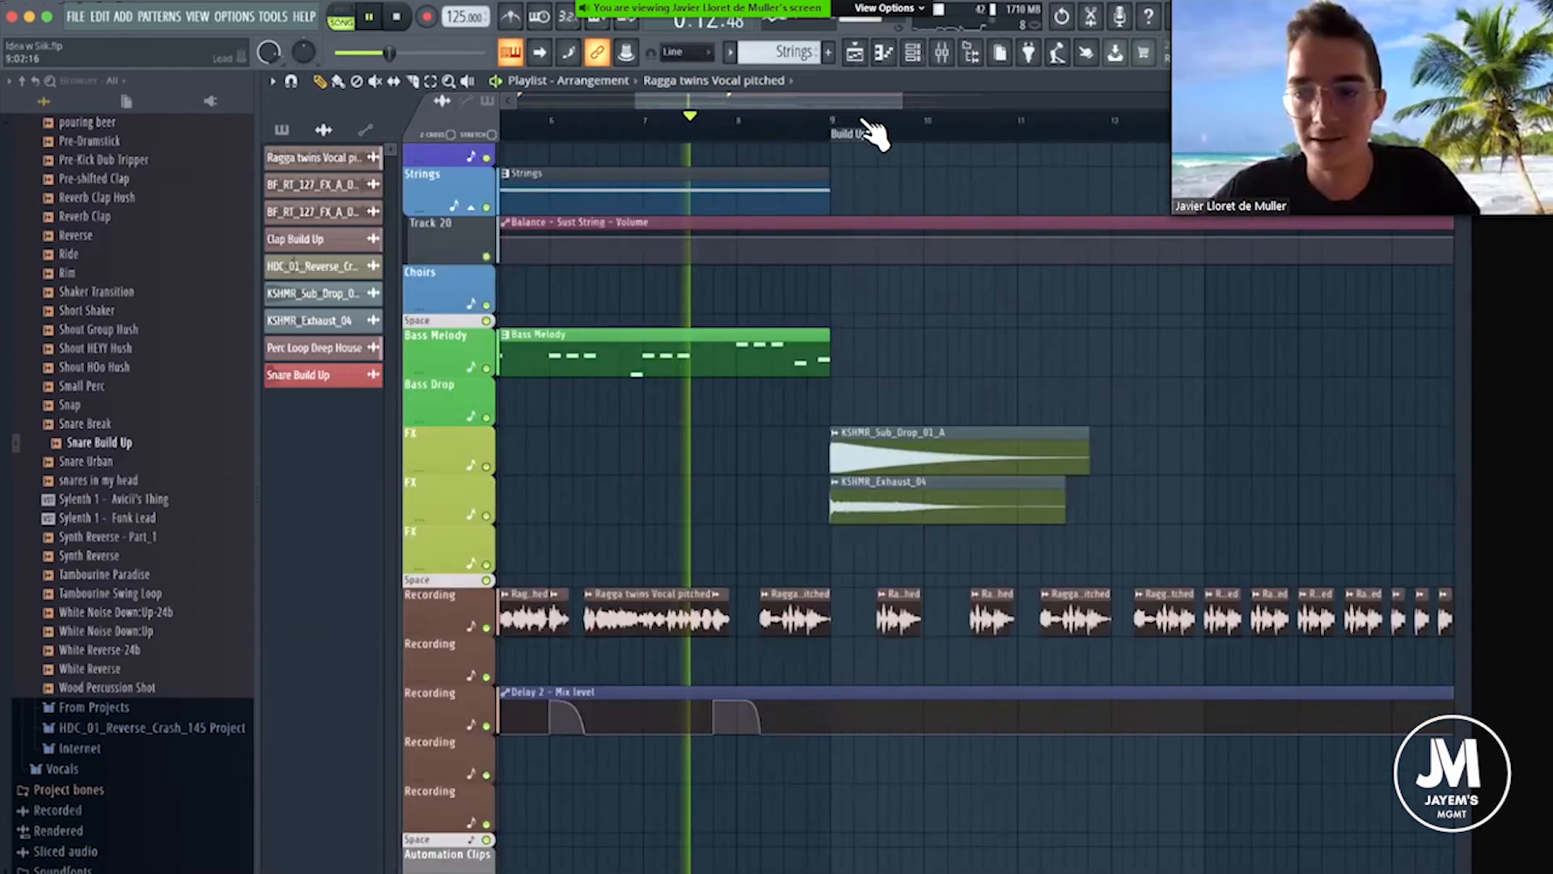
Stop playback in the Build Up and trim about one beat off the start of its third Ragga twins vocal chop.
scroll(877, 129, "up", 3)
left_click_drag(765, 102, 842, 434)
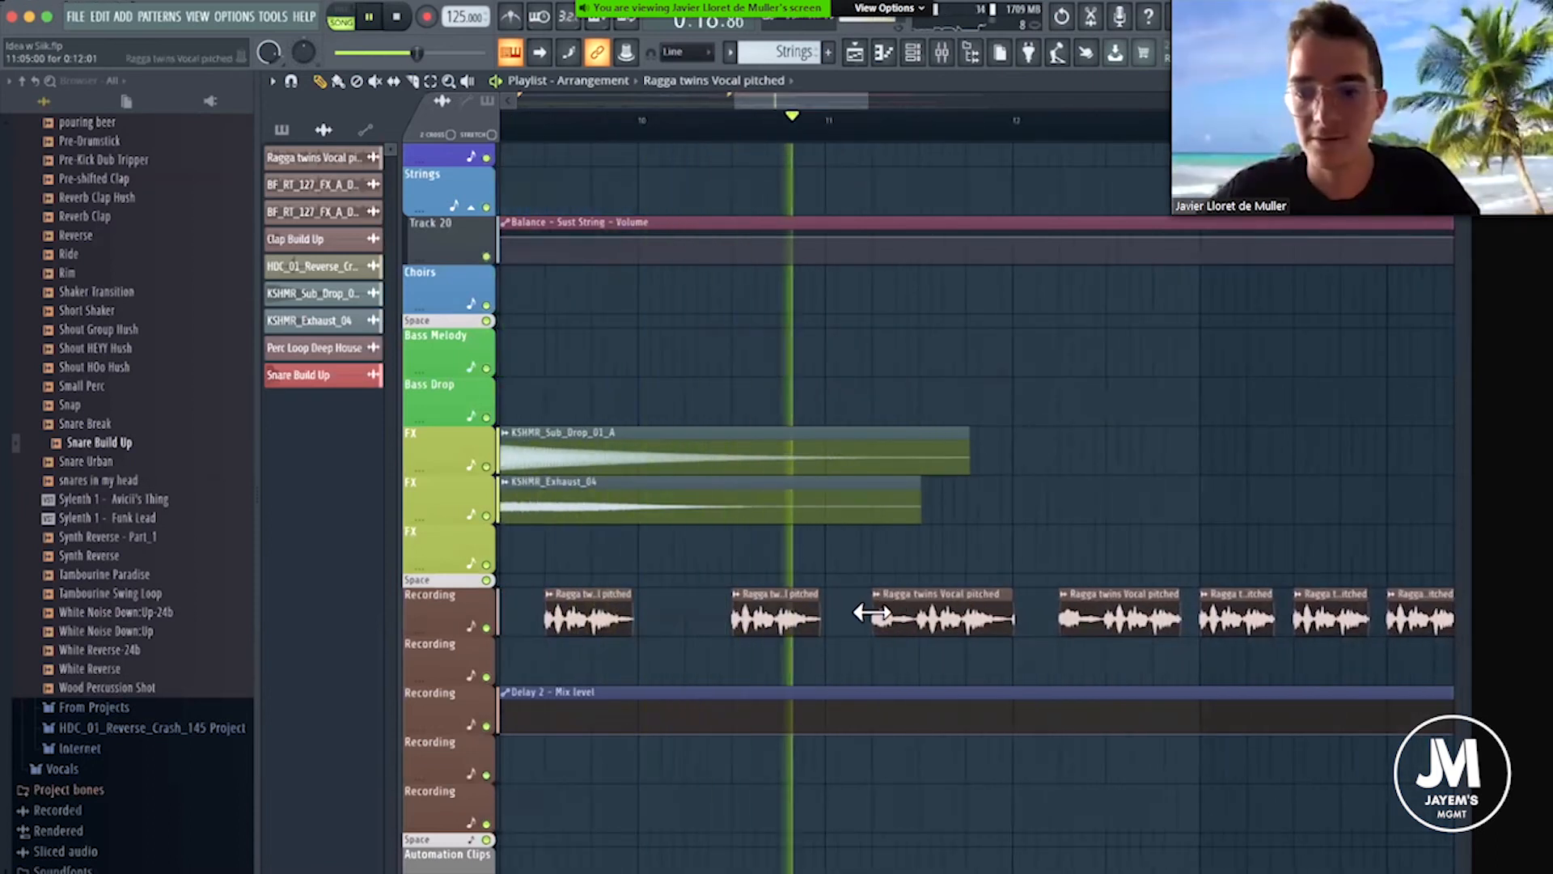
key("space")
left_click_drag(888, 608, 939, 621)
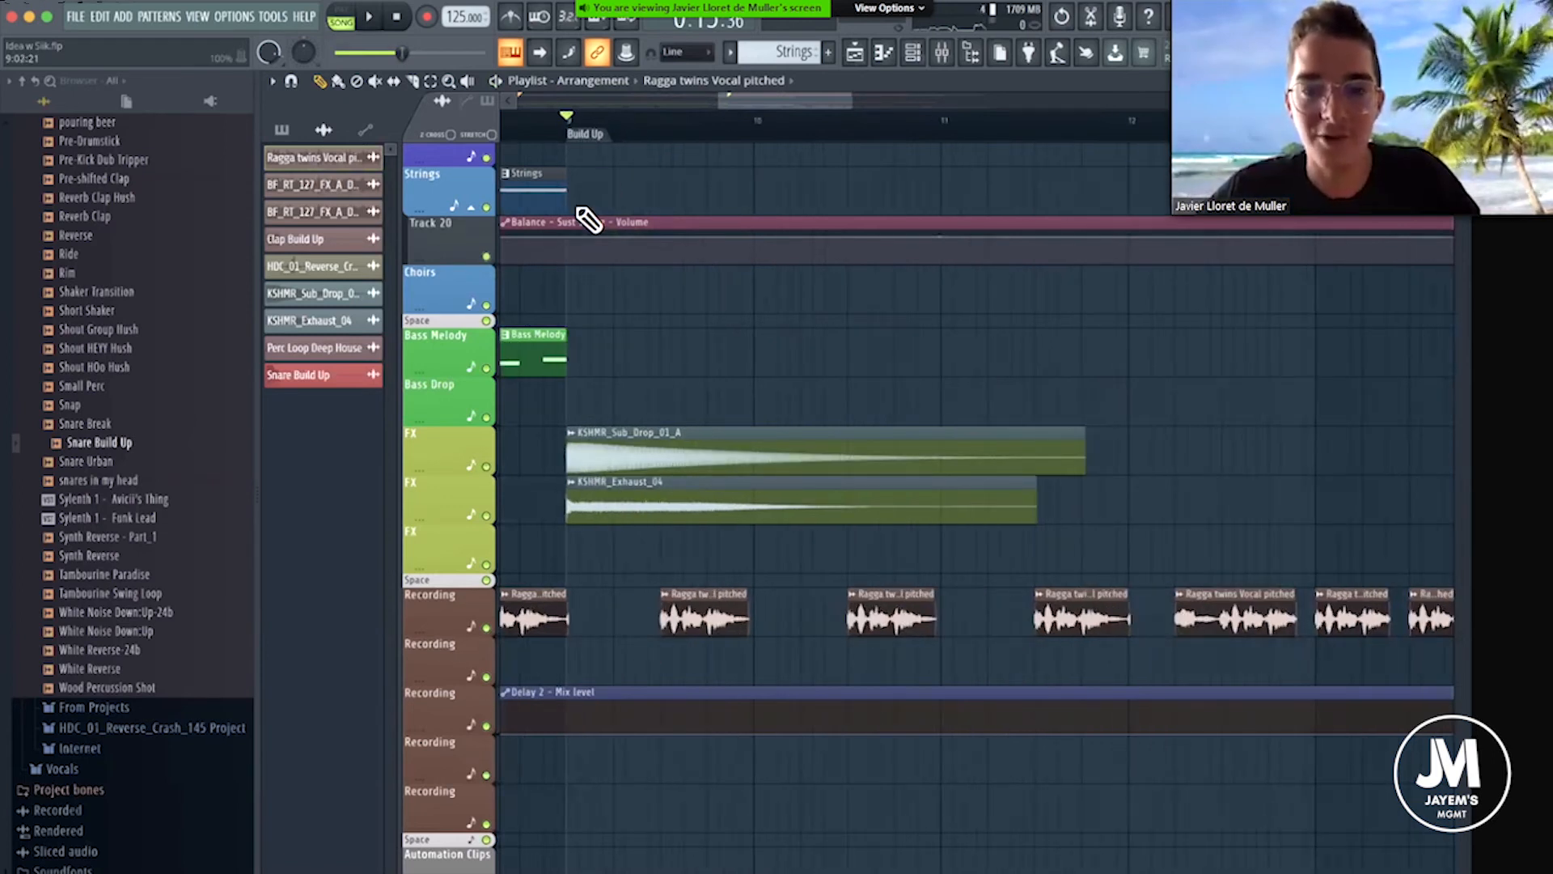
Look over the tracks around the Build Up and play it from bar 9, following the vocal chops through to the final one.
scroll(608, 275, "up", 5)
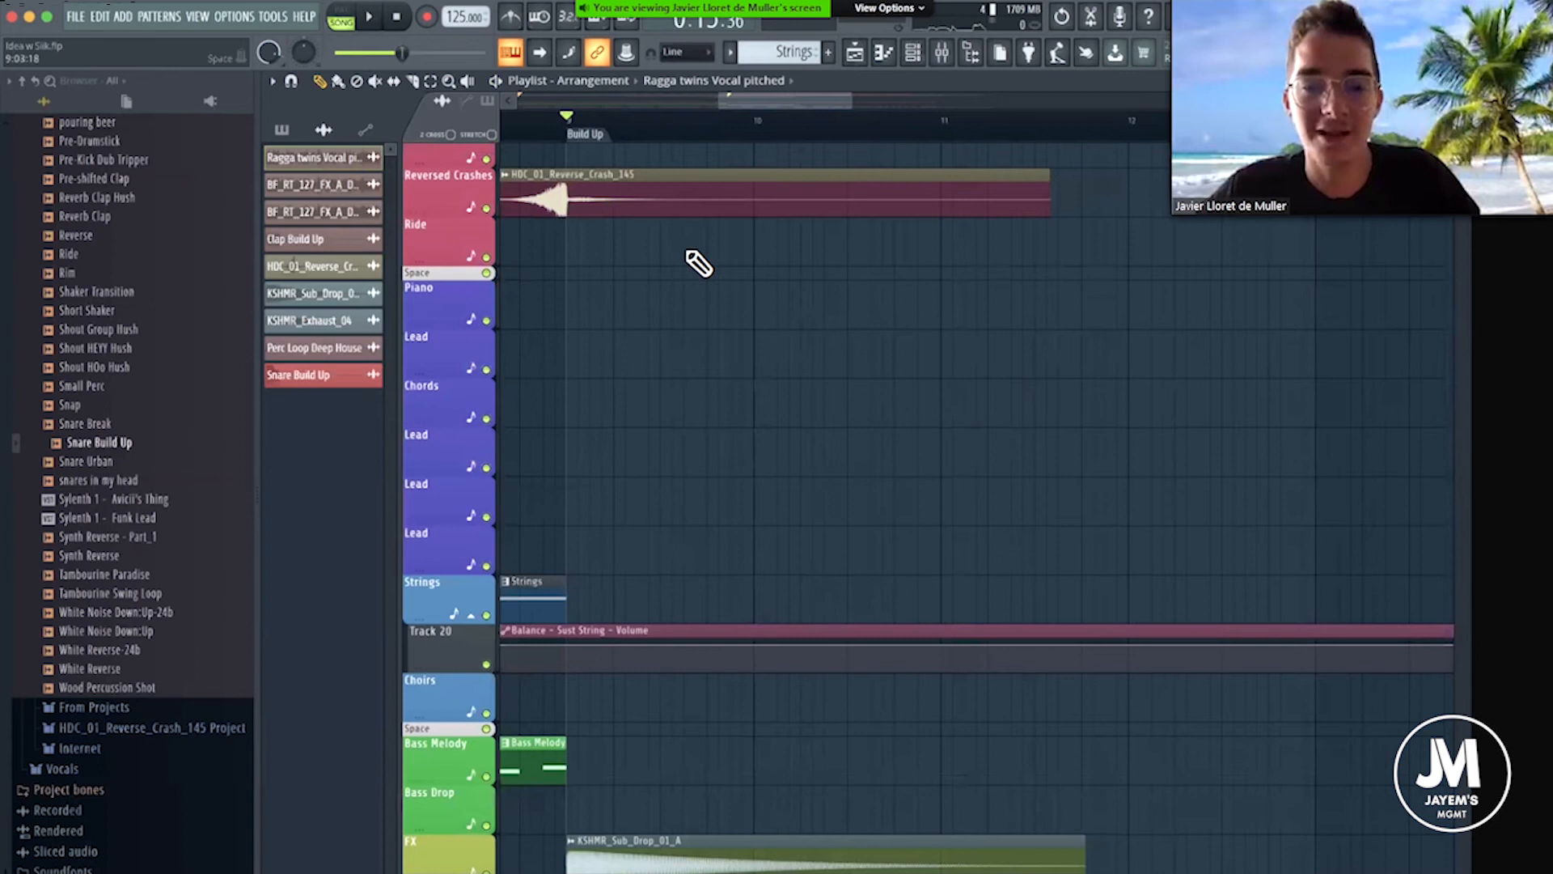
scroll(572, 343, "up", 3)
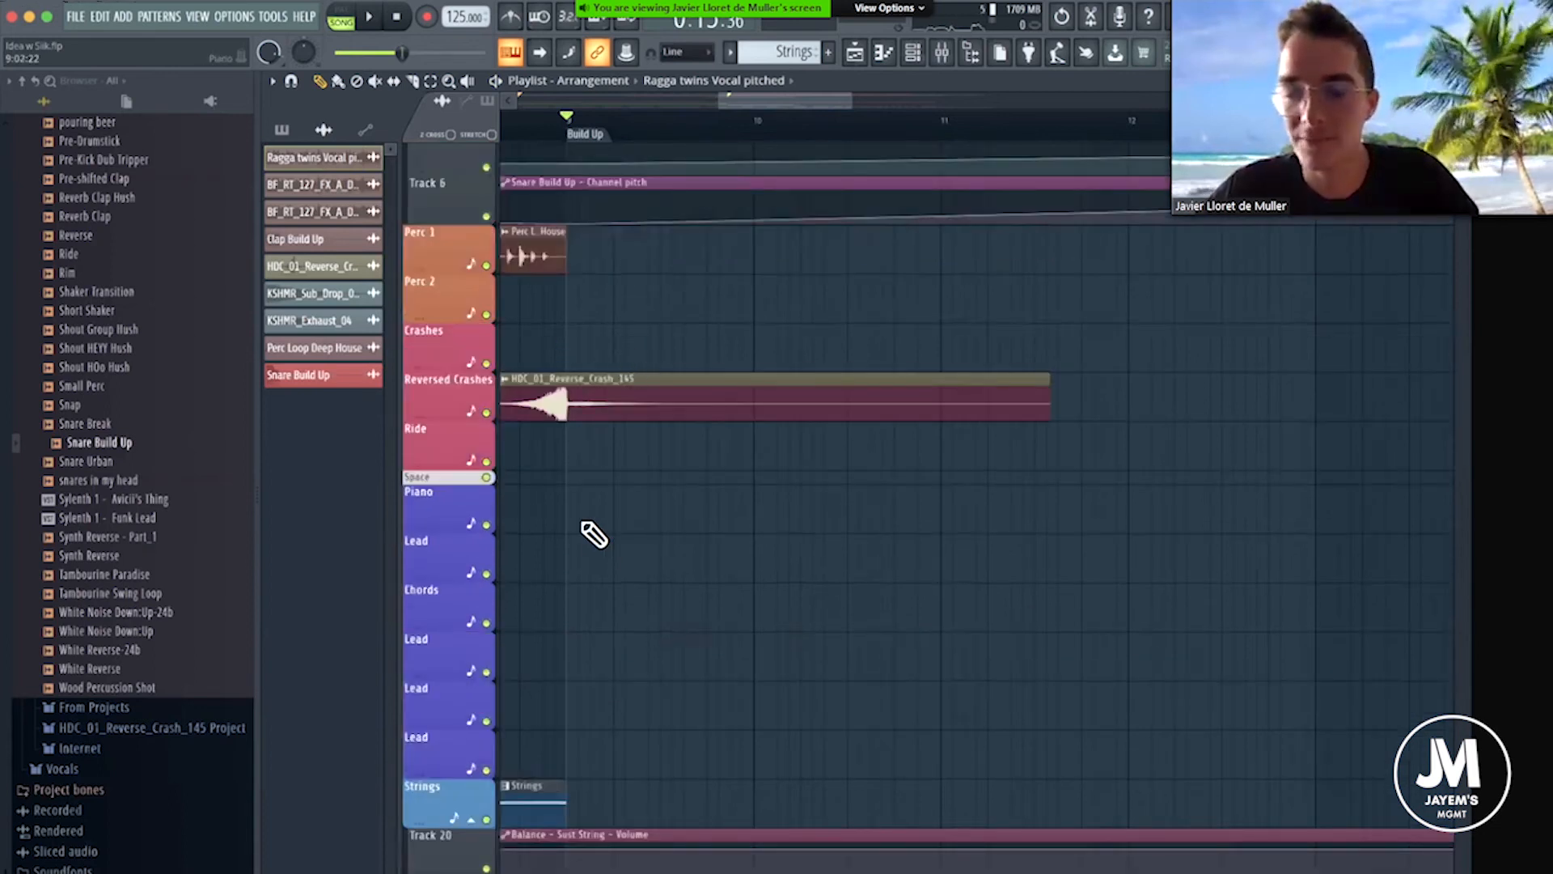
scroll(615, 486, "down", 4)
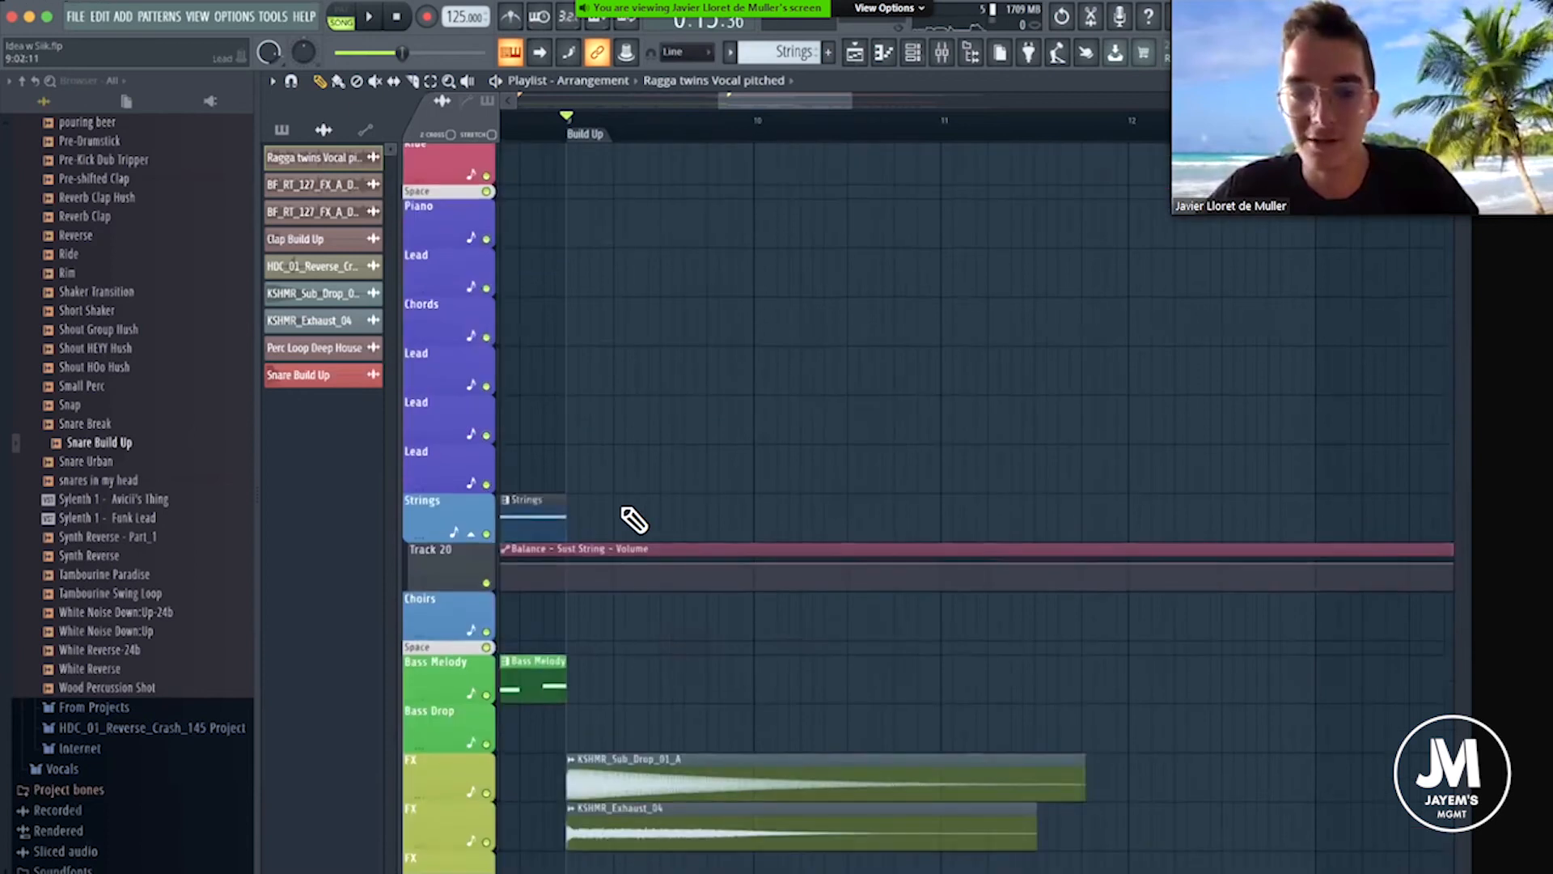
scroll(639, 478, "down", 7)
key("space")
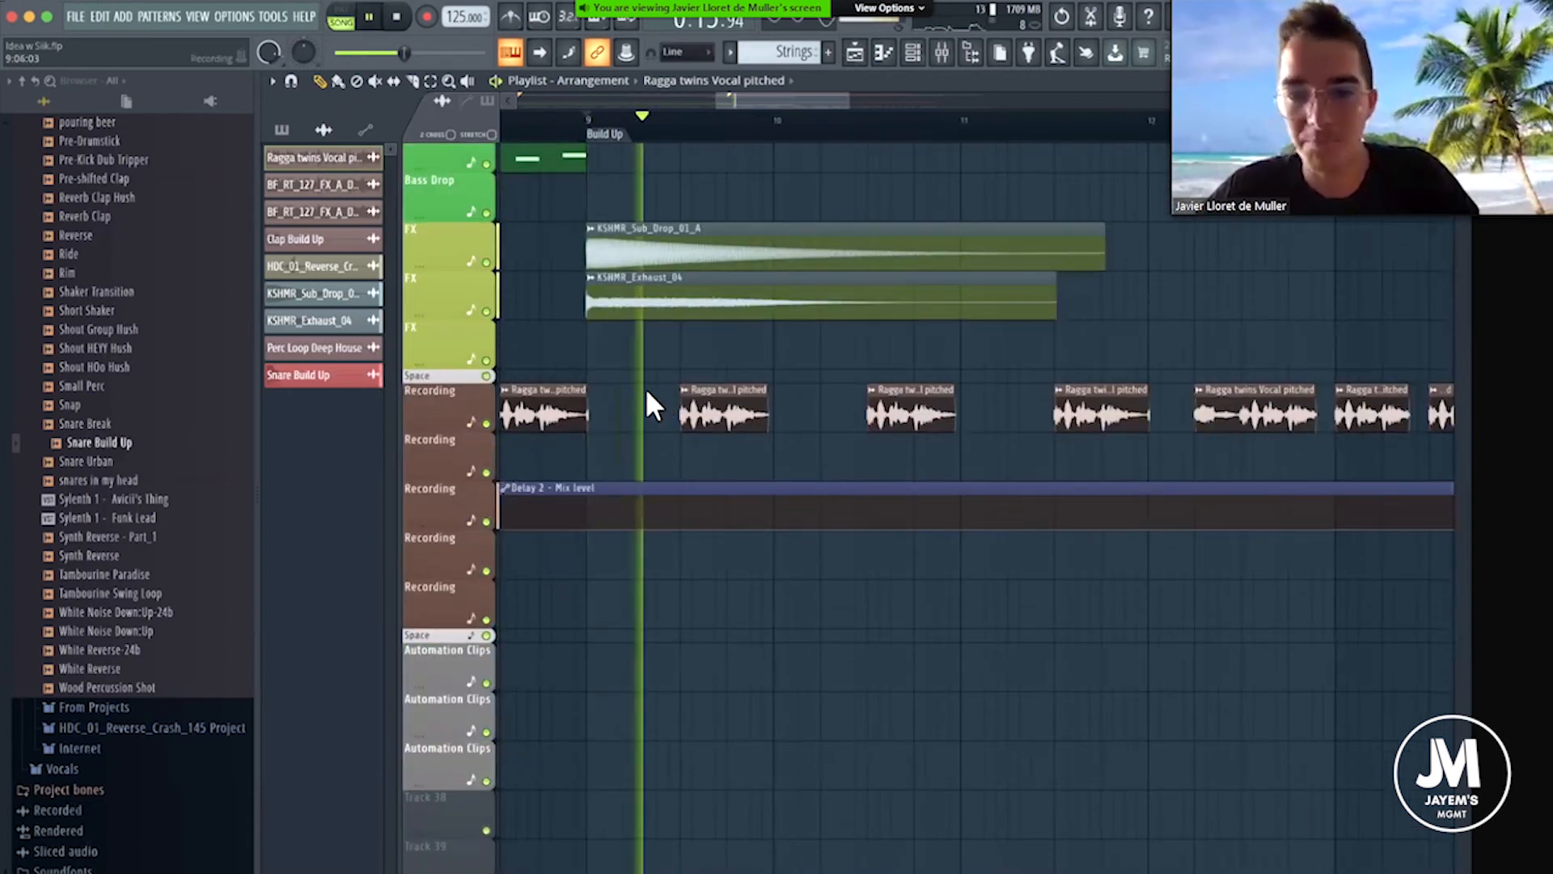
left_click_drag(832, 99, 890, 150)
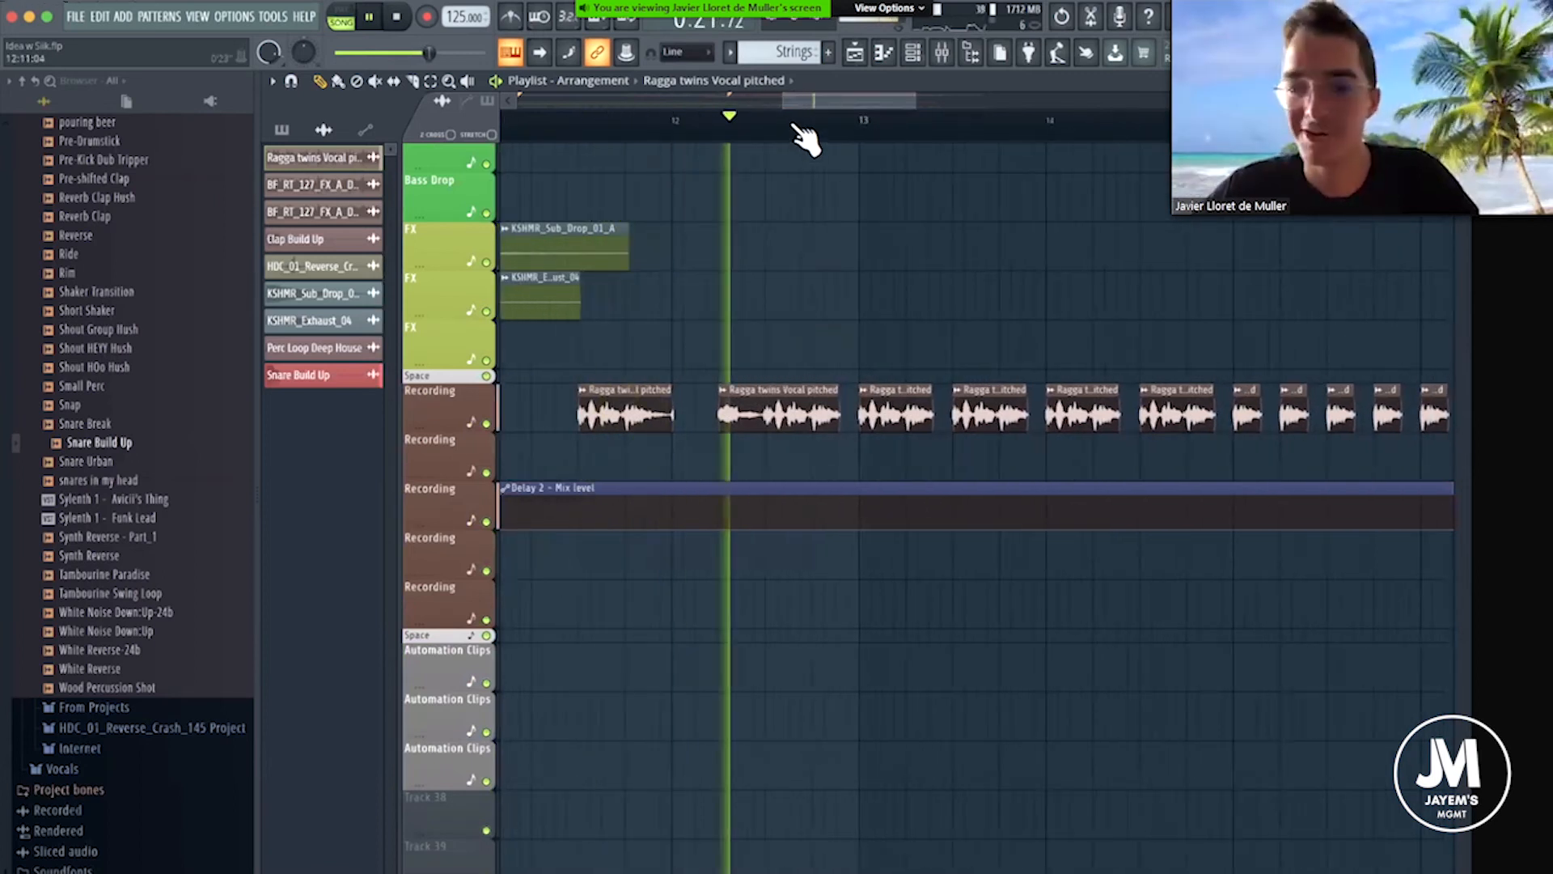
scroll(793, 125, "down", 1)
scroll(923, 100, "down", 1)
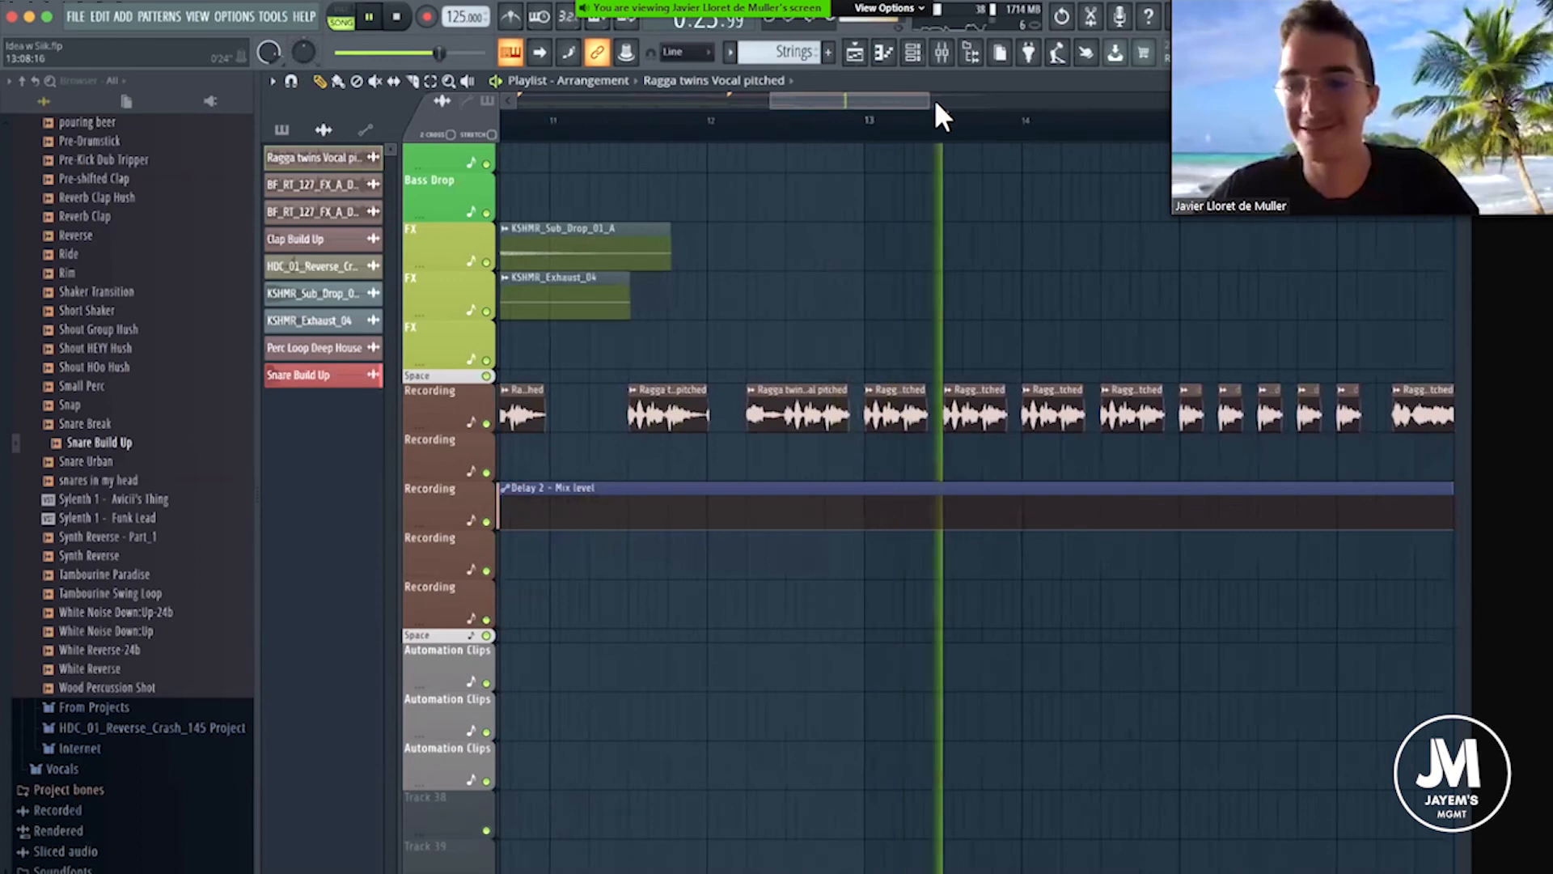
scroll(831, 139, "right", 2)
scroll(831, 139, "right", 2)
scroll(926, 123, "down", 2)
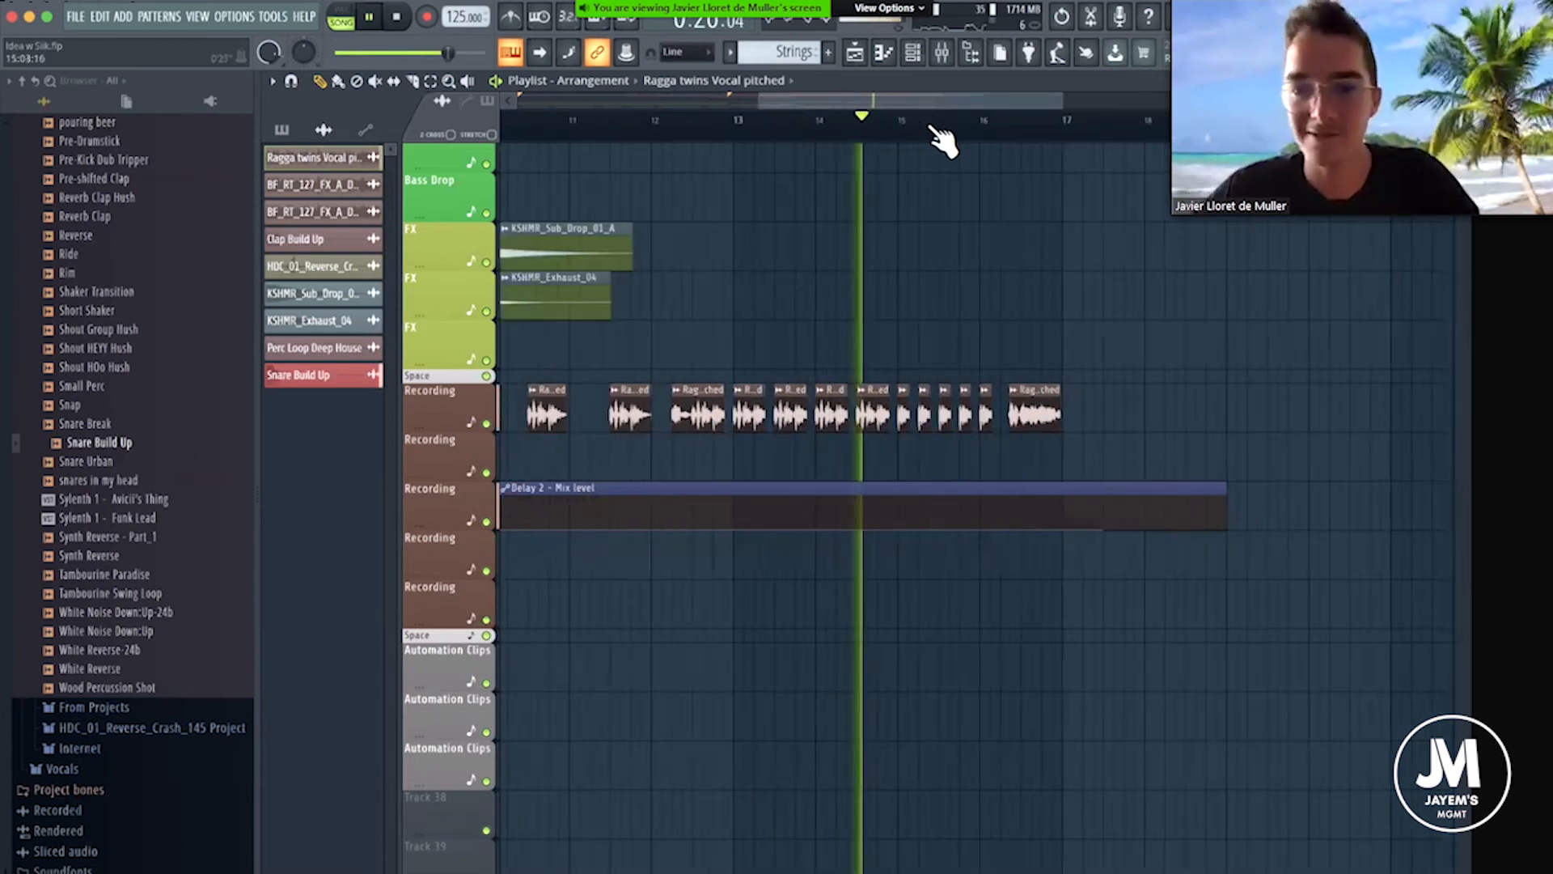
scroll(948, 126, "up", 2)
left_click_drag(923, 98, 963, 100)
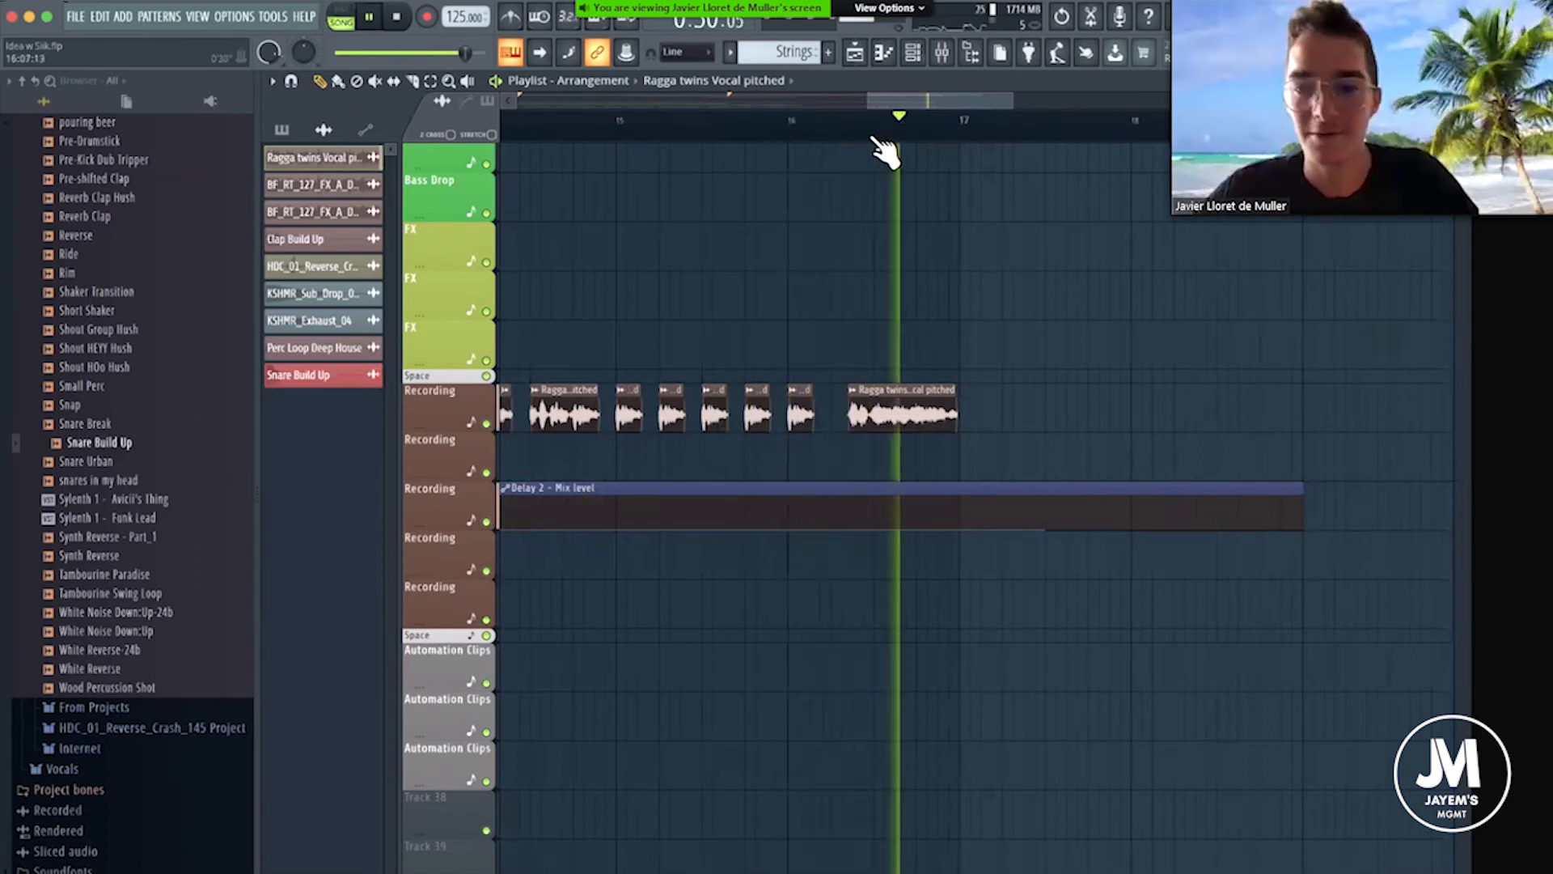
Replay the final vocal chops from bar 16 of the Build Up and set the play position at bar 17.
key("space")
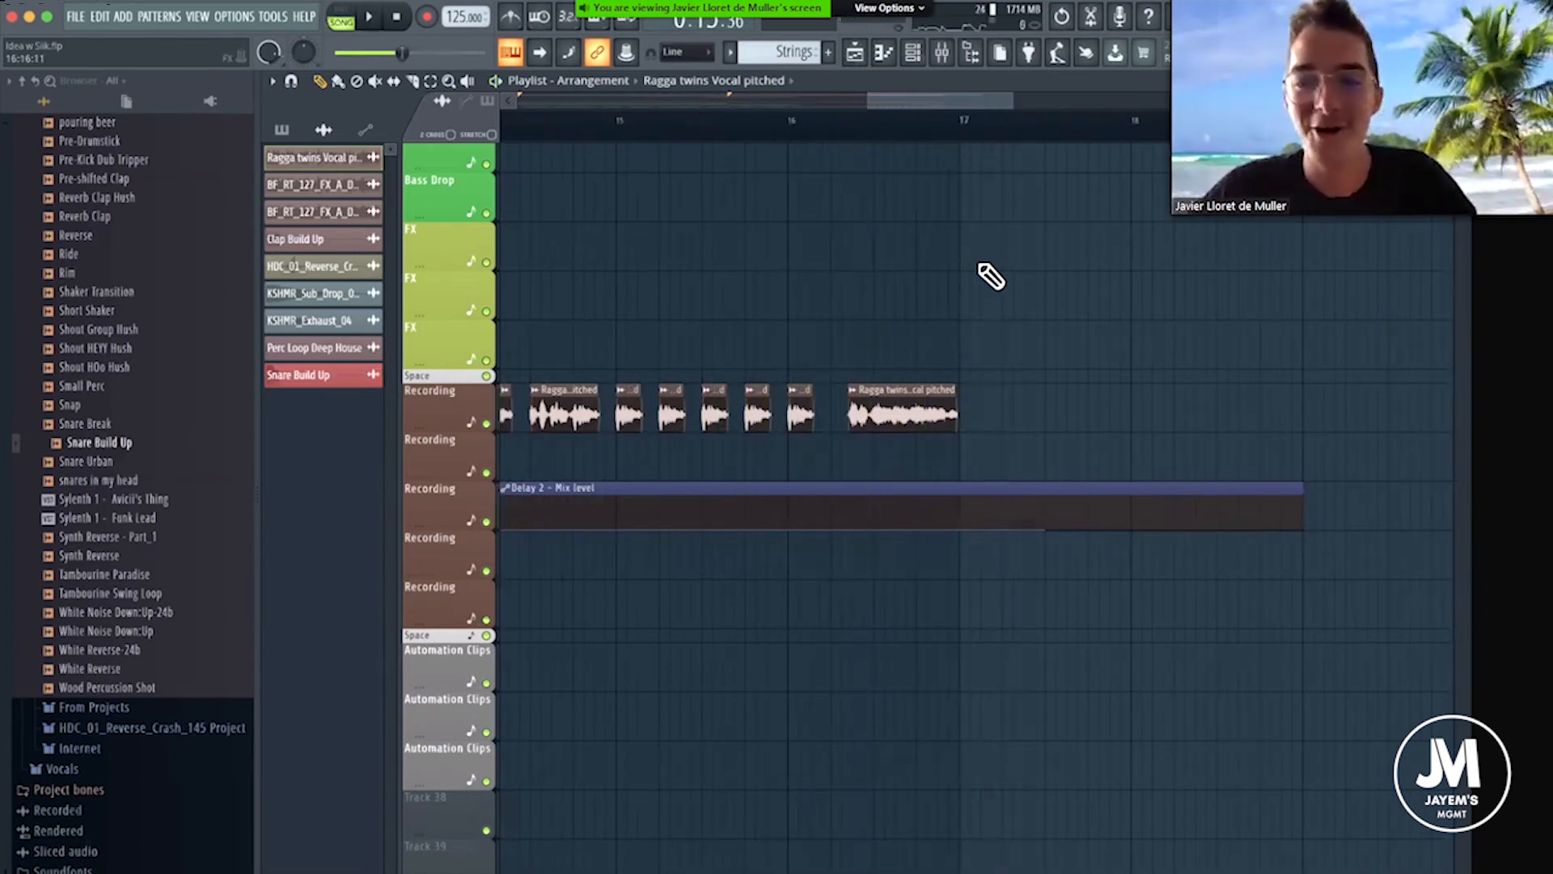
scroll(978, 198, "up", 5)
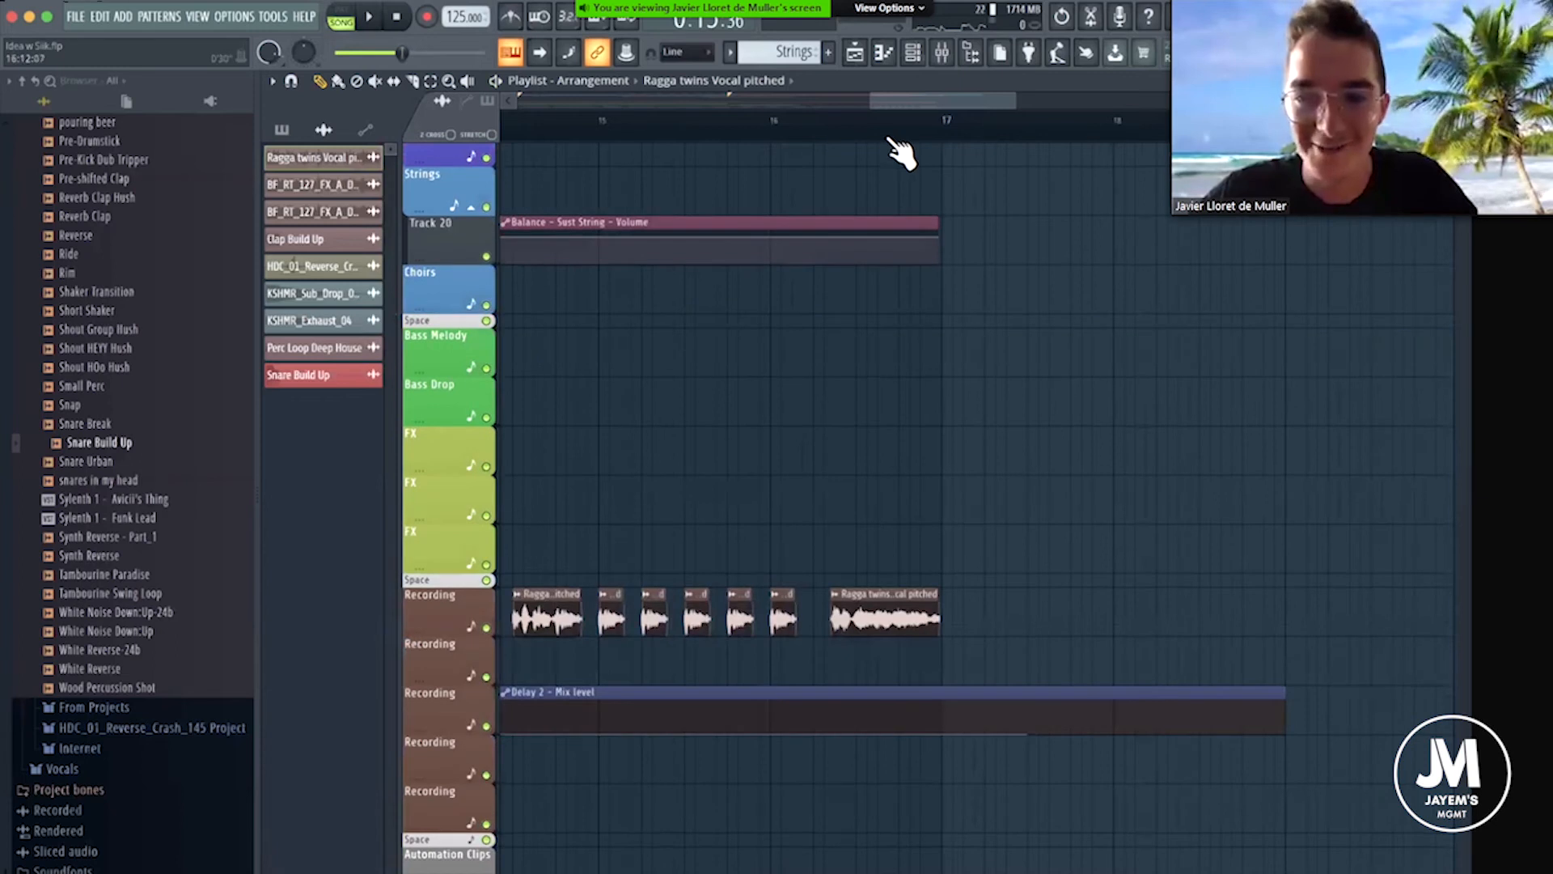
left_click(899, 136)
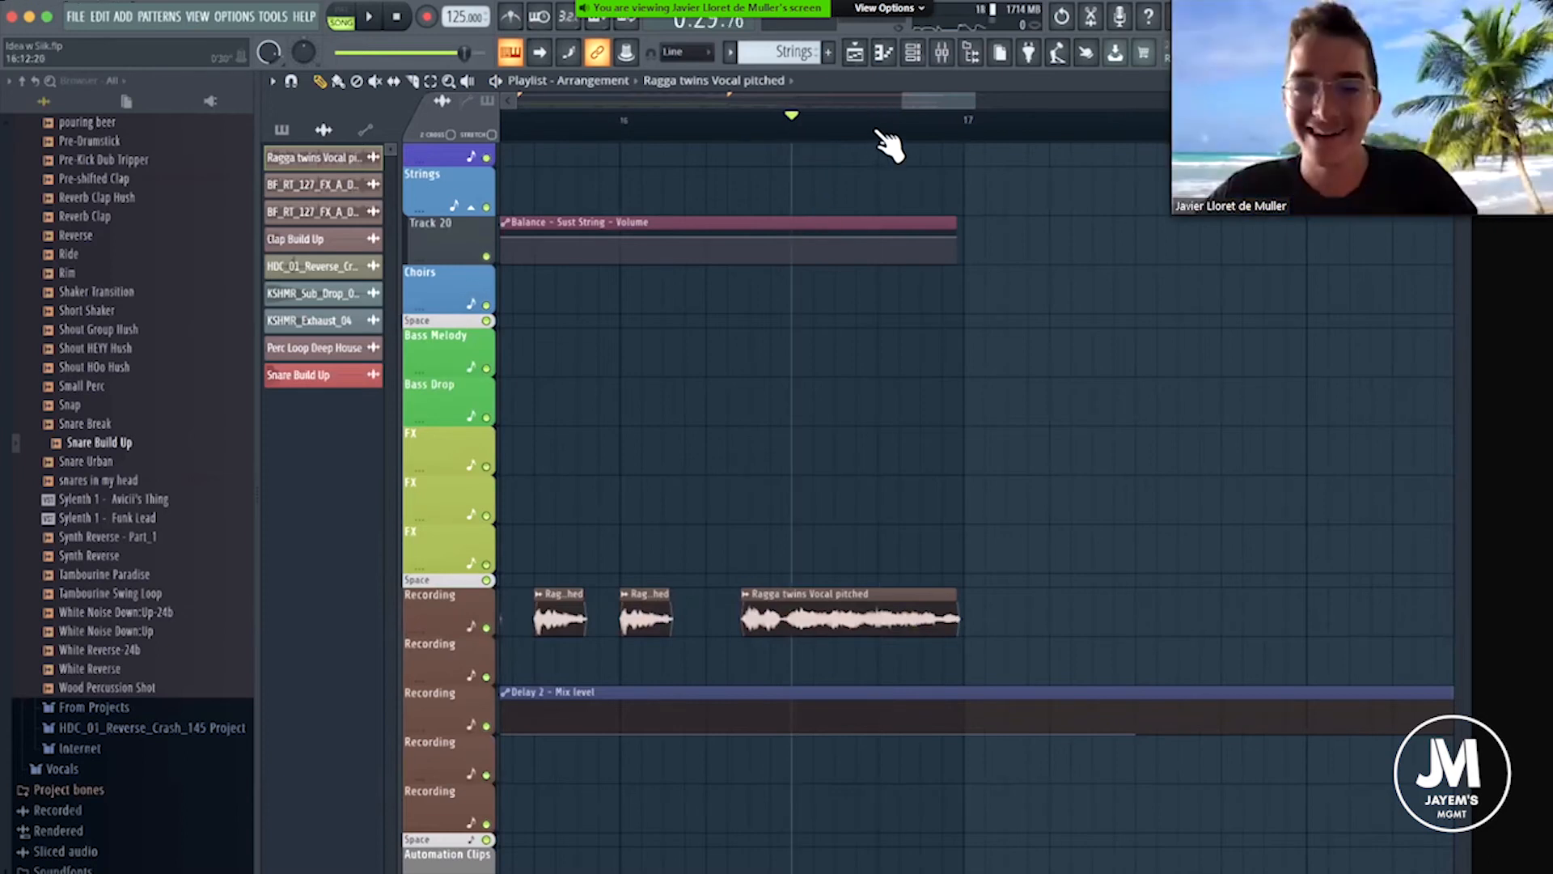
scroll(879, 132, "down", 2)
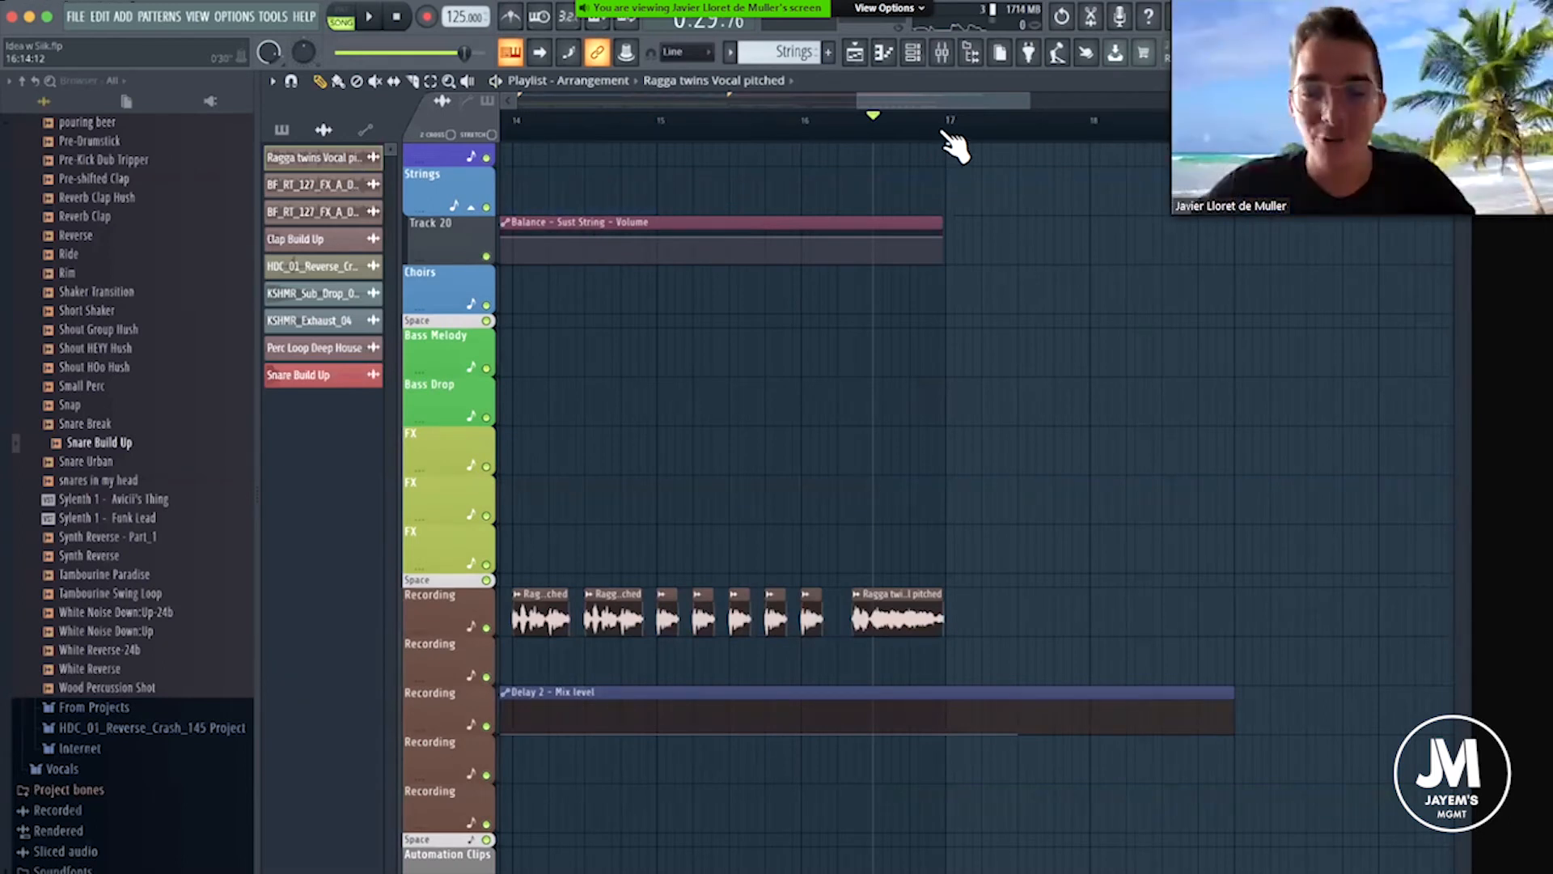
scroll(950, 141, "up", 2)
left_click(734, 121)
scroll(833, 139, "up", 1)
key("space")
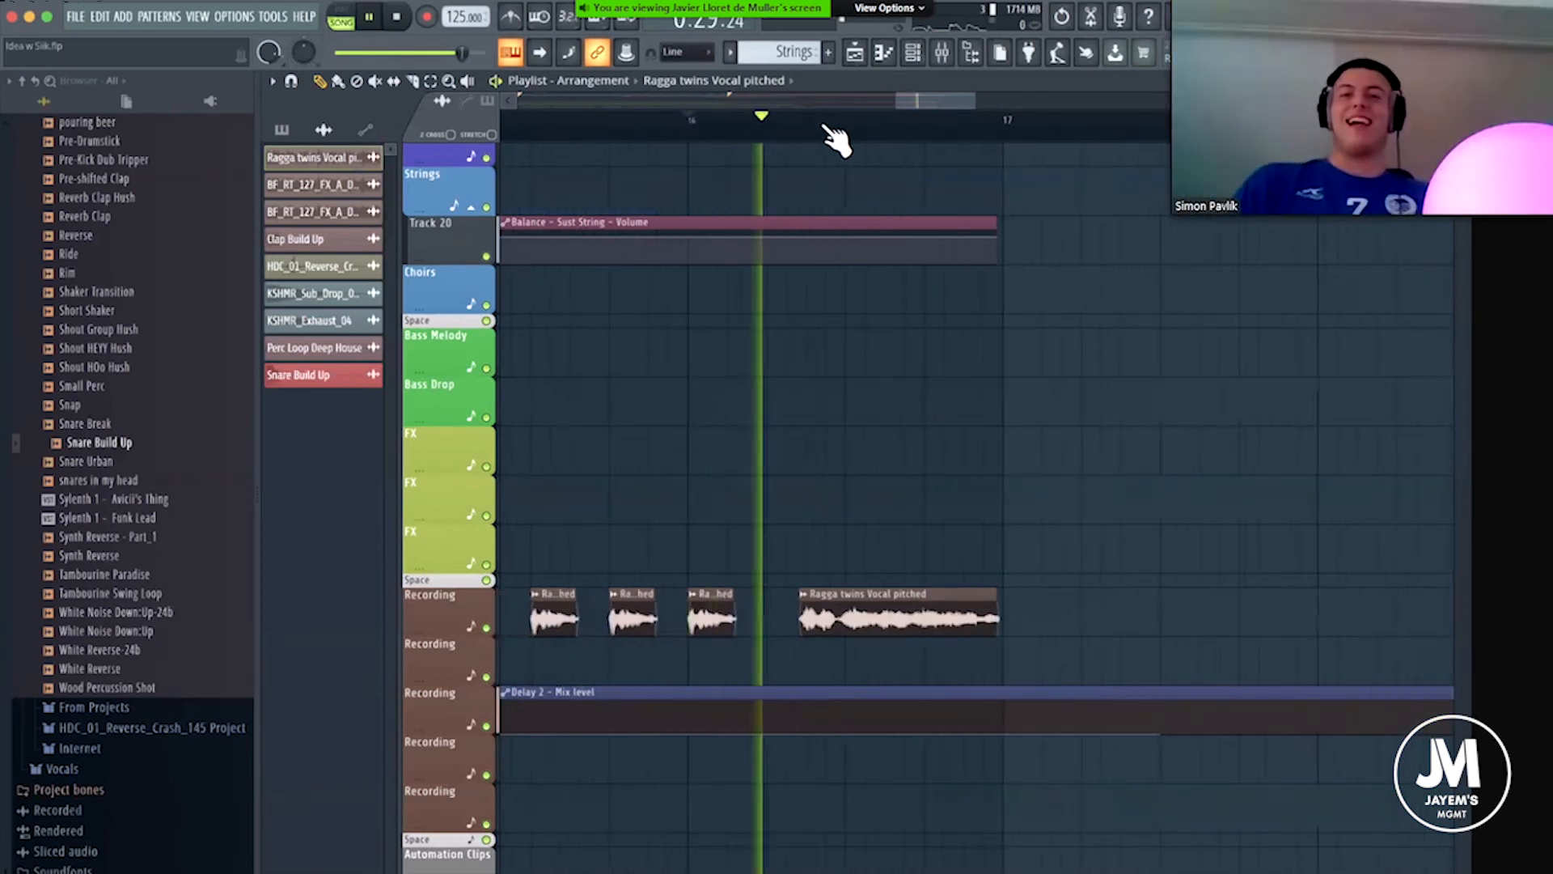
key("space")
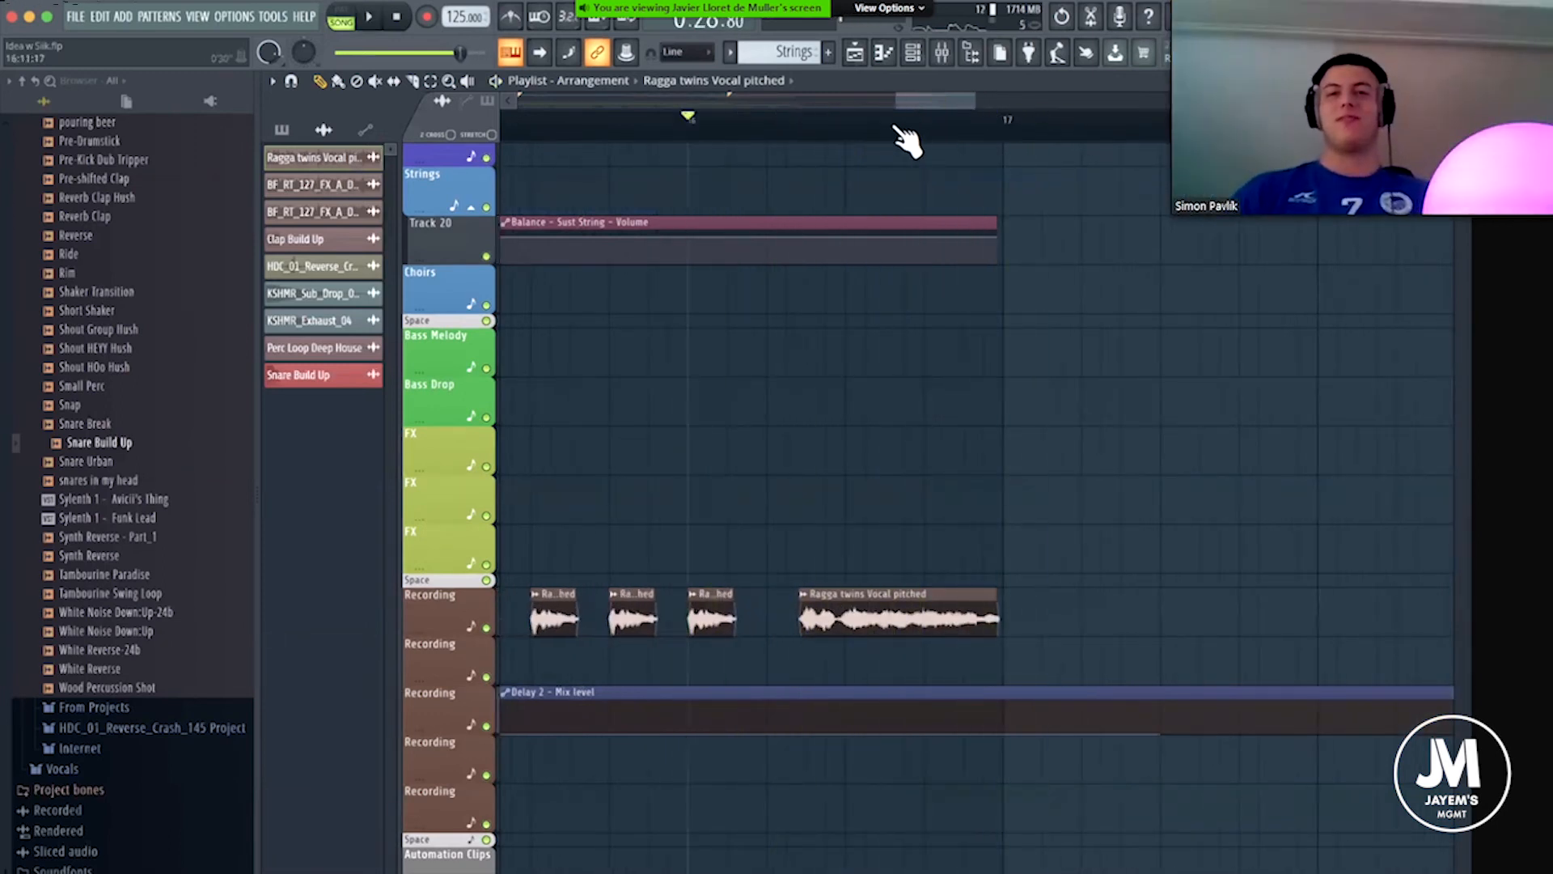
left_click(845, 122)
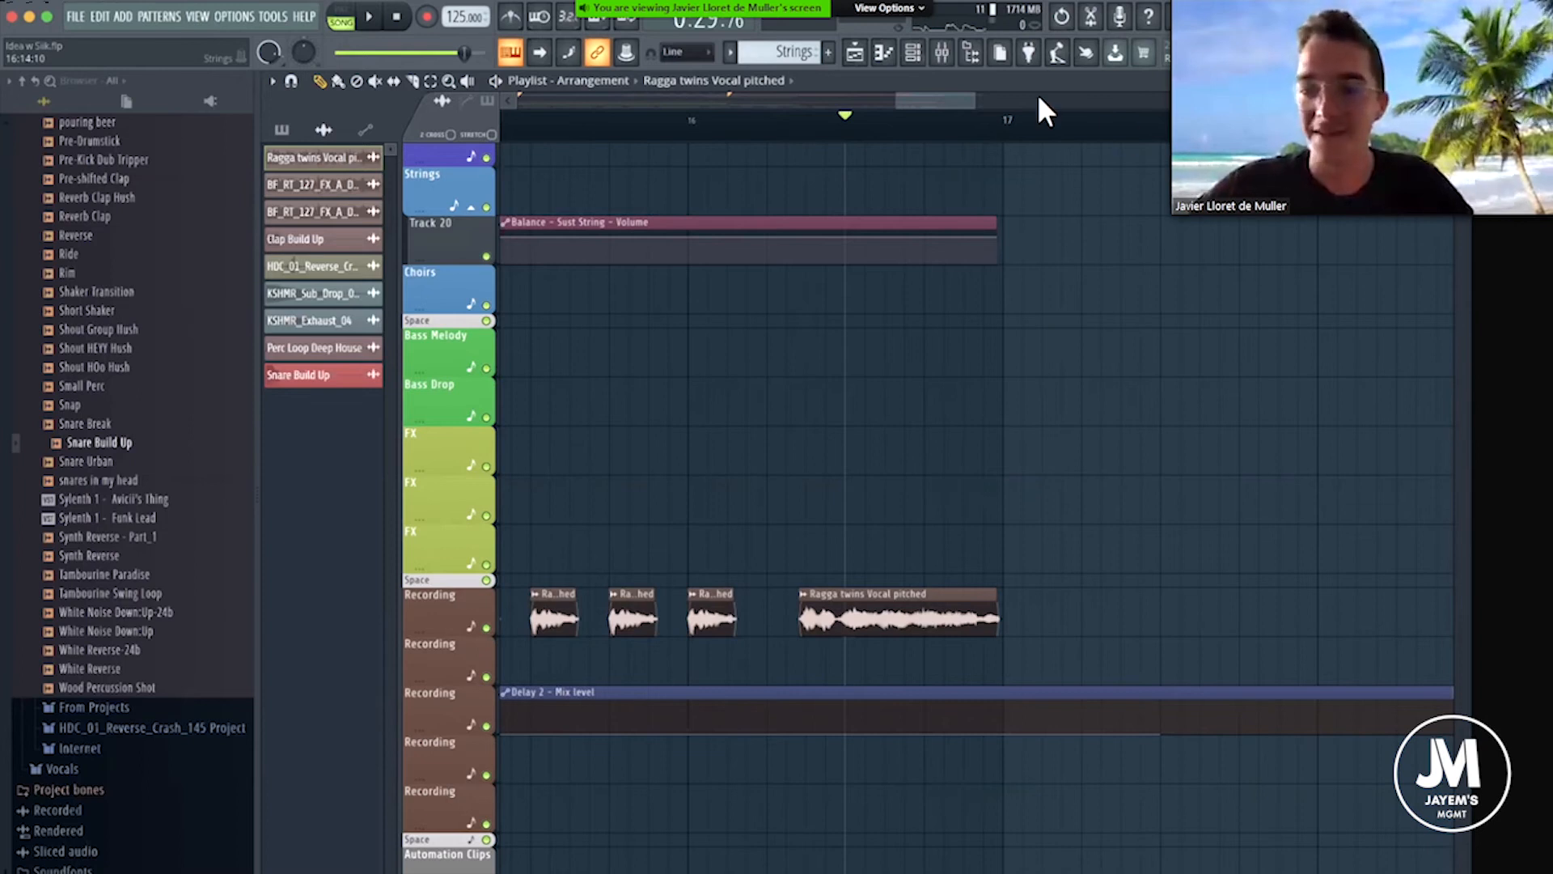
left_click(1007, 129)
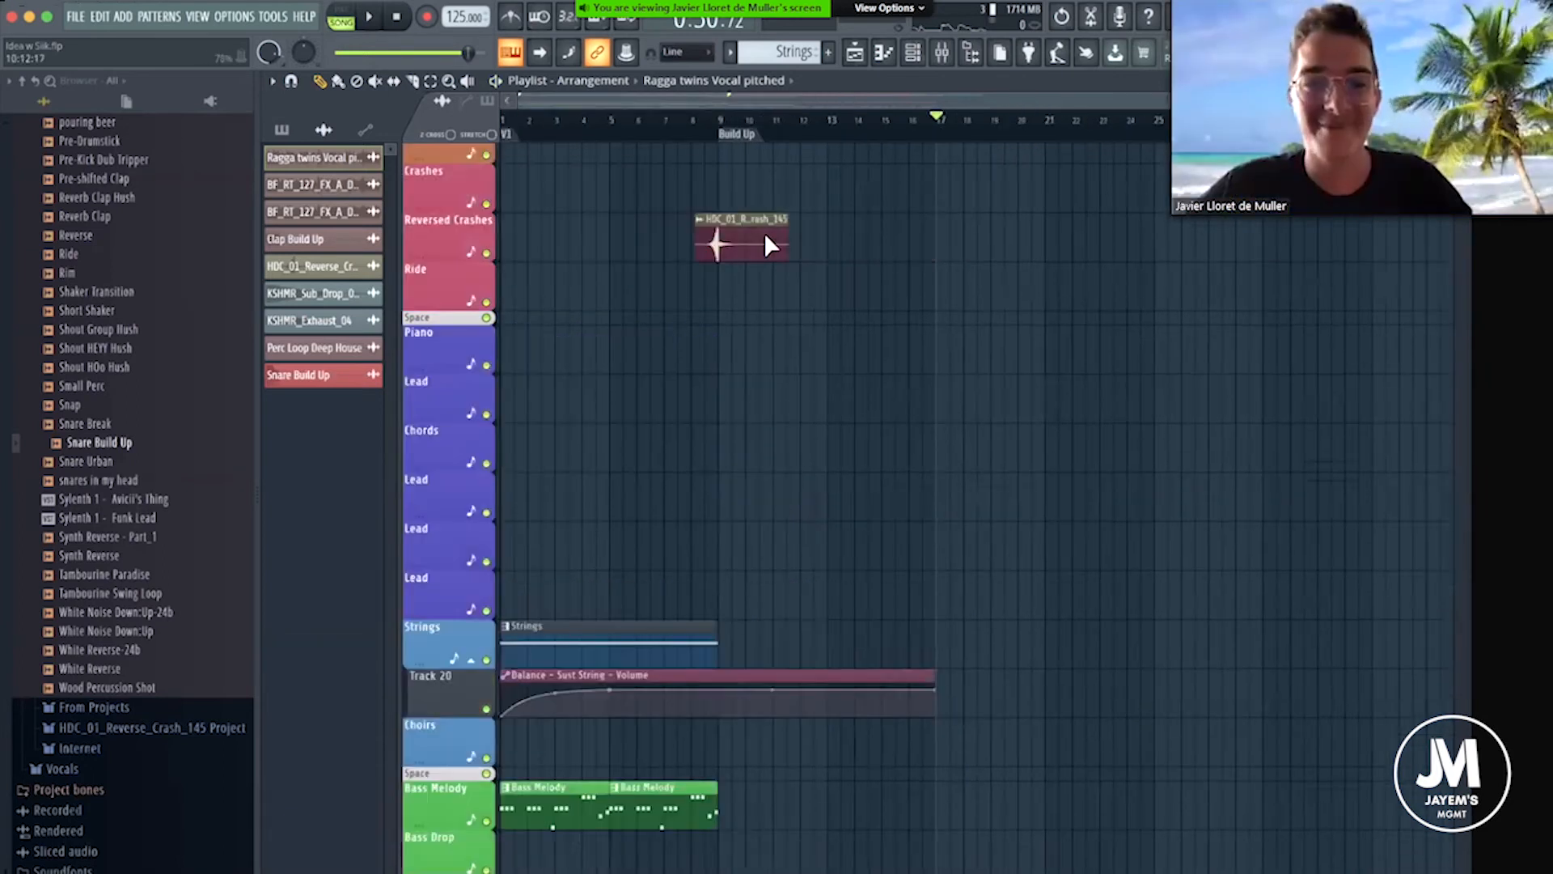
Look over the arrangement's tracks from bar 1 through the Build Up, setting the play position at bar 9.
scroll(764, 234, "up", 7)
left_click(503, 120)
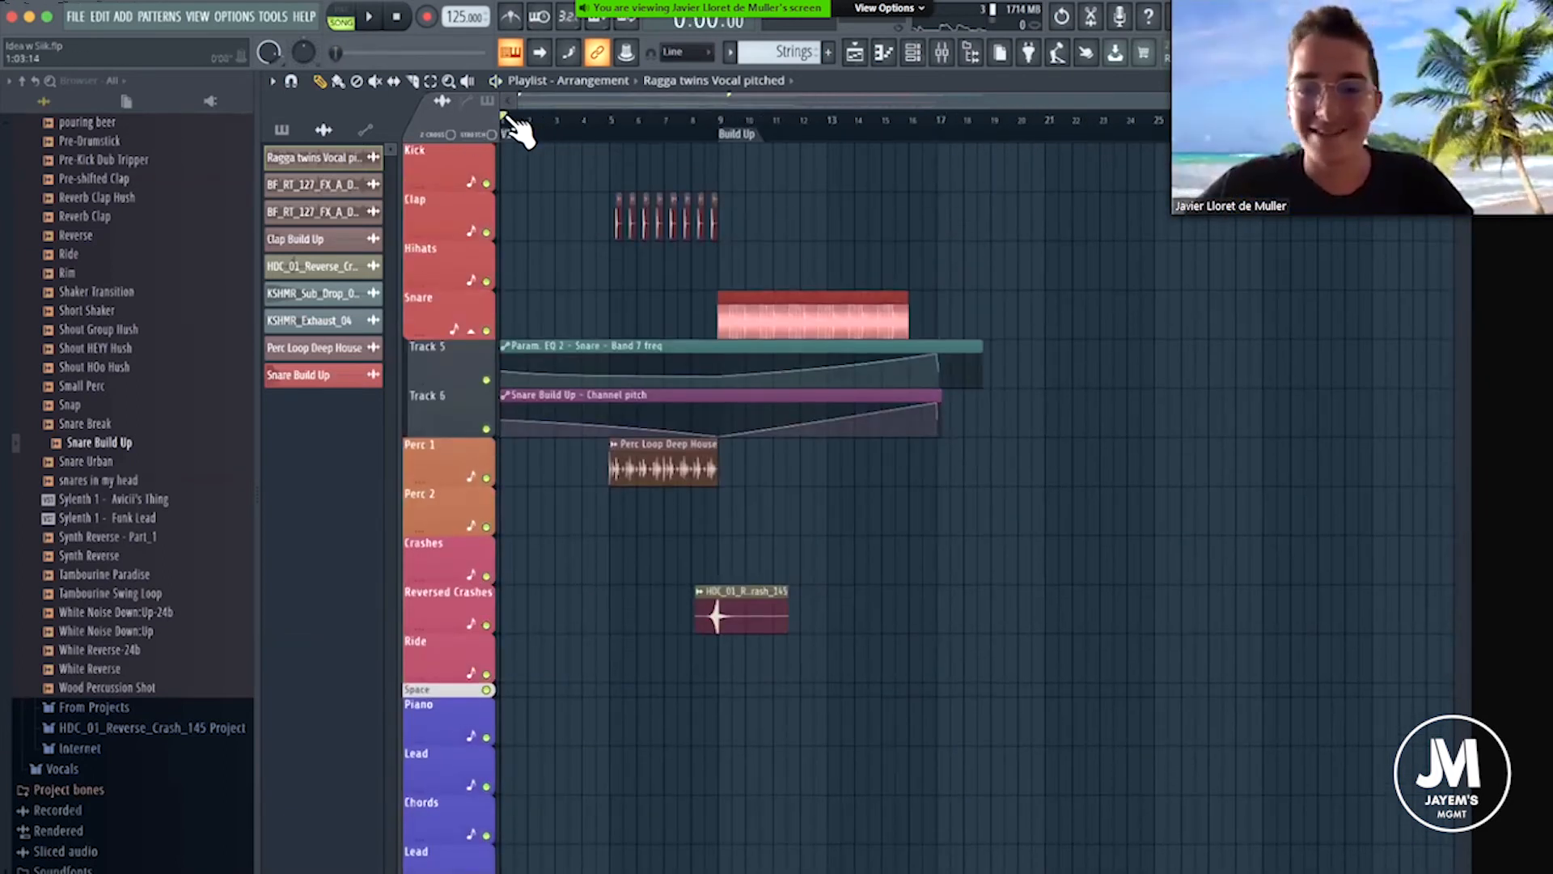
scroll(517, 126, "up", 4)
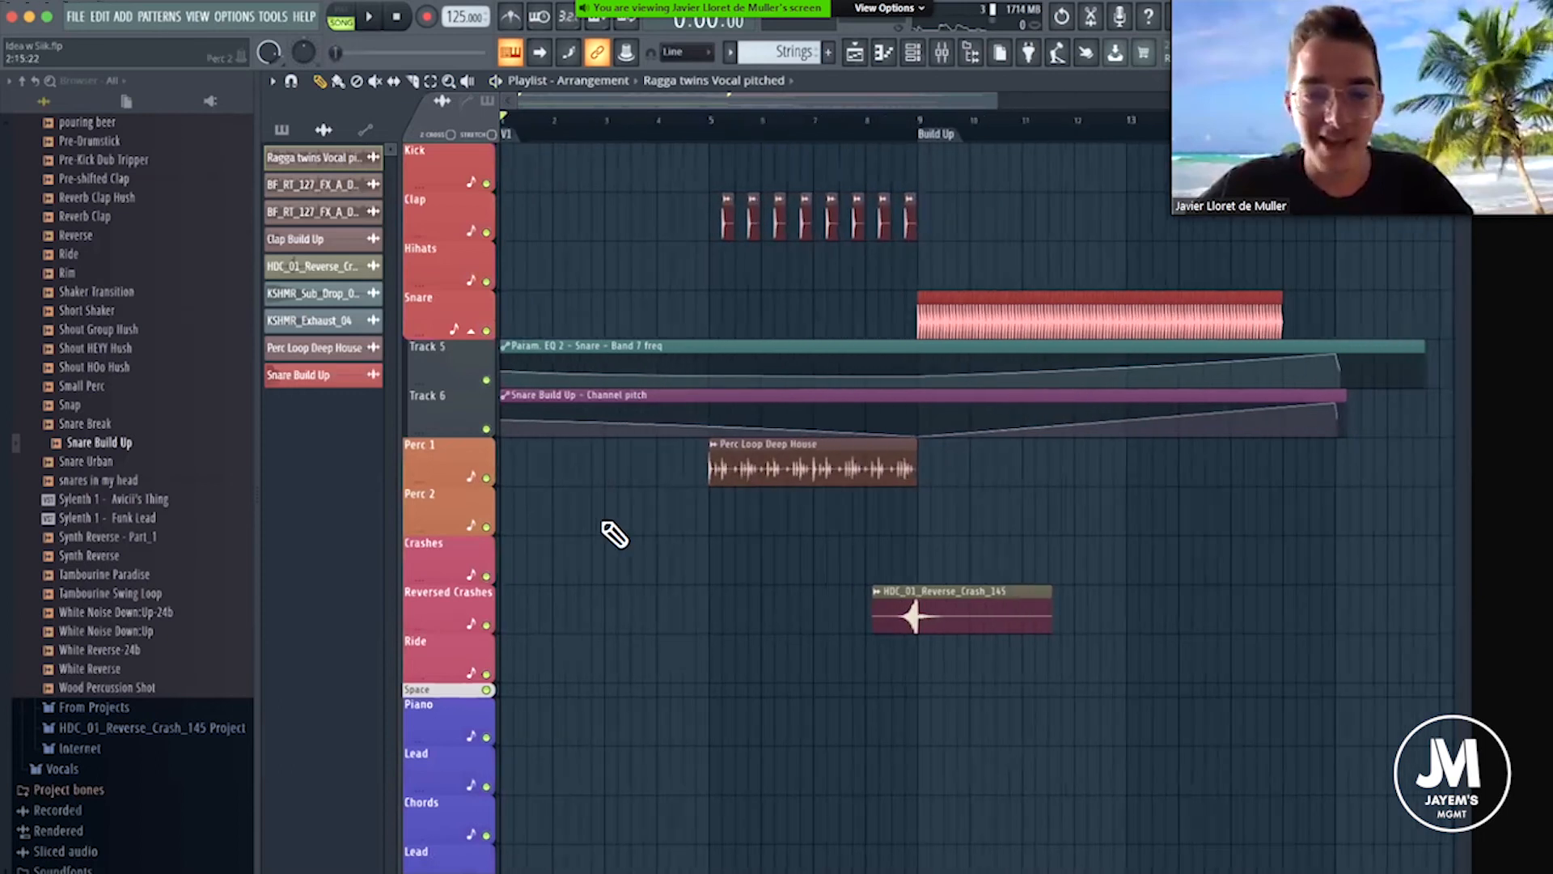
scroll(613, 534, "down", 10)
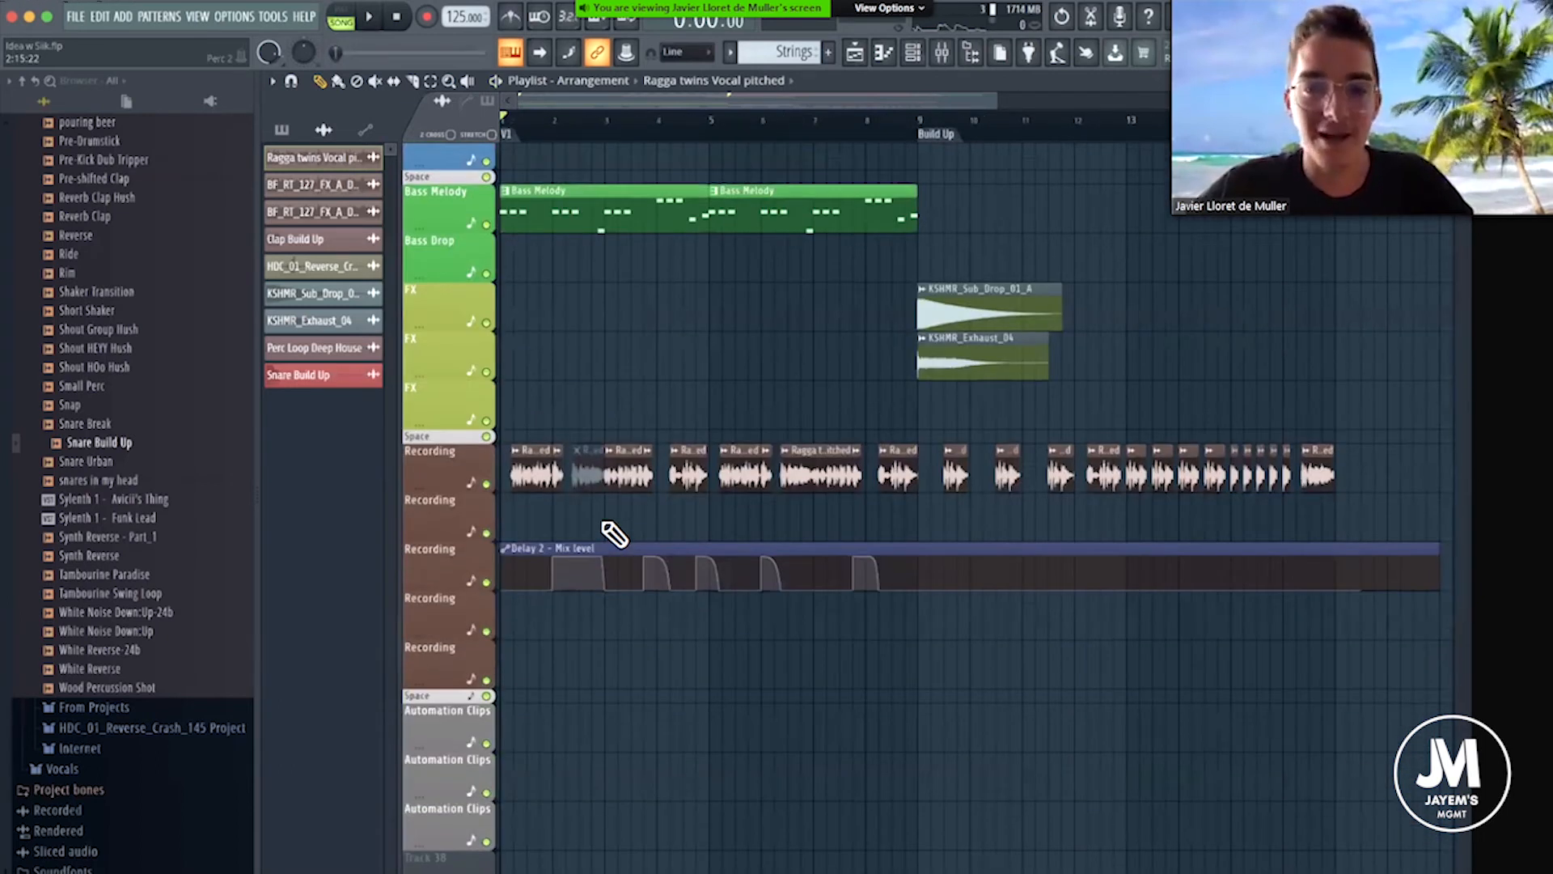
scroll(607, 526, "up", 10)
scroll(744, 184, "right", 3)
scroll(764, 123, "down", 1)
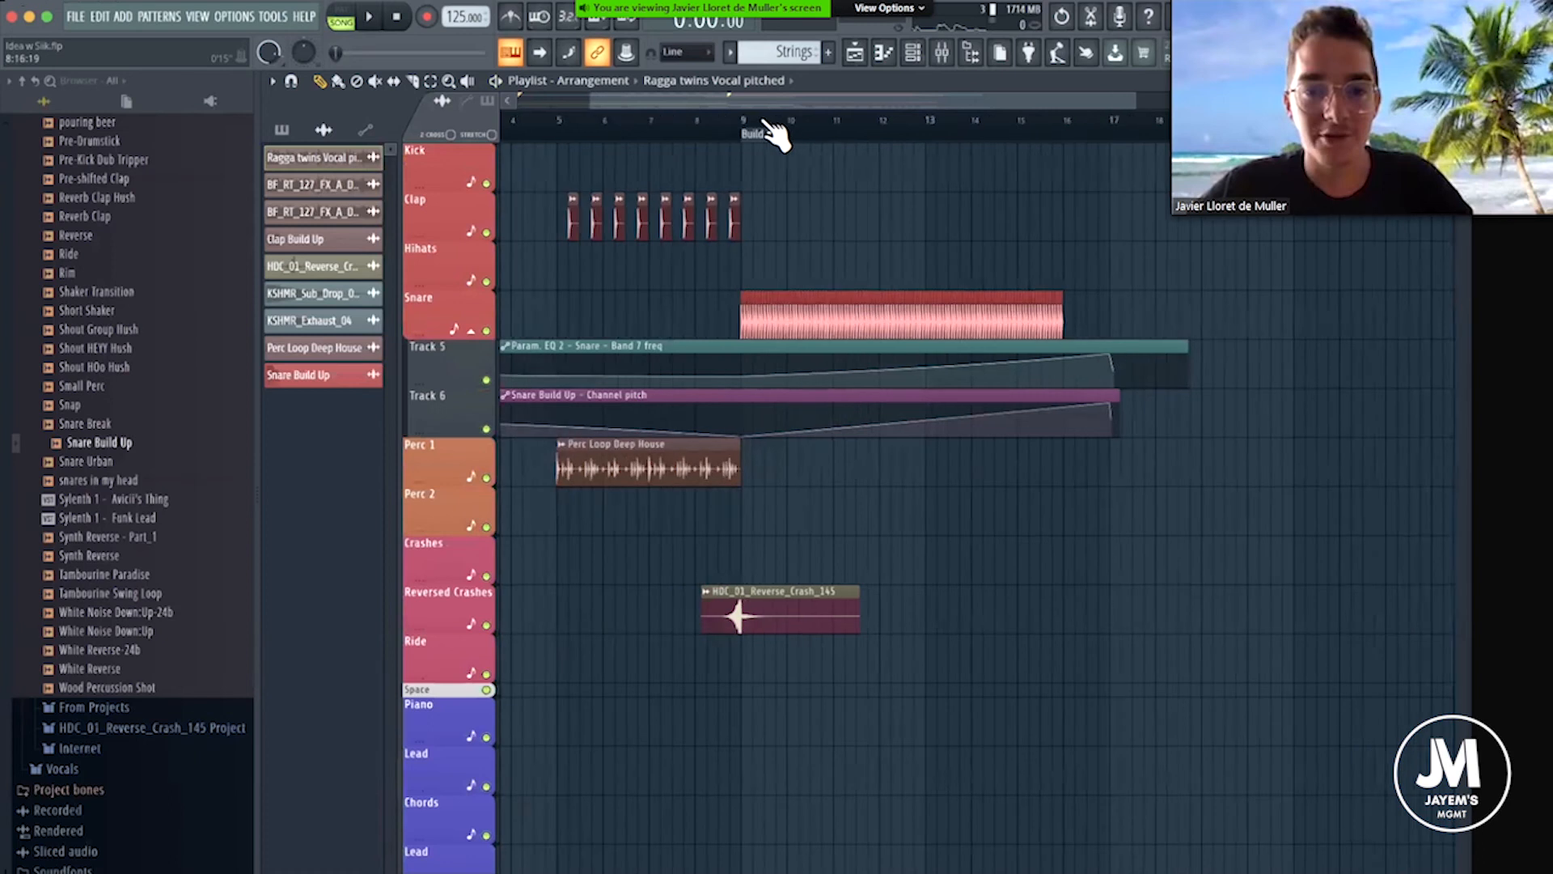
left_click(559, 123)
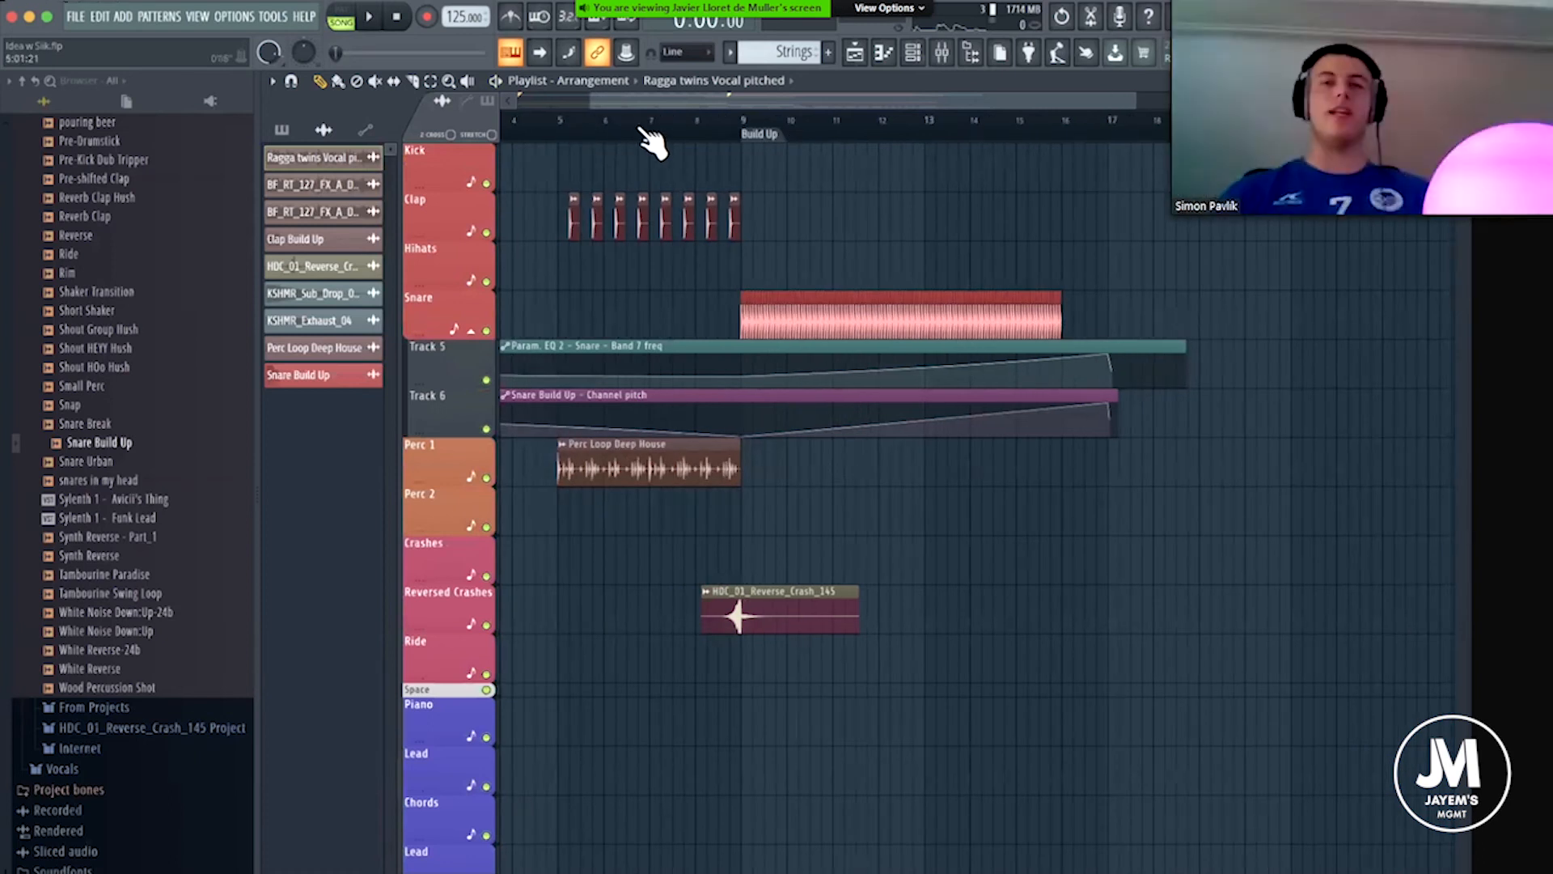
left_click(775, 137)
scroll(886, 455, "up", 2)
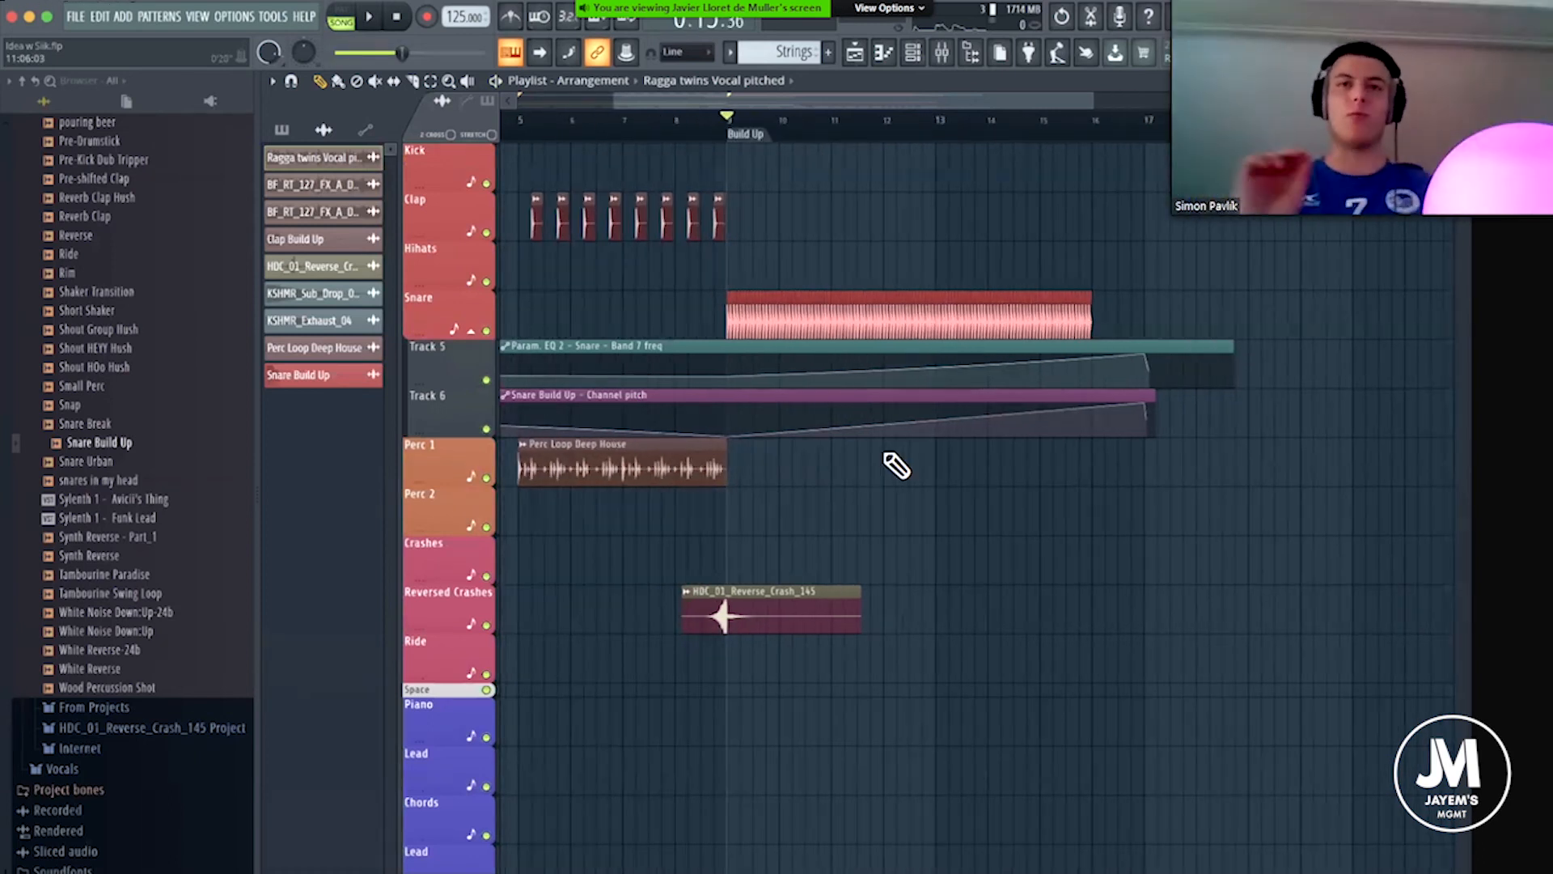
scroll(885, 455, "down", 1)
scroll(1051, 364, "down", 10)
scroll(1052, 364, "up", 4)
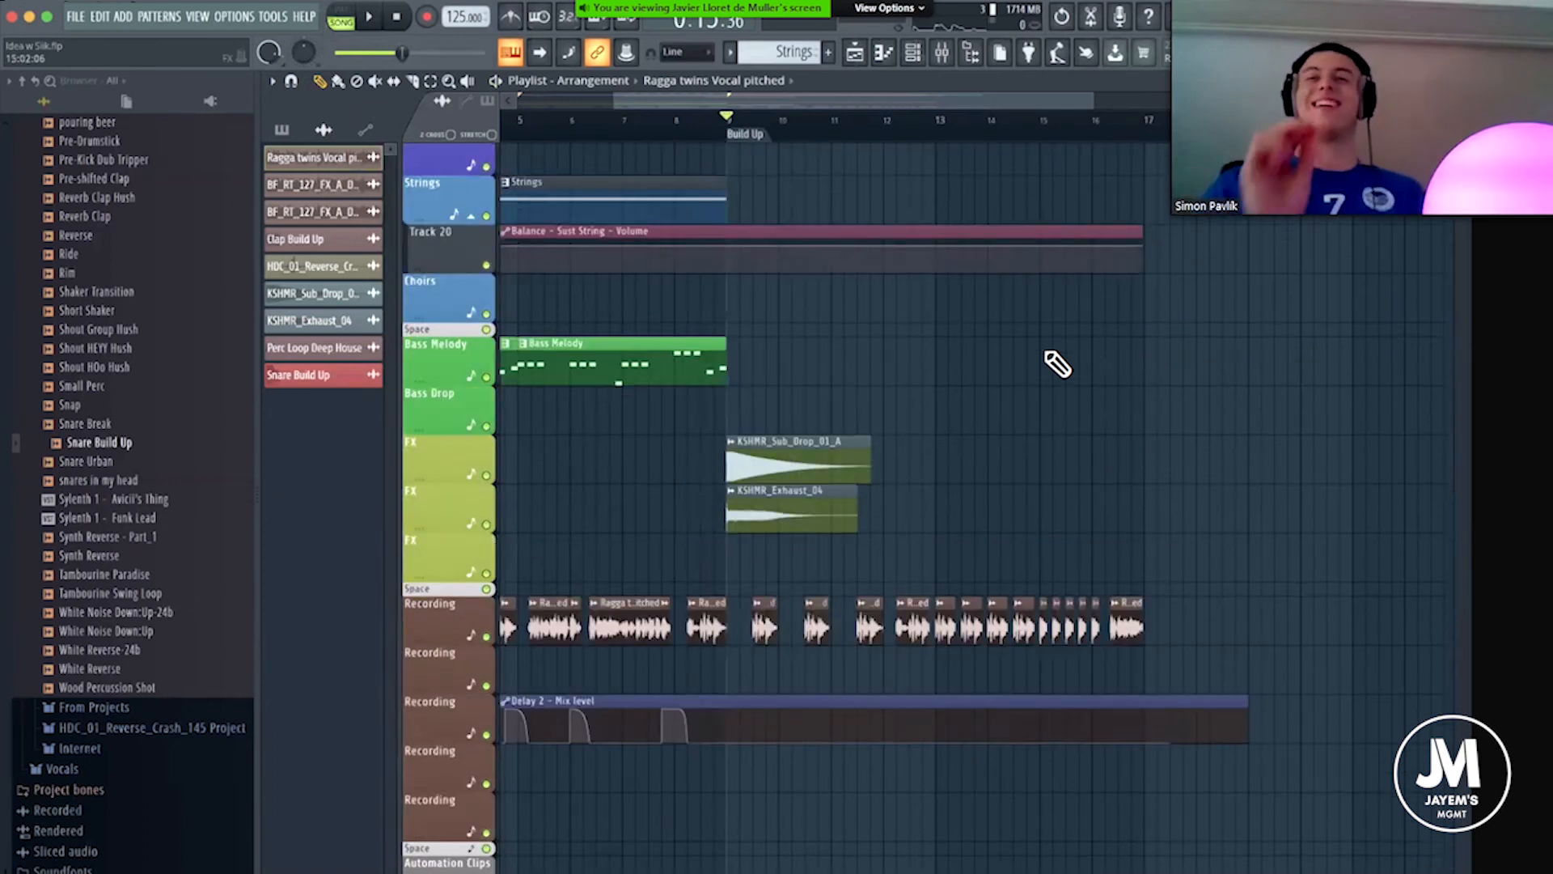
scroll(1017, 275, "up", 4)
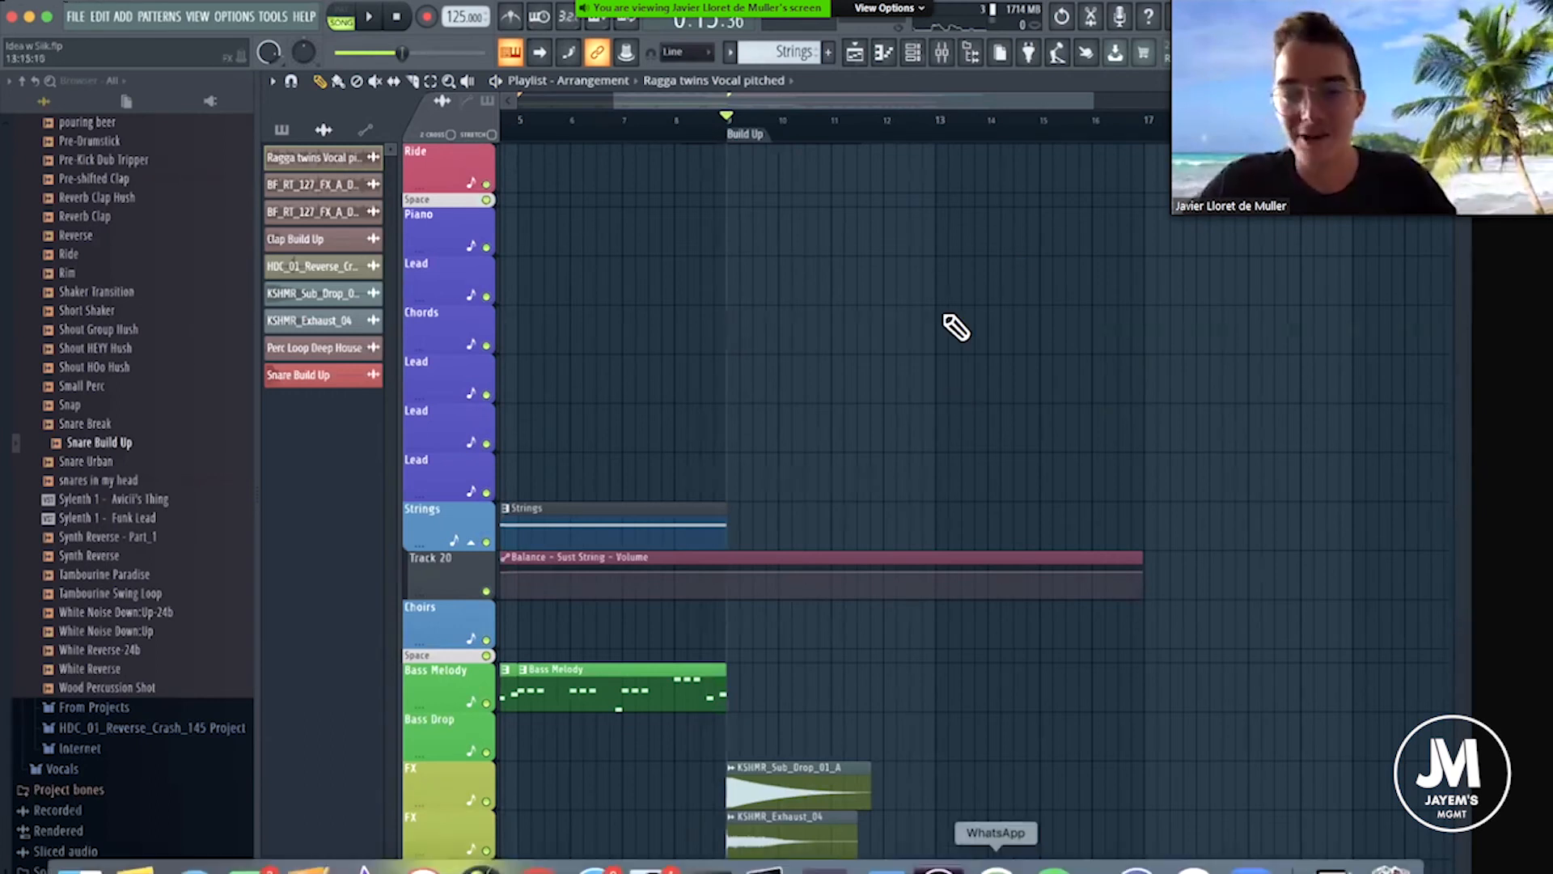
scroll(927, 137, "up", 2)
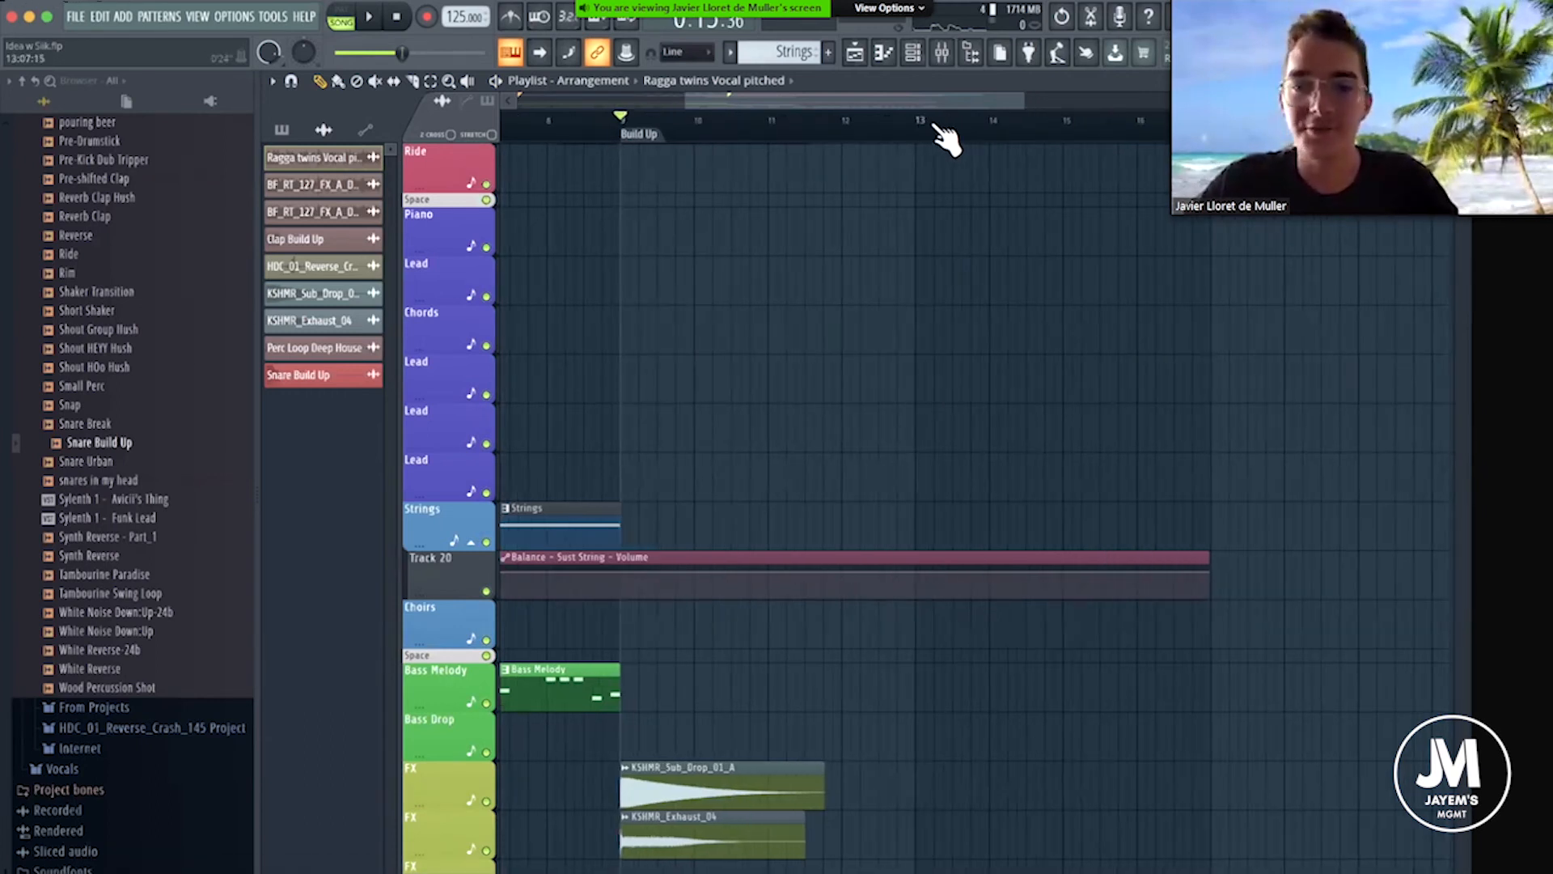
scroll(943, 137, "up", 2)
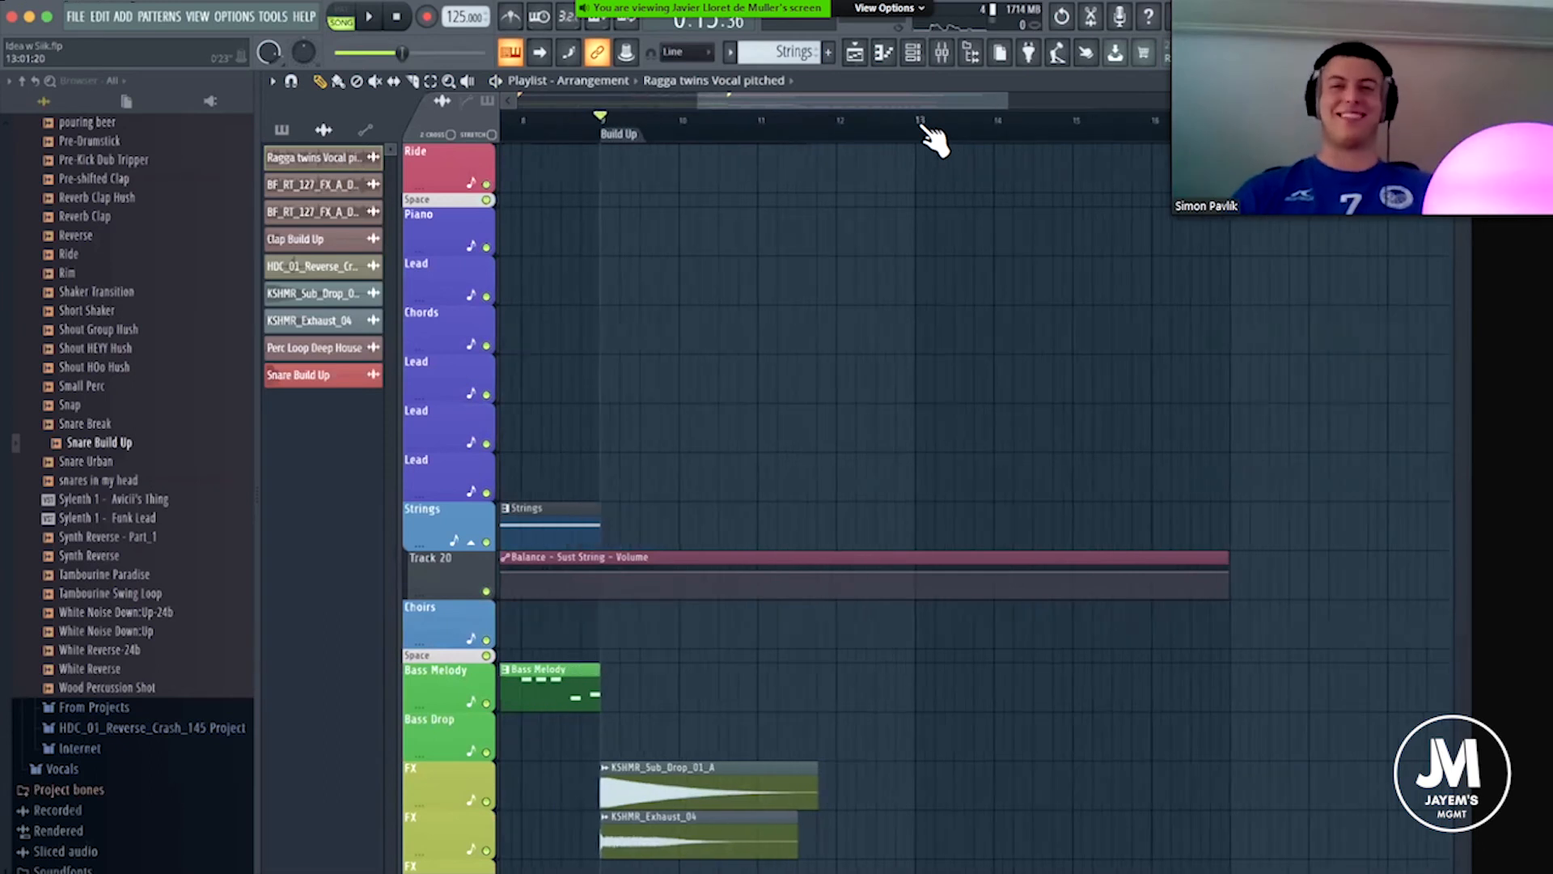
scroll(867, 111, "up", 1)
scroll(850, 111, "up", 1)
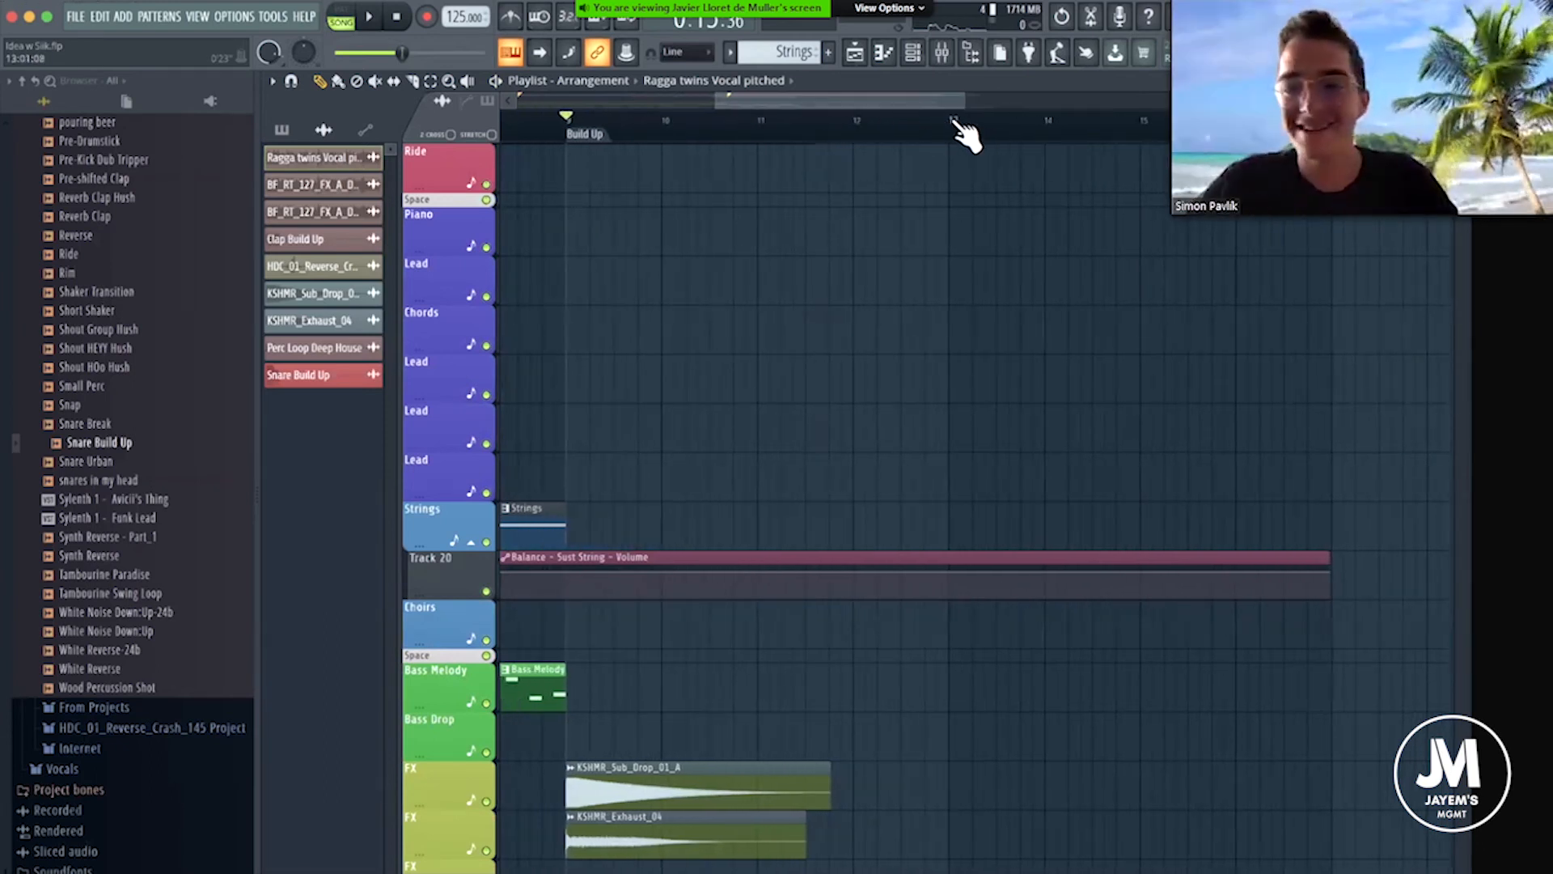
scroll(962, 131, "up", 1)
left_click_drag(842, 100, 837, 136)
scroll(844, 137, "down", 6)
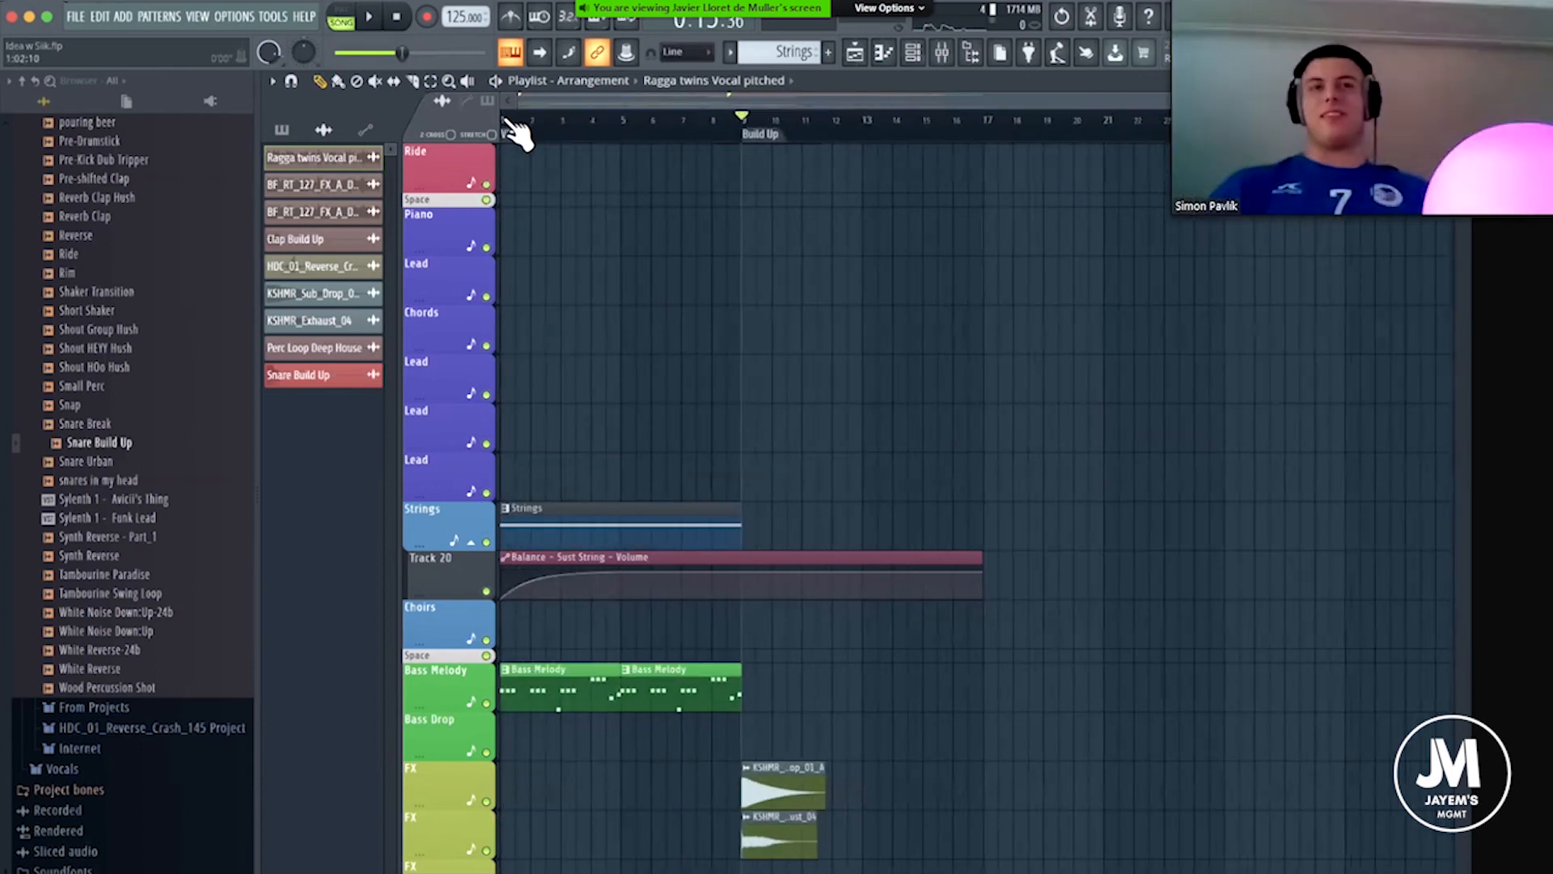
scroll(515, 134, "up", 4)
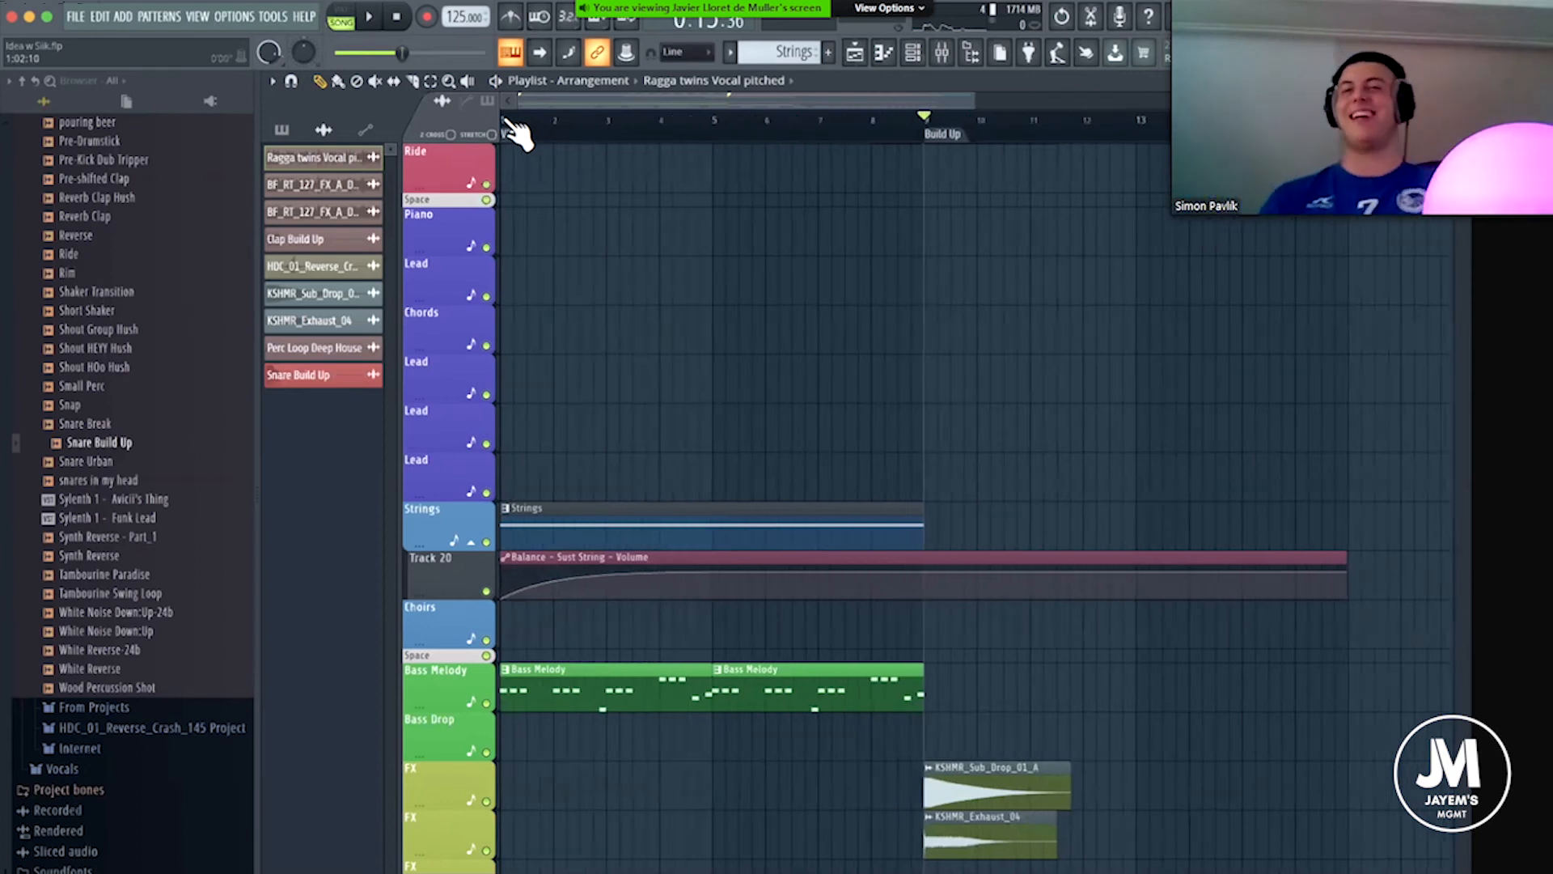
scroll(518, 133, "up", 2)
left_click(946, 55)
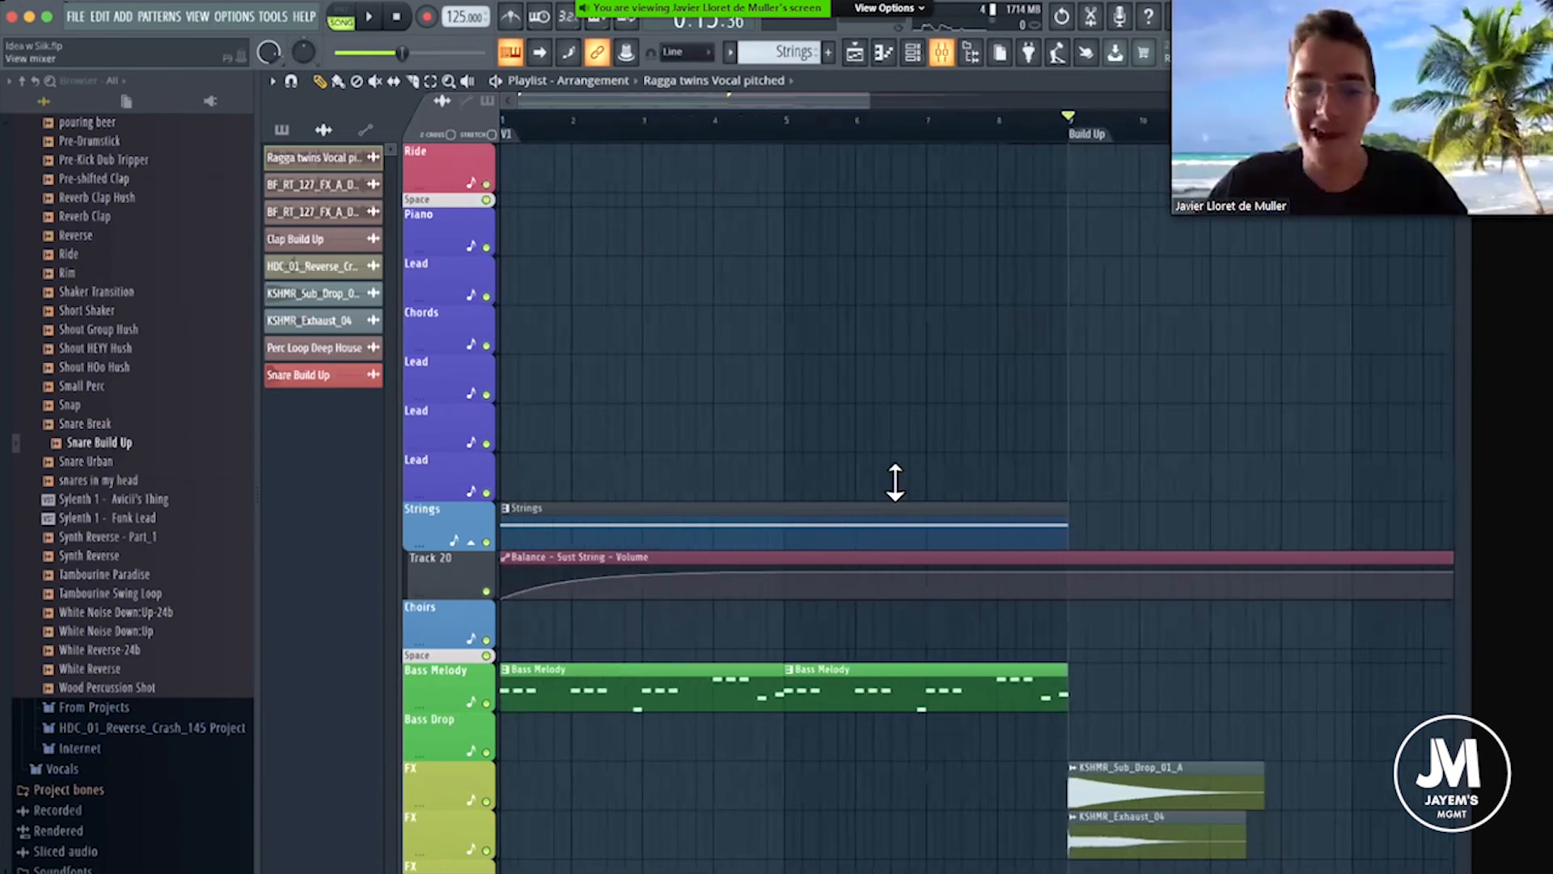
left_click_drag(731, 230, 691, 261)
left_click(1178, 262)
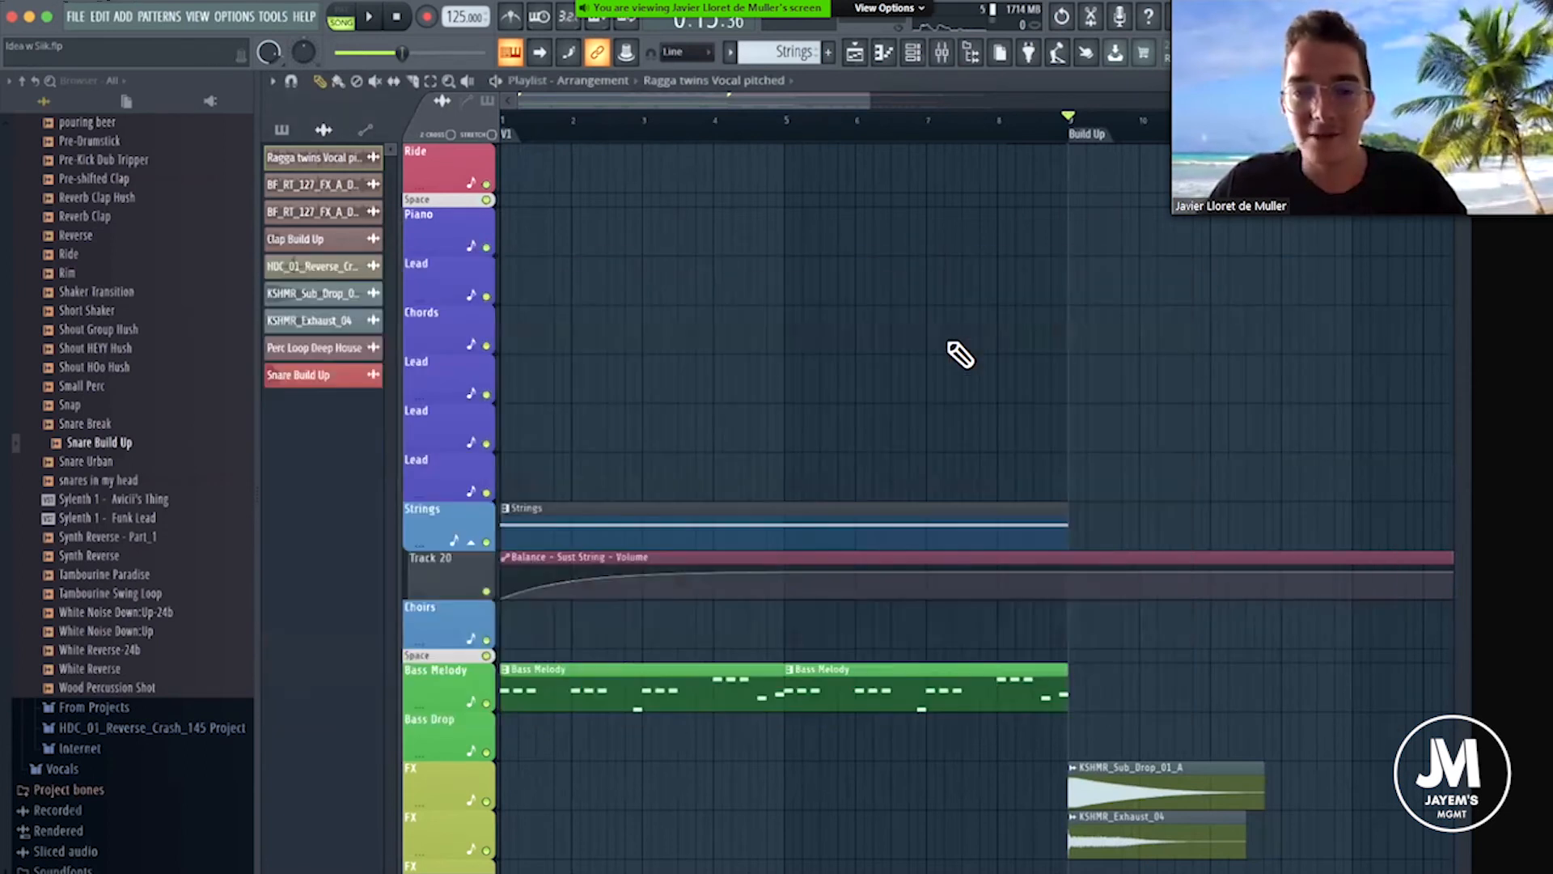
Find White Noise Down:Up in the ALL TIMES samples and place it on a Lead track at the start of the Build Up.
scroll(960, 351, "down", 4)
scroll(142, 297, "up", 5)
scroll(143, 298, "up", 15)
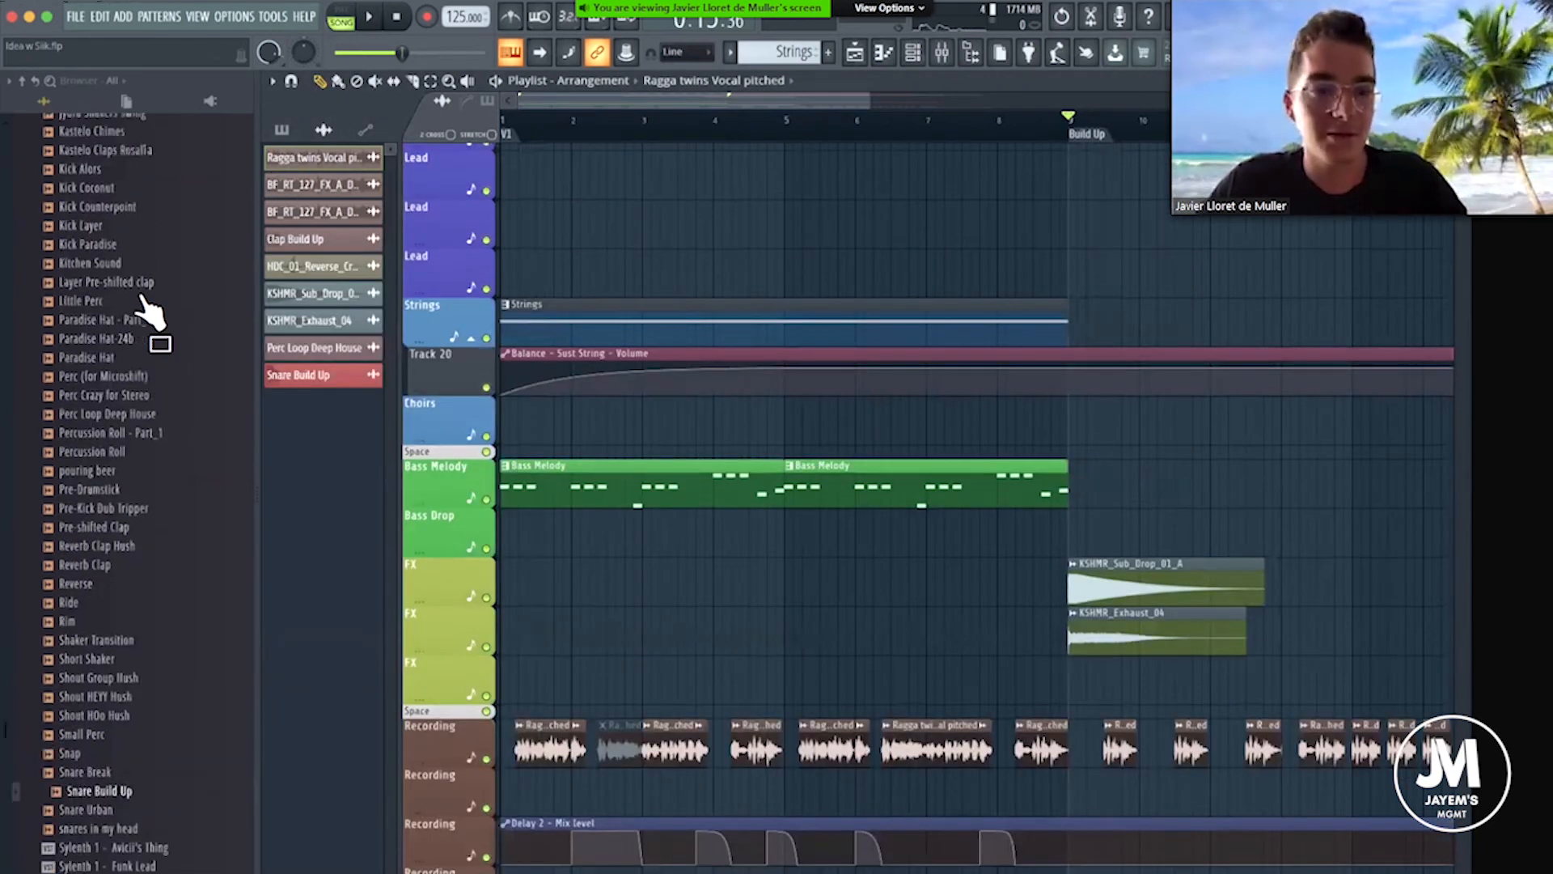
left_click(76, 327)
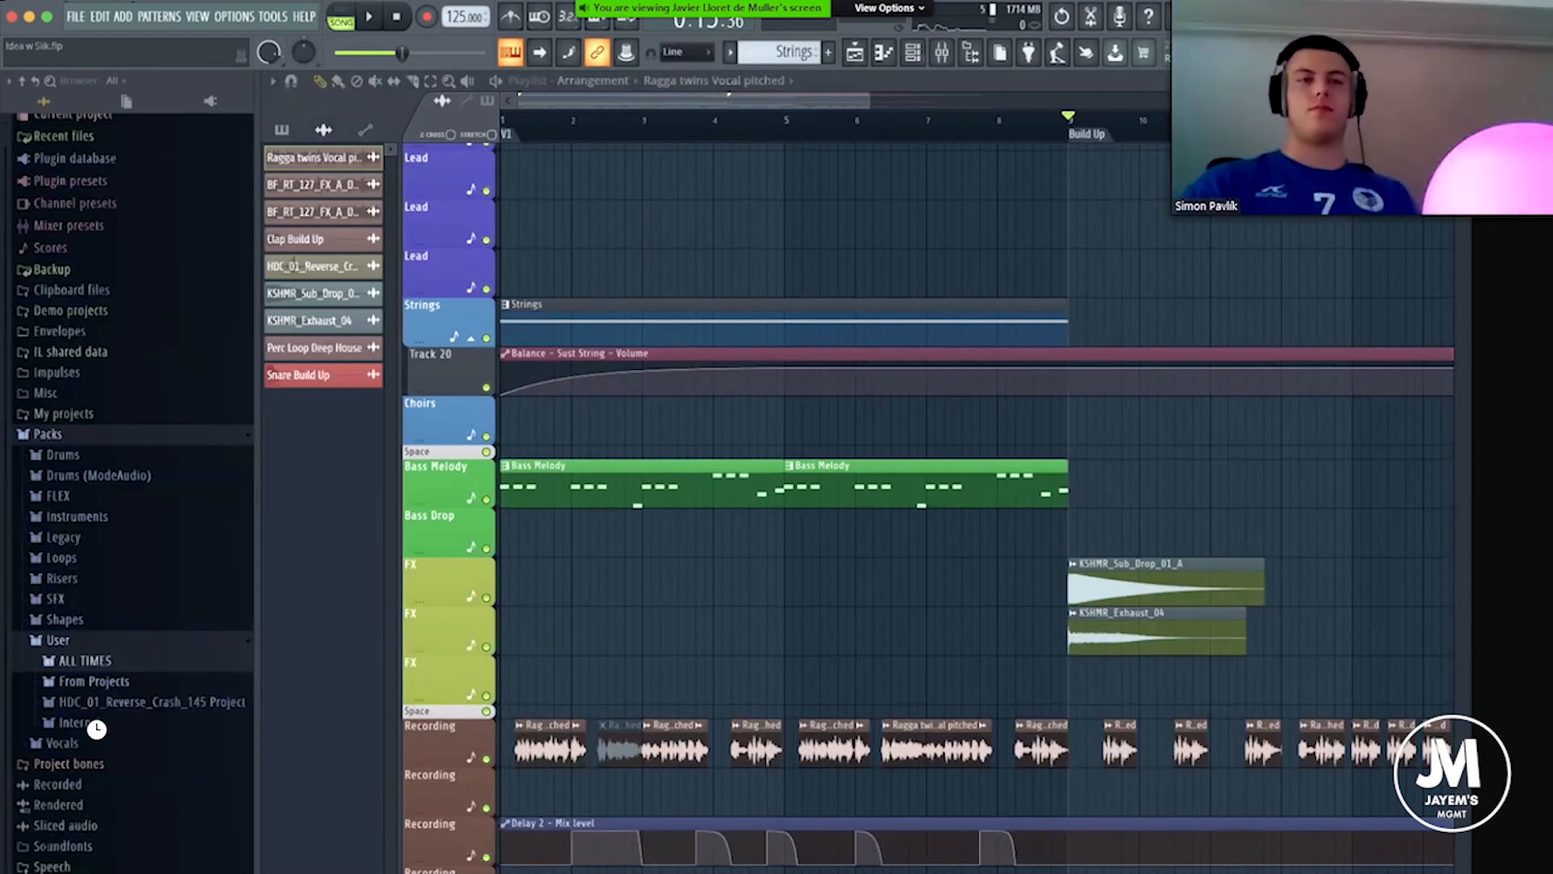
left_click(98, 725)
scroll(115, 752, "down", 6)
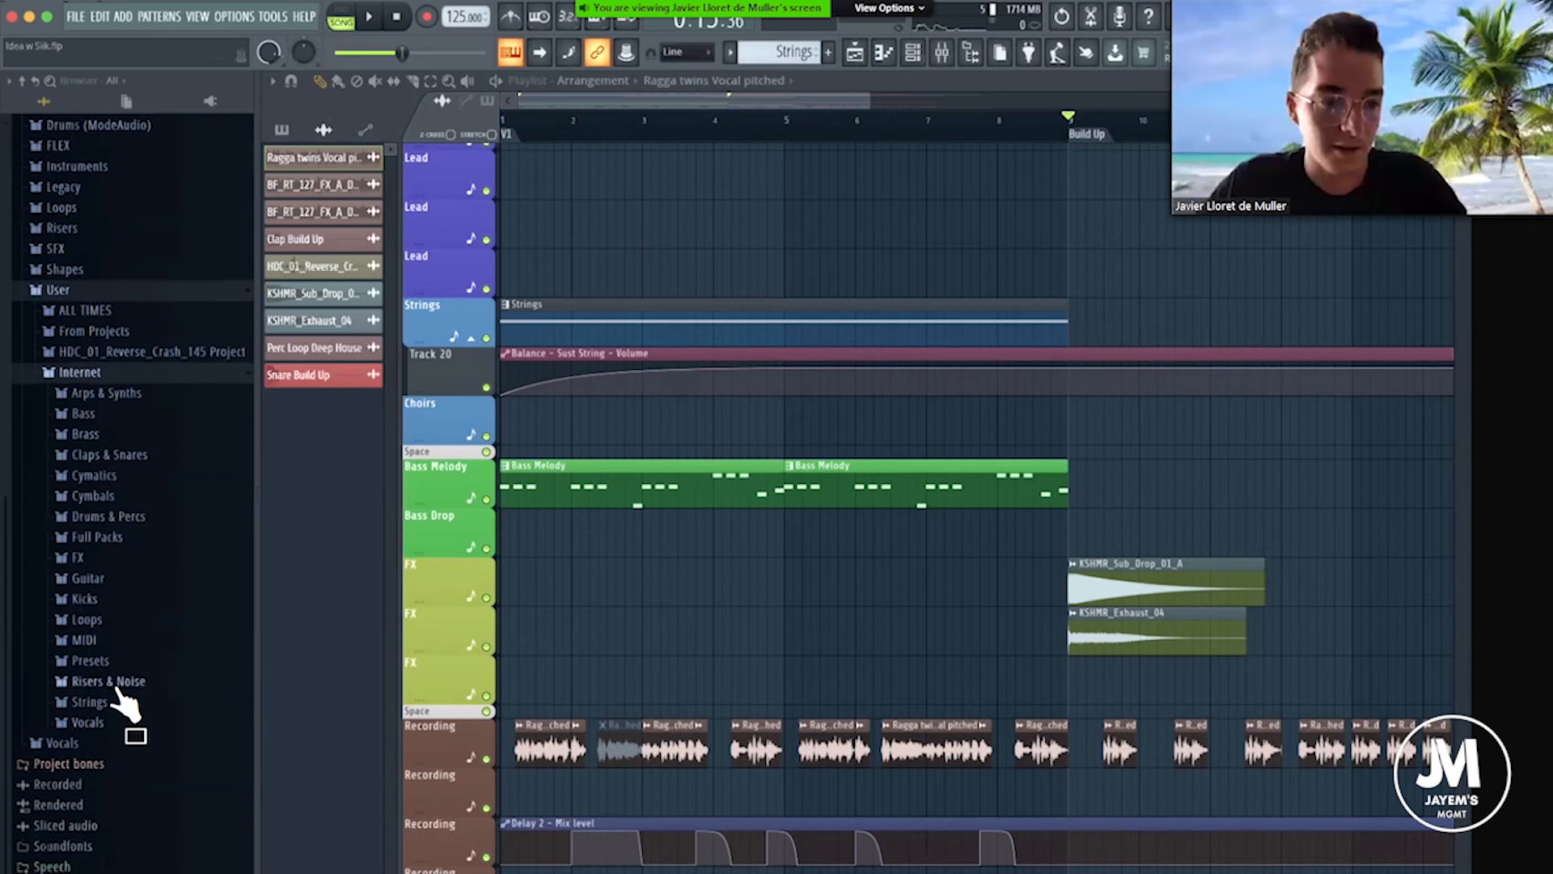
left_click(94, 309)
scroll(97, 528, "down", 10)
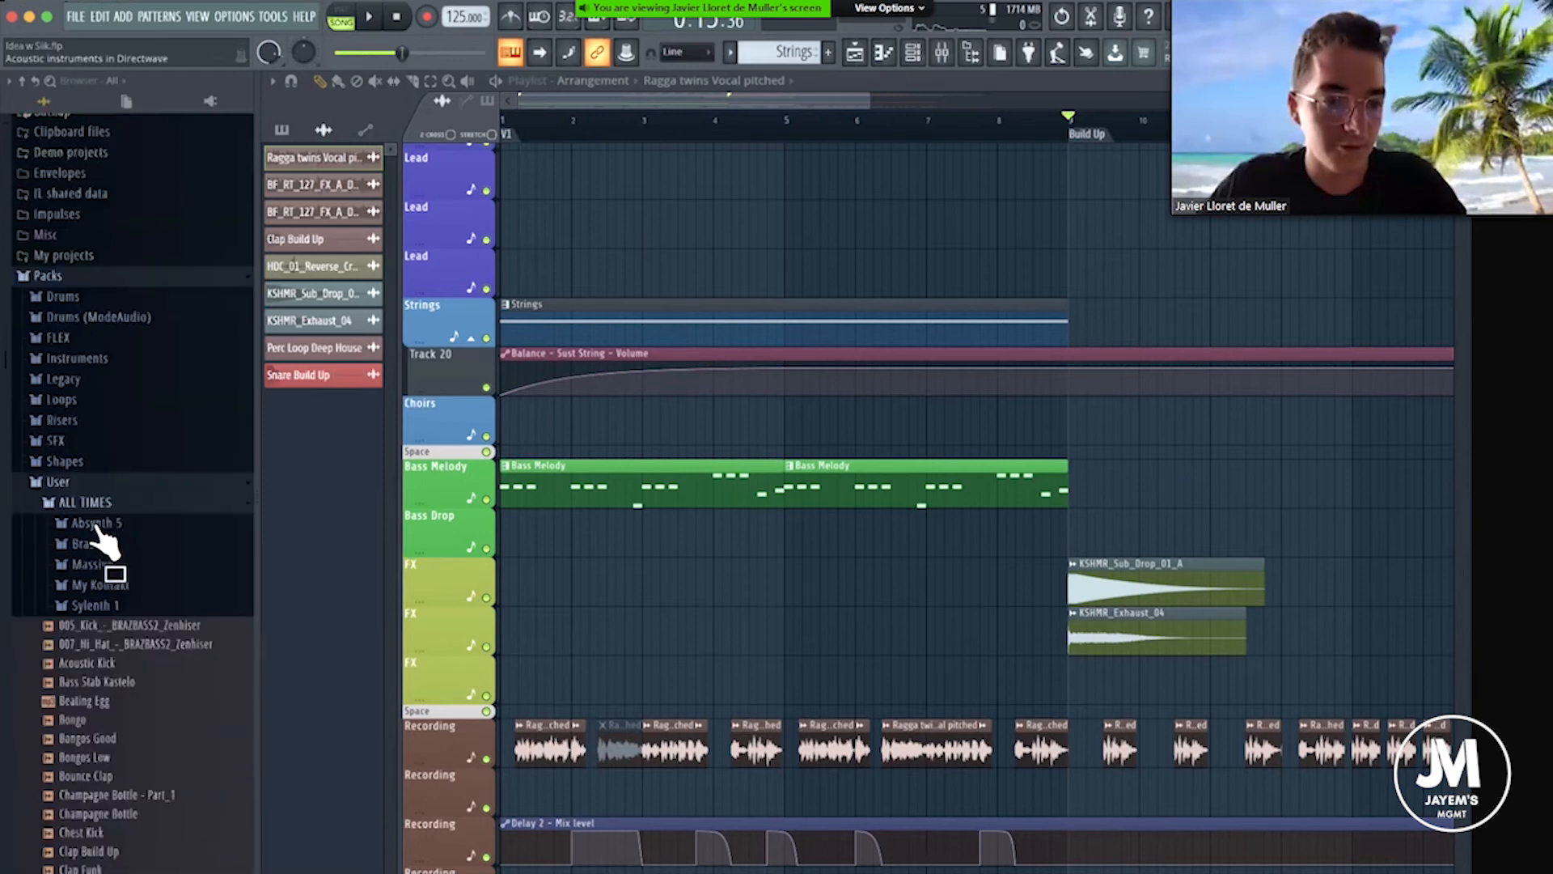
scroll(103, 543, "down", 10)
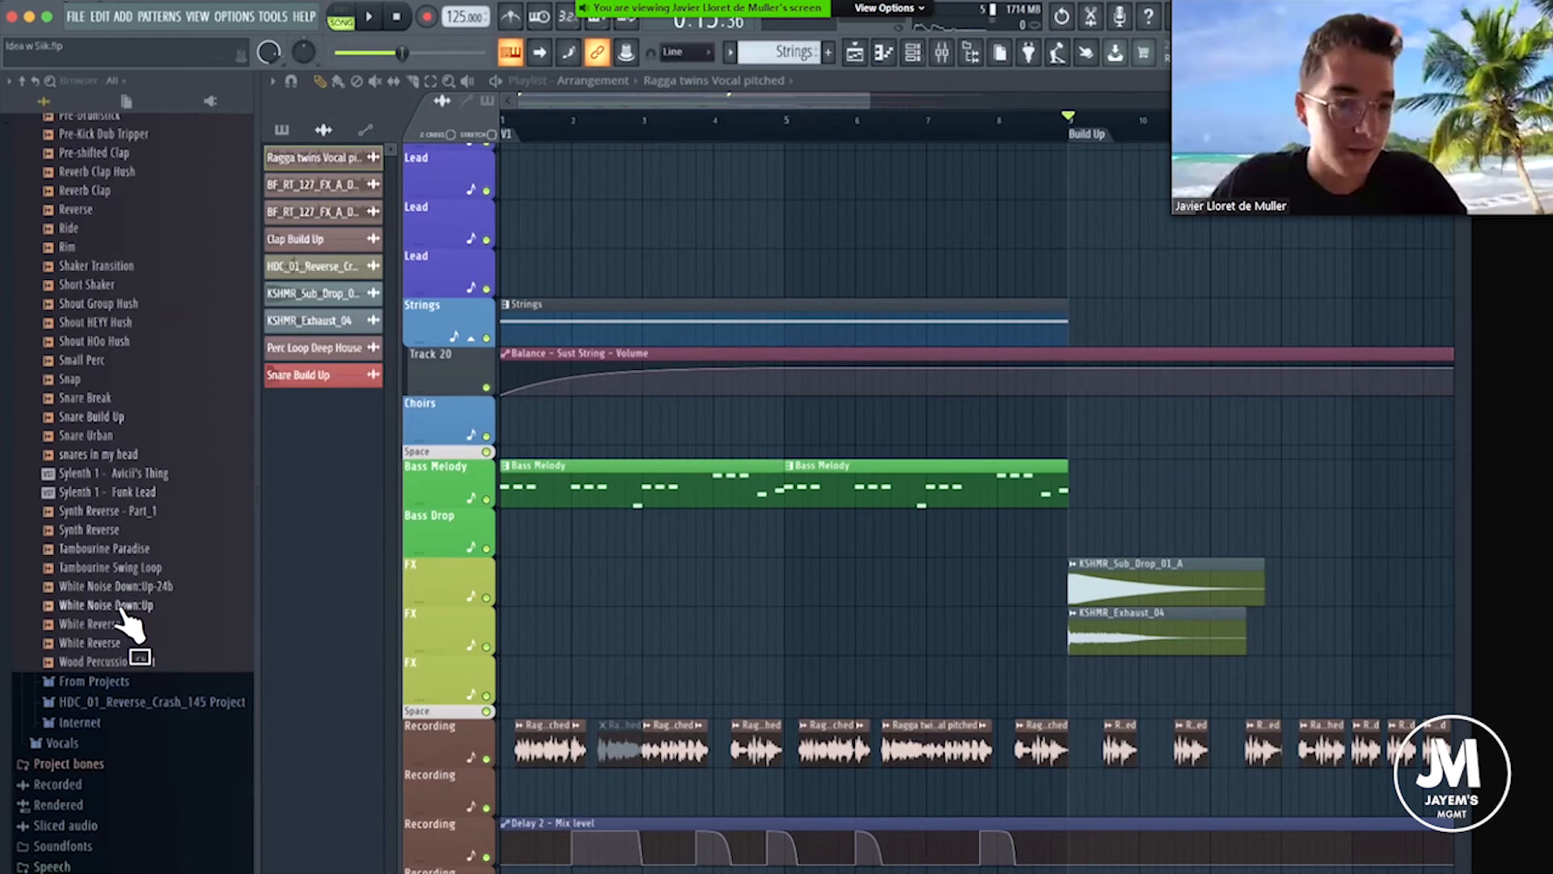
left_click_drag(120, 621, 1065, 225)
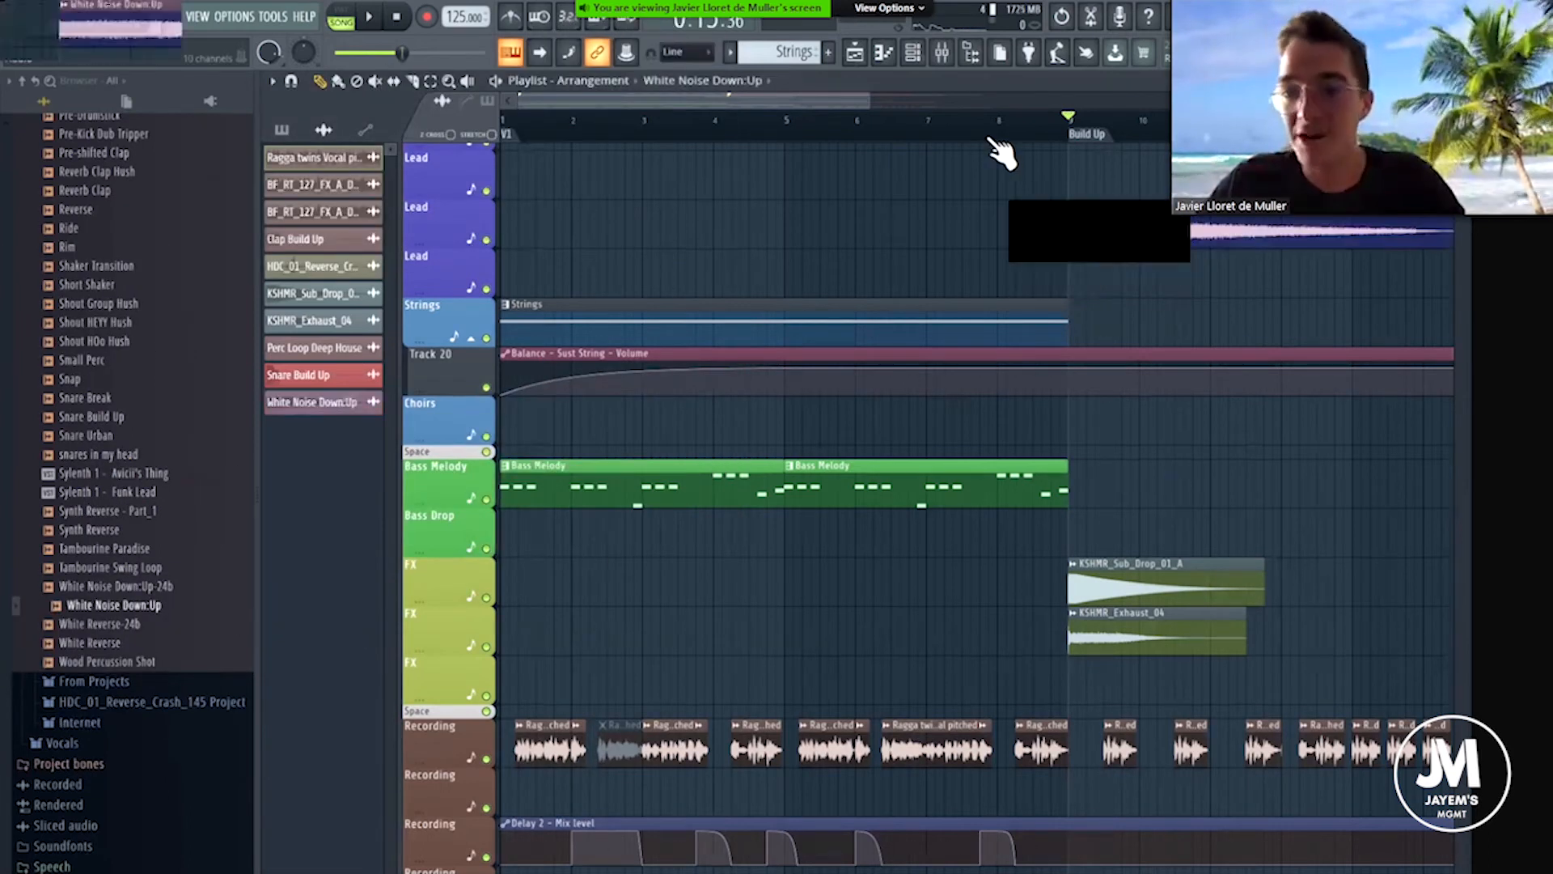
Reverse the White Noise Down:Up sample.
scroll(974, 136, "down", 4)
double_click(839, 235)
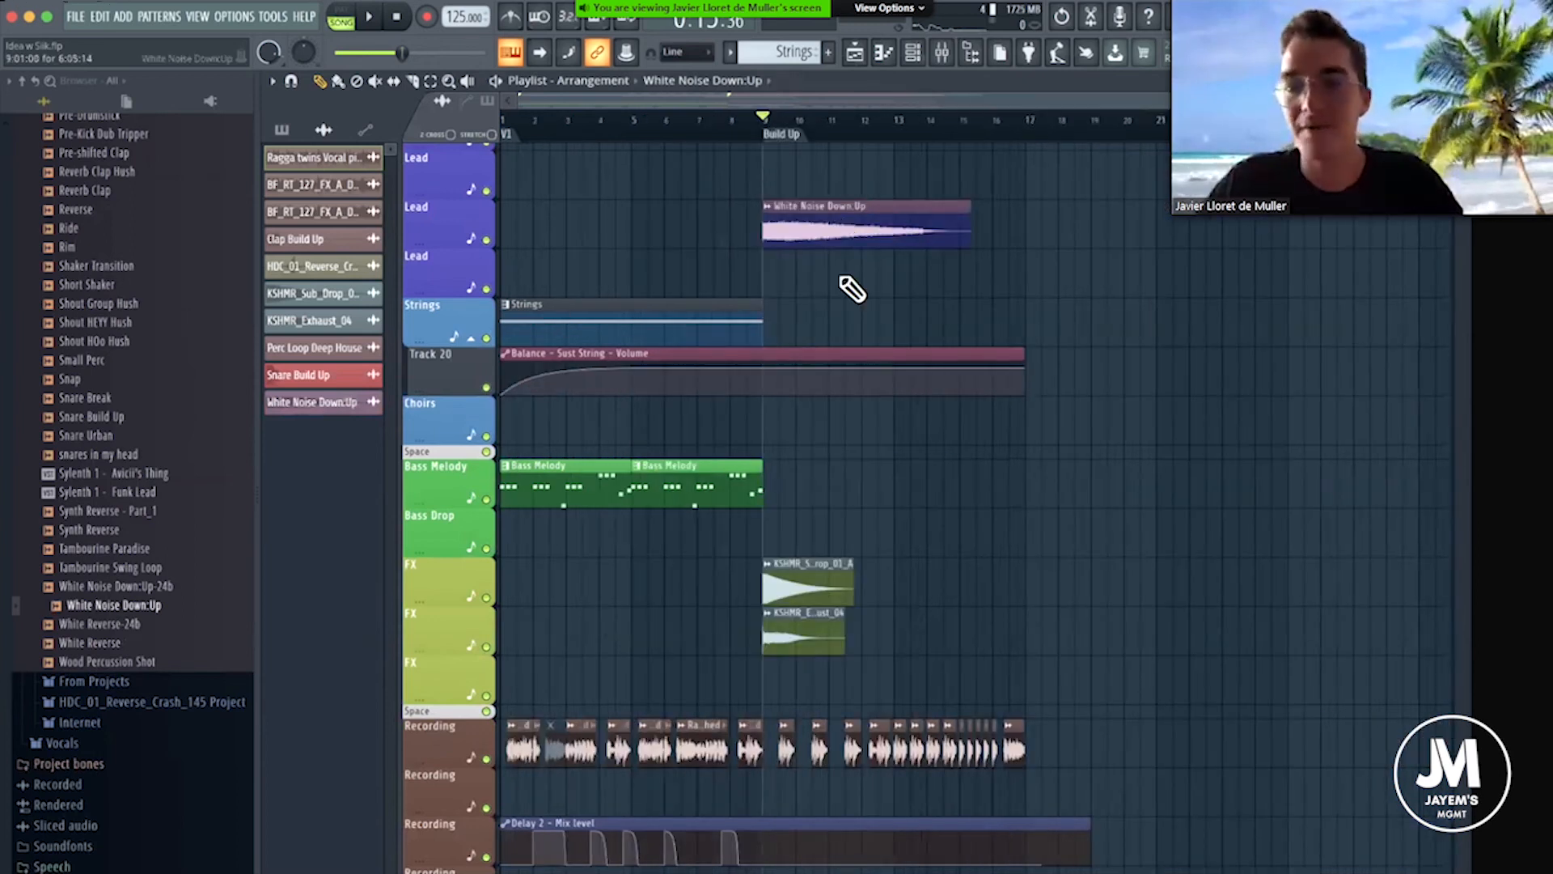
left_click(601, 368)
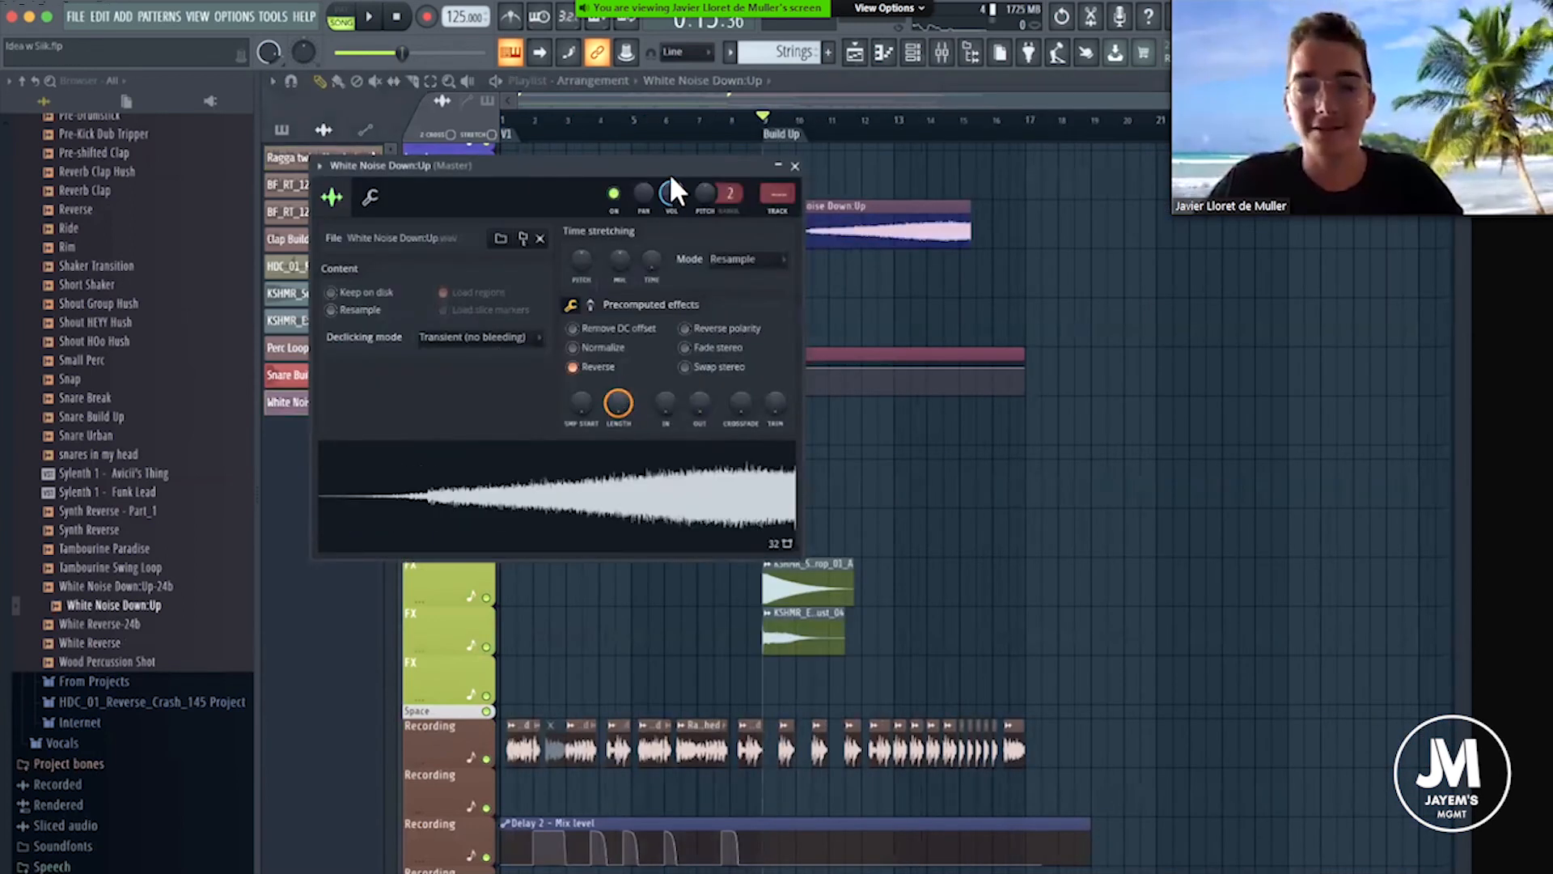
left_click(795, 166)
Move the White Noise Down:Up clip to the last Recording track, with its end aligned to the end of the Build Up at bar 17.
scroll(898, 142, "up", 4)
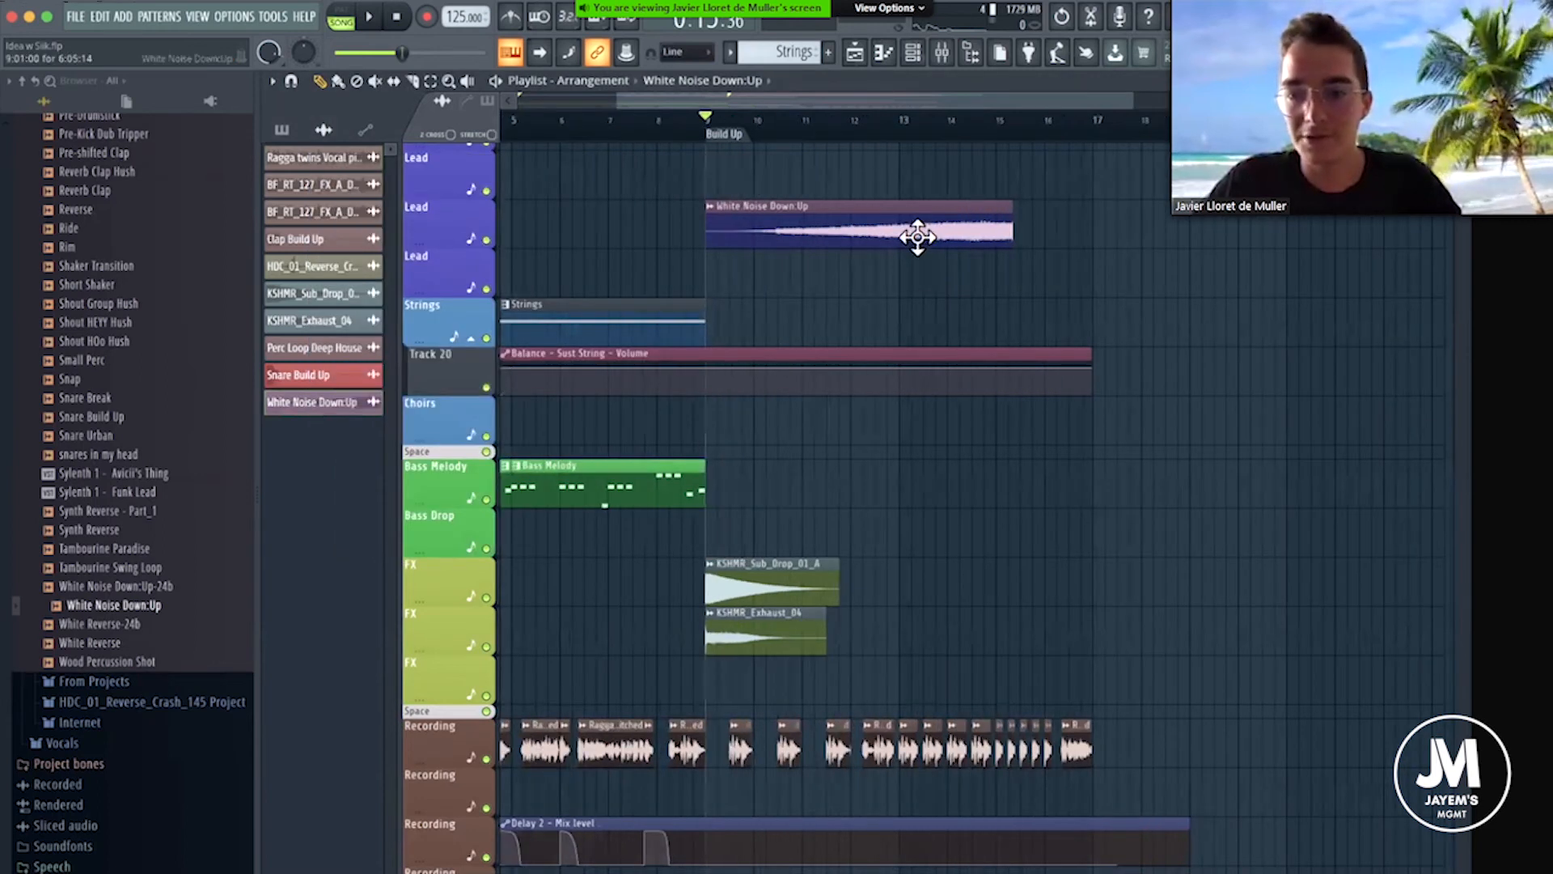
left_click_drag(961, 346, 994, 526)
left_click_drag(1002, 561, 991, 563)
scroll(1033, 277, "down", 5)
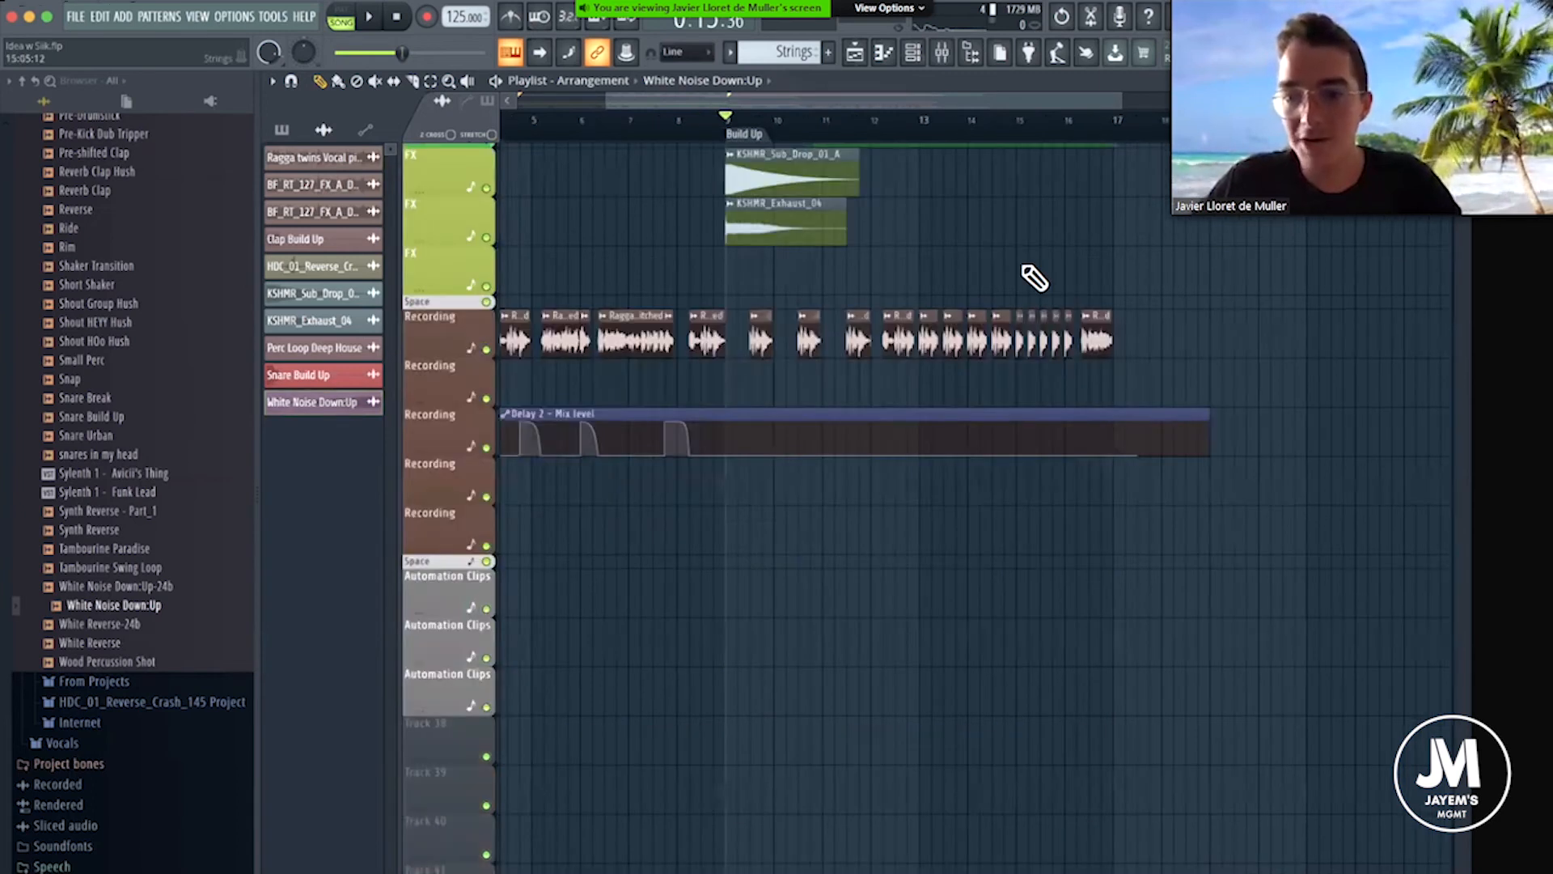
scroll(1040, 282, "up", 2)
scroll(1041, 283, "up", 1)
left_click_drag(1040, 283, 1042, 693)
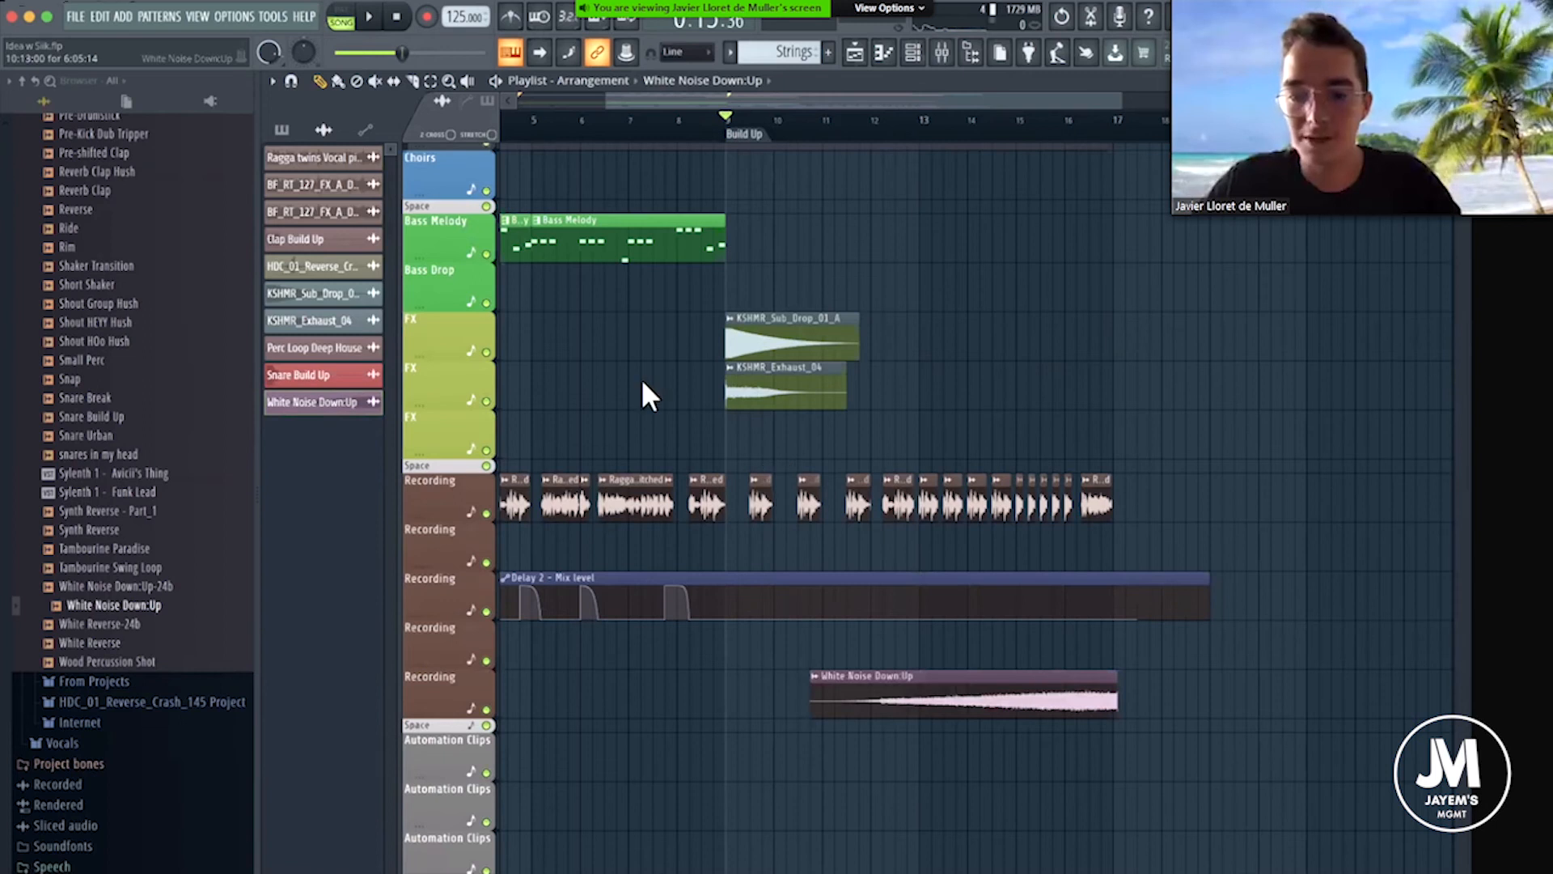
Switch Reverse off and back on in the White Noise Down:Up sample settings.
left_click(608, 369)
left_click(609, 369)
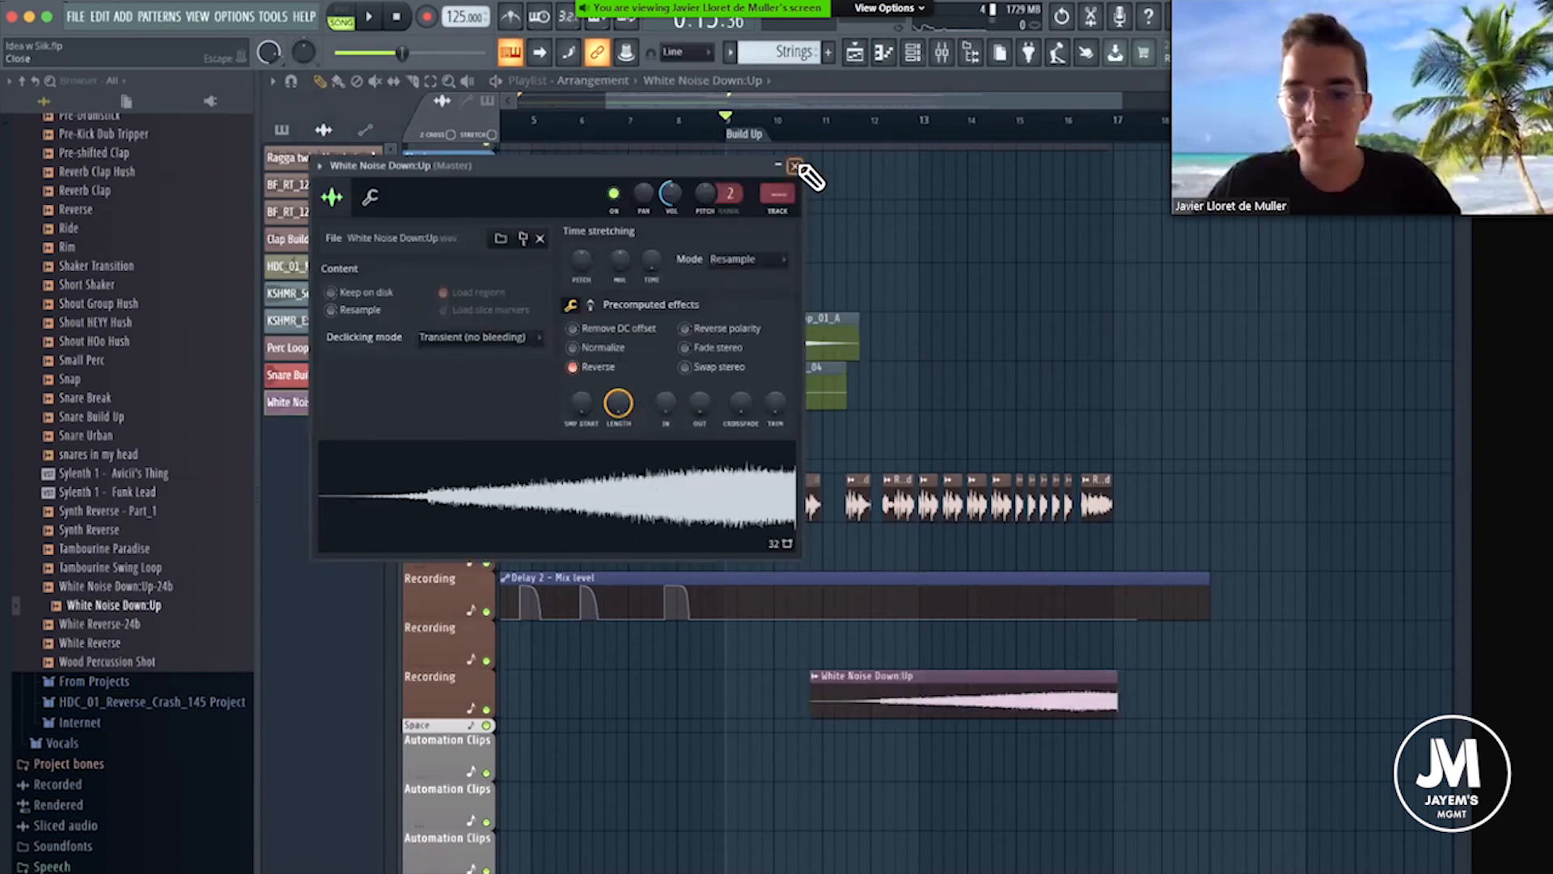
Close the White Noise Down:Up sample settings and collapse the ALL TIMES sample folder.
left_click(795, 165)
scroll(132, 339, "up", 10)
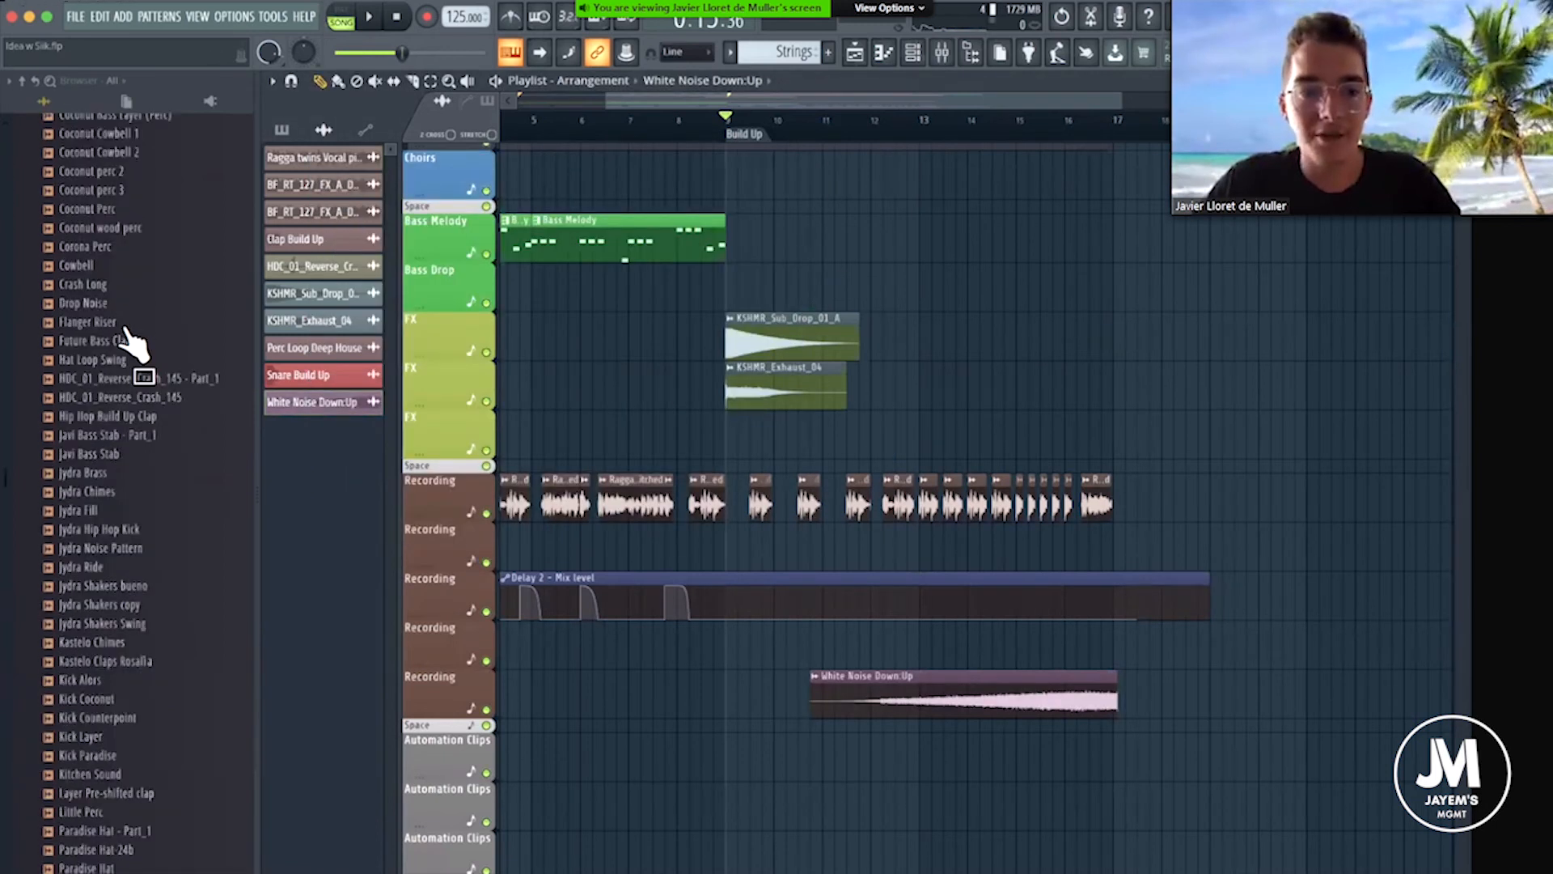
scroll(132, 339, "up", 10)
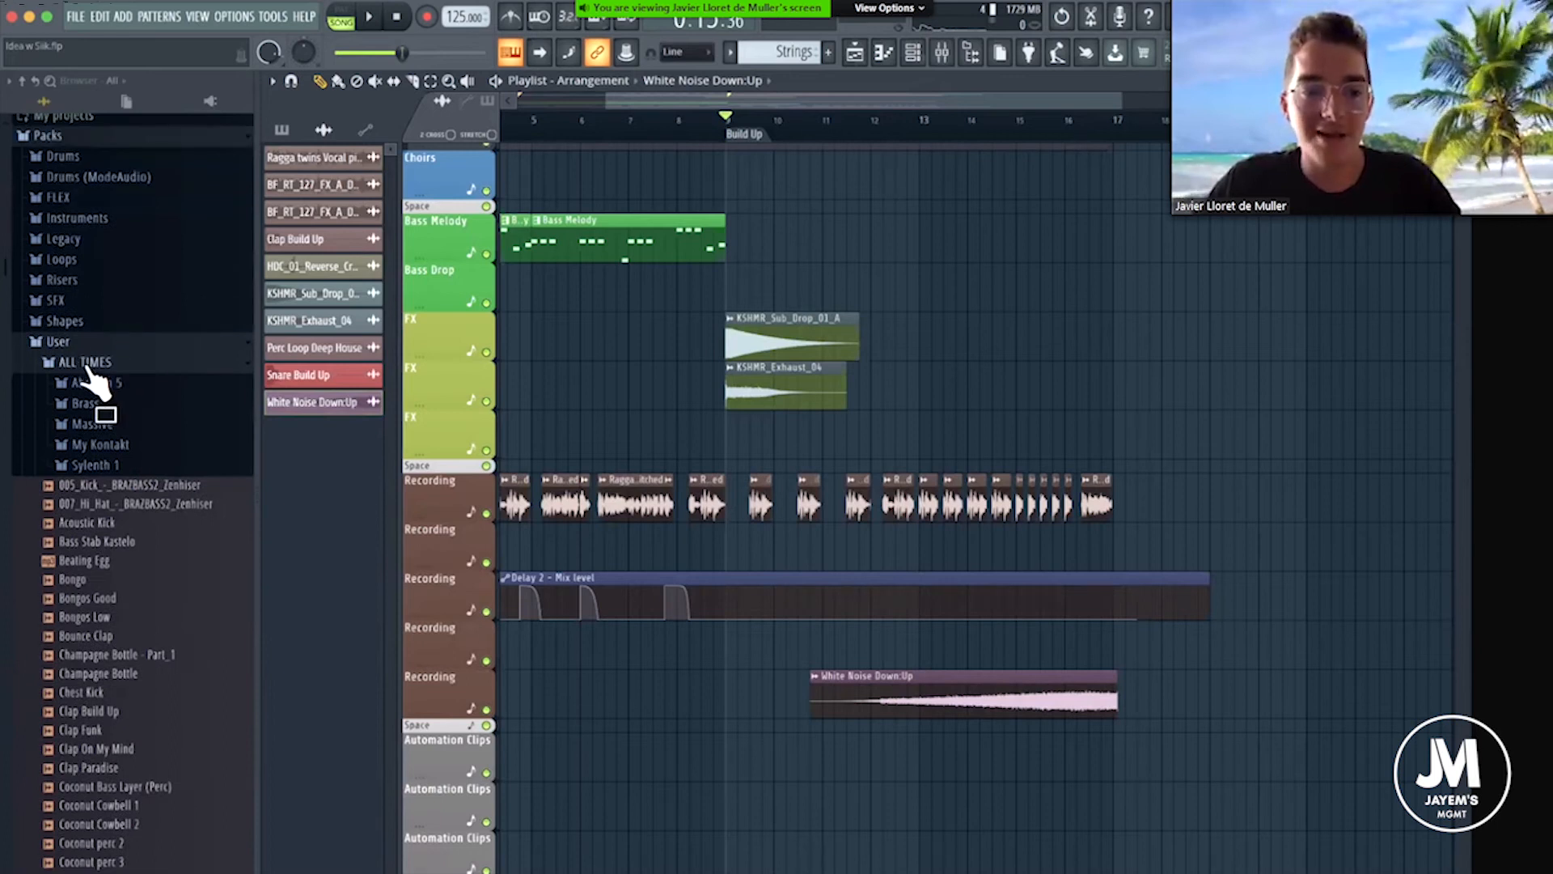
left_click(87, 364)
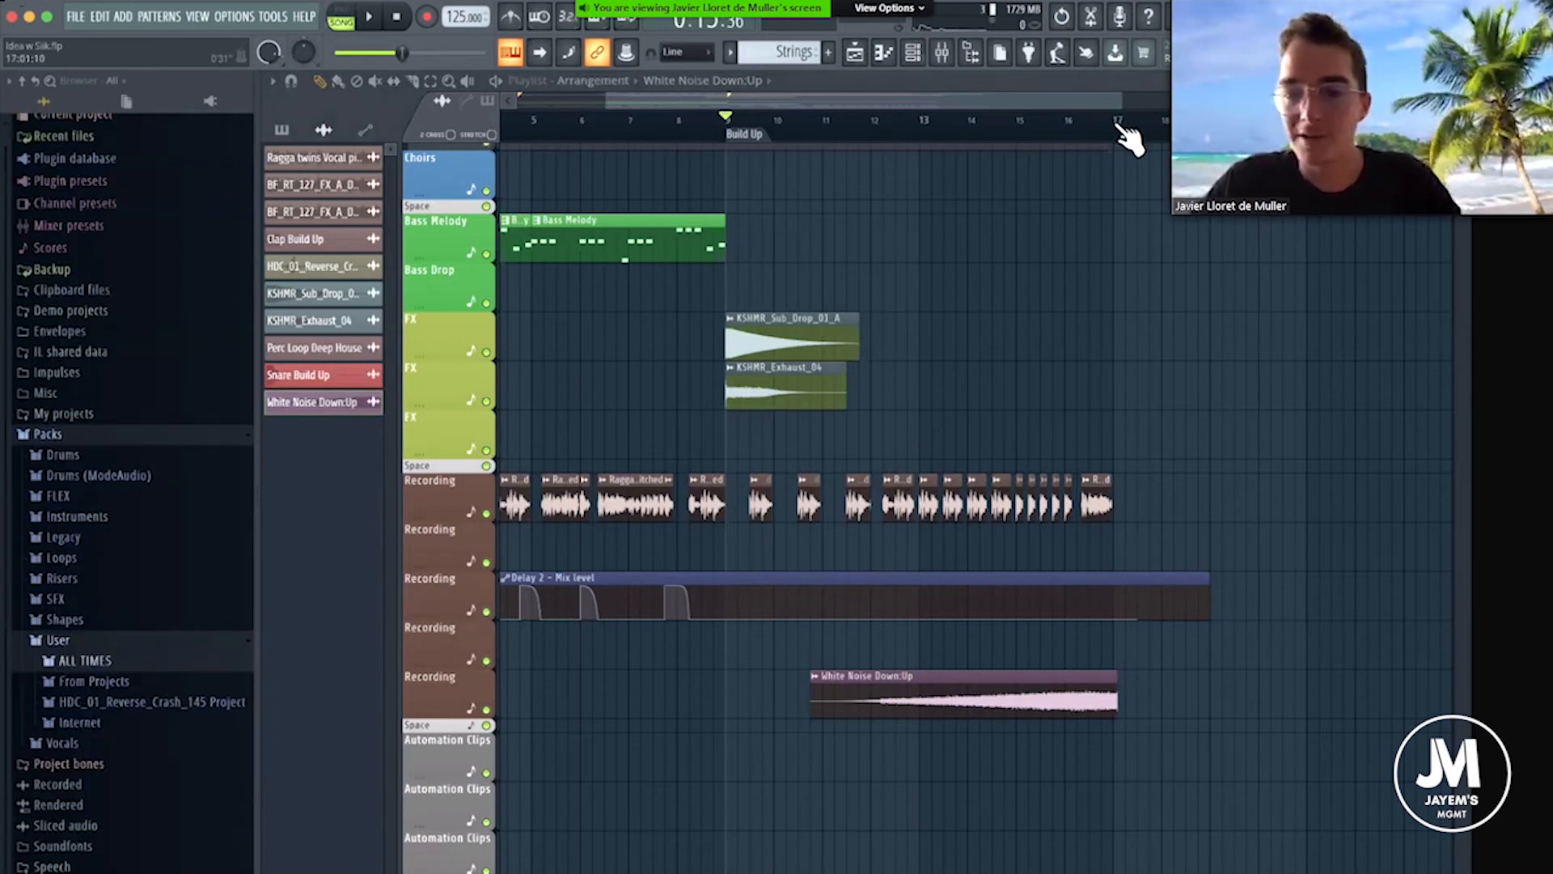
Move the White Noise Down:Up clip up to the second FX track, with its end just before bar 16.
scroll(1110, 129, "up", 5)
scroll(945, 99, "down", 3)
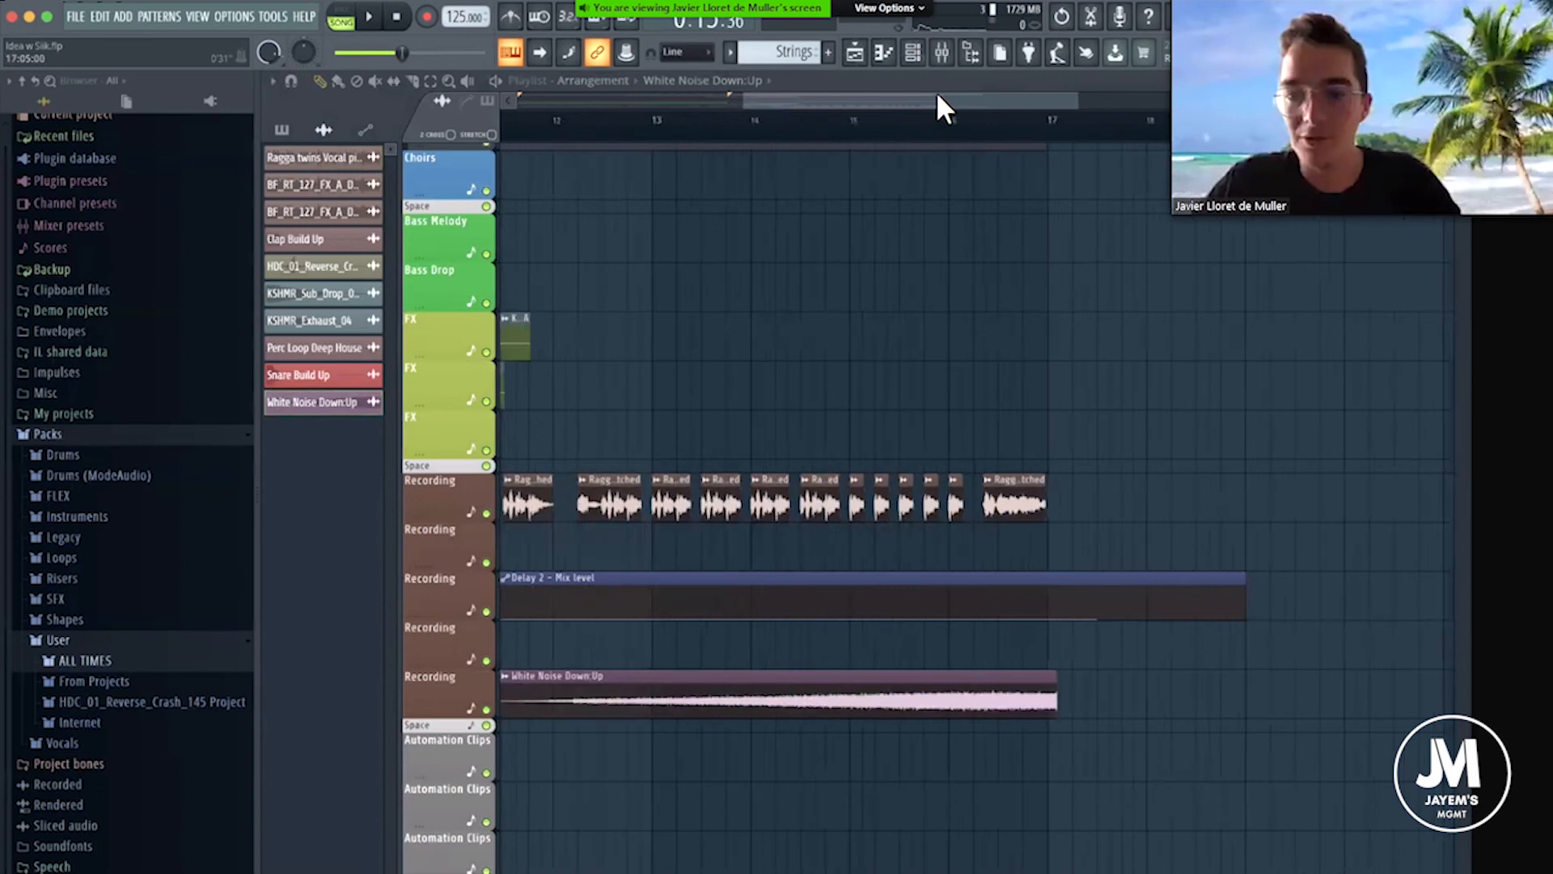
scroll(1057, 138, "down", 1)
scroll(1071, 144, "up", 5)
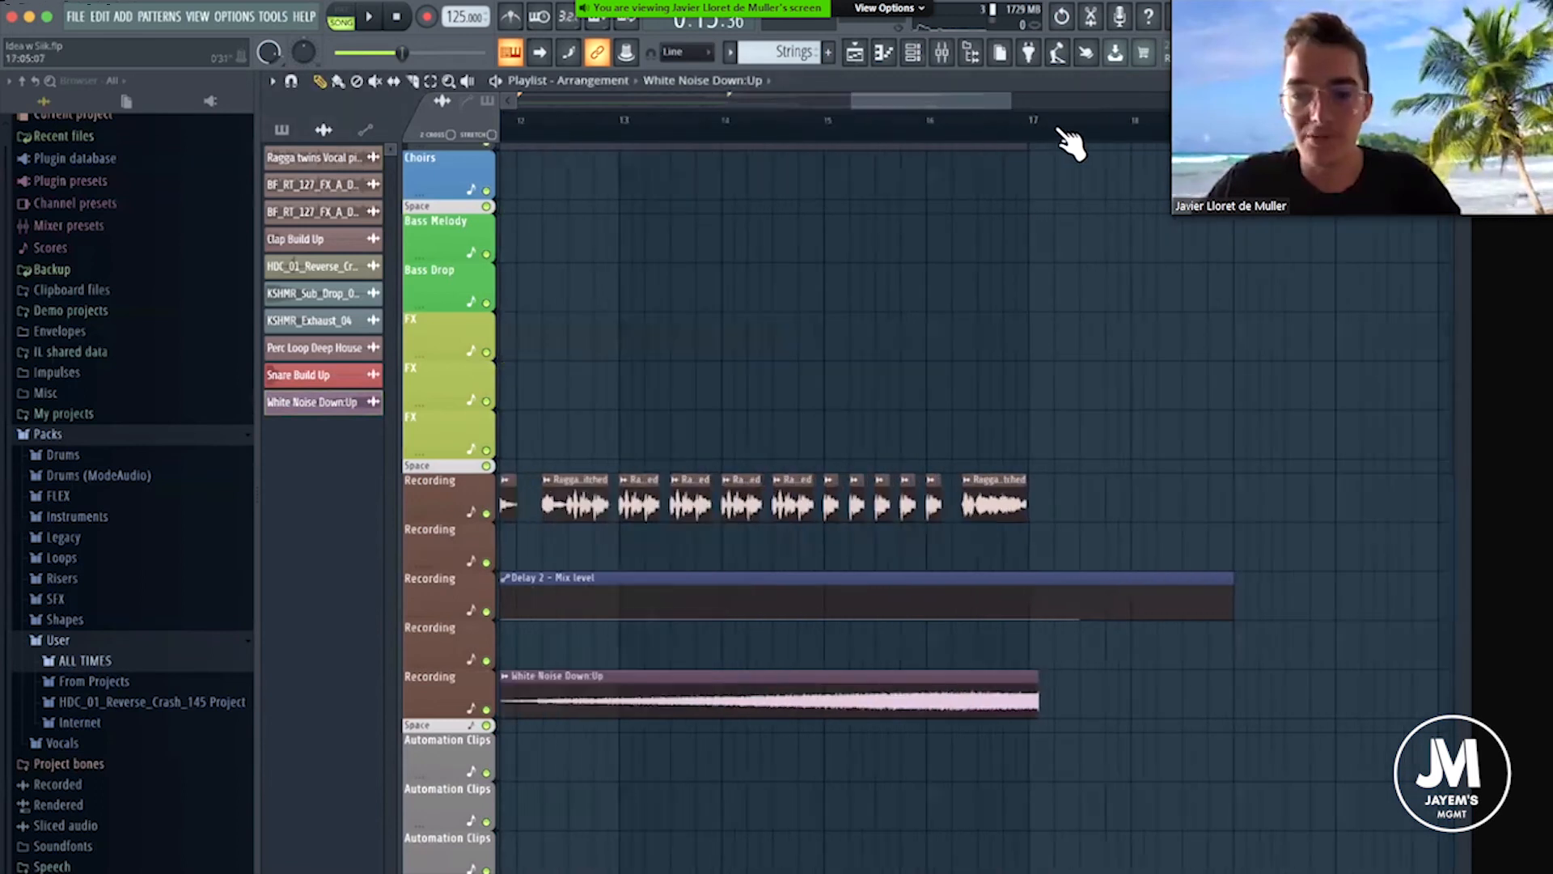
left_click_drag(962, 466, 614, 375)
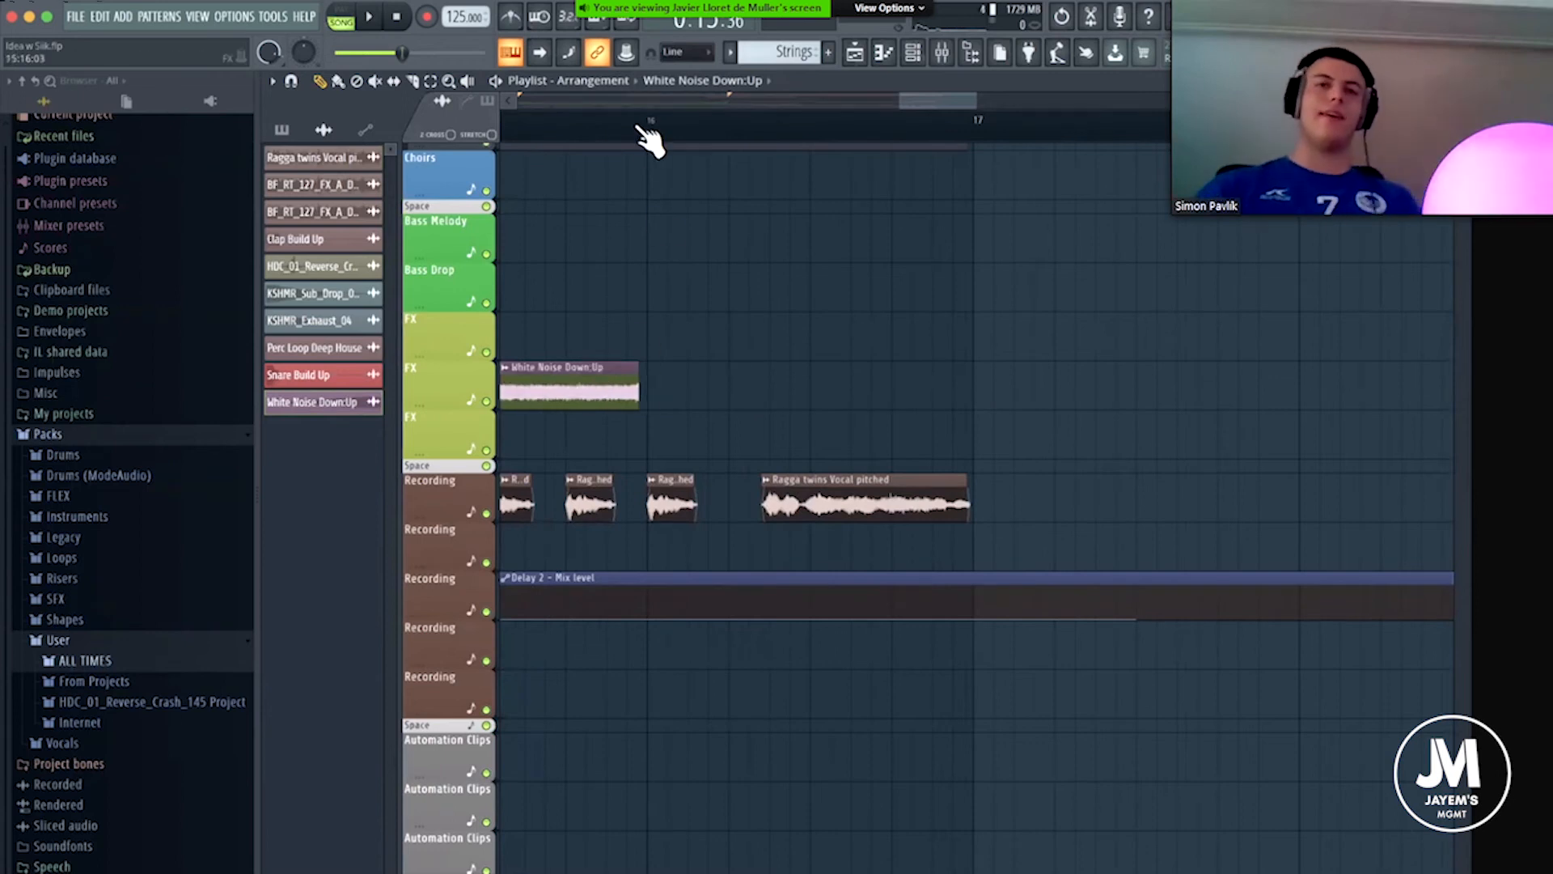
scroll(636, 128, "up", 5)
left_click_drag(641, 391, 677, 391)
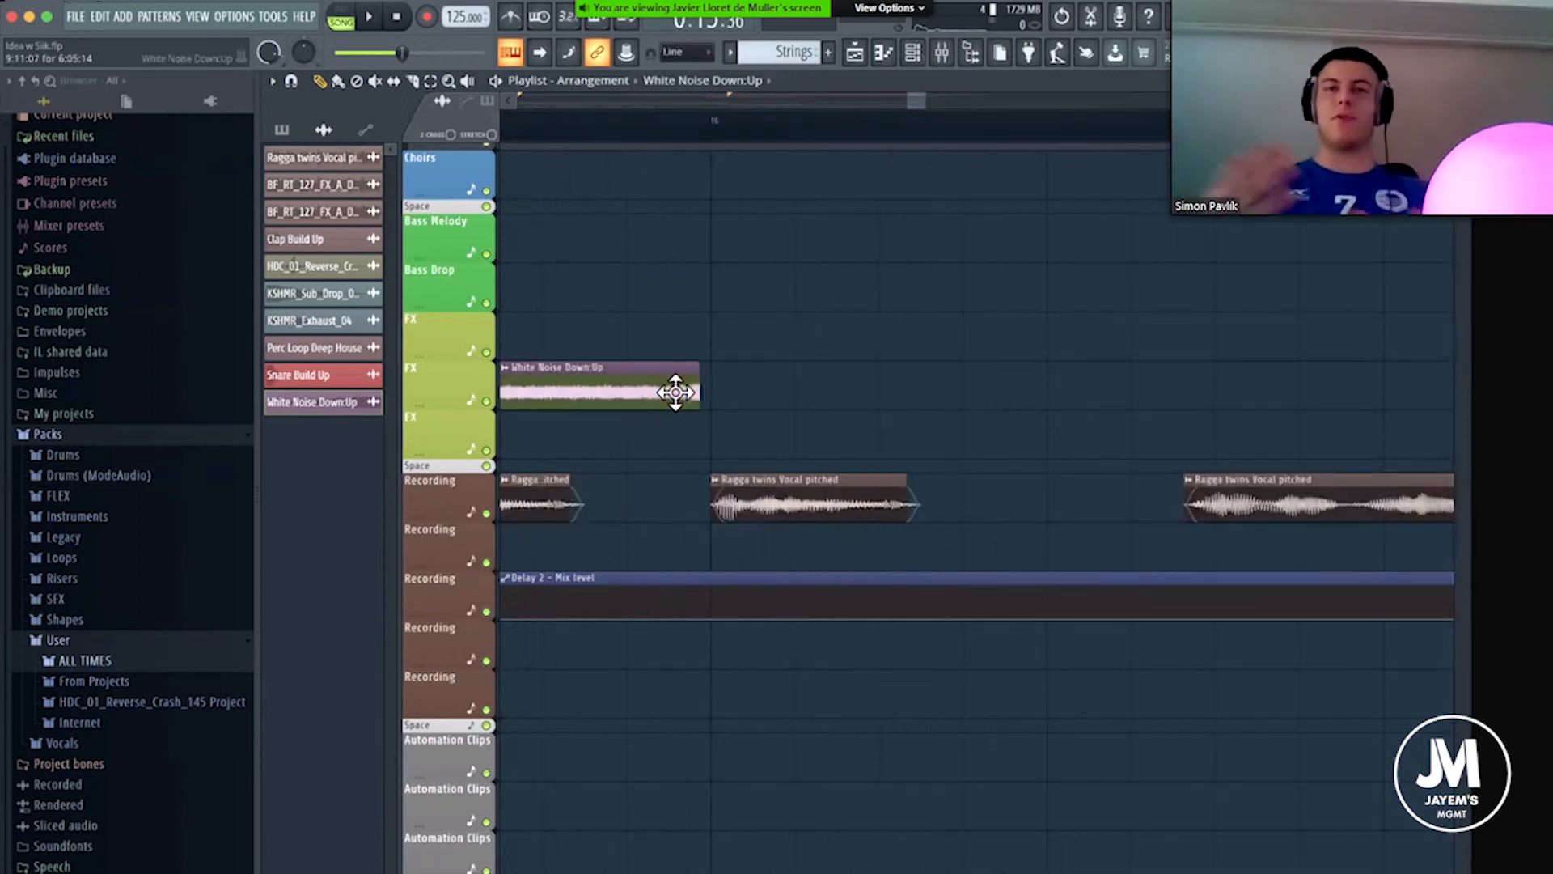
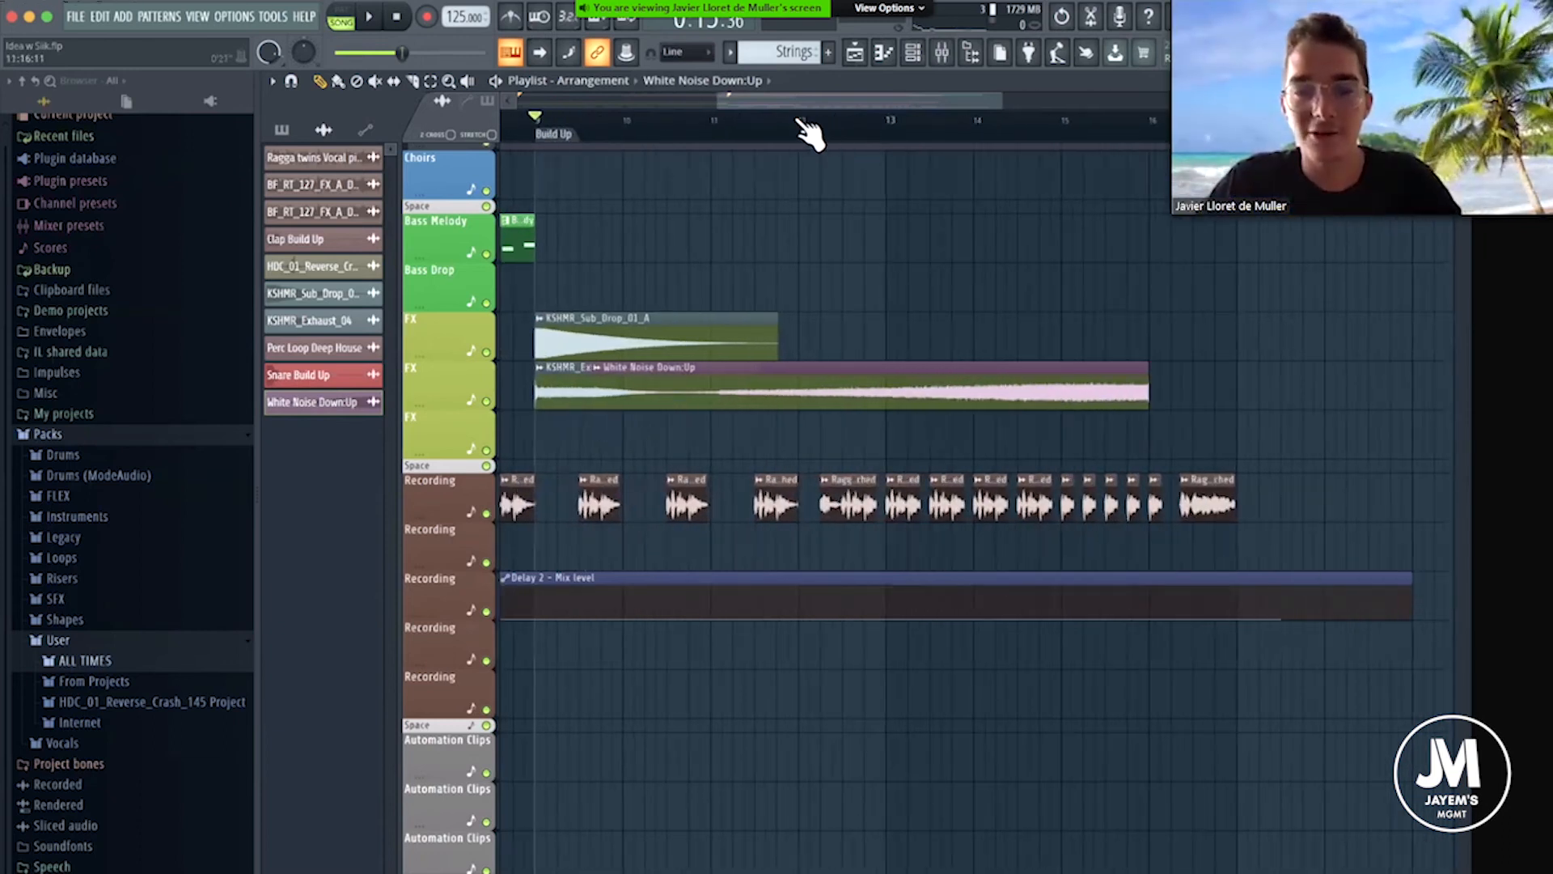
Move the White Noise Down:Up clip down to the third FX track, keeping its end at bar 16.
scroll(842, 96, "up", 3)
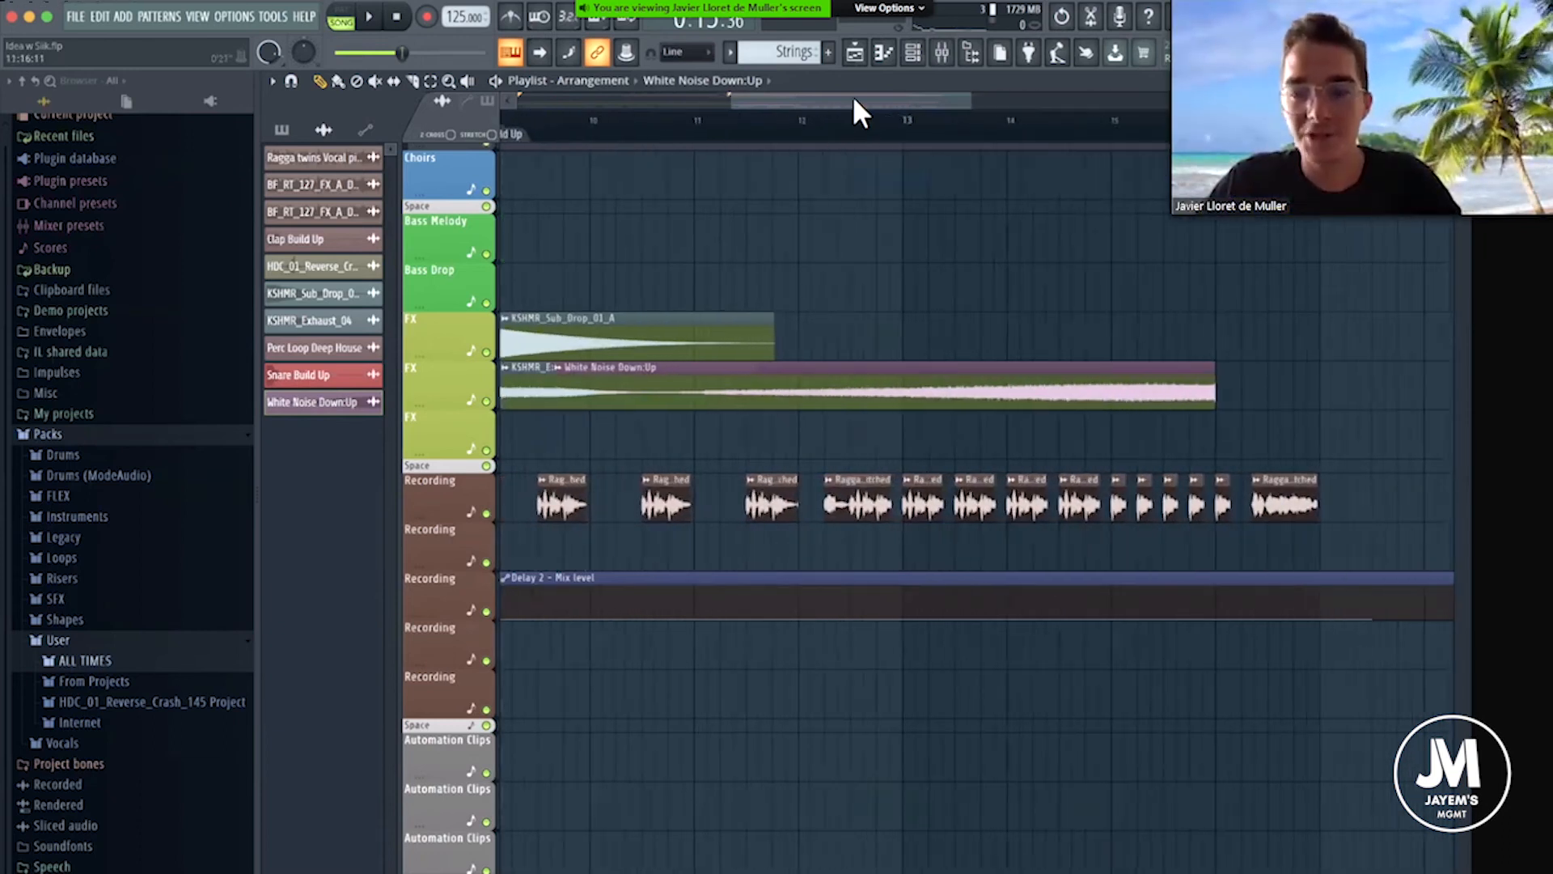
left_click_drag(843, 98, 849, 98)
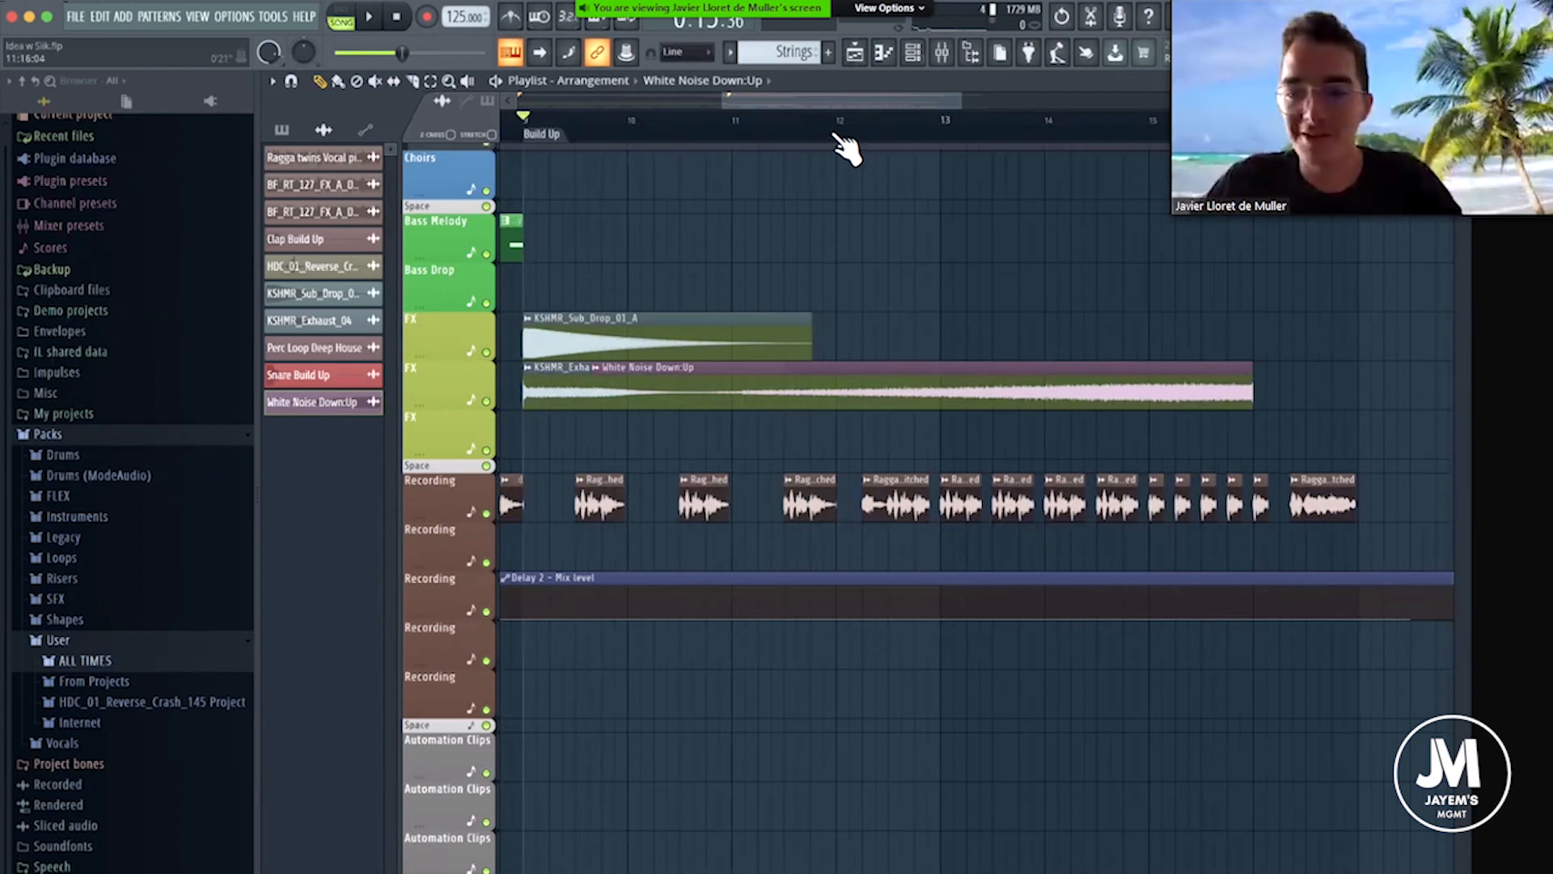
scroll(840, 139, "down", 5)
scroll(943, 138, "up", 3)
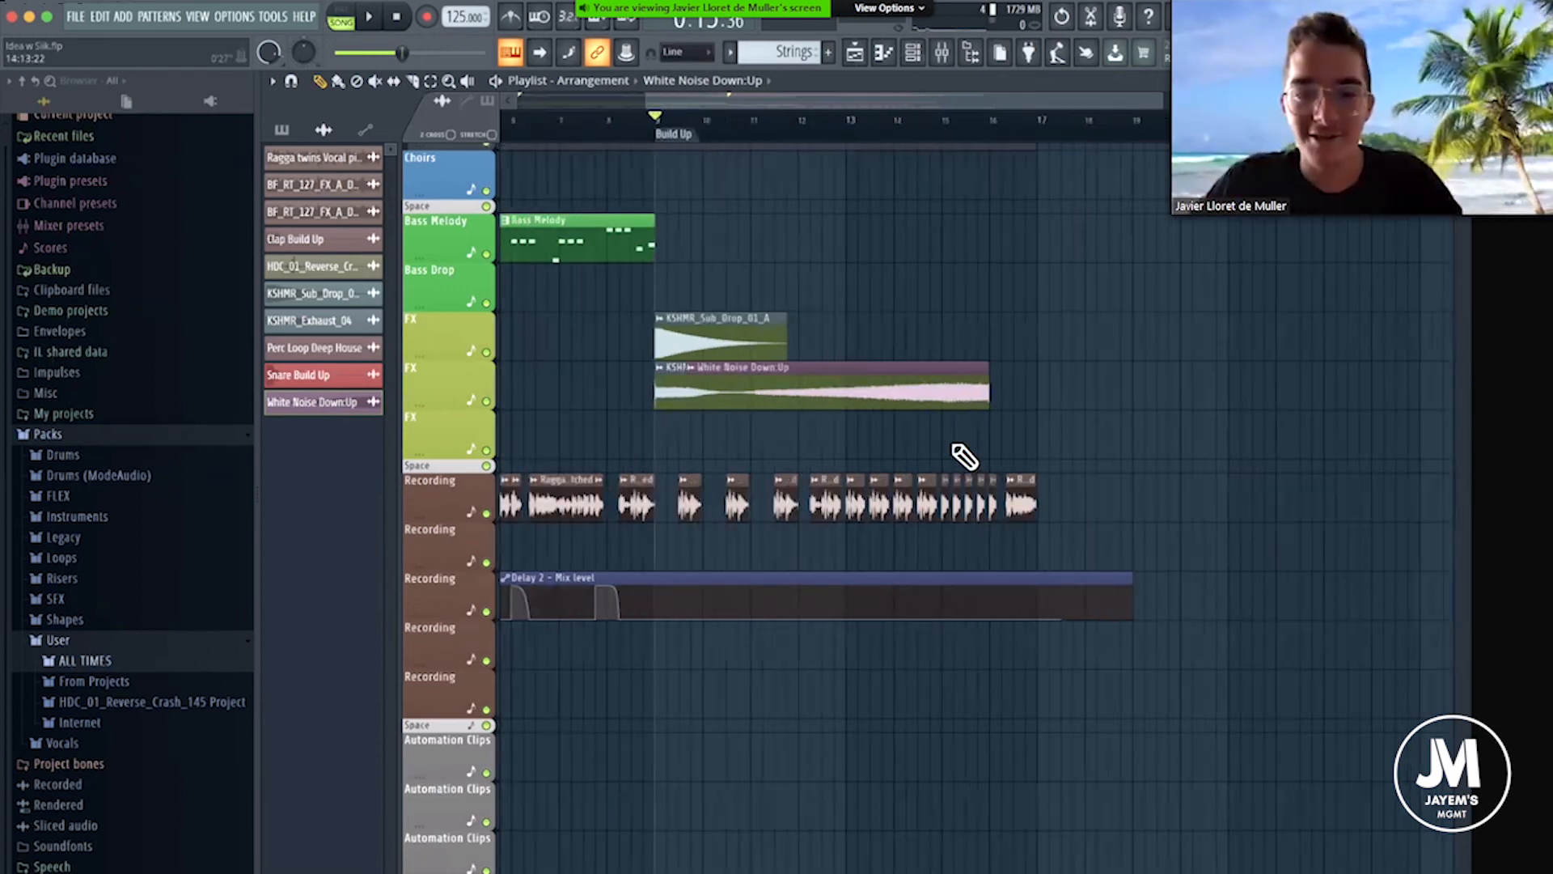
scroll(963, 366, "up", 5)
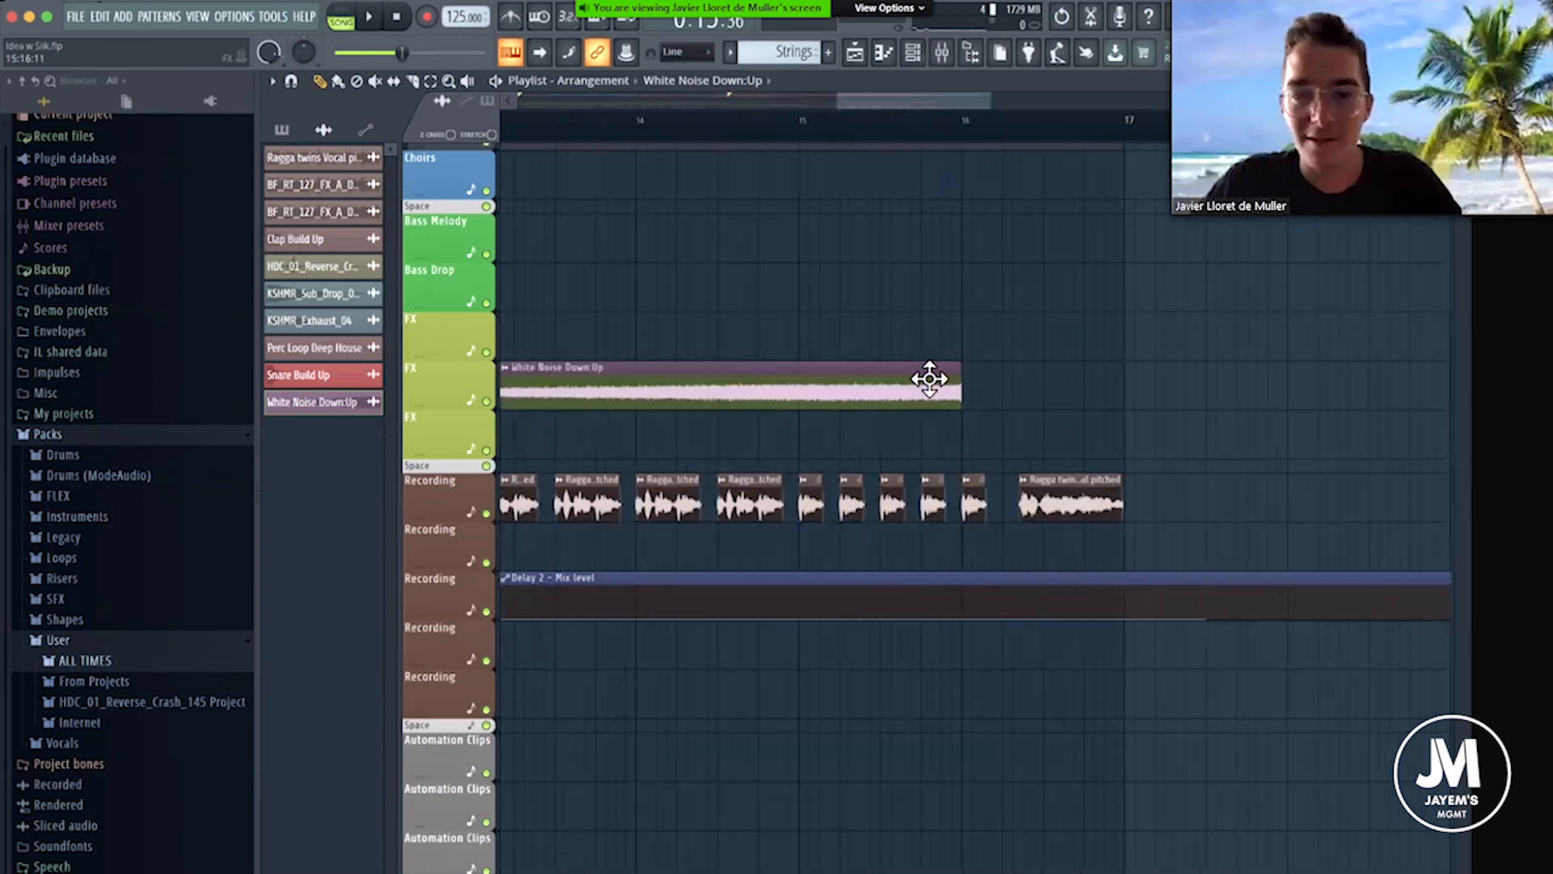
left_click_drag(929, 378, 929, 451)
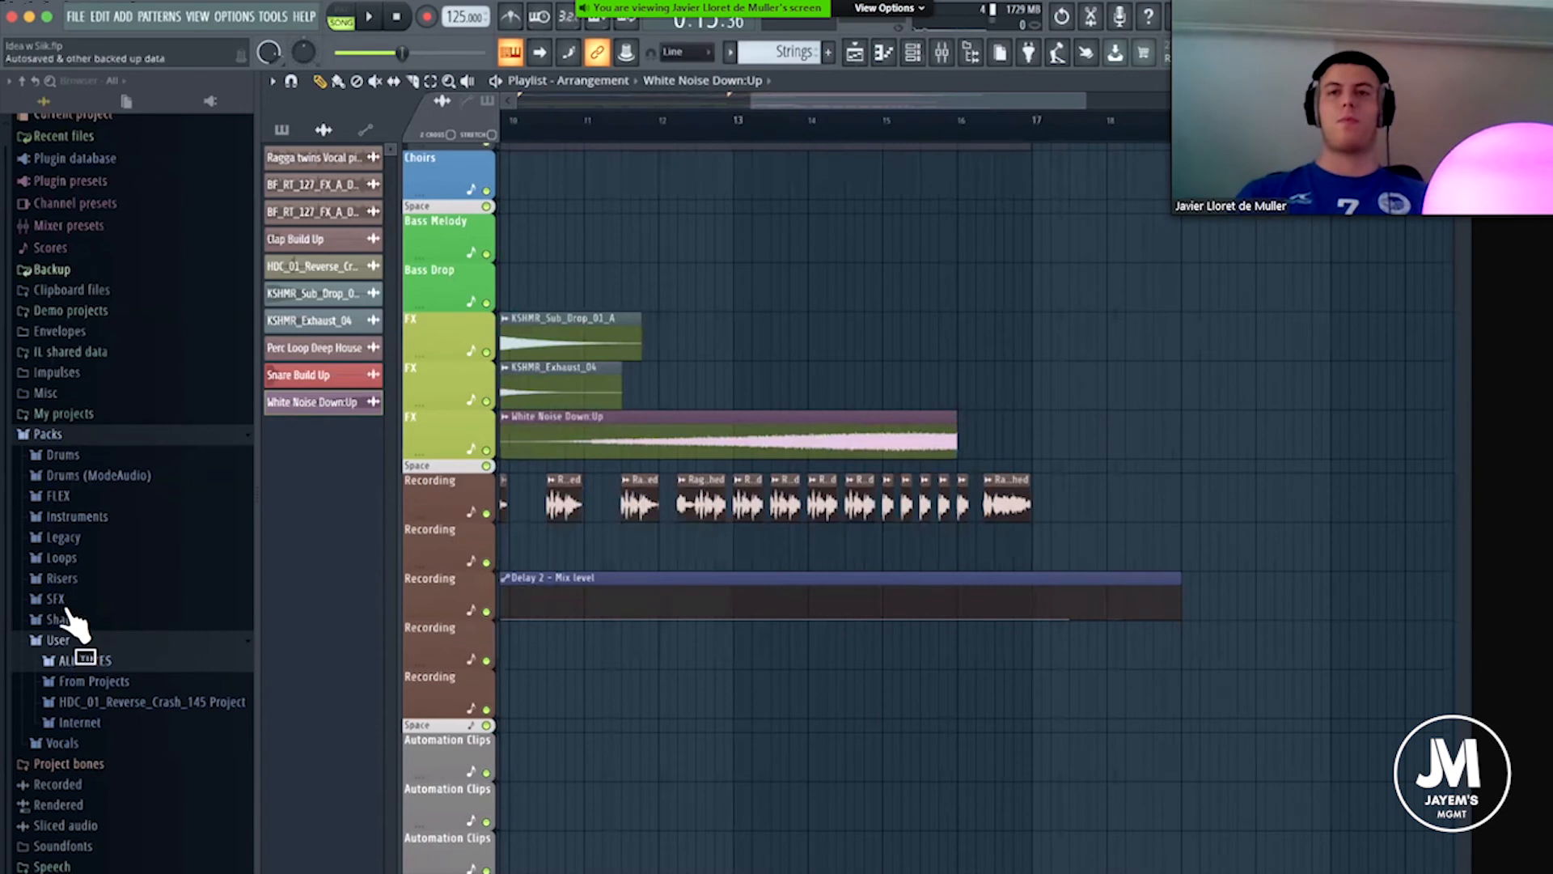
Route the White Noise Down:Up sample to mixer track 48.
double_click(790, 448)
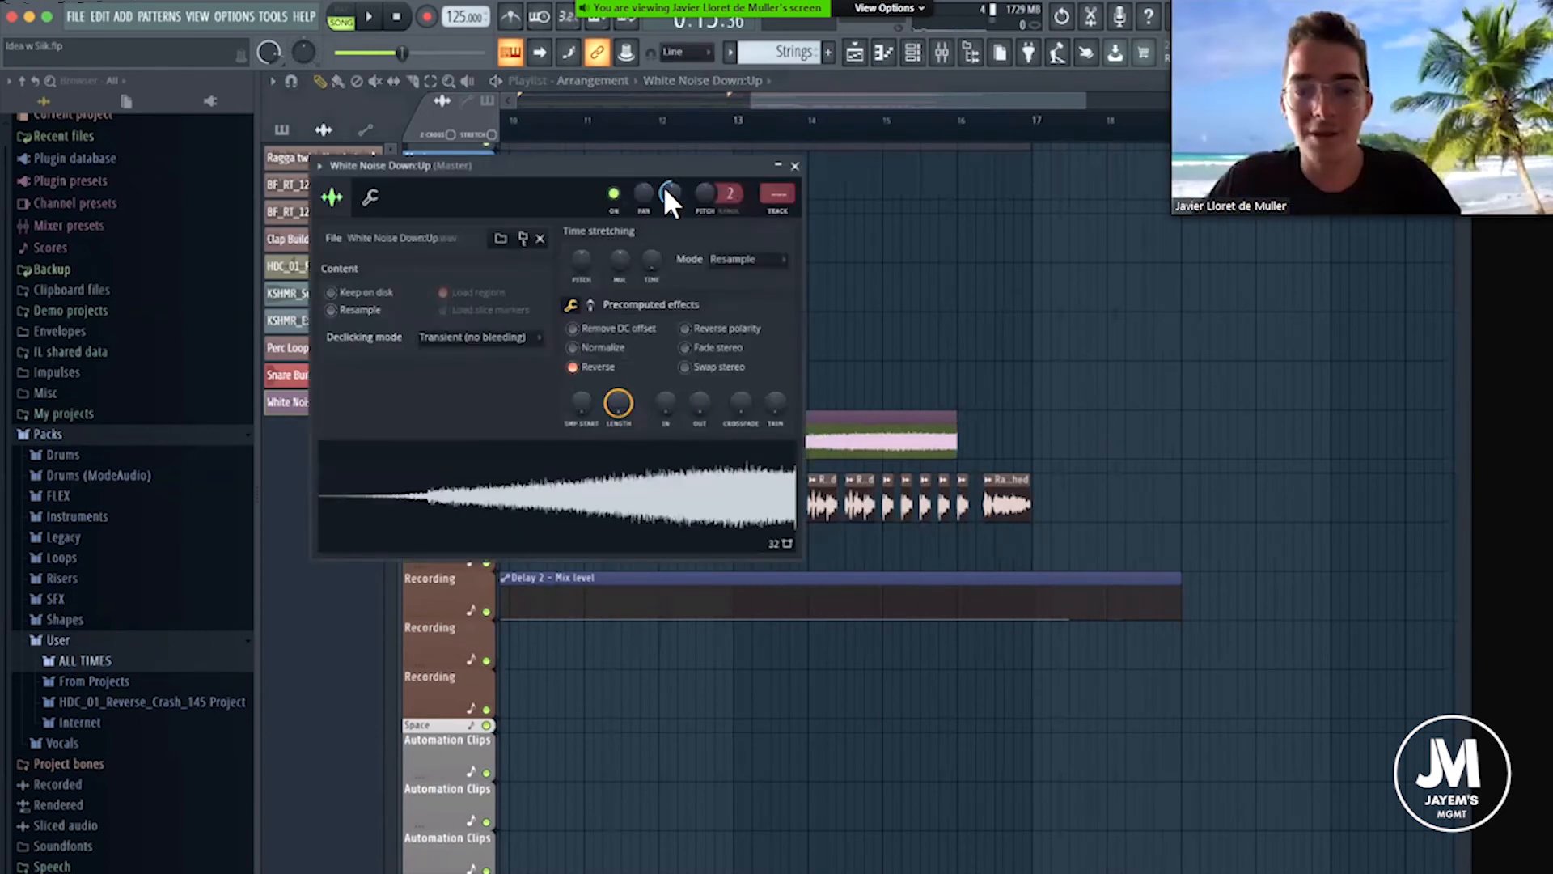
key("F9")
left_click_drag(778, 194, 777, 91)
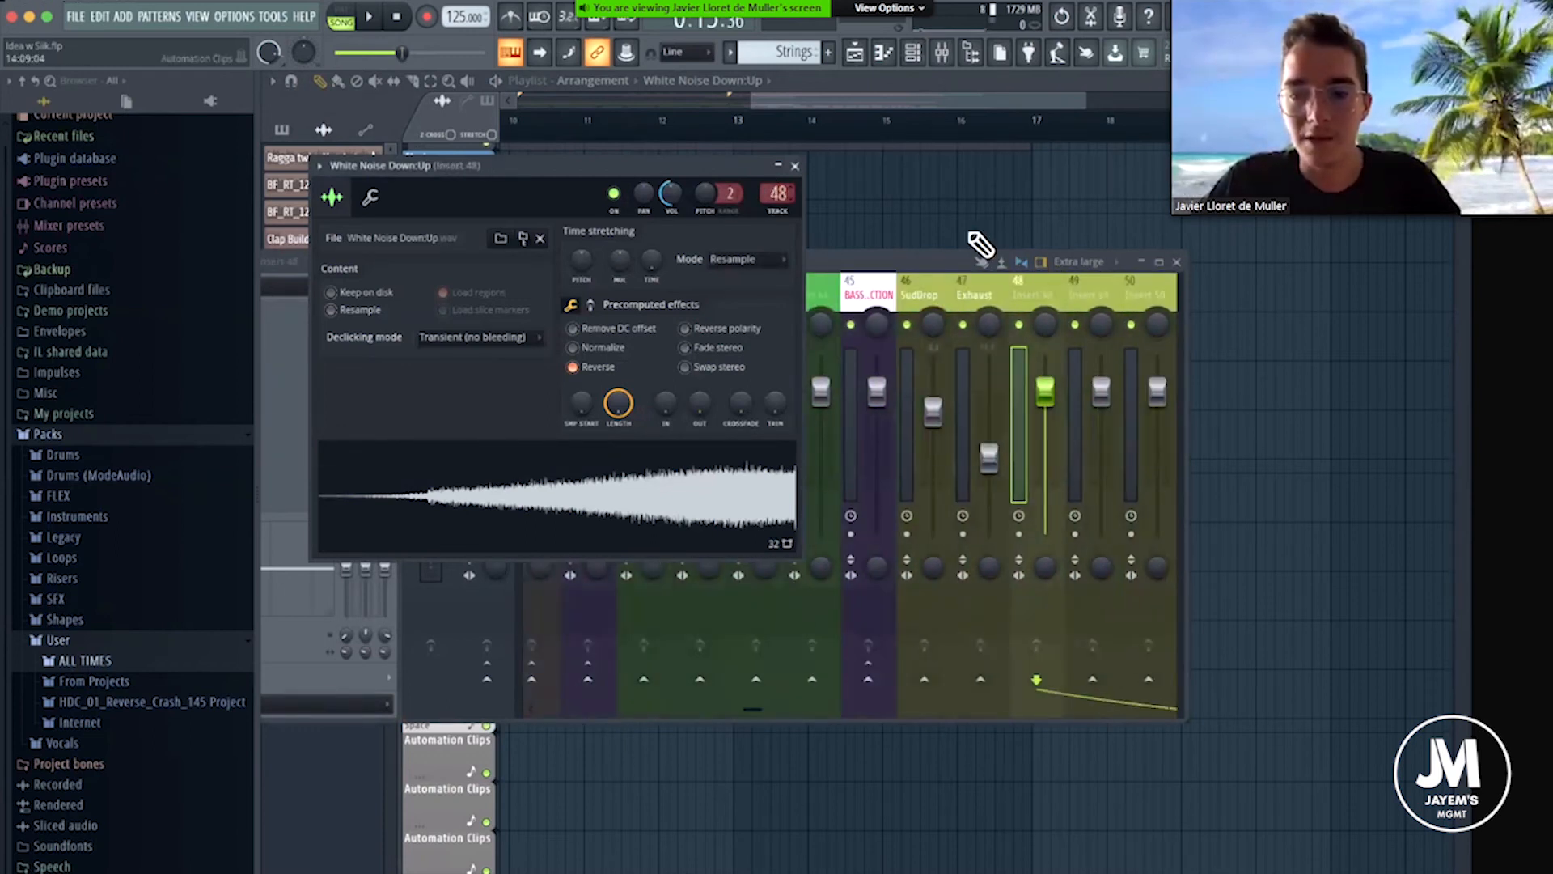
Rename mixer track 48 as White Noise Riser.
right_click(1076, 283)
left_click(1086, 295)
type("Whiten")
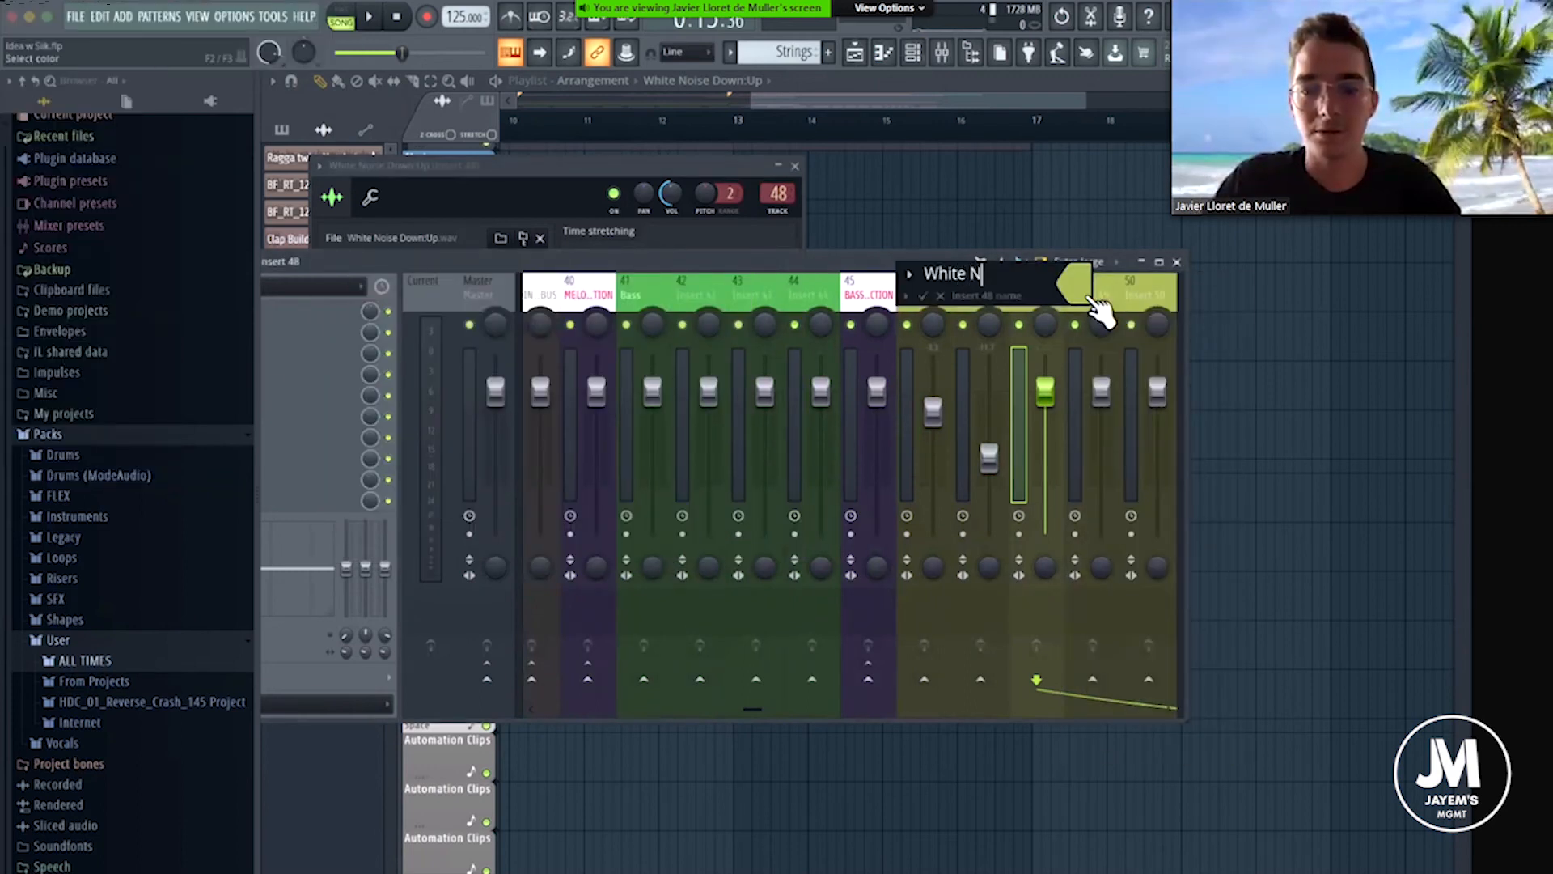
key("Return")
Load FabFilter Pro-Q 3 on the White Noise Riser mixer track and add a low-cut band in the low frequencies.
left_click_drag(962, 260, 1219, 267)
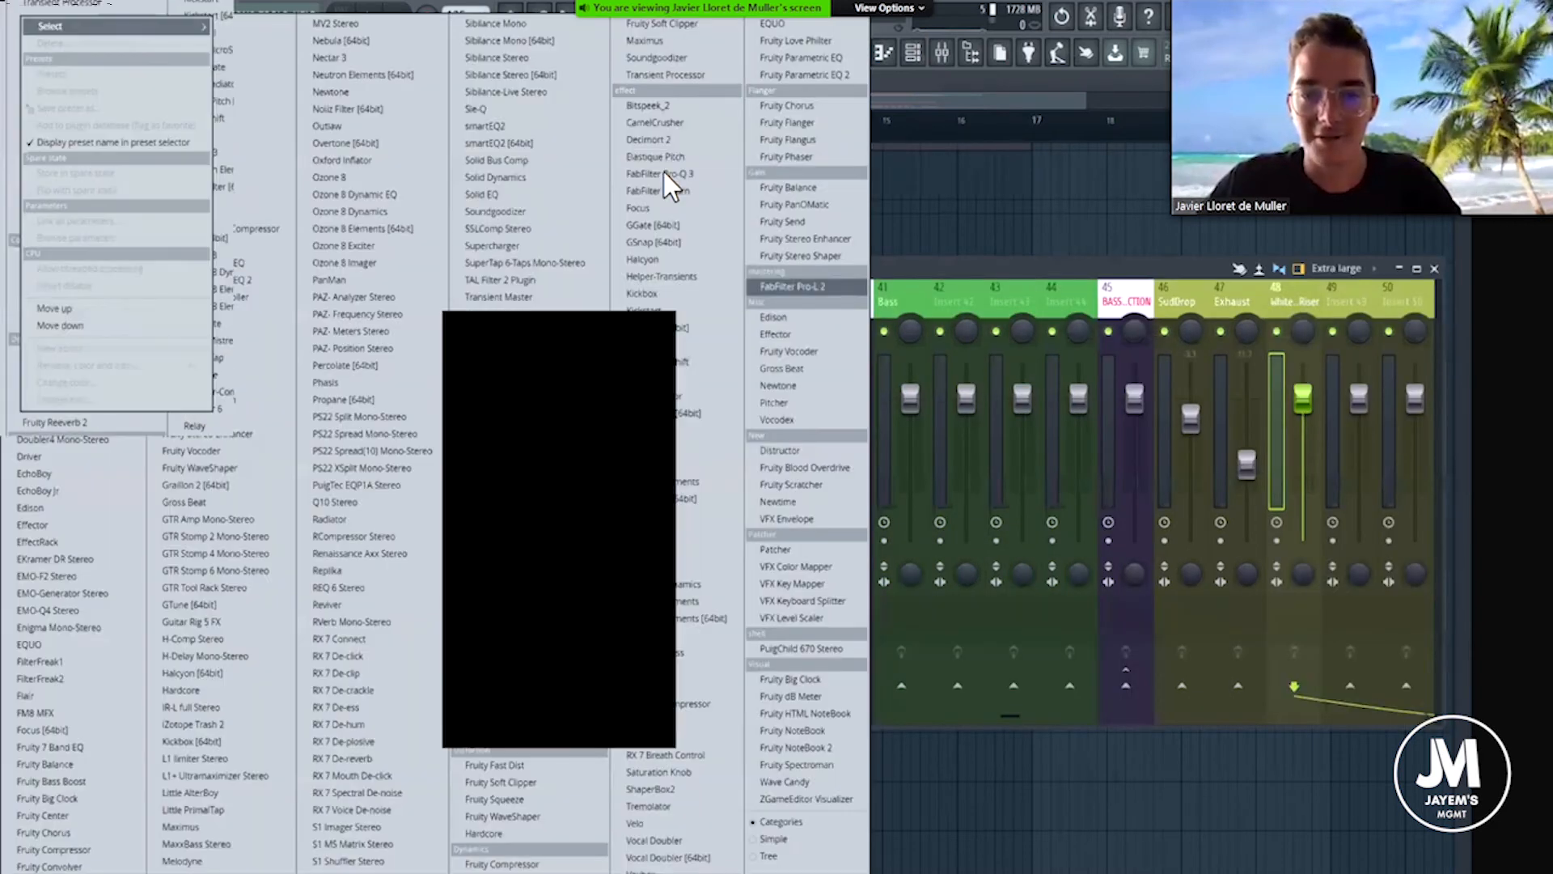
left_click(663, 172)
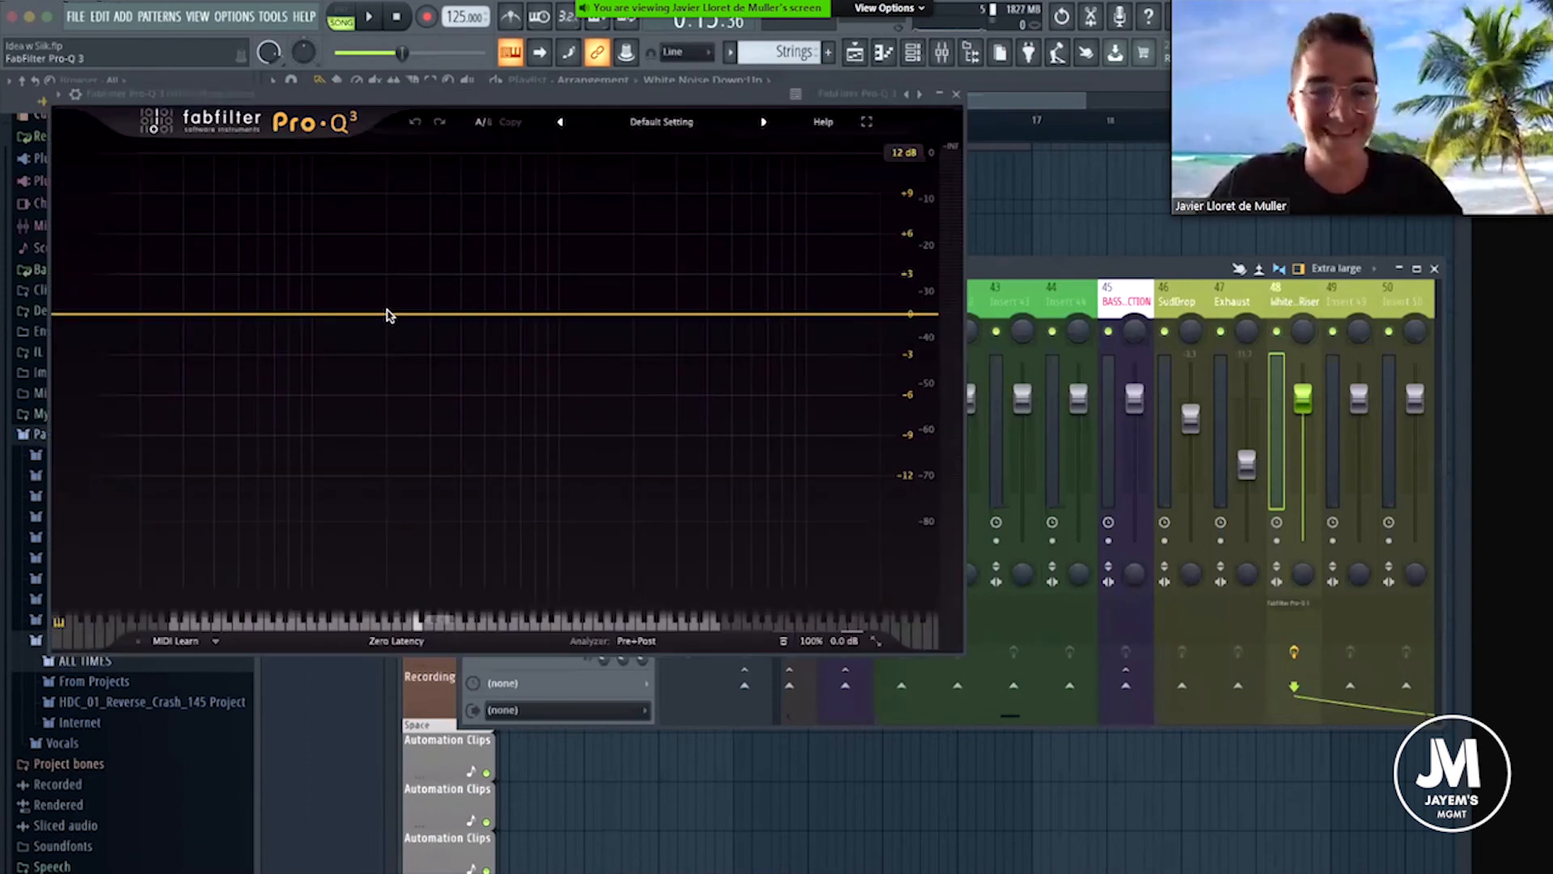
left_click(388, 314)
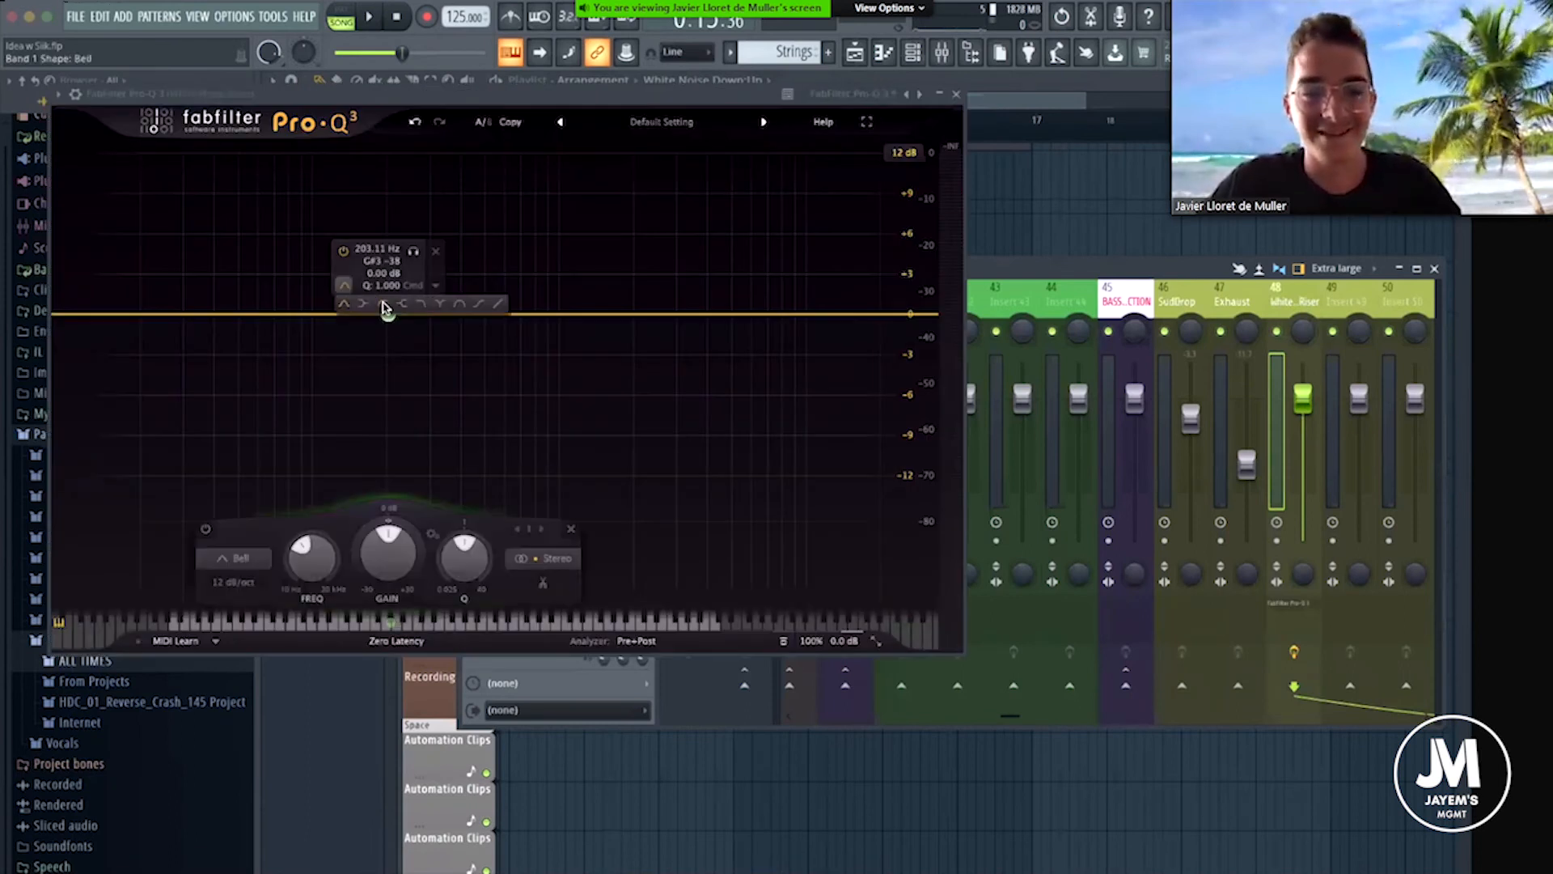
left_click(384, 305)
left_click_drag(390, 316, 343, 315)
left_click(956, 94)
Play the Build Up and lower the White Noise Riser mixer fader to balance it against the other sounds.
key("space")
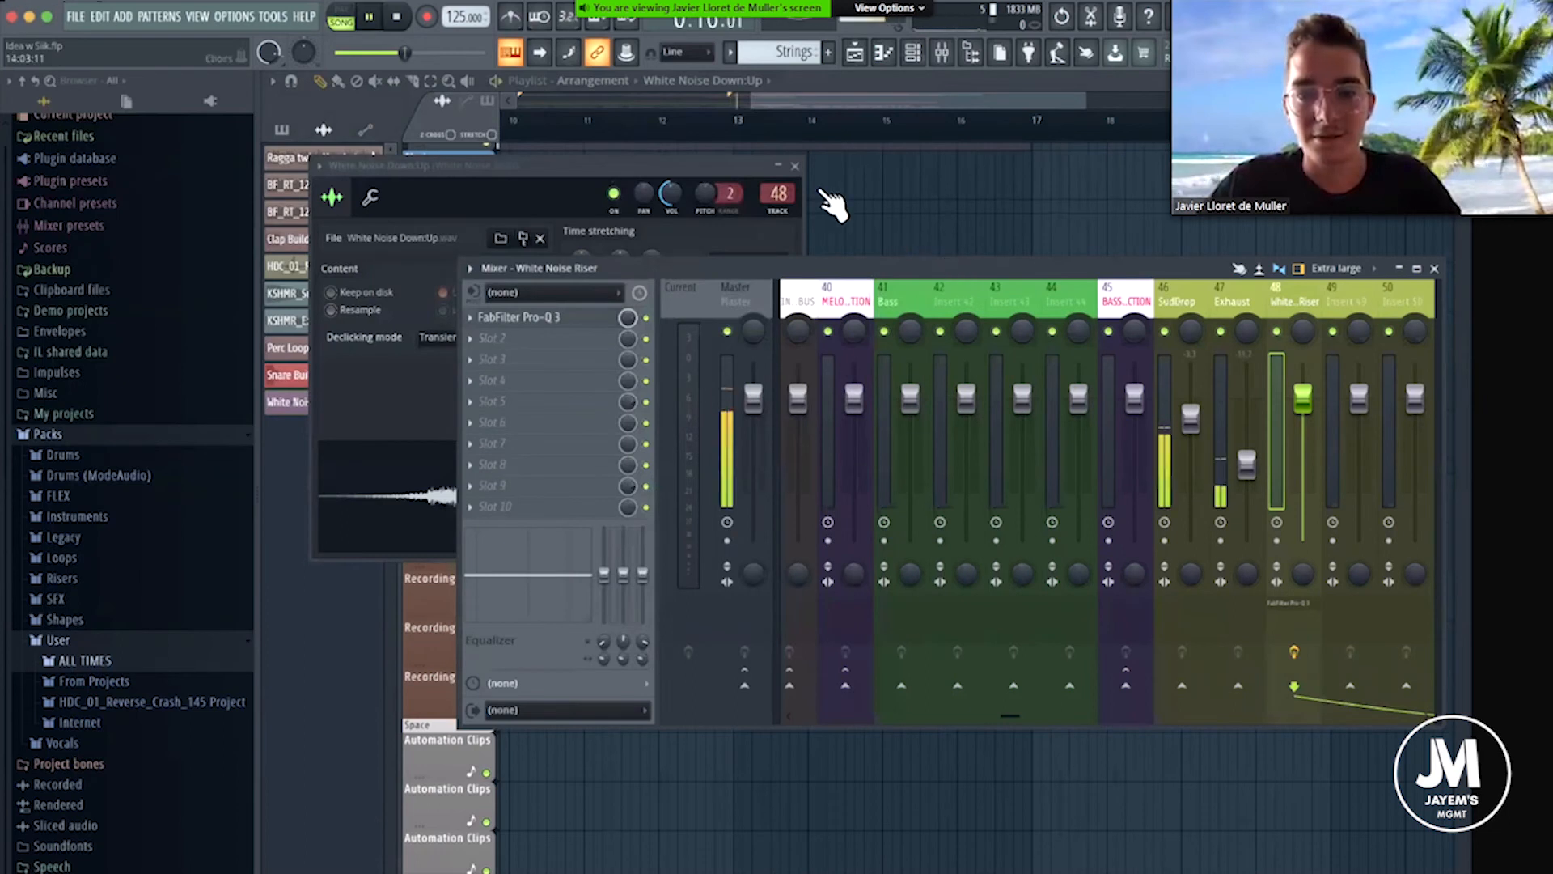
left_click_drag(894, 266, 644, 265)
left_click_drag(1050, 388, 1054, 424)
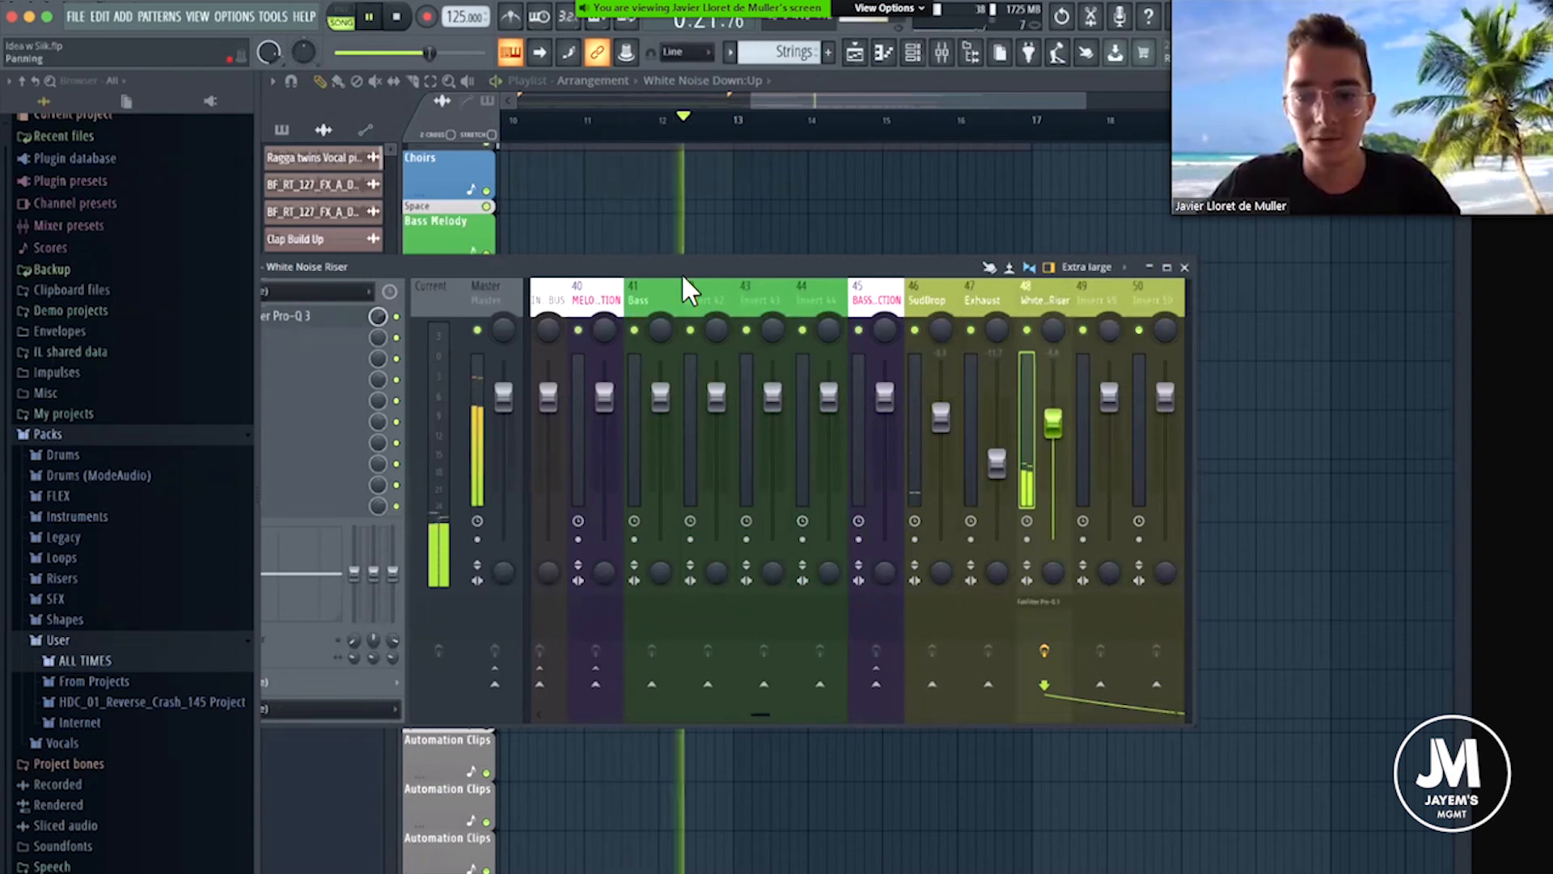
left_click_drag(682, 260, 782, 592)
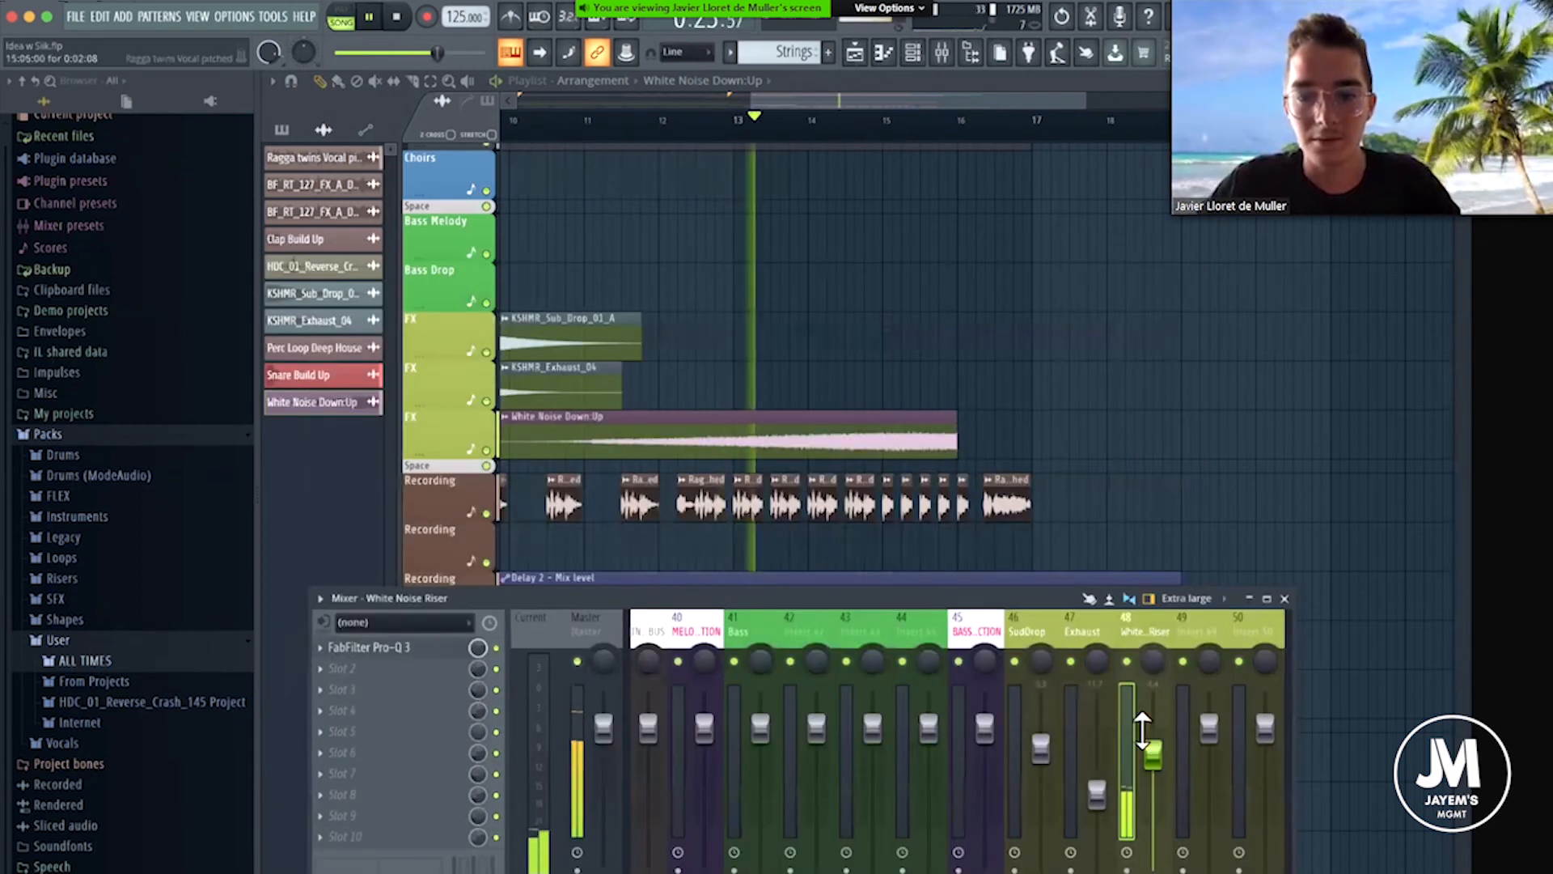
mouse_move(1152, 754)
left_mouse_down()
mouse_move(1155, 785)
mouse_move(1154, 760)
left_mouse_up()
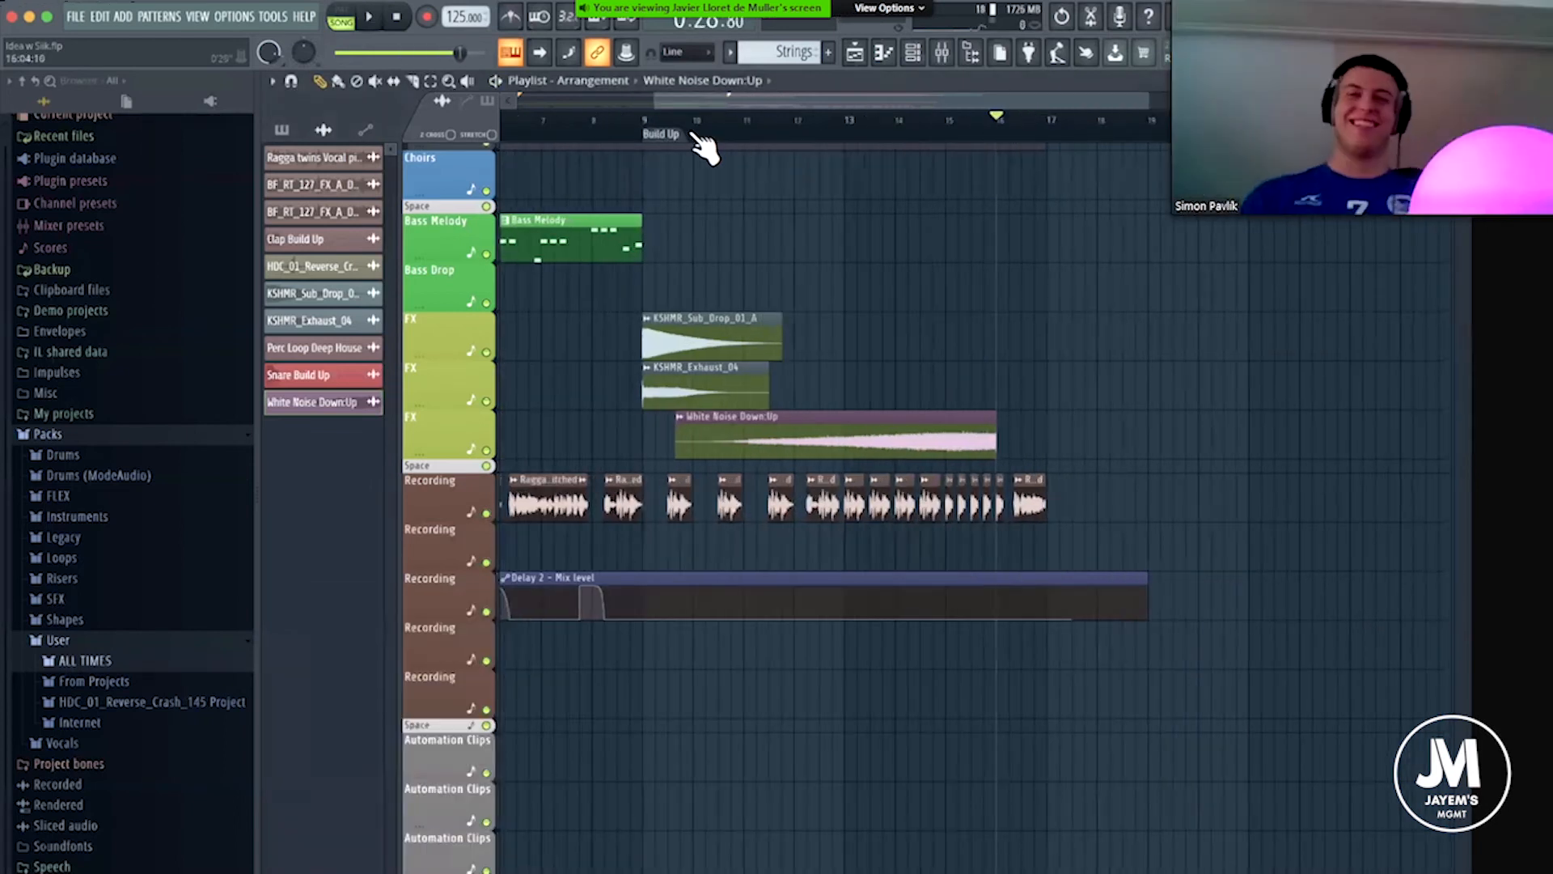
key("space")
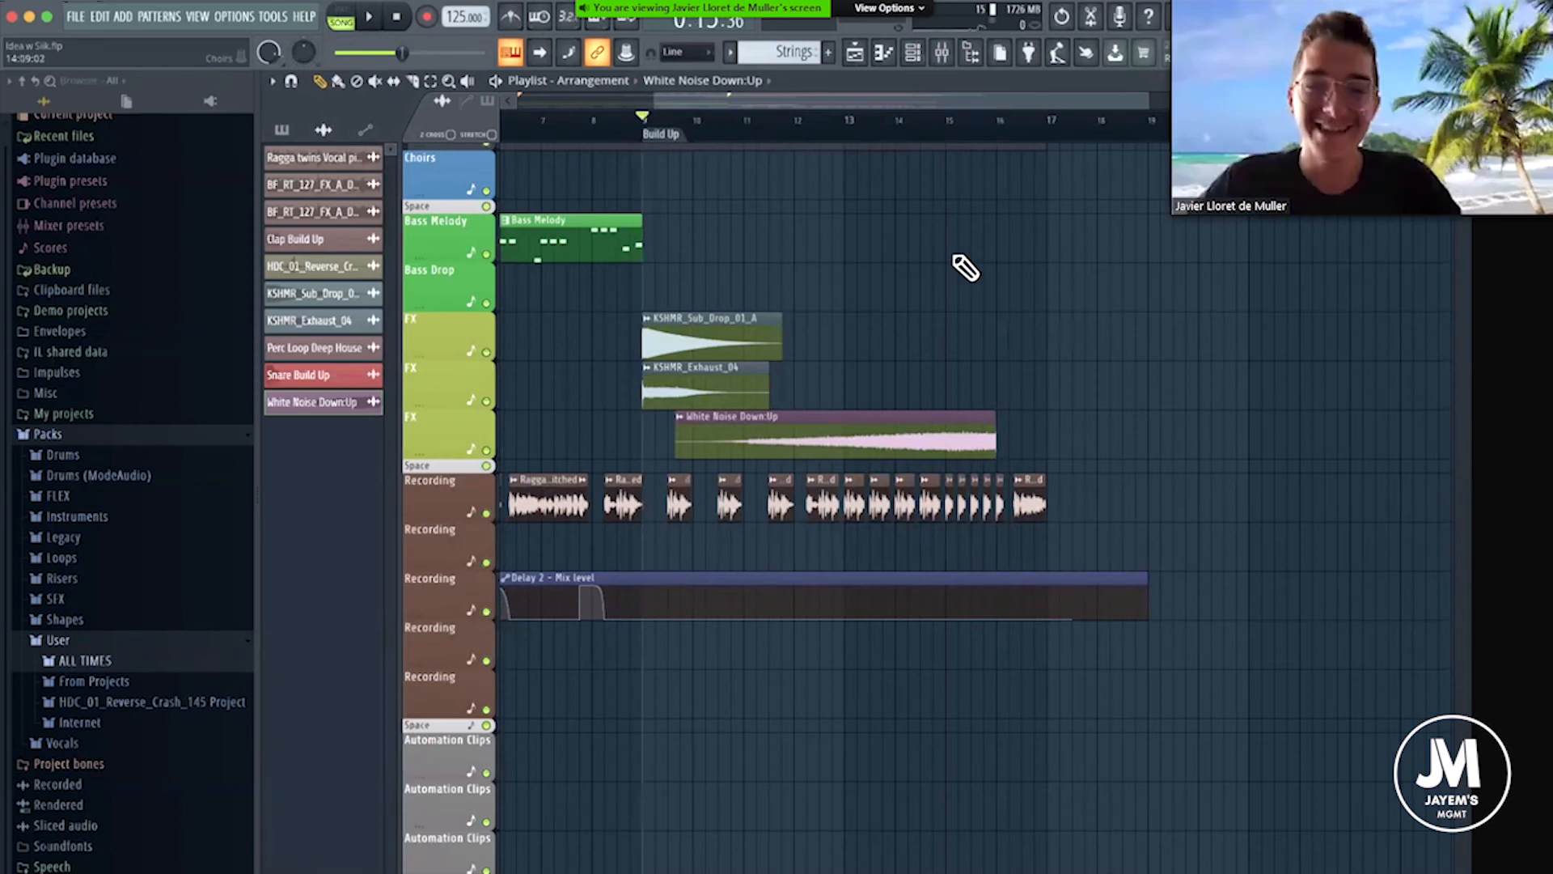
Insert an empty playlist track between the third FX track and the Space row.
right_click(439, 464)
left_click(476, 788)
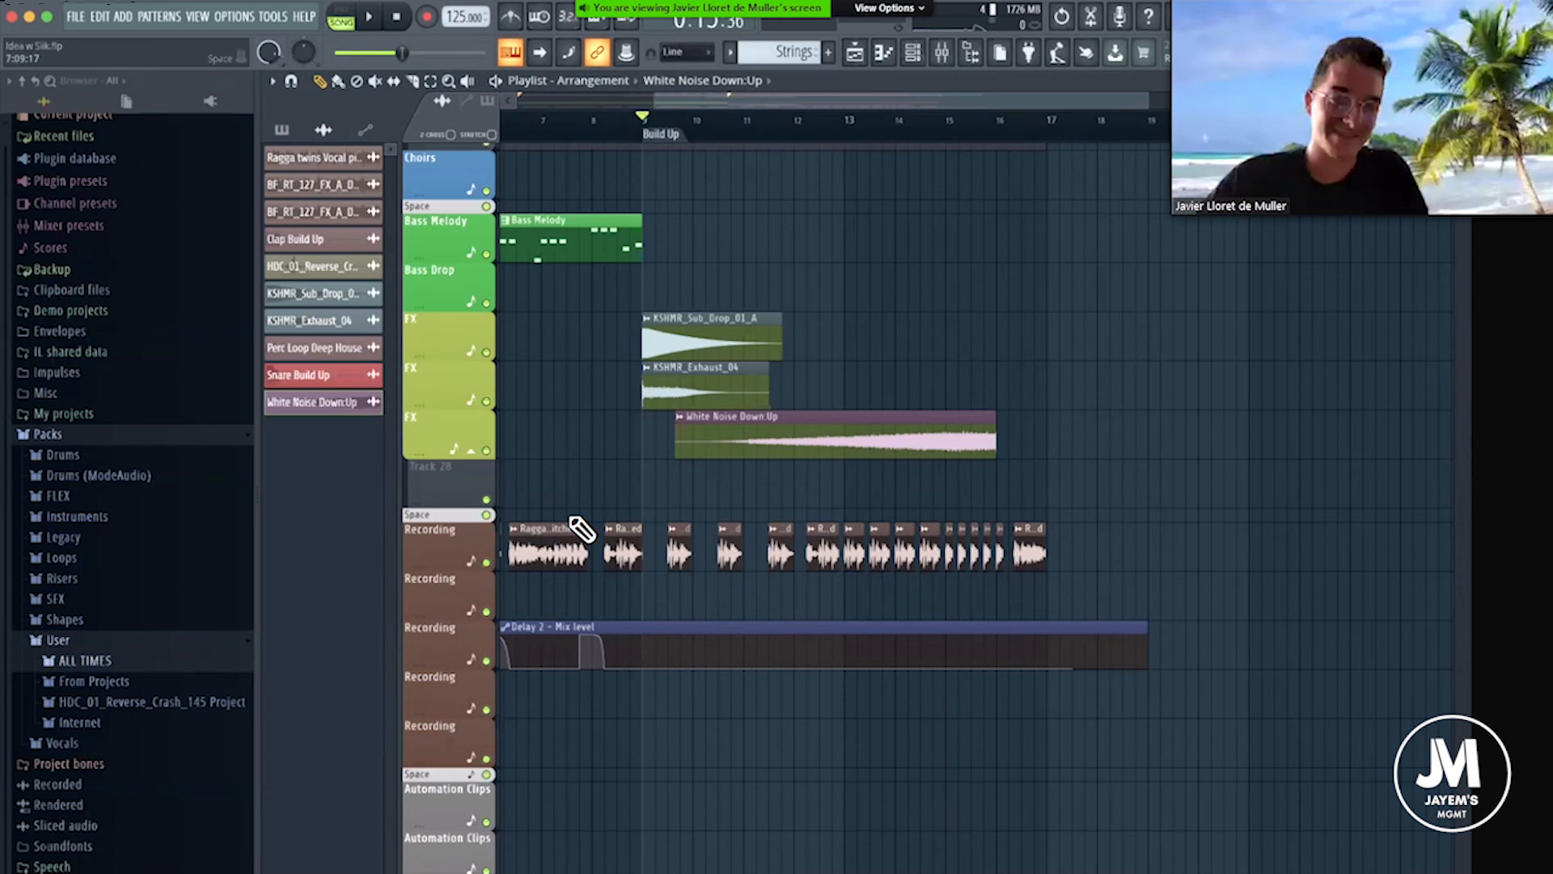
Browse the Internet and ALL TIMES sample folders for another riser sample.
left_click(79, 722)
scroll(114, 526, "down", 5)
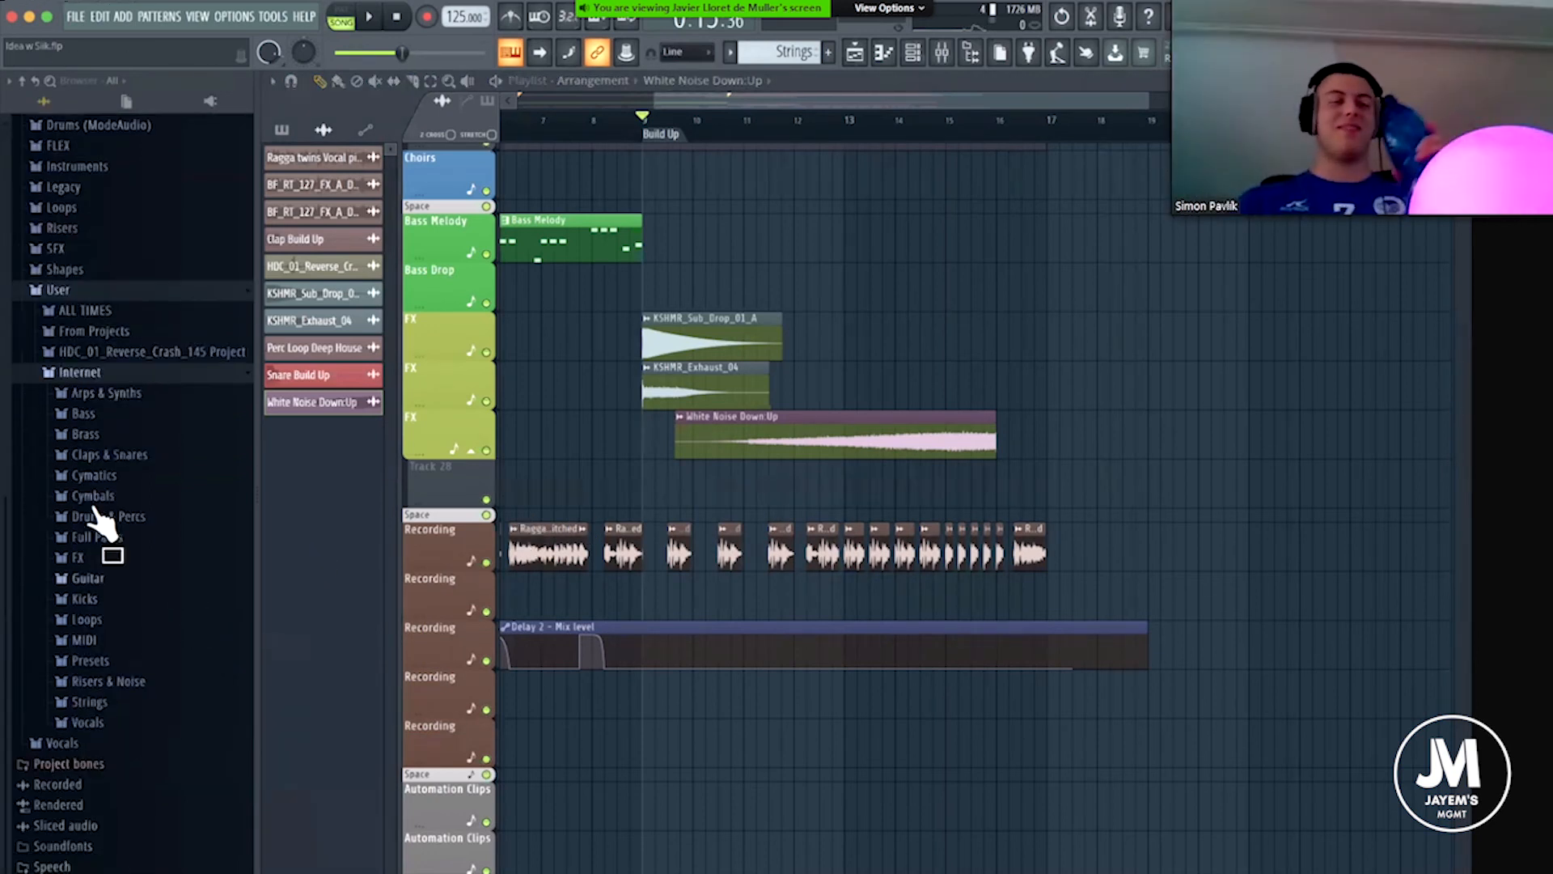
left_click(101, 310)
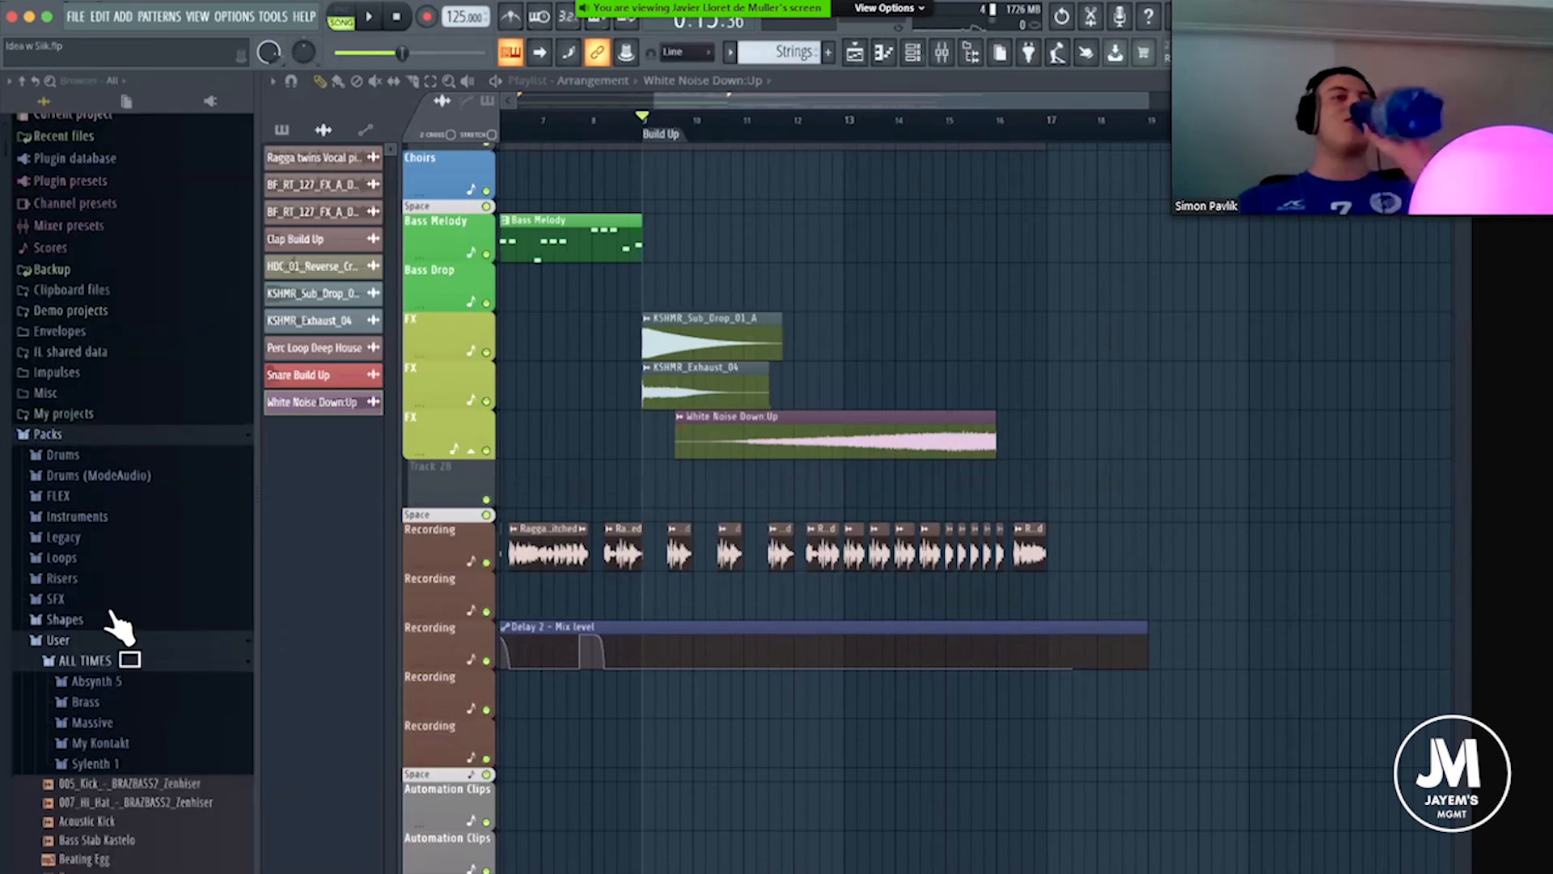
scroll(110, 612, "down", 20)
scroll(113, 623, "down", 5)
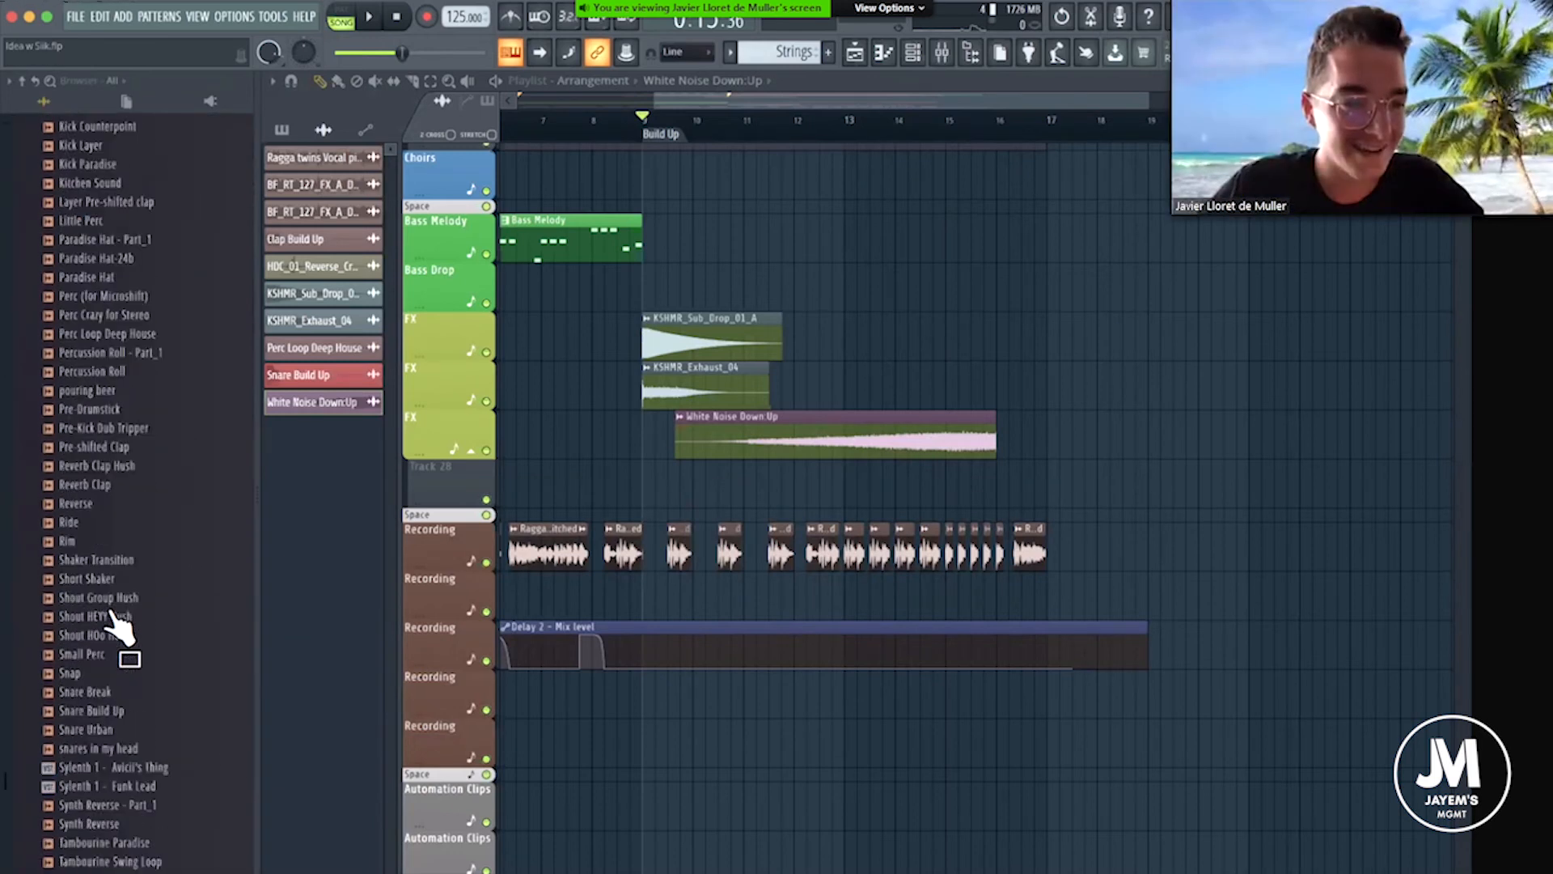
scroll(121, 627, "down", 4)
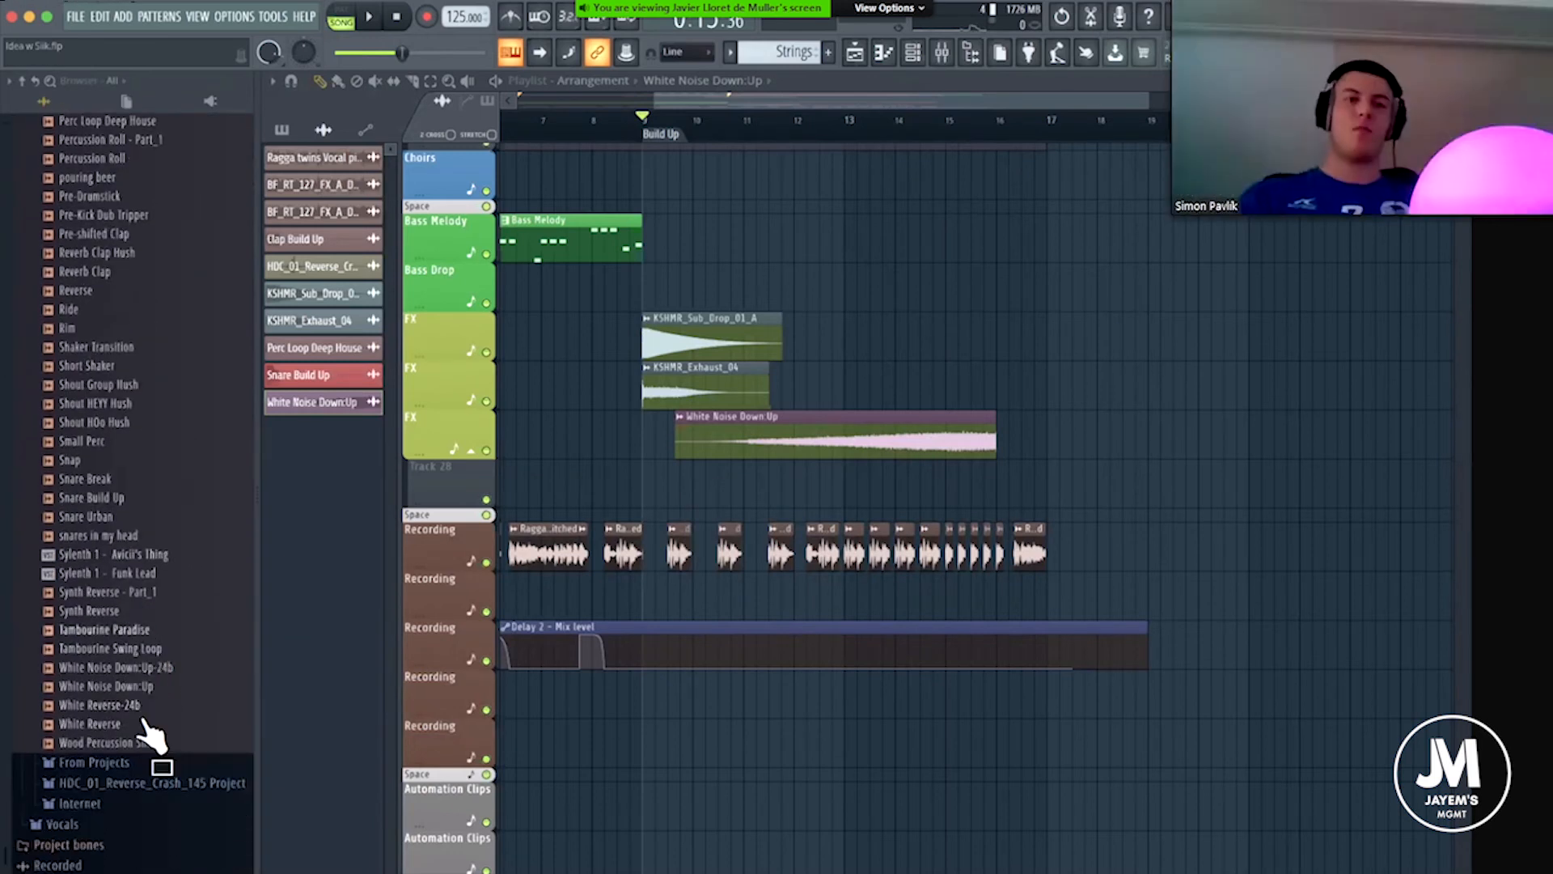
left_click_drag(149, 737, 114, 627)
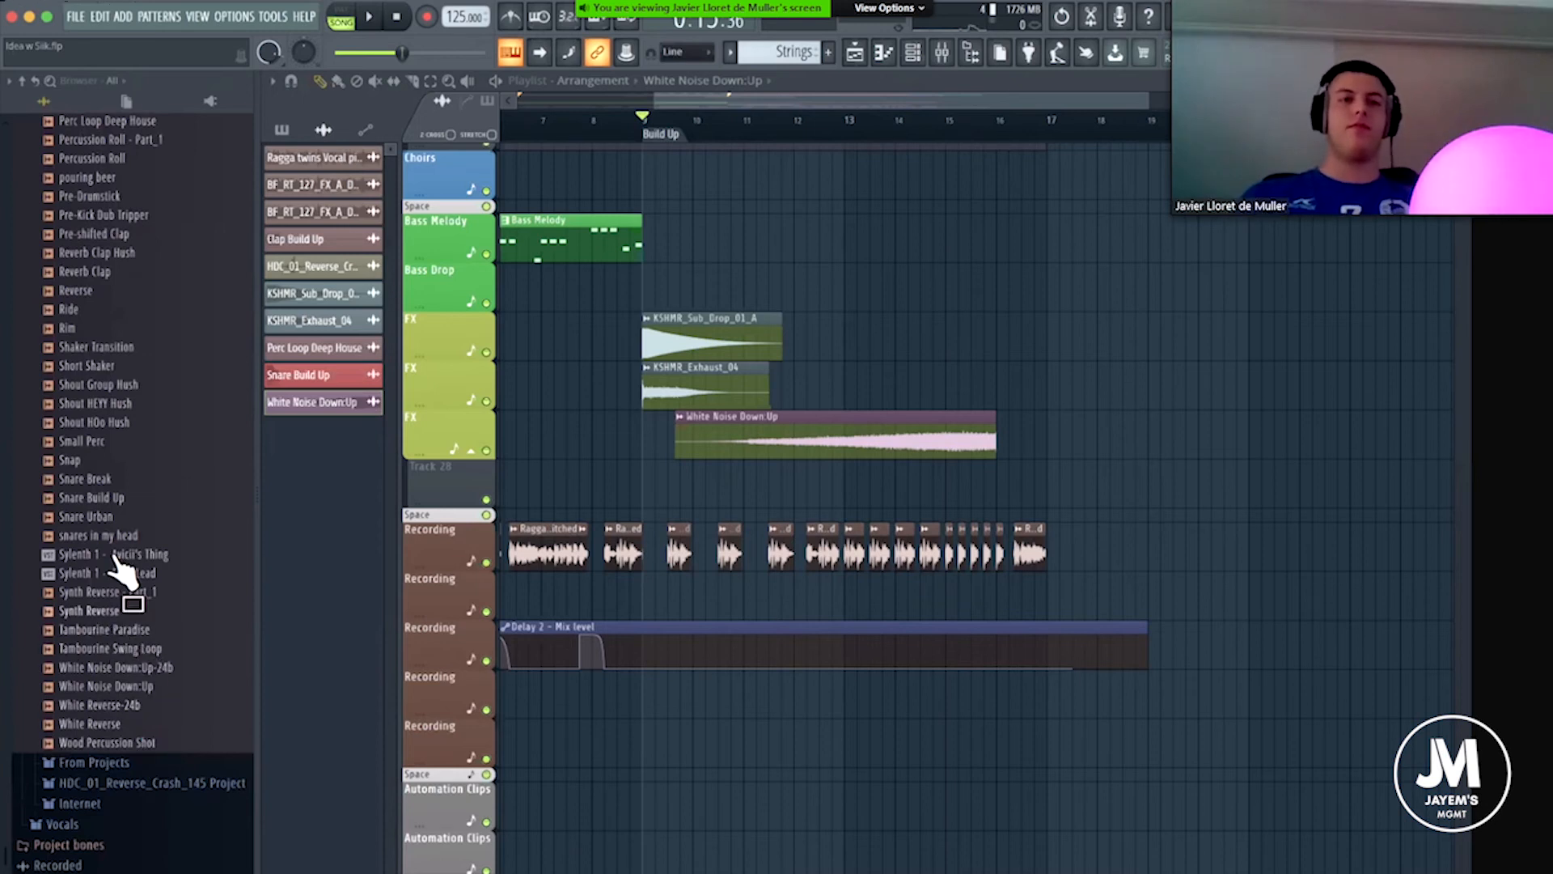
scroll(117, 566, "up", 7)
scroll(121, 574, "up", 20)
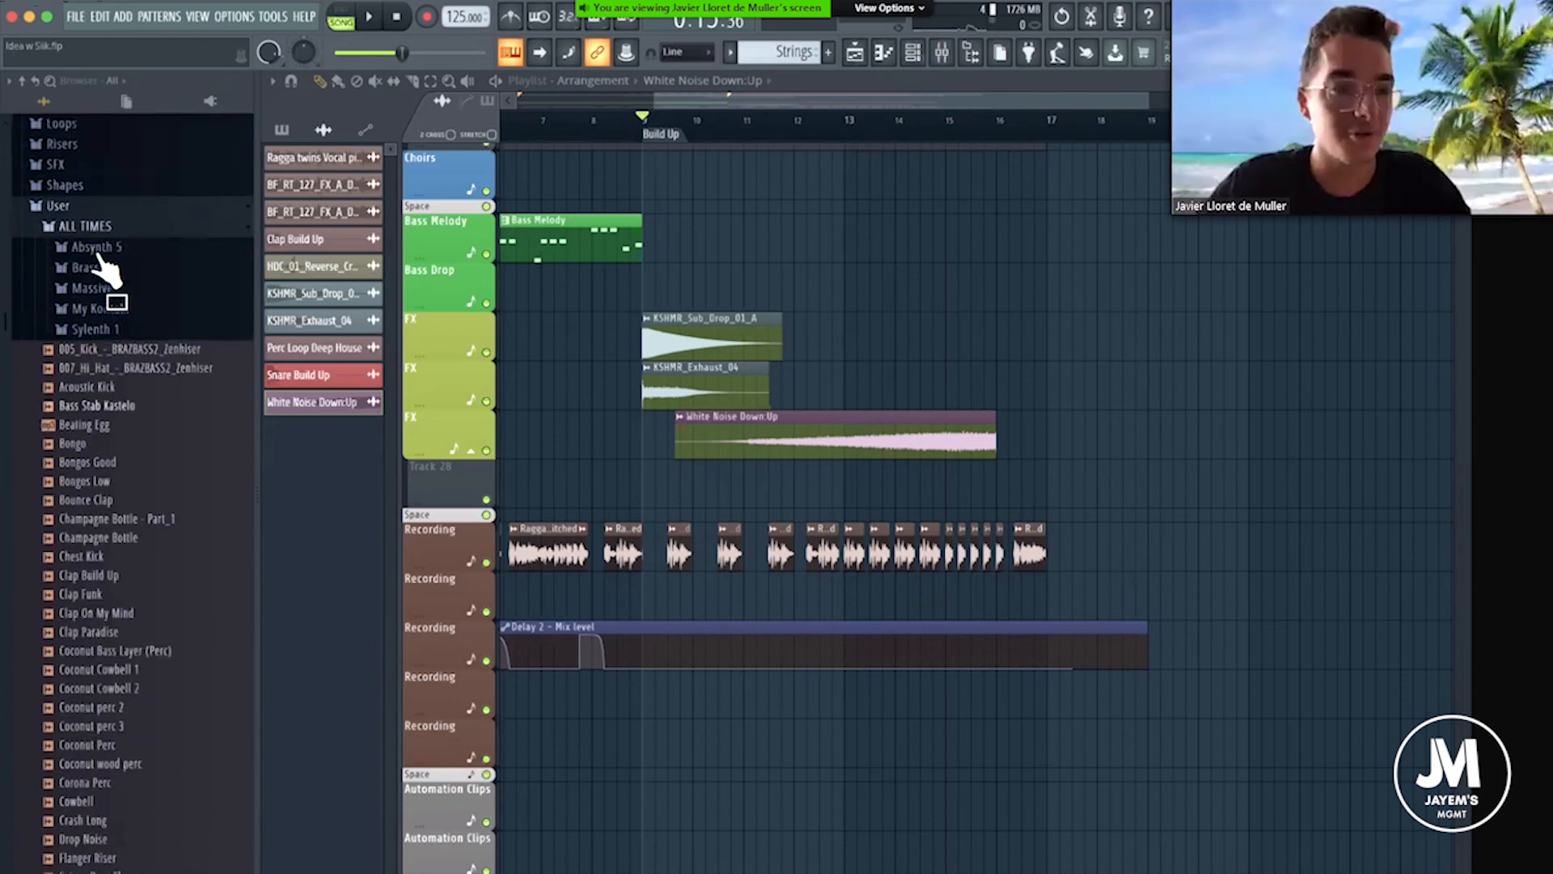
Search the ALL TIMES folder for "flanger" and place the Flanger Riser sample on the Bass Drop track from the start of the Build Up.
right_click(122, 238)
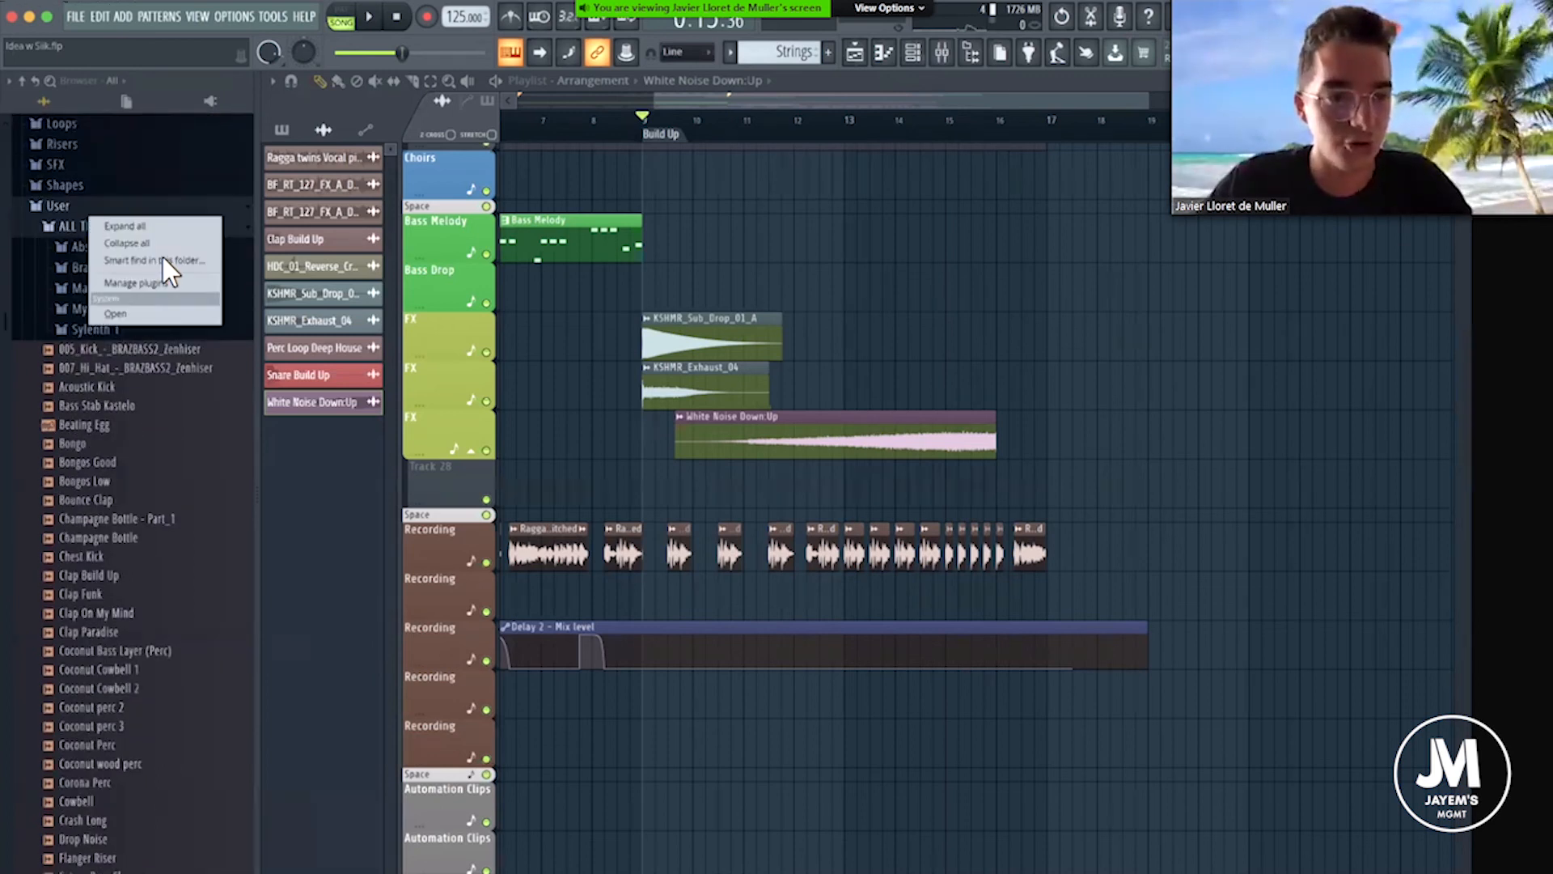
left_click(163, 255)
type("flanger")
key("Return")
left_click_drag(146, 858, 777, 274)
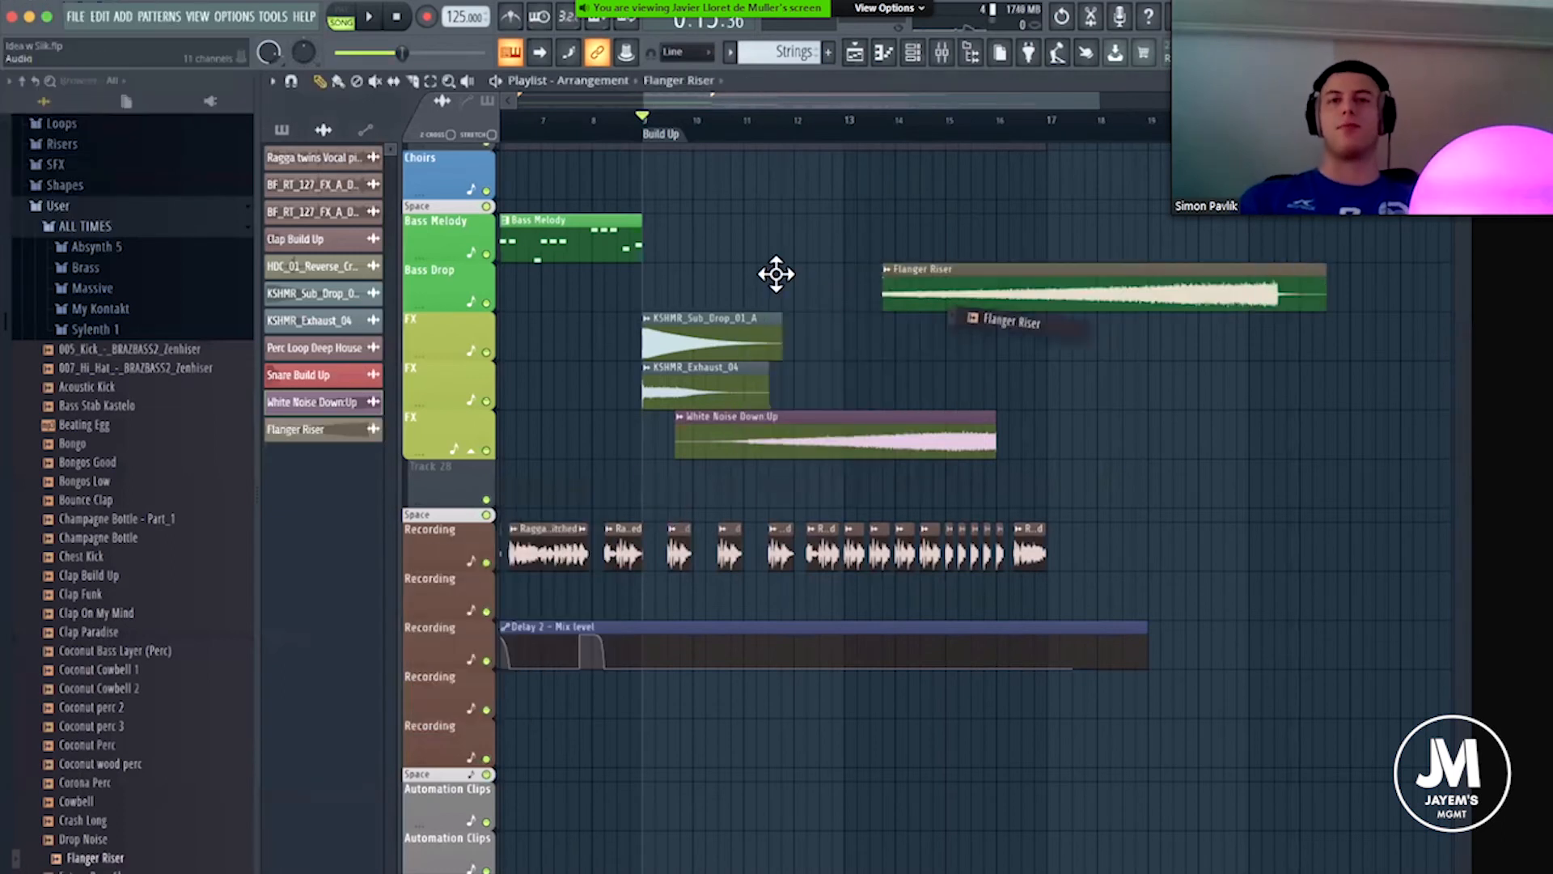
Audition the Flanger Riser clip with the Bass Drop playlist track soloed, and release the solo.
right_click(486, 302)
key("space")
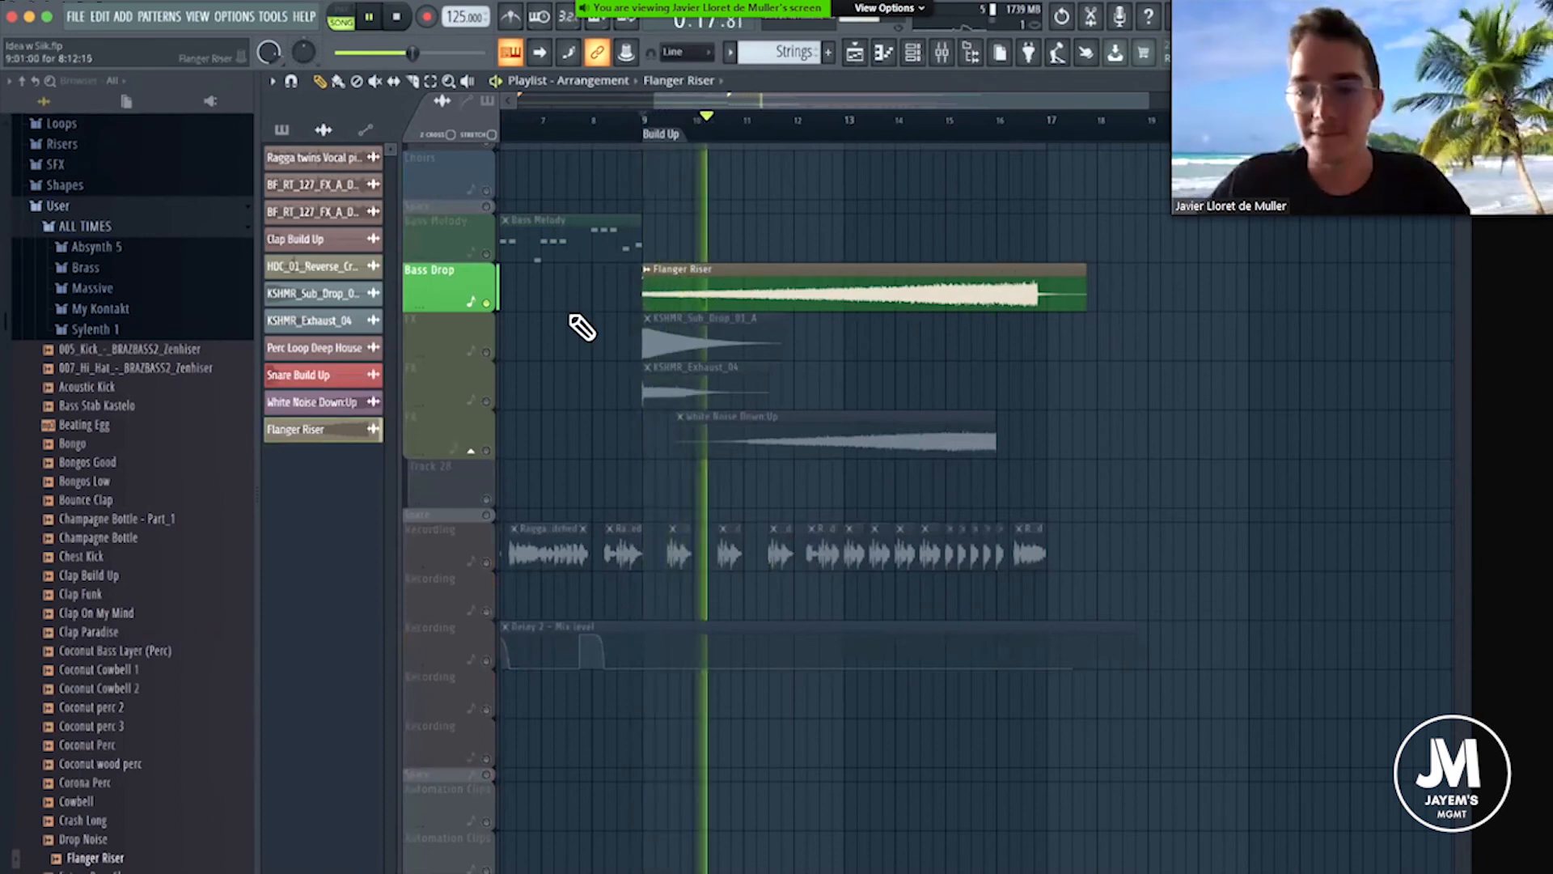
key("space")
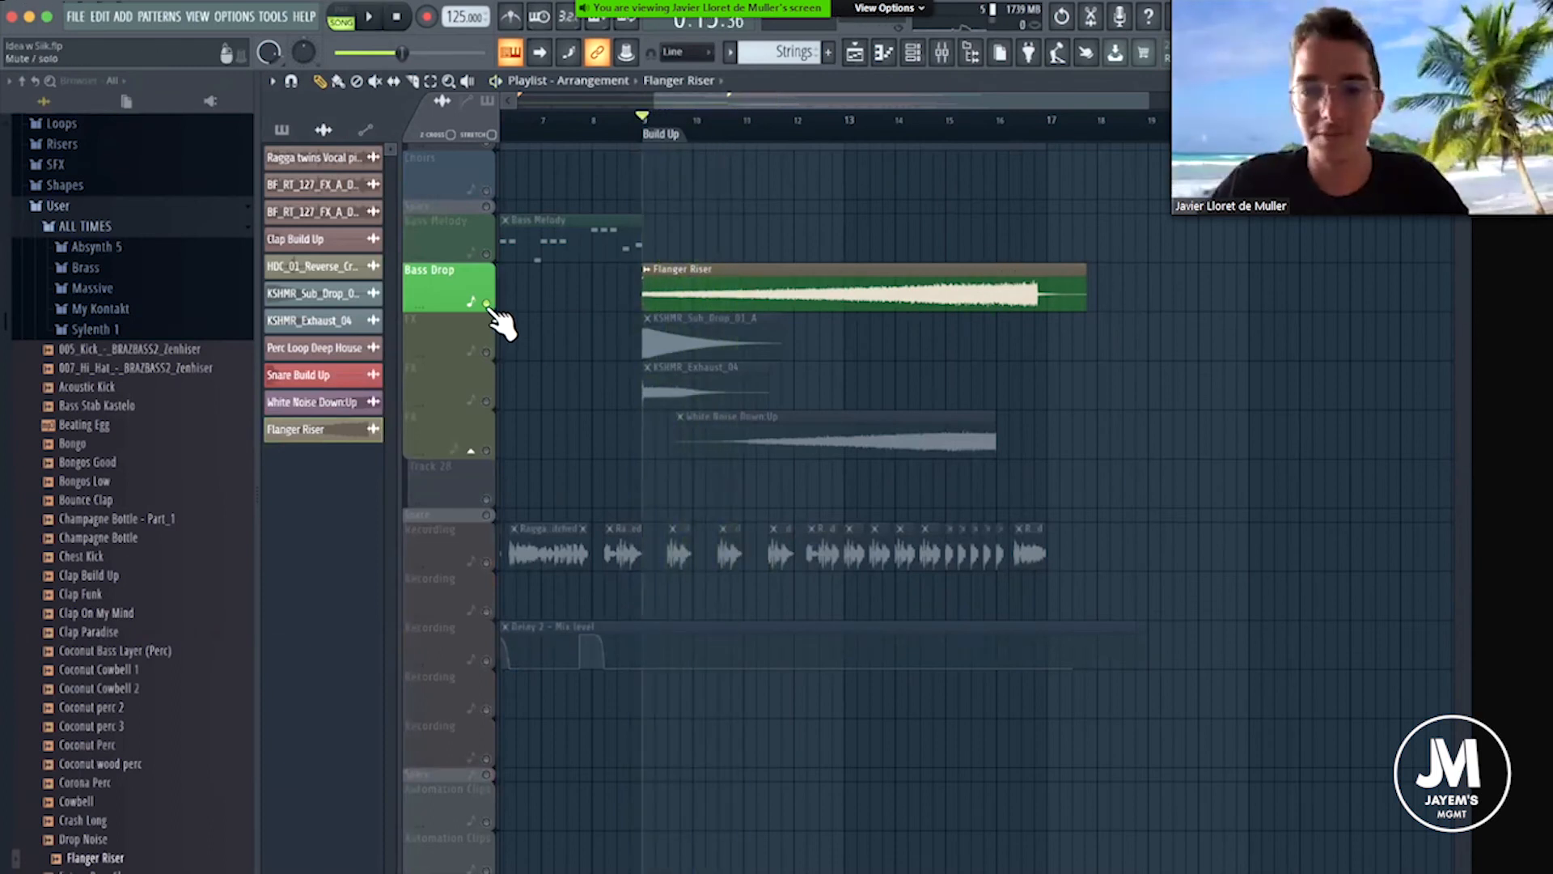
right_click(486, 304)
Route the Flanger Riser sample to mixer track 49.
double_click(696, 281)
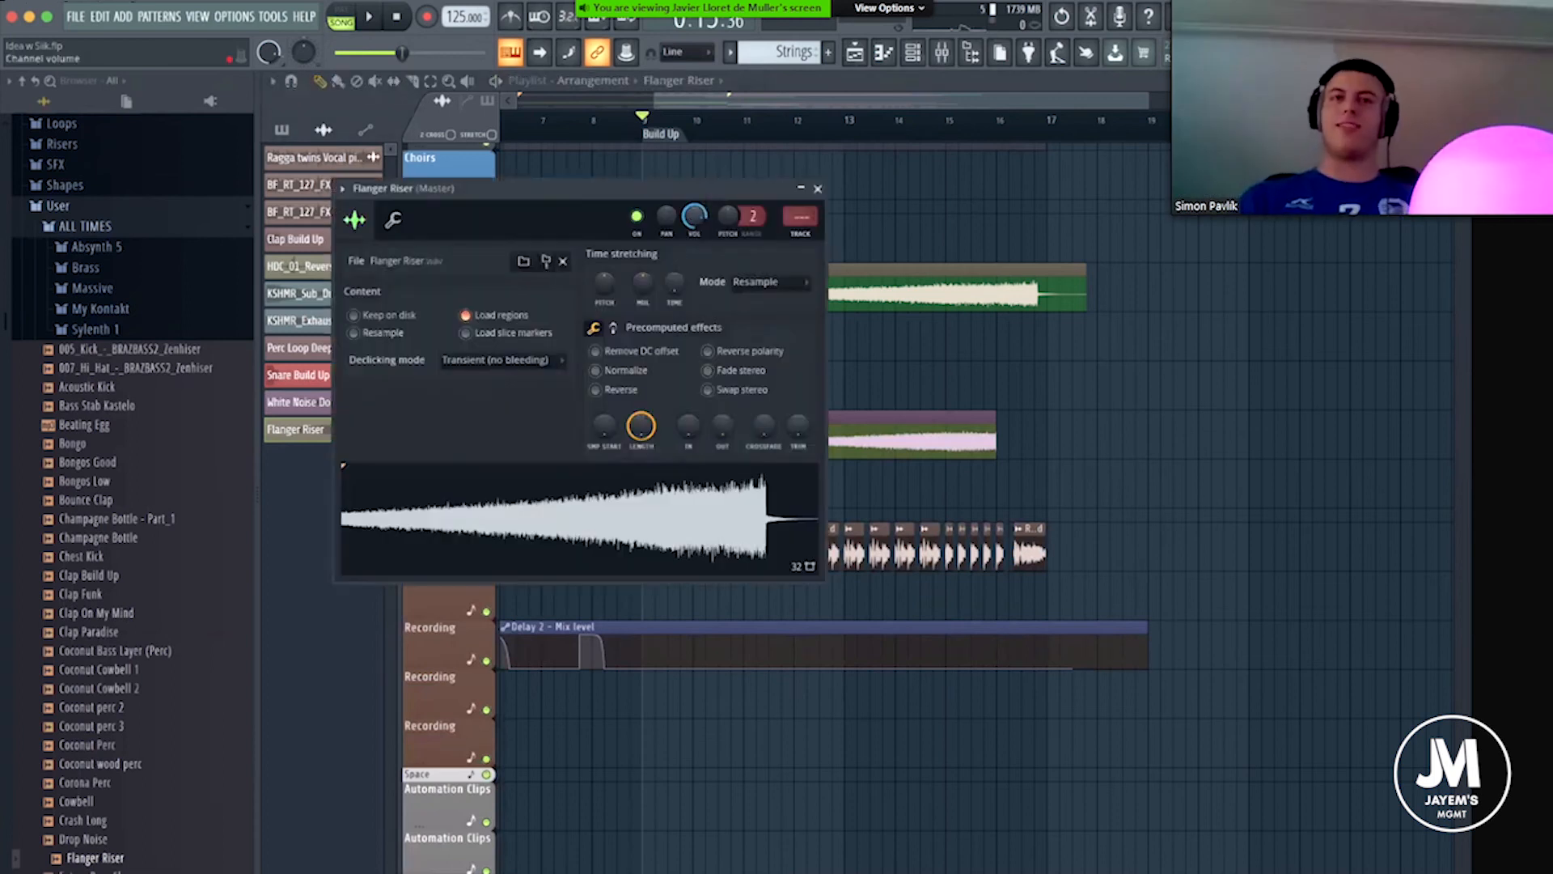
left_click(943, 54)
left_click_drag(801, 216, 801, 125)
scroll(800, 217, "down", 1)
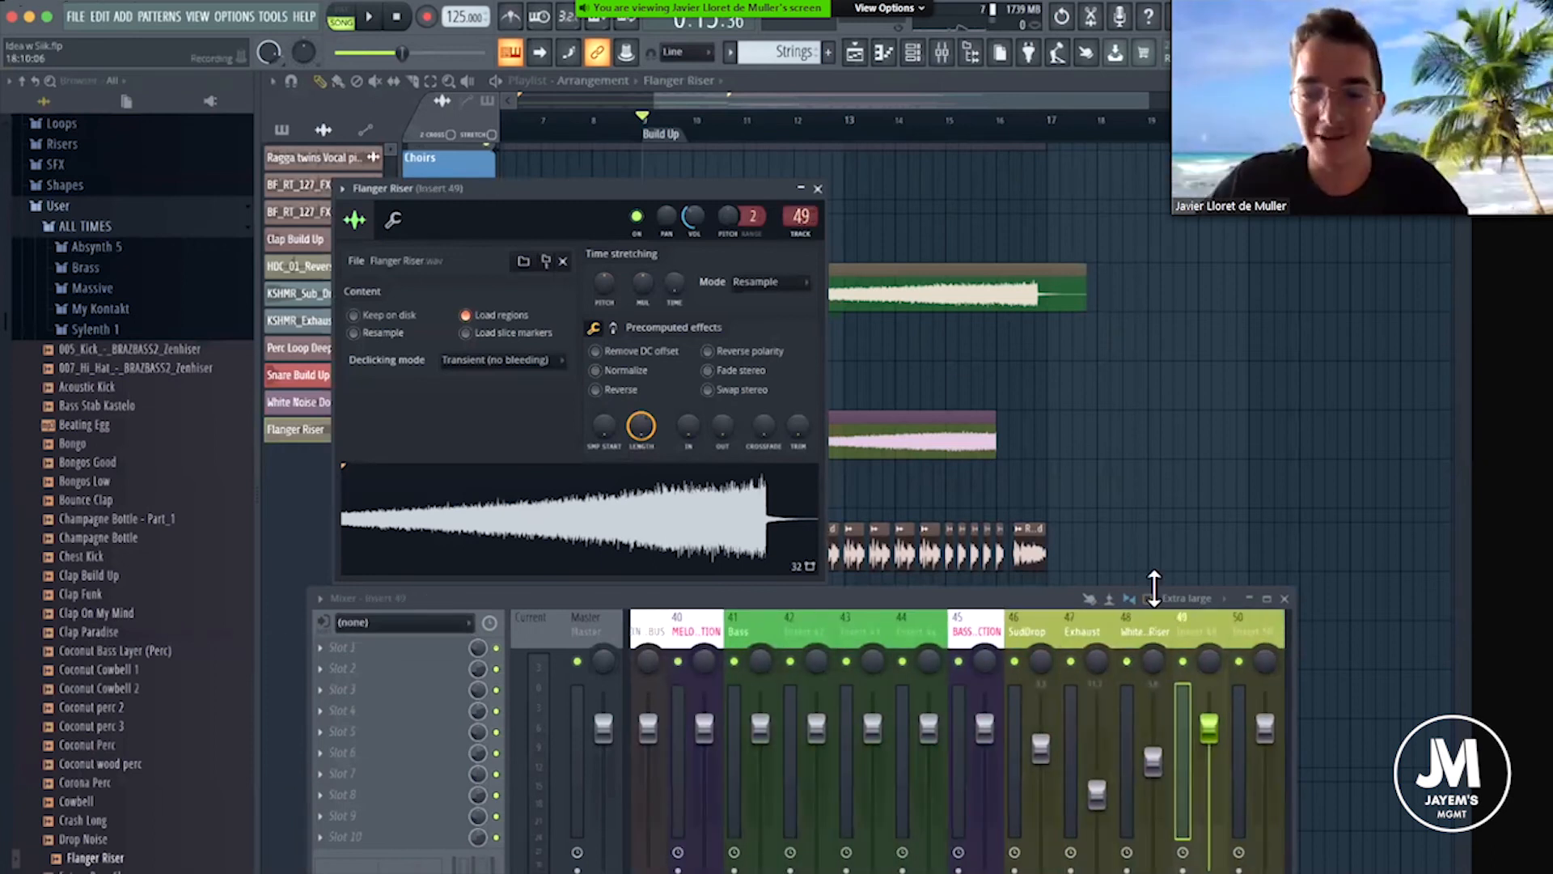
Rename mixer track 49 as Flanger Riser.
right_click(1192, 620)
left_click(1251, 447)
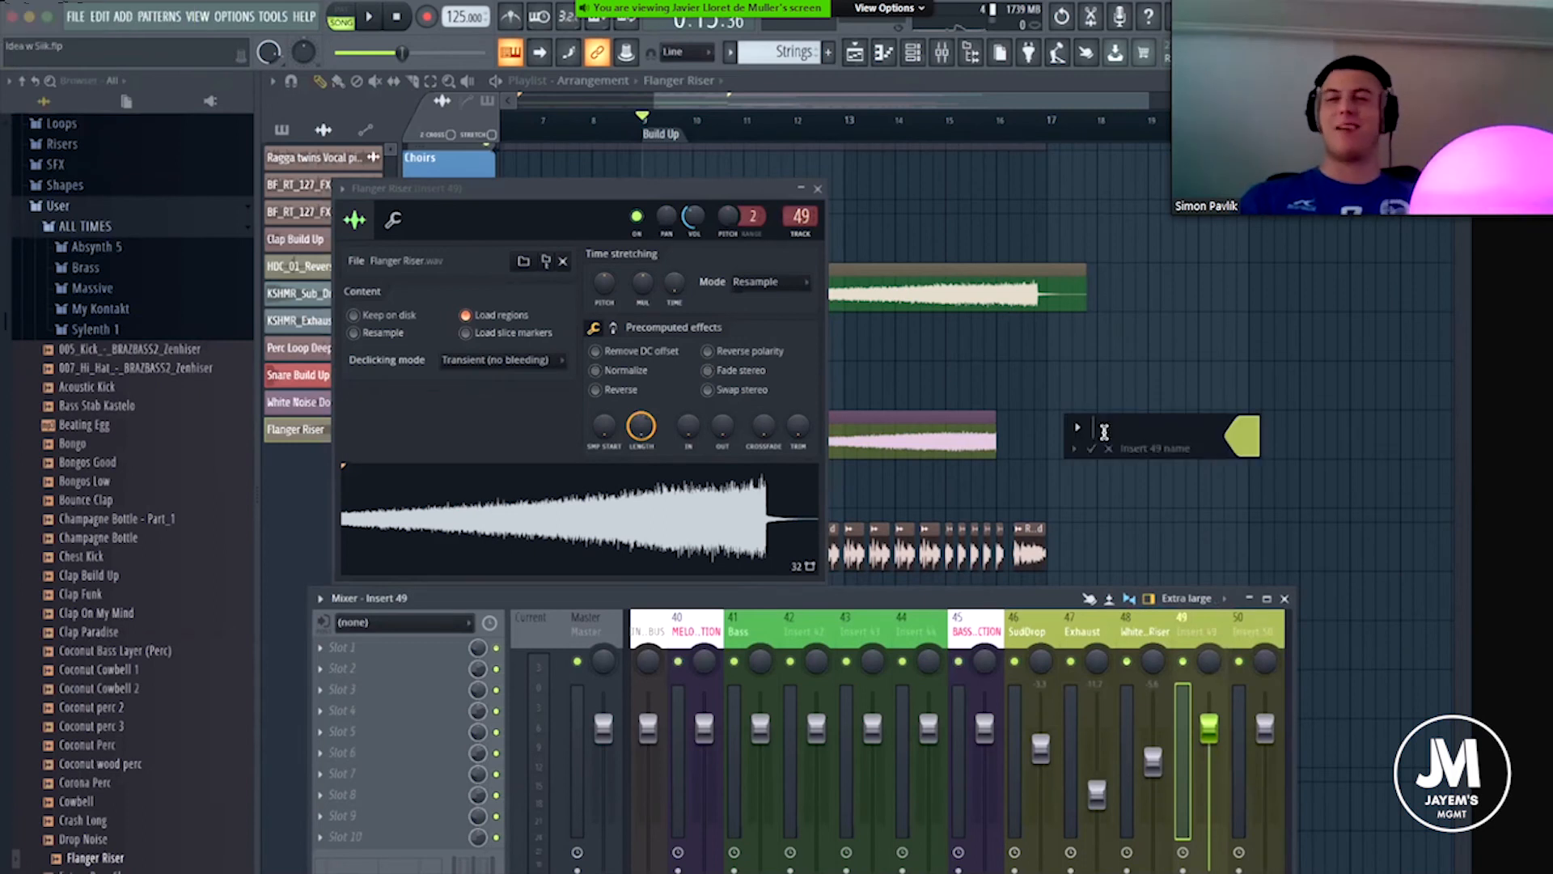
type("Flanger Riser")
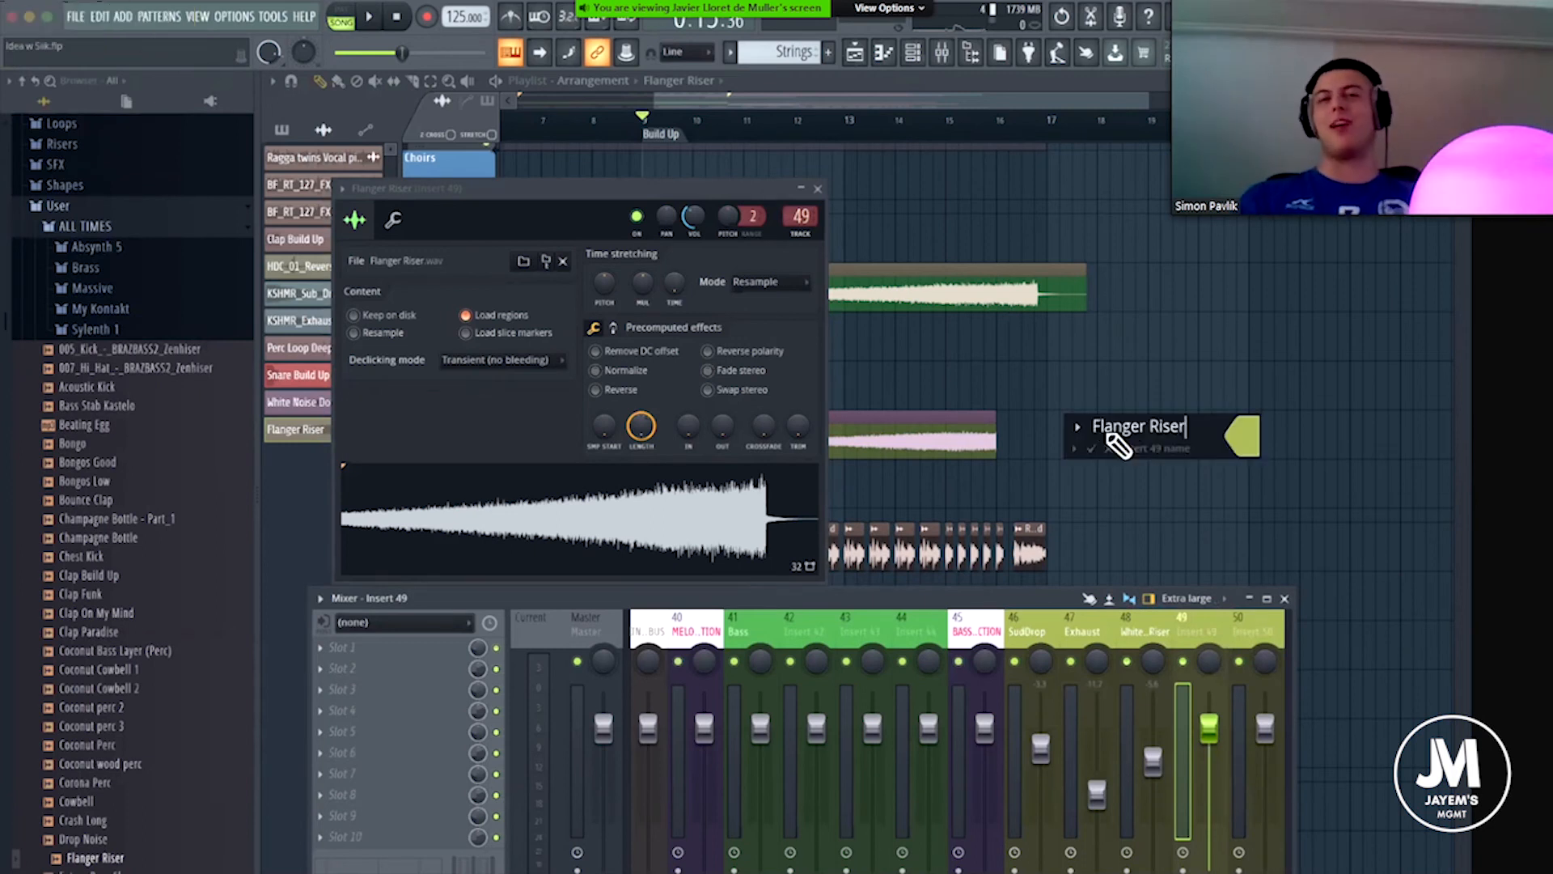
key("Return")
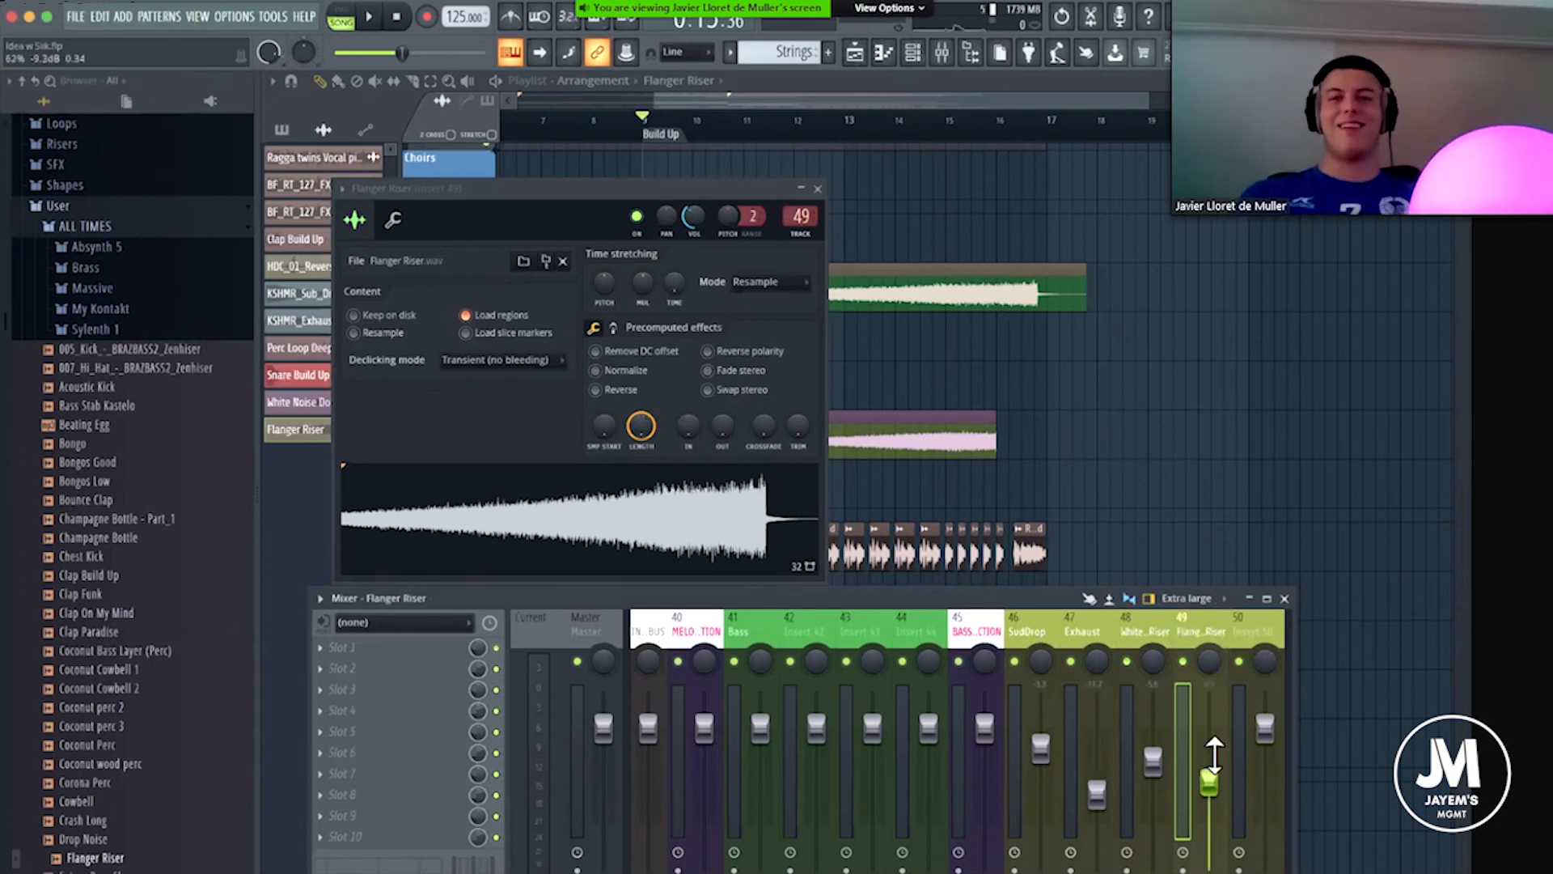
Play only the Flanger Riser and White Noise Riser mixer tracks, adjusting the Flanger Riser fader to balance the two risers.
right_click(1183, 662)
key("space")
left_click_drag(1208, 780, 1208, 773)
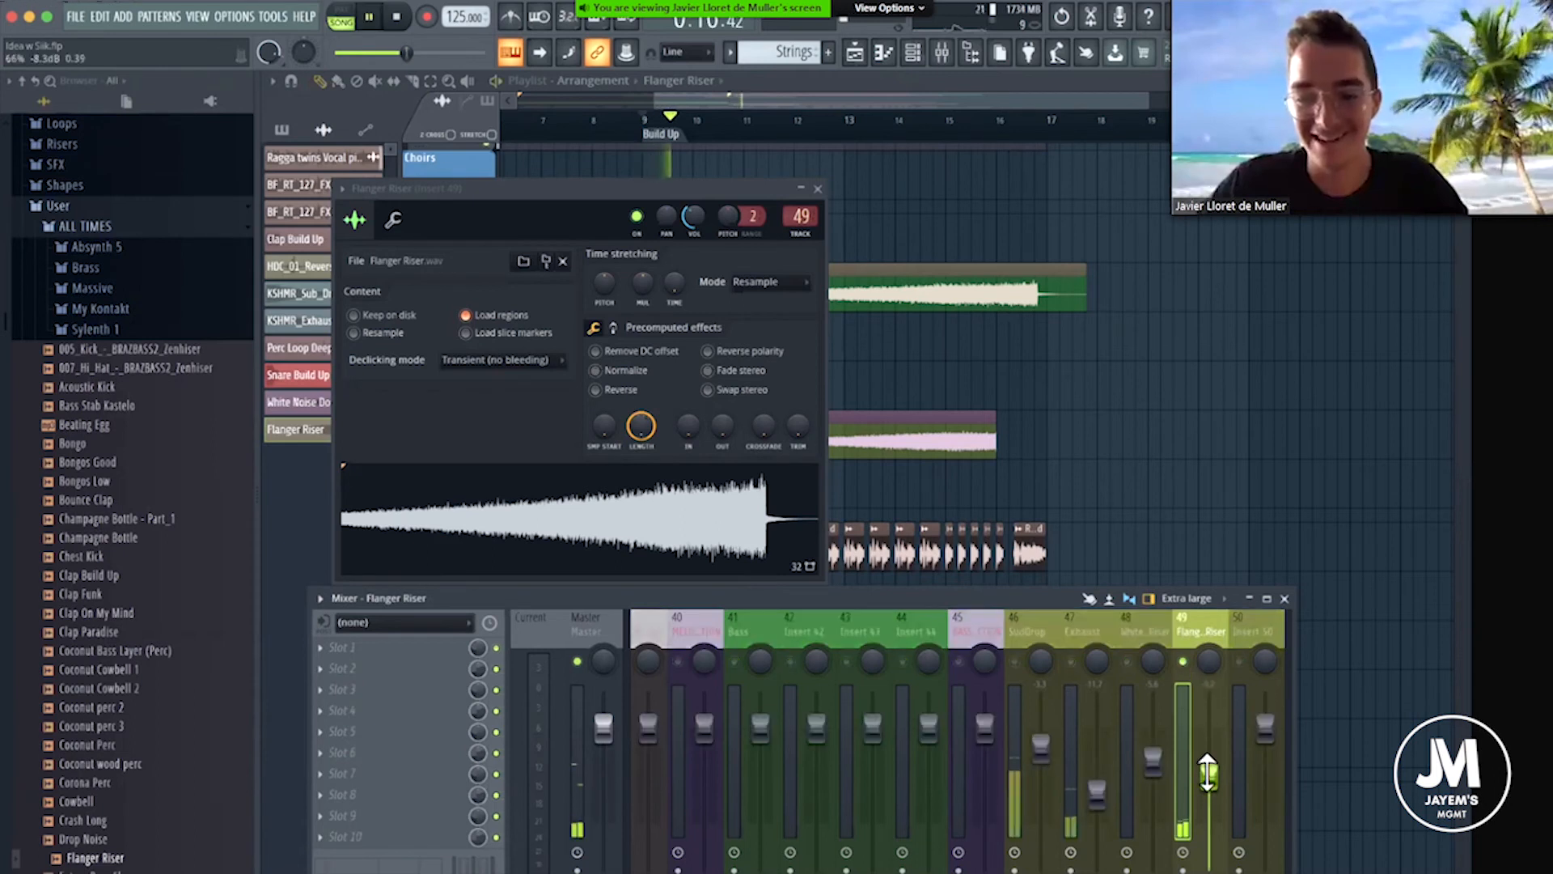
left_click(1126, 662)
left_click(817, 188)
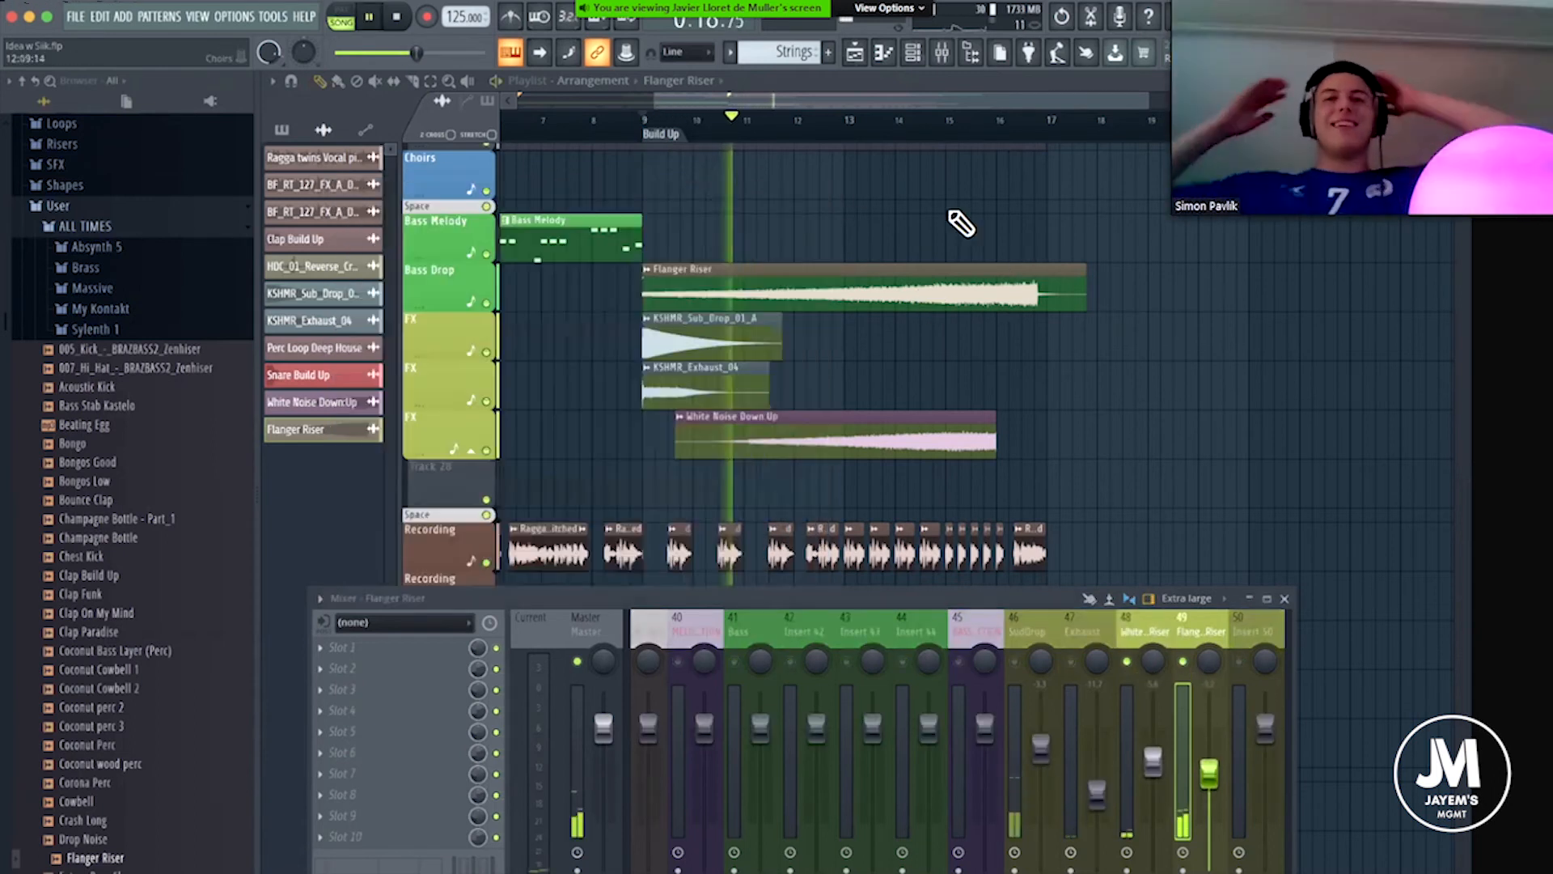
left_click_drag(1012, 599, 995, 512)
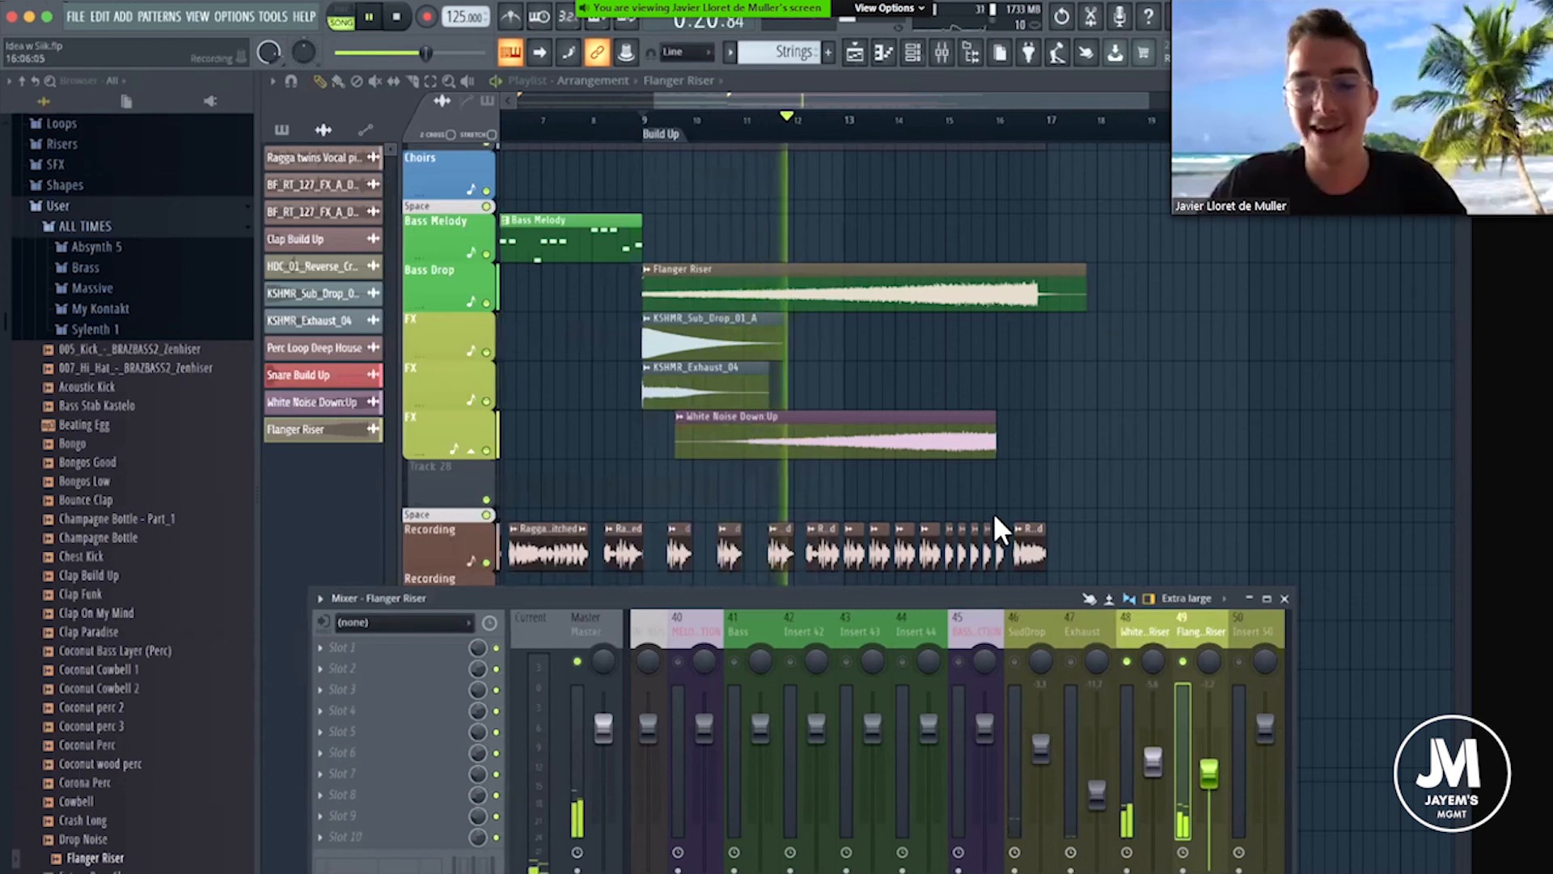
Stop playback, close the mixer, and time-stretch the Flanger Riser clip shorter so its peak ends around bar 16.
key("space")
left_click_drag(1179, 519, 1074, 420)
key("F9")
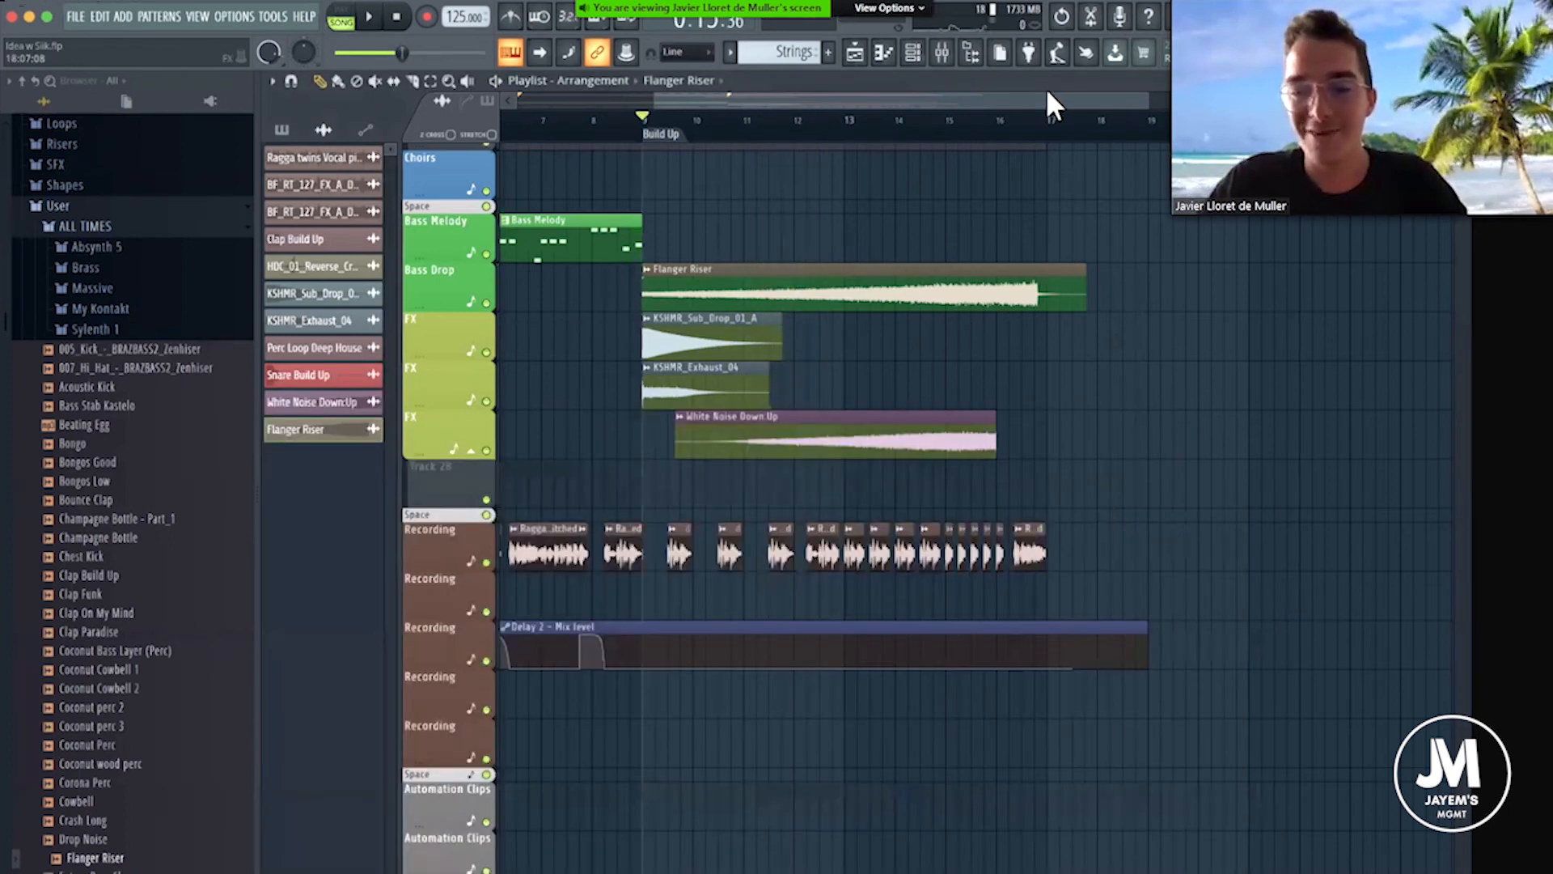
scroll(1041, 251, "up", 3)
scroll(976, 129, "down", 3)
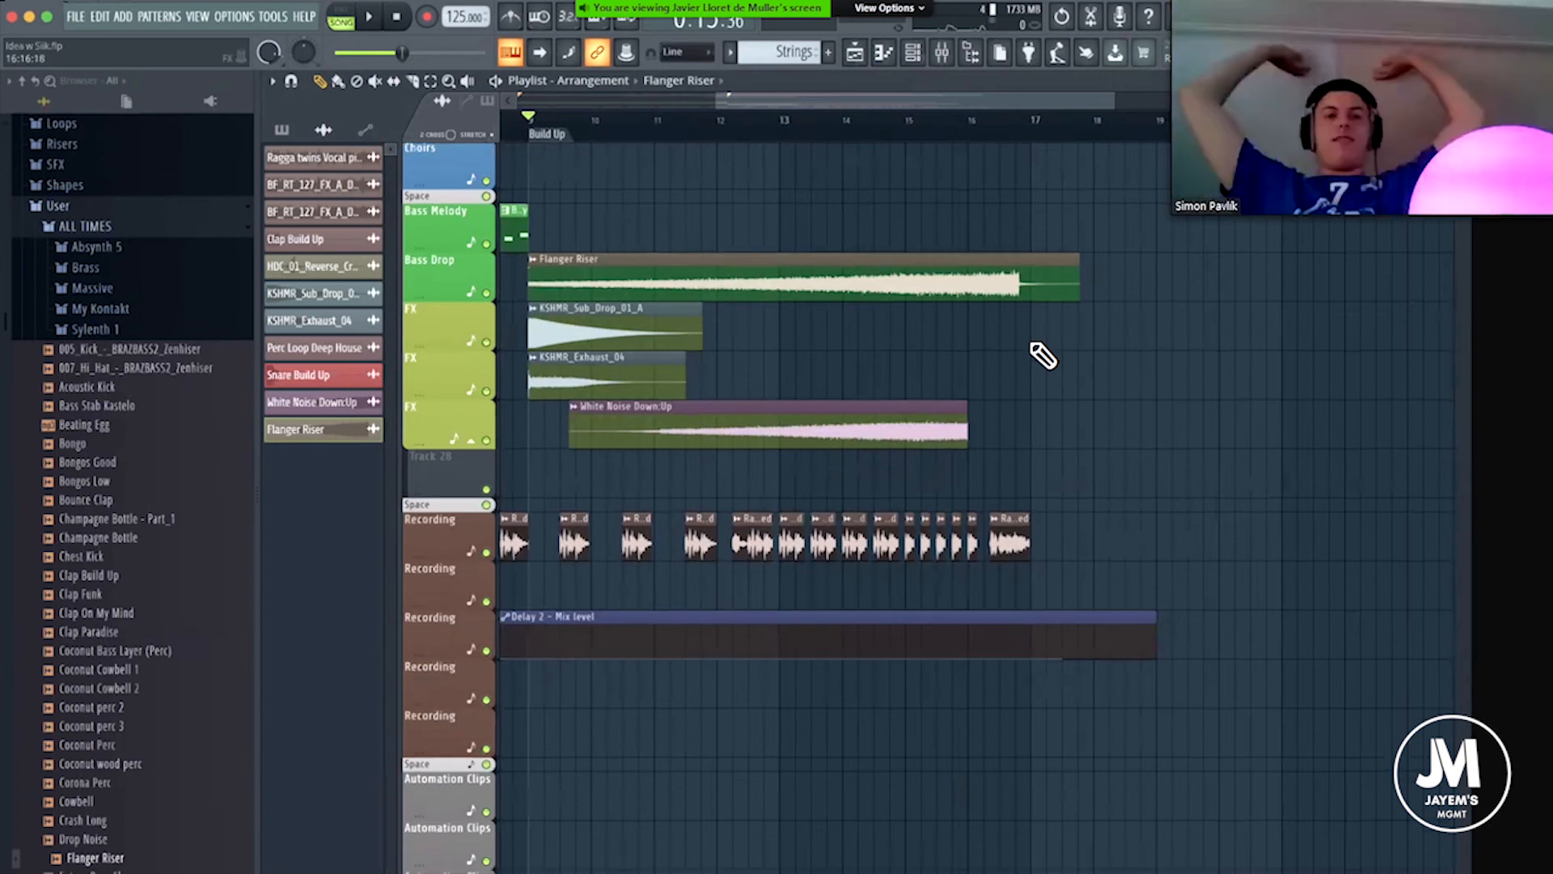
scroll(1052, 226, "up", 1)
scroll(1108, 283, "up", 3)
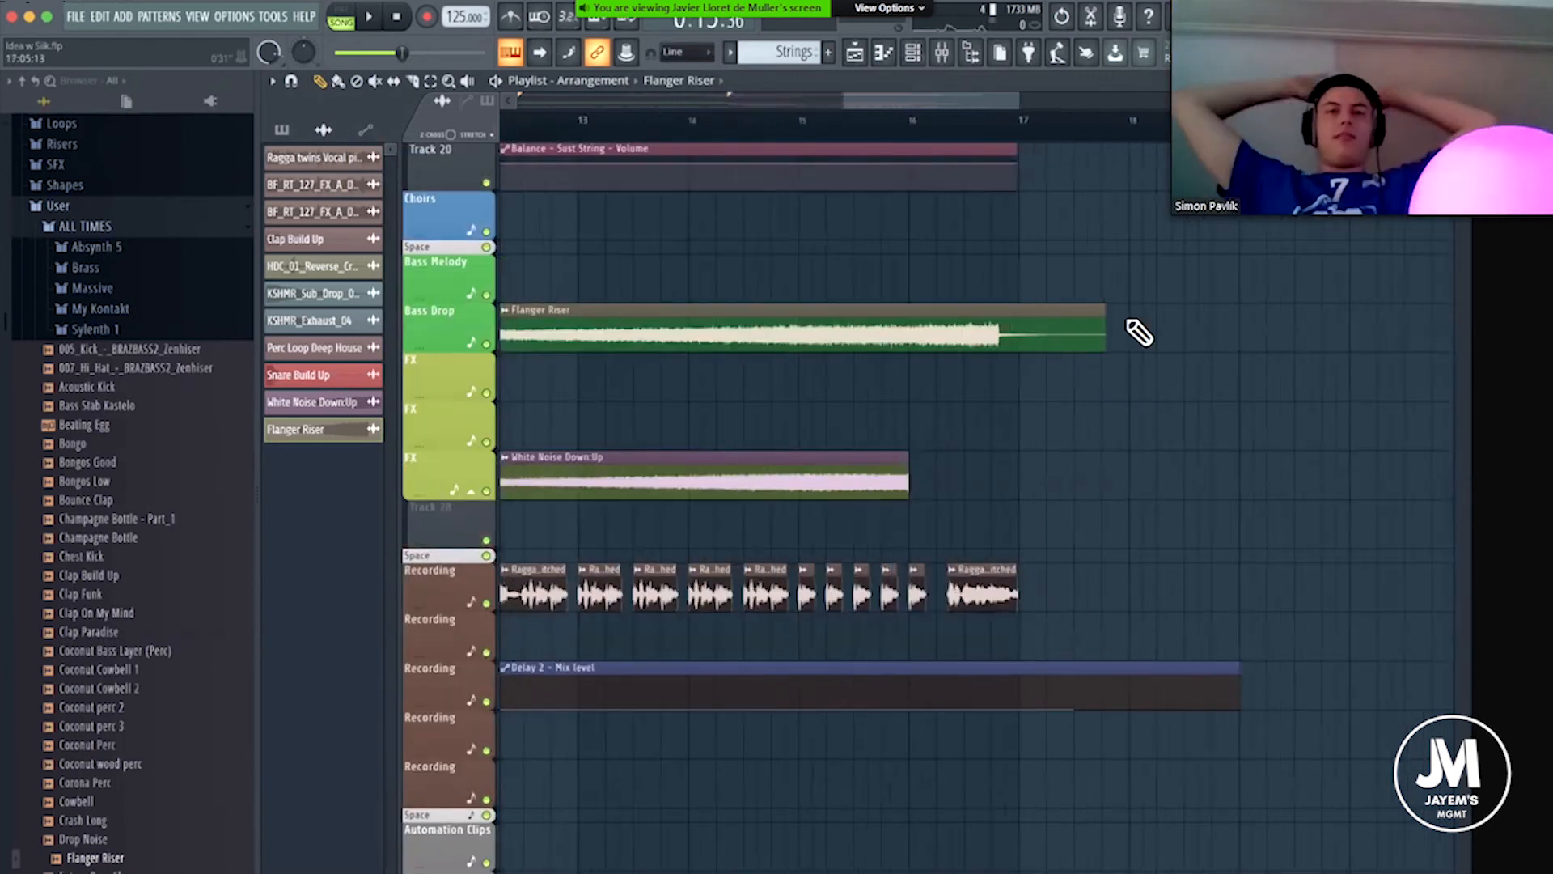
left_click_drag(1117, 316, 989, 315)
scroll(904, 137, "down", 3)
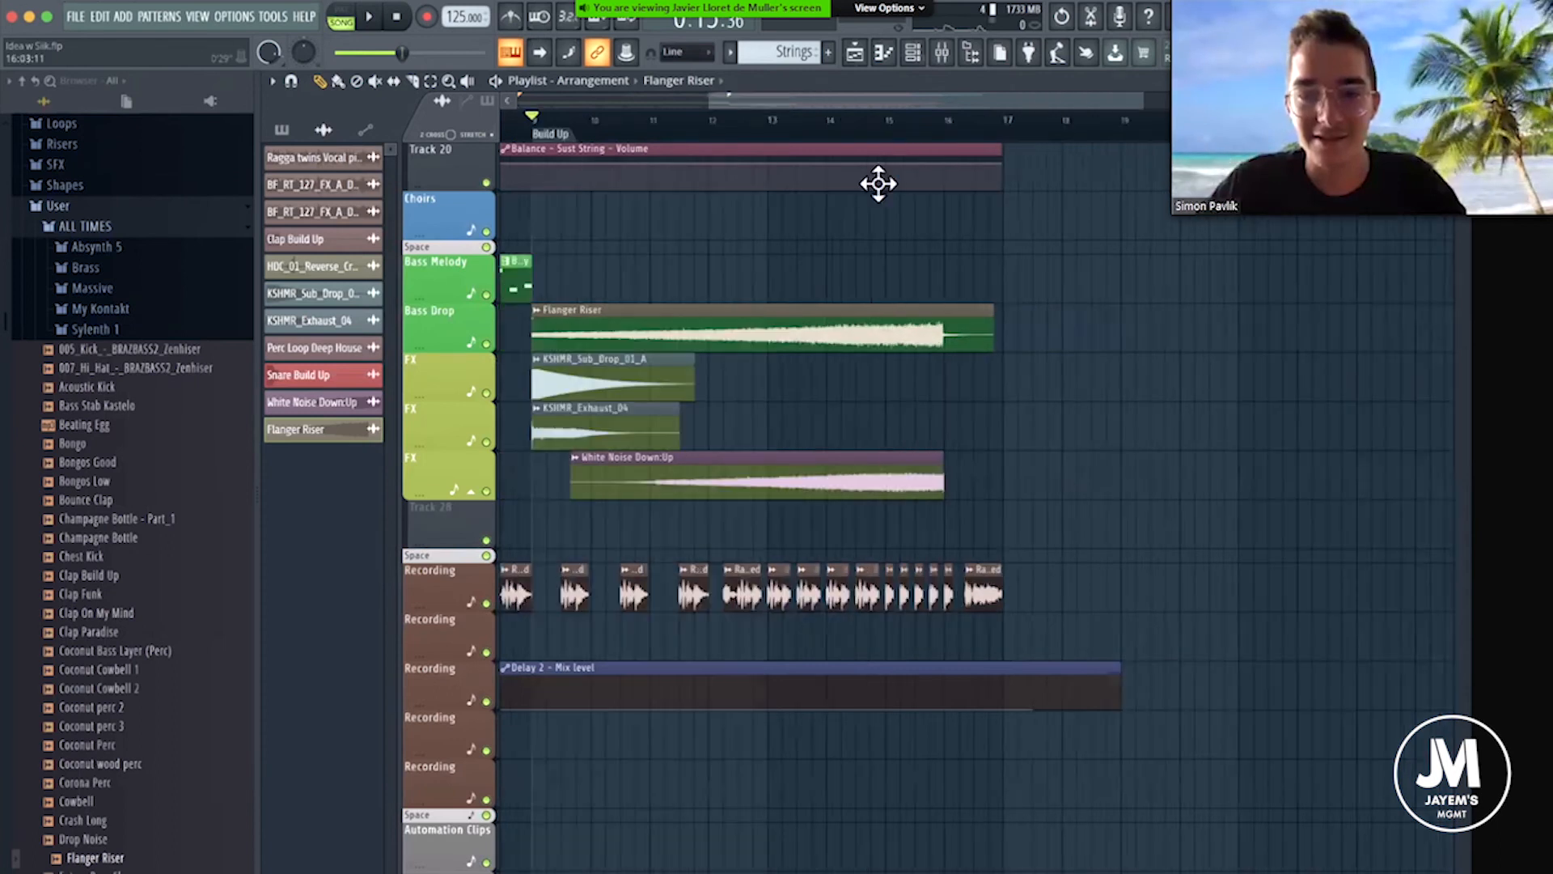
Set the Flanger Riser sample's time-stretching mode to Stretch.
double_click(842, 344)
left_click(756, 284)
left_click(753, 329)
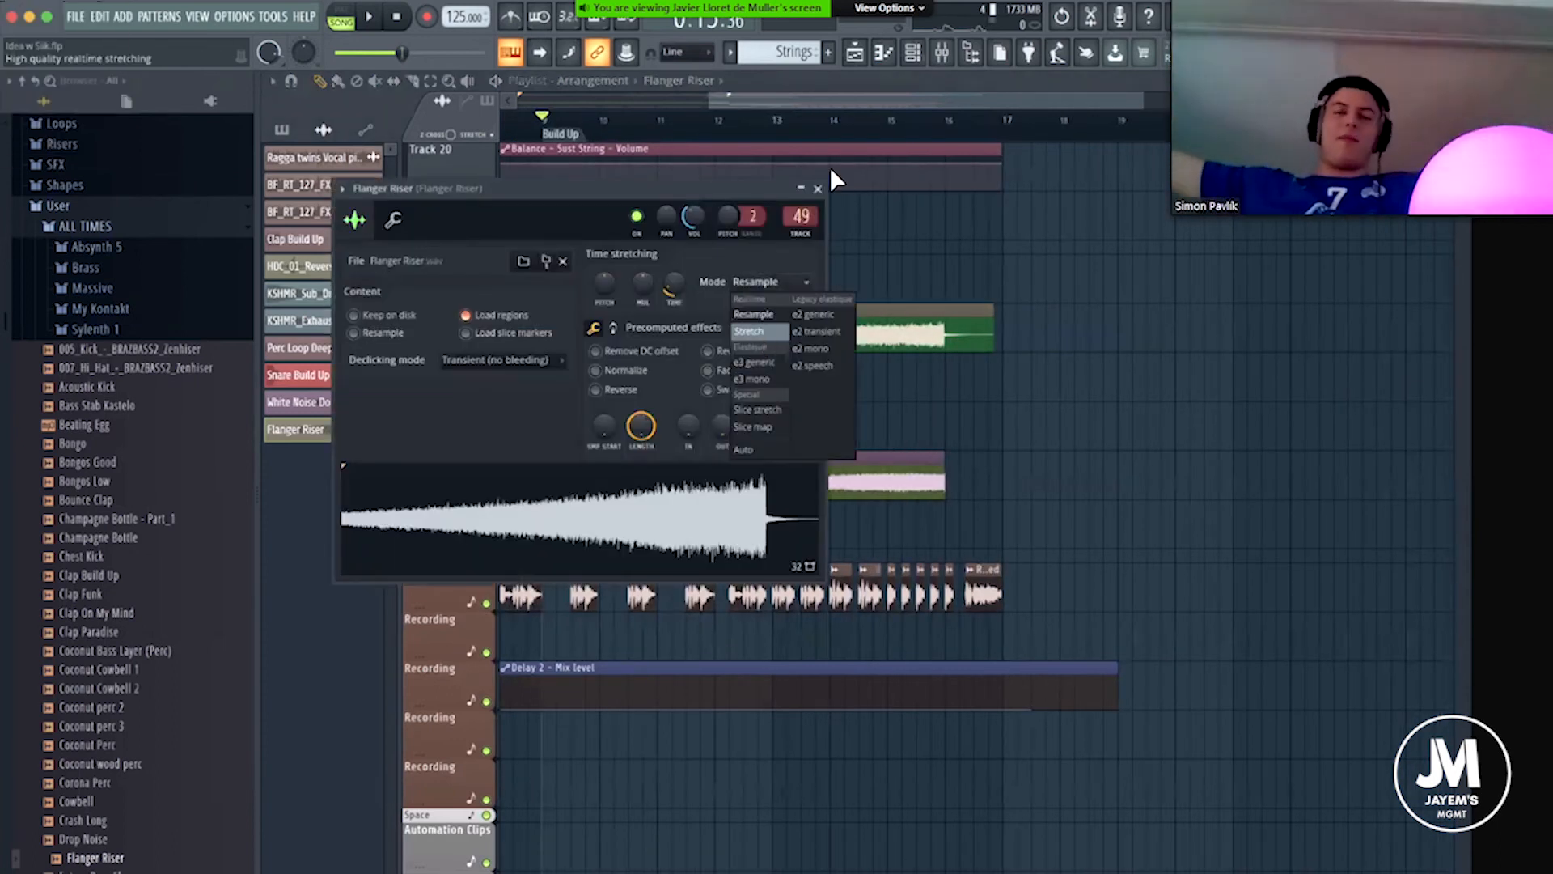
left_click(818, 188)
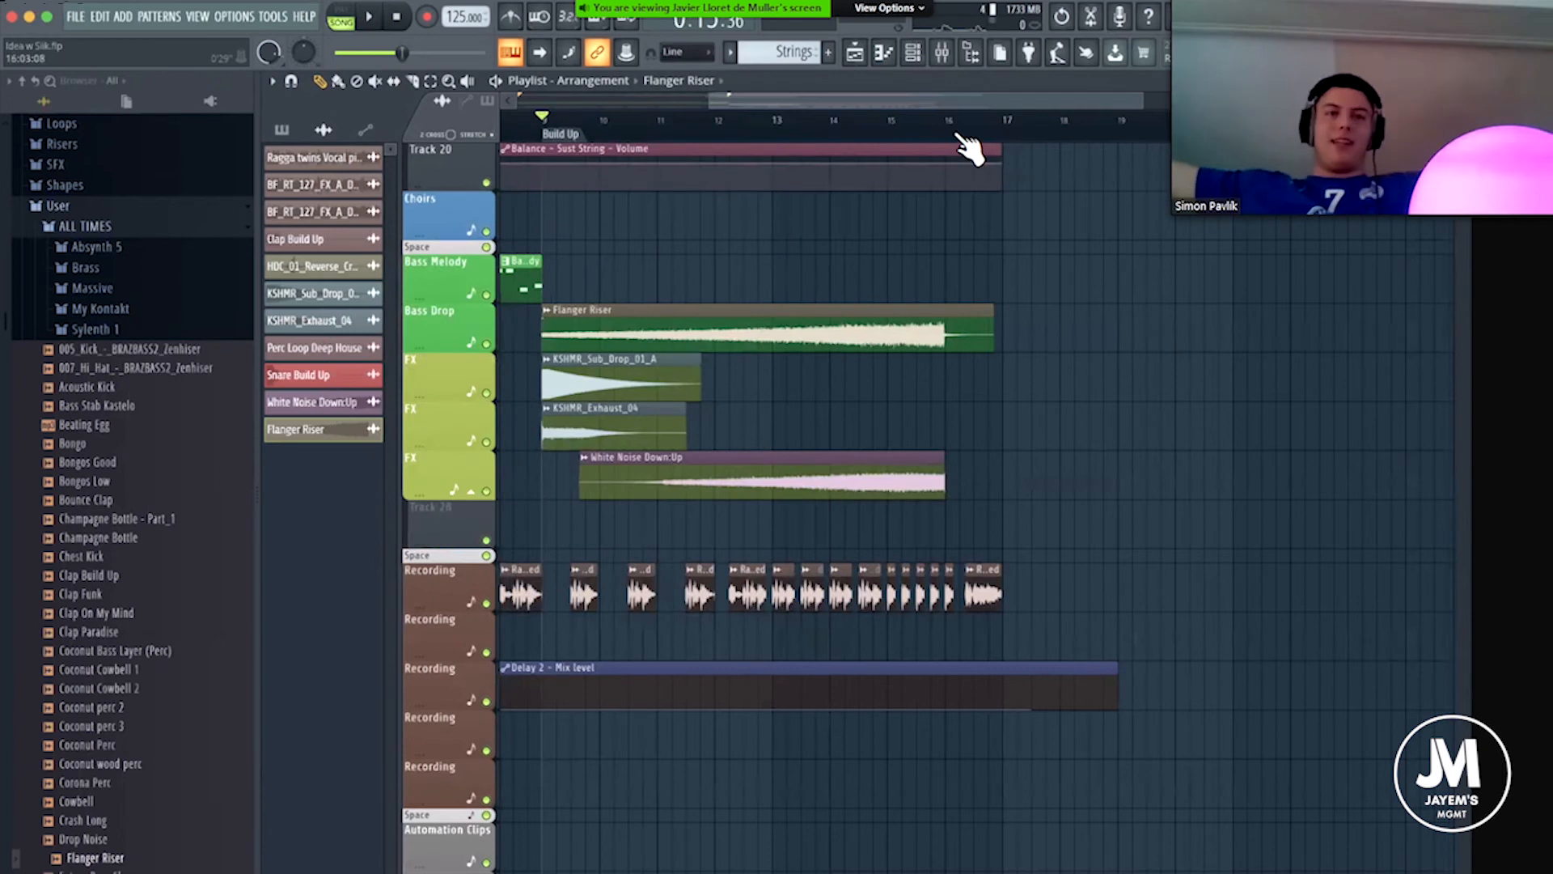
Fine-tune the Flanger Riser clip's length so its peak ends together with the White Noise Down:Up clip at bar 16.
scroll(971, 148, "up", 6)
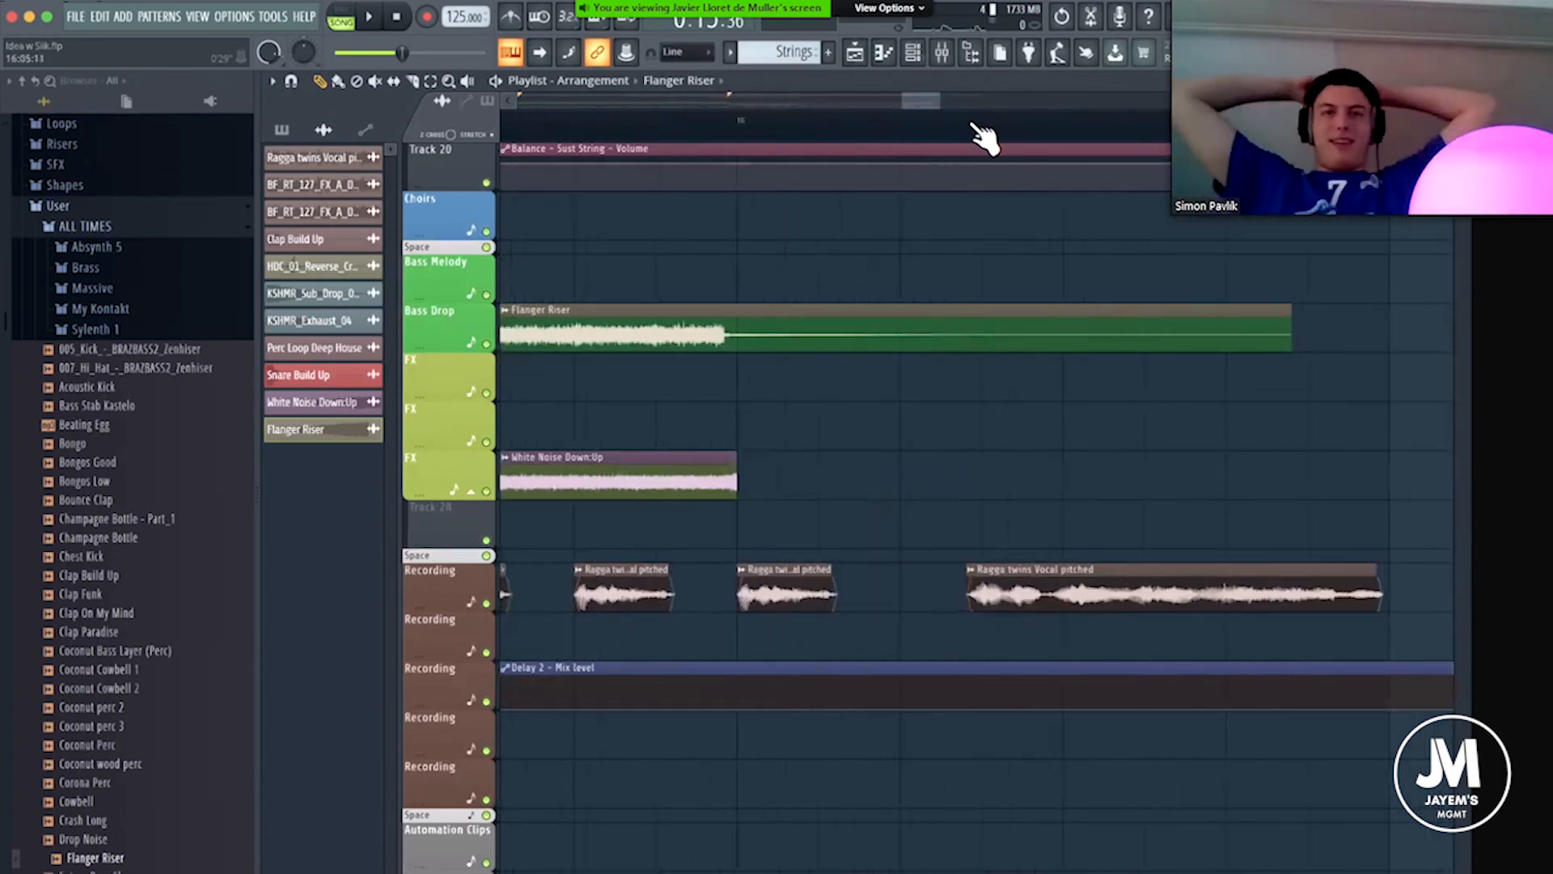
left_click_drag(1166, 316, 1175, 314)
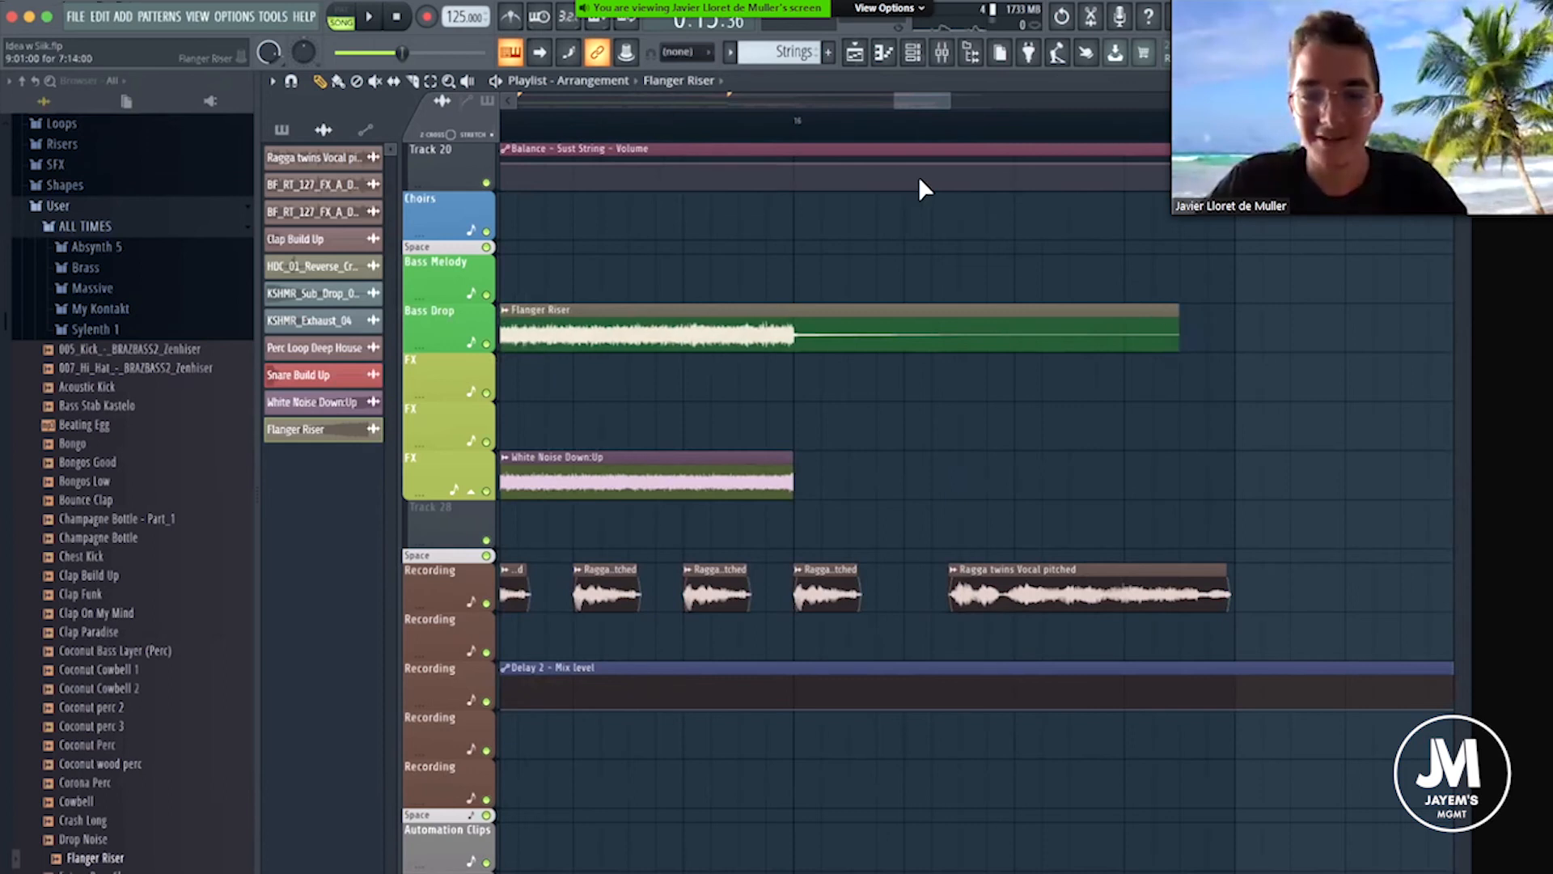
scroll(869, 147, "down", 6)
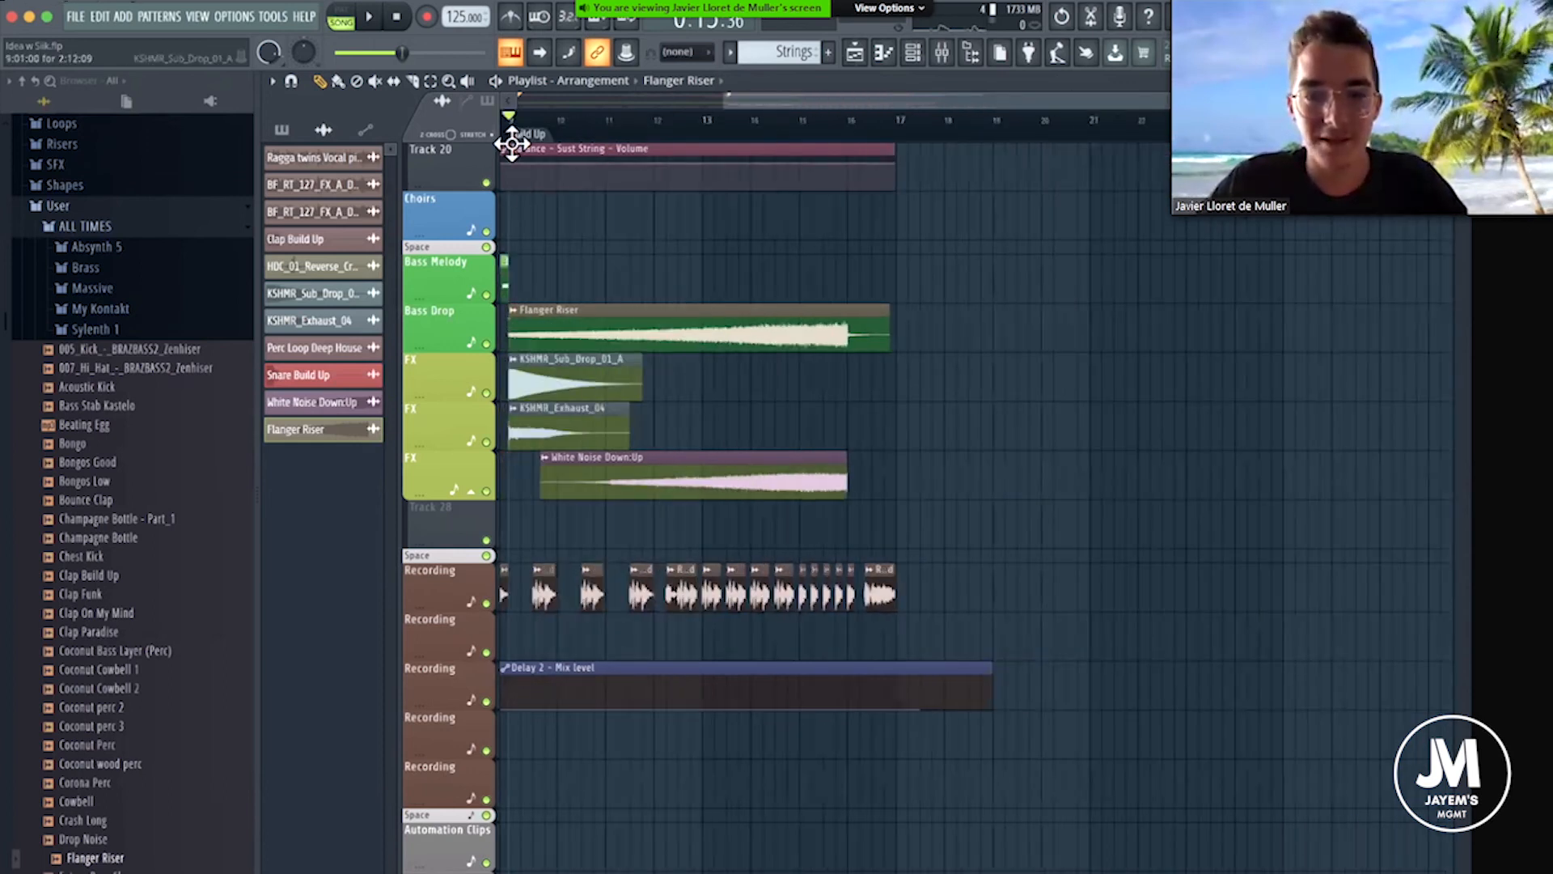
Check the Flanger Riser mixer track and play from about bar 8 into the Build Up to hear the shortened riser.
scroll(508, 145, "up", 5)
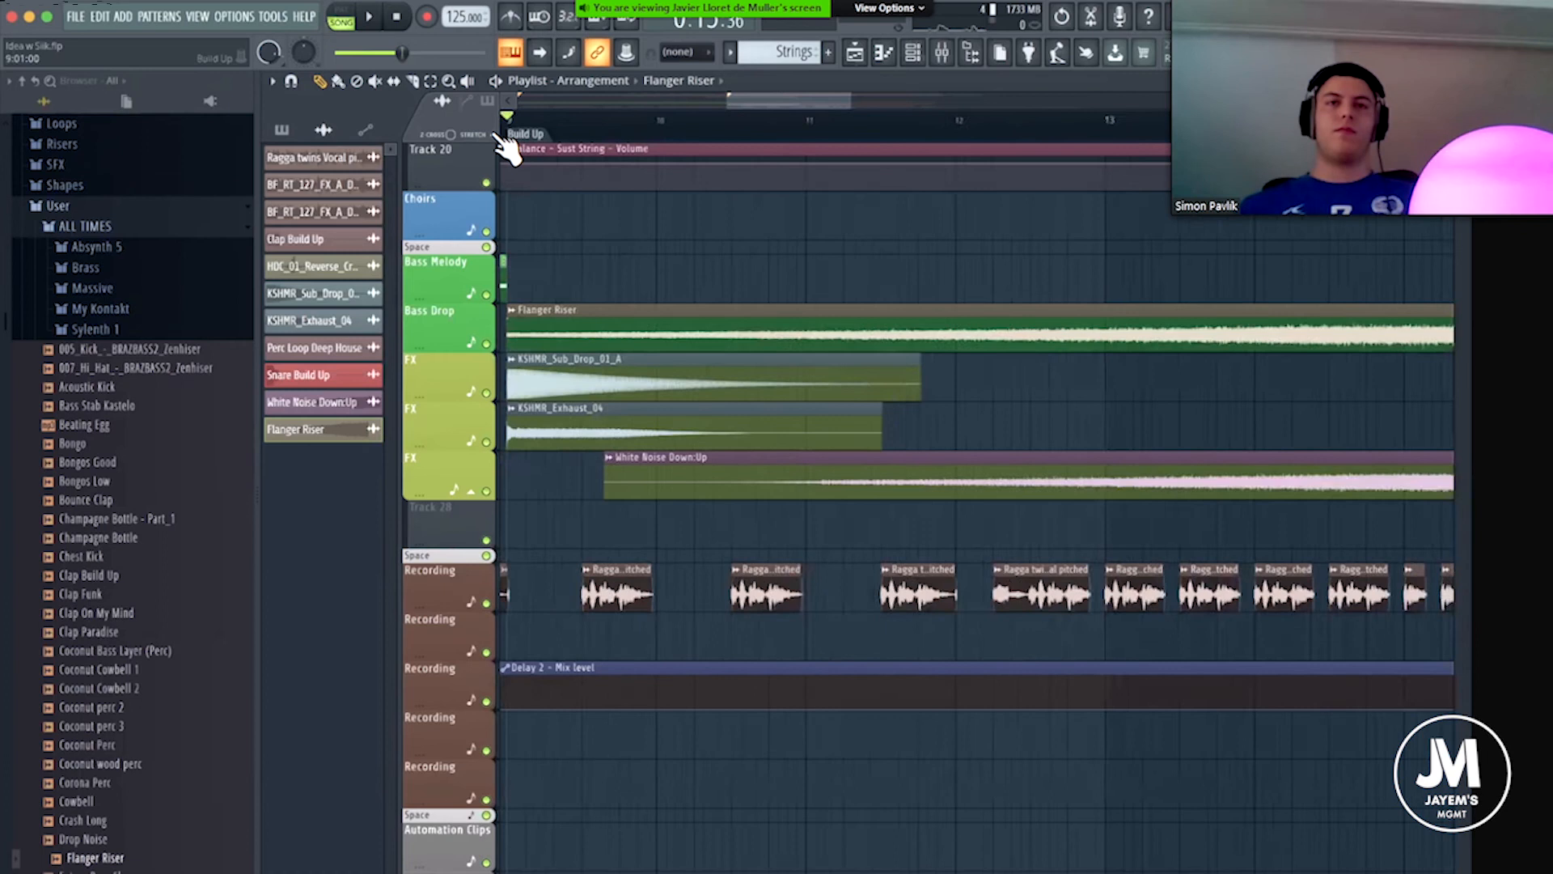
scroll(507, 147, "up", 2)
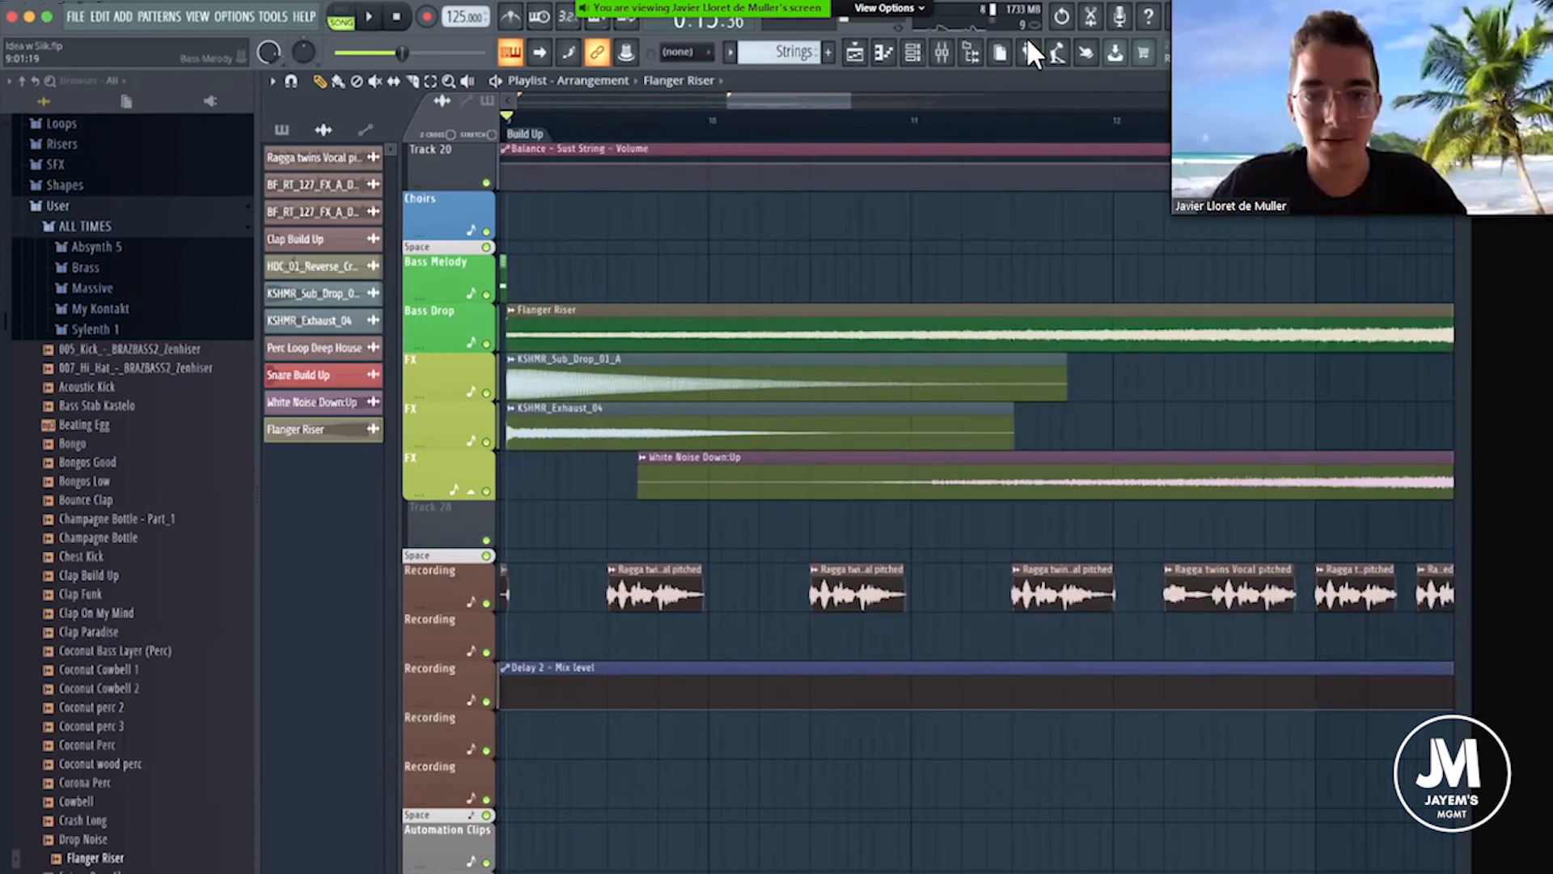
key("F9")
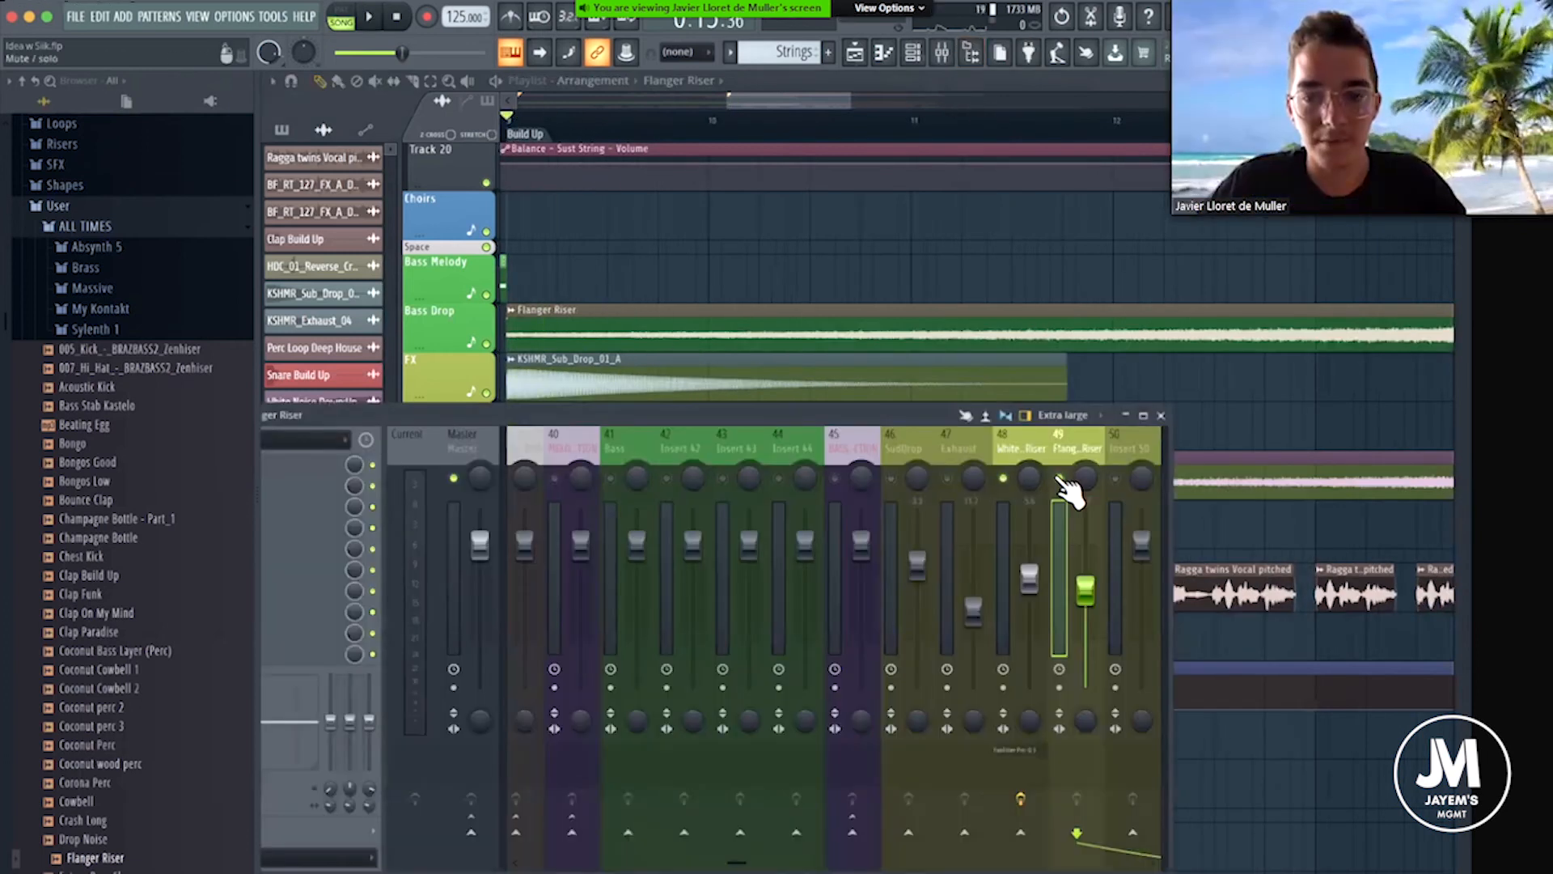
key("space")
key("space")
key("F9")
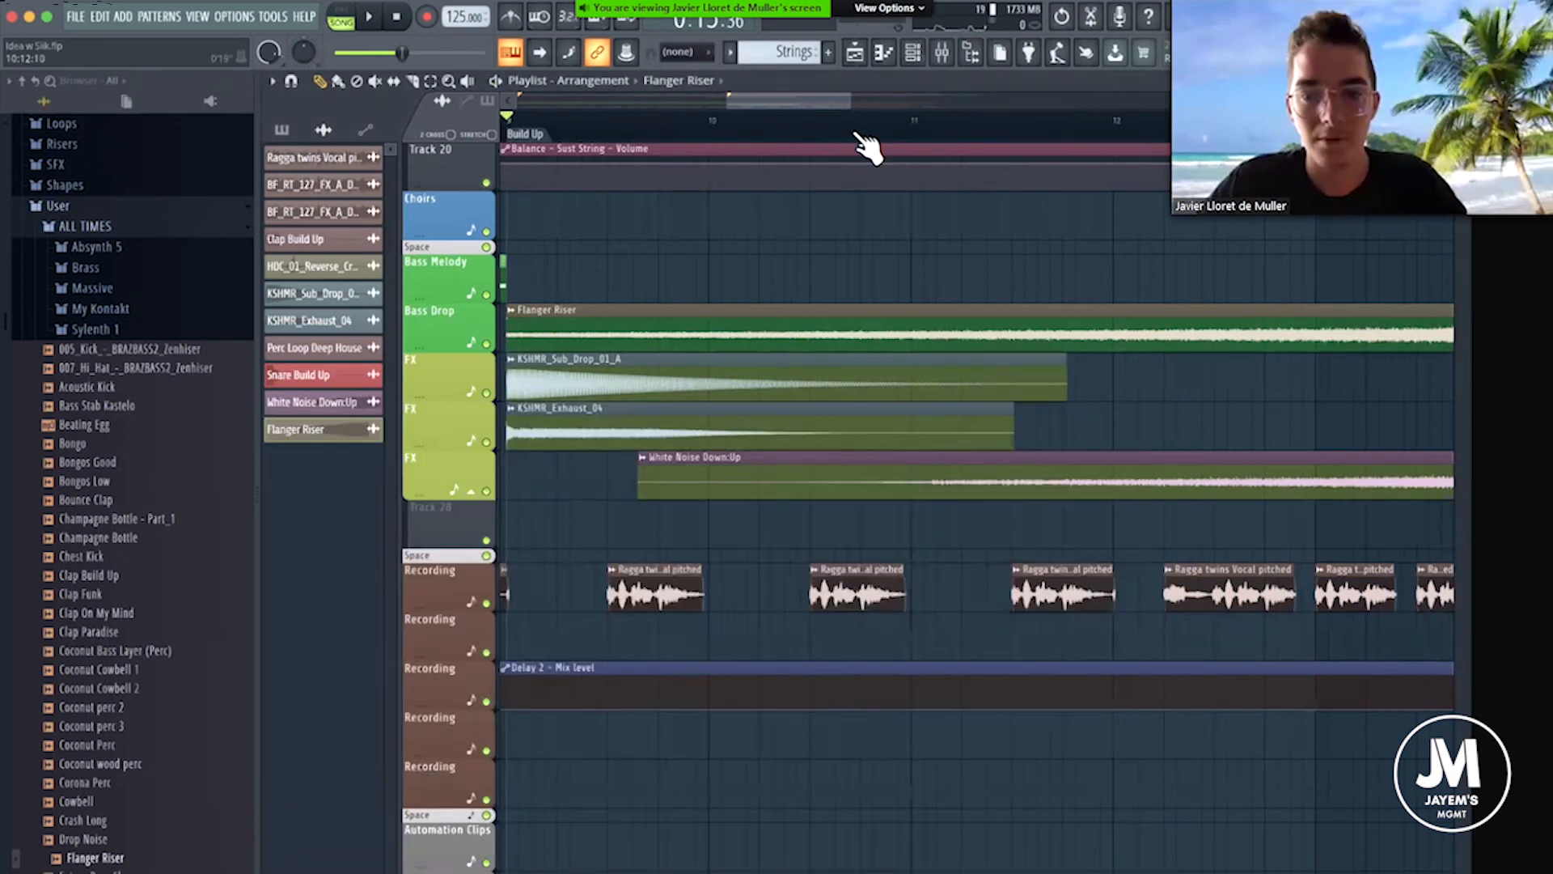
scroll(731, 118, "down", 5)
left_click(729, 118)
key("space")
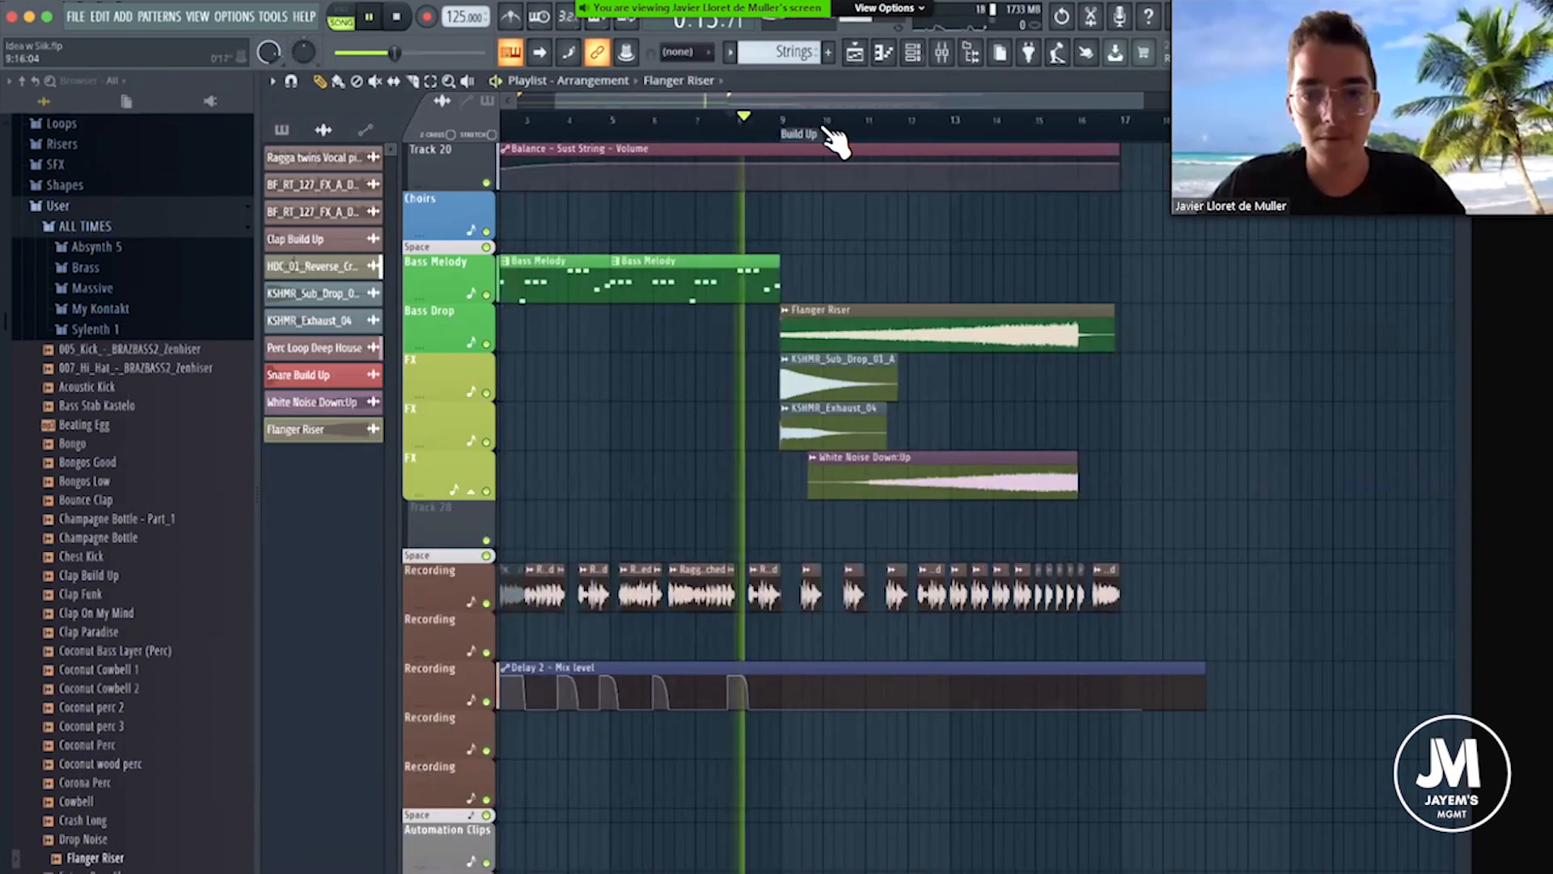
scroll(823, 127, "up", 3)
scroll(833, 133, "down", 2)
key("space")
key("space")
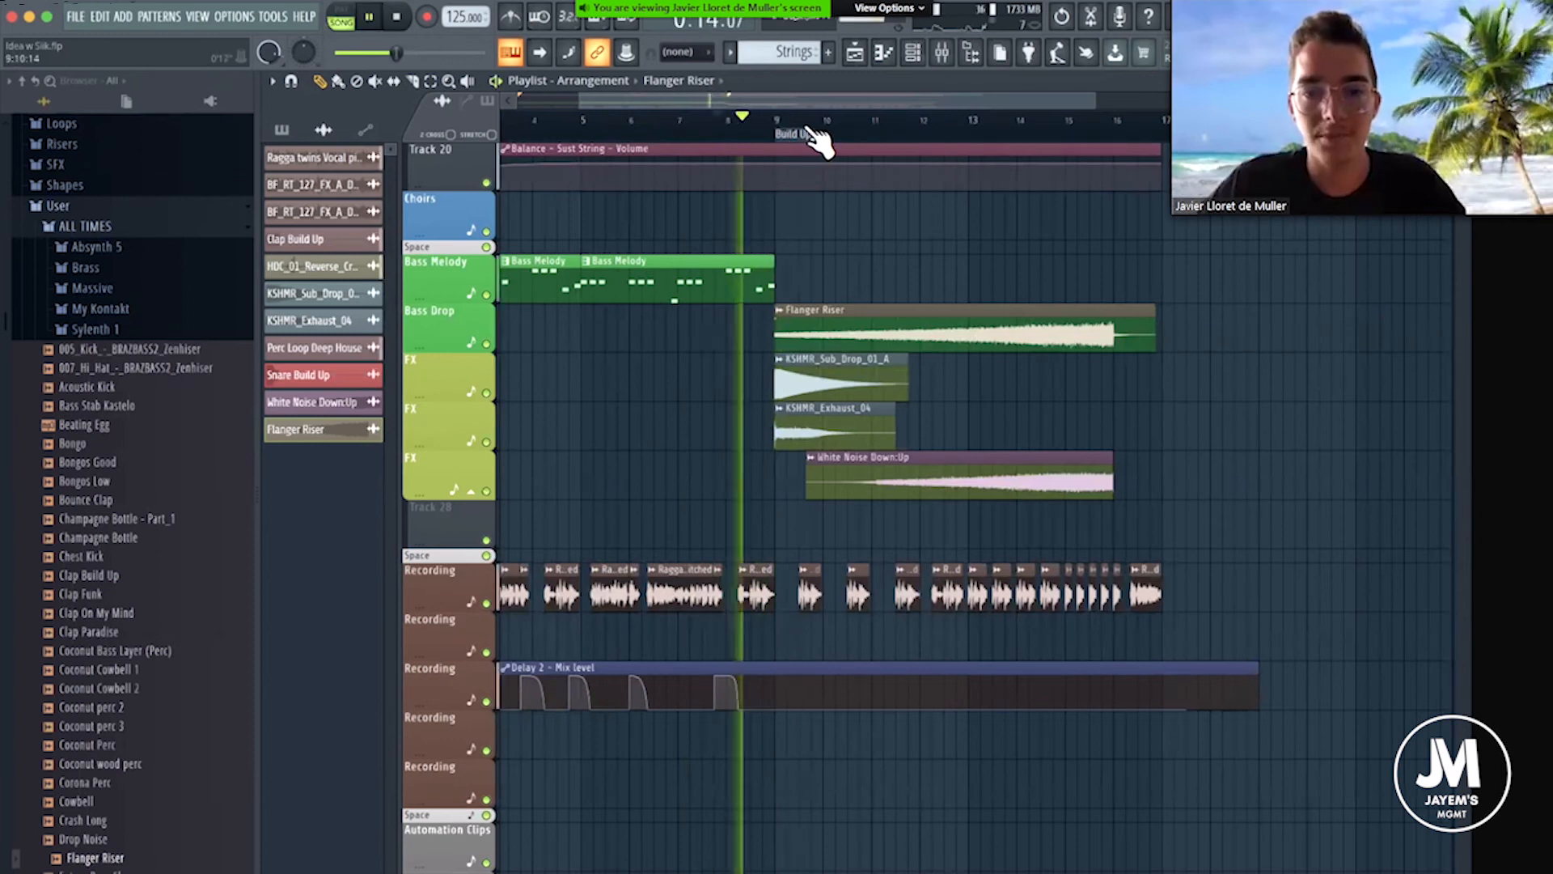
scroll(805, 126, "up", 5)
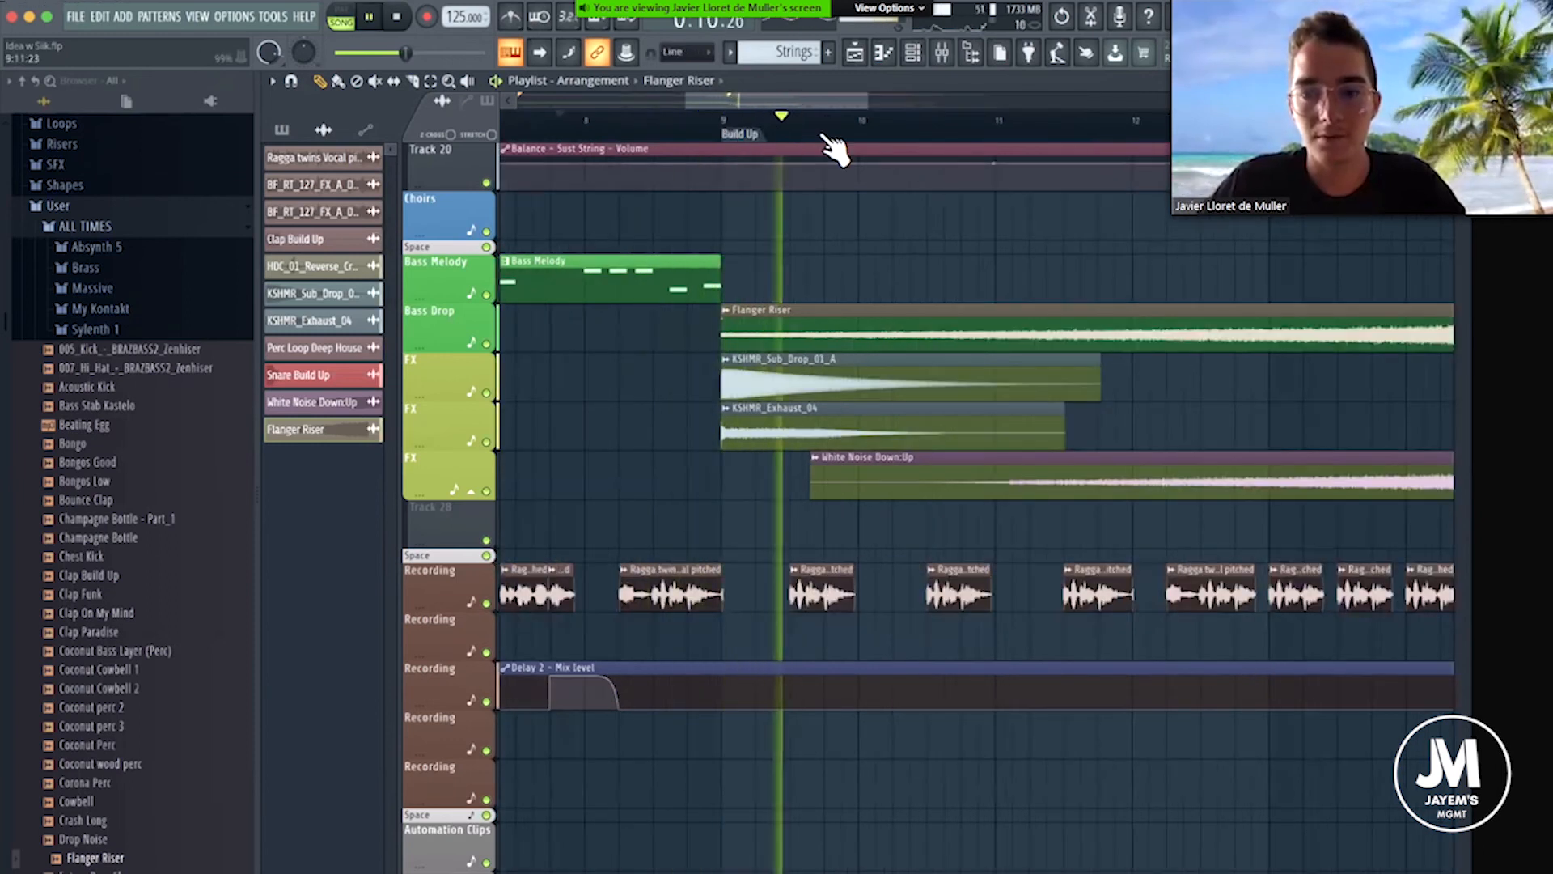
scroll(900, 298, "down", 3)
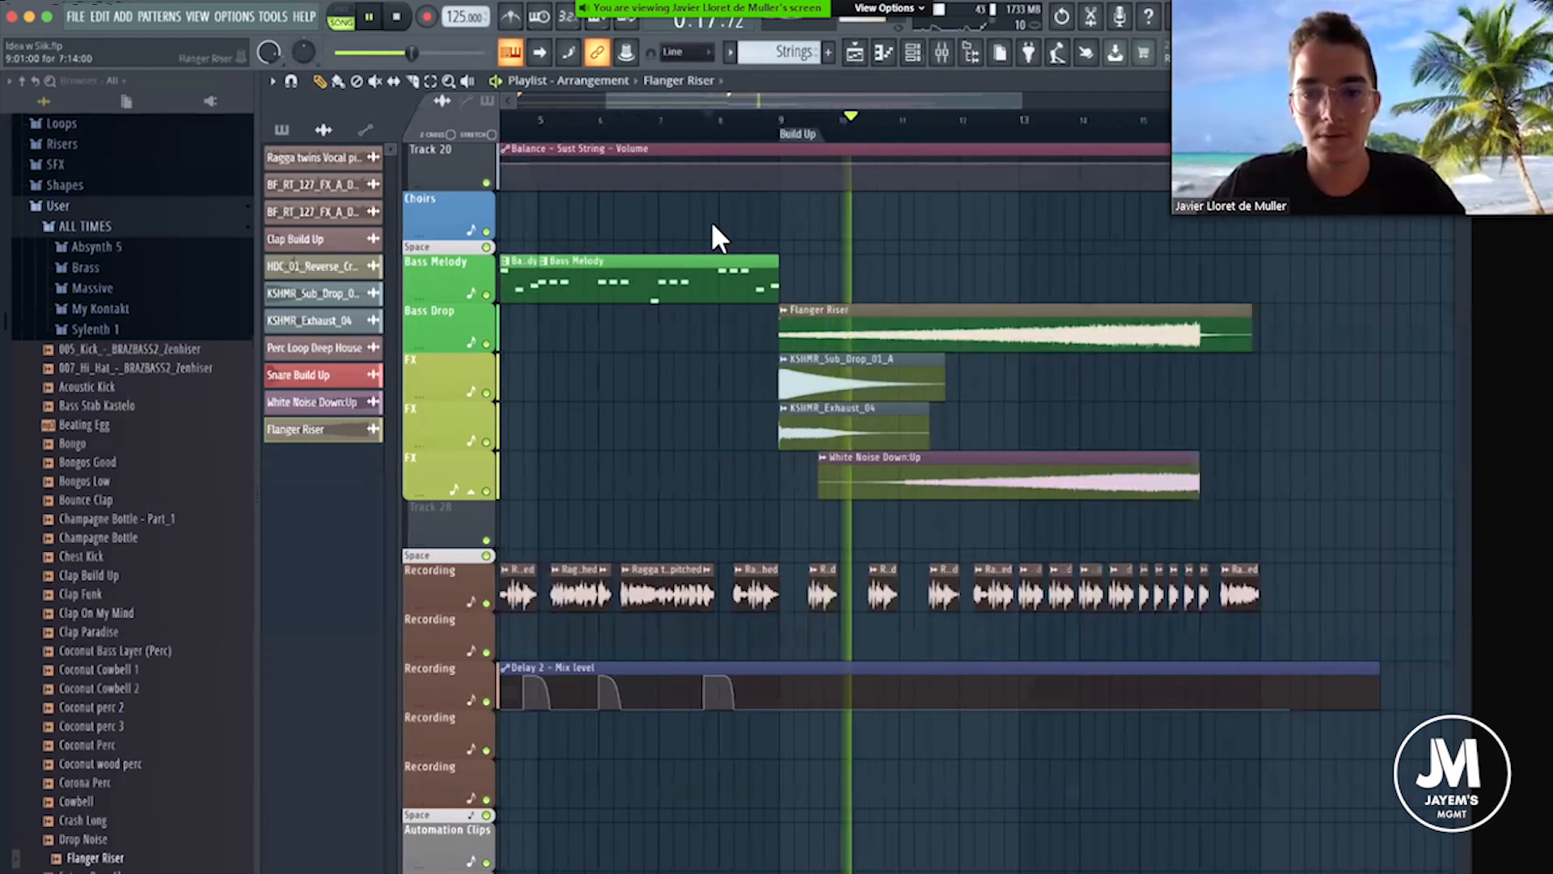
Inspect the Flanger Riser's sample settings while listening to the Build Up until its end in bar 16.
double_click(732, 323)
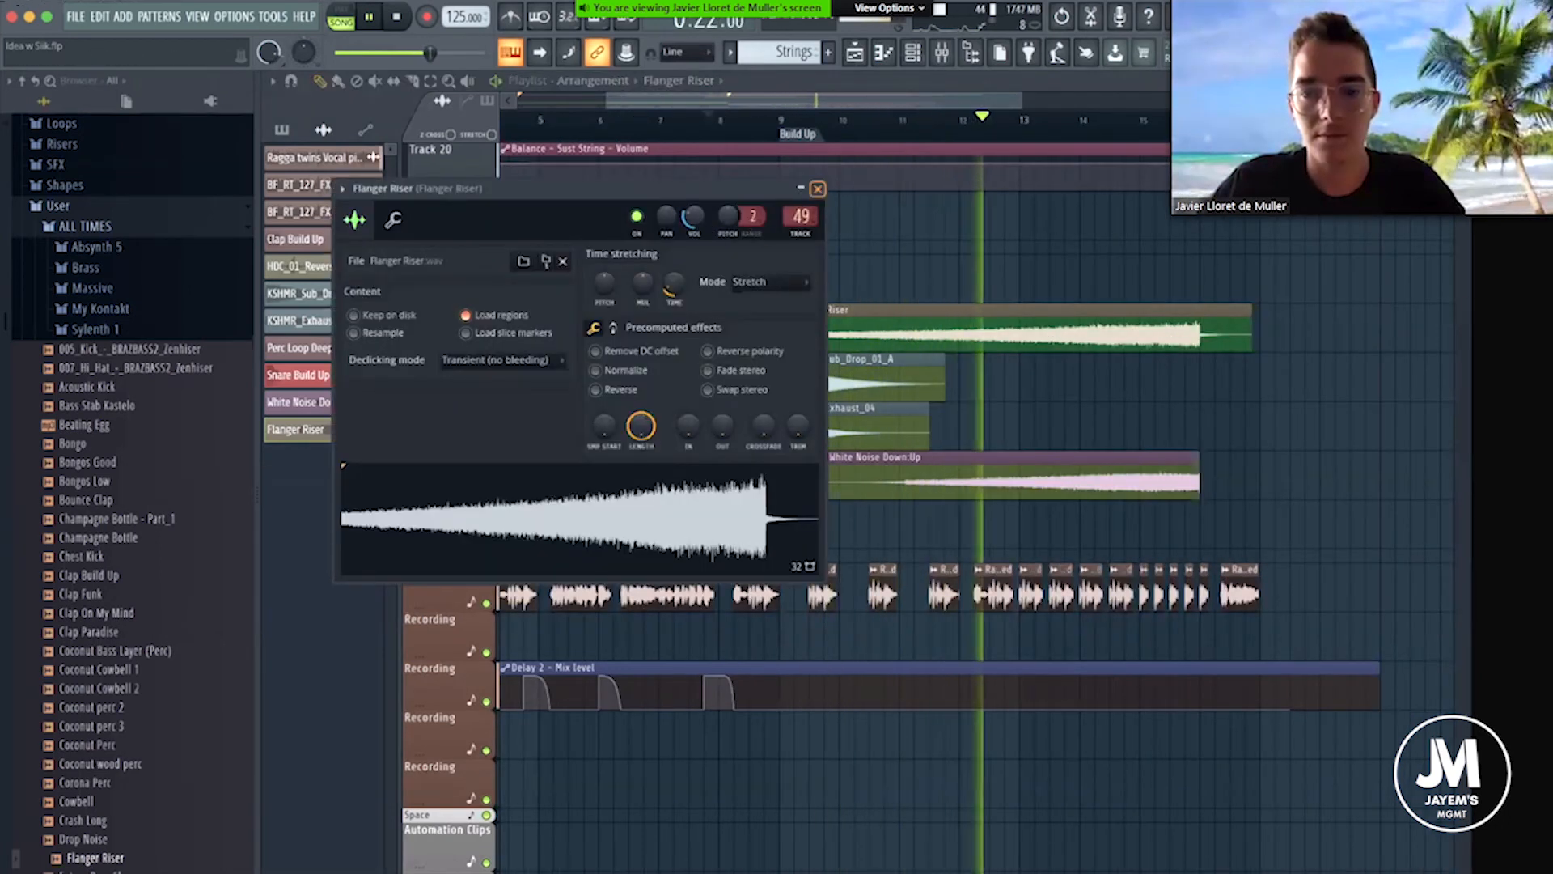
left_click(818, 188)
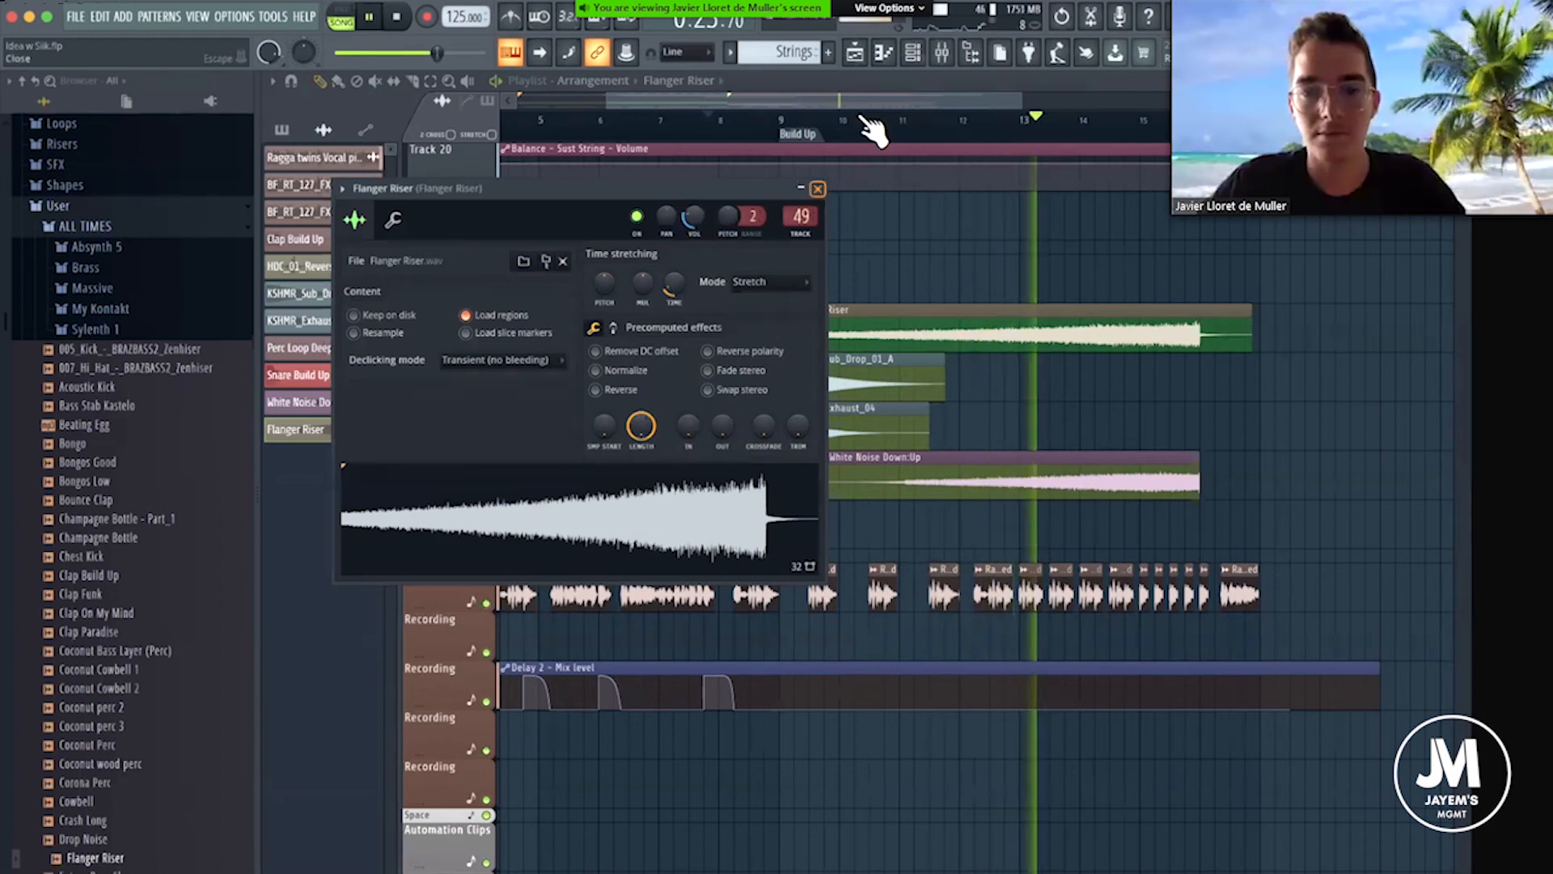
scroll(909, 136, "right", 3)
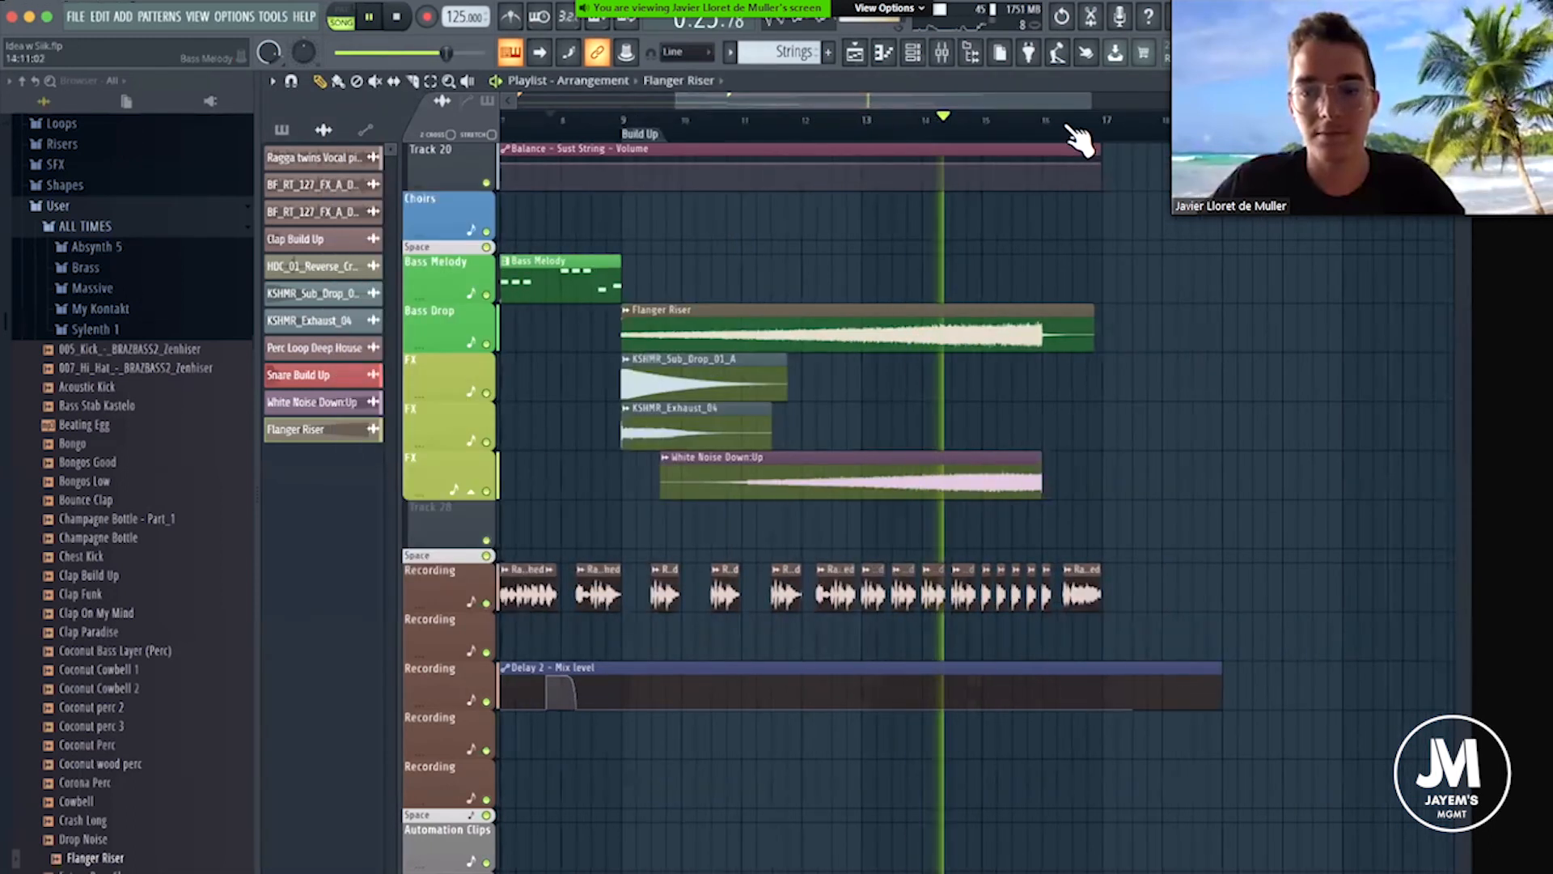
scroll(1088, 133, "up", 2)
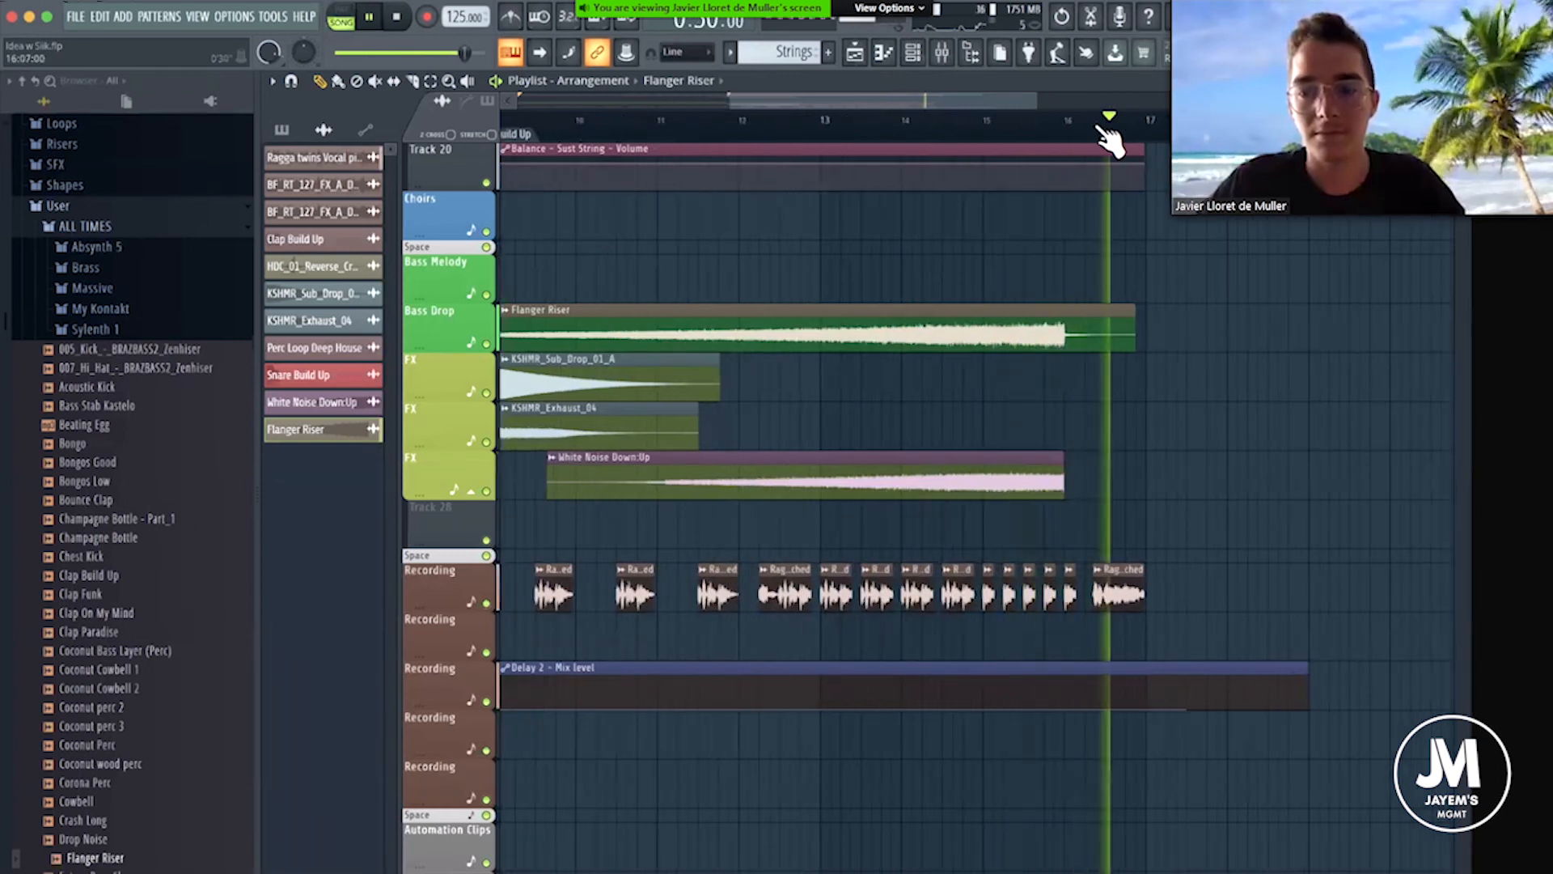
scroll(1084, 145, "down", 5)
key("space")
Try the White Reverse sample on the Bass Melody playlist track, starting around bar 14.
scroll(97, 643, "down", 20)
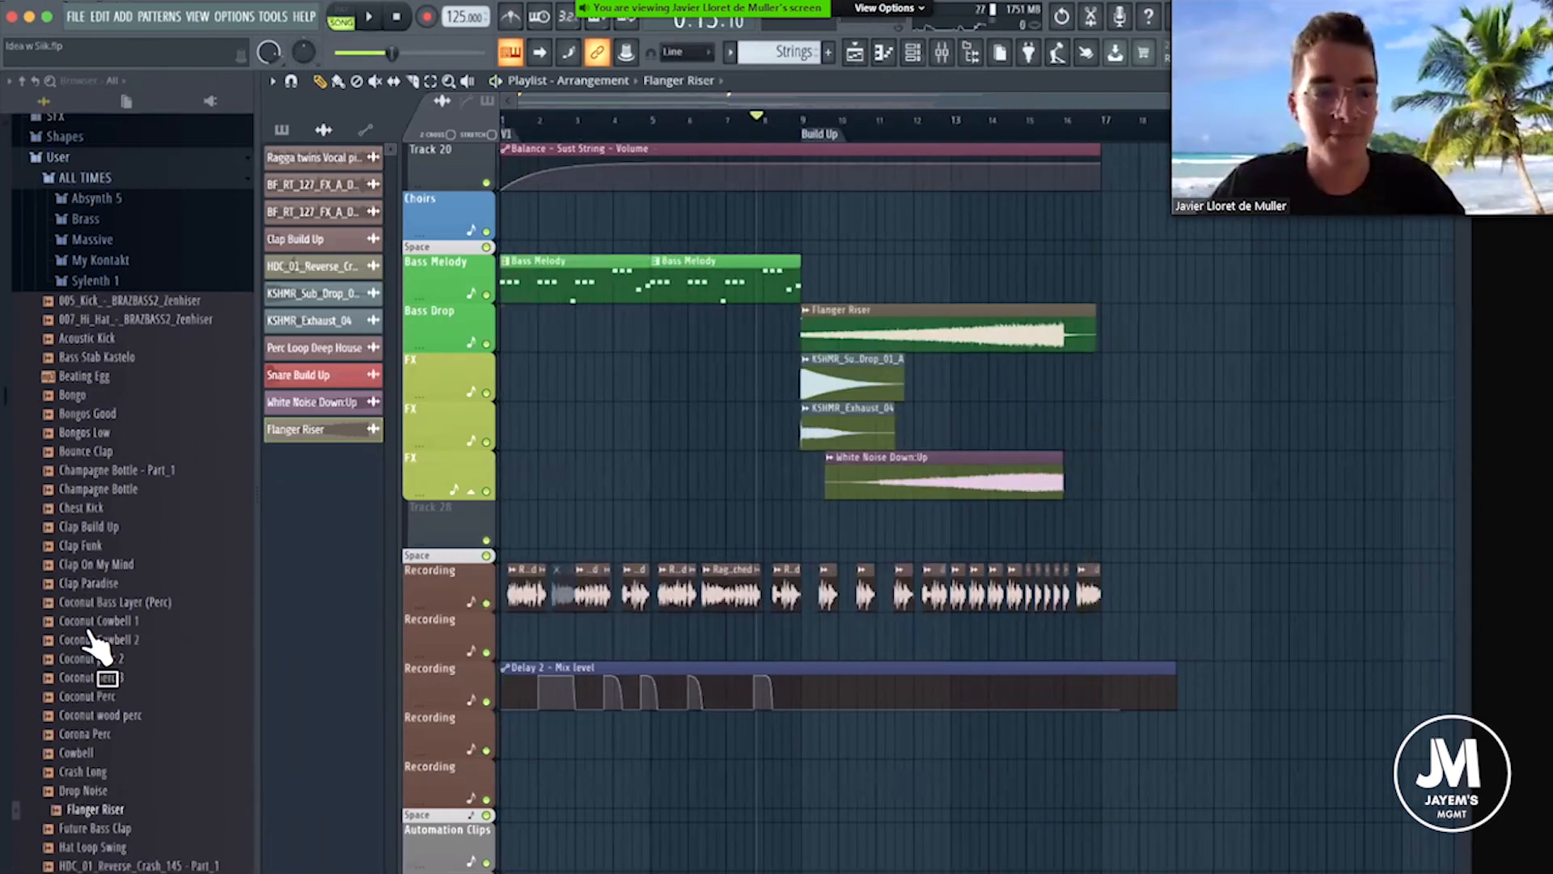
scroll(105, 647, "down", 5)
left_click_drag(113, 647, 1005, 265)
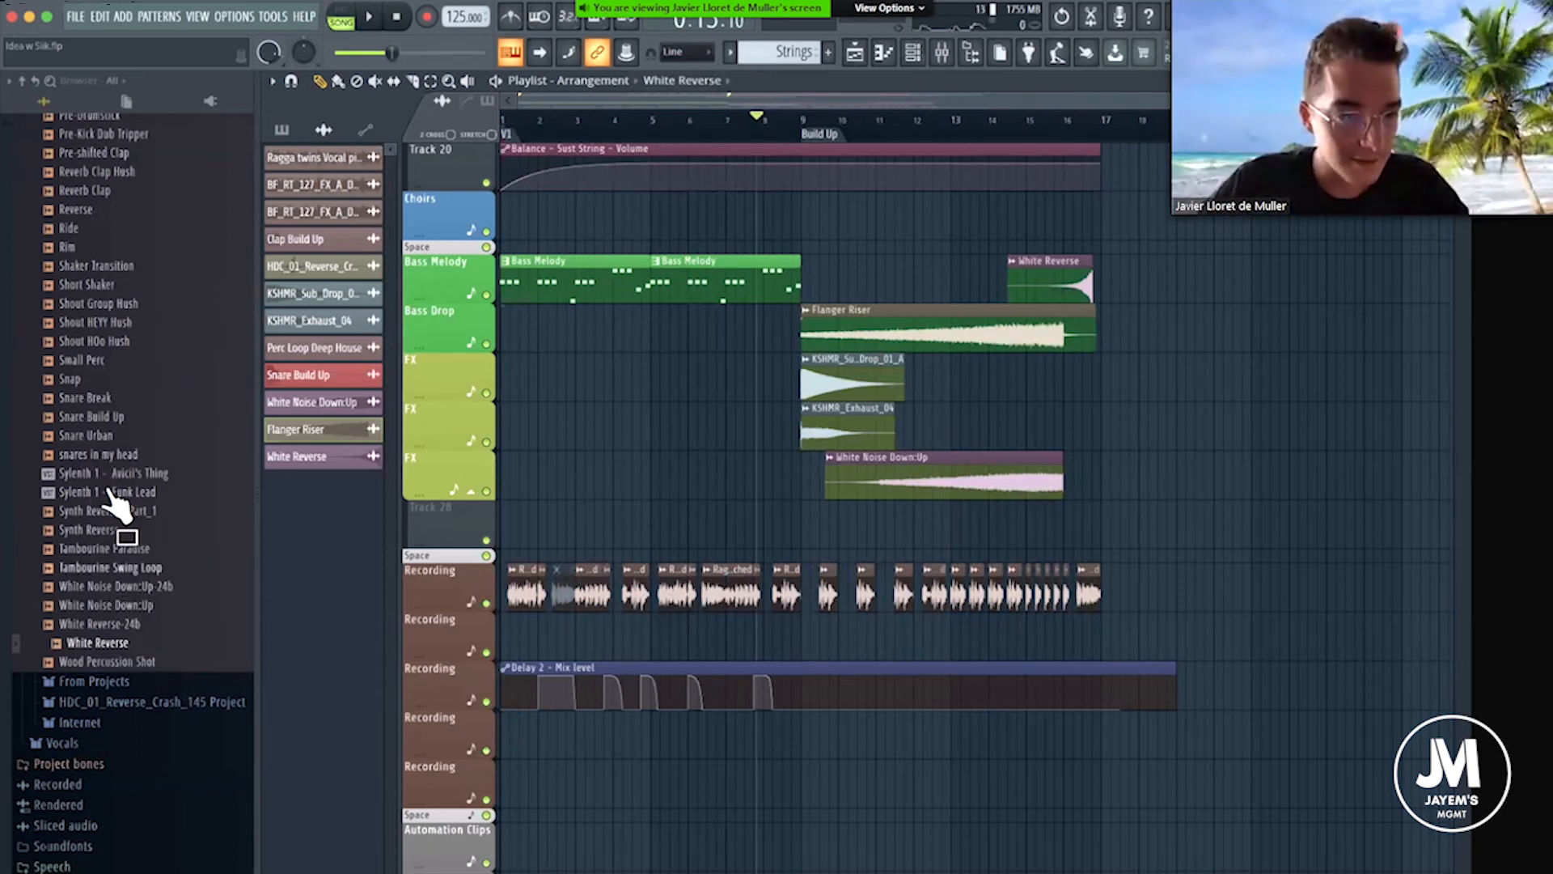
Add the Reverse sample to the playlist and place it on the second FX track, ending just before bar 16.
scroll(119, 342, "up", 3)
left_click_drag(78, 302, 1005, 215)
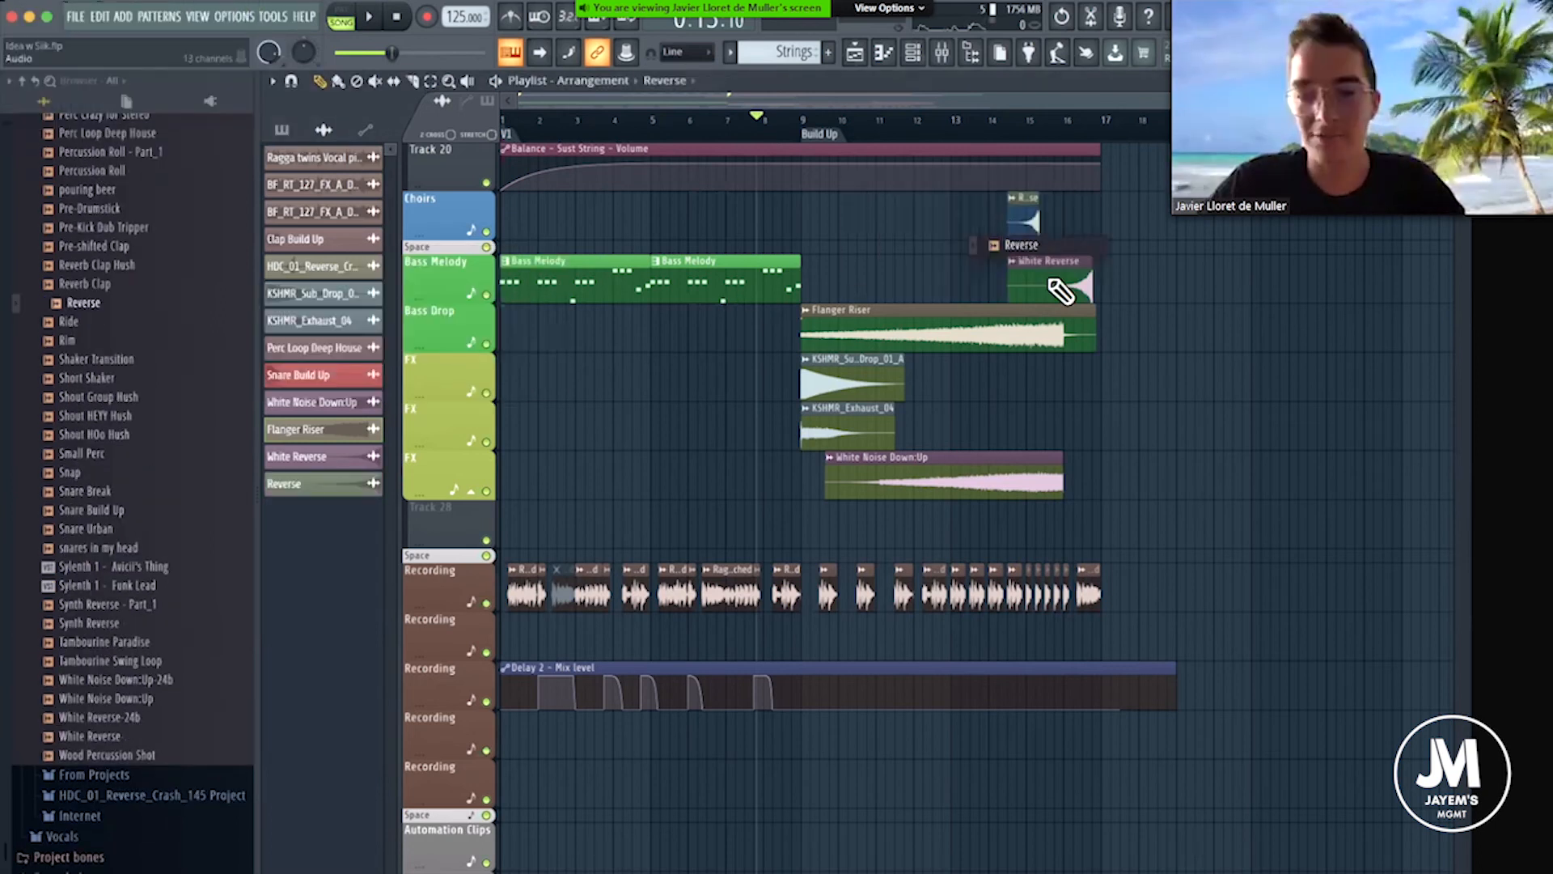
scroll(974, 191, "up", 5)
left_click_drag(862, 207, 962, 408)
Play the Reverse clip in context from around bar 15 and look over its sample settings.
left_click(963, 126)
double_click(959, 411)
key("space")
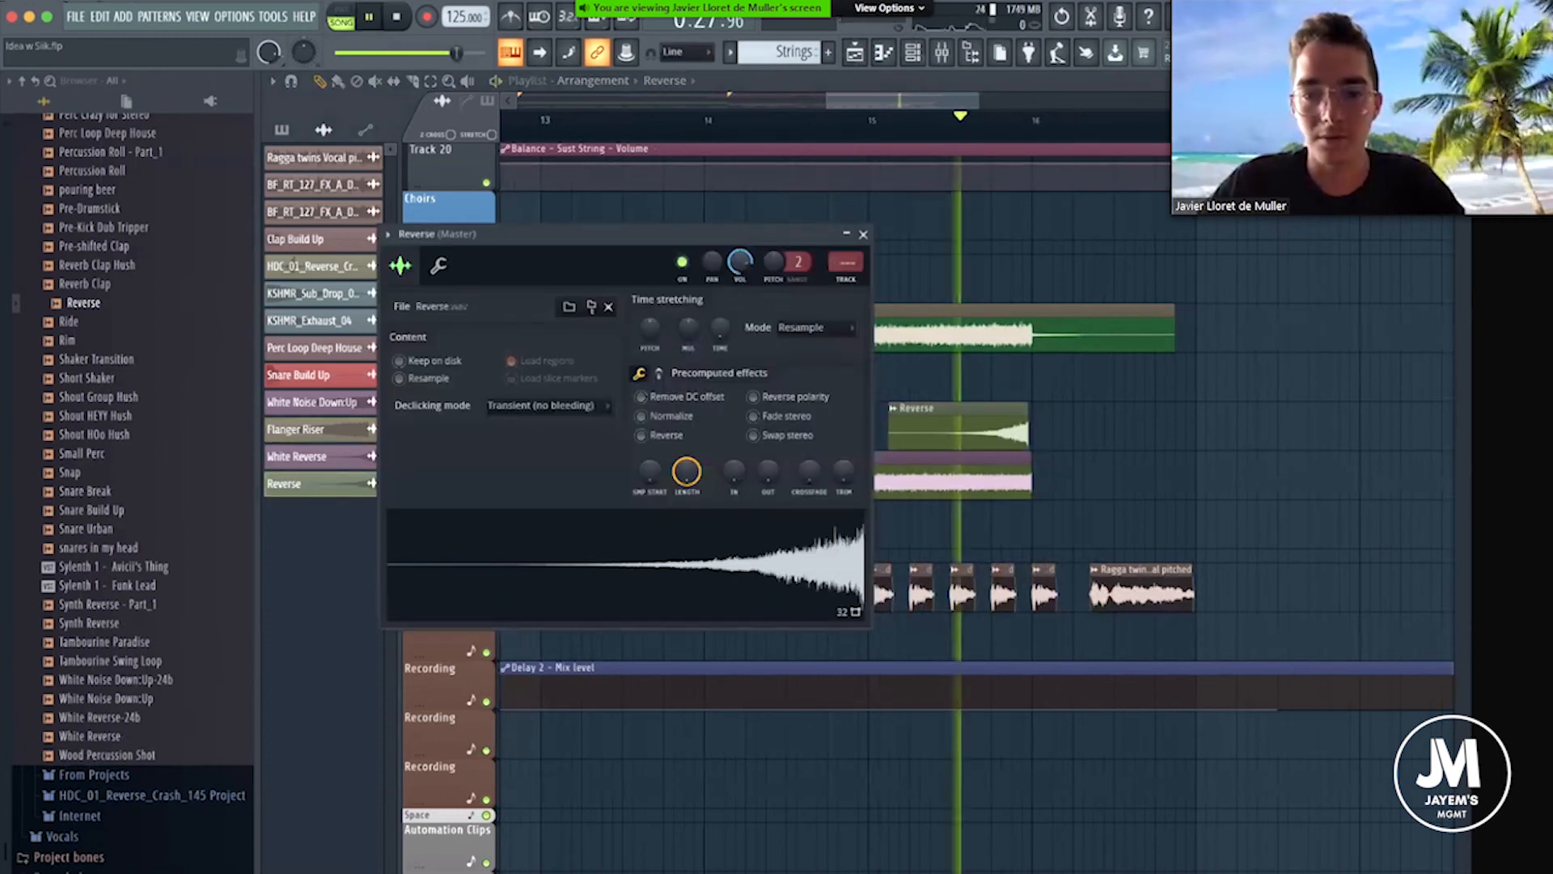
key("space")
left_click(863, 234)
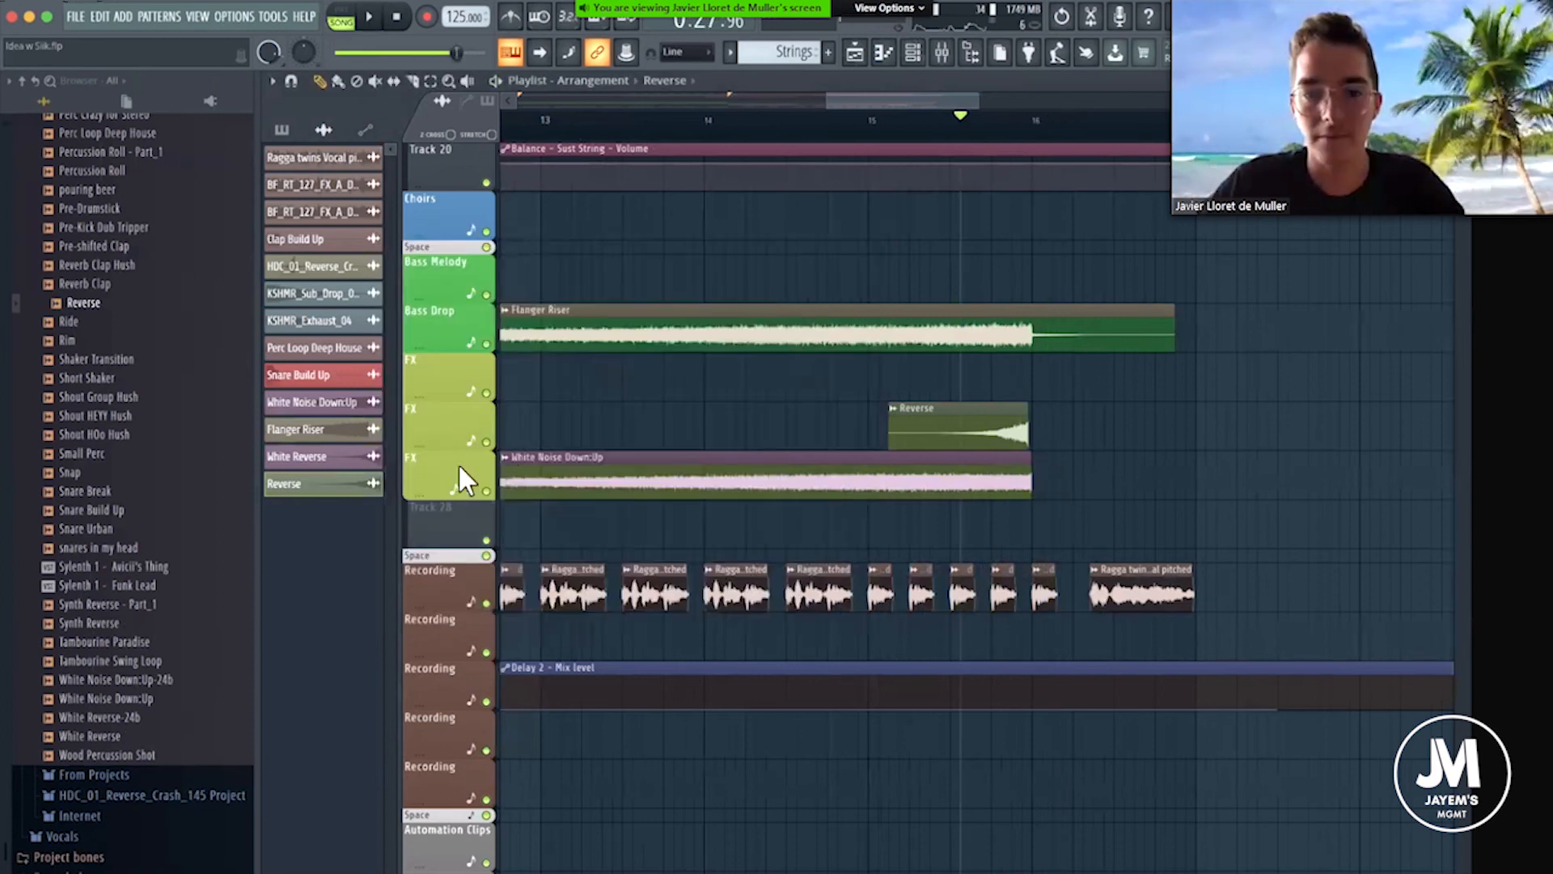
Solo and unsolo the Reverse clip's FX track, and nudge the clip slightly later so it ends at bar 16.
right_click(486, 441)
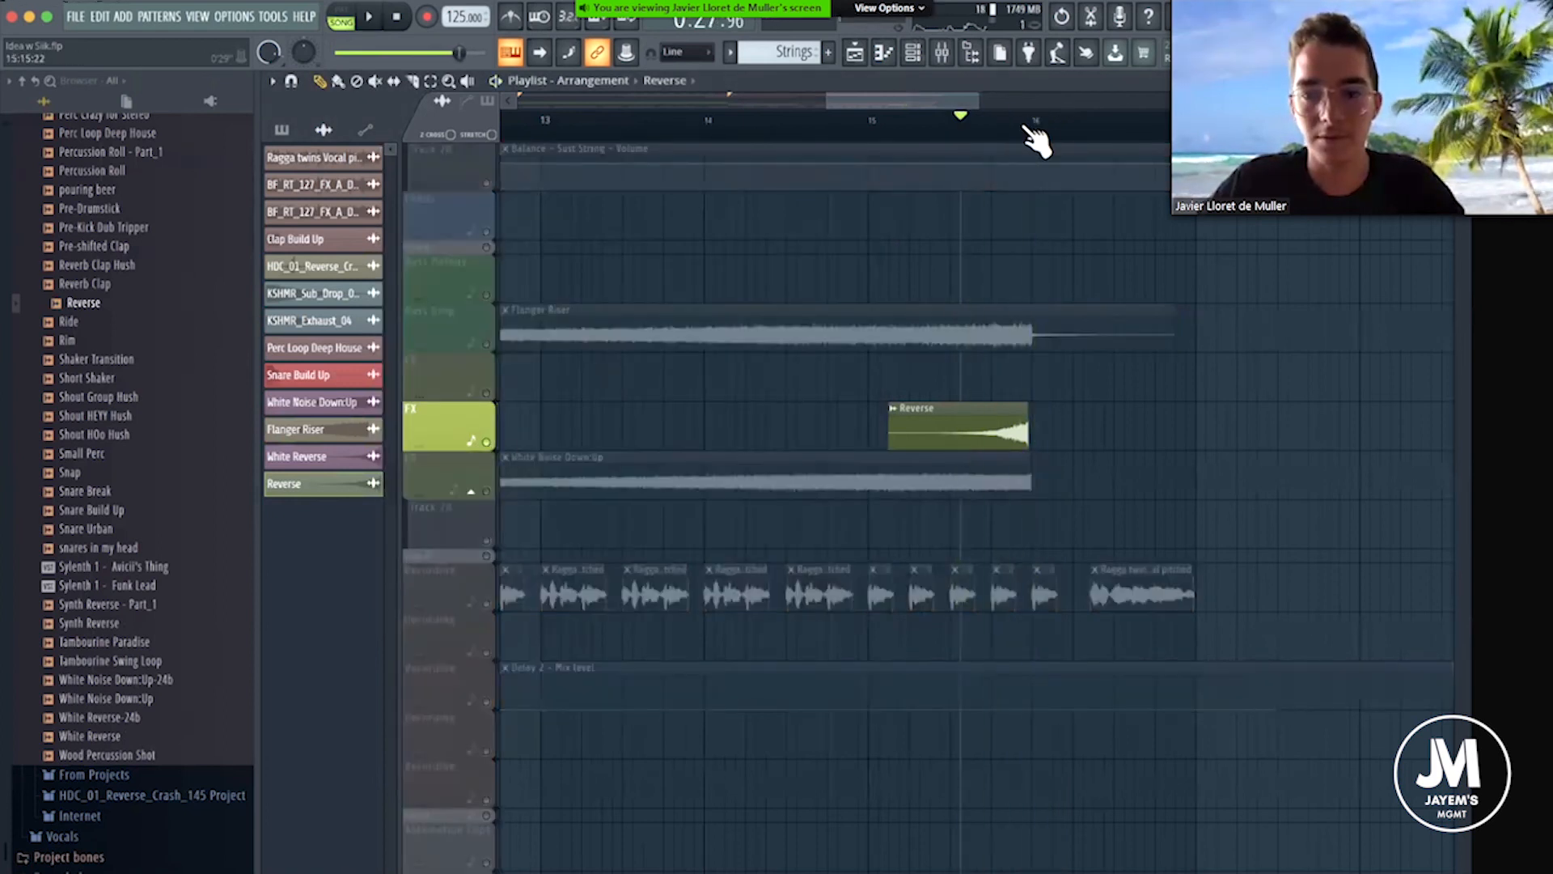
scroll(1033, 133, "up", 3)
right_click(486, 442)
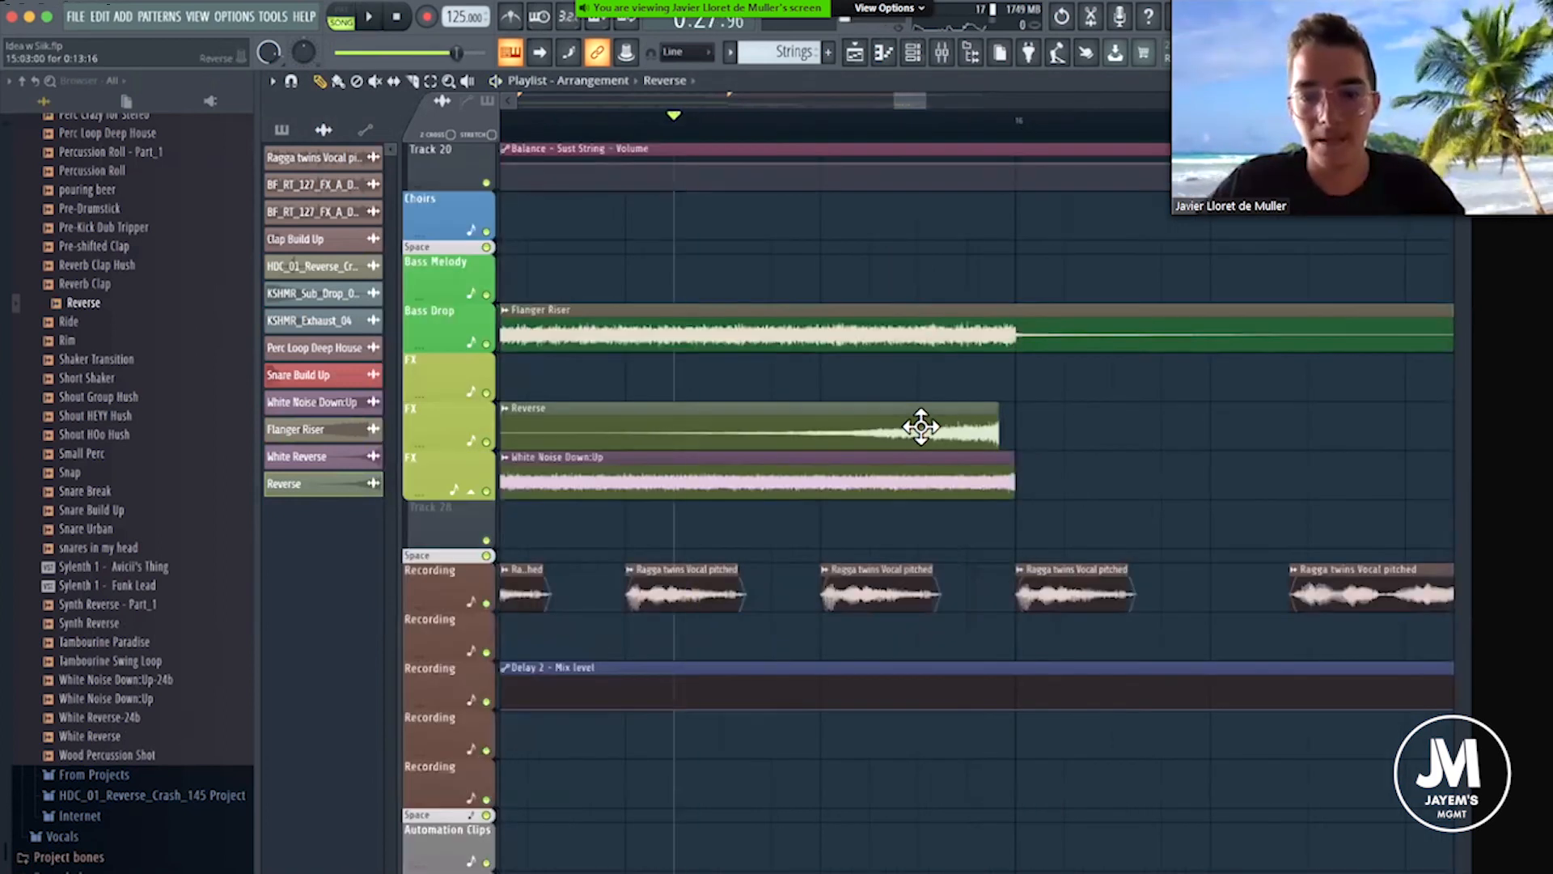
left_click_drag(921, 427, 916, 420)
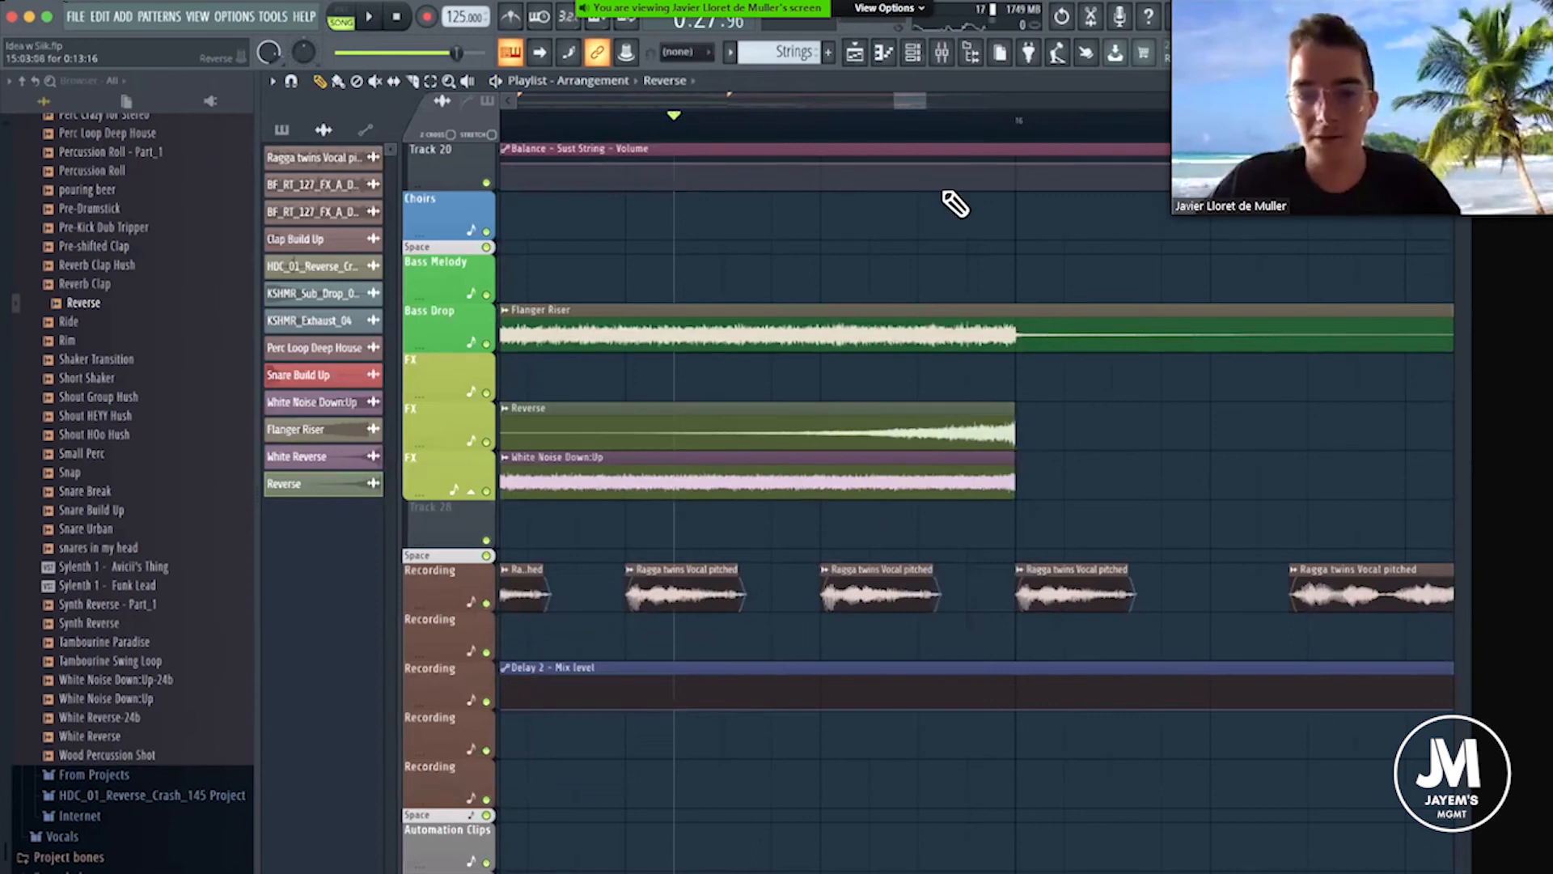
Set the playhead to the Build Up marker and review the arrangement up to the snare roll and its automation clips.
scroll(946, 145, "down", 4)
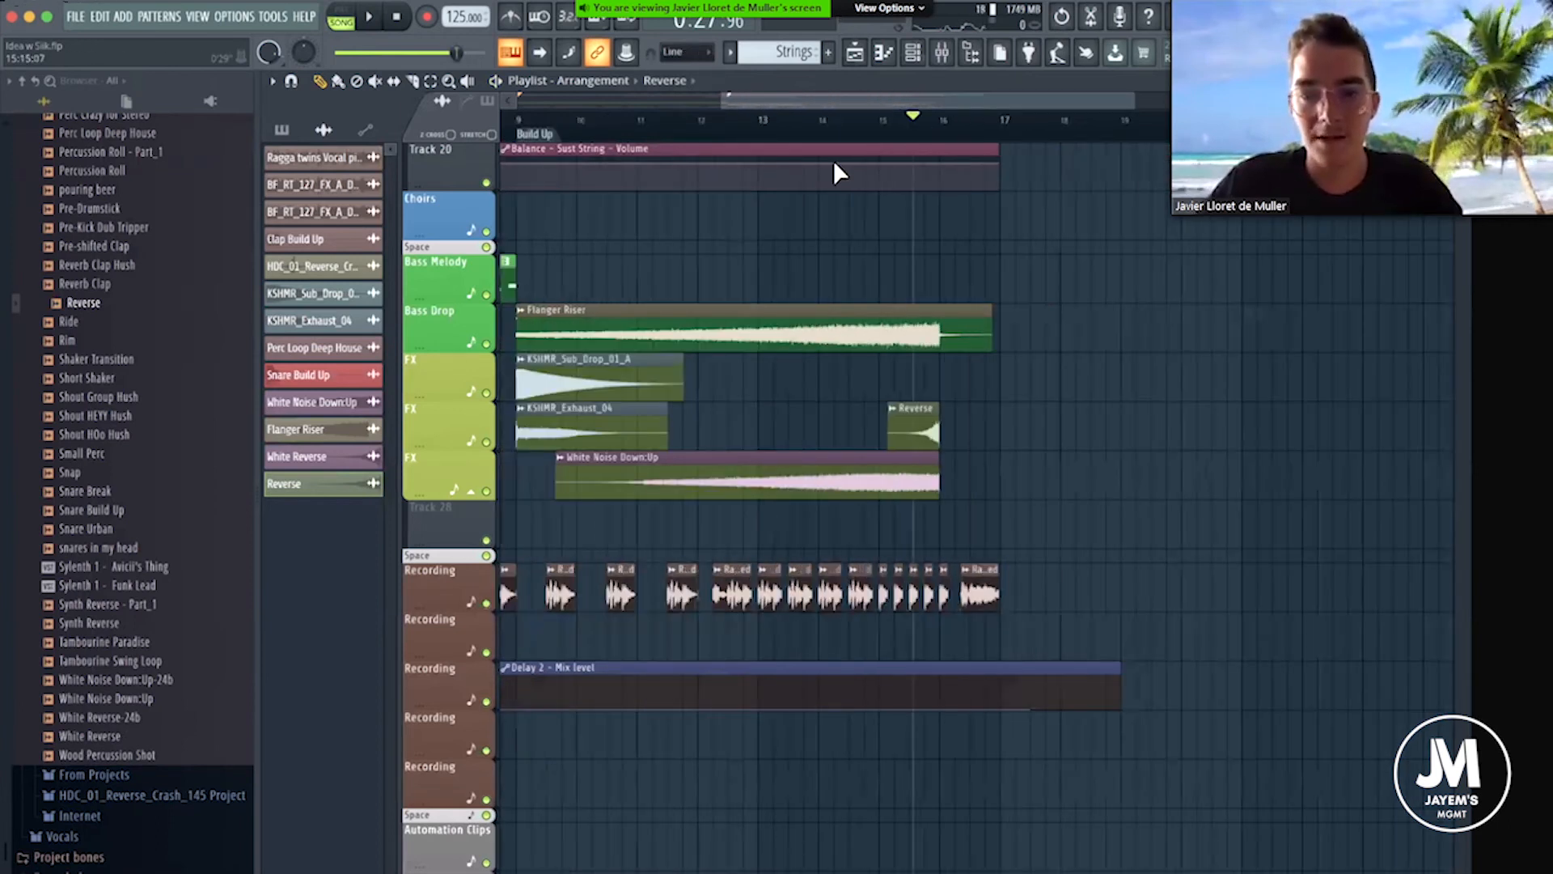
scroll(715, 174, "down", 2)
scroll(762, 249, "up", 6)
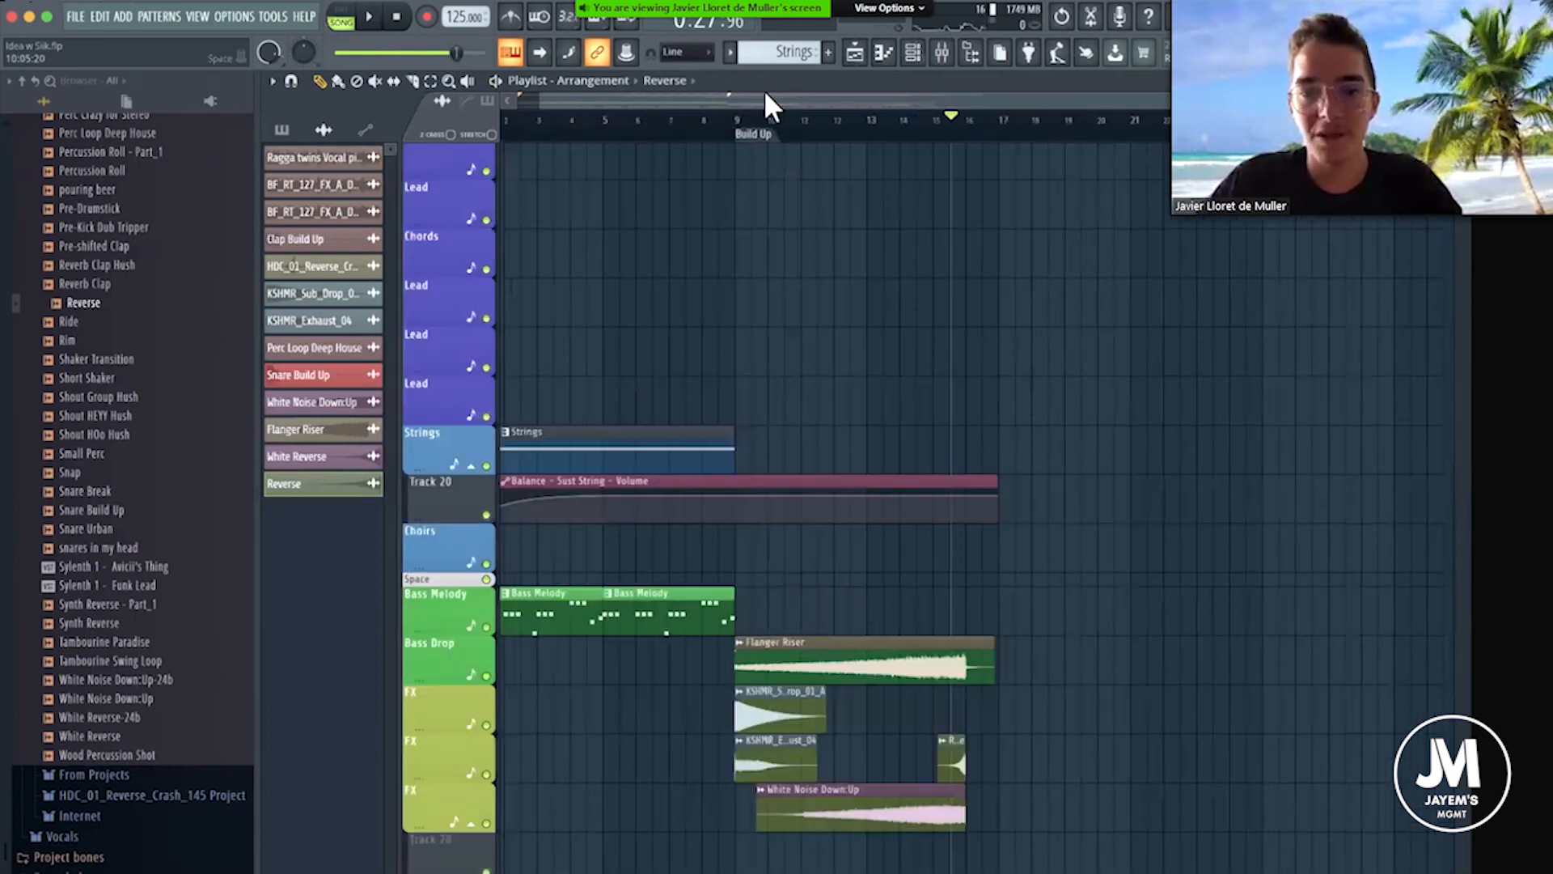
left_click(767, 142)
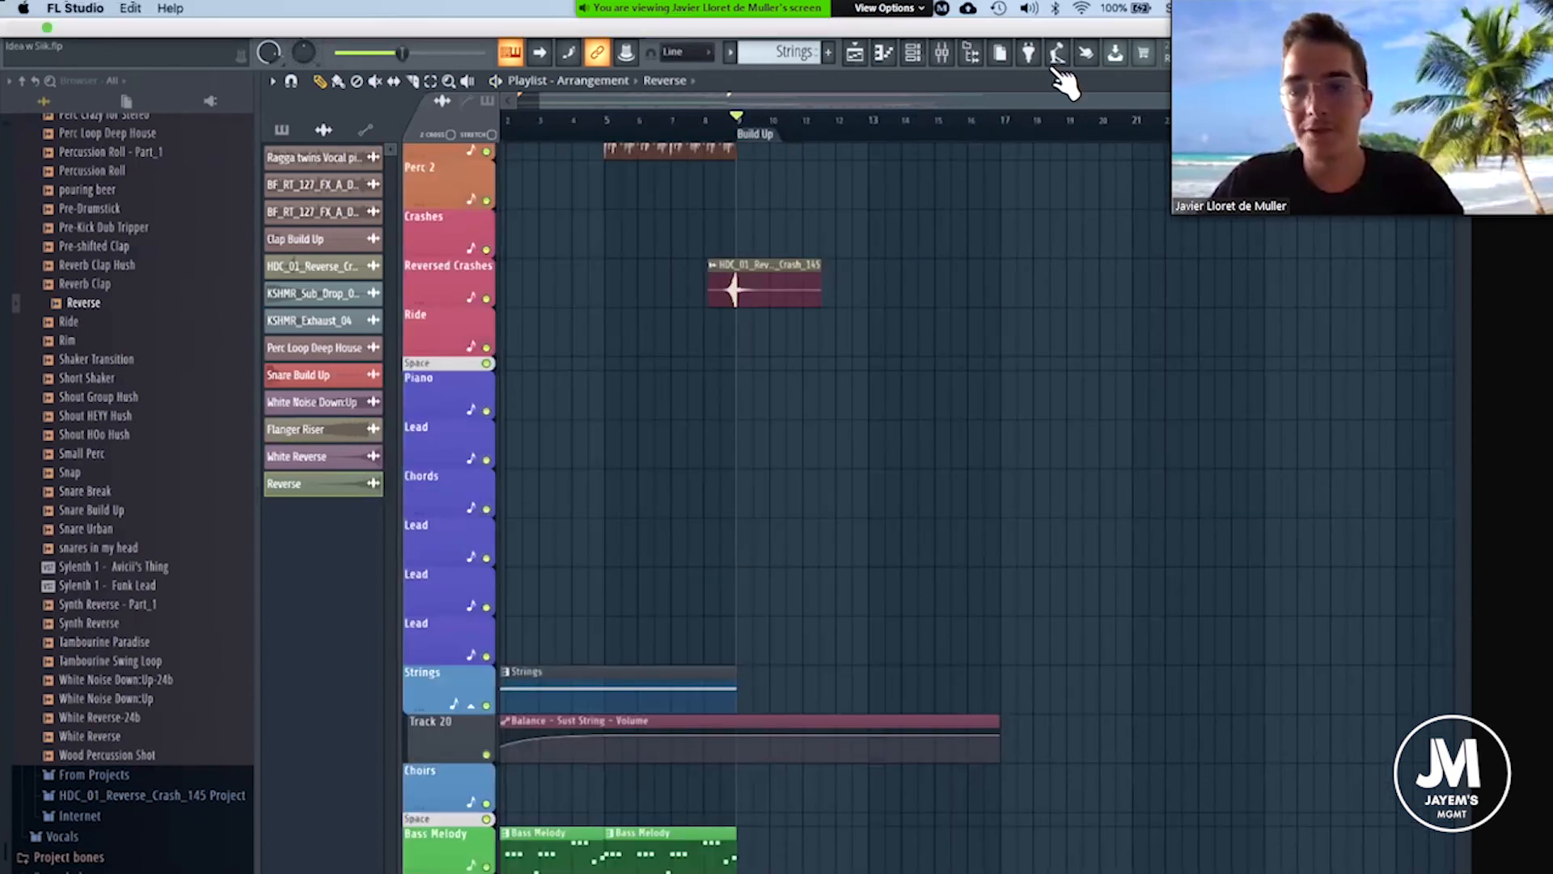
scroll(880, 297, "up", 4)
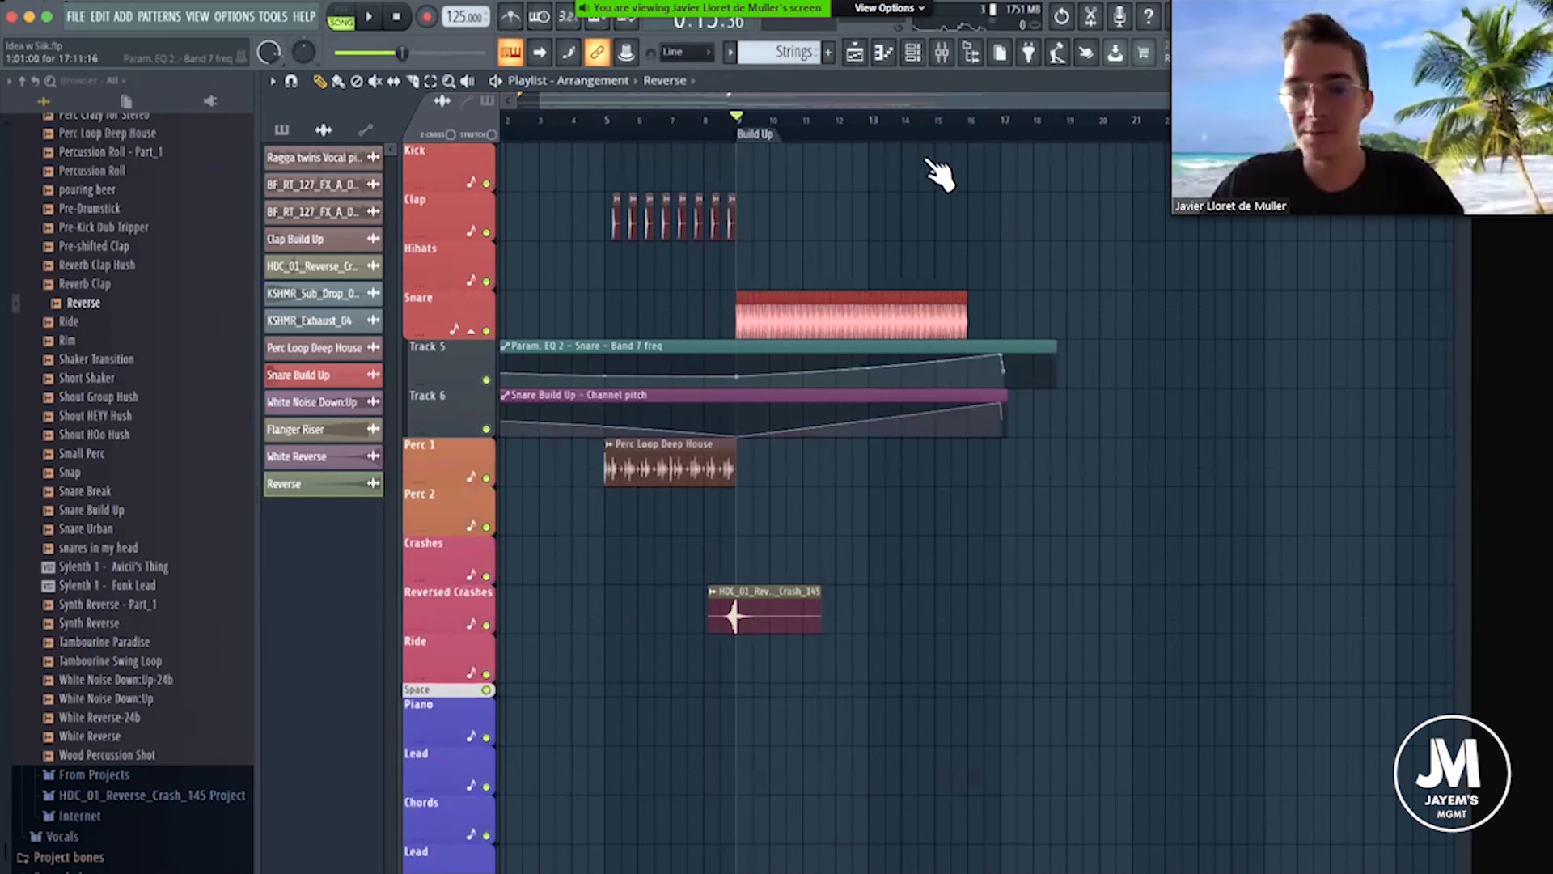
scroll(895, 202, "up", 3)
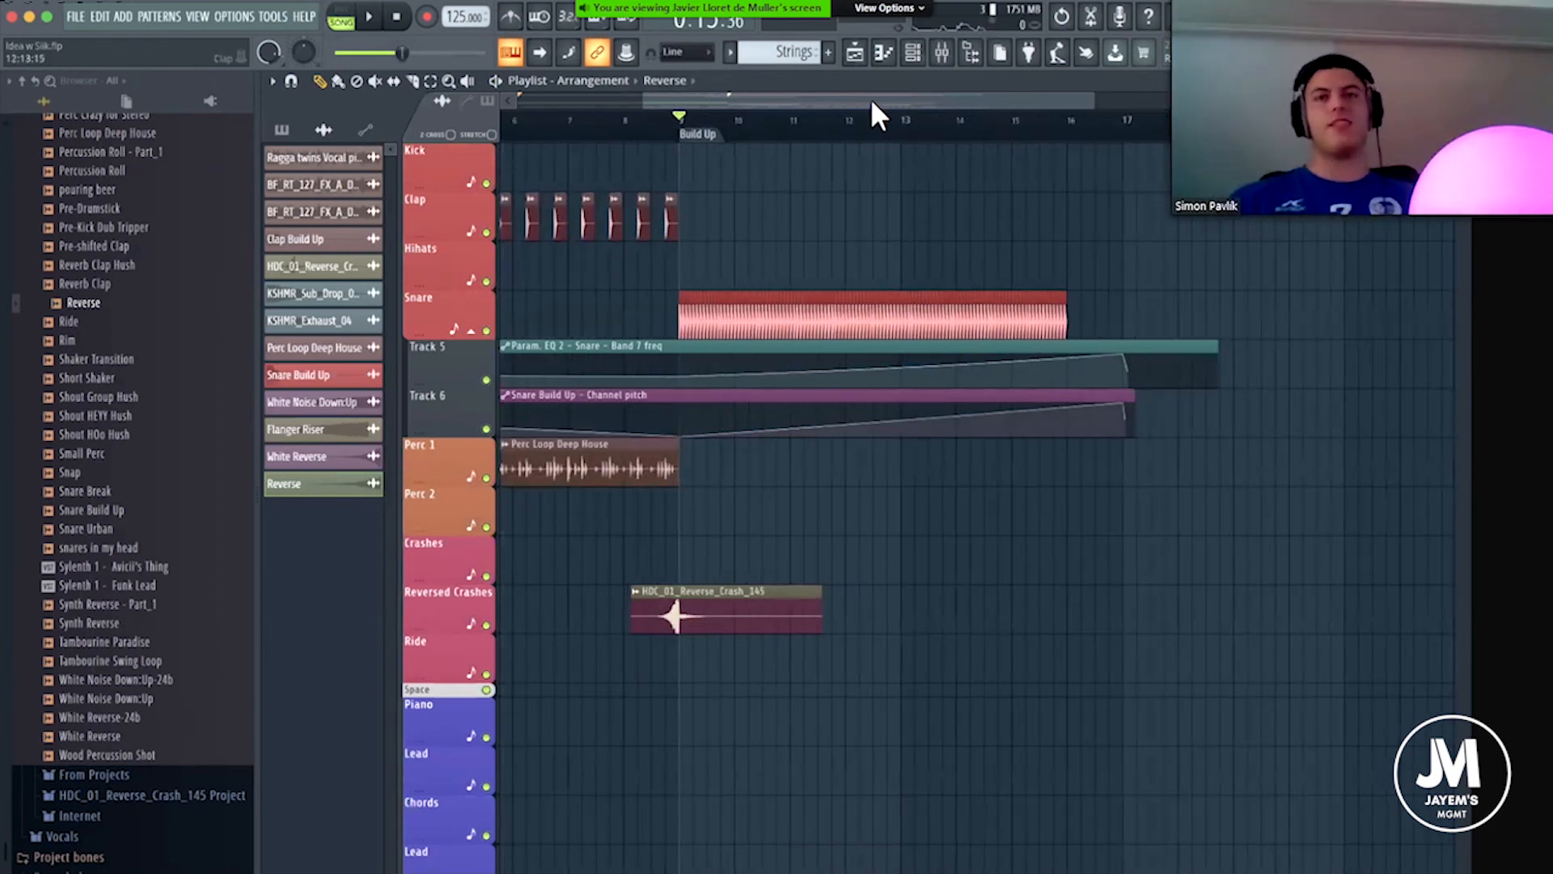
scroll(928, 117, "down", 4)
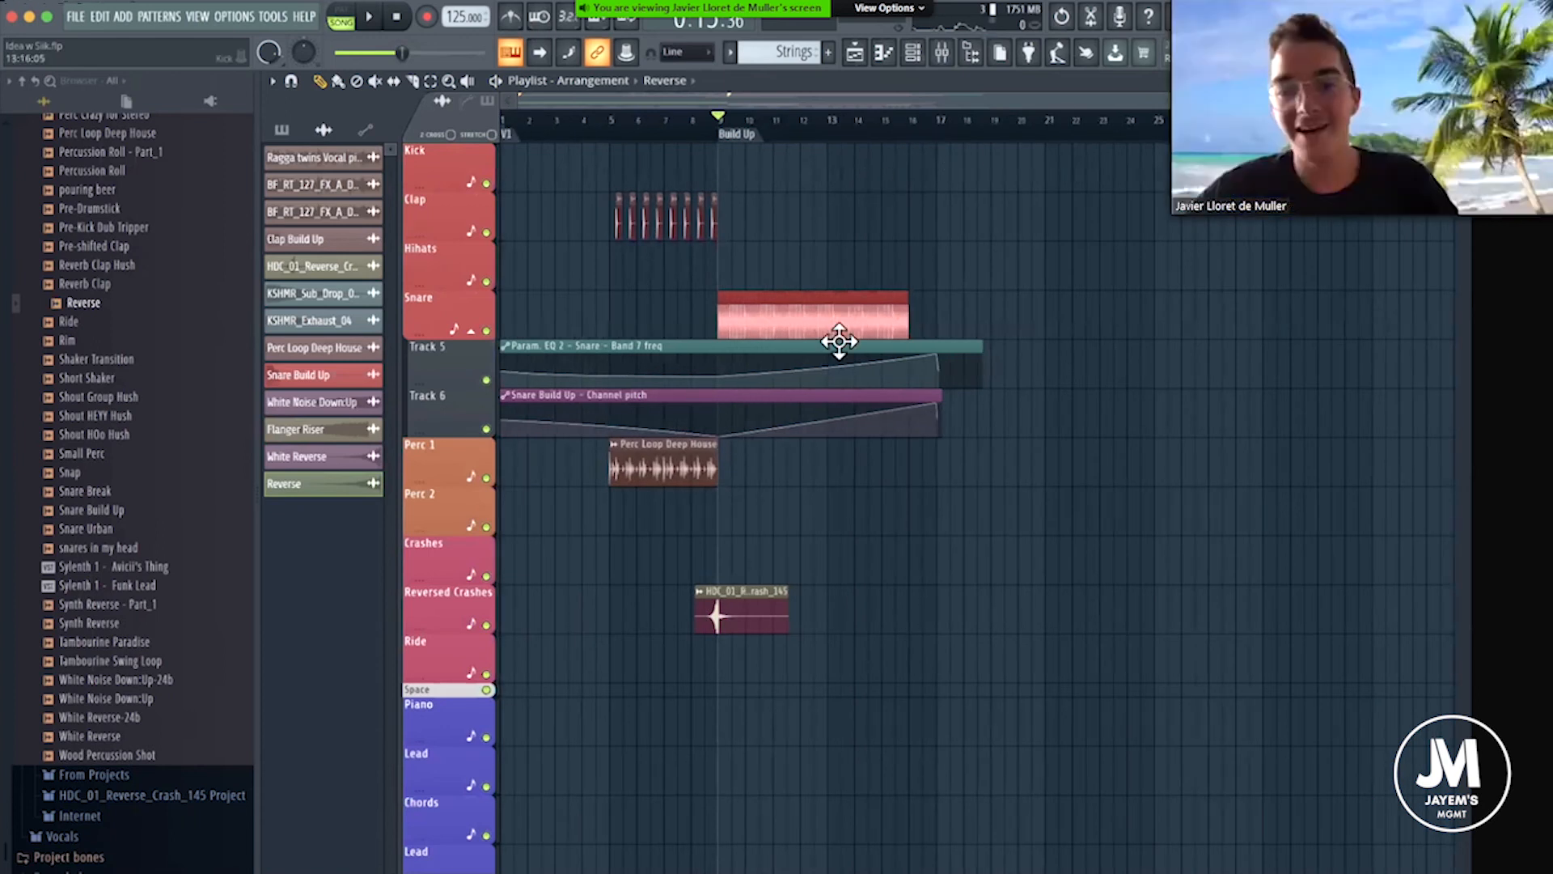
Move the Flanger Riser clip from the Bass Drop track down to Track 28 under the FX tracks, keeping its start at bar 9.
scroll(881, 516, "down", 10)
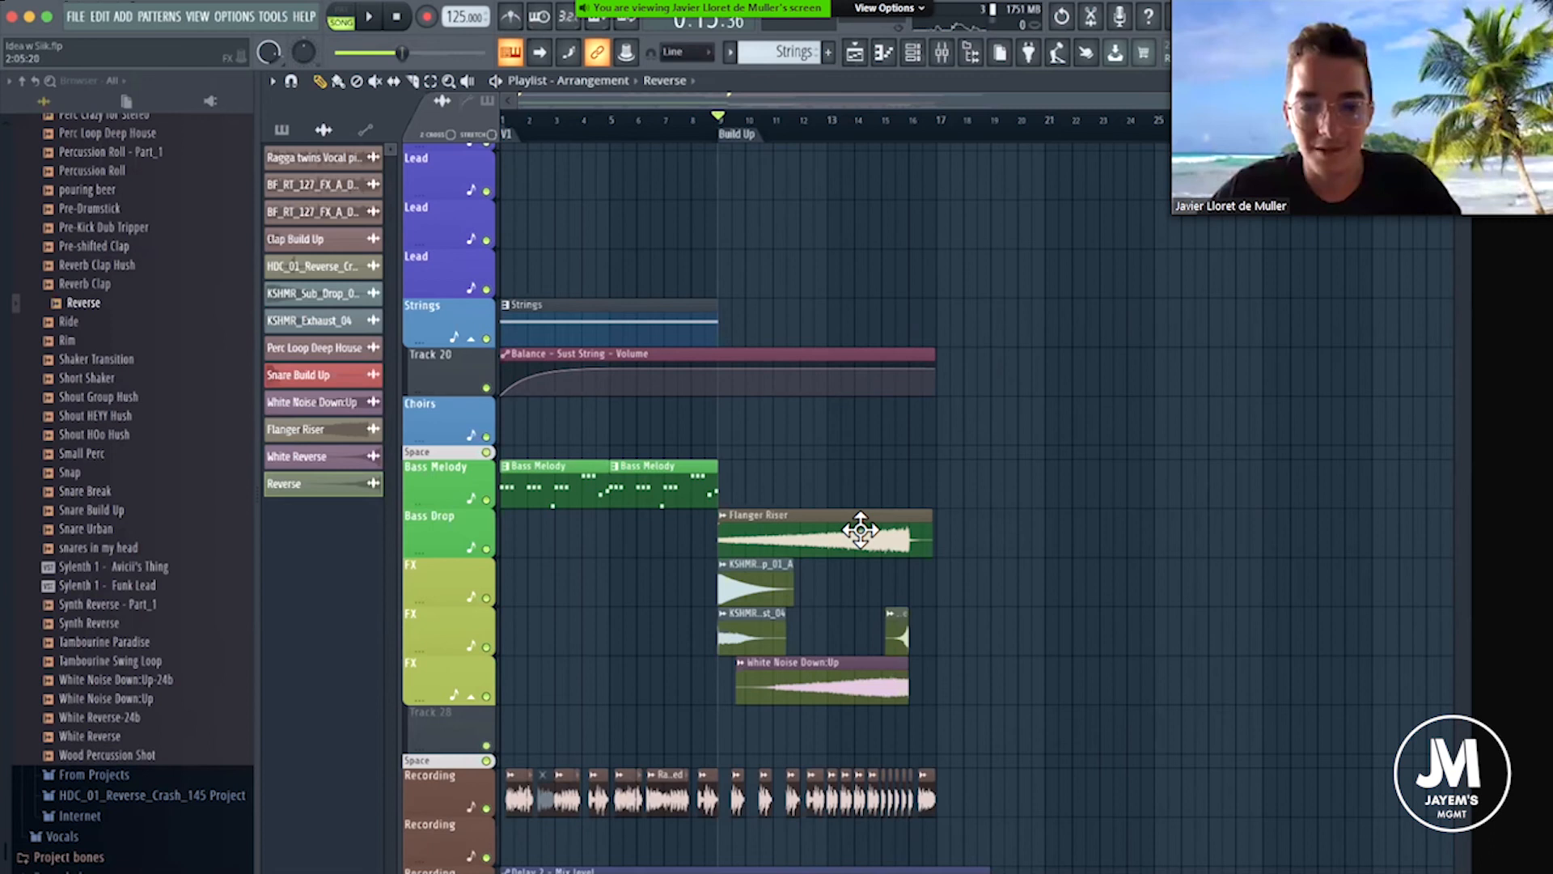
left_click_drag(910, 519, 910, 741)
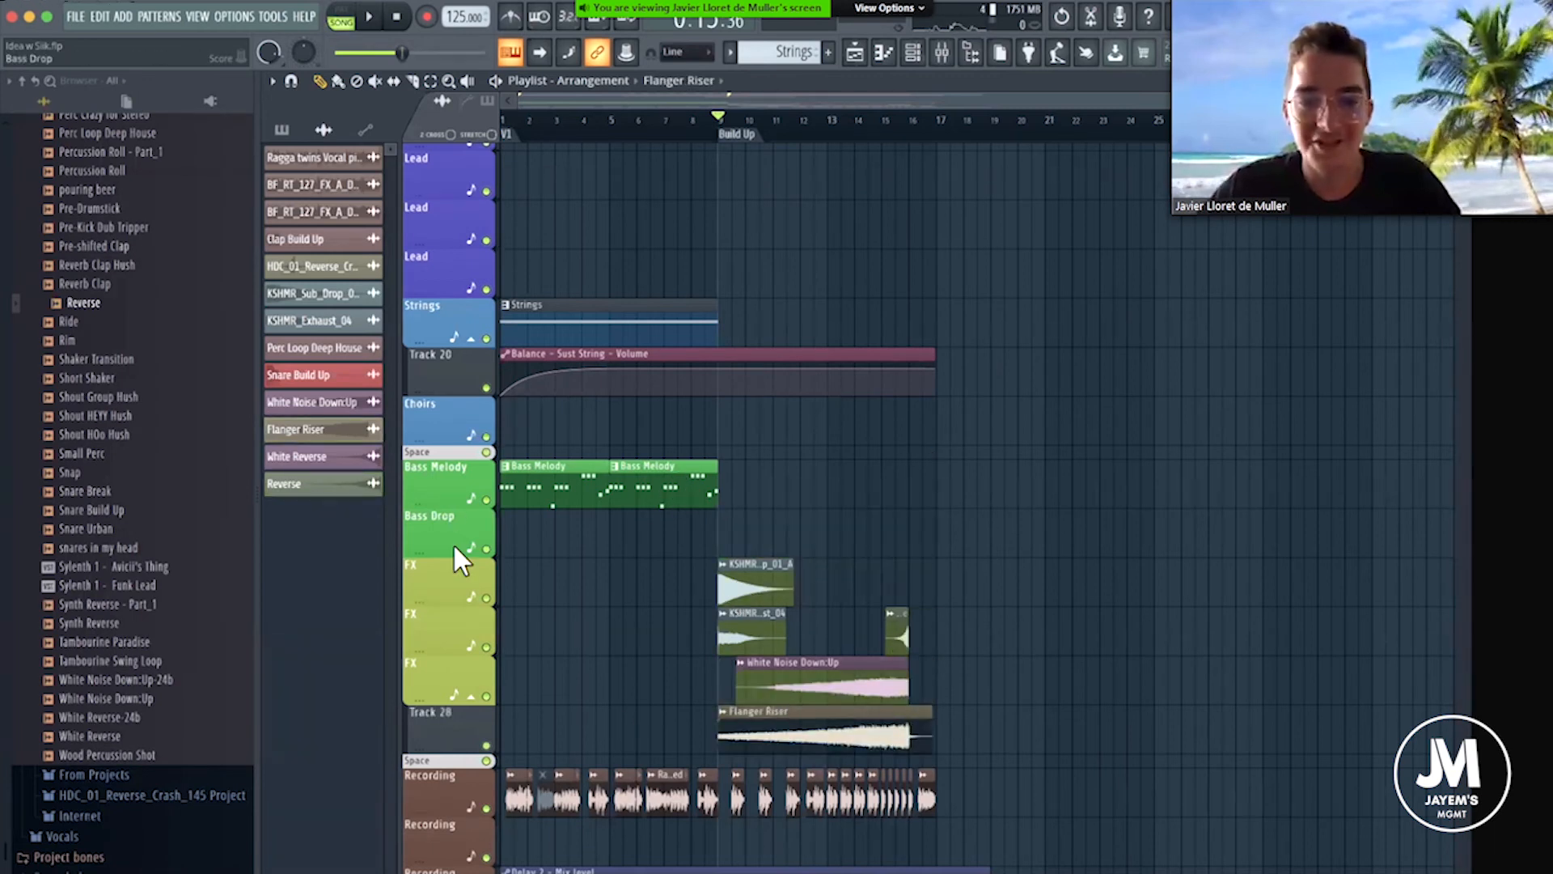
Insert a track grouped under the vocal Recording track and move the Delay 2 - Mix level automation clip onto it.
scroll(895, 496, "down", 3)
scroll(974, 364, "up", 5)
scroll(971, 316, "down", 5)
scroll(955, 267, "down", 1)
scroll(920, 305, "up", 3)
scroll(882, 315, "down", 3)
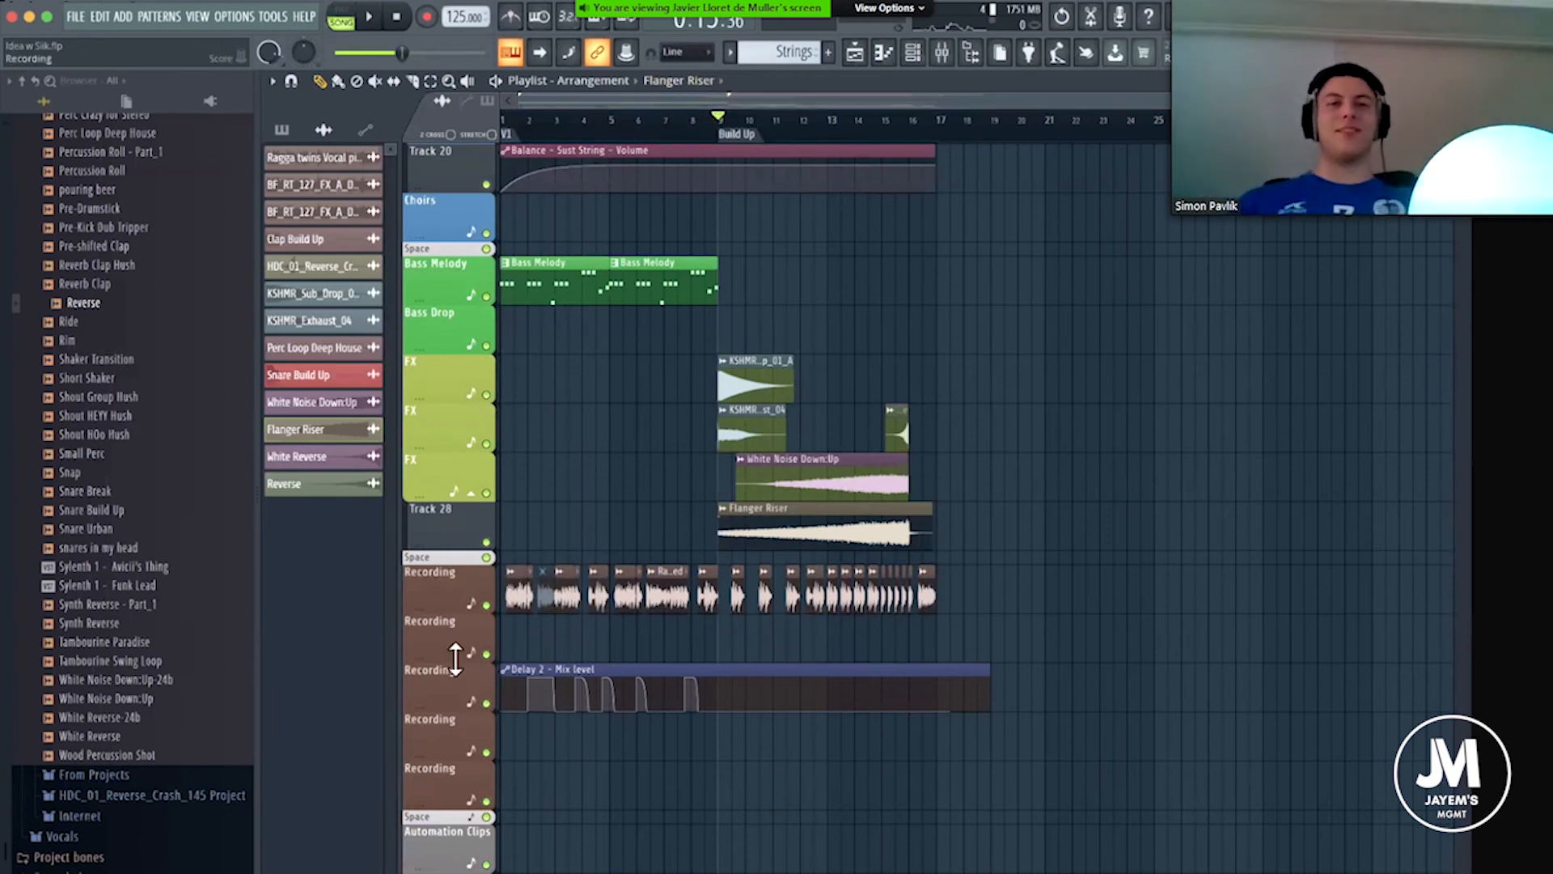
right_click(450, 623)
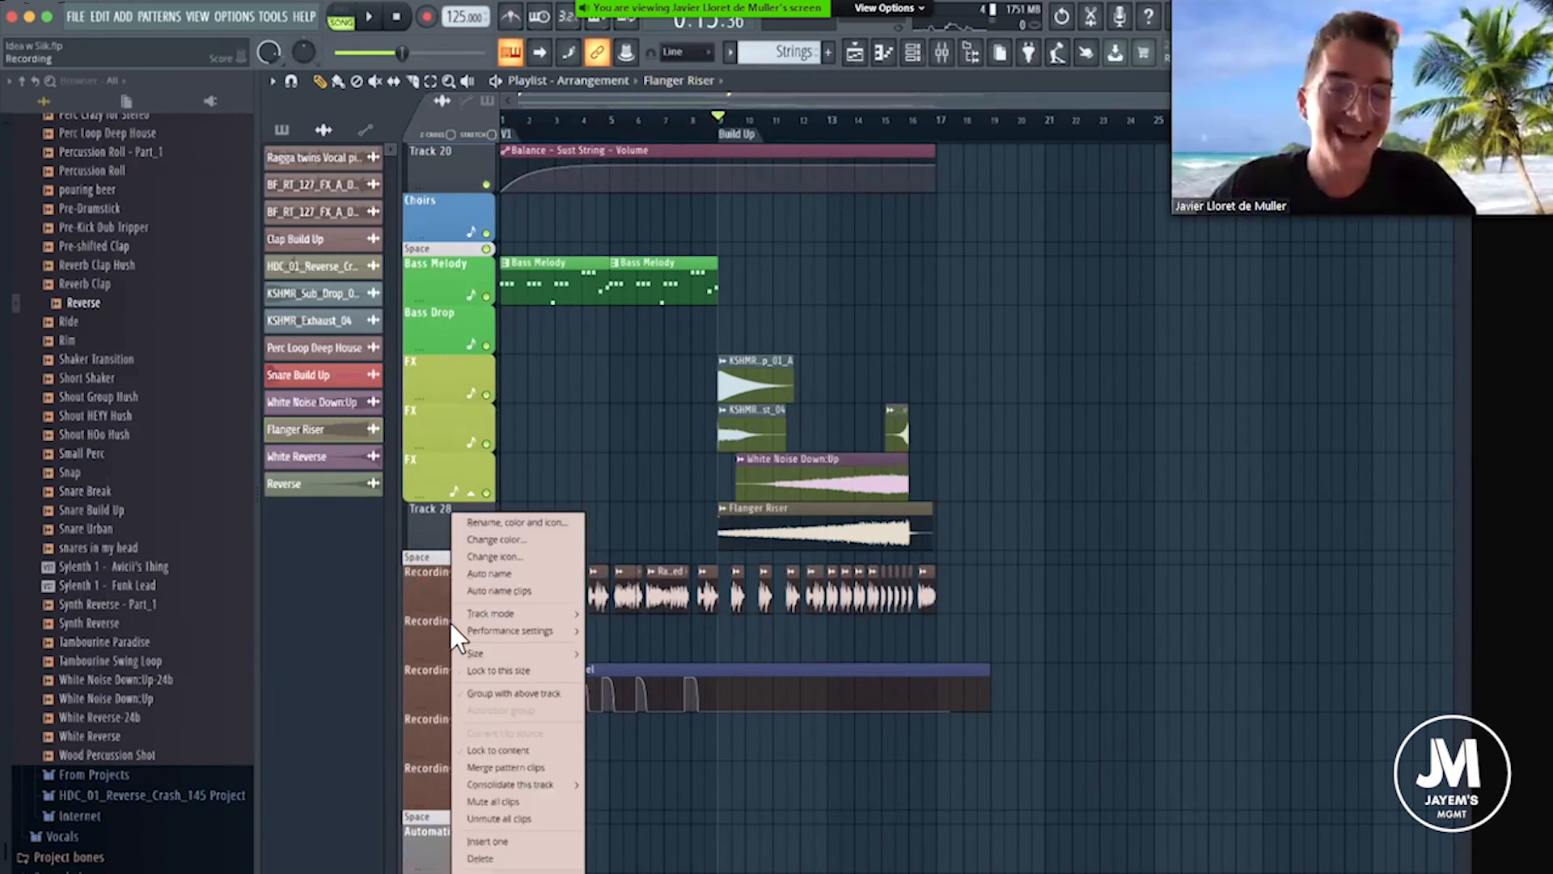
left_click(508, 815)
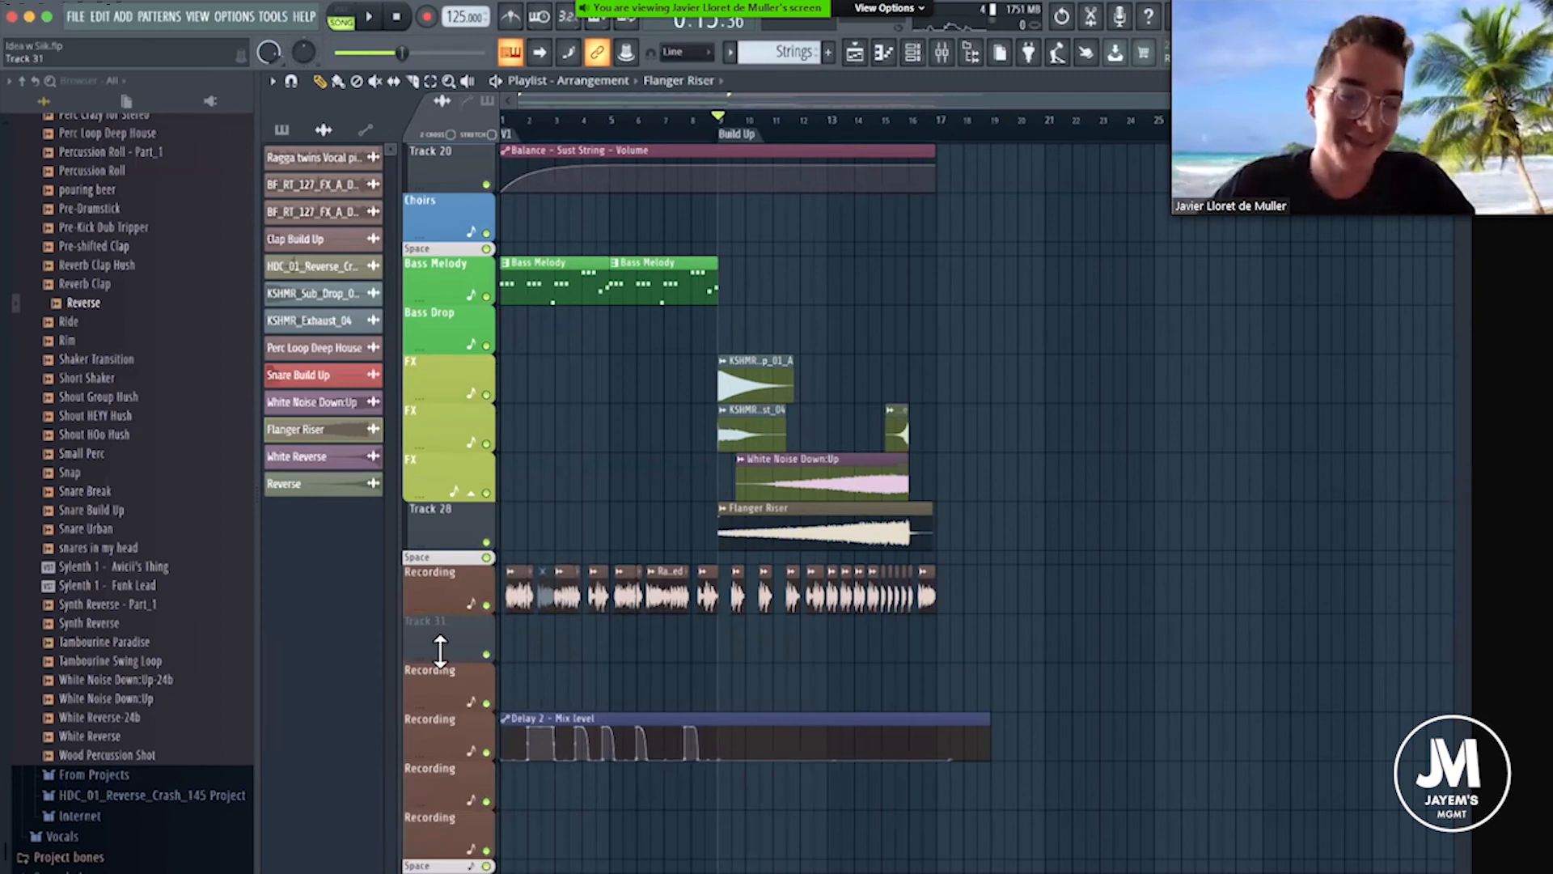
left_click_drag(665, 681, 652, 582)
scroll(967, 267, "up", 3)
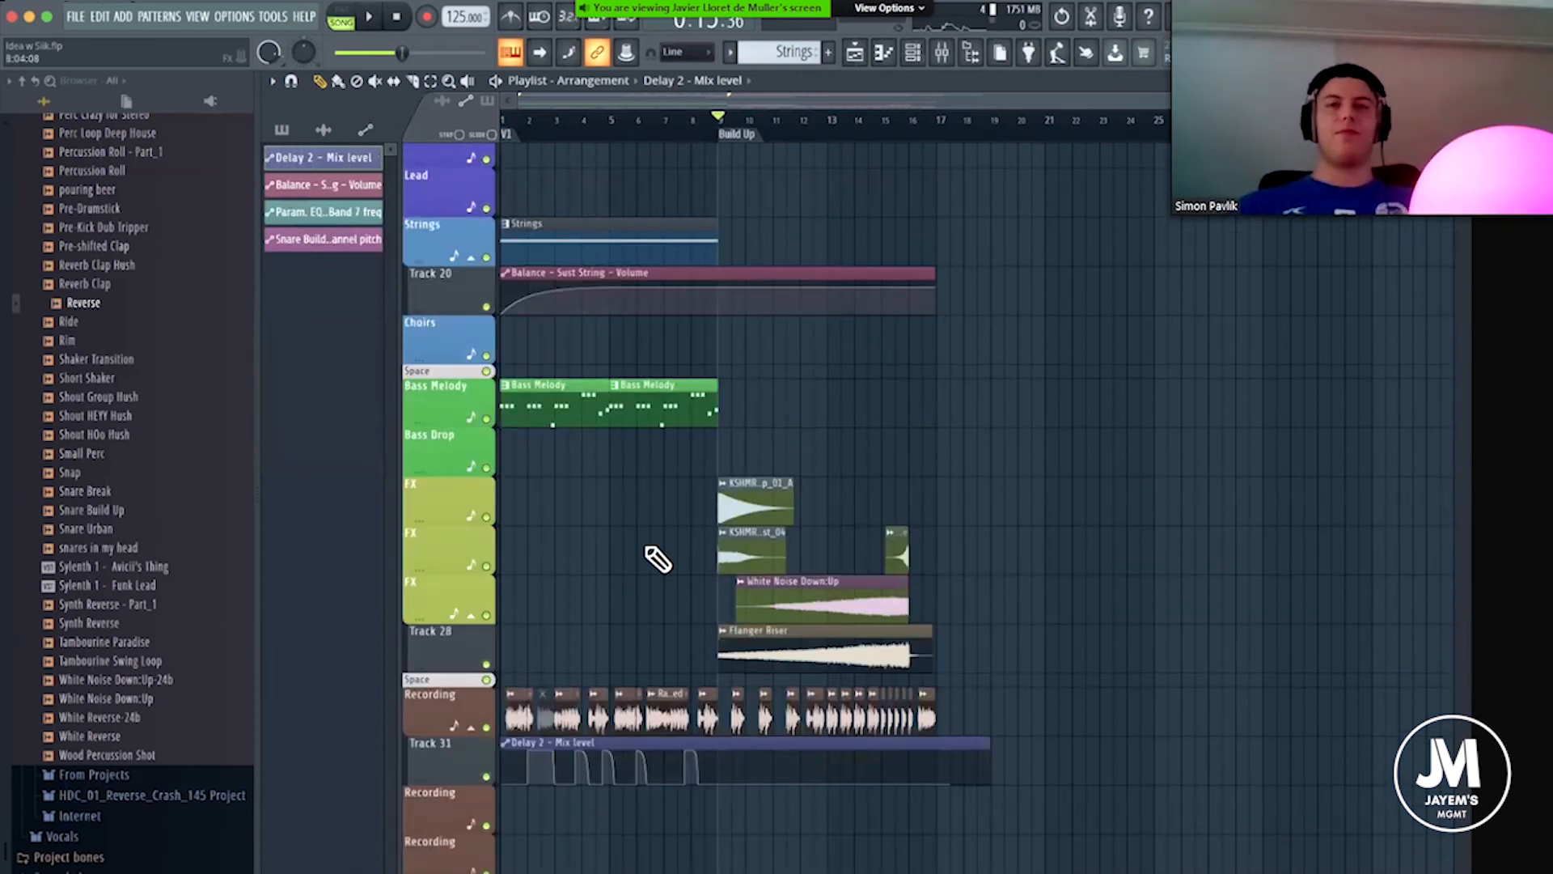
Add a time marker named Drop at bar 17 of the playlist.
scroll(658, 558, "up", 15)
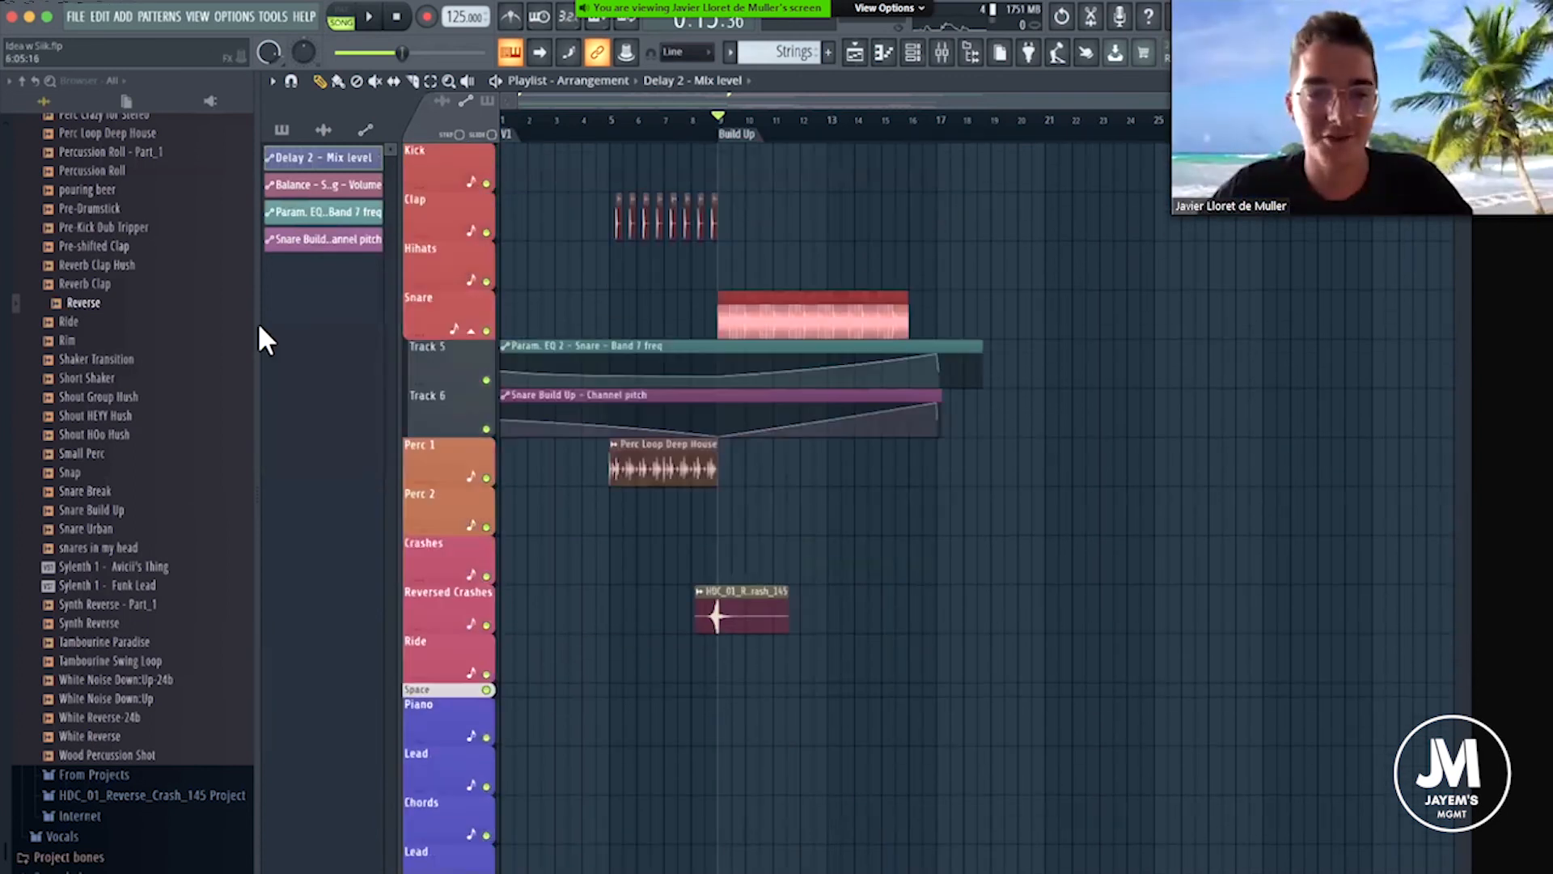
scroll(118, 316, "up", 12)
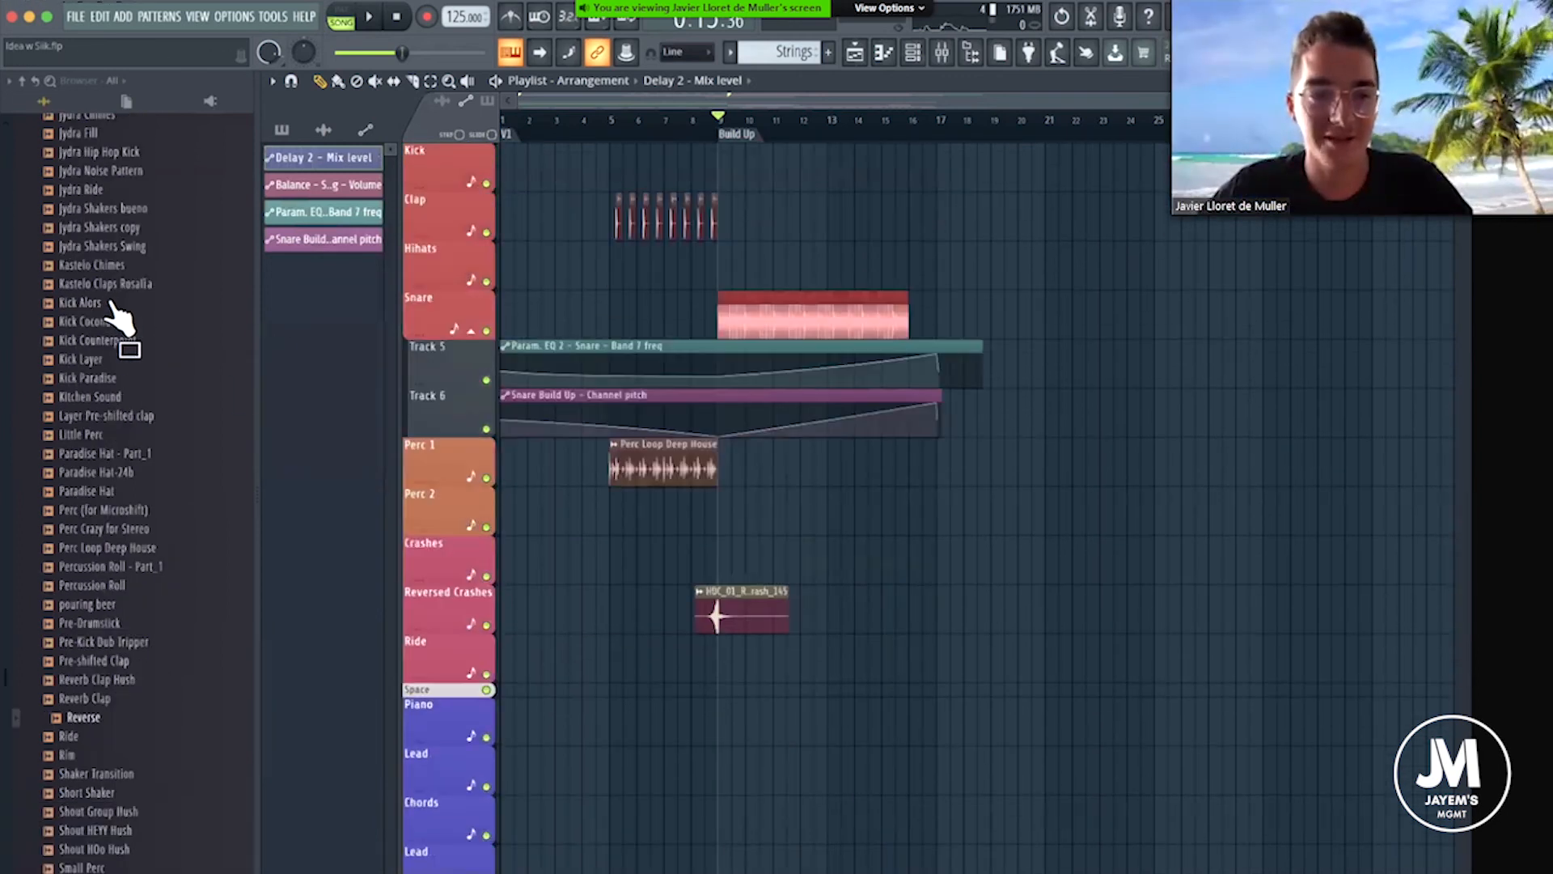
left_click(937, 131)
right_click(937, 130)
left_click(964, 142)
type("Drop")
key("Return")
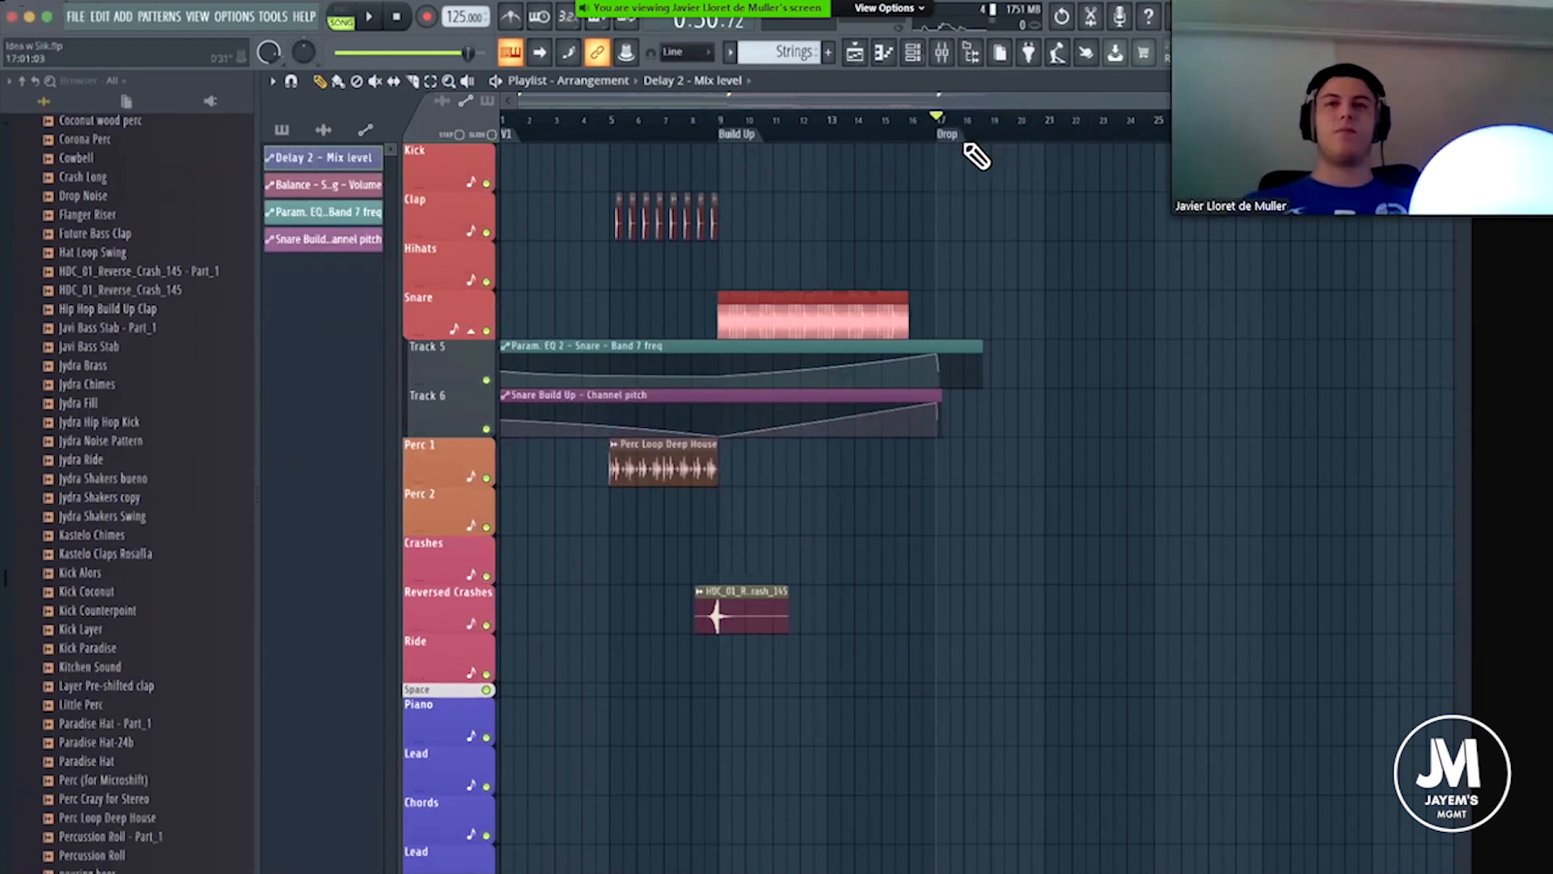
Open the VES1 Bassdrums folder inside the Kicks folder of the user's Internet packs.
scroll(146, 611, "up", 15)
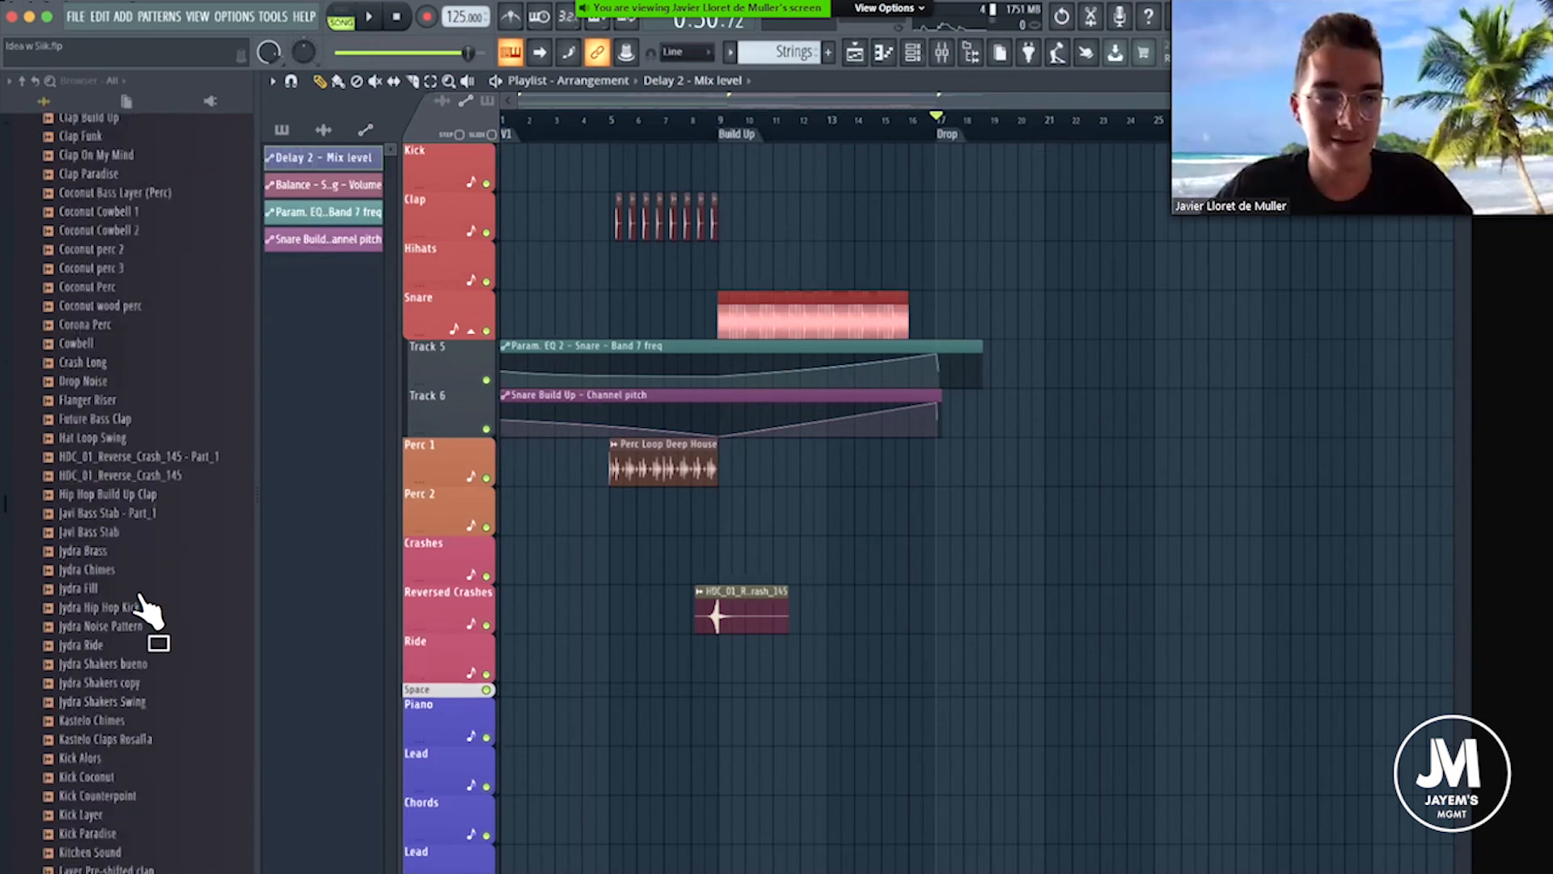
left_click(91, 237)
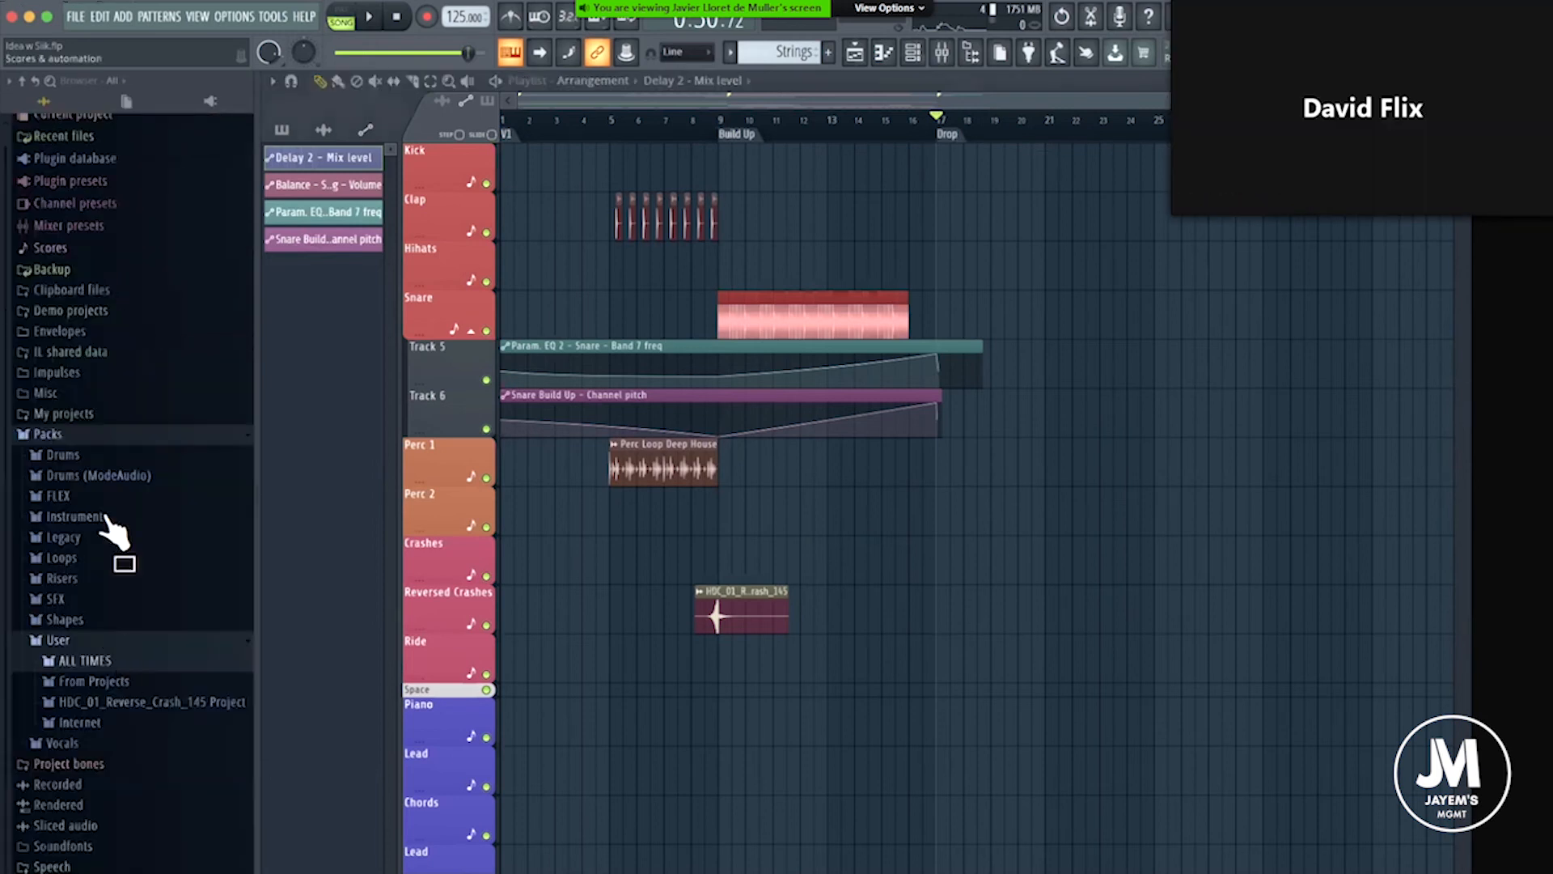
left_click(113, 722)
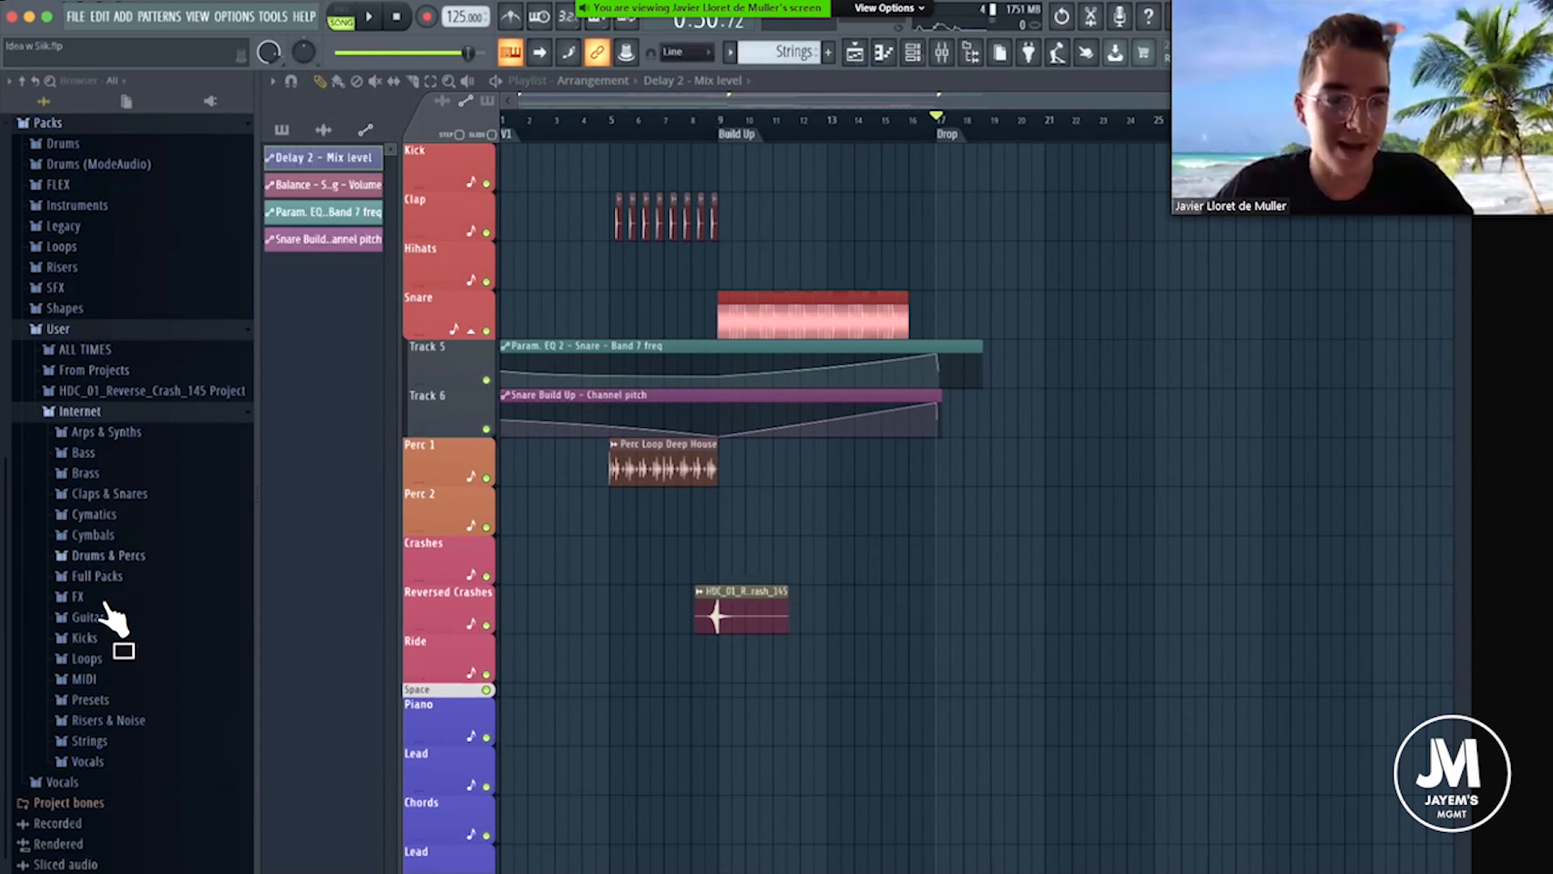
left_click(103, 638)
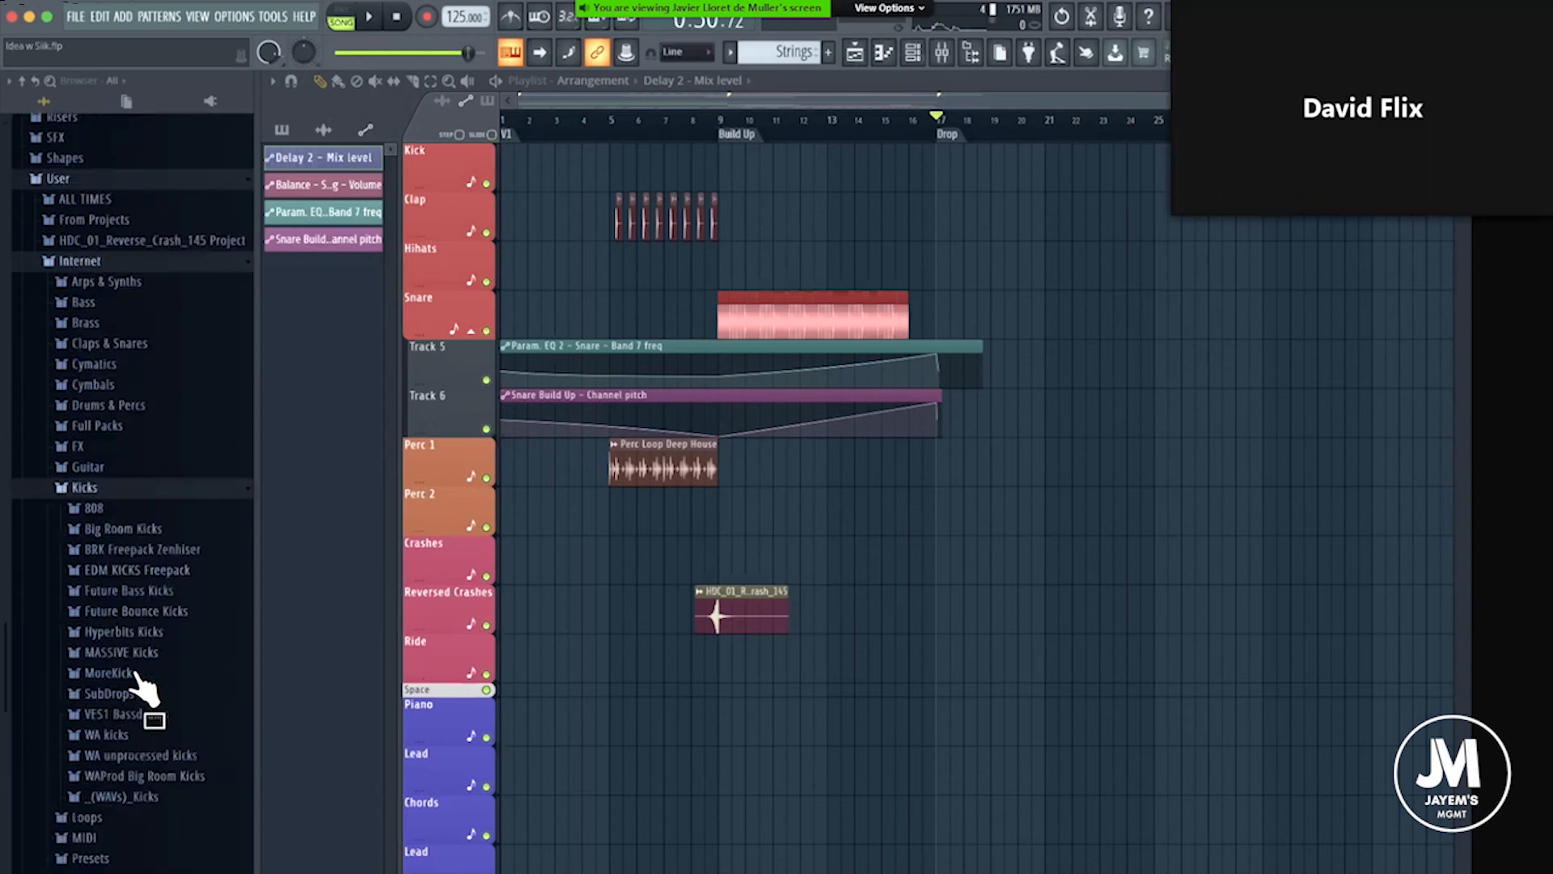
left_click(137, 670)
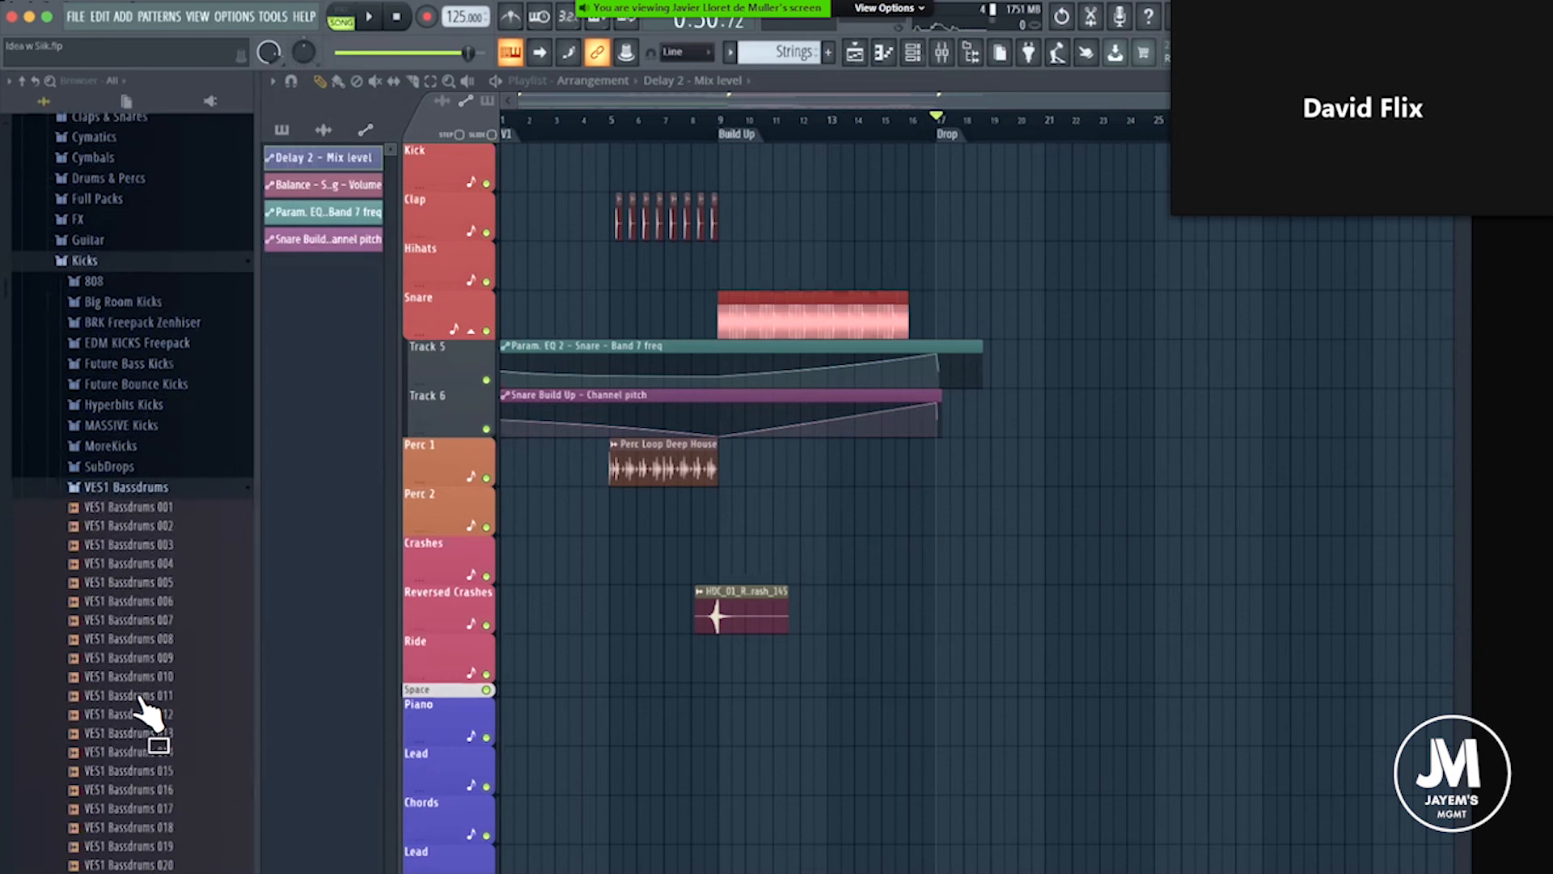
Audition the first VES1 Bassdrums samples and place VES1 Bassdrums 001 on the Kick track at the Drop marker.
left_click(123, 290)
key("Down")
key("Down")
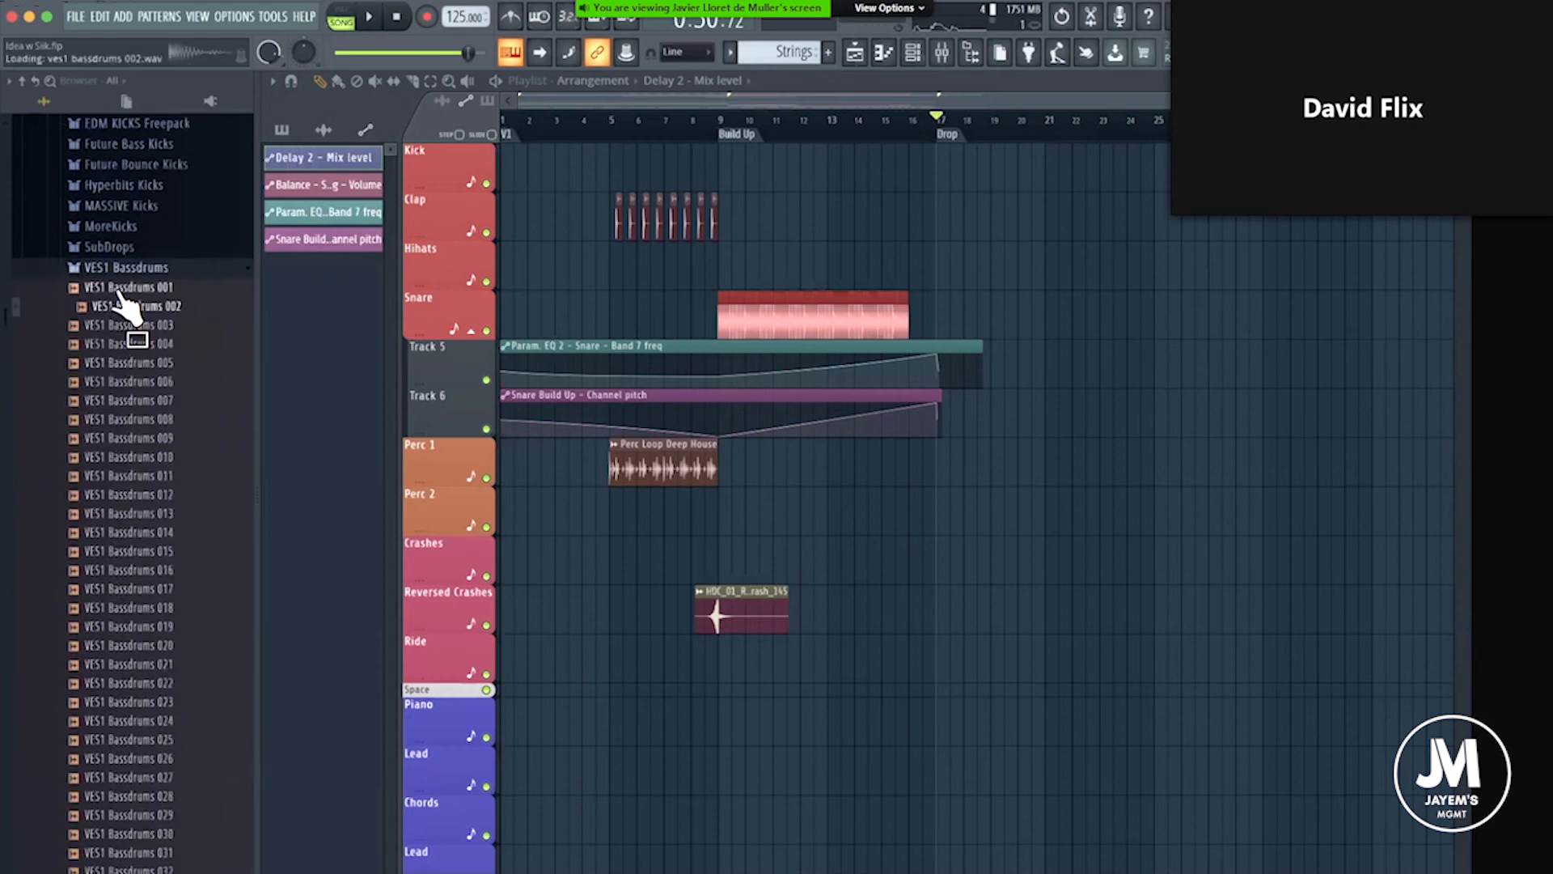
key("Down")
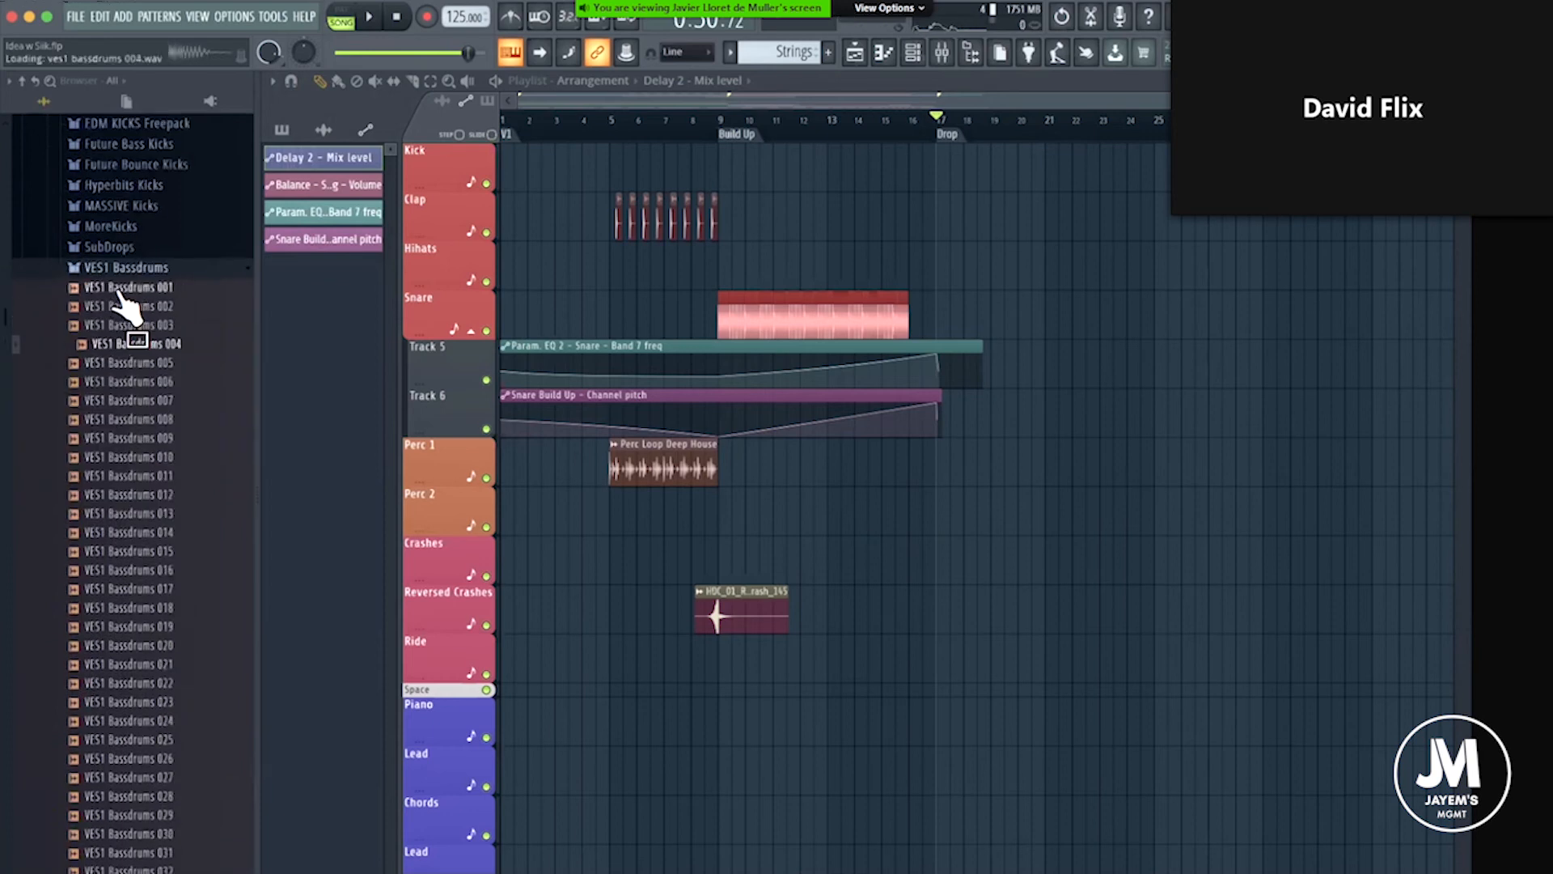
key("Down")
key("Down")
key("Up")
key("Up")
key("Up")
key("Up")
key("Up")
mouse_move(115, 293)
left_mouse_down()
mouse_move(960, 222)
mouse_move(935, 162)
left_mouse_up()
scroll(931, 154, "up", 5)
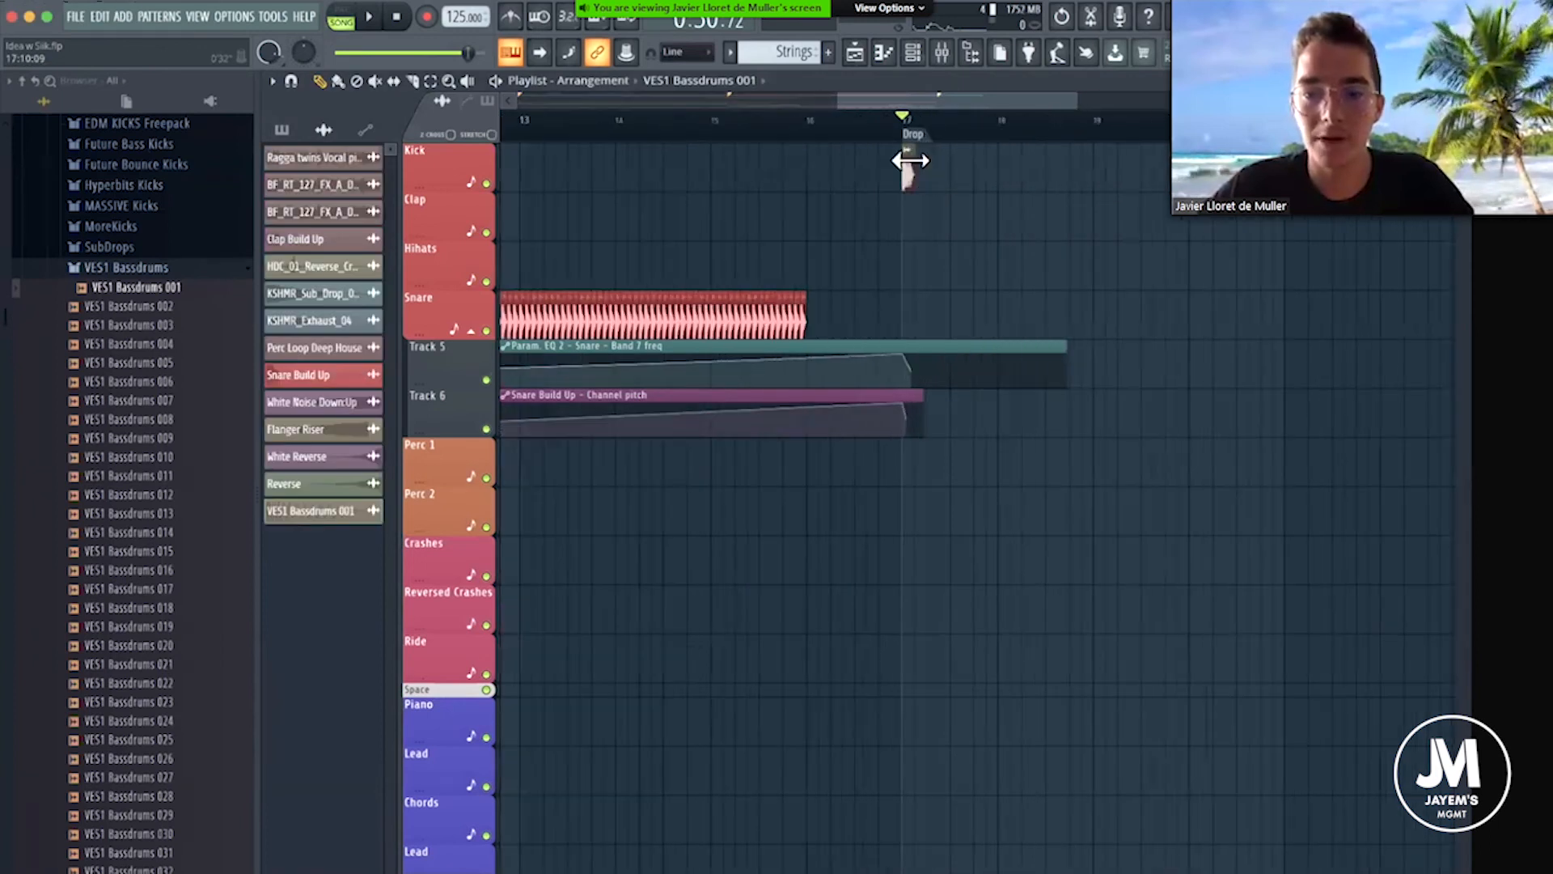
Route the VES1 Bassdrums 001 sample to mixer track 1, Kick, and close its sample settings.
double_click(884, 165)
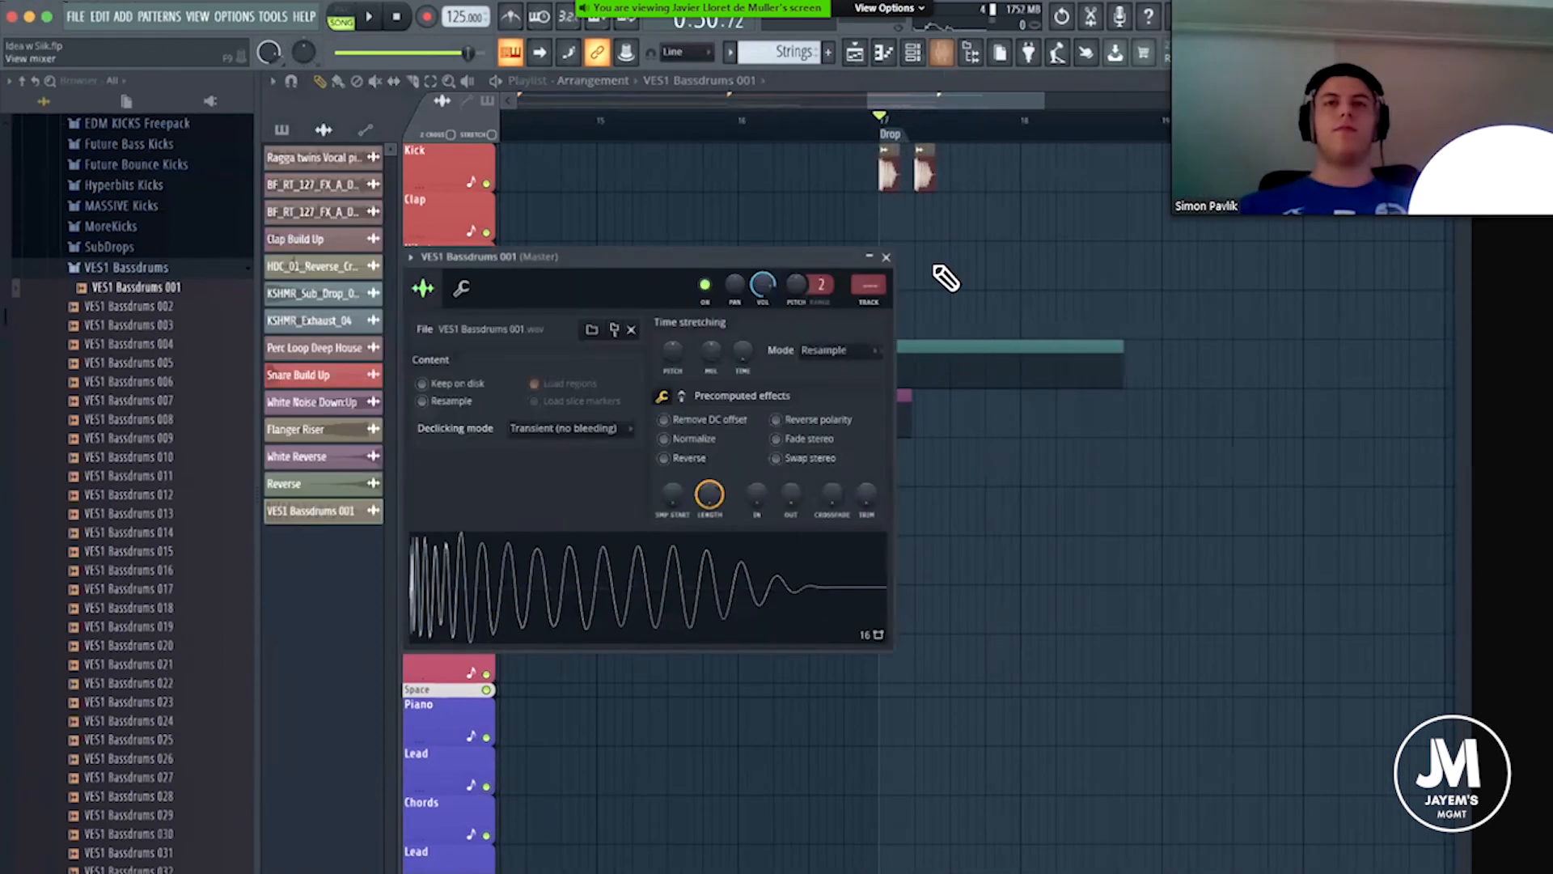
left_click(942, 53)
left_click(868, 285)
left_click_drag(868, 285, 861, 74)
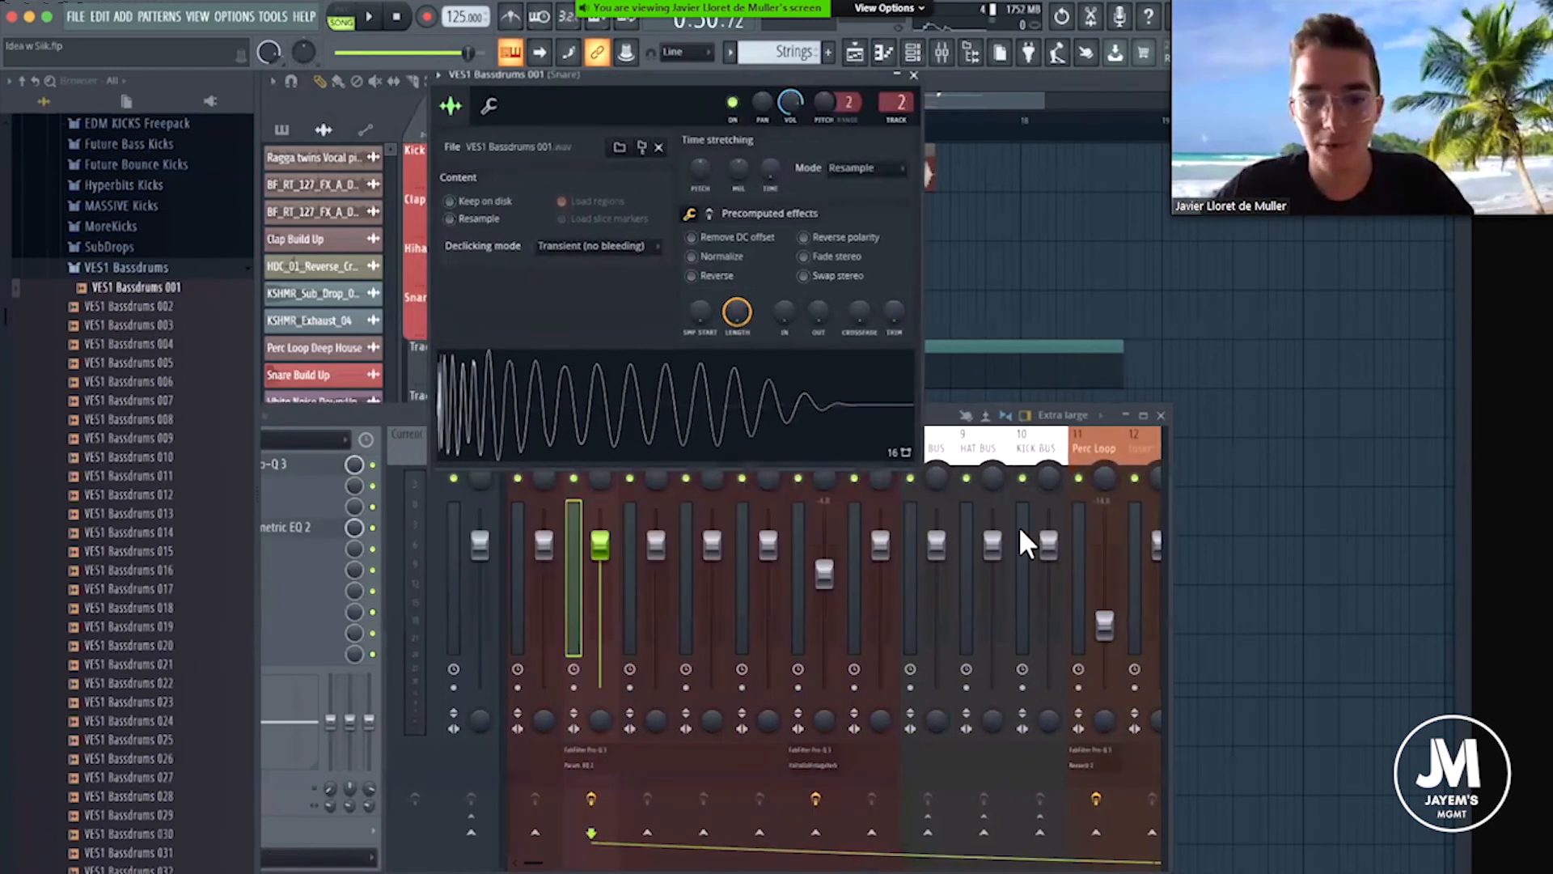
left_click_drag(939, 419, 1018, 525)
left_click_drag(897, 103, 896, 108)
left_click_drag(657, 522, 801, 334)
right_click(739, 397)
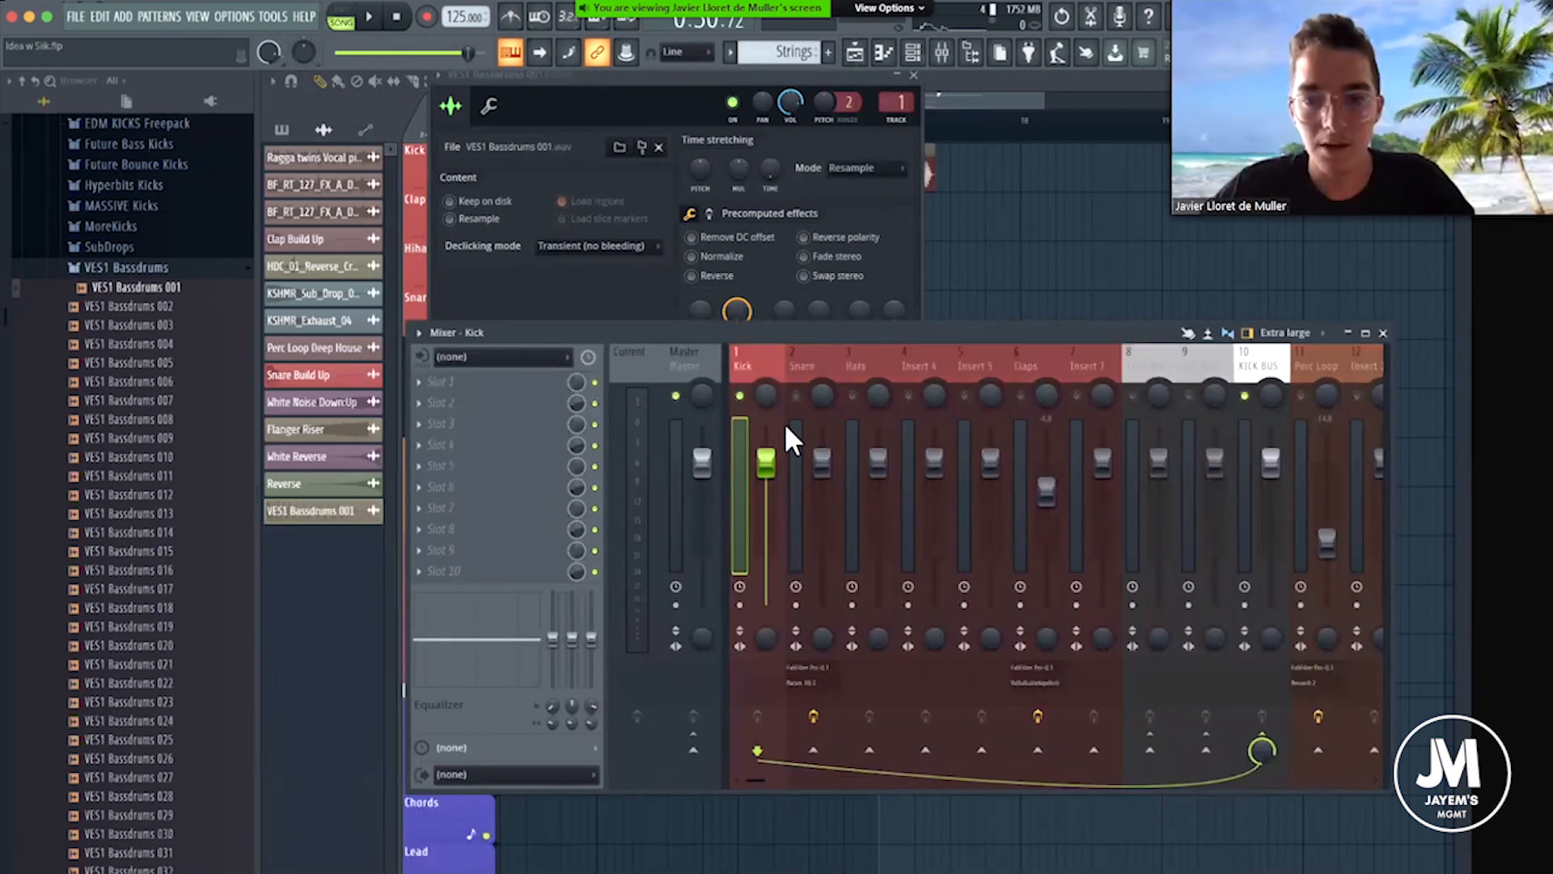
left_click(914, 76)
Lower the Kick mixer track's volume to about -9.4 dB while playing the kicks at the Drop.
left_click_drag(771, 461, 769, 509)
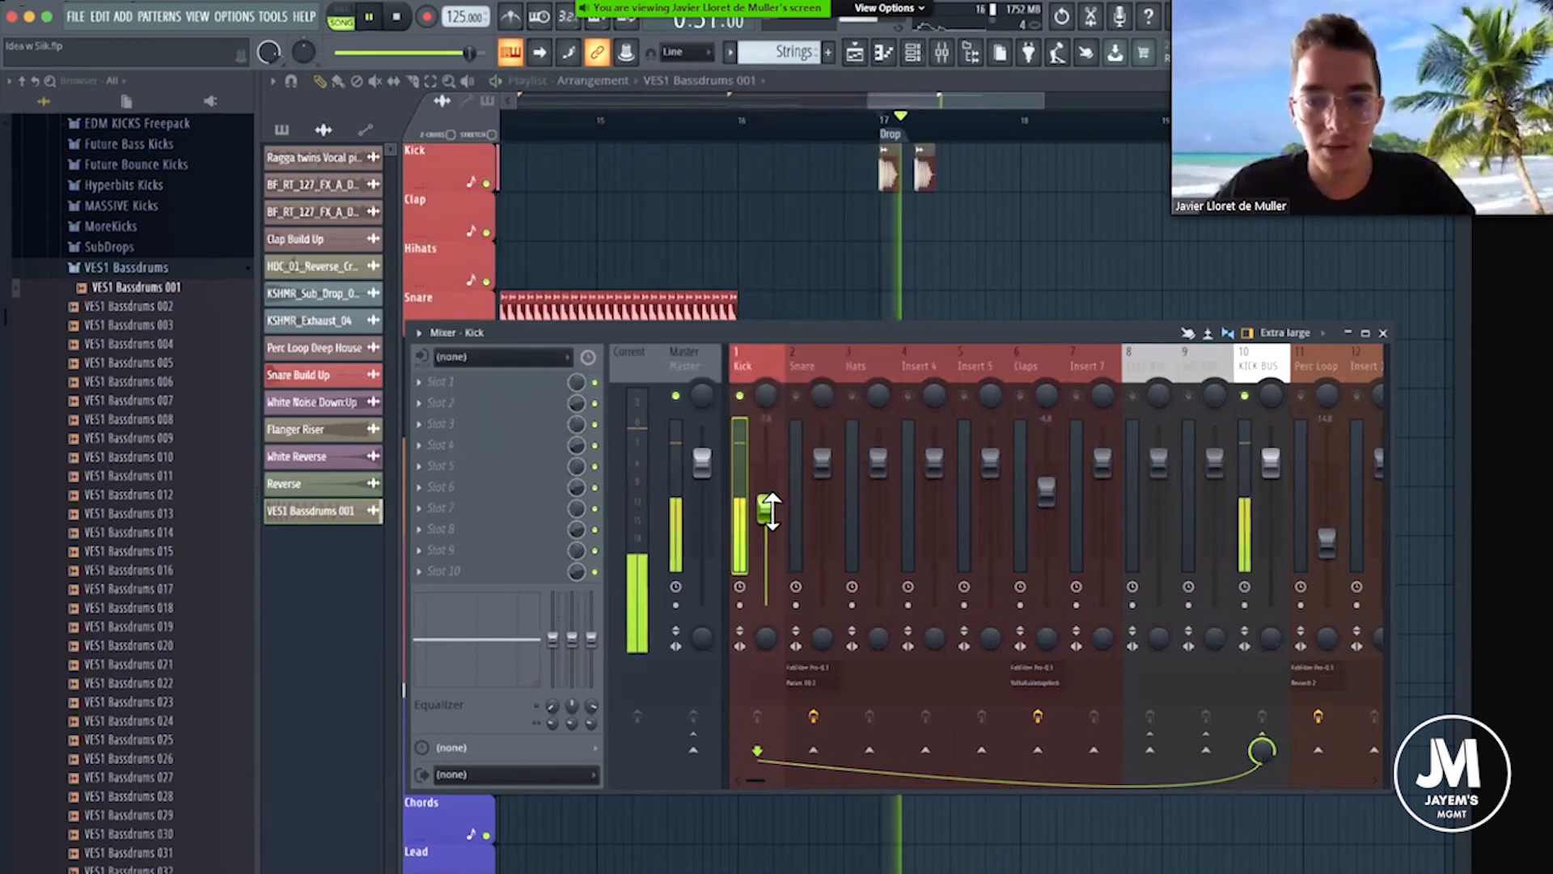
left_click_drag(766, 508, 767, 515)
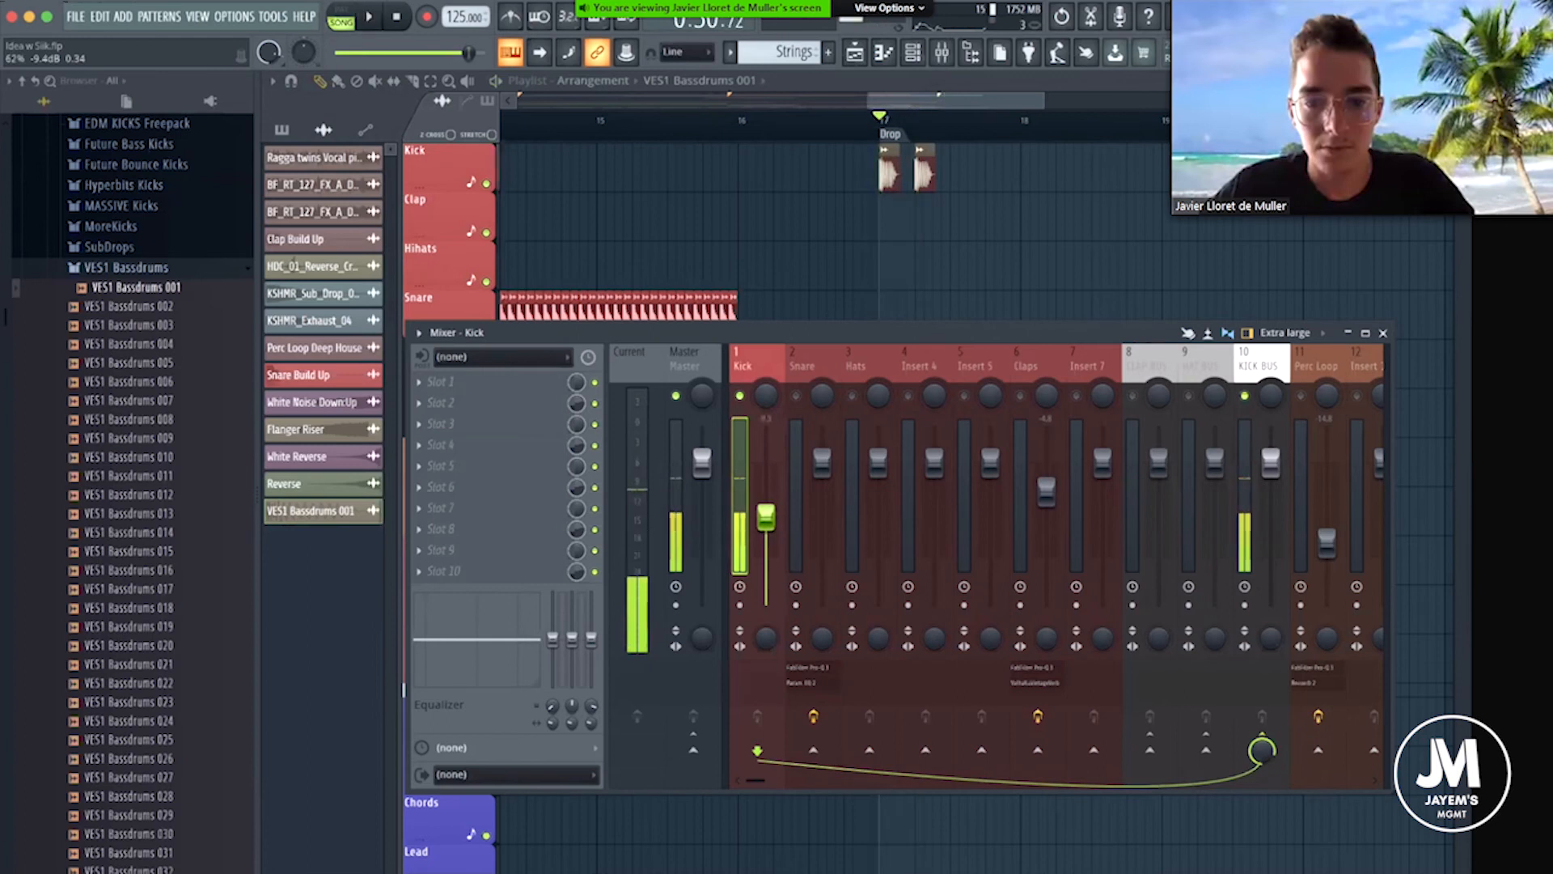
key("space")
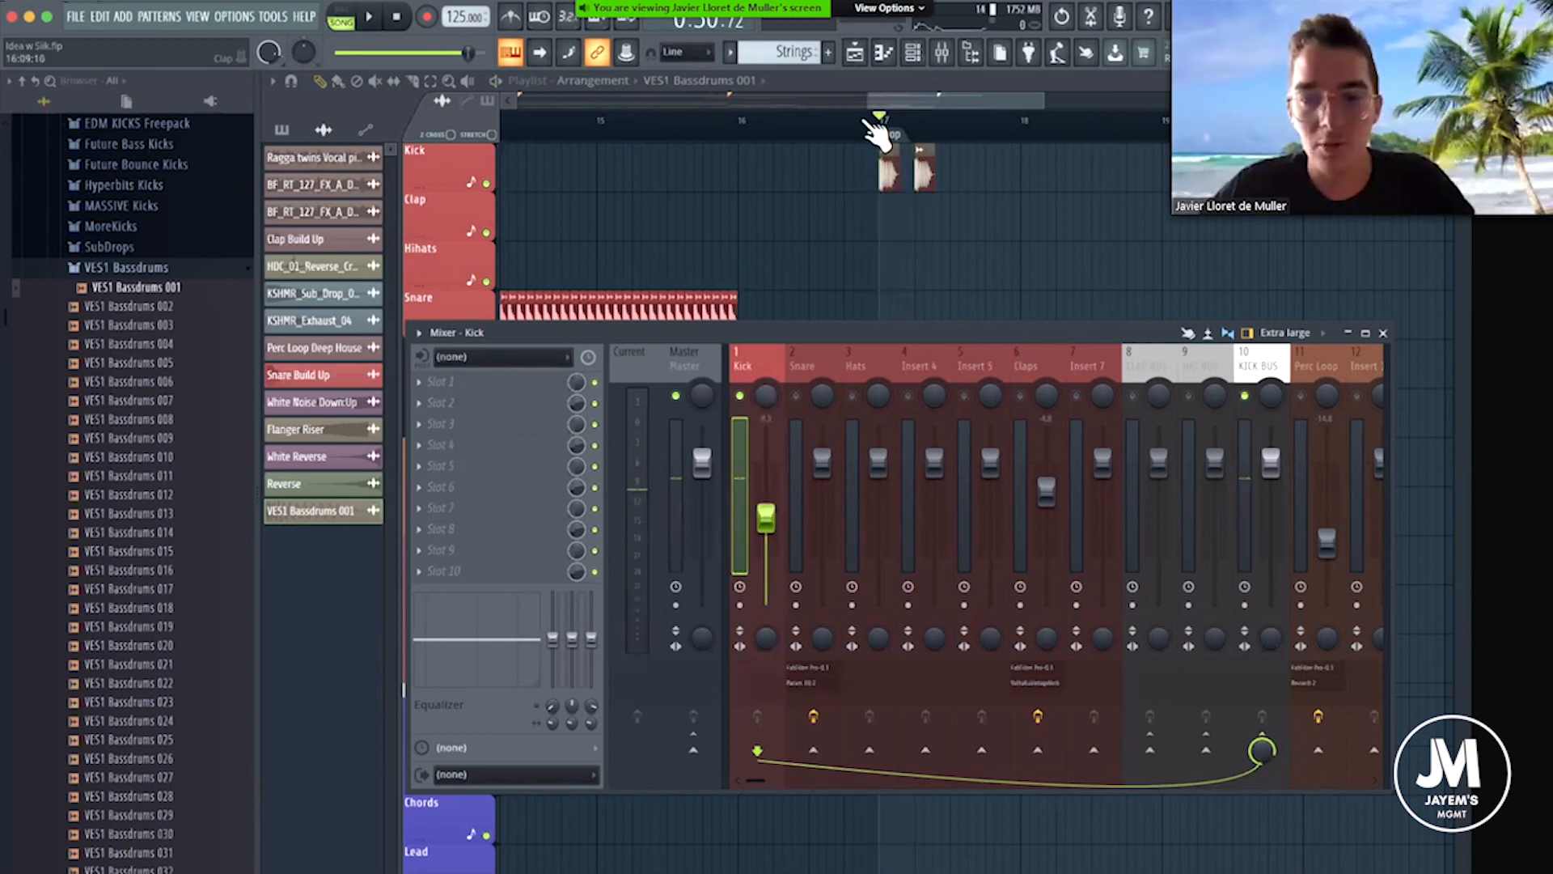
Add two more kick clips on the Kick track to complete a four-beat pattern in bar 17.
scroll(921, 168, "down", 3)
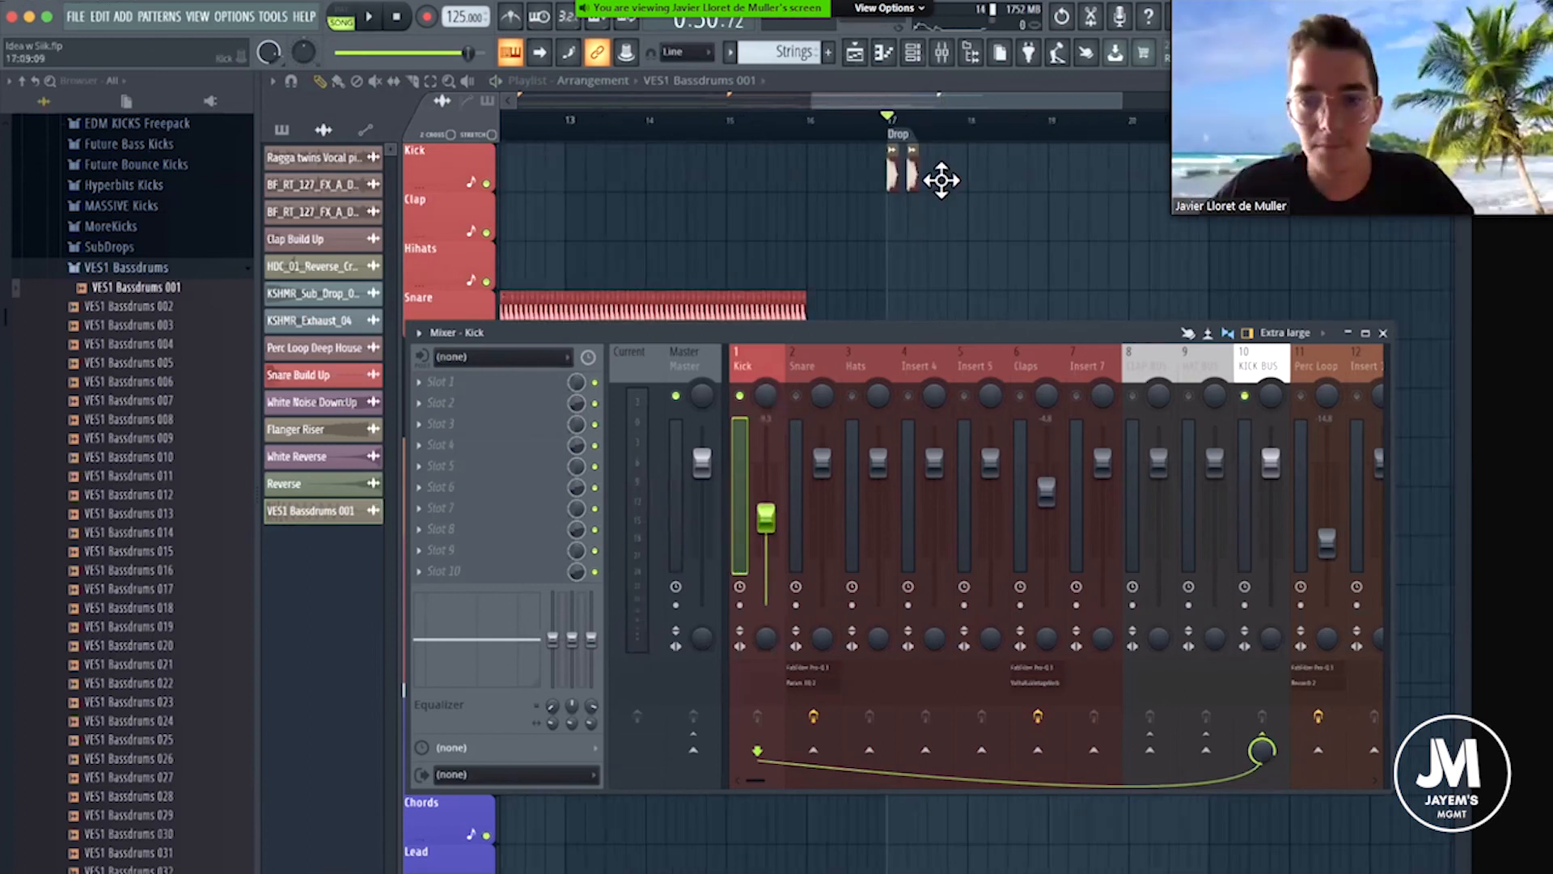
left_click(940, 179)
left_click(955, 177)
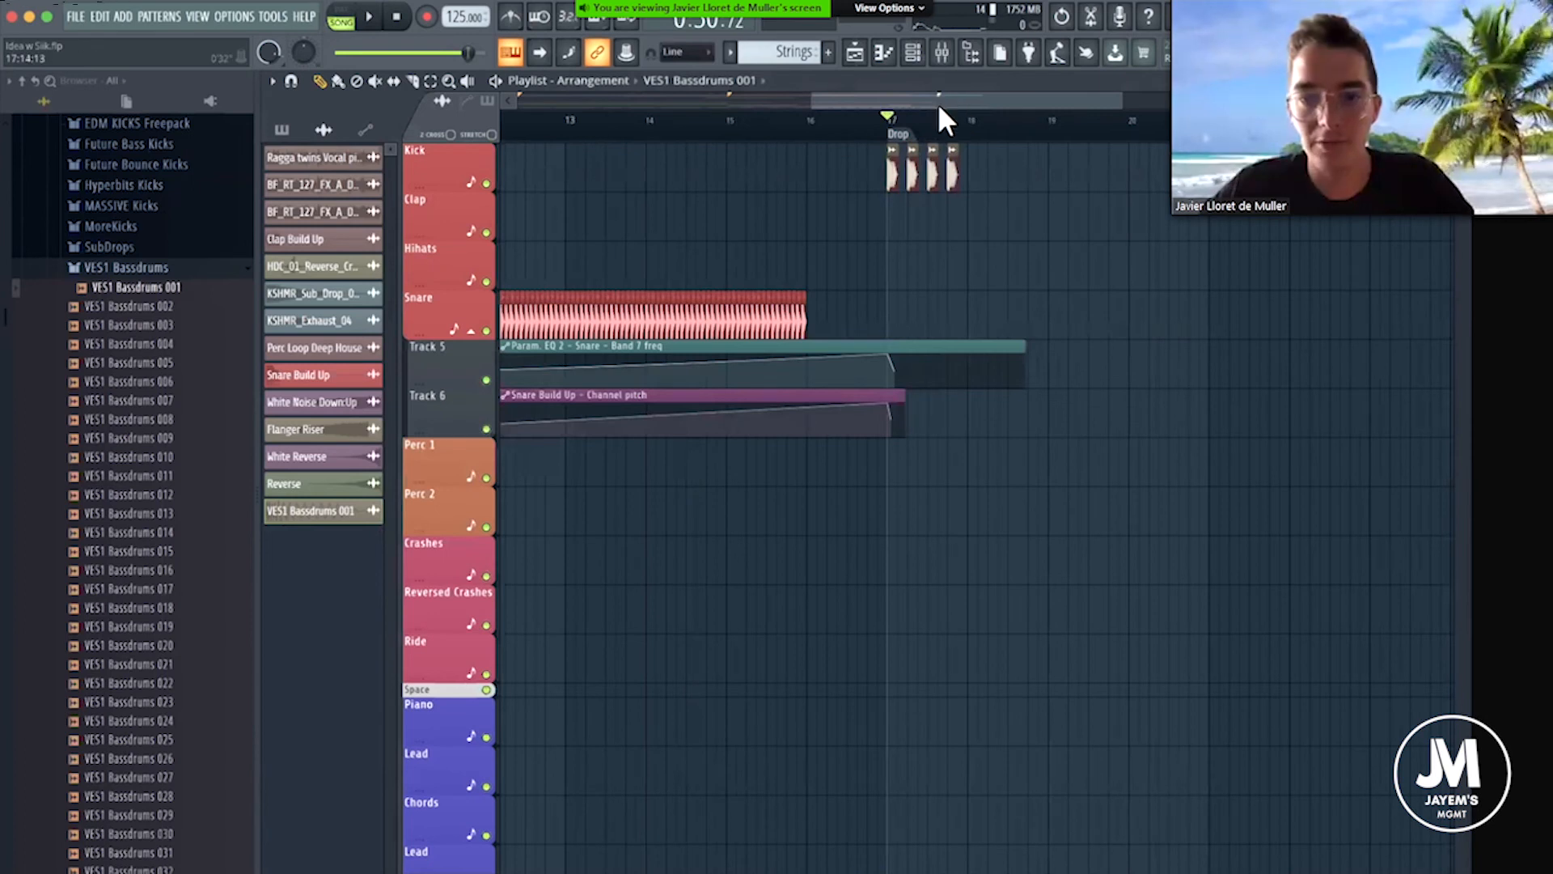
Duplicate the one-bar kick pattern along the Kick track up to bar 25 and play back the Drop.
left_click_drag(969, 103, 508, 71)
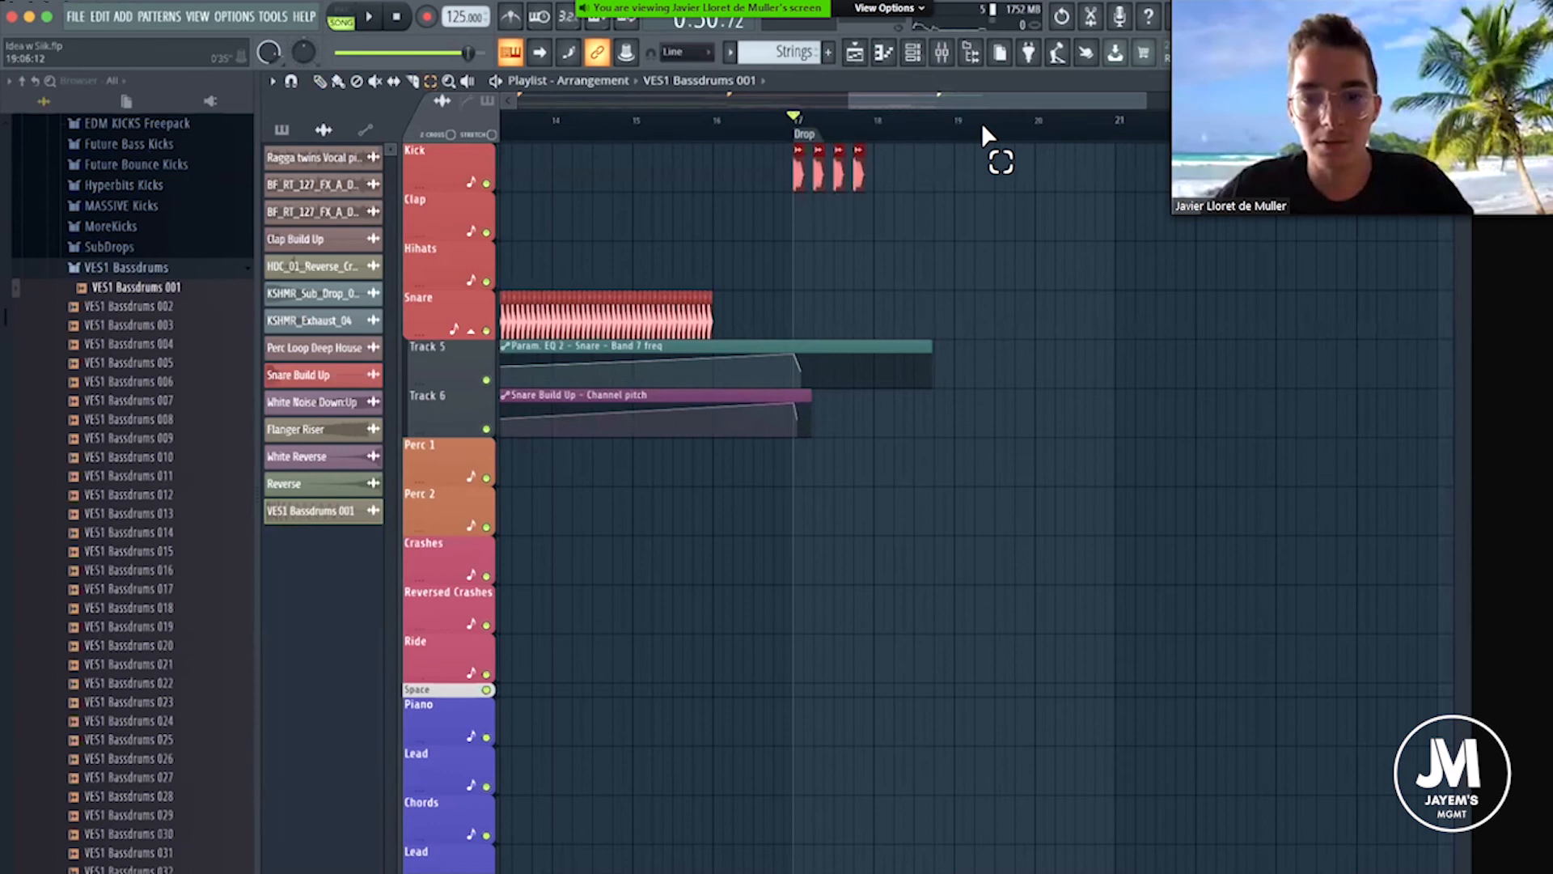
scroll(982, 150, "up", 4)
scroll(982, 144, "down", 3)
left_click_drag(982, 147, 588, 199)
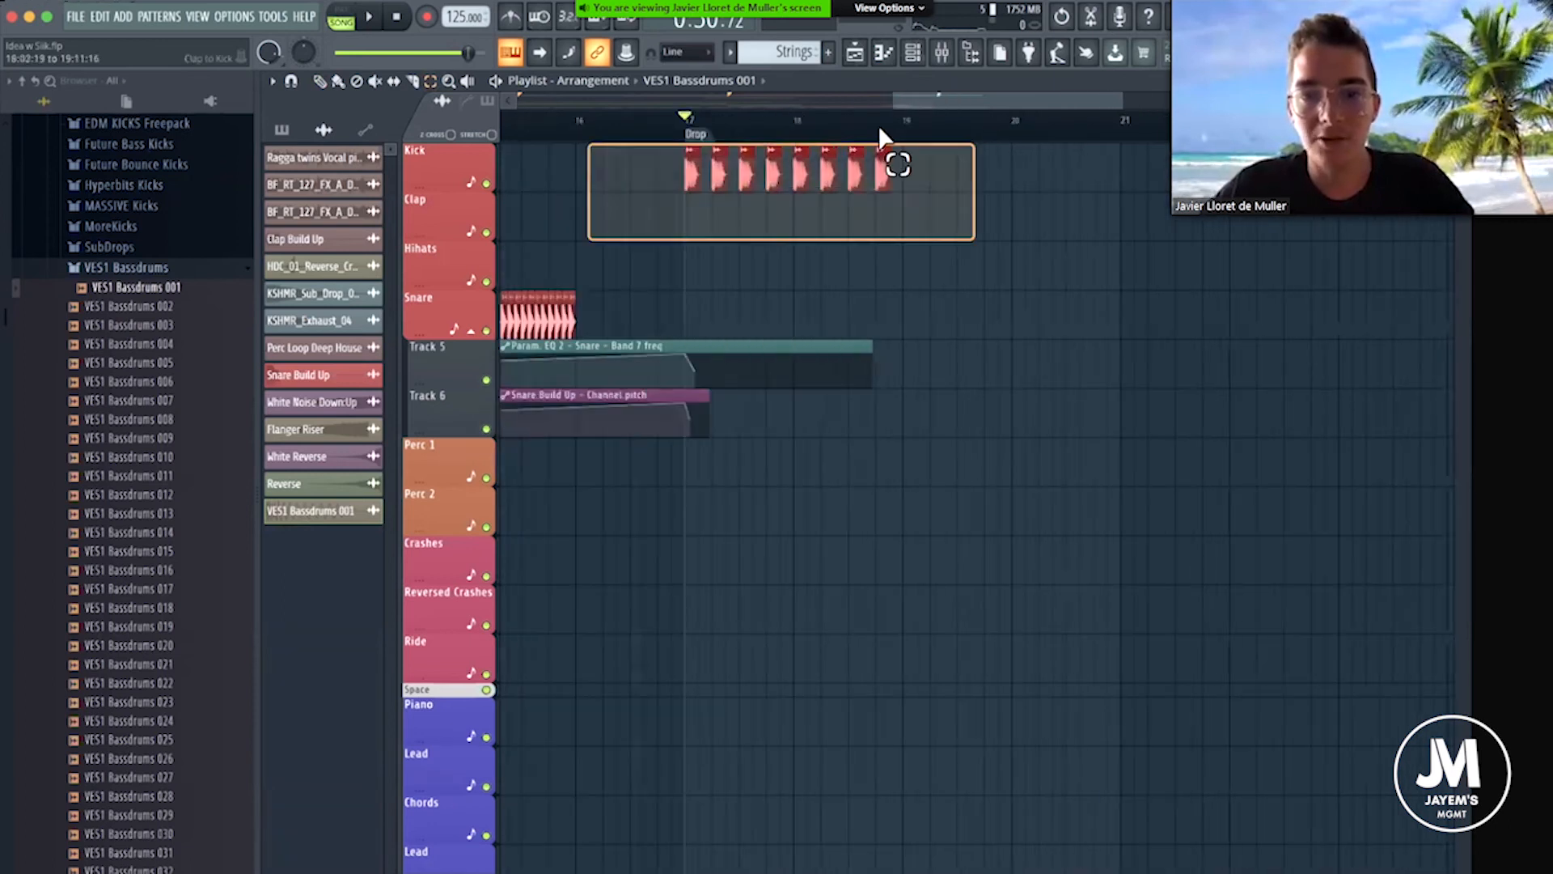
mouse_move(1026, 100)
left_mouse_down()
mouse_move(1092, 98)
mouse_move(926, 105)
left_mouse_up()
key("space")
key("space")
scroll(768, 121, "down", 4)
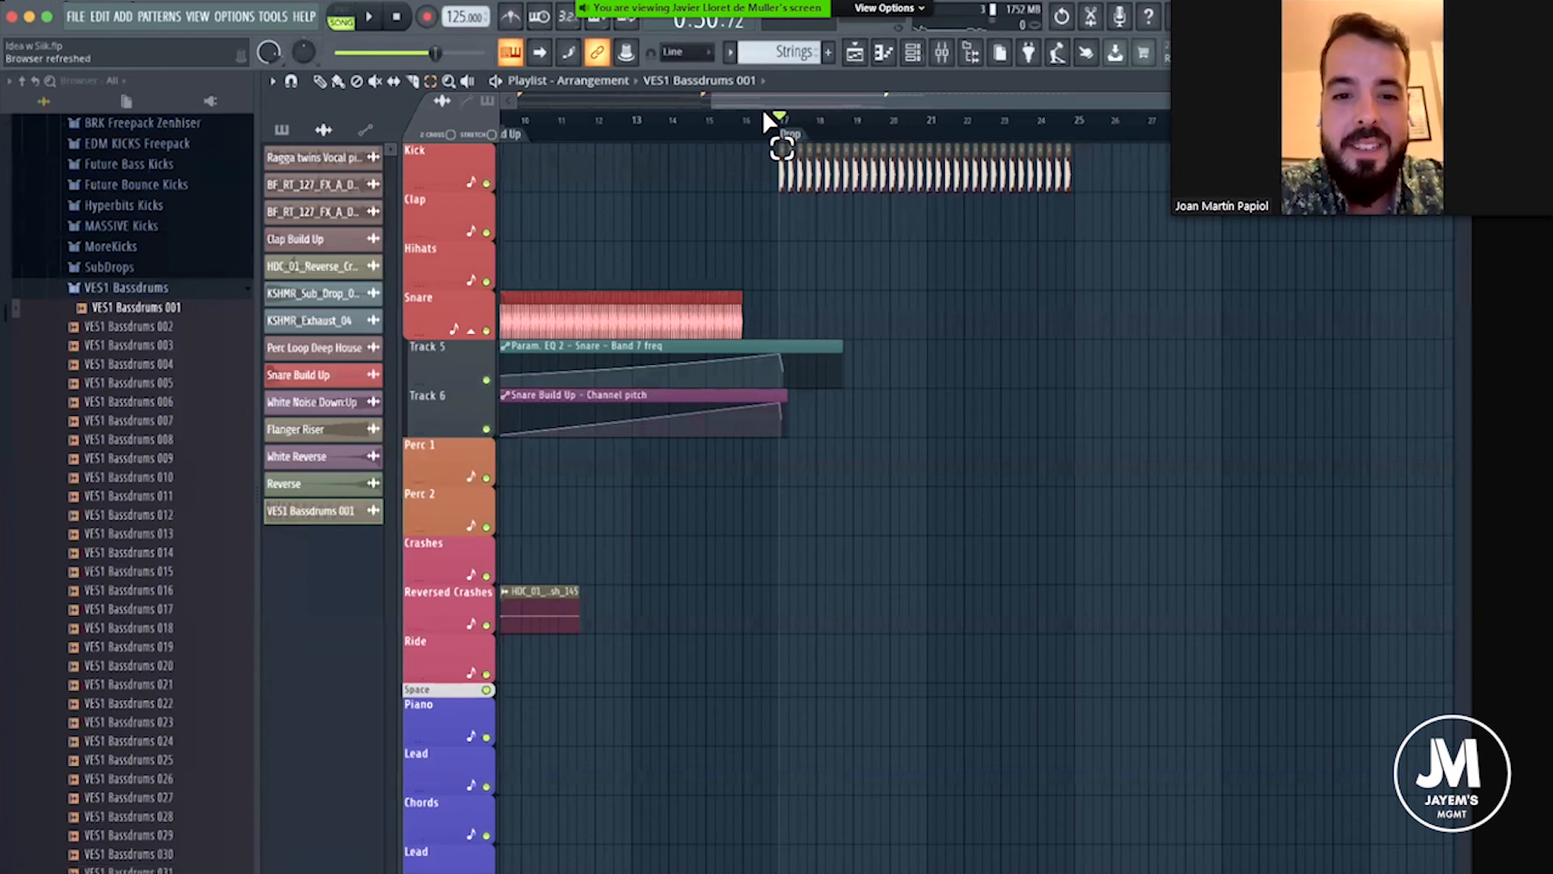
Review the arrangement from the Build Up section through the kick pattern at the Drop marker.
scroll(886, 126, "up", 1)
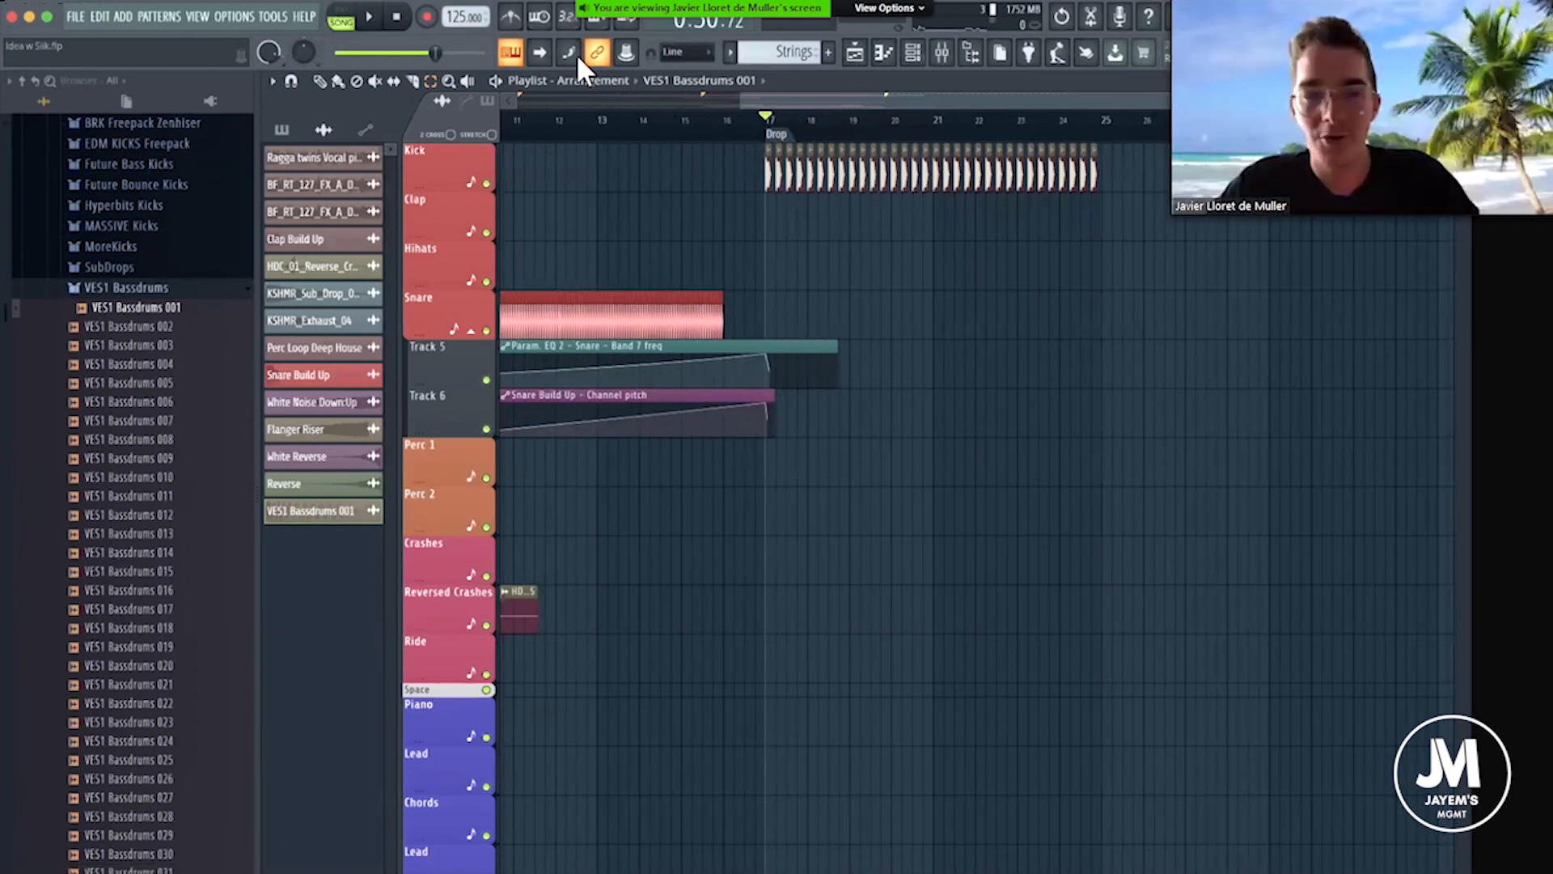
left_click(320, 80)
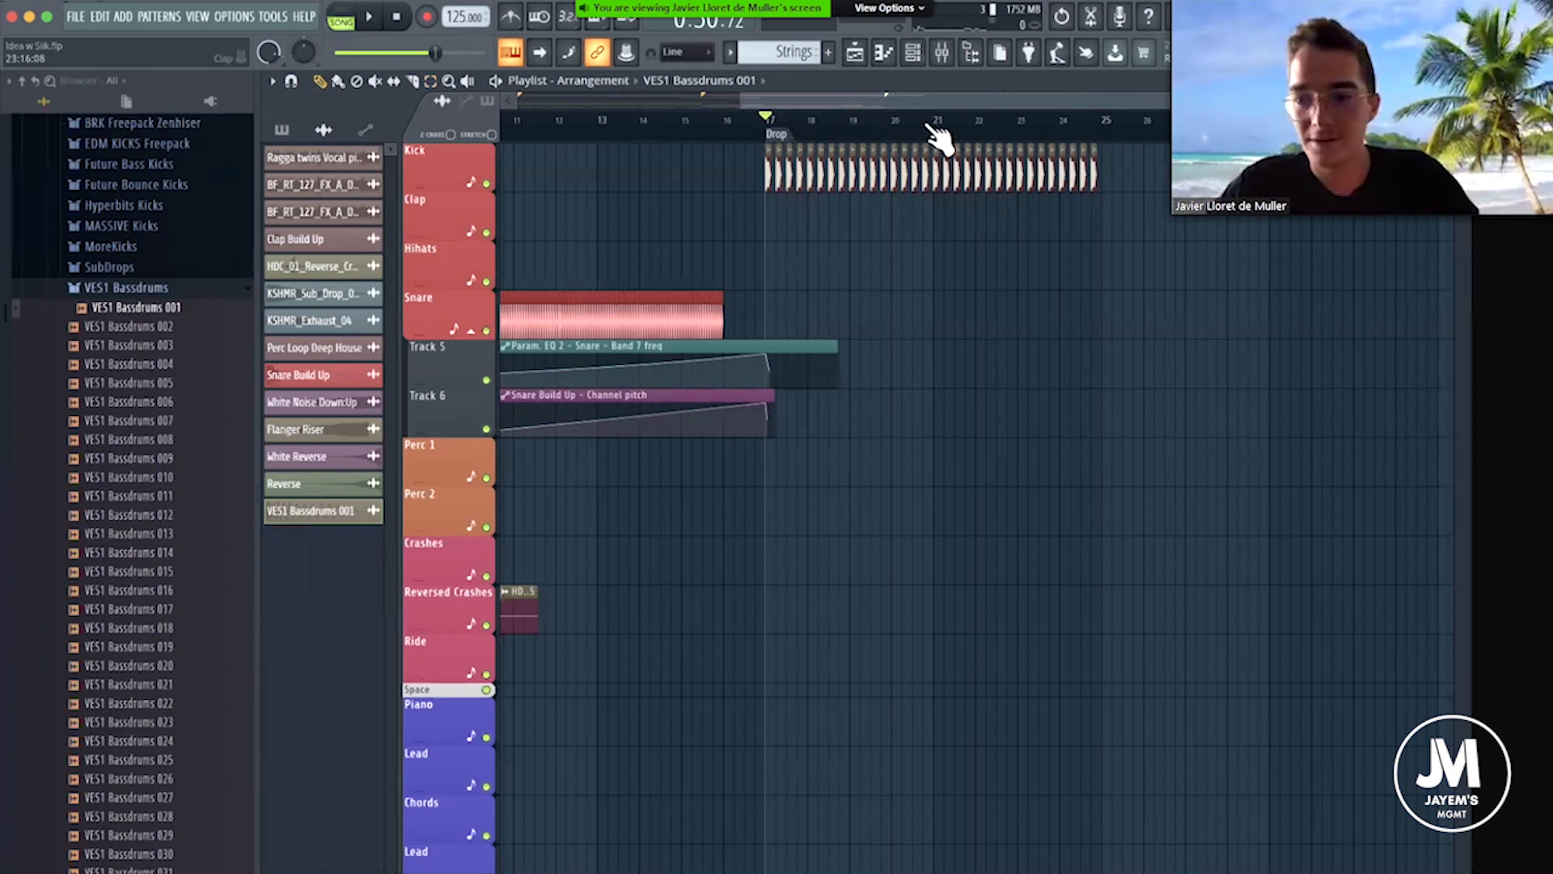
scroll(914, 133, "down", 3)
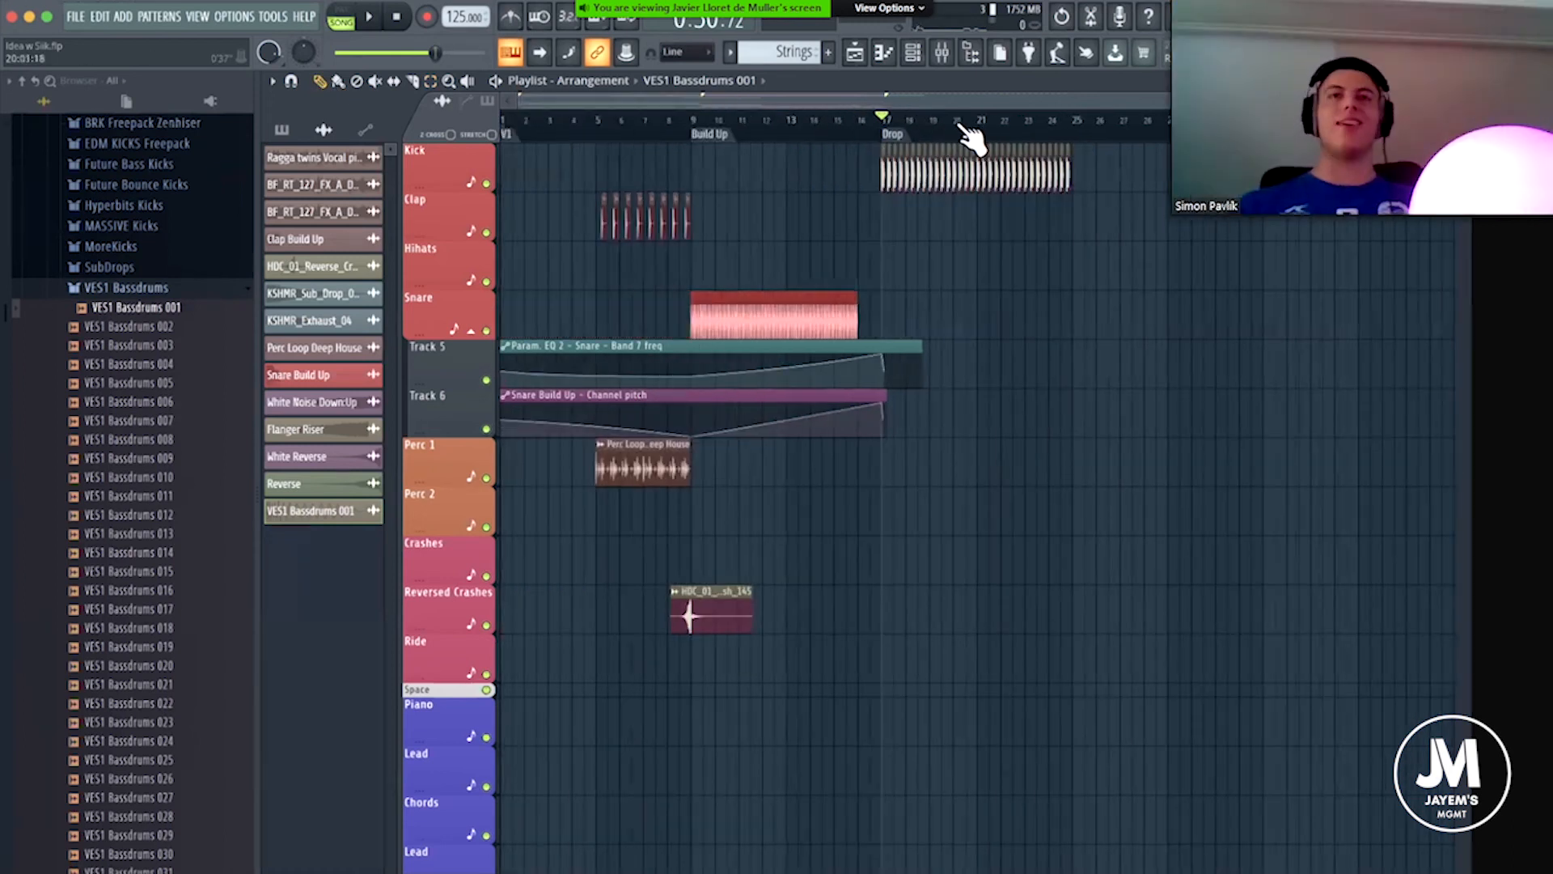
scroll(761, 109, "left", 6)
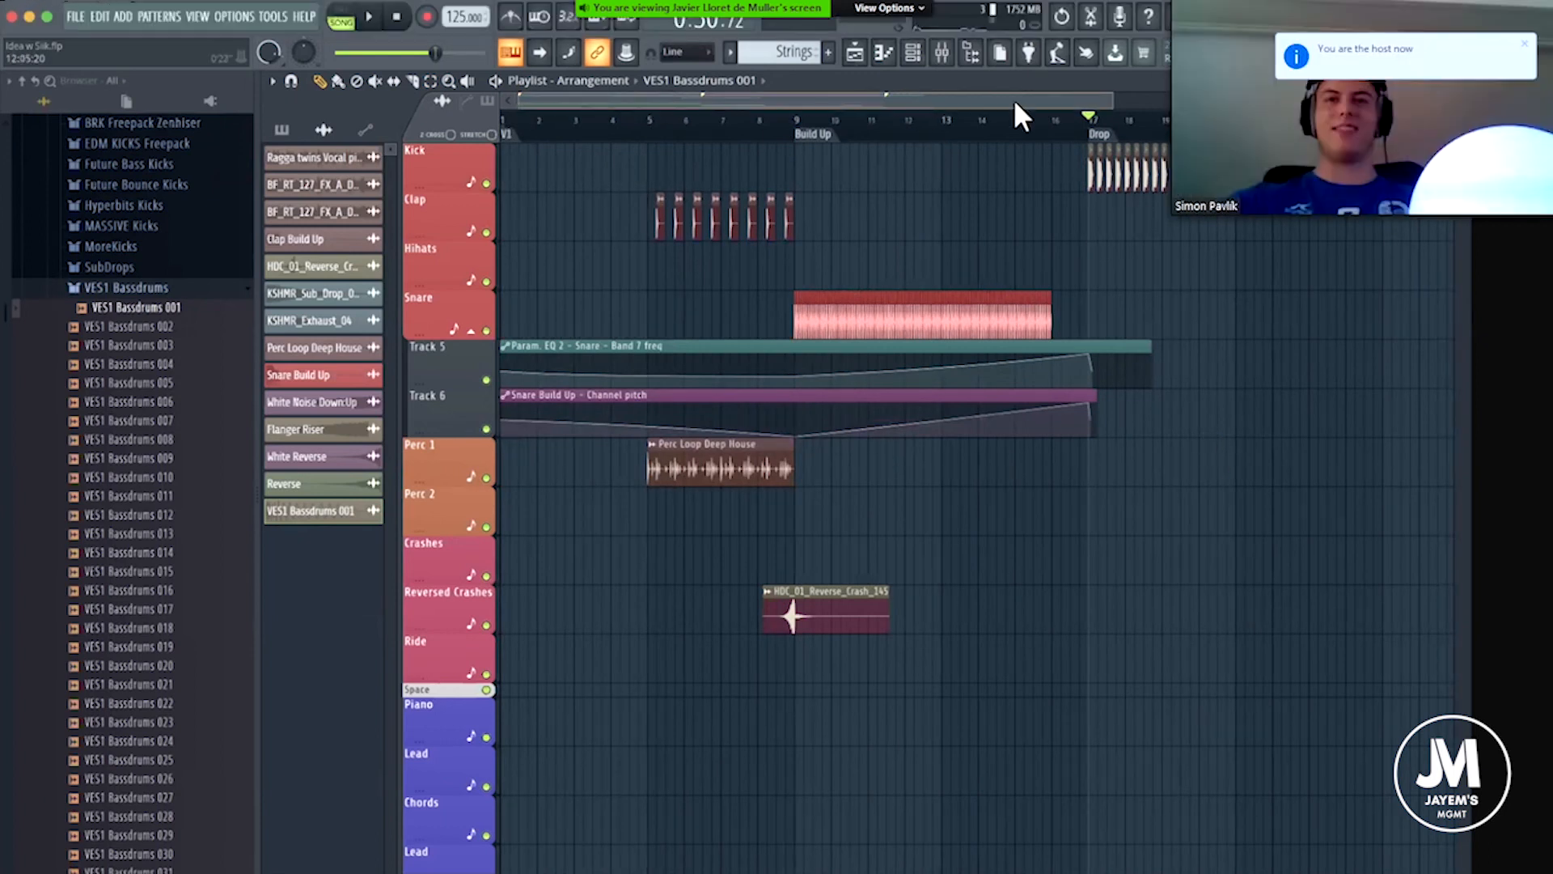
scroll(1029, 110, "right", 6)
scroll(918, 129, "down", 3)
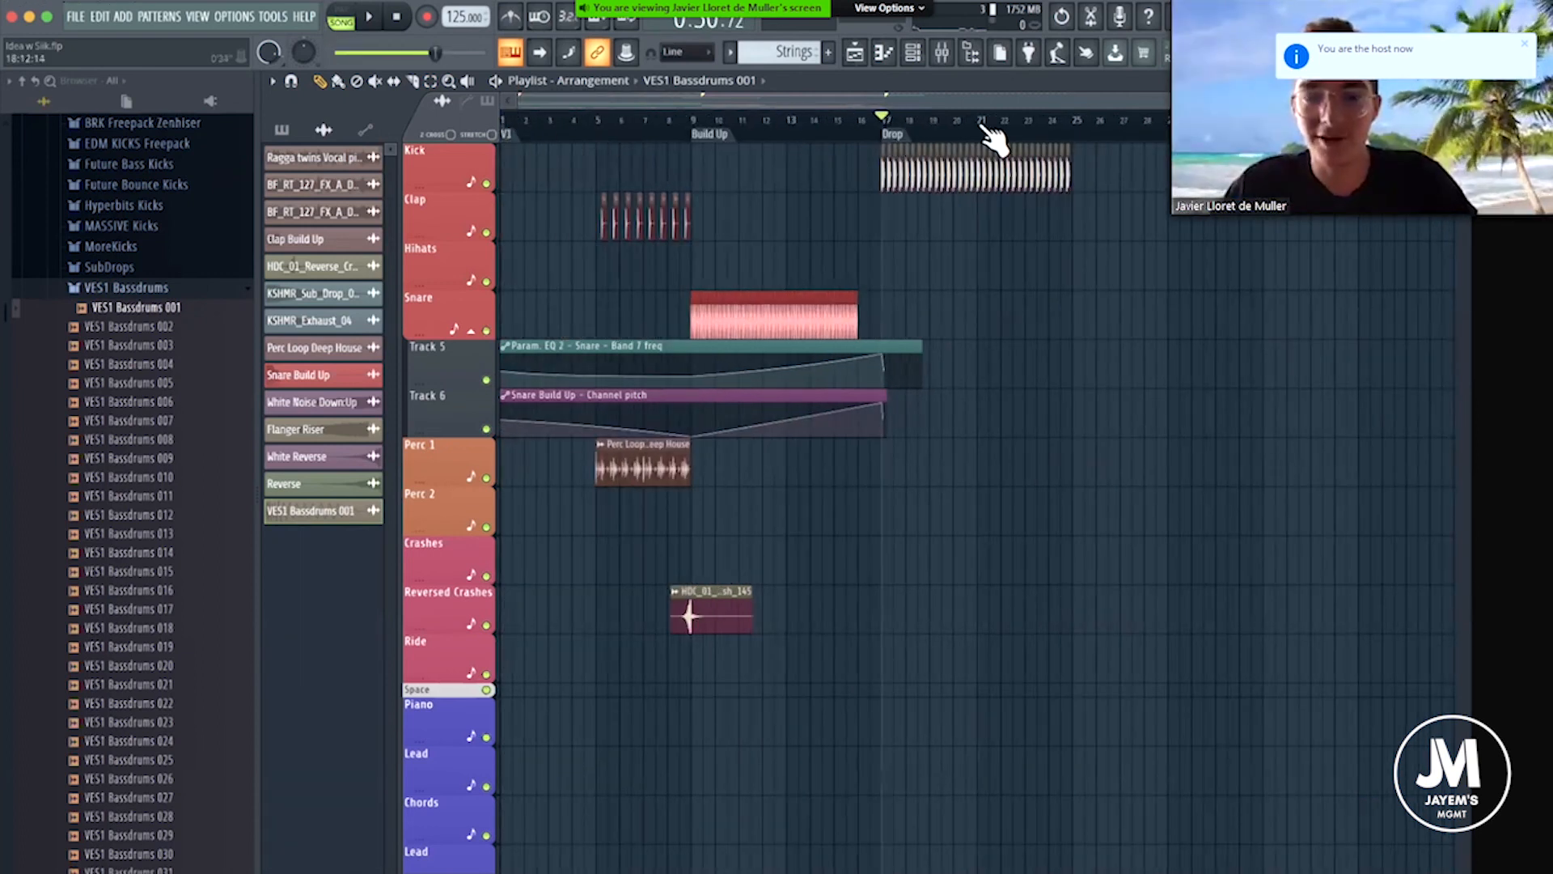
scroll(991, 138, "up", 2)
scroll(902, 142, "up", 2)
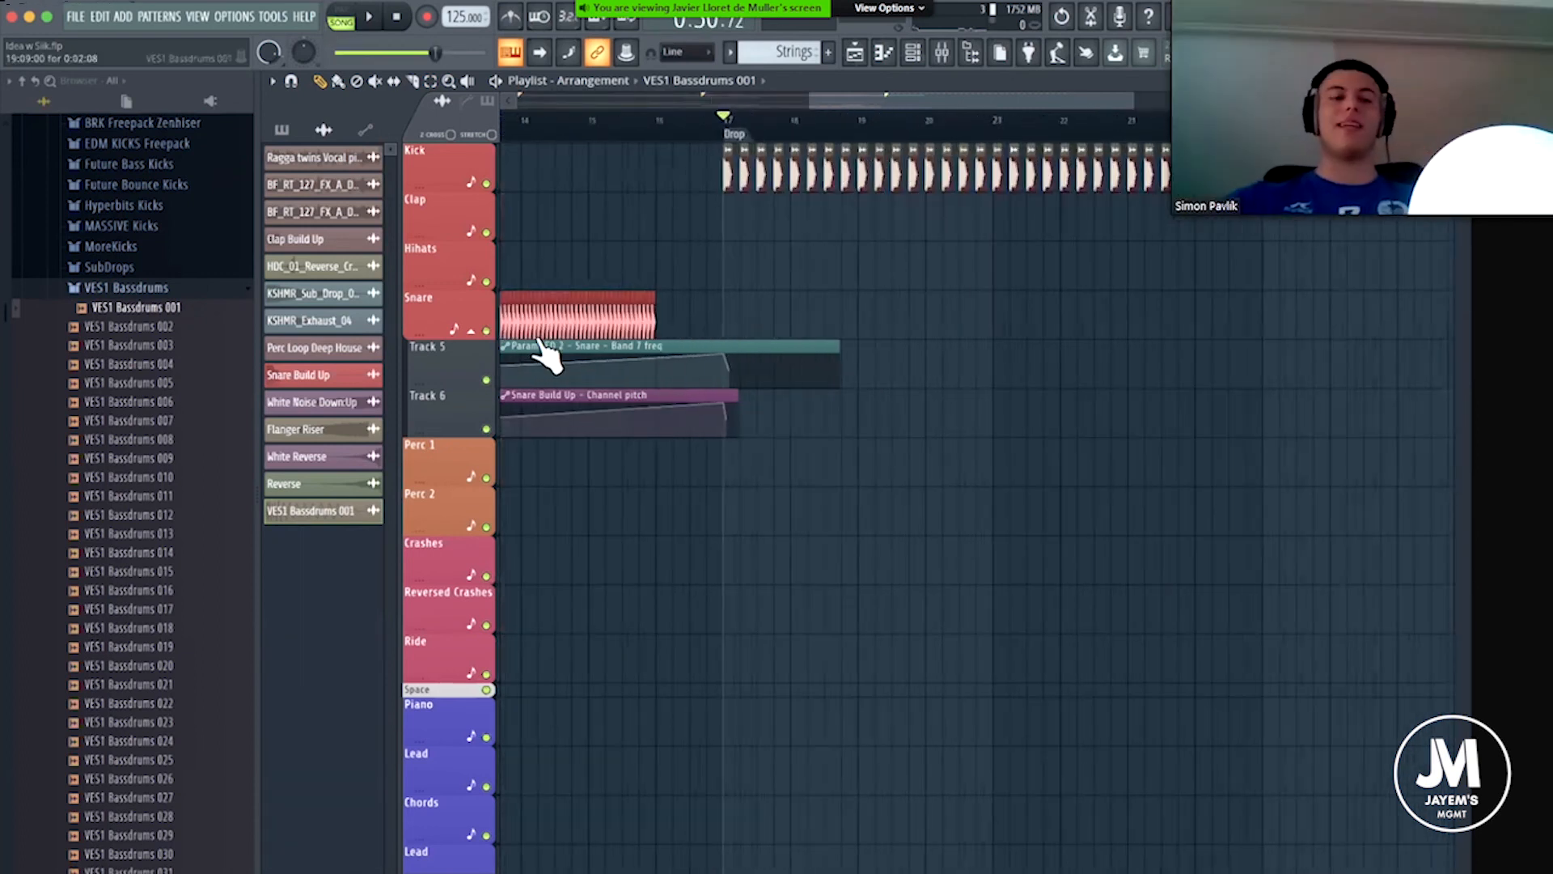
Audition kick samples VES1 Bassdrums 002 and 003 and replace the kick at the Drop with VES1 Bassdrums 003.
left_click(133, 331)
left_click(141, 347)
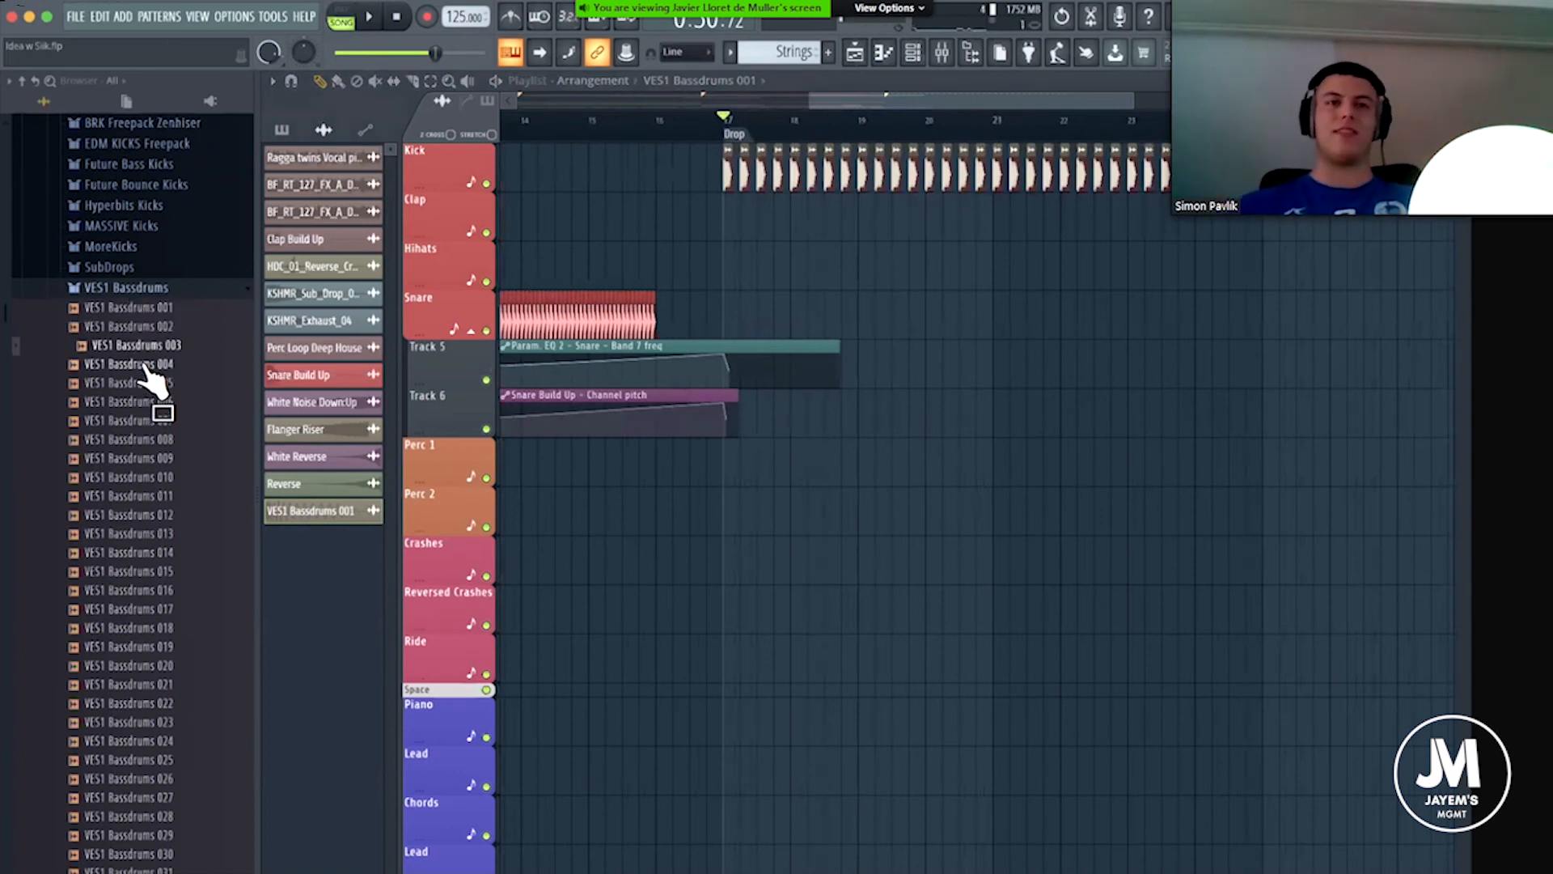
mouse_move(154, 368)
left_mouse_down()
mouse_move(648, 158)
mouse_move(726, 153)
left_mouse_up()
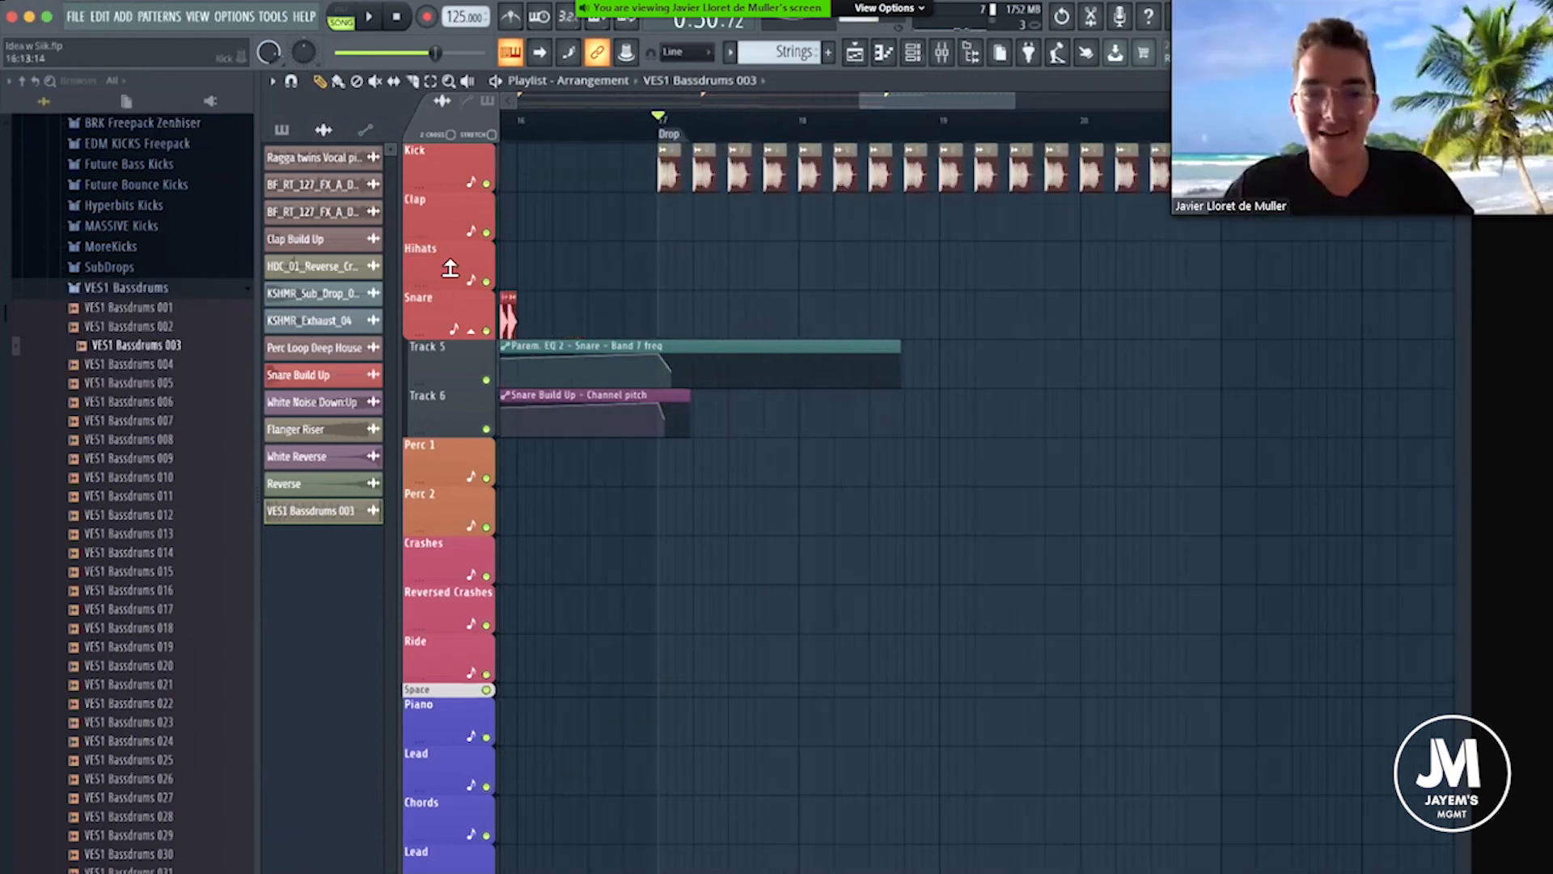
Play back the start of the arrangement and the kick pattern at the Drop, checking the Kick level in the mixer.
scroll(712, 132, "down", 9)
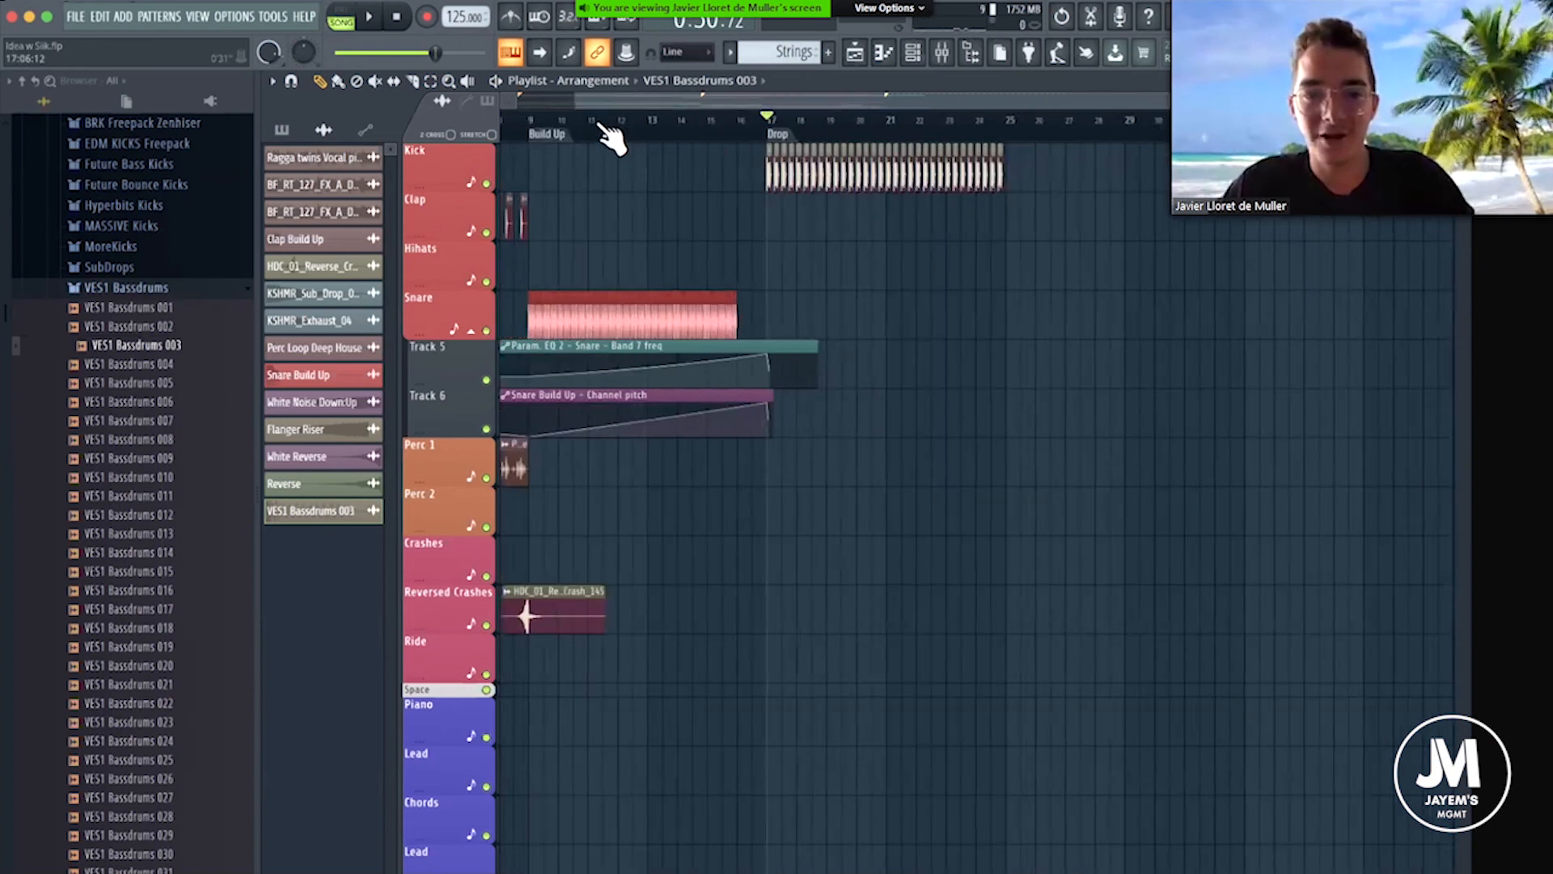
left_click(507, 120)
key("space")
key("space")
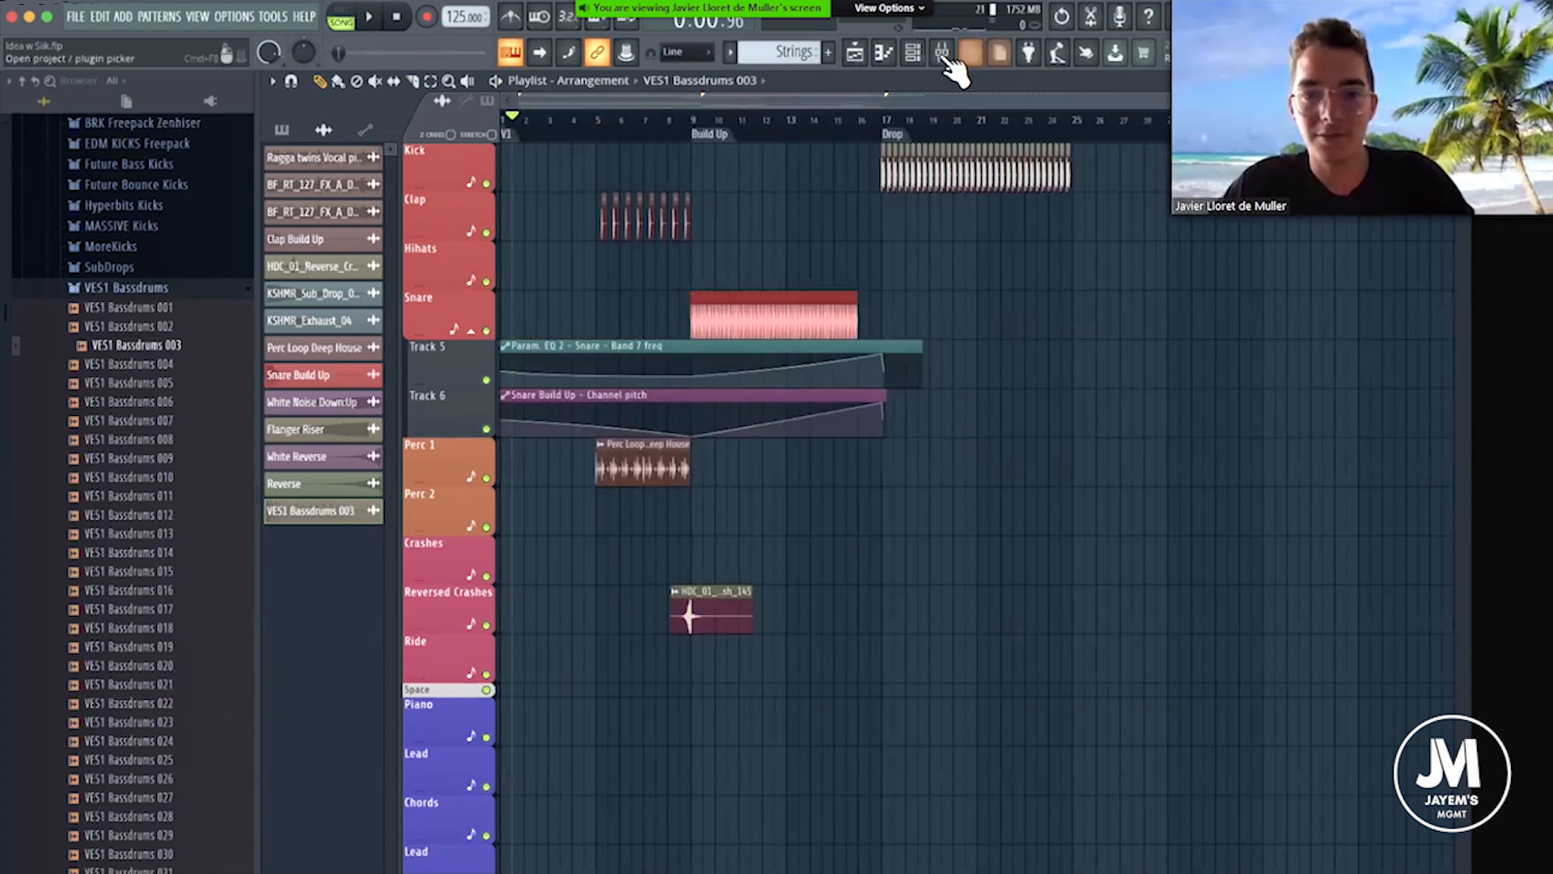
left_click(941, 53)
key("space")
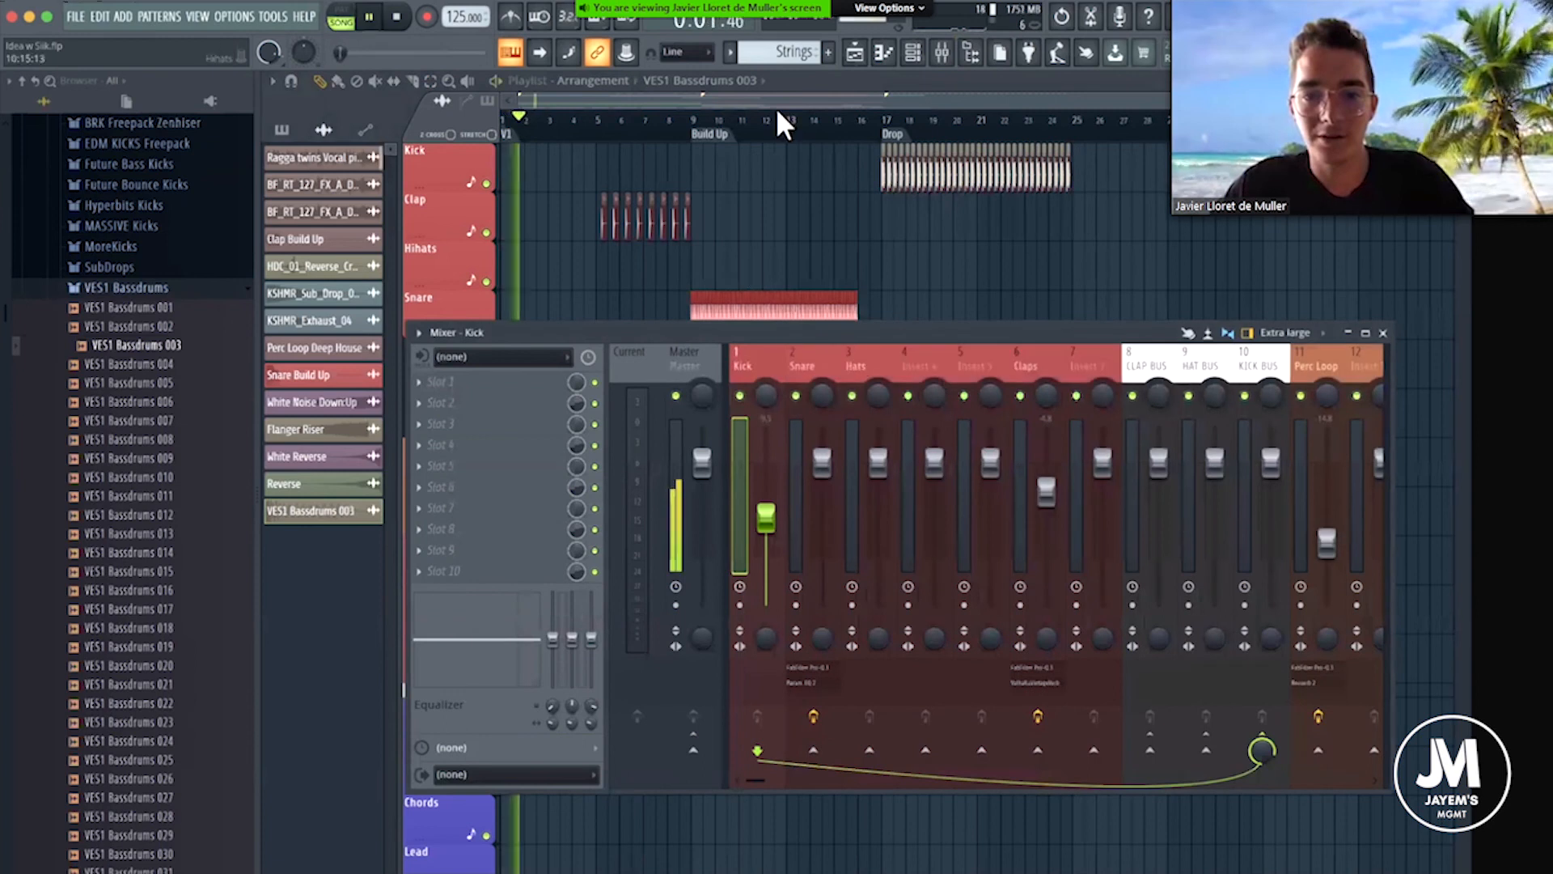
left_click(905, 132)
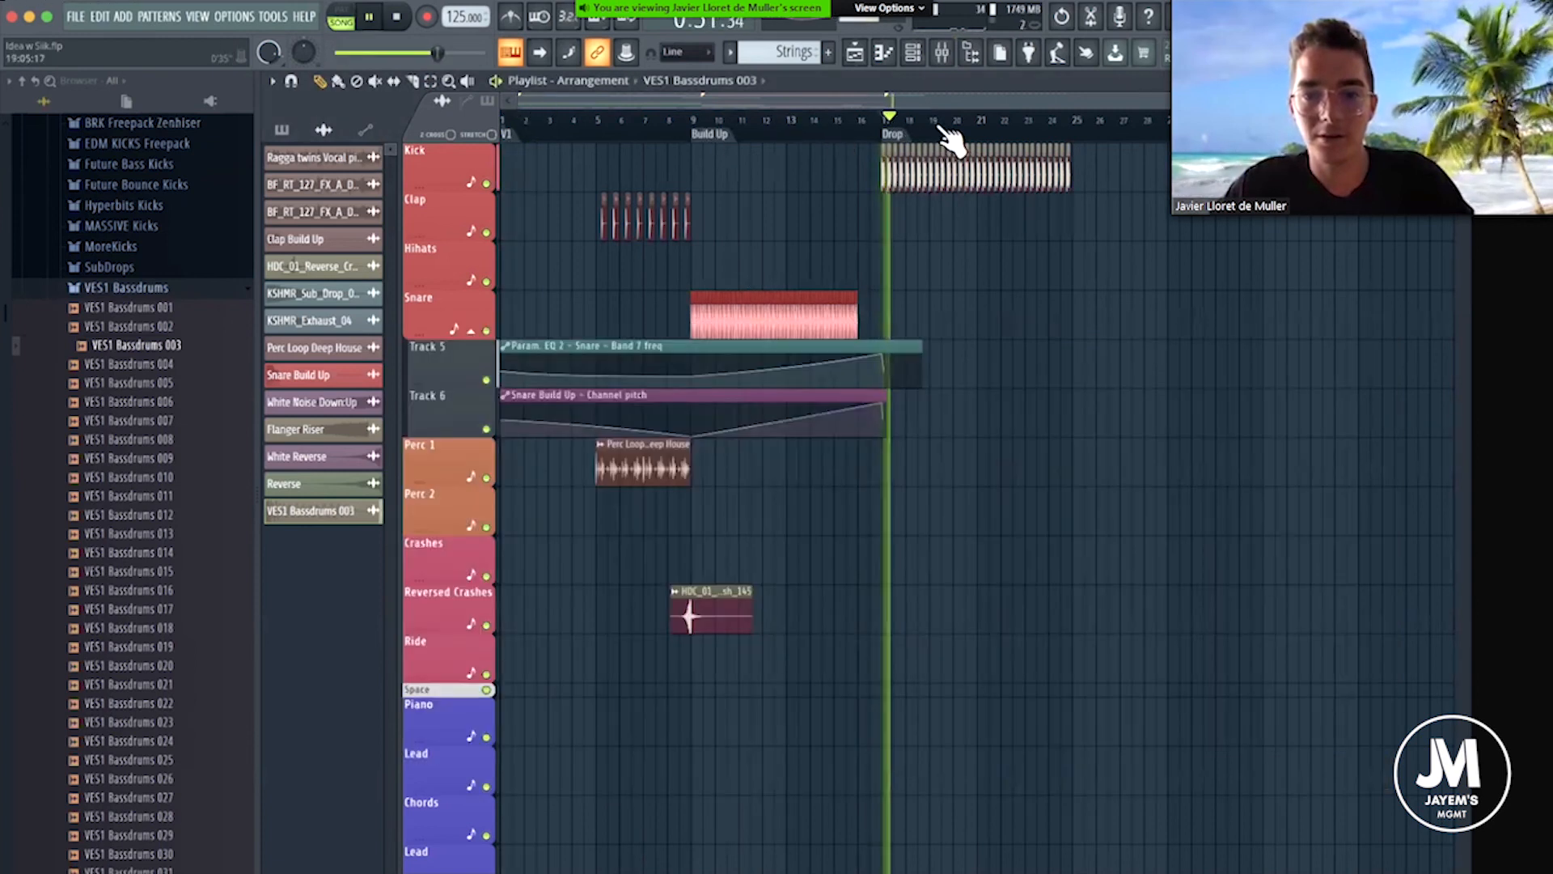
key("space")
scroll(982, 126, "up", 1)
scroll(982, 126, "up", 1)
scroll(509, 140, "down", 2)
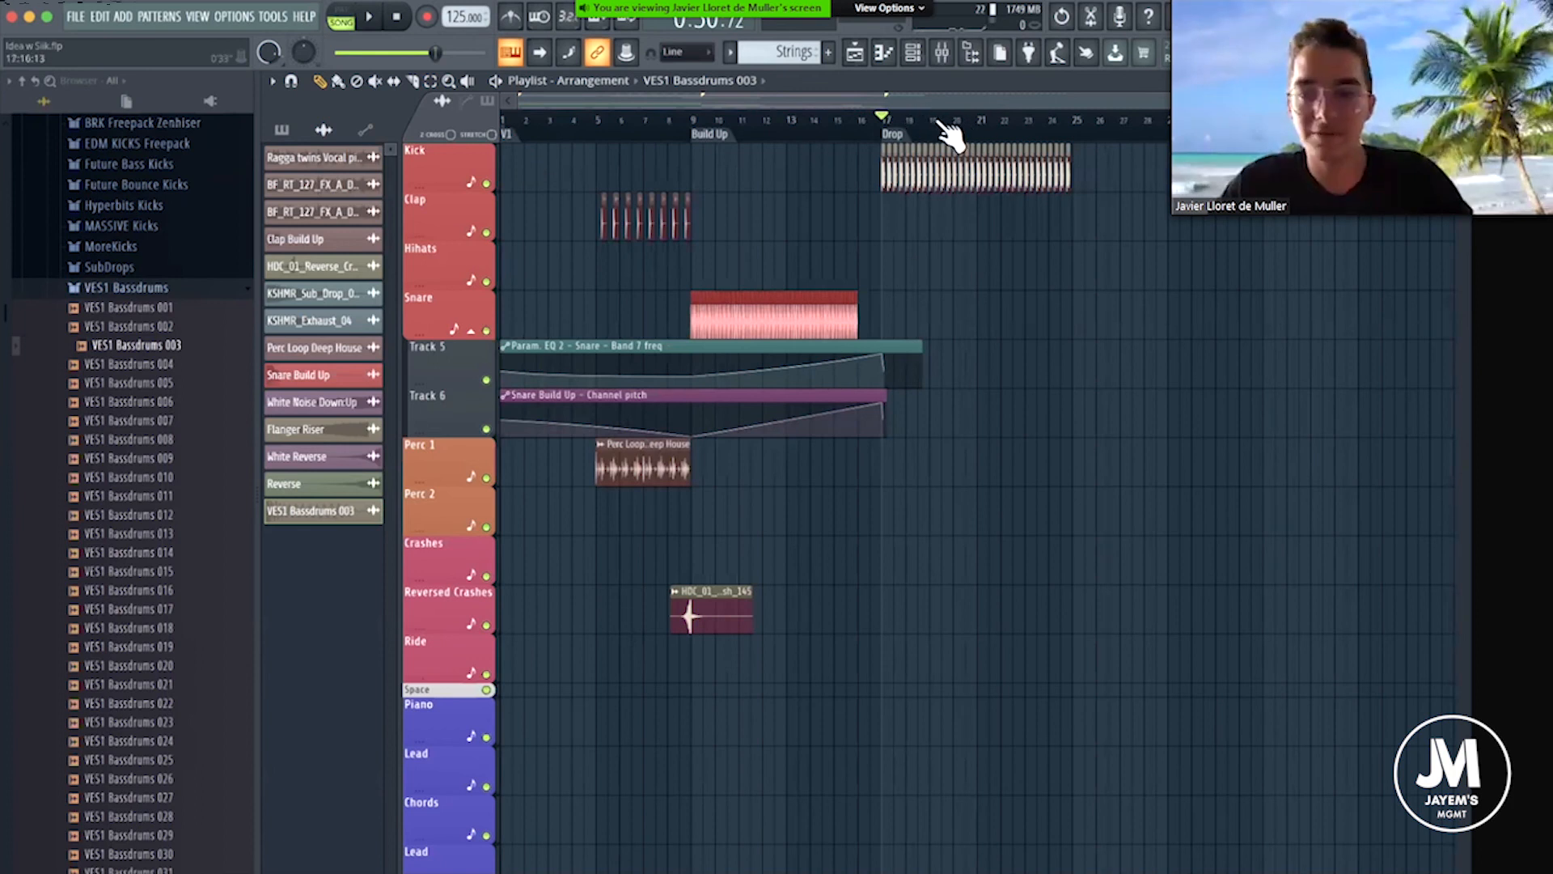
scroll(944, 128, "up", 3)
scroll(833, 170, "up", 2)
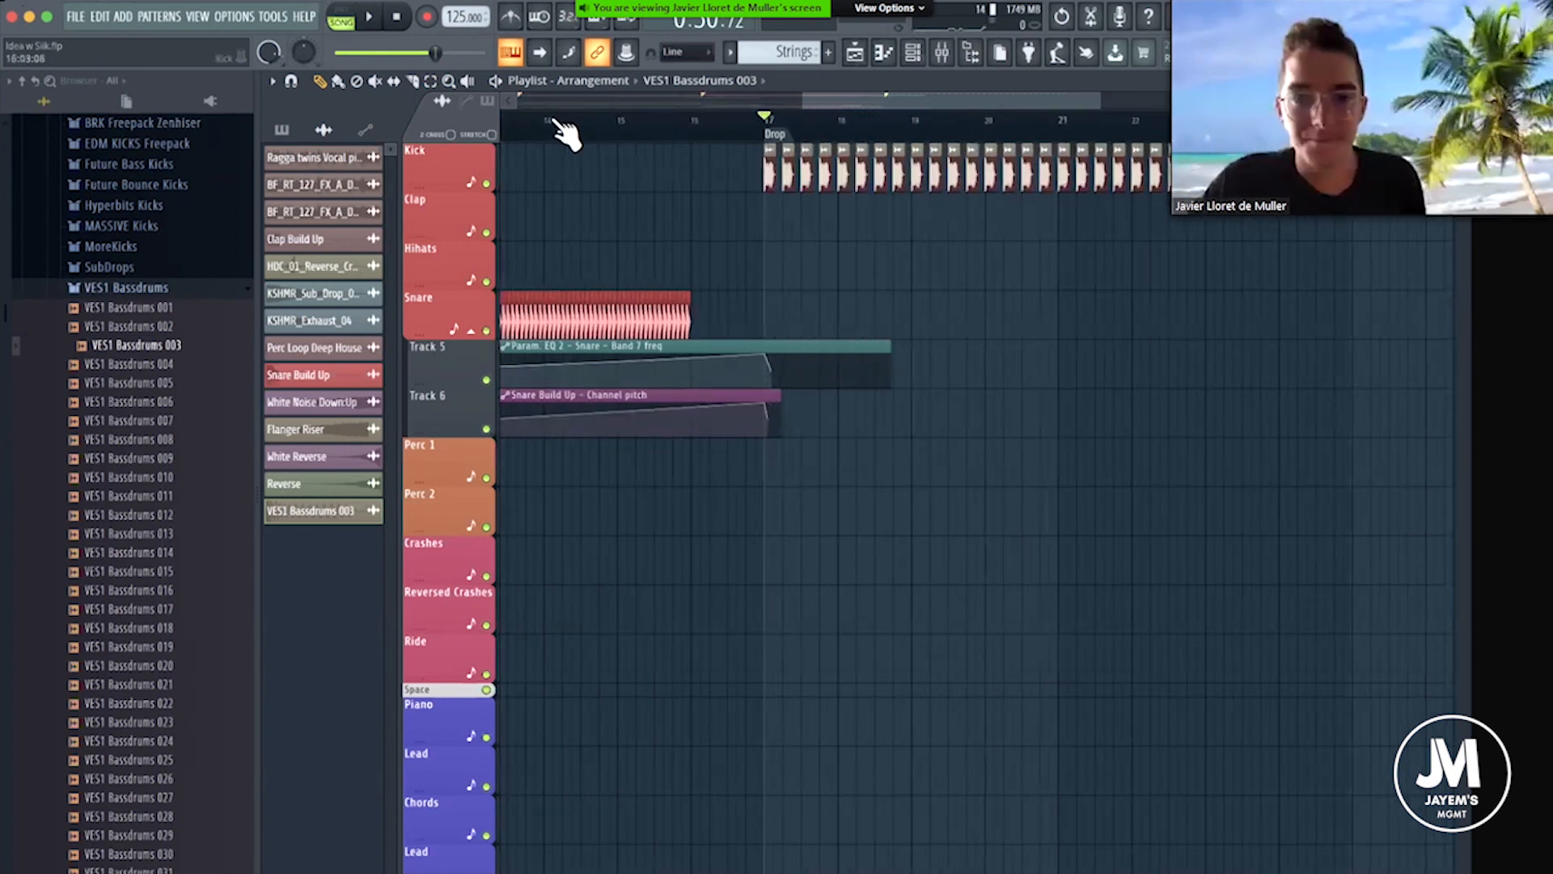
Play from the Build Up marker and adjust the Snare Build Up channel's volume.
scroll(557, 123, "down", 5)
left_click(719, 135)
key("space")
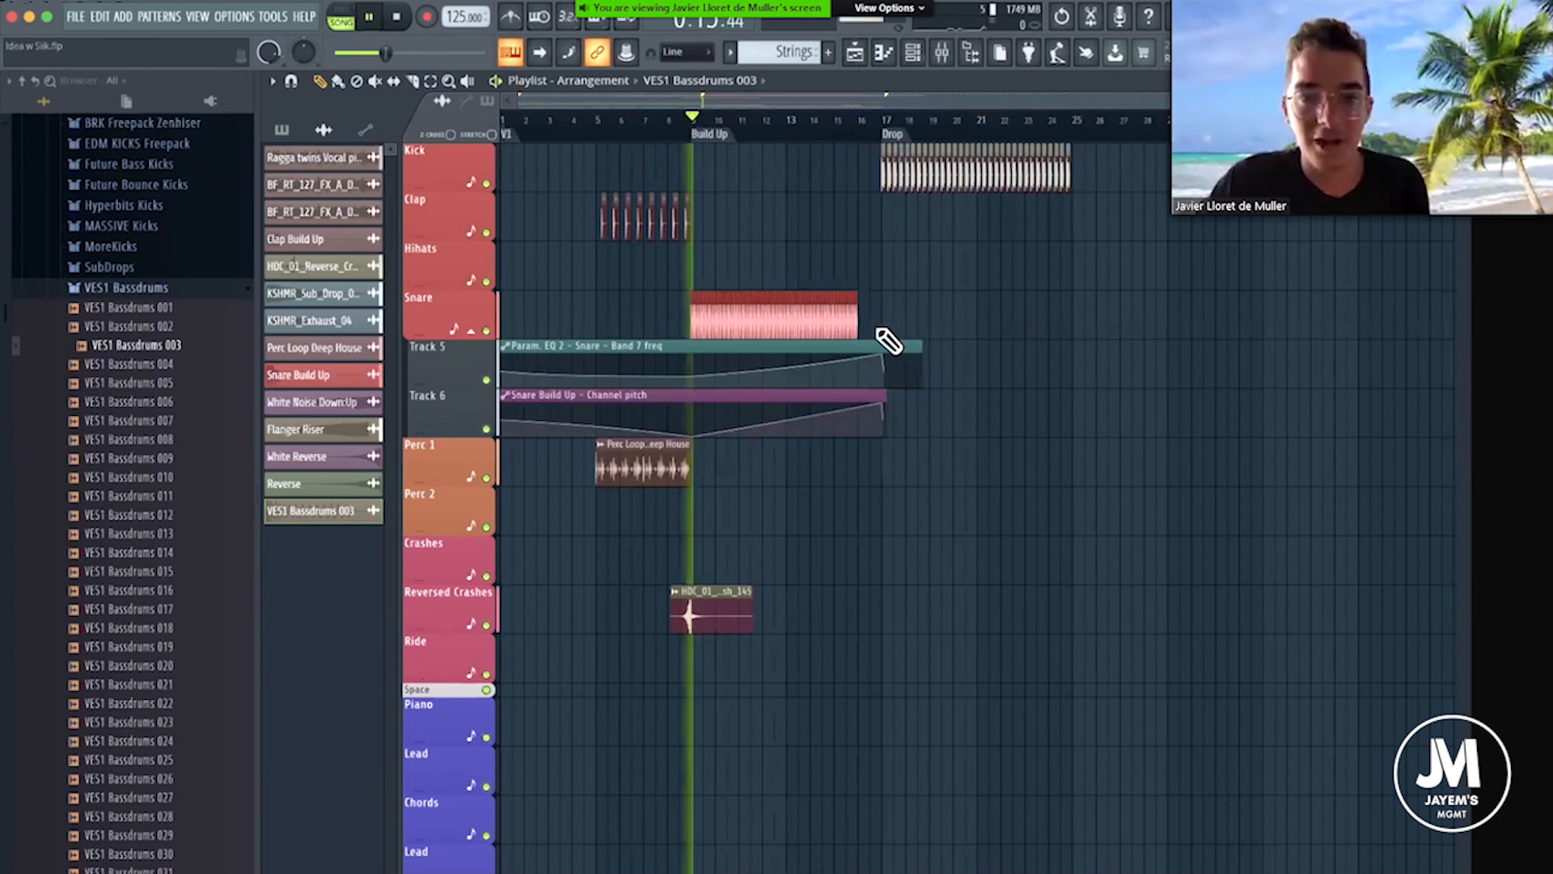
double_click(826, 296)
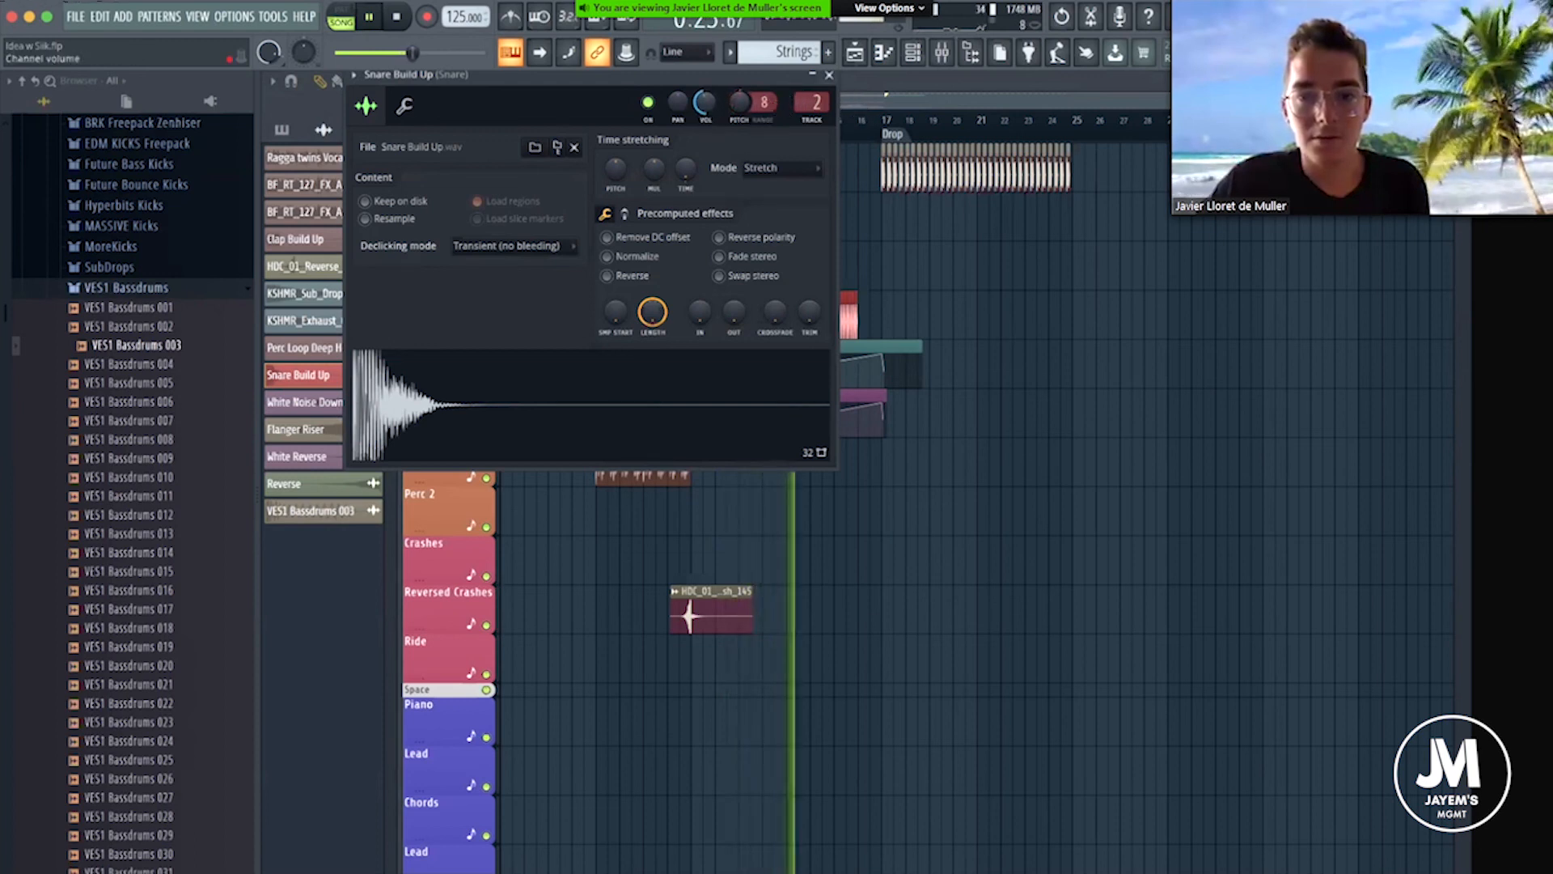
left_click(830, 75)
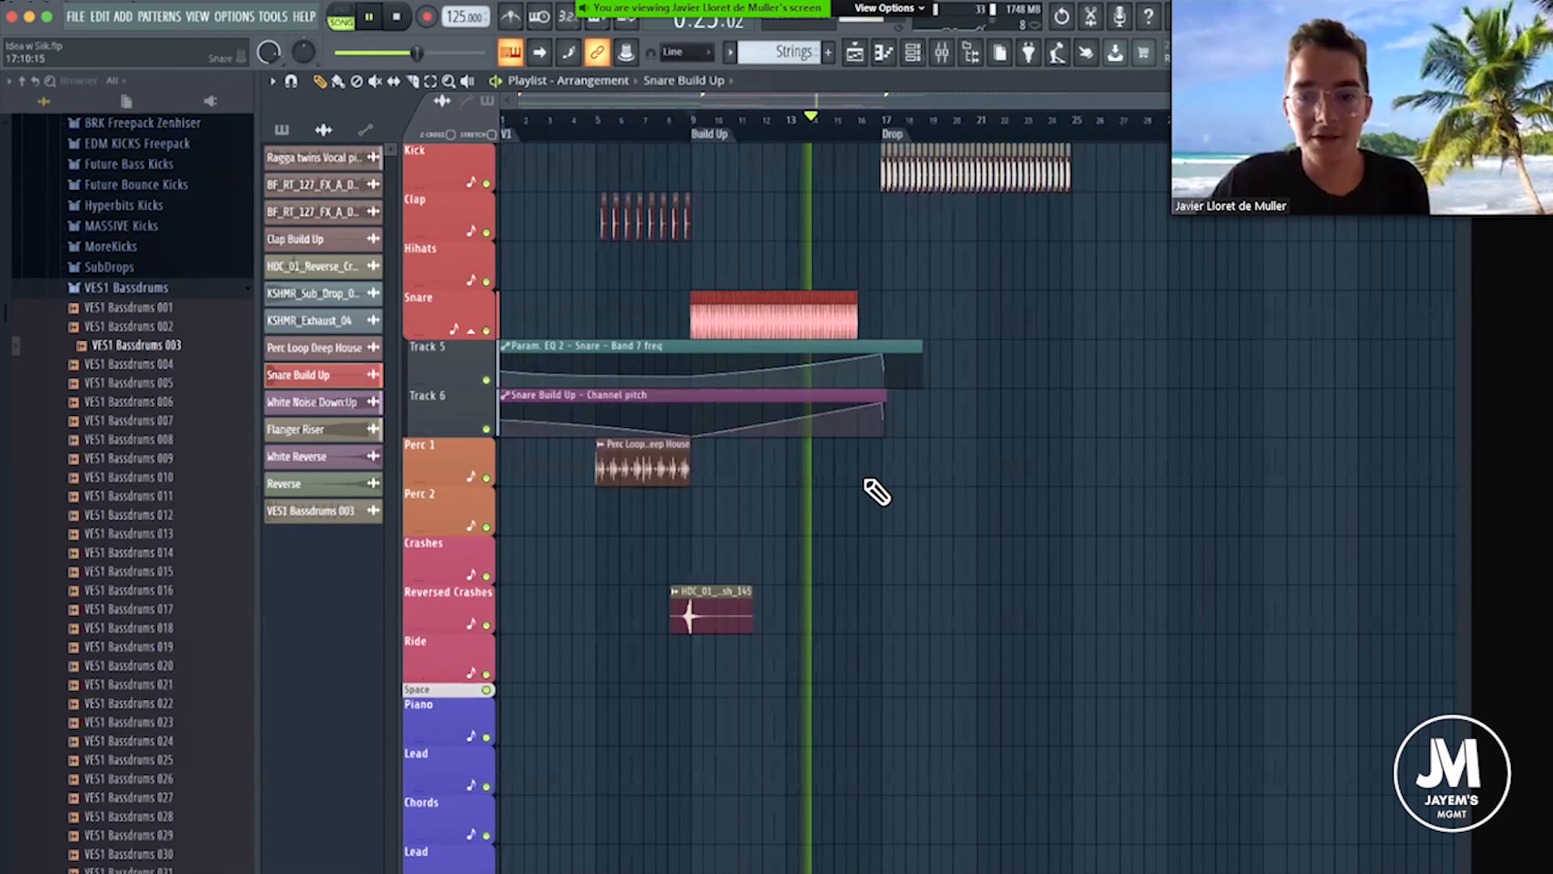
Lower the White Noise Down:Up channel's volume to 39%.
scroll(864, 485, "down", 15)
double_click(799, 635)
left_click_drag(670, 193, 670, 207)
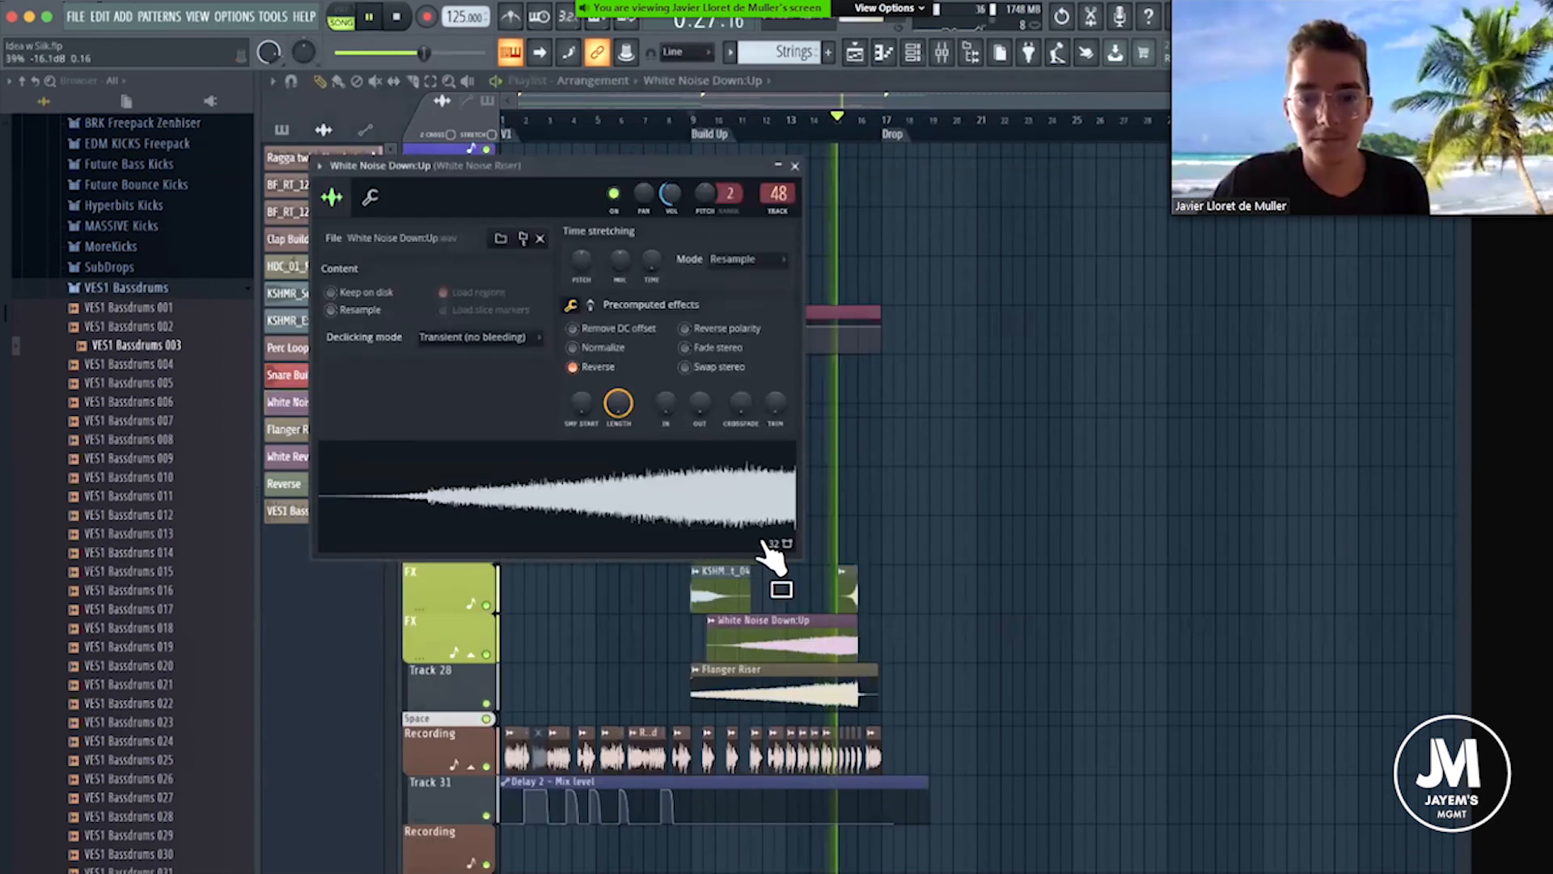
Adjust the Flanger Riser channel's volume, stop playback and set the playhead to the Drop marker.
double_click(779, 683)
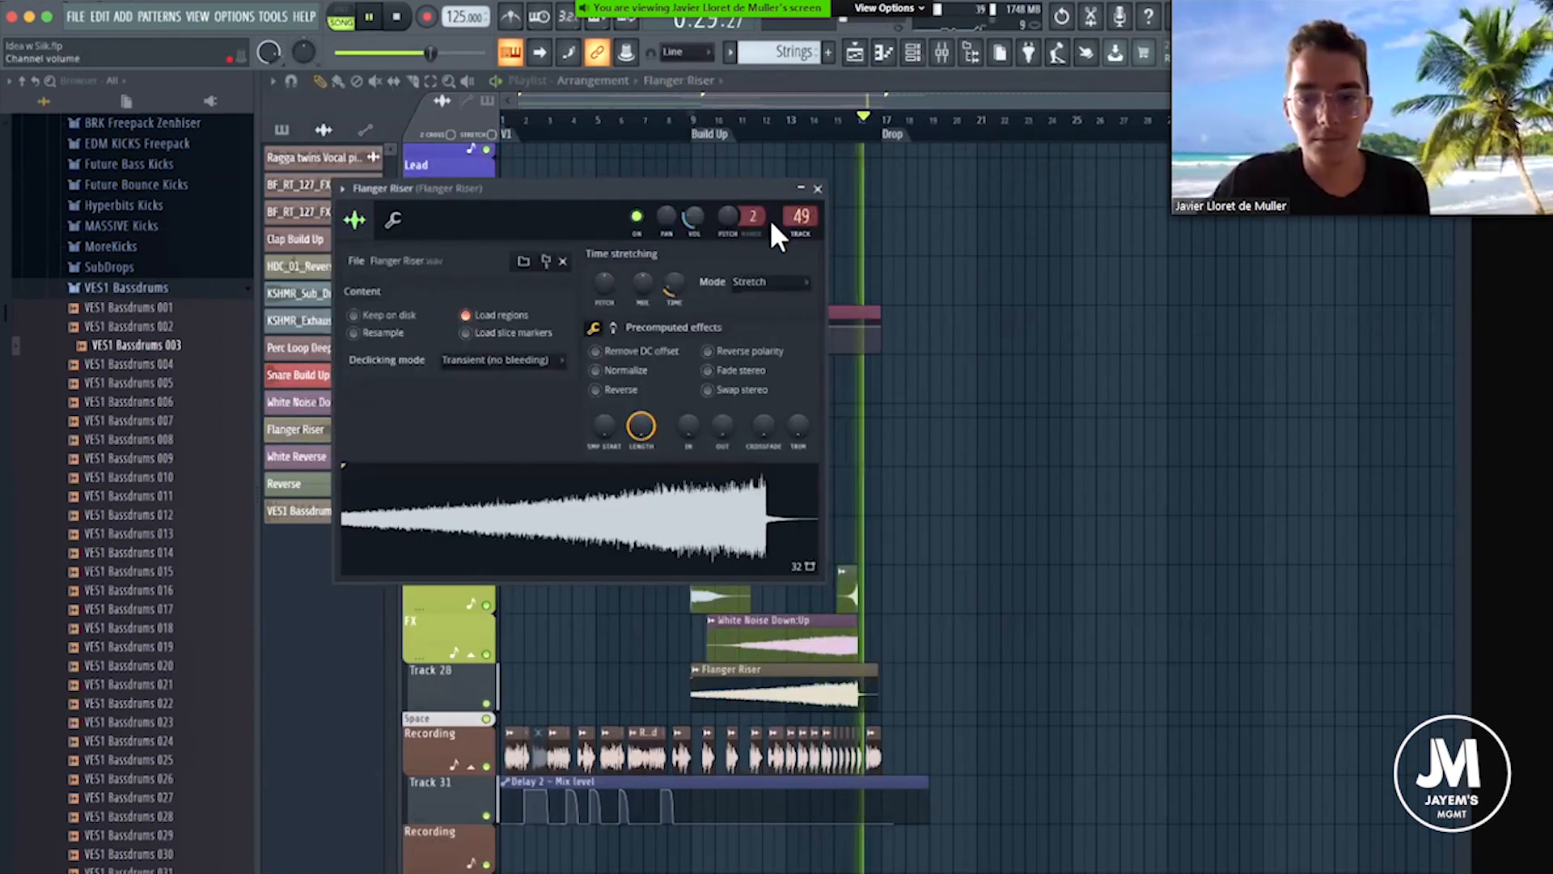
key("Escape")
scroll(1066, 247, "up", 1)
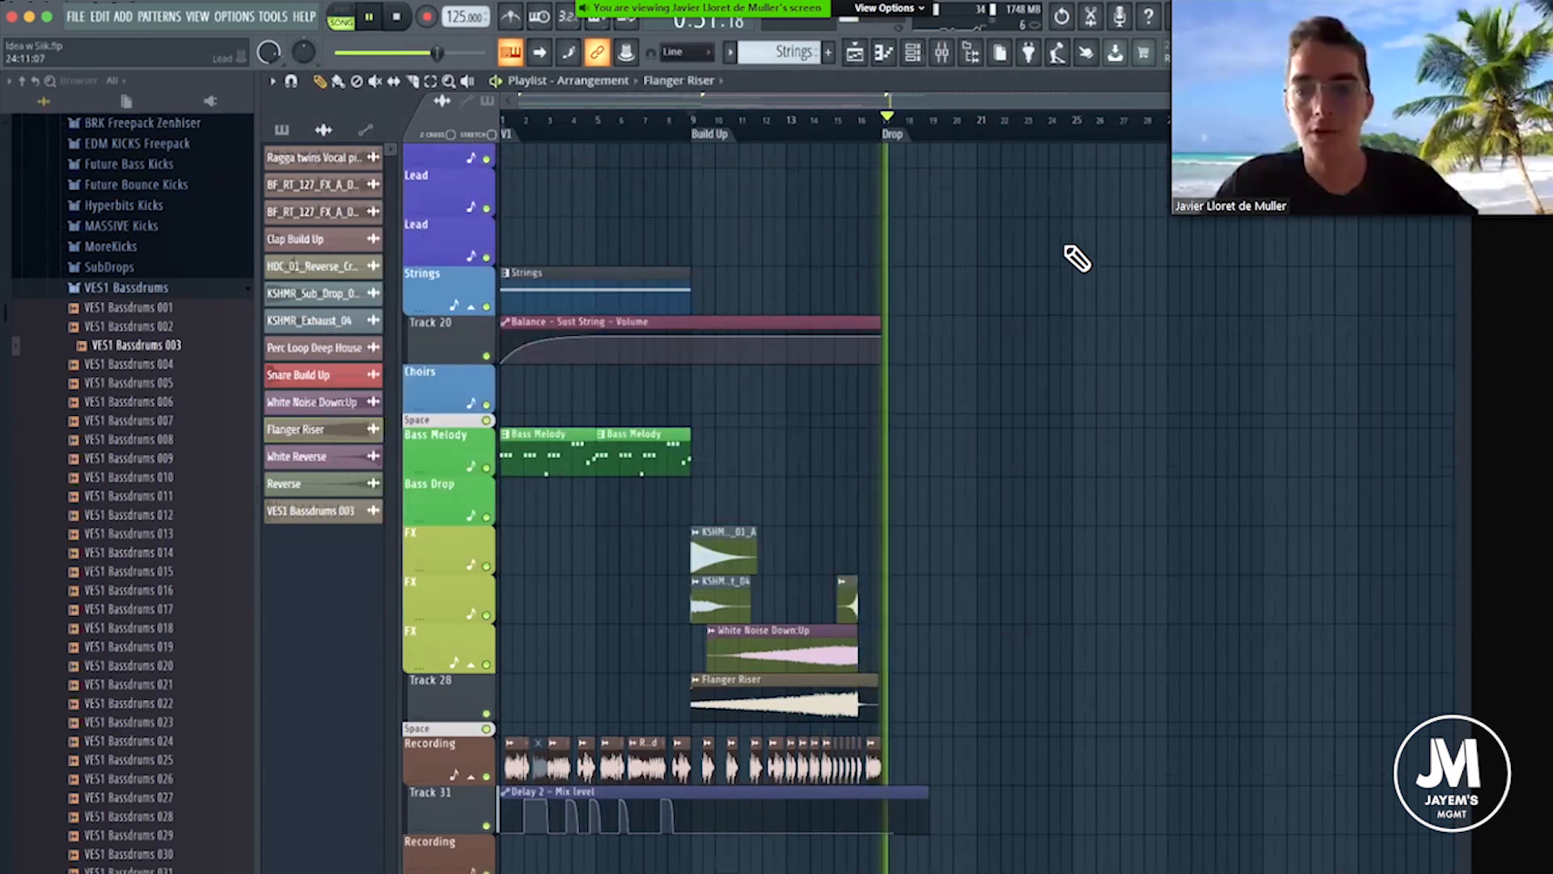
key("space")
scroll(1028, 211, "up", 15)
left_click(884, 136)
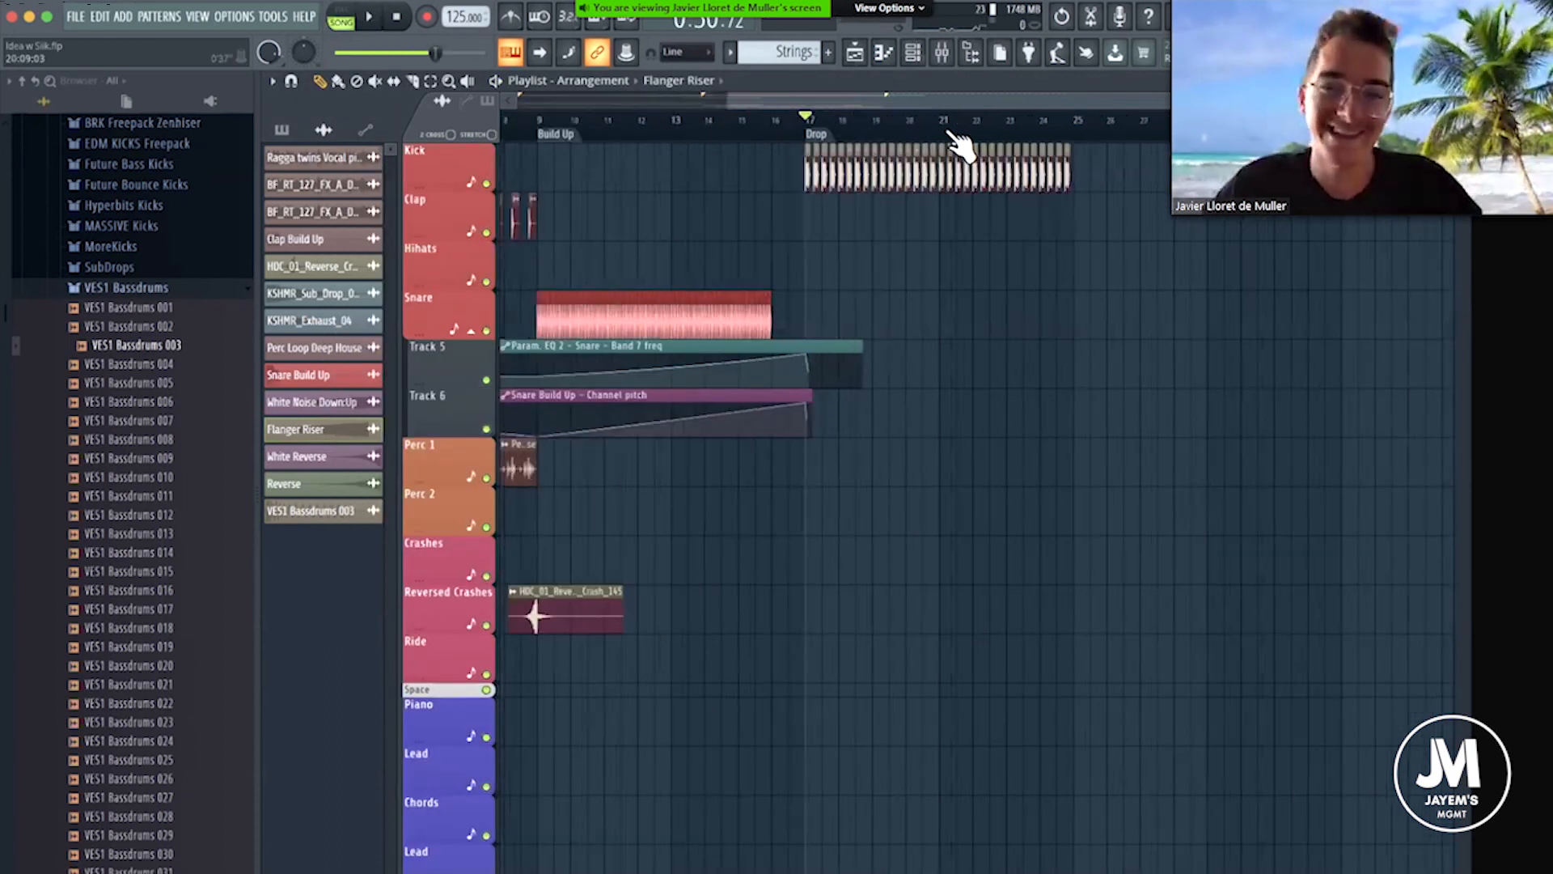
Audition the kick samples from VES1 Bassdrums 004 to VES1 Bassdrums 012.
left_click(172, 366)
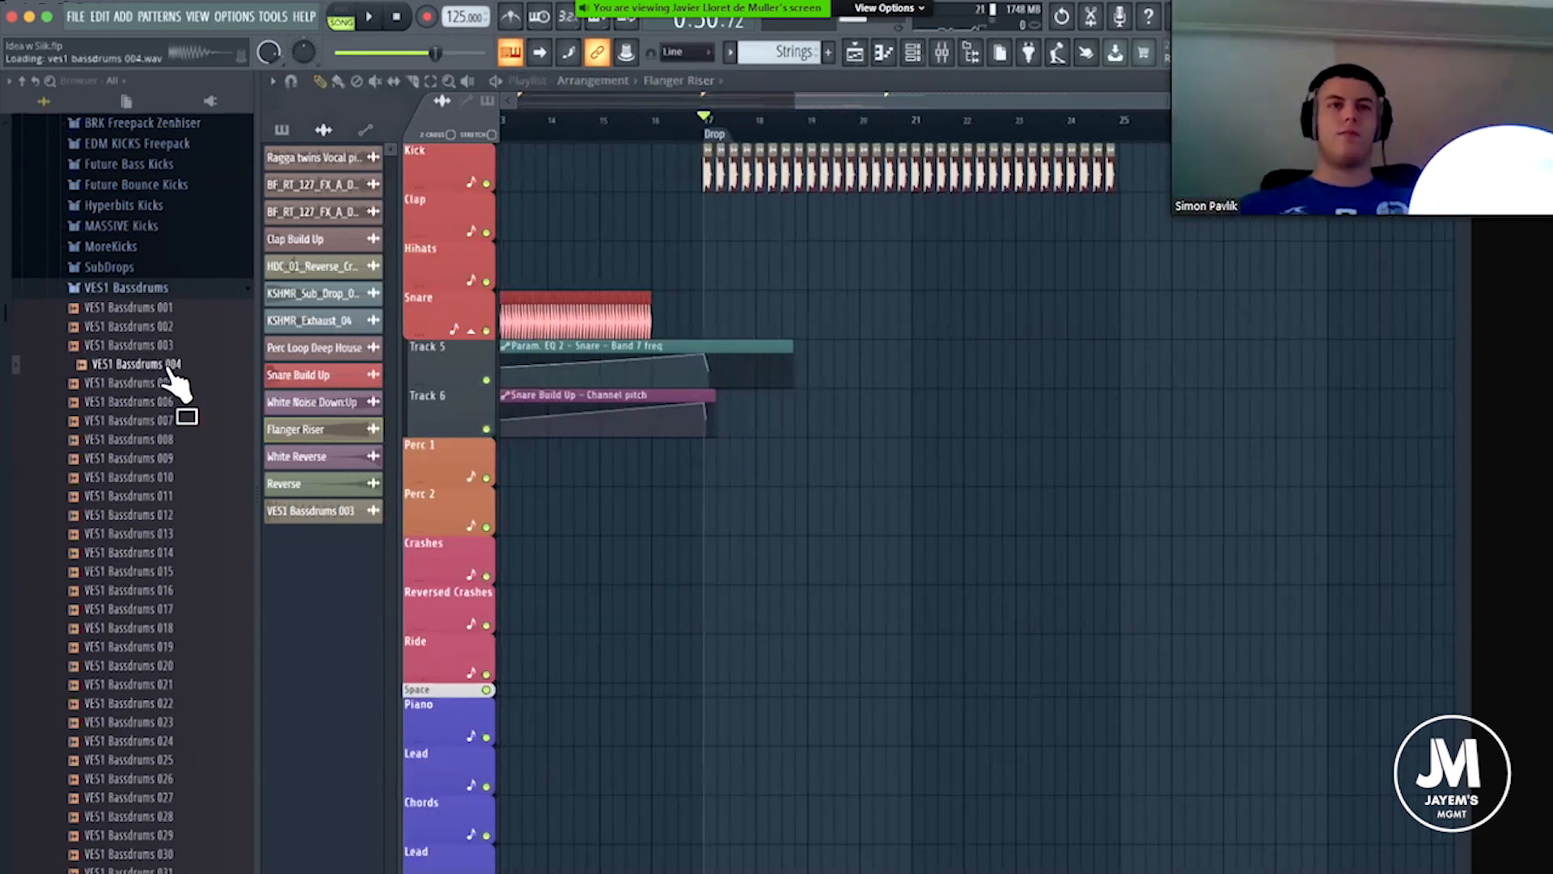
key("Down")
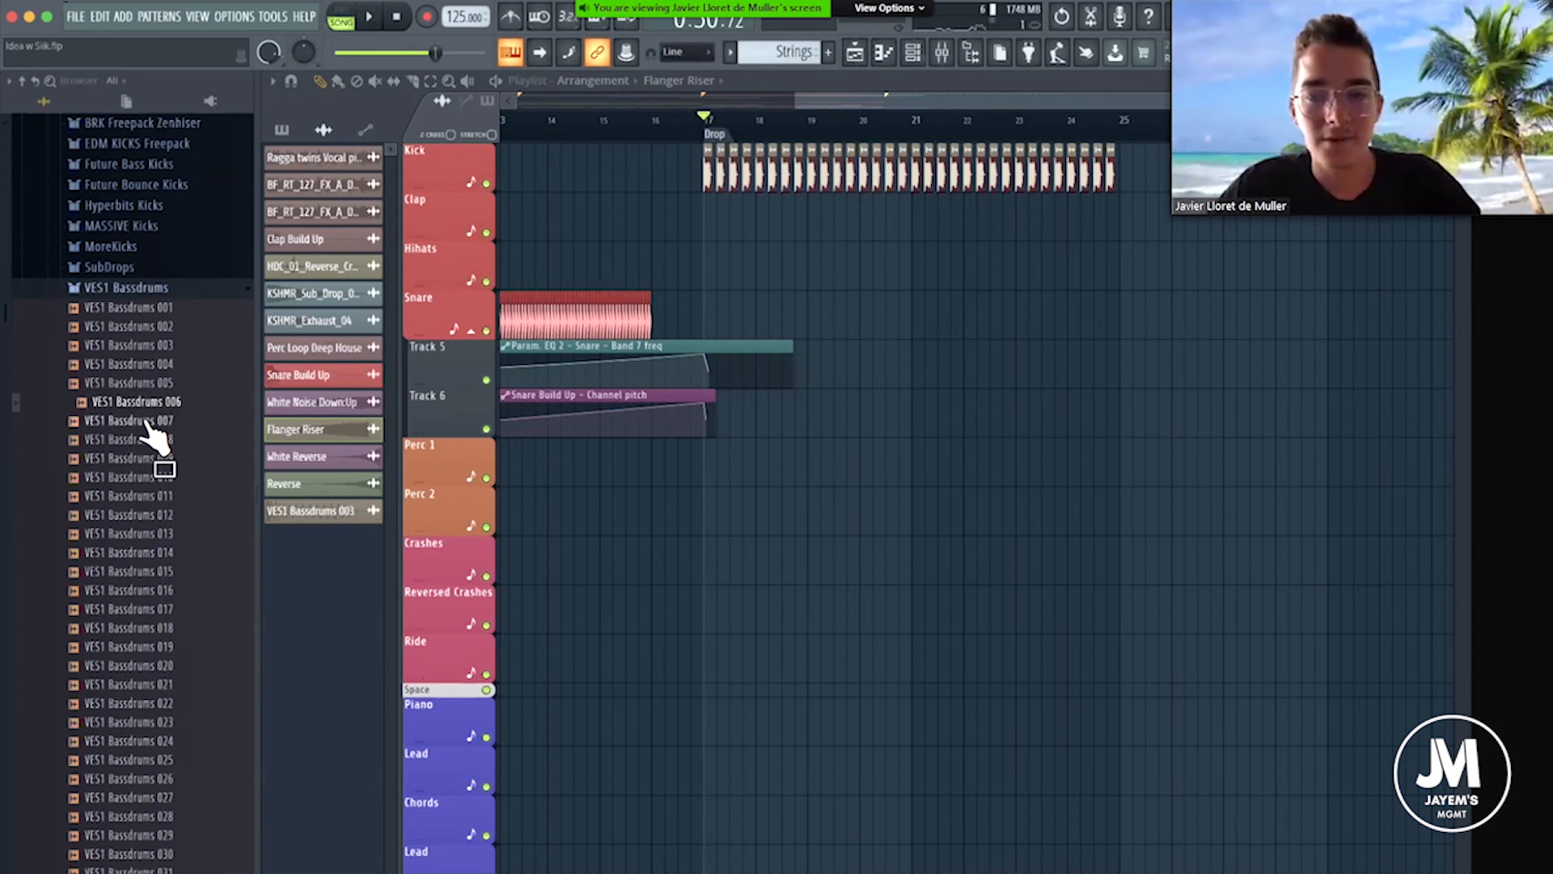
key("Down")
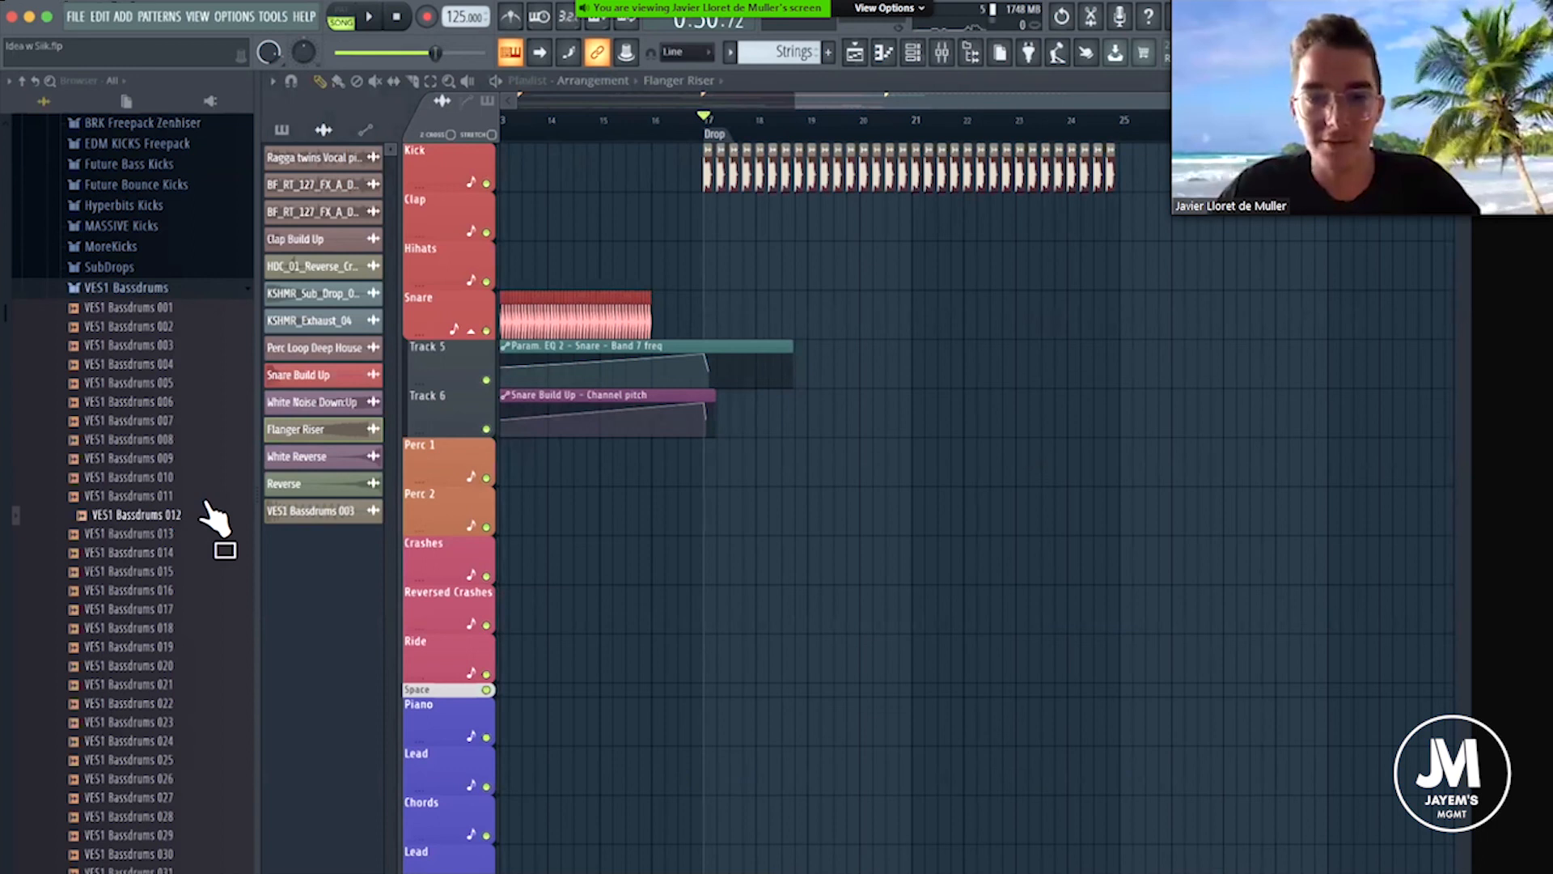
Place a Bass Melody pattern clip at bar 17 on the Bass Melody track and play back the Drop.
scroll(745, 350, "down", 4)
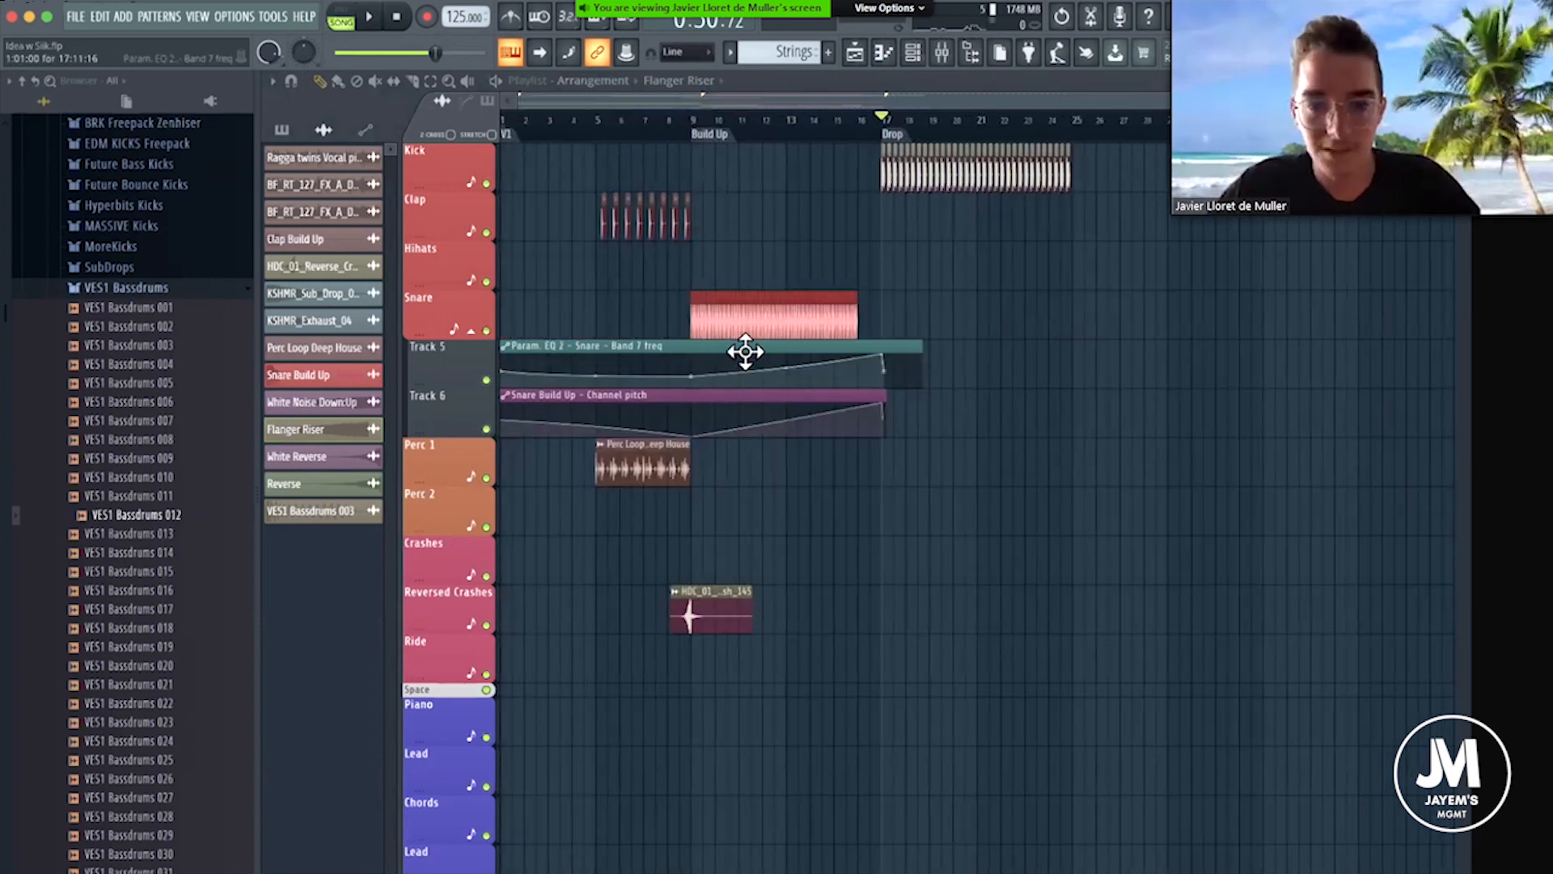
scroll(583, 215, "down", 10)
left_click(566, 235)
left_click(889, 250)
key("space")
scroll(919, 271, "up", 4)
key("space")
Load Kickstart into the first effect slot of the Bass mixer track and play the Drop with it.
left_click(924, 284)
right_click(945, 270)
left_click(884, 52)
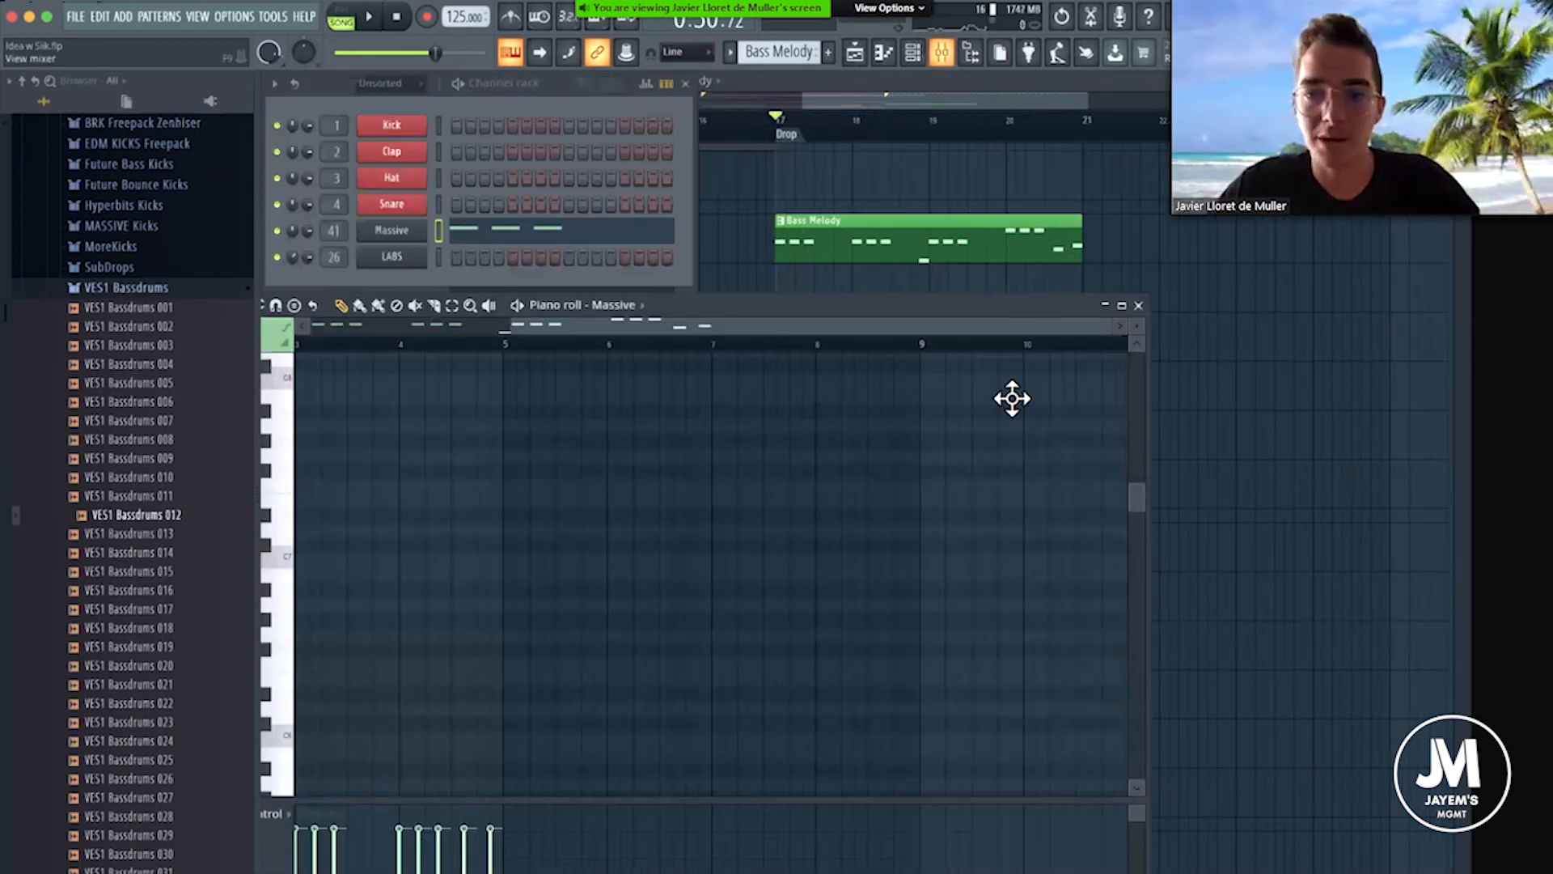
key("F9")
left_click(886, 368)
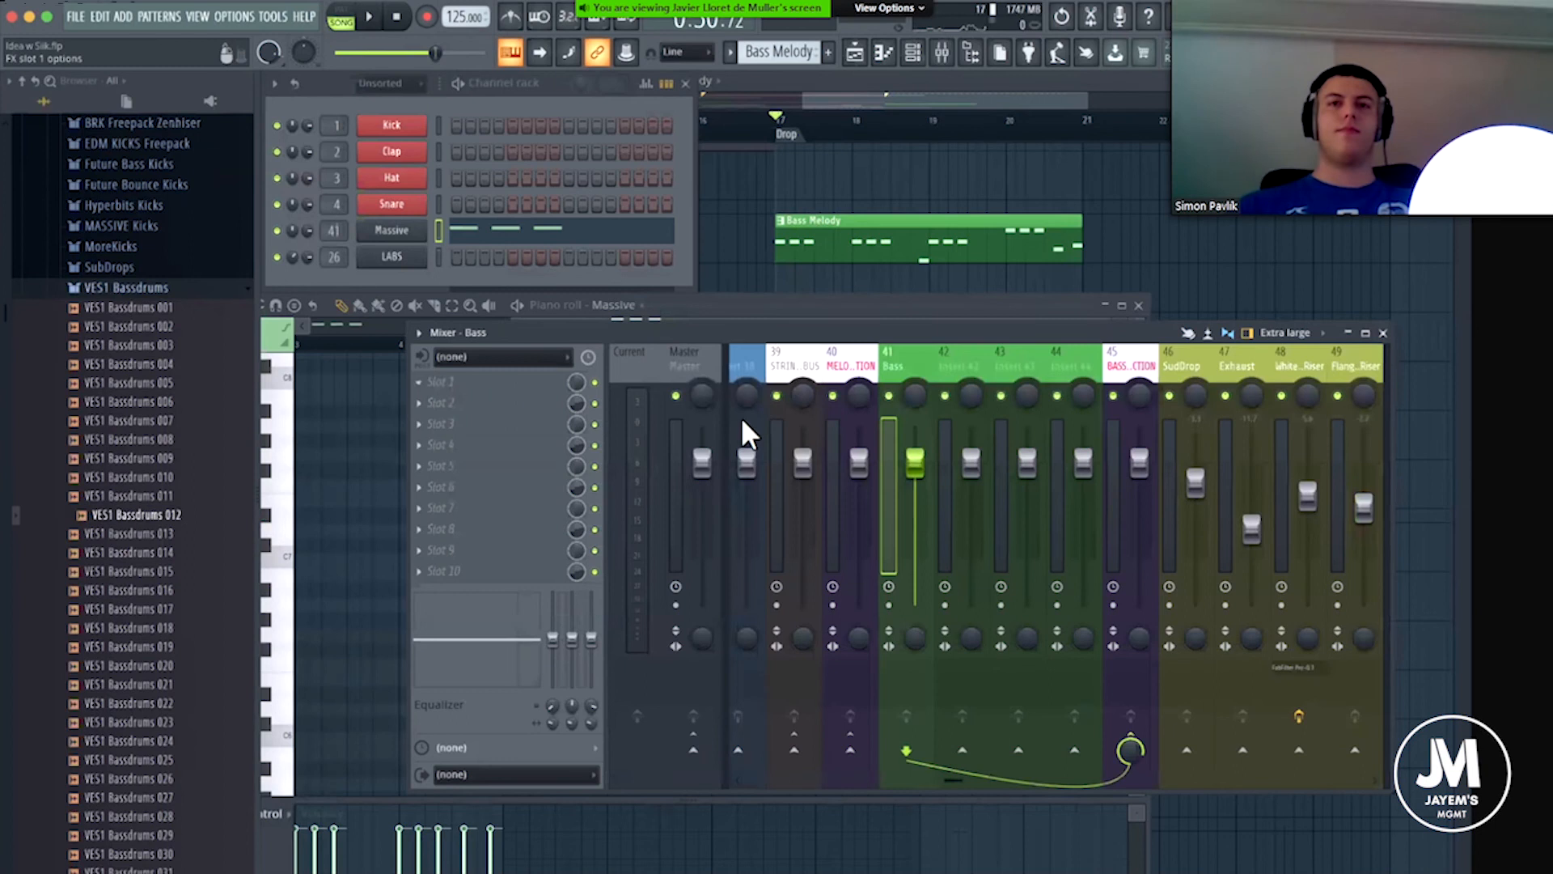
left_click(419, 382)
mouse_move(441, 403)
left_click(656, 327)
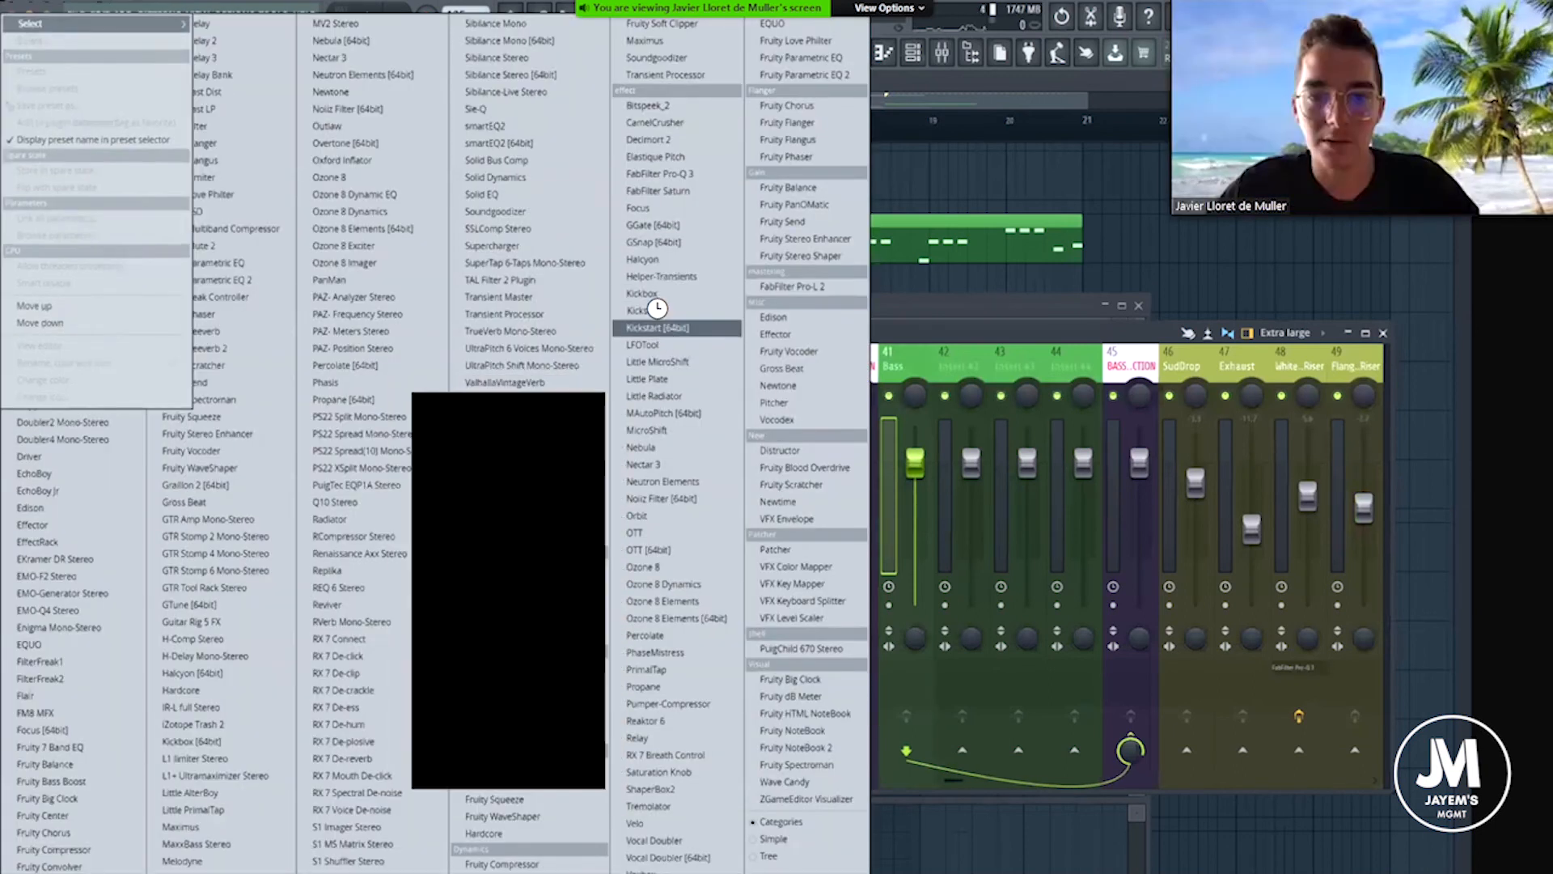
key("space")
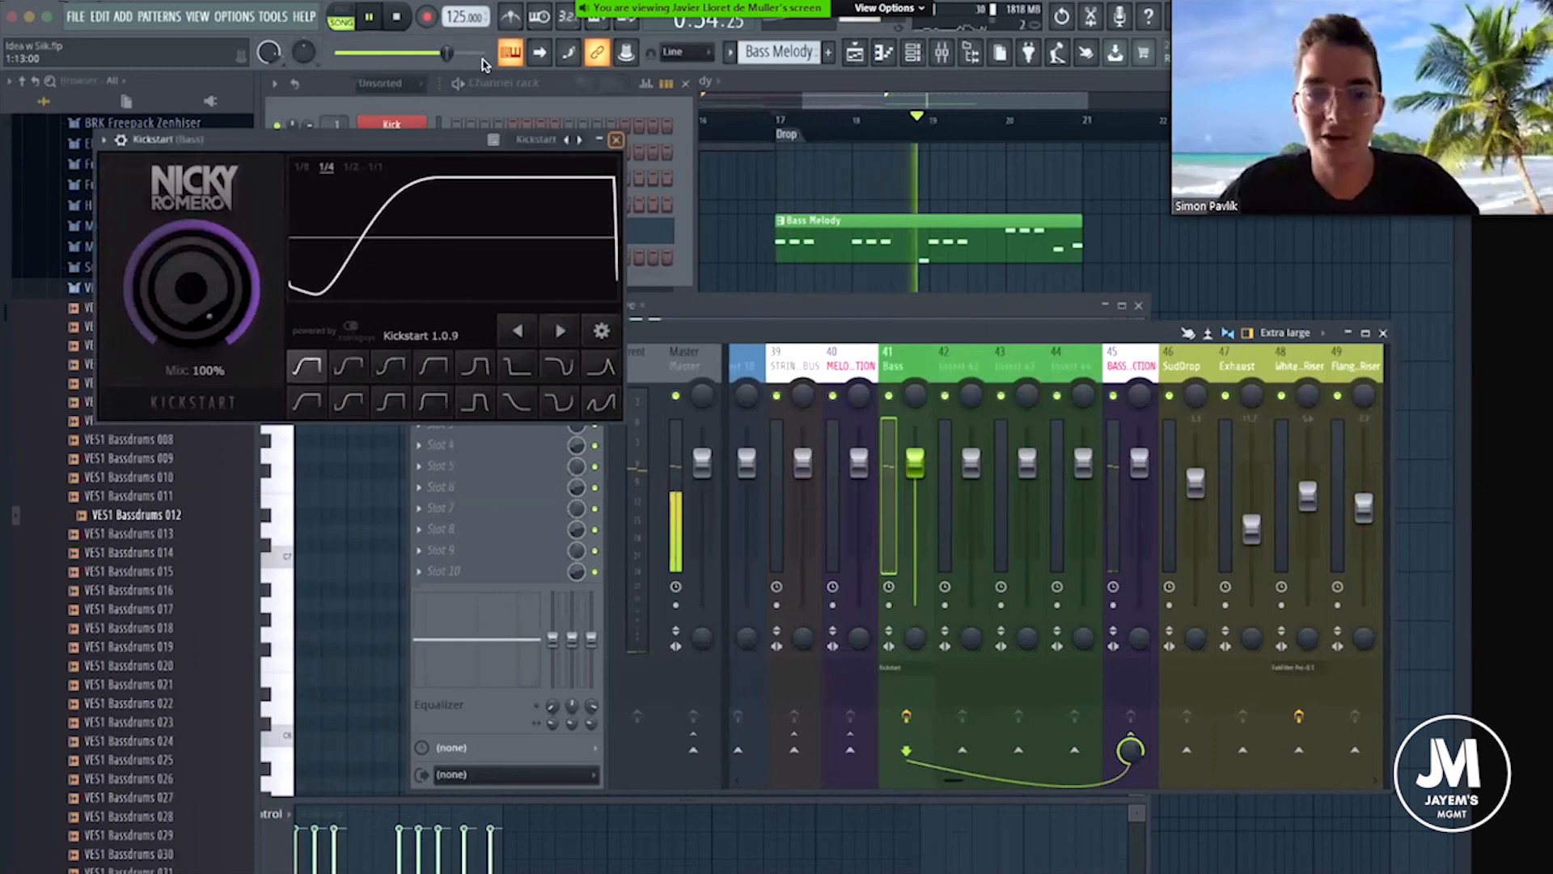
left_click_drag(446, 54, 436, 54)
left_click(617, 140)
key("space")
Replace the kick sample at the Drop with VES1 Bassdrums 012 and play it with the bass.
scroll(896, 209, "up", 5)
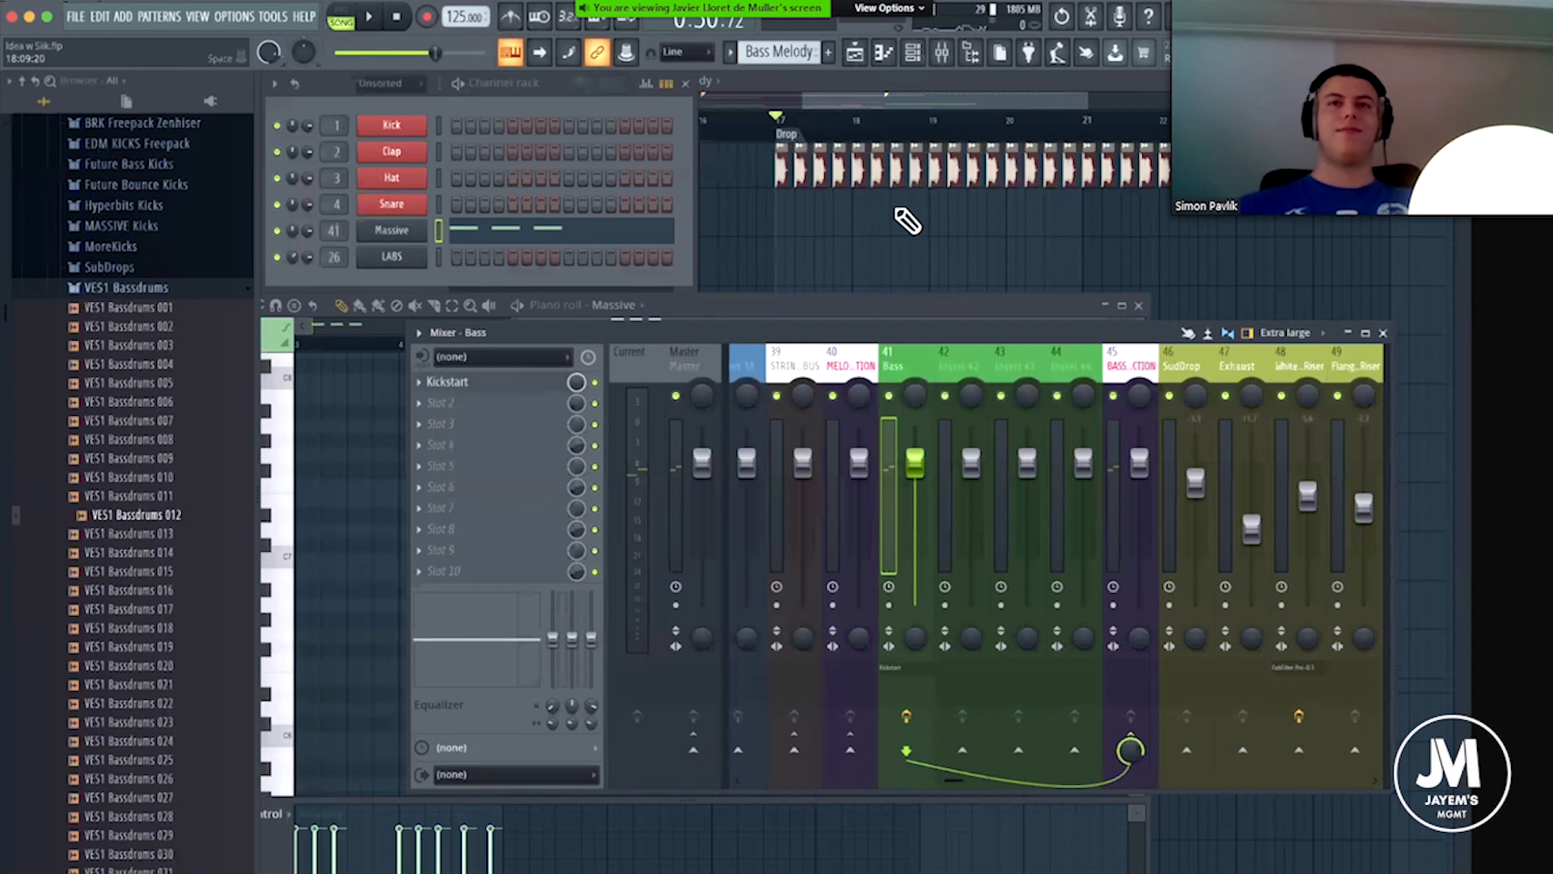
left_click(157, 515)
left_click_drag(144, 520, 781, 154)
key("space")
scroll(833, 298, "down", 5)
key("space")
Audition further kick samples up to VES1 Bassdrums 017 and open the kick channel's sampler settings.
key("Down")
key("Down")
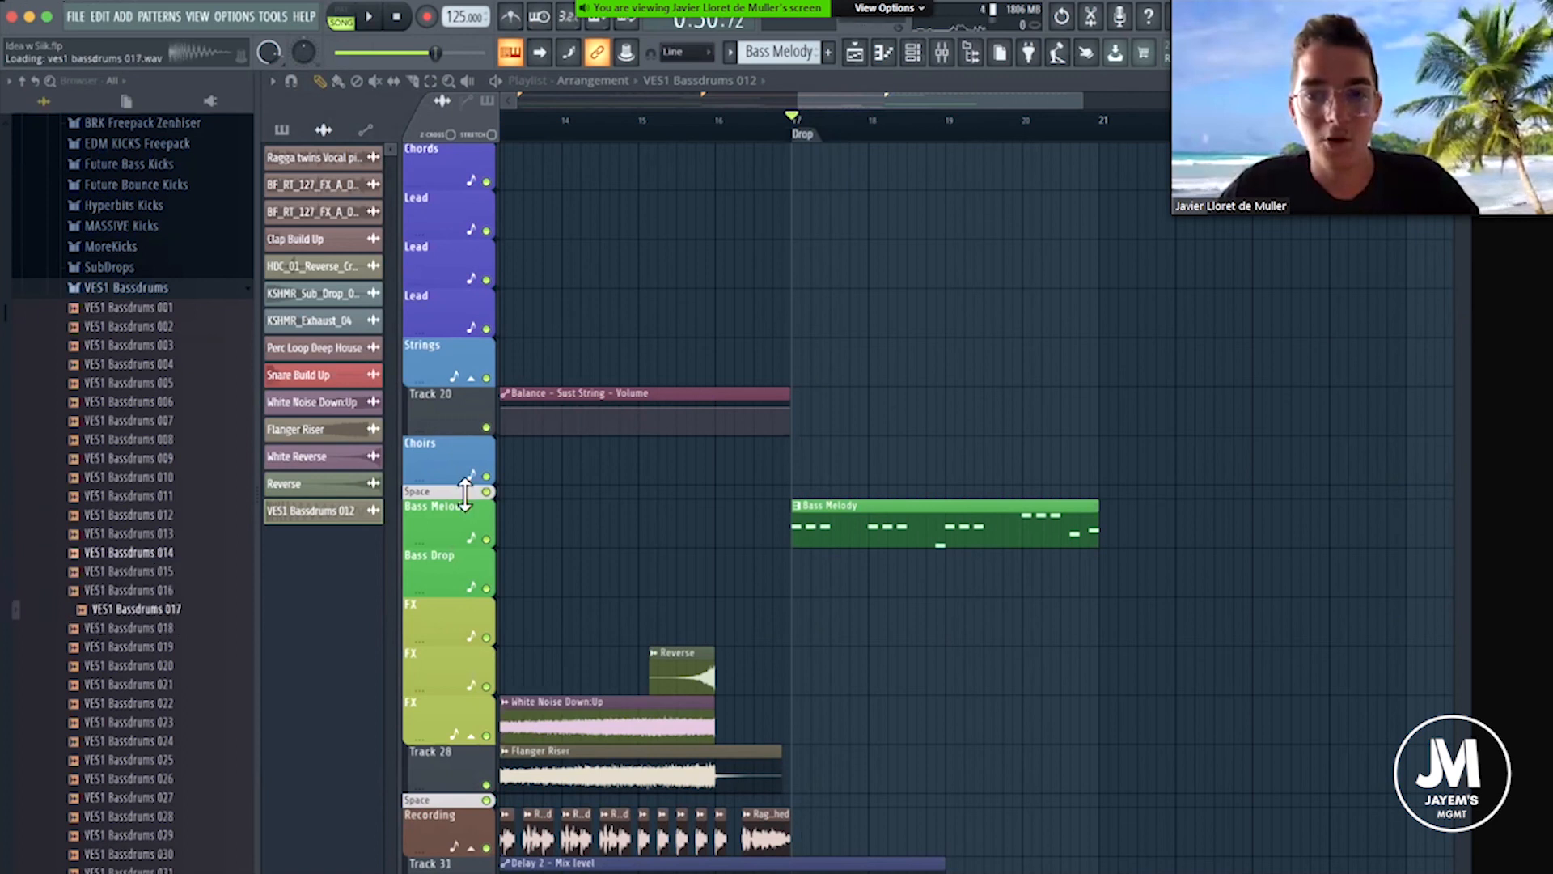
scroll(797, 139, "up", 5)
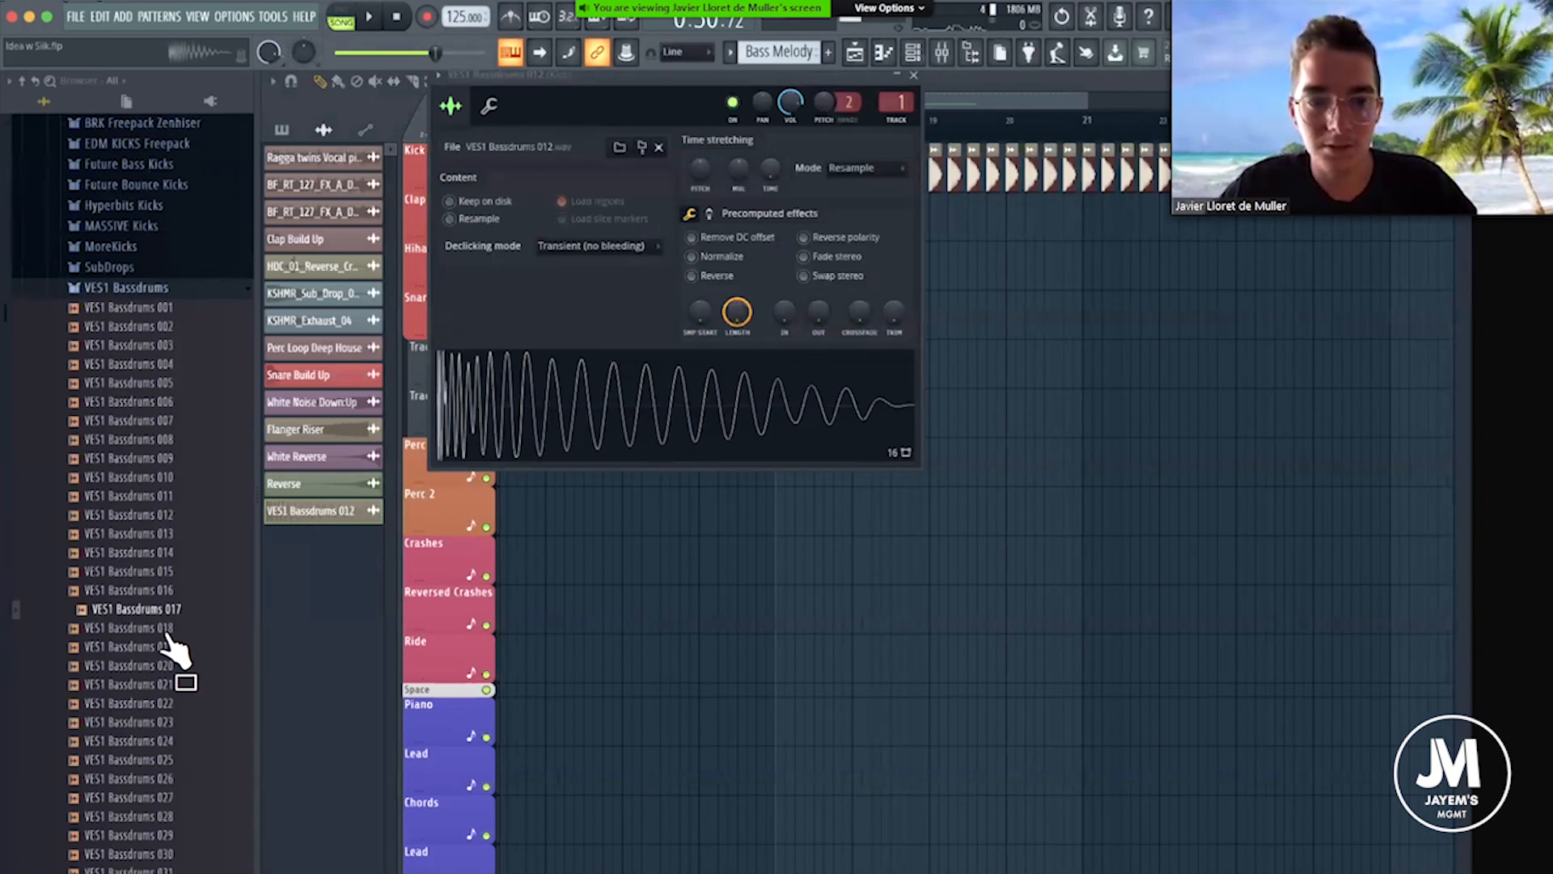
Audition VES1 Bassdrums 018 to 027 in the kick channel against the bass melody at the Drop.
middle_click(167, 632)
middle_click(170, 644)
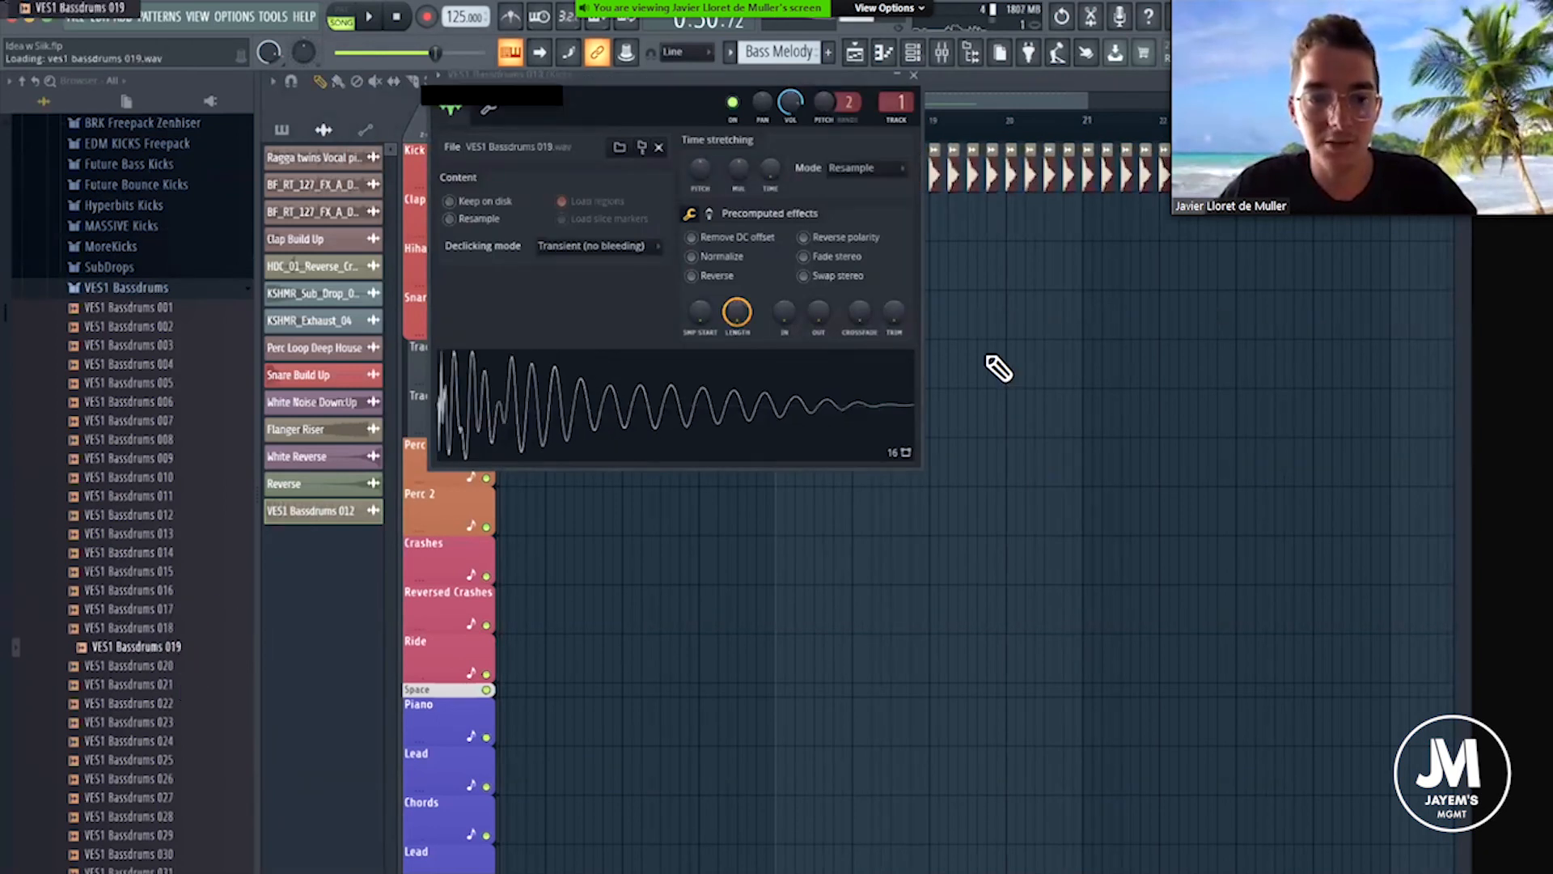
key("space")
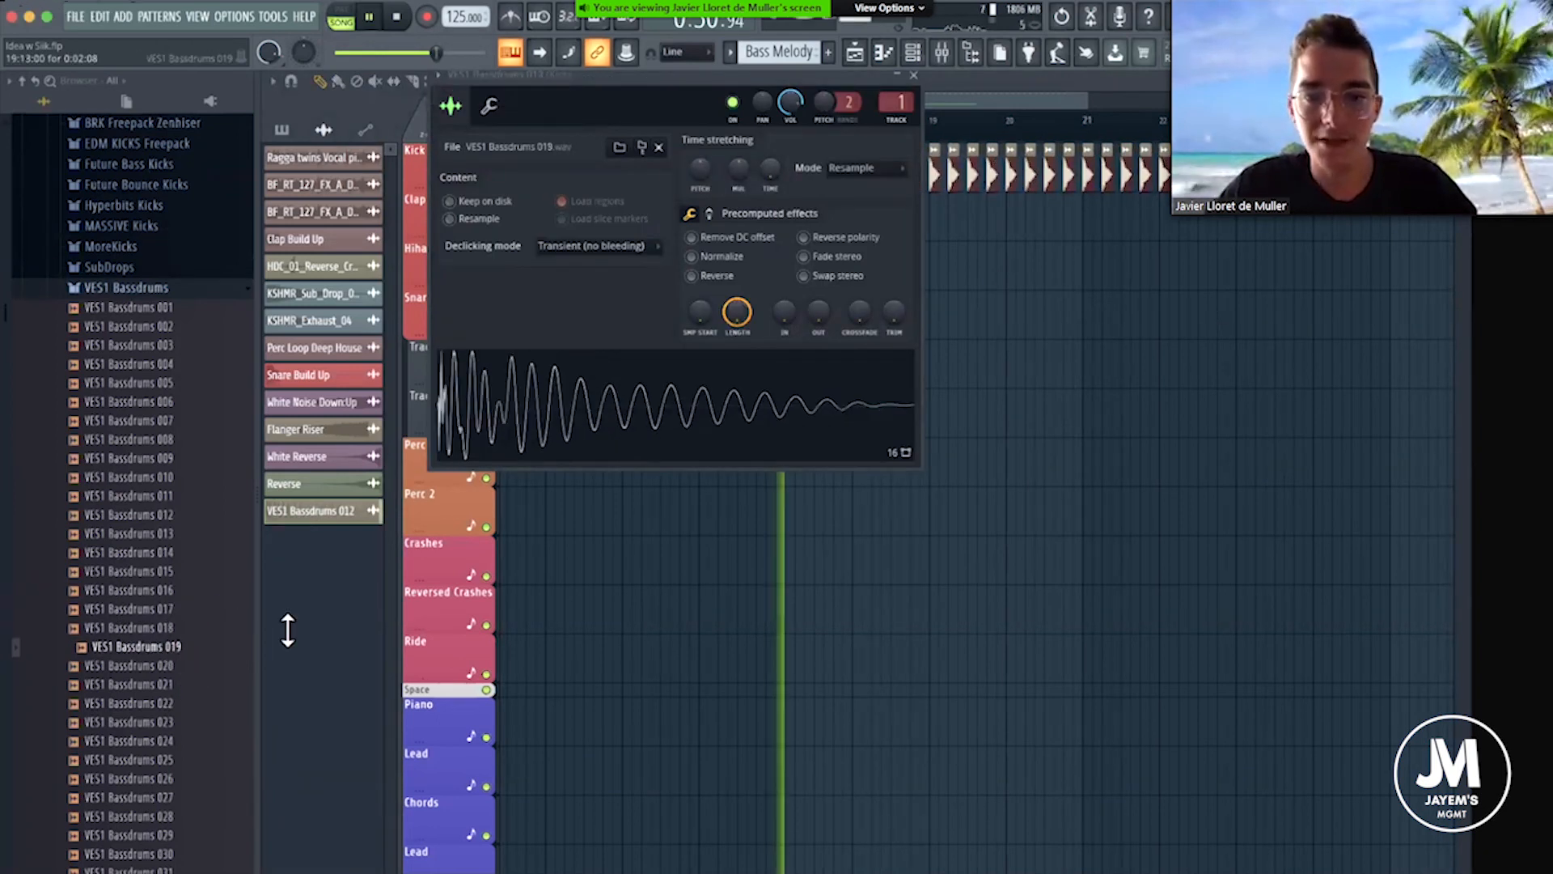
middle_click(162, 665)
middle_click(163, 684)
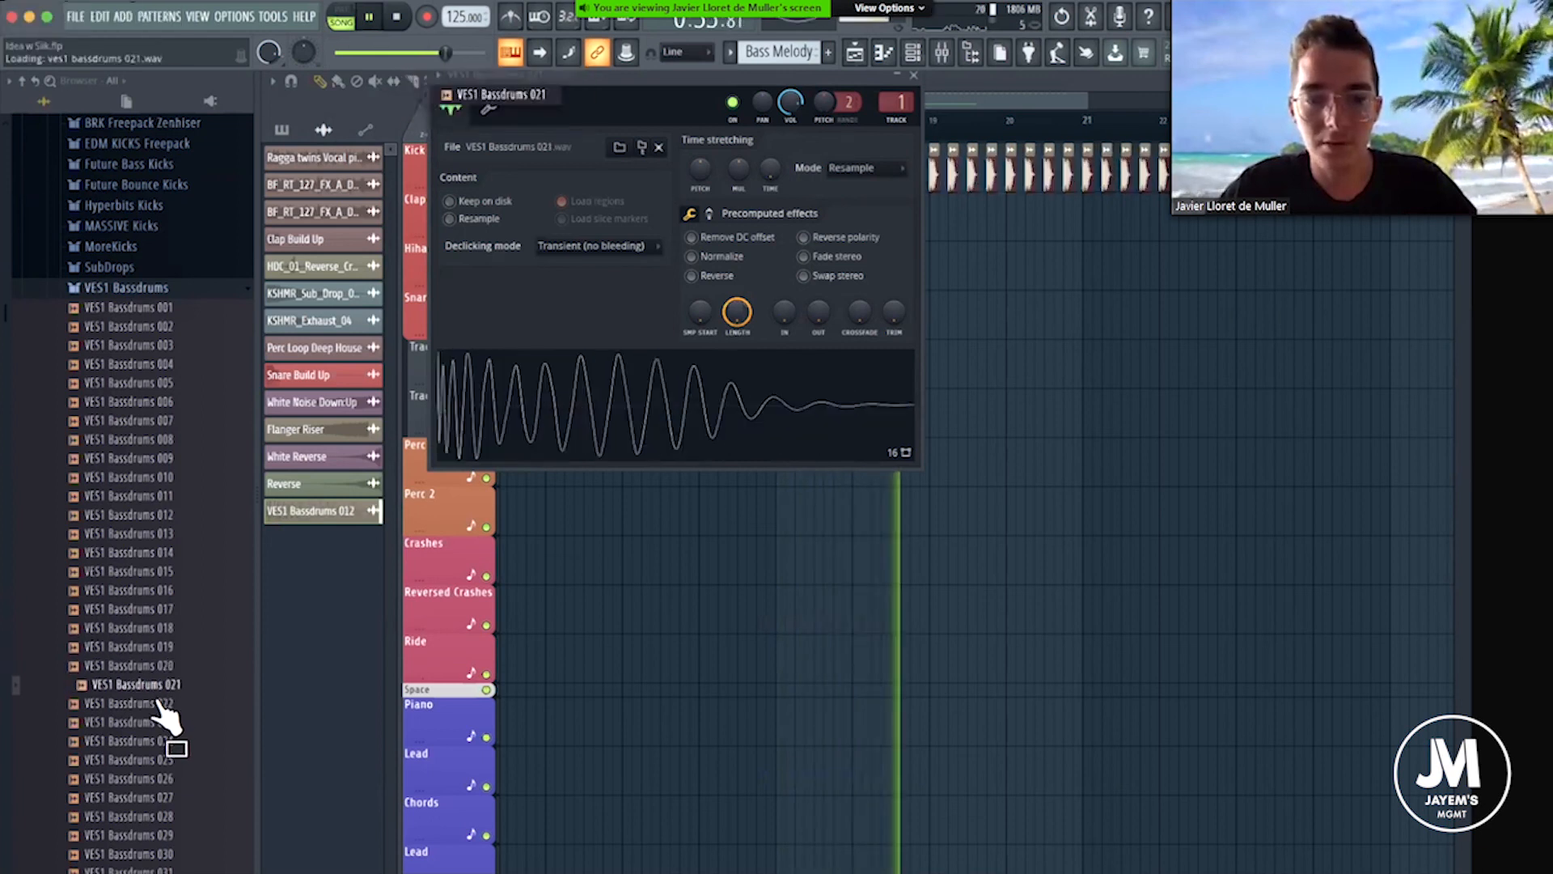
middle_click(161, 703)
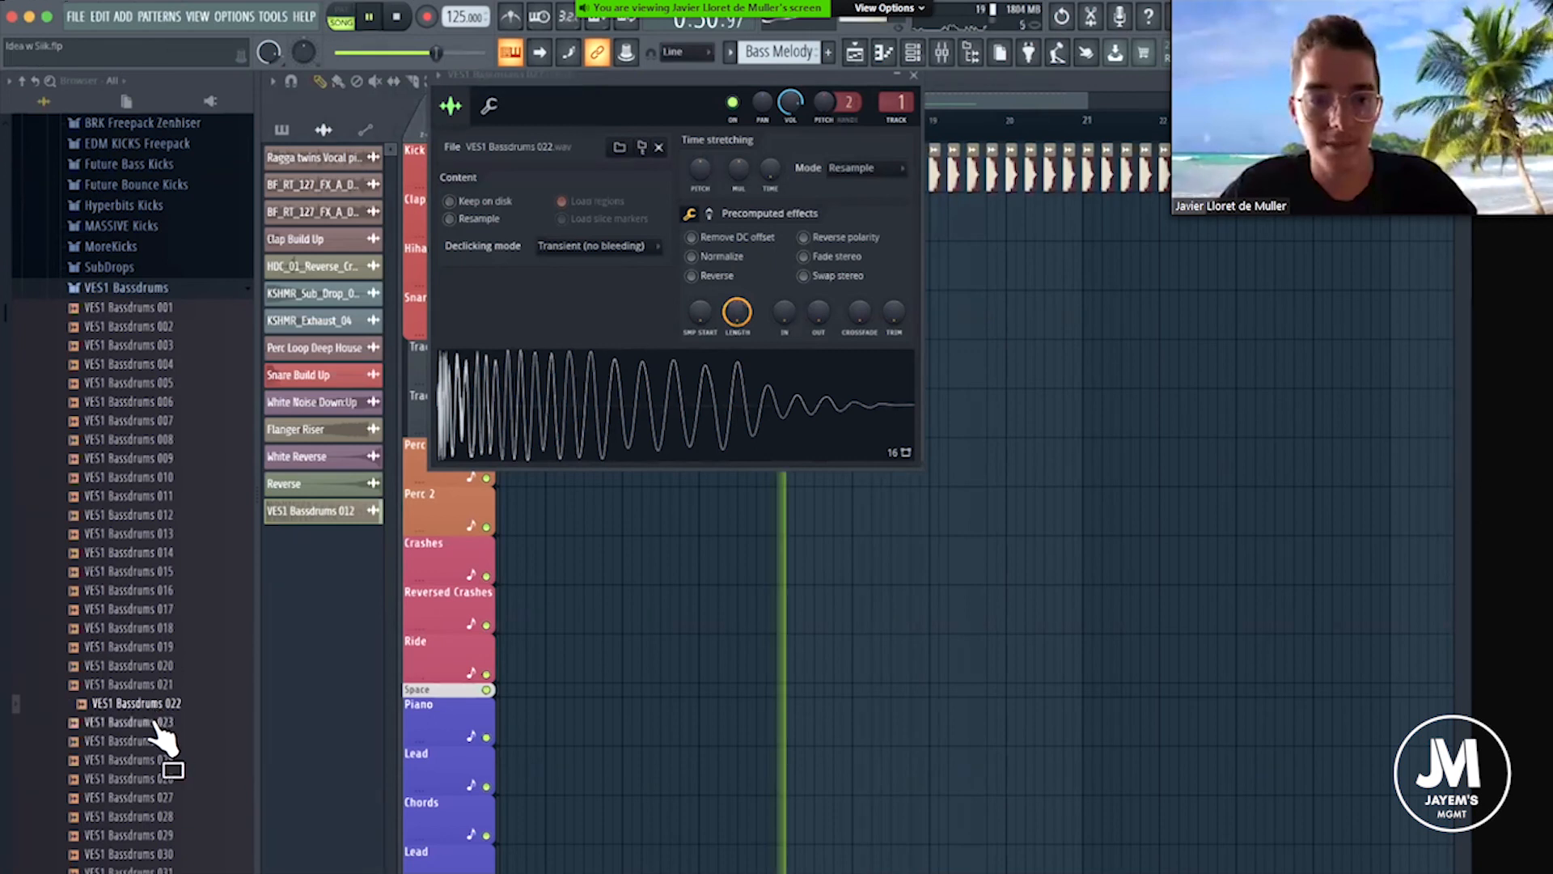
middle_click(161, 721)
middle_click(161, 740)
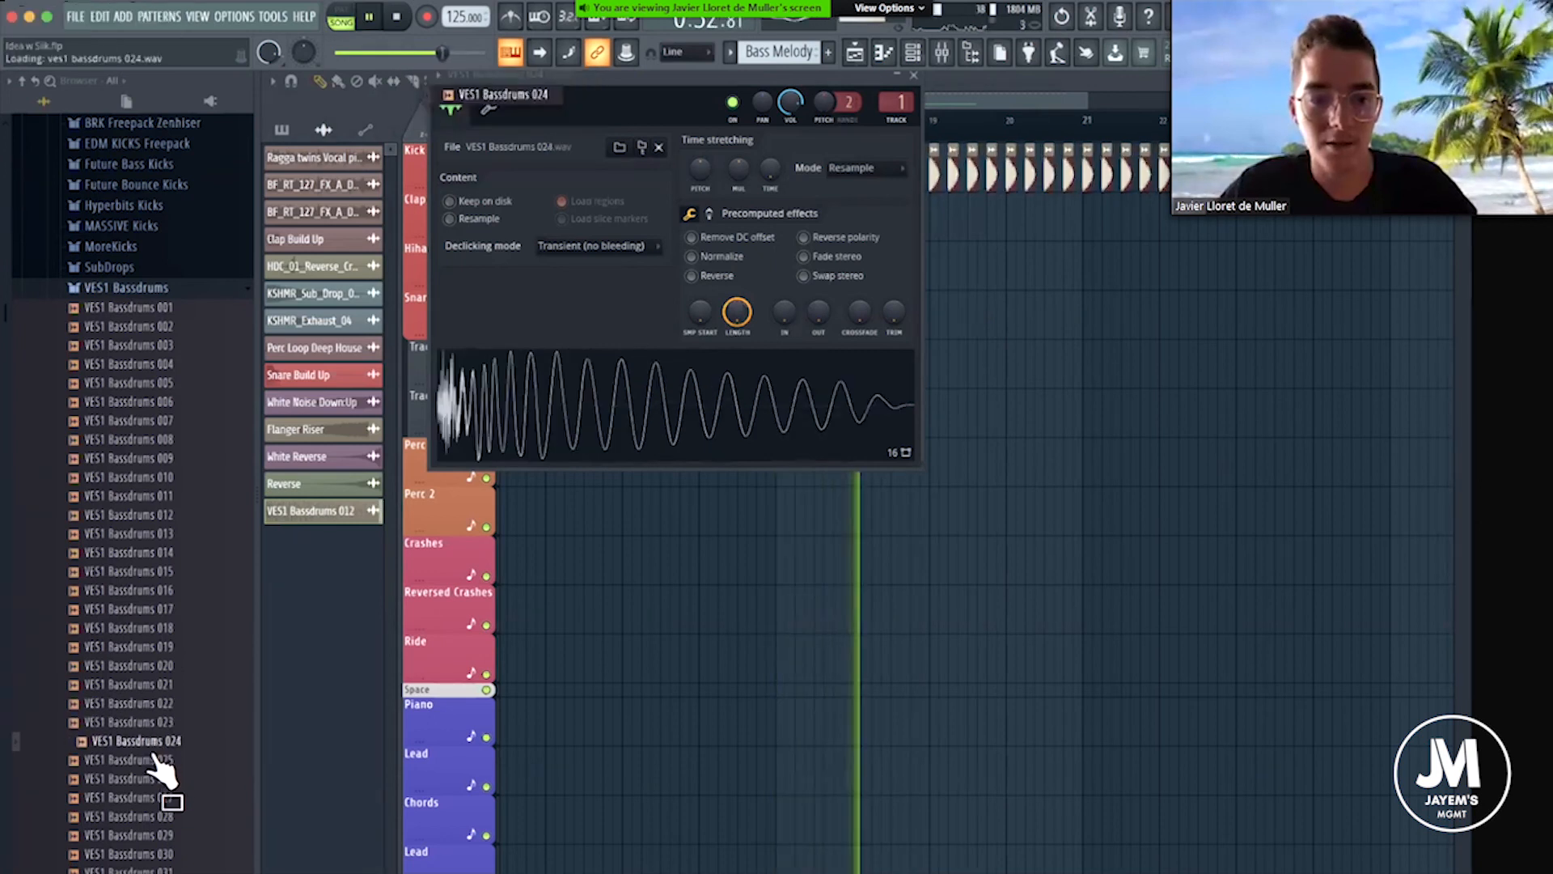
middle_click(161, 760)
middle_click(159, 779)
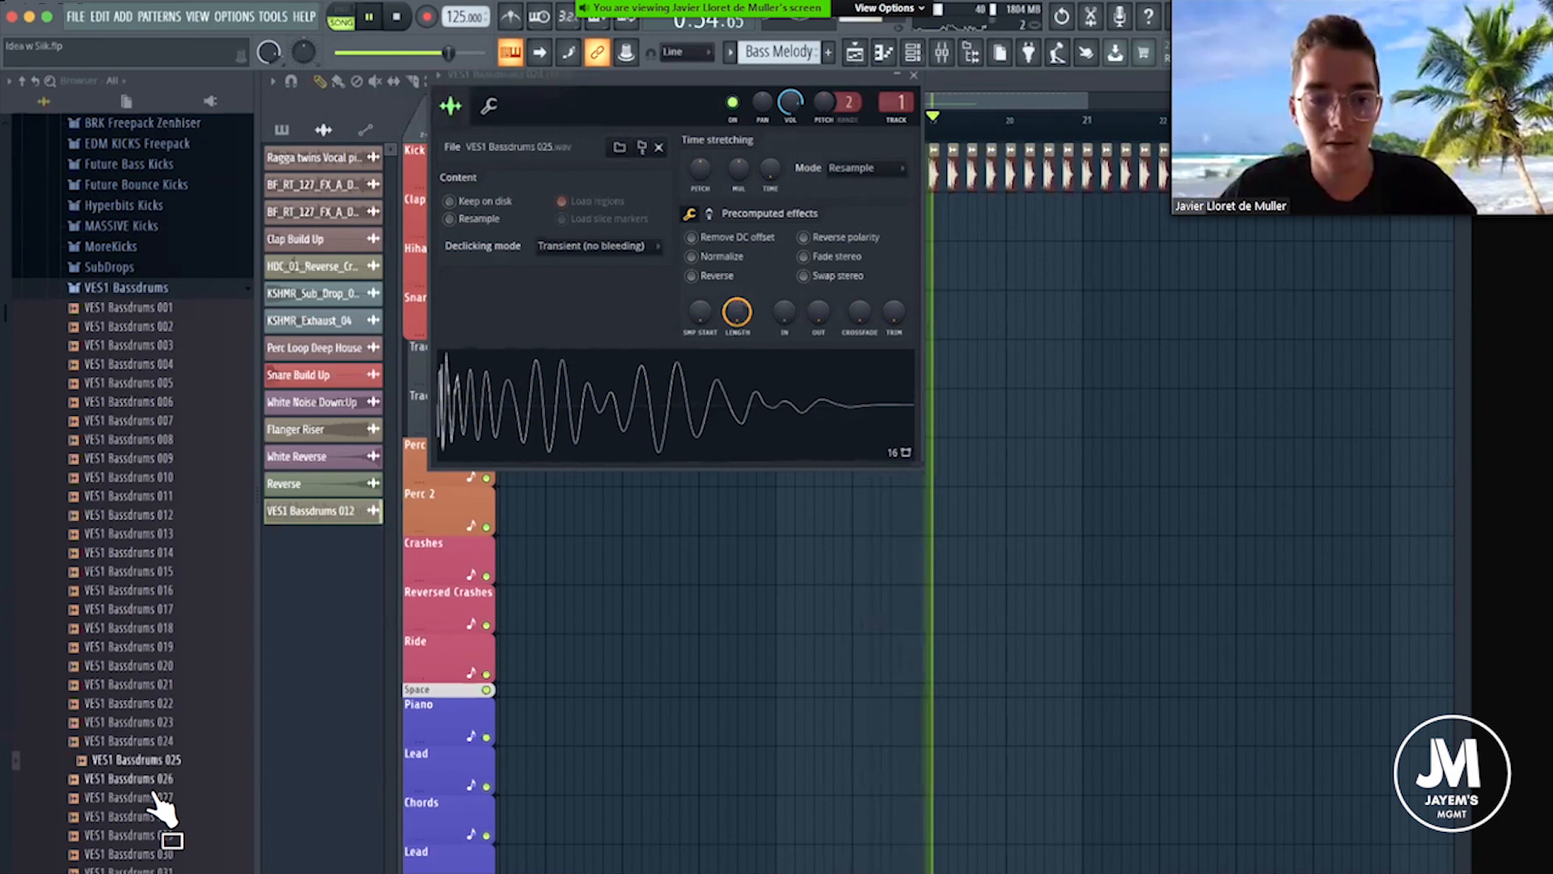
middle_click(173, 797)
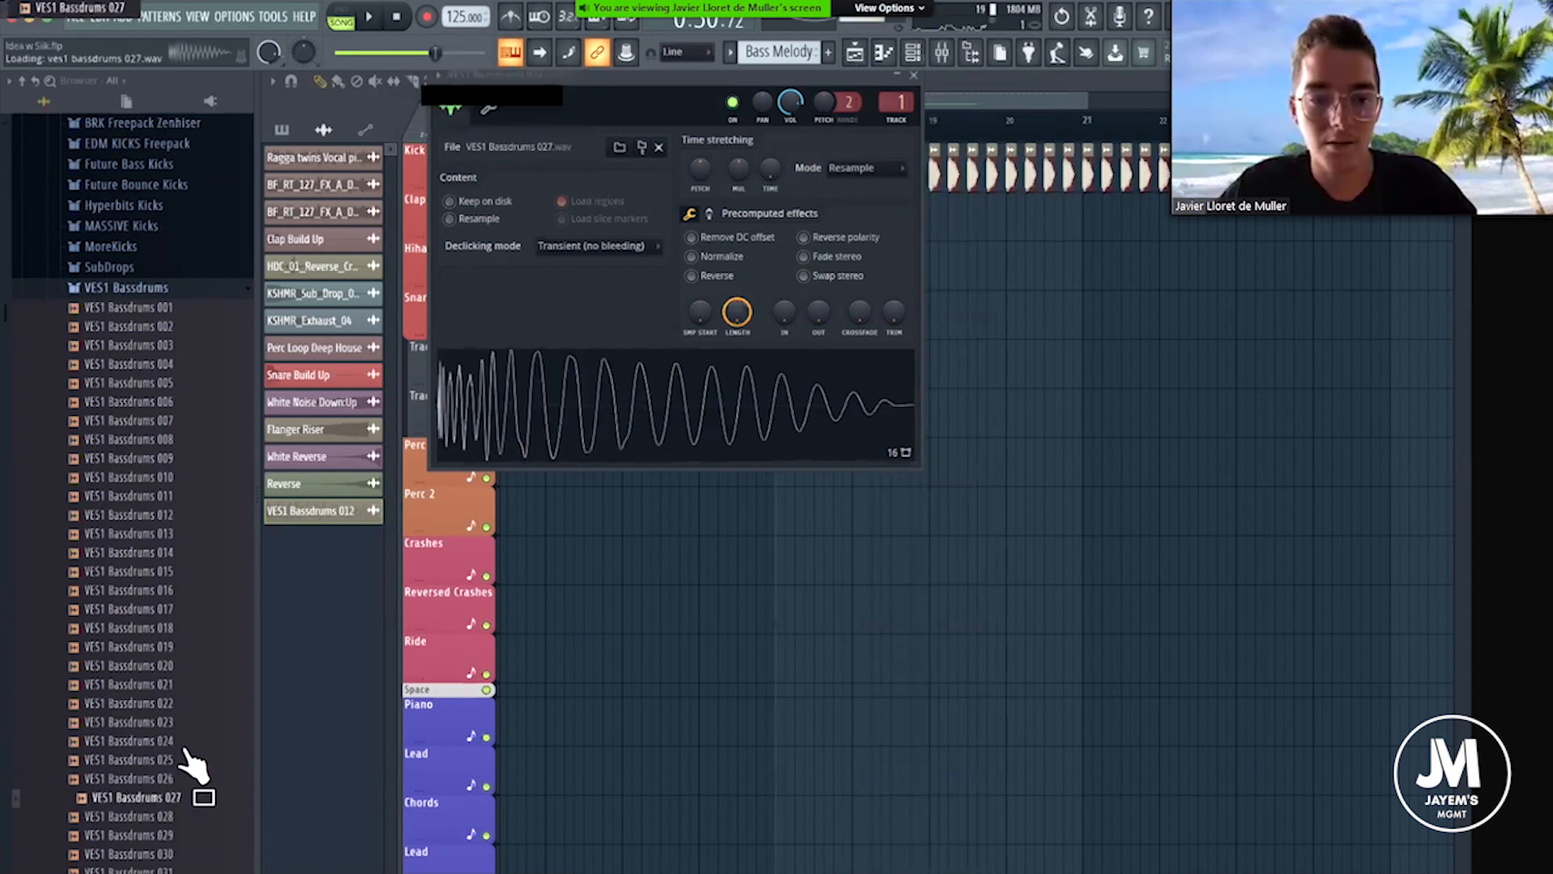
Audition VES1 Bassdrums 028, 029 and 030 in the kick channel with the Drop.
scroll(161, 708, "down", 2)
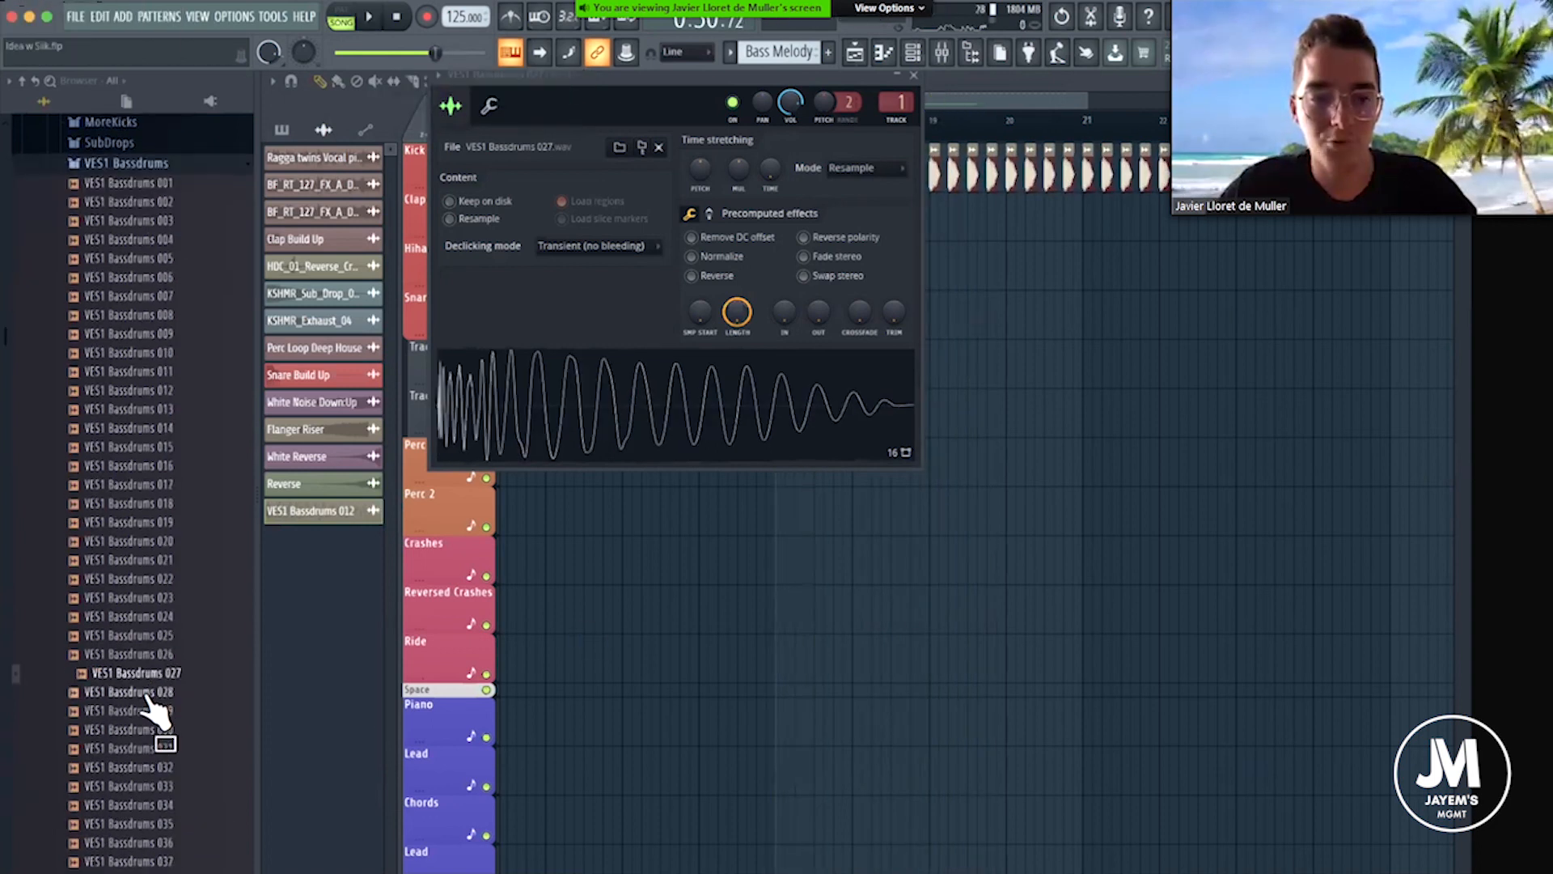
middle_click(161, 730)
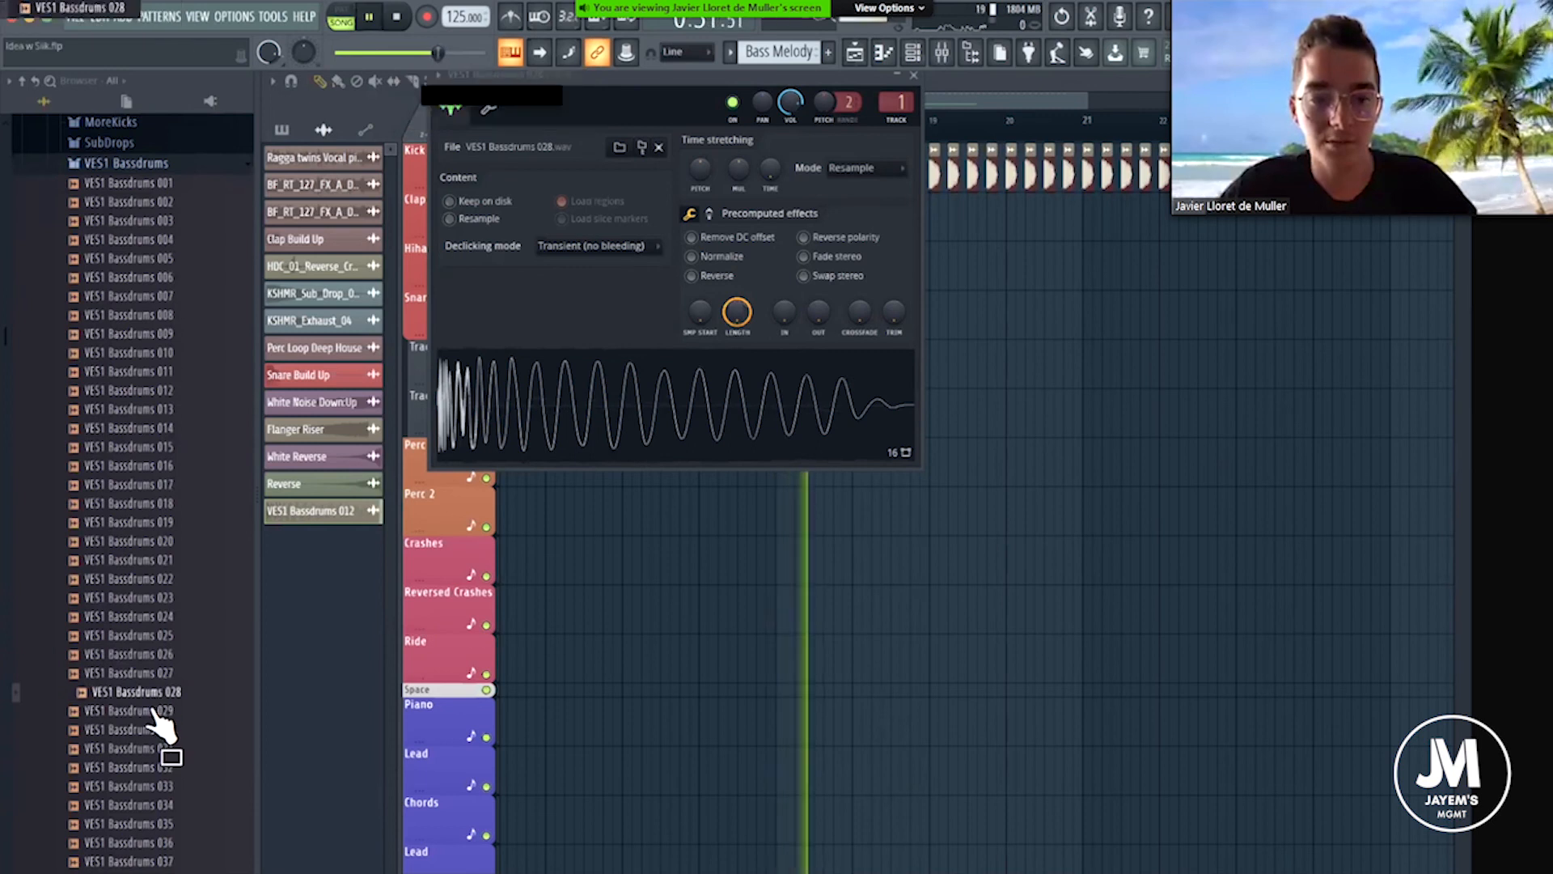
middle_click(154, 712)
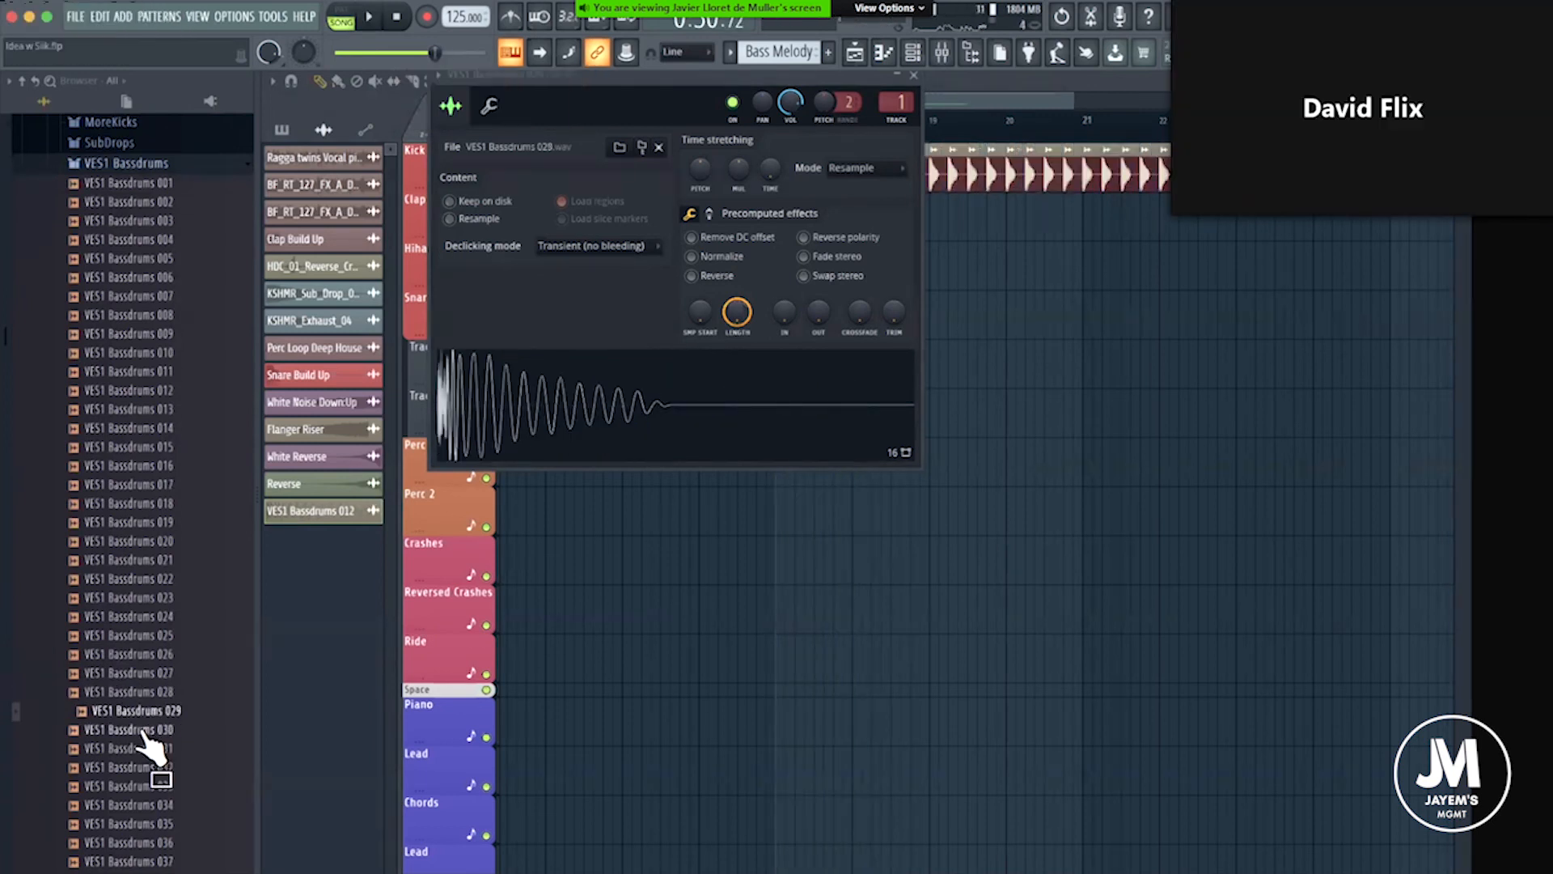
middle_click(146, 731)
key("space")
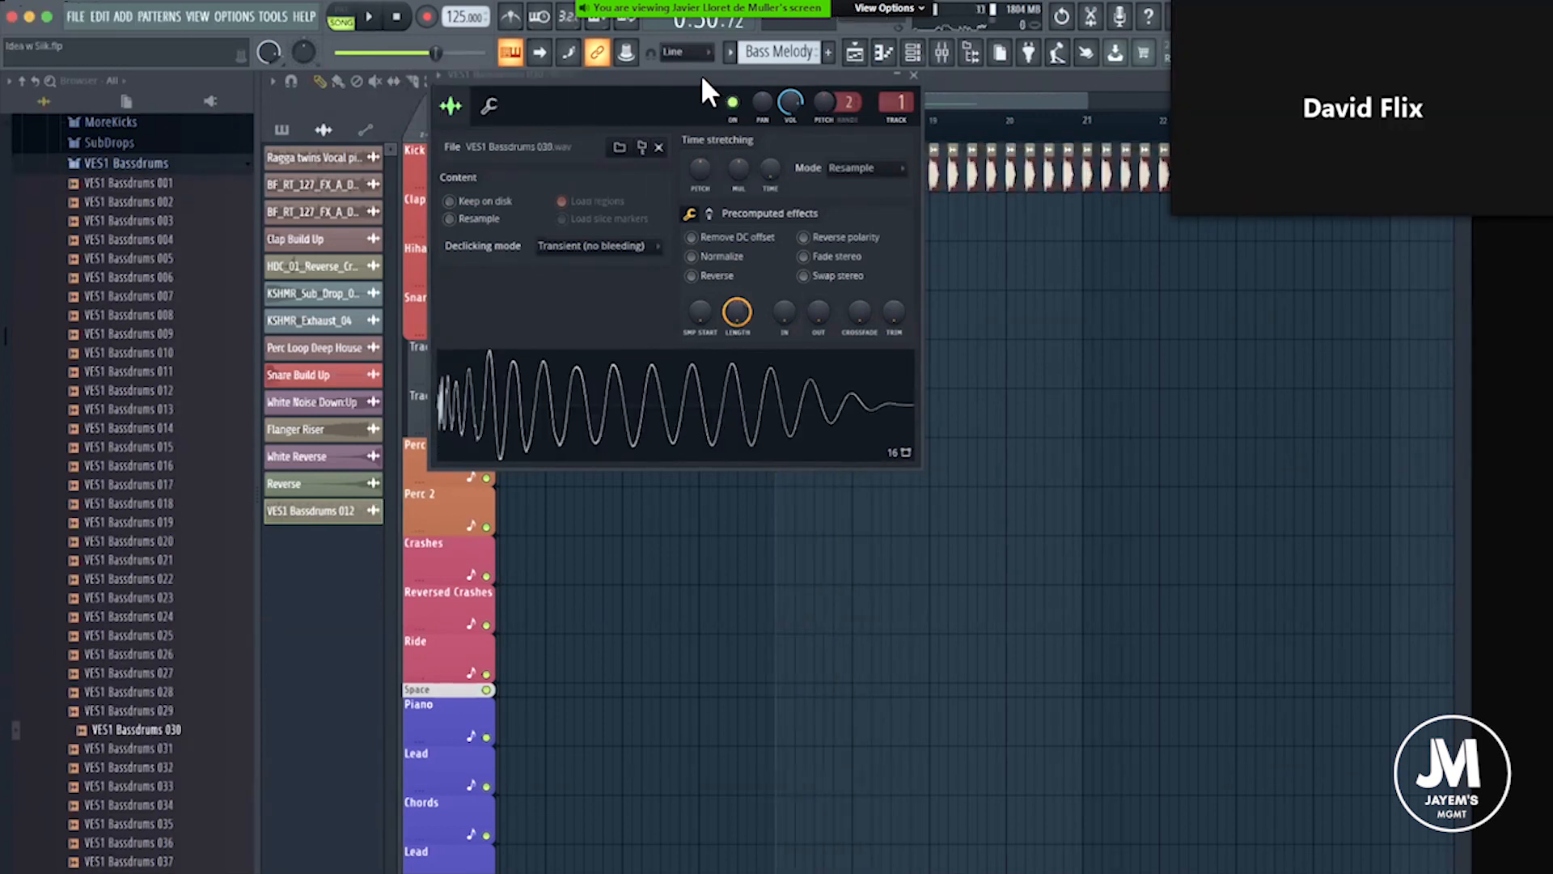
Reload VES1 Bassdrums 027 into the kick channel's sampler.
left_click_drag(702, 116, 688, 69)
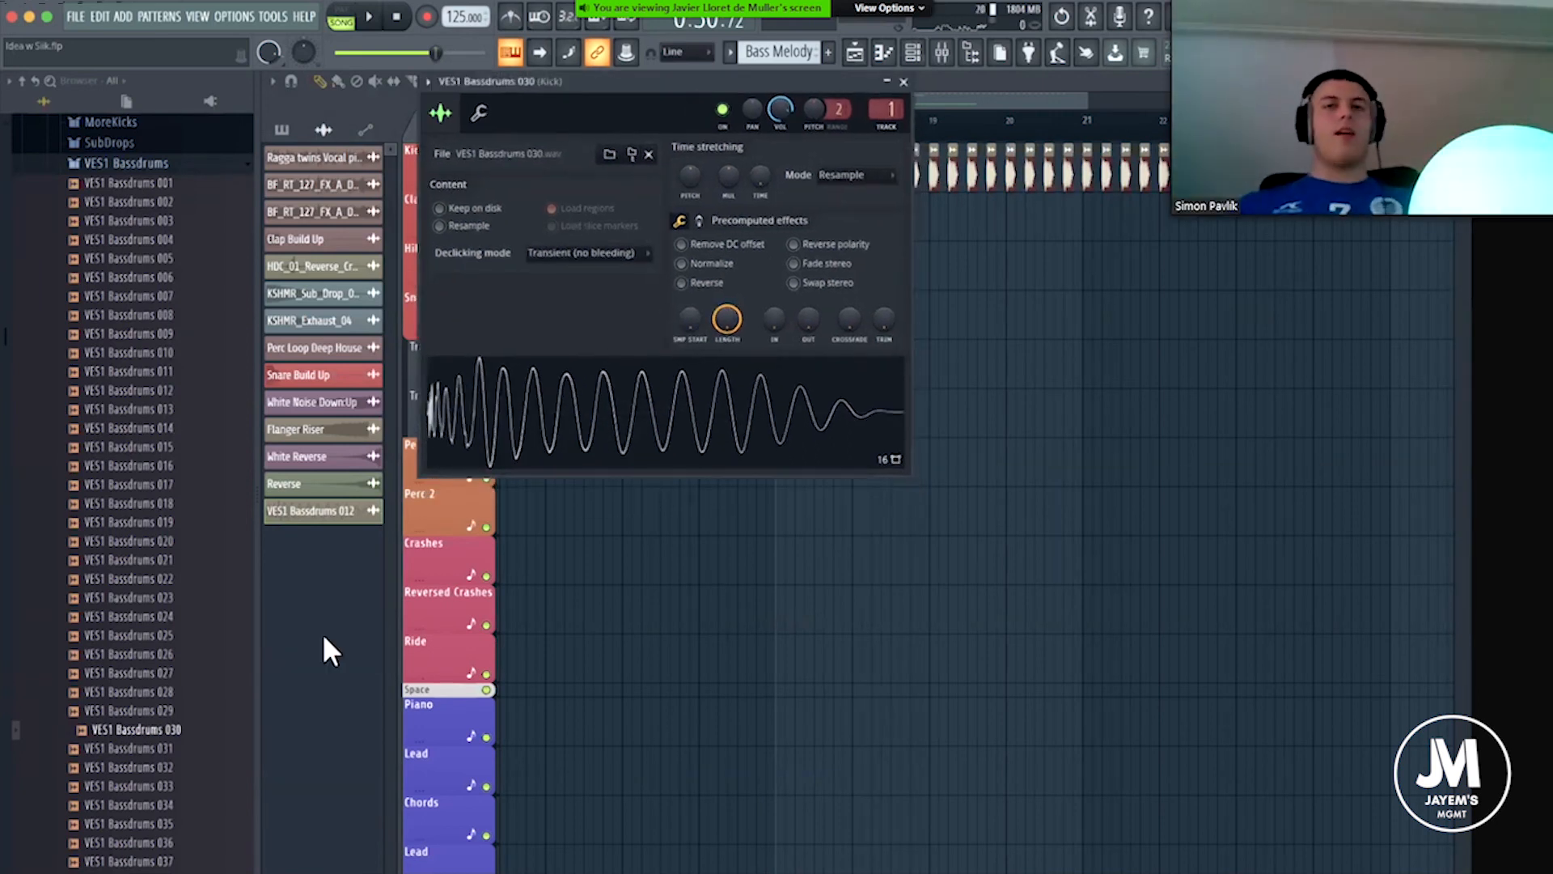
left_click(158, 713)
left_click_drag(167, 676, 513, 441)
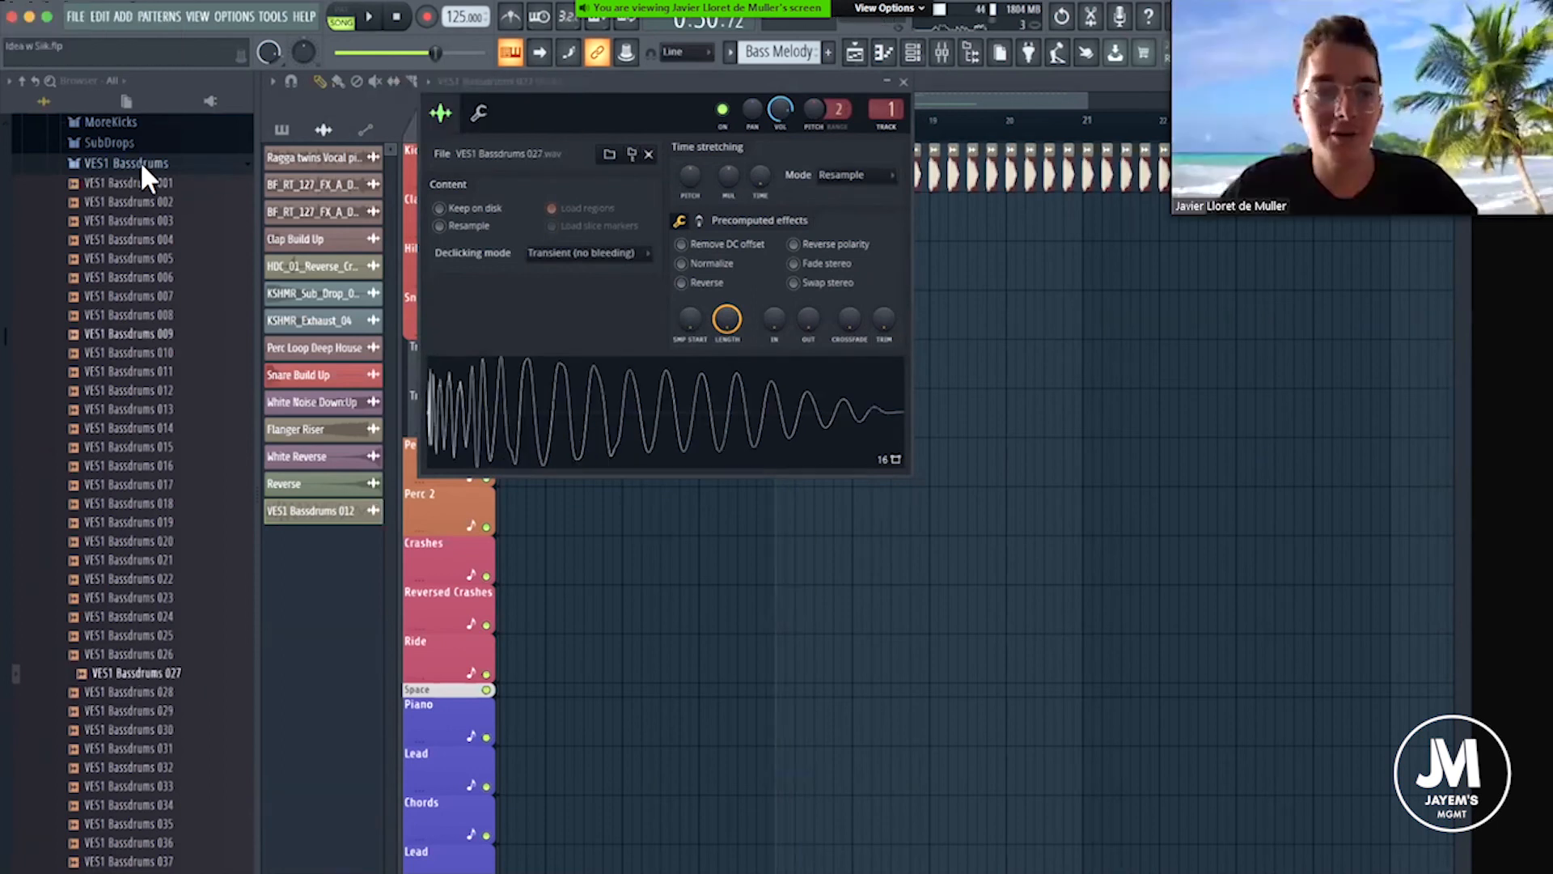
Replace the kick channel's sample with Kick Coconut from the ALL TIMES user folder.
scroll(136, 245, "up", 1)
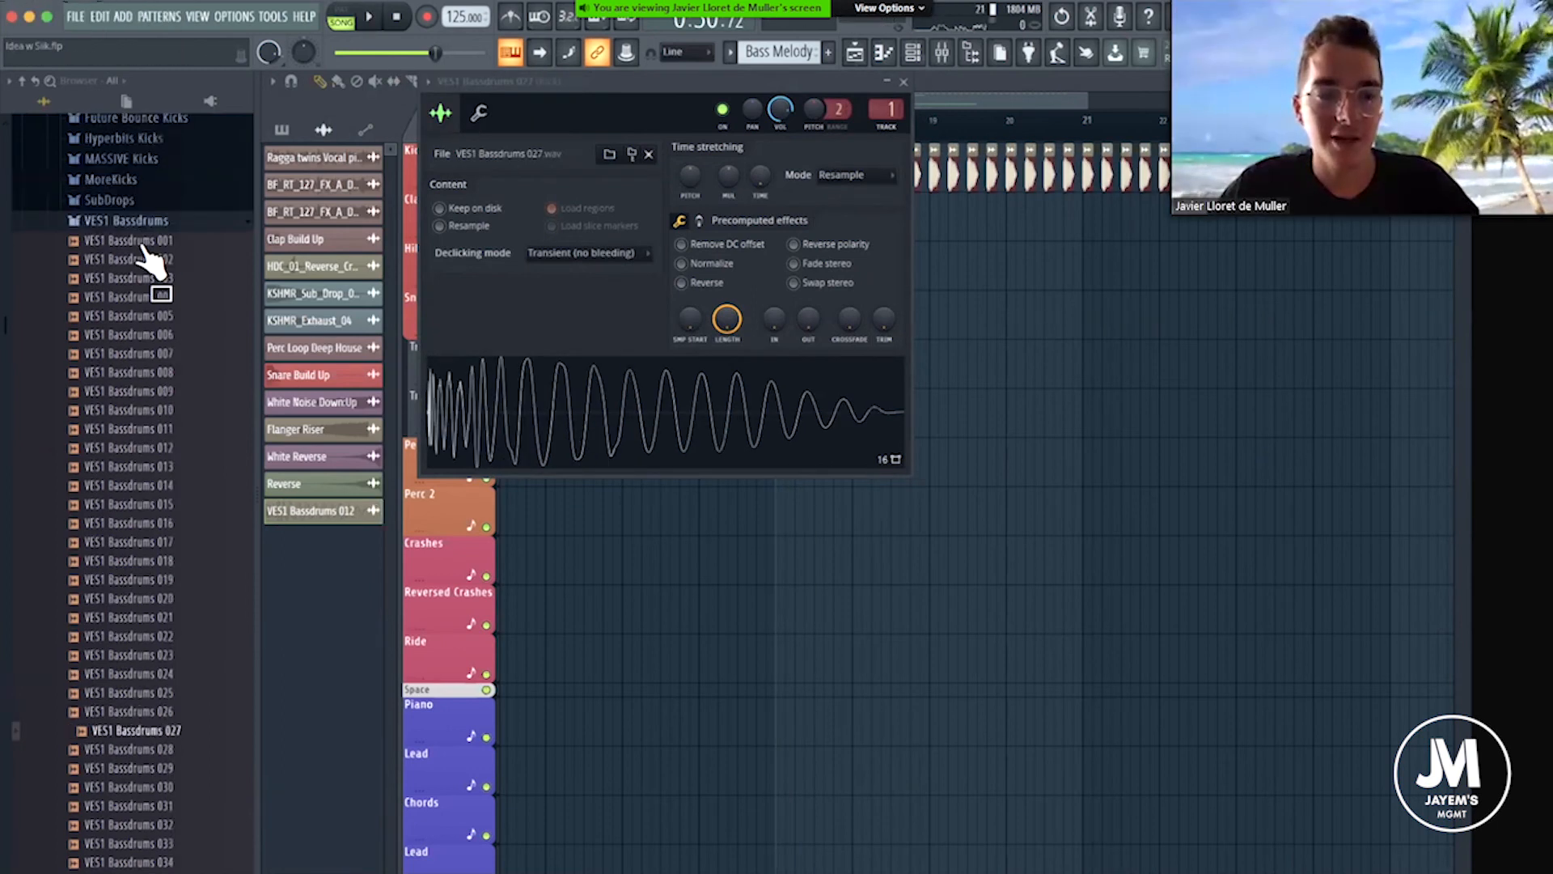
left_click(127, 229)
scroll(124, 340, "up", 3)
scroll(123, 323, "up", 1)
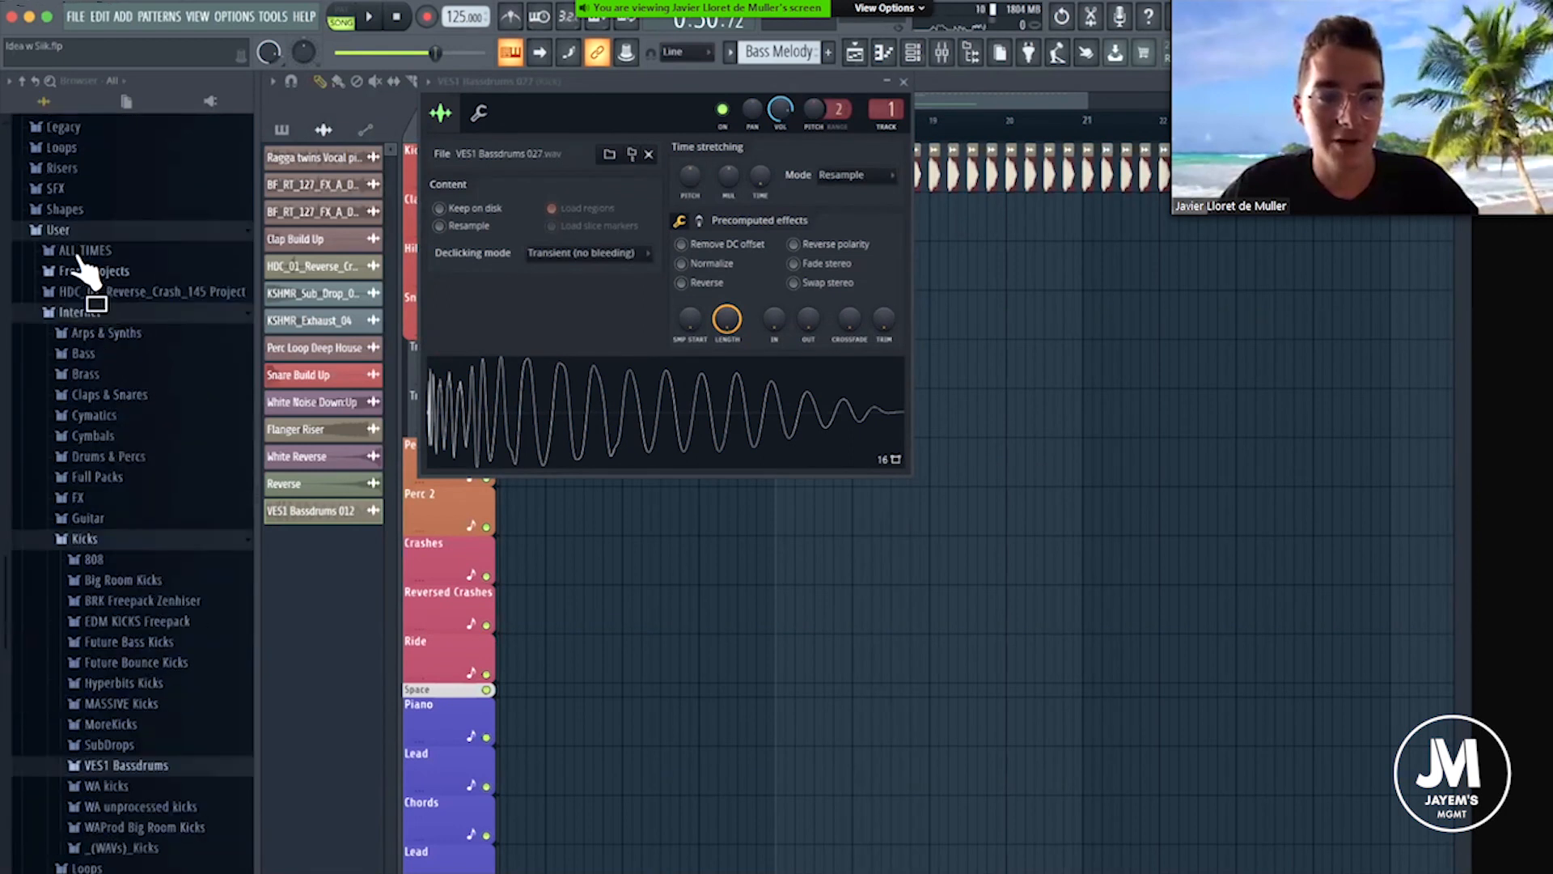
left_click(75, 254)
scroll(121, 512, "down", 9)
scroll(125, 527, "down", 7)
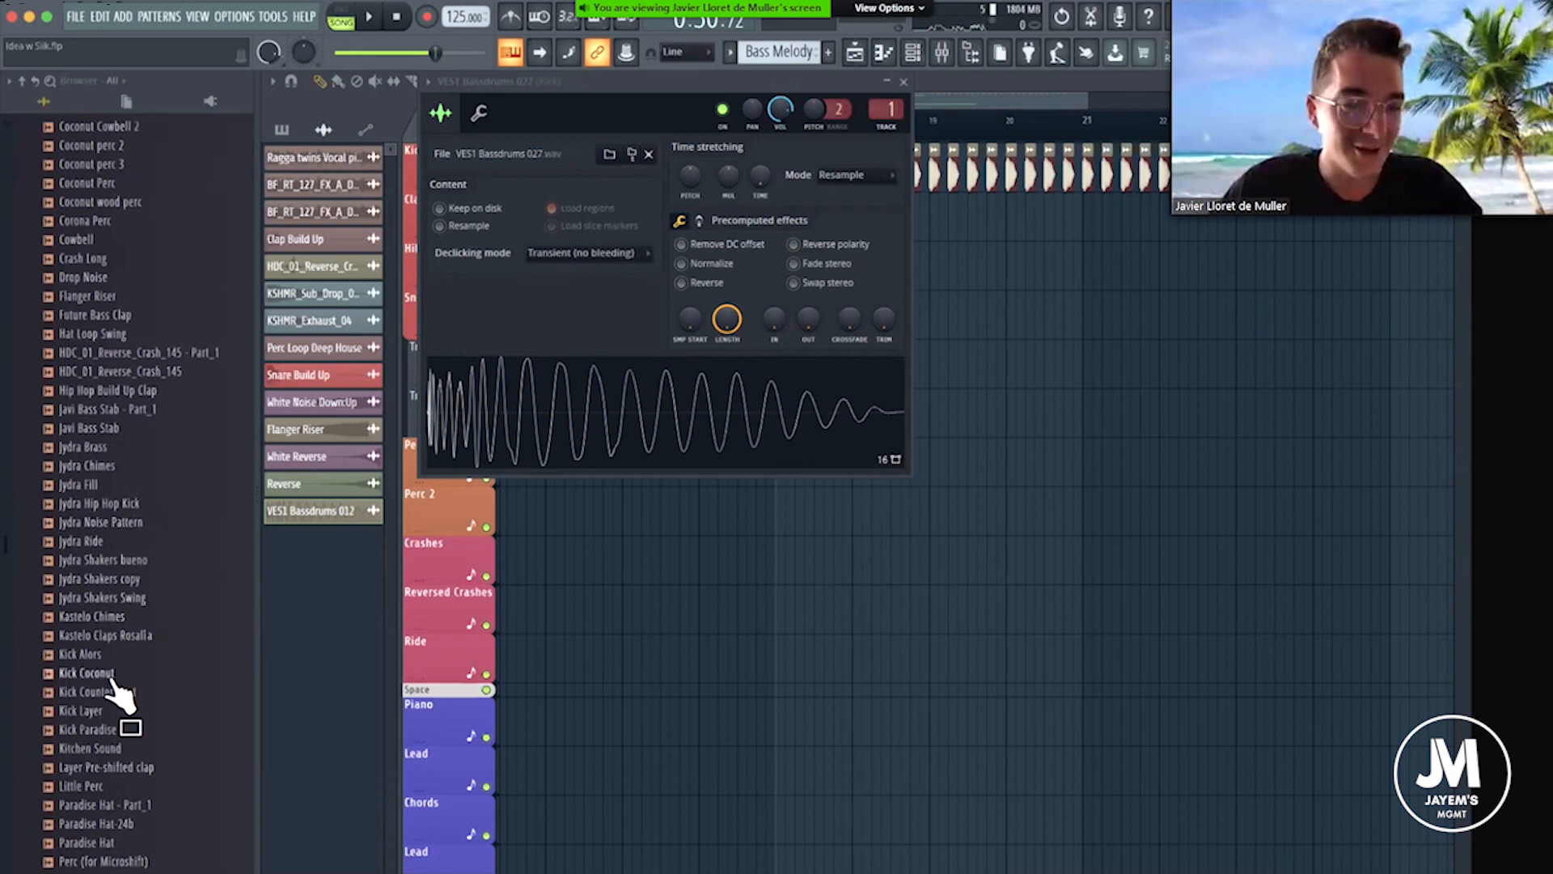
left_click_drag(112, 686, 673, 368)
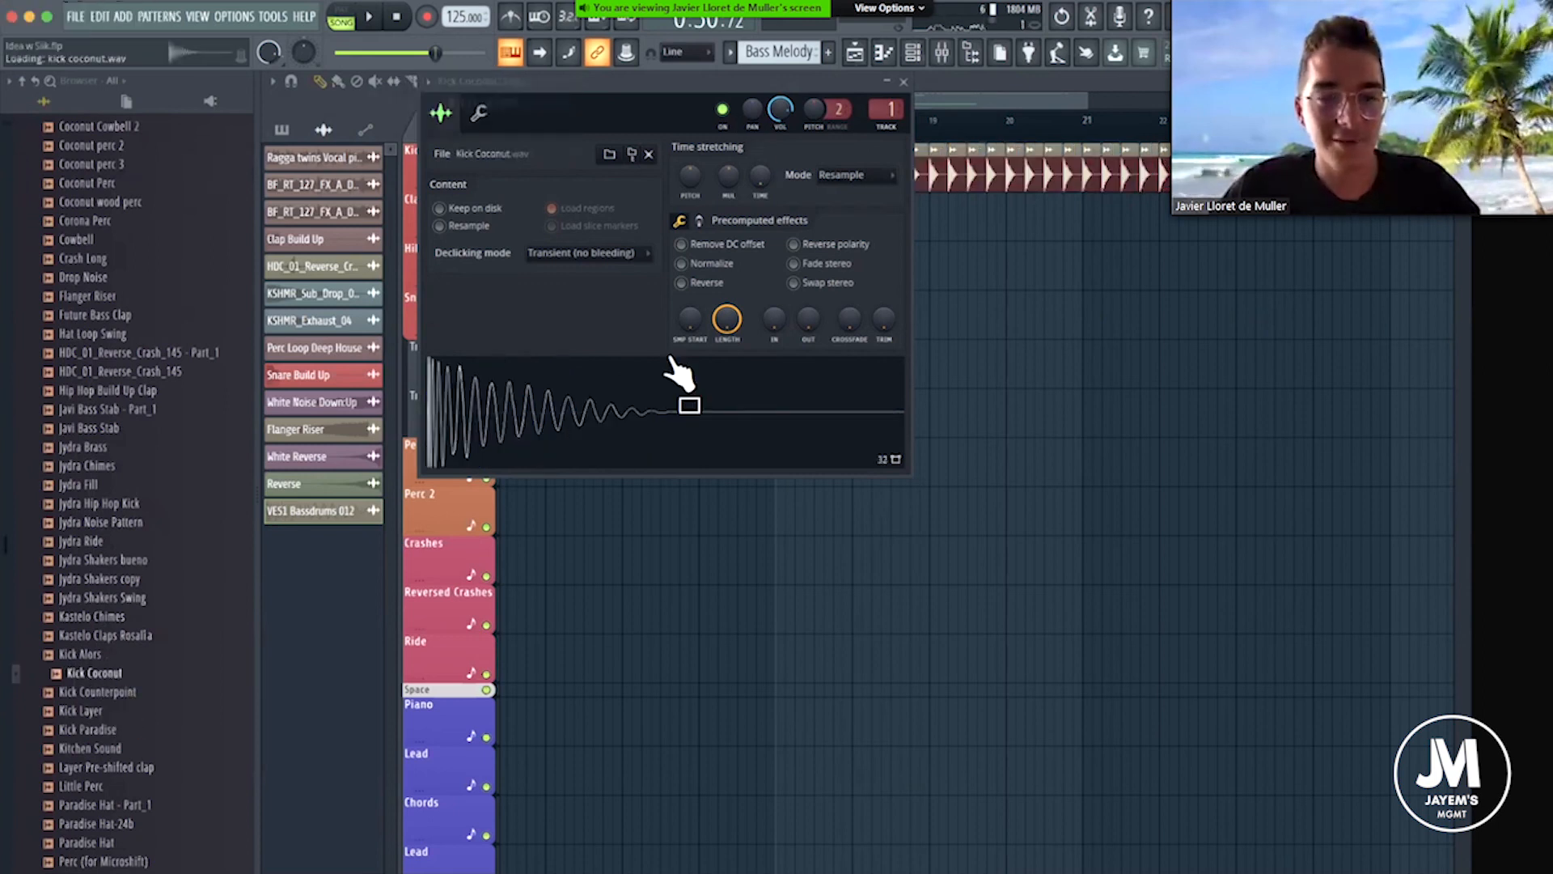
Audition Kick Counterpoint, Kick Layer and Kick Paradise in turn as the Drop's kick.
mouse_move(727, 319)
left_mouse_down()
mouse_move(726, 344)
mouse_move(726, 317)
left_mouse_up()
scroll(104, 222, "up", 5)
scroll(144, 567, "down", 5)
scroll(144, 566, "down", 3)
left_click(94, 508)
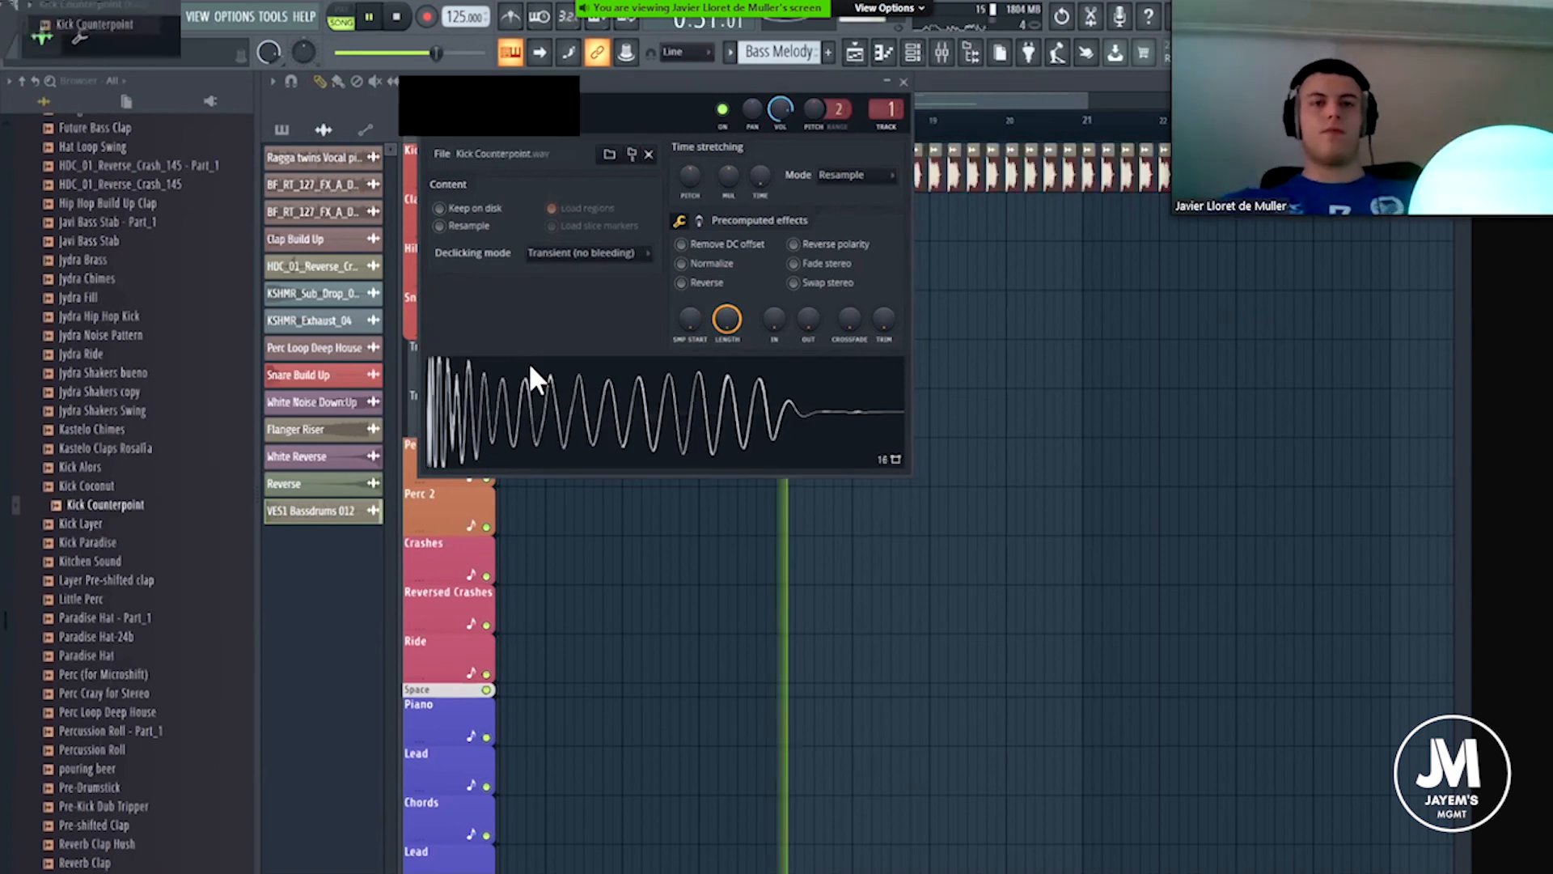
left_click(89, 523)
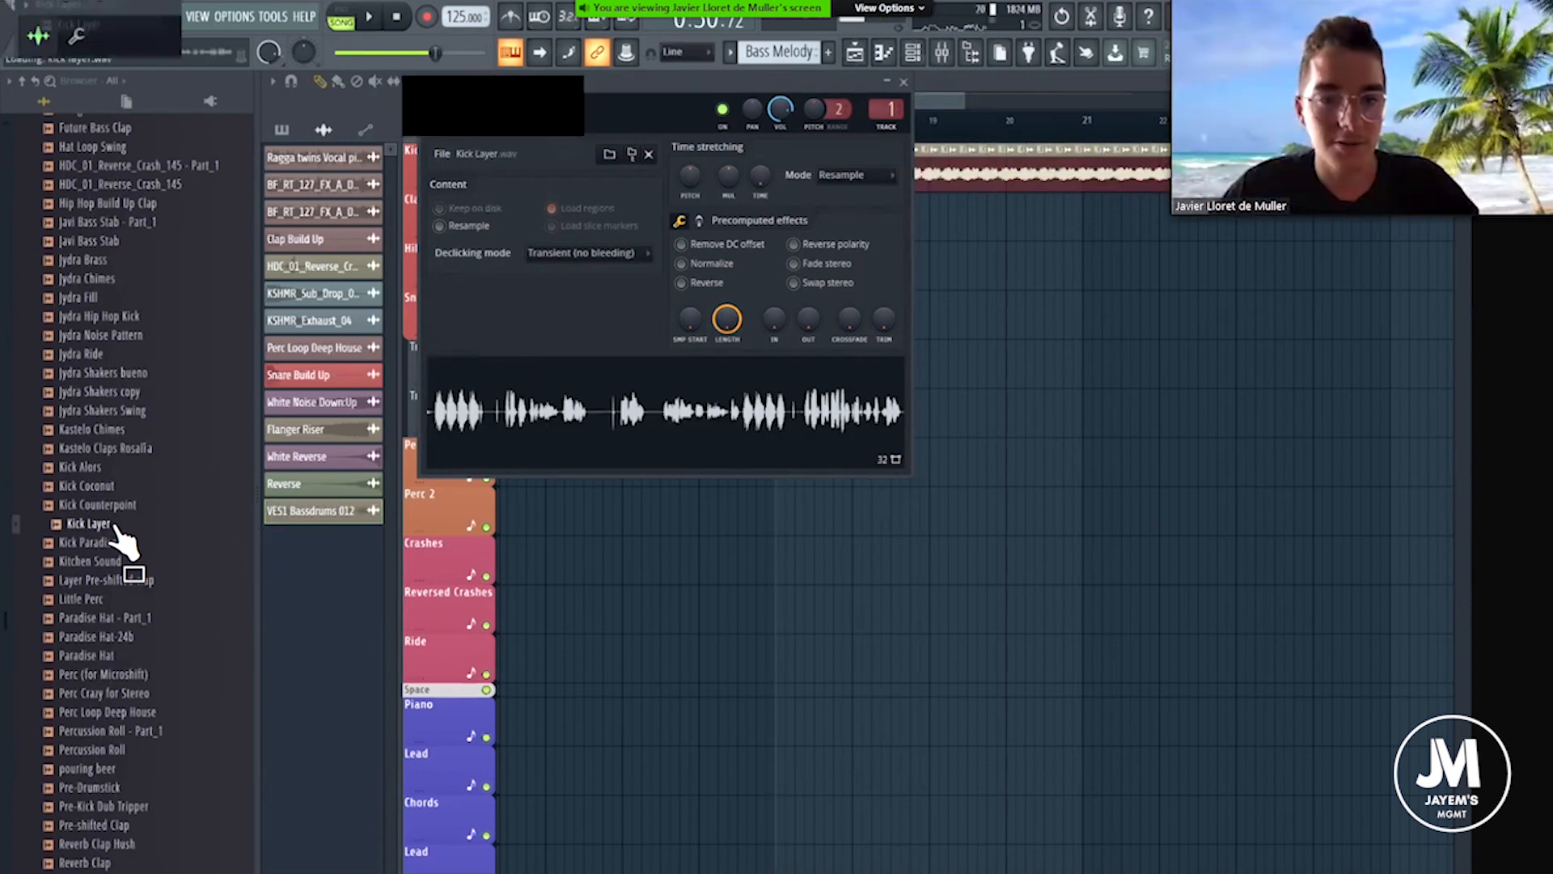
left_click(97, 542)
key("space")
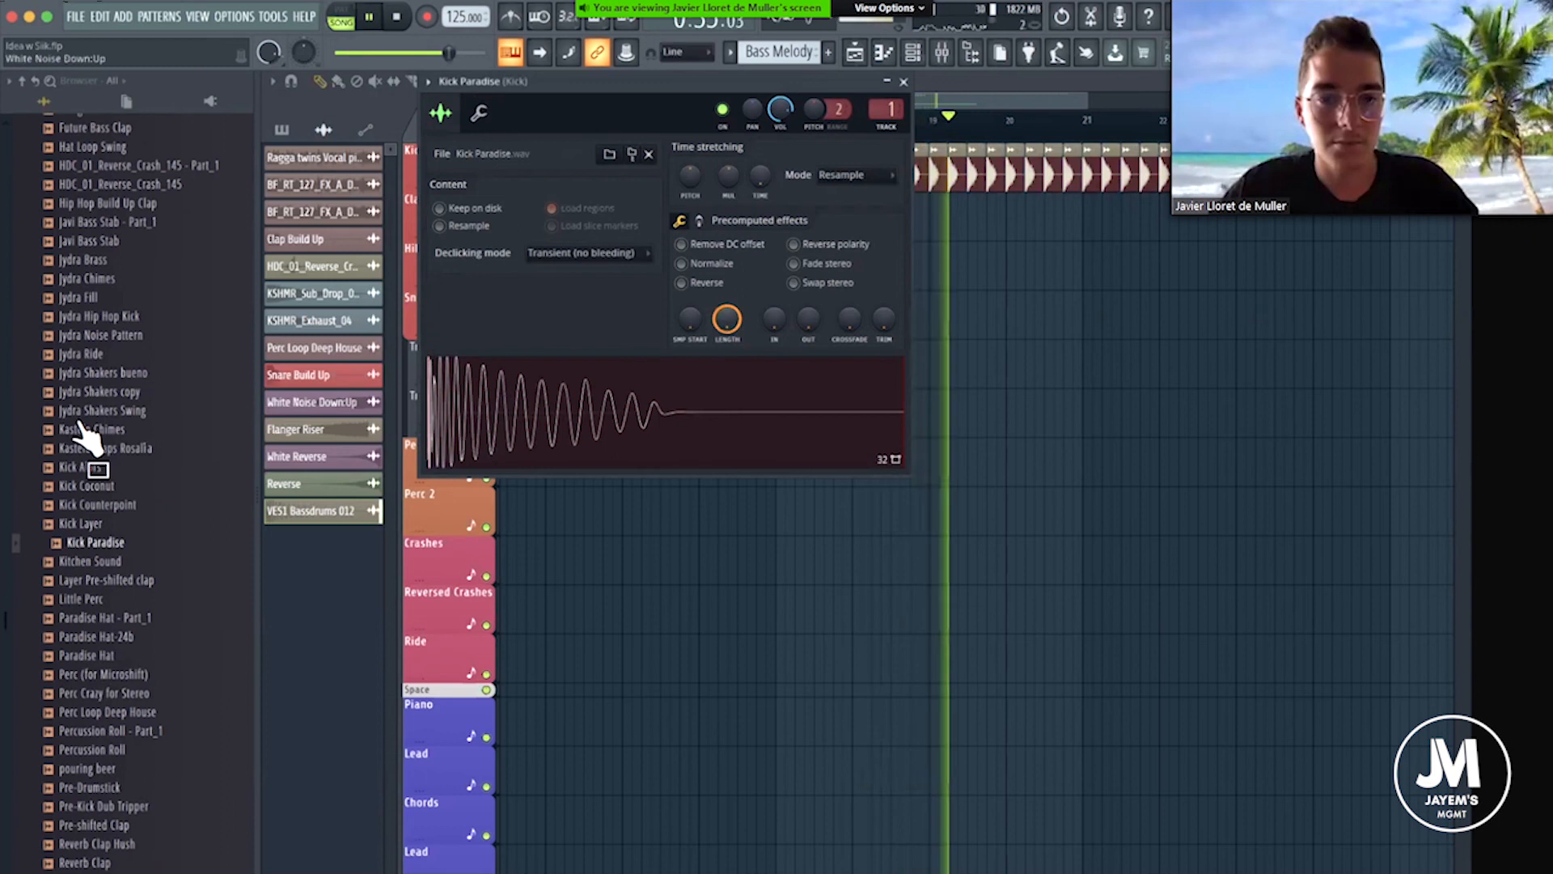
Look through the ALL TIMES samples, load Kick Alors into the kick channel and play it at the Drop.
key("space")
scroll(126, 316, "up", 5)
scroll(117, 615, "down", 5)
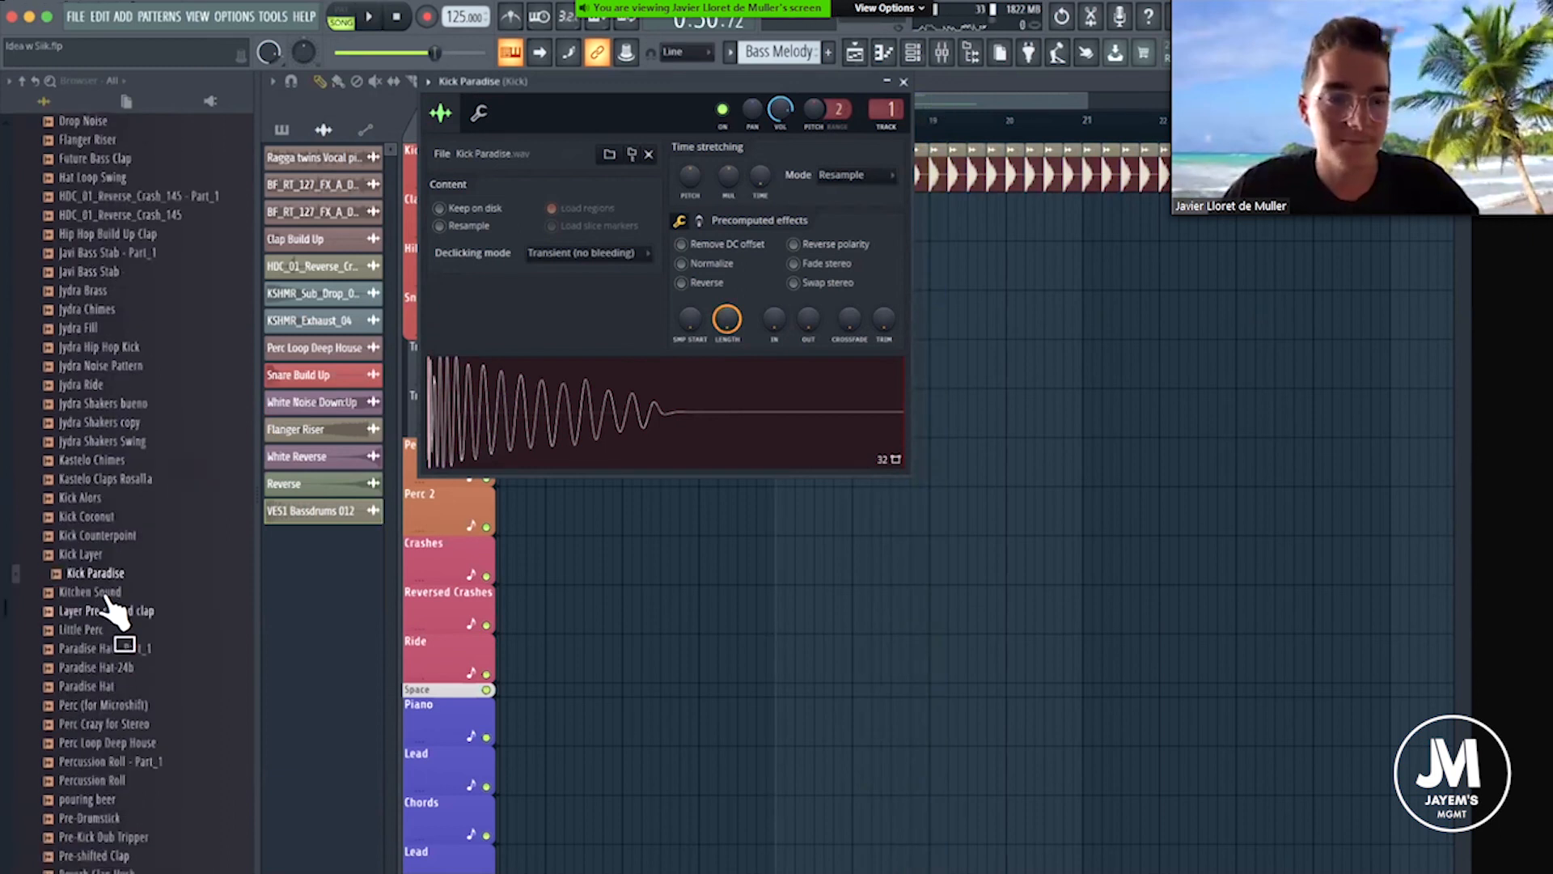
scroll(113, 637, "down", 1)
scroll(113, 637, "up", 10)
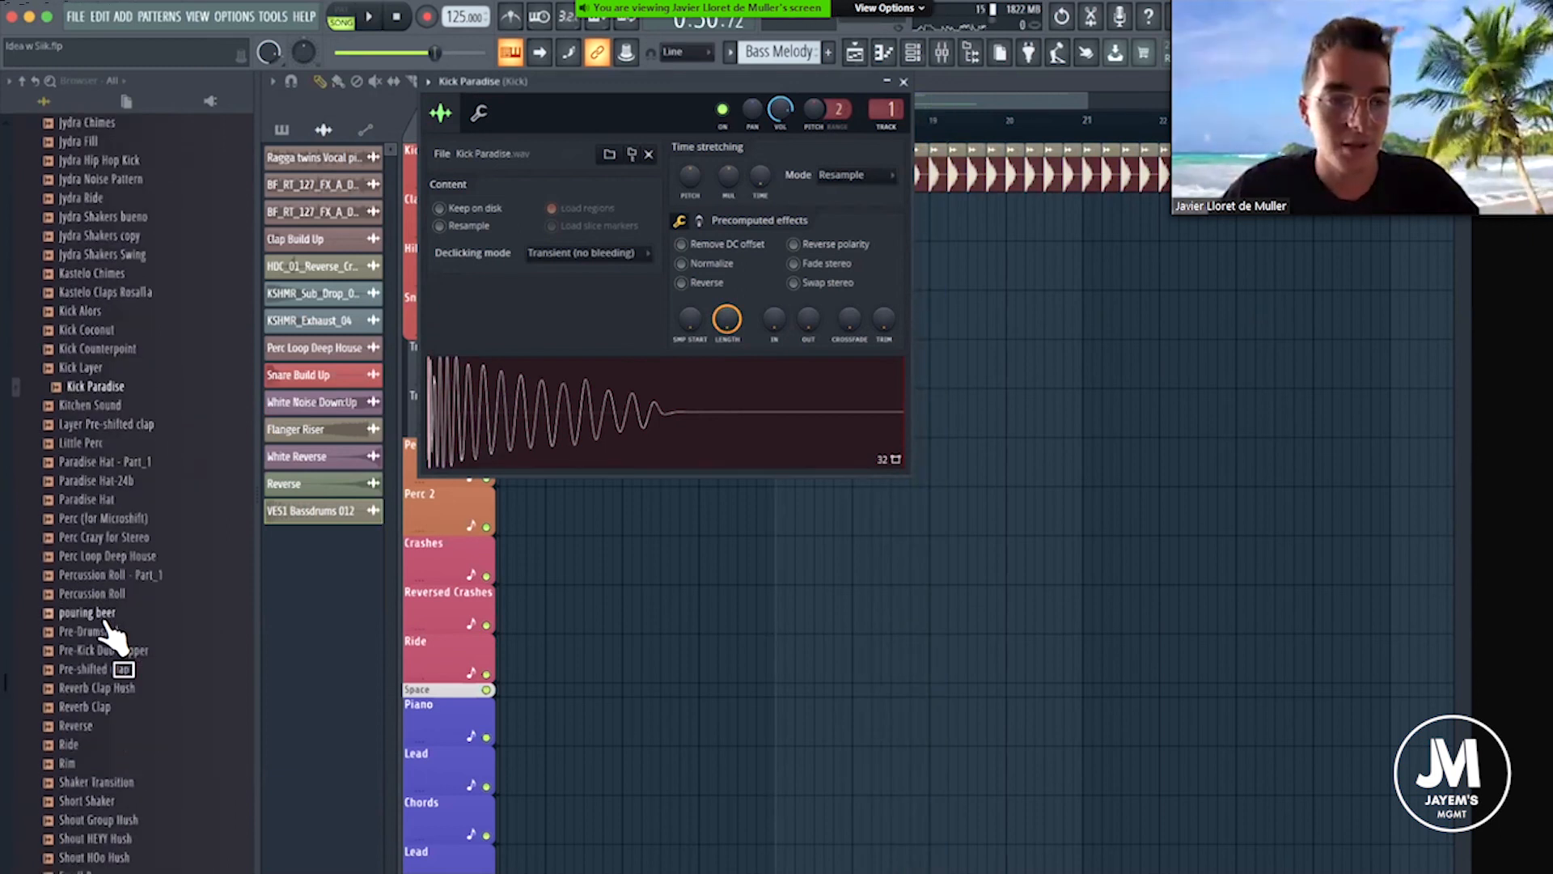
scroll(121, 496, "up", 2)
scroll(121, 624, "down", 8)
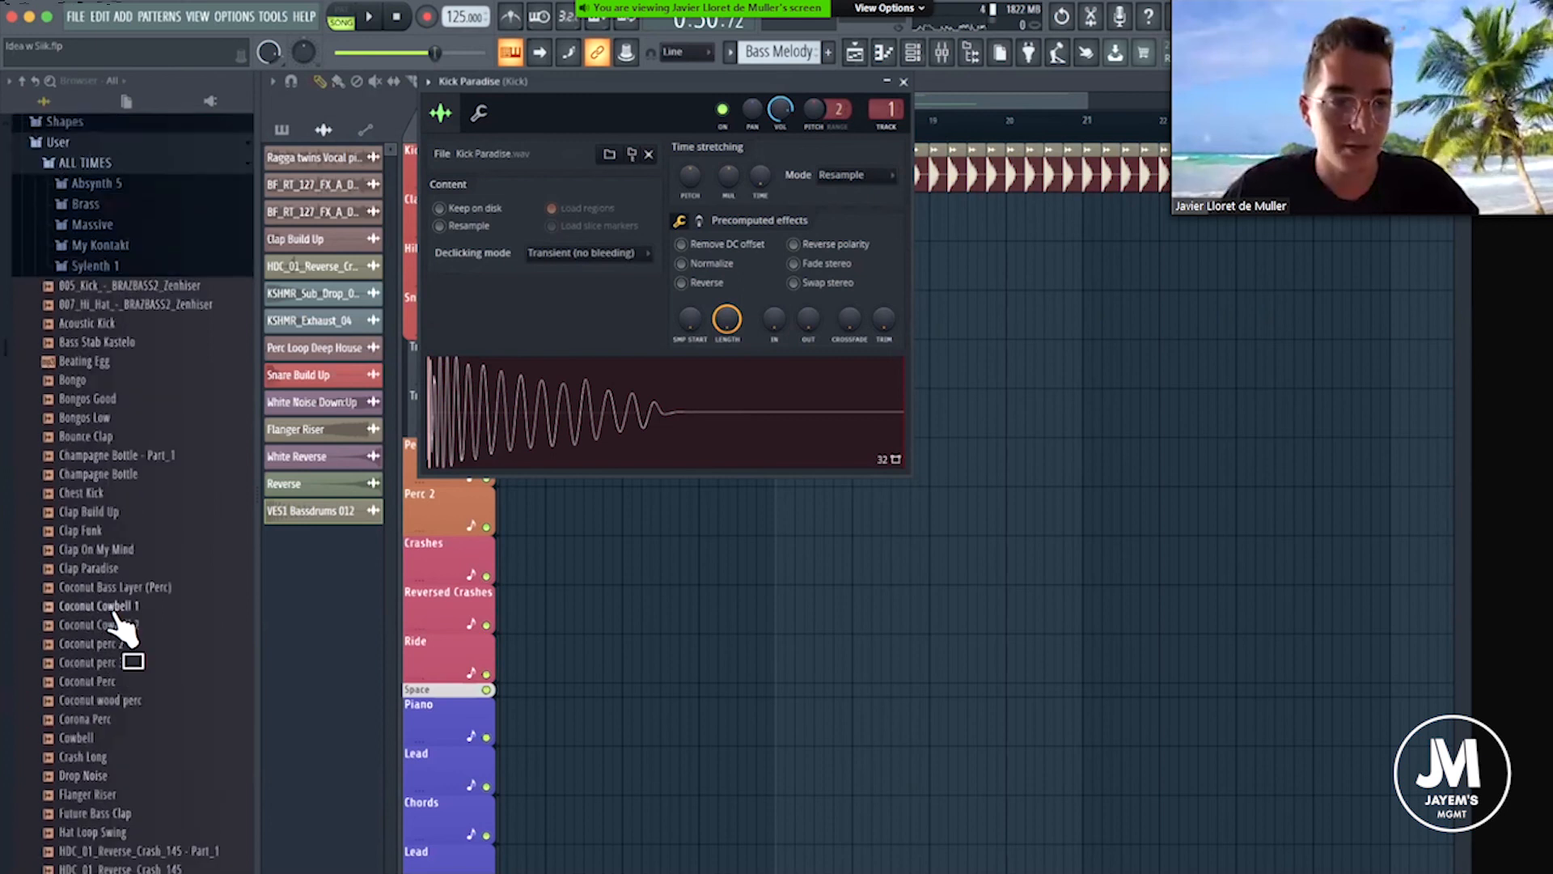
scroll(120, 627, "down", 2)
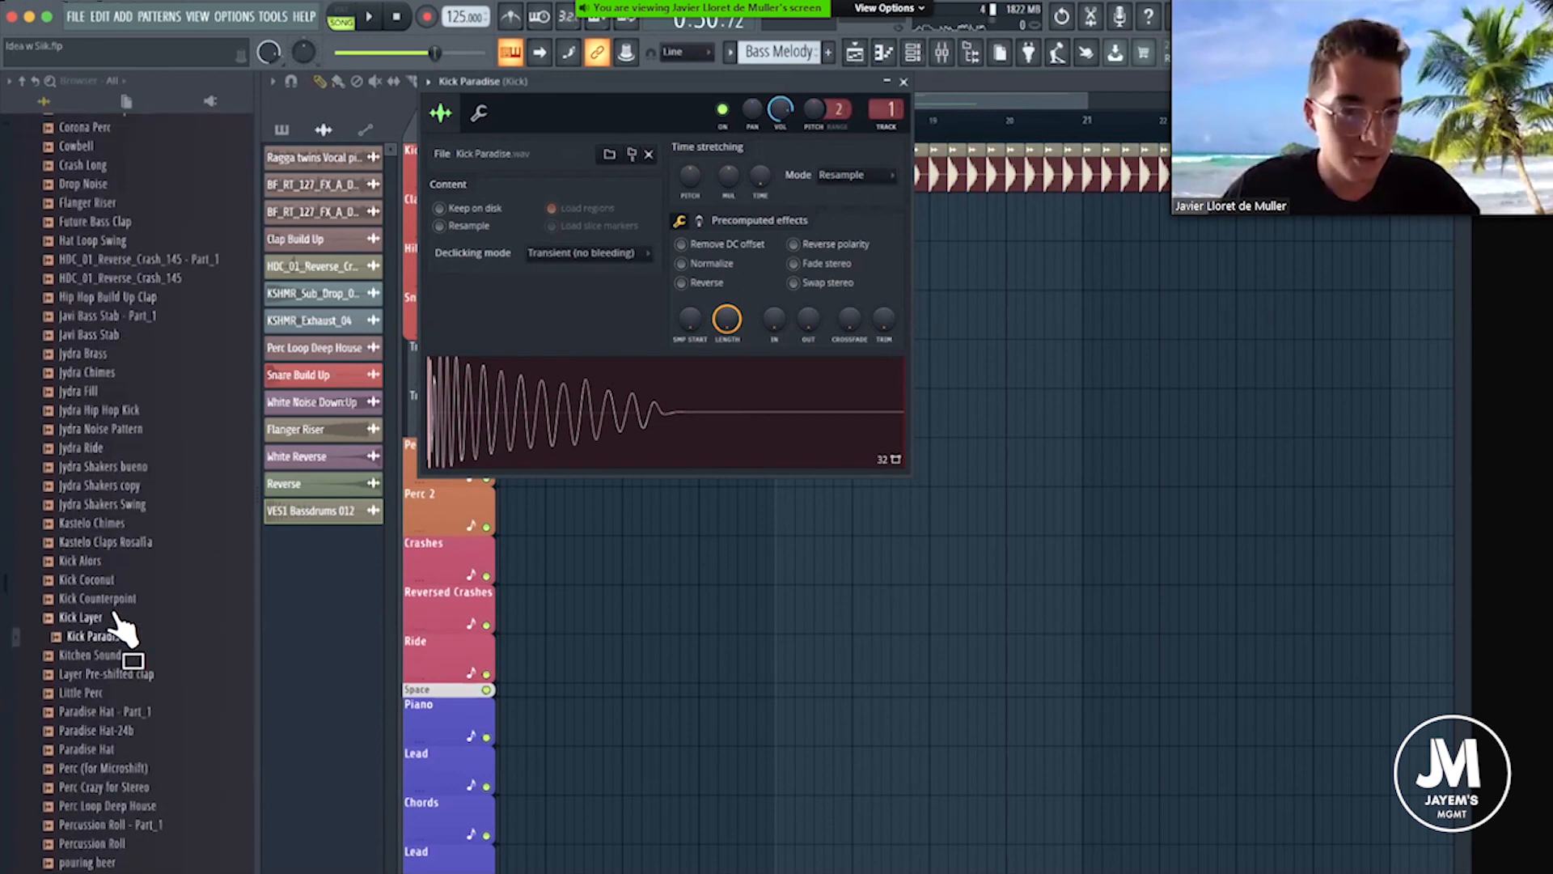
left_click_drag(91, 570, 731, 423)
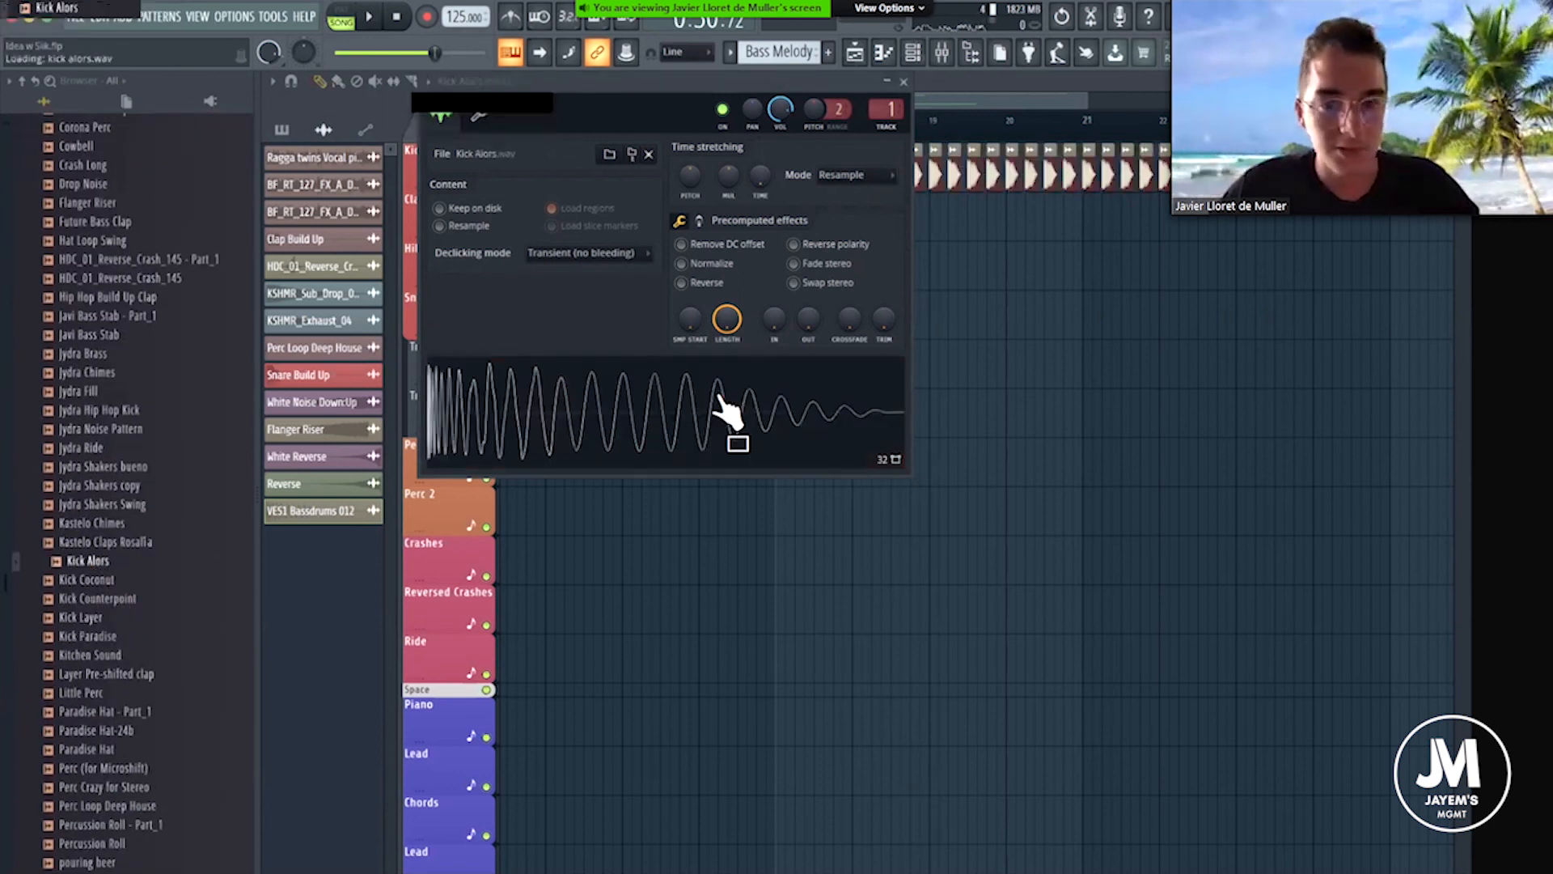
key("space")
key("space")
Return to the VES1 Bassdrums folder under Internet Kicks, load VES1 Bassdrums 027 into the kick channel and play the Drop.
scroll(111, 340, "up", 10)
scroll(137, 267, "up", 6)
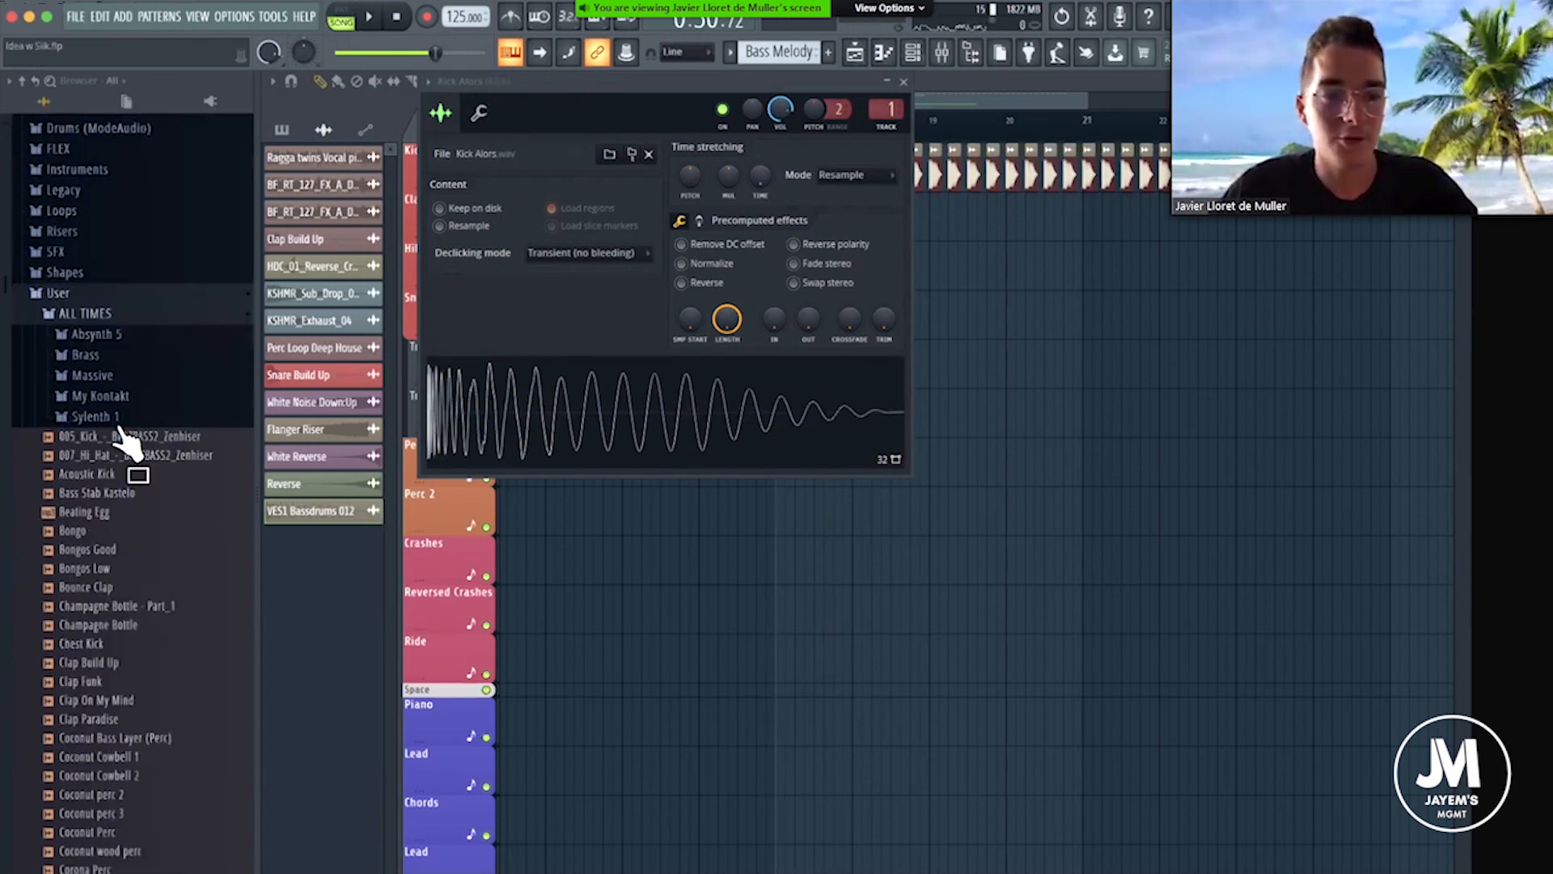
left_click(101, 316)
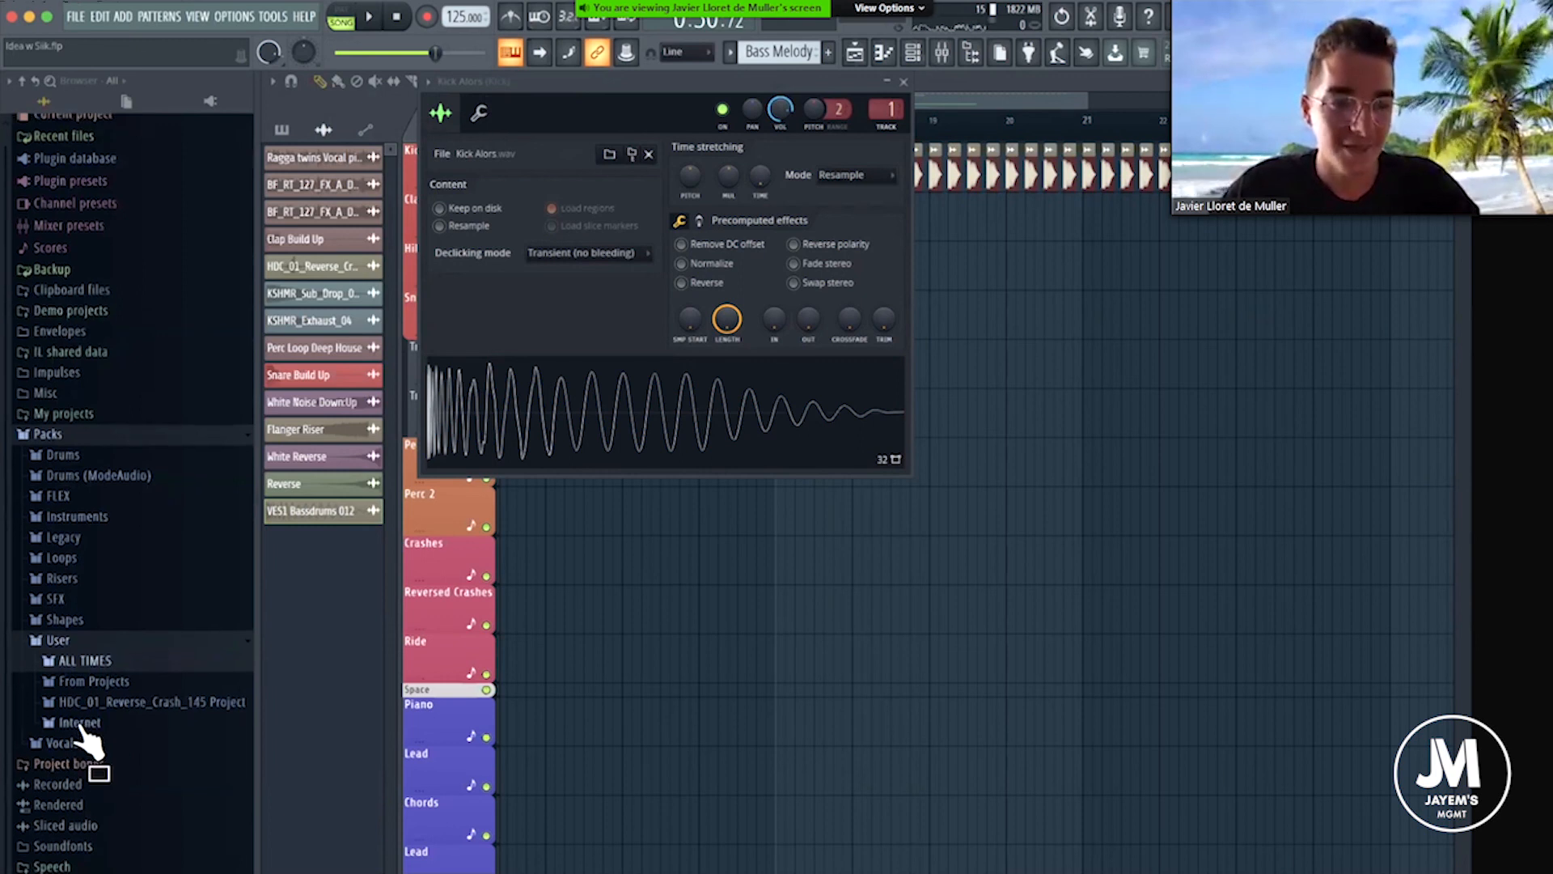
left_click(79, 721)
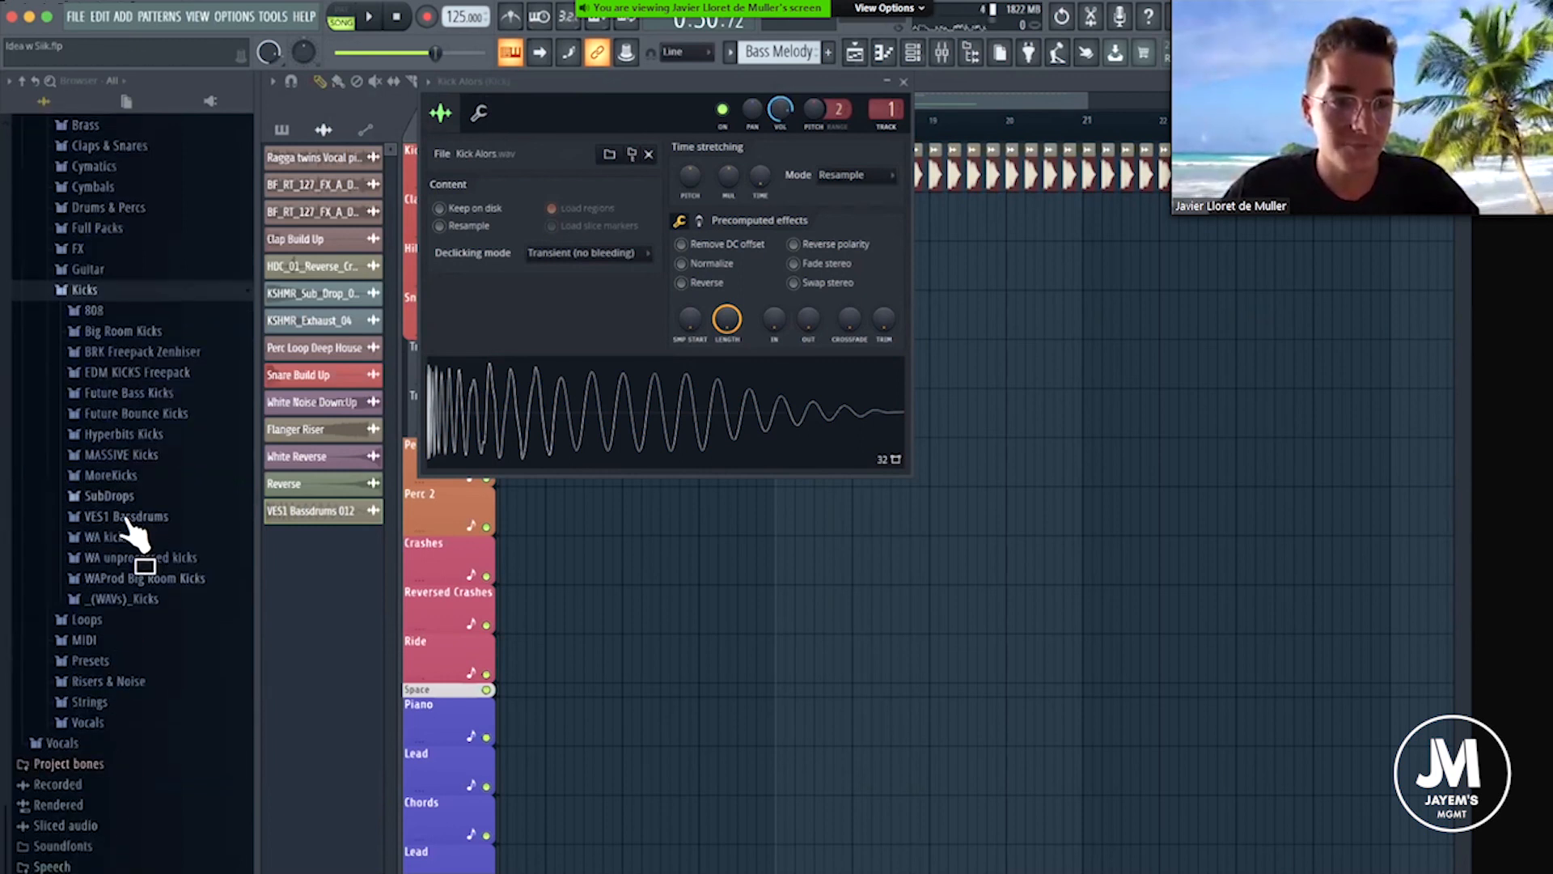
left_click(126, 518)
scroll(113, 749, "down", 7)
left_click_drag(152, 619, 623, 328)
key("space")
key("space")
Audition VES1 Bassdrums 028 to 031 in the kick channel with the bass melody.
middle_click(166, 643)
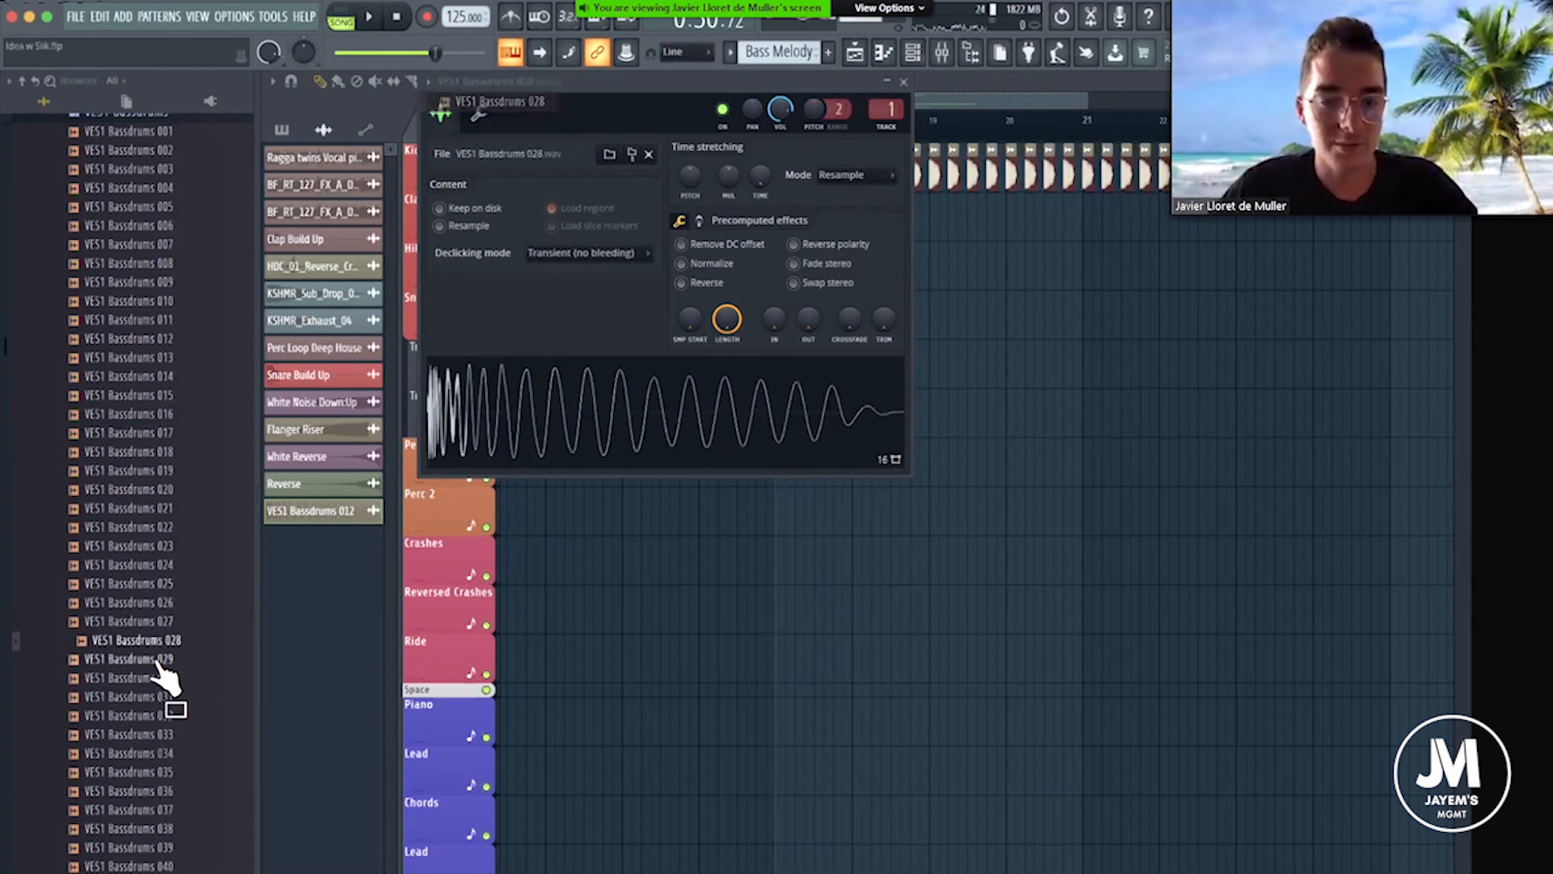
middle_click(159, 661)
key("space")
left_click(162, 697)
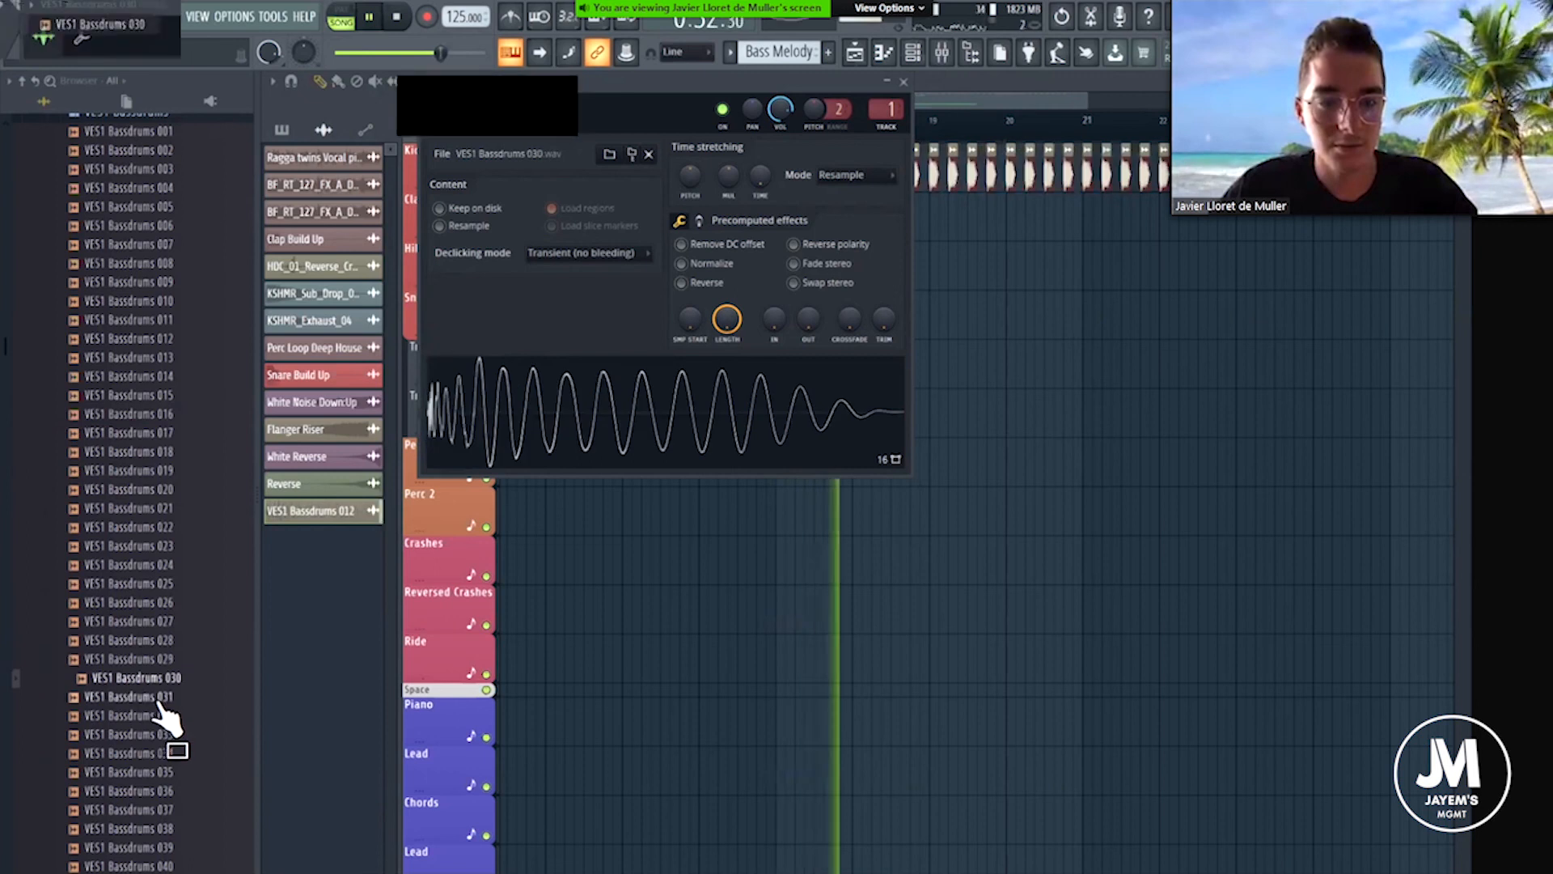
key("space")
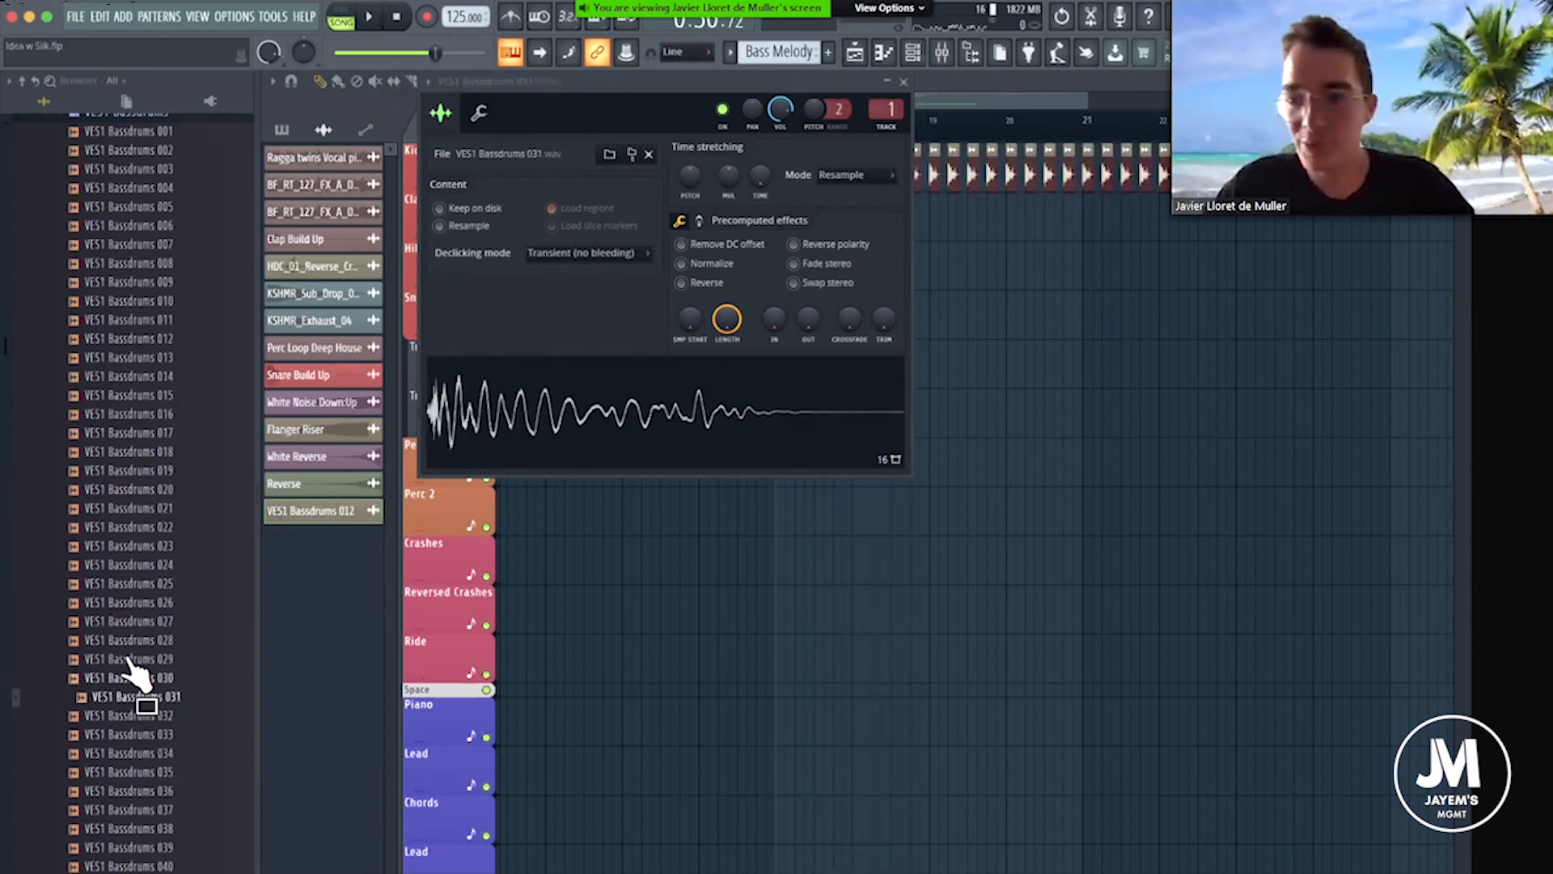
Try VES1 Bassdrums 032 as the kick and replace it with VES1 Bassdrums 033.
scroll(133, 663, "down", 2)
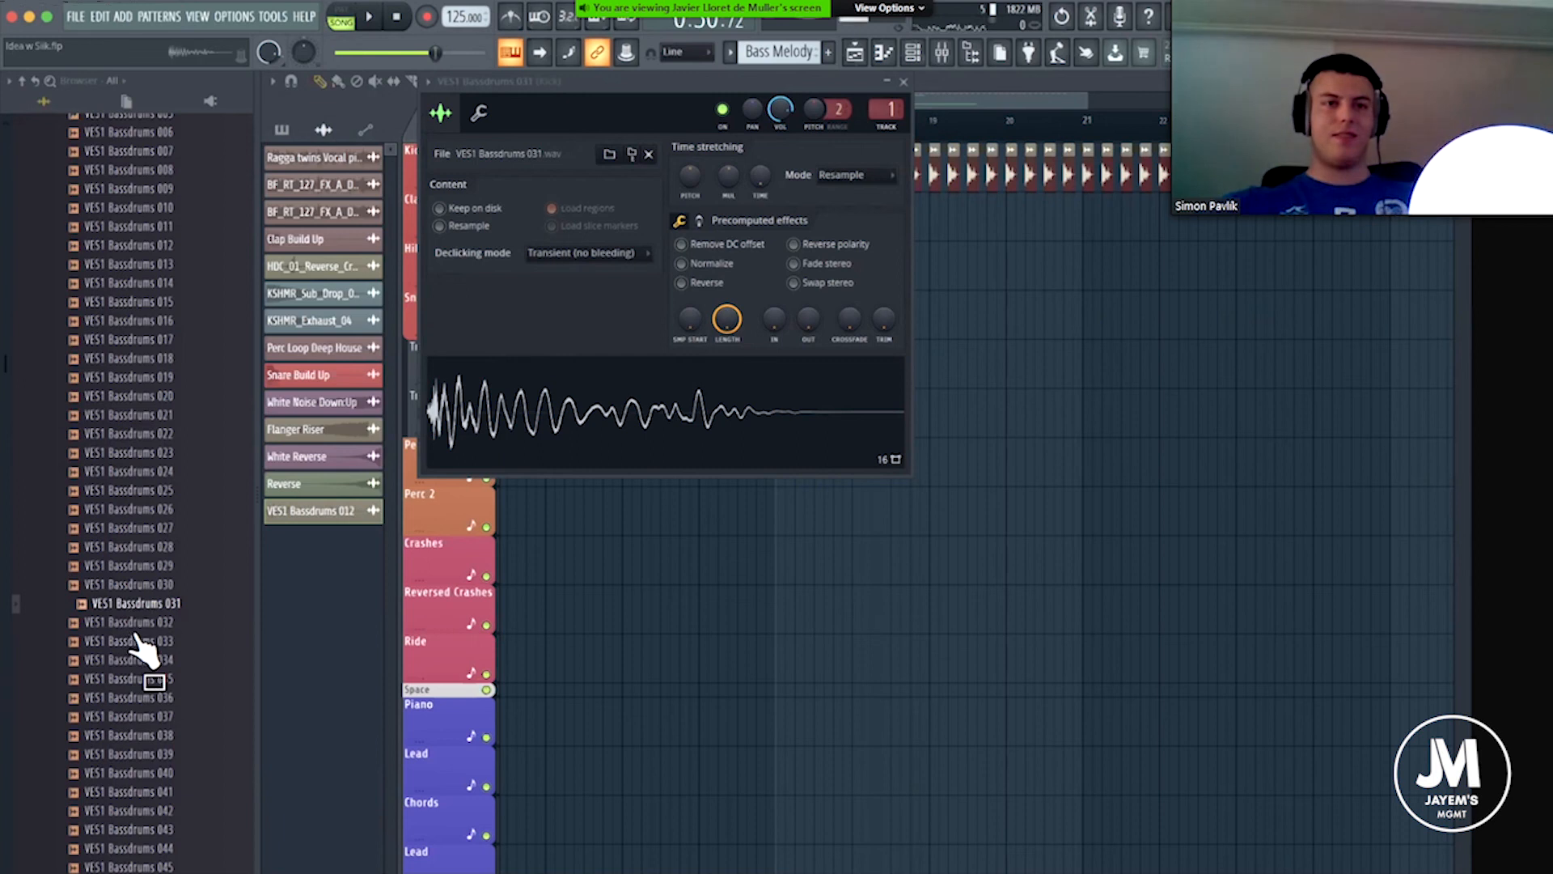
key("Down")
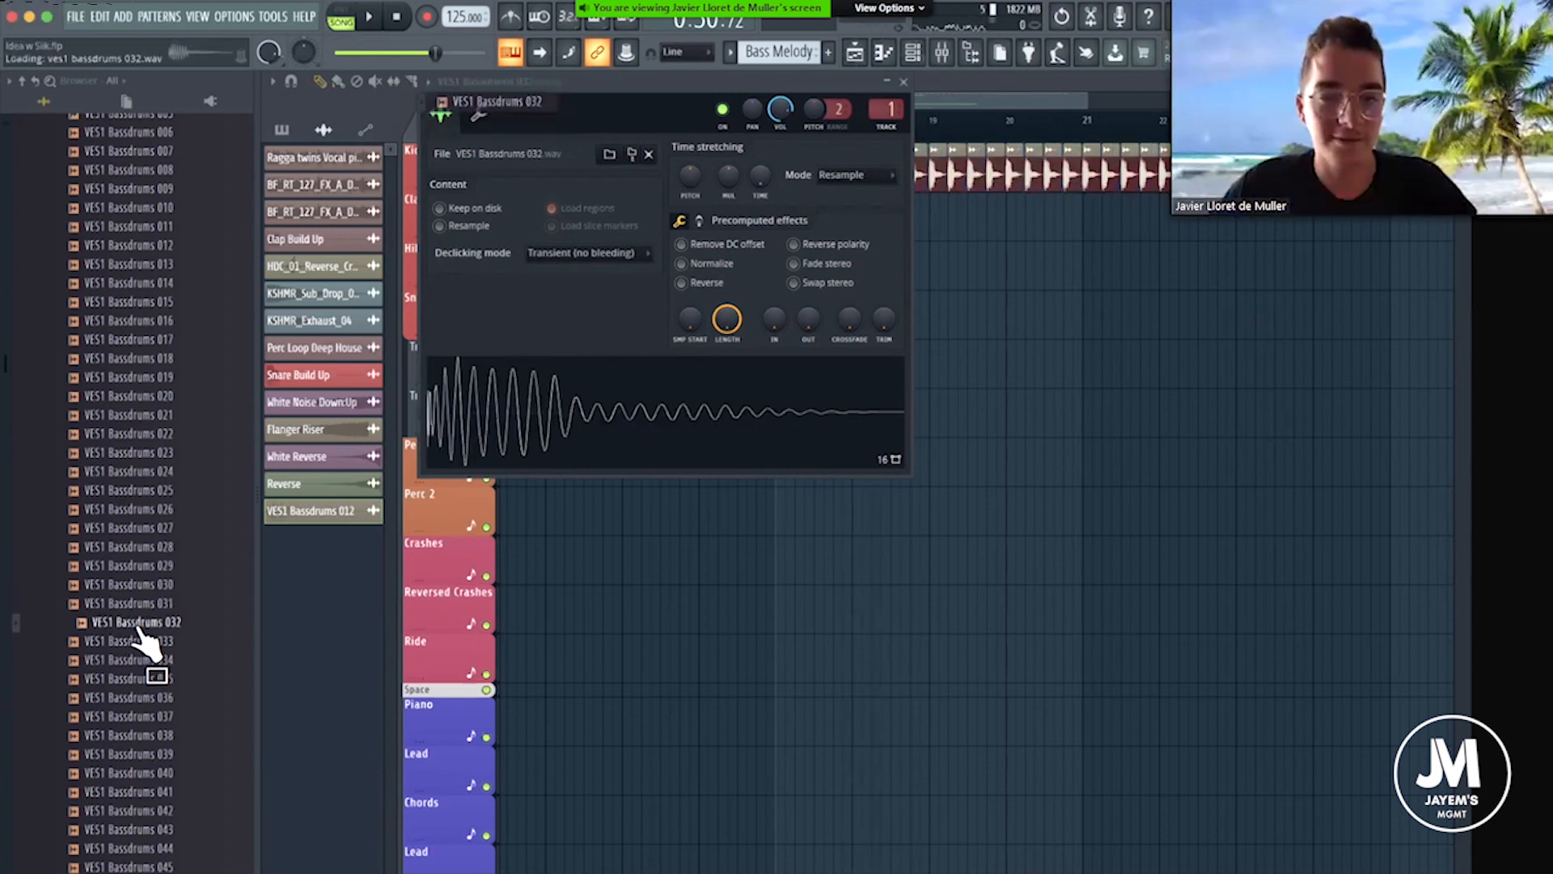
left_click_drag(140, 636, 479, 441)
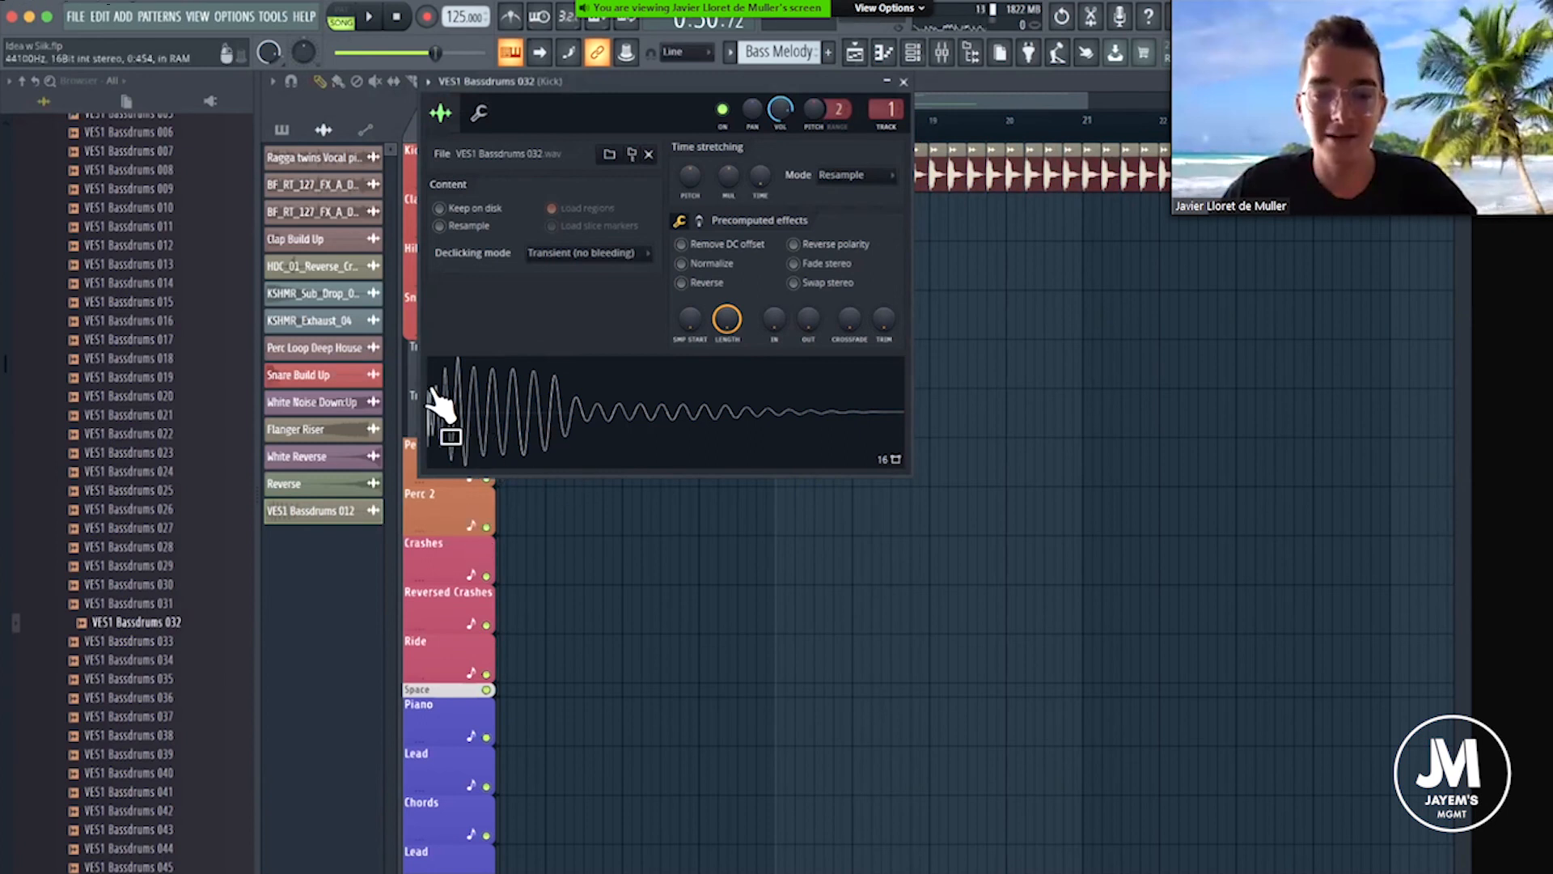
left_click(149, 625)
left_click(148, 641)
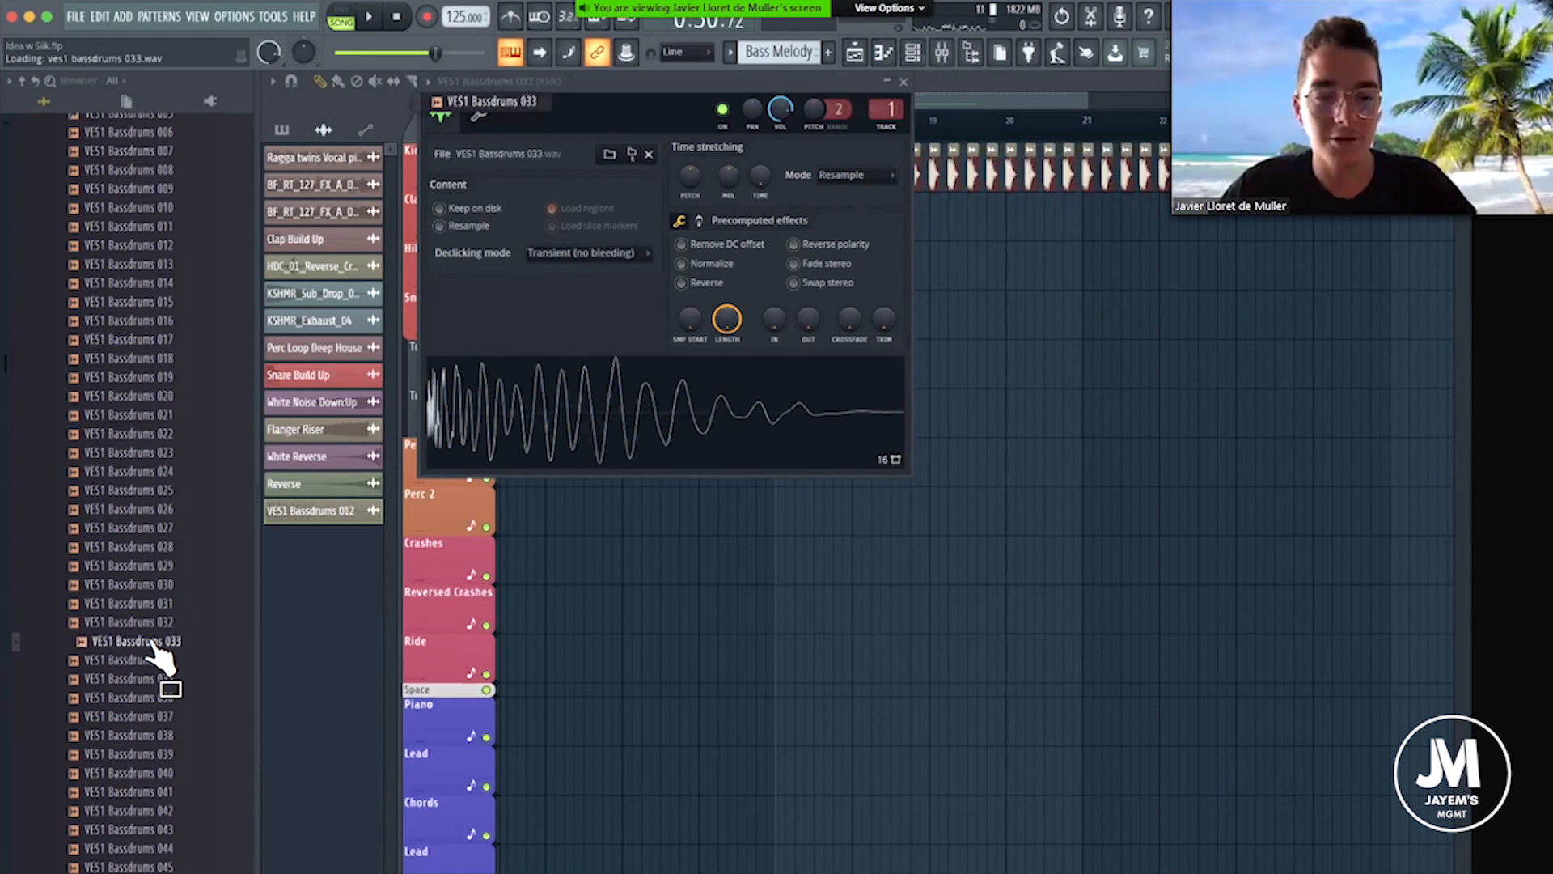
Audition VES1 Bassdrums 034 to 037 in the kick channel, stop playback and close the kick sampler.
left_click(154, 660)
left_click(159, 680)
left_click(160, 698)
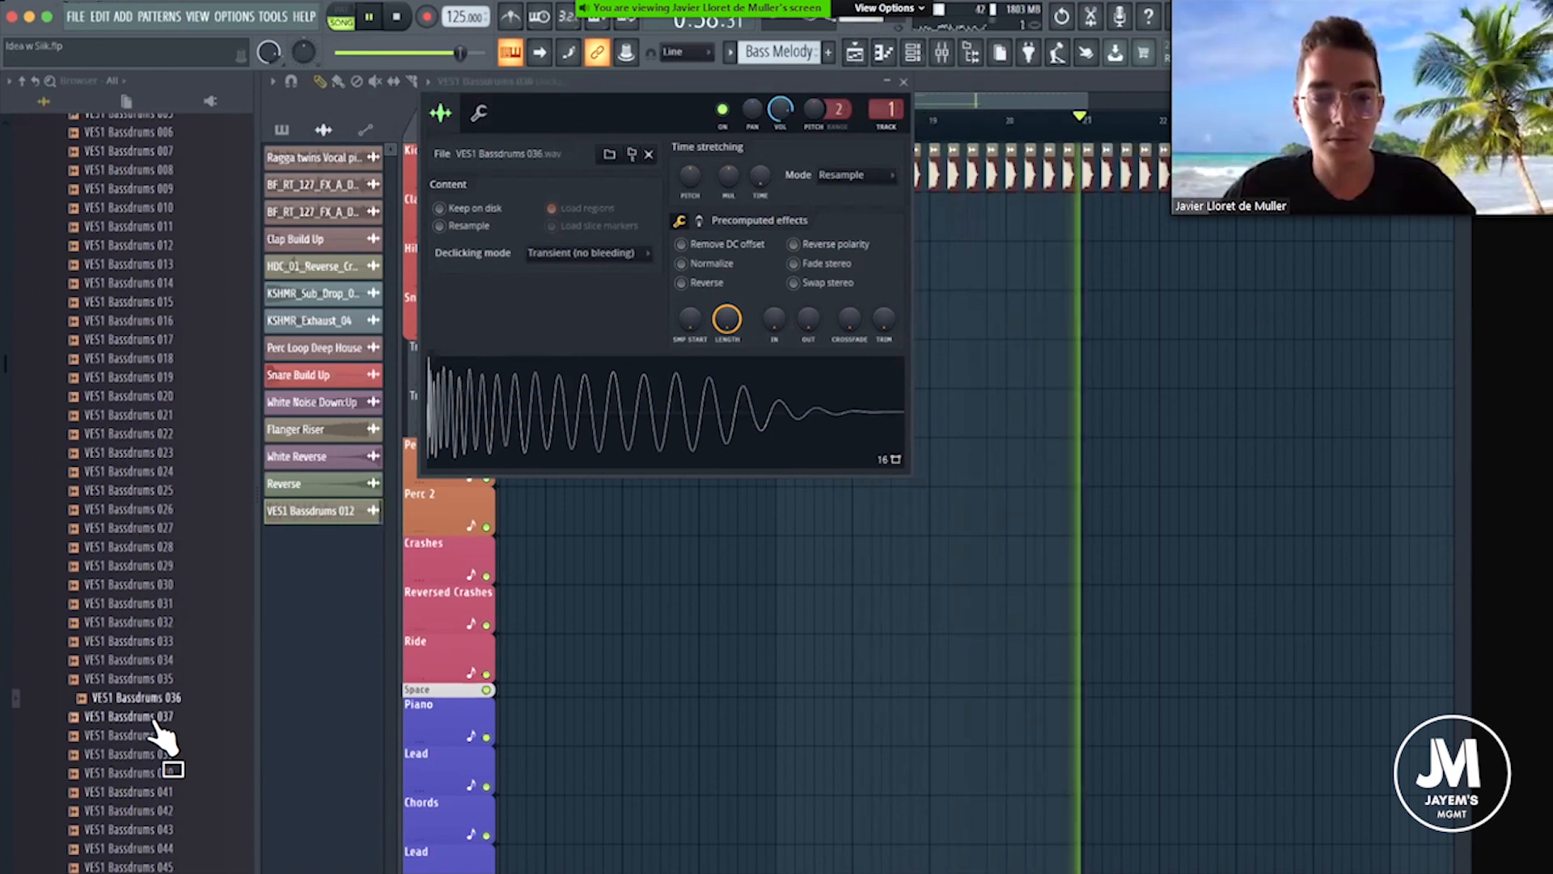
left_click(154, 719)
key("space")
left_click(903, 82)
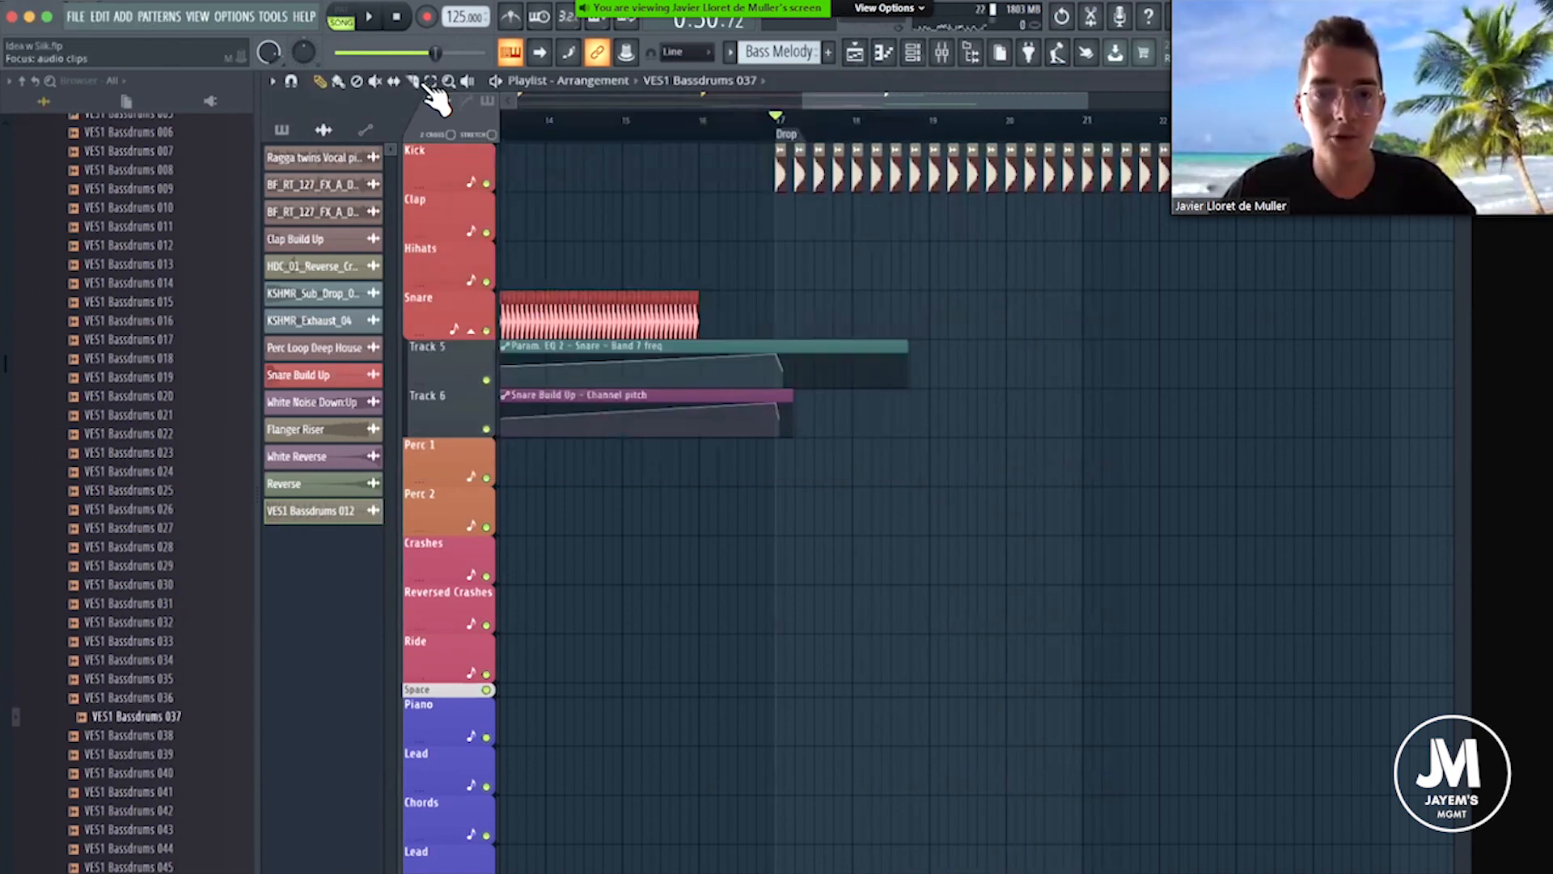
Select the first four bars of the Drop, from bar 17 to bar 21, as the looped playback range.
left_click_drag(802, 128, 1088, 131)
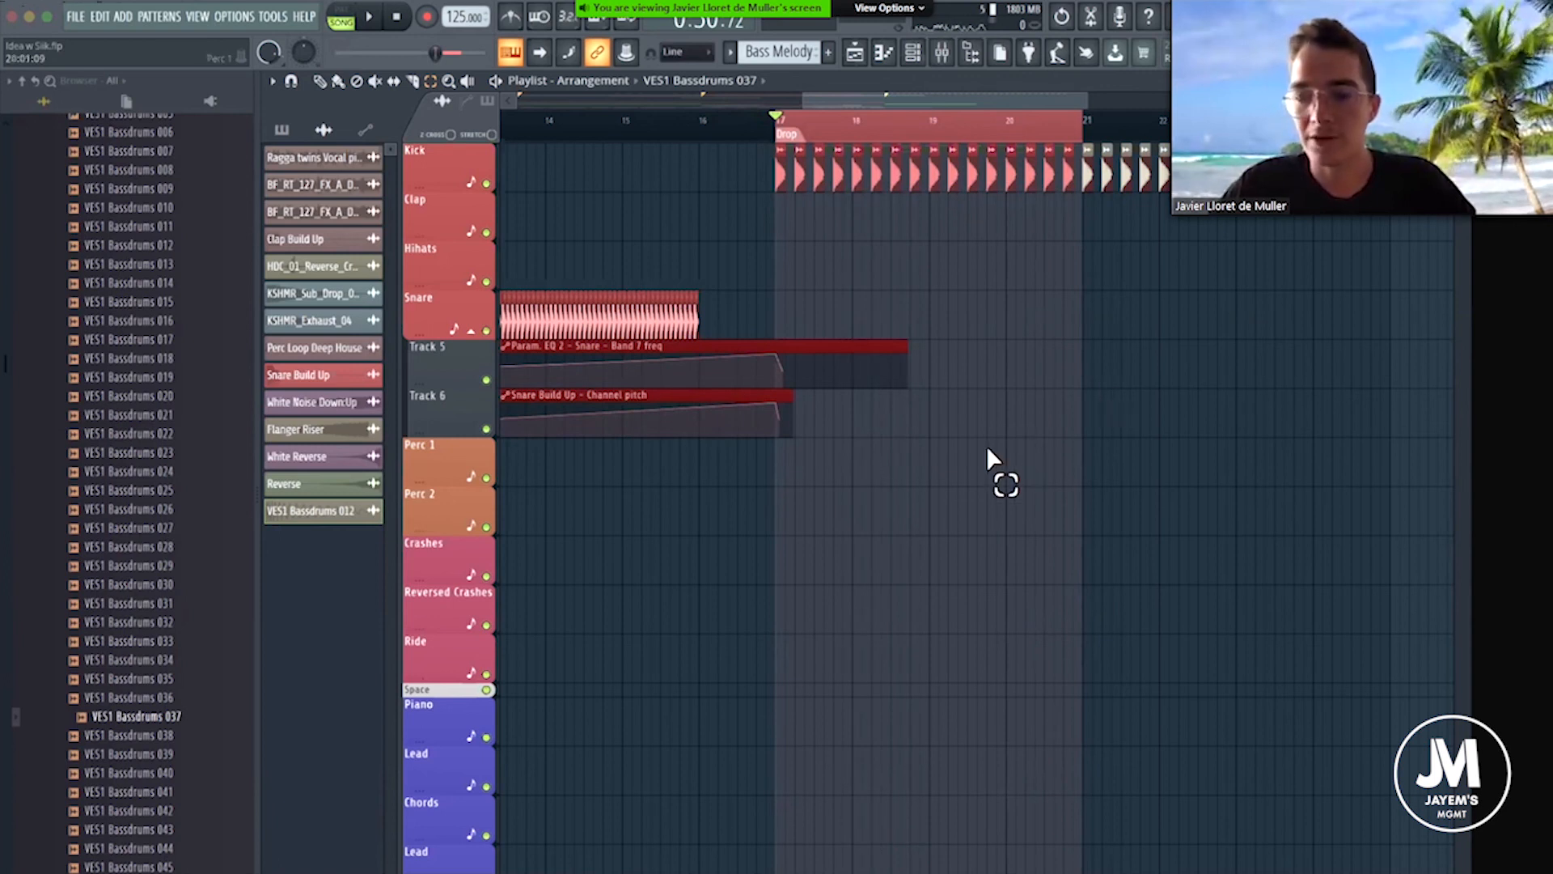
scroll(48, 623, "down", 5)
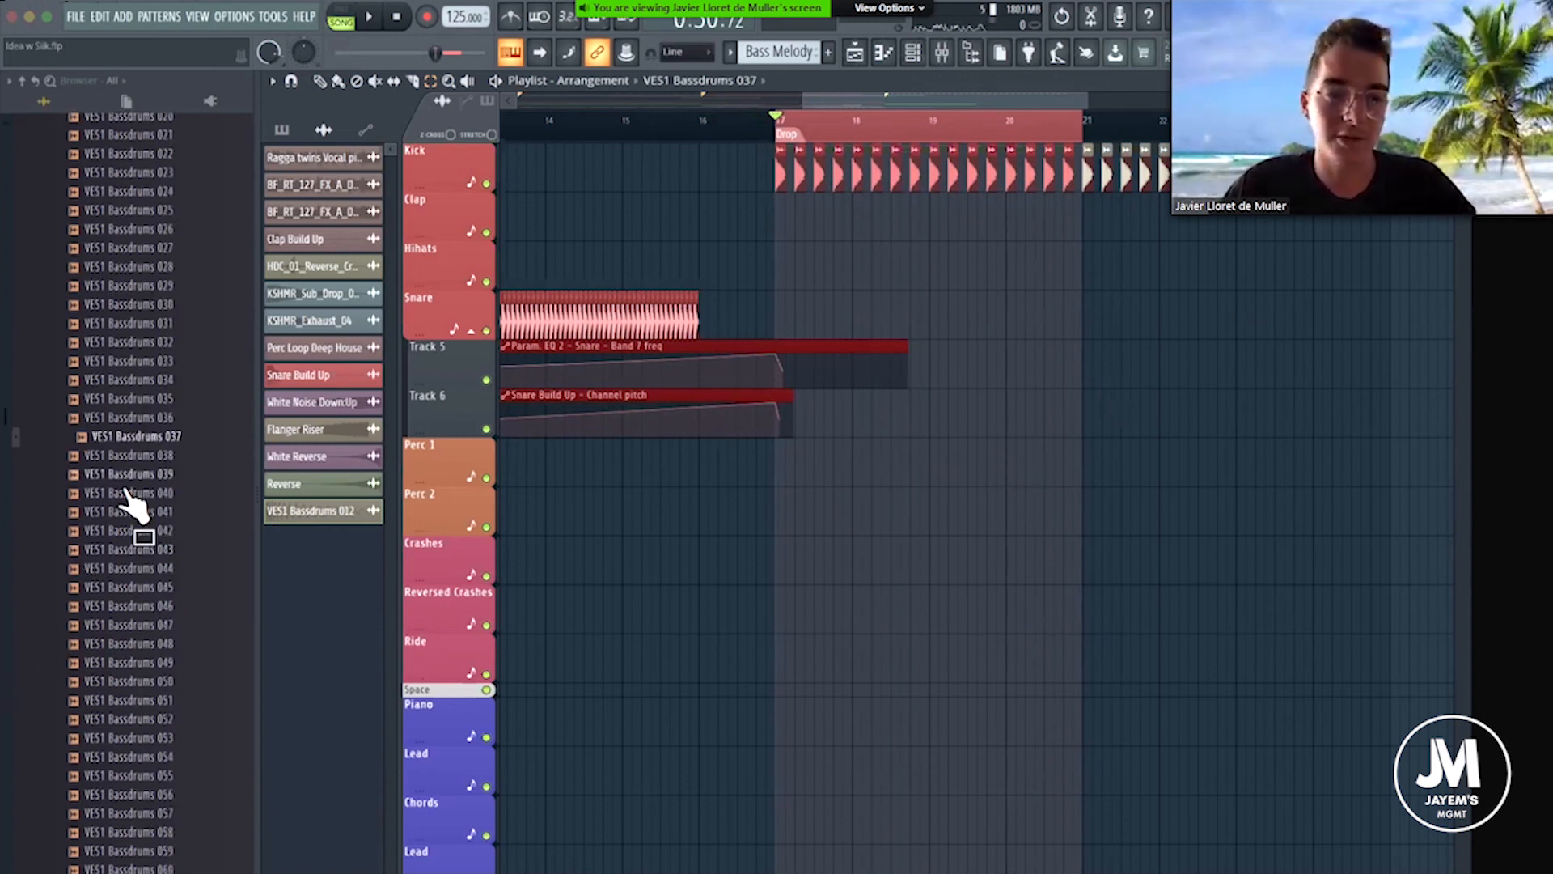
left_click_drag(945, 95, 968, 95)
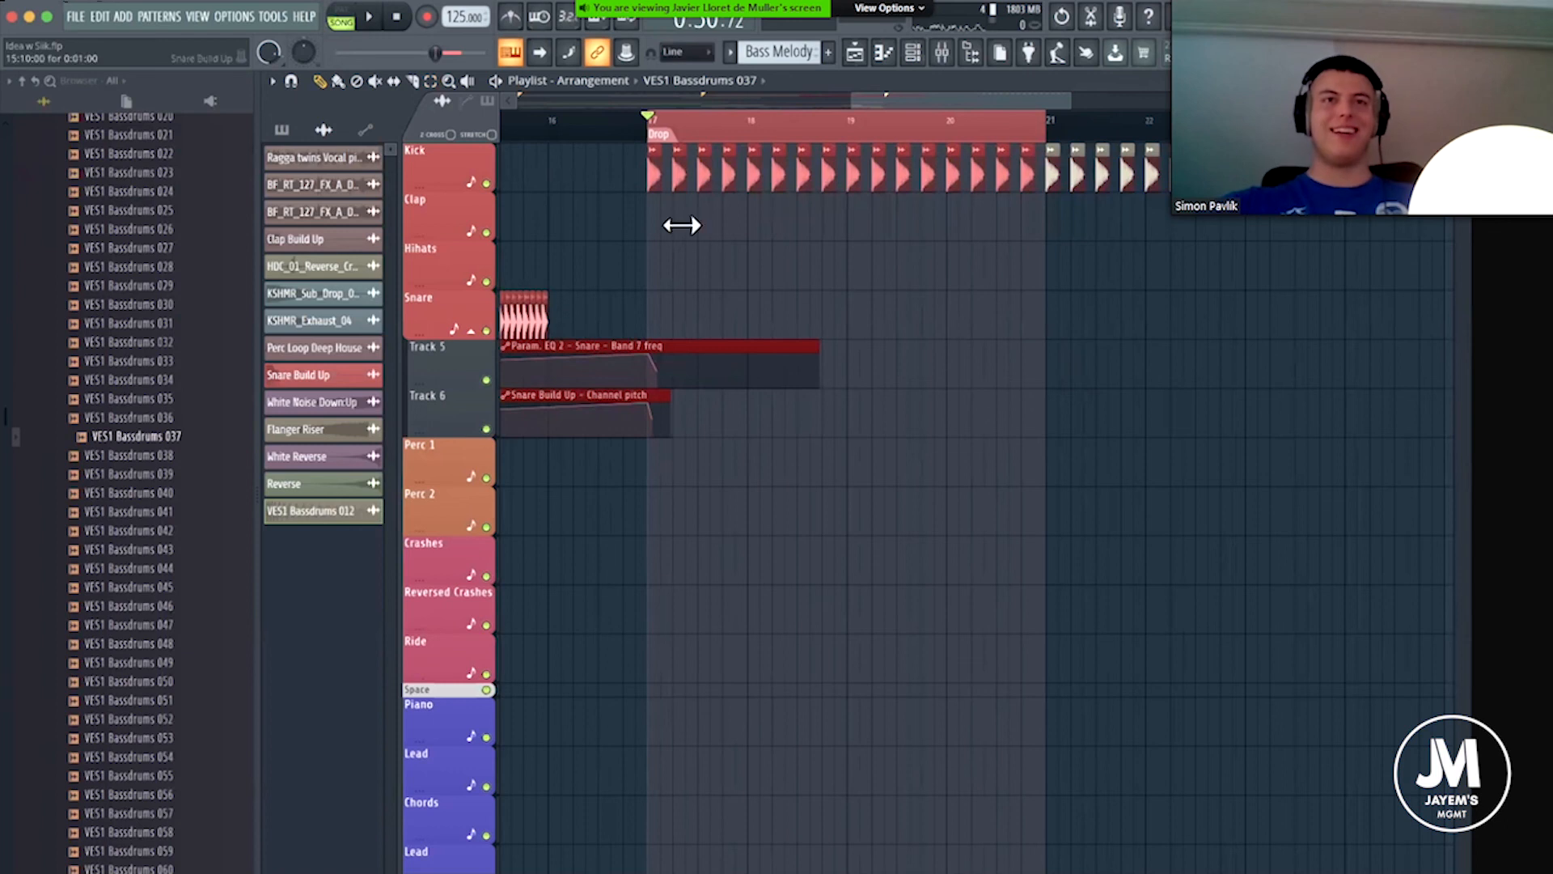
Reopen the kick sampler and audition VES1 Bassdrums 038 to 041 as the kick while the Drop loops.
double_click(655, 176)
left_click_drag(166, 456, 170, 461)
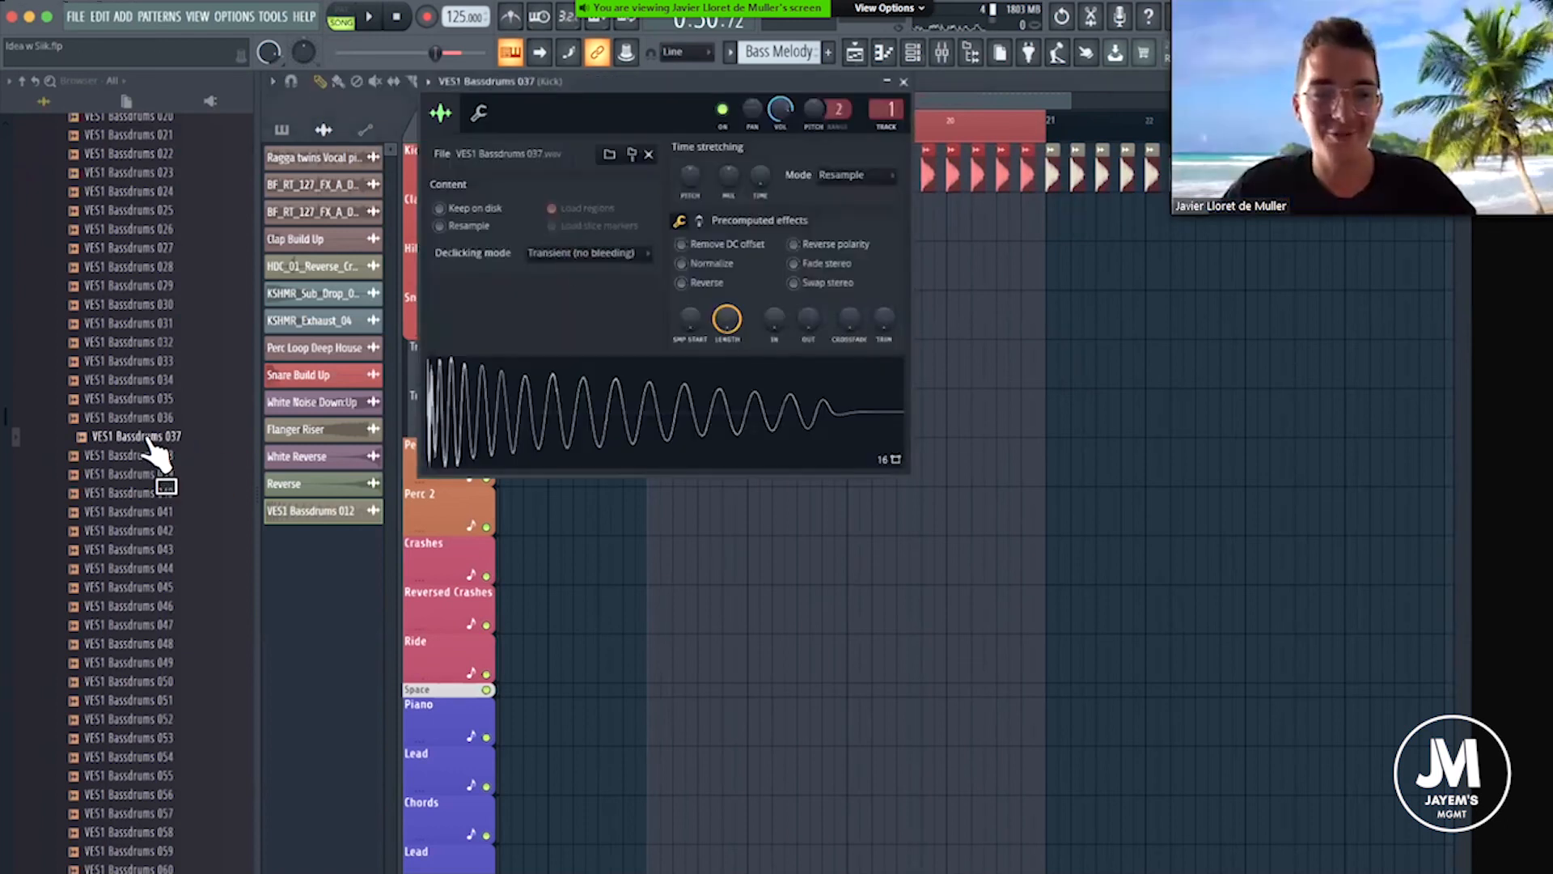
middle_click(145, 456)
key("space")
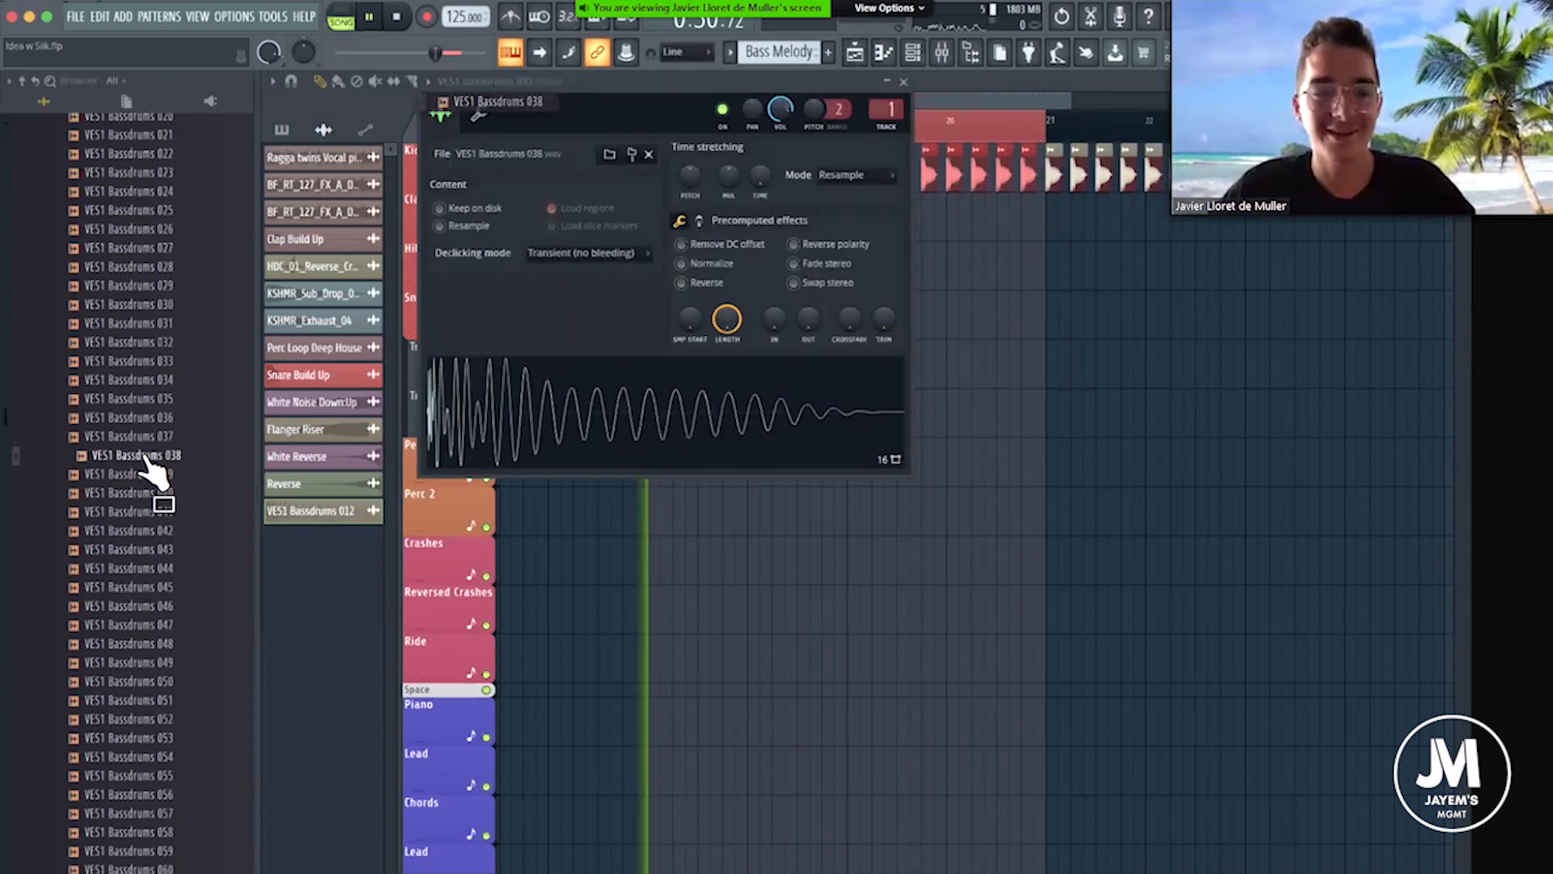
middle_click(135, 476)
middle_click(134, 495)
middle_click(142, 514)
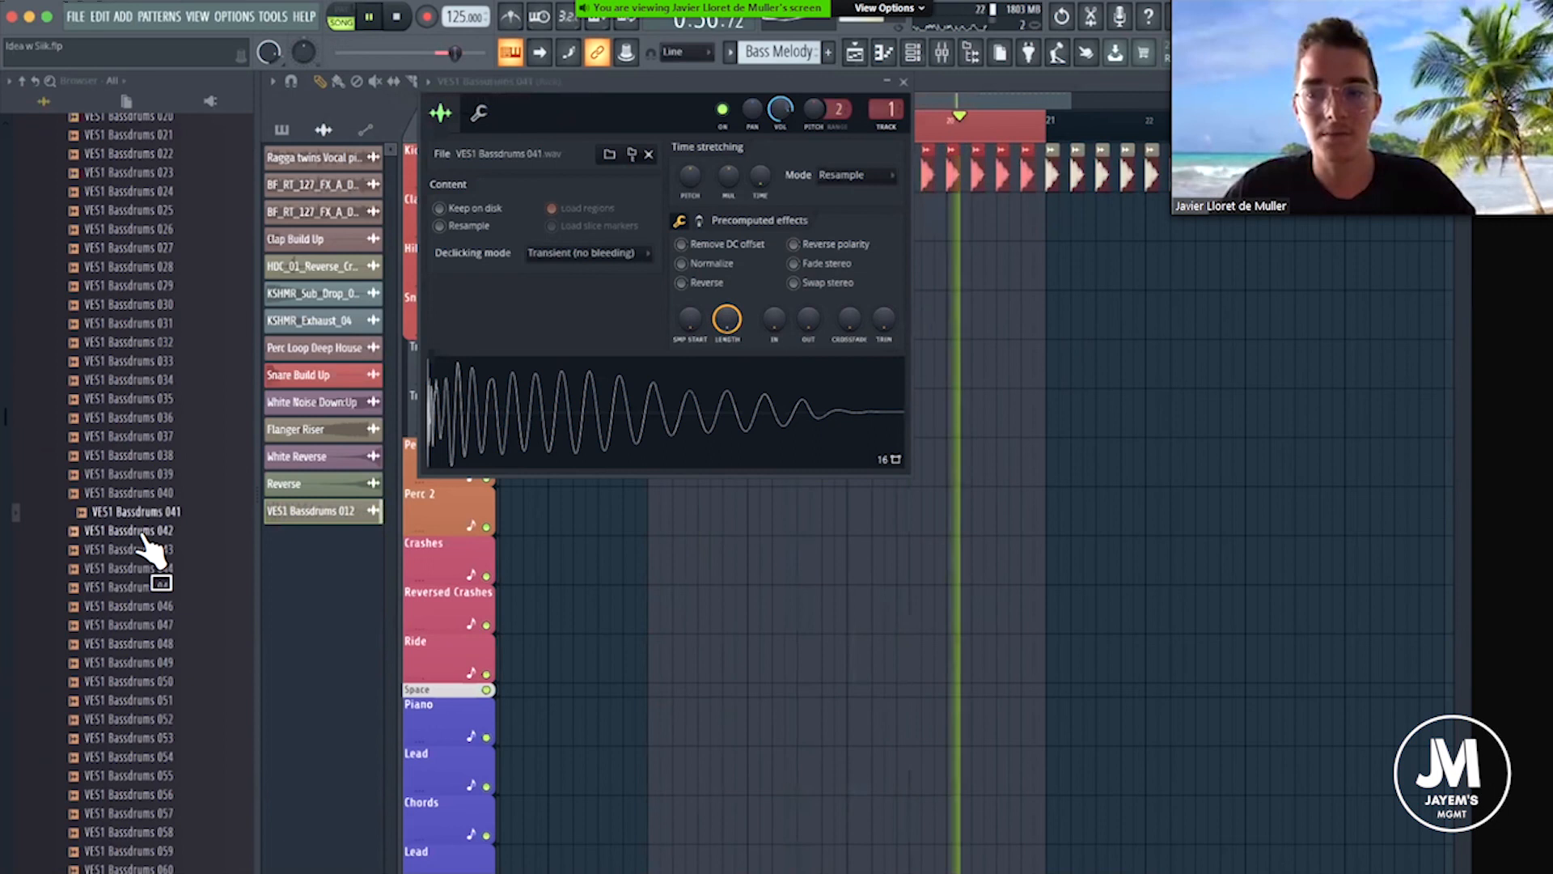
Set the kick channel's volume to 79%, audition VES1 Bassdrums 042 to 045 and load VES1 Bassdrums 046 as the kick.
left_click_drag(781, 109, 780, 115)
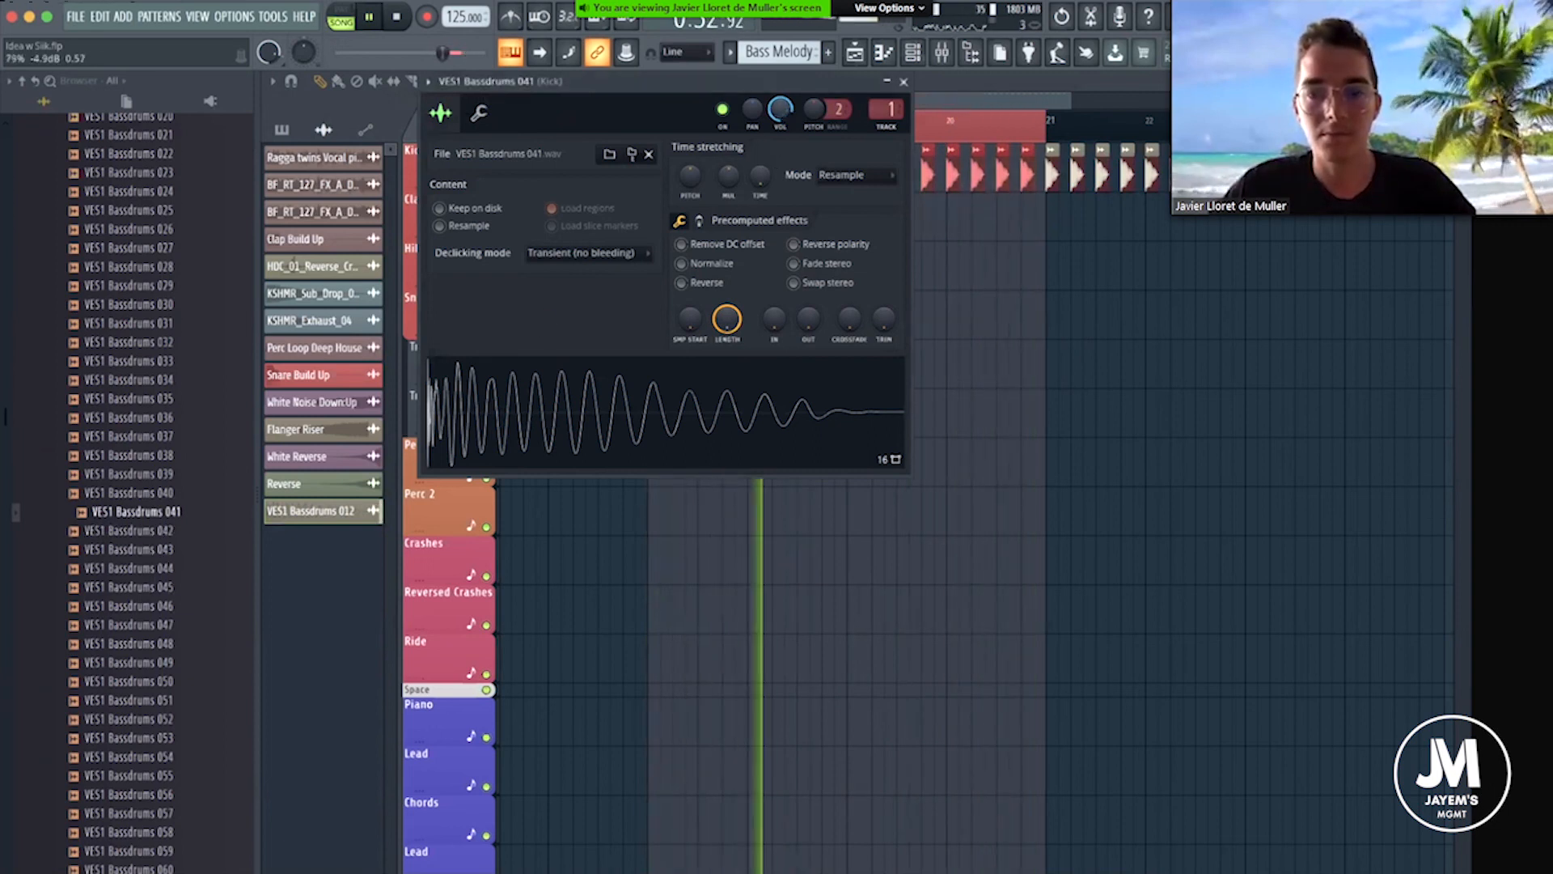
middle_click(182, 532)
middle_click(166, 552)
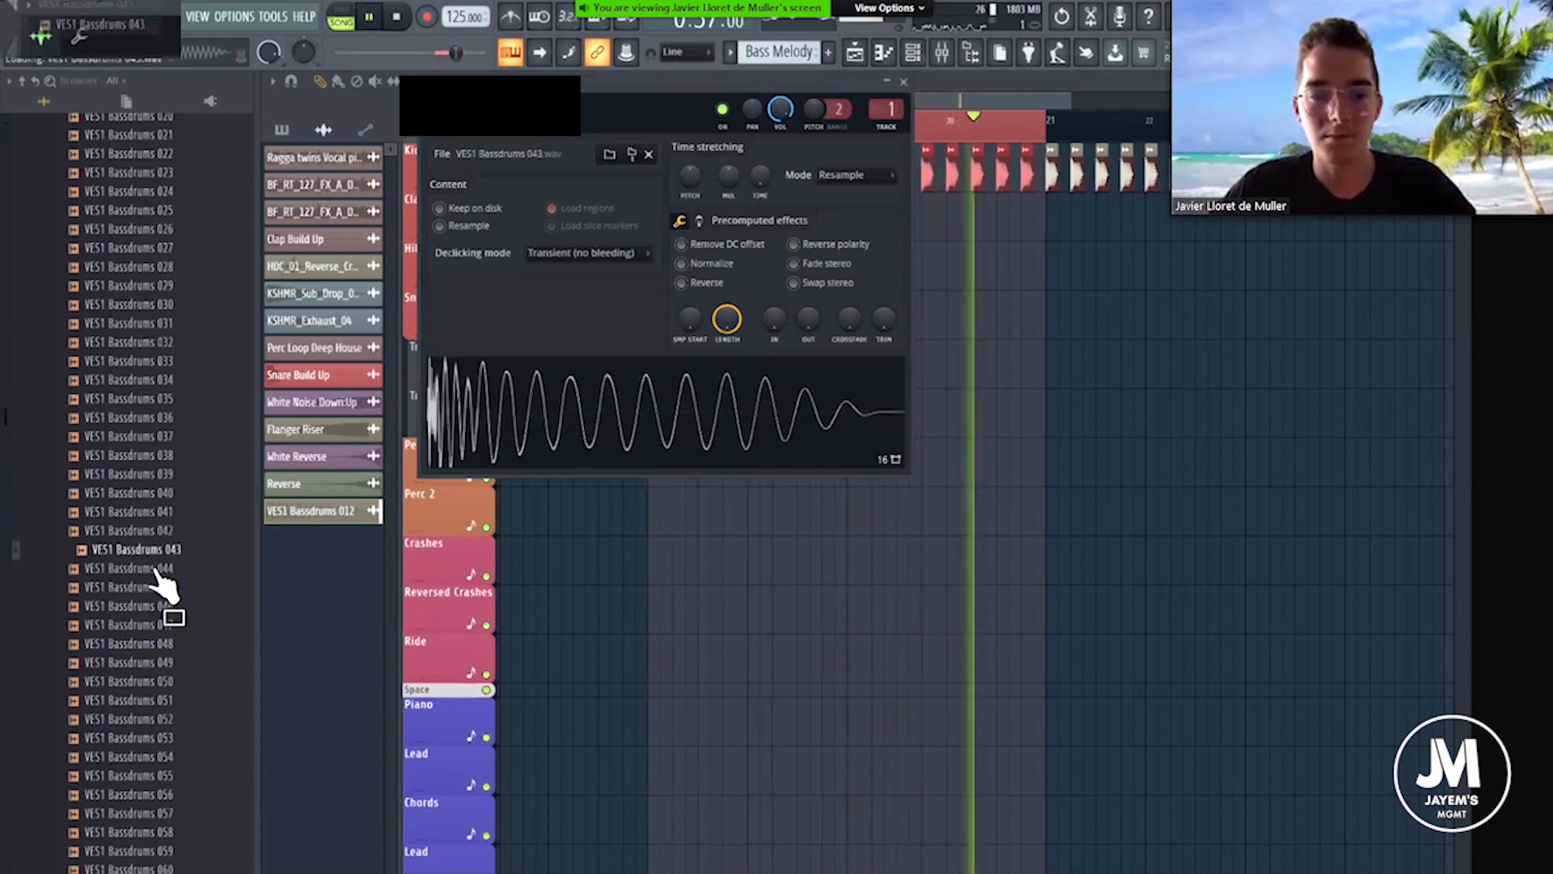
middle_click(158, 570)
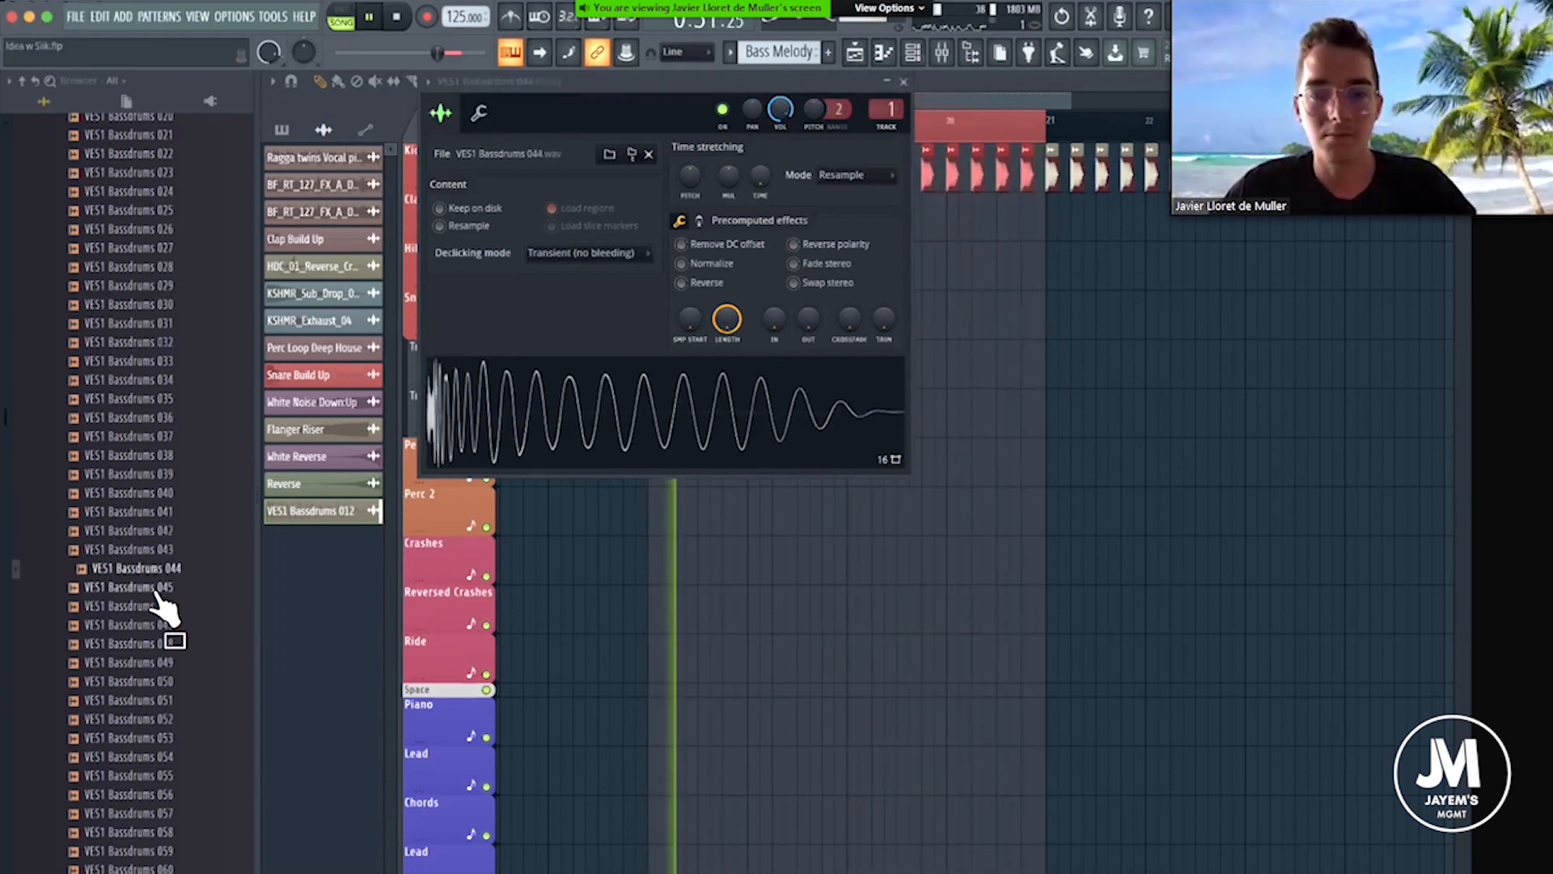
middle_click(157, 589)
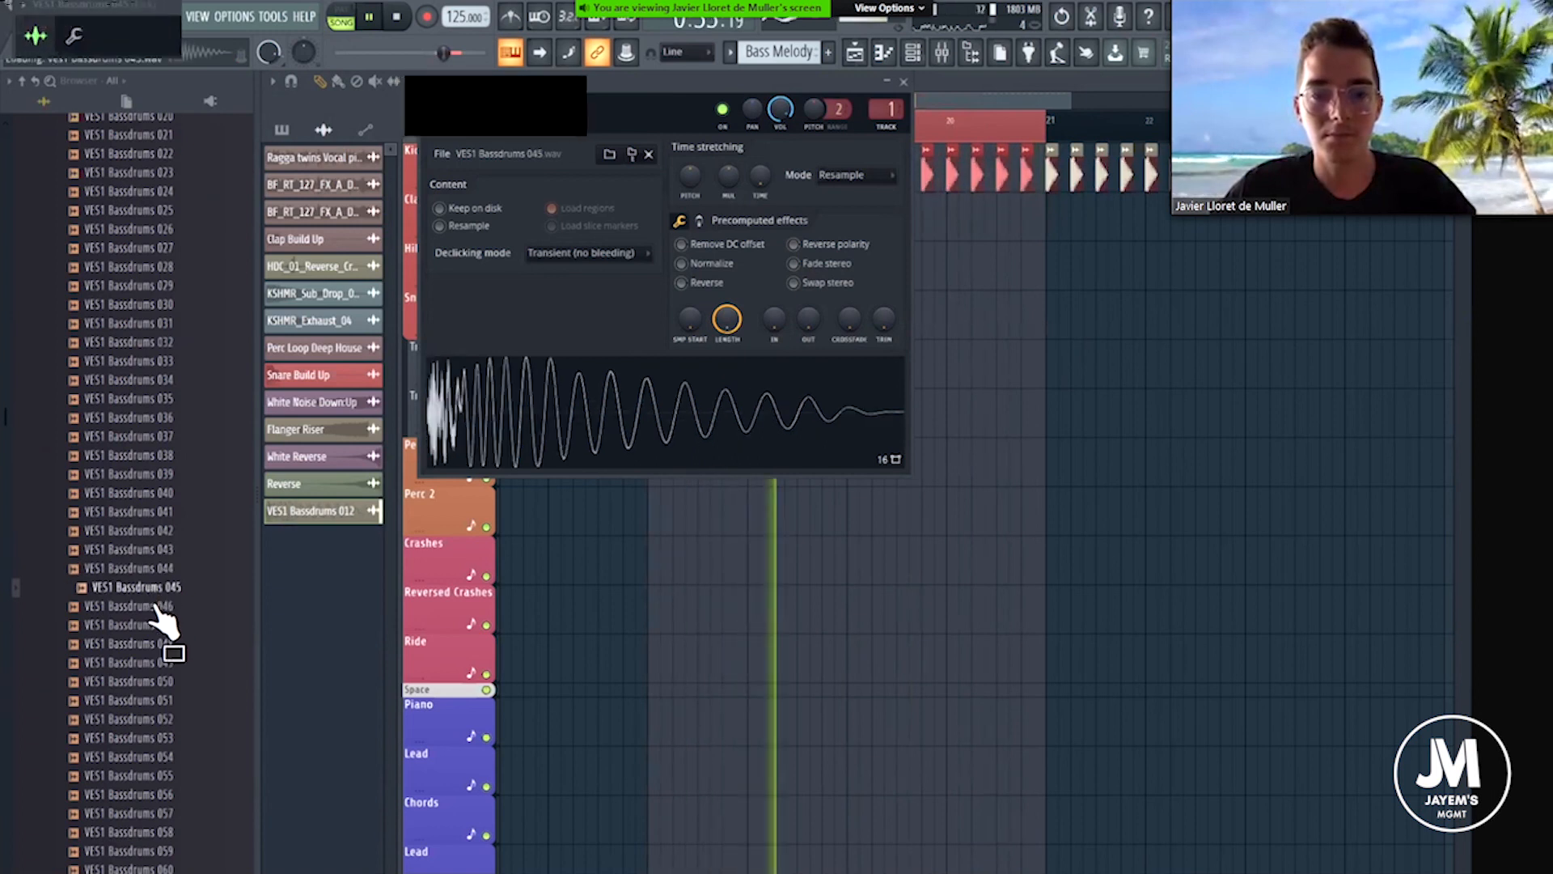
middle_click(159, 608)
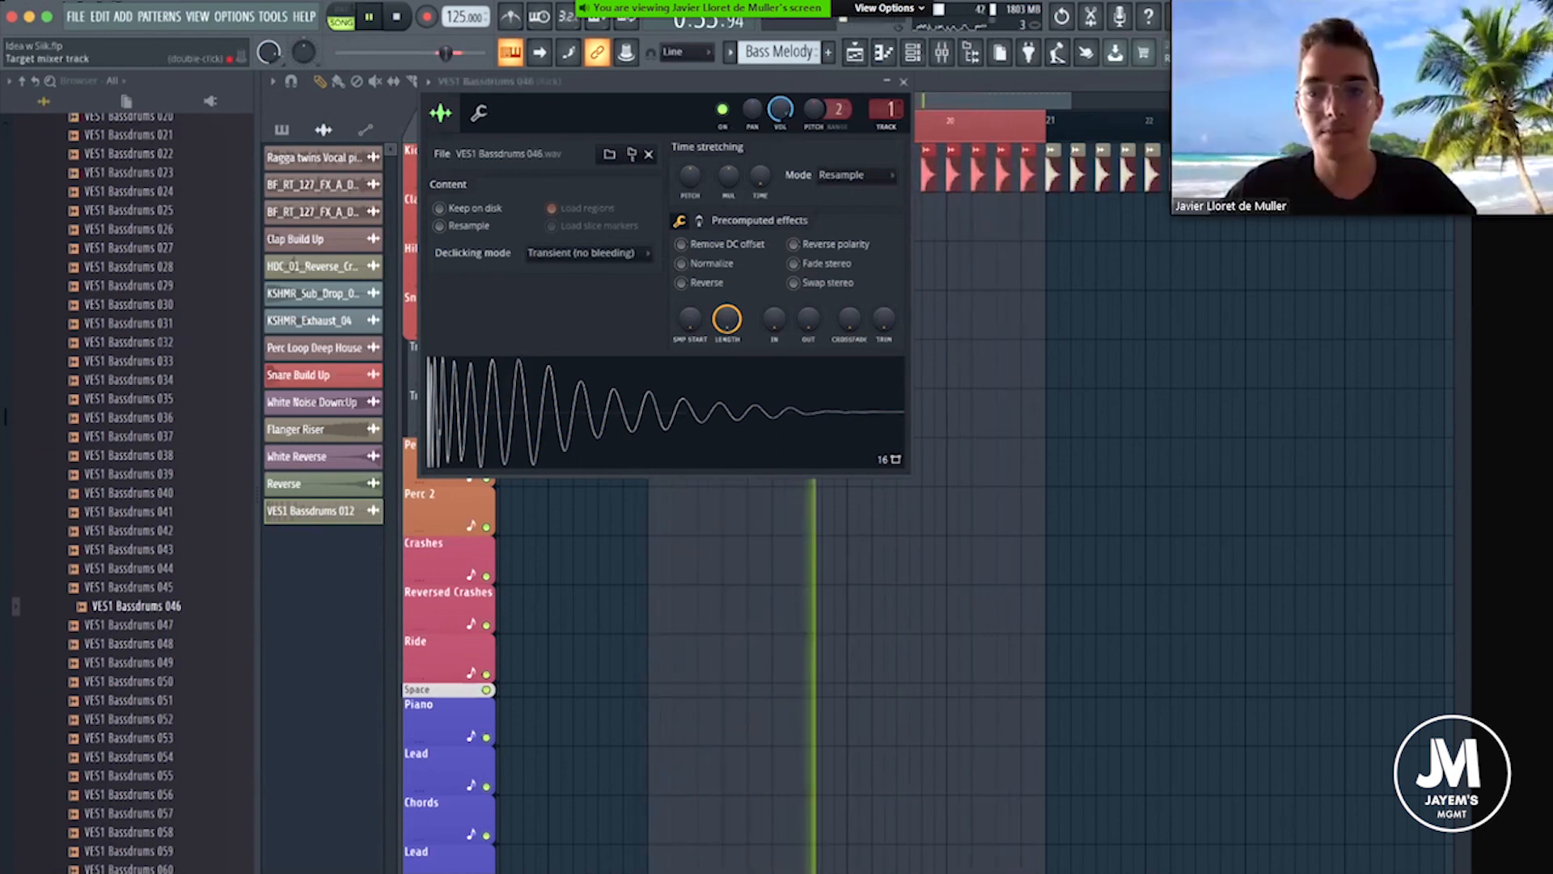
Add FabFilter Pro-Q 3 to the Kick mixer track and create a 12 dB/oct high cut at about 6049 Hz.
left_click(890, 110)
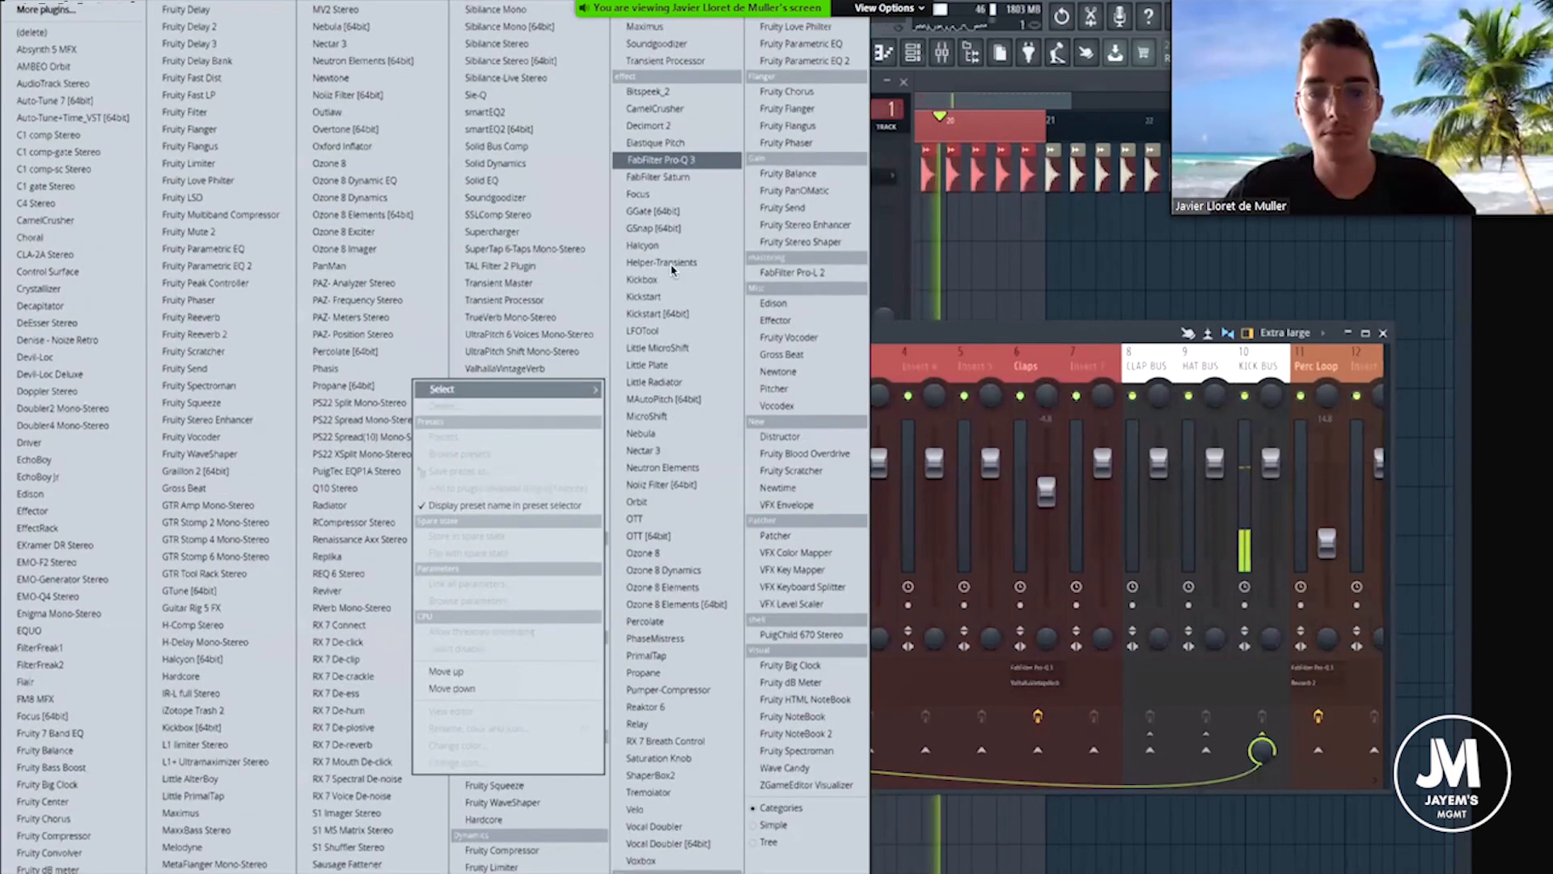
left_click(673, 178)
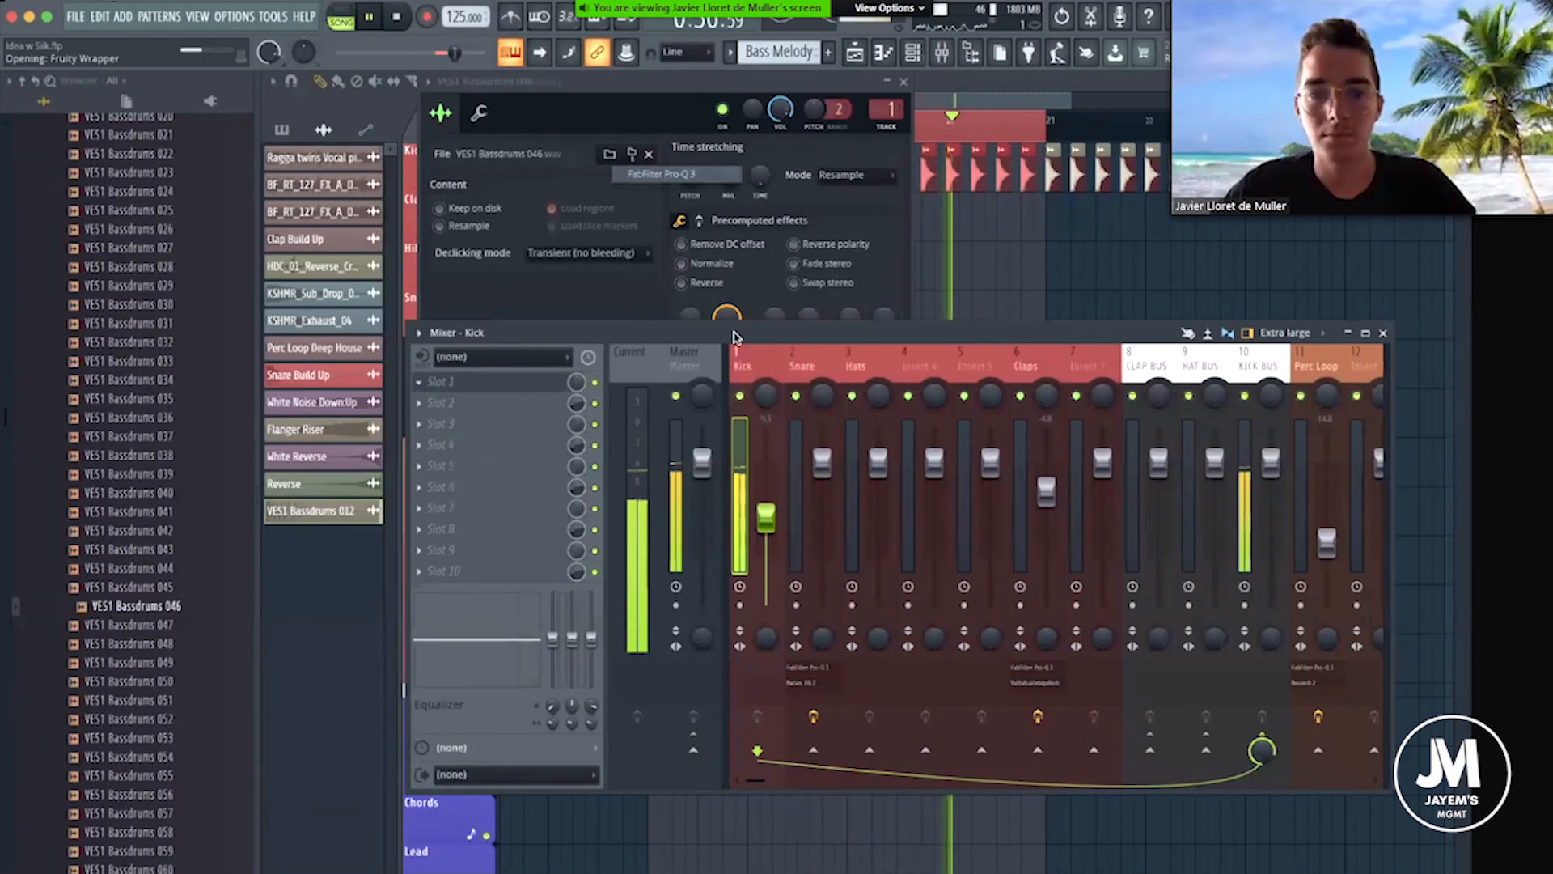
left_click_drag(778, 361, 860, 446)
scroll(809, 434, "up", 3)
left_click_drag(697, 414, 743, 364)
left_click(696, 430)
left_click(772, 440)
left_click_drag(755, 334, 805, 358)
left_click(777, 353, "alt+shift")
left_click(782, 358, "alt+shift")
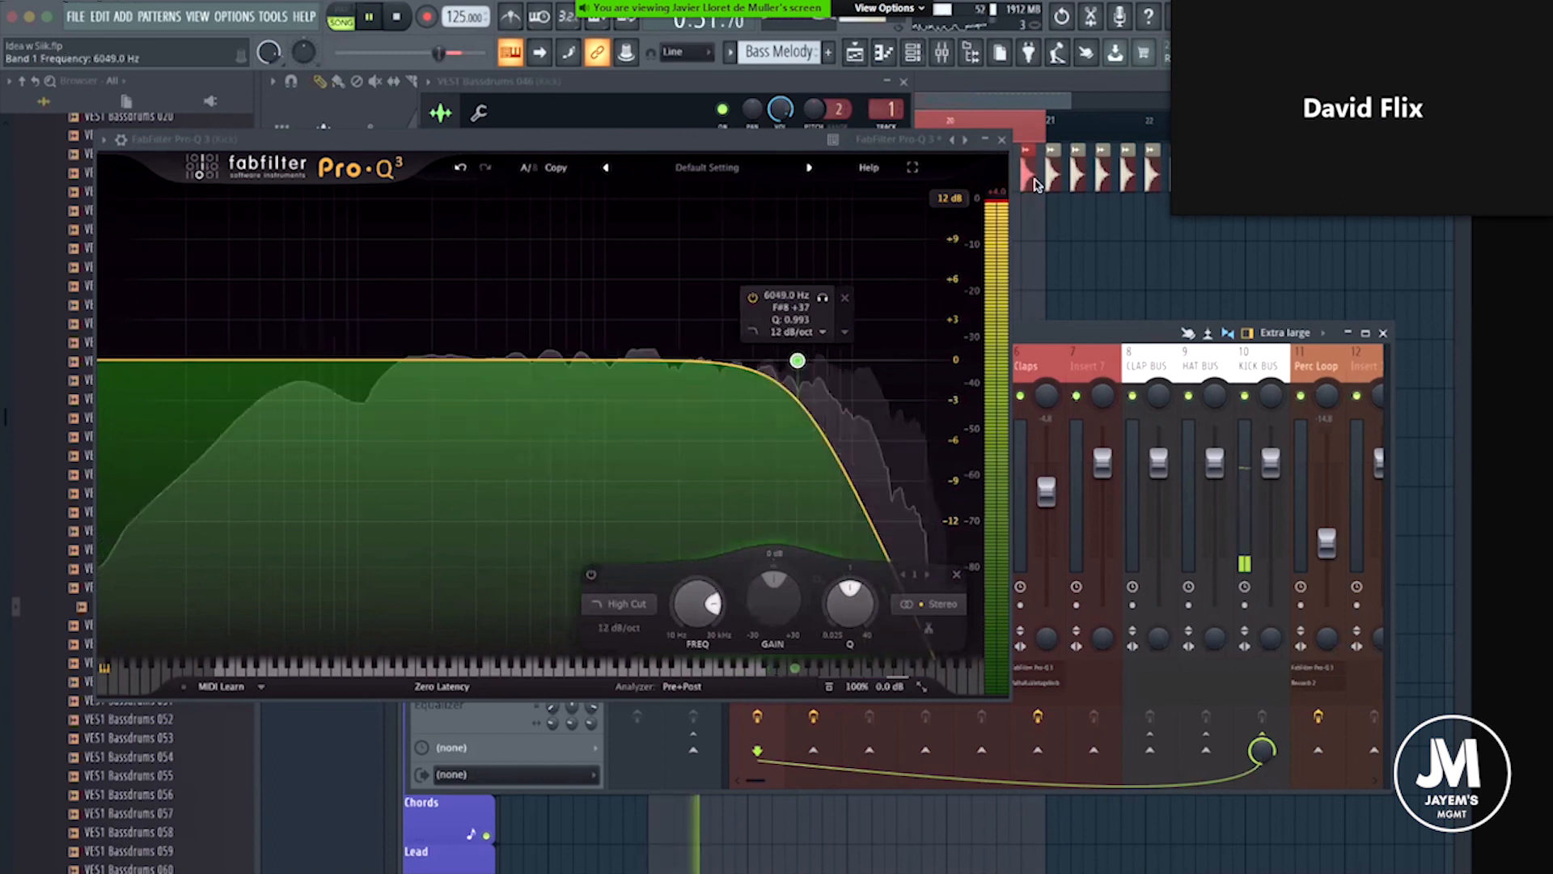
key("space")
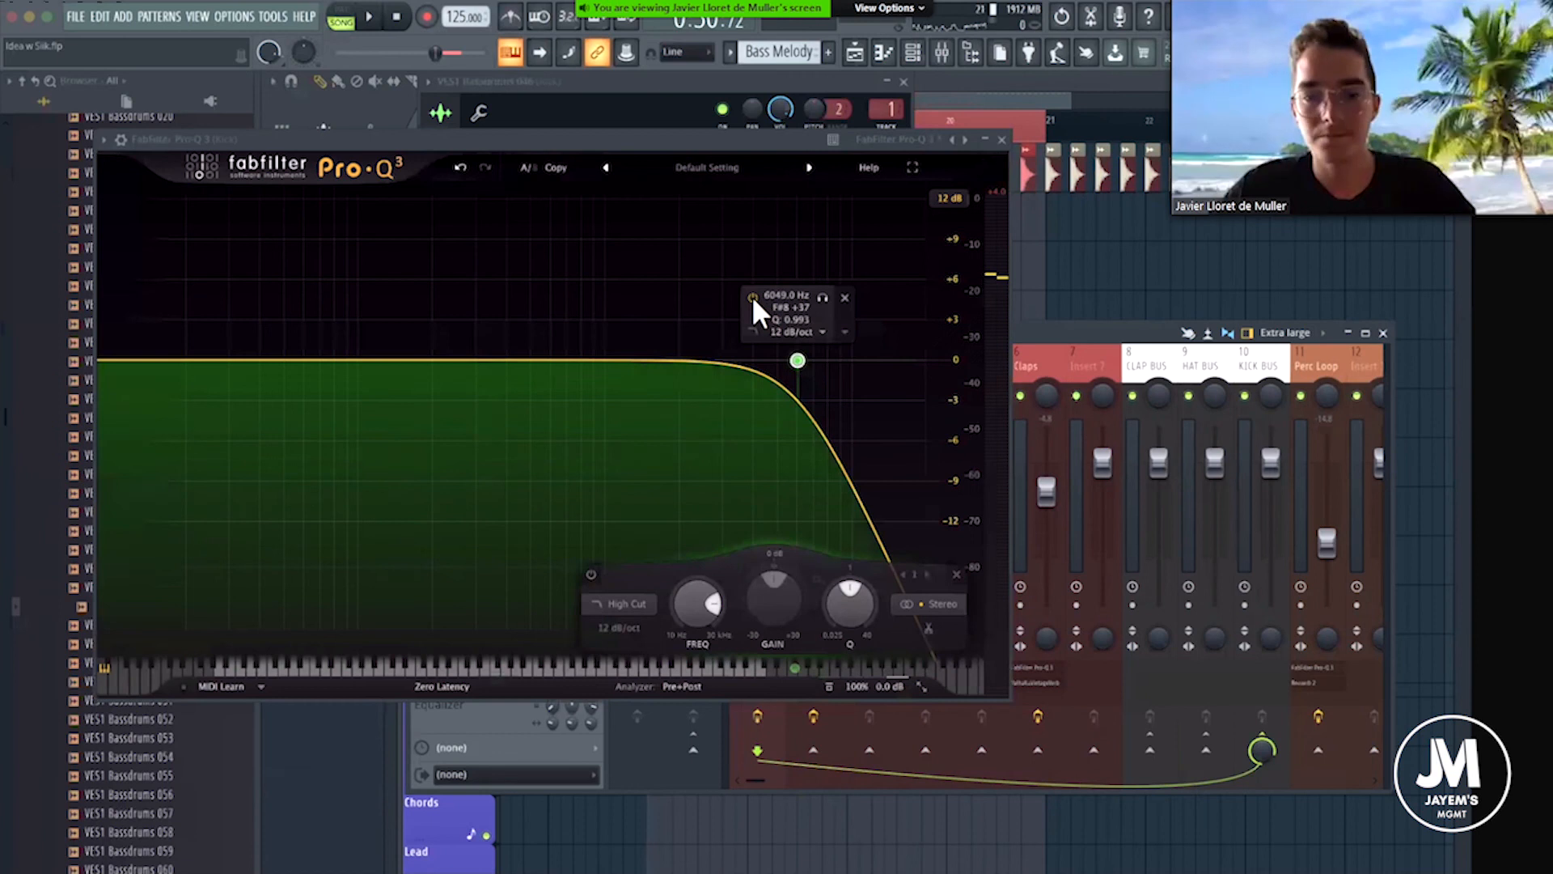
Compare the kick's high cut off and on, raise its frequency to about 8030 Hz, and close the plugin windows and mixer.
left_click(752, 297)
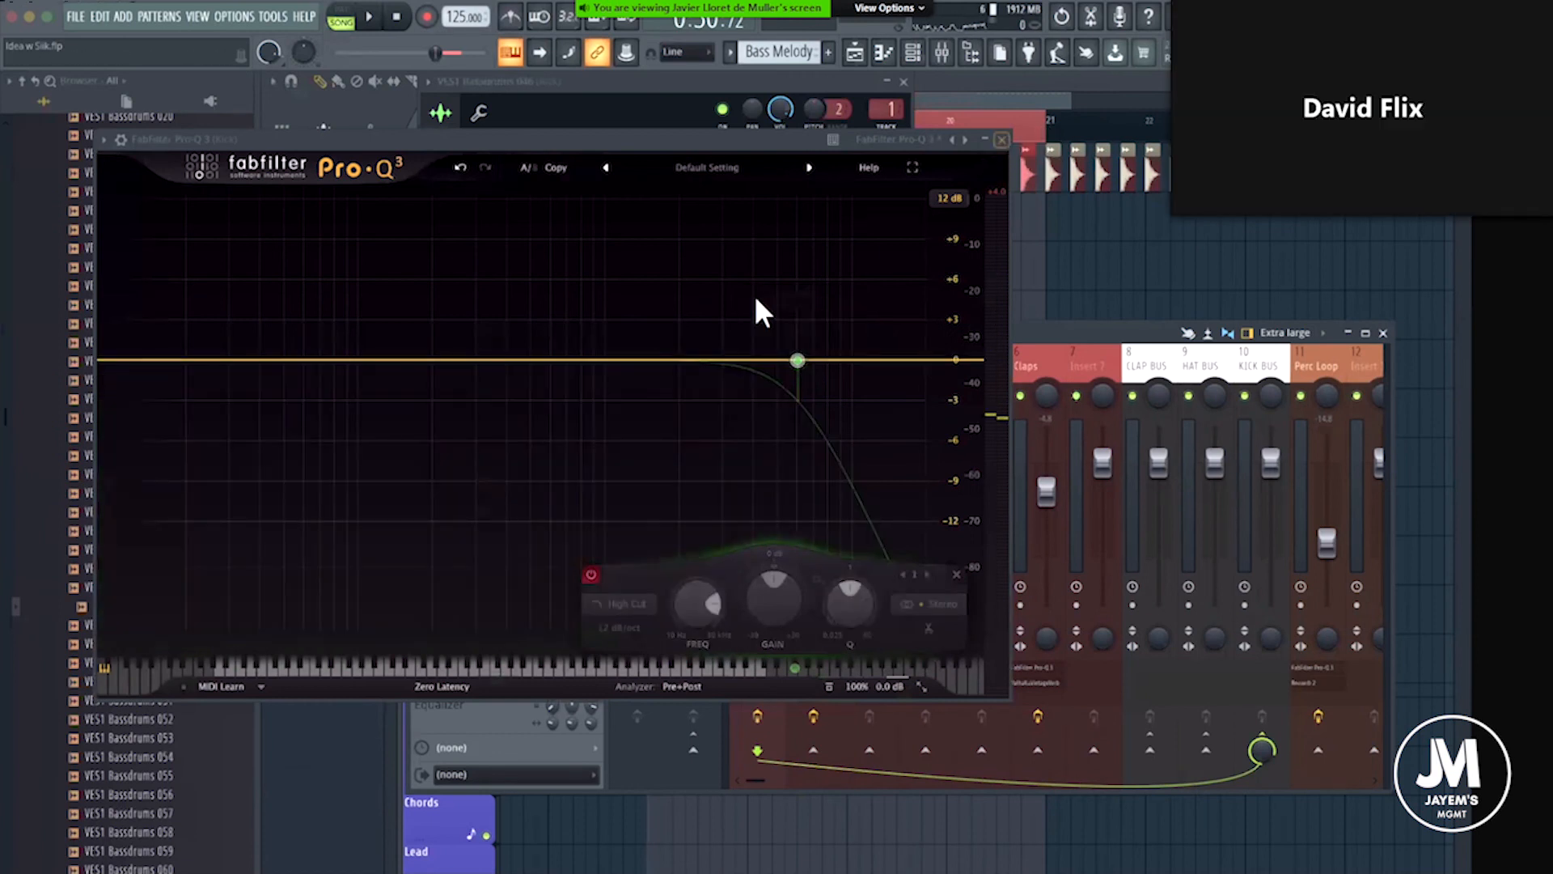
left_click(755, 297)
key("space")
mouse_move(799, 356)
left_mouse_down()
mouse_move(921, 356)
mouse_move(825, 365)
left_mouse_up()
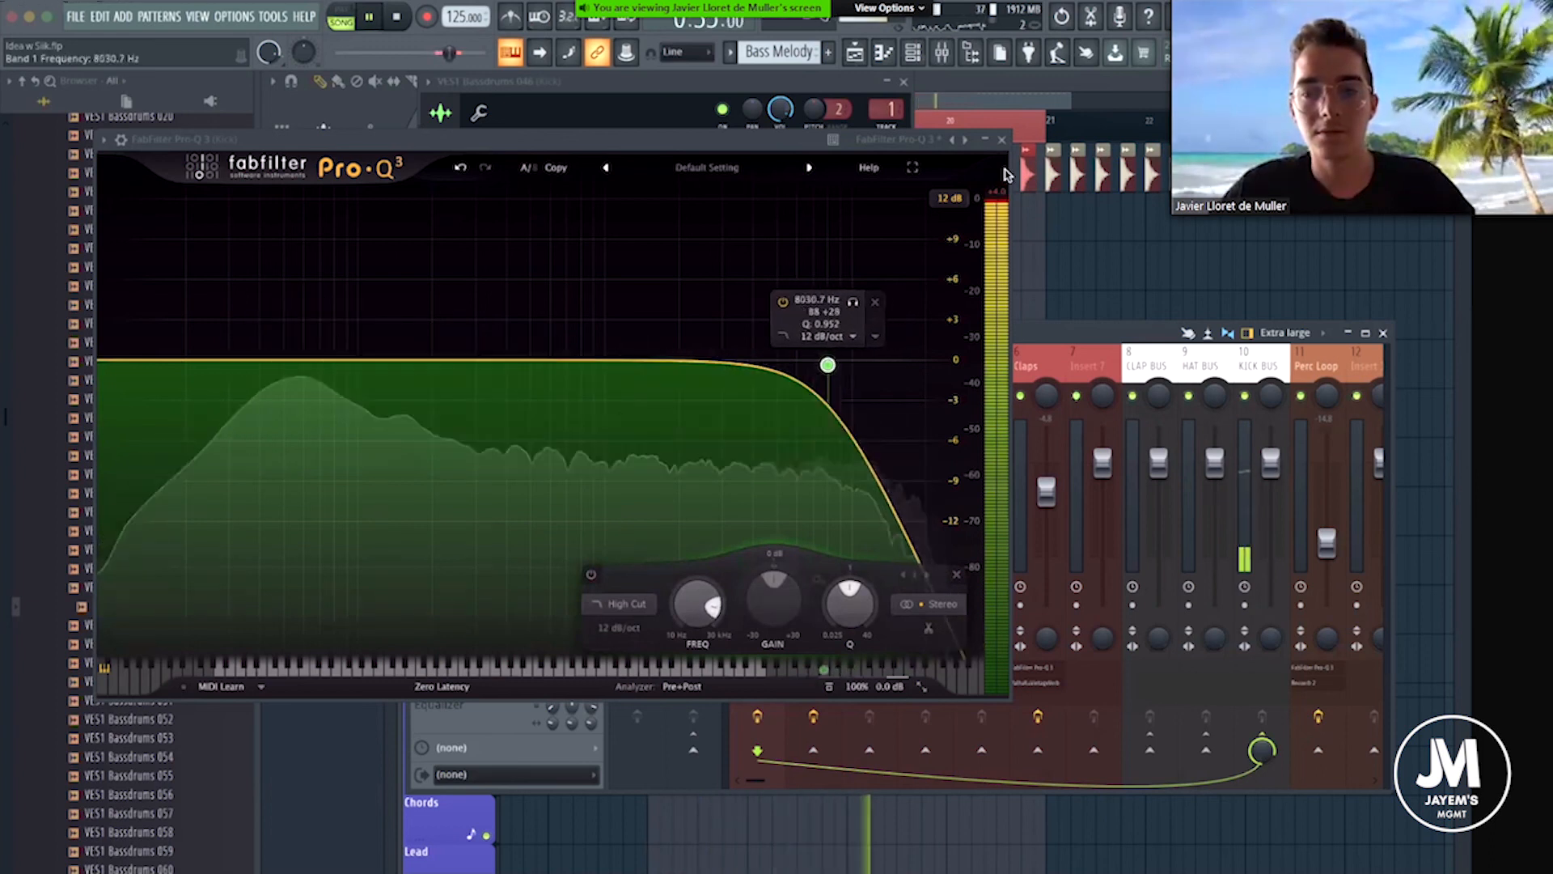
key("space")
left_click(1002, 140)
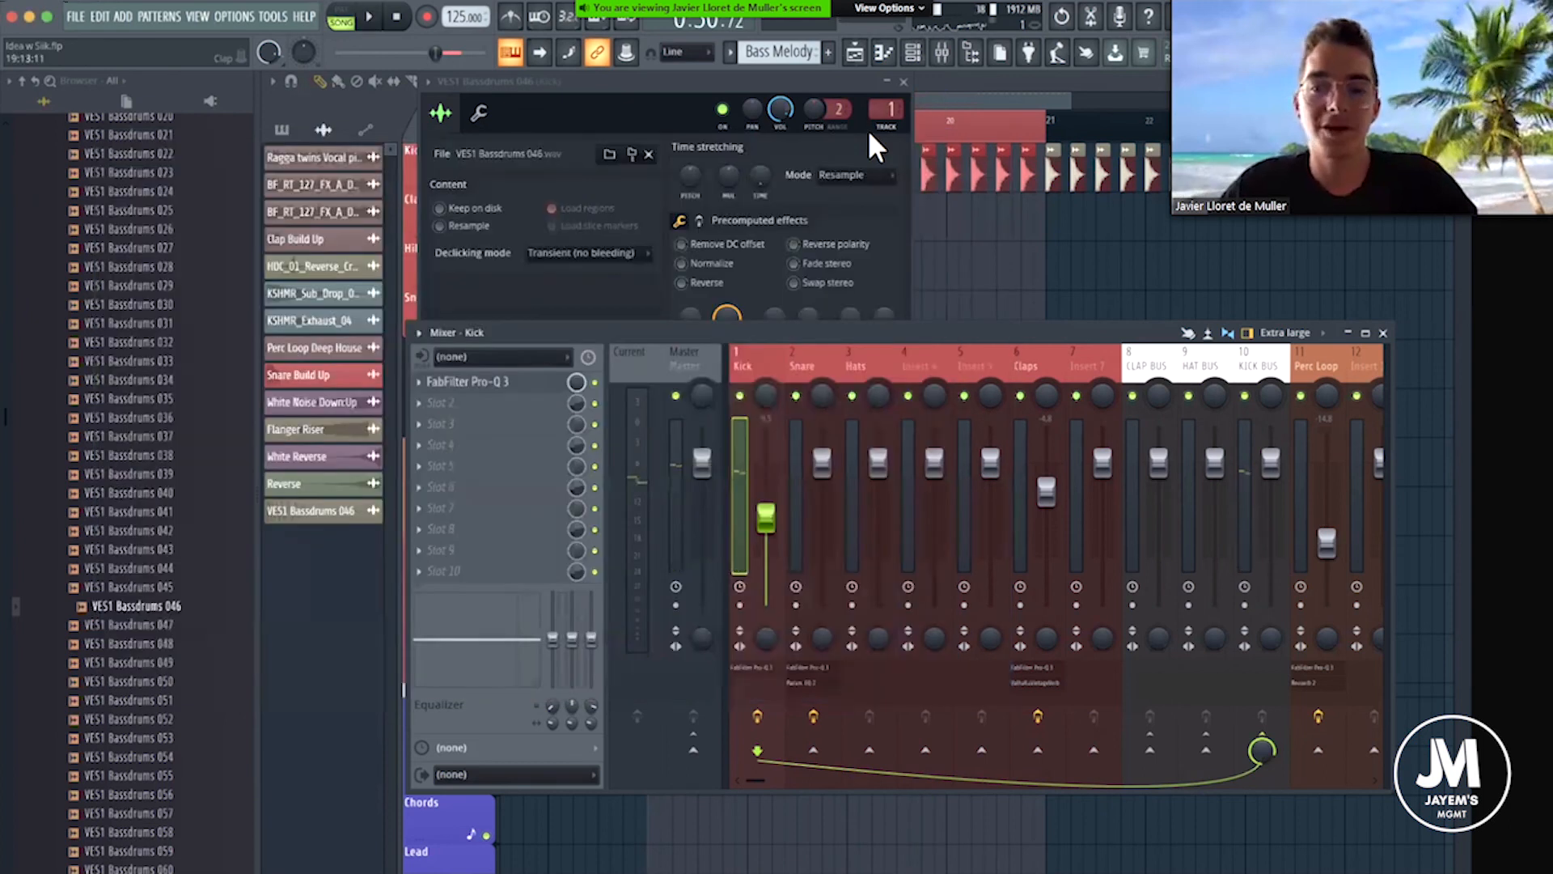
left_click(905, 81)
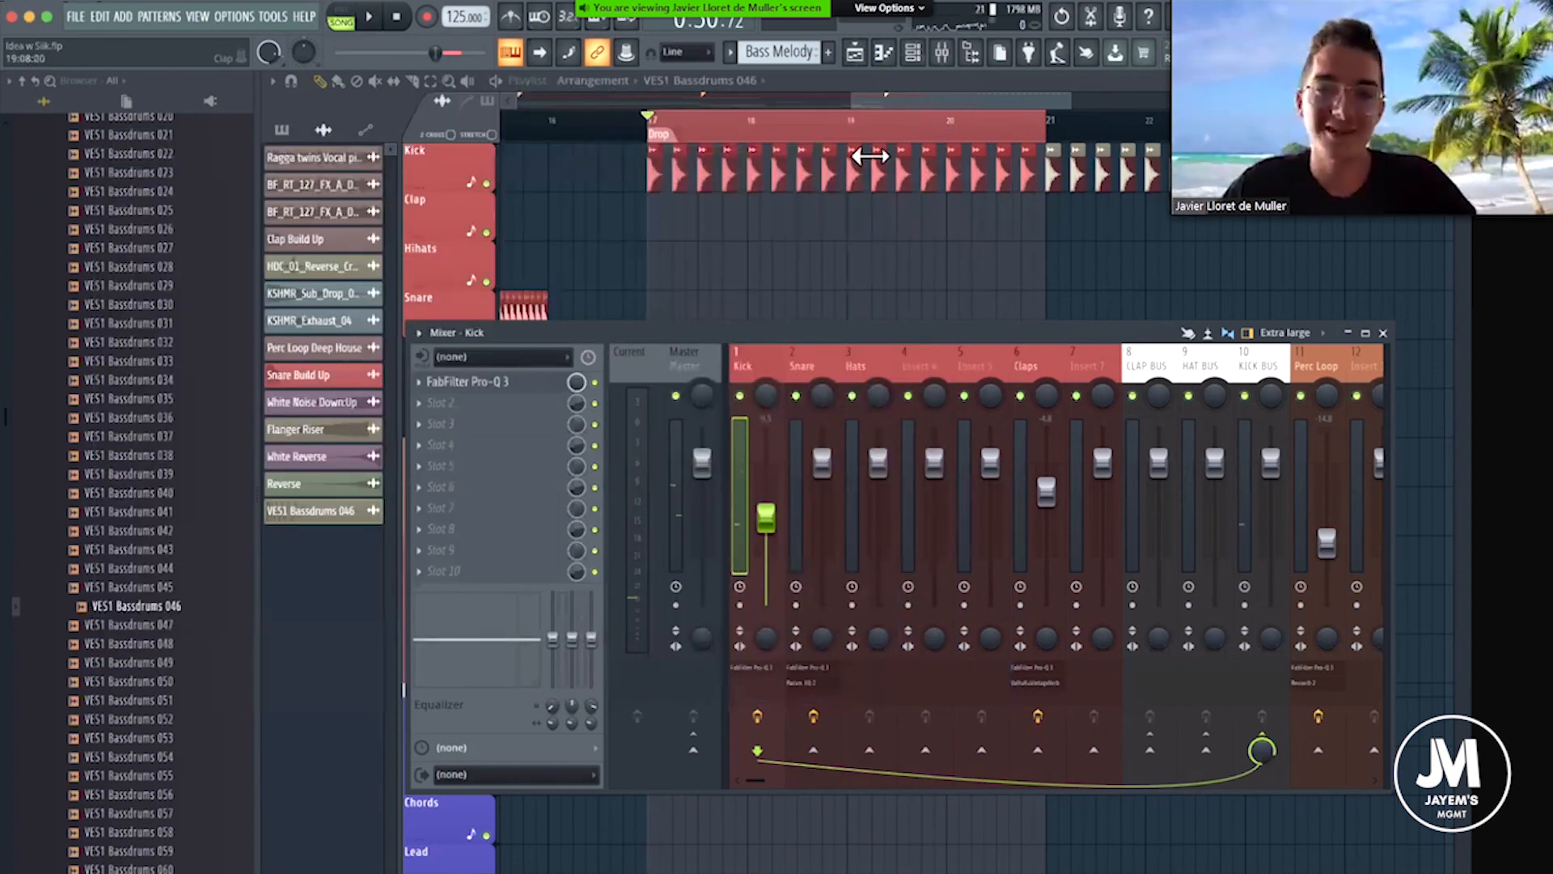
key("F9")
Clear the looped range and place the playback position at the start of the Drop.
left_click(653, 121)
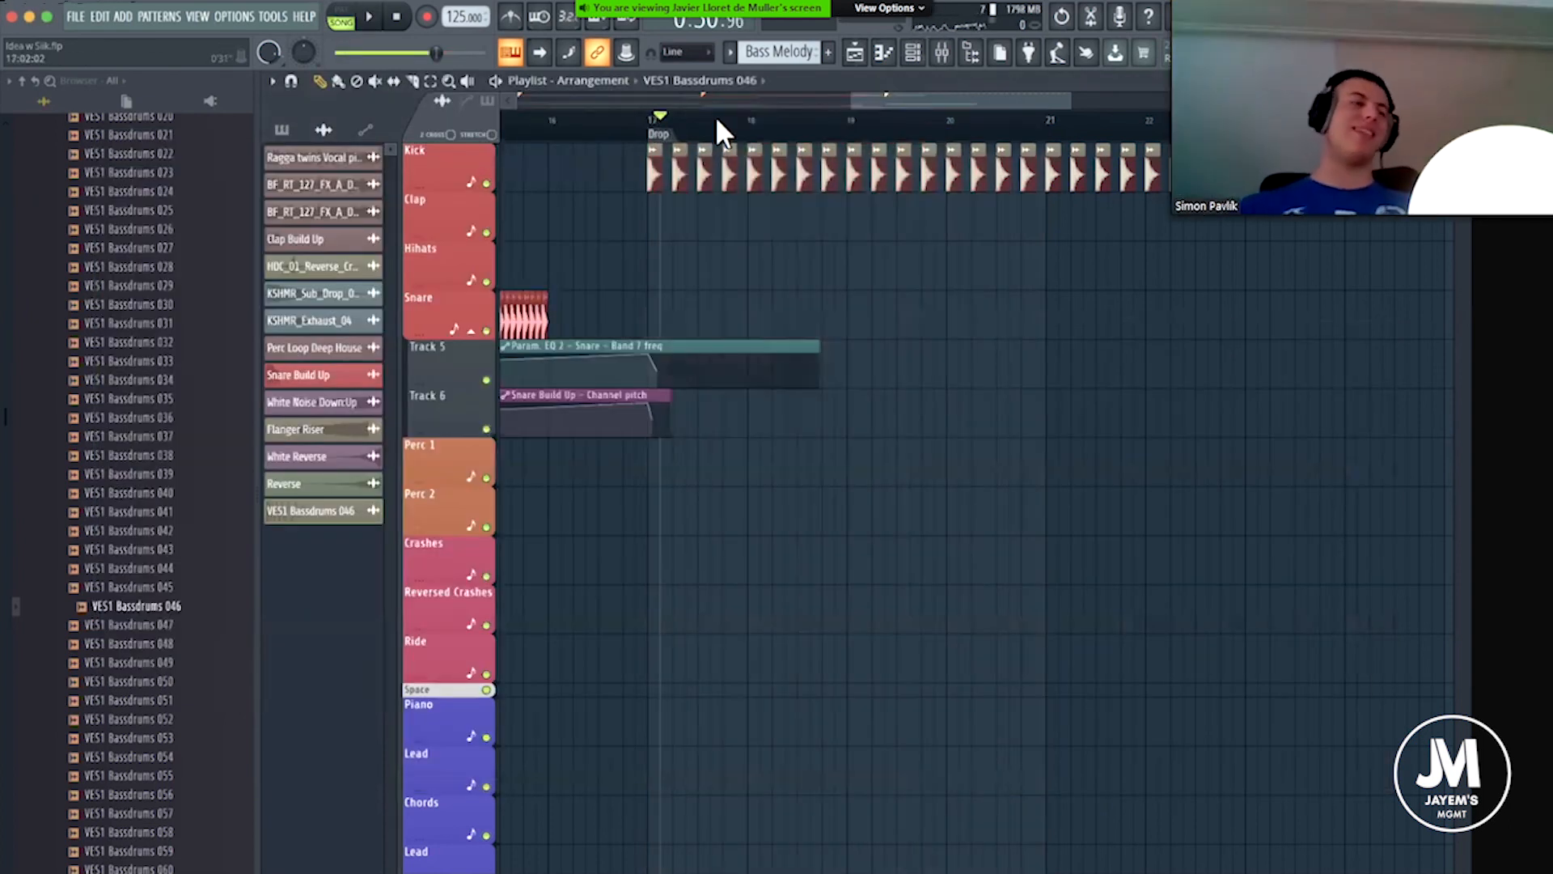
scroll(715, 121, "down", 2)
left_click(694, 117)
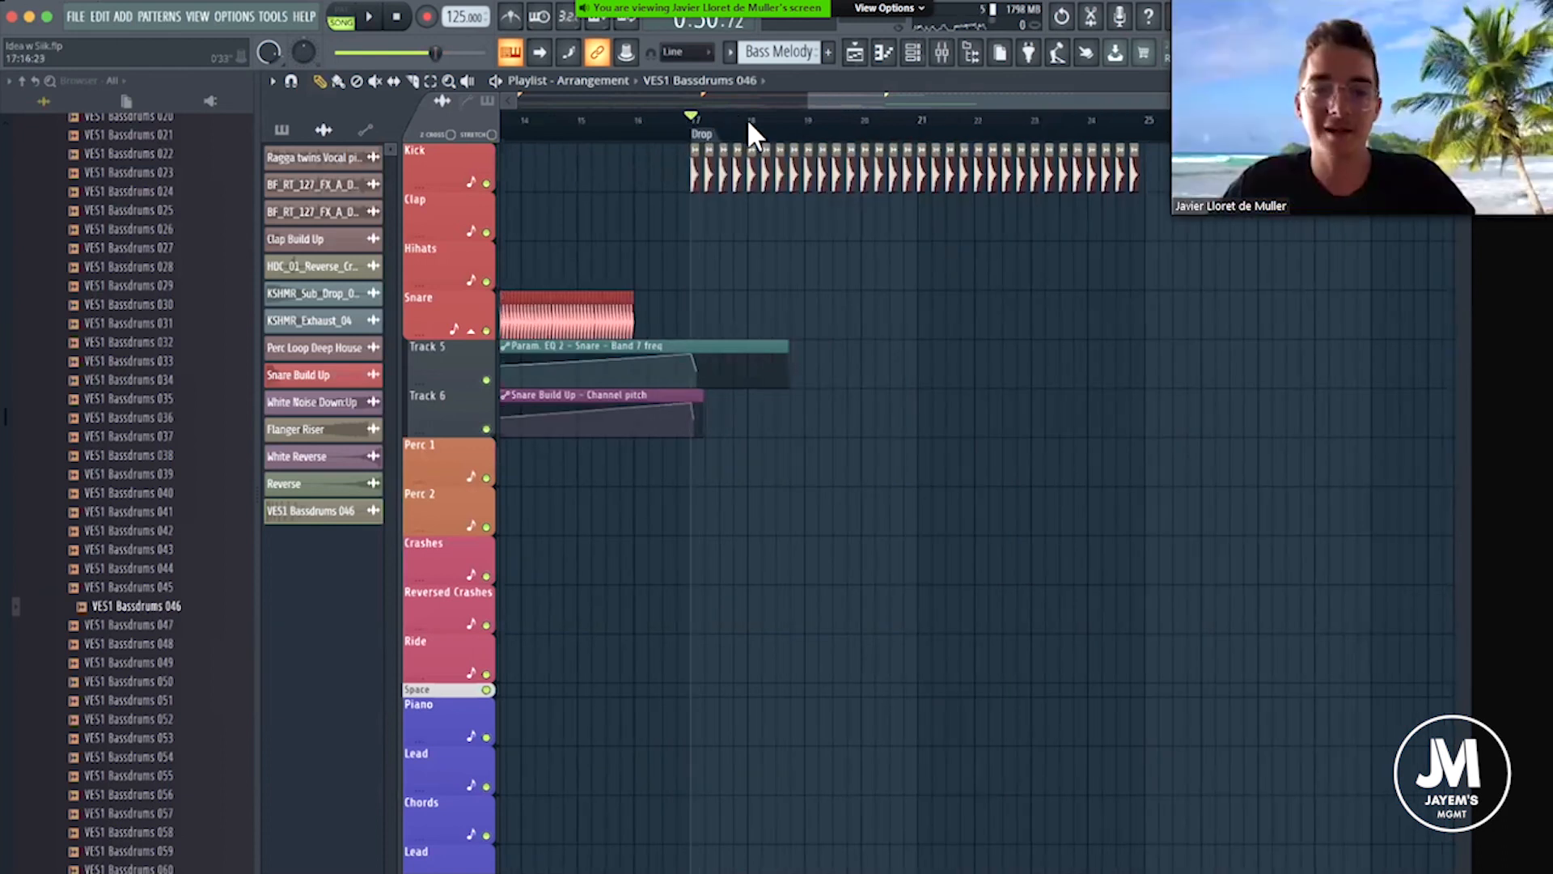
Look through the arrangement's tracks from the intro and Build Up to the Drop.
scroll(748, 123, "down", 2)
scroll(789, 136, "up", 3)
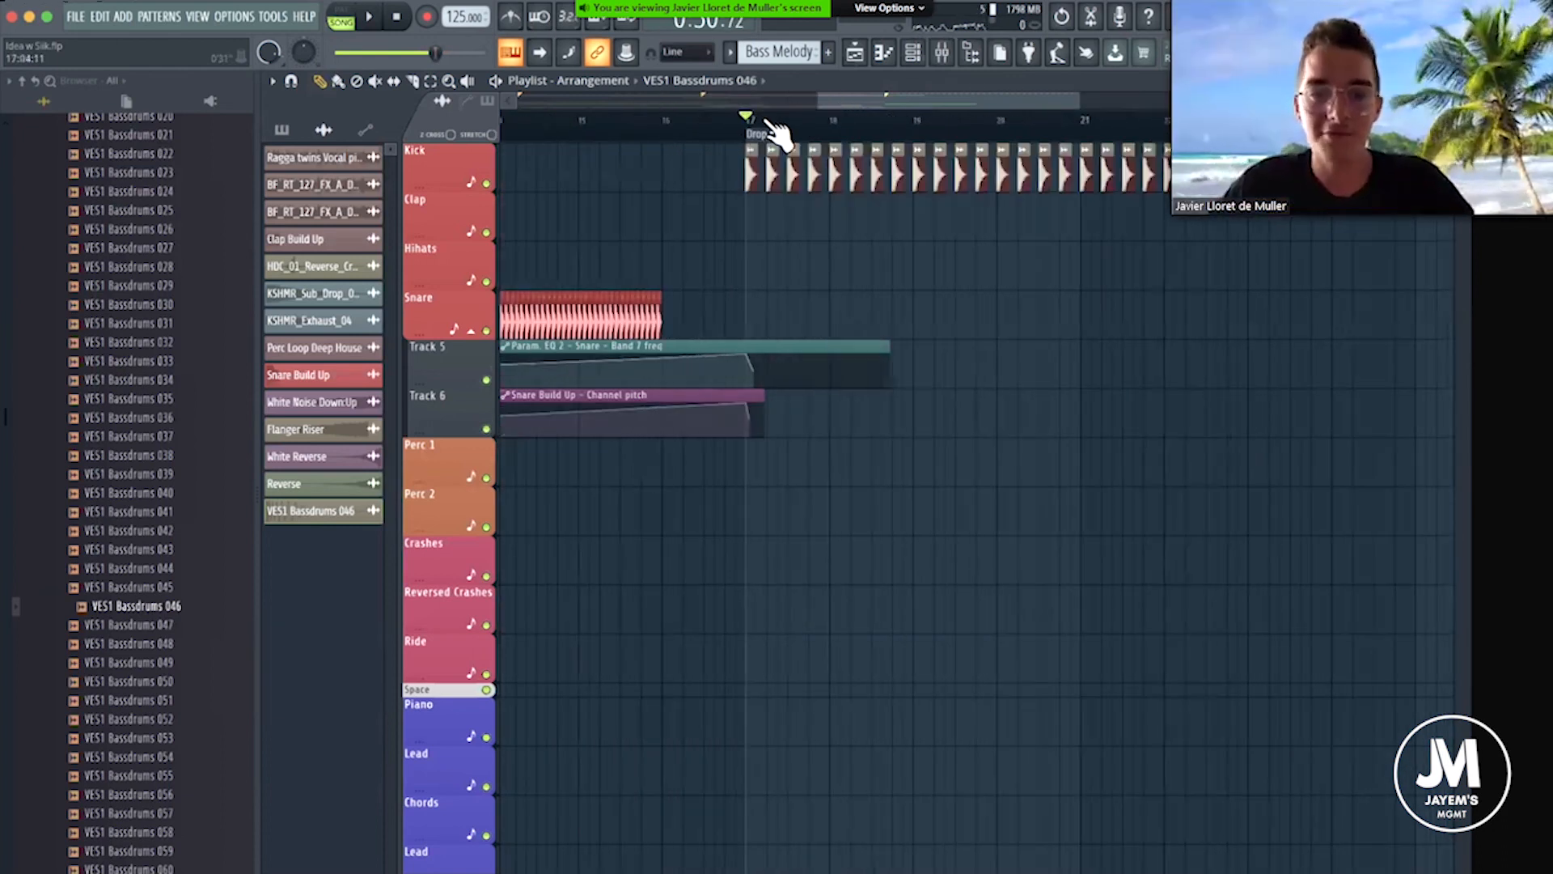
scroll(775, 132, "up", 3)
scroll(776, 133, "down", 2)
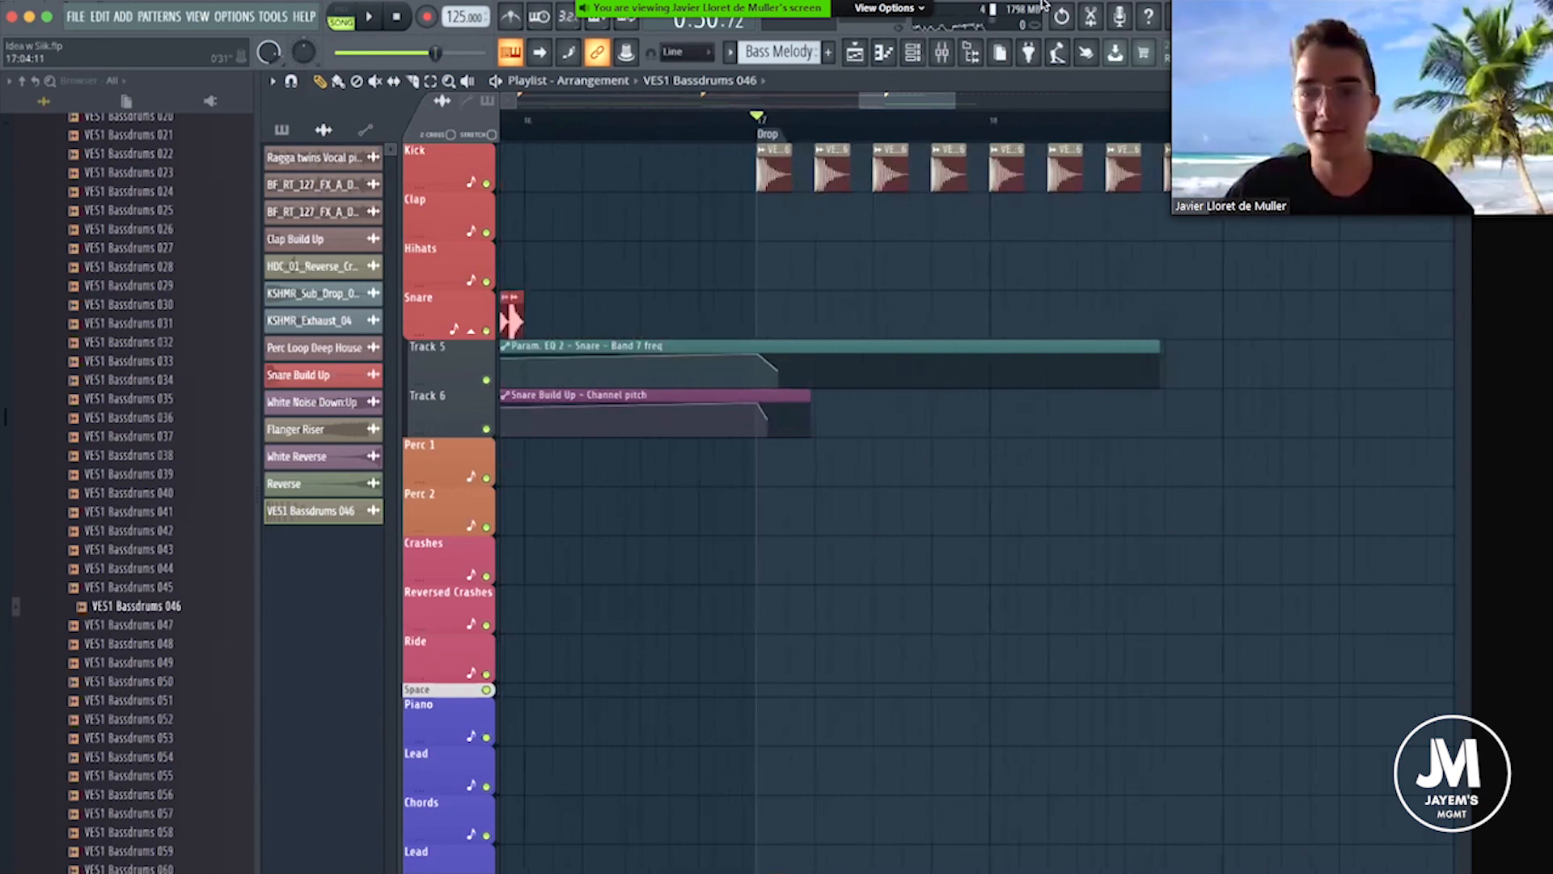
scroll(818, 129, "down", 2)
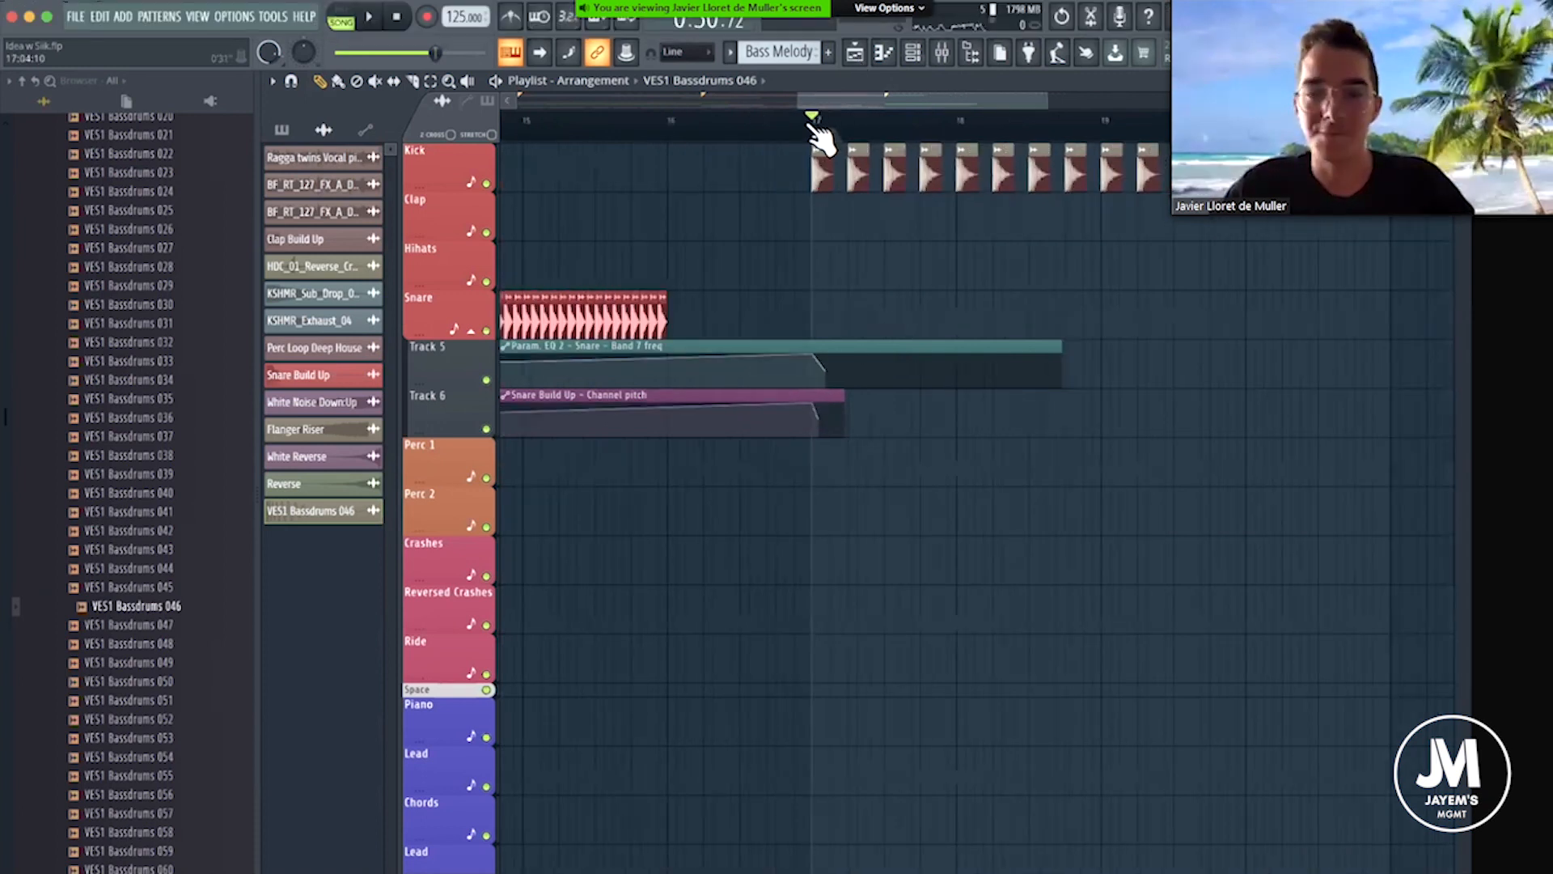
scroll(928, 136, "down", 4)
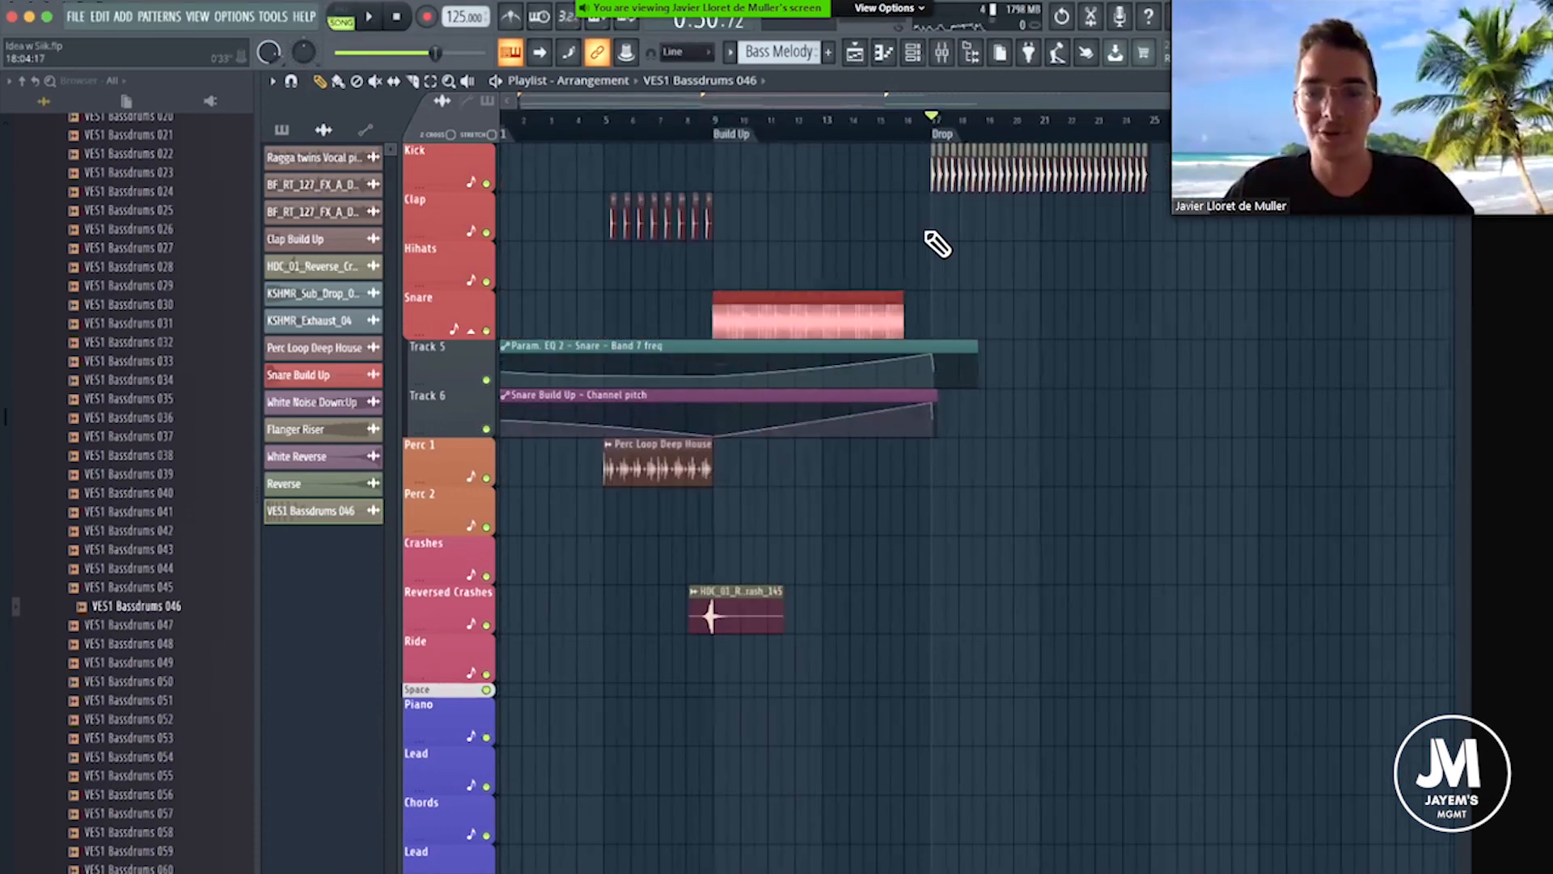
scroll(939, 245, "down", 6)
scroll(939, 244, "down", 5)
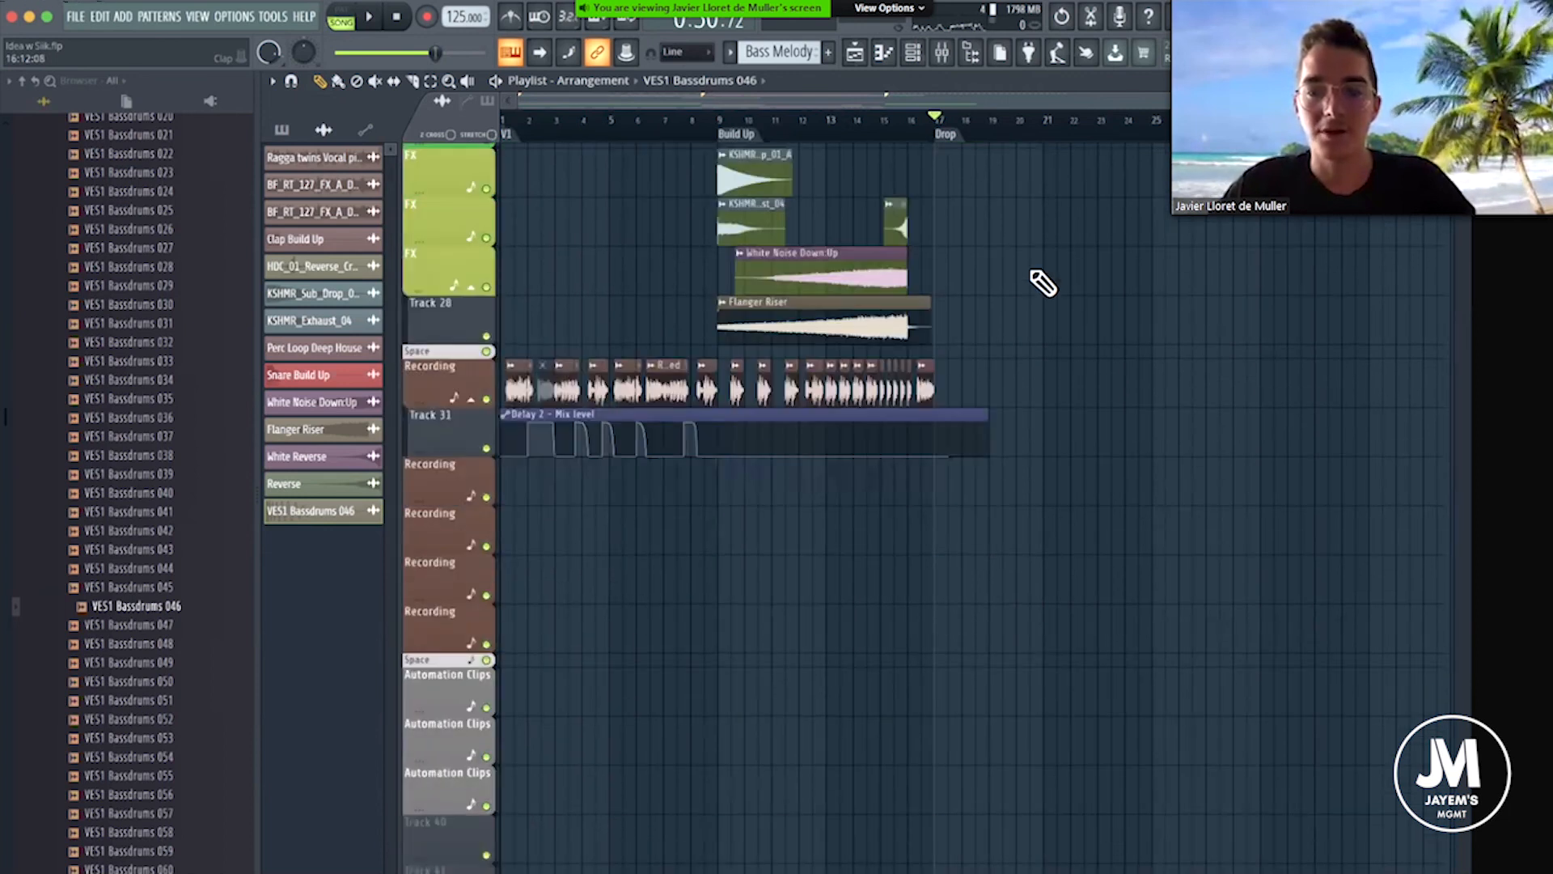
scroll(1043, 283, "up", 10)
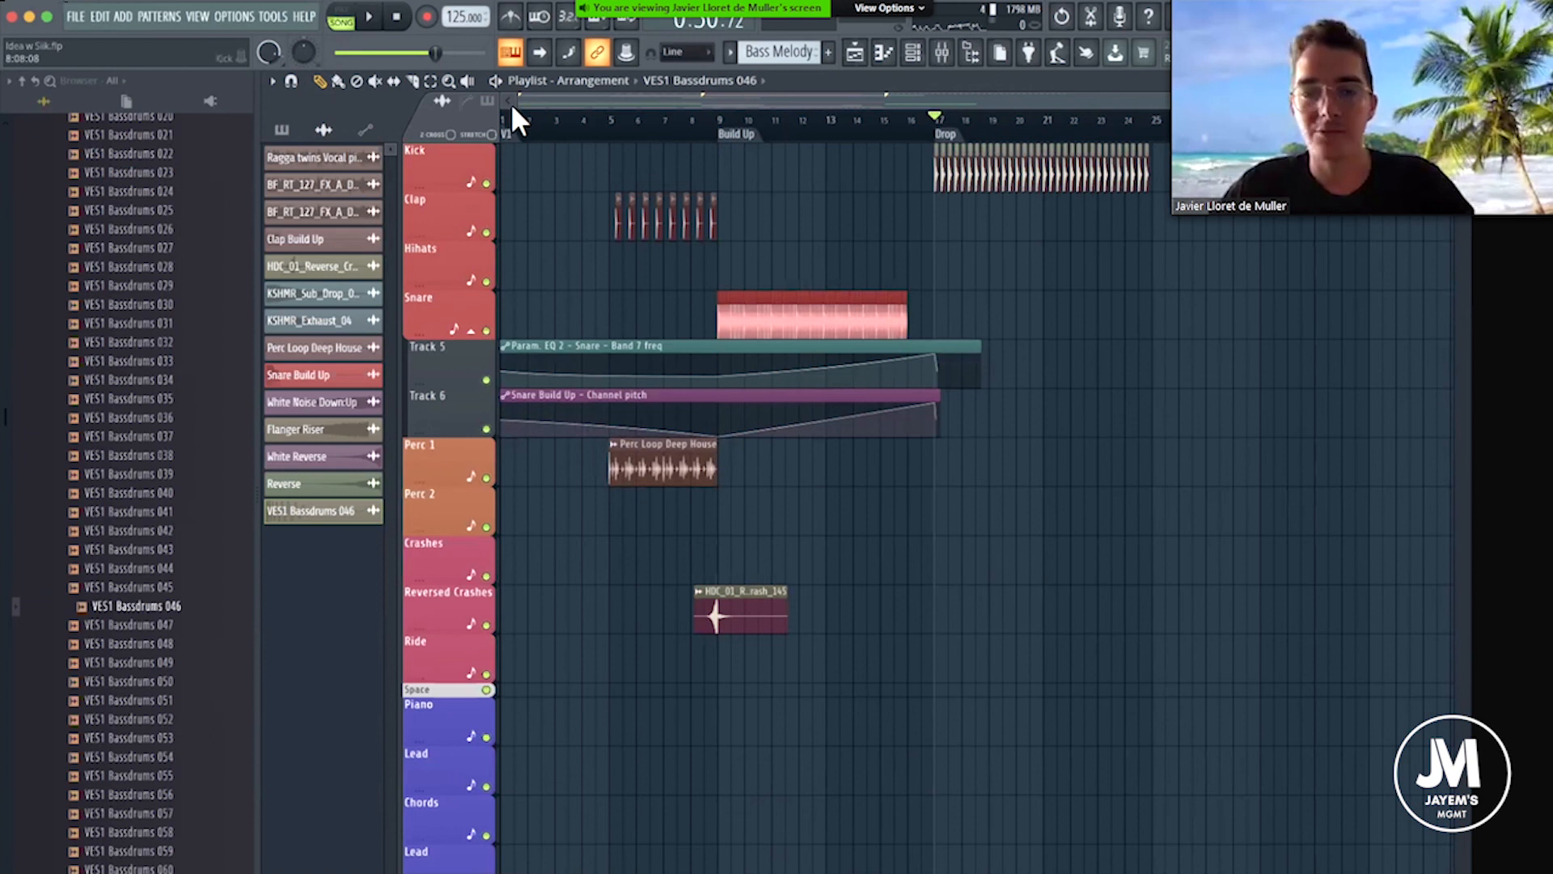
scroll(518, 130, "up", 3)
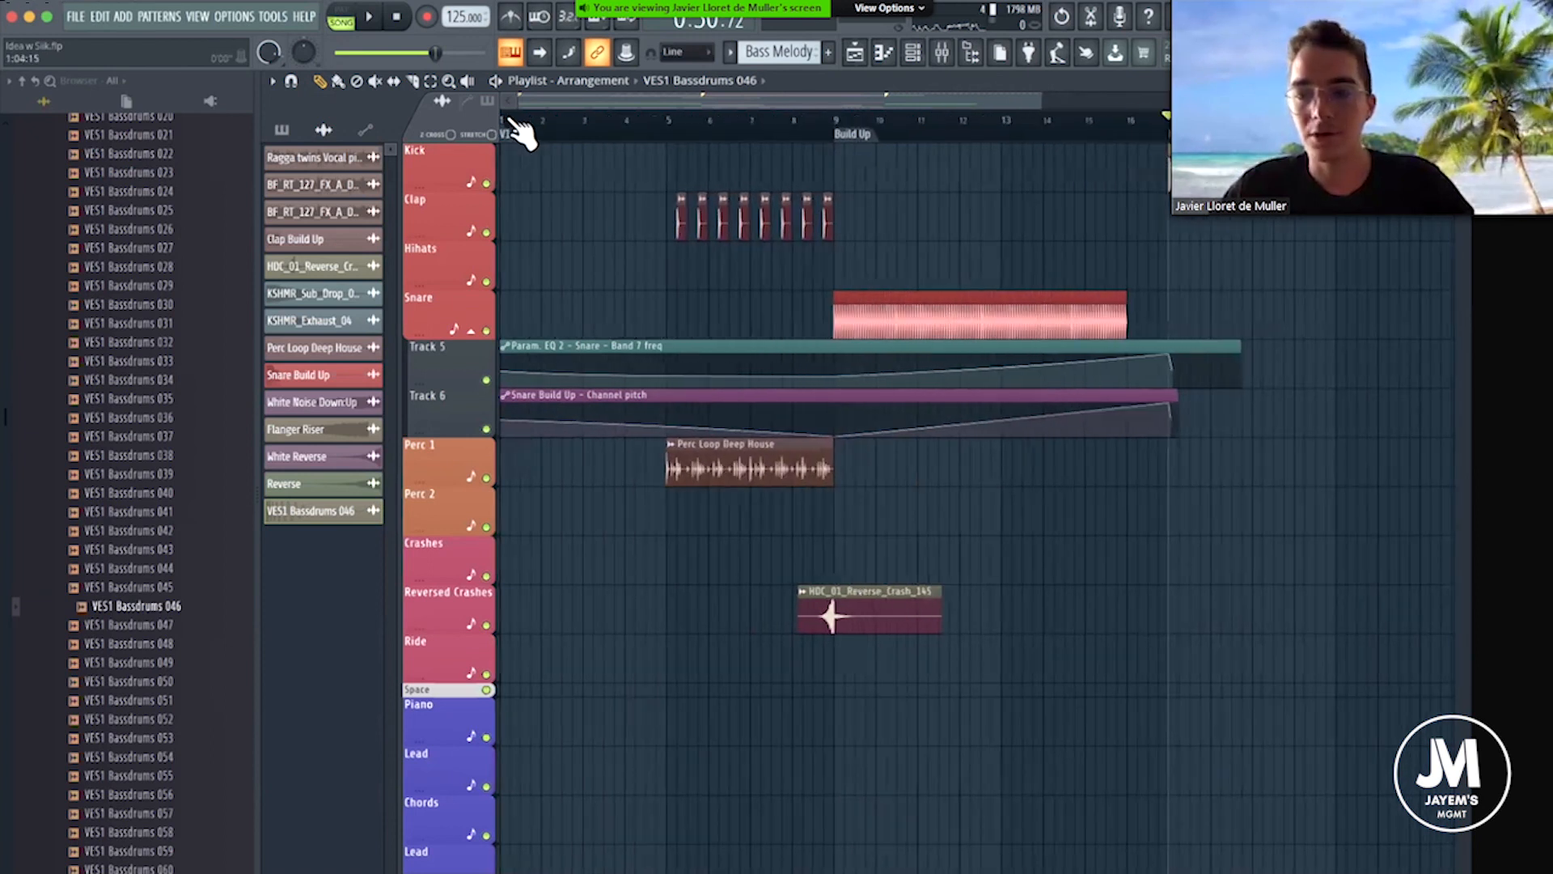
scroll(518, 130, "down", 3)
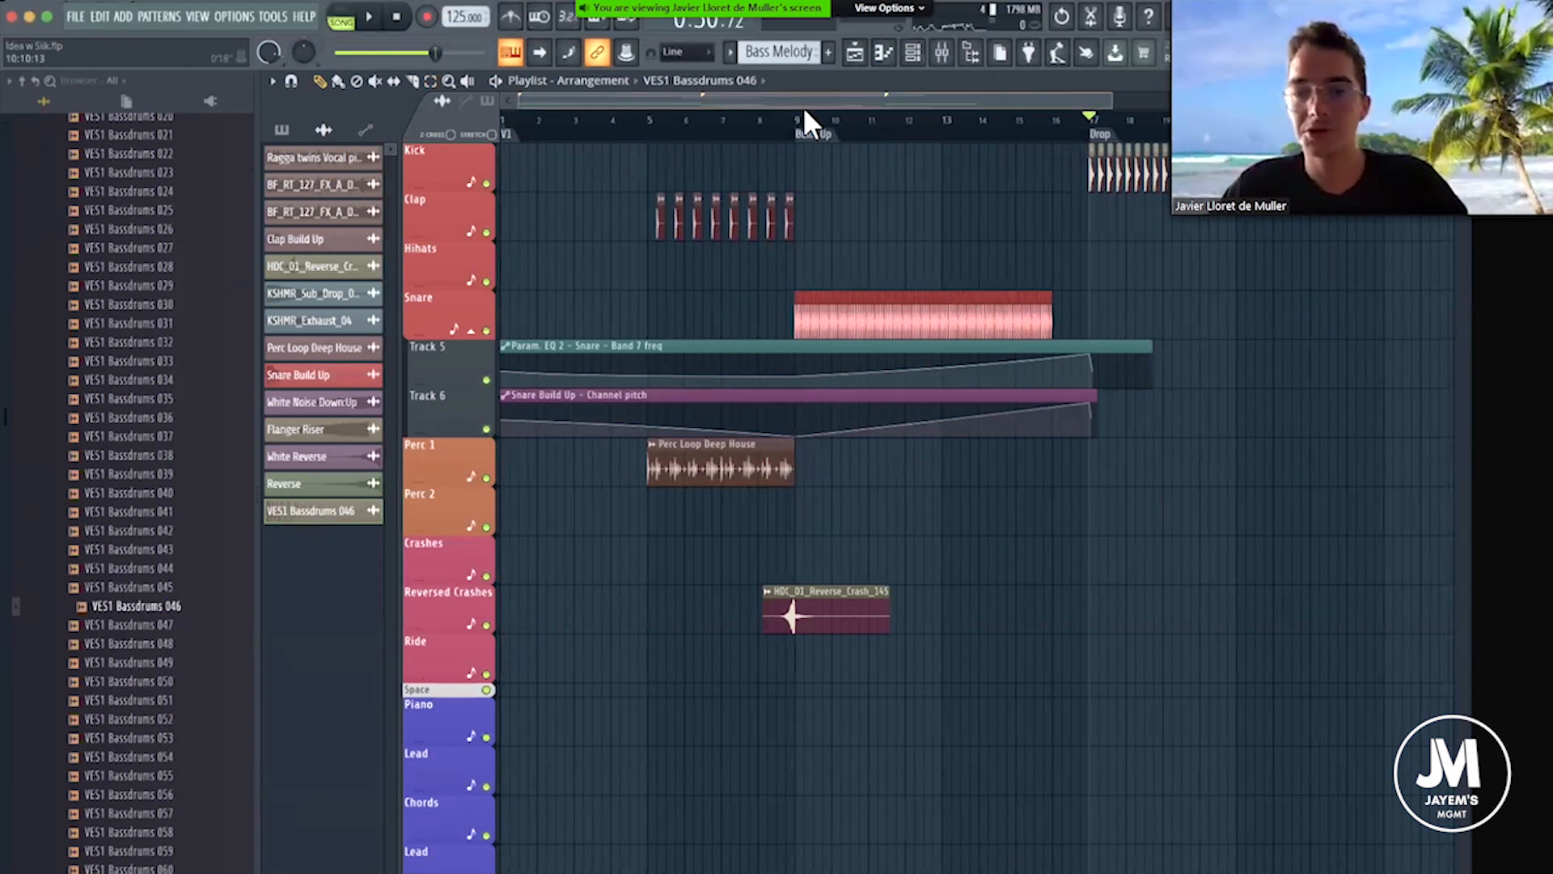
mouse_move(797, 97)
left_mouse_down()
mouse_move(975, 98)
mouse_move(759, 94)
mouse_move(815, 95)
left_mouse_up()
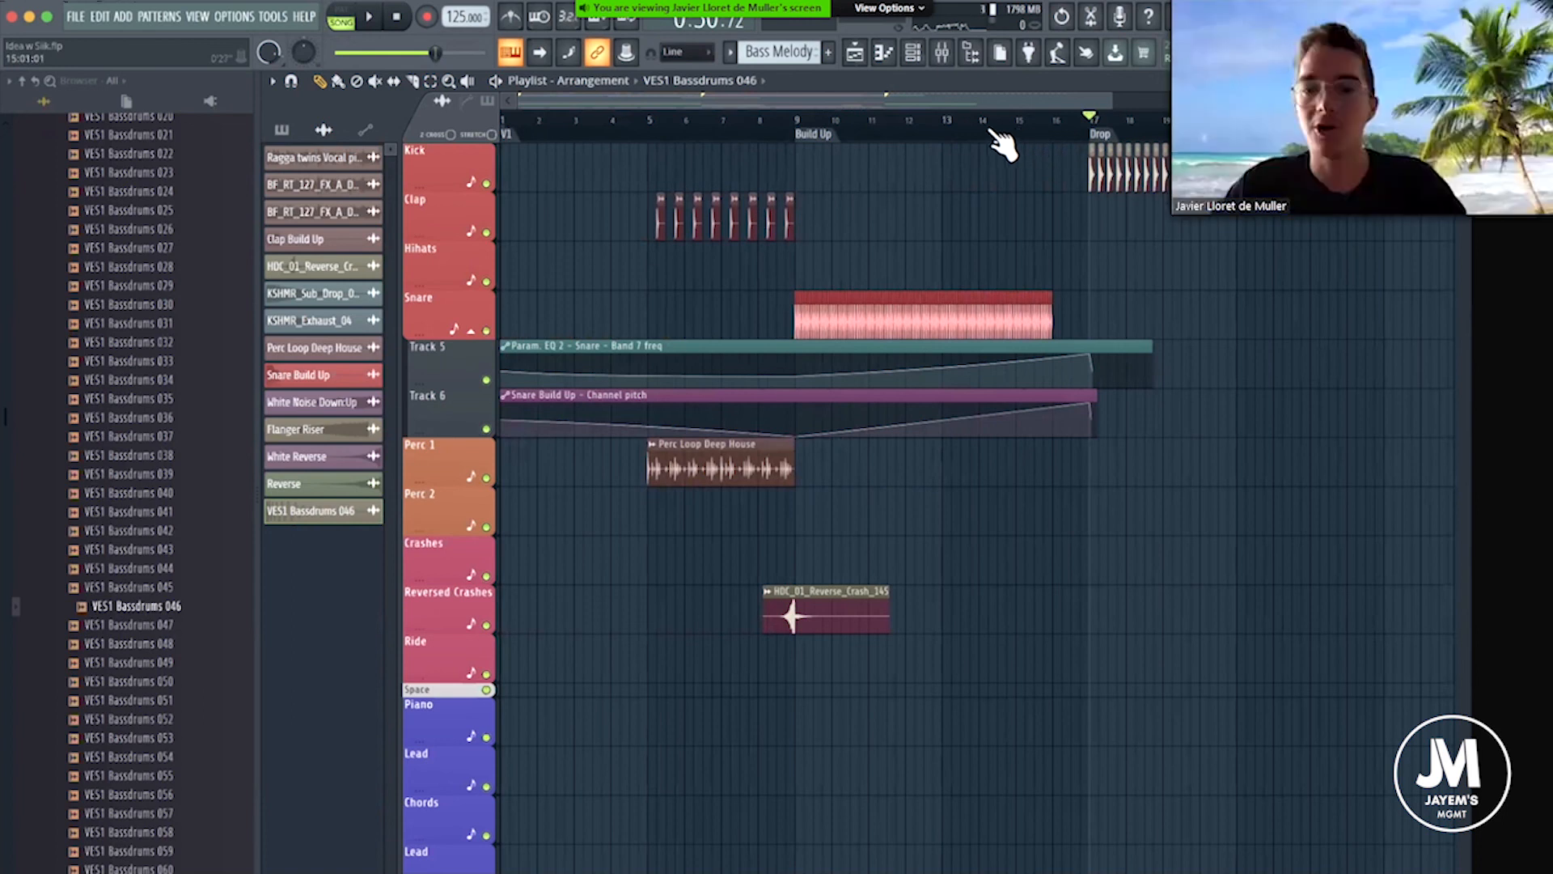
Return the playback position to bar 1 and review the intro's Strings, Bass Melody and vocal recording clips.
left_click(510, 126)
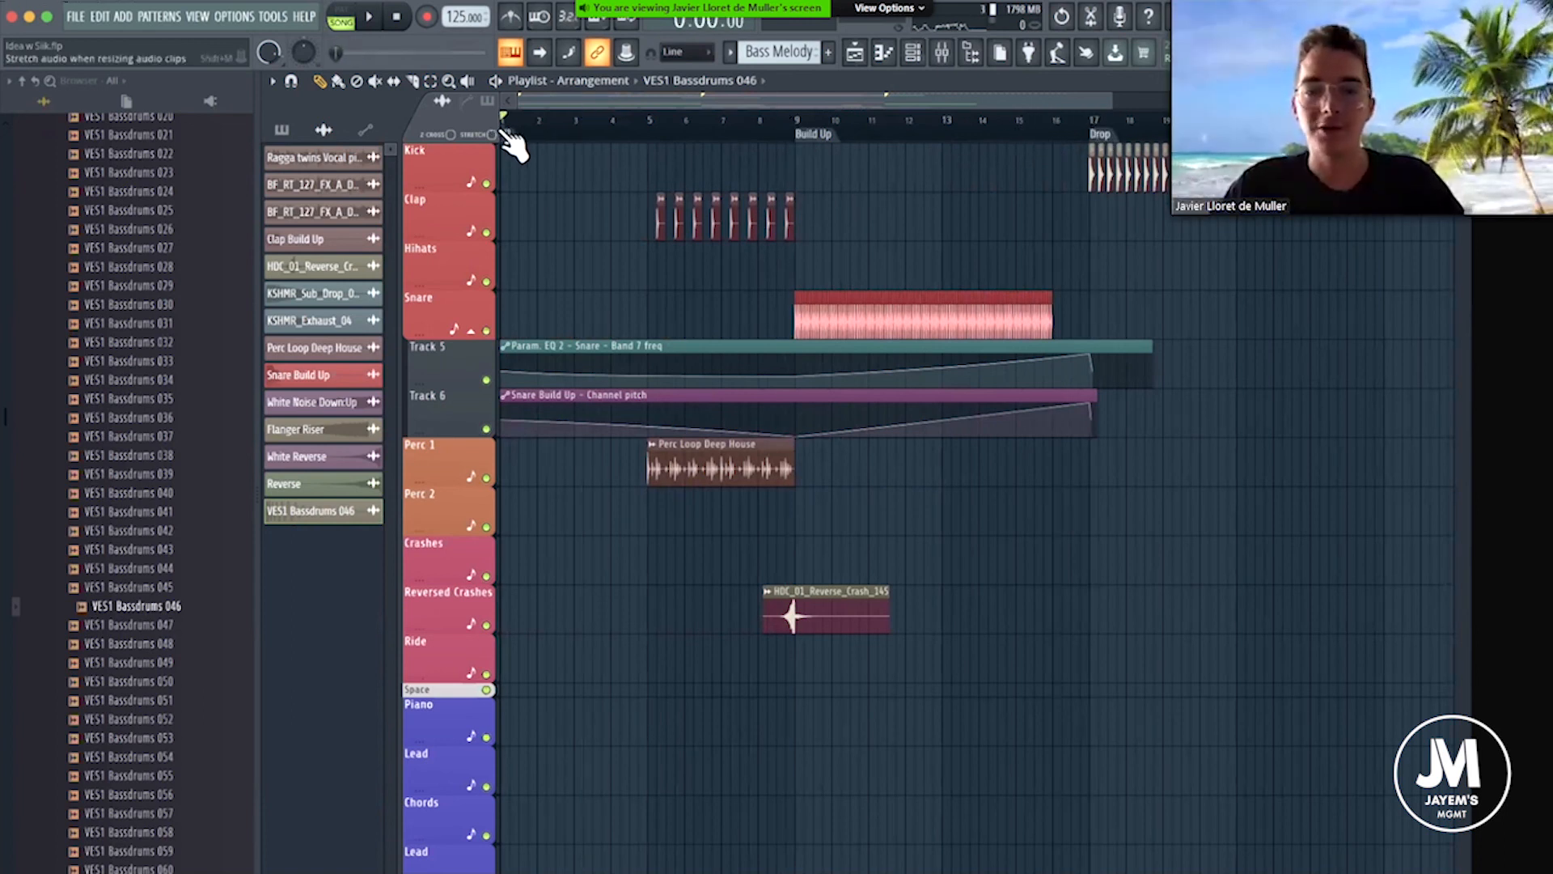
scroll(1052, 547, "down", 8)
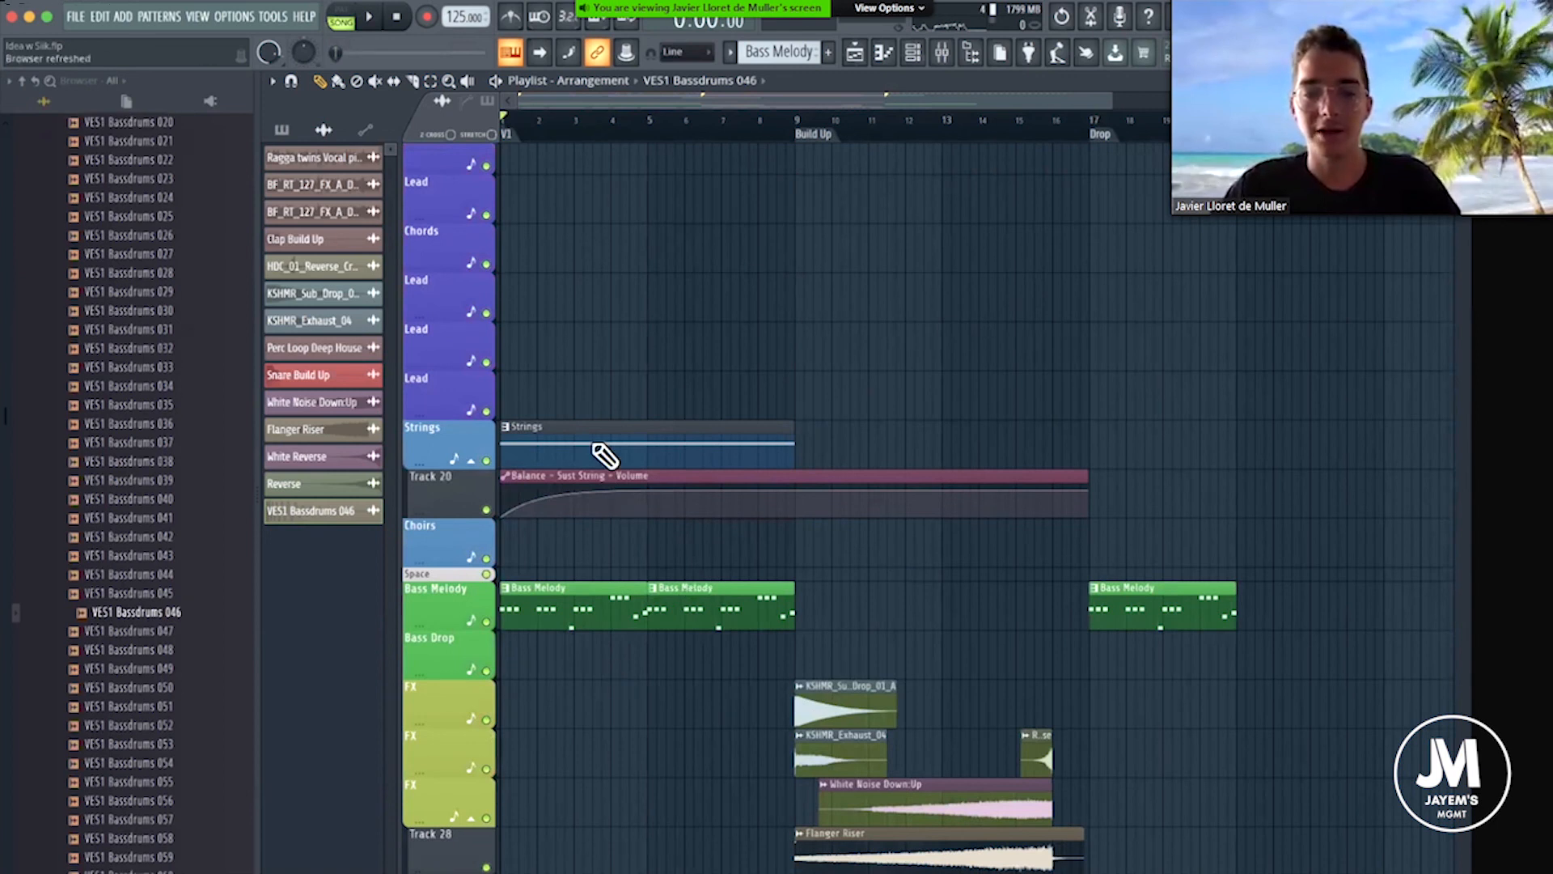
scroll(555, 318, "down", 2)
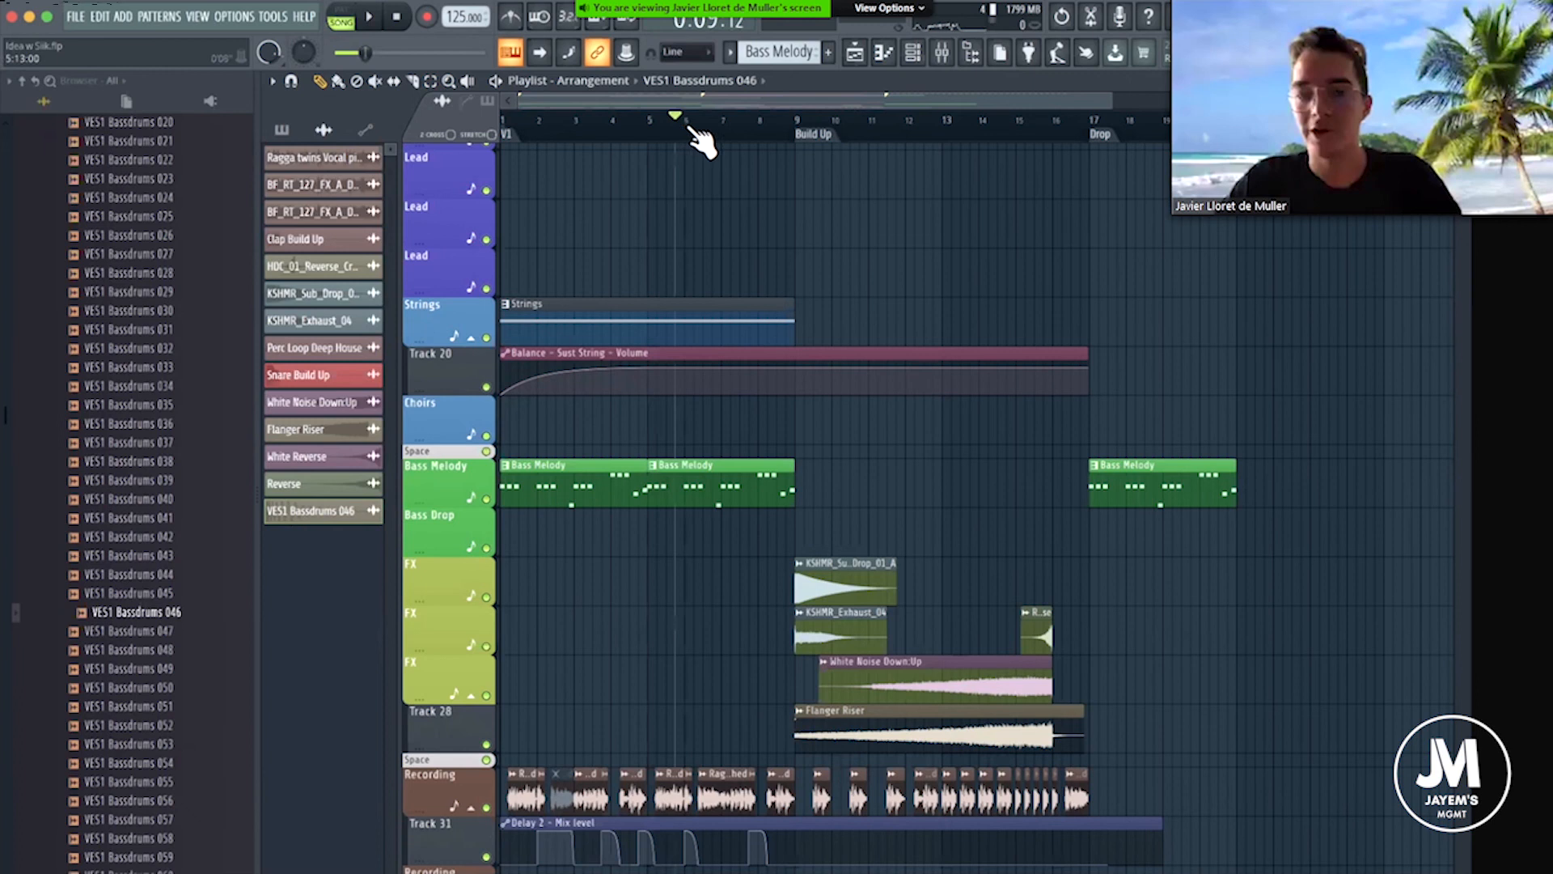
Return the playback position to bar 1 and look through the intro and Build Up percussion, FX and vocal recording clips.
left_click(510, 122)
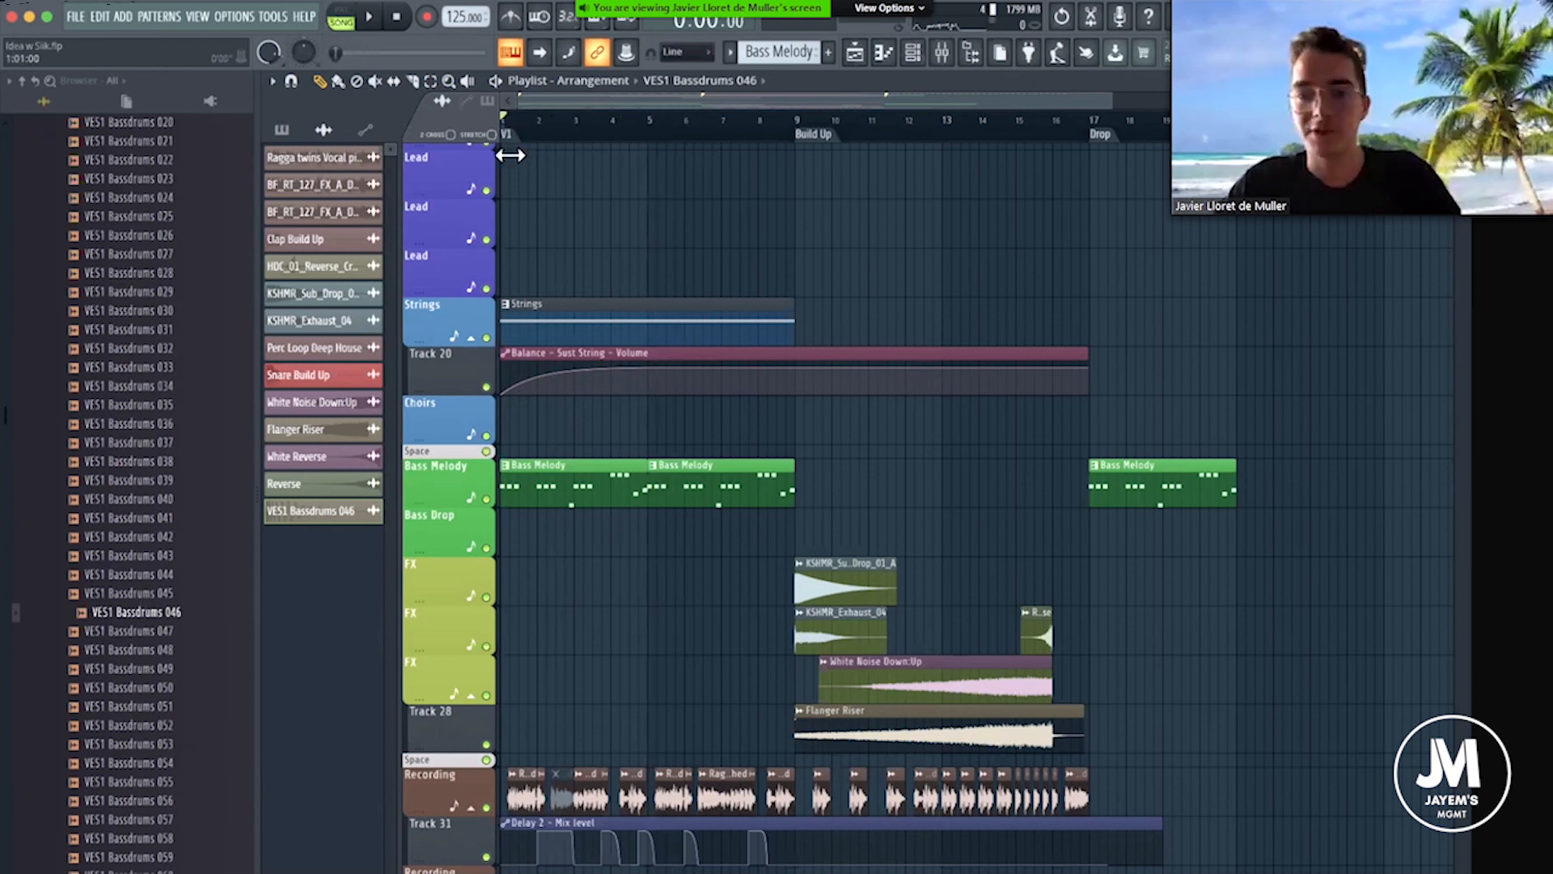
scroll(769, 688, "down", 5)
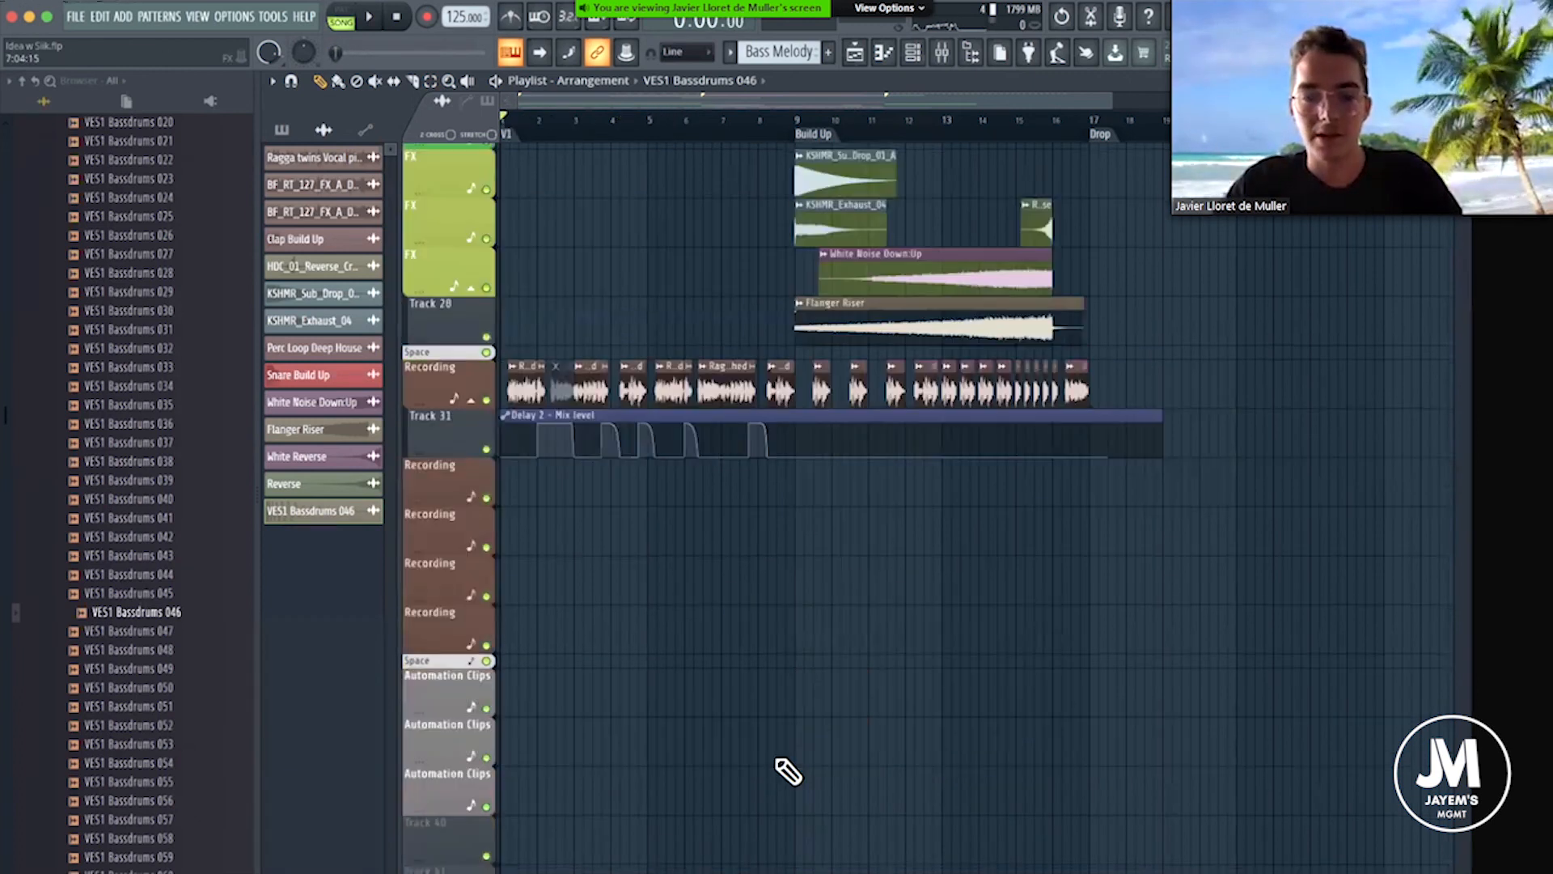
scroll(832, 434, "up", 10)
scroll(874, 617, "up", 4)
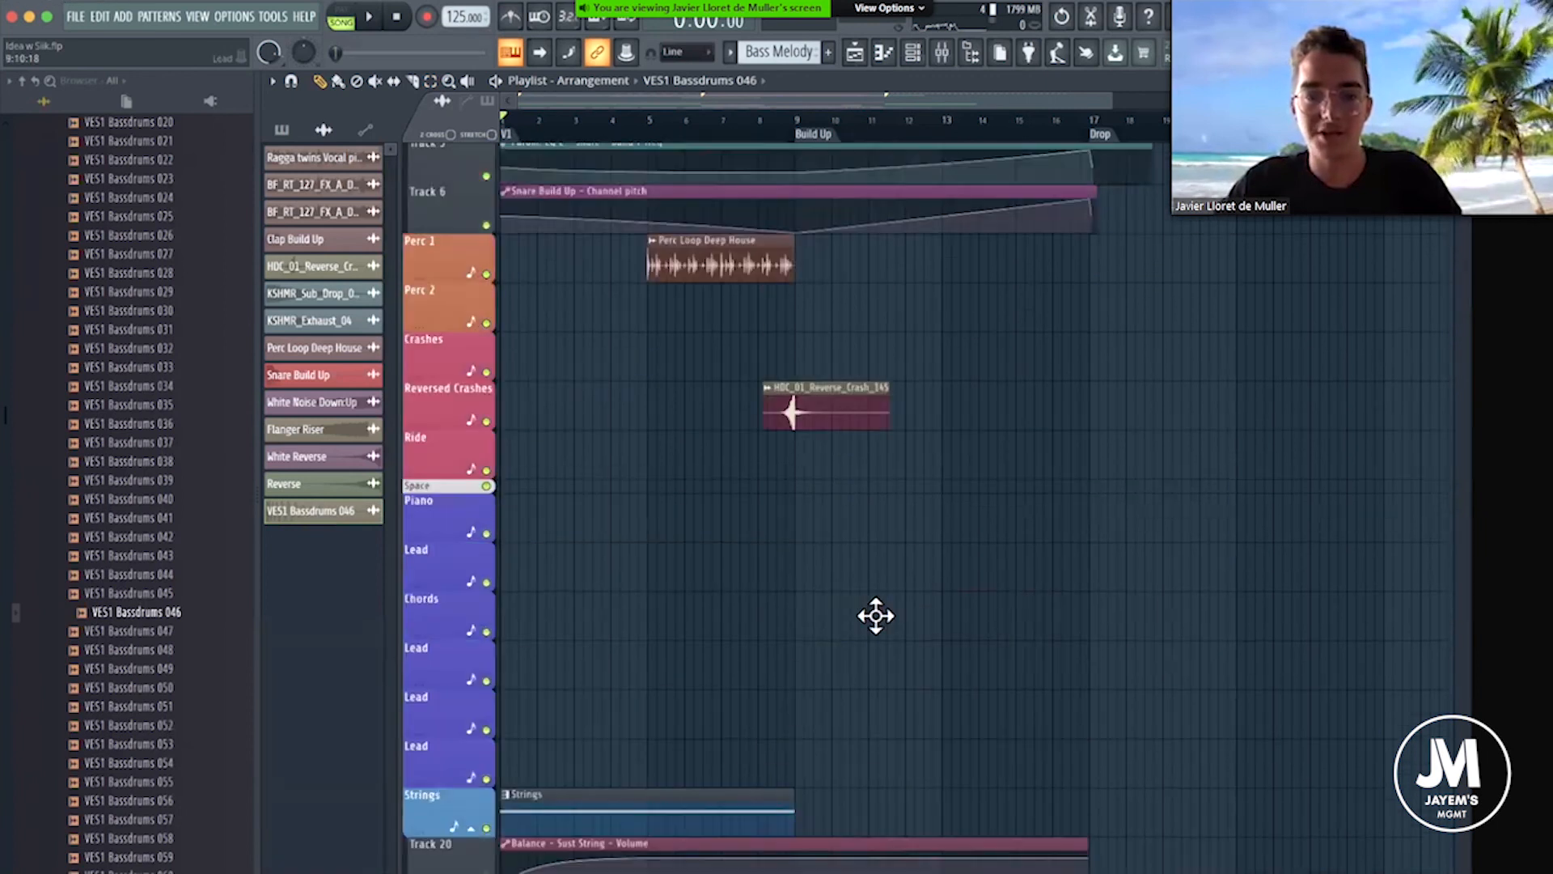
scroll(811, 298, "down", 4)
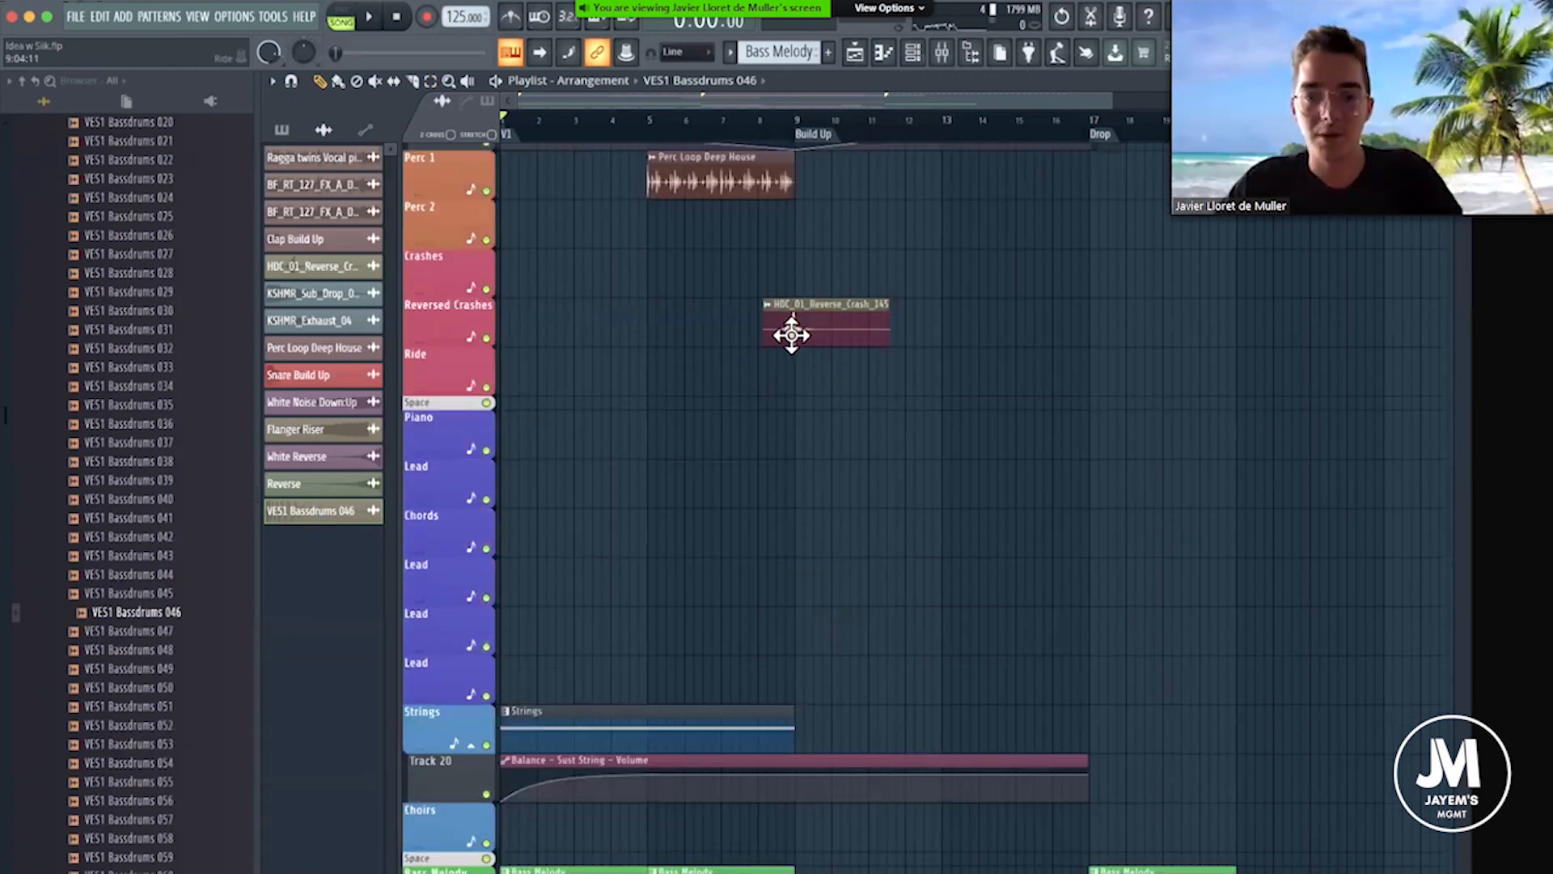
scroll(817, 604, "down", 6)
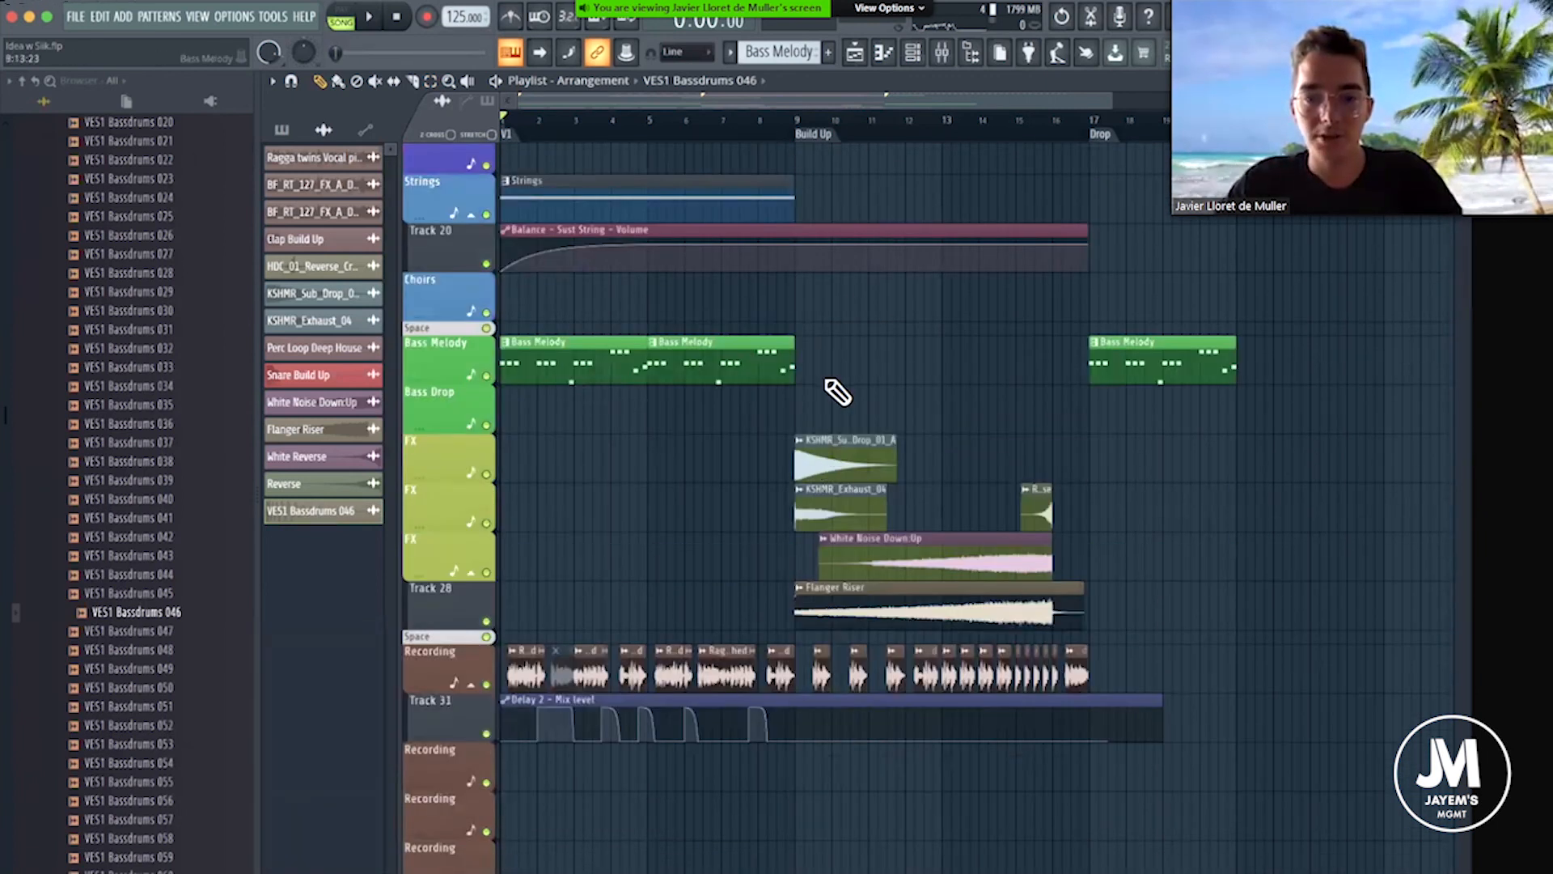
scroll(838, 393, "up", 6)
scroll(832, 575, "down", 5)
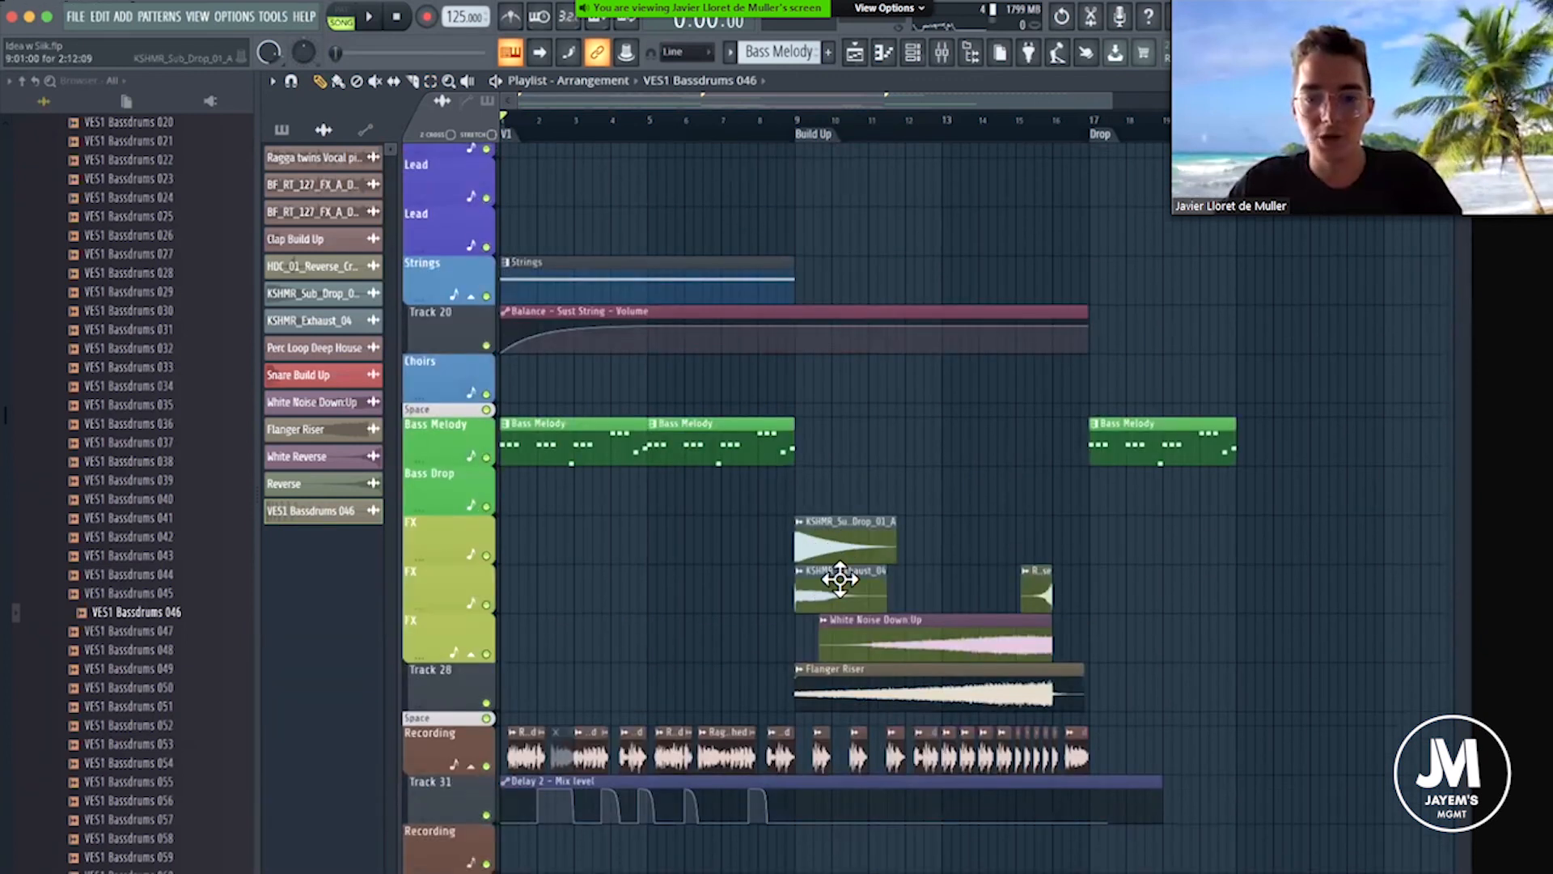
scroll(818, 521, "up", 7)
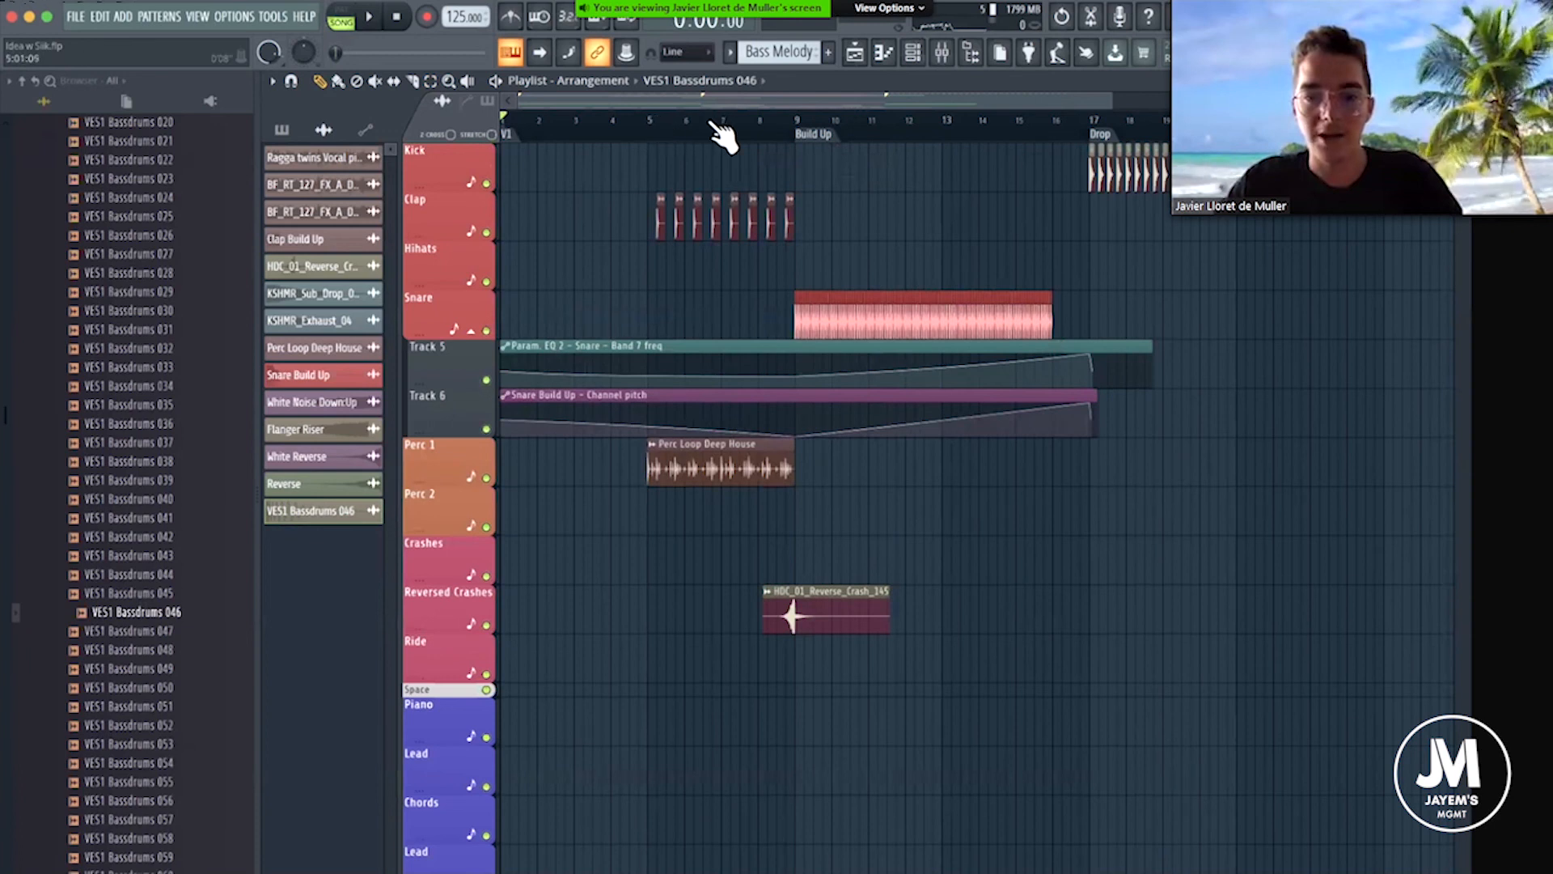
Review the clips entering at bar 5 and the Build Up's snare, risers and vocal chops, and return to bar 1.
scroll(757, 145, "up", 2)
scroll(687, 210, "down", 3)
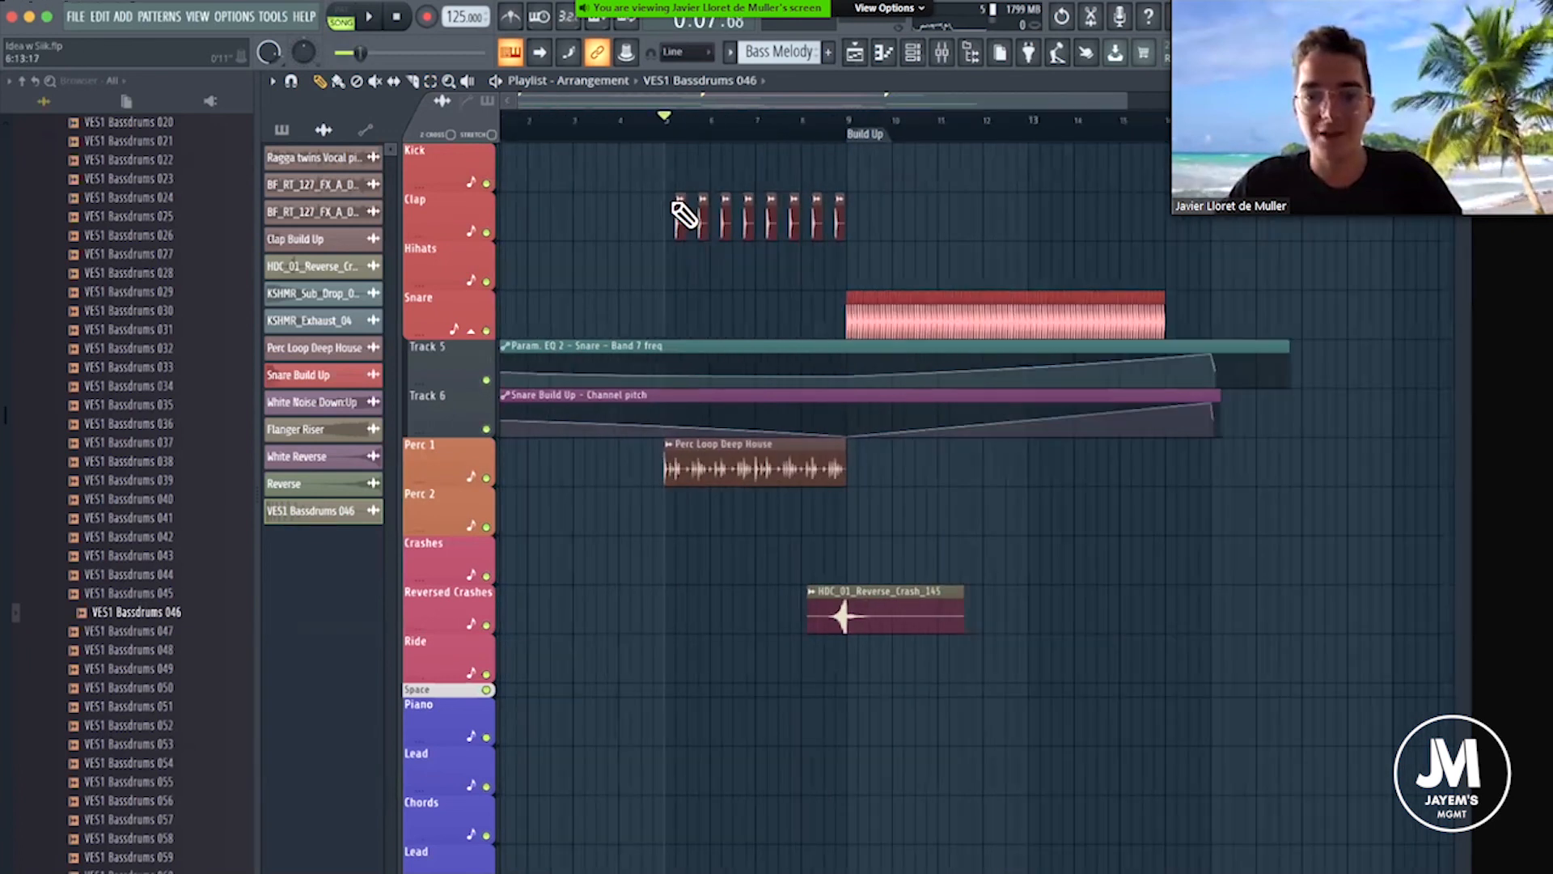
scroll(671, 348, "down", 15)
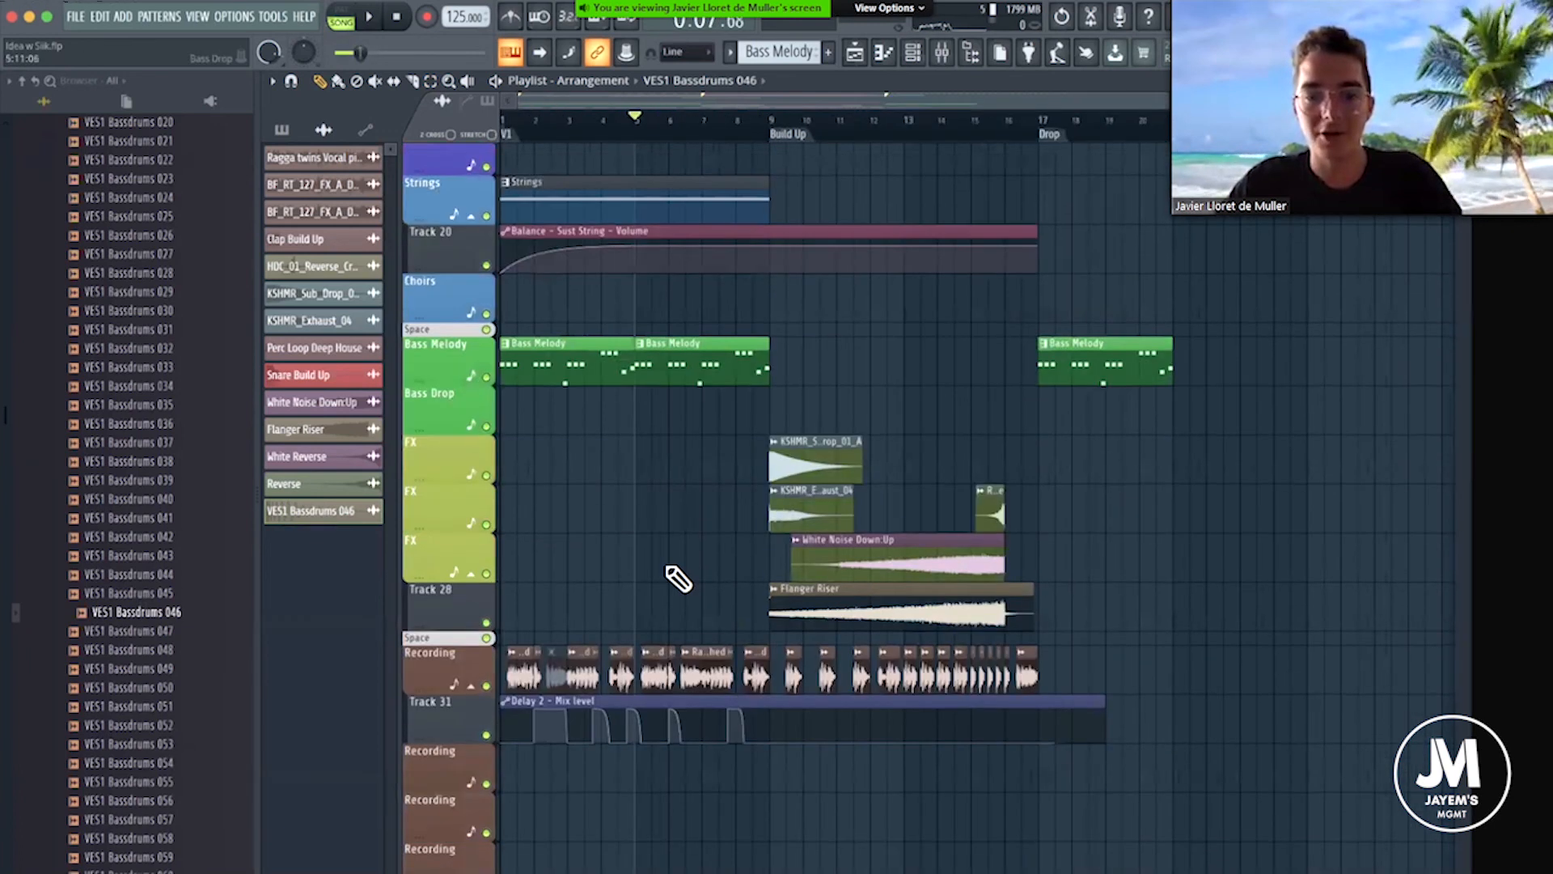
scroll(693, 364, "up", 15)
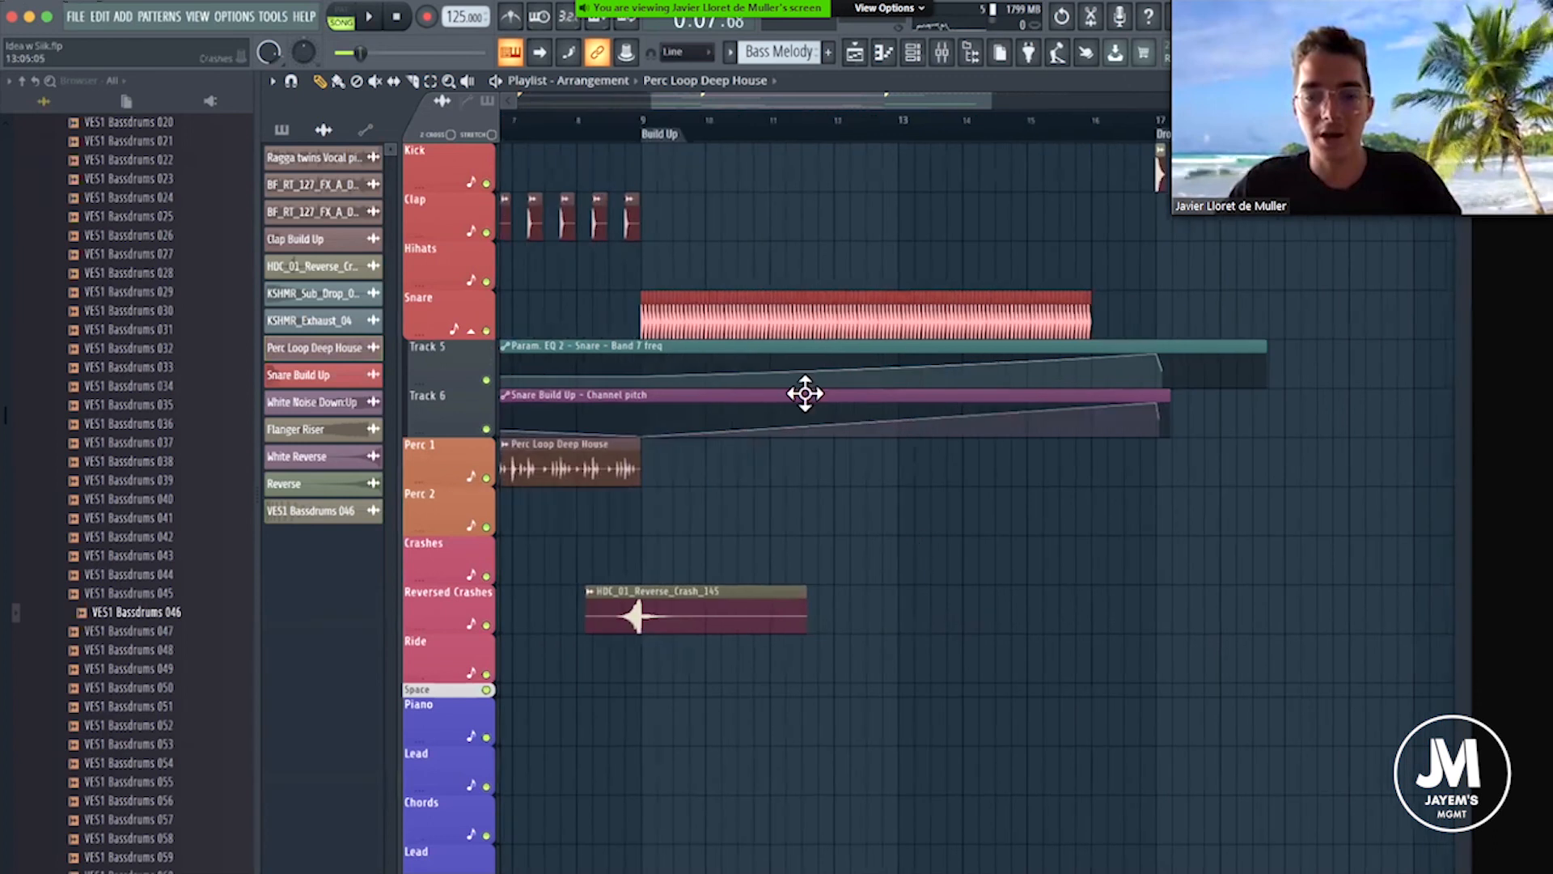
scroll(809, 396, "down", 12)
scroll(853, 426, "up", 2)
scroll(882, 210, "down", 4)
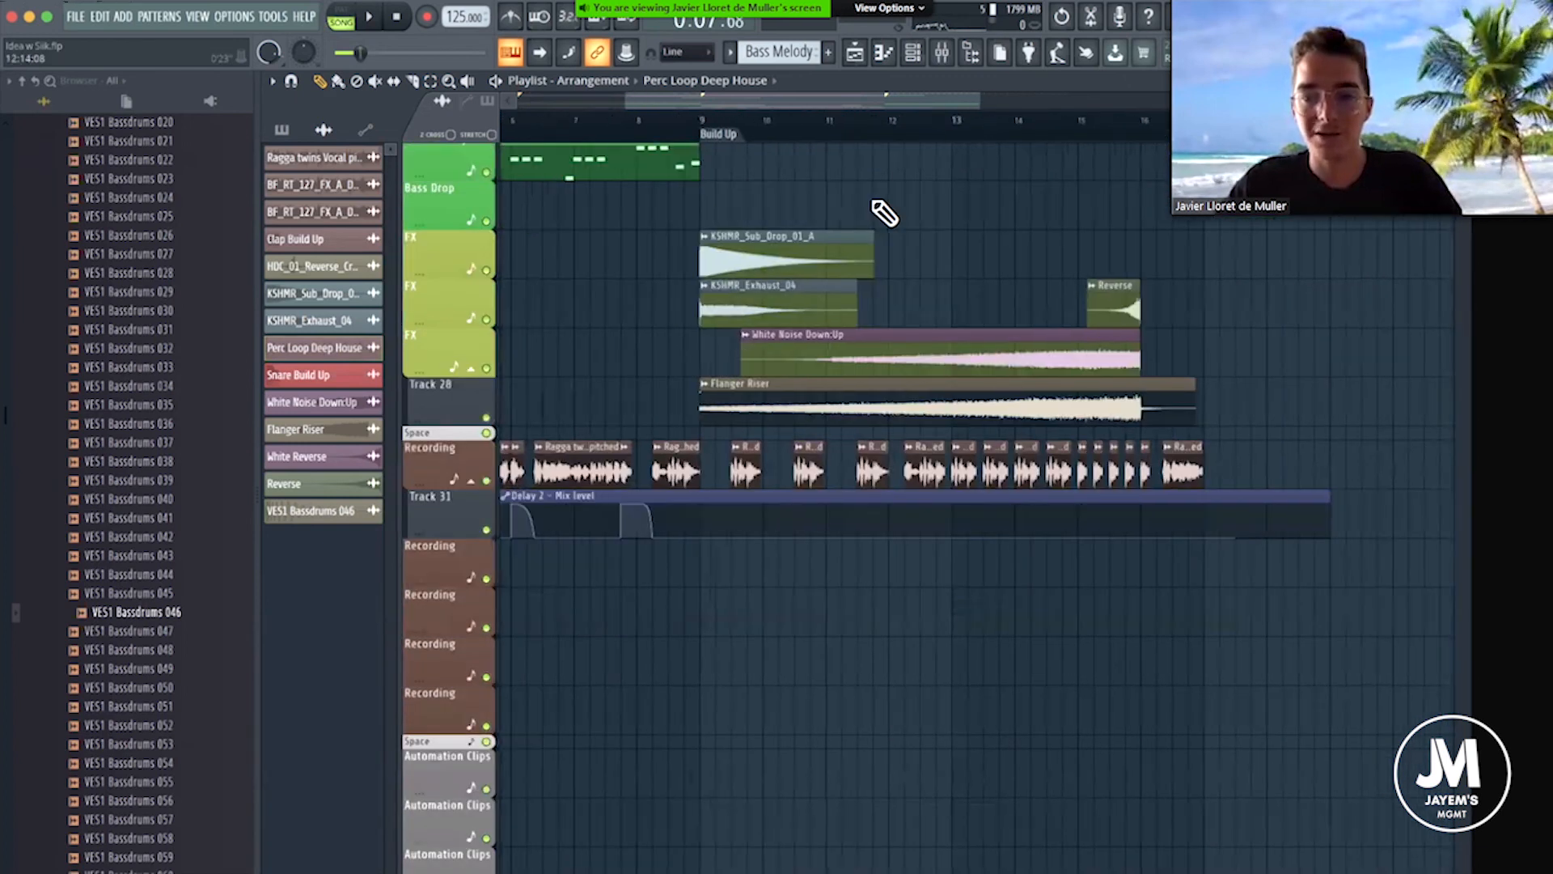
scroll(882, 210, "up", 14)
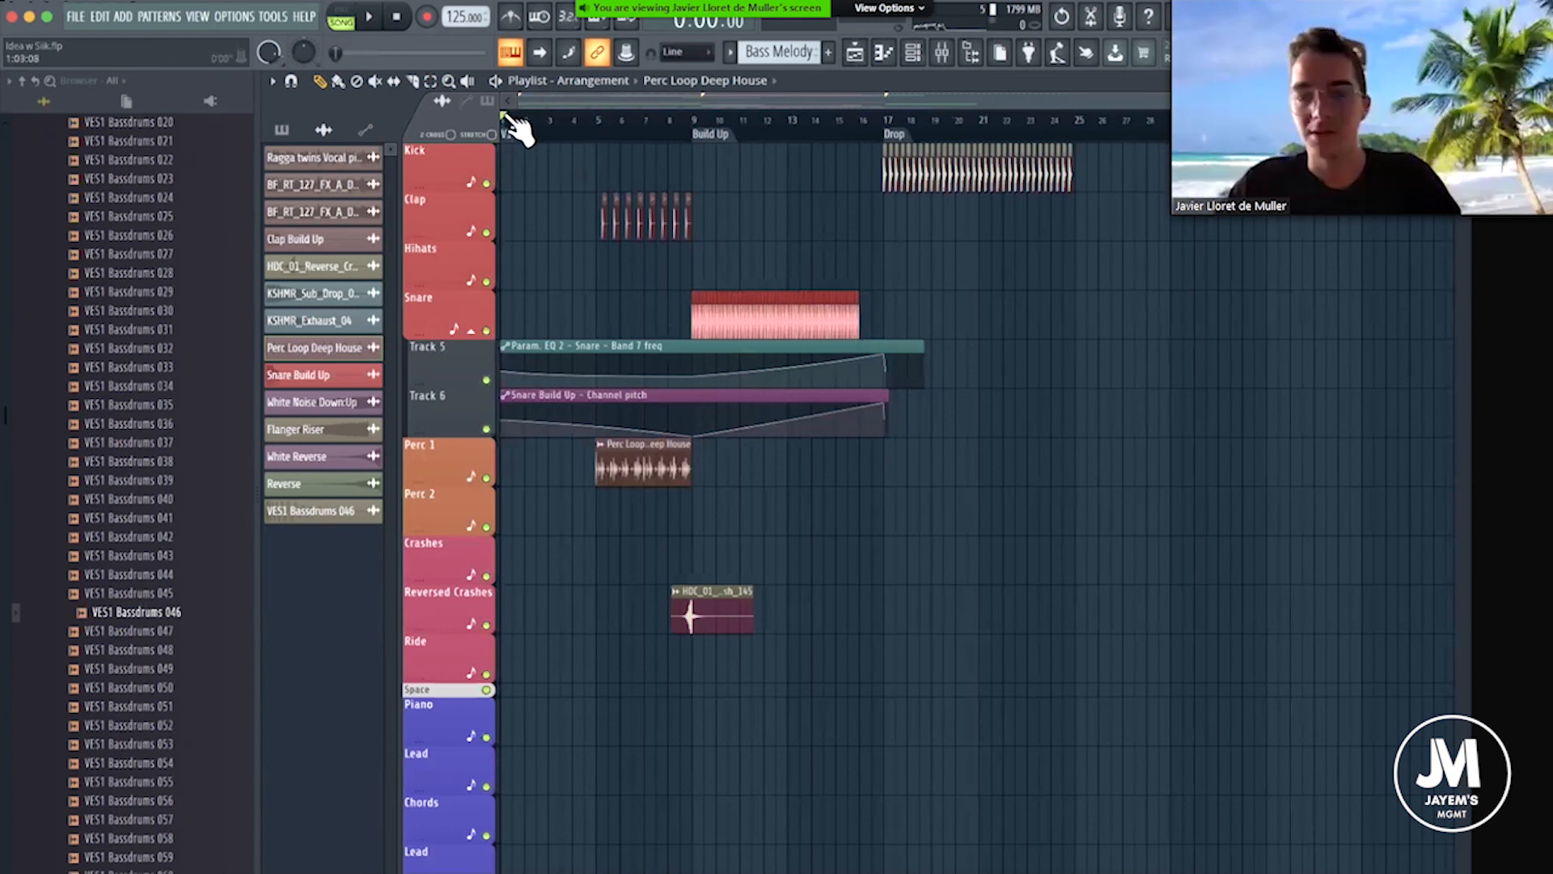
Disable the Kickstart effect on the Bass mixer track, start playback from bar 1 and close the mixer.
scroll(518, 127, "up", 3)
scroll(783, 781, "up", 3)
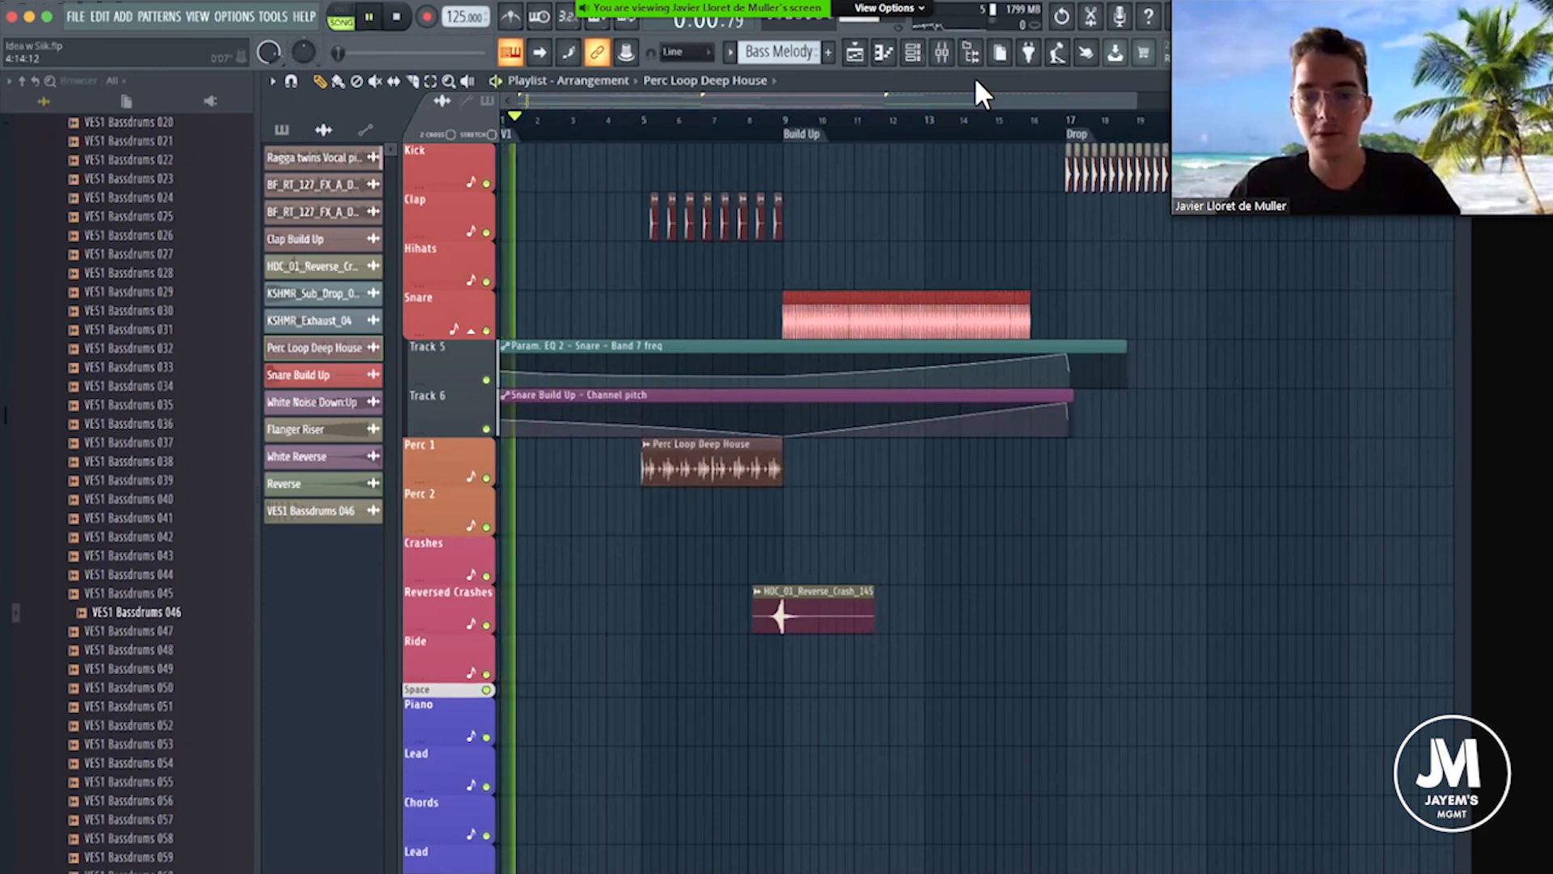
key("F9")
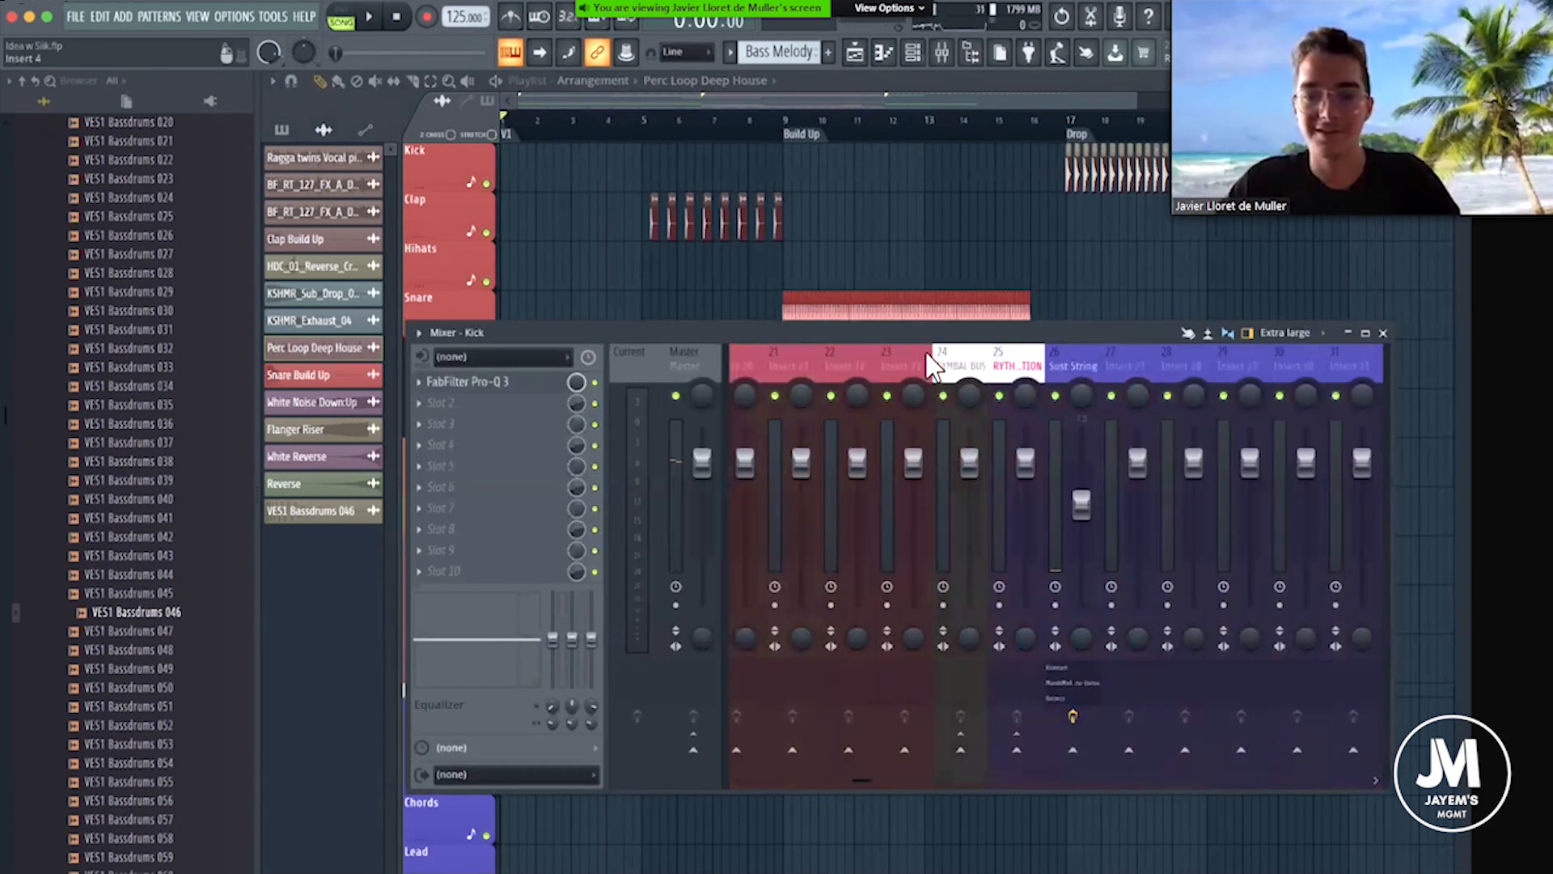
left_click(987, 360)
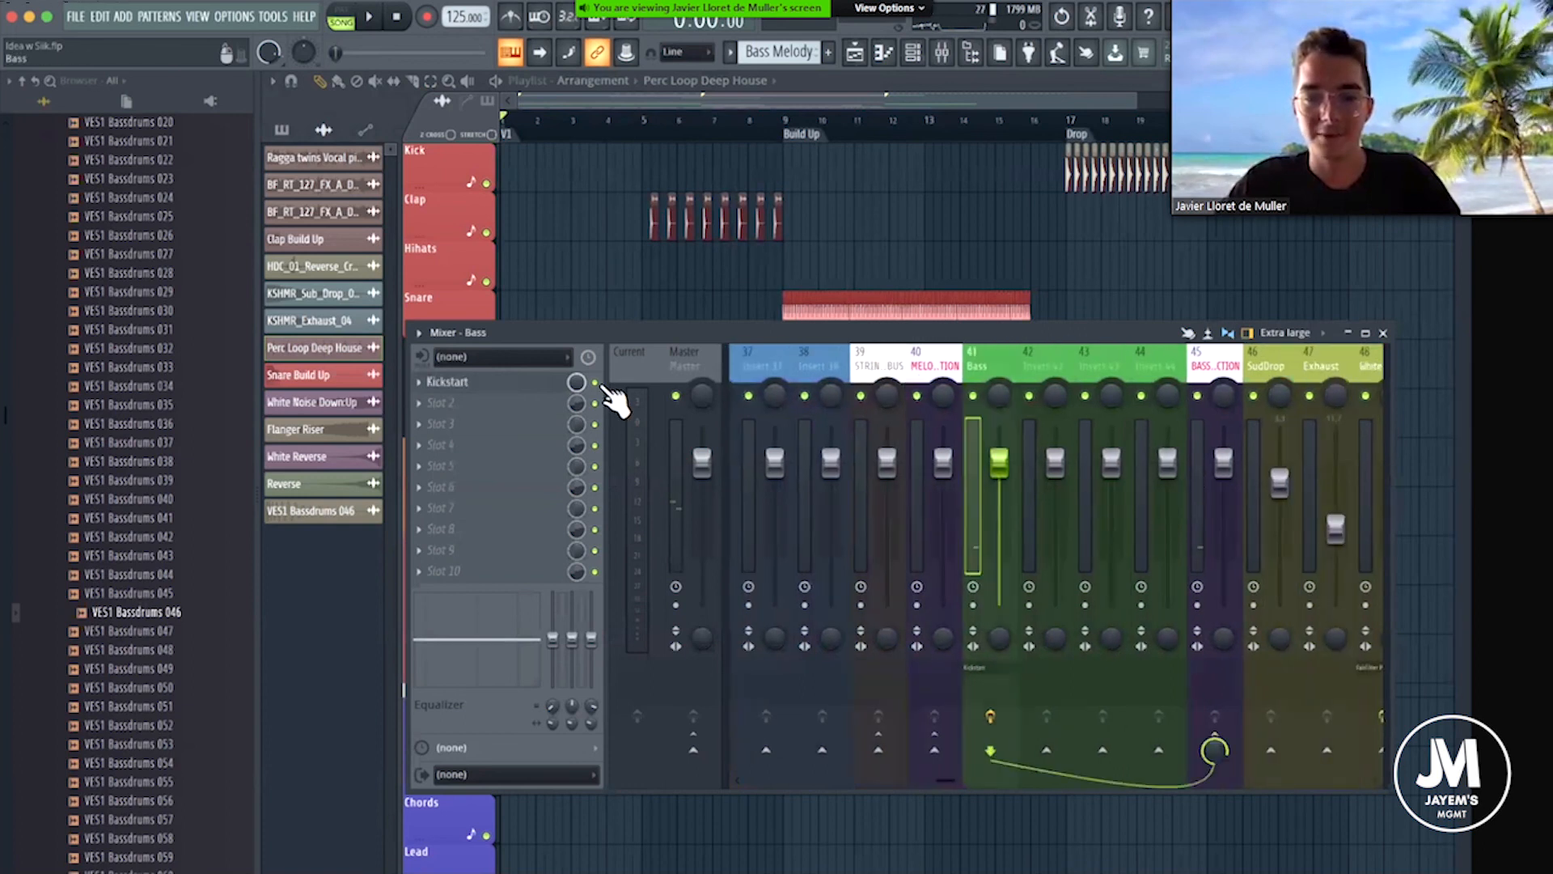
left_click(596, 382)
key("space")
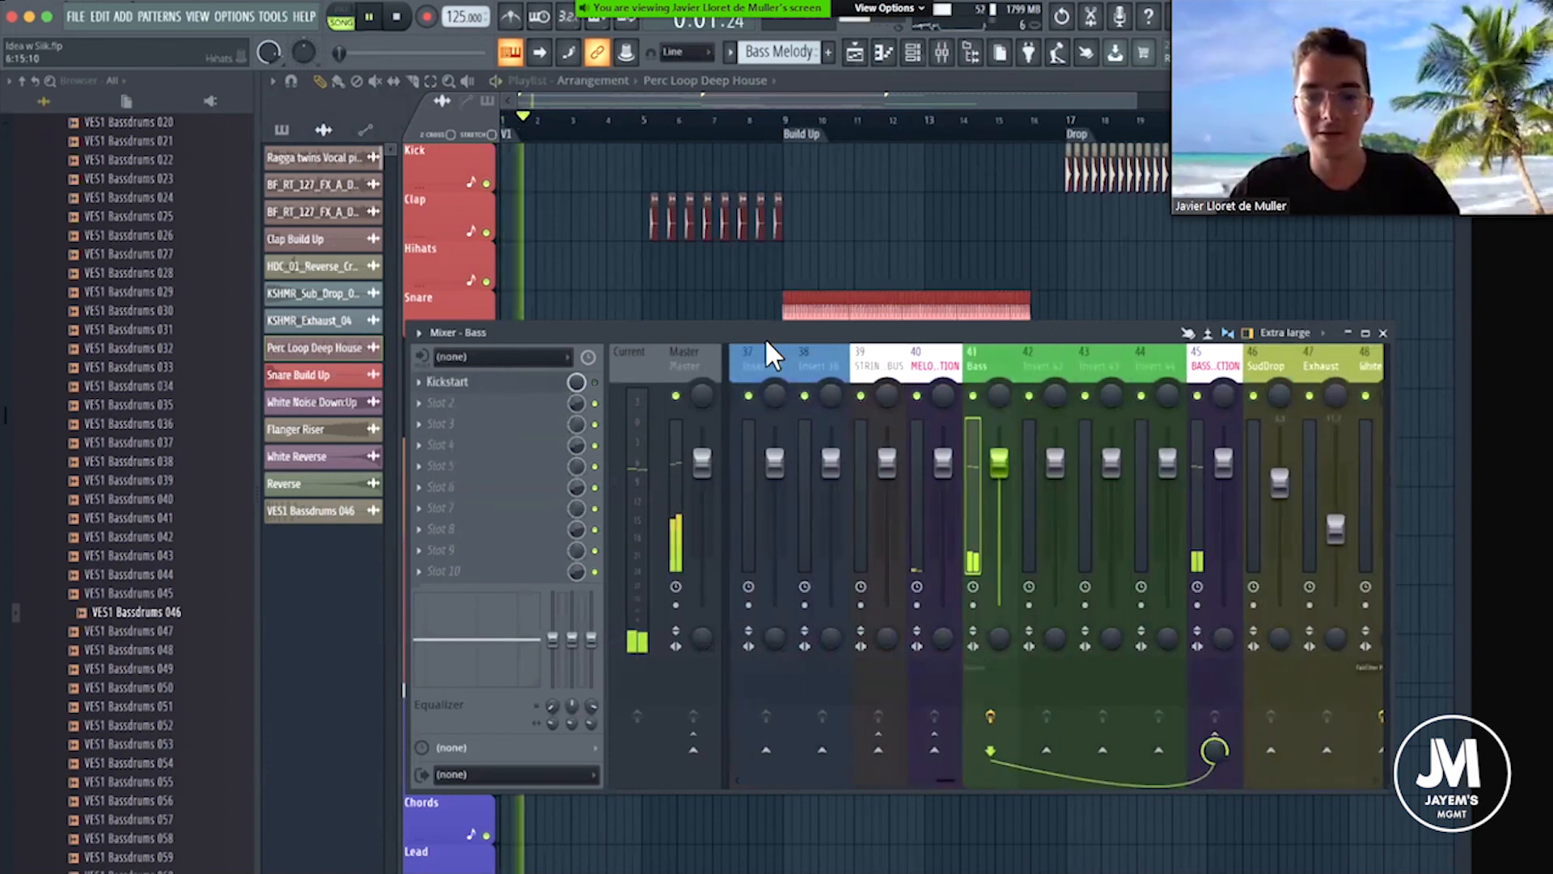
left_click_drag(1385, 335, 1225, 321)
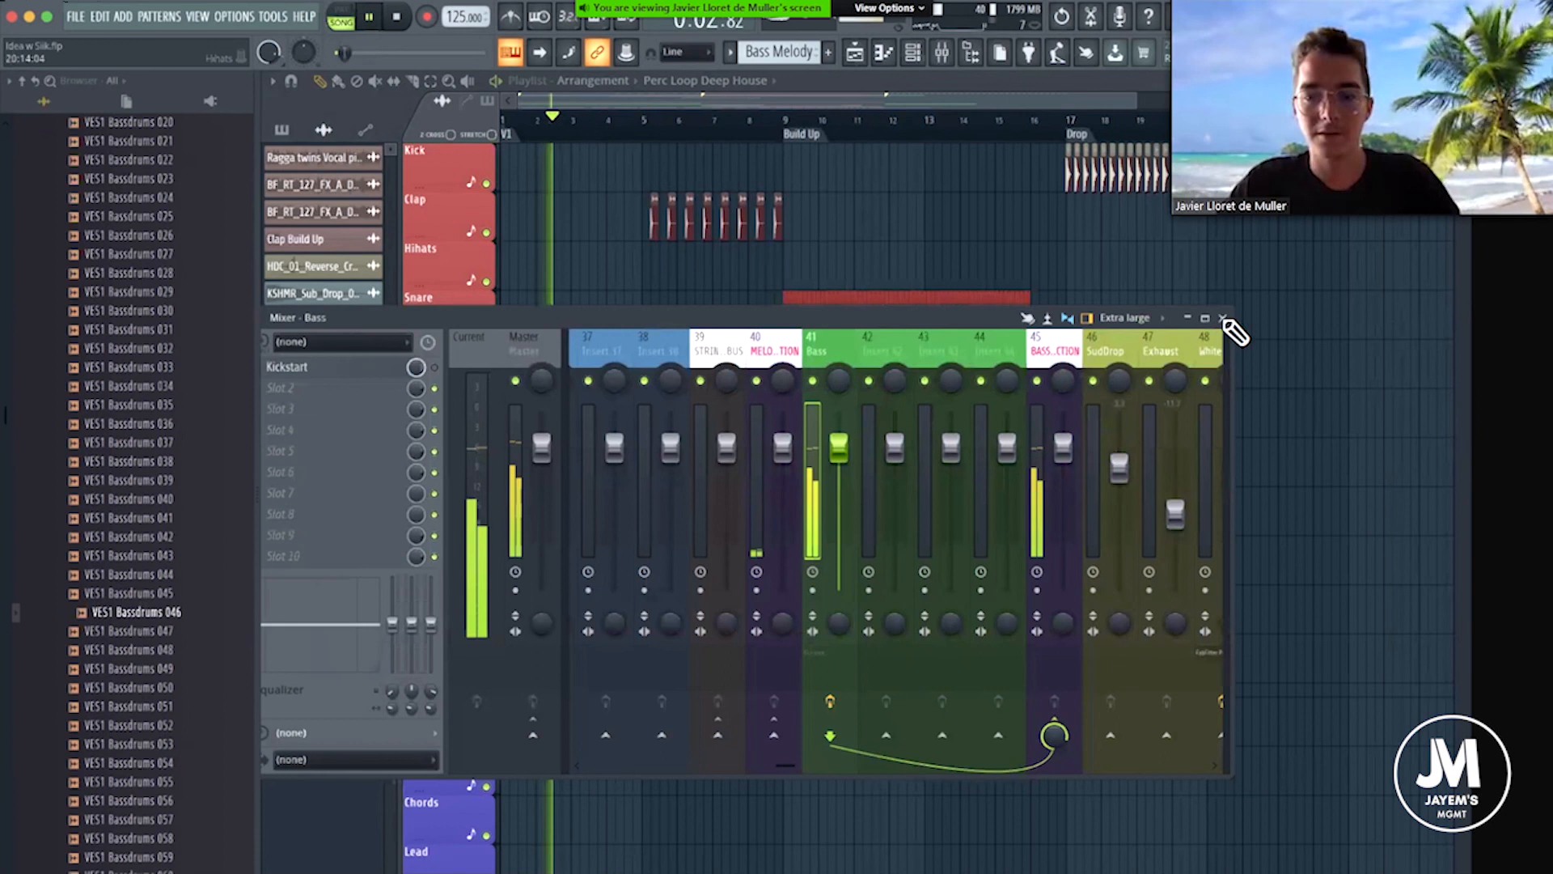
left_click(1223, 319)
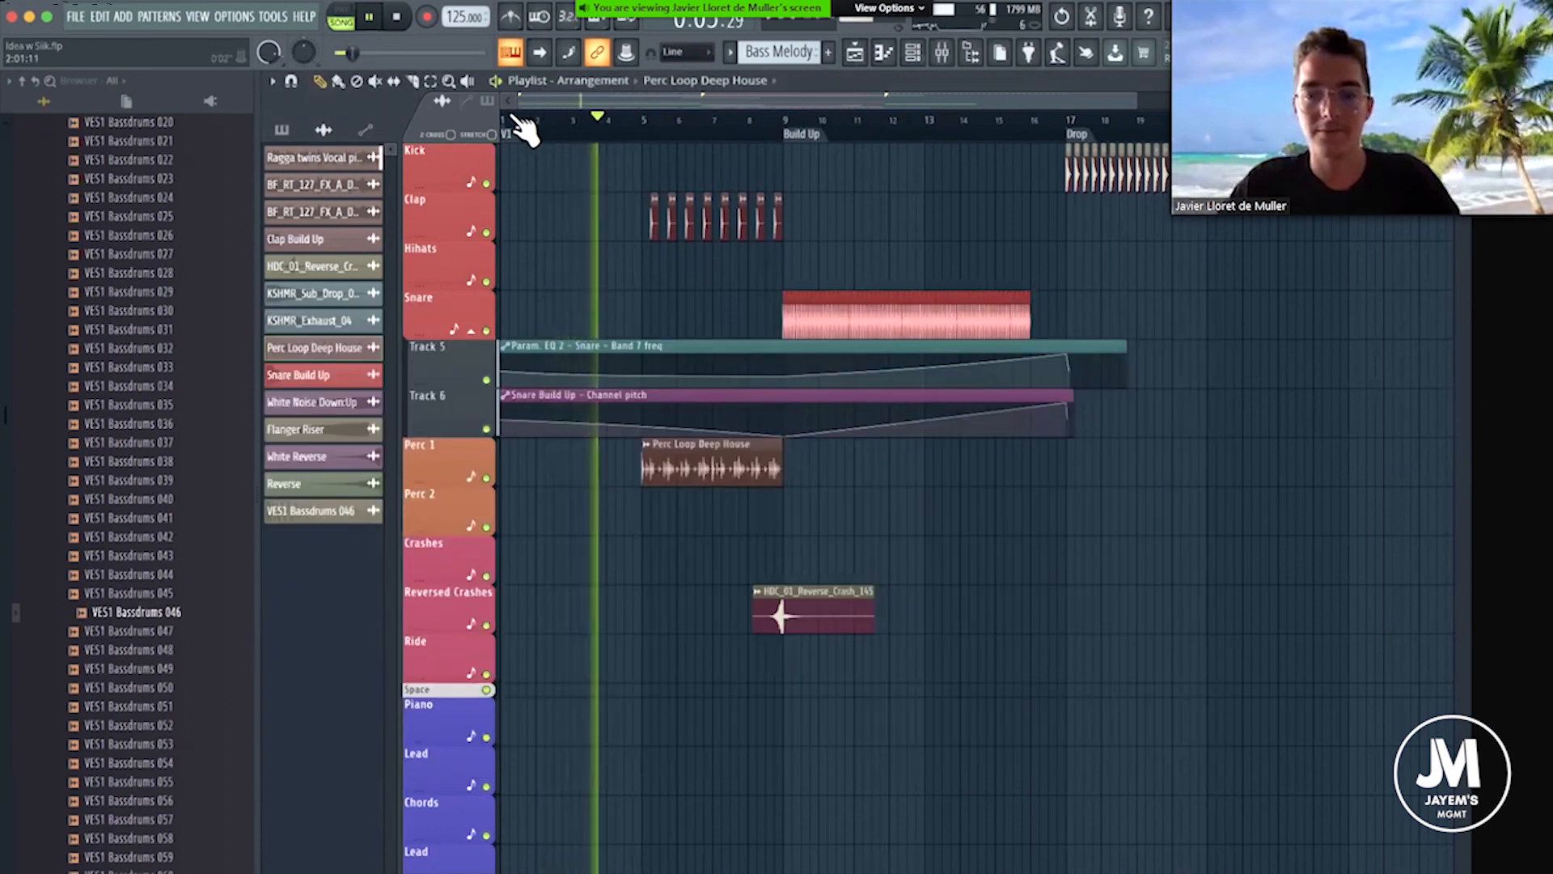
Listen to the intro's clap and percussion section, briefly opening and closing the Clap Build Up sample settings.
scroll(640, 126, "up", 2)
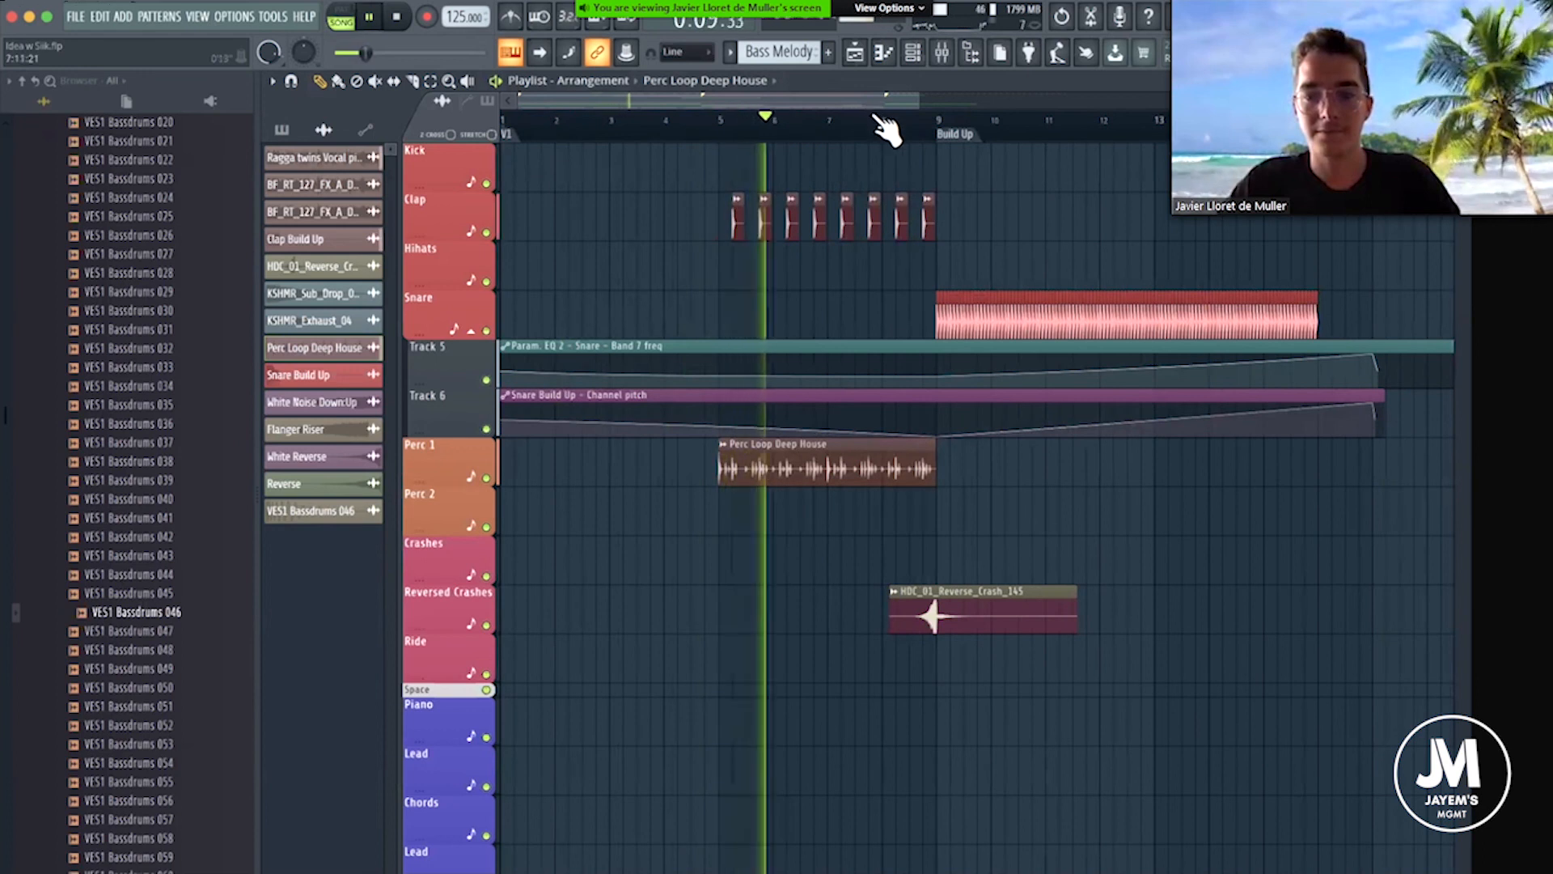
scroll(833, 229, "up", 2)
double_click(832, 225)
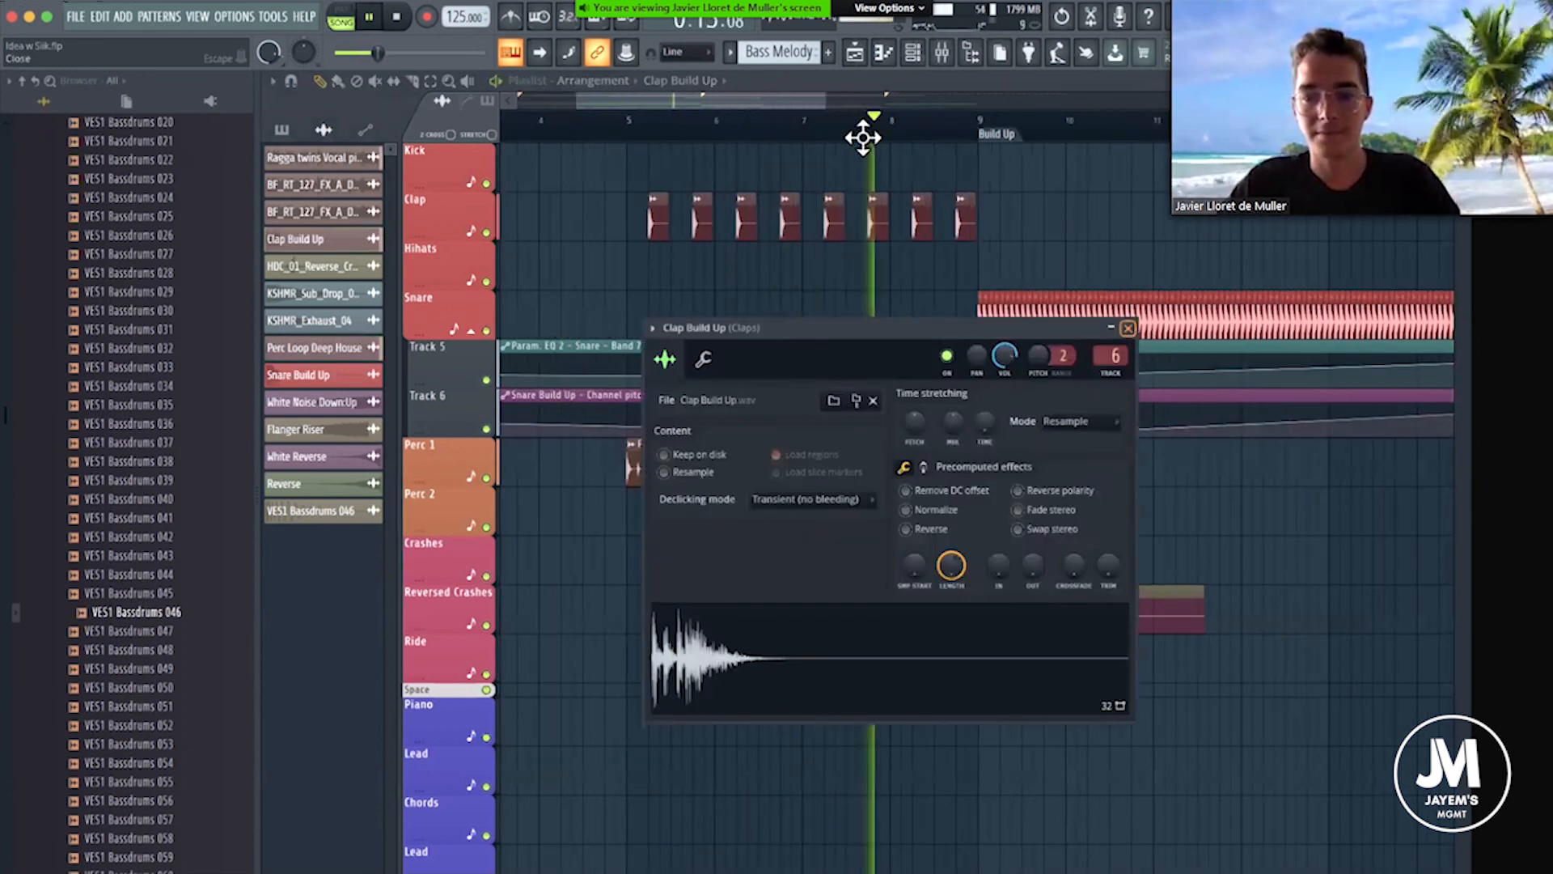
key("Escape")
left_click_drag(737, 98, 804, 126)
scroll(835, 216, "down", 3)
scroll(833, 219, "down", 1)
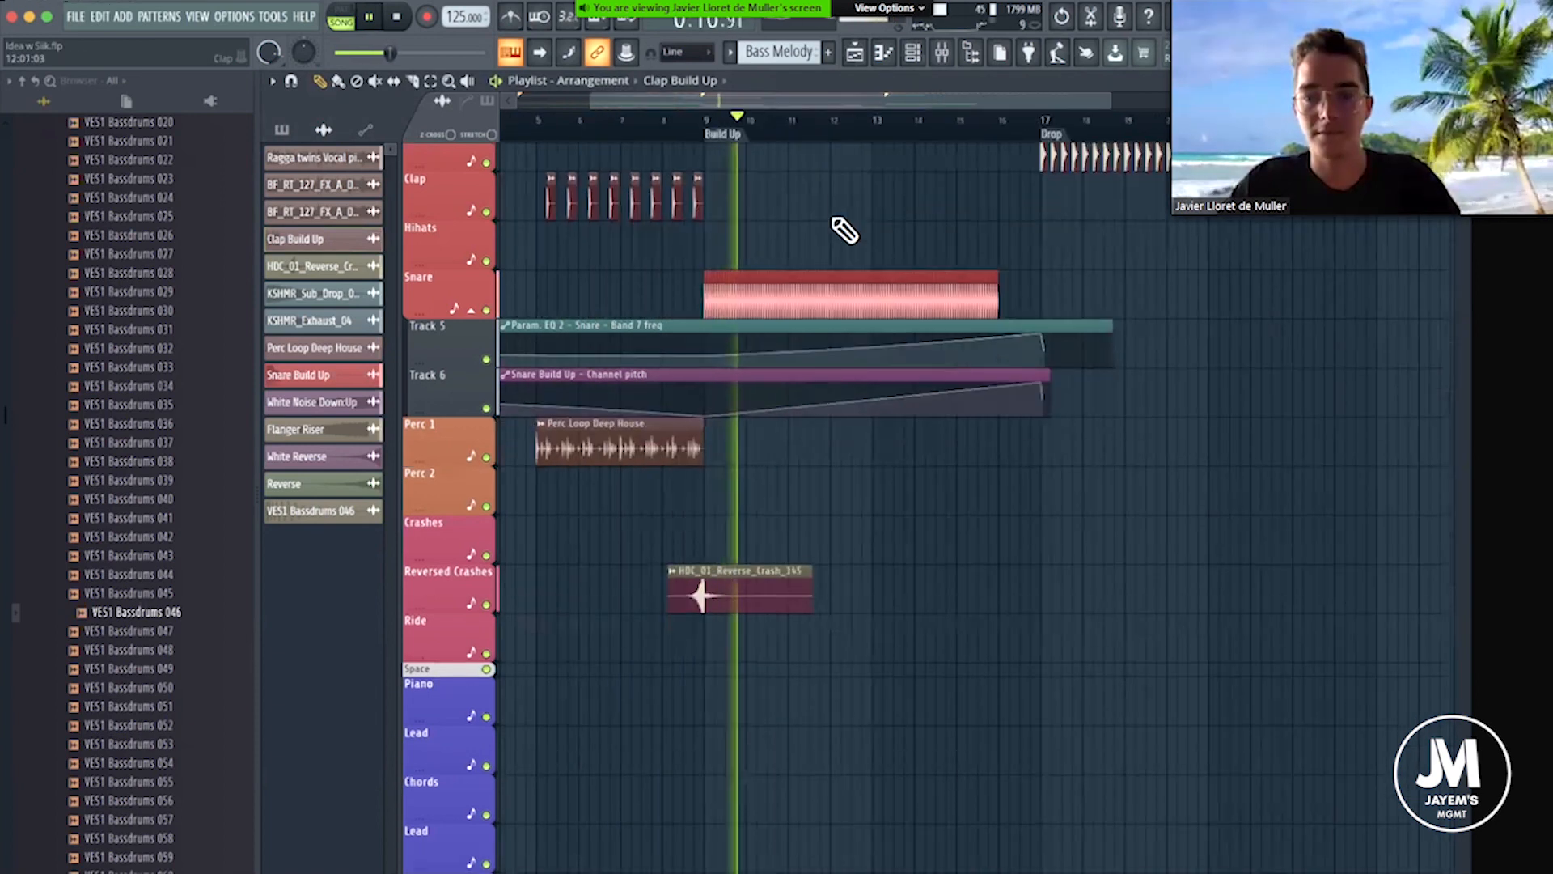
Listen through the Build Up's FX, vocal chops and snare roll up to the Drop, and stop playback.
scroll(842, 230, "down", 10)
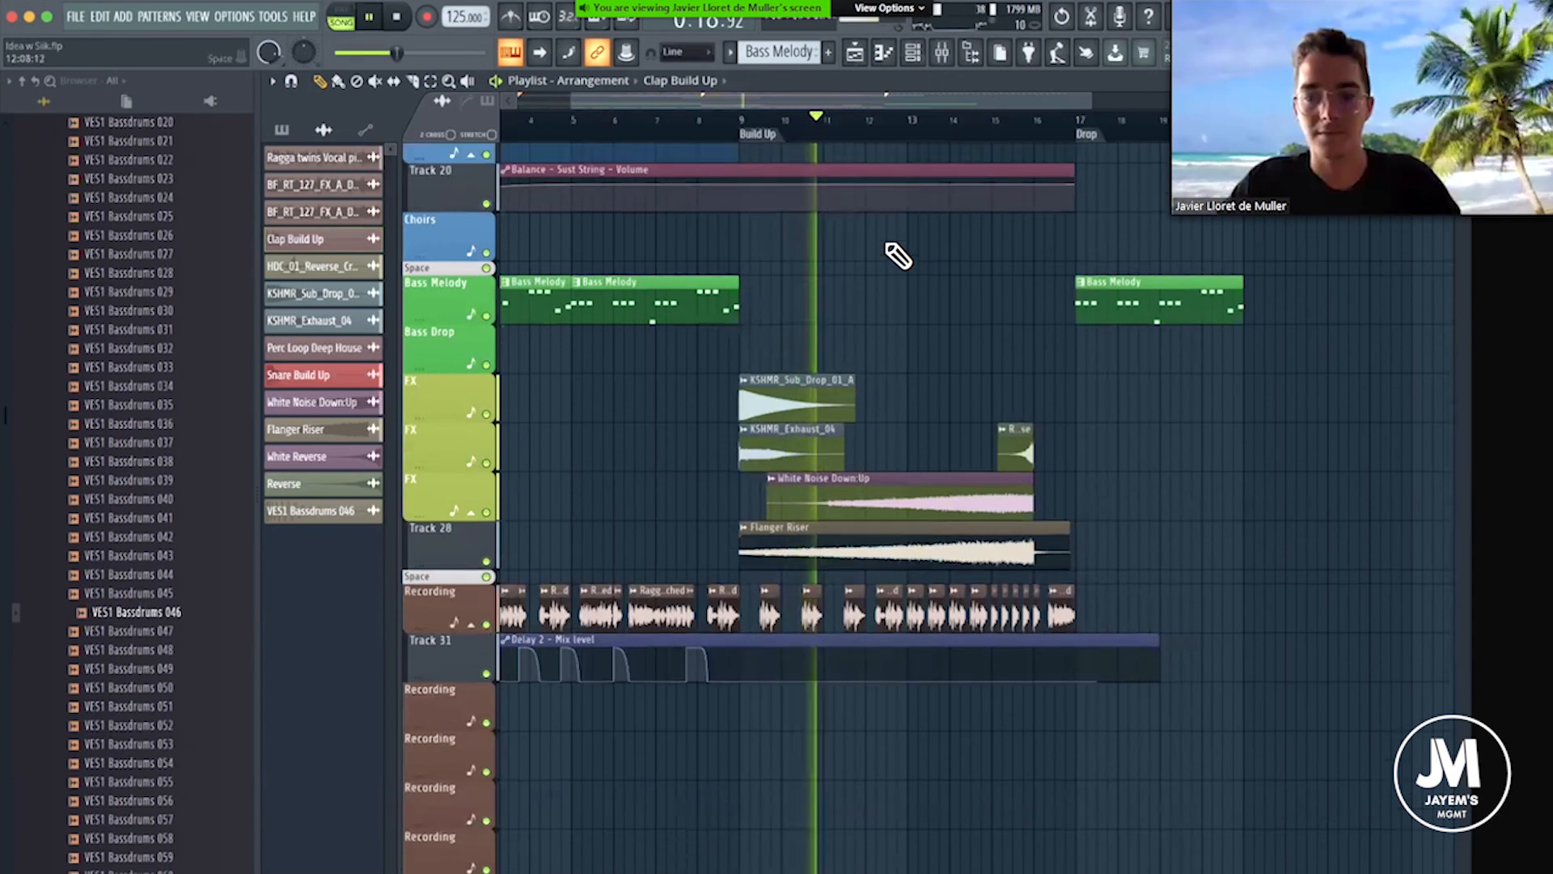
scroll(898, 255, "up", 10)
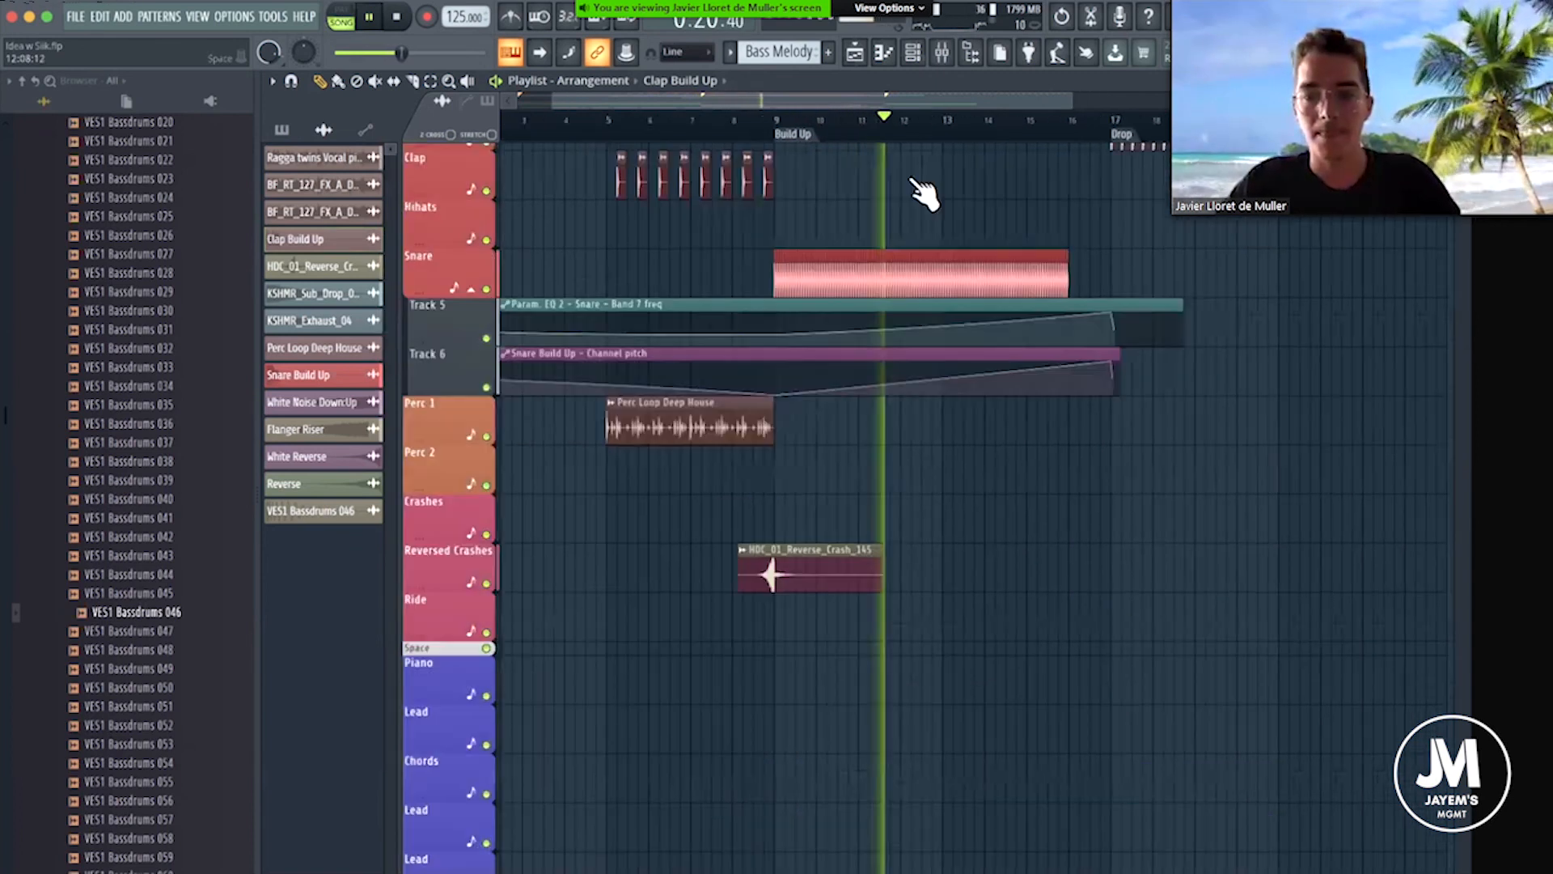
left_click_drag(887, 96, 954, 105)
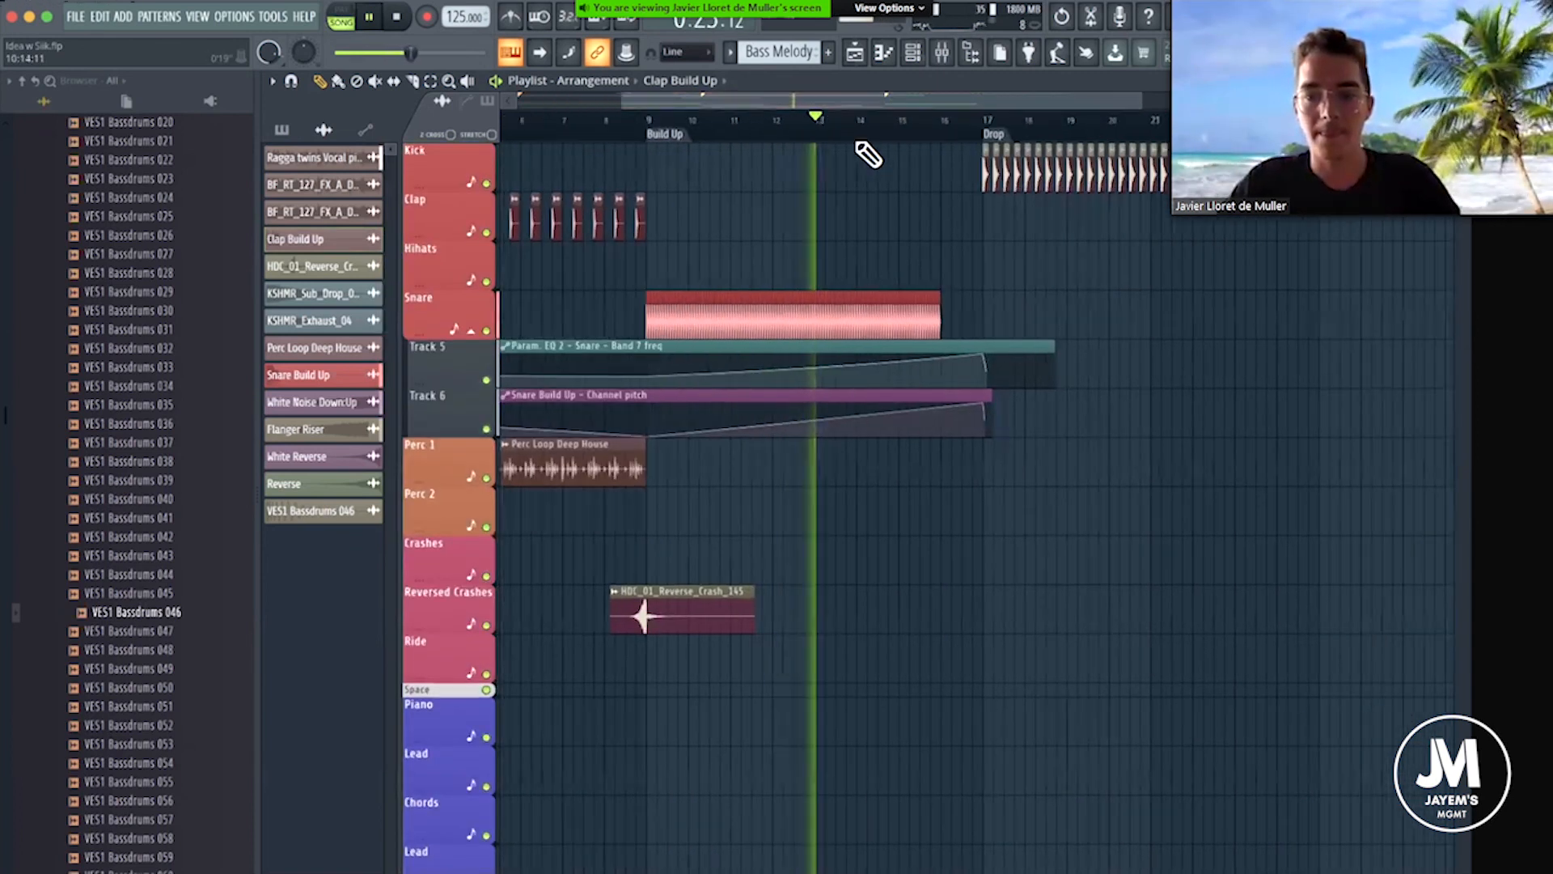
scroll(894, 122, "up", 1)
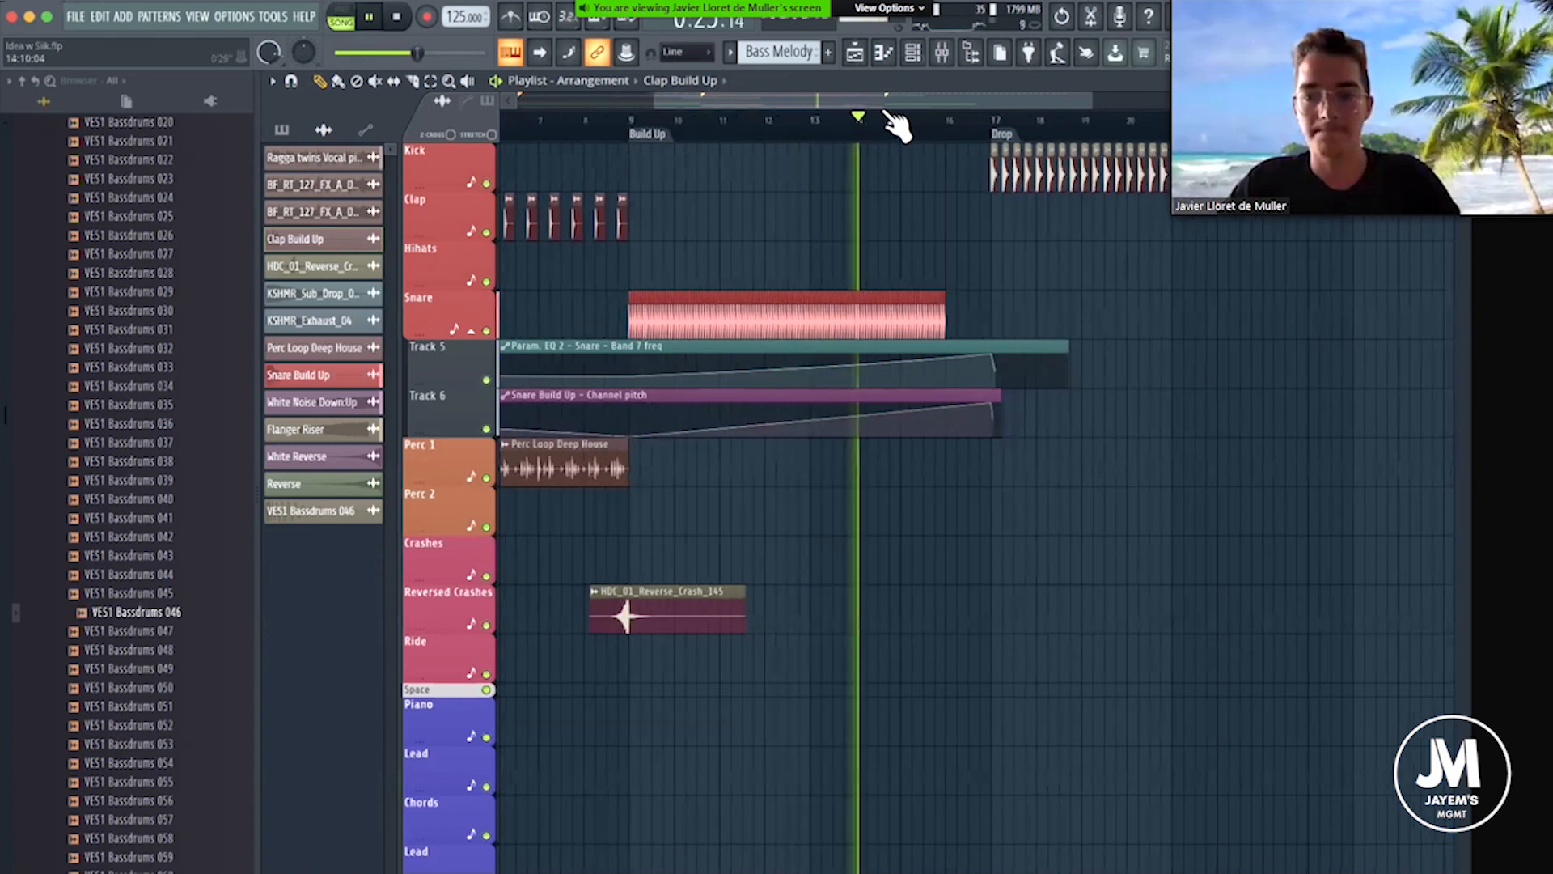
left_click_drag(882, 99, 959, 105)
scroll(791, 127, "up", 2)
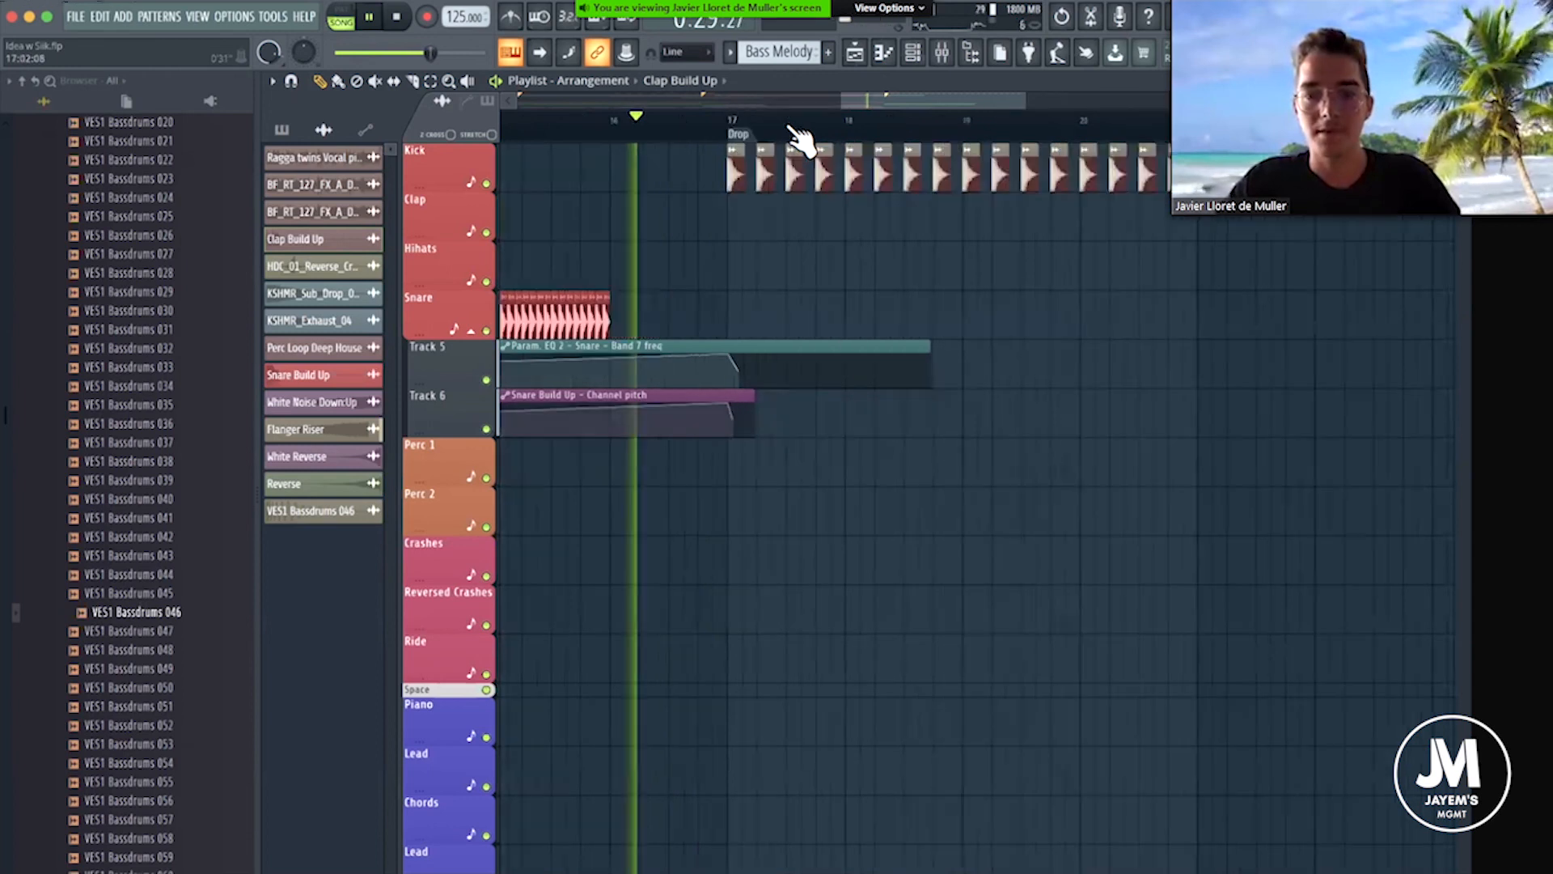
scroll(797, 141, "down", 3)
key("space")
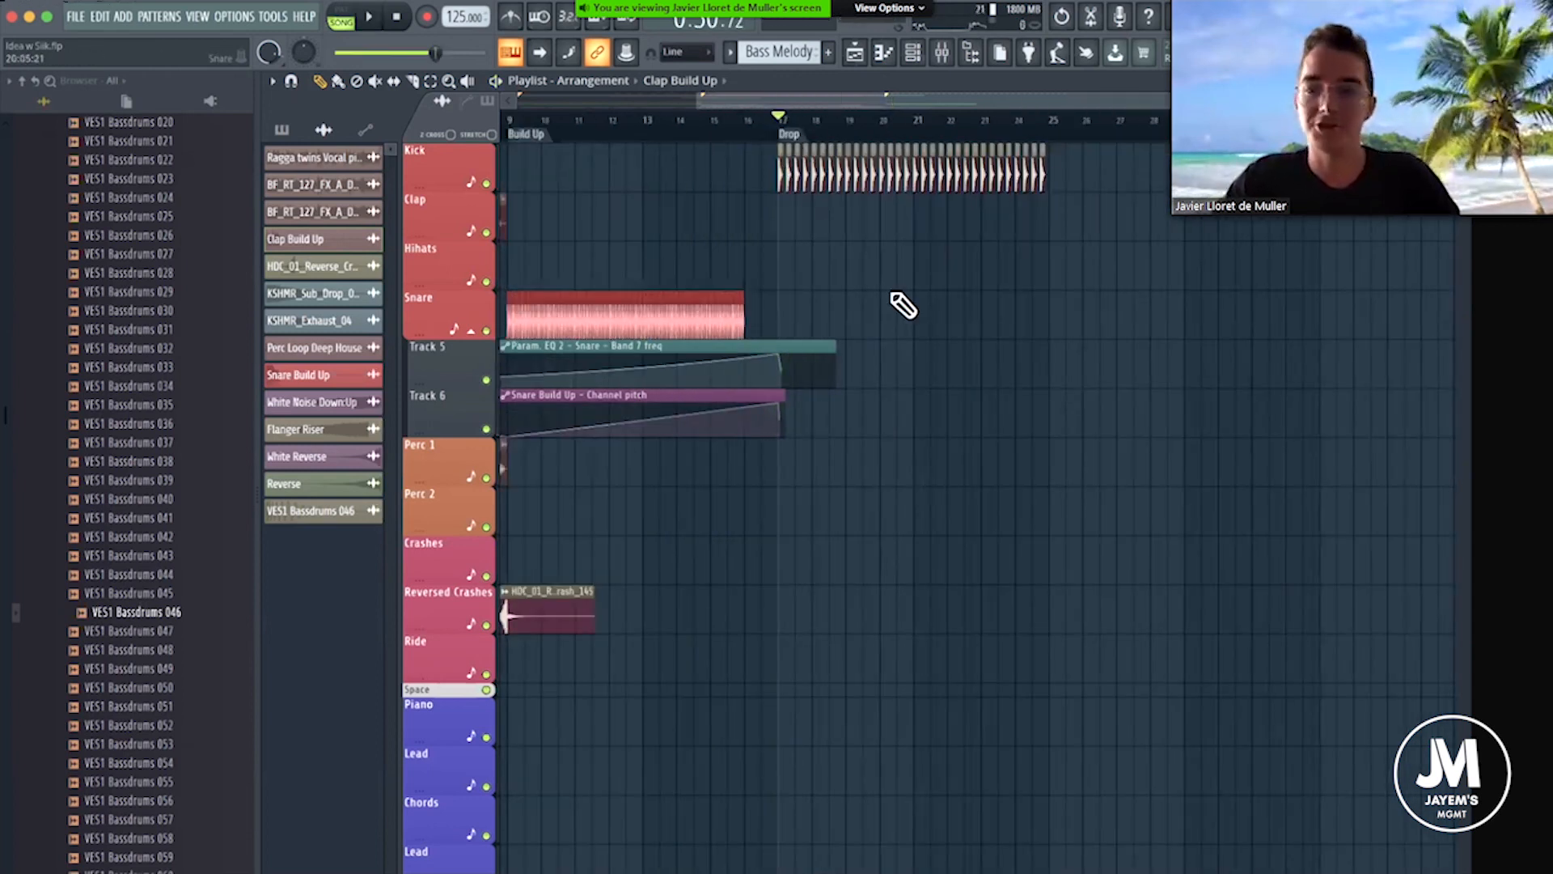
Review the Drop's bass melody and kick clips, briefly play from the start of the Drop and stop.
scroll(890, 267, "down", 10)
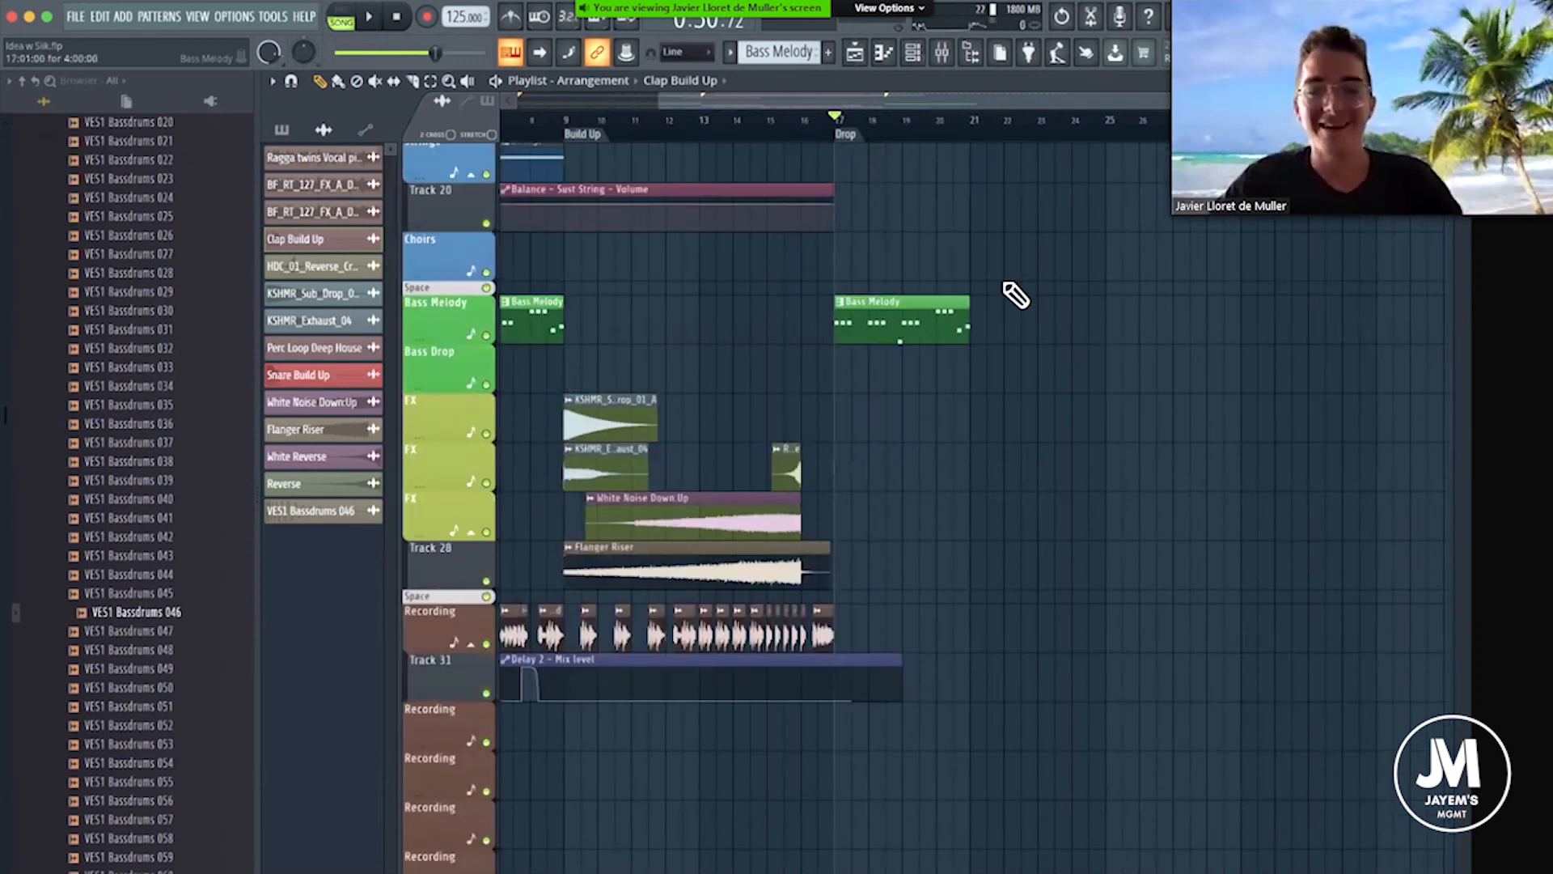
scroll(981, 250, "up", 10)
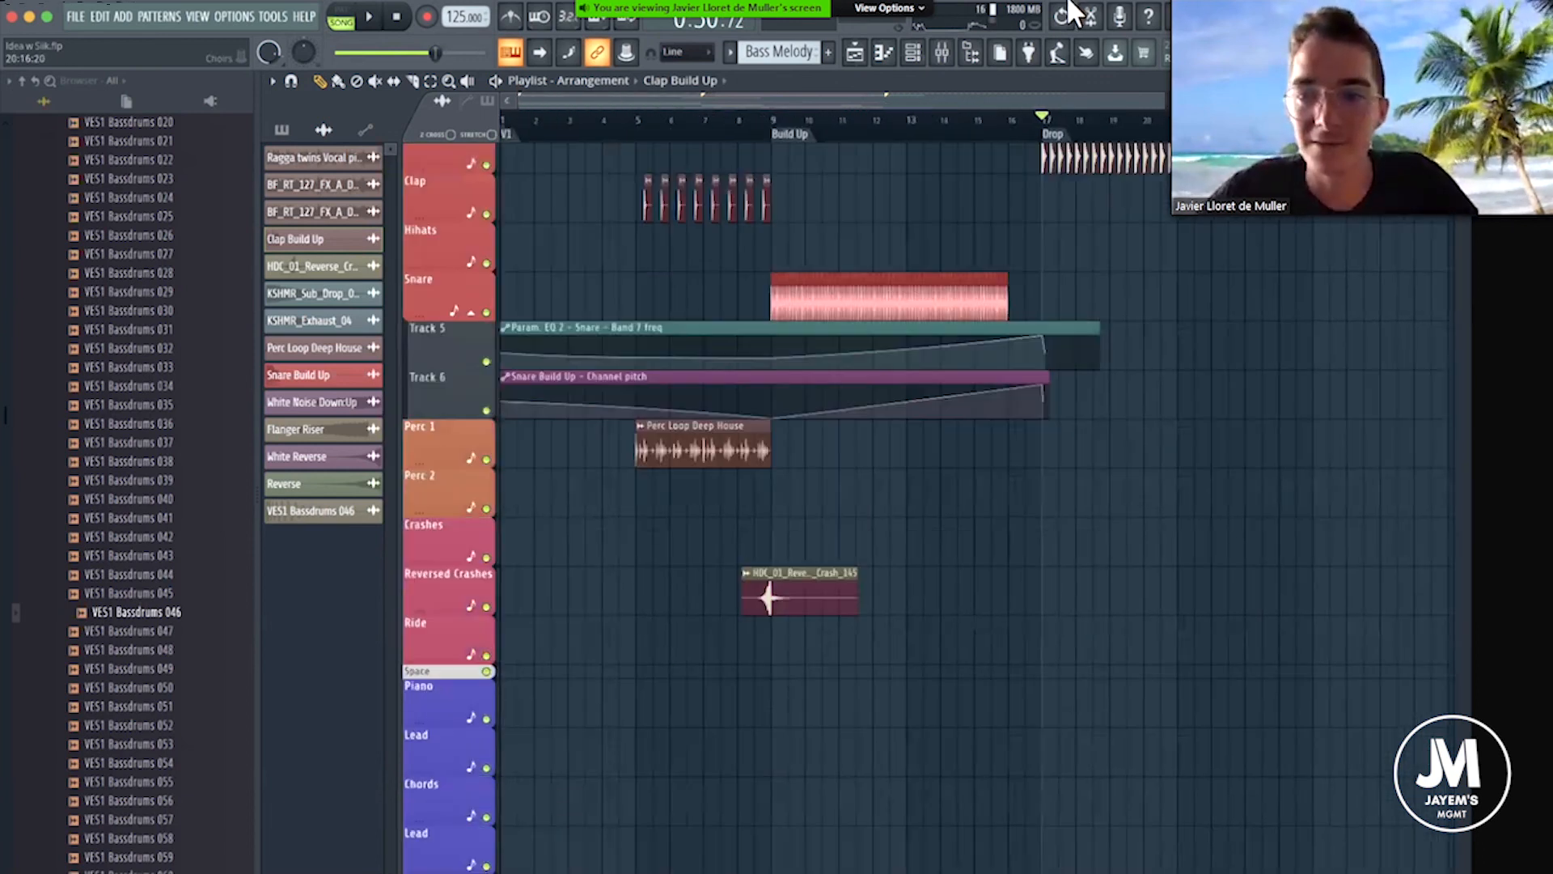
scroll(1003, 243, "up", 1)
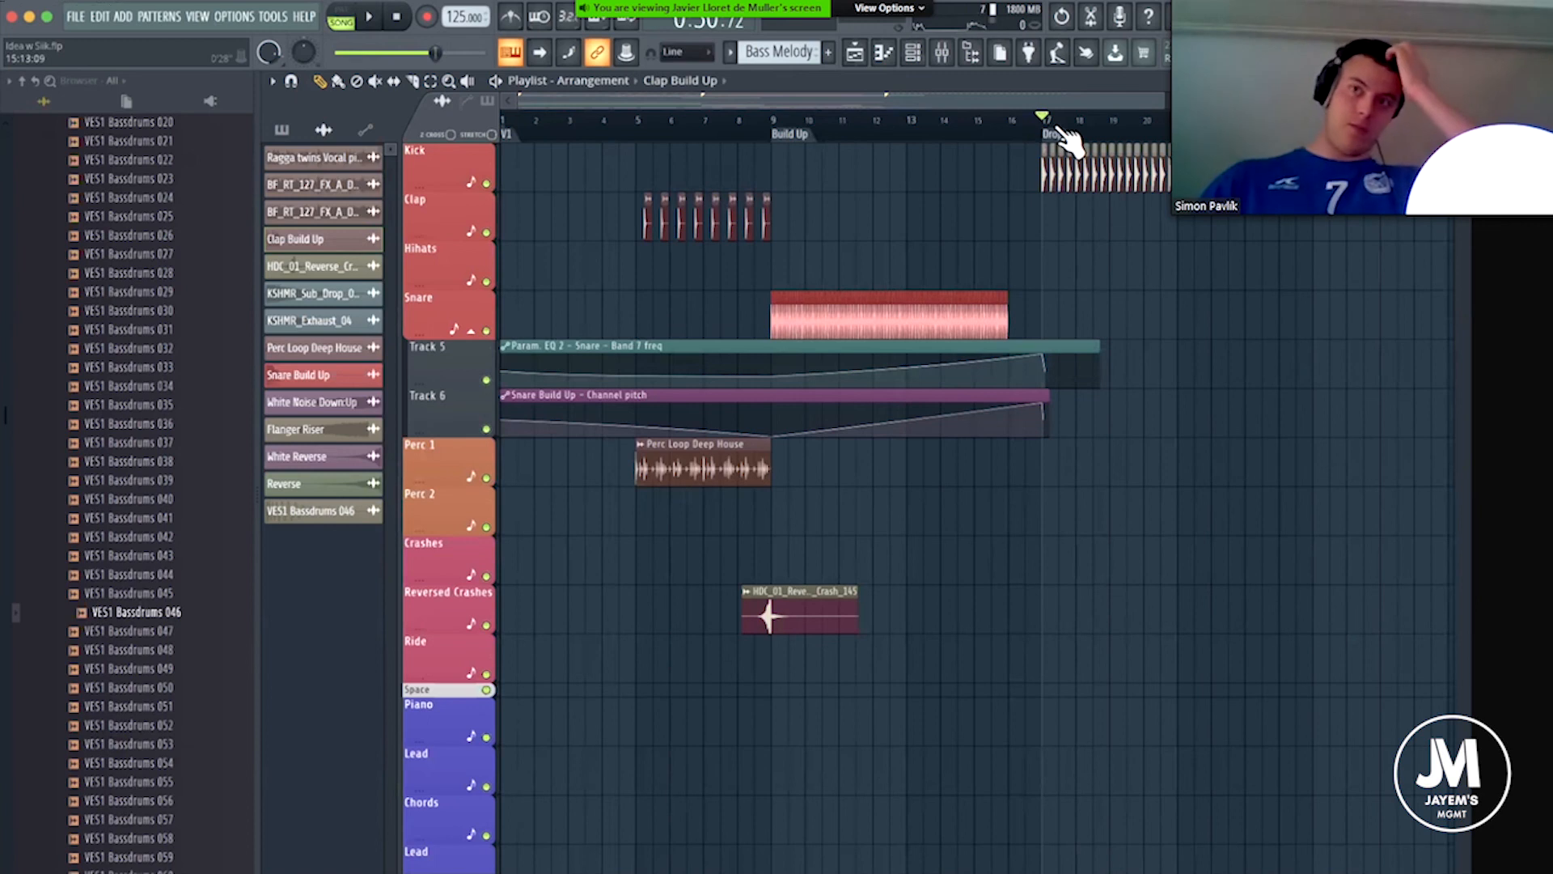
scroll(1069, 139, "up", 3)
key("space")
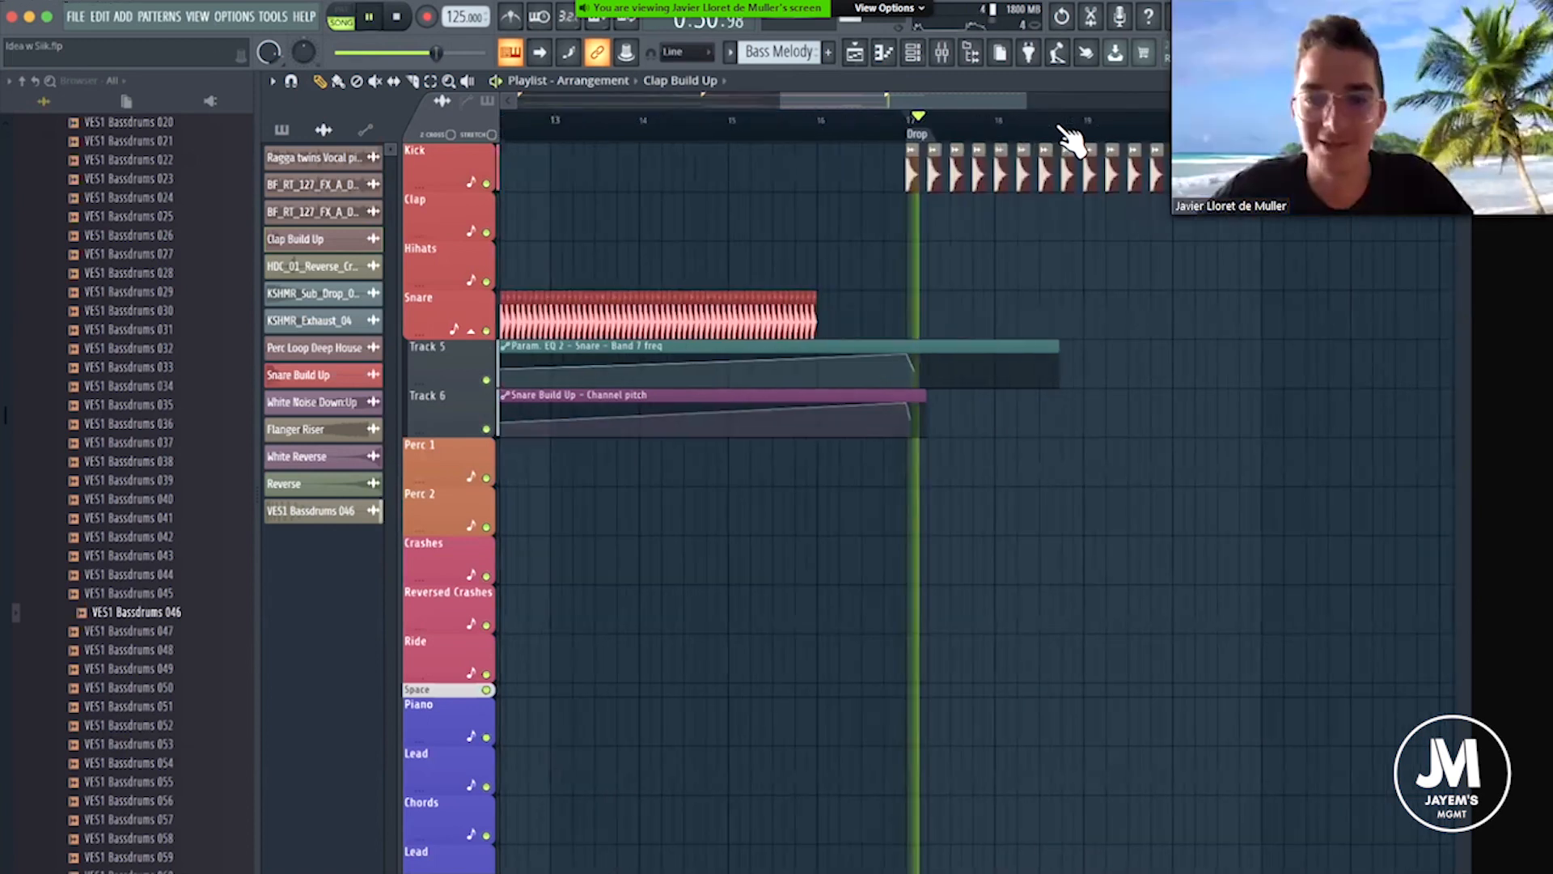
key("space")
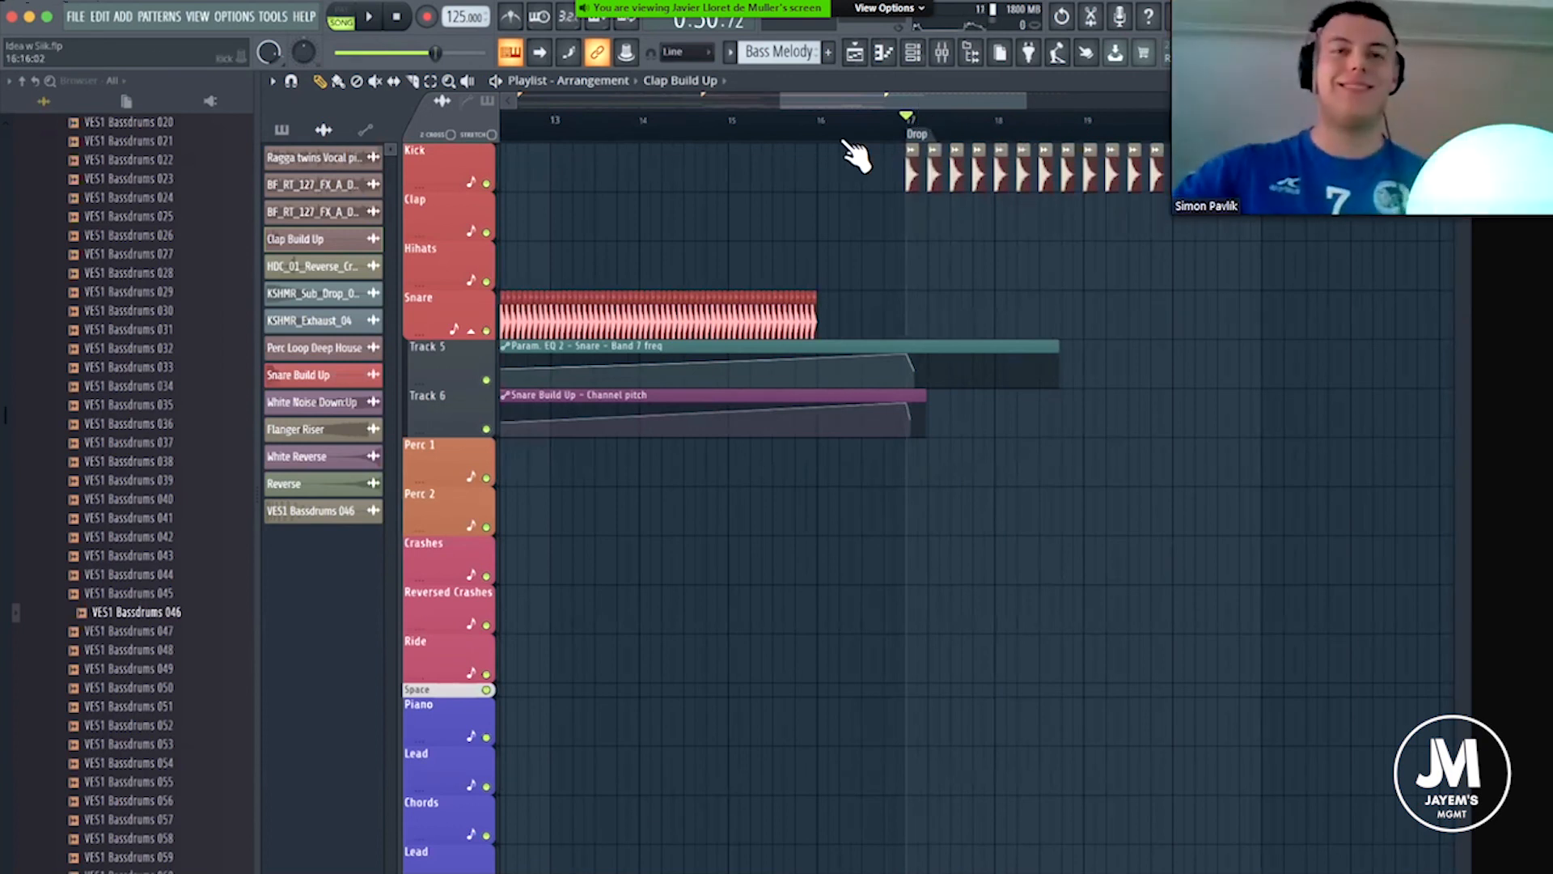